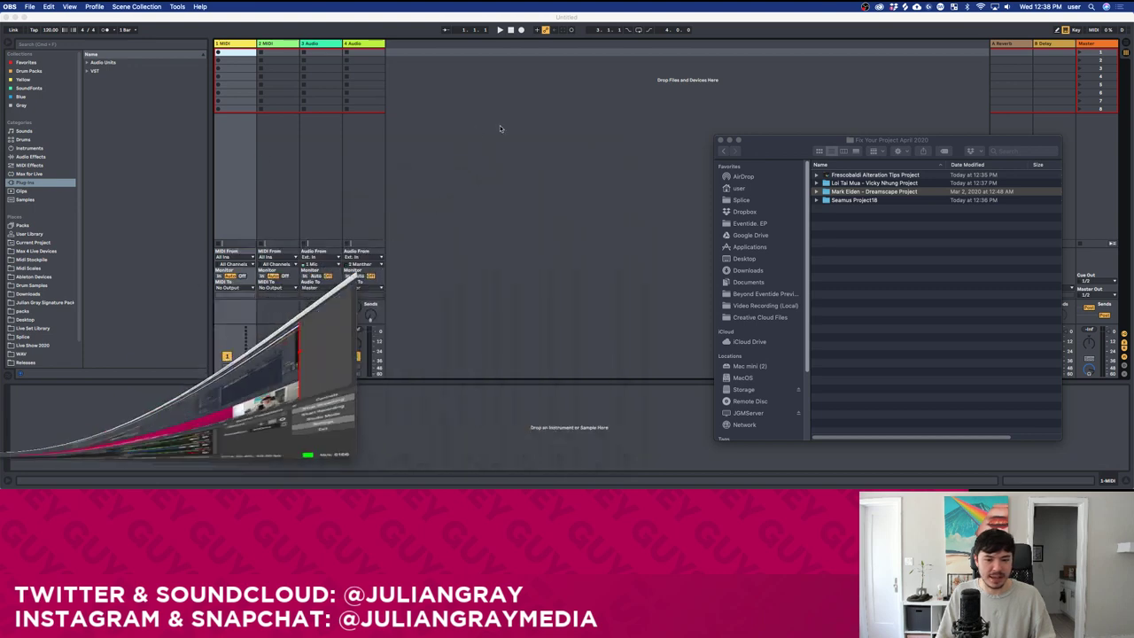
Open the Dreamscape Live Set from its project folder and dismiss the missing plug-in warning.
drag(779, 142, 509, 117)
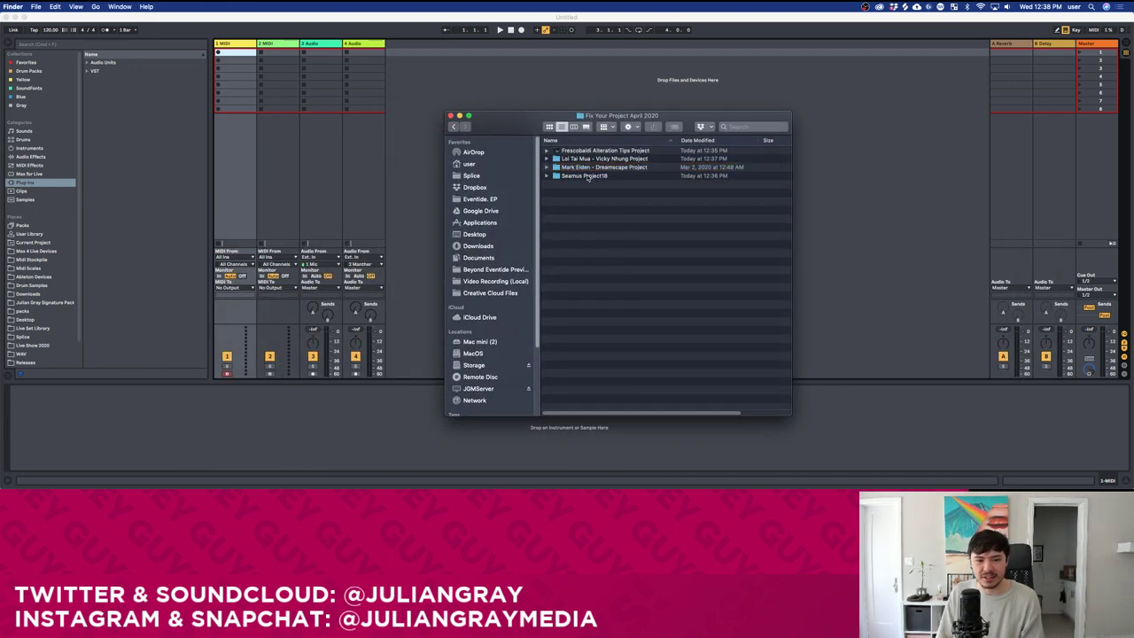
click(569, 167)
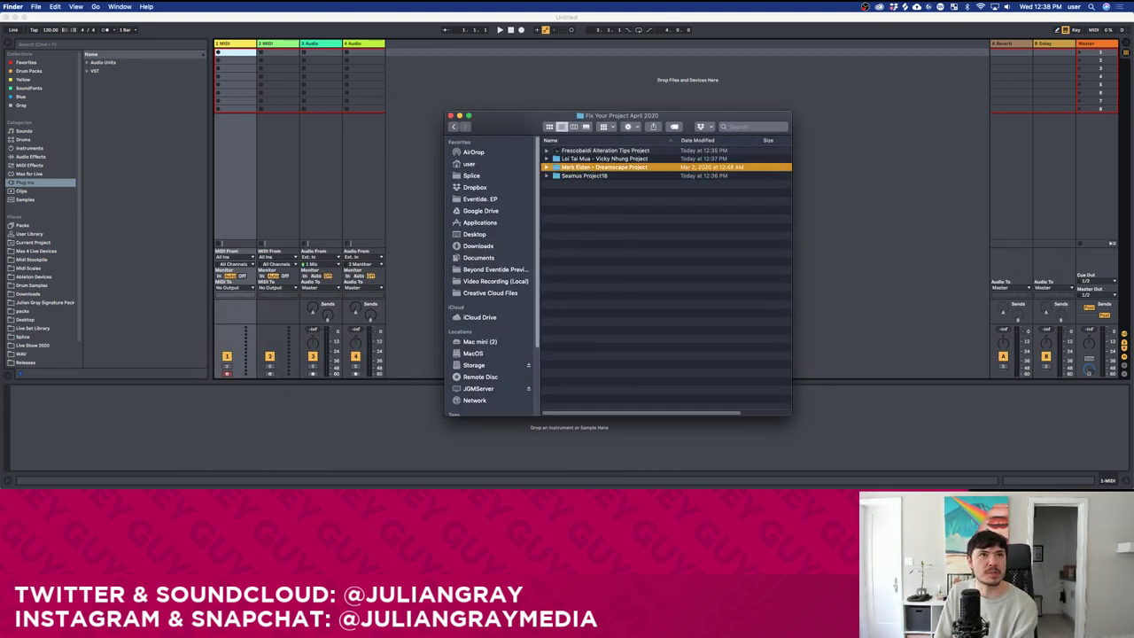
key(super+Tab)
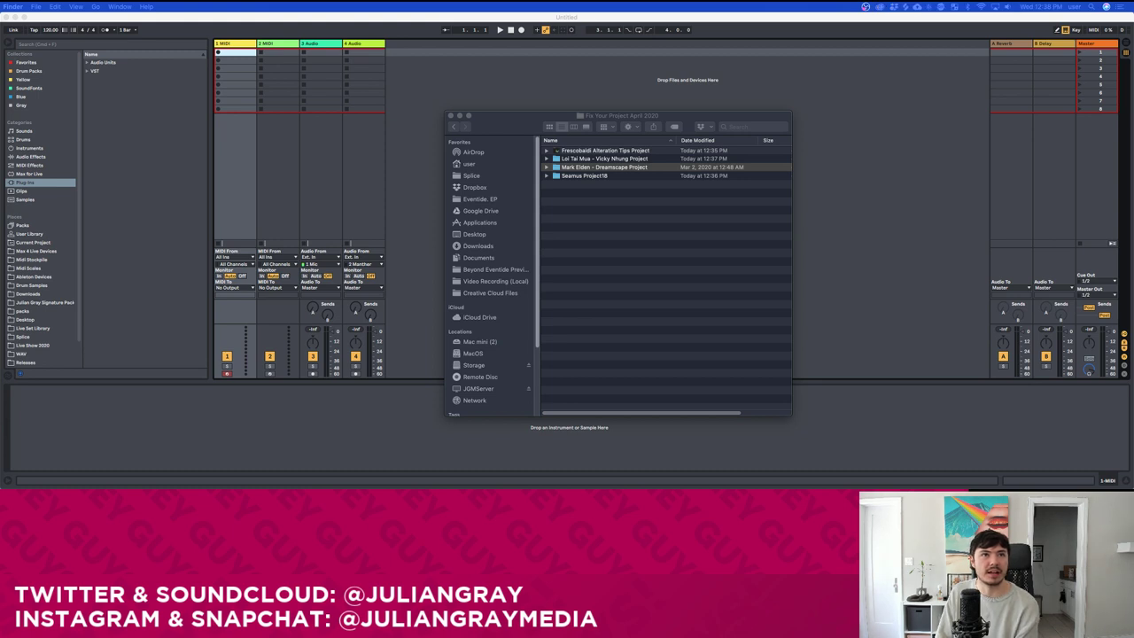
click(582, 167)
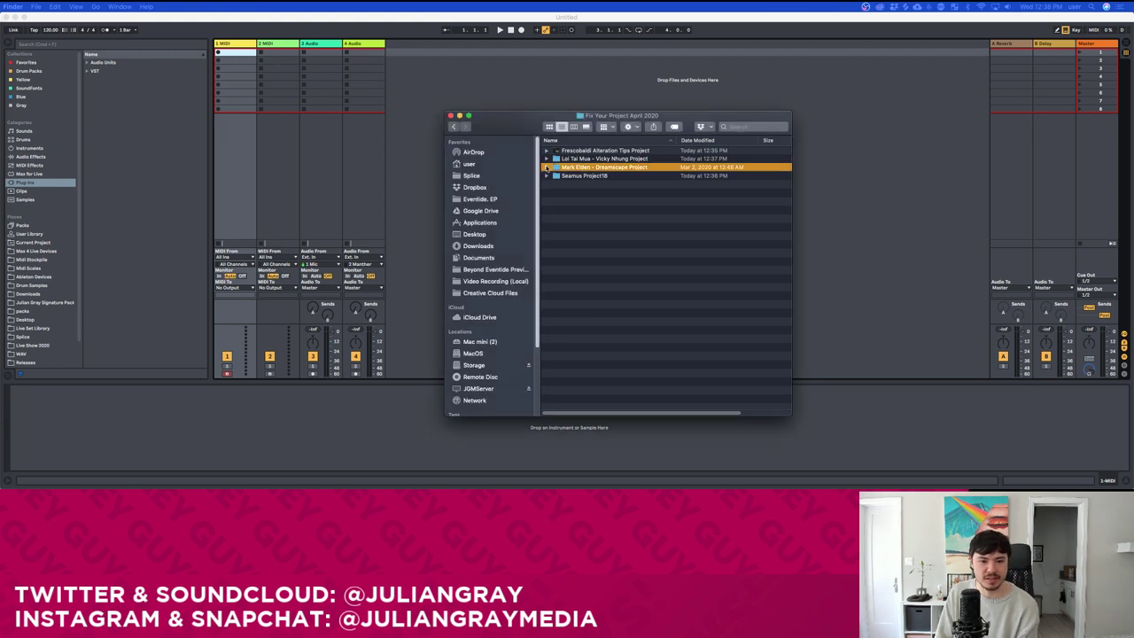
key(Right)
double_click(586, 203)
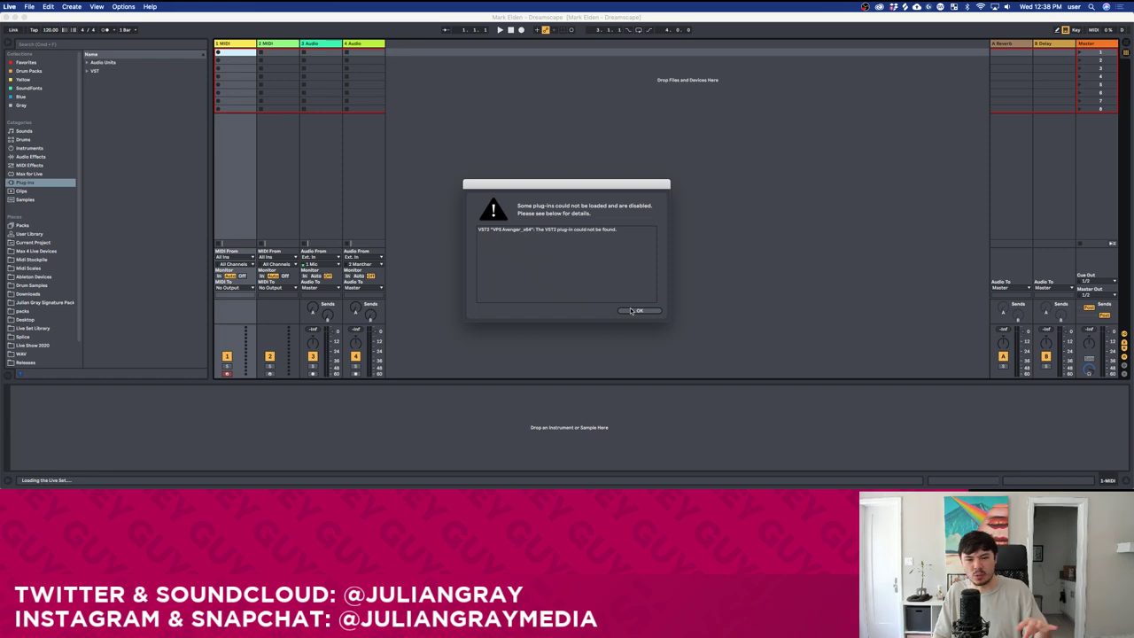
click(631, 310)
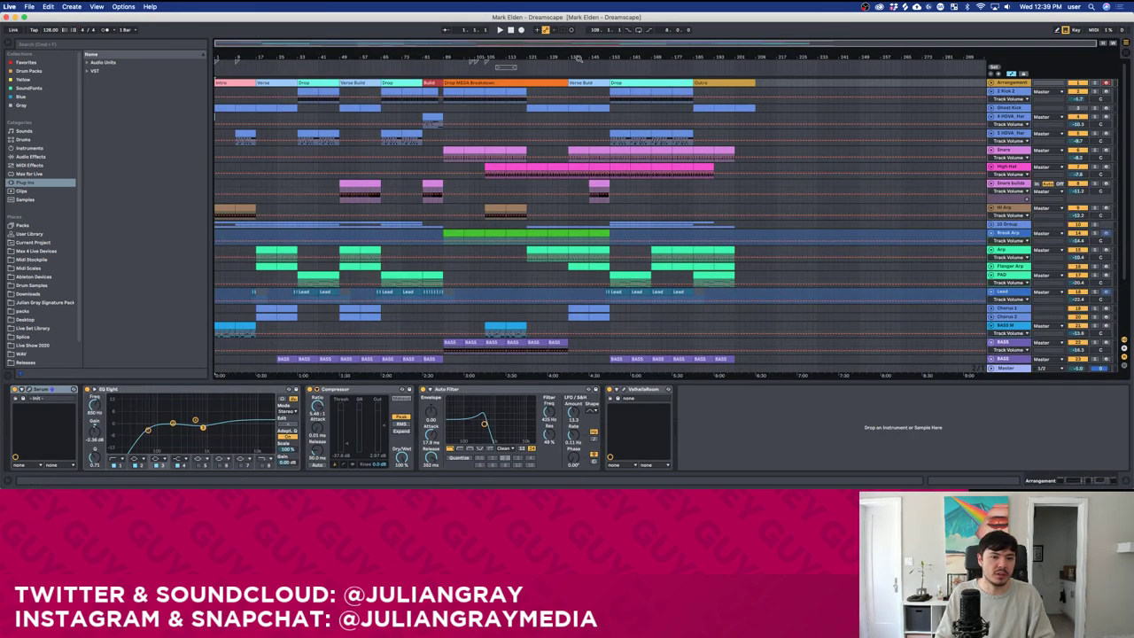
Look through the arrangement's tracks and fold them all.
scroll(617, 165, down, 4)
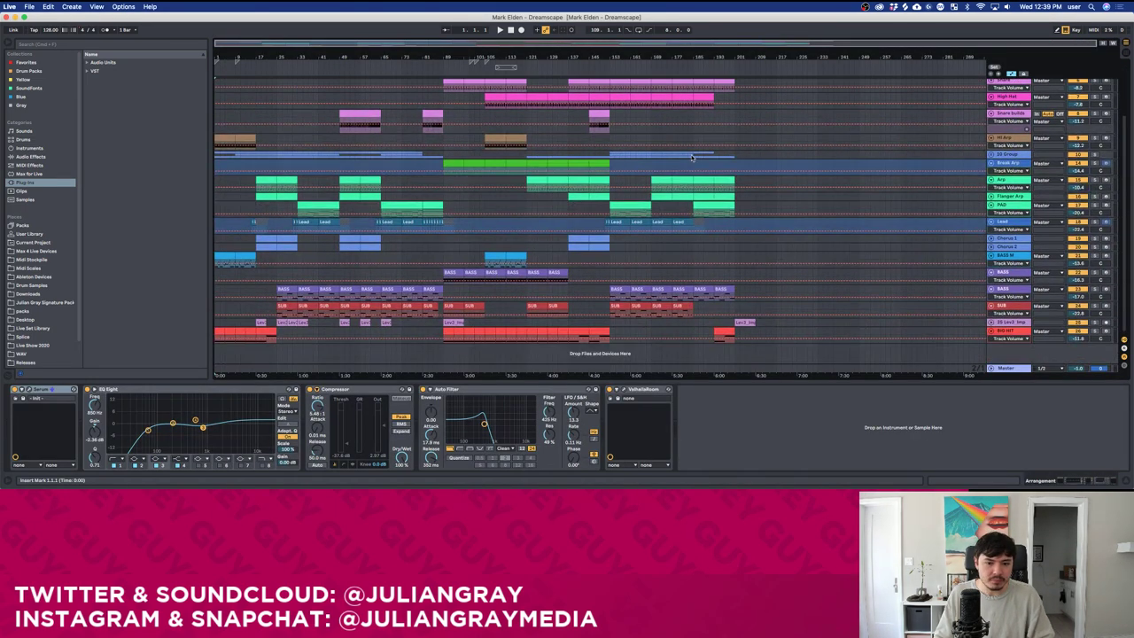
scroll(617, 165, up, 4)
alt+click(991, 91)
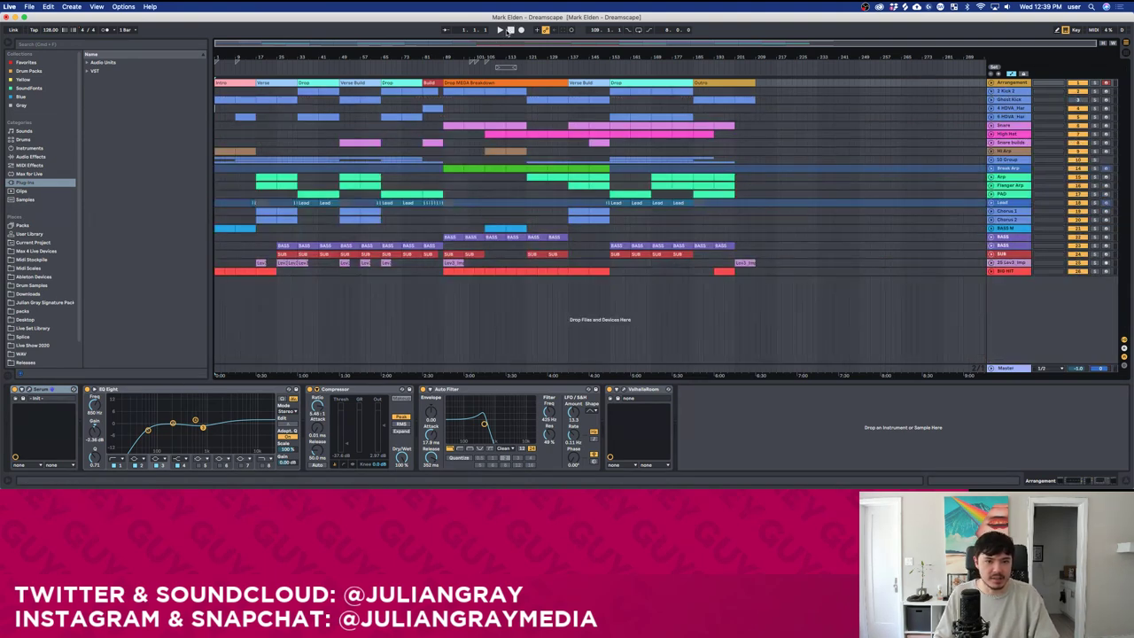
Play the arrangement from the beginning and raise the system volume.
drag(500, 42, 510, 47)
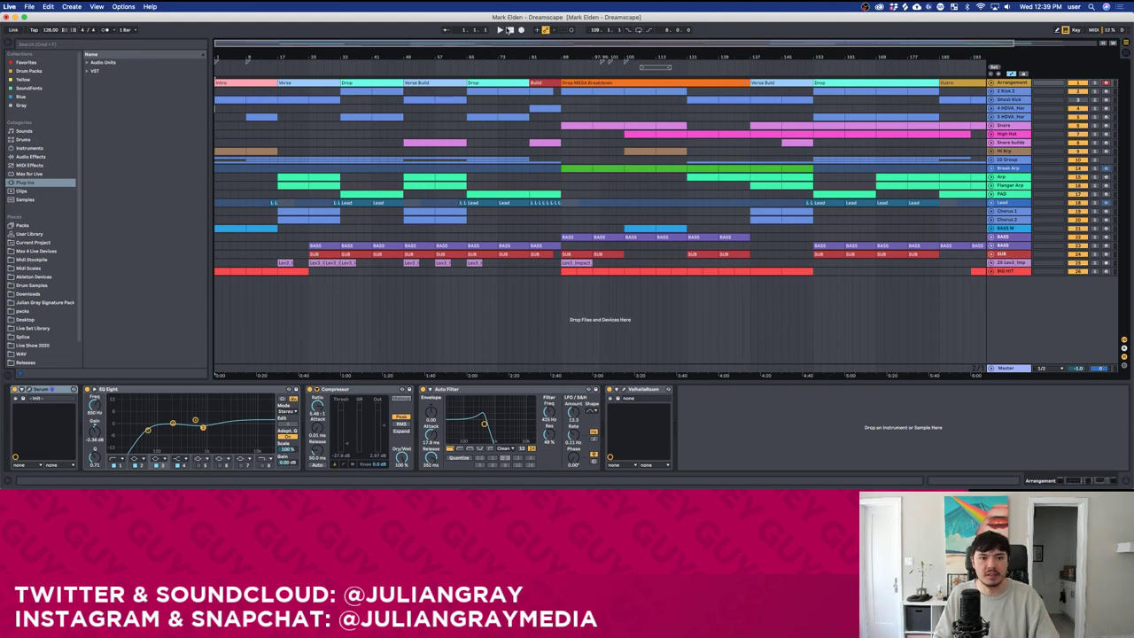
drag(508, 43, 508, 67)
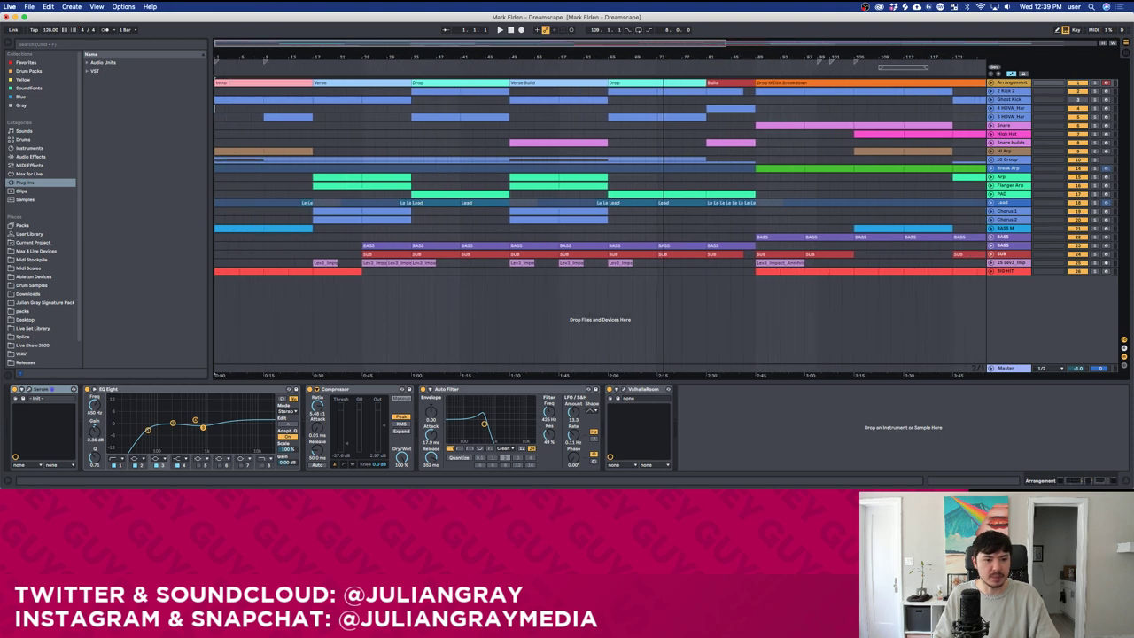
click(499, 30)
key(XF86AudioRaiseVolume)
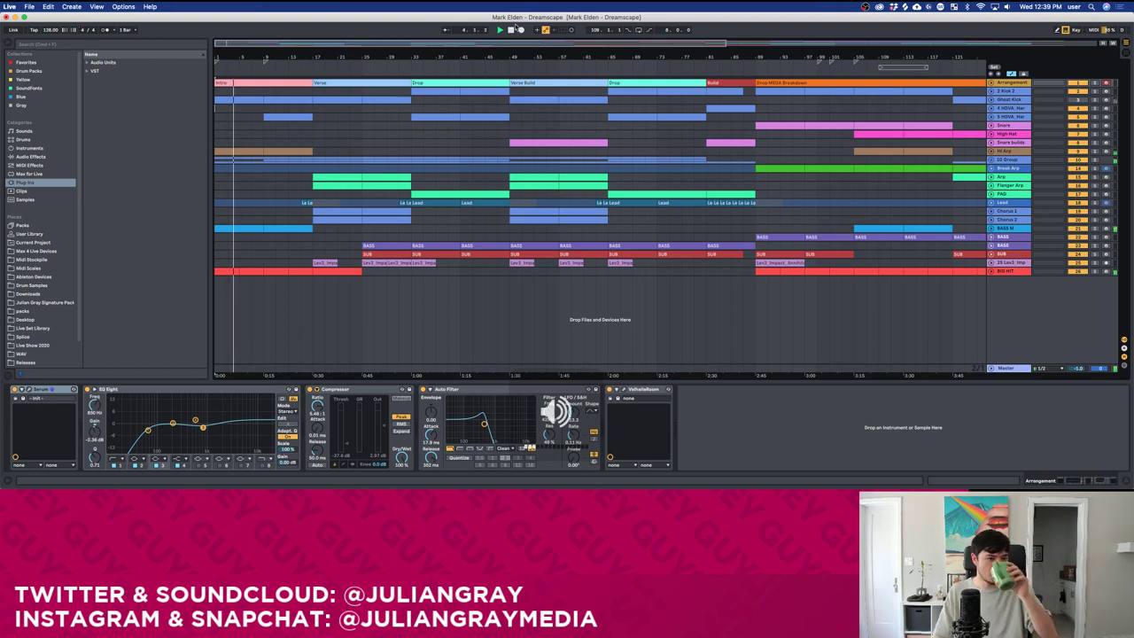
Inspect the device chains of the Snare builds, BASS M, Chorus 2 and Kick tracks during playback.
click(314, 144)
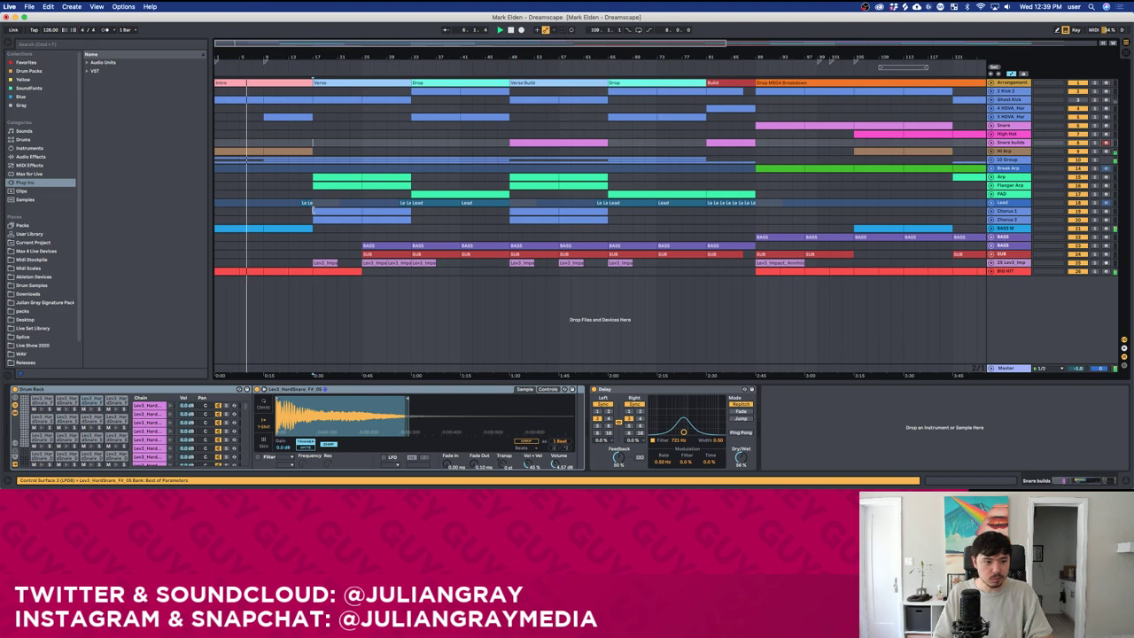
click(312, 231)
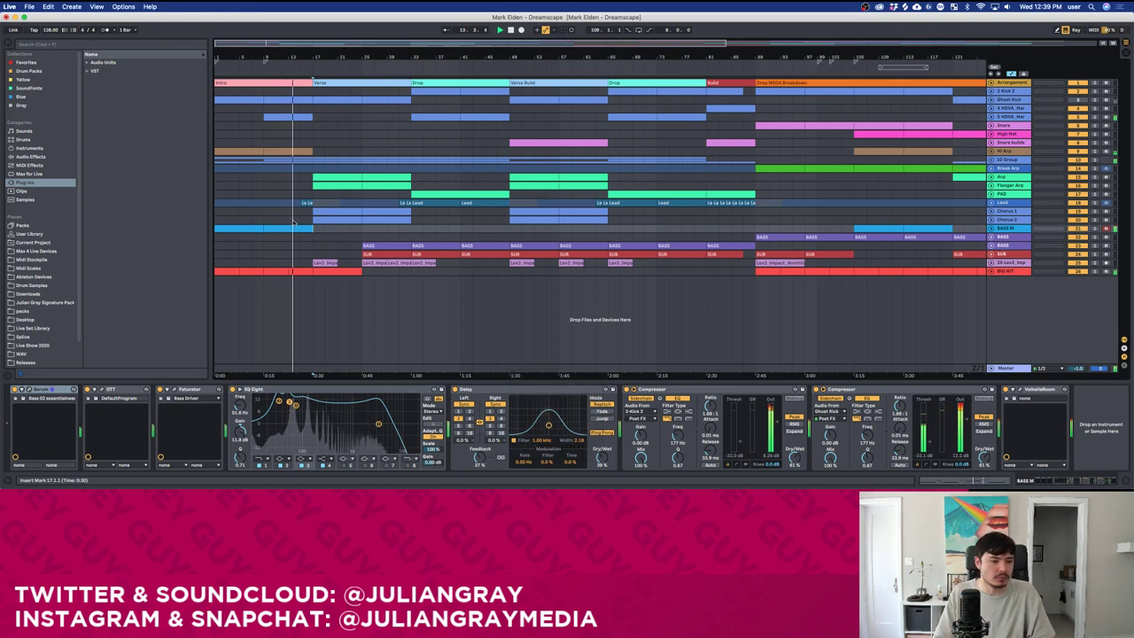
click(304, 218)
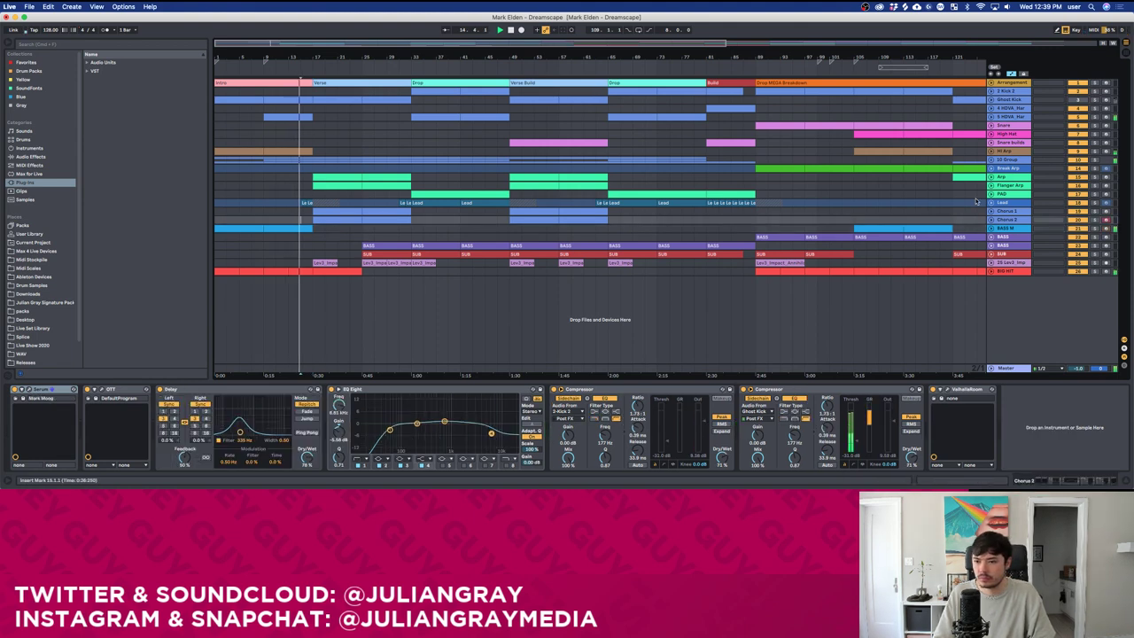
click(1011, 82)
click(1012, 92)
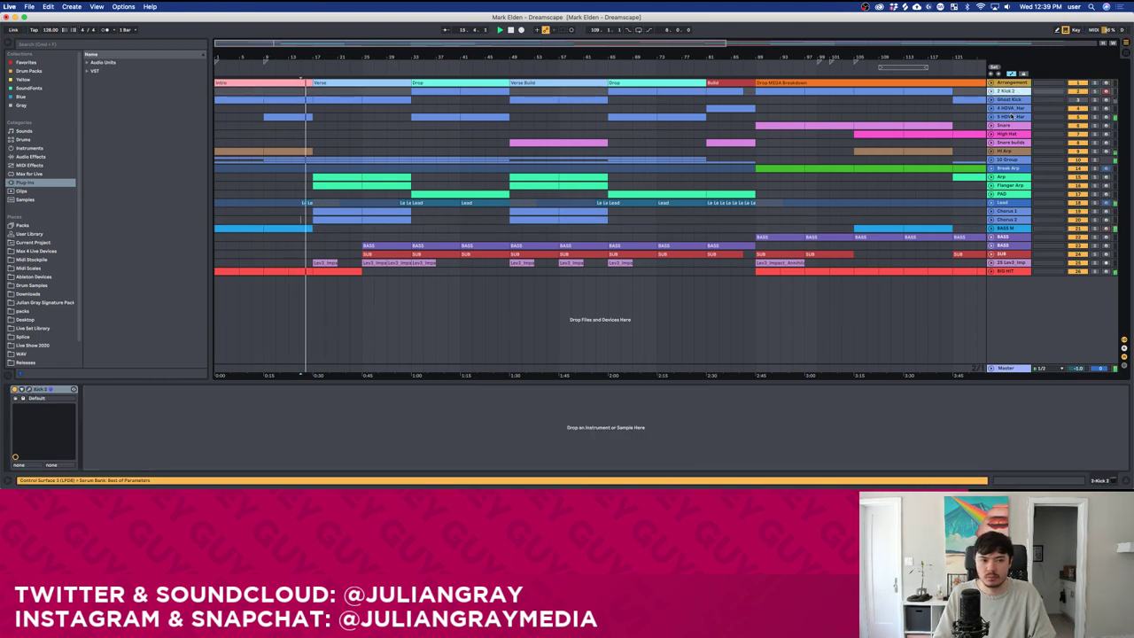
Set the insert marker at bar 17, where the verse starts, on the Snare builds and High Hat tracks.
click(420, 131)
click(312, 138)
click(312, 143)
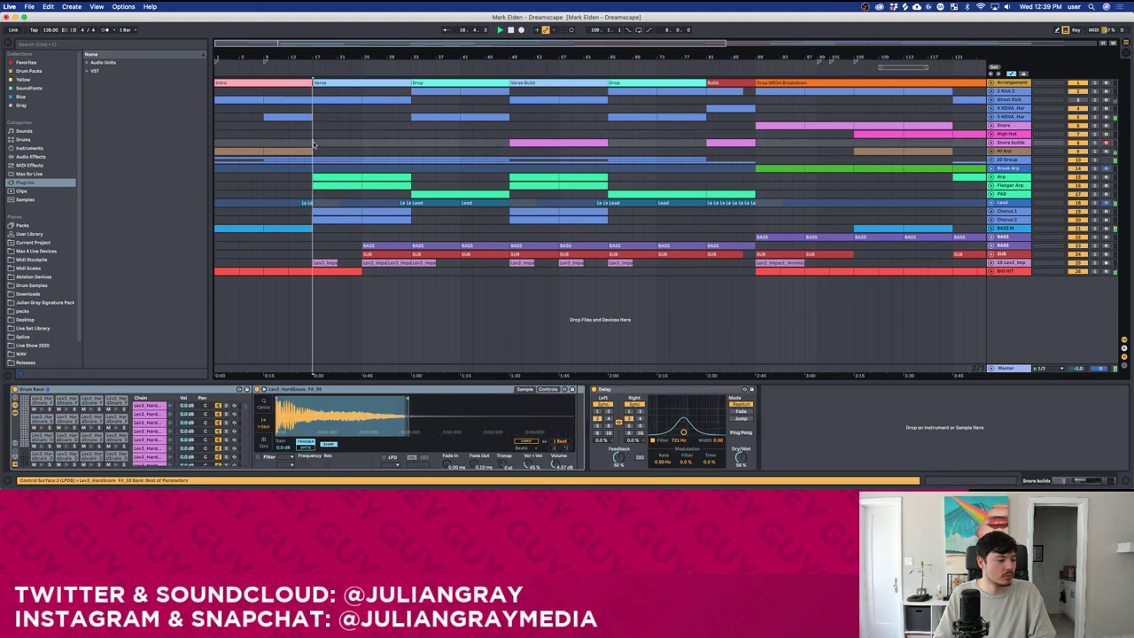
click(313, 150)
click(315, 143)
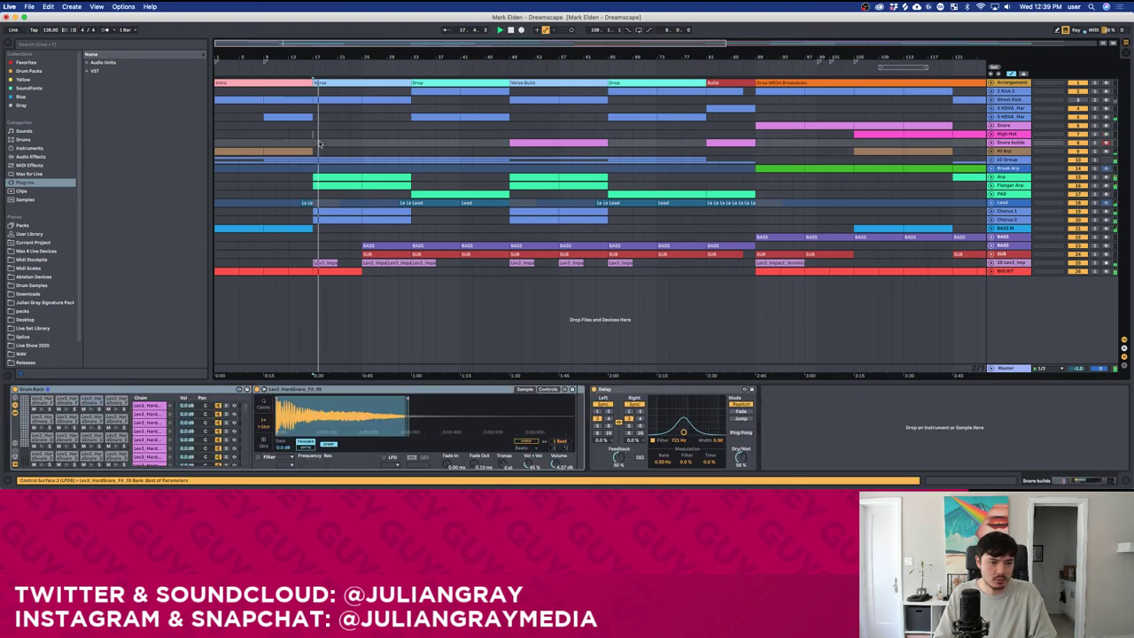
click(318, 135)
Unfold the Arp, Chorus 1 and Chorus 2 tracks and place the insert marker at the first drop on BASS M.
click(993, 177)
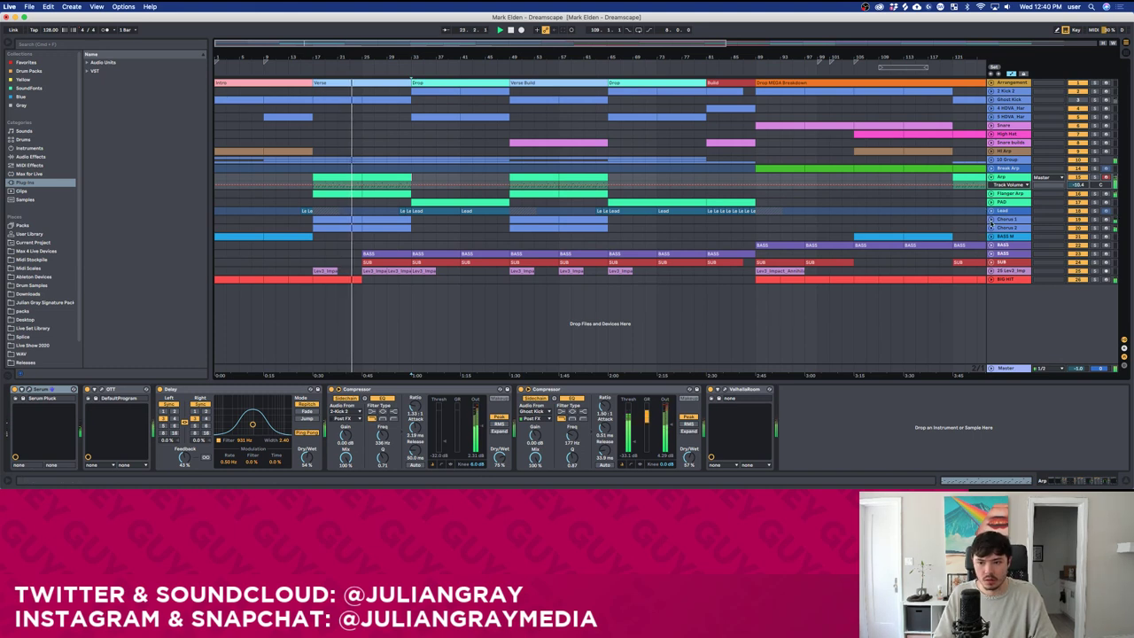
click(992, 221)
click(993, 236)
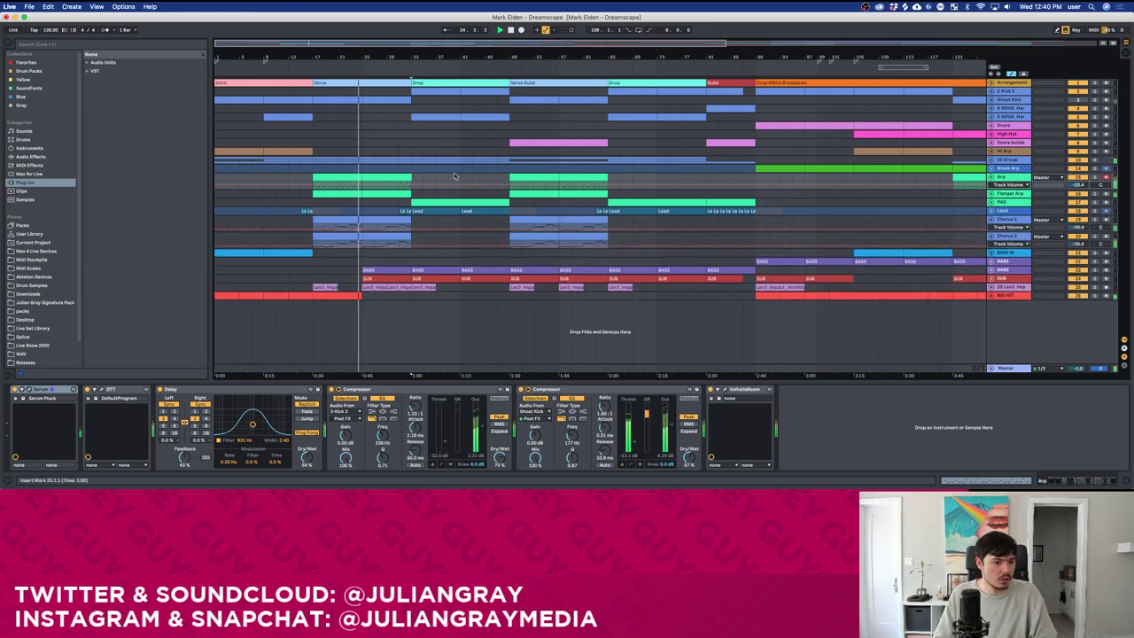
drag(336, 44, 386, 184)
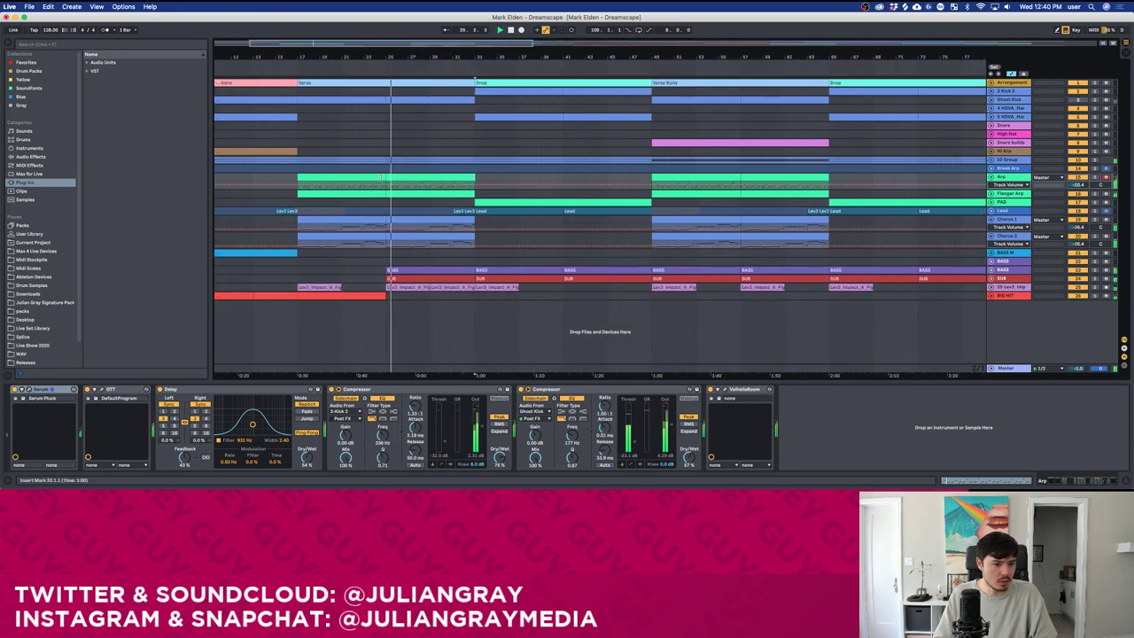
click(478, 256)
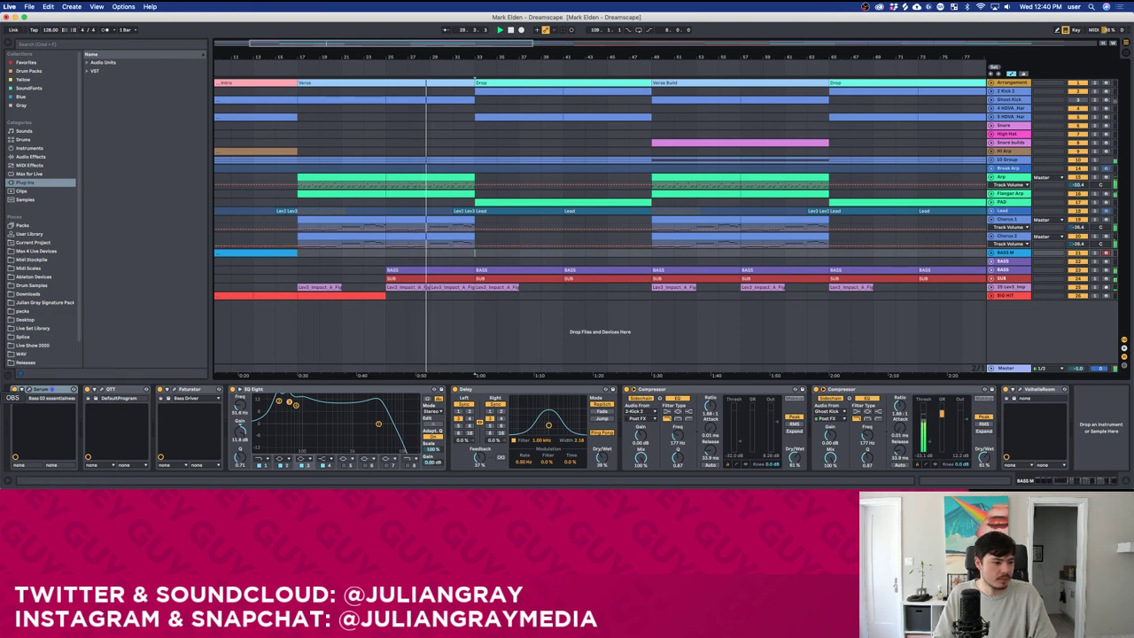
Switch to OBS and raise the Desktop Audio level in the mixer.
click(2, 407)
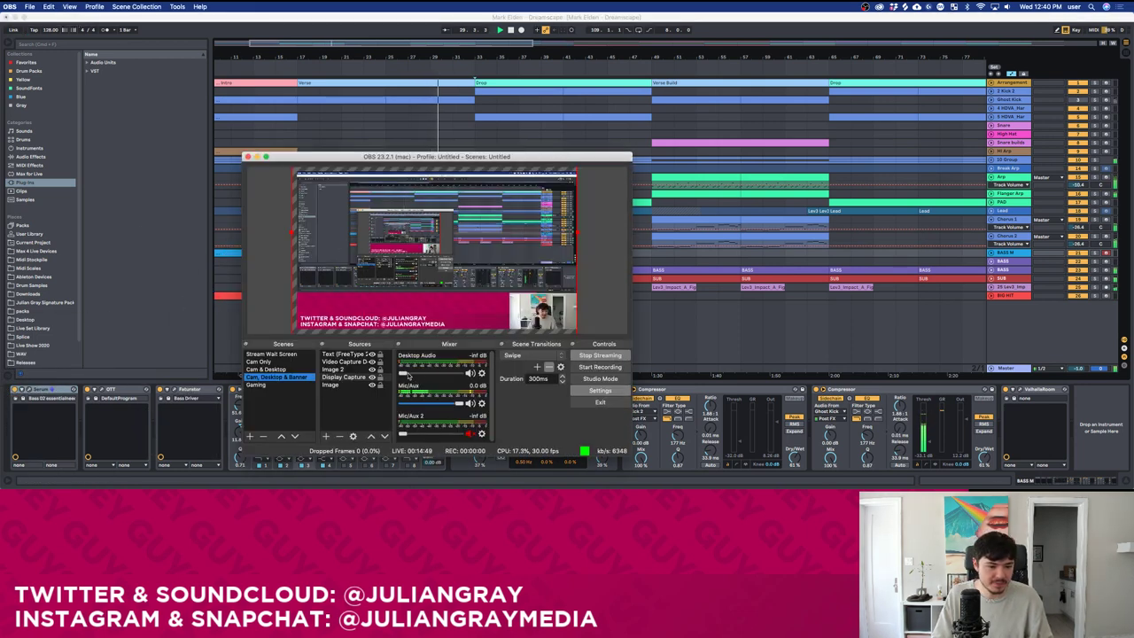
drag(406, 374, 424, 374)
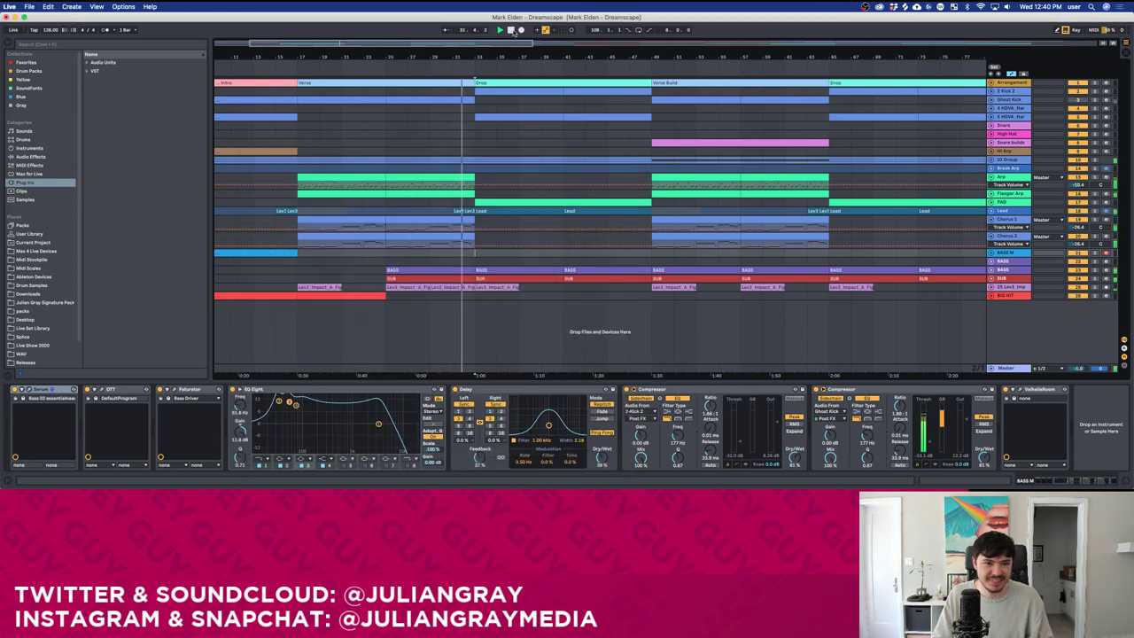
Stop playback, restart it from the intro and mark the start of the verse on the Snare builds track.
click(528, 30)
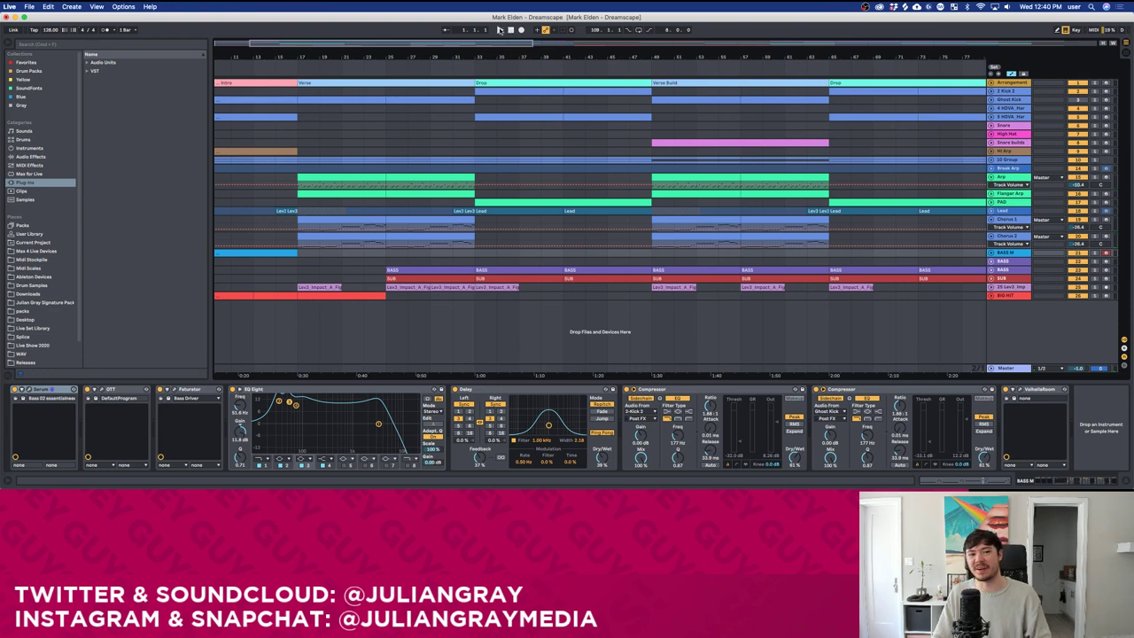
drag(475, 52, 558, 29)
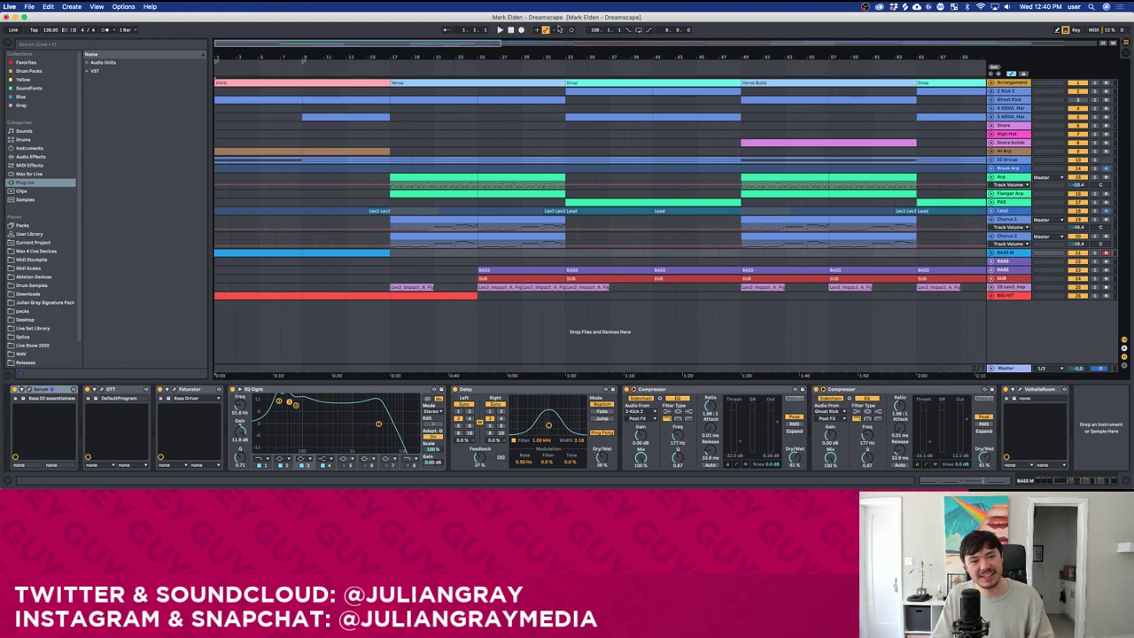
click(501, 30)
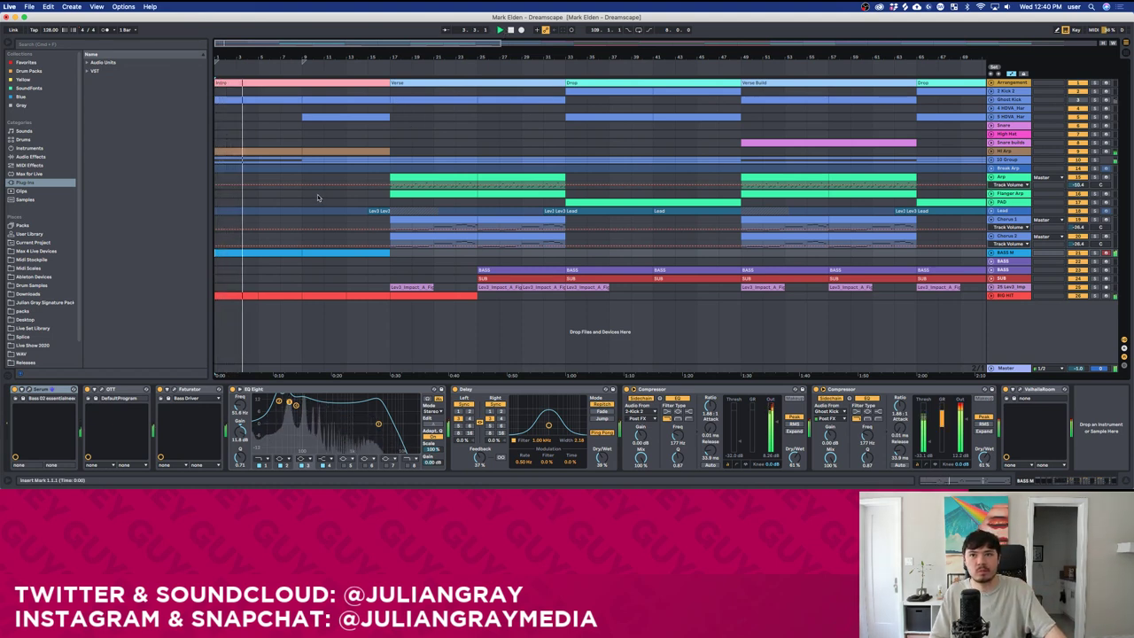
click(390, 141)
Check the Desktop Audio level in OBS again and minimise its window.
click(3, 411)
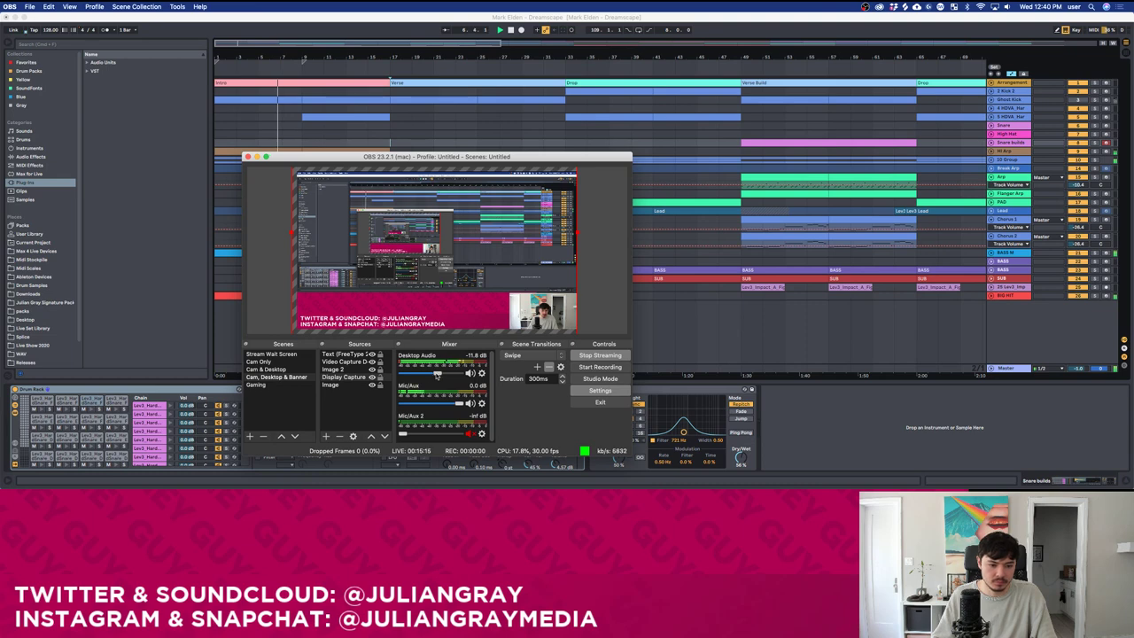
click(256, 157)
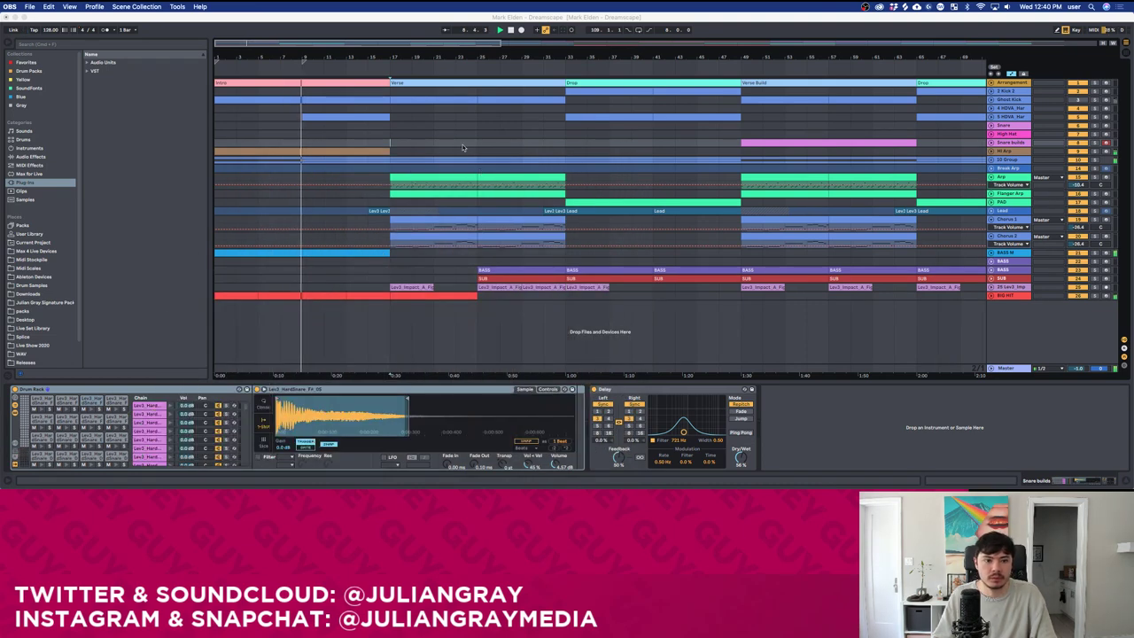
Place the insert marker on the empty High Hat track at the start of the verse.
click(390, 134)
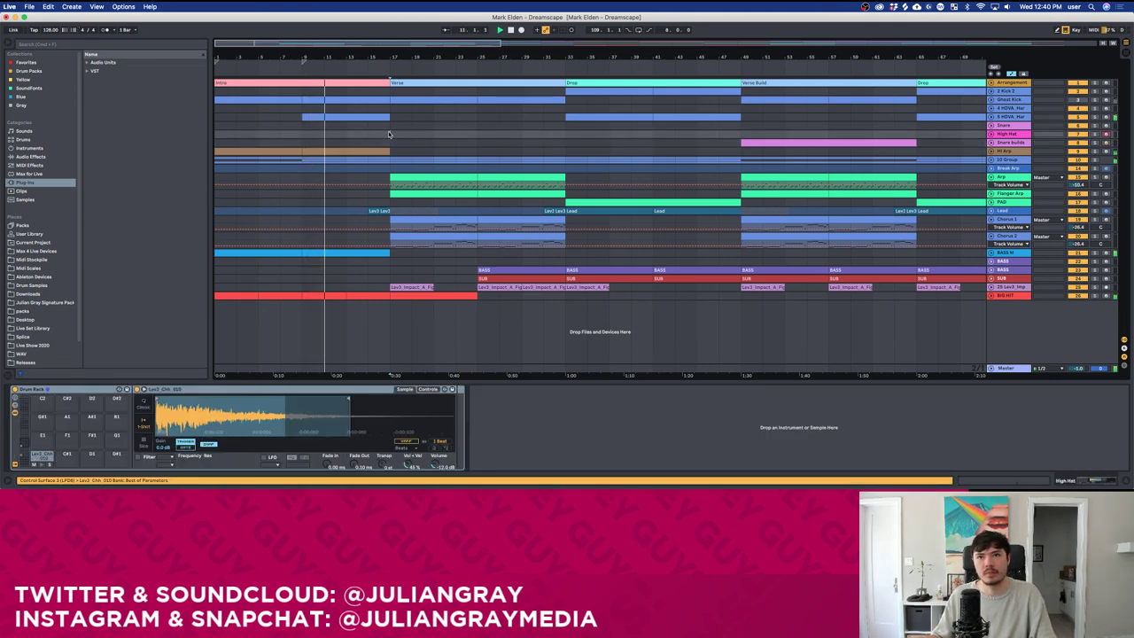
click(389, 134)
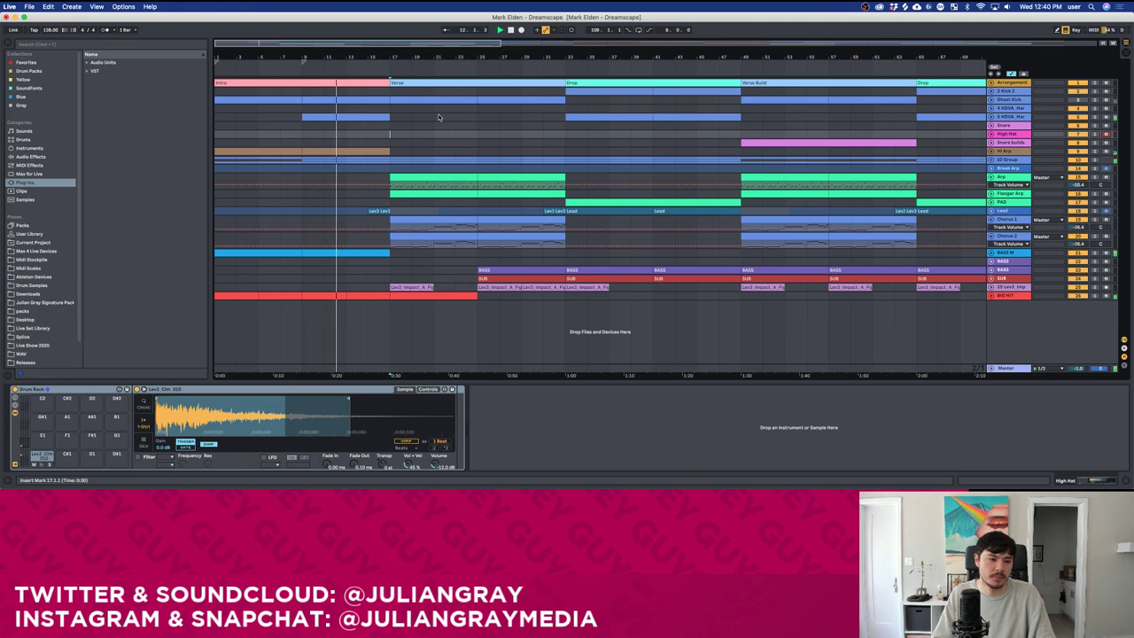
click(392, 148)
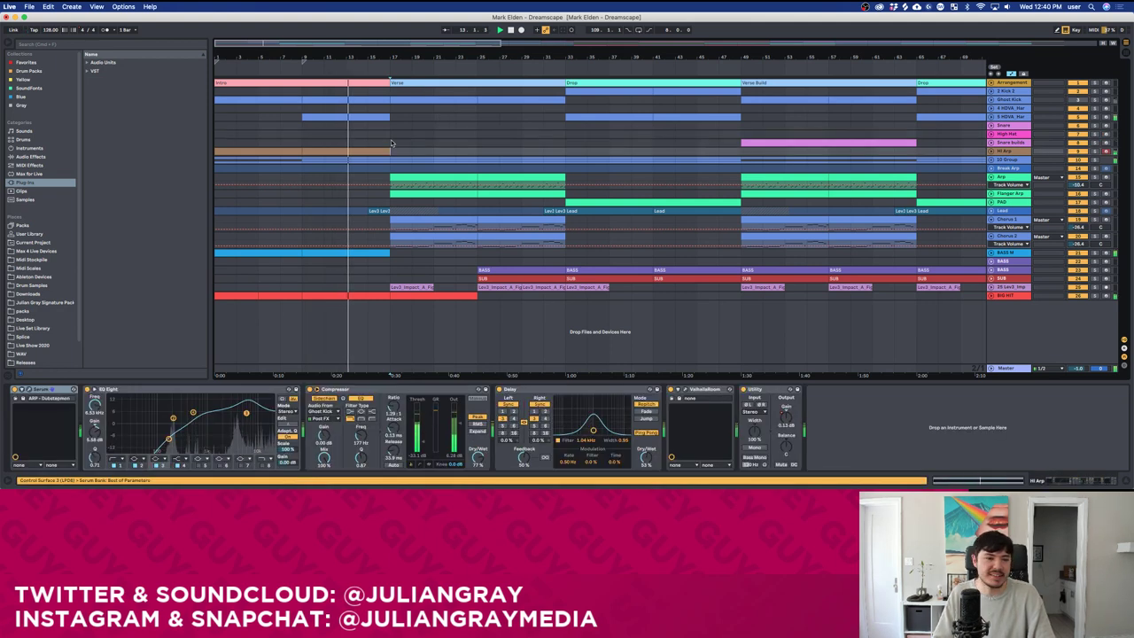
click(391, 135)
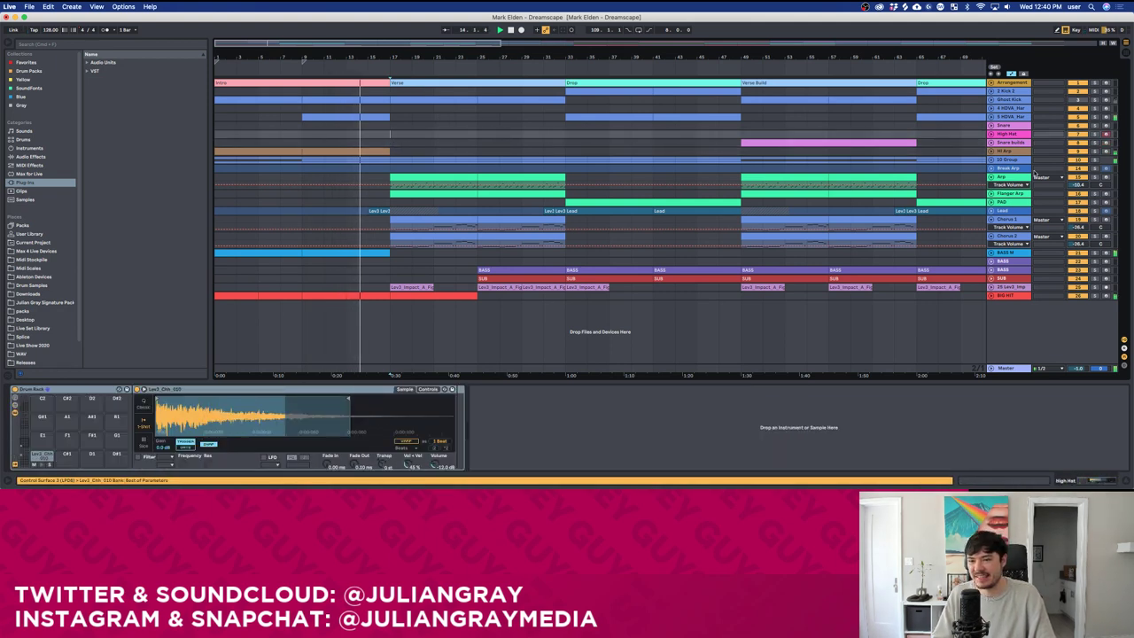
Unfold 10 Group and examine its Serum chord tracks around the start of the verse.
click(994, 160)
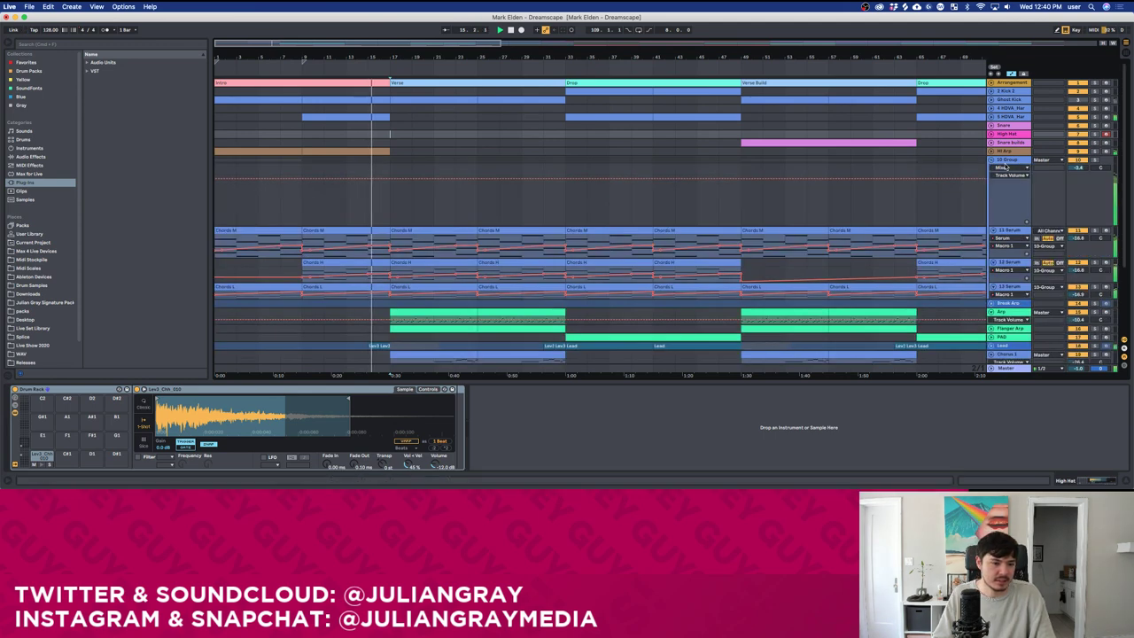
scroll(438, 191, down, 1)
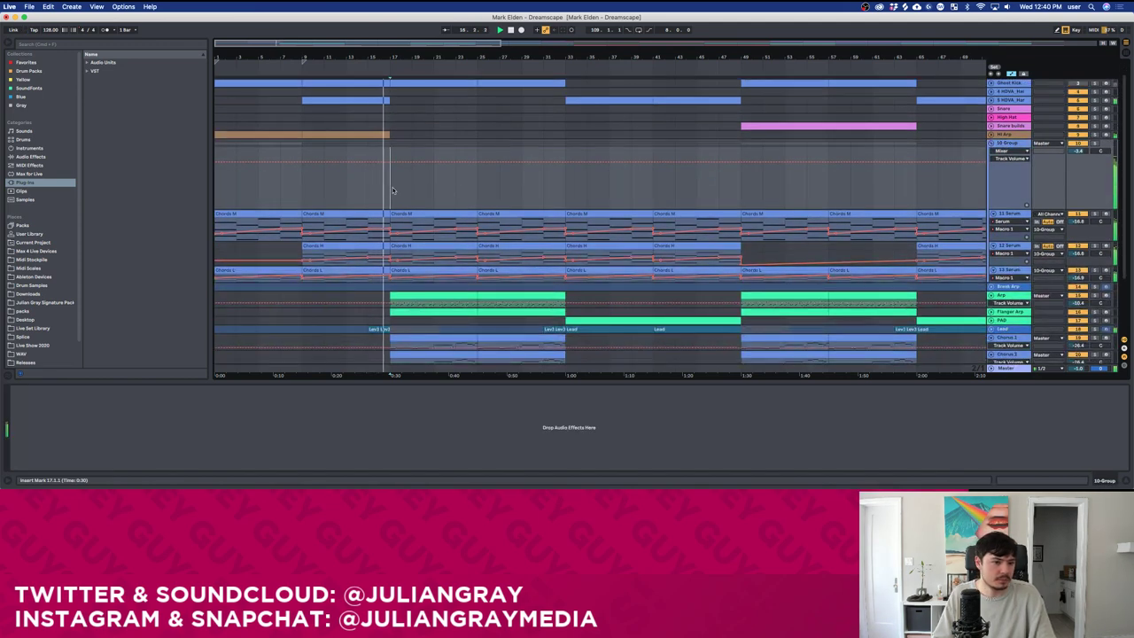
scroll(393, 190, down, 4)
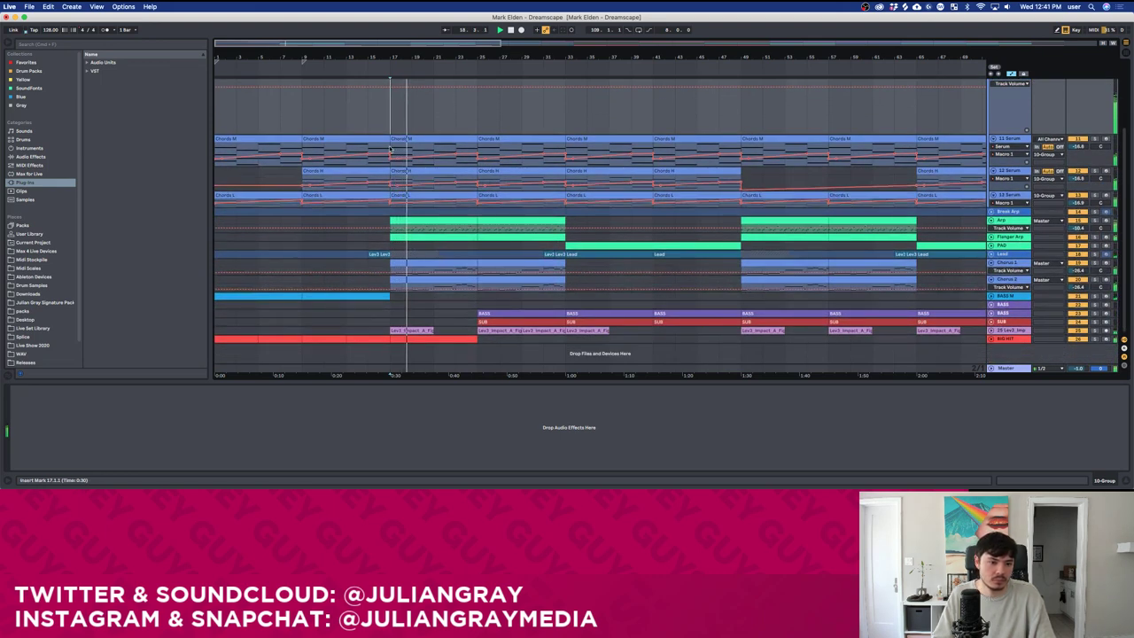
Mark the verse start on 11 Serum and the first drop's start on Arp, and fold 10 Group.
click(390, 148)
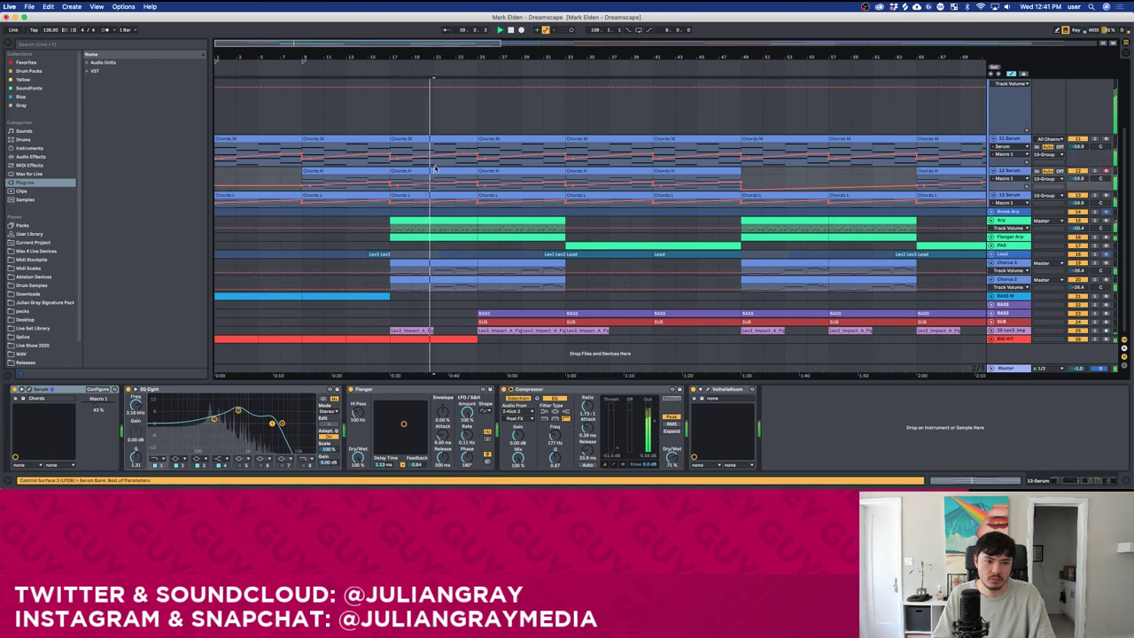
click(567, 222)
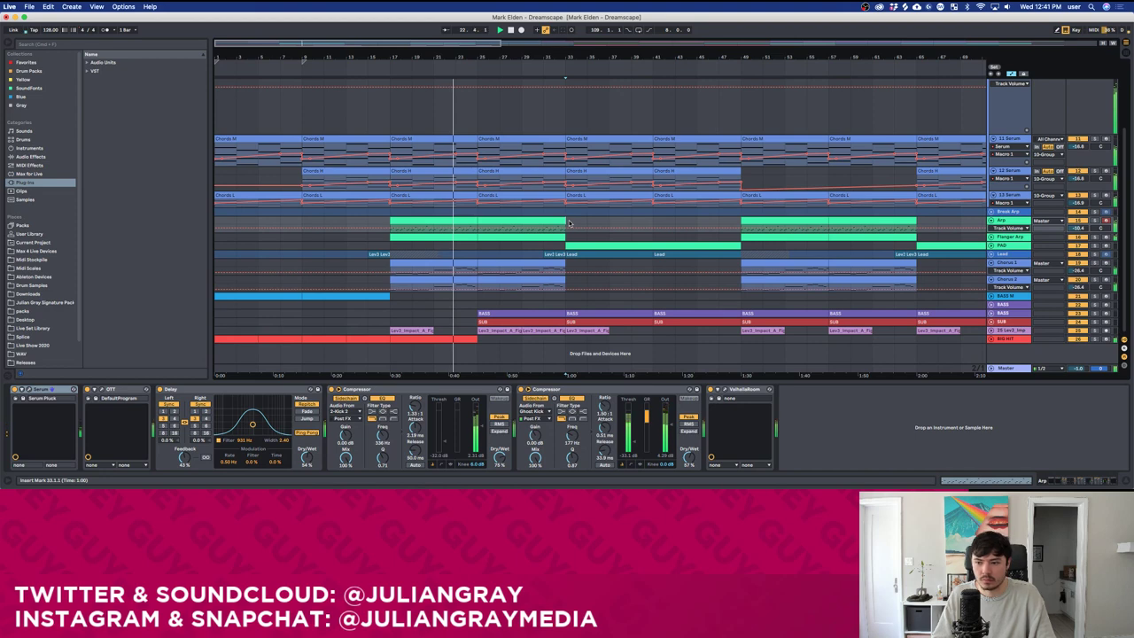
scroll(701, 195, up, 5)
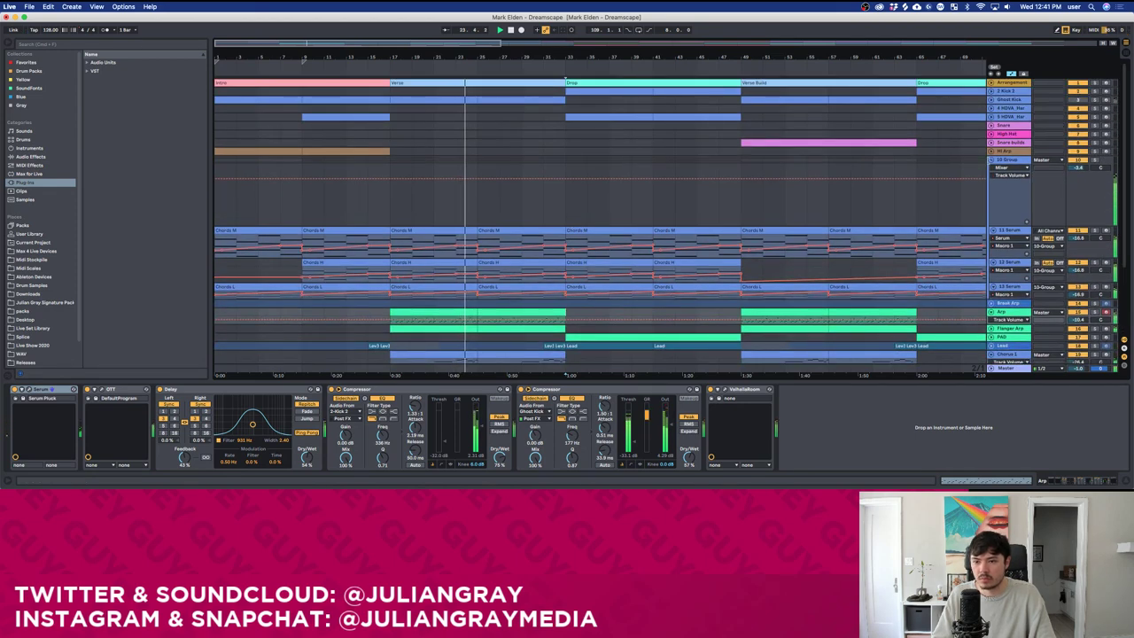
click(992, 159)
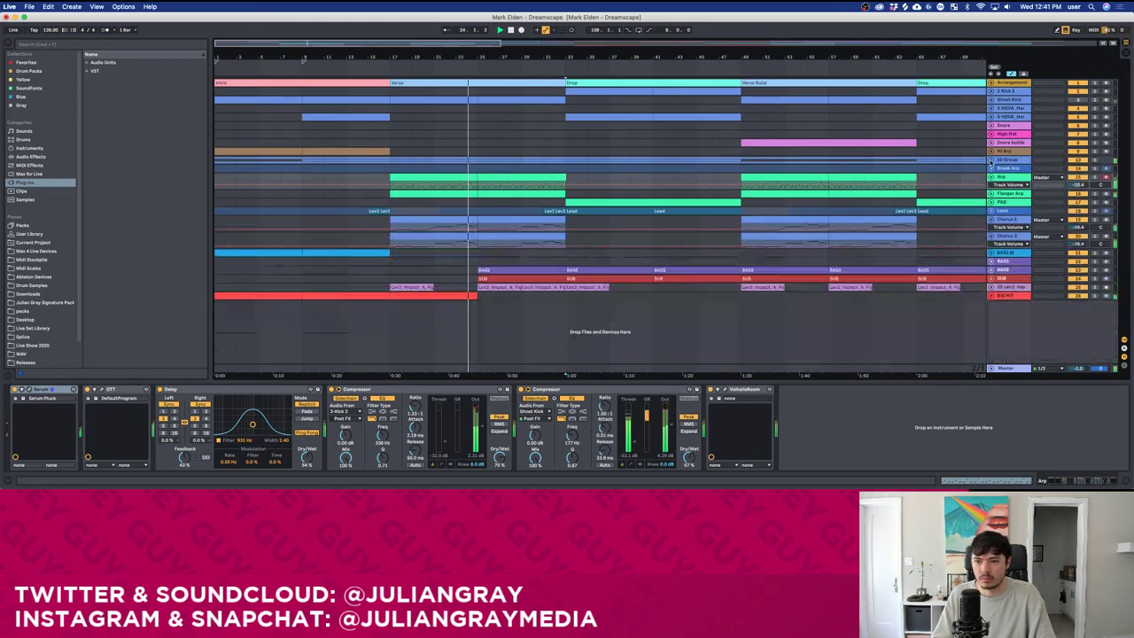
Mark the start of the first drop on Snare builds and the start of the Verse Build on Hi Arp.
click(569, 154)
click(569, 143)
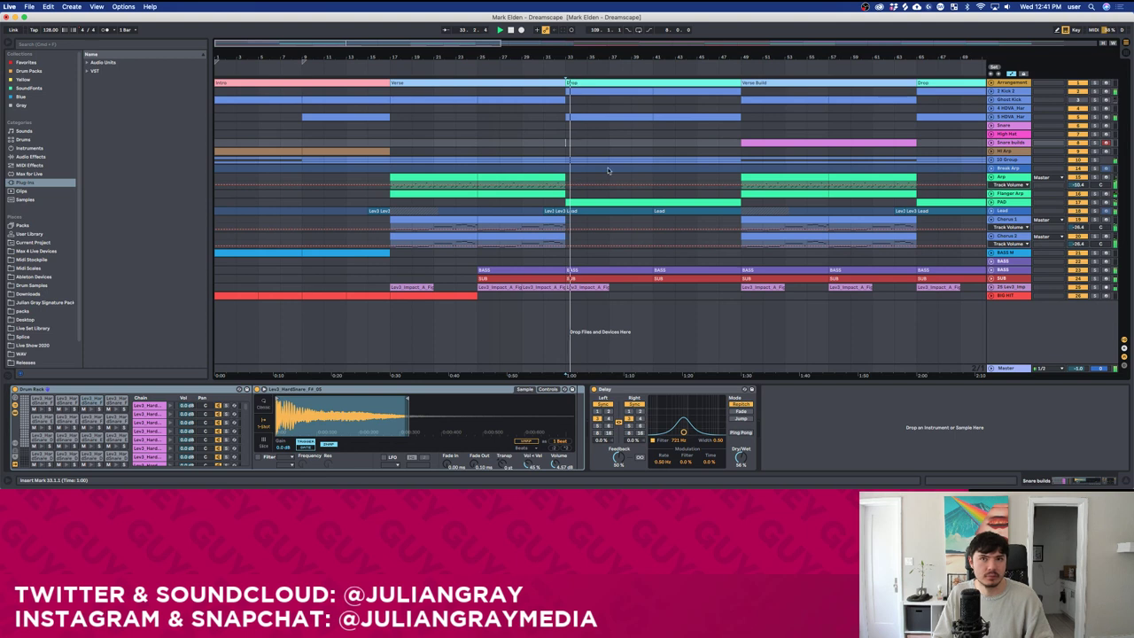
click(741, 155)
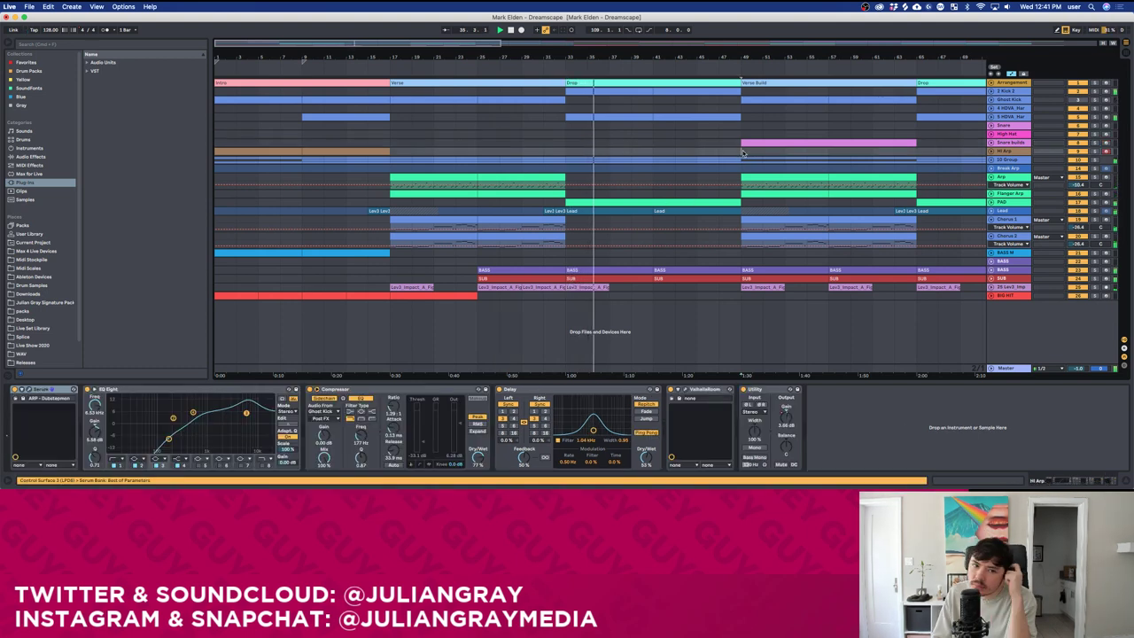
Examine the HDVA, High Hat, Ghost Kick and Snare tracks at the start of the Verse Build at bar 49.
drag(485, 48, 556, 49)
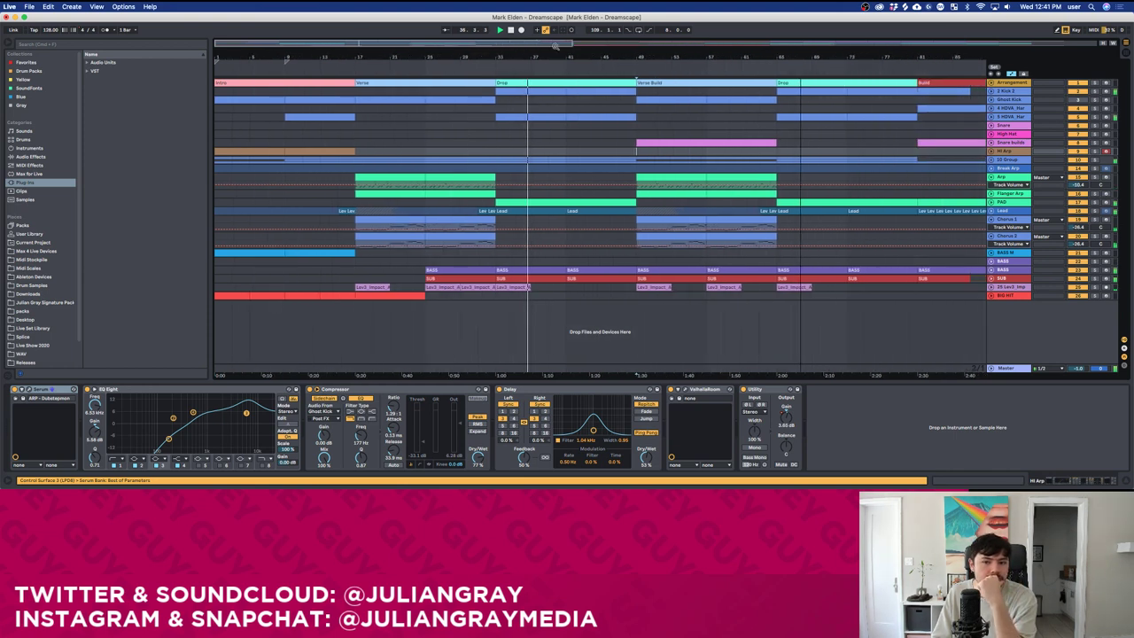
click(638, 117)
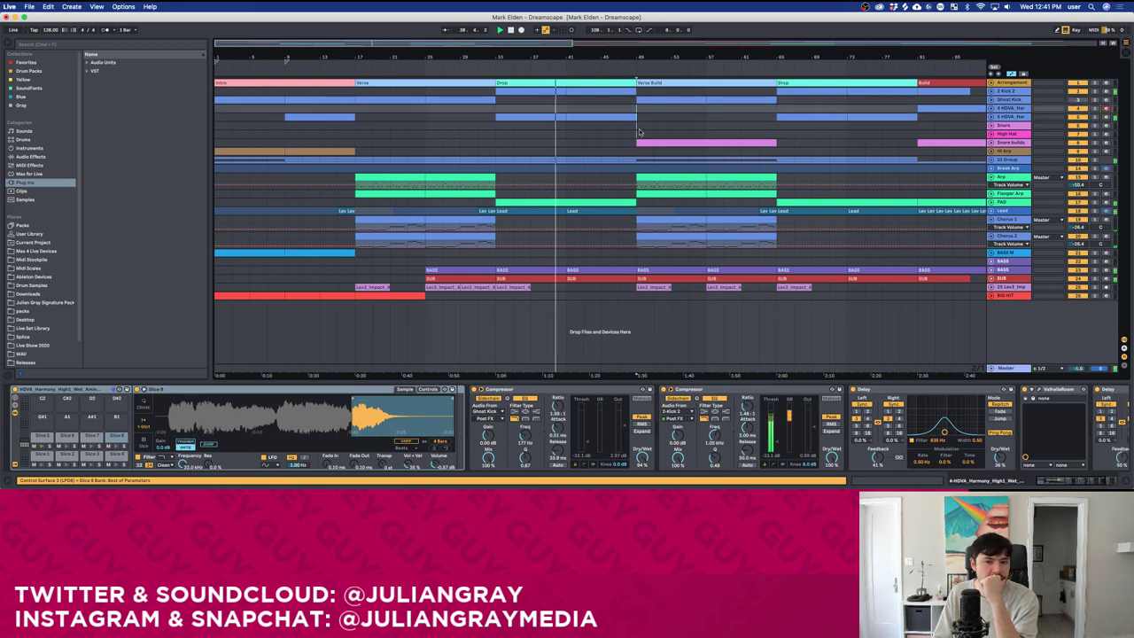
click(638, 133)
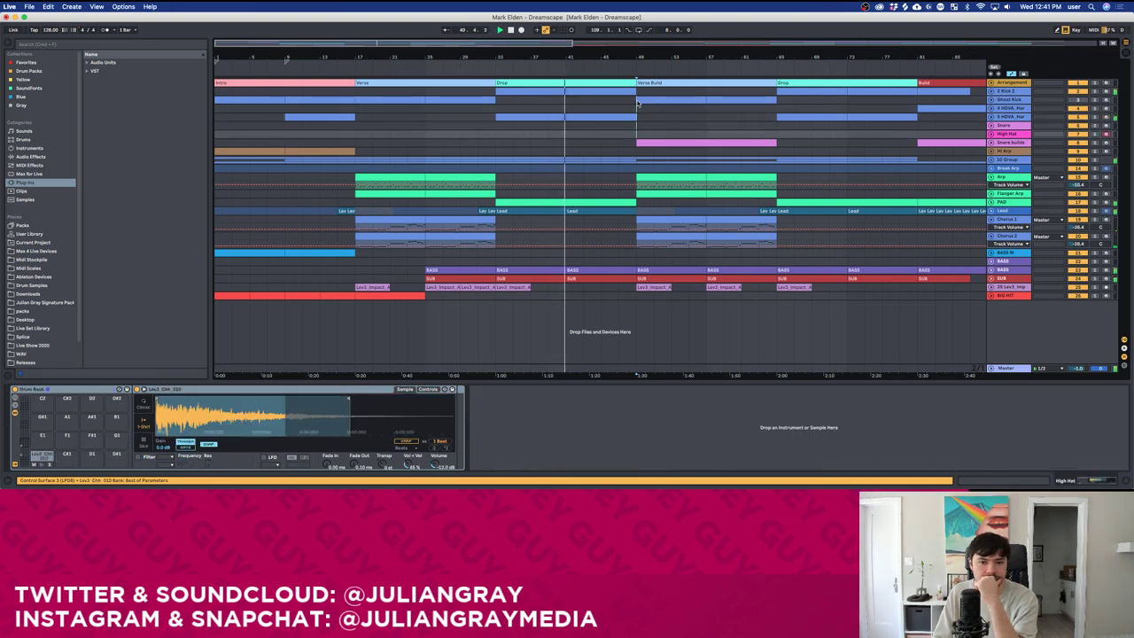
click(640, 113)
click(640, 112)
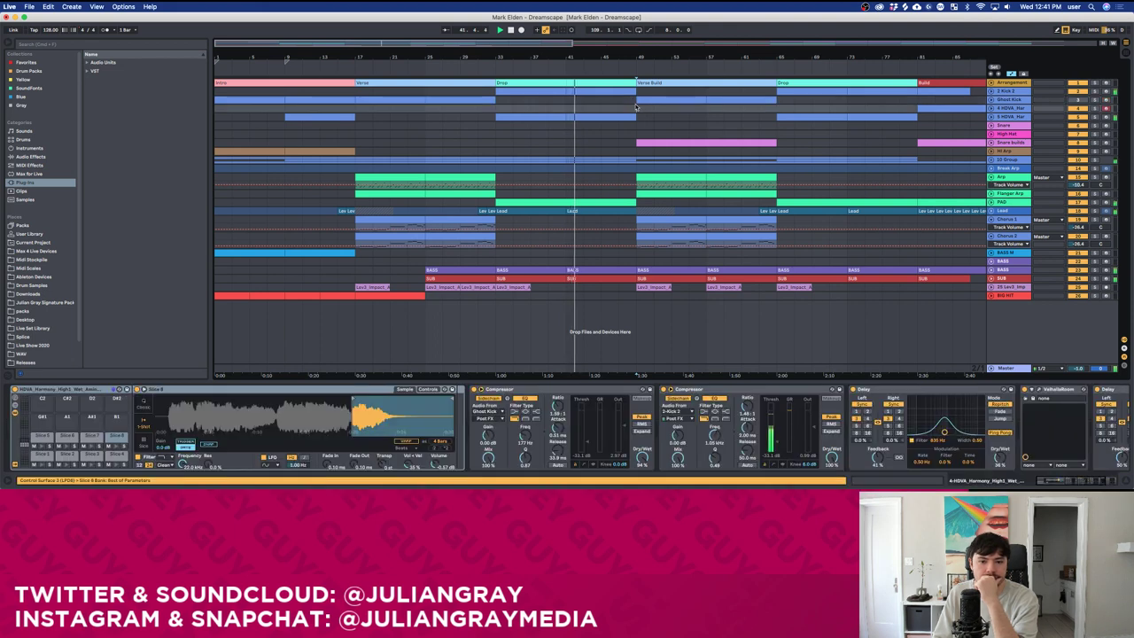
click(634, 103)
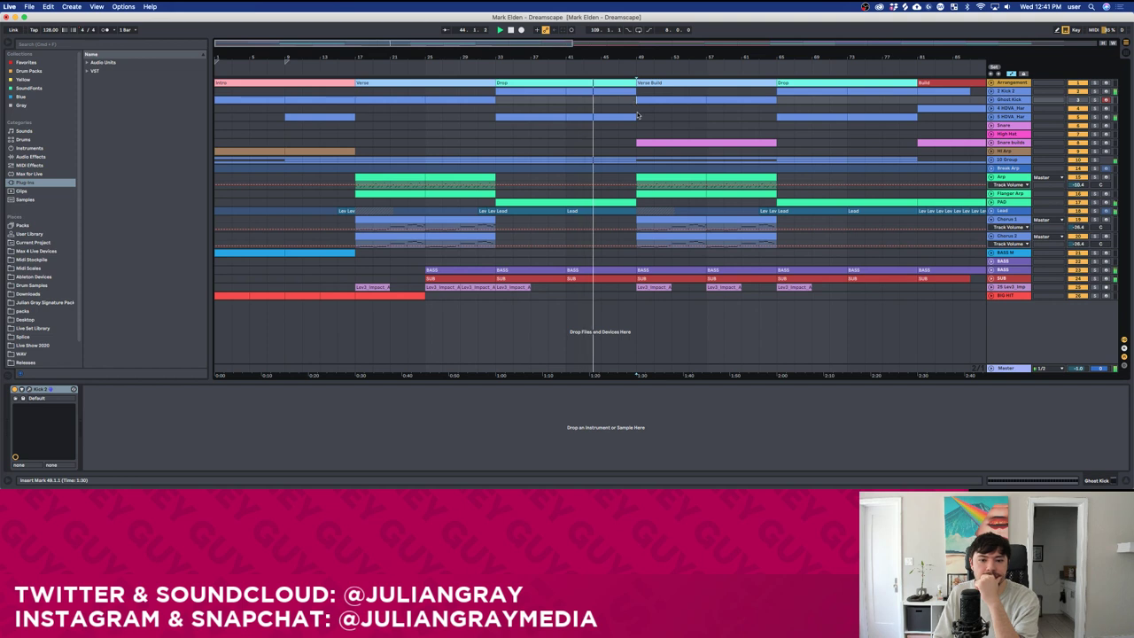
click(640, 117)
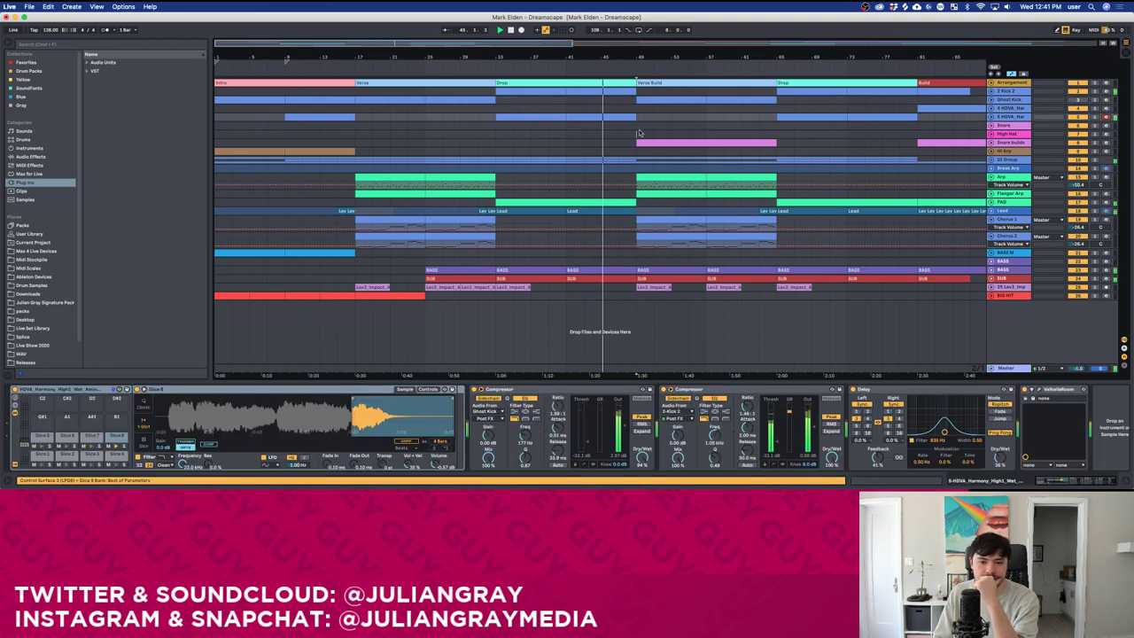
click(639, 130)
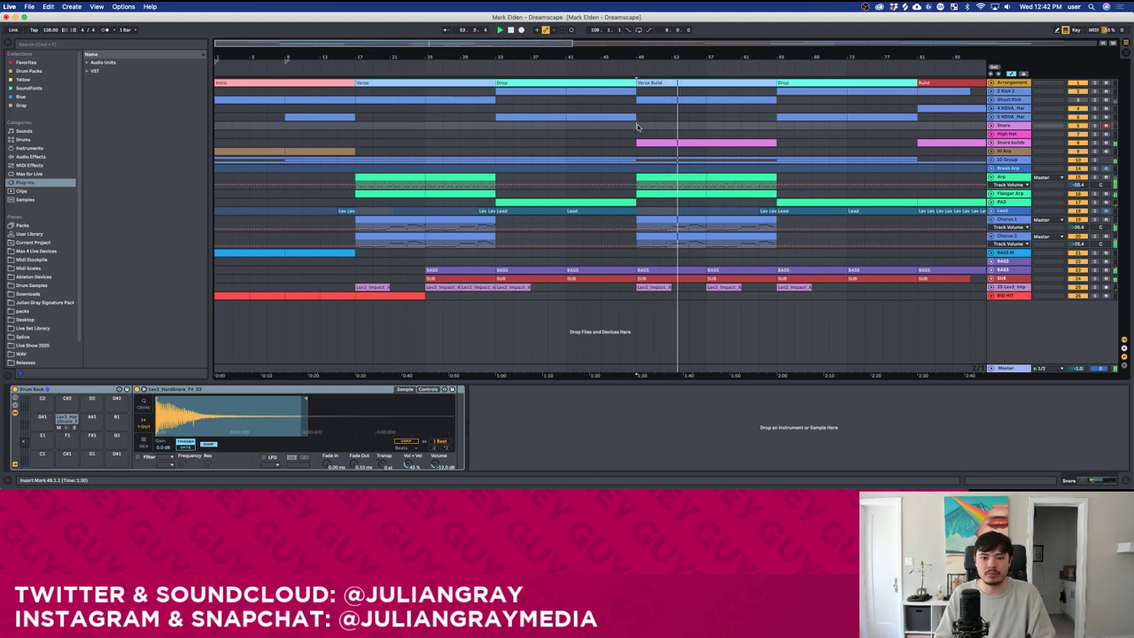
Bring the whole arrangement into view and examine Chorus 1 and Chorus 2 around the two Verse Build sections.
click(764, 196)
drag(573, 43, 1096, 44)
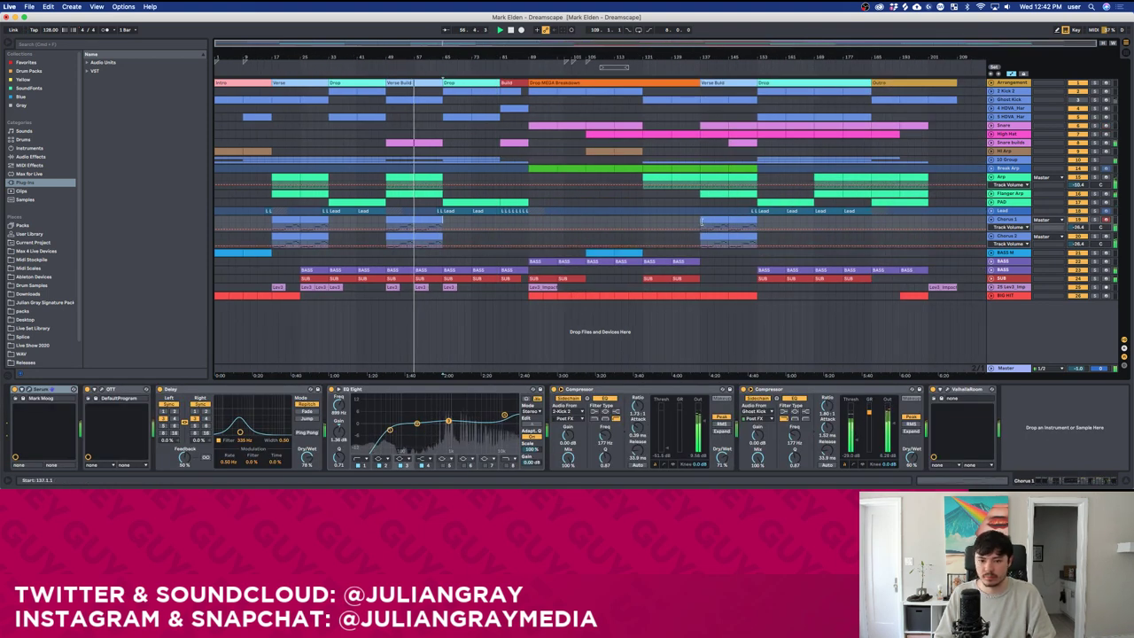
click(723, 223)
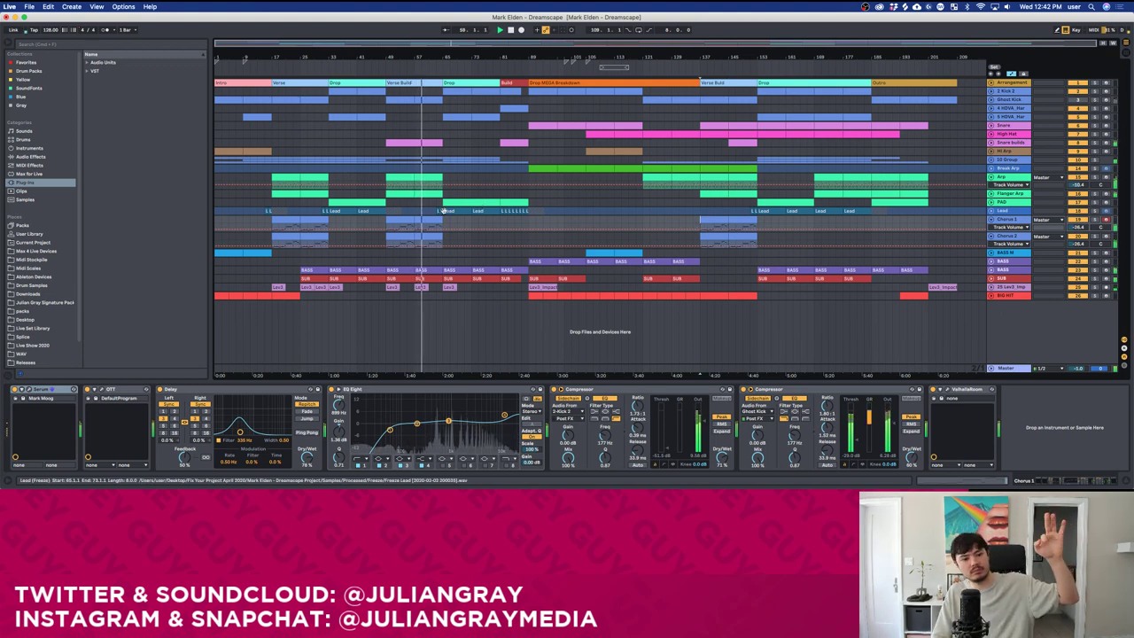
click(445, 222)
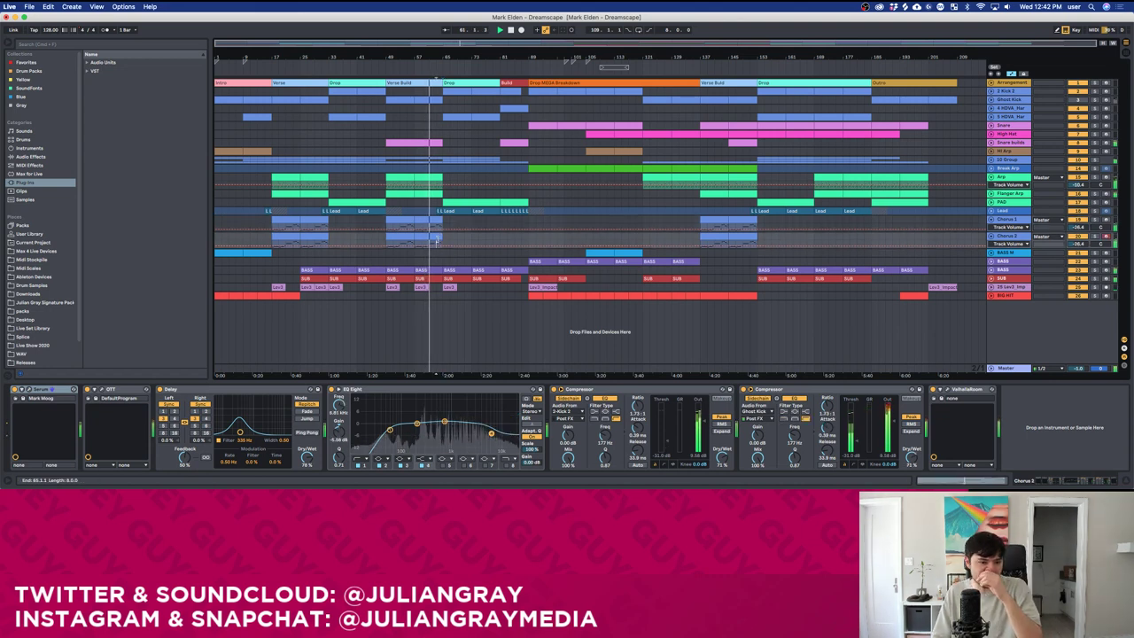
click(446, 222)
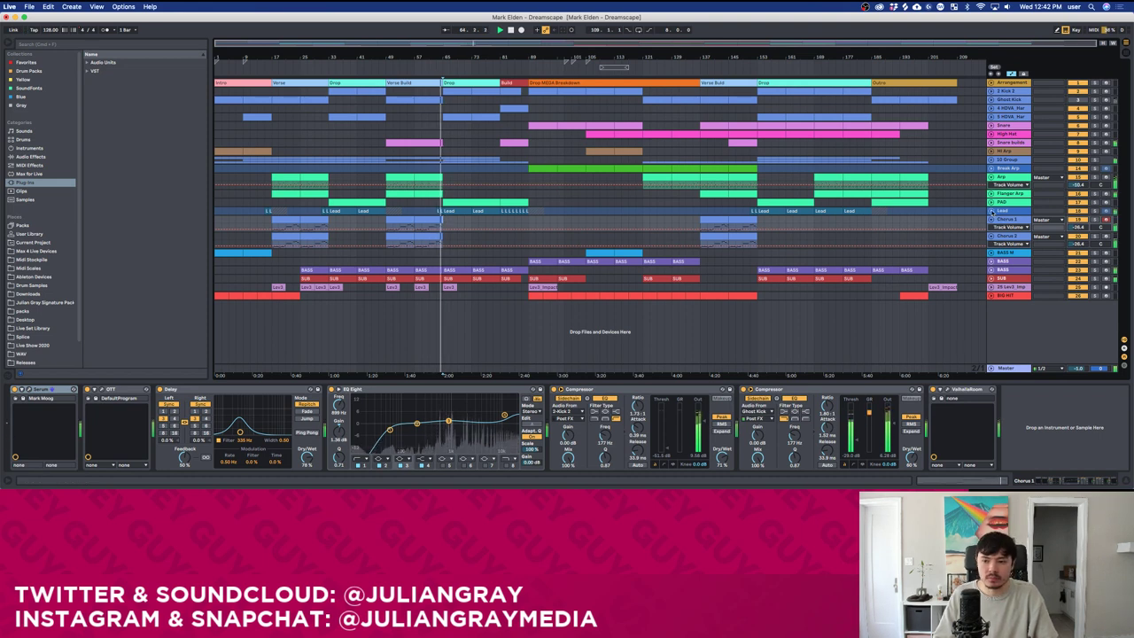
Unfold the Lead track and mark the start of the second drop on Chorus 1.
click(992, 210)
click(1006, 211)
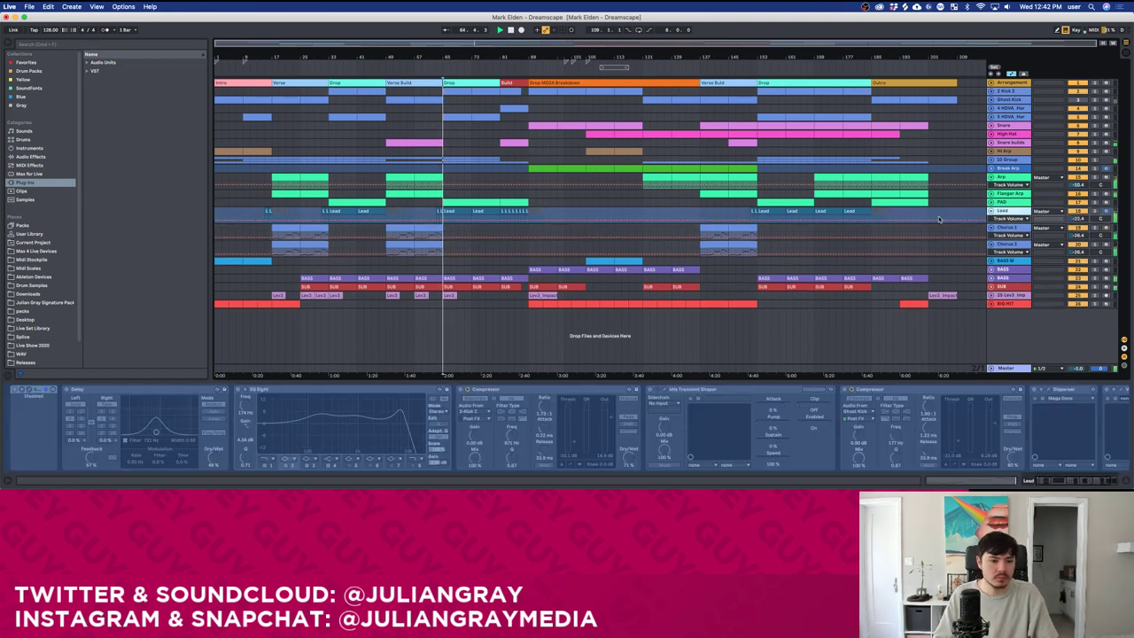
click(445, 232)
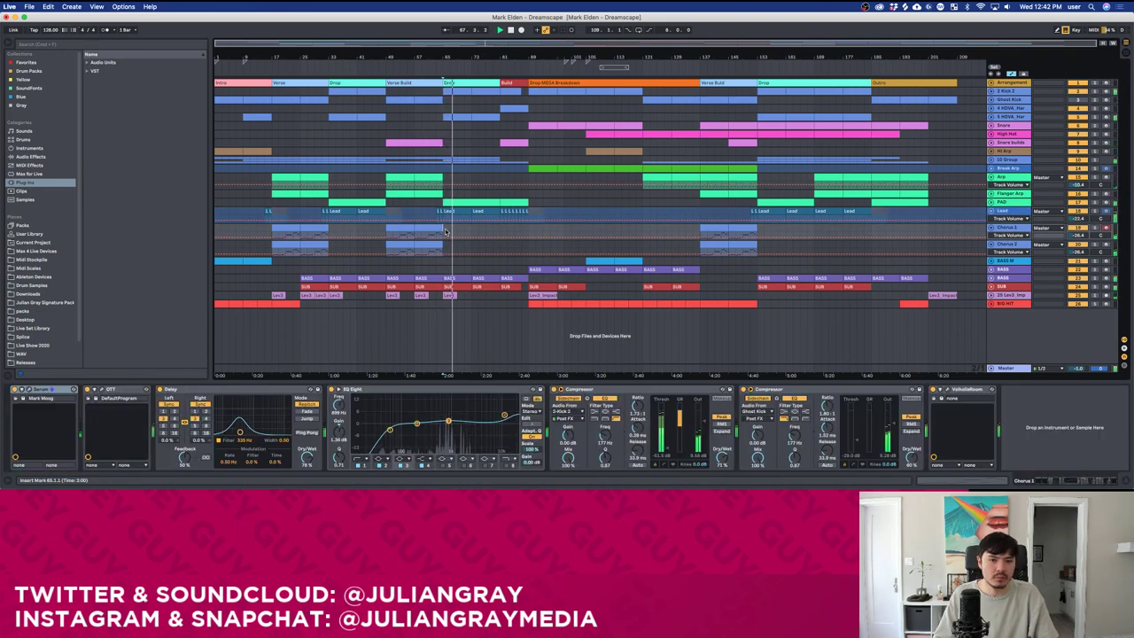
Skip playback through the end of the second drop and the Build to the start of the Drop MEGA Breakdown.
click(499, 231)
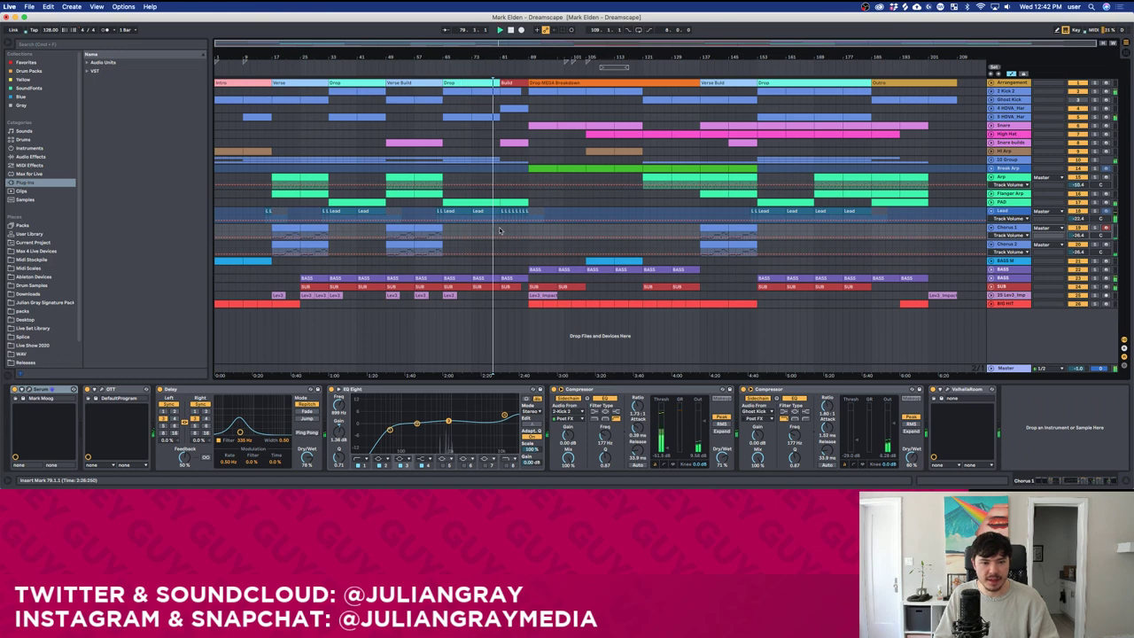
click(507, 234)
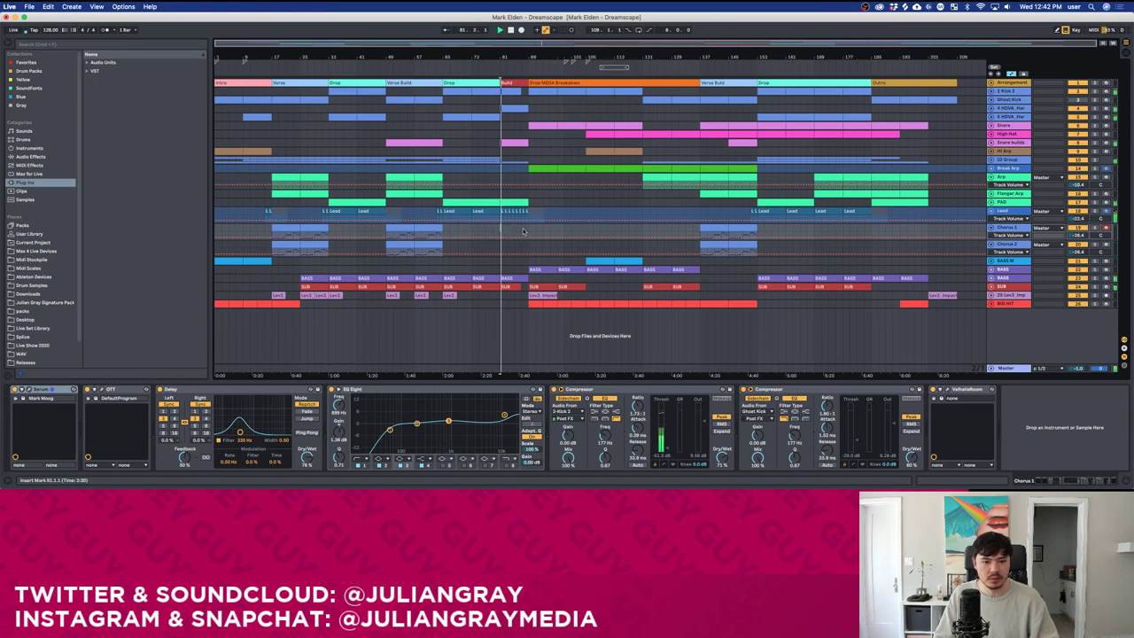
click(522, 232)
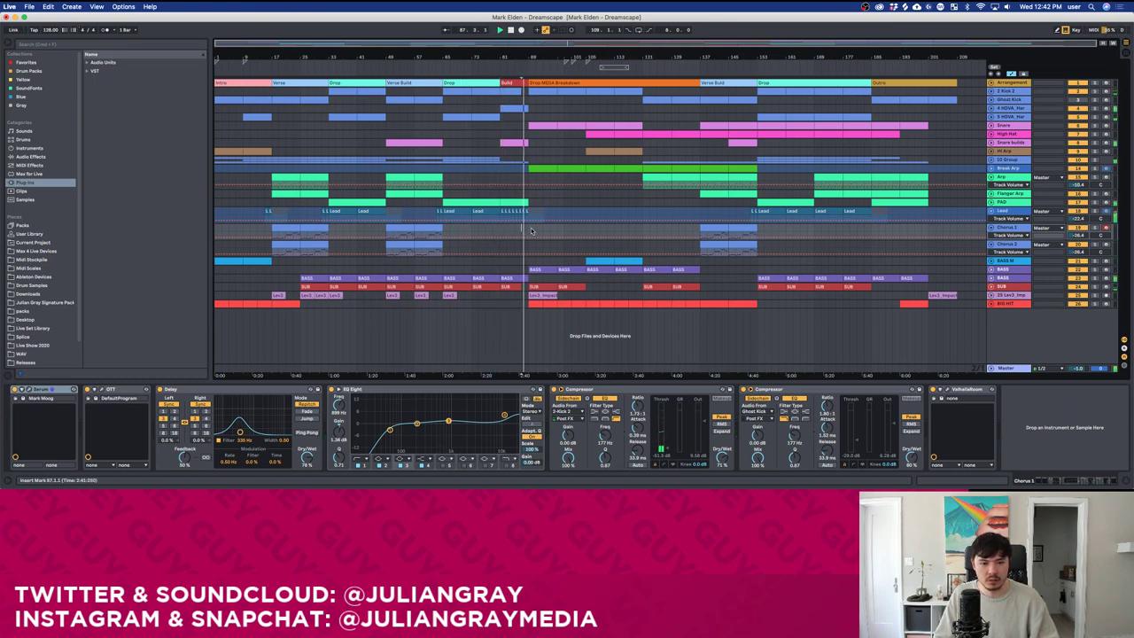
click(530, 232)
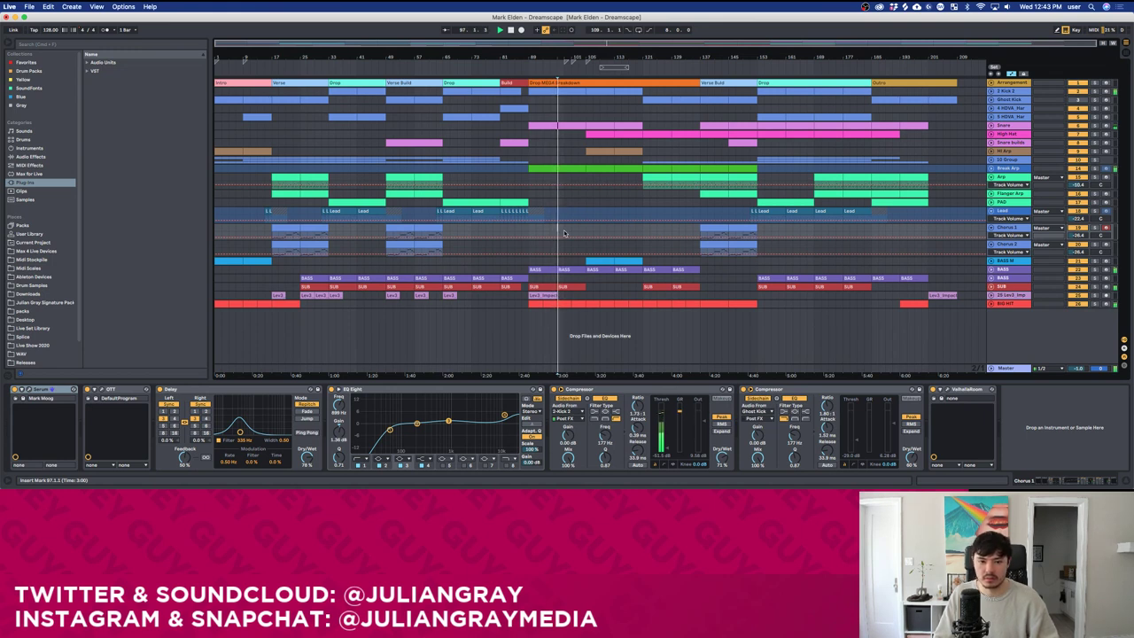
Skip playback through the Drop MEGA Breakdown, including bars 113, 121 and 135, up to the last Verse Build.
click(587, 230)
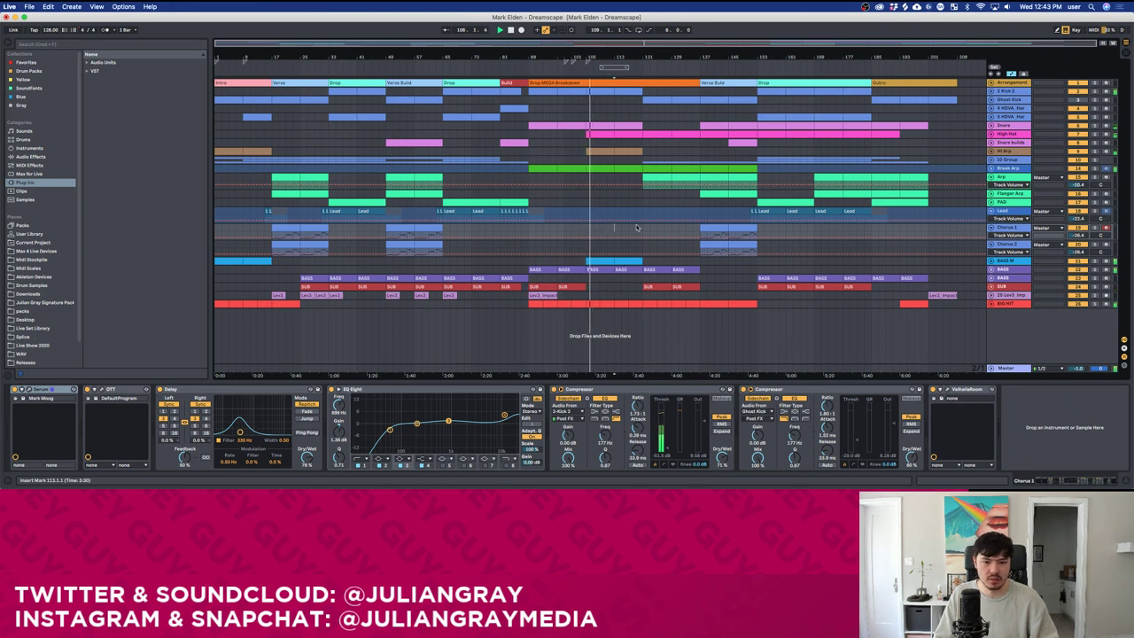
click(615, 230)
key(space)
key(space)
click(672, 229)
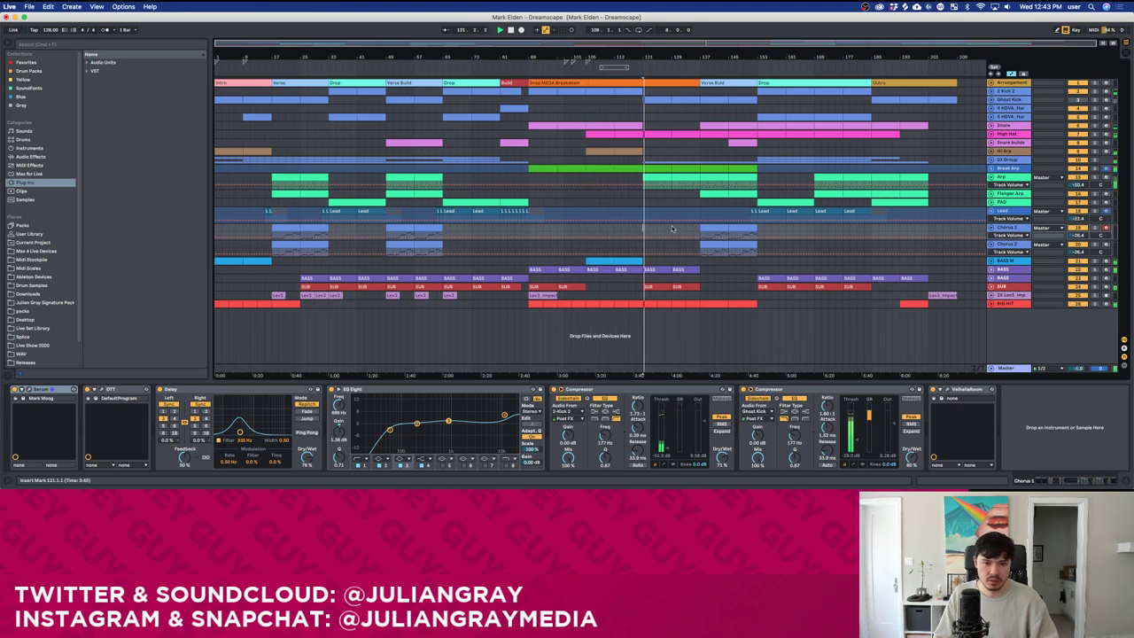
click(694, 230)
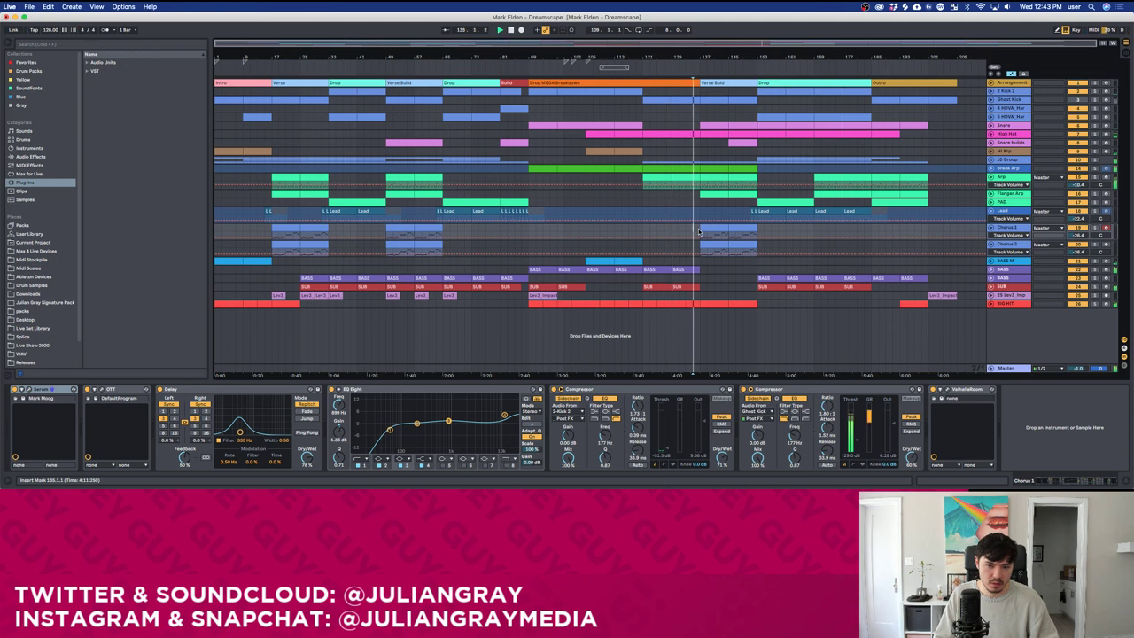
key(space)
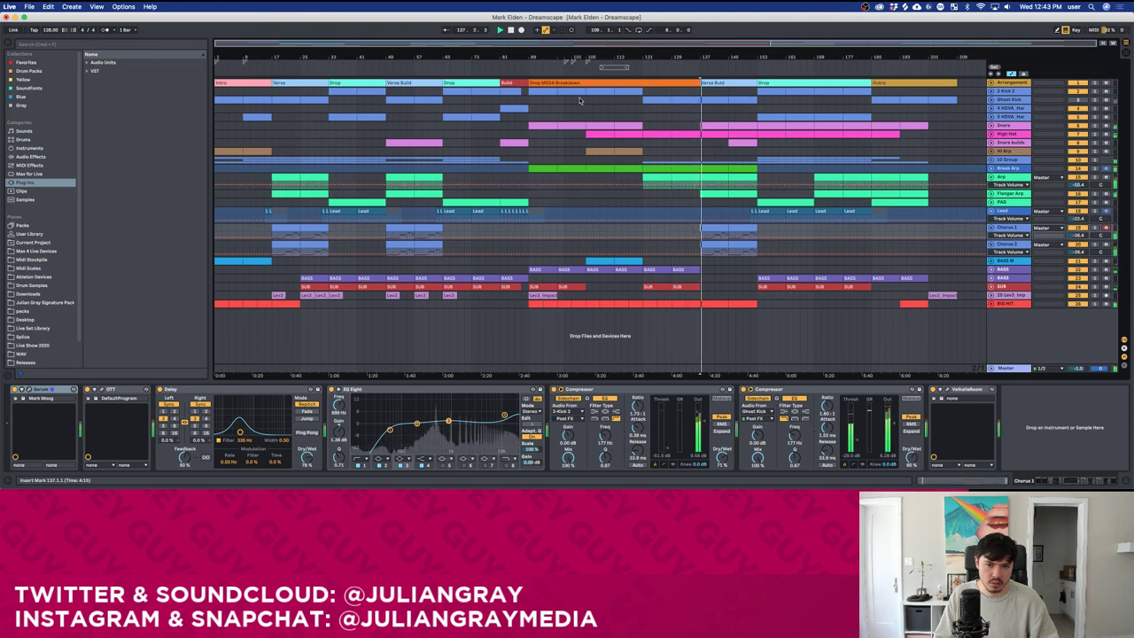
Skip playback to the start of the final drop and stop it.
drag(528, 56, 528, 63)
click(773, 234)
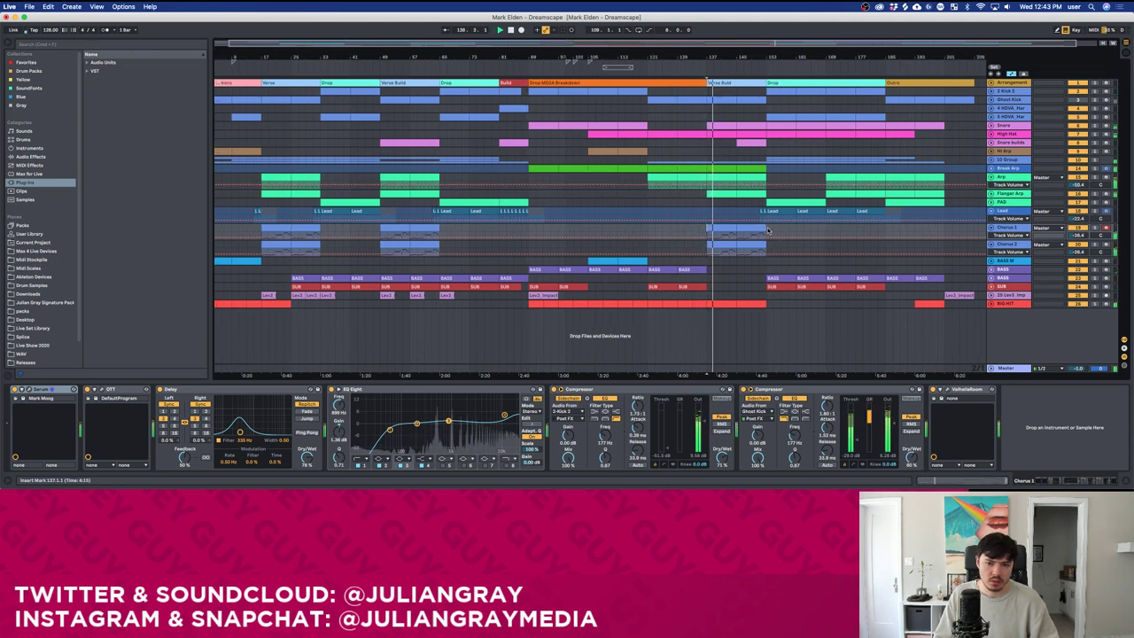
key(space)
key(space)
key(space)
Mark the start of the second drop, then return to bar 17 and inspect the Flanger Arp at the first verse.
drag(491, 42, 489, 133)
click(608, 190)
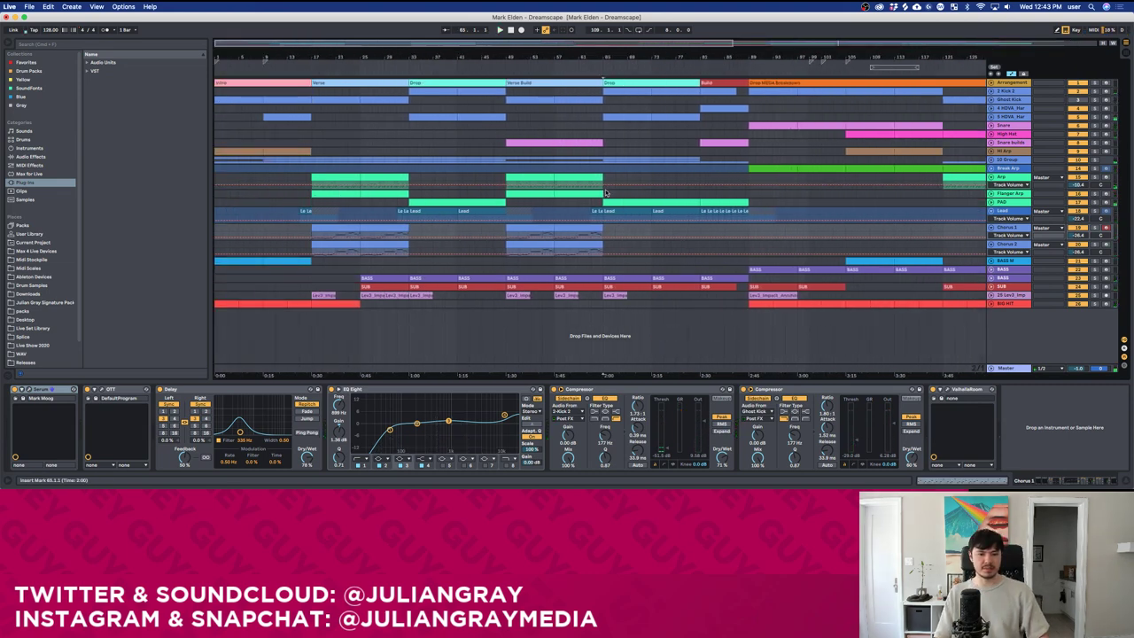
click(305, 209)
click(307, 203)
click(307, 196)
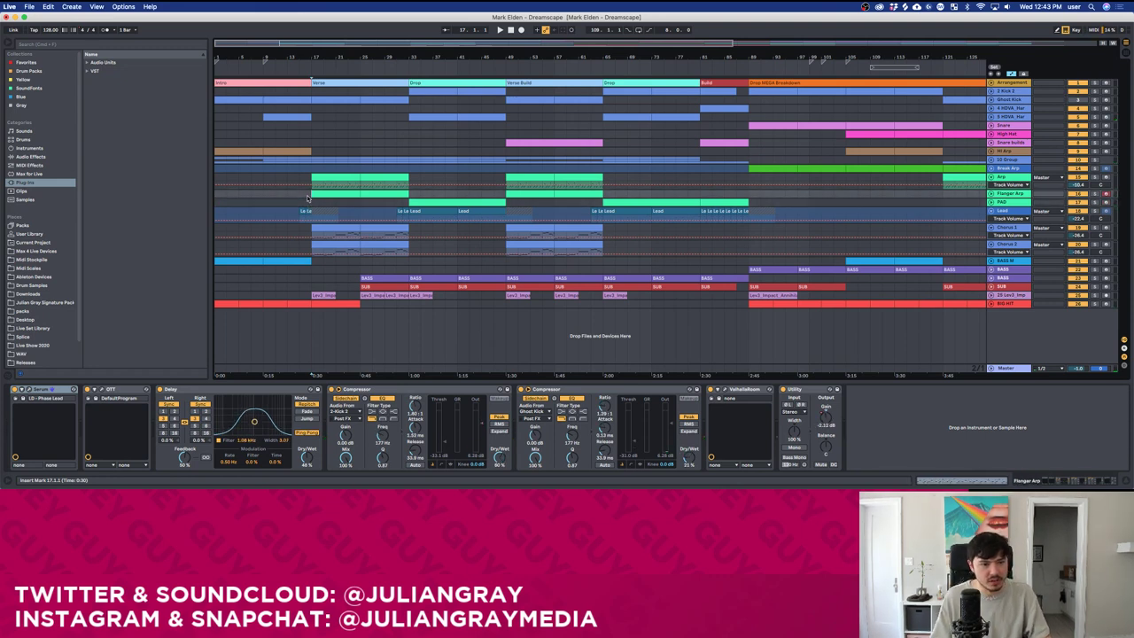
Place the insert marker on the PAD track at bar 13 and play the end of the intro.
click(297, 201)
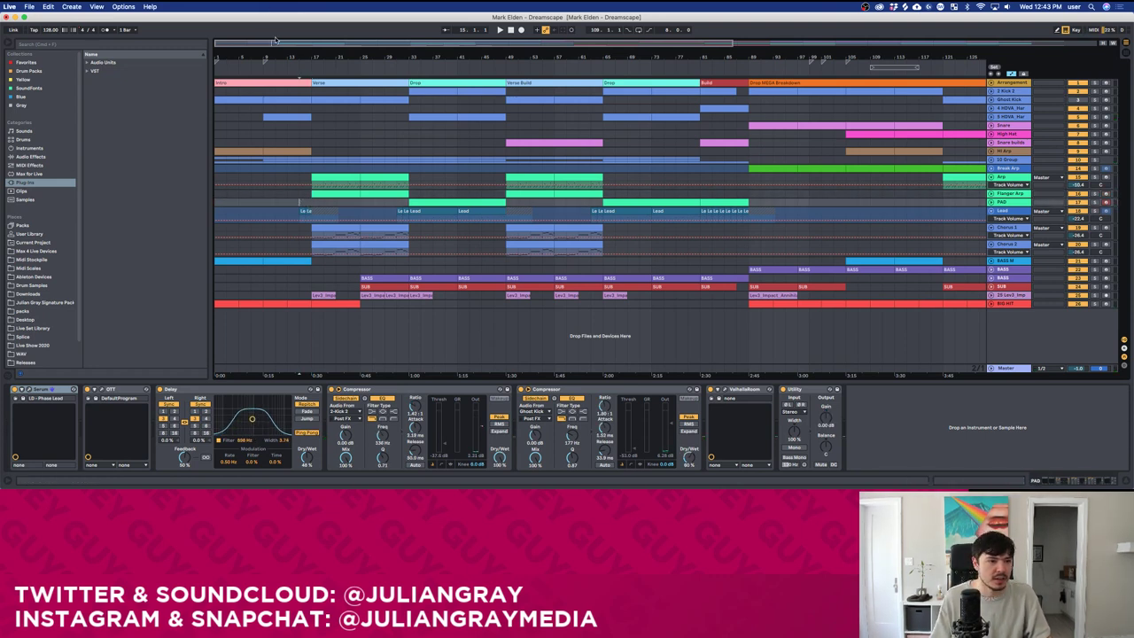
drag(276, 41, 387, 188)
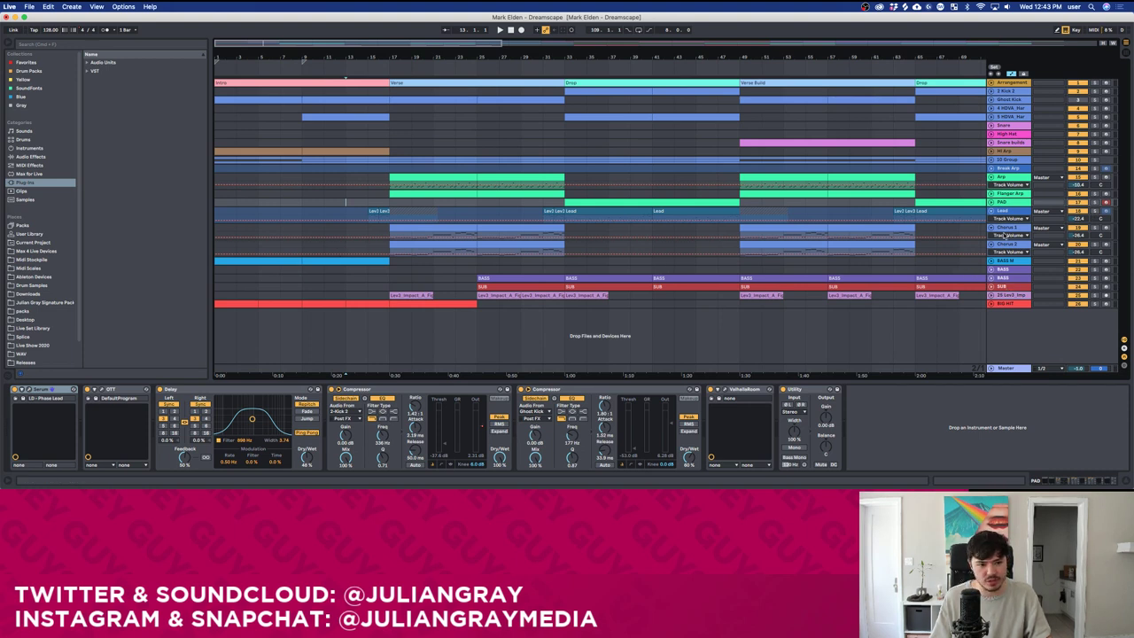
key(space)
Place the insert marker on 10 Group at bar 9, unfold the group and play the intro from there.
click(1009, 159)
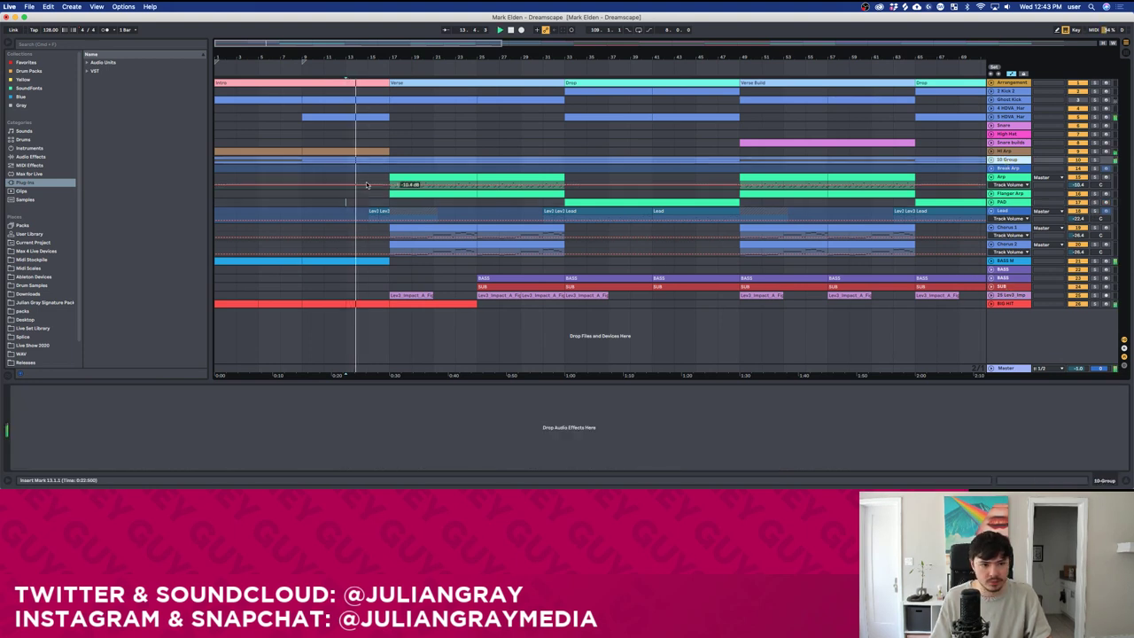
click(304, 162)
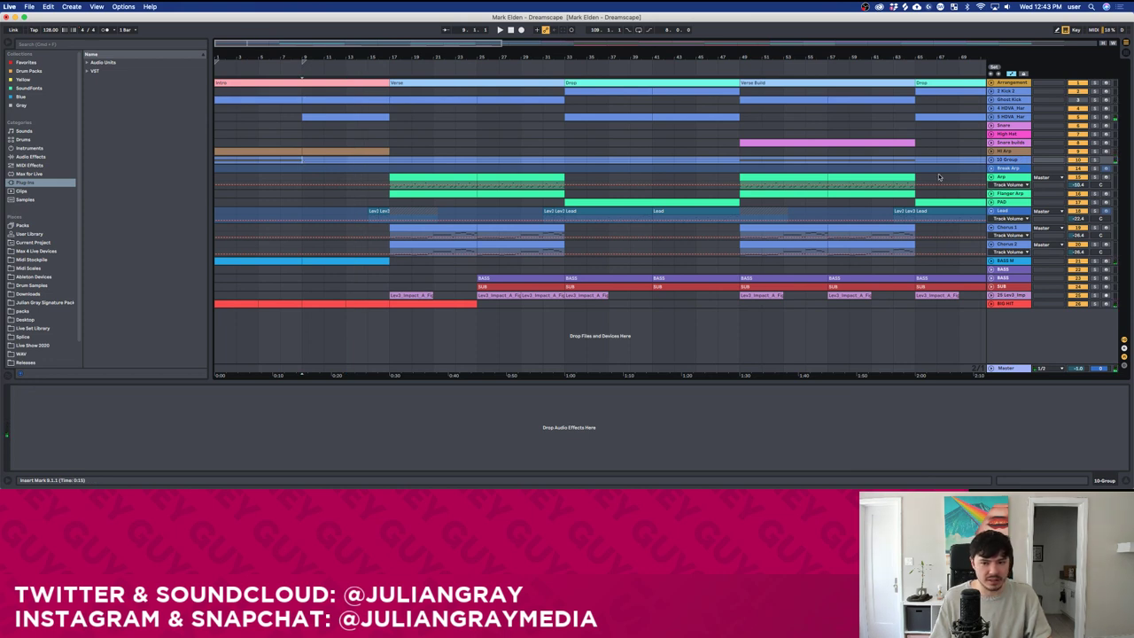
click(994, 160)
key(space)
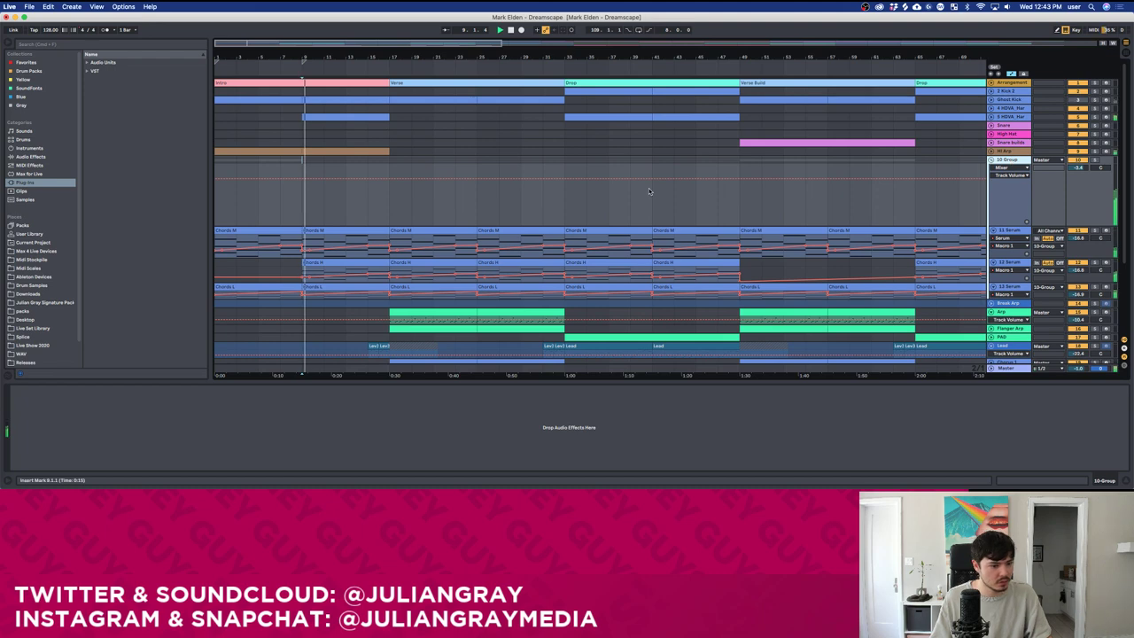
Solo the 10 Group and play it from bar 9.
scroll(443, 257, down, 4)
scroll(358, 168, up, 4)
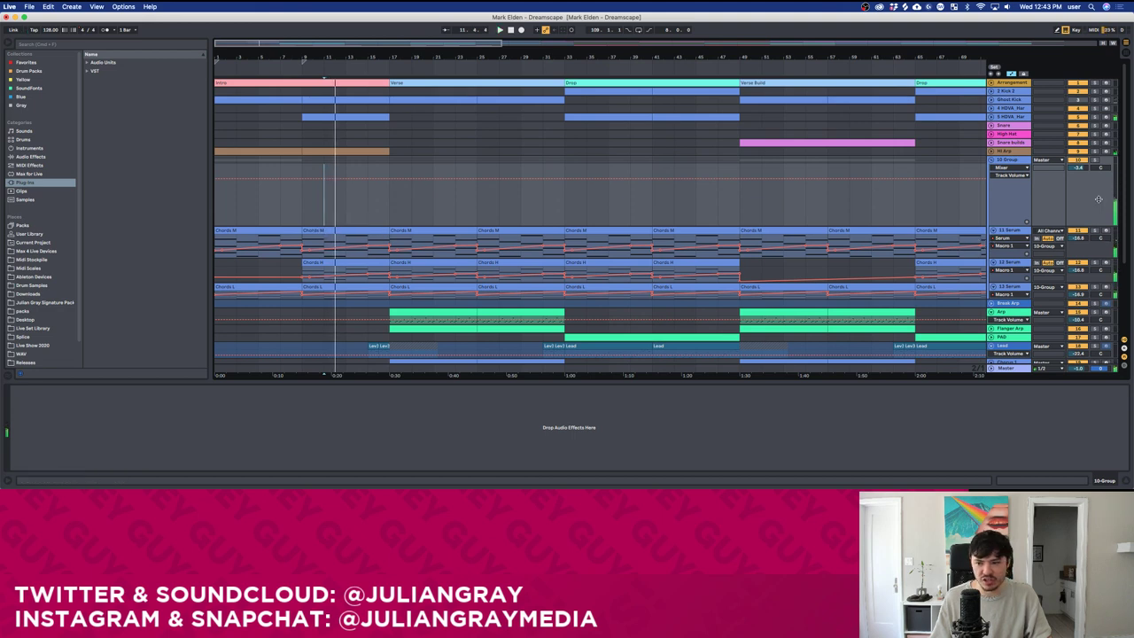
click(299, 208)
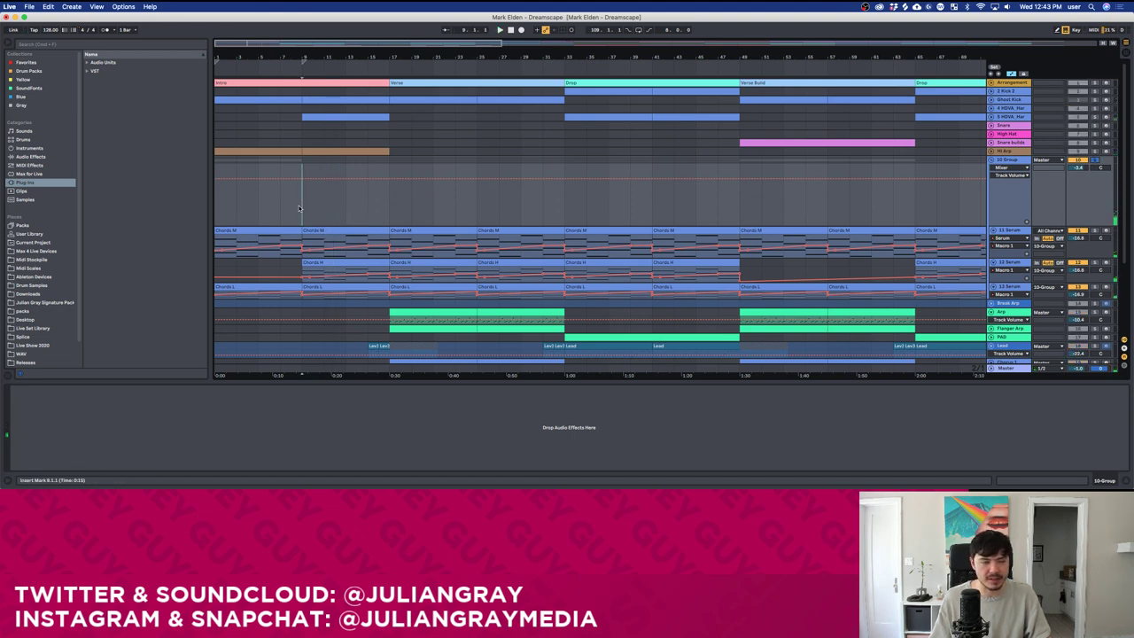
key(space)
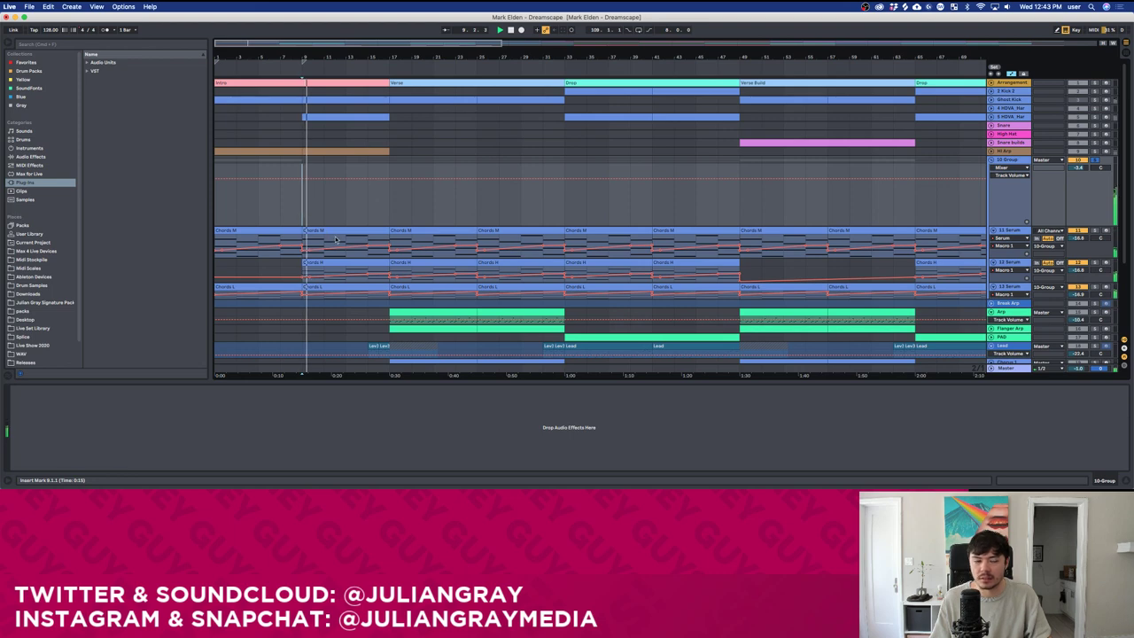
Select the 11 Serum track at bar 11 to inspect its device chain while the chord group plays.
scroll(319, 222, down, 1)
click(327, 235)
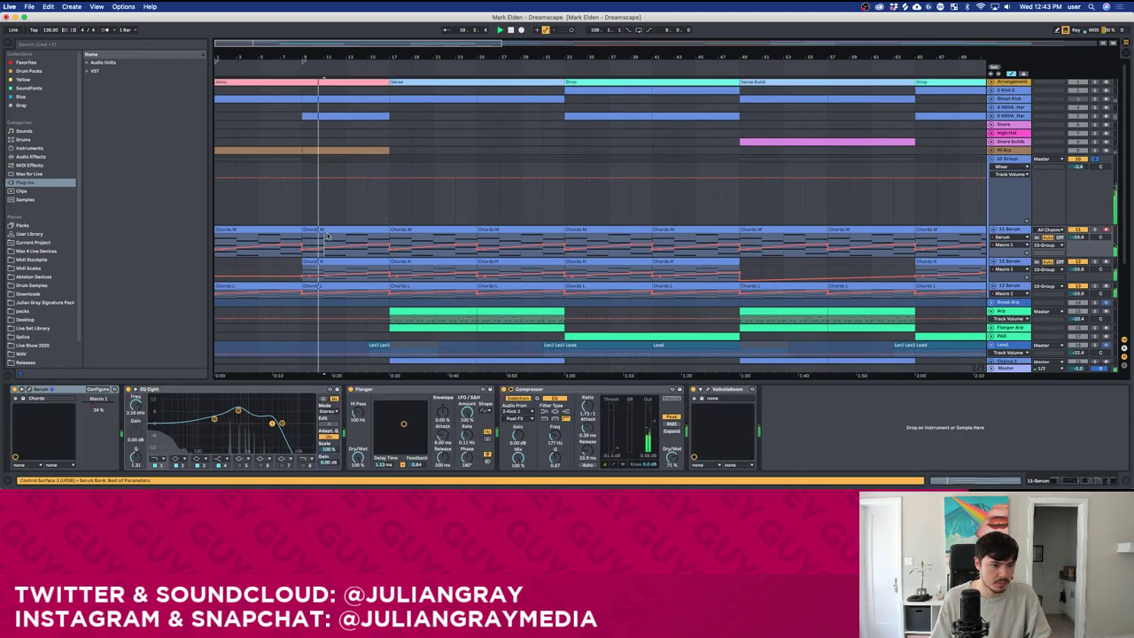
scroll(328, 235, down, 1)
scroll(332, 232, down, 1)
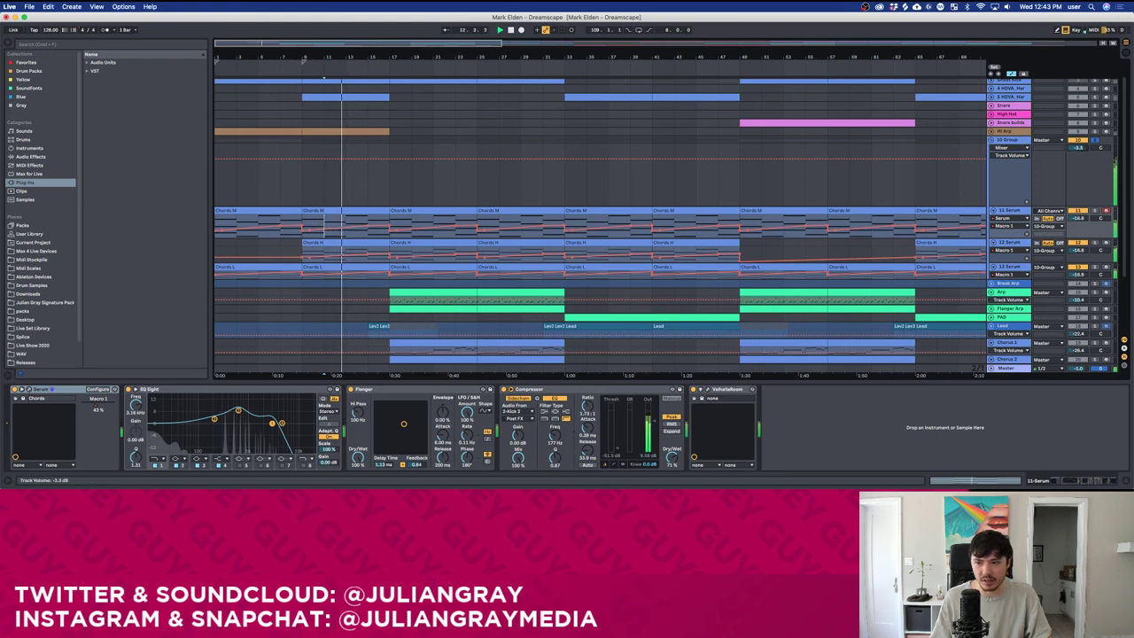
Raise the 10 Group volume to about -2.2 dB, remove its solo and play the full mix from bar 9.
click(1024, 141)
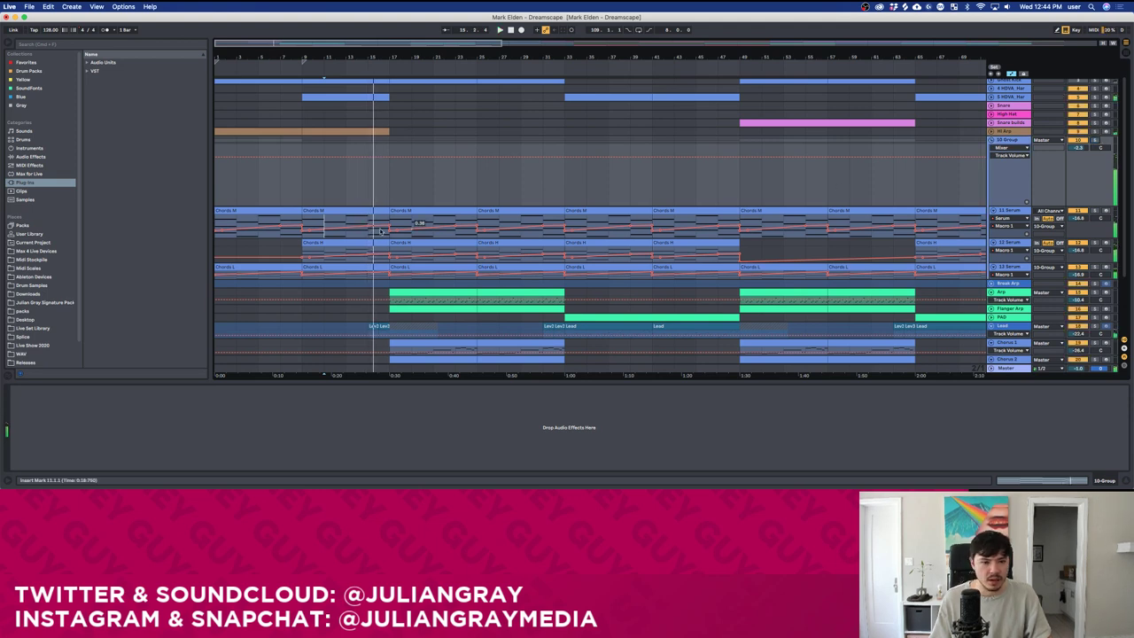
click(308, 204)
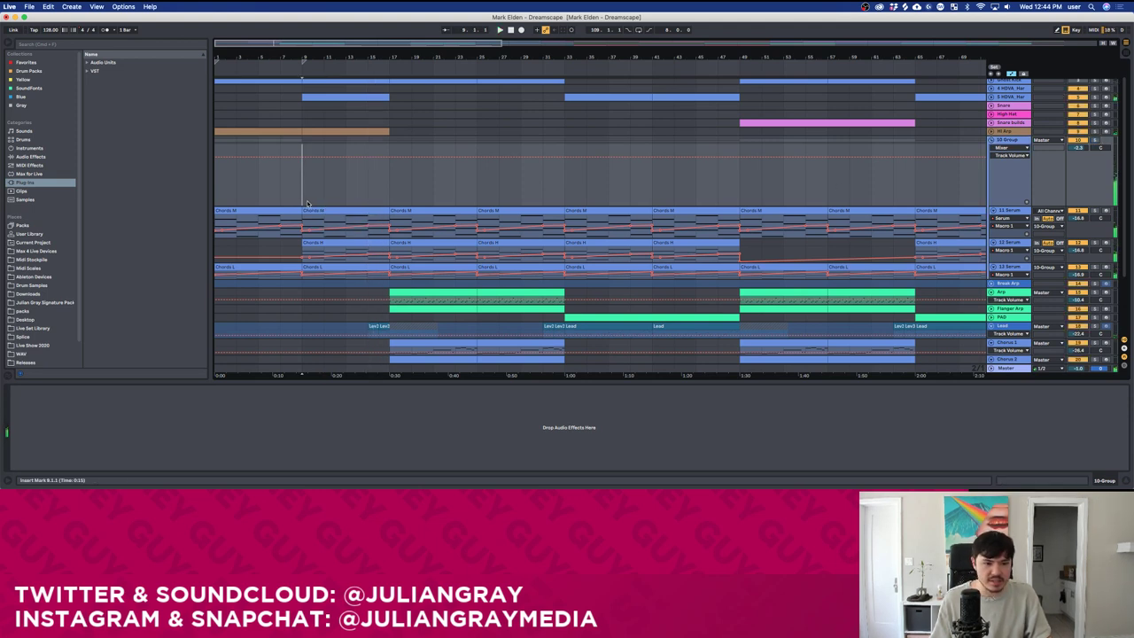
click(1092, 142)
click(1097, 141)
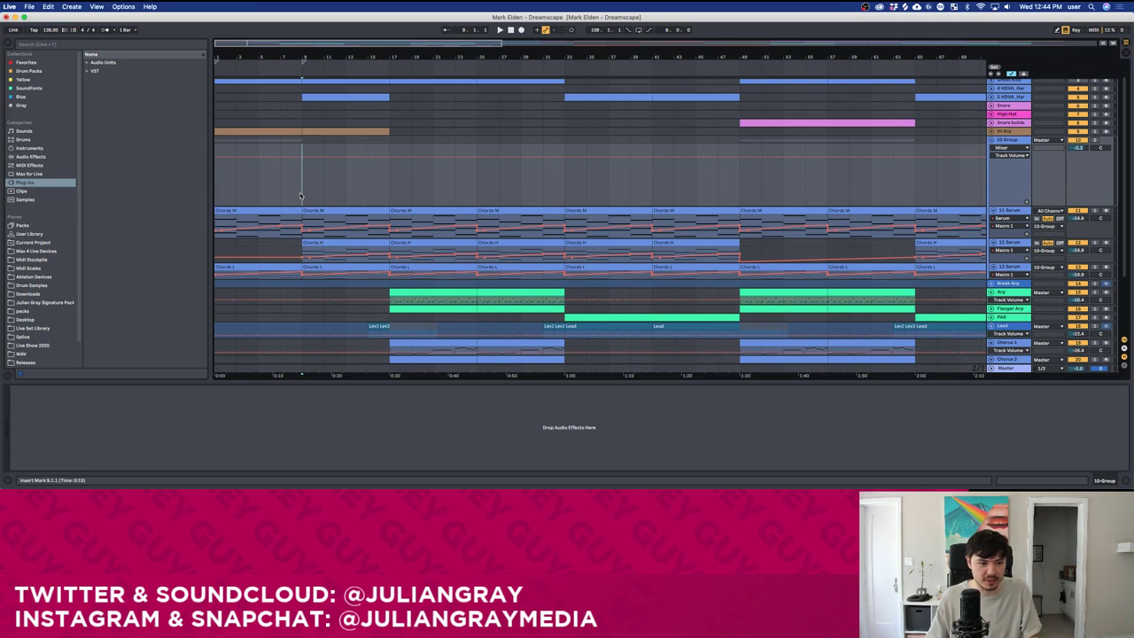
key(space)
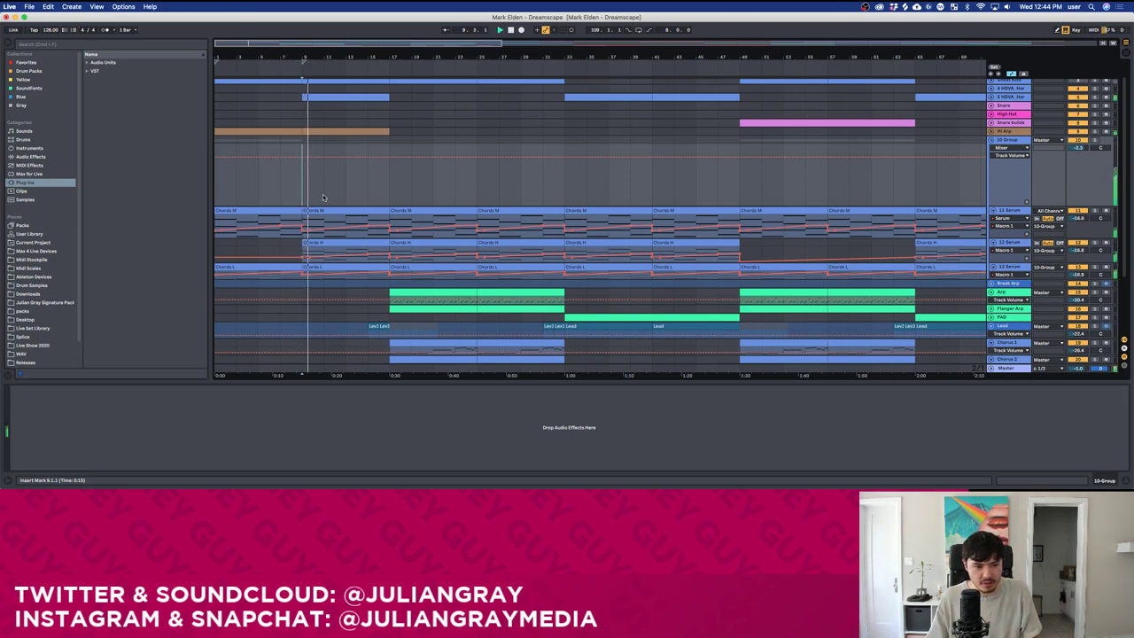
Place the insert marker on the 10 Group at bar 11 and play the intro from there twice.
click(309, 194)
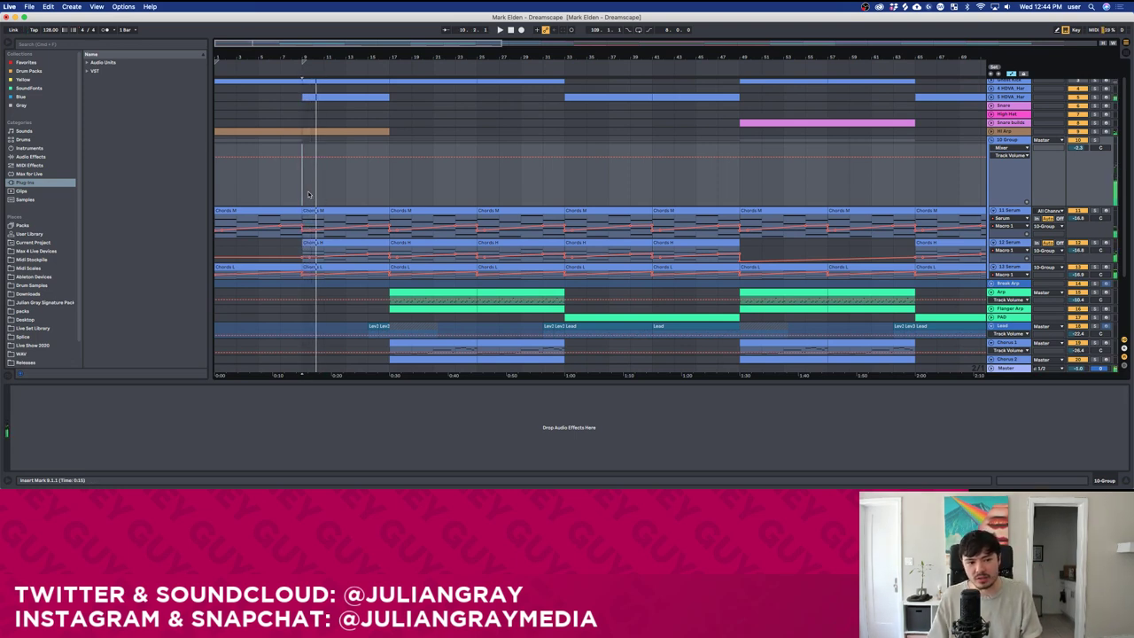
click(318, 195)
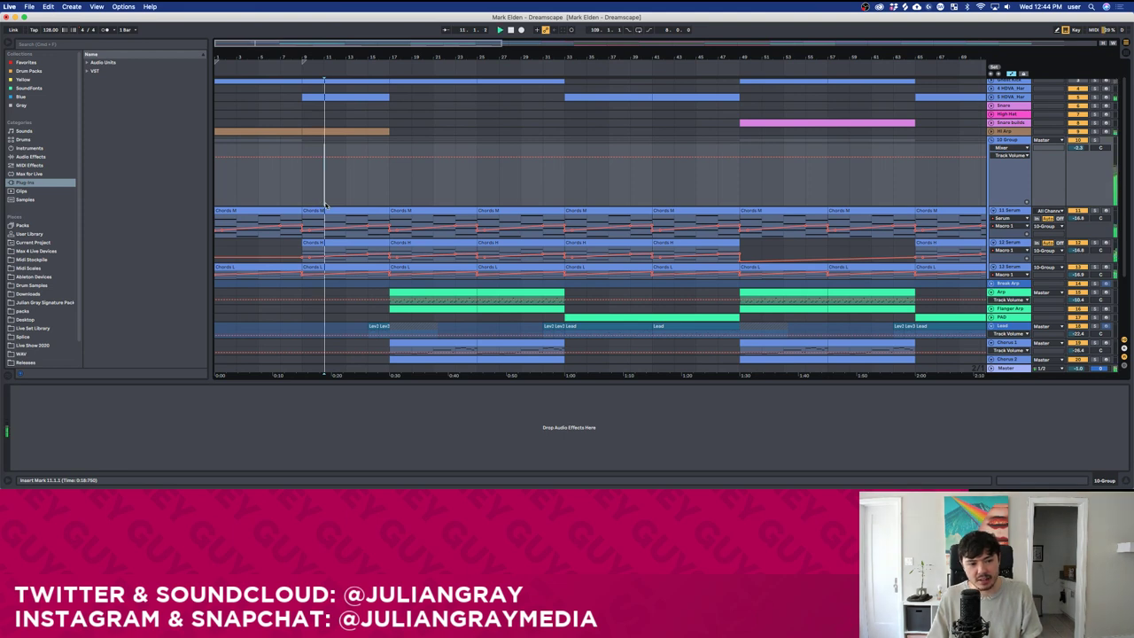
key(space)
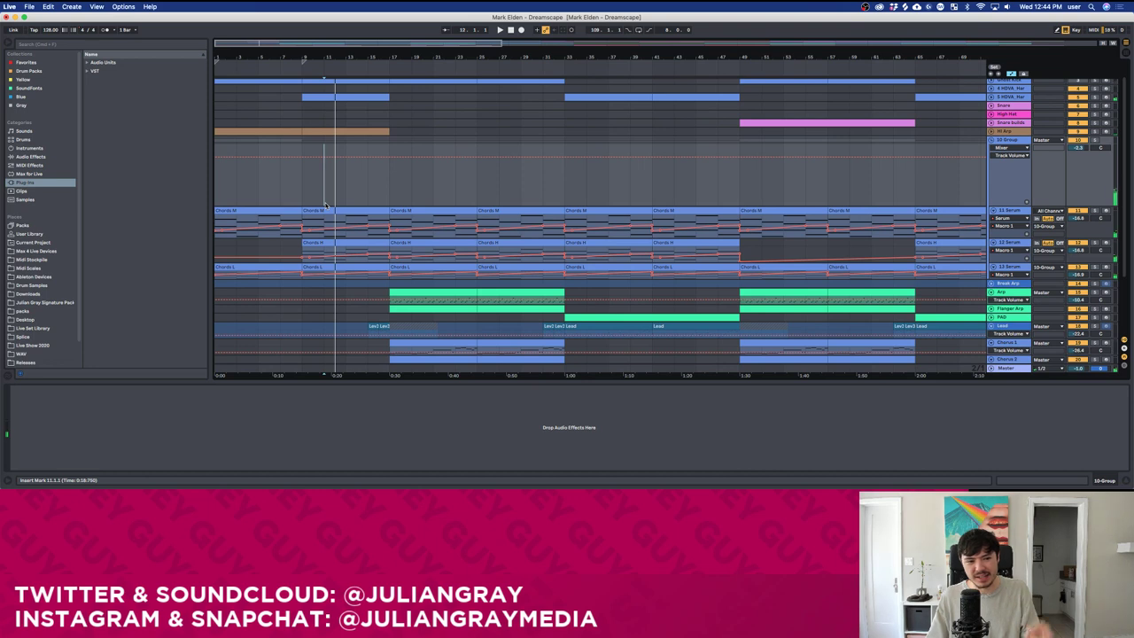
key(space)
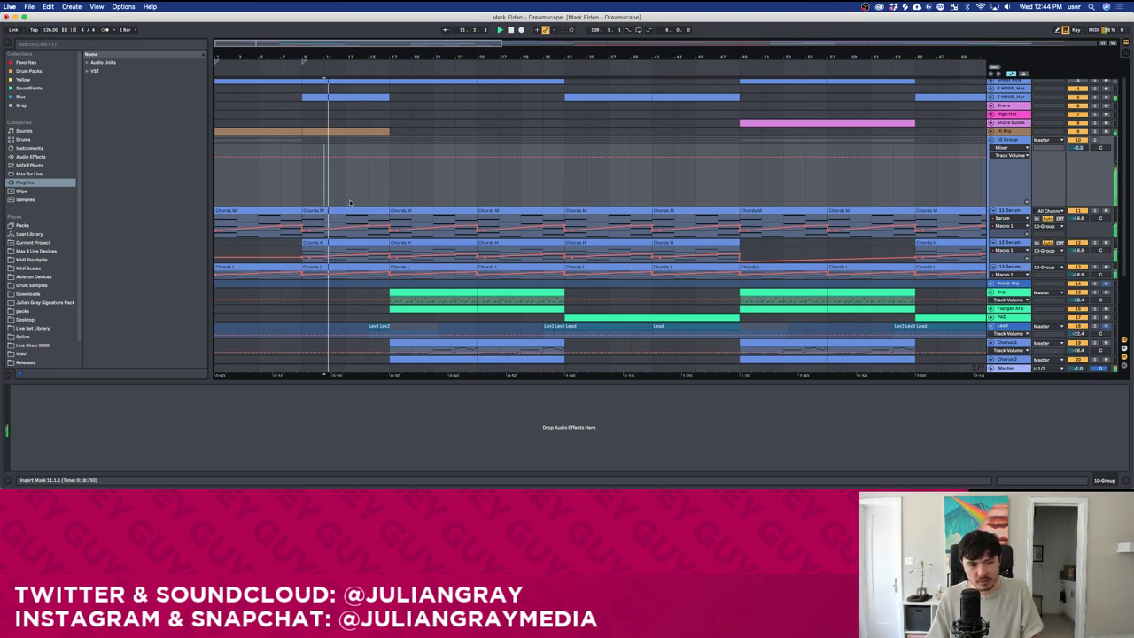
Listen to the rest of the intro from bar 13 and from bar 15 on the 10 Group.
click(347, 203)
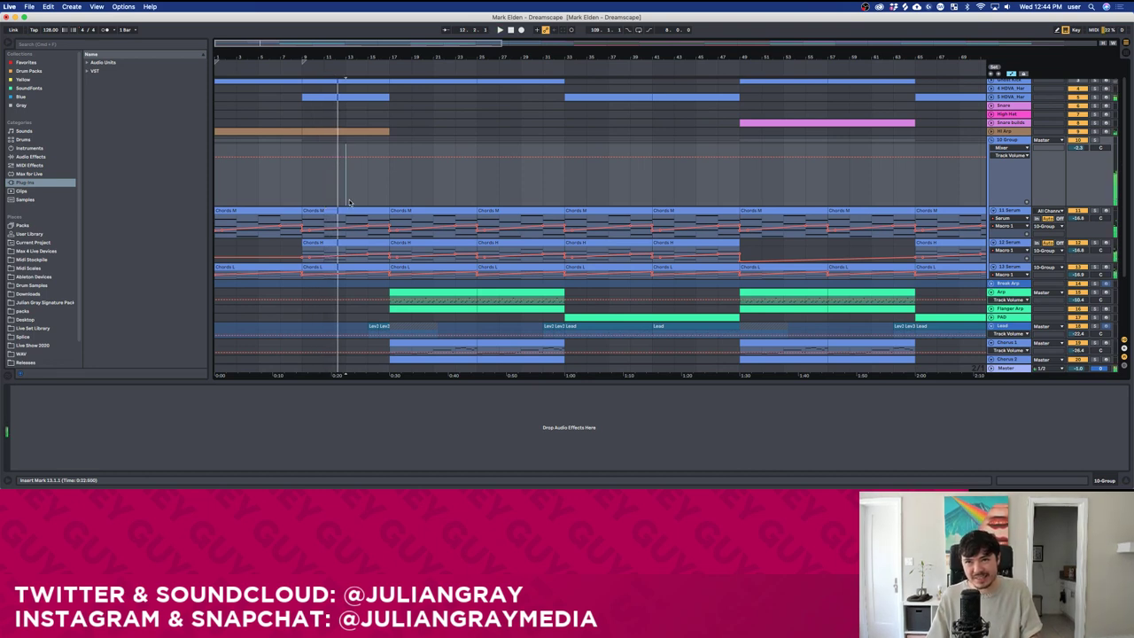
key(space)
key(Right)
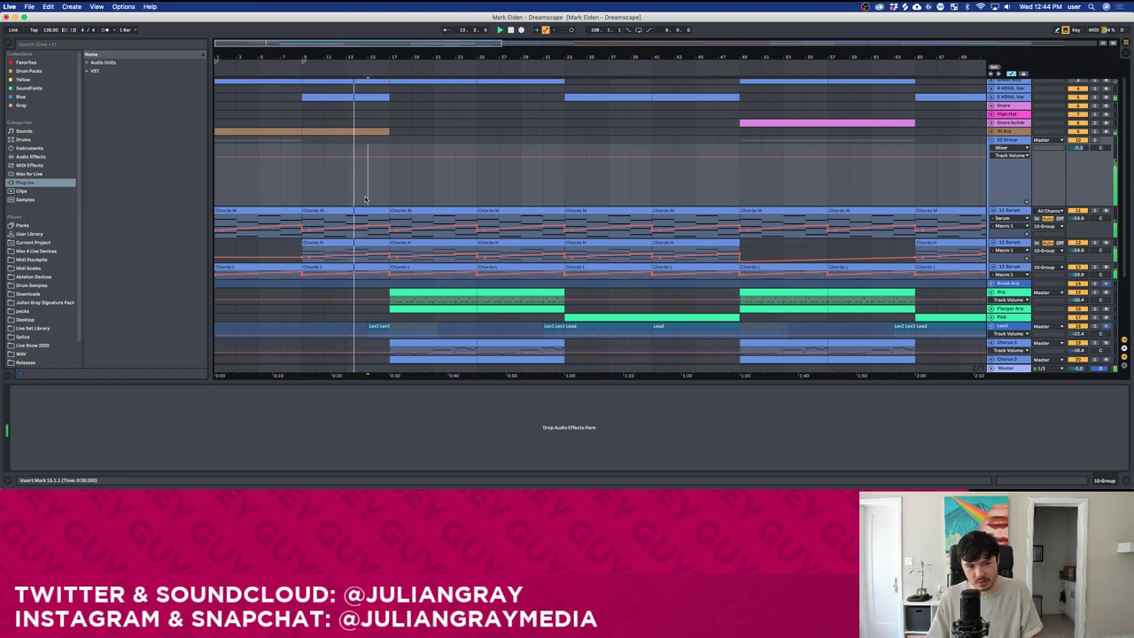
click(345, 201)
key(space)
key(space)
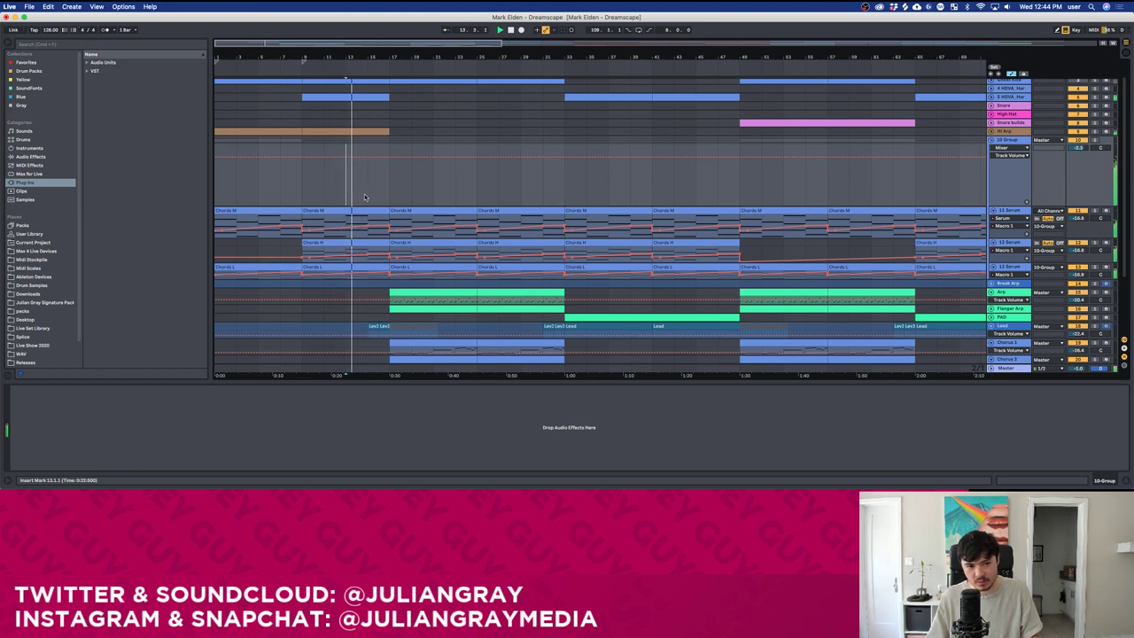
key(space)
click(369, 196)
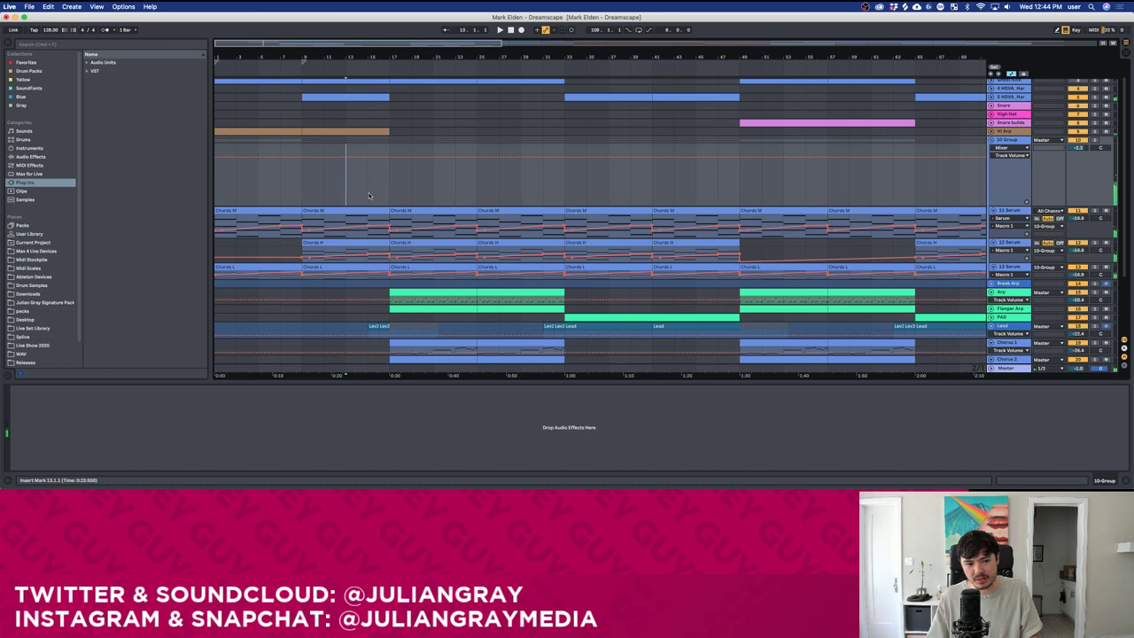
key(space)
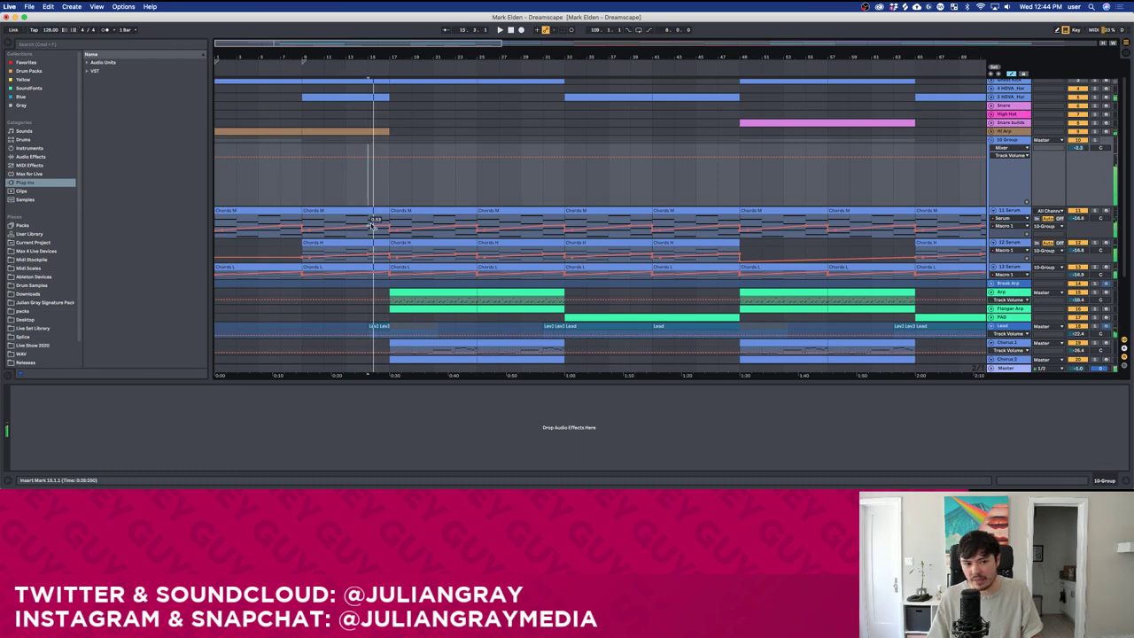
Unfold and enlarge the BASS M track, solo it and place the insert marker at bar 9.
click(366, 218)
scroll(821, 243, down, 5)
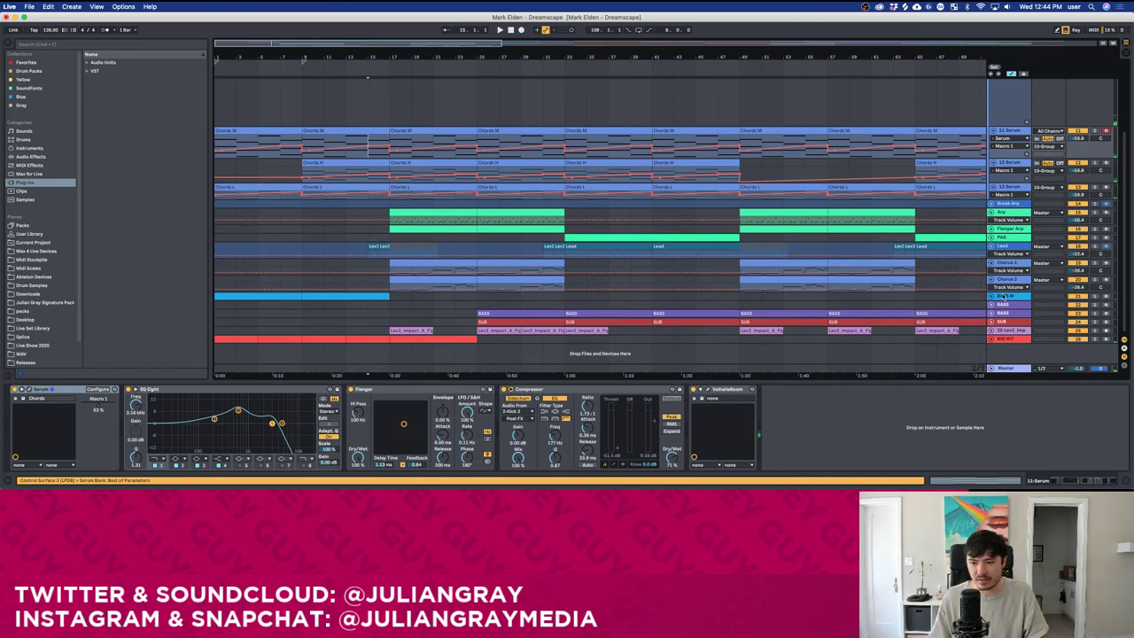
click(1002, 298)
drag(1014, 306, 1012, 344)
scroll(620, 292, down, 3)
click(302, 264)
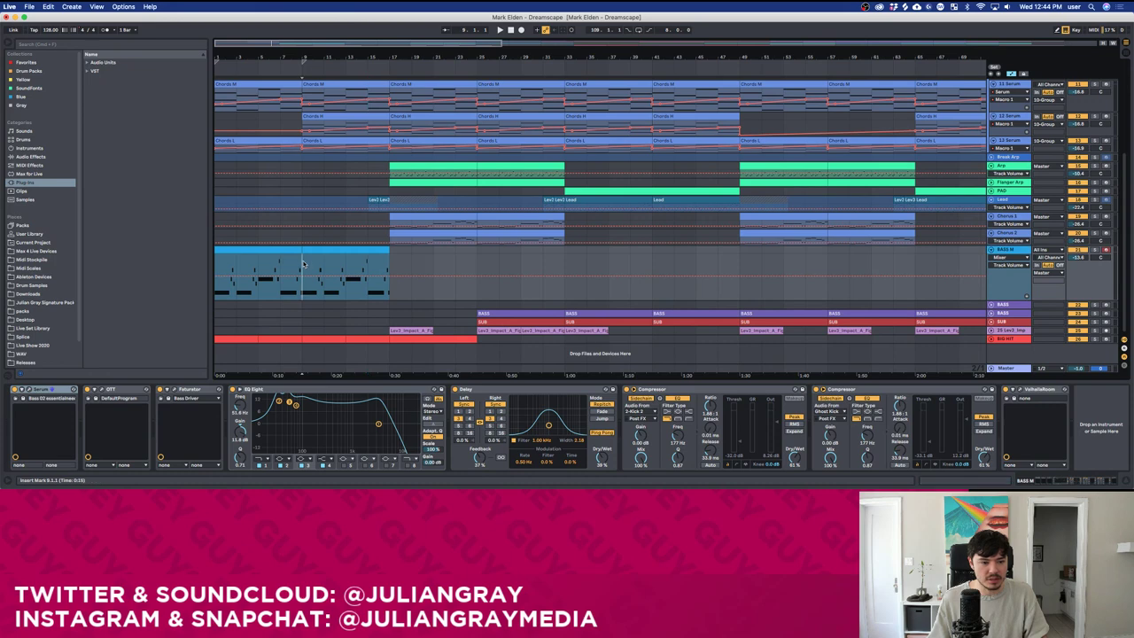
scroll(1096, 254, up, 3)
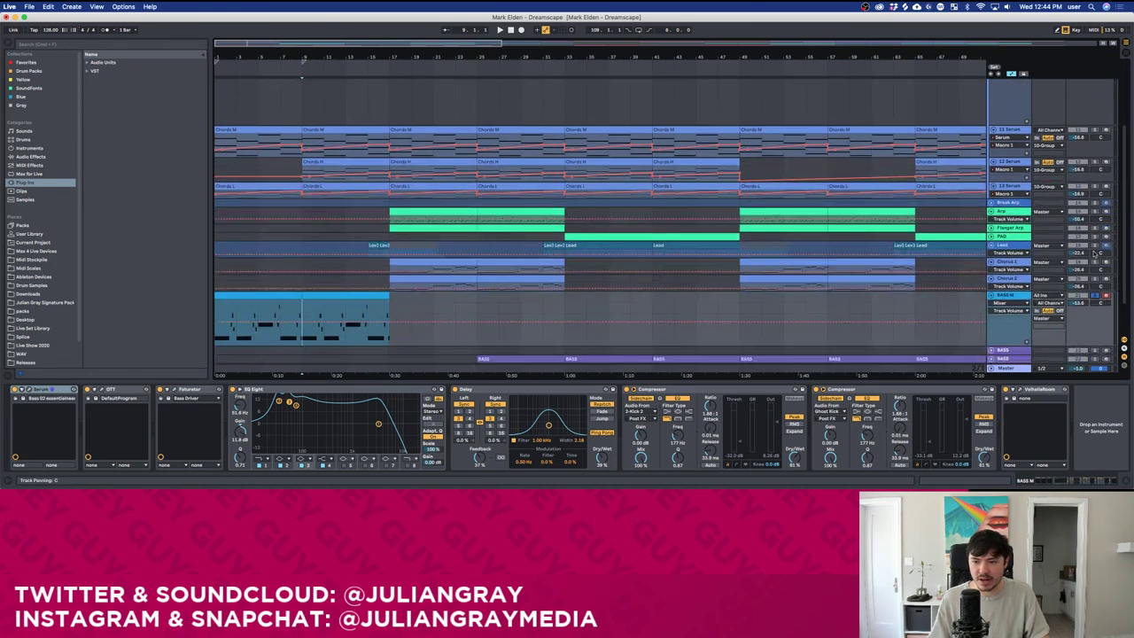
Move the BASS M track directly below 13 Serum and recolour its clip from bar 9 to 17 pink.
click(1016, 203)
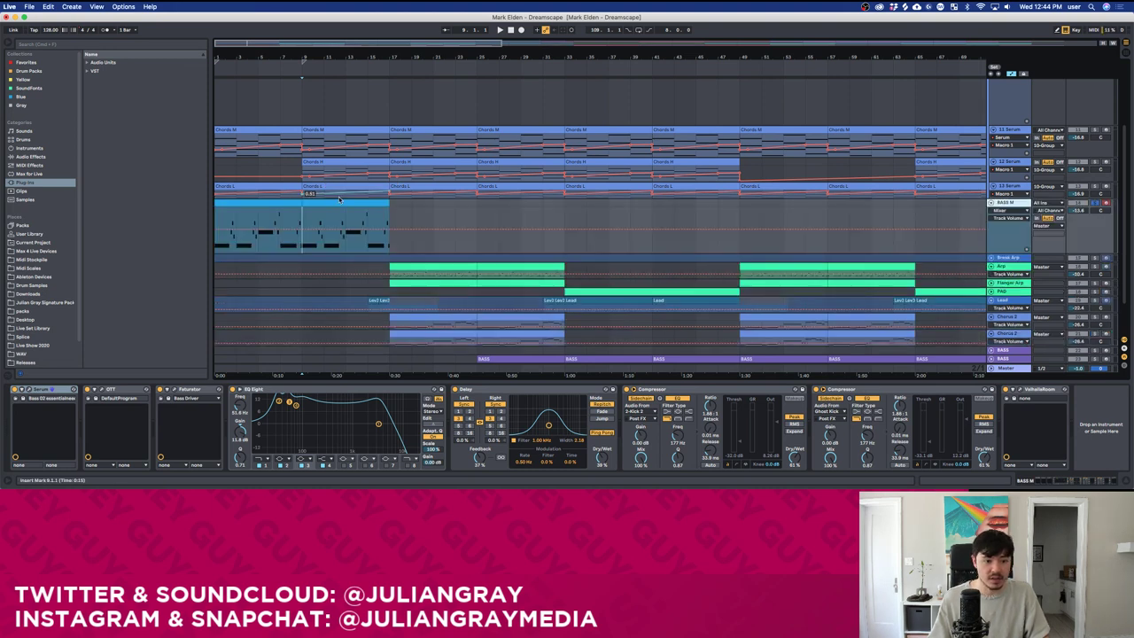
click(339, 198)
right_click(340, 201)
click(443, 349)
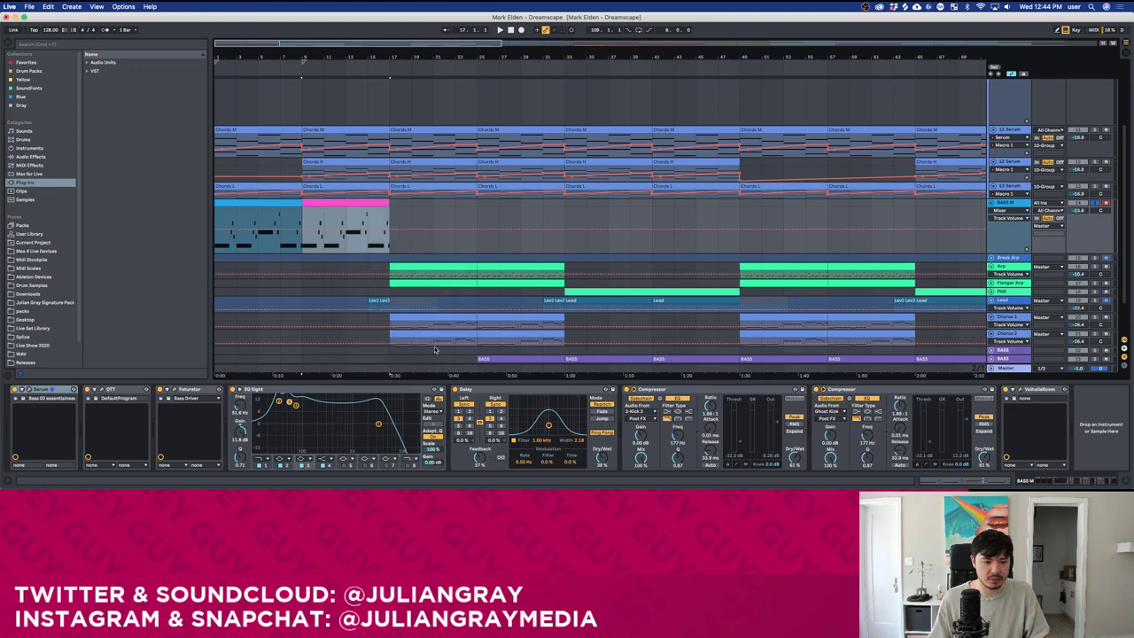
Open the bar 9 Chords L and BASS M clips together in an enlarged note editor and compare the first chord with its bass note.
double_click(348, 187)
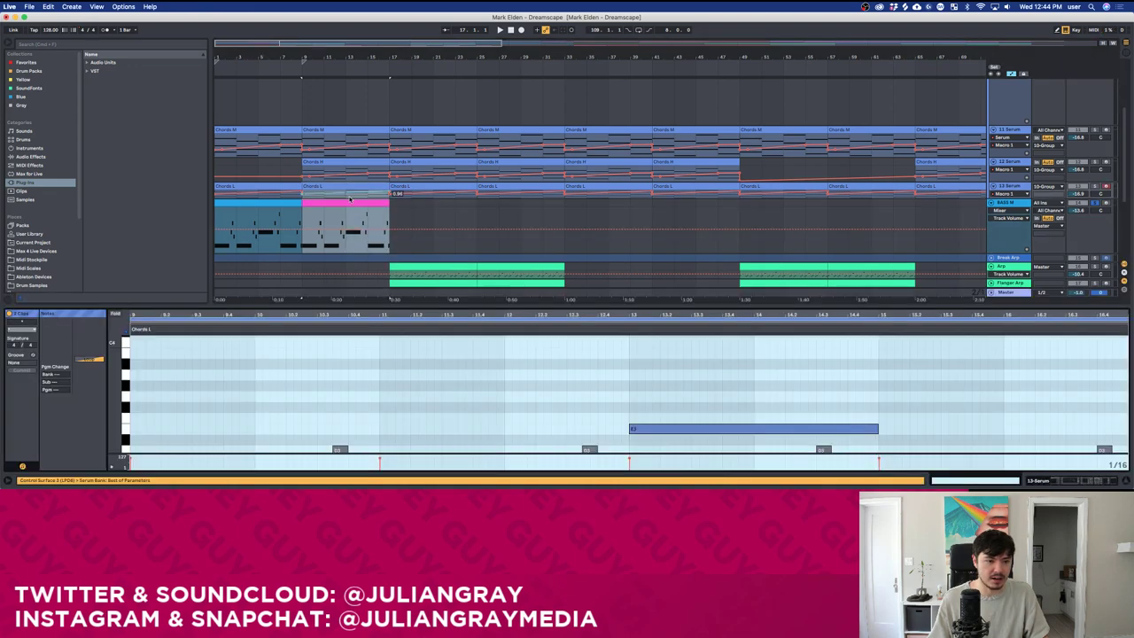
drag(364, 304, 366, 58)
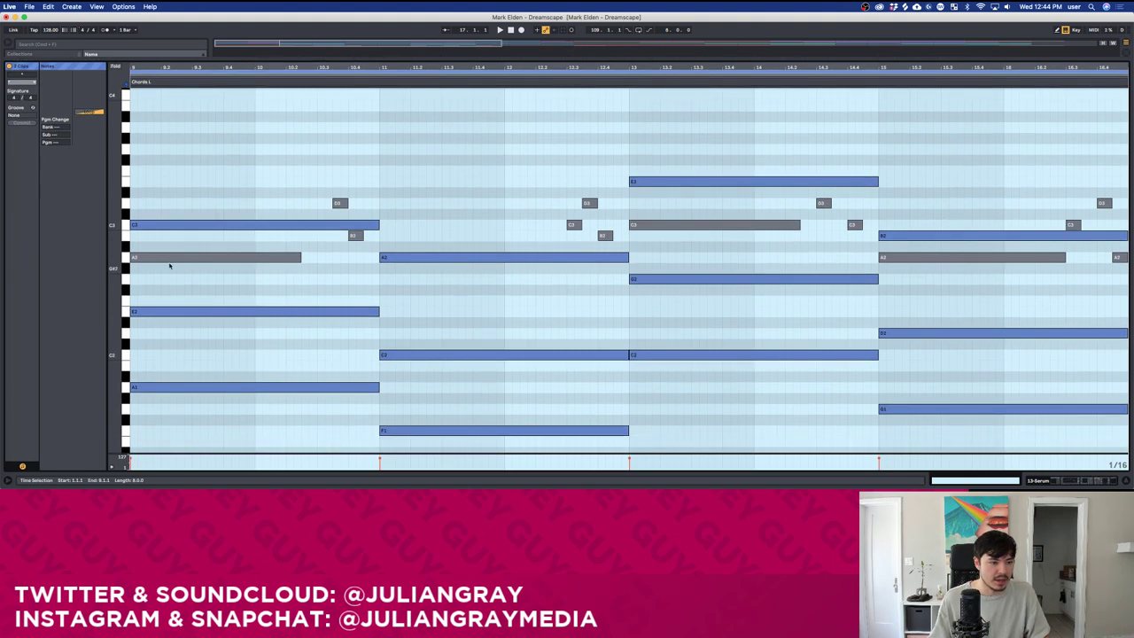
click(203, 258)
click(216, 311)
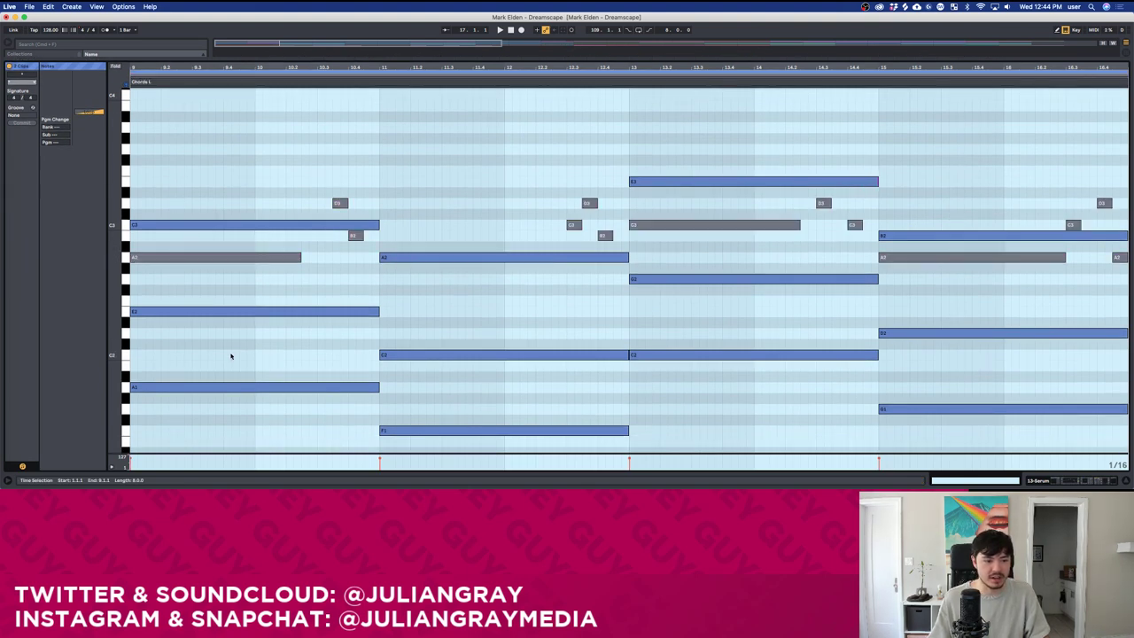
scroll(241, 387, down, 2)
click(257, 235)
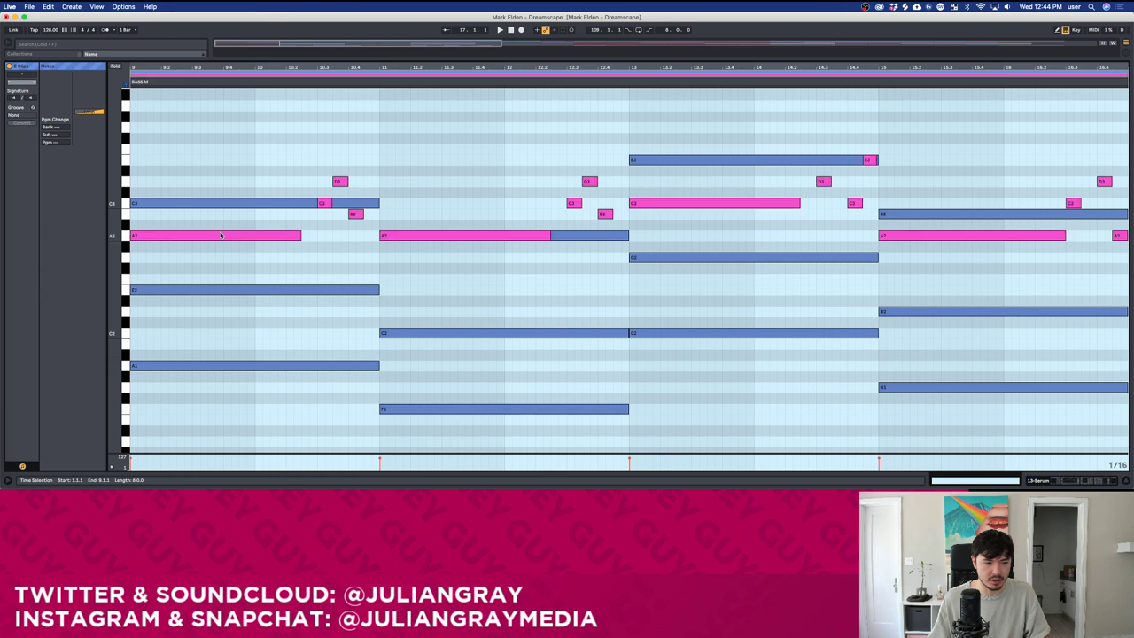
click(288, 290)
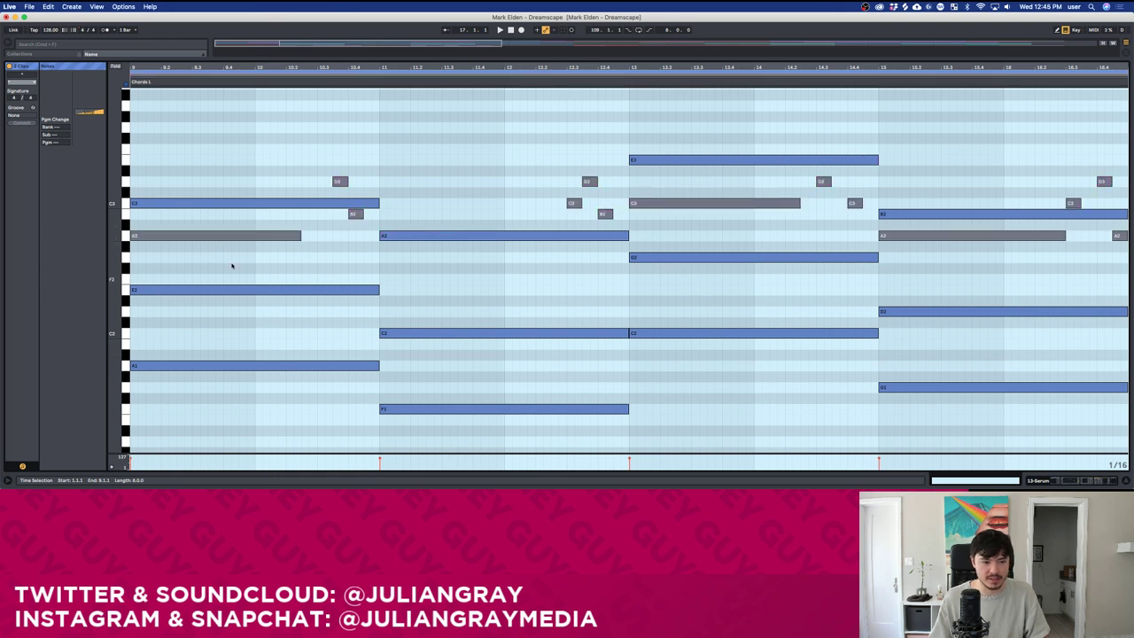
click(260, 235)
click(259, 235)
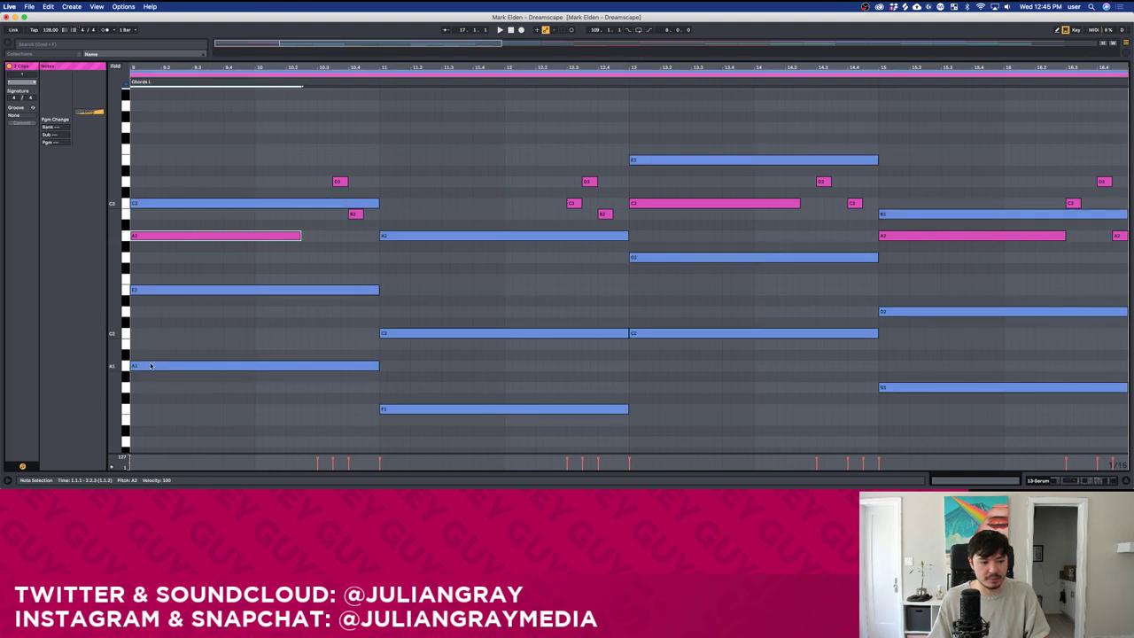
Lower the long BASS M note at bar 11 by one octave to A1.
click(426, 238)
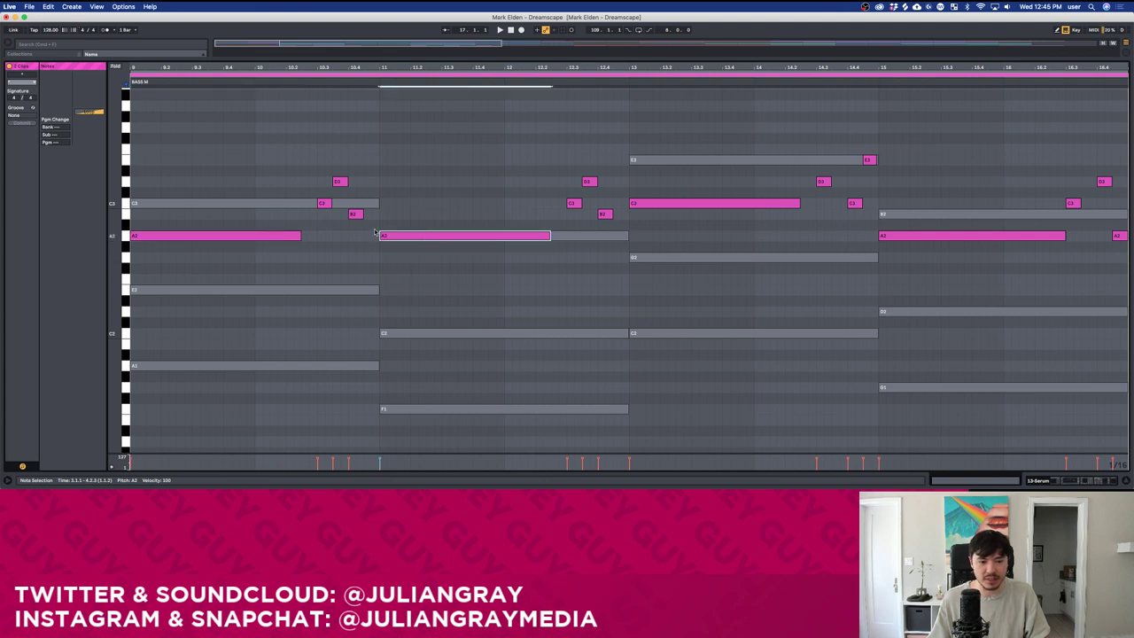
click(382, 225)
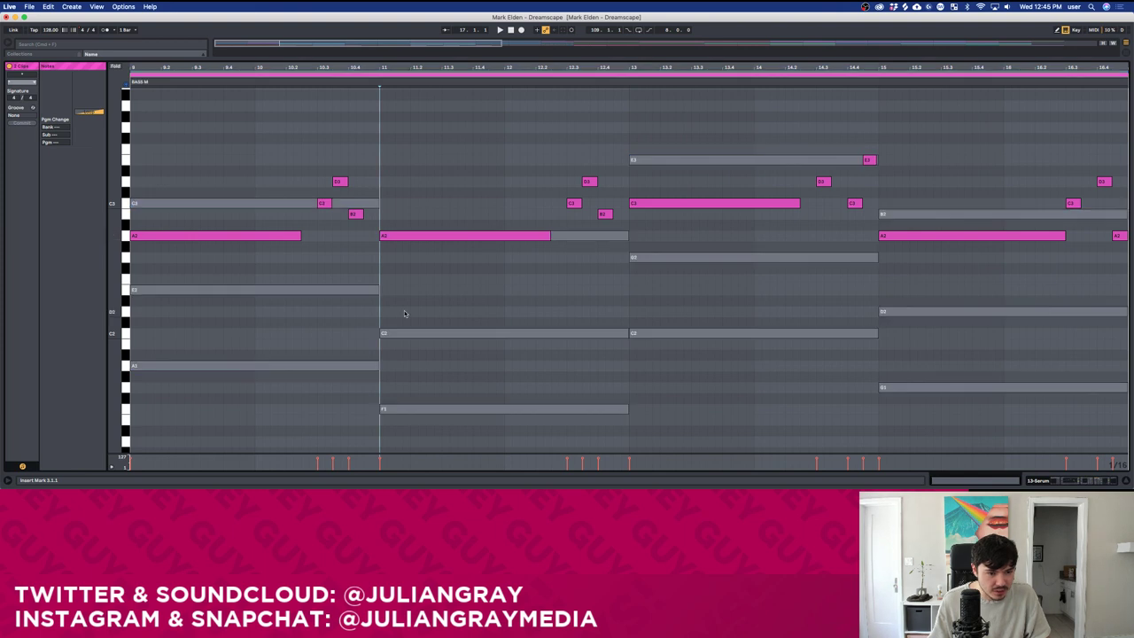
click(410, 238)
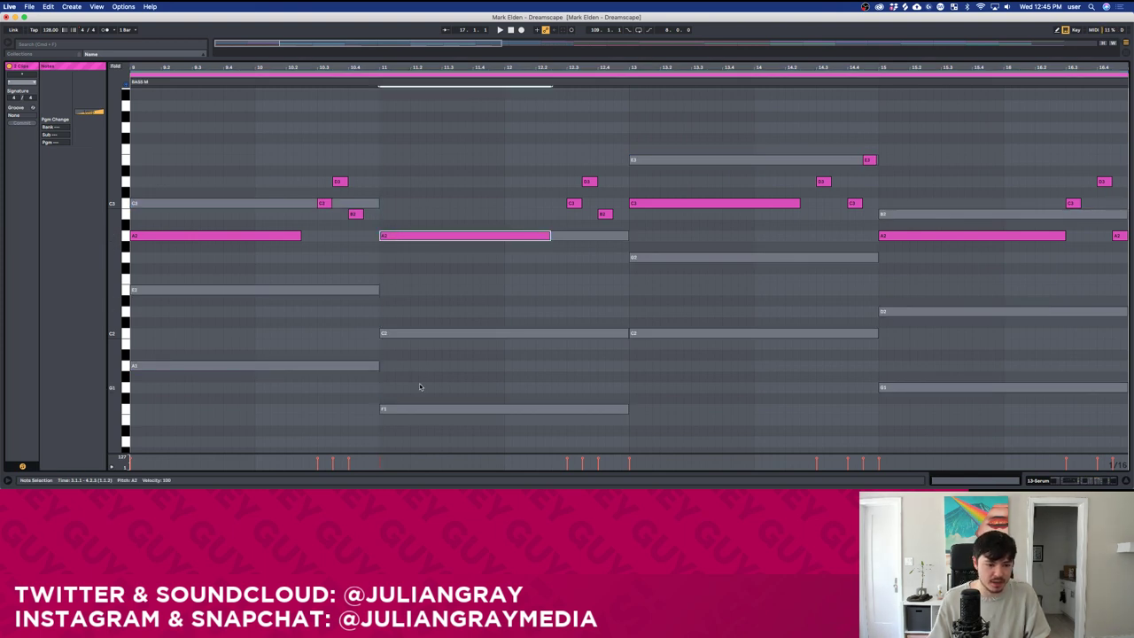
key(shift+Down)
key(shift+Up)
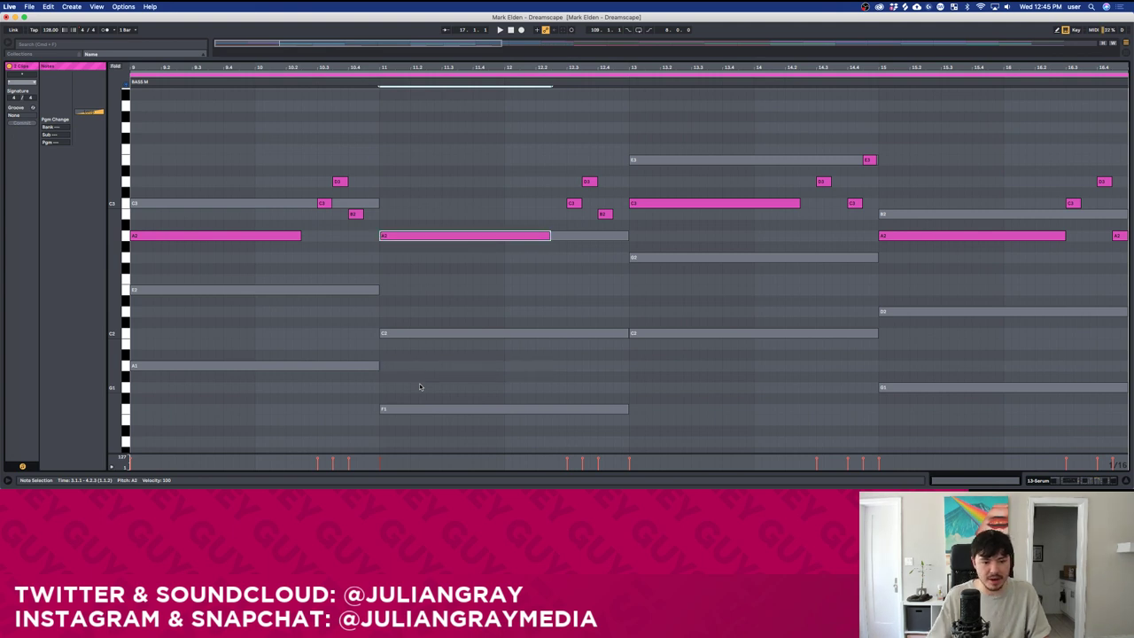
key(shift+Right)
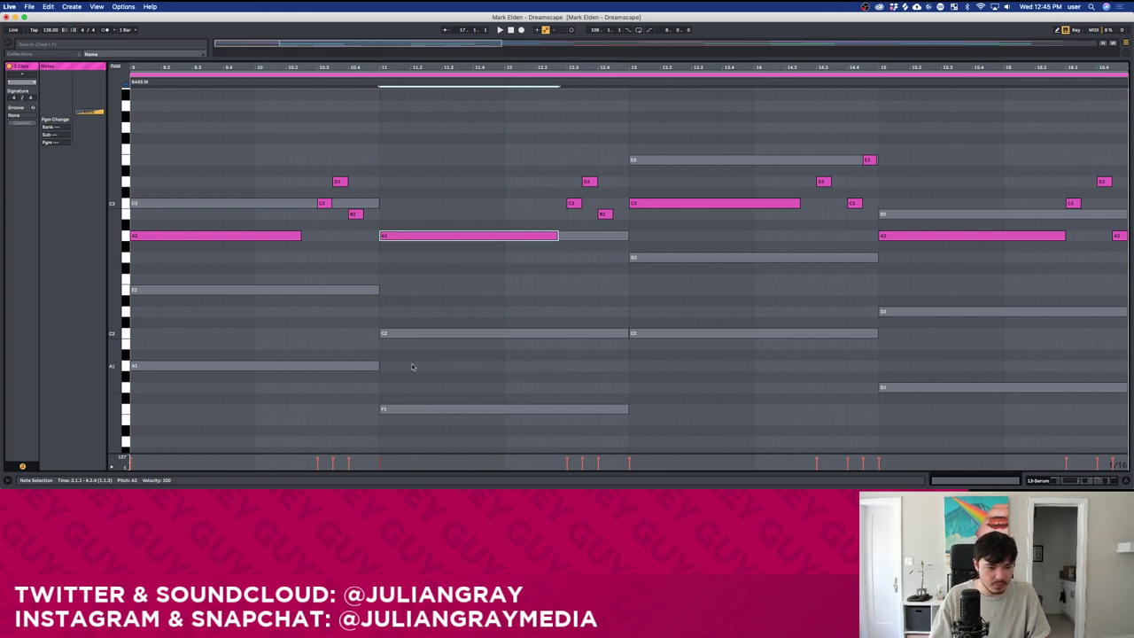
key(shift+Down)
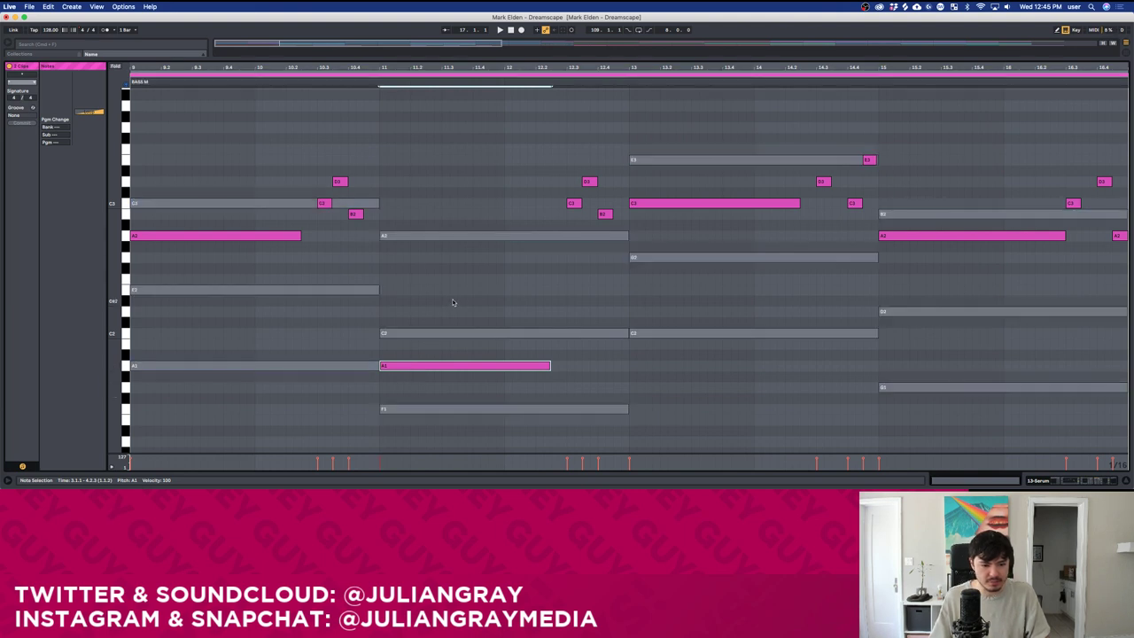
Retune the long BASS M note at bar 11 to F2 to match the root of its chord.
key(shift+Up)
key(shift+Down)
key(shift+Down)
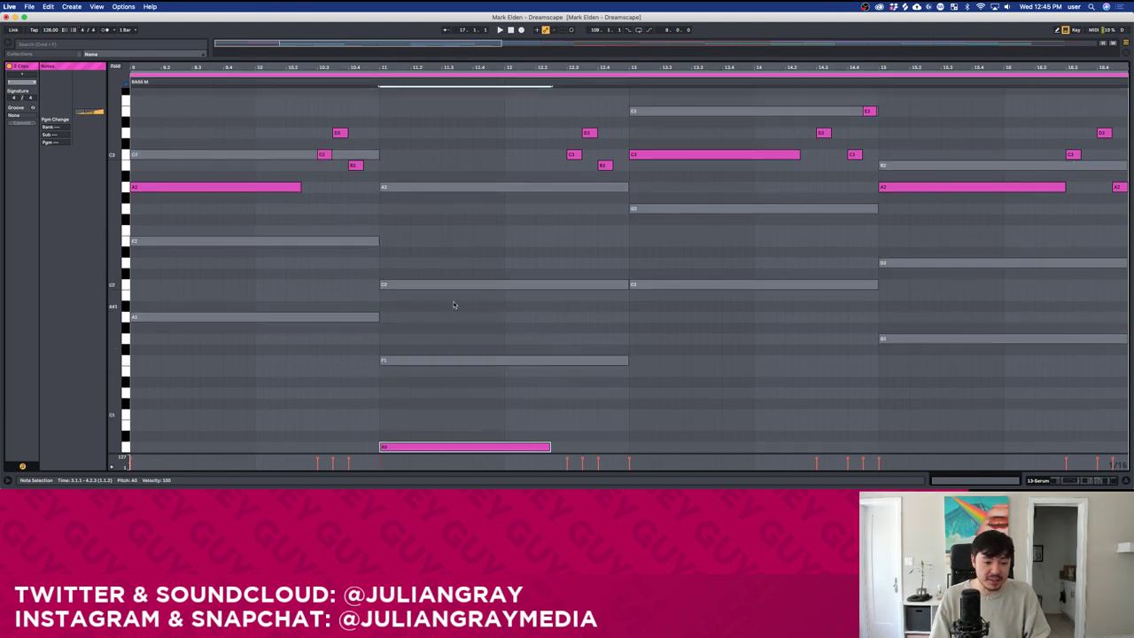
key(shift+Up)
key(shift+Up)
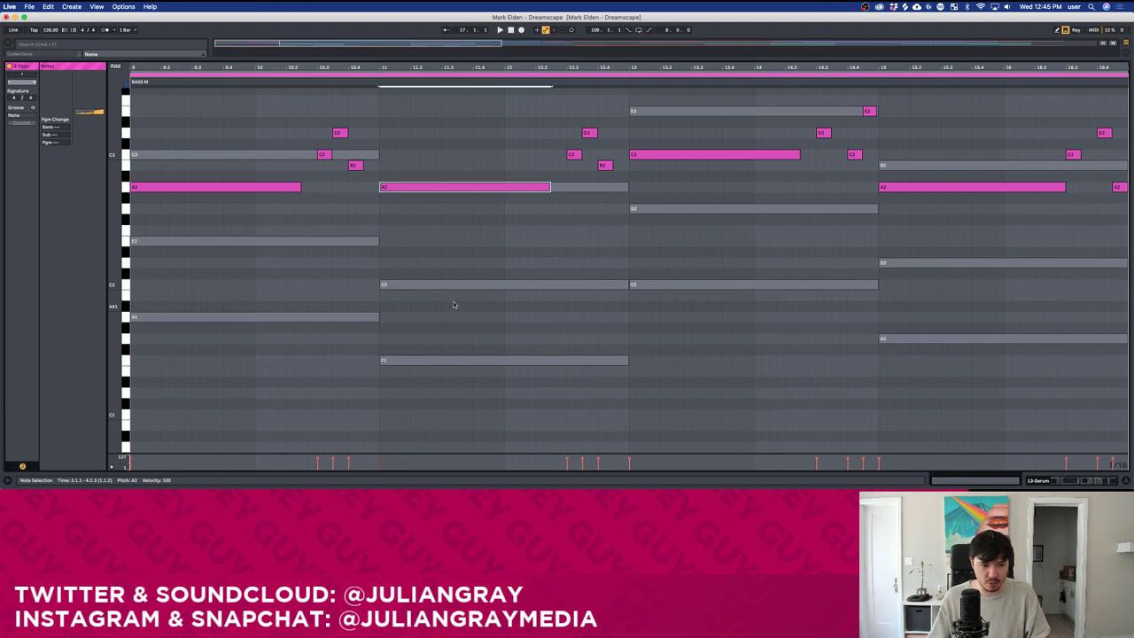
scroll(454, 305, up, 1)
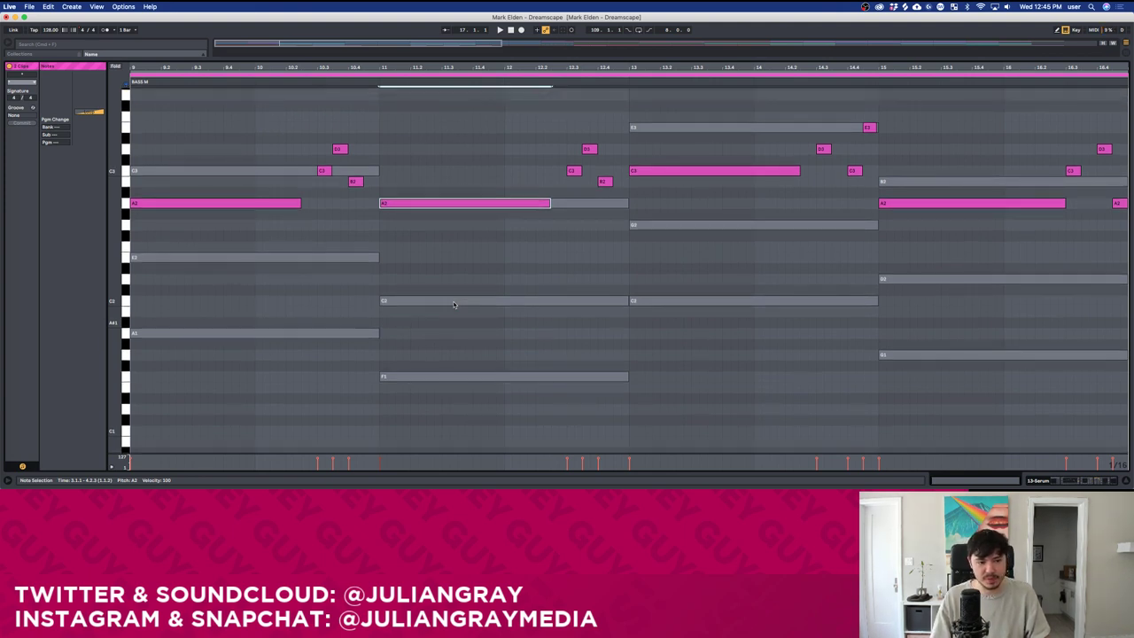
key(Down)
key(Down)
key(Down)
key(Down)
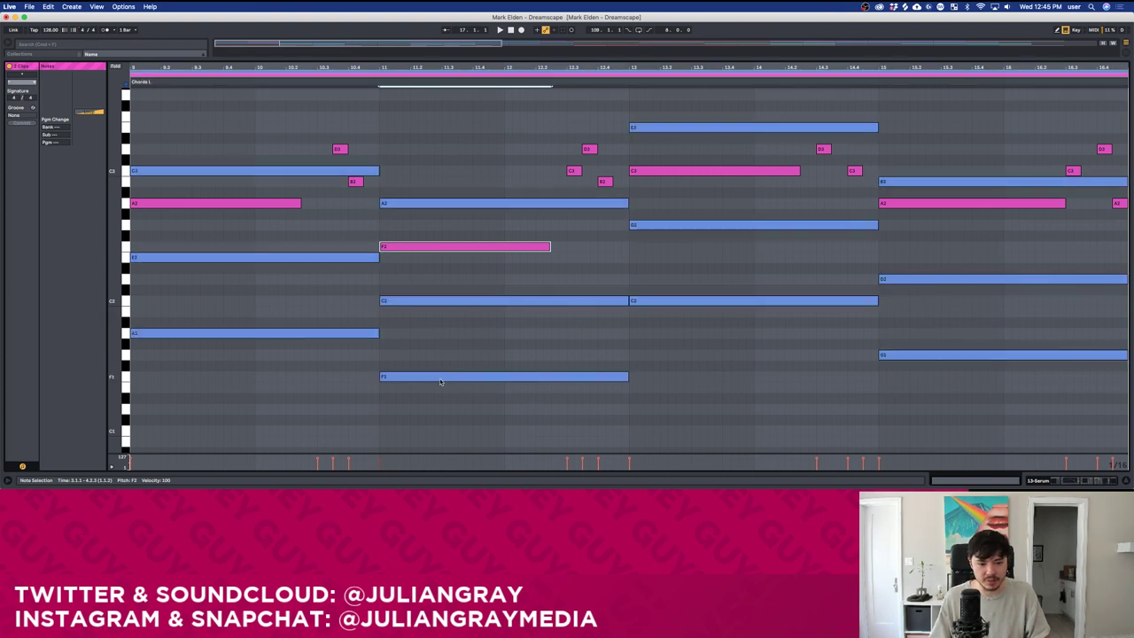
scroll(585, 239, up, 2)
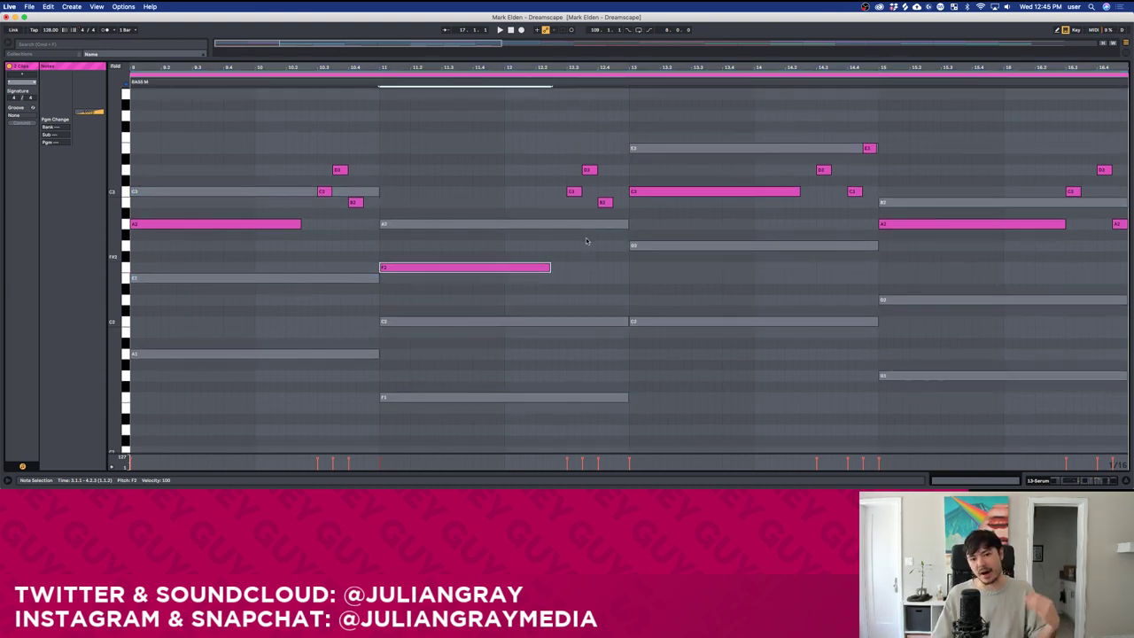
Compare the bar 13 bass note with its chord's root and lower the long bar 15 bass note to G2.
click(632, 213)
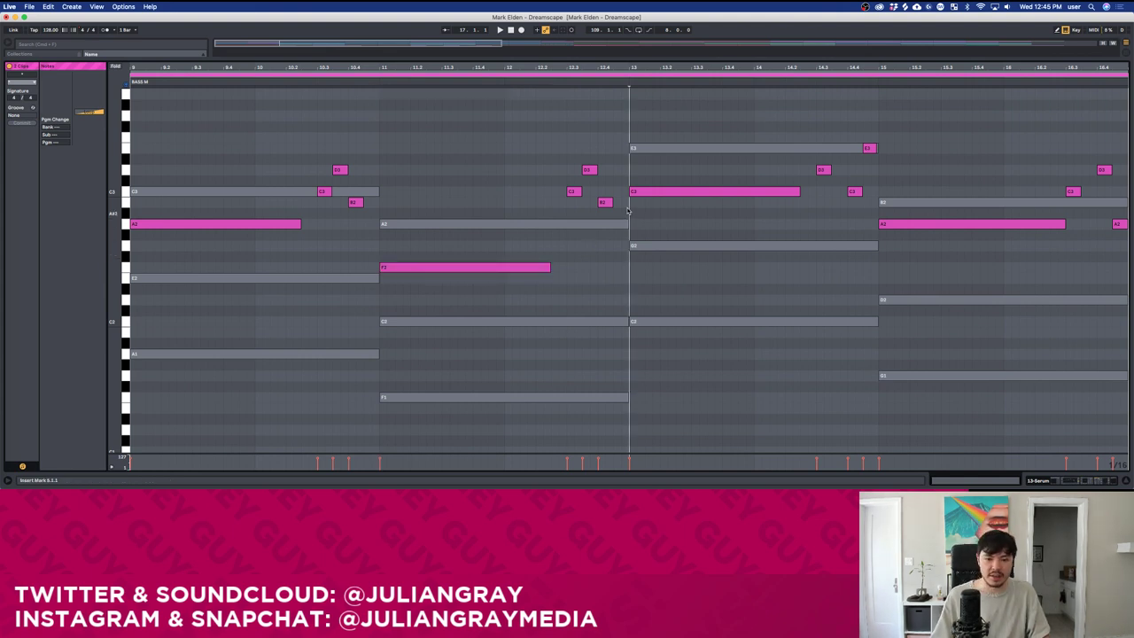
click(683, 195)
click(705, 323)
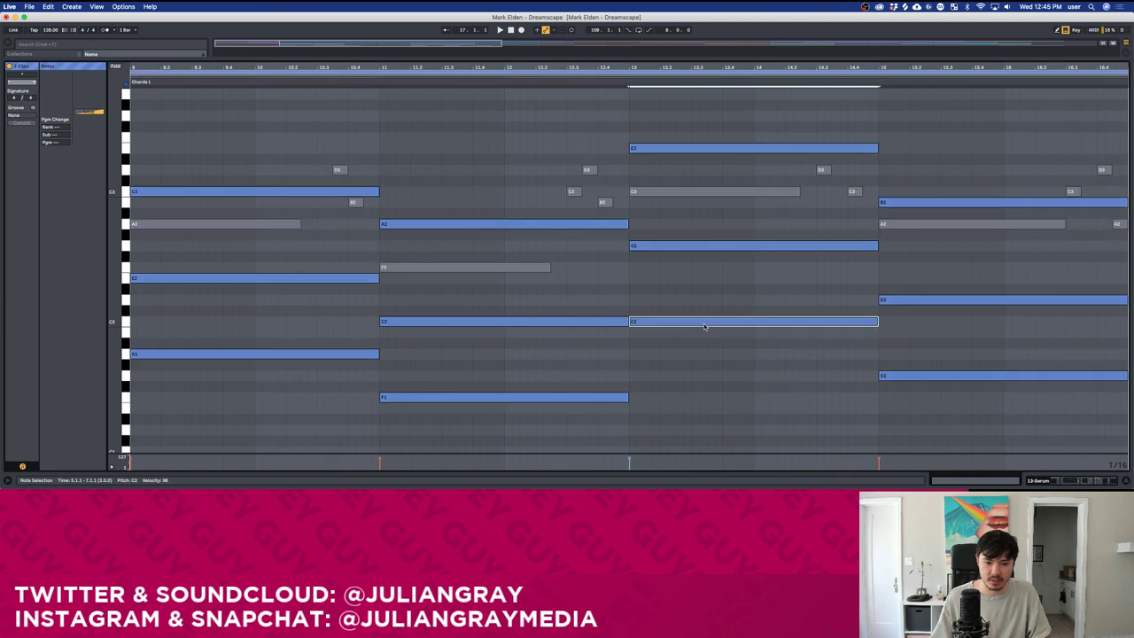
click(739, 194)
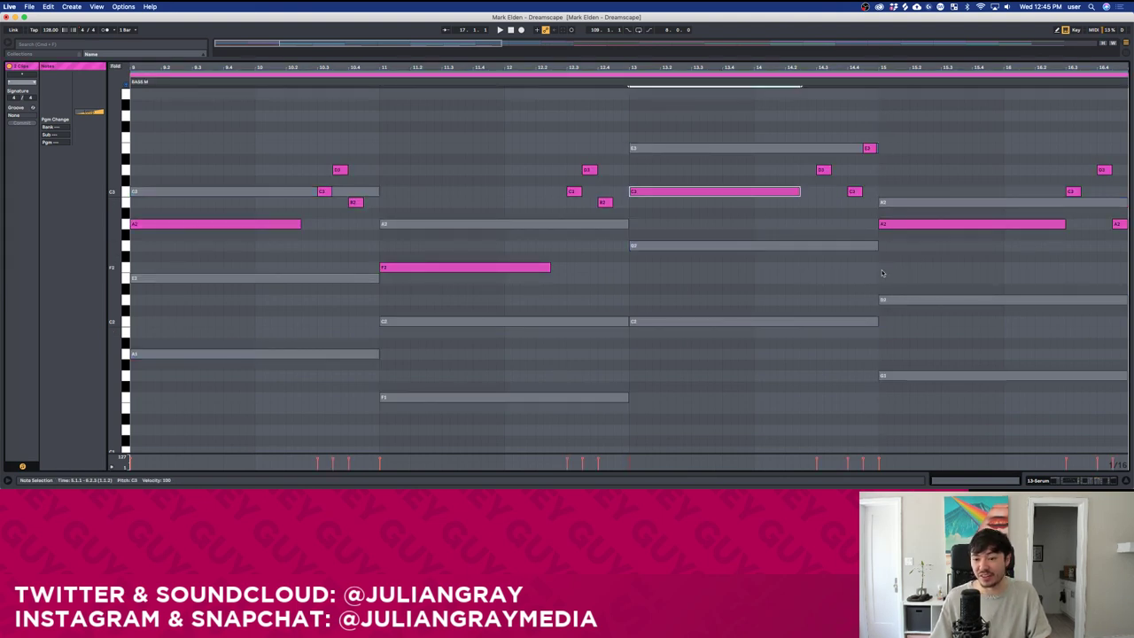
click(883, 273)
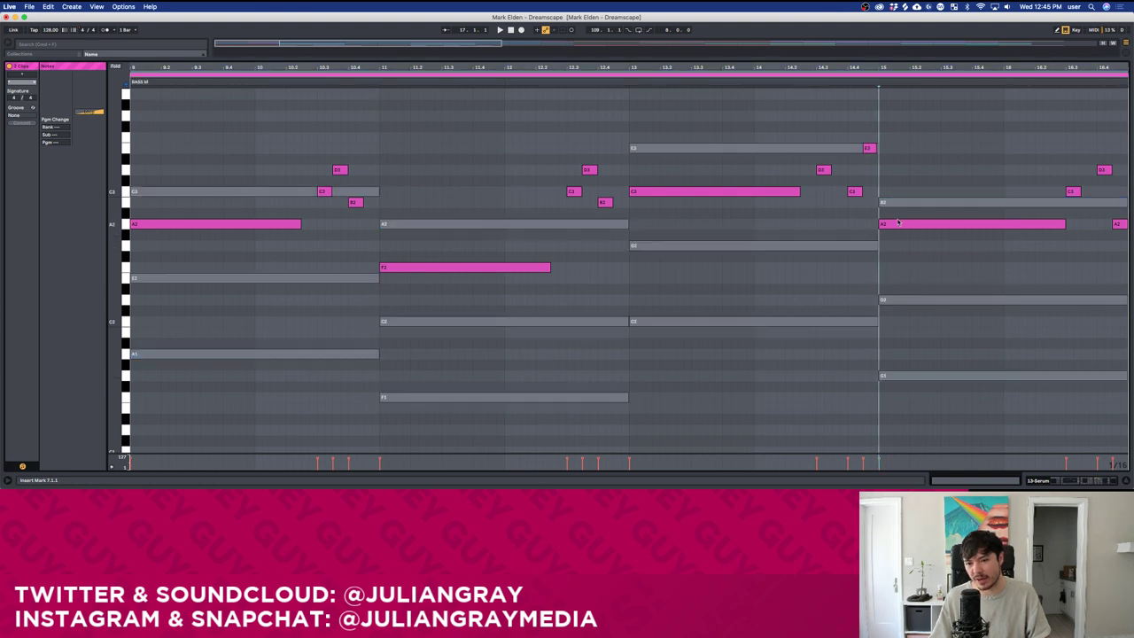
click(915, 376)
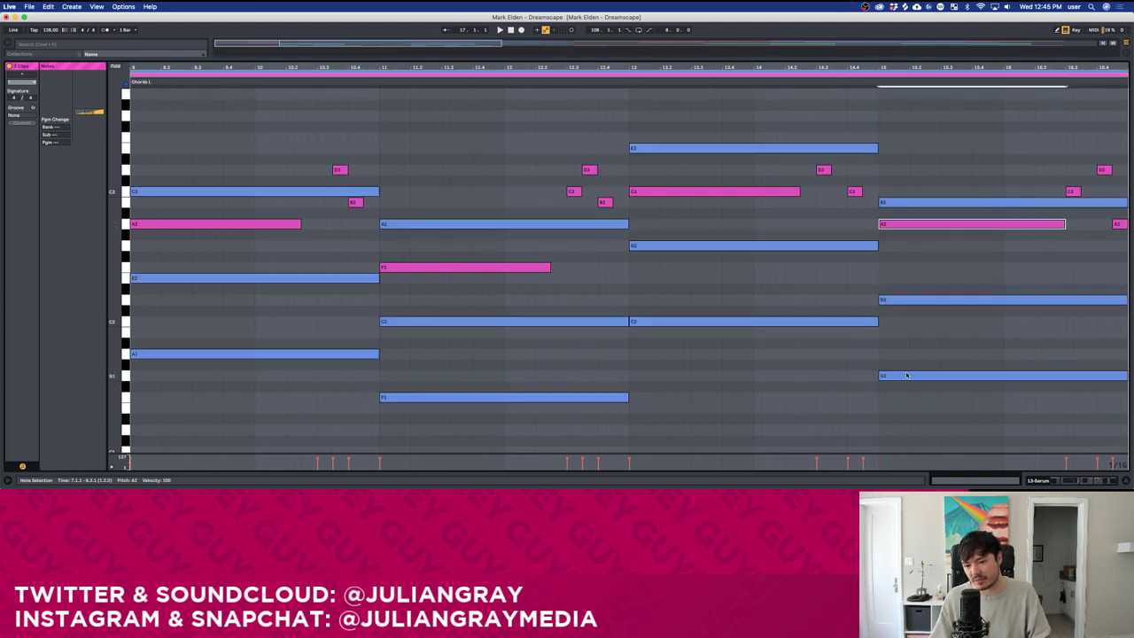
drag(911, 223, 911, 248)
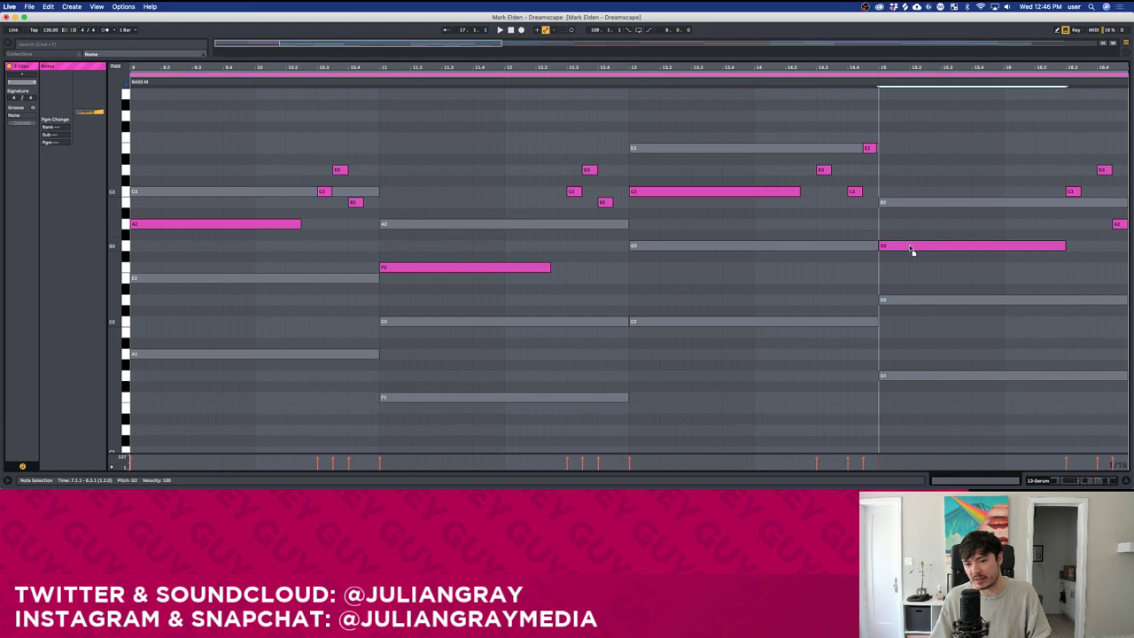
Return to the arrangement and play the chords with the corrected bass from bar 9.
click(1063, 480)
scroll(740, 256, up, 3)
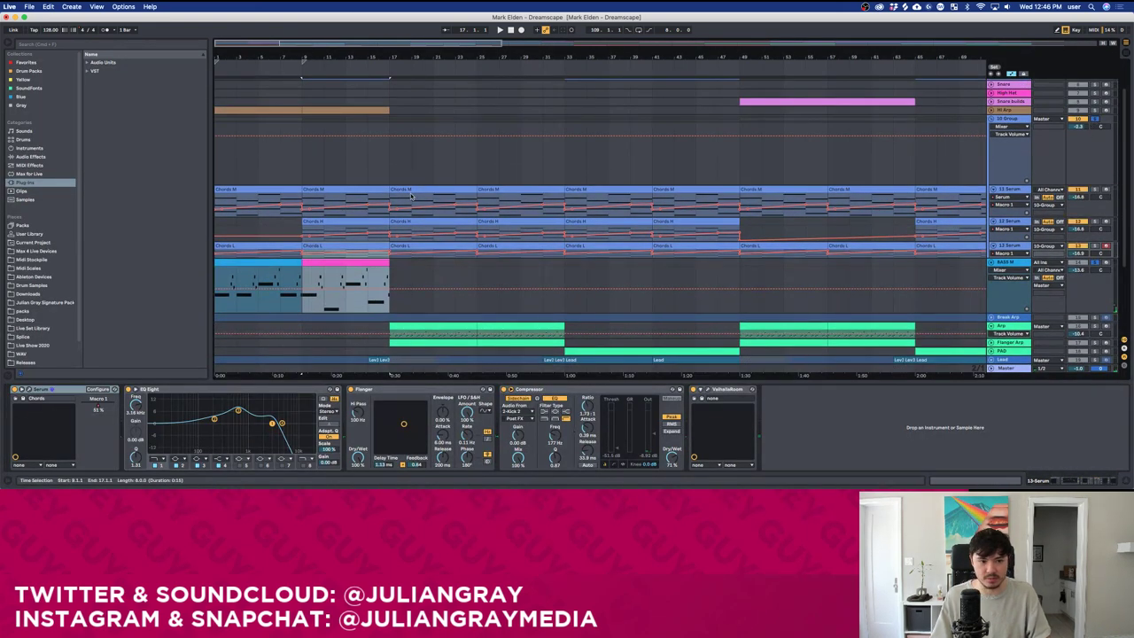
click(296, 172)
key(space)
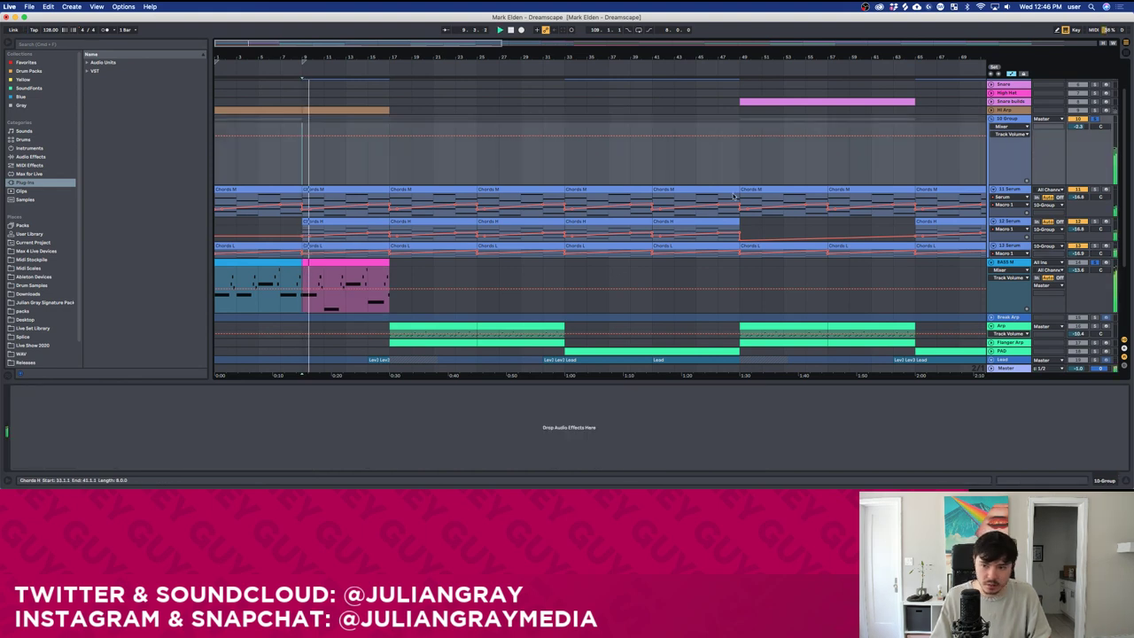
click(1013, 120)
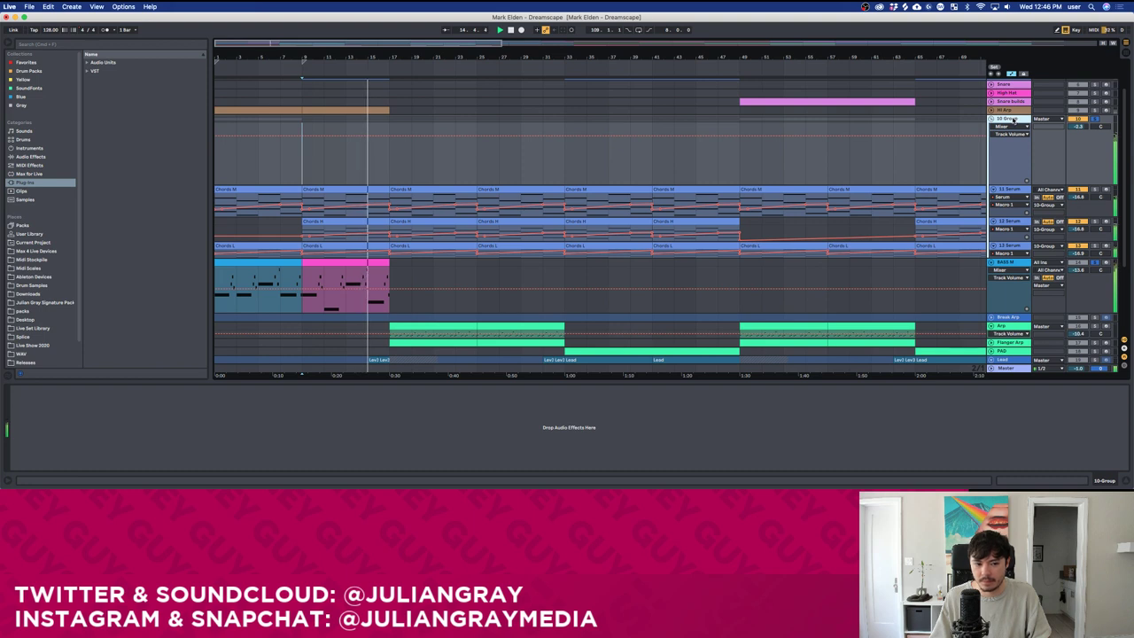
click(369, 282)
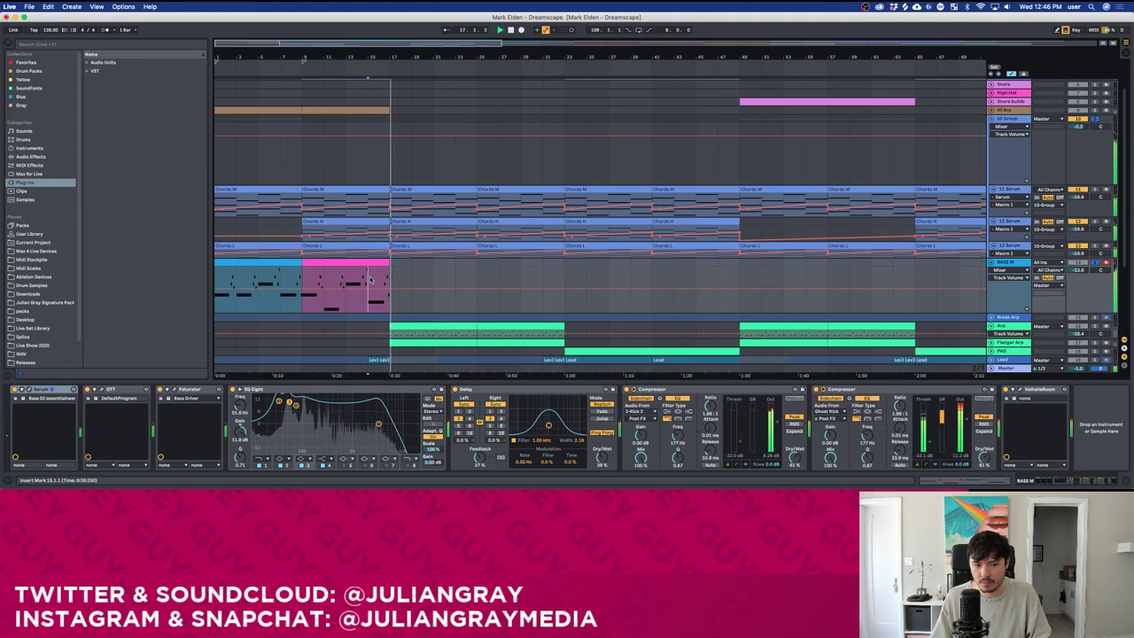
key(space)
Lock the automation envelopes and shift both BASS M clips eight bars later so they start at bar 9.
click(363, 264)
click(257, 276)
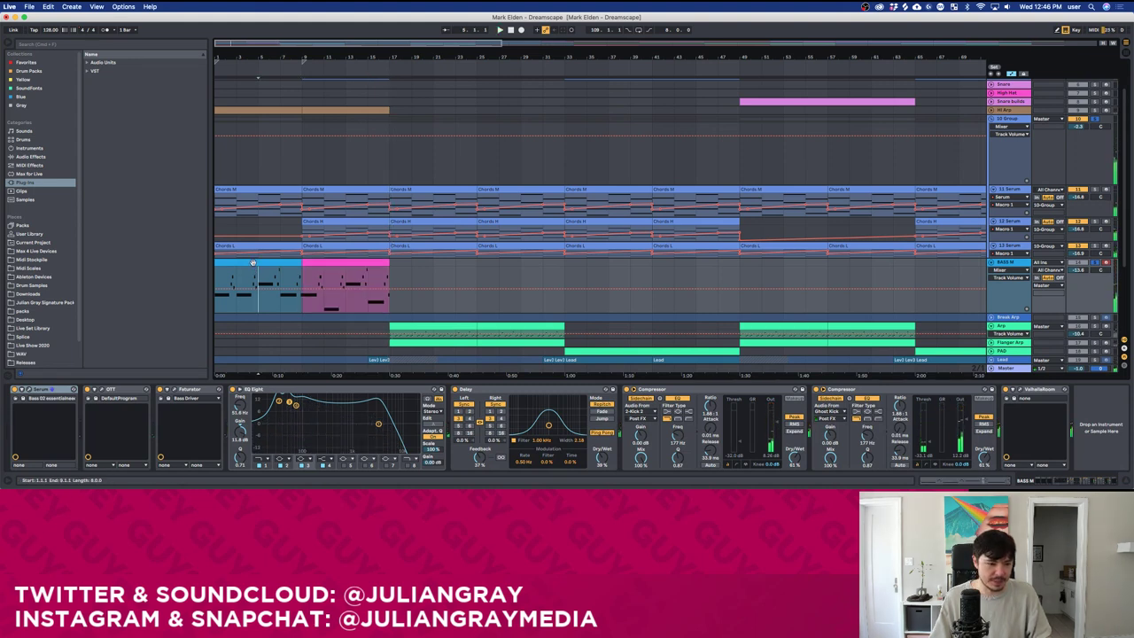
click(348, 262)
shift+click(269, 262)
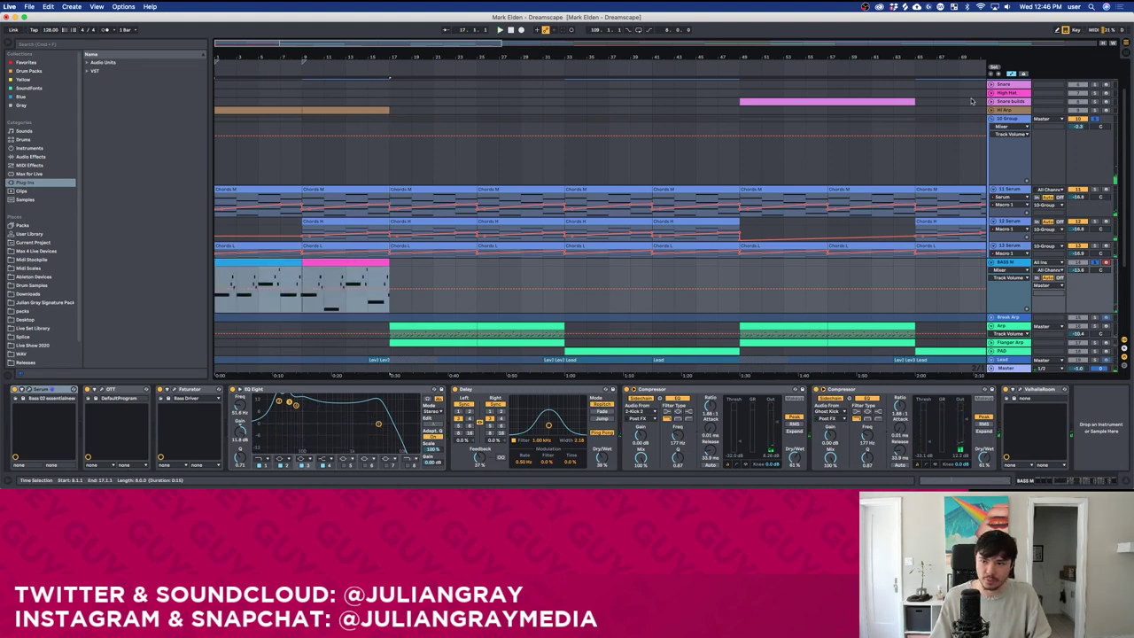
click(1023, 74)
drag(264, 263, 352, 277)
Play the original blue bass clip against the chords from bar 9 to compare it with the corrected version.
key(space)
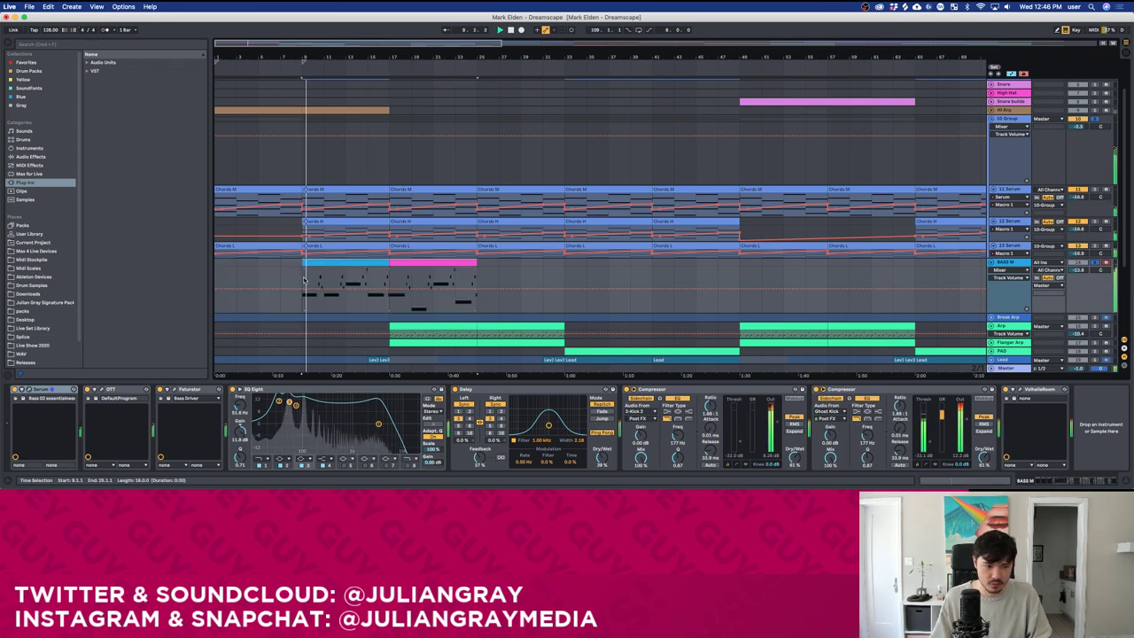
click(302, 280)
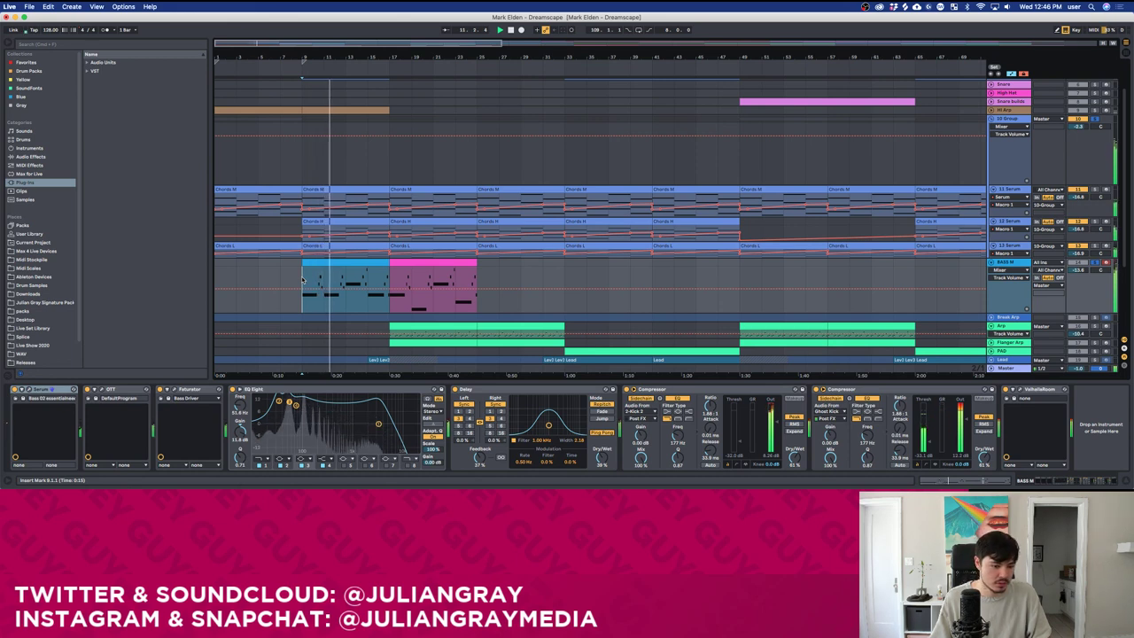
click(365, 276)
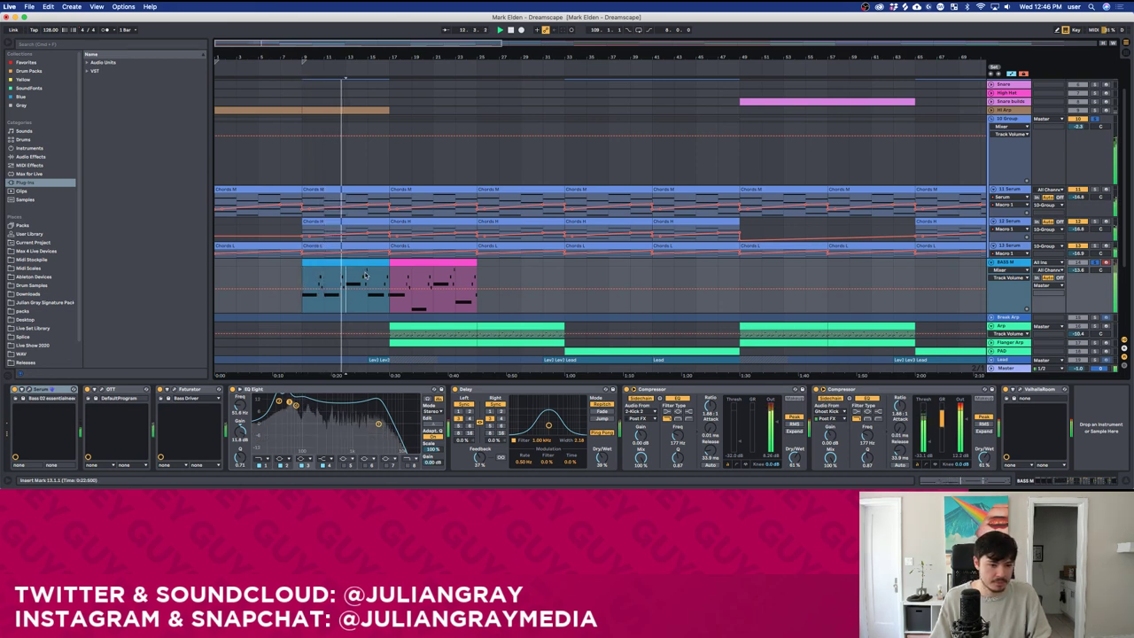
click(386, 279)
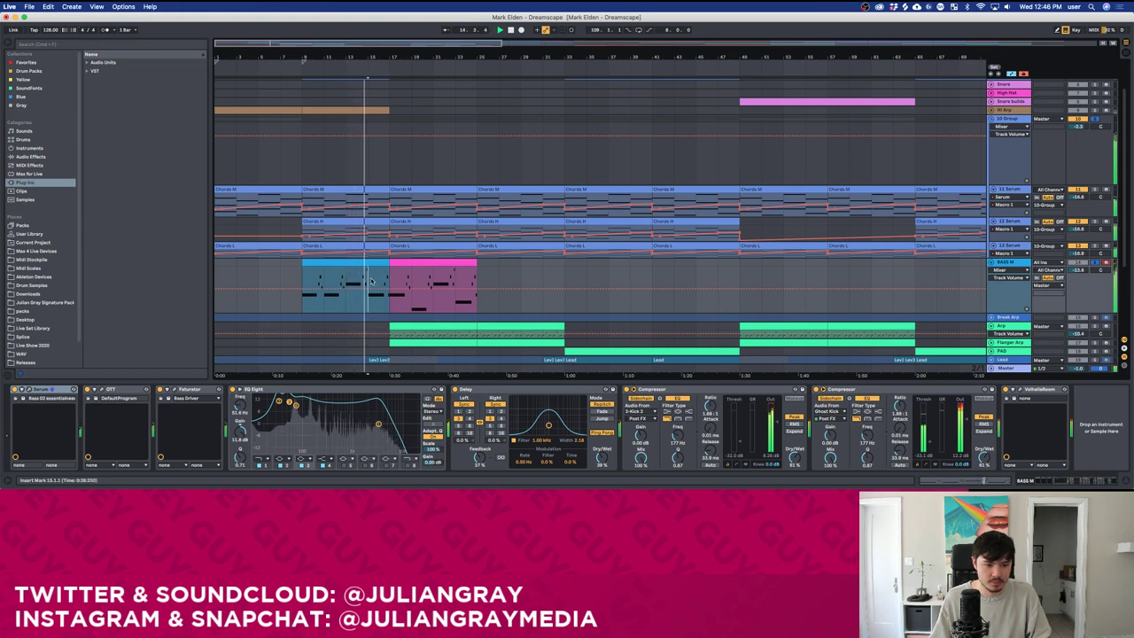
click(370, 281)
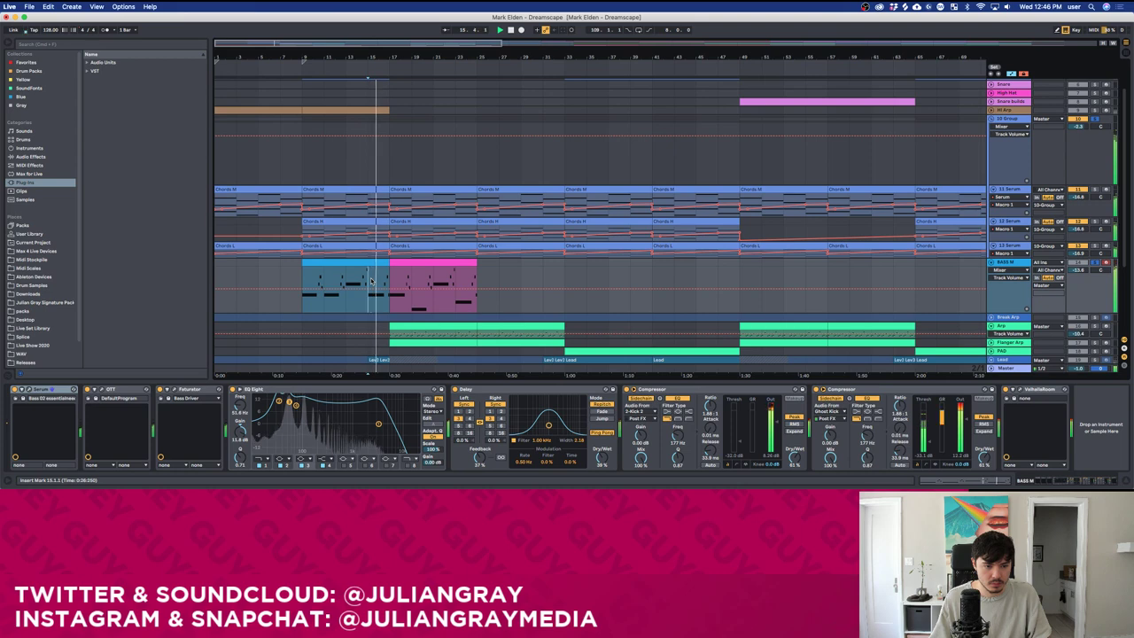
scroll(372, 282, down, 3)
scroll(371, 282, up, 3)
key(space)
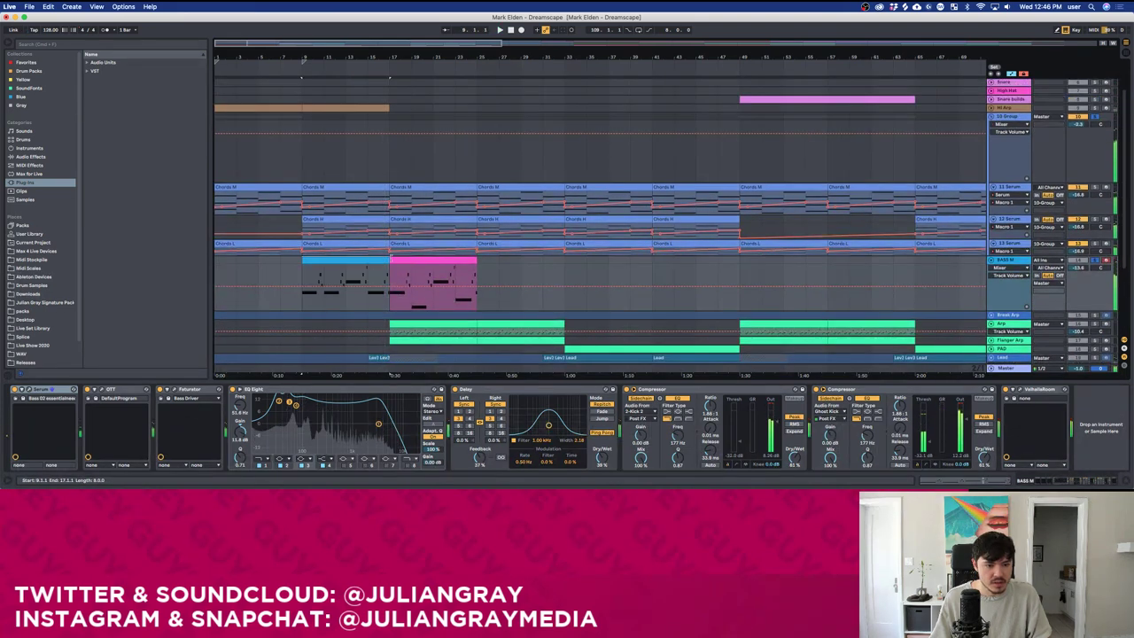
Move both BASS M clips back to start at bar 1 and play the corrected bass from bar 9.
click(414, 260)
shift+click(378, 261)
drag(378, 261, 293, 273)
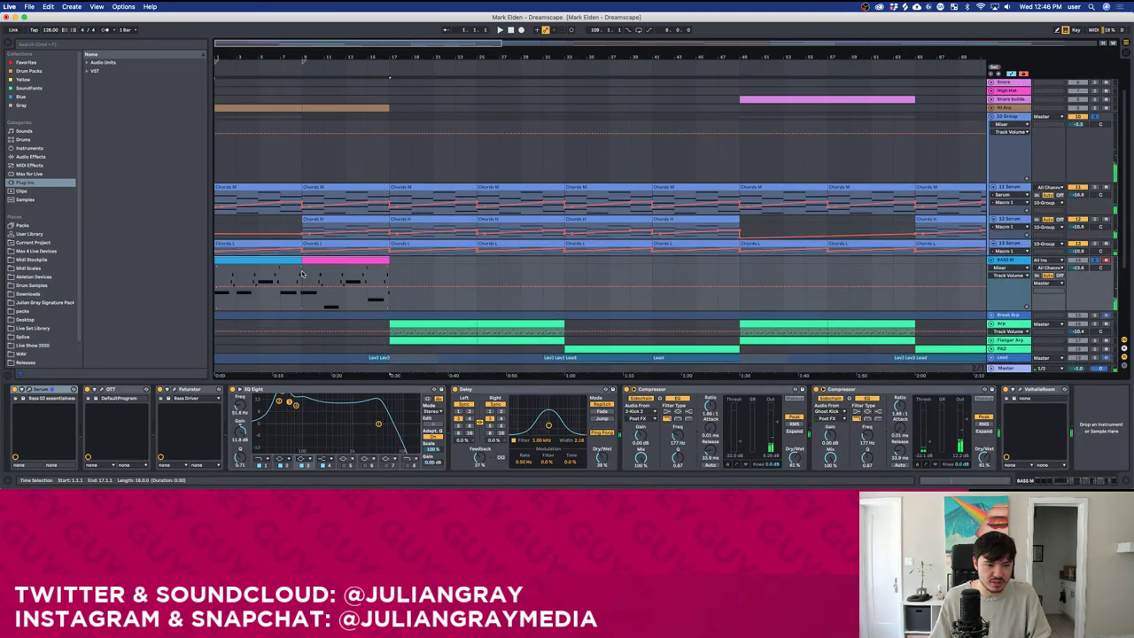
click(302, 286)
key(space)
Unfold the Snare builds and HI Arp tracks while the corrected section plays, and stop playback.
scroll(900, 180, up, 3)
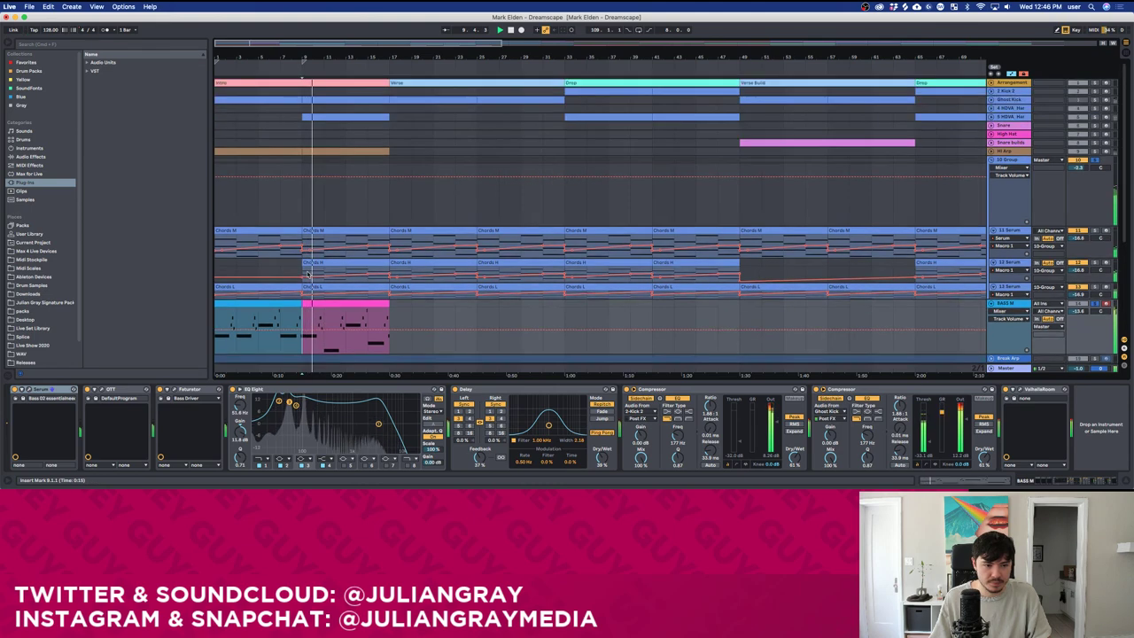
click(991, 142)
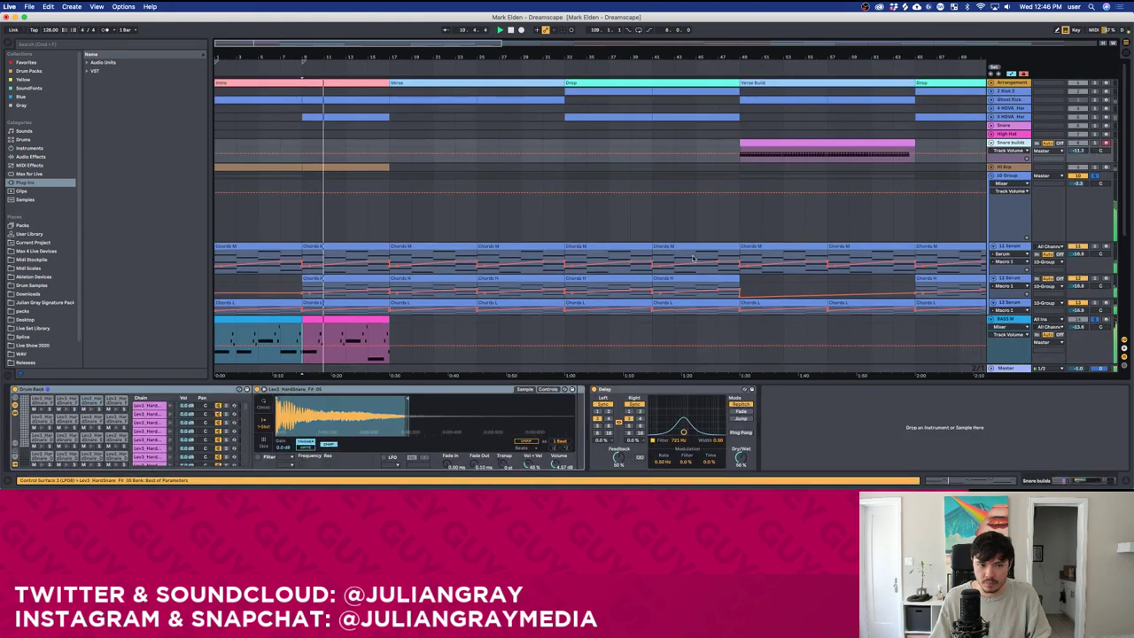
scroll(693, 256, down, 3)
scroll(692, 257, down, 1)
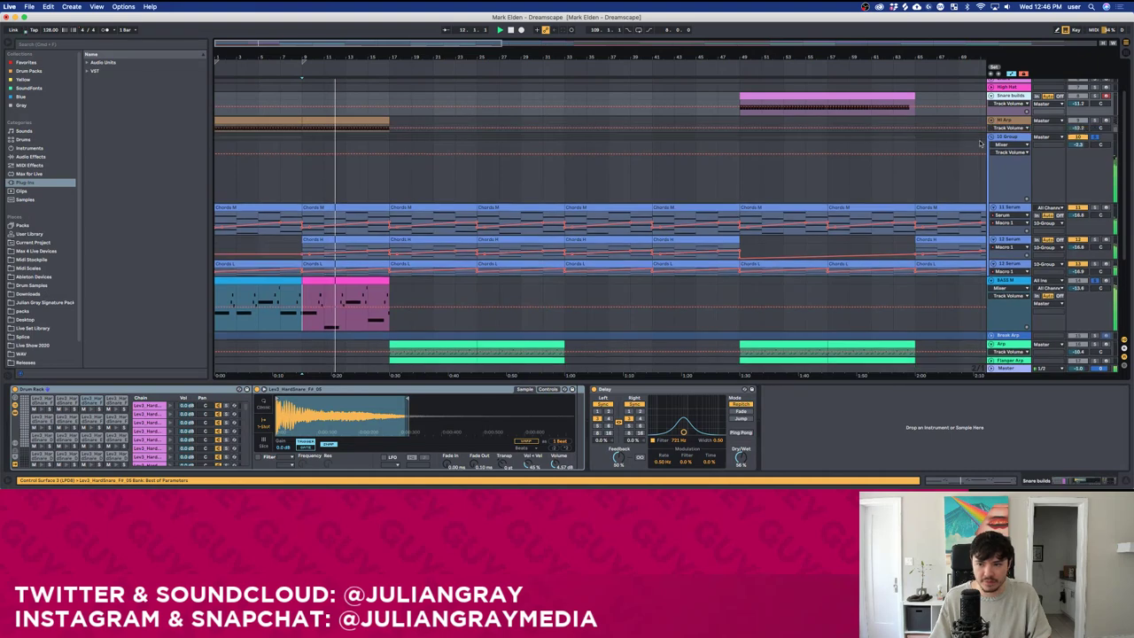
scroll(975, 132, down, 2)
click(1015, 96)
scroll(1010, 97, up, 3)
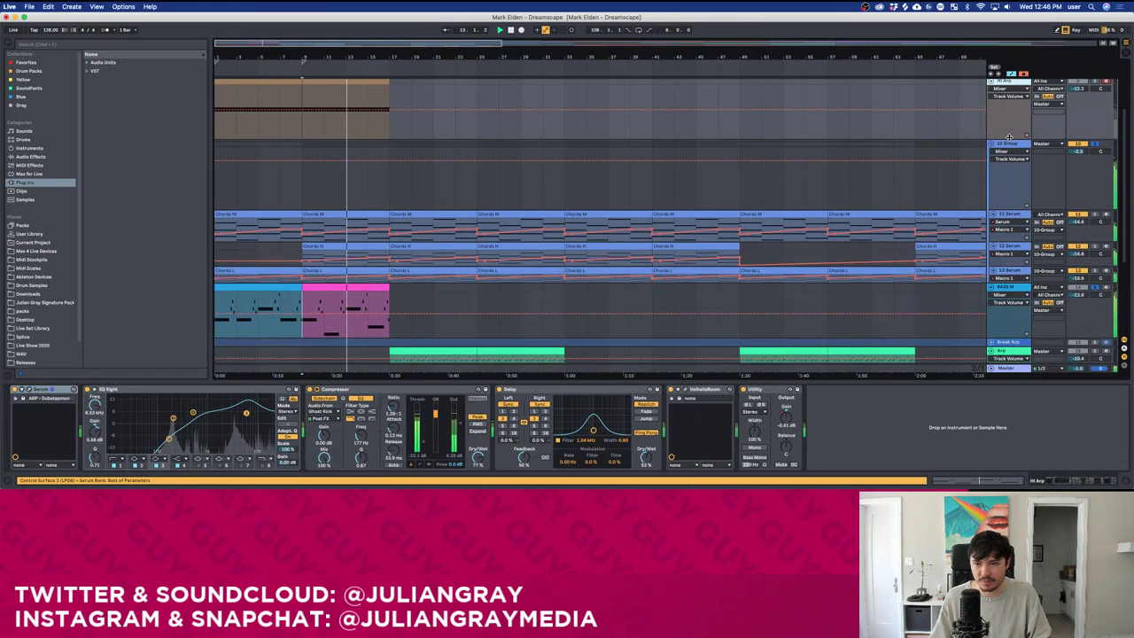
scroll(566, 228, up, 4)
scroll(566, 228, down, 5)
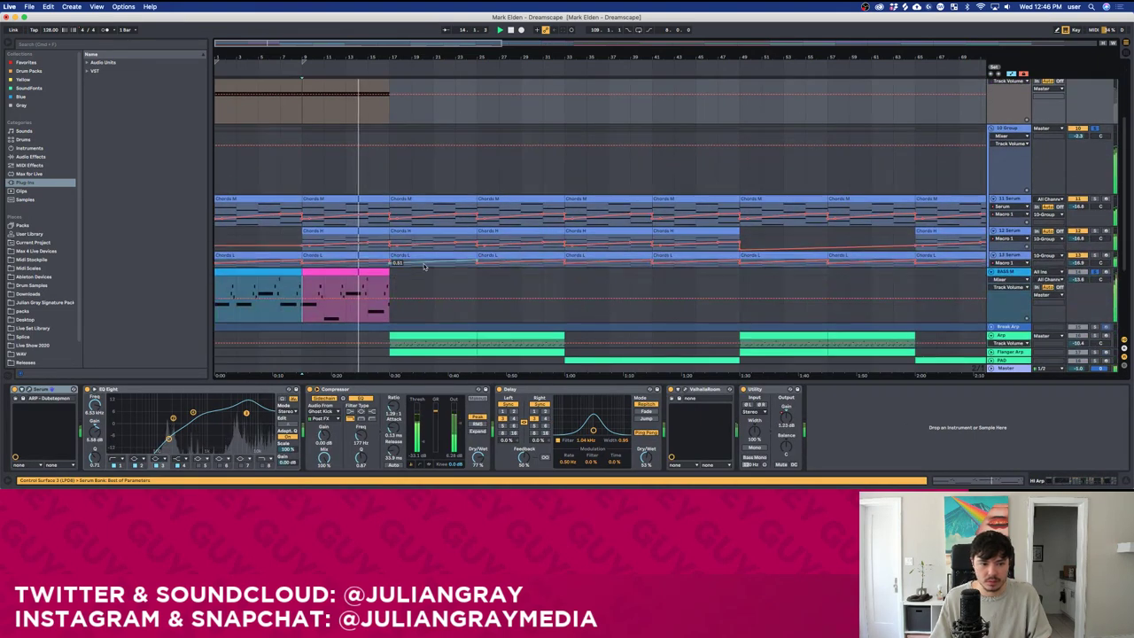
key(space)
Add a second EQ Eight to the BASS M track directly after its existing EQ Eight.
click(412, 280)
click(412, 280)
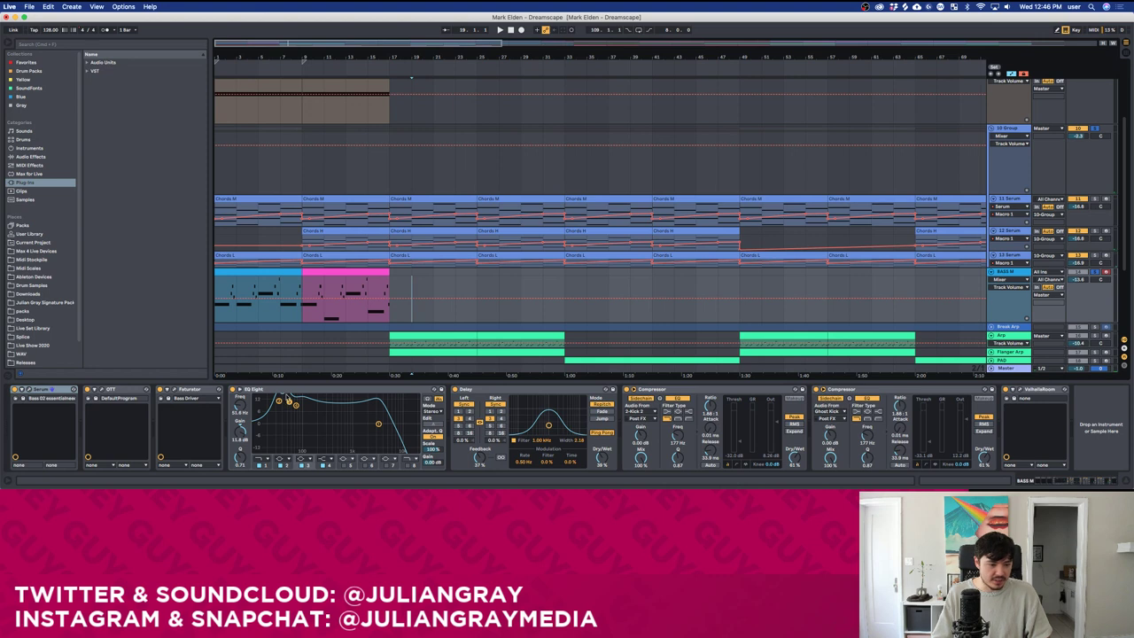
click(290, 391)
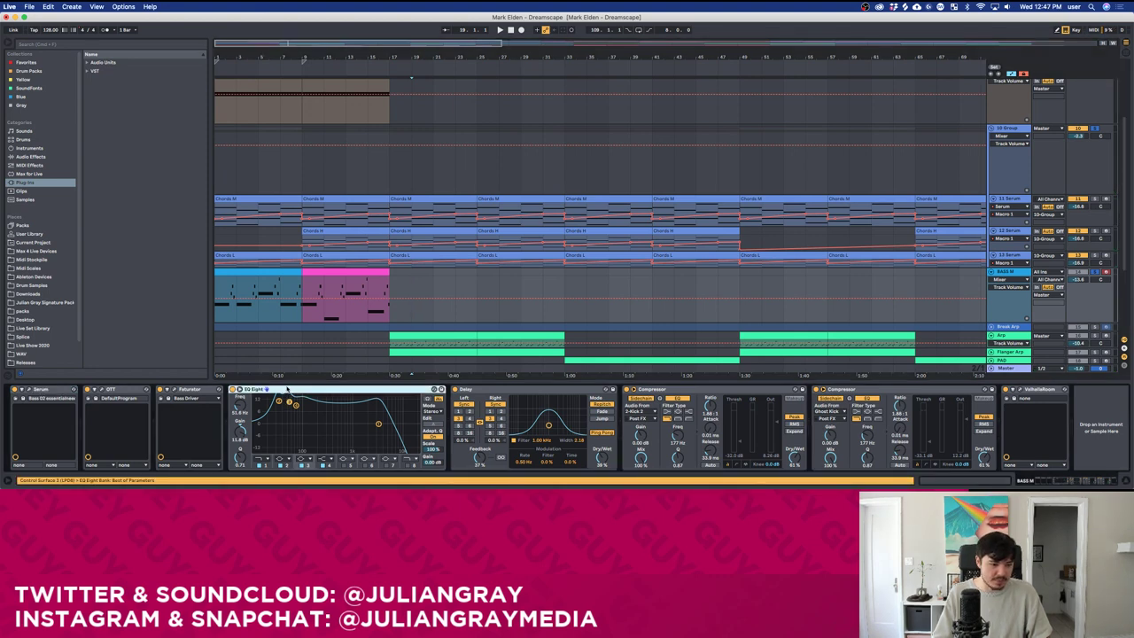
click(39, 157)
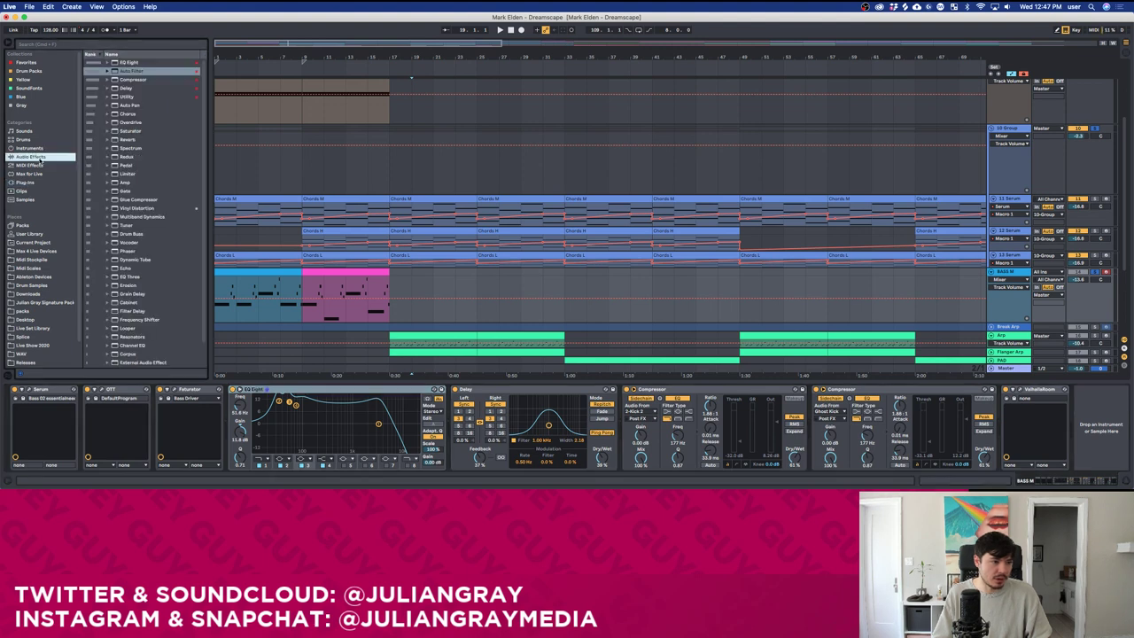
click(129, 62)
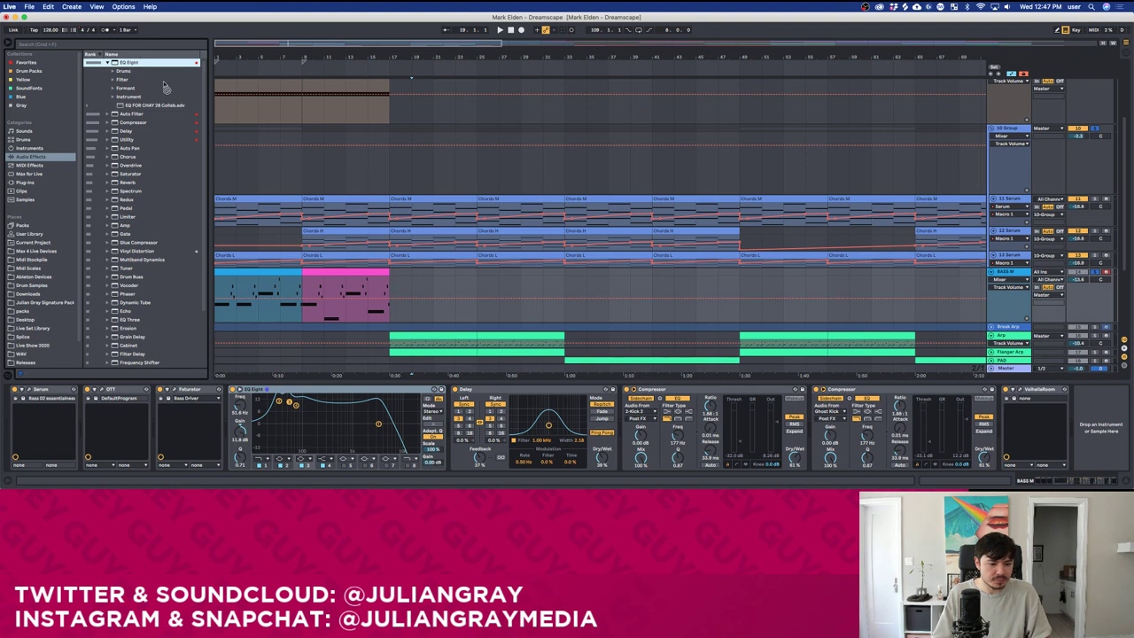
key(Return)
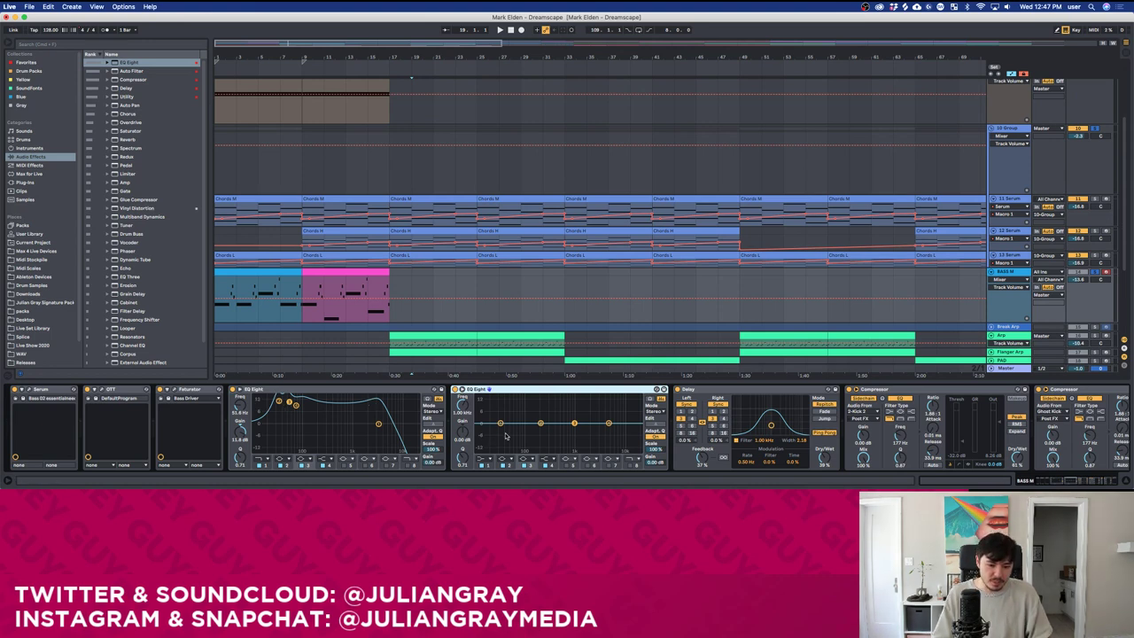
Turn band 4 of the second EQ Eight into a high-cut filter that rolls off the upper frequencies.
drag(609, 424, 609, 438)
click(547, 464)
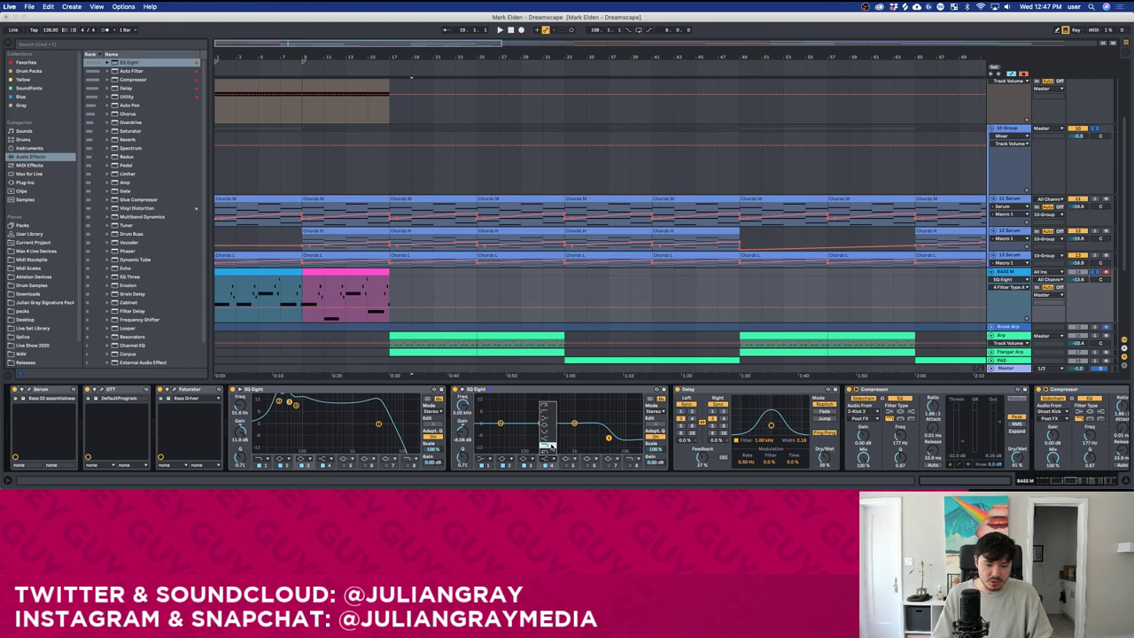
click(547, 442)
drag(609, 431, 601, 423)
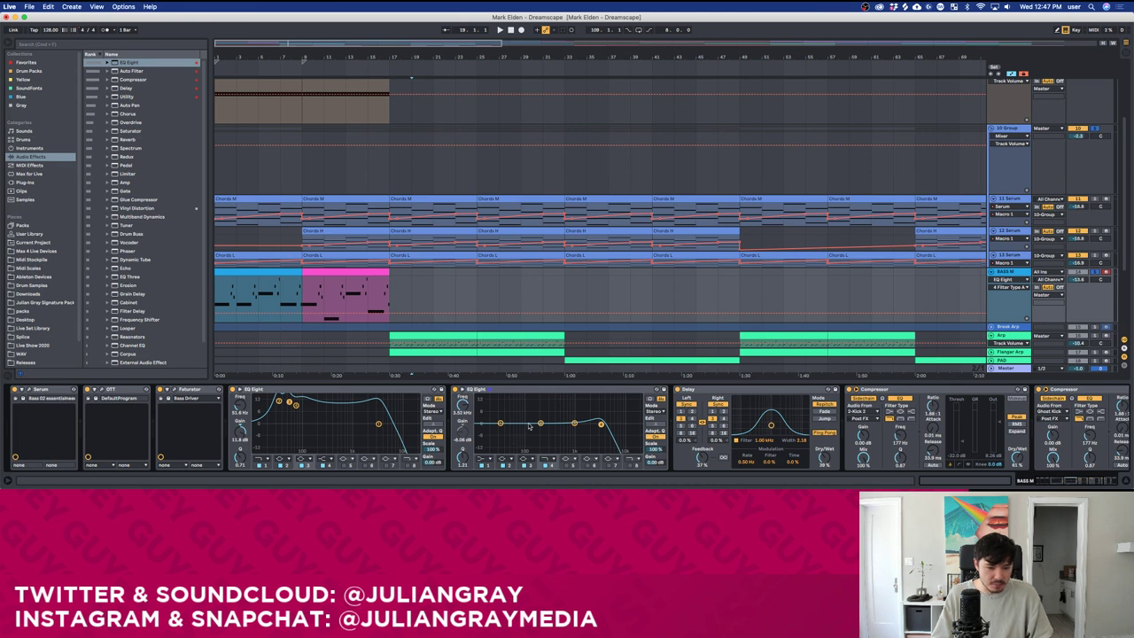
Shape a broad low-end boost in the second EQ Eight with bands 1 and 2, changing band 1's filter type.
drag(540, 422, 502, 412)
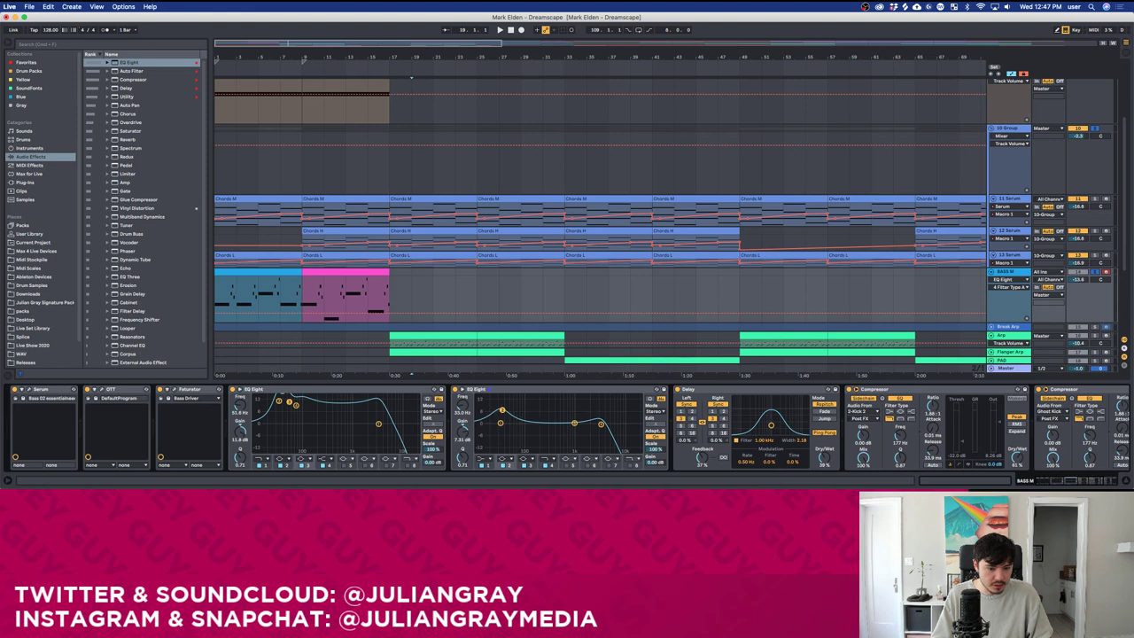
drag(462, 454, 502, 410)
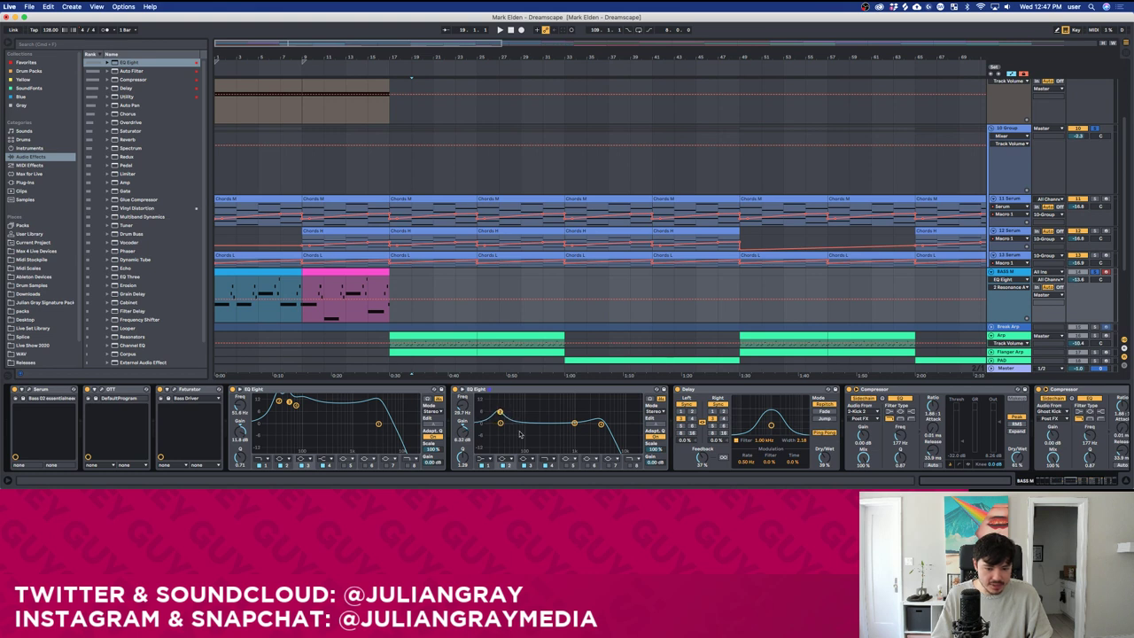
drag(498, 423, 513, 424)
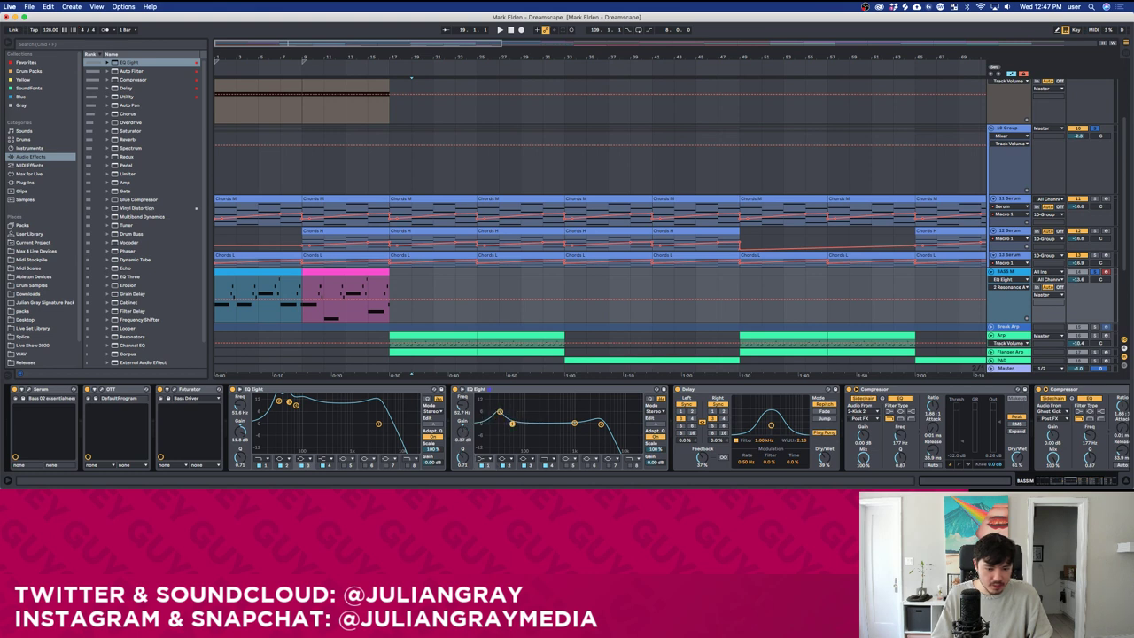
click(484, 460)
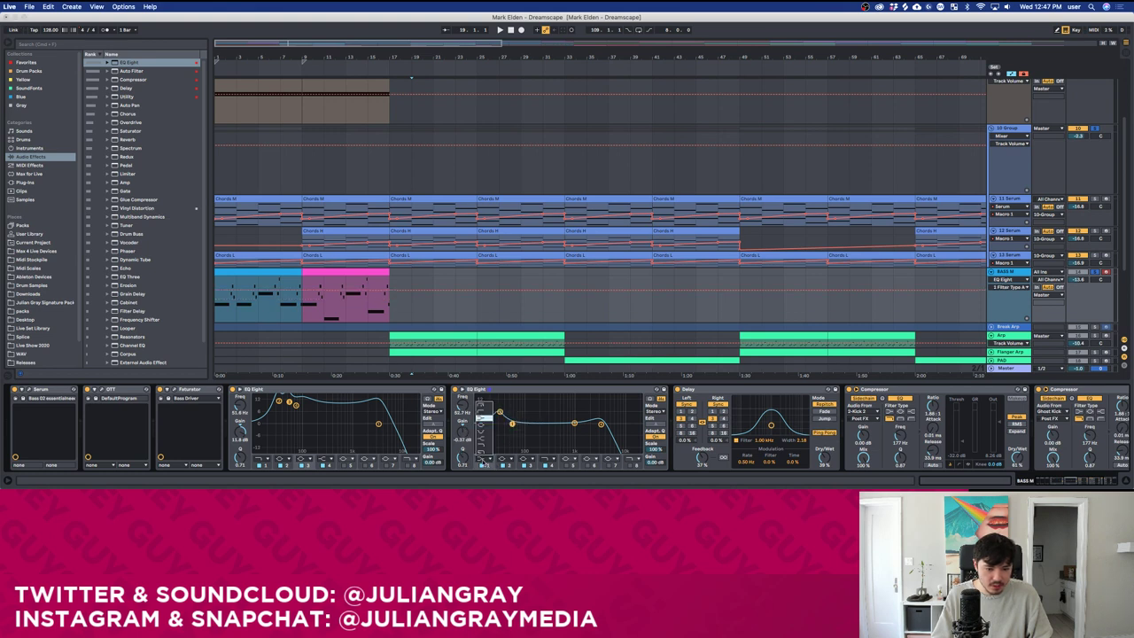
click(486, 427)
mouse_move(512, 424)
mouse_down()
mouse_move(523, 417)
mouse_move(500, 417)
mouse_up()
click(501, 413)
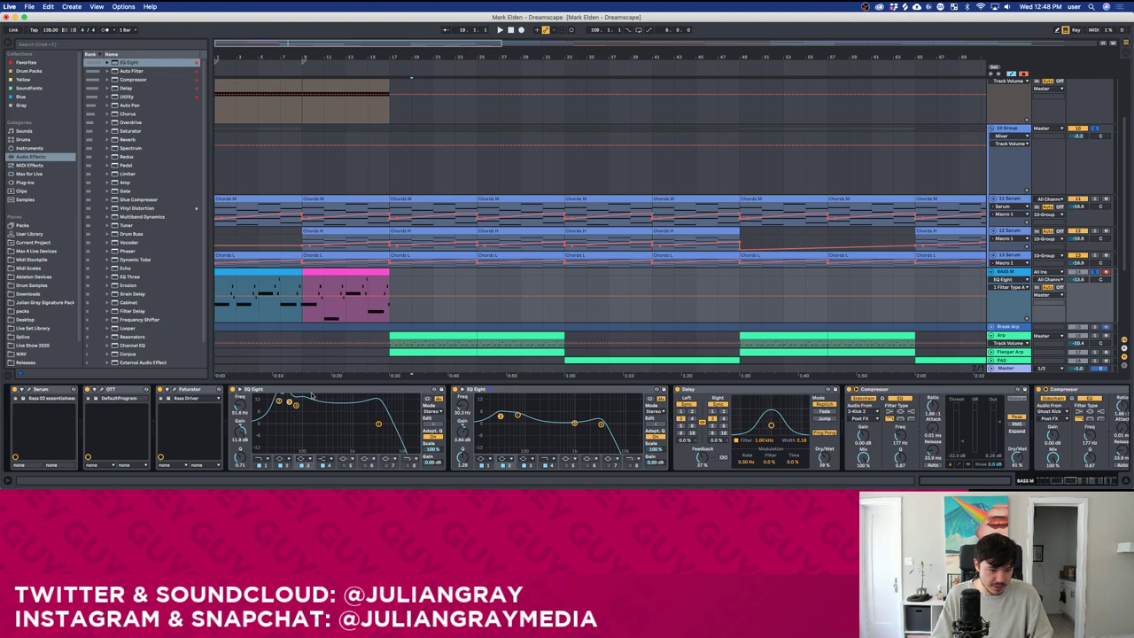
Add a third EQ Eight to the BASS M track between the second EQ Eight and the Delay.
click(311, 390)
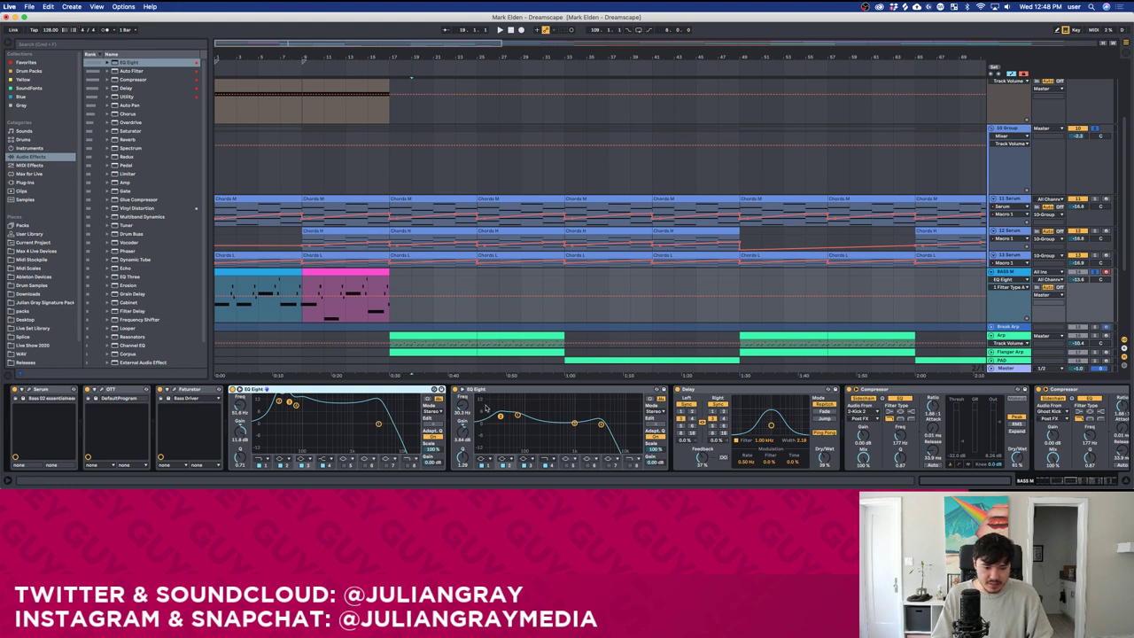
click(549, 393)
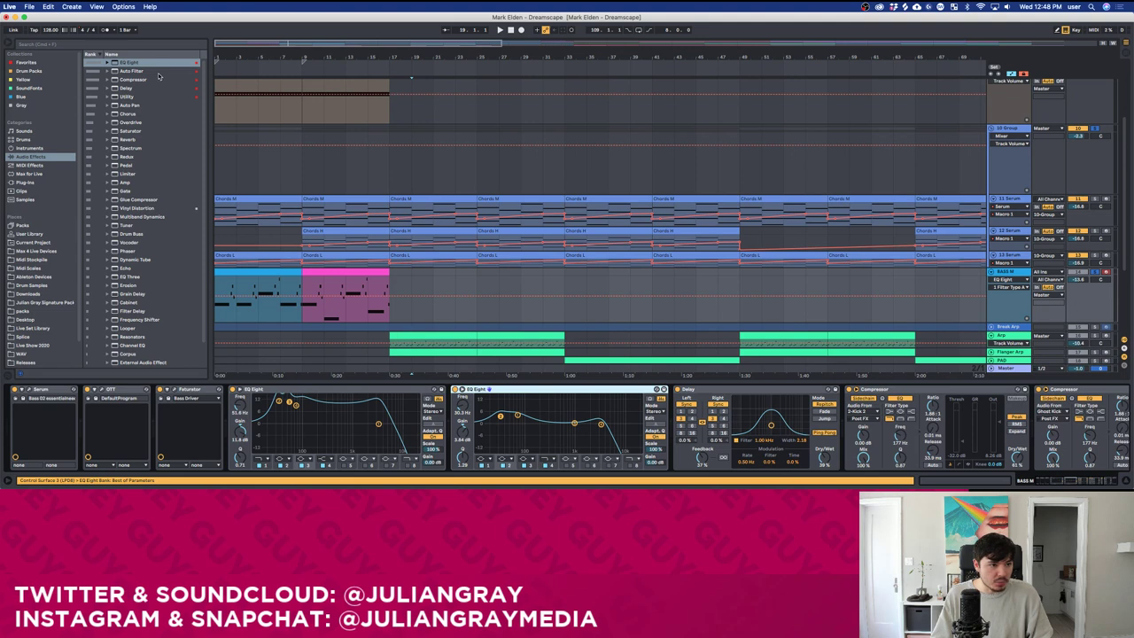
drag(156, 63, 663, 424)
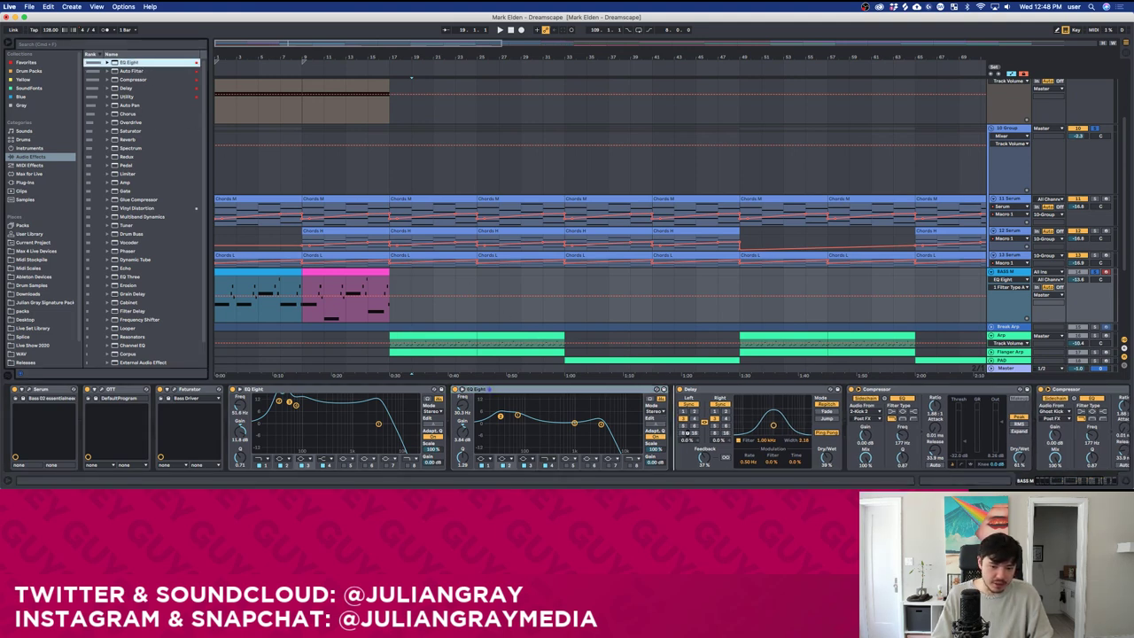
drag(706, 395, 708, 392)
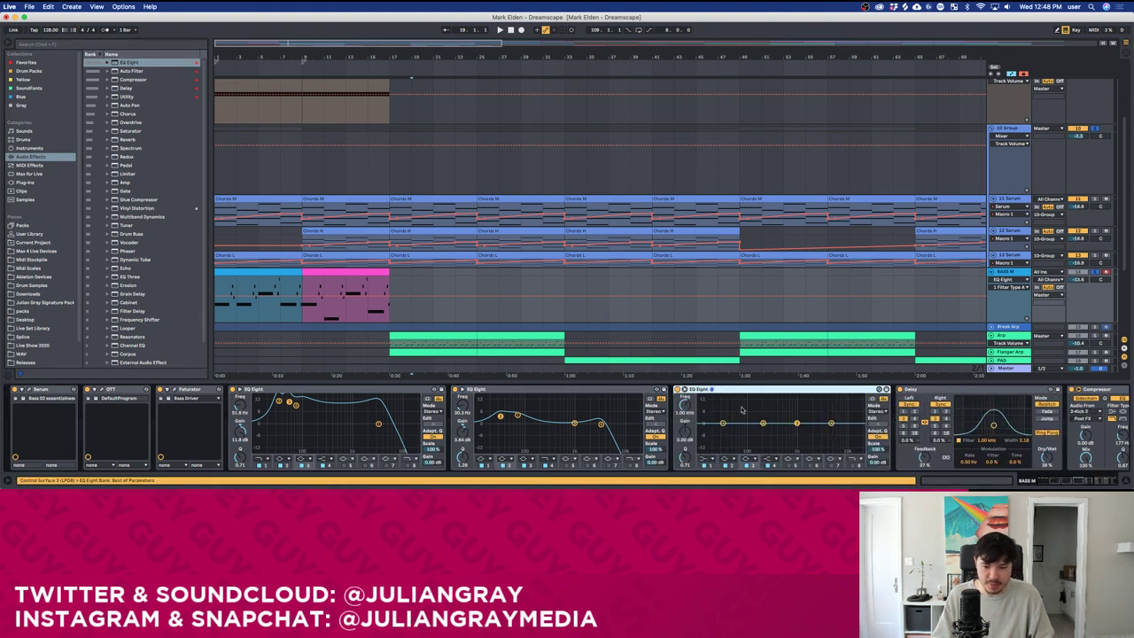
Try a high-shelf cut and a comparable low-shelf boost around the midrange in the third EQ Eight.
click(831, 423)
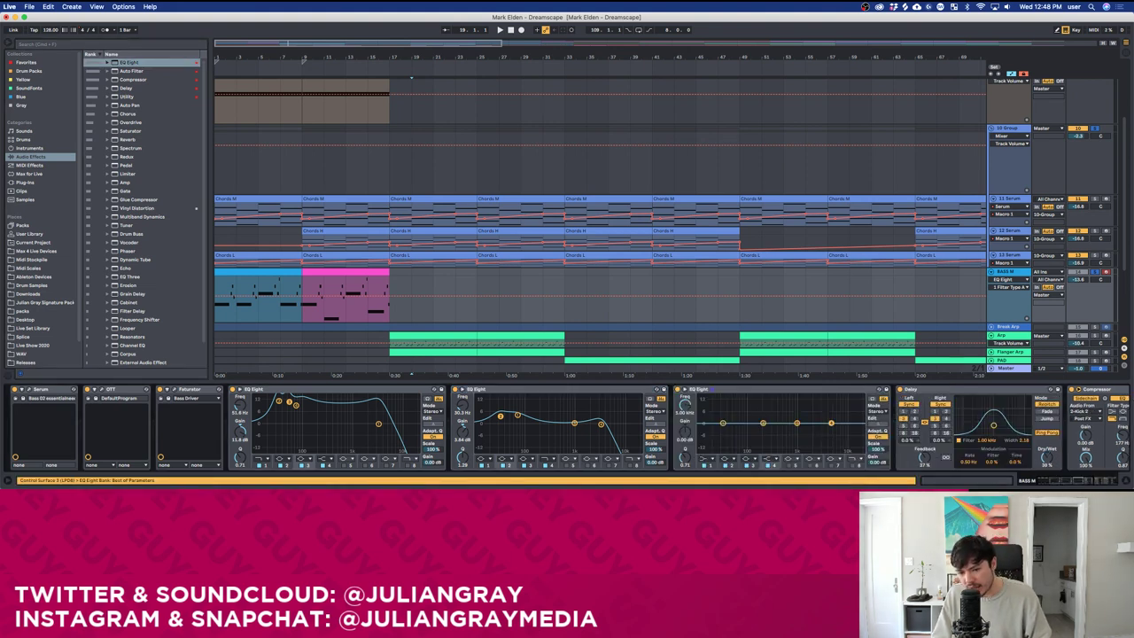
drag(832, 423, 788, 436)
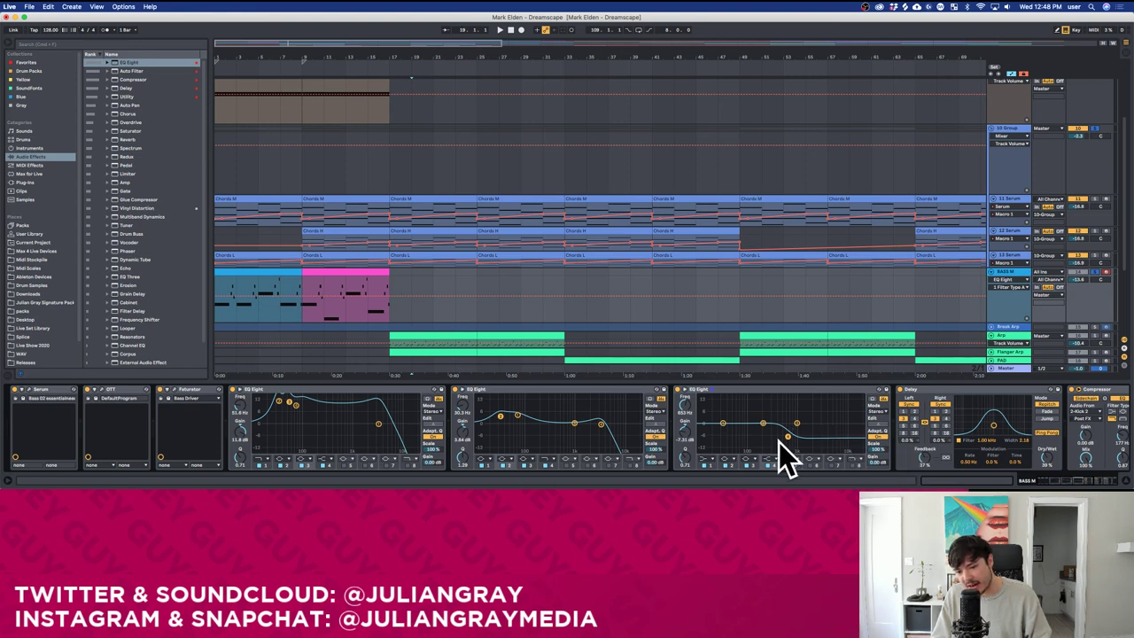
drag(788, 436, 787, 413)
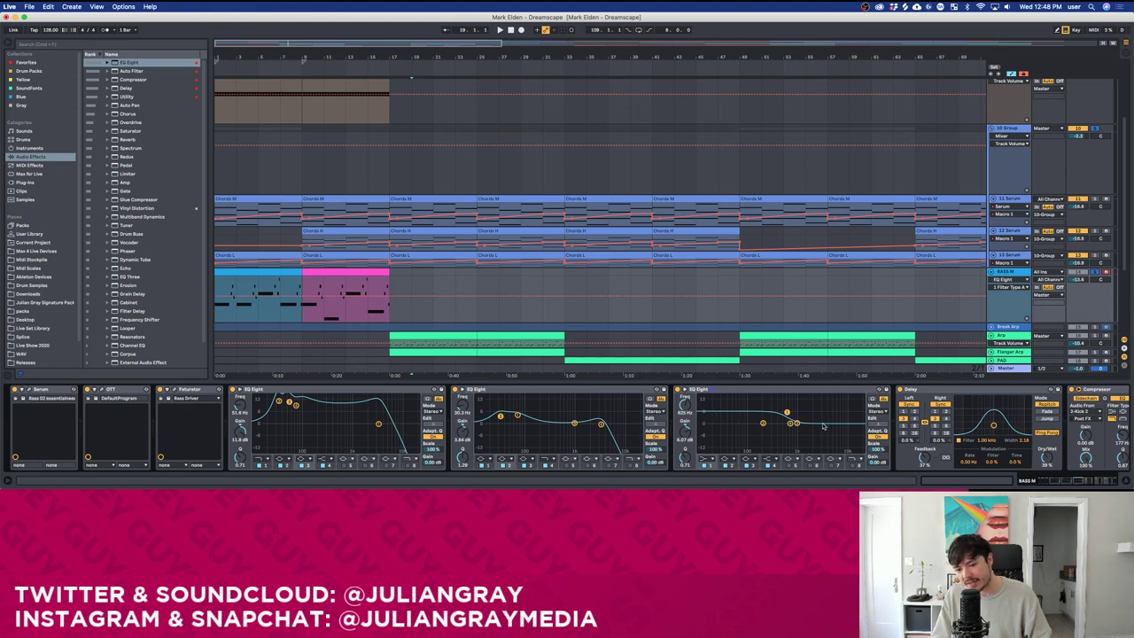
drag(787, 413, 792, 434)
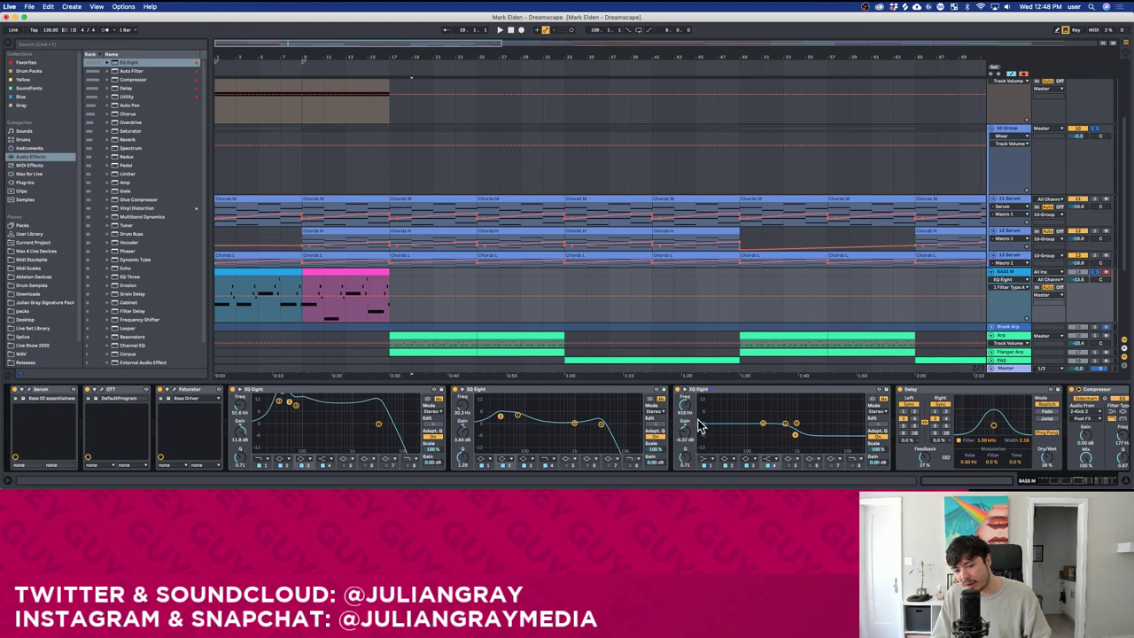
drag(685, 405, 685, 408)
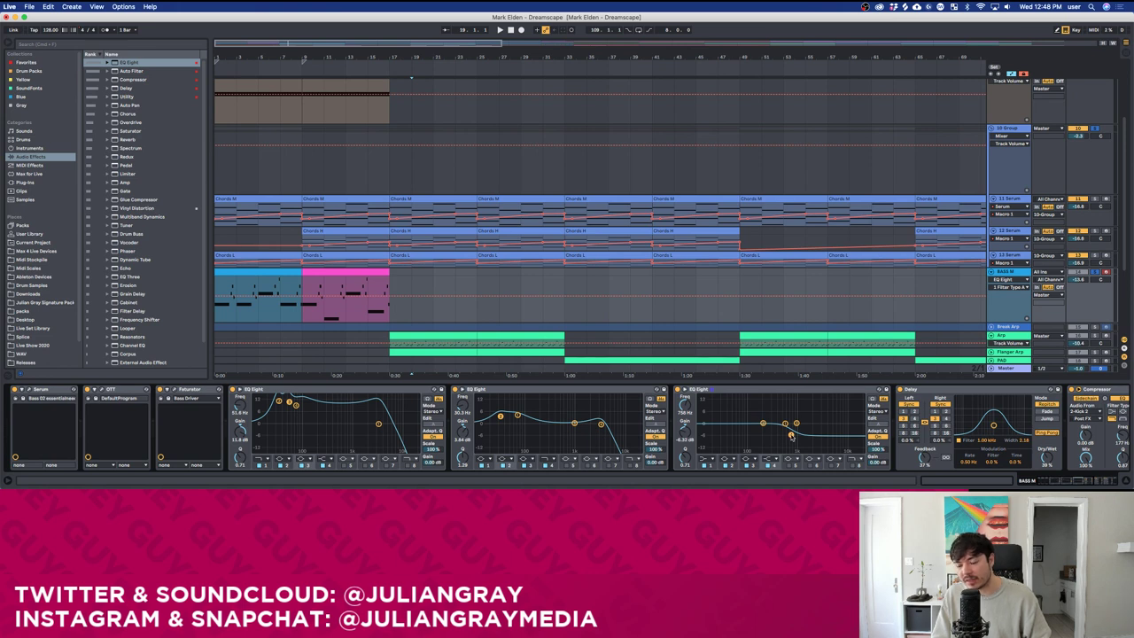
drag(793, 436, 785, 413)
click(763, 422)
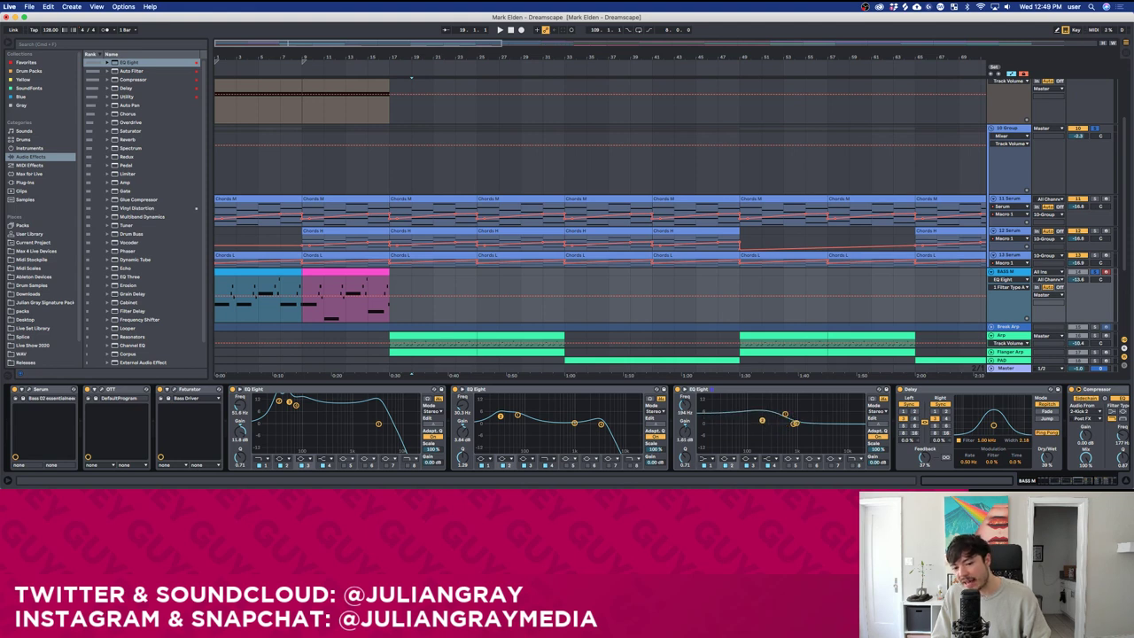
drag(788, 416, 786, 414)
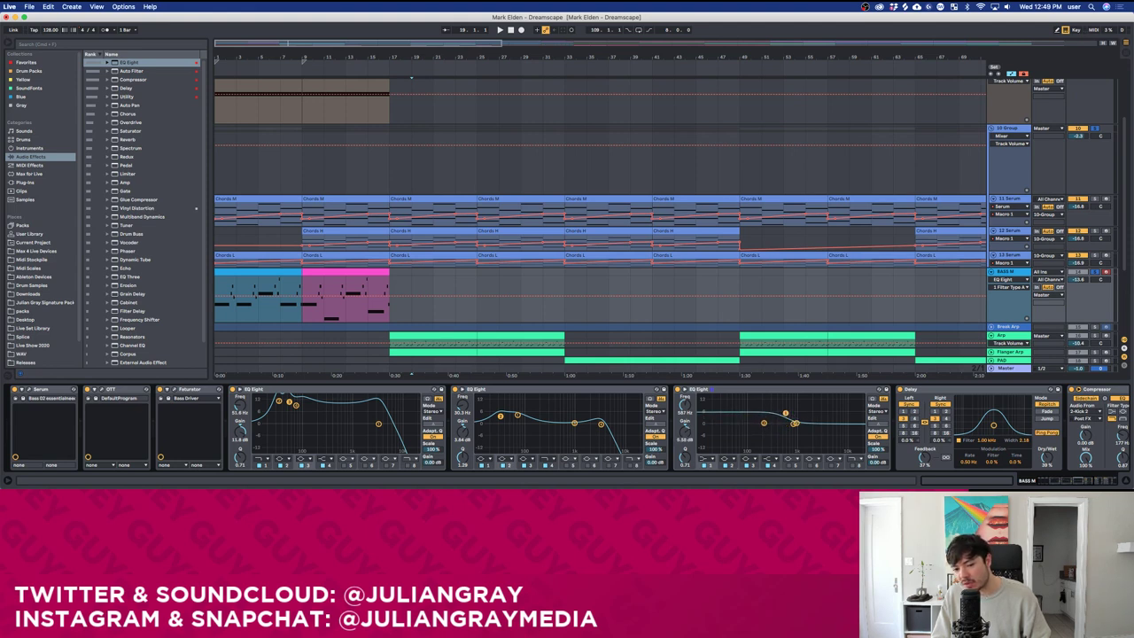
Compare the first and third EQ Eight curves and delete the third EQ Eight.
click(322, 392)
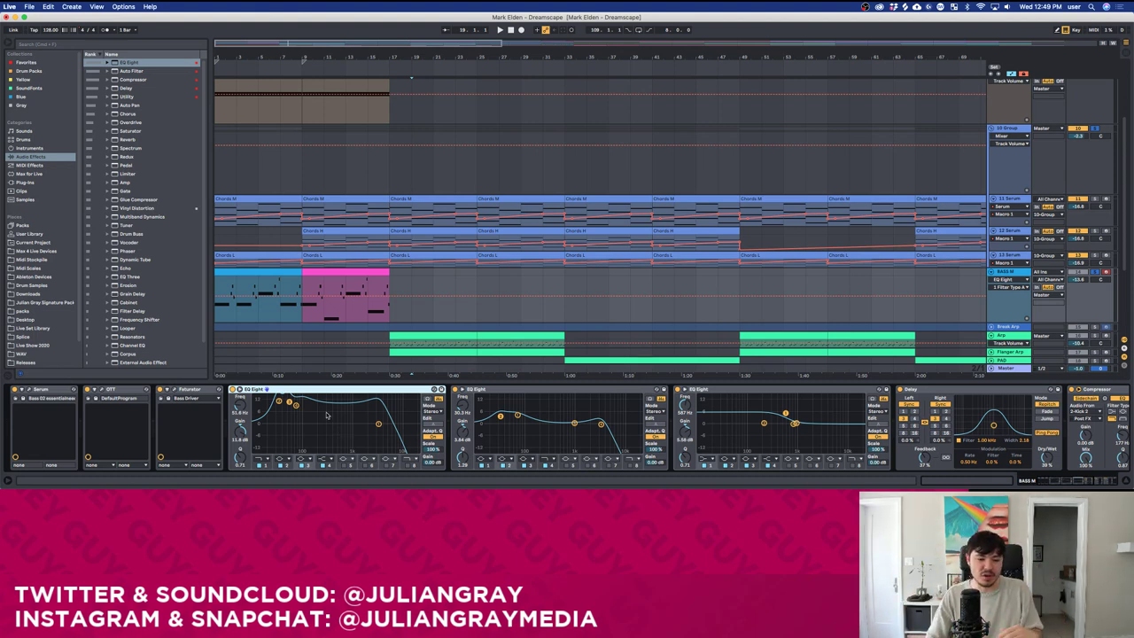
click(708, 395)
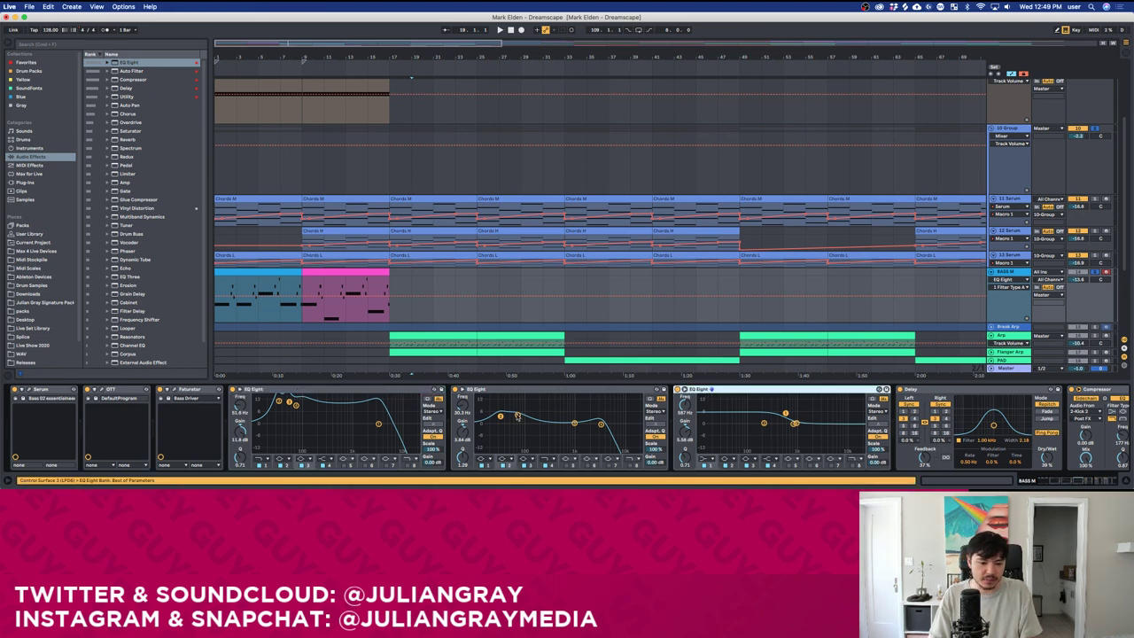
key(Delete)
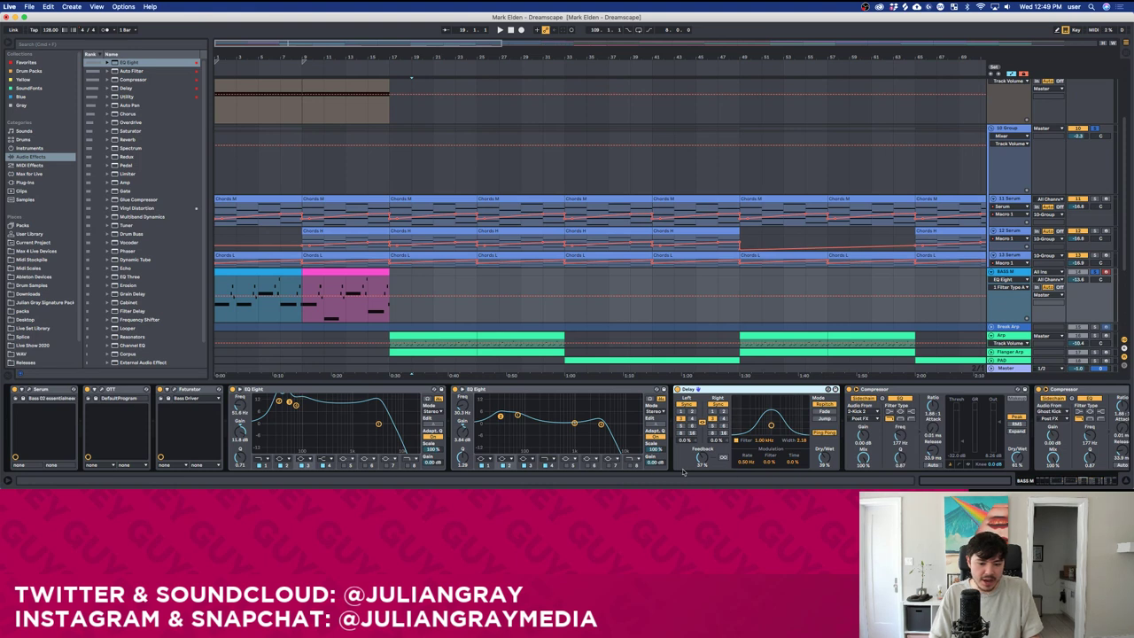
Adjust the EQ Eight output gain on the BASS M track and compare the first and second EQ Eight devices.
drag(655, 462, 655, 428)
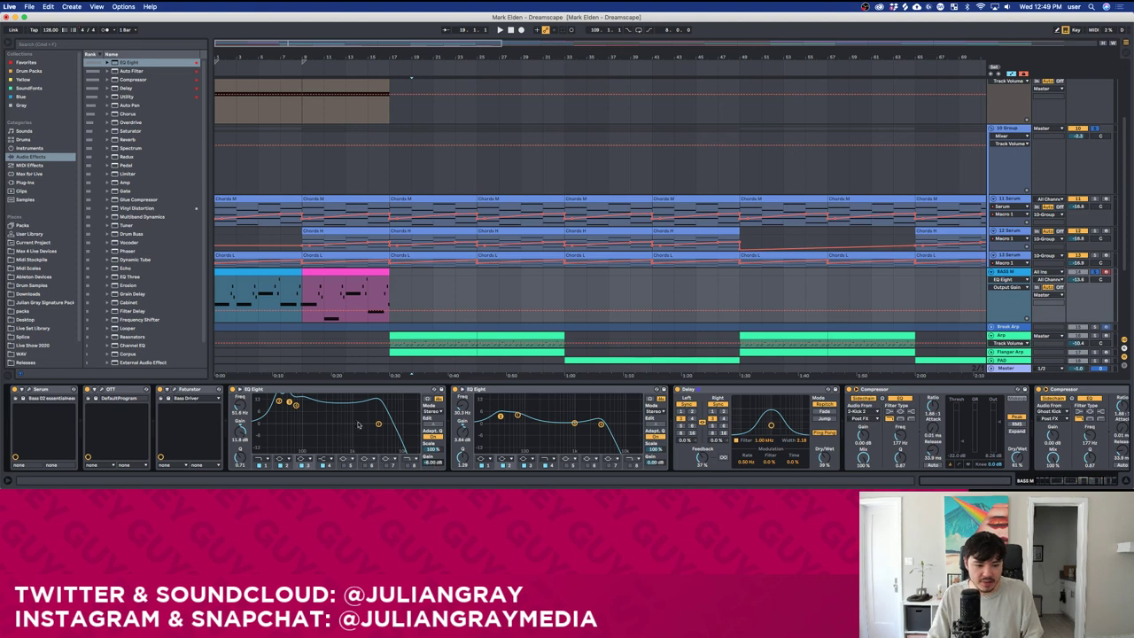
double_click(433, 463)
click(461, 389)
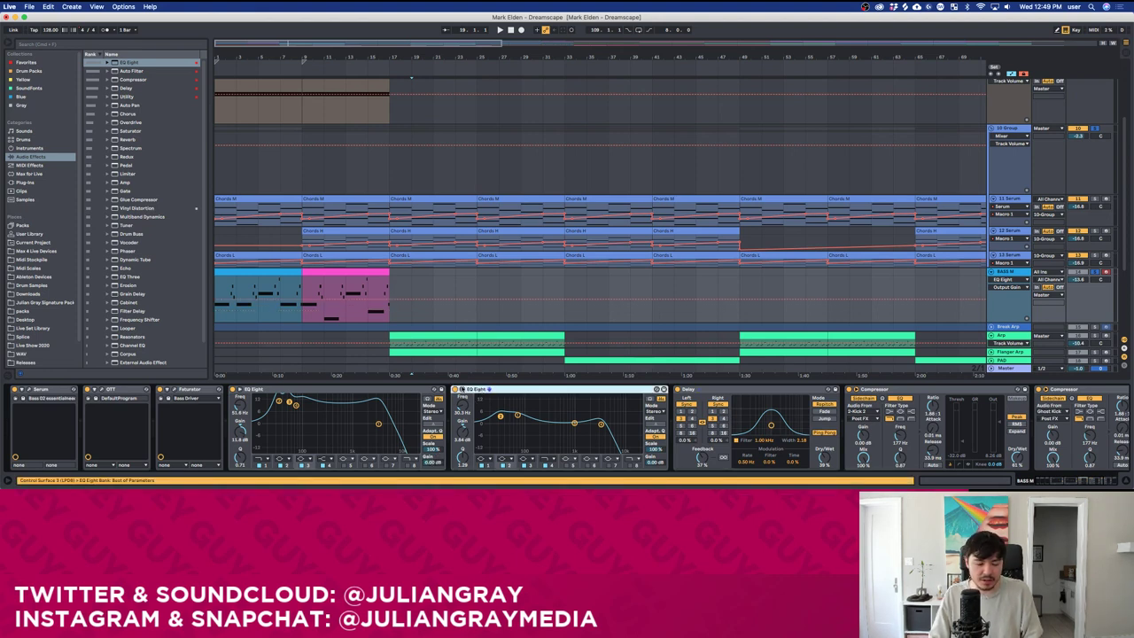
click(364, 390)
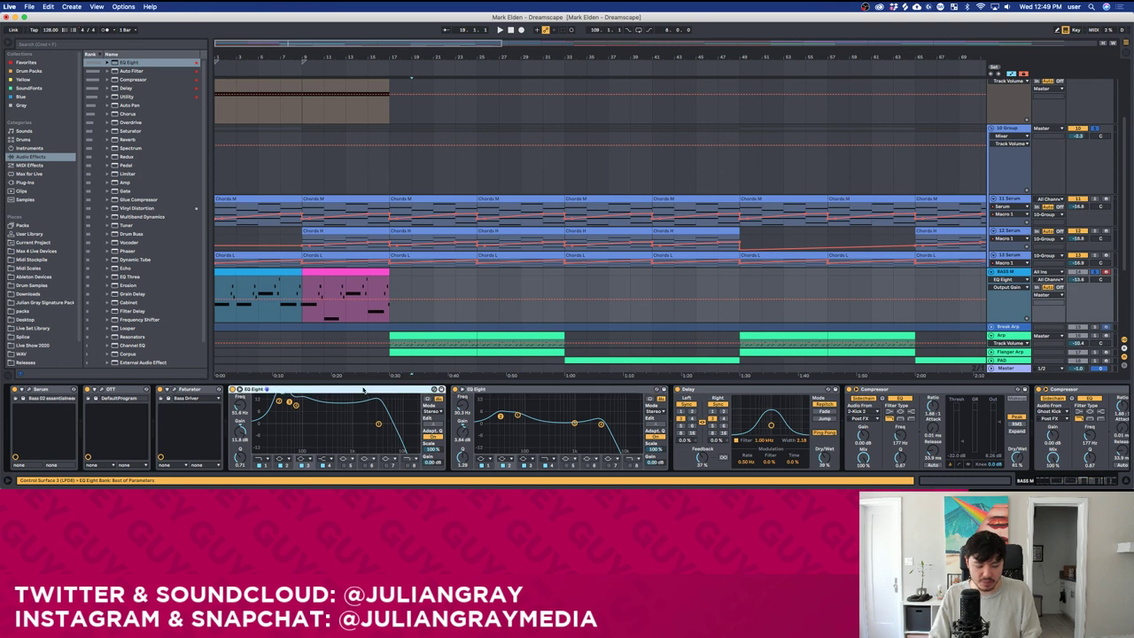
click(480, 393)
click(385, 392)
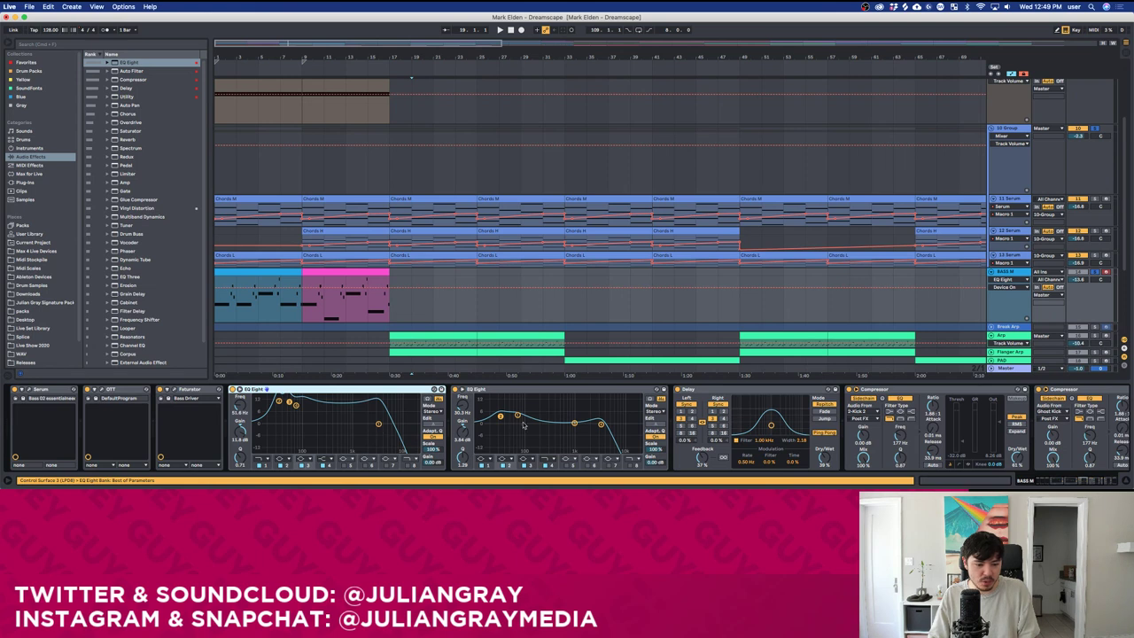
Try strong peak boosts on bands 2 and 3 of the second EQ Eight with a lower high cut, and undo them.
drag(575, 425, 502, 422)
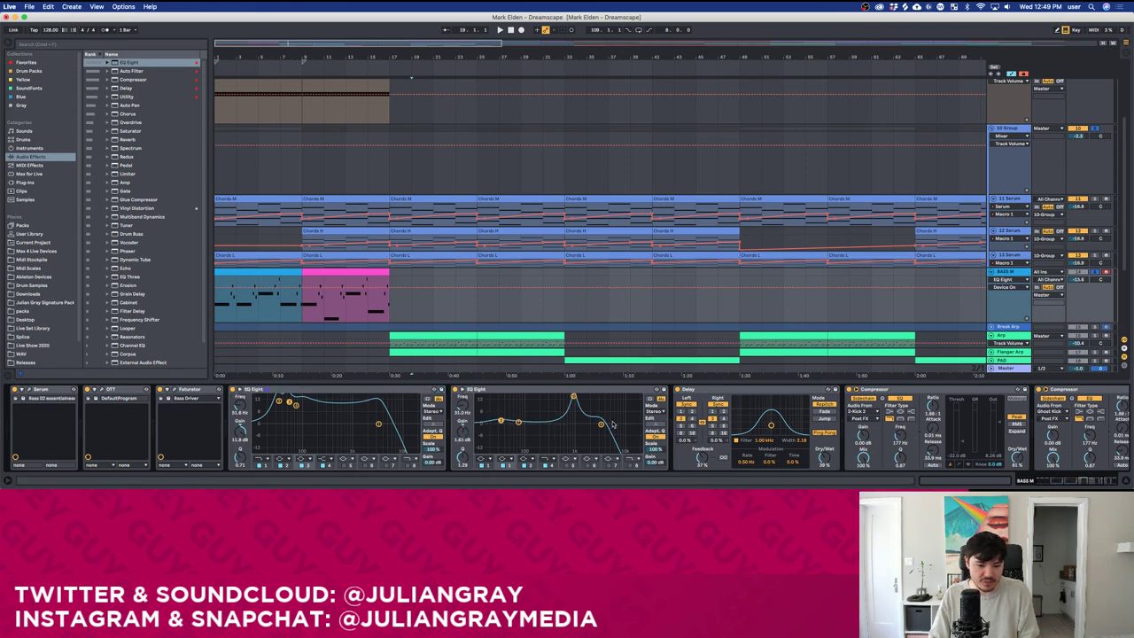
drag(602, 425, 603, 432)
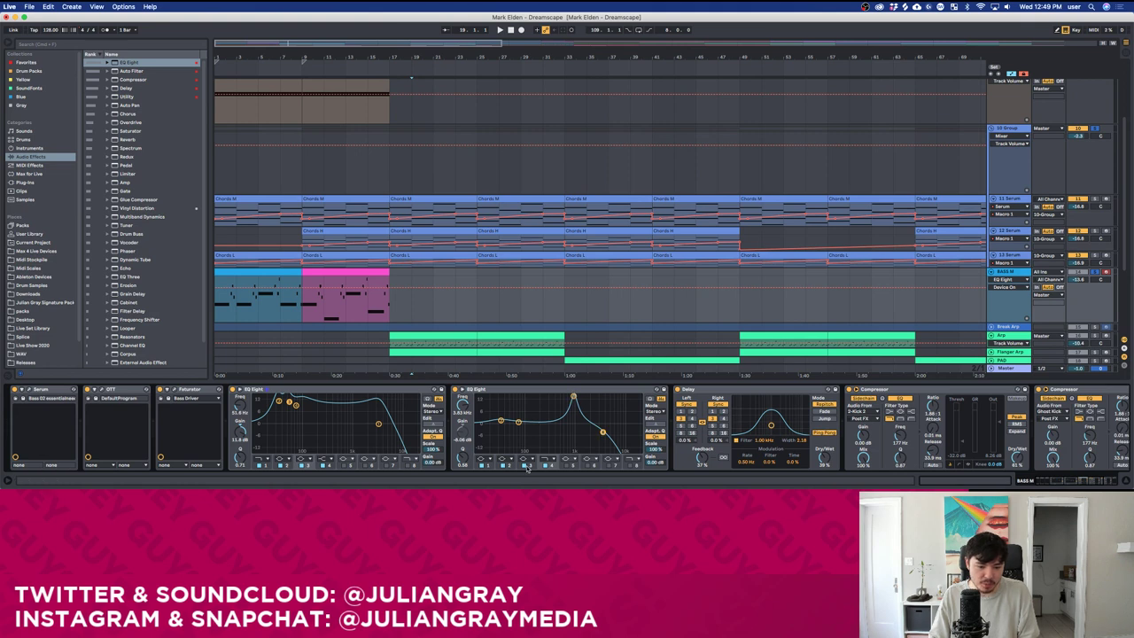
drag(518, 429, 526, 400)
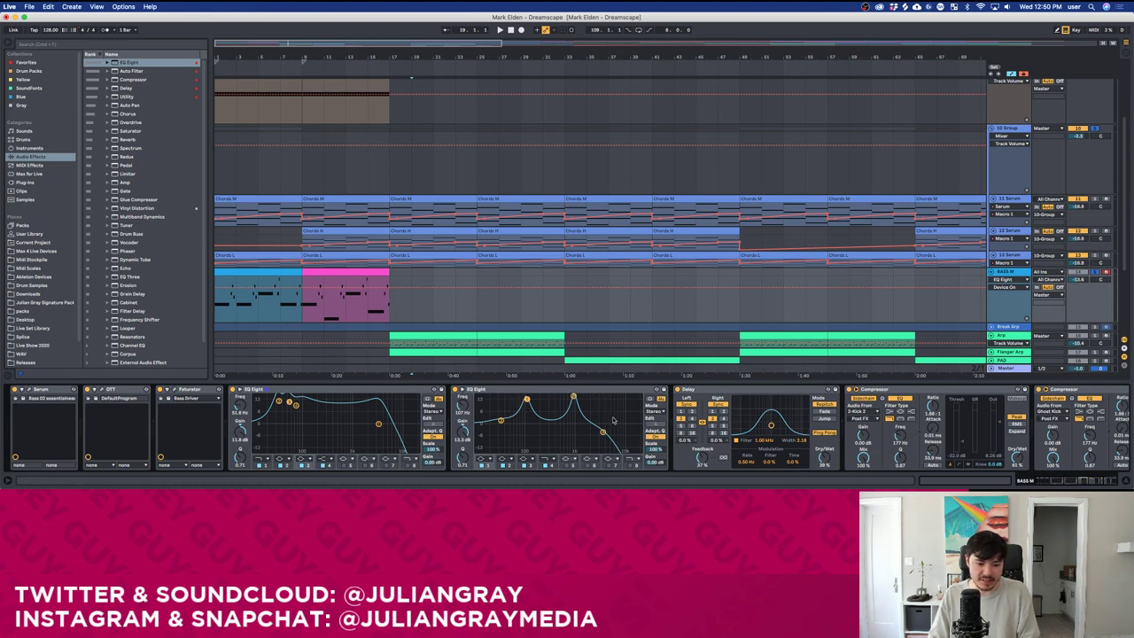
key(super+z)
key(super+z)
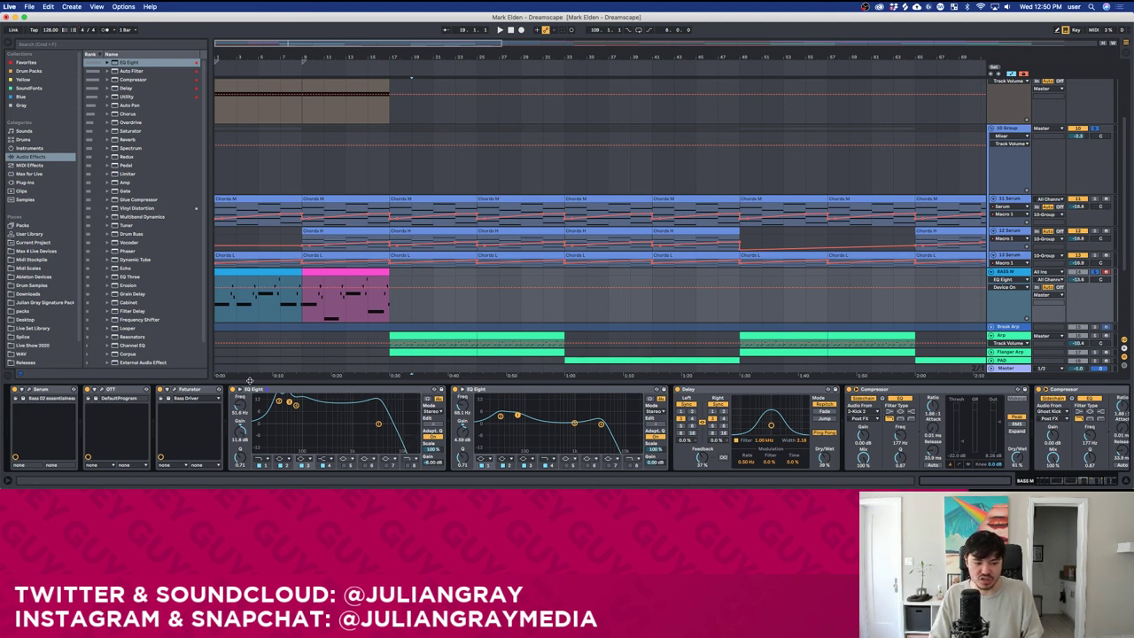
Delete the second EQ Eight from the BASS M track.
click(560, 389)
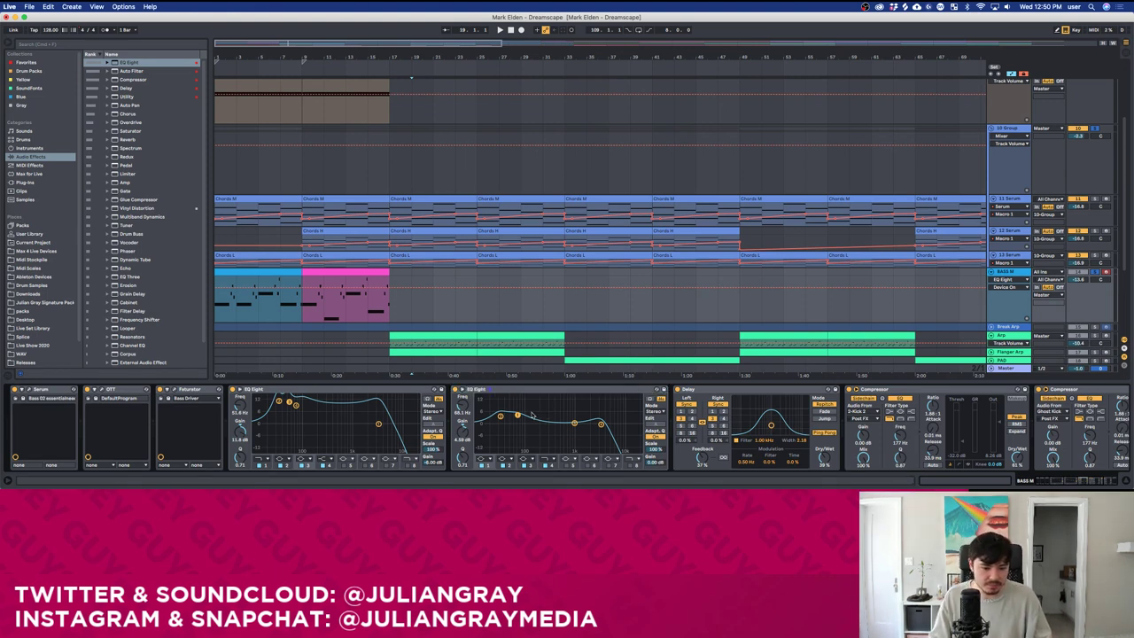
click(492, 395)
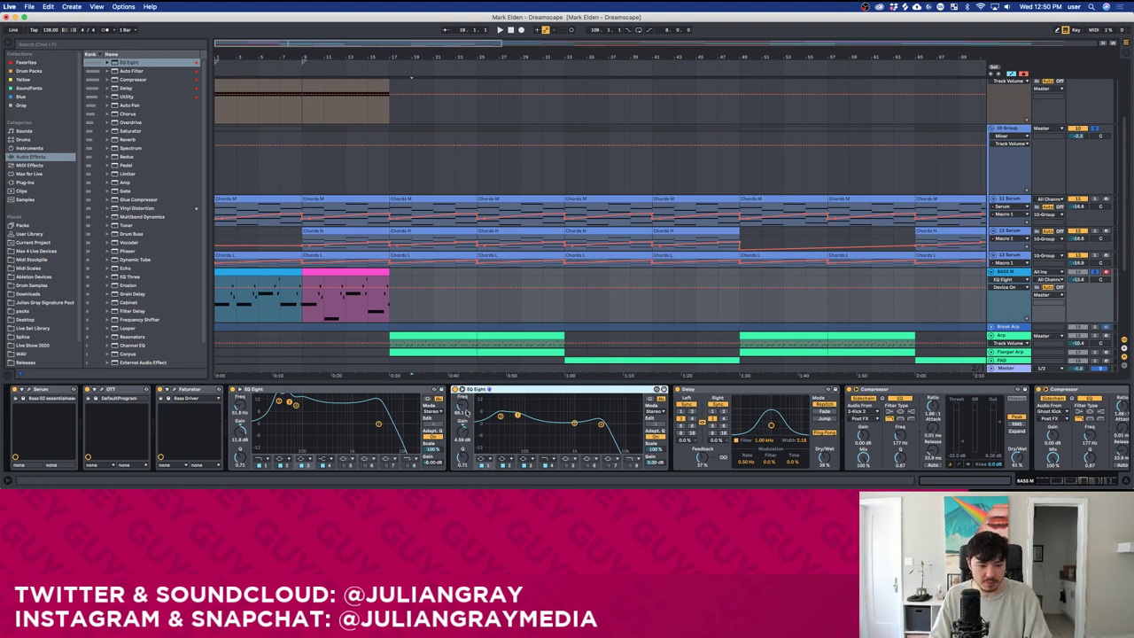
key(Delete)
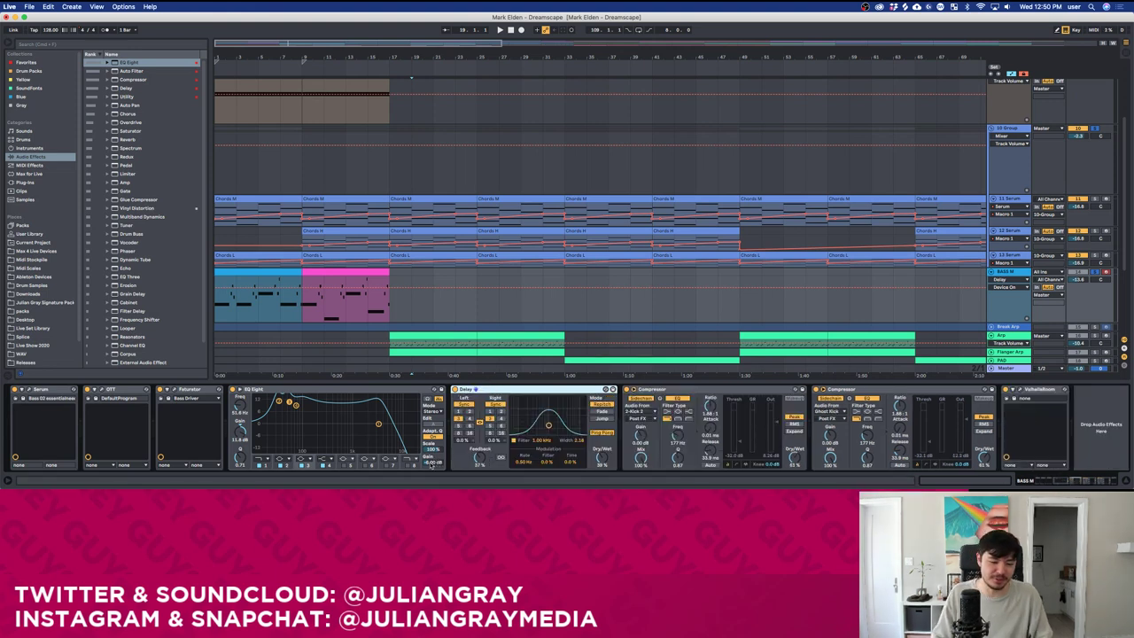
Lower the output gain of the remaining EQ Eight on BASS M and start playback from bar 19.
click(432, 465)
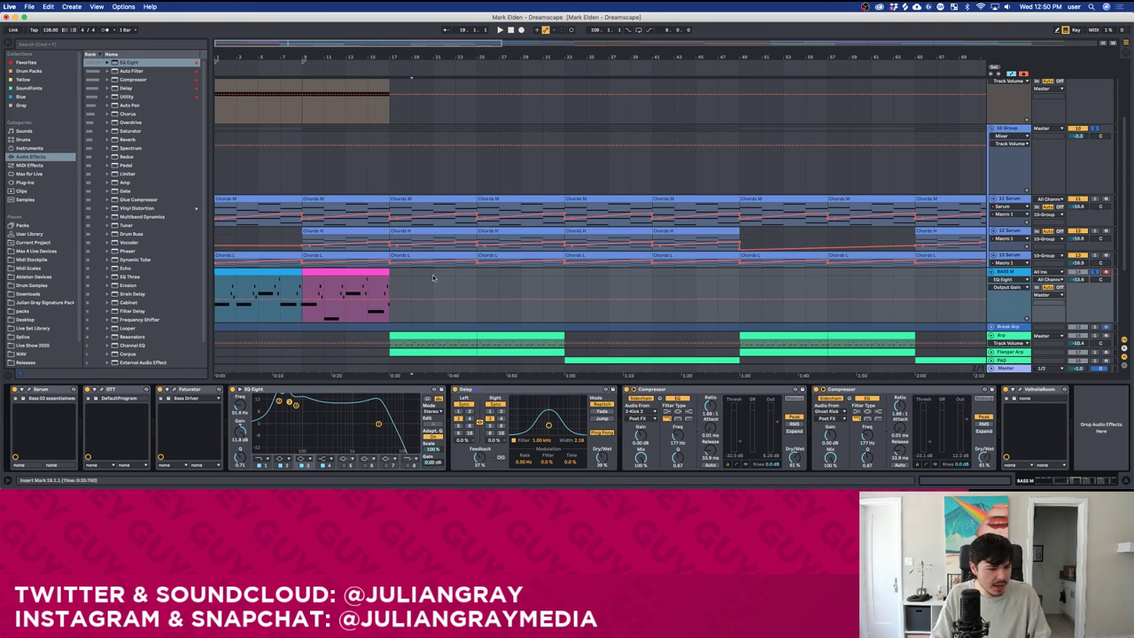
drag(432, 465, 432, 483)
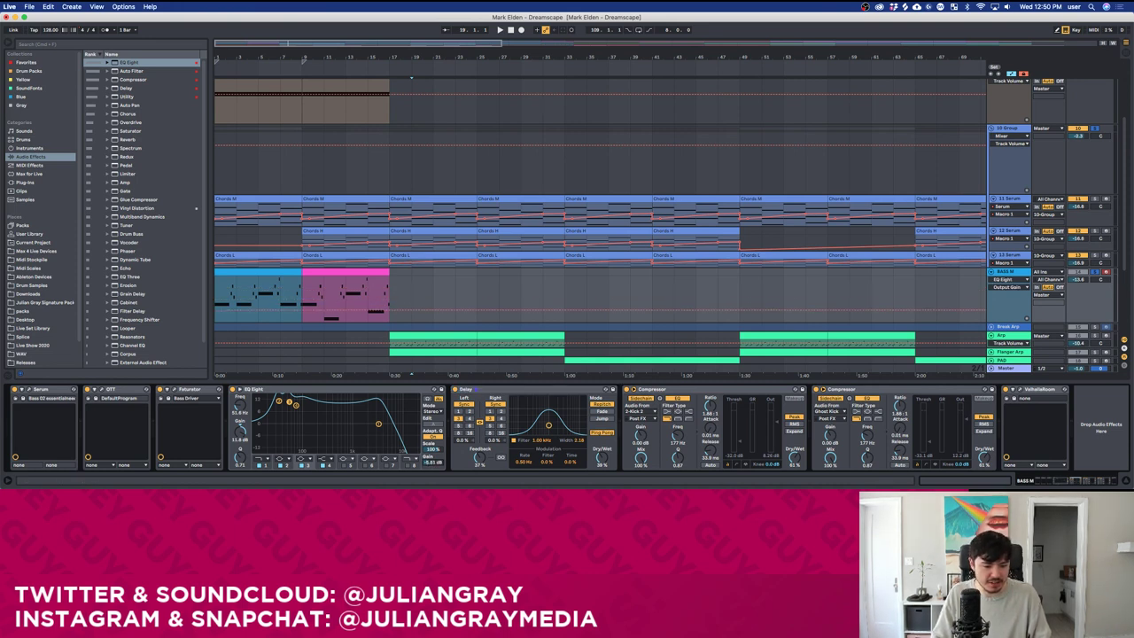
key(space)
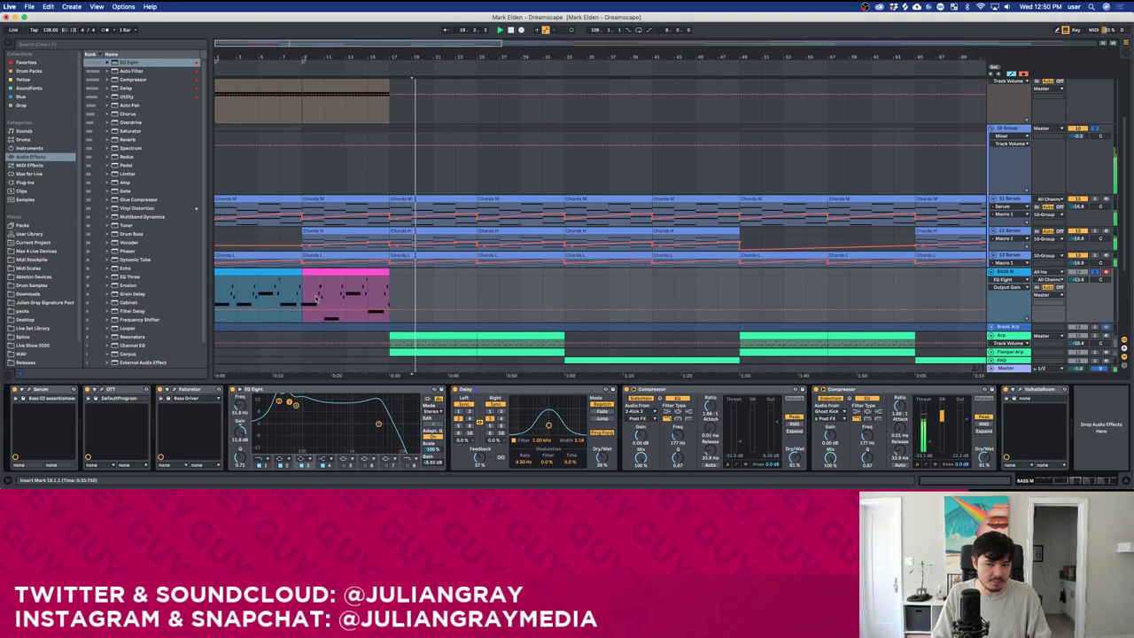
Stop playback and copy the BASS M clip at bar 9 over the differing clip at the start of the track.
click(1010, 128)
scroll(600, 266, down, 1)
key(space)
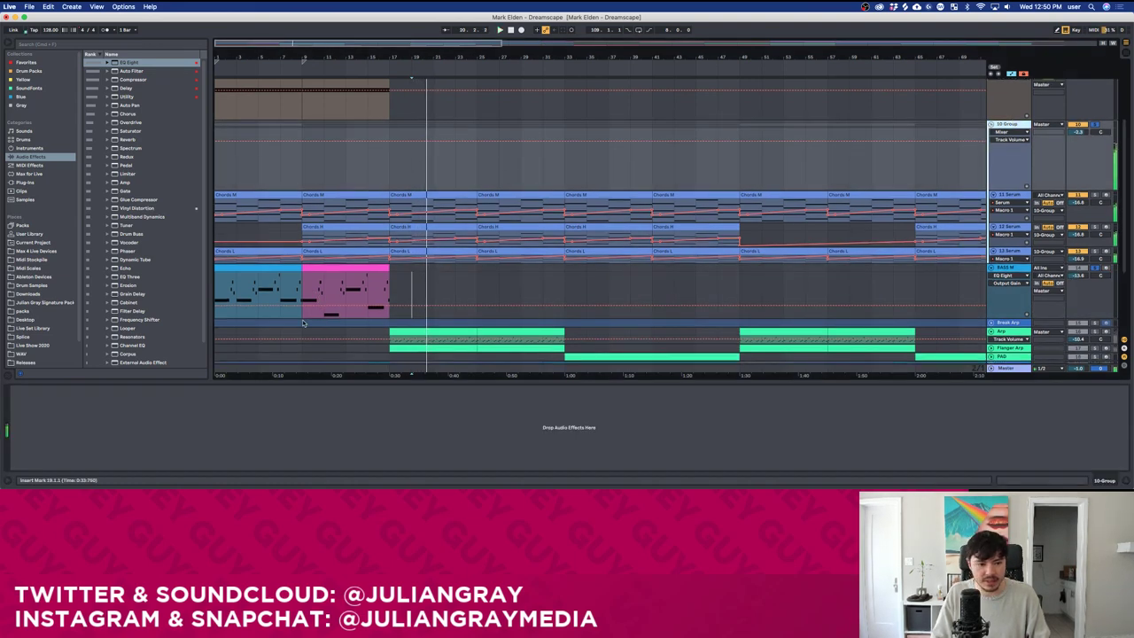
click(299, 288)
click(321, 266)
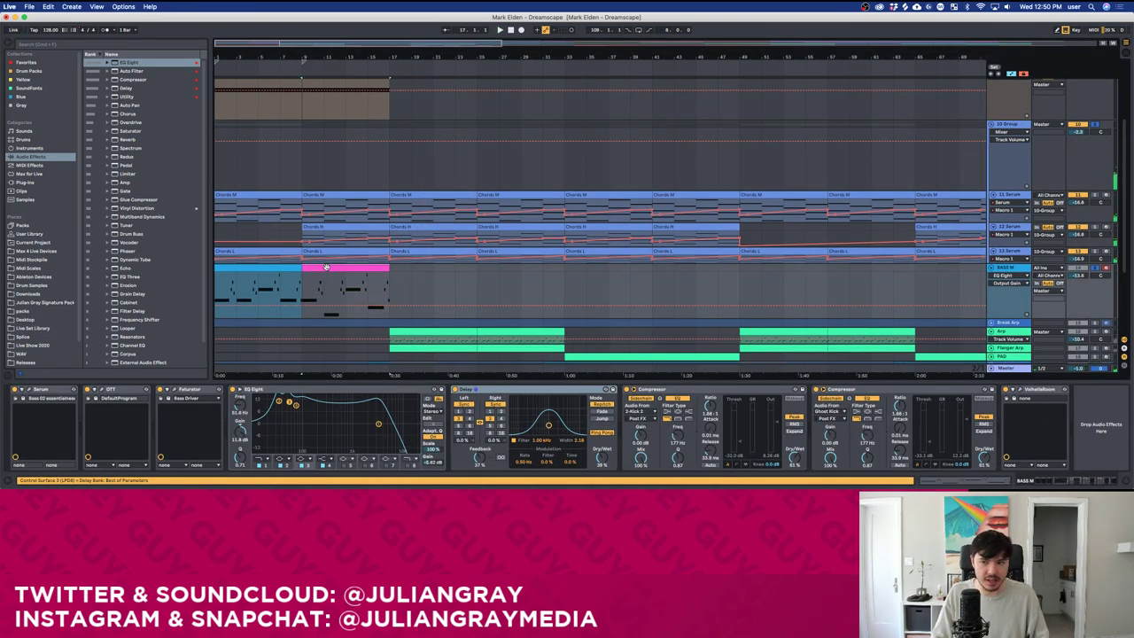
drag(326, 266, 241, 291)
click(254, 291)
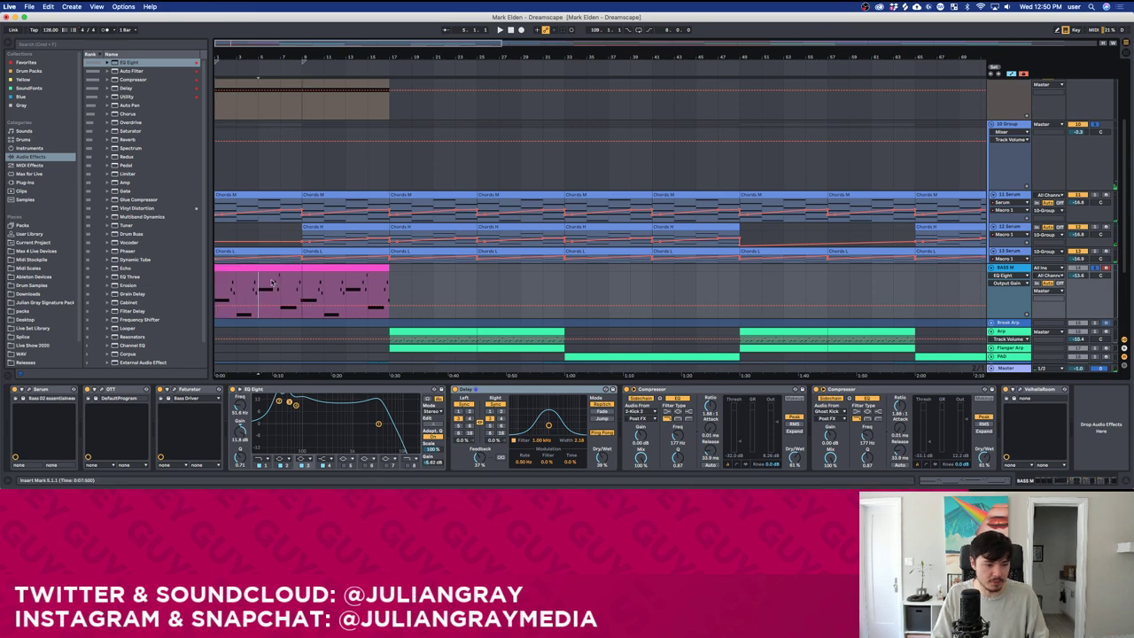
Replace the BASS M part in bars 105 to 121 with a copy of the 16-bar intro bass clips.
scroll(286, 294, down, 2)
mouse_move(326, 44)
mouse_down()
mouse_move(326, 11)
mouse_move(317, 55)
mouse_up()
mouse_move(275, 233)
mouse_down()
mouse_move(228, 227)
mouse_move(632, 228)
mouse_up()
scroll(594, 239, down, 1)
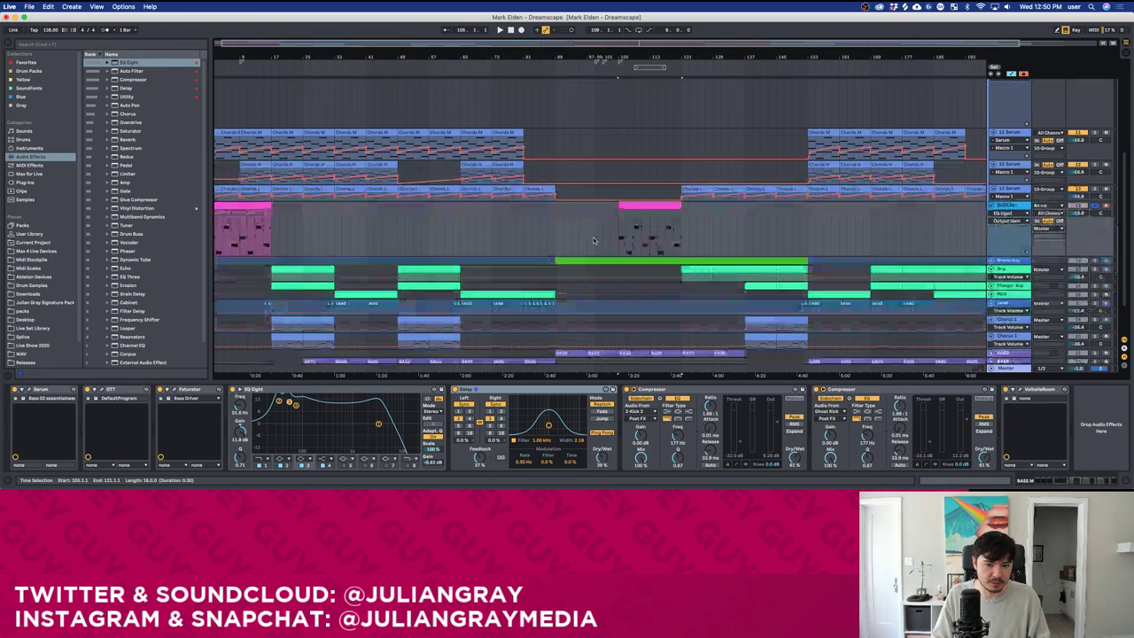
Check the remaining tracks and the chord group, and play the intro from bar 9.
scroll(594, 239, down, 2)
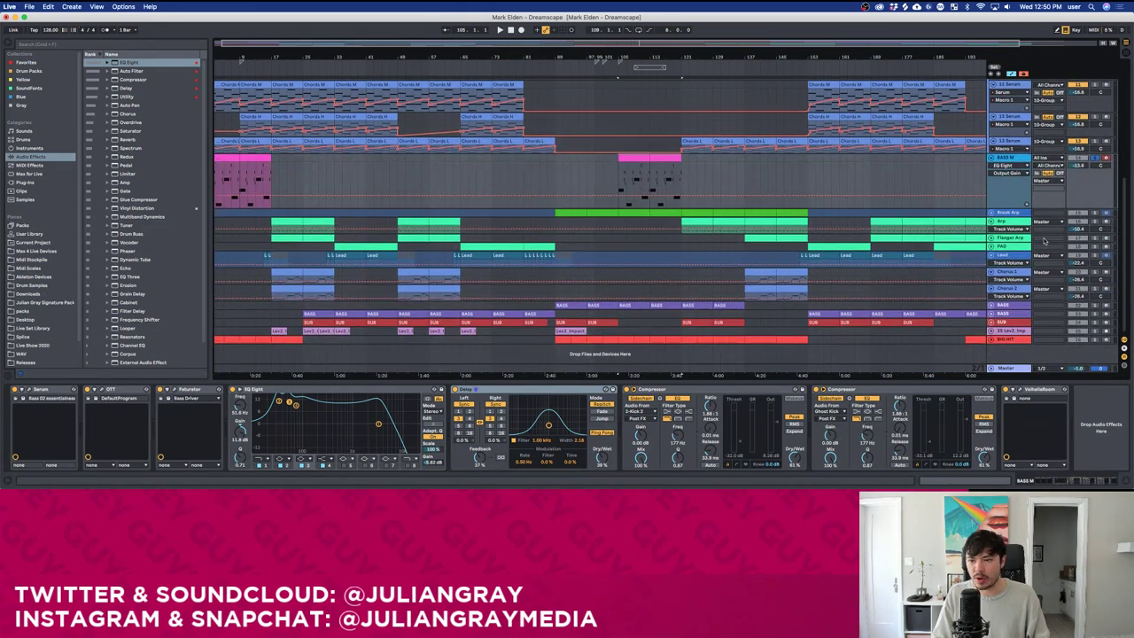
scroll(1044, 241, up, 4)
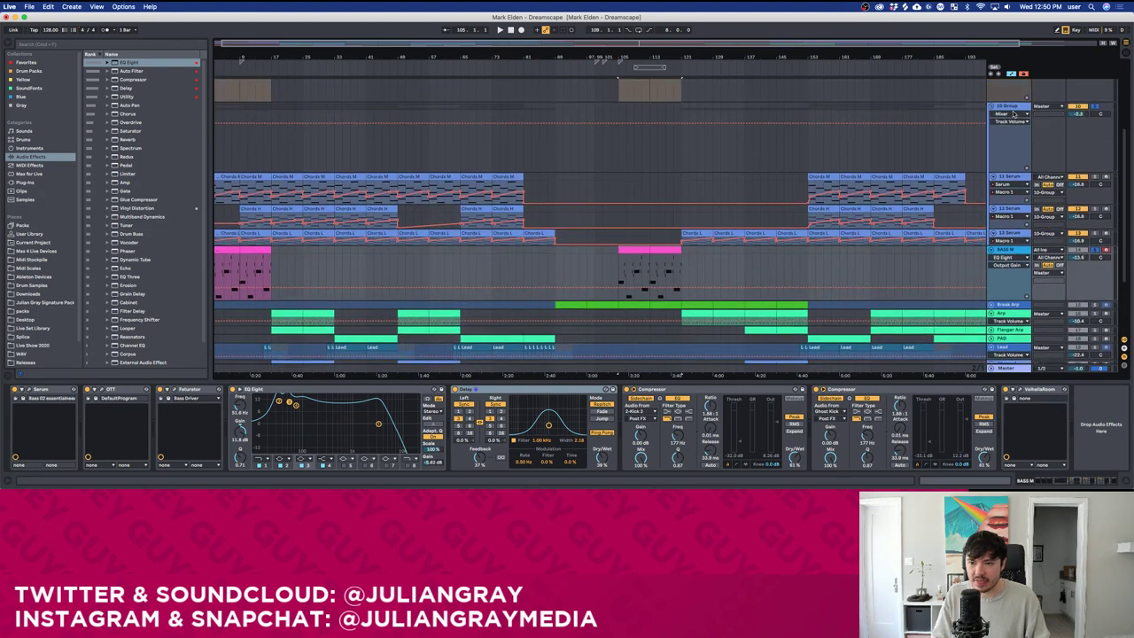
click(1015, 110)
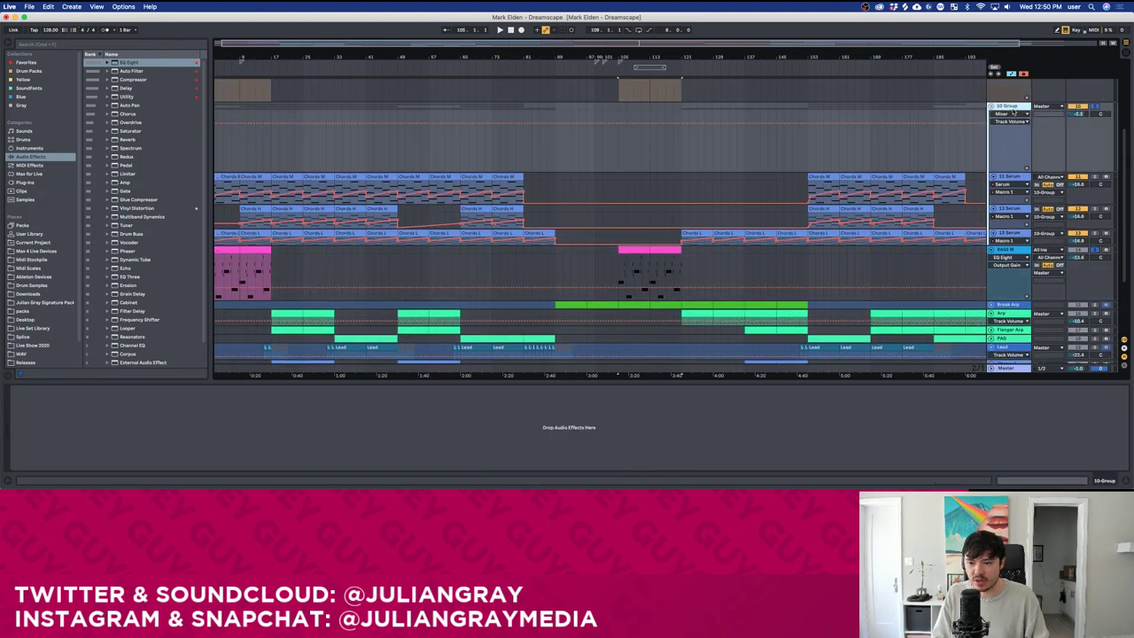
click(230, 162)
key(space)
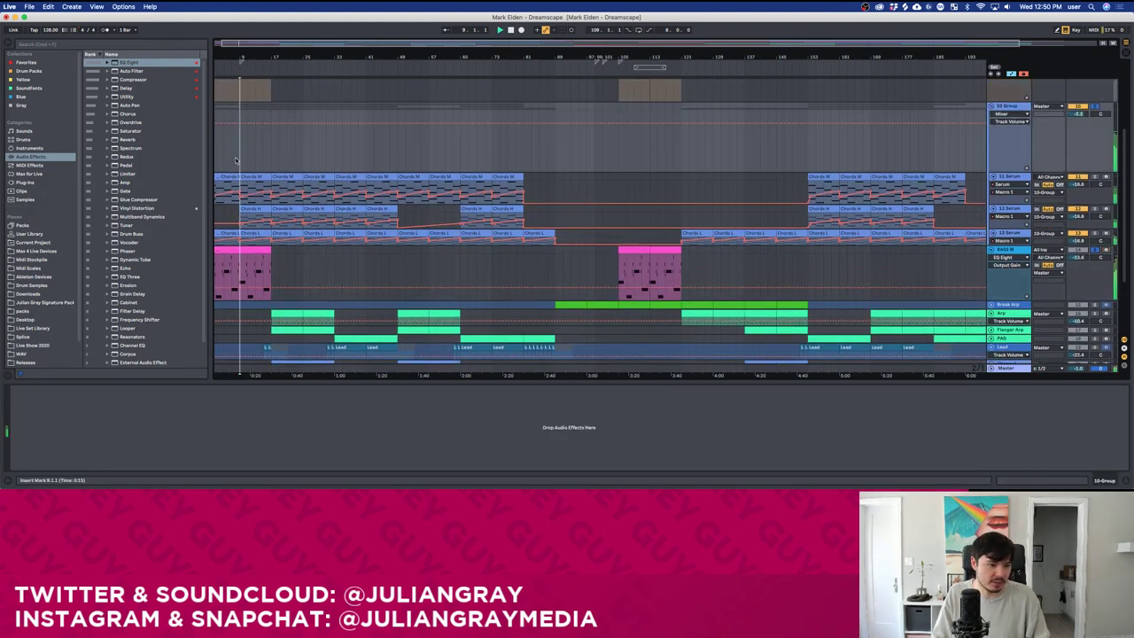
Raise the volume of the three Serum chord tracks together to about -11 dB, listening to the intro from bar 5.
click(1010, 177)
click(1008, 235)
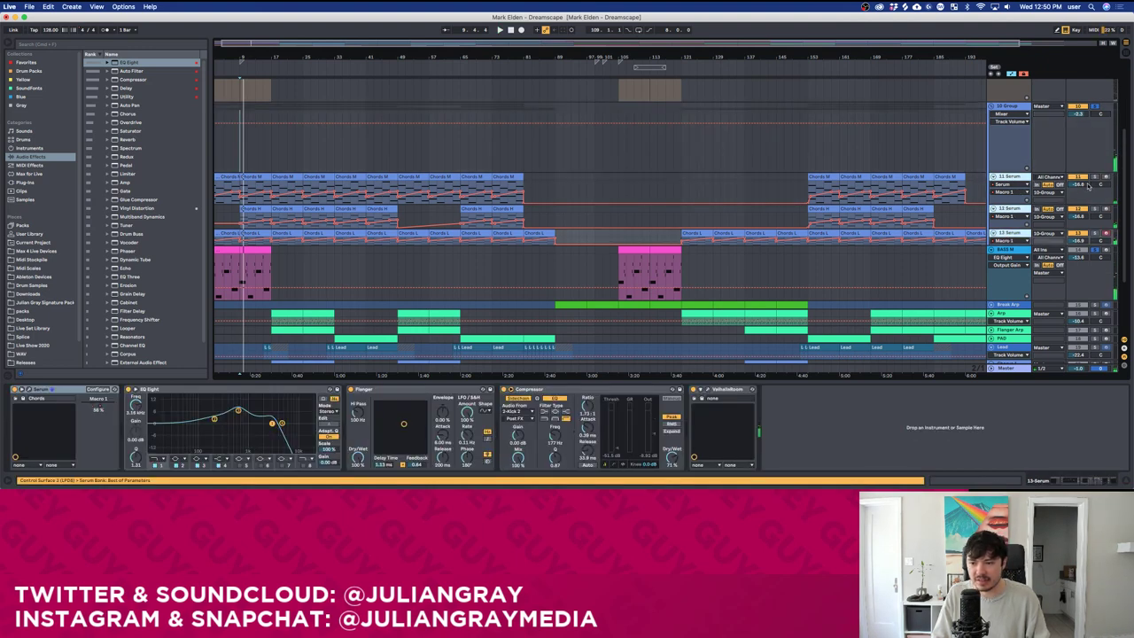
drag(1081, 185, 1081, 182)
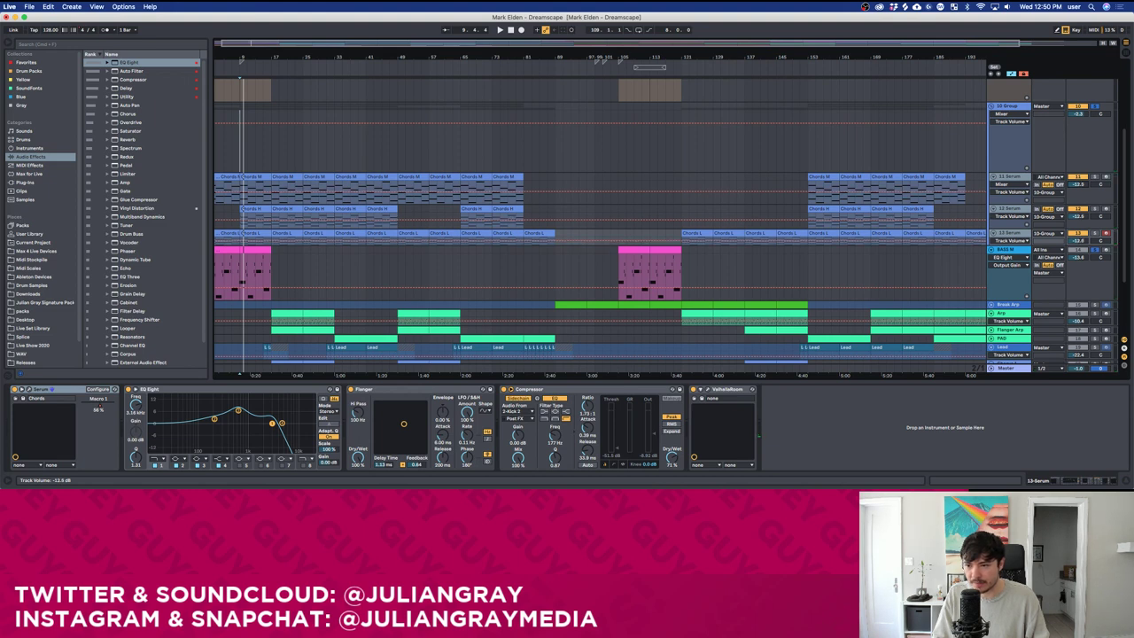
click(225, 184)
key(space)
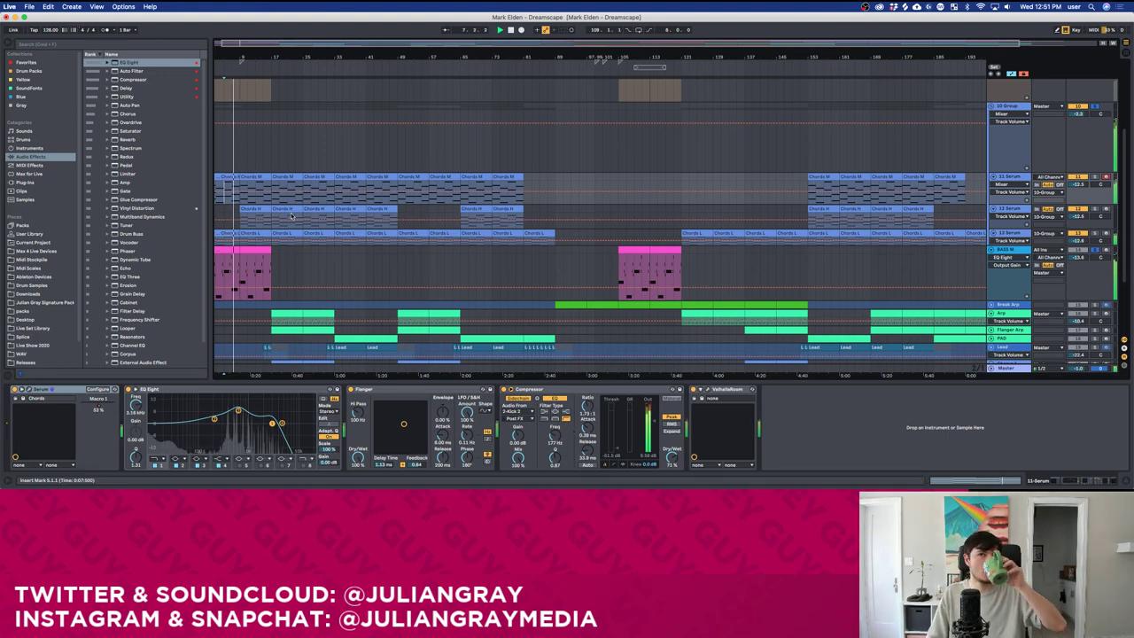
scroll(292, 215, down, 1)
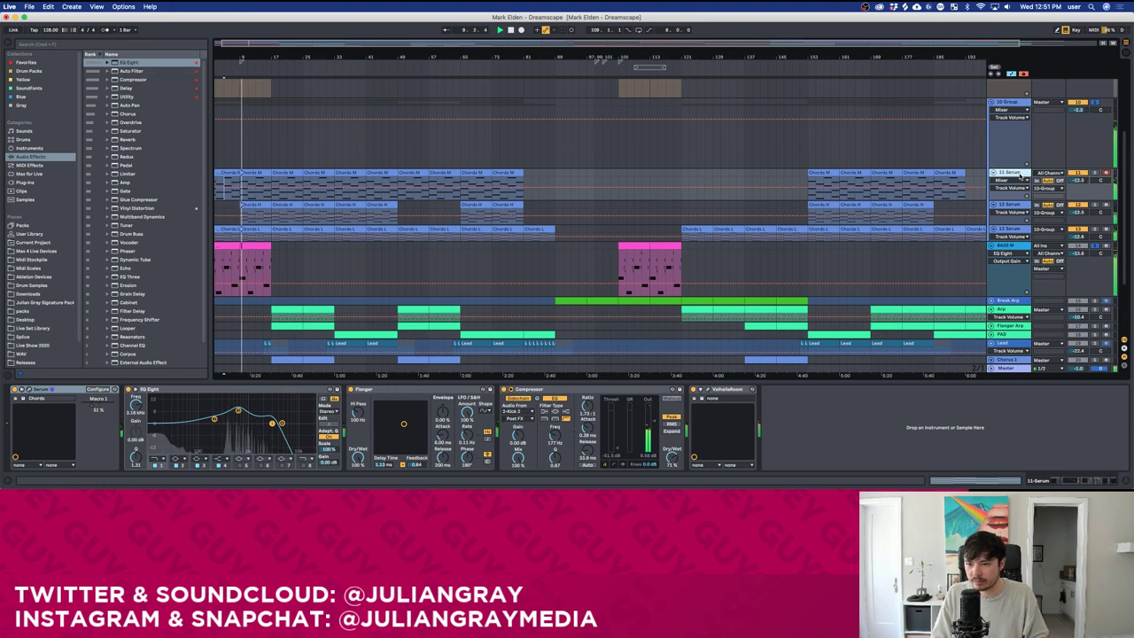
click(1018, 228)
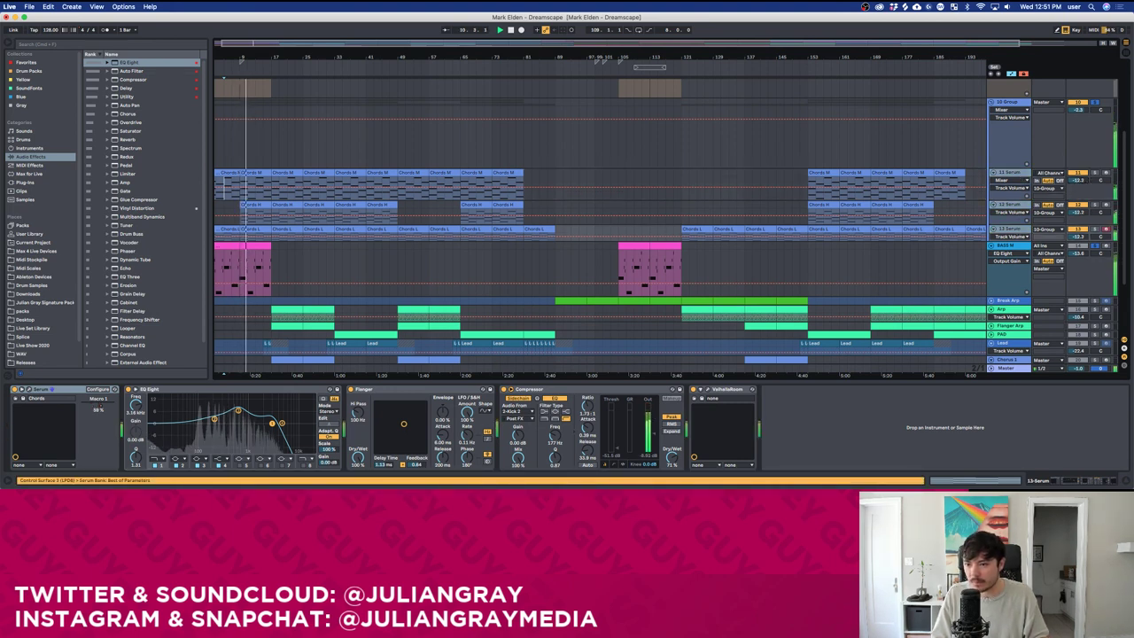
click(273, 199)
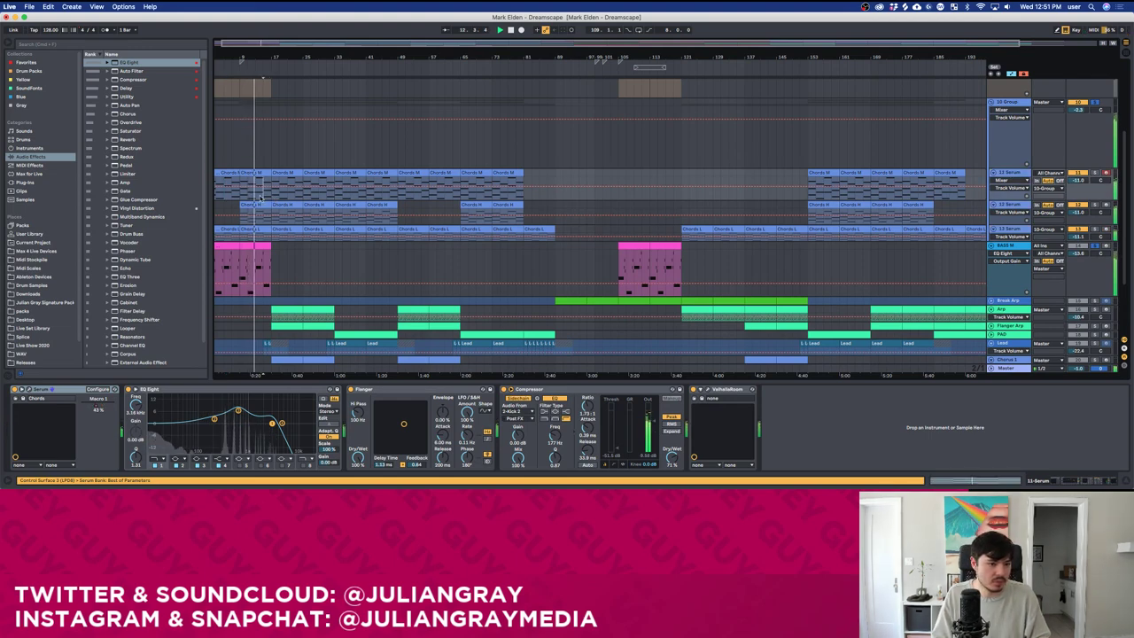
Play the arrangement from the beginning and look over the tracks to judge the intro balance.
scroll(608, 185, up, 5)
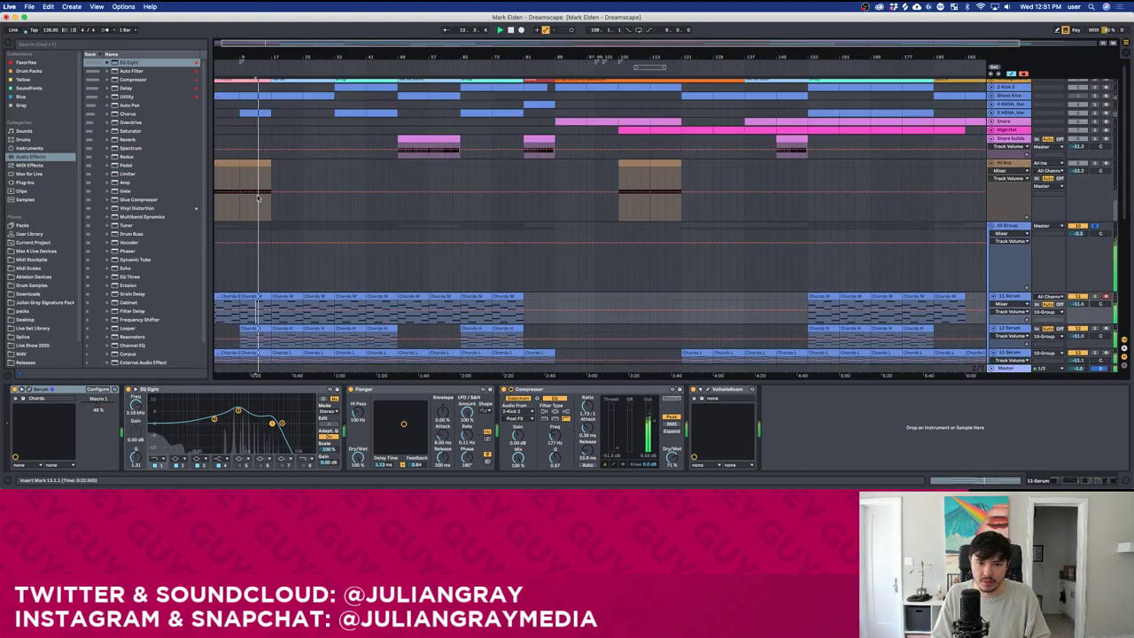
key(space)
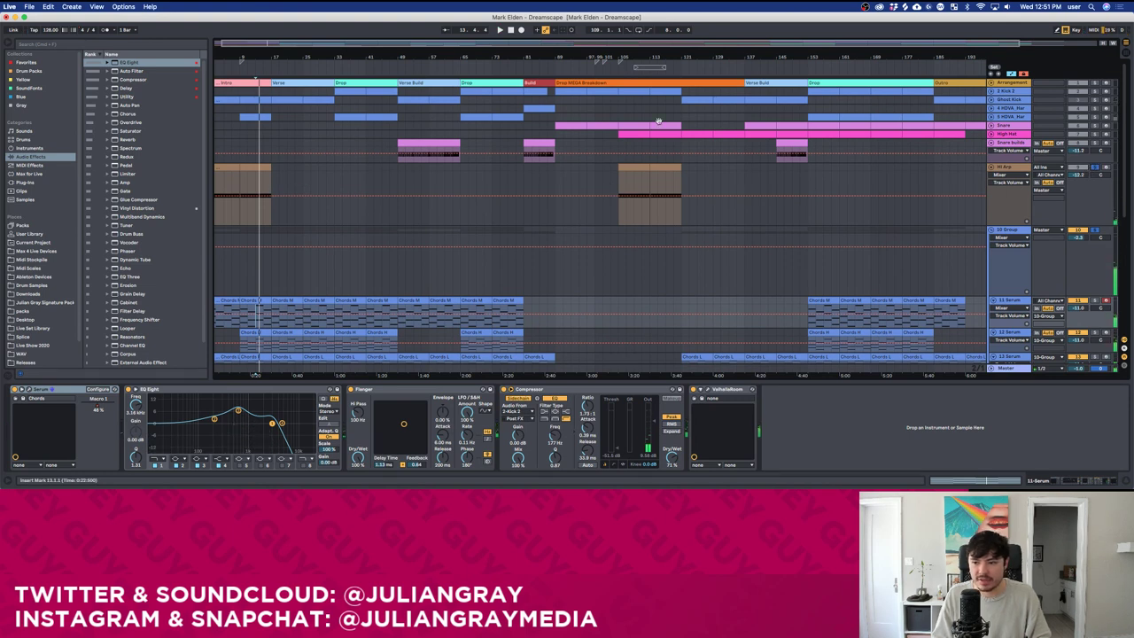
click(509, 30)
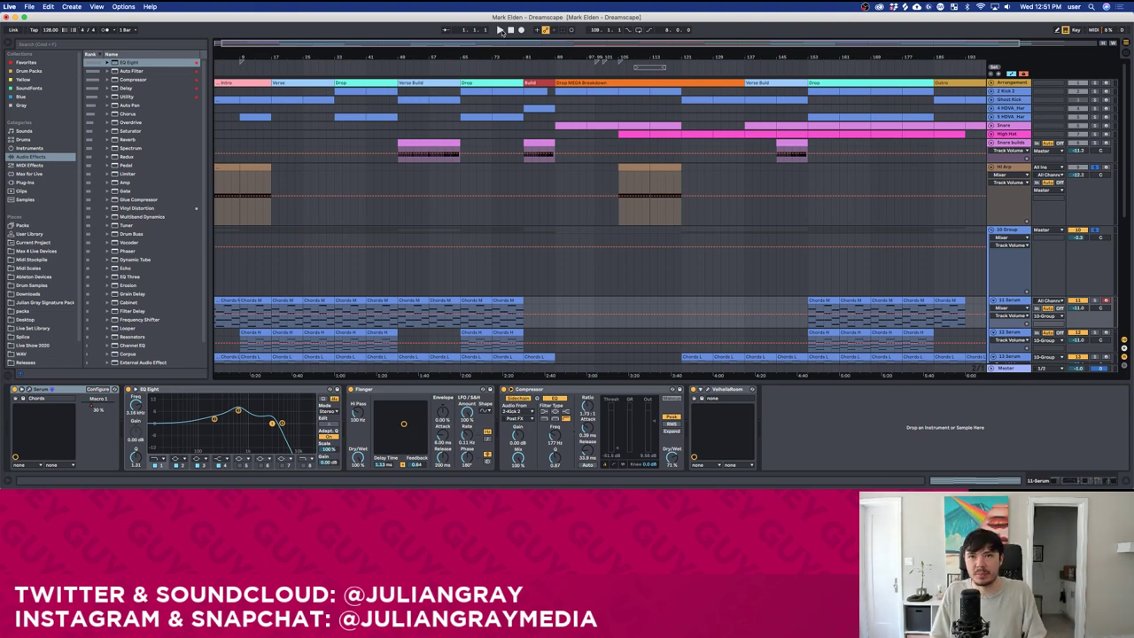
click(500, 30)
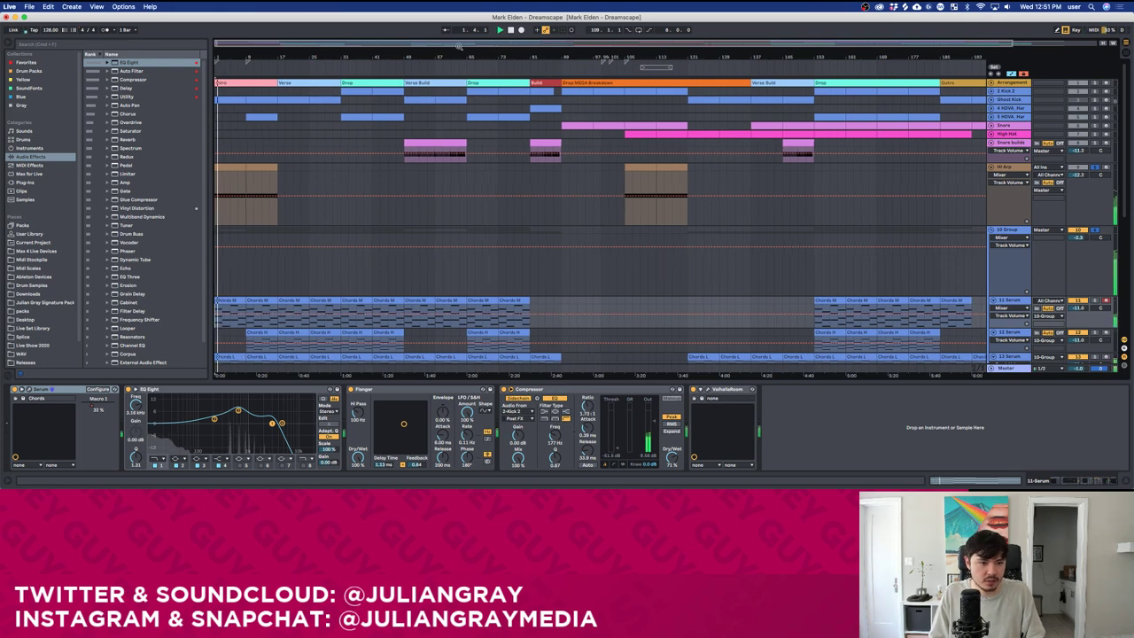
scroll(314, 213, down, 5)
scroll(314, 213, down, 4)
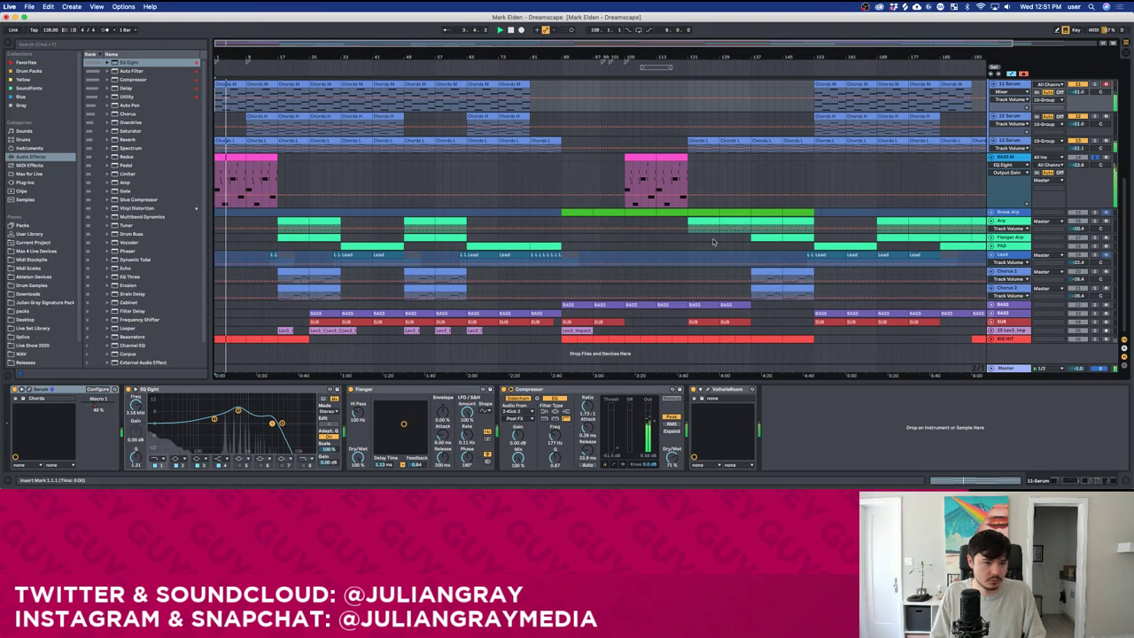
scroll(714, 243, up, 3)
scroll(714, 244, down, 3)
scroll(881, 199, up, 5)
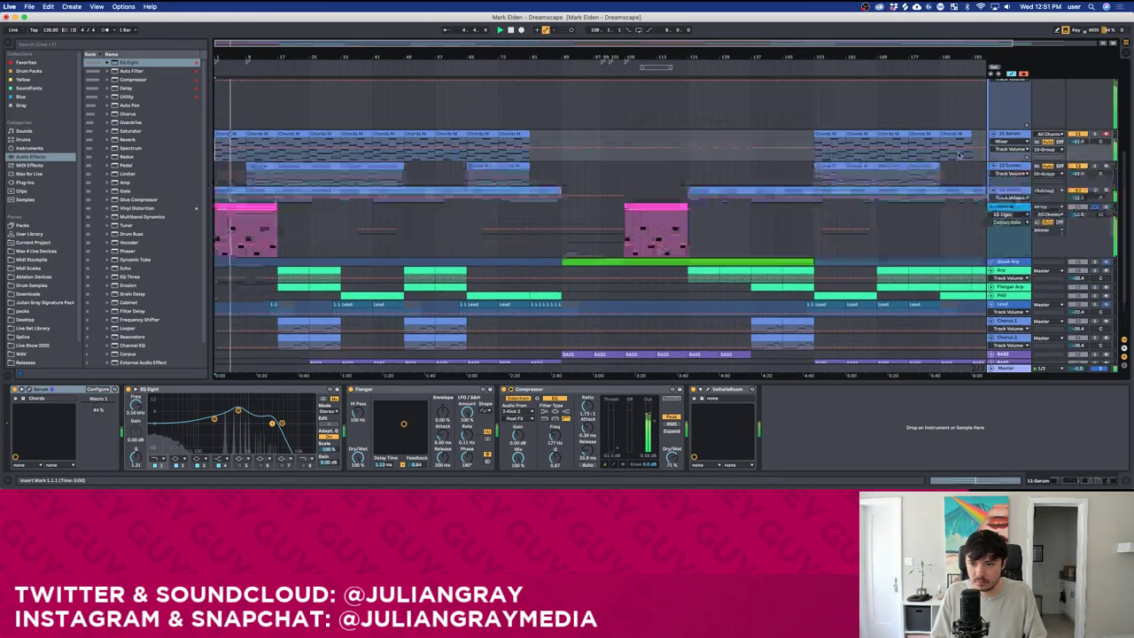
Move an EQ Eight low-mid band on the HI Arp track to about 213 Hz and 2.38 dB, and inspect its Serum patch.
click(324, 141)
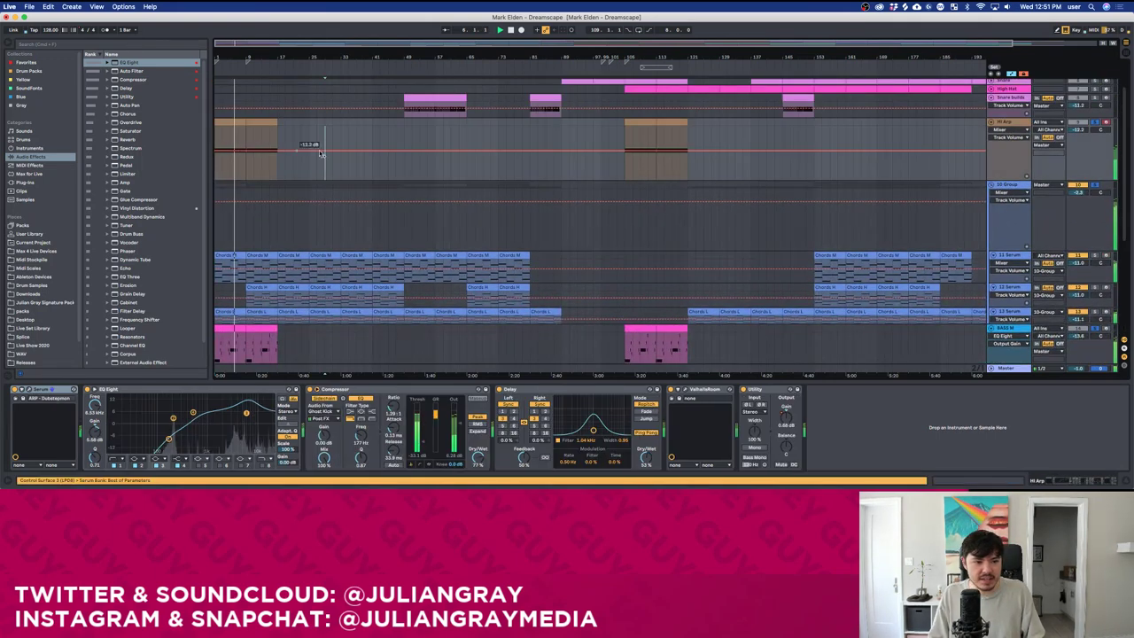
drag(193, 412, 175, 419)
scroll(713, 201, down, 1)
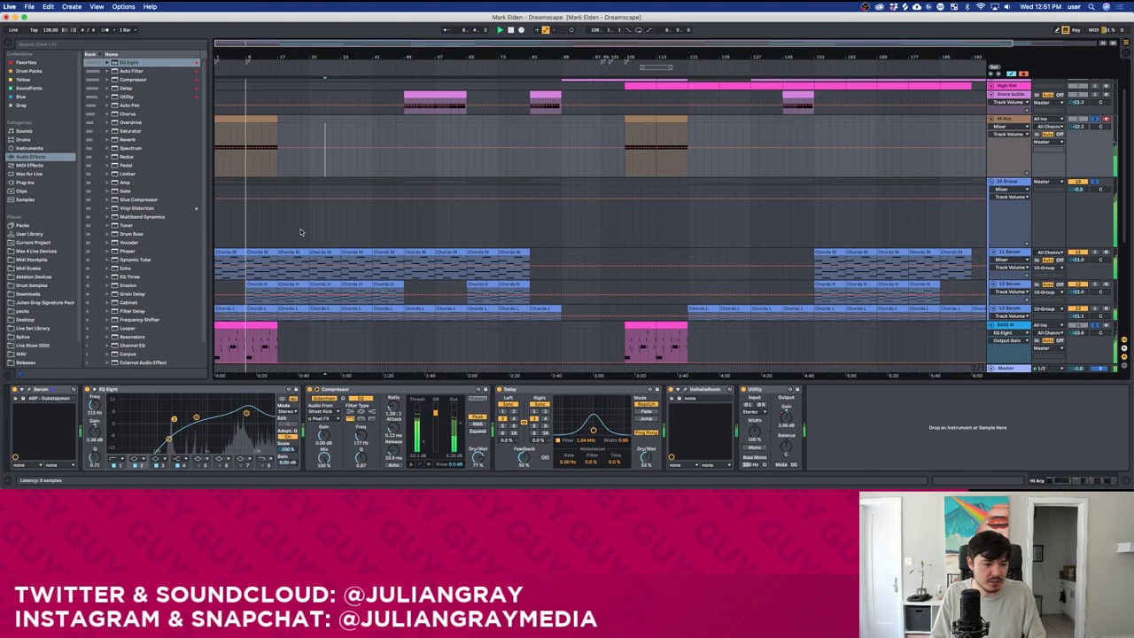
key(super+alt+p)
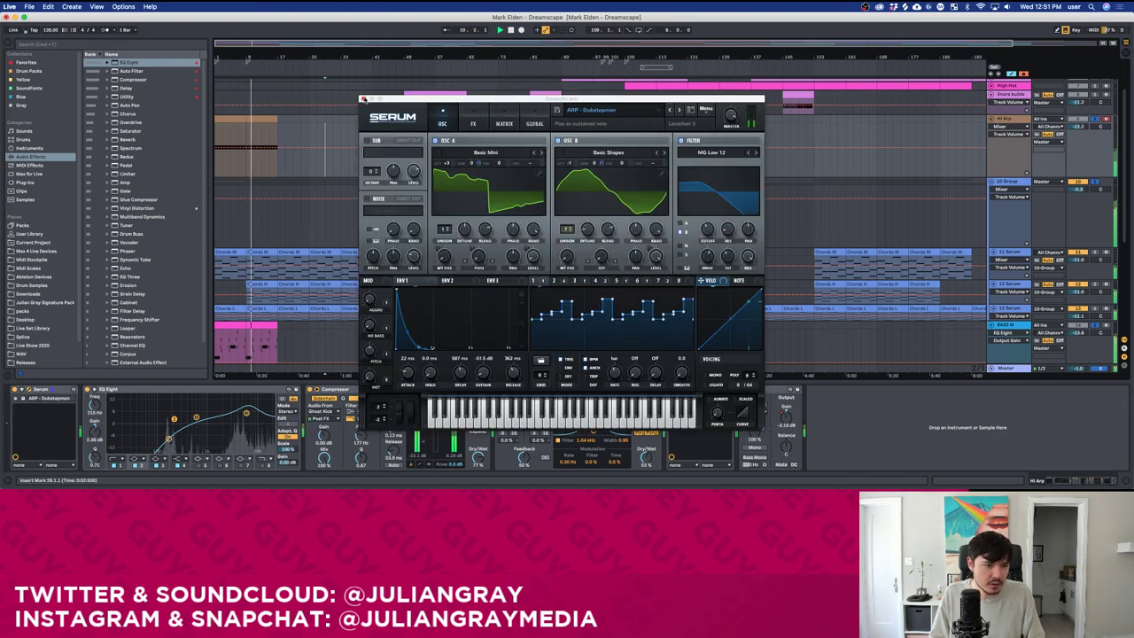
click(363, 98)
Solo the Arp, Flanger Arp, Chorus 1 and Chorus 2 tracks to hear them in the verse.
scroll(417, 234, down, 5)
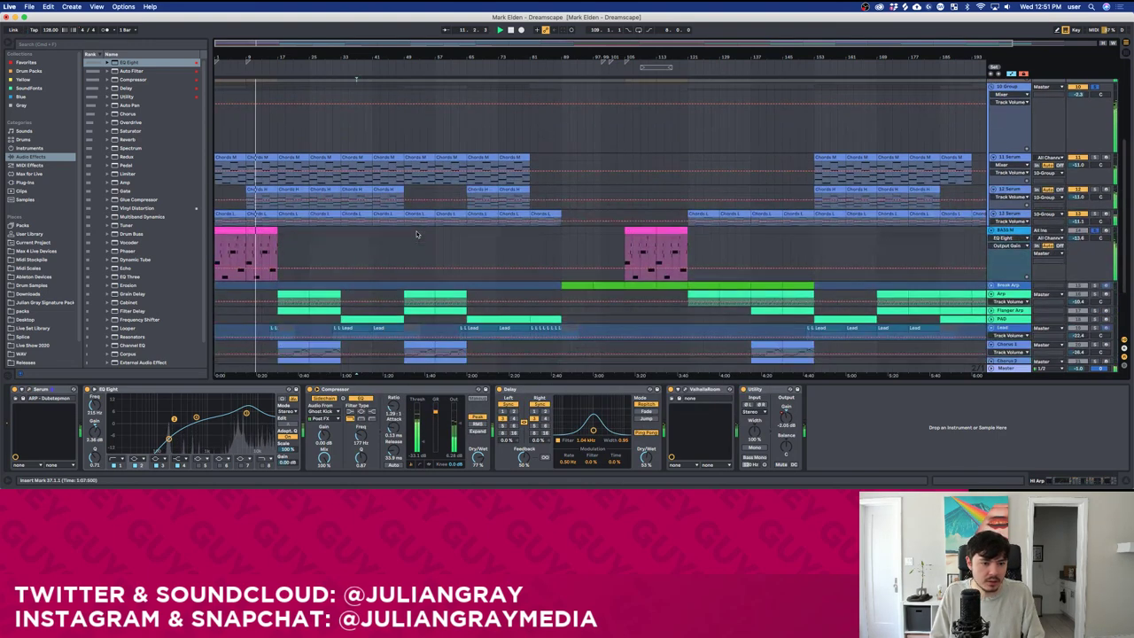
scroll(1062, 215, down, 1)
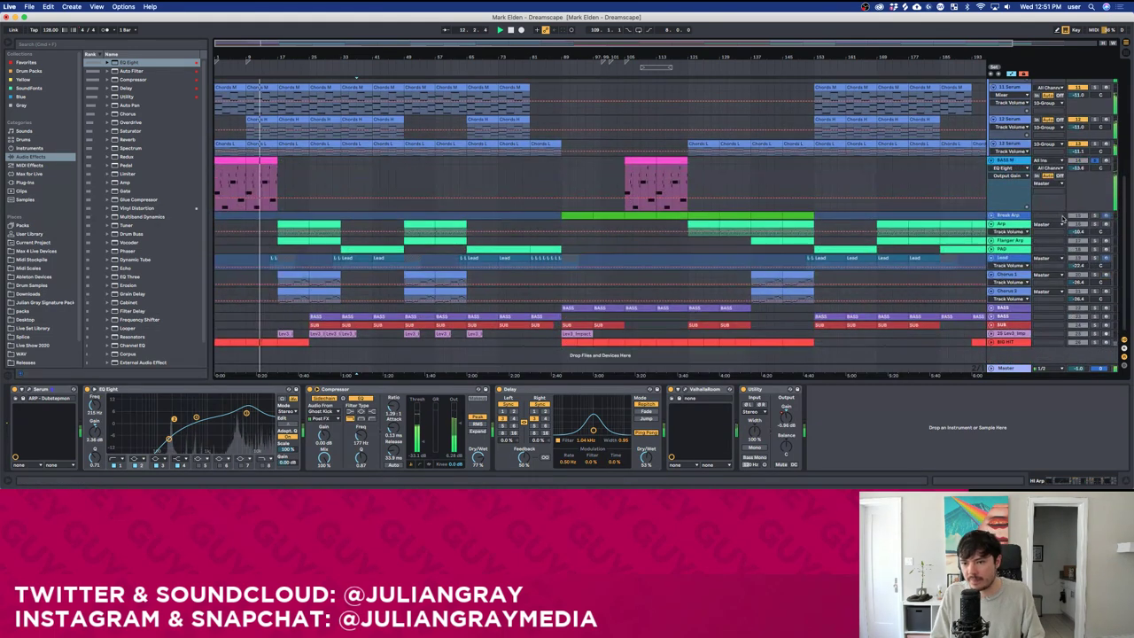
scroll(980, 242, up, 3)
scroll(979, 242, down, 3)
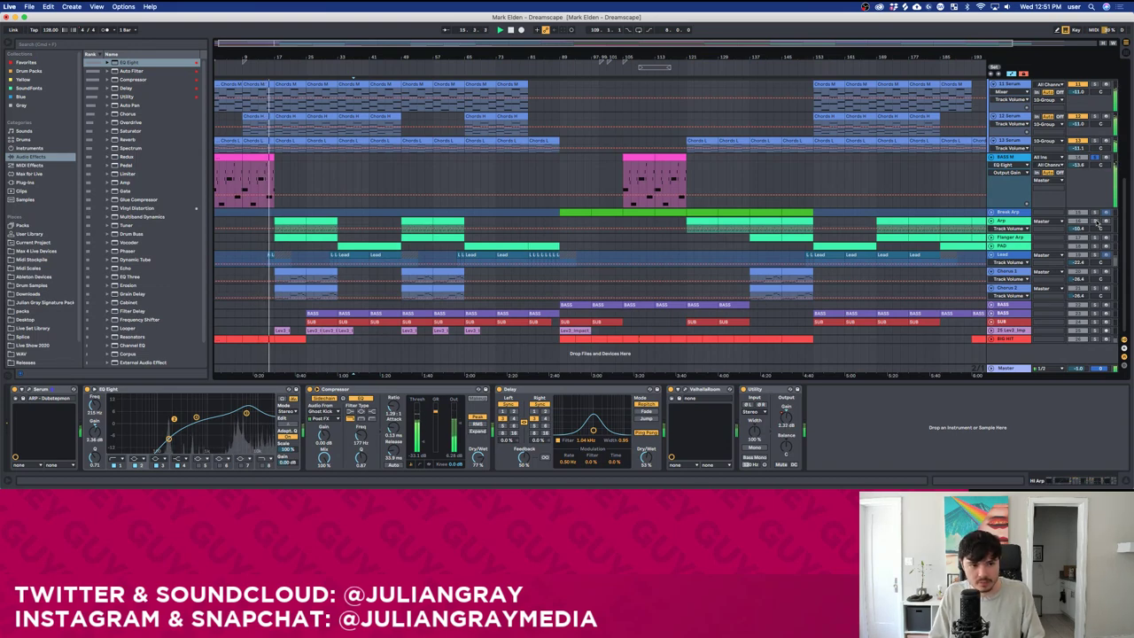
click(1095, 221)
click(1095, 238)
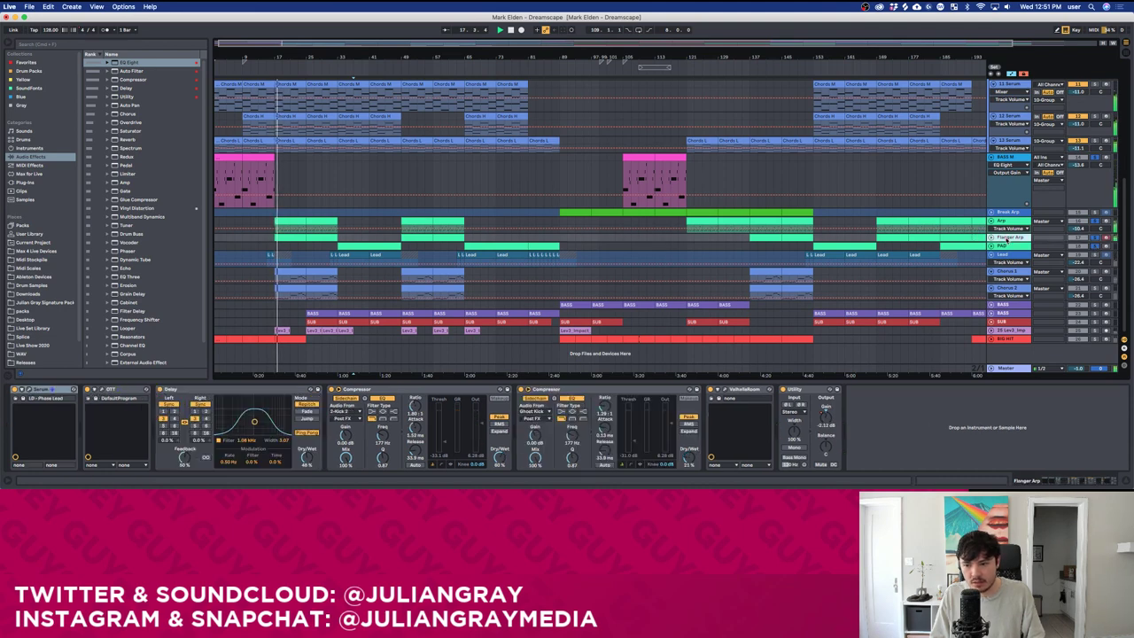
click(1065, 259)
click(1095, 271)
click(1099, 280)
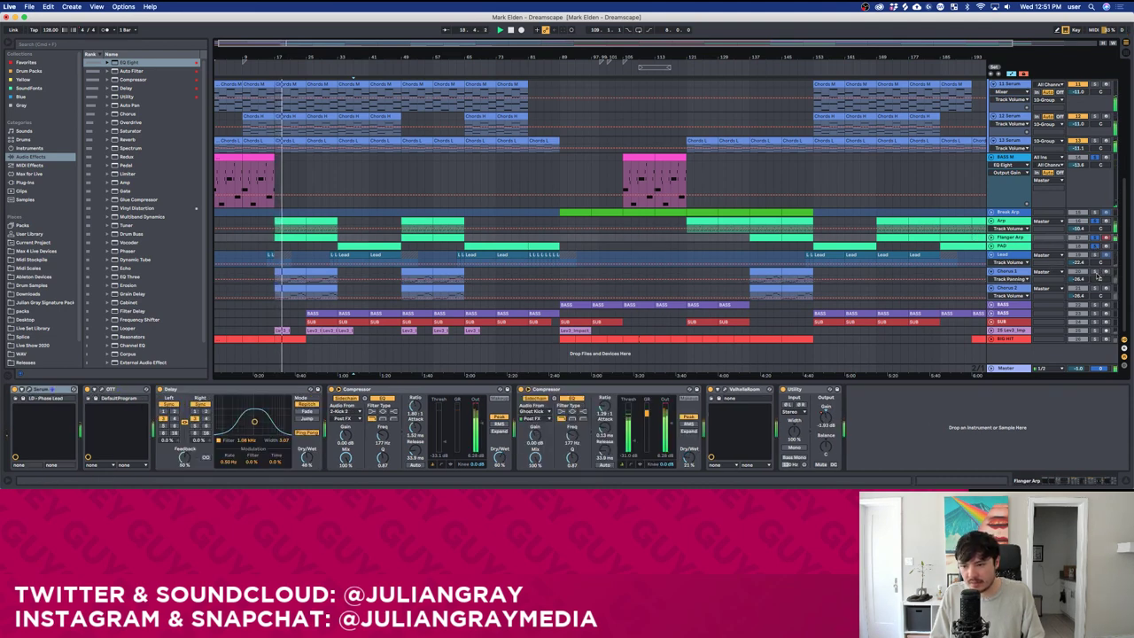
Raise the volume of the Chorus 1 and Chorus 2 tracks together to about -19 dB.
click(1016, 288)
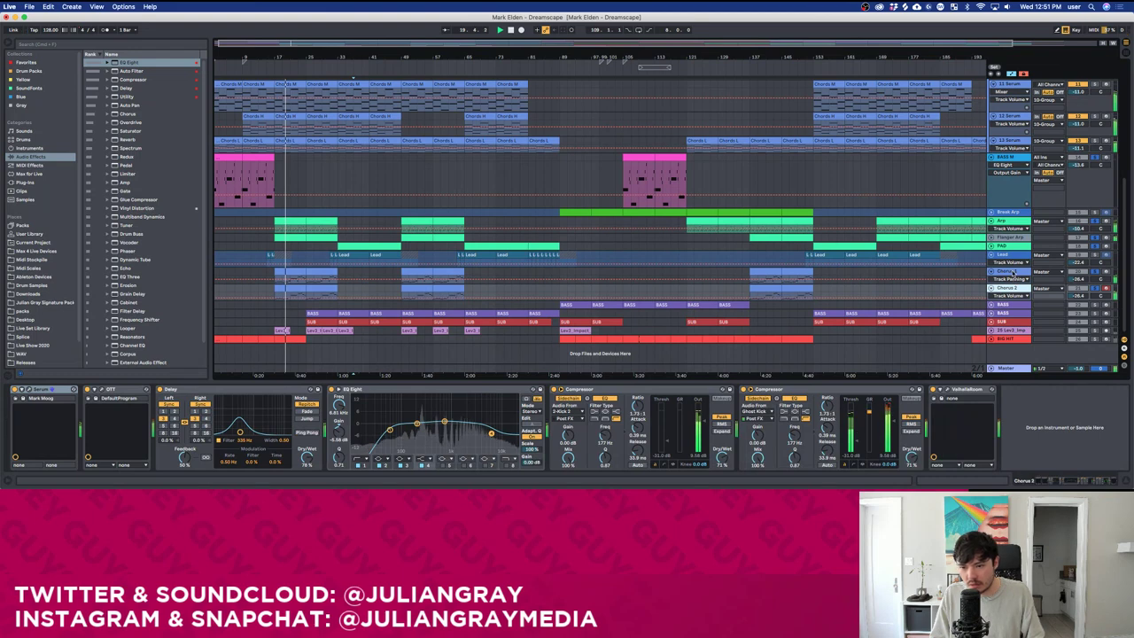
shift+click(1015, 288)
drag(1079, 296, 1079, 279)
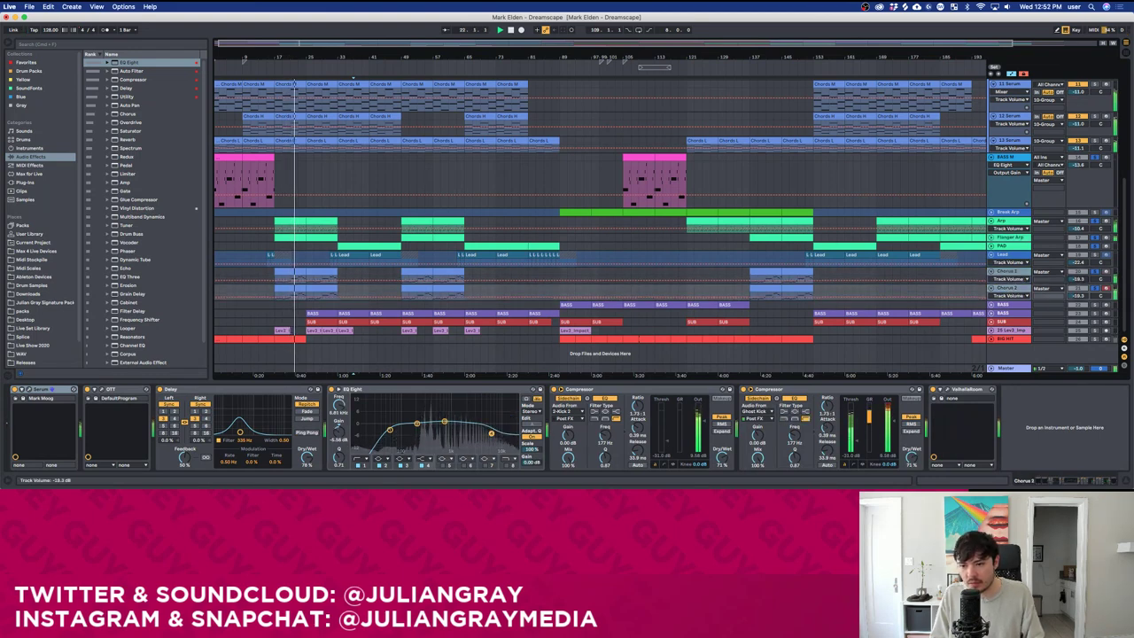
Group the Arp and Flanger Arp tracks and name the group Arp.
click(1022, 262)
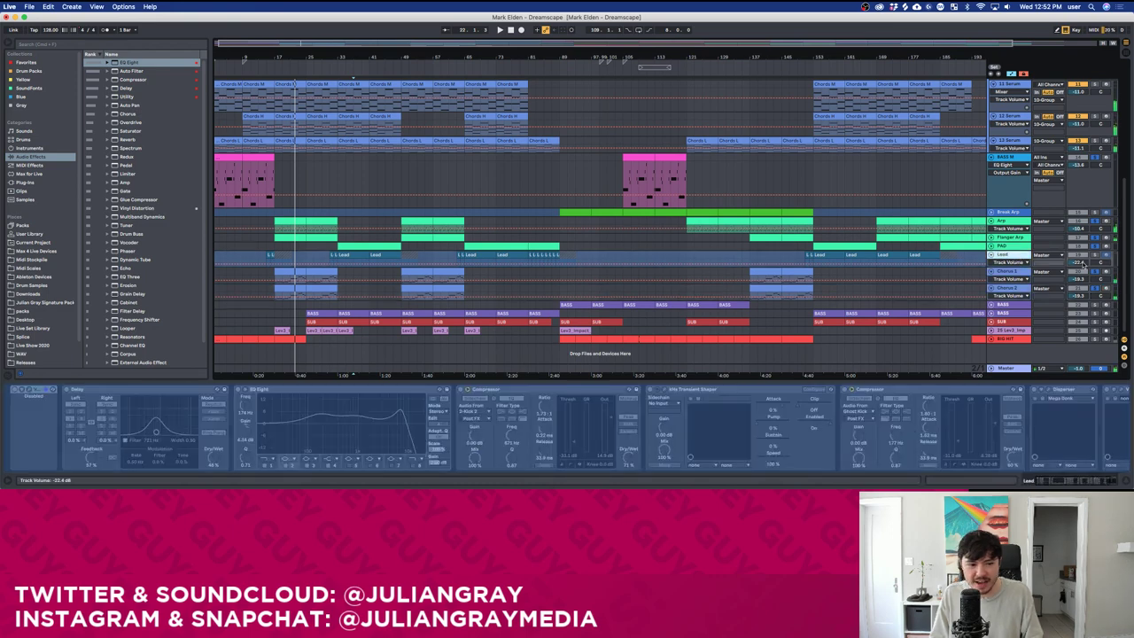
click(1008, 225)
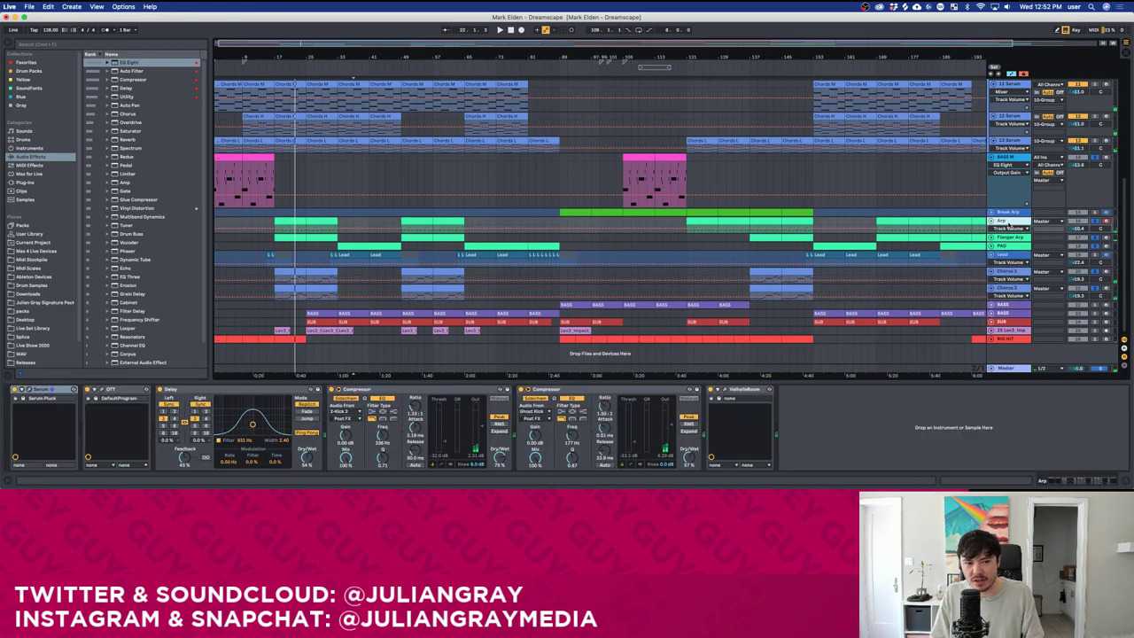
click(1020, 238)
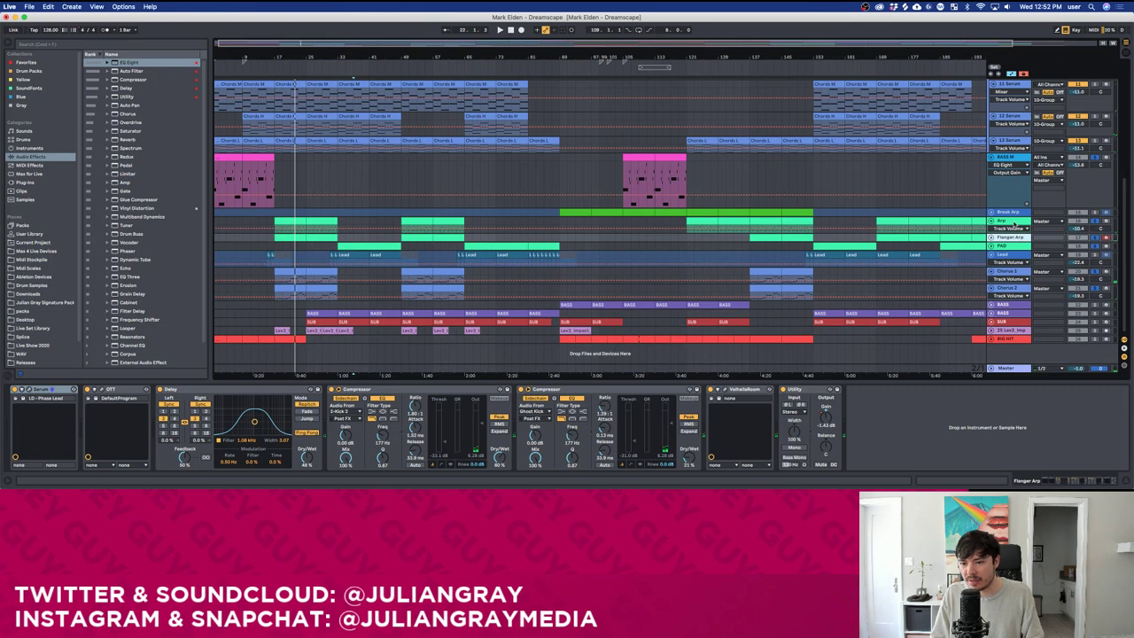
click(1018, 227)
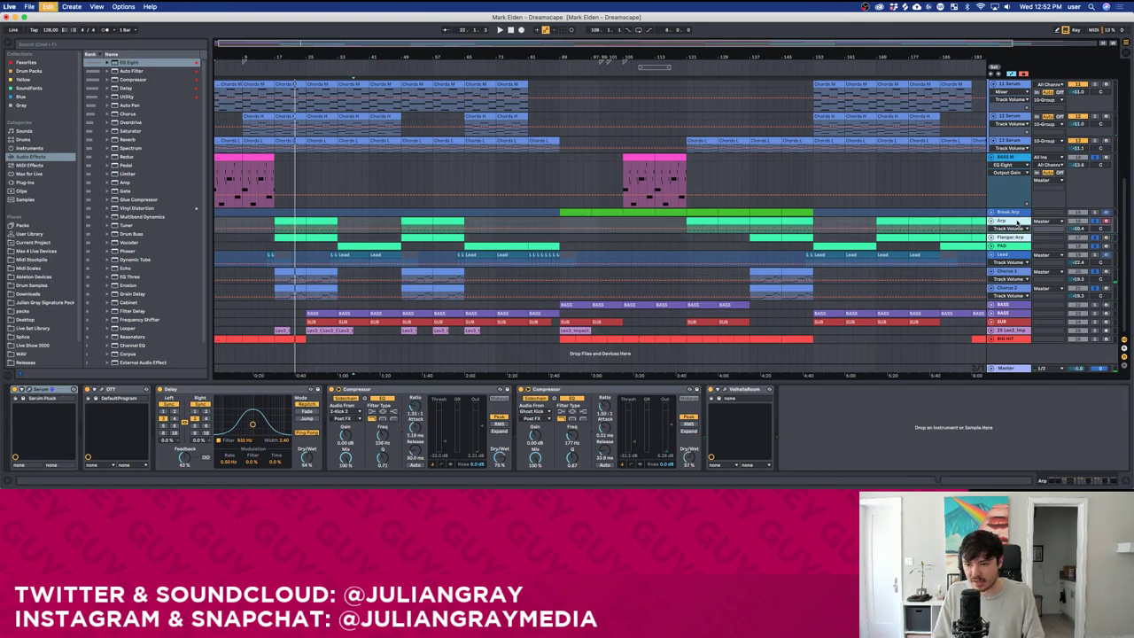
key(super+g)
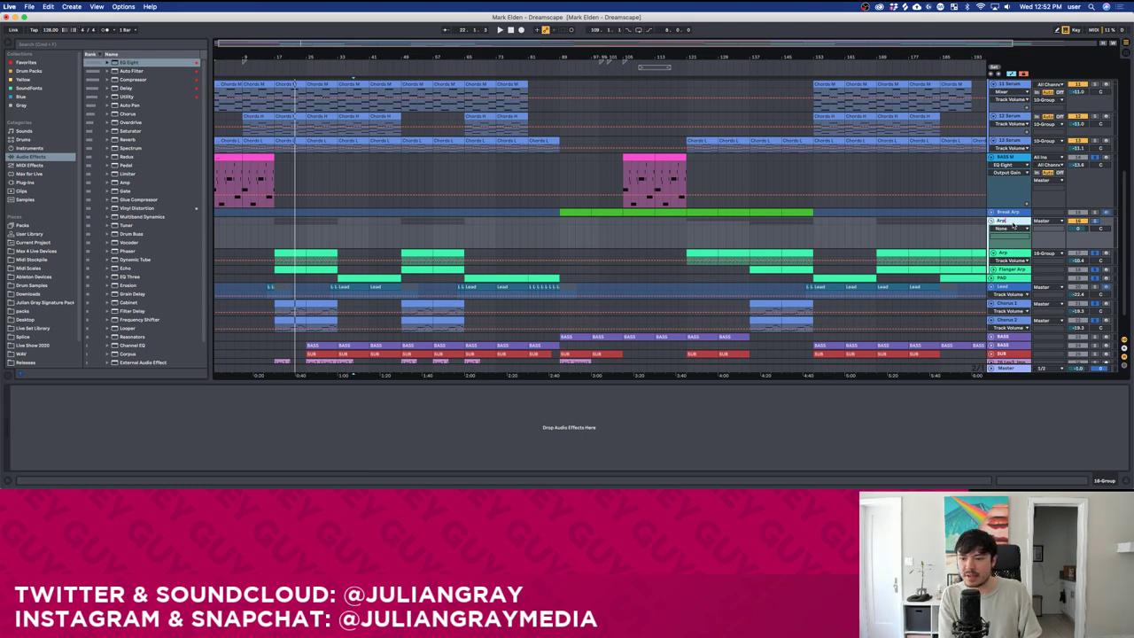
key(Return)
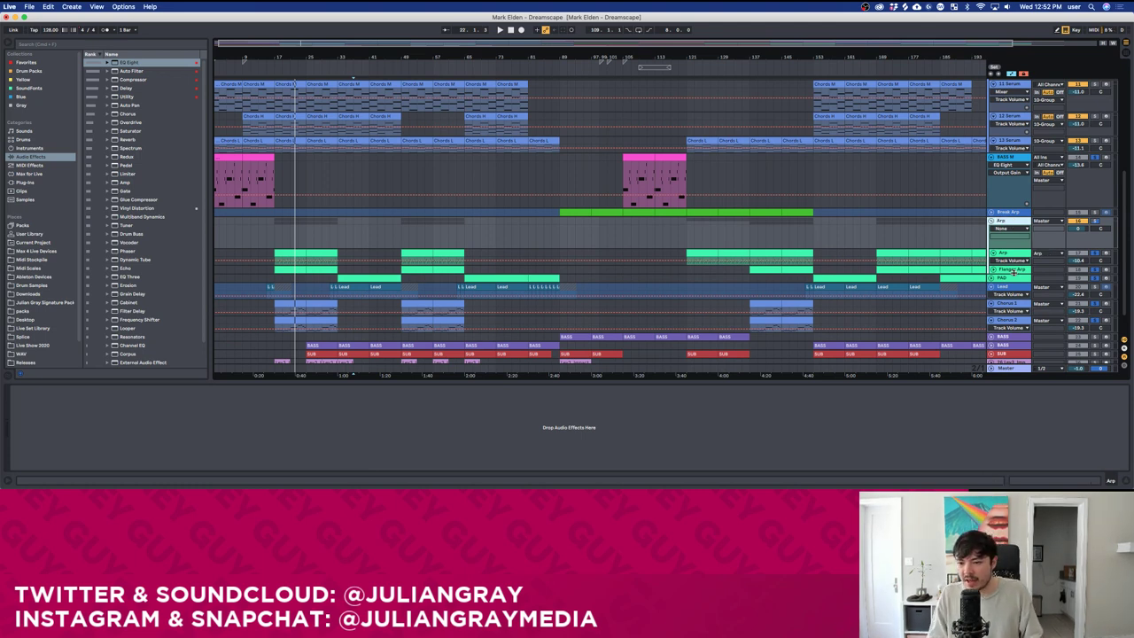
Raise the Arp and Flanger Arp tracks to about -3.3 and -10 dB, set the Arp group to -2.4 dB, and play from bar 17.
click(991, 268)
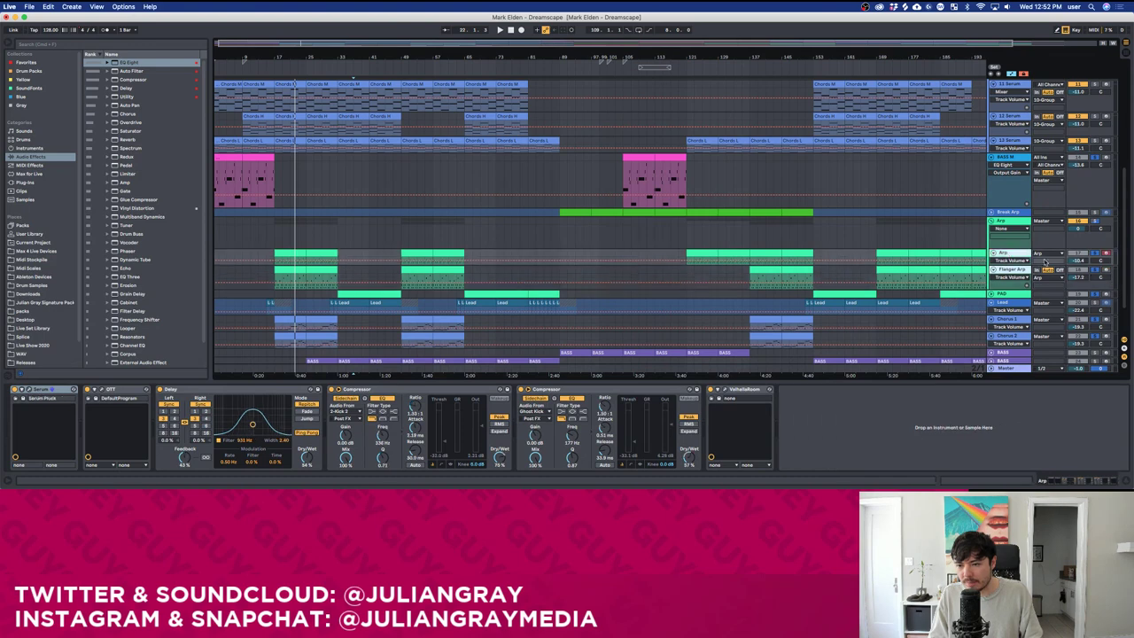
drag(1078, 260, 1078, 249)
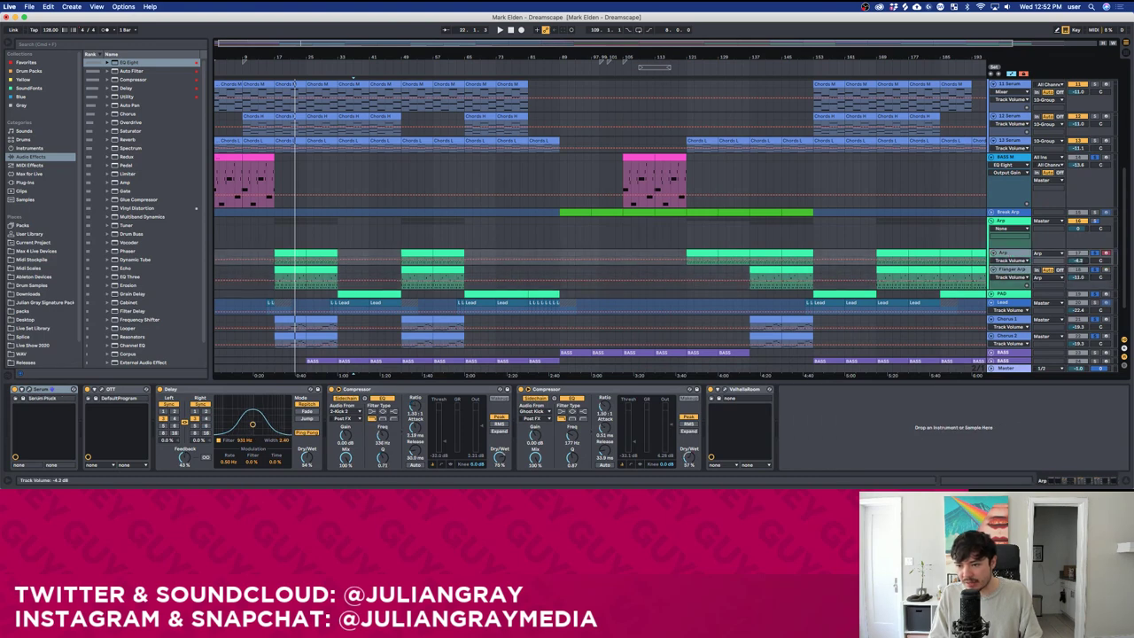
click(1080, 228)
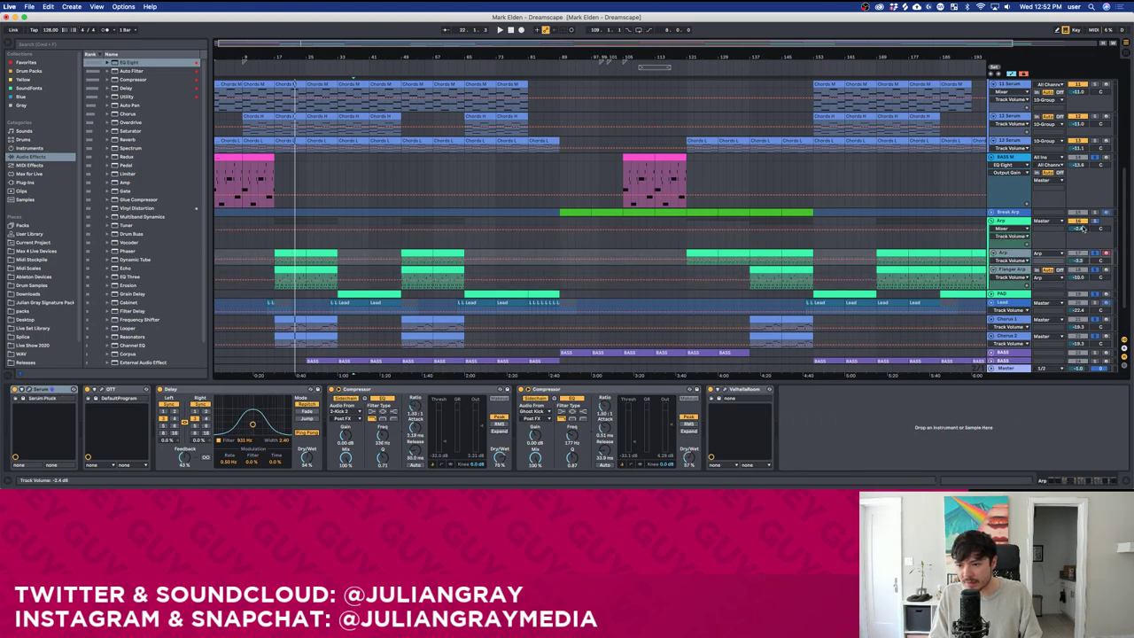
click(309, 240)
key(space)
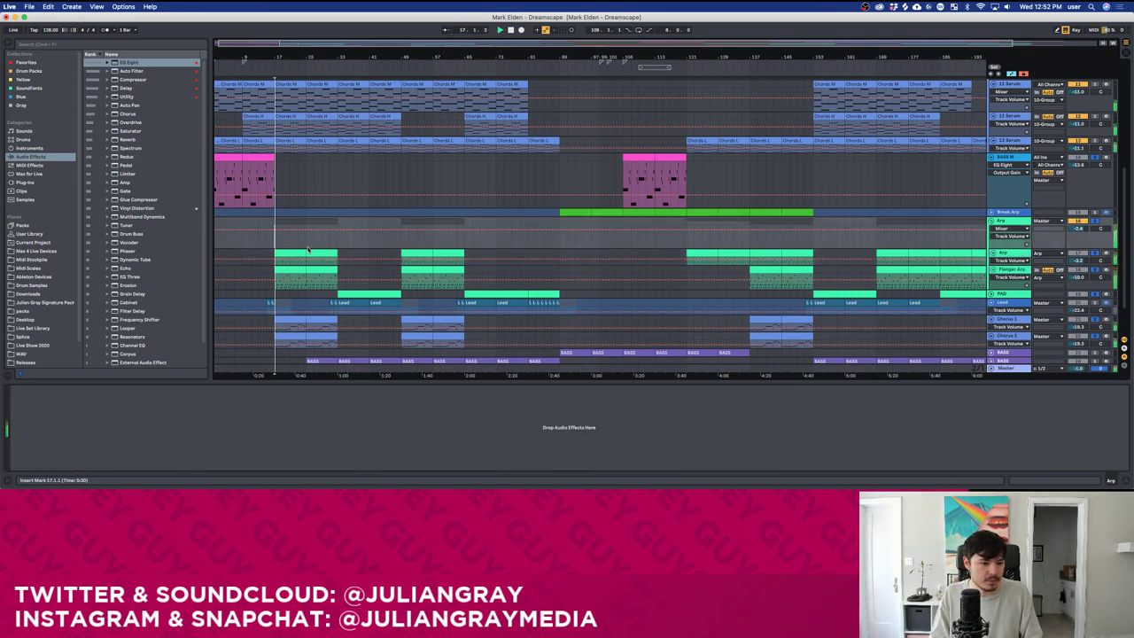
Lower the Arp and Flanger Arp tracks together to about -4.8 and -11.6 dB, and the Arp group to about -3.8 dB.
click(1006, 253)
shift+click(1011, 269)
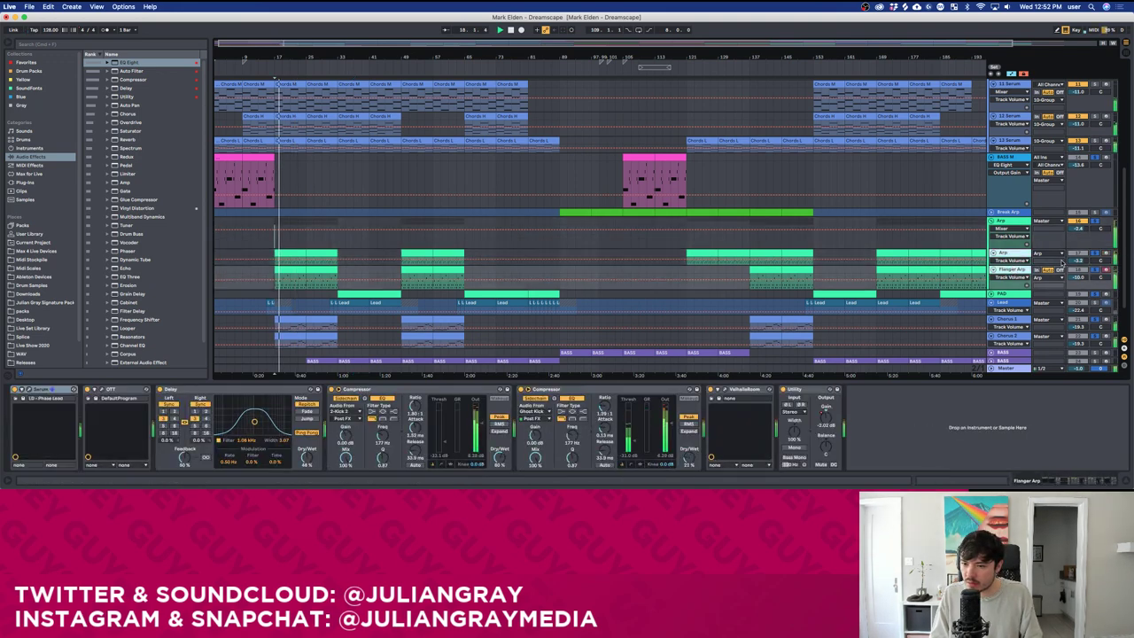
drag(1078, 261, 1079, 236)
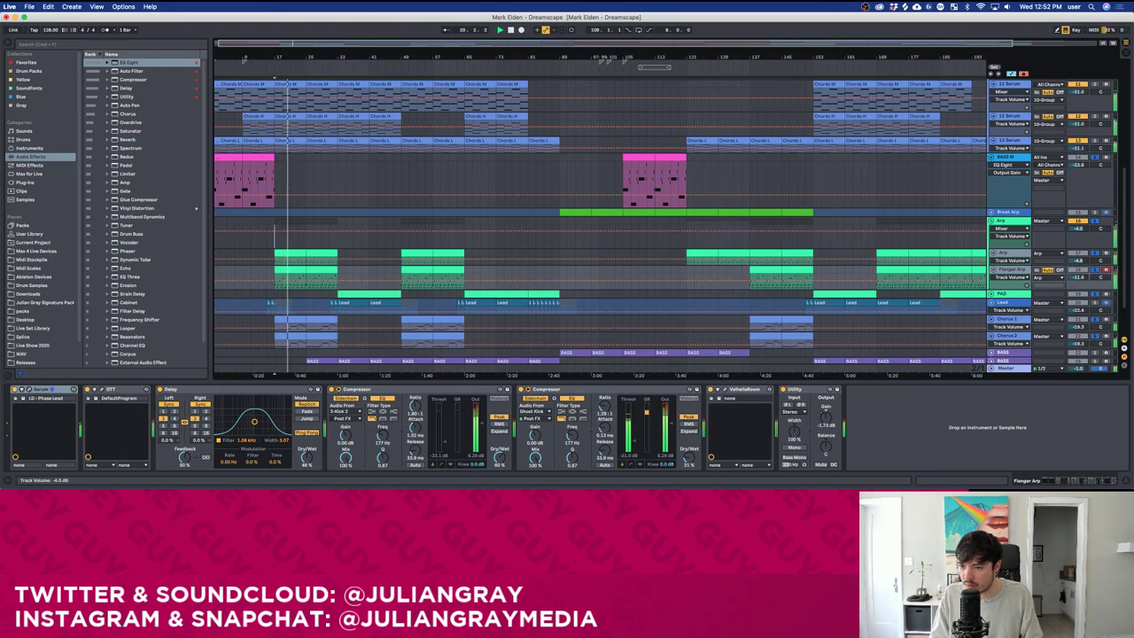
click(348, 205)
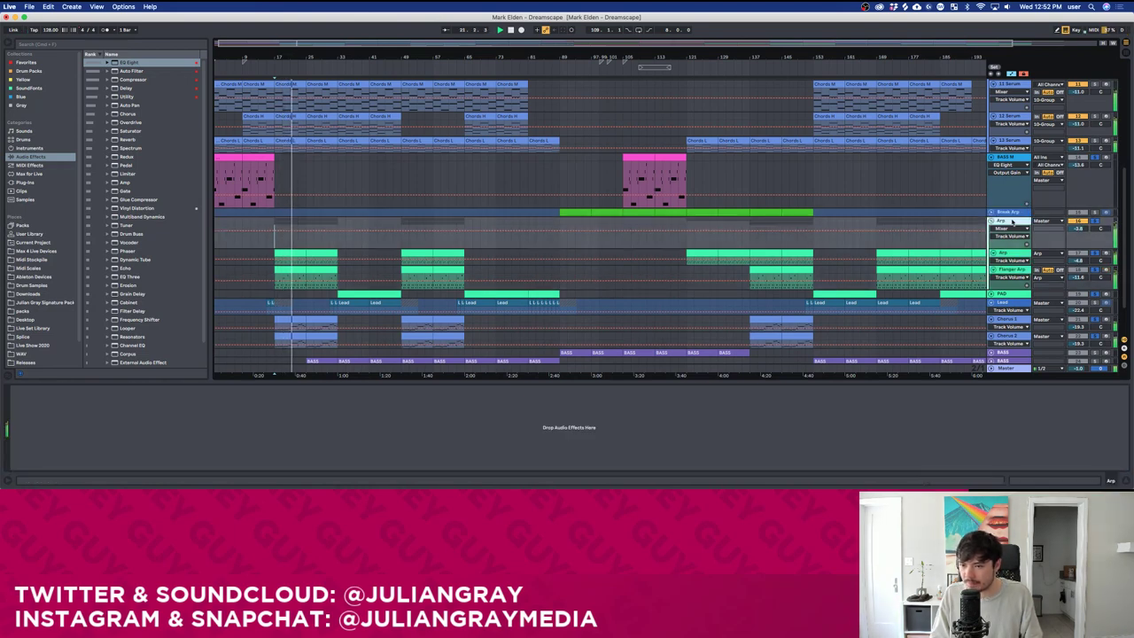
Lower the Chorus 1 and Chorus 2 tracks together to about -21.6 dB and listen to the section change at bar 33.
scroll(353, 220, down, 3)
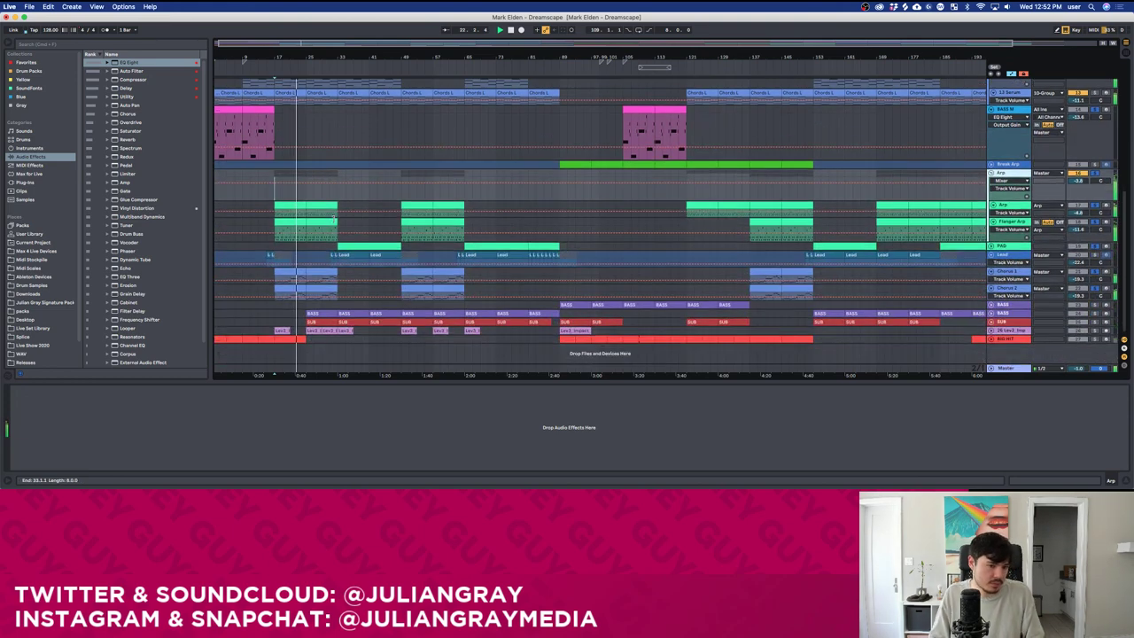
click(1066, 282)
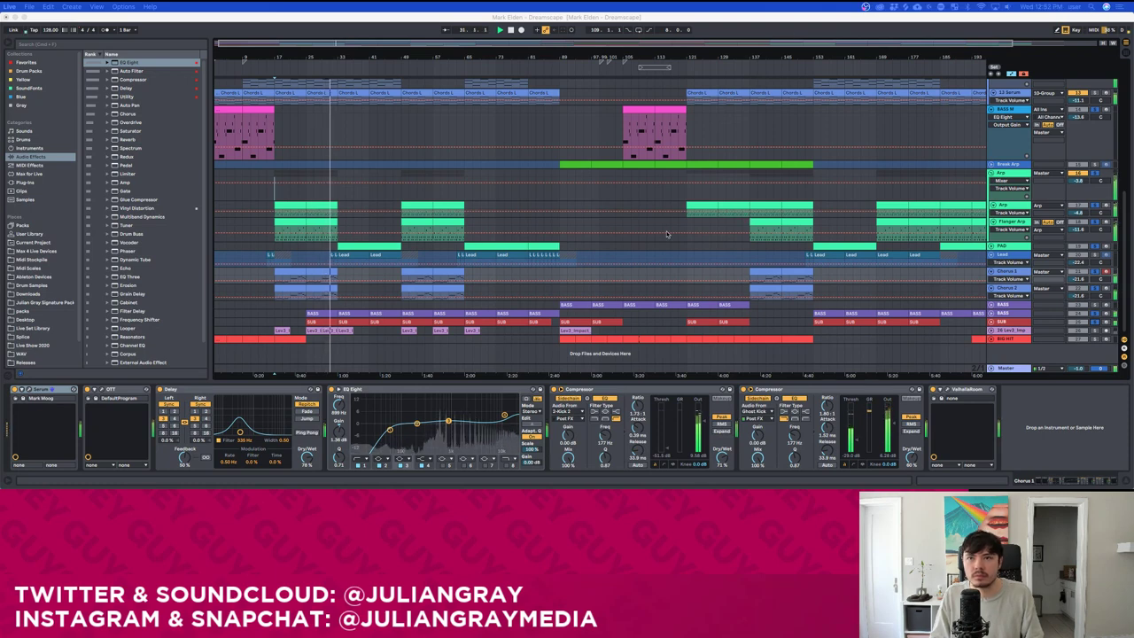
click(353, 246)
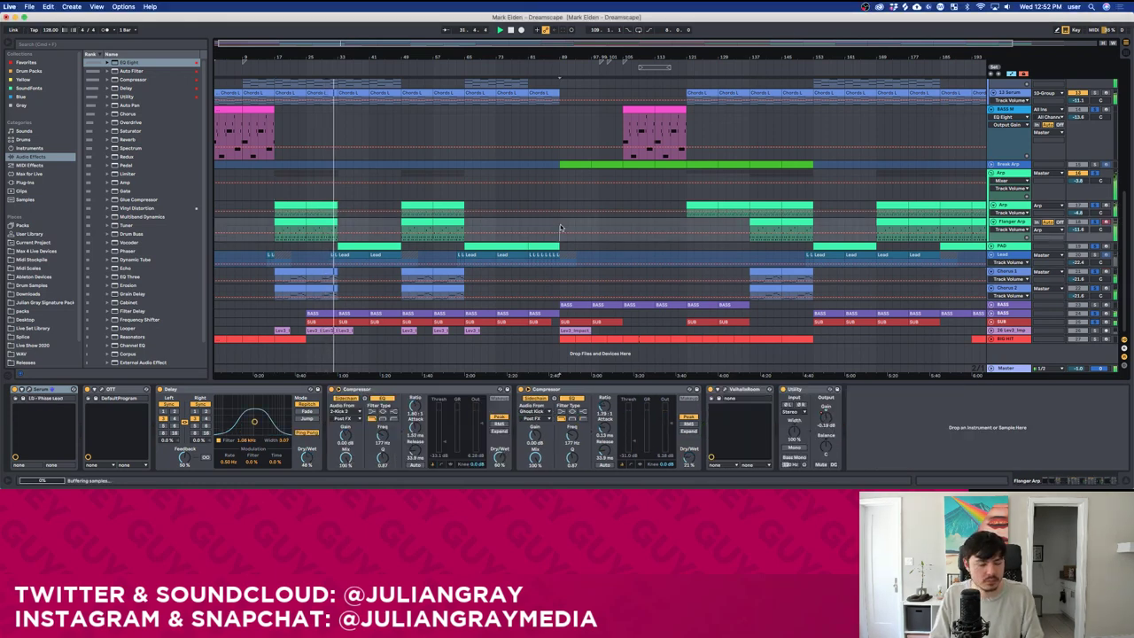
click(339, 223)
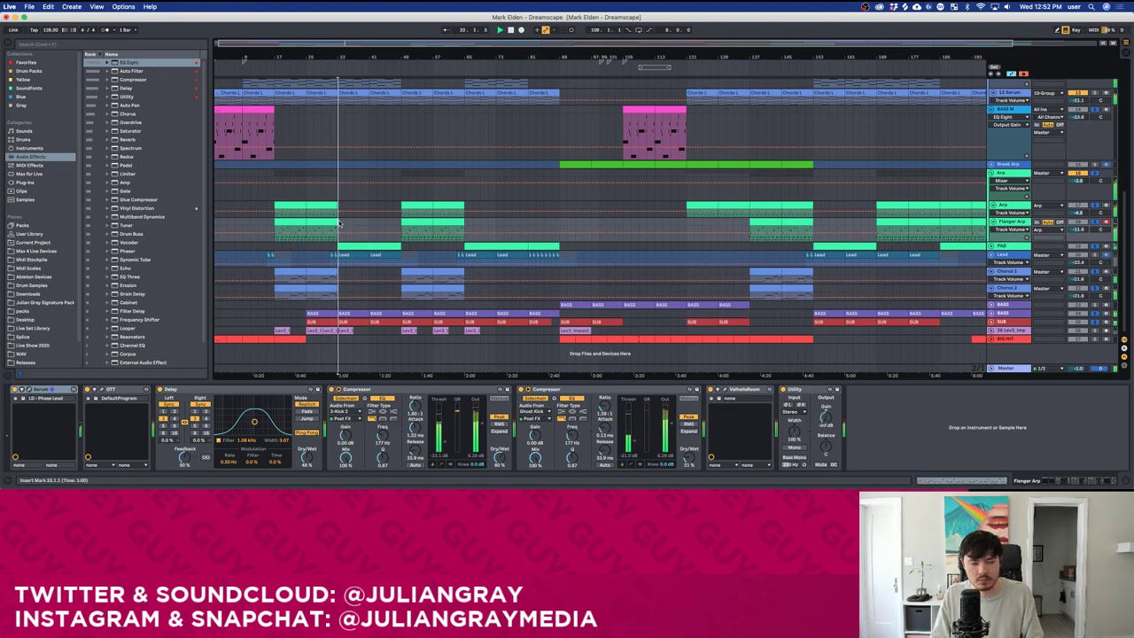
click(276, 230)
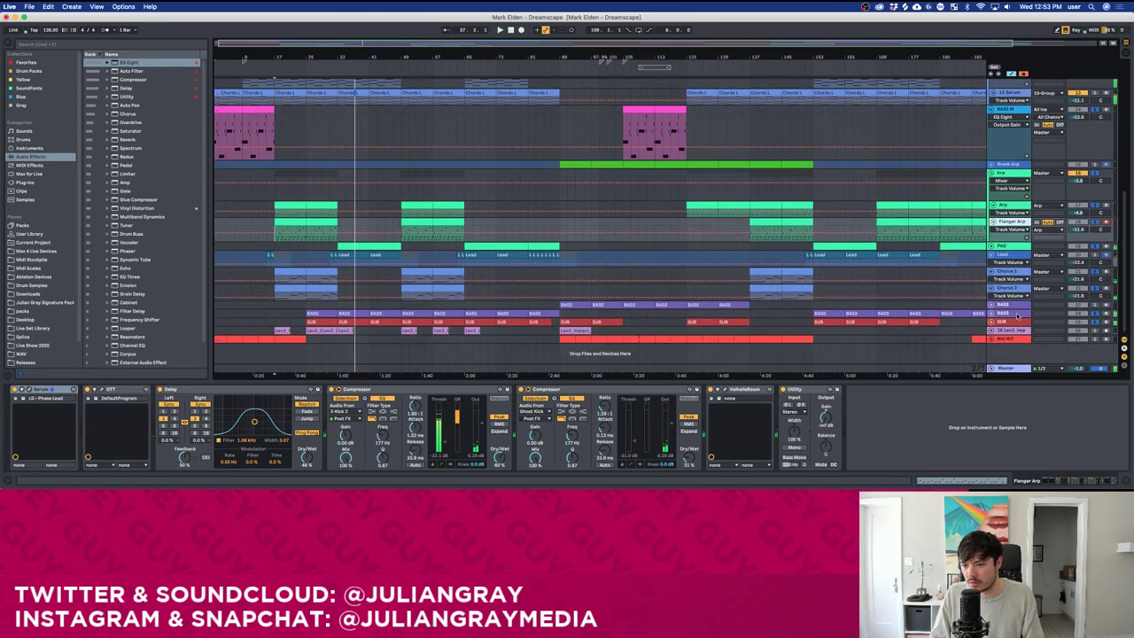
Raise the BASS and SUB tracks together, with SUB at about -17.5 dB, and replay the lead-in to bar 17.
click(1018, 319)
drag(1077, 322, 1077, 309)
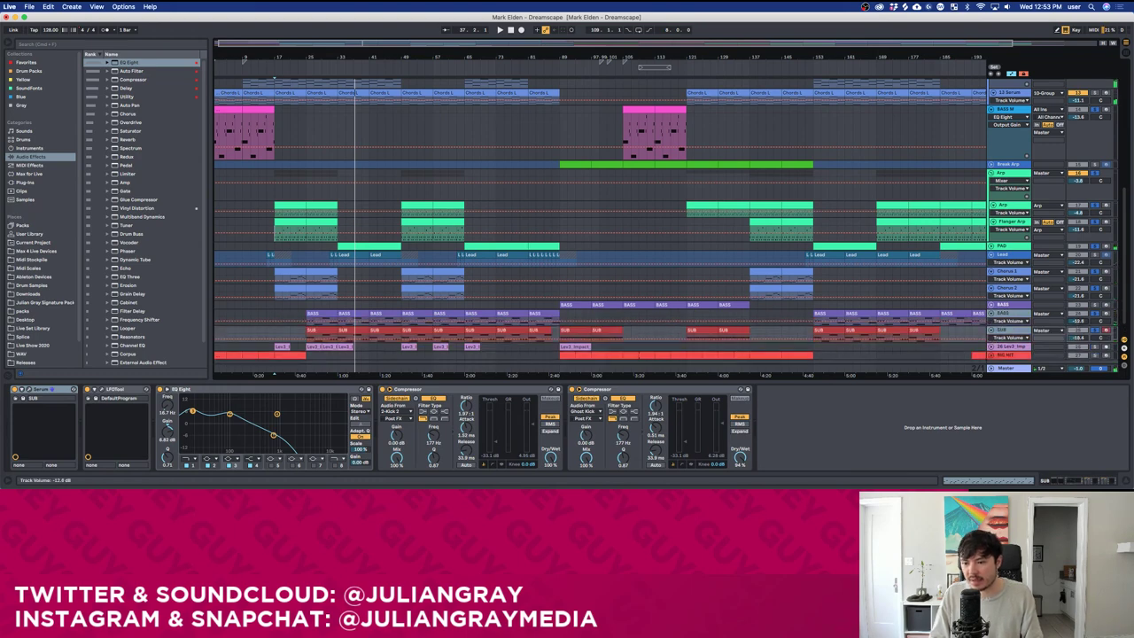
click(271, 275)
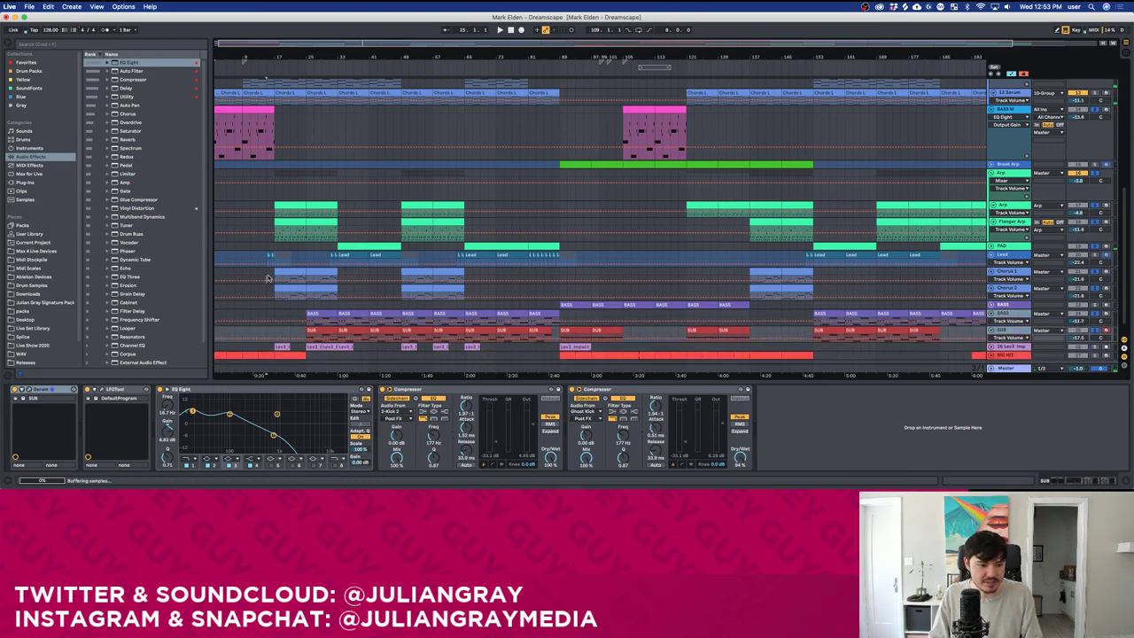
scroll(271, 276, up, 3)
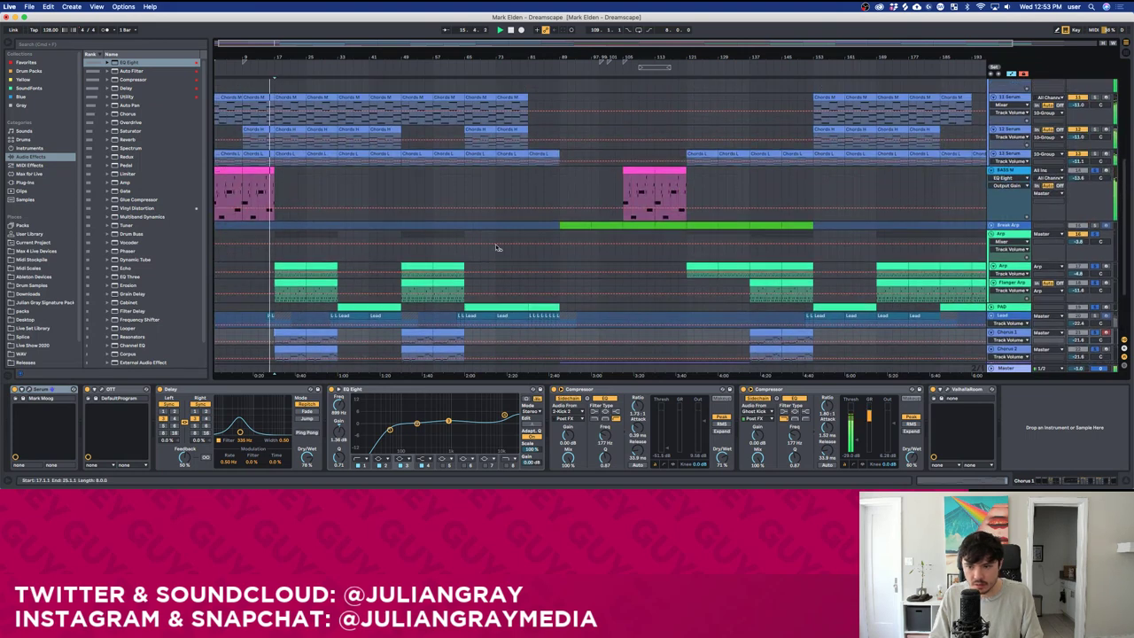
scroll(653, 242, down, 3)
scroll(943, 270, down, 1)
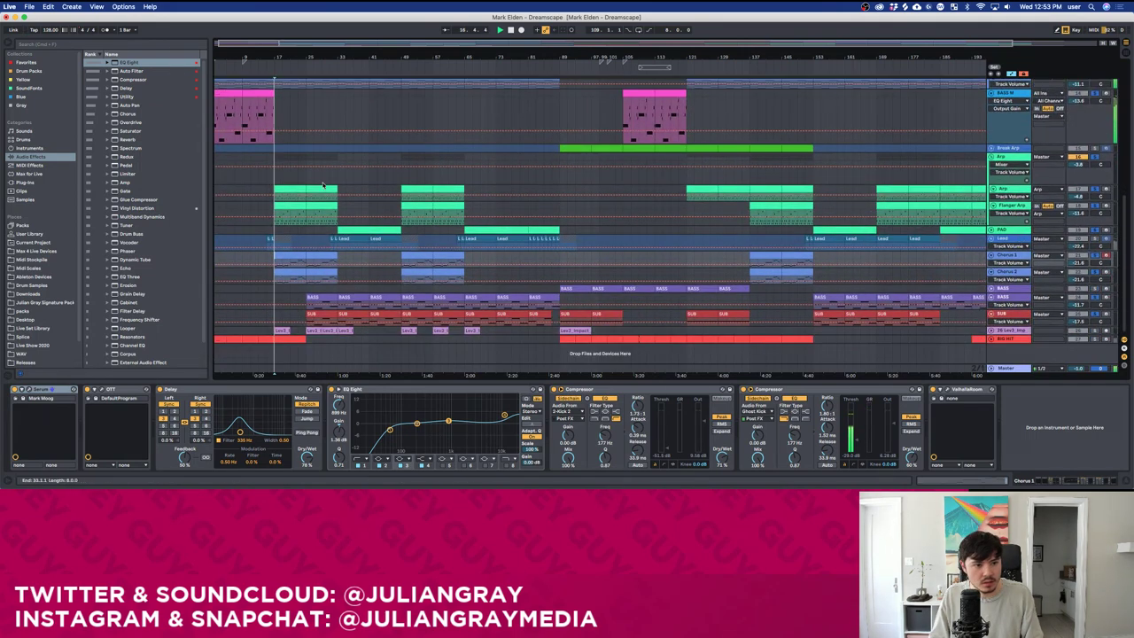
Duplicate bars 9 to 17 of the BASS M clip so the intro bass continues up to bar 25.
scroll(301, 183, up, 2)
click(280, 169)
click(263, 112)
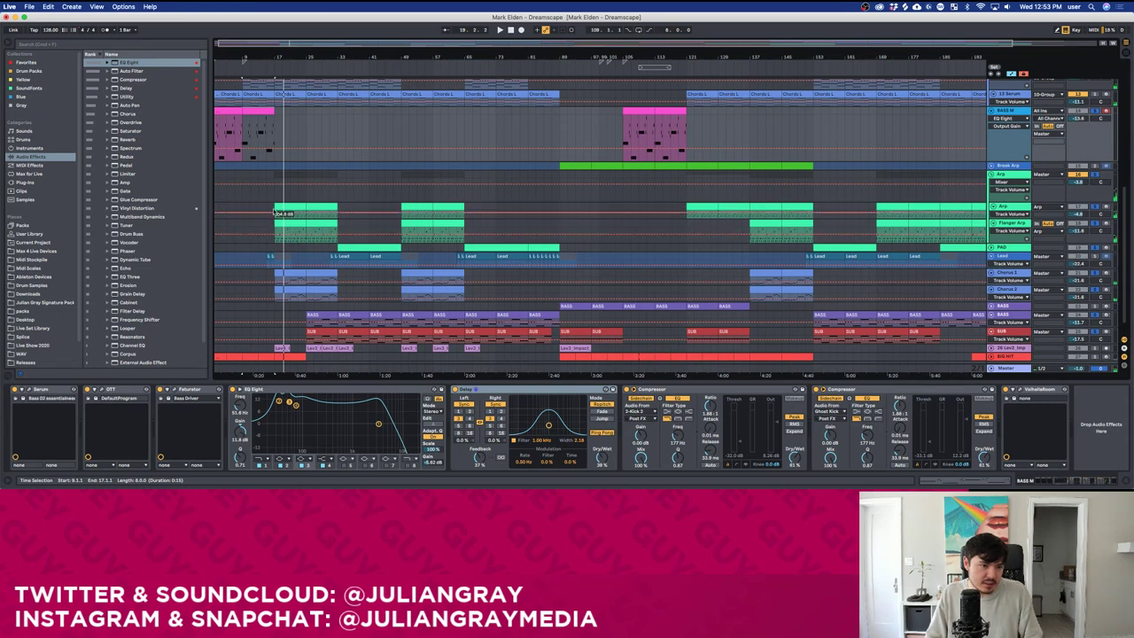
key(ctrl+d)
Delete the short passing notes in the duplicated BASS M clip, keeping only the four long notes, and make them legato.
double_click(291, 110)
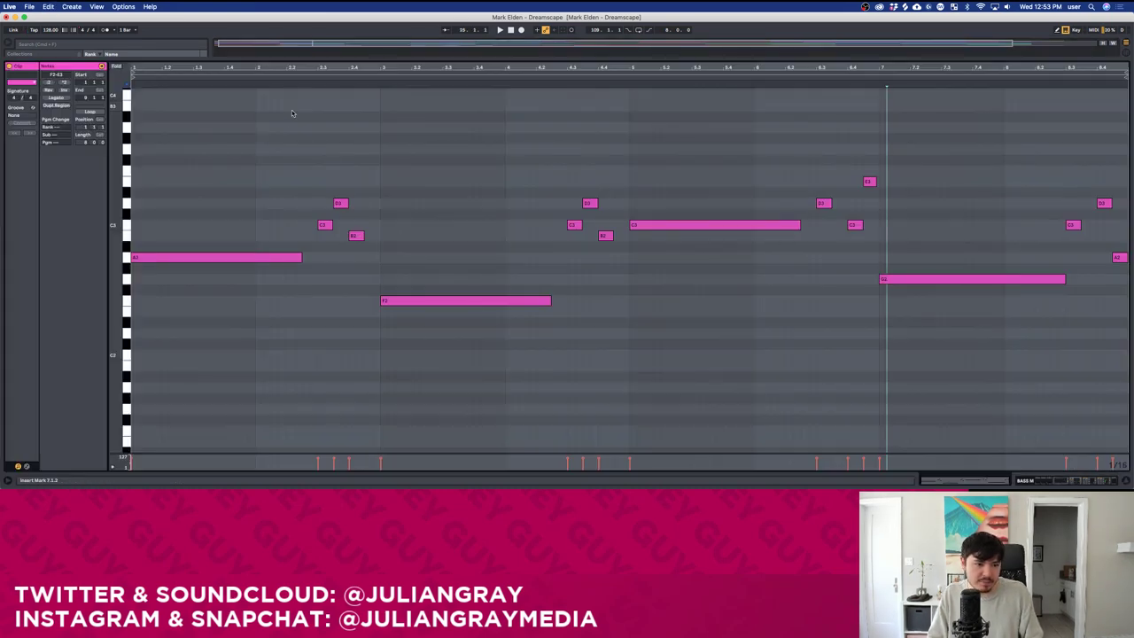
mouse_move(621, 144)
mouse_down()
mouse_move(289, 231)
mouse_move(289, 241)
mouse_up()
key(Delete)
click(848, 150)
mouse_move(854, 179)
mouse_down()
mouse_move(1128, 319)
mouse_move(1127, 266)
mouse_up()
key(Delete)
drag(932, 125, 828, 234)
key(Delete)
click(840, 232)
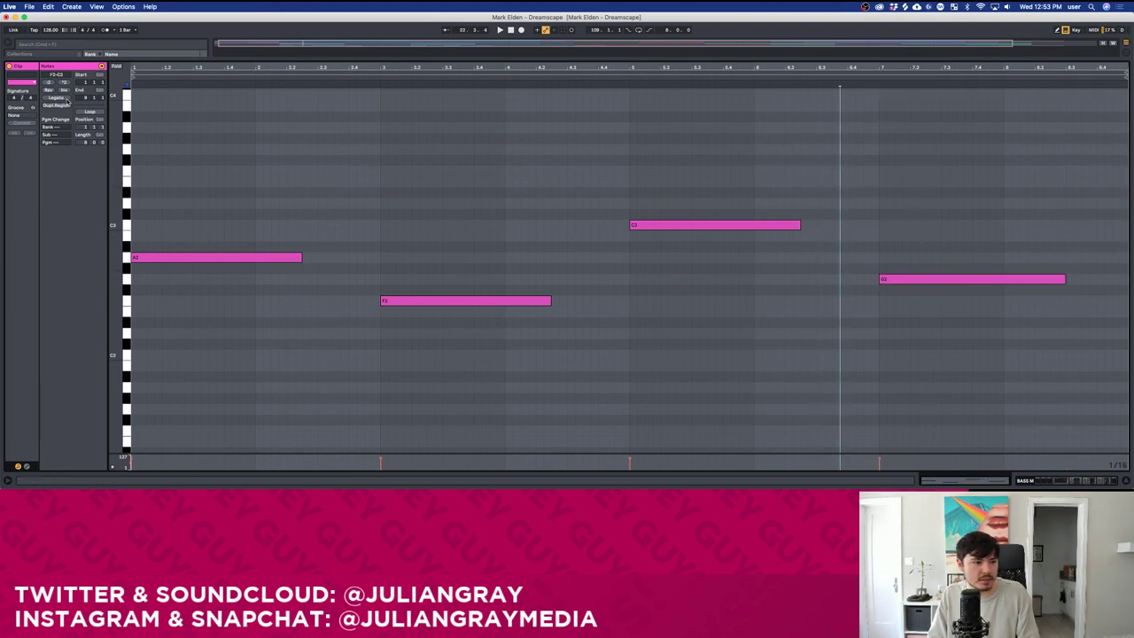
click(63, 98)
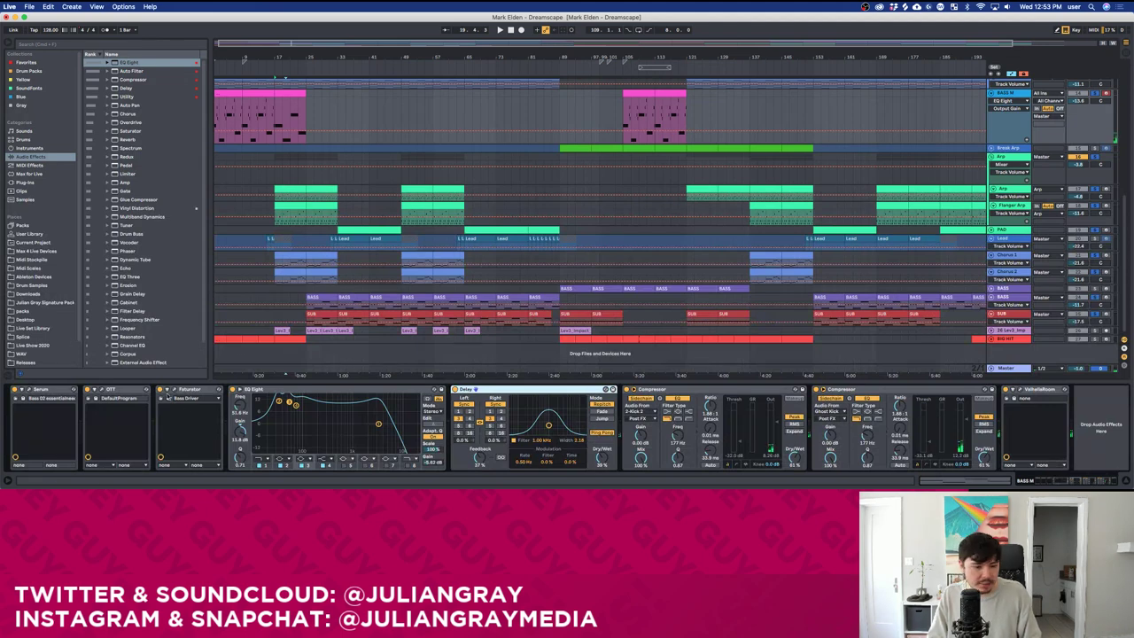
Add an Auto Filter to the BASS M track and adjust its low-pass frequency and resonance while the extended bass plays.
click(135, 72)
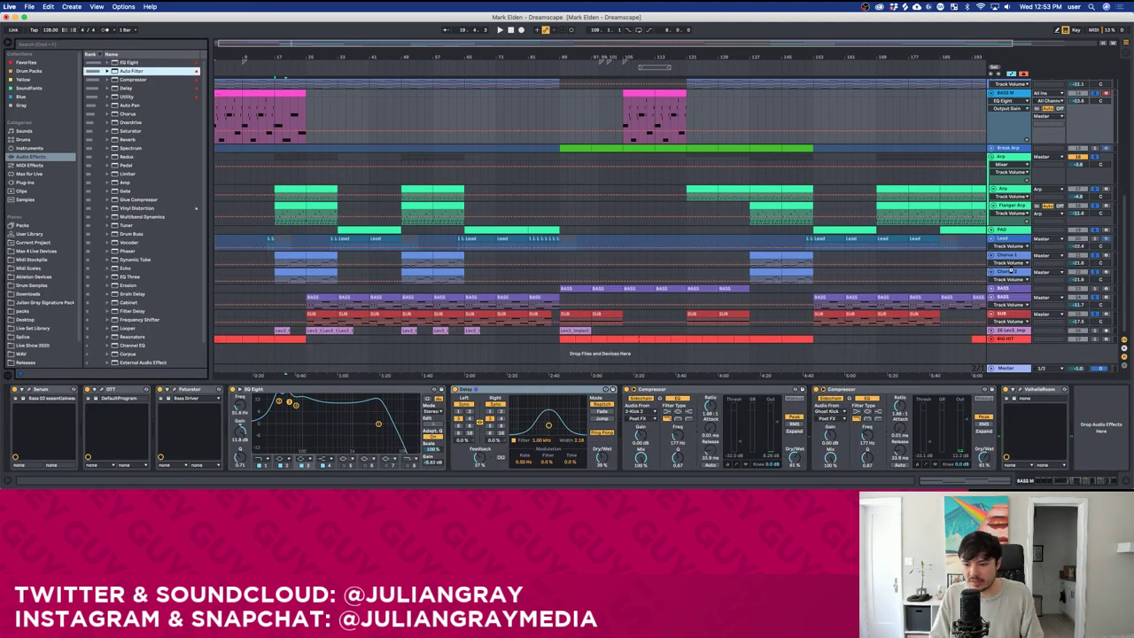
double_click(133, 71)
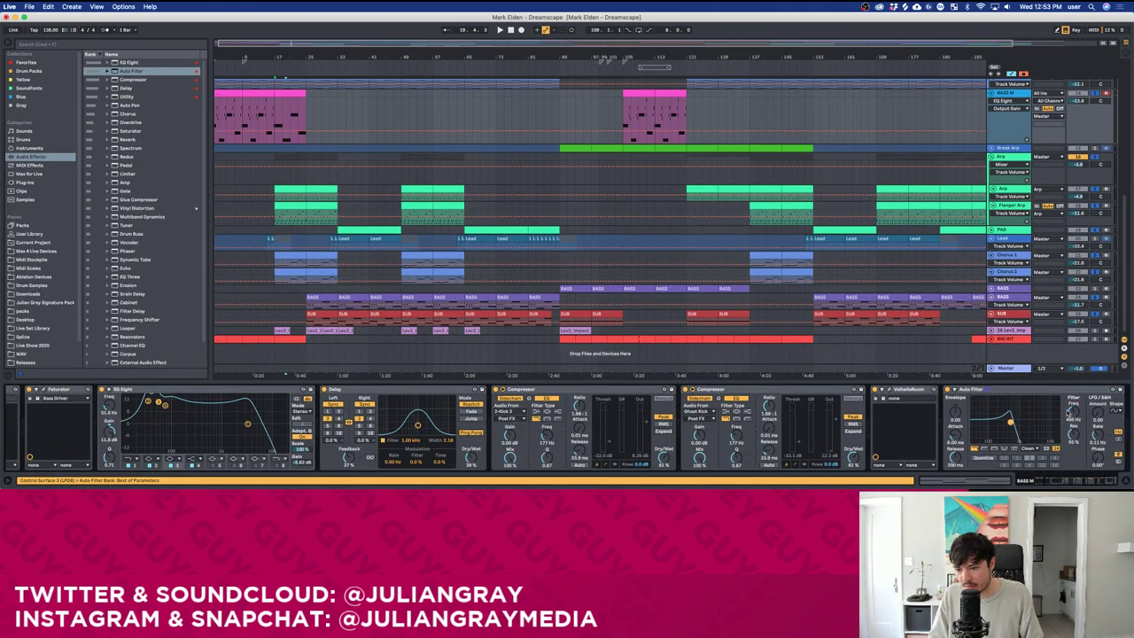
click(1068, 412)
click(276, 124)
key(space)
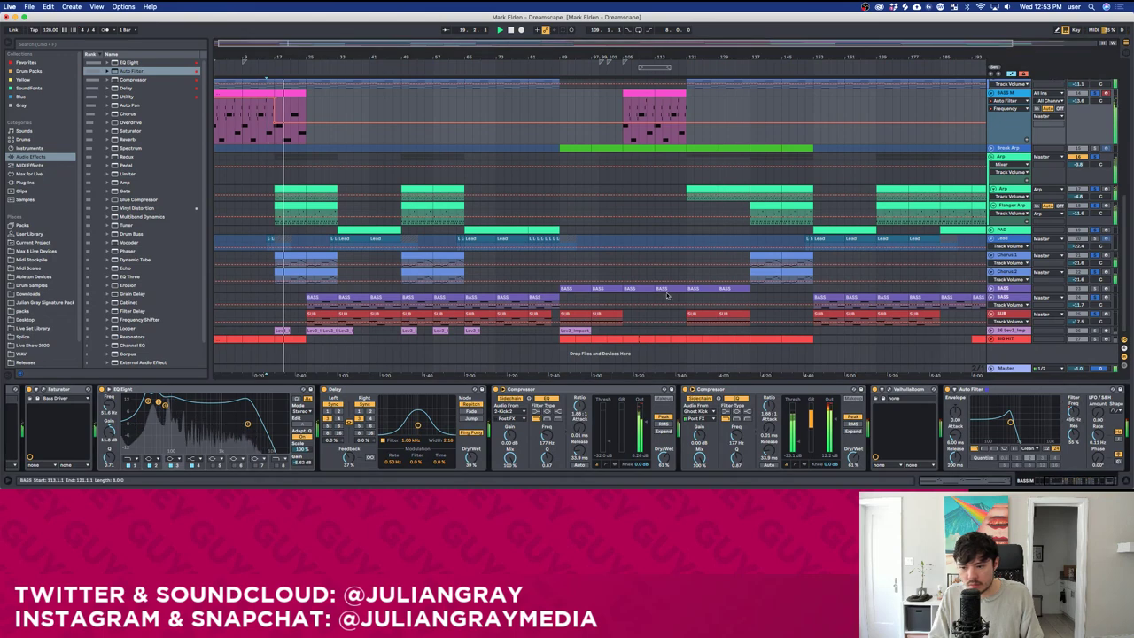
click(1073, 413)
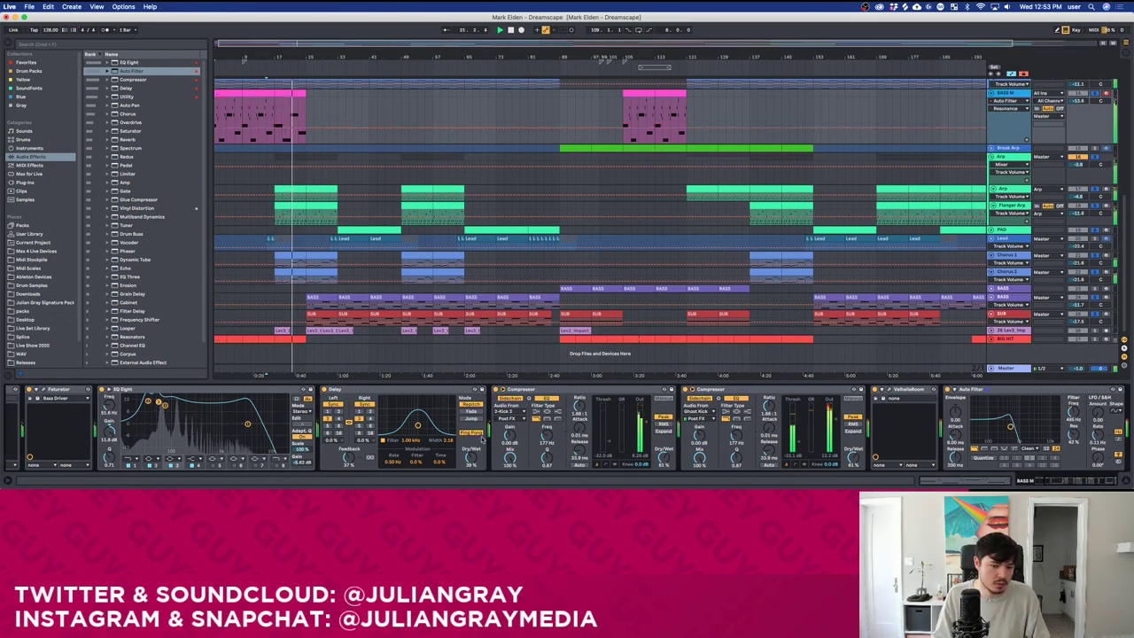
Adjust the output gain of the BASS M compressors and raise the track's volume to about -12.6 dB.
click(642, 425)
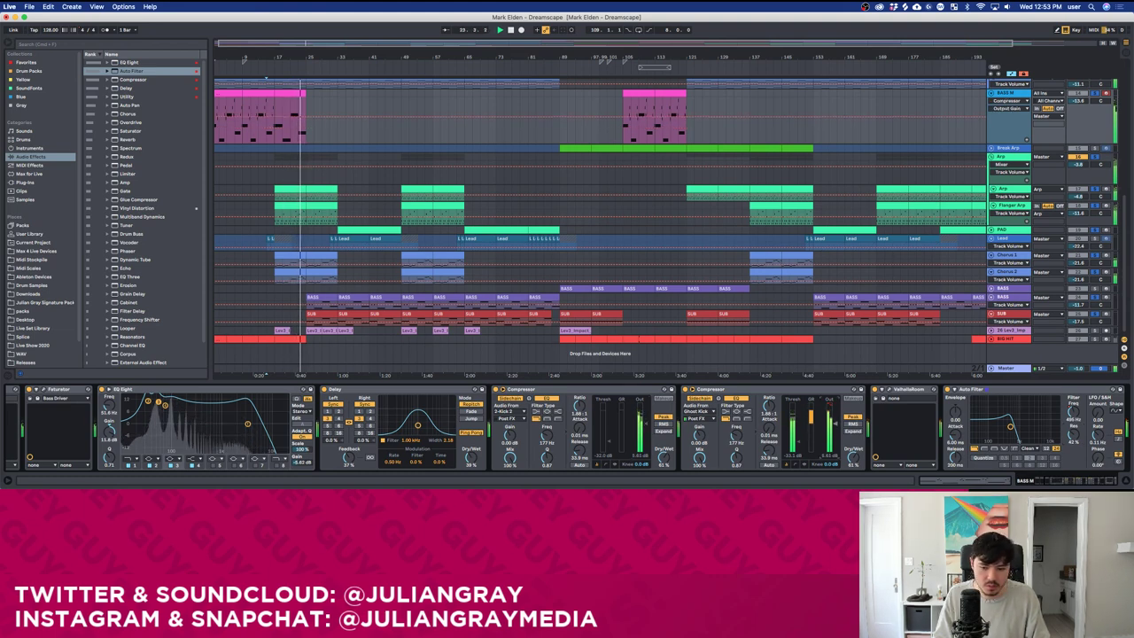
drag(834, 425, 835, 429)
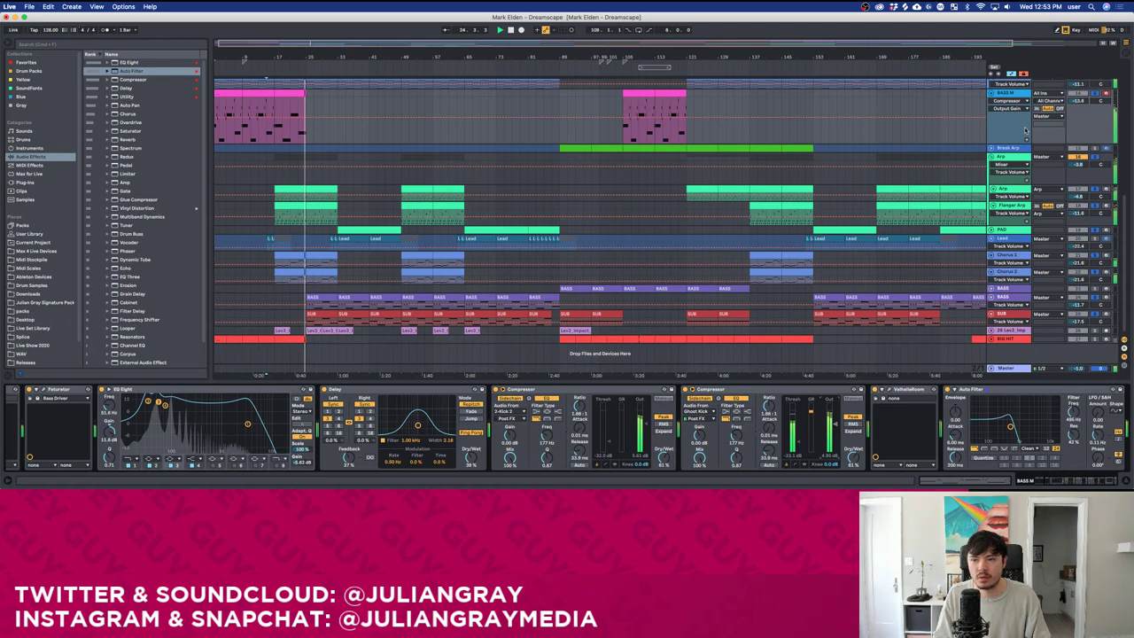
drag(1078, 100, 1079, 93)
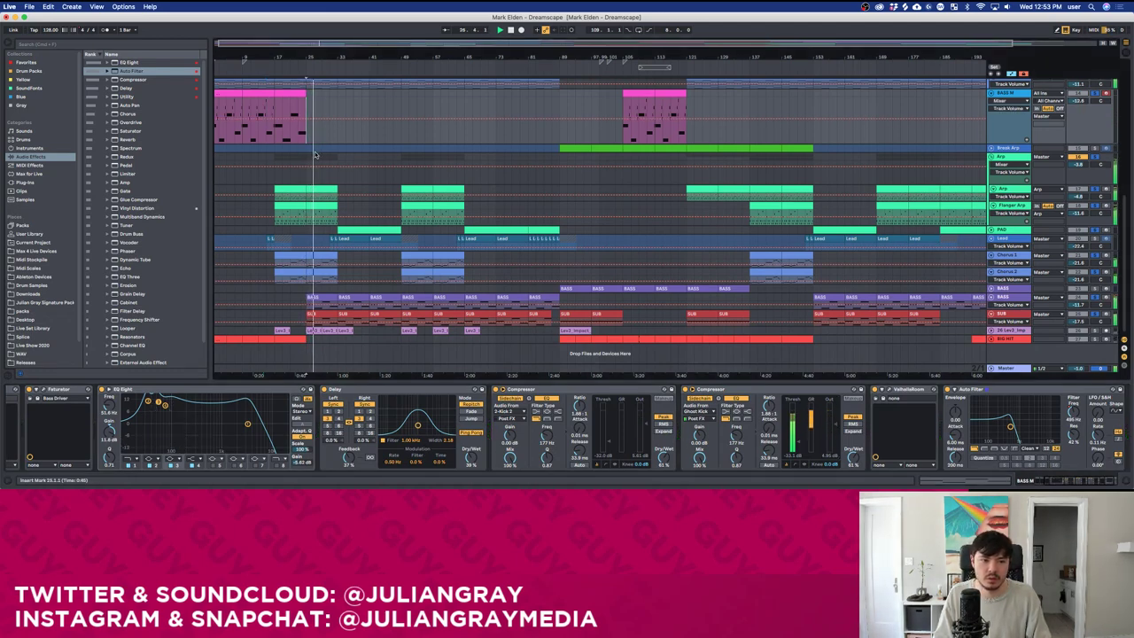
Solo the Arp track and lower its OTT depth while the section plays from bar 17.
click(1020, 188)
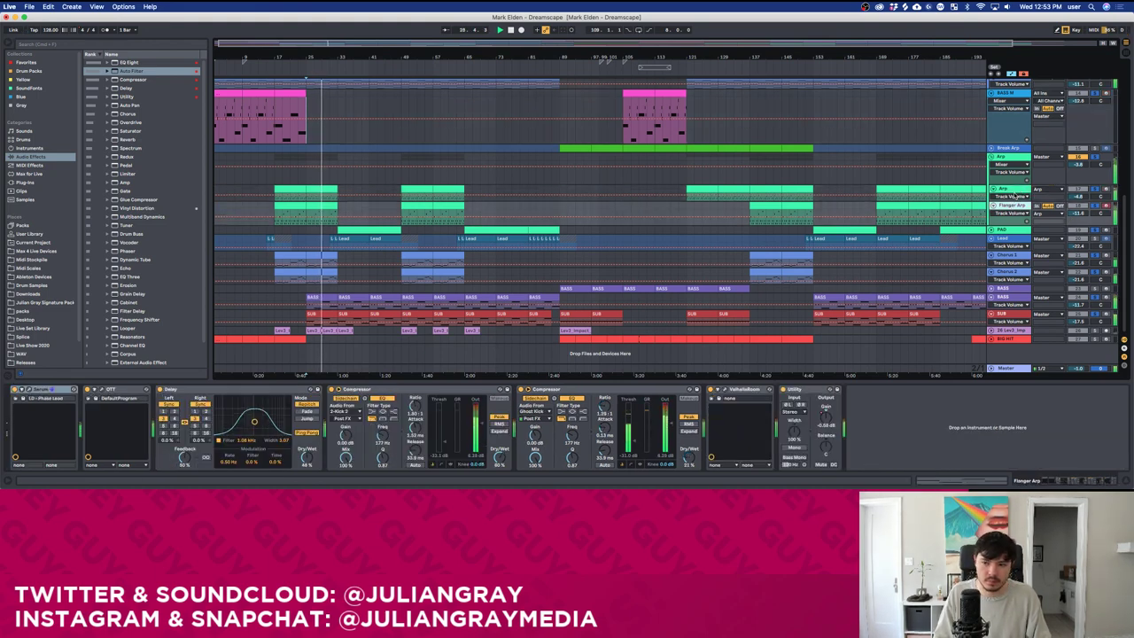
click(1019, 178)
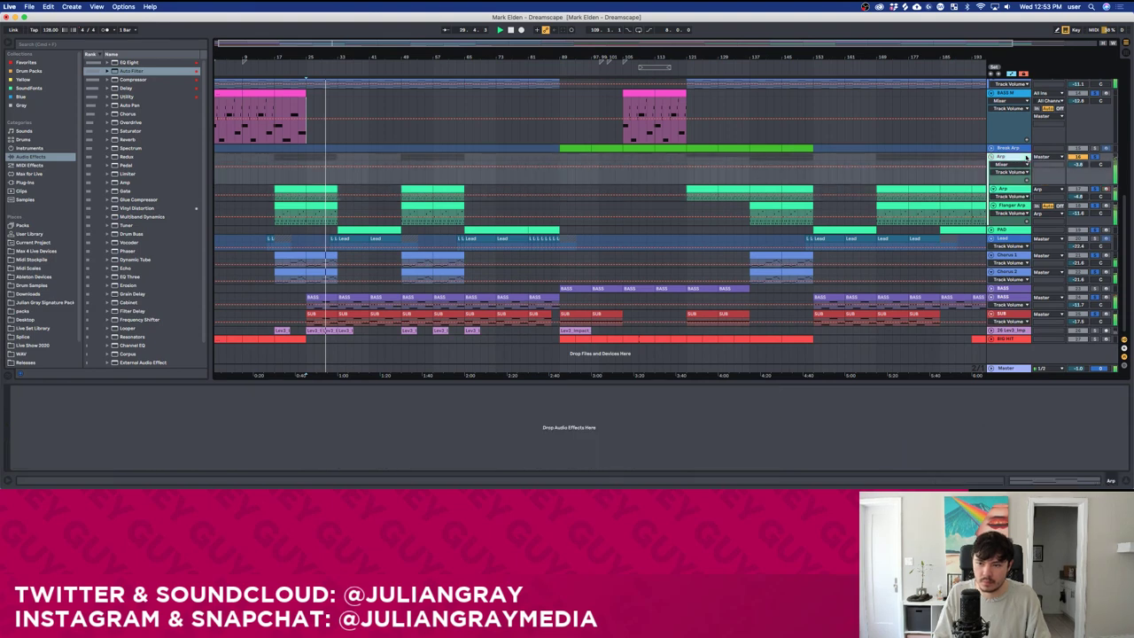
click(1105, 189)
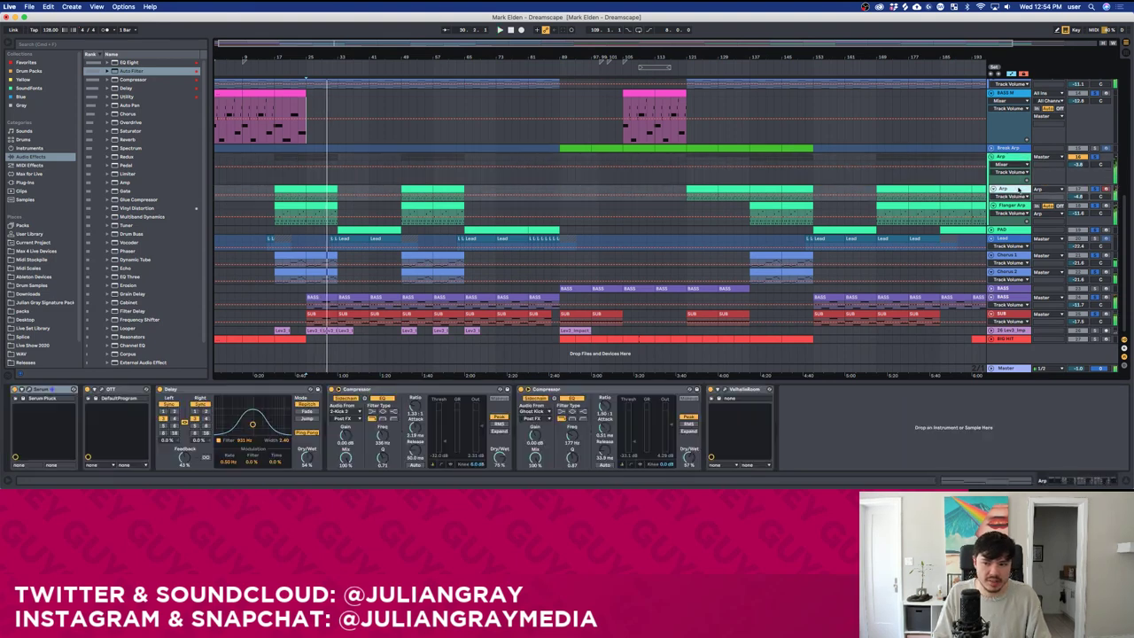
click(1095, 189)
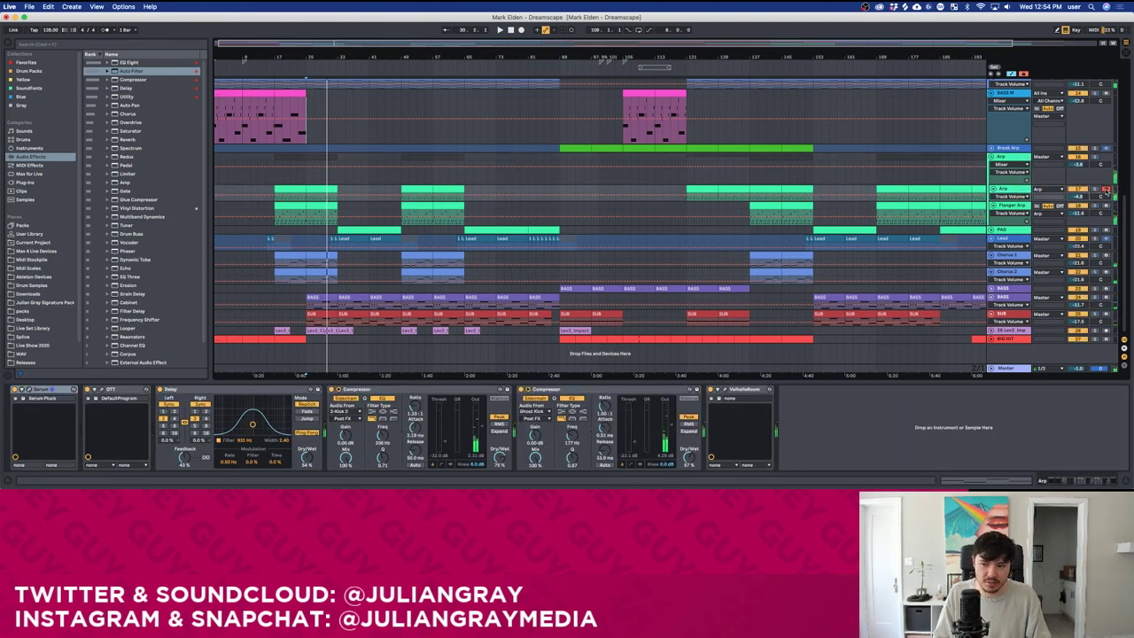
click(101, 390)
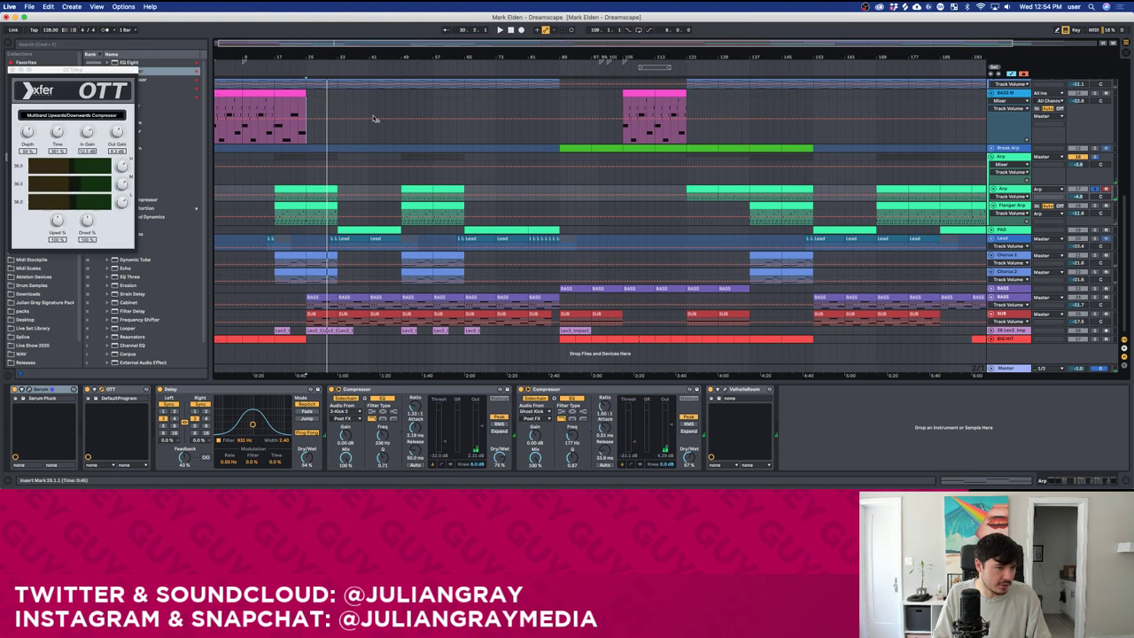
click(275, 189)
key(space)
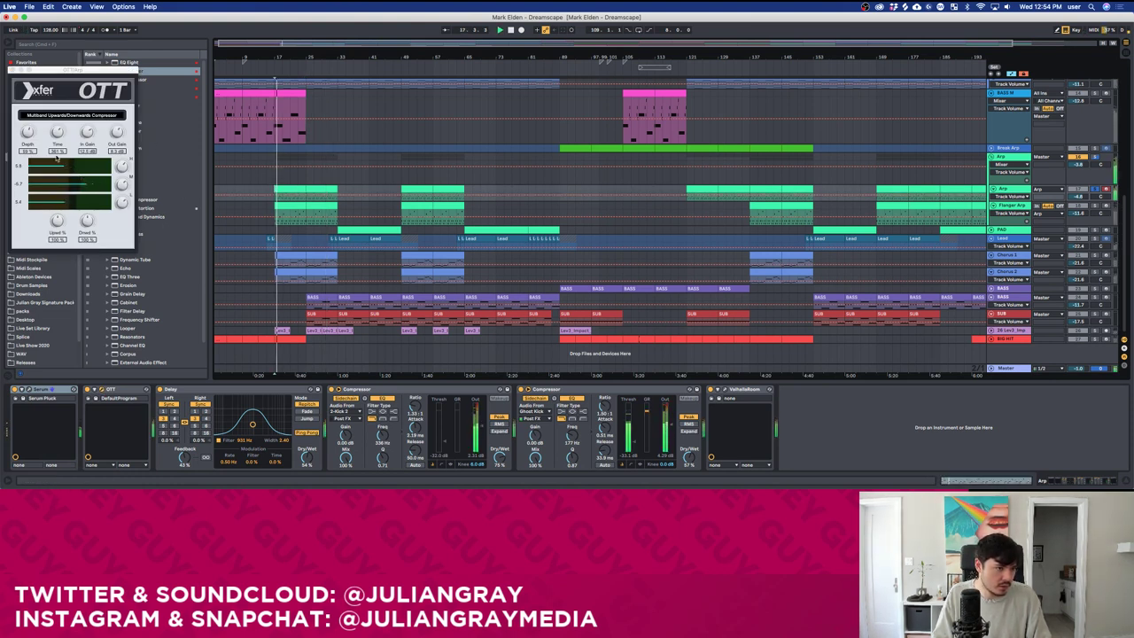
drag(24, 132, 20, 151)
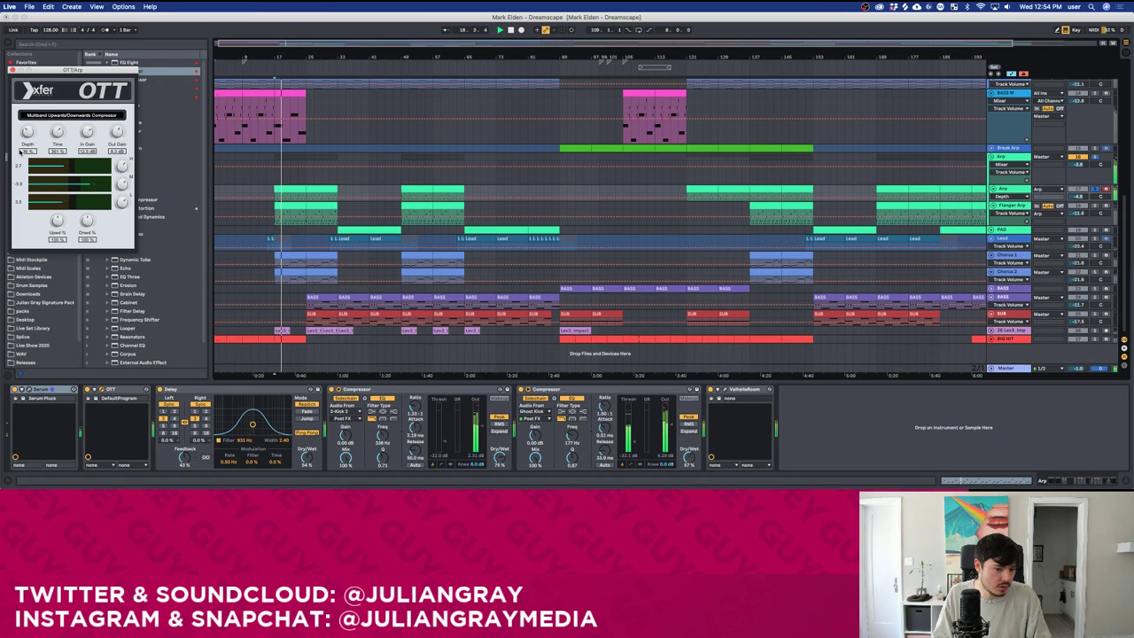
Solo the Flanger Arp track and greatly reduce the depth of its OTT.
click(1096, 206)
click(939, 239)
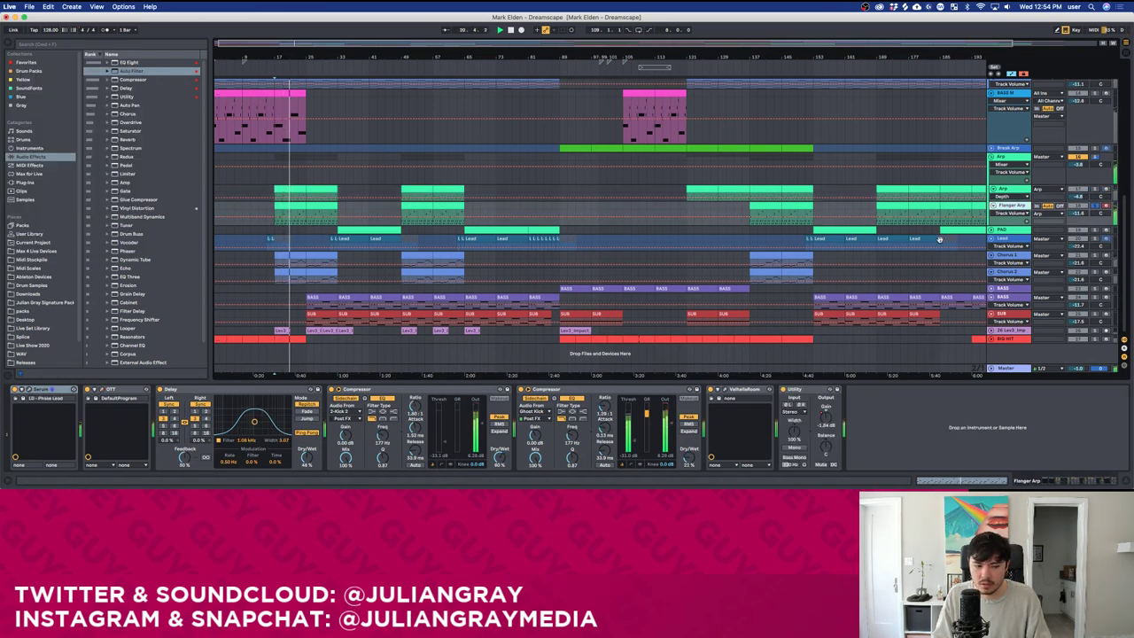
click(101, 390)
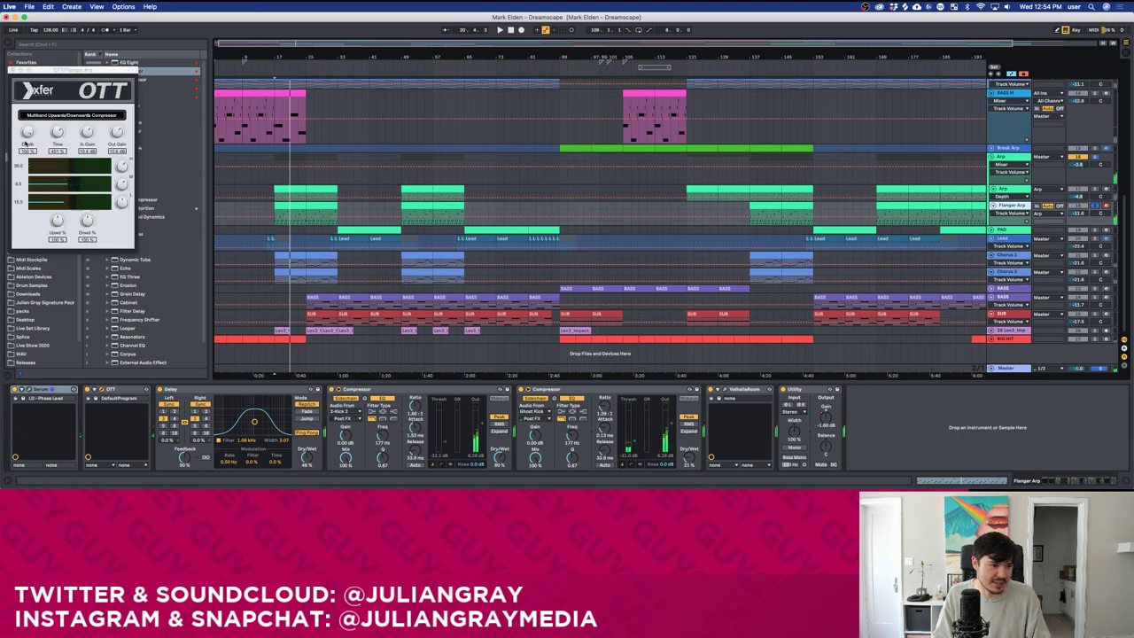
click(27, 133)
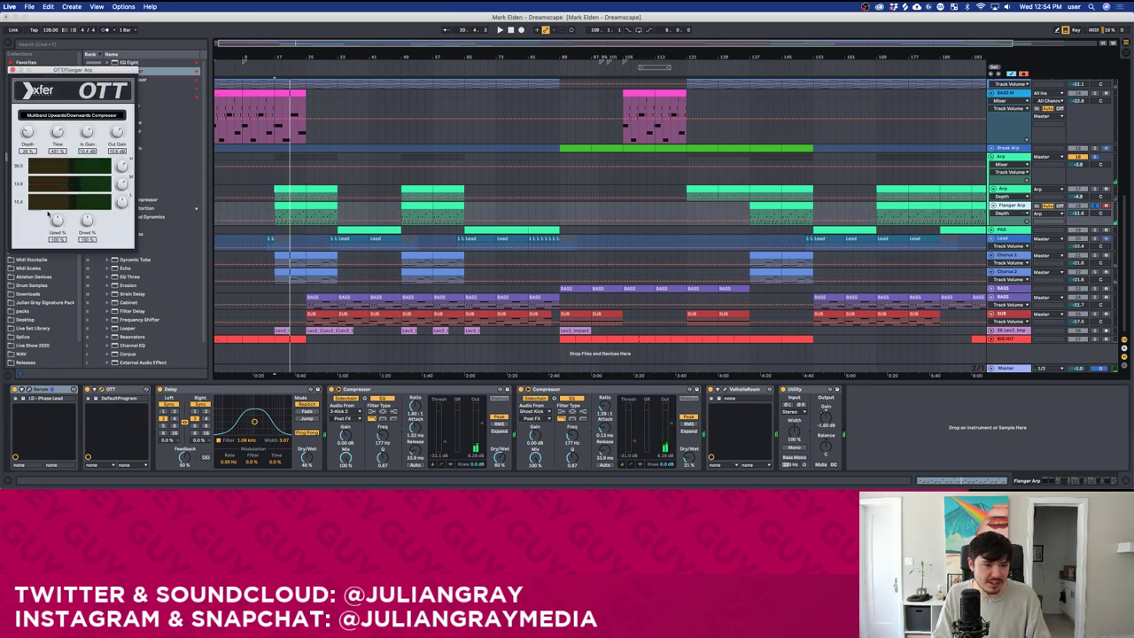
Play the Flanger Arp from bar 17, lower its OTT out gain and raise the track's volume to compensate.
click(274, 213)
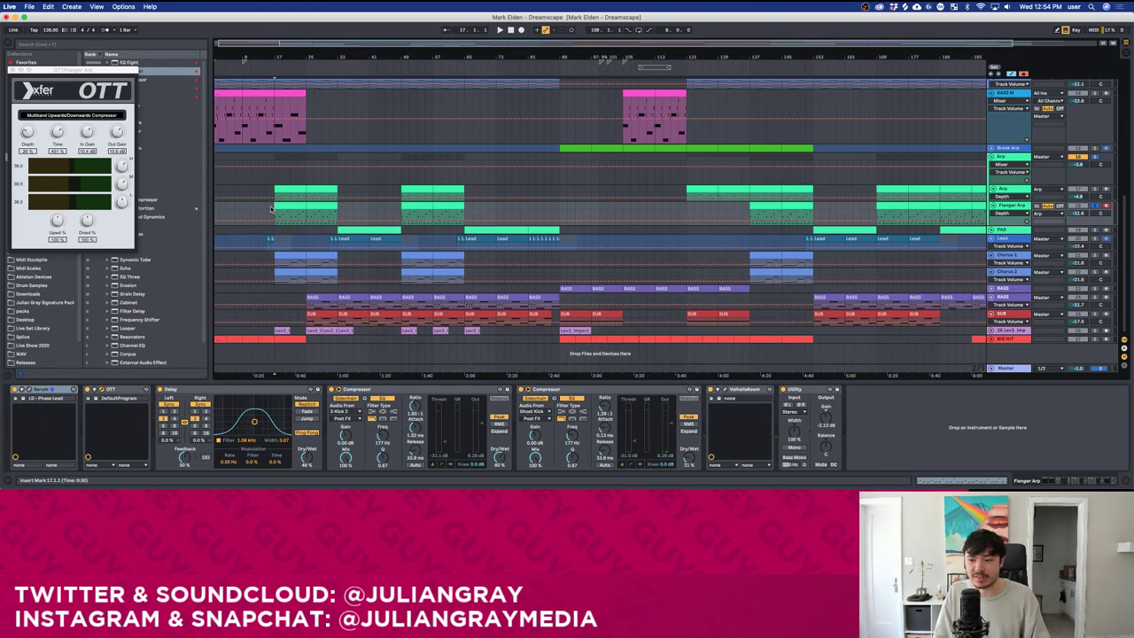
key(space)
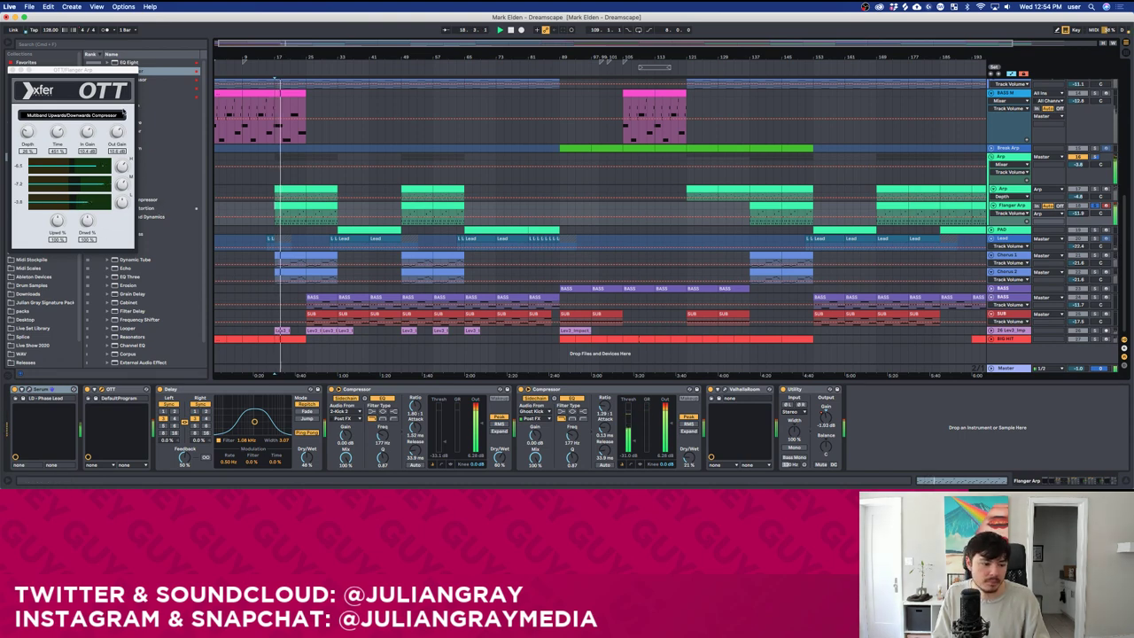
drag(116, 129, 115, 147)
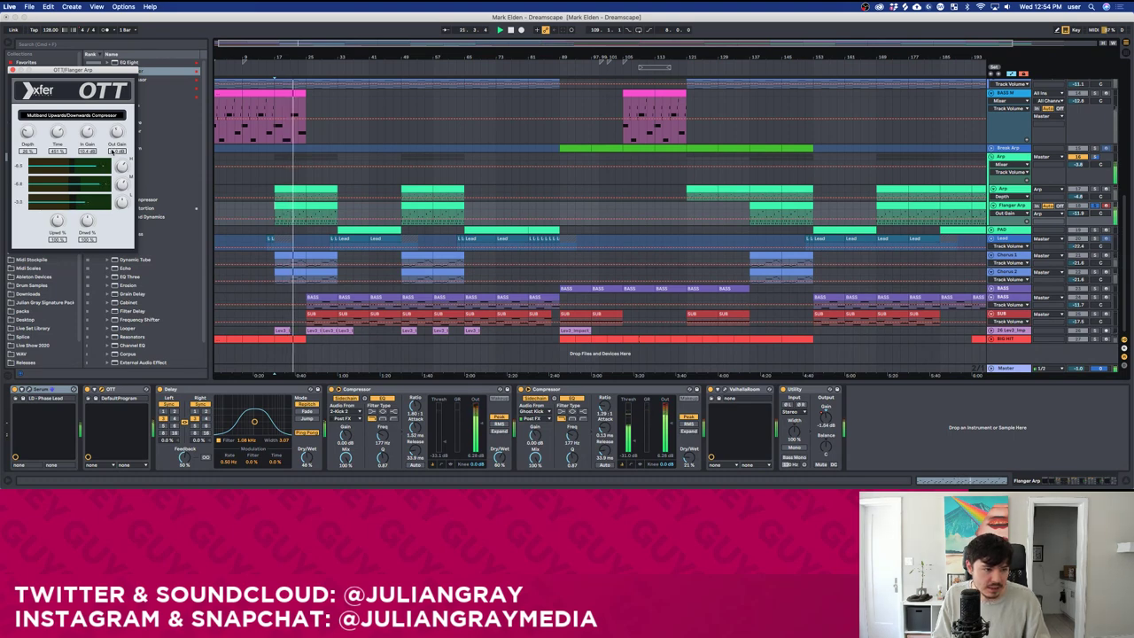
drag(1078, 213, 1078, 200)
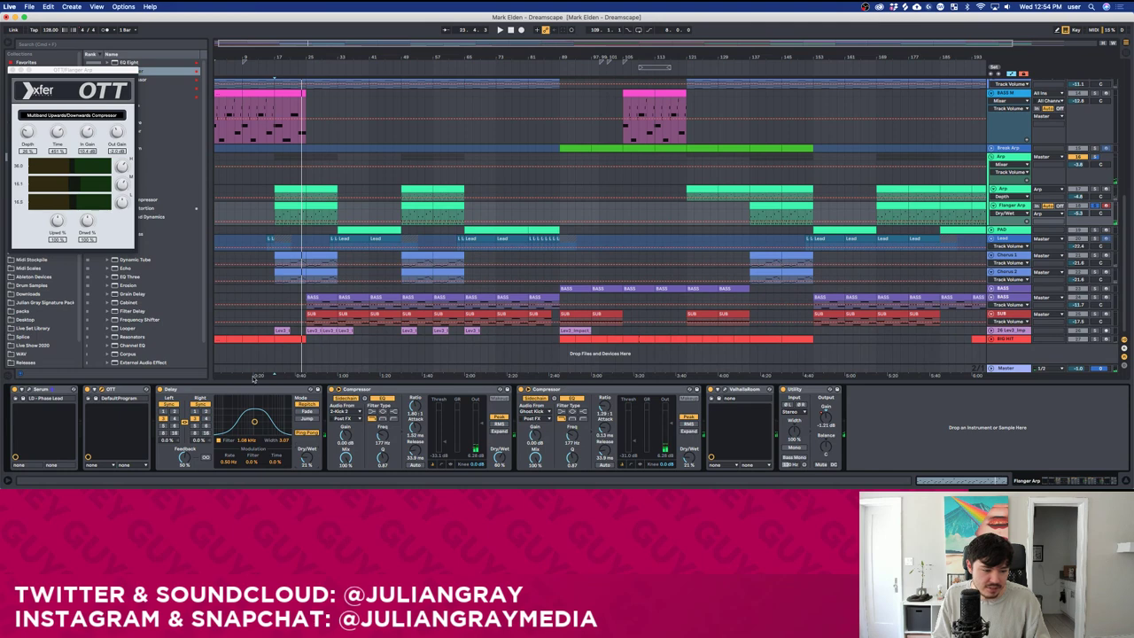
Replay the Flanger Arp from bar 17 and reset the output gain of both its compressors.
click(274, 210)
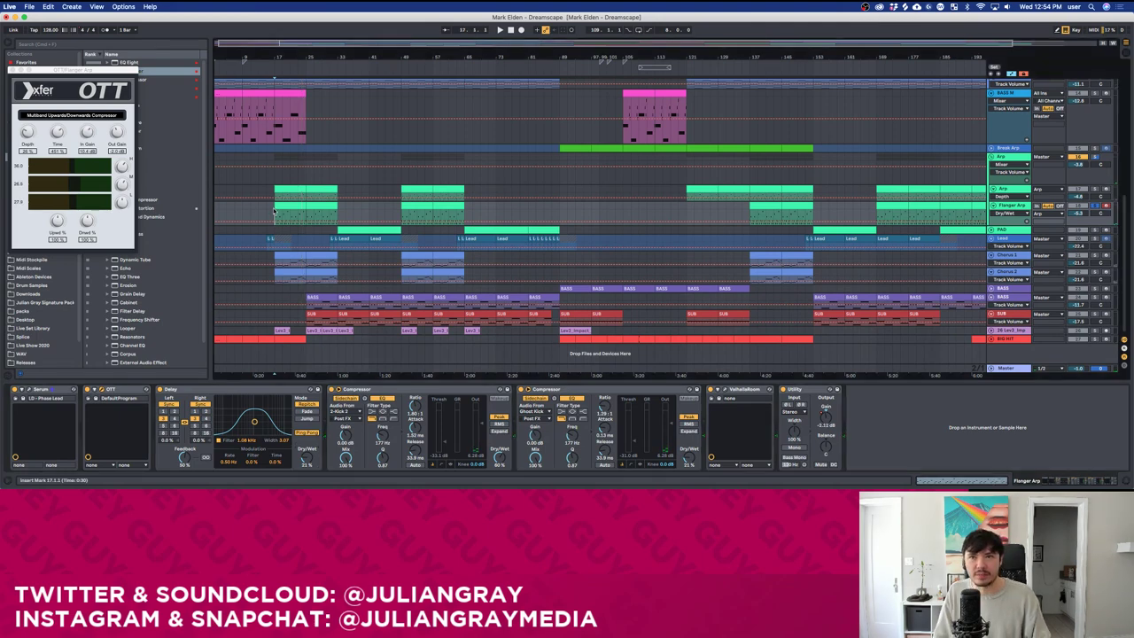
key(space)
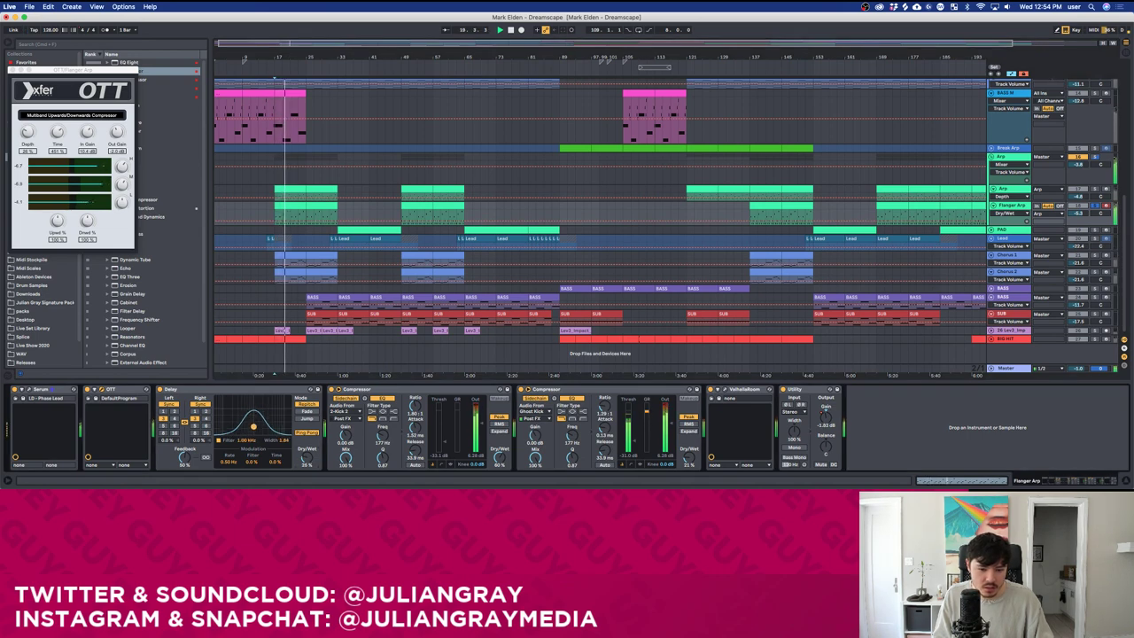
click(405, 389)
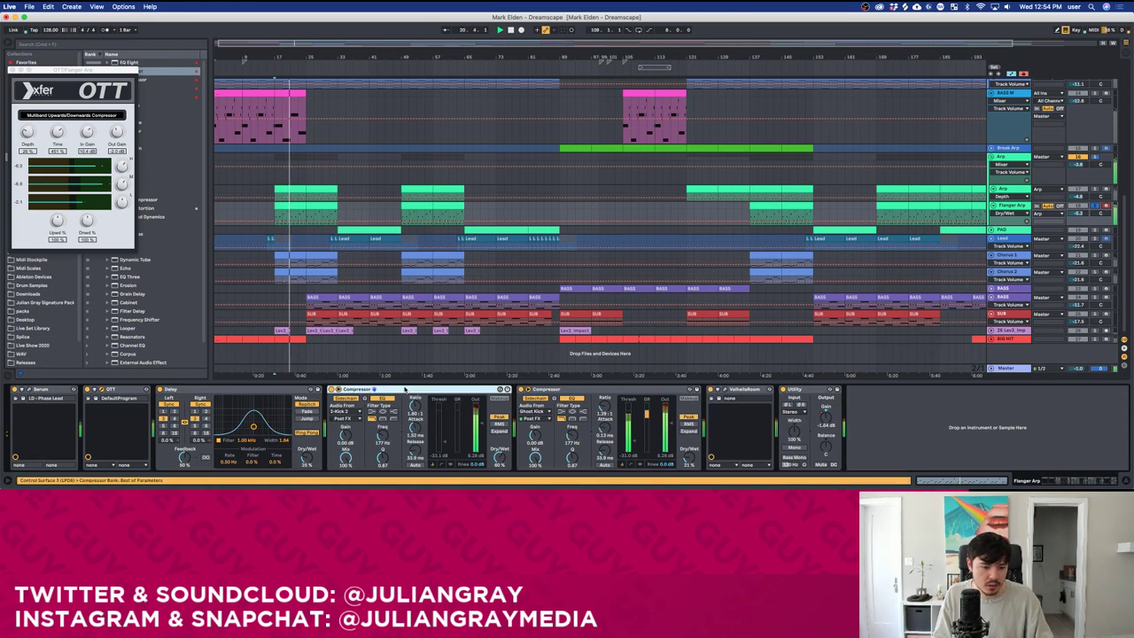
double_click(476, 456)
double_click(666, 457)
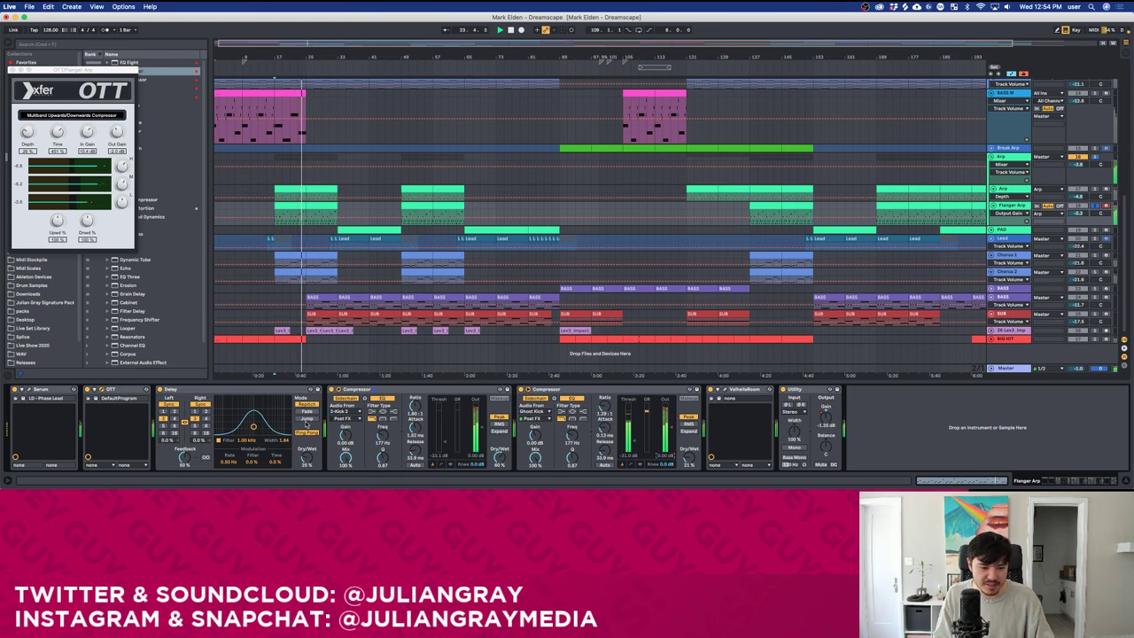
Lower the Flanger Arp's OTT out gain further, raise its track volume and audition the whole Arp group in solo.
drag(114, 132, 112, 143)
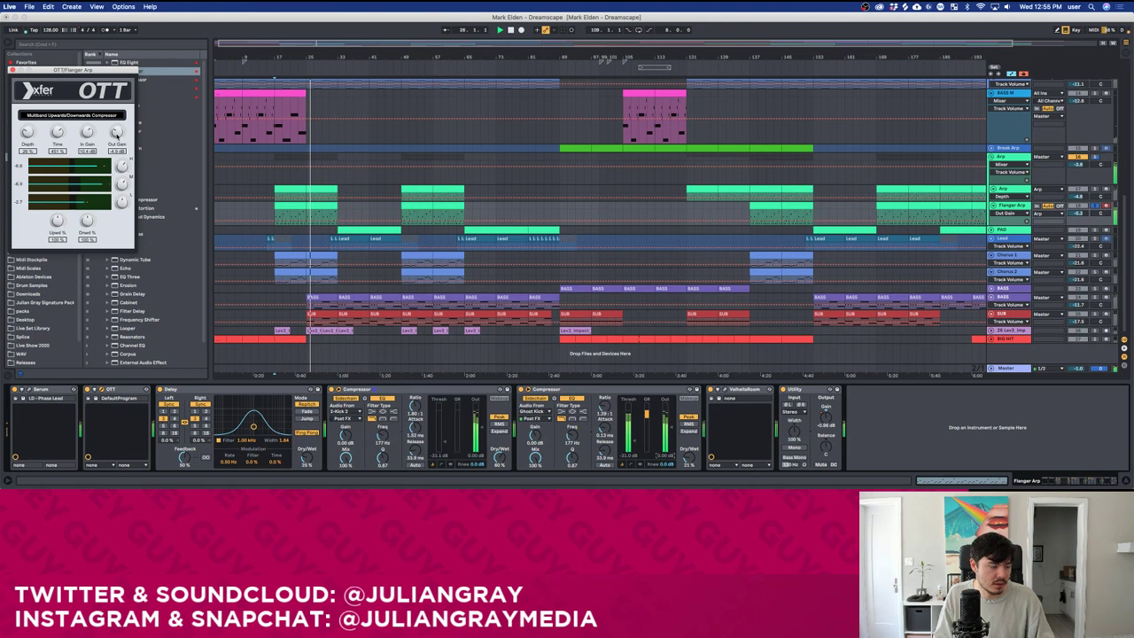
drag(1079, 213, 1079, 199)
click(1095, 157)
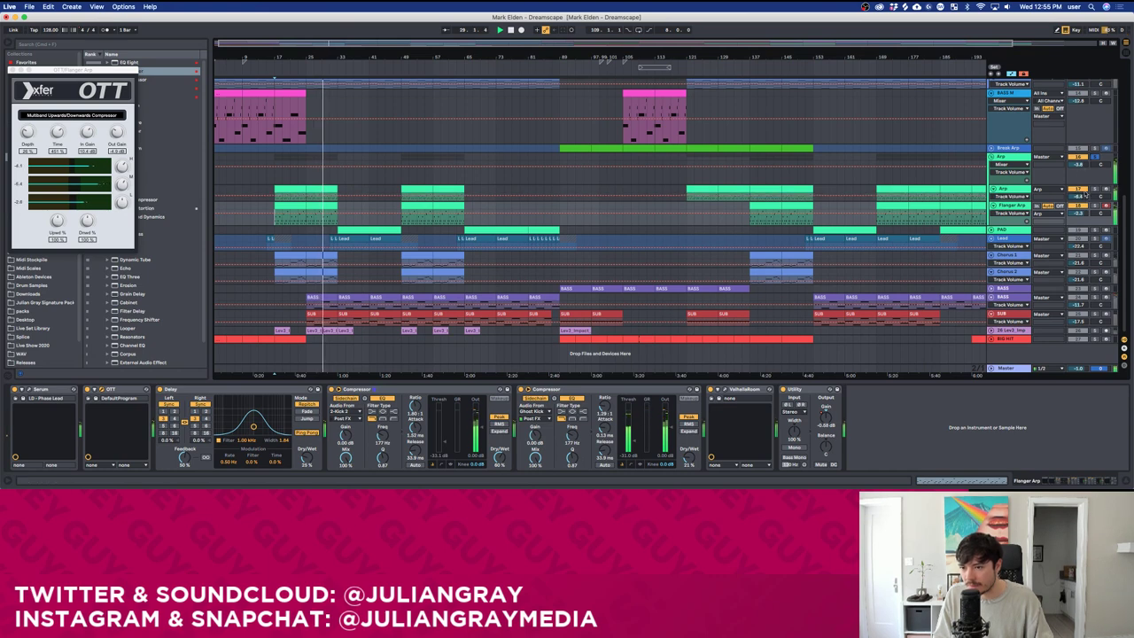
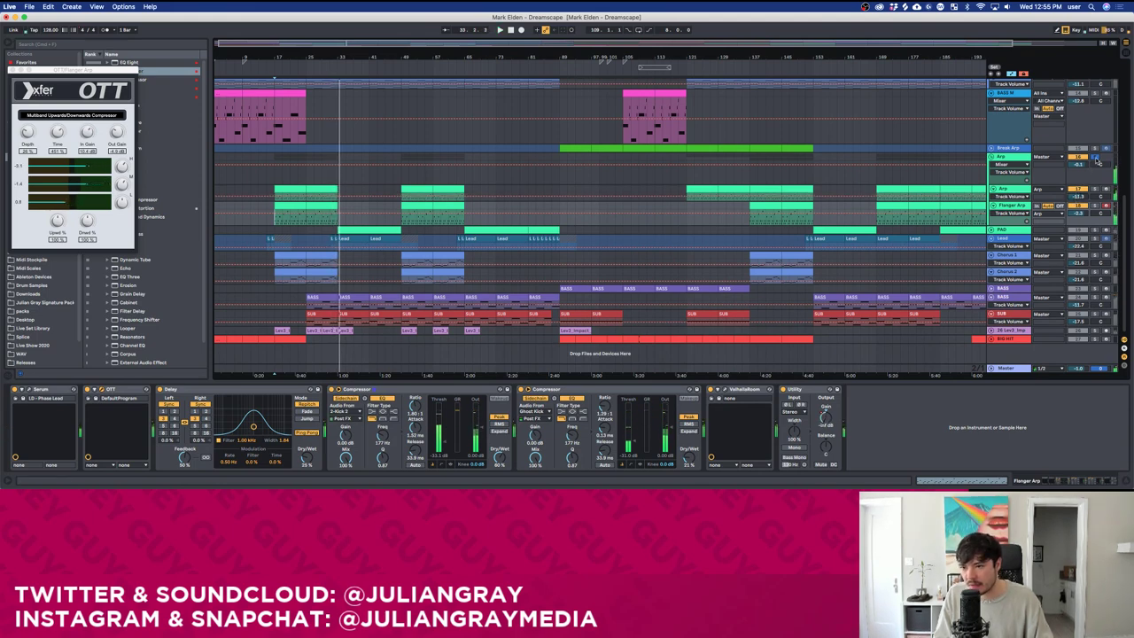
key(space)
Play the full mix from just before bar 17 and raise the Lead track's volume to -20.0 dB.
click(268, 172)
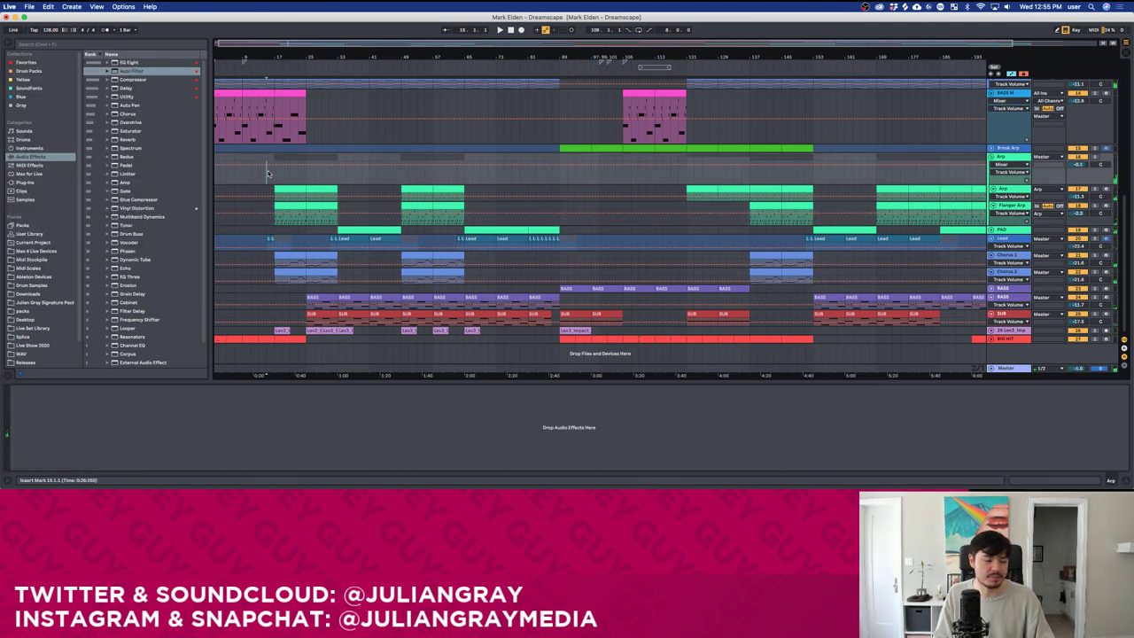
scroll(329, 177, up, 3)
scroll(337, 193, down, 3)
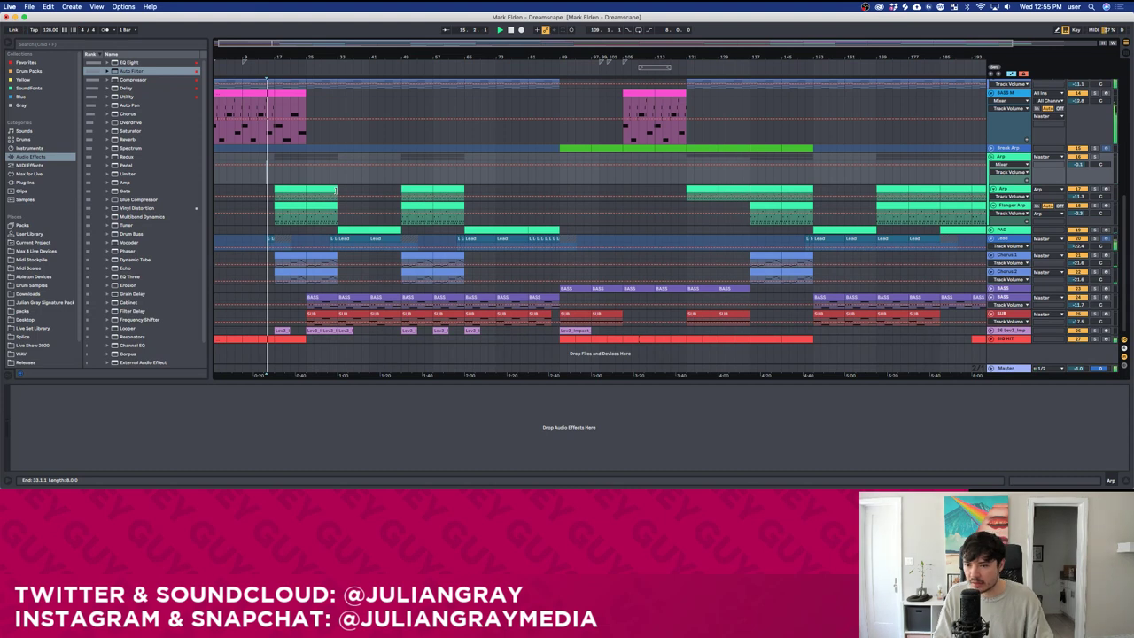
click(946, 238)
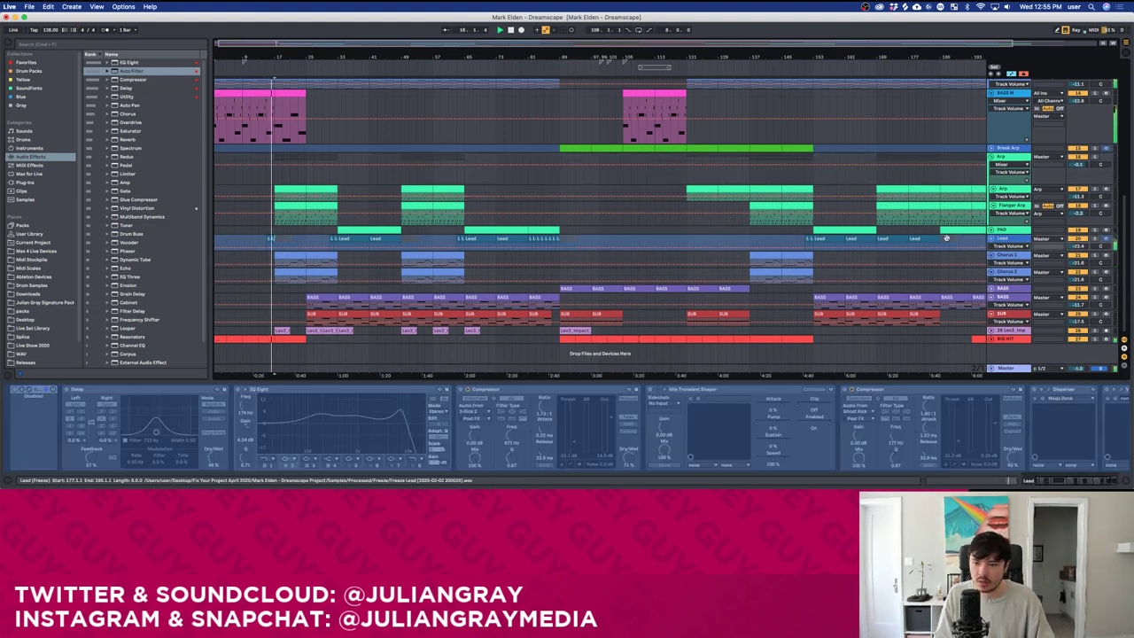
click(1008, 239)
drag(1078, 246, 1079, 237)
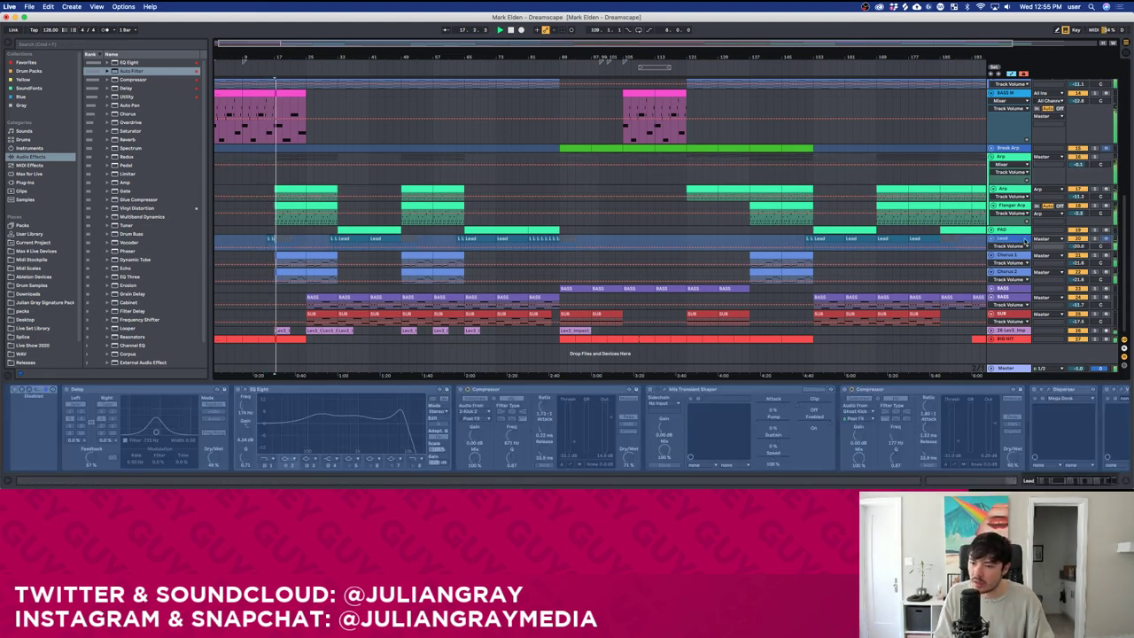
Review the Arp and BASS M tracks and their effect chains around bar 25 while the full mix plays.
scroll(1019, 221, up, 3)
click(1011, 202)
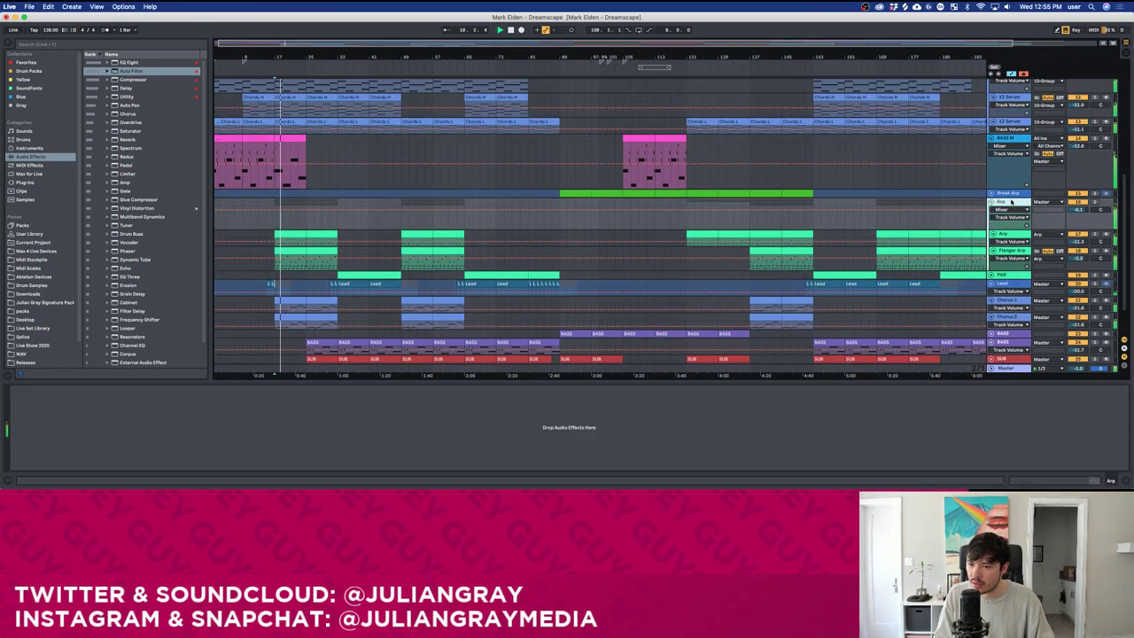
click(307, 203)
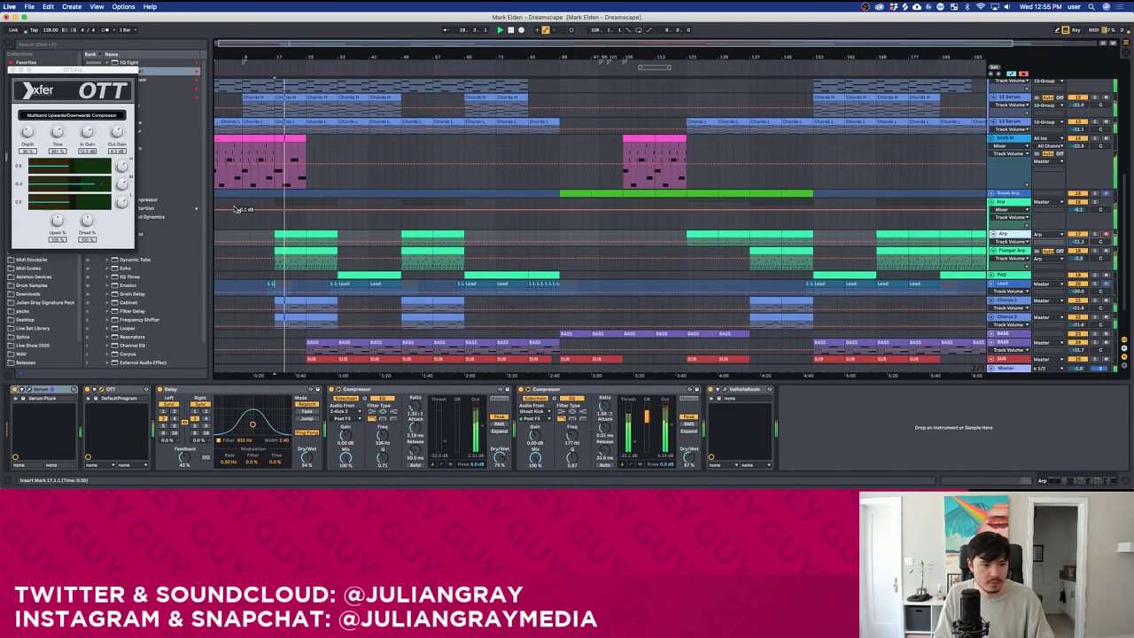
click(308, 199)
scroll(307, 194, up, 2)
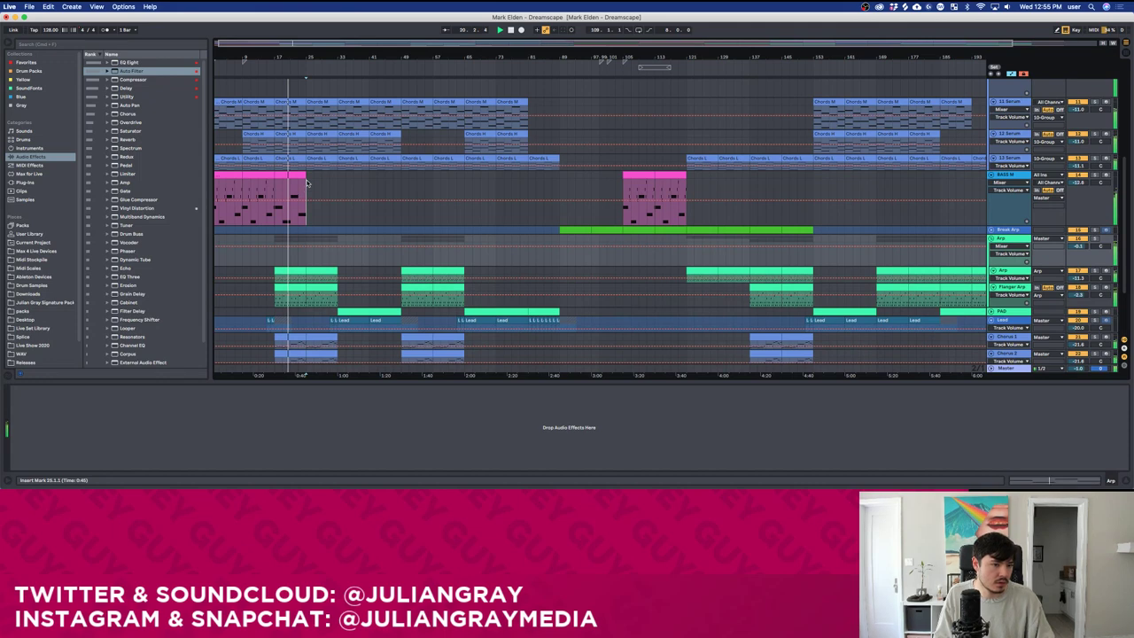
click(307, 184)
scroll(313, 230, down, 5)
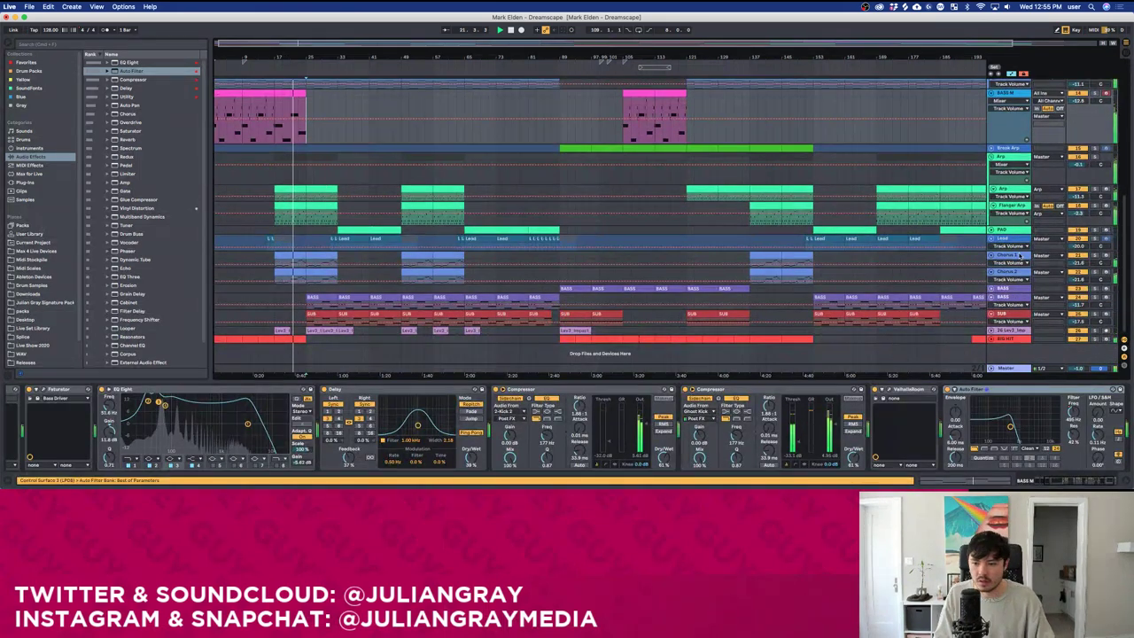
Group the Chorus 1 and Chorus 2 tracks and name the group Pads.
click(1022, 256)
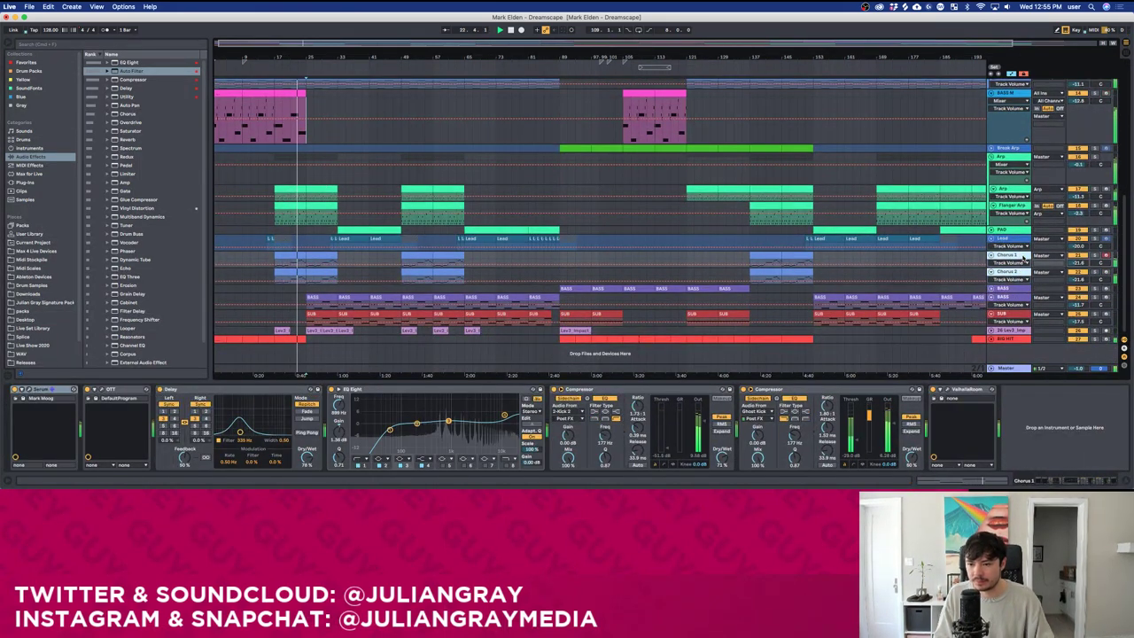
key(super+g)
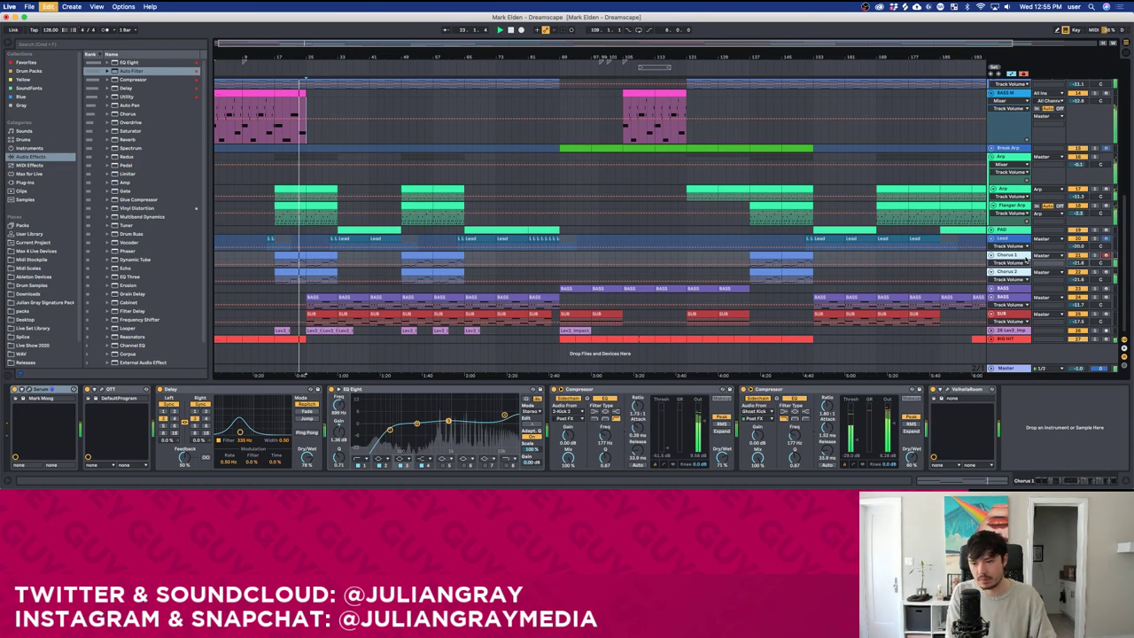
key(super+r)
text(Pads)
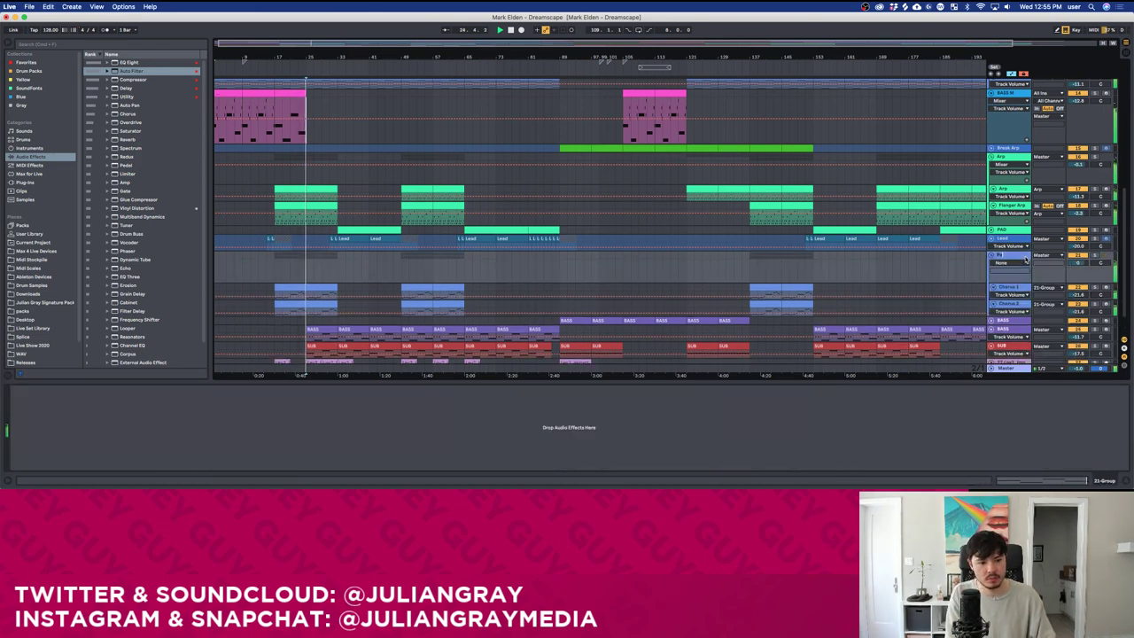
key(Return)
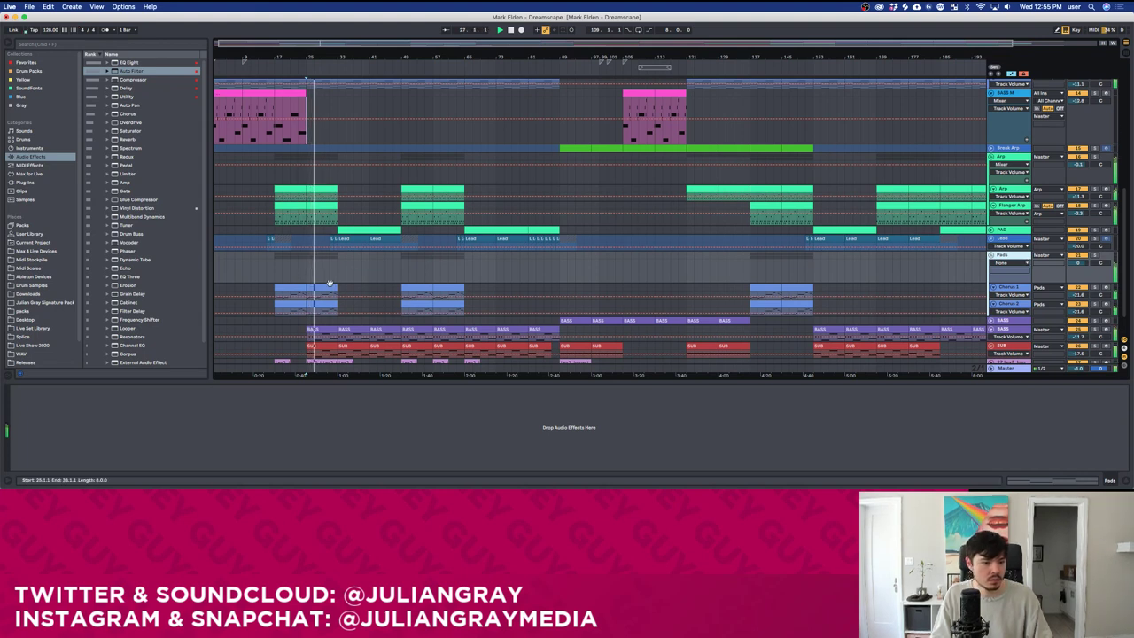
Stop playback and move the Pads group directly below the BASS M track.
click(295, 288)
key(space)
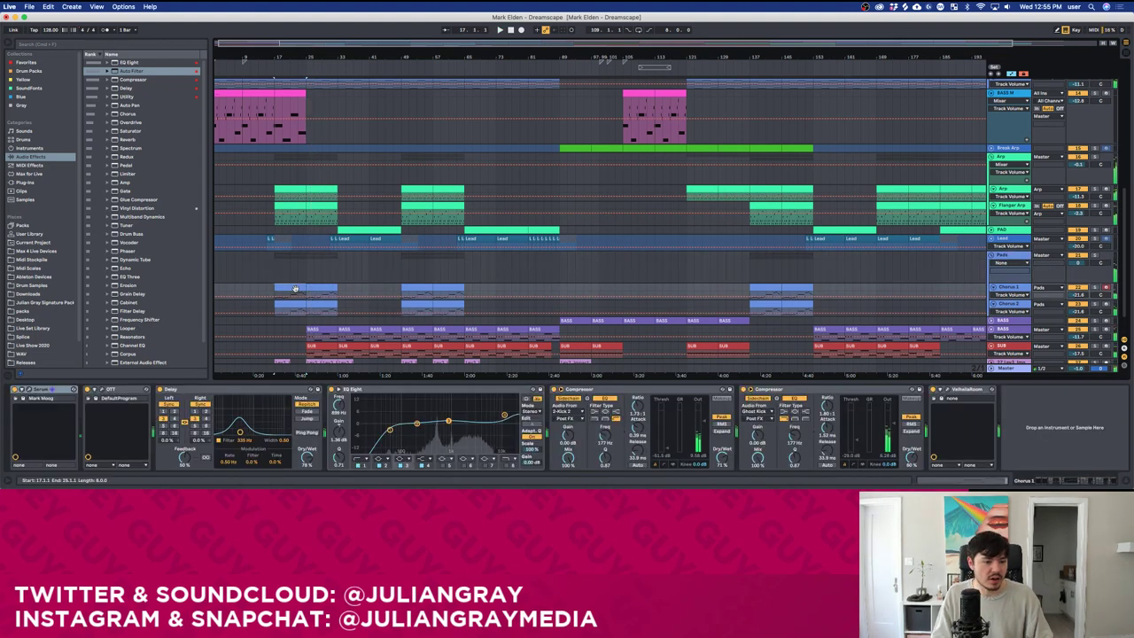
shift+click(324, 304)
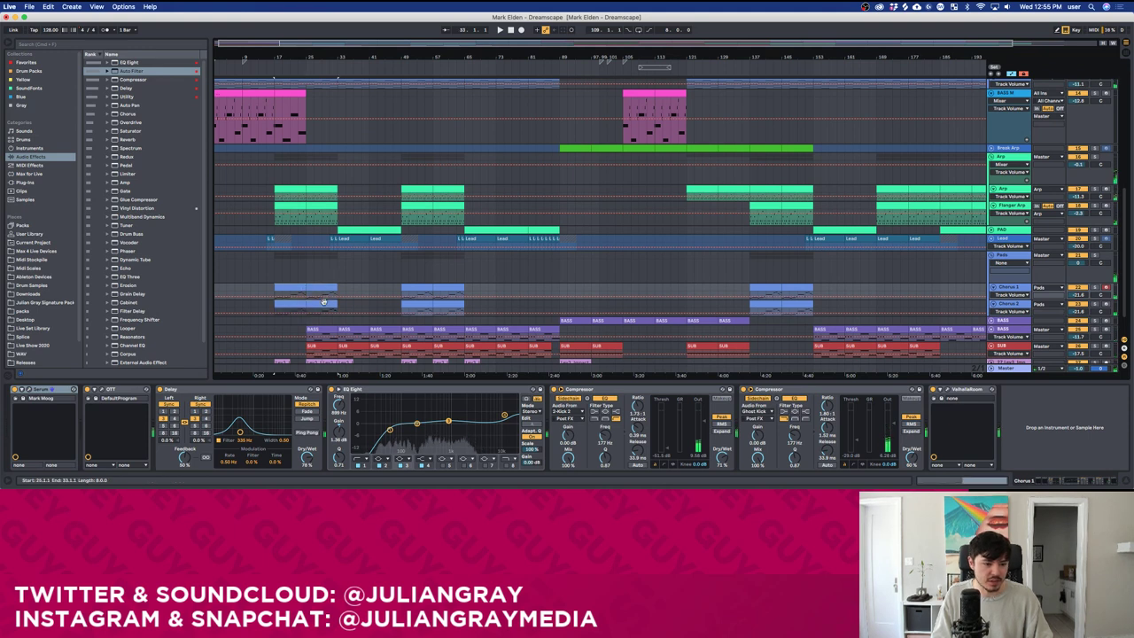
click(1008, 260)
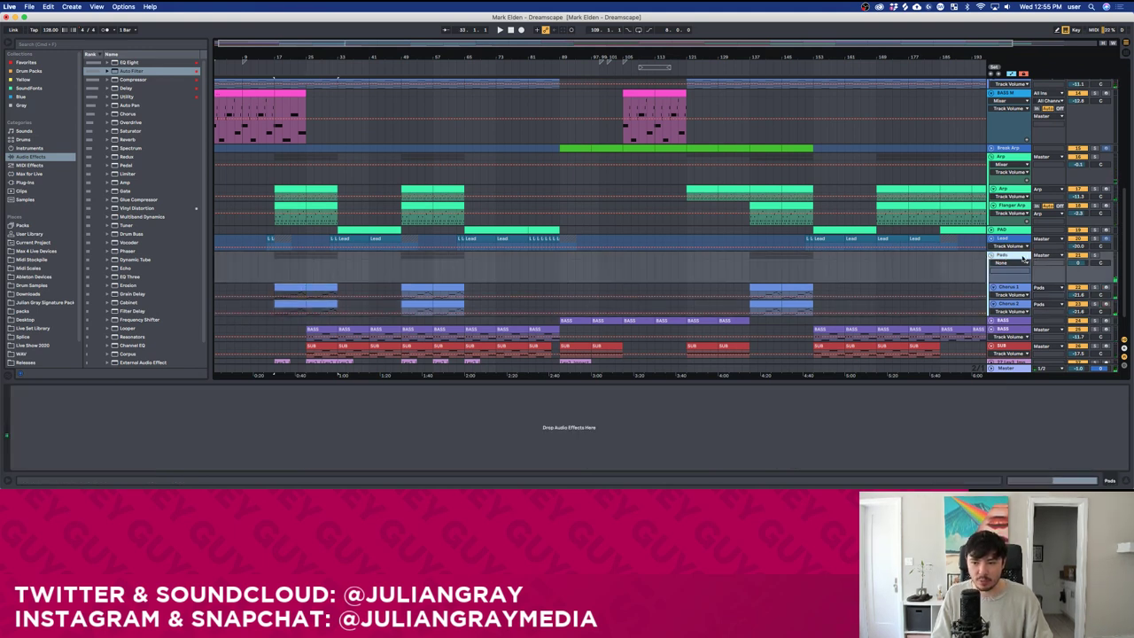
drag(1024, 258, 1007, 131)
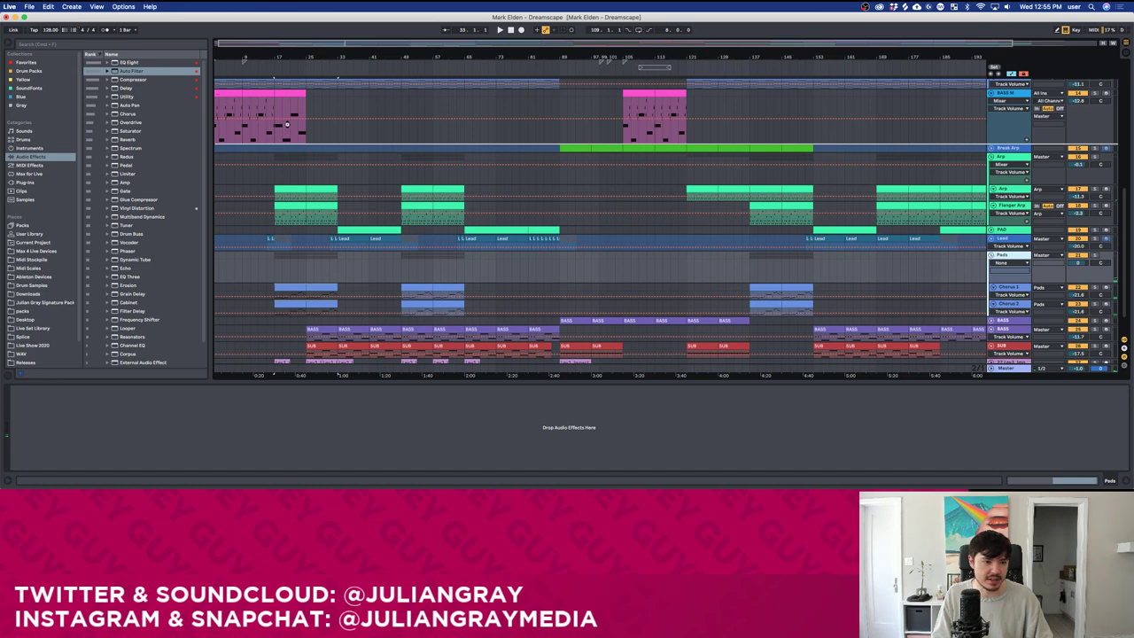
drag(295, 160, 295, 161)
scroll(1031, 242, up, 2)
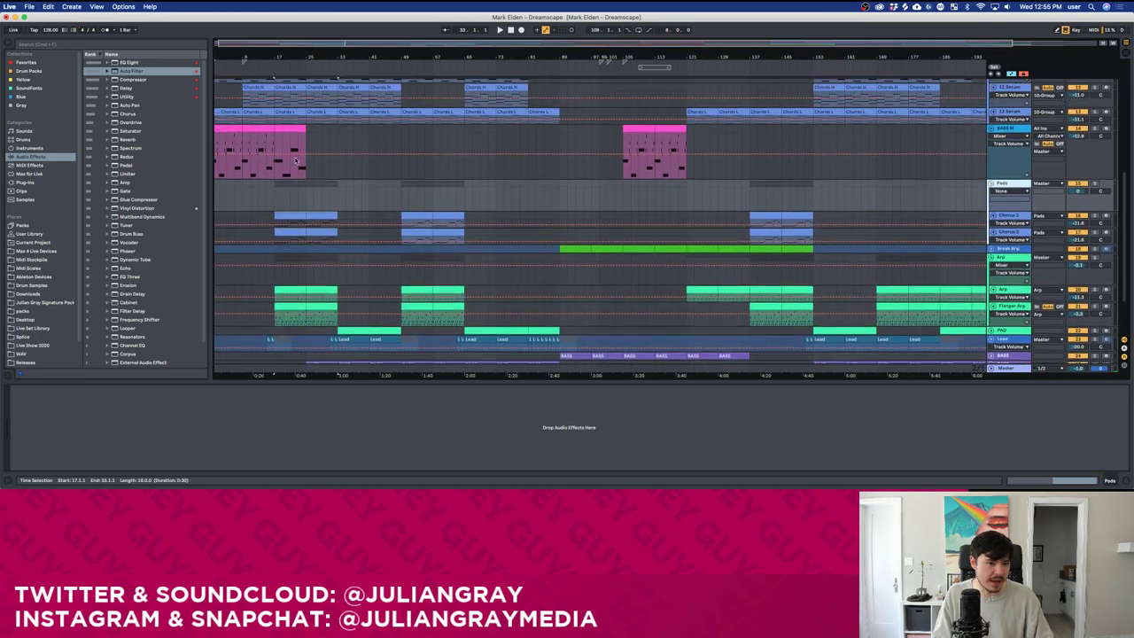
Unfold the Chorus 1 track and inspect the notes of its first clip.
click(994, 232)
click(994, 232)
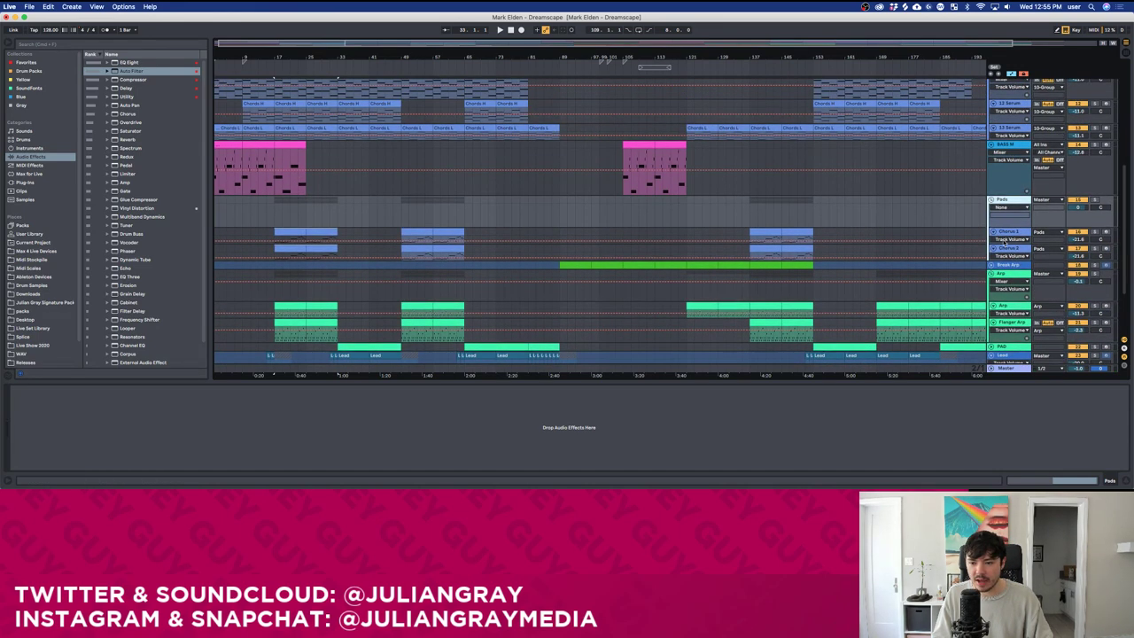
click(1028, 239)
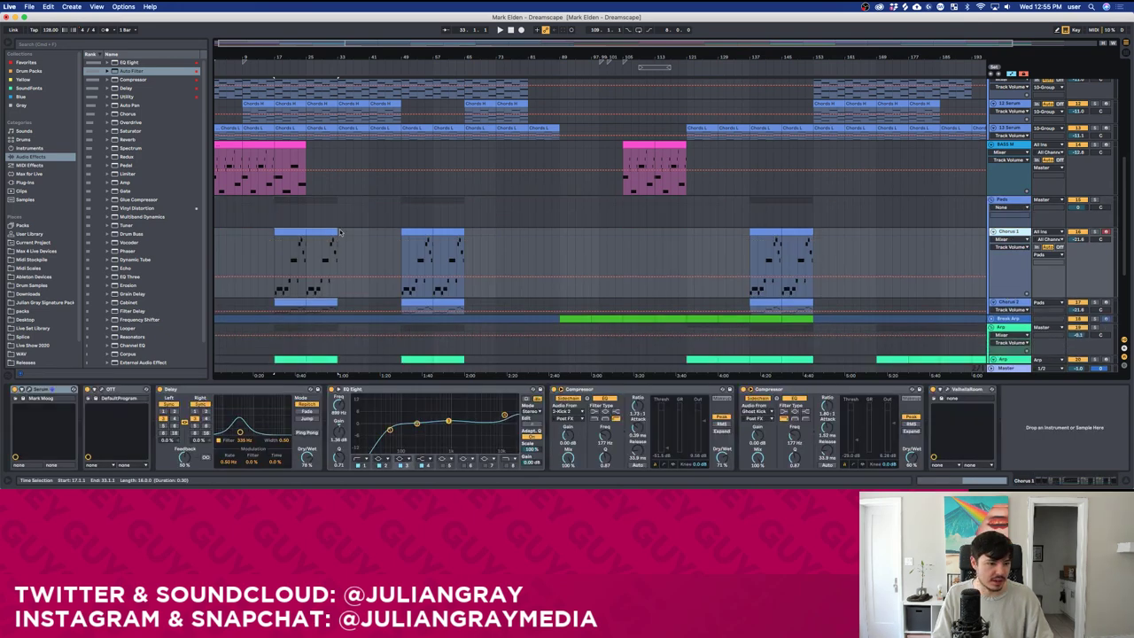
double_click(287, 232)
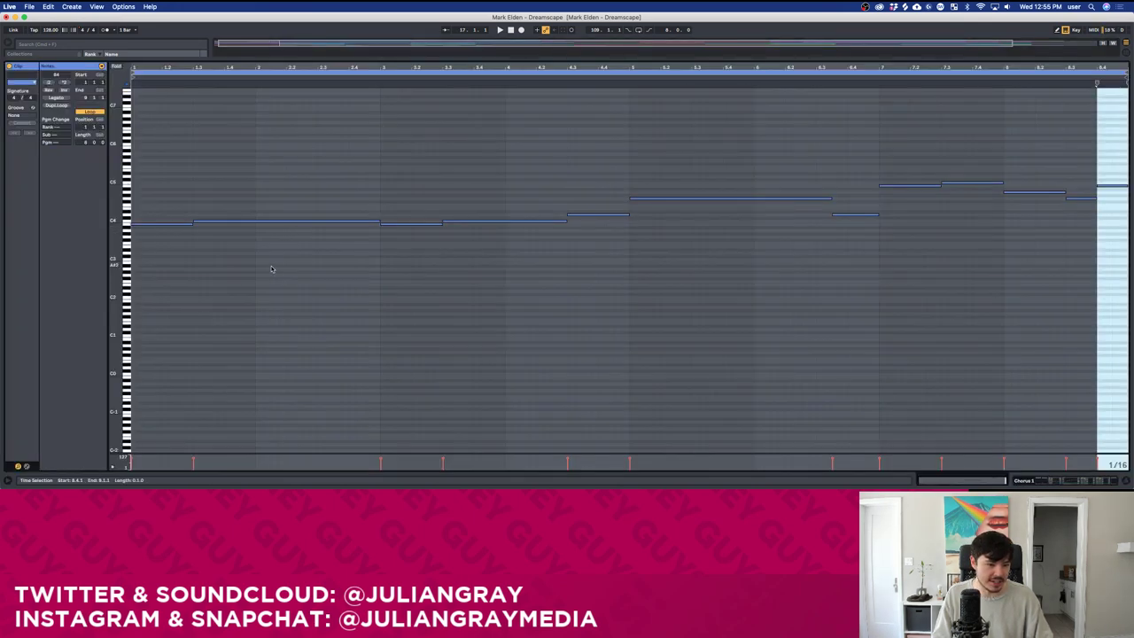
click(514, 221)
click(1087, 479)
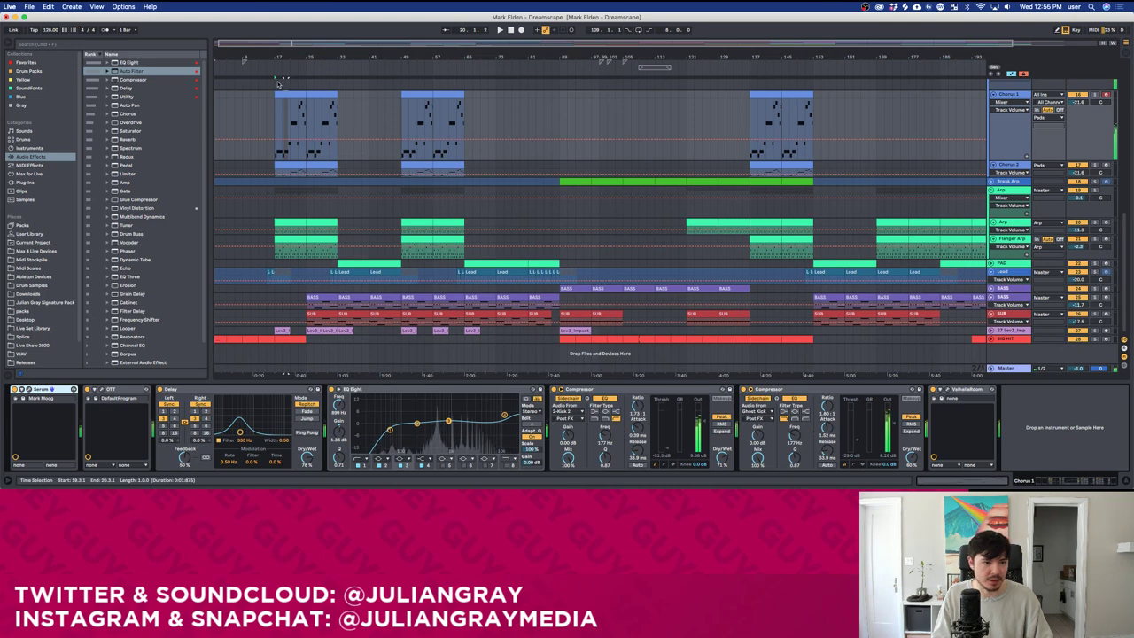
Solo the BASS M track and the Pads group for playback from bar 17.
click(306, 123)
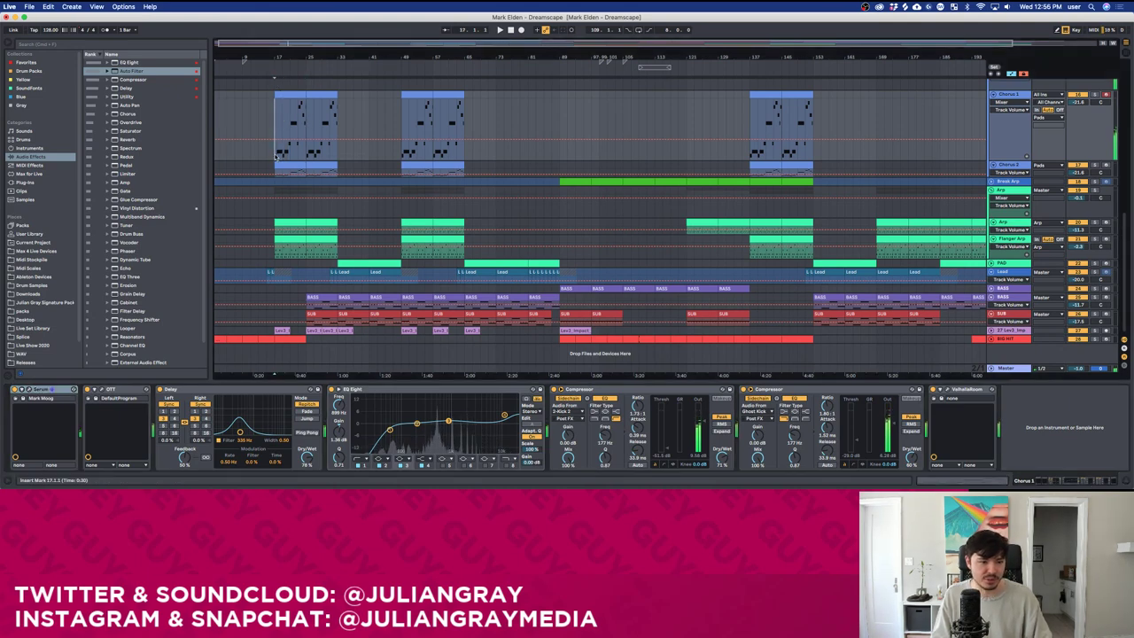
scroll(823, 250, up, 5)
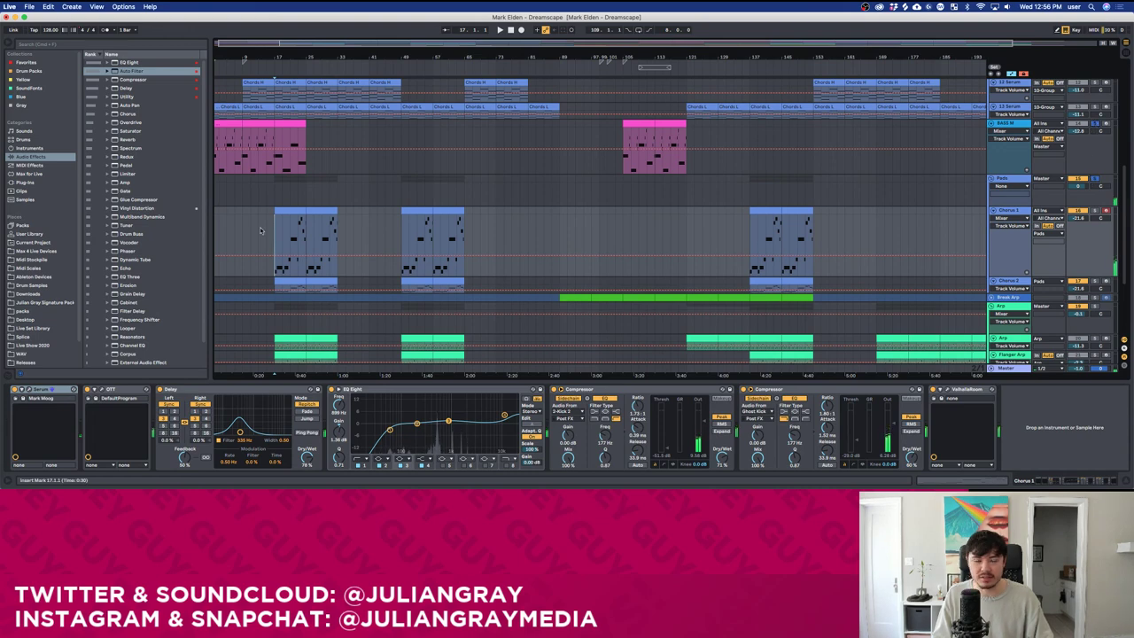
click(282, 174)
scroll(1092, 97, up, 3)
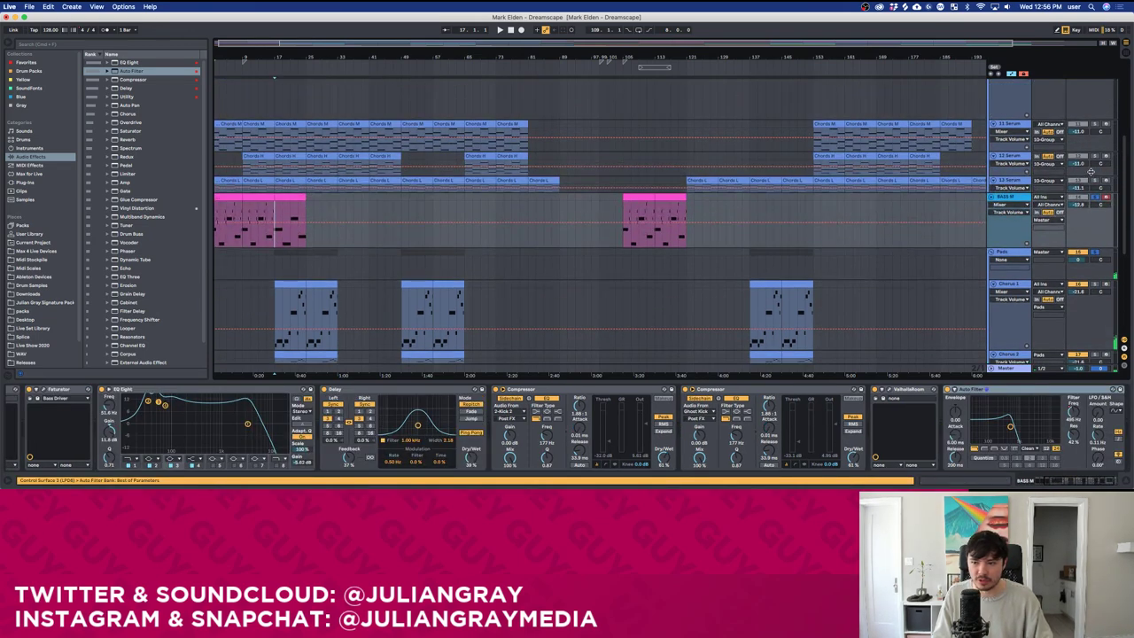
scroll(1096, 181, down, 2)
Color the Pads group light green and assign that color to its grouped tracks and clips.
right_click(1012, 213)
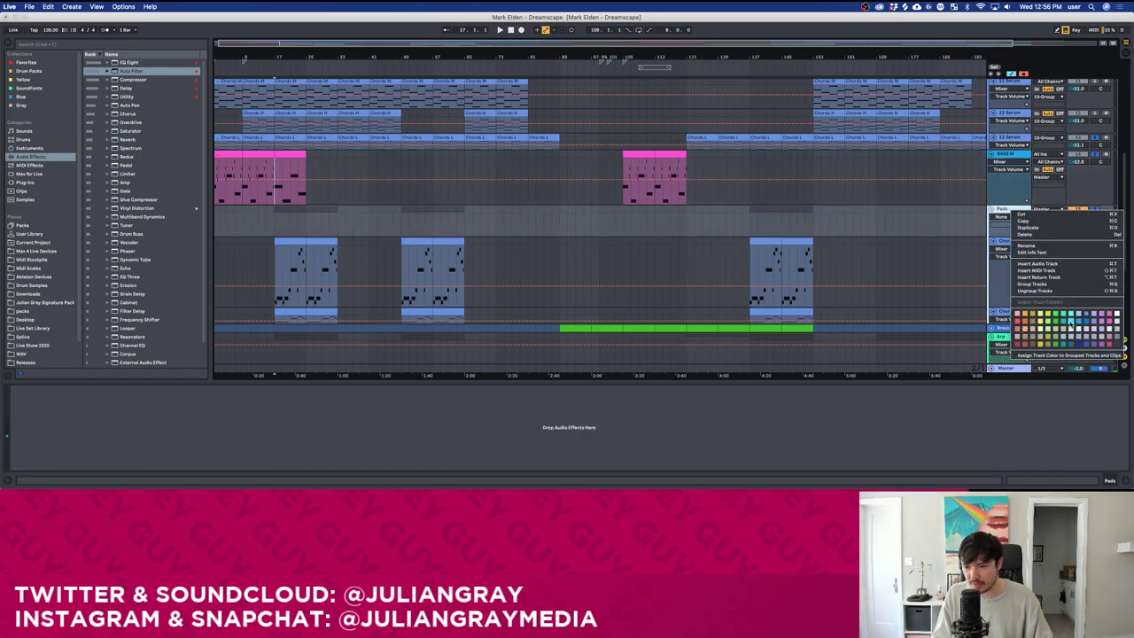
click(1048, 323)
right_click(1019, 211)
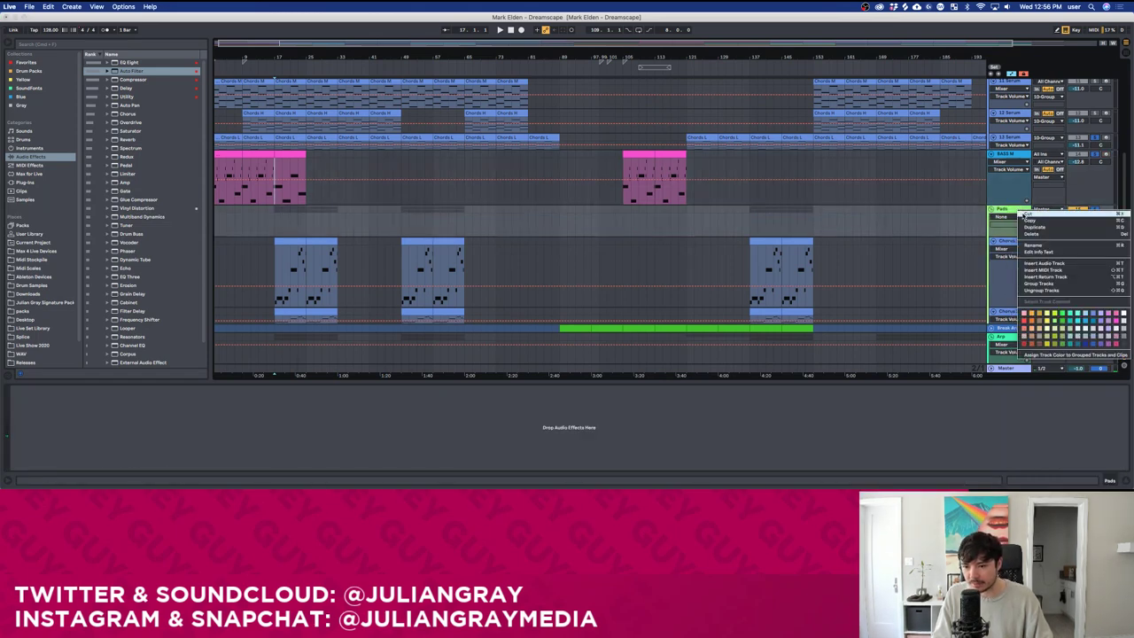
click(1062, 354)
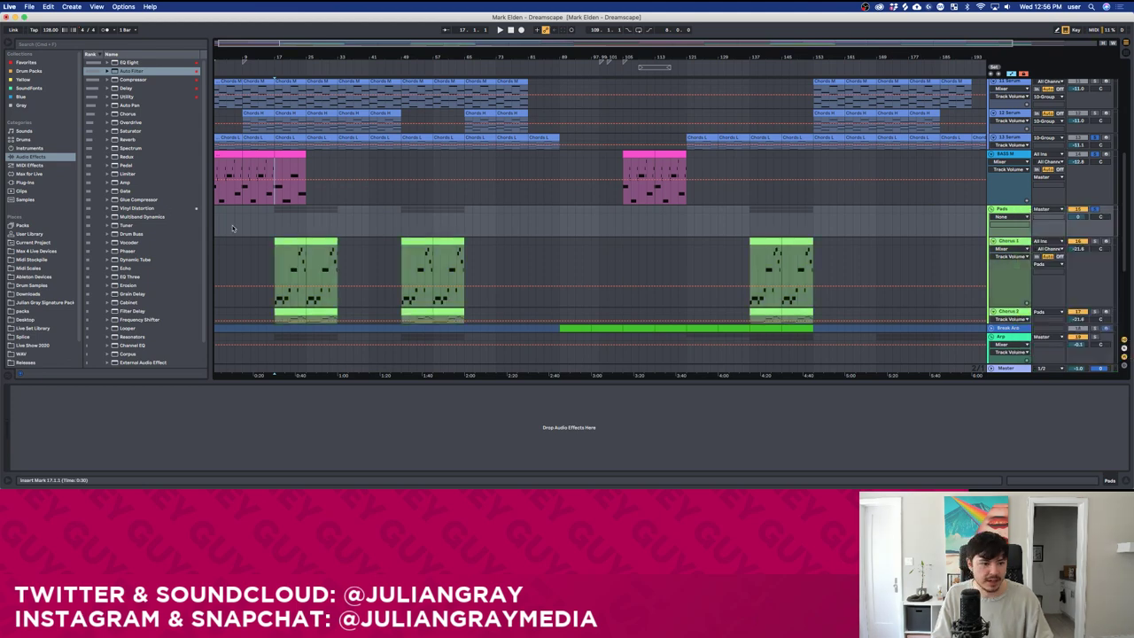
Open the BASS M and Chorus 1 clips at bar 17 together in the note editor.
click(281, 154)
shift+click(293, 241)
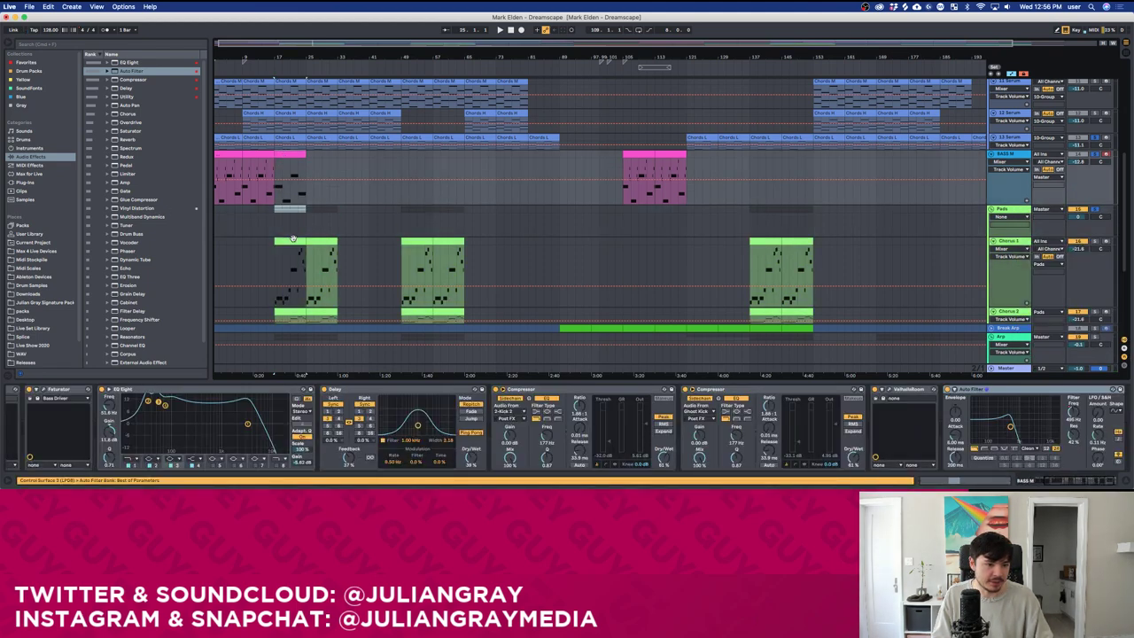
double_click(294, 241)
click(441, 157)
scroll(438, 164, up, 2)
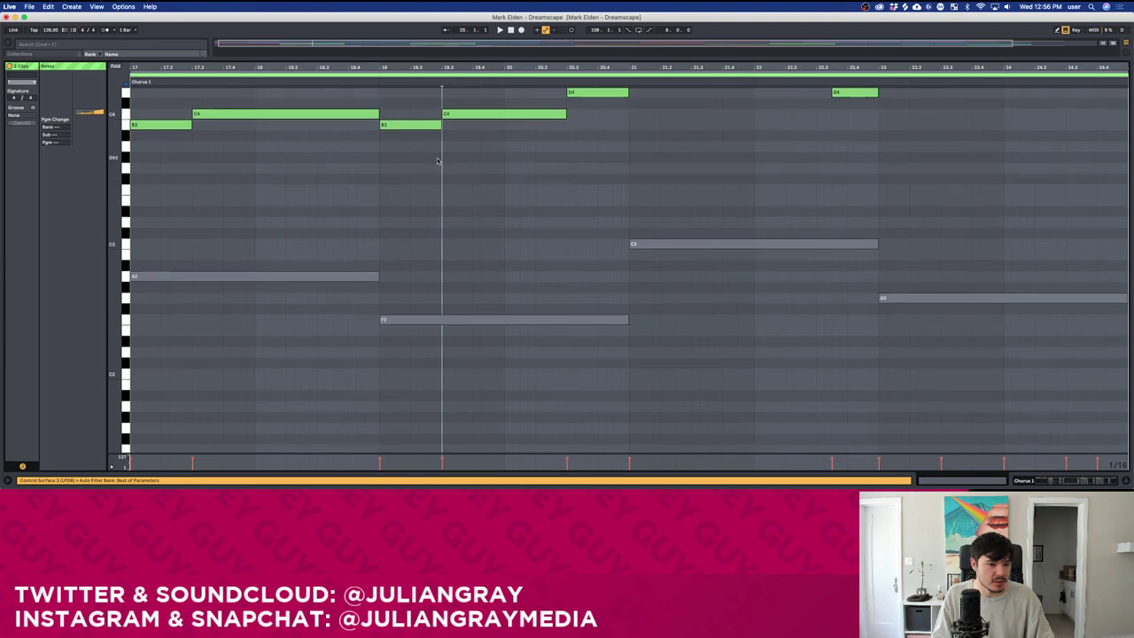
Play from bar 17 and compare the Chorus 1 notes with the BASS M notes, then return to the devices.
key(space)
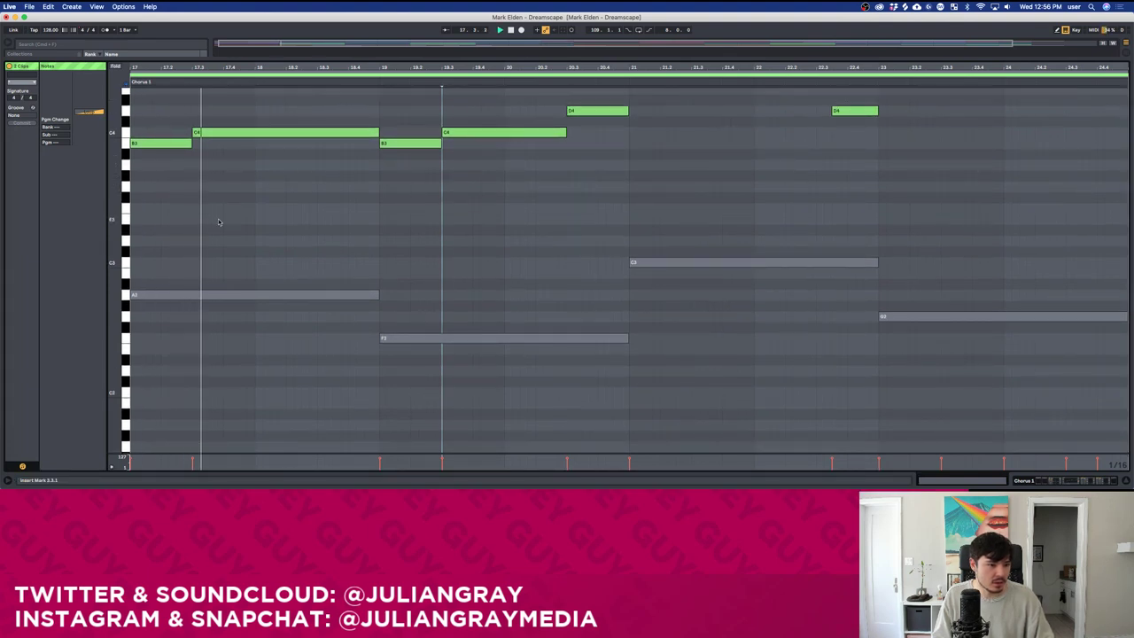
click(380, 213)
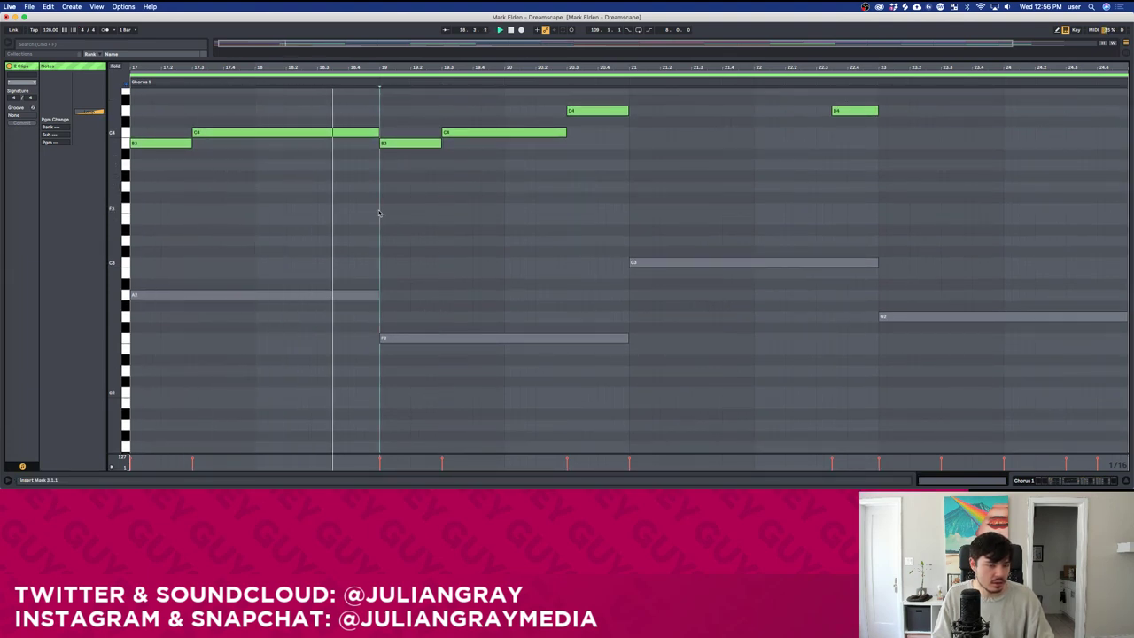
click(465, 232)
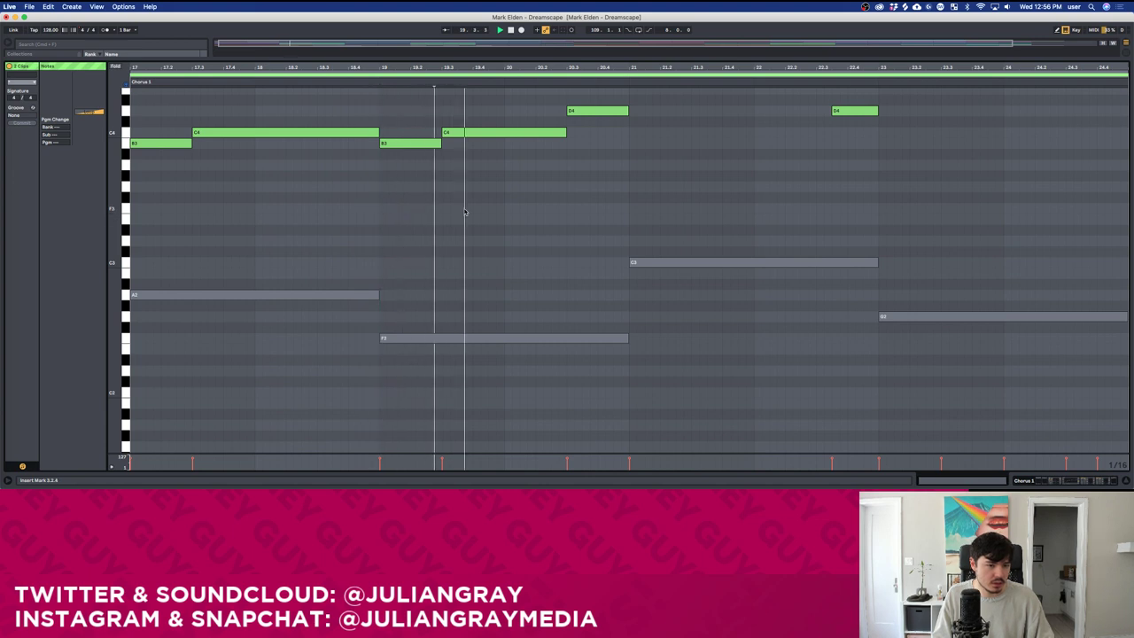
scroll(470, 232, up, 3)
scroll(470, 232, up, 2)
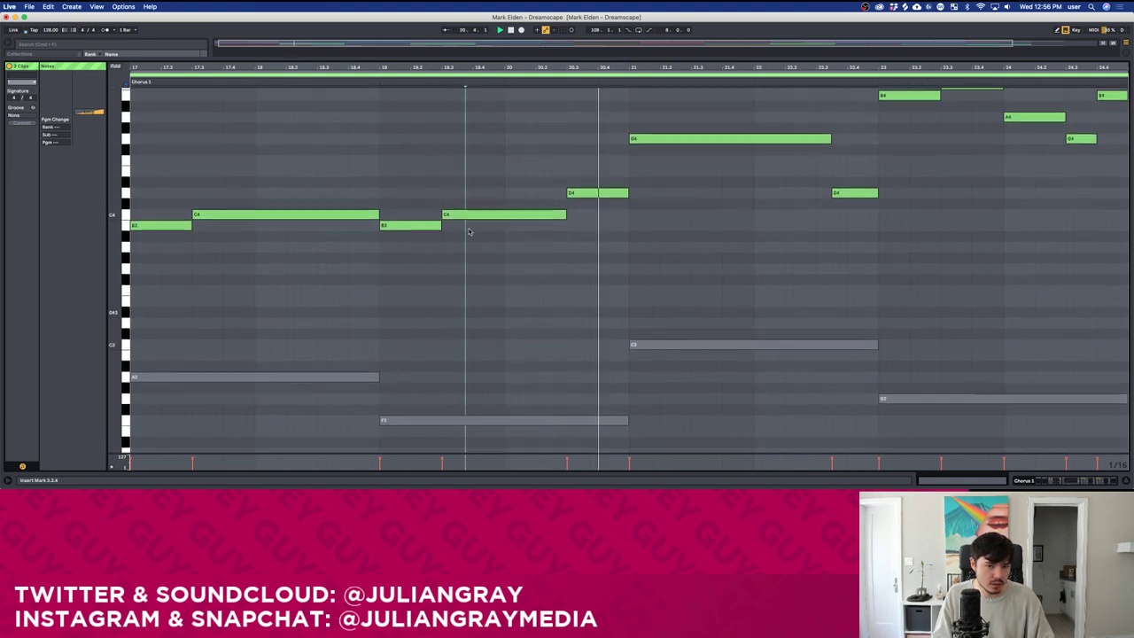
scroll(469, 232, down, 2)
scroll(470, 232, up, 2)
key(shift+Tab)
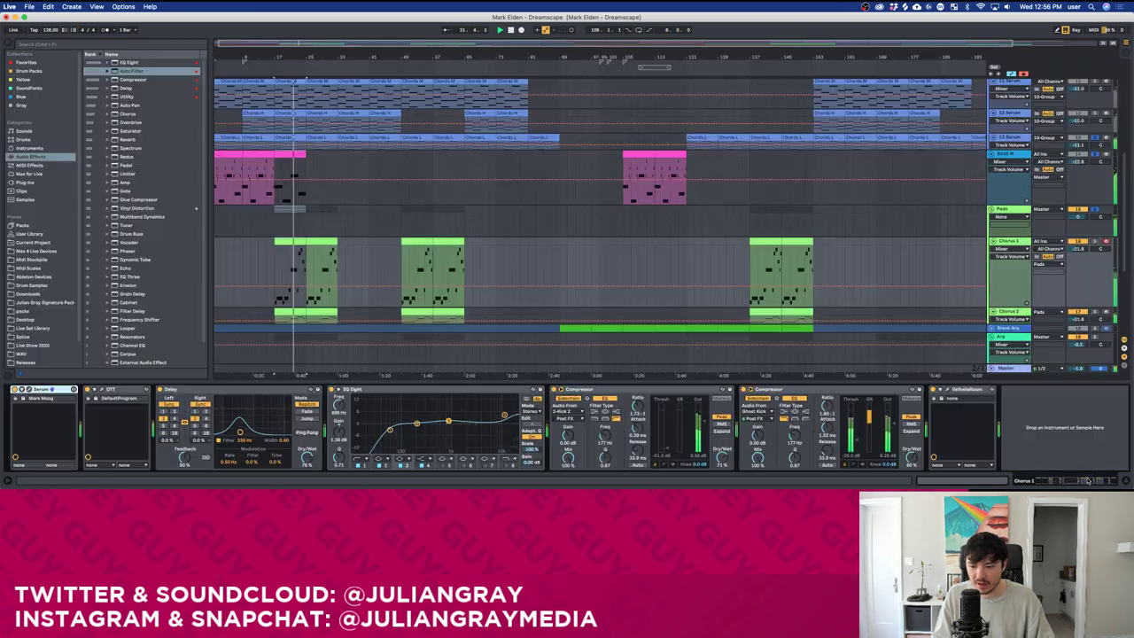
Stop playback, solo the Chorus 2 track and audition it from bar 17.
key(space)
scroll(414, 185, down, 1)
scroll(413, 185, down, 3)
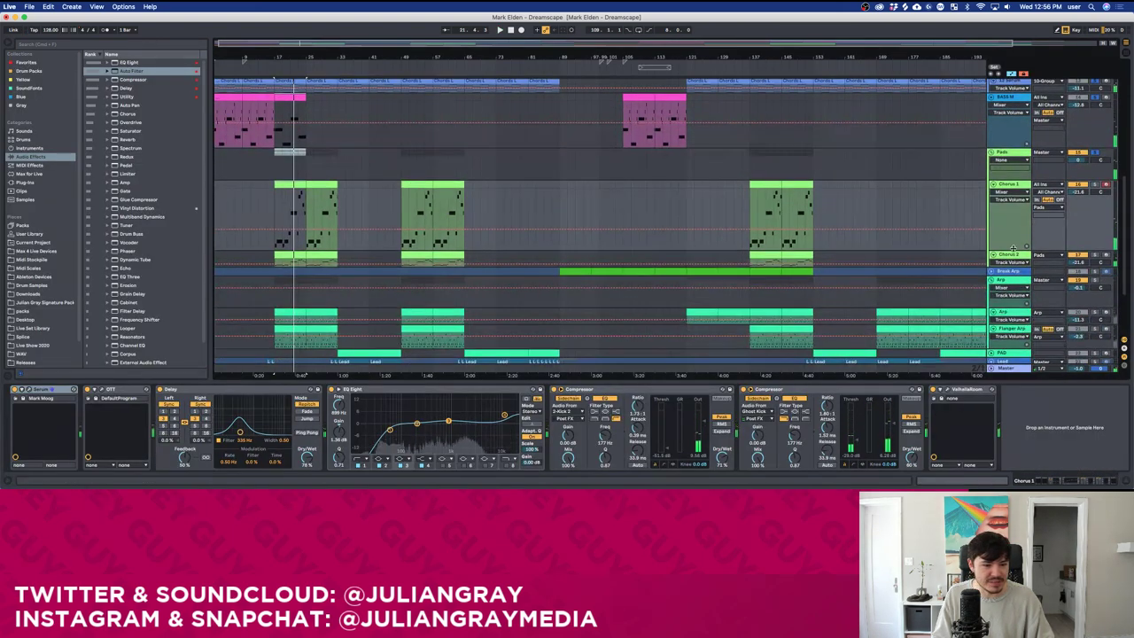
click(1095, 256)
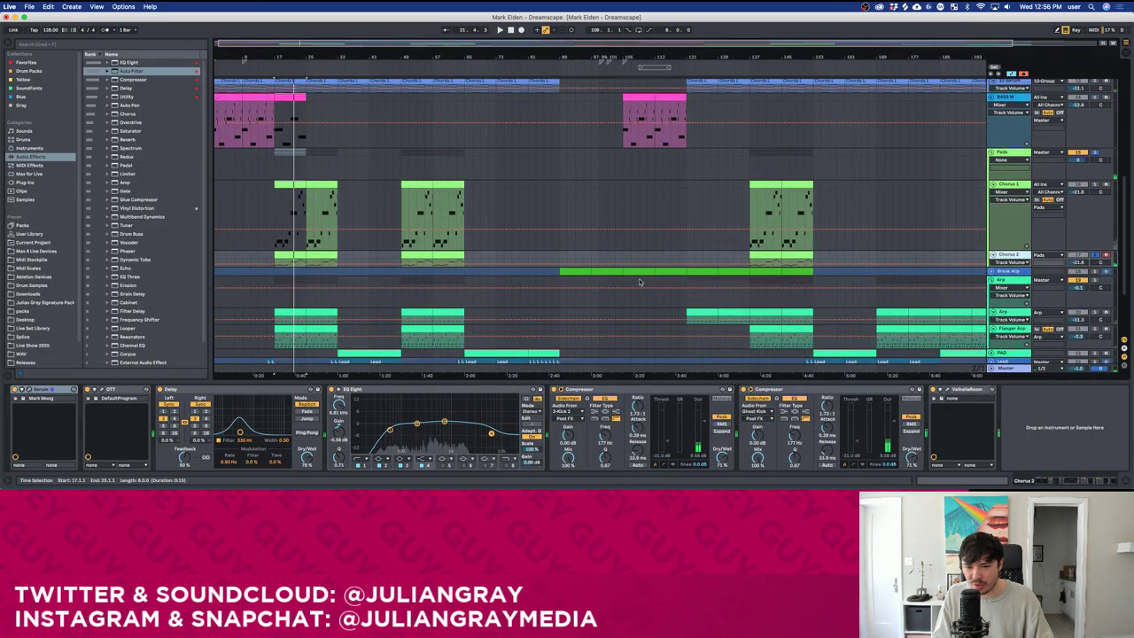
click(274, 256)
key(space)
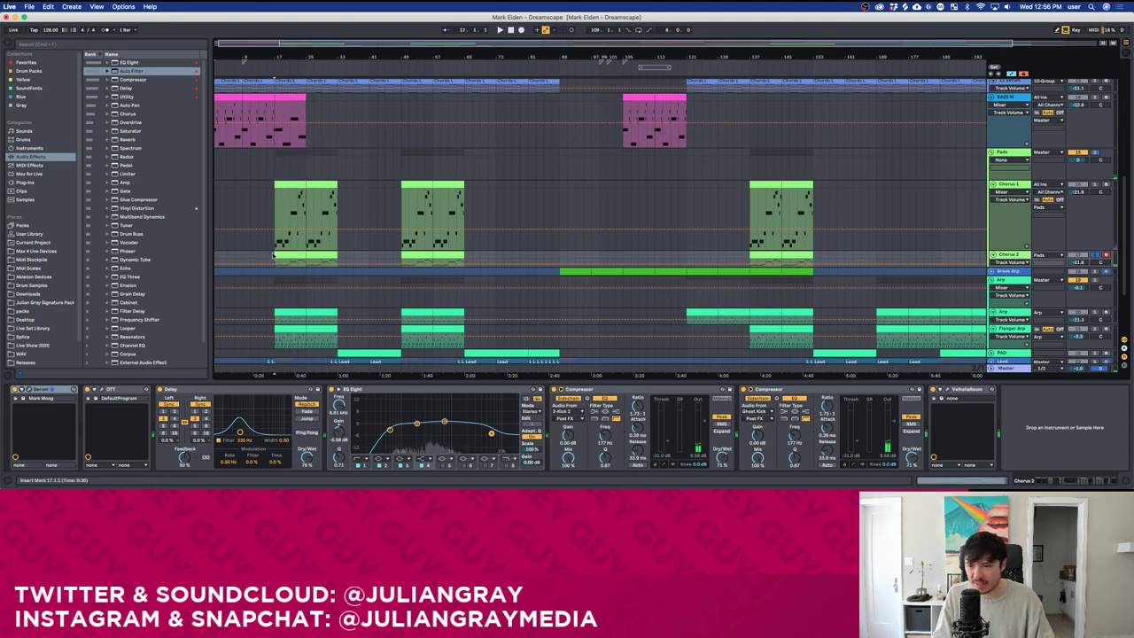
key(space)
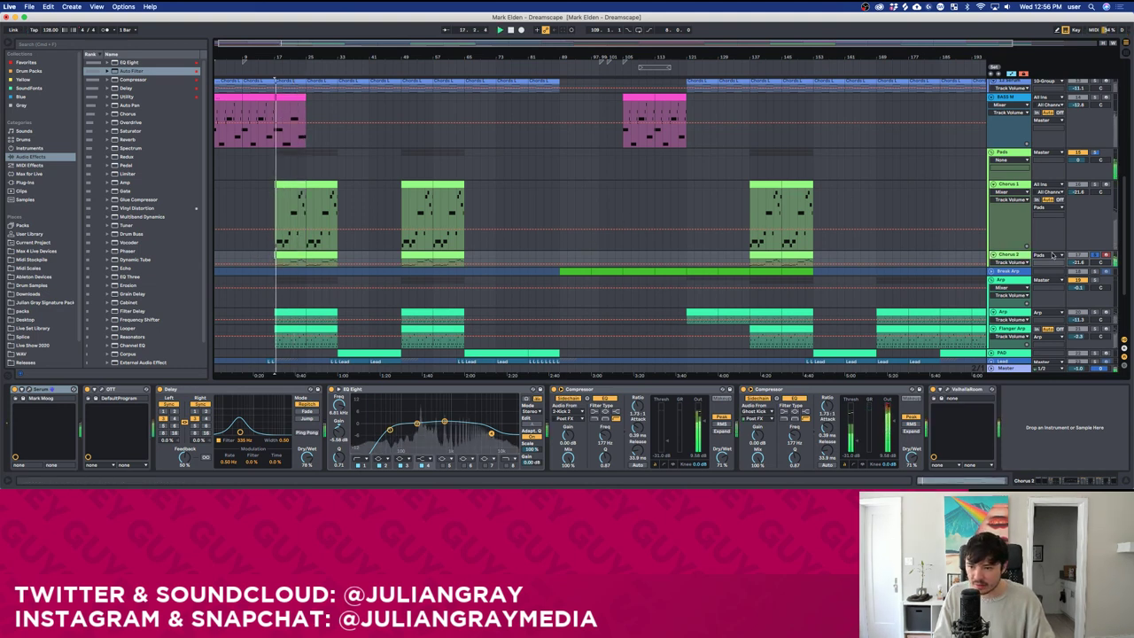
Balance the soloed pads by raising Chorus 2's track volume to -17.9 dB and Chorus 1's to -13.0 dB.
drag(1078, 262, 1079, 245)
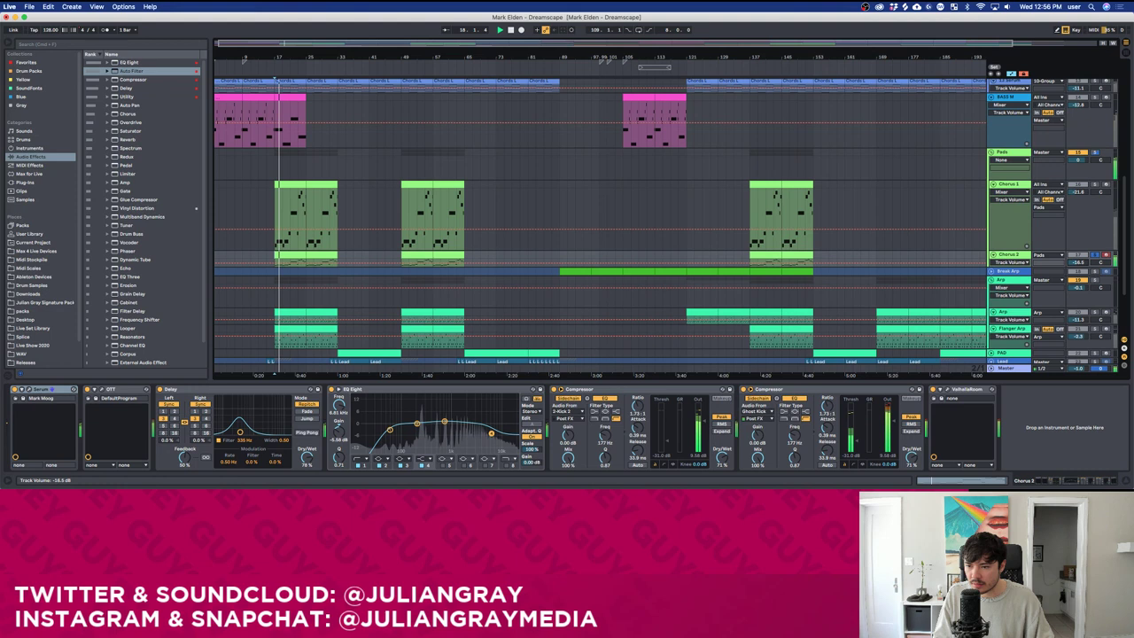
drag(1077, 192, 1077, 180)
click(1077, 185)
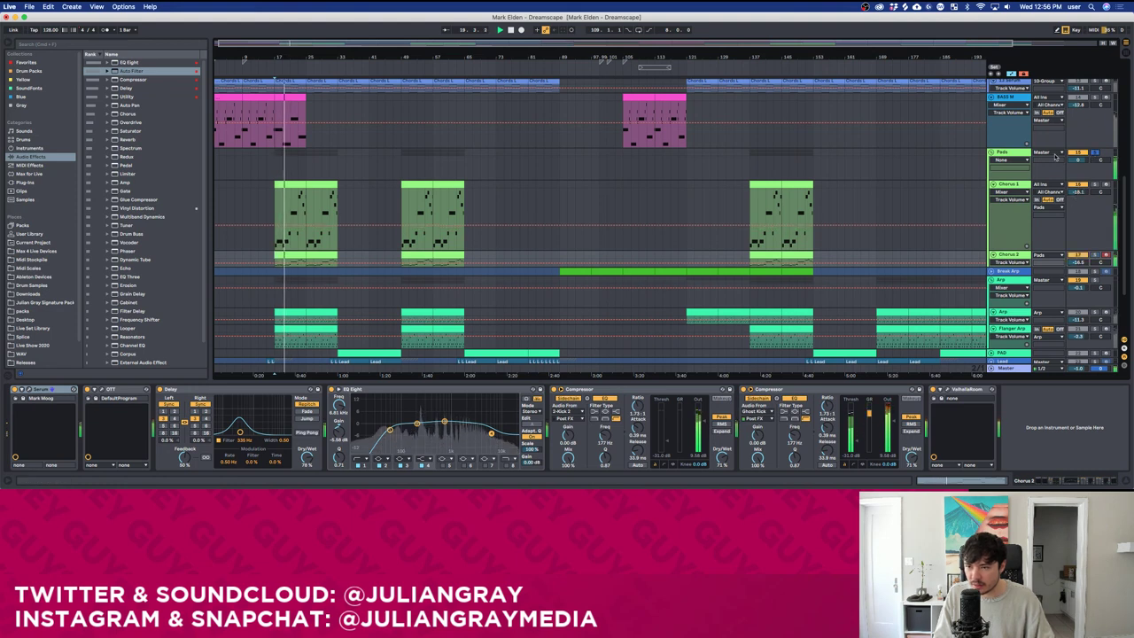
click(1095, 153)
scroll(1023, 204, down, 1)
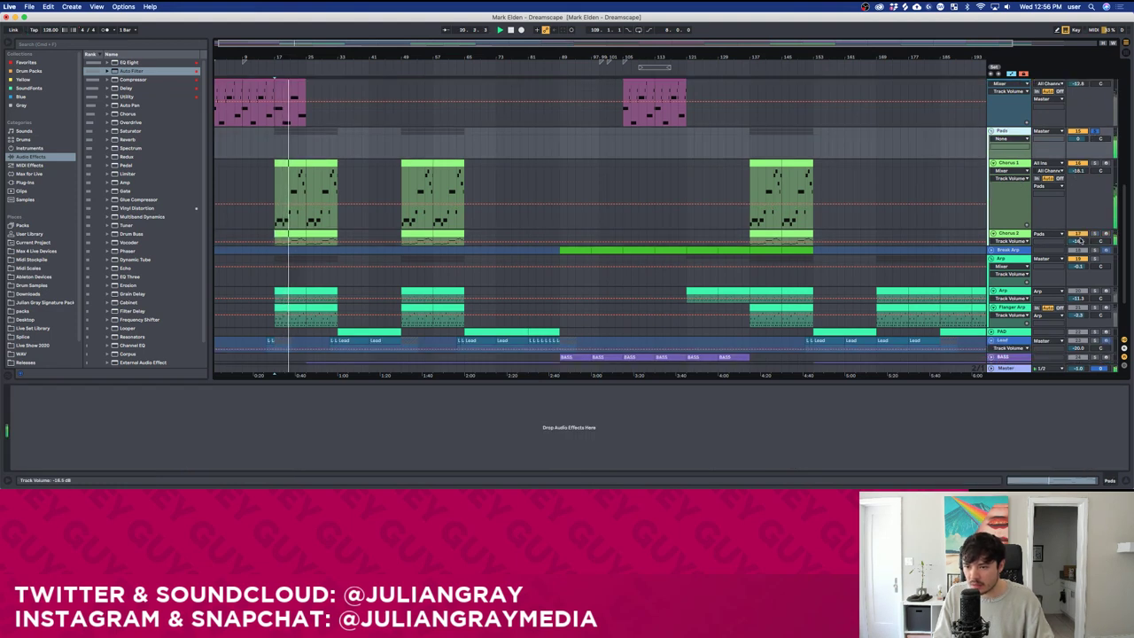
drag(1080, 241, 1080, 246)
drag(1078, 171, 1079, 158)
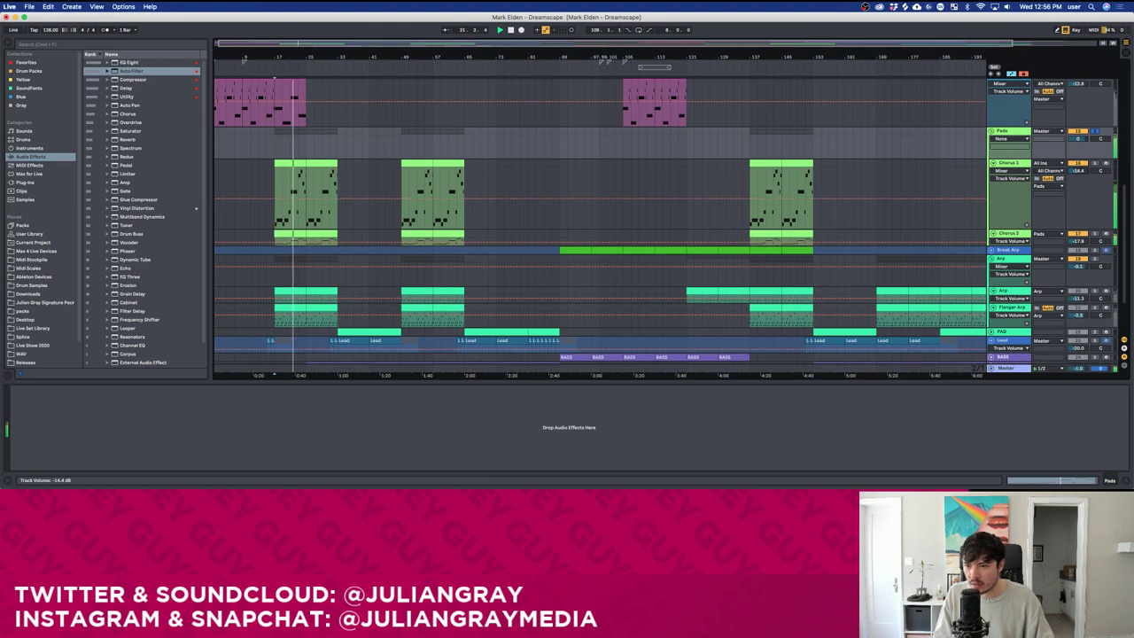
click(1024, 165)
Solo the BIG HIT track and audition it from bar 17.
scroll(1019, 195, down, 3)
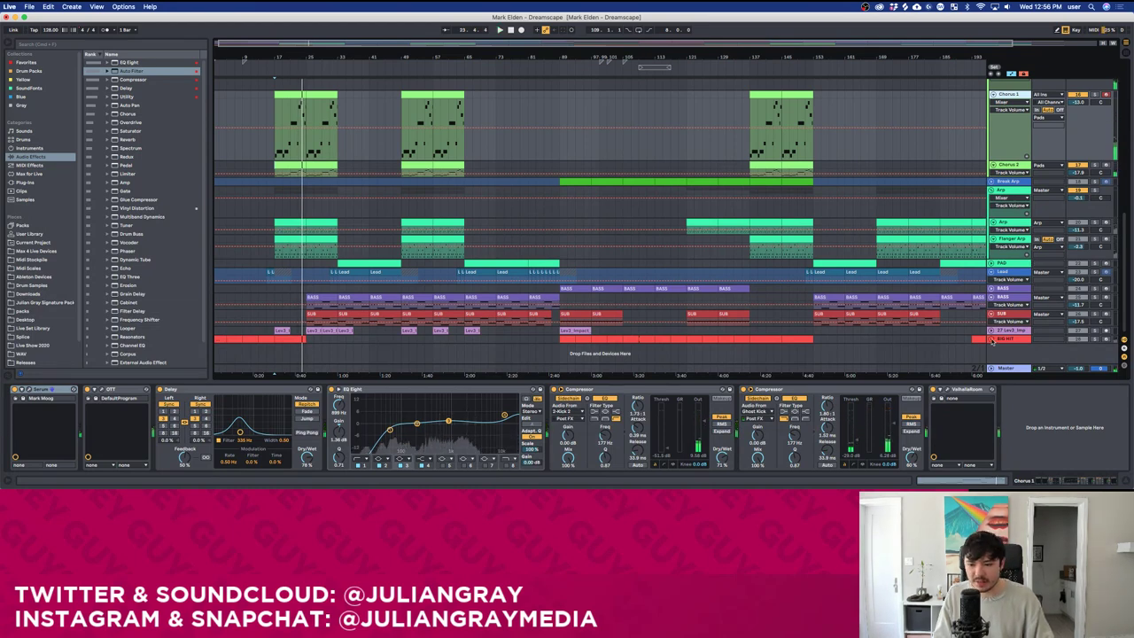
click(1097, 338)
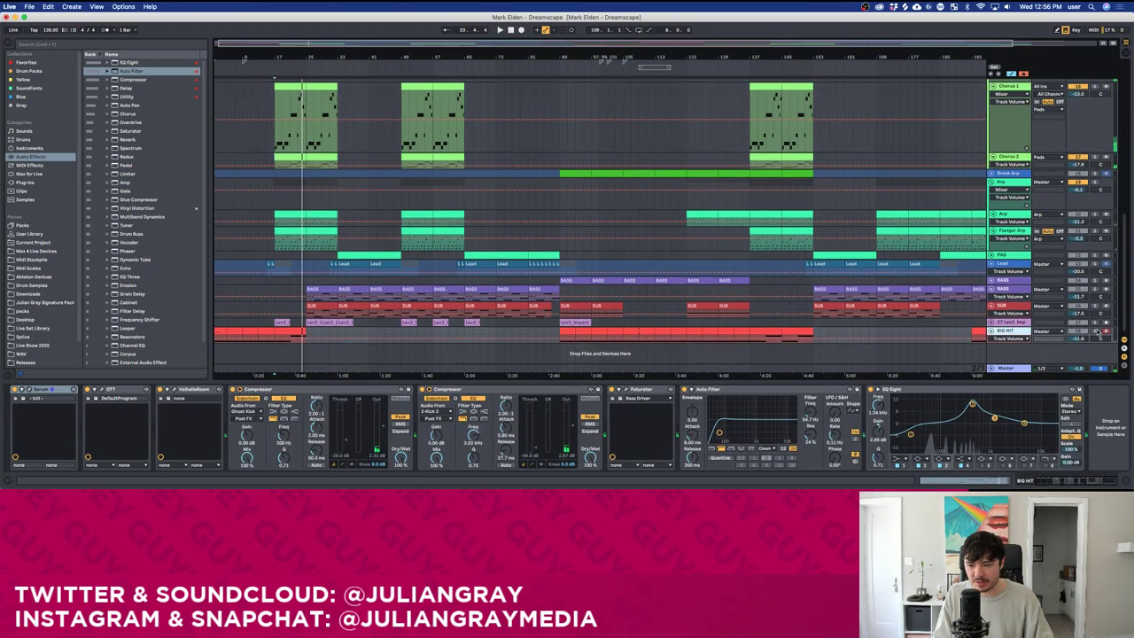
key(space)
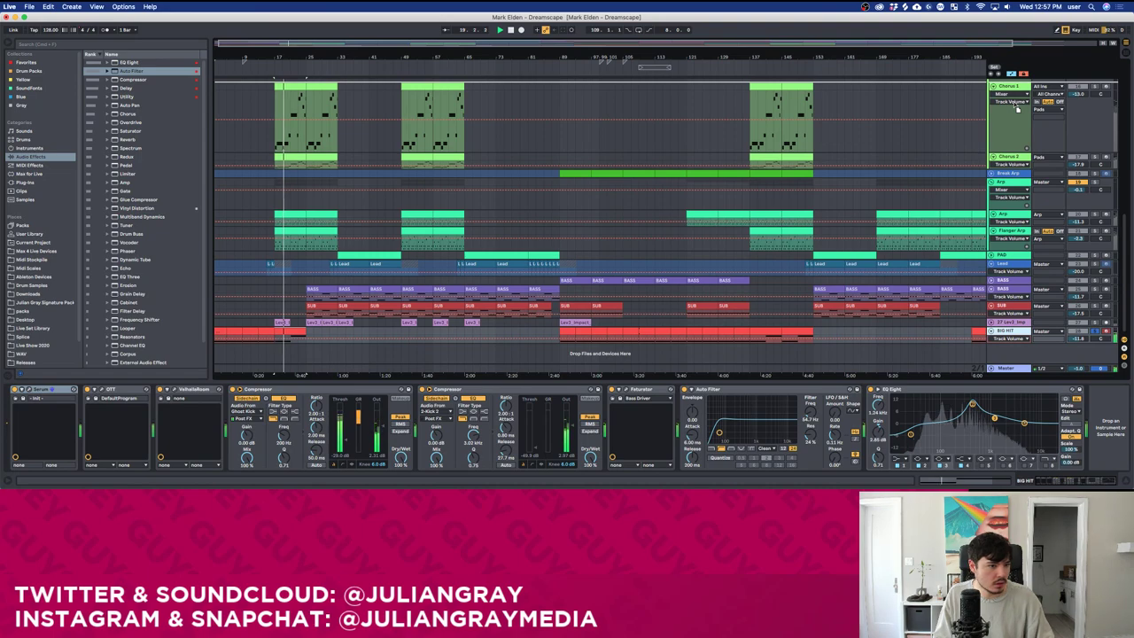
Move the BIG HIT track up between the BASS M track and the Pads group.
scroll(1012, 93, up, 4)
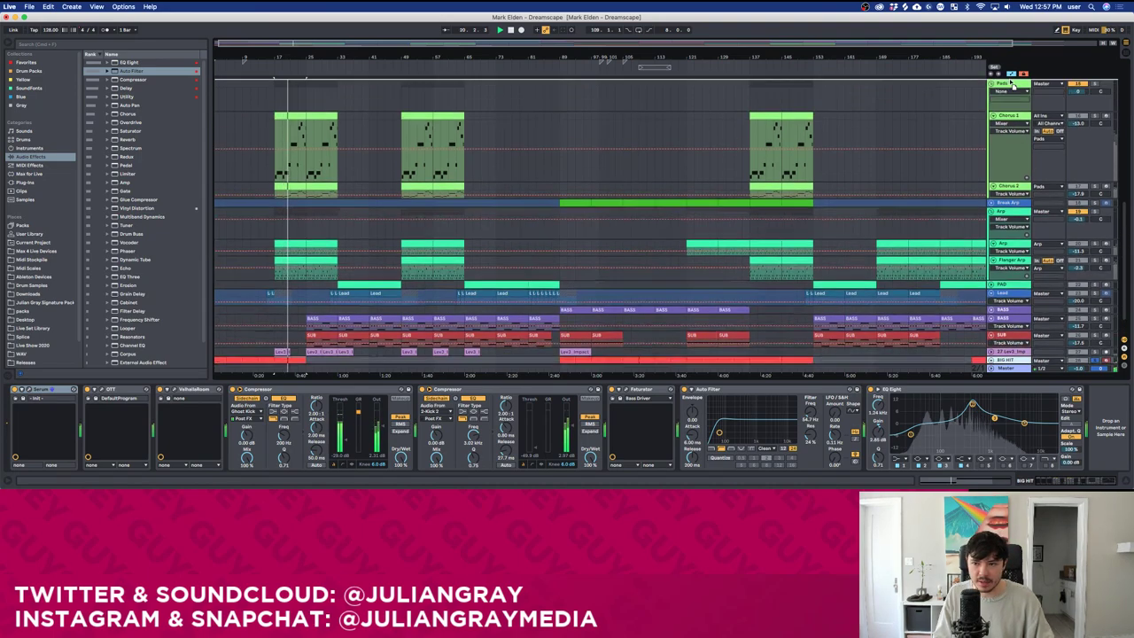
drag(1023, 132, 1024, 140)
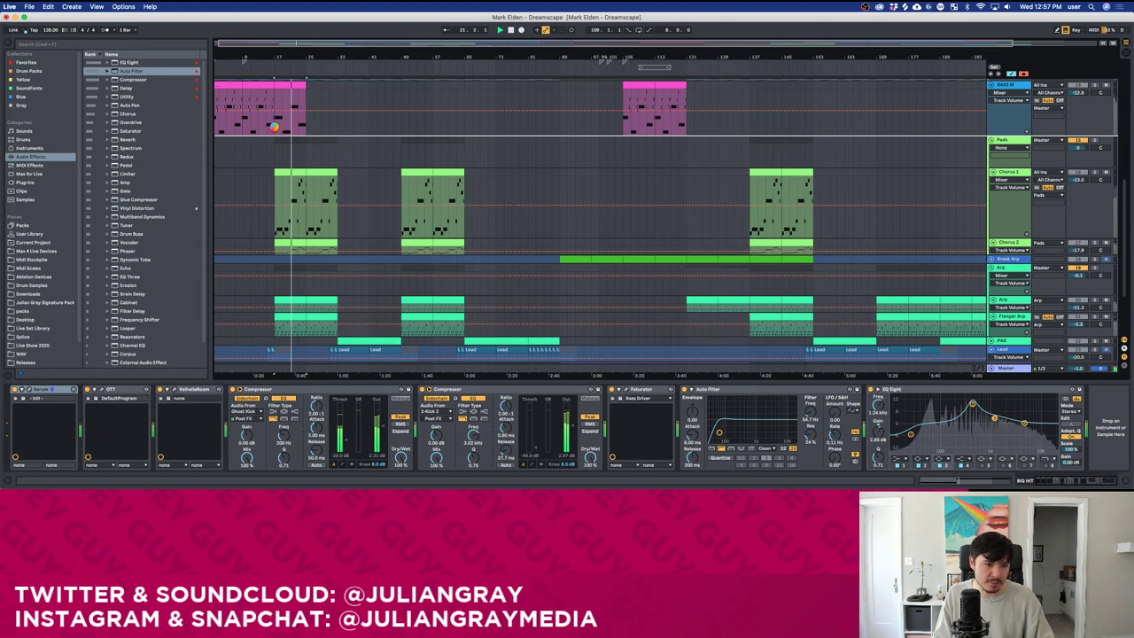
Stop playback and place the insert point at bar 17 on the BASS M track.
scroll(275, 129, down, 2)
click(275, 131)
key(space)
scroll(275, 131, up, 4)
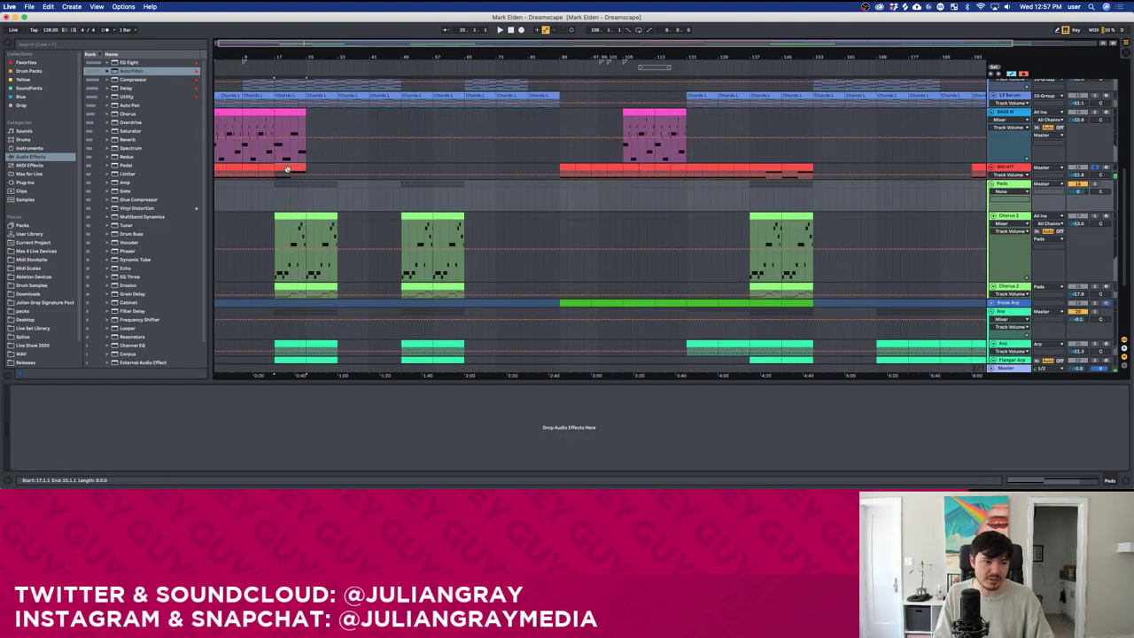
click(279, 147)
drag(282, 49, 316, 97)
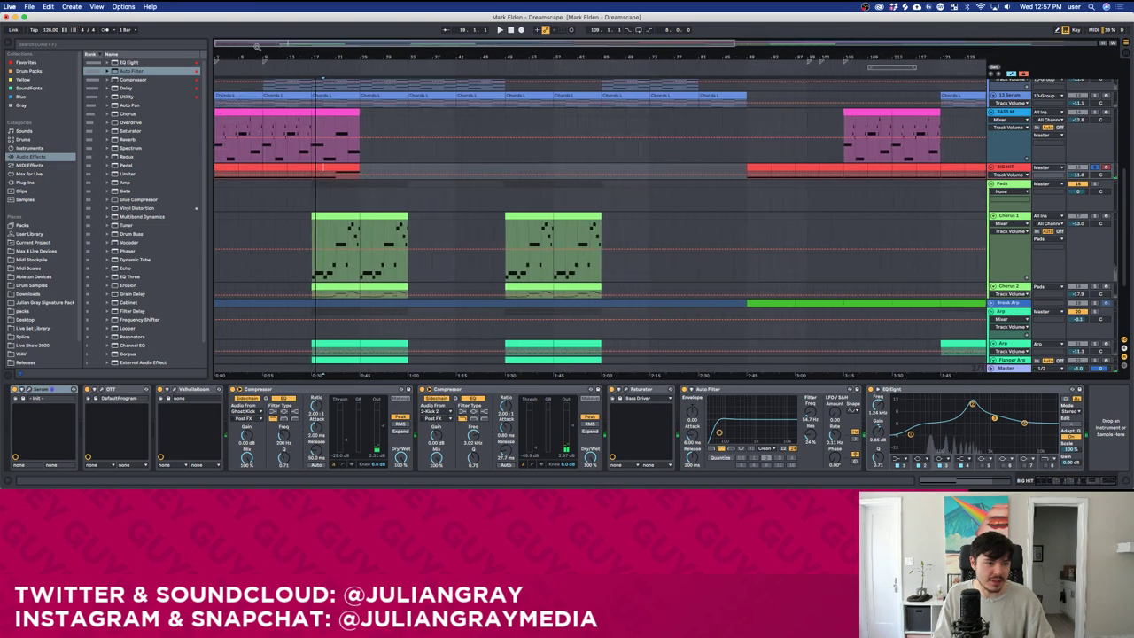
click(313, 164)
click(315, 168)
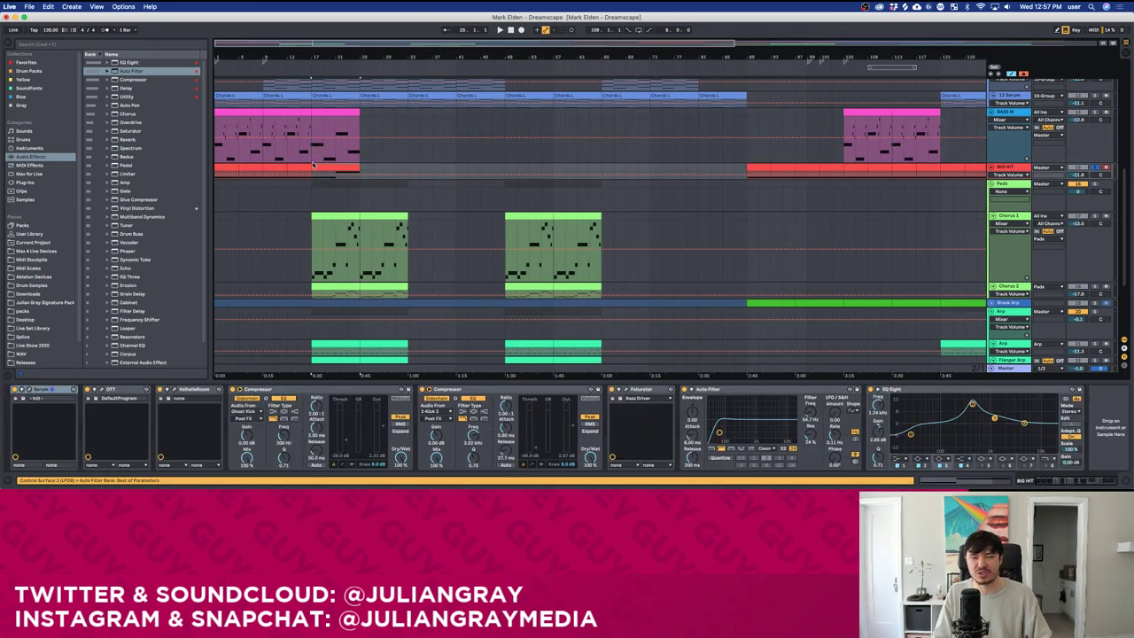
click(312, 149)
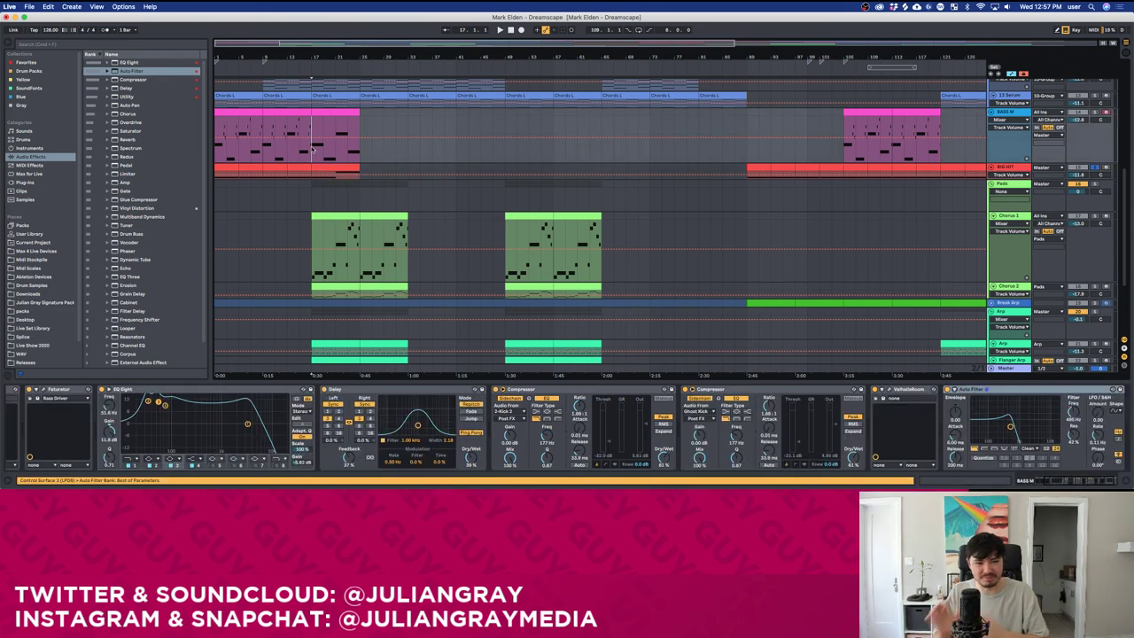
Open the BIG HIT clip at bar 17 and audition its notes.
double_click(322, 168)
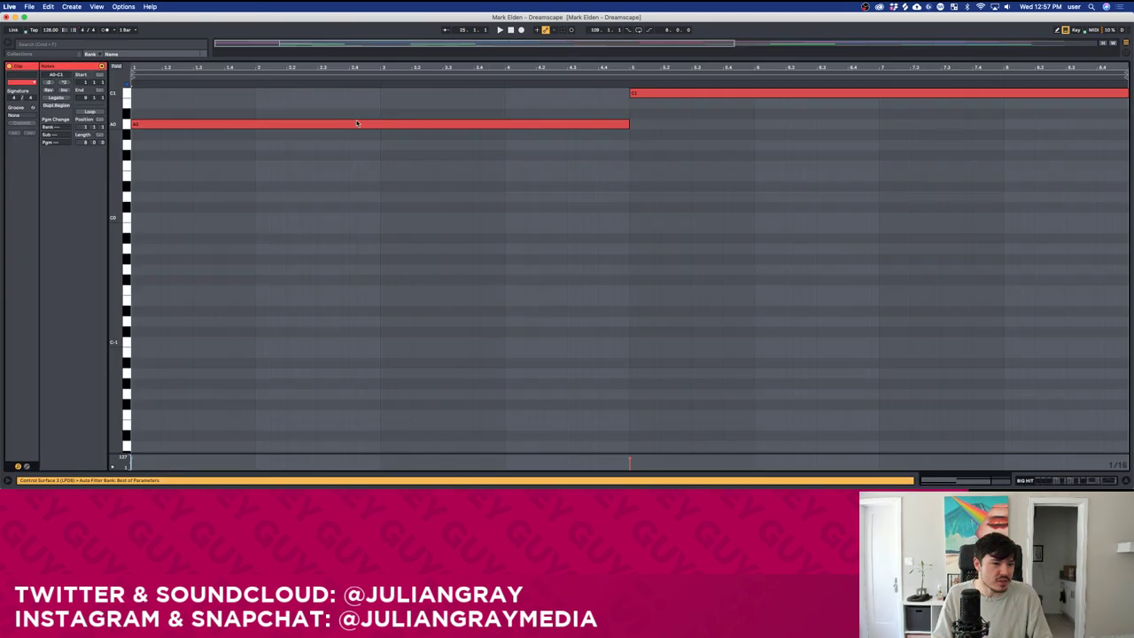
key(space)
scroll(370, 129, up, 3)
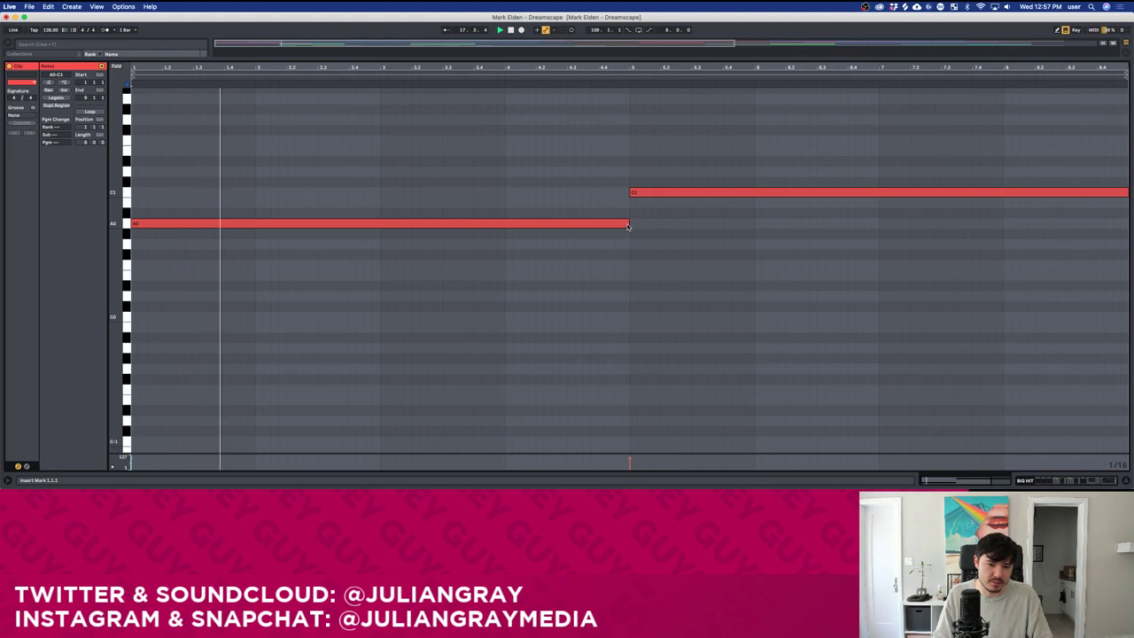
key(space)
Open the BASS M and BIG HIT clips at bar 17 together in the piano roll to compare their notes.
key(shift+Tab)
scroll(345, 145, up, 3)
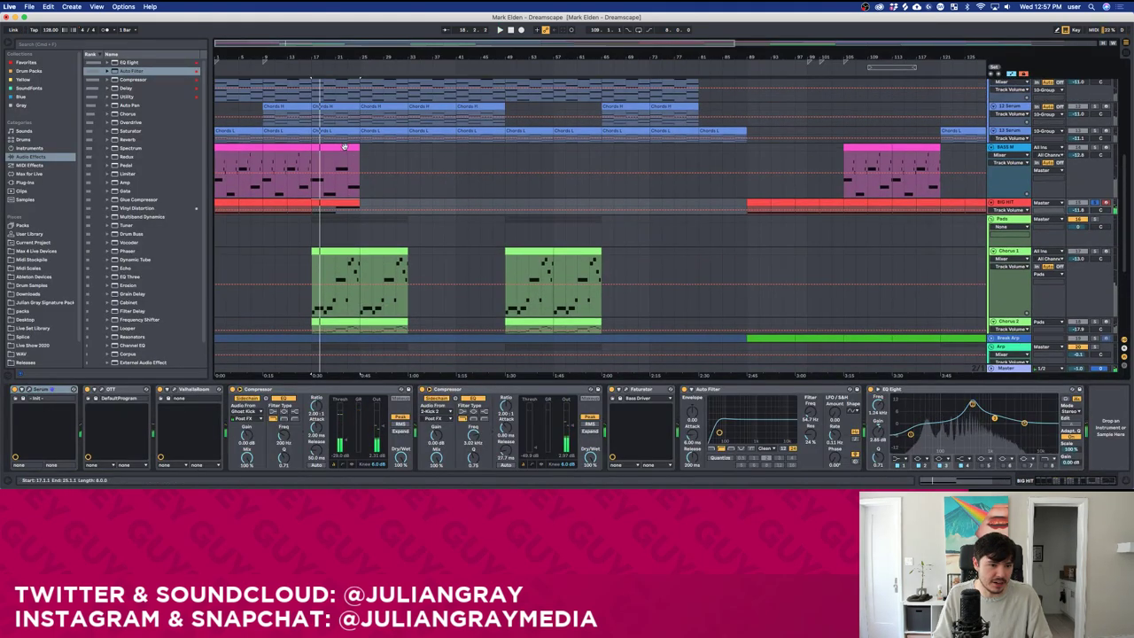
shift+click(336, 149)
double_click(335, 148)
scroll(704, 329, down, 4)
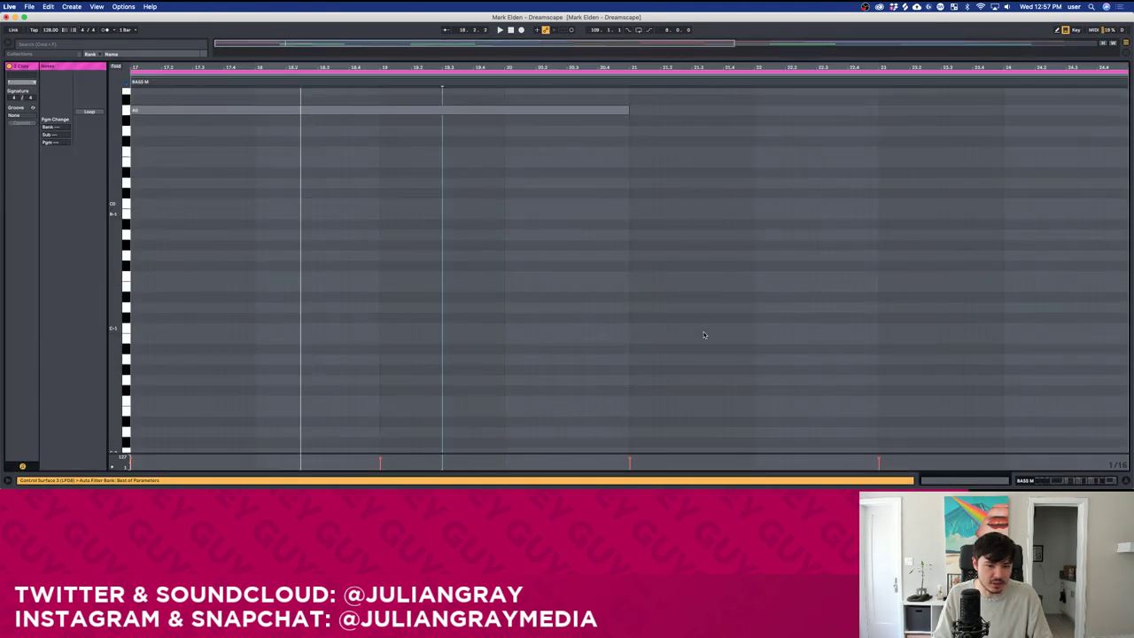
scroll(704, 335, up, 7)
scroll(704, 335, down, 1)
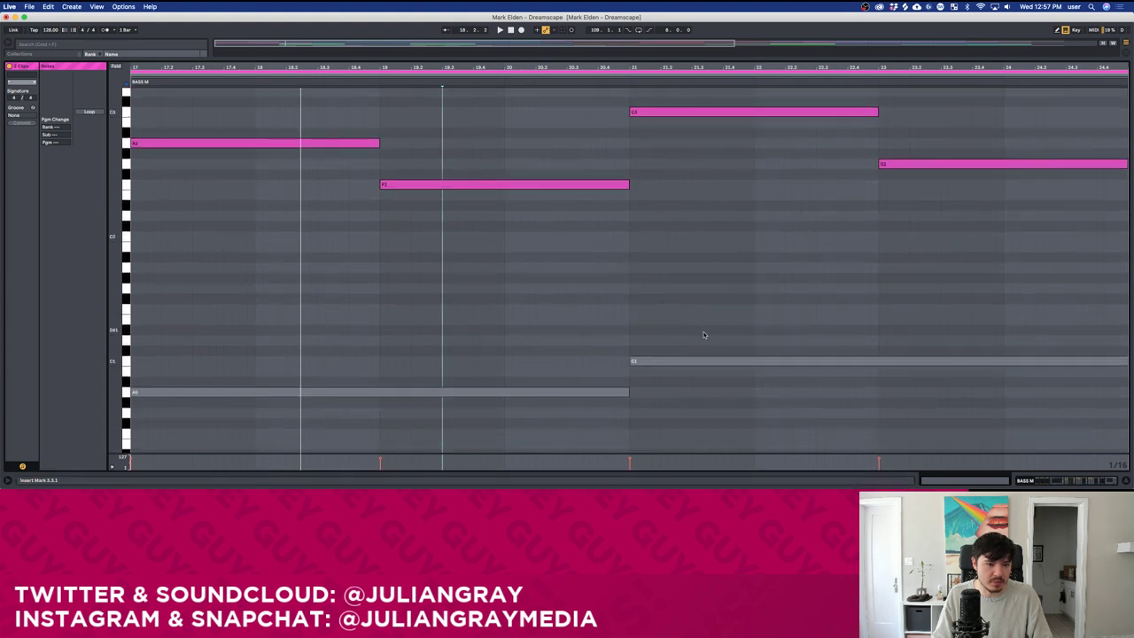
Shorten BIG HIT's A0 note to two bars and add a two-bar F0 note directly after it.
click(374, 318)
click(401, 391)
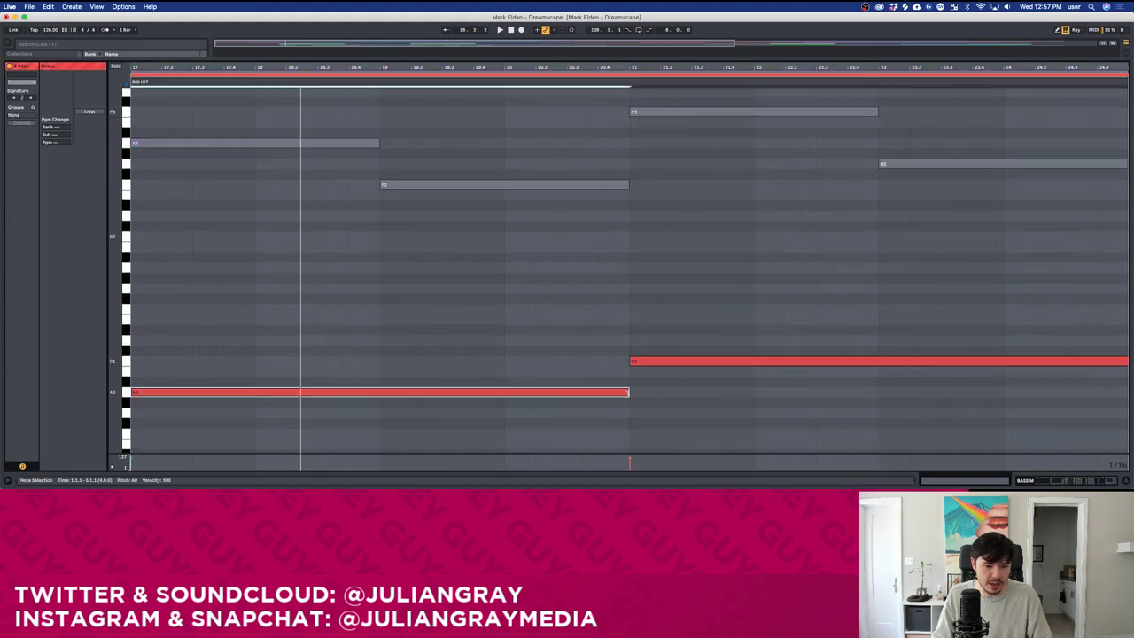
drag(629, 392, 379, 396)
key(super+d)
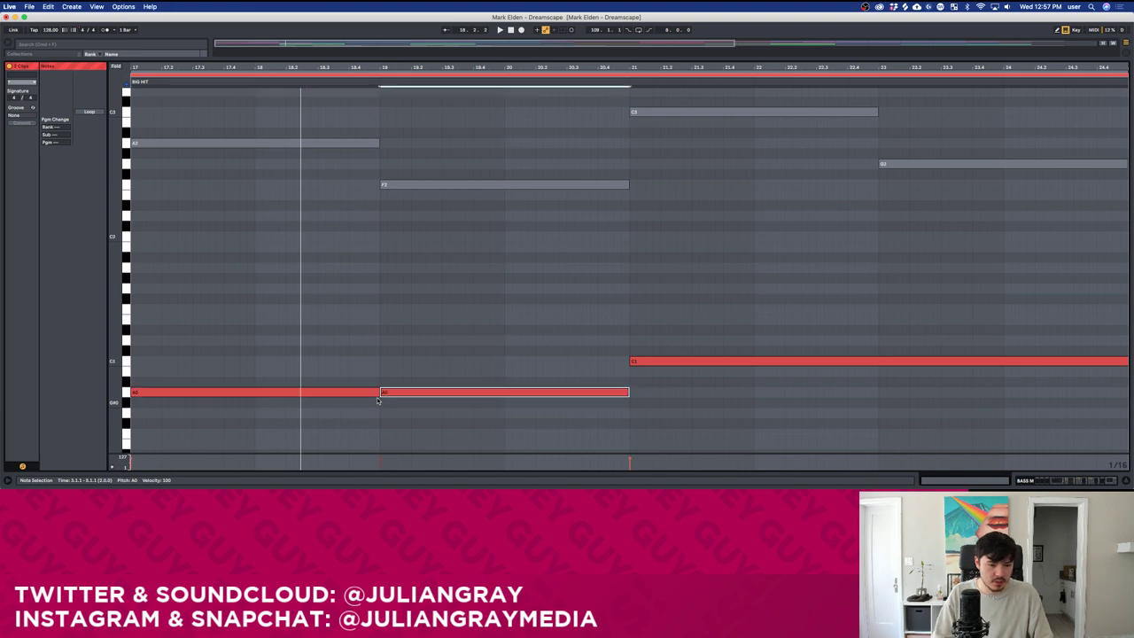
key(Down)
key(Down)
key(Down)
key(Down)
Add a two-bar G0 note at bar 23 in the BIG HIT clip and apply Legato to all its notes.
key(super+d)
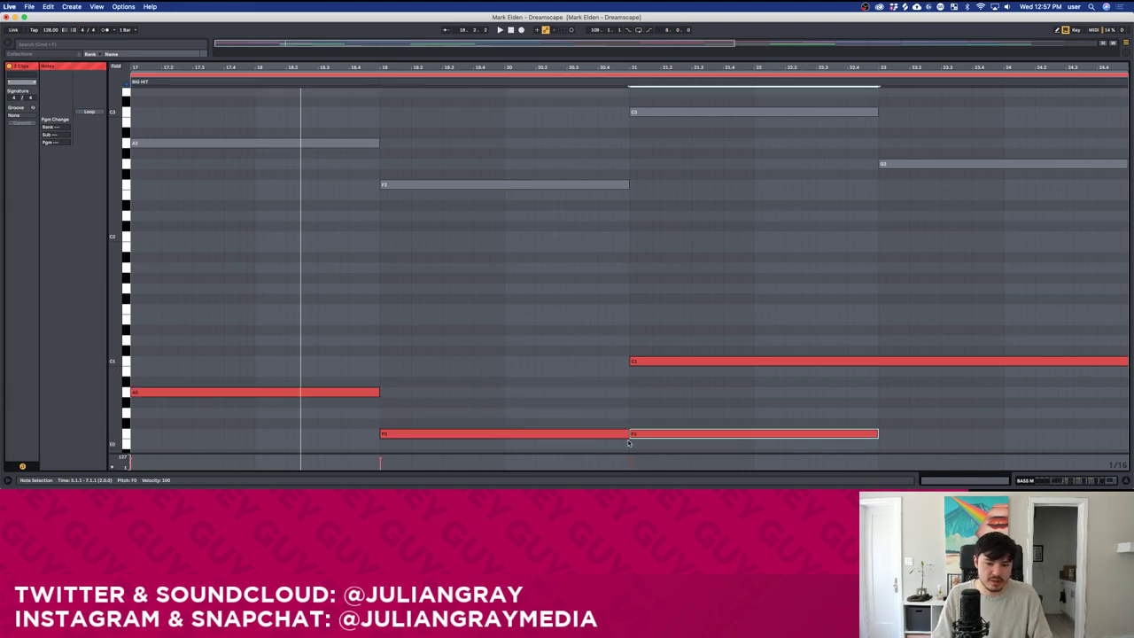
drag(629, 441, 896, 420)
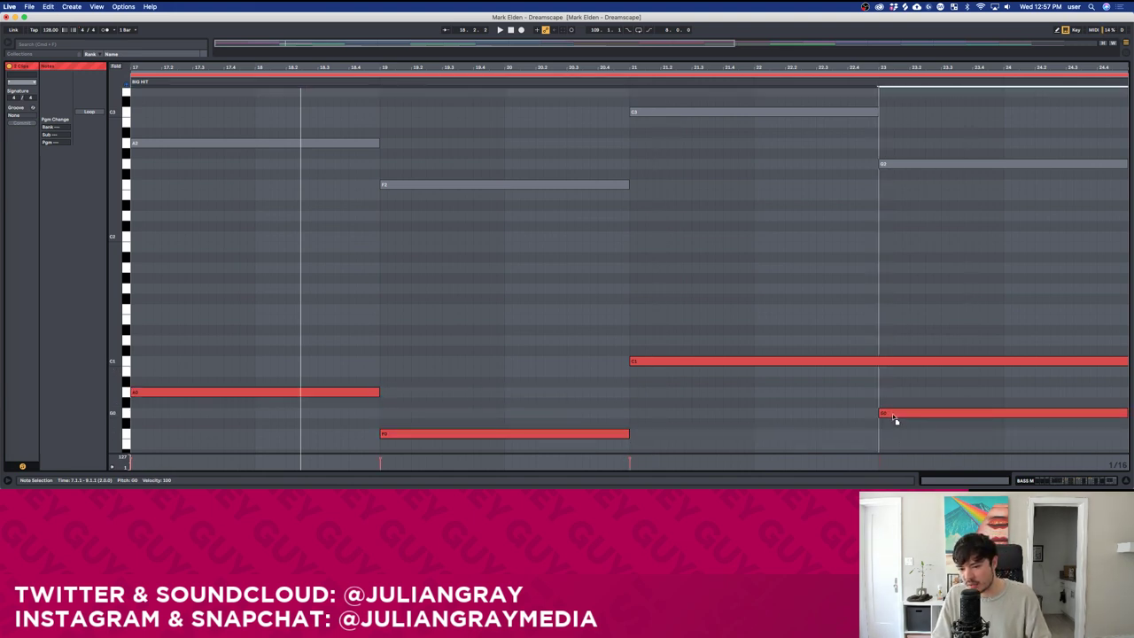
click(1045, 361)
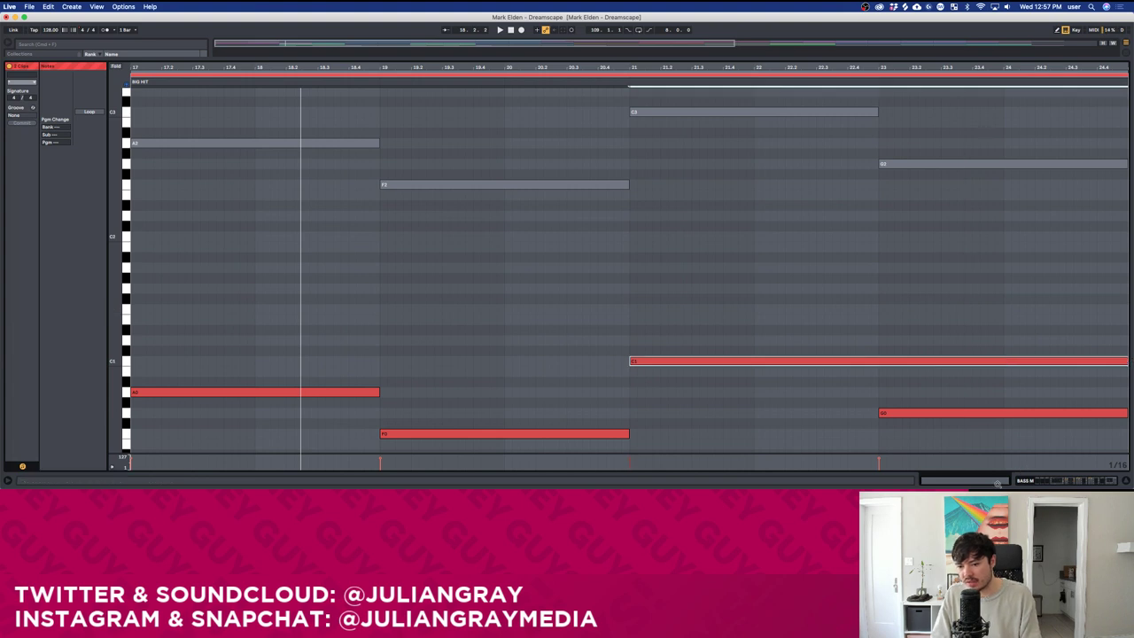
click(404, 246)
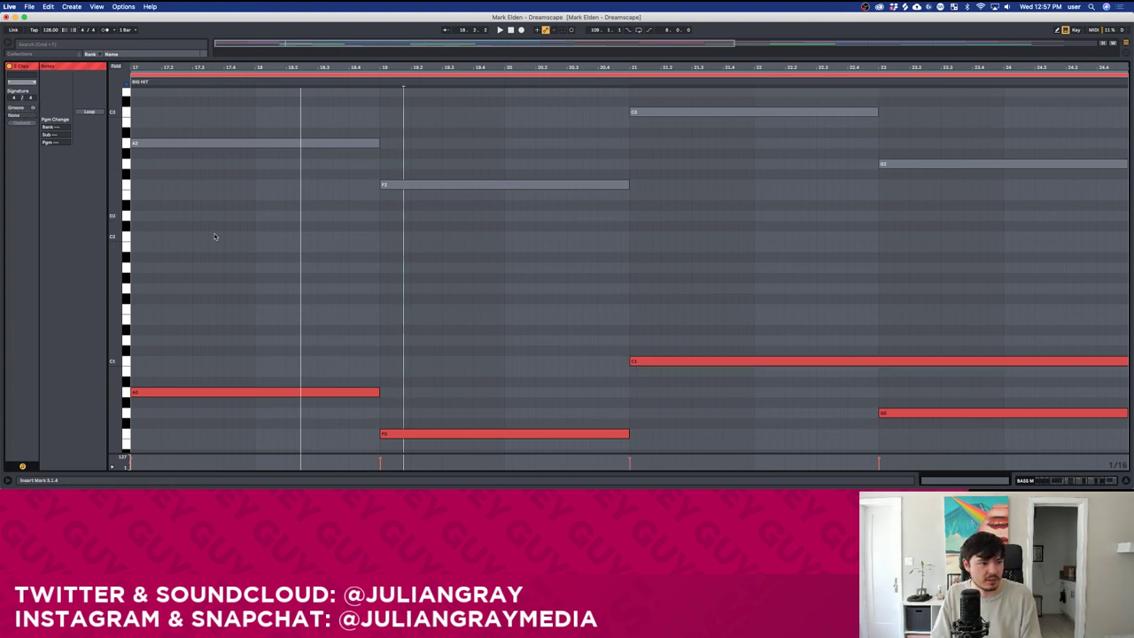
click(216, 236)
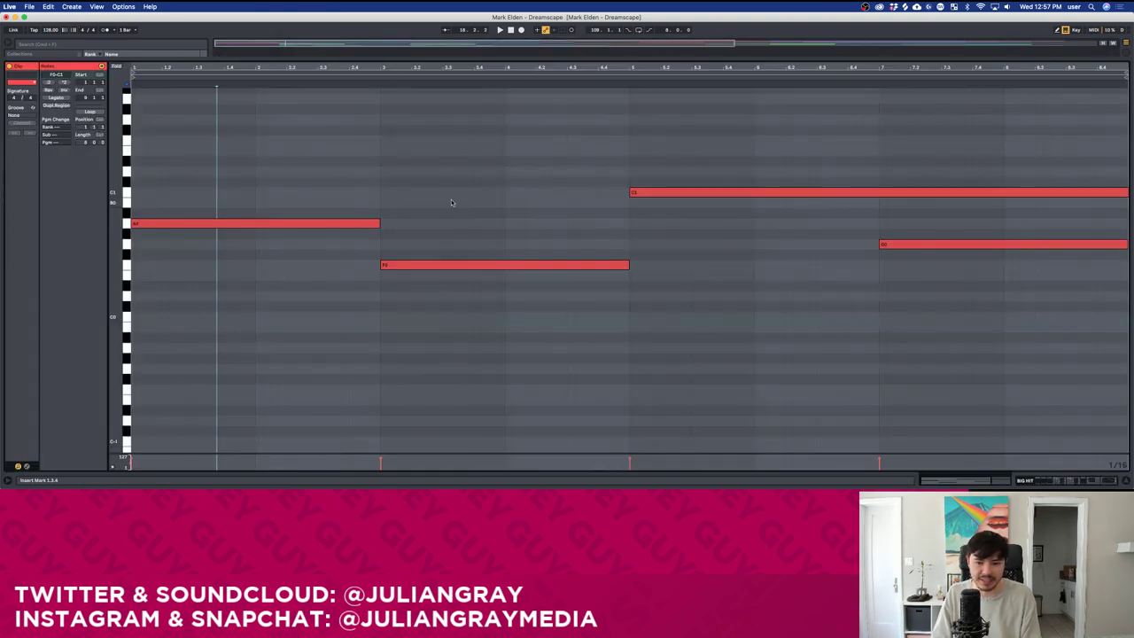
click(955, 179)
click(55, 97)
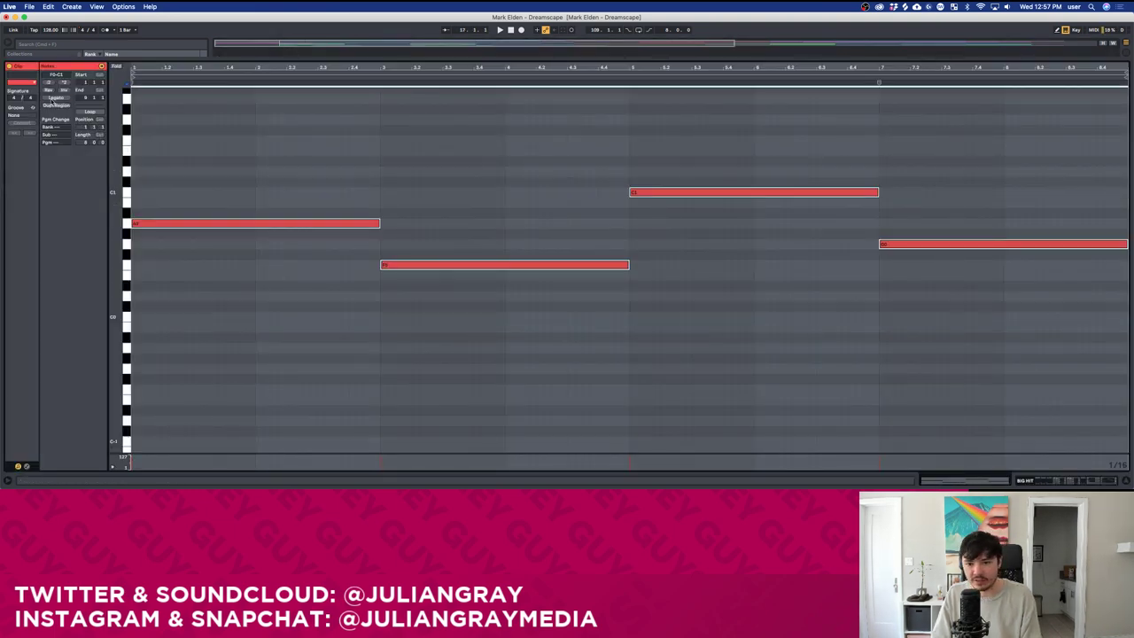
click(573, 98)
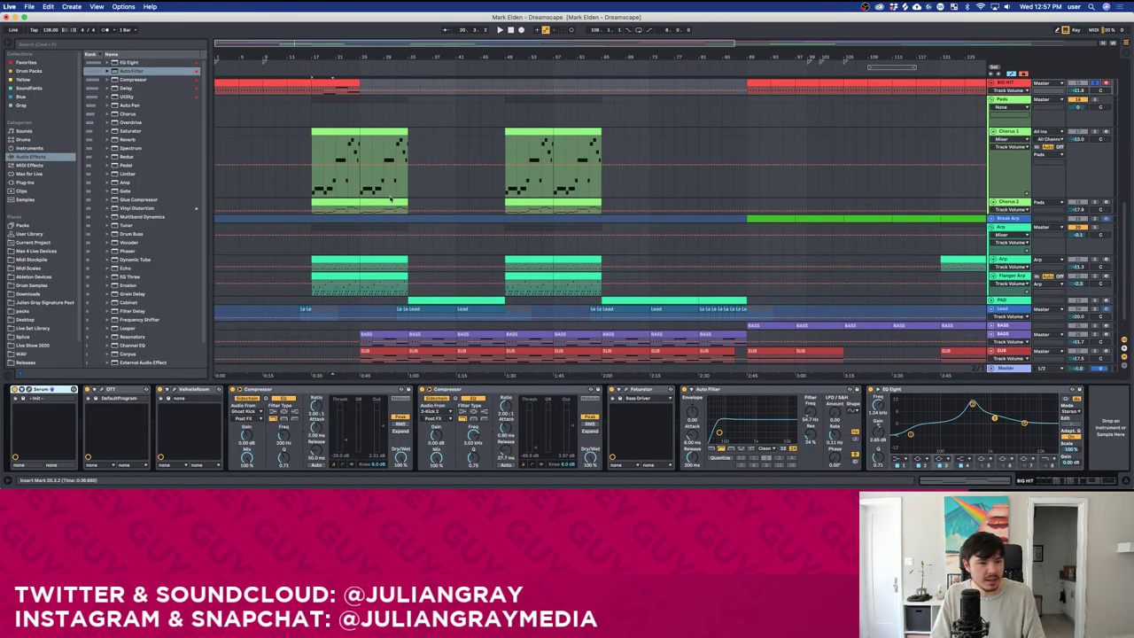
Enlarge the BIG HIT track and copy its edited bar 17 clip over bars 1 to 17 and 105 to 121.
scroll(372, 193, up, 4)
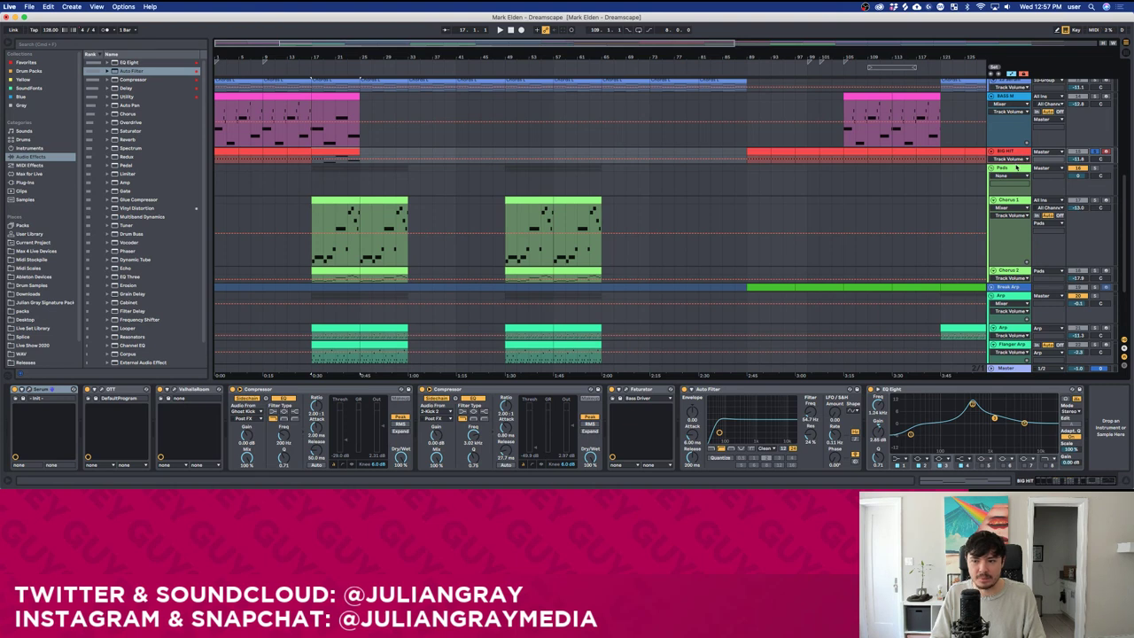
drag(1015, 163, 1016, 248)
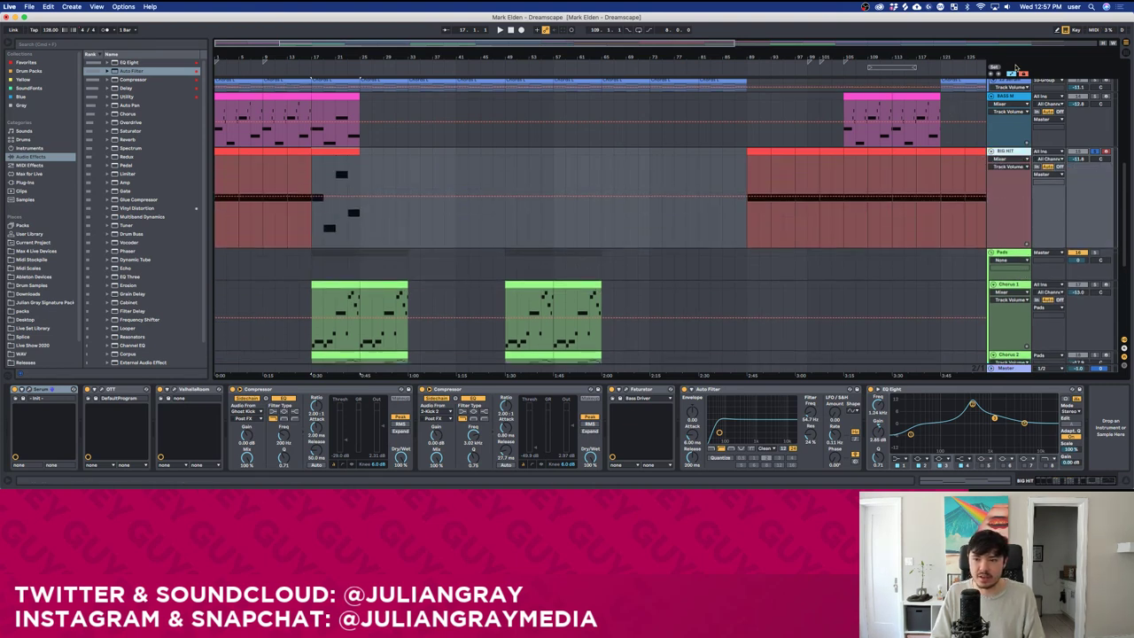
click(337, 152)
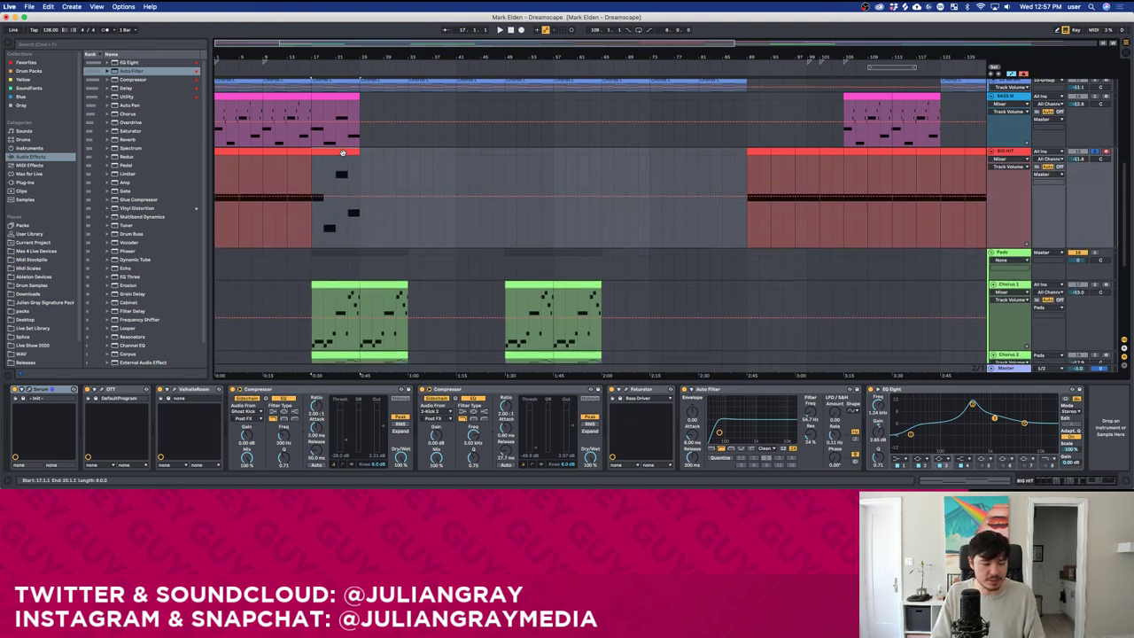
drag(342, 152, 224, 164)
drag(335, 154, 868, 153)
key(super+d)
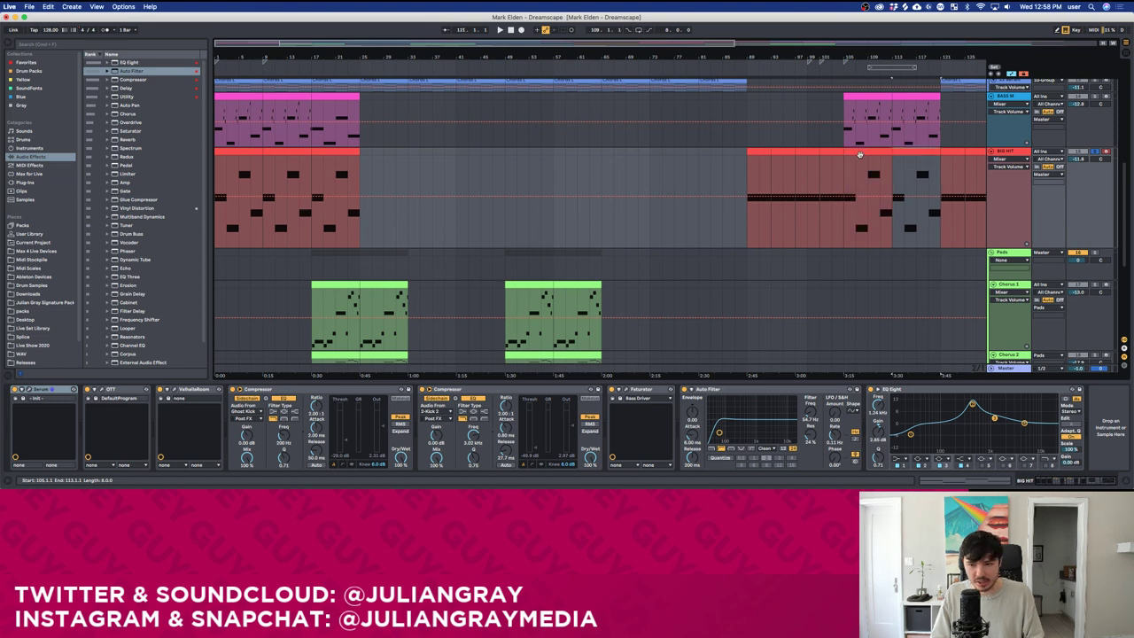
Unsolo the BIG HIT track and audition the intro from bar 9 in the full mix.
click(261, 168)
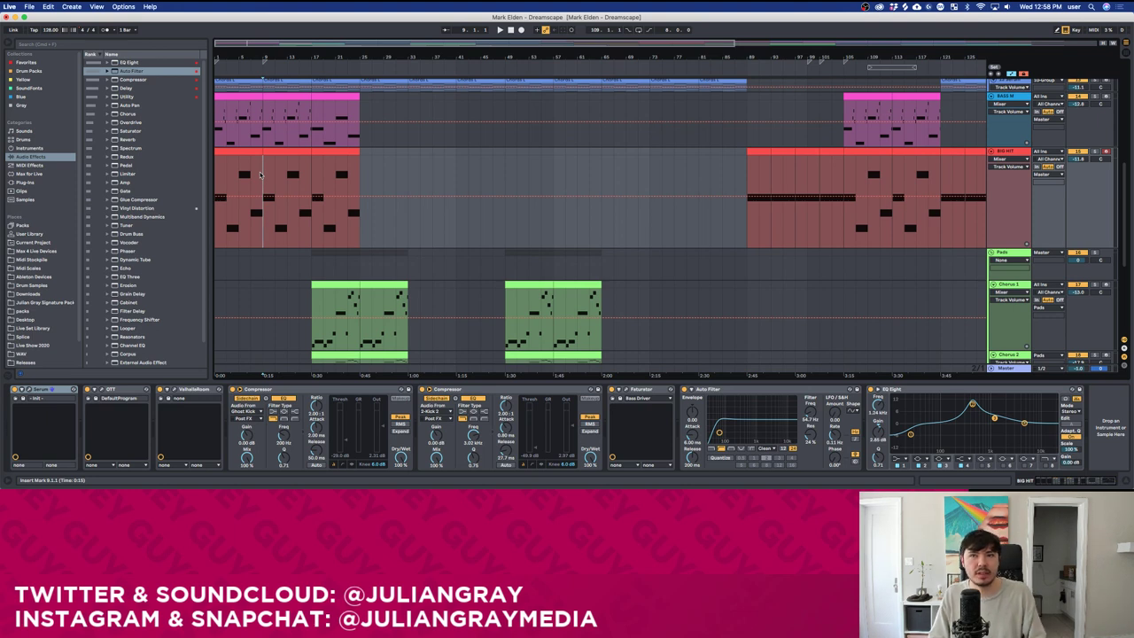
key(Left)
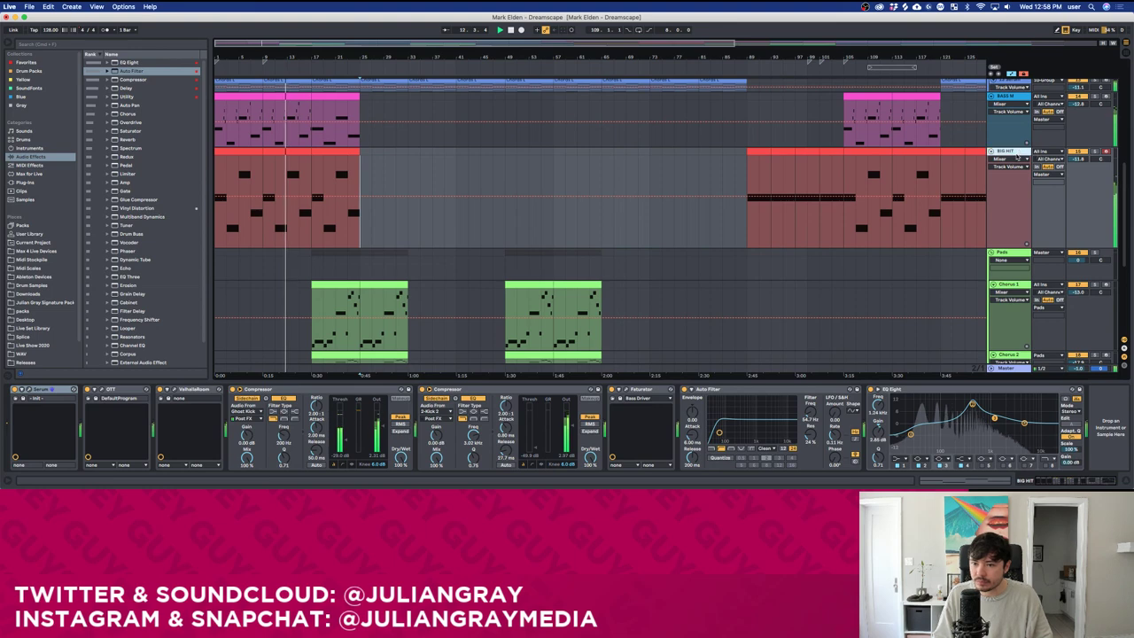
scroll(984, 221, down, 5)
scroll(984, 221, up, 10)
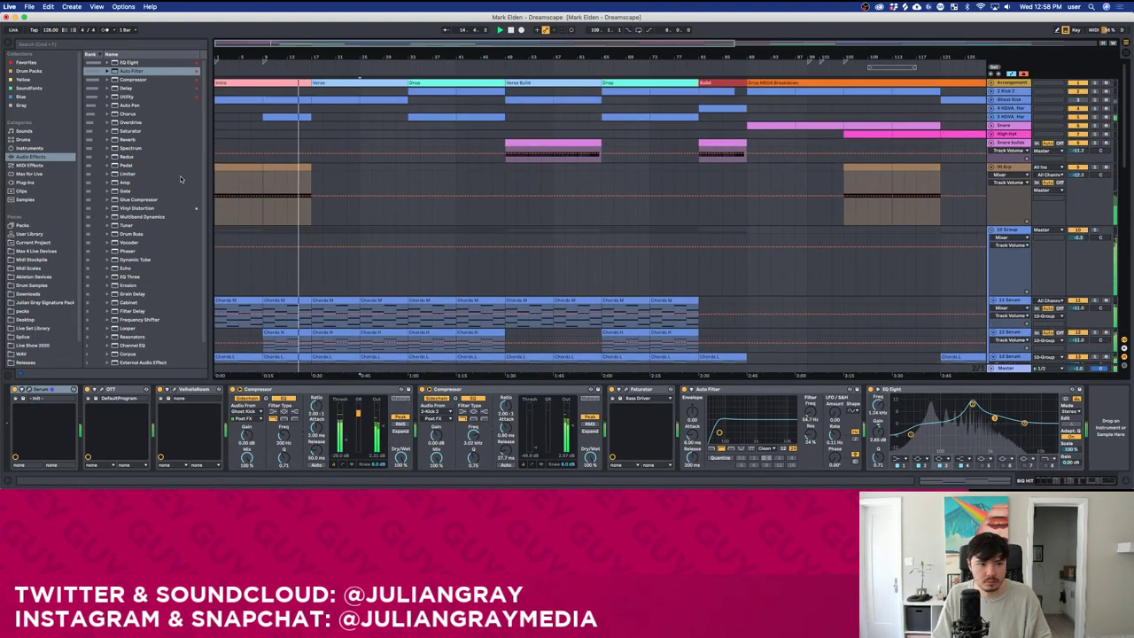
scroll(551, 233, down, 3)
scroll(550, 233, down, 3)
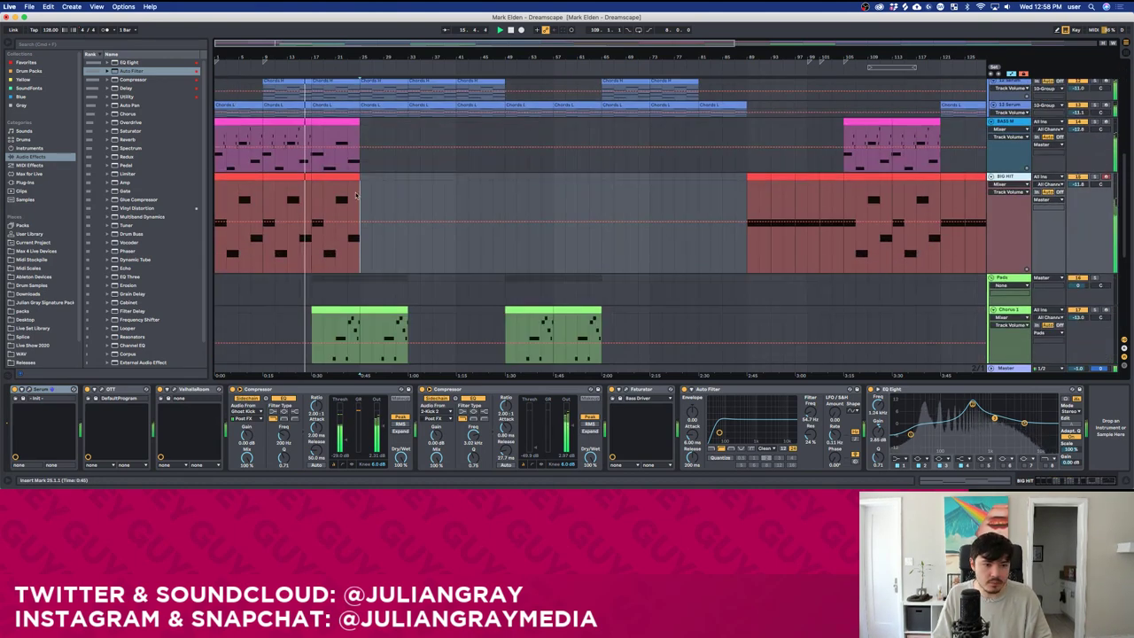
Audition the verse from bar 17 in the full mix, checking how the BASS M, BIG HIT and Pads tracks work together.
click(314, 203)
drag(315, 204, 331, 211)
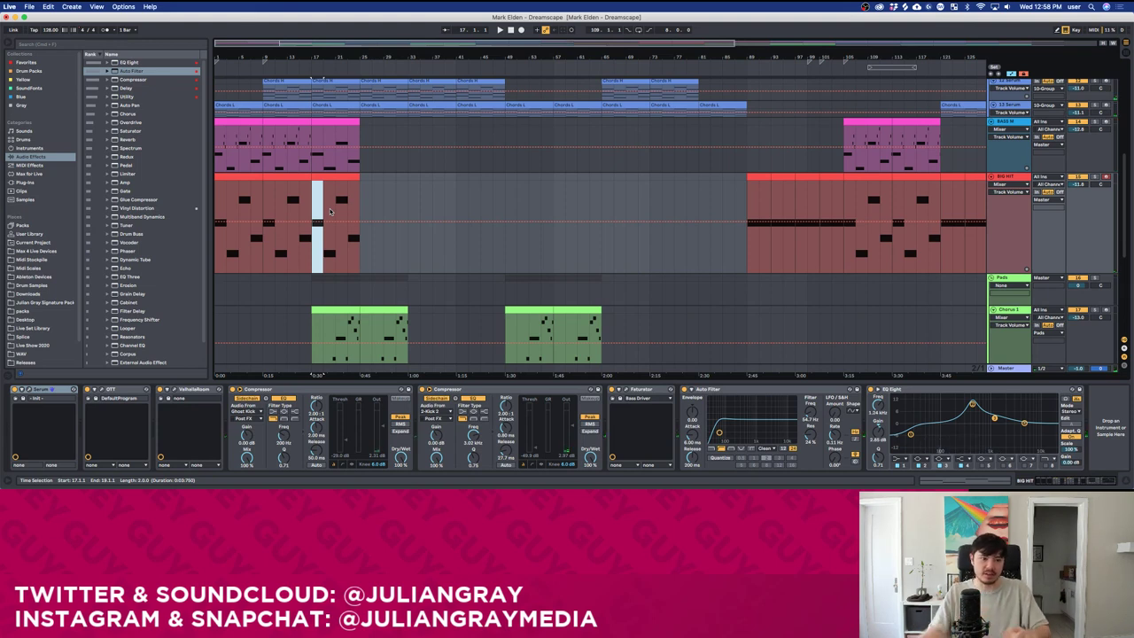
click(308, 207)
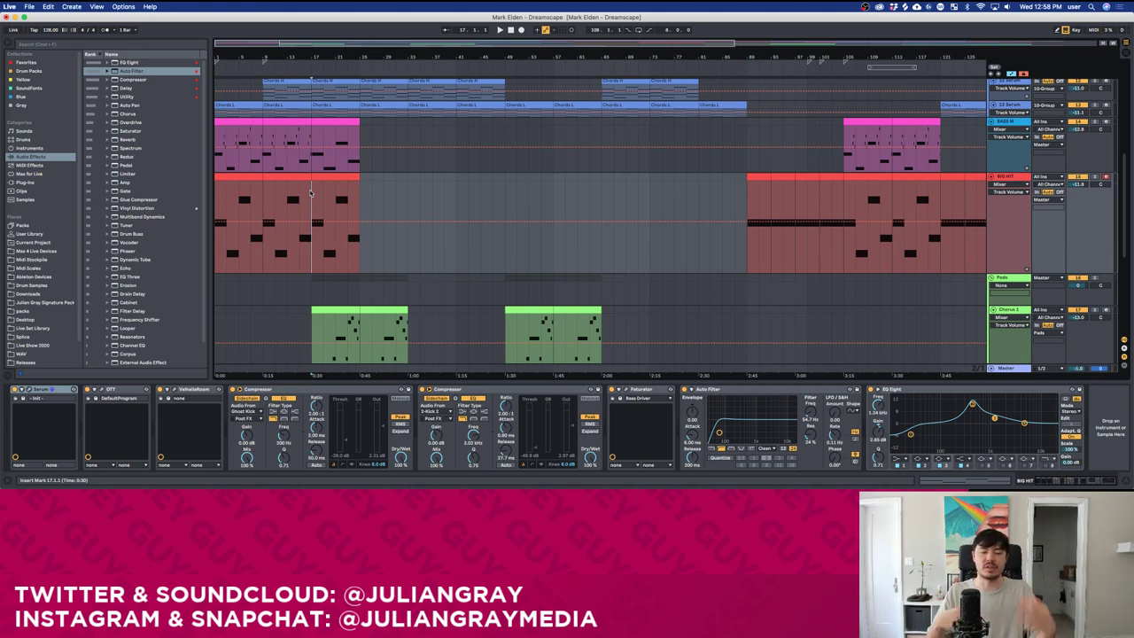
key(space)
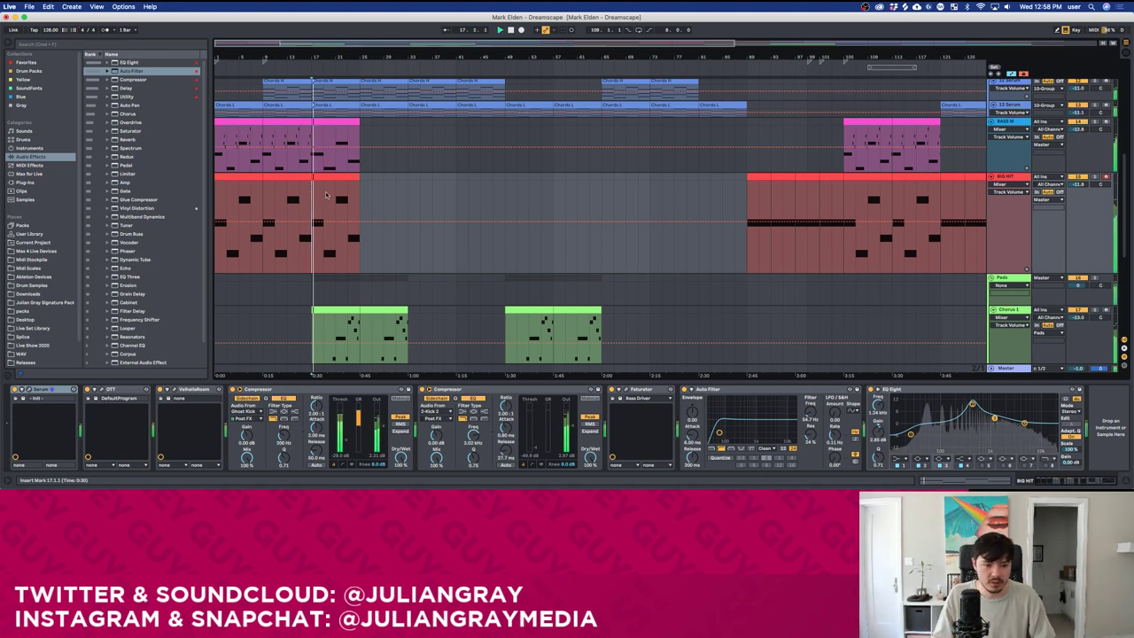
scroll(345, 193, down, 2)
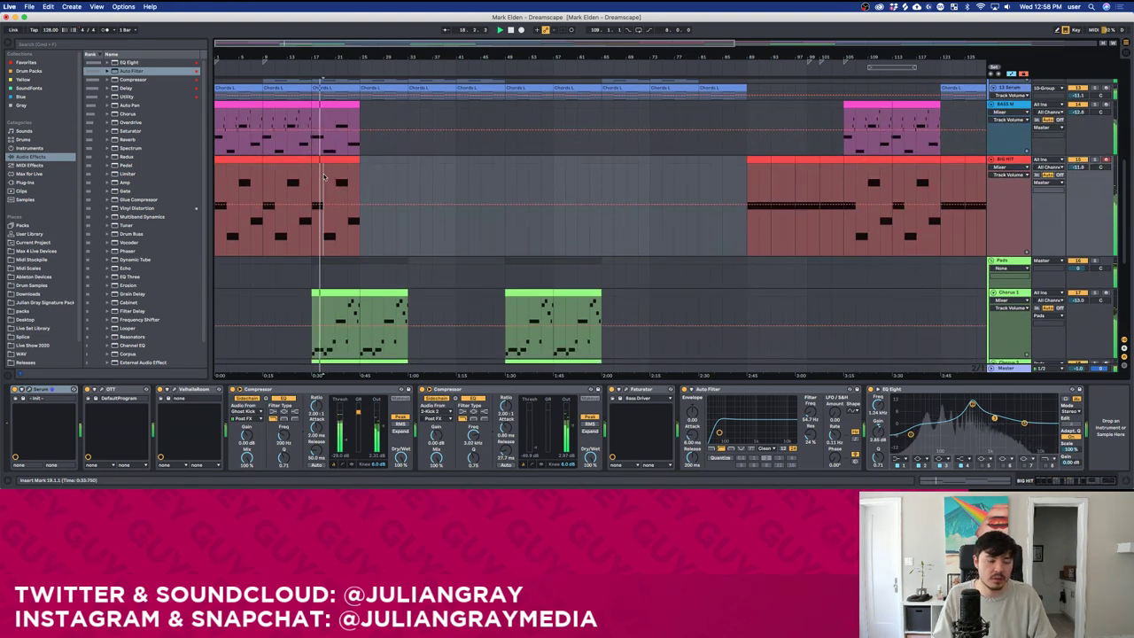
scroll(325, 228, down, 1)
scroll(325, 228, down, 2)
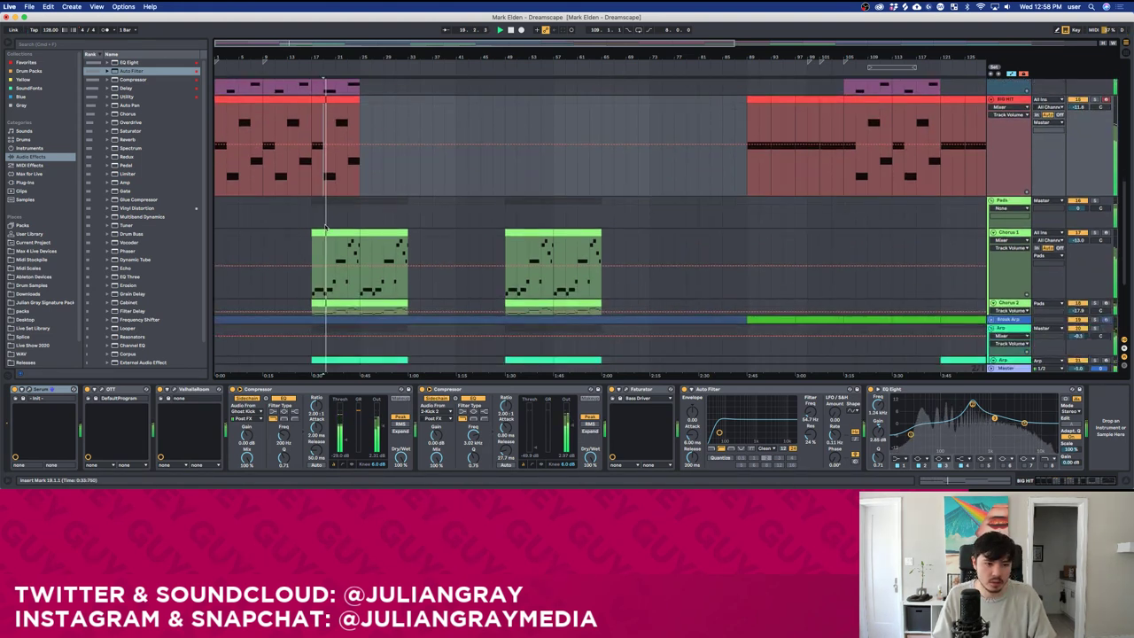
scroll(341, 177, up, 2)
scroll(350, 160, up, 3)
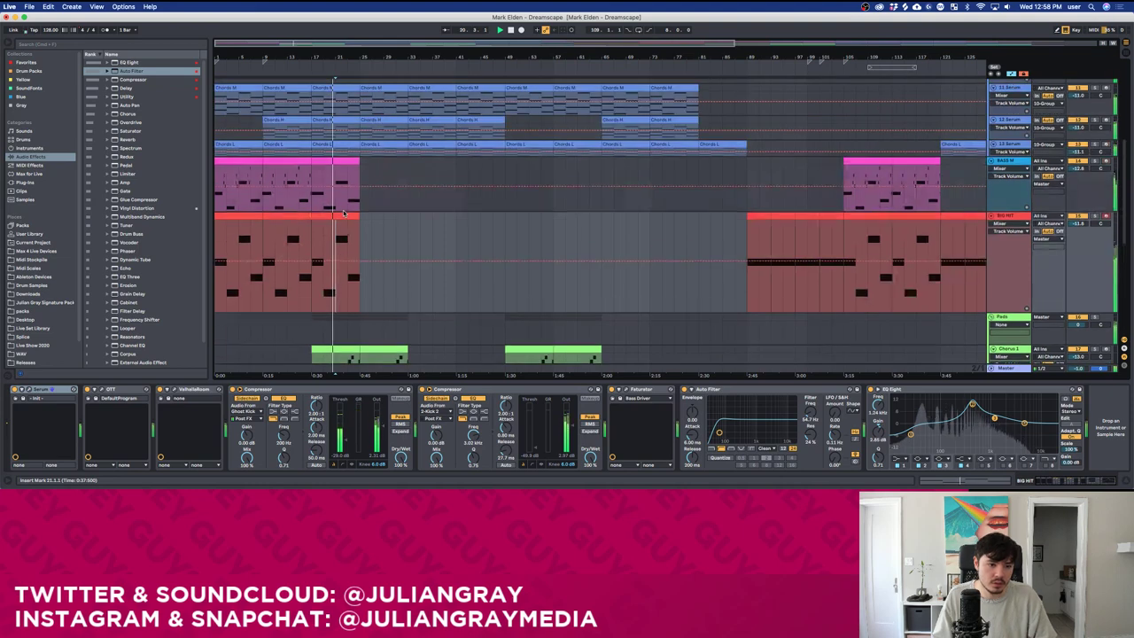
scroll(344, 214, down, 7)
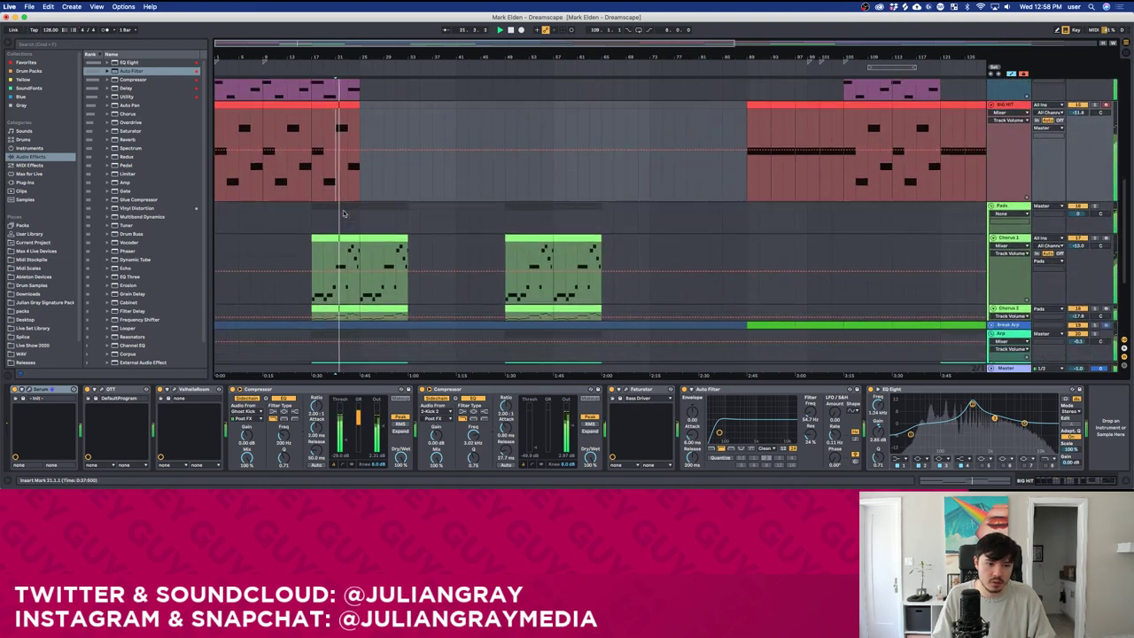
click(1003, 170)
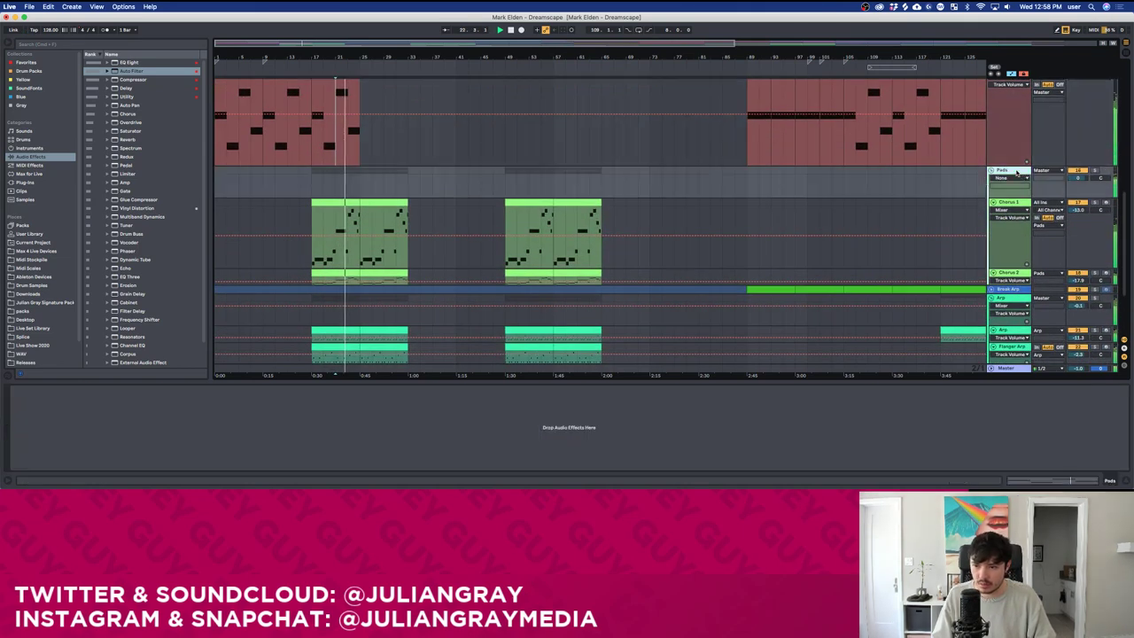
scroll(992, 170, up, 2)
click(368, 195)
scroll(368, 195, up, 6)
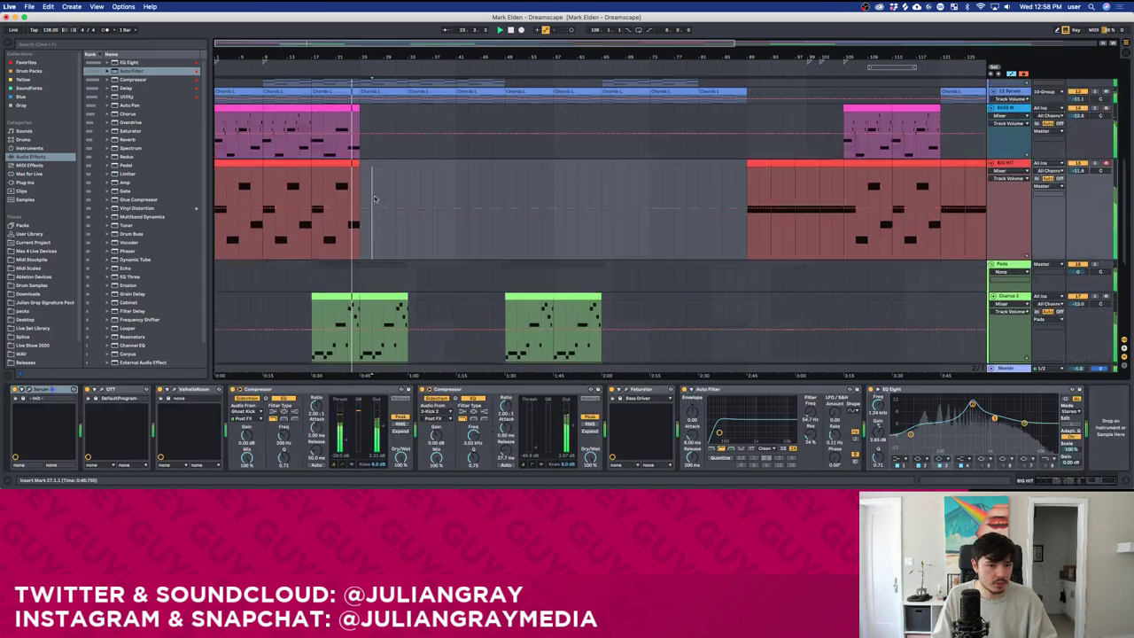
Audition the first Drop section from bar 33 and the Verse Build from bar 49, checking the section order along the timeline.
click(383, 221)
click(384, 233)
key(space)
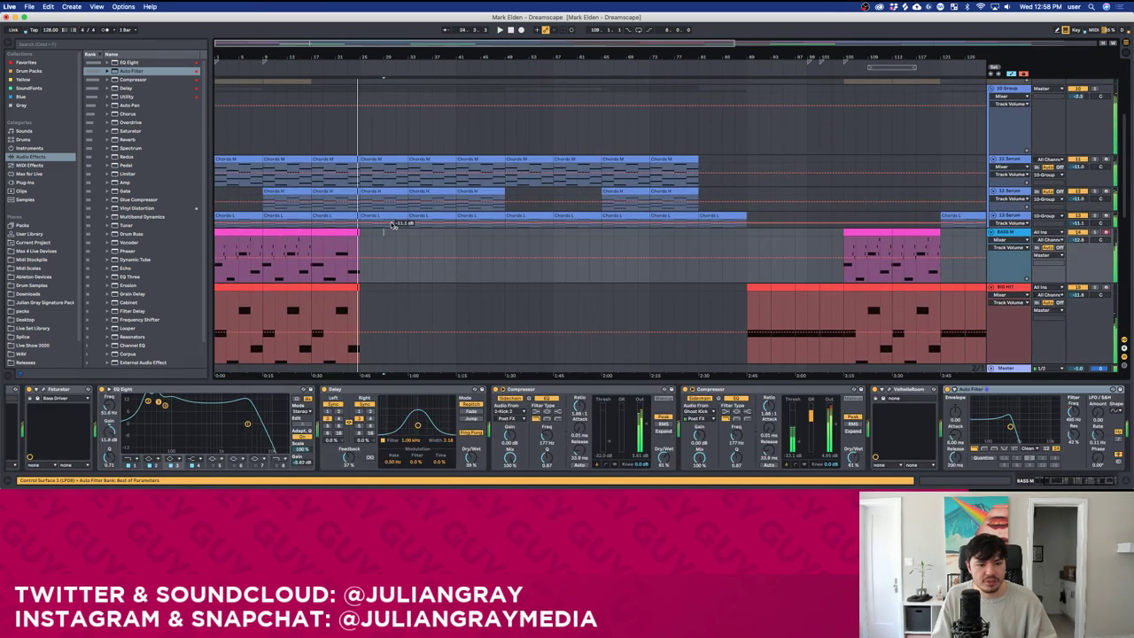
scroll(391, 226, up, 6)
click(385, 128)
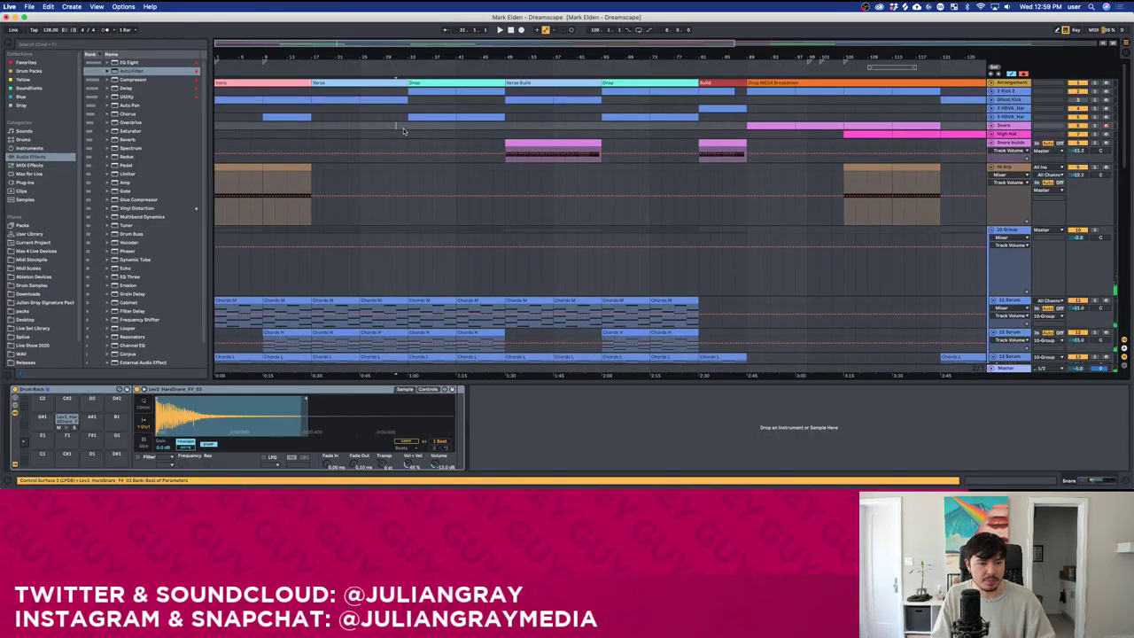
click(408, 133)
click(408, 128)
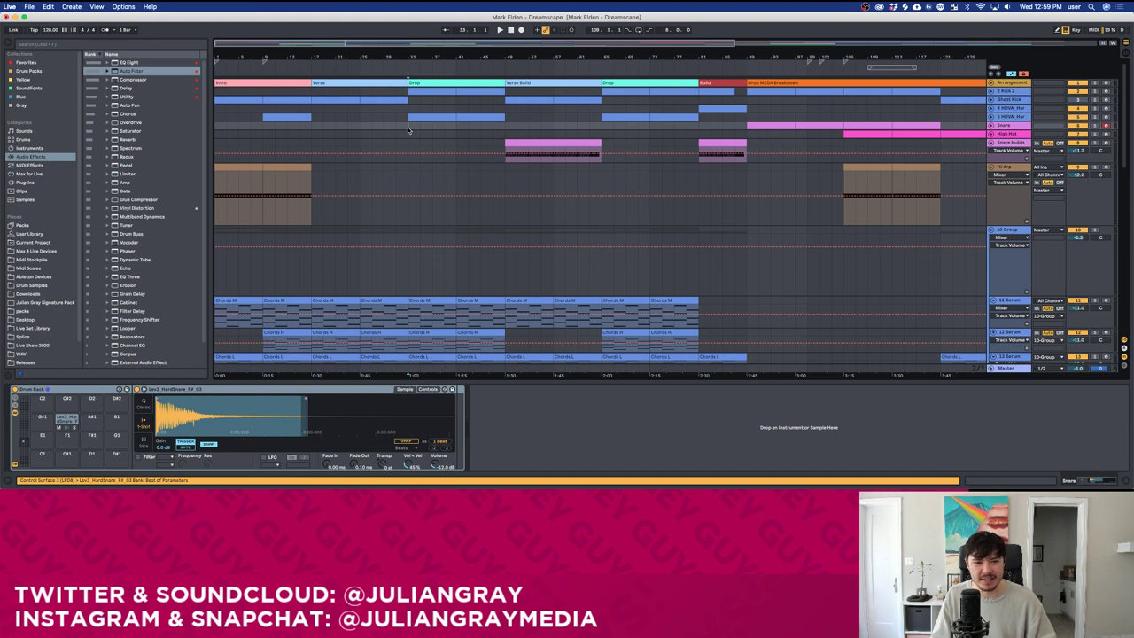
key(space)
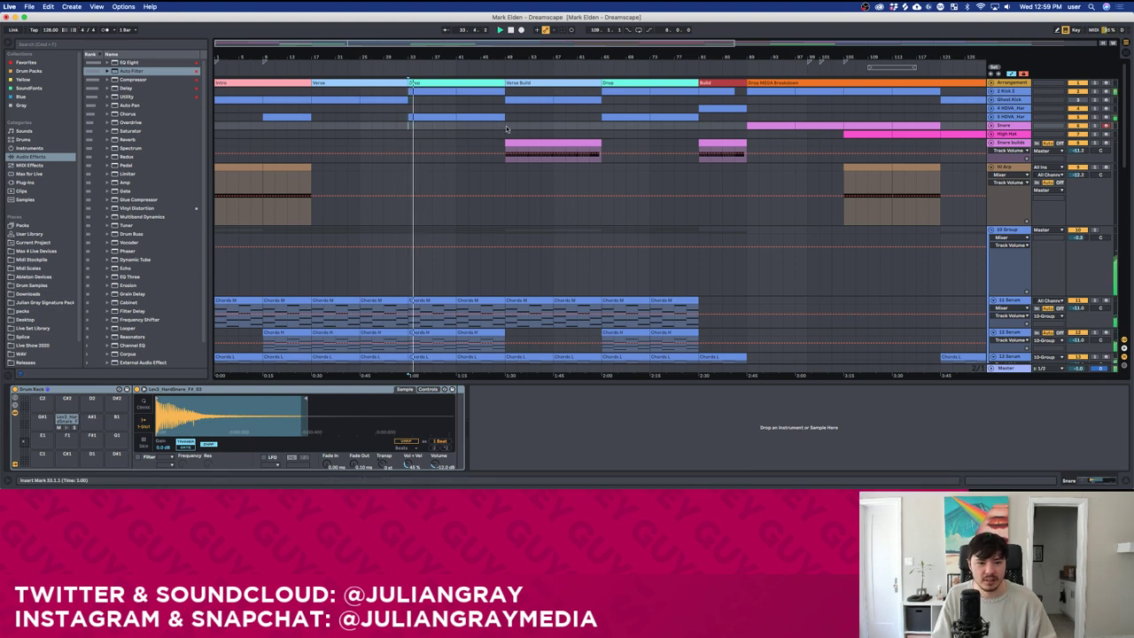
click(507, 129)
key(space)
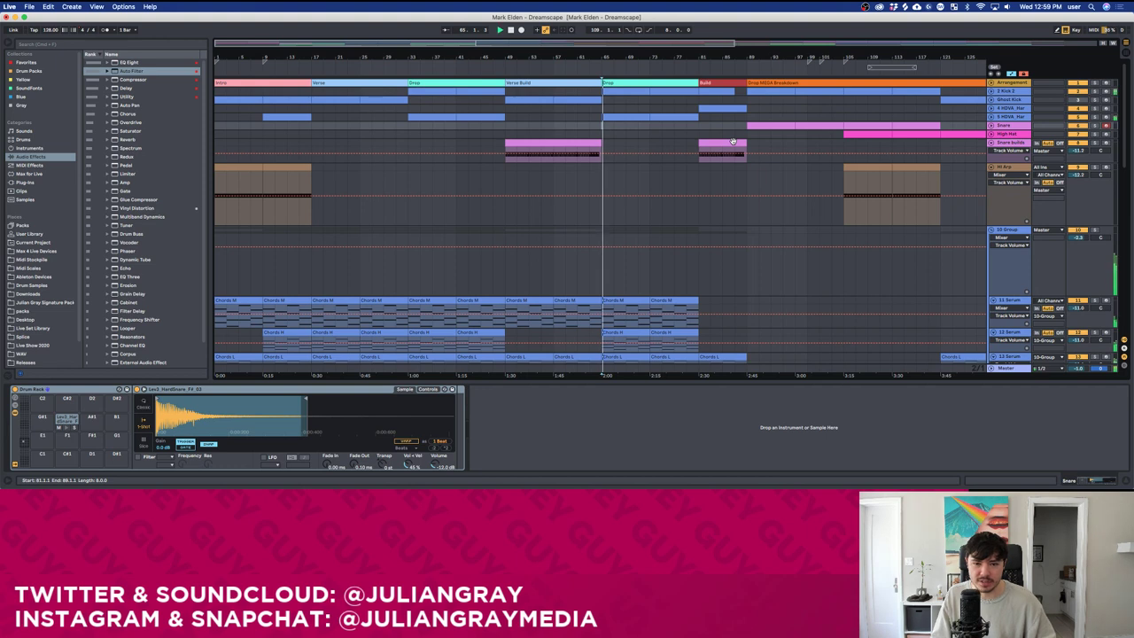
Delete the time of the first Drop section, bars 33 to 49, across the whole arrangement.
drag(507, 127, 408, 92)
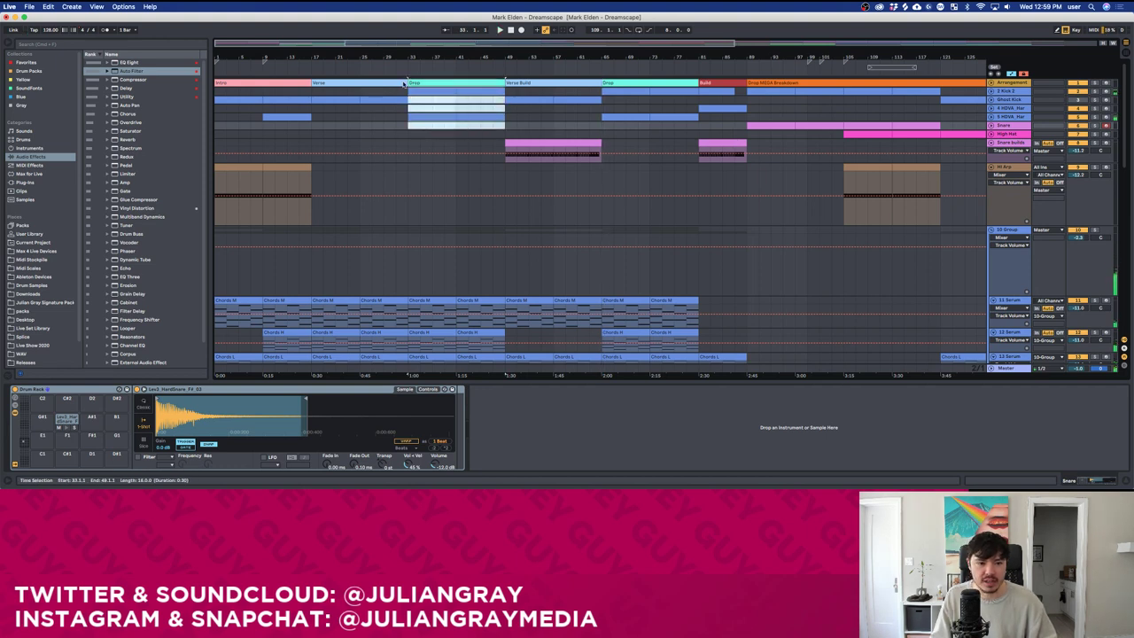
click(48, 6)
click(67, 130)
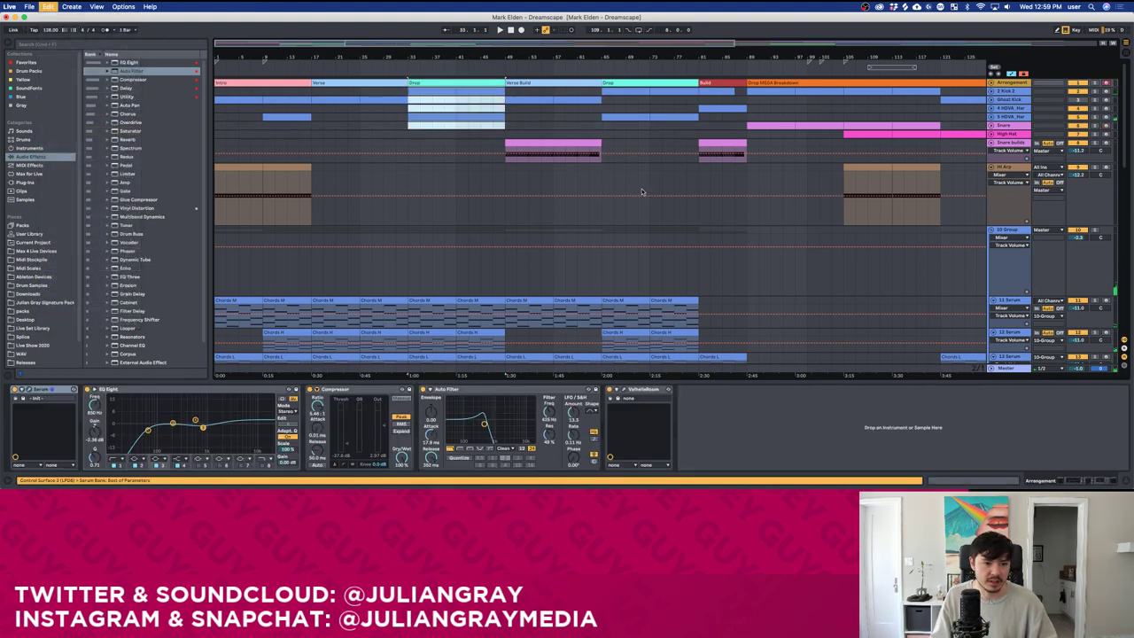
Audition the transition from the Verse into the Verse Build from about bar 31.
click(392, 125)
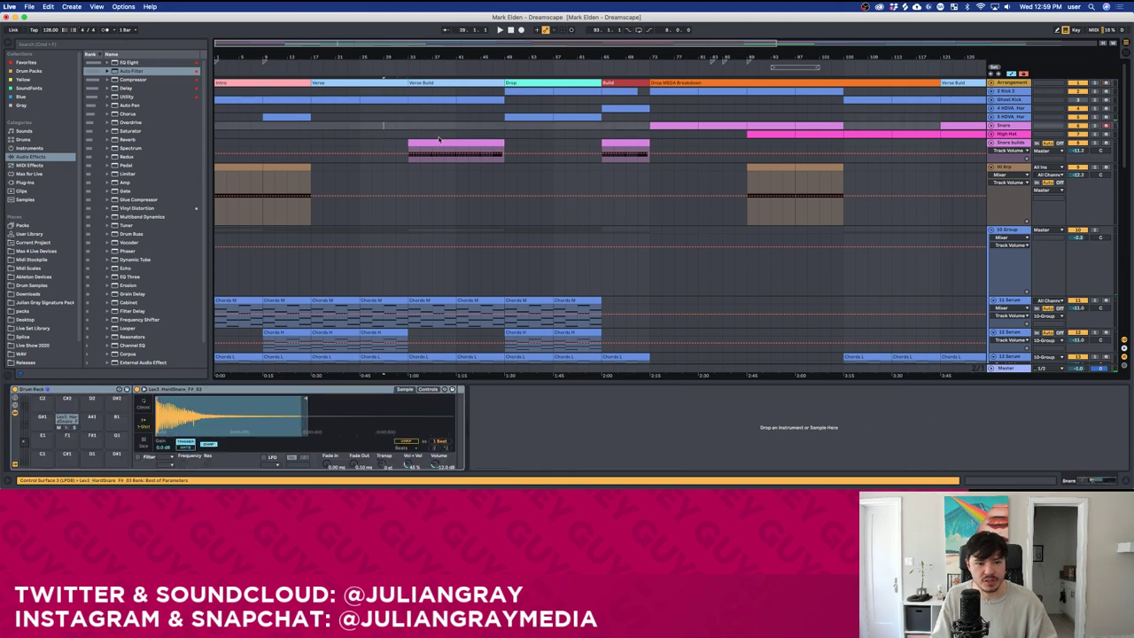
click(398, 126)
key(space)
scroll(440, 236, down, 3)
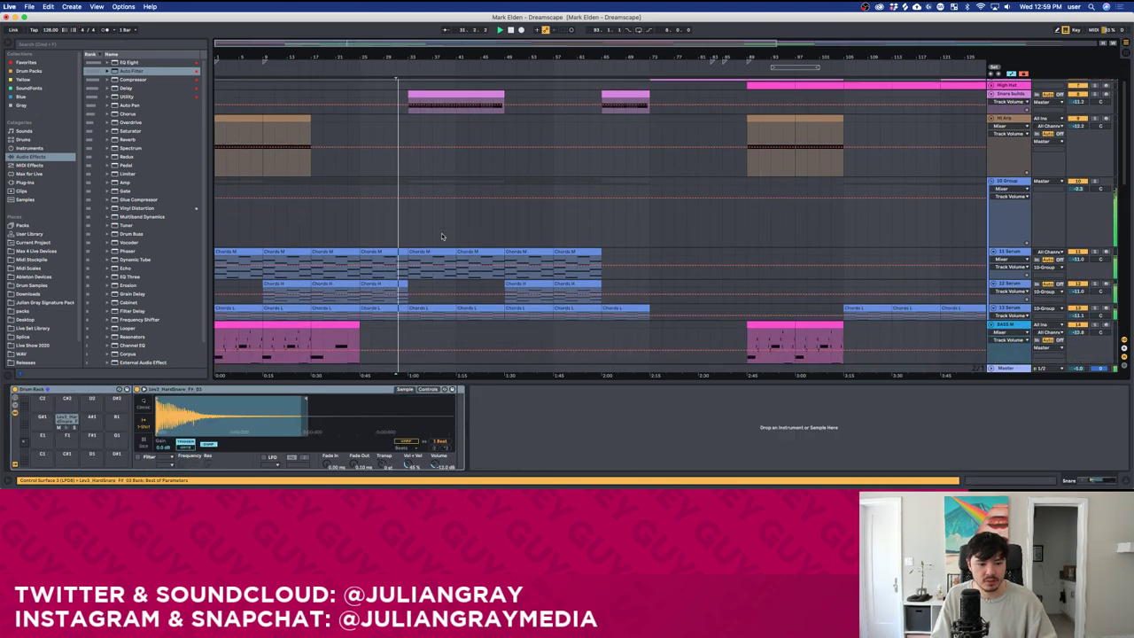
scroll(440, 236, down, 2)
click(421, 232)
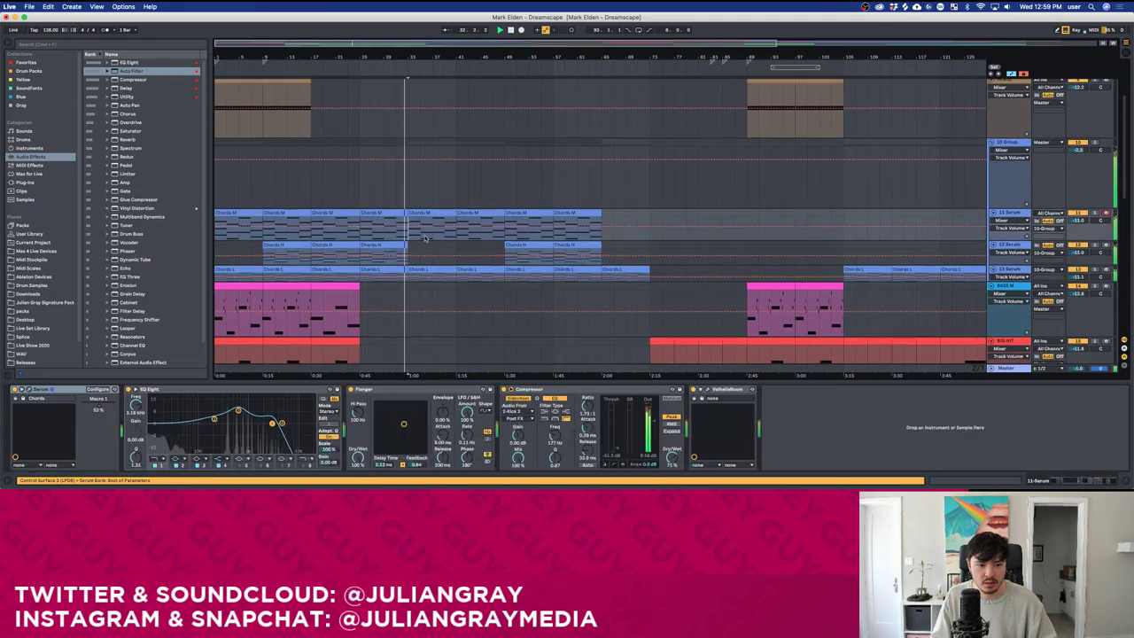
Fill the gap on the 12 Serum track from bar 33 to 49 with Chords H clips.
scroll(425, 239, up, 5)
scroll(424, 238, down, 4)
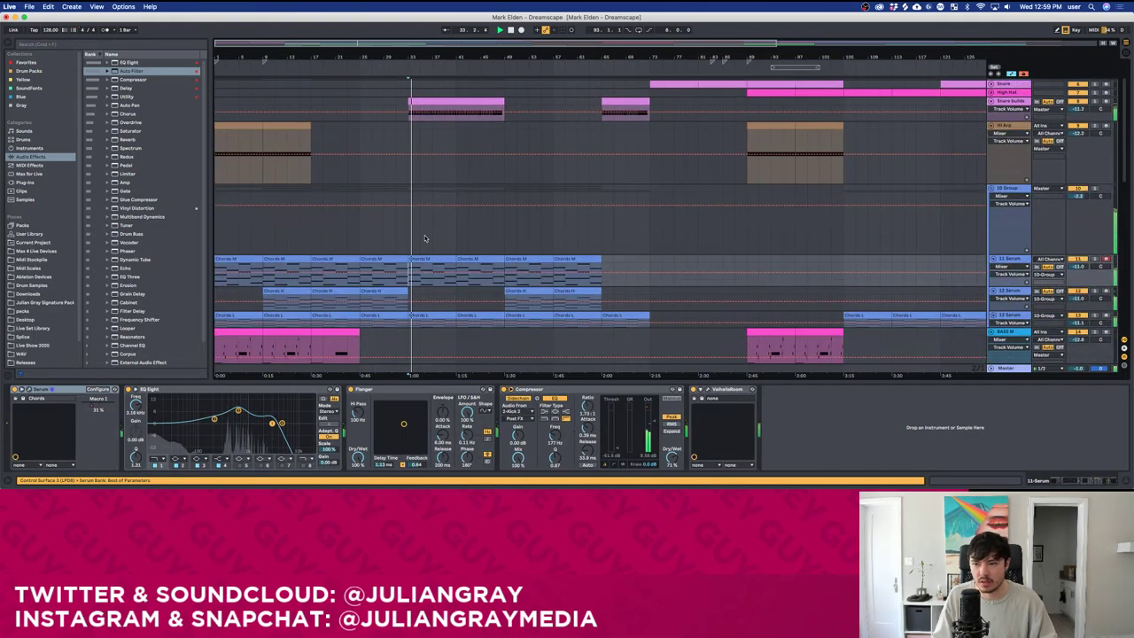
scroll(415, 247, down, 2)
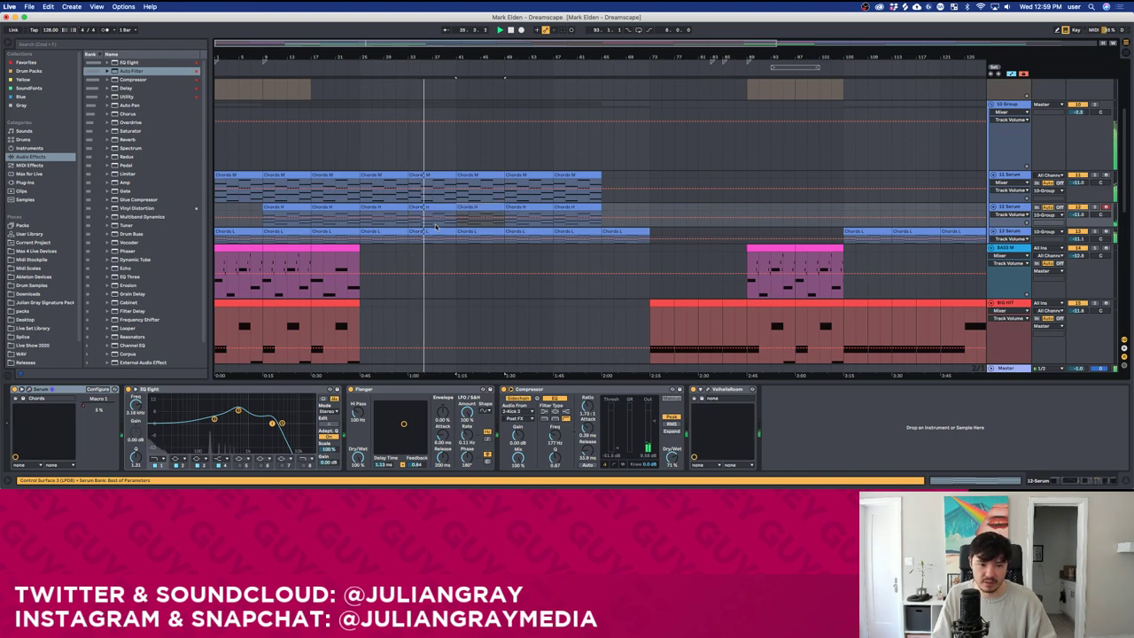
Review the remaining tracks while the Verse Build plays, checking which layers are active up to the Drop.
scroll(432, 226, down, 15)
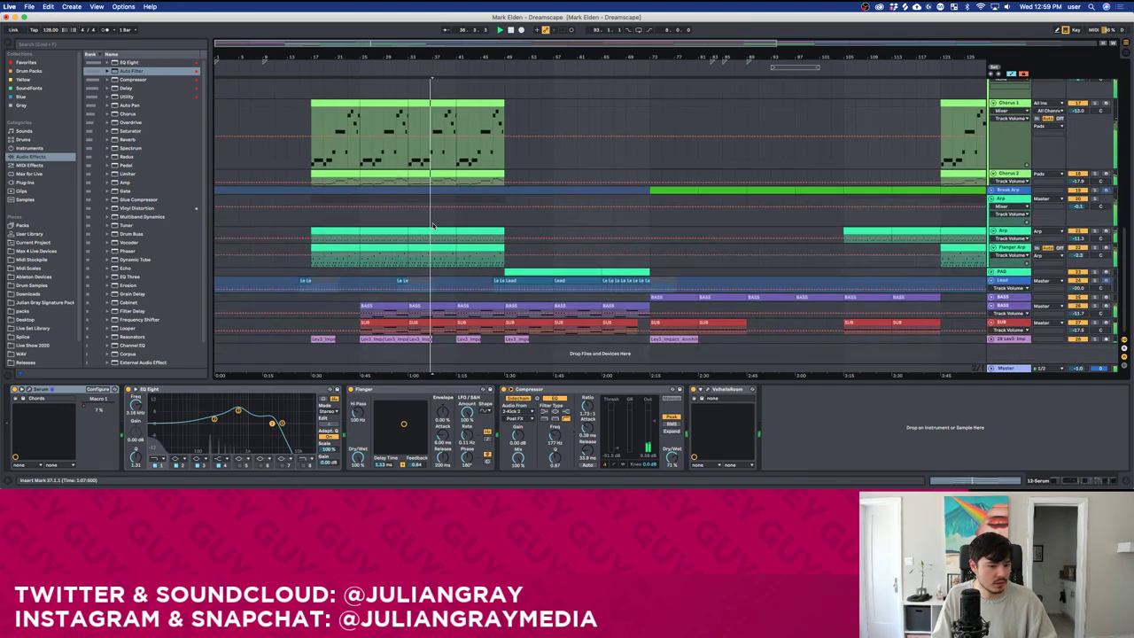
scroll(432, 226, up, 20)
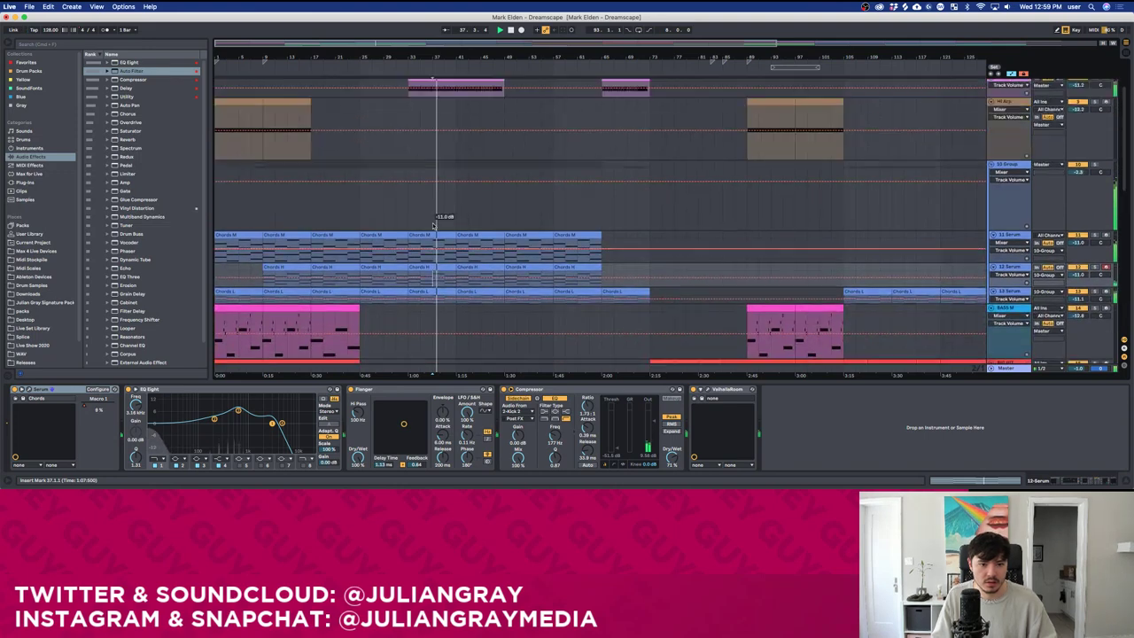
click(455, 135)
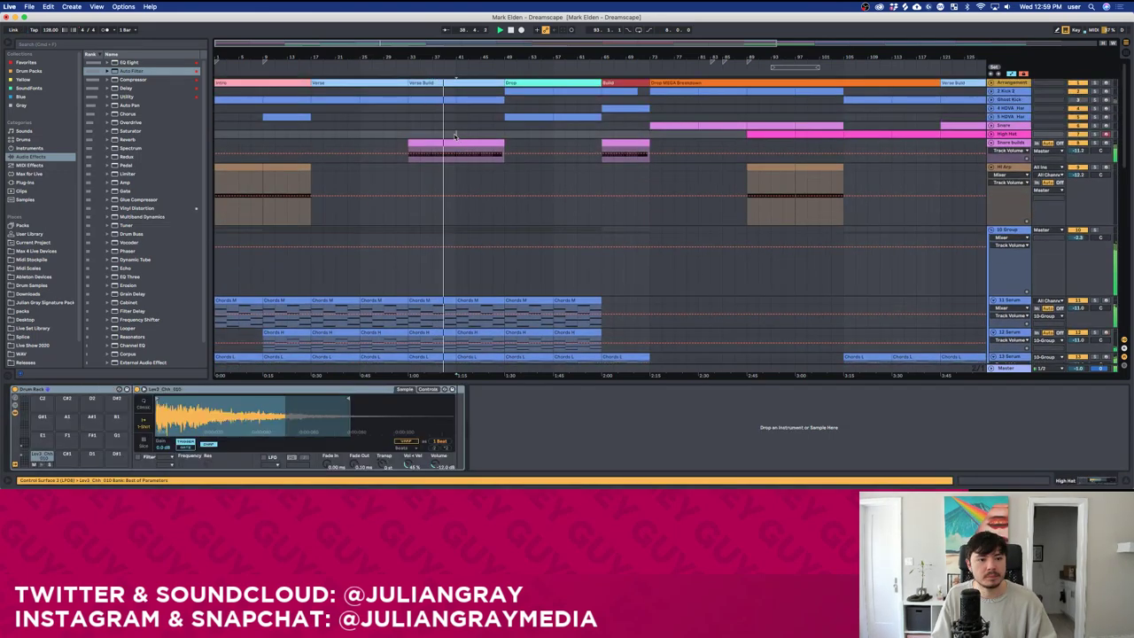
click(517, 145)
Delete stray time signature changes at bar 9 and within the Drop MEGA Breakdown.
right_click(264, 63)
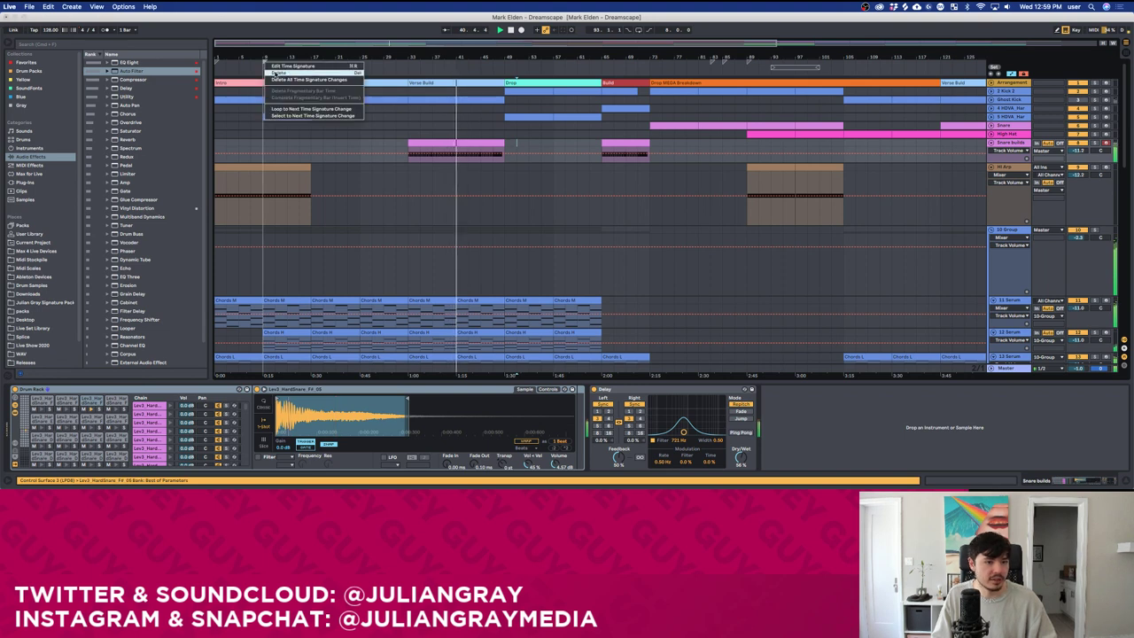
click(280, 79)
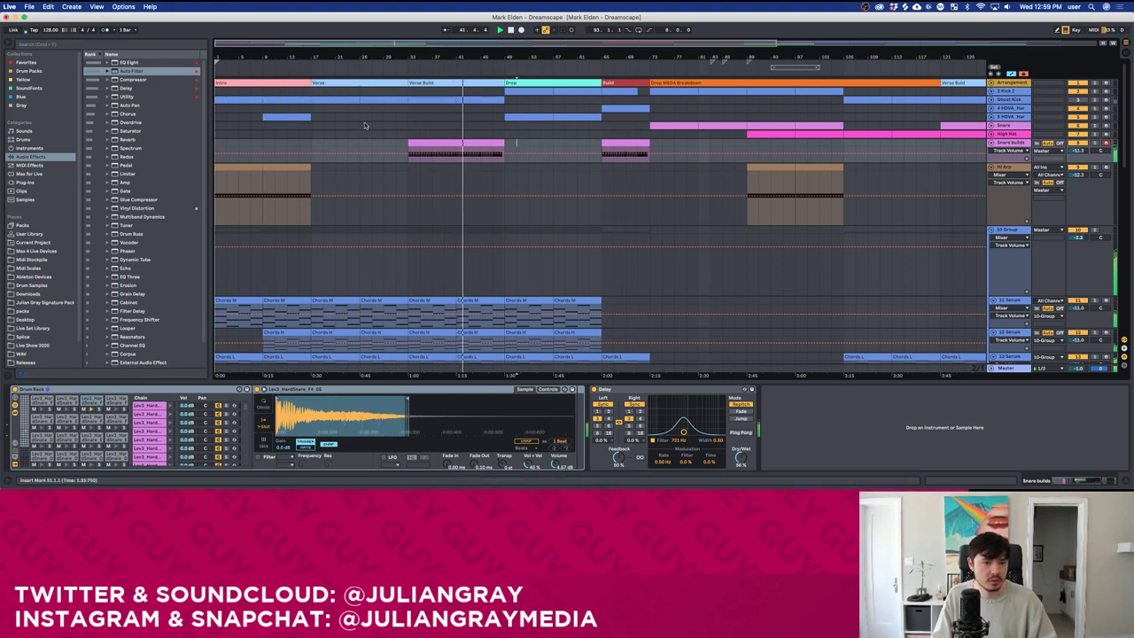
click(370, 126)
key(minus)
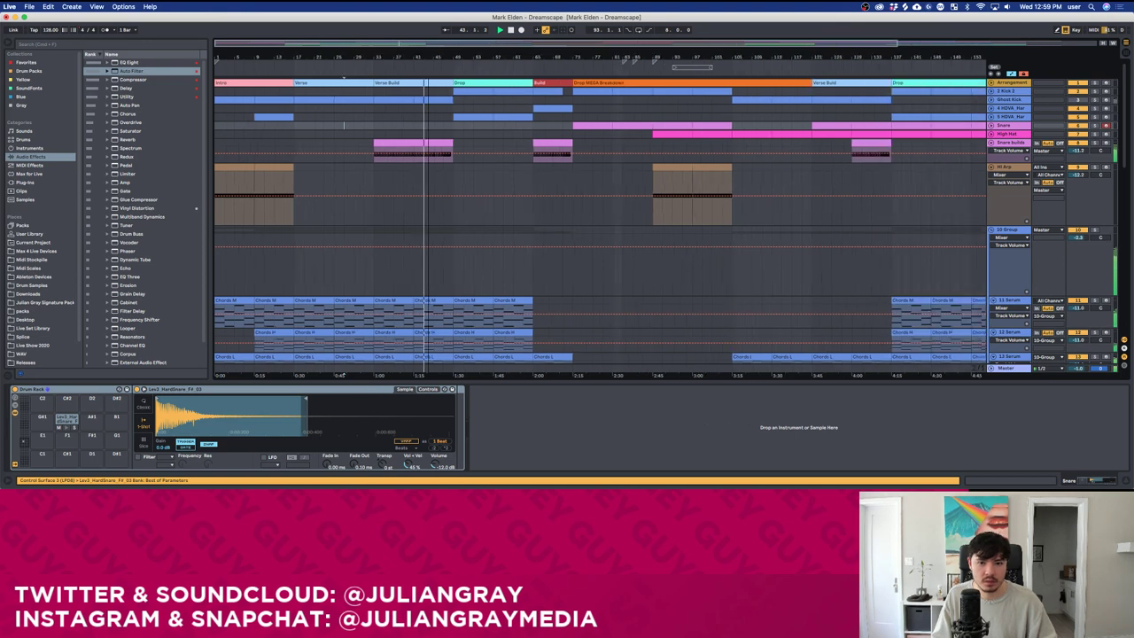
click(601, 116)
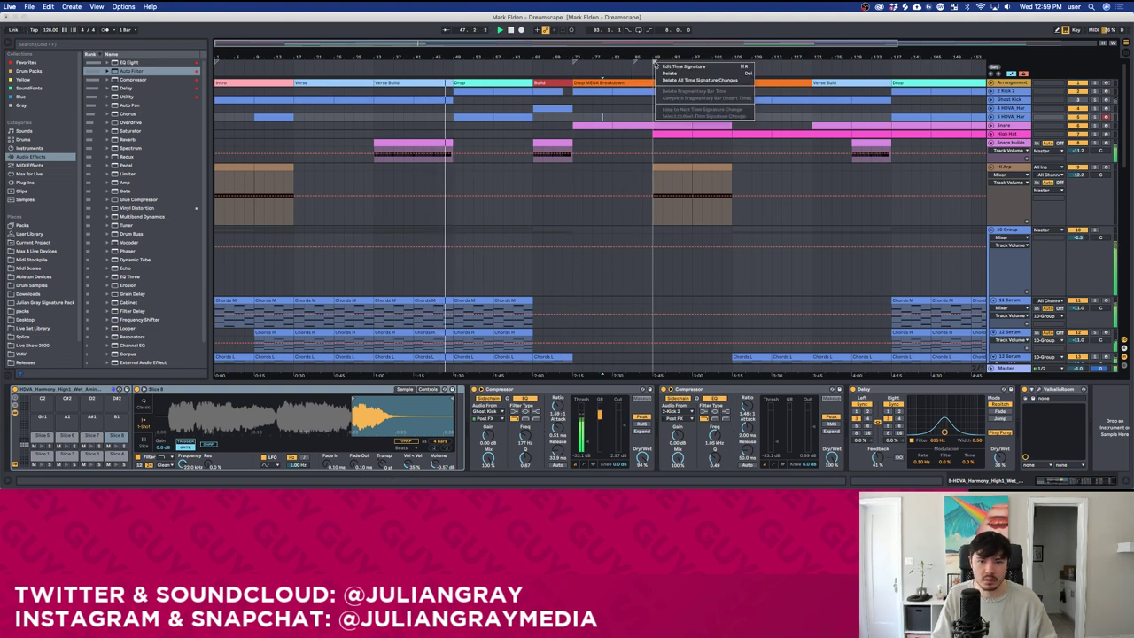
right_click(635, 61)
click(651, 71)
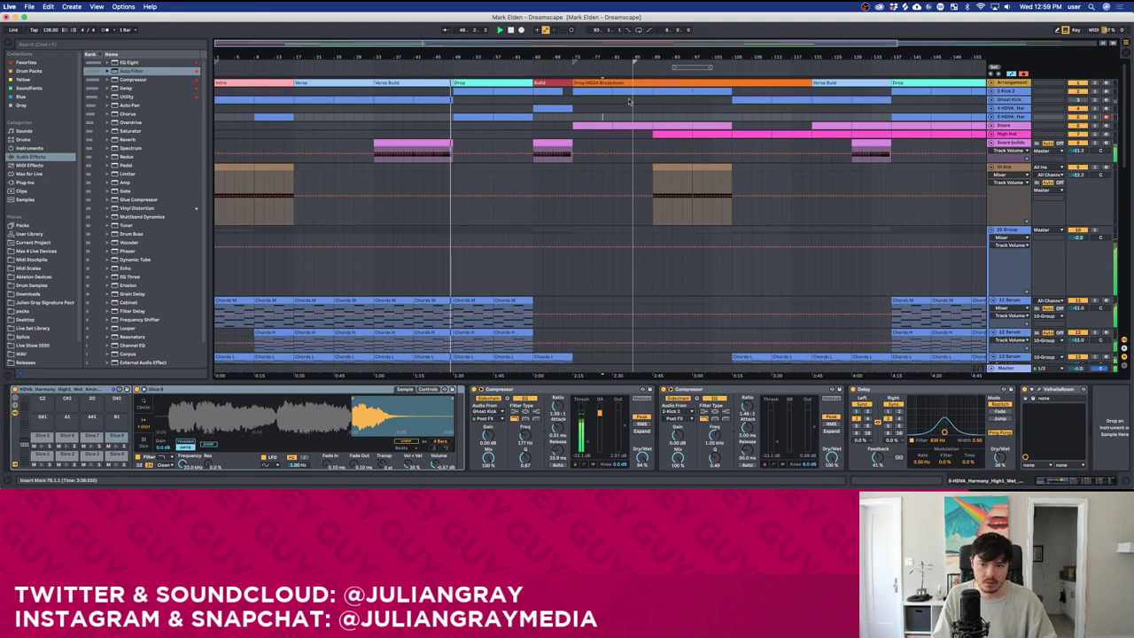
Audition the Drop from bar 49 while reviewing its layers and the OTT settings on the Flanger Arp track.
scroll(478, 190, down, 5)
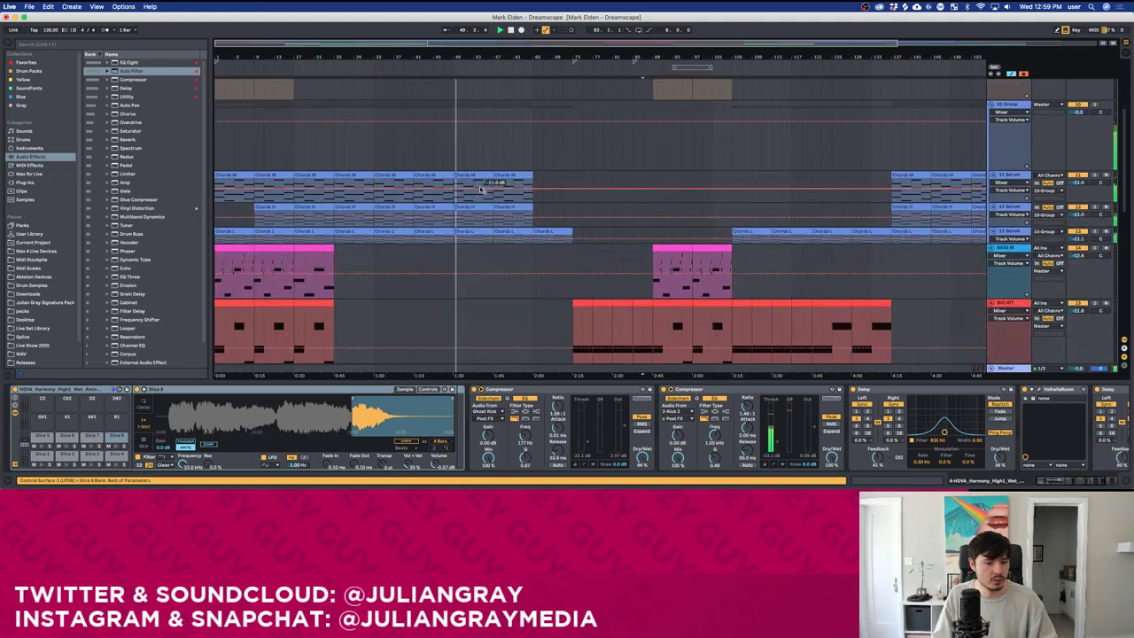
click(461, 190)
scroll(461, 221, down, 8)
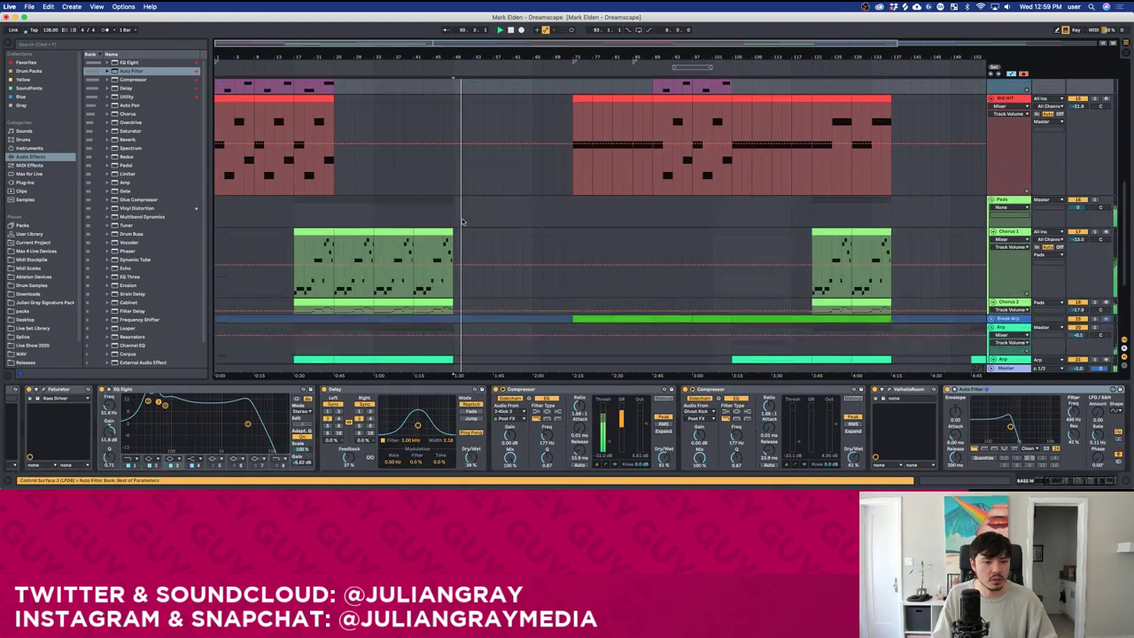
click(454, 262)
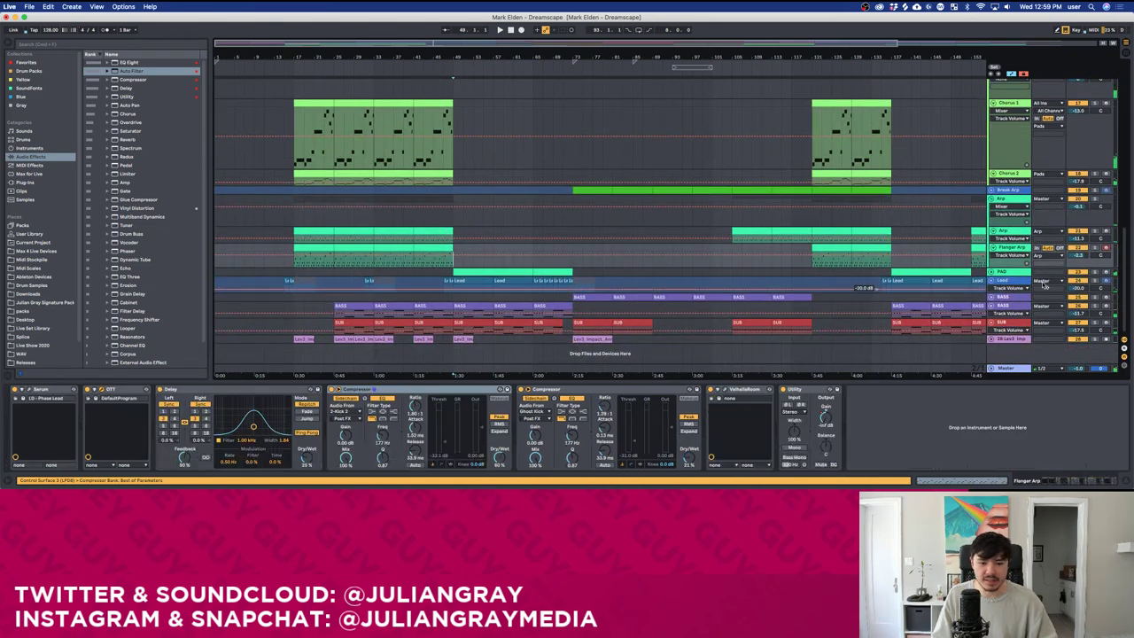
scroll(577, 280, up, 10)
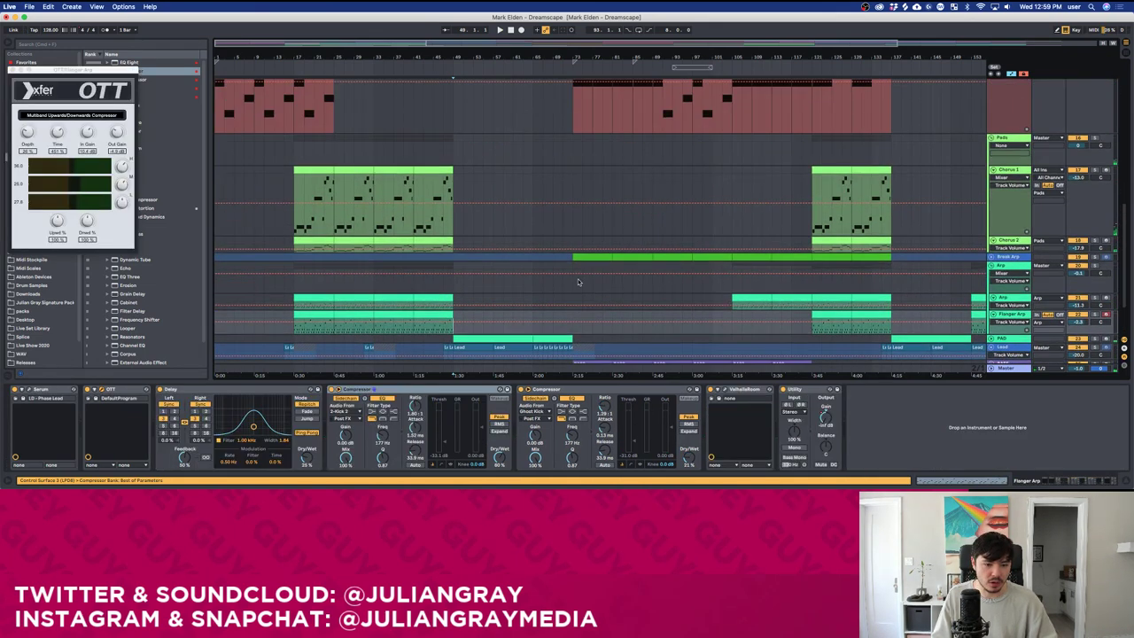
scroll(578, 282, up, 5)
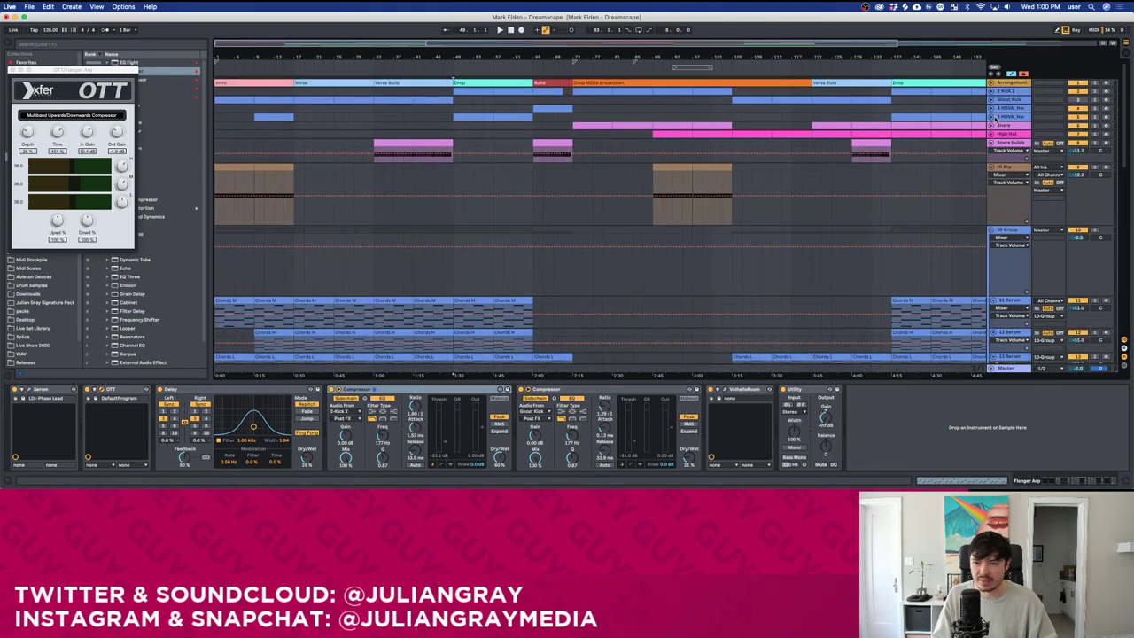
Unfold and enlarge the track 5 HDVA vocal, solo it, and set playback to start at bar 49.
click(991, 118)
click(991, 117)
click(992, 117)
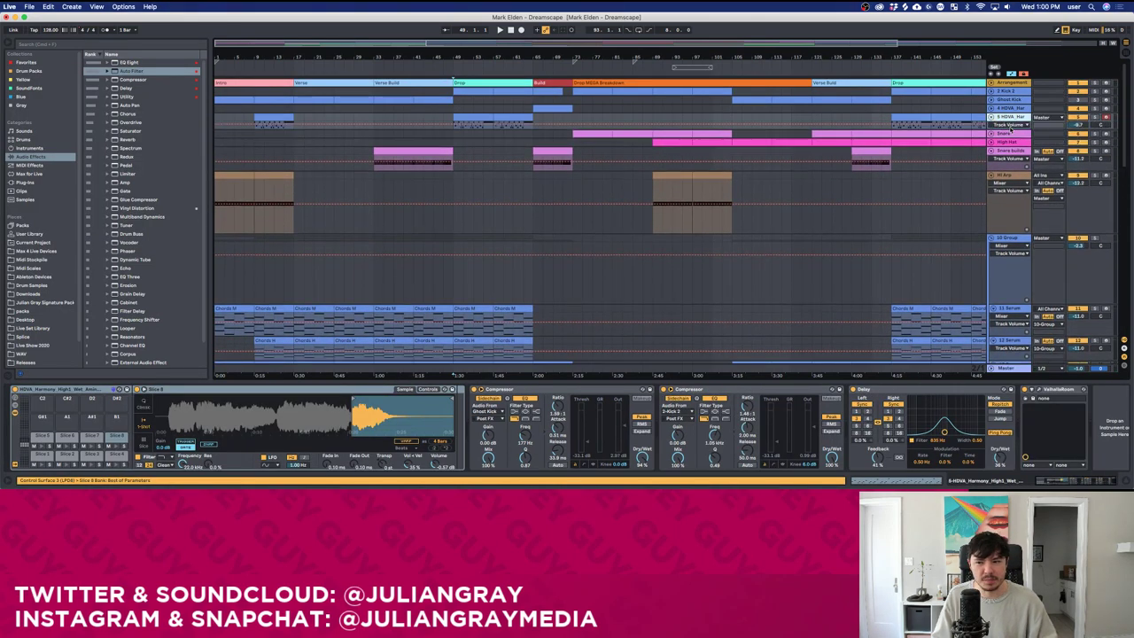
drag(1009, 127, 1011, 193)
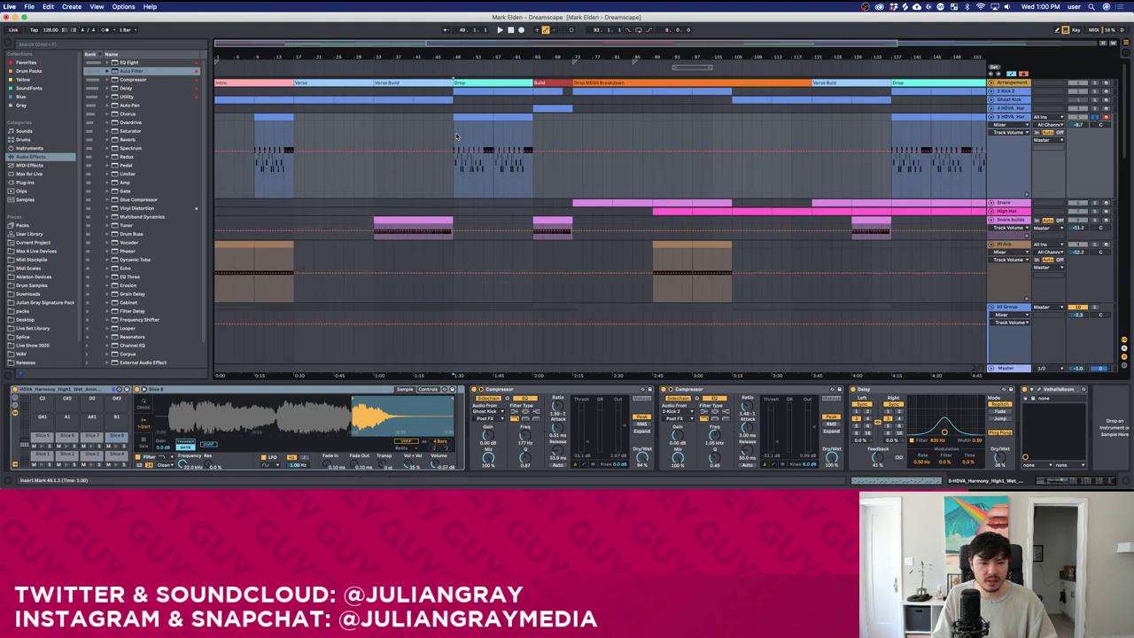
click(455, 133)
Audition the soloed vocal from bar 49 and examine the Slice 8 notes in its Drop clip.
key(space)
double_click(461, 117)
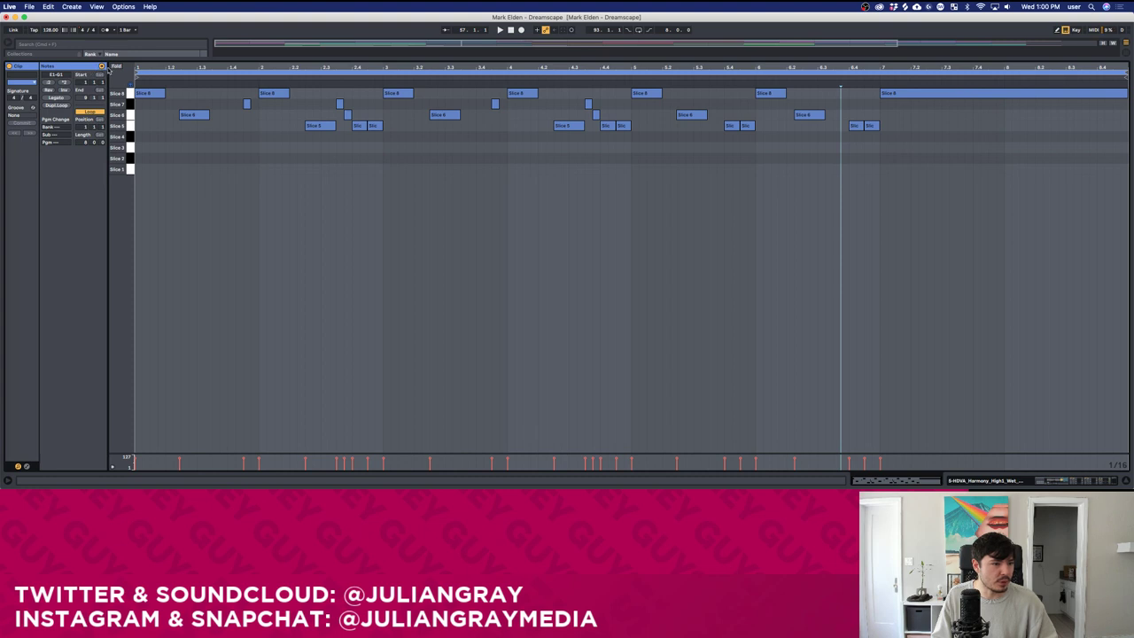
click(154, 95)
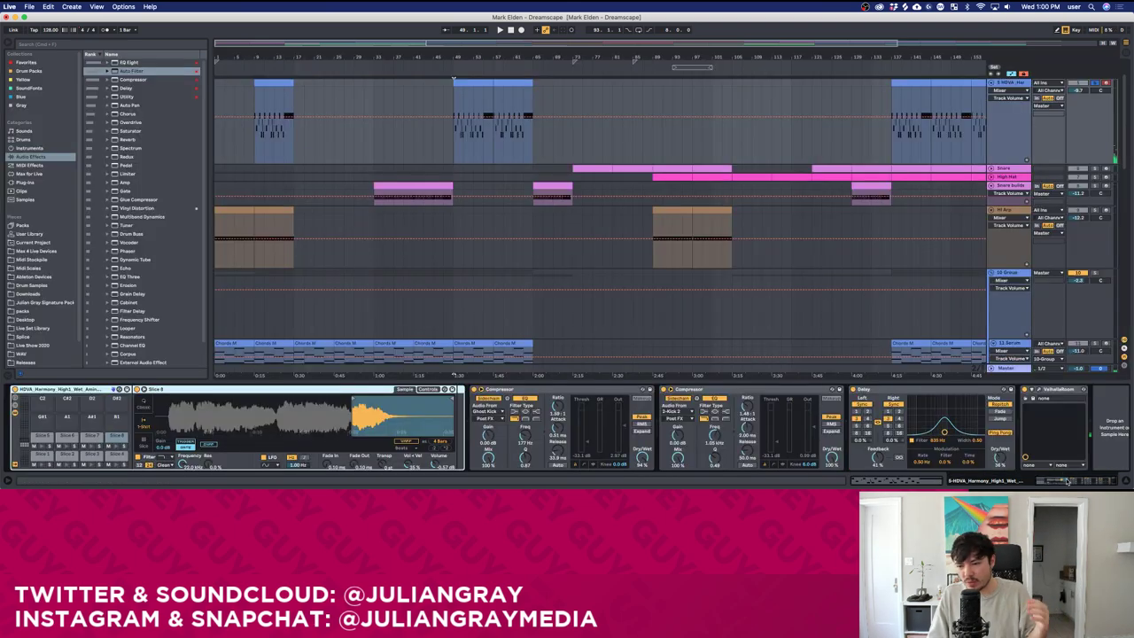
click(456, 137)
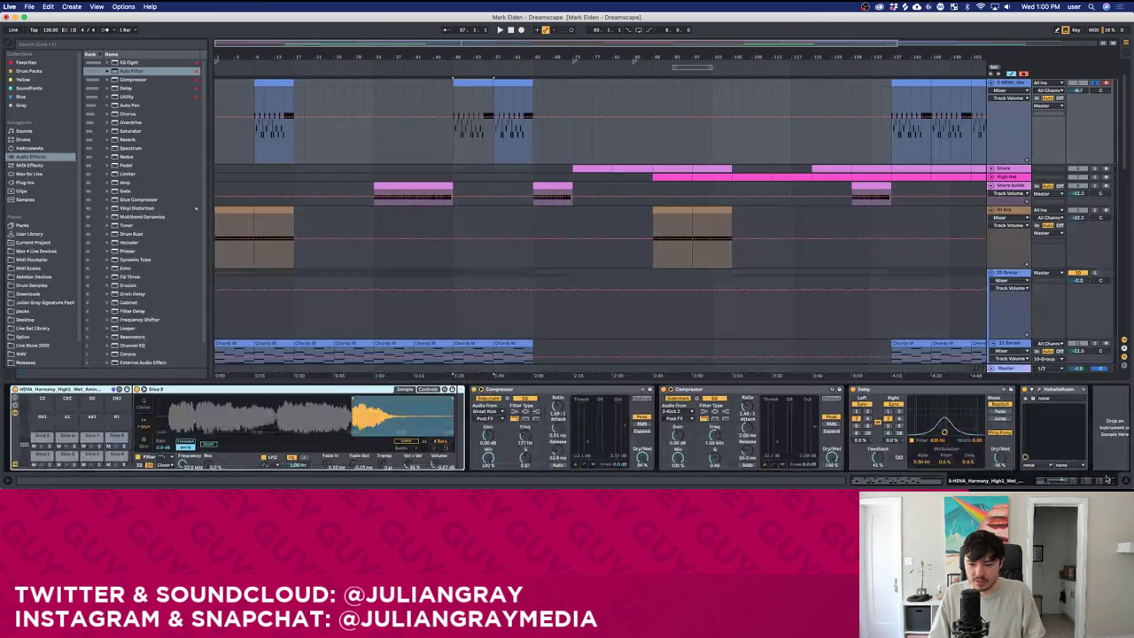
Transpose Slice 8 in the vocal's Drum Rack by +7 semitones and audition it over bars 49 to 57.
key(shift+Right)
key(shift+Right)
key(space)
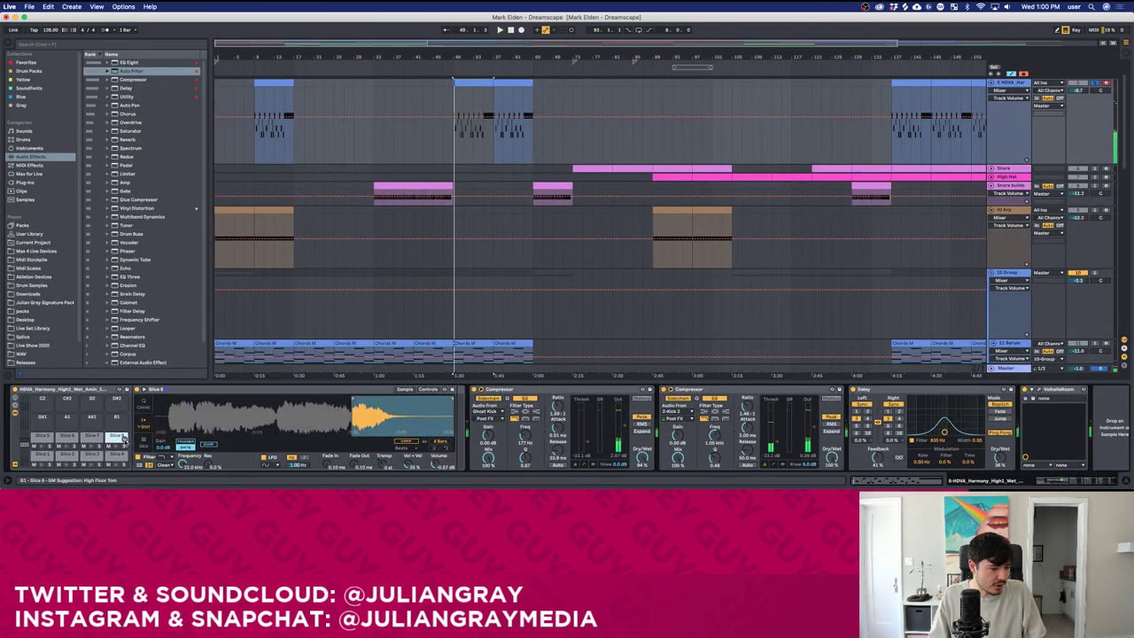
drag(389, 465, 389, 454)
key(space)
key(space)
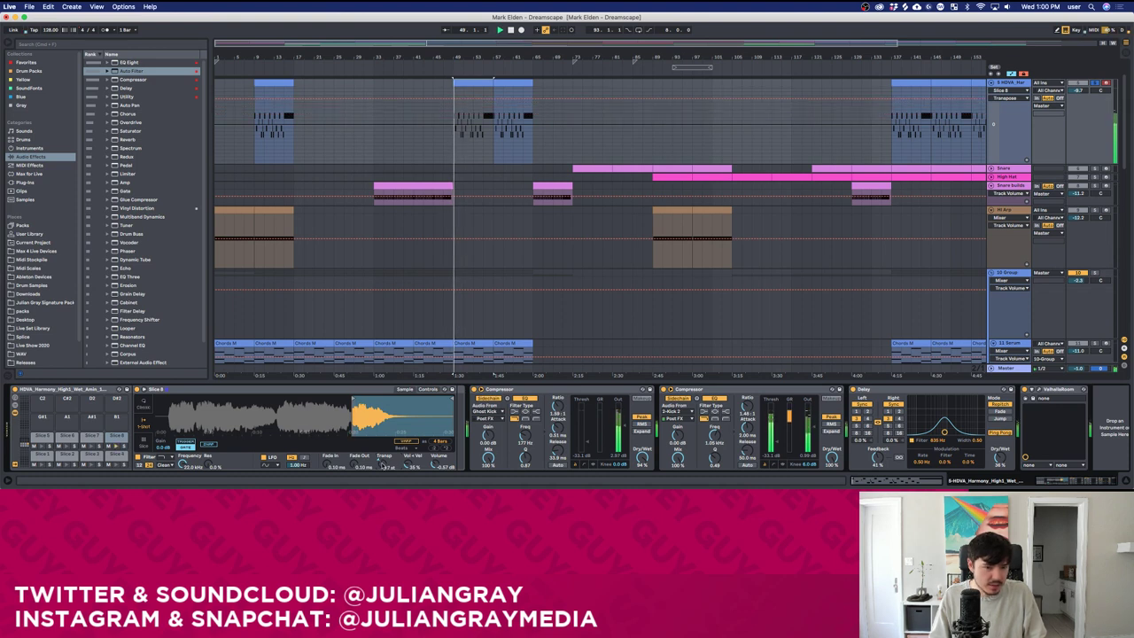
key(space)
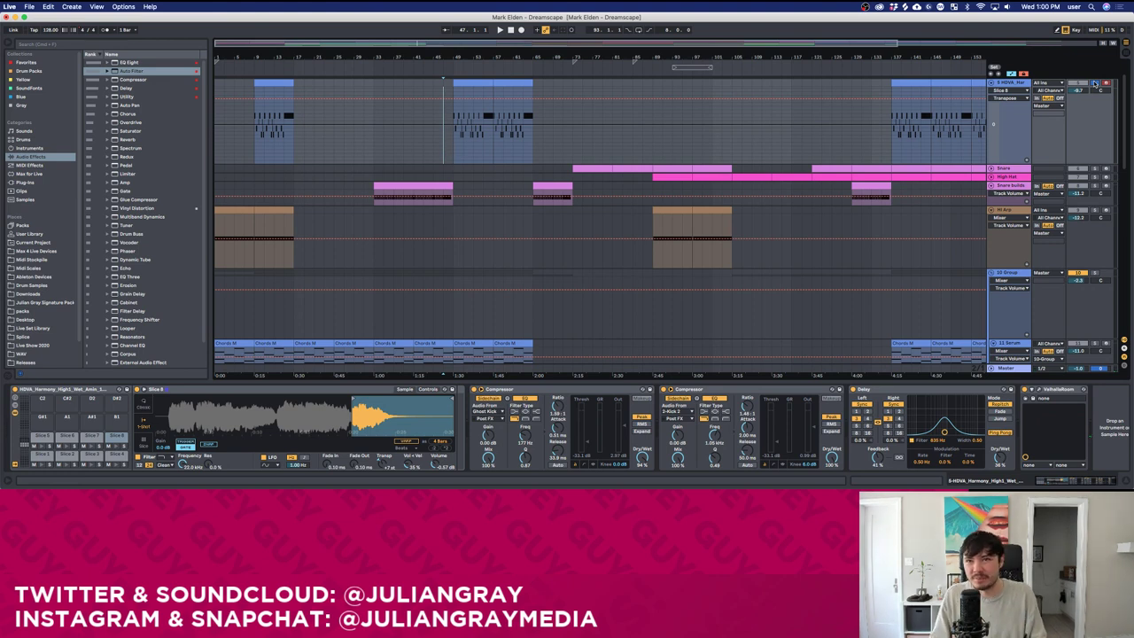
Audition the transposed vocal chops in the full mix, playing from bar 47 into the Drop.
click(455, 115)
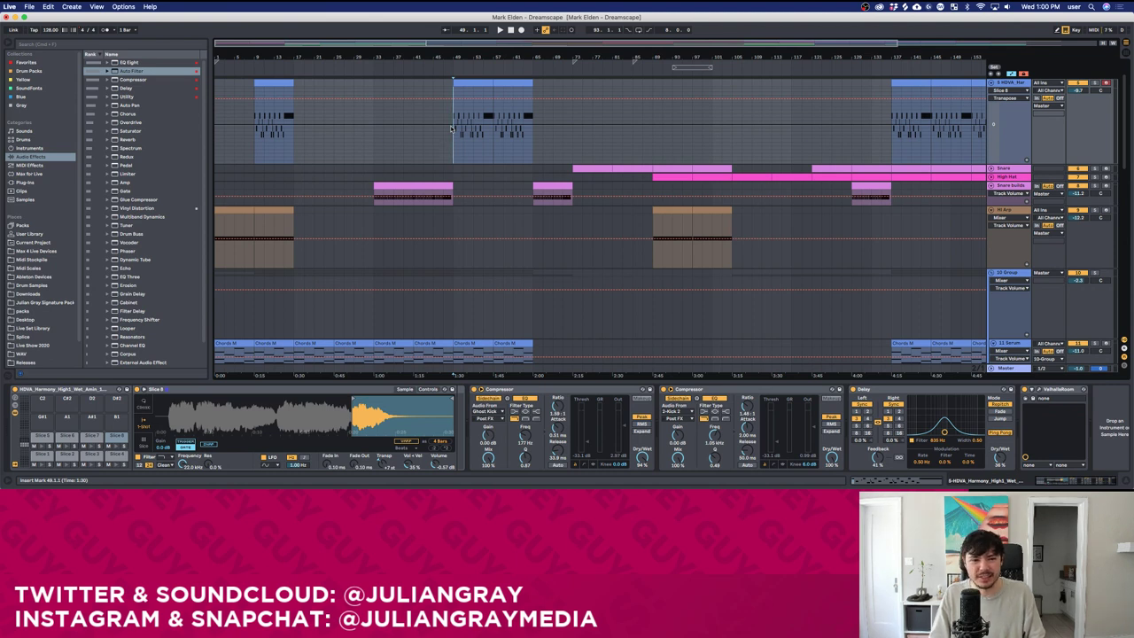
key(space)
click(433, 122)
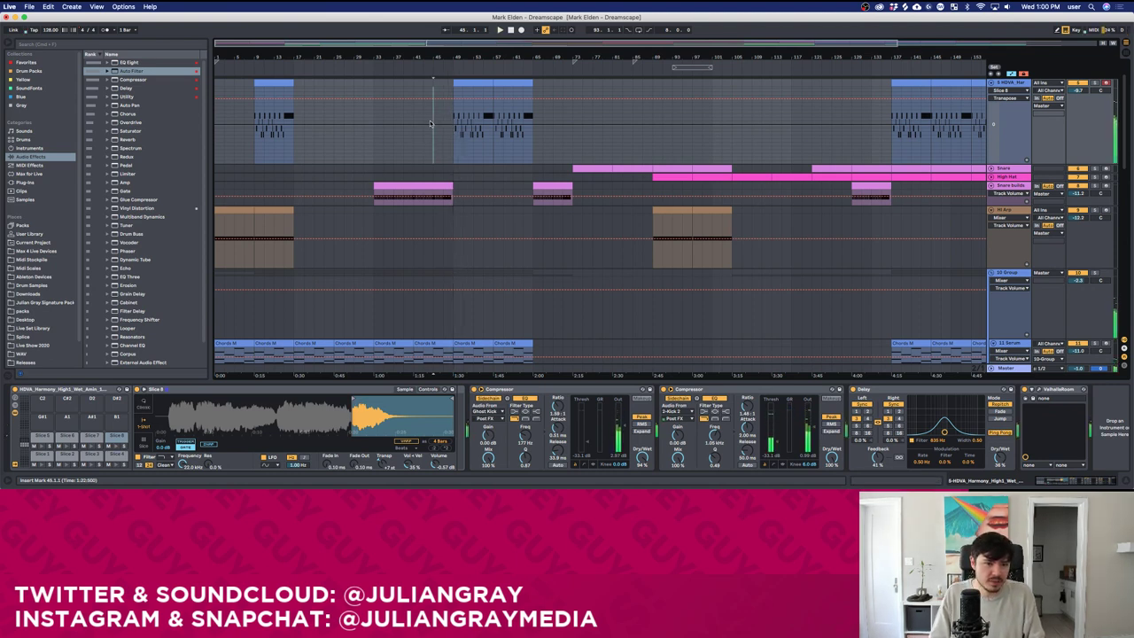
click(443, 118)
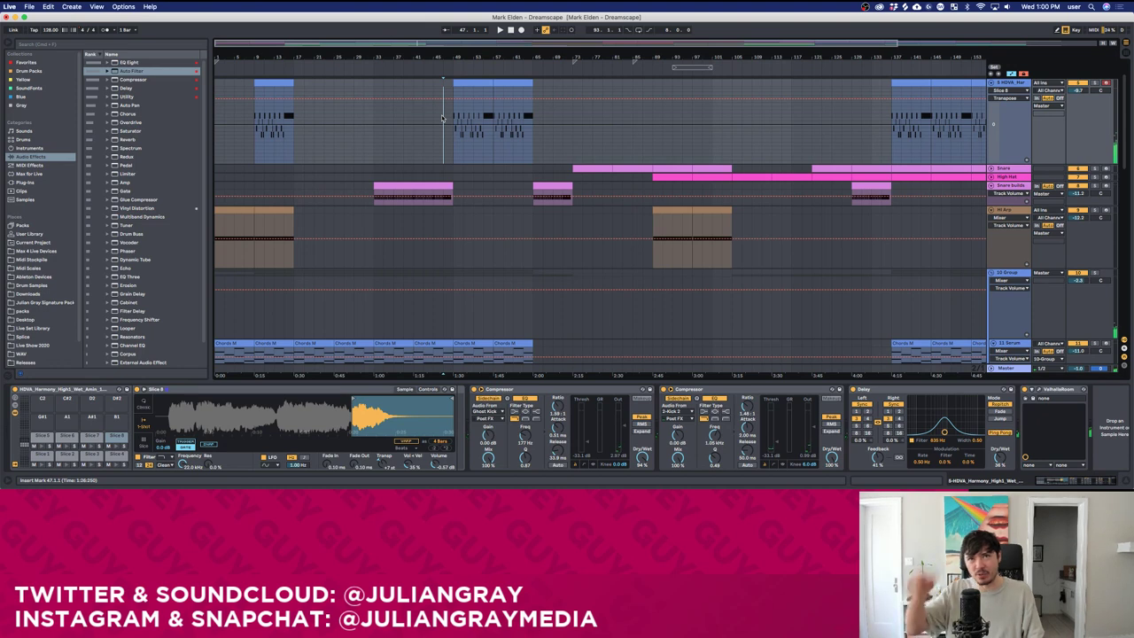
key(space)
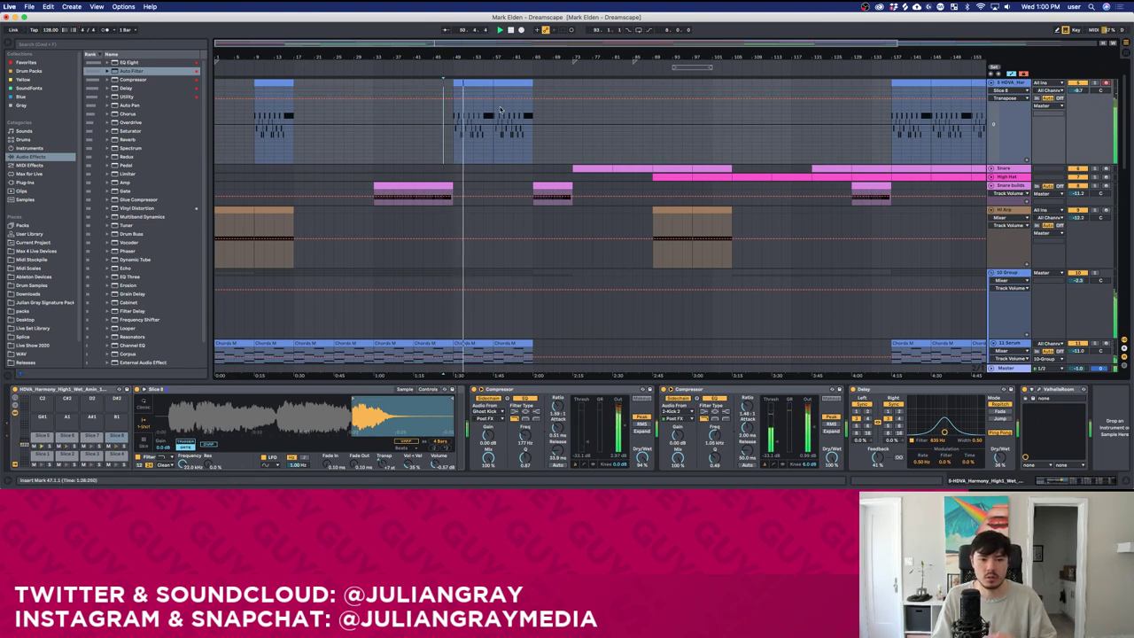
click(493, 103)
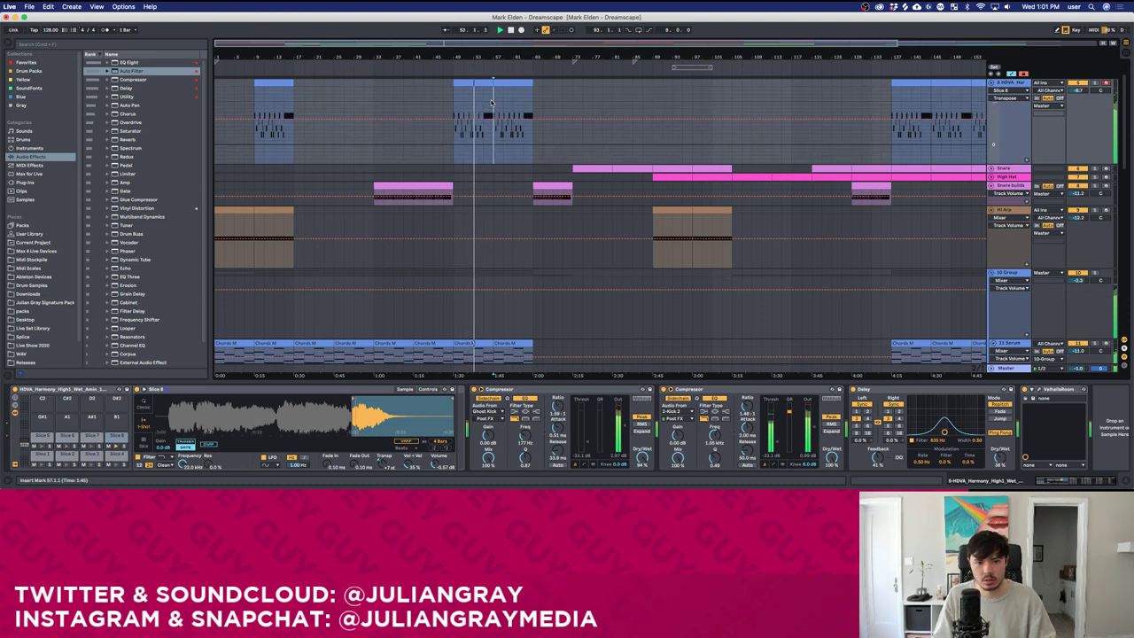
click(458, 107)
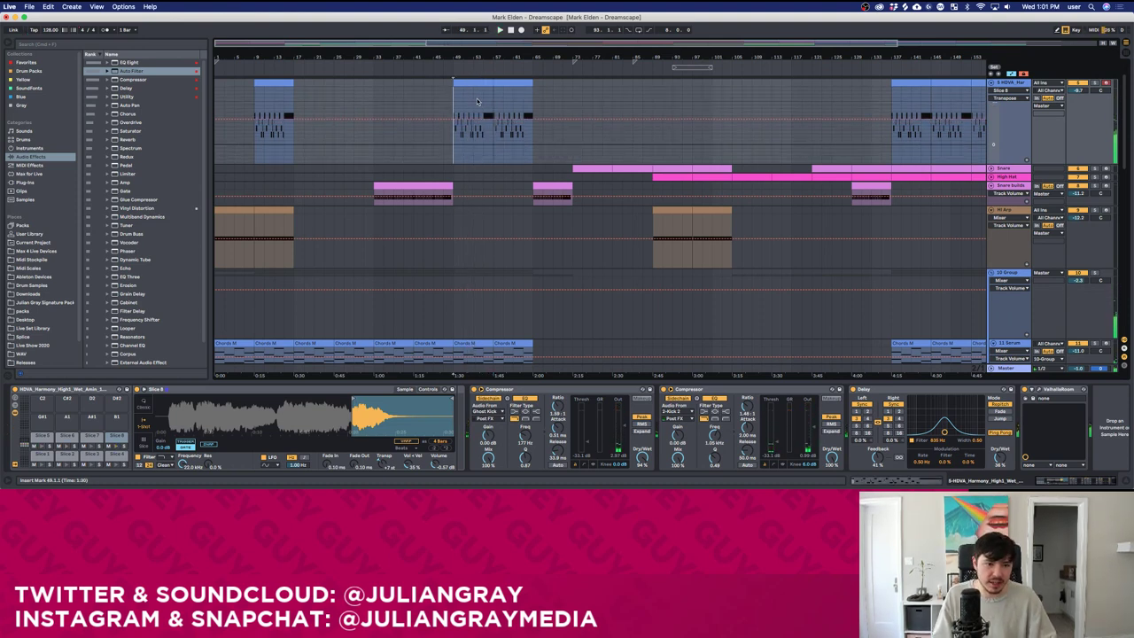
click(467, 110)
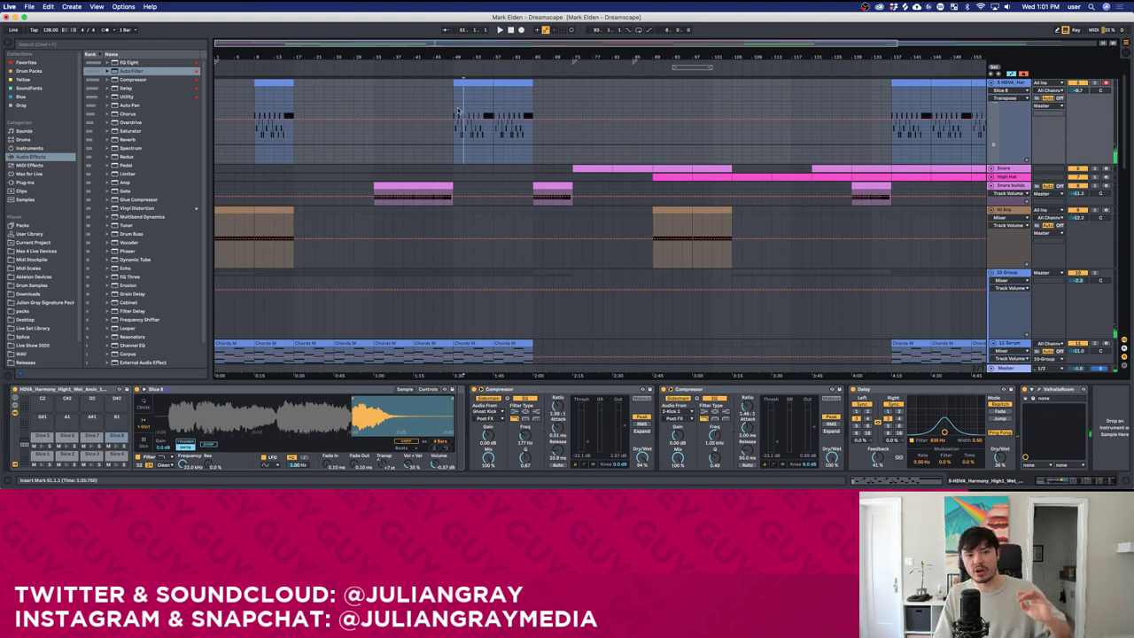
Open the vocal's Drop clip and examine the repeated Slice 8 notes at bars 2, 3 and 4.
drag(456, 108, 495, 94)
click(479, 98)
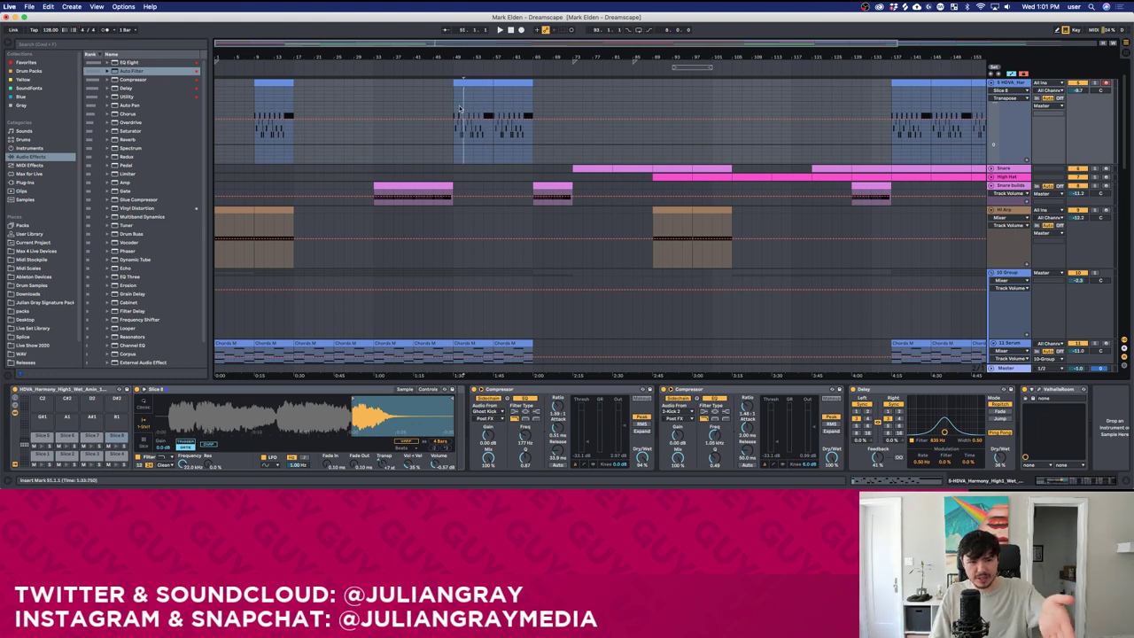
double_click(461, 86)
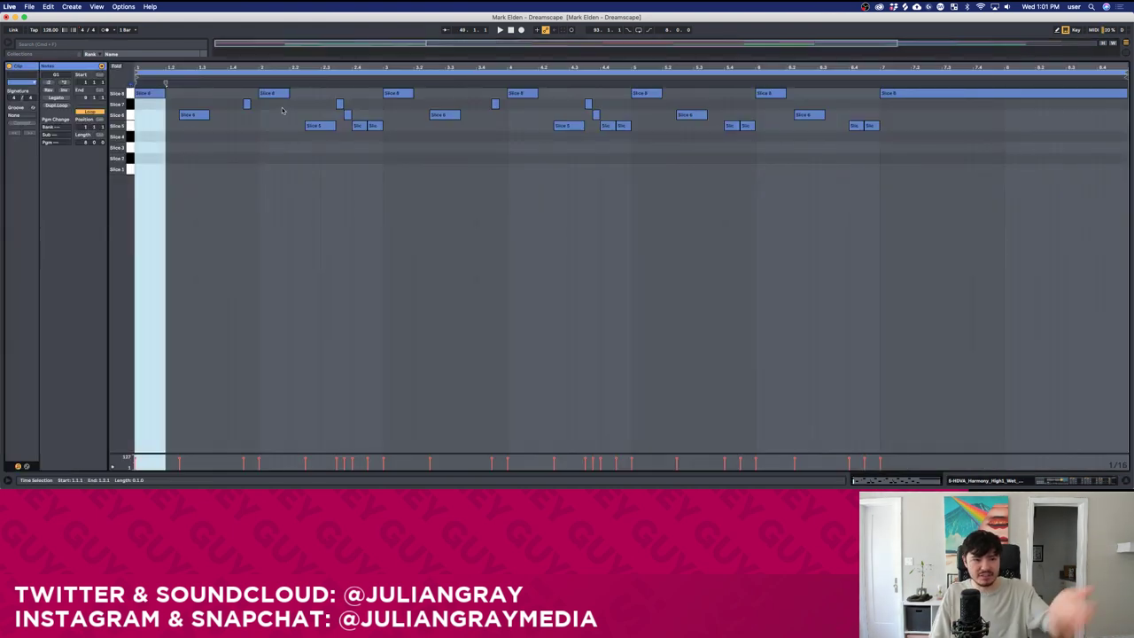
click(273, 94)
click(410, 92)
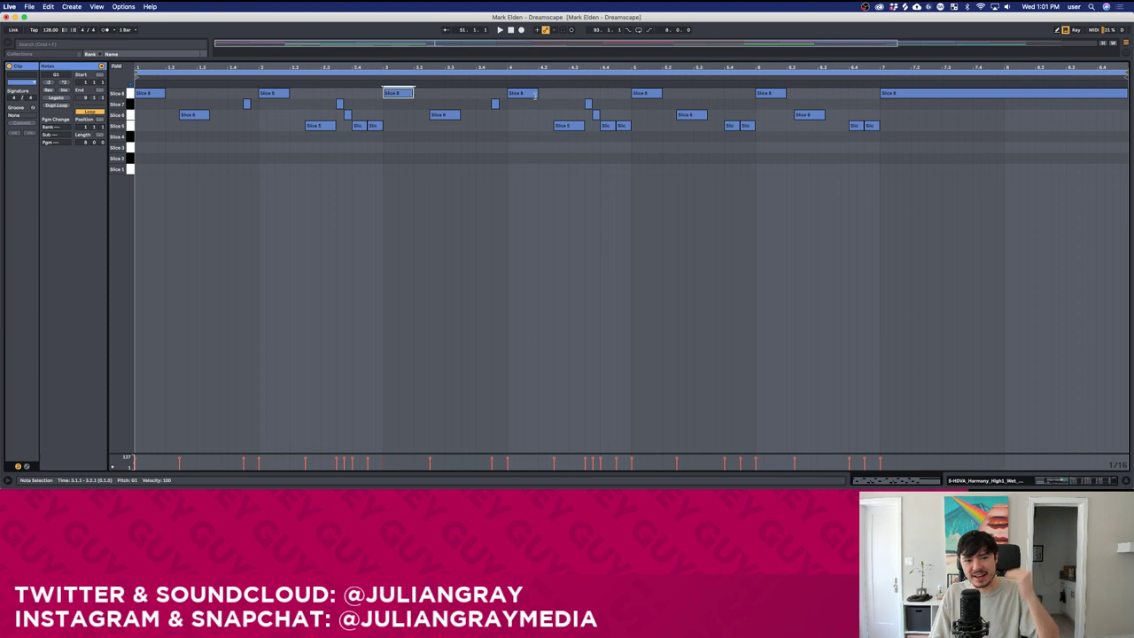
click(534, 94)
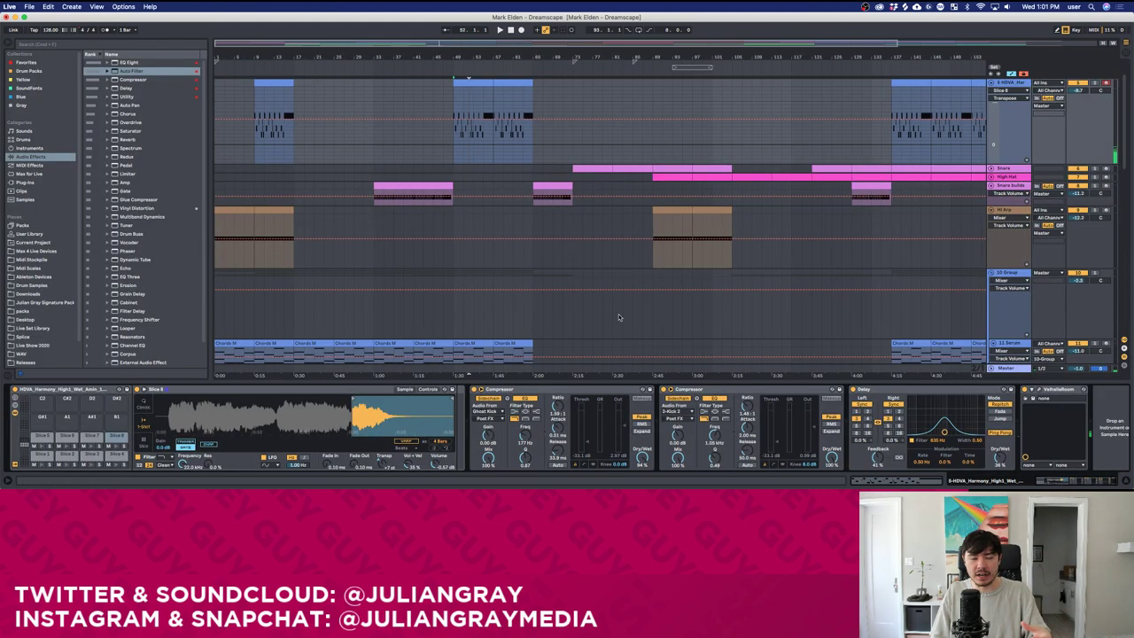
Select bars 73 to 121 on the vocal track, across the Drop MEGA Breakdown, and briefly audition from bar 73.
click(453, 133)
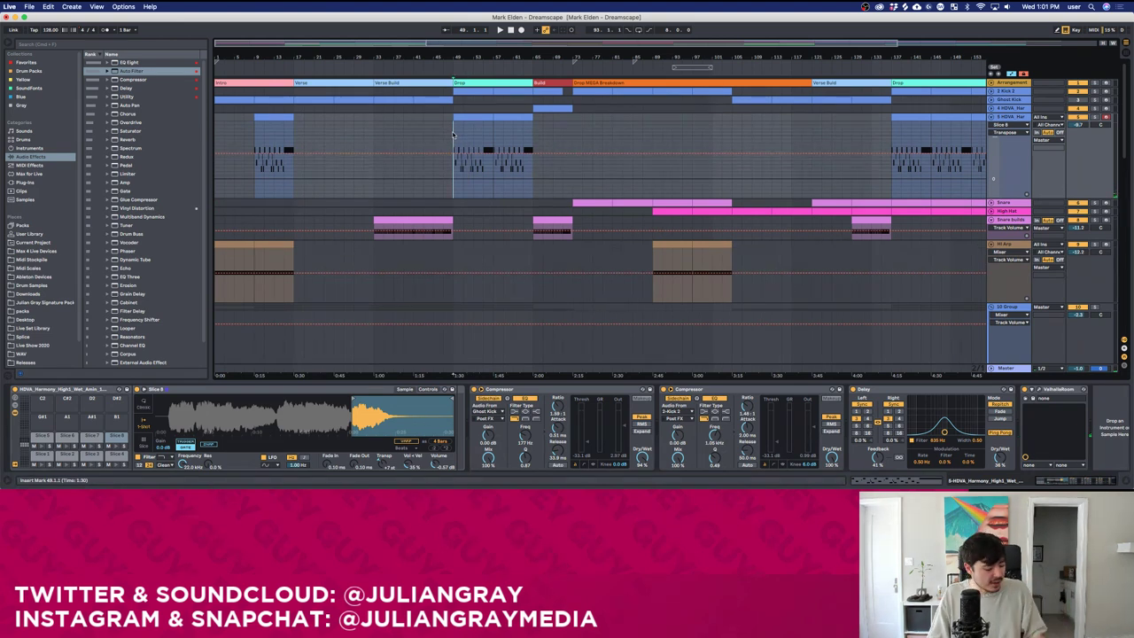
drag(429, 45, 490, 43)
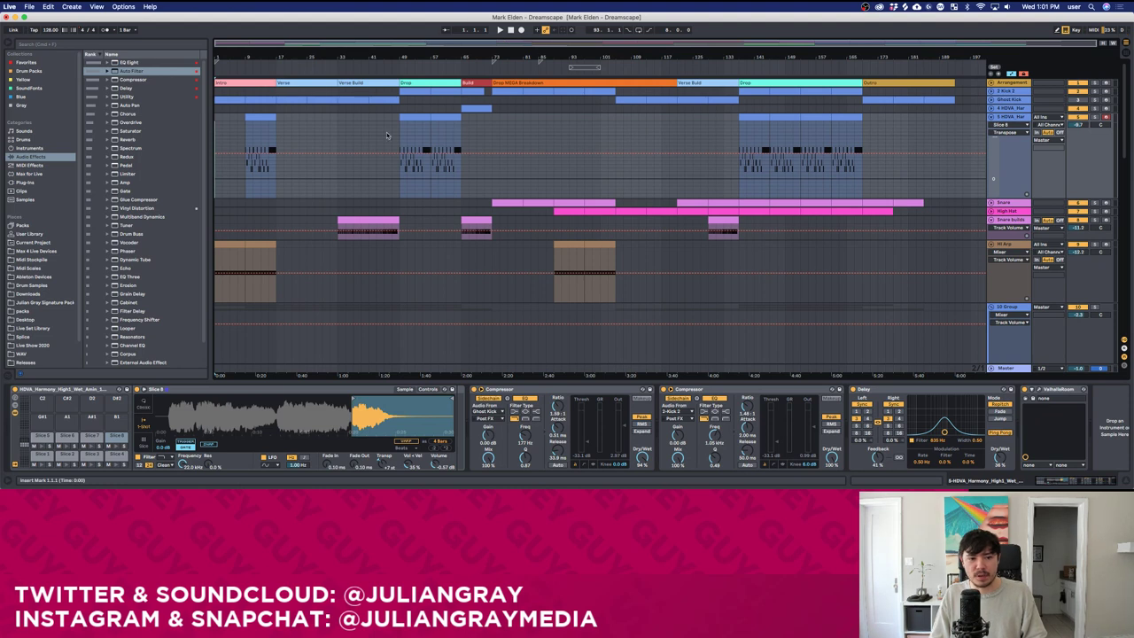
drag(218, 132, 669, 124)
key(space)
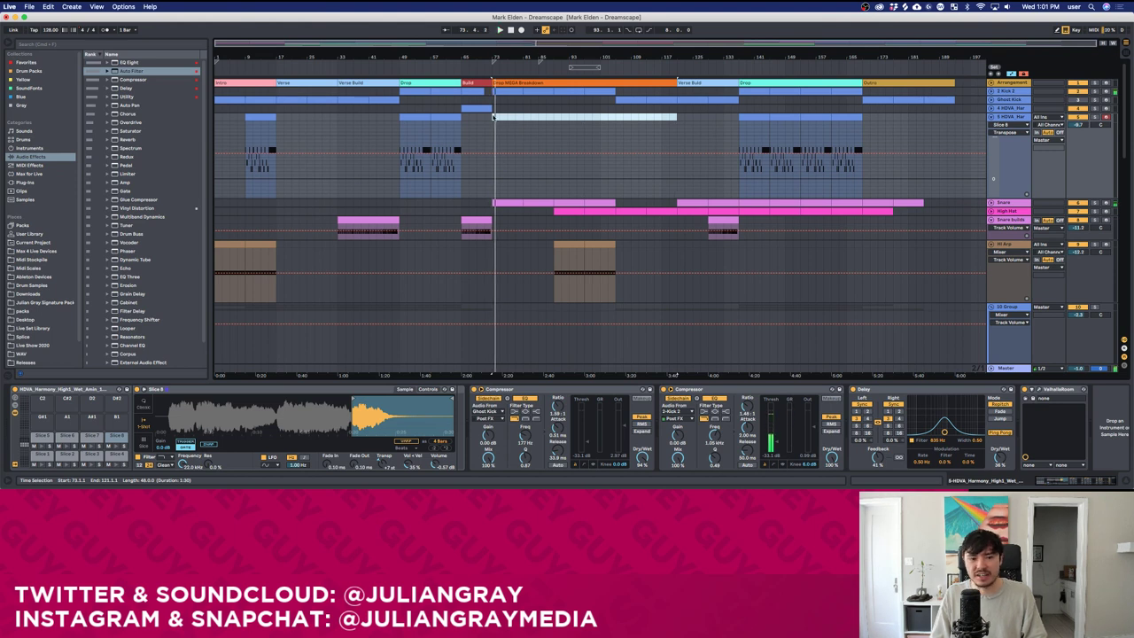
click(492, 118)
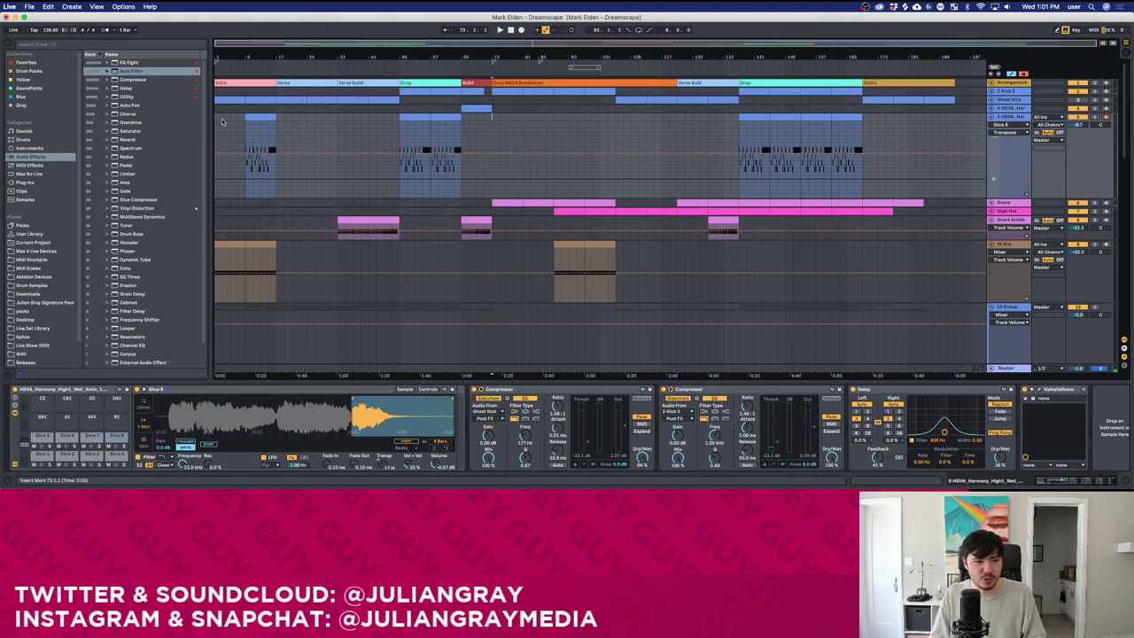
Play the arrangement from bar 9 to audition the sliced HDVA vocal section, and mark the start of the first drop.
scroll(295, 246, down, 2)
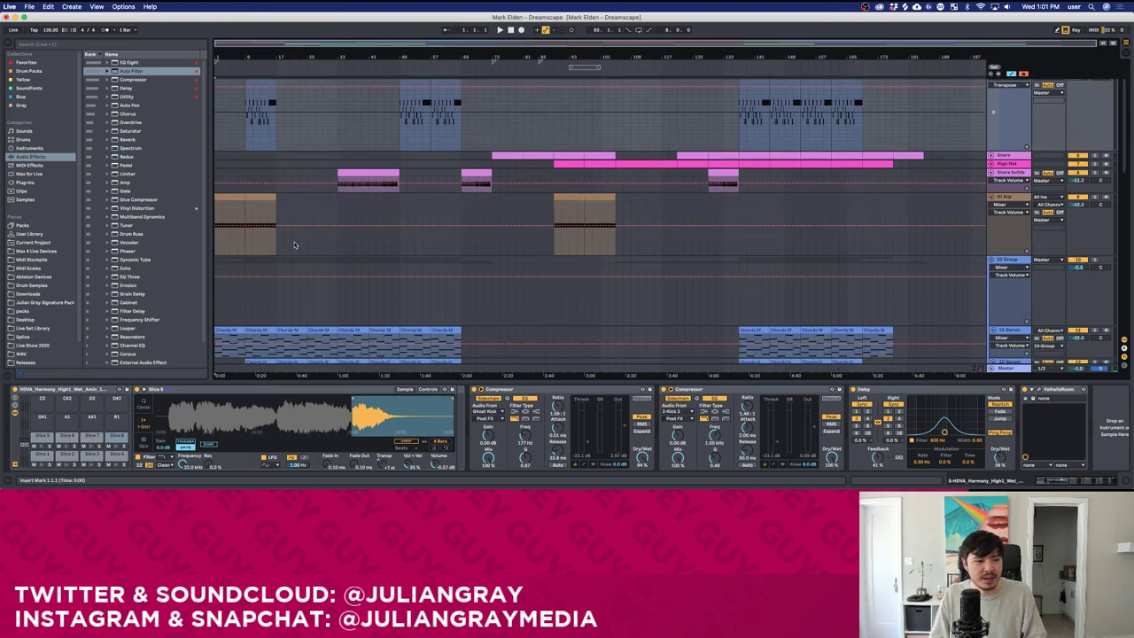
scroll(295, 246, up, 2)
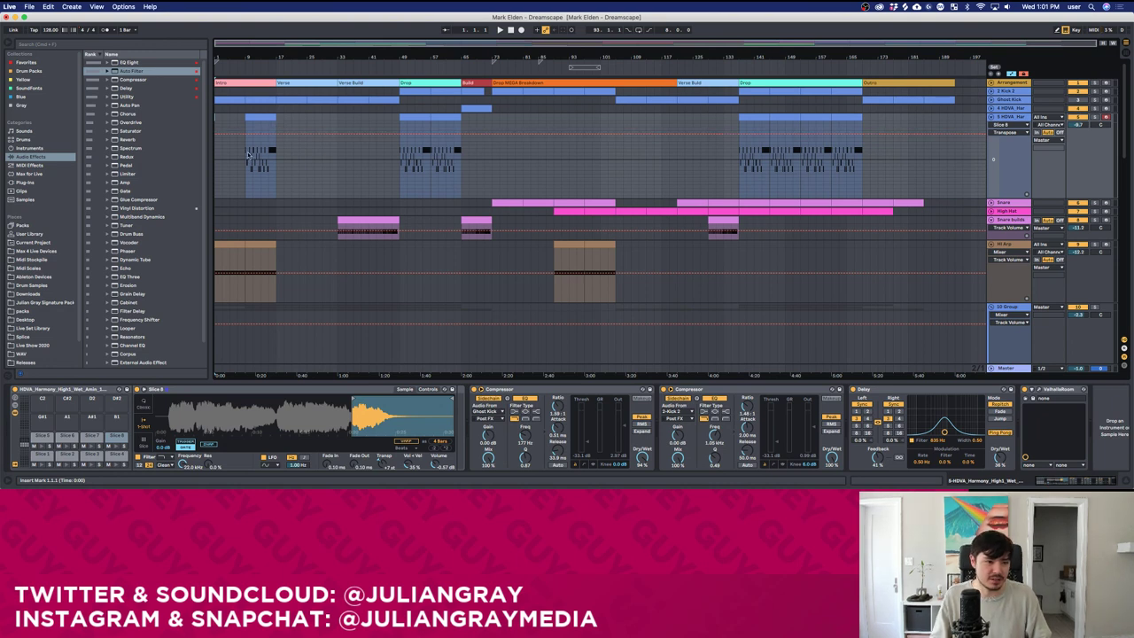
click(258, 155)
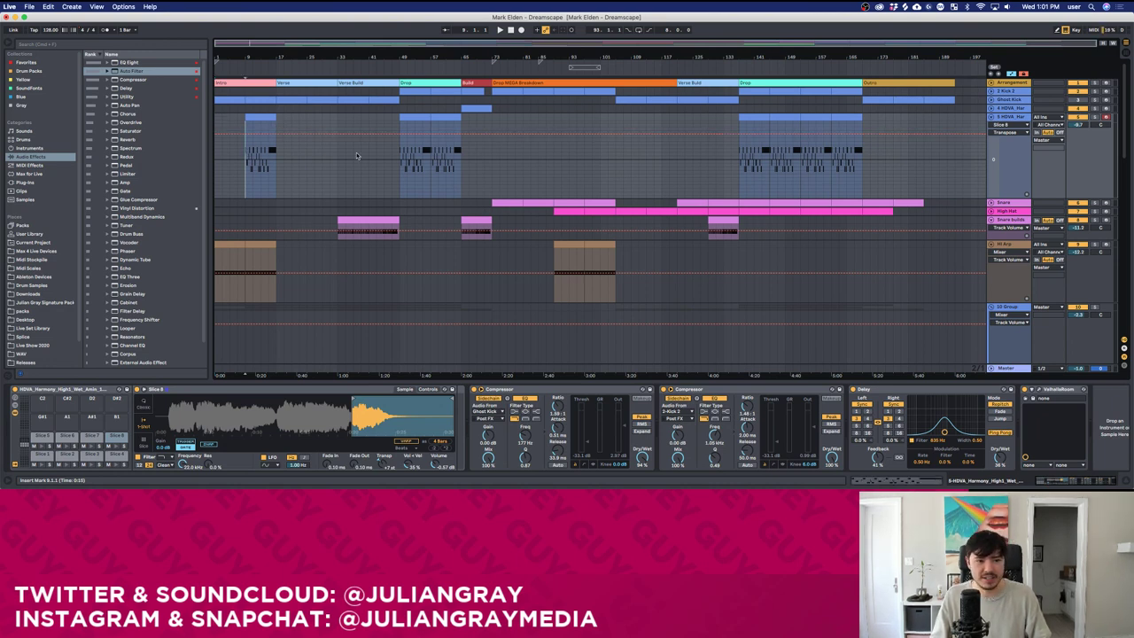
key(space)
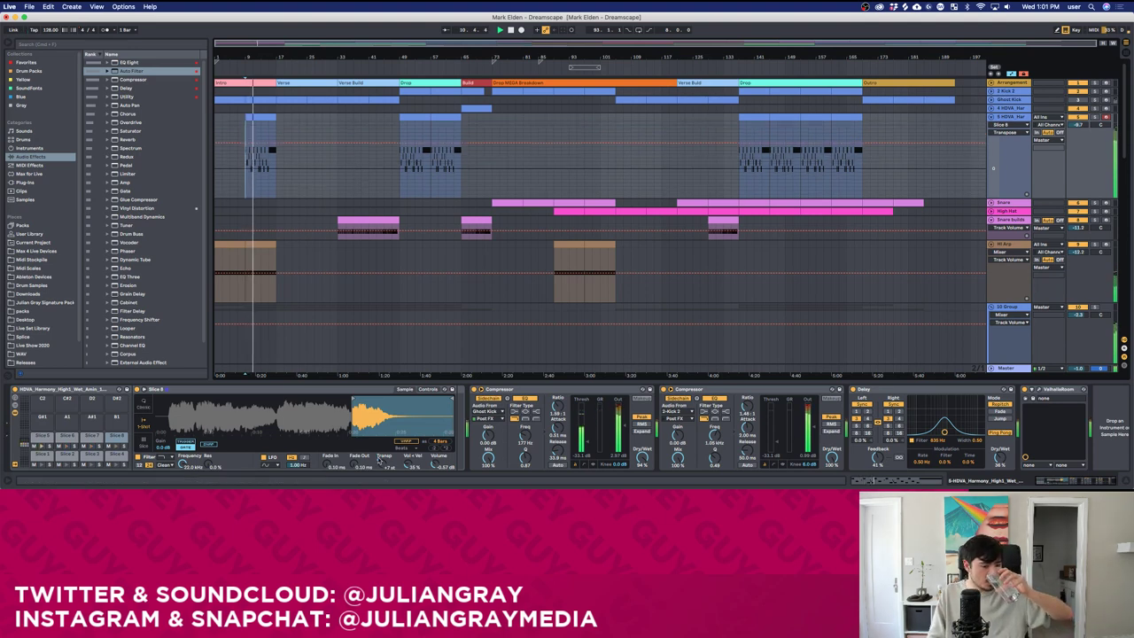
click(274, 140)
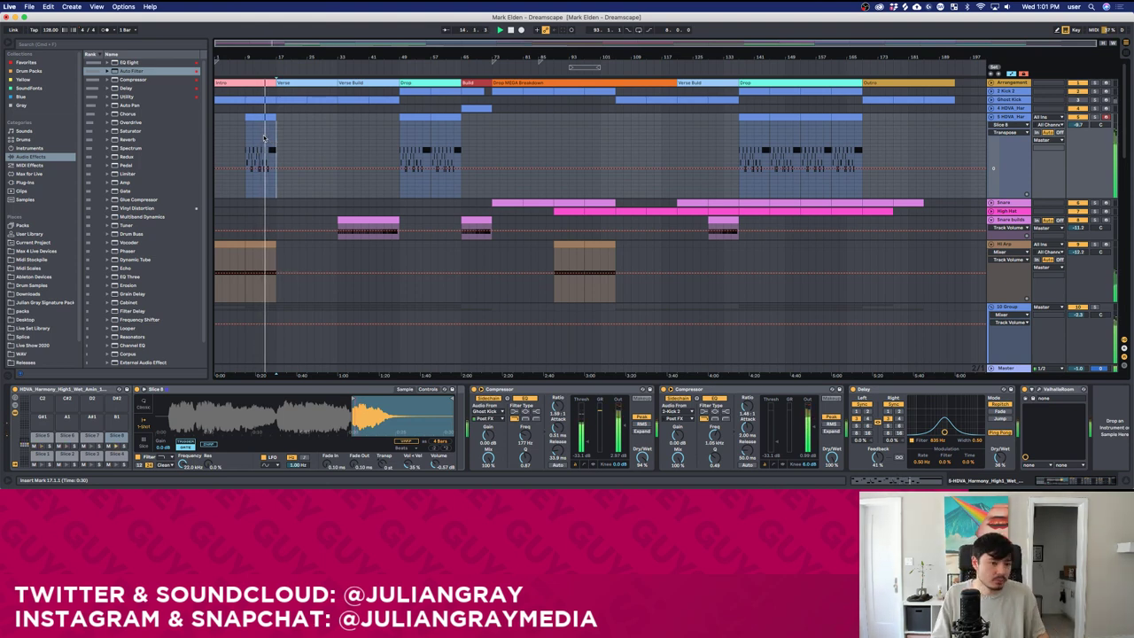
click(398, 145)
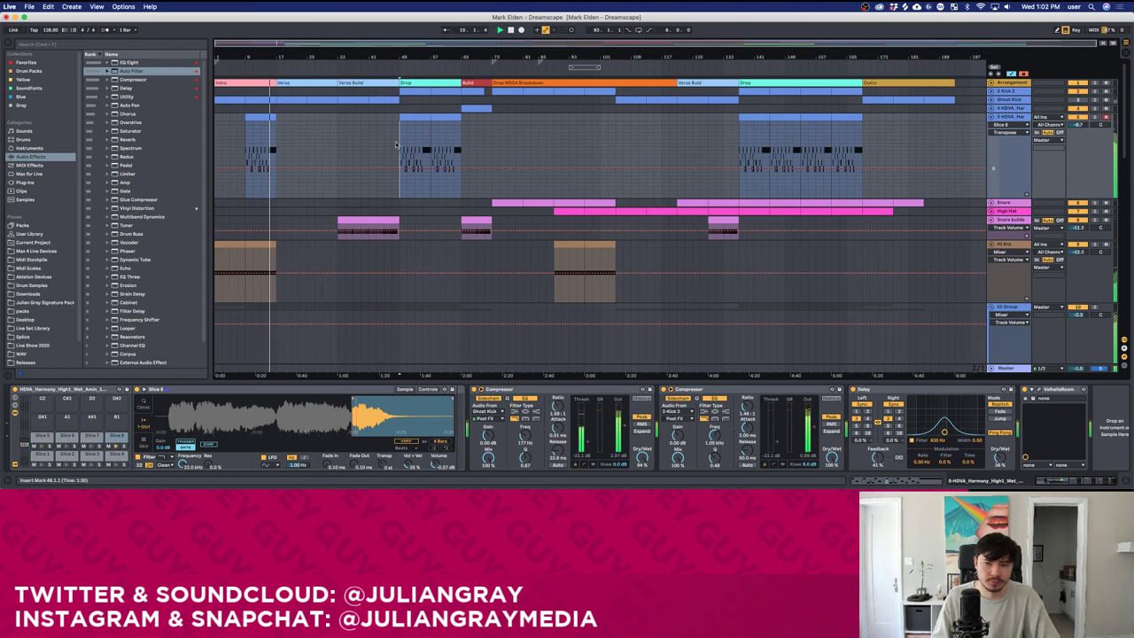
Review the snare build, Hi Arp and chord tracks around the verse while the arrangement plays.
scroll(382, 223, down, 2)
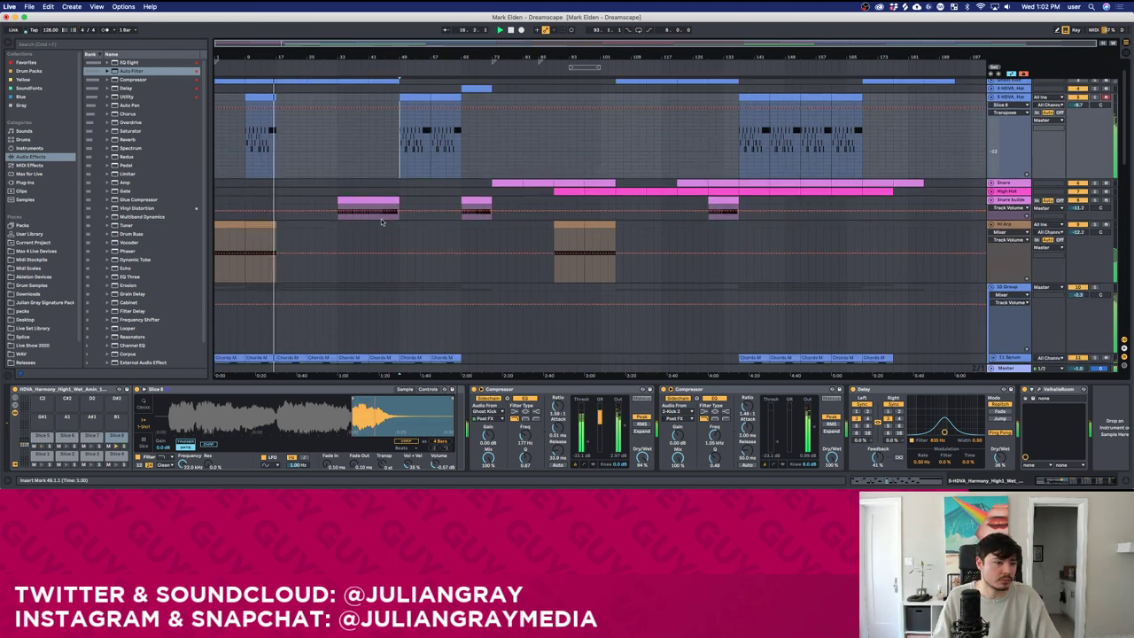
scroll(382, 223, down, 5)
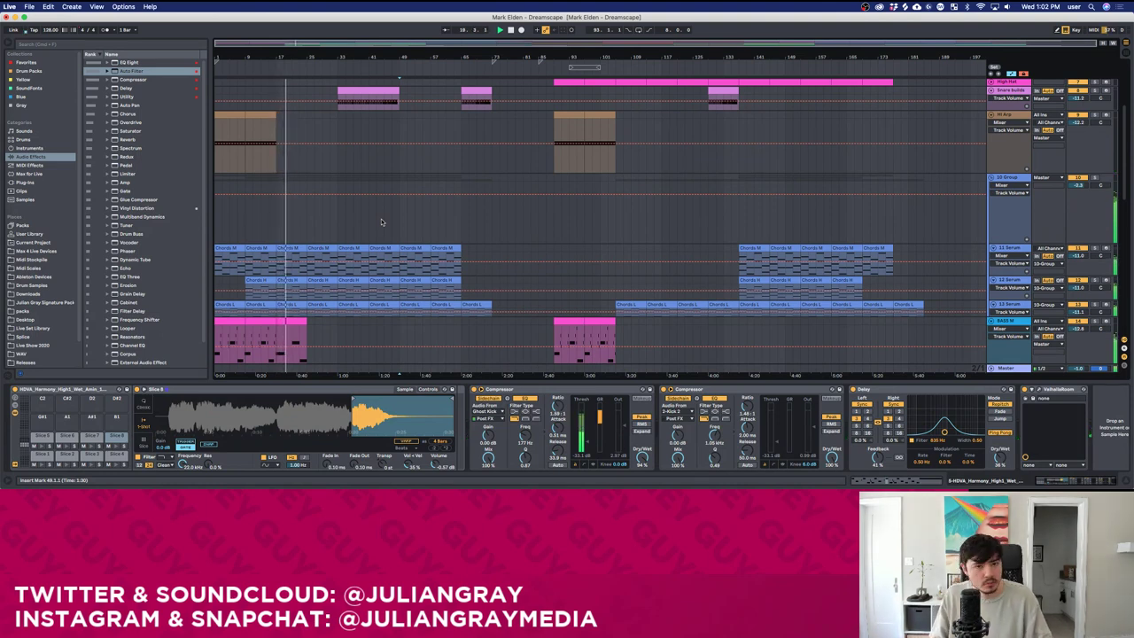
click(462, 169)
click(462, 169)
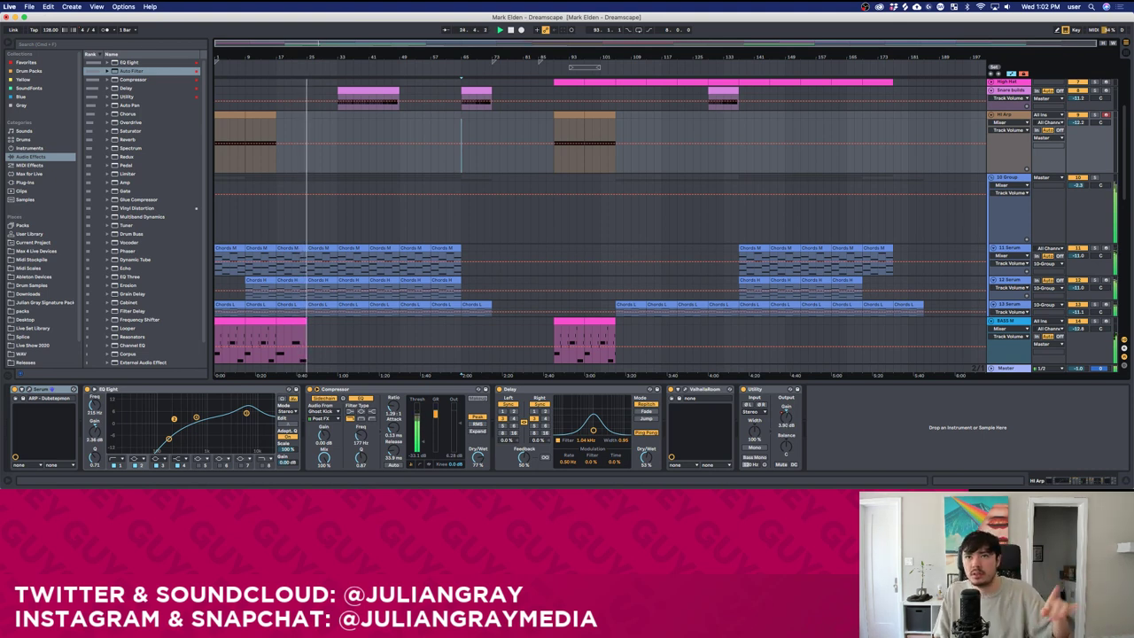
click(314, 186)
scroll(313, 182, up, 3)
scroll(314, 181, up, 3)
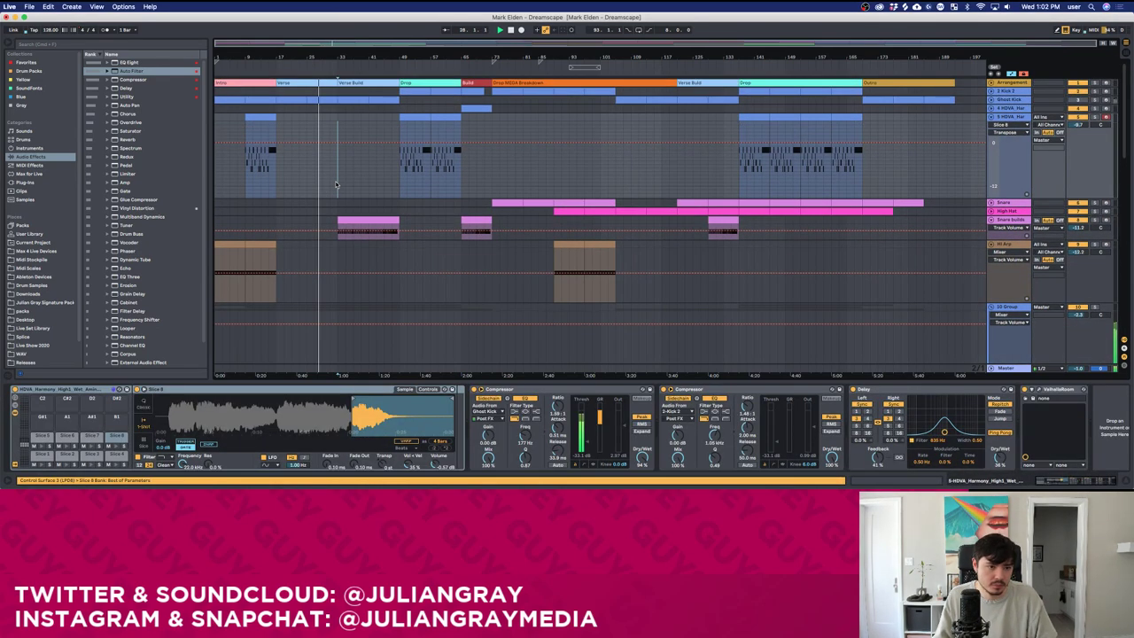
Examine which tracks play in the verse build from bar 33, from the vocal slices down to the chords, pads and arps.
click(336, 182)
scroll(343, 255, down, 10)
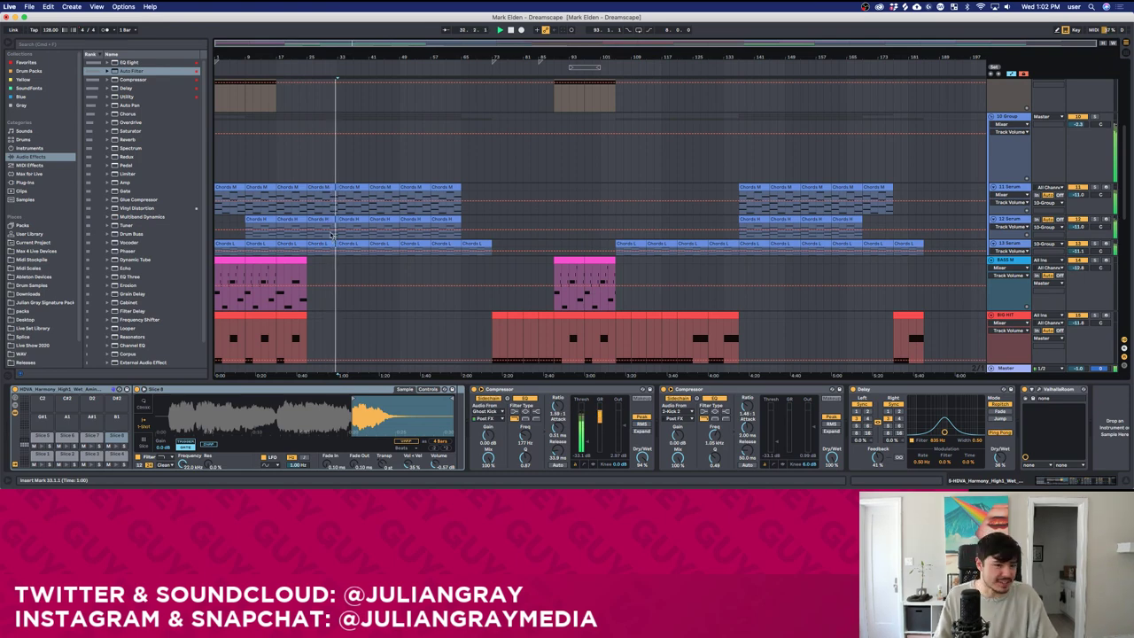
click(338, 205)
scroll(342, 211, down, 2)
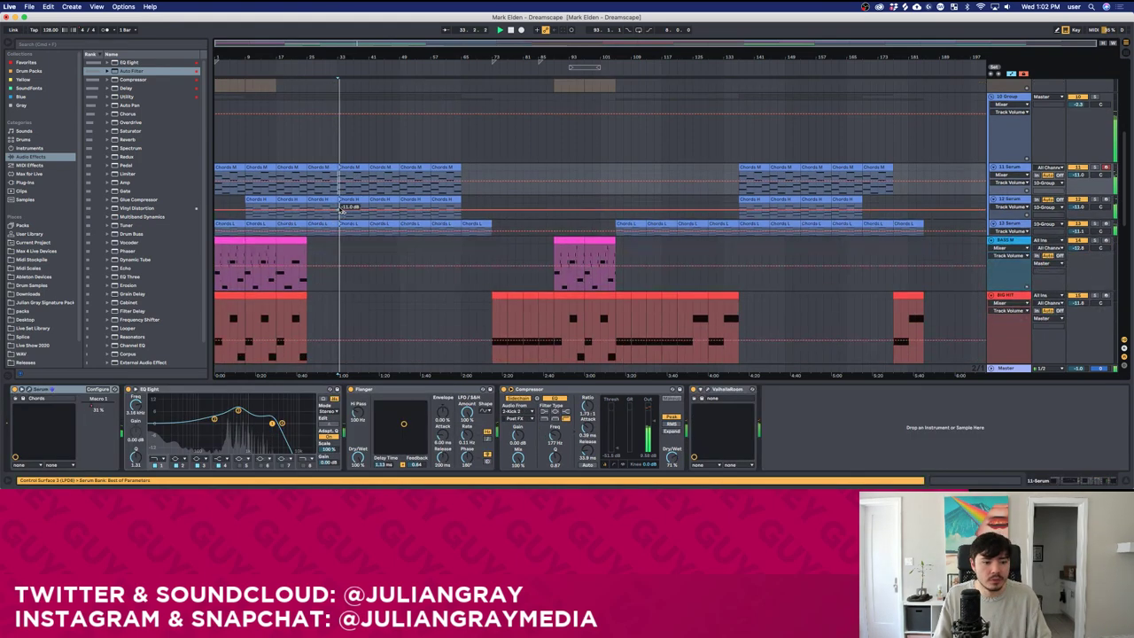
scroll(342, 209, down, 10)
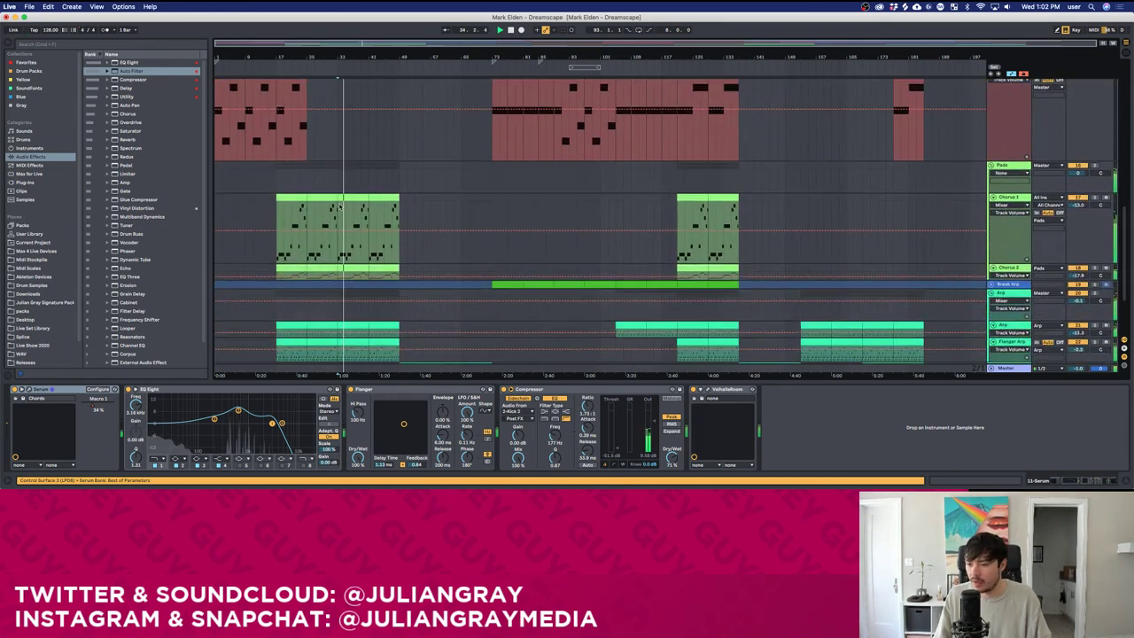
scroll(339, 207, up, 15)
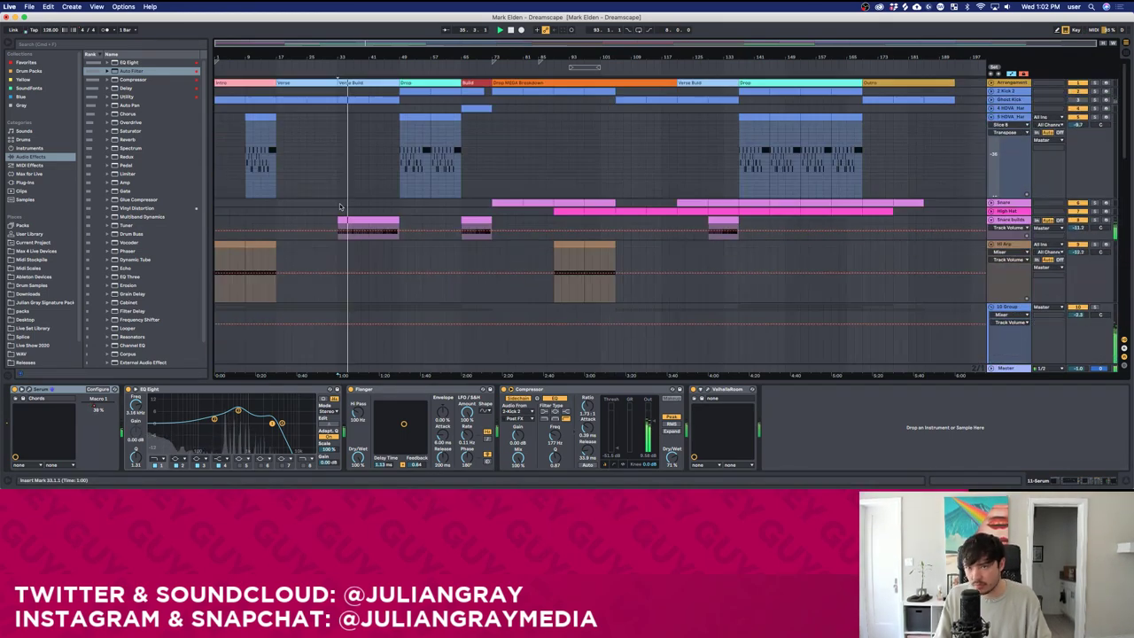
click(334, 169)
scroll(354, 178, down, 2)
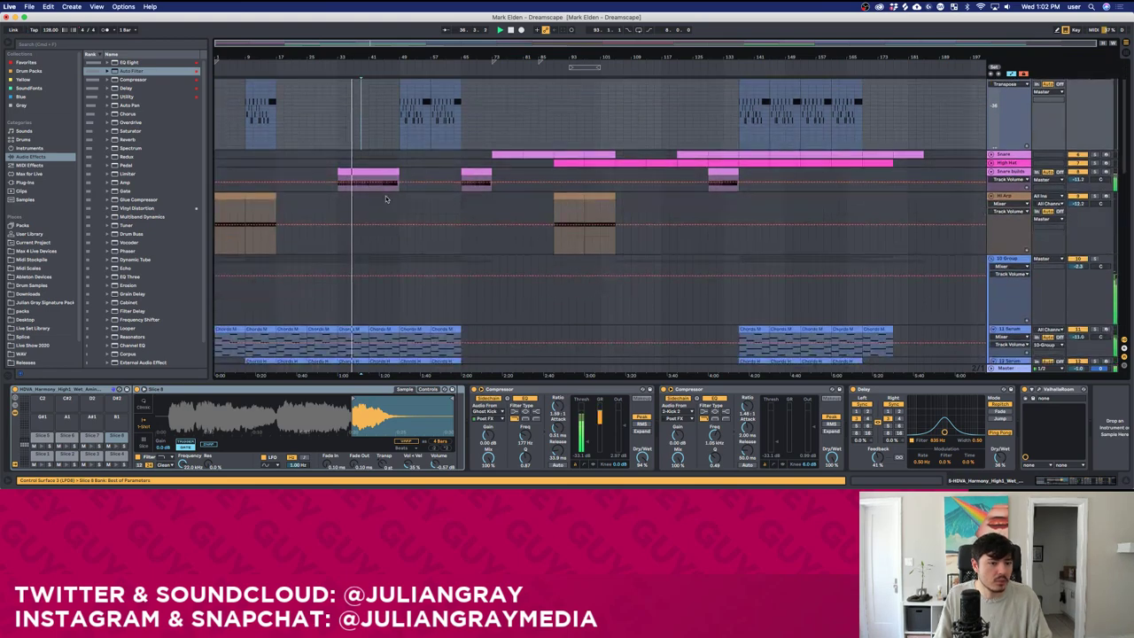
scroll(387, 197, down, 15)
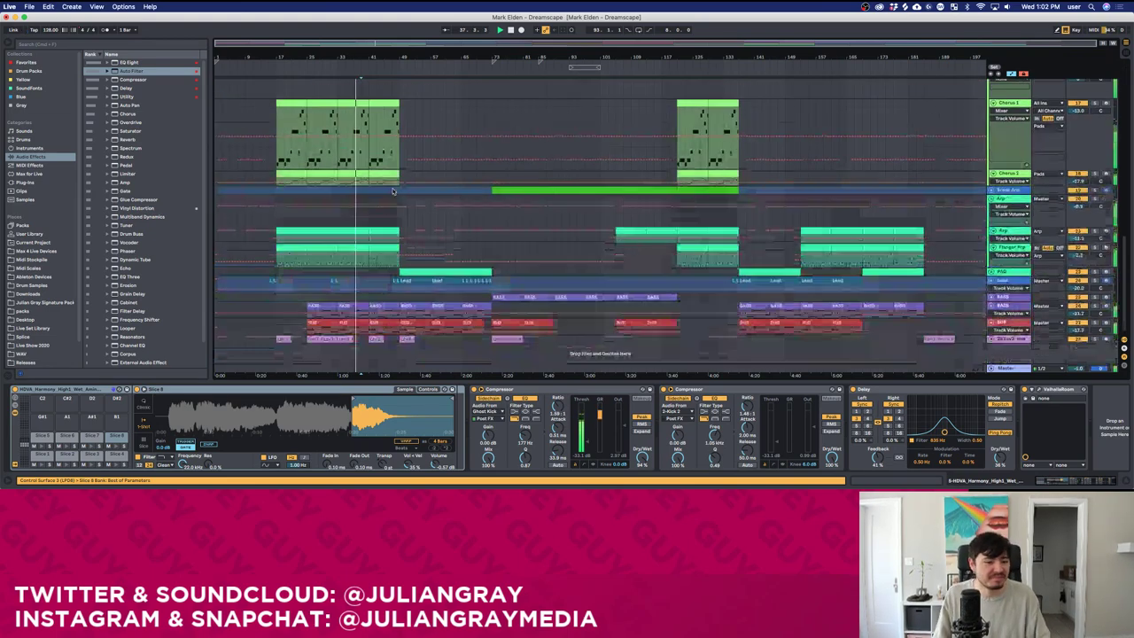
Raise the Snare builds track volume to about -8.3 dB and select that track.
scroll(394, 194, up, 10)
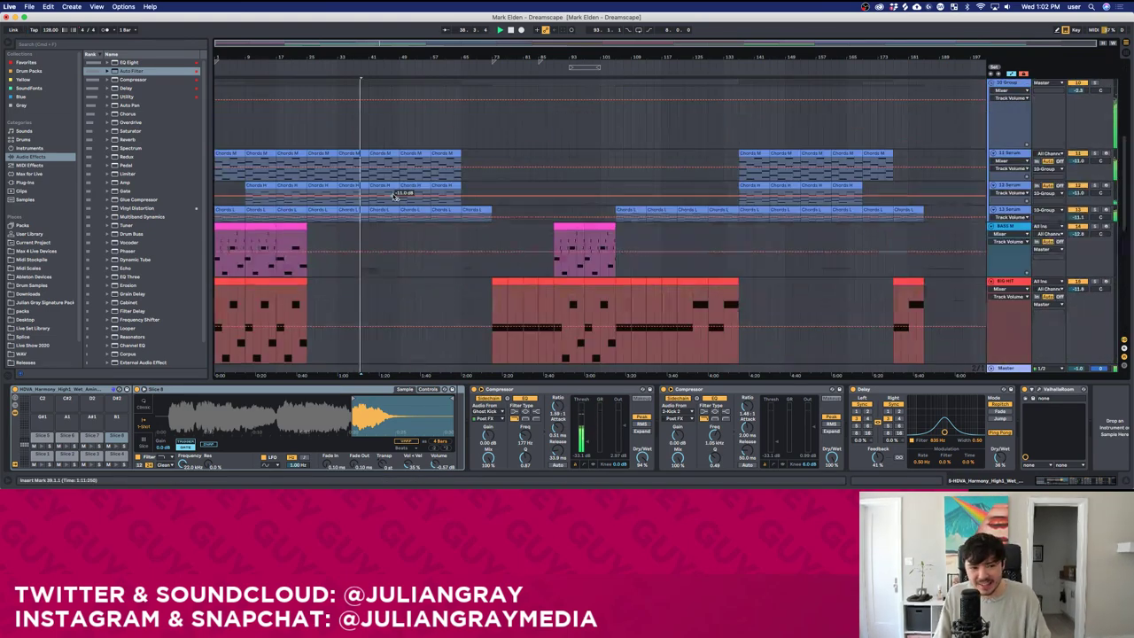
scroll(394, 197, up, 10)
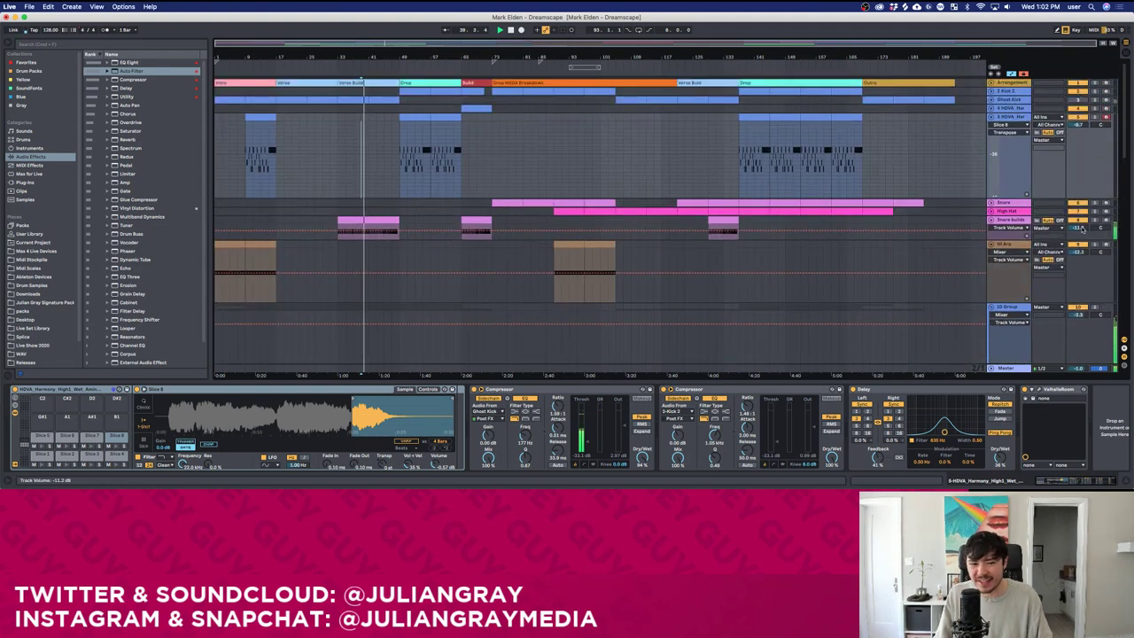
drag(1082, 229, 1082, 221)
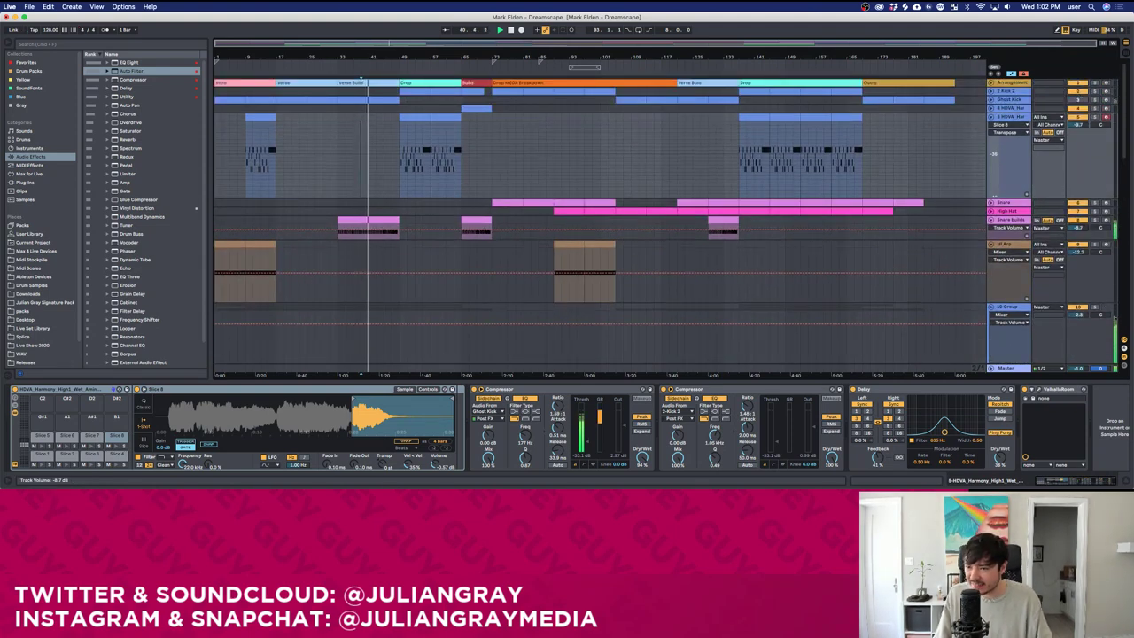
click(1024, 227)
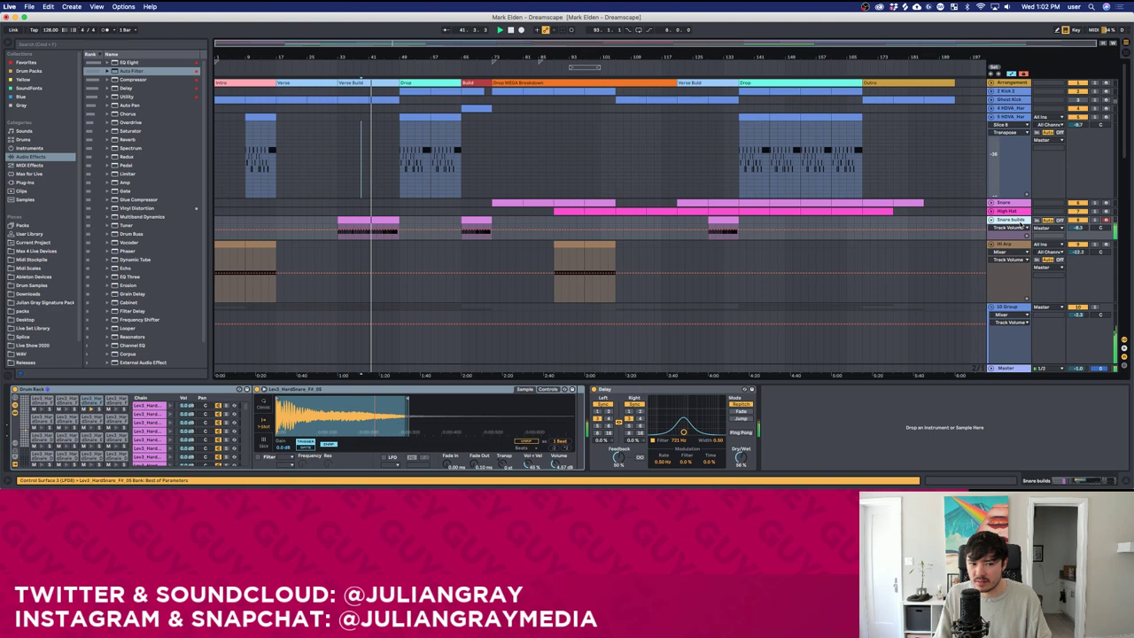
Audition the verse build's transition into the drop at bar 49 and save the Live set.
click(396, 197)
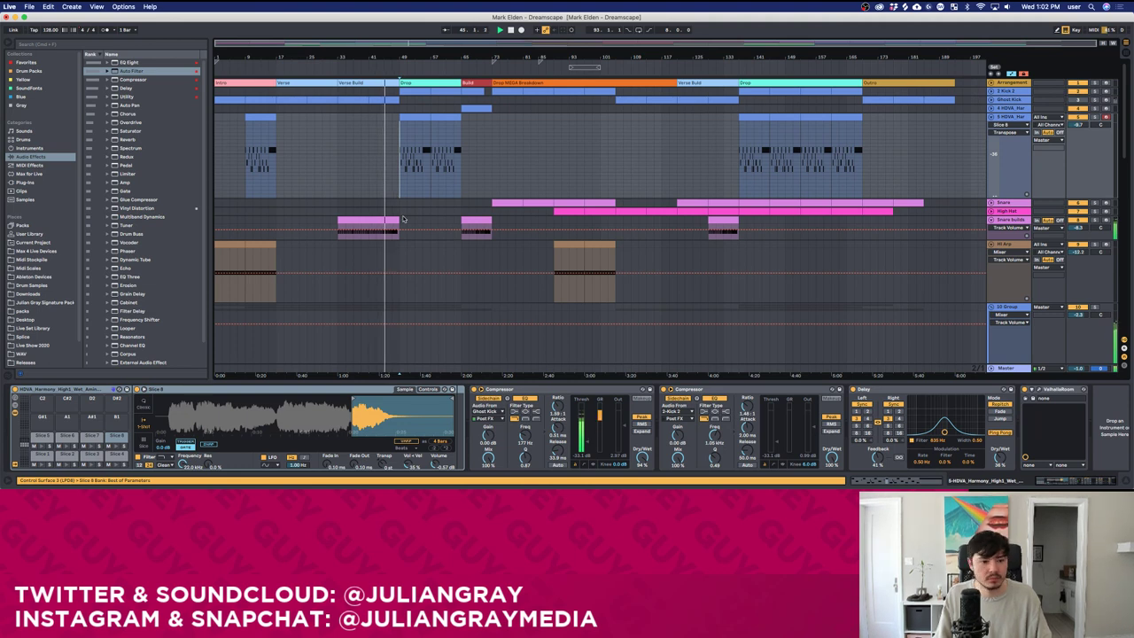
drag(398, 206, 345, 209)
click(340, 123)
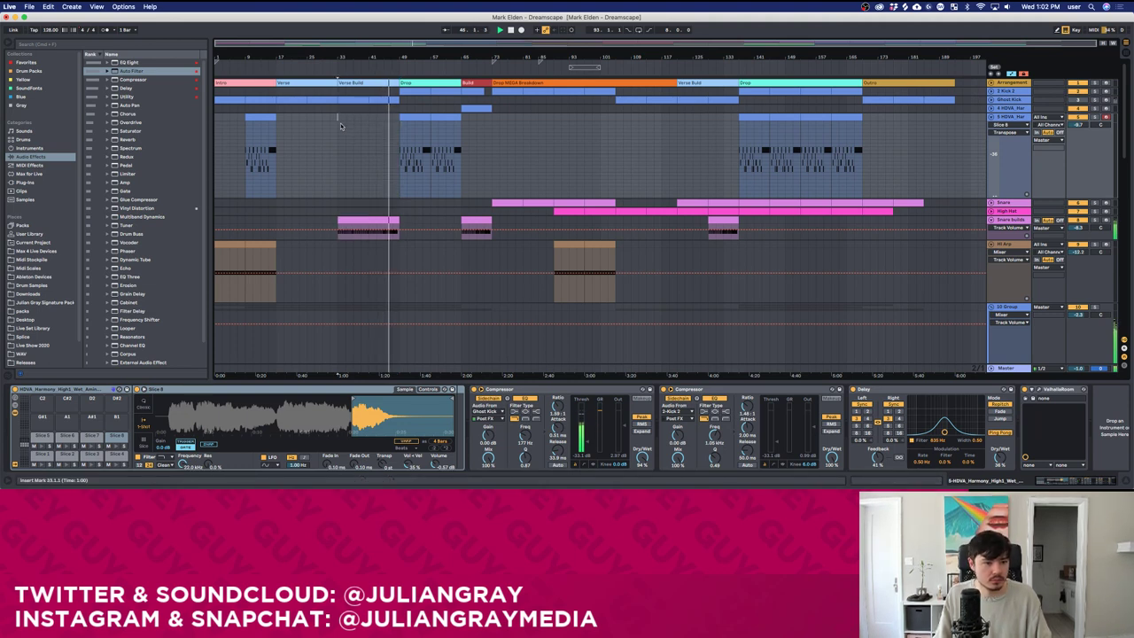
click(363, 157)
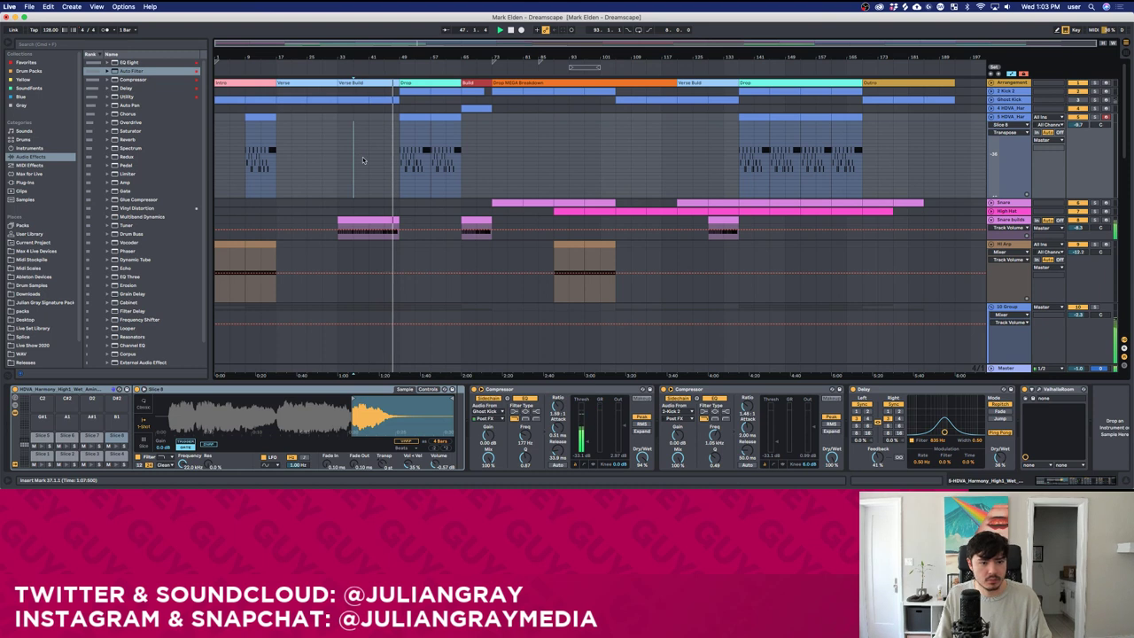
click(401, 198)
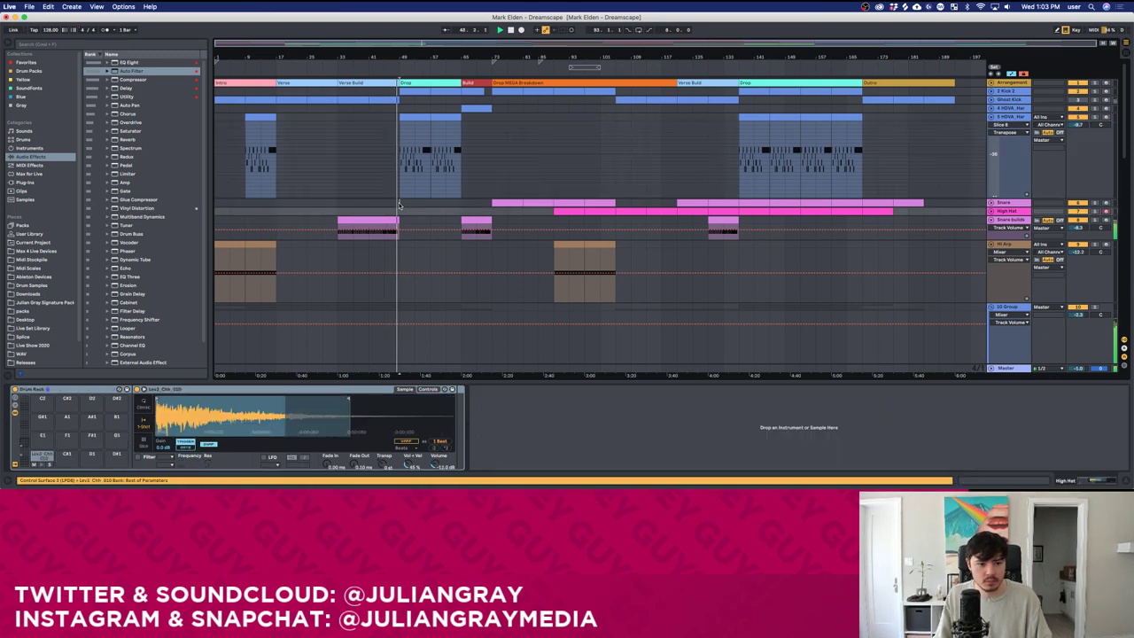
click(403, 194)
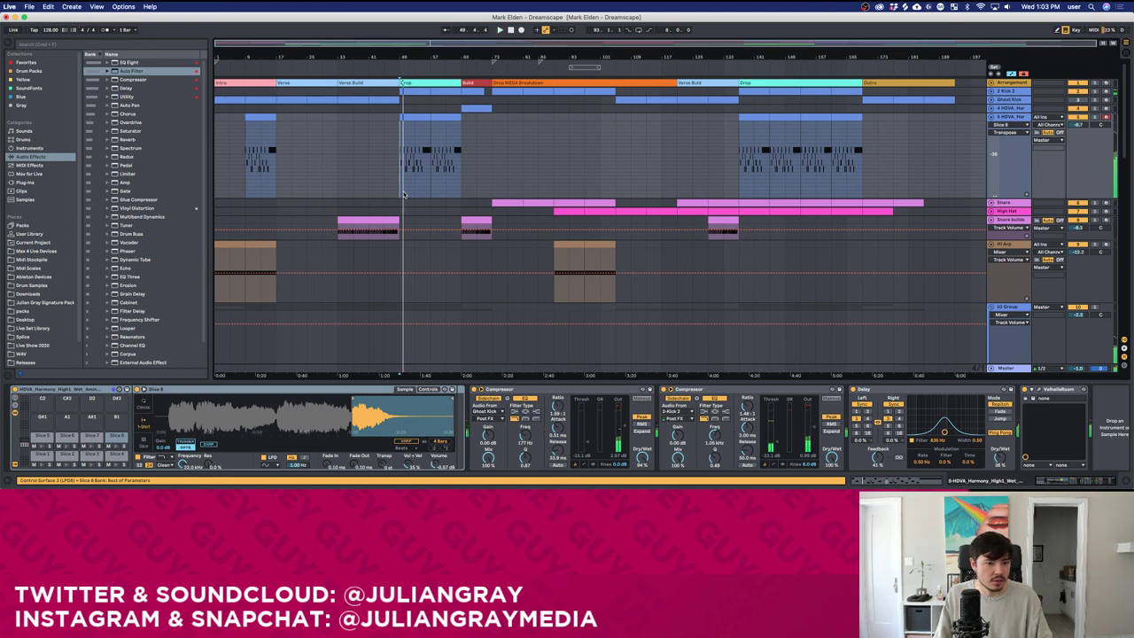
key(super+s)
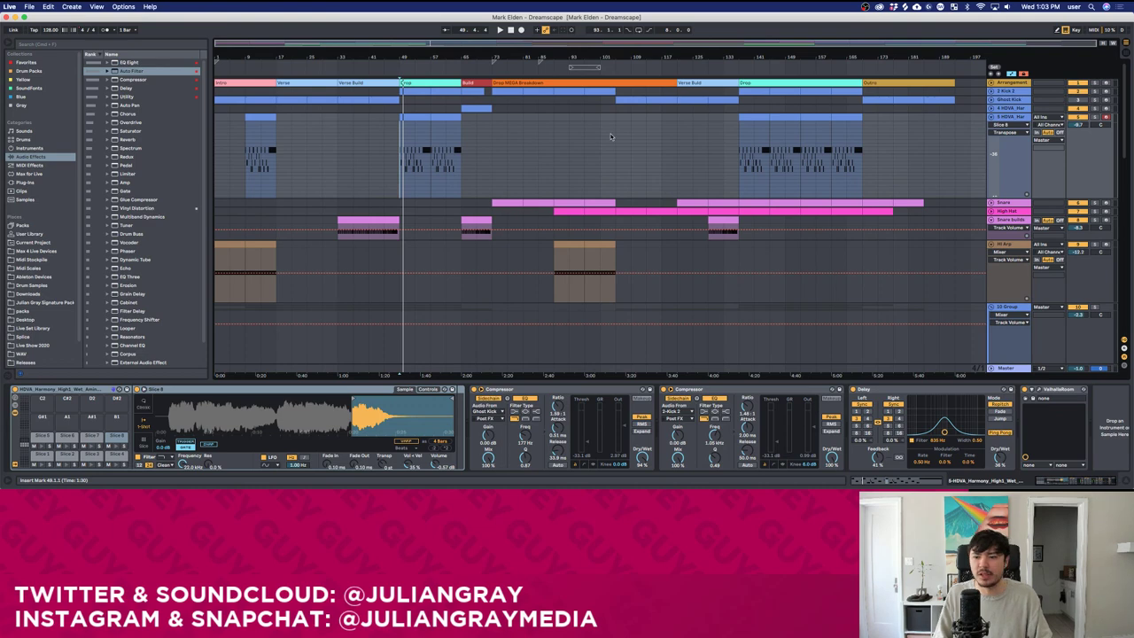
Switch to Finder, collapse the Dreamscape project folder and expand the Project18 folder below it.
scroll(570, 151, down, 2)
scroll(571, 151, up, 1)
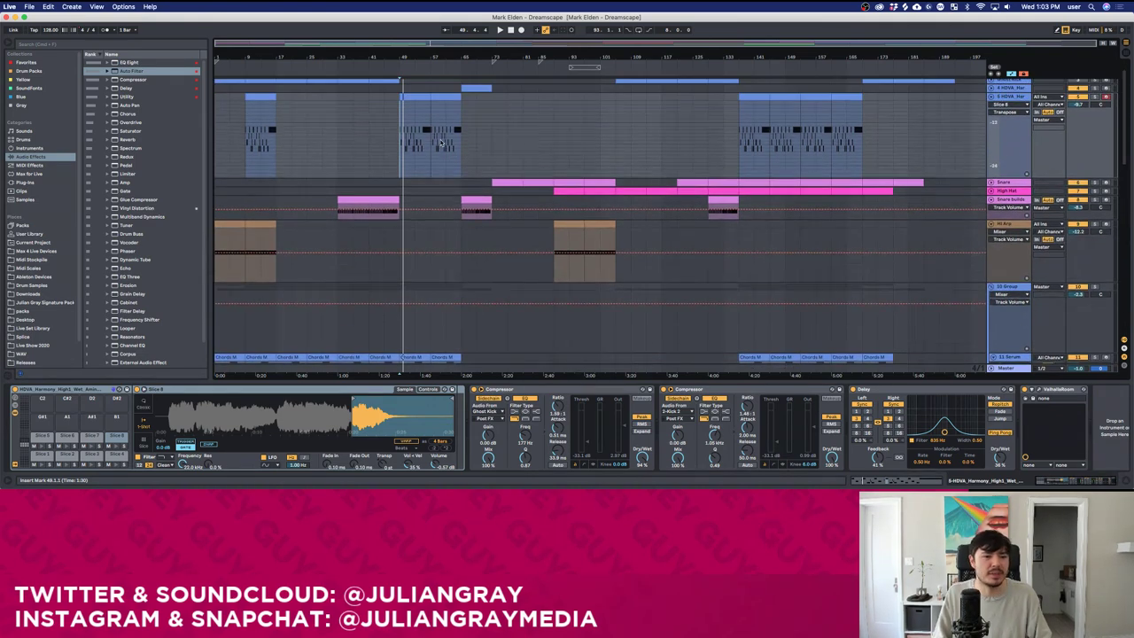
click(2, 33)
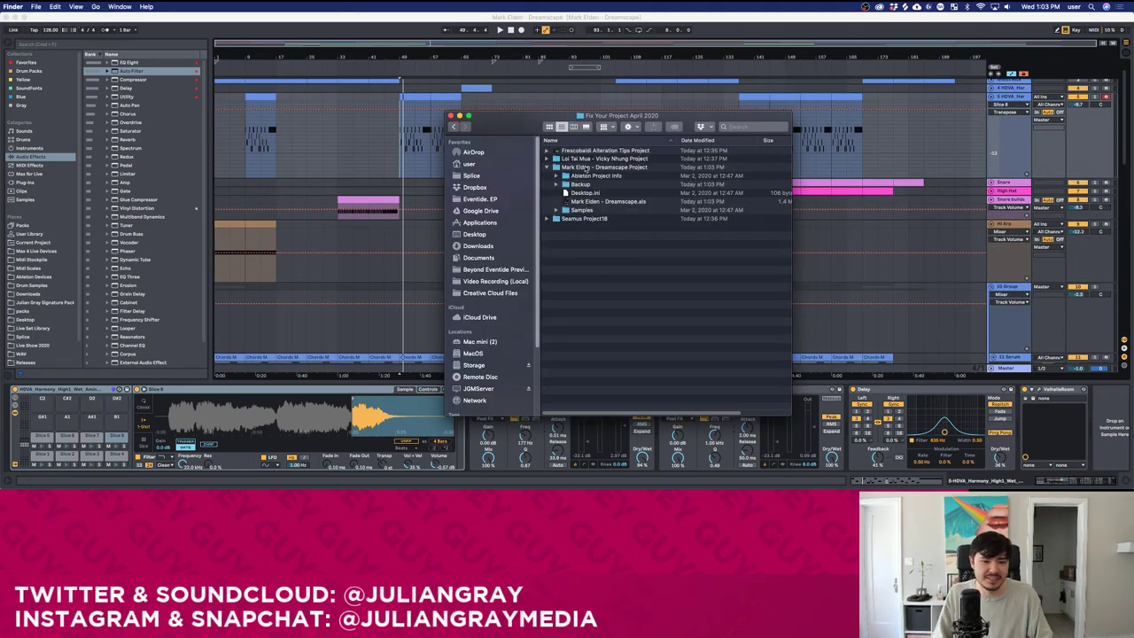
click(547, 168)
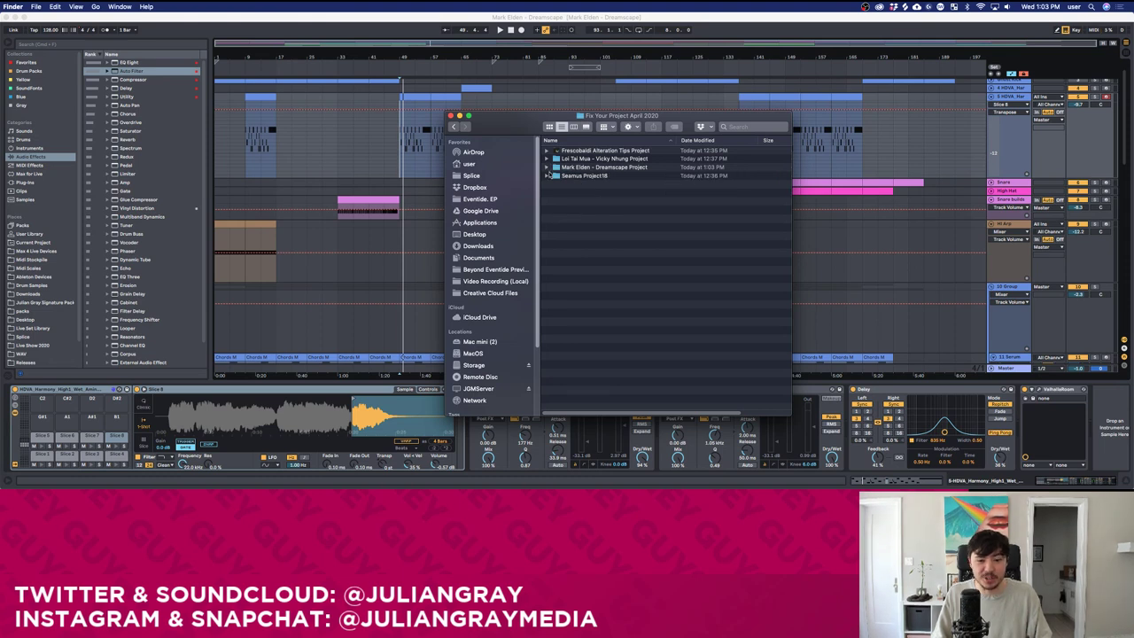
click(548, 176)
click(371, 171)
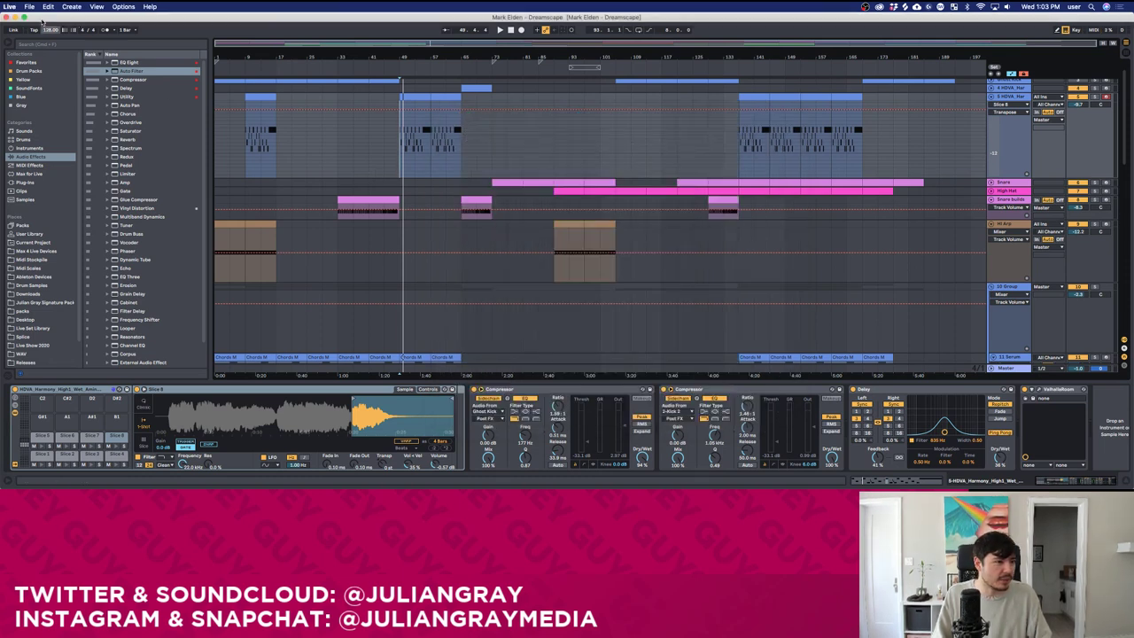
In Ableton Live, collect media from elsewhere, other projects and the User Library into the project, excluding Factory Packs, and save.
click(30, 6)
click(58, 110)
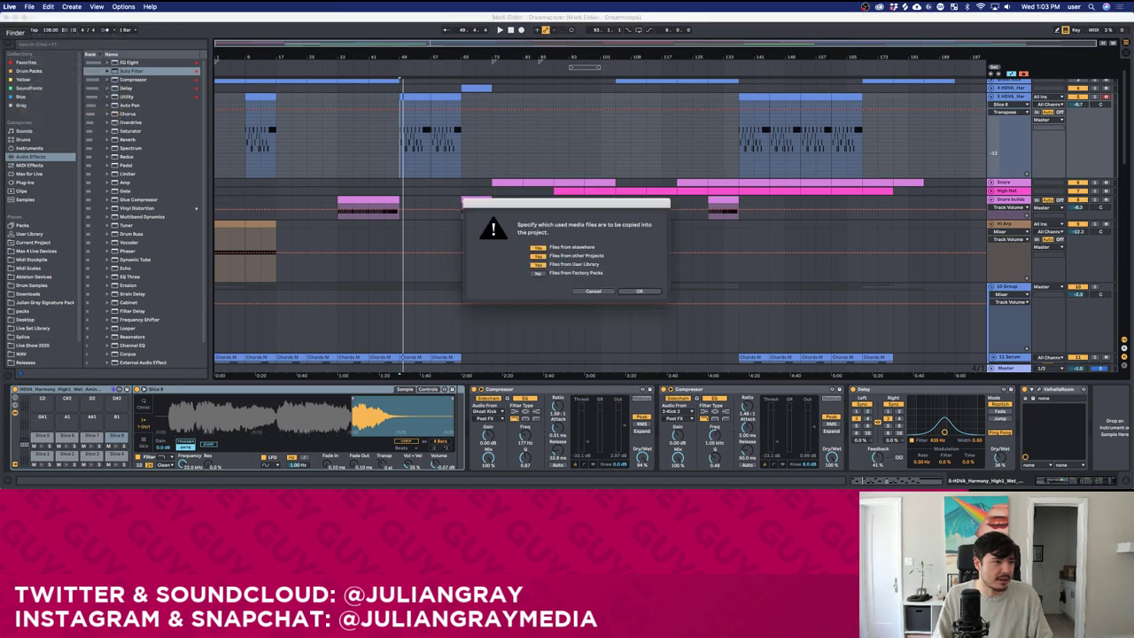
key(Return)
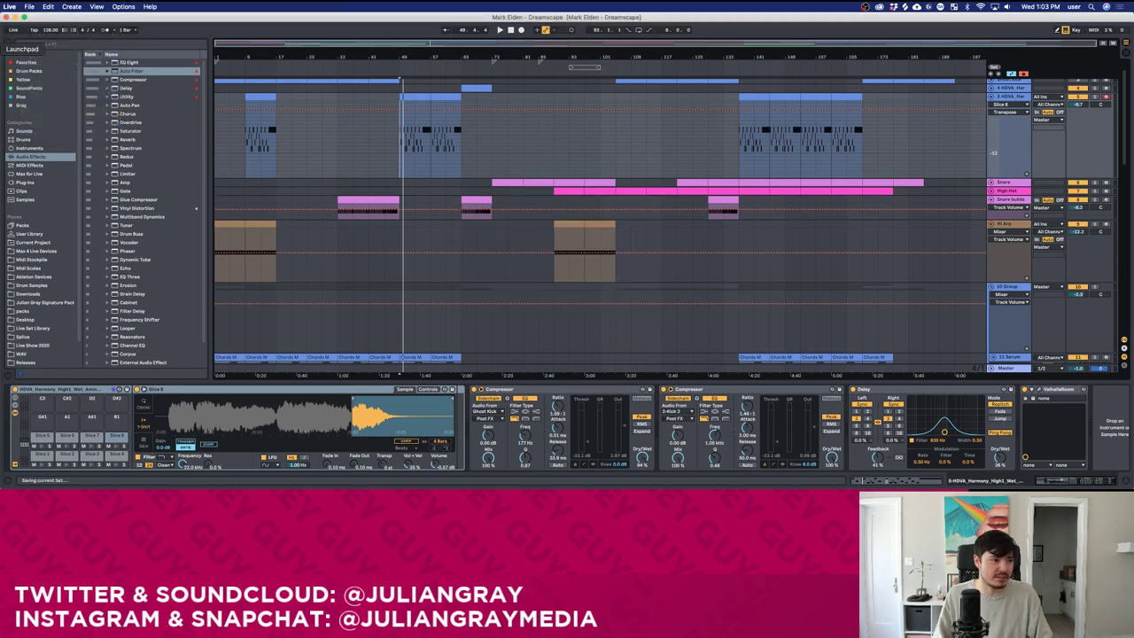
Switch to Finder, collapse the Project18 folder and compress the Dreamscape project folder into an archive.
key(super+Tab)
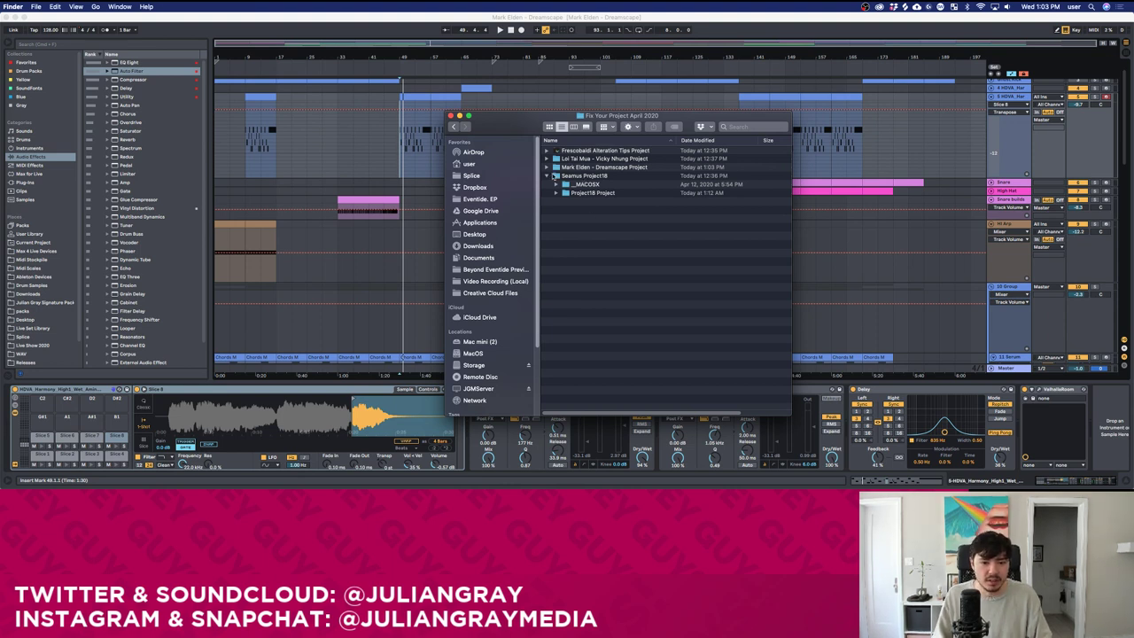
click(547, 176)
right_click(583, 167)
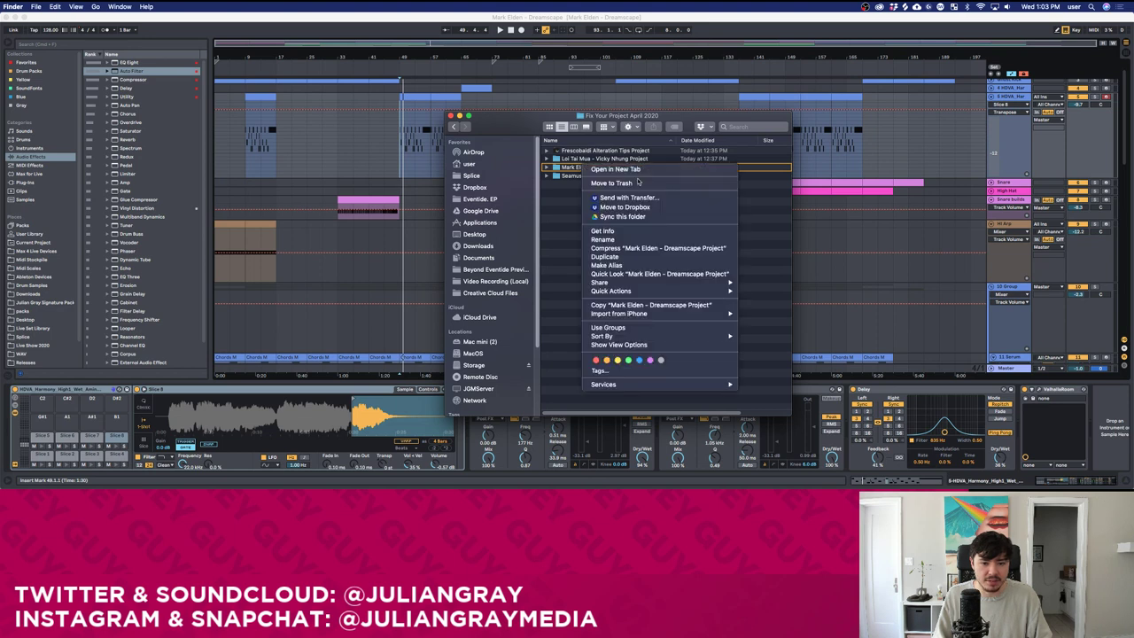
click(626, 248)
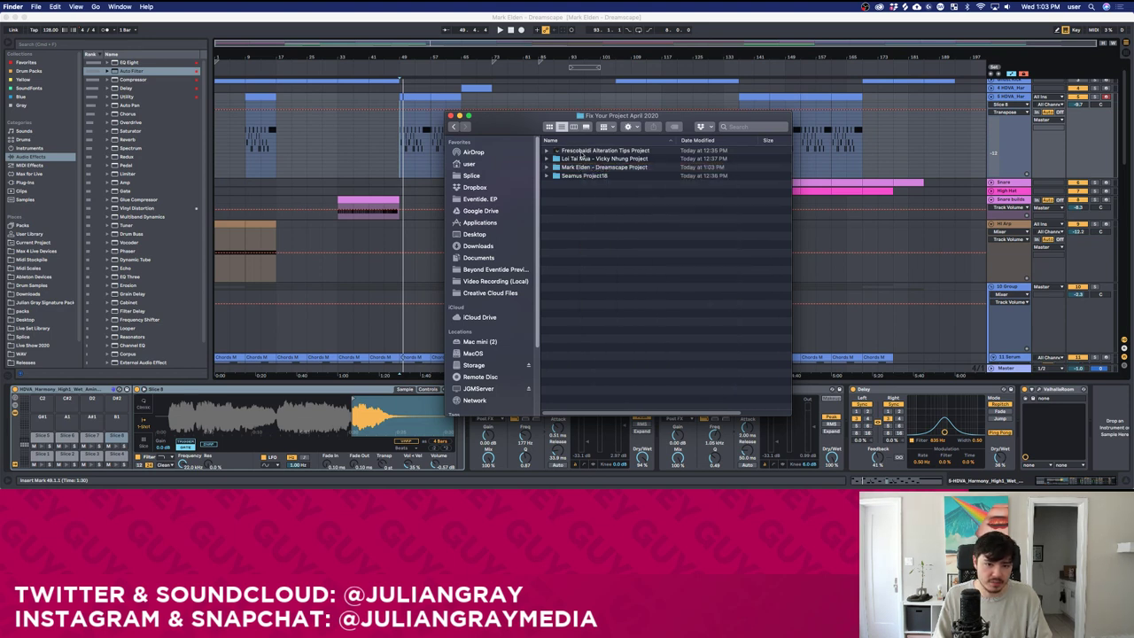
Open the Alteration Tips Live set from its project folder and dismiss the report about missing plug-ins.
click(582, 151)
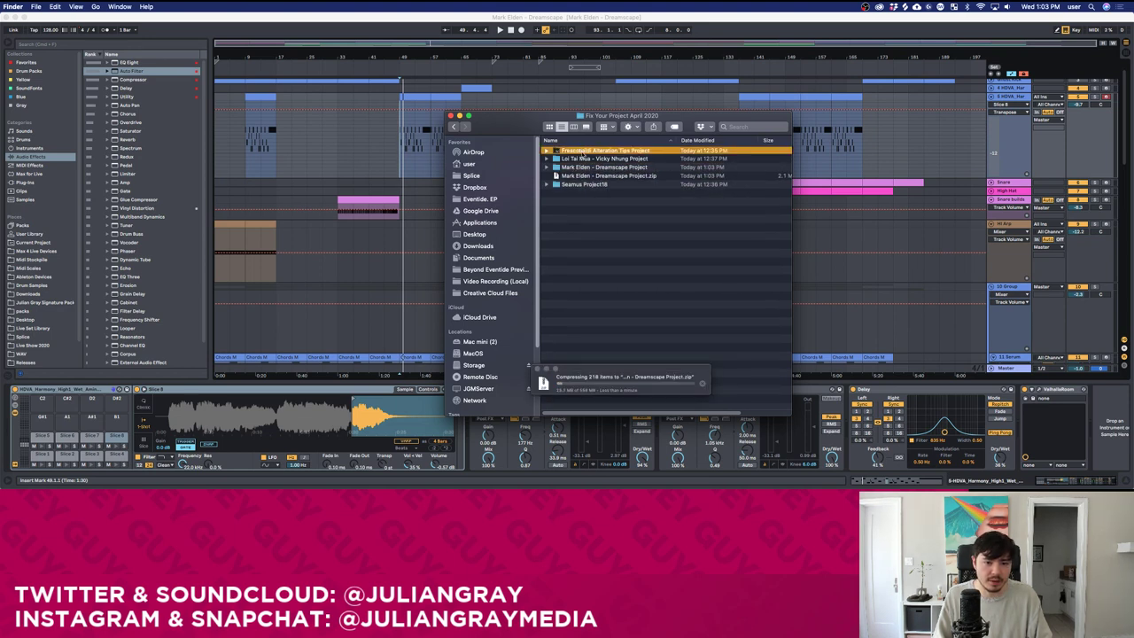
double_click(583, 152)
double_click(574, 161)
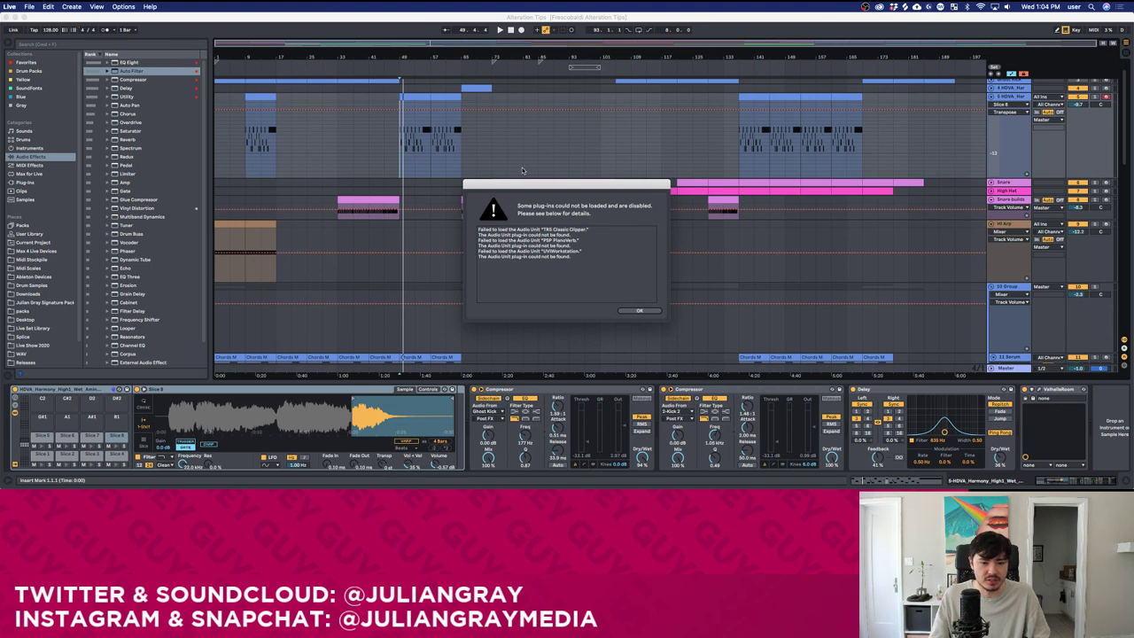
click(642, 312)
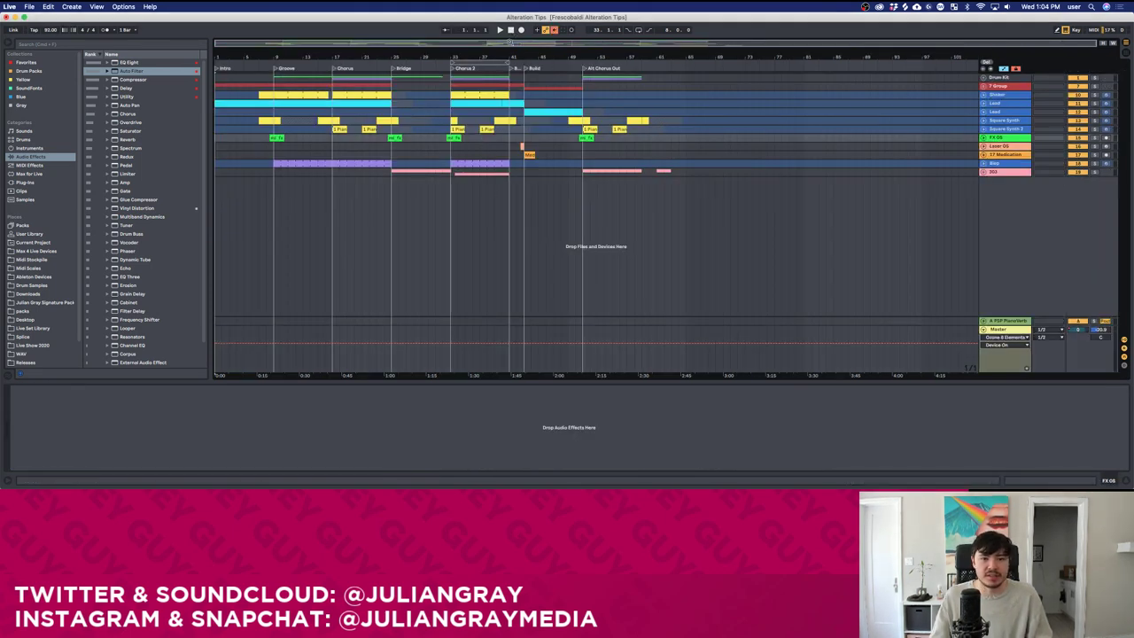
Play the Alteration Tips arrangement from the Intro and place the insert marker at the start of the Groove section.
drag(510, 47, 533, 58)
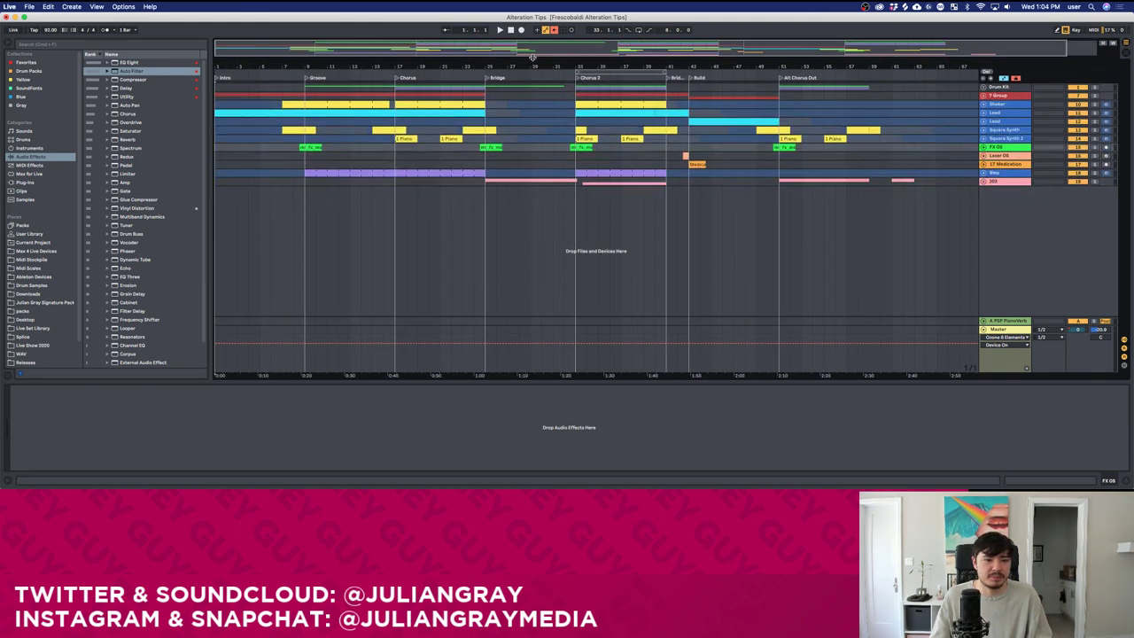
click(500, 30)
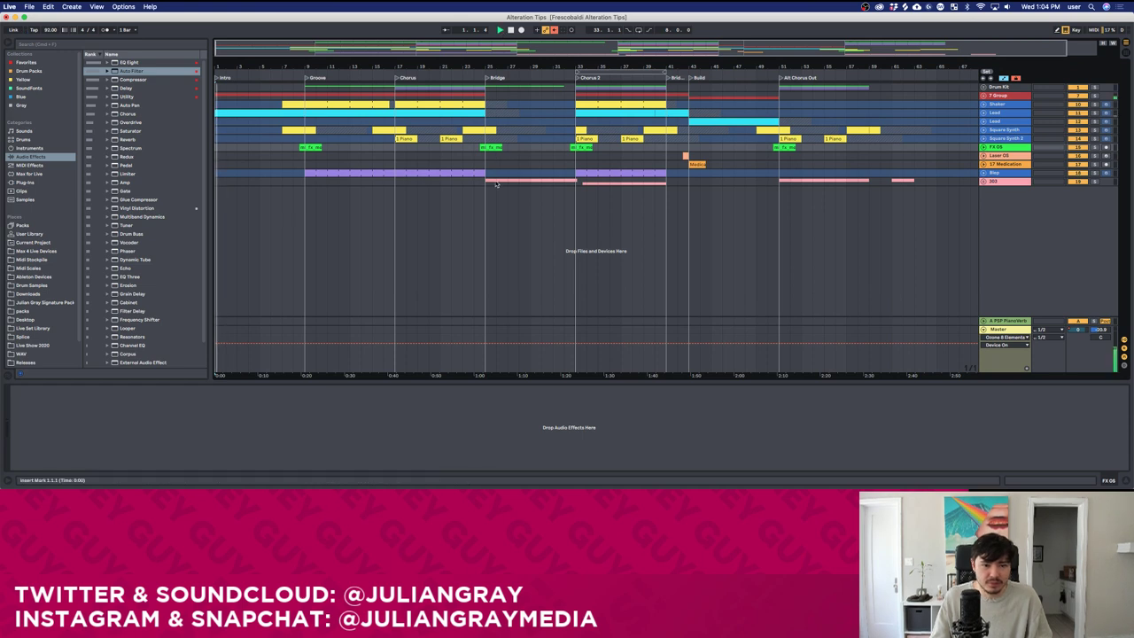
click(490, 174)
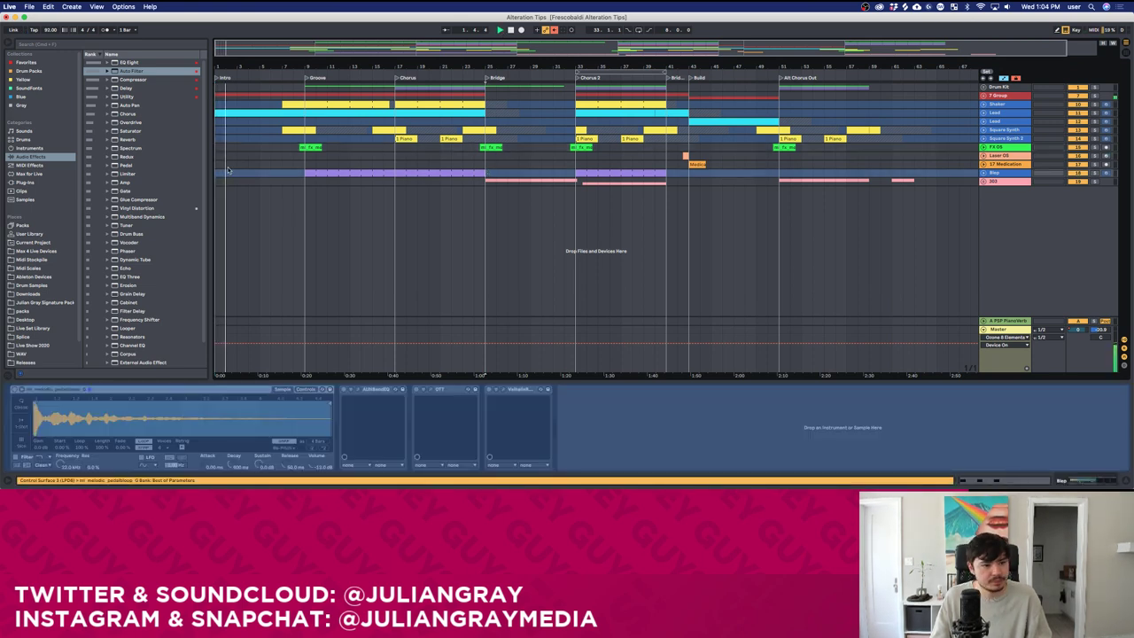
click(295, 165)
click(302, 173)
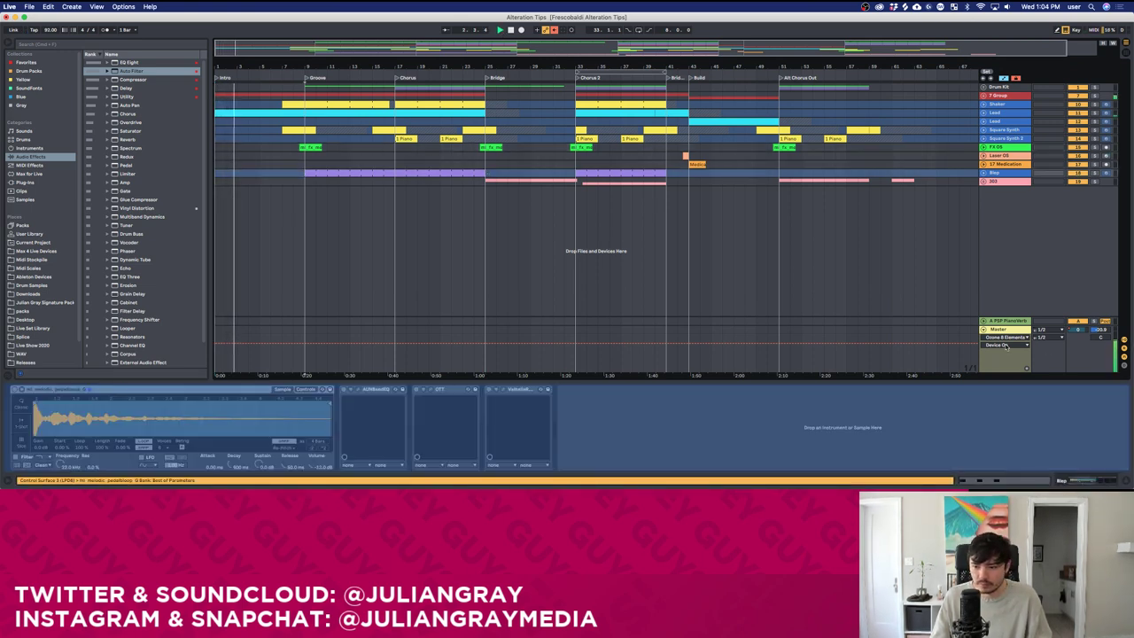
Inspect the Master track's effect devices and the 17-Medication track while auditioning the Groove section.
click(998, 330)
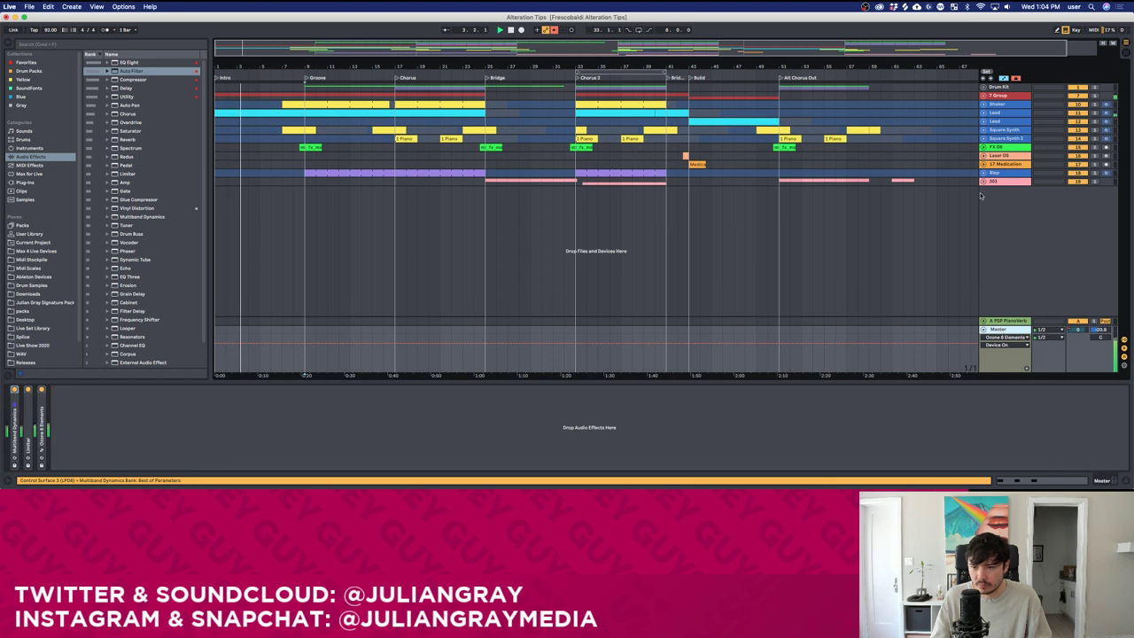
click(983, 329)
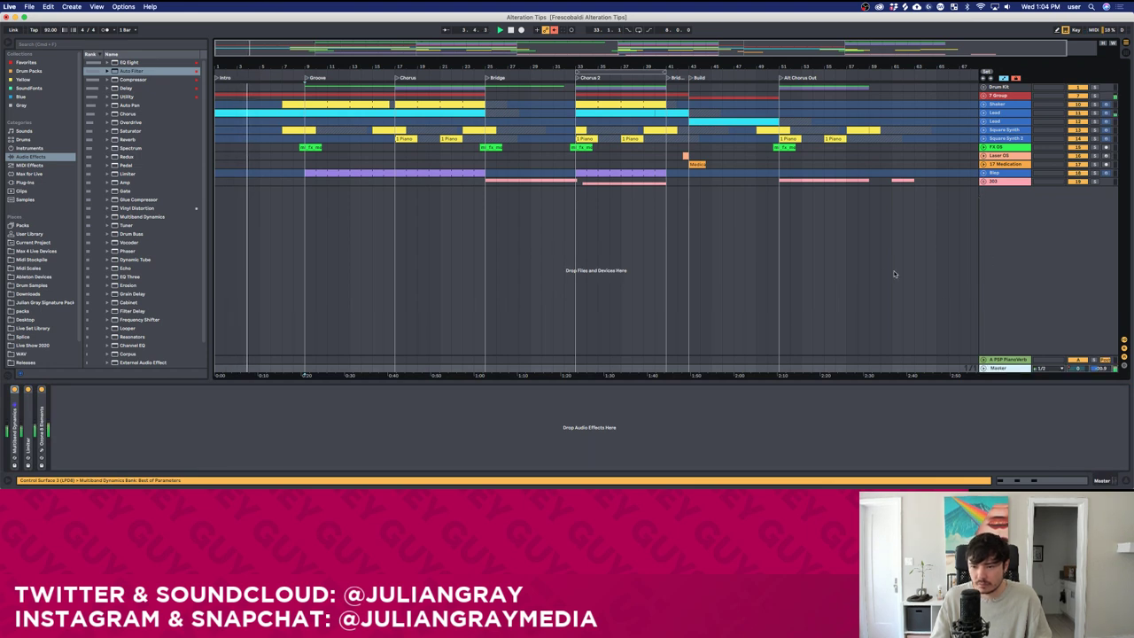
click(846, 163)
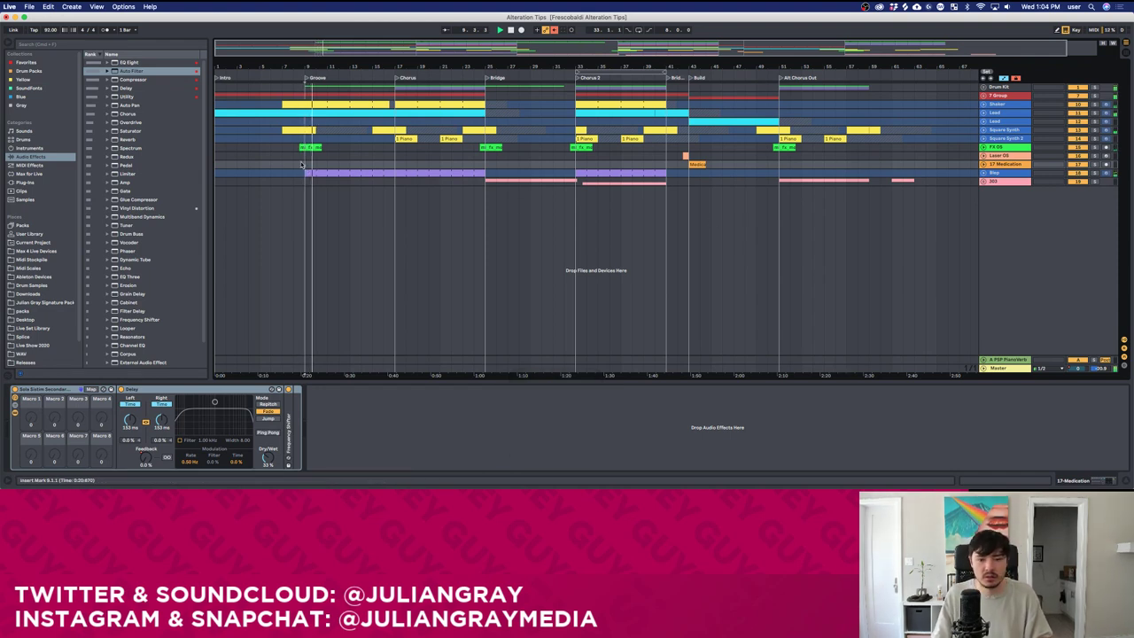
click(997, 367)
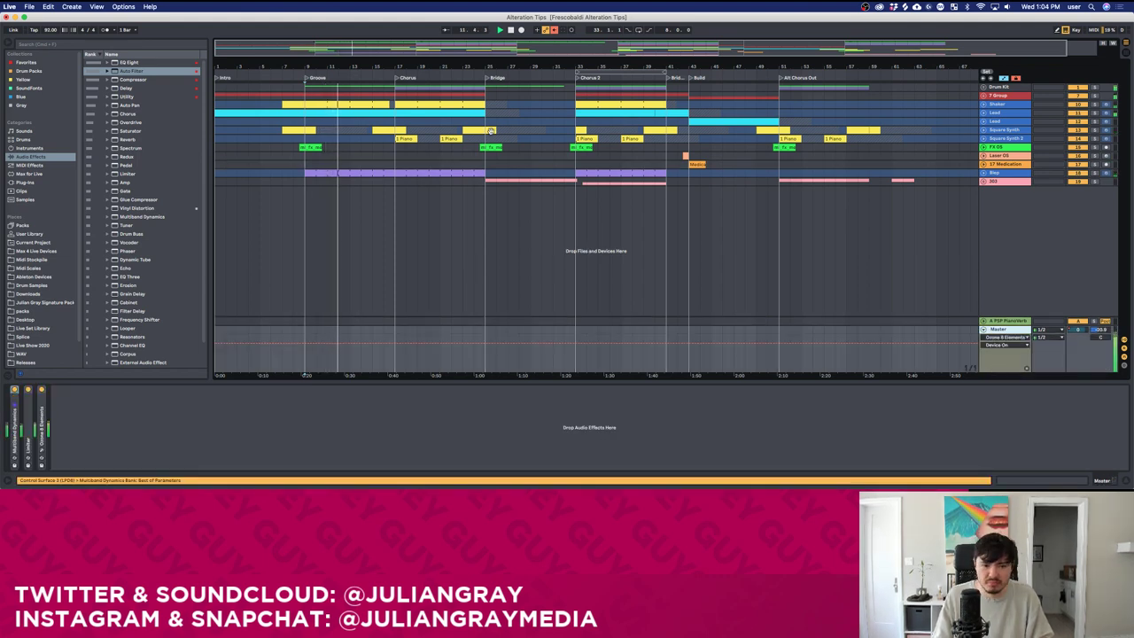
Inspect the Laser OS, 17-Medication and 303 tracks during playback, briefly expanding the 303 group to check its contents.
click(485, 160)
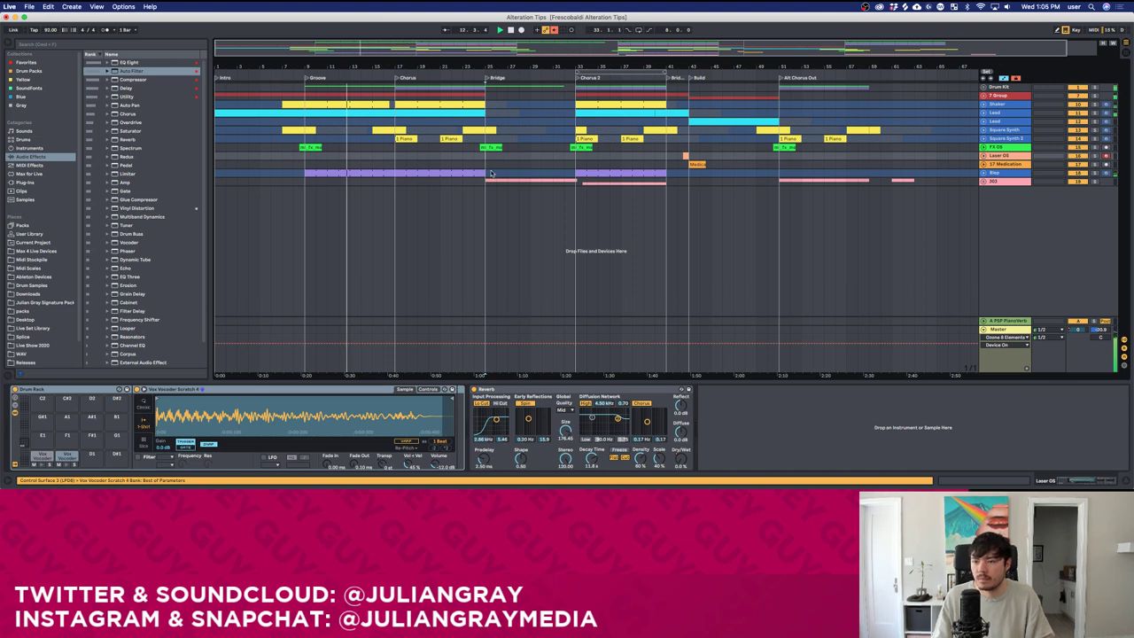
click(483, 161)
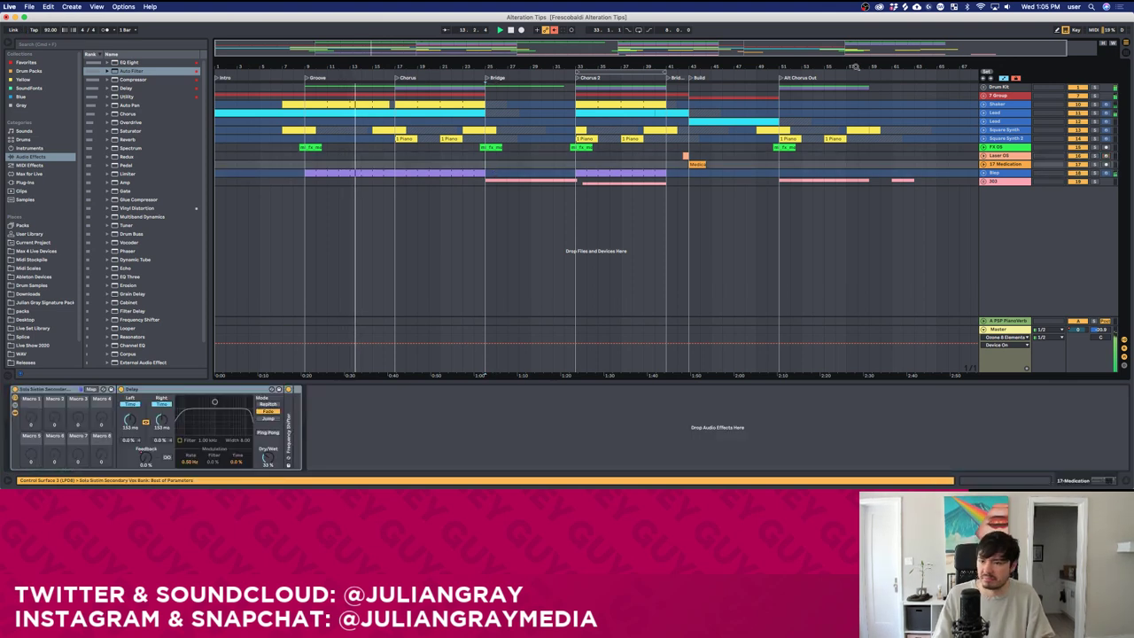
click(994, 180)
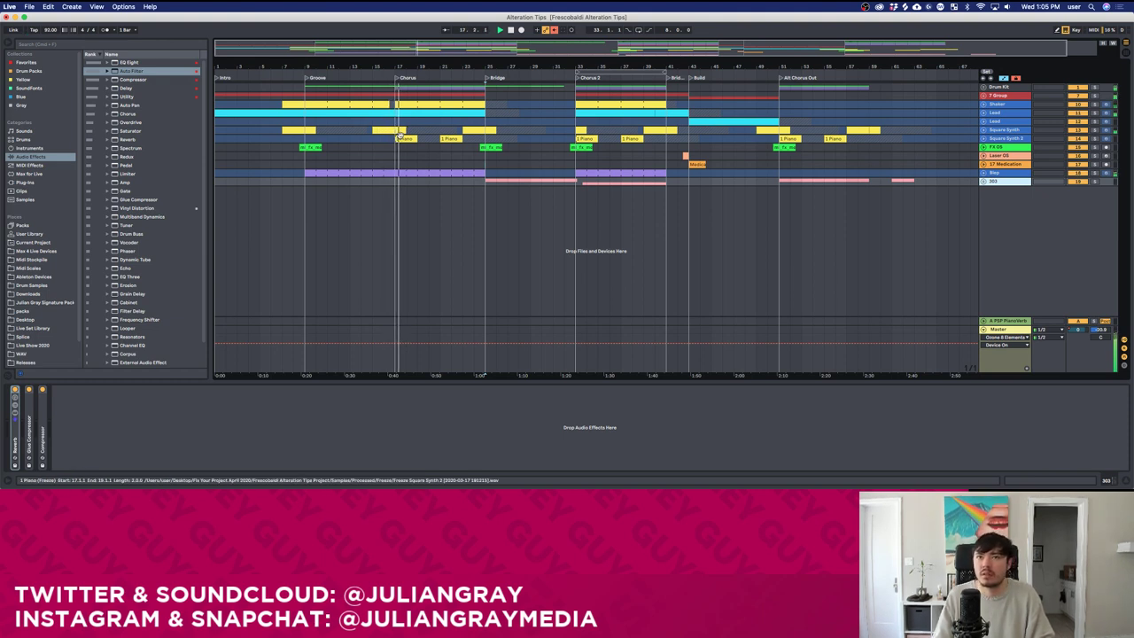
click(993, 142)
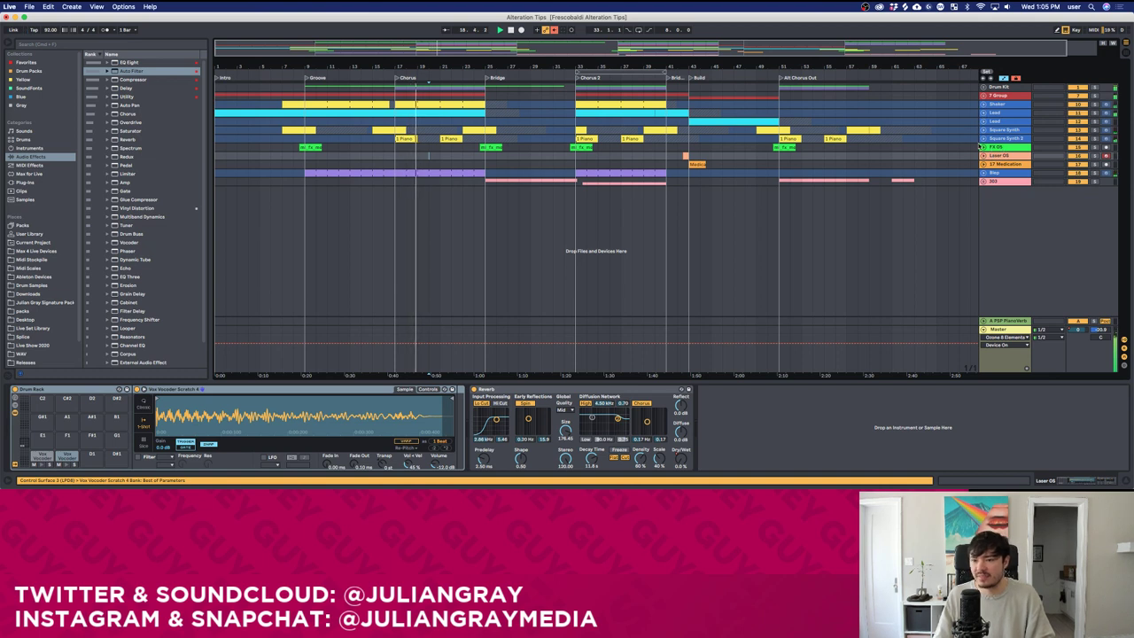
click(983, 181)
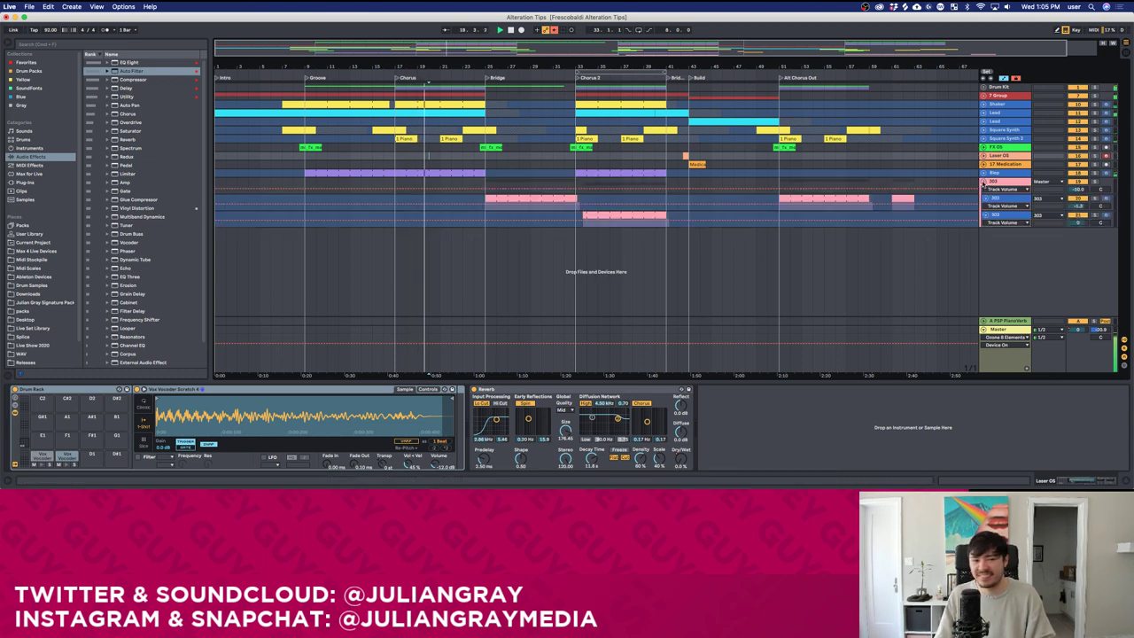
click(982, 181)
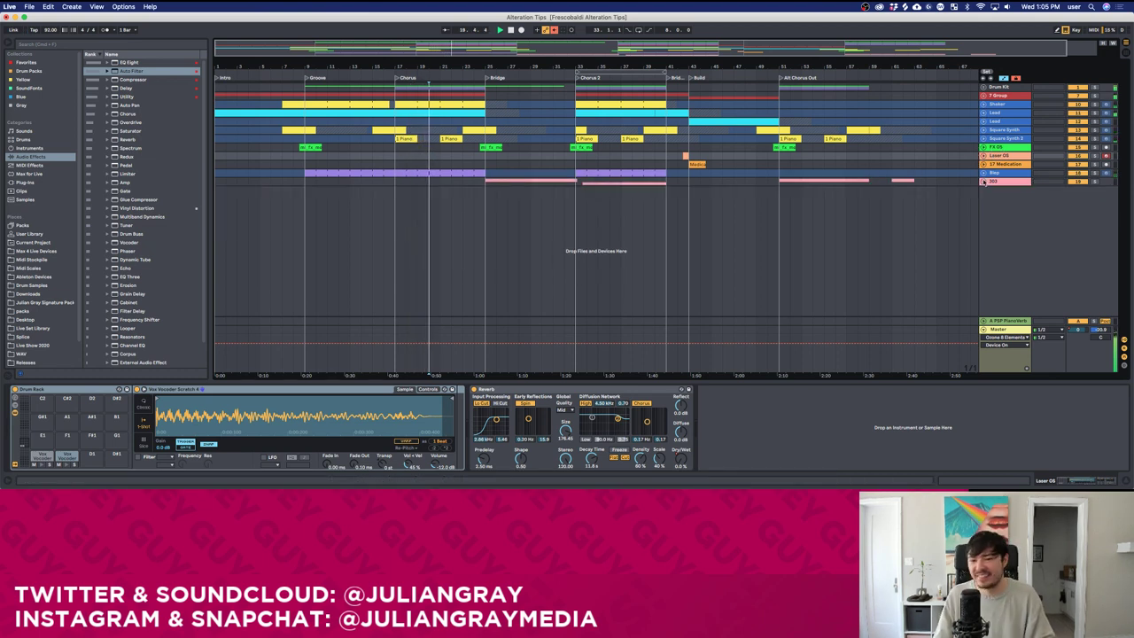
Expand 7 Group and the Drum Kit group, and audition the arrangement from the Bridge and Chorus 2.
click(984, 95)
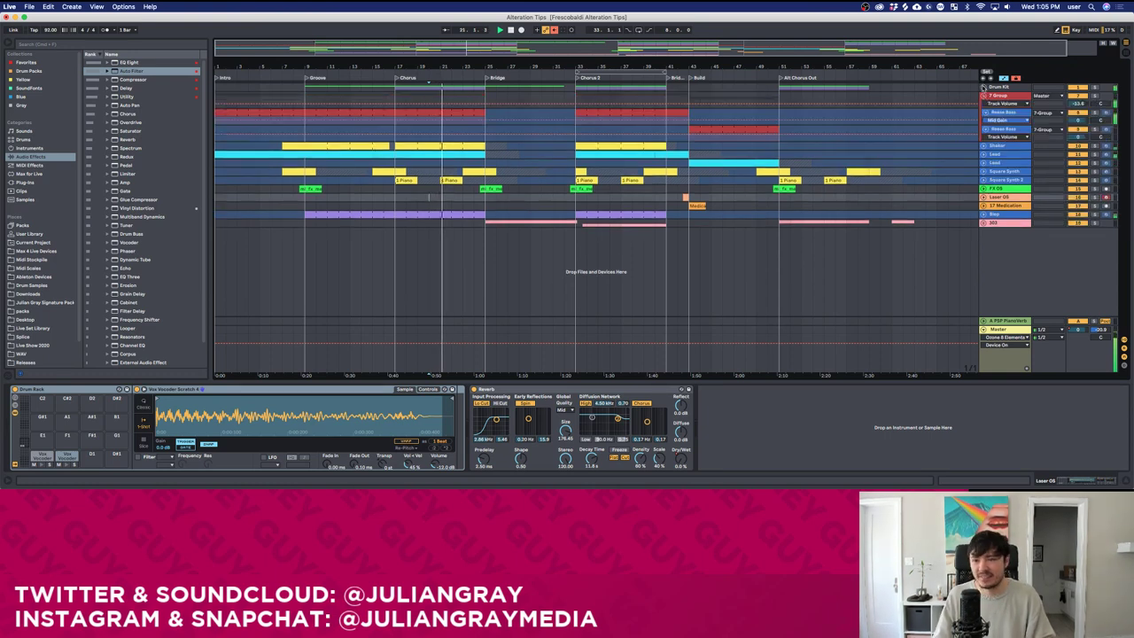
click(984, 87)
click(1001, 88)
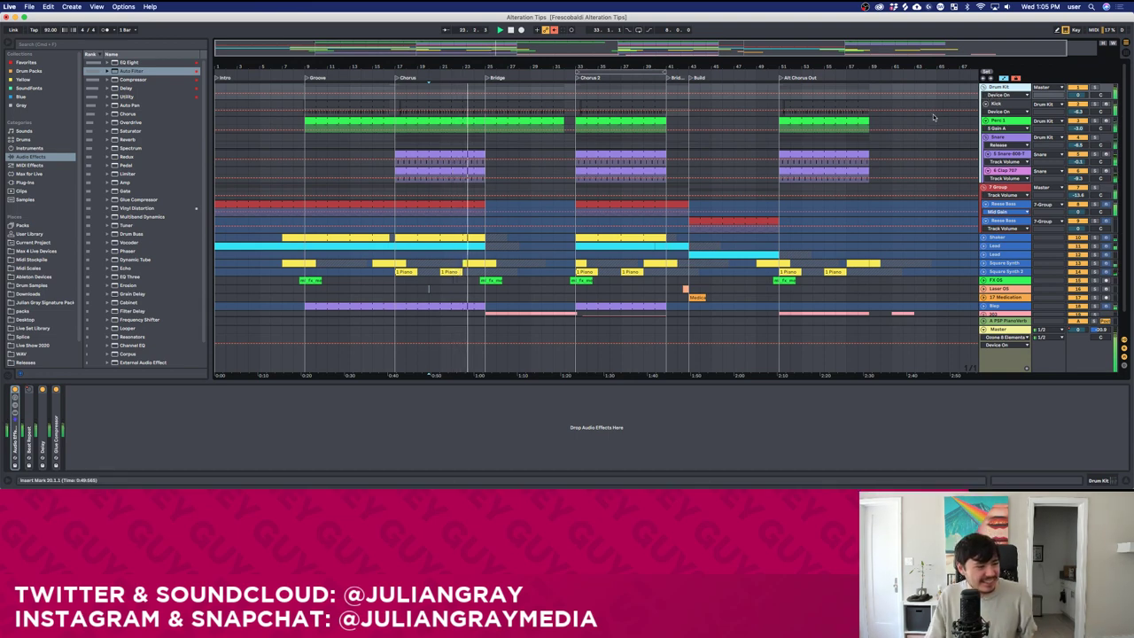
click(492, 149)
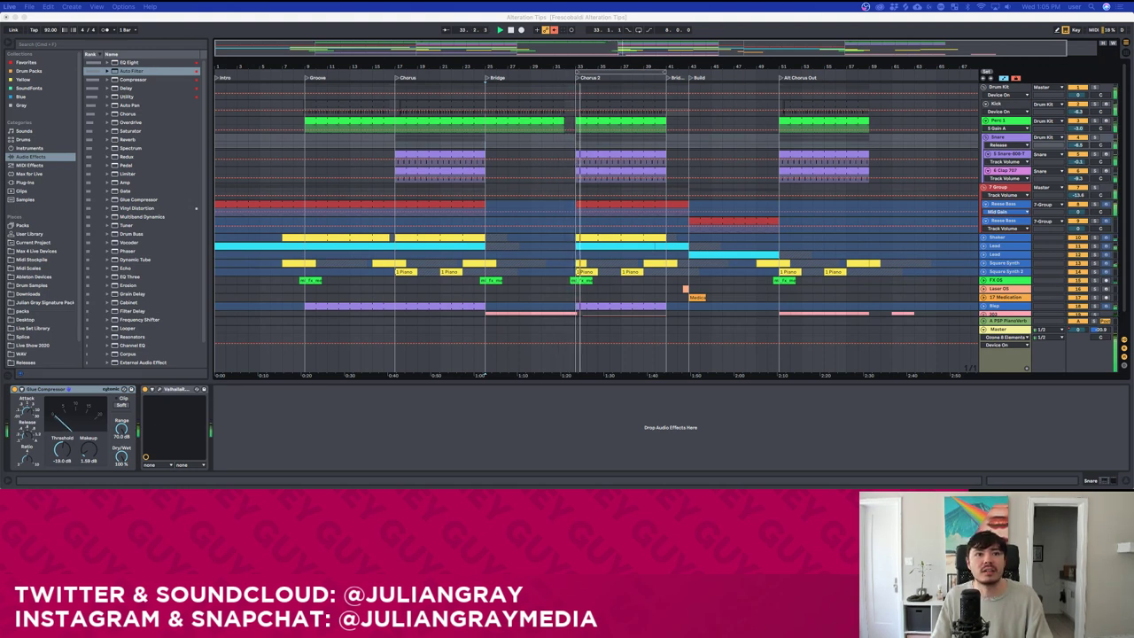
click(572, 179)
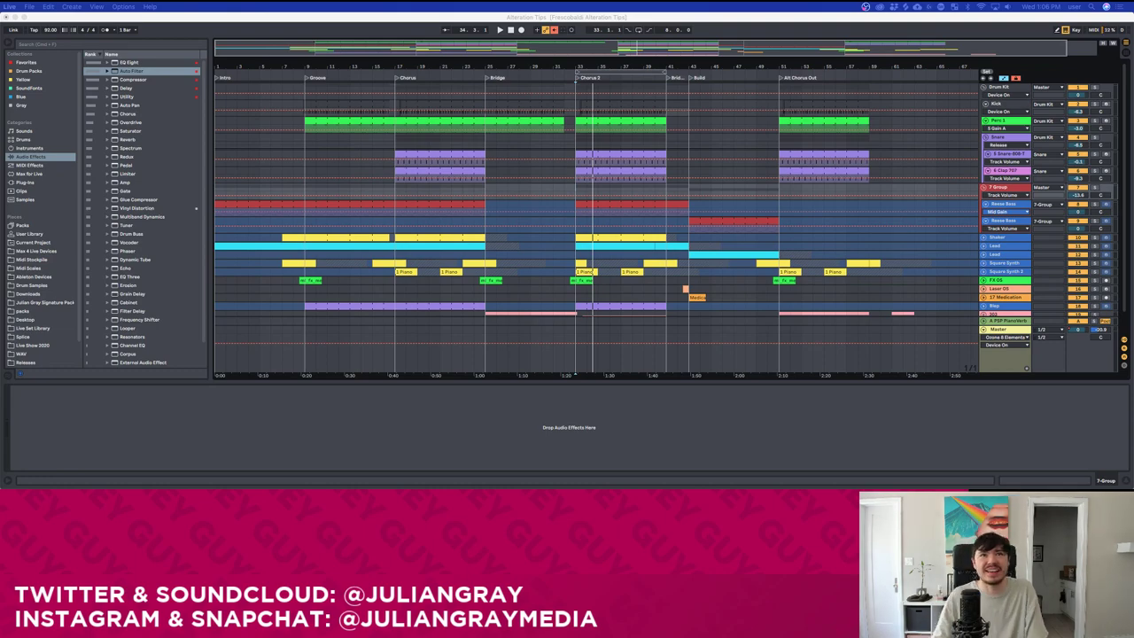
Switch to Chrome and compare the March and April entries in the Fix-Your-Project submission responses to find the current project submissions.
drag(750, 0, 873, 37)
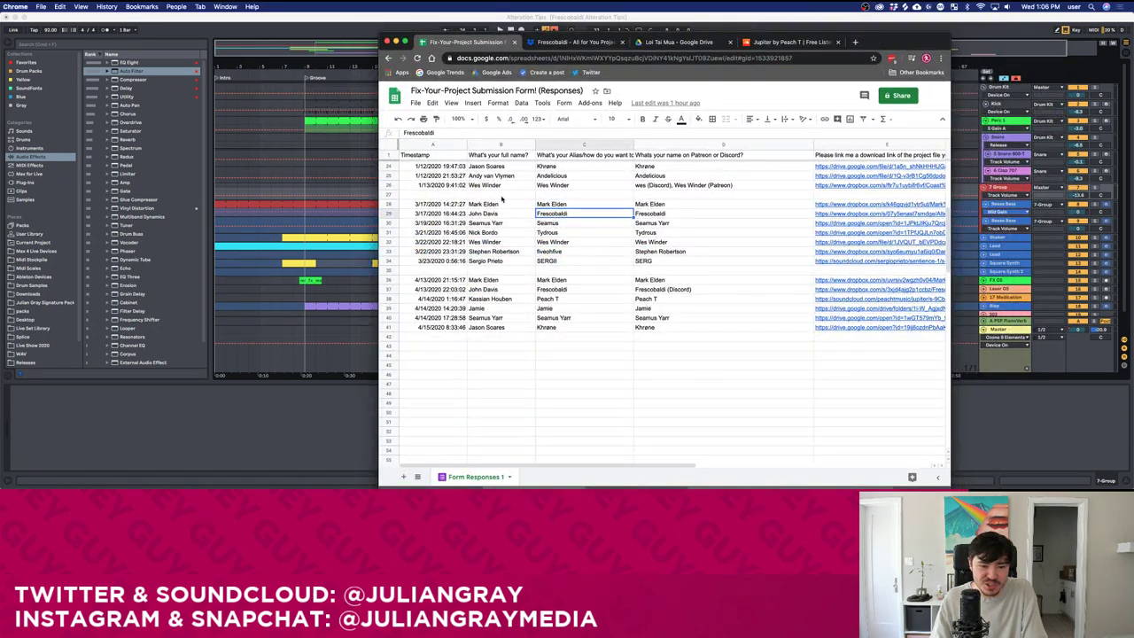
click(502, 216)
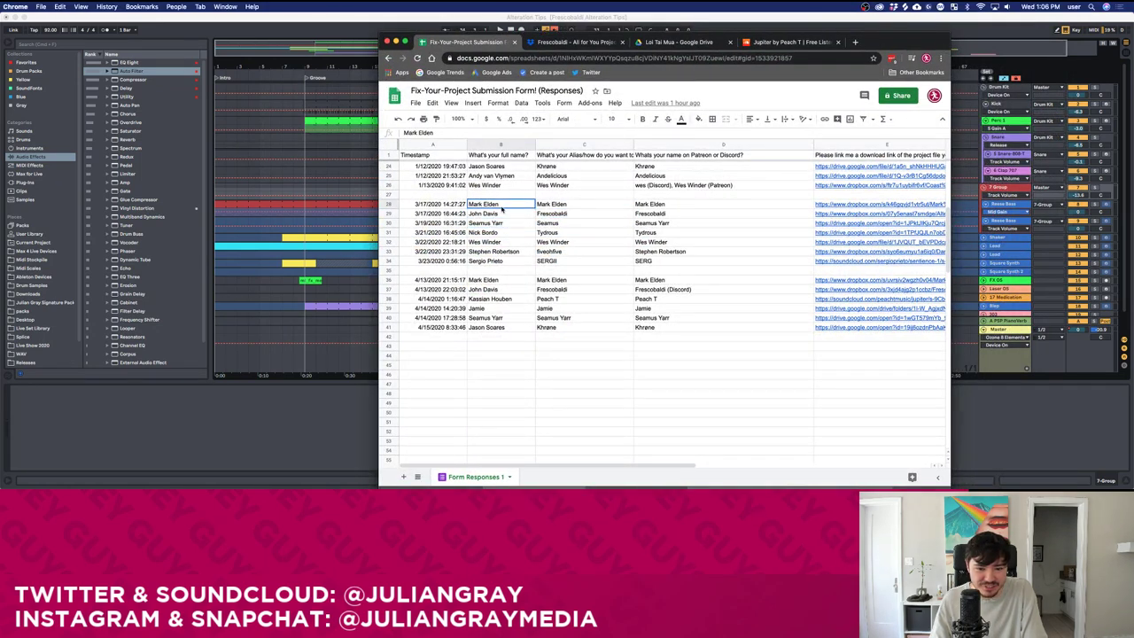
click(504, 204)
click(505, 214)
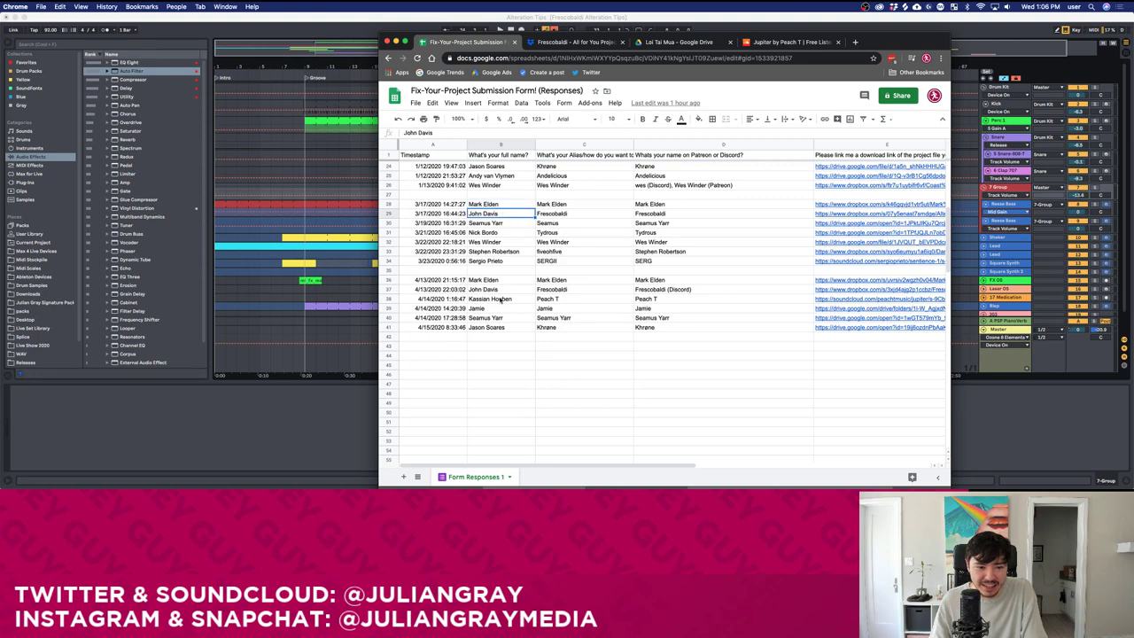
click(500, 282)
click(501, 289)
scroll(501, 290, up, 3)
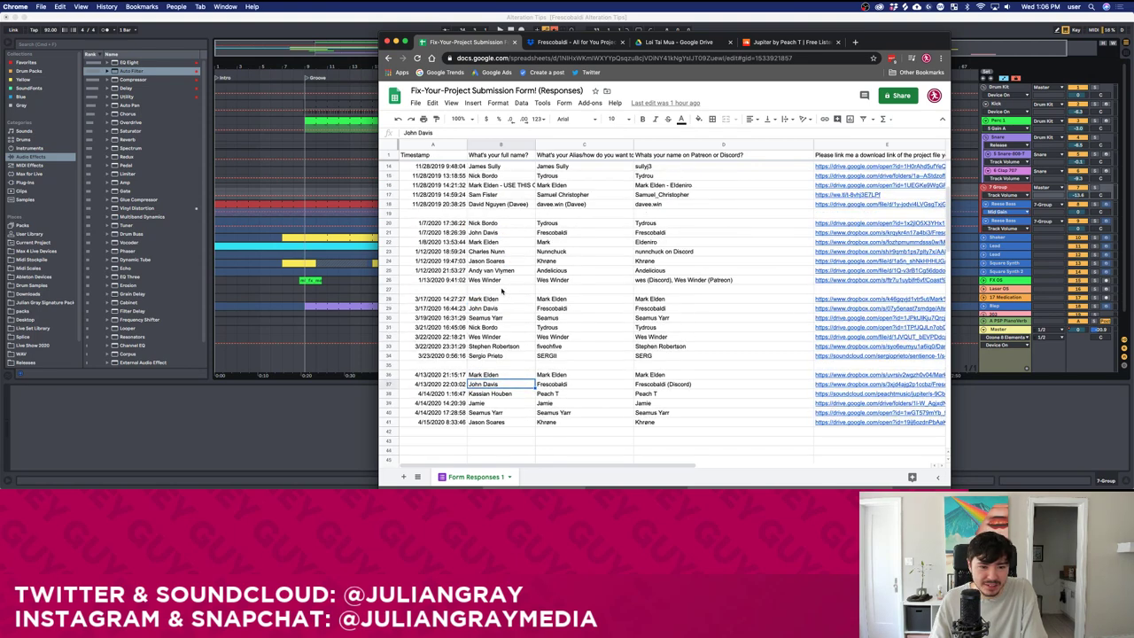
click(508, 299)
click(507, 309)
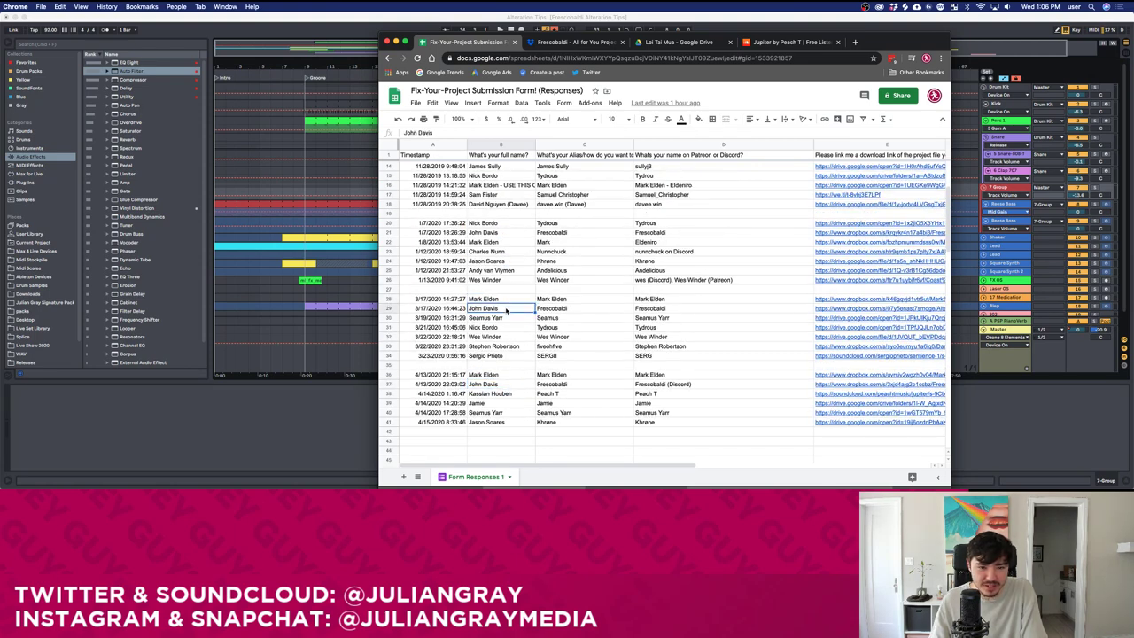
scroll(505, 302, down, 5)
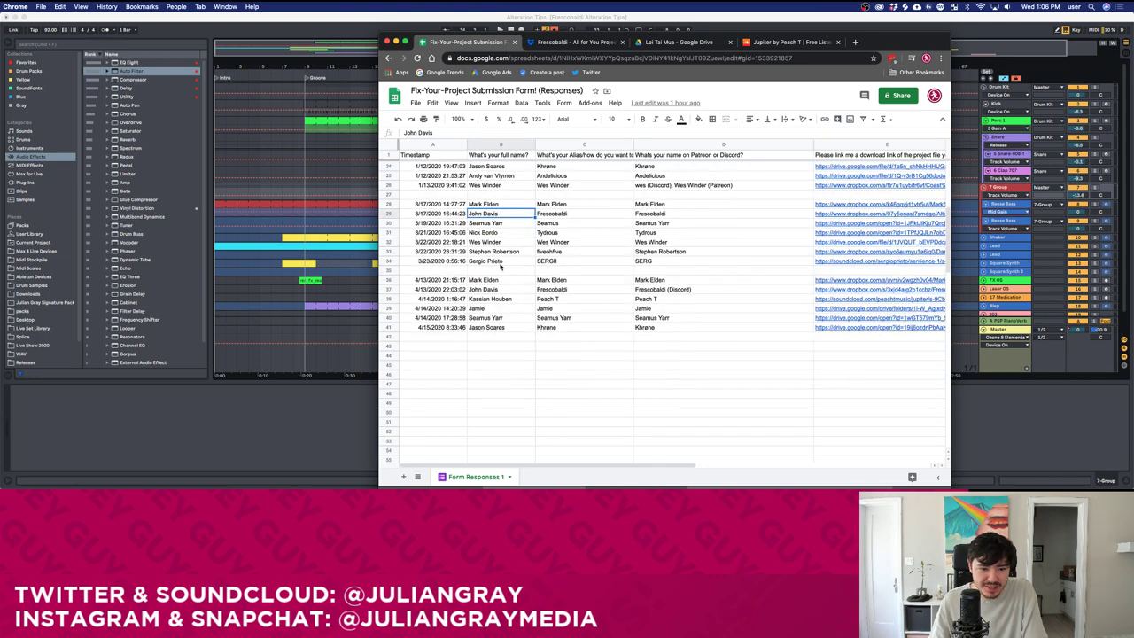
click(498, 279)
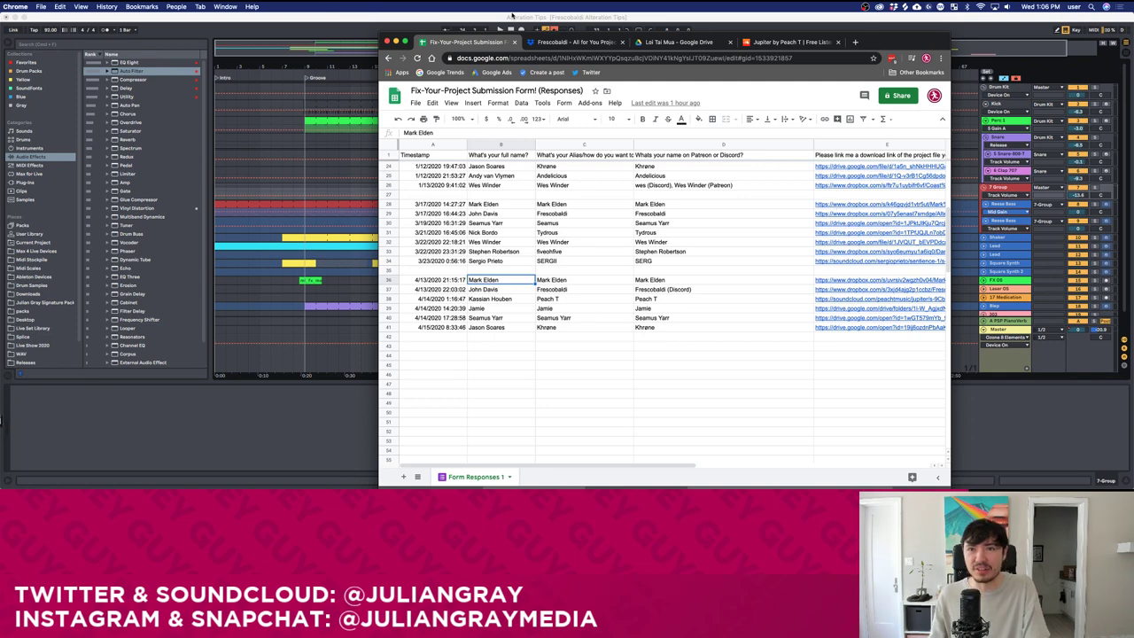
click(396, 41)
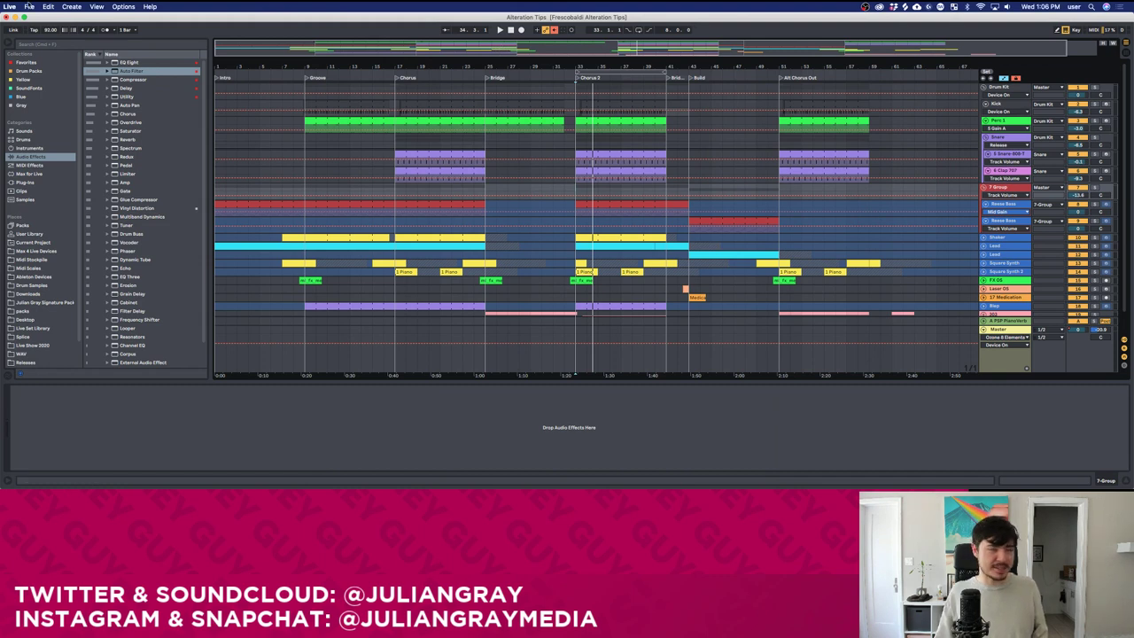
click(3, 31)
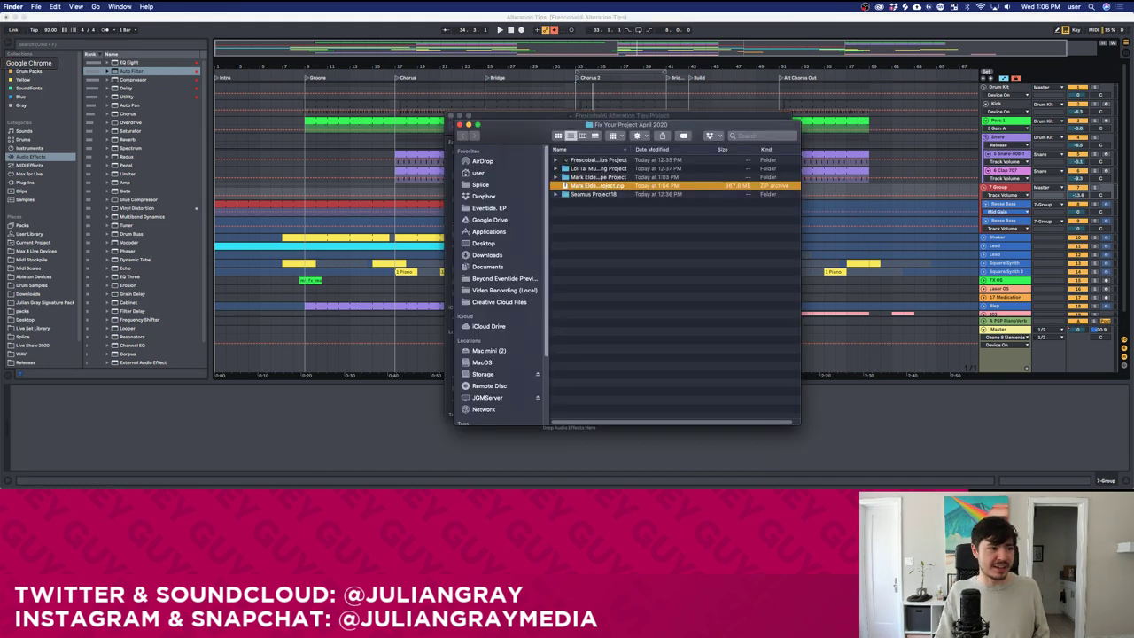
click(3, 63)
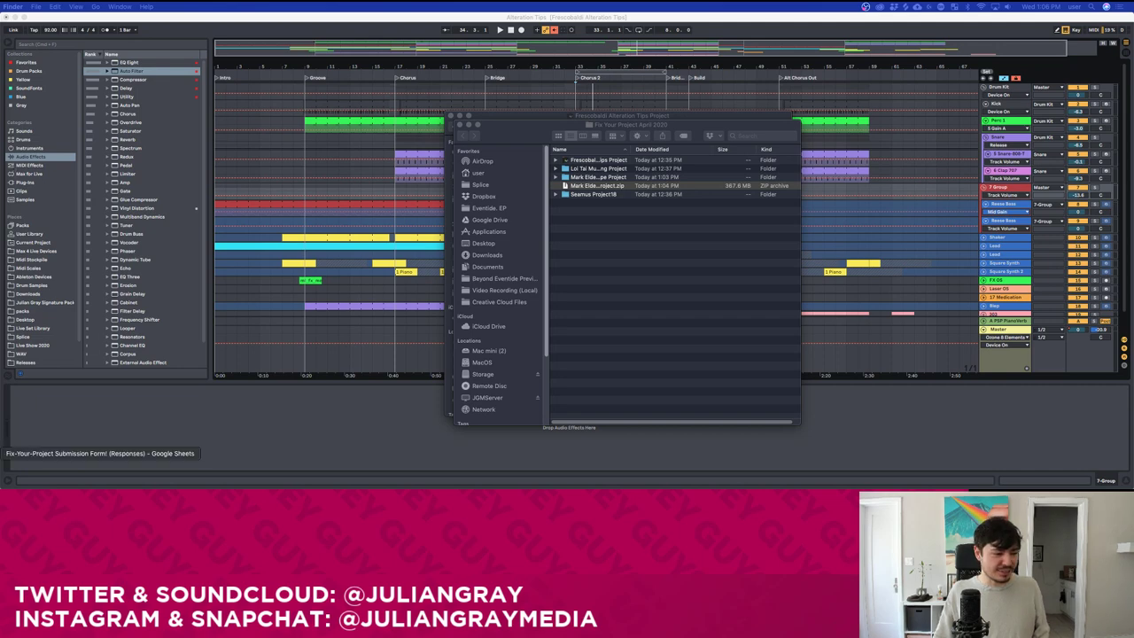
click(453, 483)
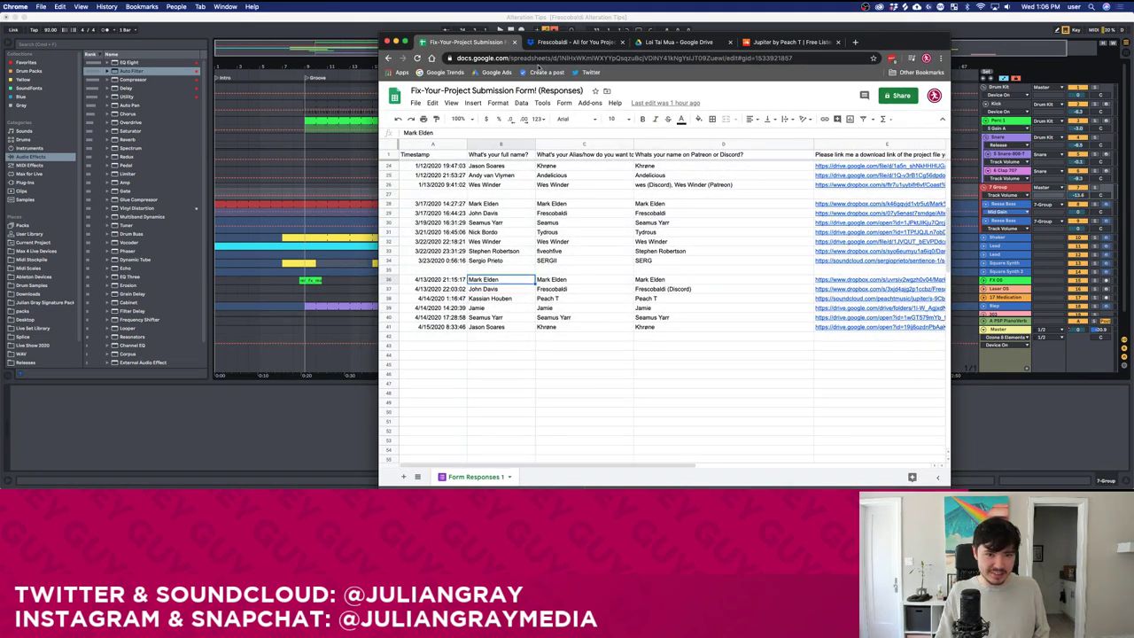
Download the All for You Project zip directly from its shared Dropbox page.
click(580, 42)
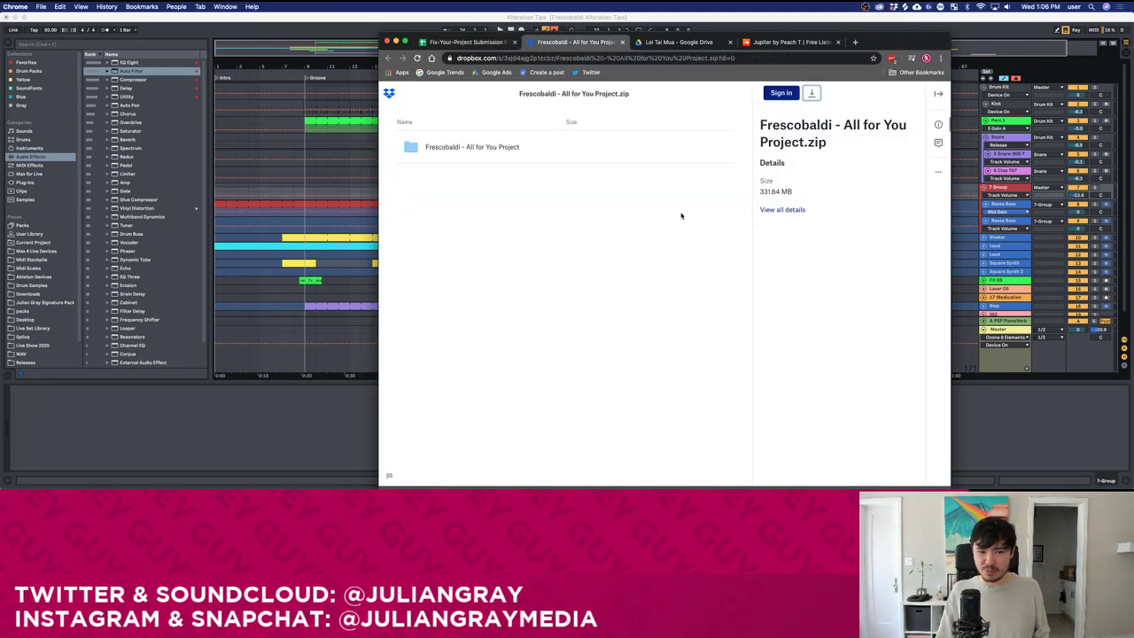
click(812, 93)
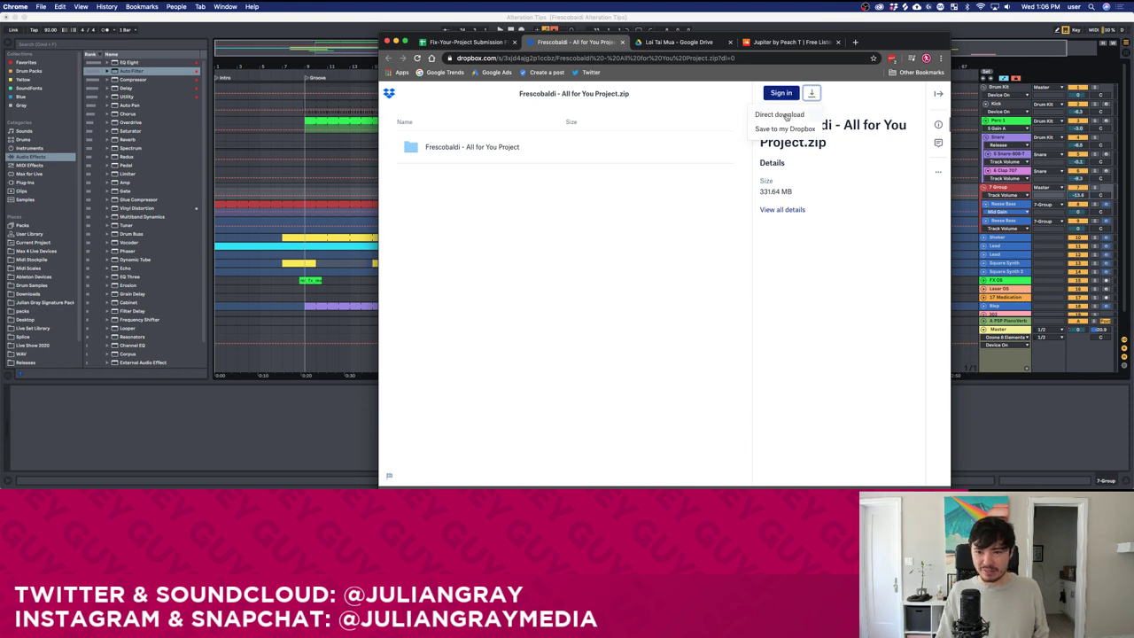
click(786, 108)
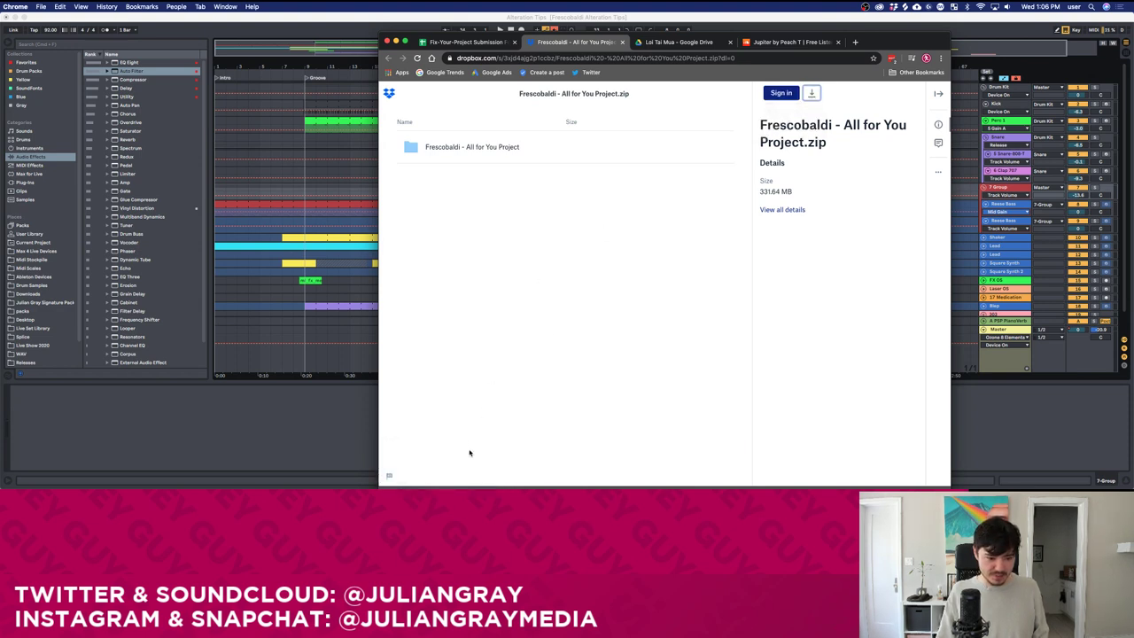
Close the Loi Tai Mua Google Drive page and bring up the Jupiter track page on SoundCloud.
drag(878, 42, 875, 16)
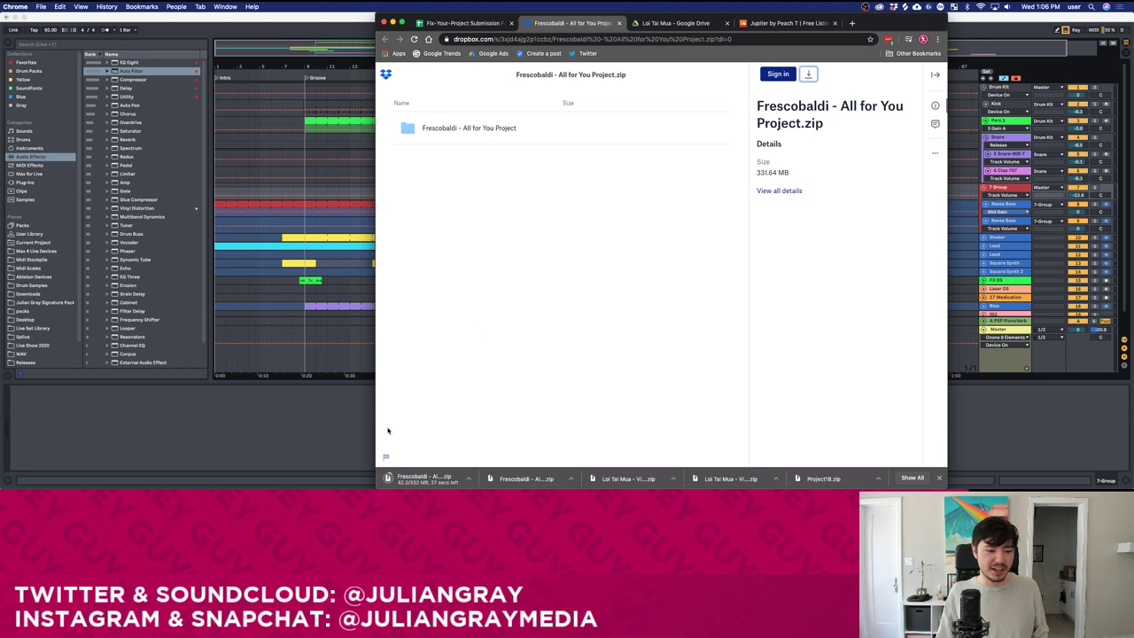
click(704, 23)
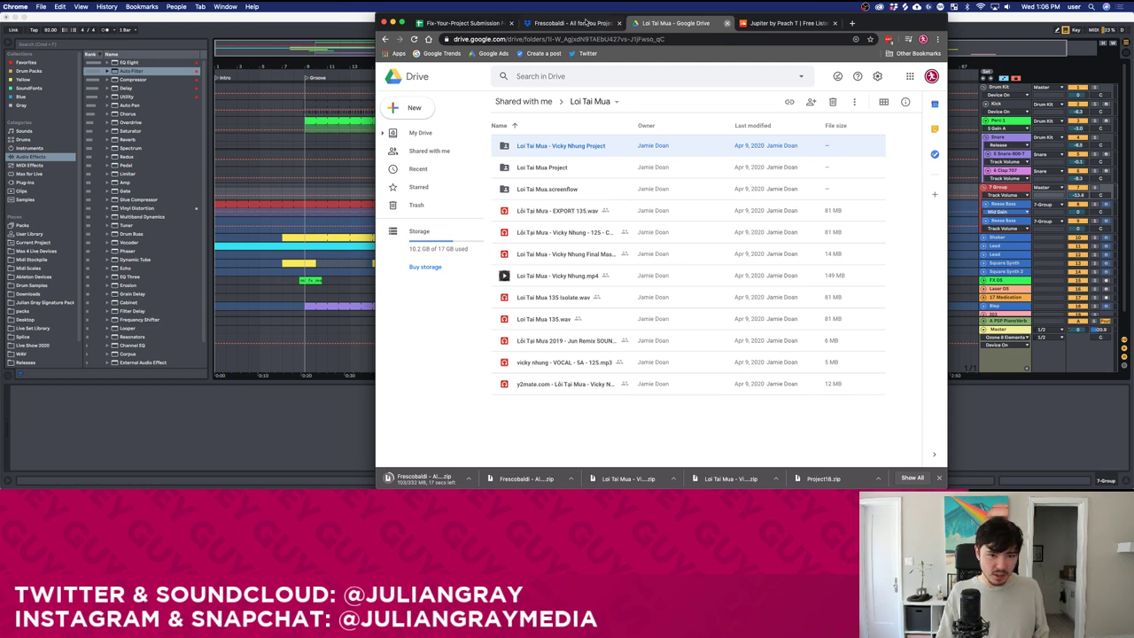
key(super+w)
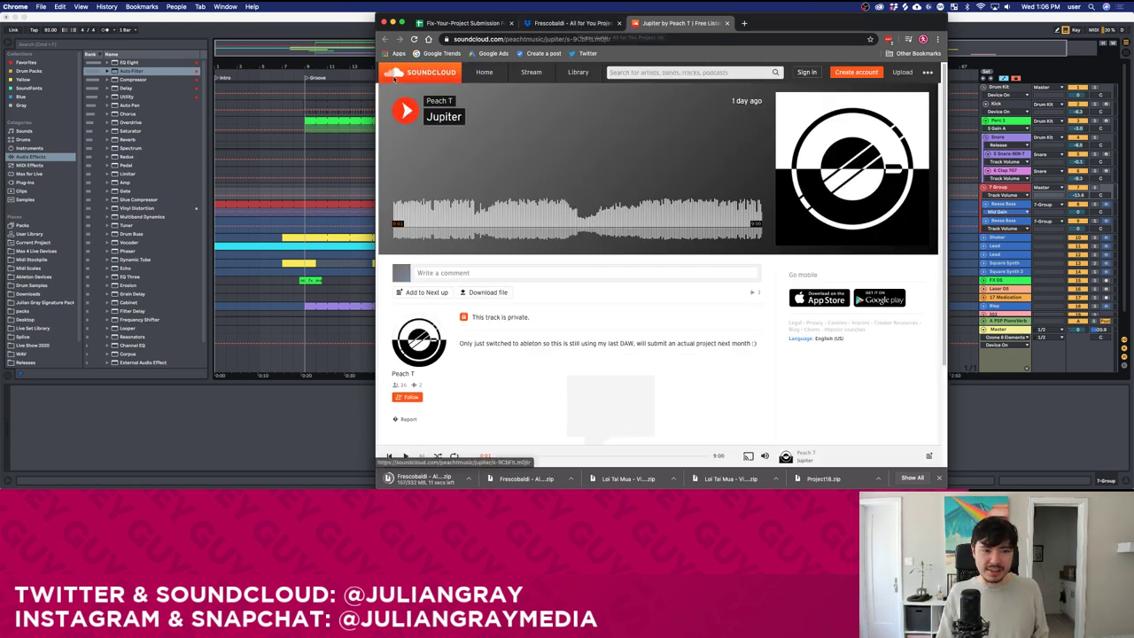
Switch to Audio Hijack and add a System Audio source feeding the Volume block and both output devices, with the Ableton Live source disconnected.
key(super+Tab)
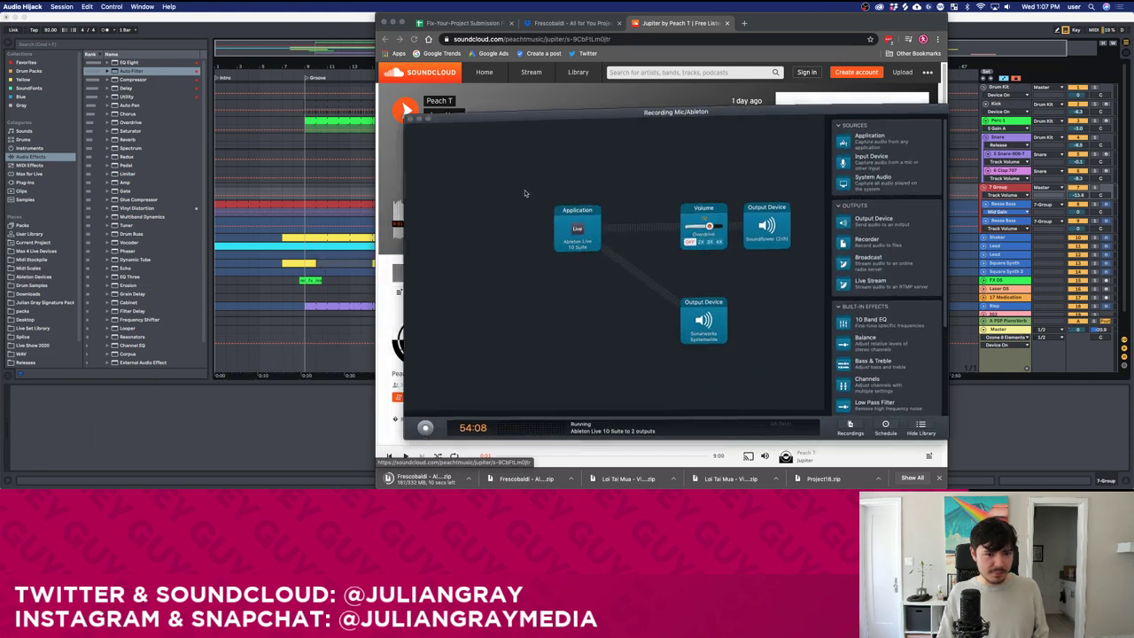
drag(620, 115, 858, 87)
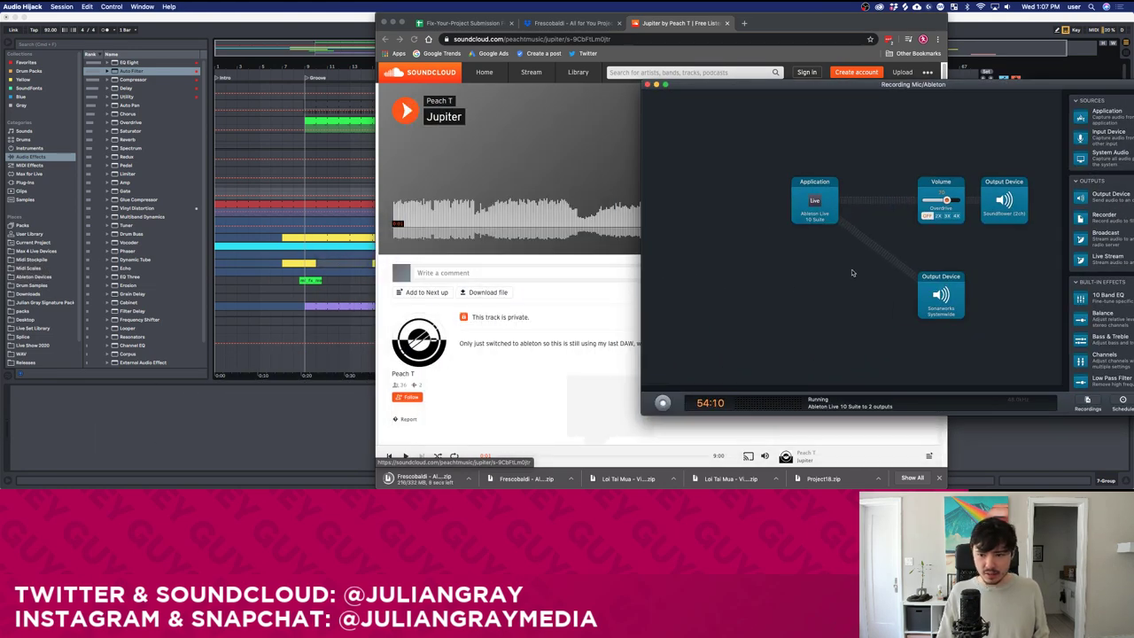
click(812, 202)
click(758, 205)
drag(805, 87, 596, 116)
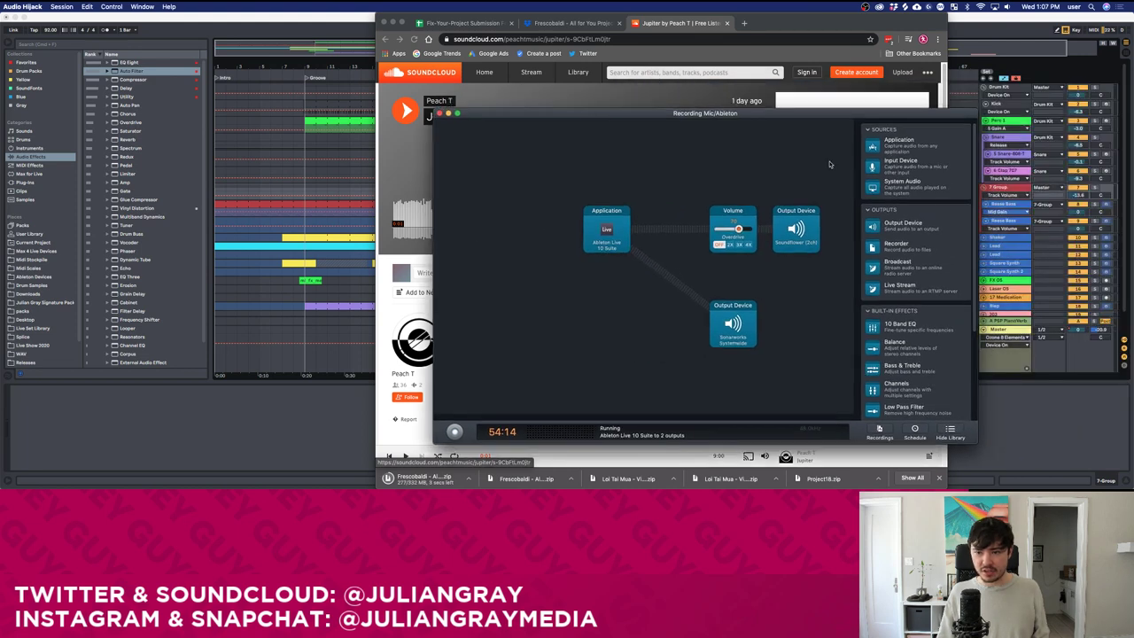
drag(903, 182, 514, 184)
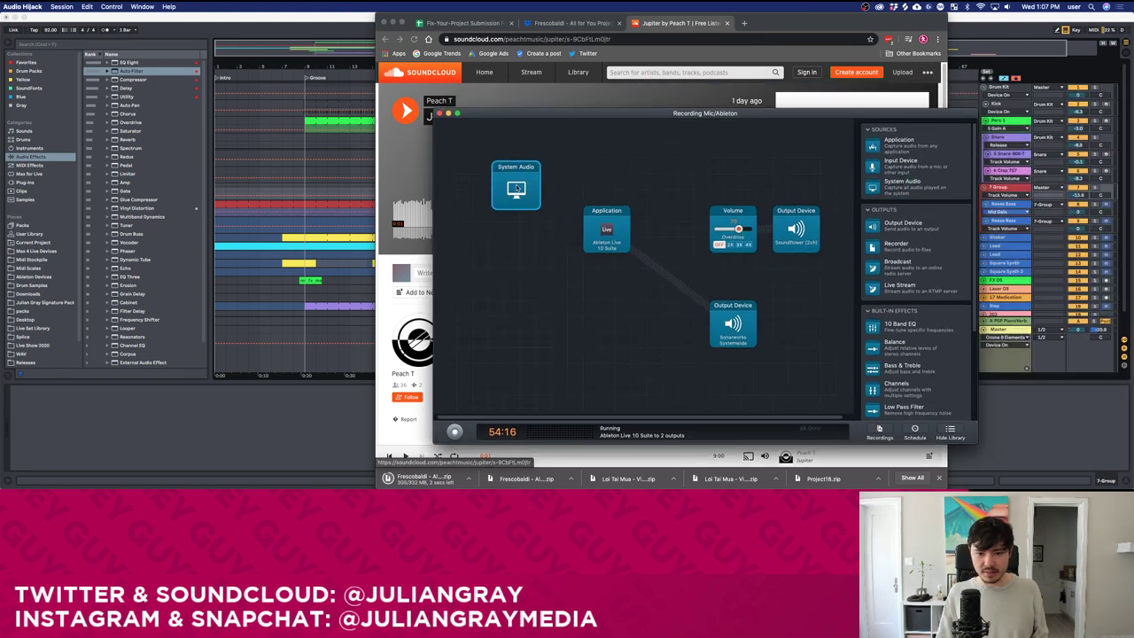
drag(571, 266, 487, 348)
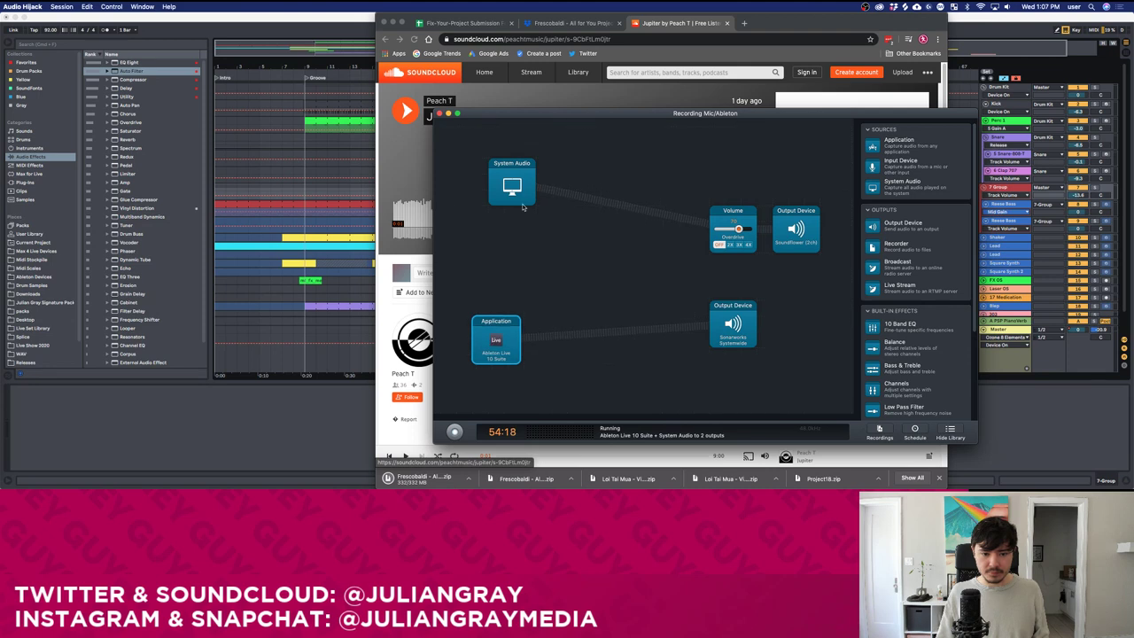
drag(501, 197, 547, 259)
drag(496, 341, 480, 229)
drag(461, 117, 705, 84)
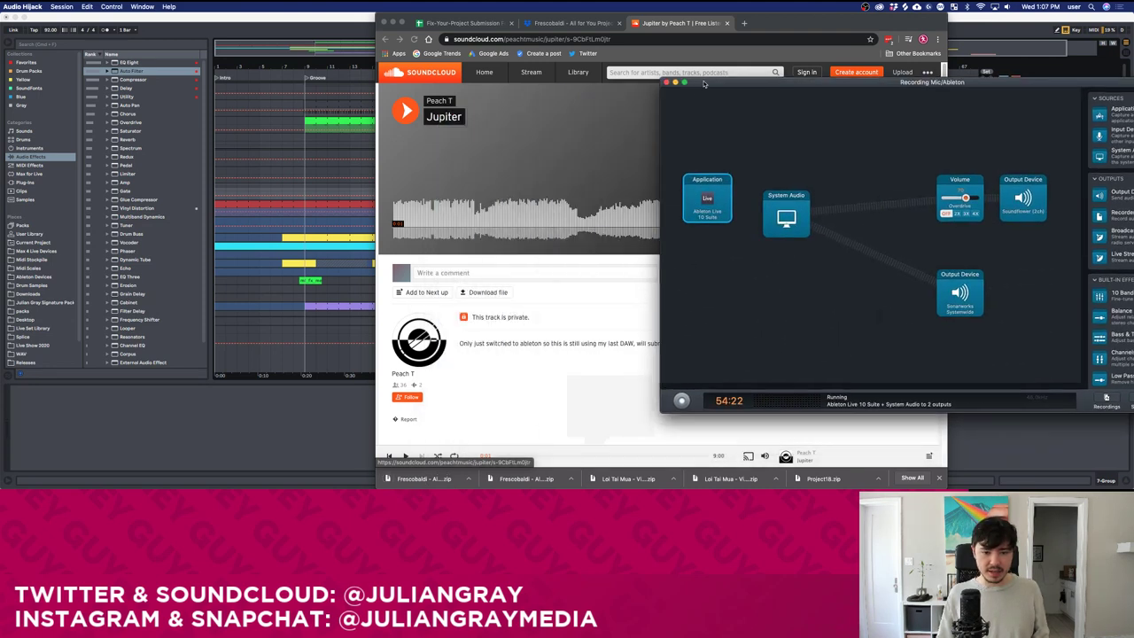
Switch back to Chrome and audition Jupiter from its opening to about 2:03, pausing at about 1:07 on the way.
click(591, 289)
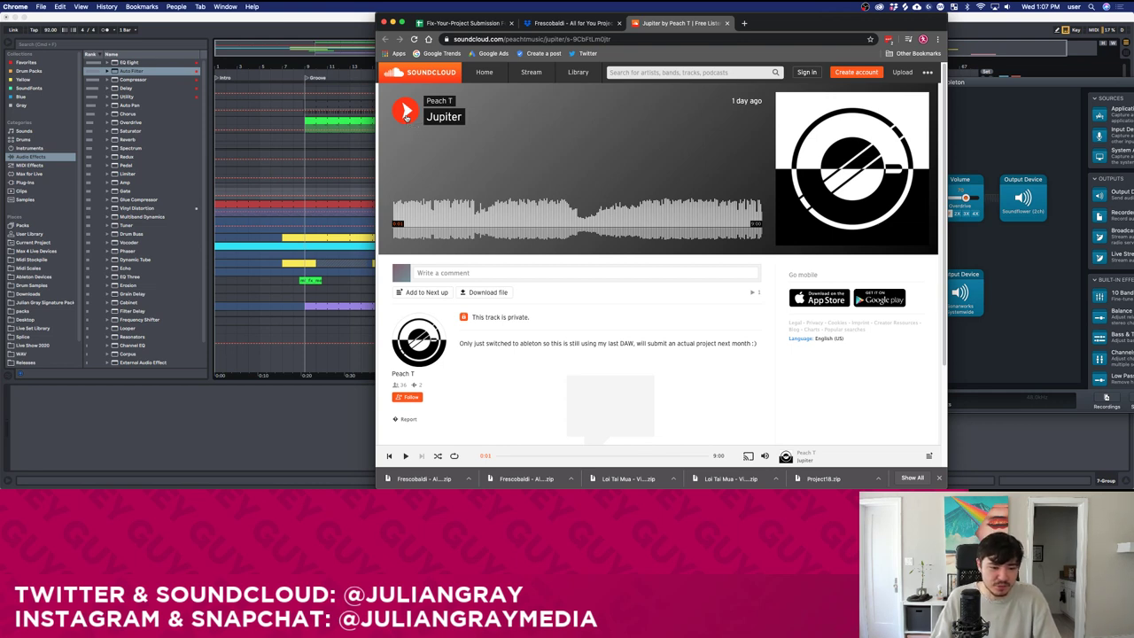
click(405, 114)
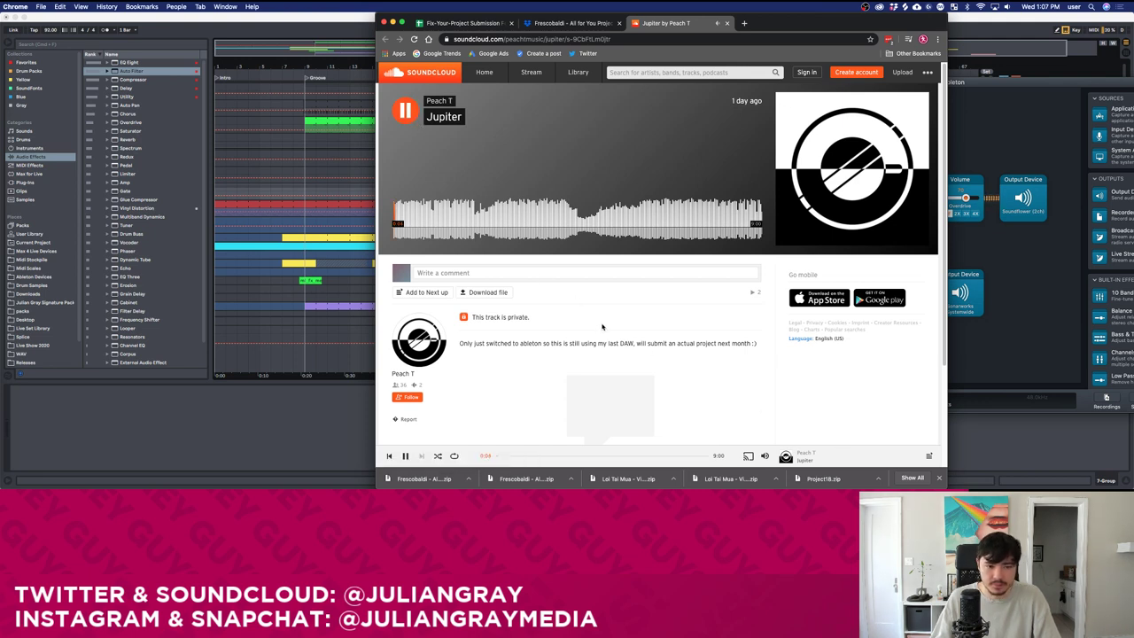
mouse_move(765, 454)
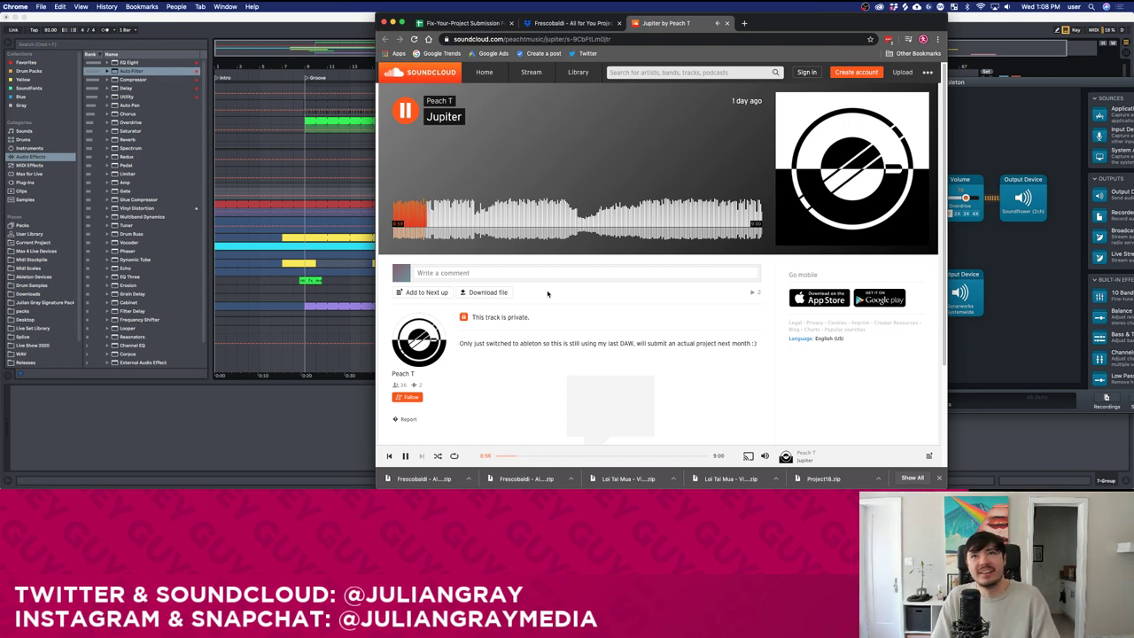
key(XF86AudioLowerVolume)
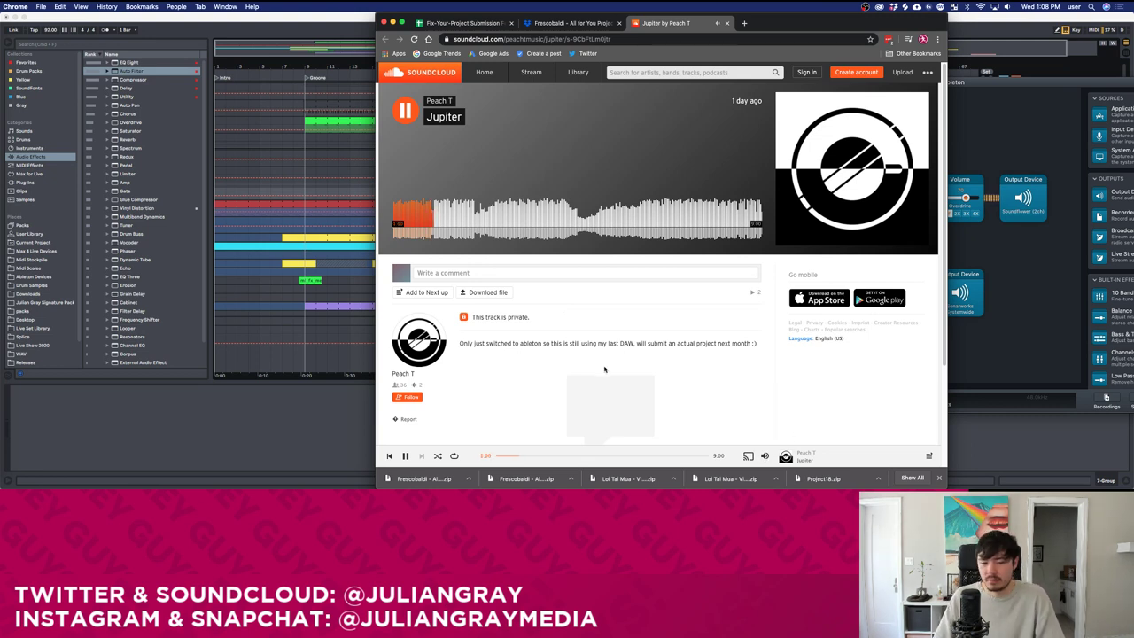
mouse_move(765, 456)
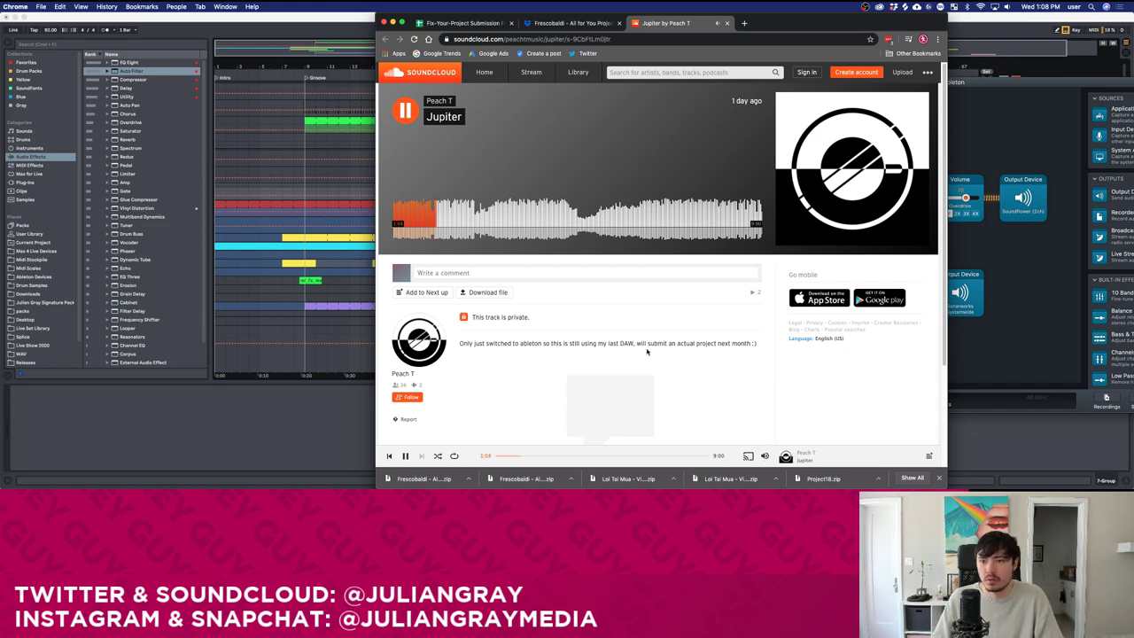
key(space)
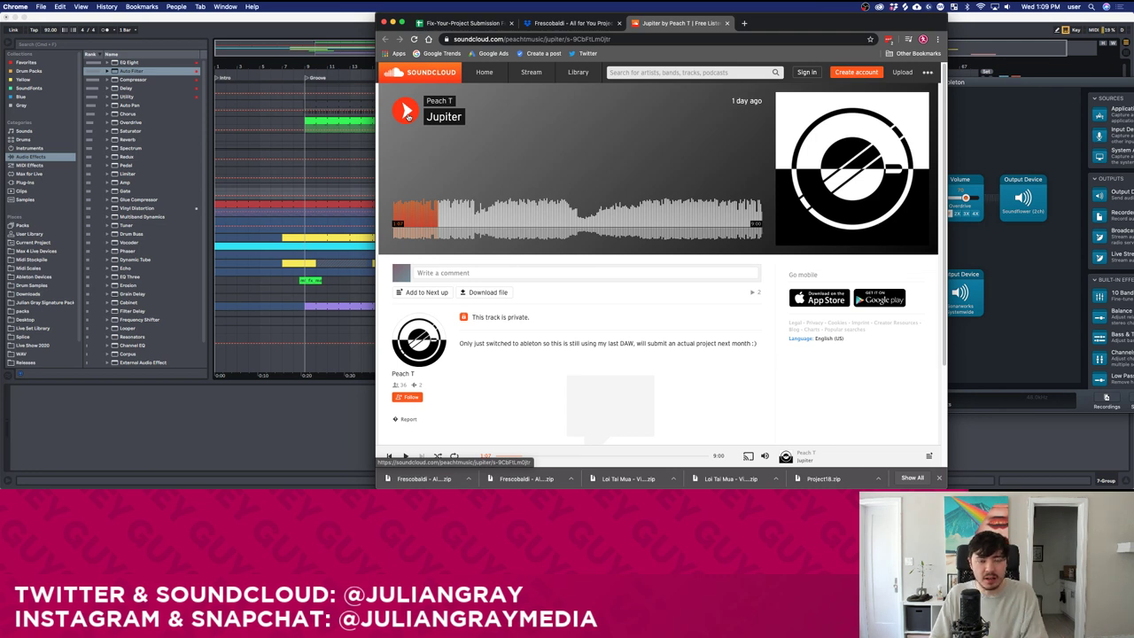
click(407, 112)
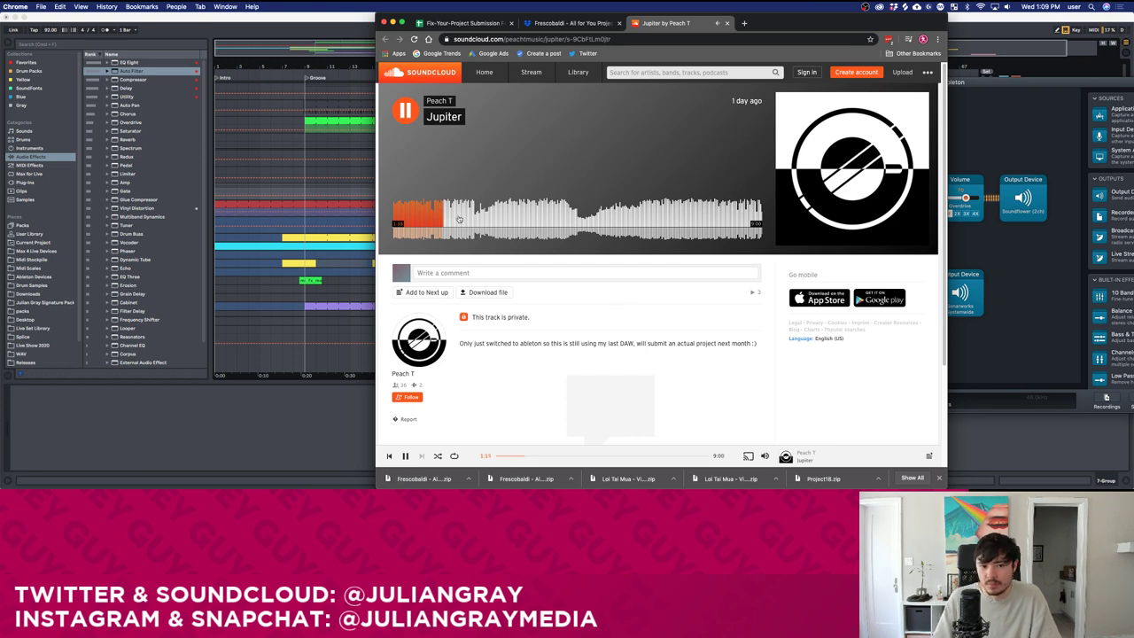
mouse_move(766, 425)
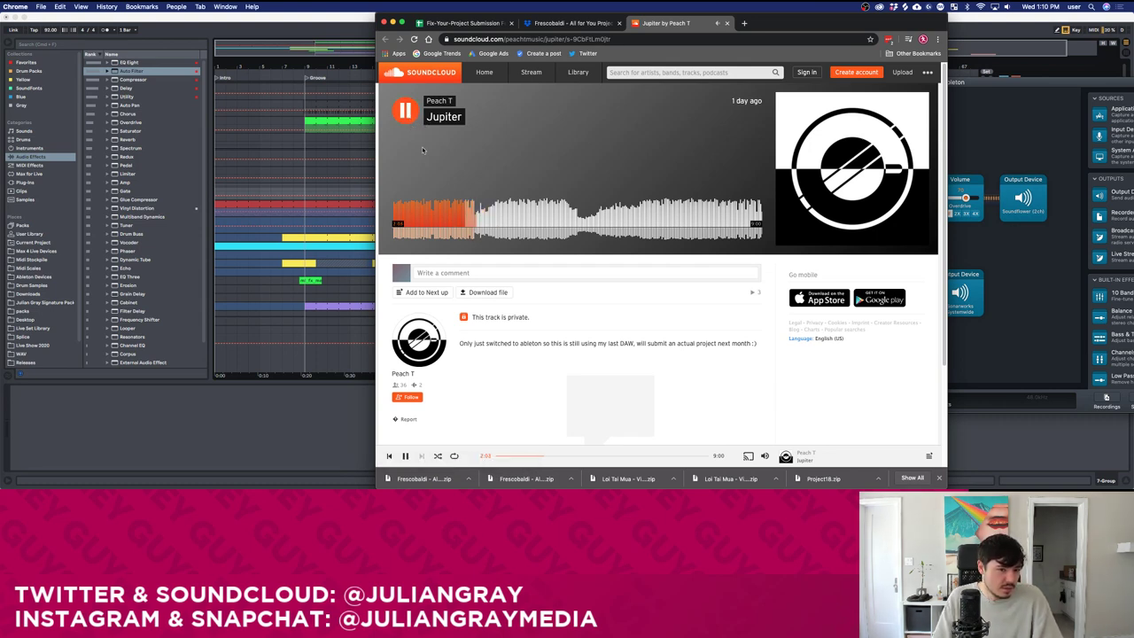
click(397, 112)
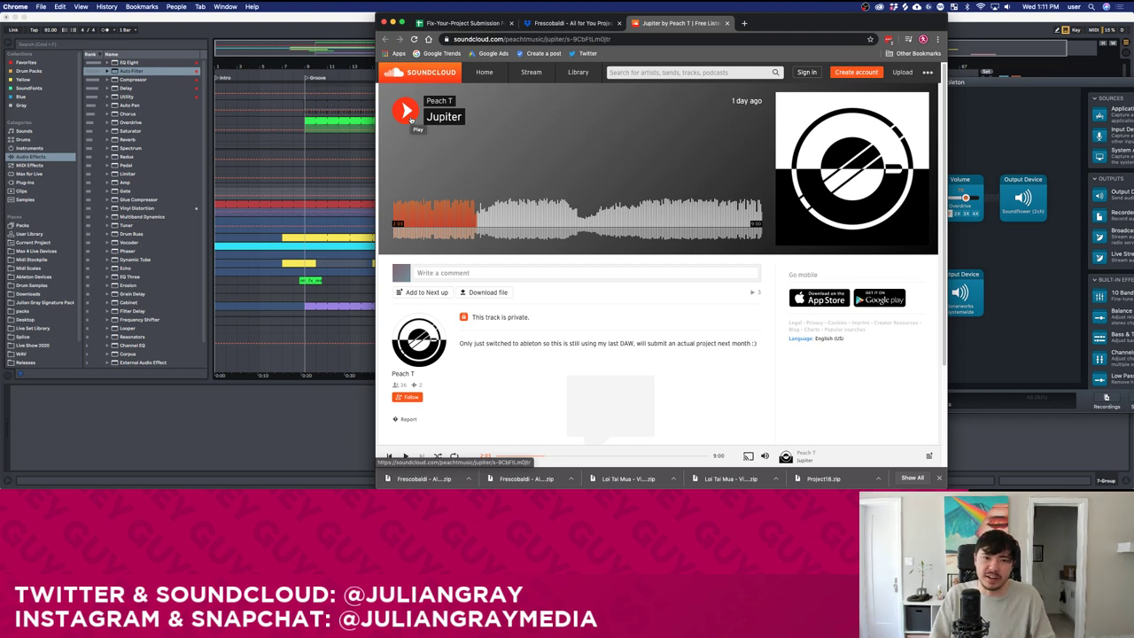
Audition further sections of Jupiter, skipping ahead to about 3:20, 4:29 and 6:04, and close its page.
click(407, 111)
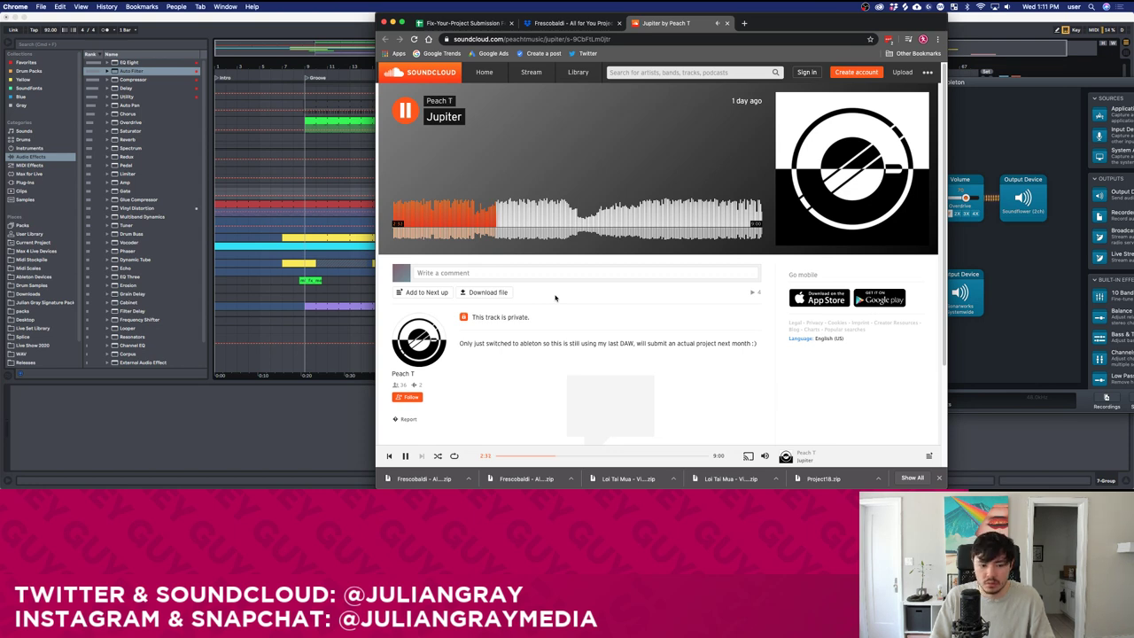
click(529, 217)
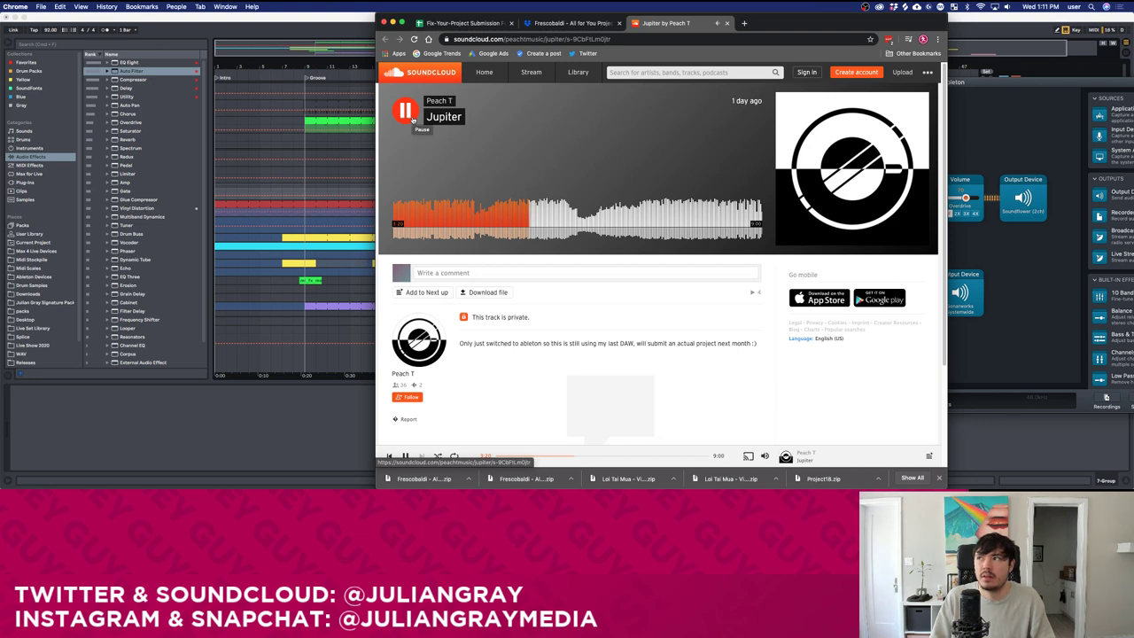
click(406, 112)
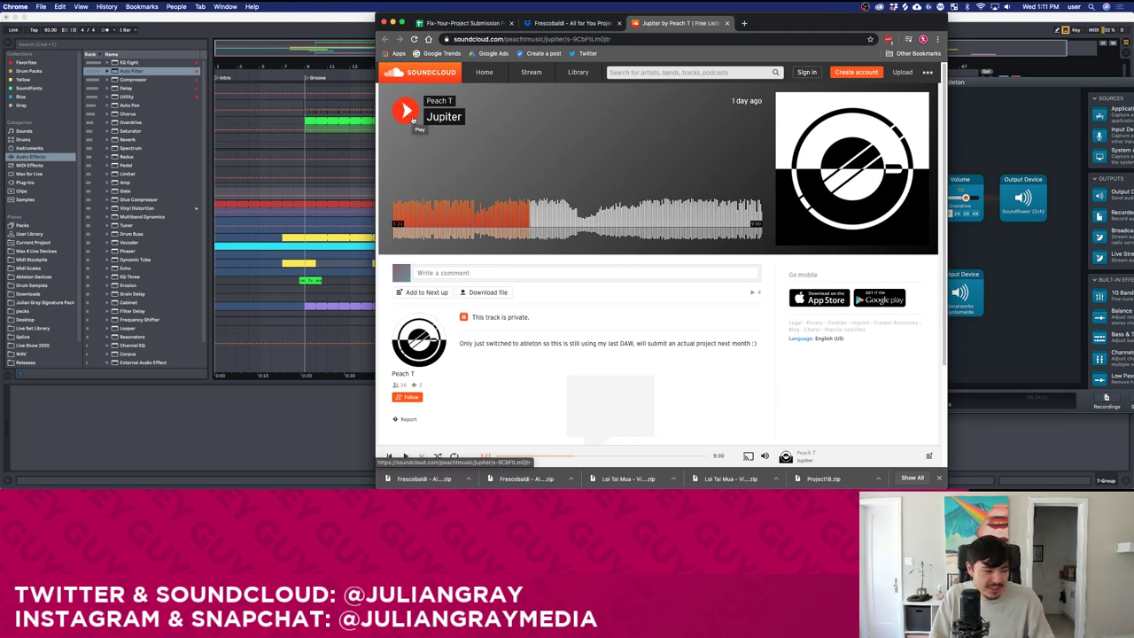
click(412, 119)
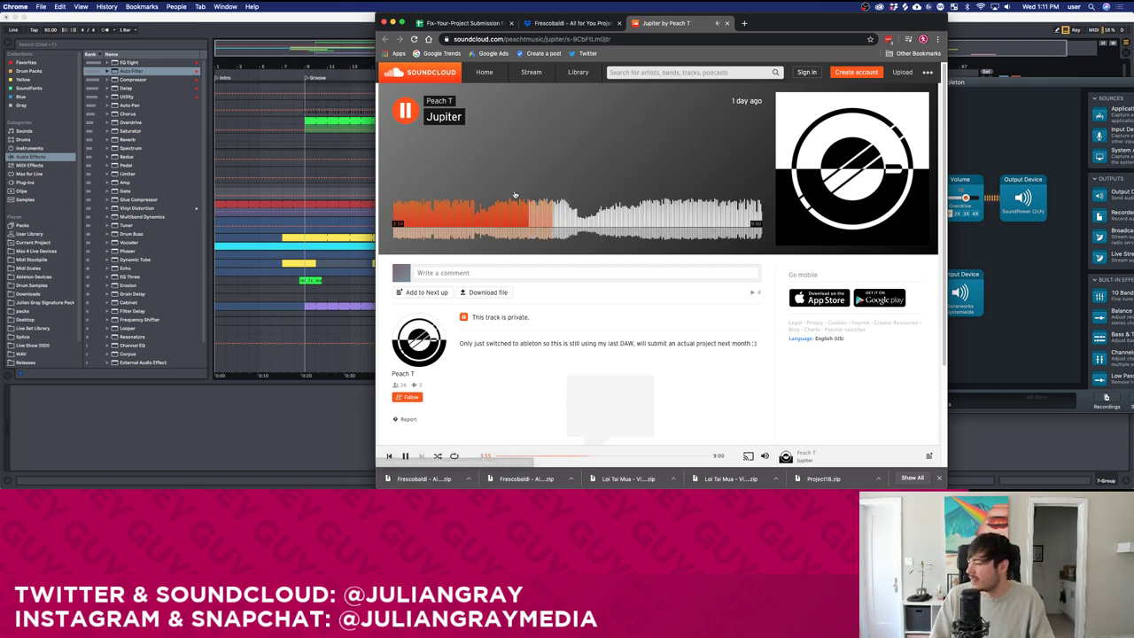
click(406, 112)
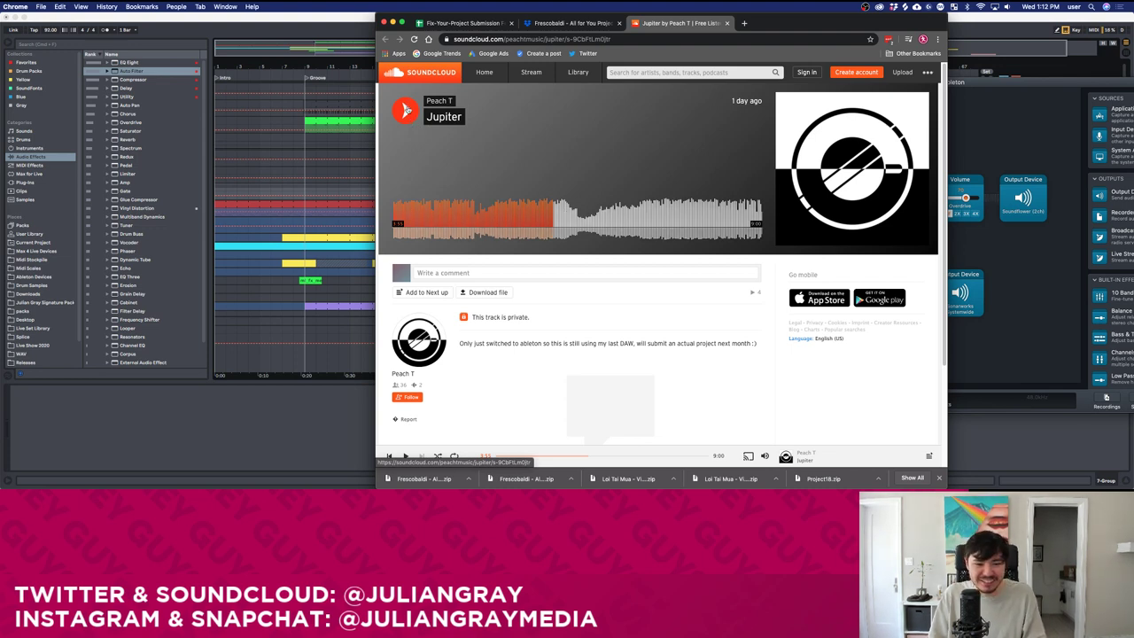
key(q)
click(919, 160)
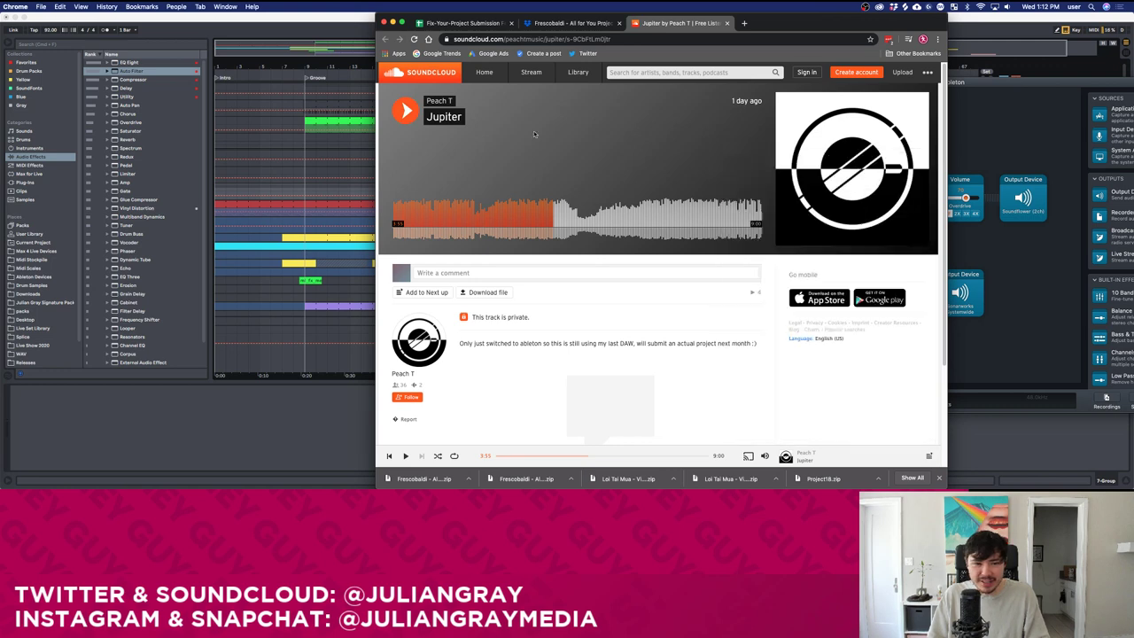
click(577, 222)
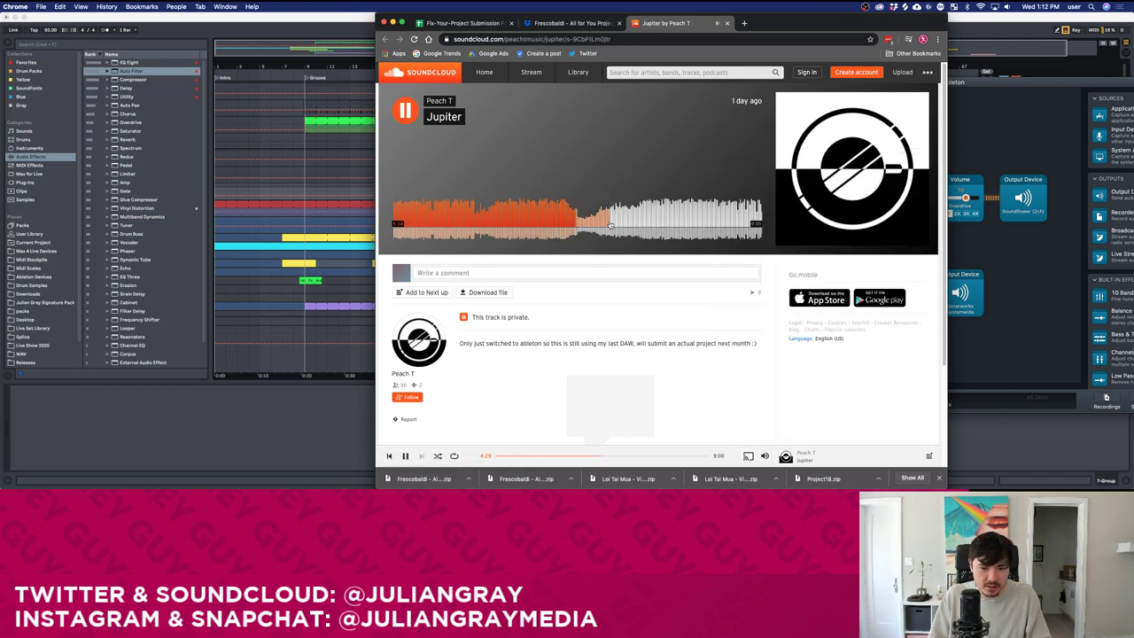
click(642, 222)
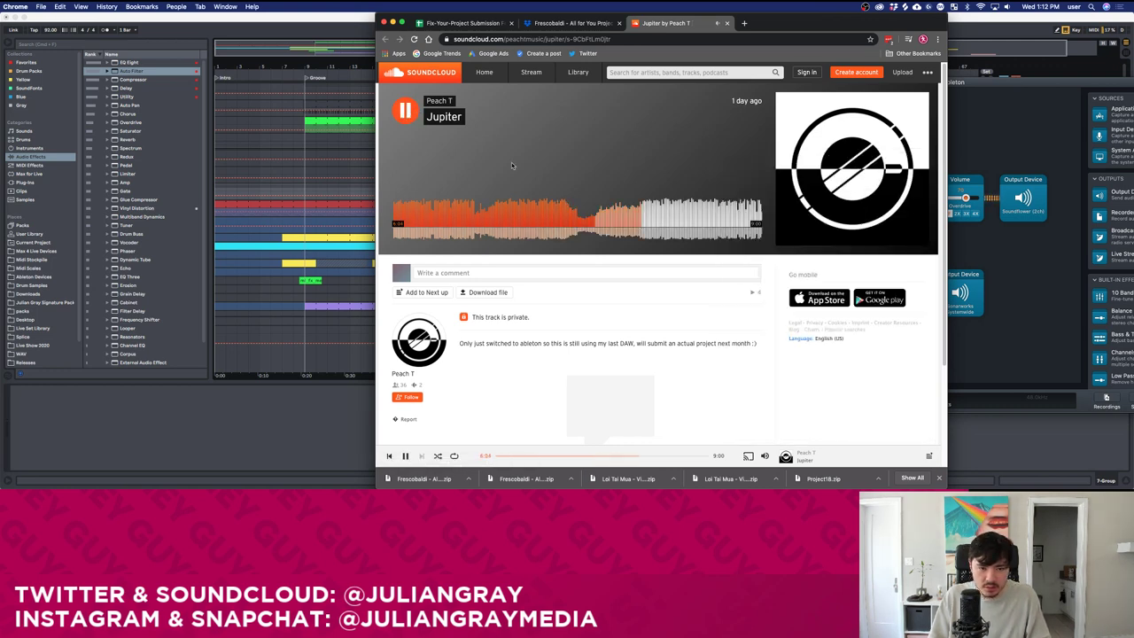
click(407, 111)
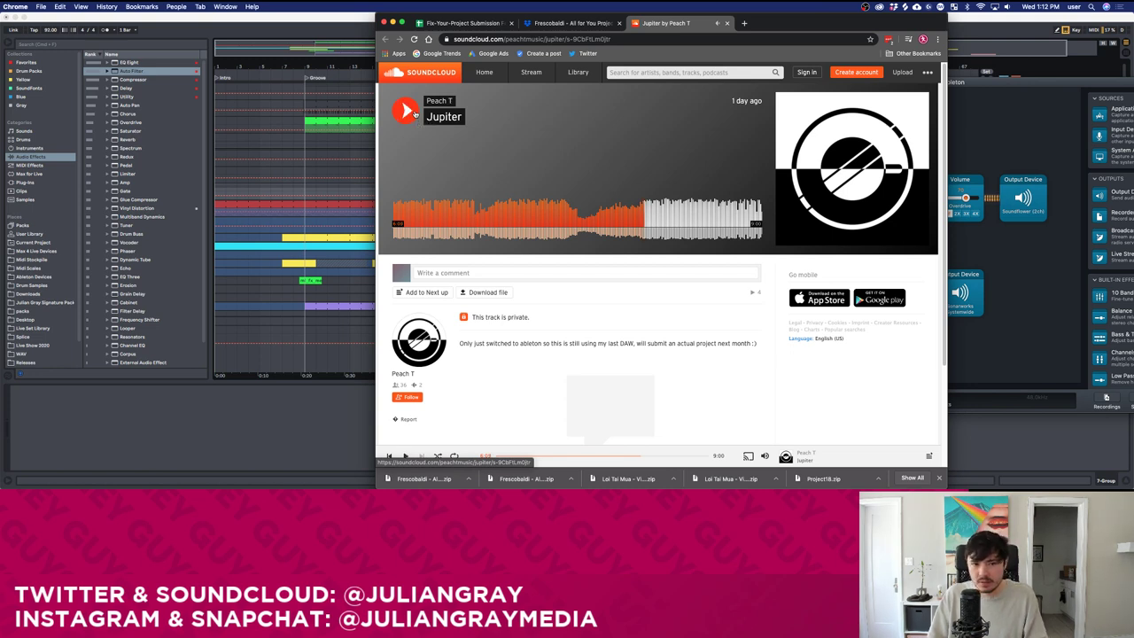
click(557, 23)
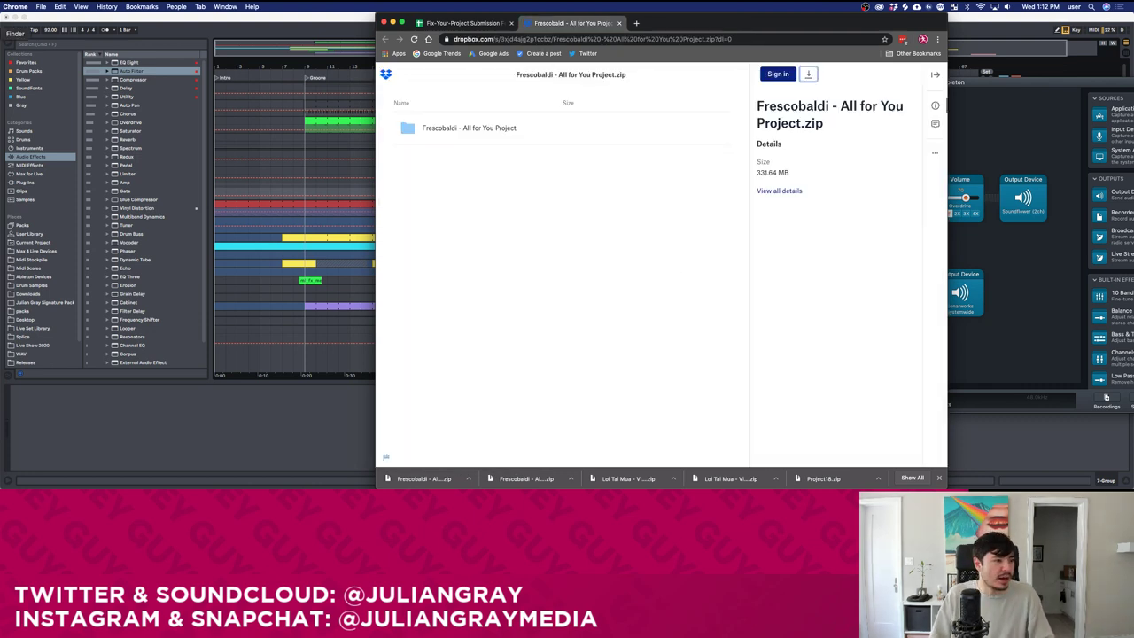
Close the Alteration Tips Project Finder window and place the newly downloaded All for You Project zip in the Fix Your Project April 2020 folder.
key(super+Tab)
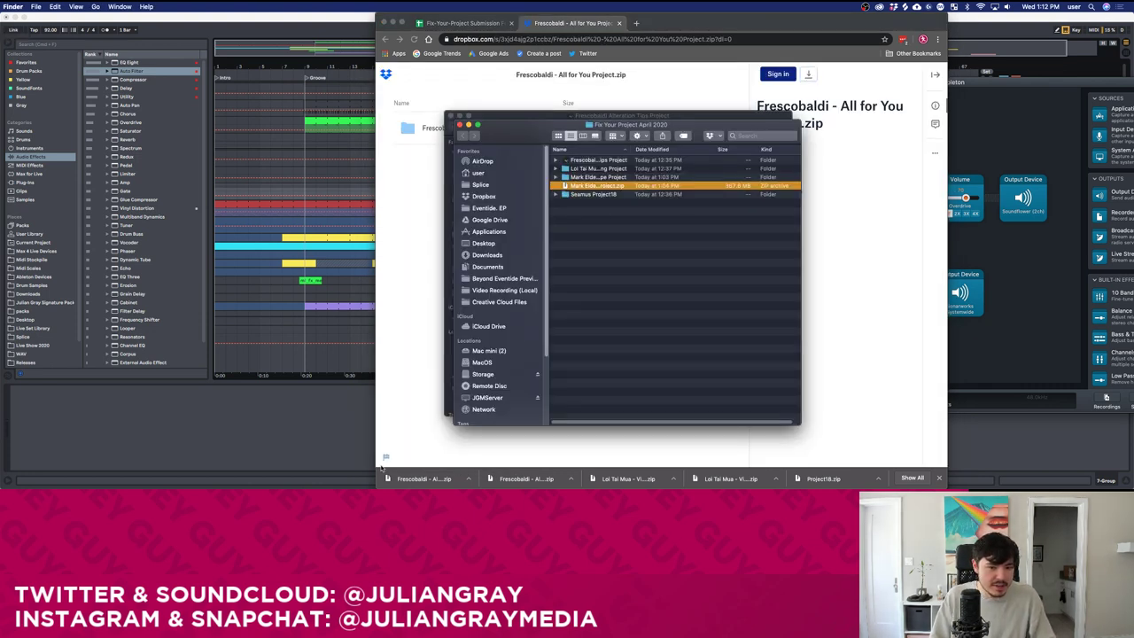
click(414, 480)
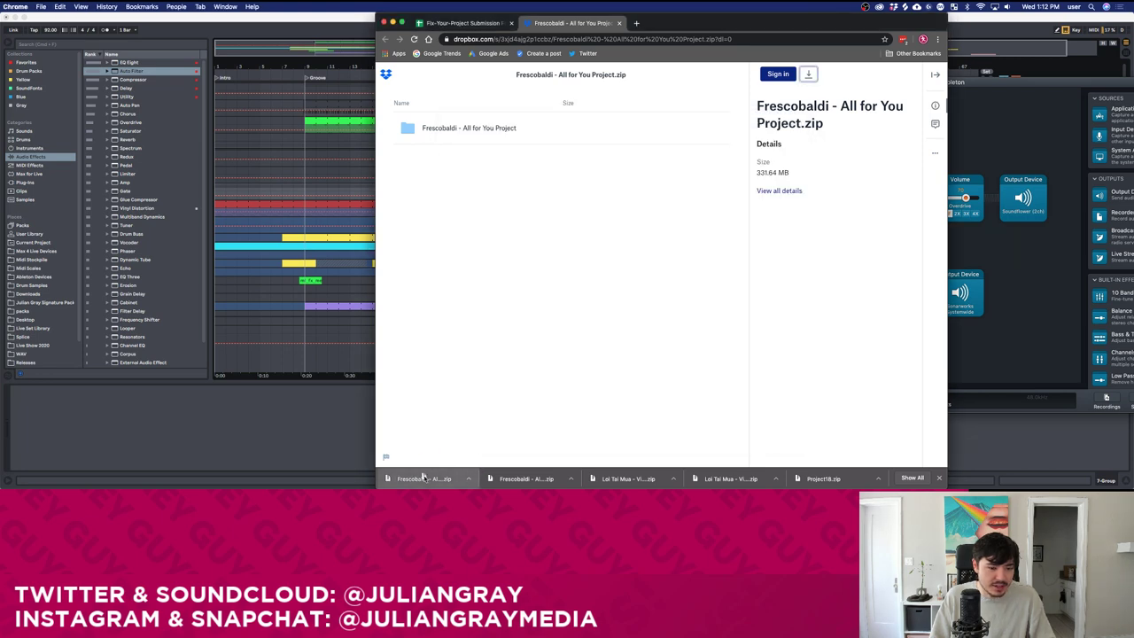
drag(743, 18, 355, 30)
drag(677, 132, 842, 135)
click(695, 118)
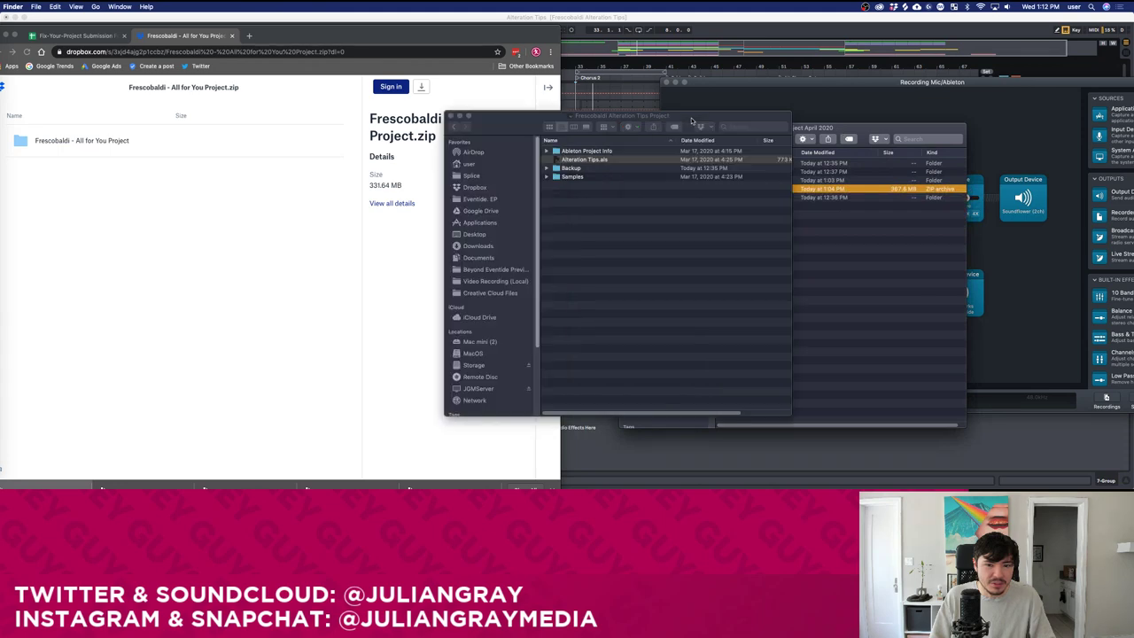
click(451, 116)
drag(393, 35, 2, 180)
drag(37, 481, 846, 281)
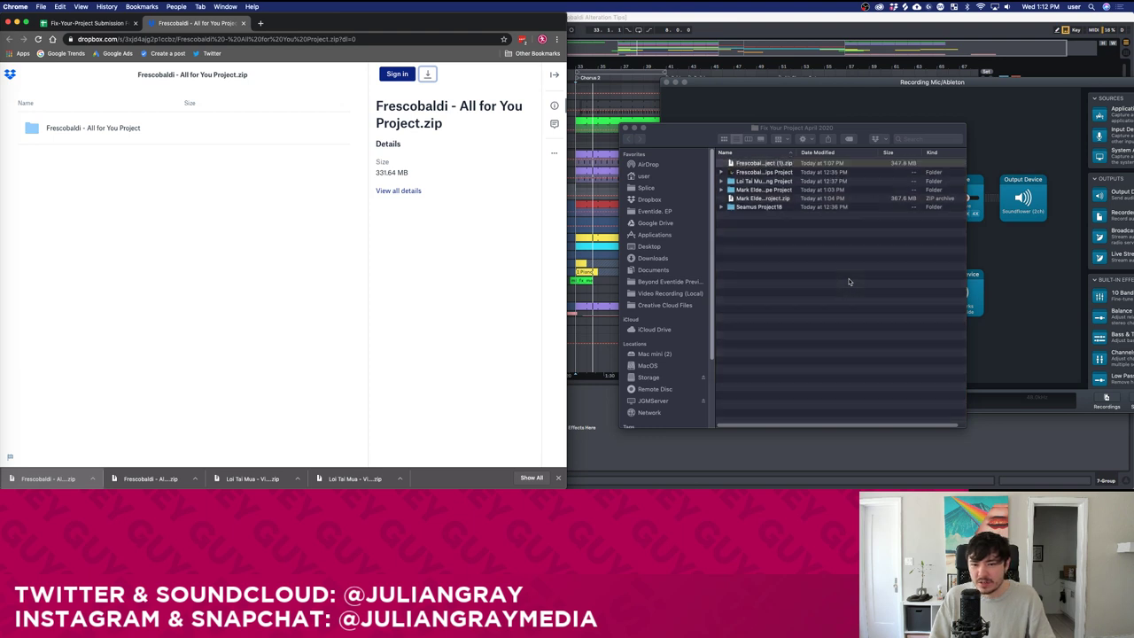
Delete the Frescobaldi Alteration Tips Project folder and extract the All for You Project zip in Fix Your Project April 2020.
right_click(749, 199)
click(722, 230)
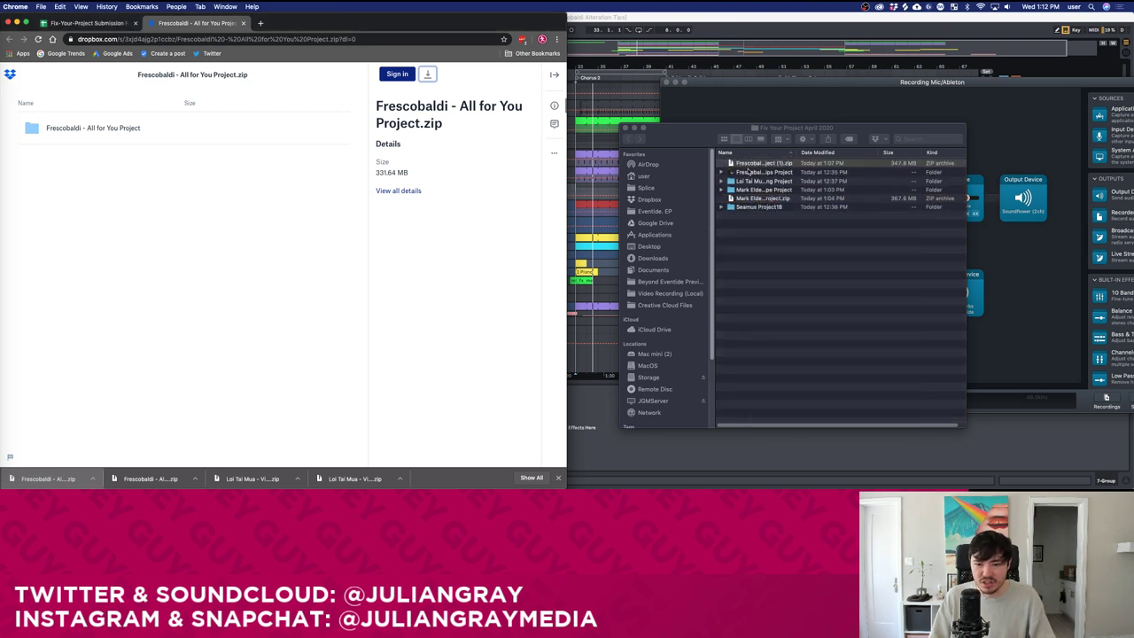
right_click(750, 172)
click(772, 192)
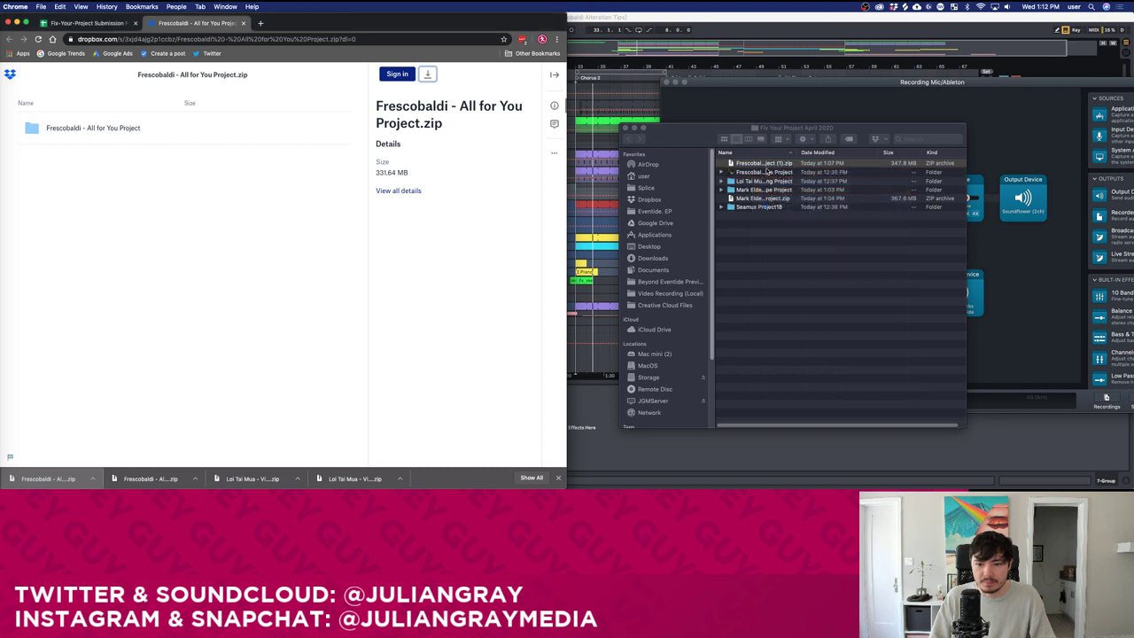
click(762, 163)
double_click(762, 164)
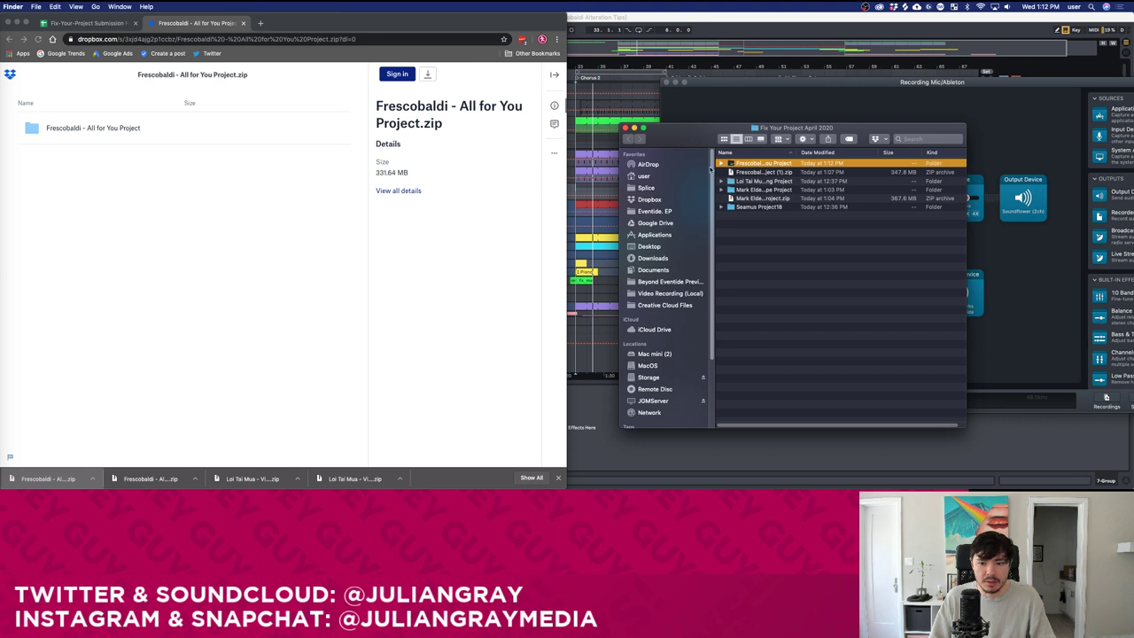
Delete the downloaded All for You Project zip from the Fix Your Project April 2020 folder.
right_click(749, 171)
click(764, 193)
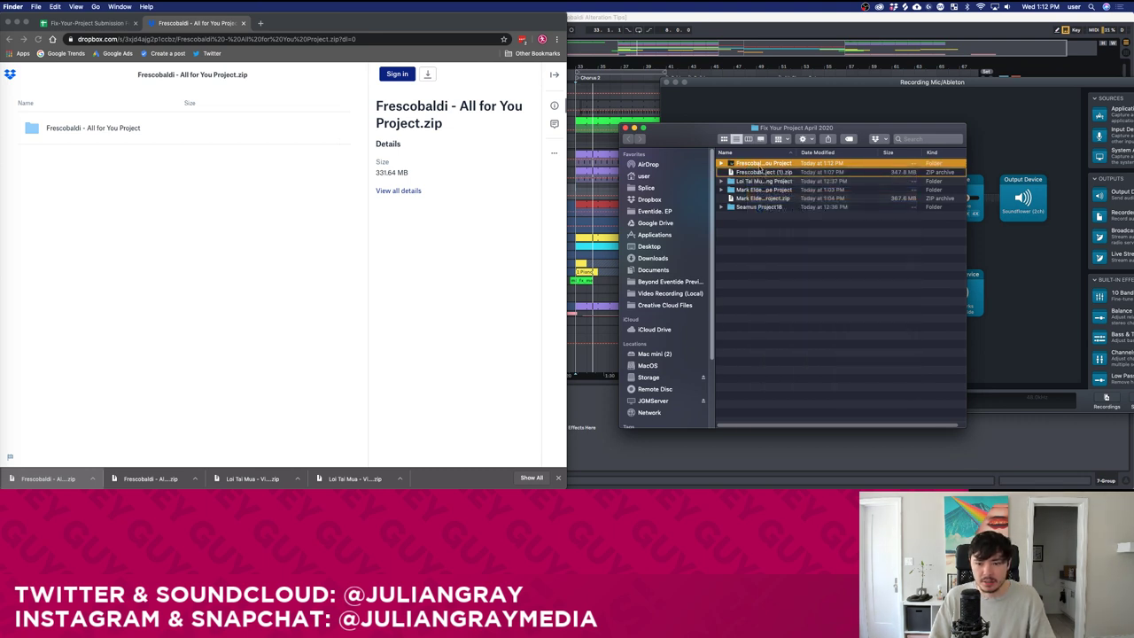
click(751, 165)
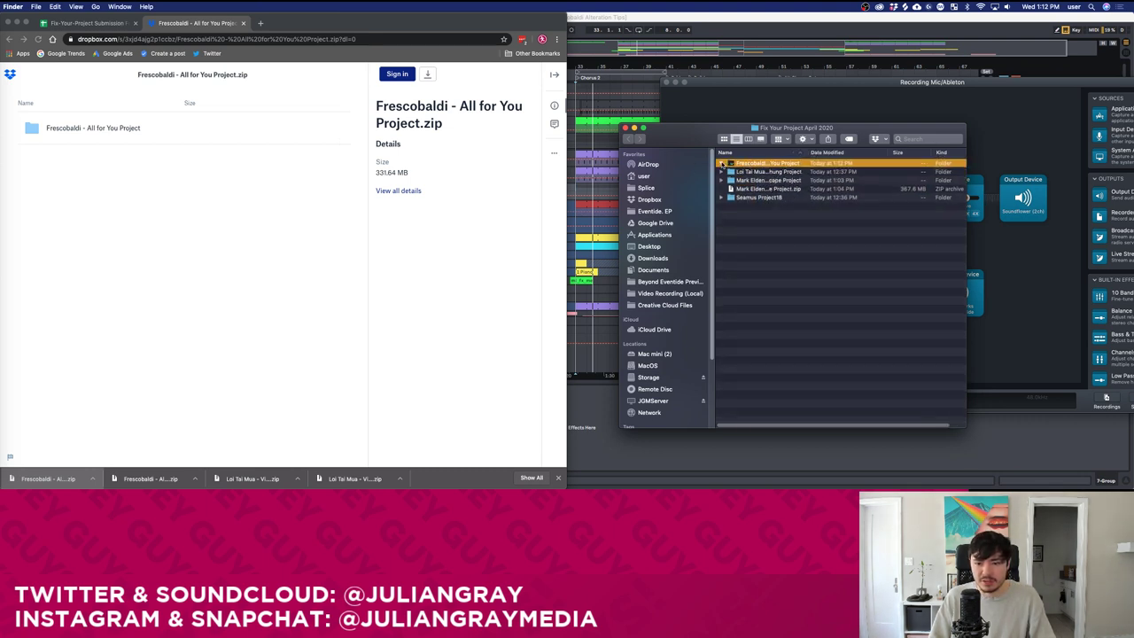
Open the All for You Live Set from its extracted project folder without saving changes to Alteration Tips.
click(723, 163)
double_click(771, 189)
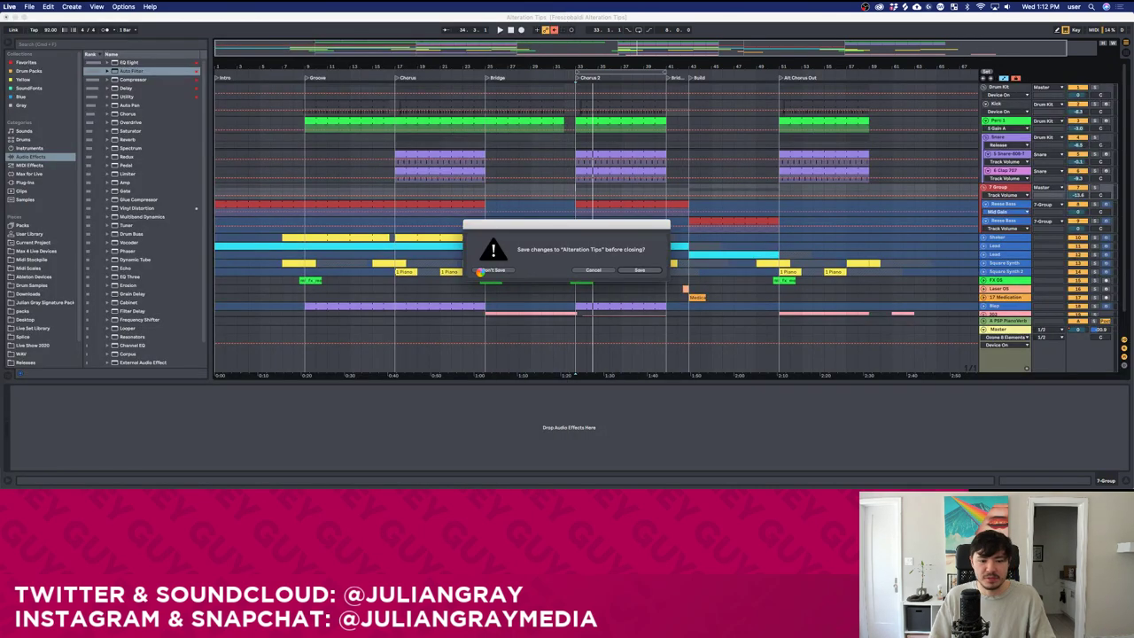
click(489, 271)
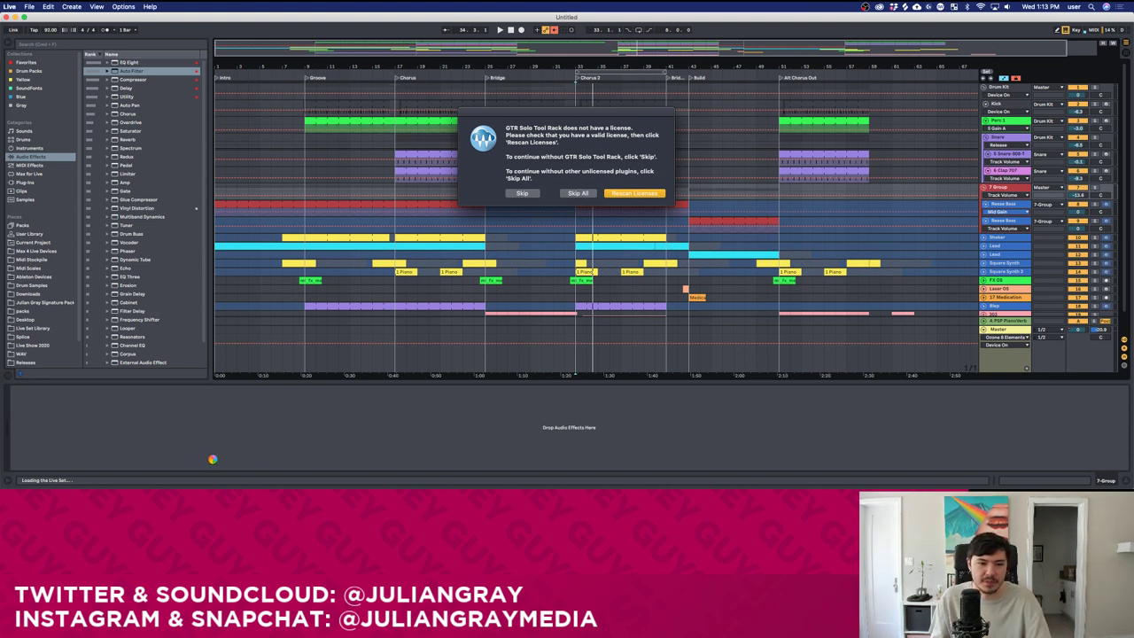
Skip all unlicensed plug-ins while the set loads and dismiss the report of disabled plug-ins.
click(577, 194)
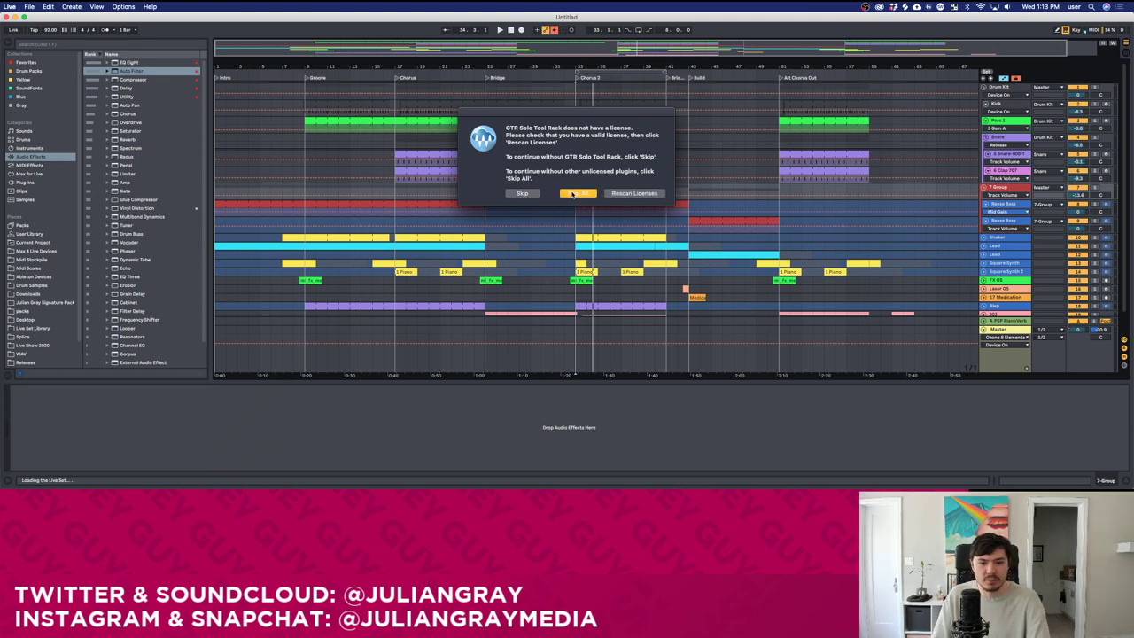
click(521, 193)
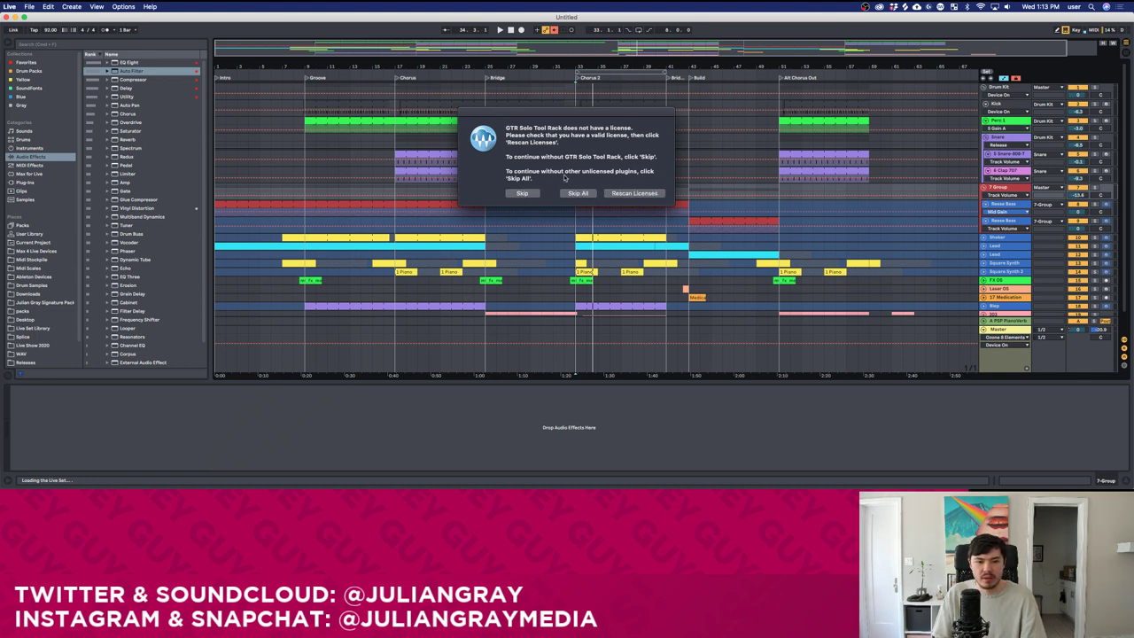
click(577, 193)
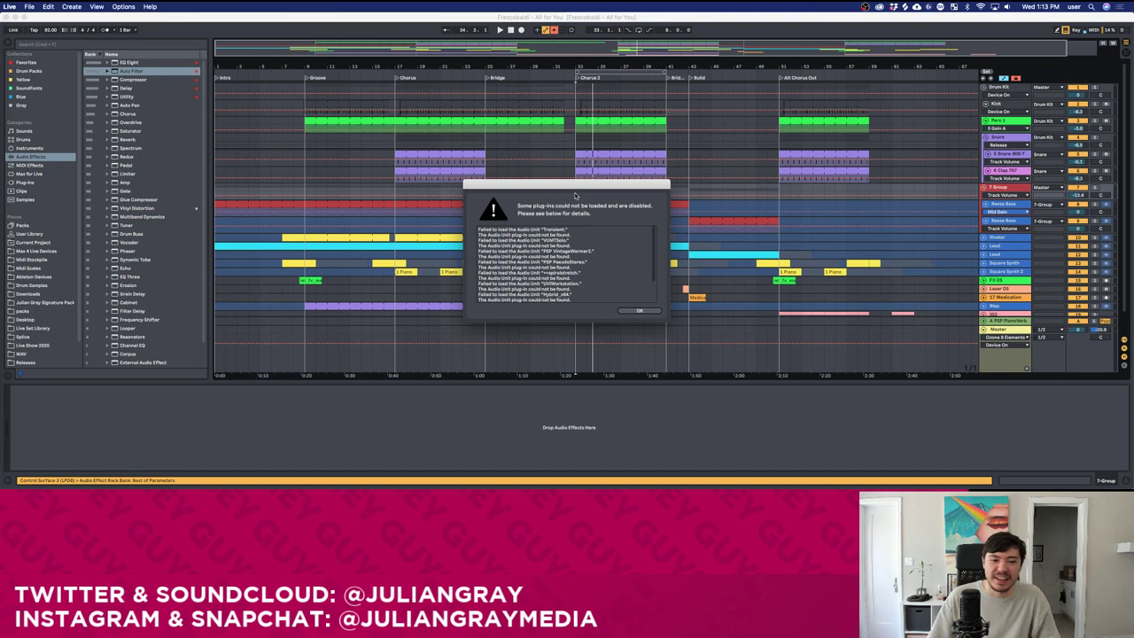
click(629, 311)
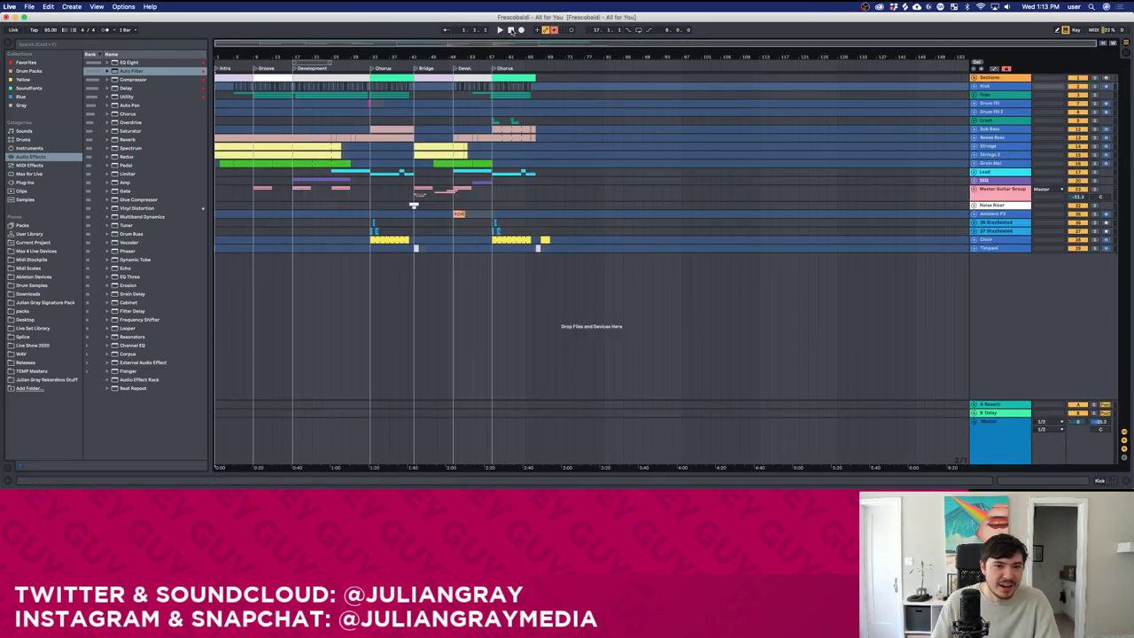
Show the device chain below the arrangement and enlarge the arrangement overview.
key(shift+Tab)
drag(513, 47, 594, 71)
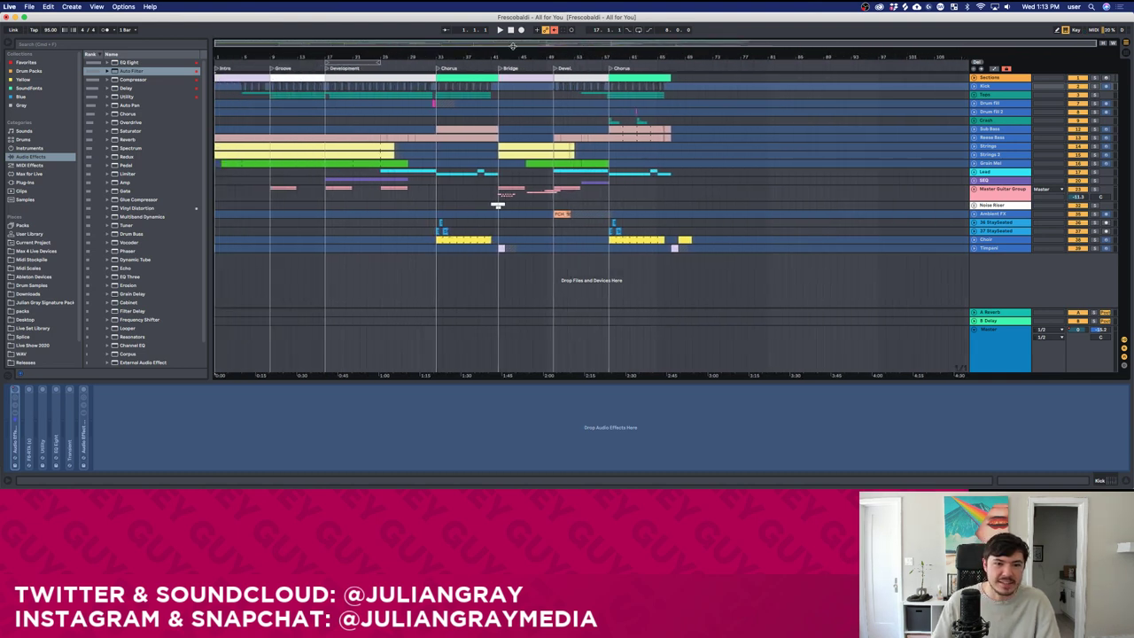
drag(513, 49, 521, 78)
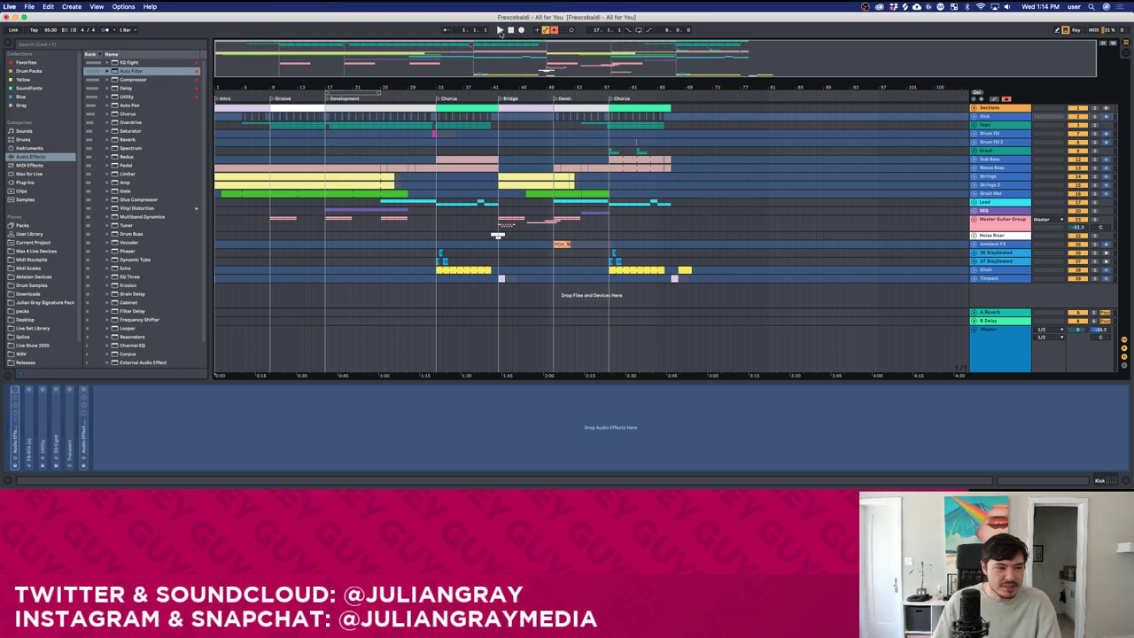
Play All for You from the beginning through the Intro, Groove and Development, checking the Crash and Strings tracks ahead of the playhead.
click(501, 31)
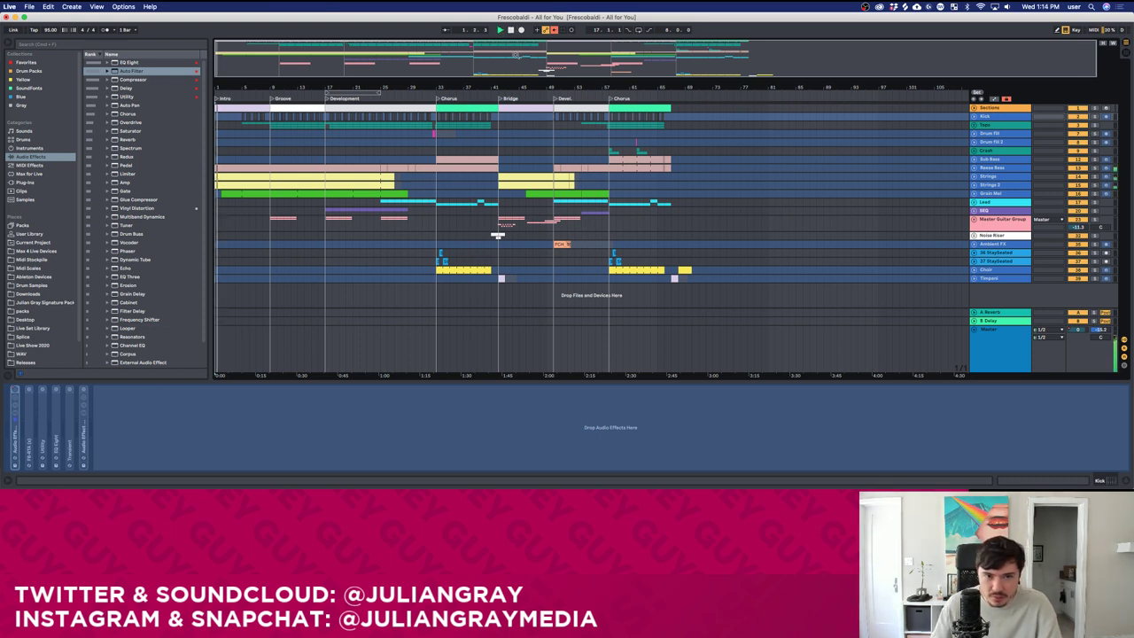
click(425, 144)
scroll(426, 144, up, 5)
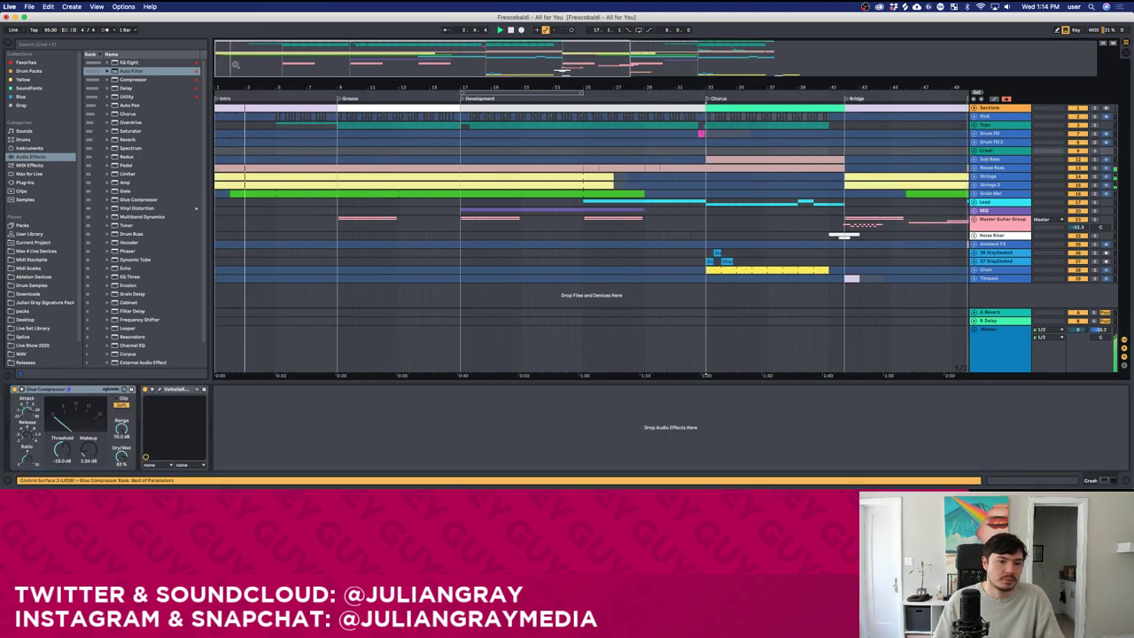
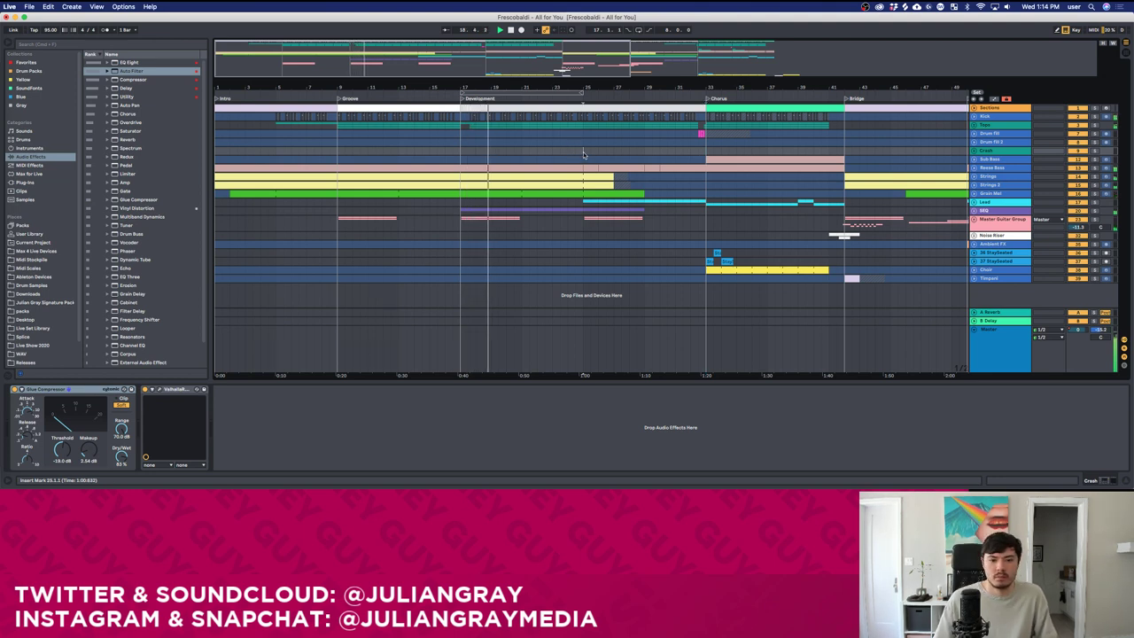
click(583, 152)
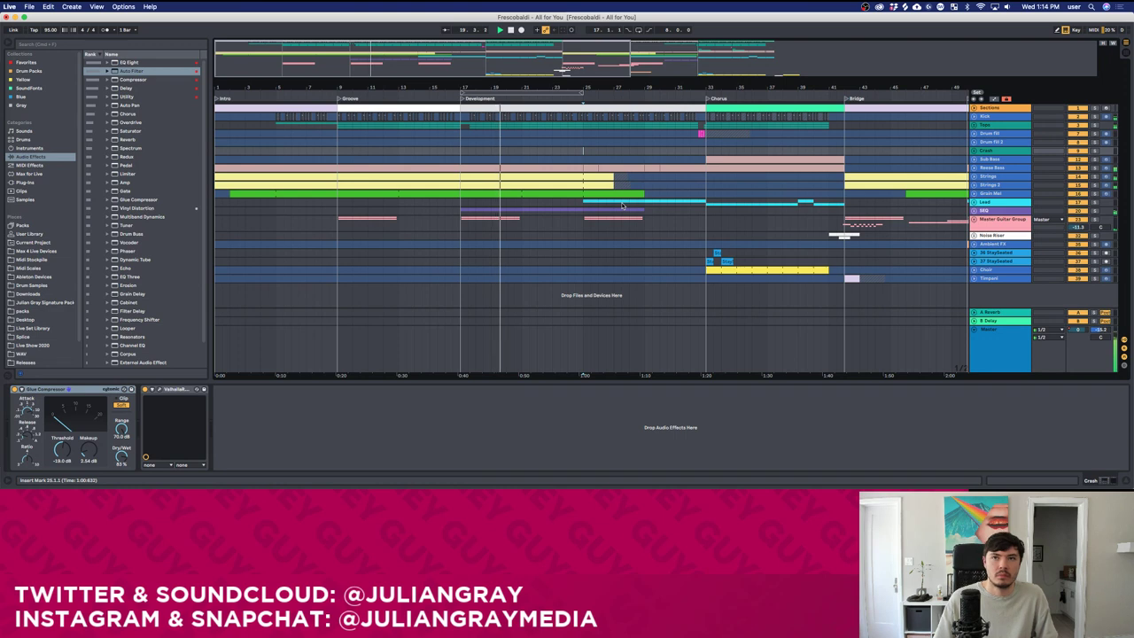
click(645, 157)
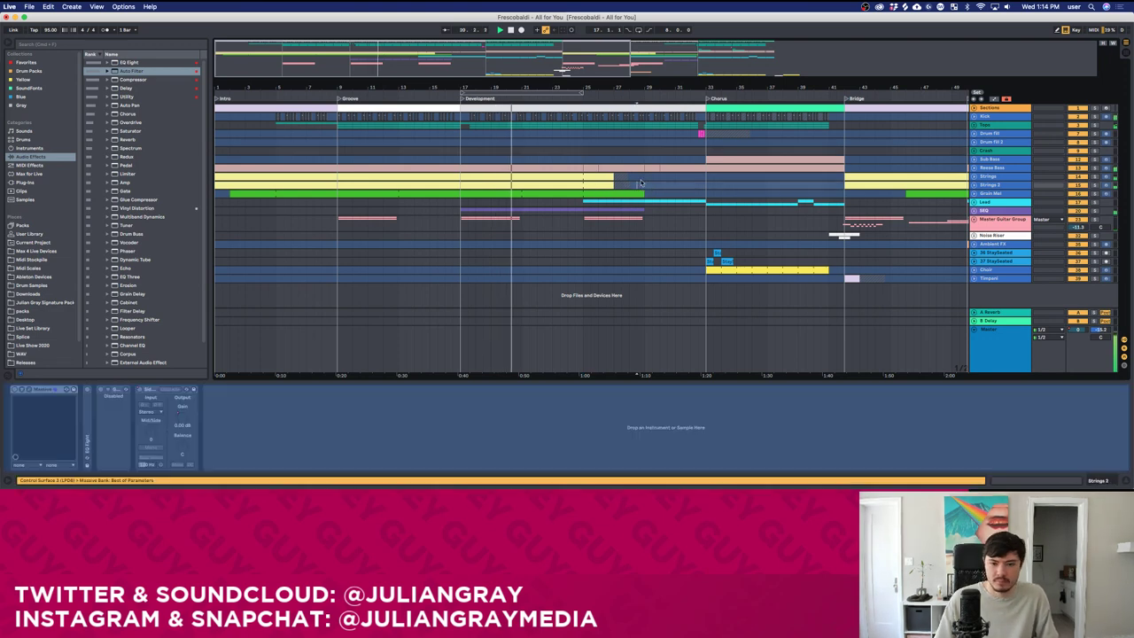
click(644, 150)
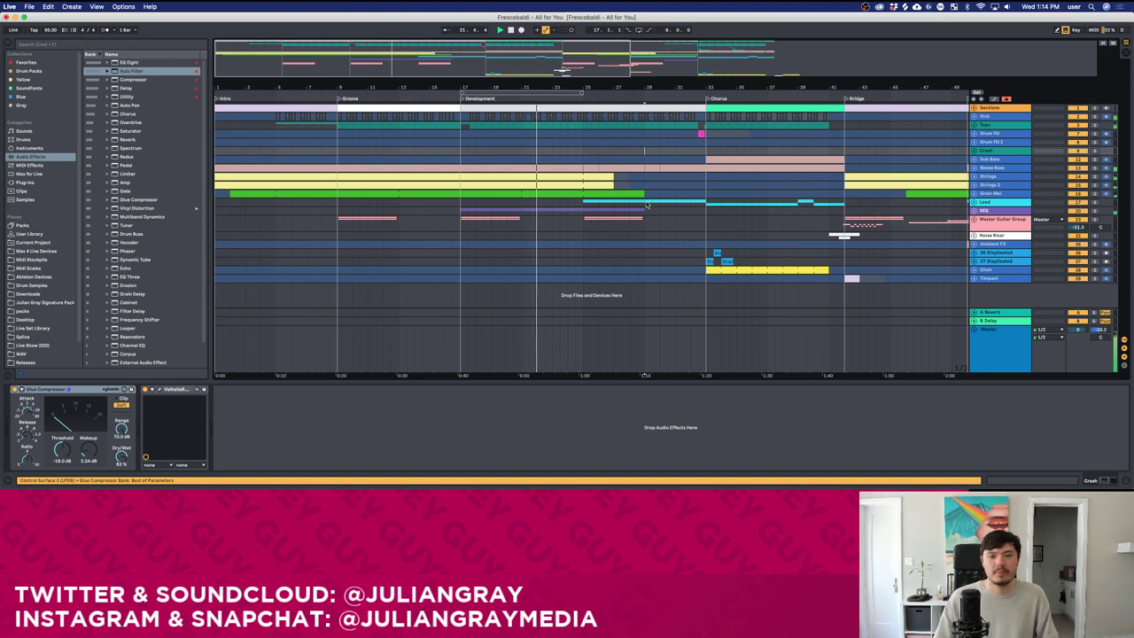
click(643, 176)
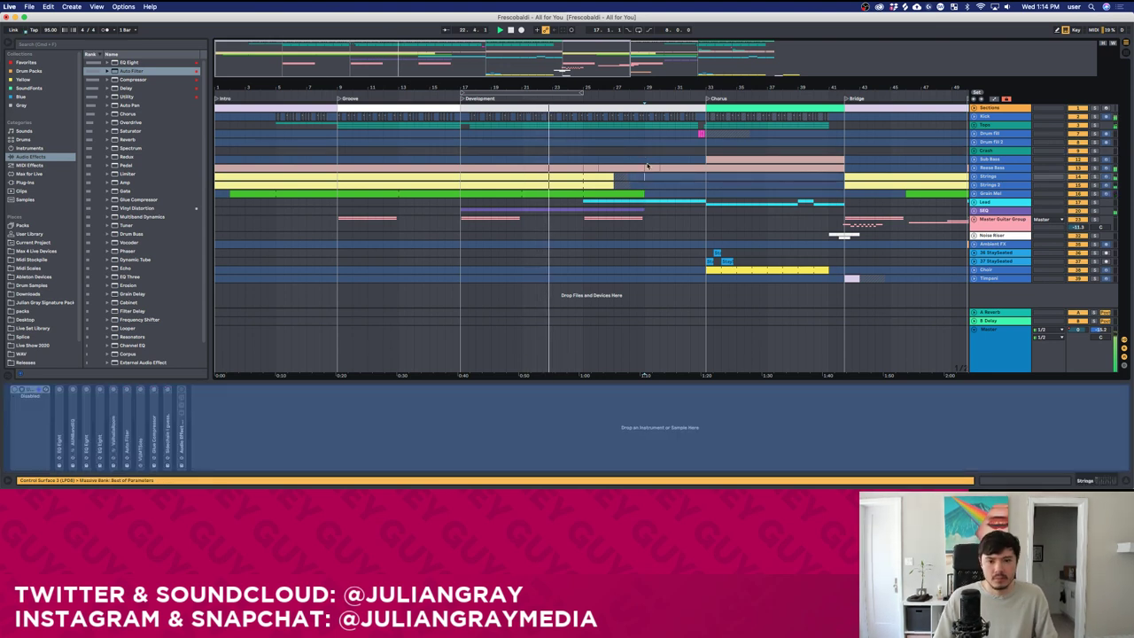
click(644, 150)
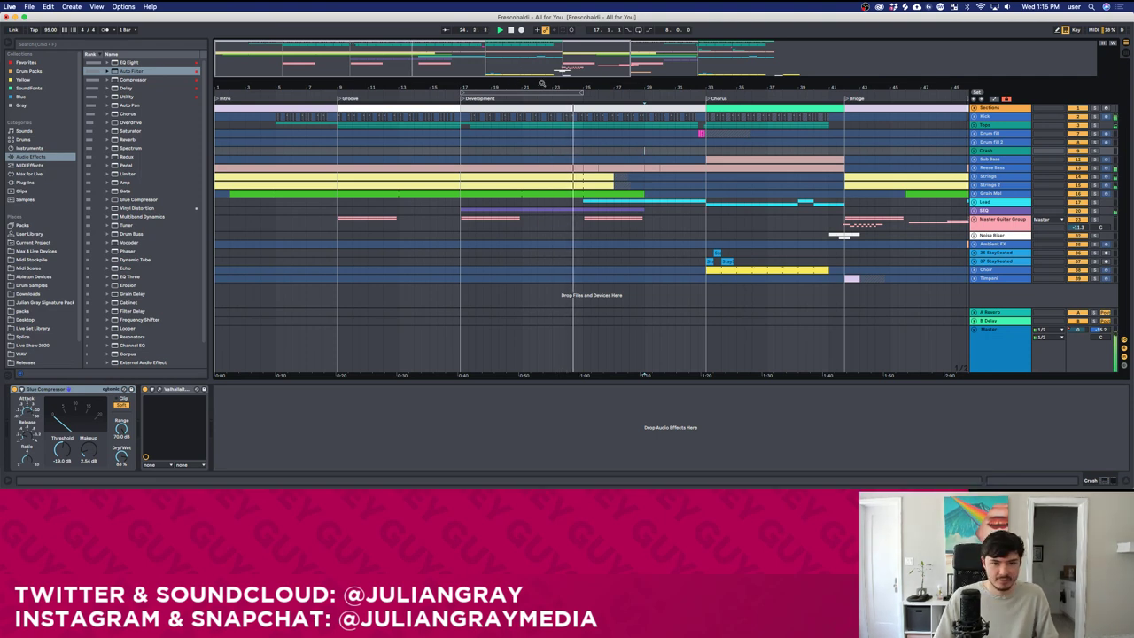
Keep listening into the first Chorus, marking its start and the start of the Bridge on the Crash track.
drag(548, 79, 419, 101)
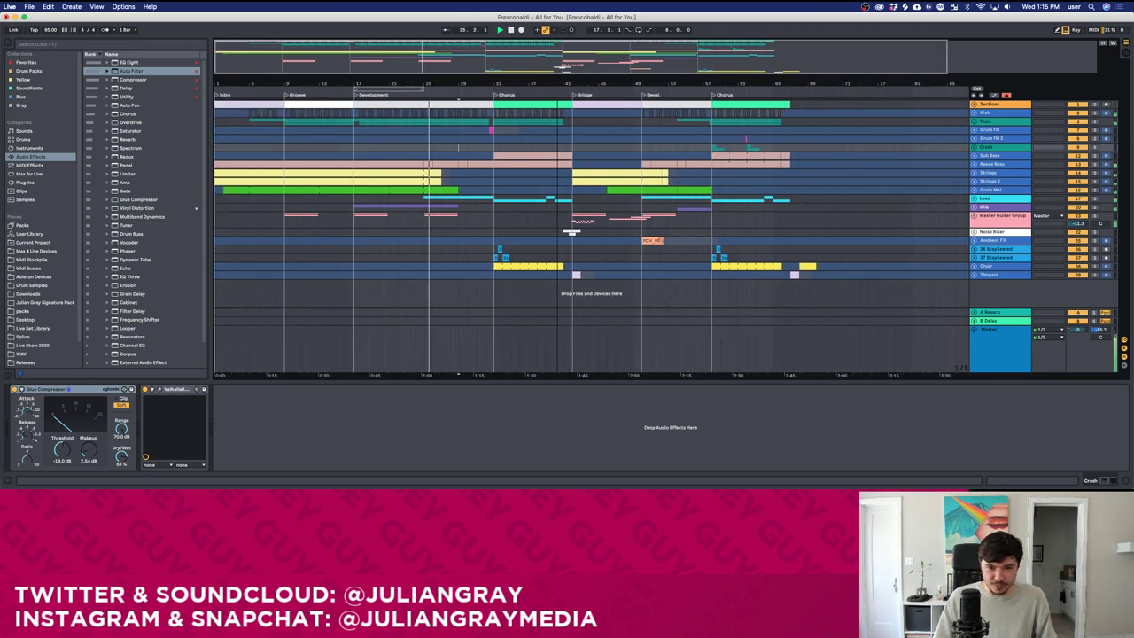
click(492, 138)
click(494, 147)
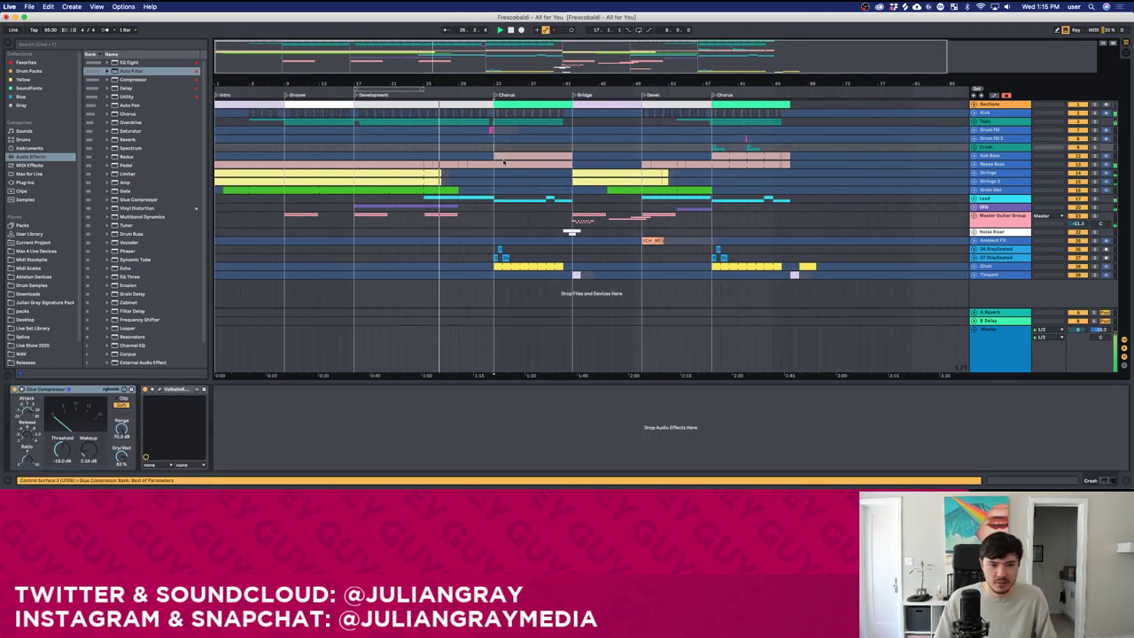
click(493, 164)
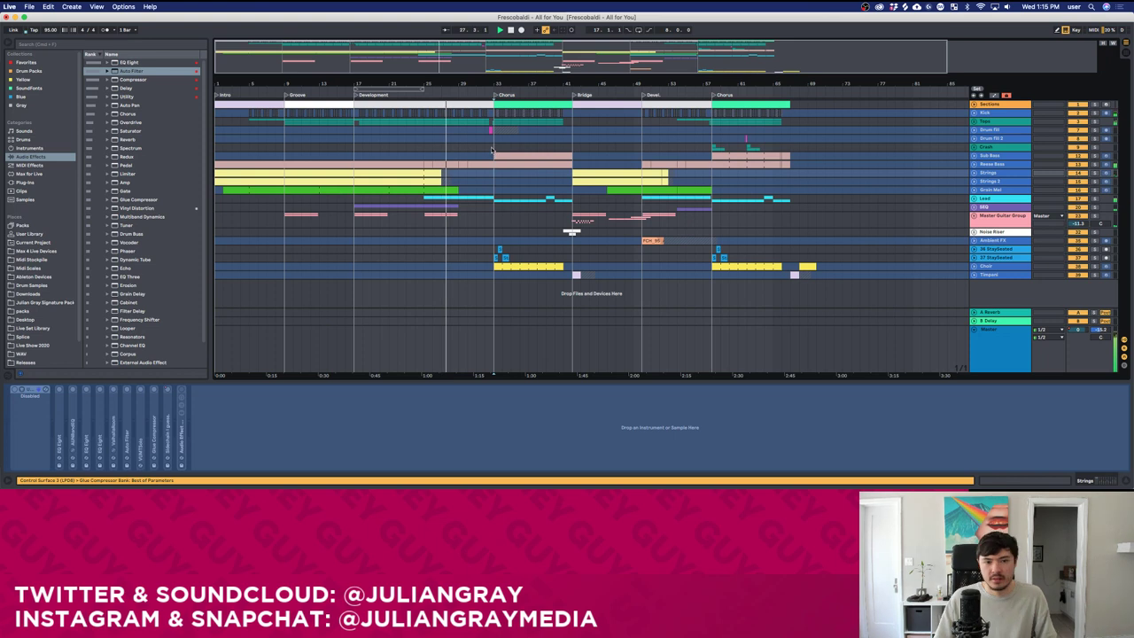
click(487, 159)
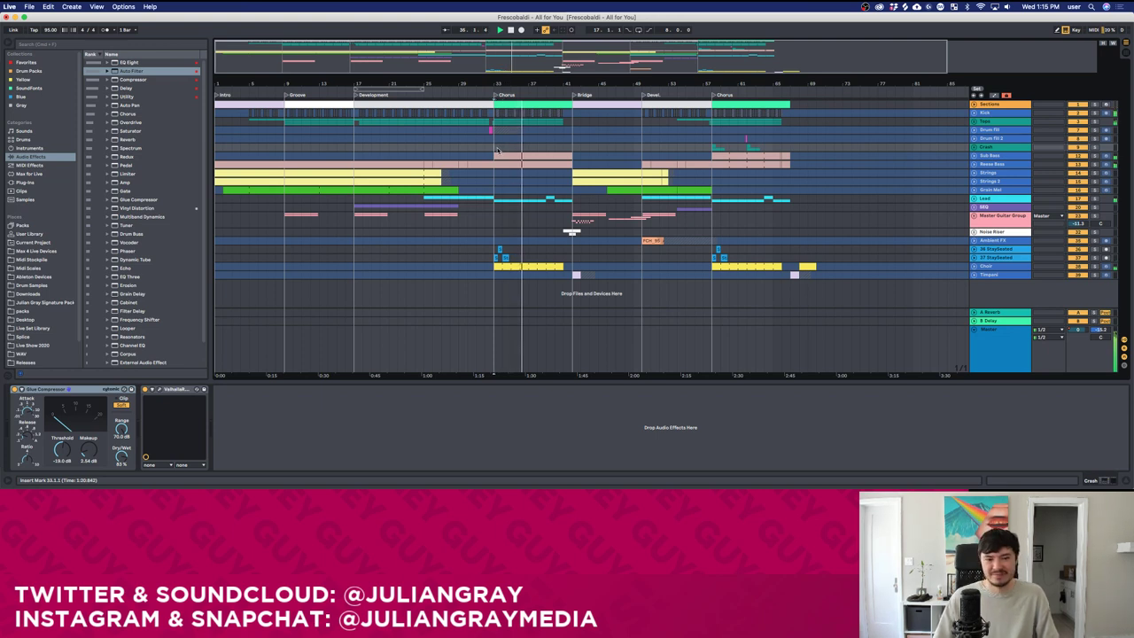
drag(496, 149, 564, 148)
click(572, 152)
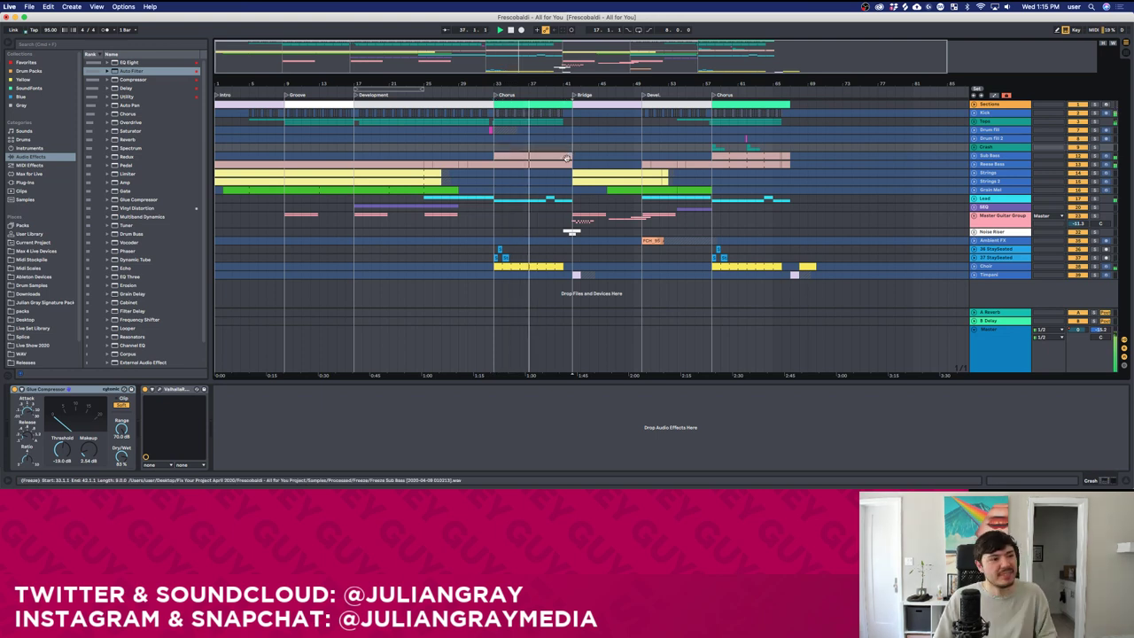
Follow playback through the Bridge and second development section, checking the Crash, Sub Bass and Reese Bass tracks midway through that section.
drag(620, 83, 716, 117)
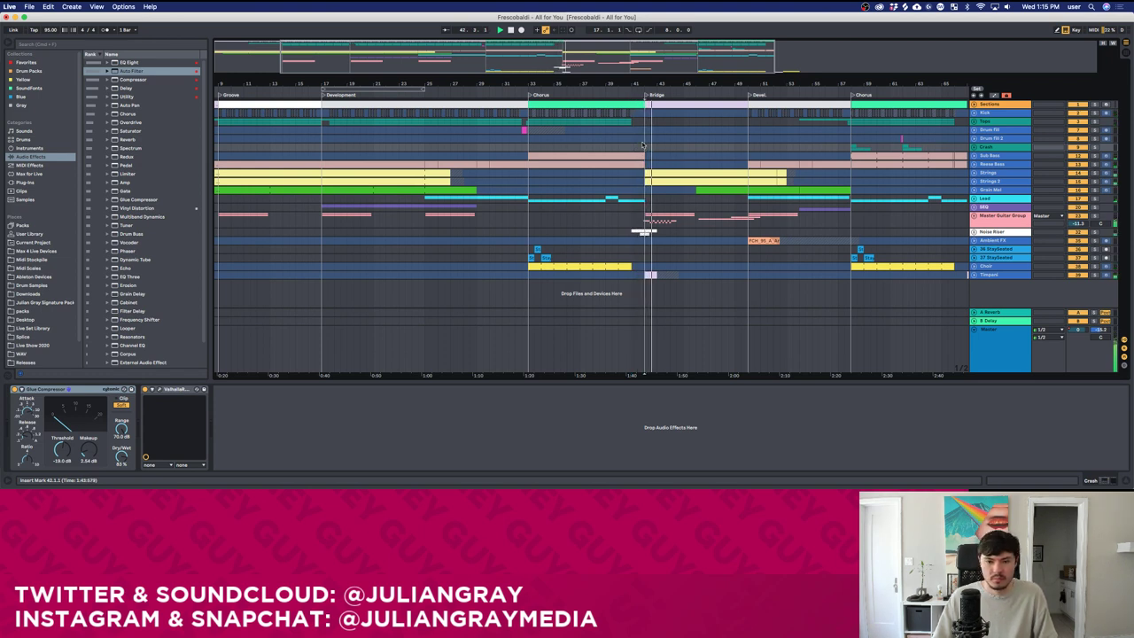
scroll(621, 131, right, 5)
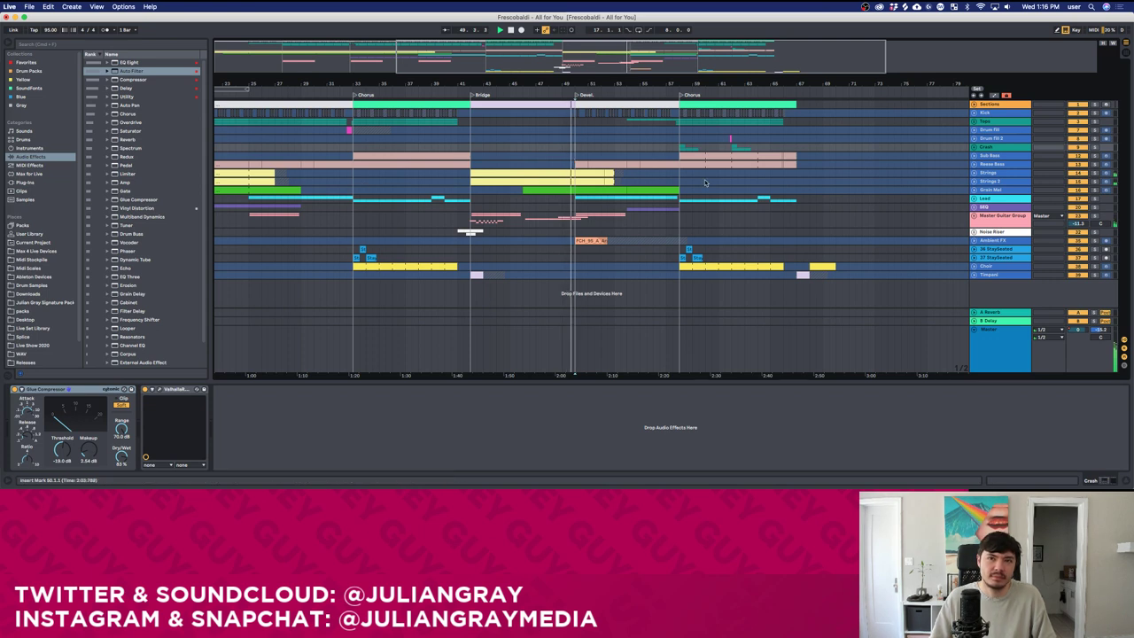
click(633, 147)
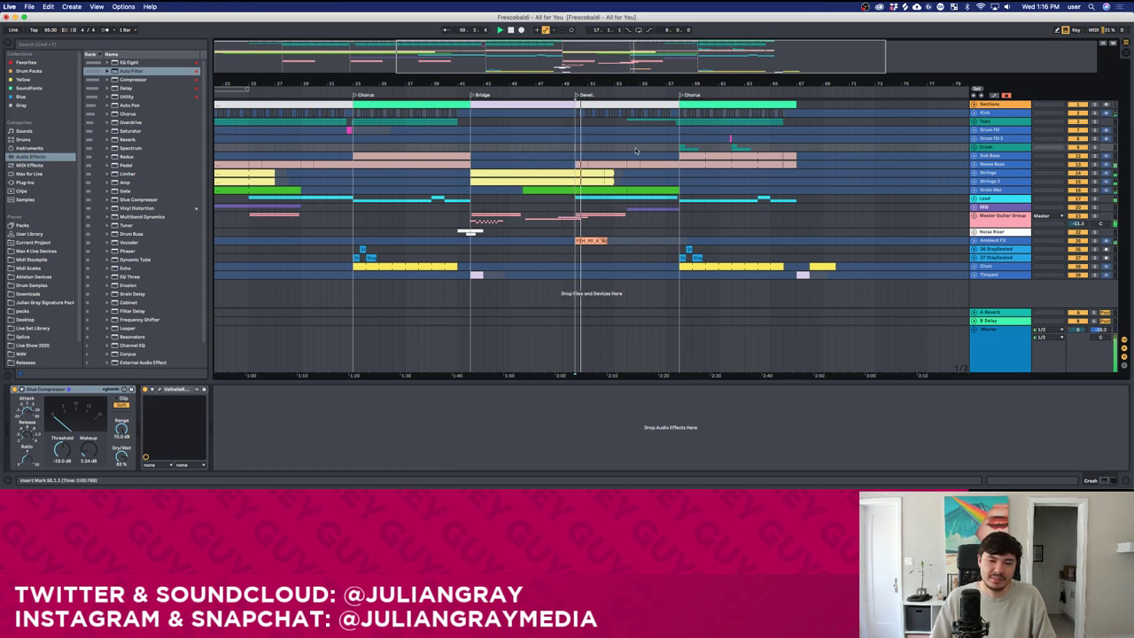
click(627, 140)
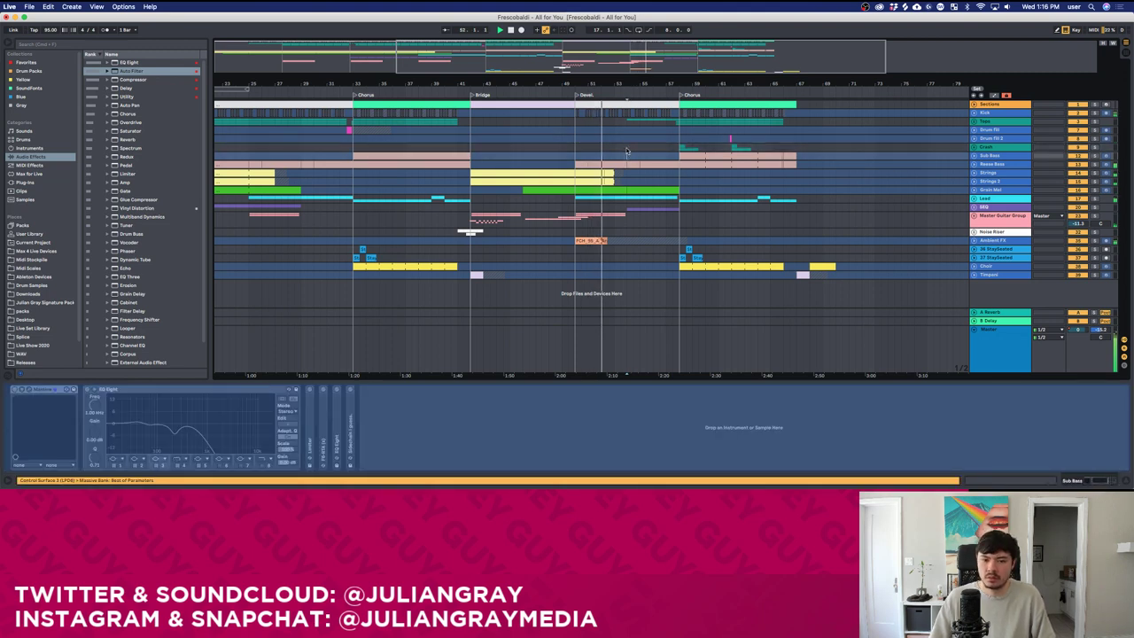
click(626, 155)
click(625, 148)
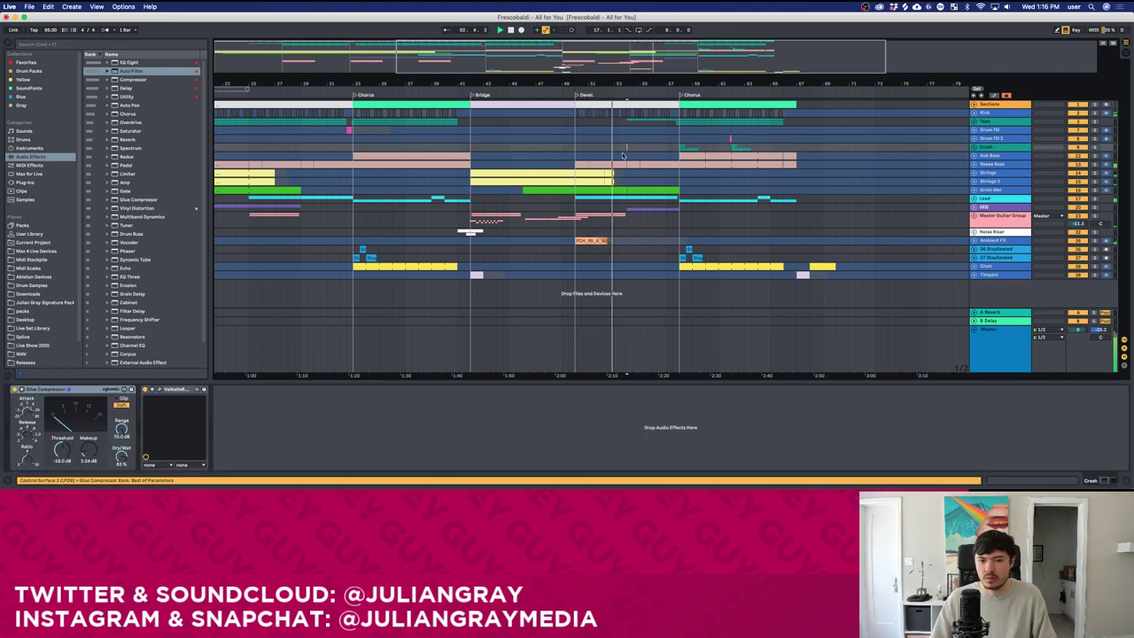
click(621, 156)
click(621, 165)
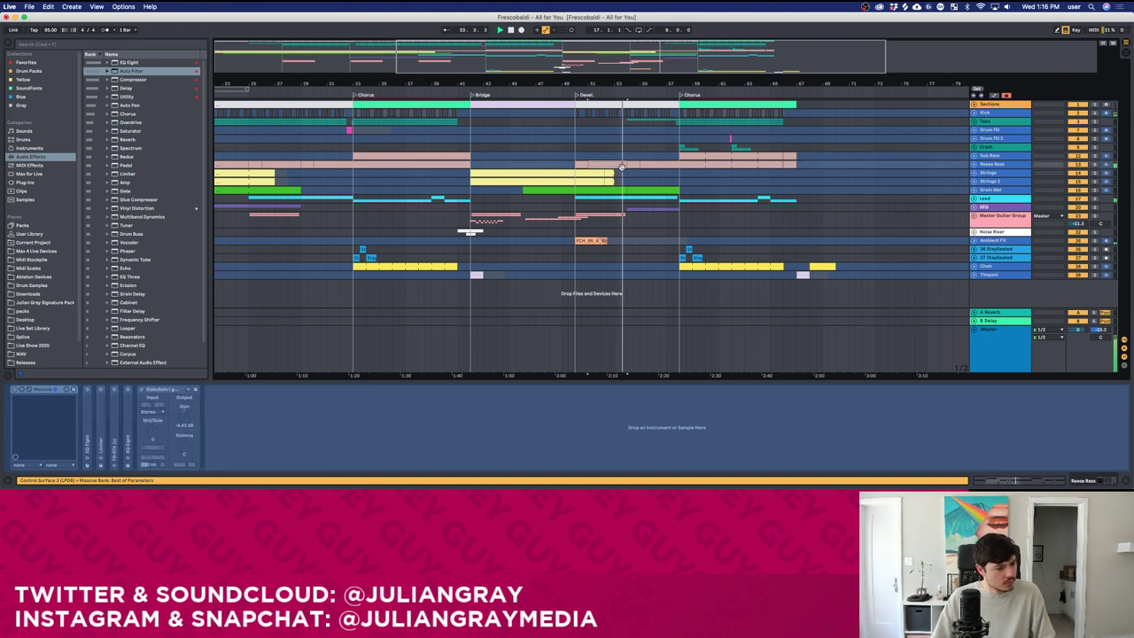
click(624, 155)
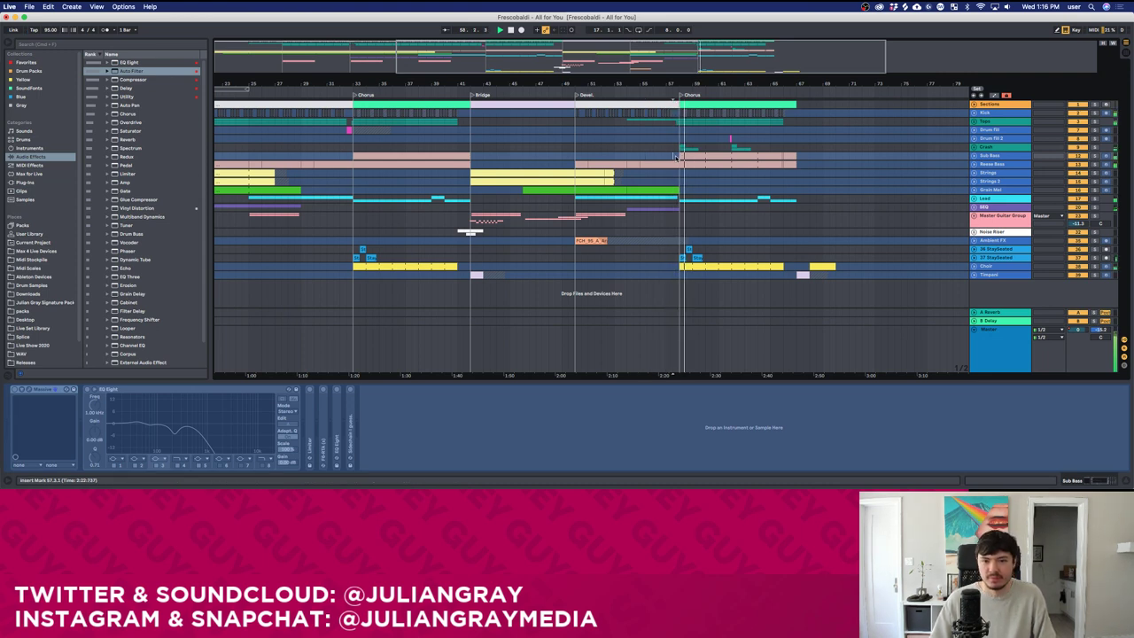
Listen through the final Chorus, checking its Sub Bass and Drum Fill tracks, and compare Drum Fill 2 in the first Chorus.
drag(691, 53, 703, 65)
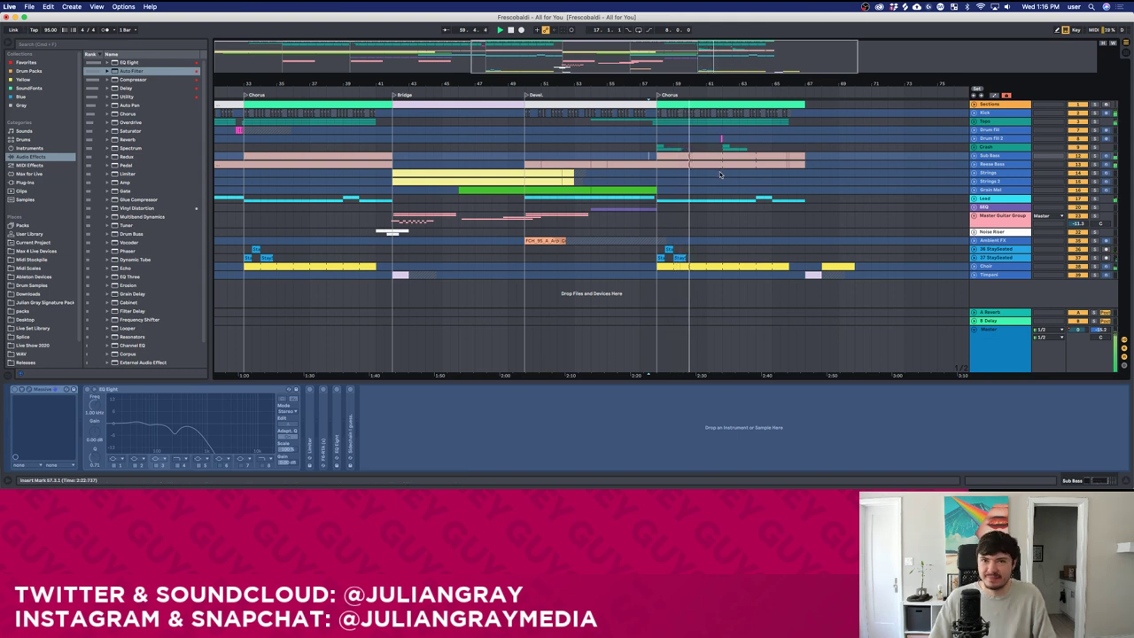
click(656, 158)
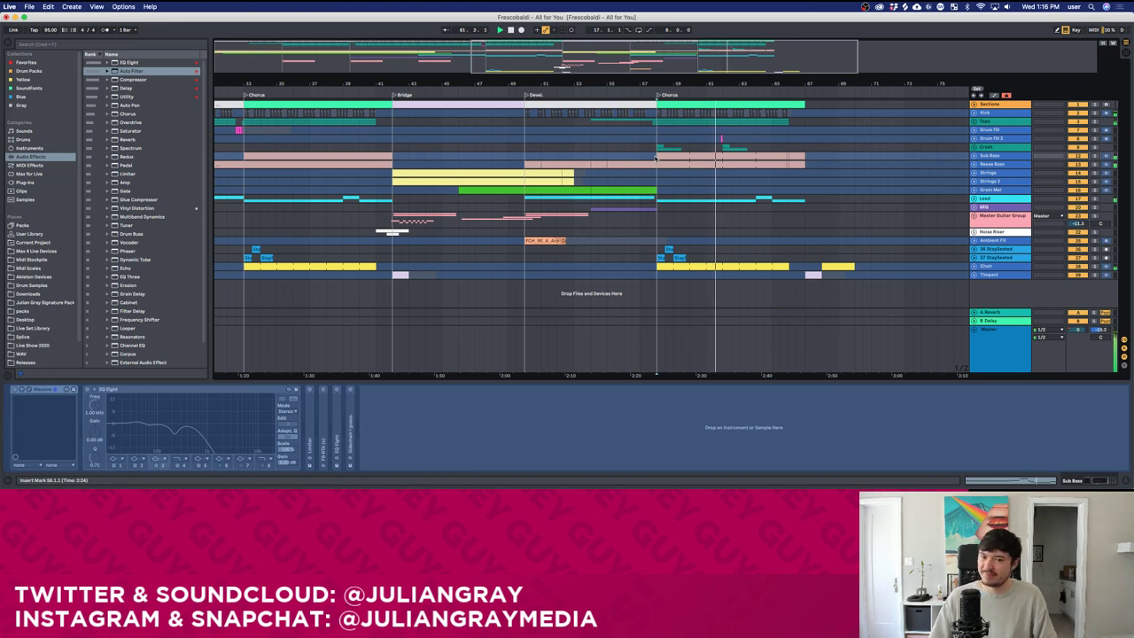
drag(567, 83, 577, 92)
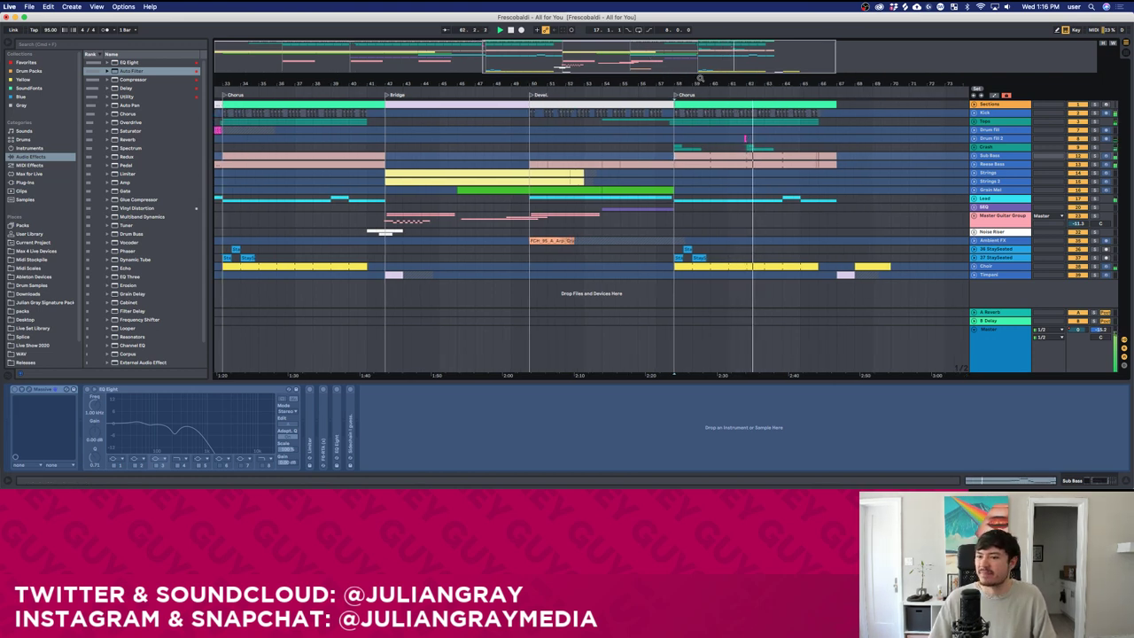
click(774, 130)
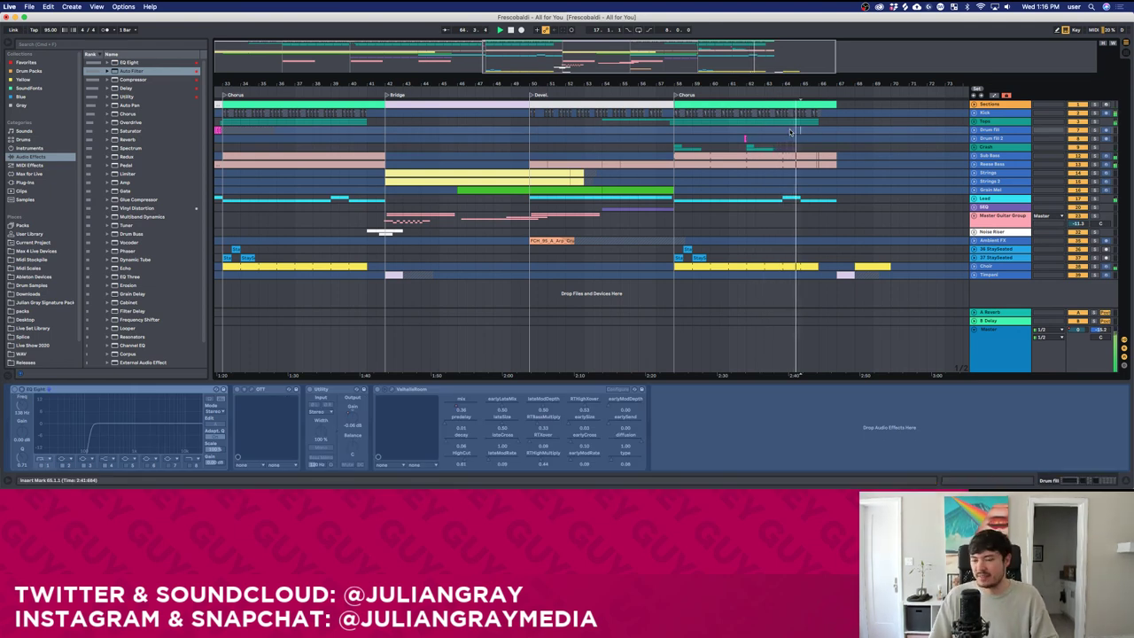
drag(695, 84, 835, 44)
click(582, 138)
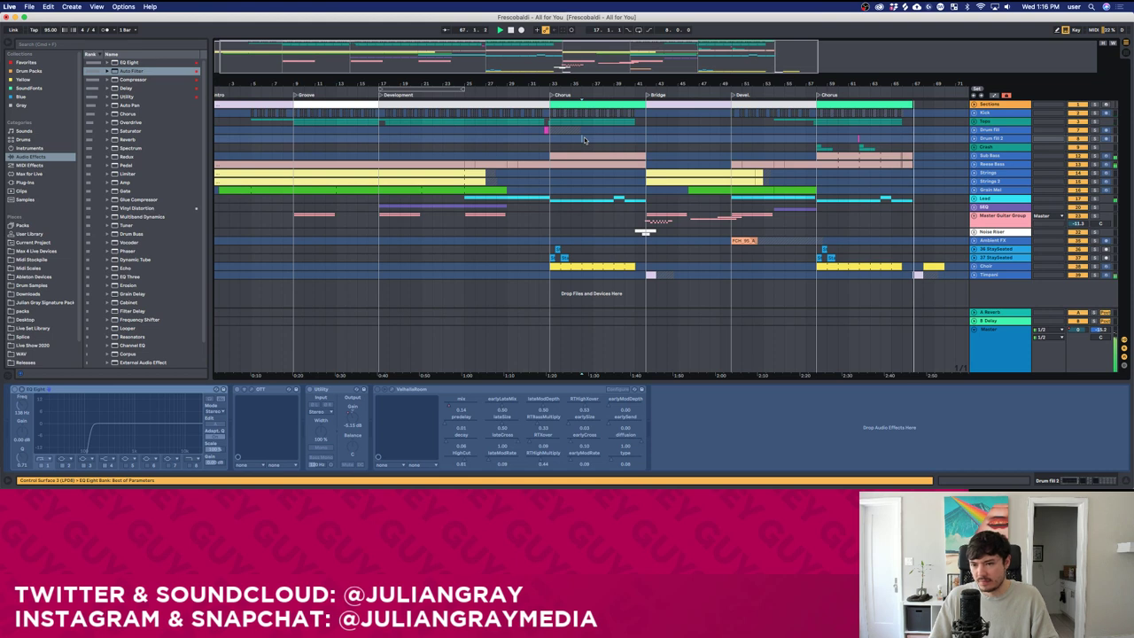
Mark the start of the first Chorus on Drum Fill 2, show the whole arrangement and reset the stopped playback to the song's beginning.
click(551, 139)
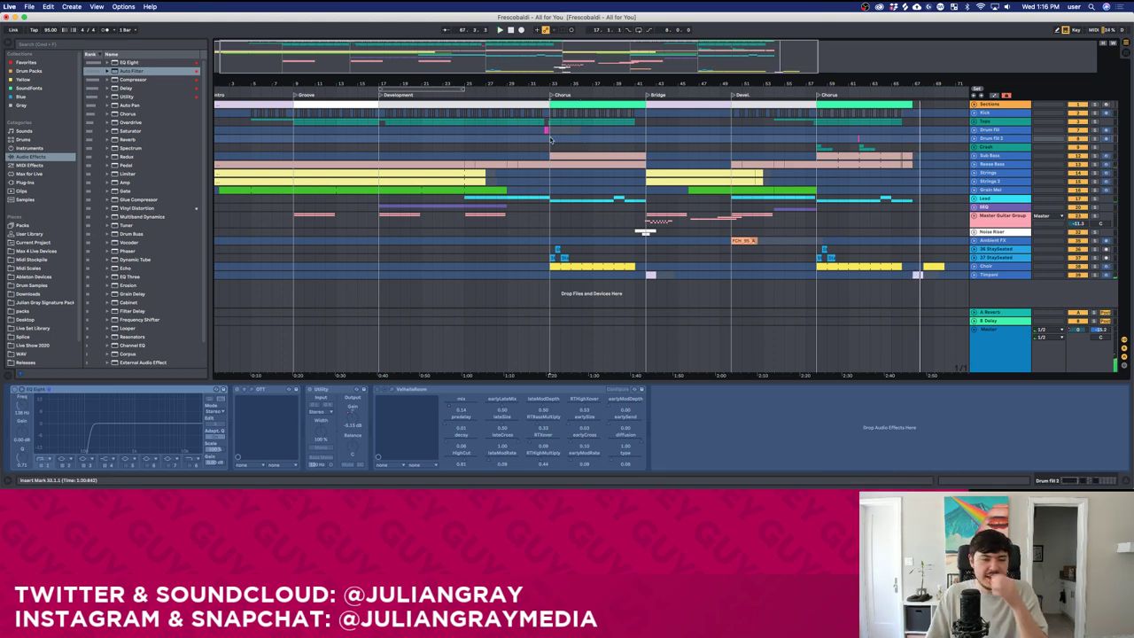
drag(496, 70, 495, 63)
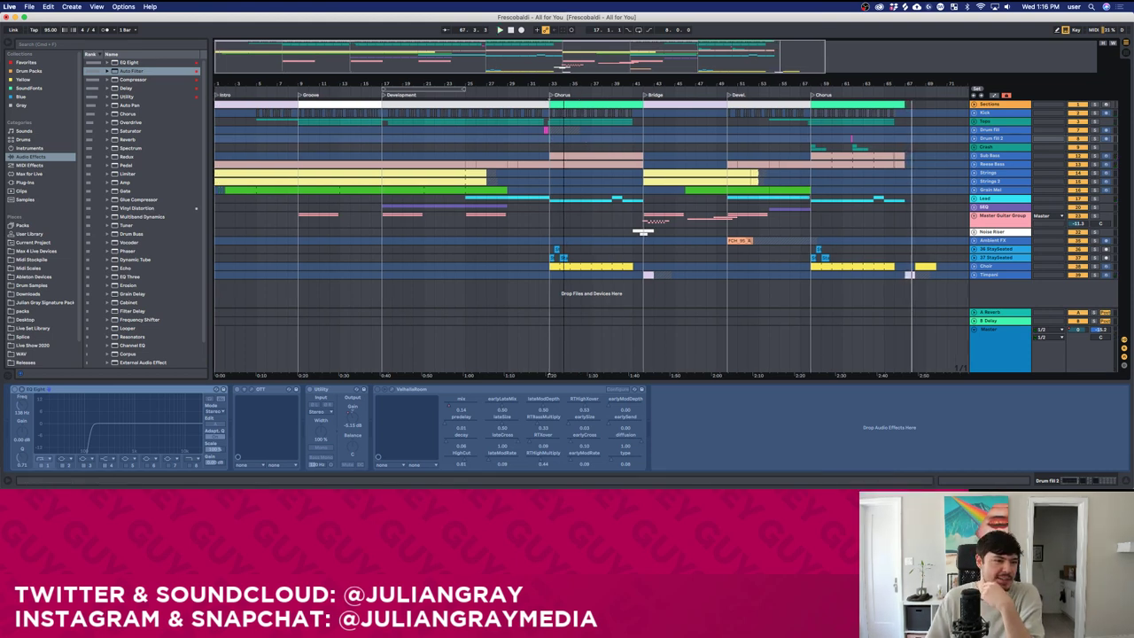
click(511, 30)
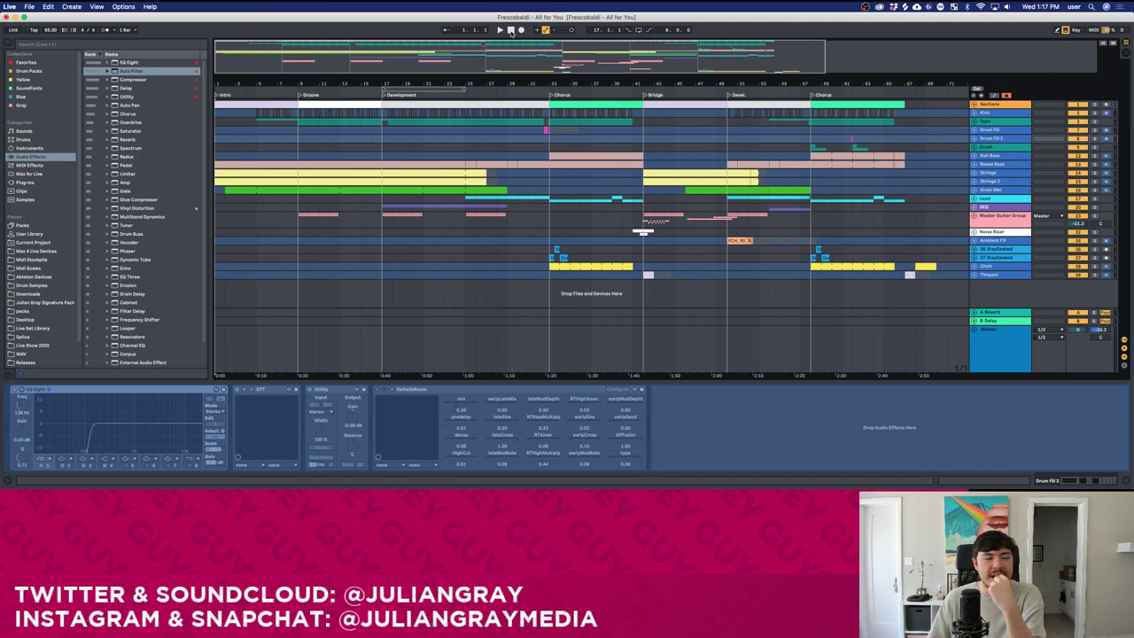
Examine the transition into the Groove on the Crash, Drum Fill and Tops tracks, and check the Crash track at bar 5.
mouse_move(524, 49)
mouse_down()
mouse_move(489, 61)
mouse_move(431, 50)
mouse_up()
click(328, 145)
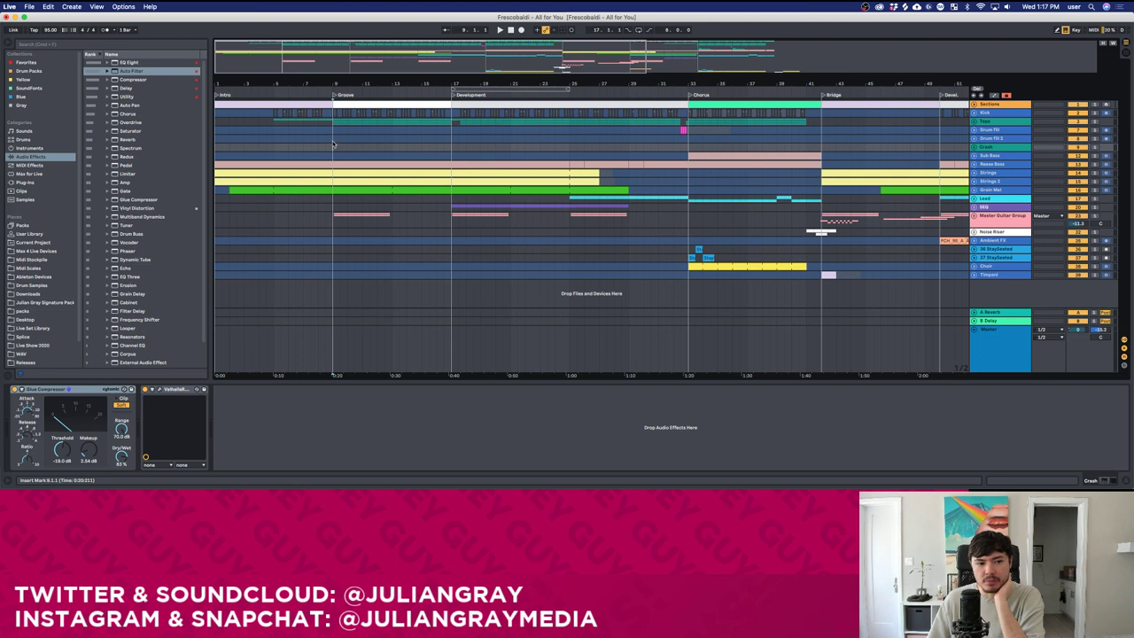
click(332, 132)
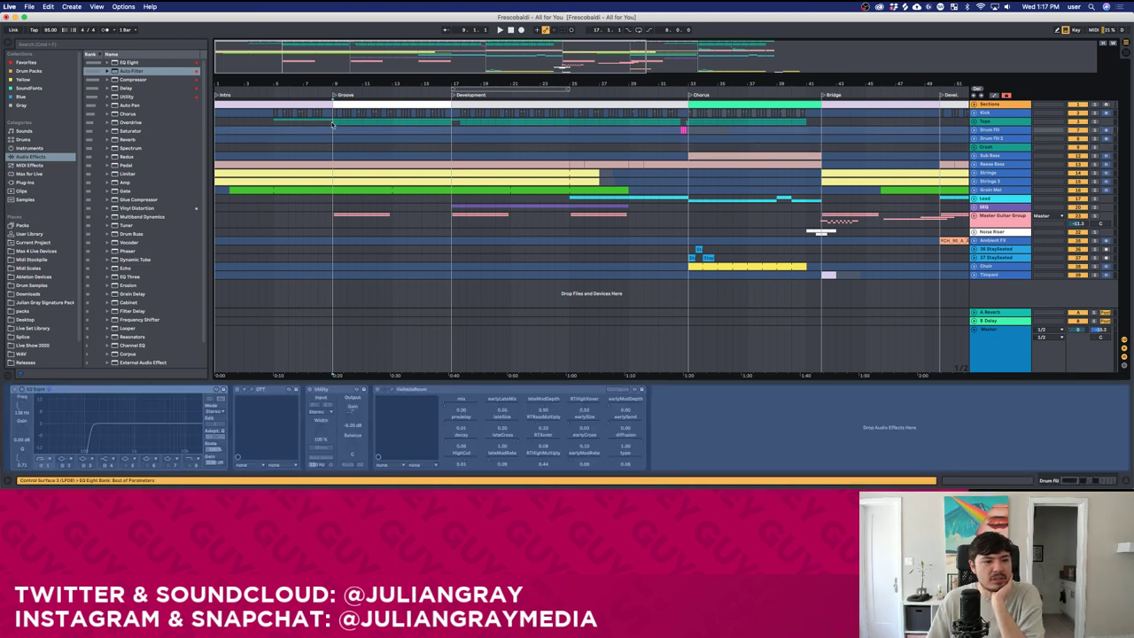
click(332, 124)
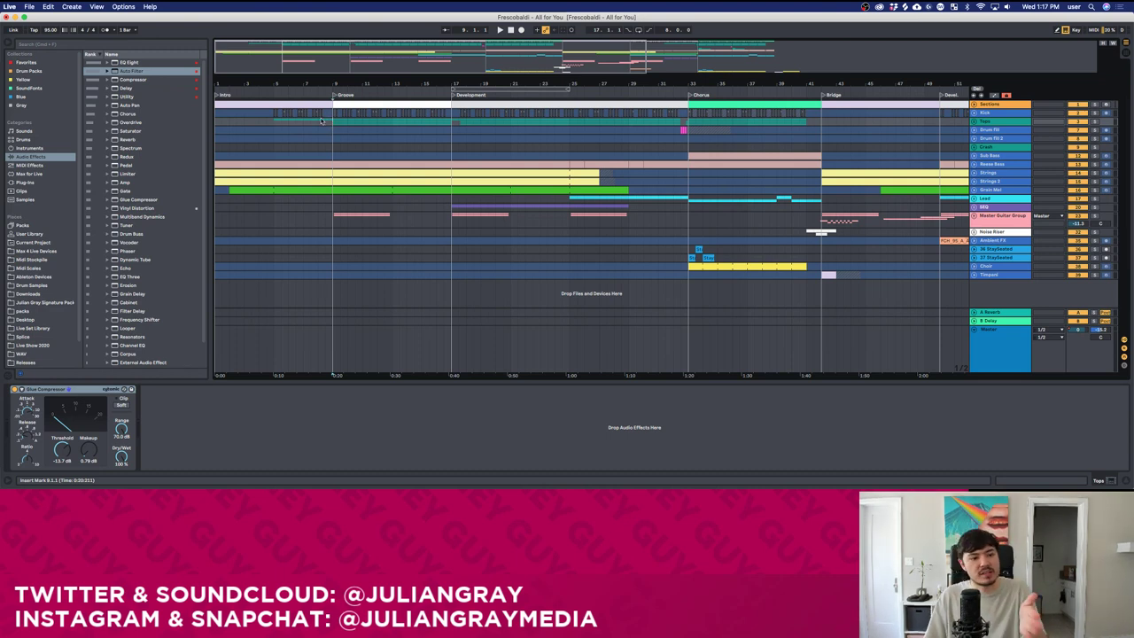
click(332, 148)
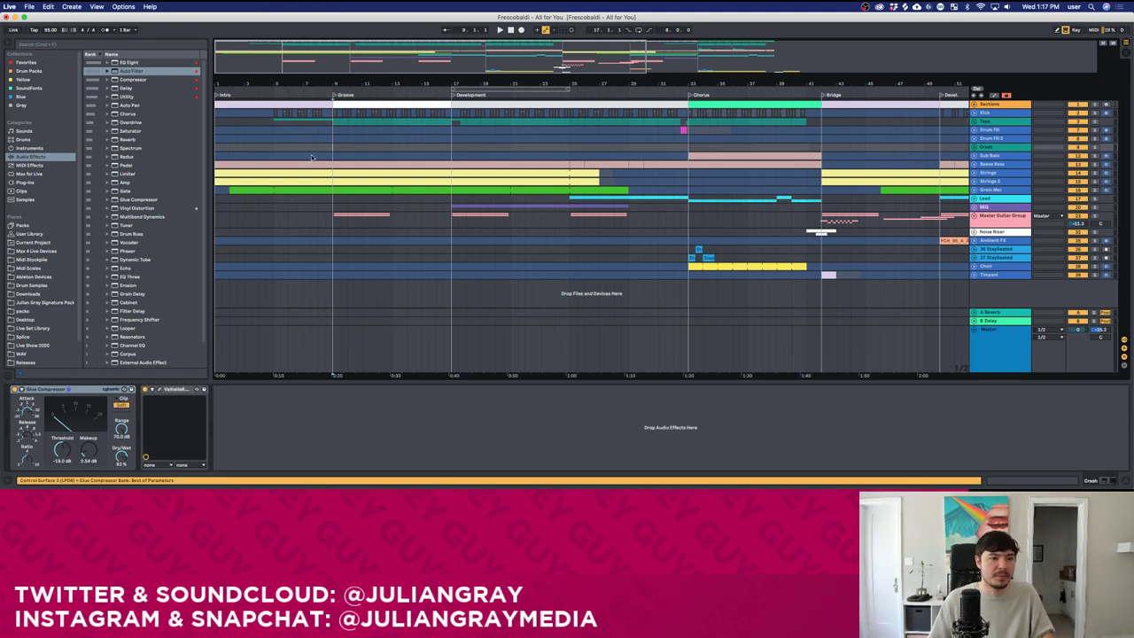
click(311, 156)
click(269, 147)
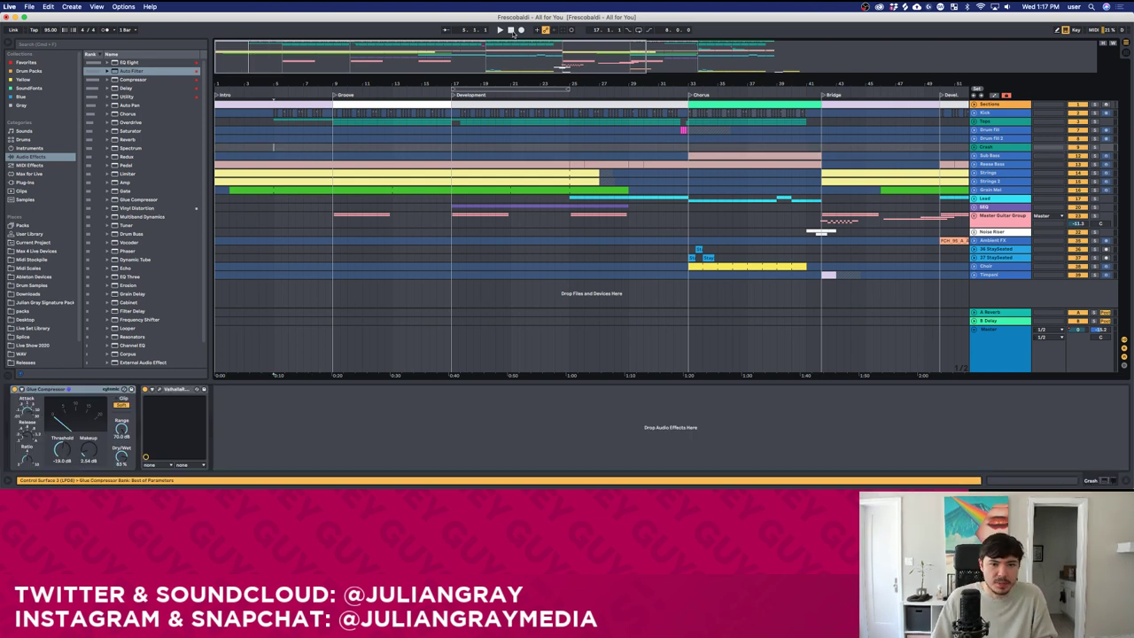
Return to the song's beginning and examine the Intro range on the Tops and drum fill tracks.
click(511, 30)
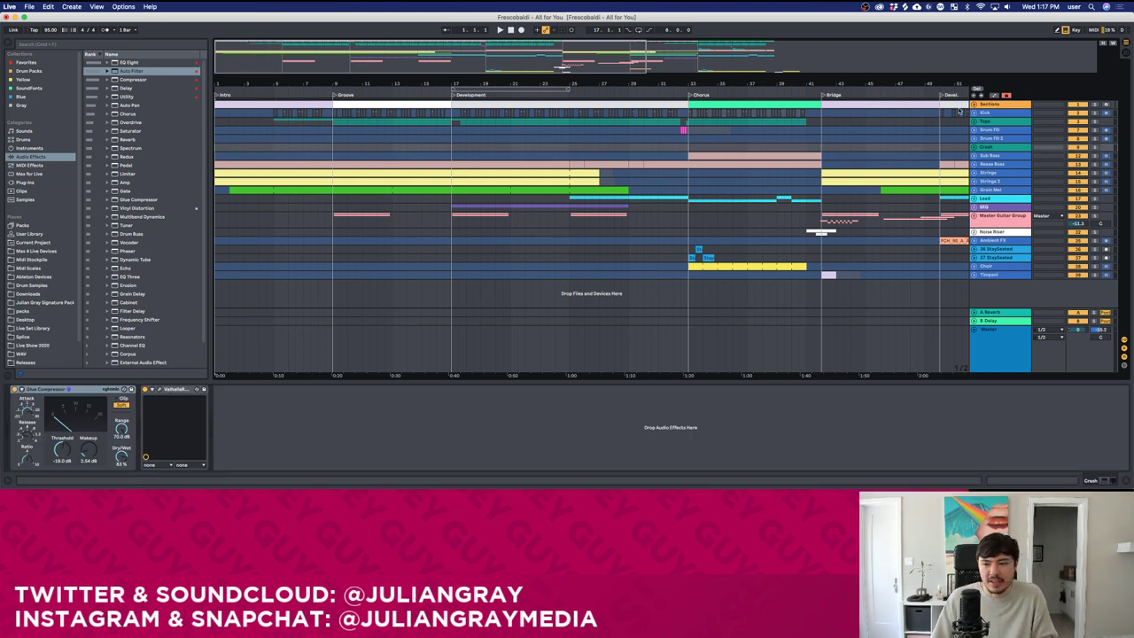
click(218, 121)
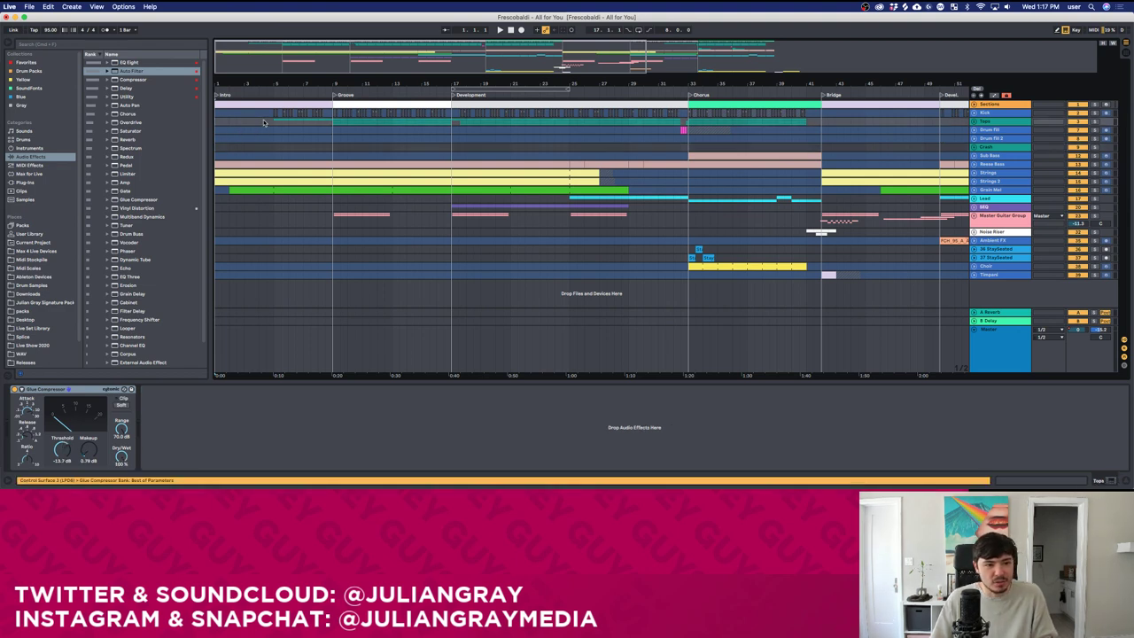
drag(272, 125, 218, 123)
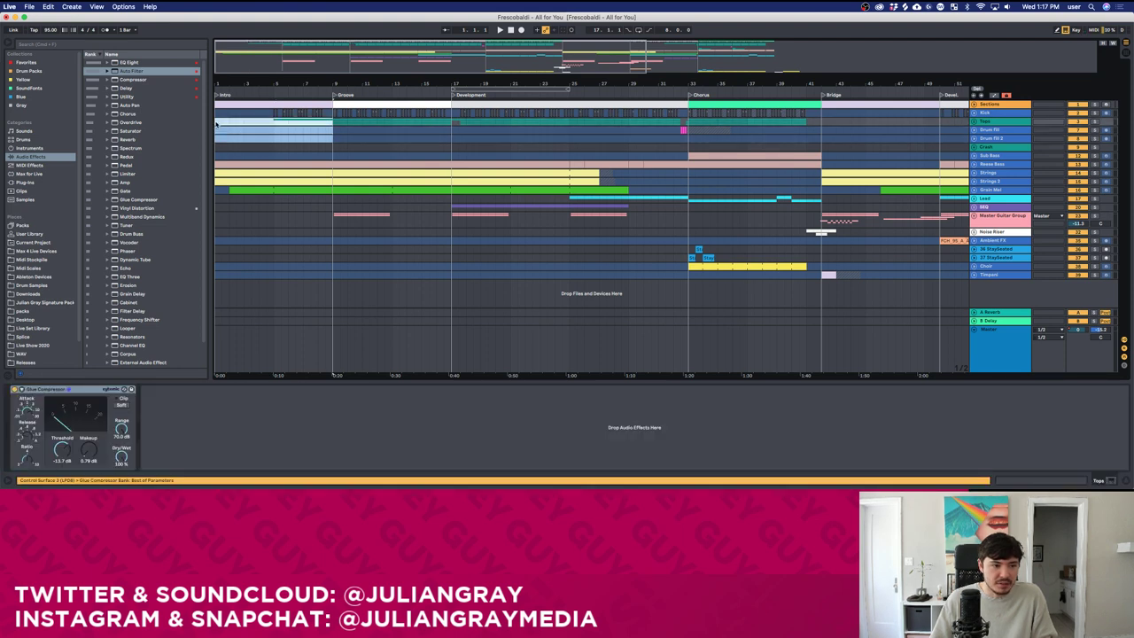
click(217, 123)
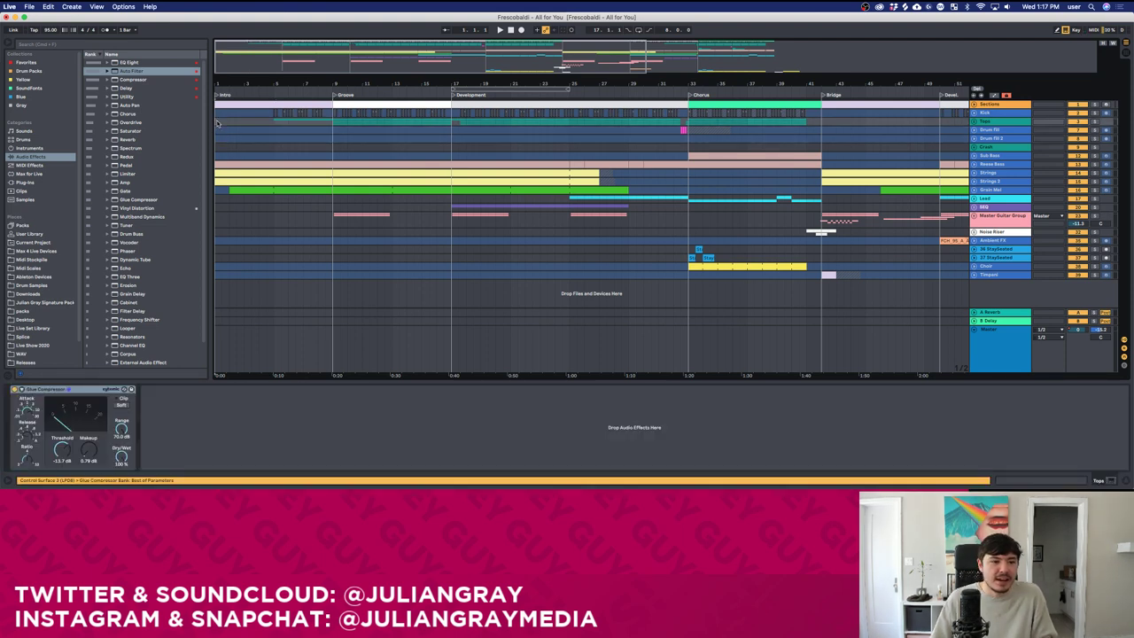
Check the Groove section on the two drum fill tracks, then its starting point down to the Noise Riser track.
drag(335, 132, 446, 144)
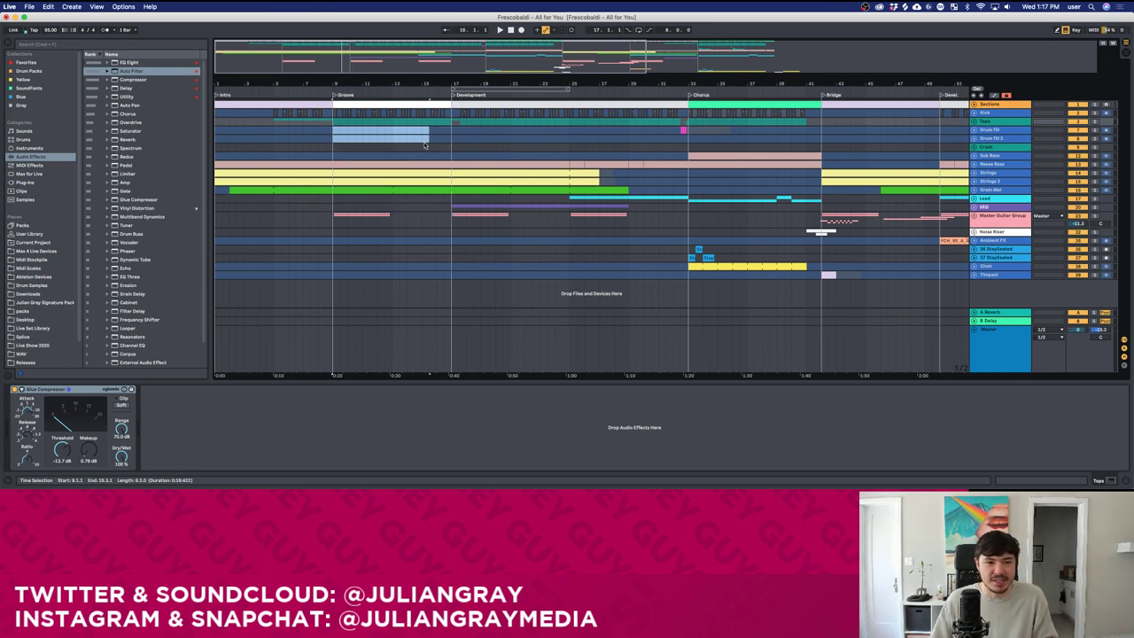
drag(333, 129, 334, 229)
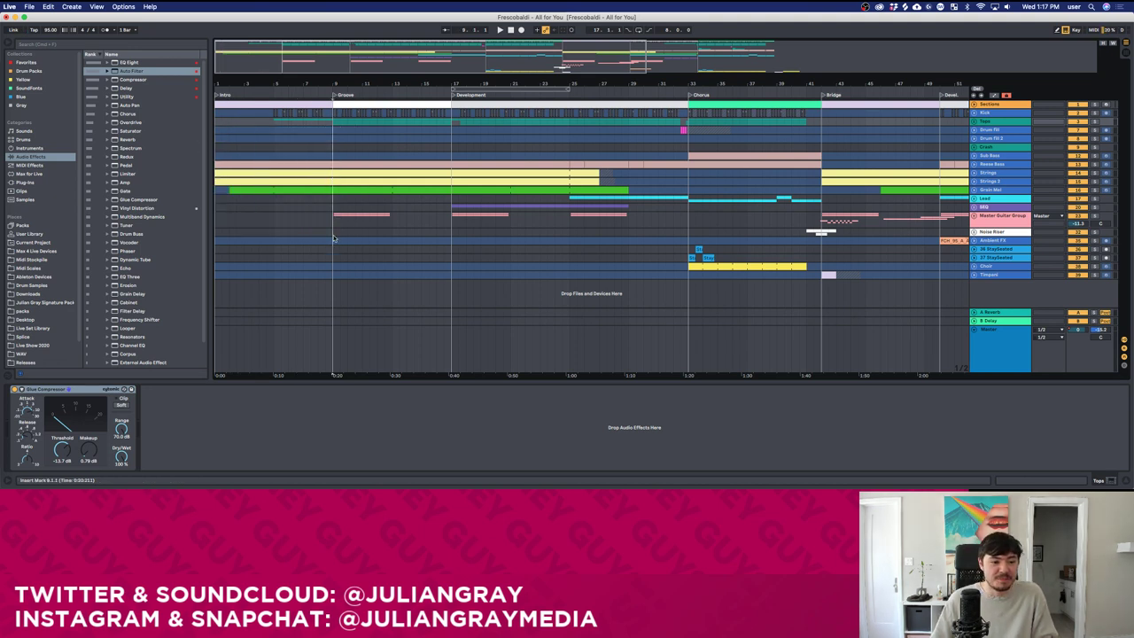
click(334, 233)
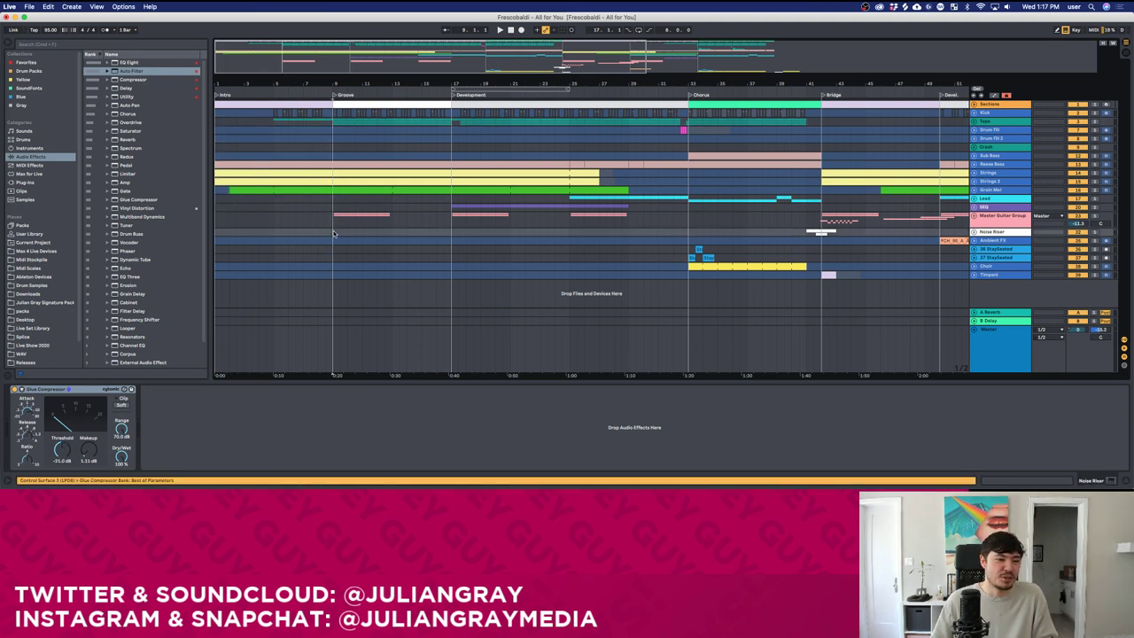
click(334, 128)
Play the song from bar 1 and mark bar 5 on the Drum Fill 2 track.
click(217, 123)
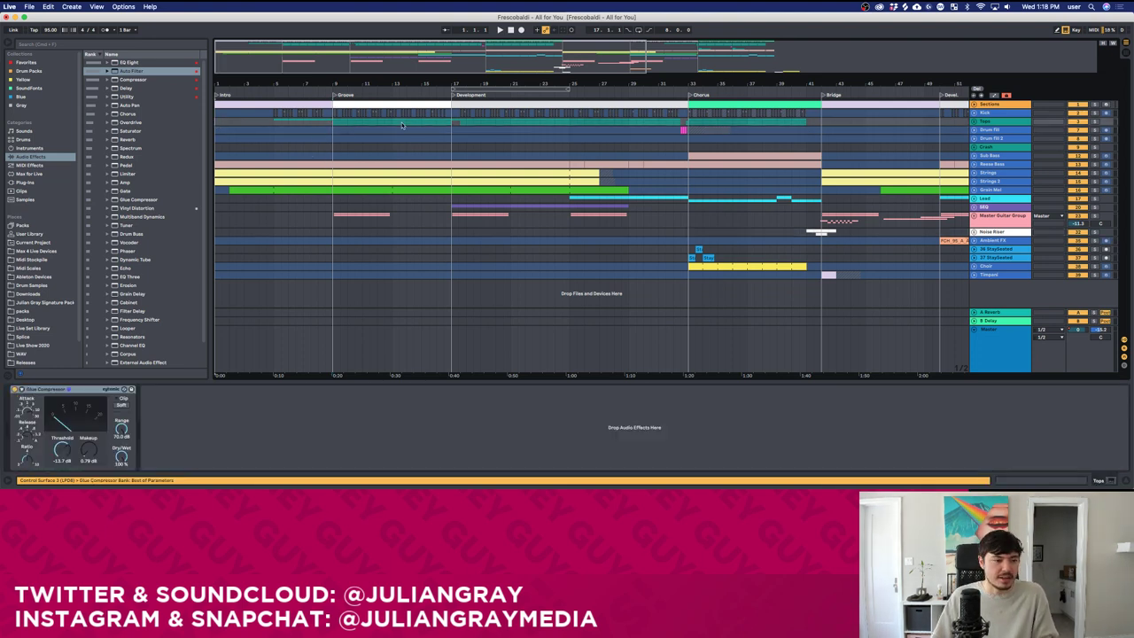
key(space)
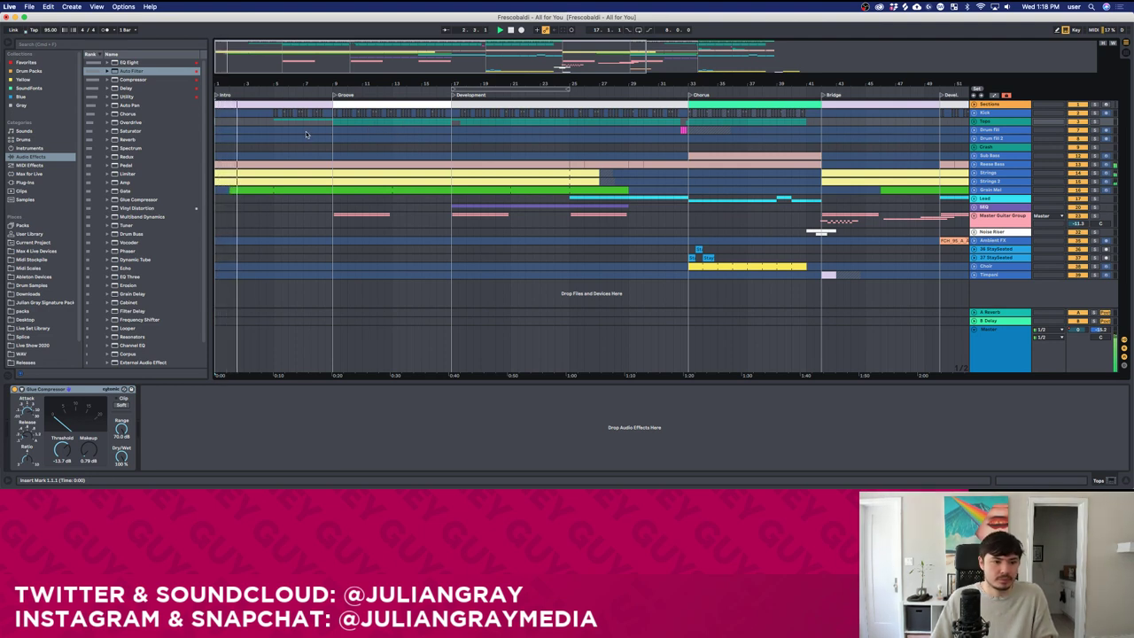
click(274, 134)
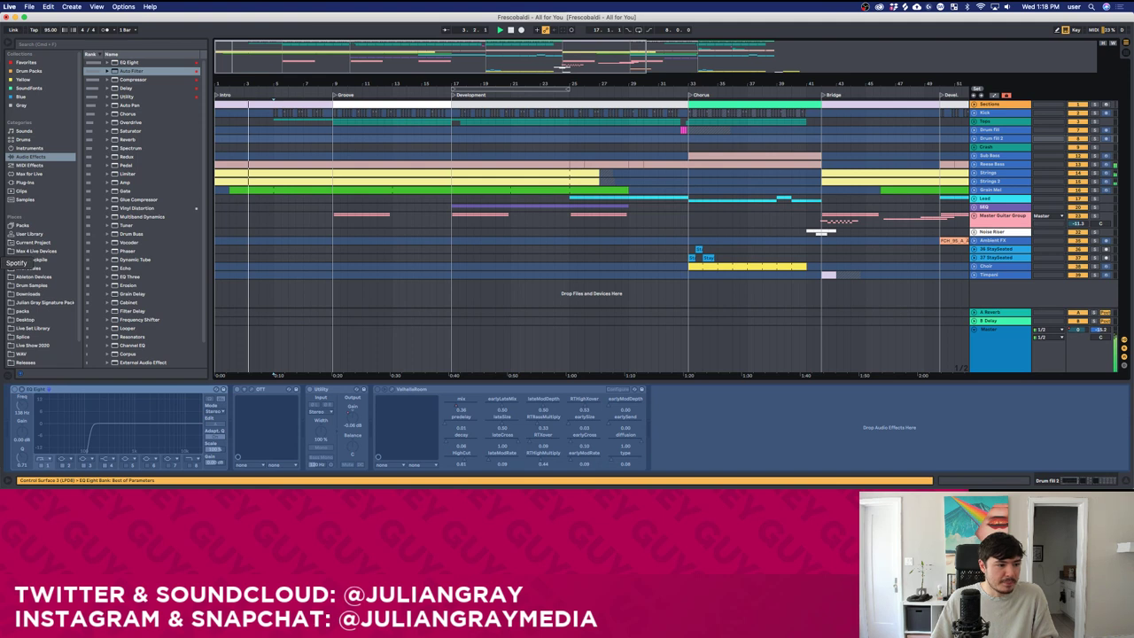
Switch to Spotify, search for "baths miasma sky" and open the song's album.
click(3, 263)
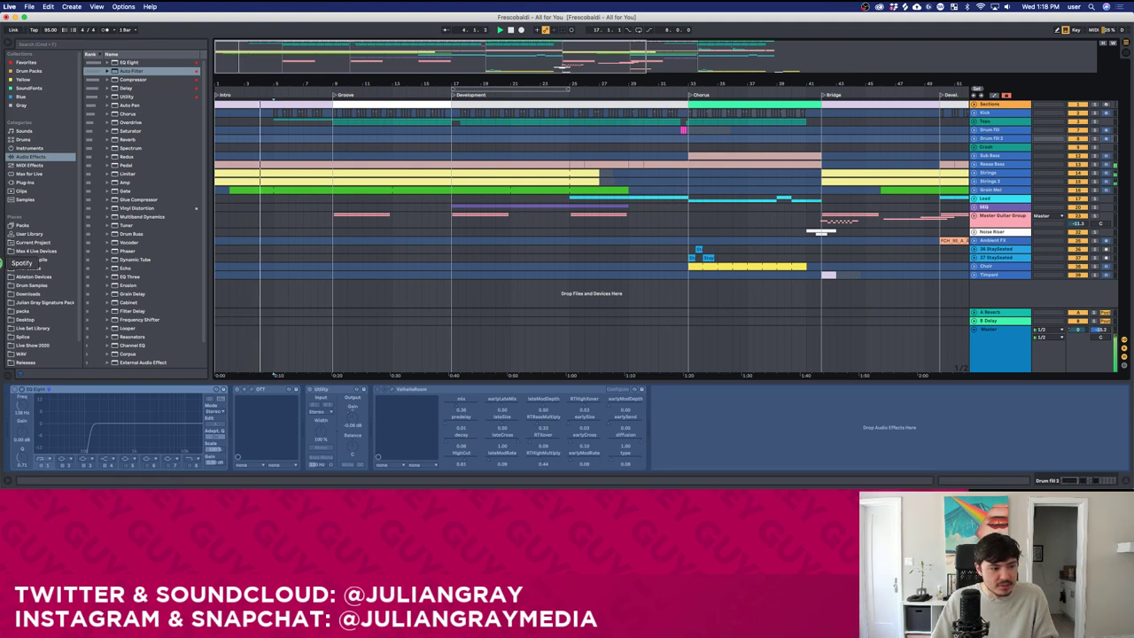
click(4, 262)
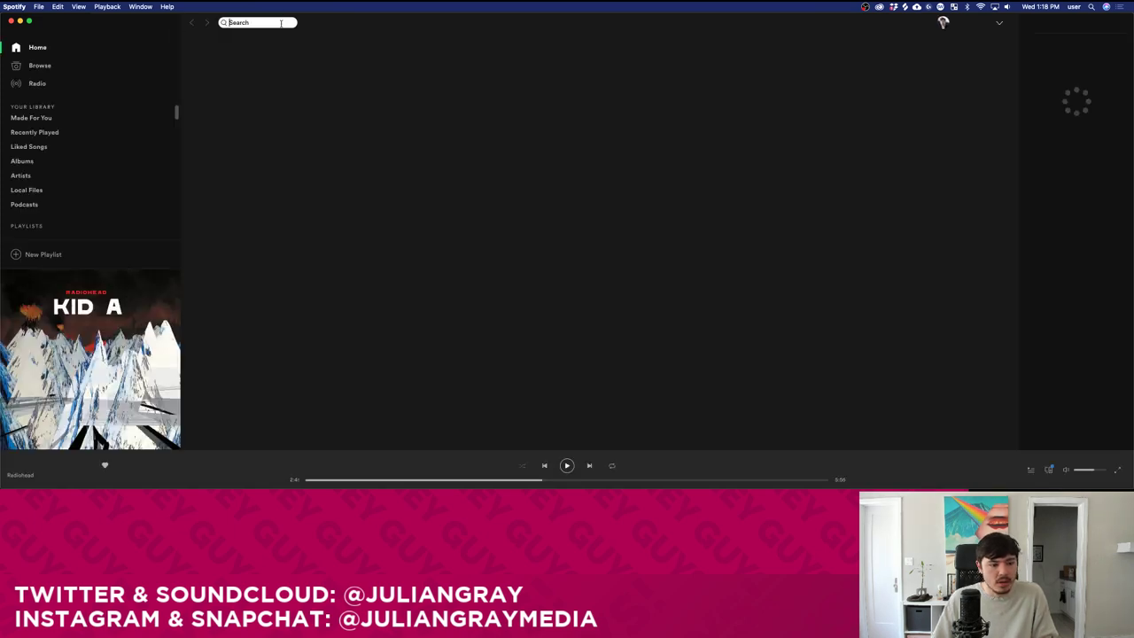
click(281, 24)
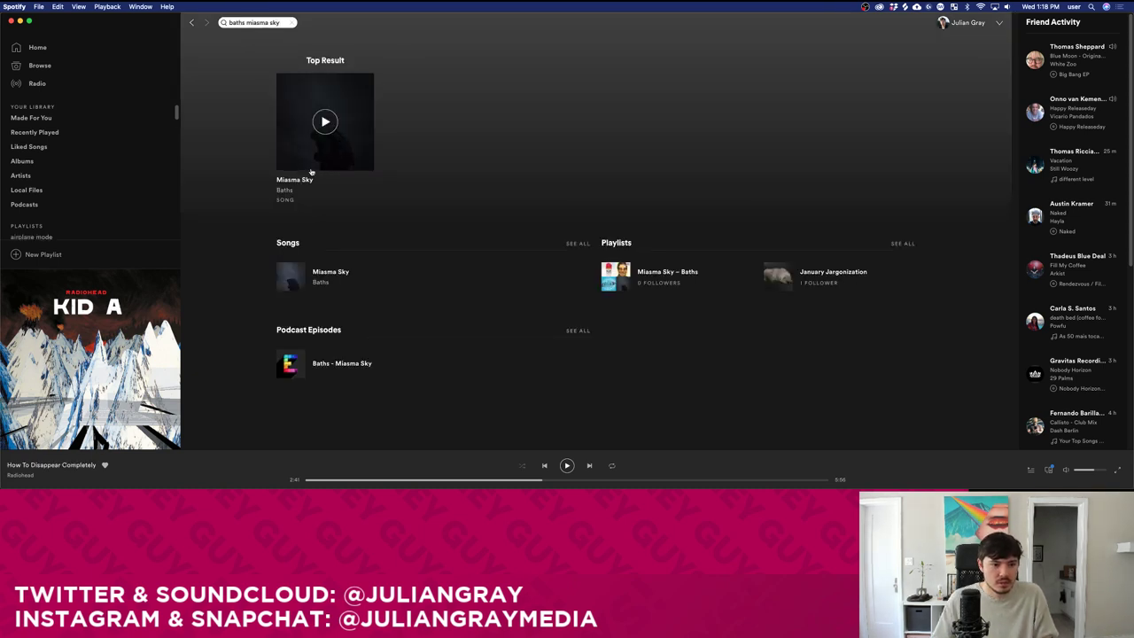
click(303, 181)
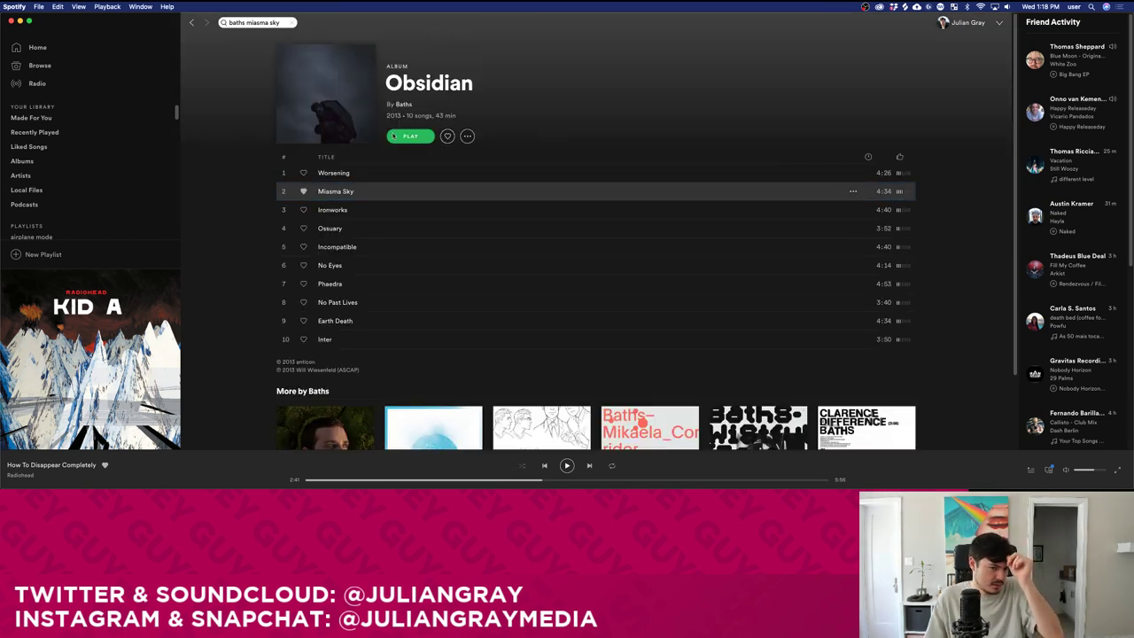
Look over the Obsidian track list, clear the search and close the Spotify window.
scroll(395, 189, down, 3)
scroll(392, 185, up, 3)
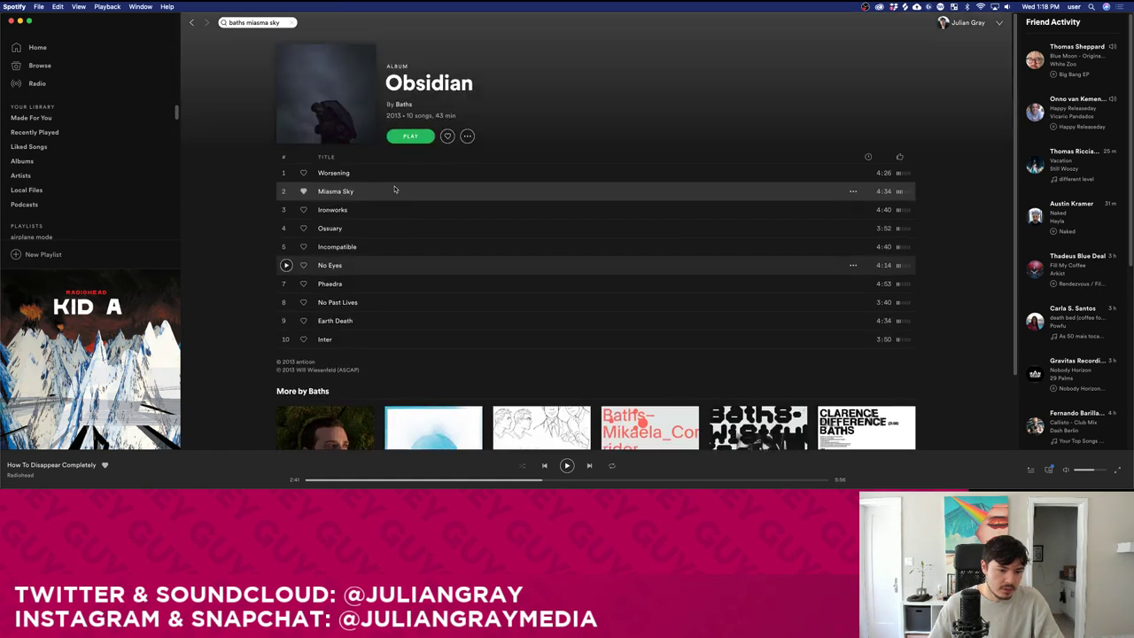
click(289, 23)
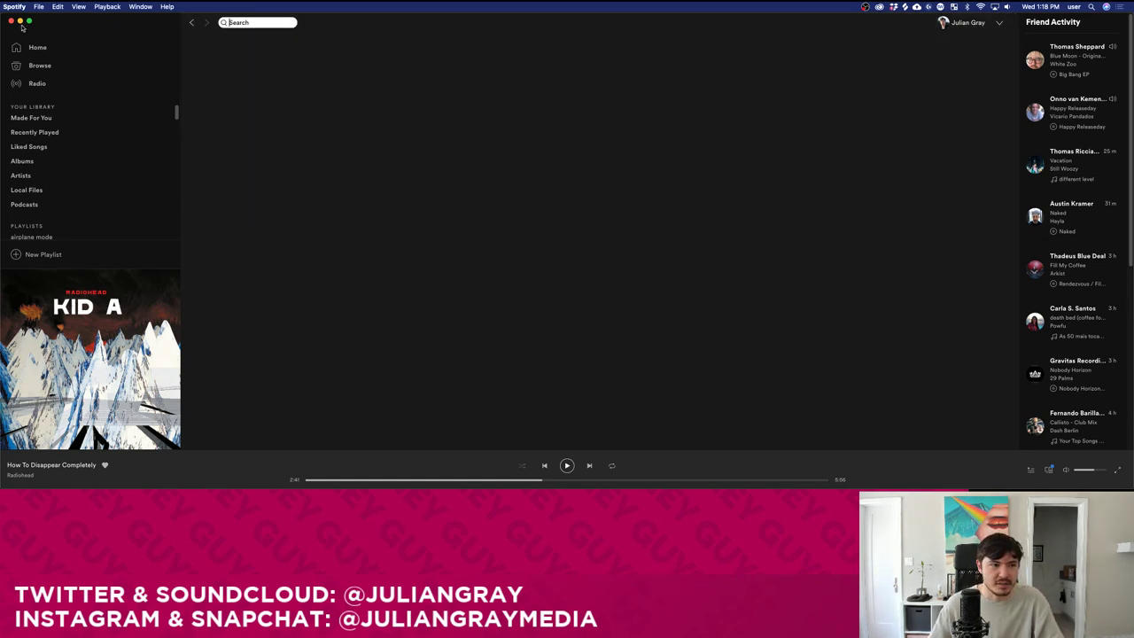
click(11, 22)
Check the Master Guitar Group and SEQ tracks around bar 25 of the Development while the song plays.
click(570, 217)
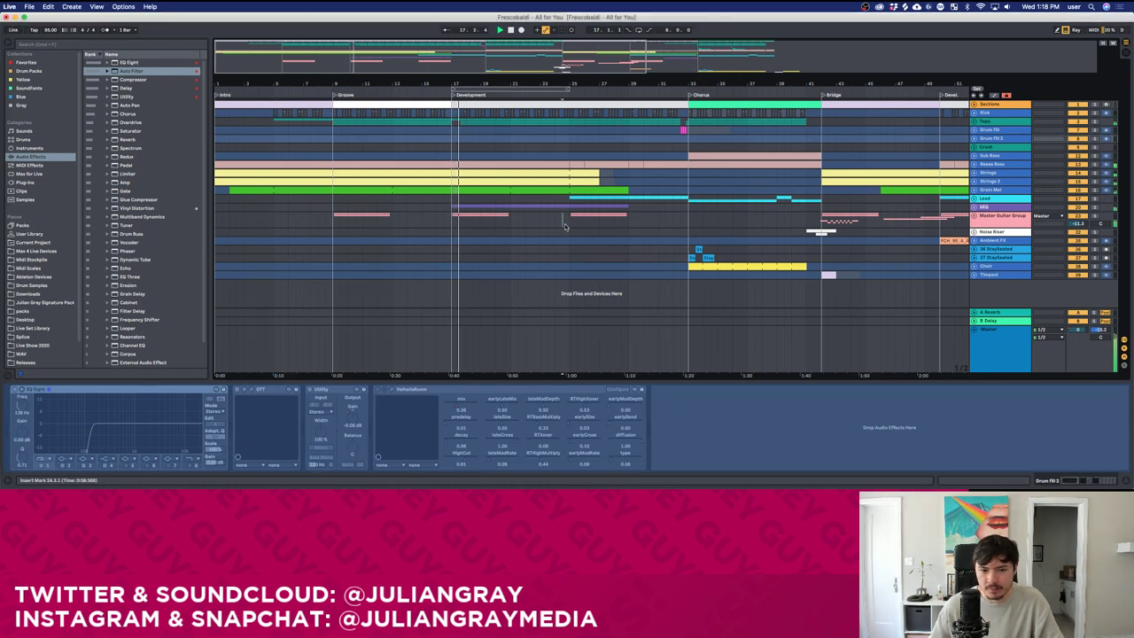
click(566, 224)
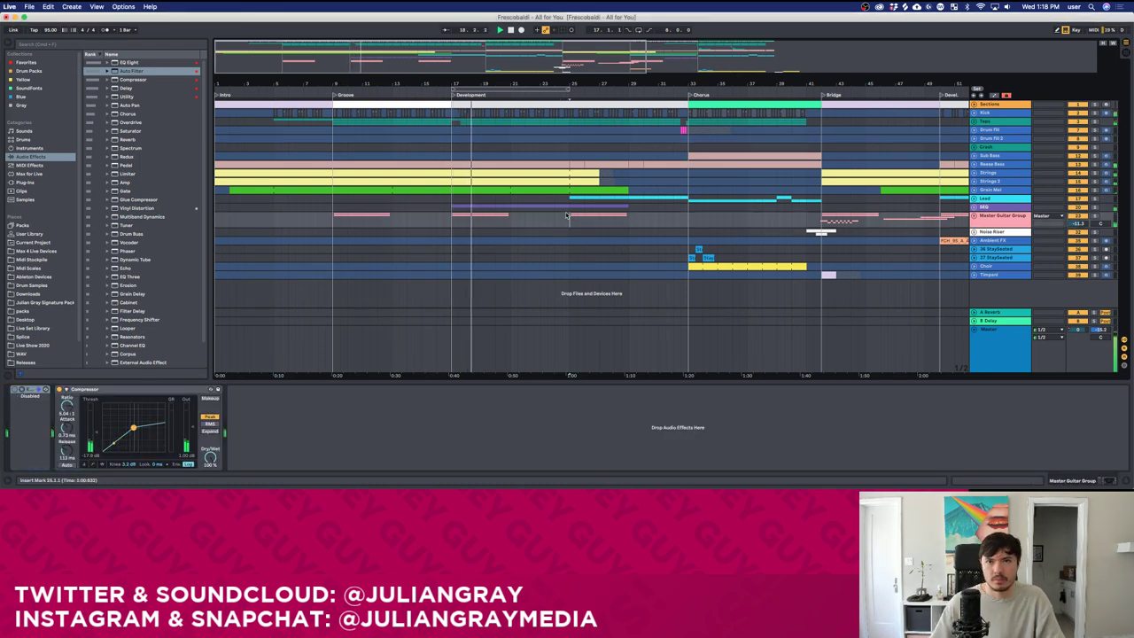
click(562, 207)
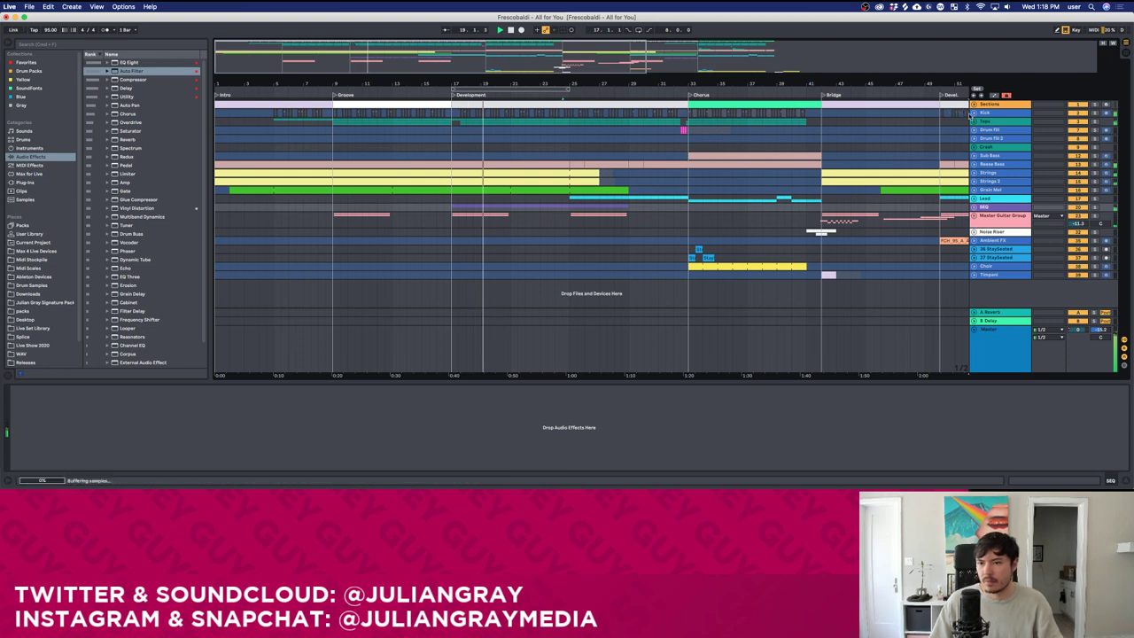
Unfold the Kick track and inspect its waveform, track options and volume setting.
click(975, 113)
click(1012, 132)
right_click(1011, 130)
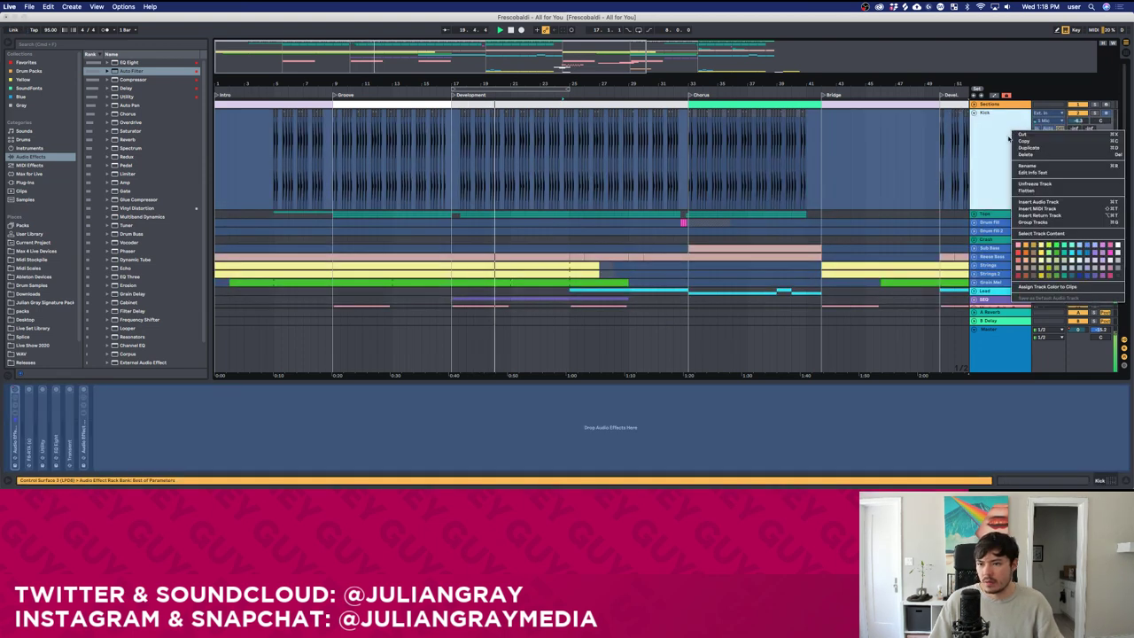
key(Escape)
drag(1079, 120, 1078, 114)
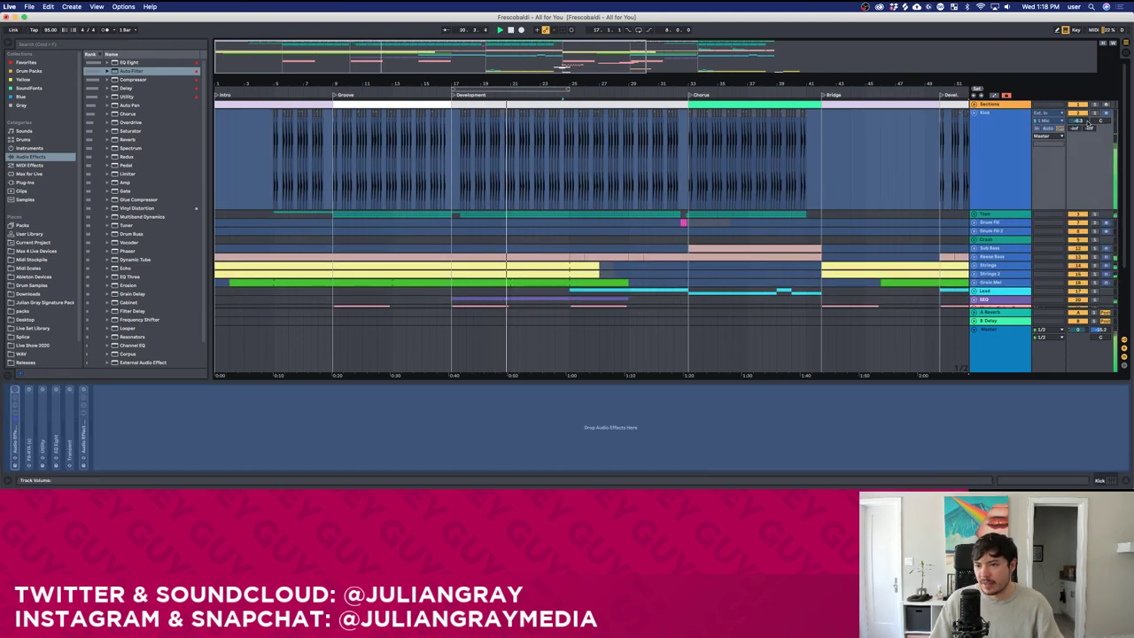
click(999, 177)
Unfold and solo the Reese Bass track, and play it from bar 16, just before the Development.
scroll(949, 226, down, 3)
scroll(949, 227, down, 2)
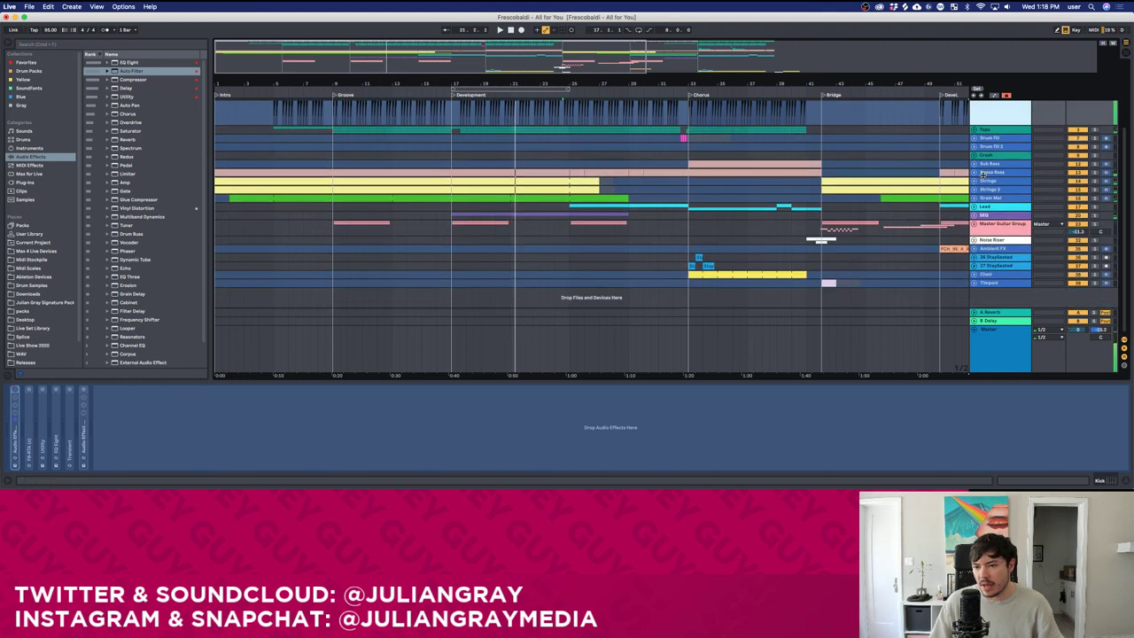
click(984, 173)
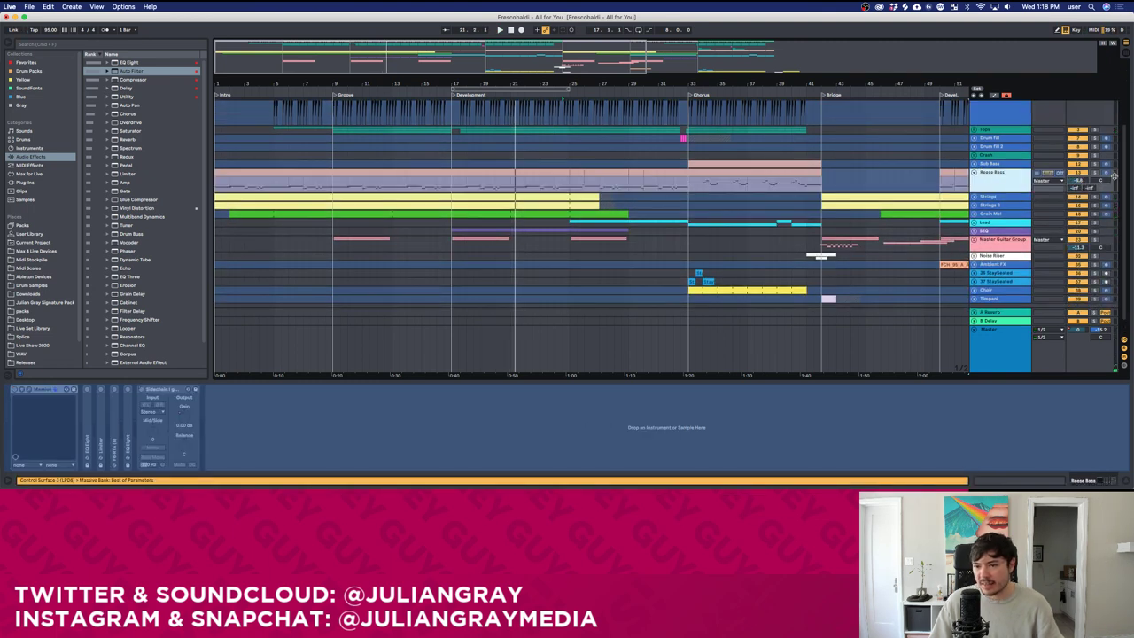
click(1094, 173)
click(435, 188)
key(space)
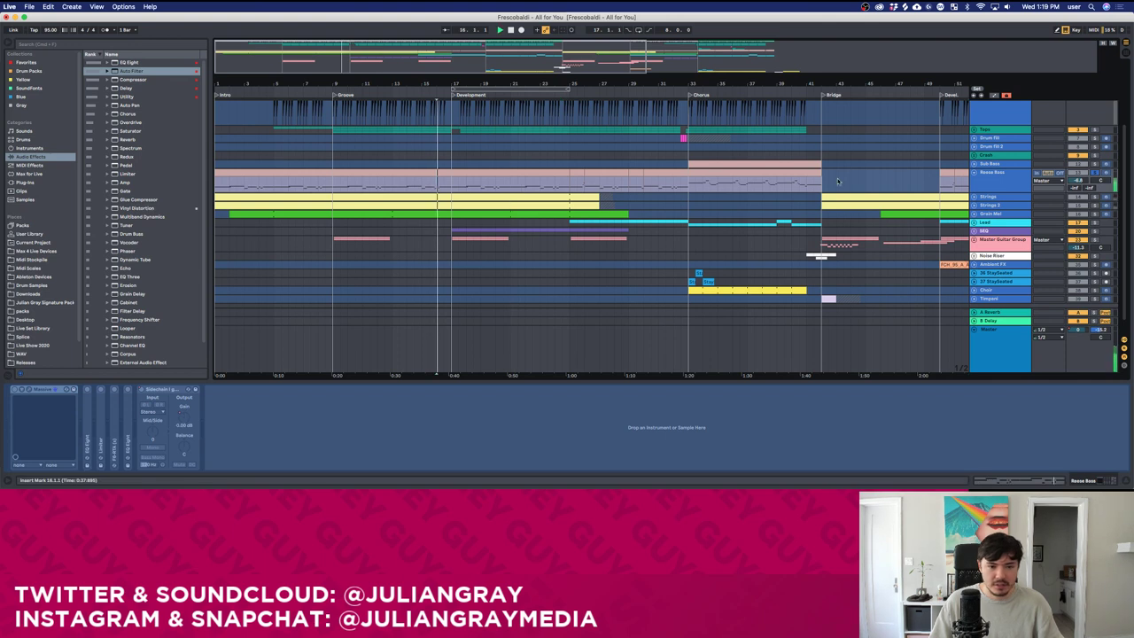
Lower the Reese Bass track's volume slightly and place the track in its own group.
click(1079, 182)
drag(1080, 182, 1080, 192)
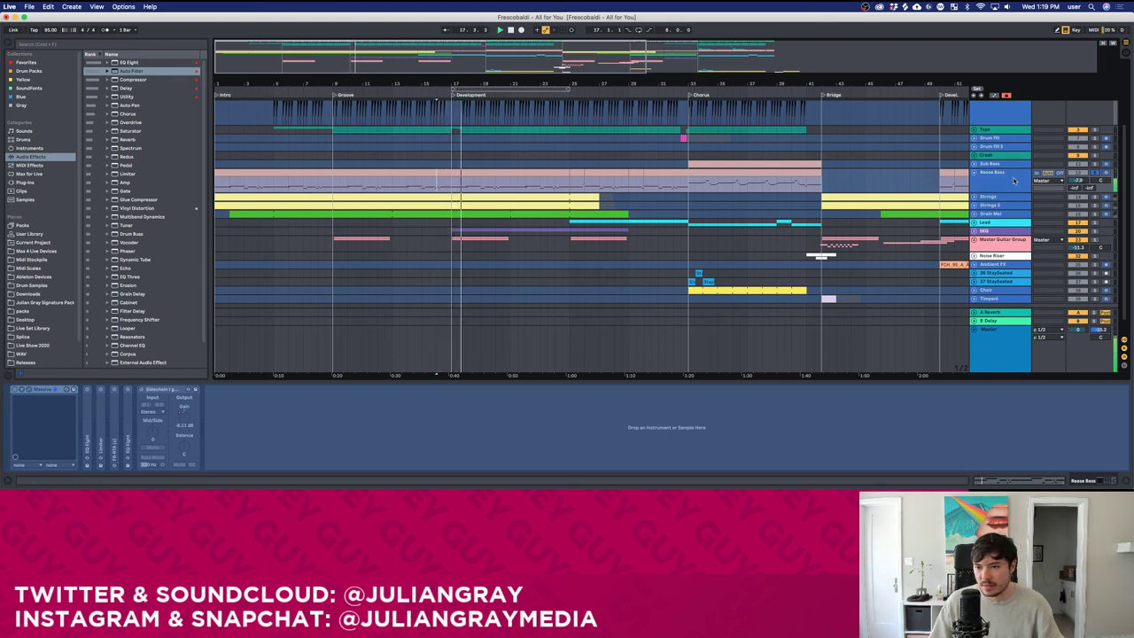
right_click(1010, 177)
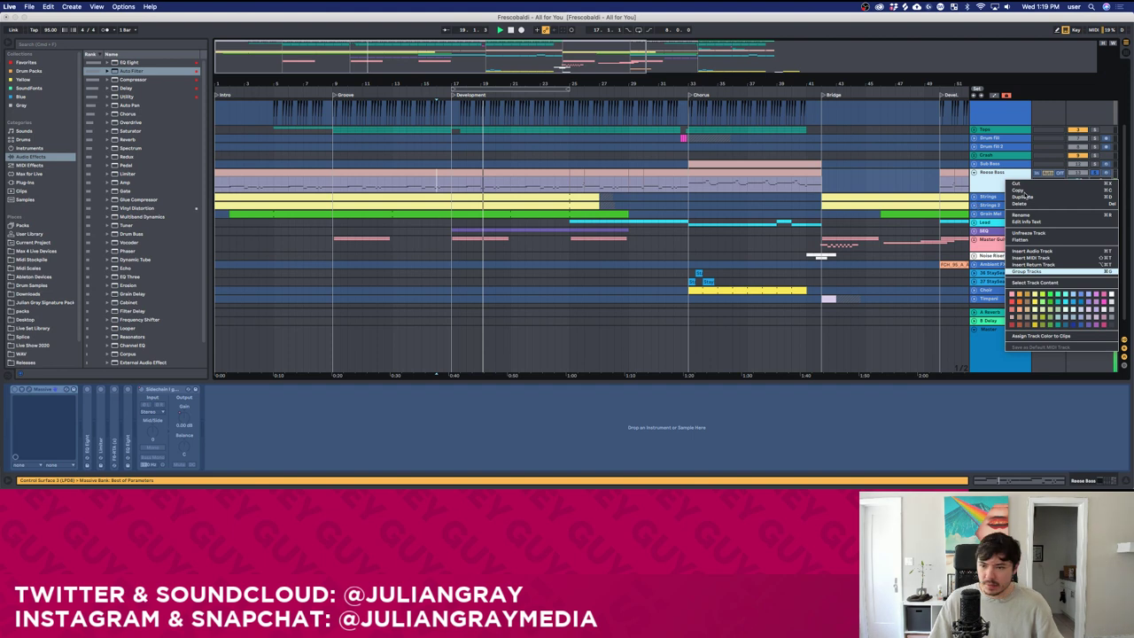
key(Return)
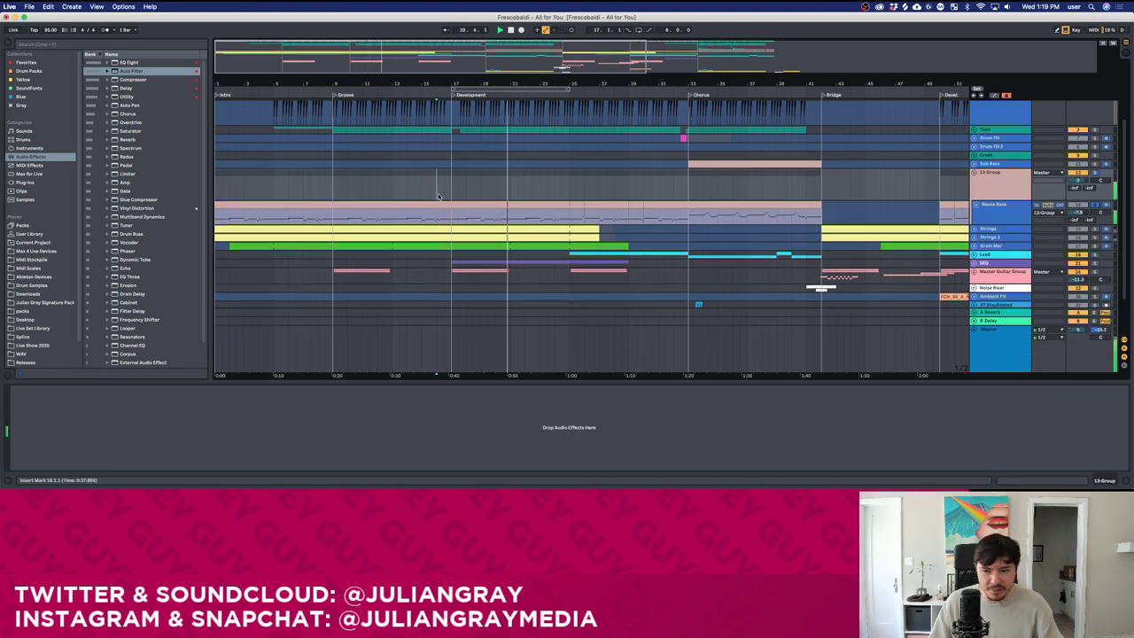
Add a Compressor to the Reese Bass group, sidechain it from the Kick track and lower its threshold.
click(155, 79)
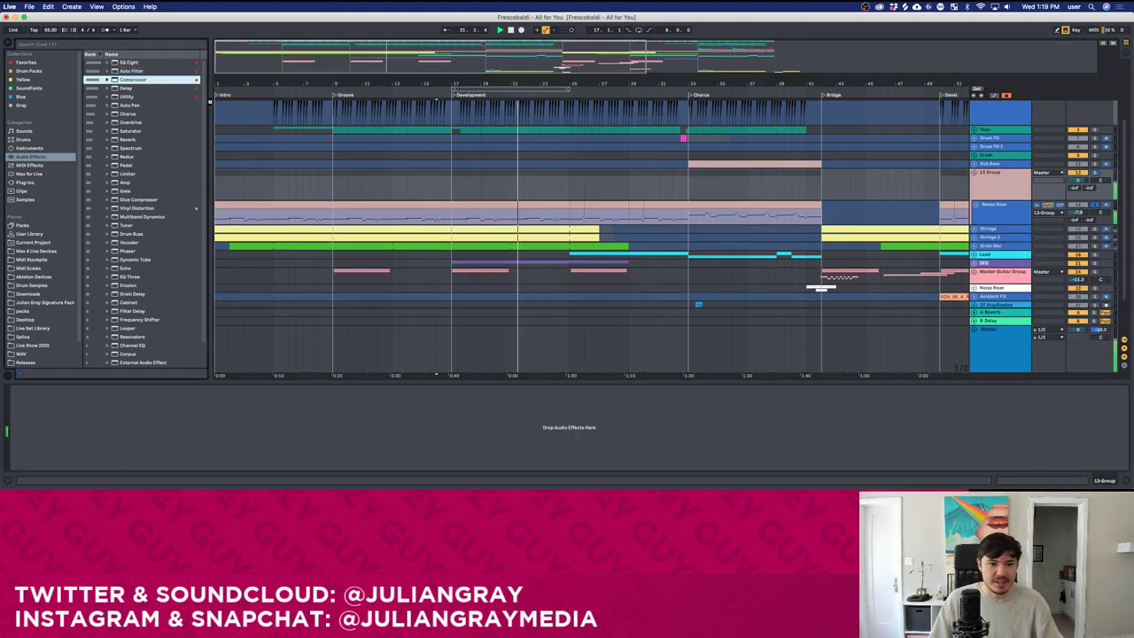
key(Return)
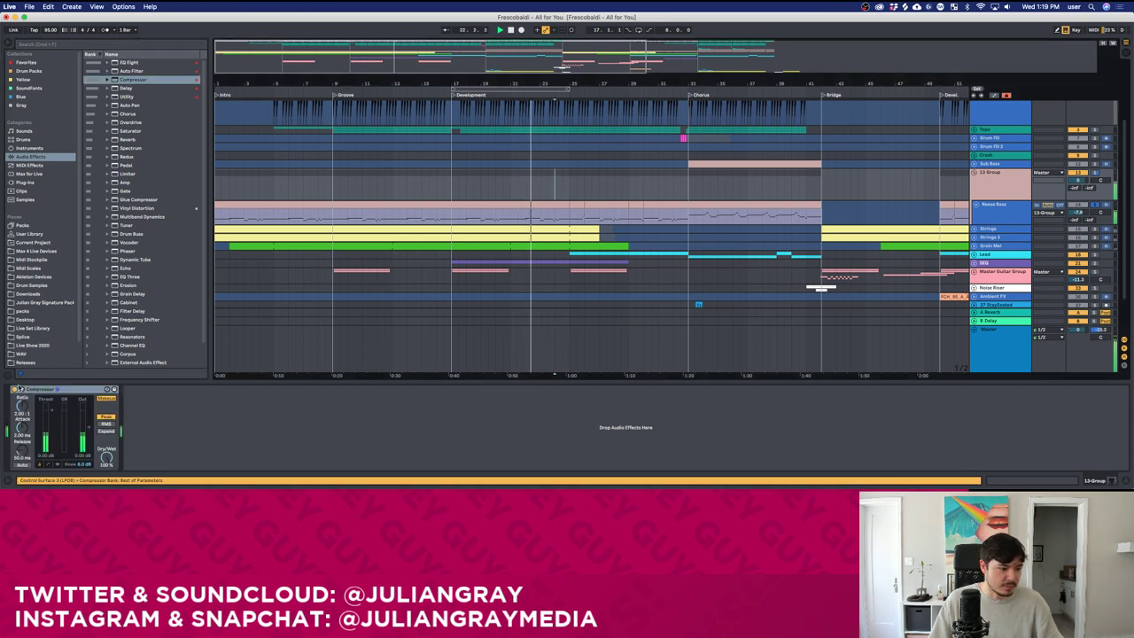
click(27, 398)
click(29, 411)
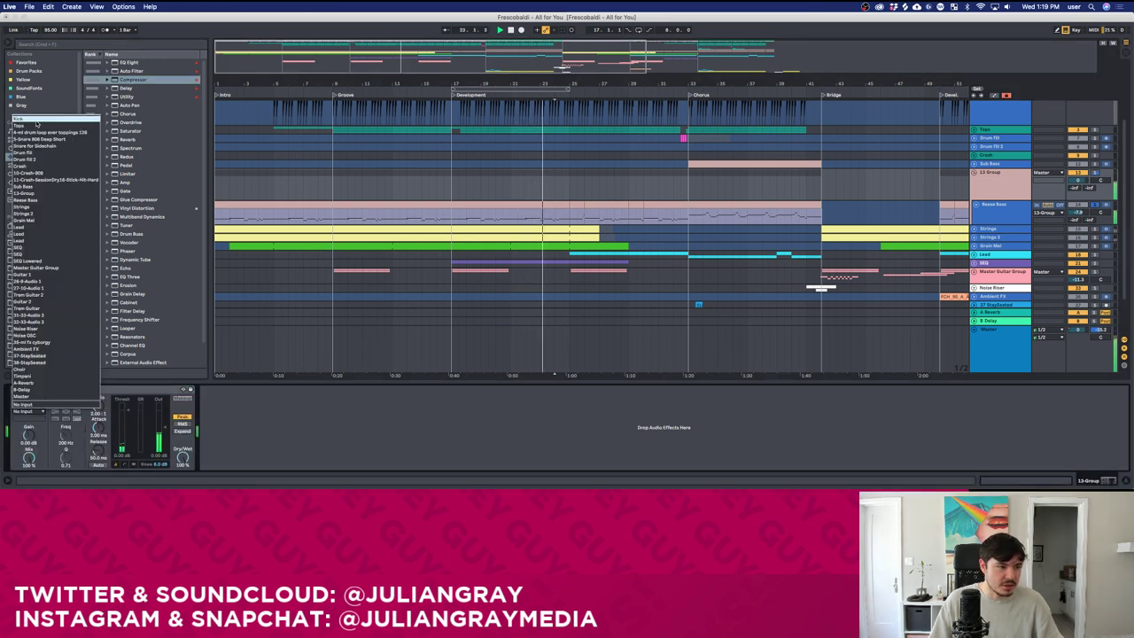
key(Return)
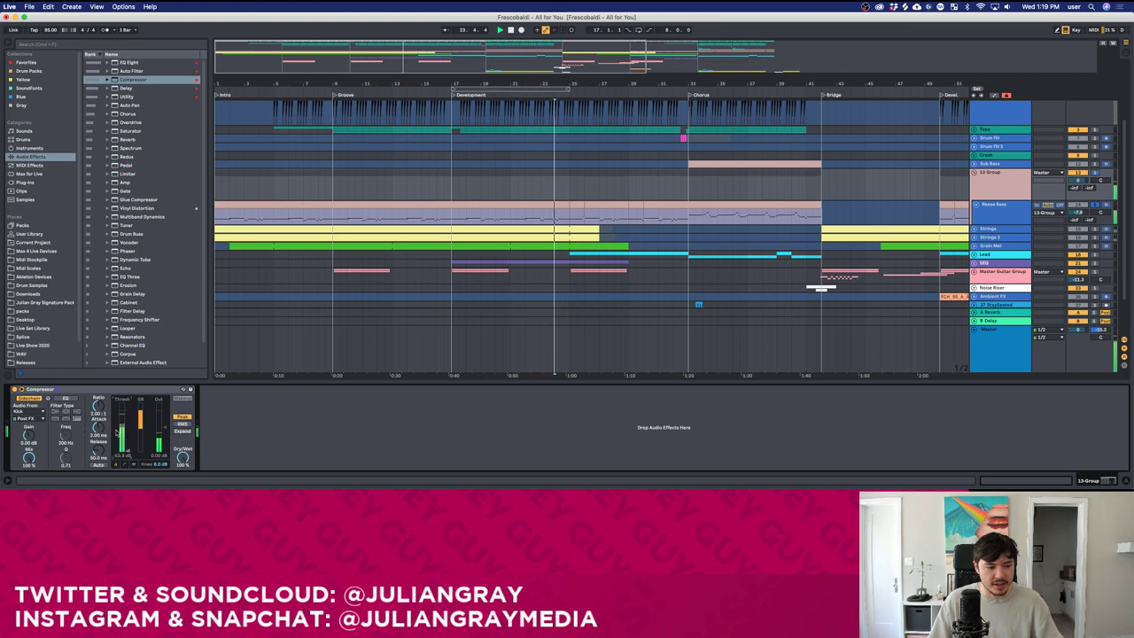
Enable the Compressor's sidechain EQ filter, raise the ratio, set the attack to 0.01 ms, and compare the sound with the effect bypassed.
click(64, 398)
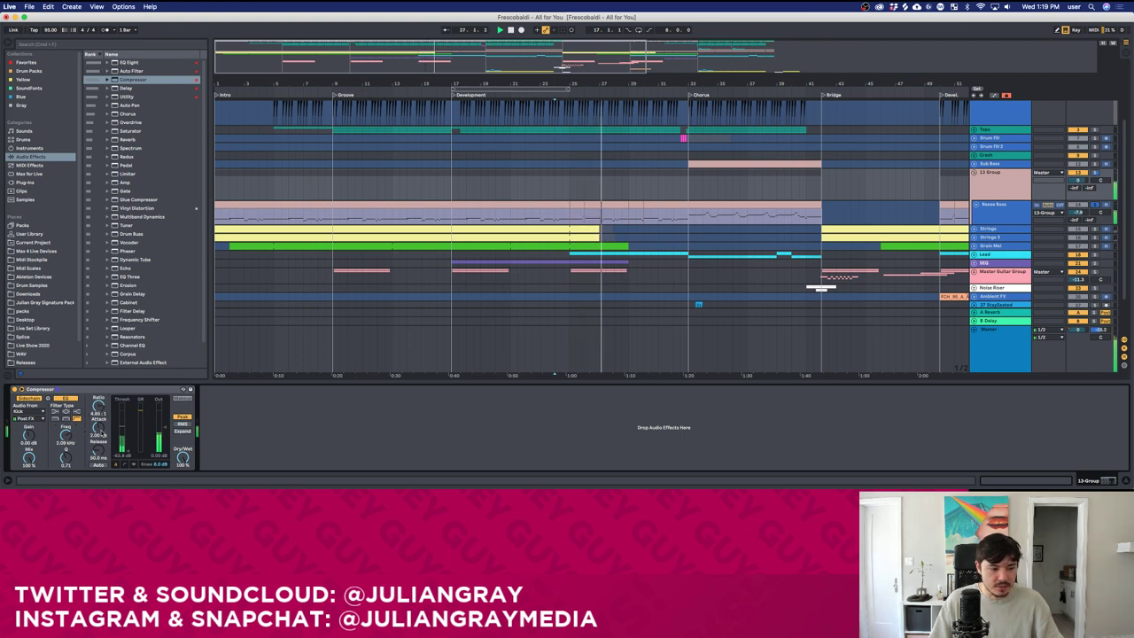
drag(99, 428, 97, 446)
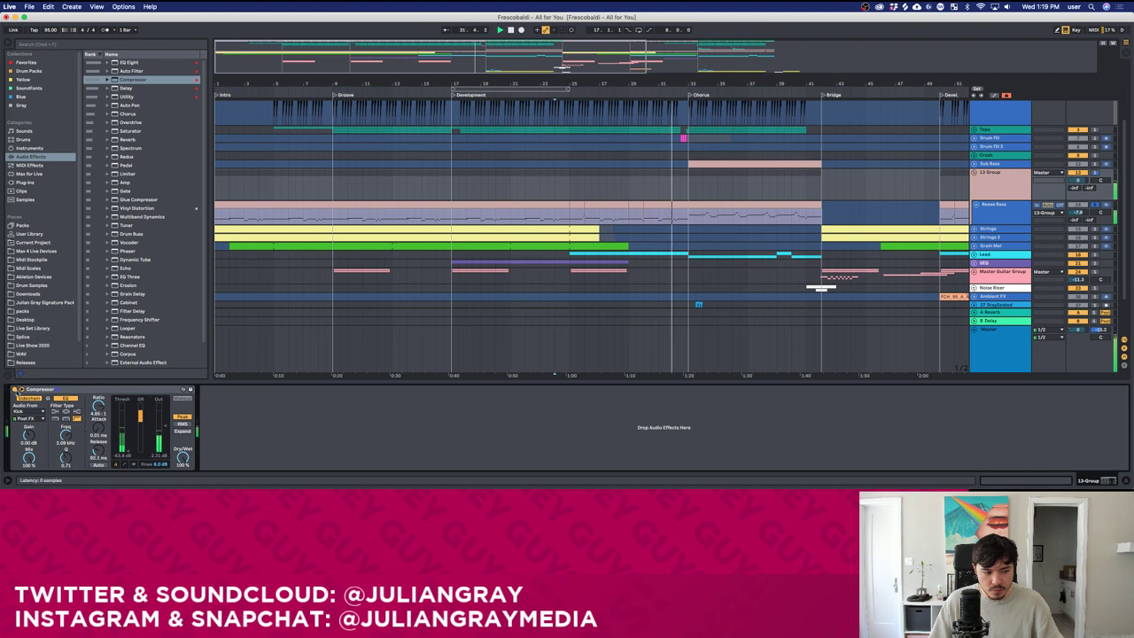
click(14, 389)
click(14, 389)
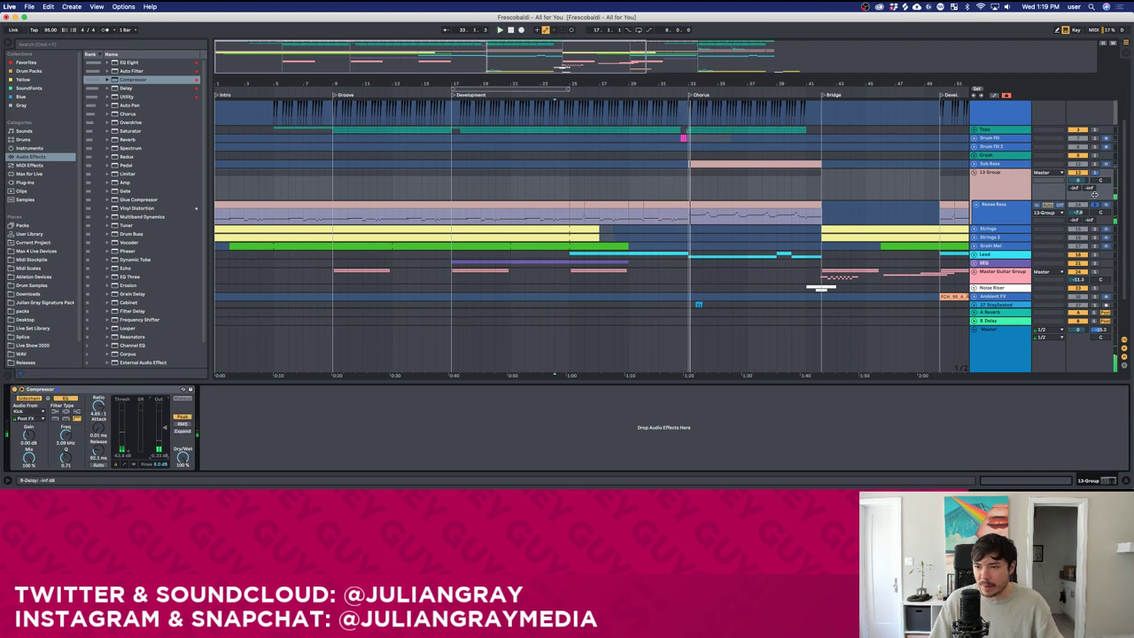
Unsolo the bass, play the mix from bar 31 into the Chorus, and lower the Reese Bass volume slightly while checking the bass device chains.
key(space)
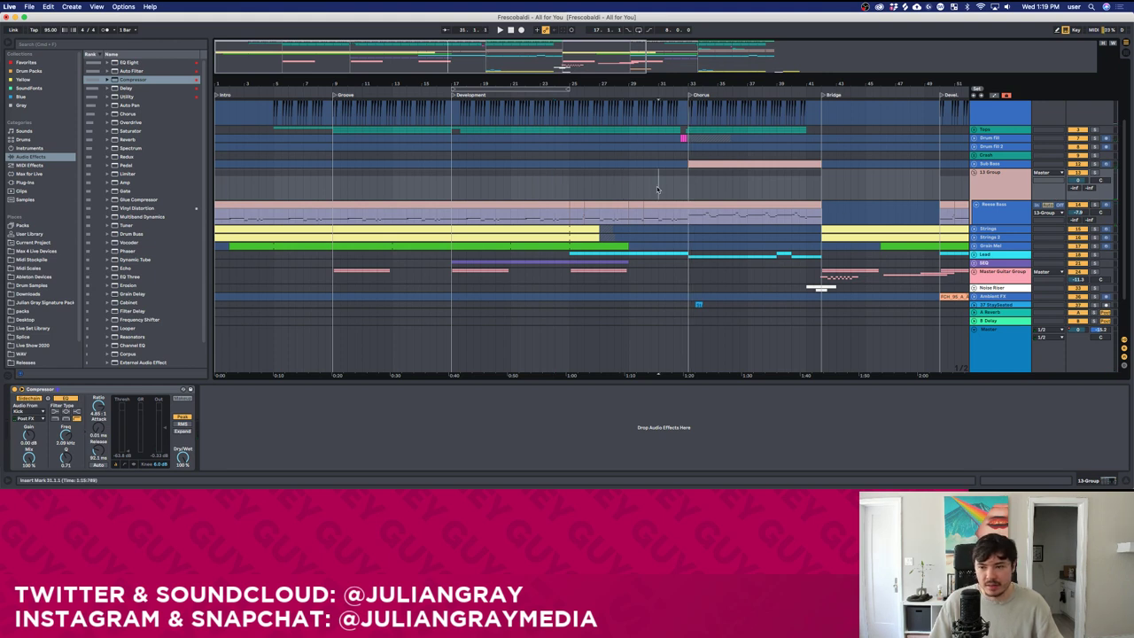
key(space)
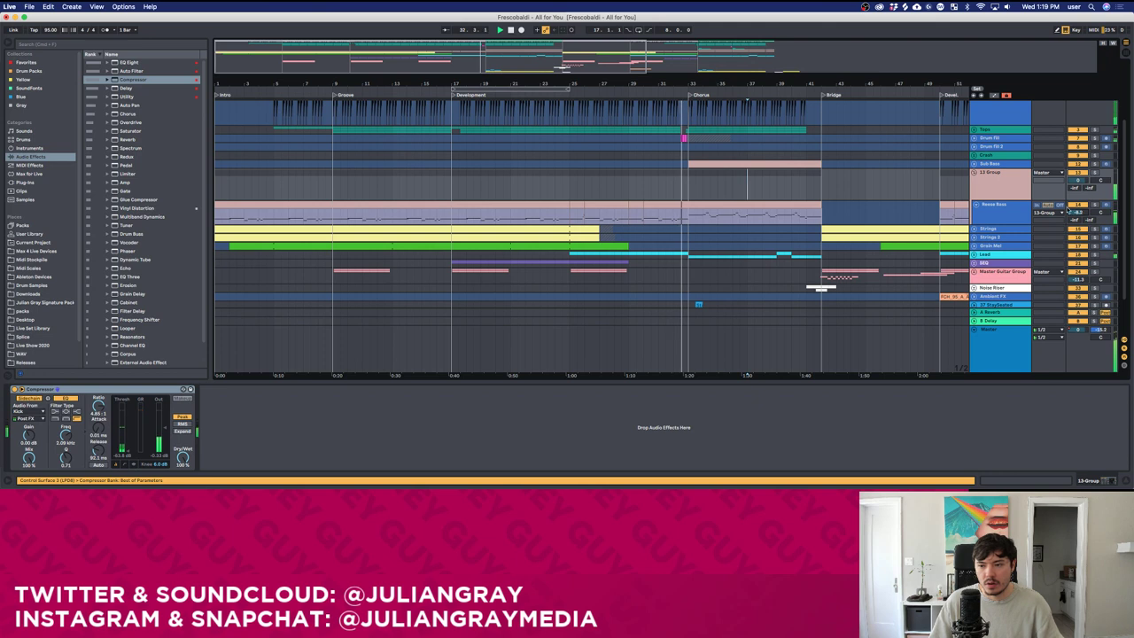
click(1002, 164)
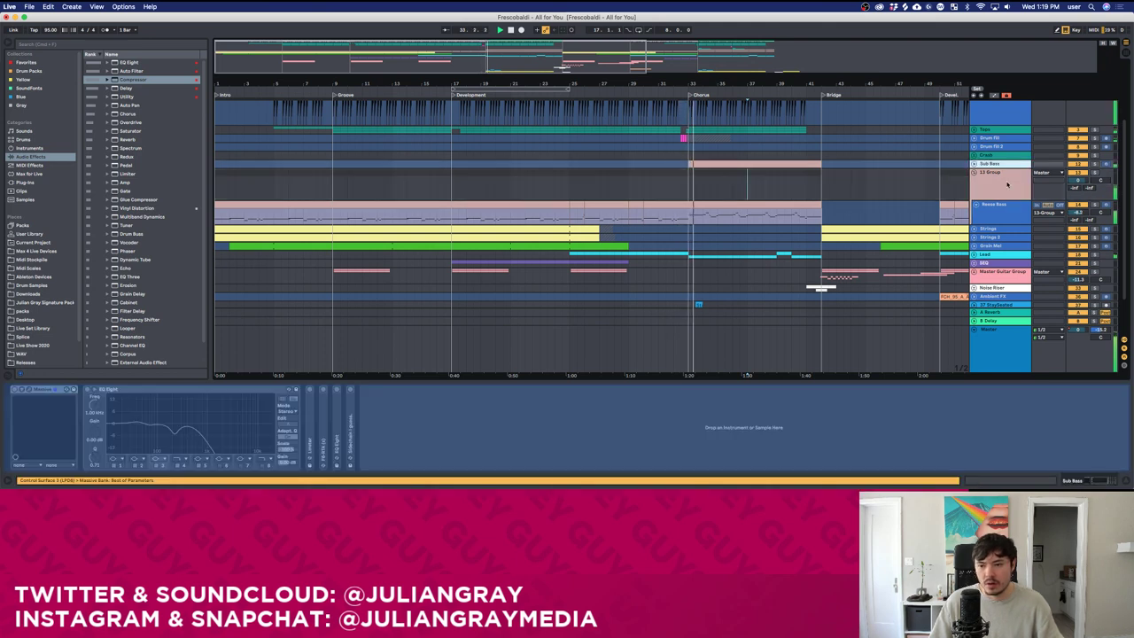
click(1007, 183)
click(1009, 204)
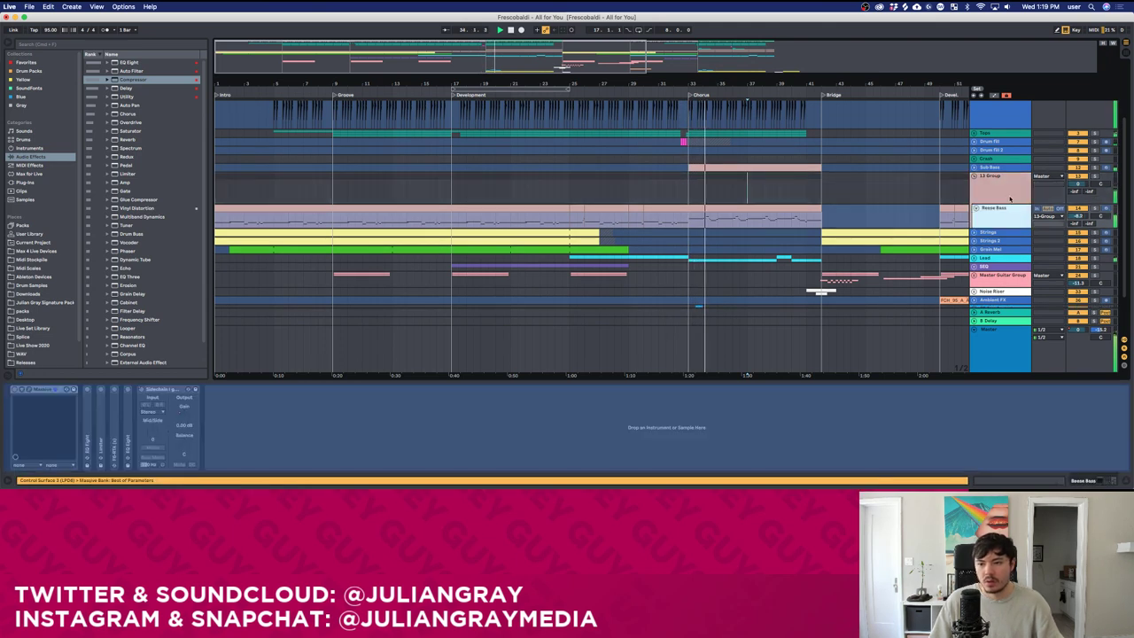
click(1009, 197)
click(1004, 170)
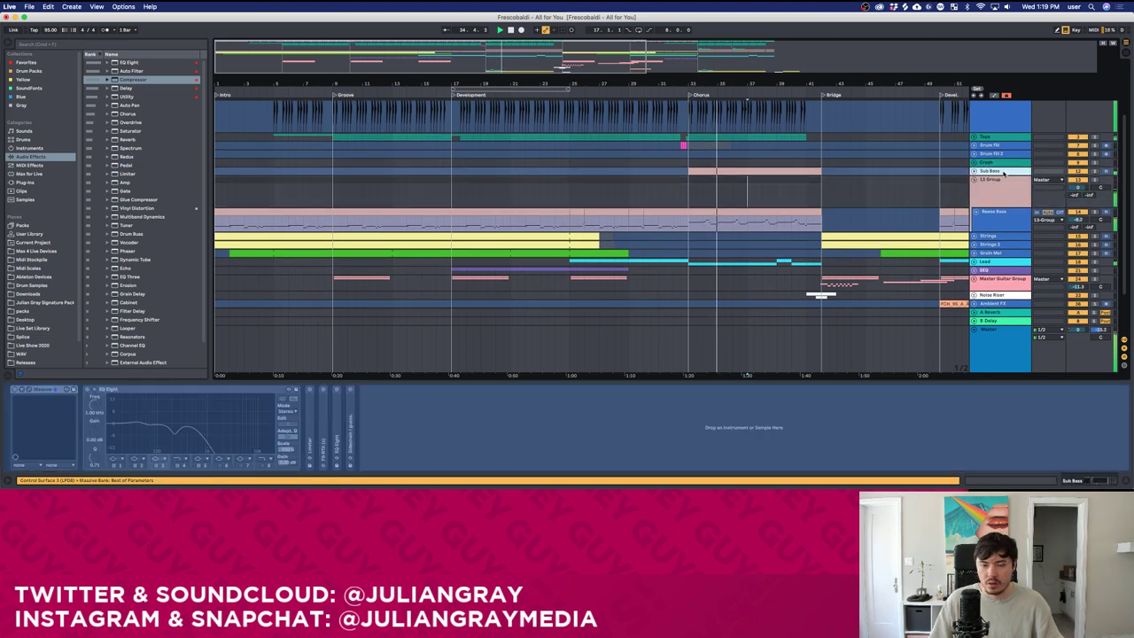
Lower the Kick track's volume slightly while the Chorus plays.
scroll(1003, 175, up, 3)
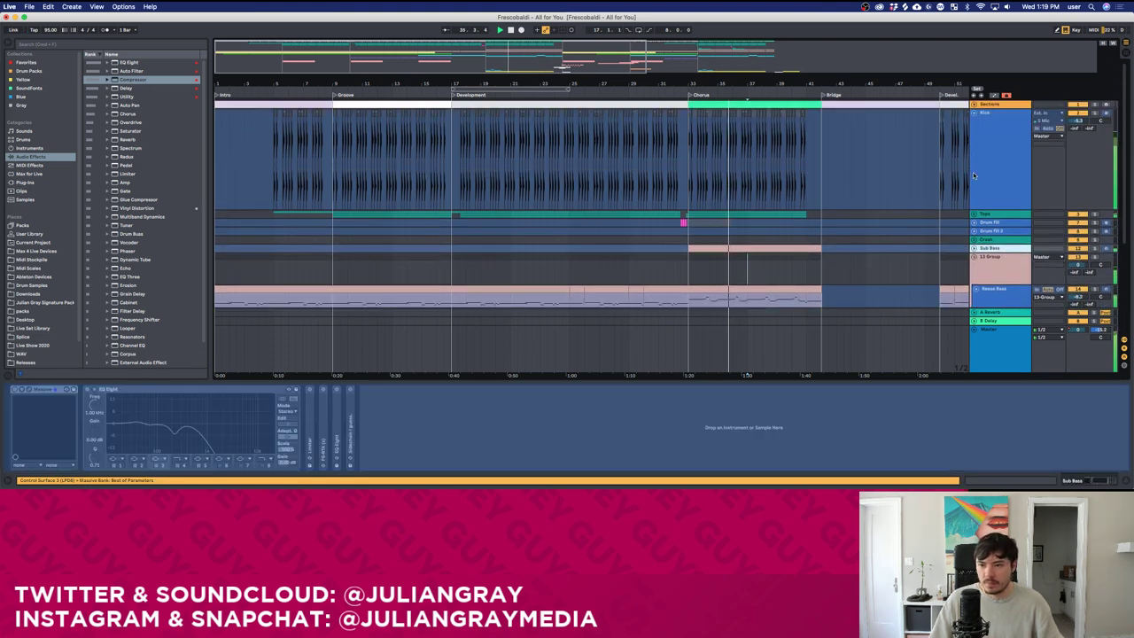
click(1066, 131)
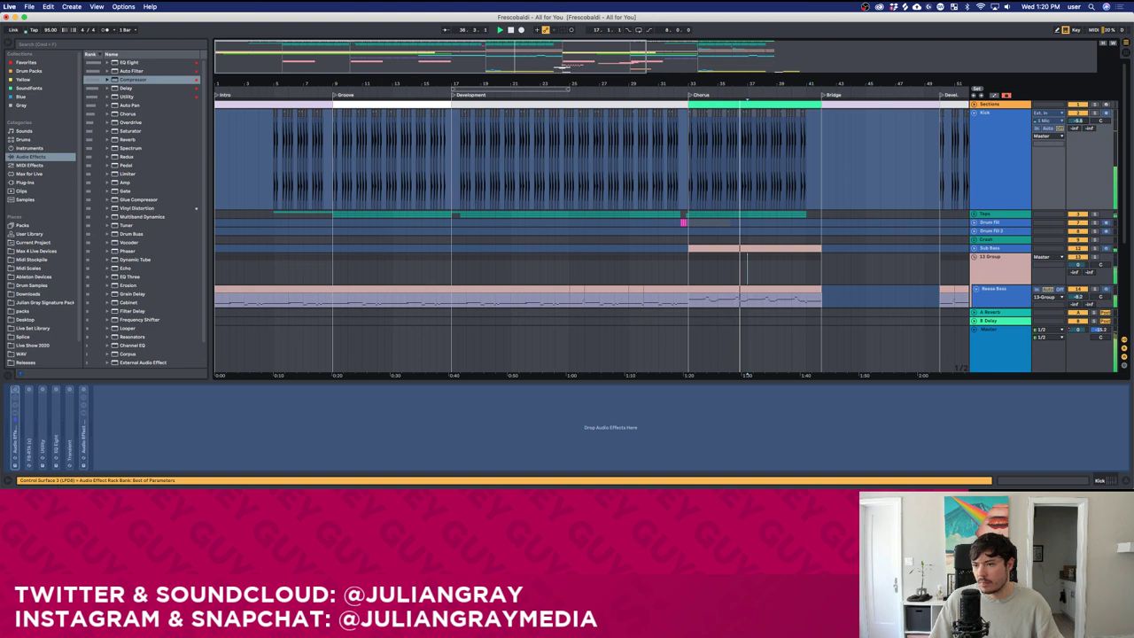
click(1017, 151)
scroll(1018, 151, down, 1)
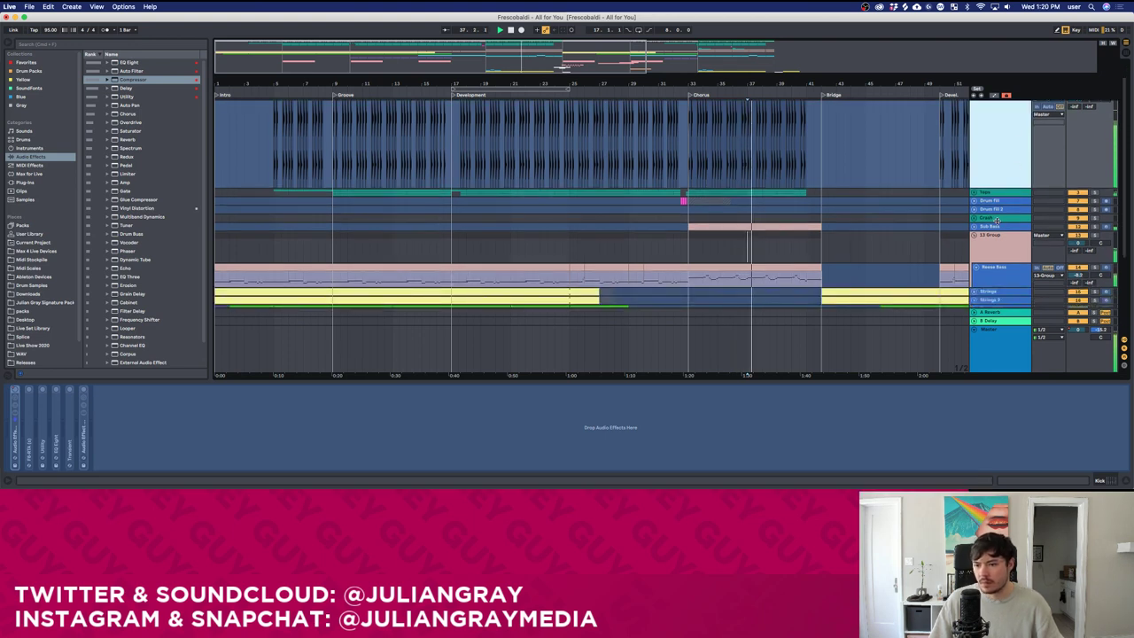
Place the Sub Bass track in its own group, copy the Reese Bass group's sidechain Compressor onto it, and play from the start of the Chorus.
click(1000, 218)
click(999, 237)
scroll(868, 187, down, 3)
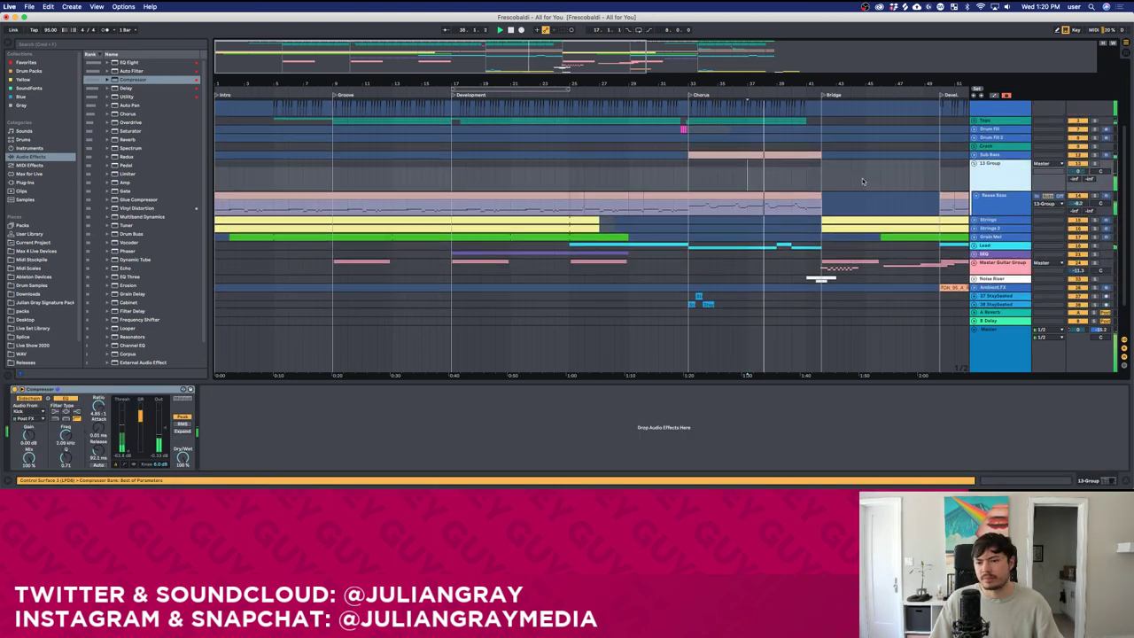
click(977, 157)
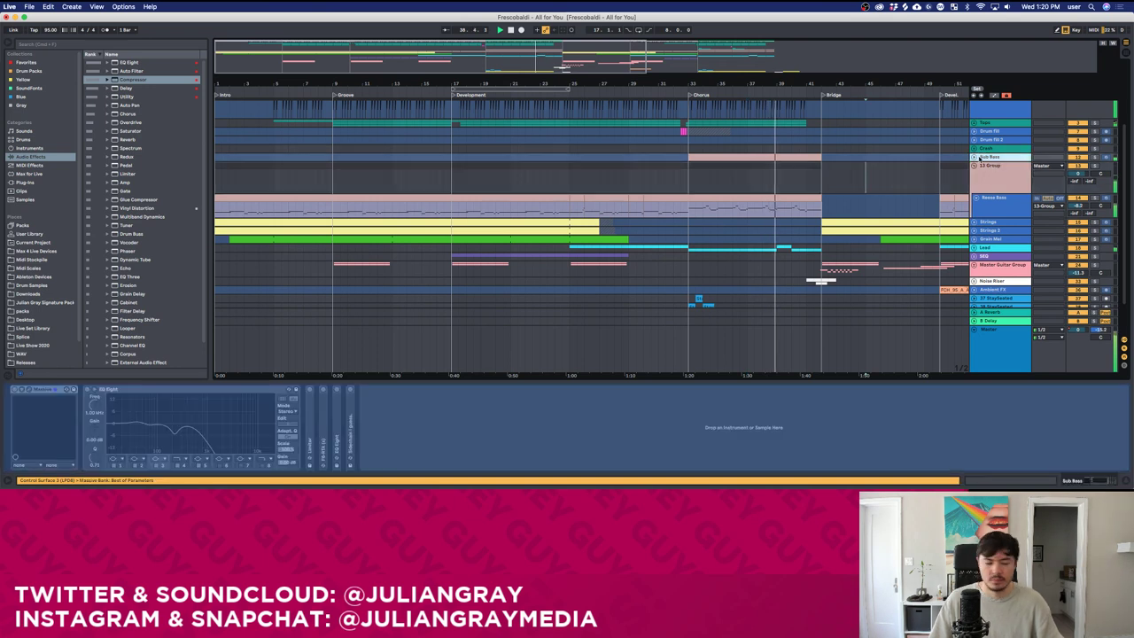
click(984, 166)
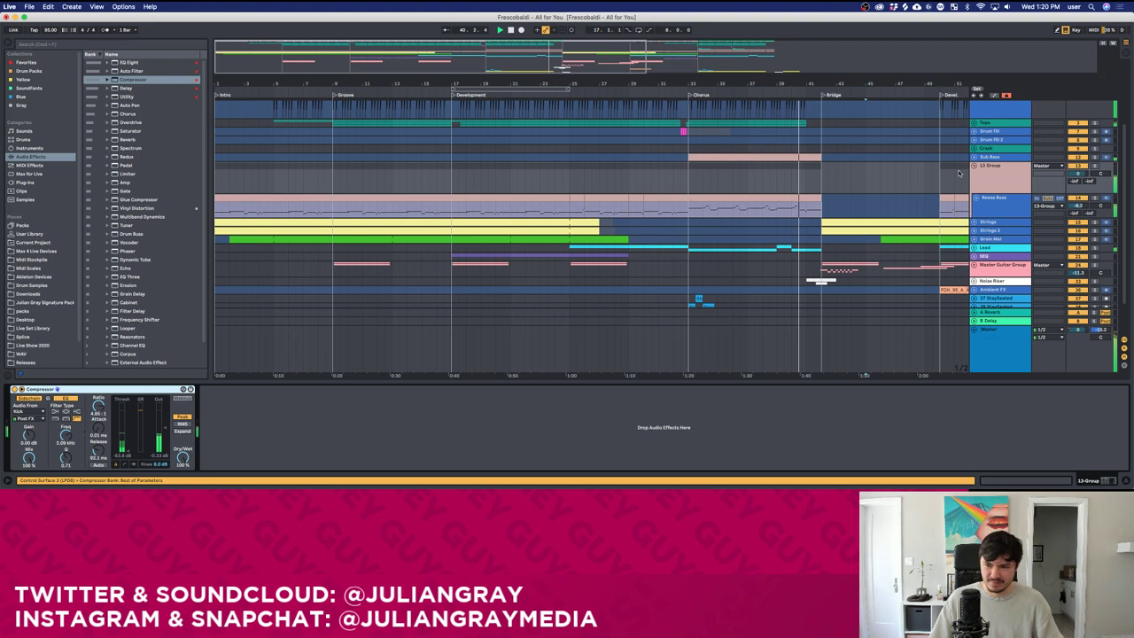
right_click(1007, 158)
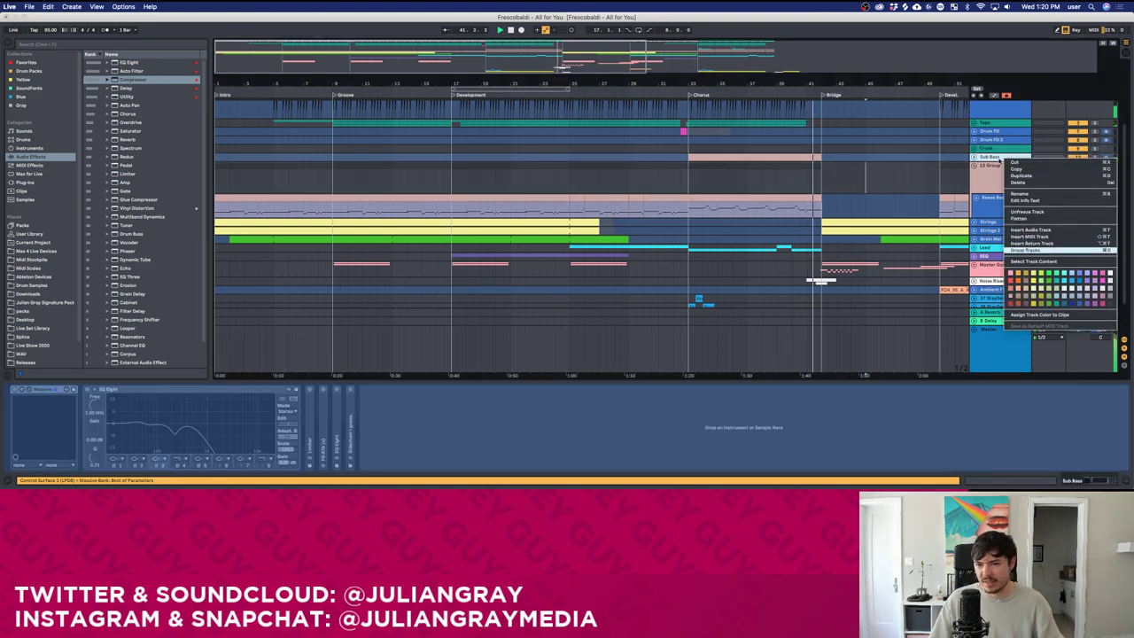
click(1028, 250)
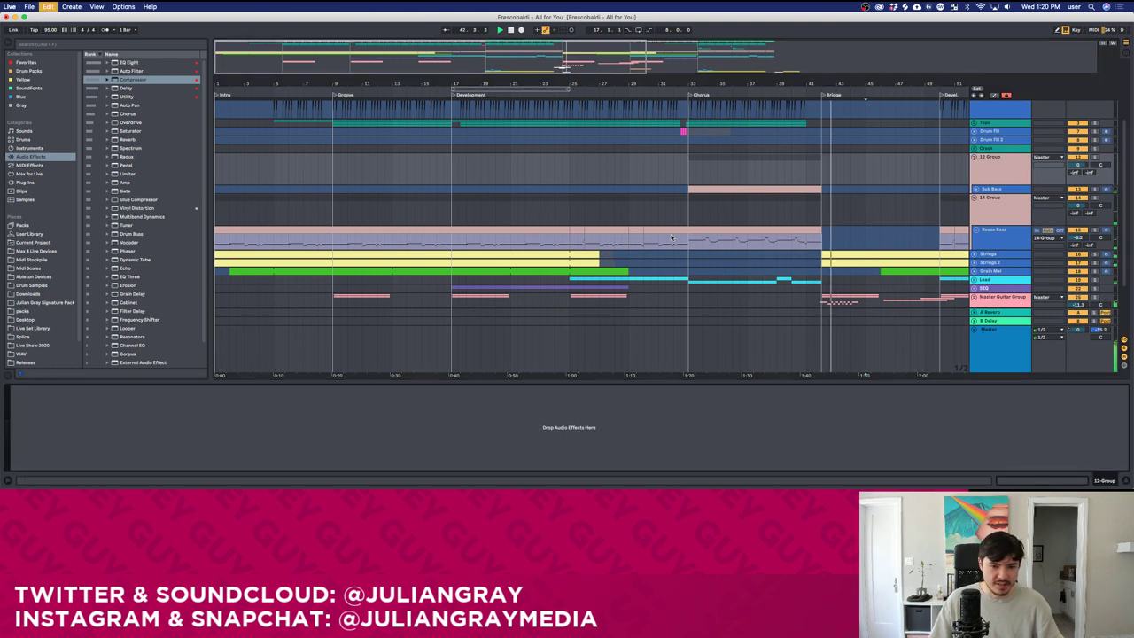
click(690, 162)
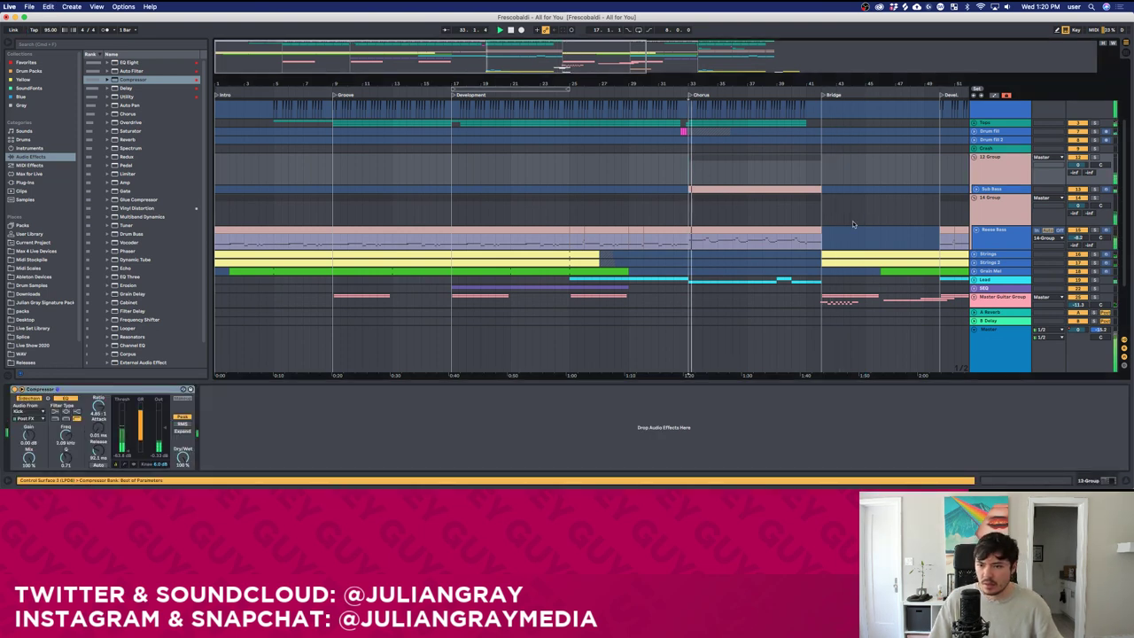
Unfold the Tops group and inspect its drum loop and snare tracks and its Glue Compressor.
scroll(886, 193, down, 4)
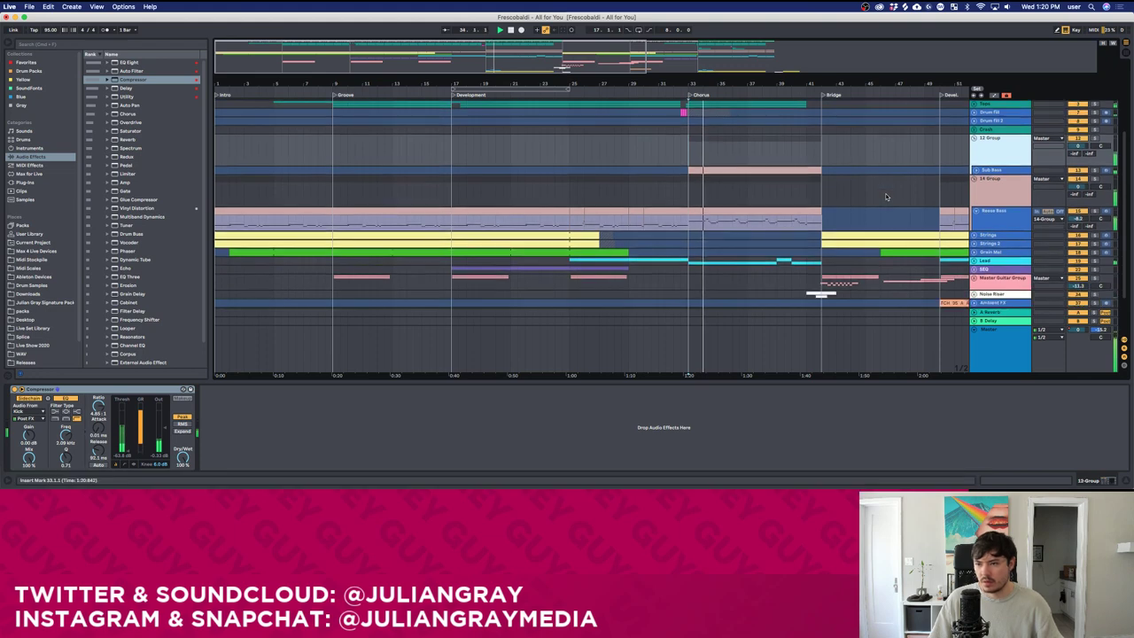
scroll(973, 269, up, 3)
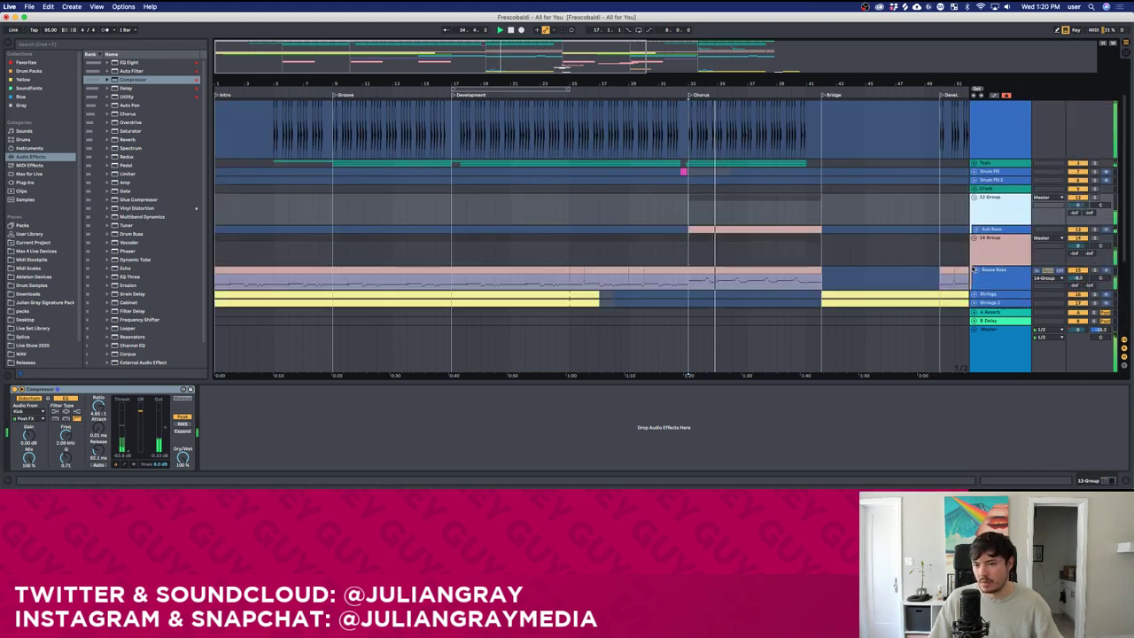
scroll(973, 269, up, 5)
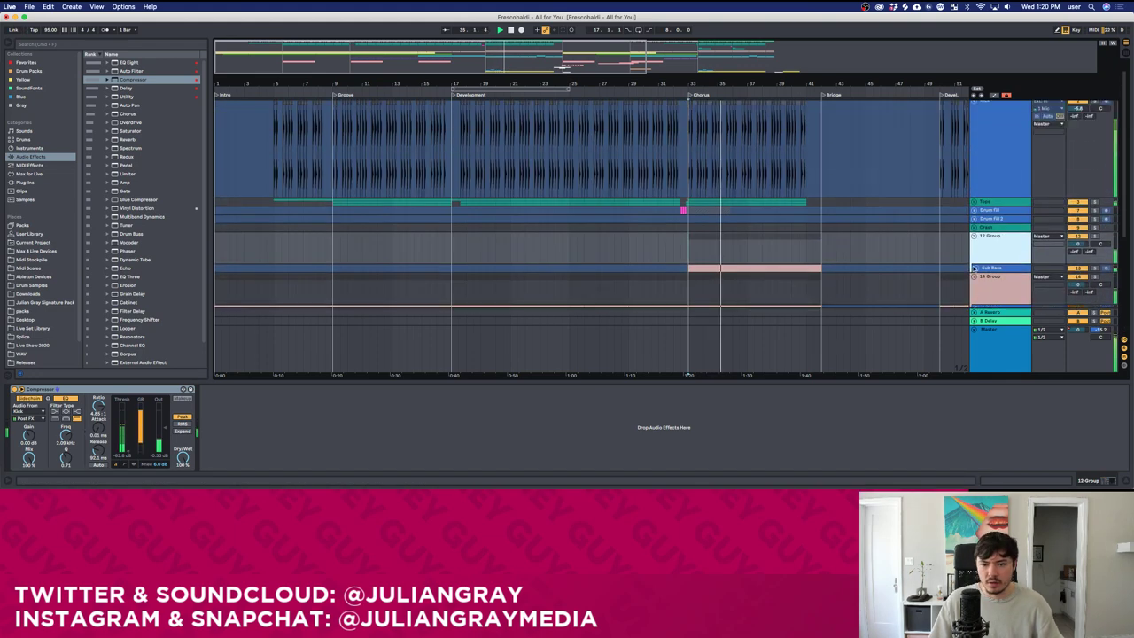
click(974, 203)
click(988, 202)
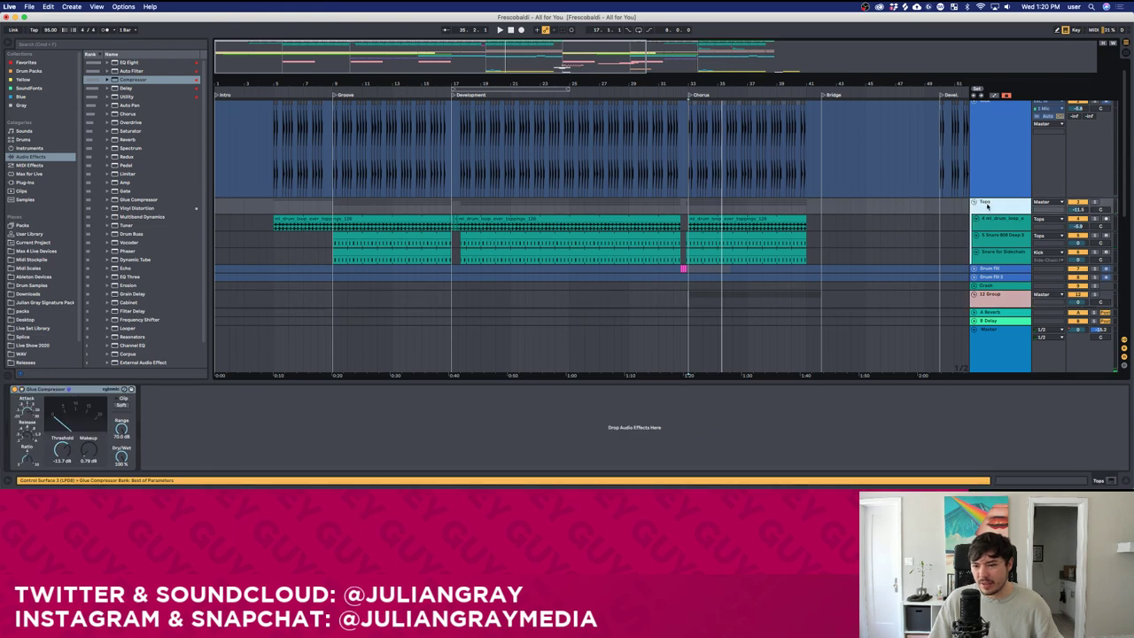
Fold the Tops group, unfold and solo the Lead group, and play it from just before the Chorus.
scroll(979, 207, down, 10)
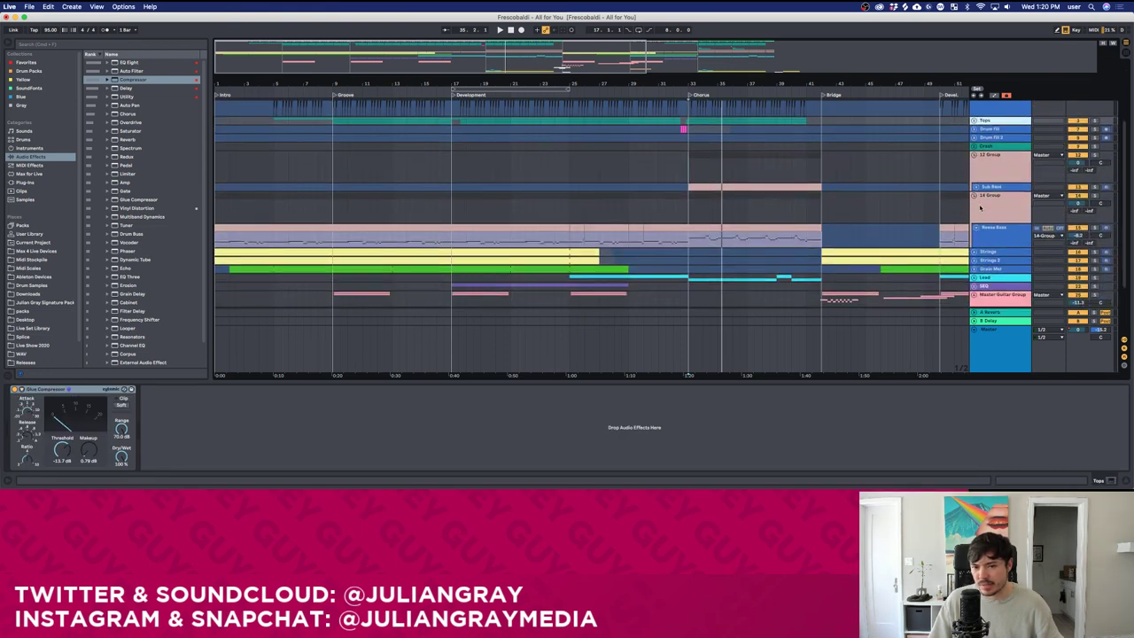
scroll(994, 175, down, 2)
click(991, 205)
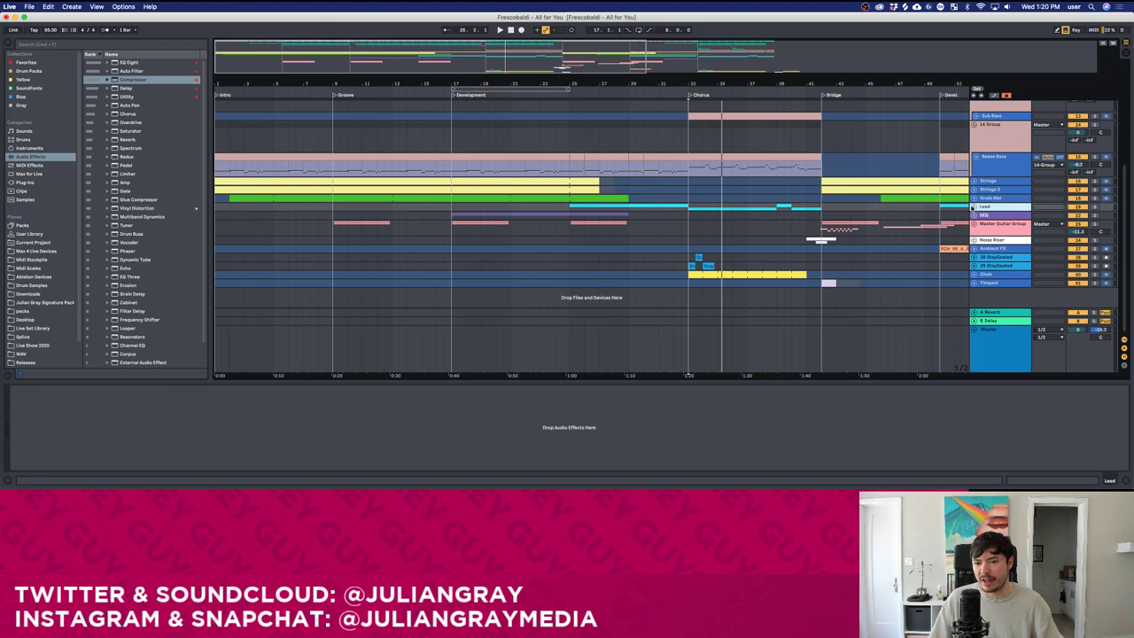
key(u)
click(982, 223)
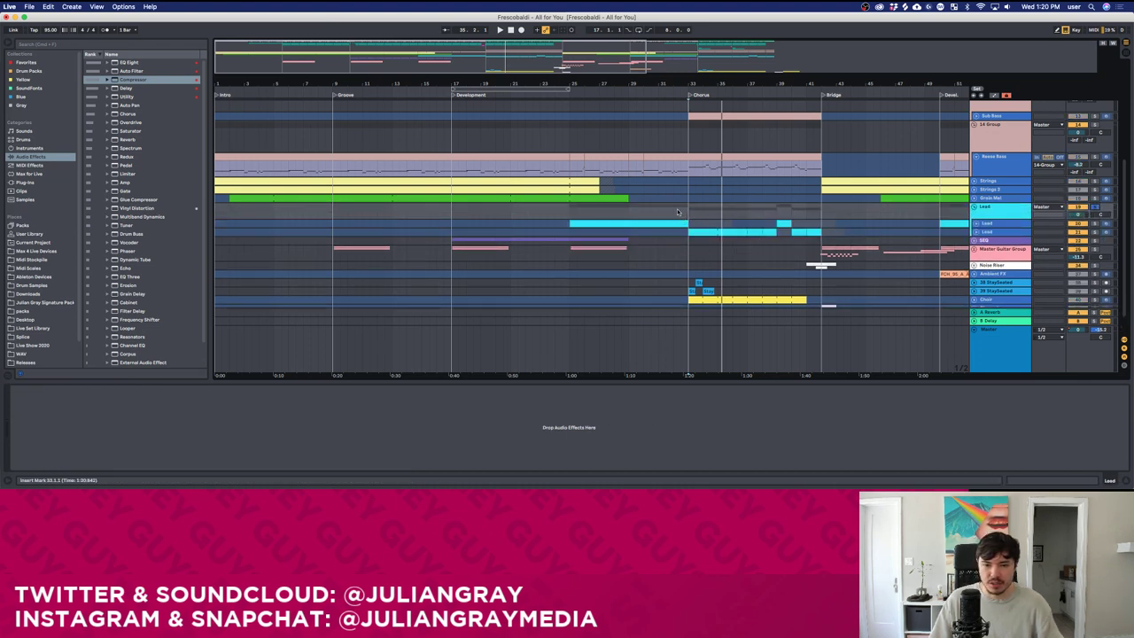
key(space)
Unfold both Lead tracks and raise the second Lead track's volume to about -10.8 dB.
click(976, 224)
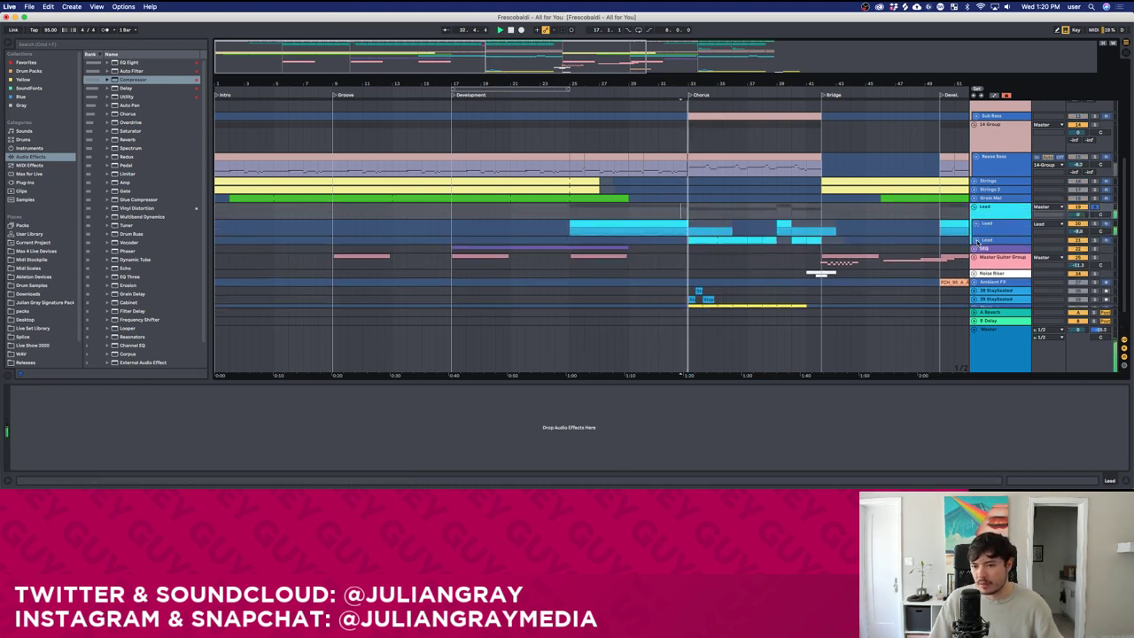
click(976, 240)
click(986, 240)
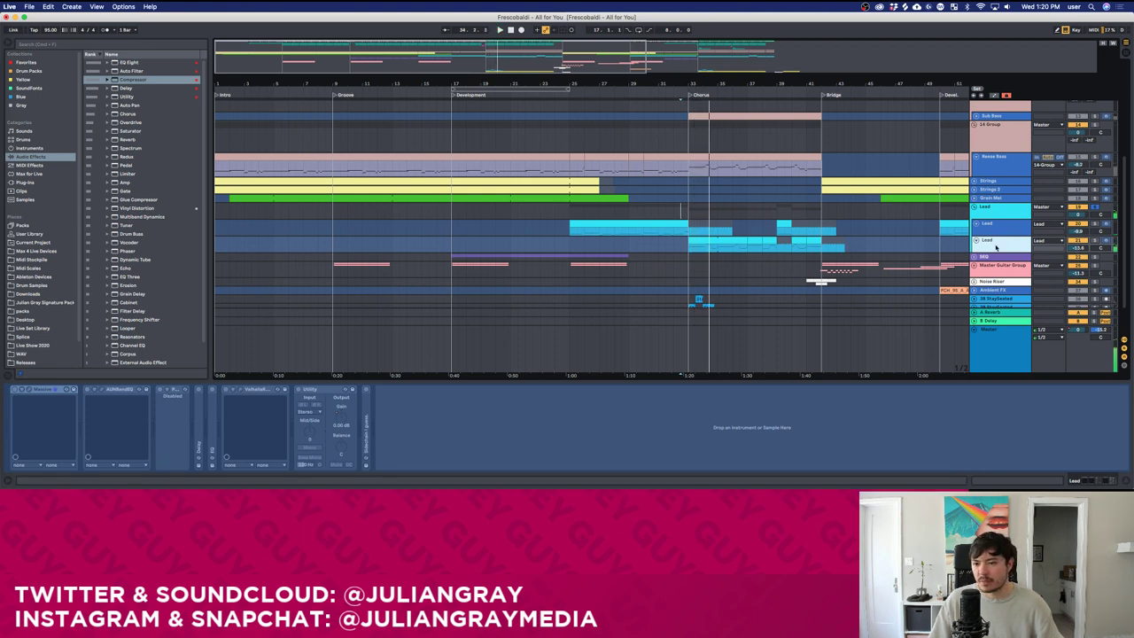
right_click(1016, 249)
click(1077, 240)
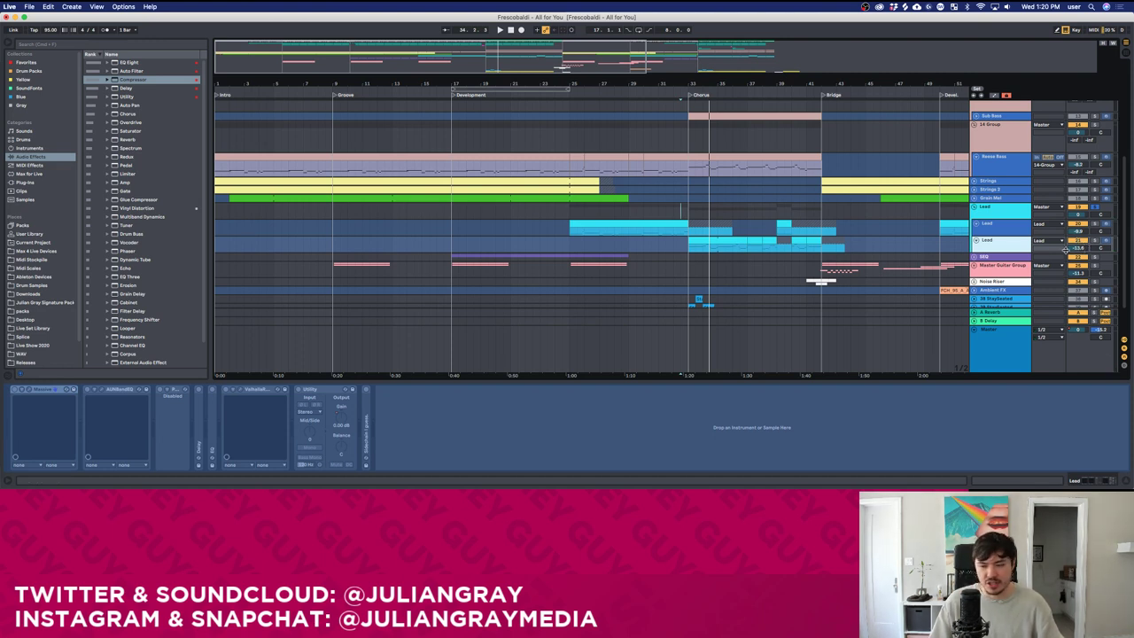
click(1073, 251)
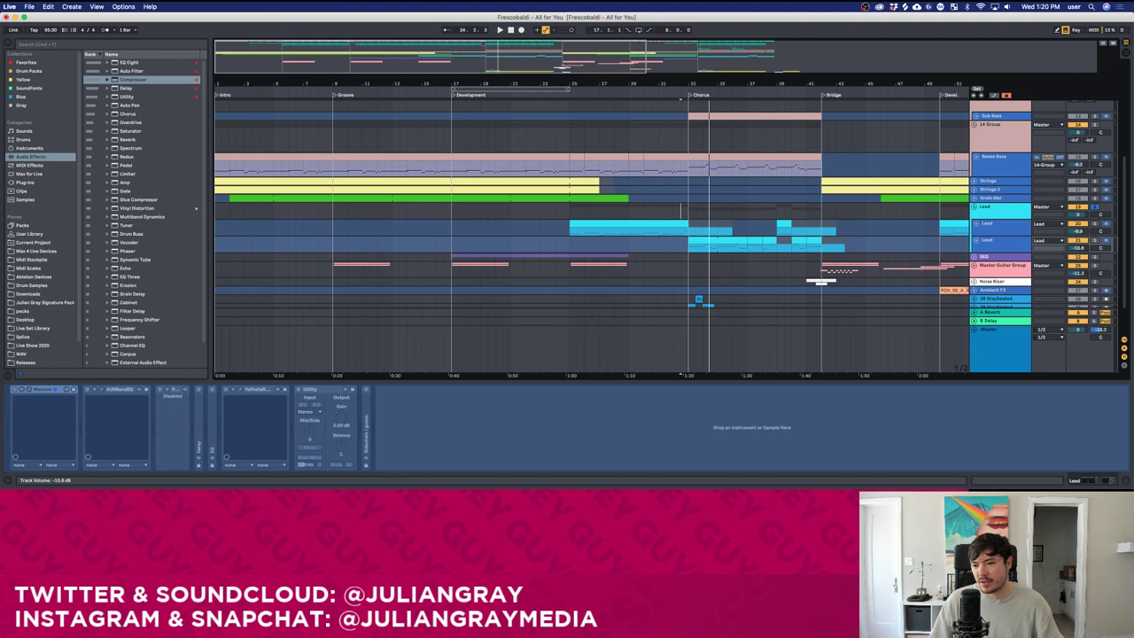
Place the second Lead track in its own group inside the Lead group.
right_click(1014, 243)
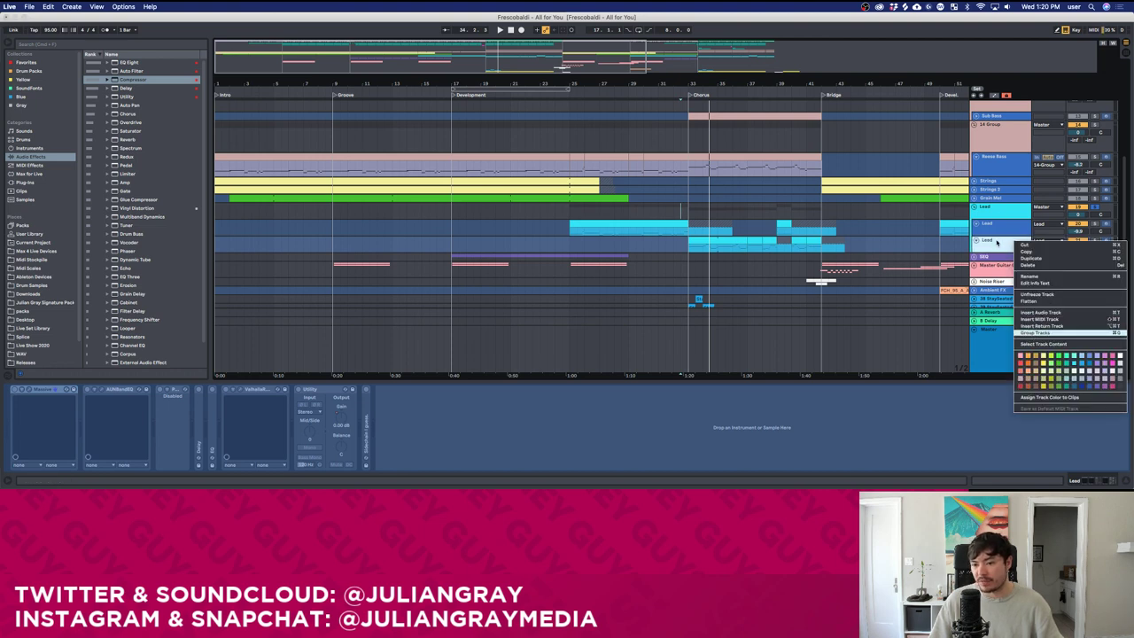
key(Return)
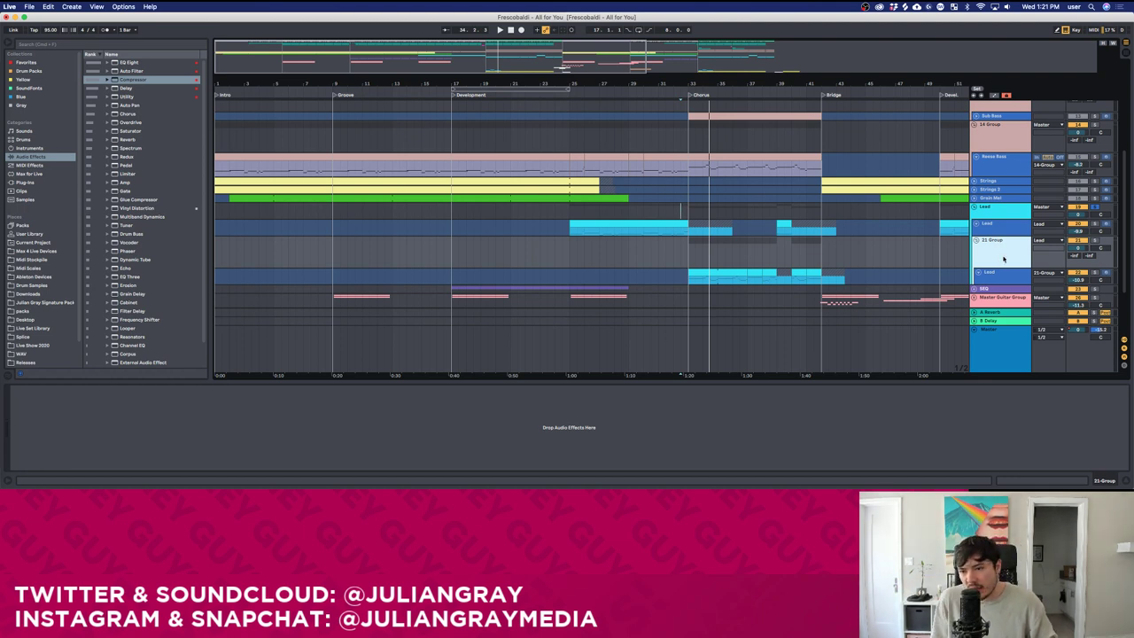
scroll(1004, 259, down, 2)
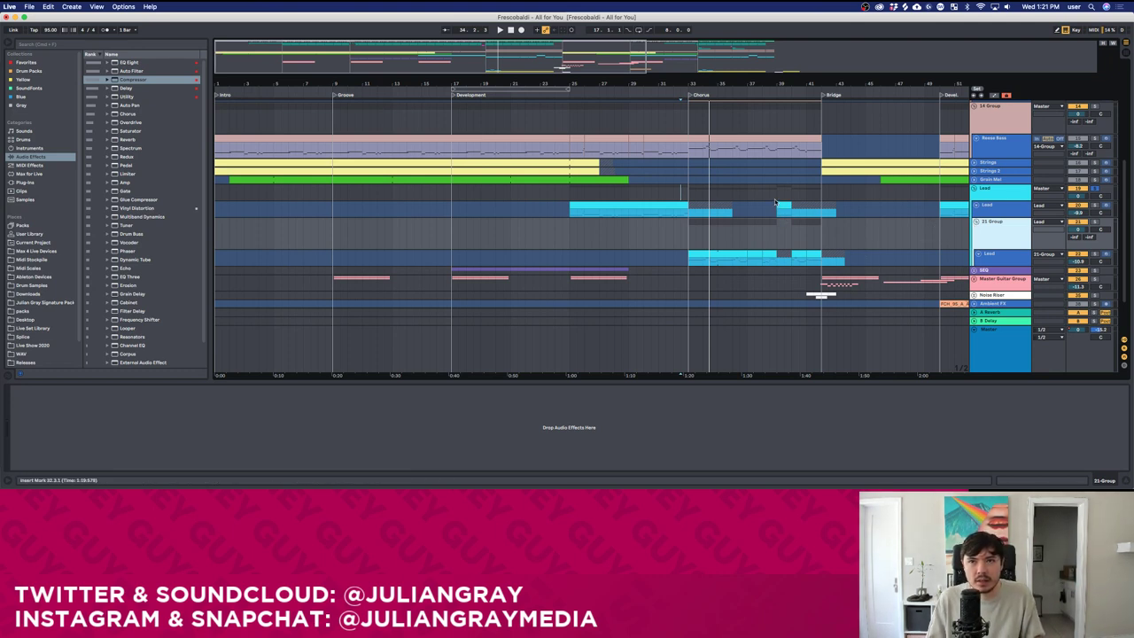
Play the soloed leads from just before the Chorus and examine the tracks below the Lead group.
key(space)
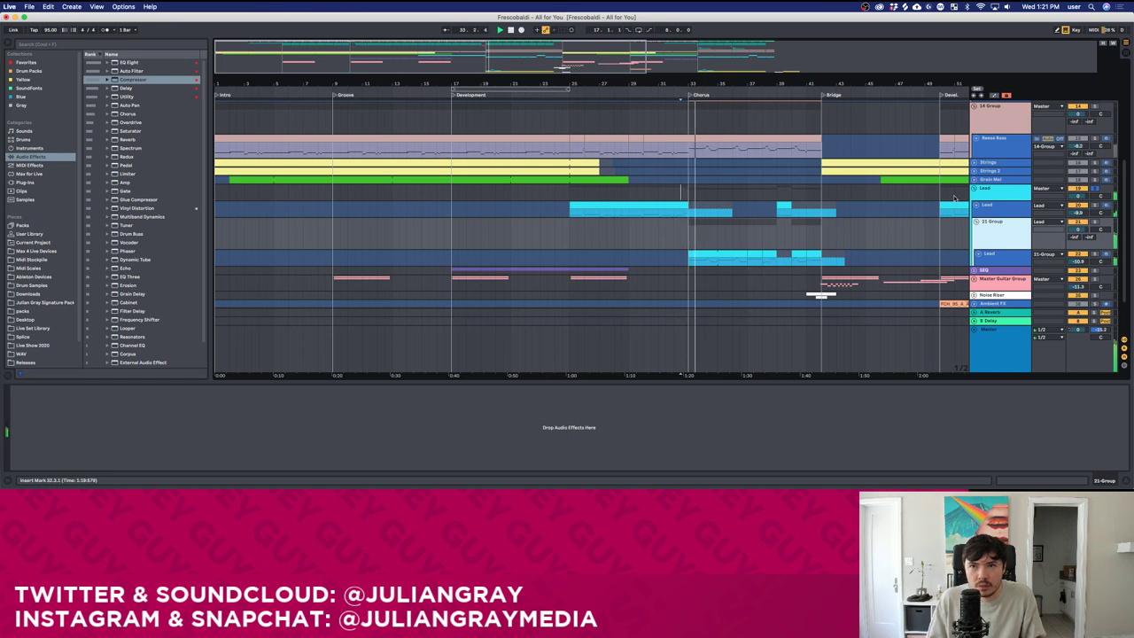
scroll(732, 210, down, 1)
scroll(733, 210, down, 2)
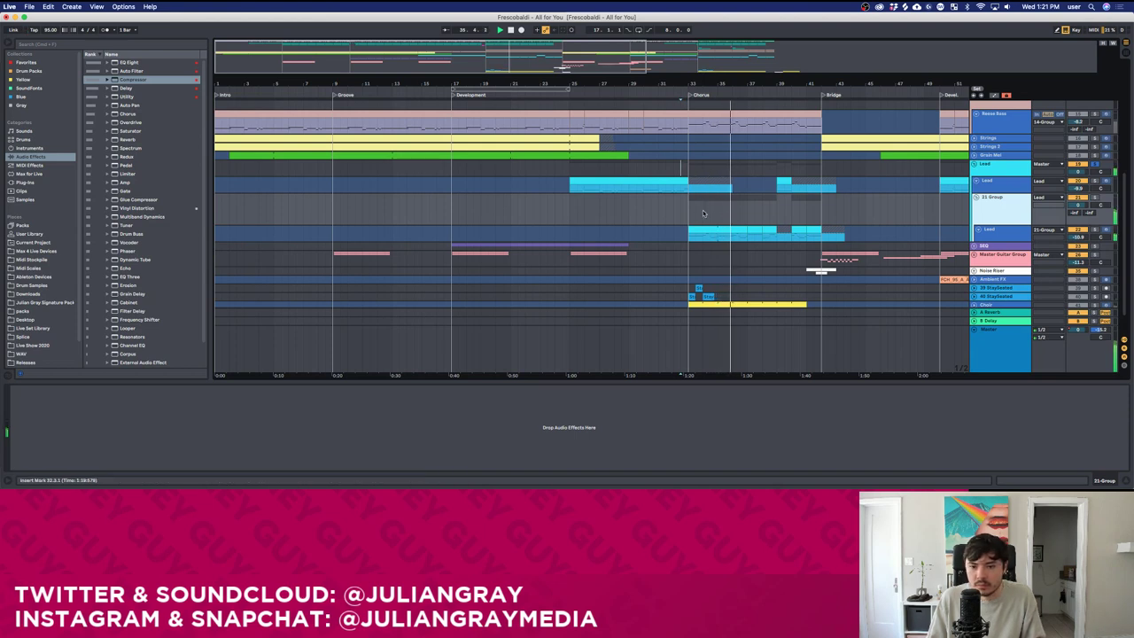
Sort the audio effects by rank and add an EQ Eight to the nested group holding the second Lead track.
click(147, 54)
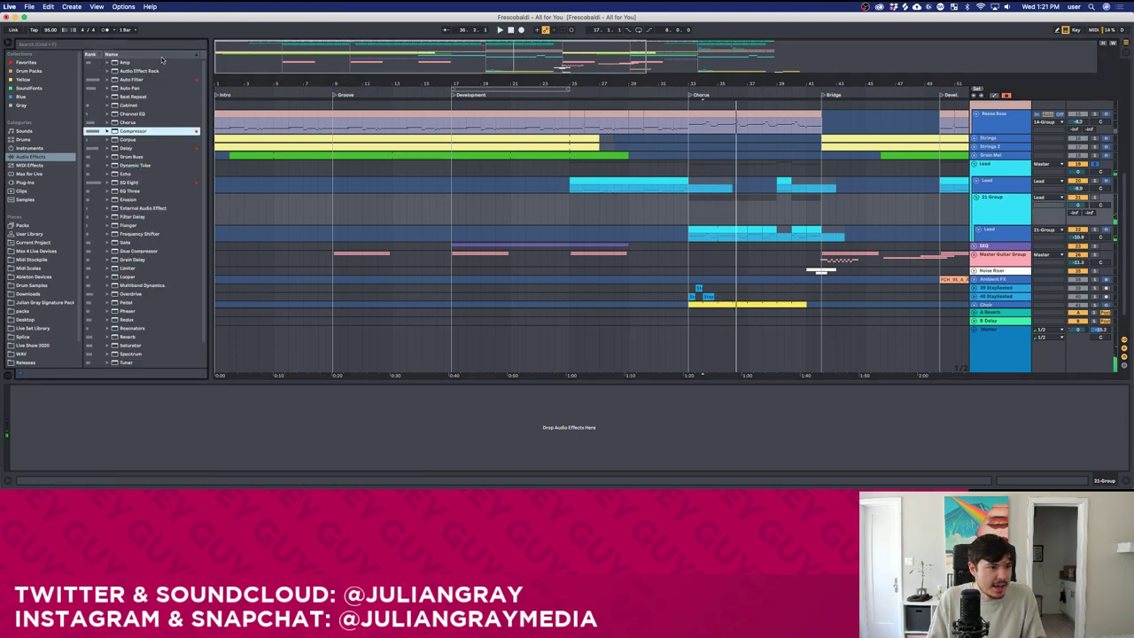
click(147, 54)
click(158, 54)
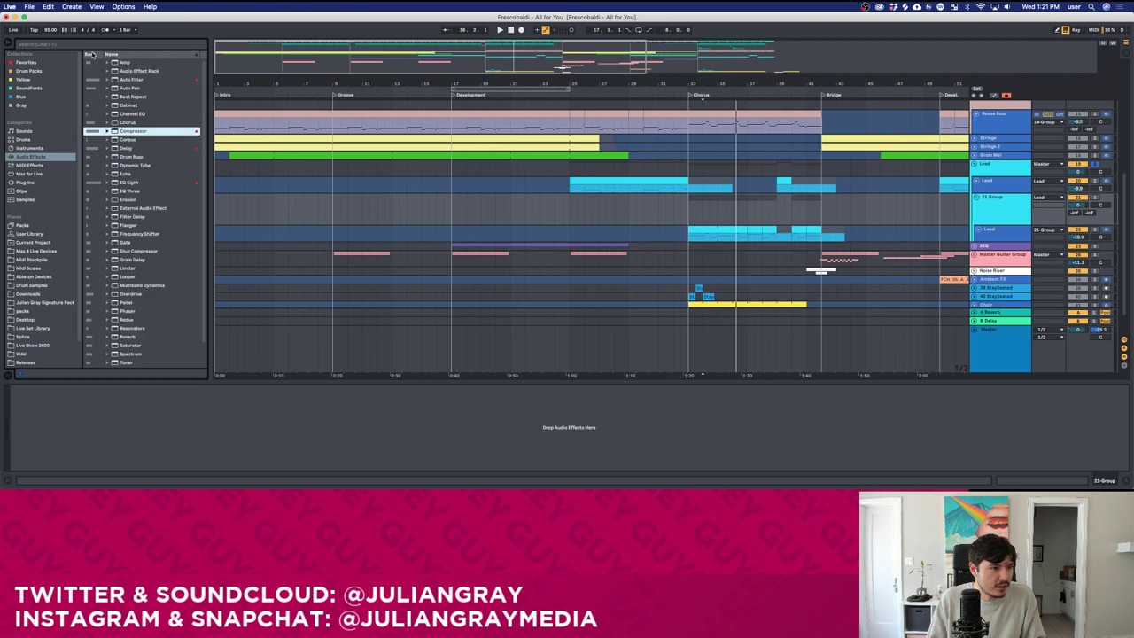
click(93, 54)
click(137, 63)
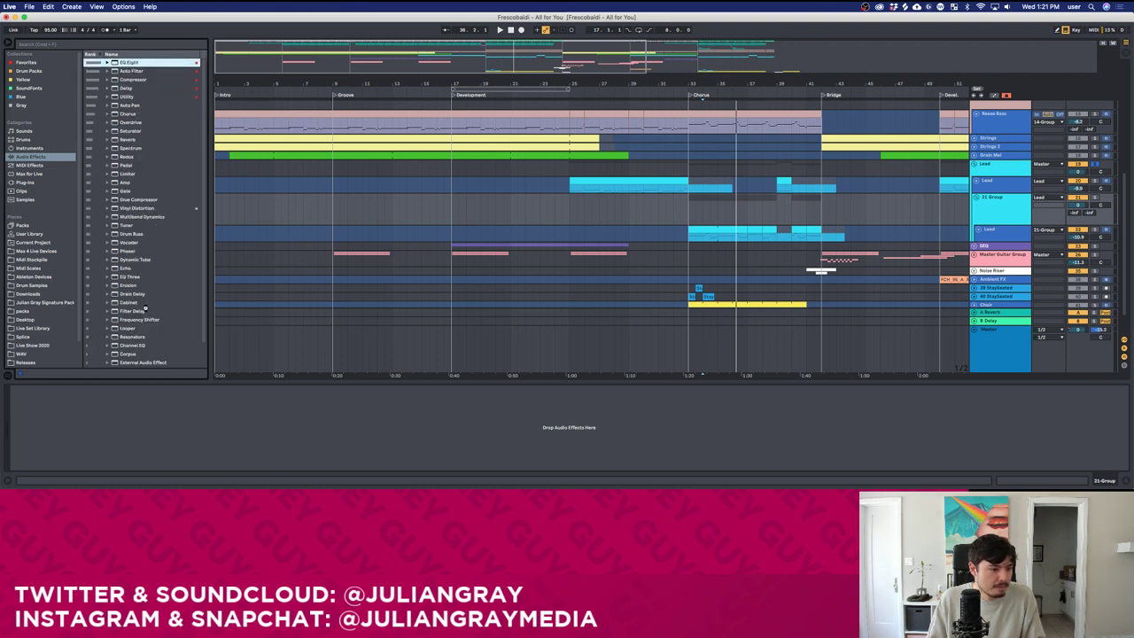
drag(42, 469, 42, 469)
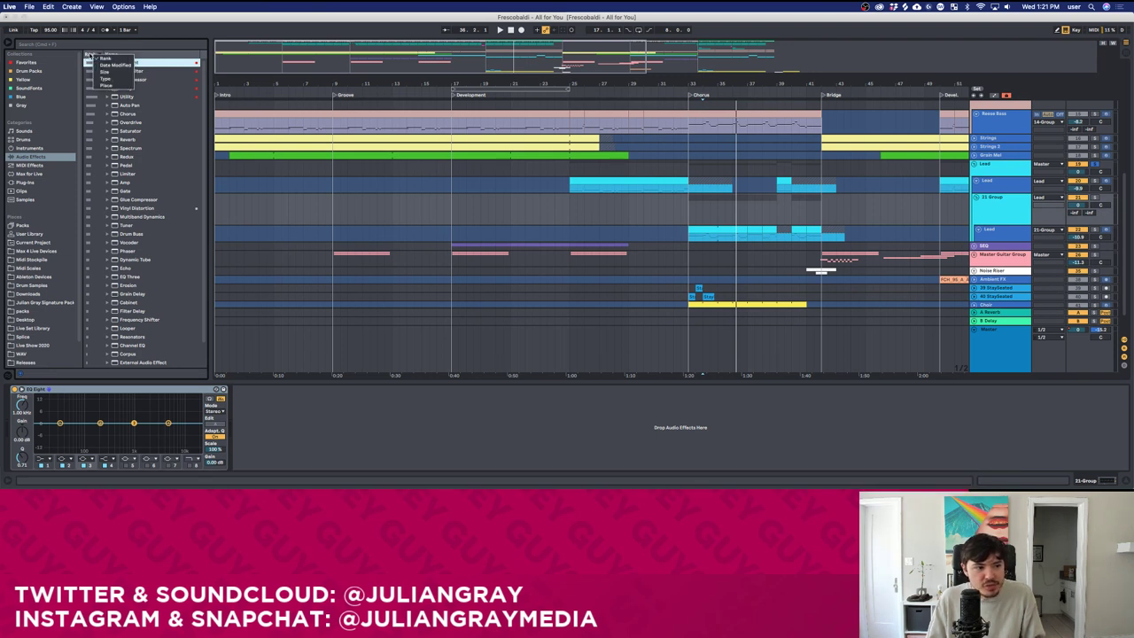
Hide the Rank column in the audio effects list and show it again.
right_click(91, 55)
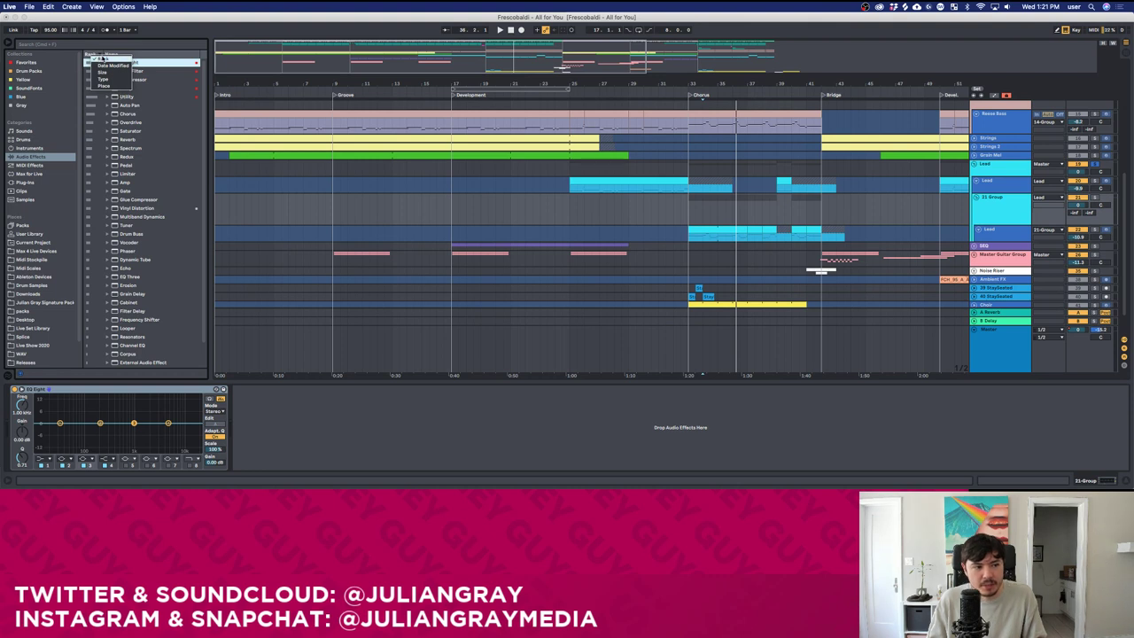
click(109, 59)
right_click(110, 59)
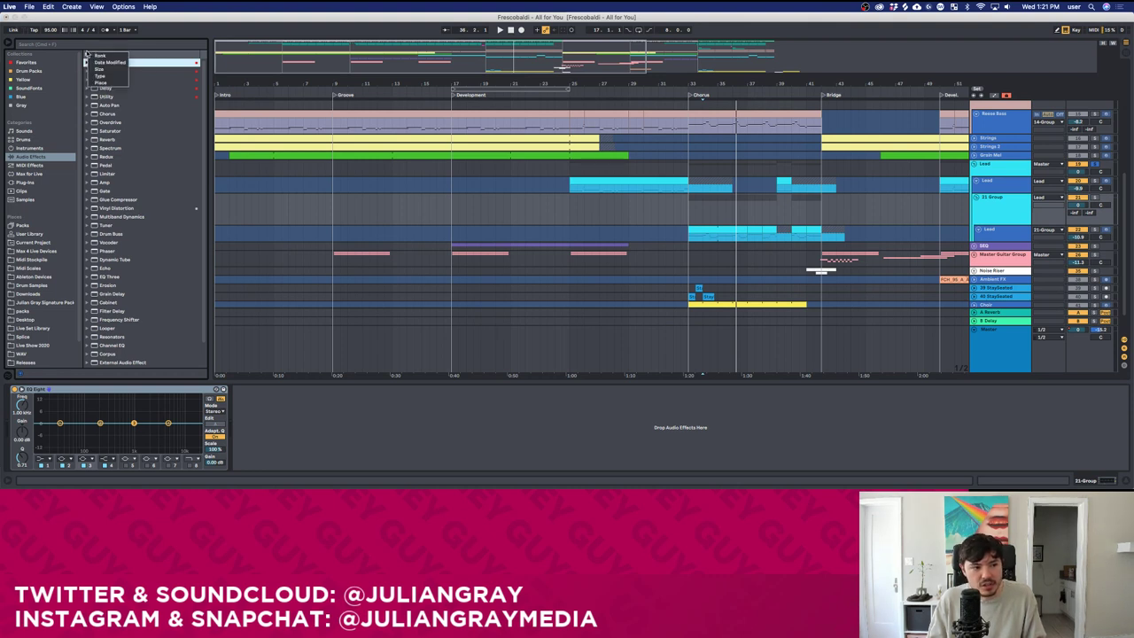
click(108, 62)
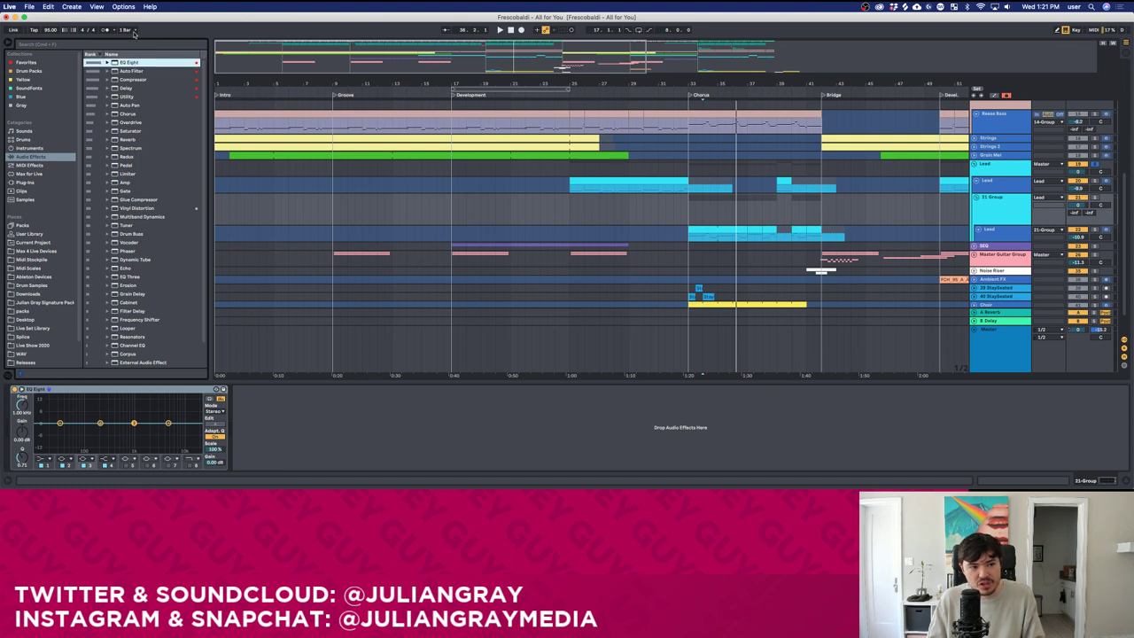
Look through the rank-sorted audio effects, going over the highest-ranked ones such as Auto Filter, Compressor, Utility, Auto Pan and Chorus.
scroll(175, 280, down, 3)
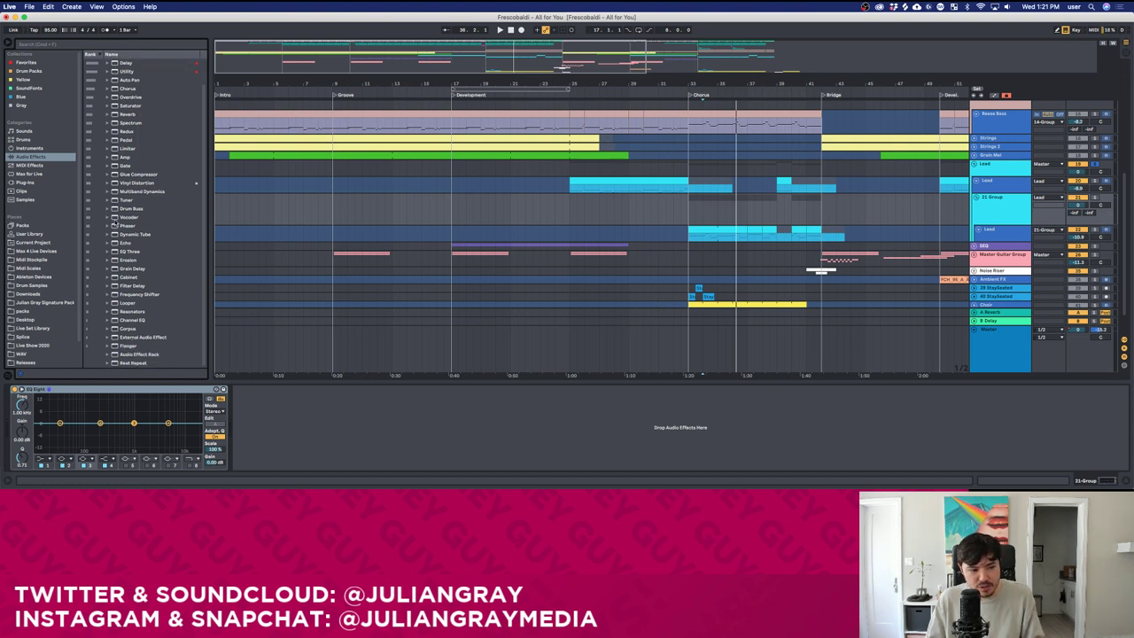
scroll(114, 225, up, 3)
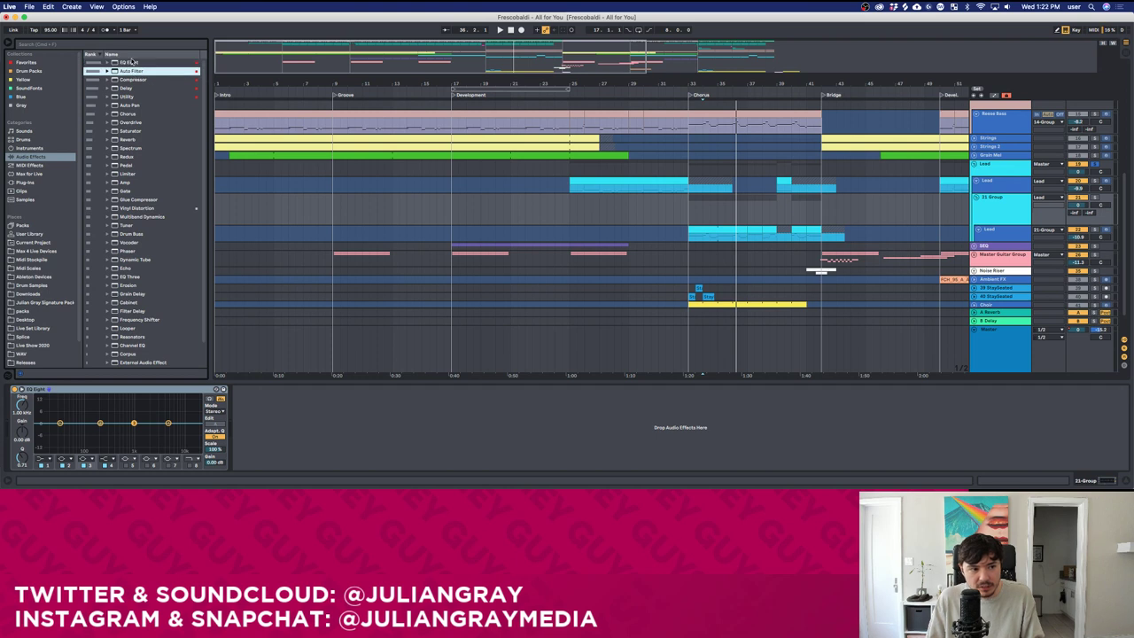
click(139, 80)
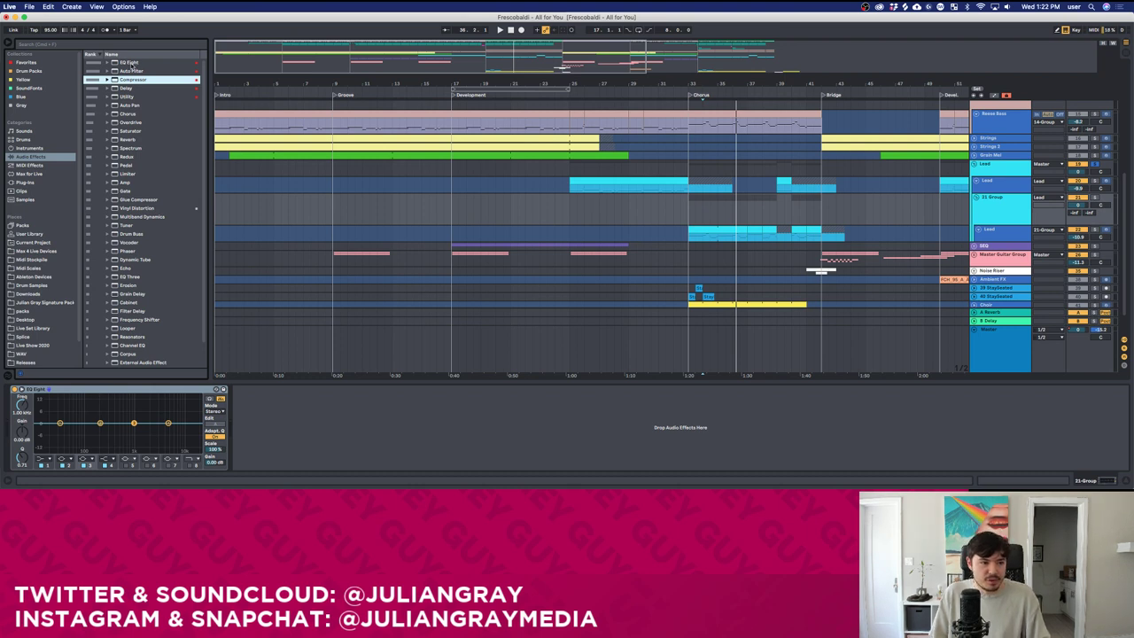
click(131, 71)
click(133, 79)
click(127, 96)
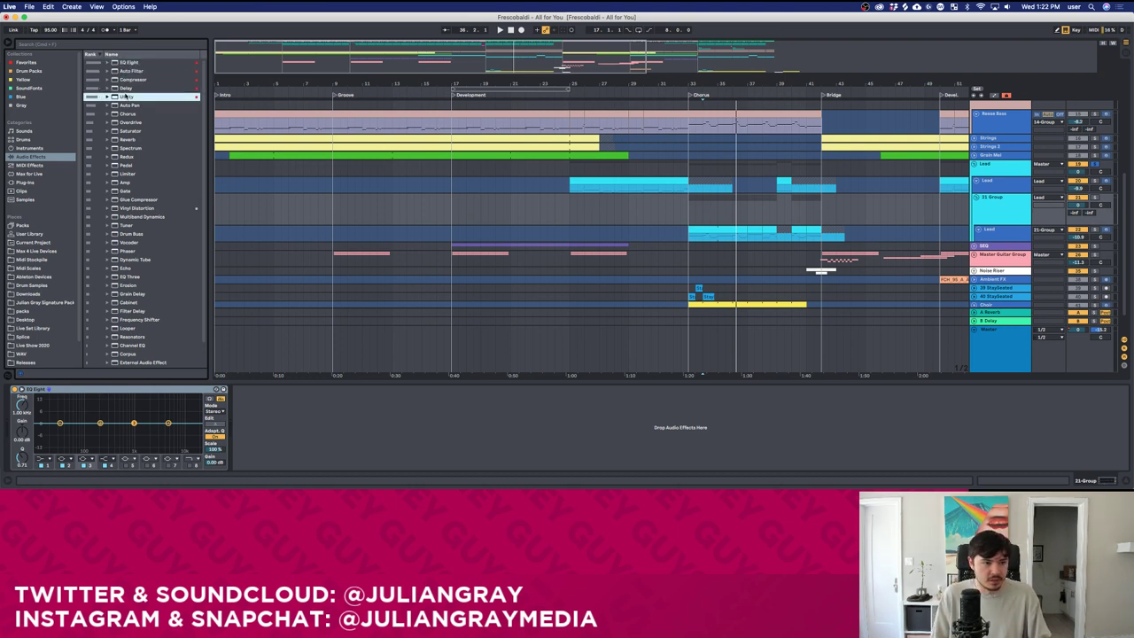
click(133, 105)
click(131, 114)
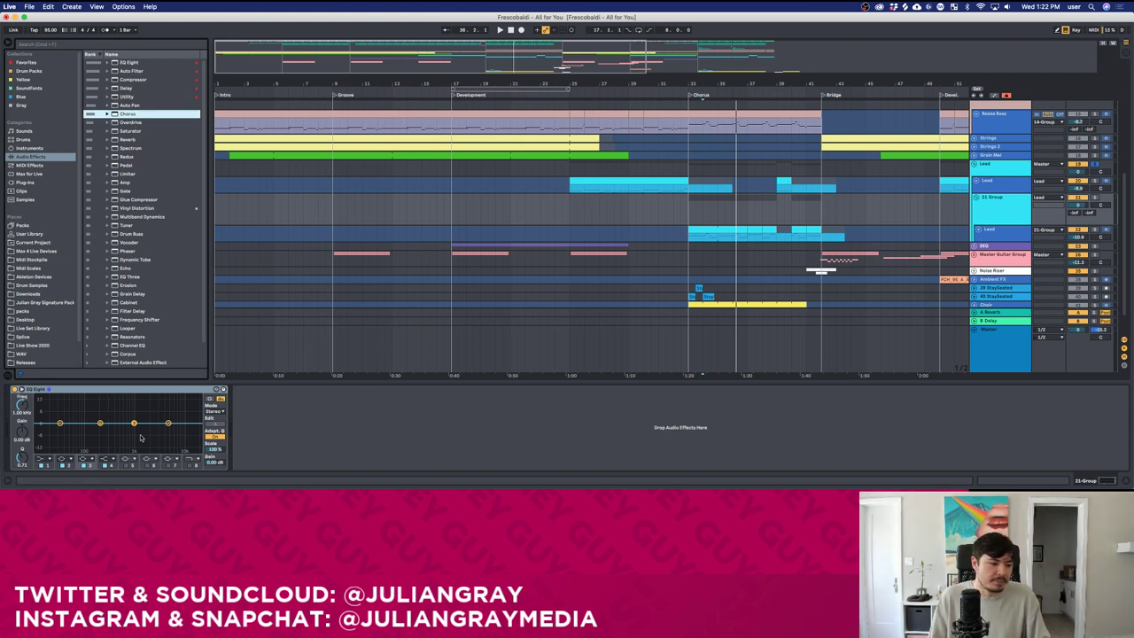
Boost the highs in the nested lead group's EQ Eight with the fourth band's shelf at about 1.44 kHz while playing.
drag(167, 423, 145, 414)
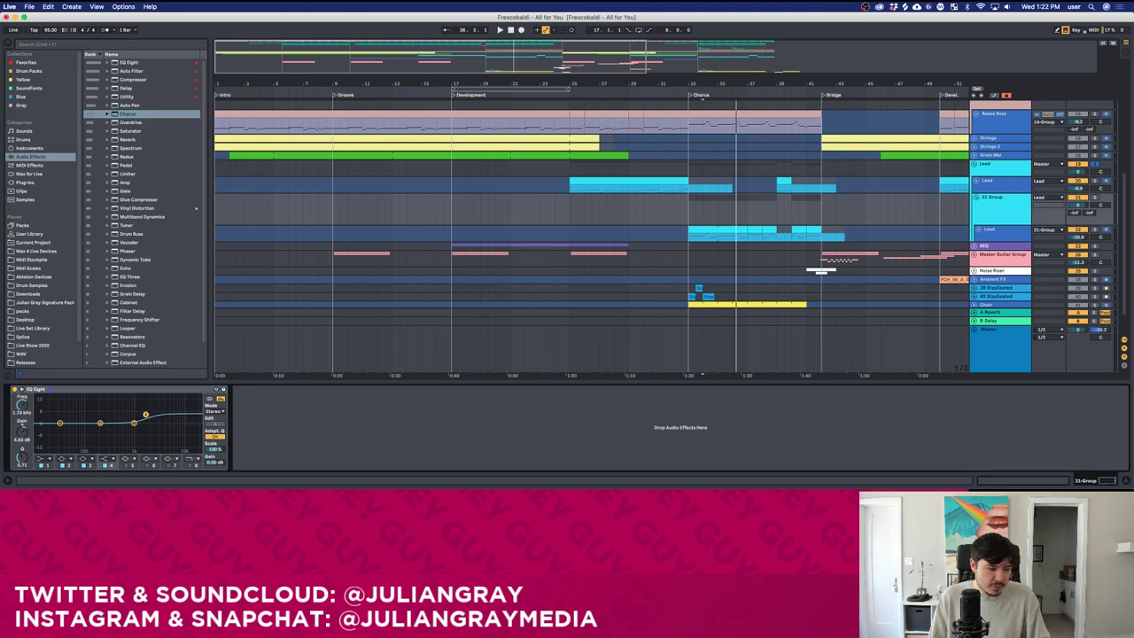
key(space)
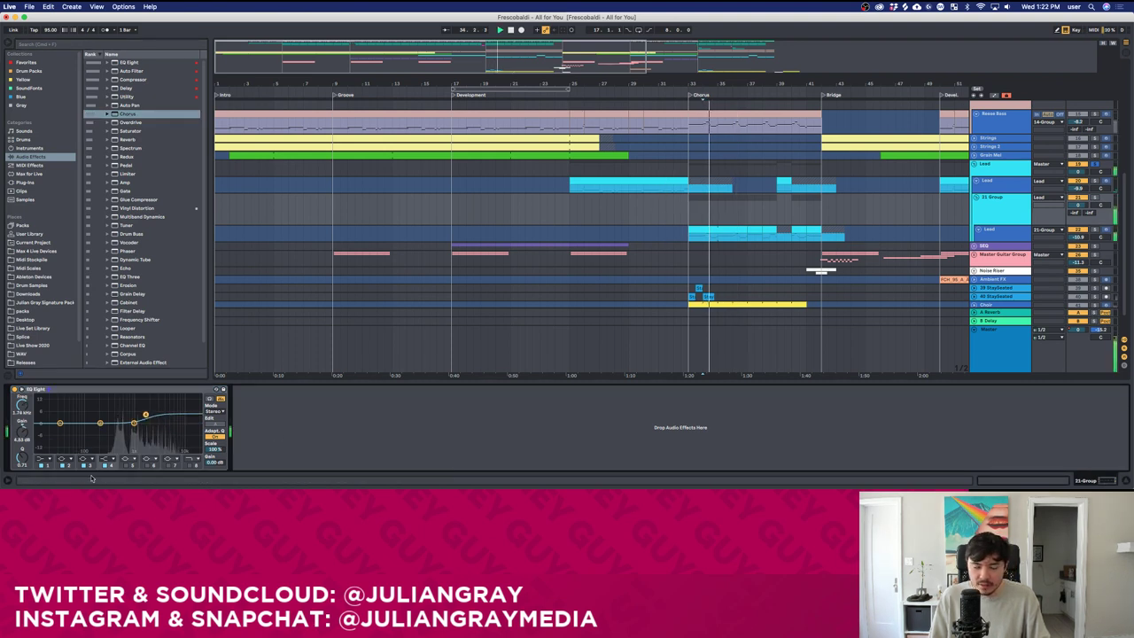
drag(145, 415, 139, 415)
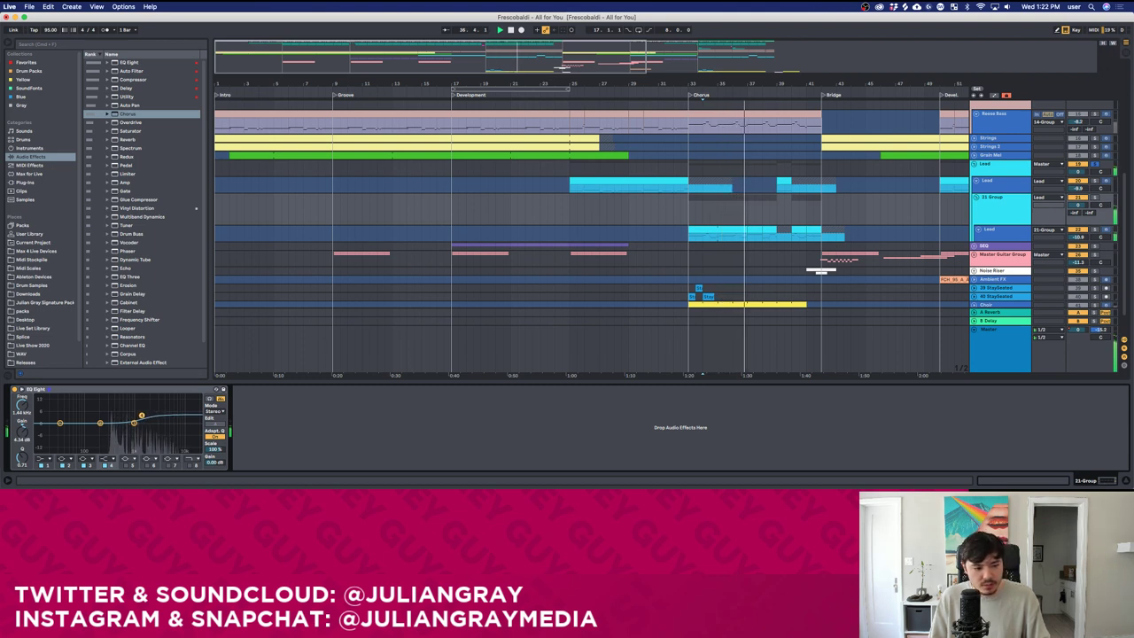
Unsolo the Lead group and lower the second Lead track to about -11.0 dB while playing from just before the Chorus.
key(space)
click(1094, 164)
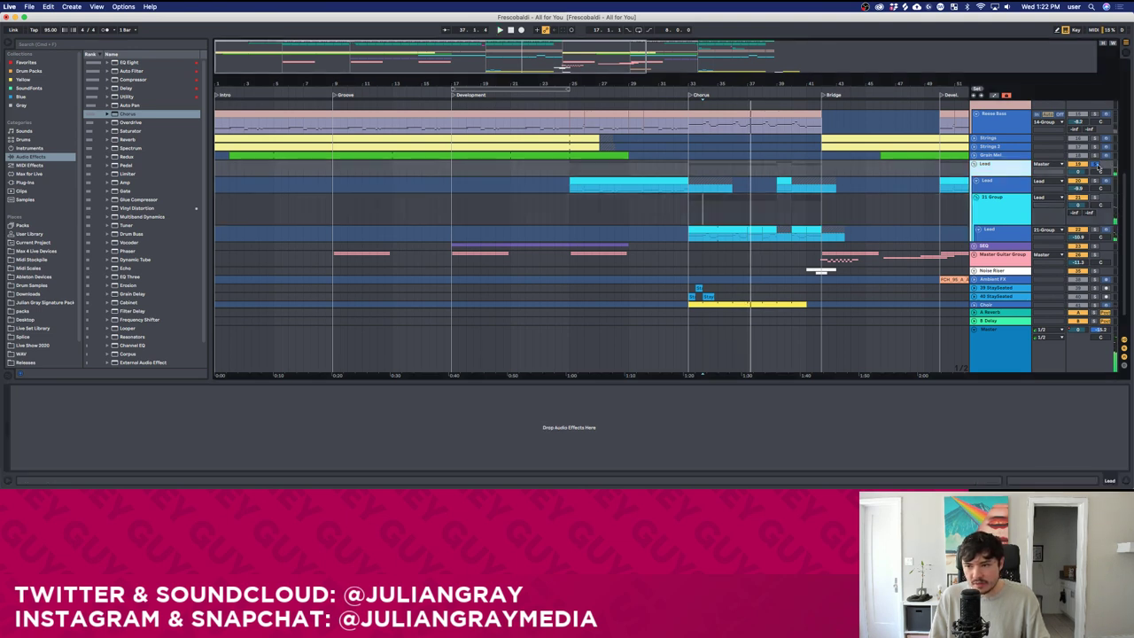
click(678, 169)
key(space)
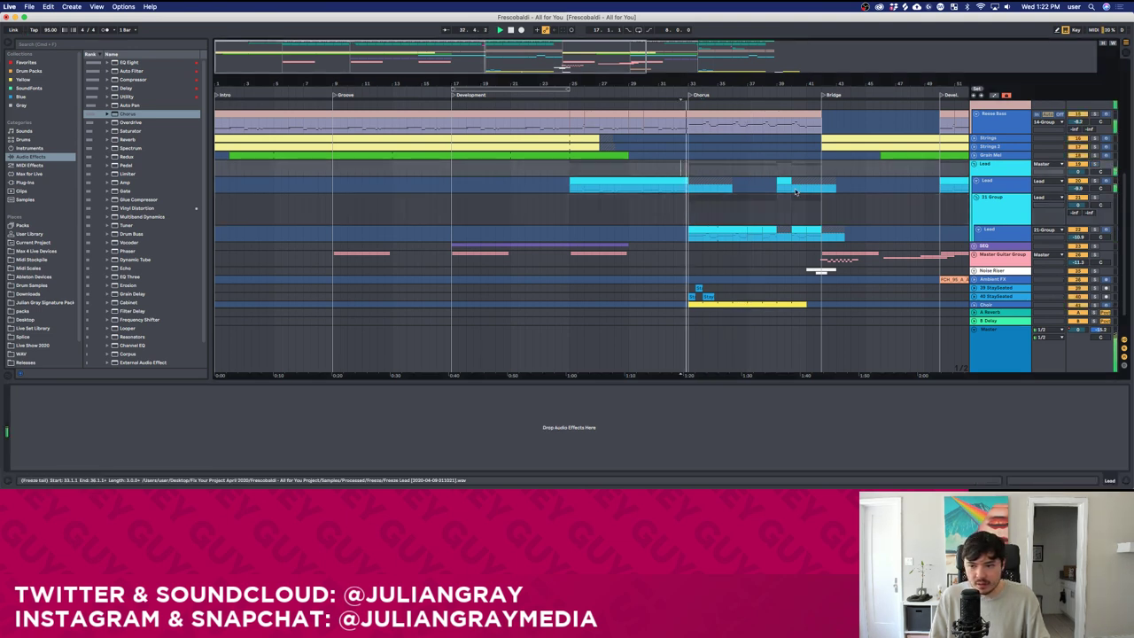
click(1016, 235)
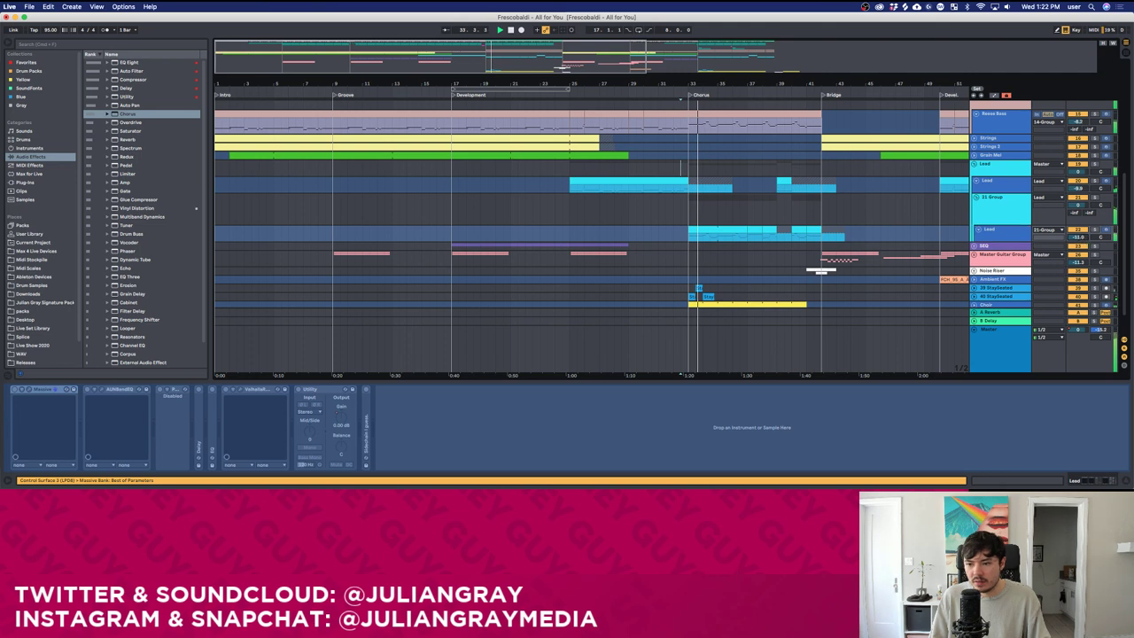
click(1000, 214)
Unfold the Limiter on the Master track and set its gain to 1.70 dB.
click(1014, 359)
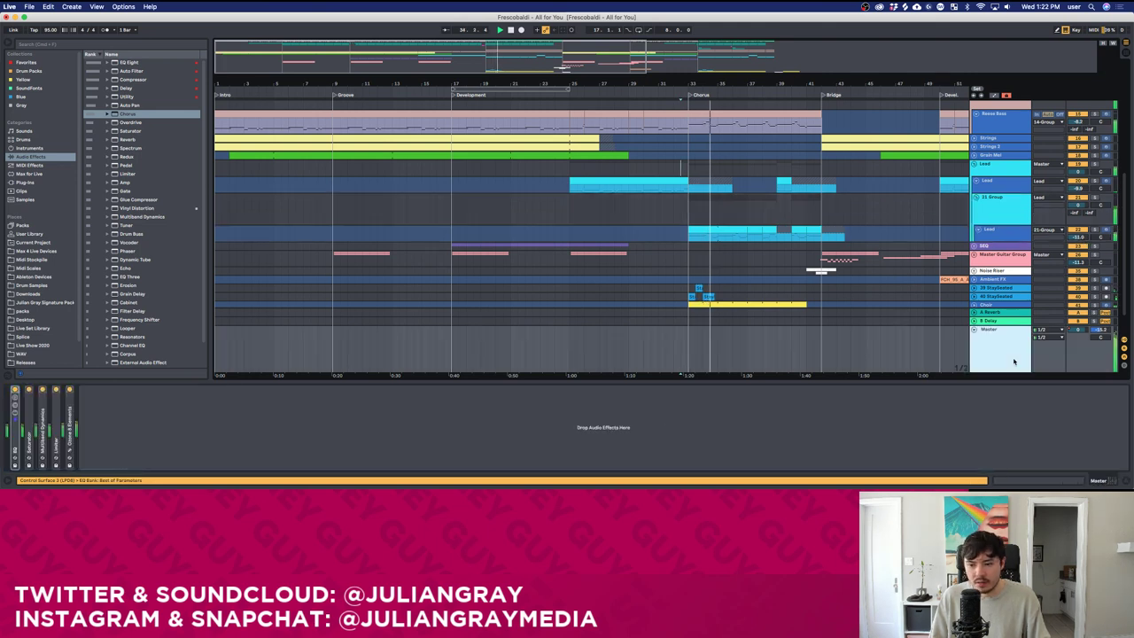
double_click(61, 412)
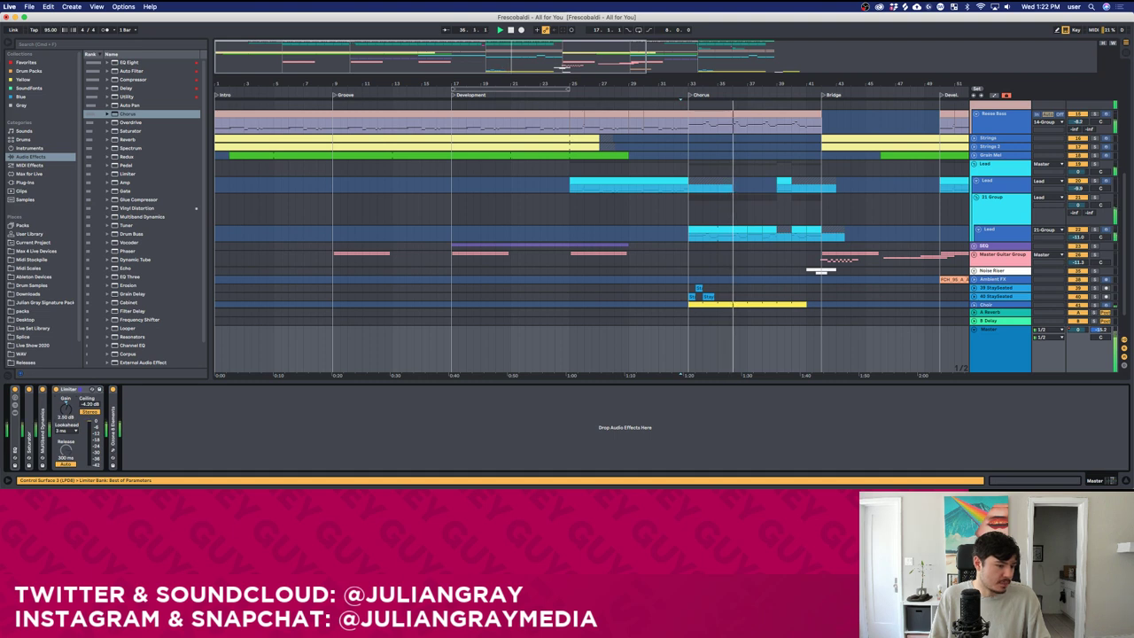
click(65, 406)
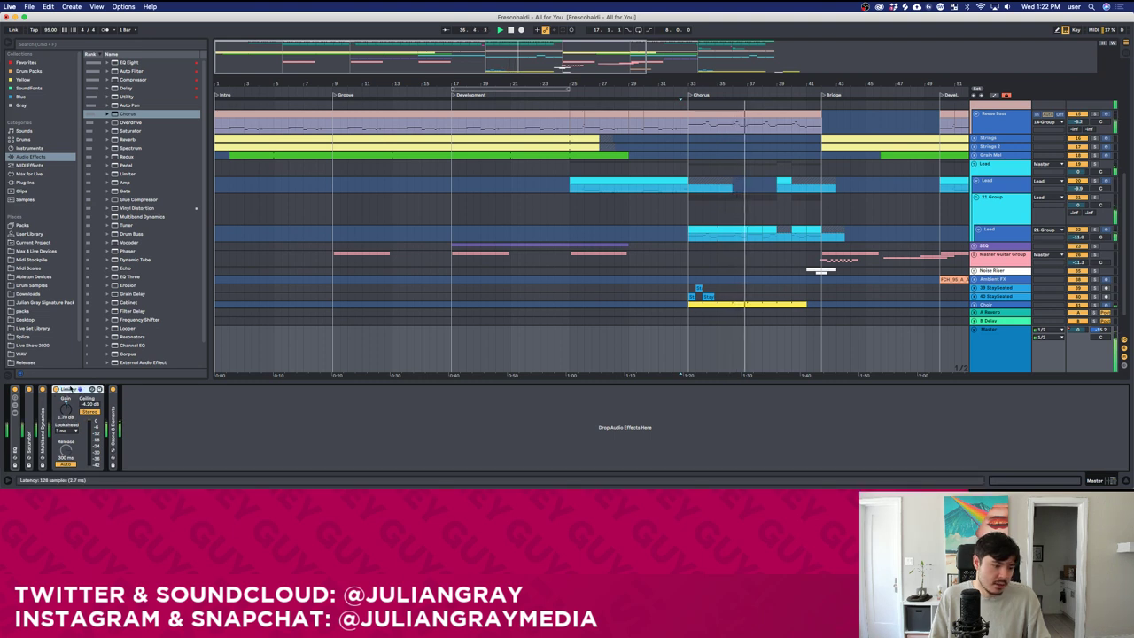
Unfold the Master's Multiband Dynamics and Saturator, set the Saturator drive to 1.71 dB, and compare the mix with Multiband Dynamics bypassed.
double_click(41, 413)
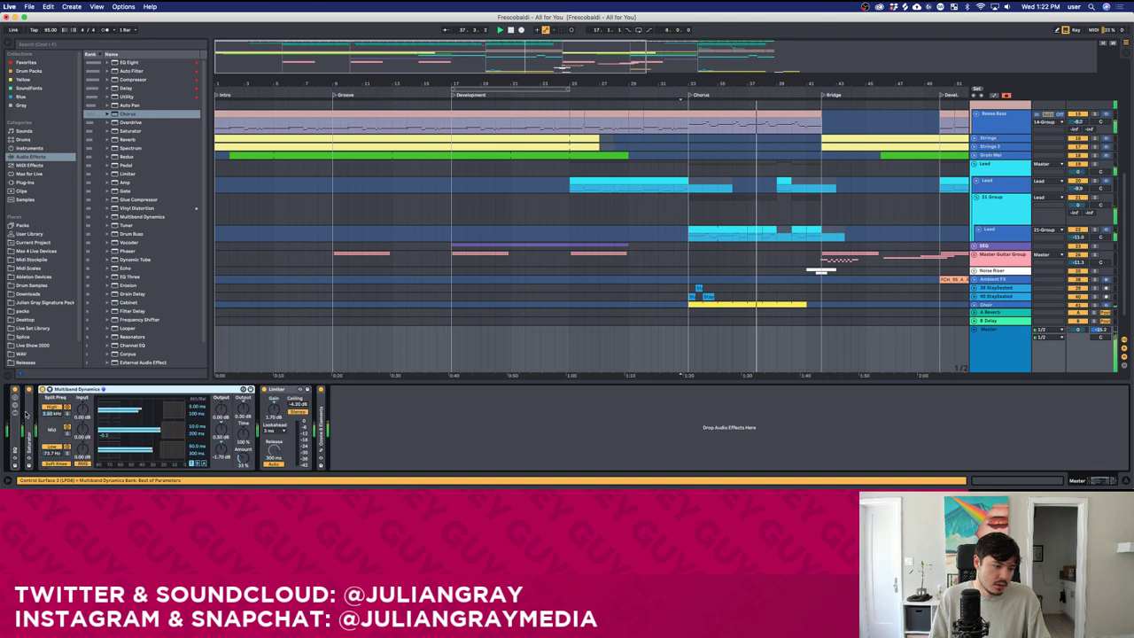
double_click(30, 413)
drag(37, 408, 37, 418)
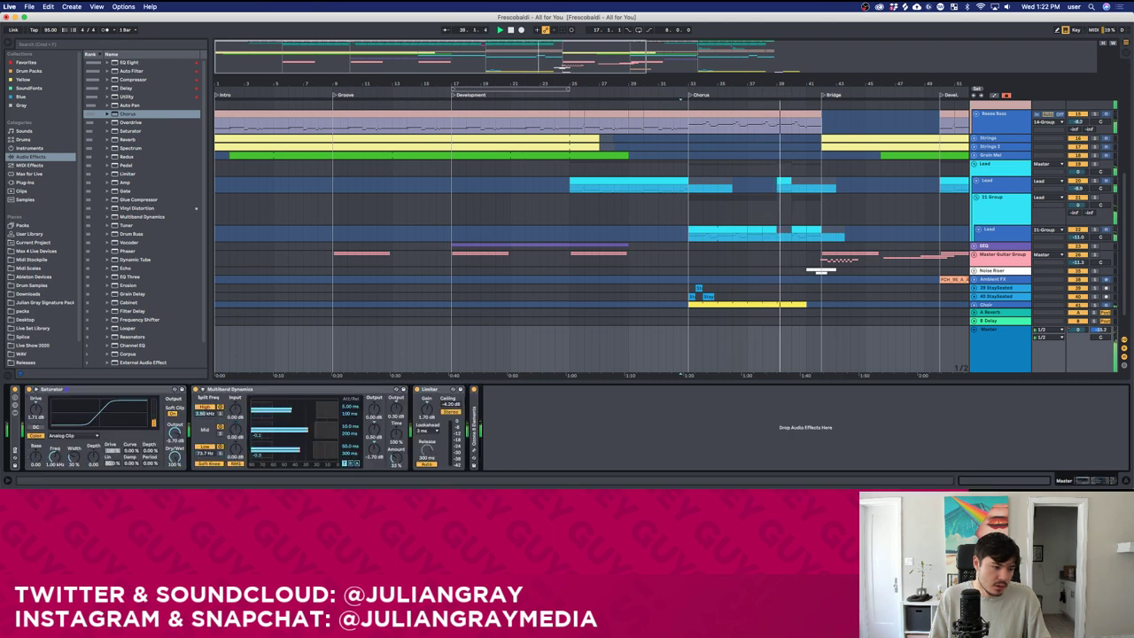
click(202, 399)
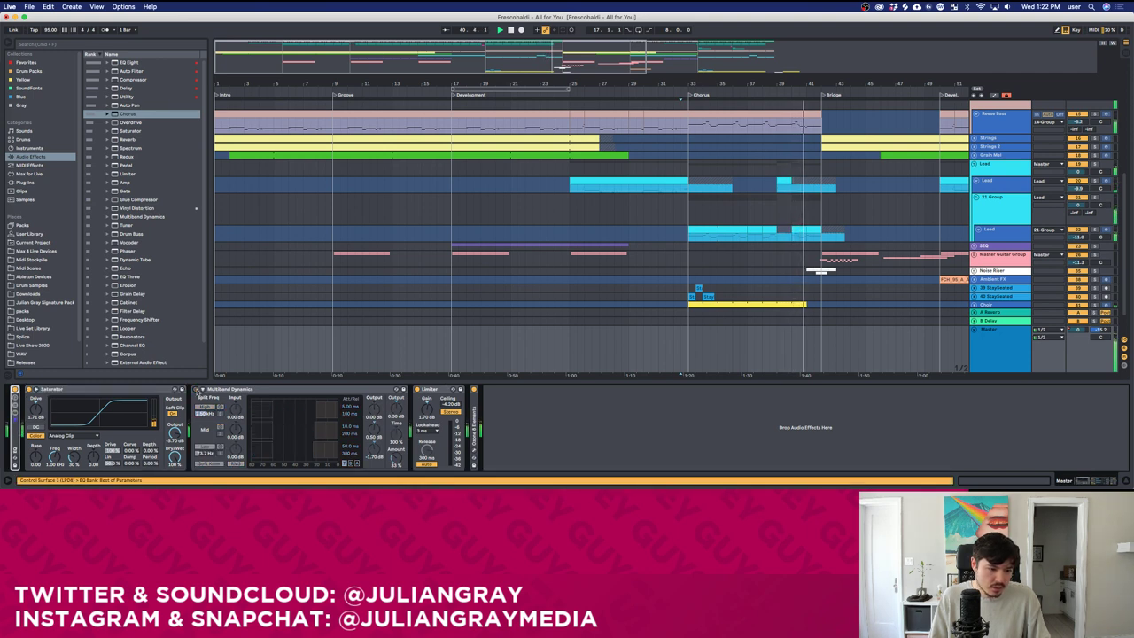
Open Ozone Elements on the Master, bypass its Imager module and show the Maximizer settings.
double_click(475, 407)
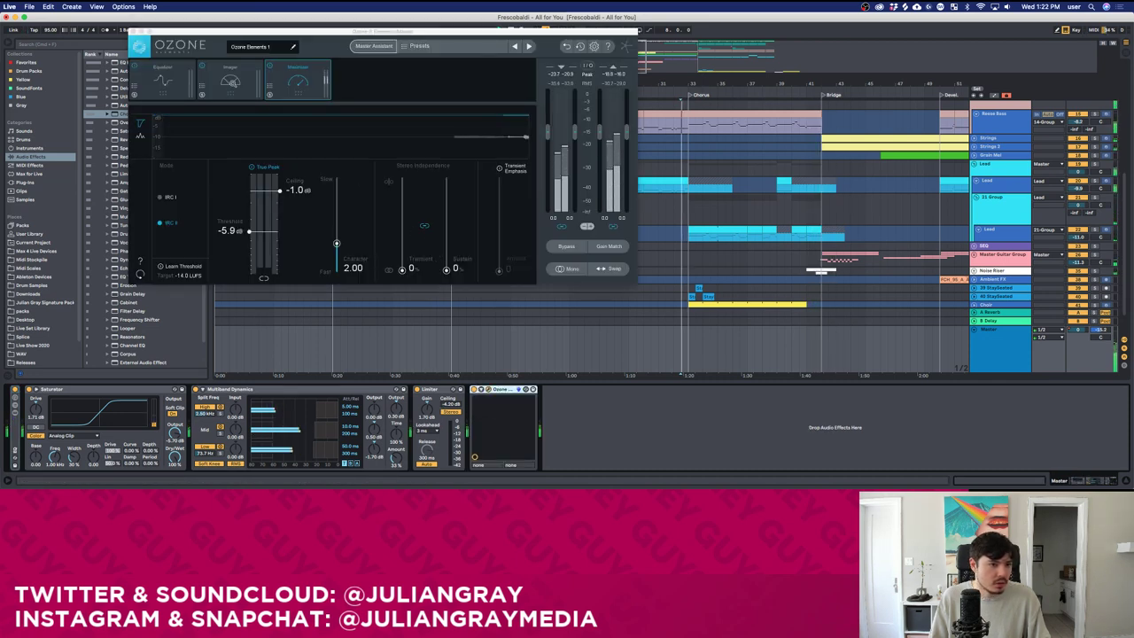
click(205, 74)
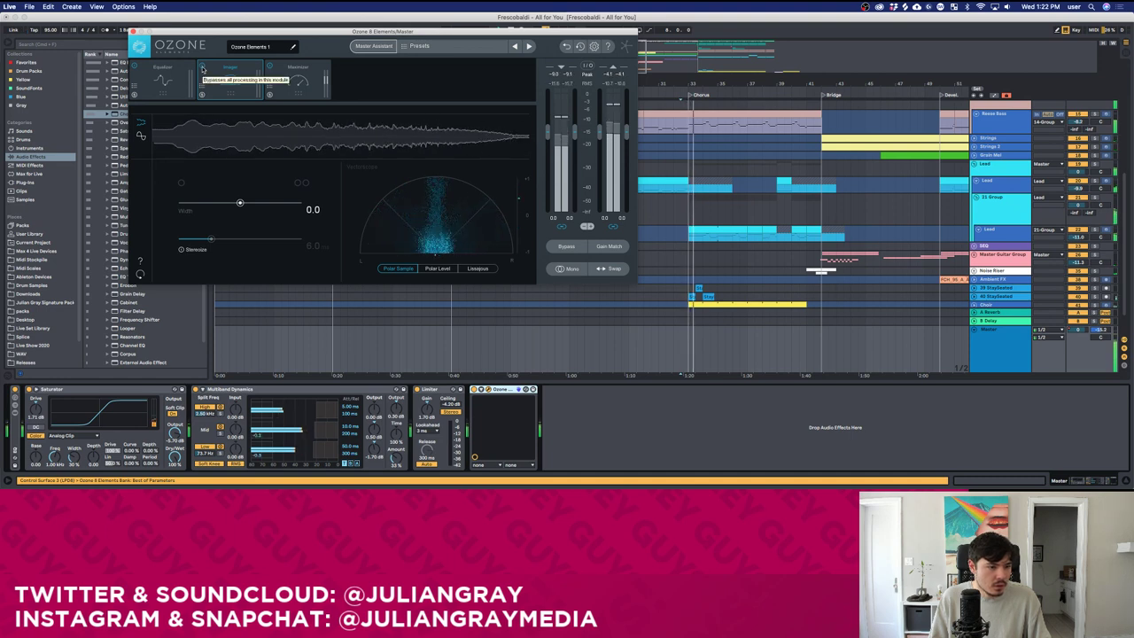
click(169, 82)
click(214, 74)
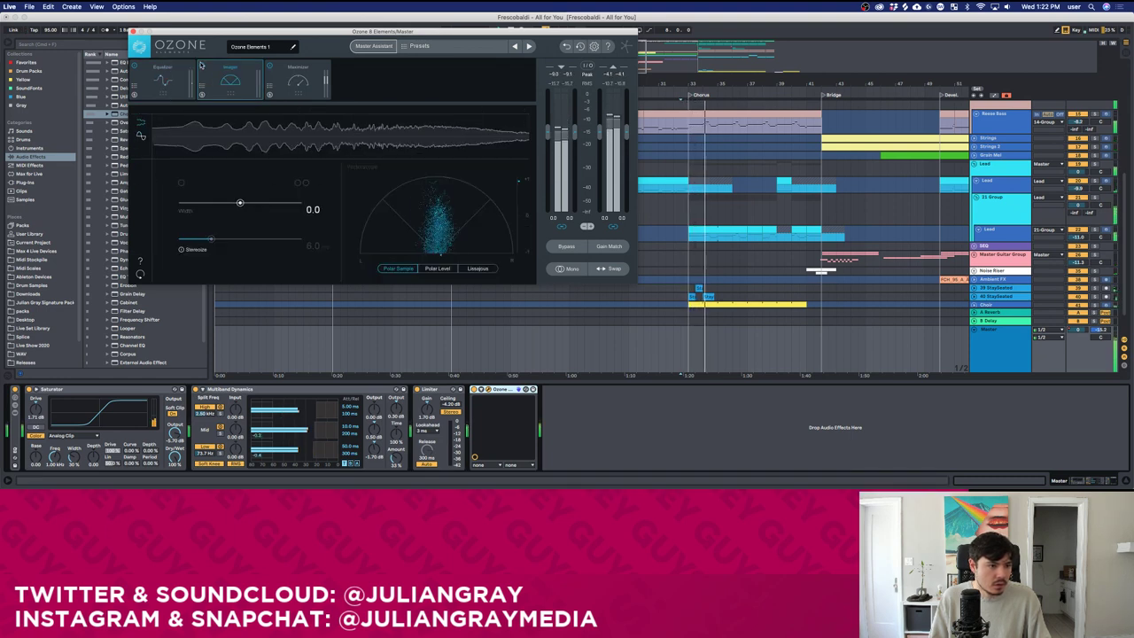
click(202, 66)
click(298, 79)
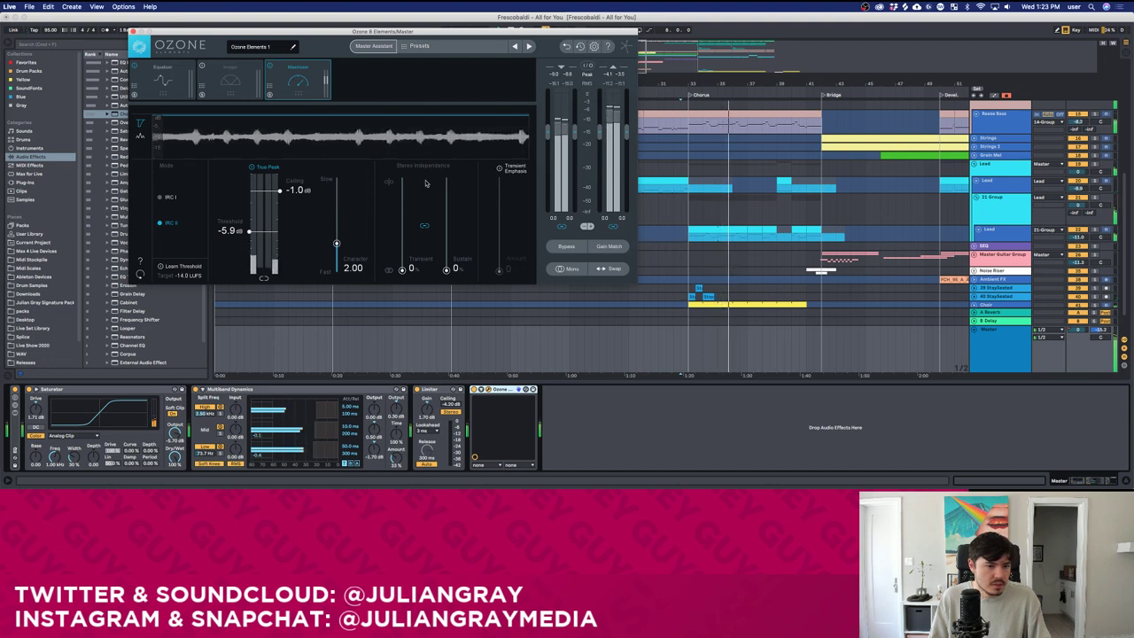
Raise Ozone's input gain to +5.1 dB and set the Maximizer threshold to -7.0 dB.
drag(576, 136, 575, 119)
scroll(575, 124, up, 5)
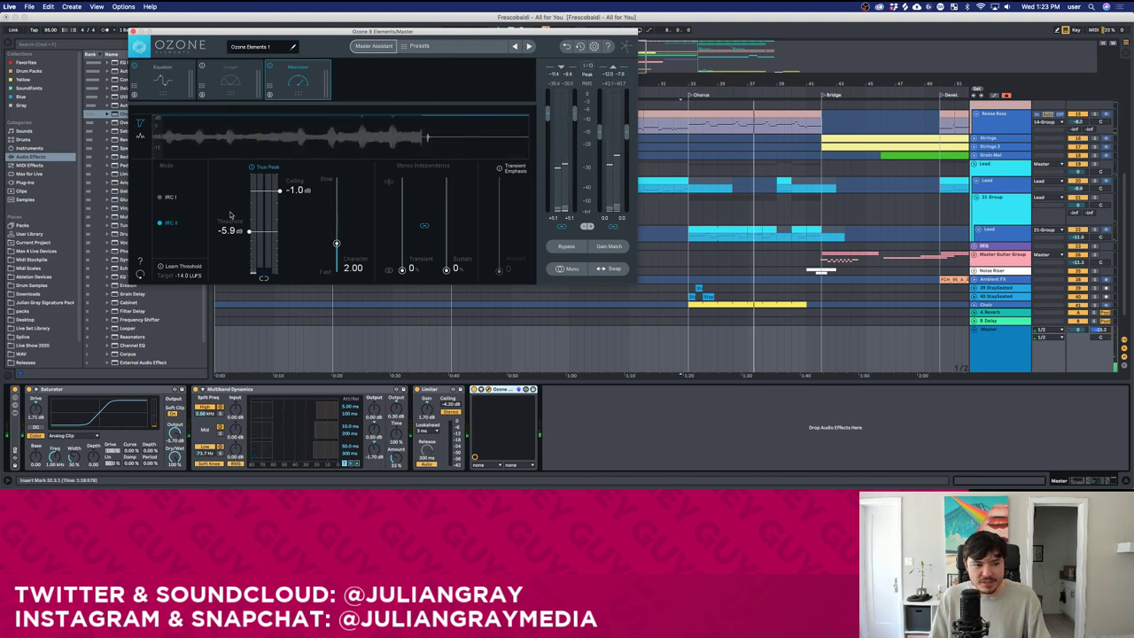
drag(267, 239, 267, 240)
scroll(266, 240, down, 4)
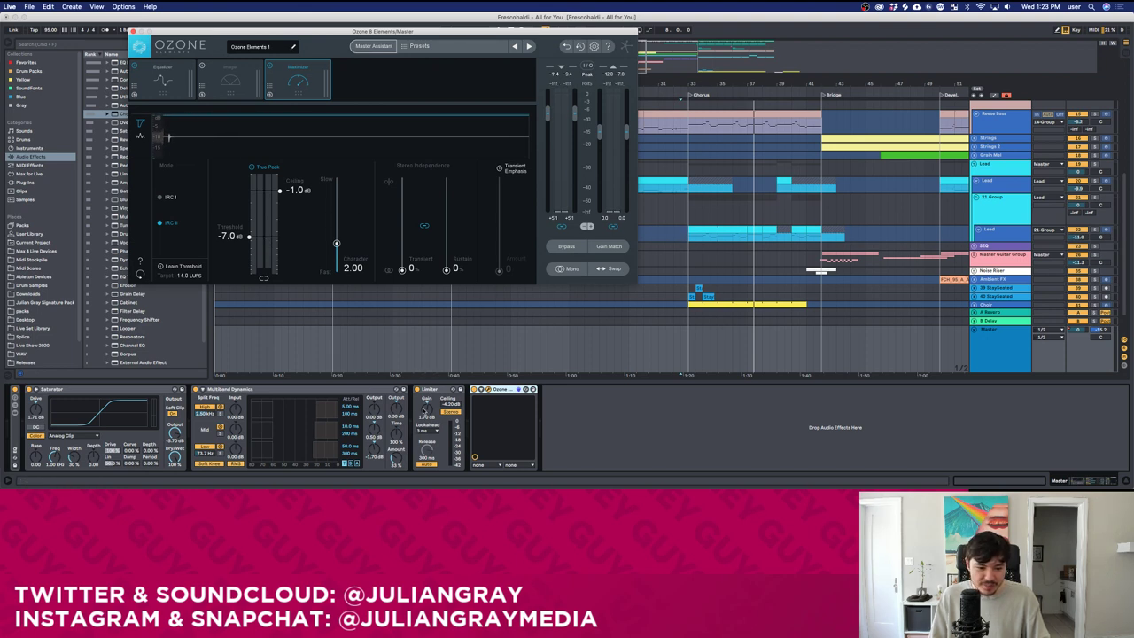
Set the Master Limiter's gain to 1.20 dB and close the Ozone window.
click(427, 410)
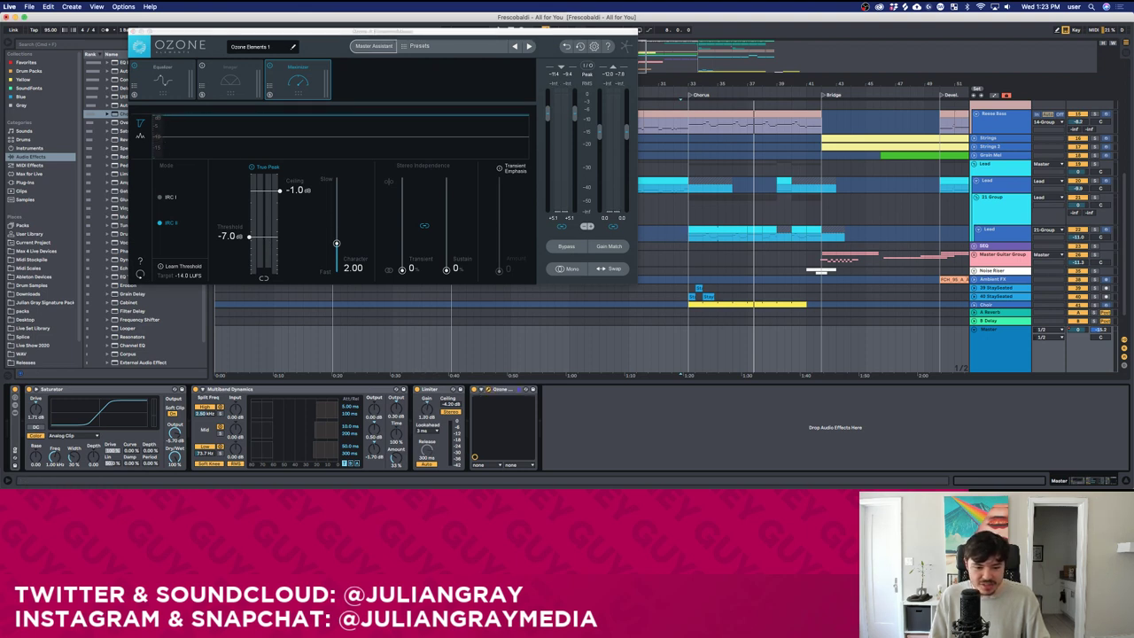
click(433, 391)
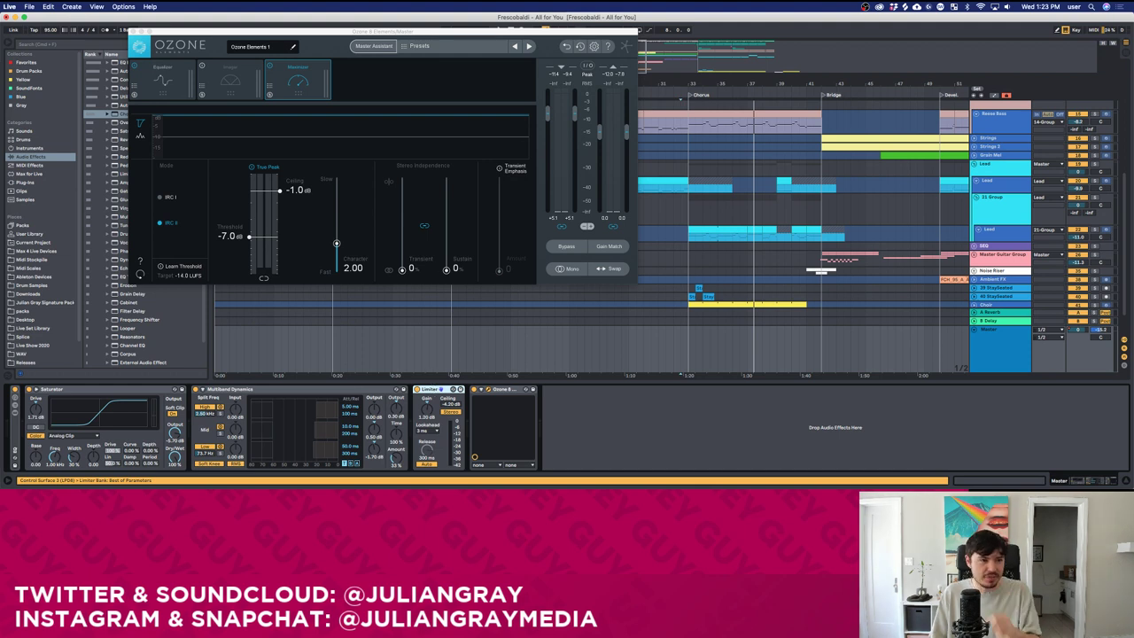
click(133, 31)
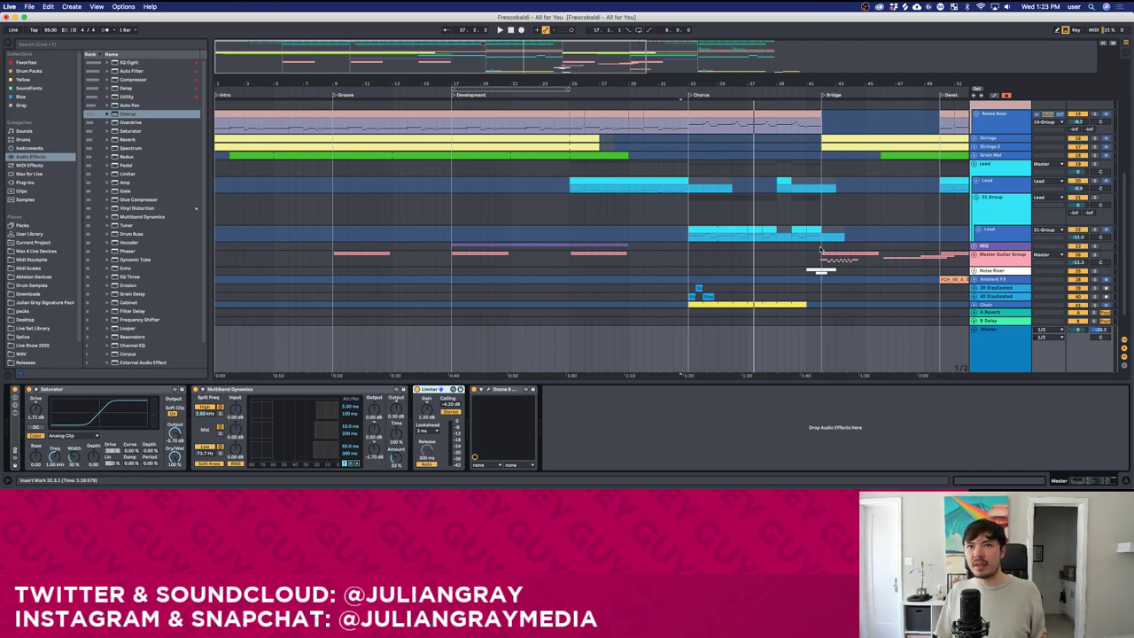
Look over the arrangement's tracks around the Chorus and Bridge, from the drums and basses down to the Choir.
scroll(820, 251, up, 5)
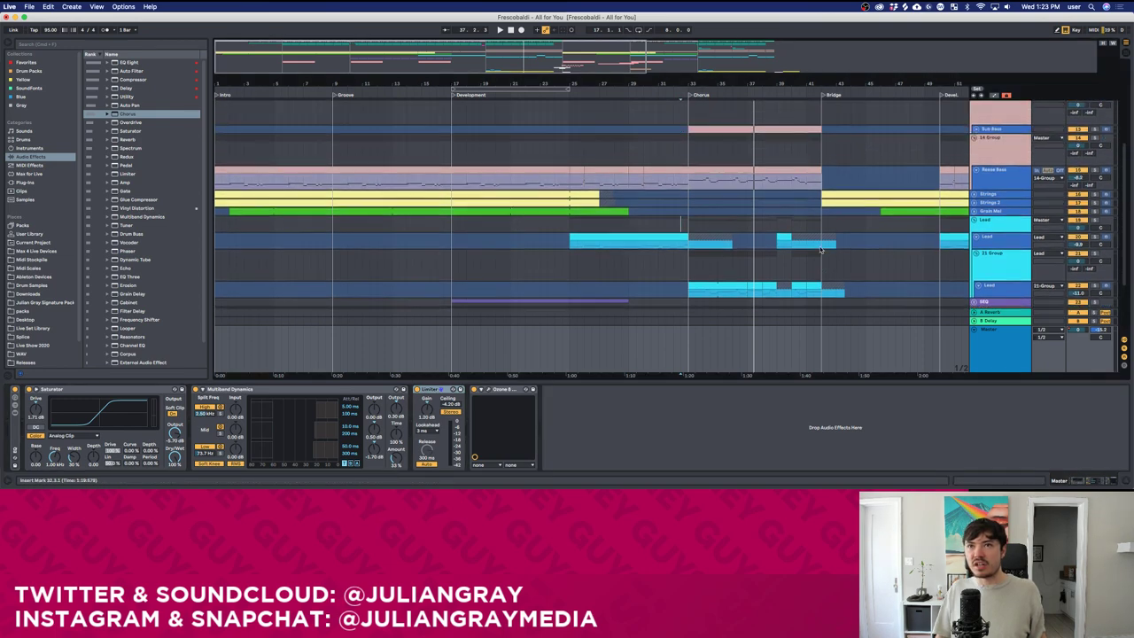
scroll(819, 249, up, 4)
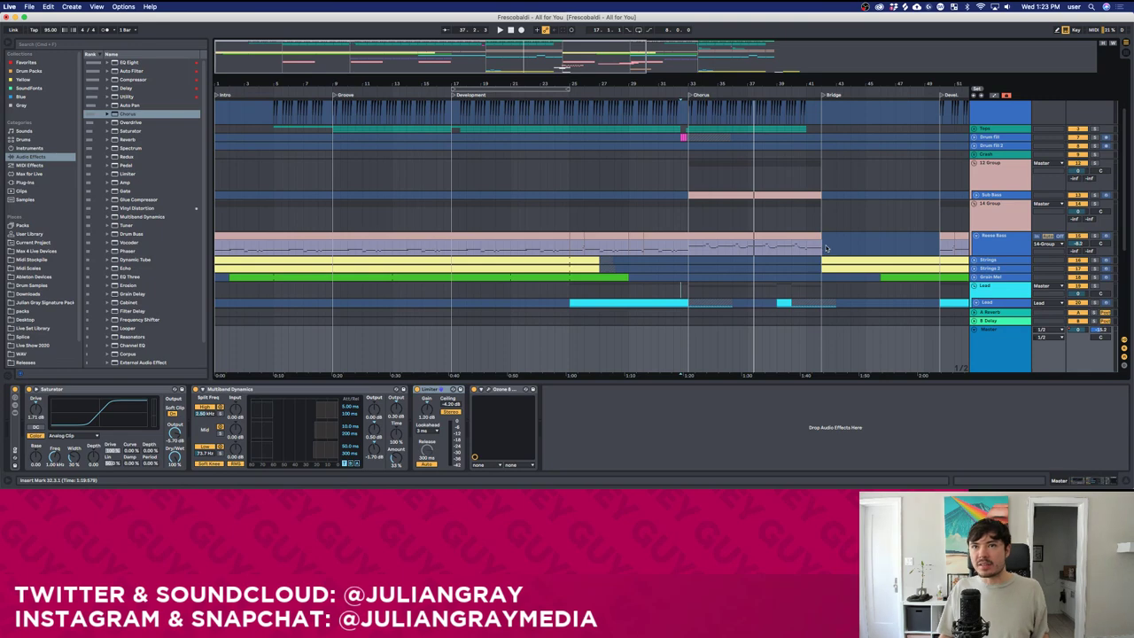
scroll(826, 248, down, 8)
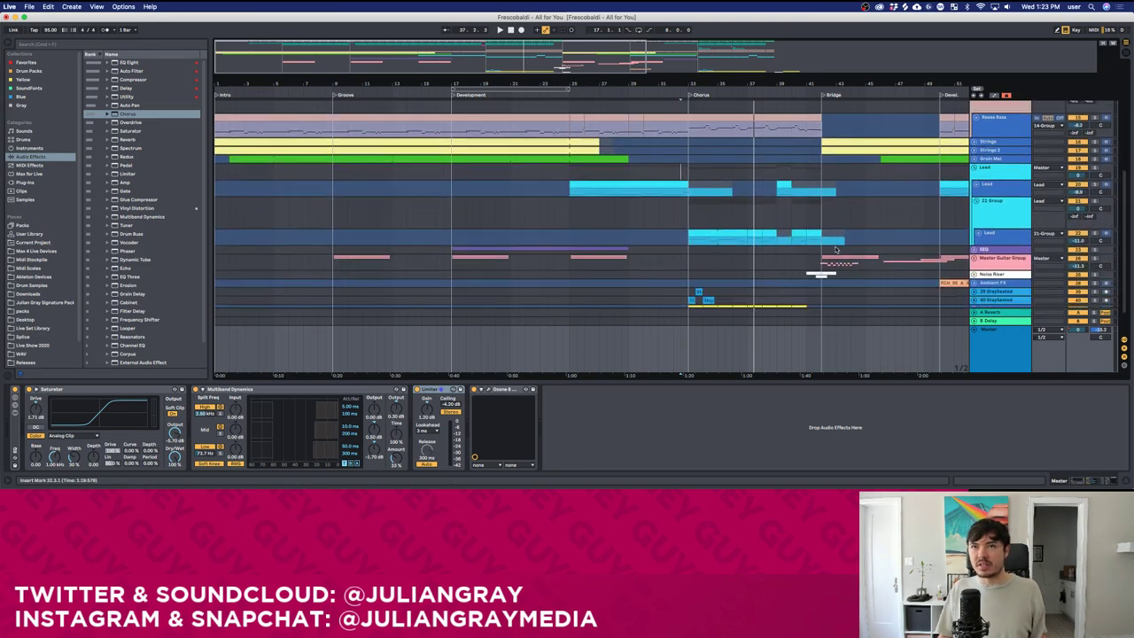
scroll(835, 250, down, 1)
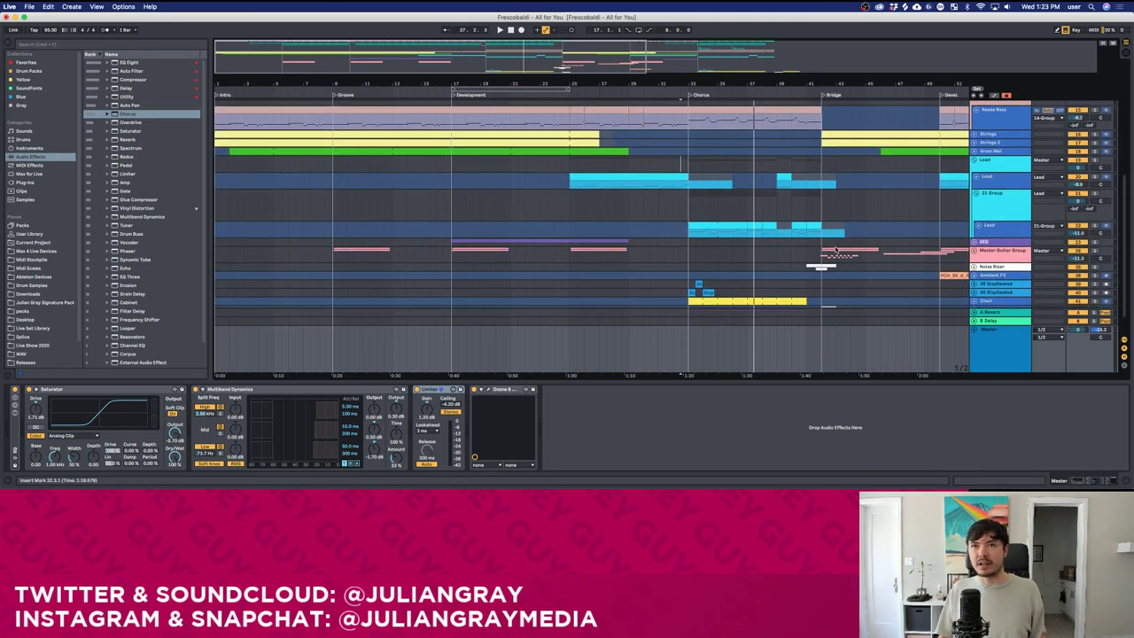
scroll(835, 250, up, 5)
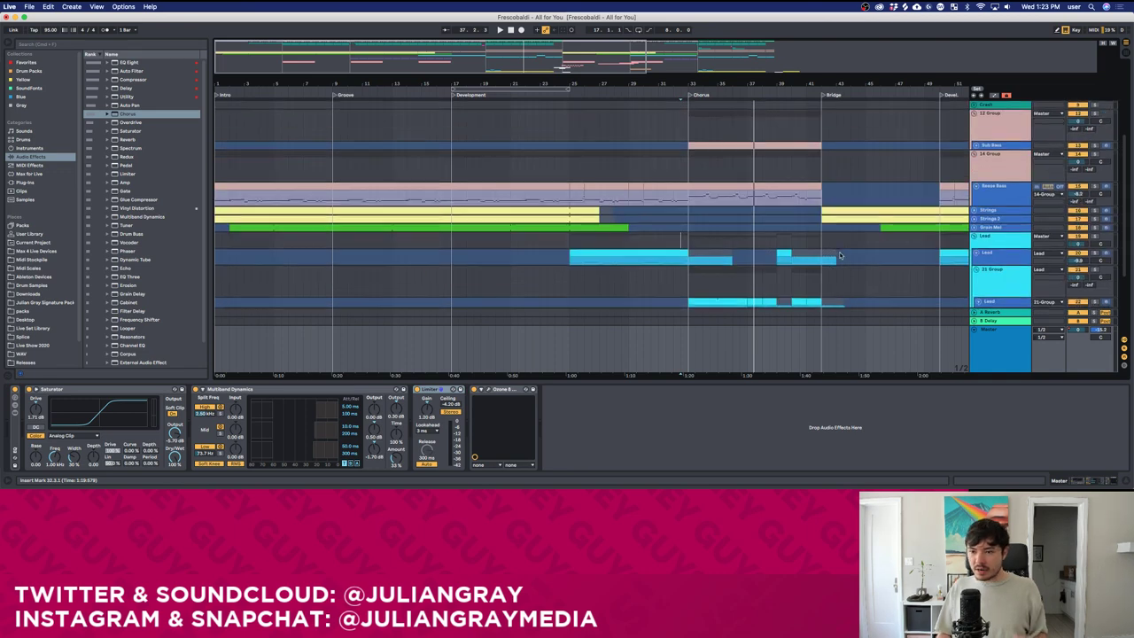
scroll(839, 254, down, 7)
scroll(841, 256, up, 14)
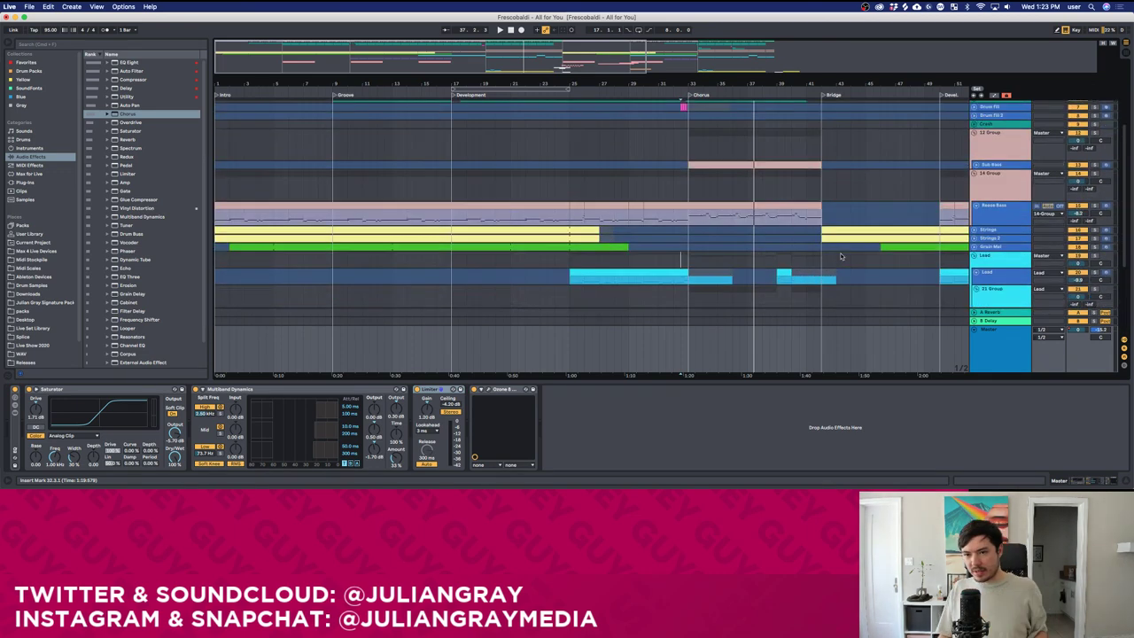
On the 12 Group's Compressor, try the threshold at -inf dB and the sidechain EQ switched off.
click(858, 211)
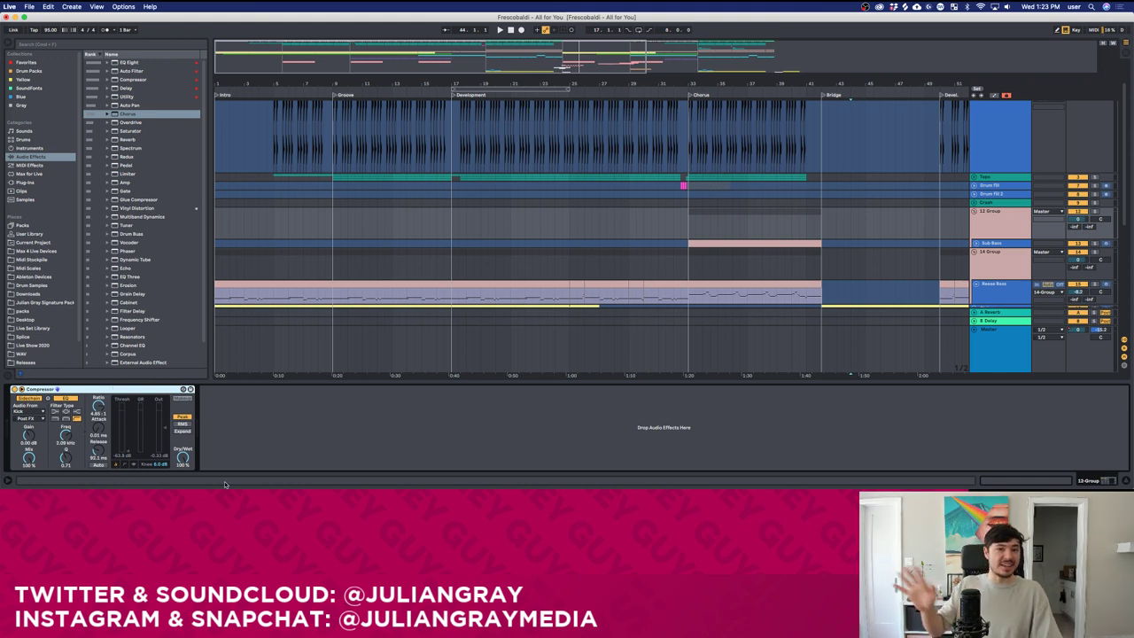
click(122, 453)
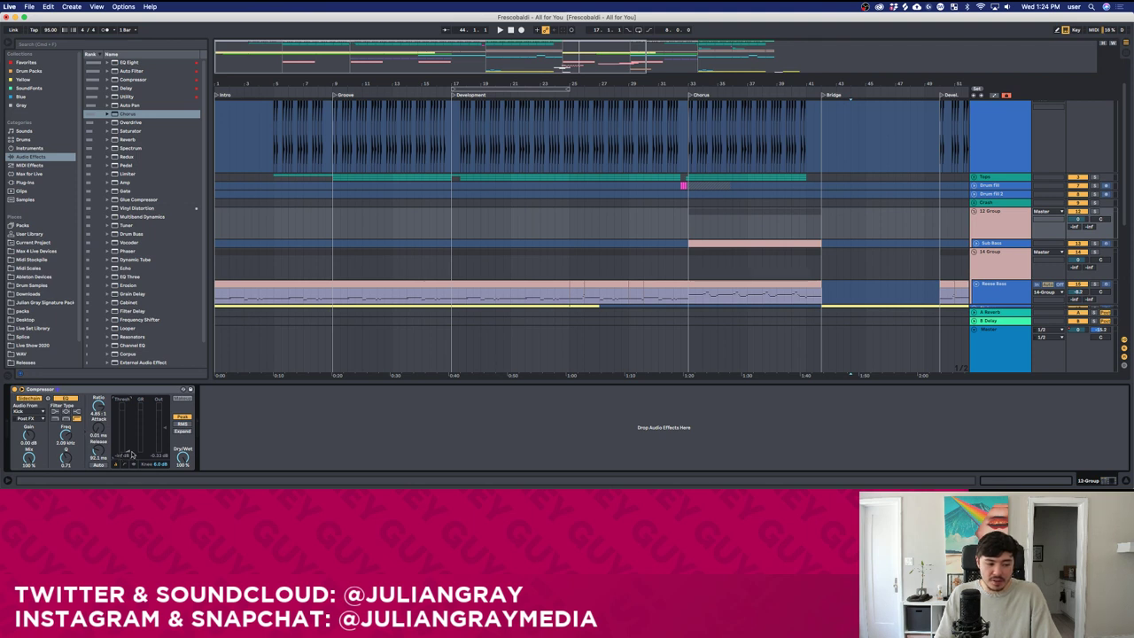
click(60, 390)
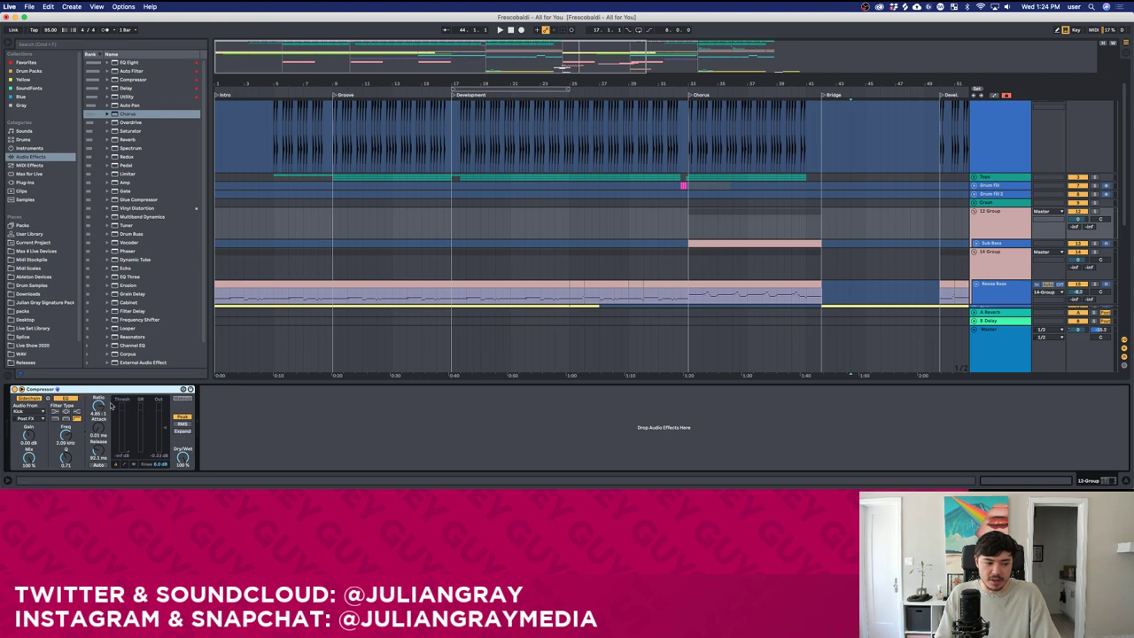
click(123, 452)
click(141, 391)
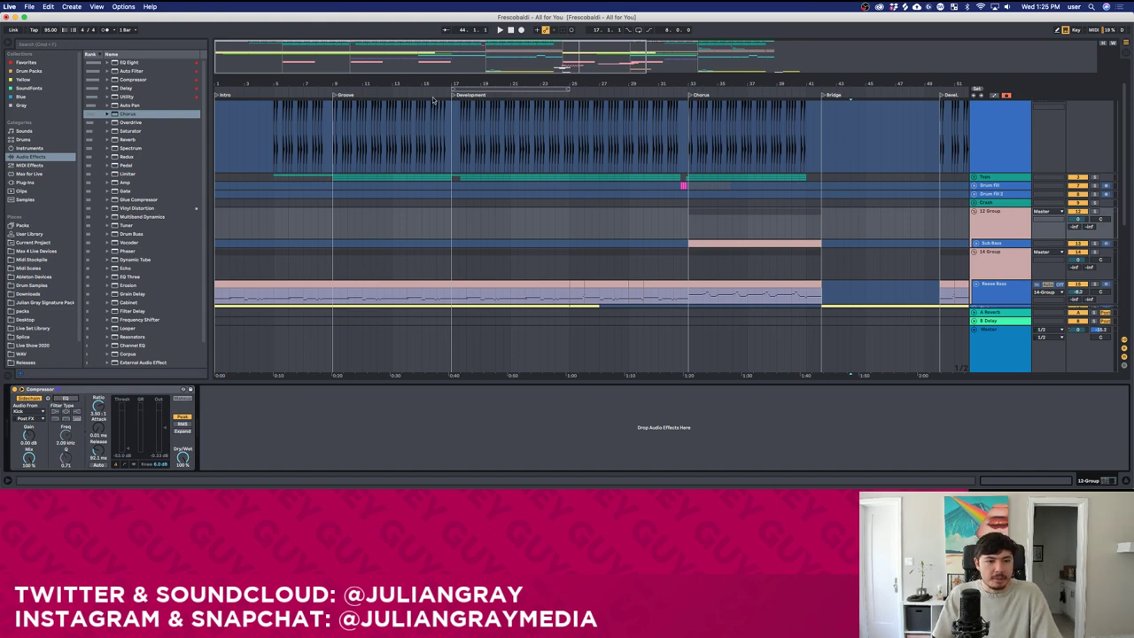
Examine a kick hit in bar 27 of the Kick track, marking the hit together with the gap after it.
mouse_move(447, 70)
mouse_down()
mouse_move(415, 71)
mouse_move(449, 76)
mouse_move(439, 46)
mouse_move(439, 71)
mouse_up()
scroll(481, 230, up, 3)
drag(431, 156, 497, 156)
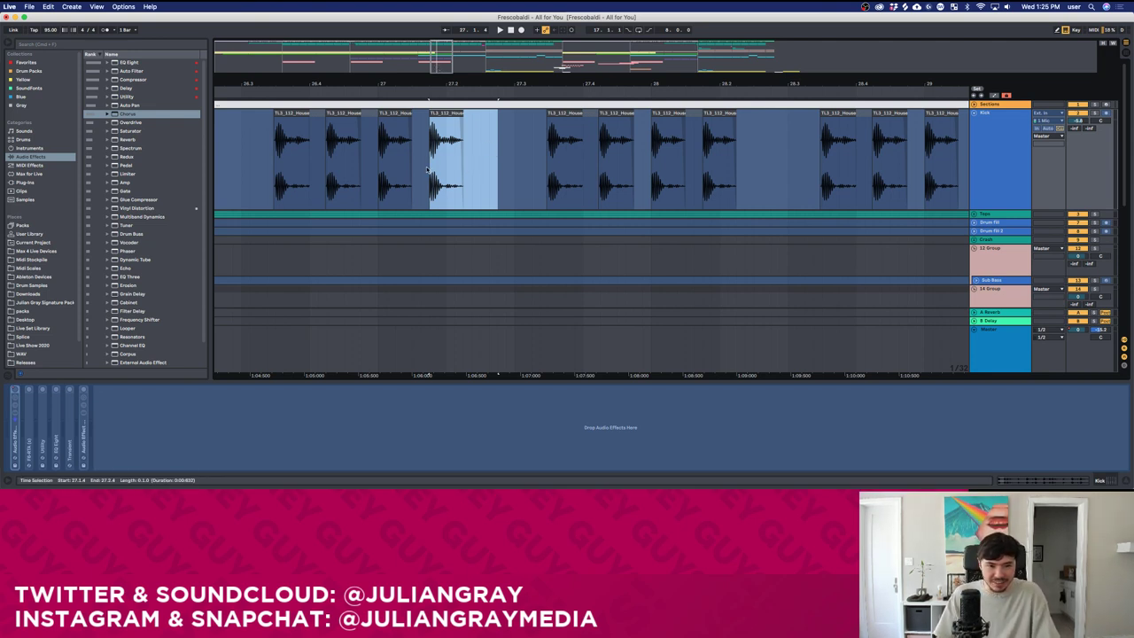
drag(430, 168, 501, 163)
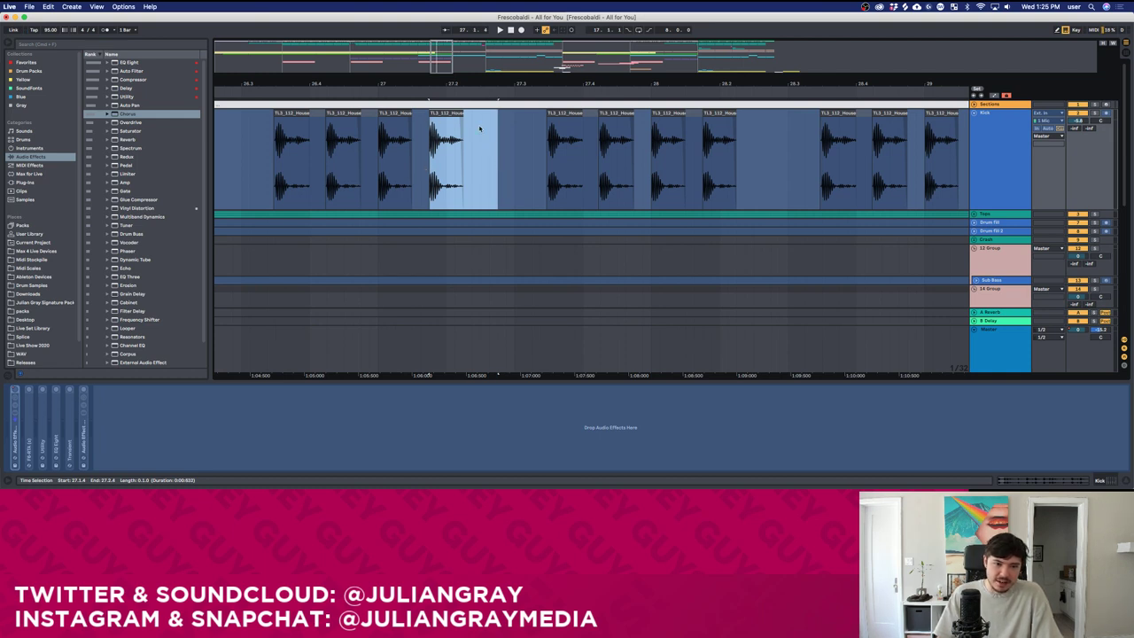
click(483, 141)
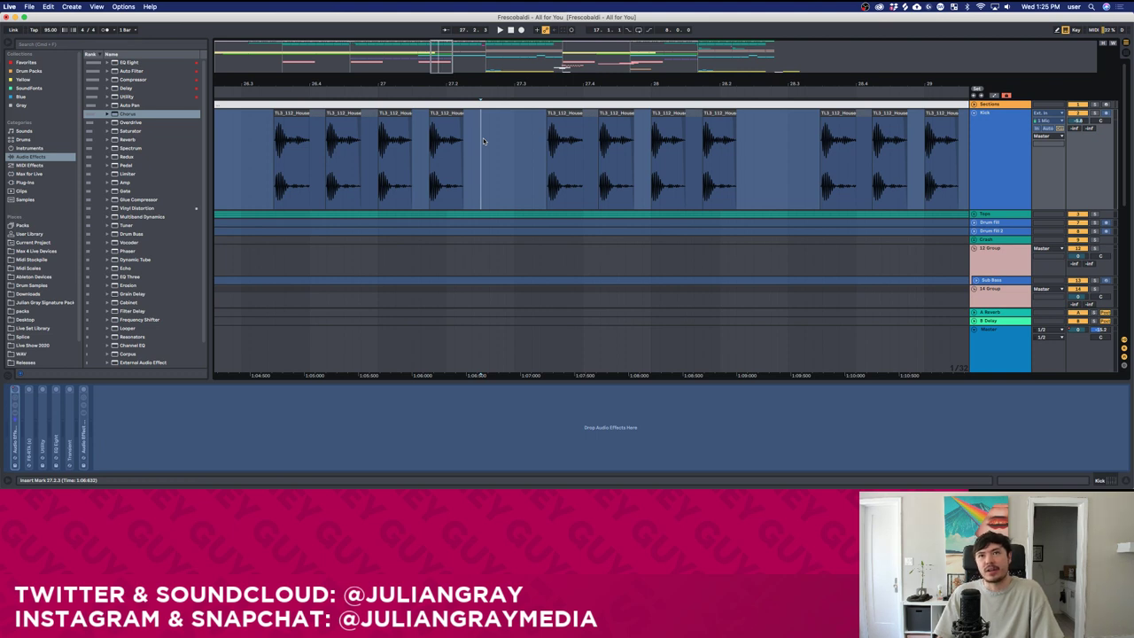
Set the 12 Group Compressor's threshold to -inf dB and turn its sidechain EQ on.
click(990, 249)
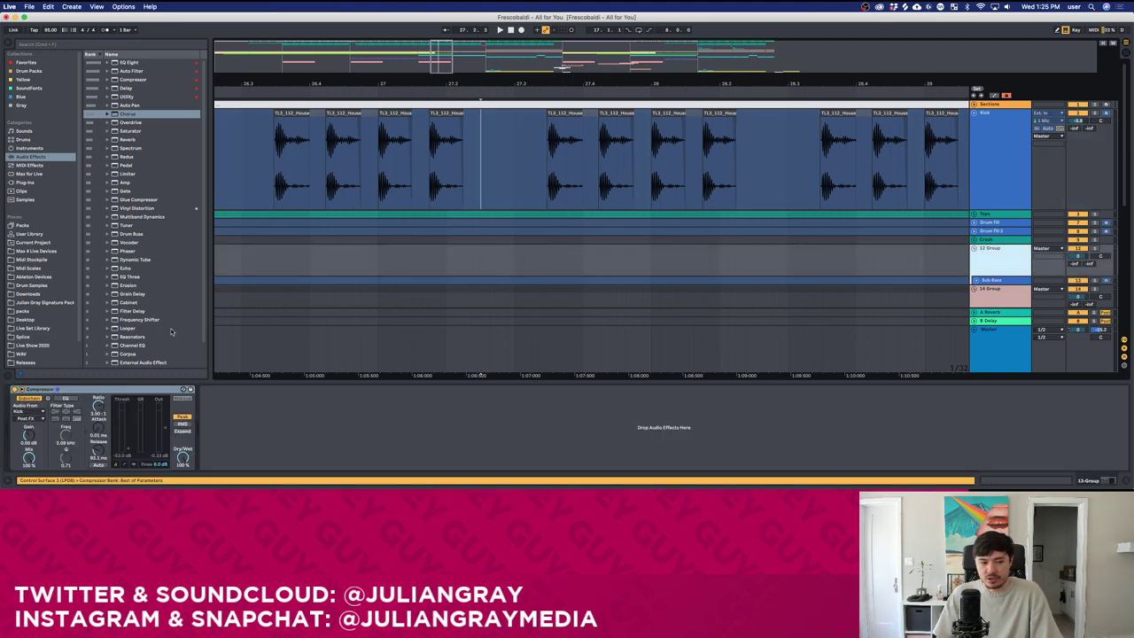
click(131, 459)
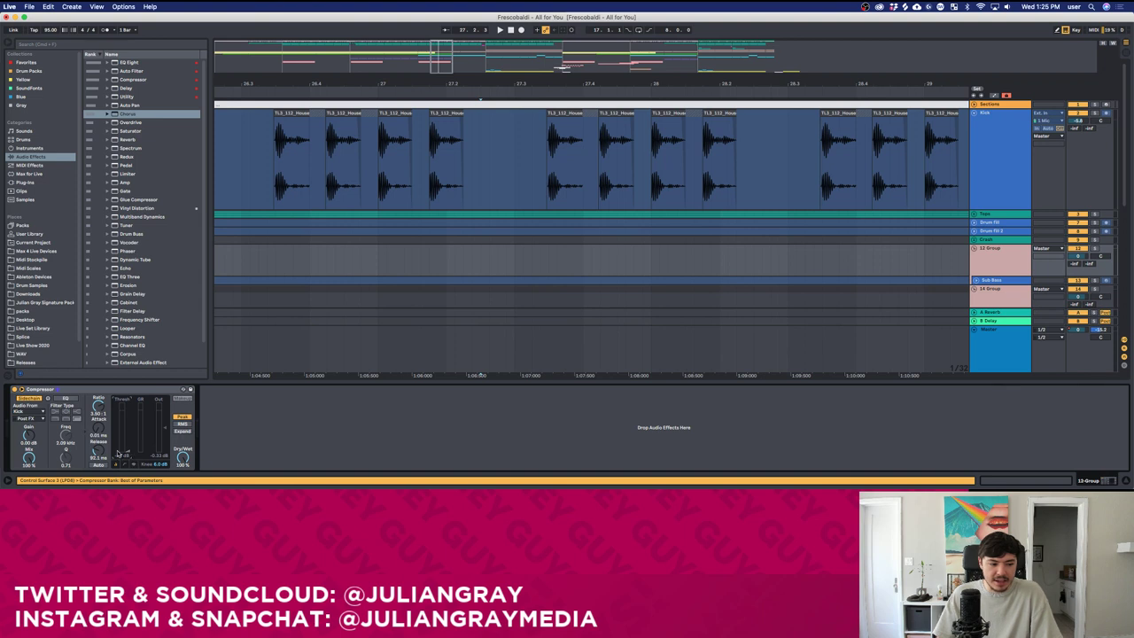
click(133, 388)
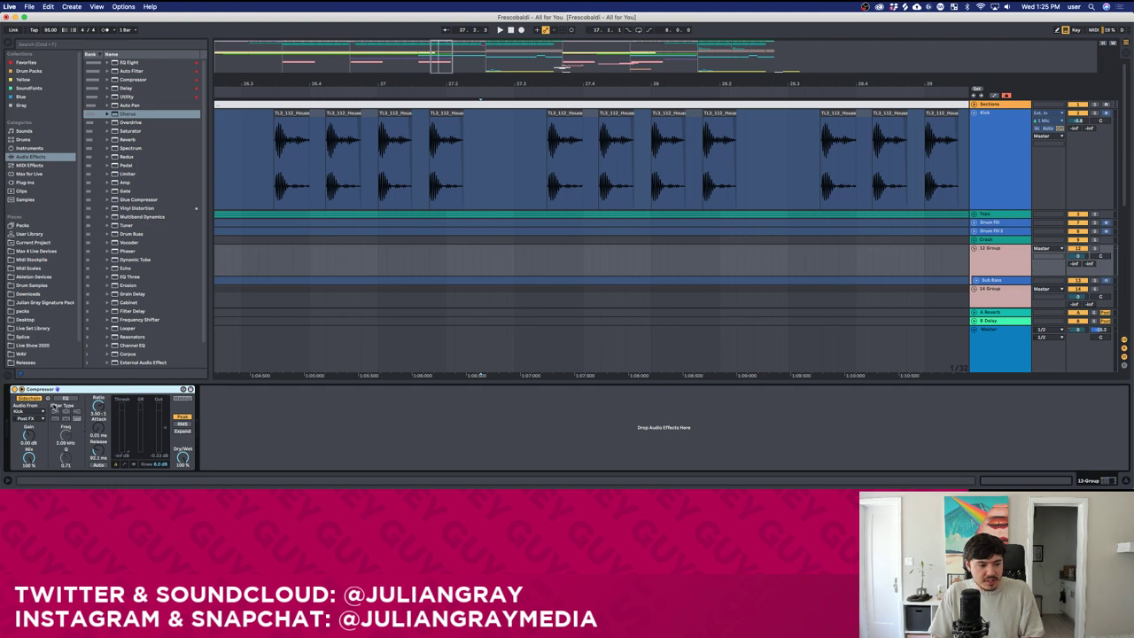
click(66, 398)
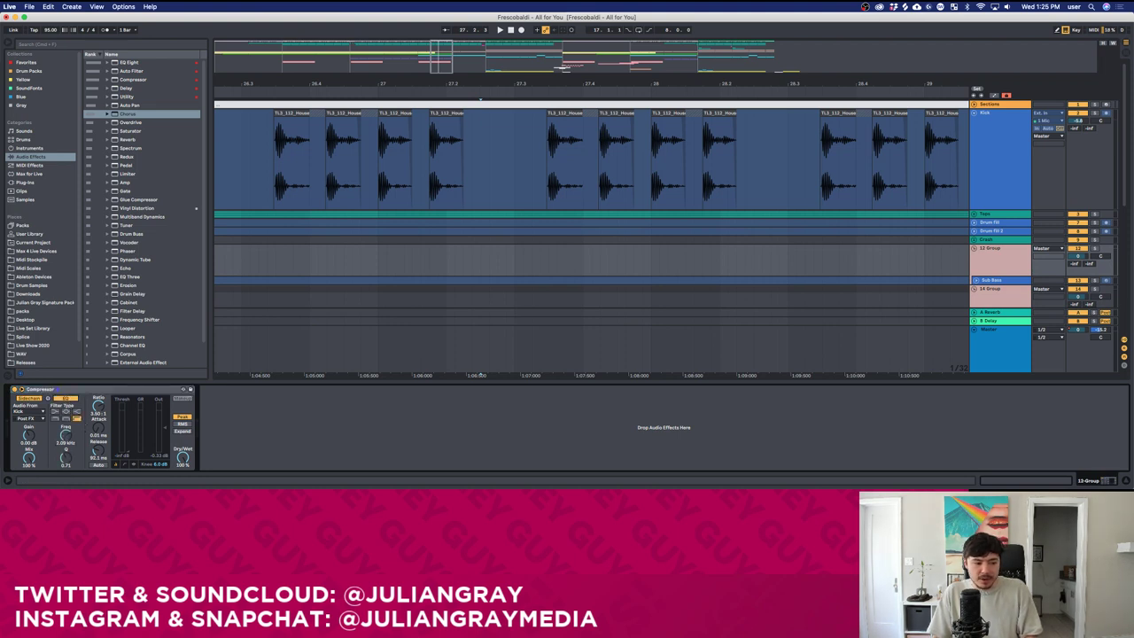
Examine the kick hit on beat 4 of bar 27 up close, marking the initial transient of its waveform.
drag(443, 57, 443, 96)
click(563, 158)
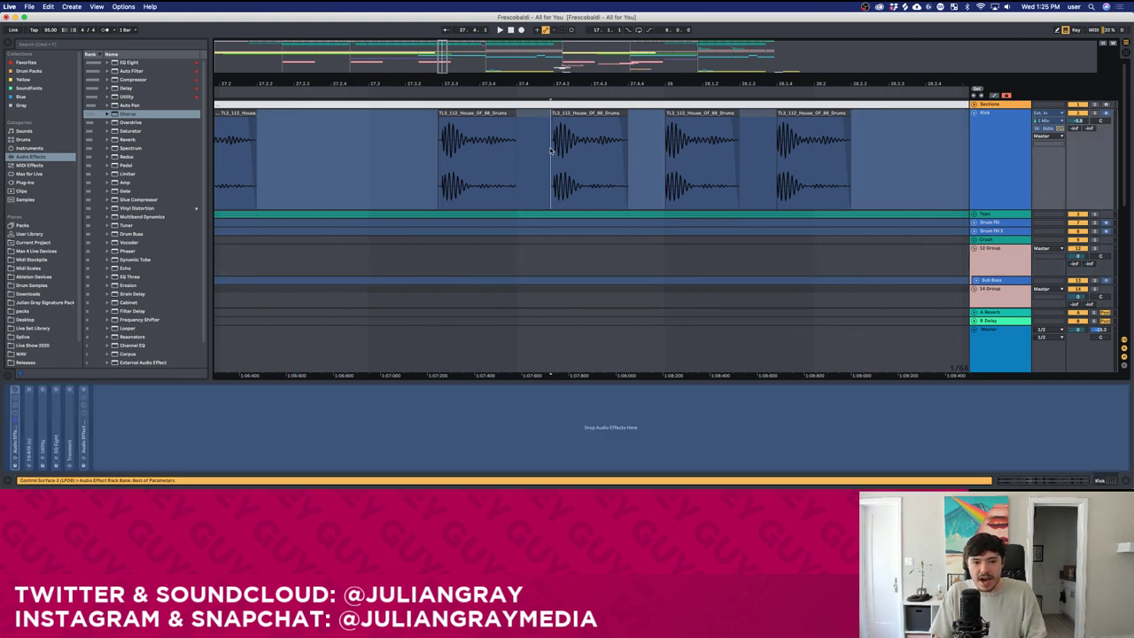
mouse_move(551, 151)
mouse_down()
mouse_move(574, 144)
mouse_move(563, 149)
mouse_up()
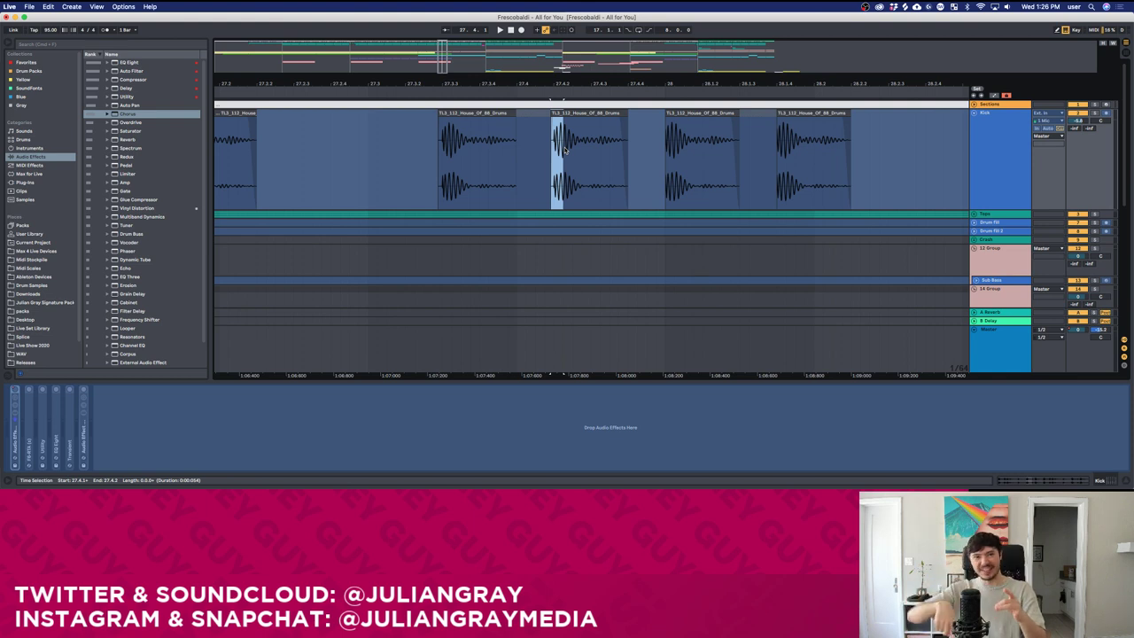
click(564, 147)
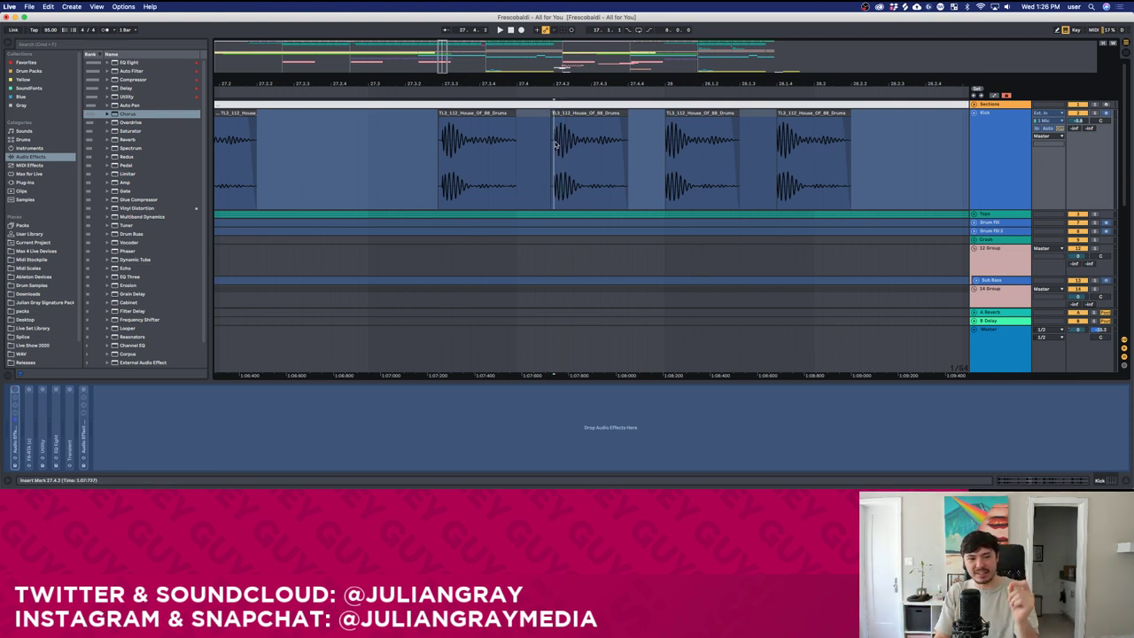
click(564, 139)
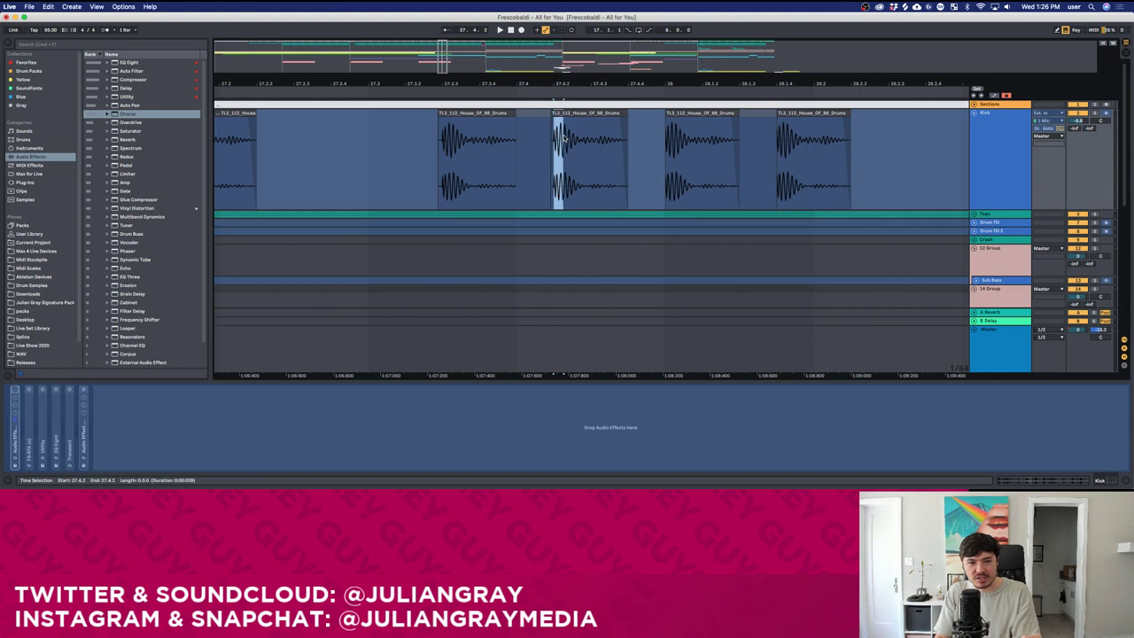
Compare the marked kick transient on the Kick track with the settings of the 12 Group's sidechain Compressor.
click(1001, 255)
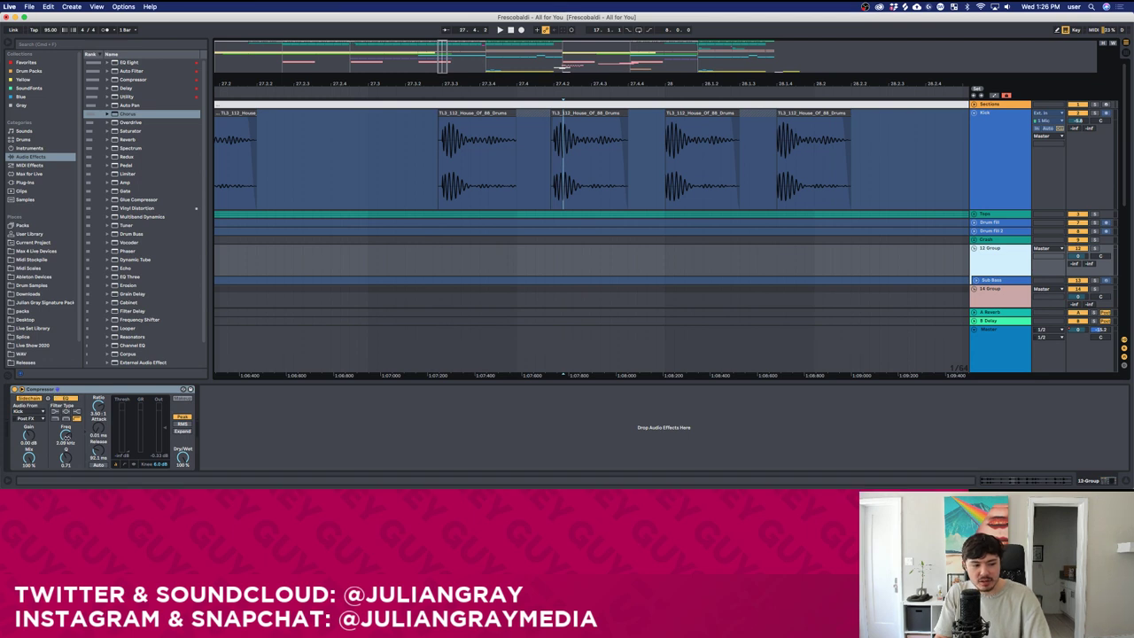
click(557, 139)
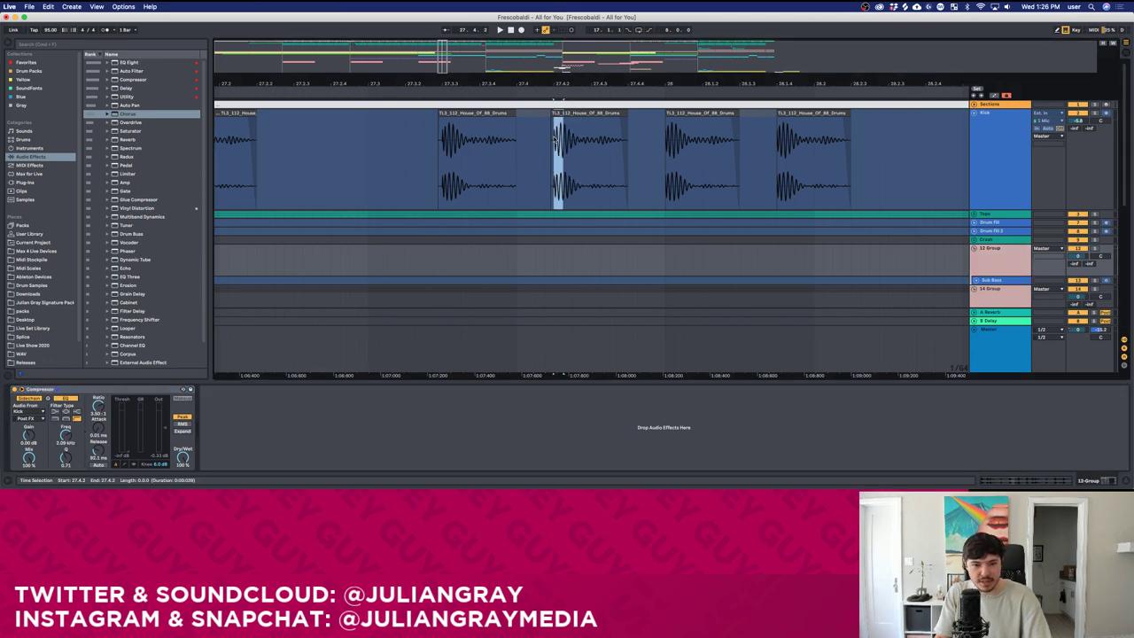
click(498, 242)
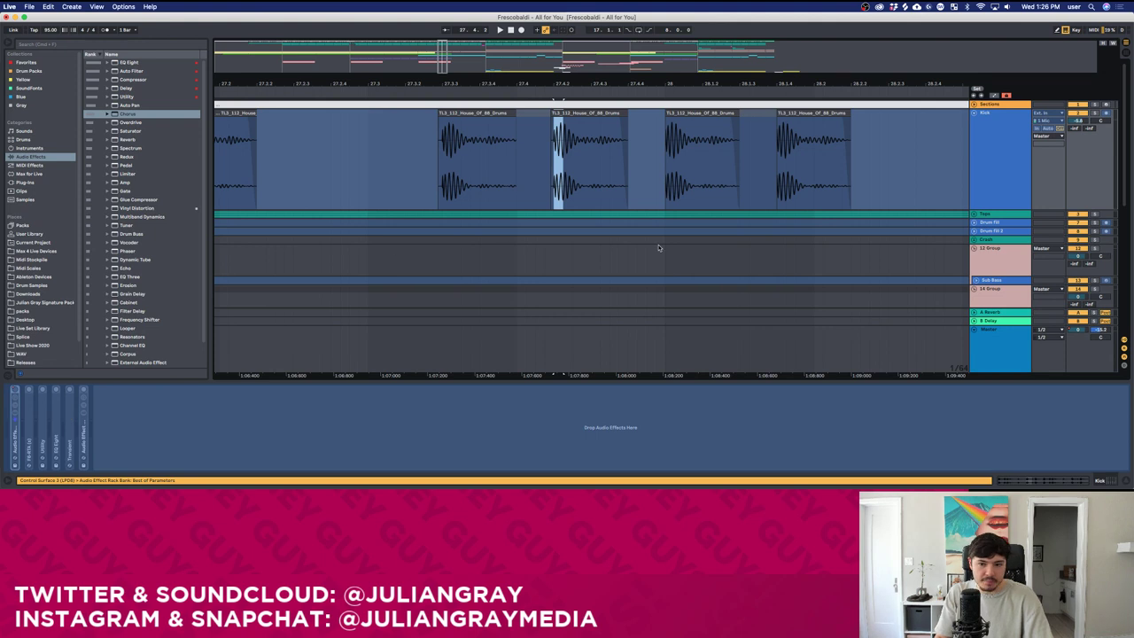
scroll(661, 248, down, 1)
click(1003, 236)
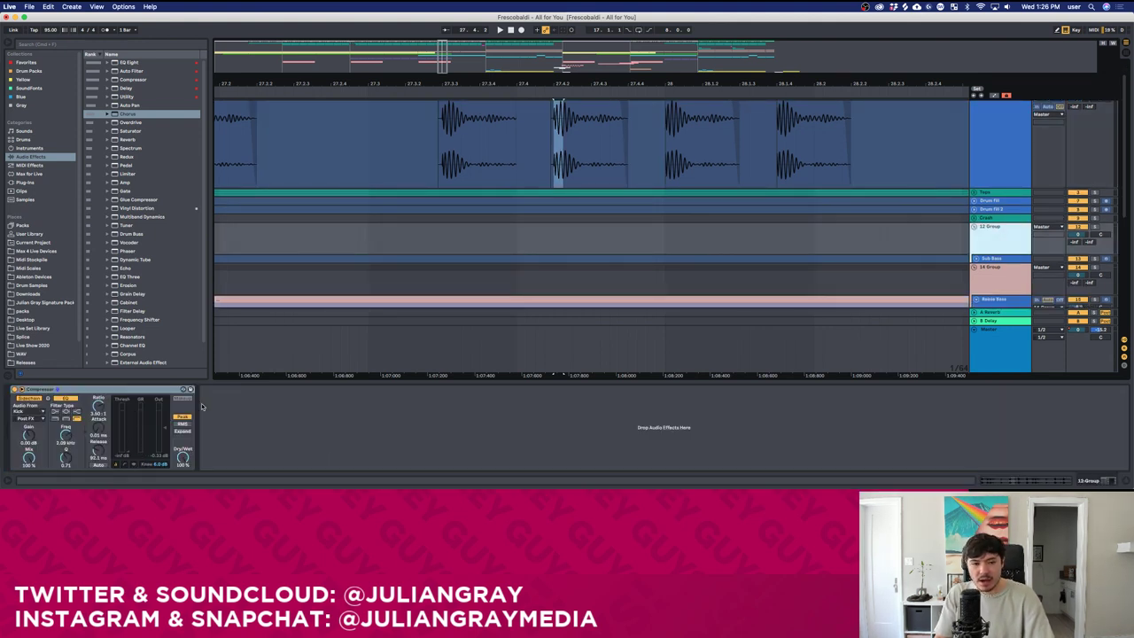
click(508, 167)
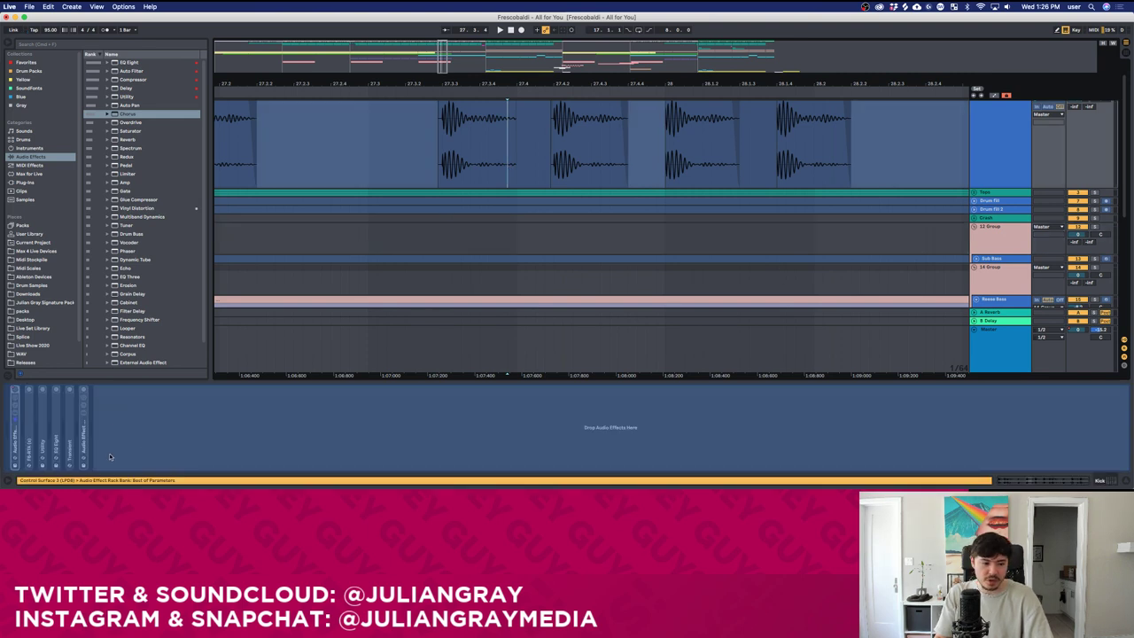
click(701, 244)
scroll(746, 295, down, 1)
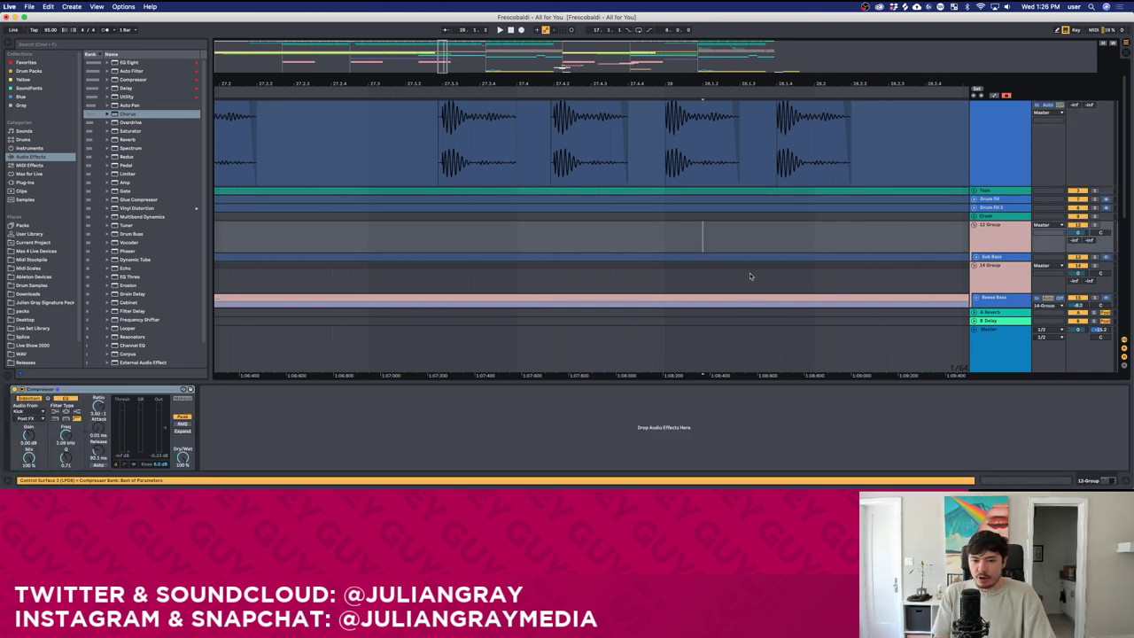
Show the 14 Group's sidechain Compressor and compare its settings with those of the 12 Group.
click(750, 277)
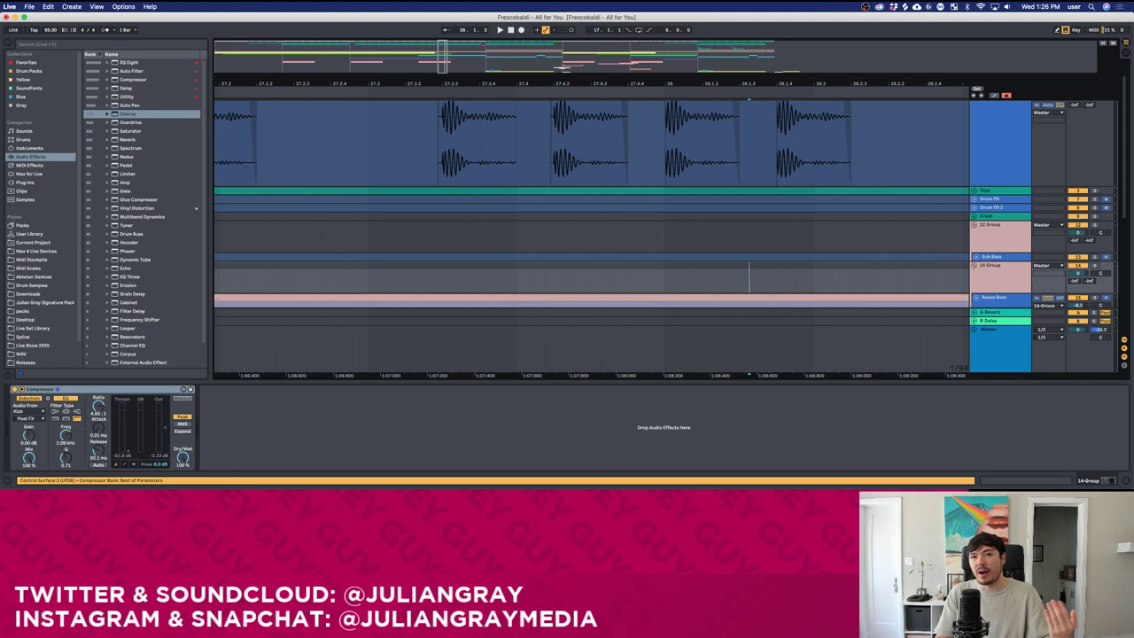
click(95, 391)
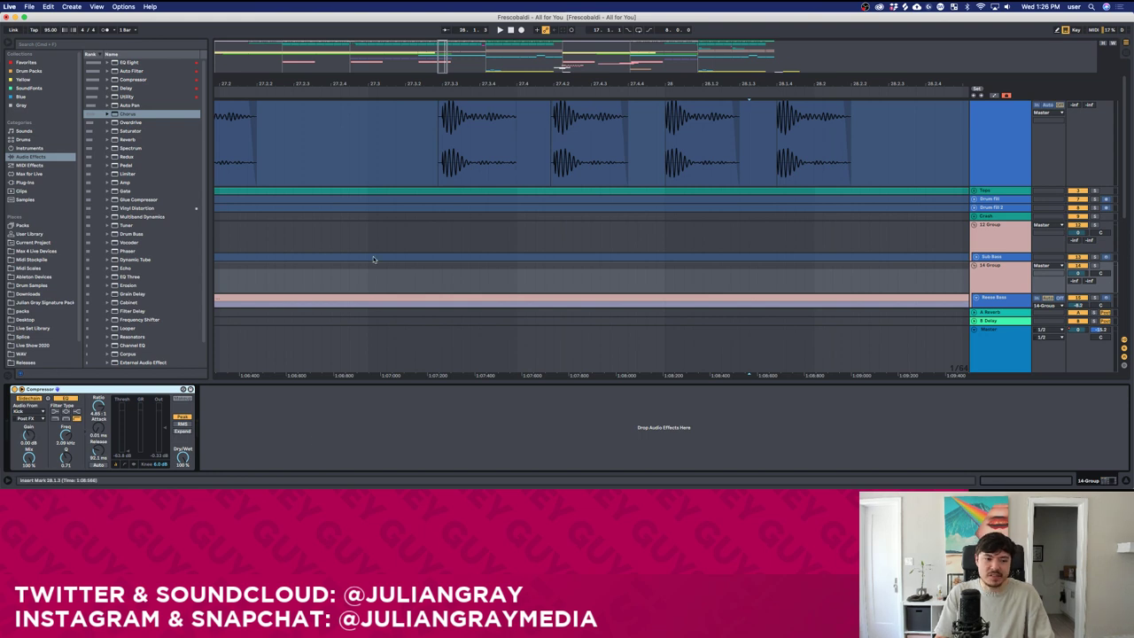
click(459, 239)
click(450, 280)
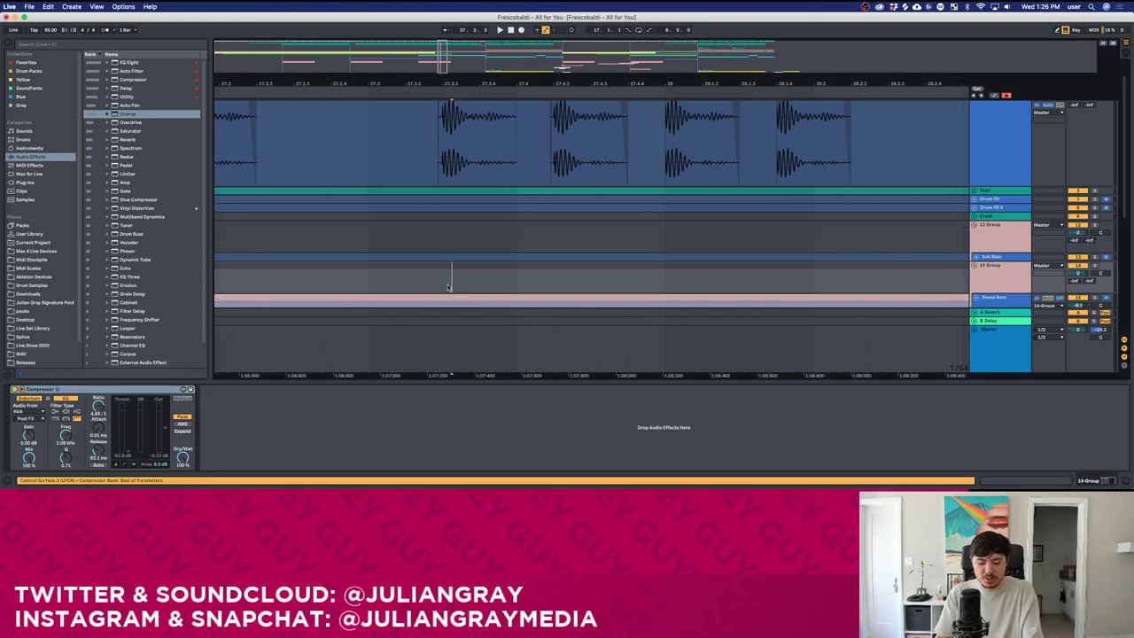
Add Xfer's LFOTool from the local VST plug-ins to the 12 Group, after its Compressor.
click(429, 241)
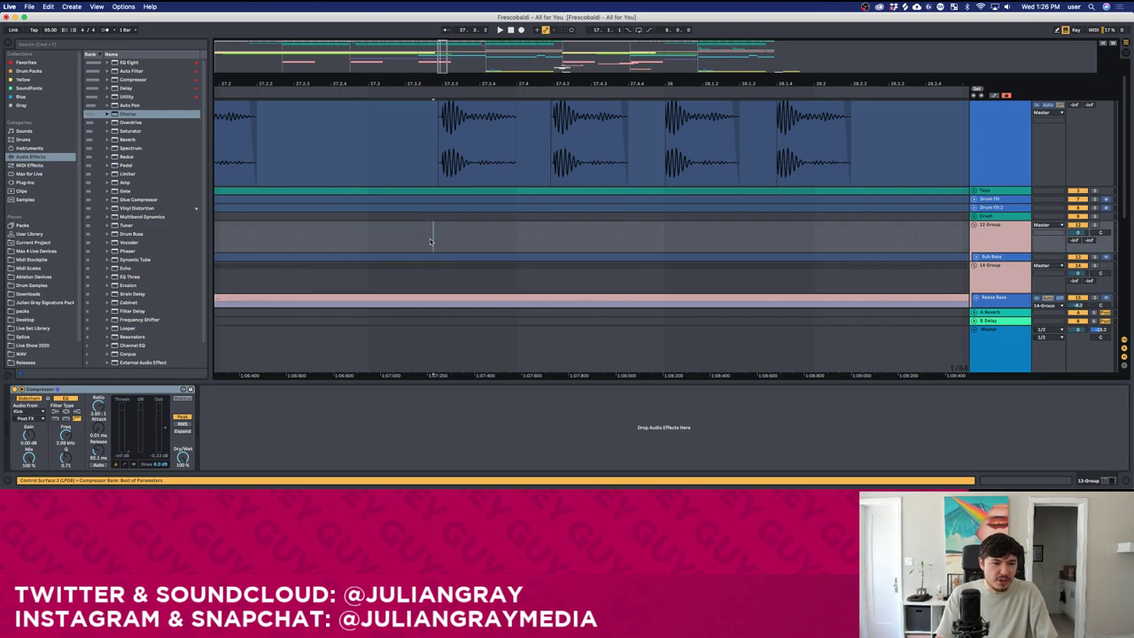
click(55, 175)
click(45, 183)
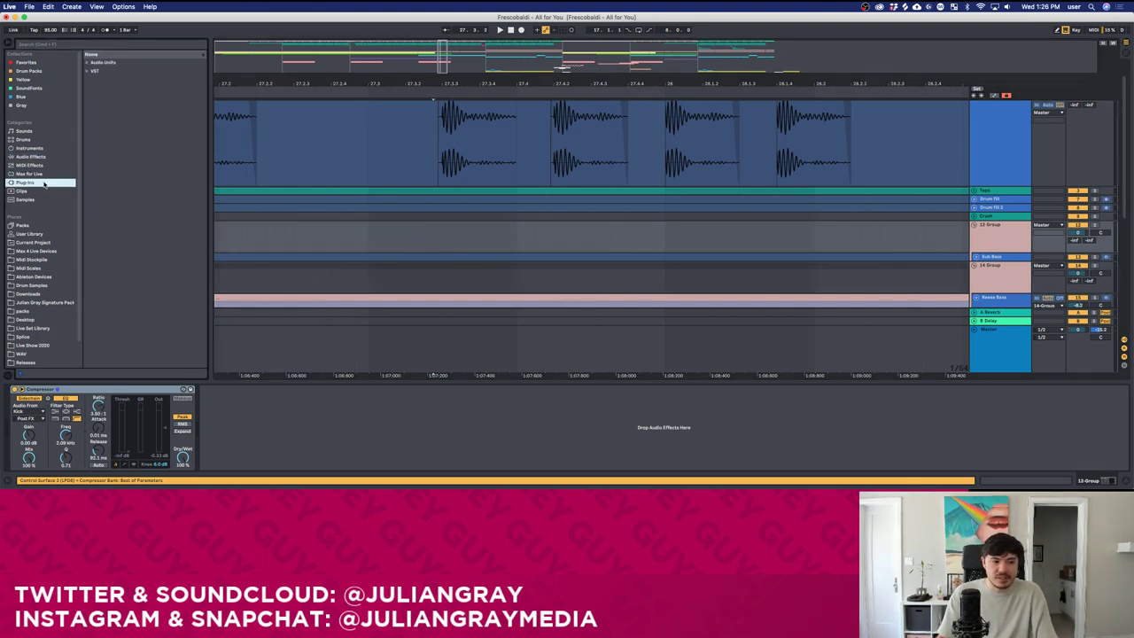
click(88, 71)
click(93, 88)
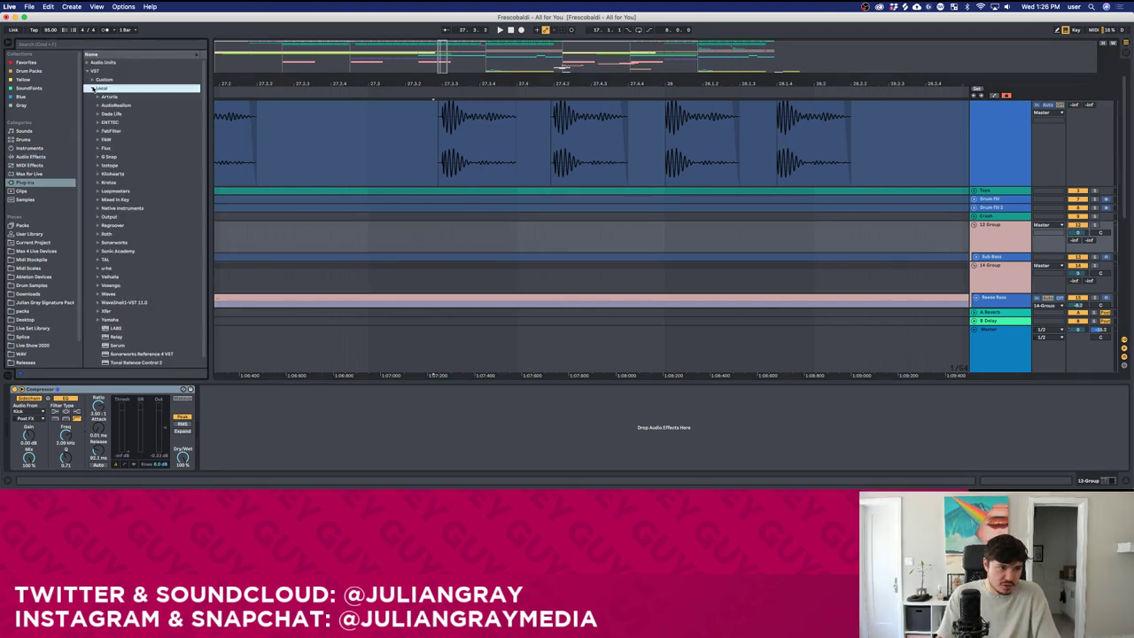
scroll(113, 212, down, 1)
click(96, 303)
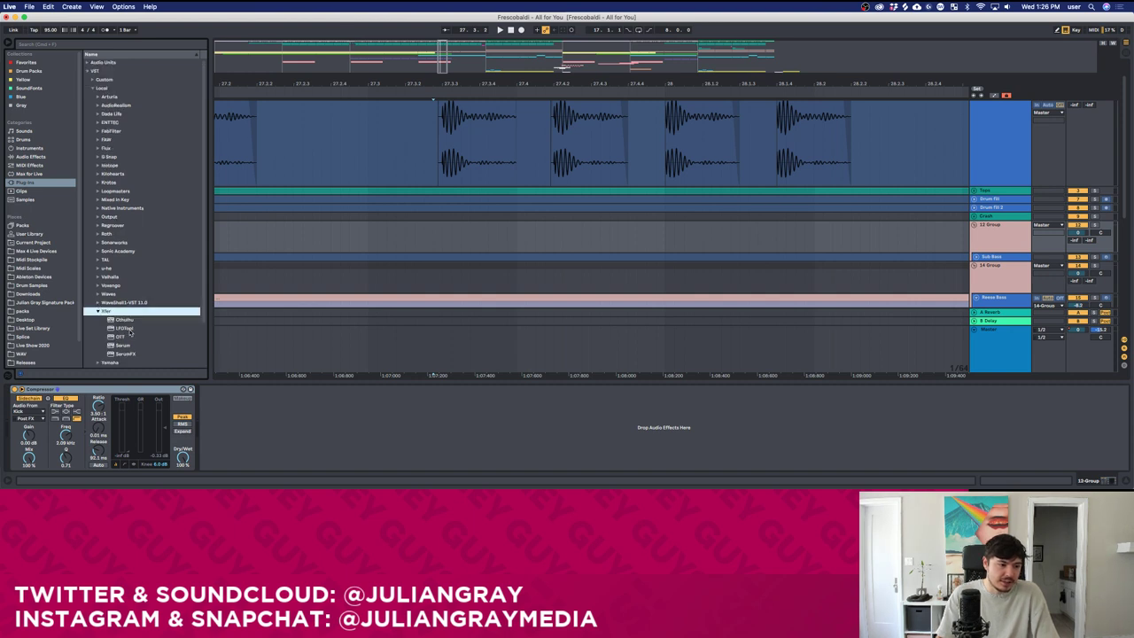
click(129, 328)
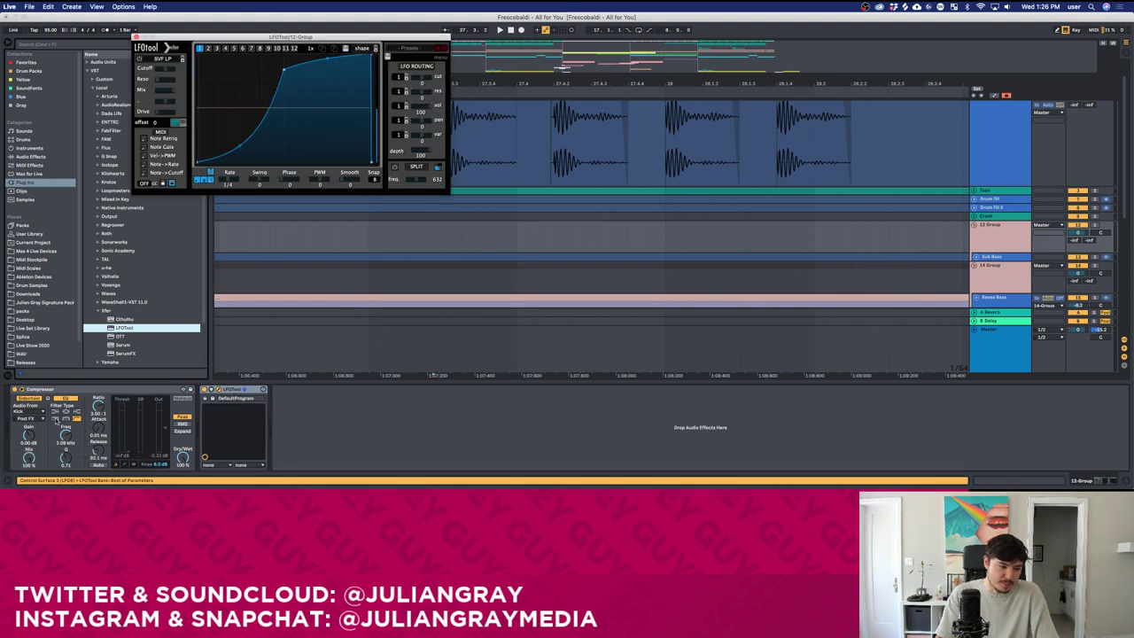
Reshape the LFOTool volume curve so it rises sooner after the start, close its window and remove it from the 12 Group.
drag(240, 146, 239, 133)
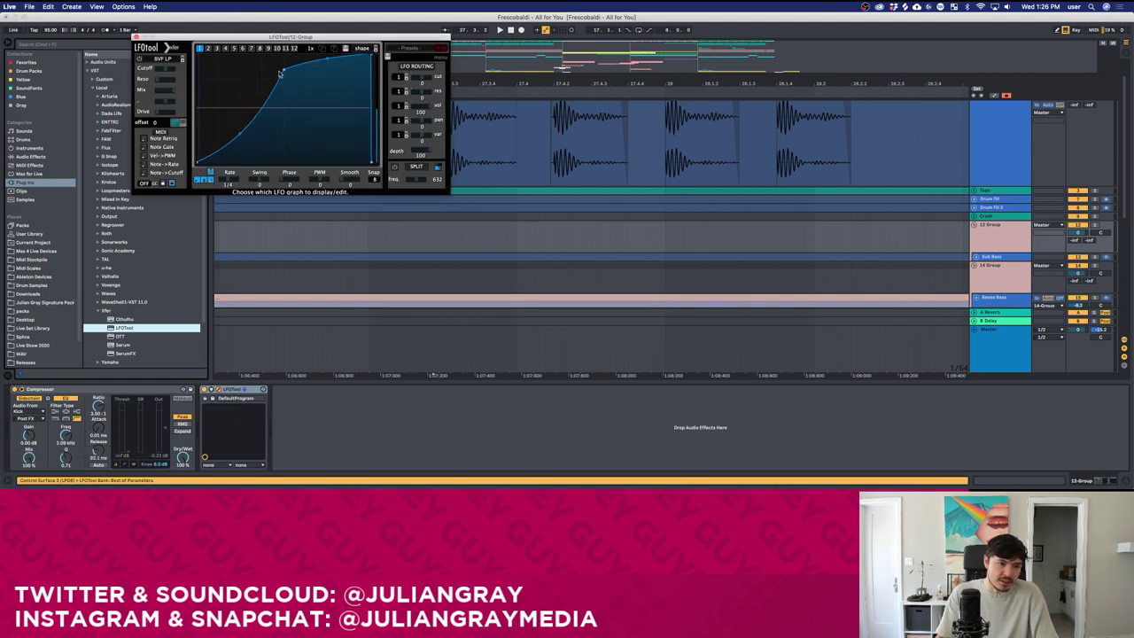
drag(283, 70, 227, 87)
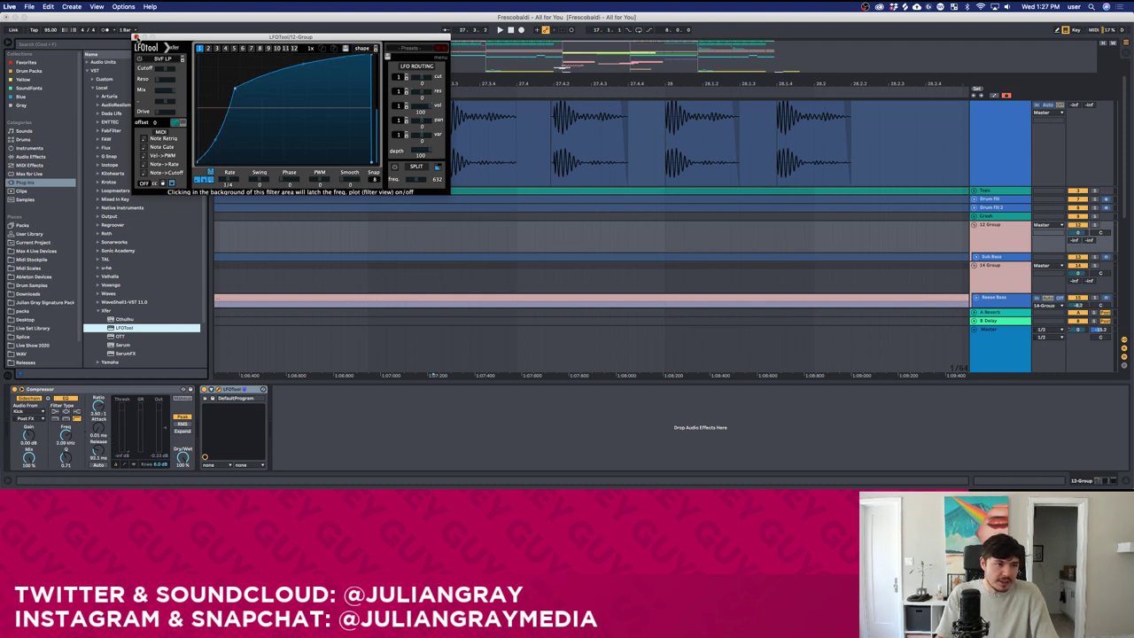
click(137, 37)
click(239, 390)
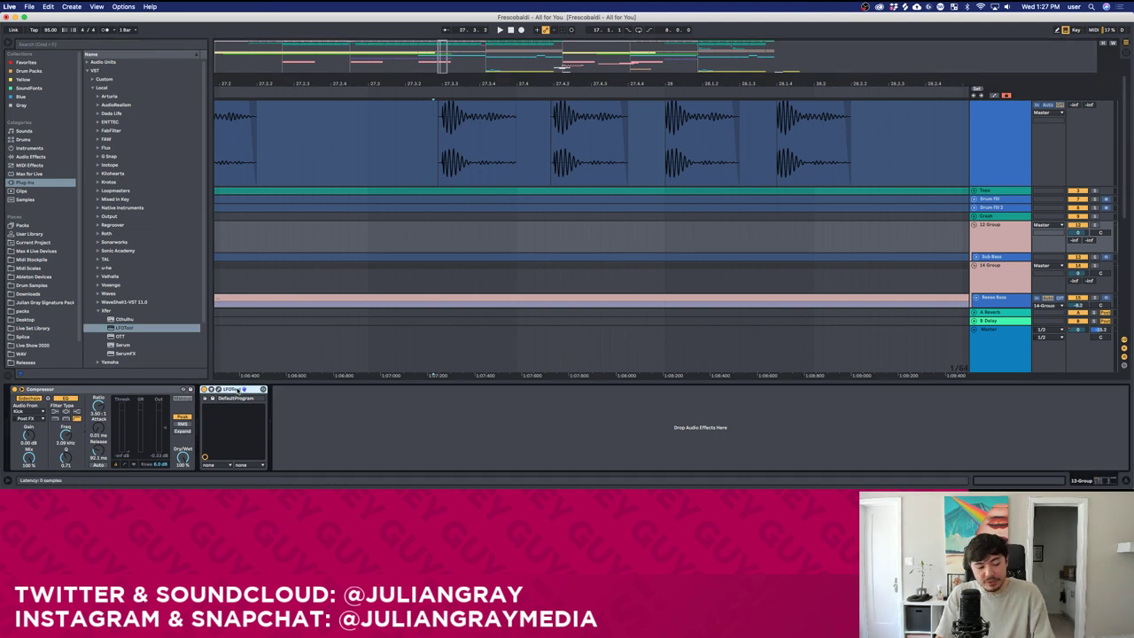
Examine the kick hits around bar 28 on the Kick track, marking the start of the hit at 28.1.1.
click(413, 198)
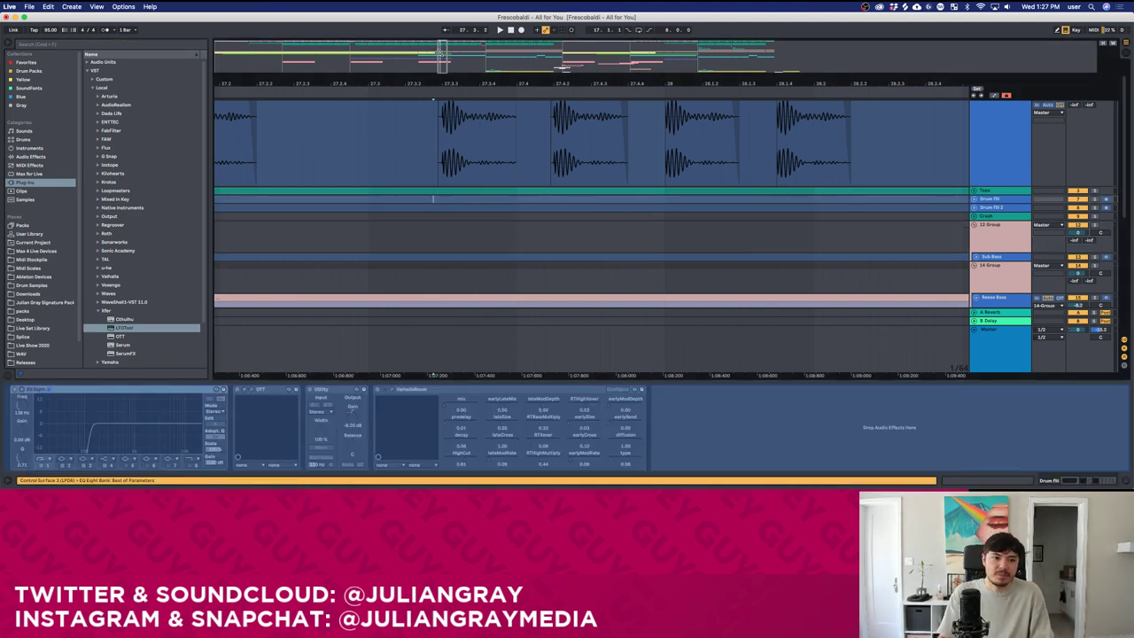
key(minus)
scroll(566, 186, down, 2)
scroll(565, 186, up, 3)
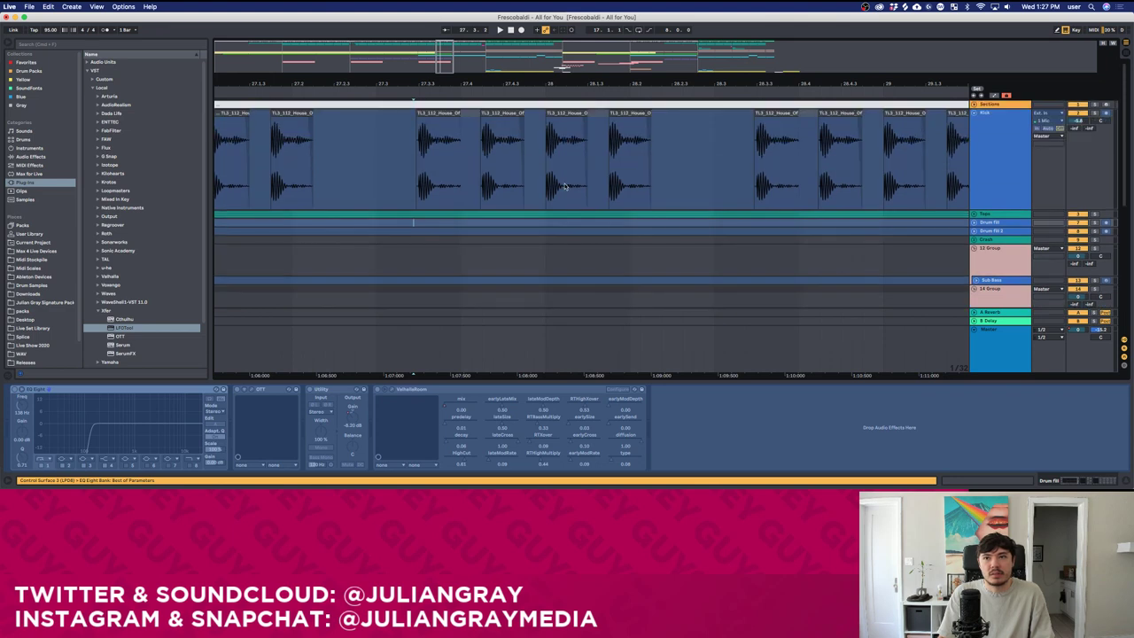
click(565, 186)
click(544, 190)
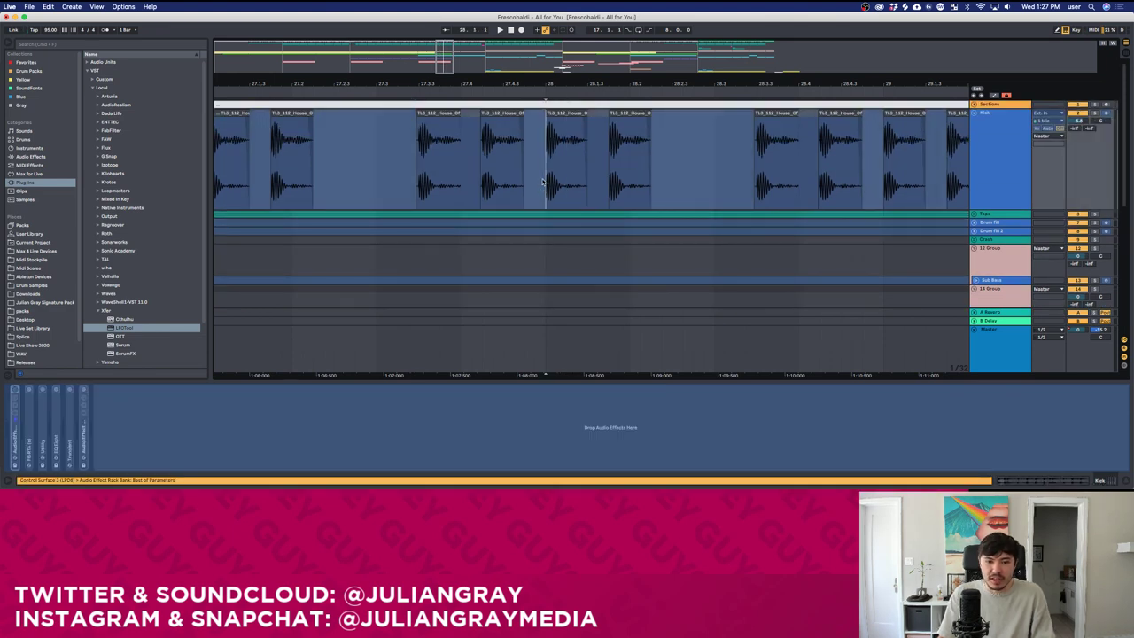
drag(546, 166, 550, 163)
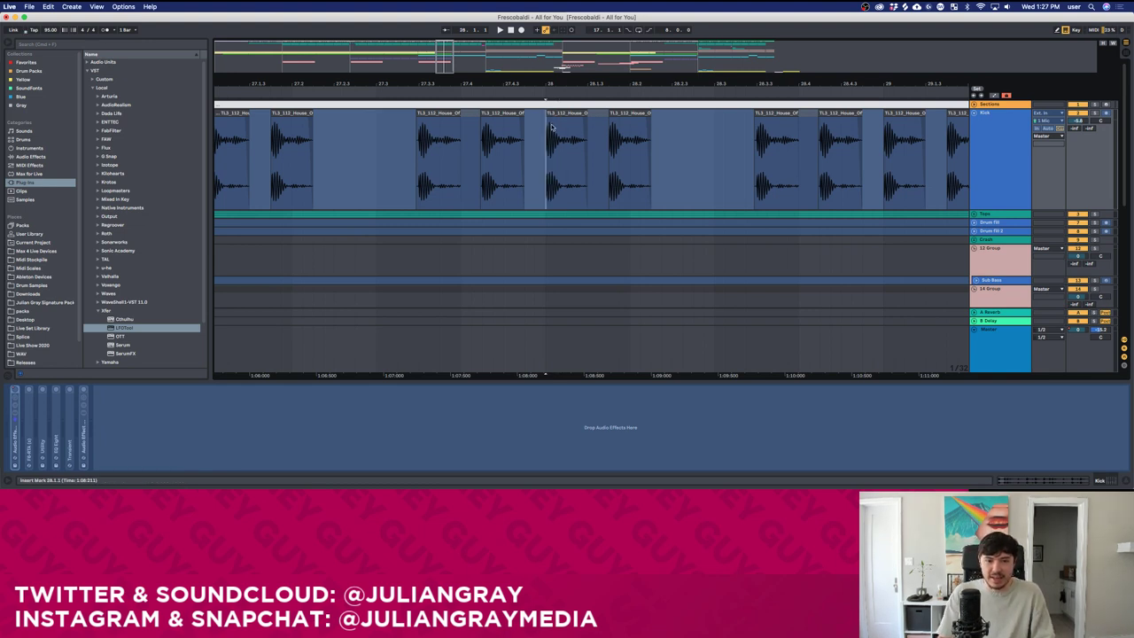
Review the tracks below the basses down to Timpani, and return to the Kick track.
scroll(556, 202, down, 5)
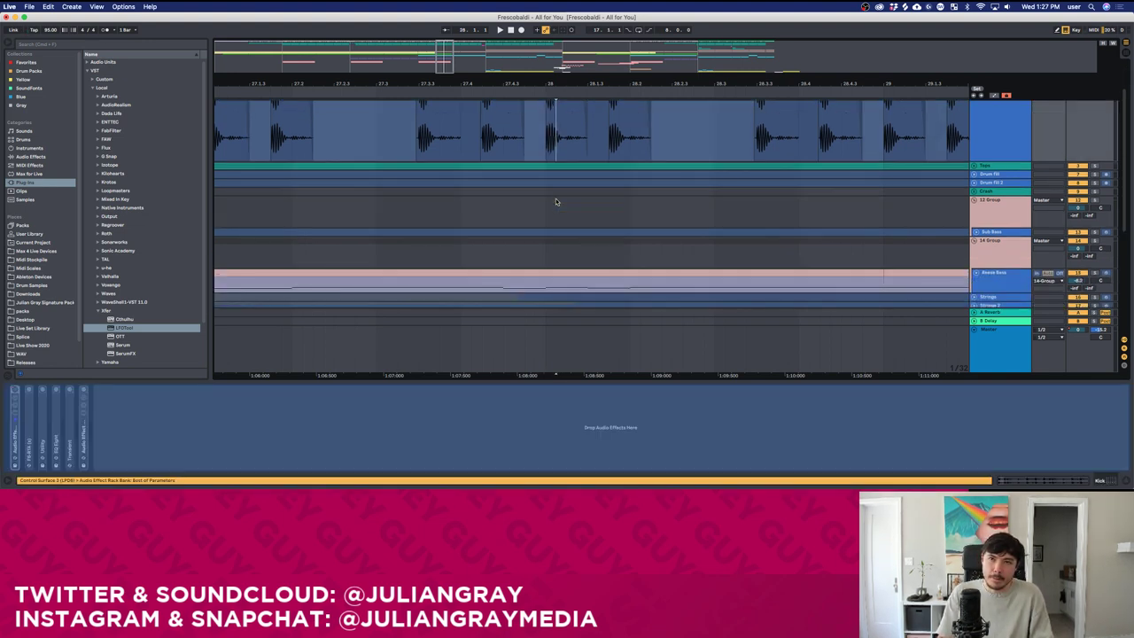
scroll(557, 202, down, 3)
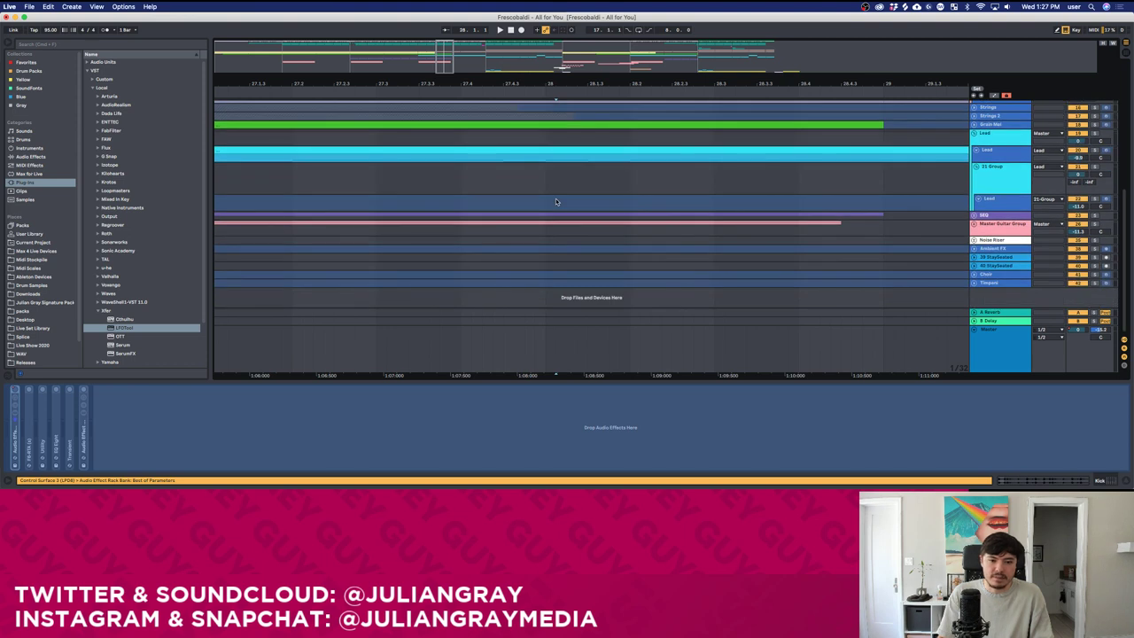
click(998, 284)
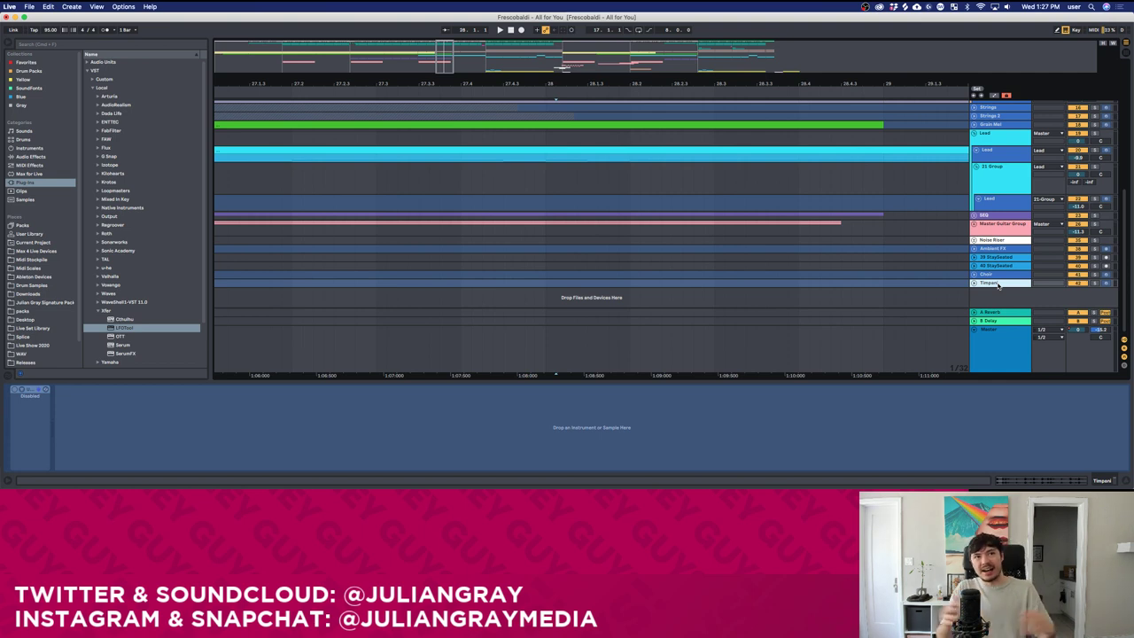
scroll(992, 274, up, 5)
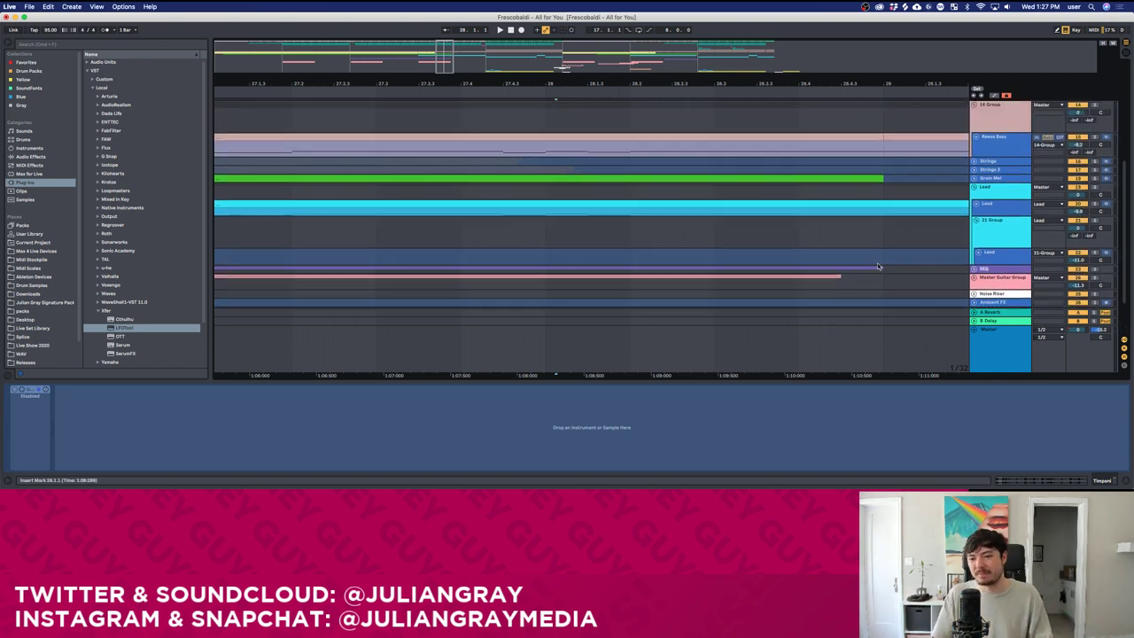
scroll(975, 263, up, 3)
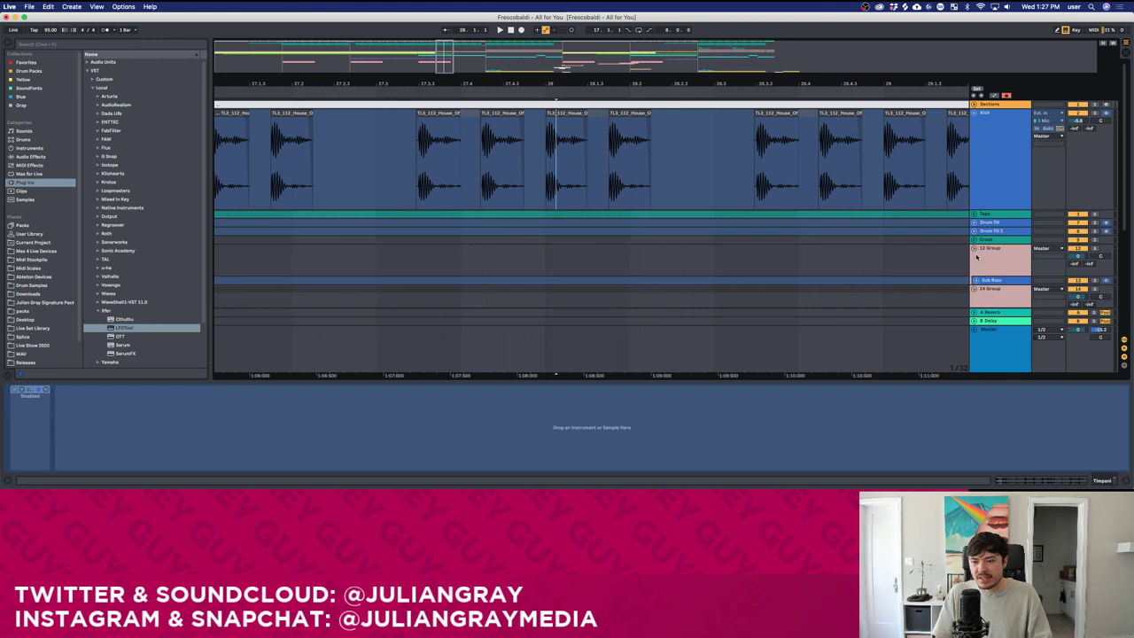
Collapse the 12 Group and the 14 Group in the arrangement.
click(974, 249)
click(977, 265)
click(974, 257)
scroll(993, 223, down, 3)
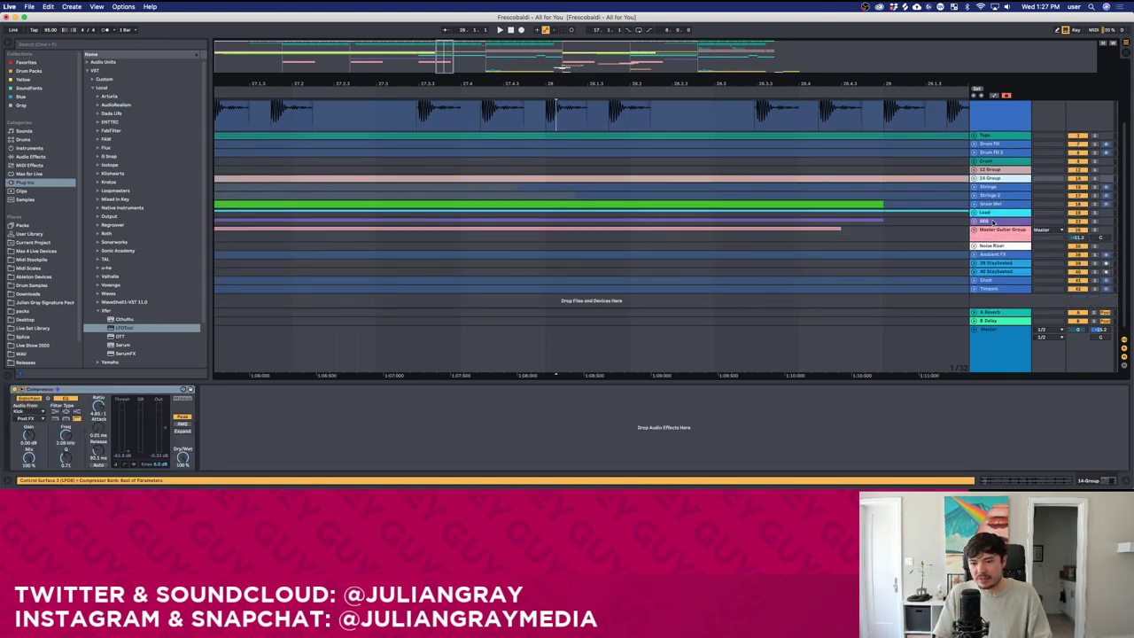
Play the song from beat 4 of bar 27, unfold the Lead group and show the 21 Group's EQ Eight.
click(920, 221)
click(440, 115)
key(space)
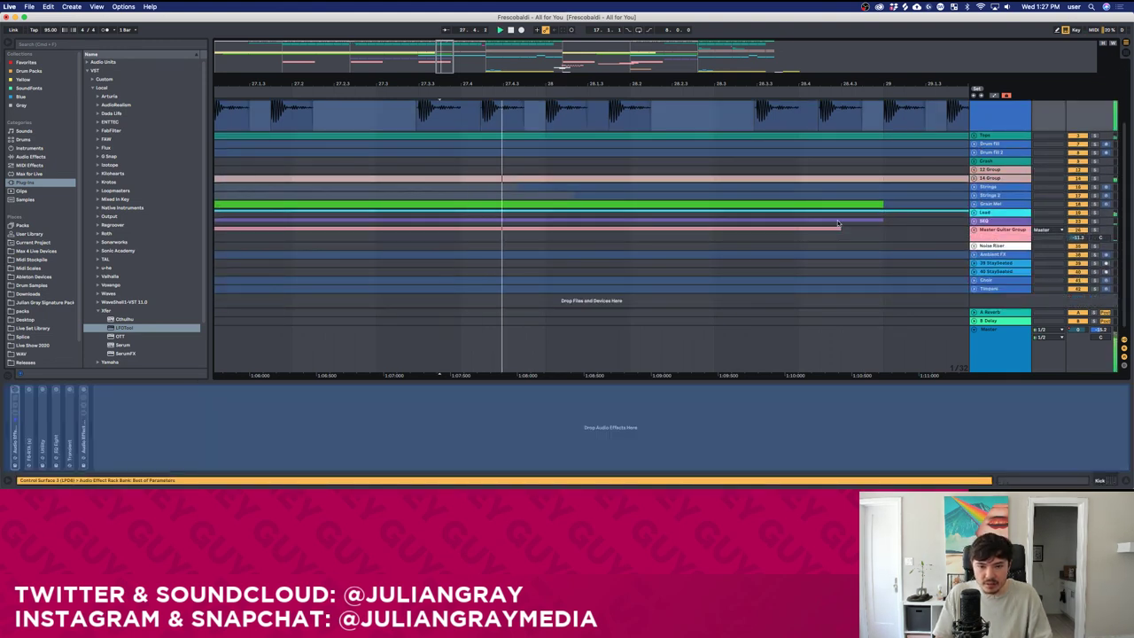
click(975, 213)
click(1003, 212)
click(1001, 252)
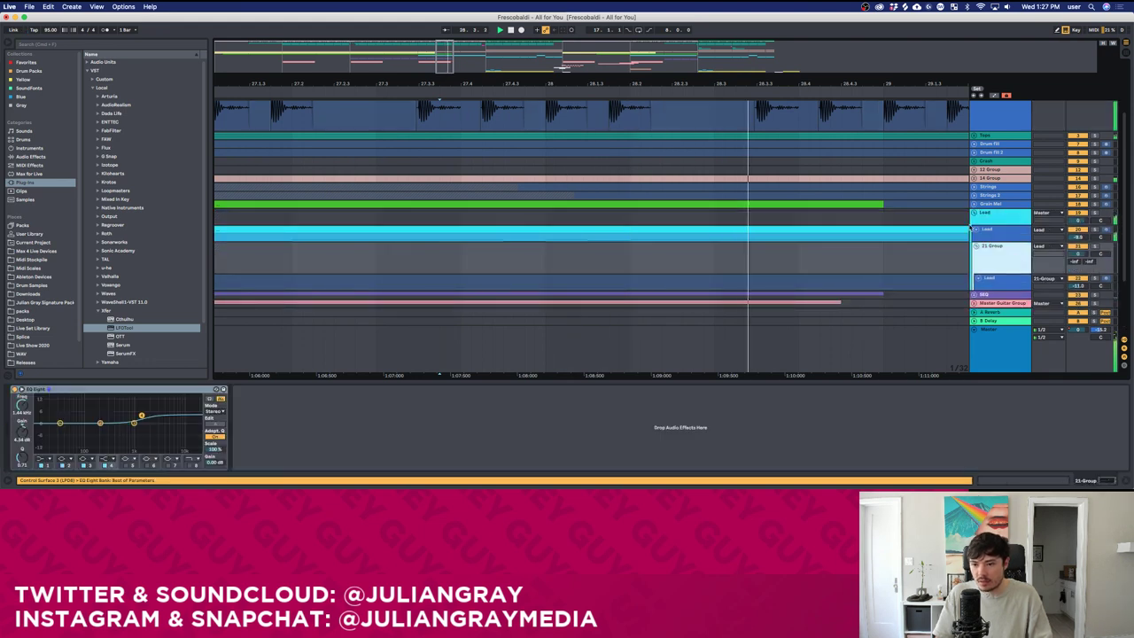
Listen to the transition into the Chorus across bars 22 to 41 while checking which tracks are playing.
drag(441, 59, 441, 35)
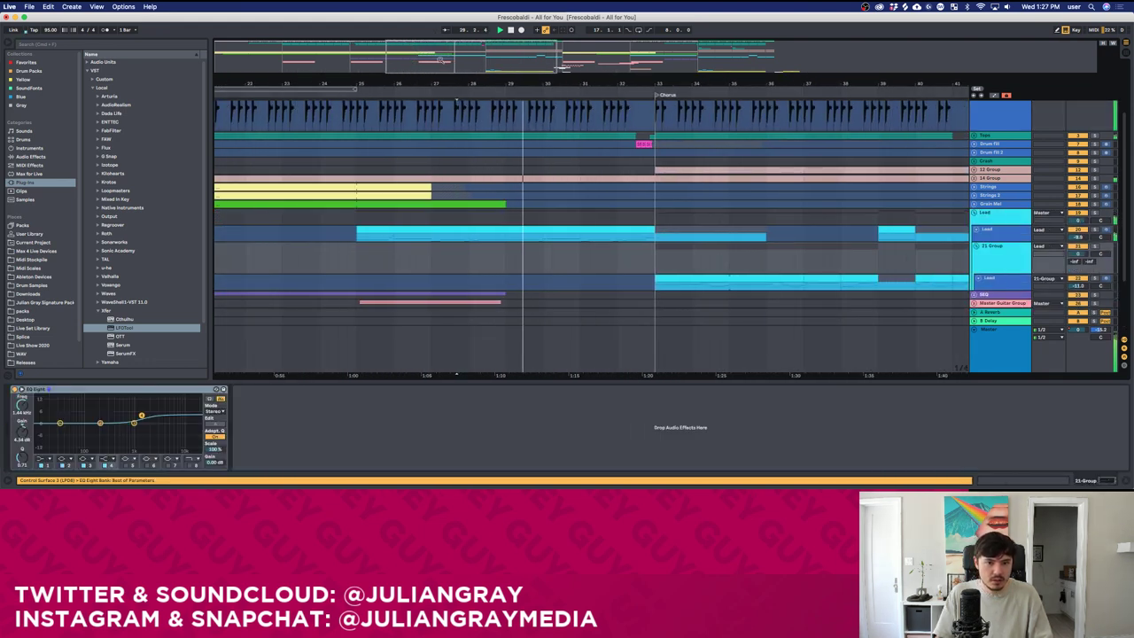
scroll(587, 169, up, 2)
scroll(1029, 159, up, 1)
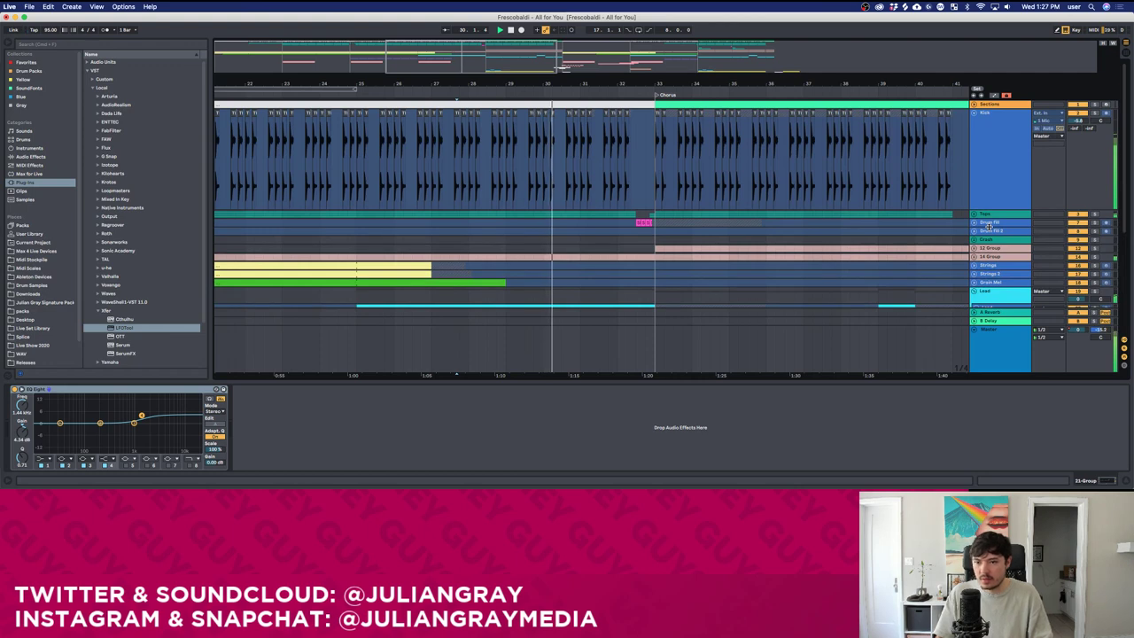
scroll(1010, 195, down, 5)
scroll(991, 229, up, 5)
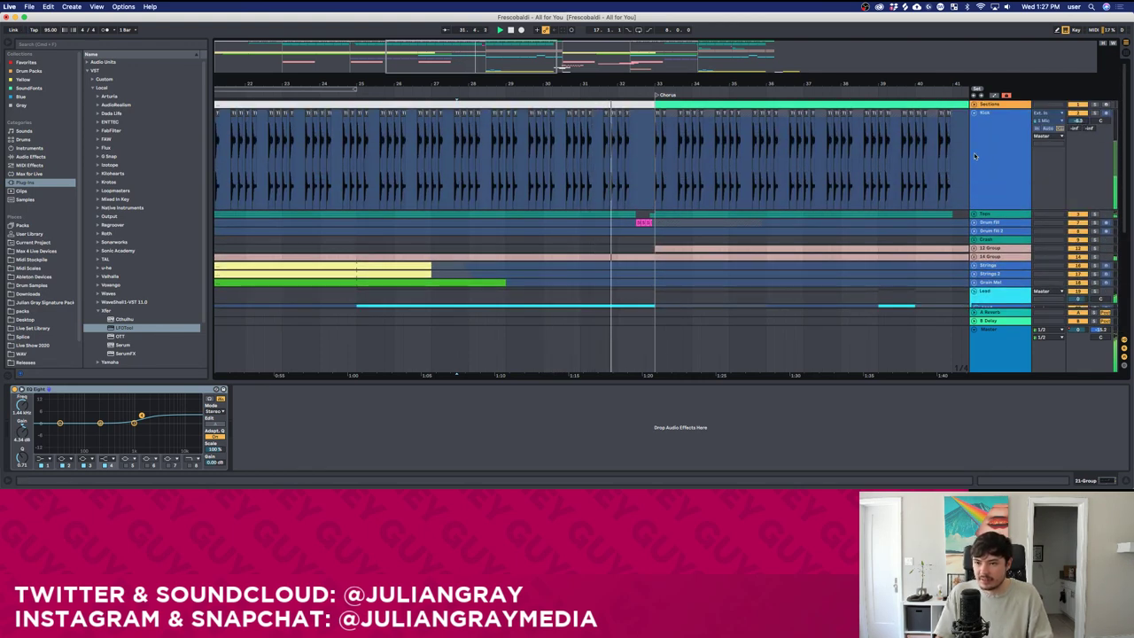
scroll(819, 222, down, 3)
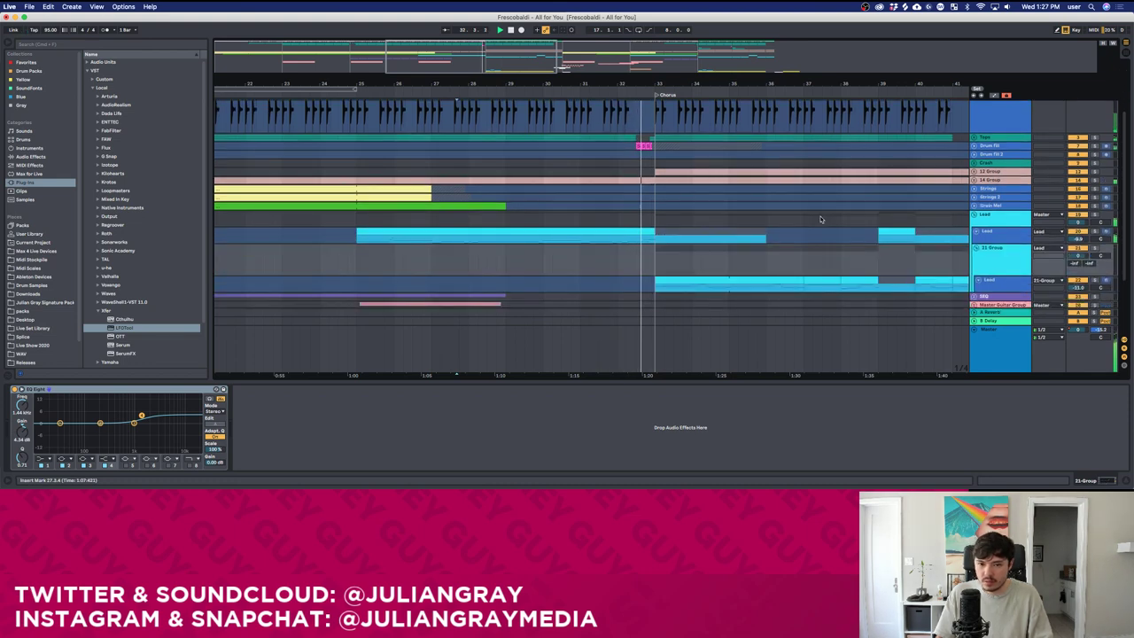
scroll(822, 227, down, 3)
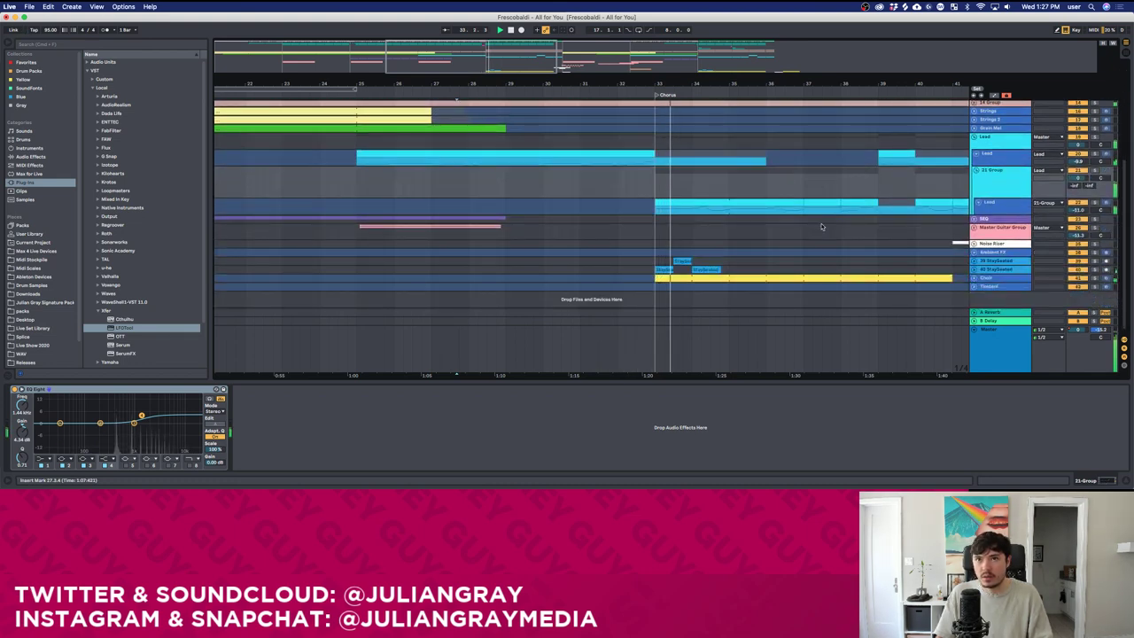
scroll(833, 252, up, 3)
scroll(835, 258, down, 3)
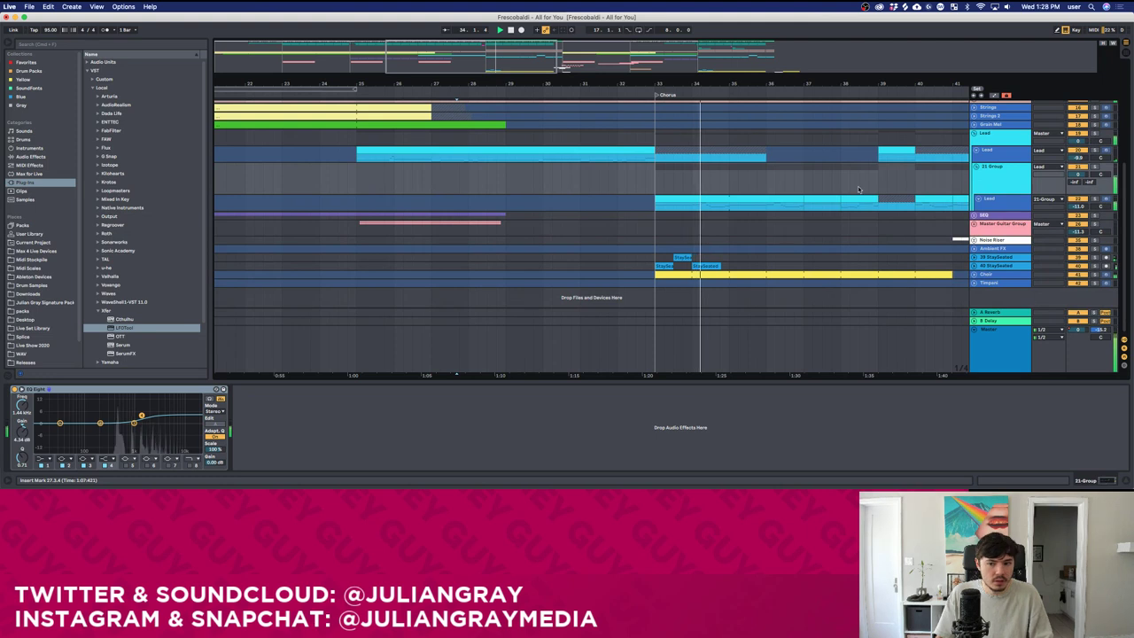
Raise the volume of the Lead track inside the 21 Group, listen with the group selected and stop playback.
click(981, 198)
click(981, 198)
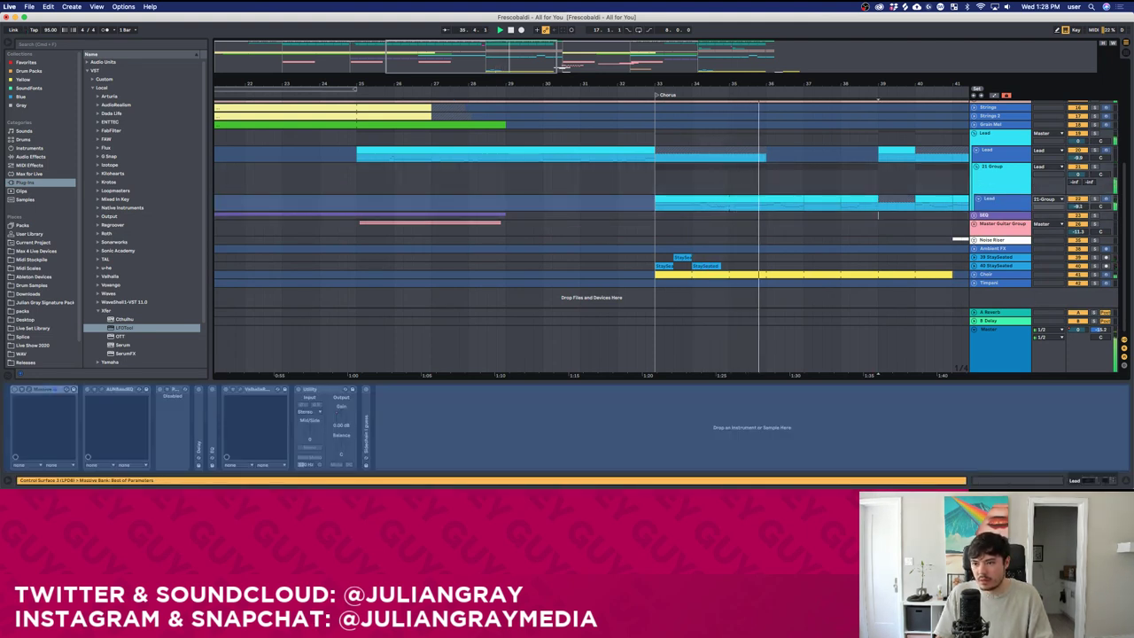
click(1011, 191)
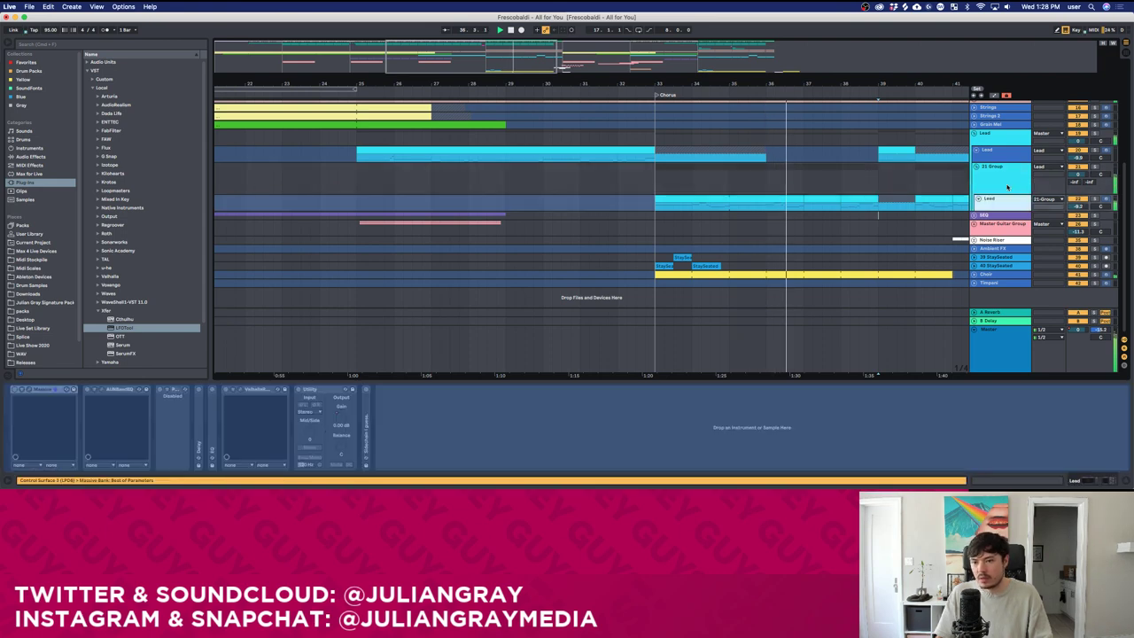
scroll(1010, 204, up, 3)
scroll(1009, 211, up, 3)
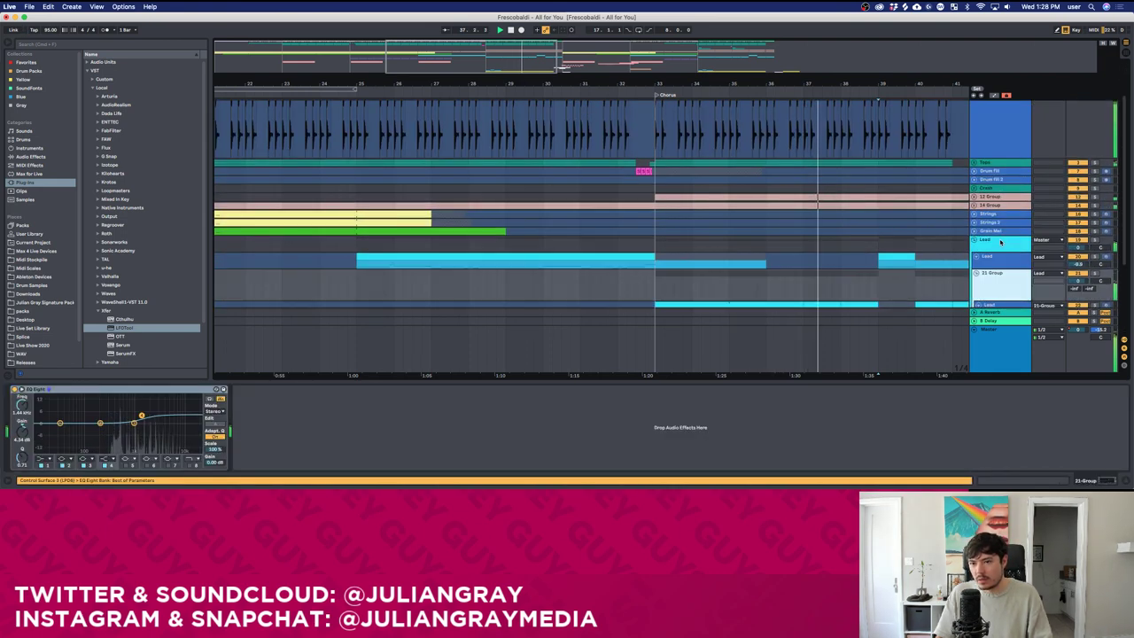
scroll(1002, 248, down, 6)
key(space)
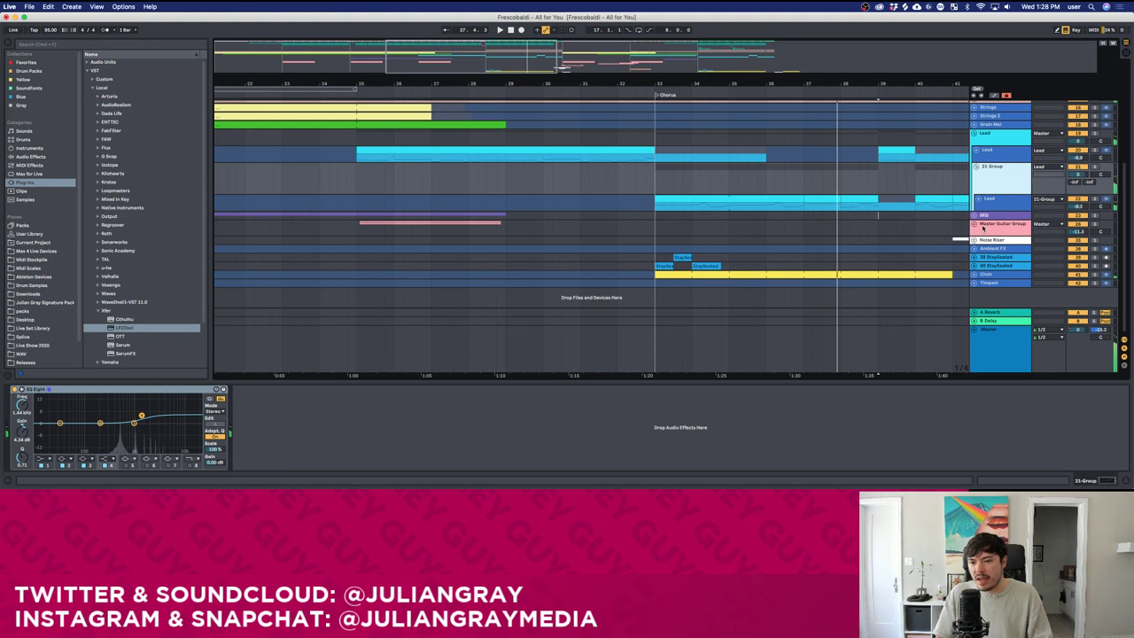
Inspect the 12 Group's contents and show the Choir track's device chain.
scroll(984, 228, up, 6)
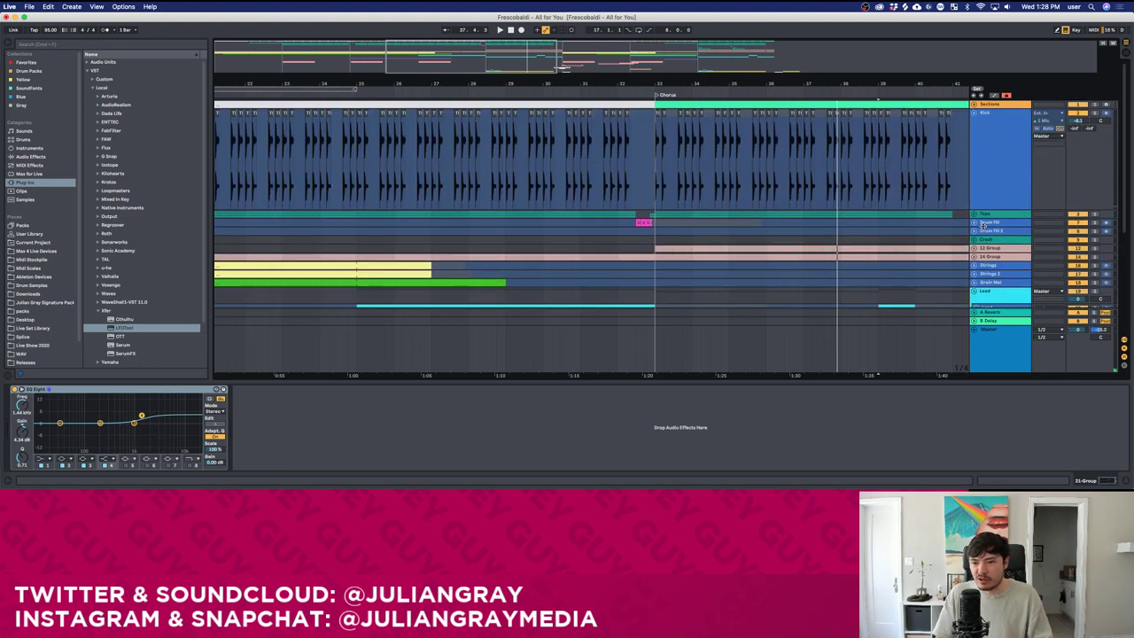
scroll(1003, 257, down, 2)
click(975, 228)
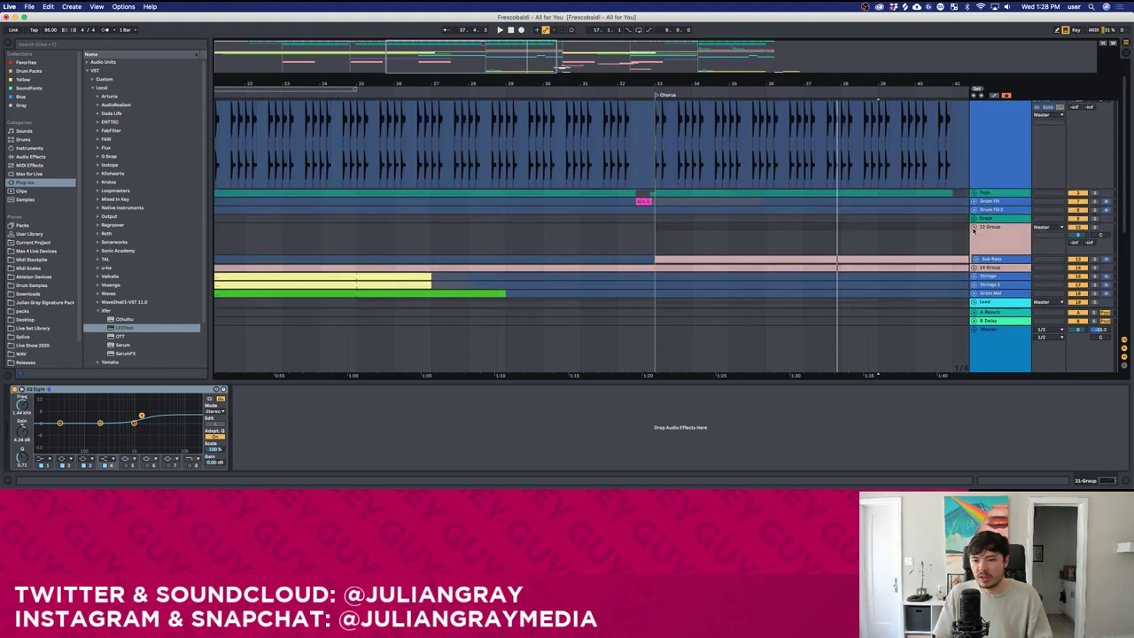
click(975, 227)
scroll(984, 239, down, 3)
click(976, 238)
scroll(986, 245, down, 3)
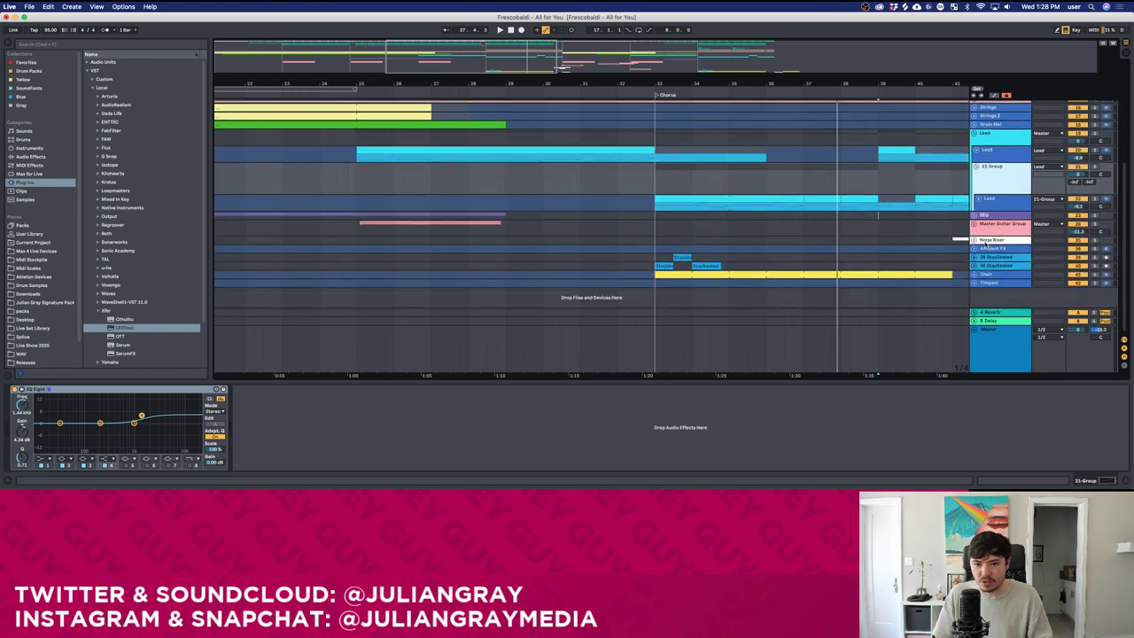
click(978, 275)
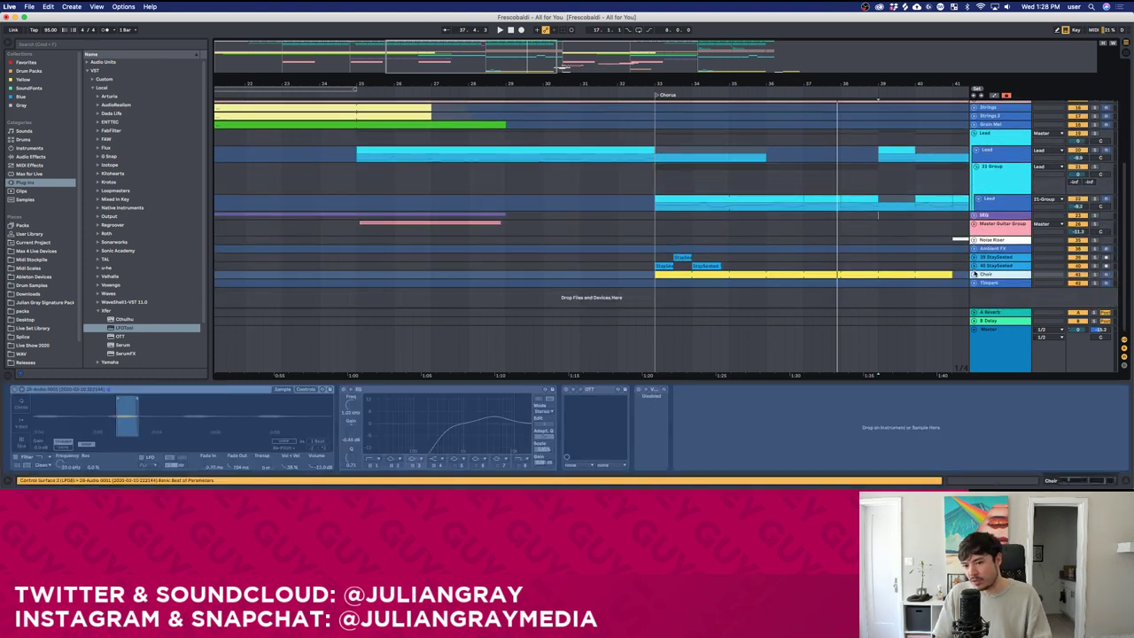
Show the 12 Group's Compressor and unfold the group and its Sub Bass track.
scroll(979, 248, up, 5)
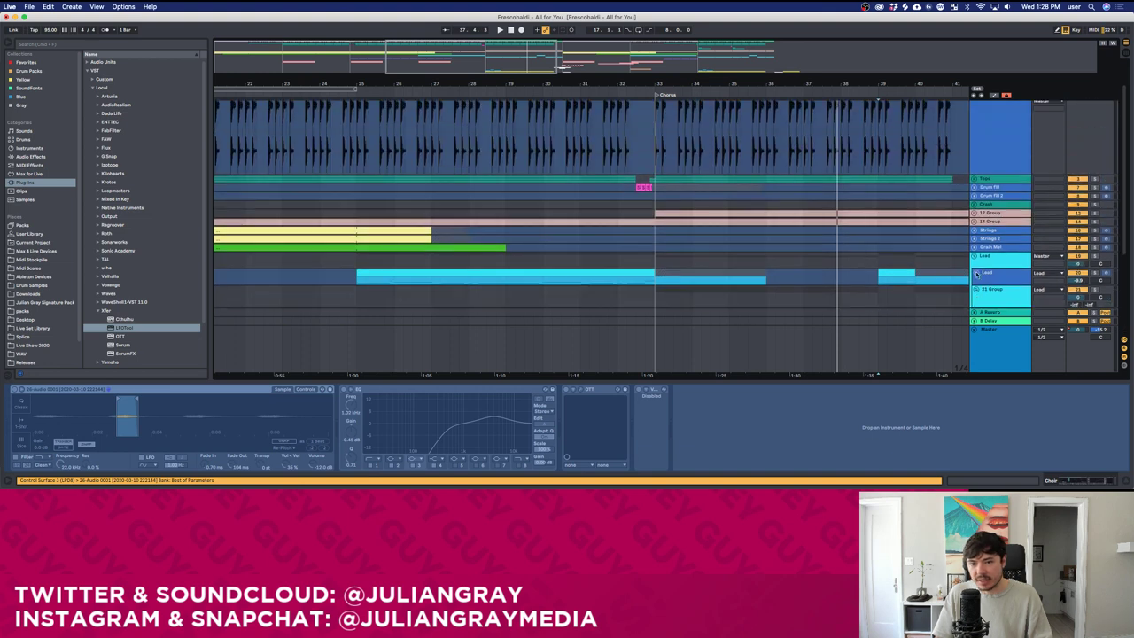
click(988, 213)
click(974, 215)
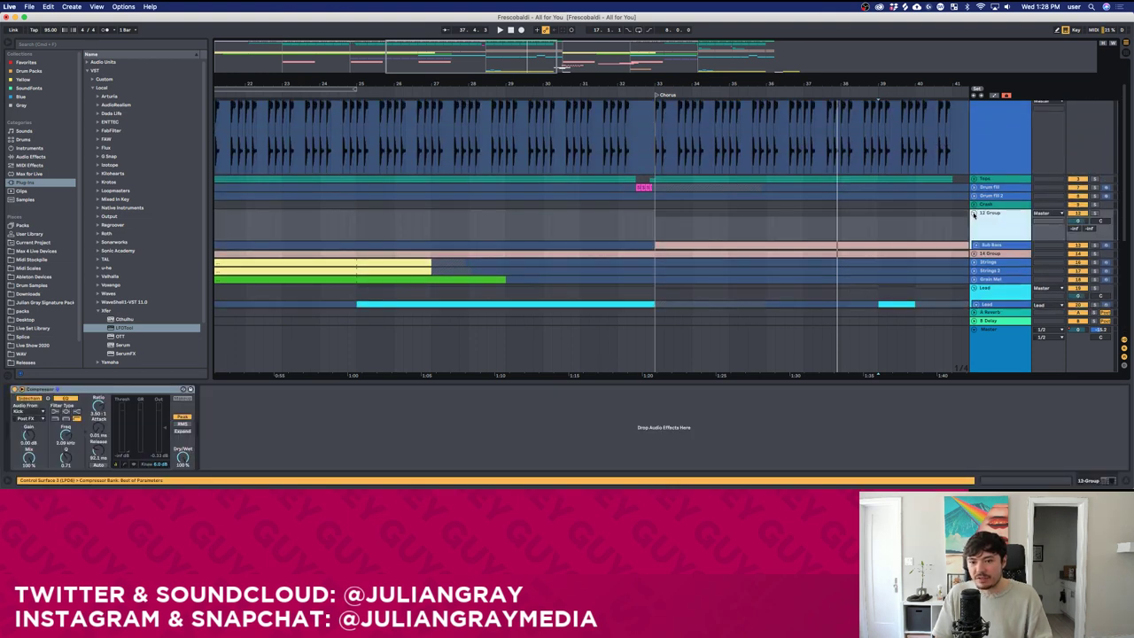
click(976, 244)
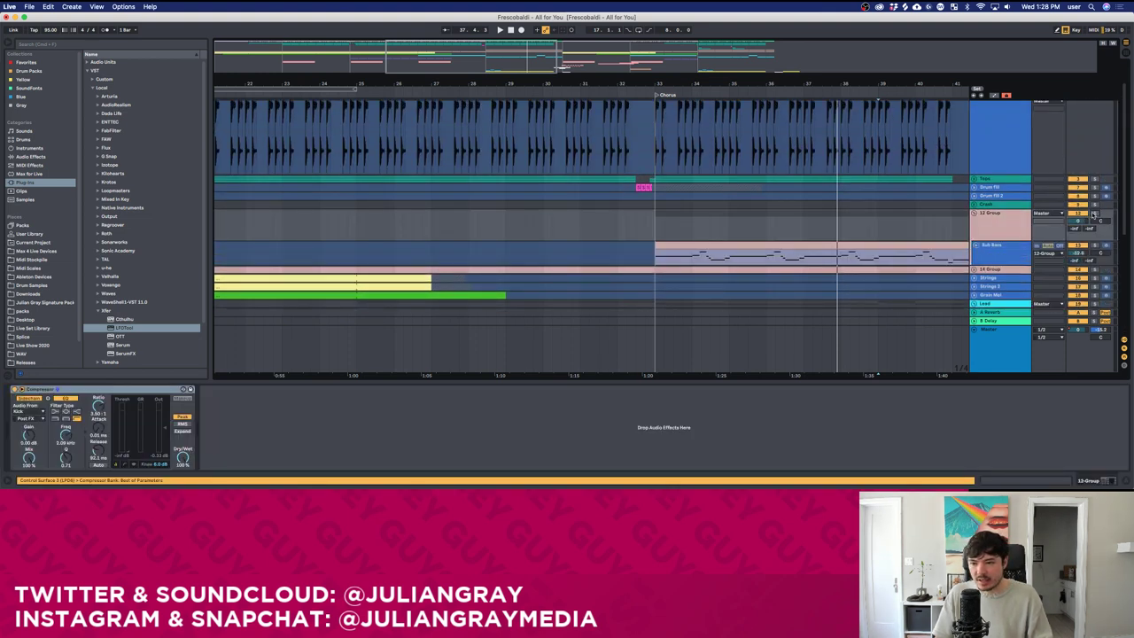
Unfold the 14 Group and unfreeze its Reese Bass track.
click(974, 269)
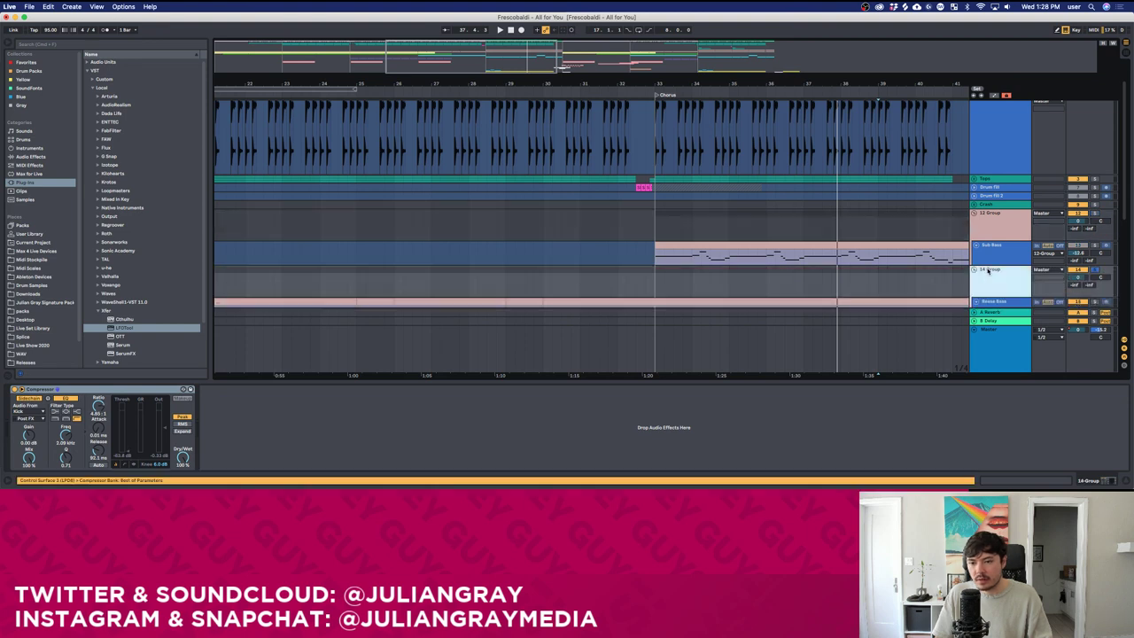
scroll(983, 269, down, 2)
click(997, 264)
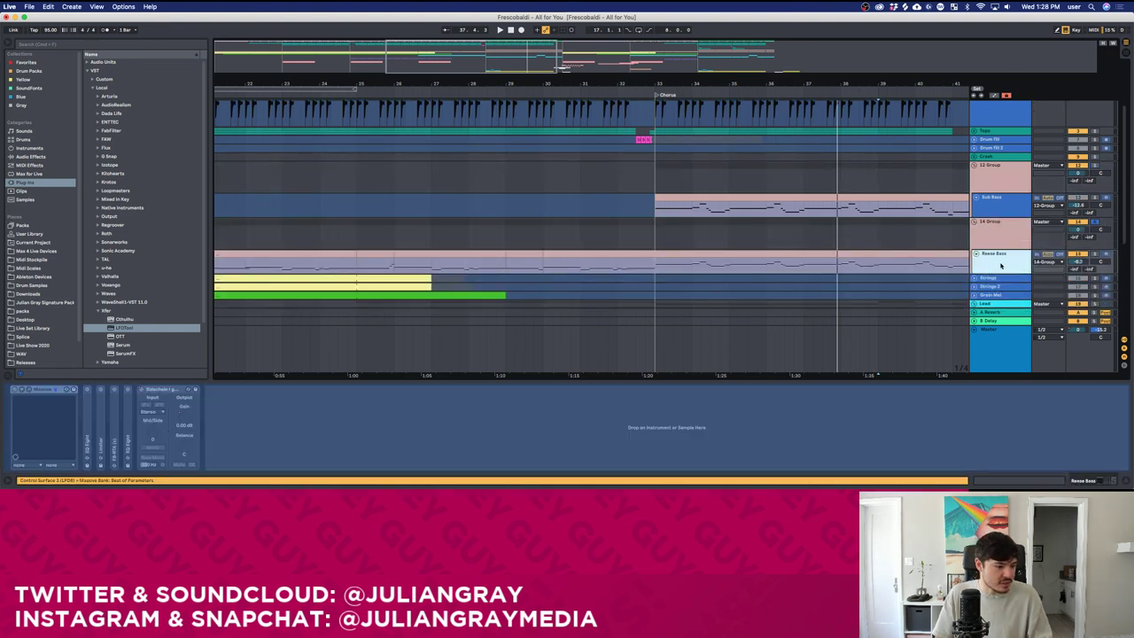
right_click(1001, 265)
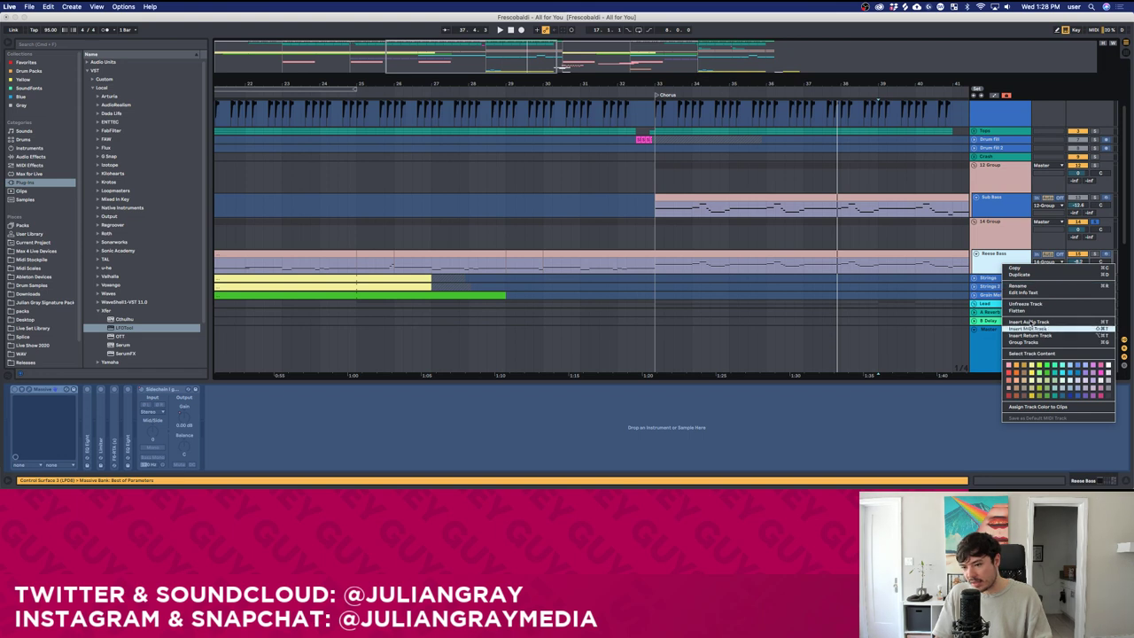
click(1025, 304)
click(993, 233)
Open the Reese Bass clip under the Chorus marker in the note editor and listen to its opening bars.
click(788, 254)
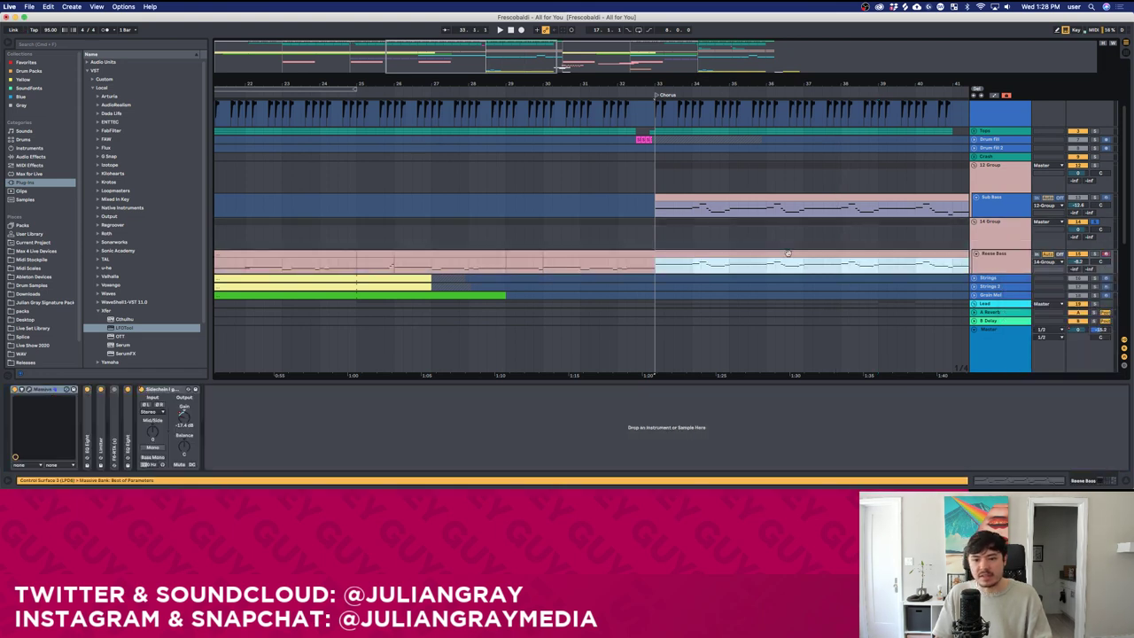
scroll(733, 268, right, 5)
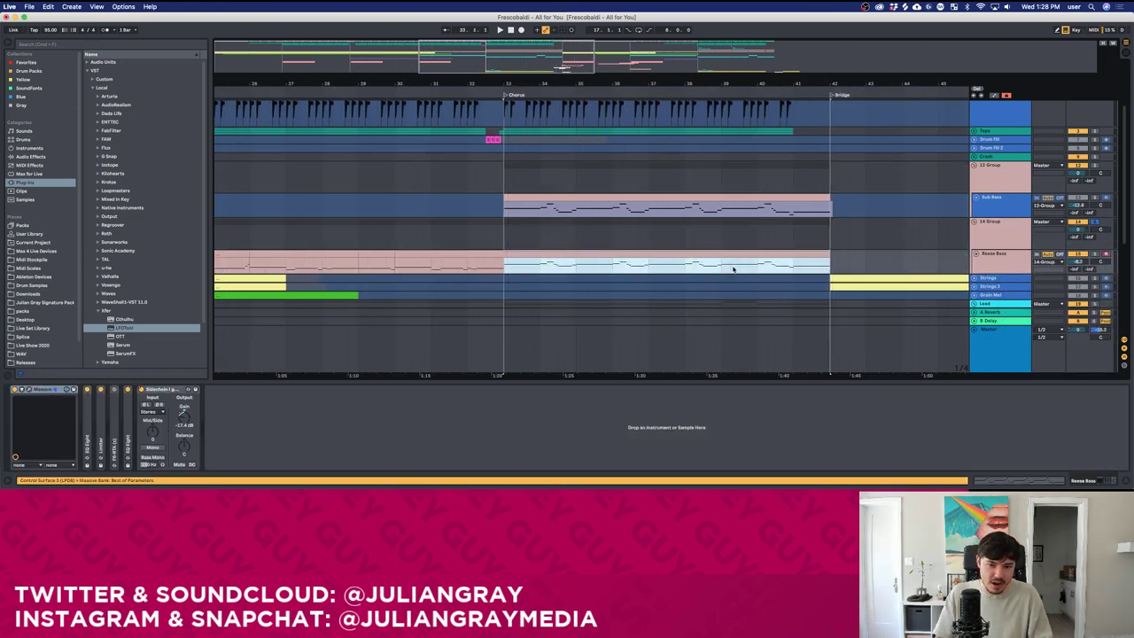
double_click(695, 255)
key(space)
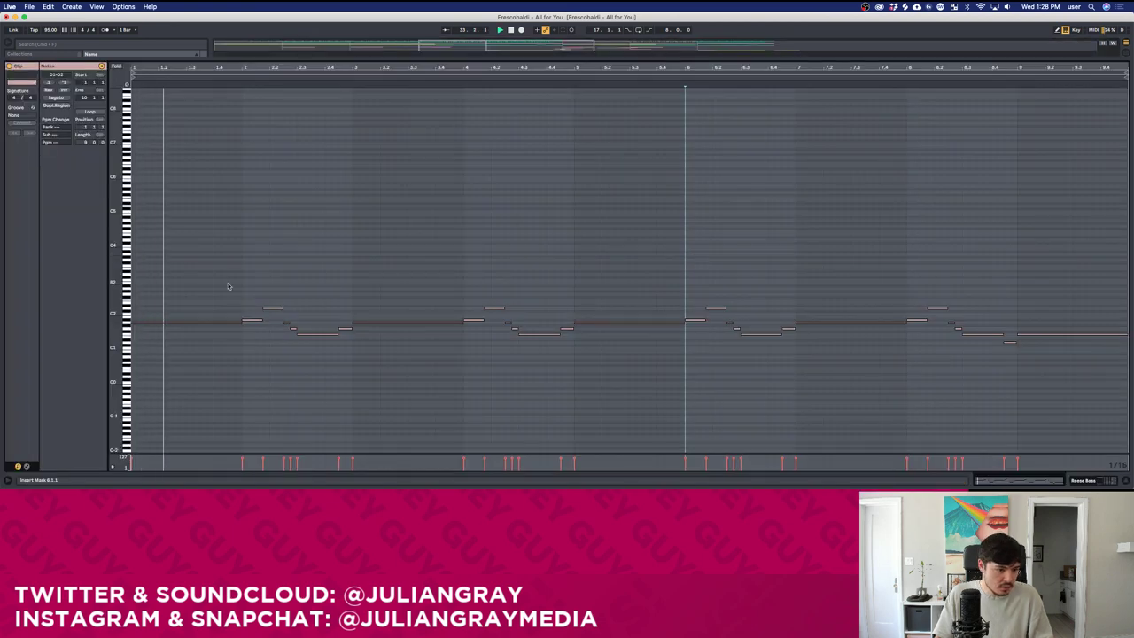
click(242, 284)
Solo the Lead track inside the 21 Group alongside the bass, and listen with the Reese Bass Chorus clip reopened.
key(shift+Tab)
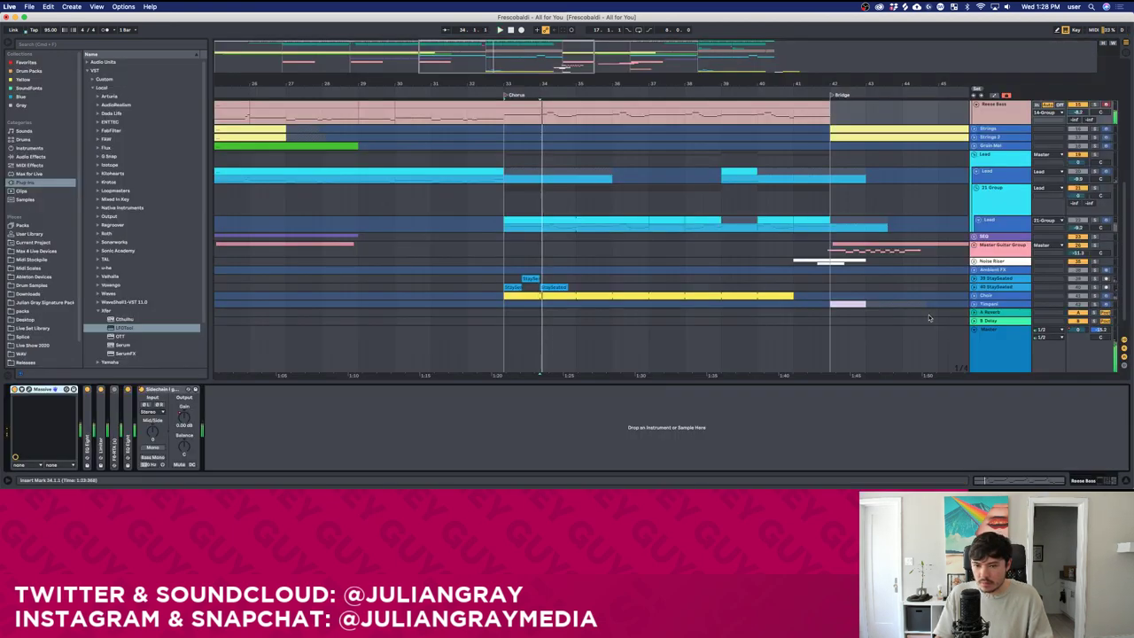
key(space)
scroll(661, 188, up, 2)
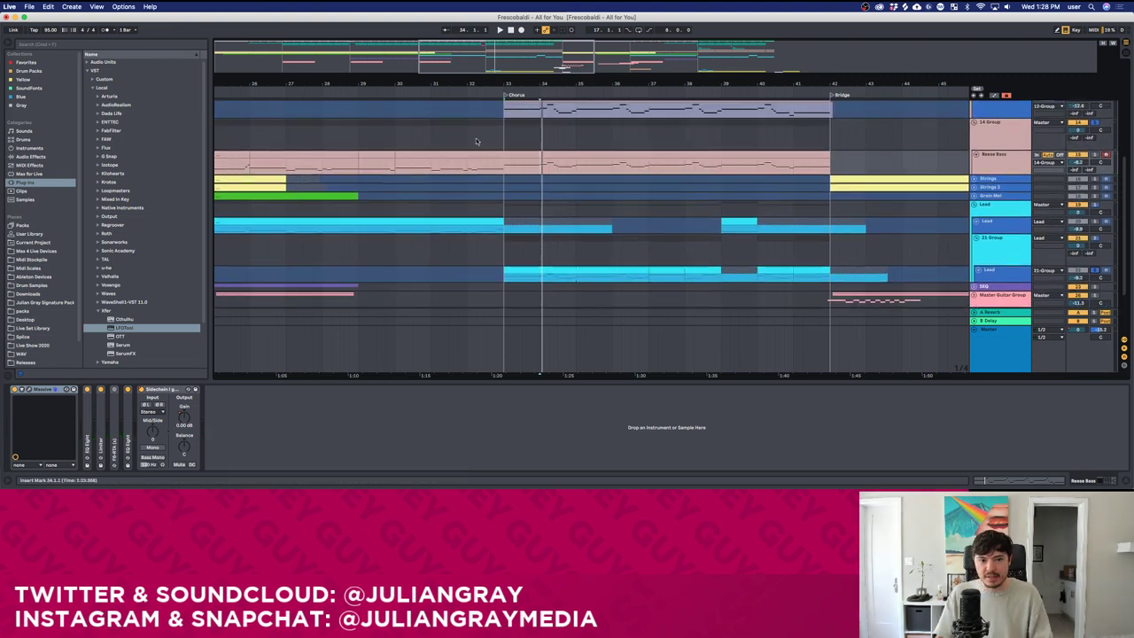
key(space)
double_click(522, 157)
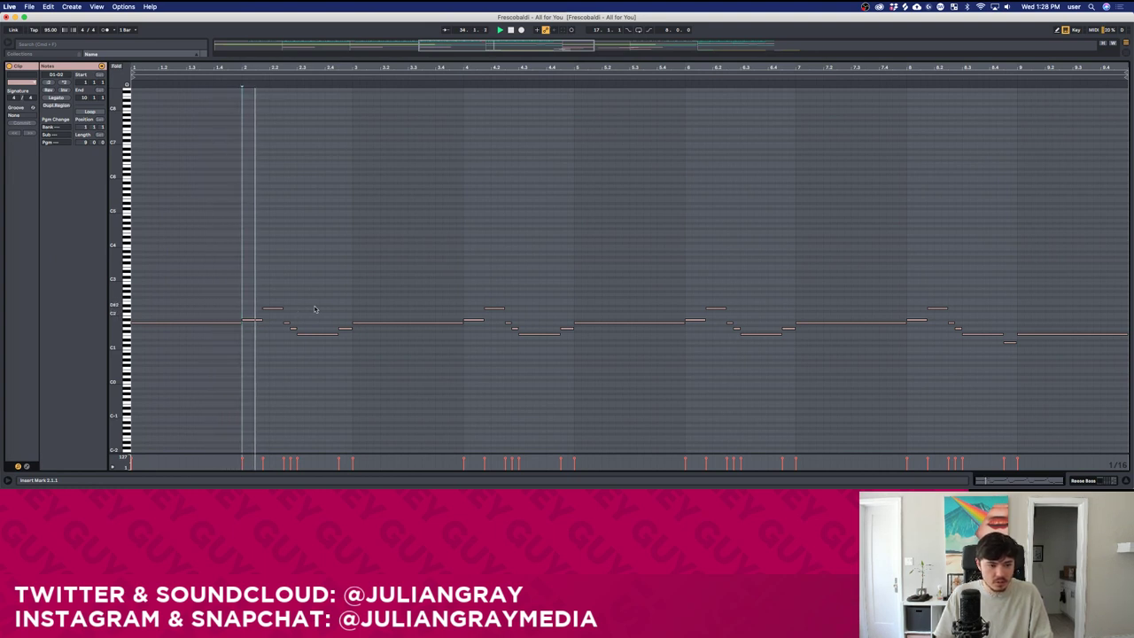
key(space)
Turn on note preview, try lower pitches for the held note in clip bar 3, set it to D1 and listen.
click(381, 323)
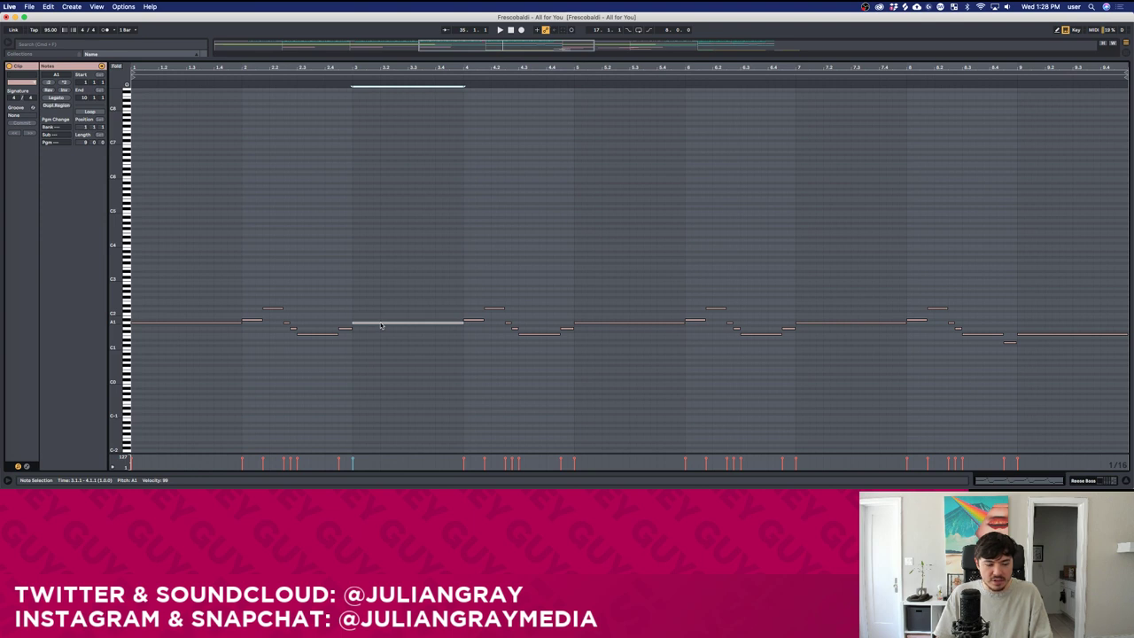
click(128, 85)
drag(443, 174, 419, 342)
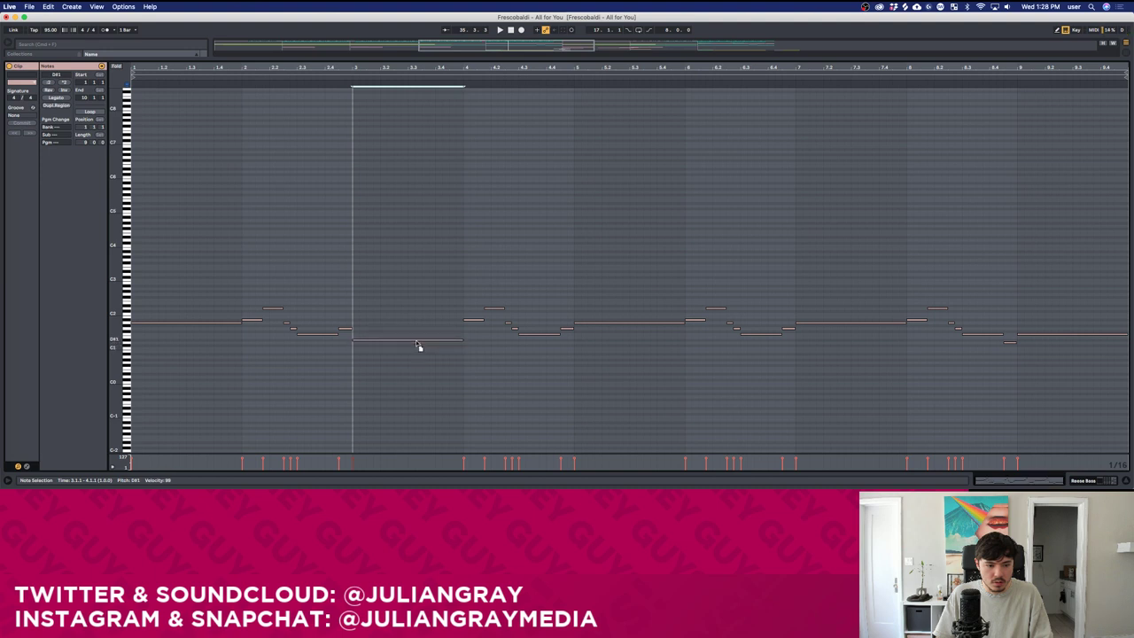
key(space)
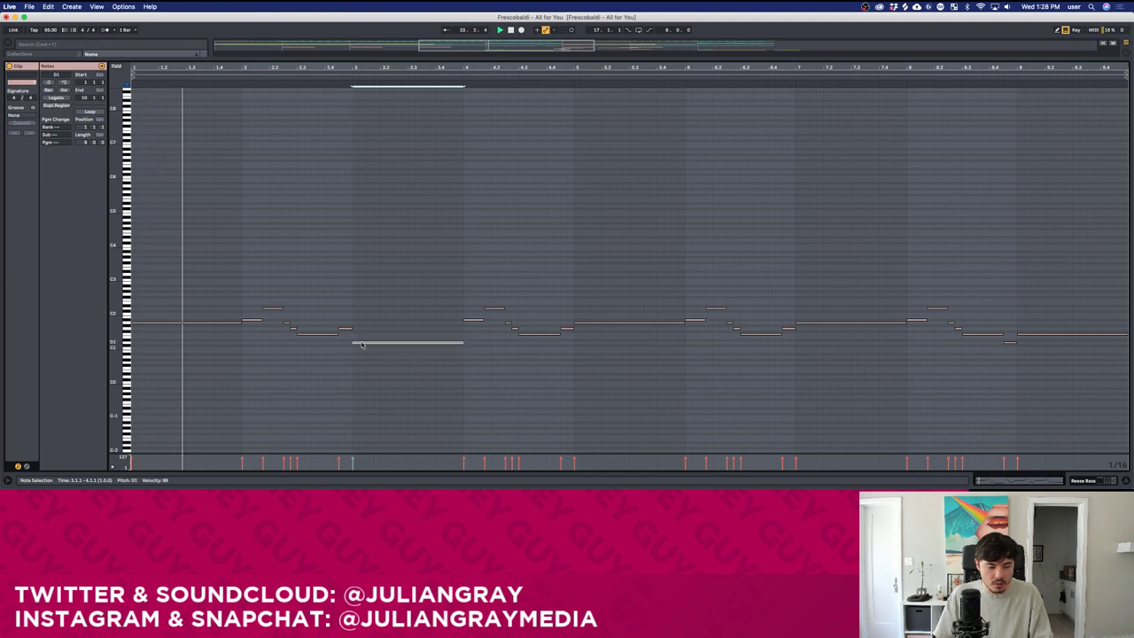
drag(361, 345, 362, 358)
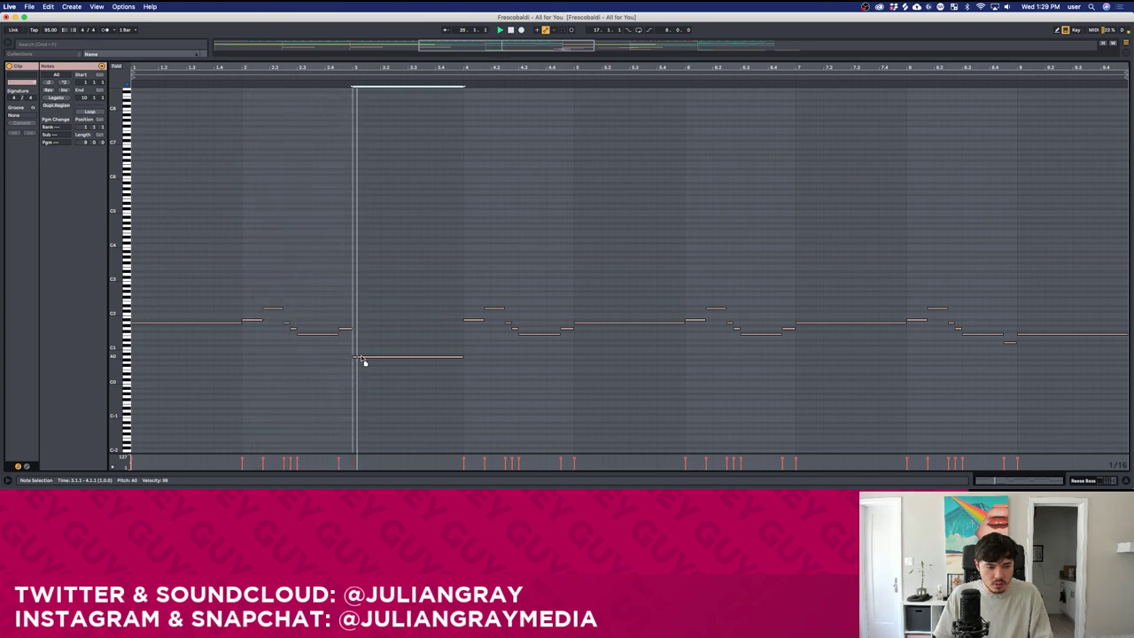
drag(363, 359, 366, 352)
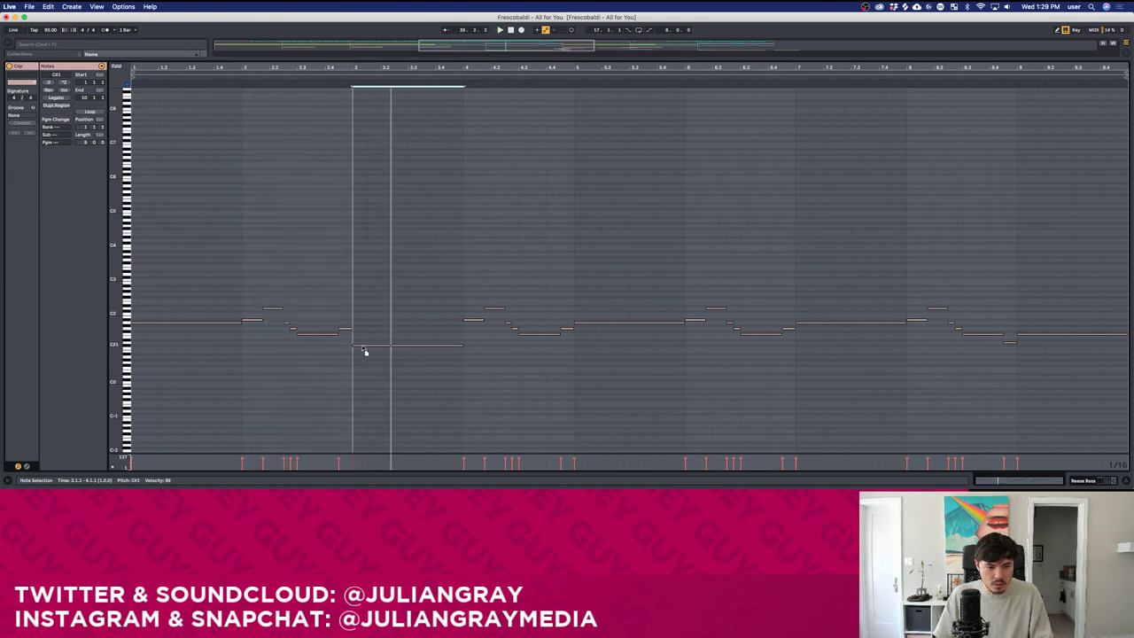
click(364, 348)
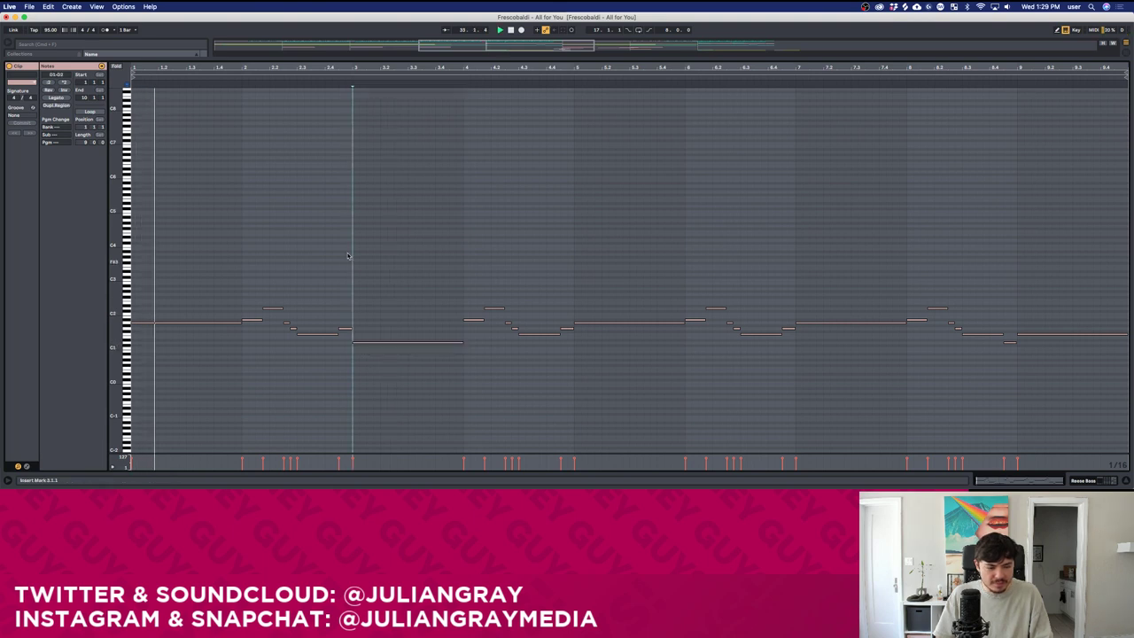
key(space)
Move the held note in clip bar 1 down to F1 and listen through the bars that follow.
click(224, 324)
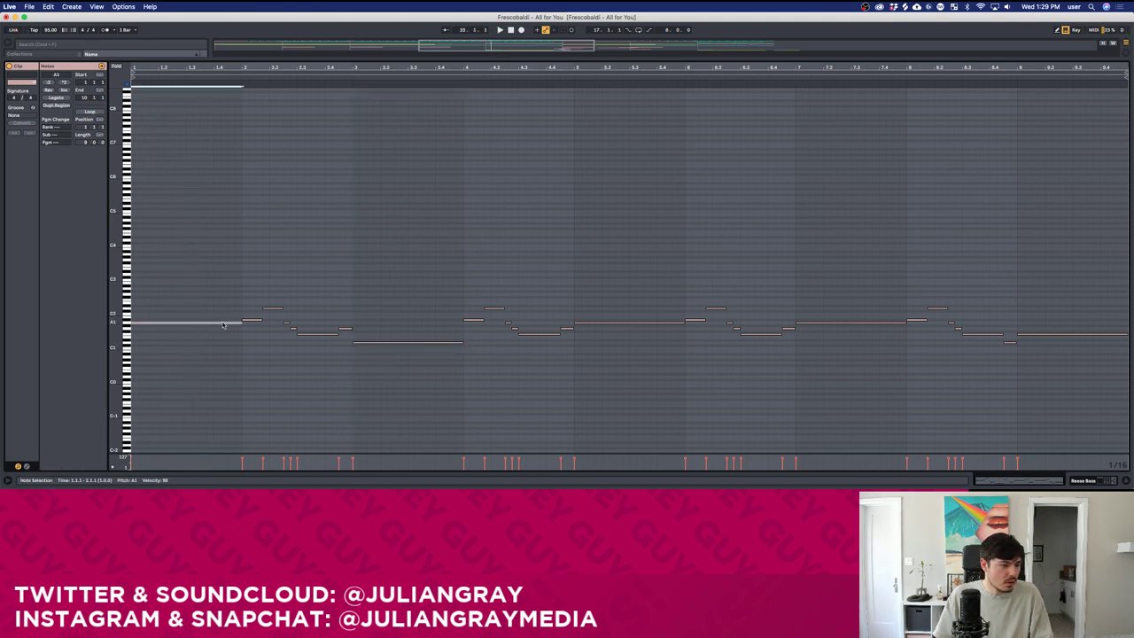
key(space)
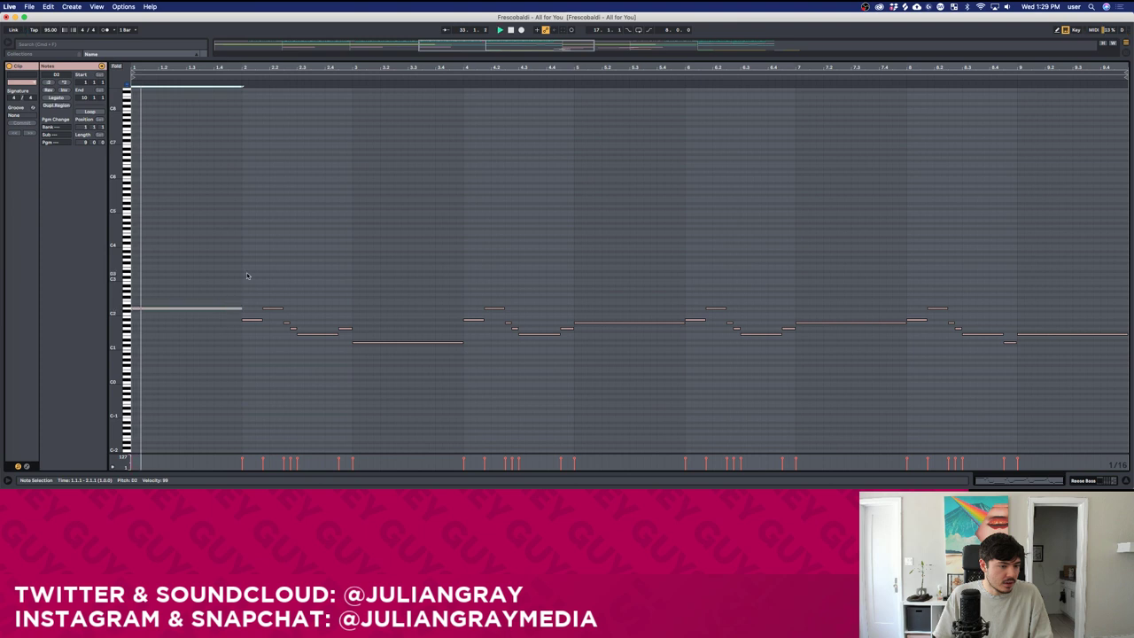
drag(241, 311, 238, 343)
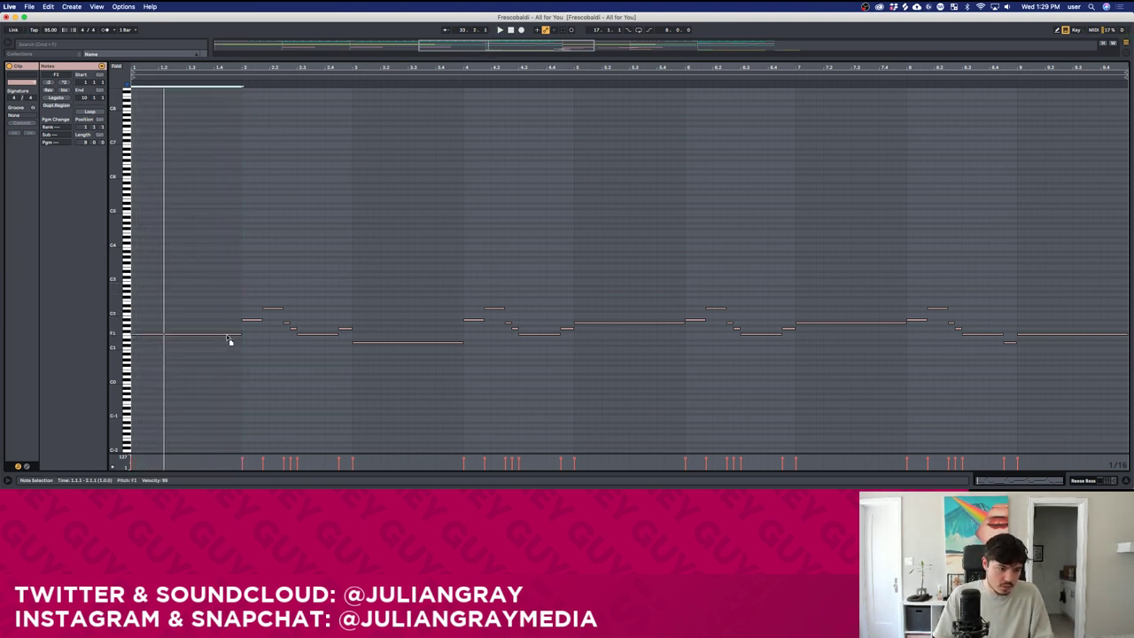
click(243, 324)
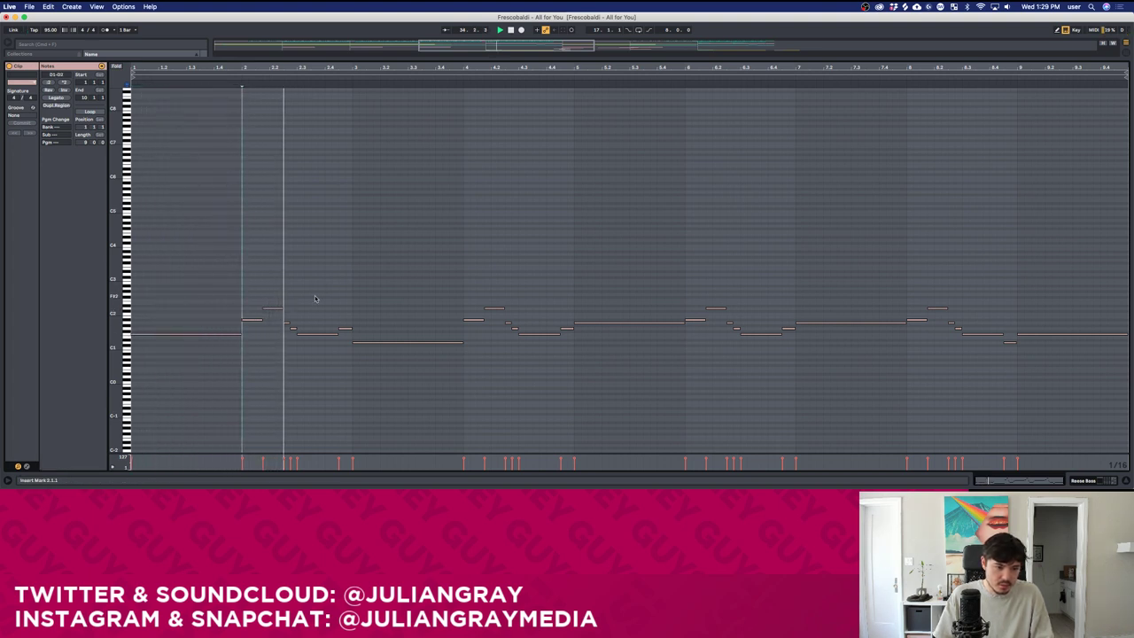
click(359, 304)
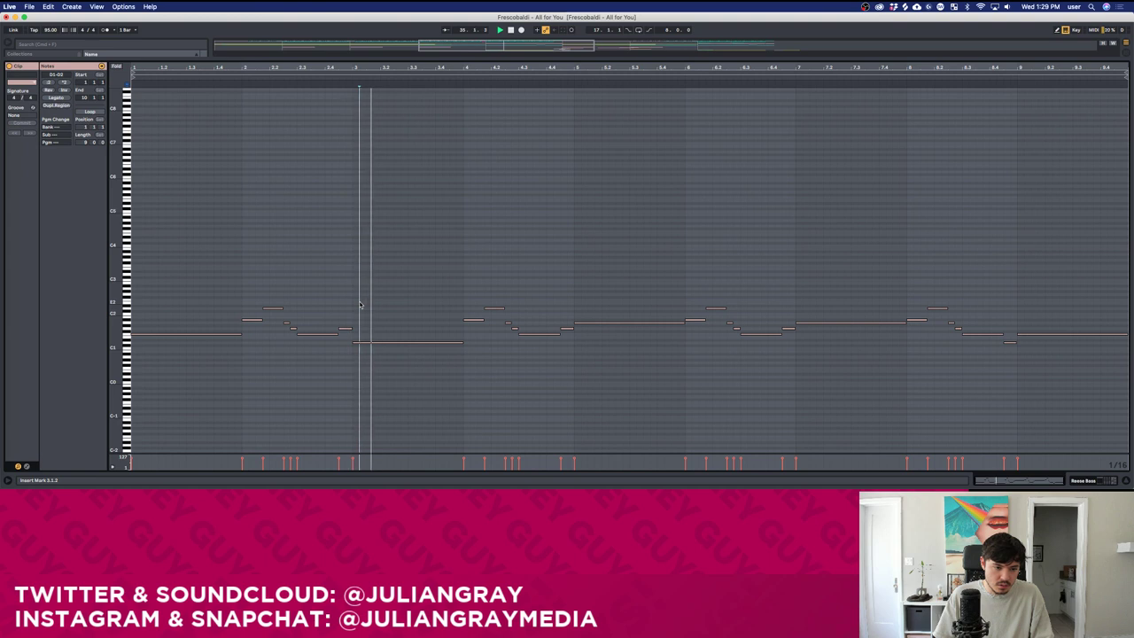
Try the held note in clip bar 3 at A#0 and A#1, and listen to it against the lead.
click(444, 346)
key(space)
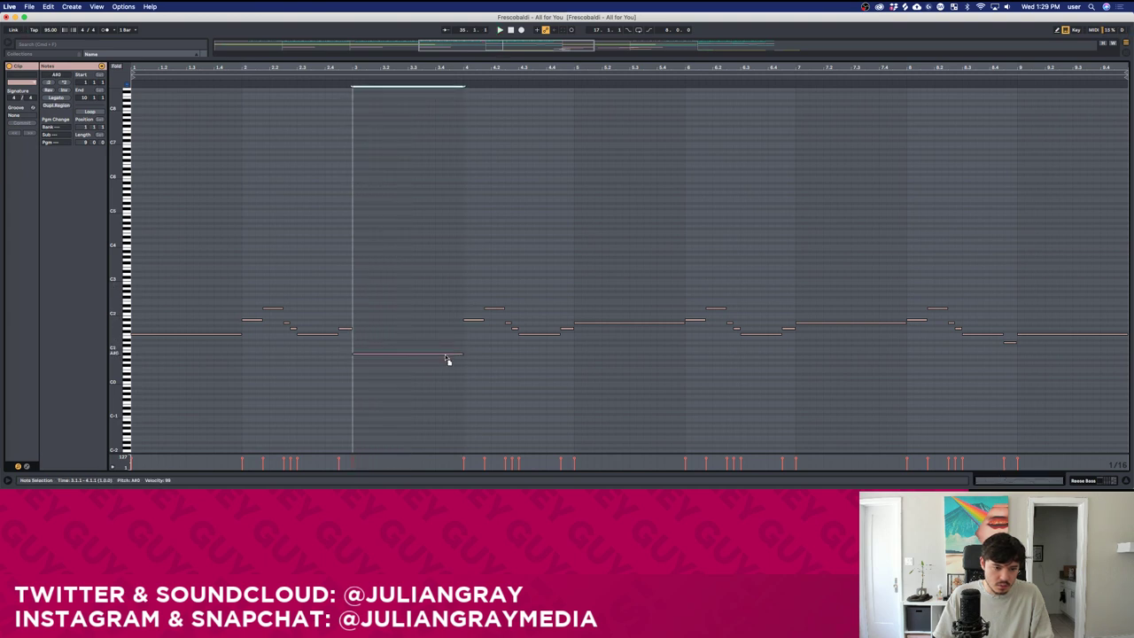
drag(448, 360, 448, 355)
key(space)
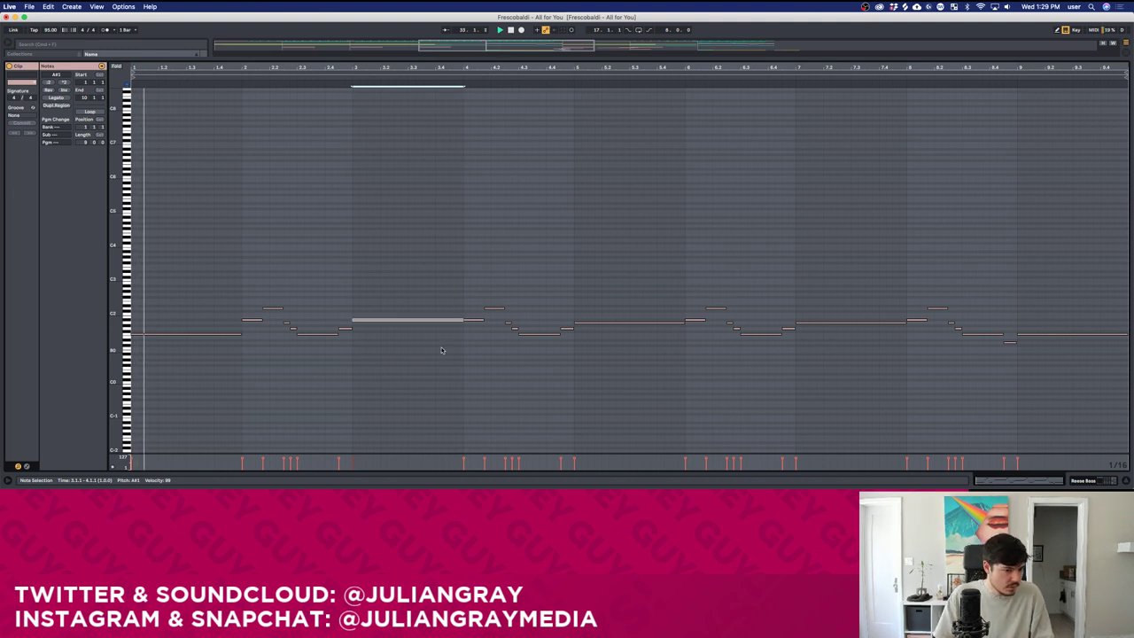
click(359, 226)
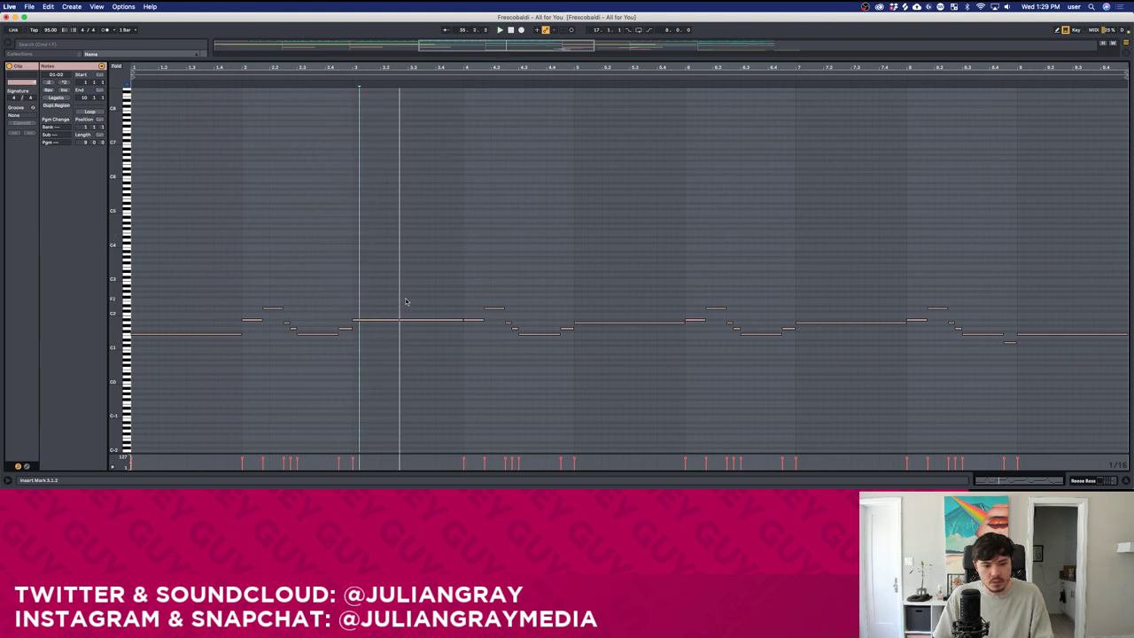
key(space)
Lower the held note in clip bar 3 an octave to A#0, listen to the result and stop playback.
click(425, 321)
key(space)
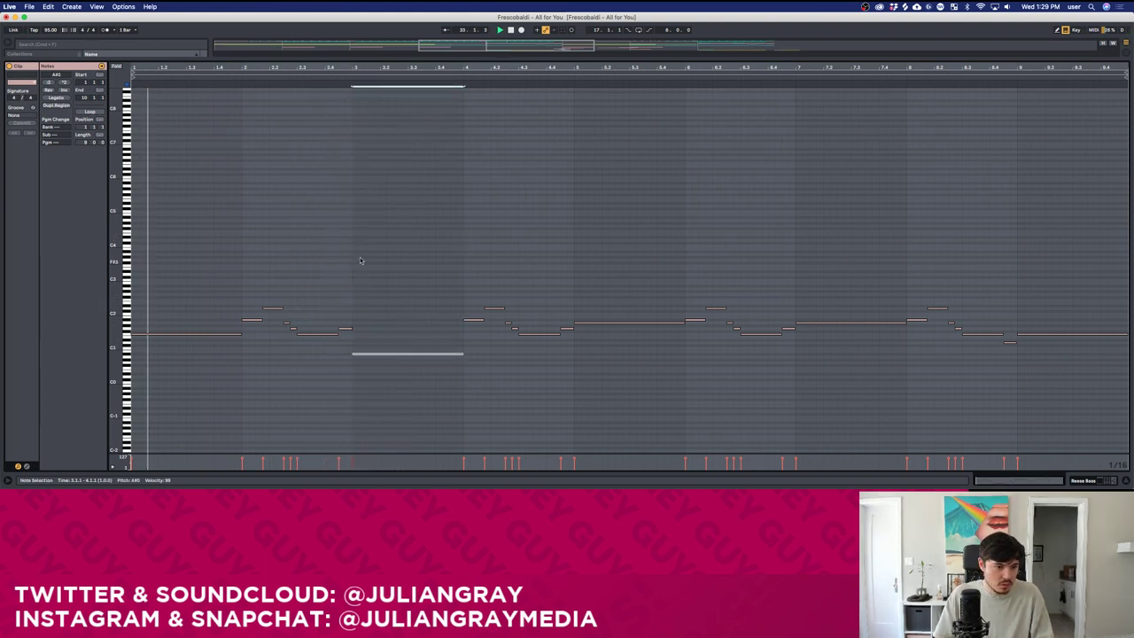
click(360, 259)
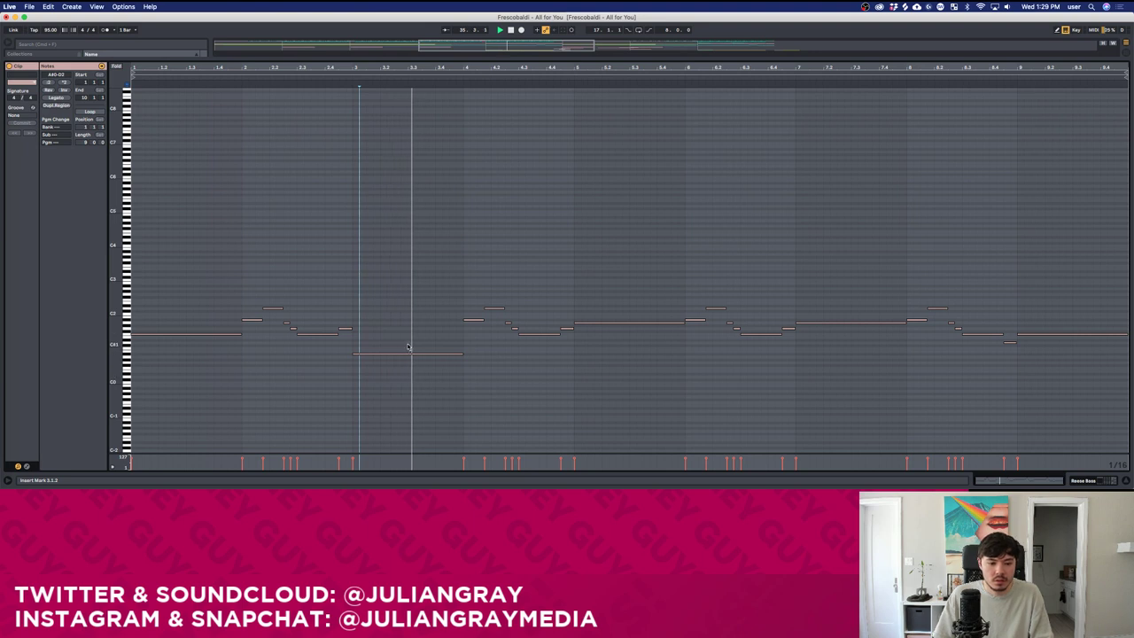
click(467, 318)
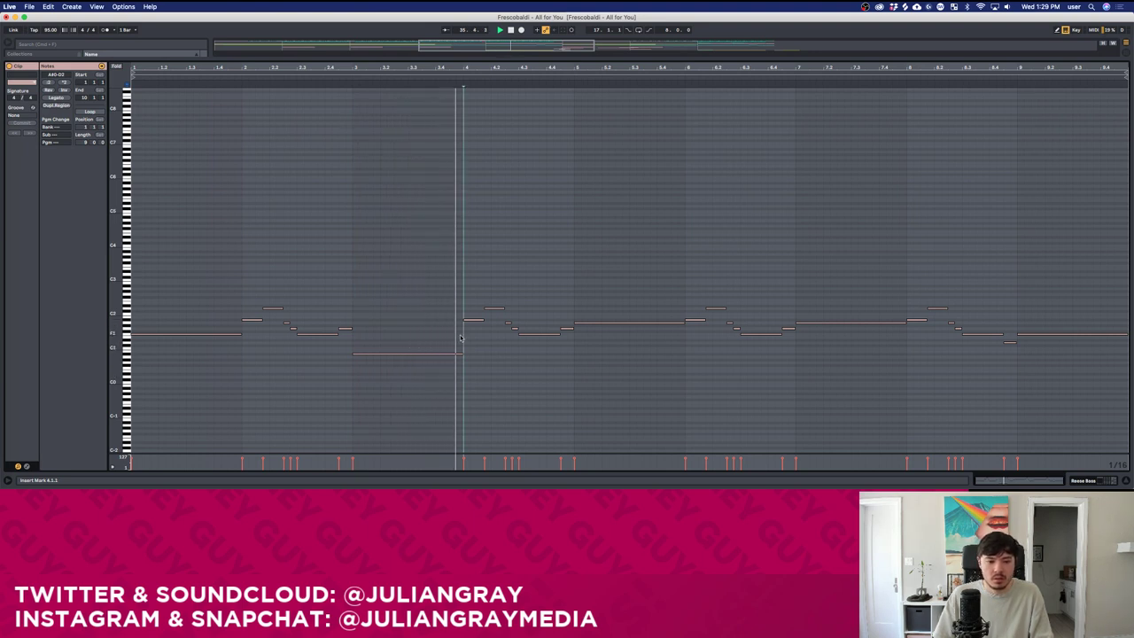
click(244, 319)
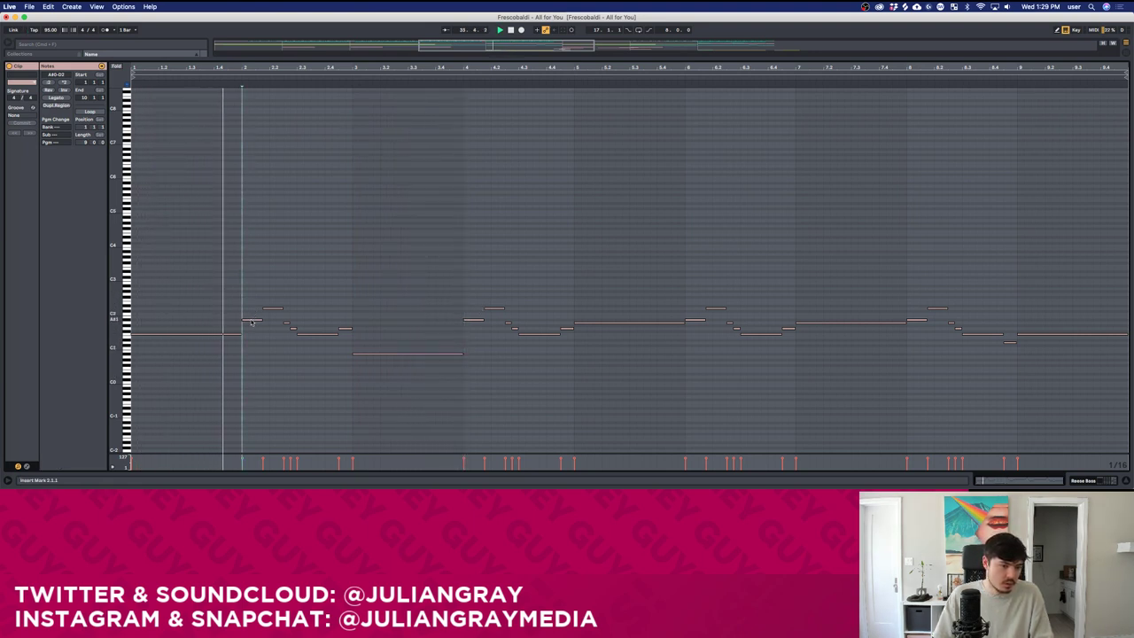
key(space)
Lower clip bar 2's first note to F1, its second to G1 and its longest note to D1, and listen.
drag(252, 320, 253, 339)
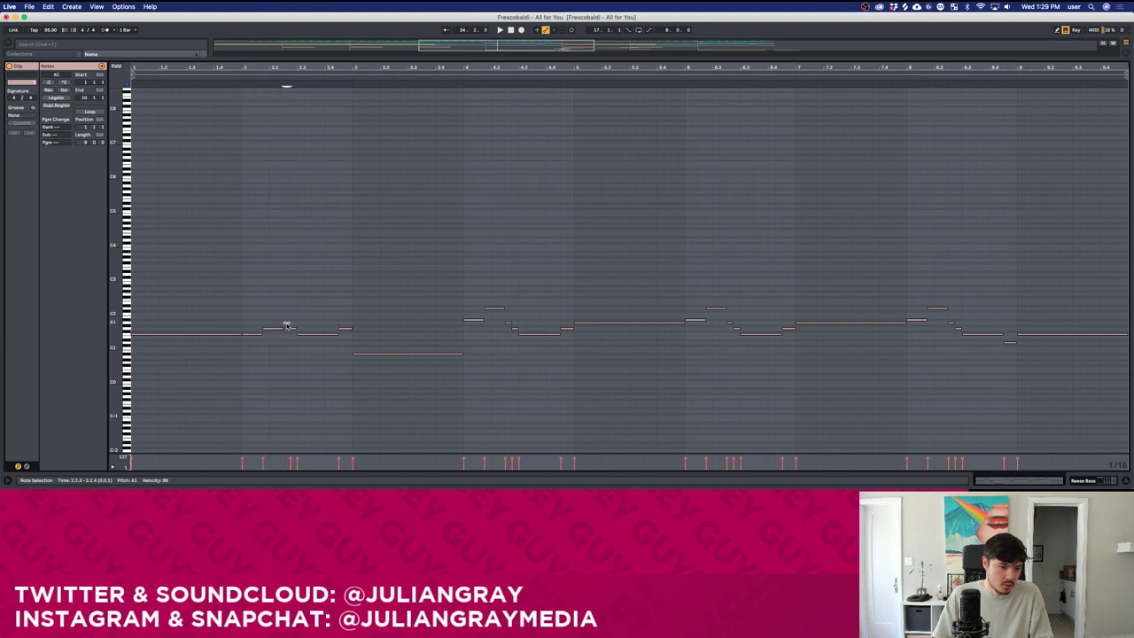
drag(311, 337, 313, 358)
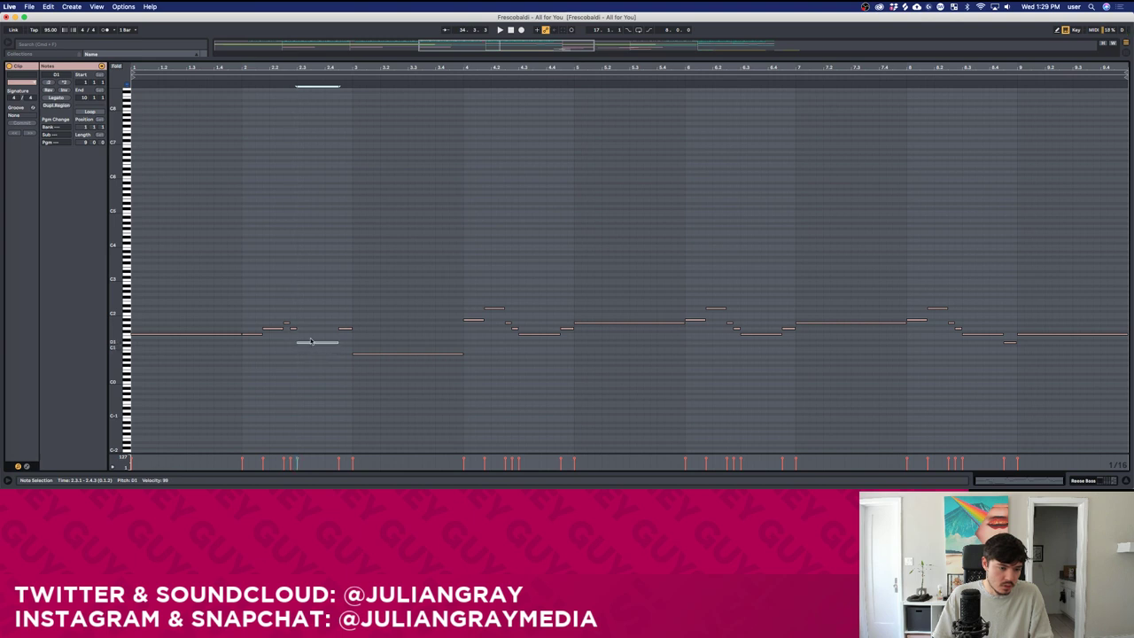
click(284, 283)
key(space)
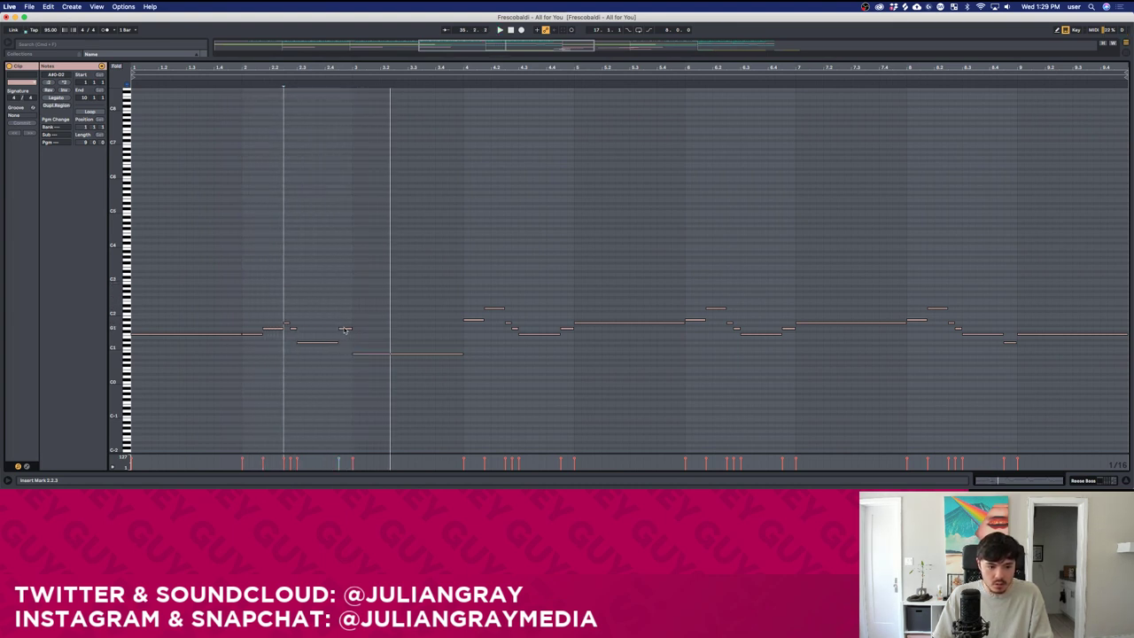
Lower the last note of clip bar 2 to F1 and listen to the passage into bar 3.
drag(346, 329, 348, 345)
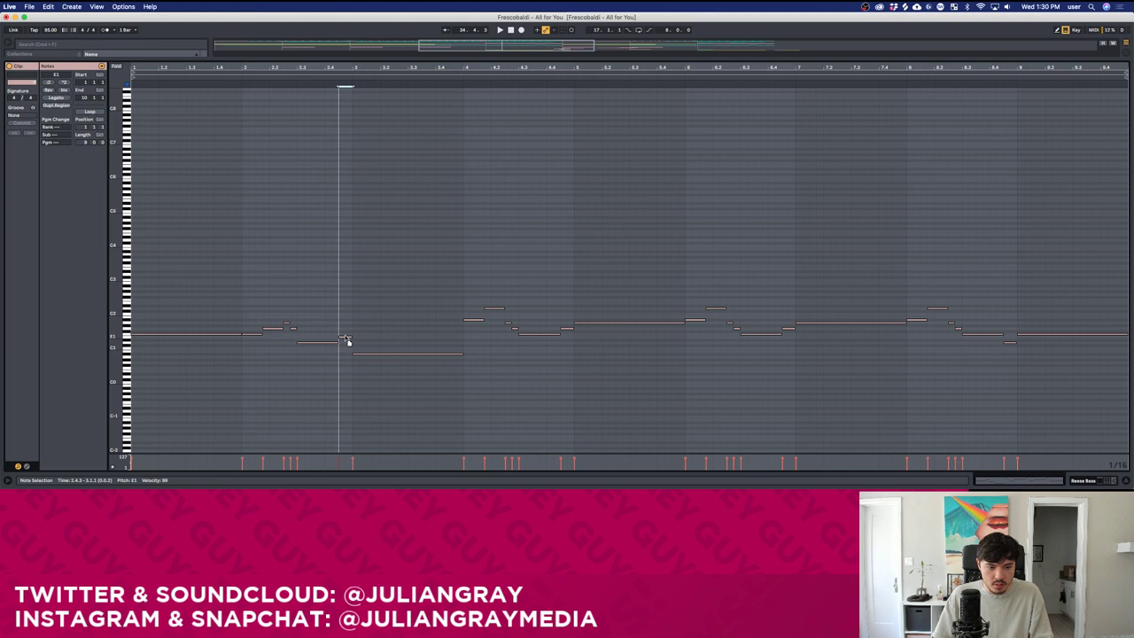
click(342, 310)
key(space)
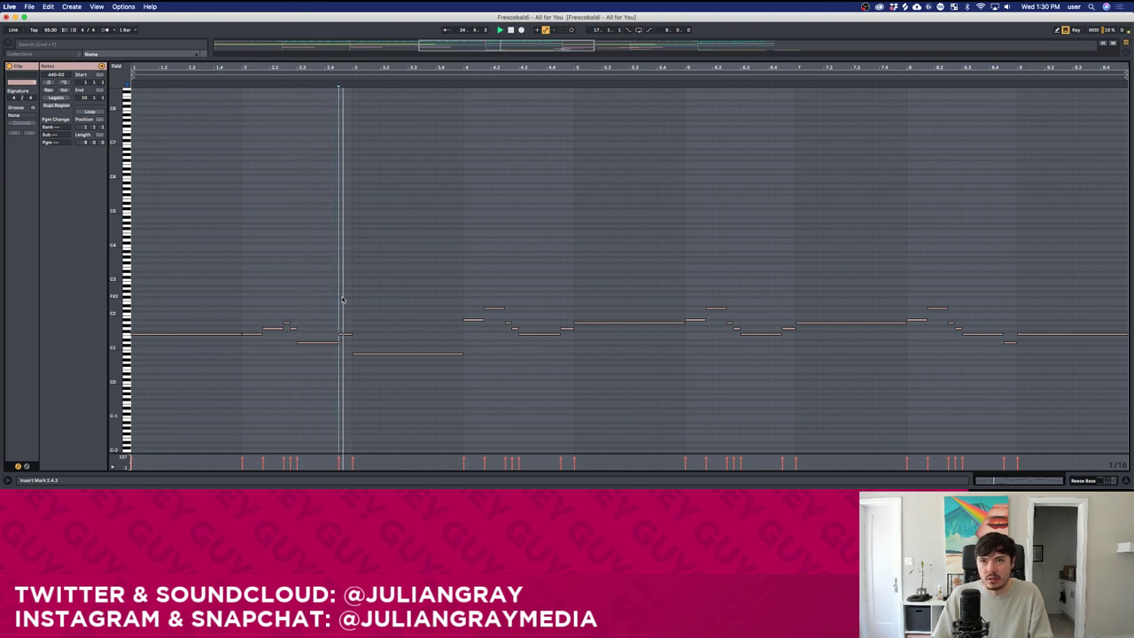
click(352, 305)
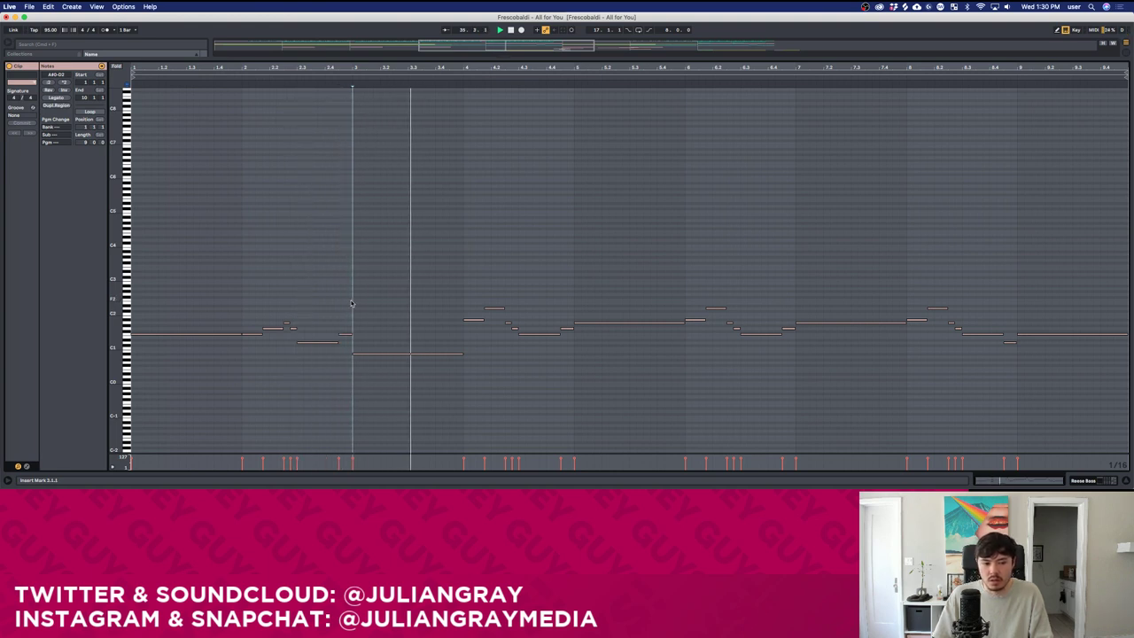
Lower clip bar 4's first five notes to A#0, F1, D1, C1 and G0, and start listening.
click(469, 318)
click(475, 319)
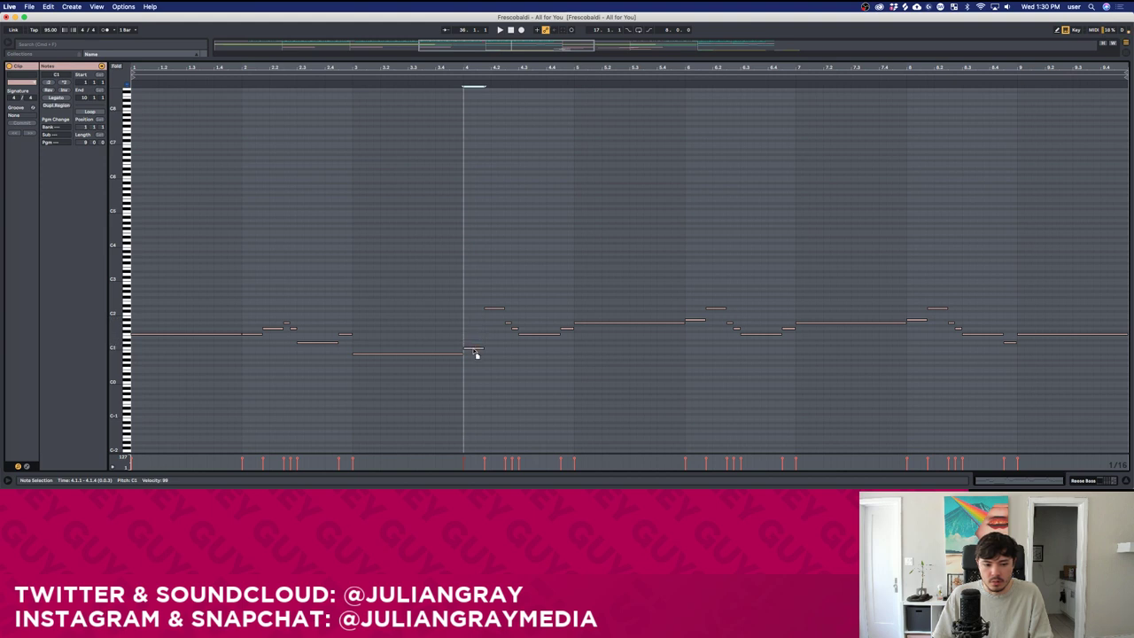
click(494, 308)
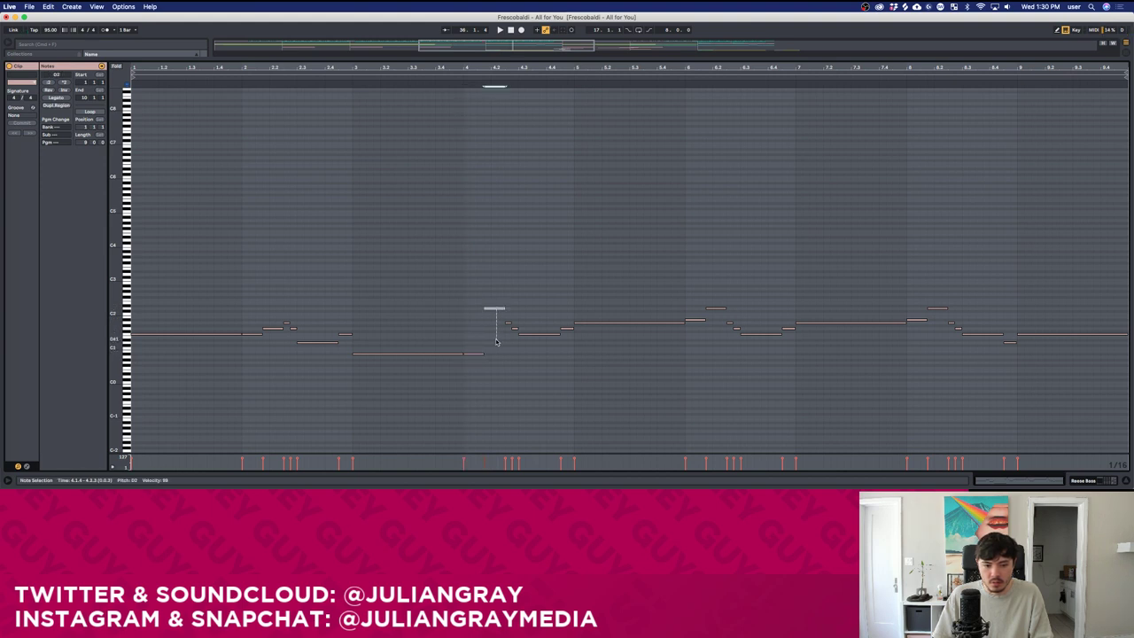
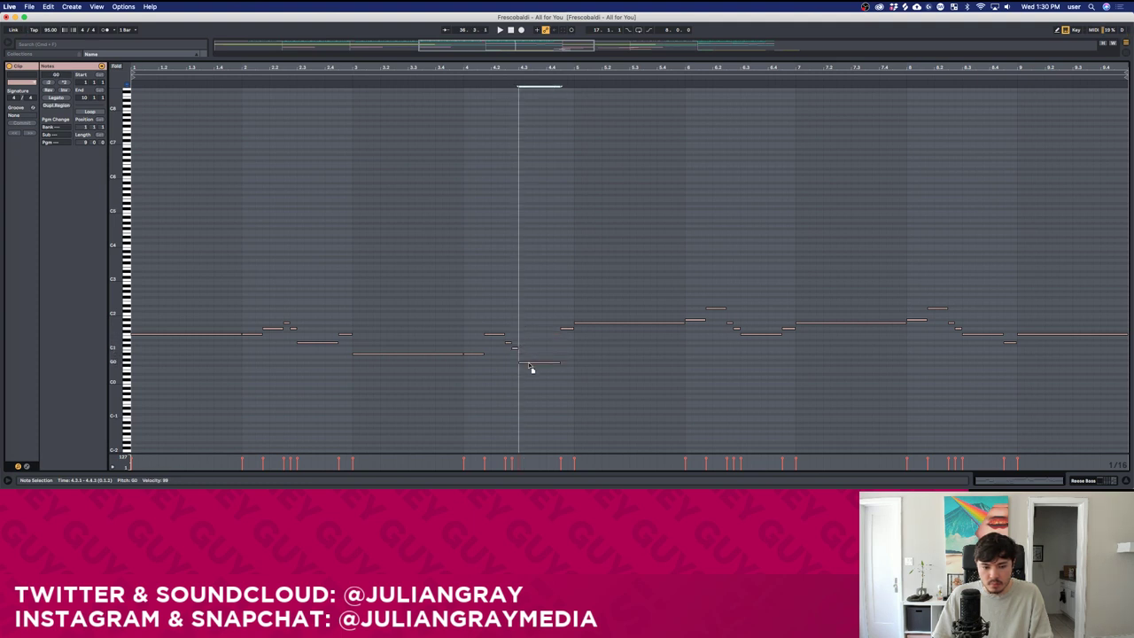
click(524, 358)
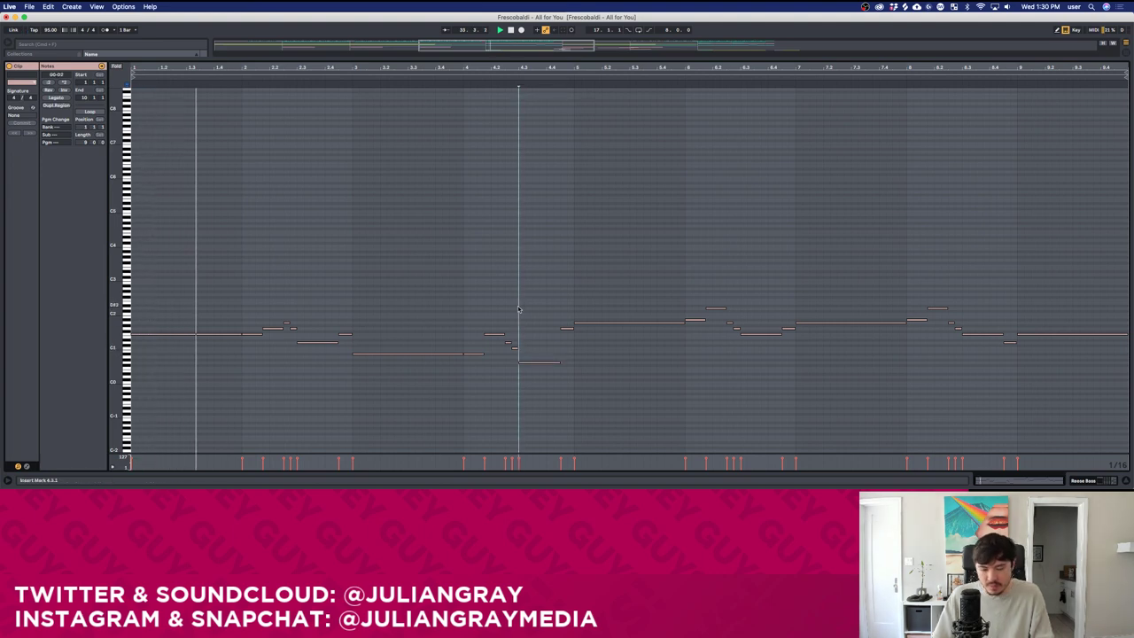
Listen to the Reese Bass through clip bar 4, and lower the held note in clip bar 5 to D1.
click(1092, 480)
scroll(1059, 226, up, 3)
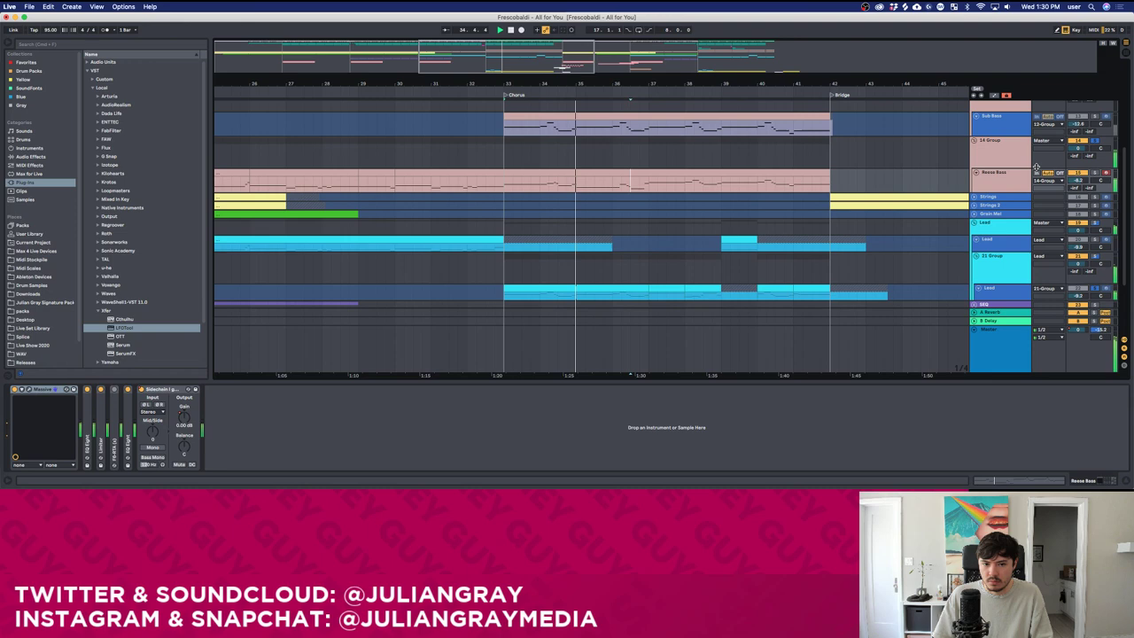
double_click(628, 170)
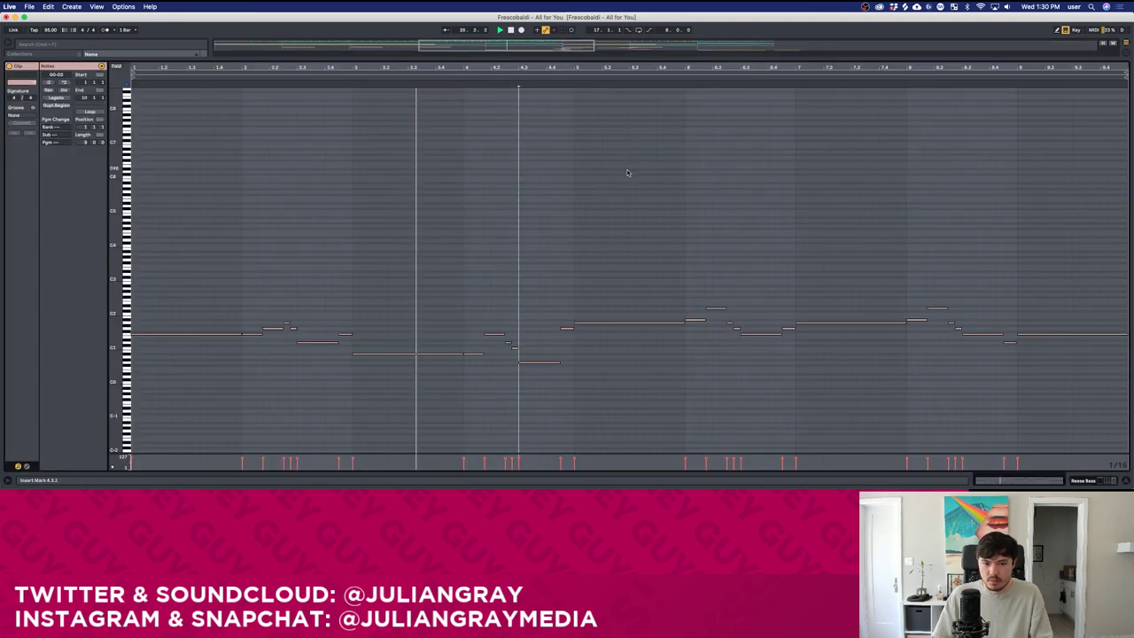
click(486, 288)
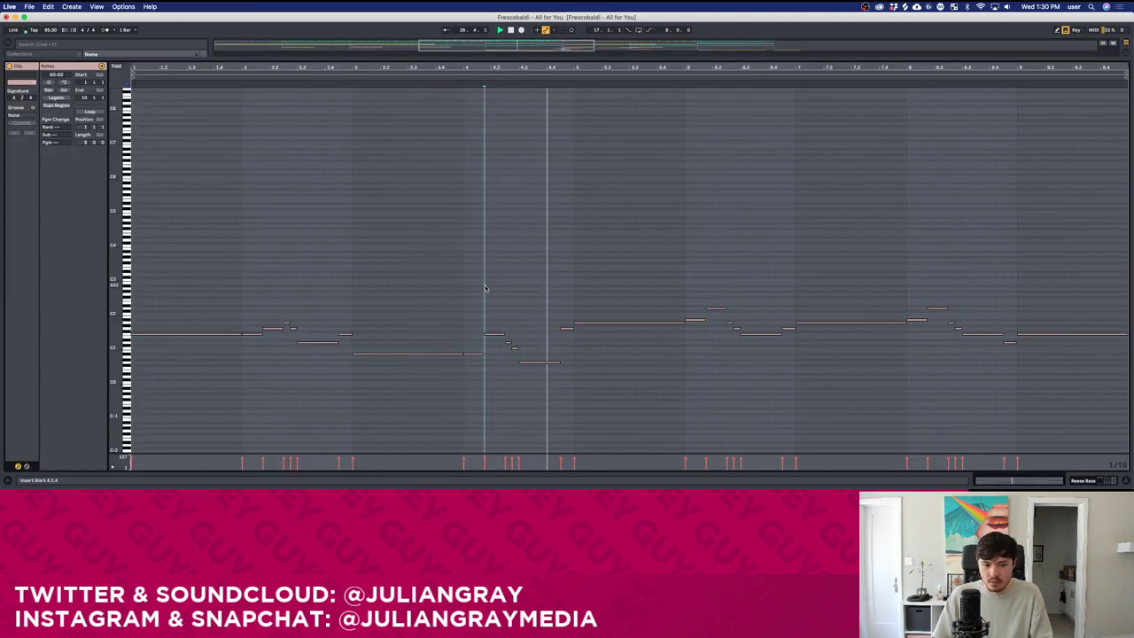
click(582, 324)
drag(582, 324, 584, 363)
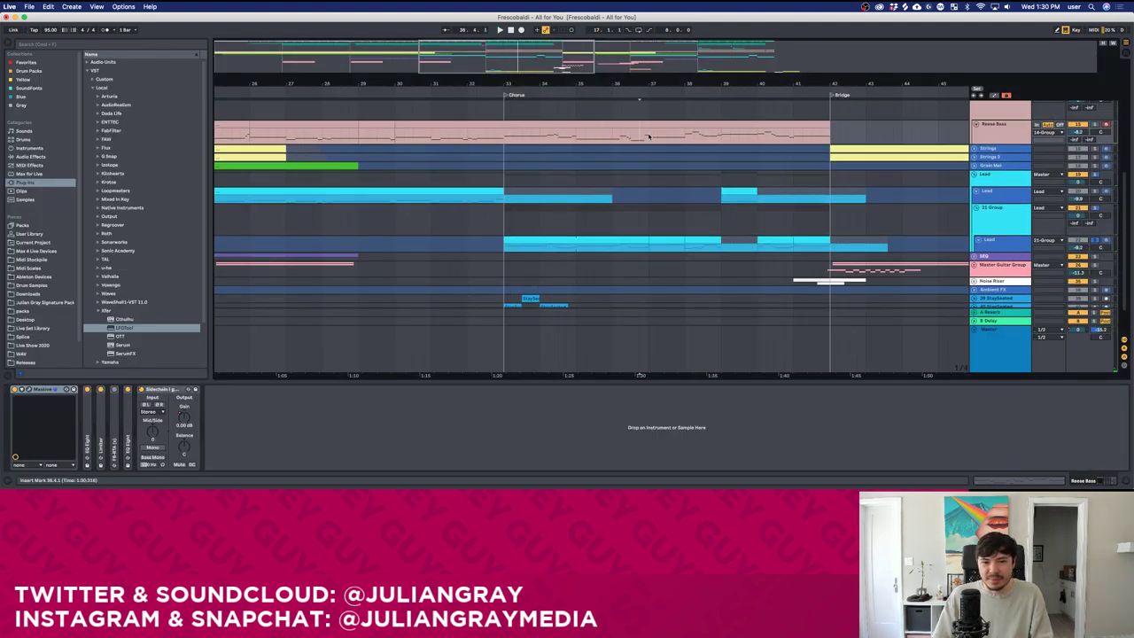
Select the Reese Bass clip in the Chorus and open the Sub Bass Chorus clip to examine its notes.
drag(647, 136, 506, 124)
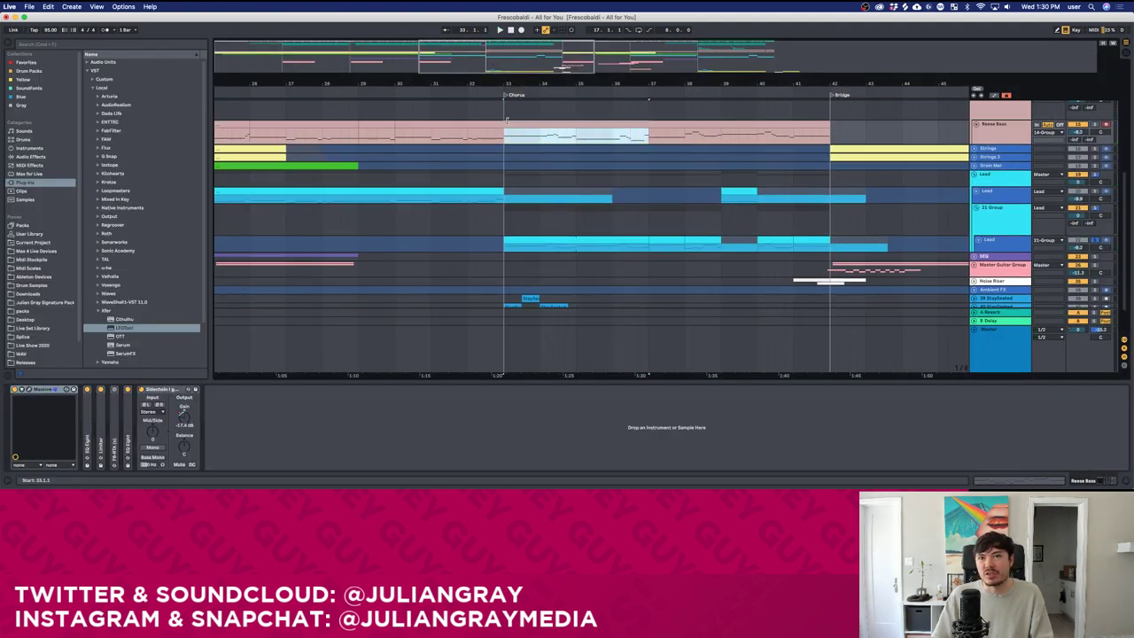
click(549, 122)
click(554, 122)
scroll(651, 184, up, 2)
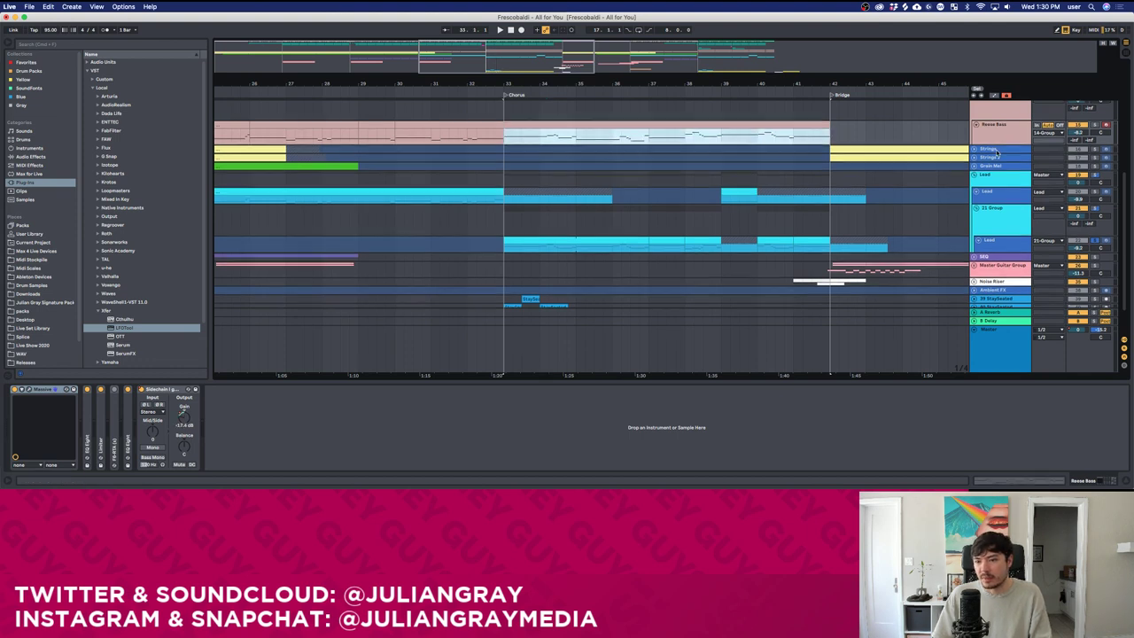
scroll(635, 172, up, 1)
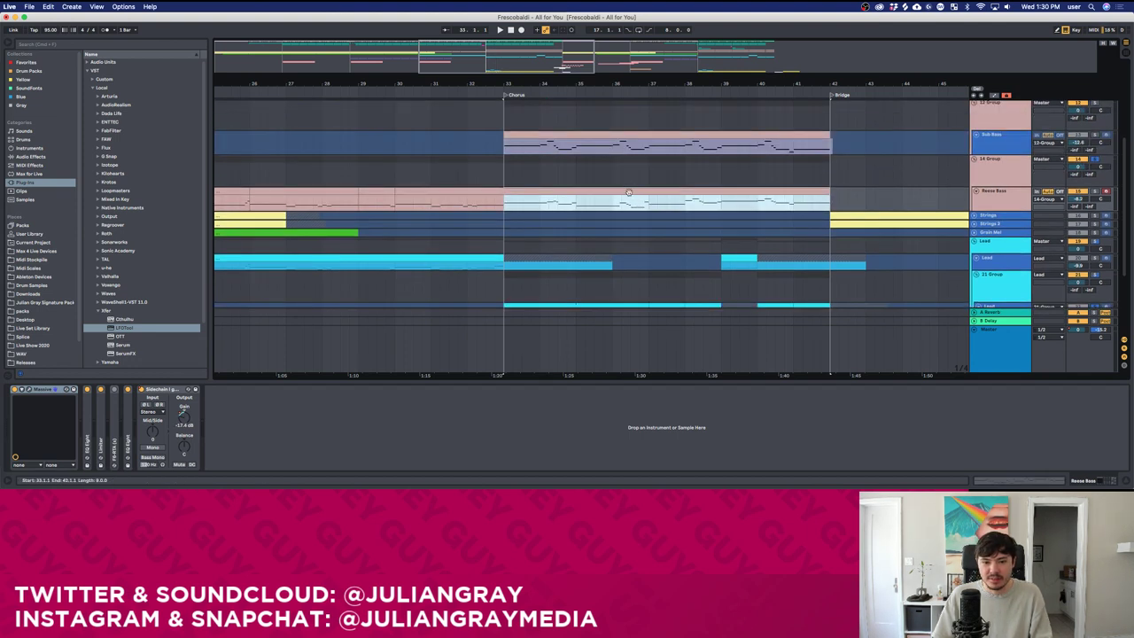
click(628, 136)
click(628, 191)
double_click(627, 137)
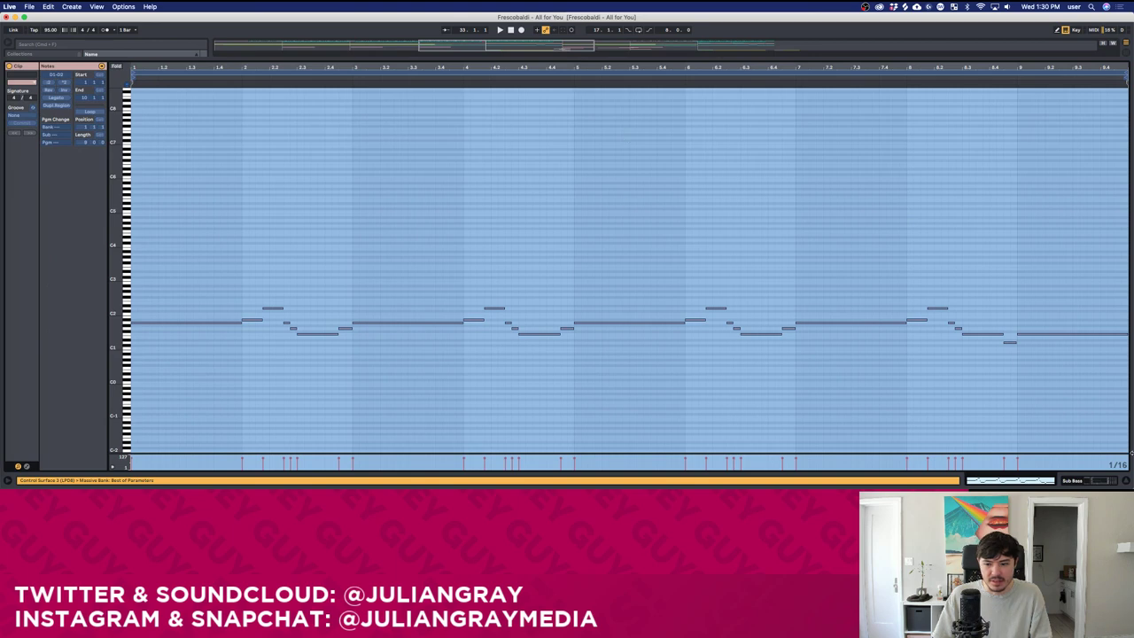
Unfreeze the Sub Bass track and replace its Chorus clip with a copy of the Reese Bass Chorus clip.
click(1106, 481)
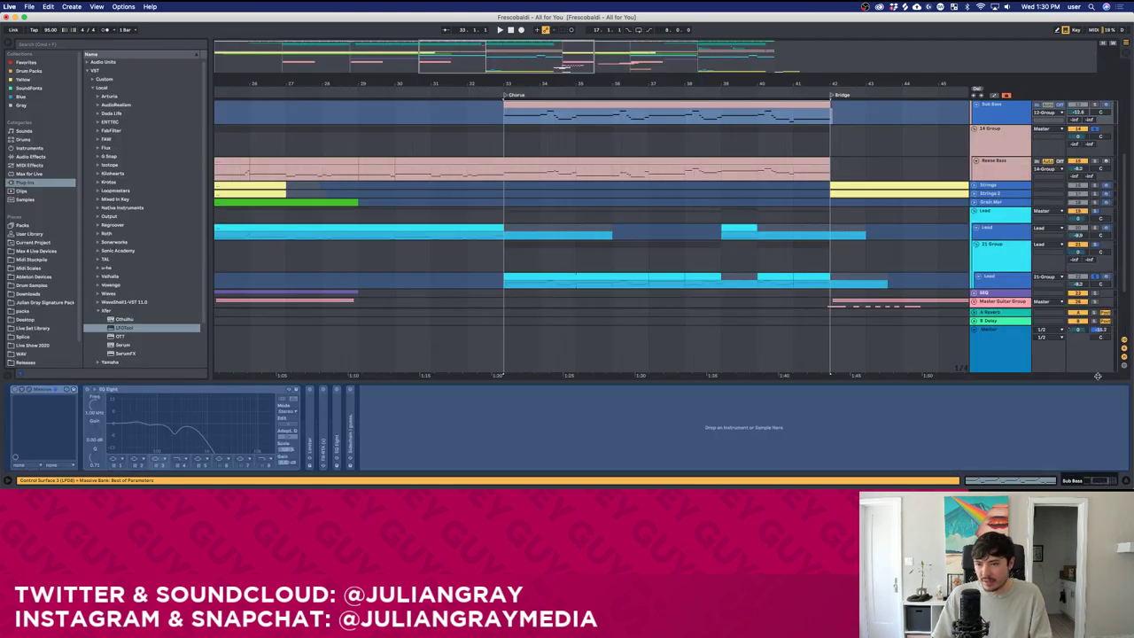
scroll(999, 137, up, 2)
right_click(993, 153)
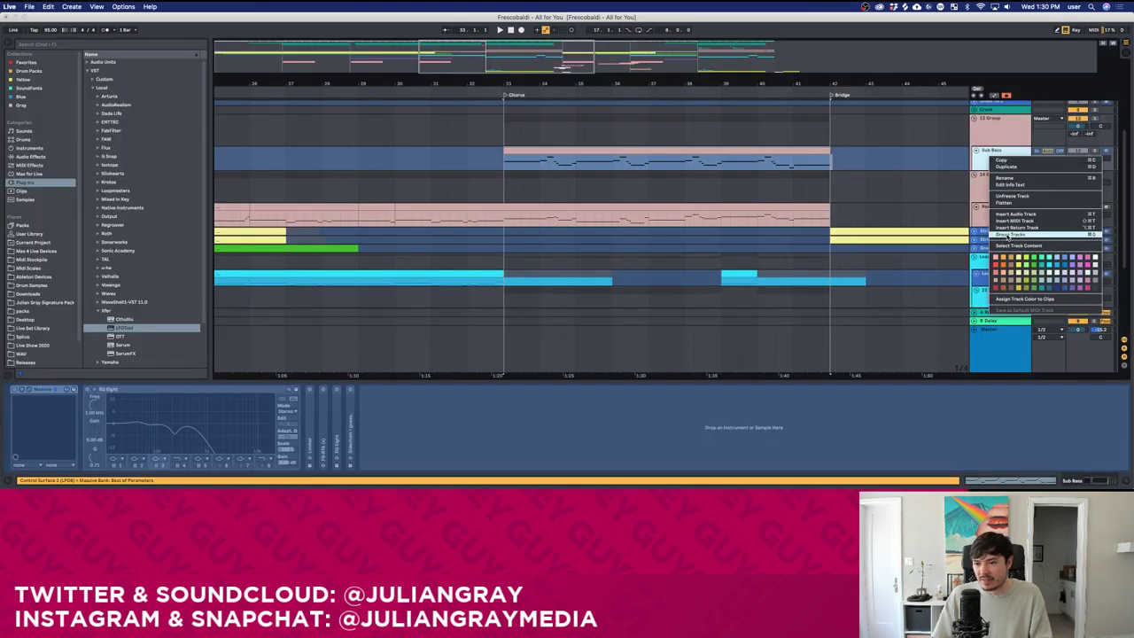
click(1004, 161)
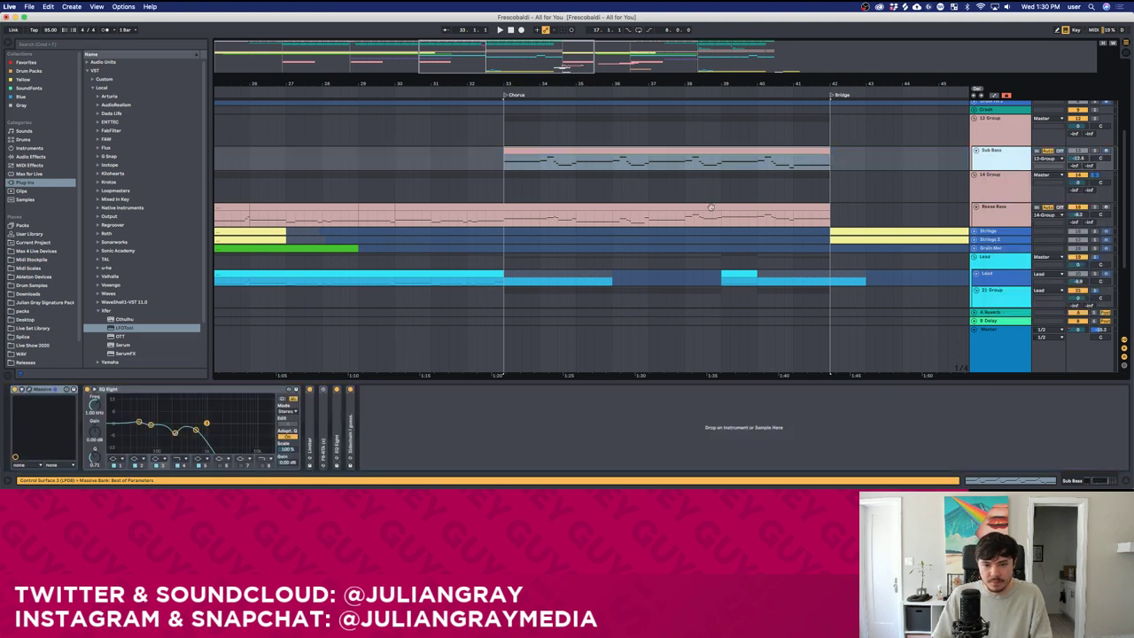
click(468, 160)
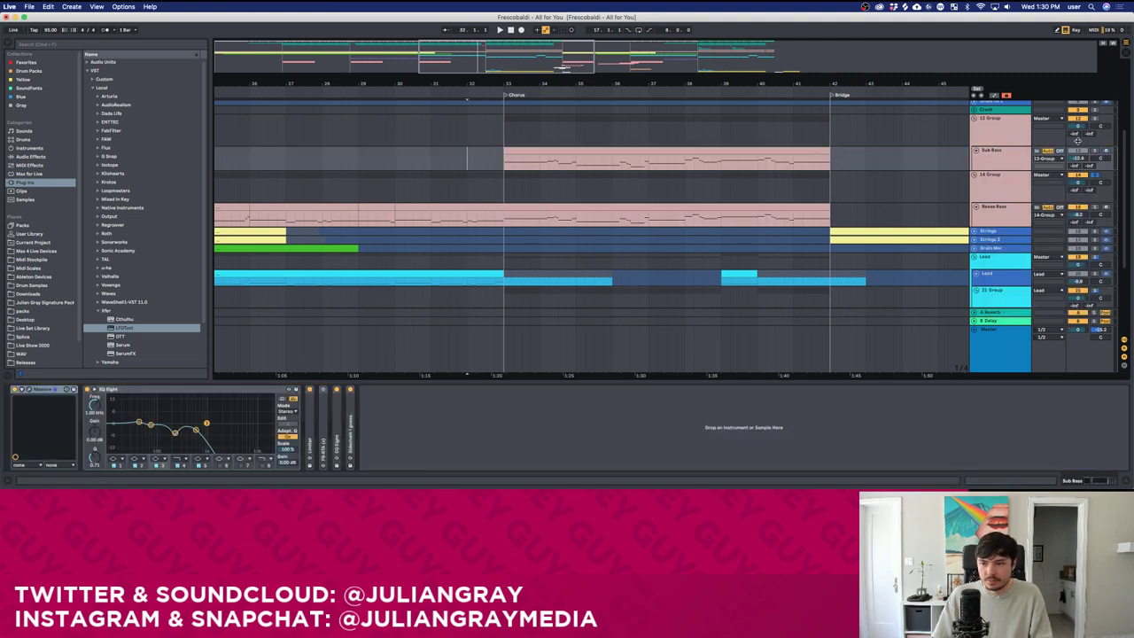
Solo the Sub Bass and drum tracks alongside the Reese Bass and lead while the Chorus plays.
scroll(1004, 168, down, 2)
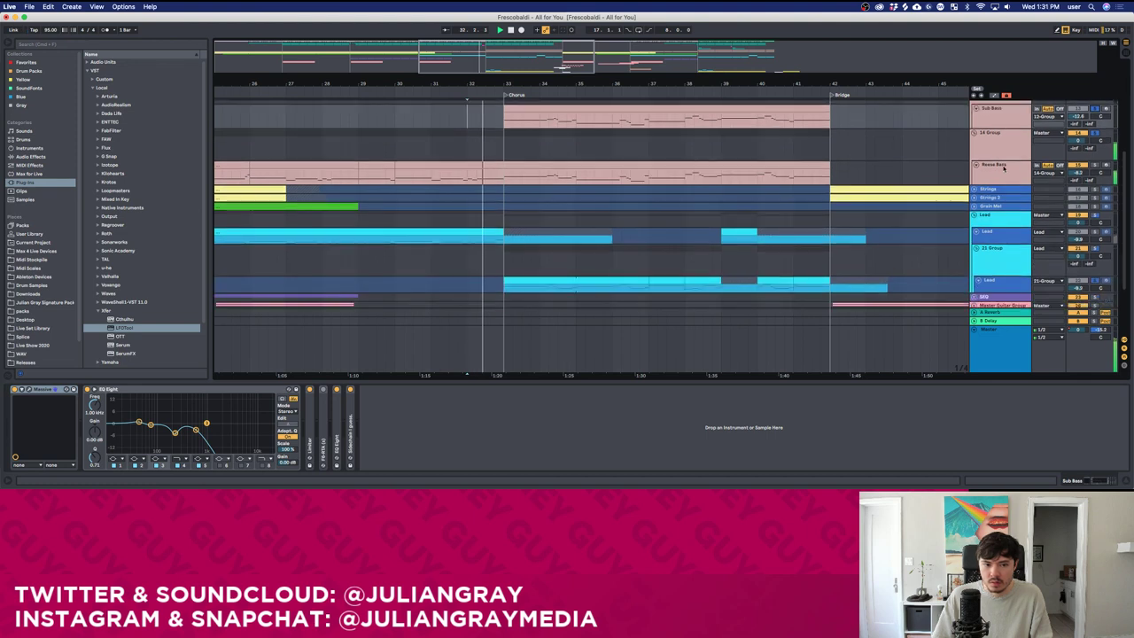
scroll(1004, 168, down, 4)
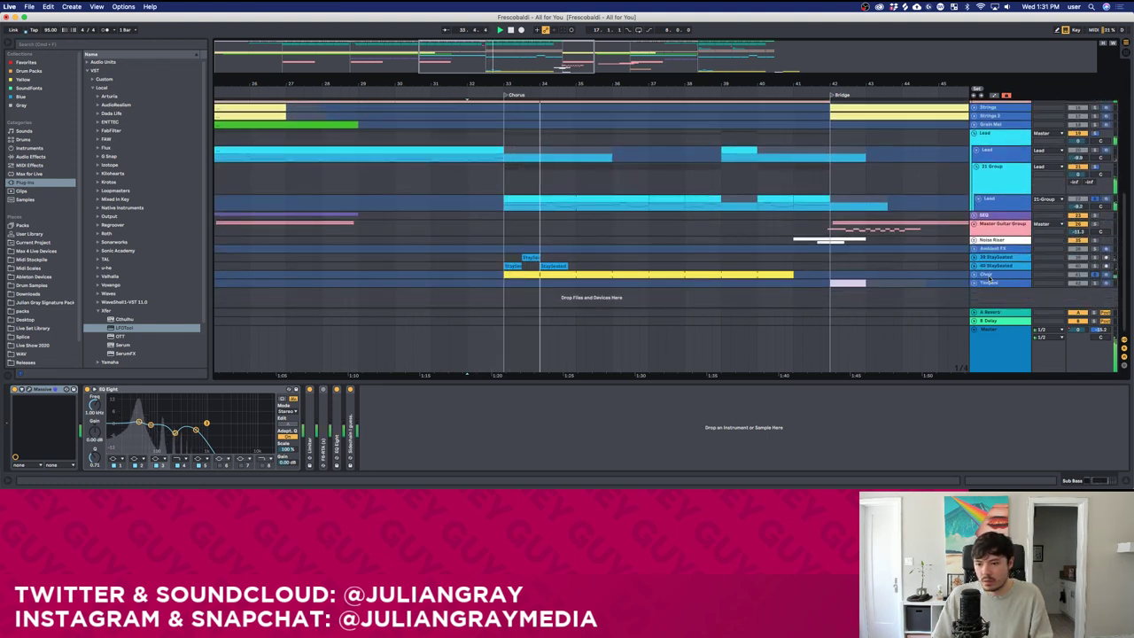
scroll(991, 281, up, 2)
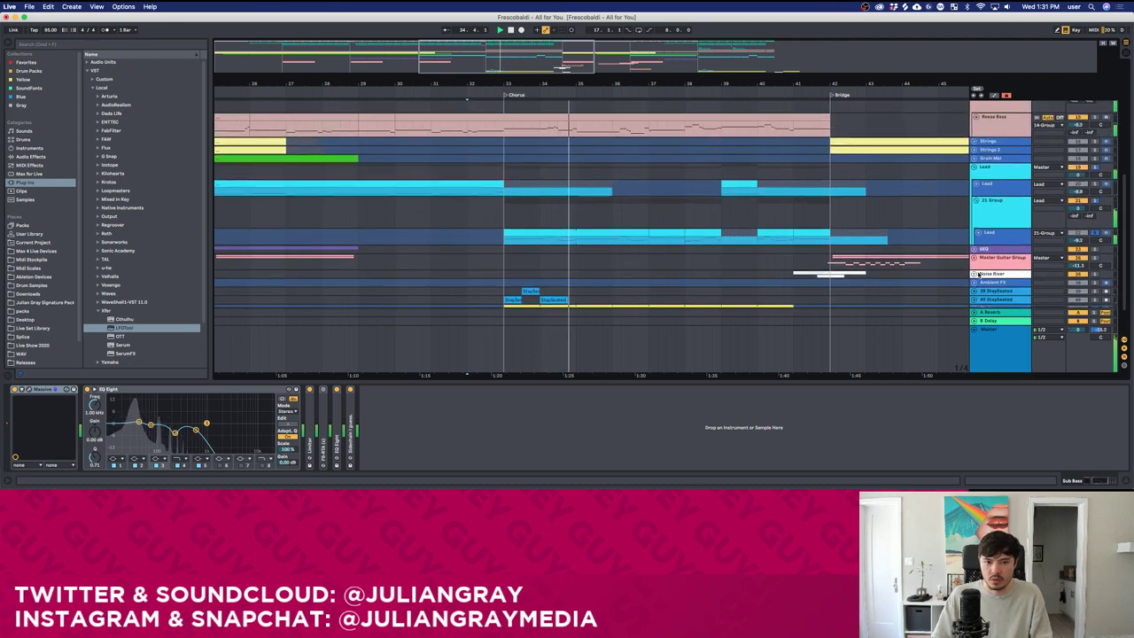
scroll(982, 265, up, 6)
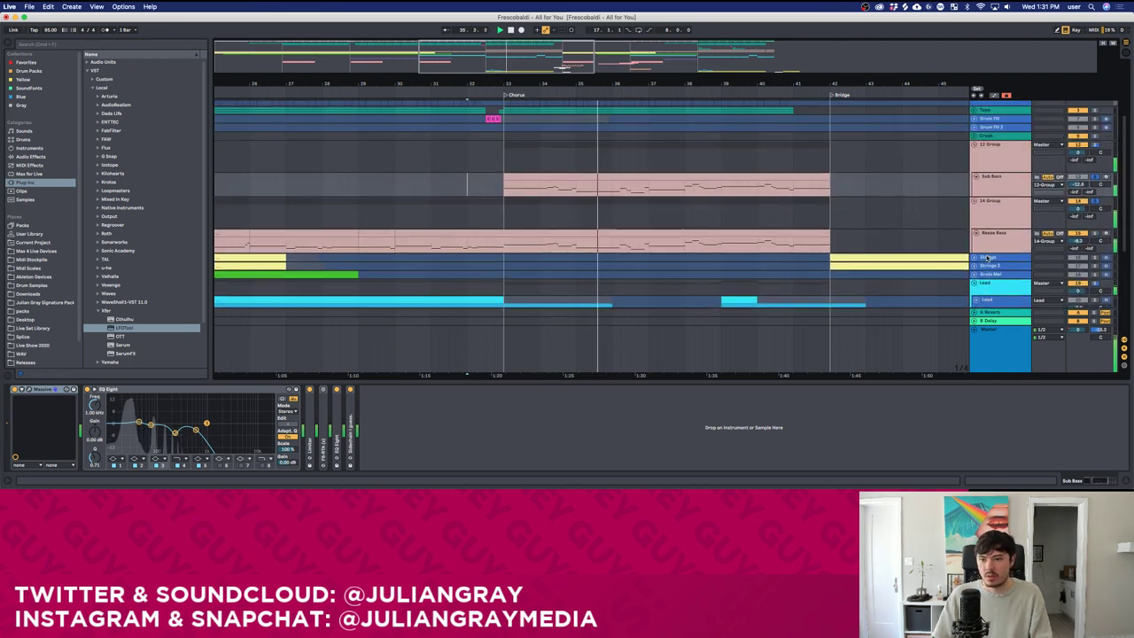
scroll(1000, 235, up, 5)
click(1096, 112)
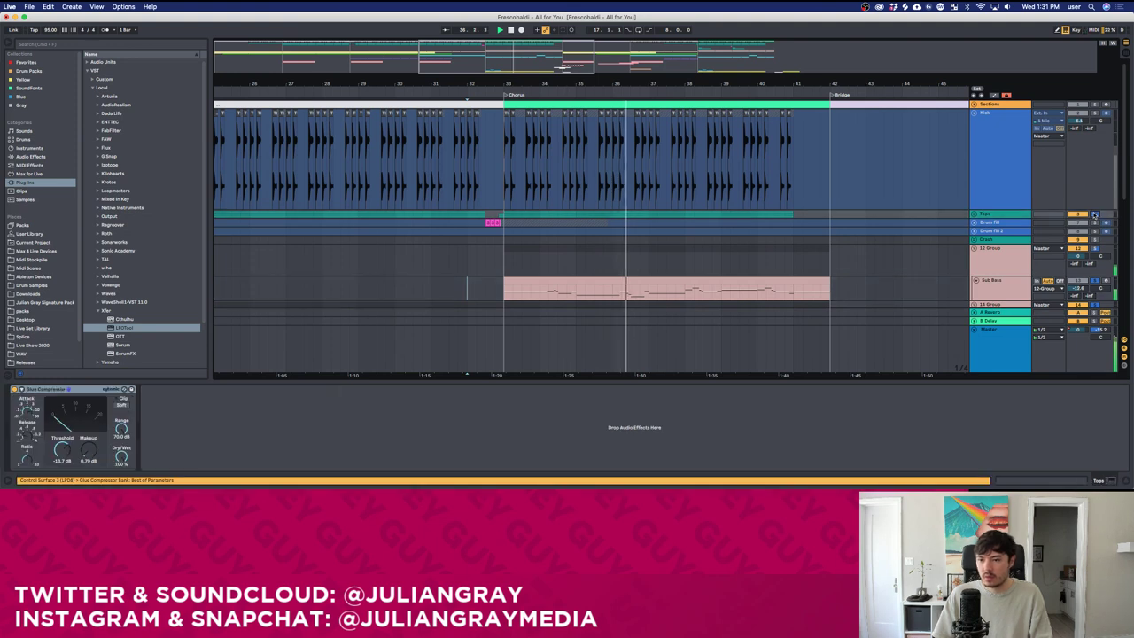
Replay the transition into the Chorus from 32.3.1 with the drums and both basses.
click(487, 167)
scroll(506, 185, down, 1)
key(space)
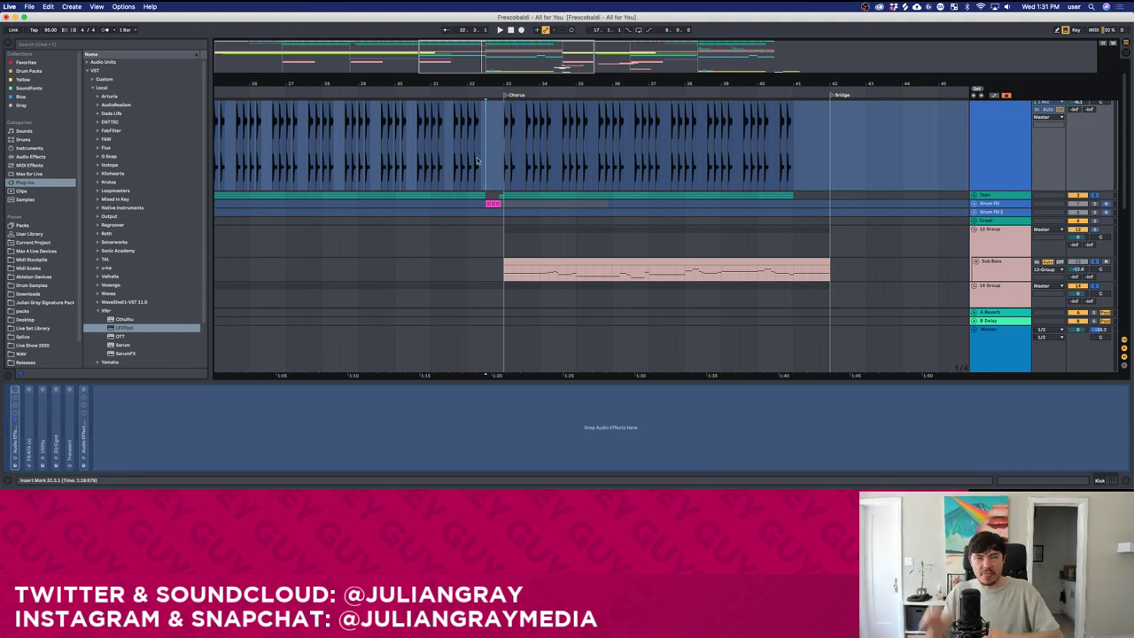
key(space)
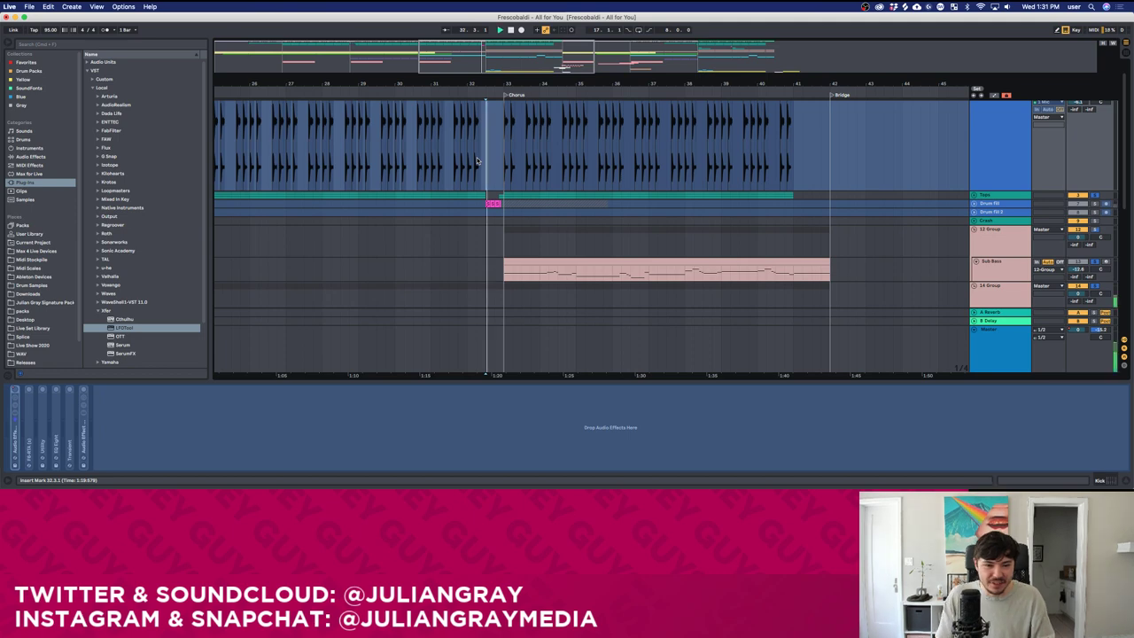
scroll(509, 173, down, 1)
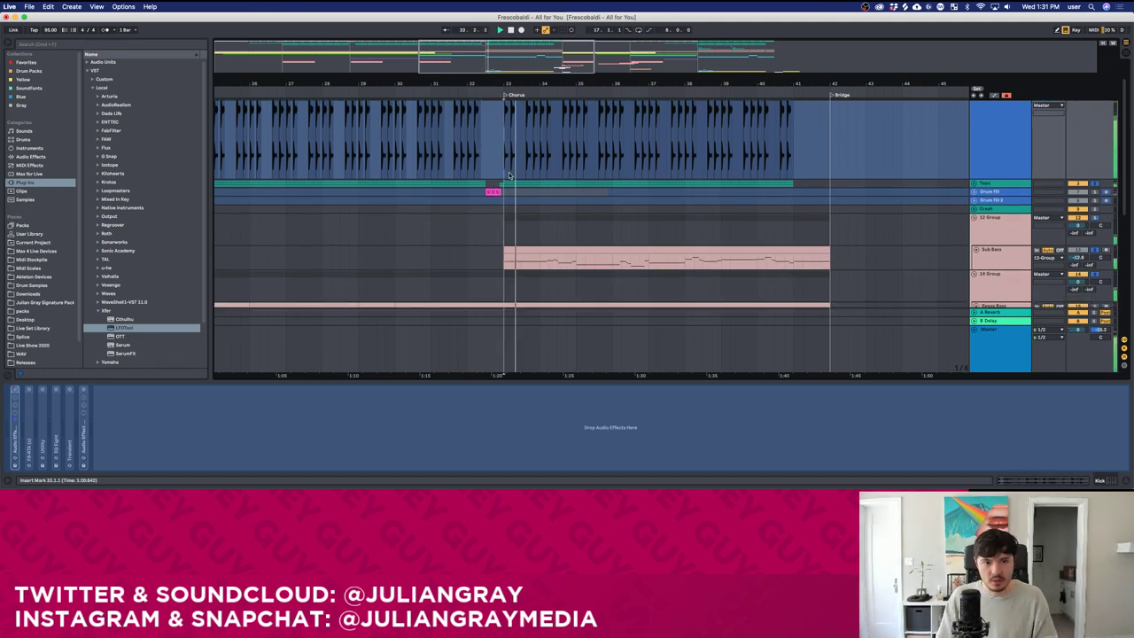
Examine the Sub Bass clip's notes and return to the arrangement, listening on through the Chorus.
click(576, 248)
double_click(577, 249)
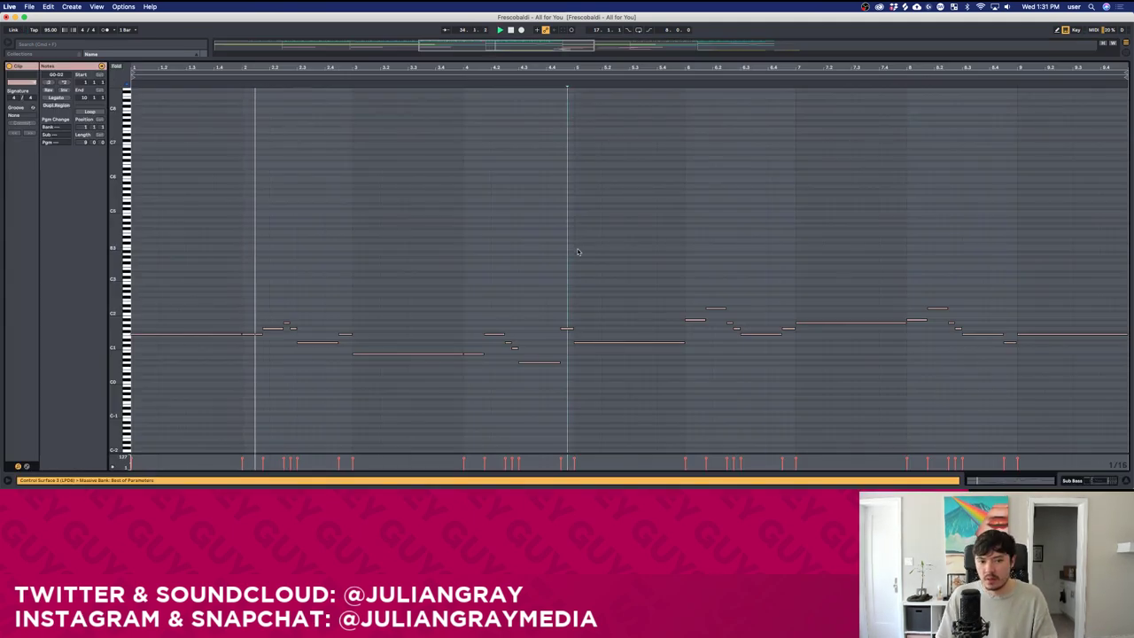
key(shift+Tab)
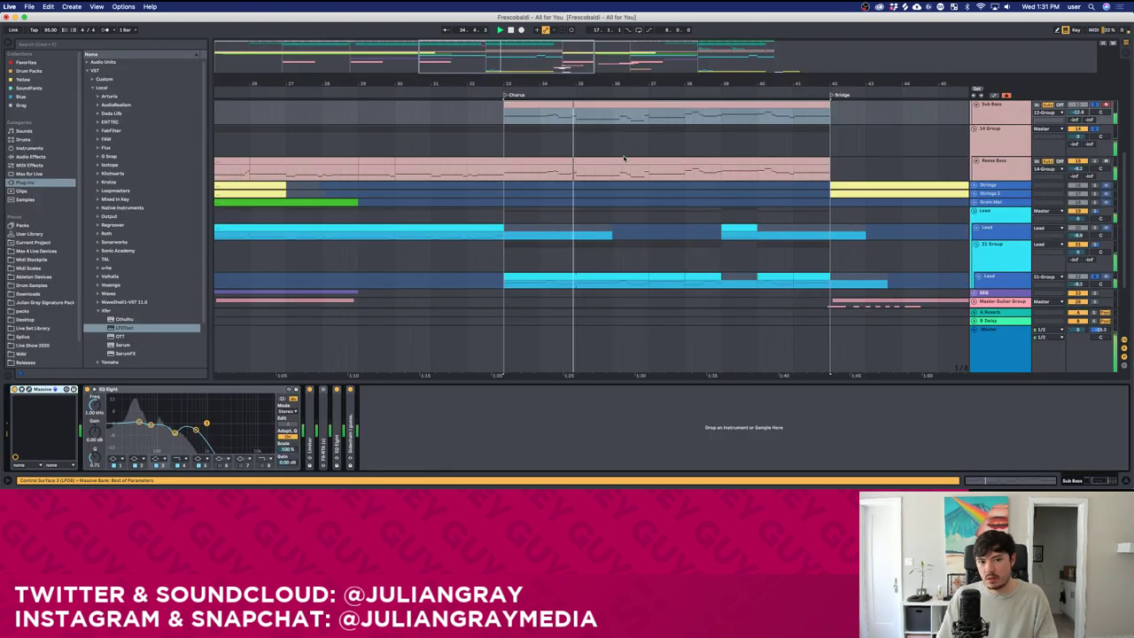
scroll(625, 167, down, 1)
click(617, 172)
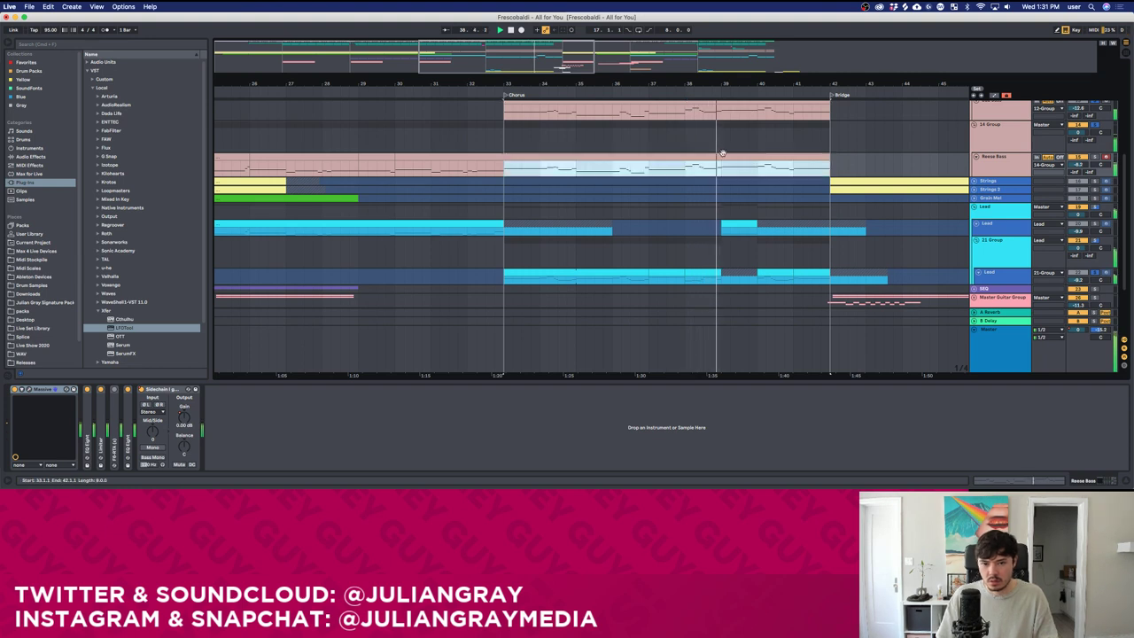
Lower the held note in clip bar 7 of the Reese Bass Chorus clip to A#0.
double_click(727, 155)
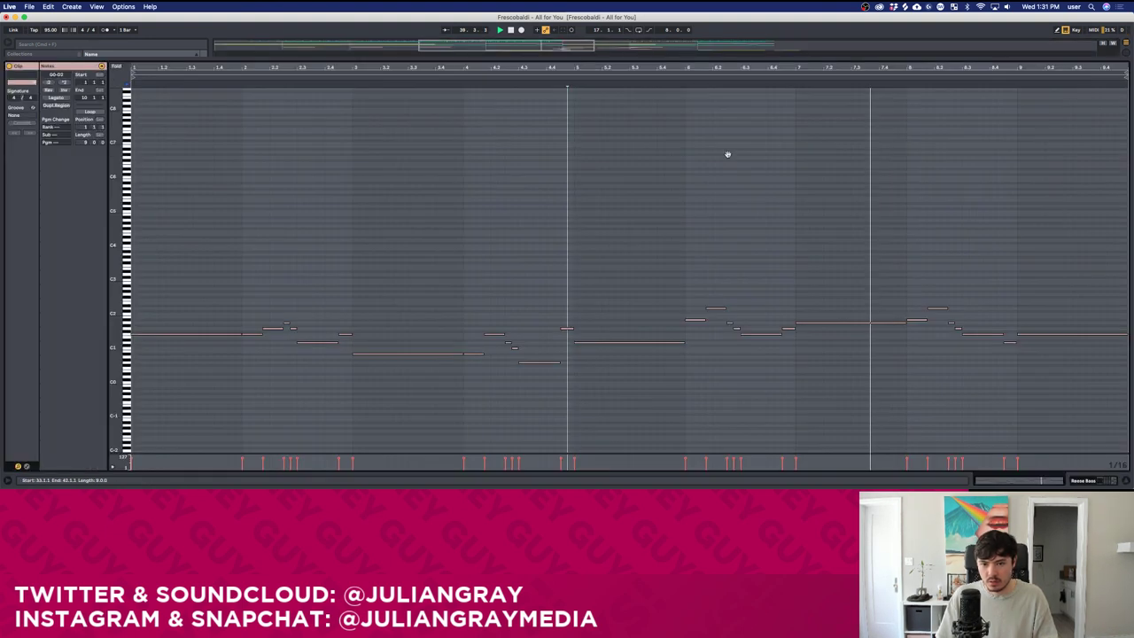
click(859, 325)
drag(859, 325, 860, 340)
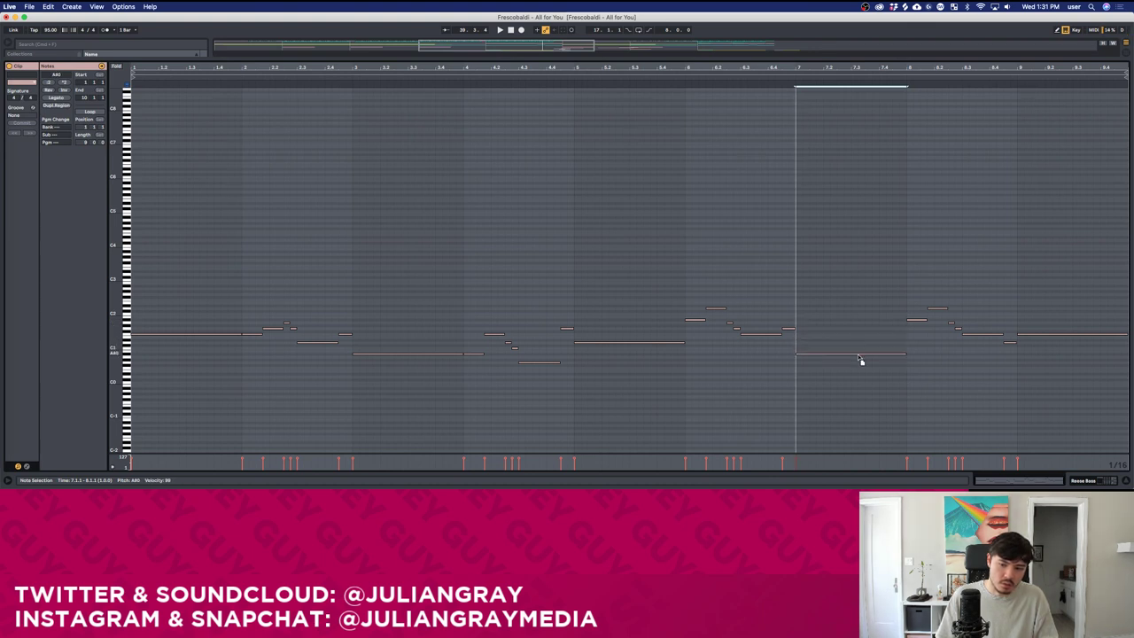
drag(860, 361, 859, 358)
click(940, 335)
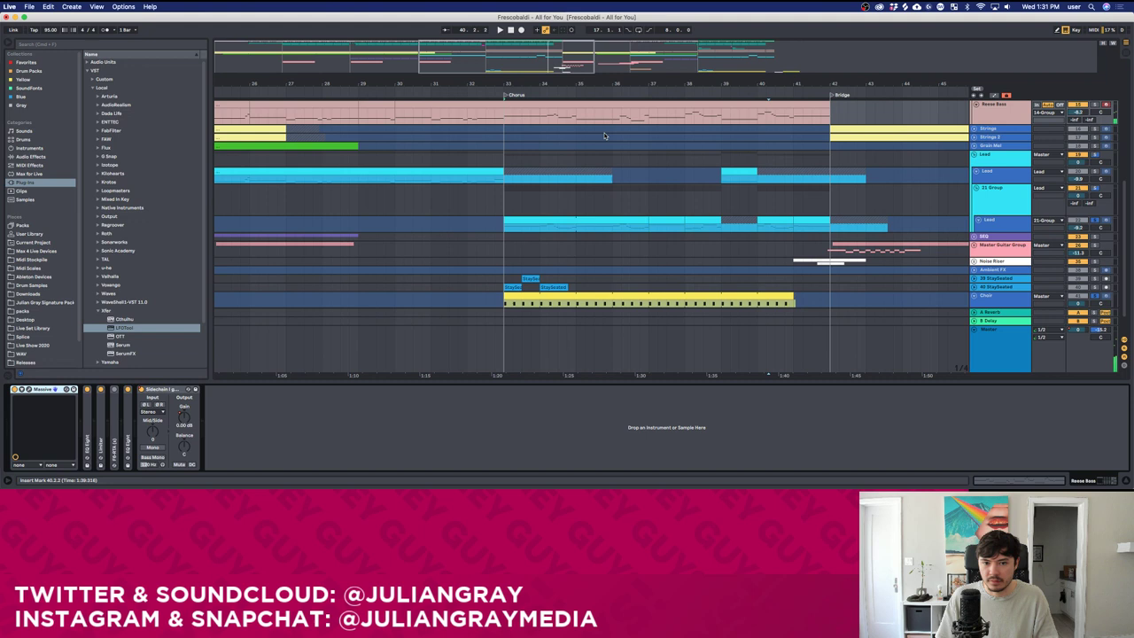
Replace the Sub Bass Chorus clip with a copy of the updated Reese Bass clip, and listen from bar 39.
scroll(703, 177, up, 2)
click(703, 166)
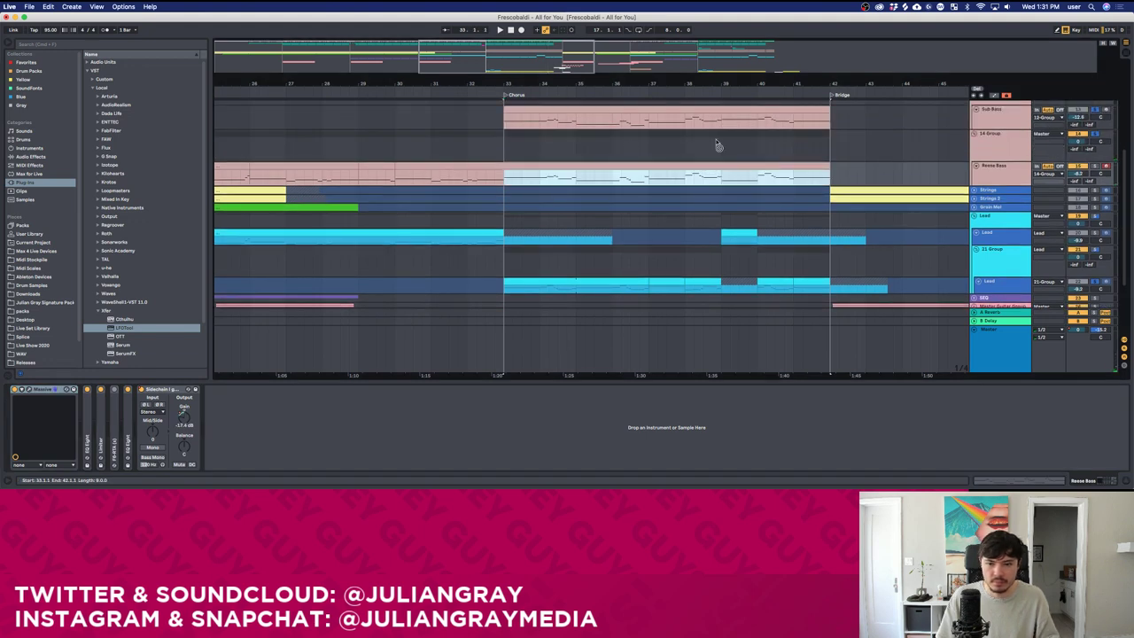
click(720, 129)
key(space)
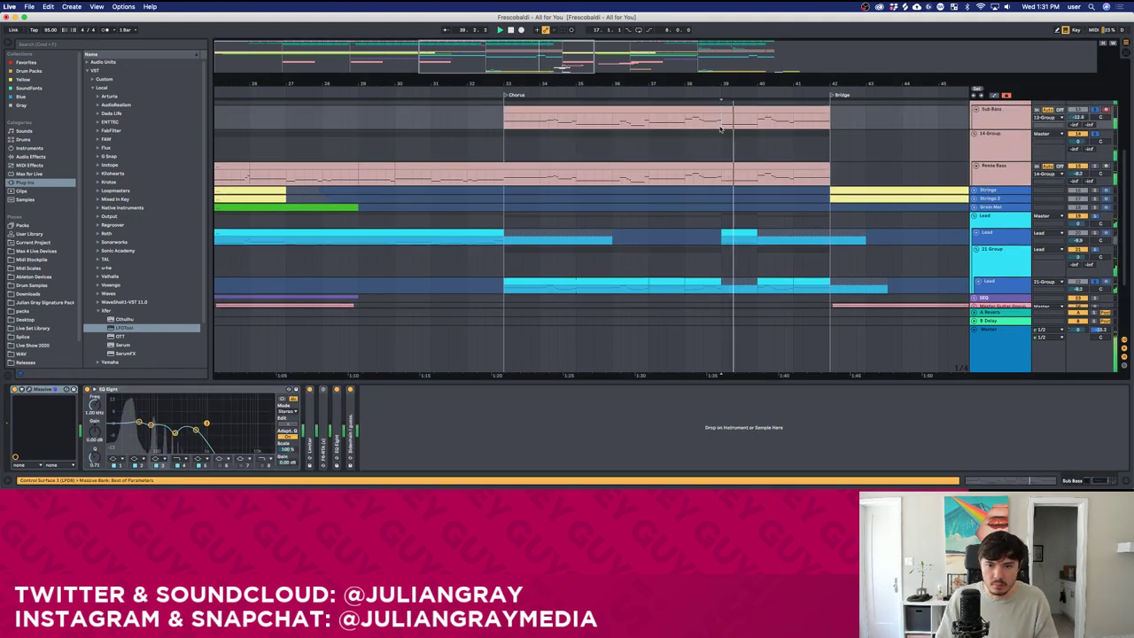
click(756, 127)
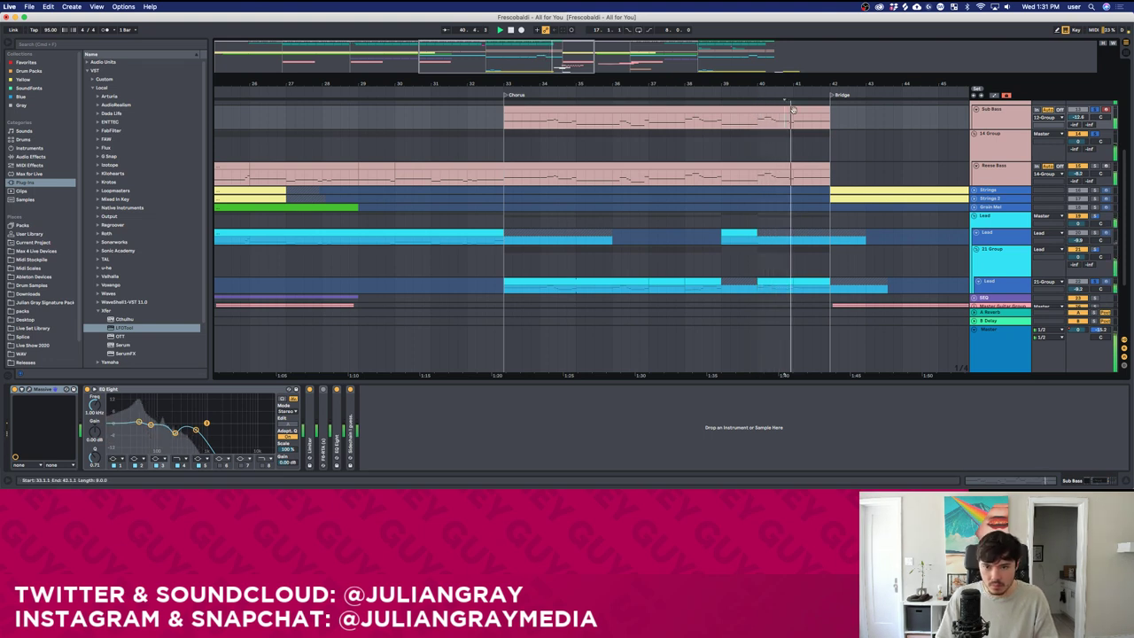
Raise the last short note of clip bar 8 in the Sub Bass Chorus clip to F1.
double_click(793, 110)
click(1010, 342)
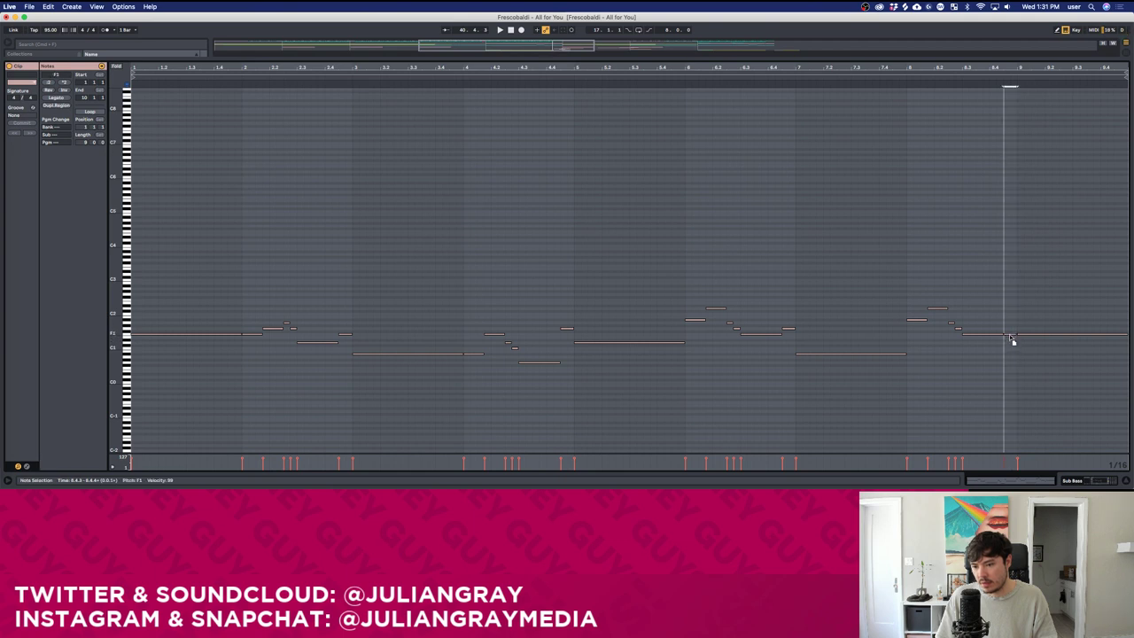
click(1038, 335)
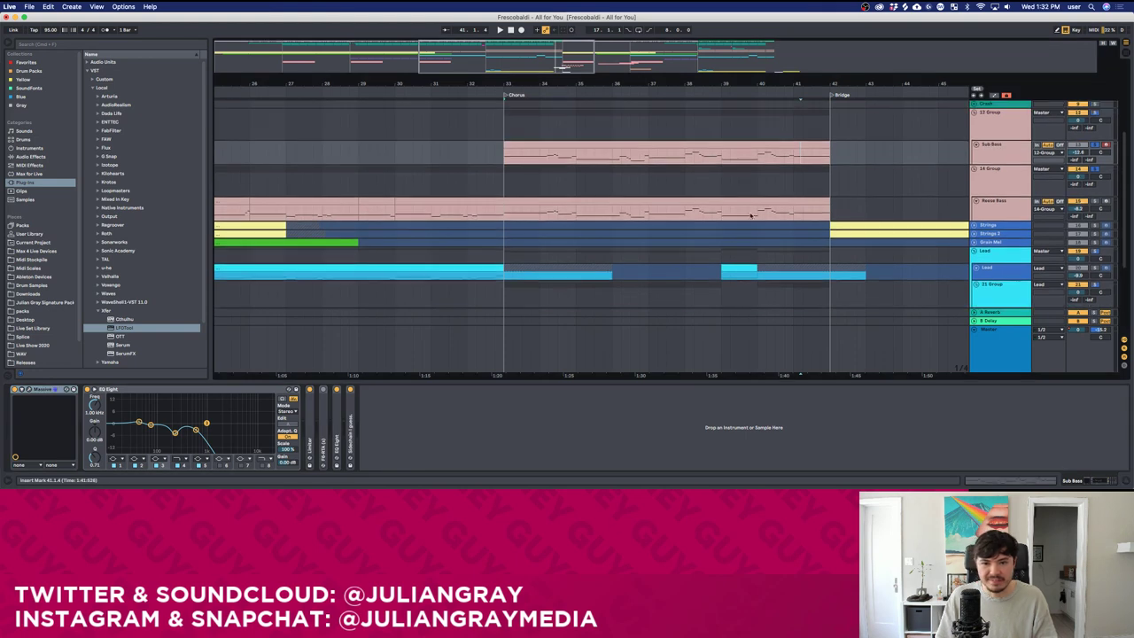
Lower the held note in clip bar 9 of the Reese Bass Chorus clip to D1.
click(761, 152)
click(747, 215)
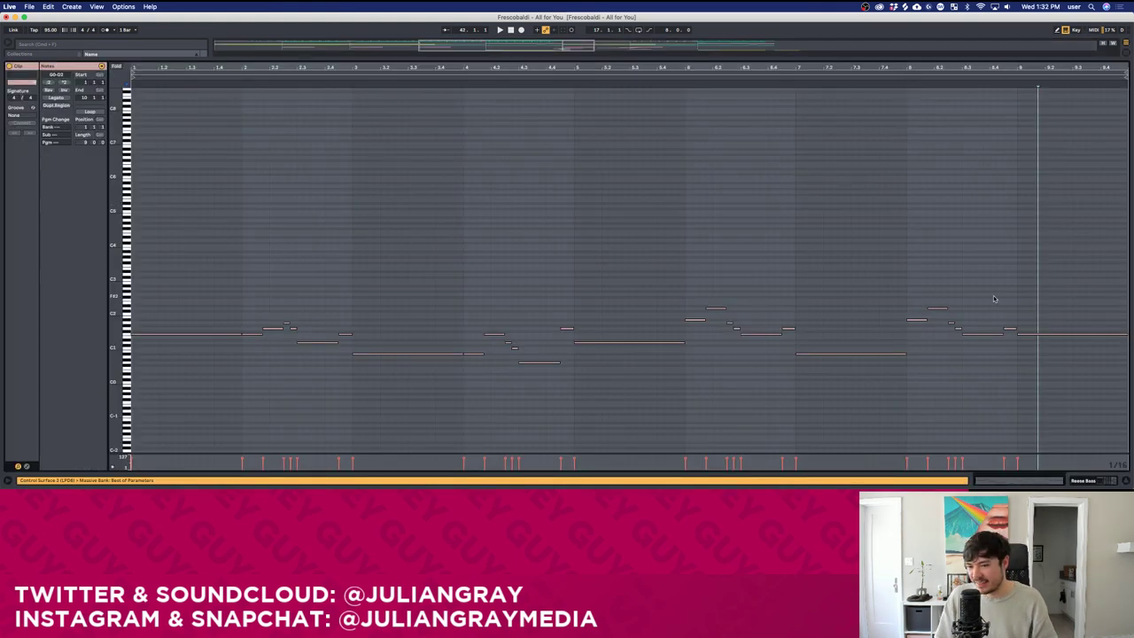
mouse_move(991, 323)
mouse_down()
mouse_move(994, 338)
mouse_move(1029, 344)
mouse_up()
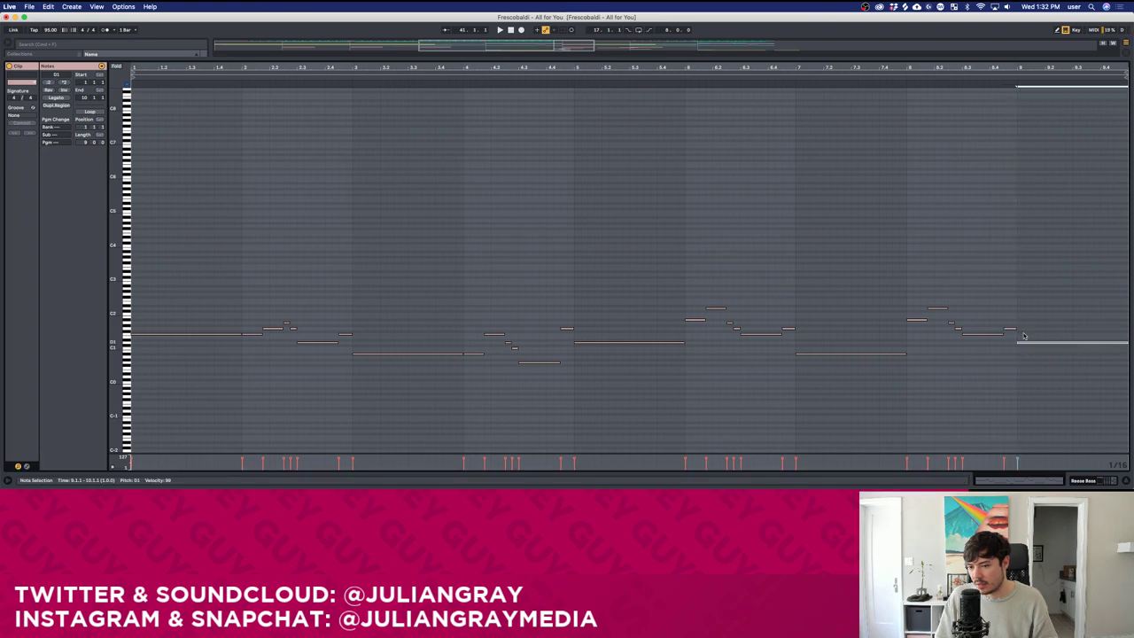
click(1021, 320)
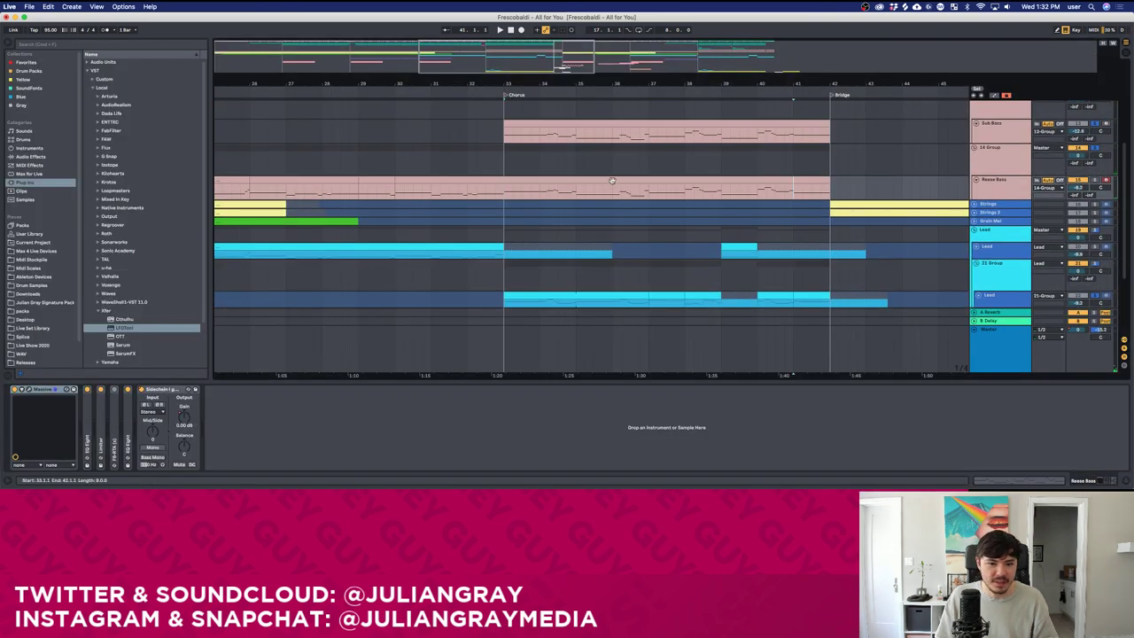
Recolour the Sub Bass and Reese Bass Chorus clips green.
click(610, 125)
shift+click(588, 180)
right_click(589, 182)
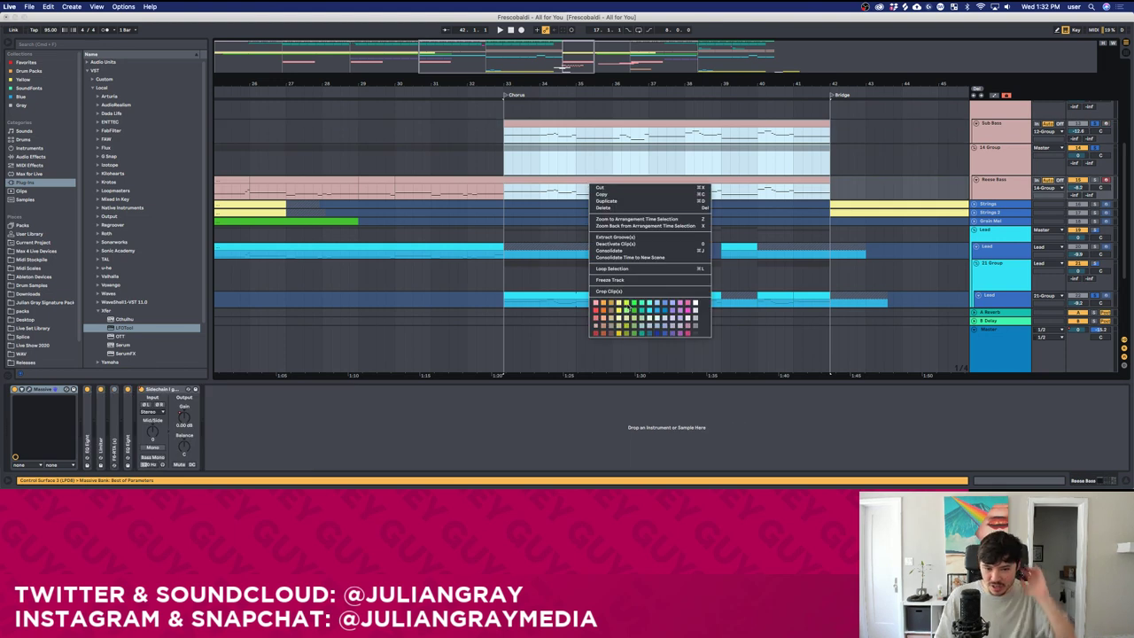
click(633, 310)
Play from just before the Chorus and check the Sub Bass and Reese Bass tracks and their device chains while listening.
click(481, 150)
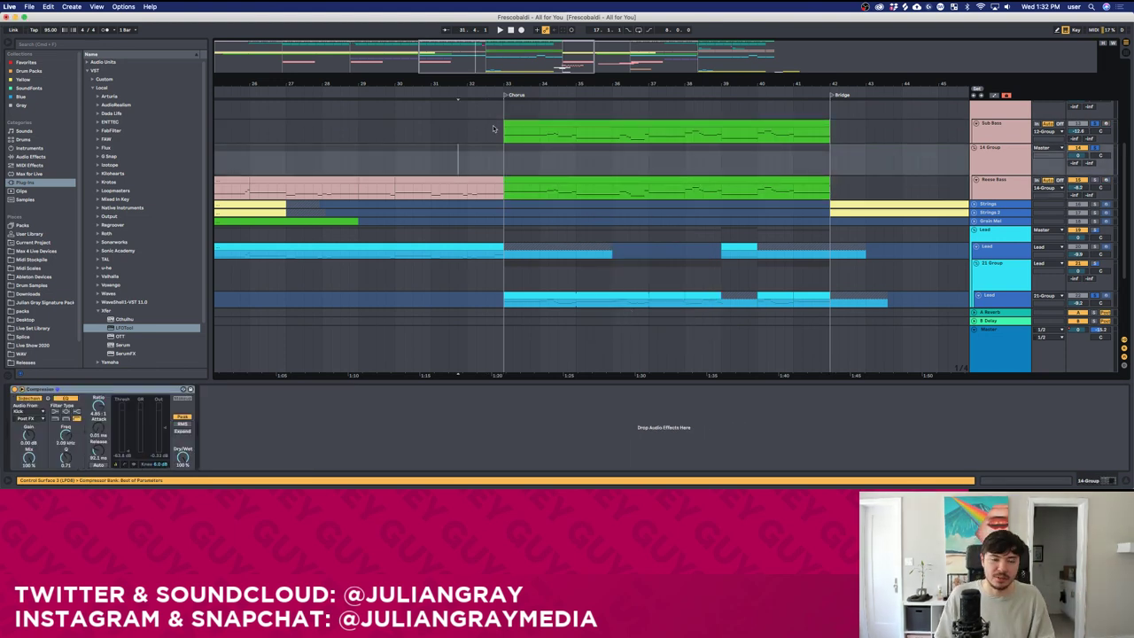
key(space)
click(1088, 133)
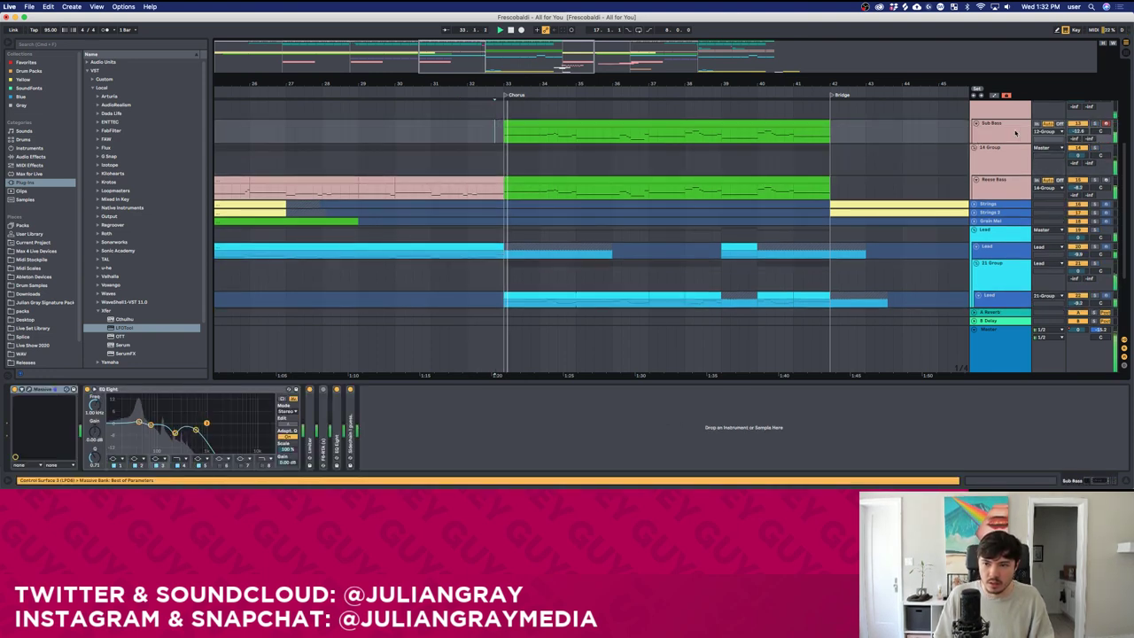
click(1016, 133)
click(999, 187)
scroll(676, 202, down, 2)
scroll(675, 202, up, 1)
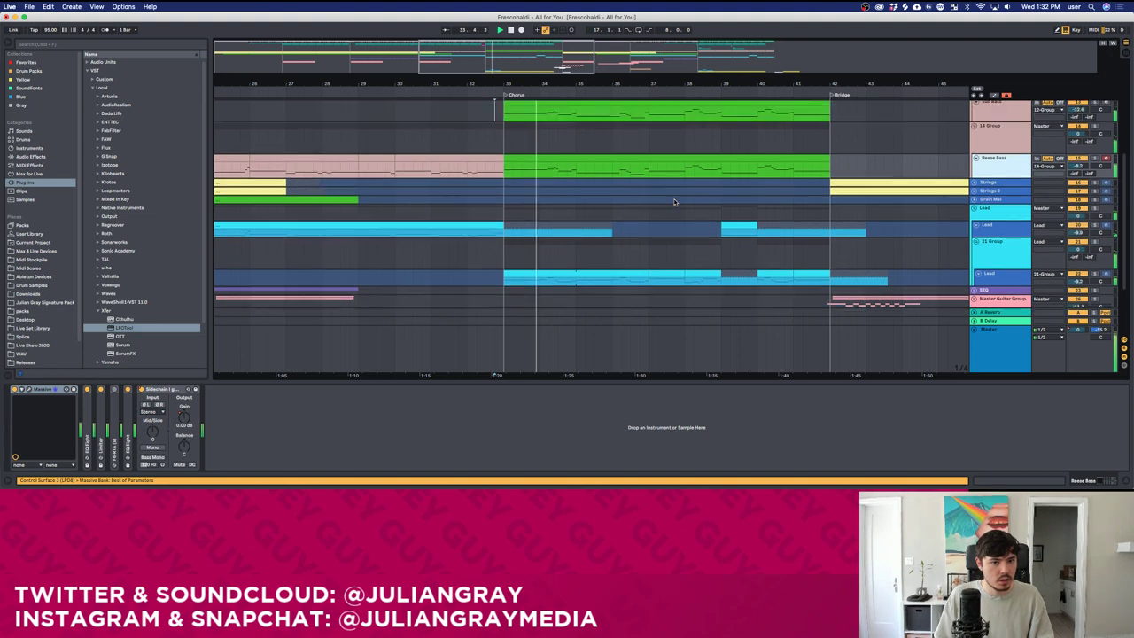
scroll(674, 202, up, 2)
click(570, 142)
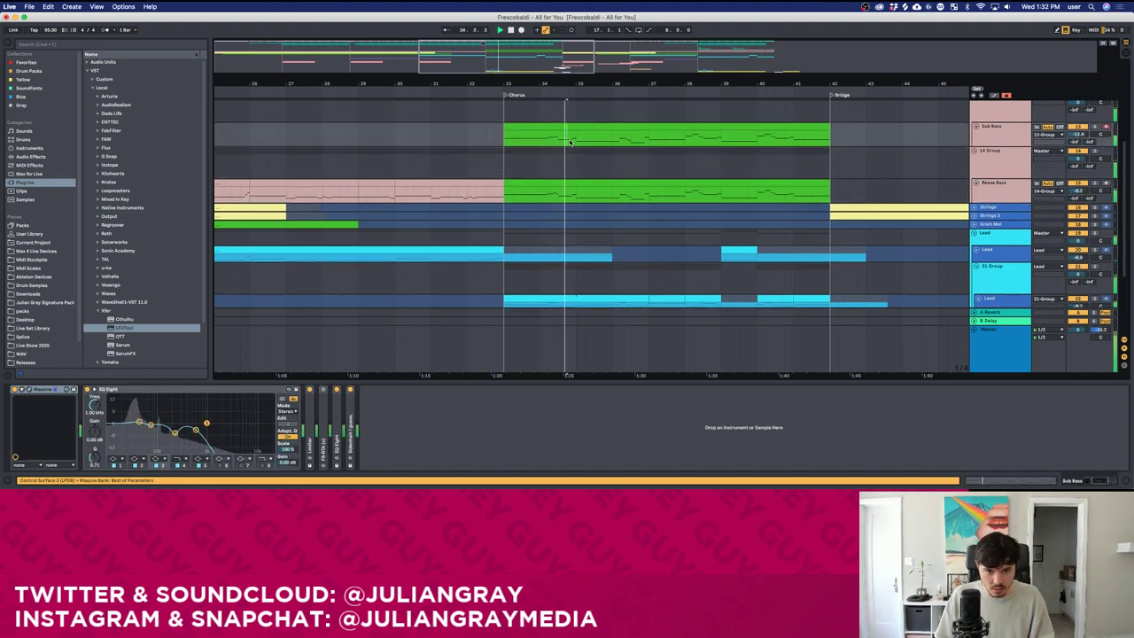
click(574, 147)
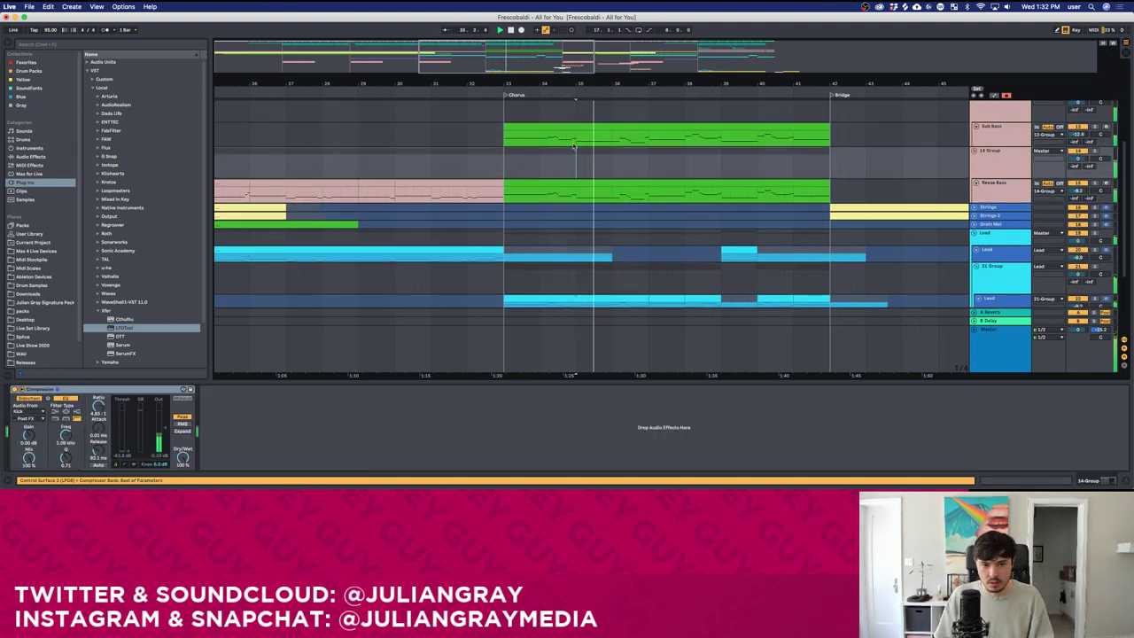
Listen through the first Chorus and follow the Sub Bass clip from bar 35 to the start of the Bridge.
click(574, 143)
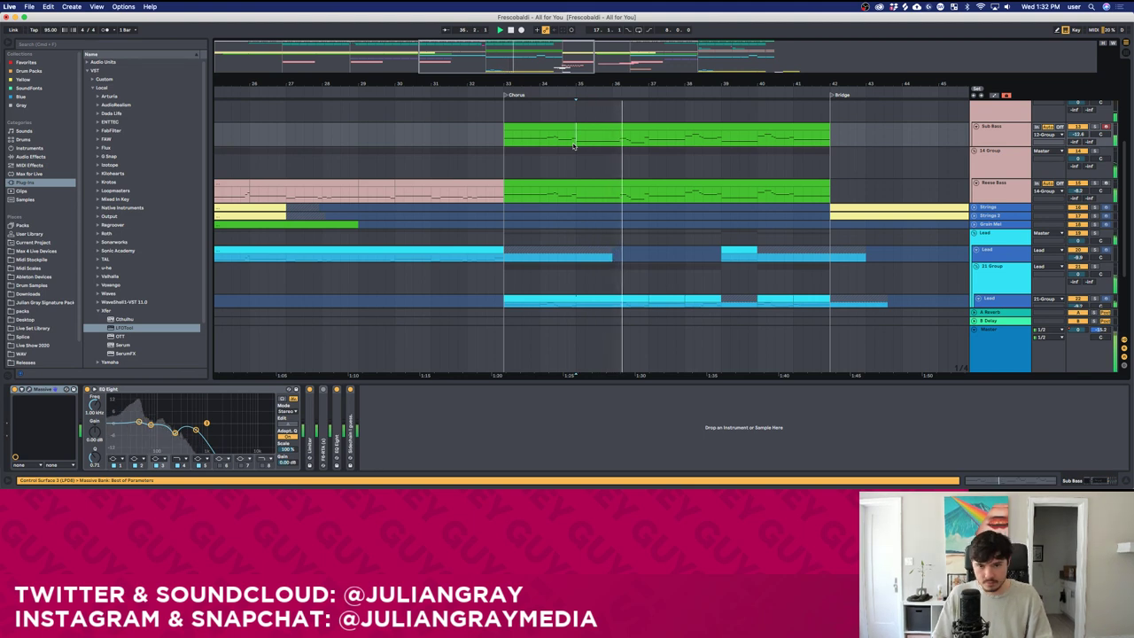
click(637, 141)
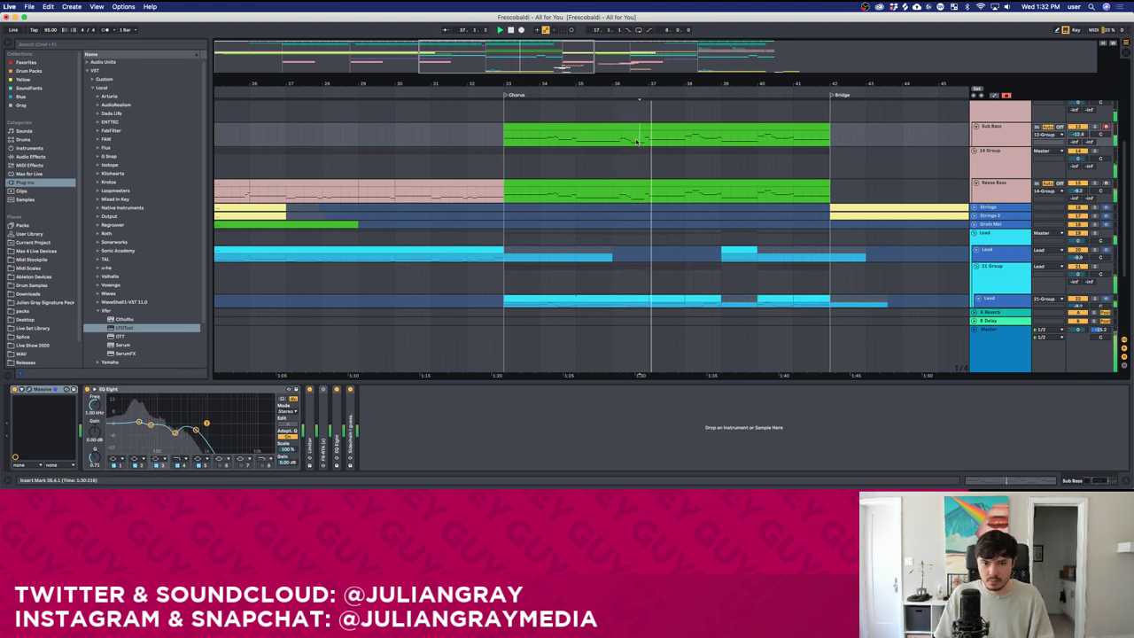
click(648, 147)
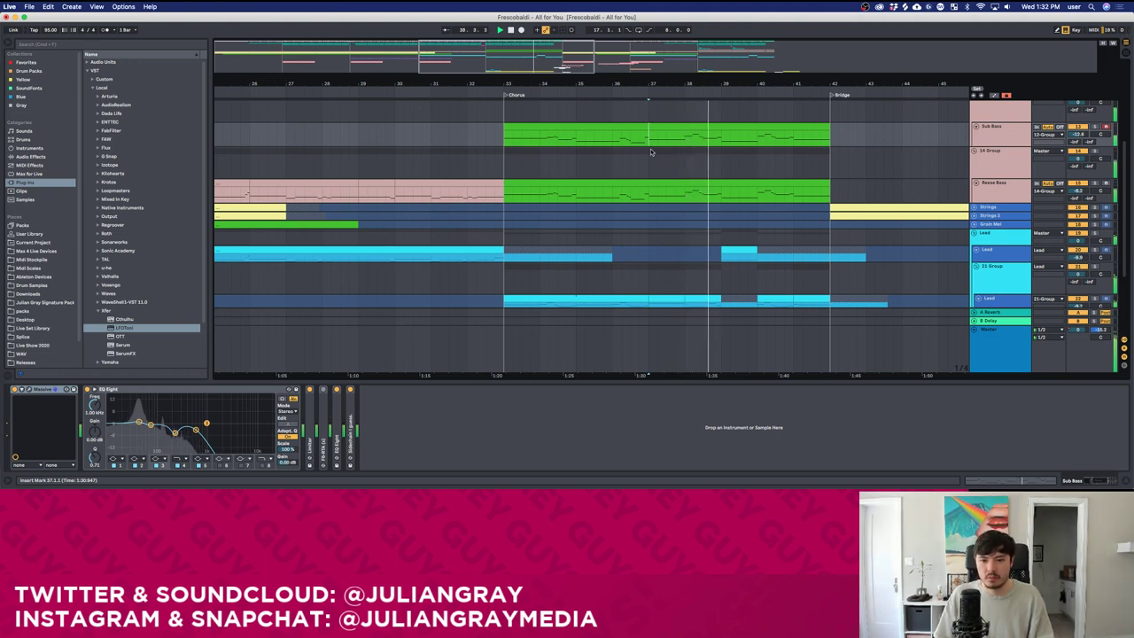
click(722, 137)
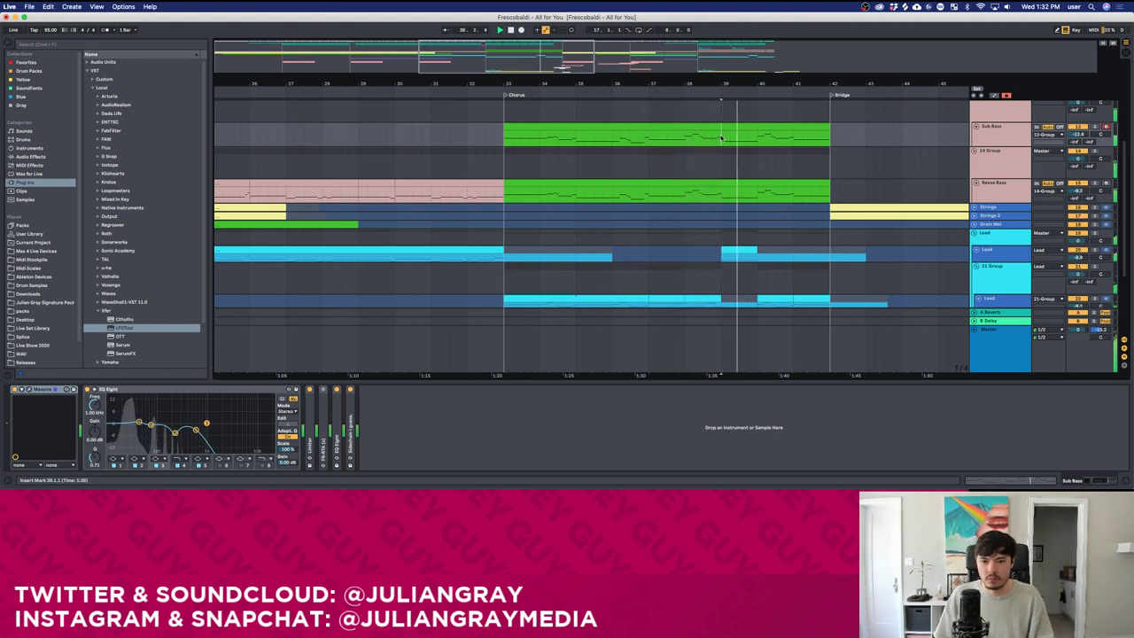
click(760, 140)
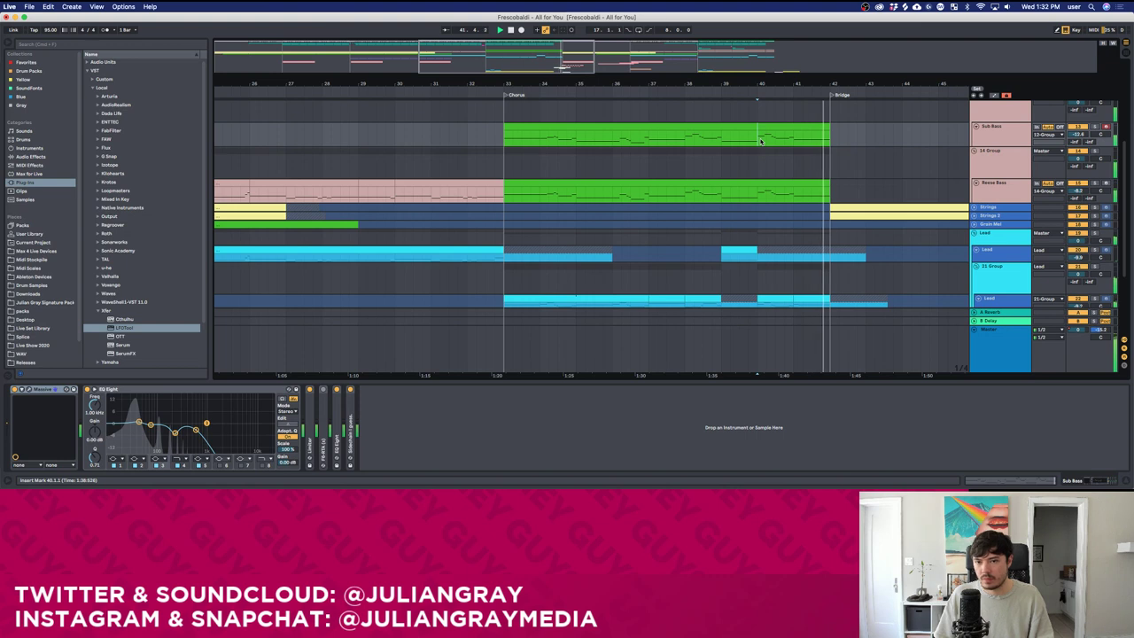
key(minus)
key(minus)
key(minus)
click(716, 141)
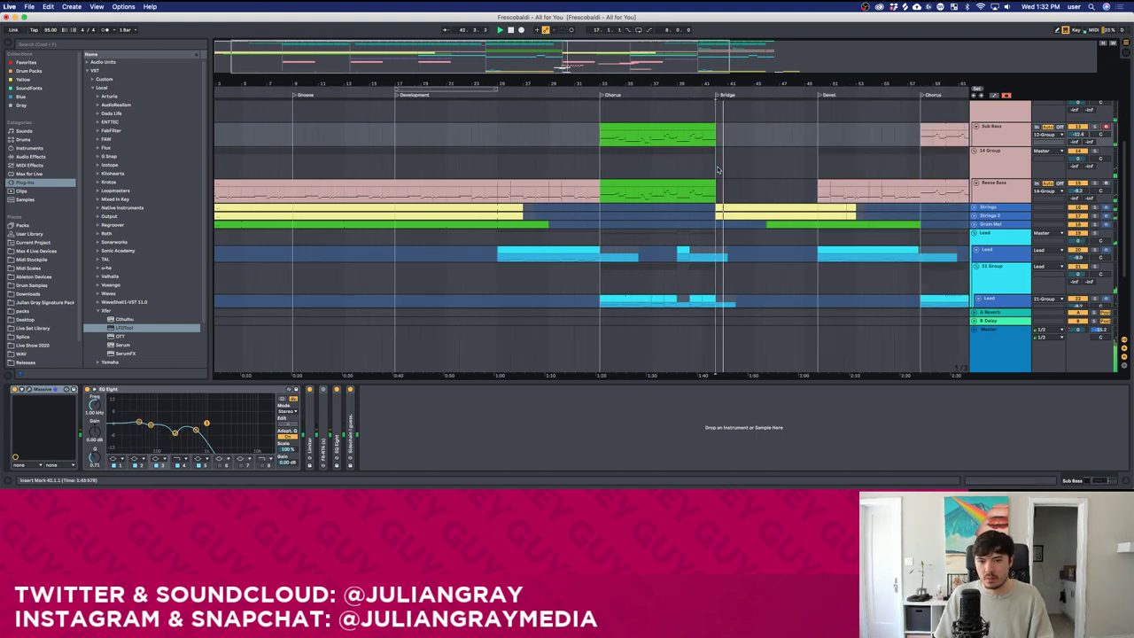
Examine the Lead and Kick tracks around the first Chorus, and play the arrangement from bar 25.
scroll(716, 155, down, 5)
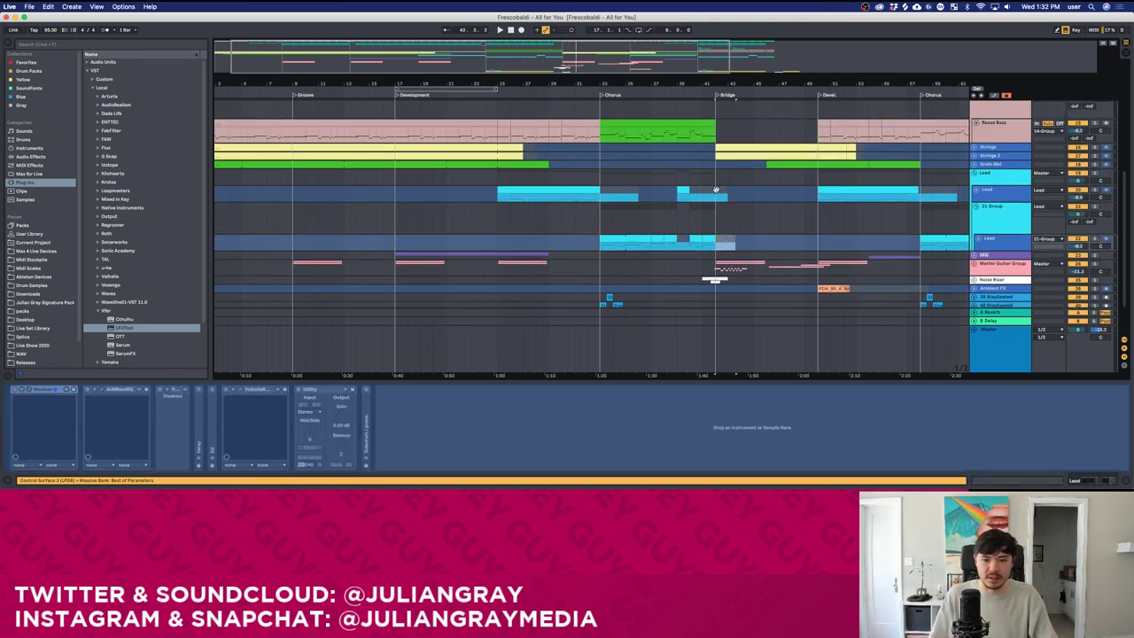
click(716, 174)
click(606, 181)
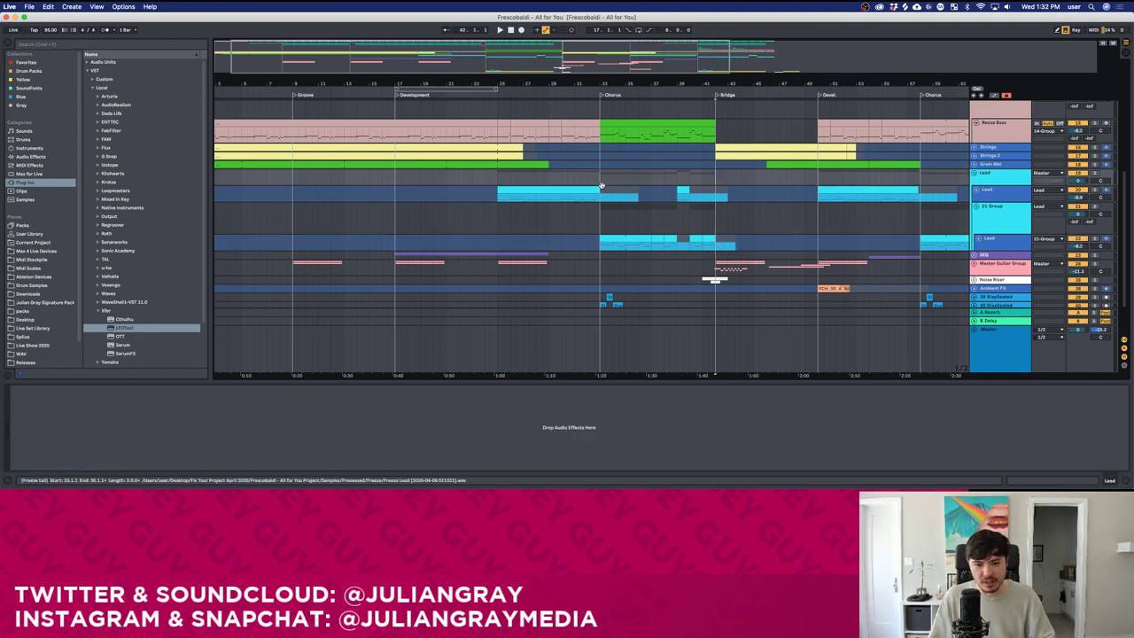
scroll(604, 186, down, 2)
scroll(604, 183, up, 5)
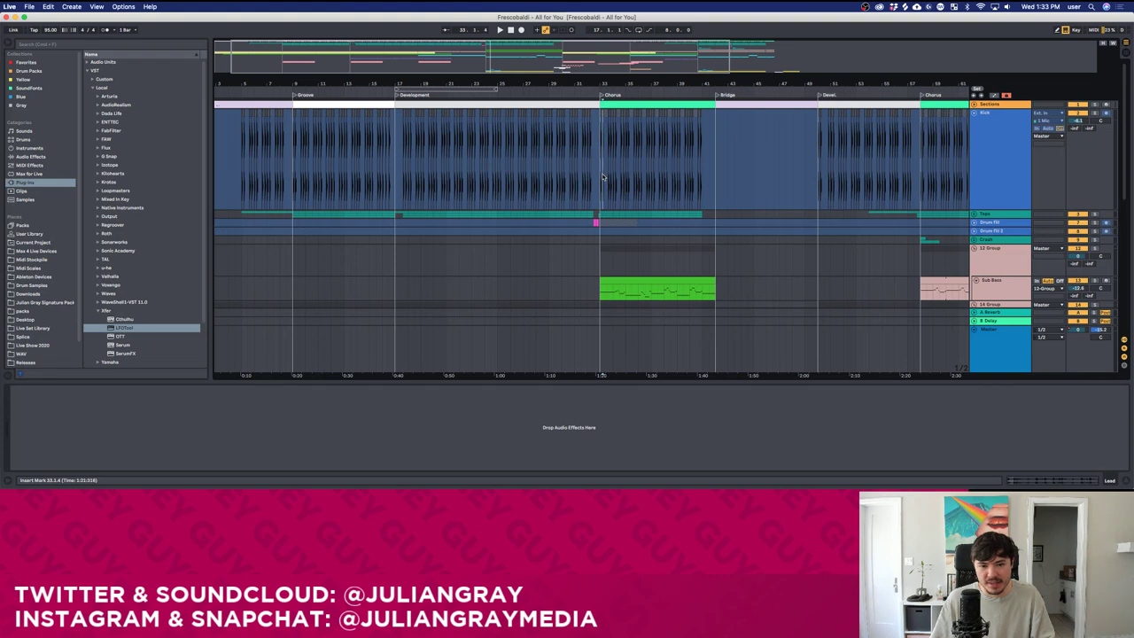
click(592, 165)
key(space)
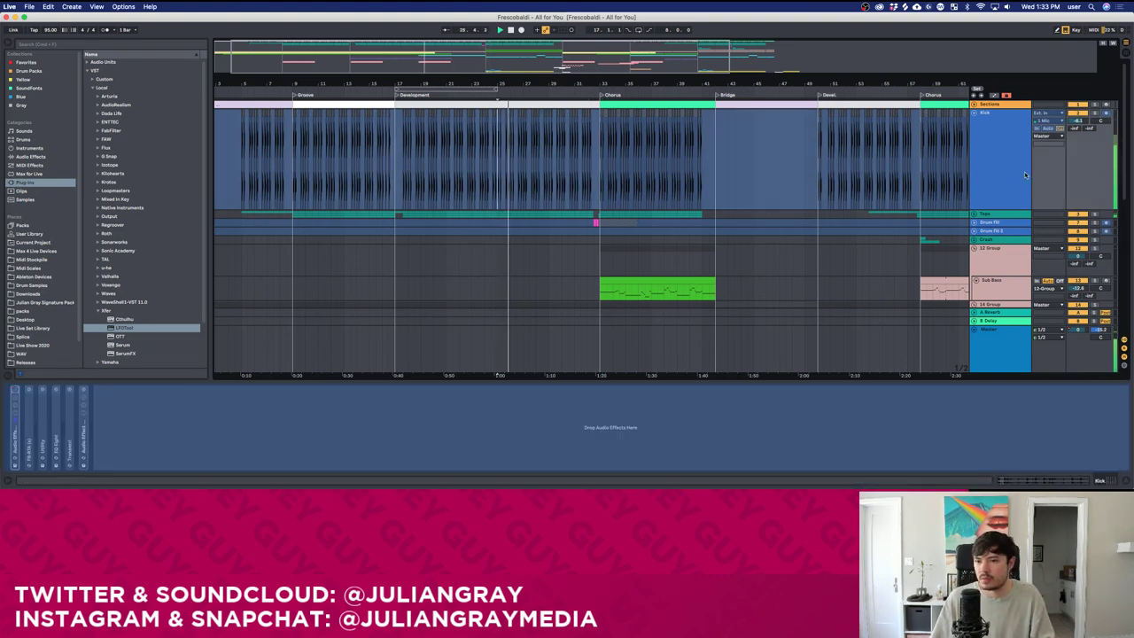
Add an EQ Eight after the Glue Compressor on the Tops group.
scroll(1006, 278, down, 3)
scroll(1006, 278, down, 5)
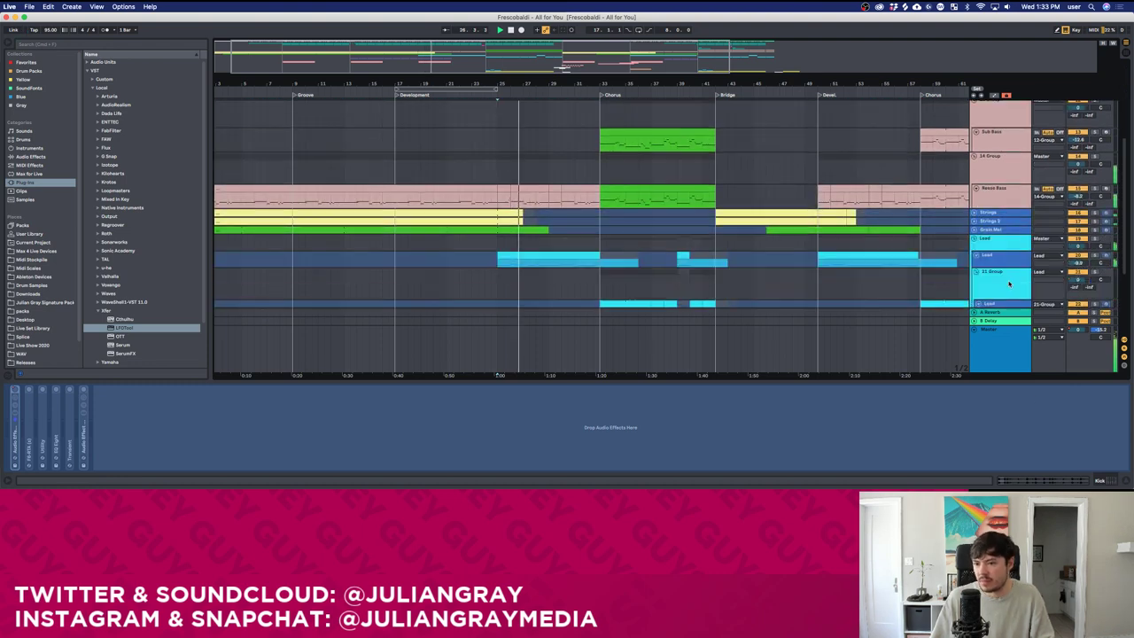
click(1009, 283)
scroll(1008, 283, up, 8)
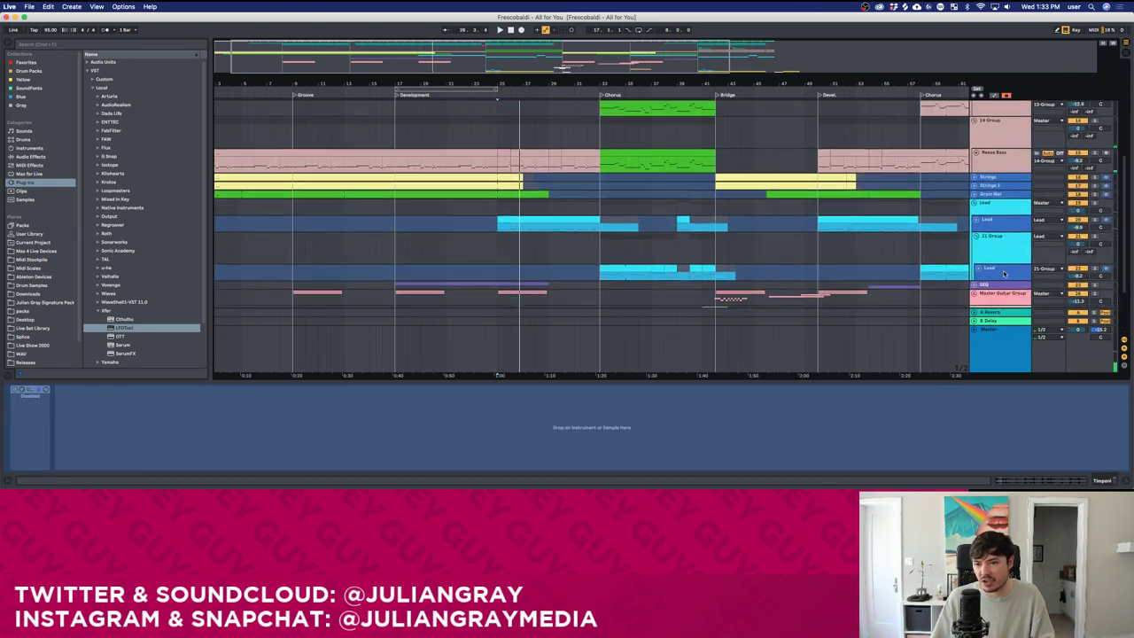
click(998, 197)
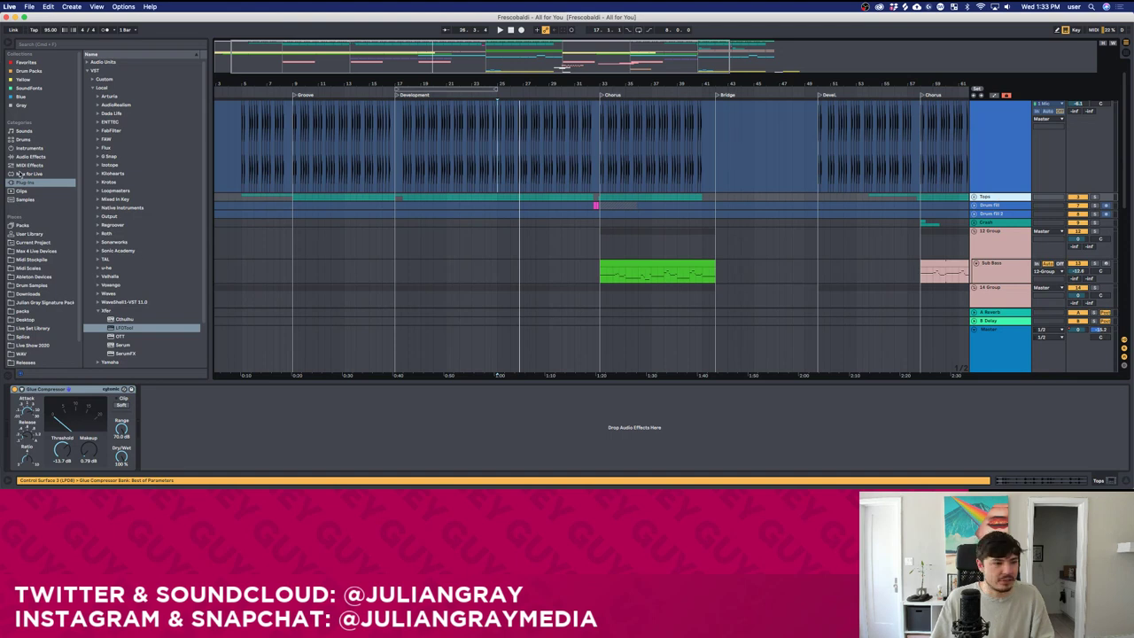
click(30, 157)
click(113, 62)
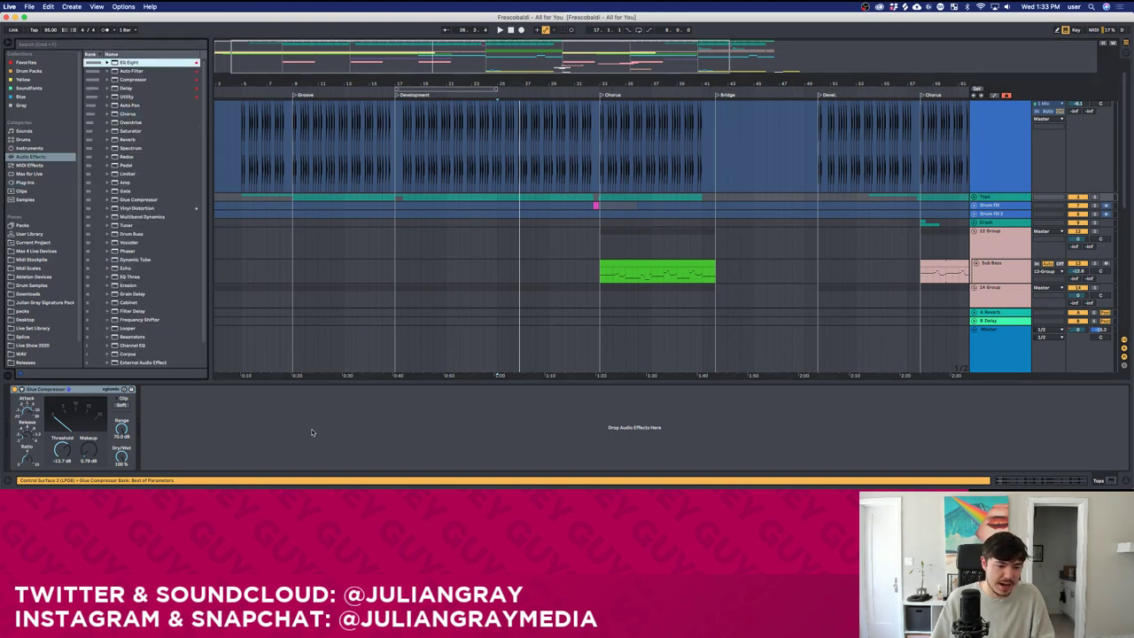
drag(312, 432, 312, 432)
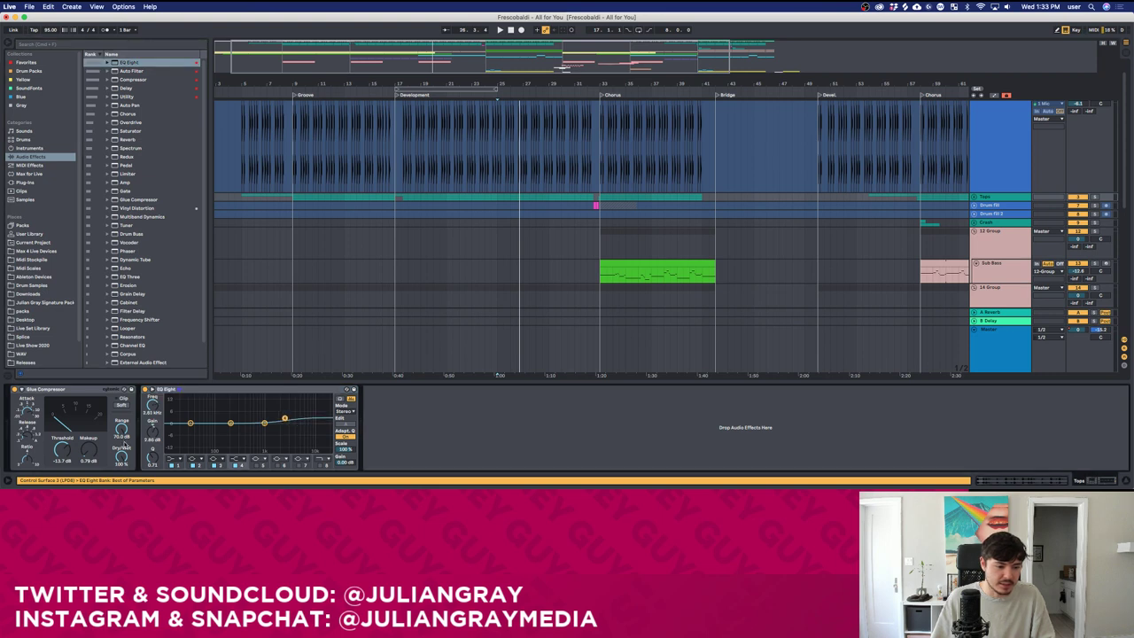
Change band 1 of the Tops group's EQ Eight to a low cut at about 104 Hz during playback.
click(176, 459)
click(175, 412)
key(space)
drag(190, 423, 216, 446)
scroll(1048, 197, up, 2)
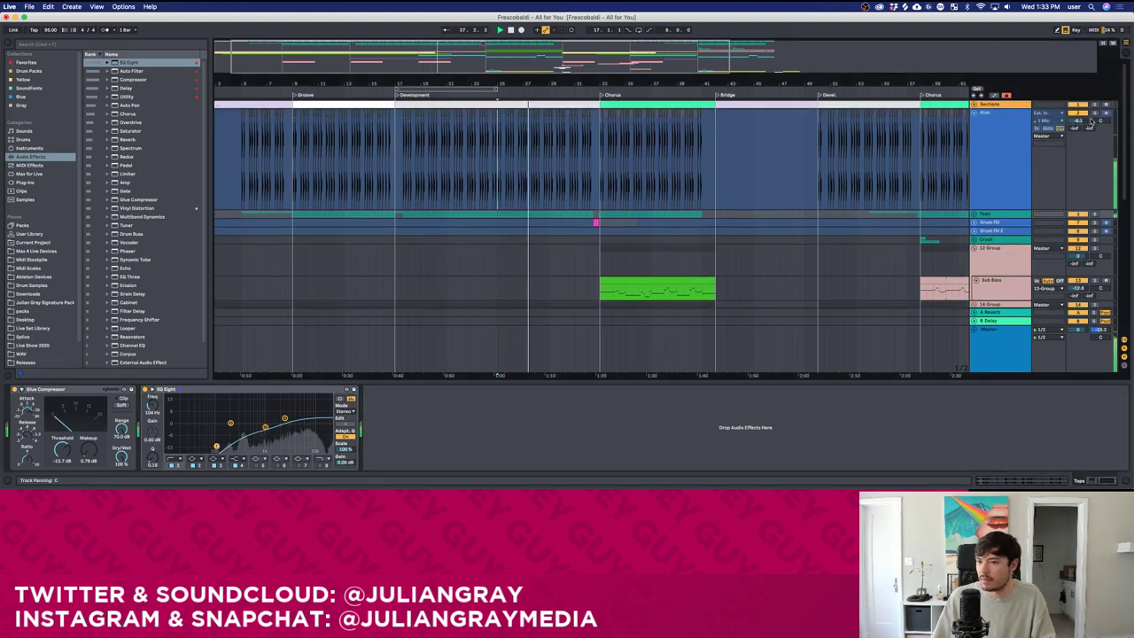
click(1002, 214)
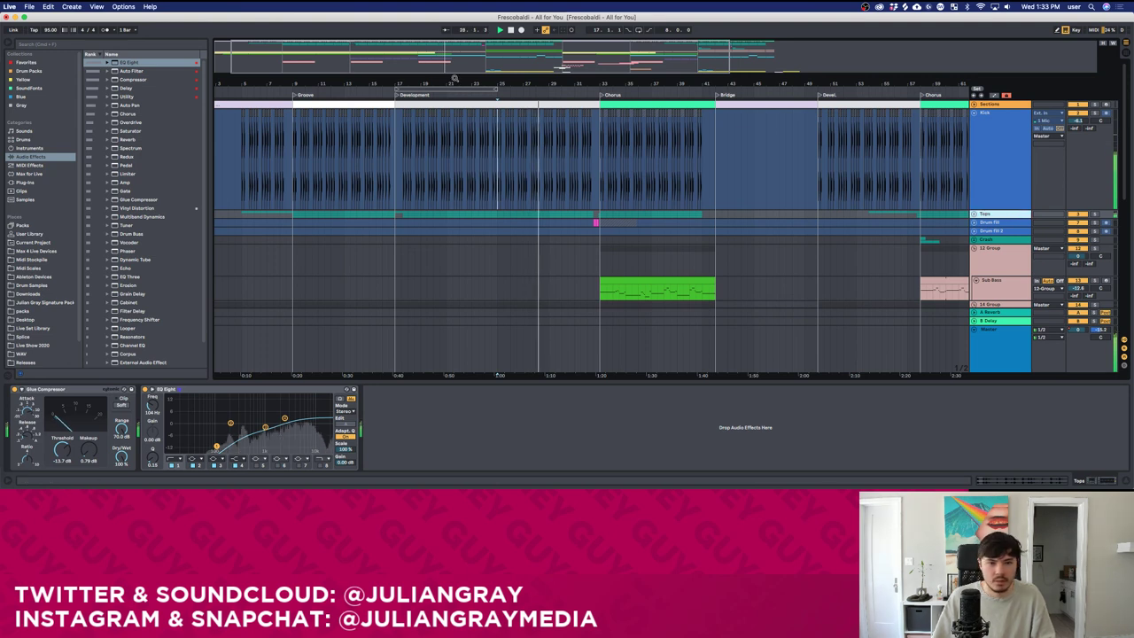
Listen to the first Chorus and inspect the Sub Bass at bar 35 and the Reese Bass at bar 36.
drag(456, 76, 525, 54)
click(538, 263)
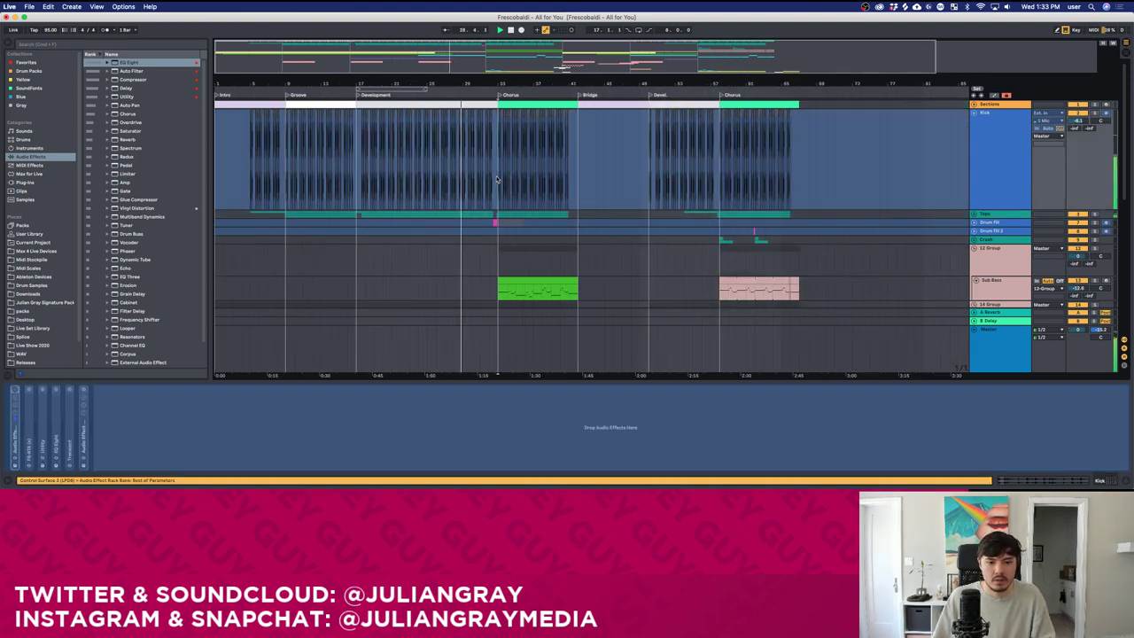
scroll(538, 259, down, 5)
click(519, 252)
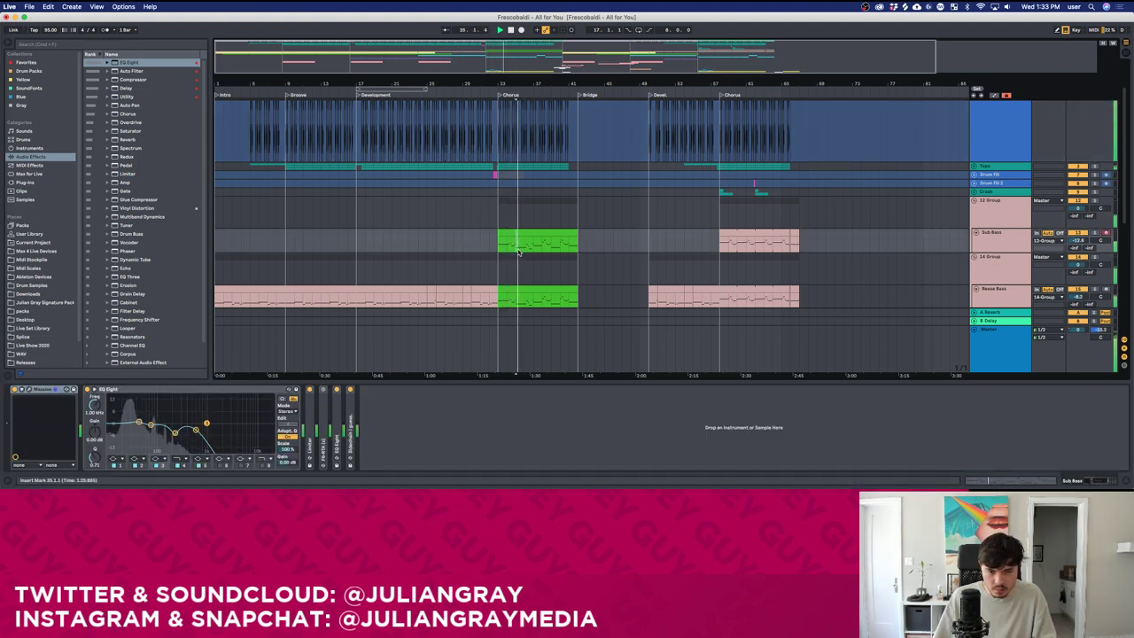
scroll(520, 253, down, 5)
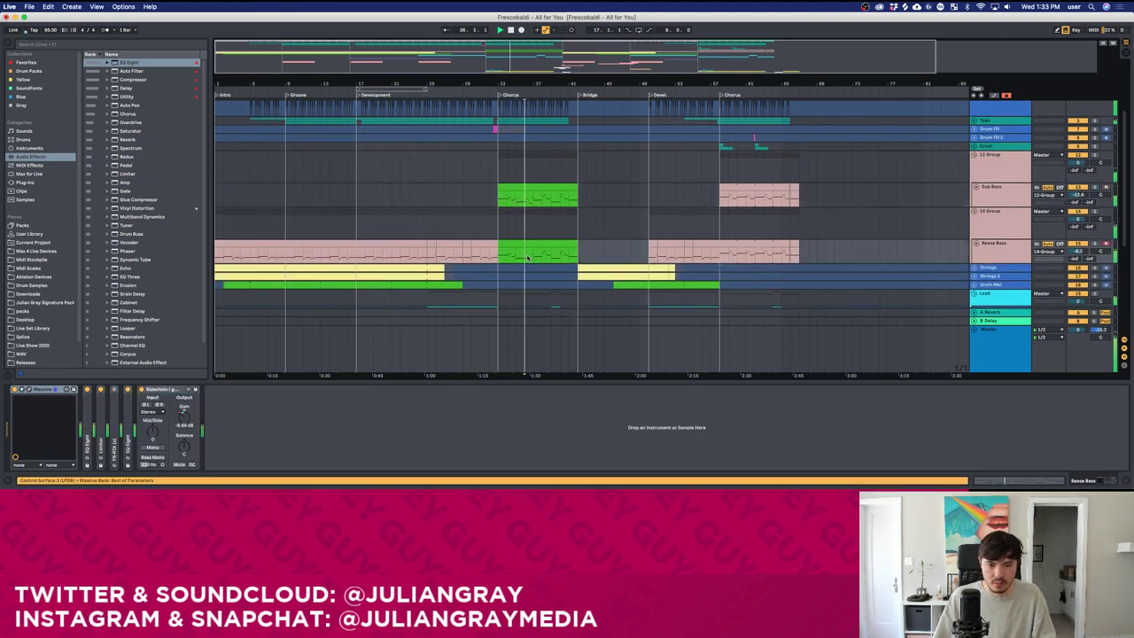
click(526, 256)
scroll(528, 252, down, 2)
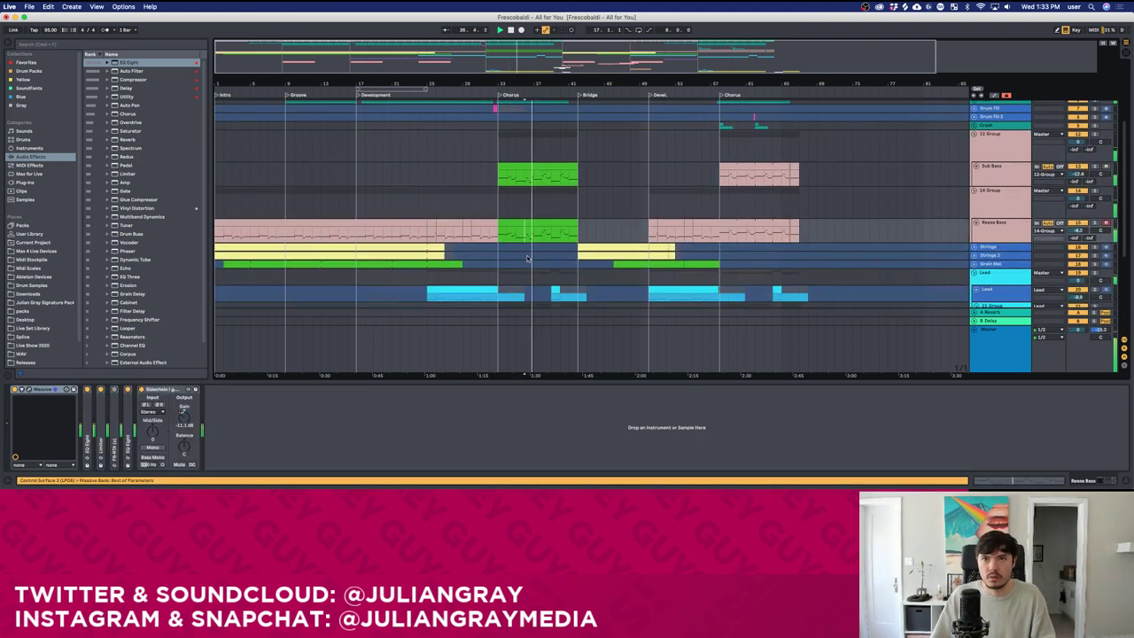
Compare the Sub Bass and Reese Bass parts between bars 37 and 39 of the first Chorus.
click(544, 175)
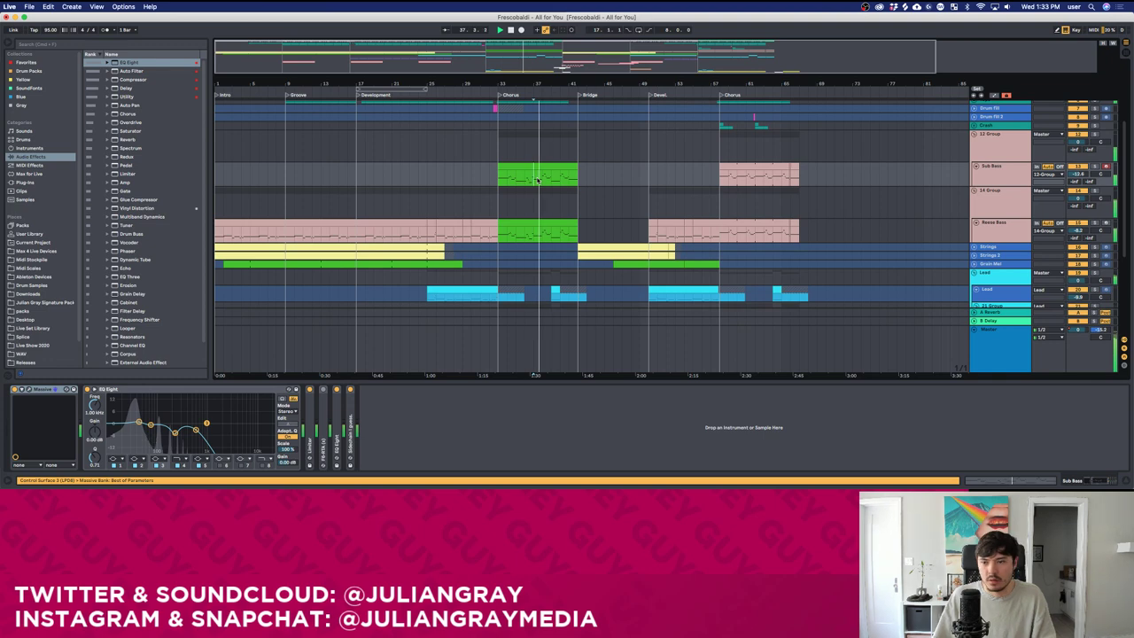
scroll(537, 178, down, 1)
scroll(545, 213, down, 4)
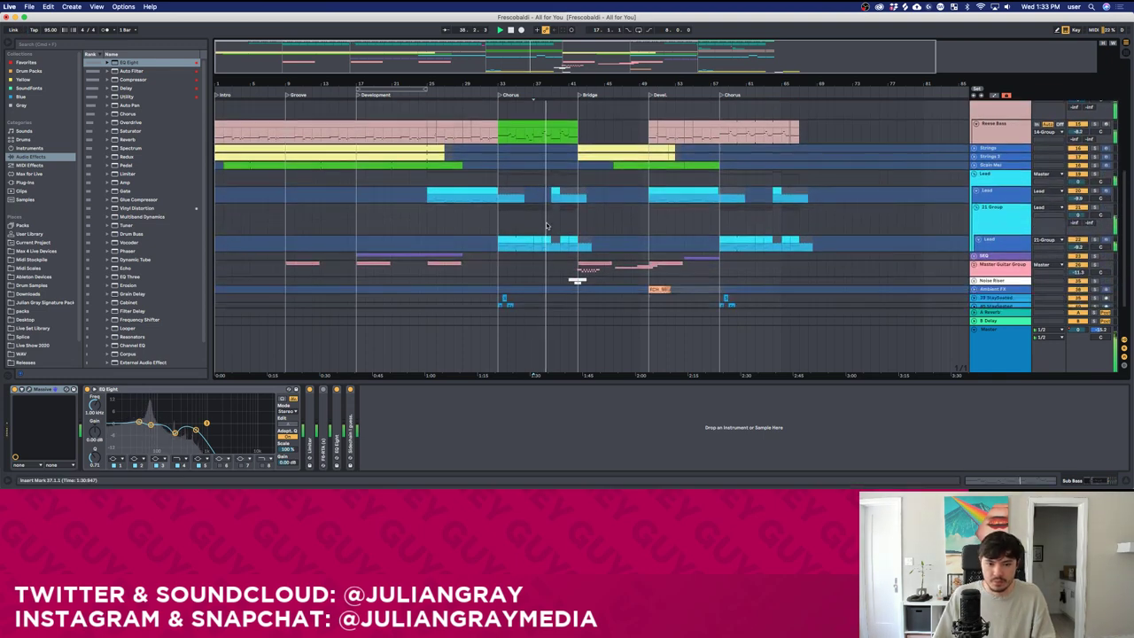
scroll(546, 217, up, 2)
click(550, 177)
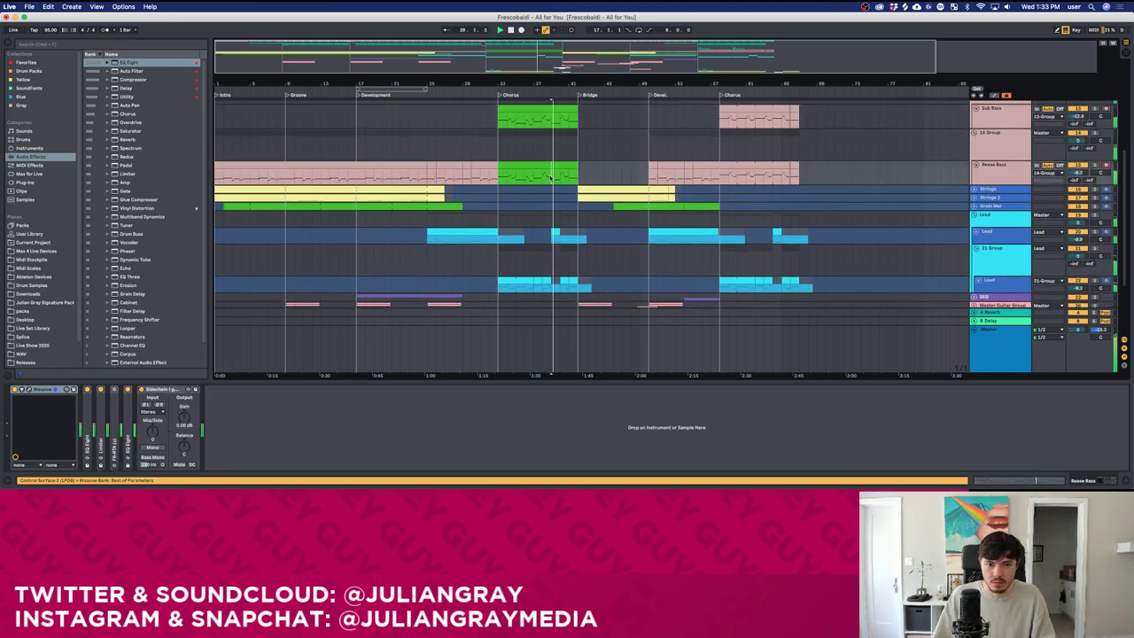
click(551, 122)
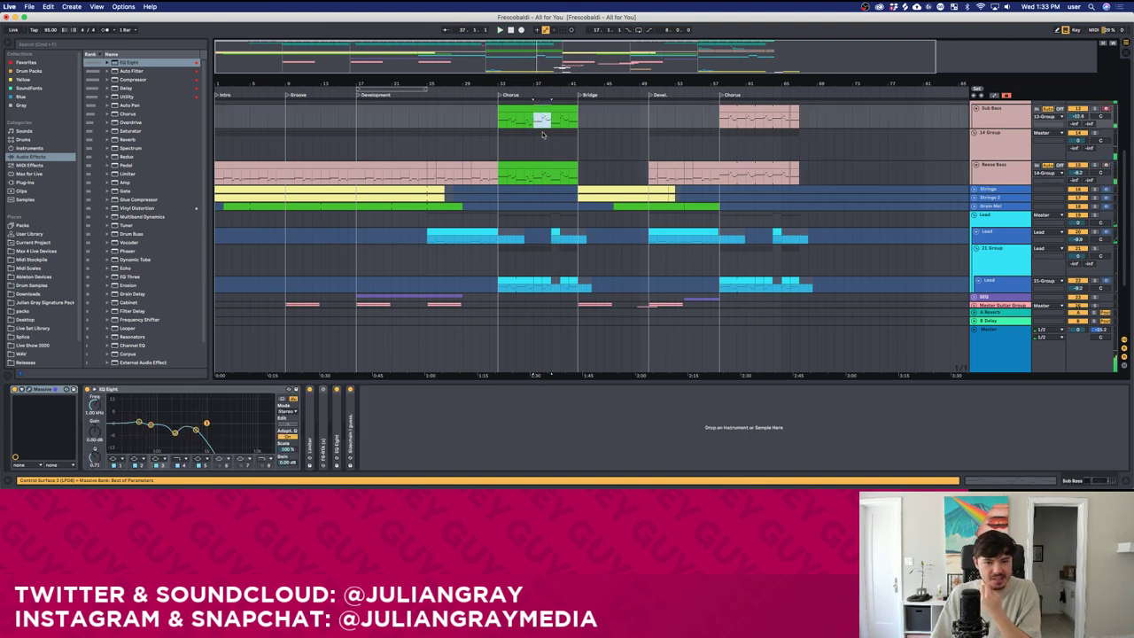
click(544, 181)
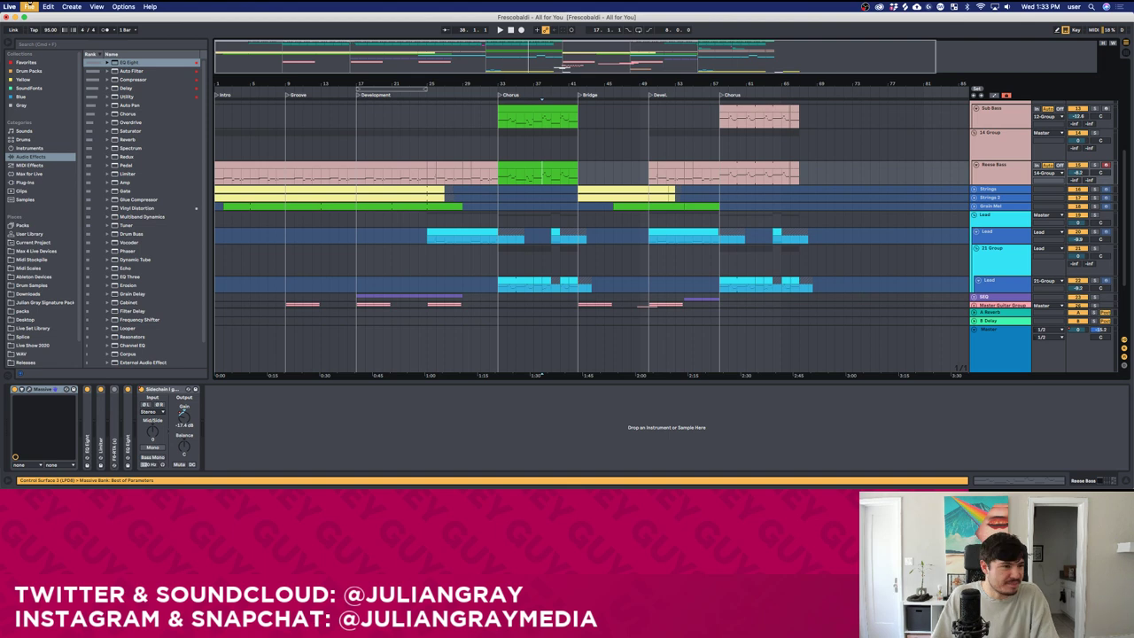
Collect all and save the set, including files from elsewhere, other projects and the User Library.
click(31, 6)
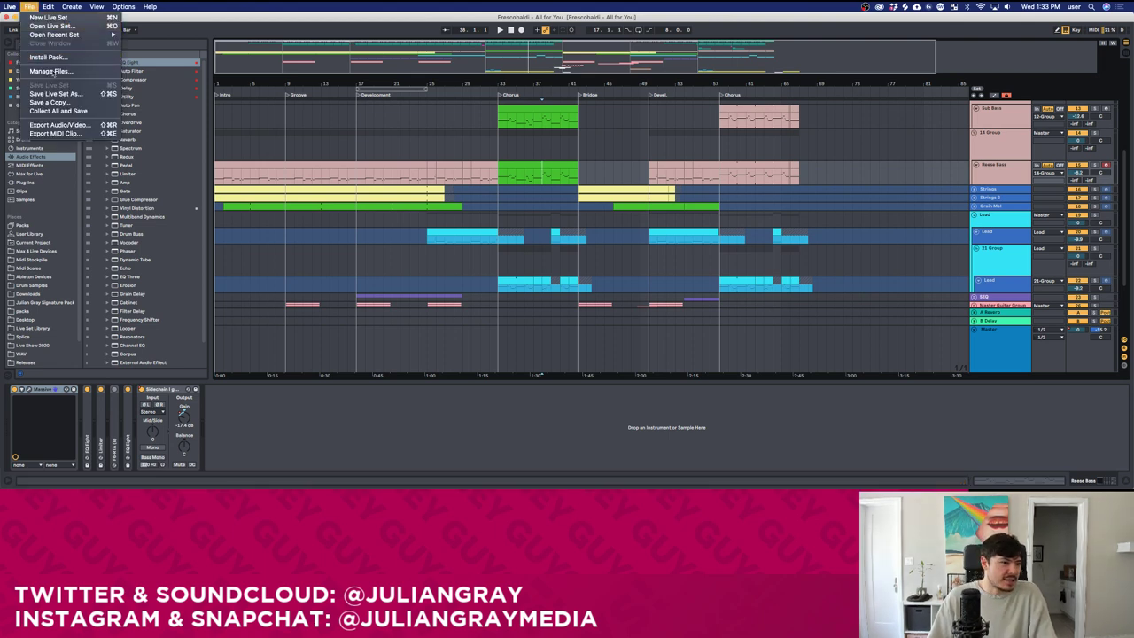
click(57, 110)
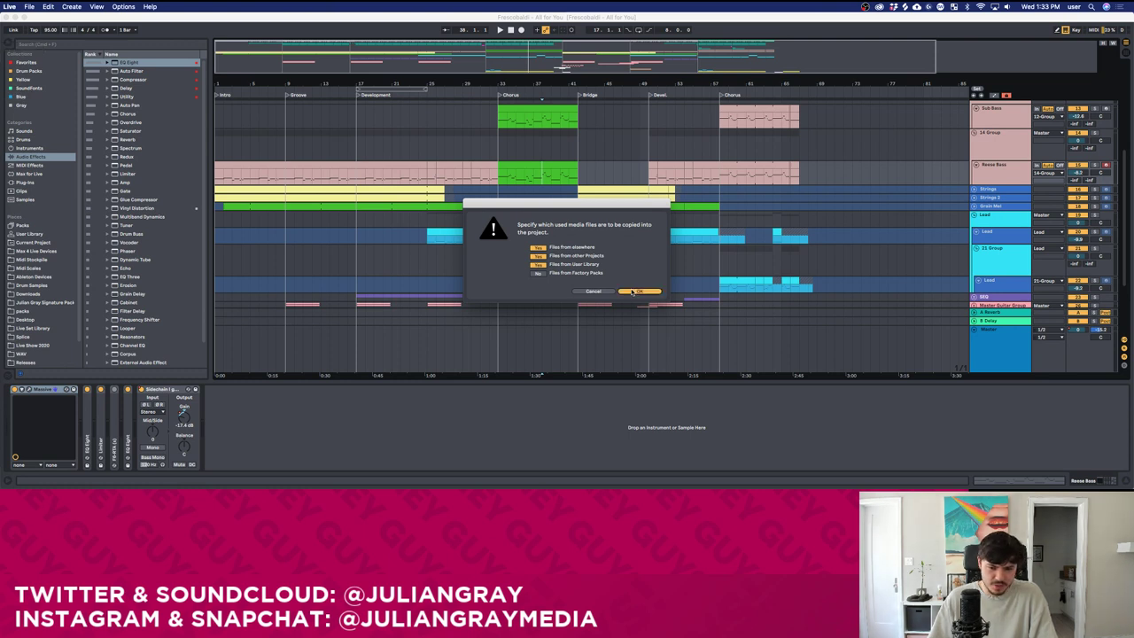
Switch to Finder, collapse the Frescobaldi project folder, expand the Loi Tai Mua project folder and open its .als set.
click(3, 32)
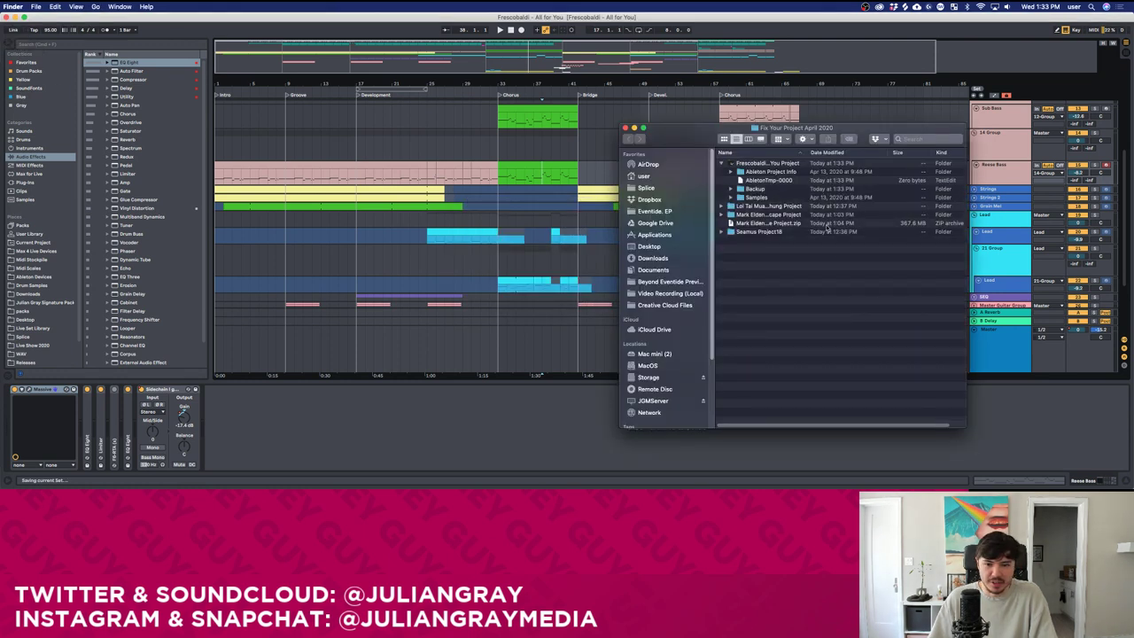
click(723, 165)
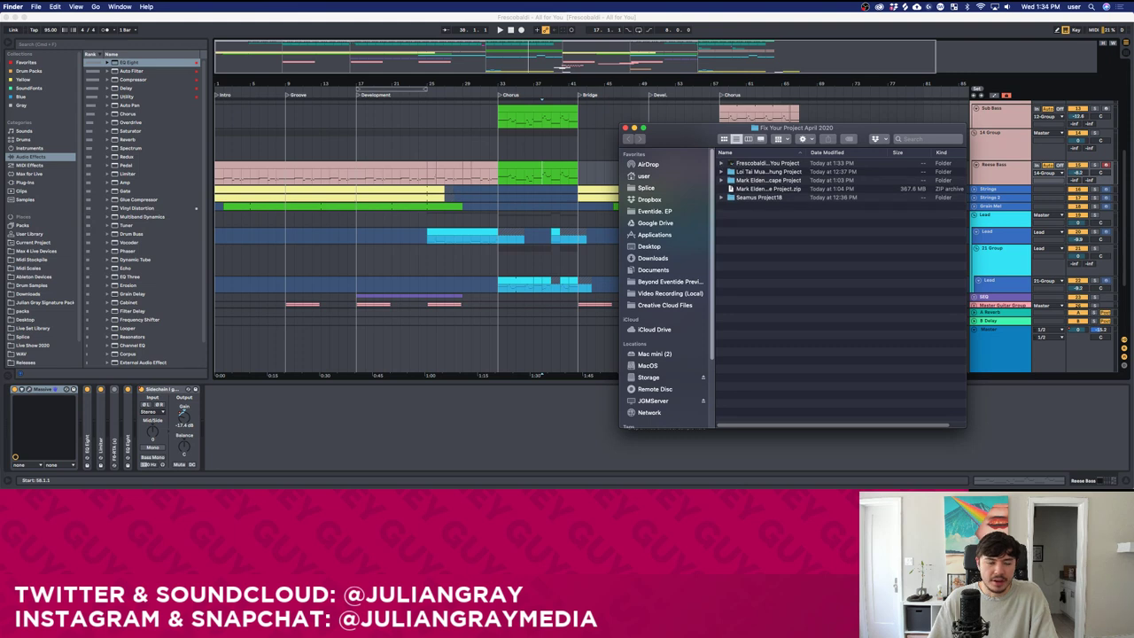
click(756, 172)
key(Right)
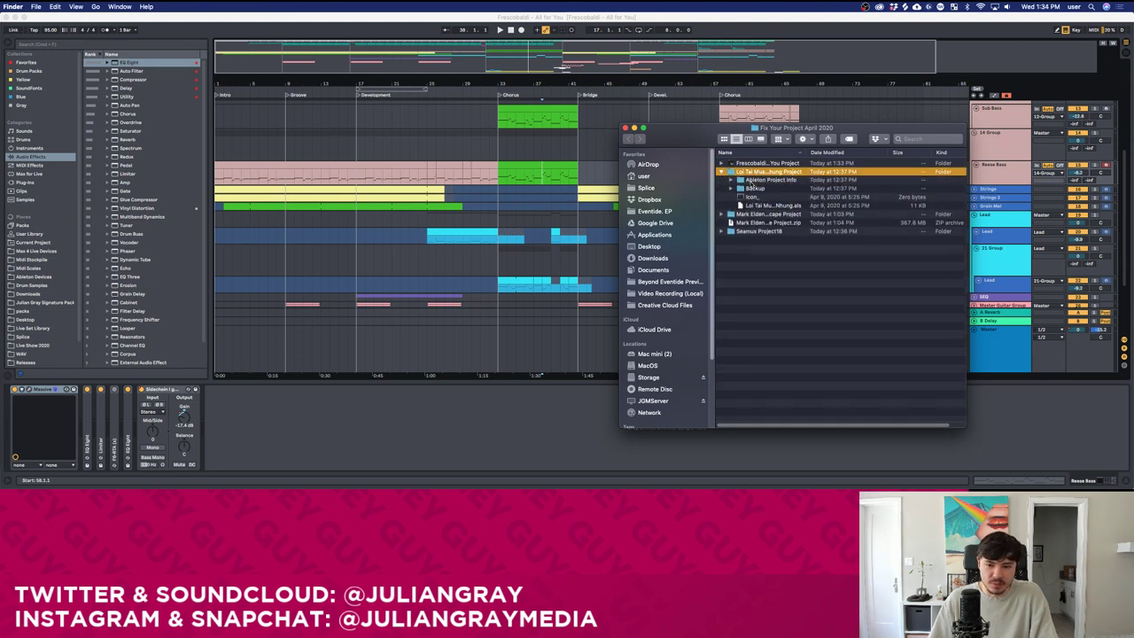
double_click(763, 206)
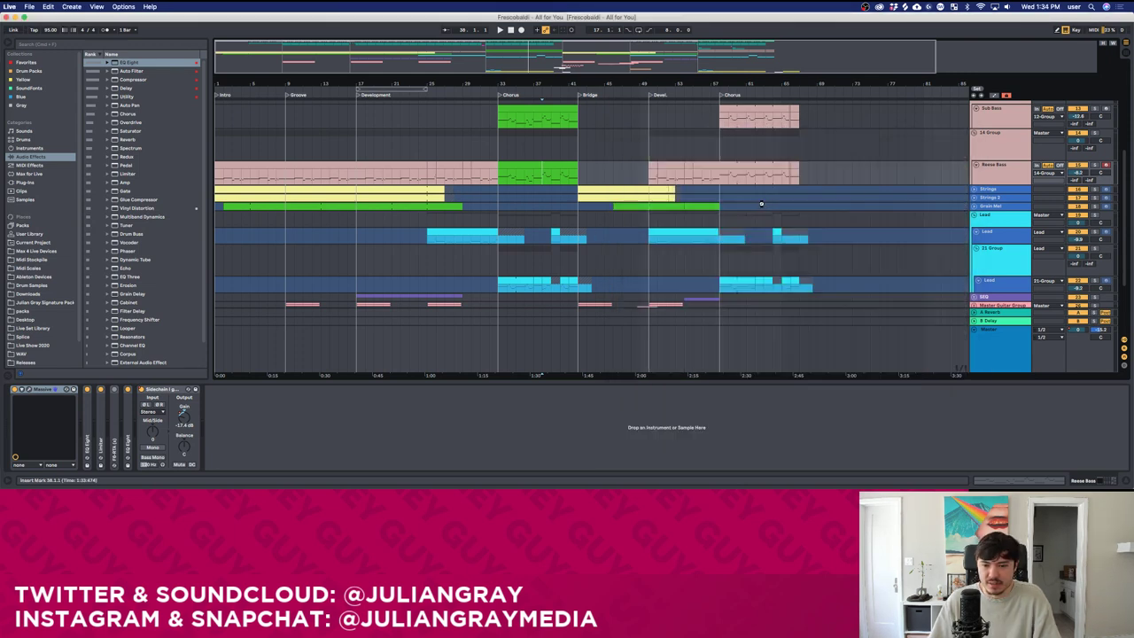
Switch to Chrome, close the Frescobaldi download tab and select the alias in row 38 of the submission form responses.
click(8, 72)
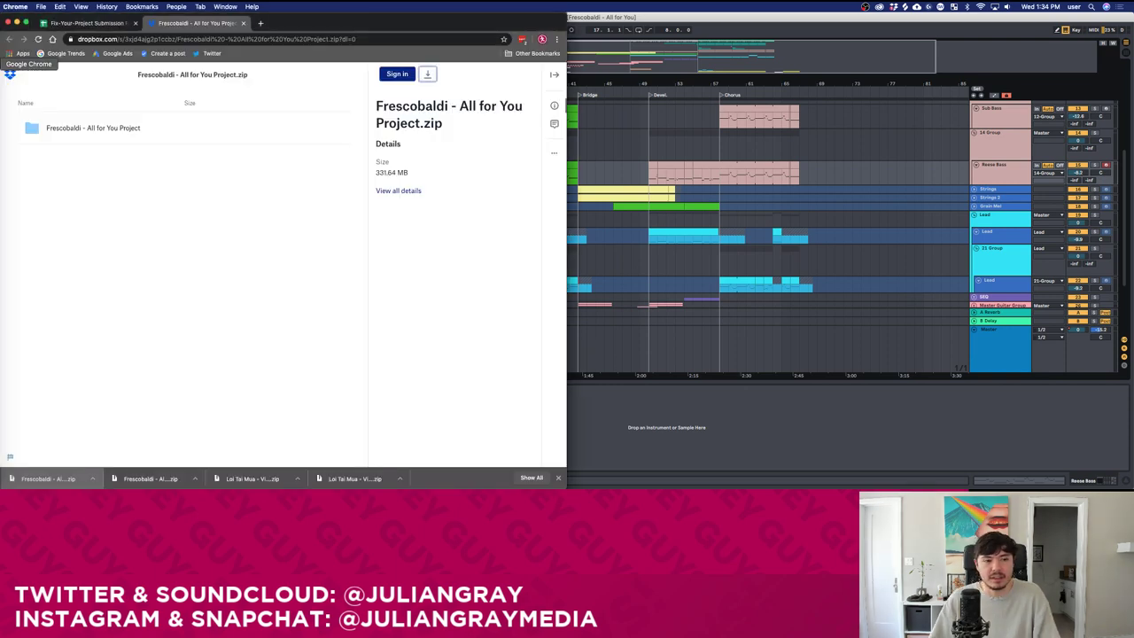
click(244, 23)
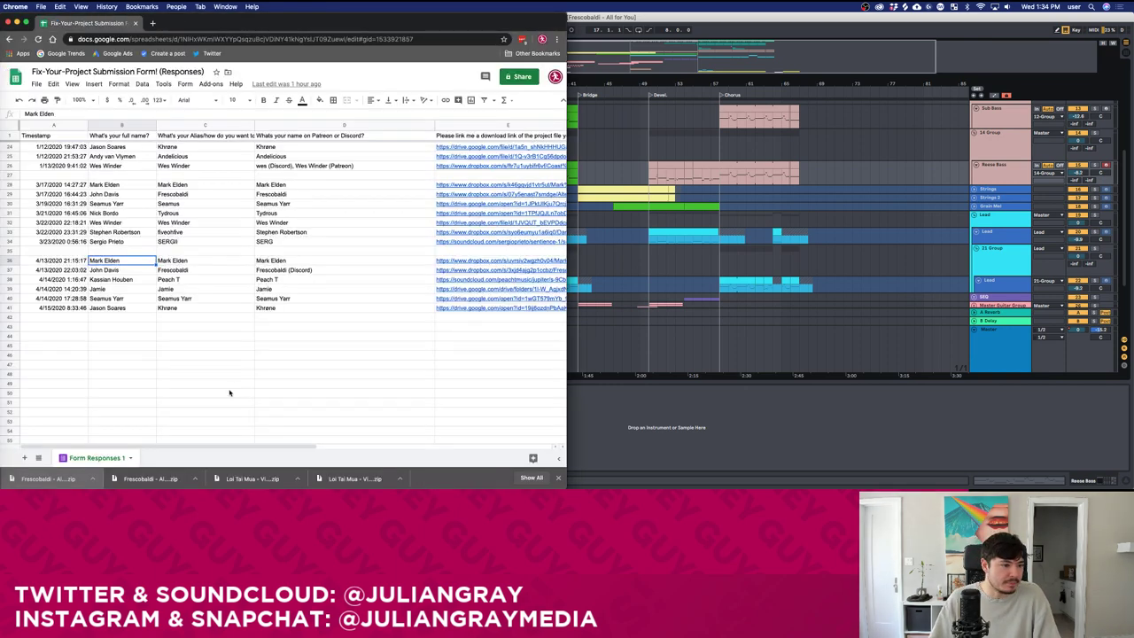
click(177, 281)
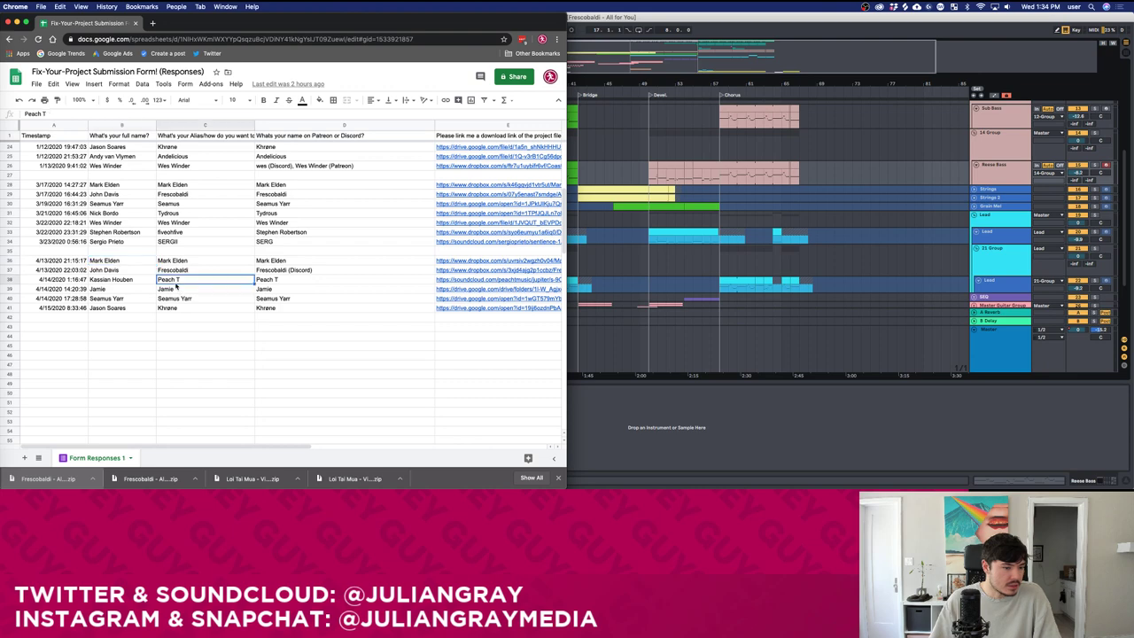
Select the full-name cell in row 39 of the submission form responses and put the spreadsheet window away.
click(175, 289)
click(134, 292)
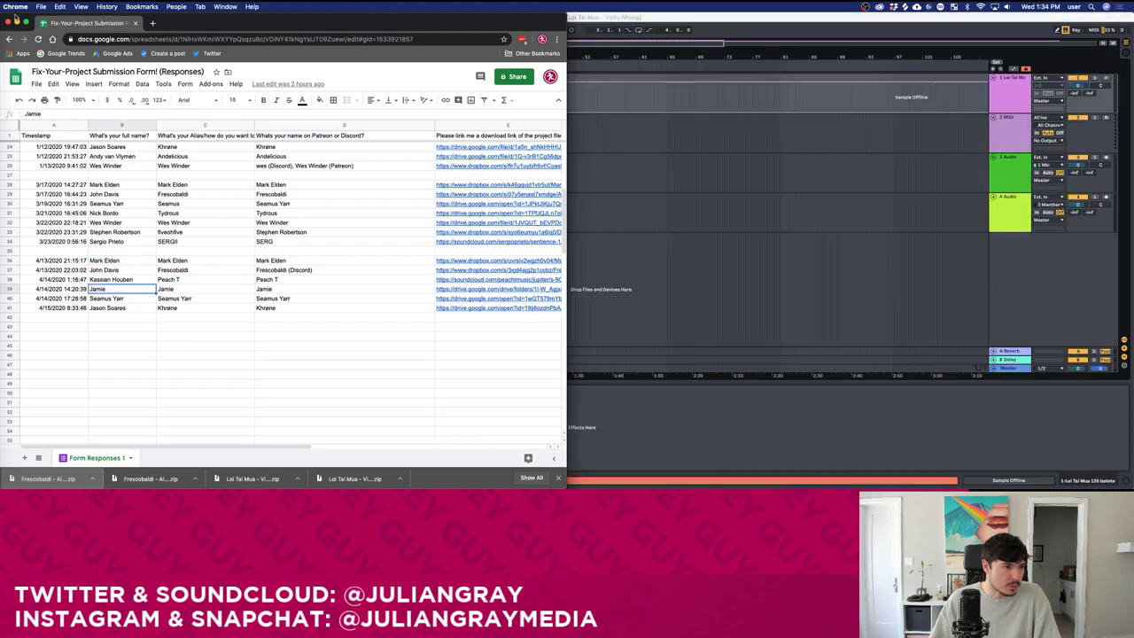
click(16, 22)
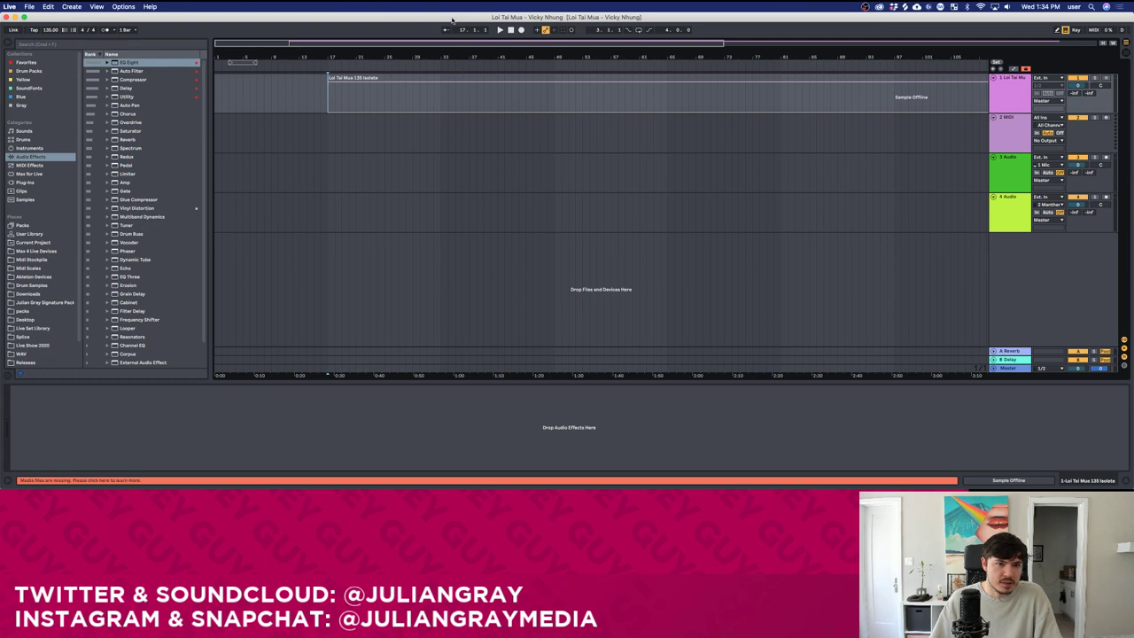
Examine the offline Loi Tai Mua sample clip and the rest of the set's arrangement for usable material.
drag(615, 44, 615, 18)
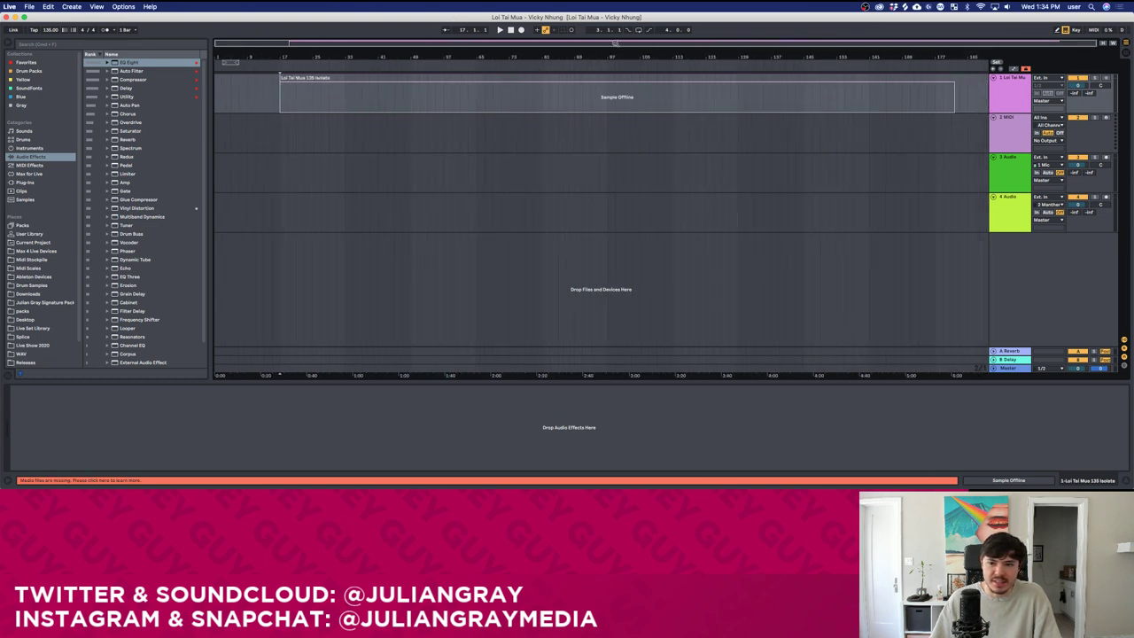
click(632, 133)
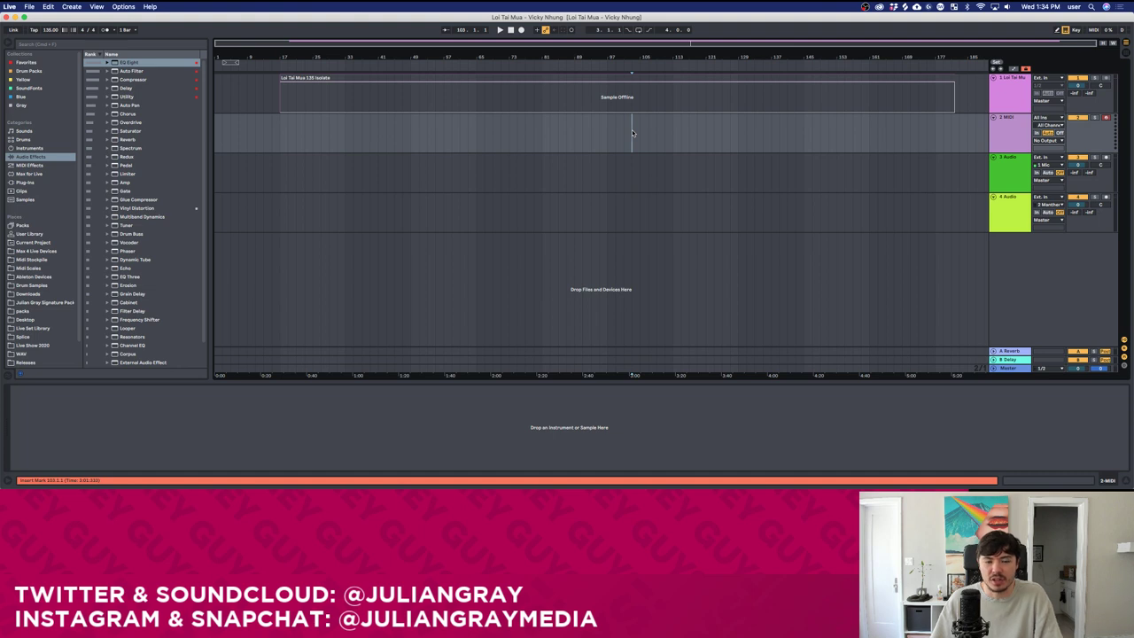
click(604, 87)
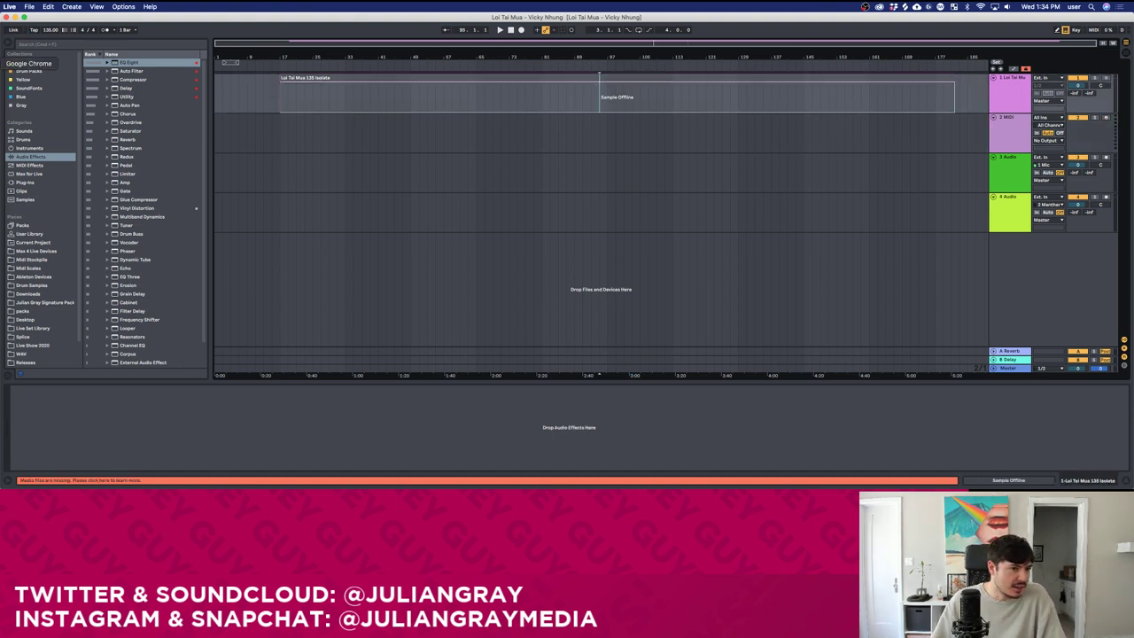
click(3, 63)
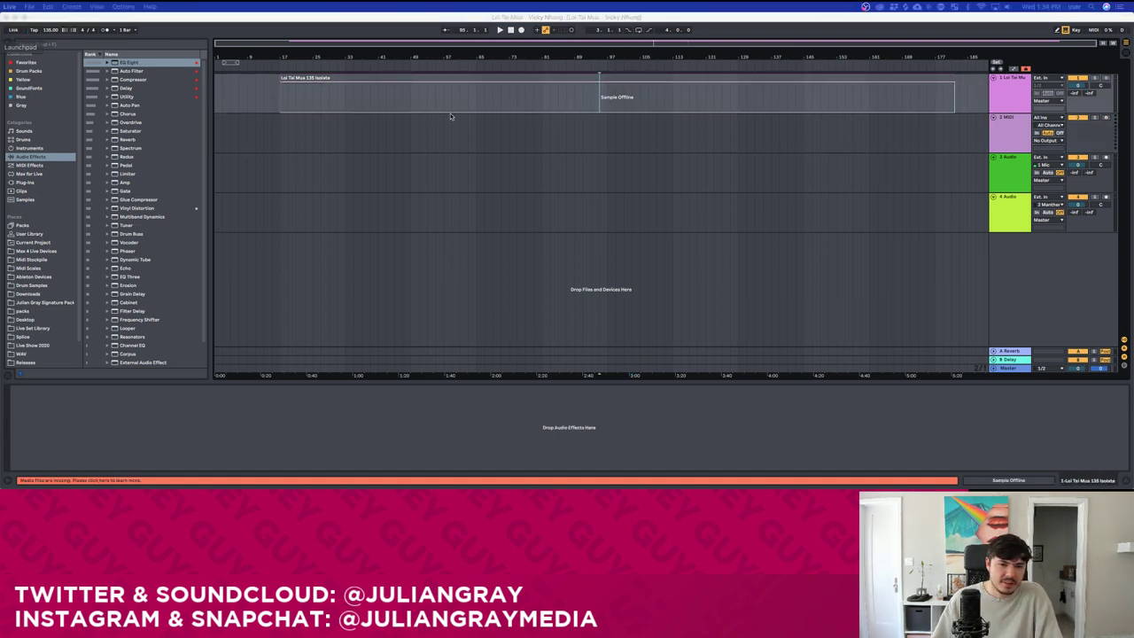
key(super+Tab)
click(559, 78)
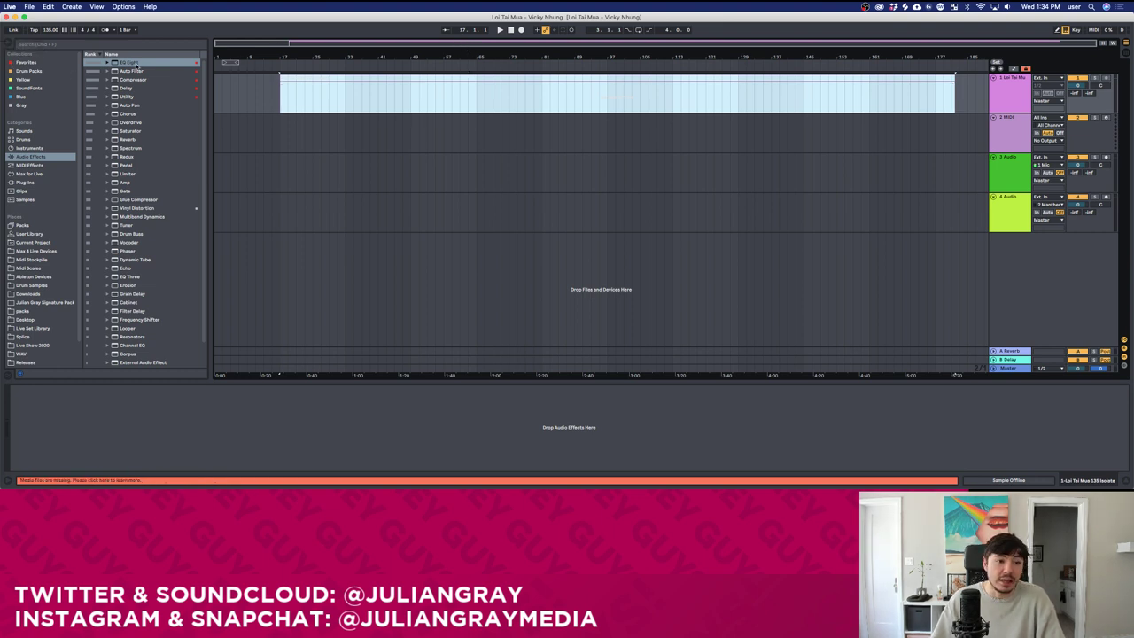
click(428, 95)
click(525, 78)
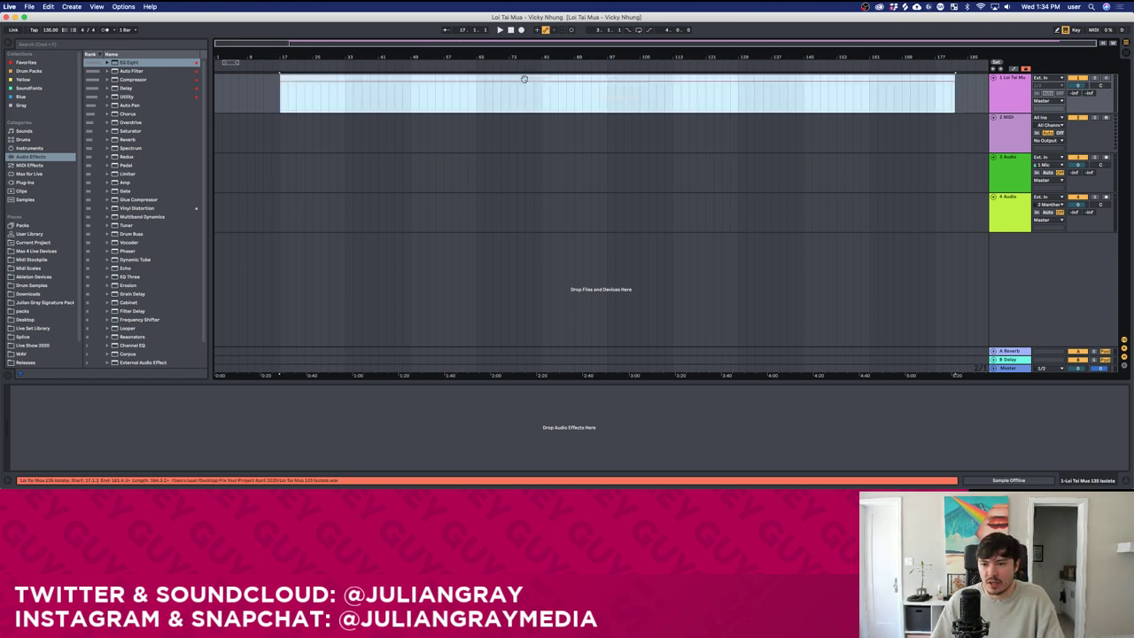
click(295, 106)
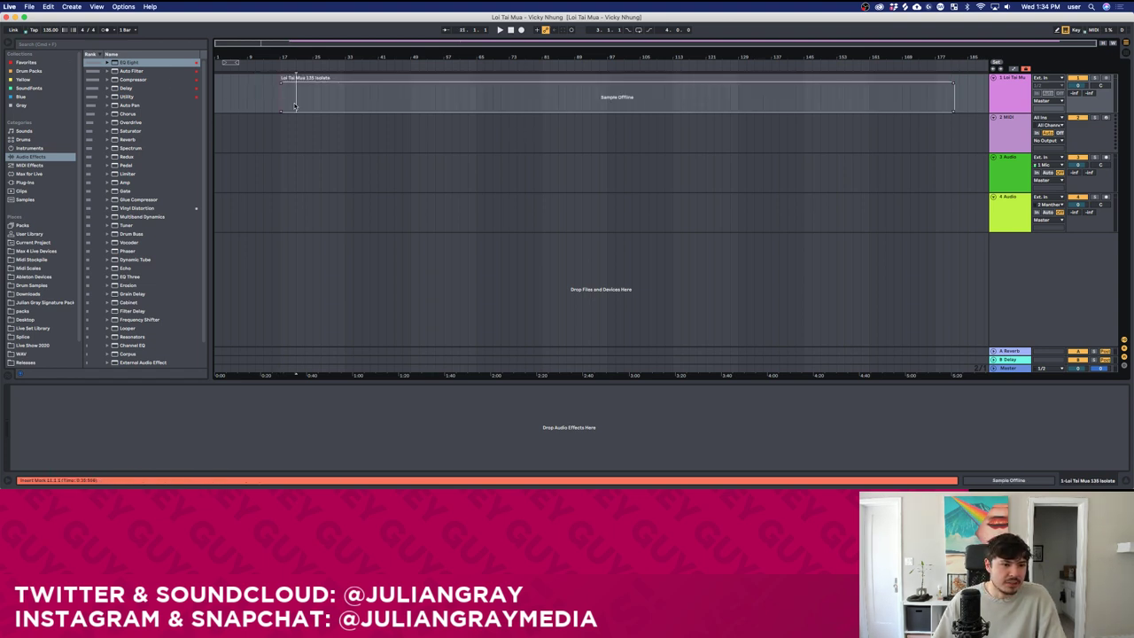
mouse_move(272, 104)
mouse_down()
mouse_move(989, 95)
mouse_move(970, 94)
mouse_up()
click(970, 94)
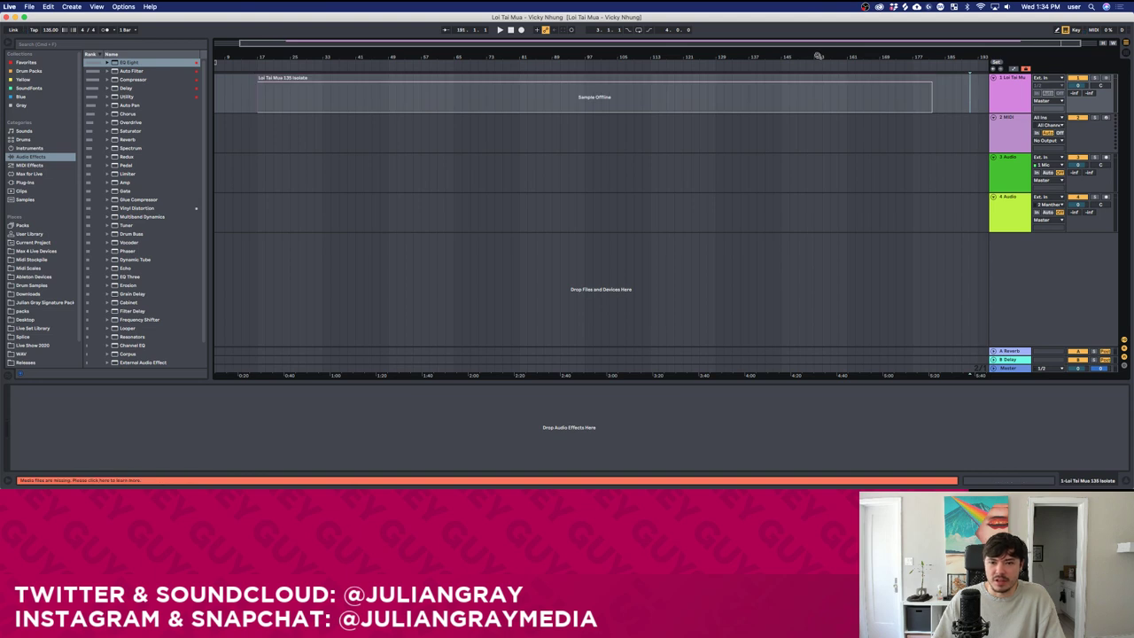
drag(813, 46, 785, 47)
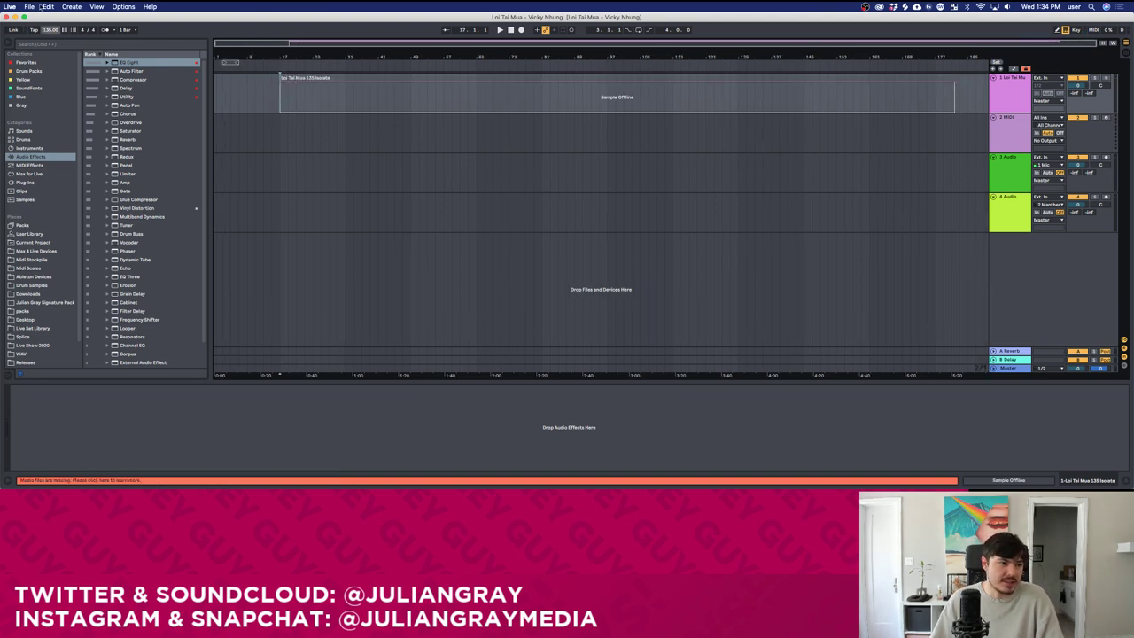
Switch to Finder, collapse the Loi Tai Mua project folder and expand the outer Project18 submission folder.
click(30, 6)
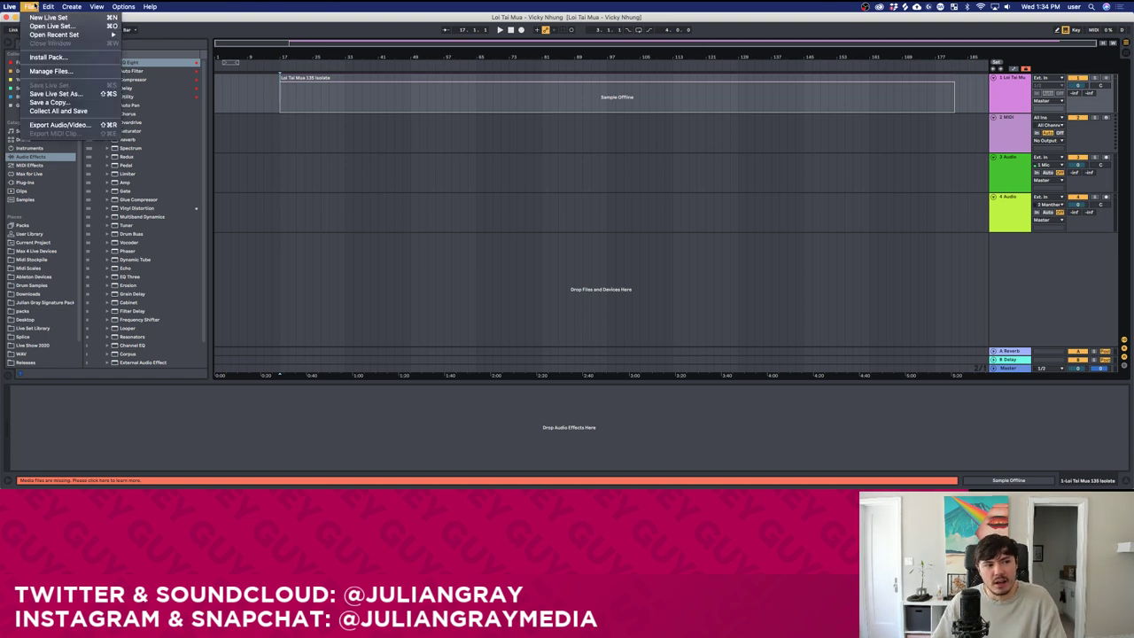
click(30, 6)
click(29, 6)
mouse_move(44, 33)
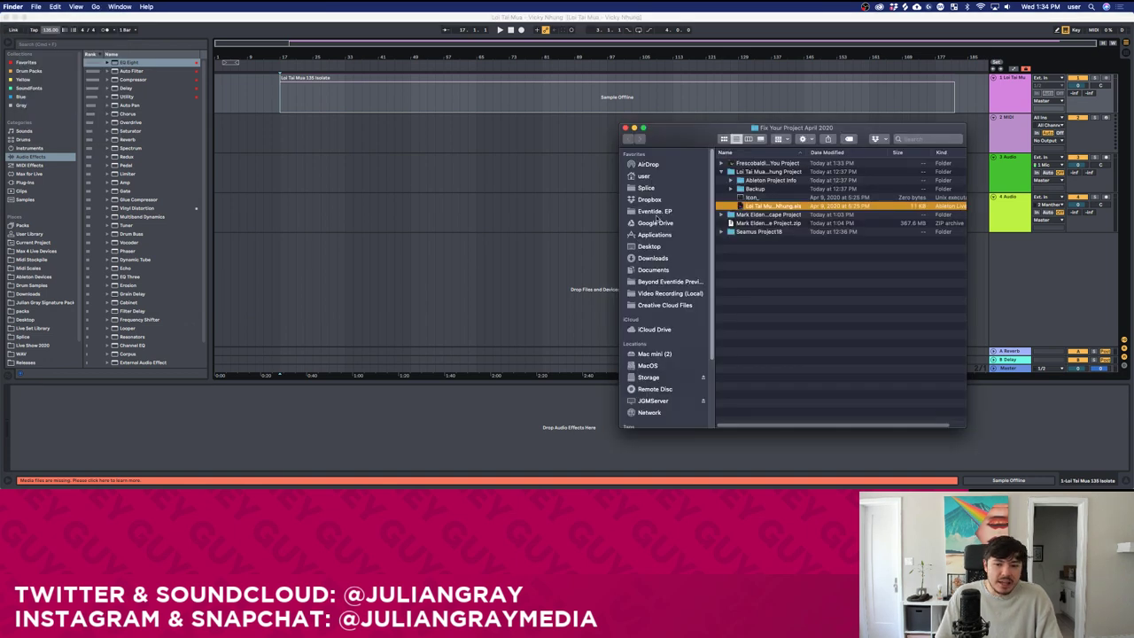
click(725, 172)
click(739, 198)
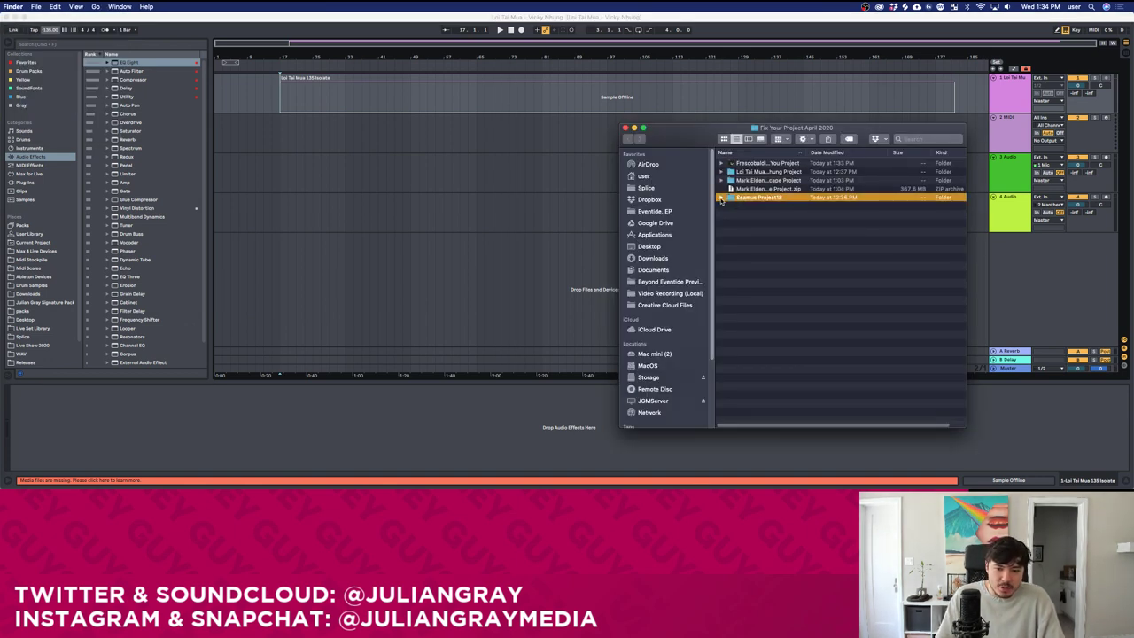
click(721, 197)
click(730, 215)
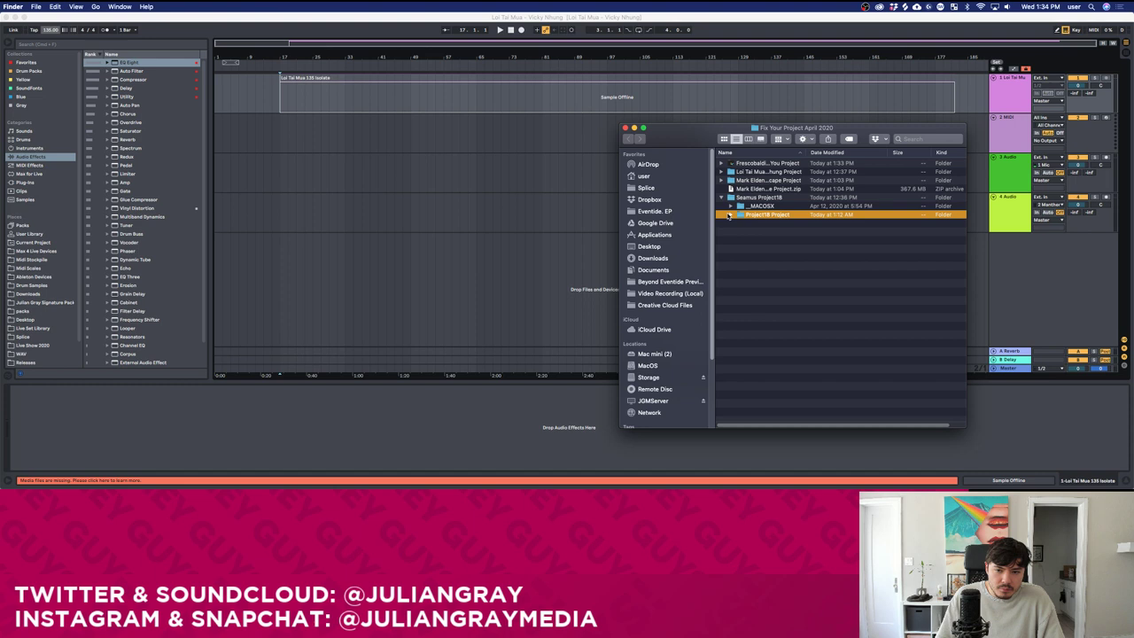
Compress the Frescobaldi - All for You Project folder and move the Loi Tai Mua project folder to the Trash.
right_click(758, 166)
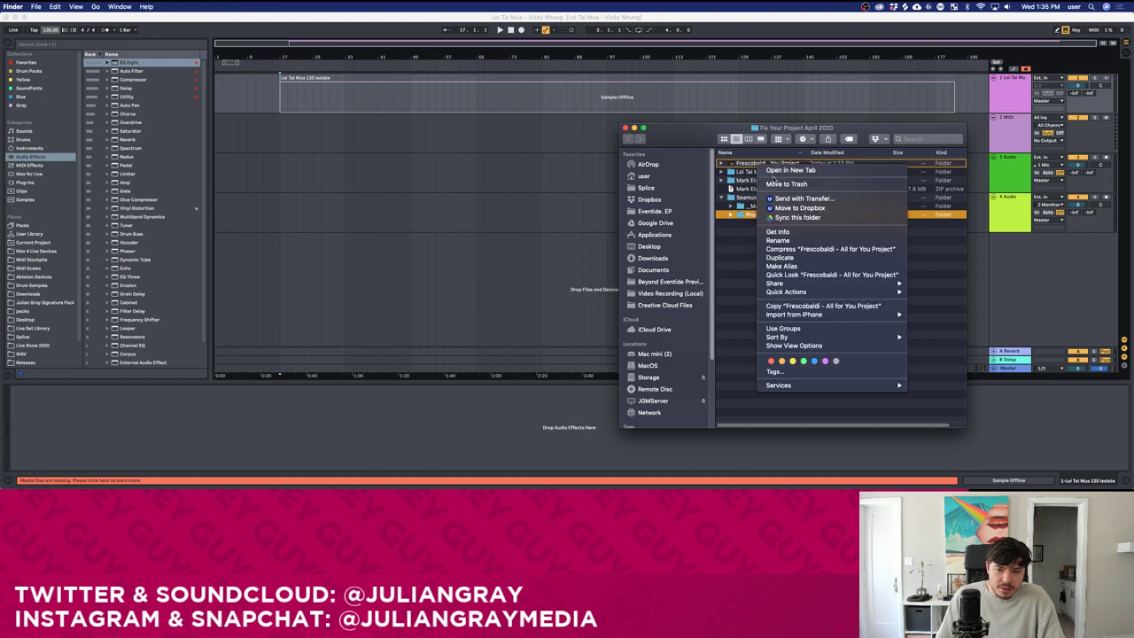
click(792, 251)
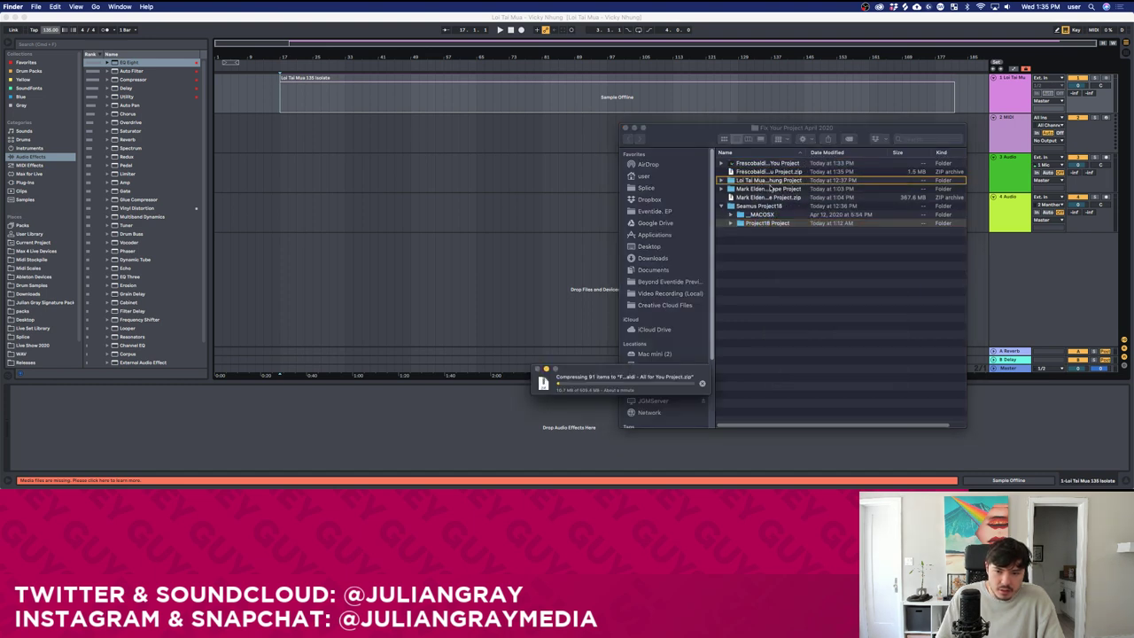
right_click(760, 180)
click(771, 200)
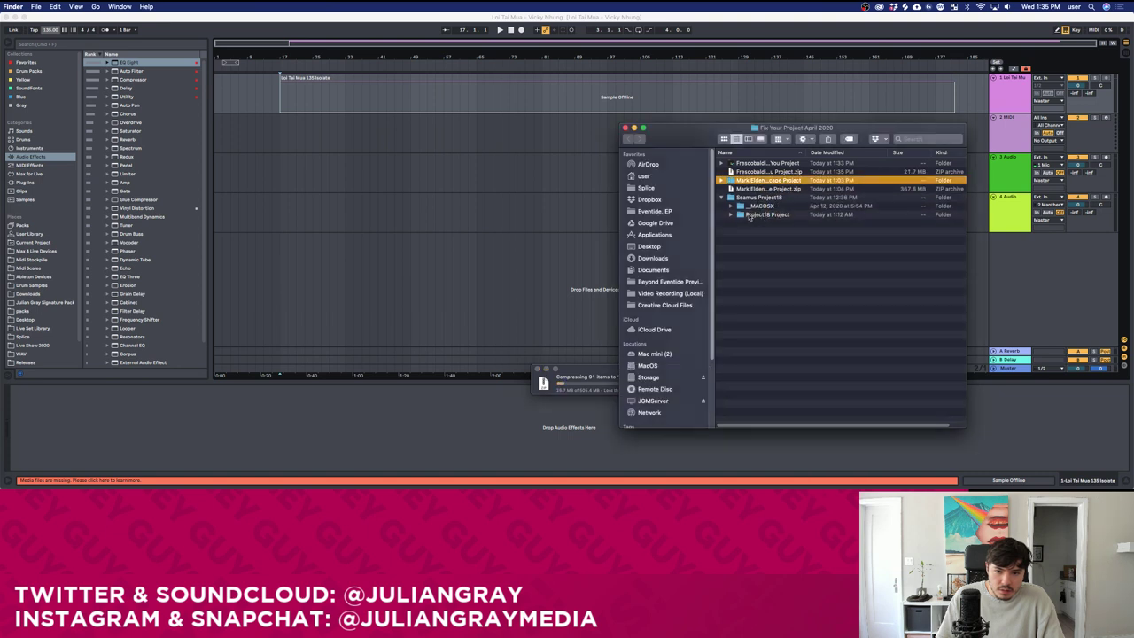
Expand the Project18 Project folder, open Project18 (Freeze).als and dismiss the missing plug-ins warning.
click(731, 215)
click(765, 273)
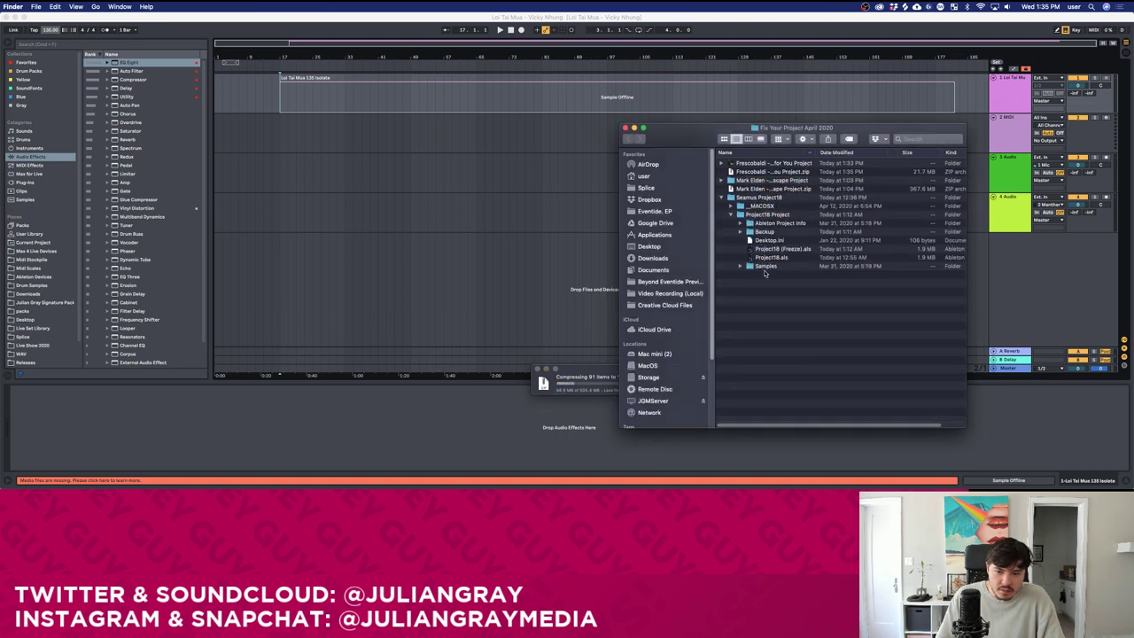
click(771, 258)
click(777, 250)
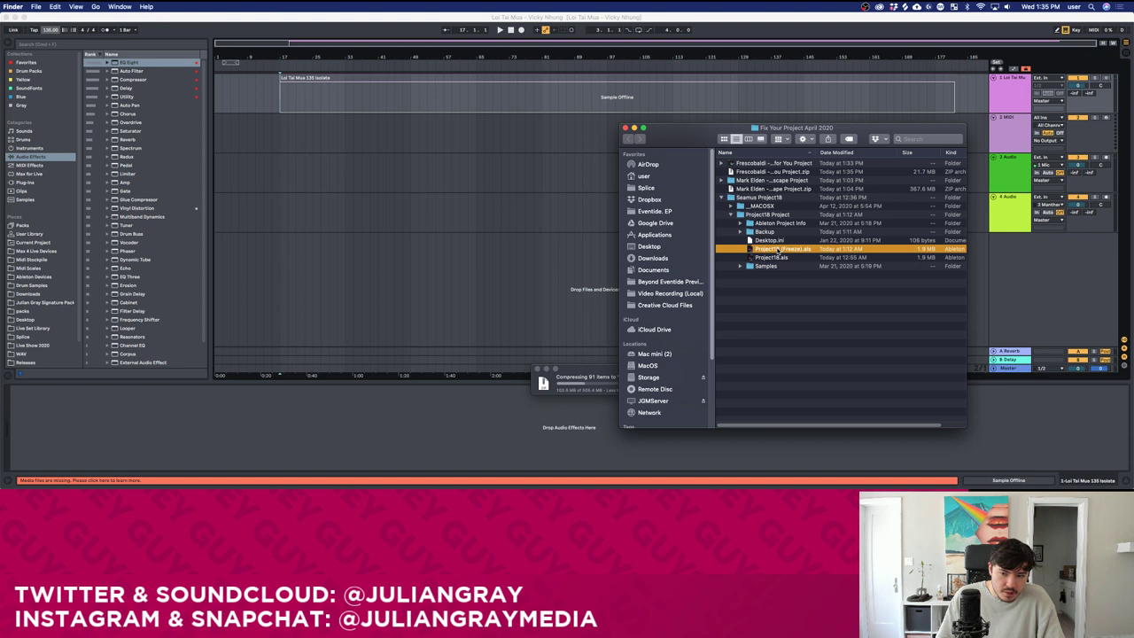
double_click(777, 250)
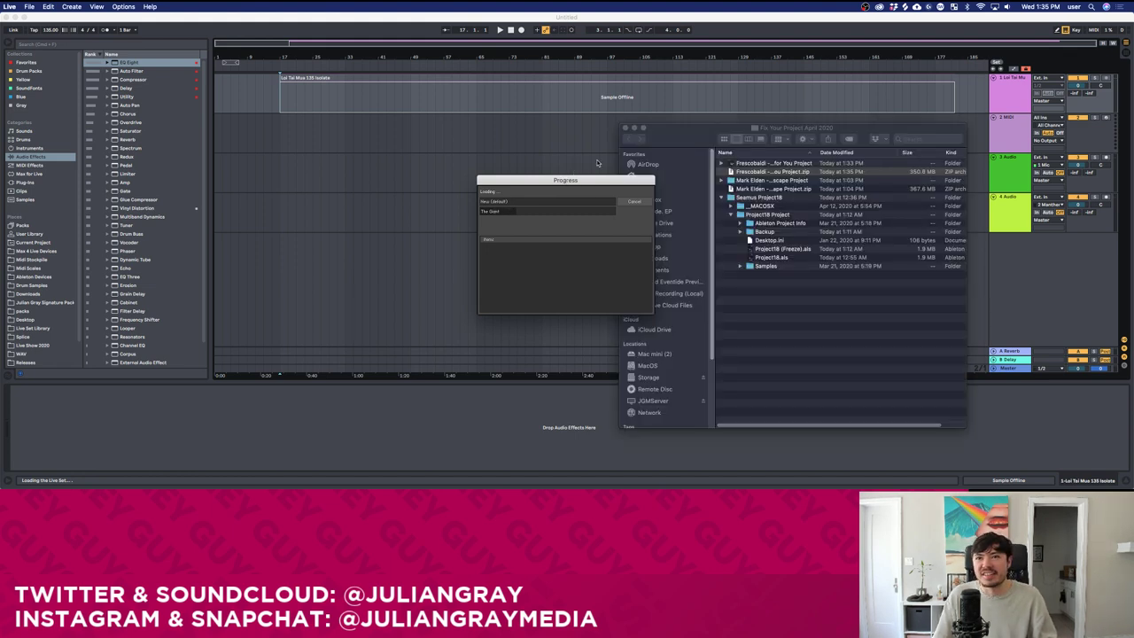
drag(696, 137, 768, 142)
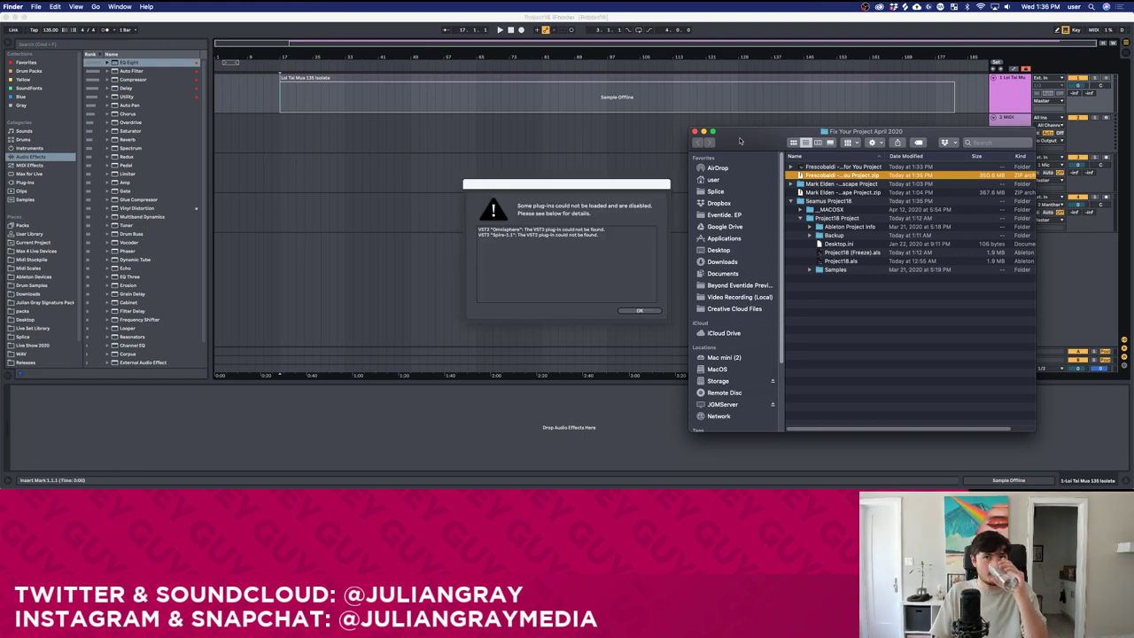
click(635, 313)
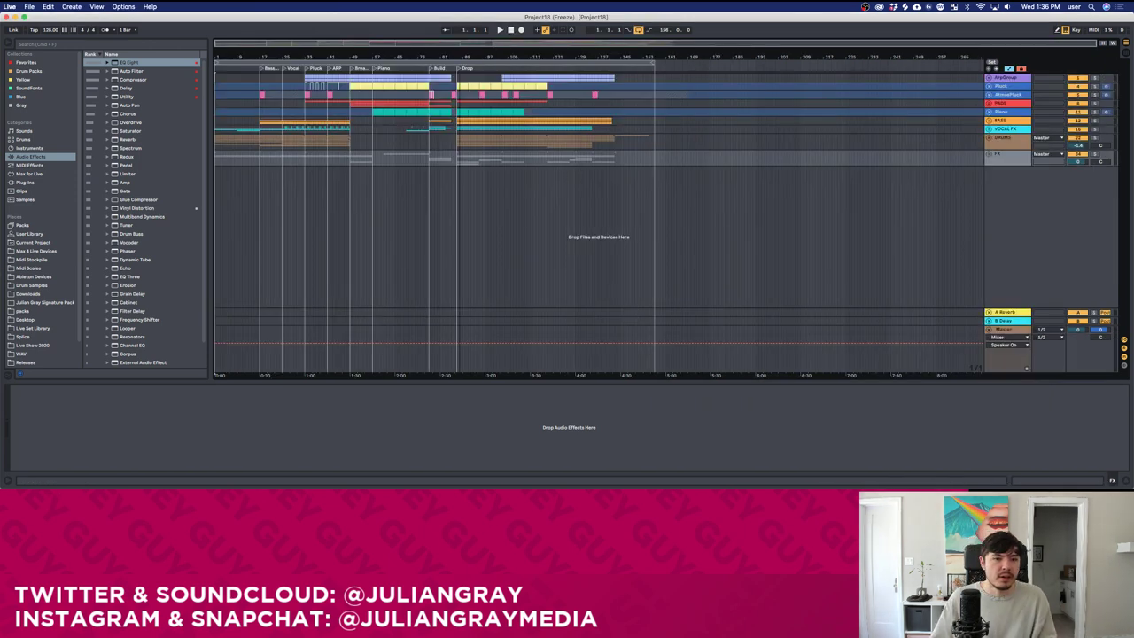
Fit the Project18 arrangement in view and play it from the start.
drag(497, 48, 592, 78)
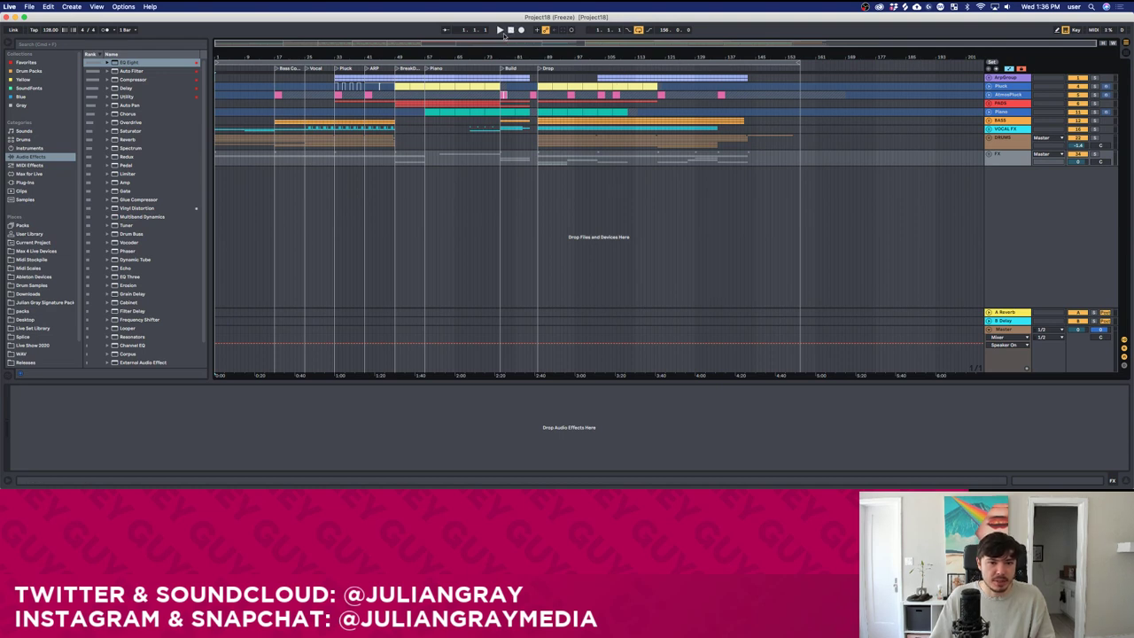
drag(504, 36, 562, 41)
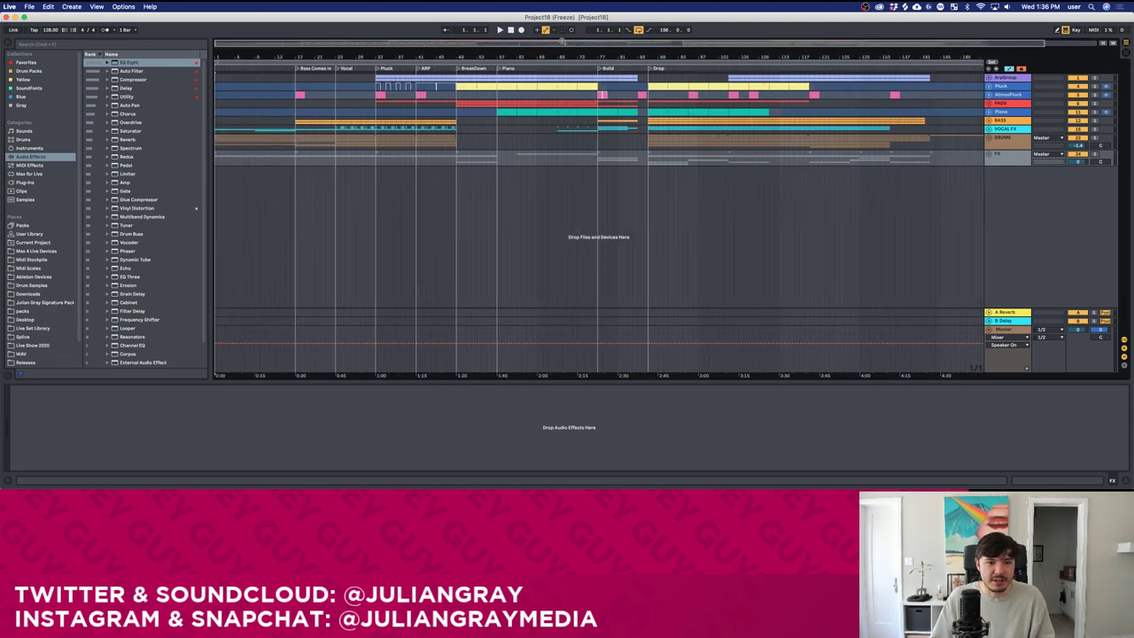
click(500, 30)
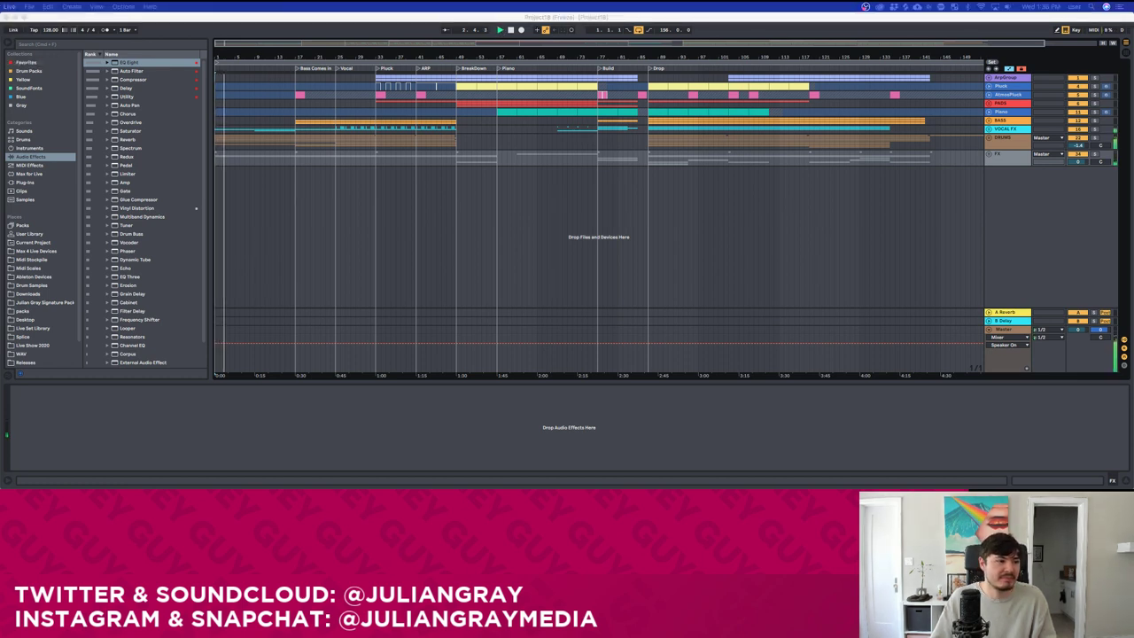
right_click(3, 62)
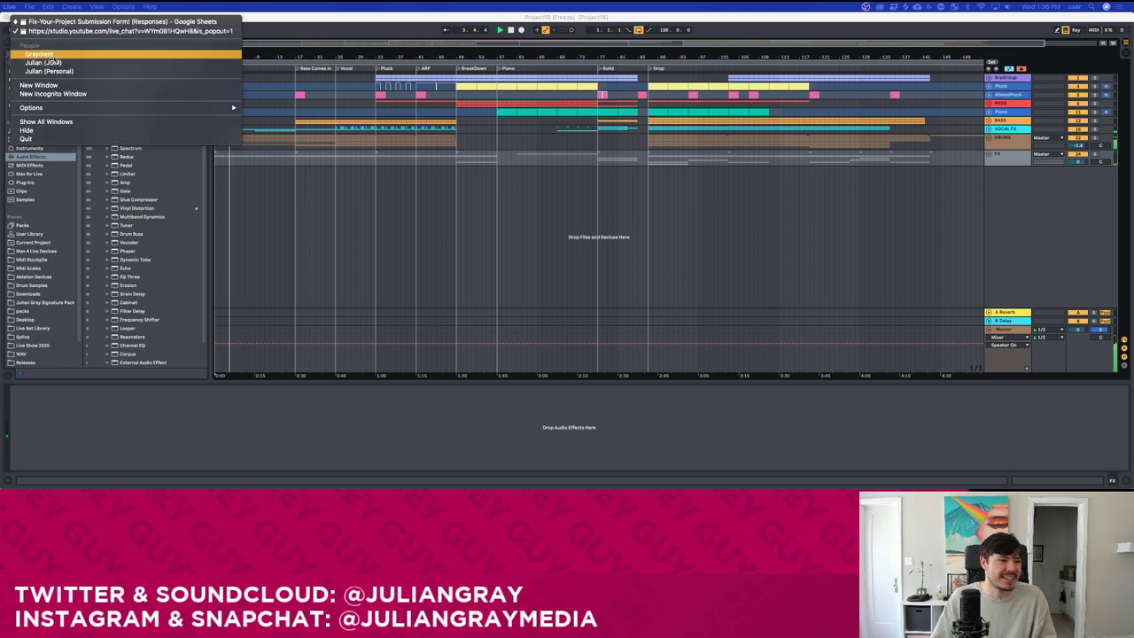
click(55, 85)
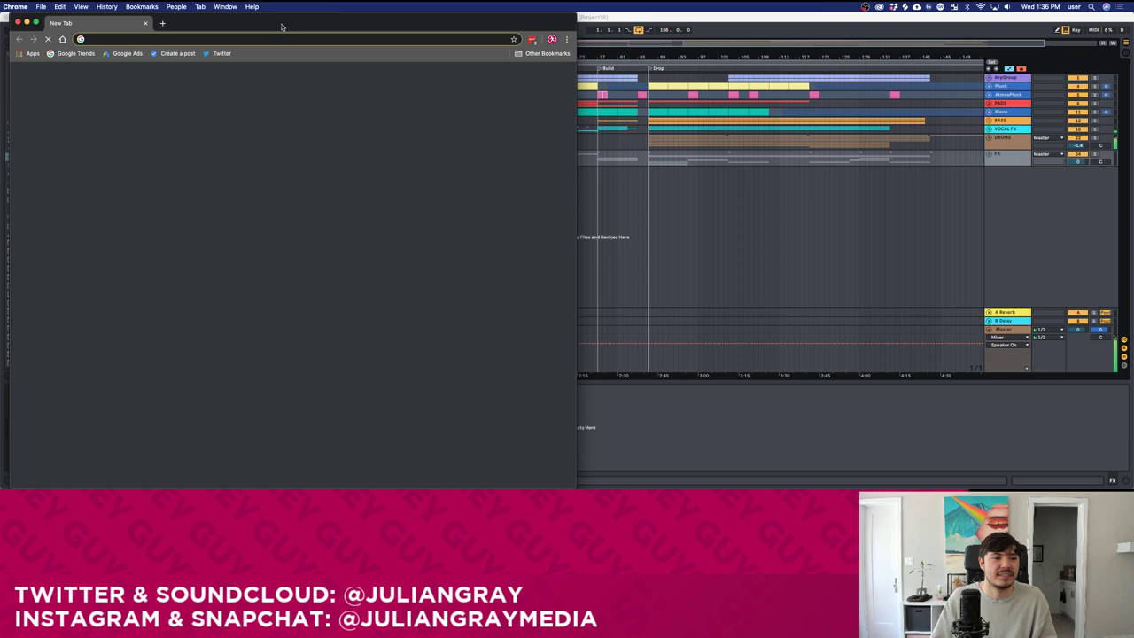
drag(282, 27, 127, 0)
key(super+q)
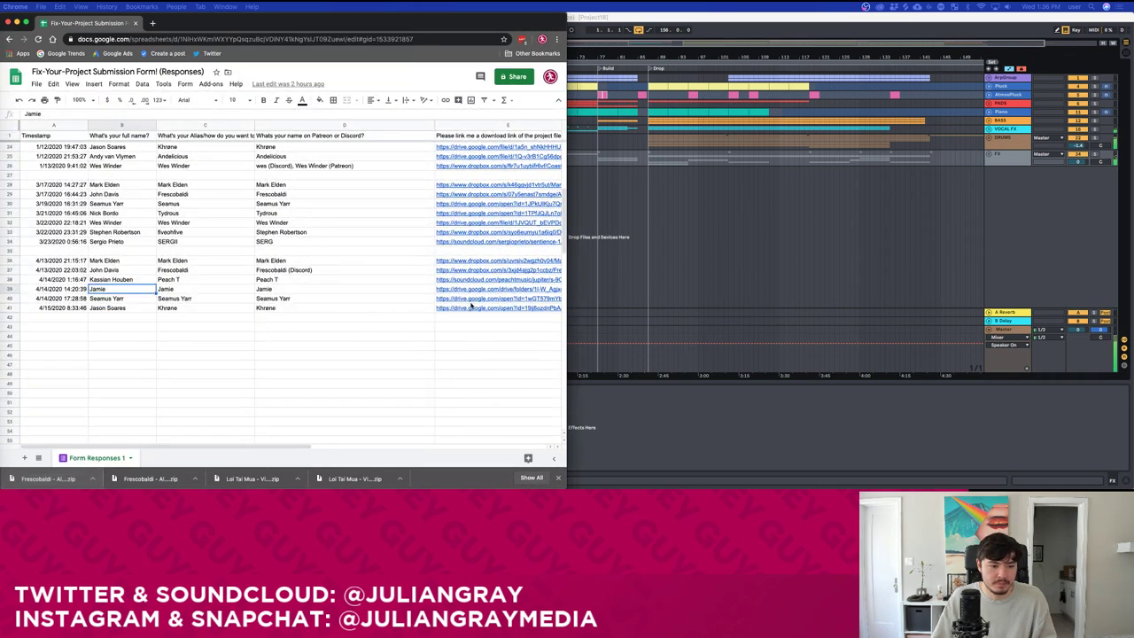
Select the project download link in row 41 of the form responses and check the Fix Your Project April 2020 folder in Finder.
click(475, 308)
drag(377, 29, 124, 0)
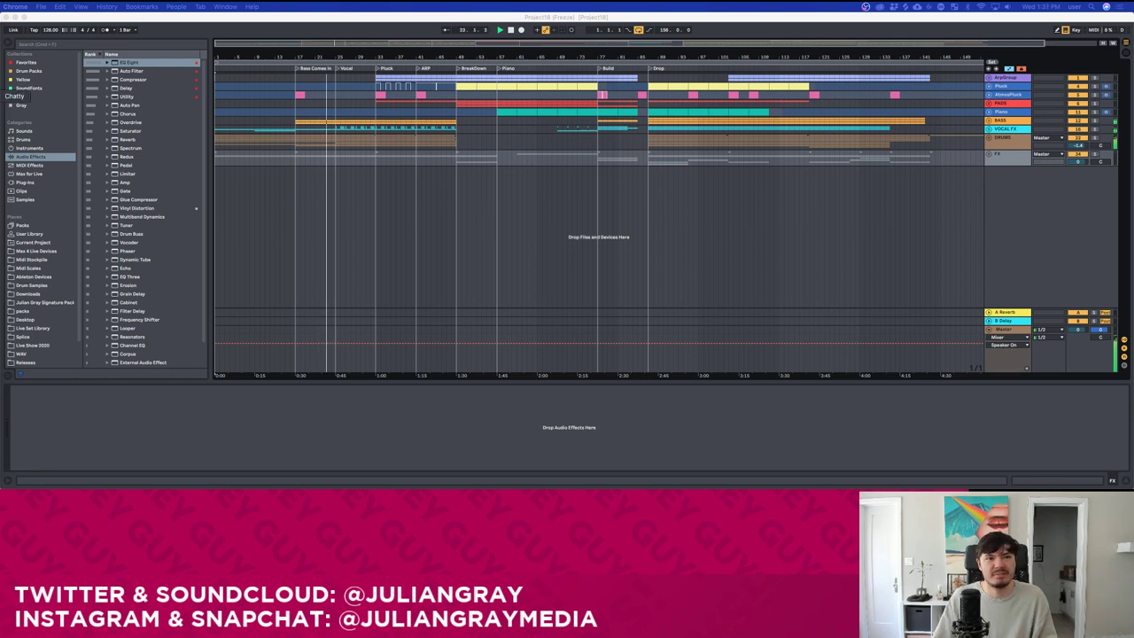
click(4, 32)
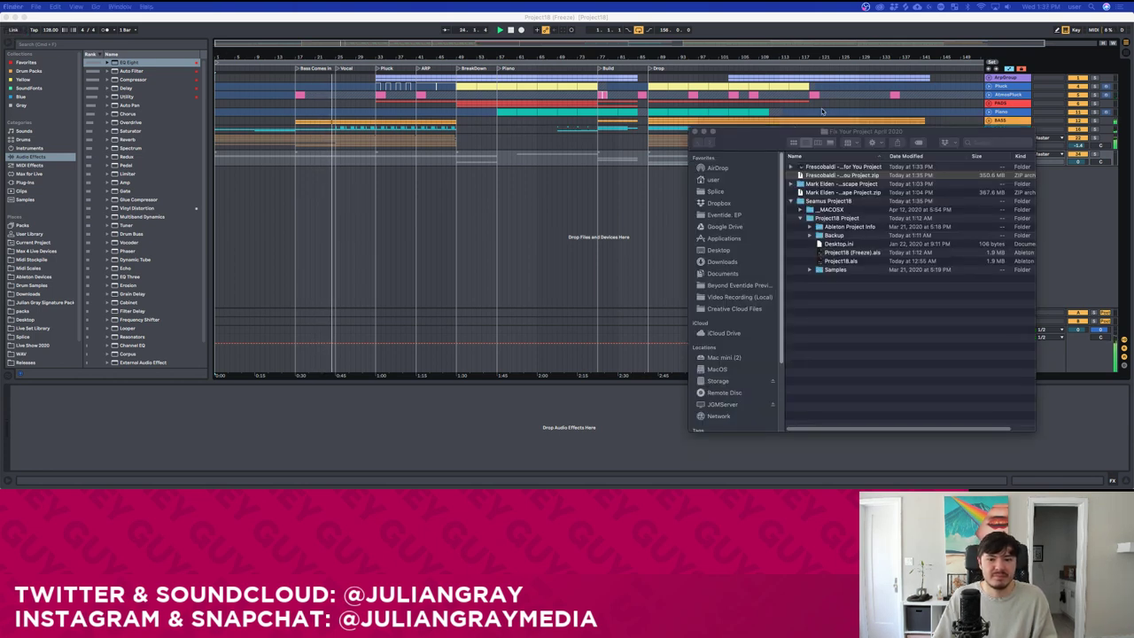
key(super+Tab)
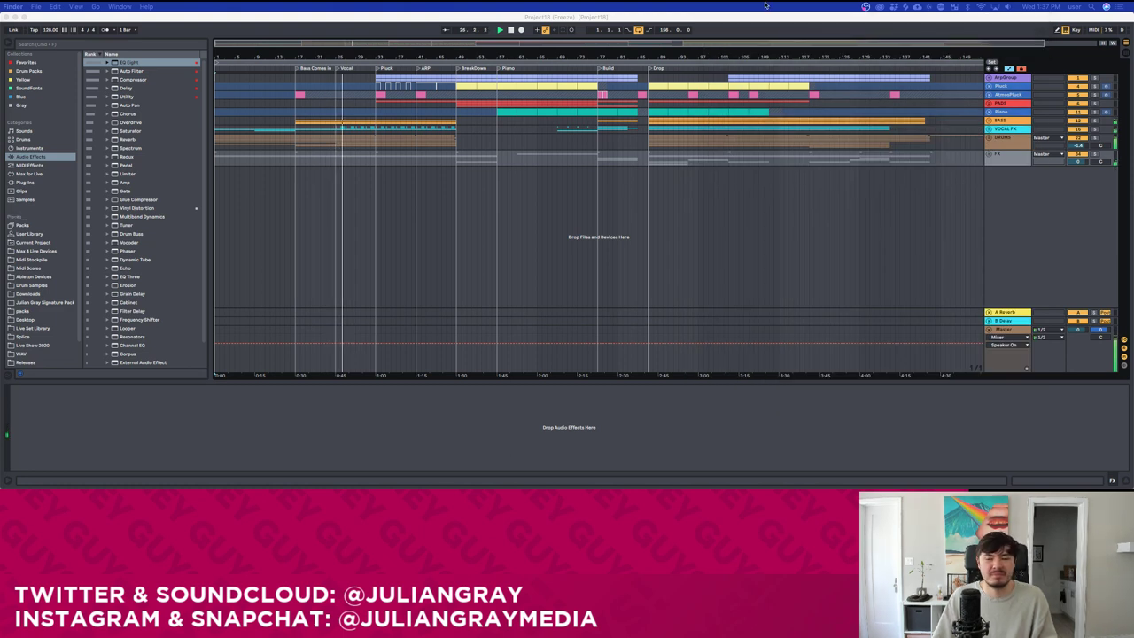
Lower the system volume, return to the Live set and unfold and select the PADS group track.
key(XF86AudioLowerVolume)
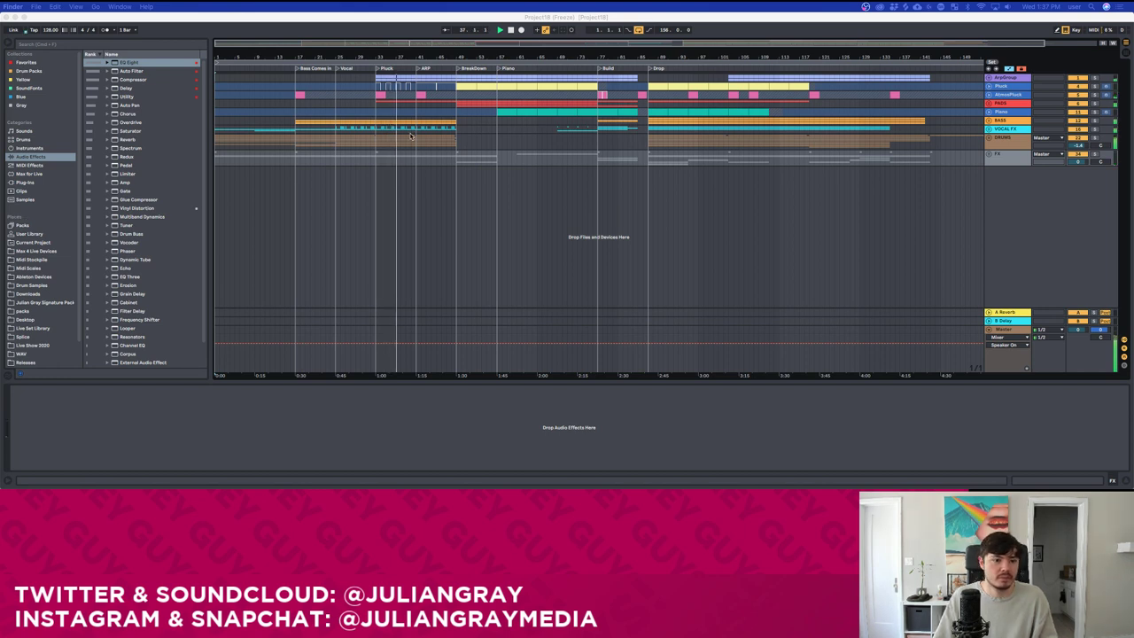
click(398, 42)
drag(398, 41, 440, 36)
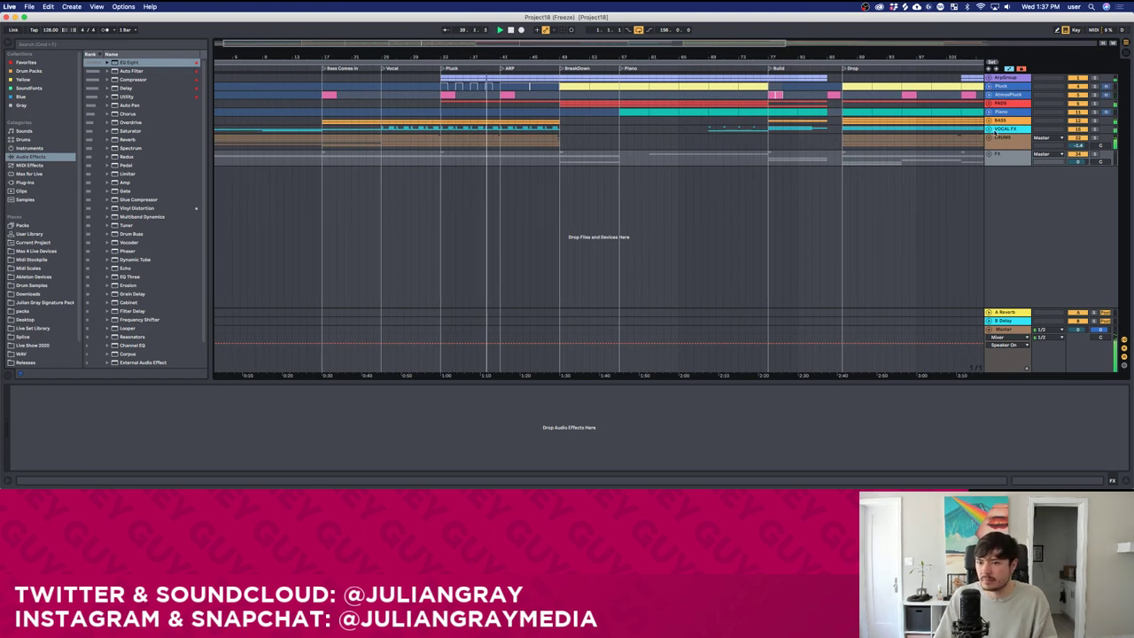
click(991, 103)
click(999, 103)
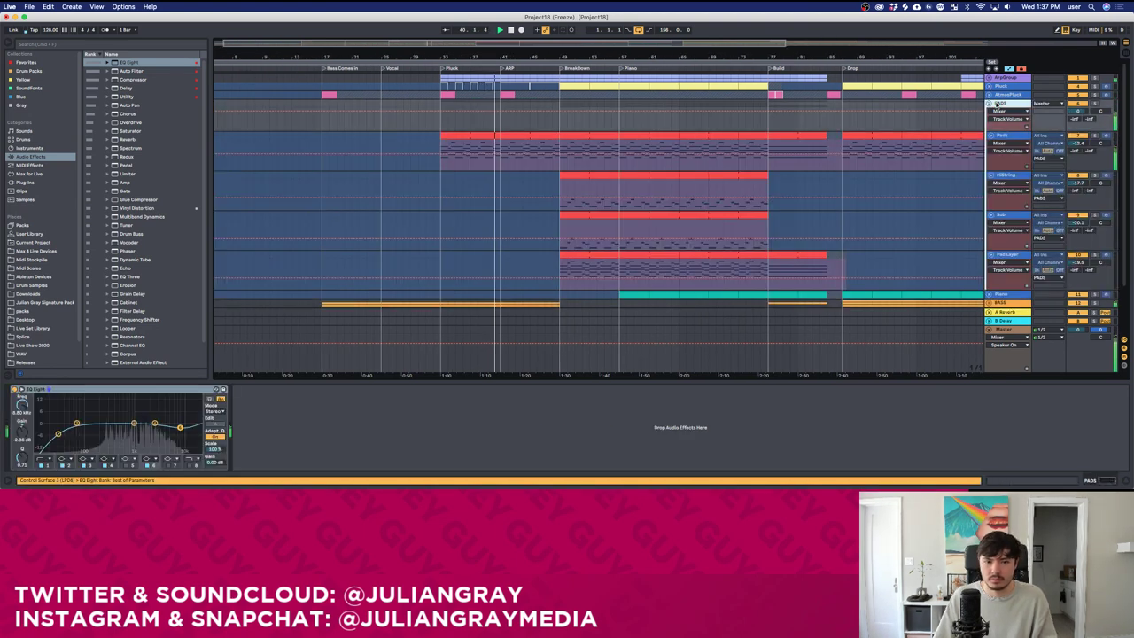
Inspect the devices of the Pads, Sub, HiString and Pad Layer tracks around the BreakDown marker during playback.
click(499, 133)
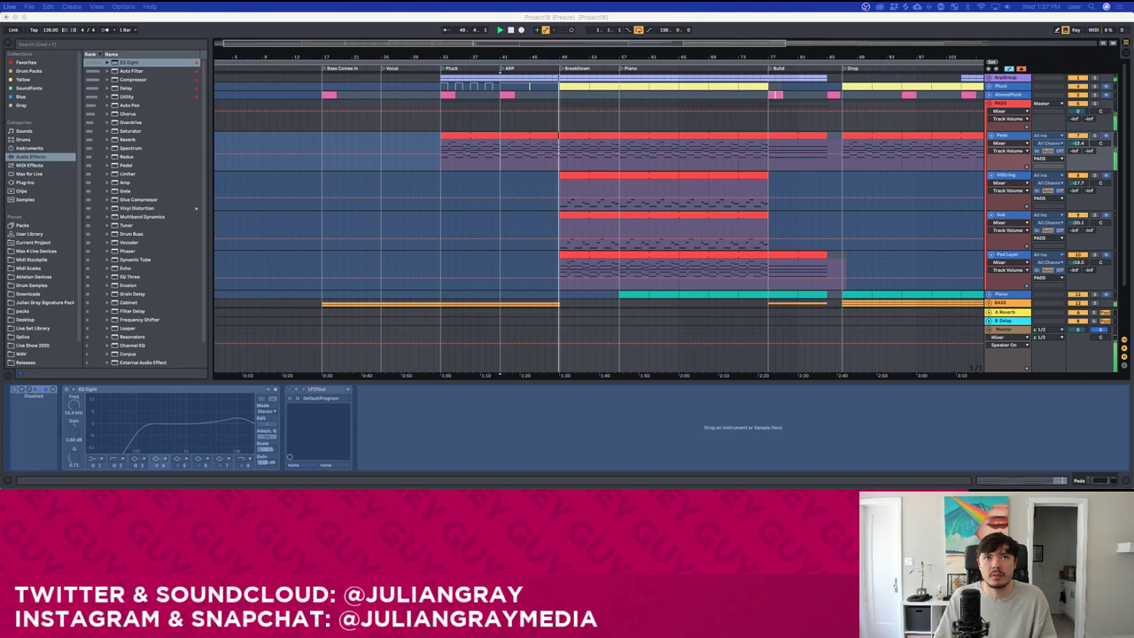
click(560, 236)
scroll(561, 230, down, 1)
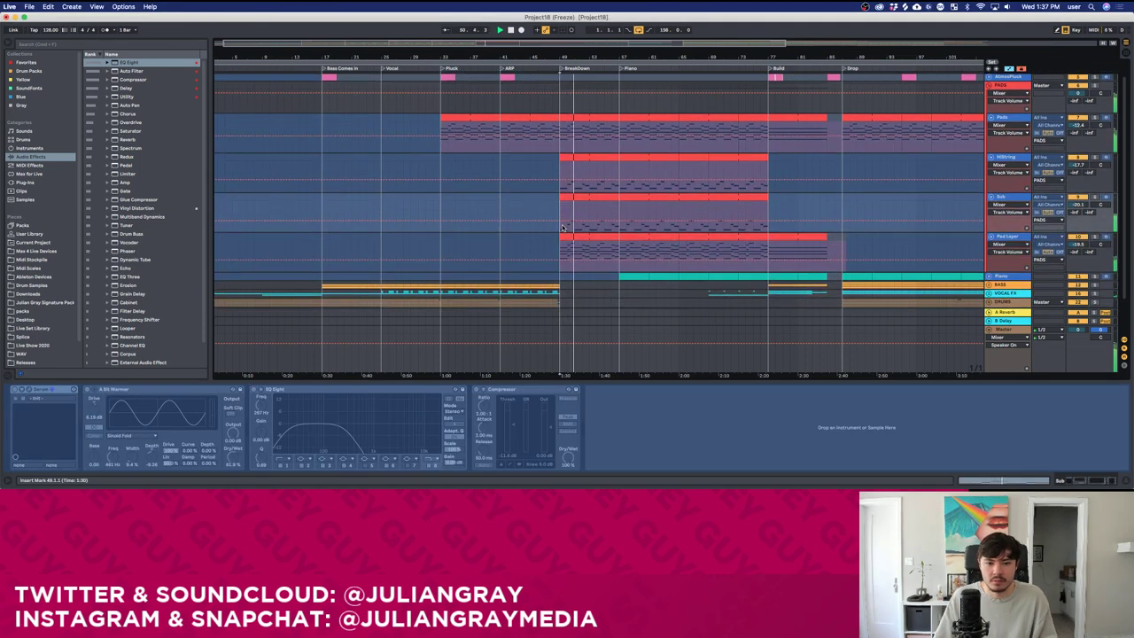
scroll(561, 228, down, 2)
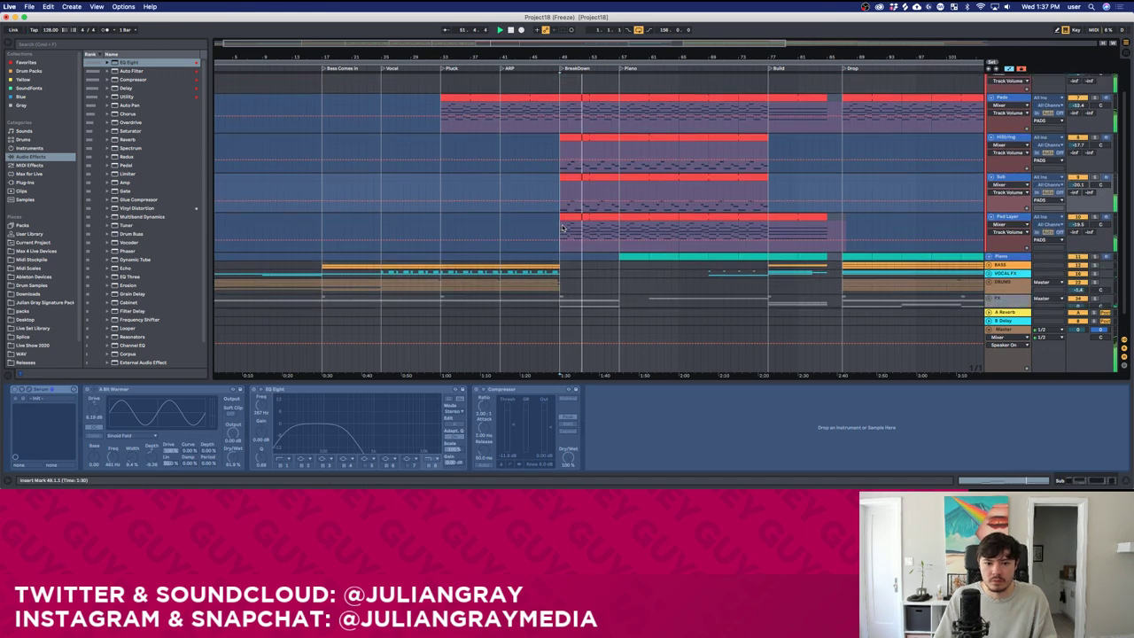
click(561, 228)
click(560, 189)
click(558, 148)
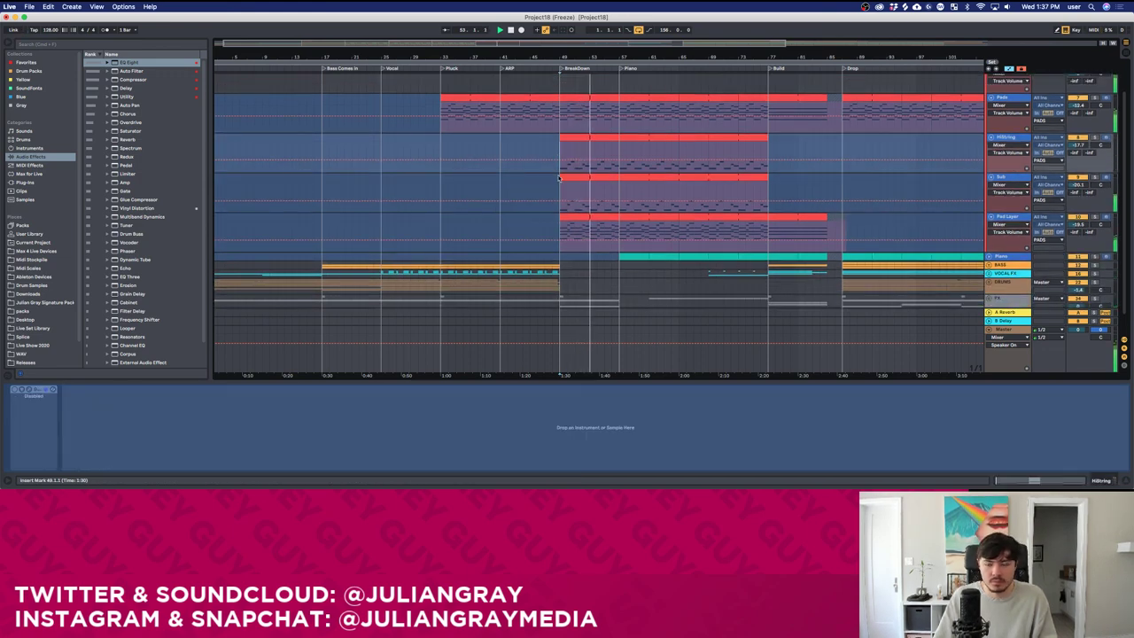
scroll(560, 187, up, 2)
scroll(560, 190, down, 3)
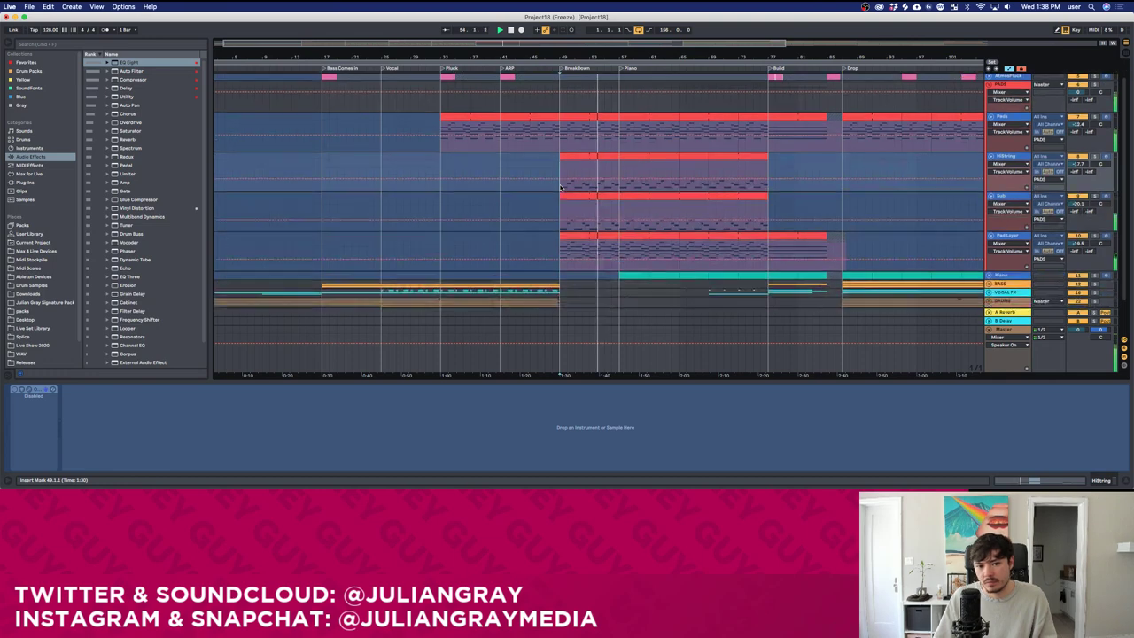
click(557, 206)
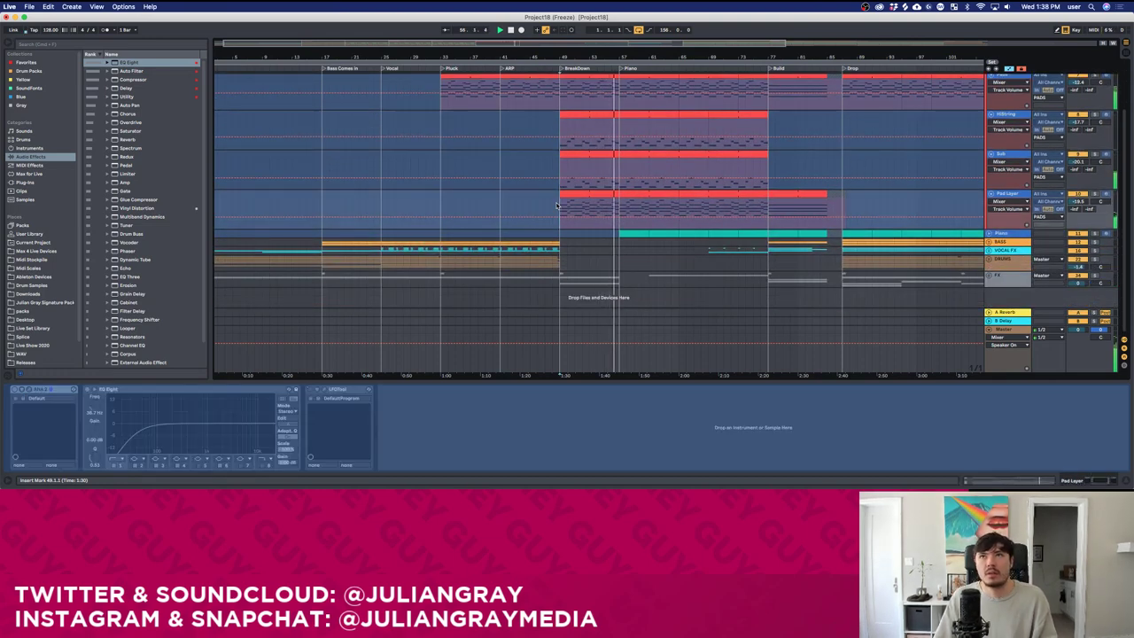
Examine the pad tracks' clips and devices from the Piano section to the Build and Drop while the song plays.
scroll(585, 222, up, 1)
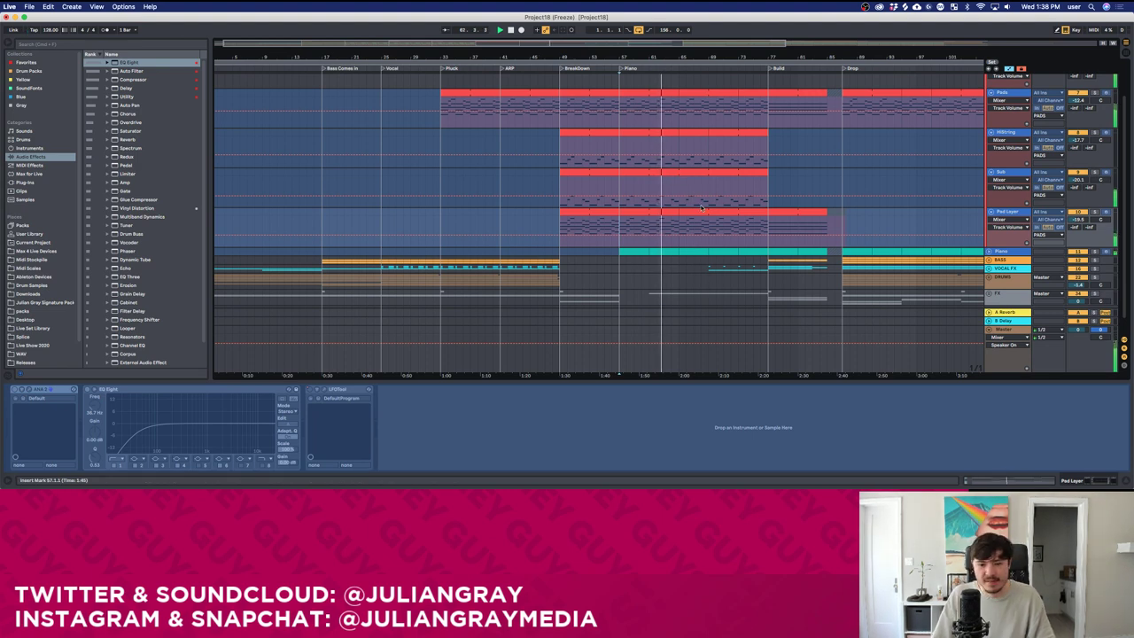
scroll(679, 229, down, 2)
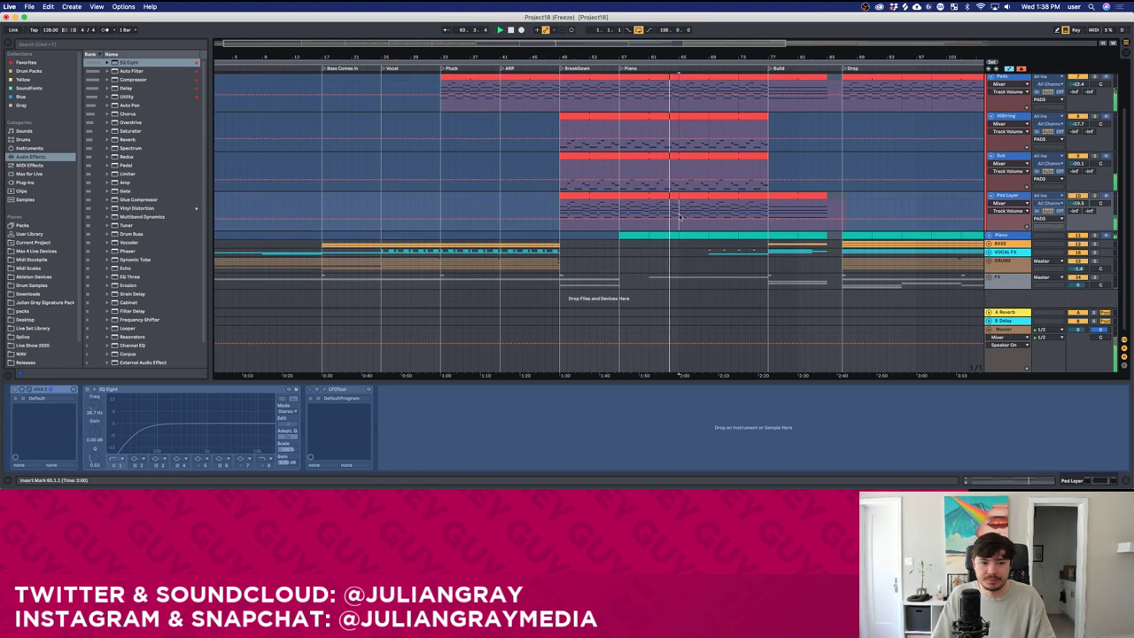
click(679, 243)
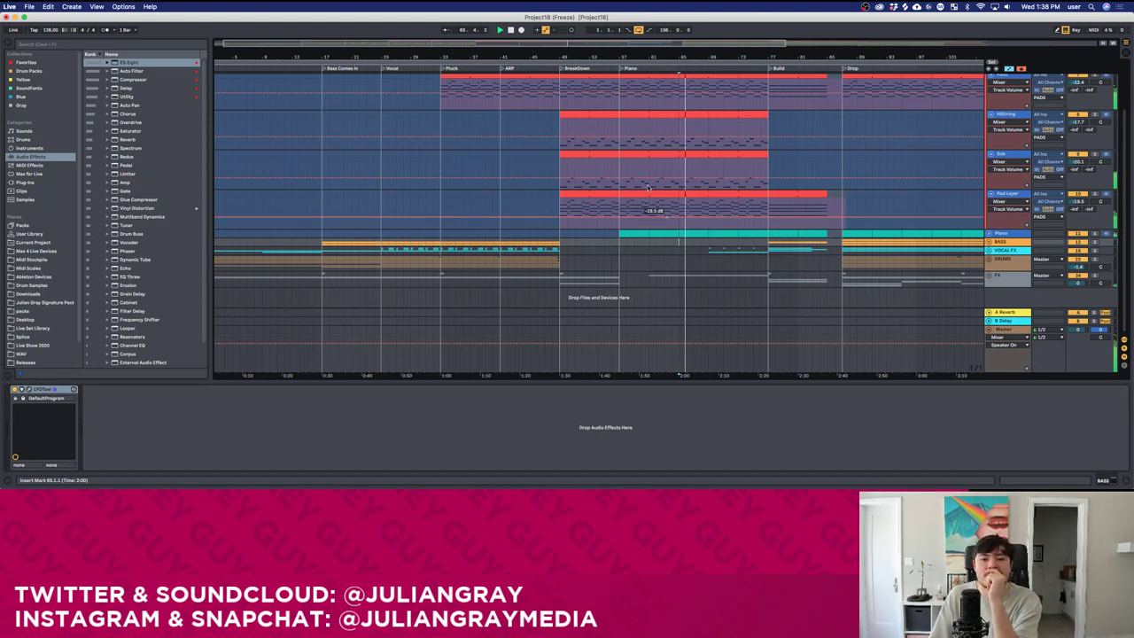
drag(532, 44, 532, 36)
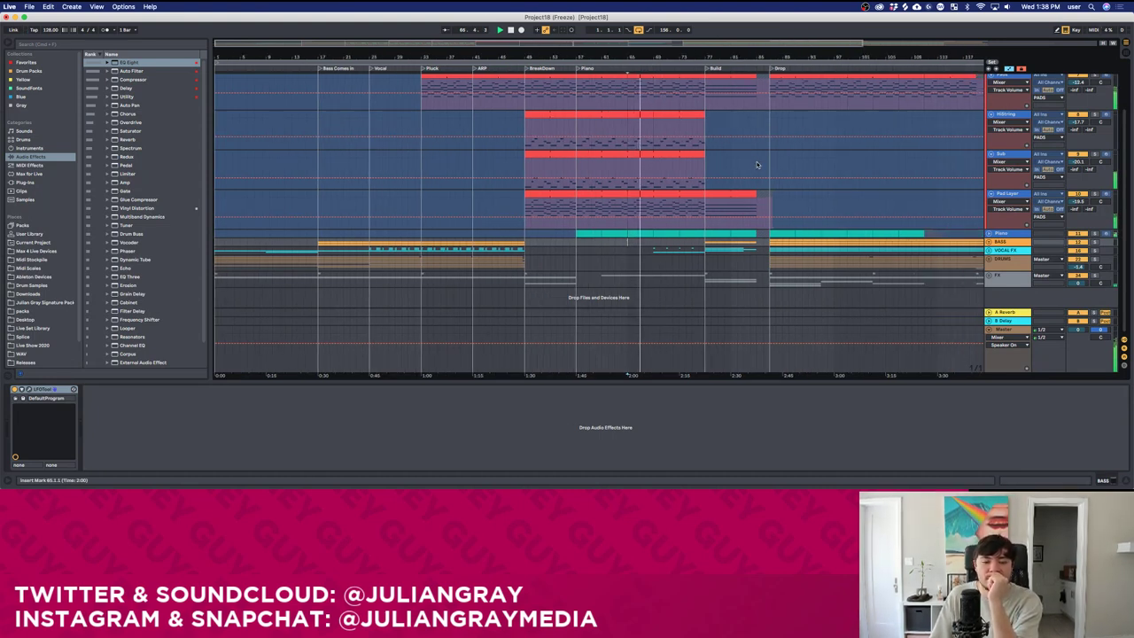
click(707, 117)
scroll(707, 133, up, 2)
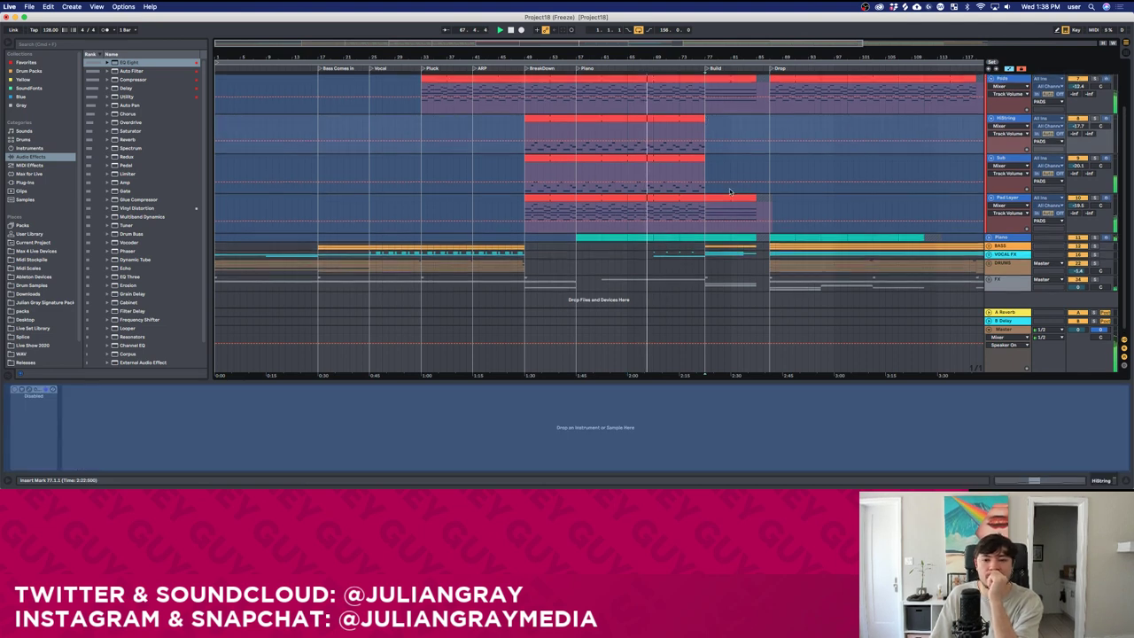
click(707, 158)
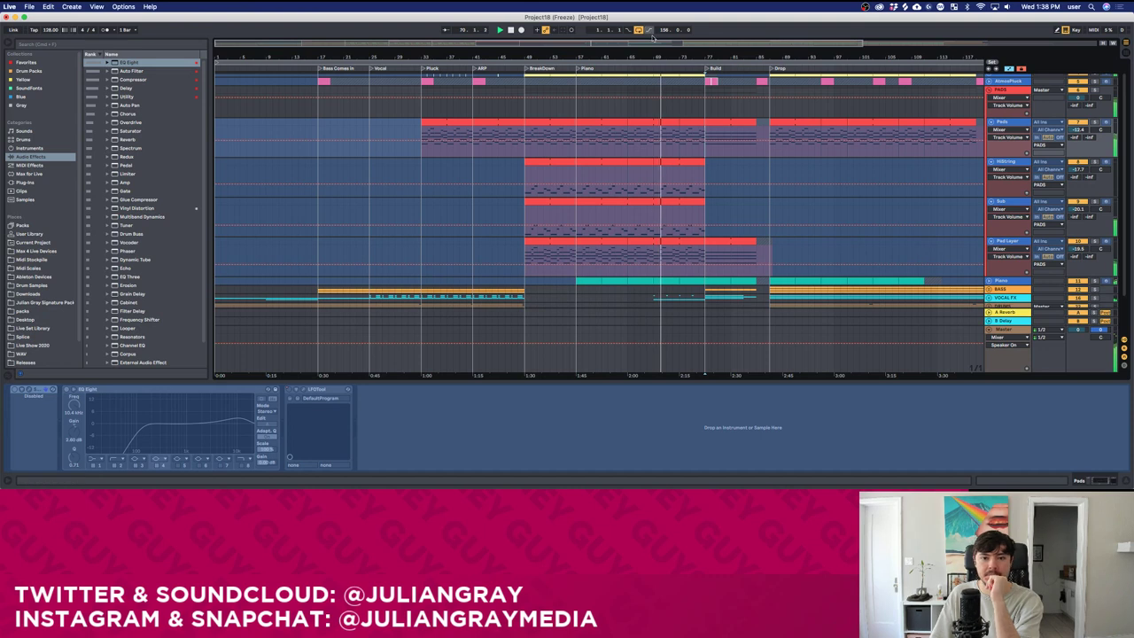
drag(653, 41, 653, 18)
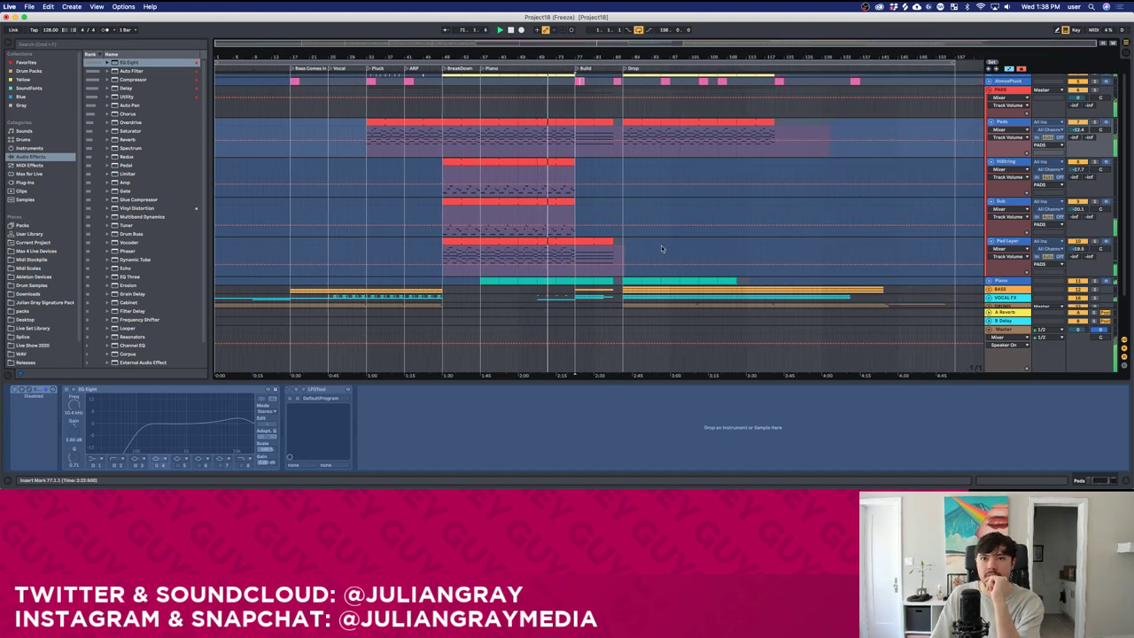
scroll(661, 248, down, 3)
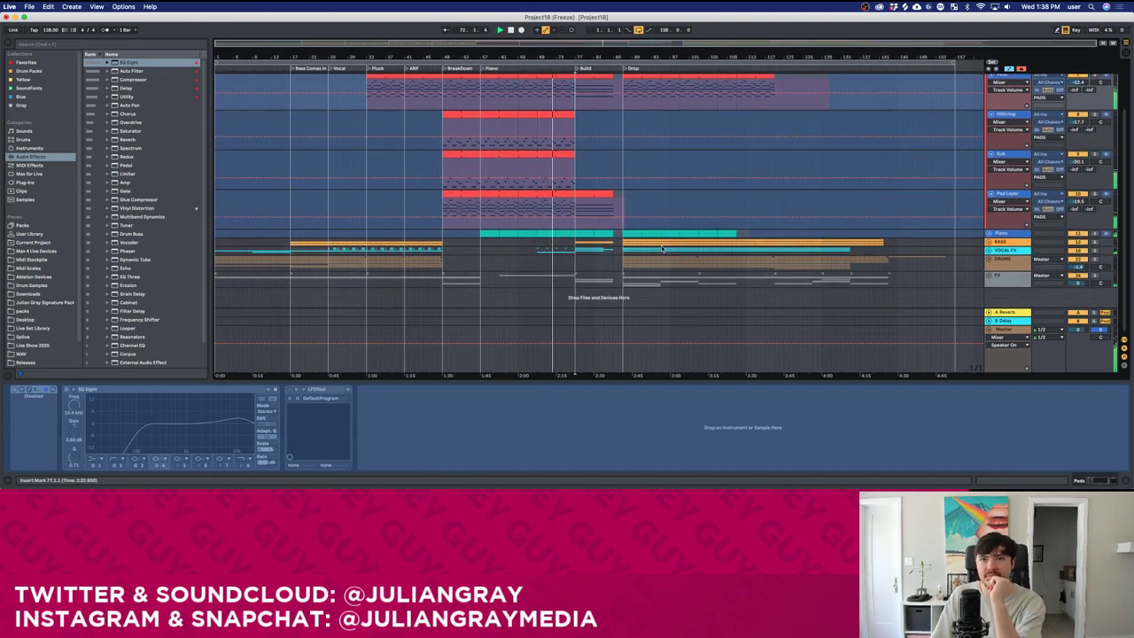
click(618, 162)
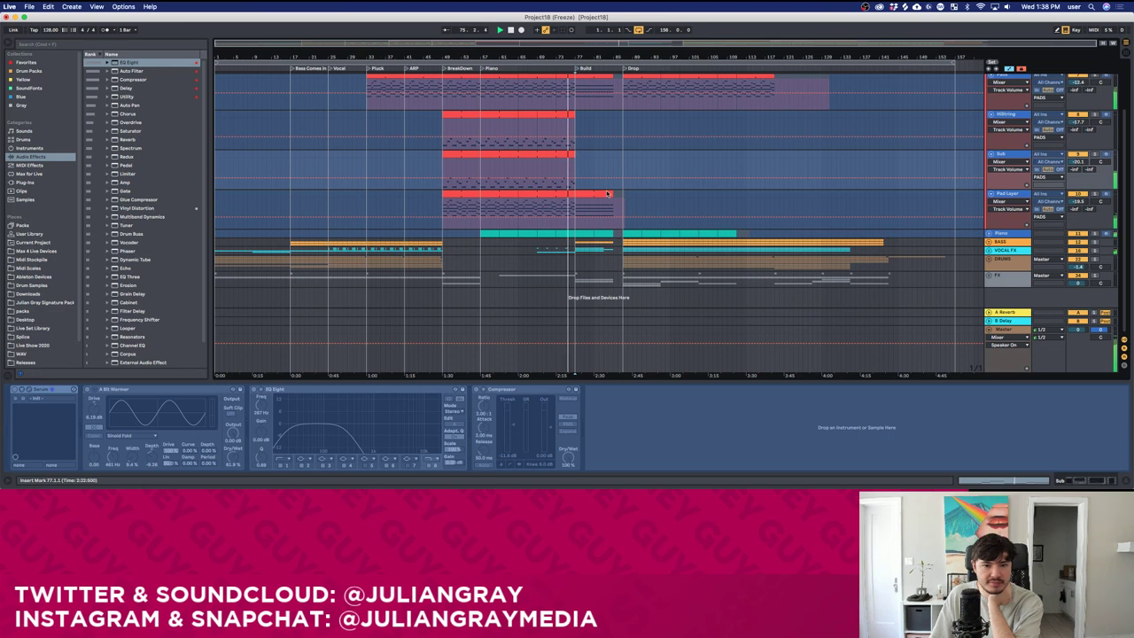
scroll(611, 191, up, 2)
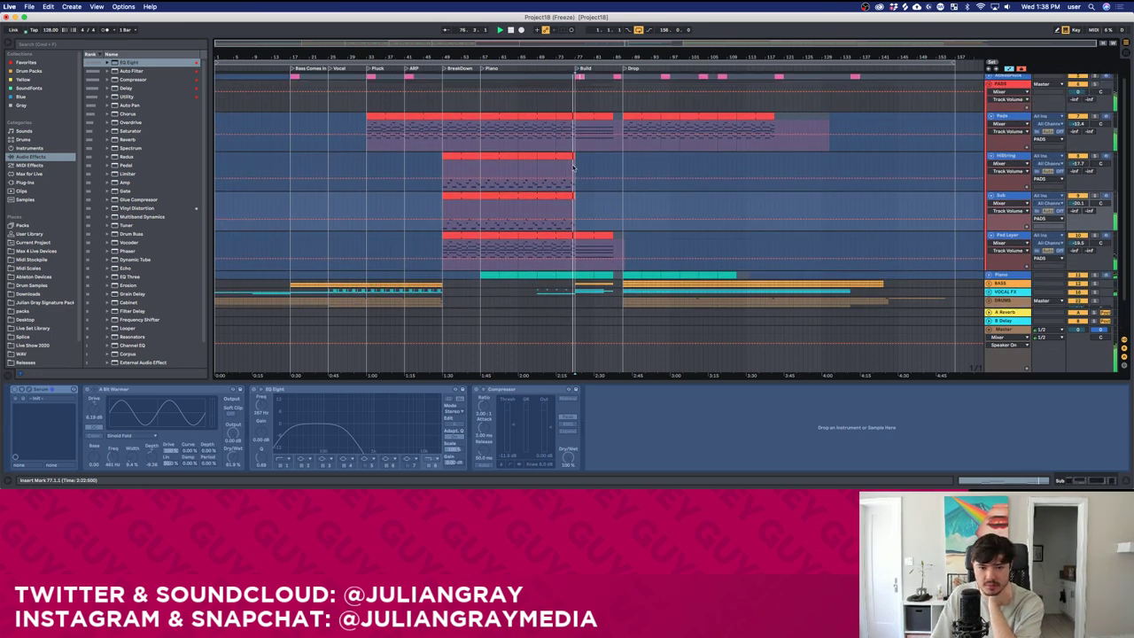
click(579, 172)
scroll(580, 172, up, 1)
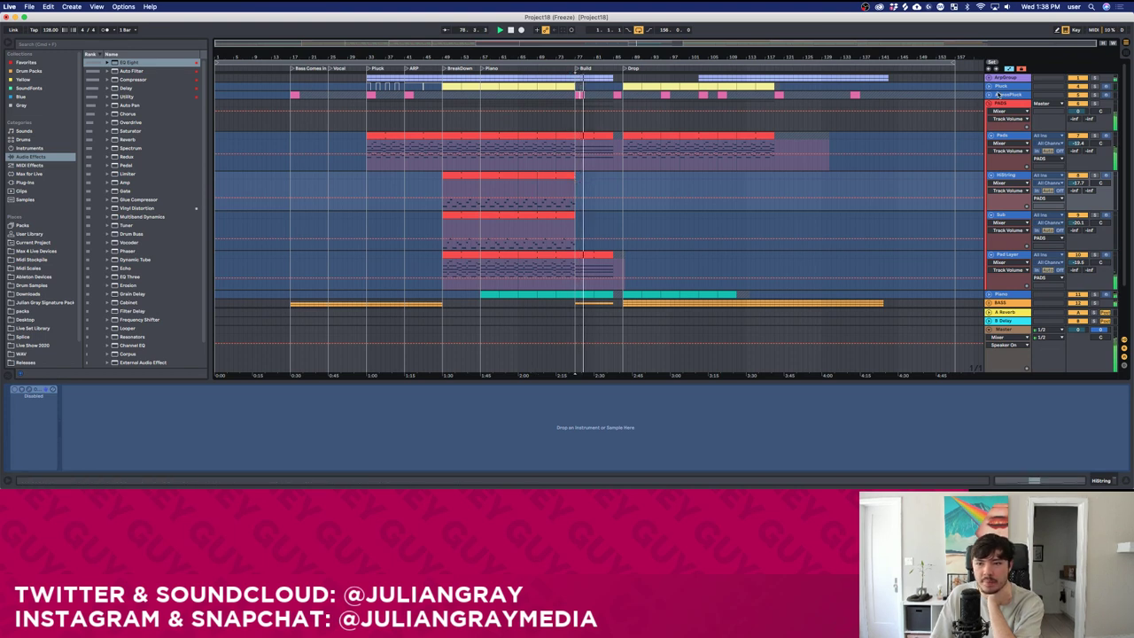
Insert a MIDI track above ArpGroup with an empty clip from the Drop marker to bar 157, keeping the arrangement in view.
right_click(1006, 77)
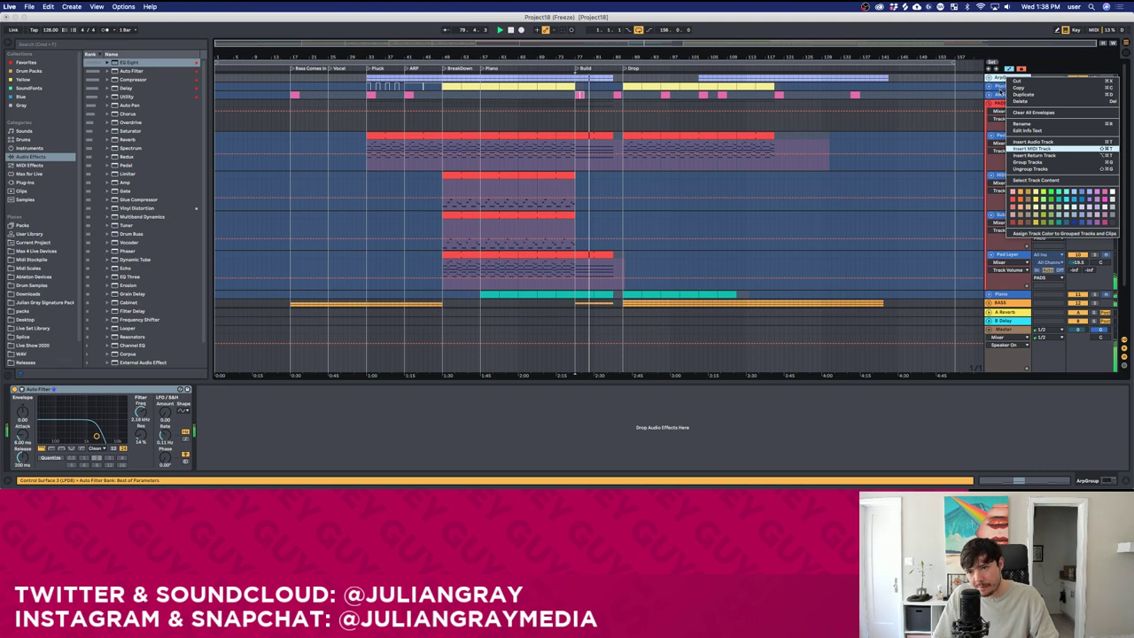
click(1032, 148)
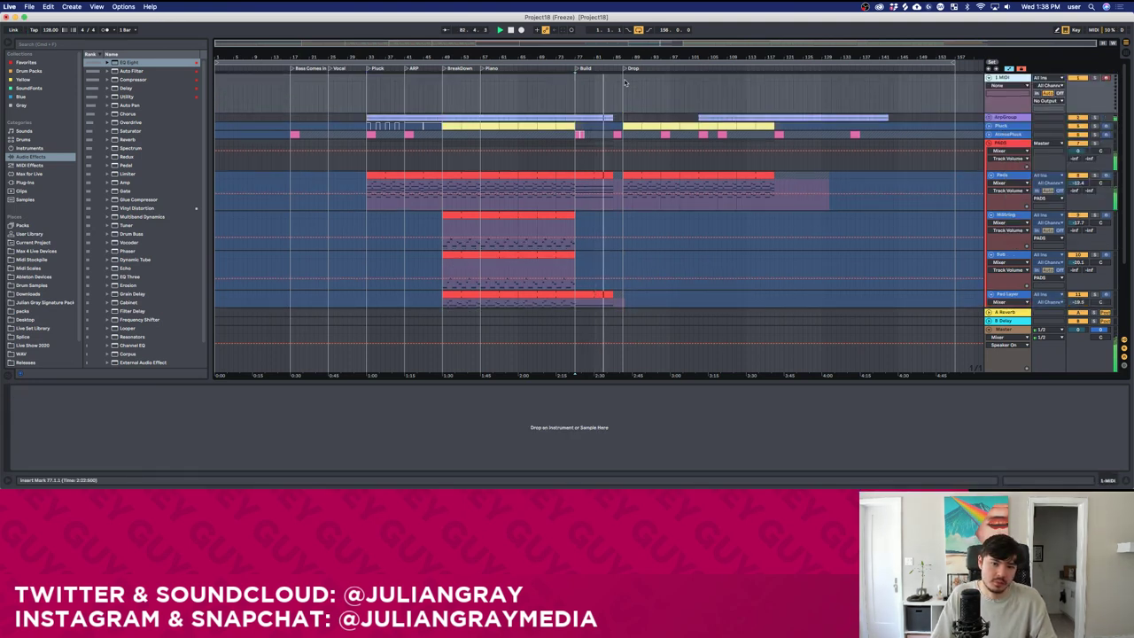
drag(627, 88, 710, 92)
drag(627, 78, 954, 89)
key(super+shift+m)
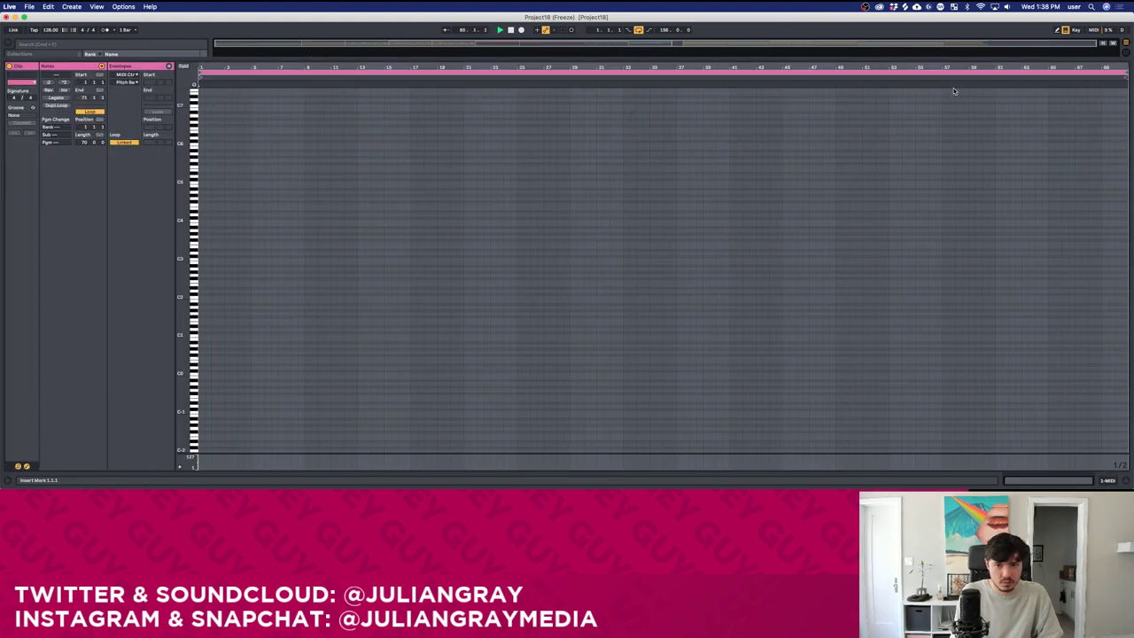
drag(946, 61, 955, 425)
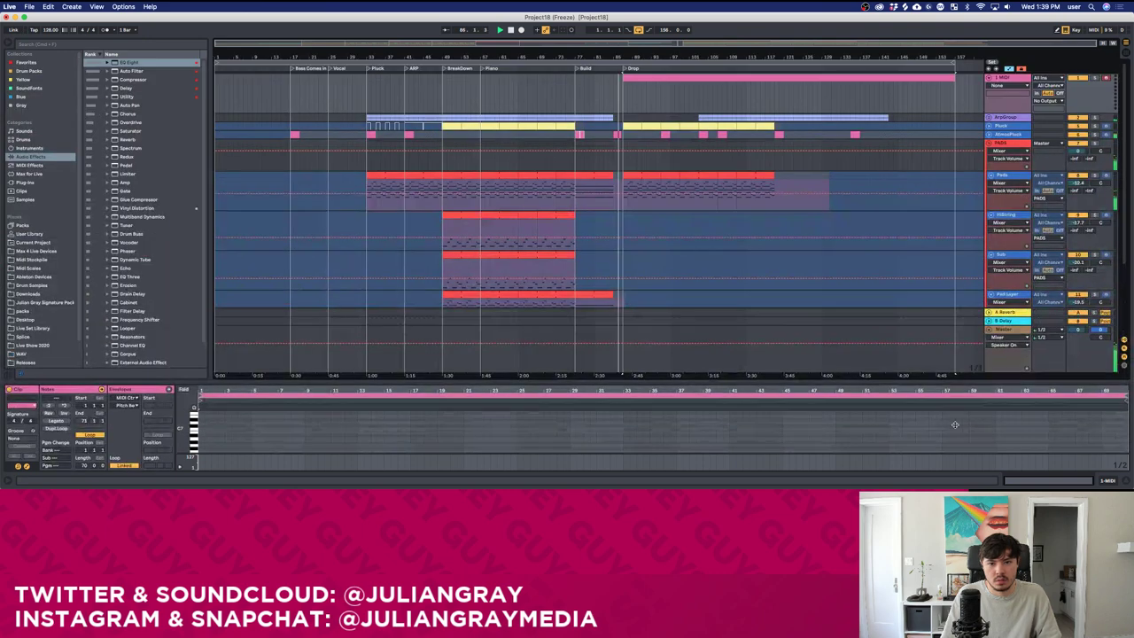
Name the new MIDI clip Drop.
click(638, 79)
text(D)
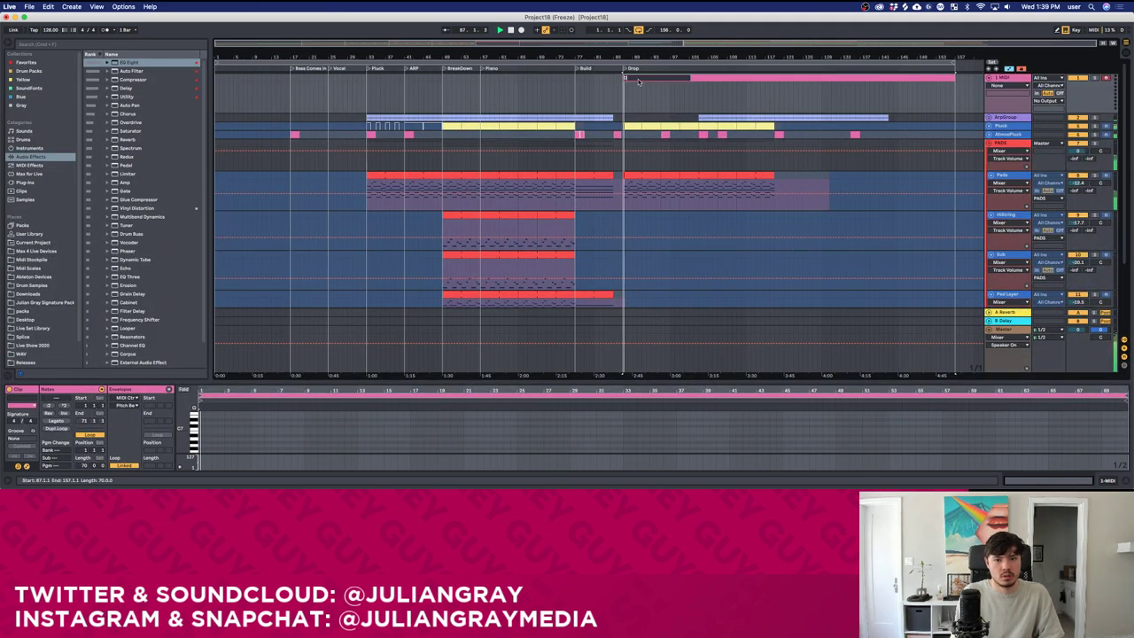
text(rop)
key(Return)
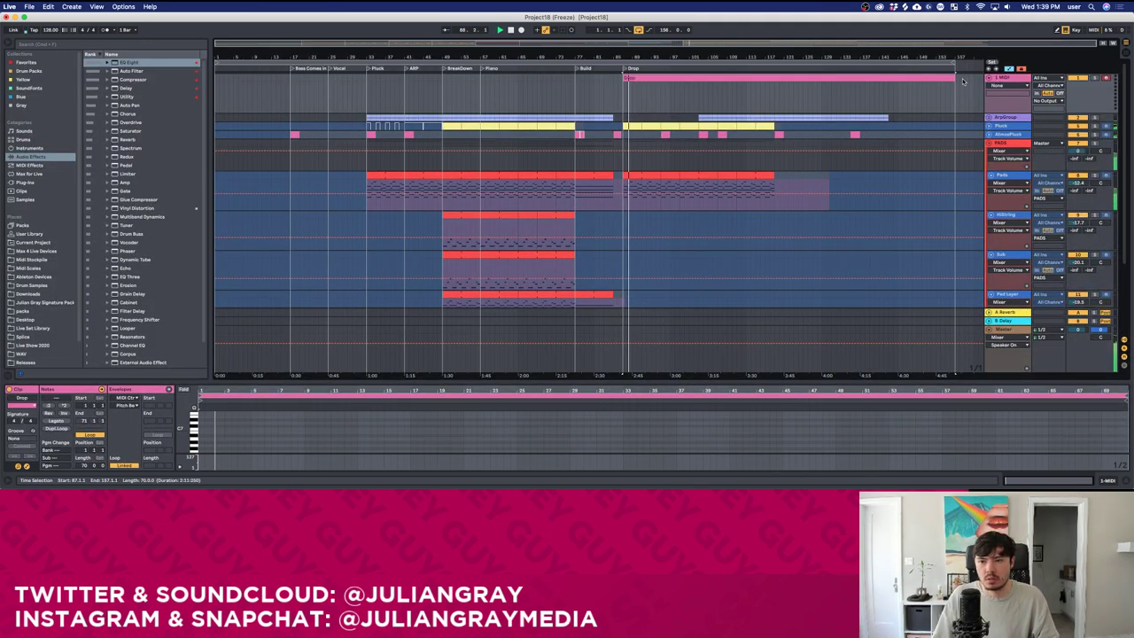
Shorten the Drop clip to 16 bars, copy it to the Bass Comes In marker and rename the copy Verse.
drag(957, 80, 341, 79)
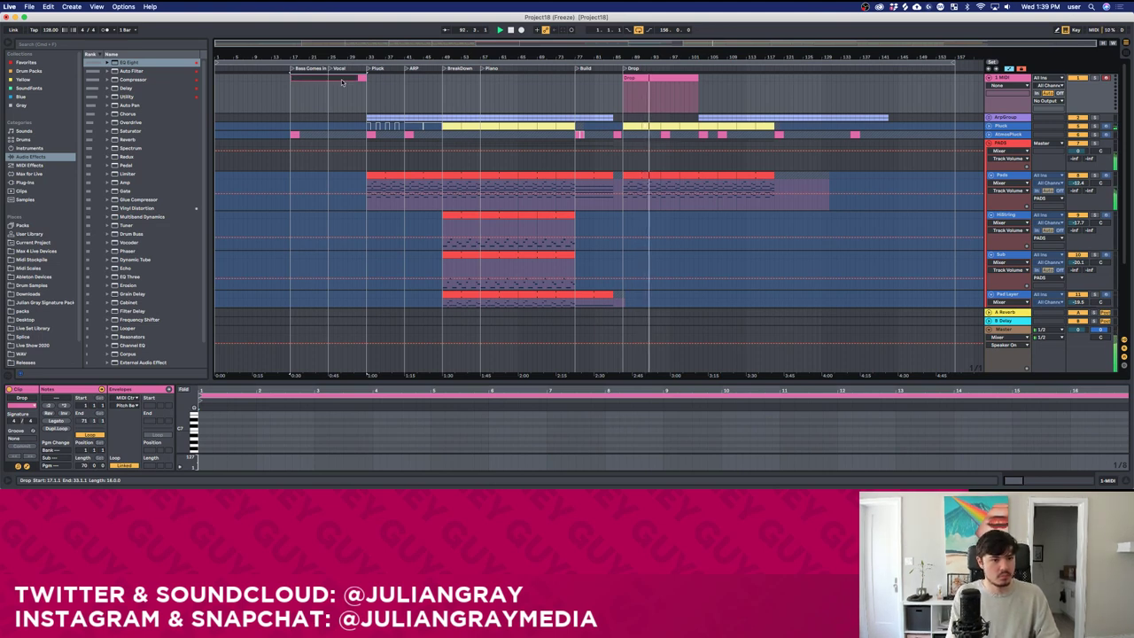
text(Verse)
key(Return)
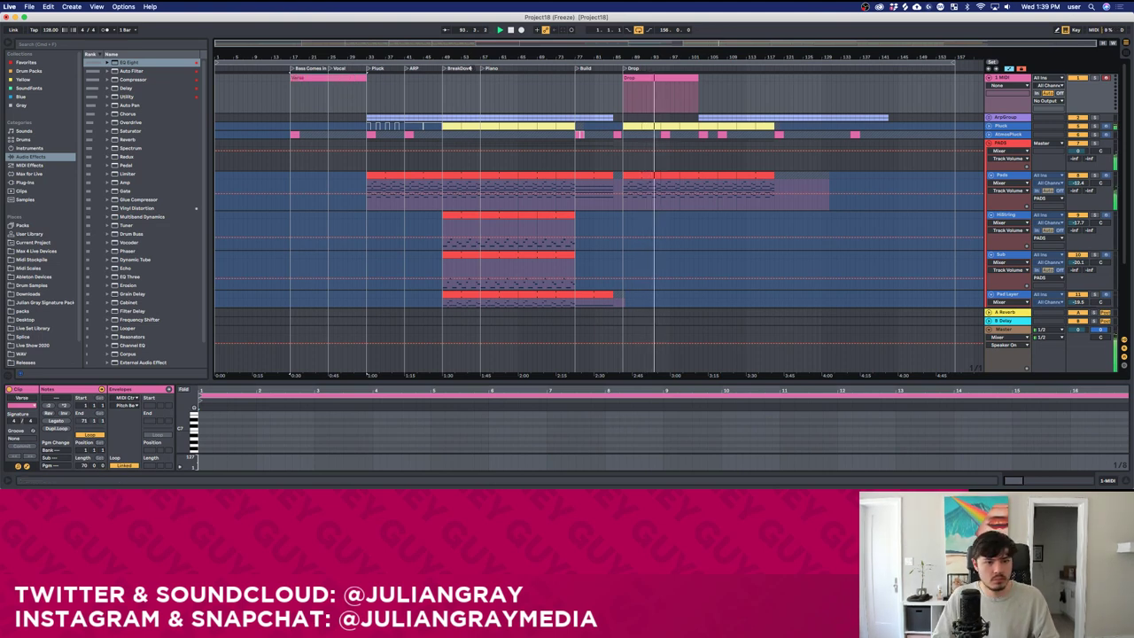
Check the Pads track's notes and its on/off switch in the Drop section, comparing them with the Verse clip's section.
click(369, 92)
scroll(532, 103, down, 2)
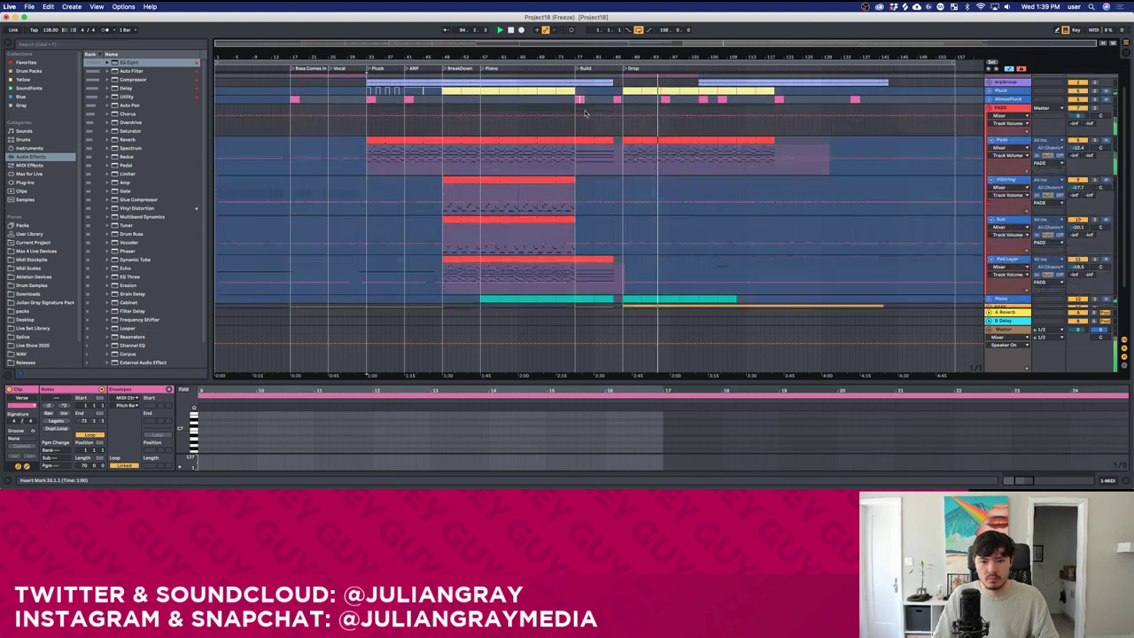
click(645, 141)
click(1075, 139)
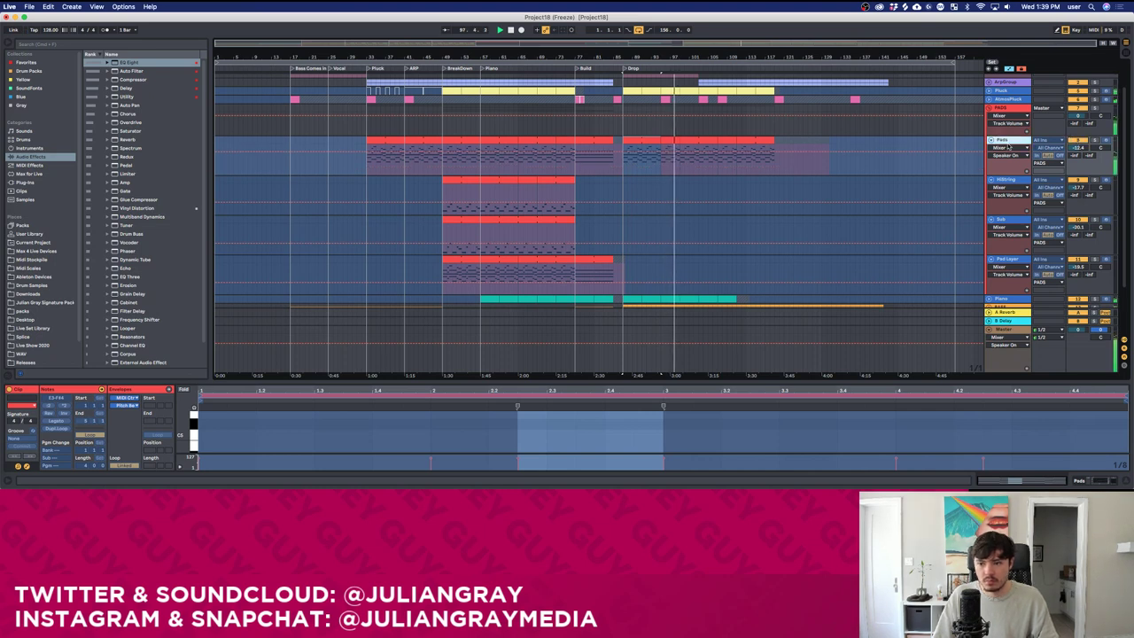
scroll(406, 160, up, 1)
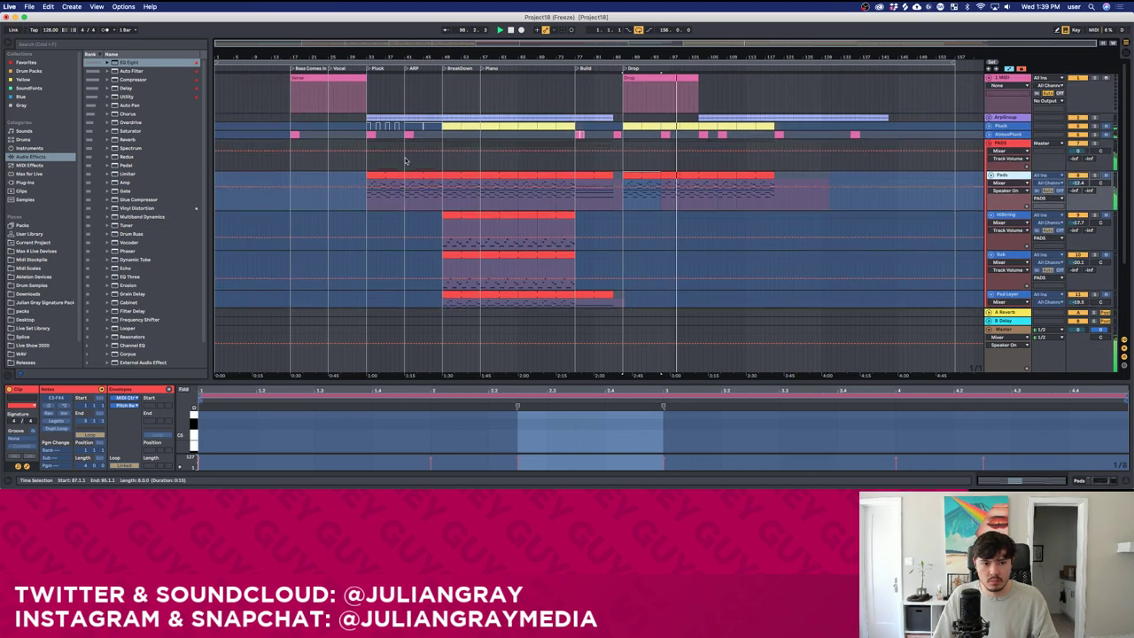
click(335, 80)
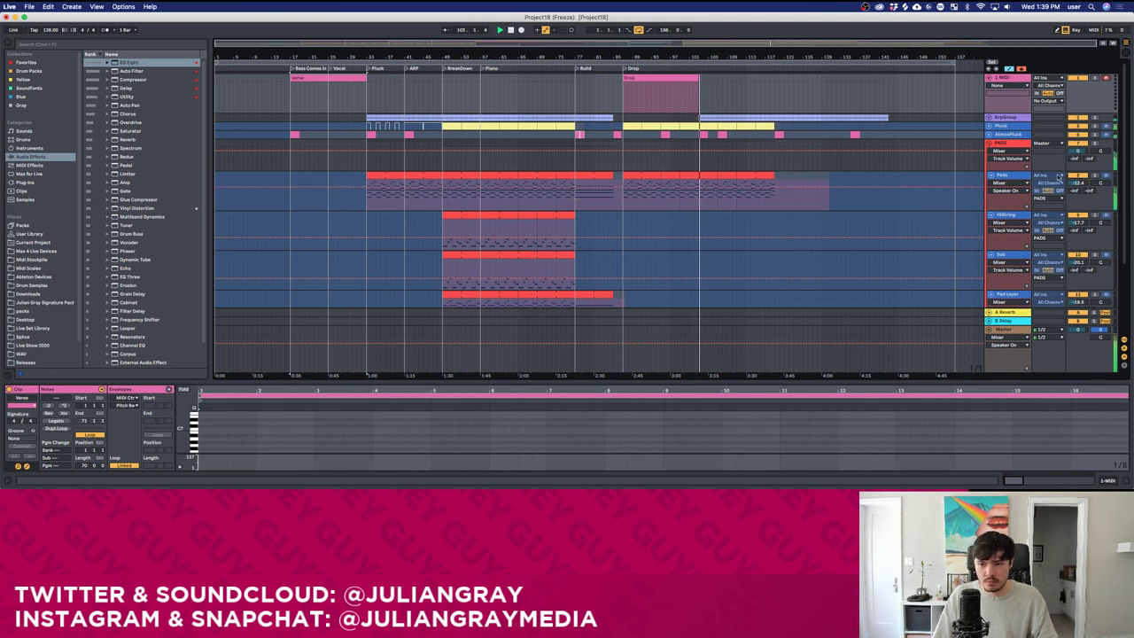
click(1005, 177)
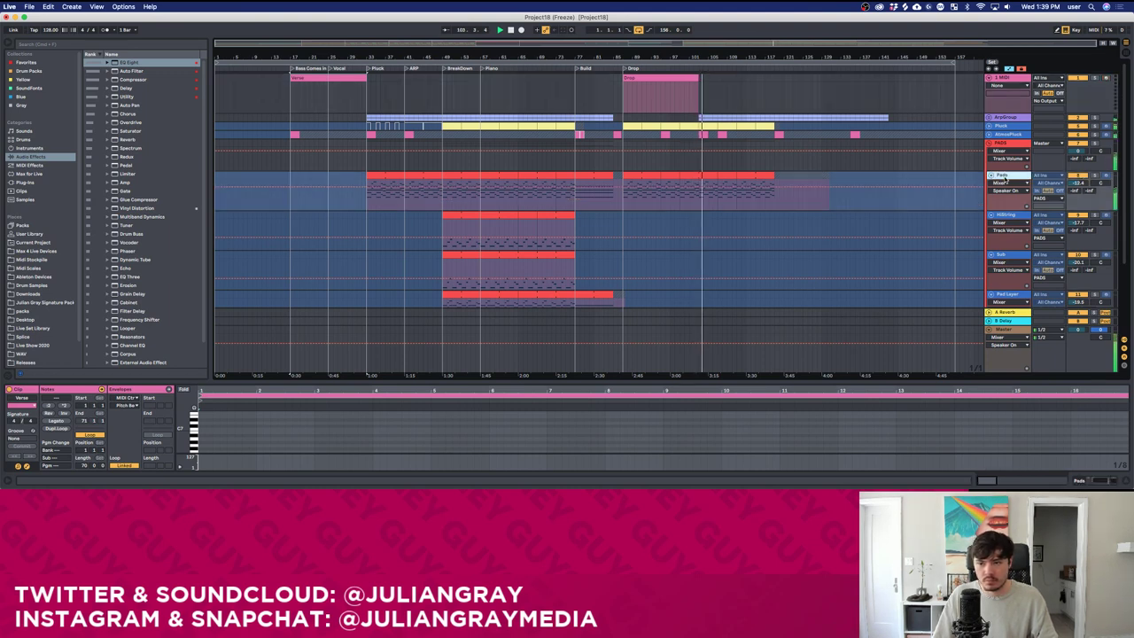
click(695, 202)
Duplicate the Verse clip to the Pluck marker, color the copy blue and play from there.
click(317, 81)
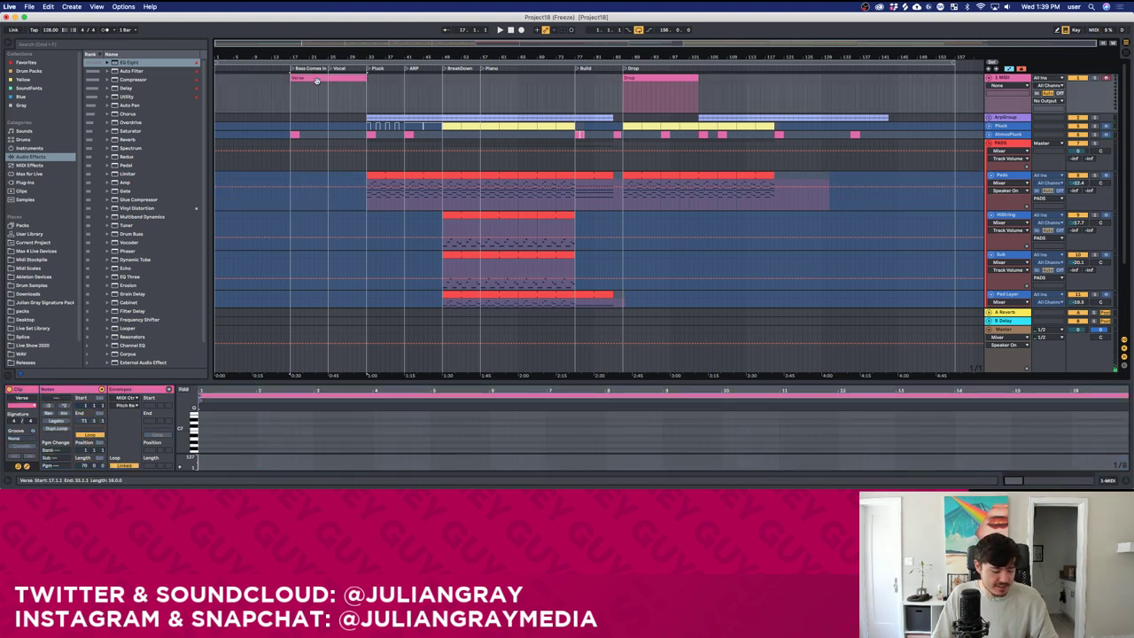
key(super+d)
right_click(379, 80)
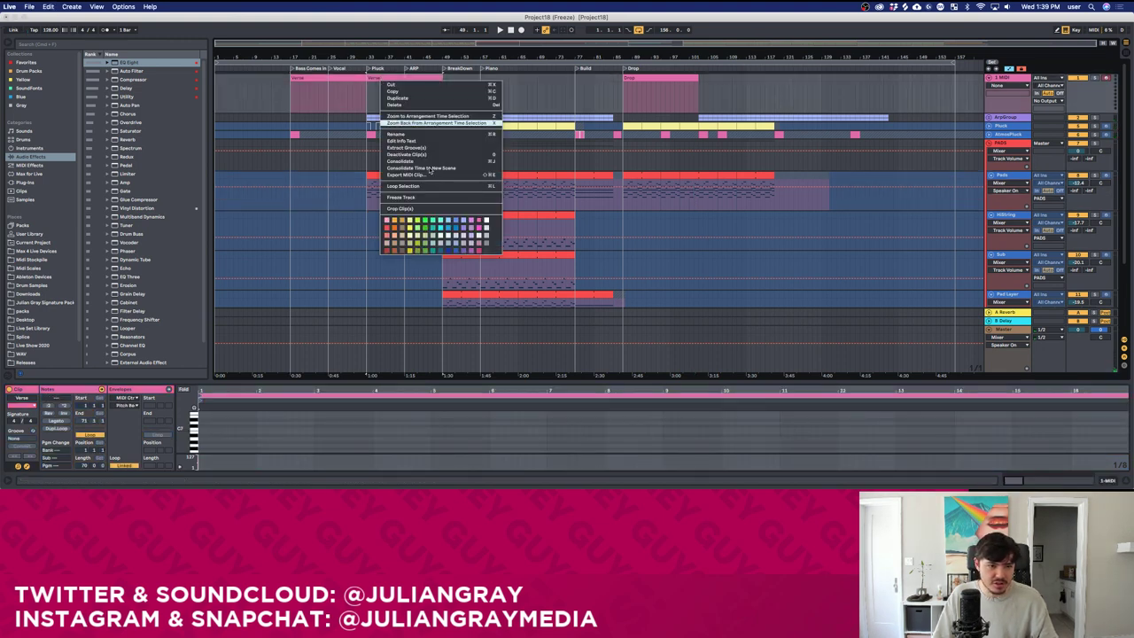
click(448, 223)
key(space)
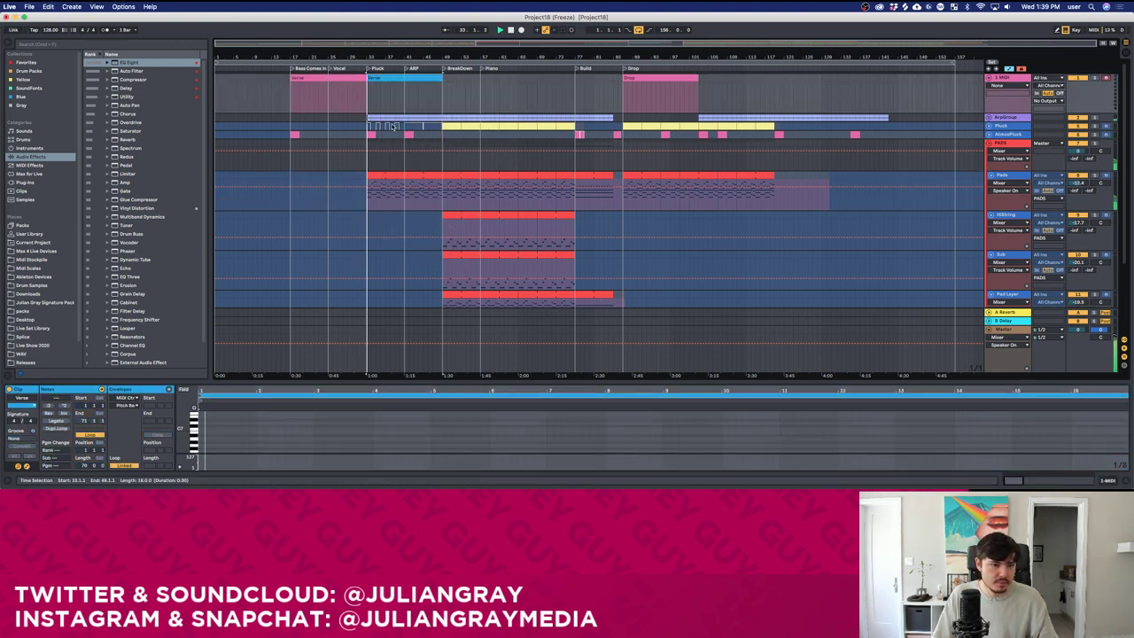
Rename the blue clip Drop and duplicate it to the BreakDown marker.
click(383, 80)
key(super+r)
text(Drop)
key(Return)
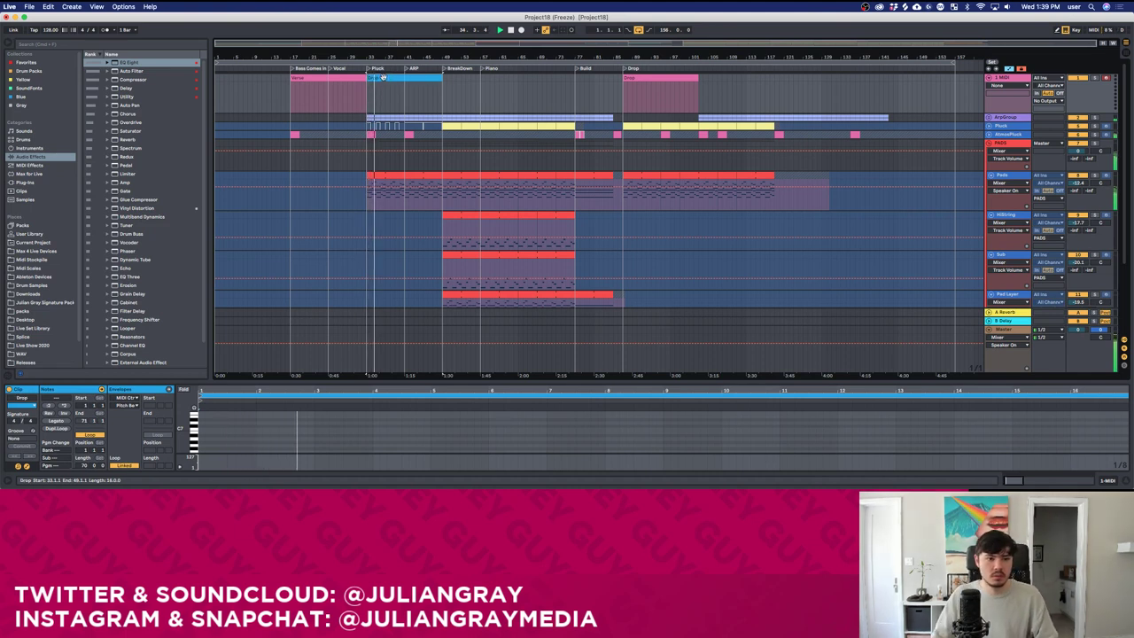
key(super+d)
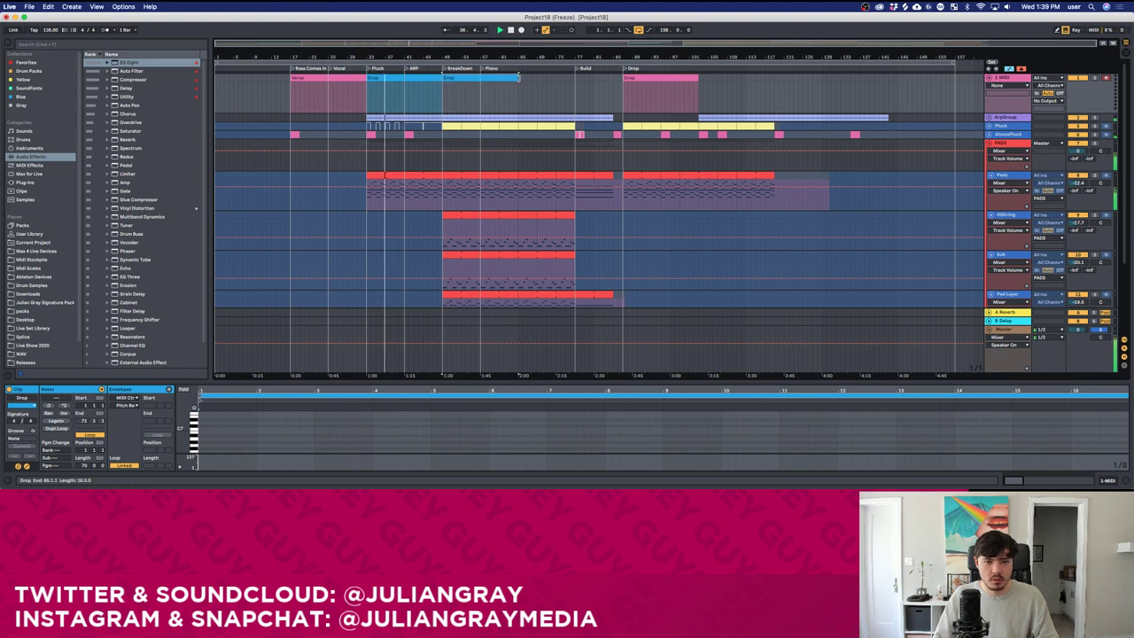
Color the Drop clip at the BreakDown marker green and extend it to the start of the final Drop section.
drag(522, 85, 574, 85)
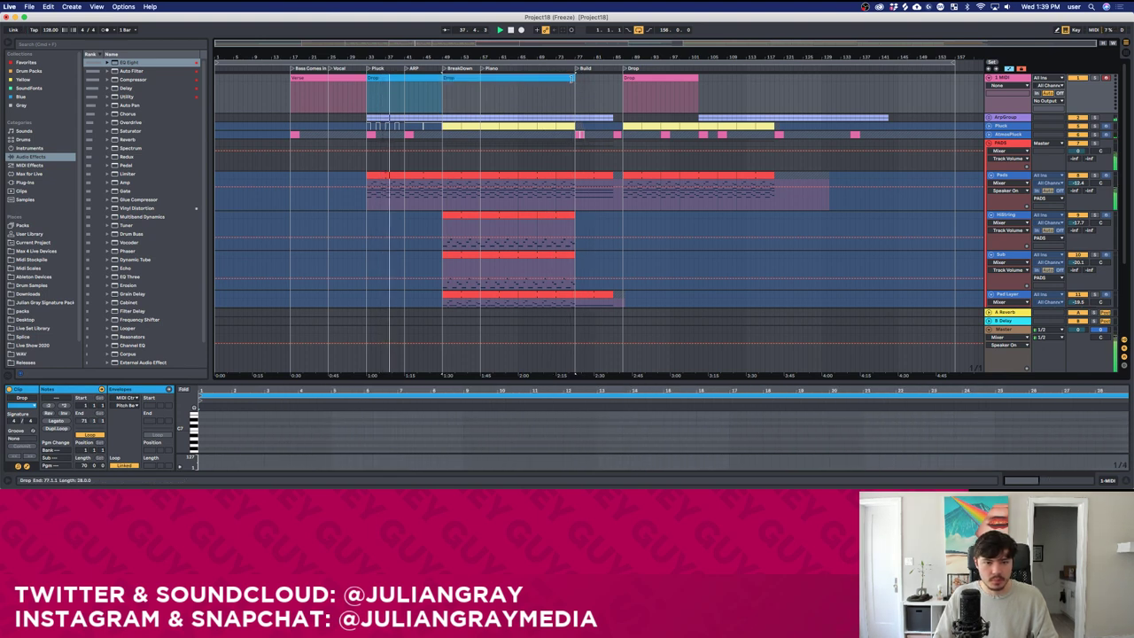
right_click(568, 79)
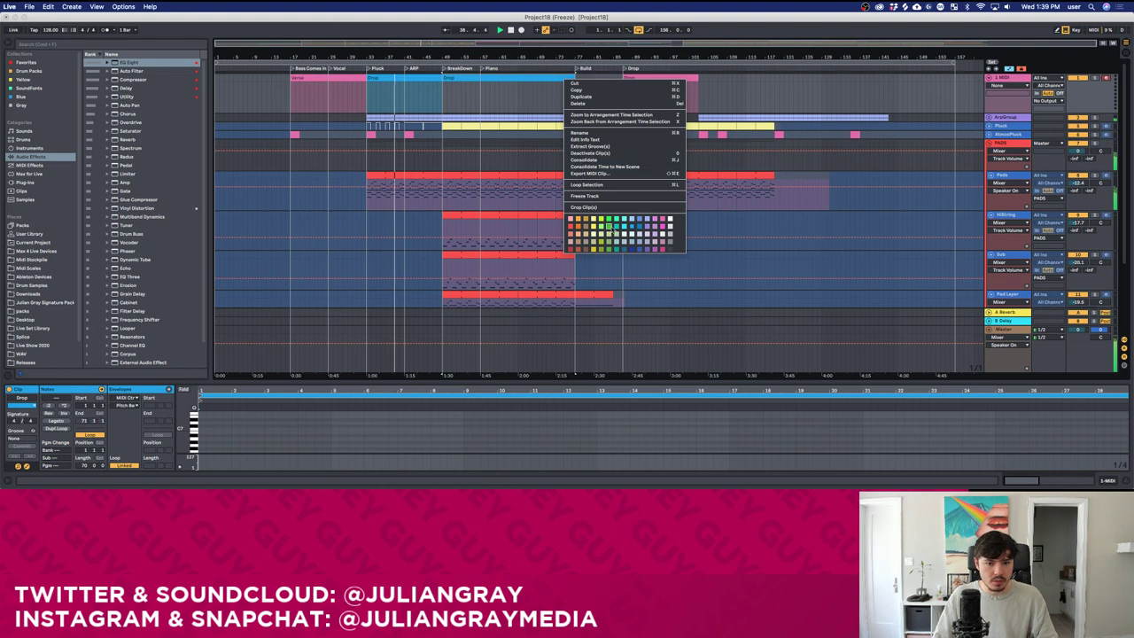
click(609, 227)
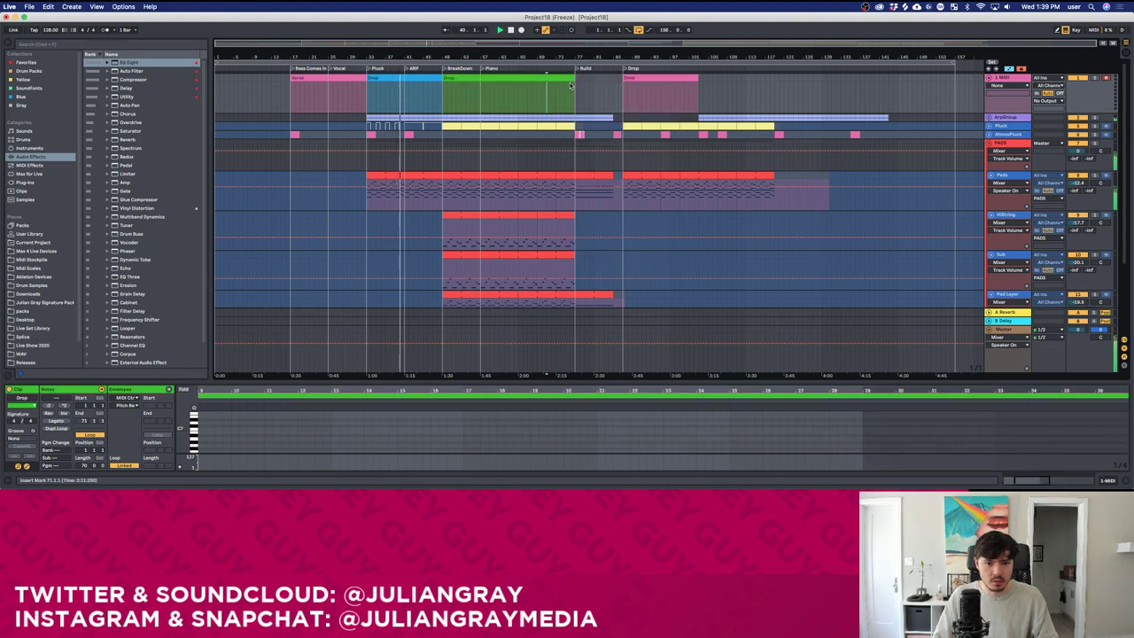
drag(572, 86, 622, 86)
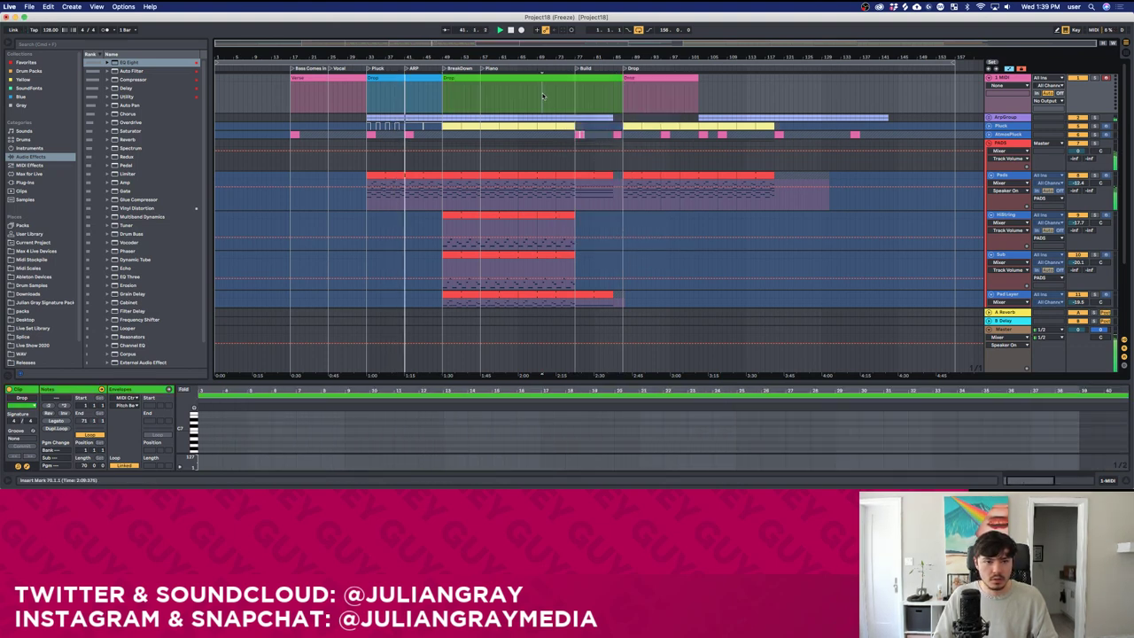
Color the pink Drop clip at the final Drop marker blue to match the first Drop clip.
click(672, 78)
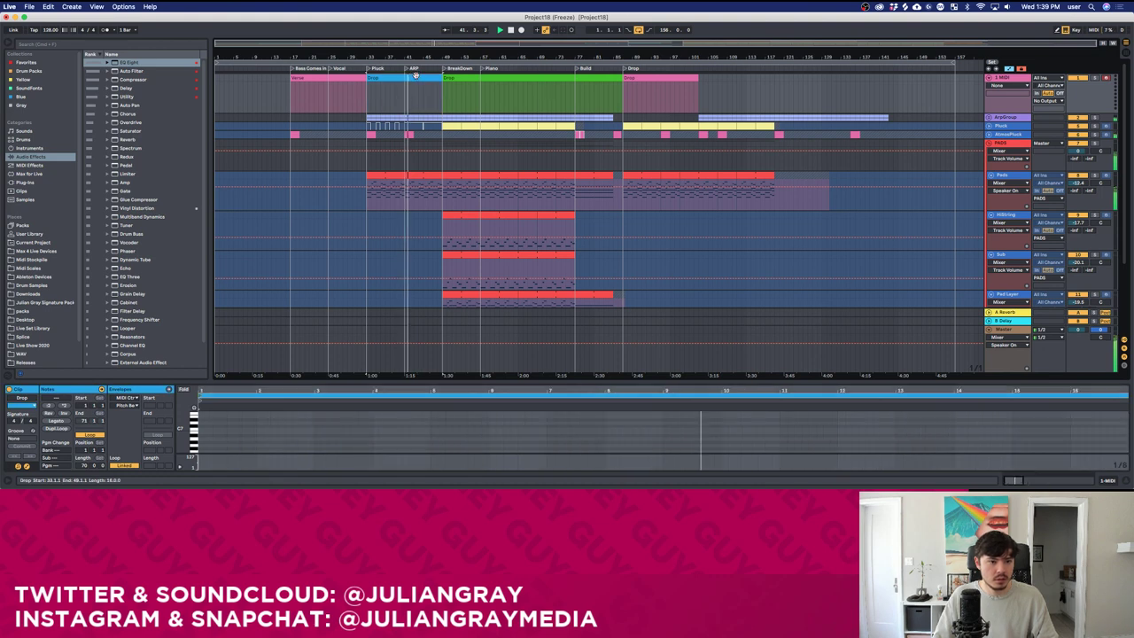
right_click(672, 79)
click(746, 229)
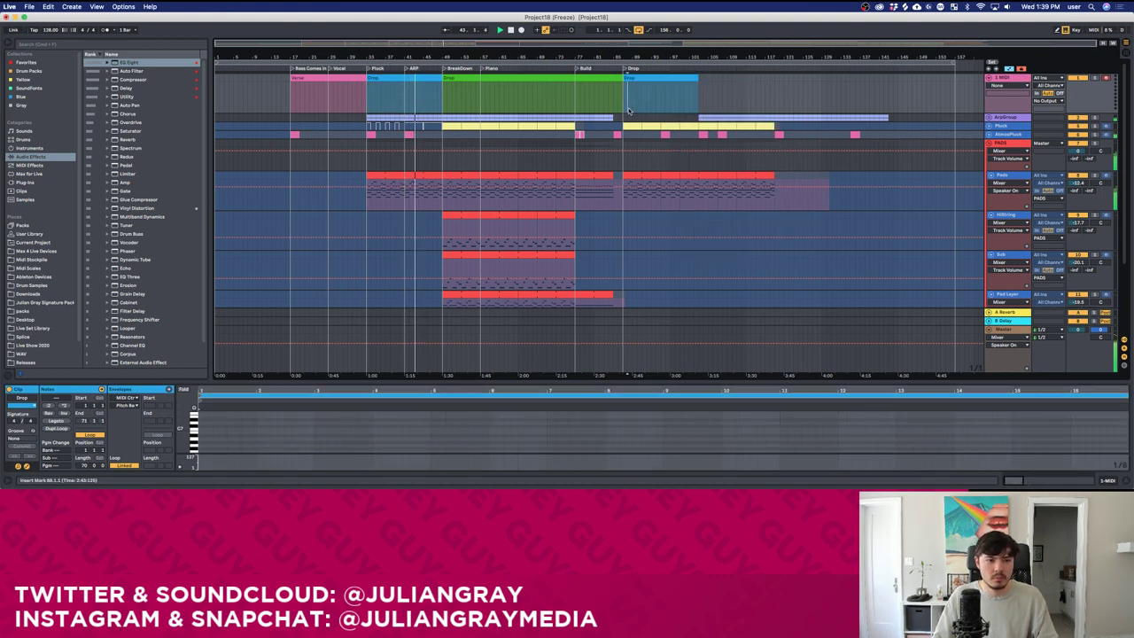
Rename the green section clip Breakdown.
click(512, 101)
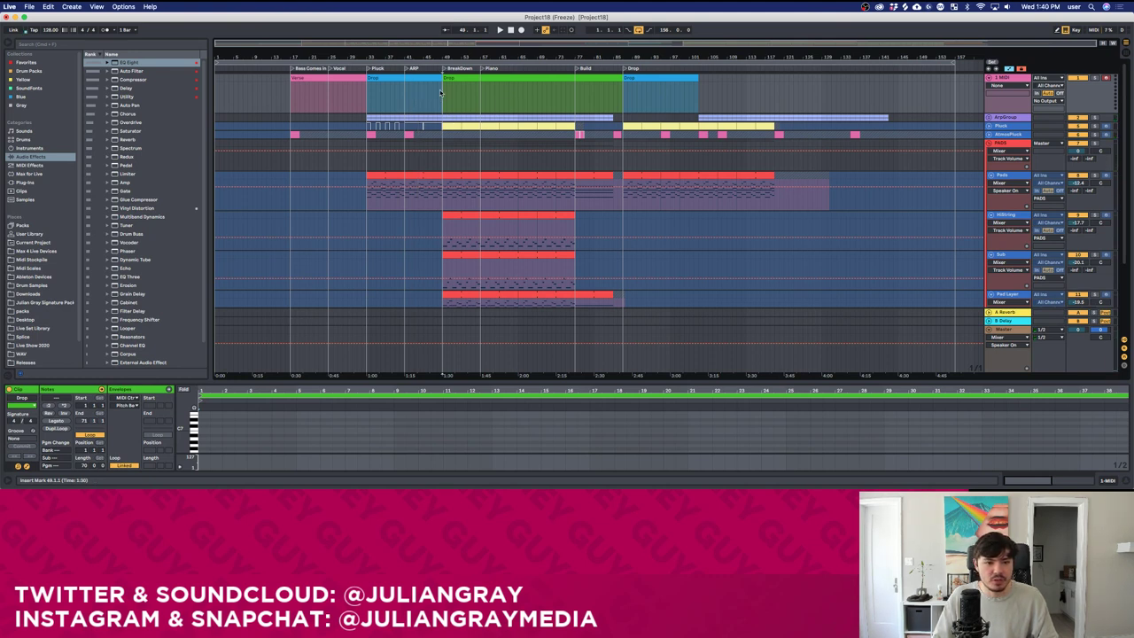
drag(441, 90, 524, 89)
click(536, 77)
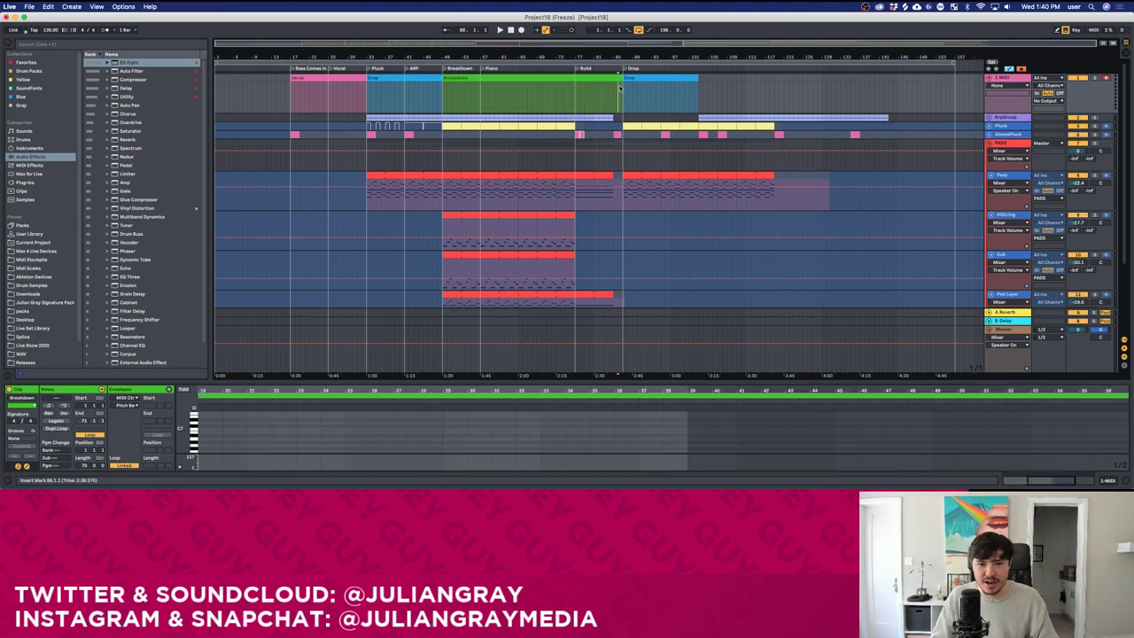
Extend the final blue Drop section to bar 119, in line with the end of the yellow Pluck clips.
drag(619, 87, 775, 95)
click(716, 98)
click(399, 109)
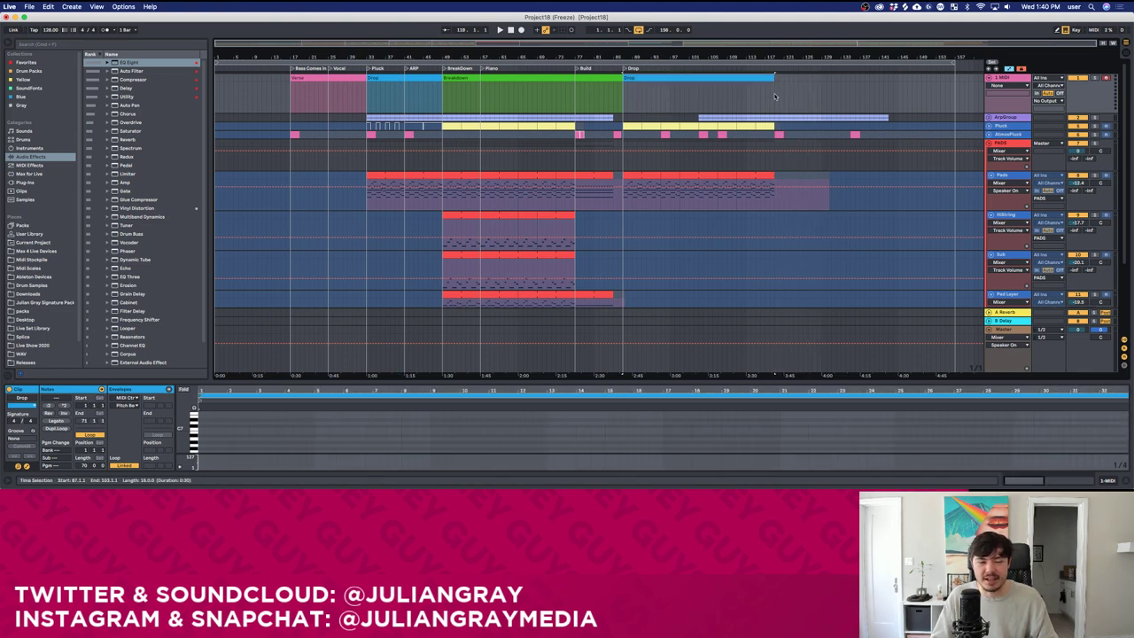
click(775, 97)
Try deleting 16 bars of time from bar 53 in the Breakdown section and play the shortened arrangement.
mouse_move(573, 94)
mouse_down()
mouse_move(505, 94)
mouse_move(557, 99)
mouse_up()
click(504, 94)
scroll(543, 154, down, 3)
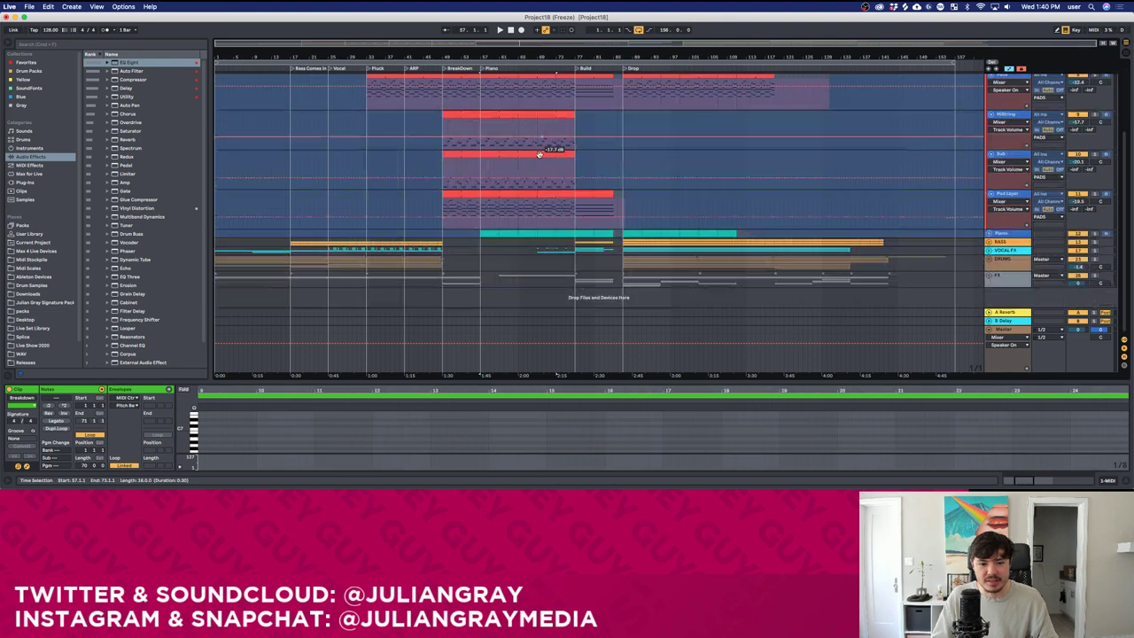
scroll(539, 156, up, 4)
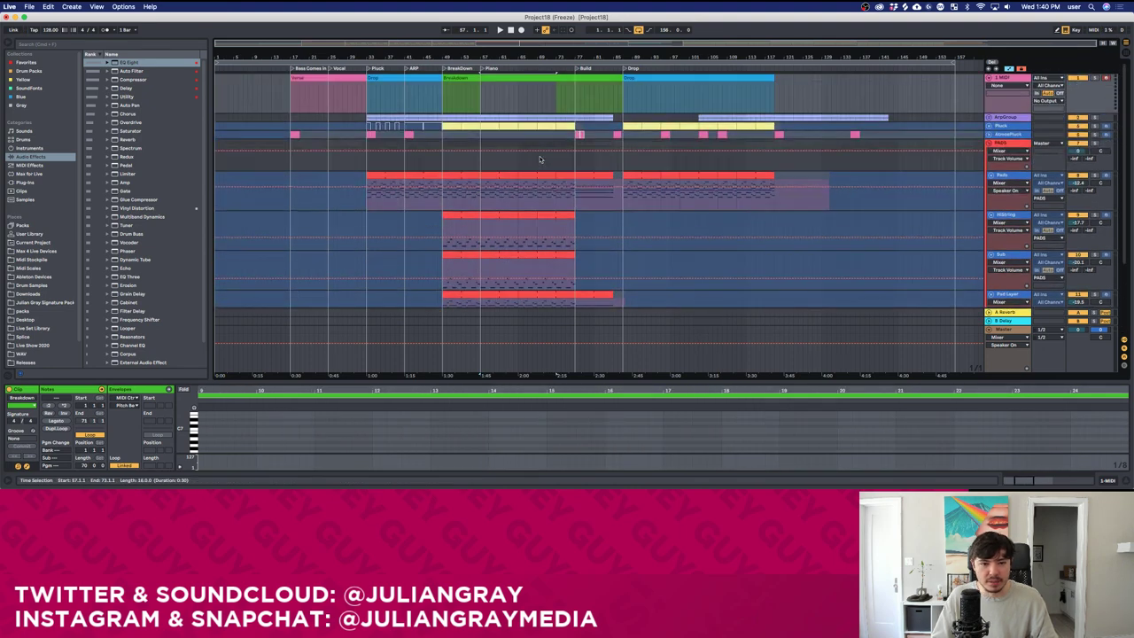
drag(461, 99, 530, 97)
scroll(570, 251, down, 4)
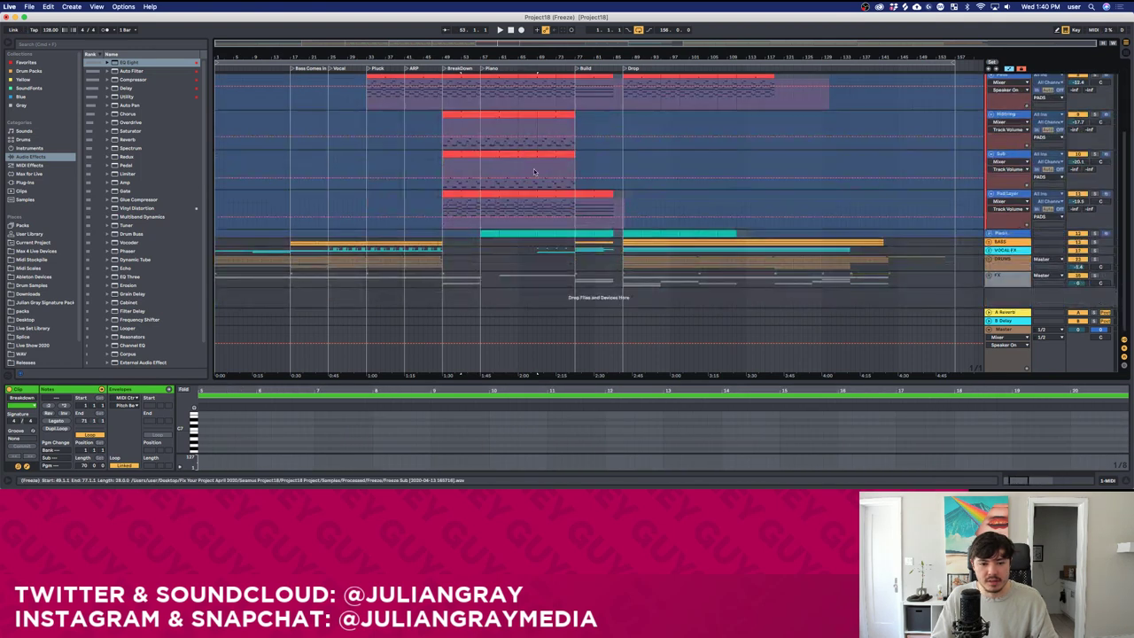
click(49, 6)
click(70, 130)
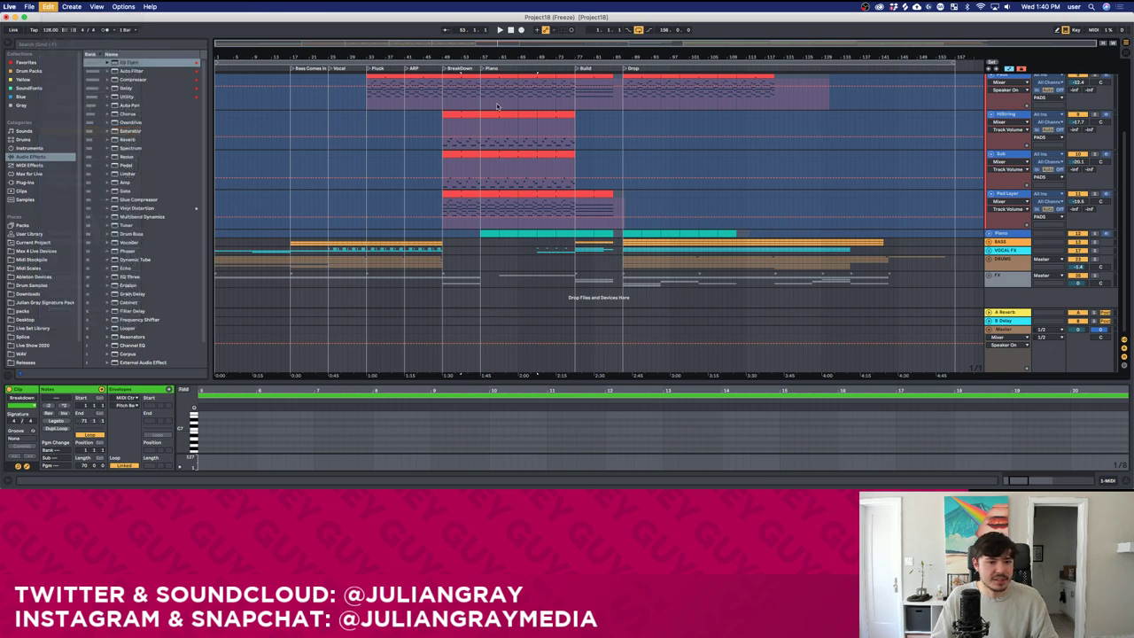
scroll(461, 152, up, 1)
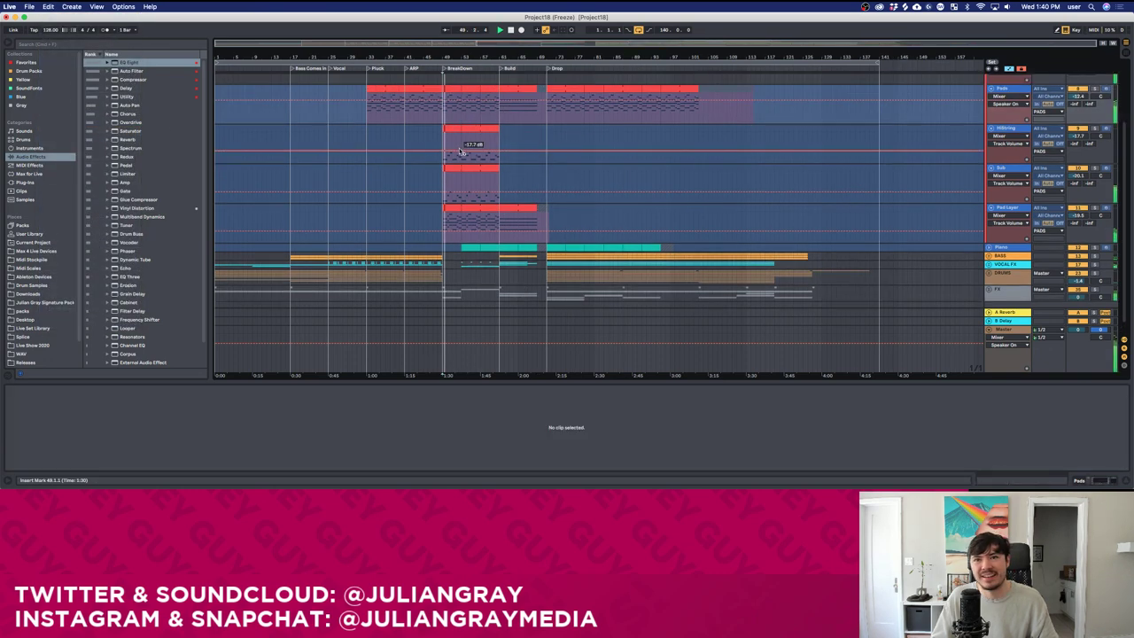
scroll(461, 153, up, 4)
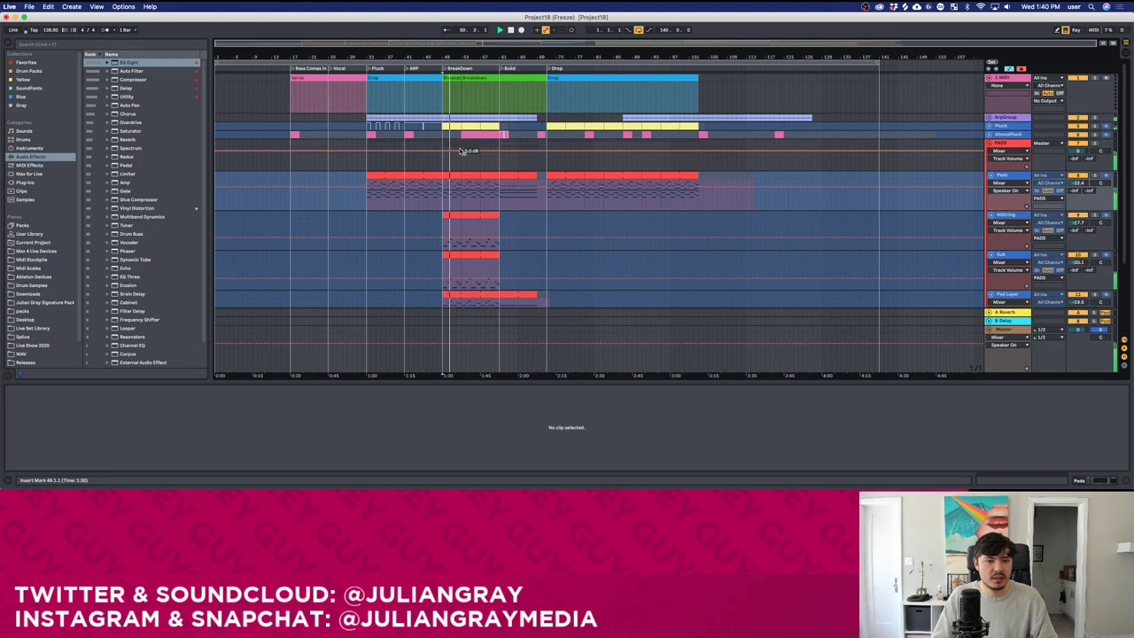
key(super+z)
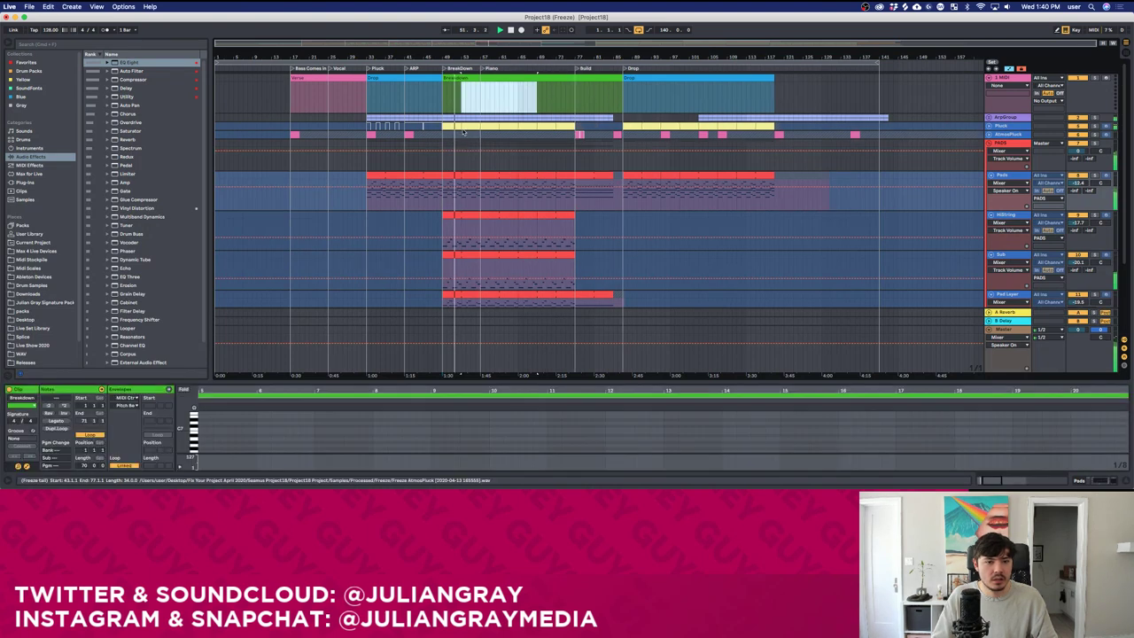
Delete 12 bars of time from bar 57 to bar 69 in the Breakdown section across all tracks.
drag(481, 99, 556, 78)
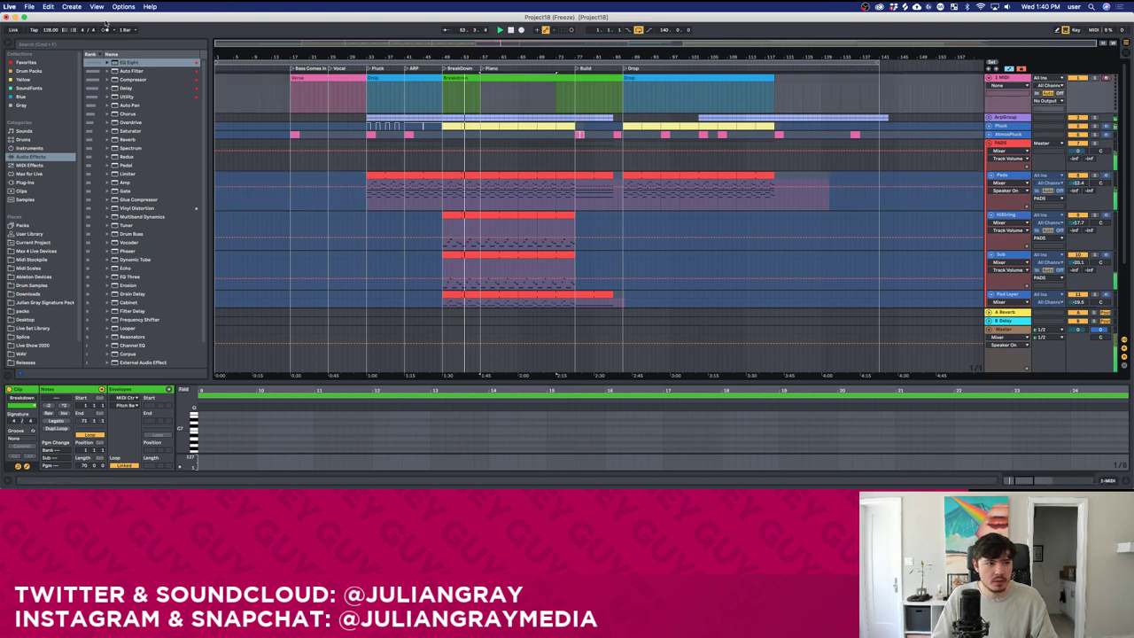
click(542, 99)
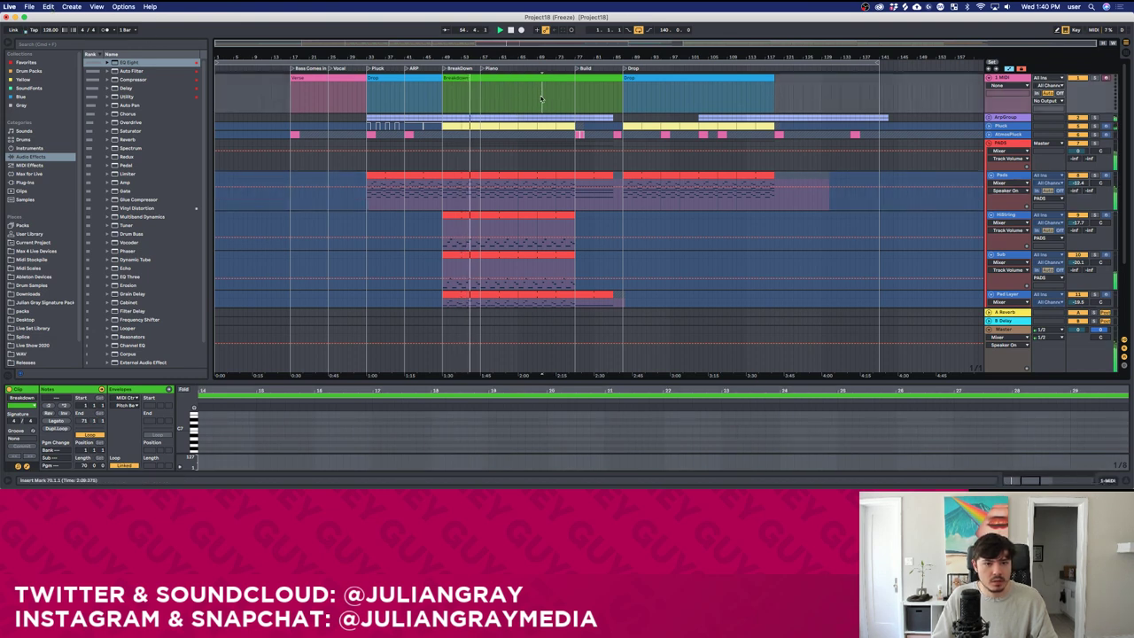
drag(535, 95, 481, 92)
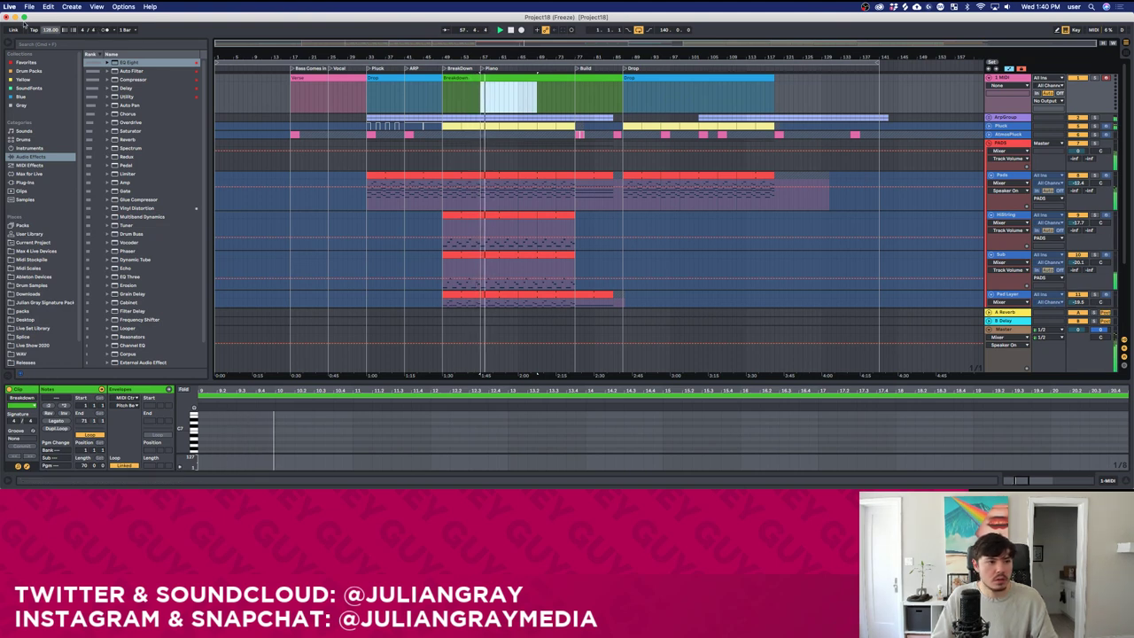
click(48, 7)
click(66, 131)
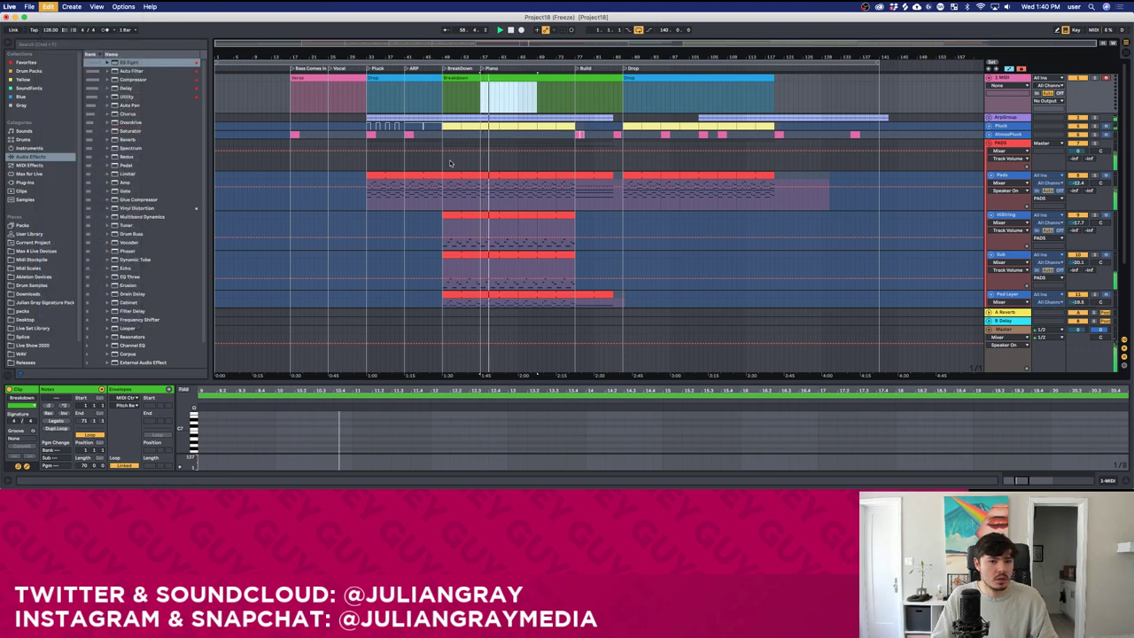
Review the pad, string and sub layers in the shortened breakdown, playing from its start and from the Build marker.
click(472, 100)
scroll(496, 192, down, 5)
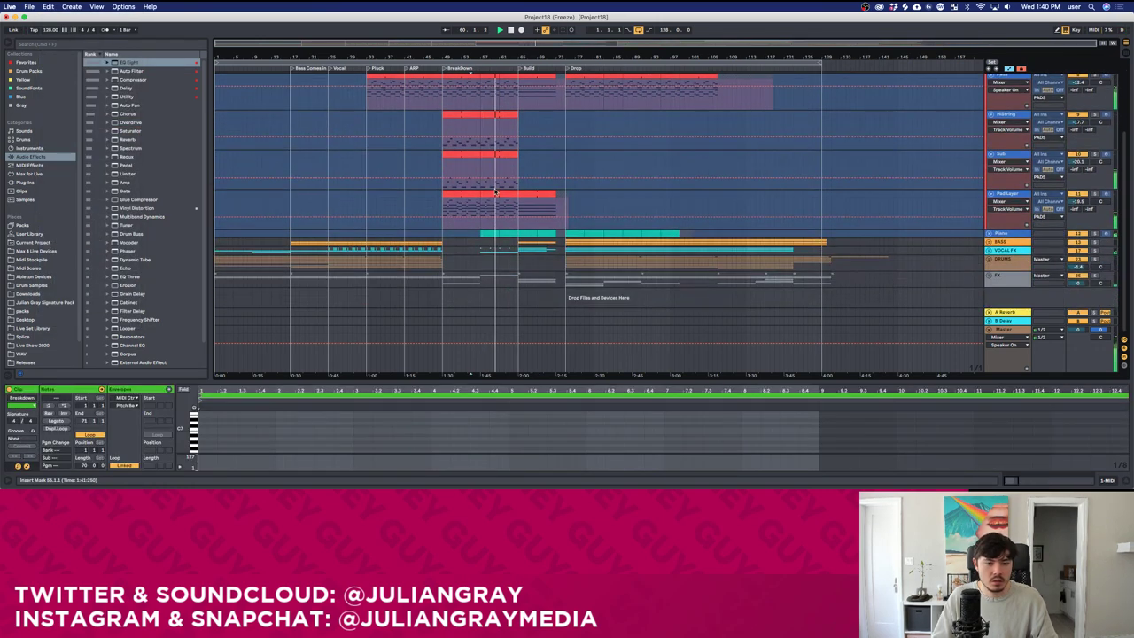
click(477, 162)
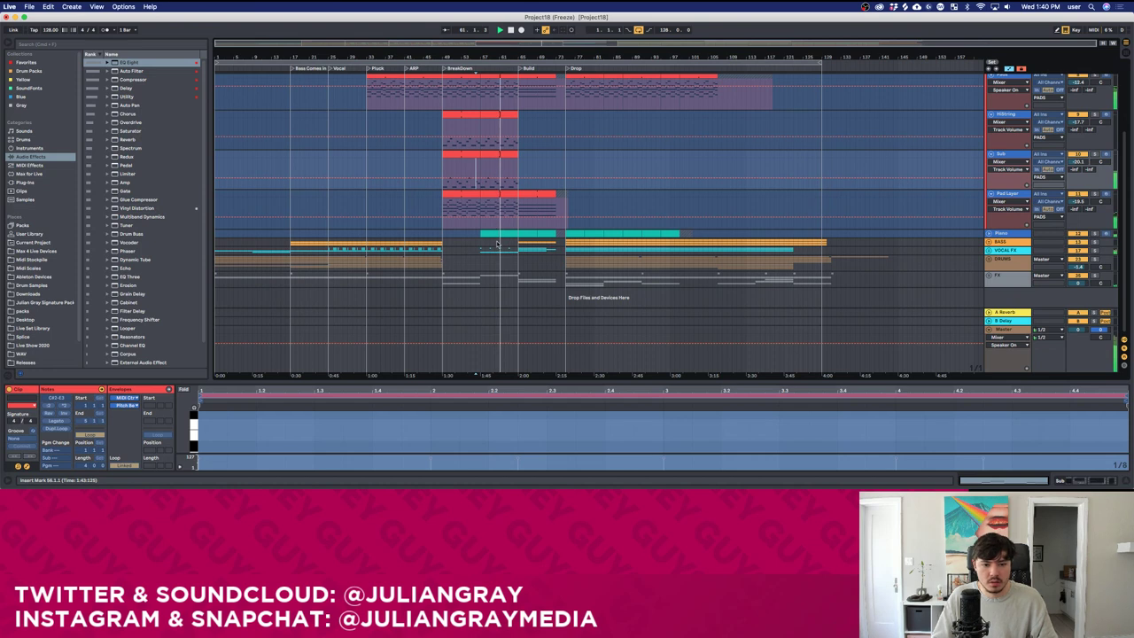
scroll(496, 244, up, 5)
click(472, 213)
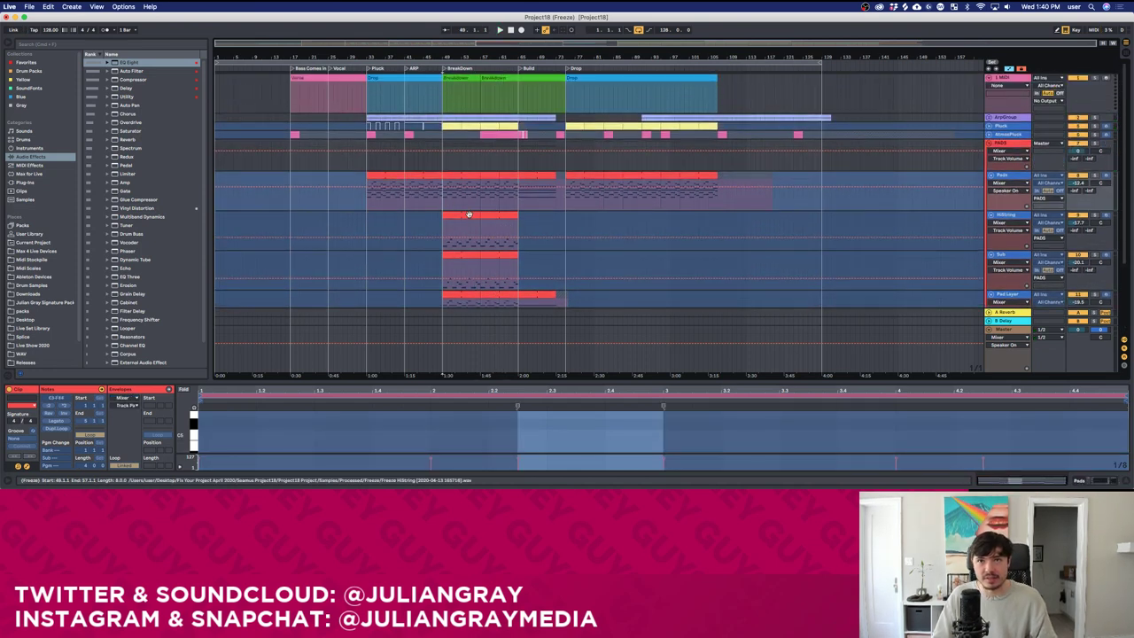
key(space)
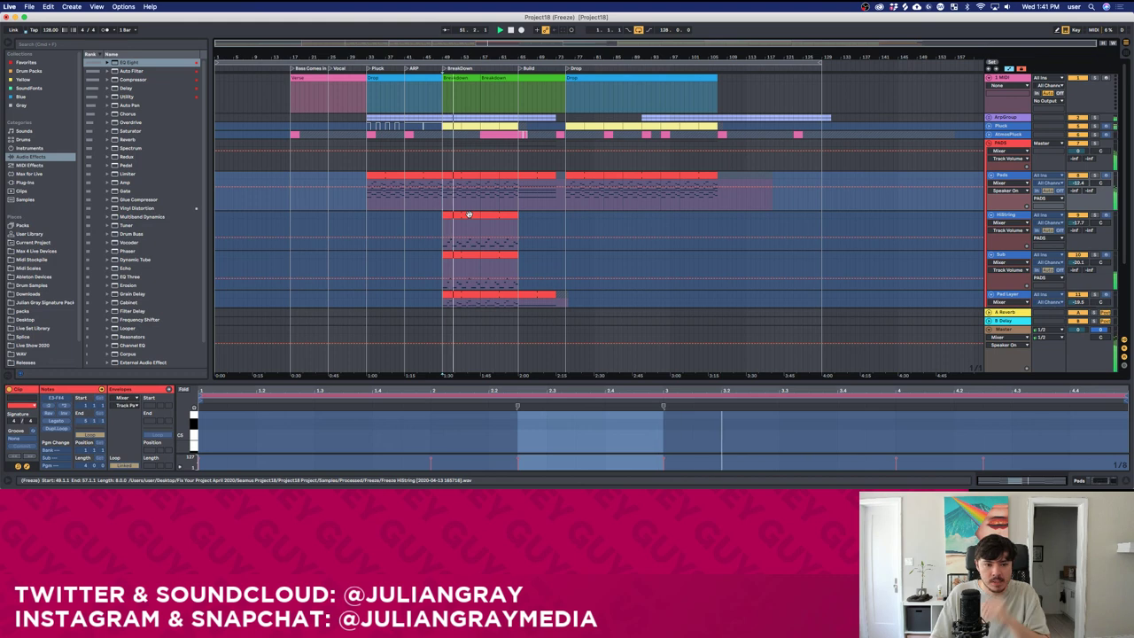
click(453, 207)
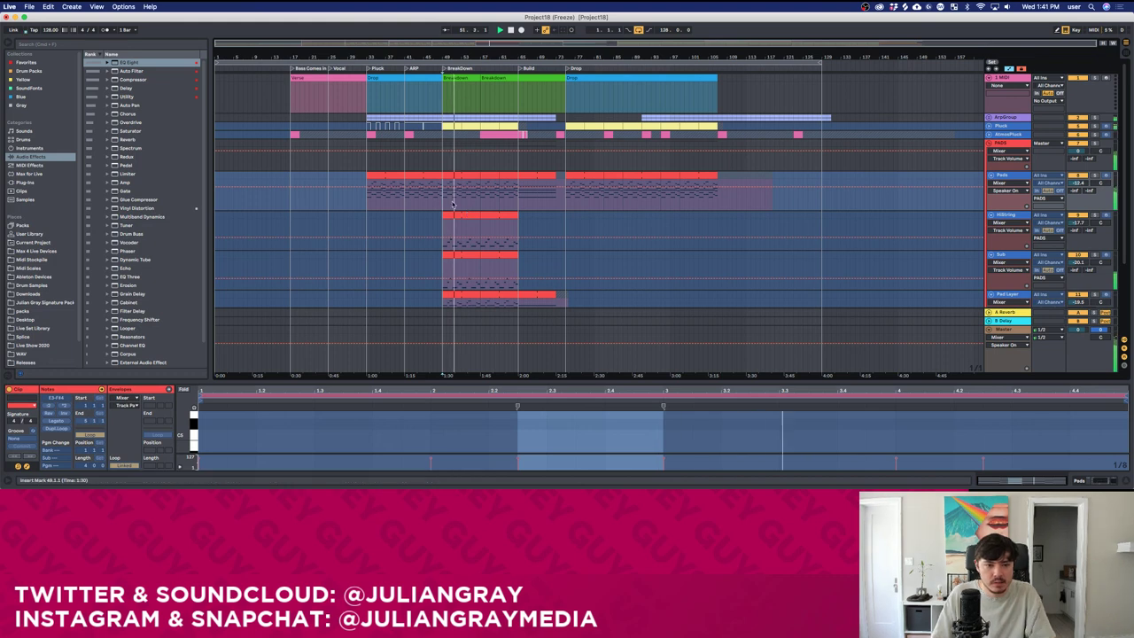
click(528, 204)
Raise the Sub track's volume to -12.2 dB and solo the track.
scroll(758, 218, down, 3)
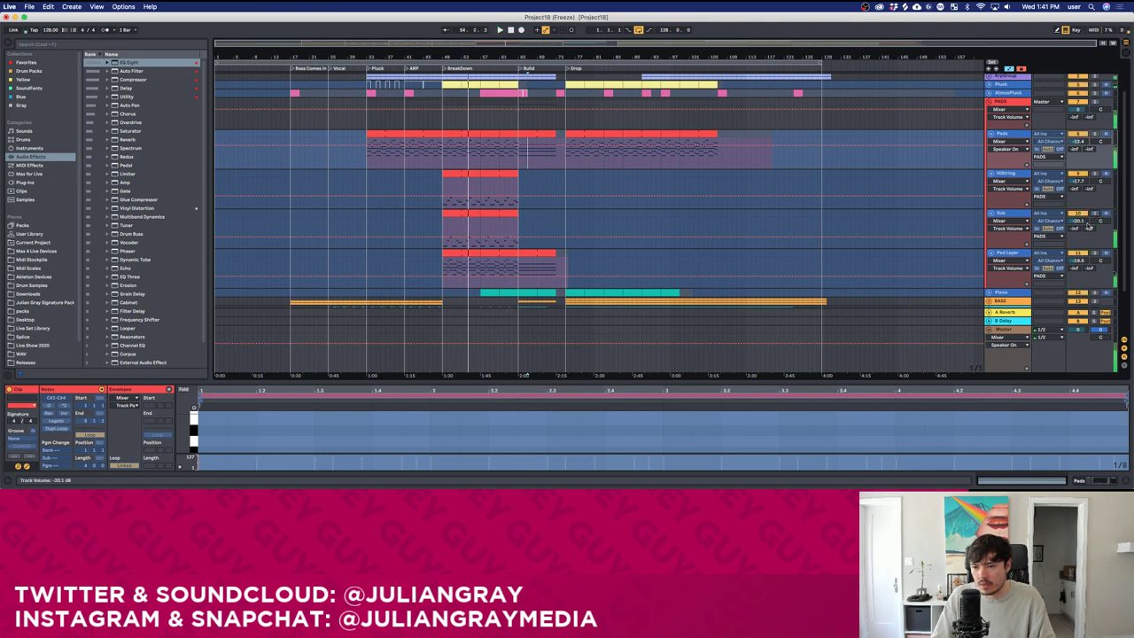
drag(1079, 220, 1079, 218)
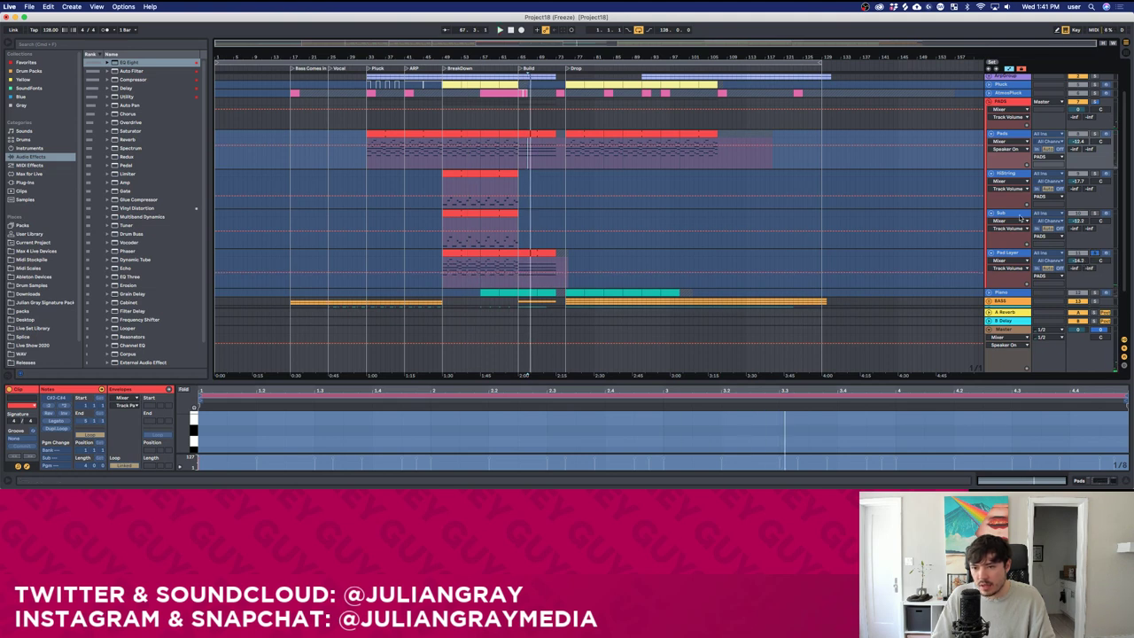
click(1070, 213)
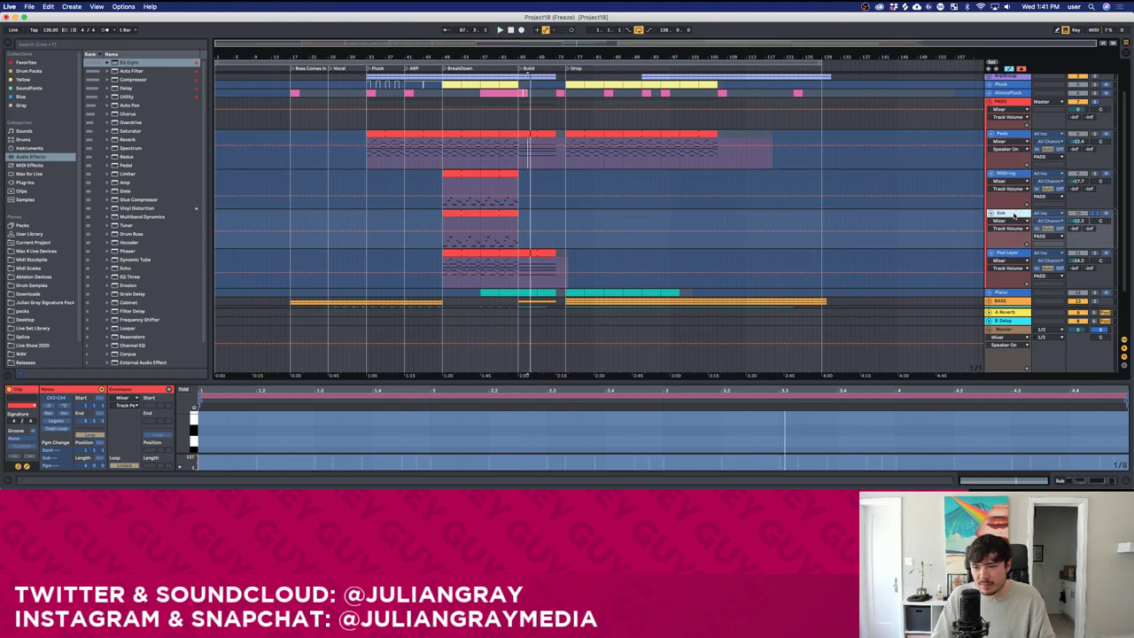
Show the Sub track's device chain and unfreeze the track.
click(1092, 480)
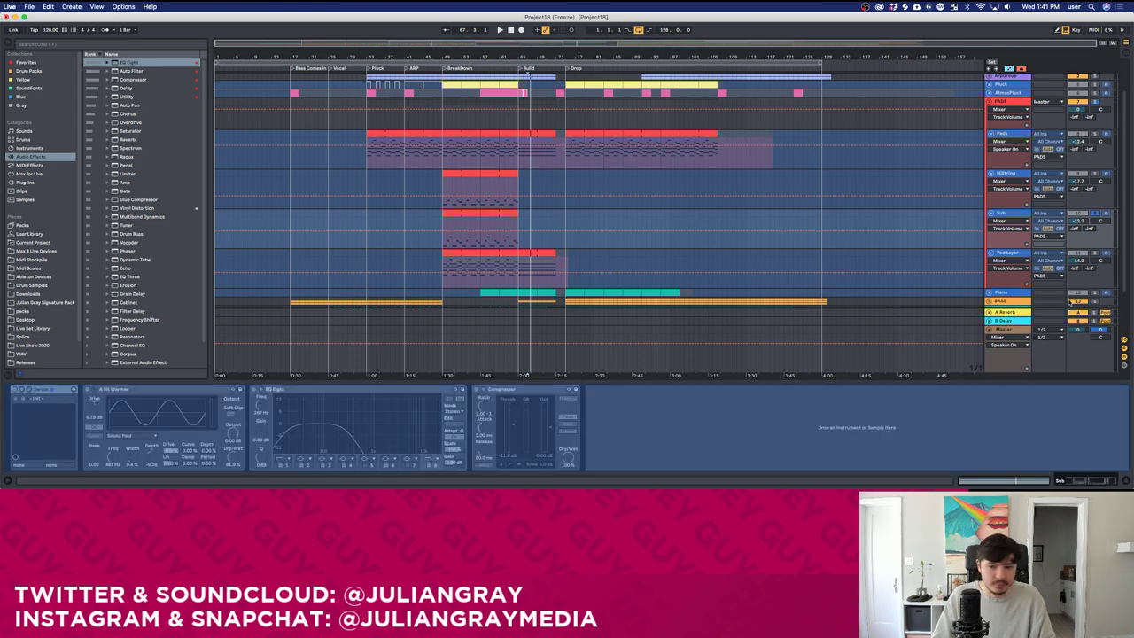
right_click(1015, 207)
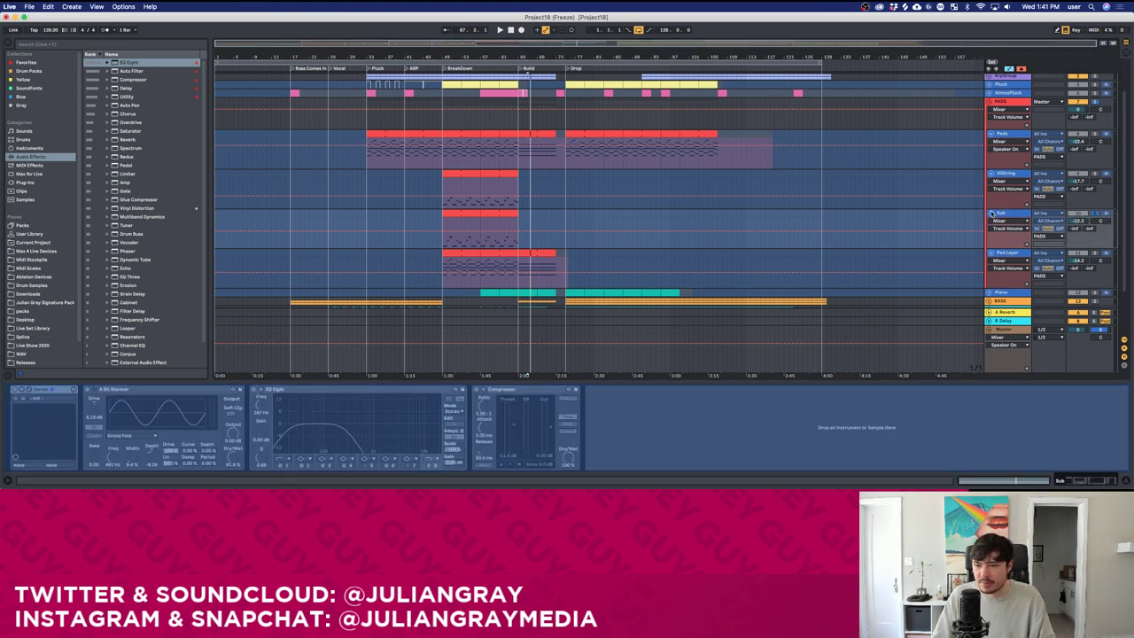
right_click(997, 215)
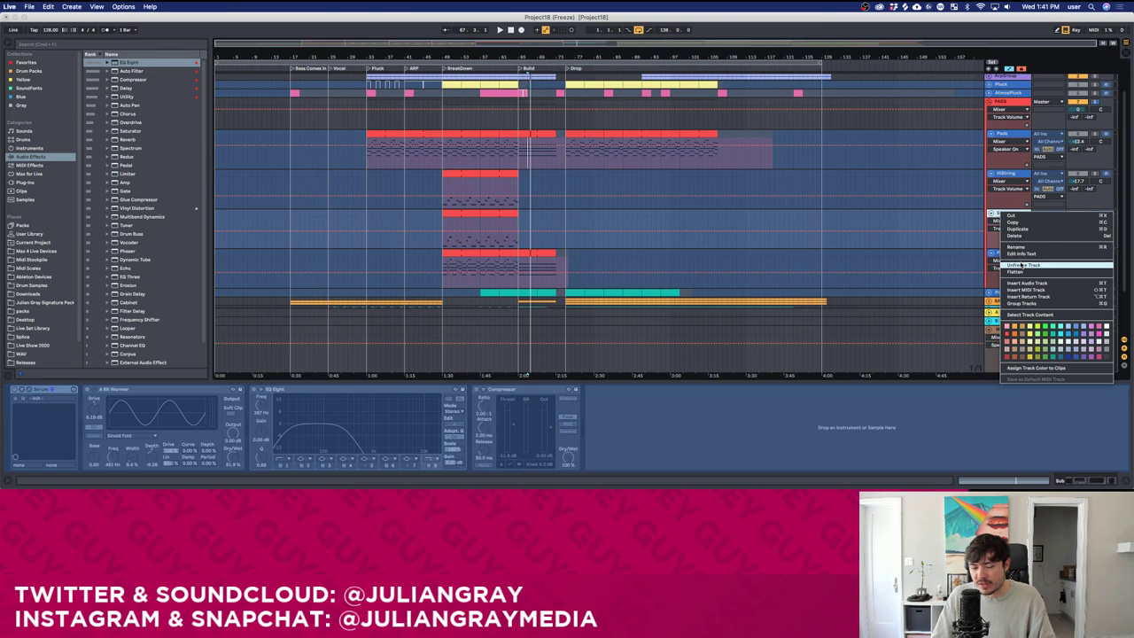
click(1023, 264)
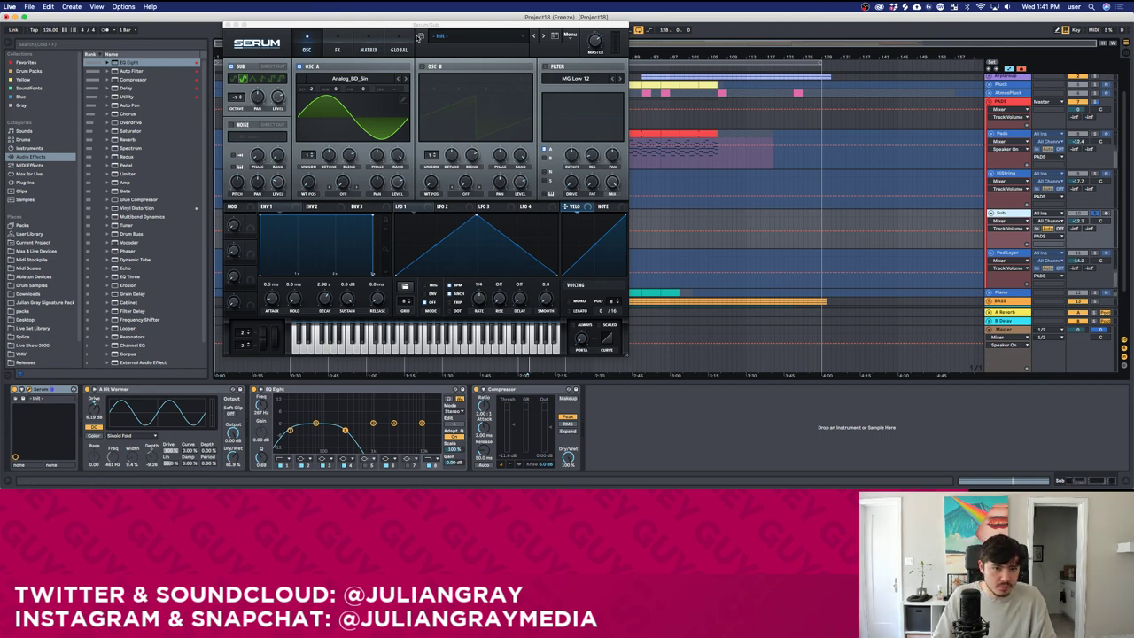
Play the Sub track from the breakdown's start, enable oscillator B in Serum and set its unison to 14 voices.
drag(419, 36, 777, 103)
click(448, 231)
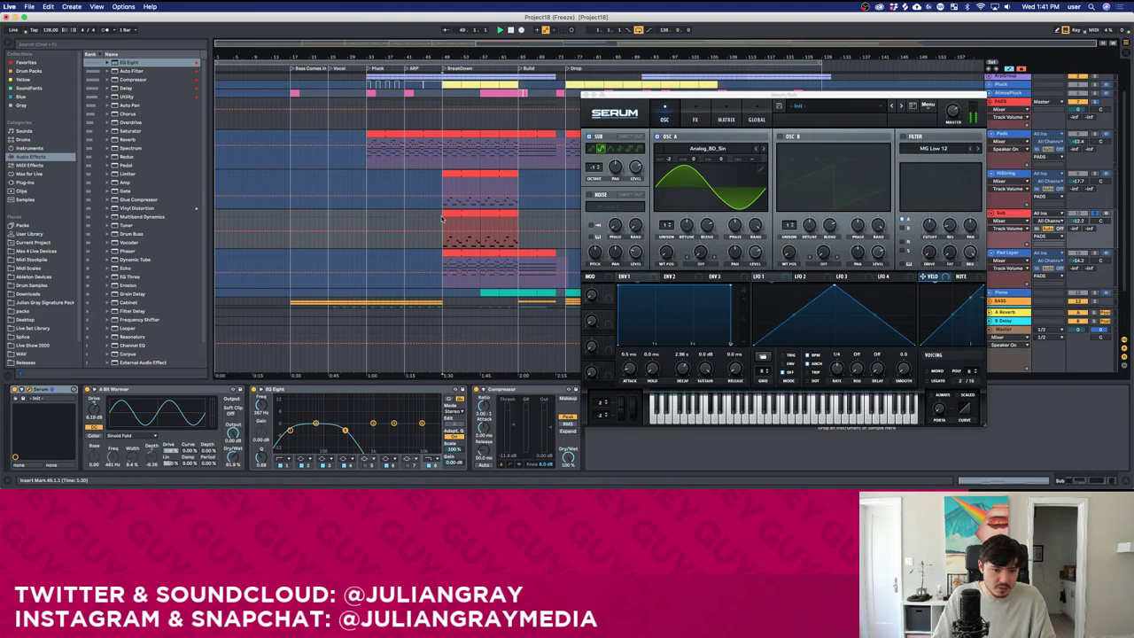
key(space)
click(781, 137)
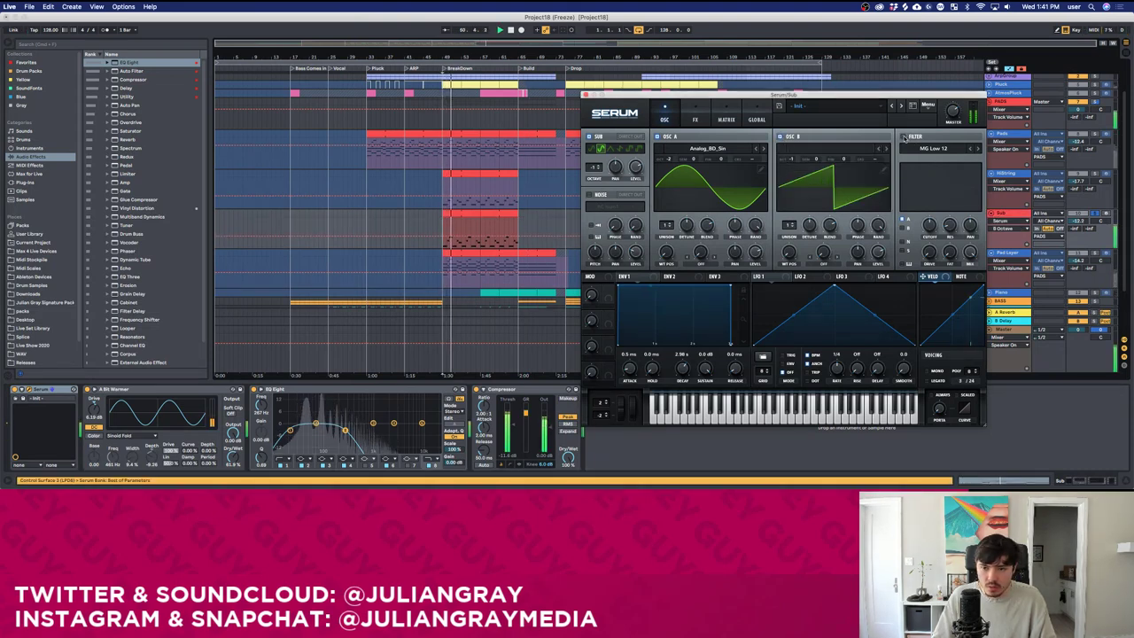
drag(795, 226, 804, 94)
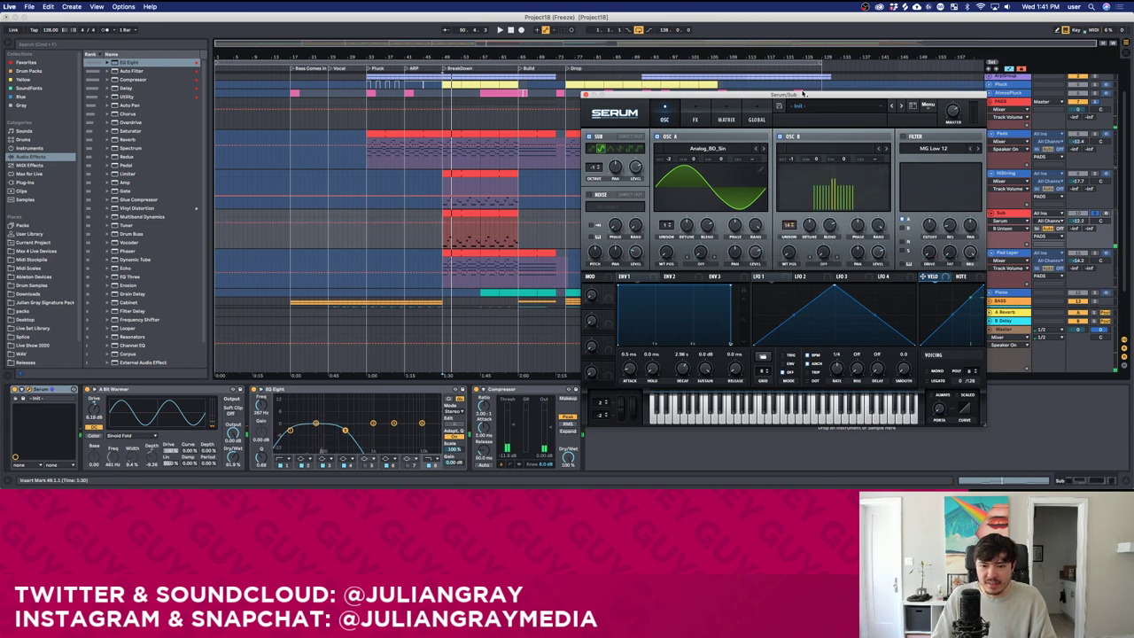
Adjust oscillator B's unison and detune in the Sub's Serum and enable the MG Low 12 filter.
click(792, 225)
drag(813, 228, 788, 216)
click(902, 138)
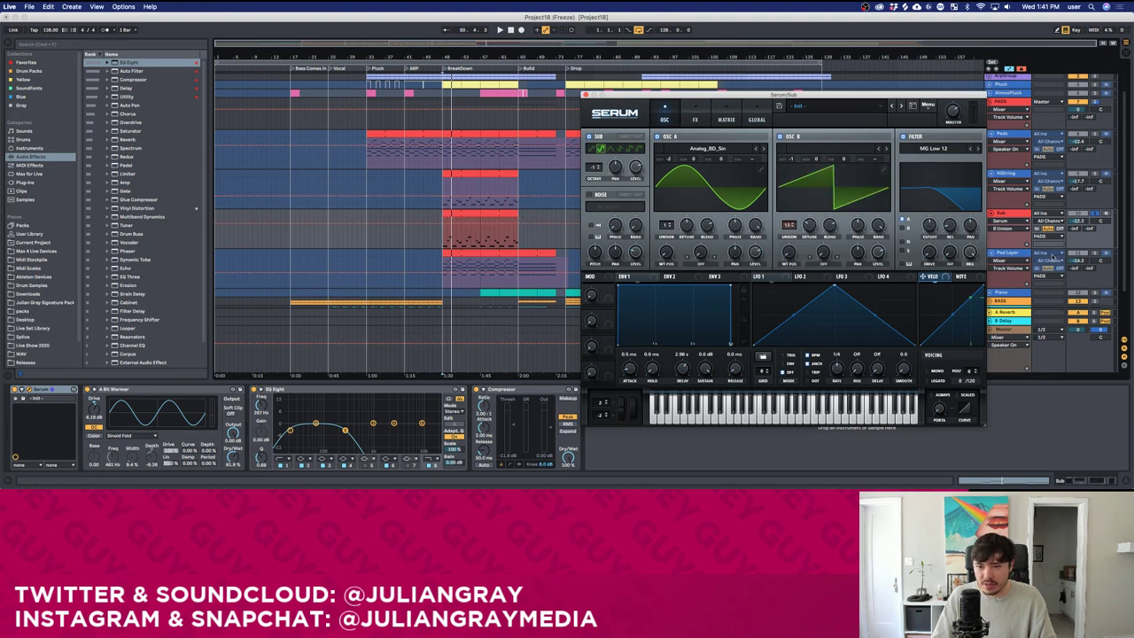
Play the Sub while shaping the Serum filter's cutoff and drive and adjusting Serum's master volume.
drag(929, 224, 931, 227)
key(space)
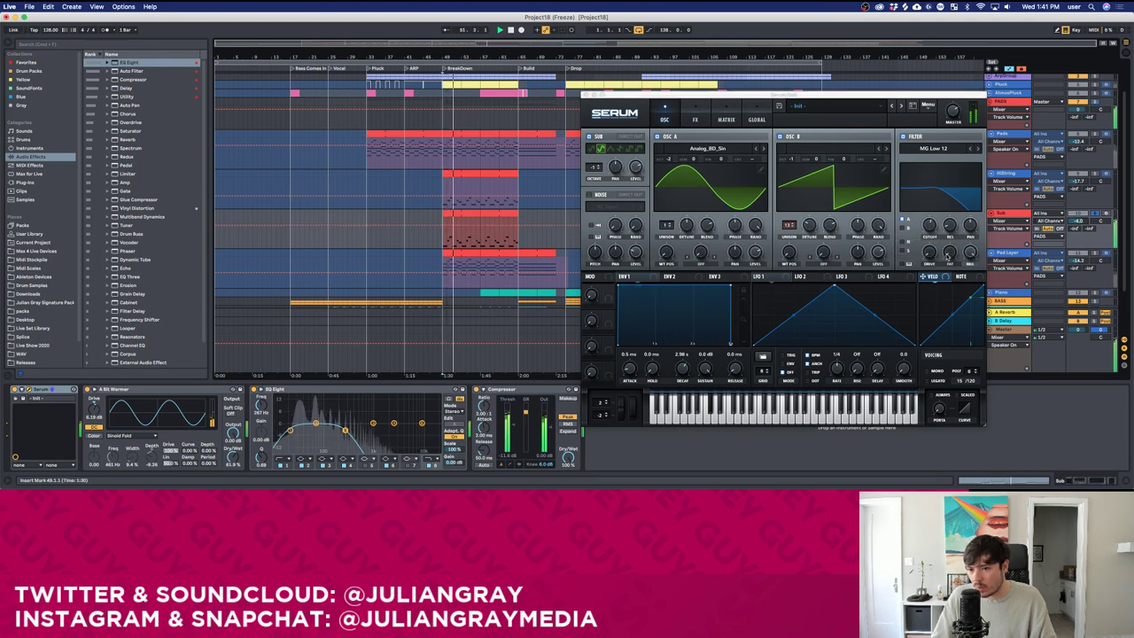
click(930, 254)
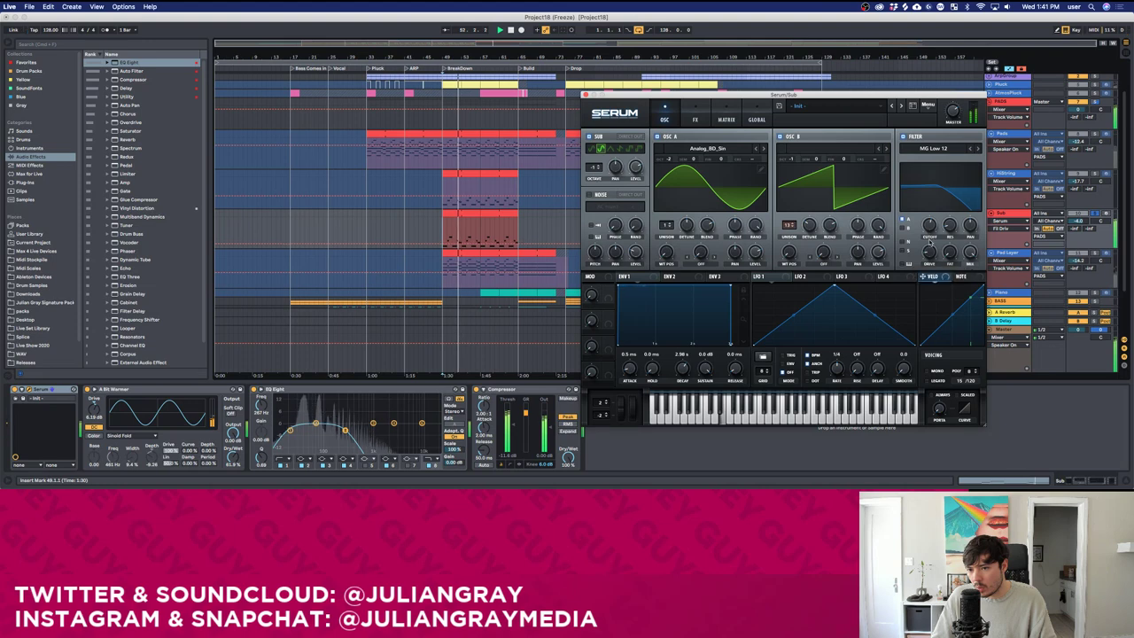
click(953, 110)
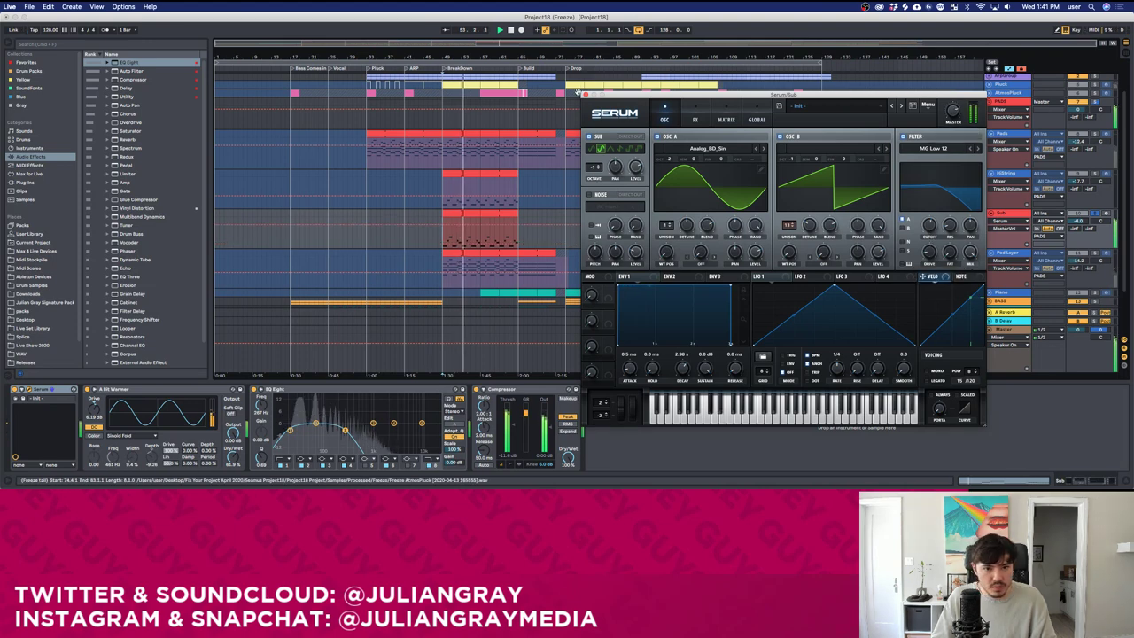
Disable the Sub EQ Eight's low-cut band and boost band 2 at about 41 Hz while playing.
drag(345, 430, 288, 432)
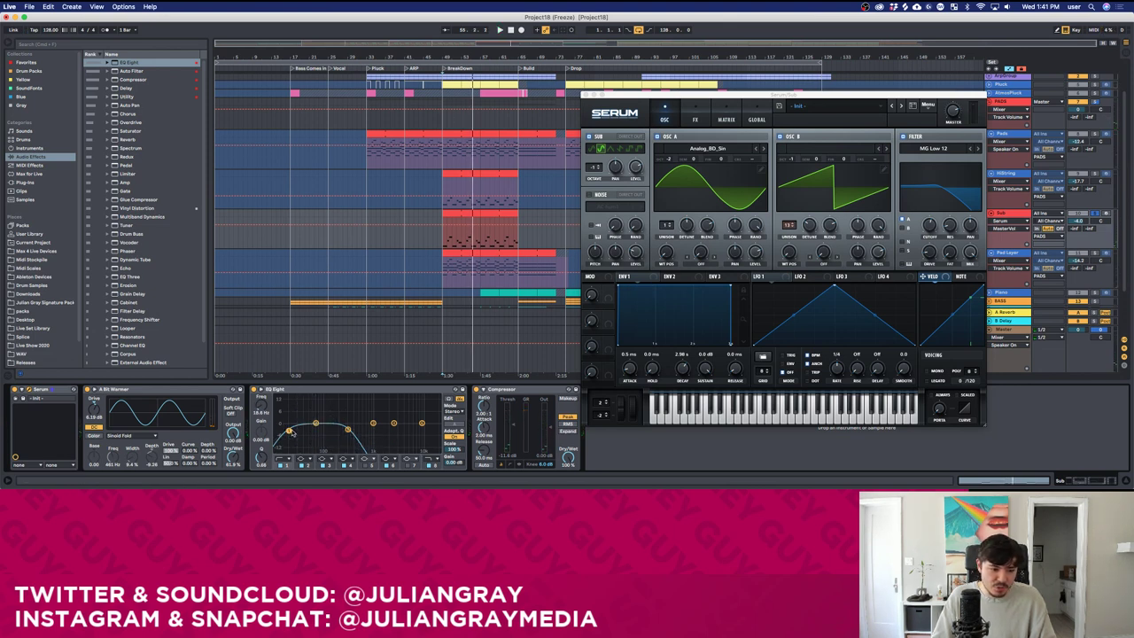
click(282, 464)
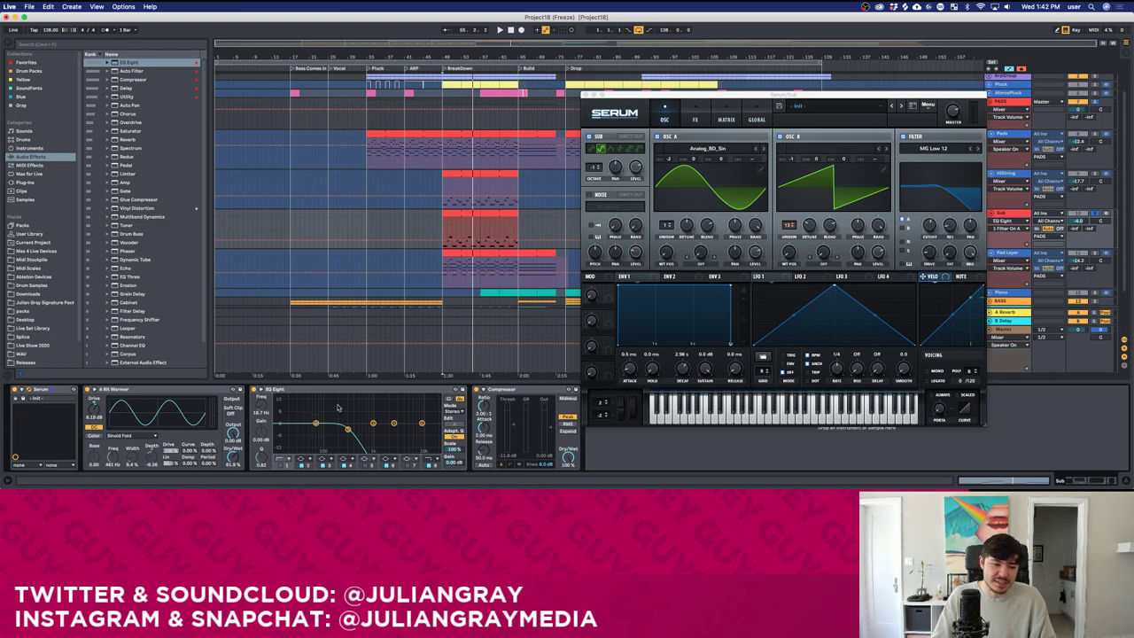
key(space)
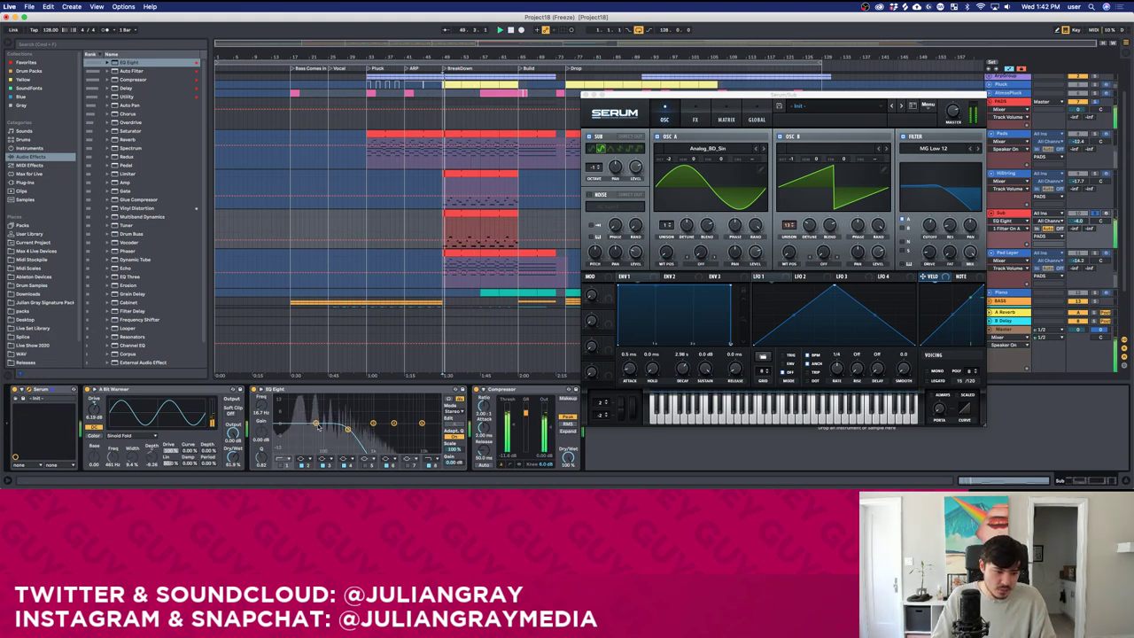
drag(316, 423, 306, 418)
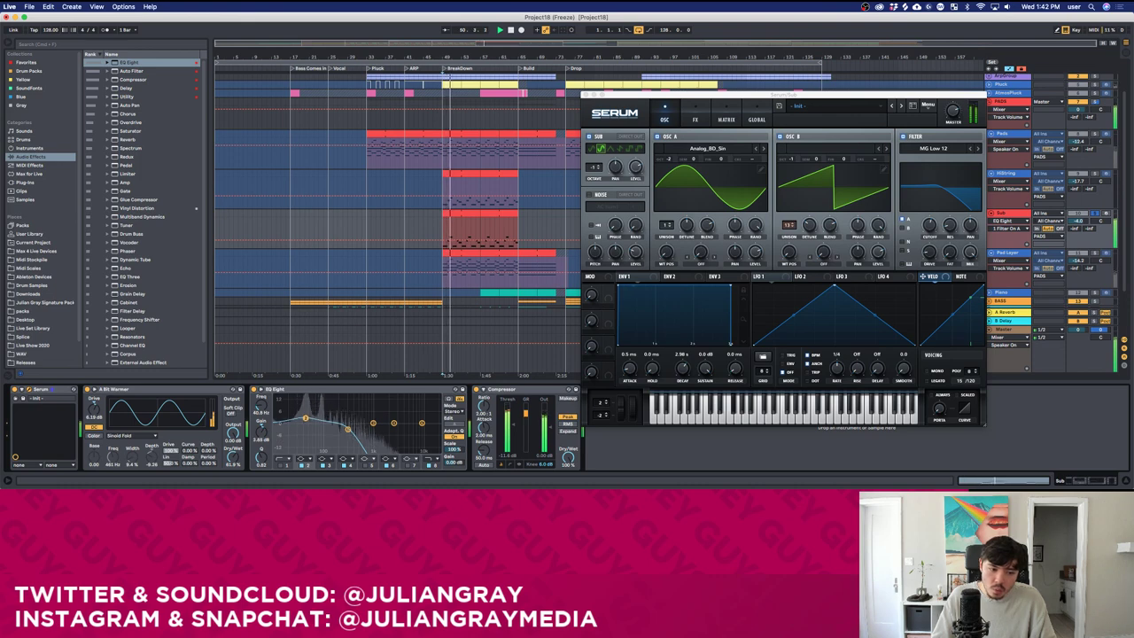
Fine-tune oscillator B's detune, close the Serum window and set the Sub track's volume to -4.8 dB.
drag(809, 225, 815, 218)
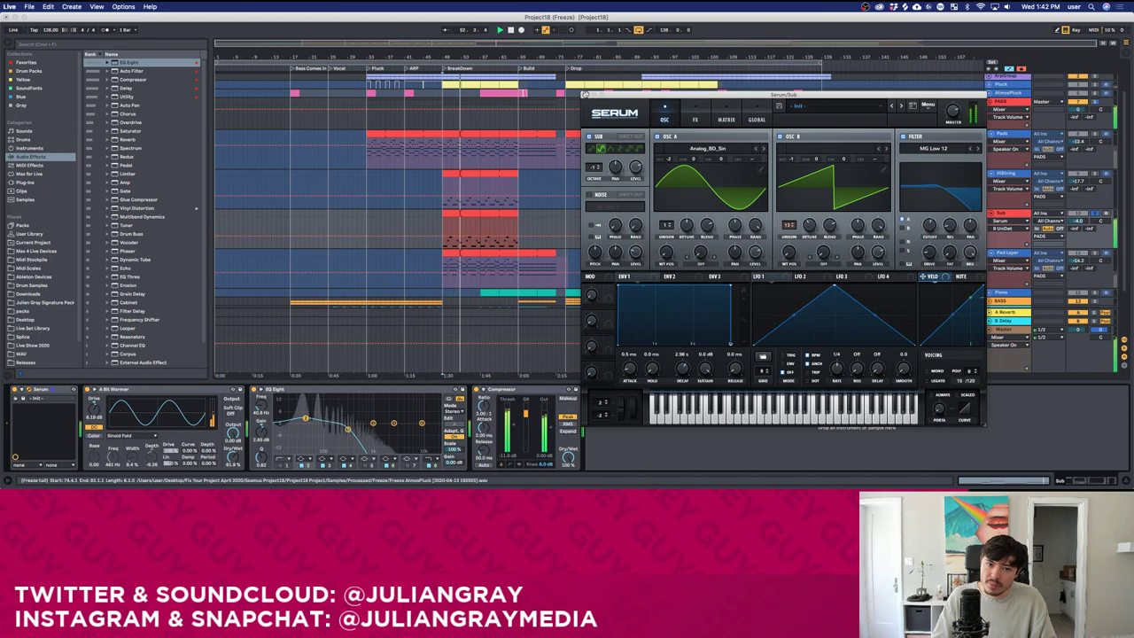
click(587, 95)
click(1006, 213)
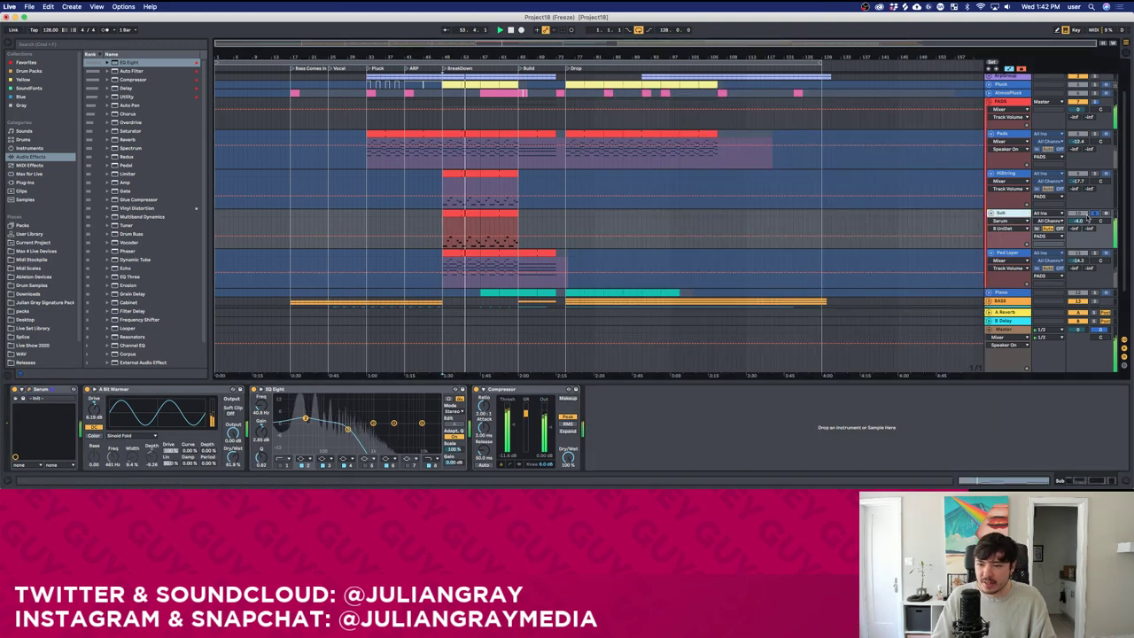
drag(1079, 221, 1078, 226)
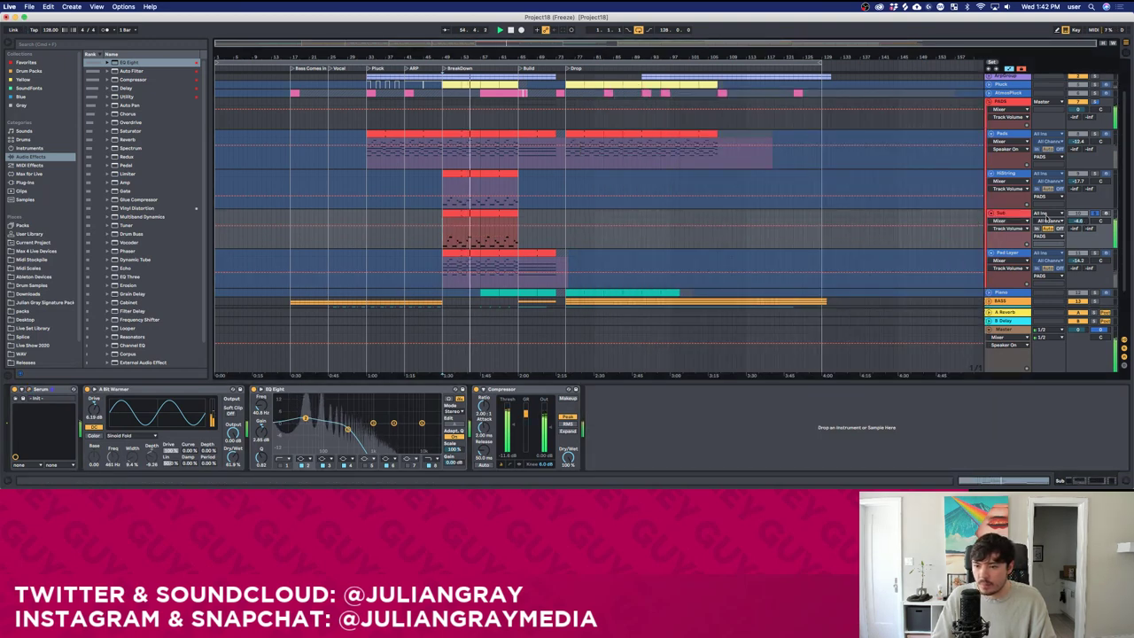
click(1027, 214)
Duplicate the frozen Pads track within the PADS group.
scroll(1088, 221, up, 3)
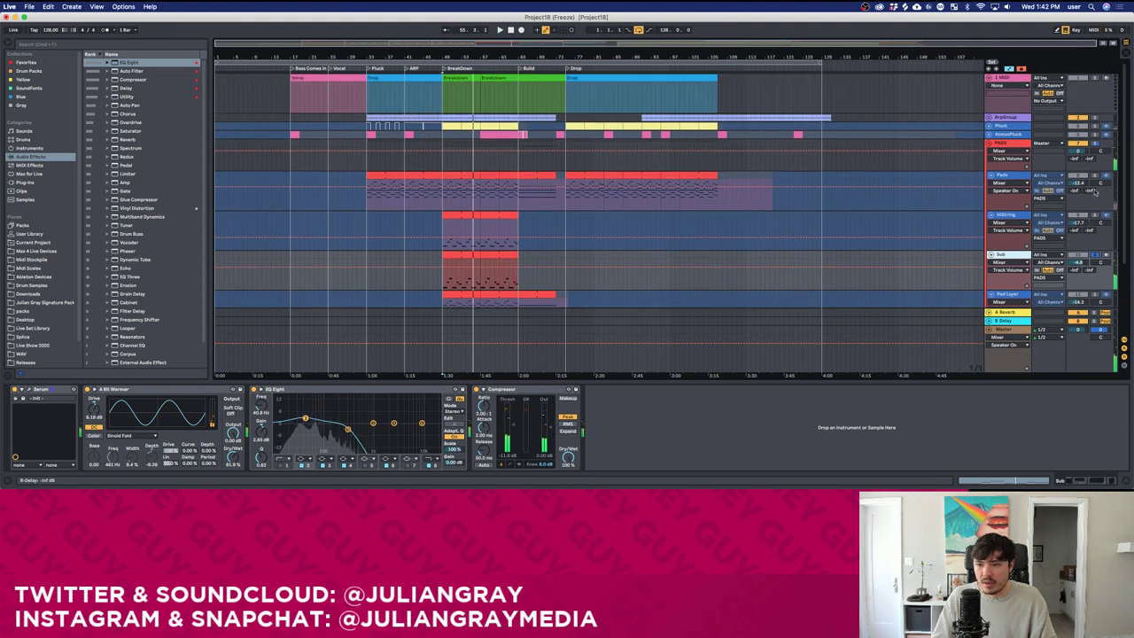
click(1016, 175)
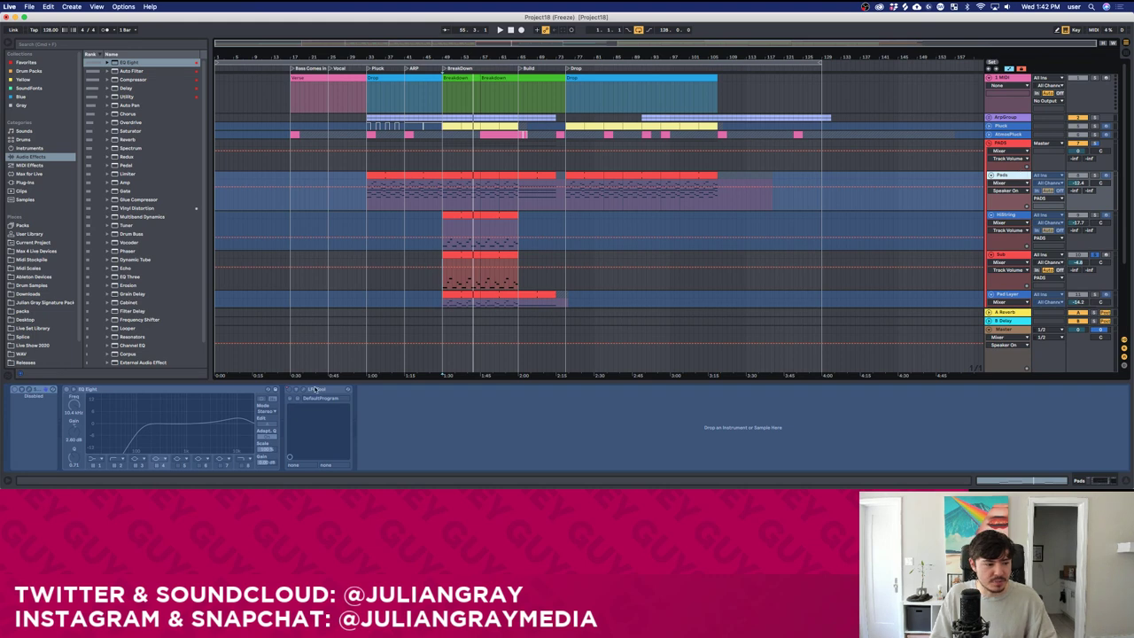
key(super+d)
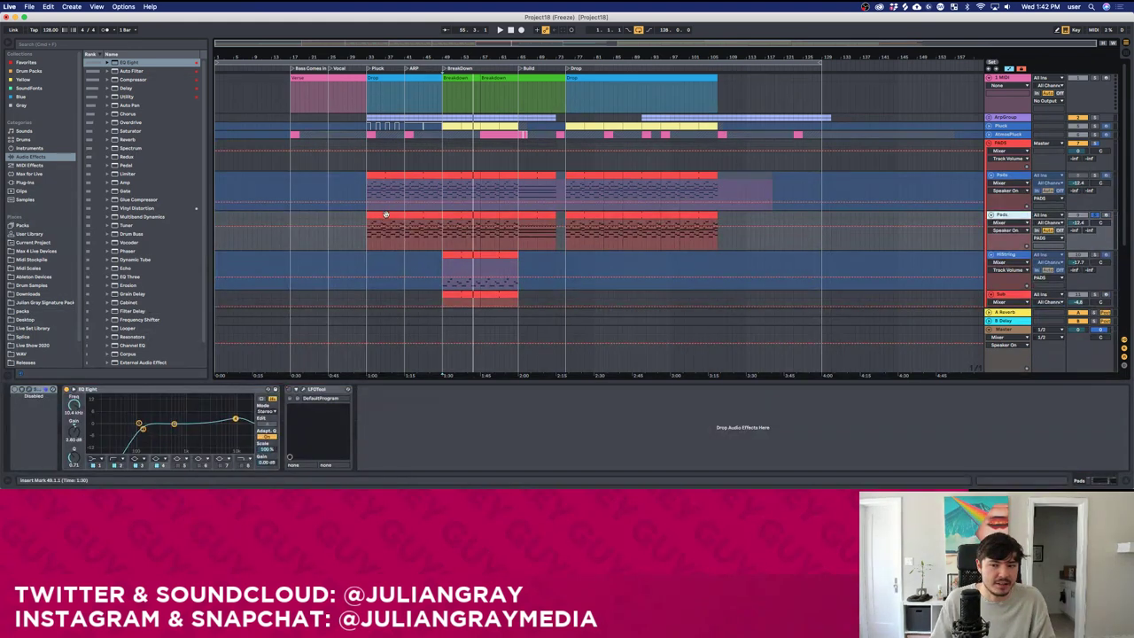
Play the duplicated Pads track from the Pluck marker and from the breakdown's start.
drag(366, 222, 442, 223)
key(space)
scroll(448, 223, down, 1)
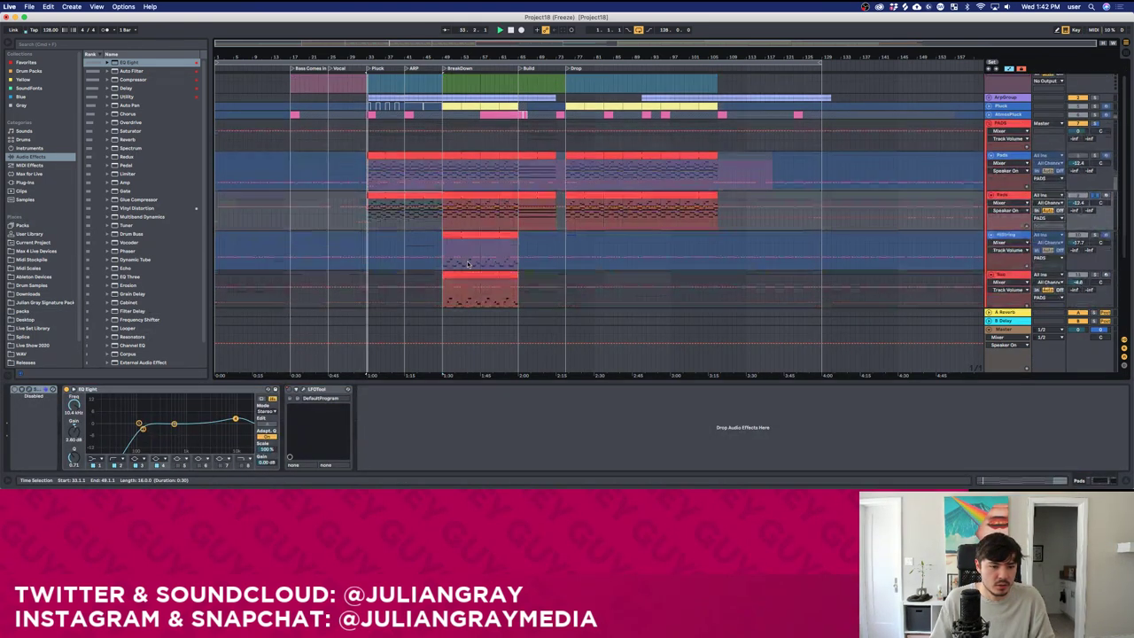
click(445, 222)
scroll(457, 226, down, 5)
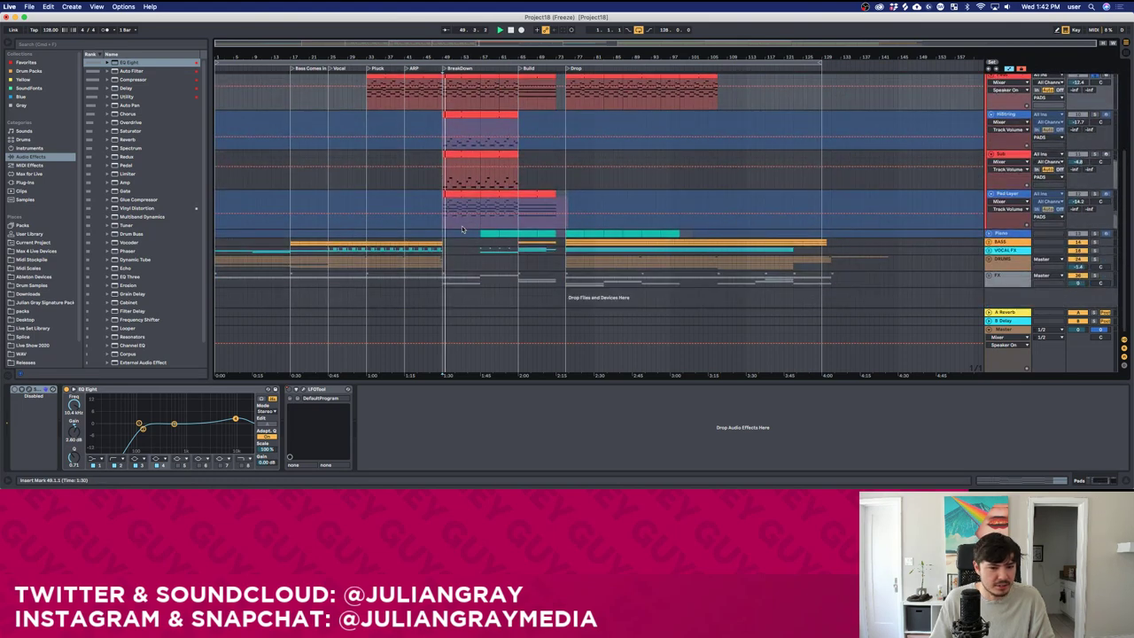
scroll(1016, 127, up, 1)
scroll(1016, 126, up, 1)
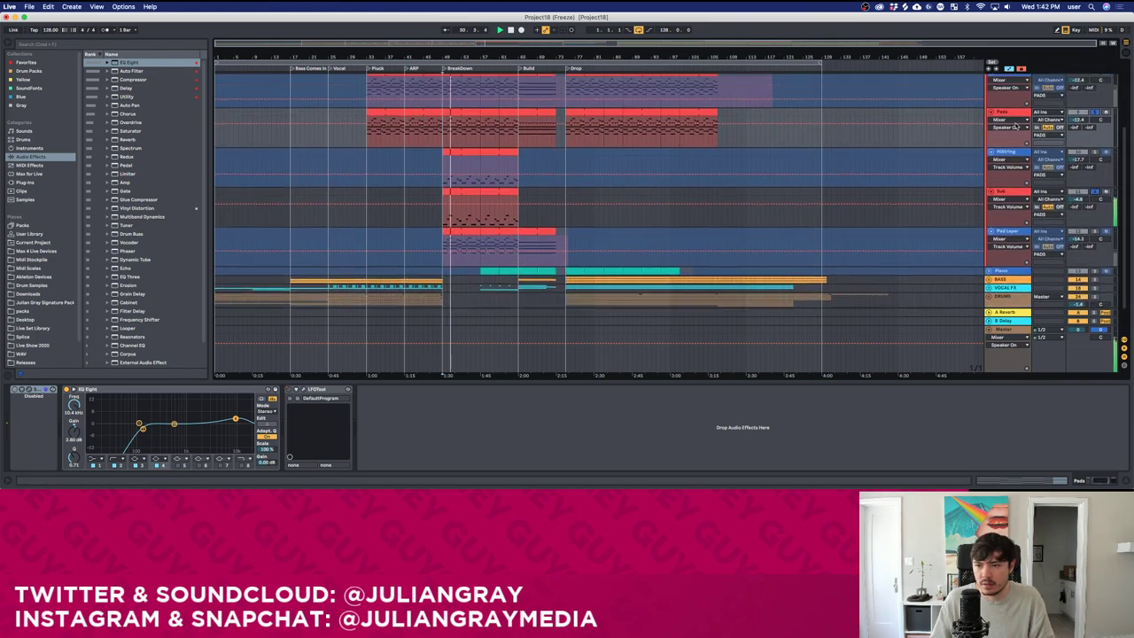
Replace the disabled Spire instrument on the duplicated Pads track with Serum.
click(1008, 113)
double_click(37, 390)
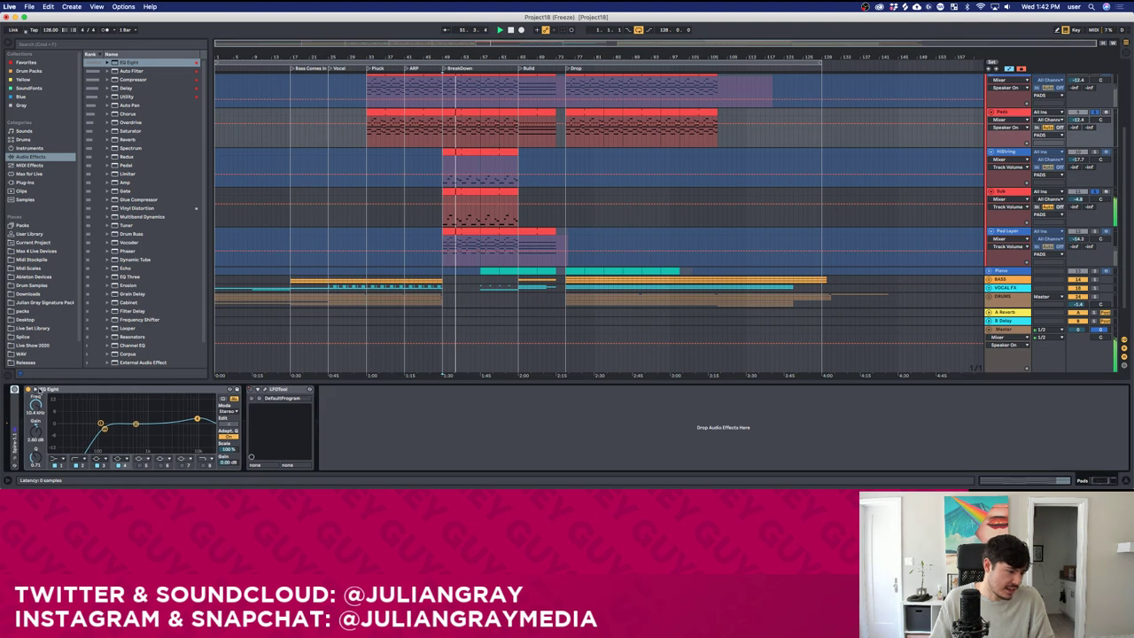
click(30, 183)
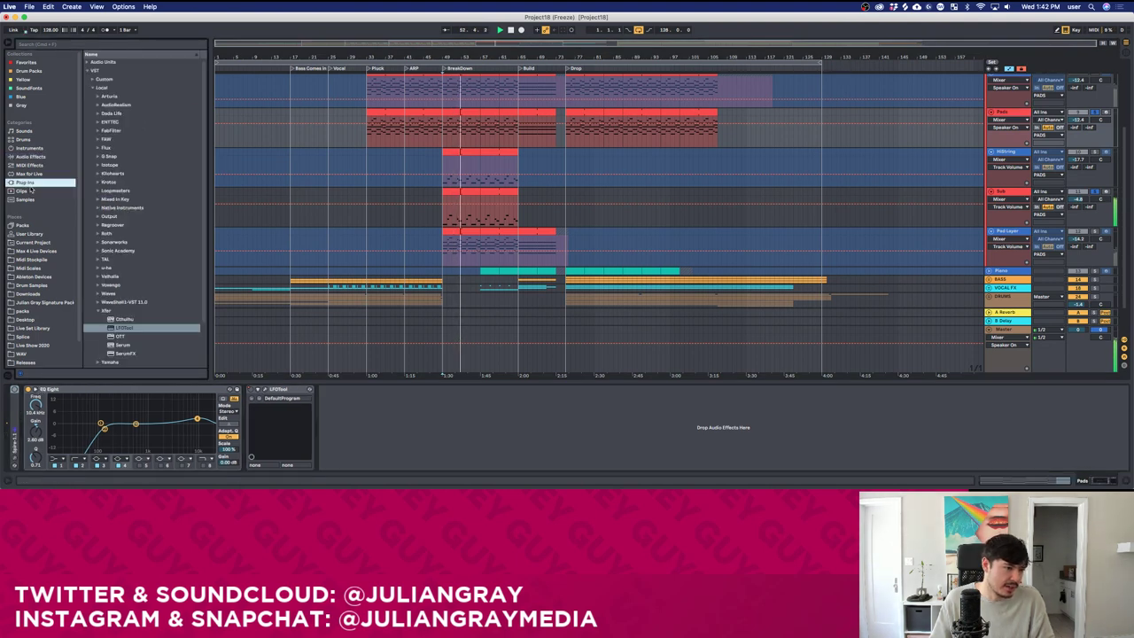
scroll(118, 330, down, 1)
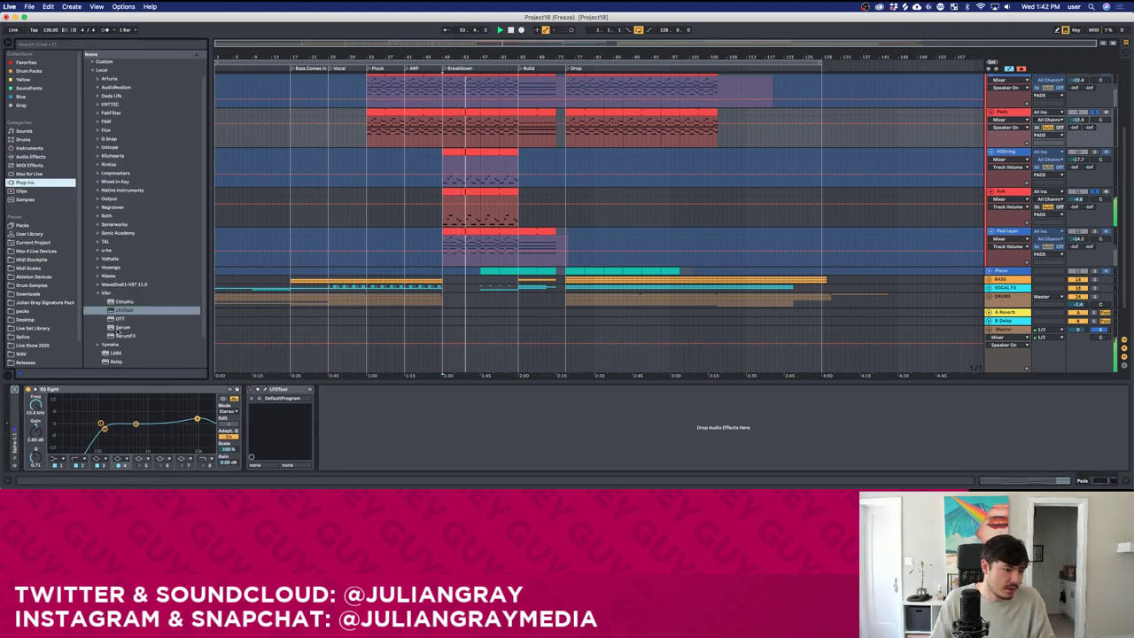
double_click(118, 329)
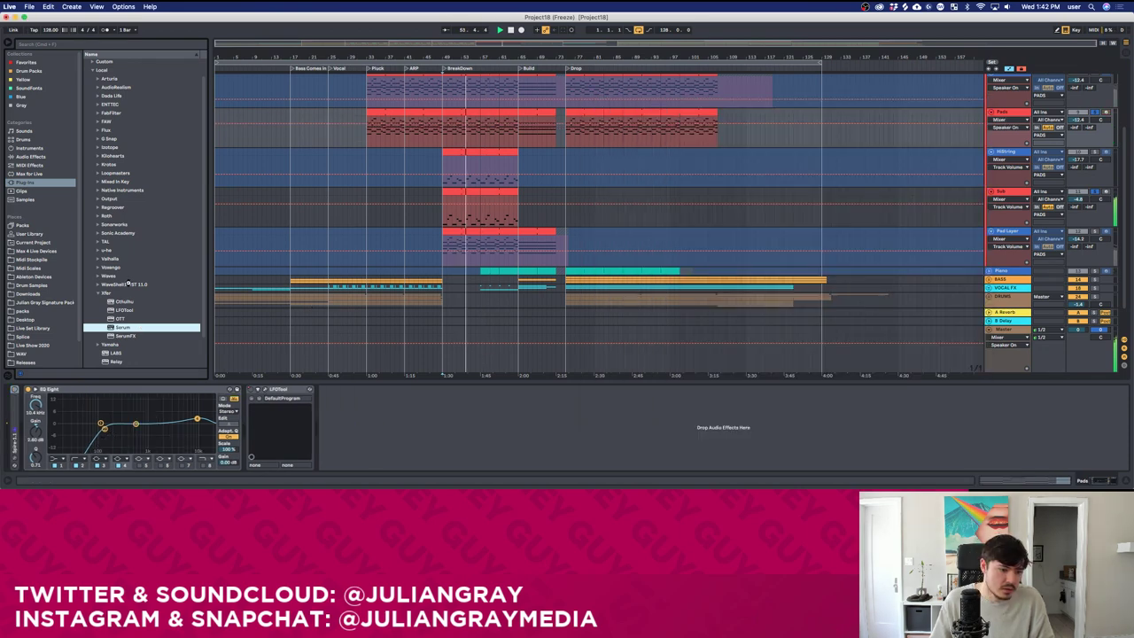
Raise oscillator A's unison, lower its detune and enable the MG Low 12 filter, adjusting its cutoff.
drag(669, 230, 677, 174)
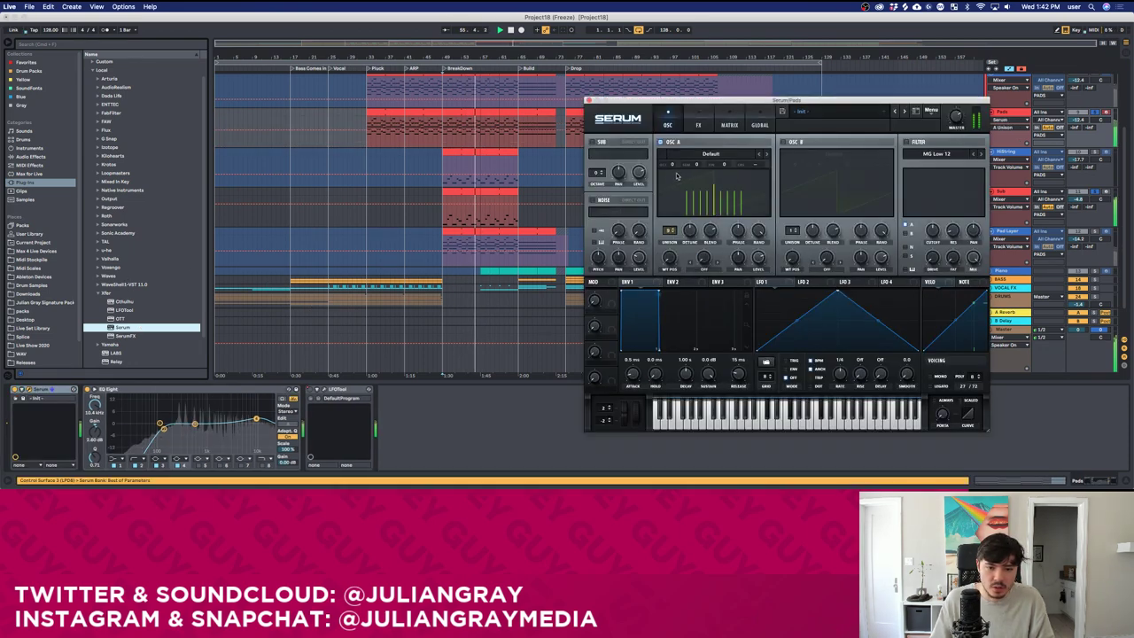
drag(689, 230, 689, 254)
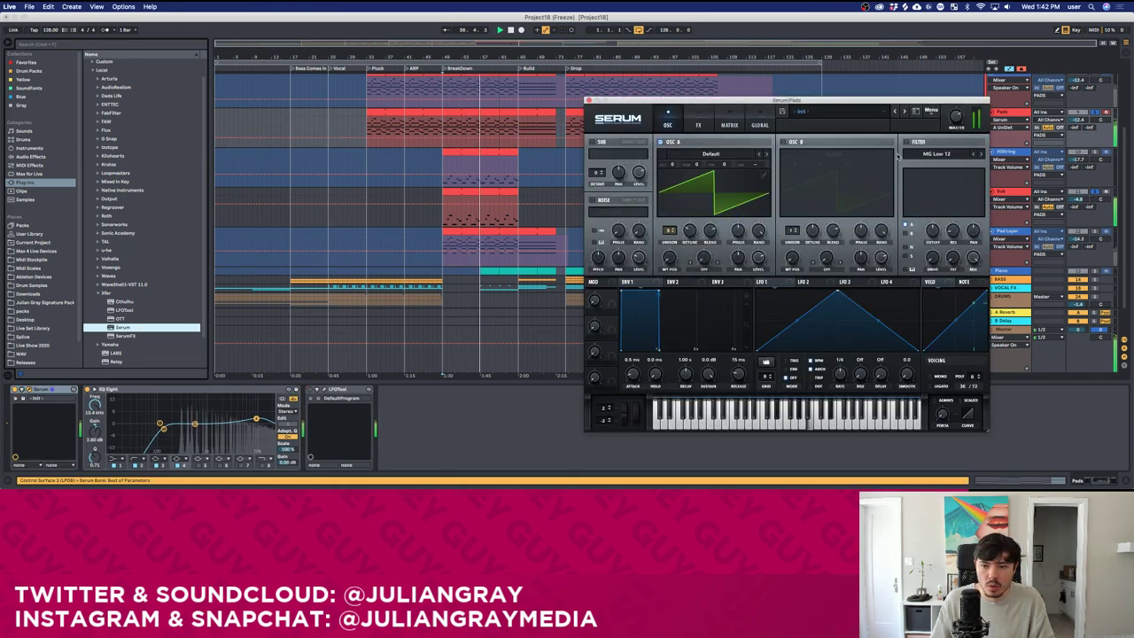
click(906, 142)
drag(933, 232, 932, 230)
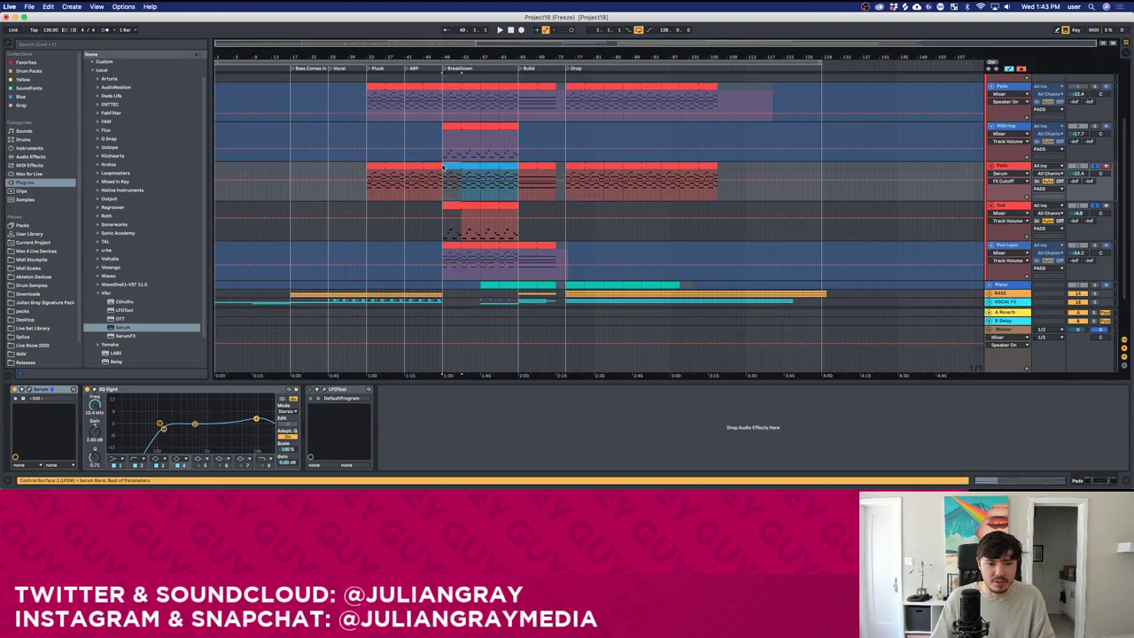
Open the breakdown's first Pads and Sub clips together in an enlarged note editor.
click(452, 168)
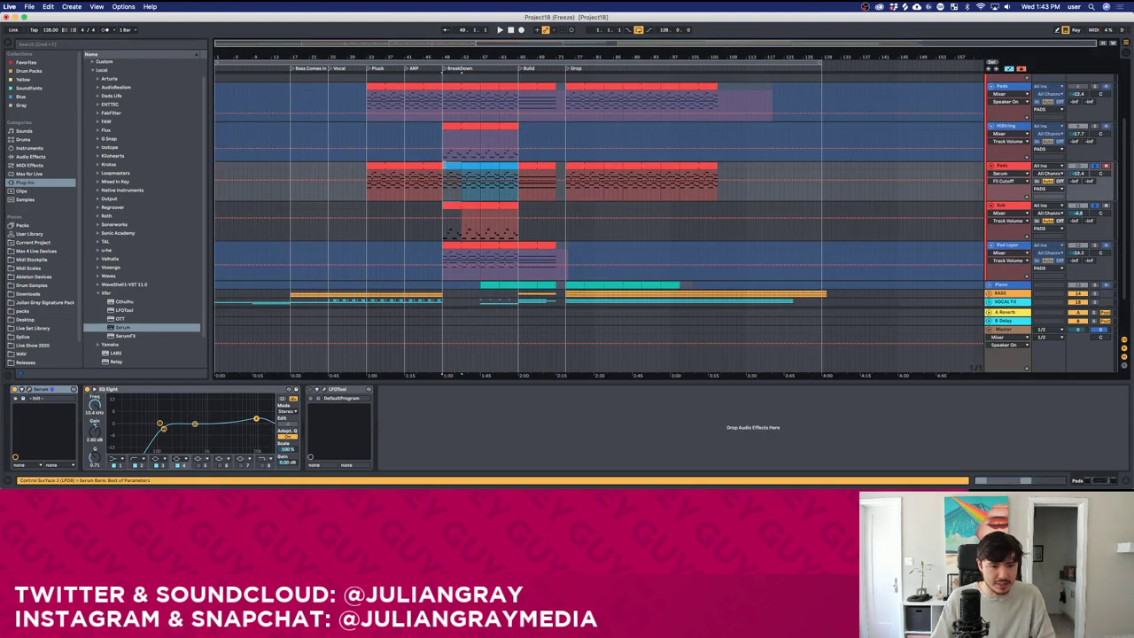
double_click(448, 166)
drag(494, 90, 495, 216)
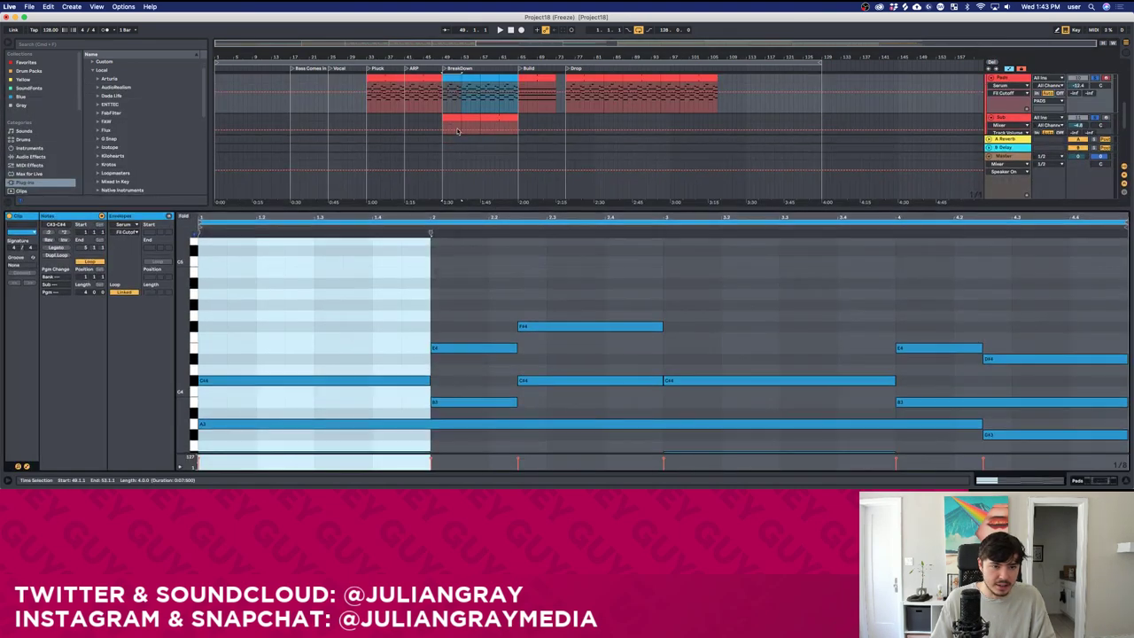
shift+click(451, 119)
click(451, 118)
scroll(451, 118, down, 2)
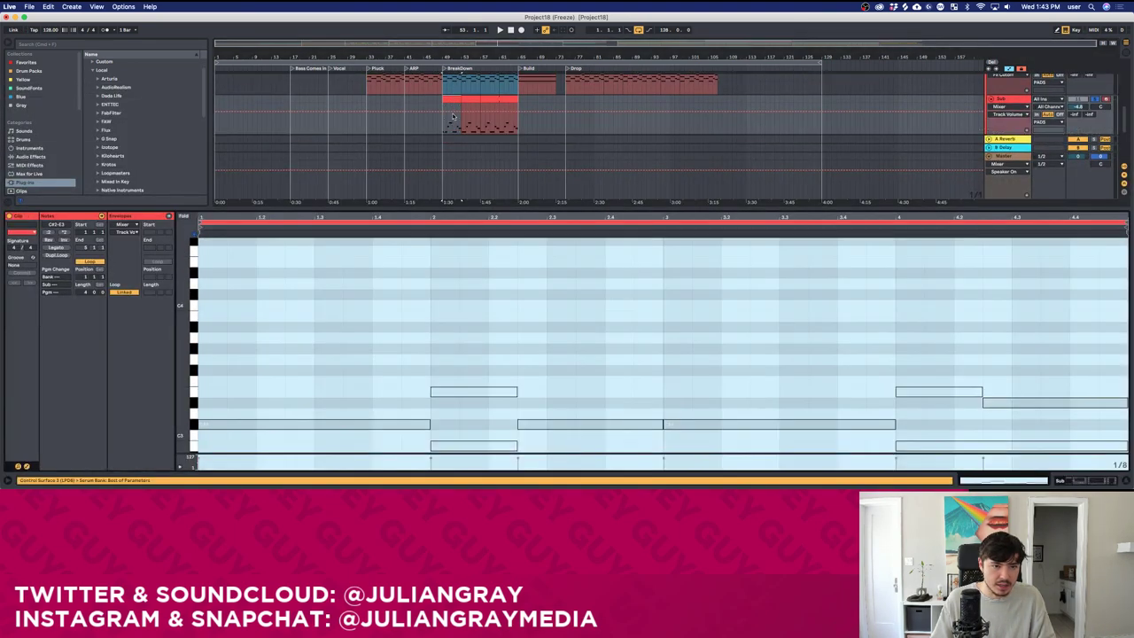
scroll(452, 111, up, 3)
shift+click(452, 111)
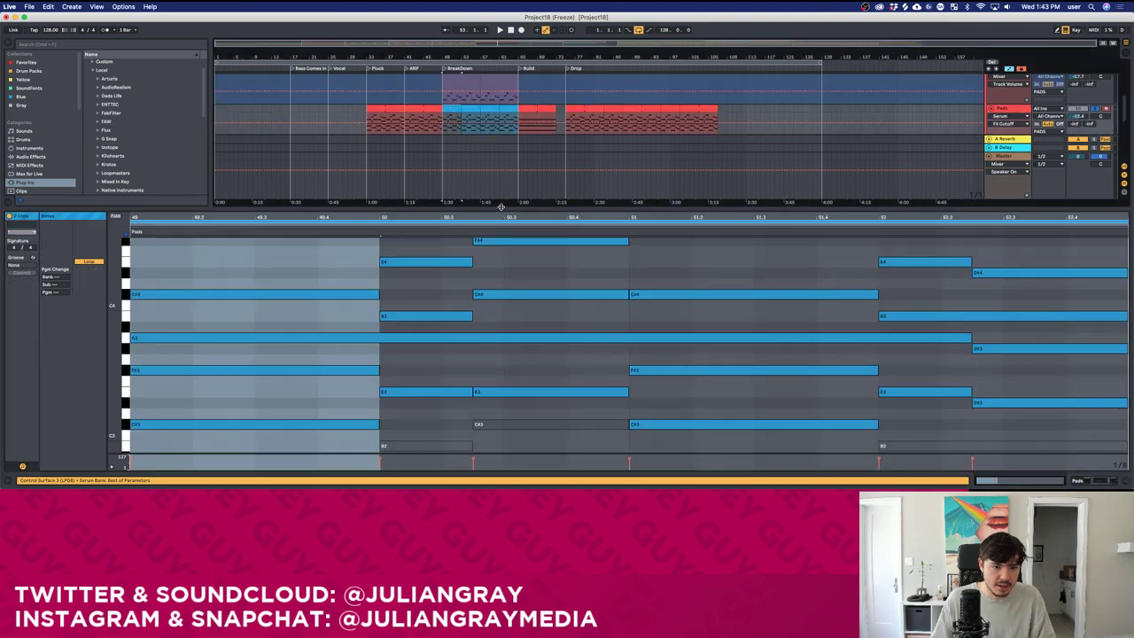
drag(498, 209, 505, 57)
Delete the pad clip's low notes: A2, both F#2, both B2, G#2 and the C#3 above the Sub's F#2.
click(384, 315)
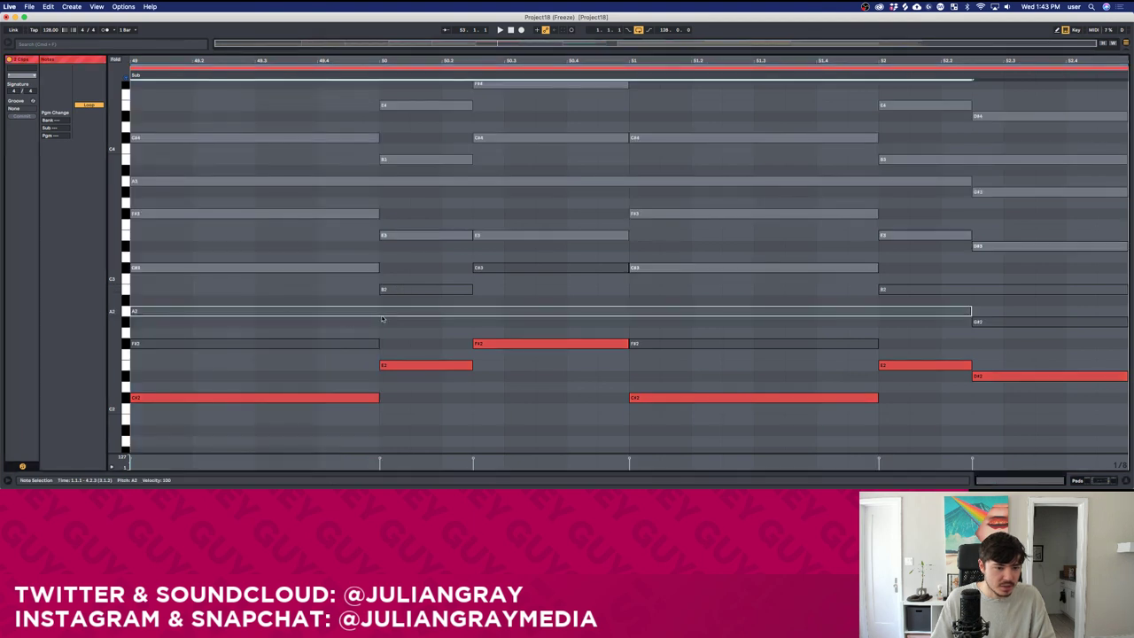
shift+click(365, 343)
shift+click(408, 290)
shift+click(535, 268)
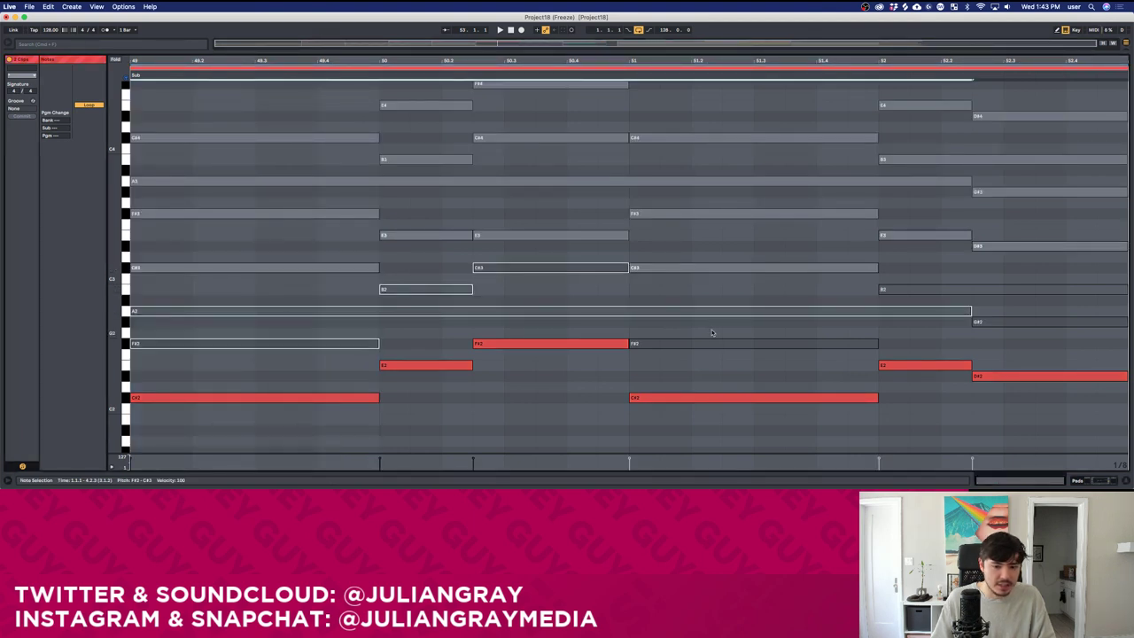
shift+click(709, 343)
shift+click(1015, 292)
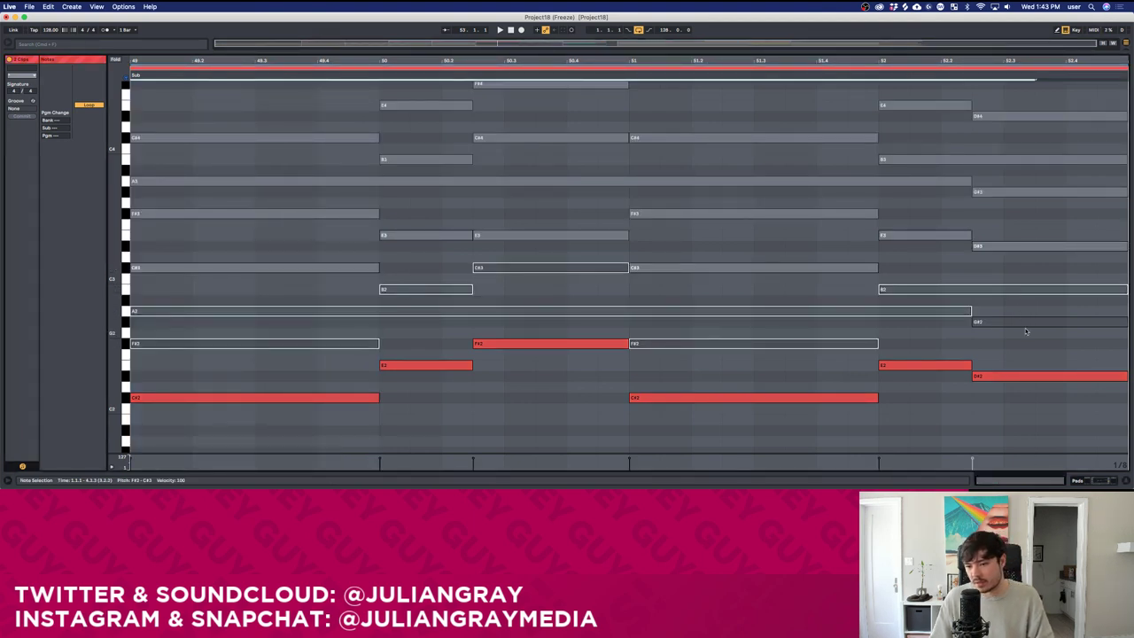
shift+click(1024, 324)
key(Delete)
Compare the Sub's first notes with the pad notes above them and raise the pad's E3 over the Sub's F#2 to F#3.
scroll(329, 323, up, 2)
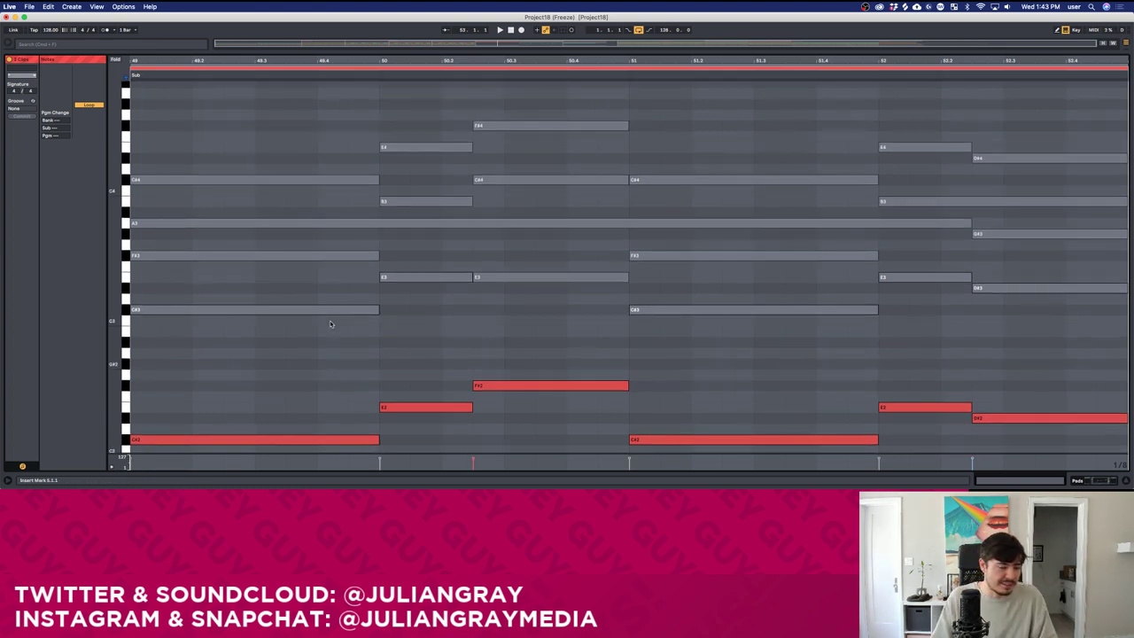
scroll(329, 325, down, 2)
click(335, 307)
click(209, 402)
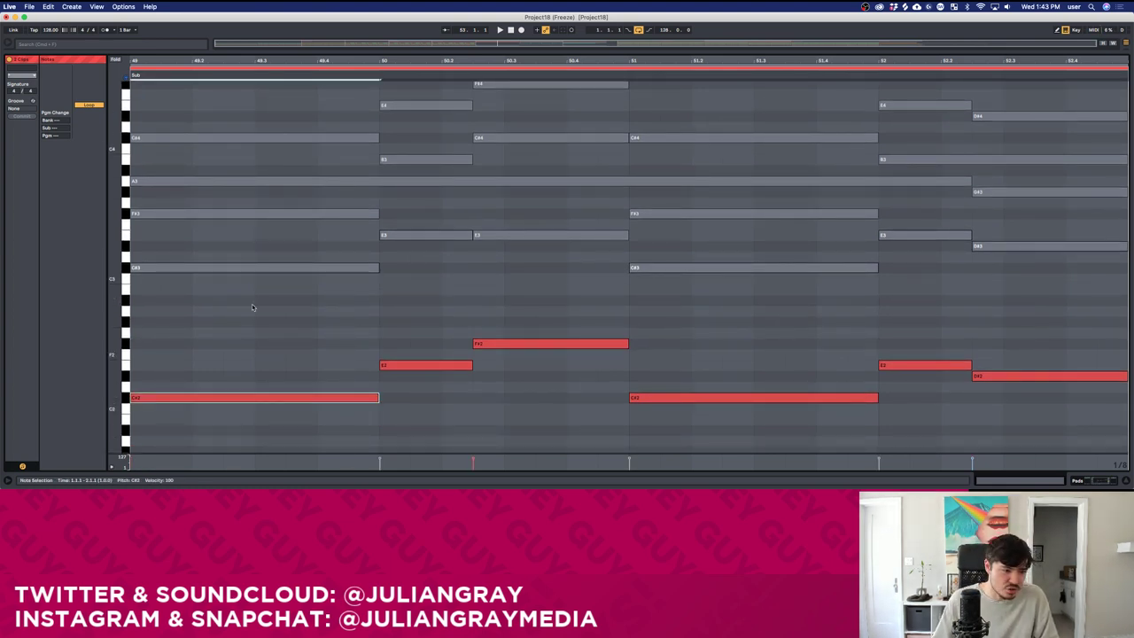
click(263, 267)
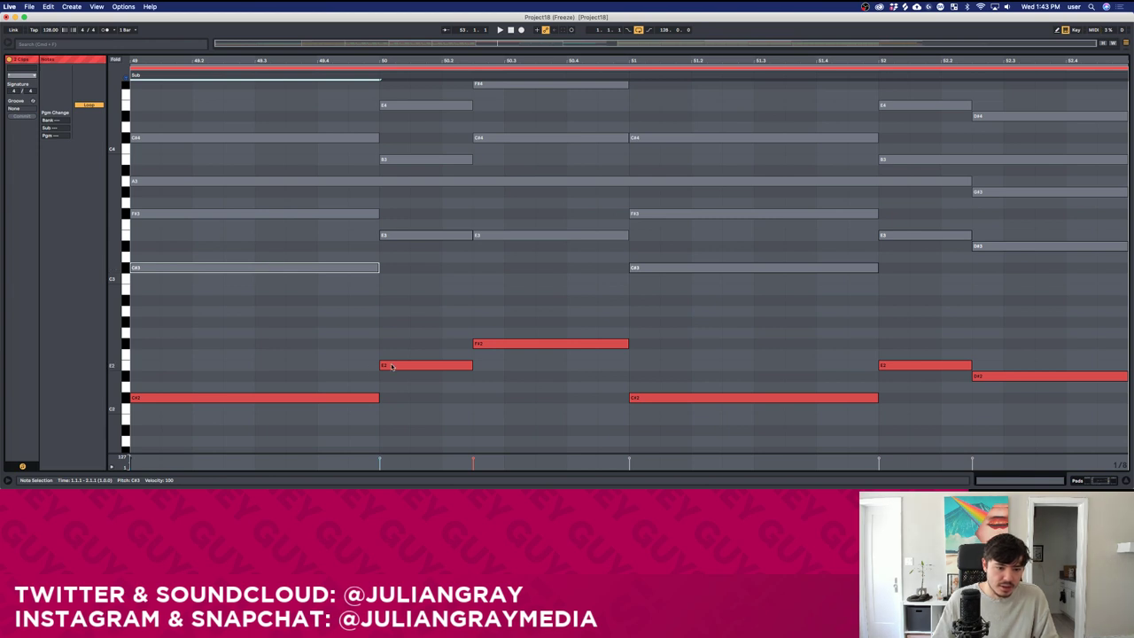
click(393, 367)
click(443, 236)
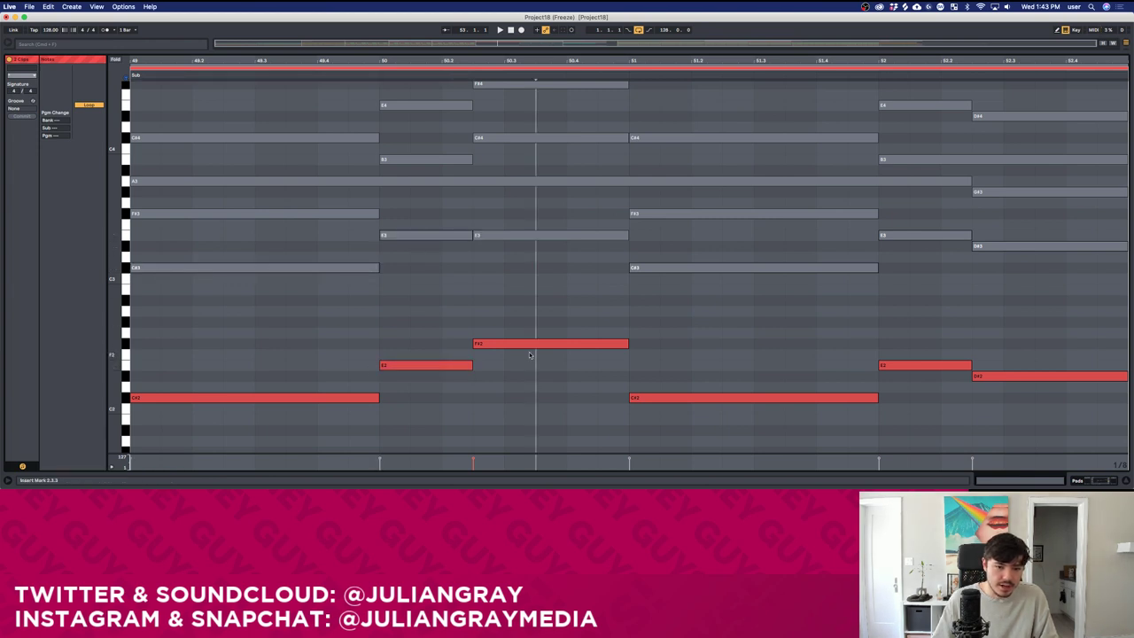
click(518, 237)
drag(518, 237, 512, 220)
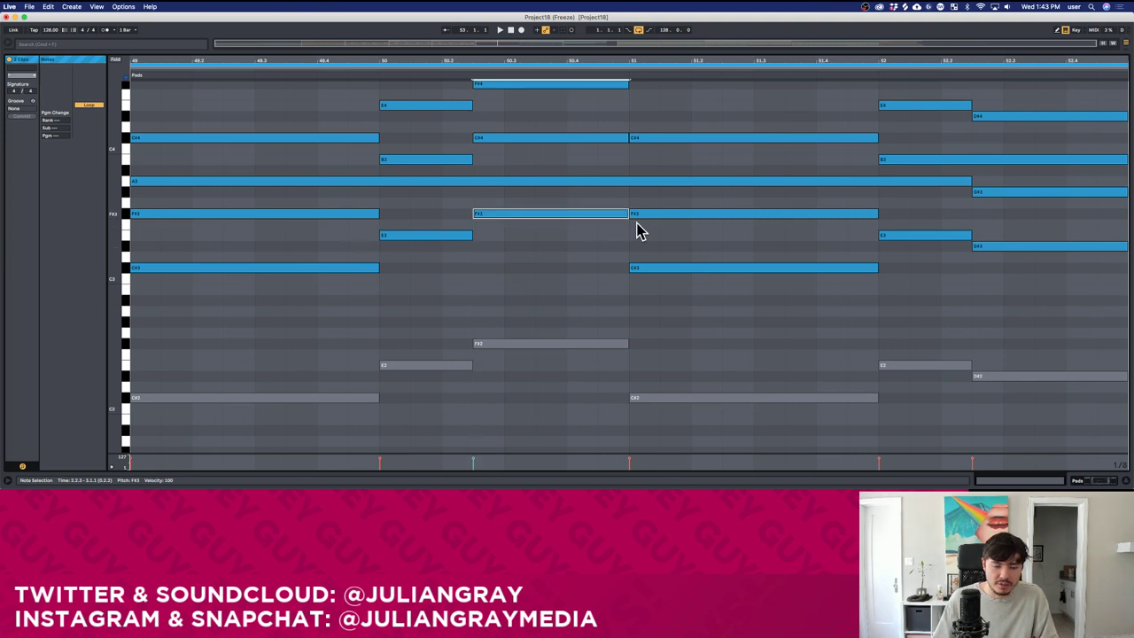
Compare the Sub's C#2, E2 and D#2 notes in bars 51 and 52 with the lowest pad notes above them.
click(710, 398)
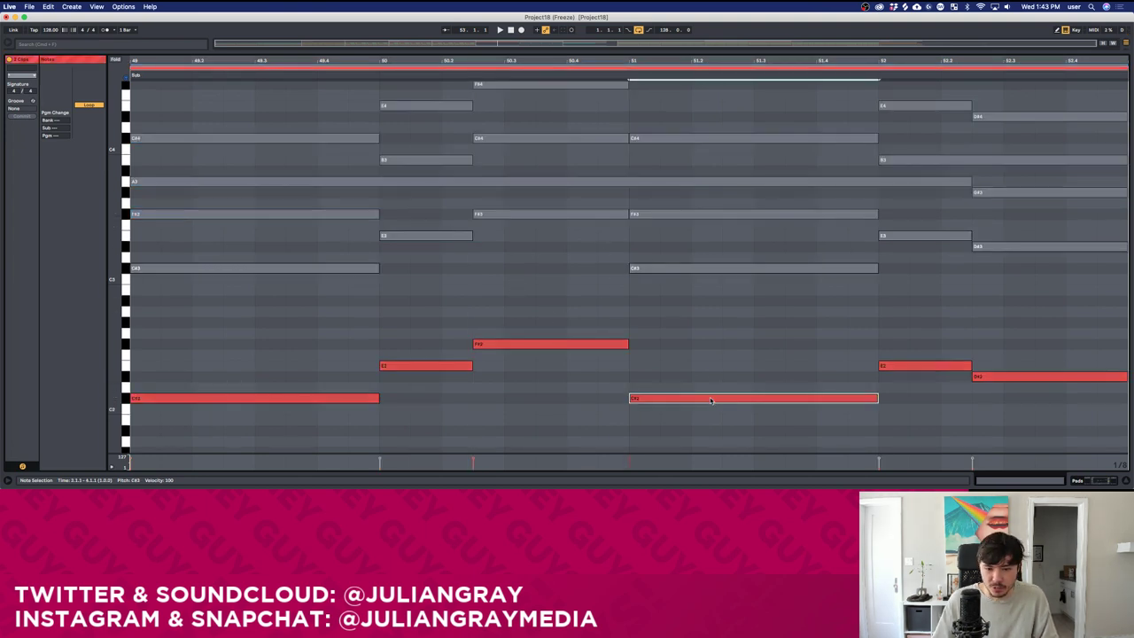
click(682, 266)
click(909, 369)
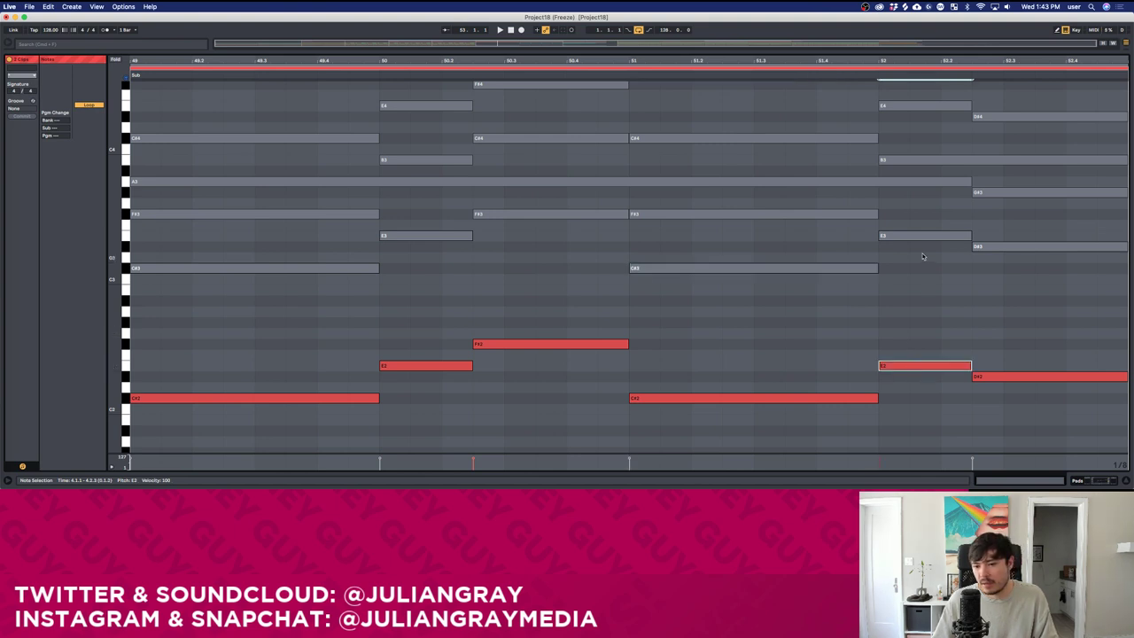
click(1008, 378)
click(1008, 249)
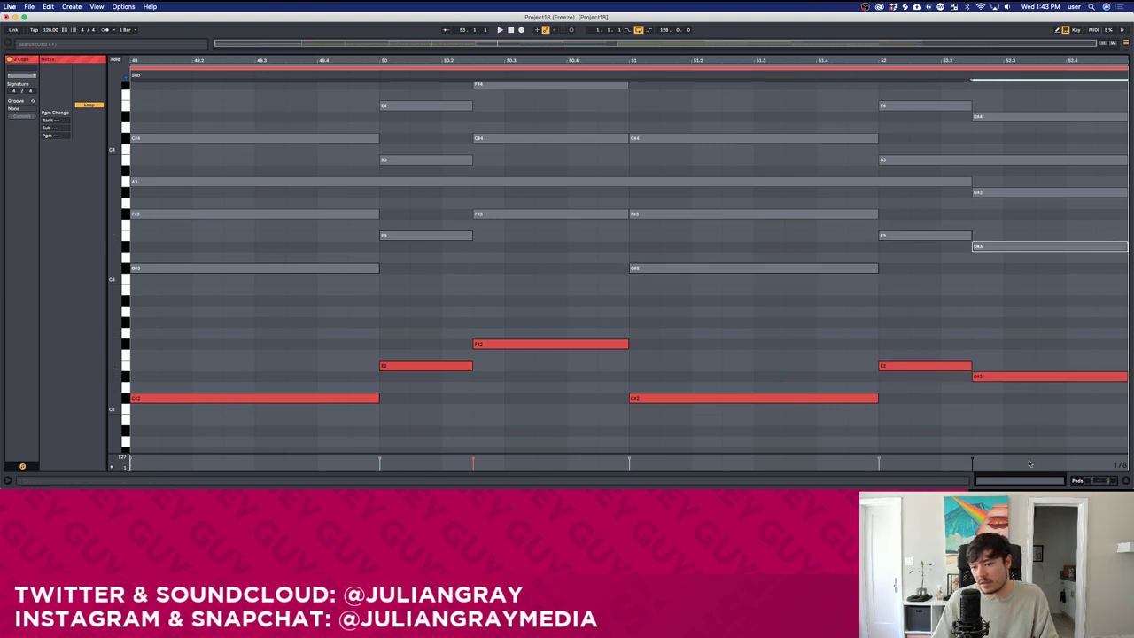
click(447, 310)
scroll(434, 312, up, 1)
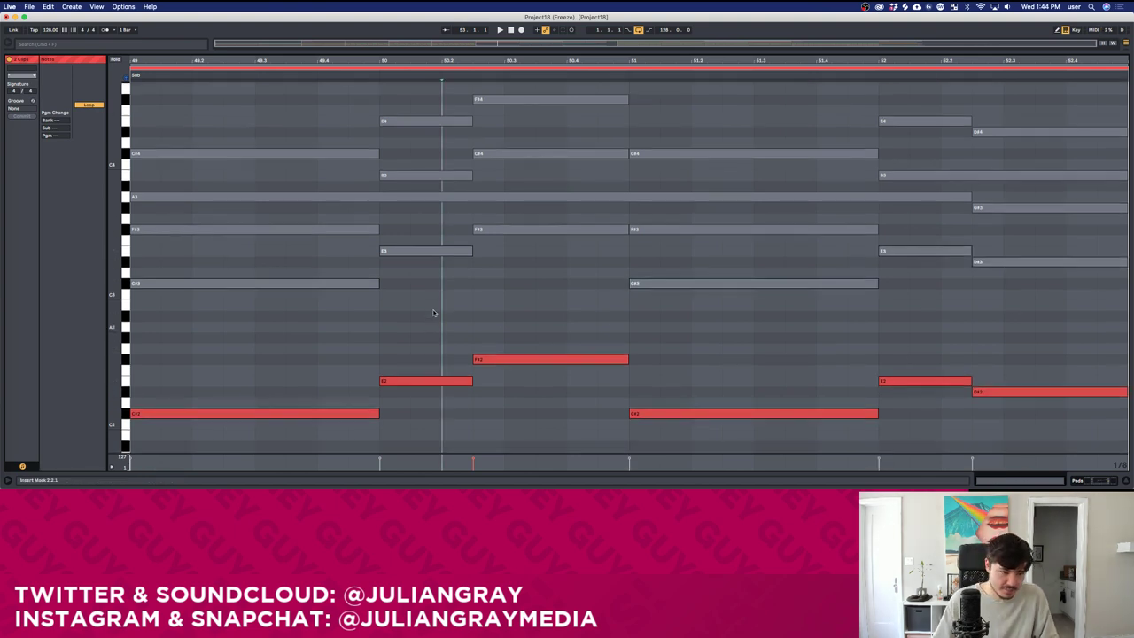
Check the first chord's C#3 pad note and audition the pitches from D3 to F3 above it.
click(273, 284)
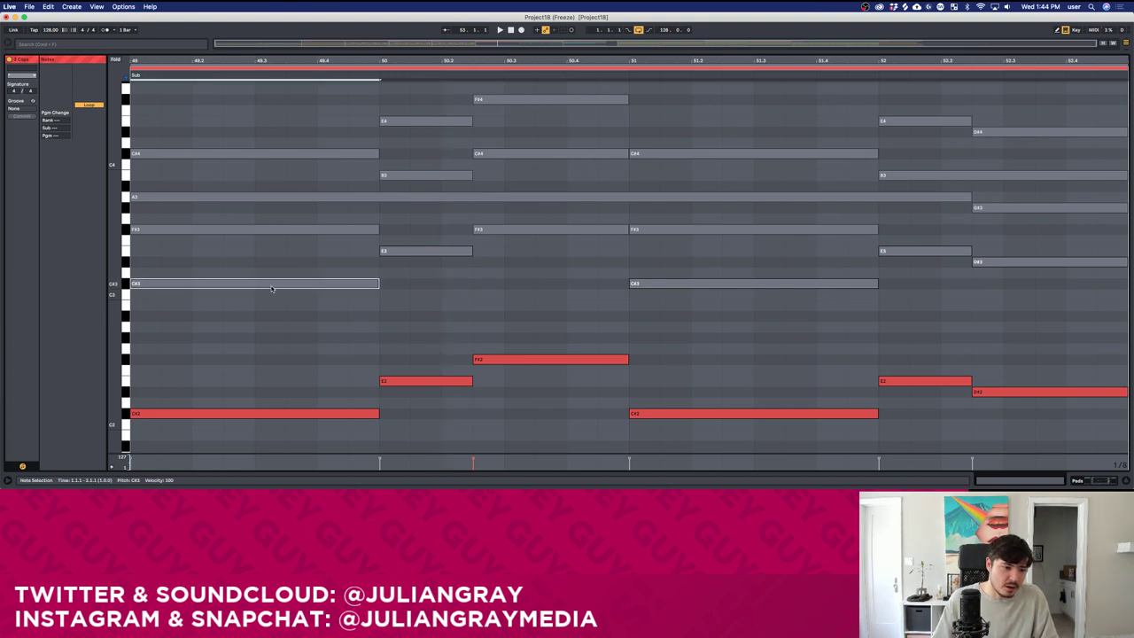
click(175, 249)
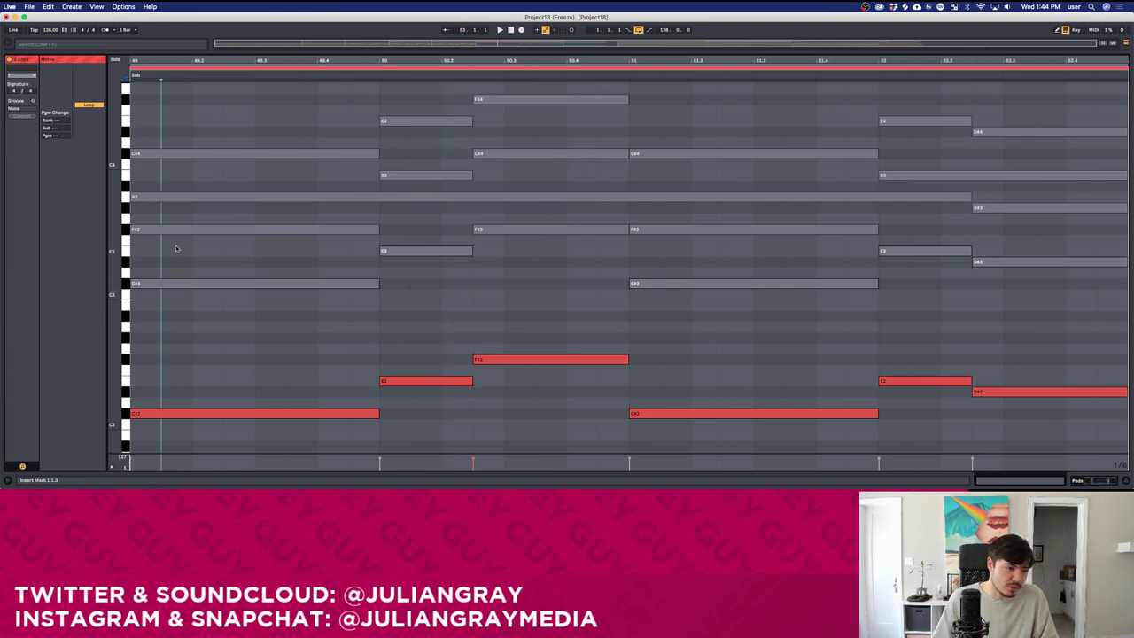
click(124, 253)
click(124, 240)
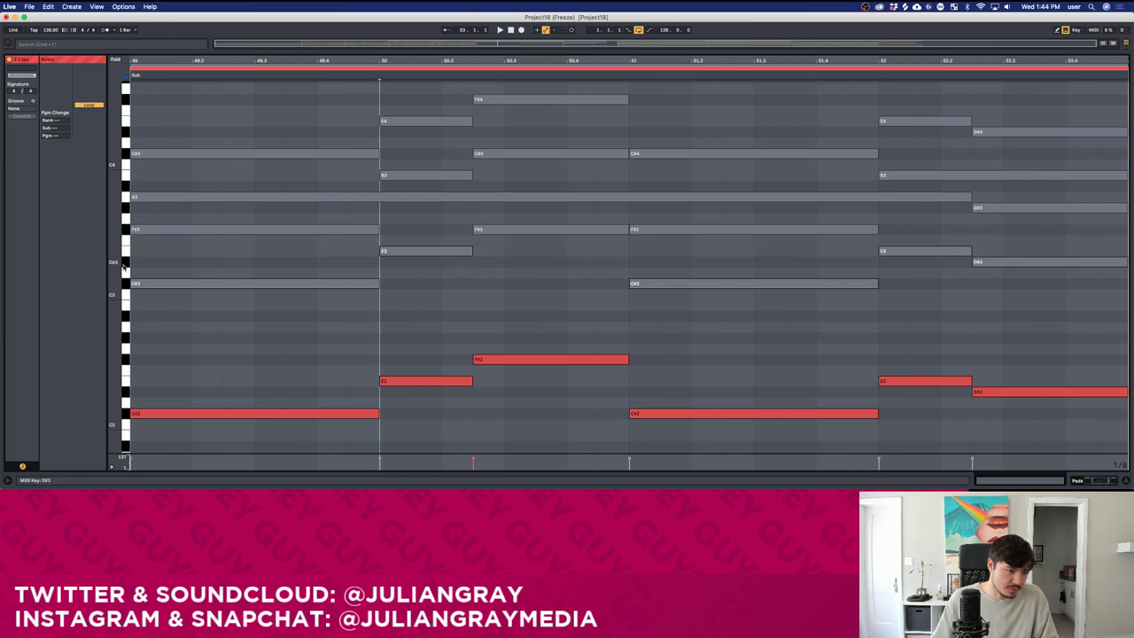
click(124, 271)
click(124, 261)
click(124, 251)
key(super+z)
key(super+shift+z)
Lower the first chord's F#3 pad note to E3 and play the chord back.
drag(145, 264, 148, 291)
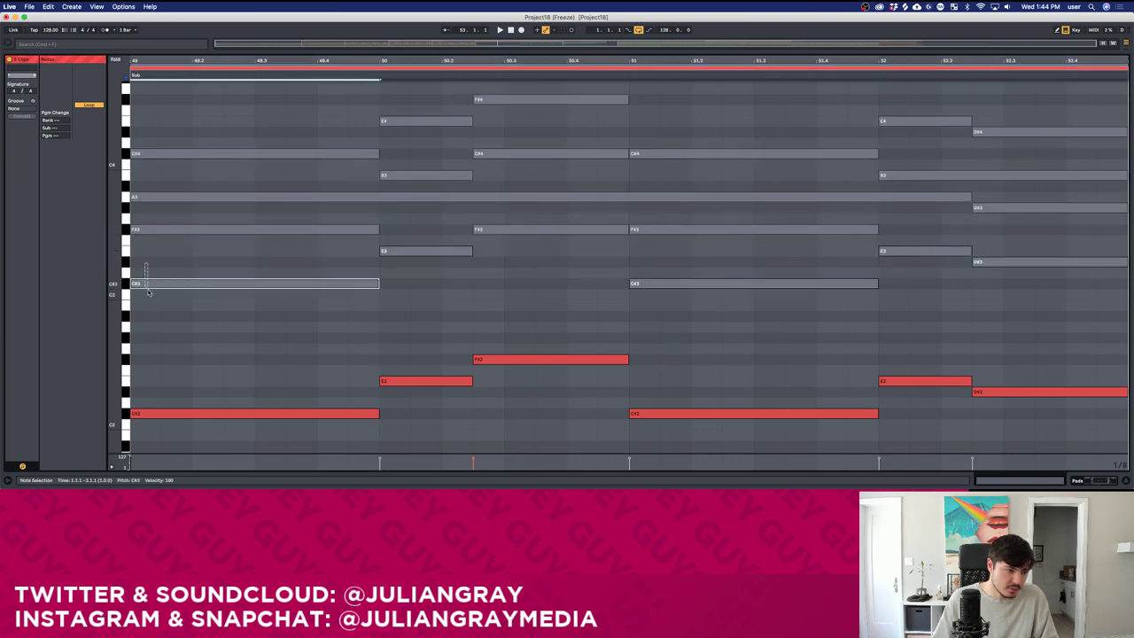
click(152, 230)
key(space)
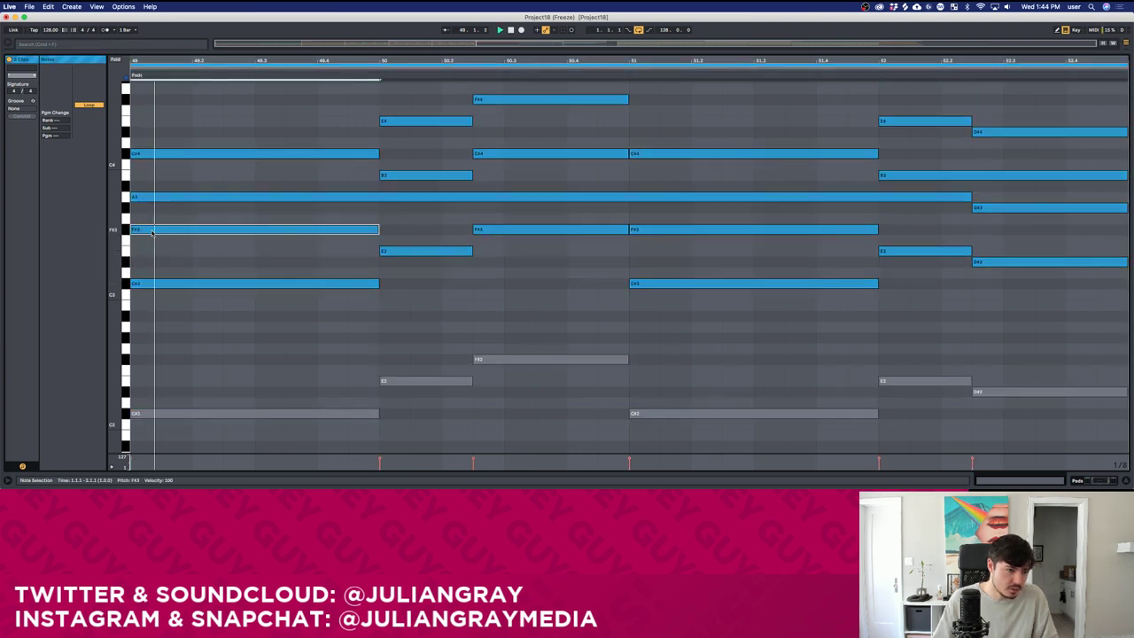
drag(152, 231, 154, 256)
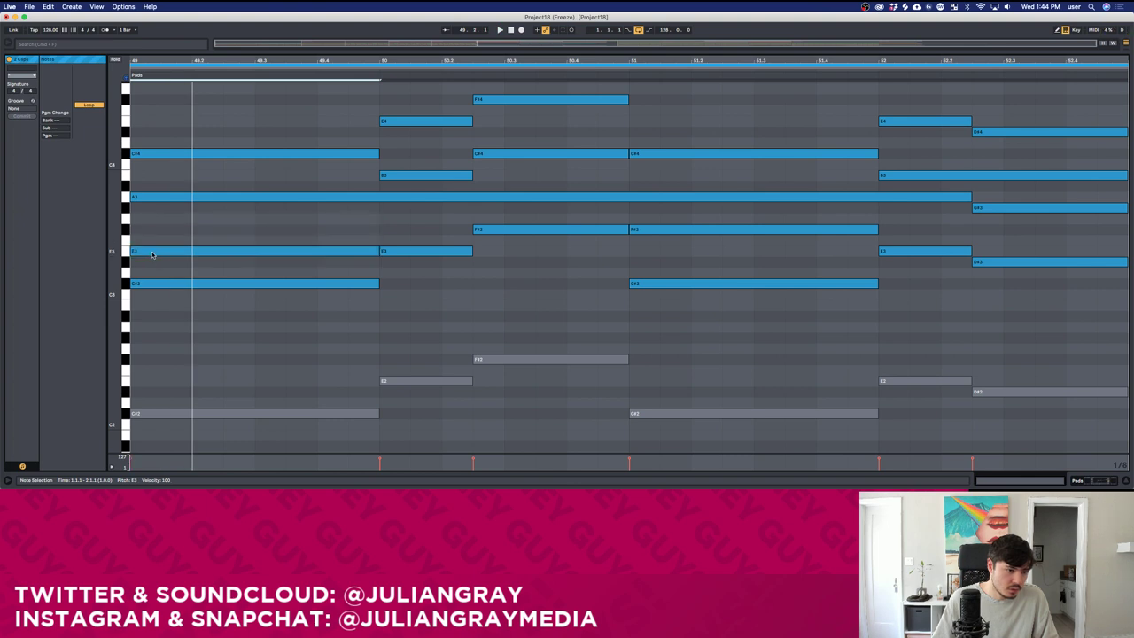
click(270, 207)
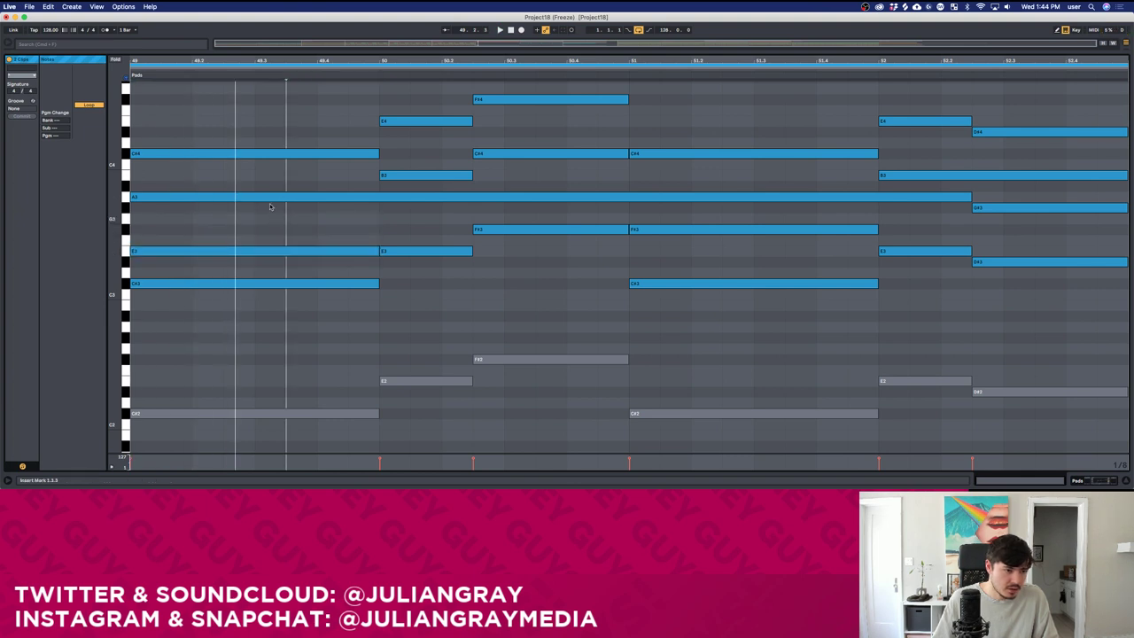
Deactivate the long A3 pad note, copy the first chord's E3 up to G#3 and play the result.
click(256, 197)
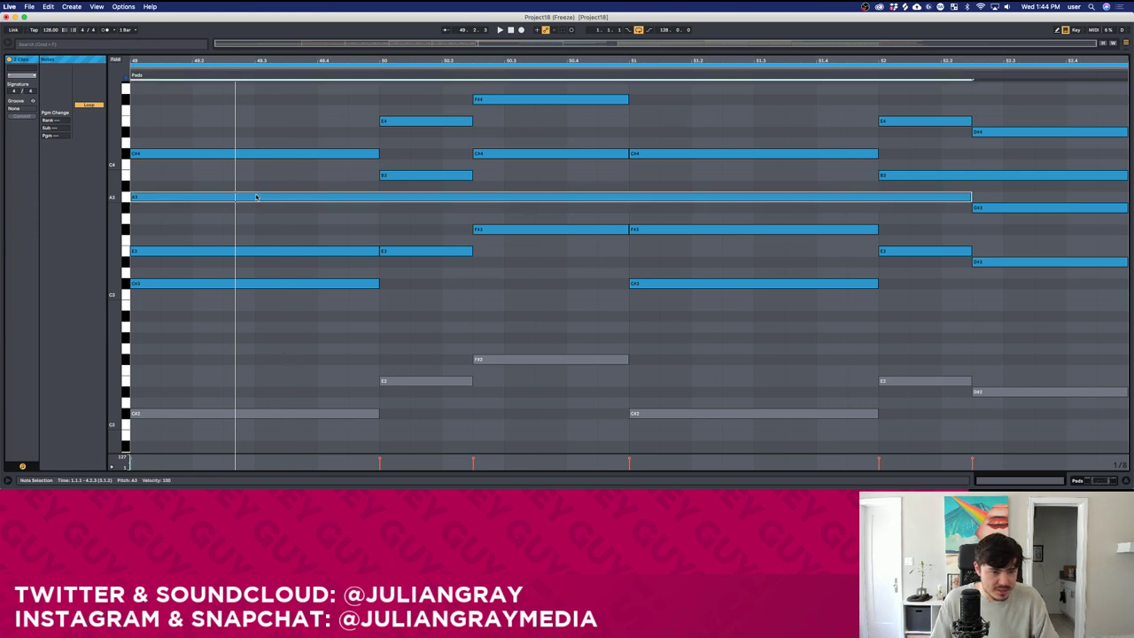
key(0)
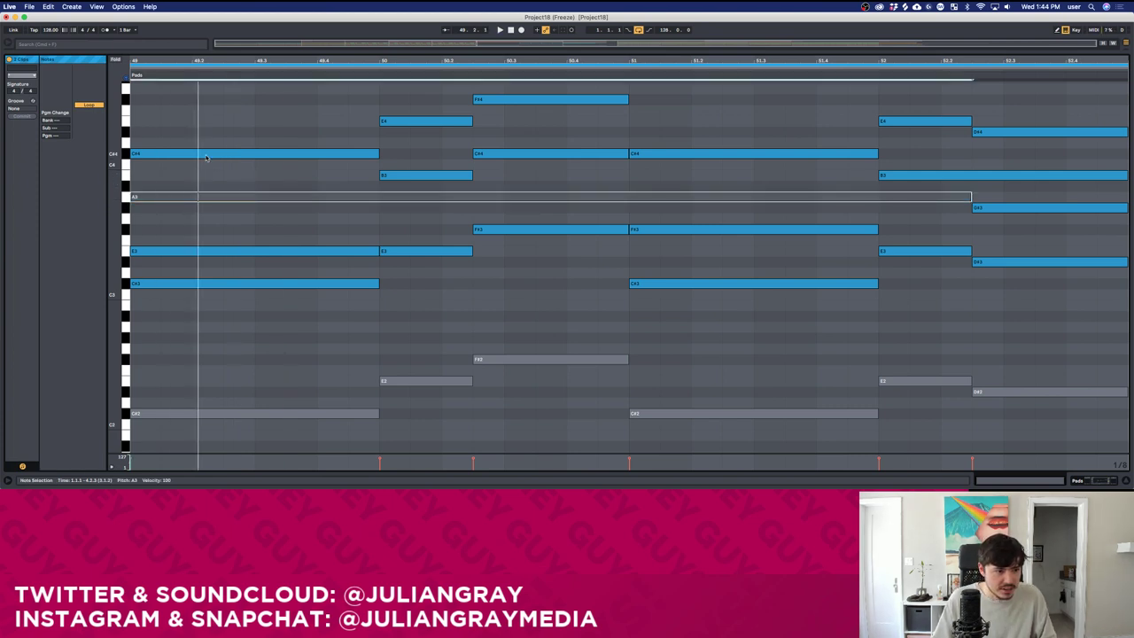
click(154, 253)
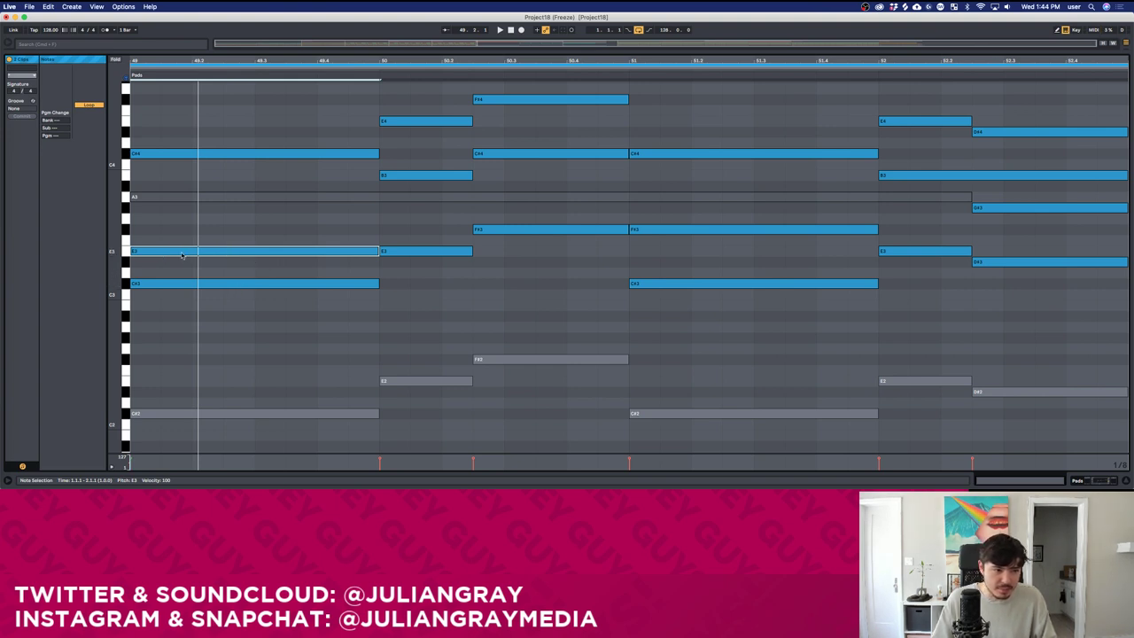
drag(167, 254, 161, 204)
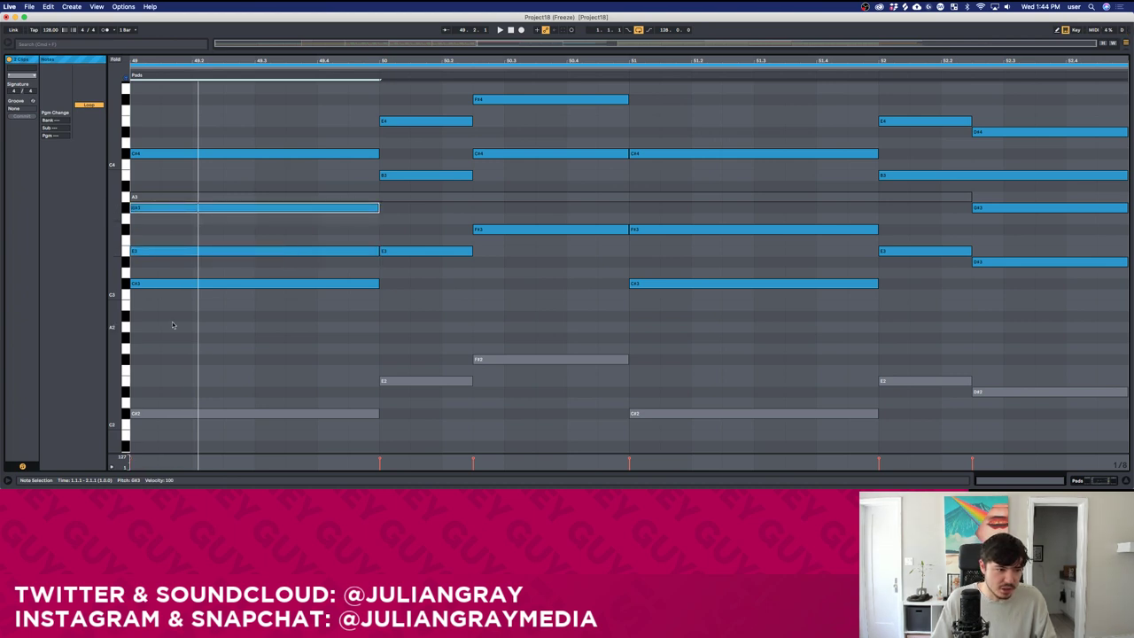
key(space)
click(385, 241)
scroll(385, 241, up, 2)
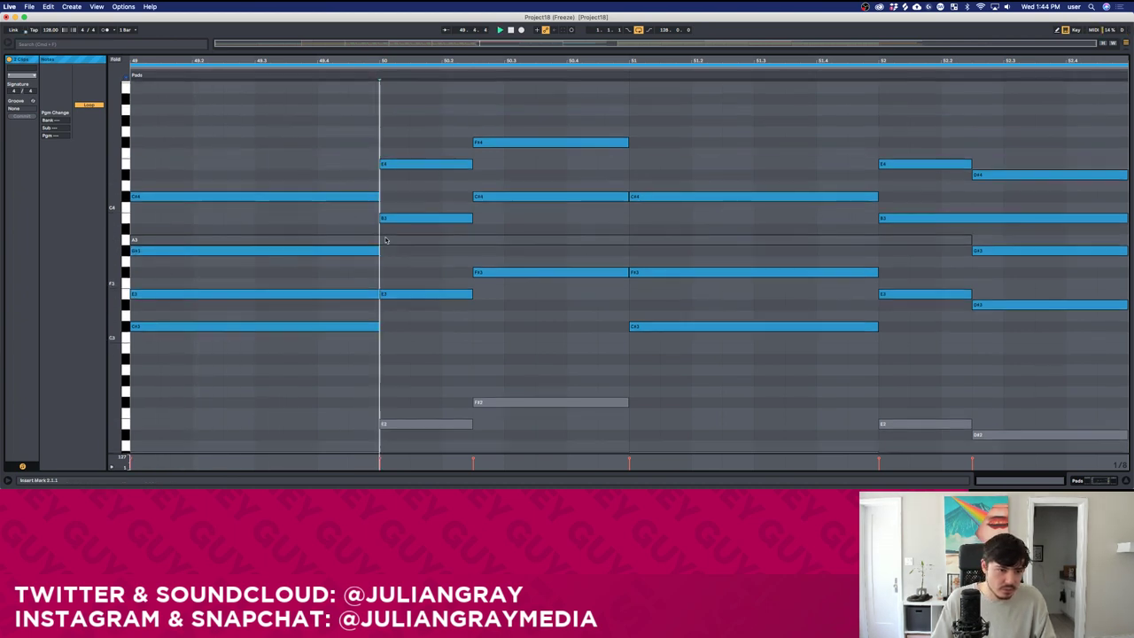
scroll(386, 240, up, 1)
click(473, 266)
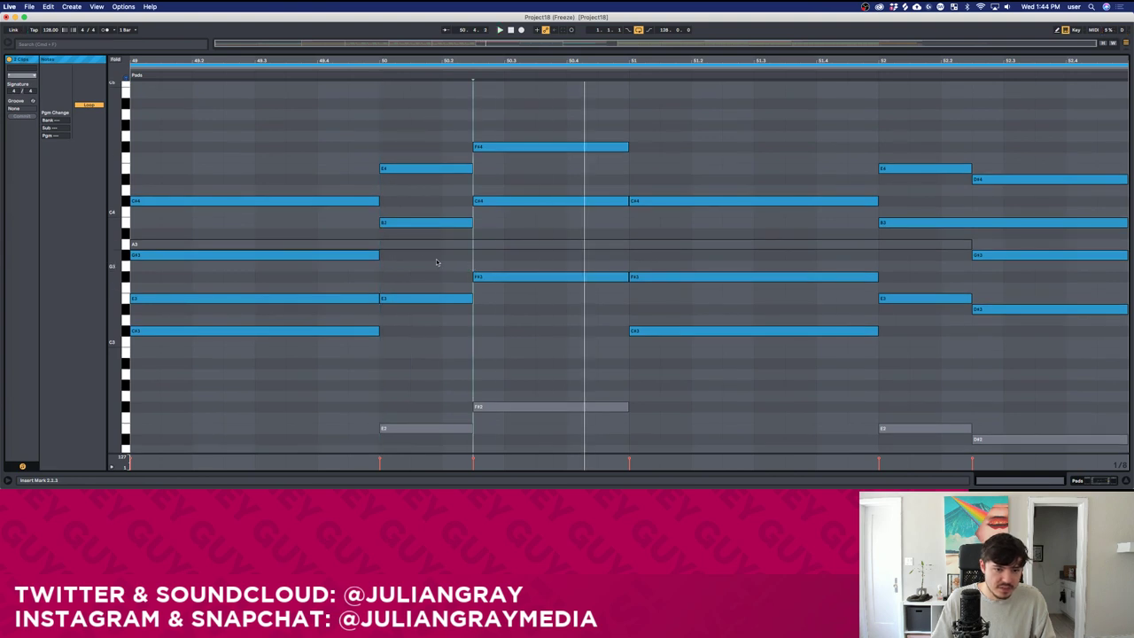
Delete the deactivated A3 note from the pad clip.
click(128, 243)
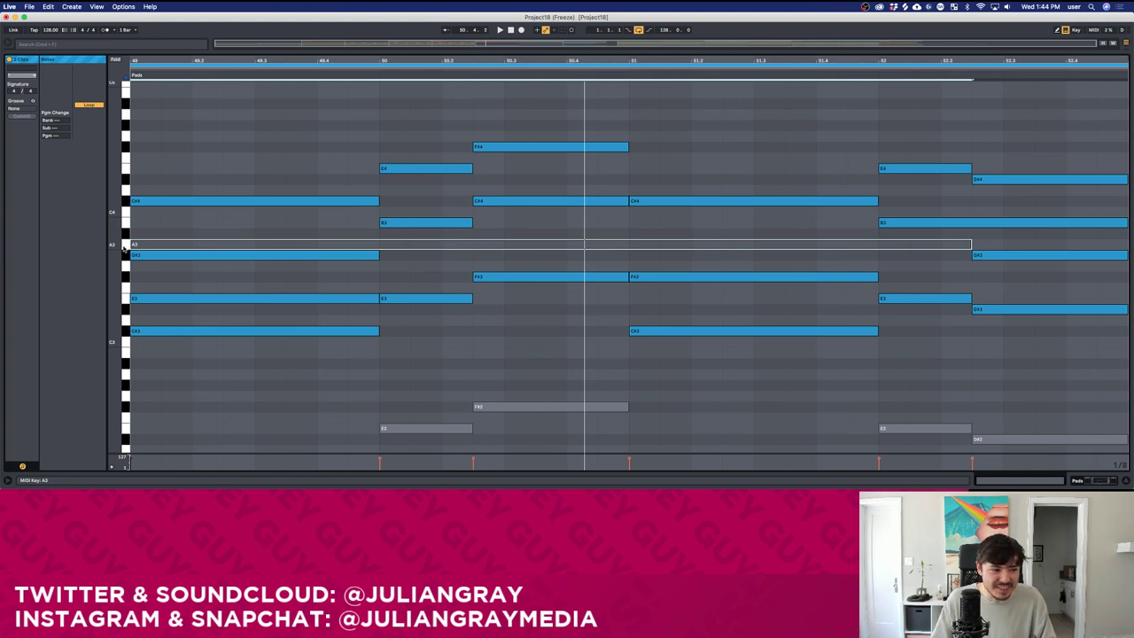
click(124, 246)
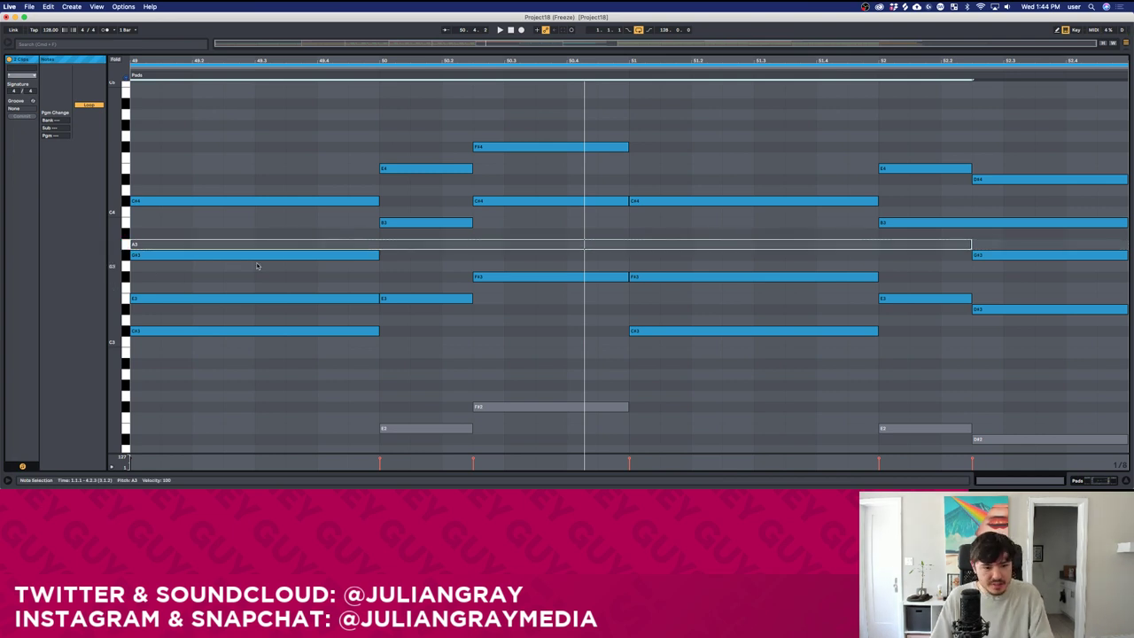
click(370, 241)
click(349, 238)
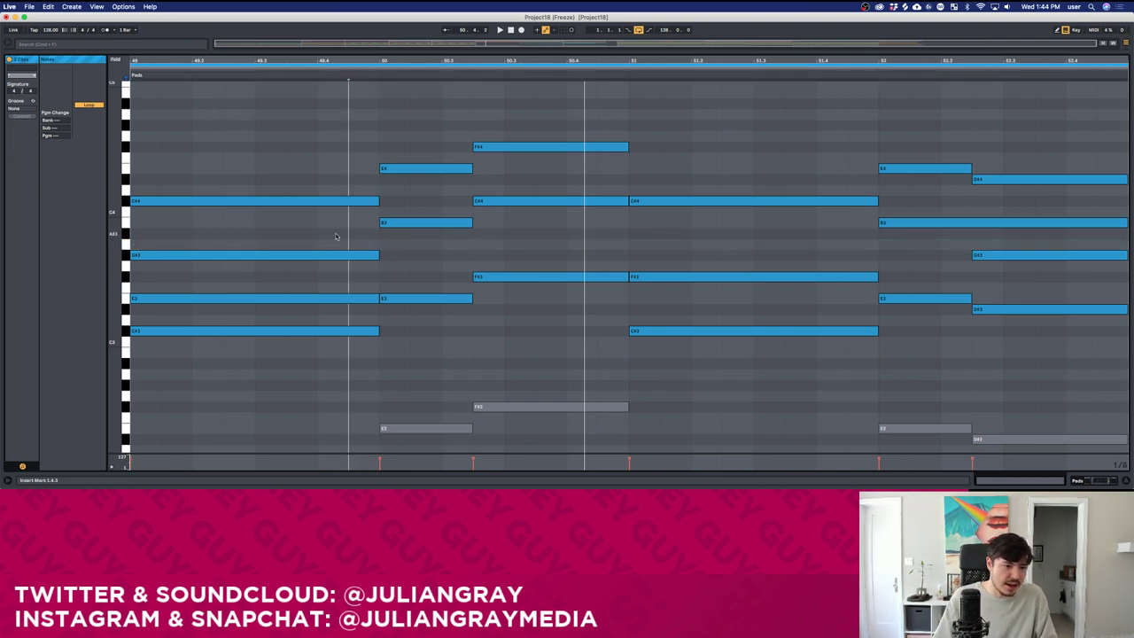
Add a one-bar B3 note to the first pad chord in bar 49 and audition the chord.
click(224, 236)
double_click(138, 235)
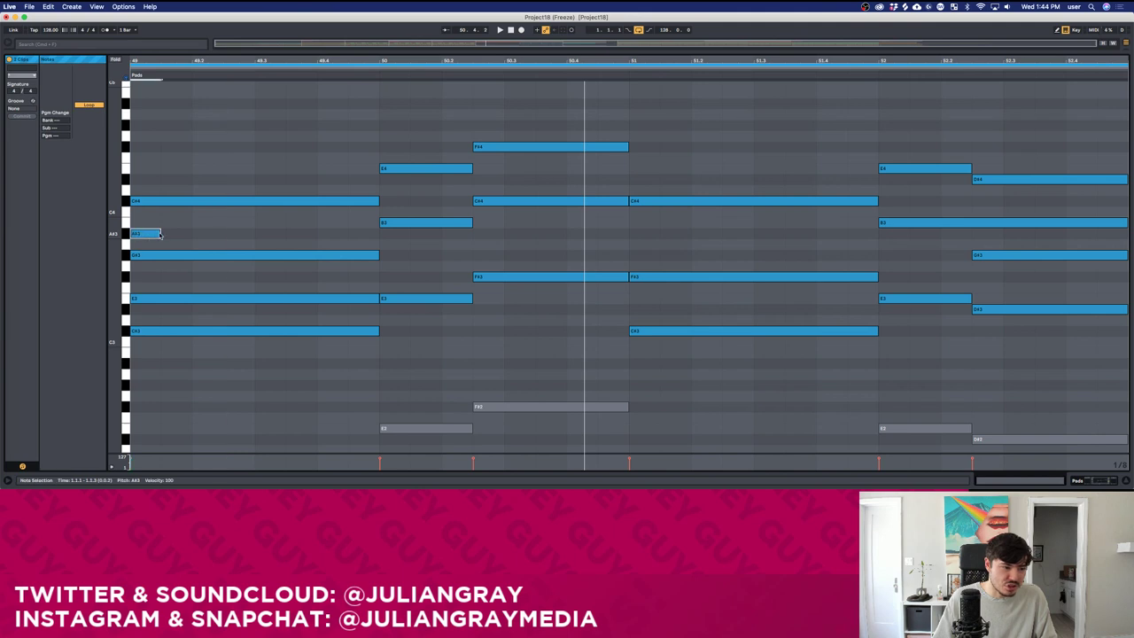
drag(159, 233, 379, 233)
key(Up)
key(Up)
key(Up)
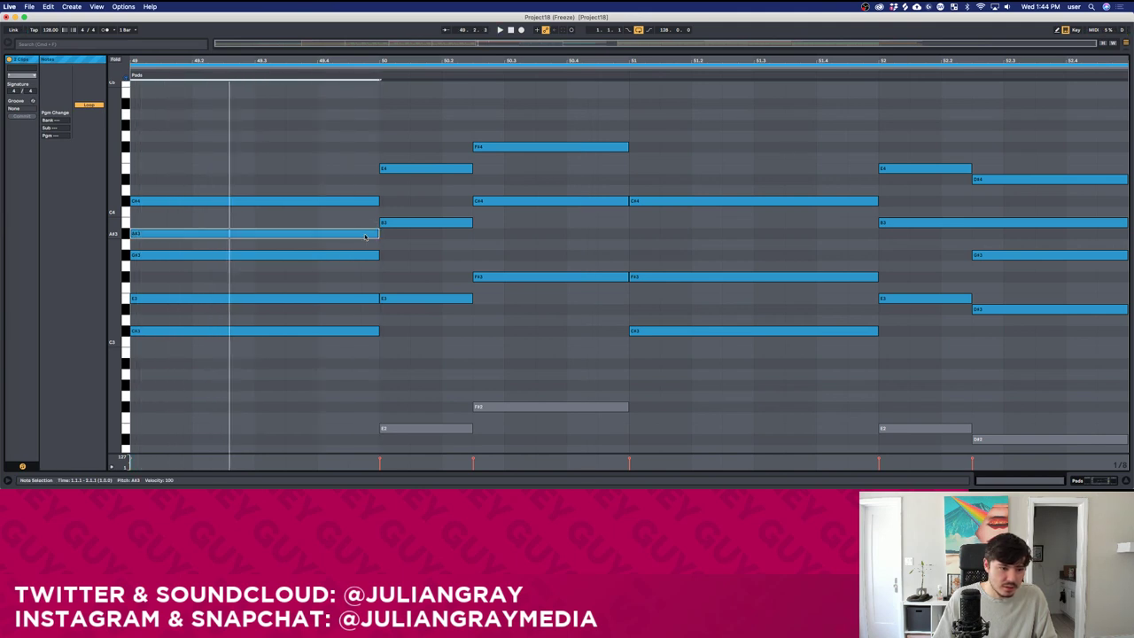
key(Down)
key(space)
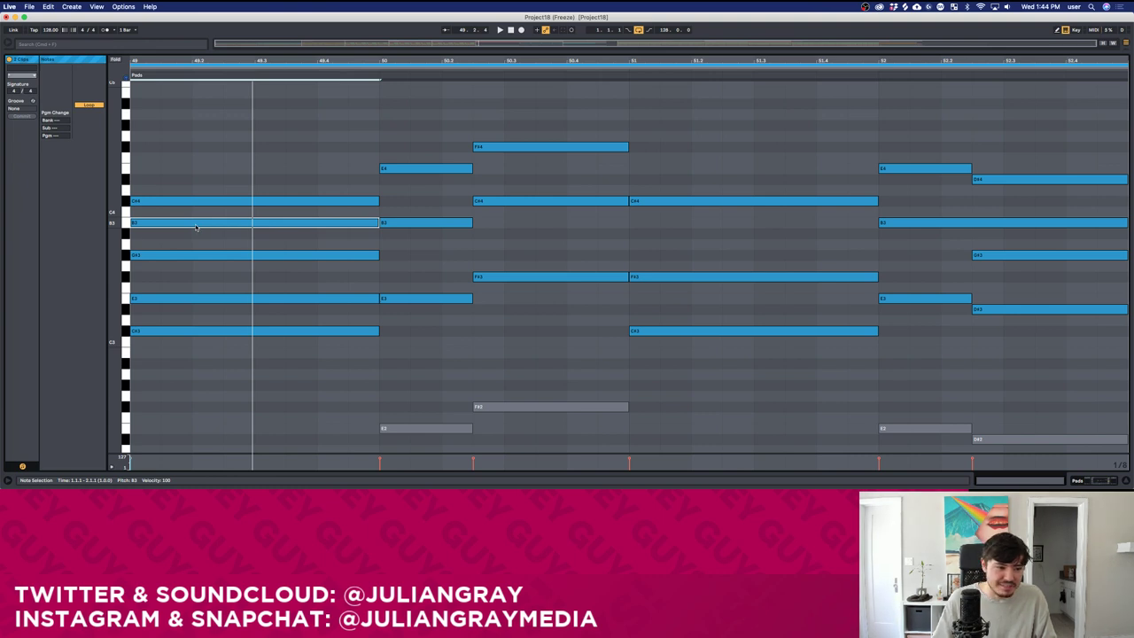
key(space)
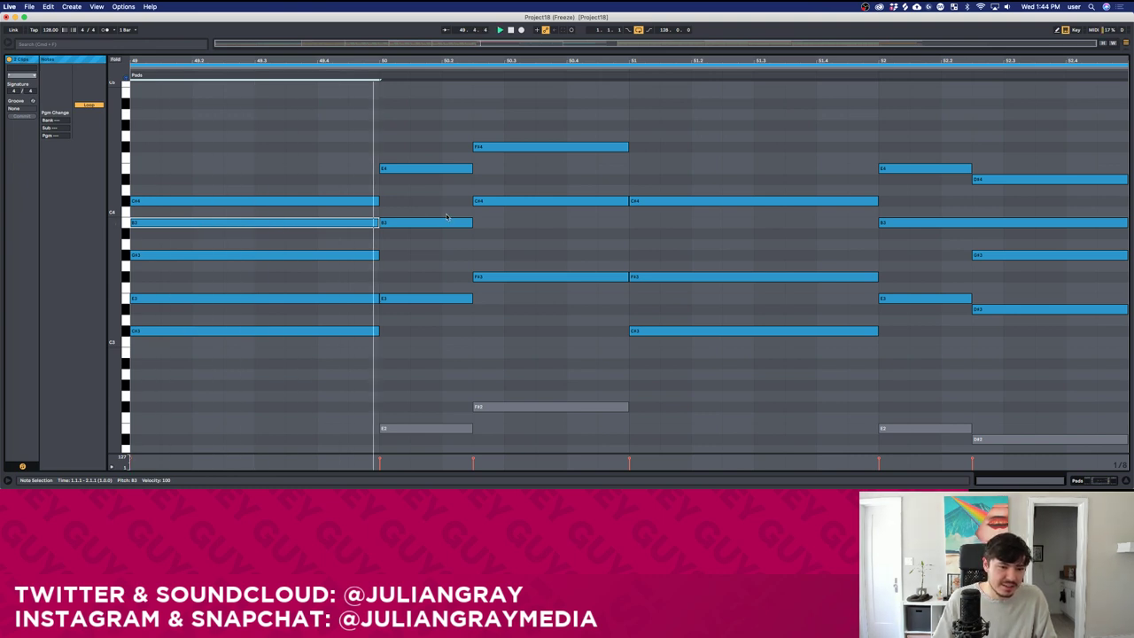
Add a G#3 note to the second pad chord at bar 50, matching the chord's length.
double_click(388, 256)
drag(407, 256, 472, 256)
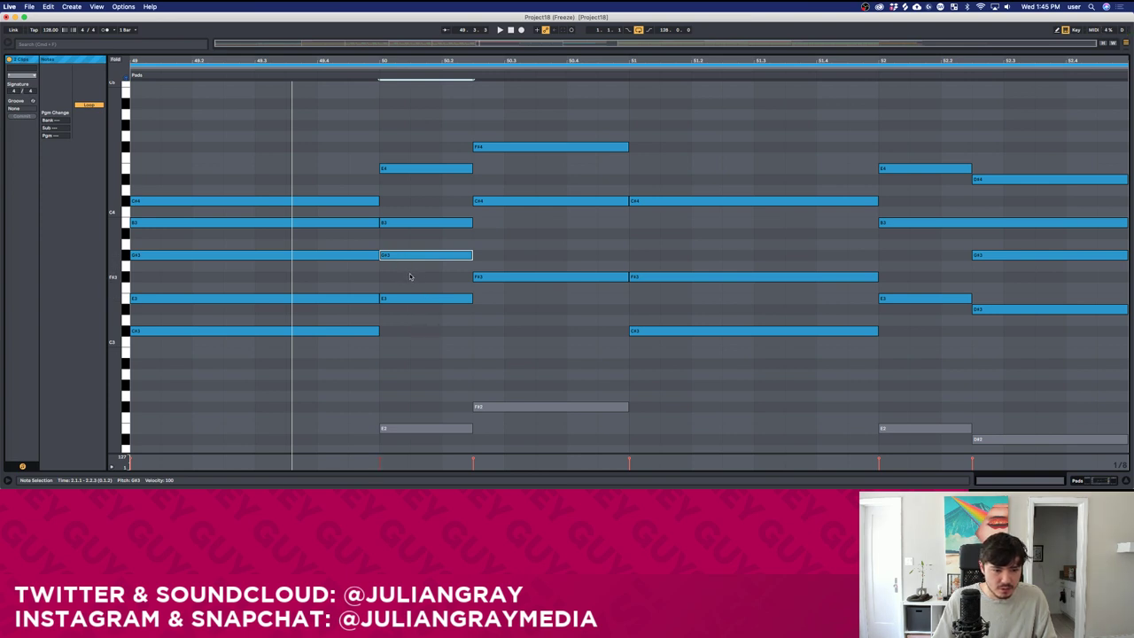
drag(410, 243, 420, 318)
drag(423, 383, 423, 164)
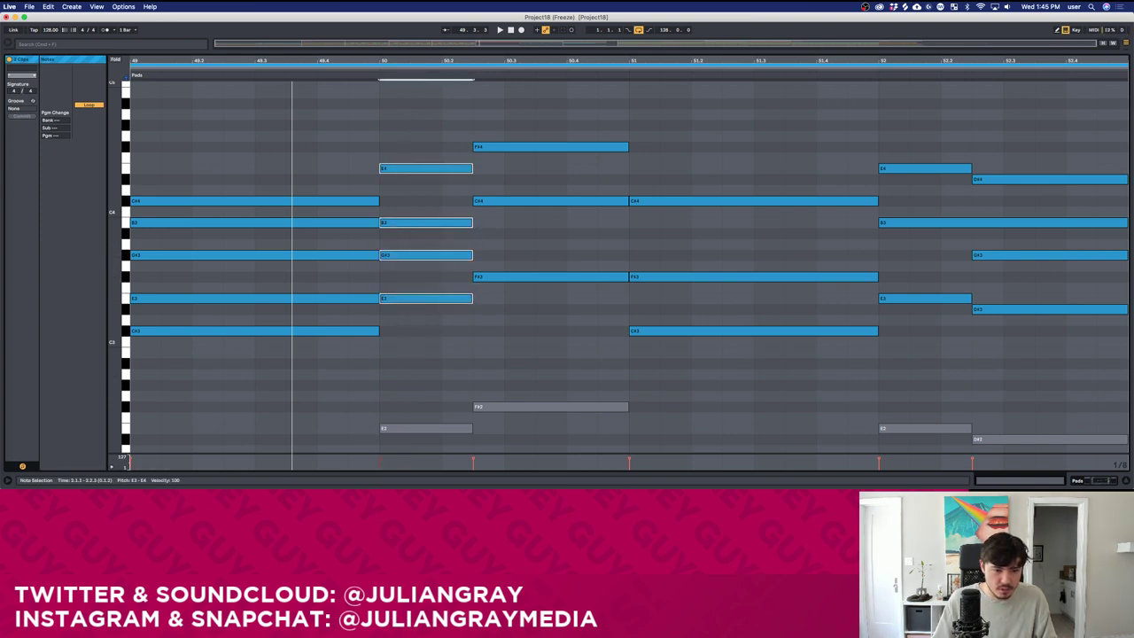
Play the pad progression from the second chord at bar 50 and select the third chord's F#3 note.
click(447, 339)
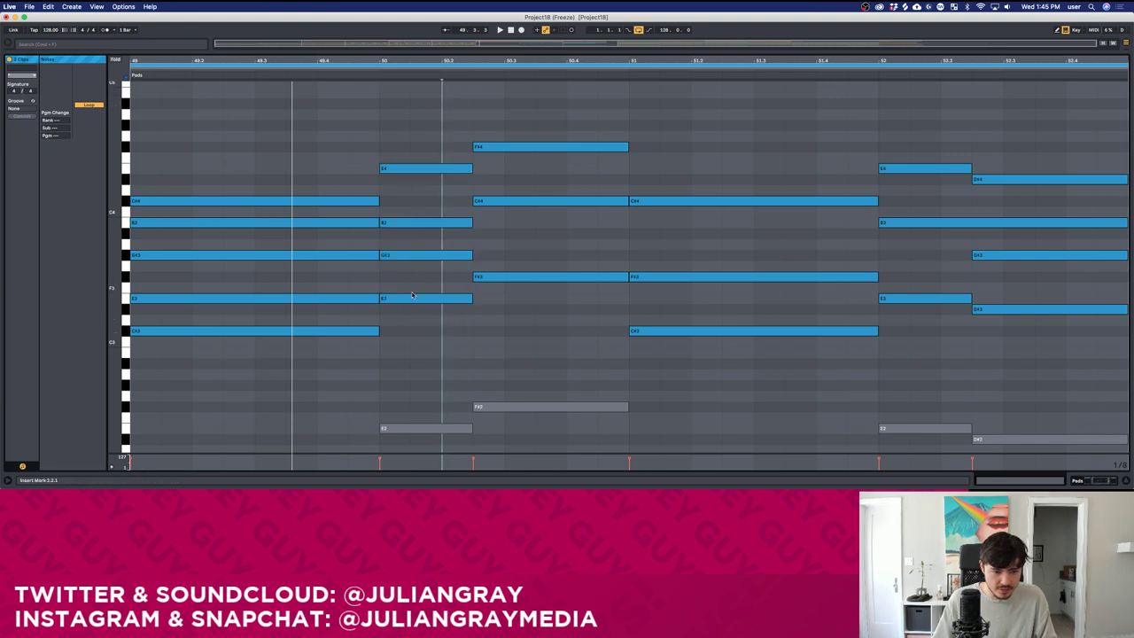
click(412, 291)
click(373, 273)
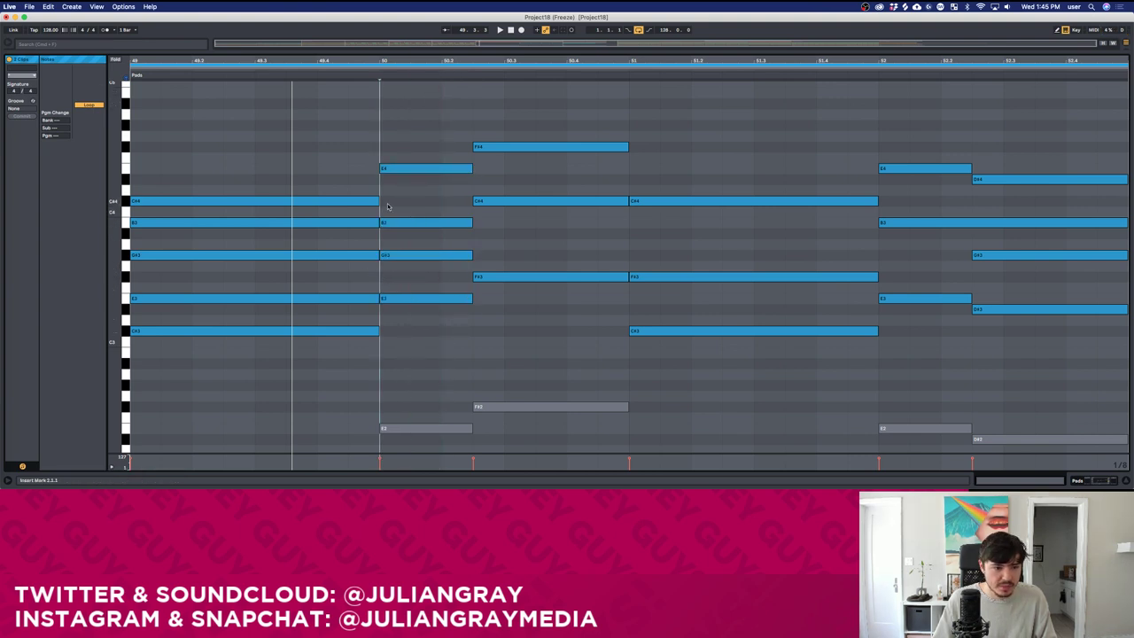
key(space)
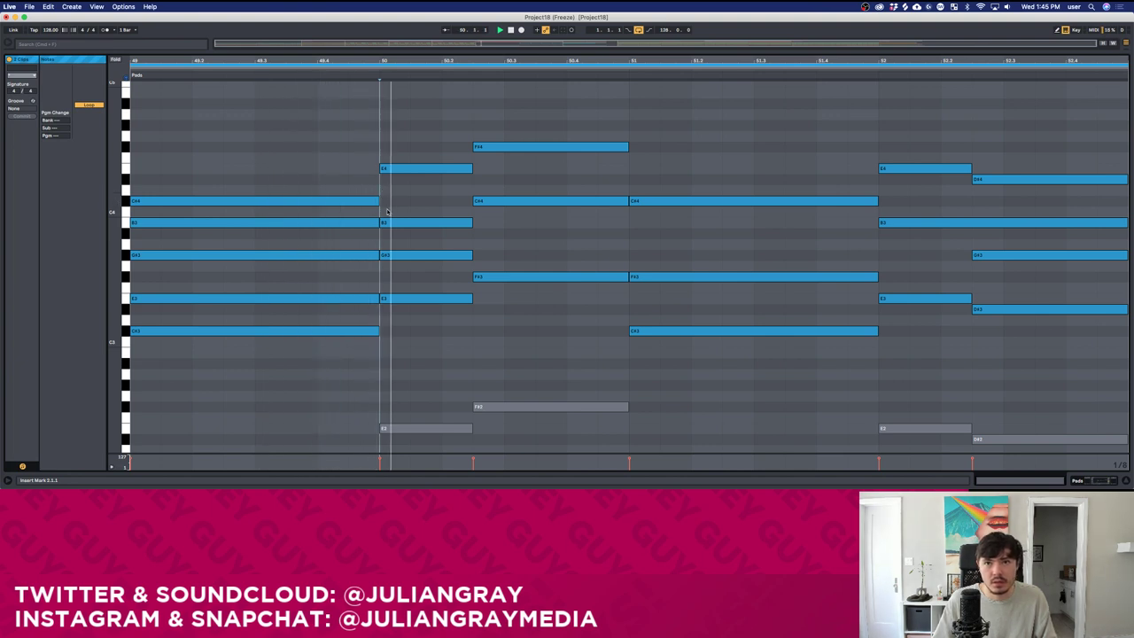
click(512, 277)
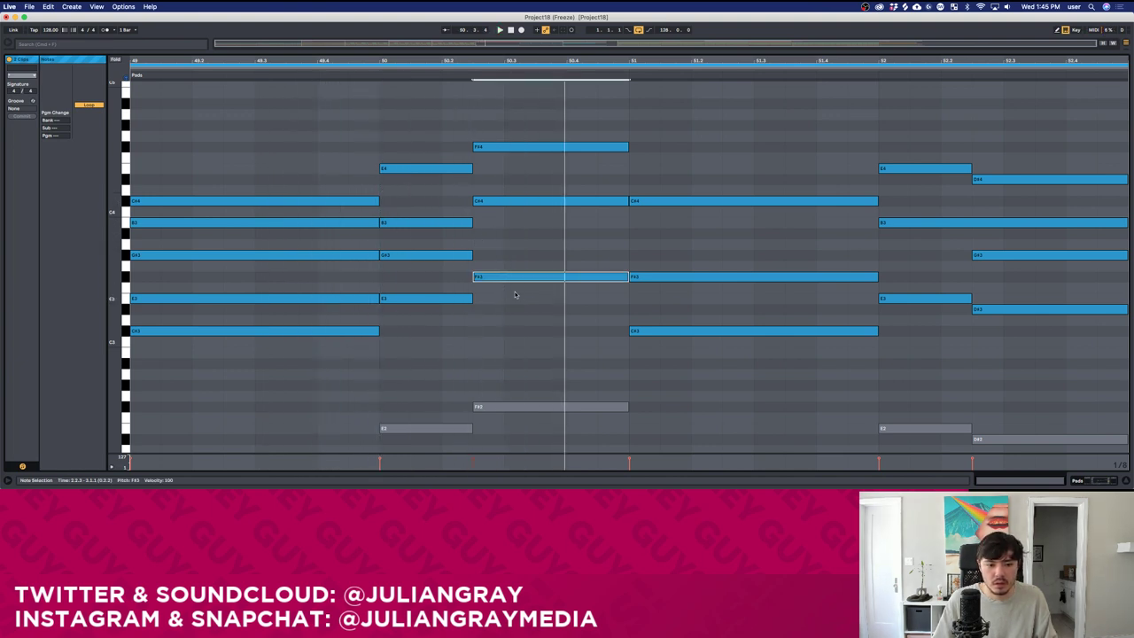
Duplicate the third pad chord's F#3 note up to A#3 and audition the whole chord.
drag(510, 280, 511, 238)
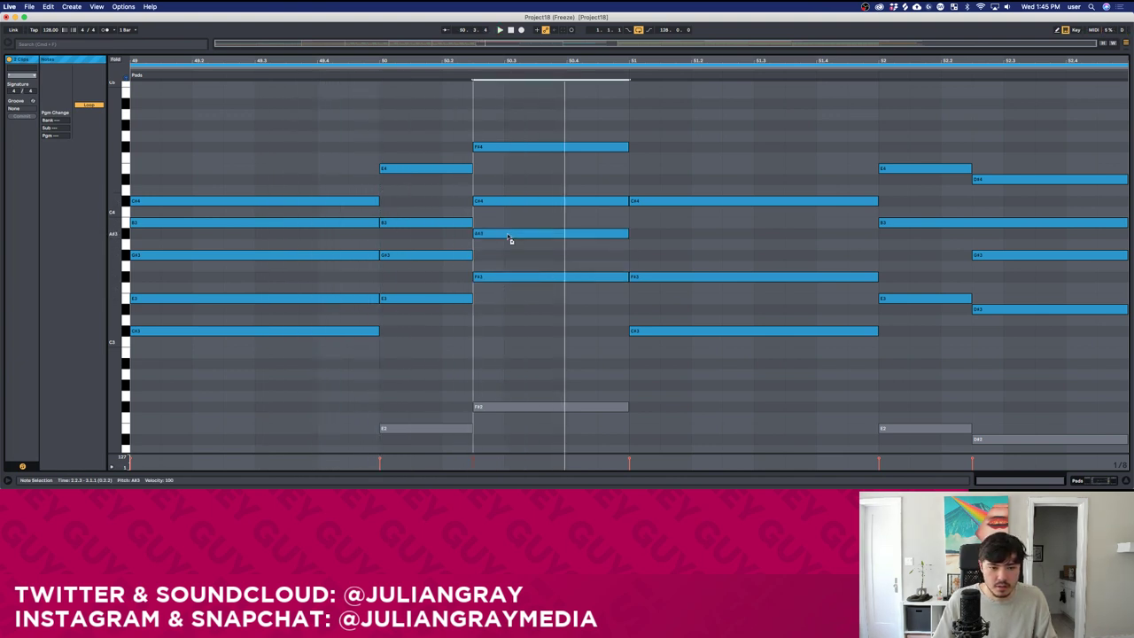
click(524, 339)
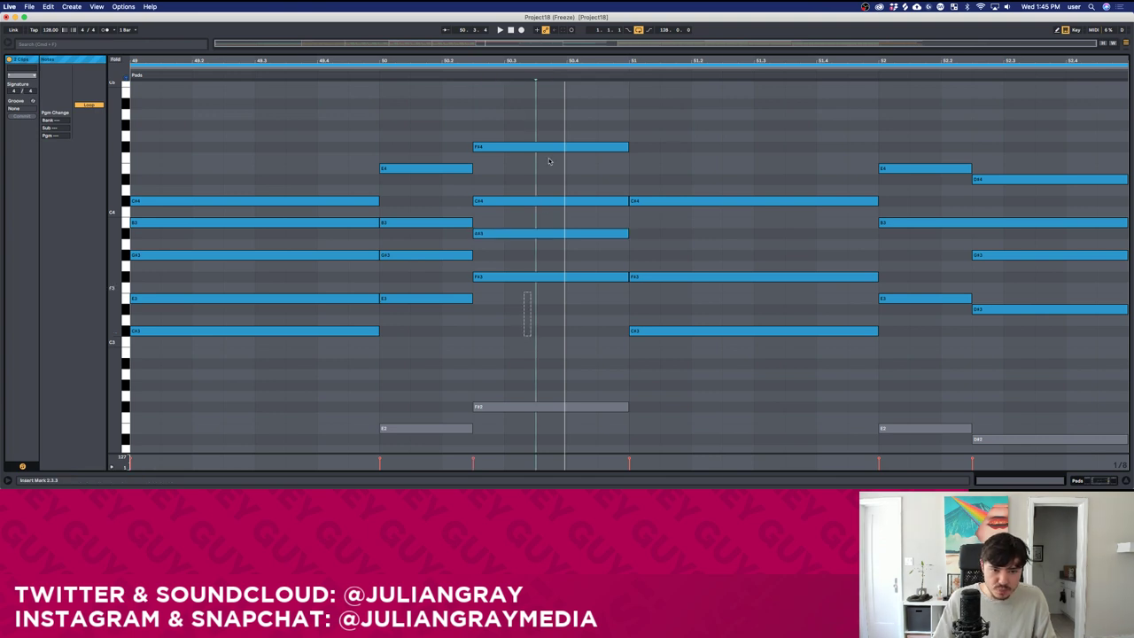
drag(549, 160, 551, 106)
drag(542, 316, 544, 105)
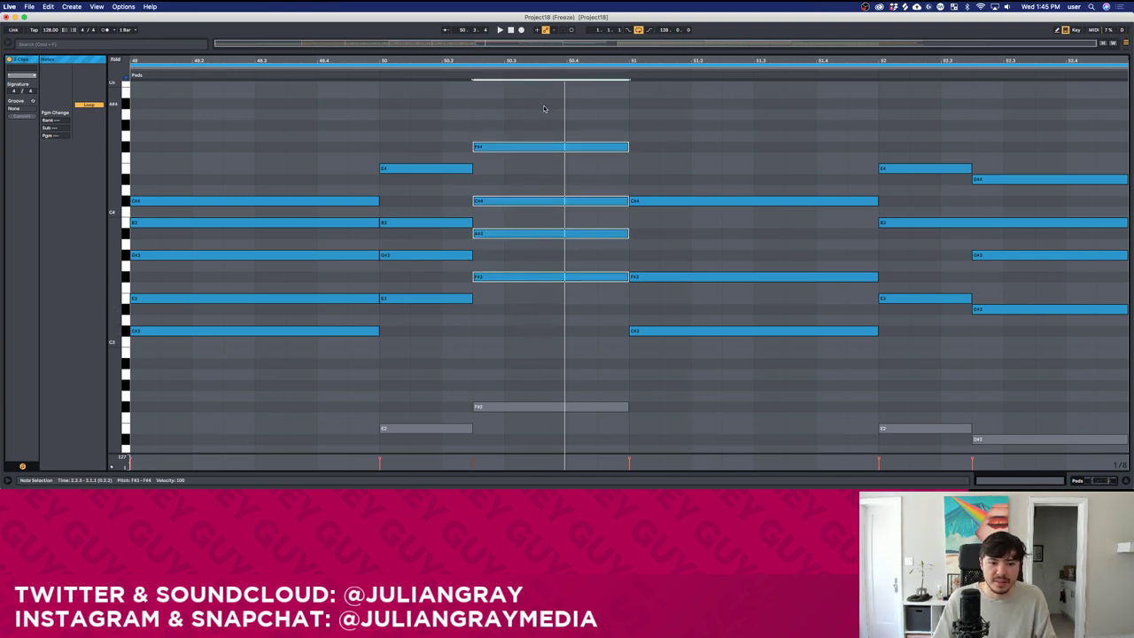
click(608, 346)
click(525, 157)
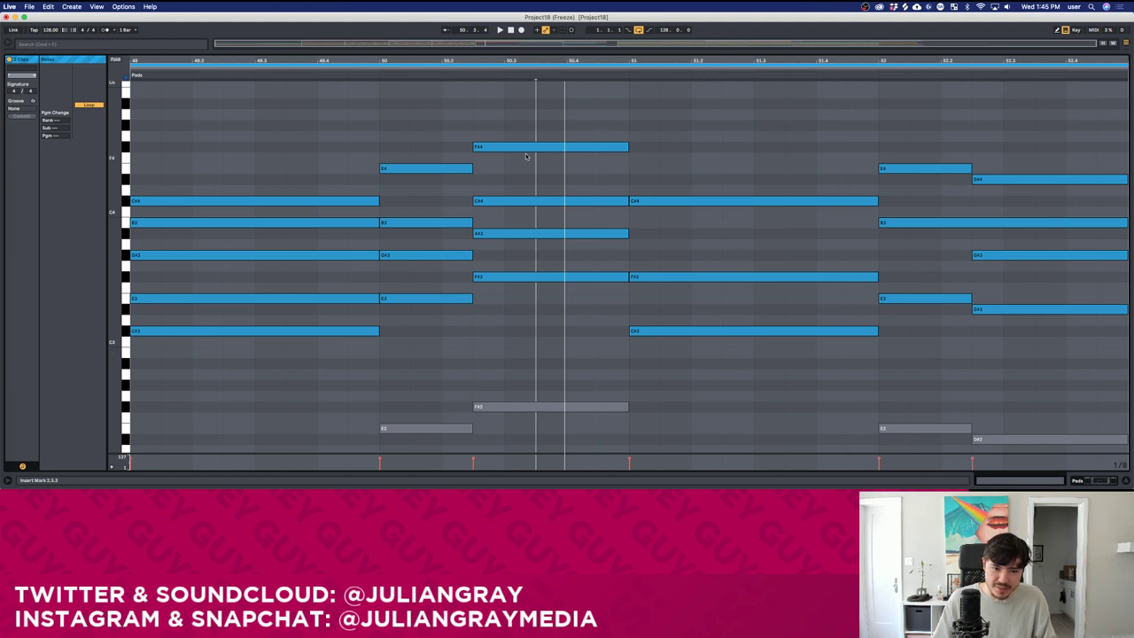
Deactivate the top notes C#4, E4 and F#4 of the first three pad chords, plus the first chord's B3.
click(528, 147)
shift+click(426, 168)
shift+click(348, 201)
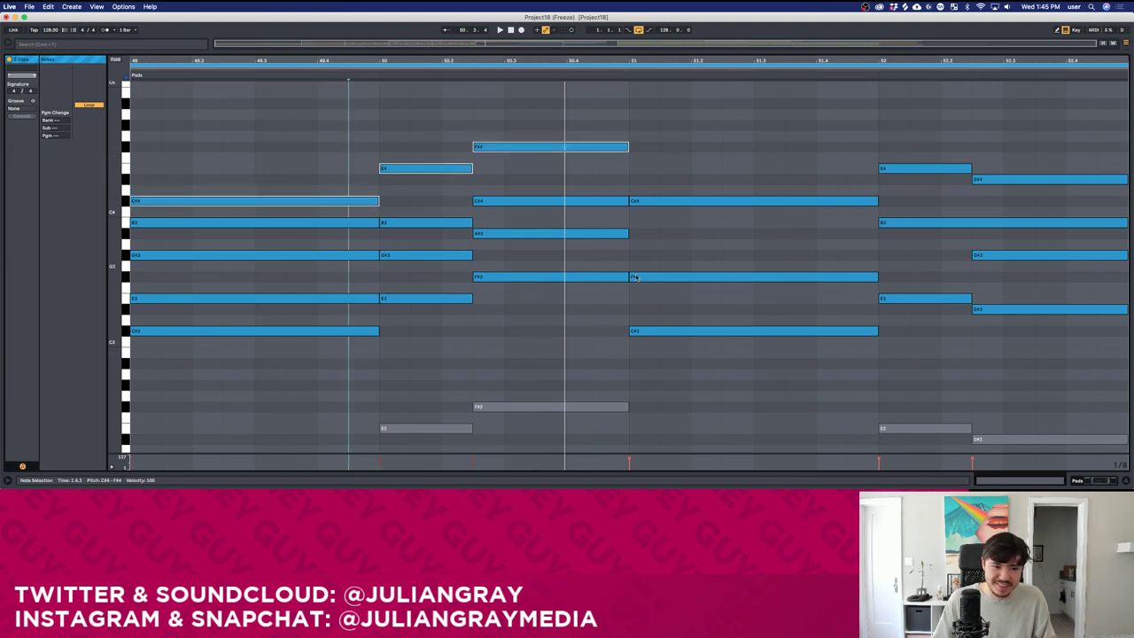
click(606, 332)
drag(546, 101, 296, 213)
key(0)
key(0)
drag(308, 181, 295, 240)
key(0)
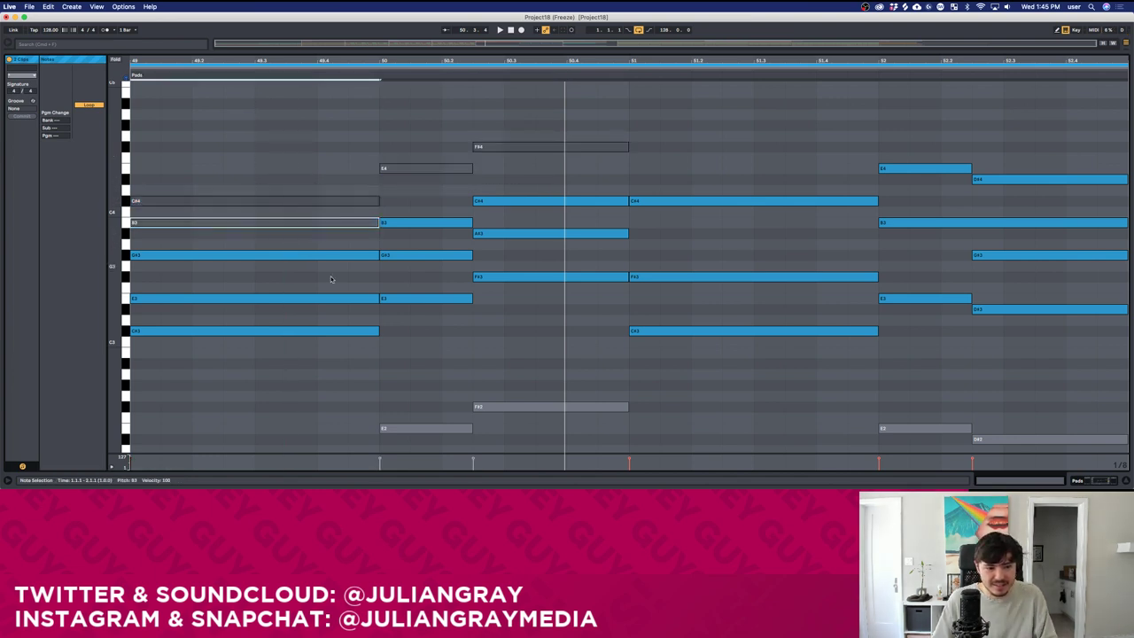
Play the pad progression through the first three chords without the deactivated top notes.
click(376, 322)
scroll(530, 356, down, 1)
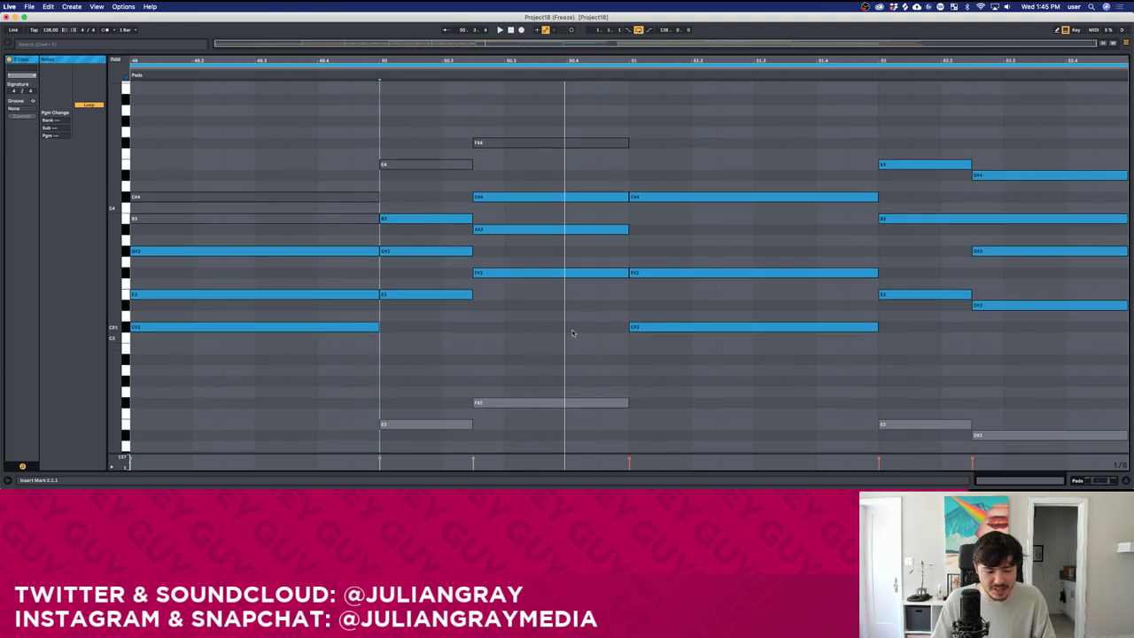
scroll(589, 342, down, 2)
click(630, 338)
key(space)
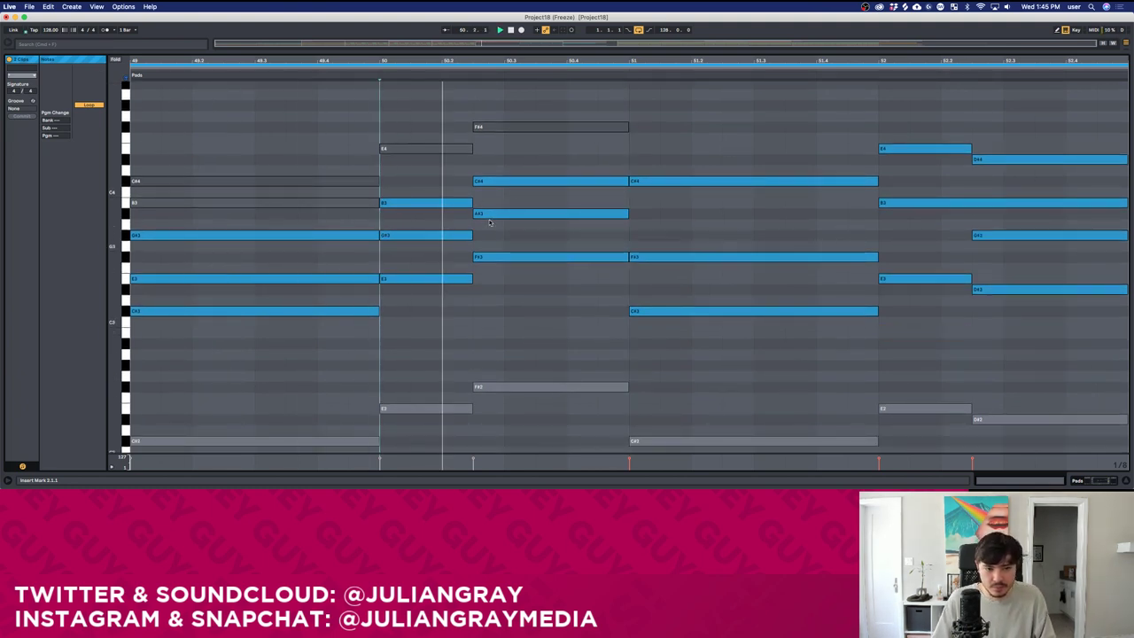
click(638, 214)
key(space)
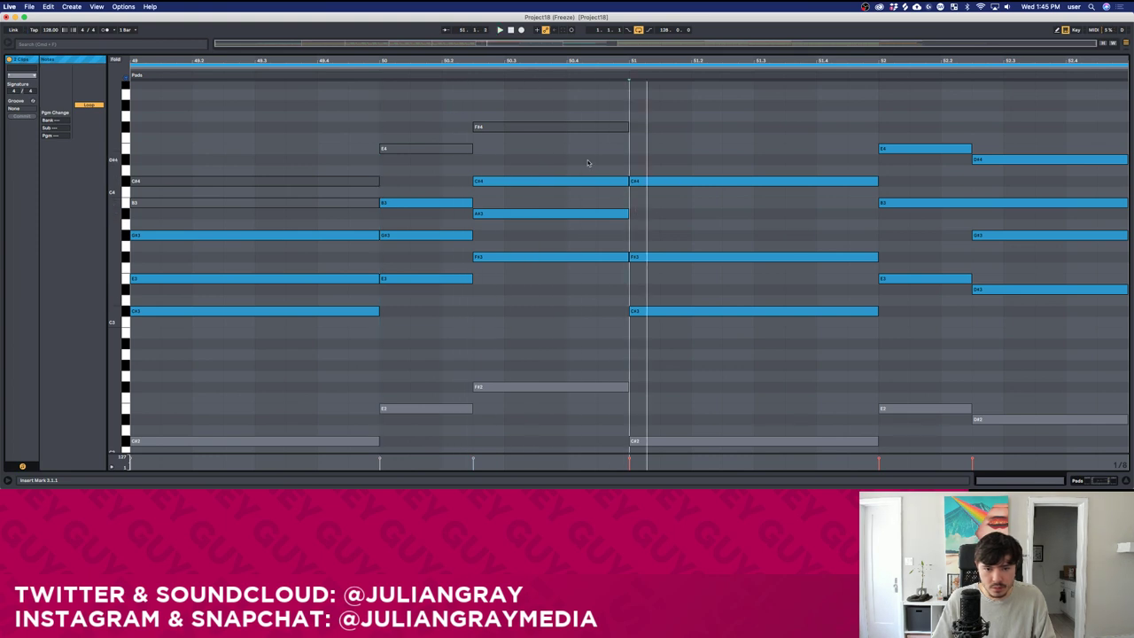
Lower the third pad chord's C#4 by an octave to C#3 and play the progression from bar 49.
click(591, 182)
key(shift+Down)
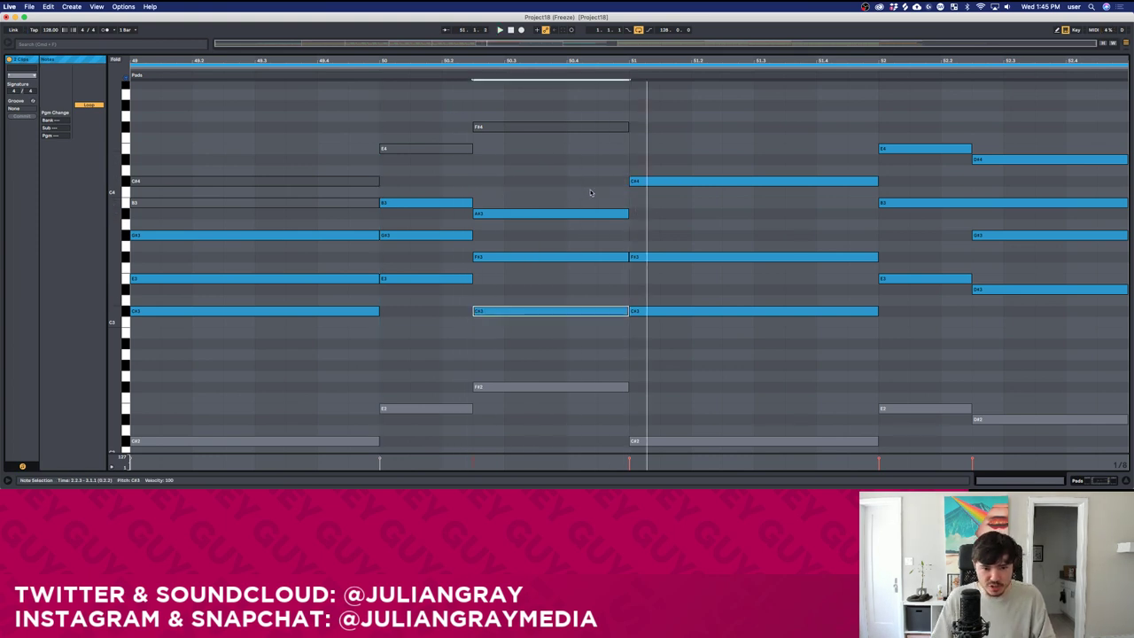
drag(597, 166, 559, 167)
click(560, 168)
key(space)
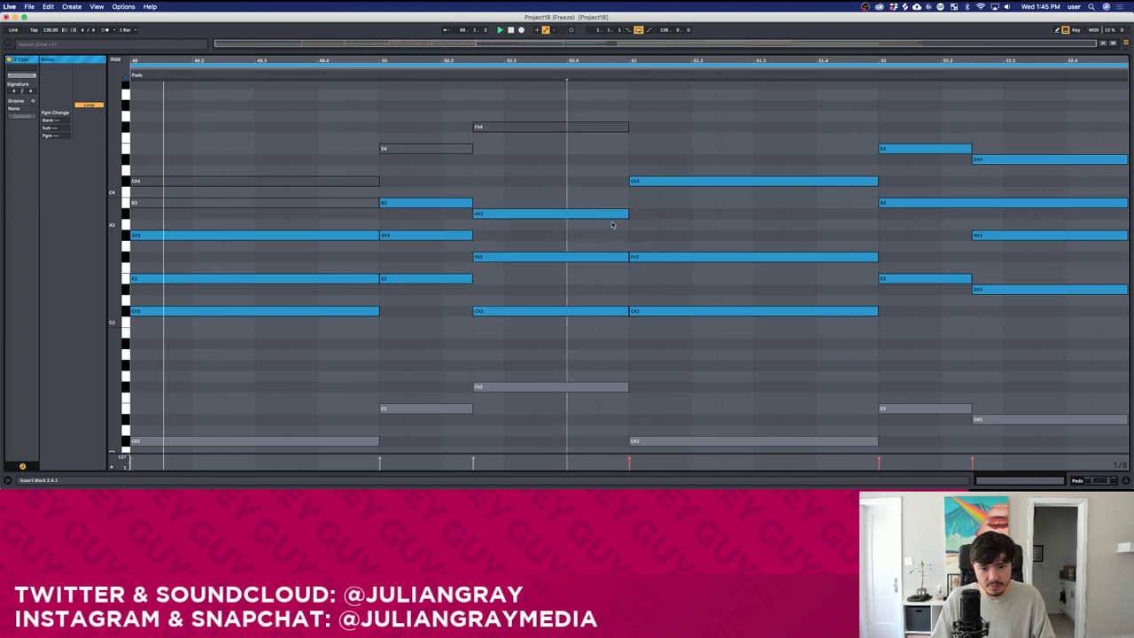
click(630, 239)
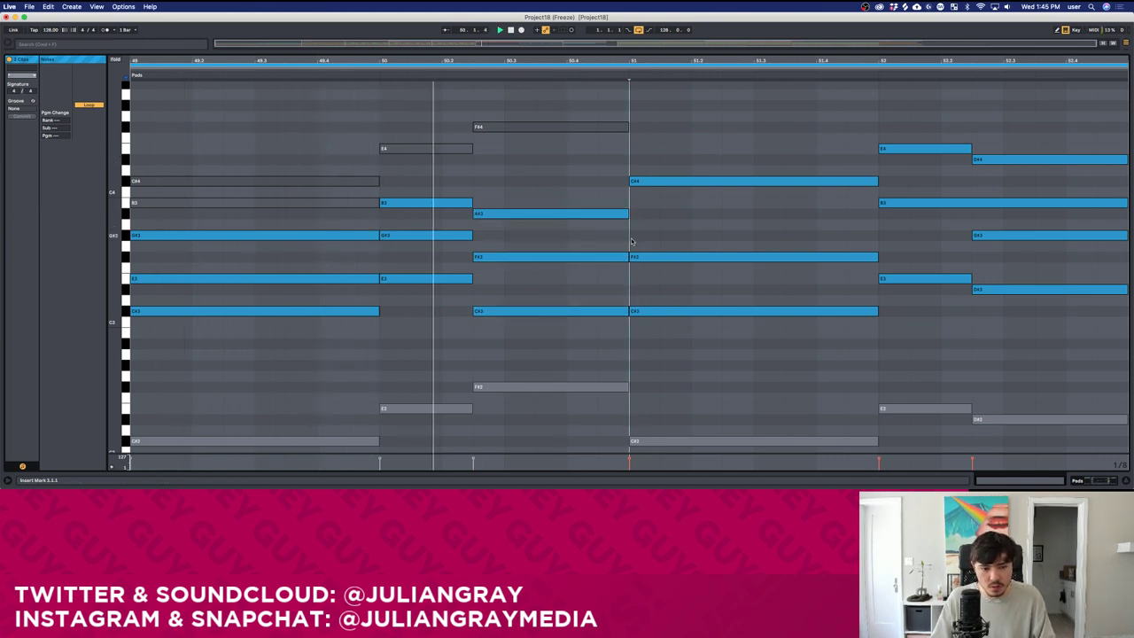
Add one-bar G#3 and E3 notes to the fourth pad chord at bar 51.
click(677, 181)
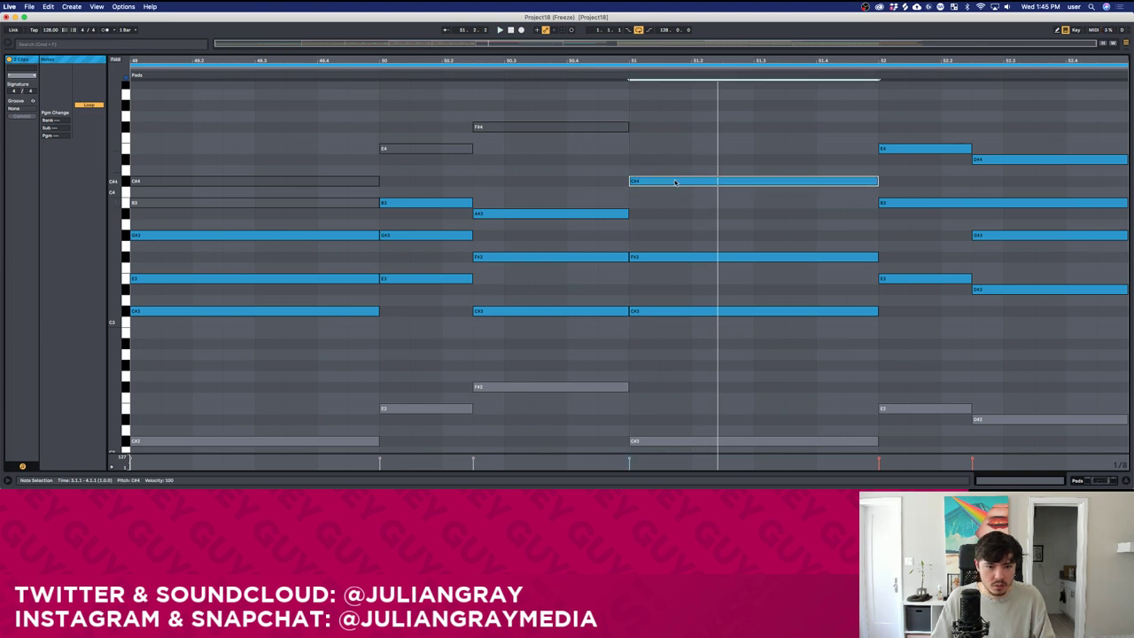
click(675, 234)
mouse_move(660, 257)
mouse_down()
mouse_move(662, 235)
mouse_move(665, 279)
mouse_up()
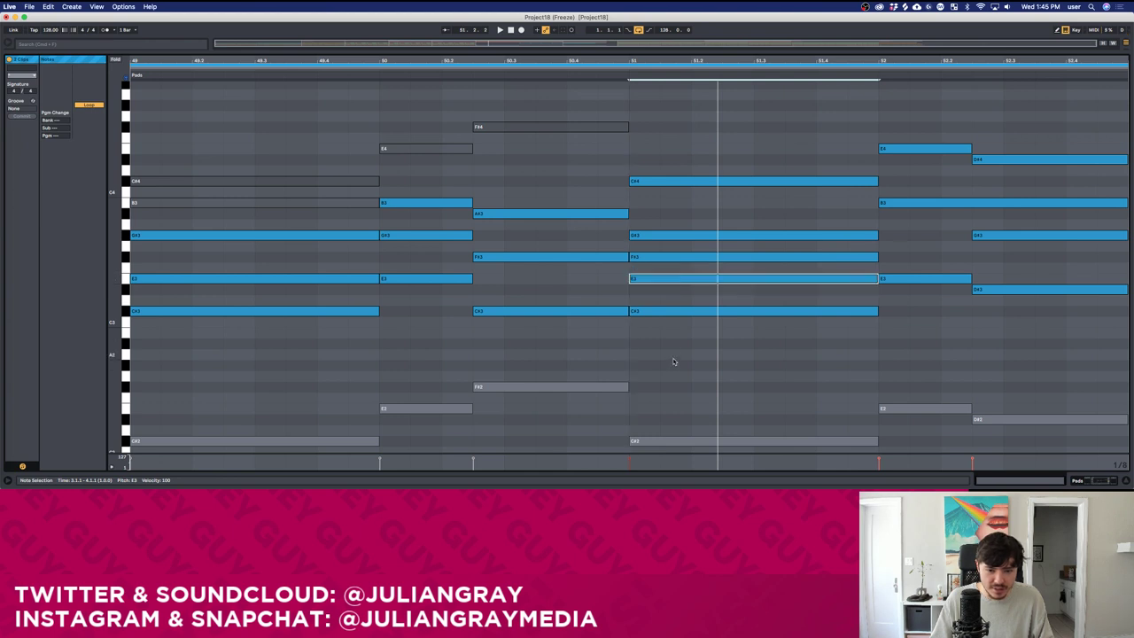
Audition the C#3, E3, F#3 and G#3 notes of the bar 51 chord one by one.
click(668, 311)
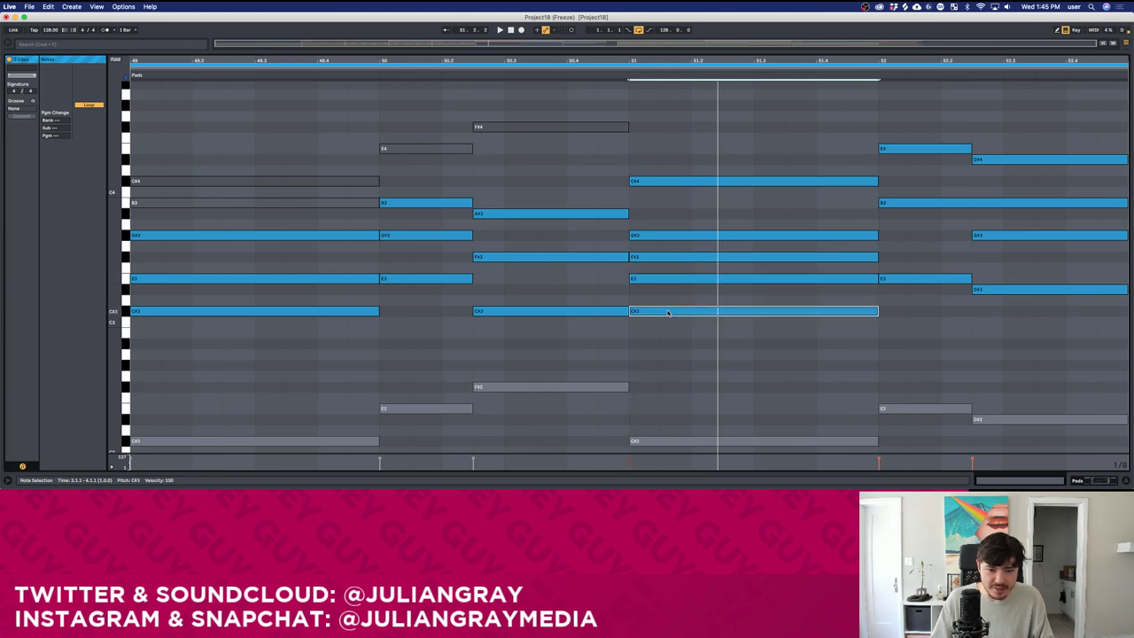
click(667, 280)
click(670, 311)
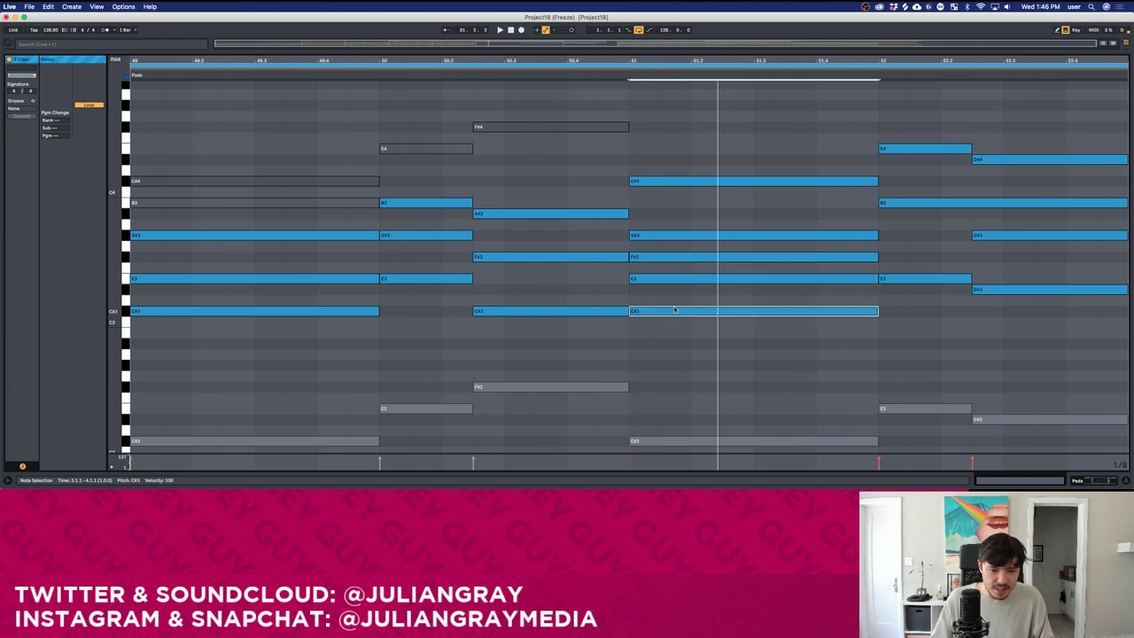
click(674, 281)
click(676, 256)
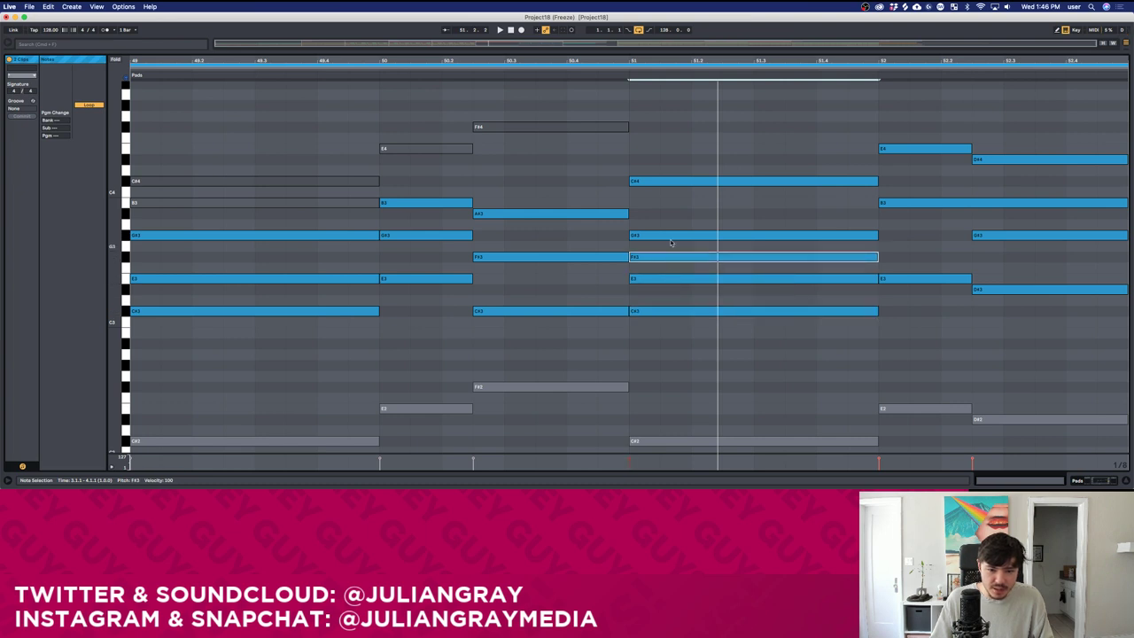
click(671, 236)
click(674, 258)
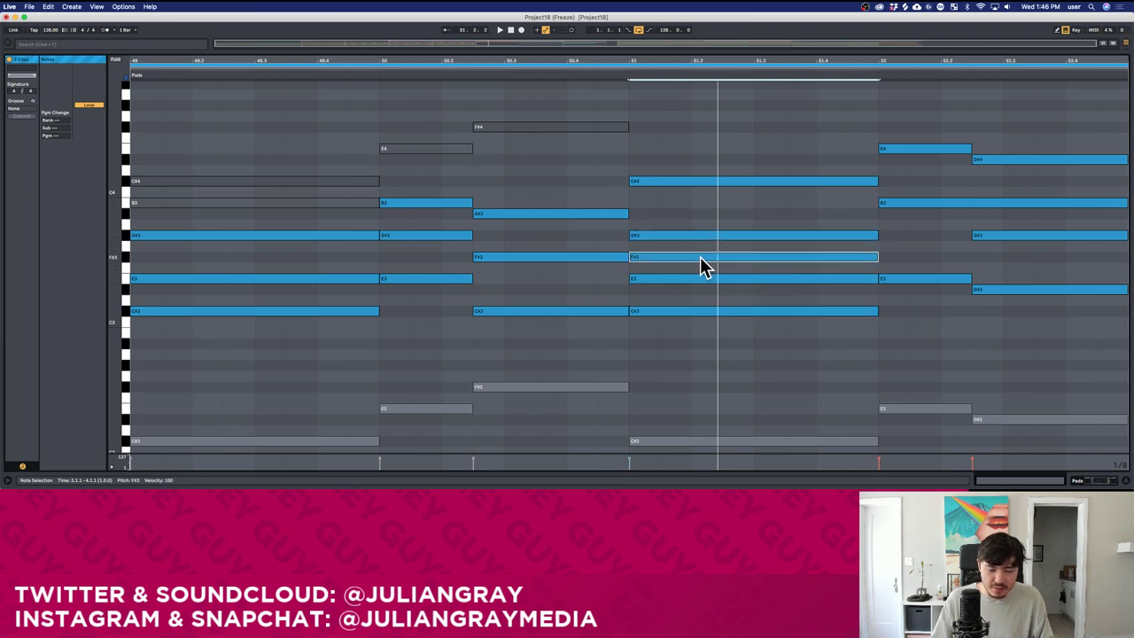
Audition the bar 51 chord's notes together and play the pad progression from bar 49.
drag(697, 188, 698, 317)
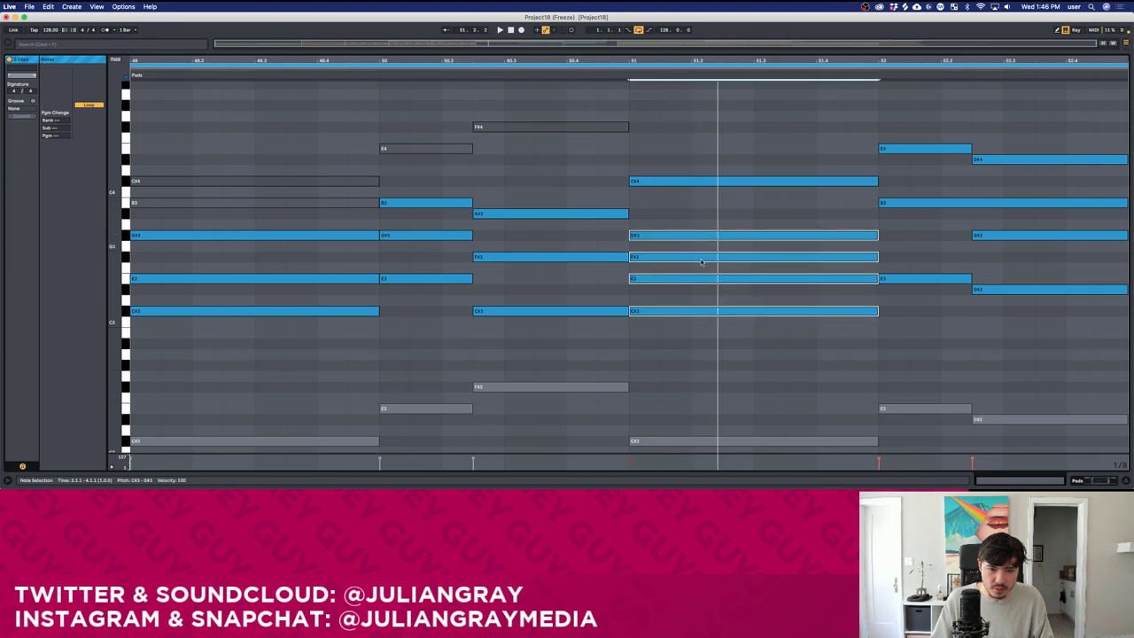
click(692, 182)
click(691, 208)
drag(697, 135, 706, 206)
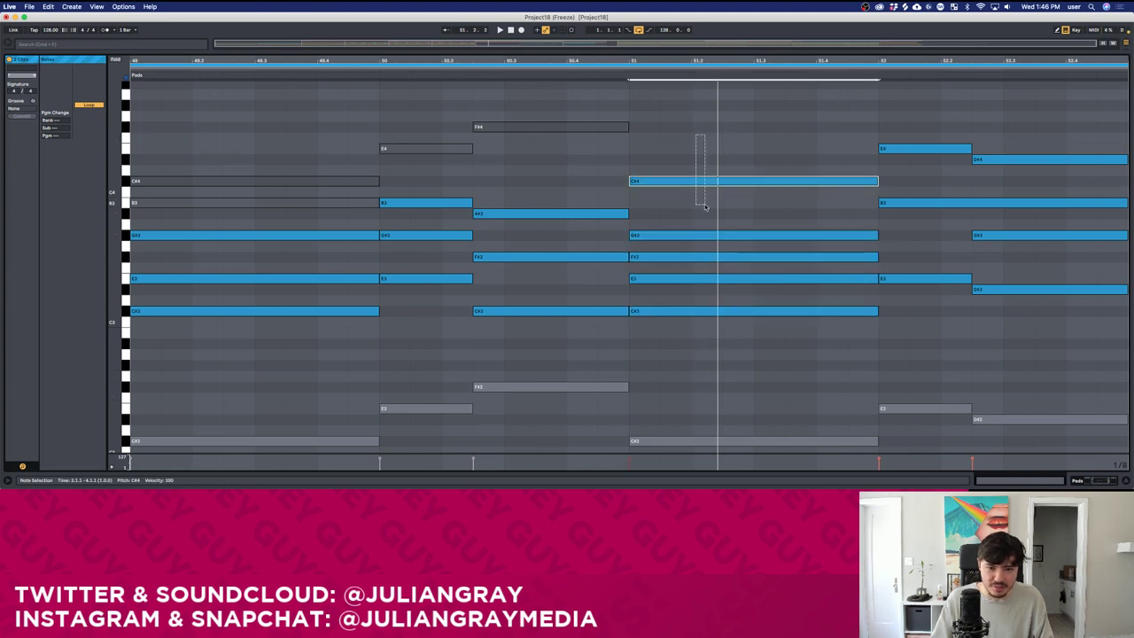
drag(706, 125, 721, 369)
click(722, 370)
key(space)
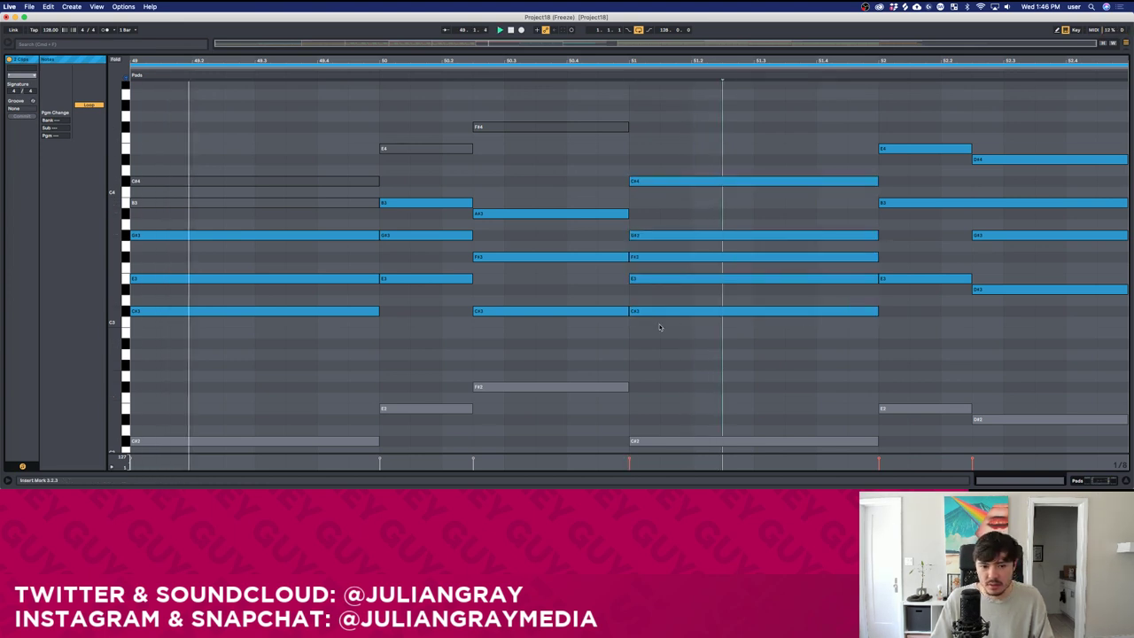
click(624, 354)
Reactivate the first pad chord's C#4 and B3 notes and play the chord.
drag(316, 160, 308, 203)
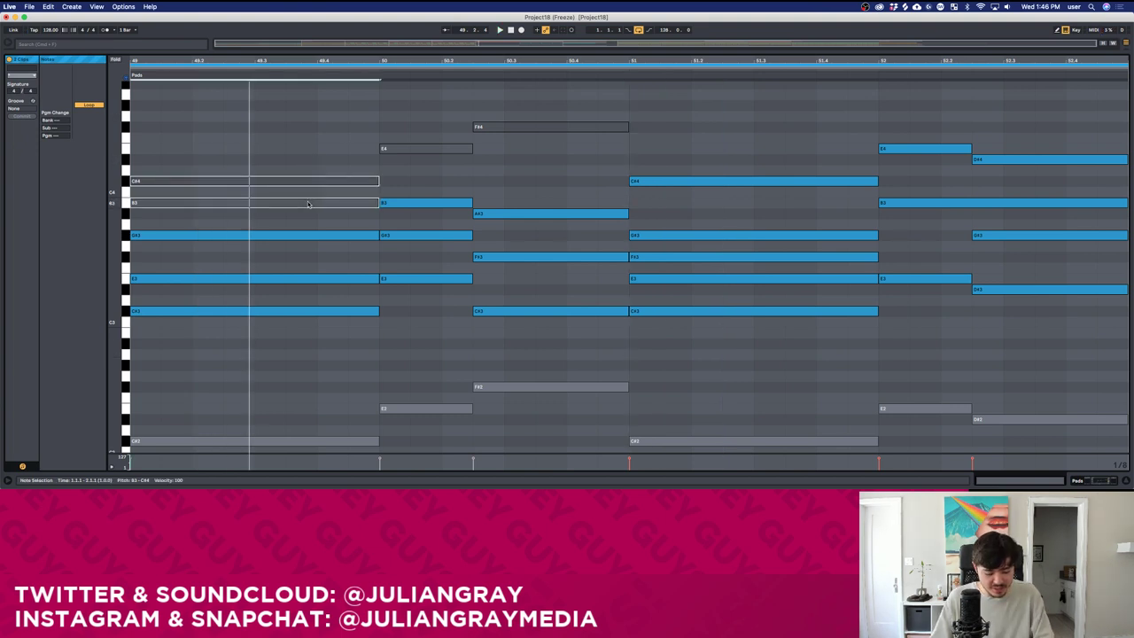
click(378, 116)
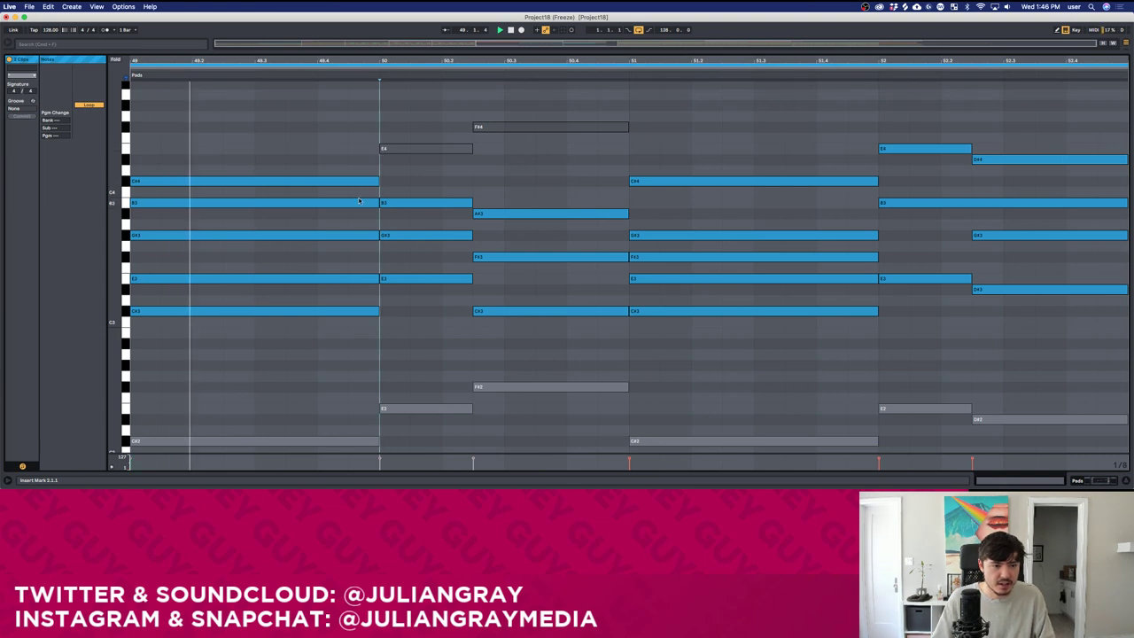
Deactivate the first pad chord's B3, compare the sound in playback, and delete the note.
click(358, 203)
key(0)
click(366, 165)
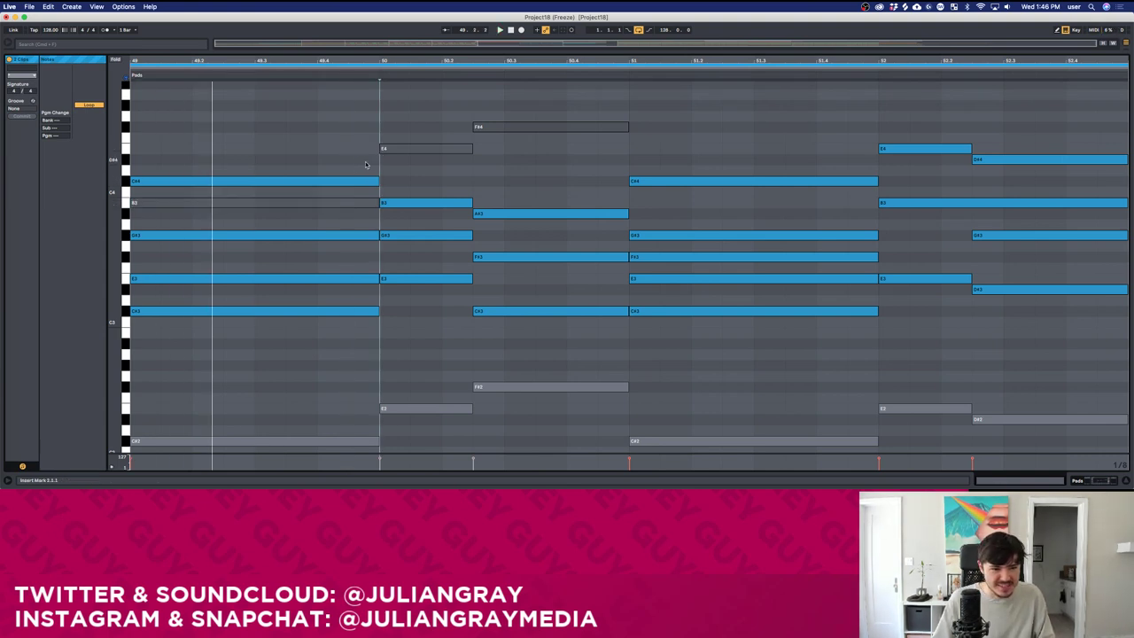
key(space)
double_click(363, 203)
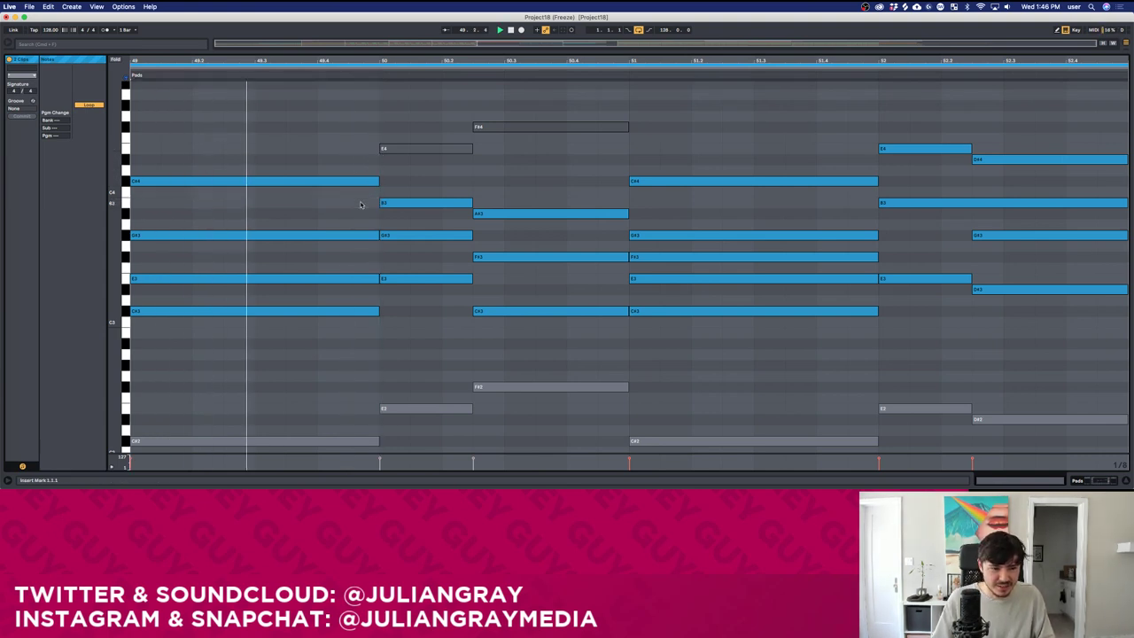
click(440, 168)
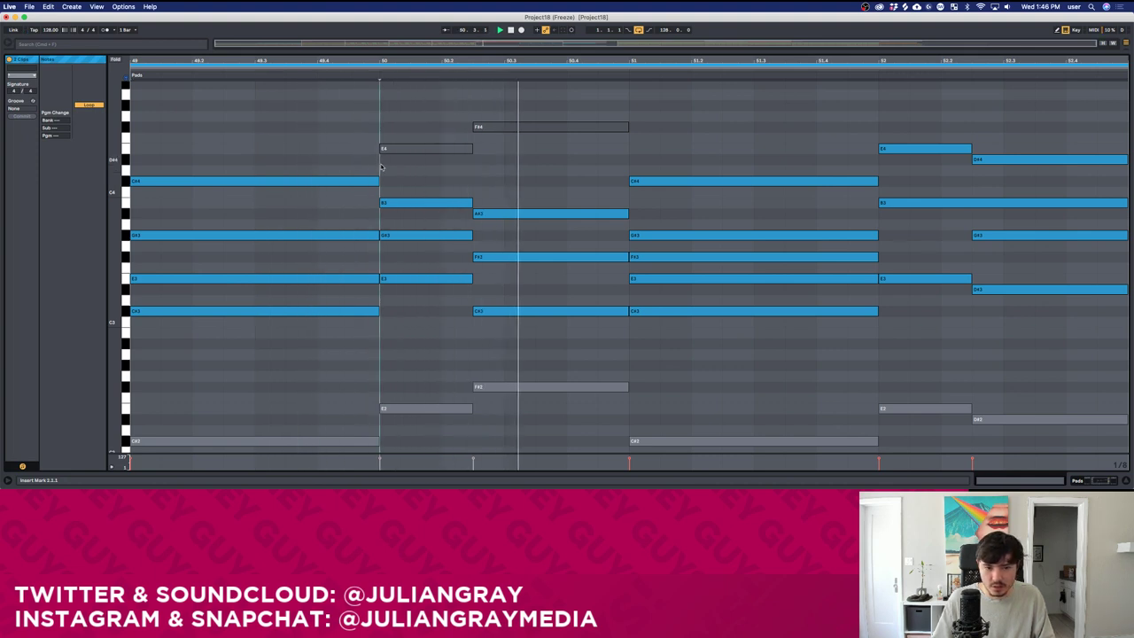
Delete the F#3 note from the fourth pad chord at bar 51.
click(635, 202)
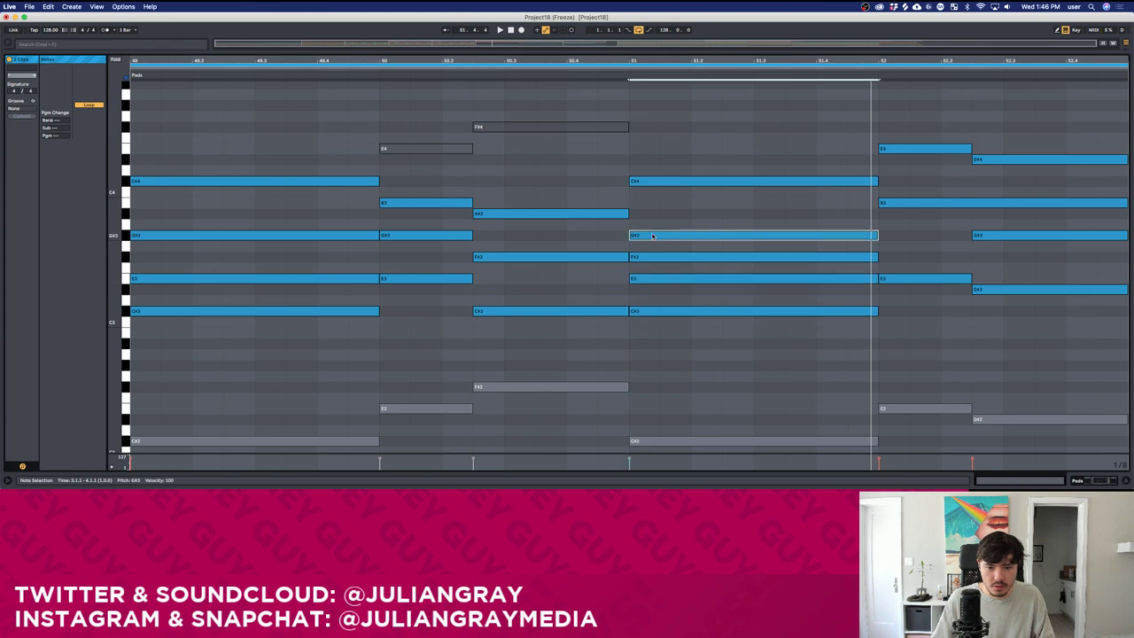
click(654, 257)
key(0)
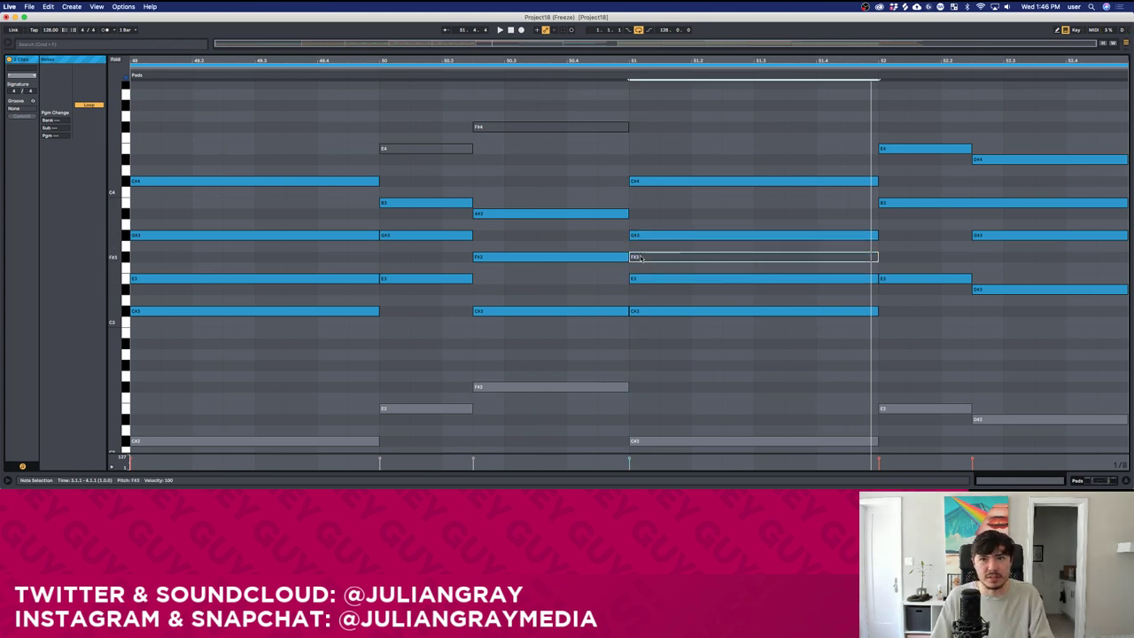
key(Delete)
Reactivate the E4 and F#4 top notes of the second and third pad chords during playback.
click(550, 127)
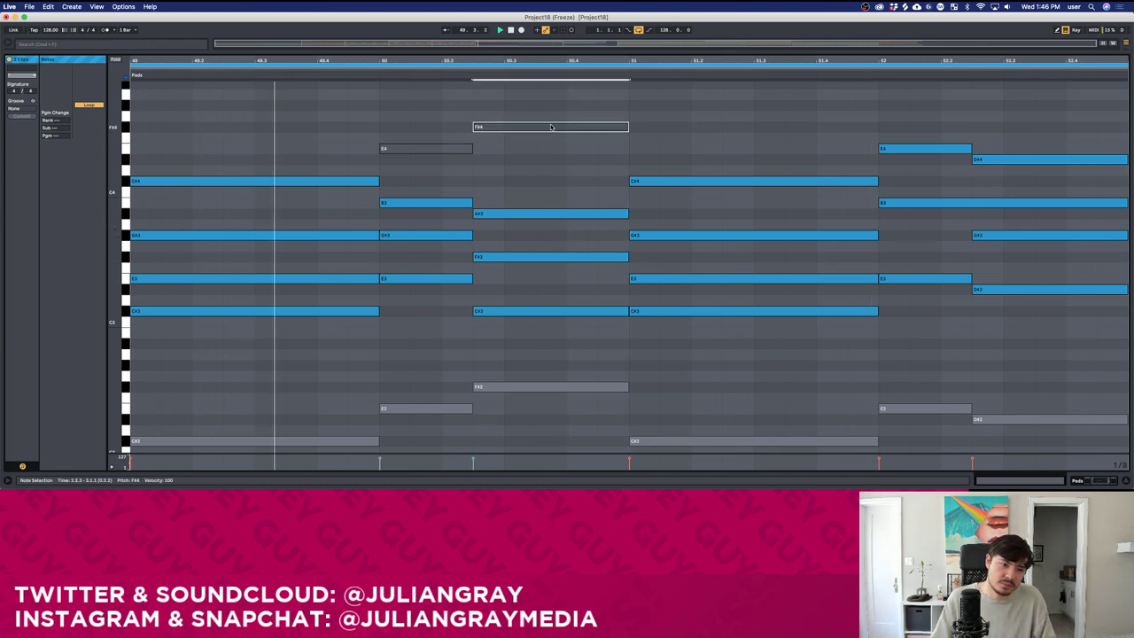
drag(481, 112, 438, 161)
key(0)
click(476, 174)
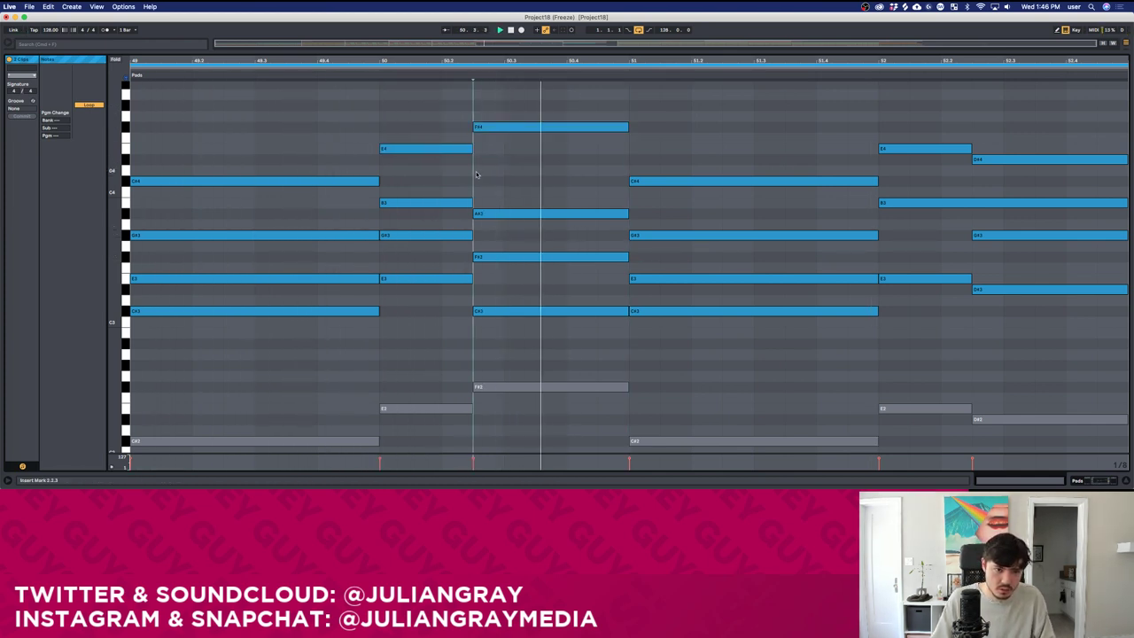
click(660, 134)
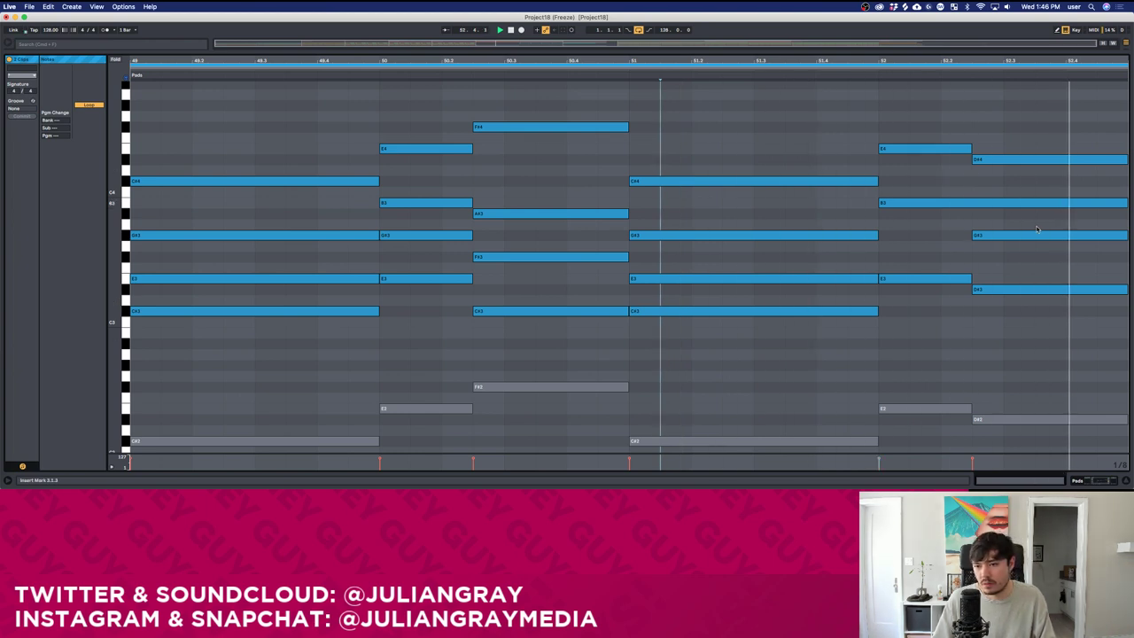
Add a G#3 note spanning the bar 52 chord and lower the last chord's G#3 to F#3.
double_click(886, 236)
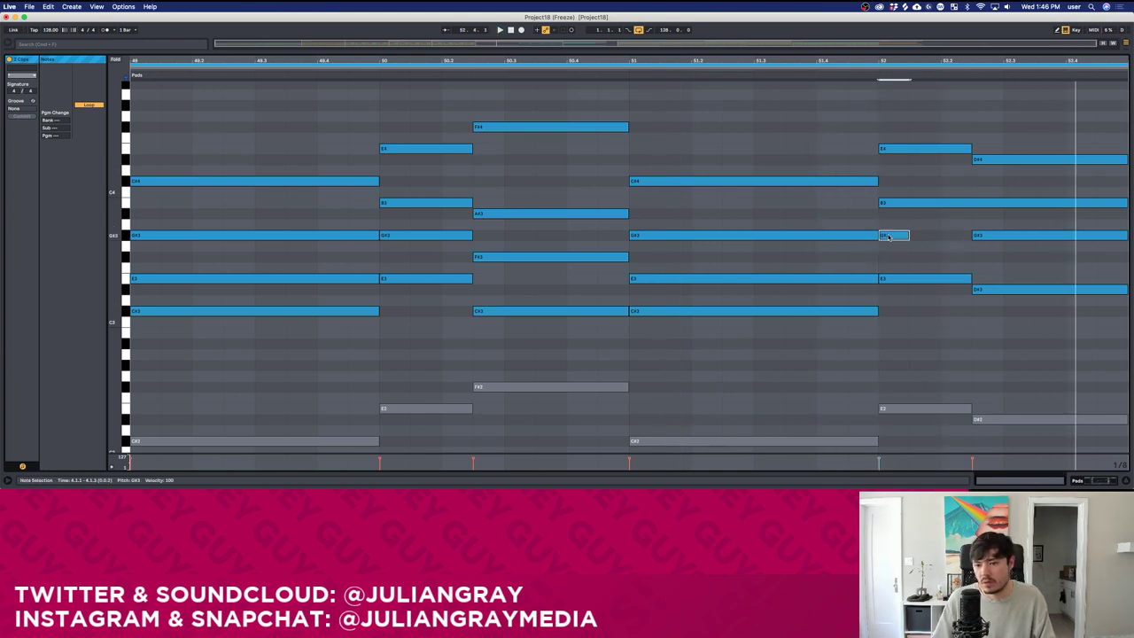
mouse_move(924, 239)
mouse_down()
mouse_move(984, 239)
mouse_move(1005, 258)
mouse_up()
click(1002, 247)
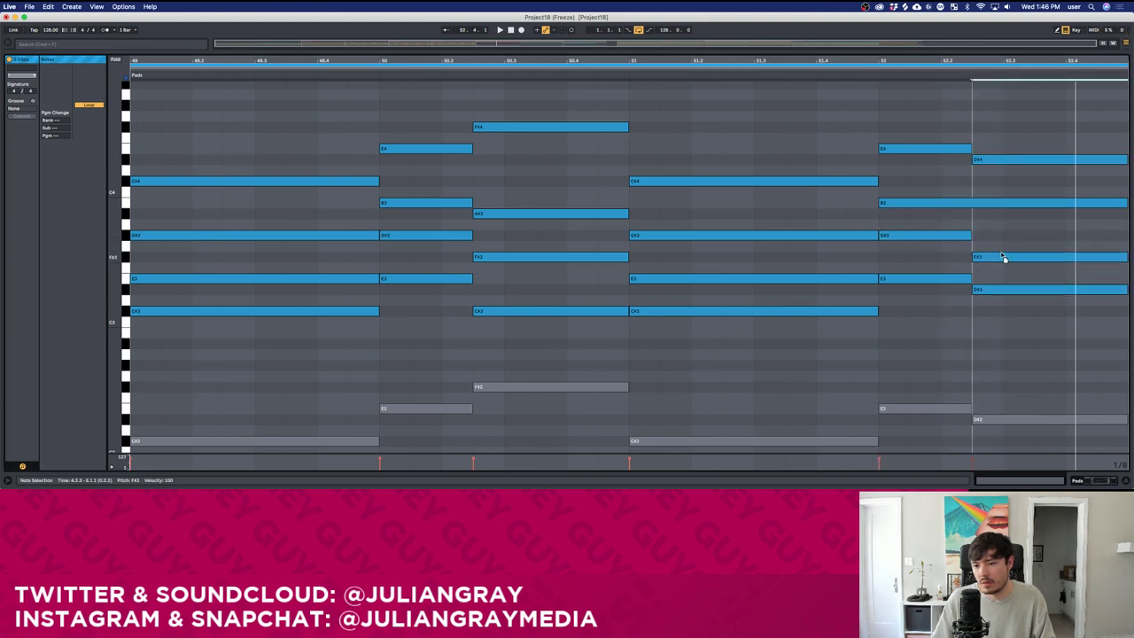
Play the pad progression from bar 49 to check the revised chord voicings.
drag(1013, 337, 1002, 300)
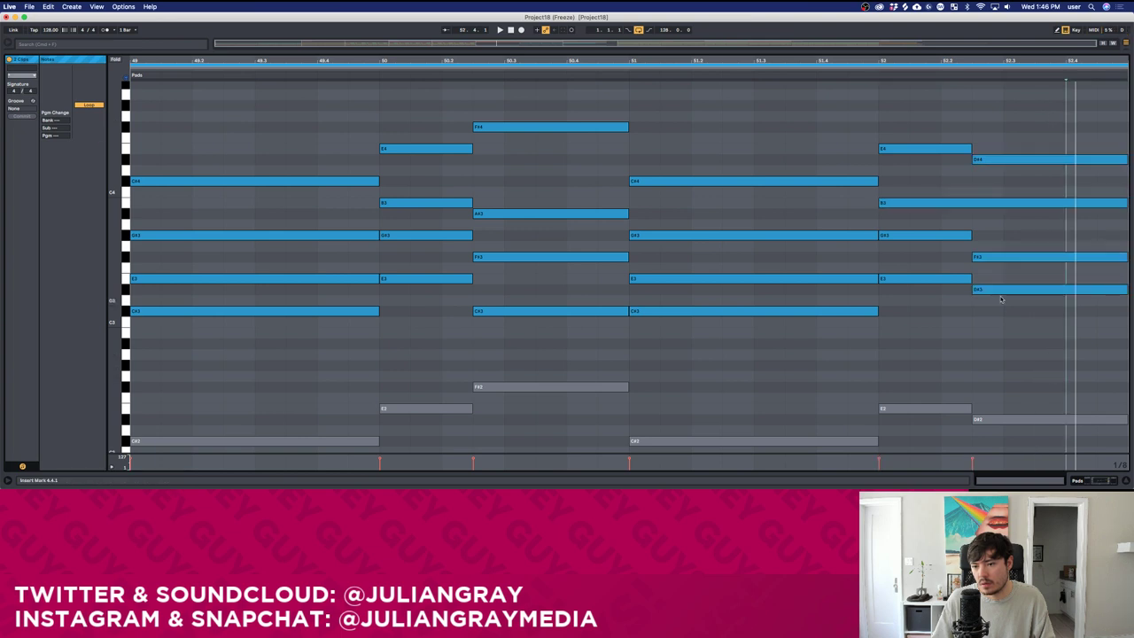
click(972, 244)
key(space)
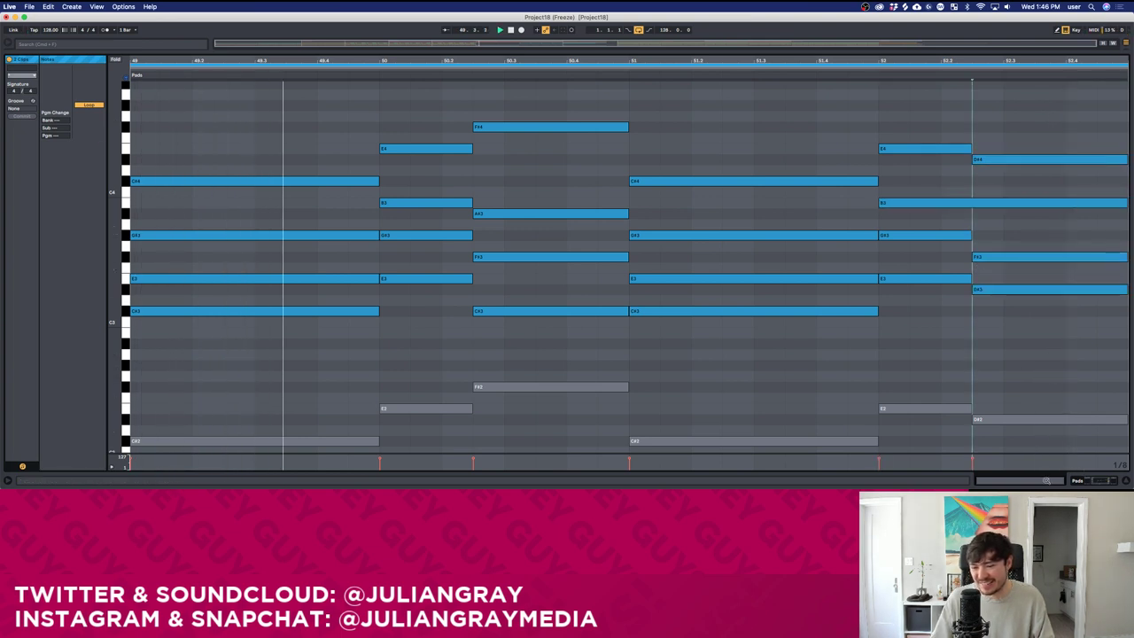
Play the pad progression from its third, fourth and last chords to check the revised voicings.
click(473, 184)
click(630, 221)
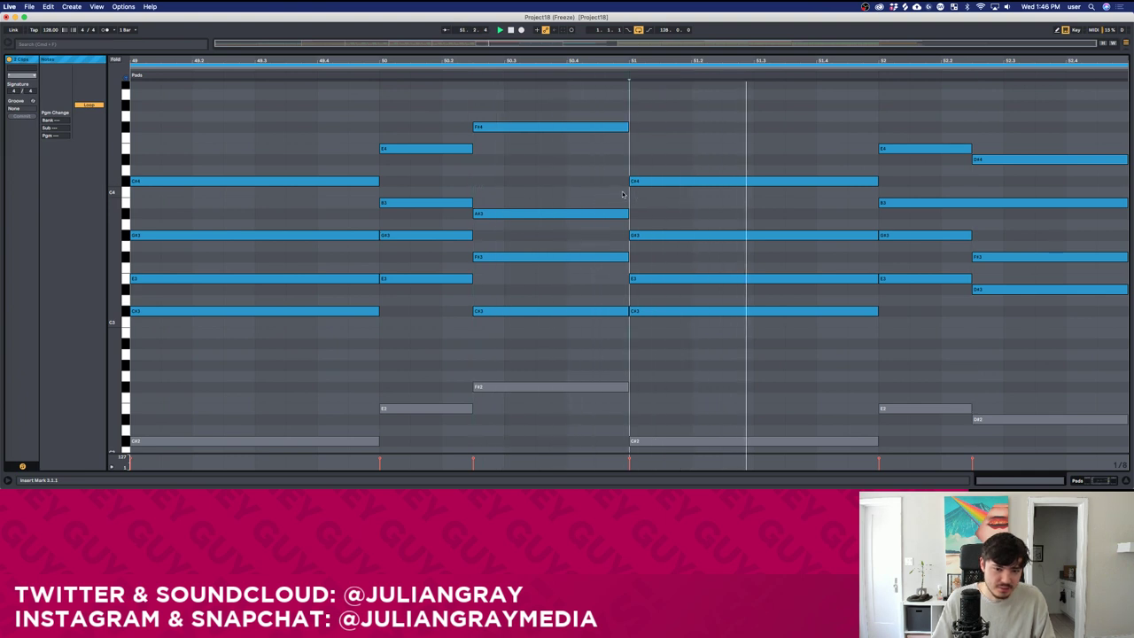
click(973, 231)
key(space)
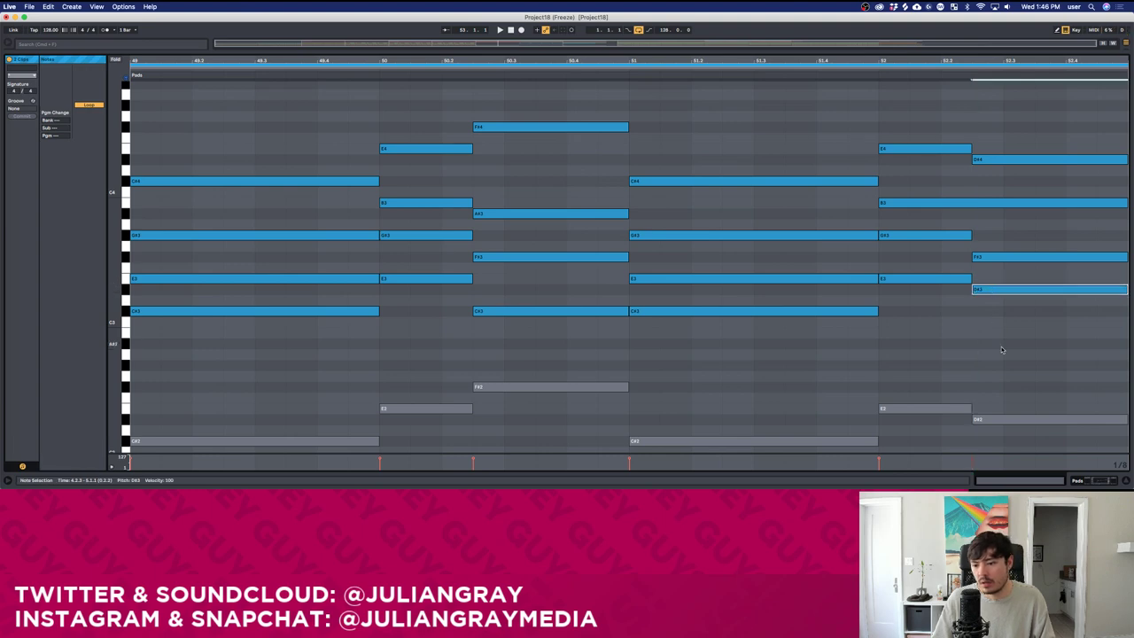
Return to the arrangement and play the breakdown pads from bar 53 and from the breakdown's start.
click(1004, 351)
click(1101, 481)
scroll(557, 190, up, 2)
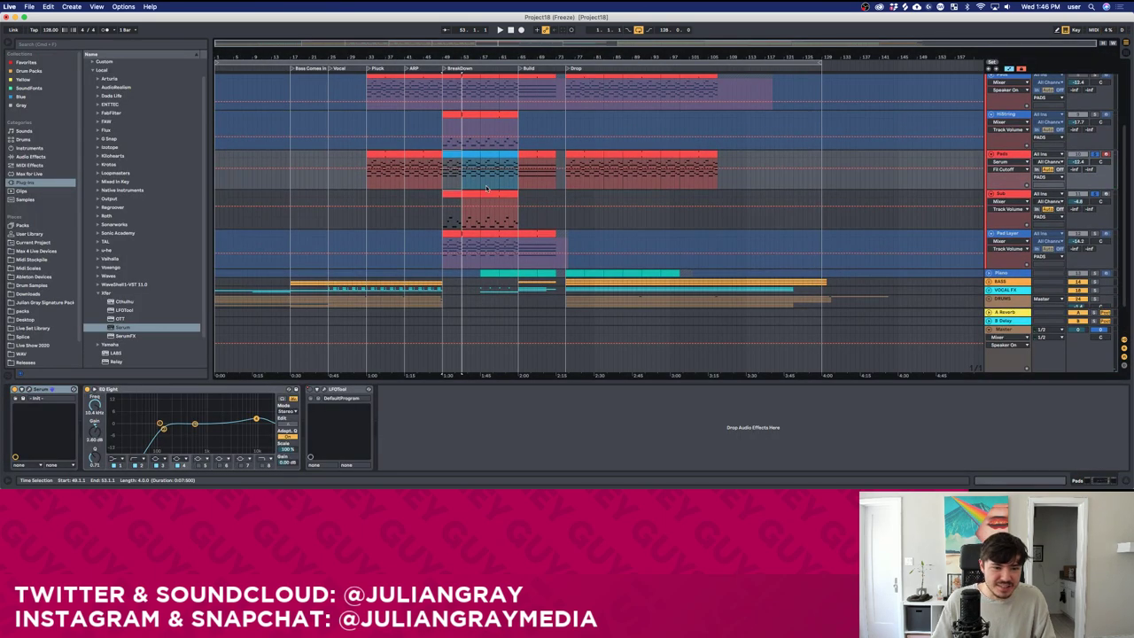
click(463, 182)
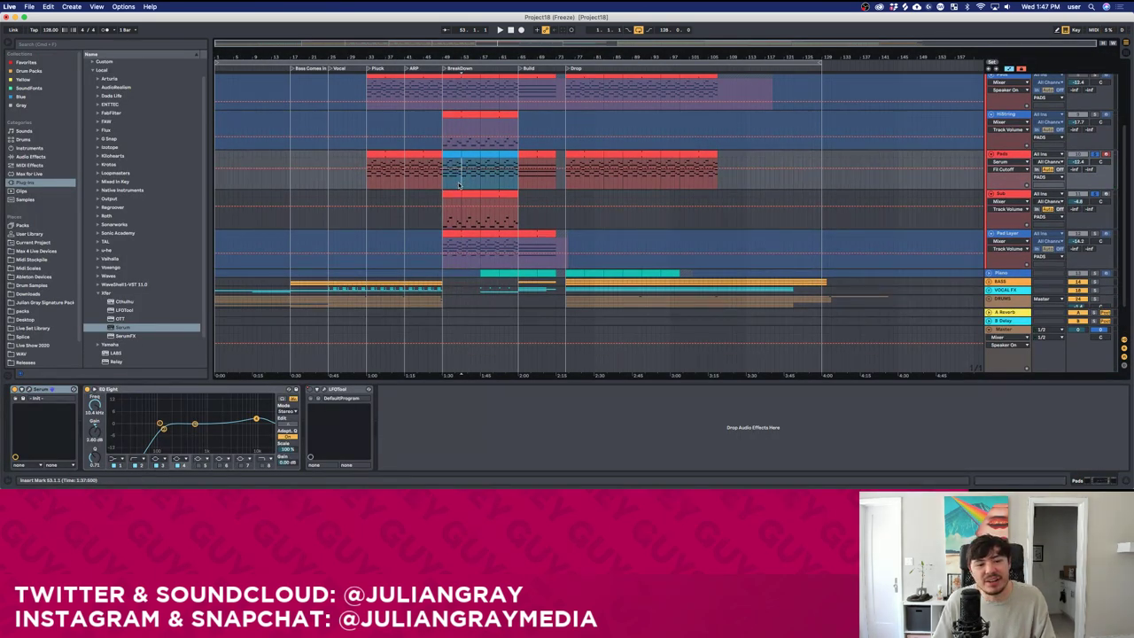
key(space)
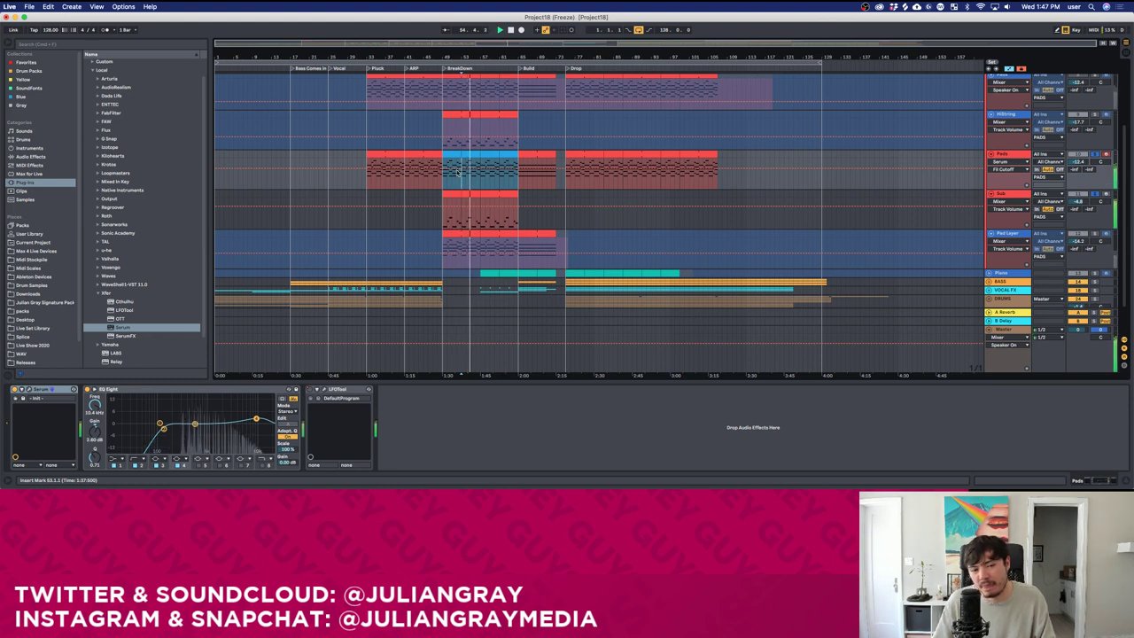
click(453, 156)
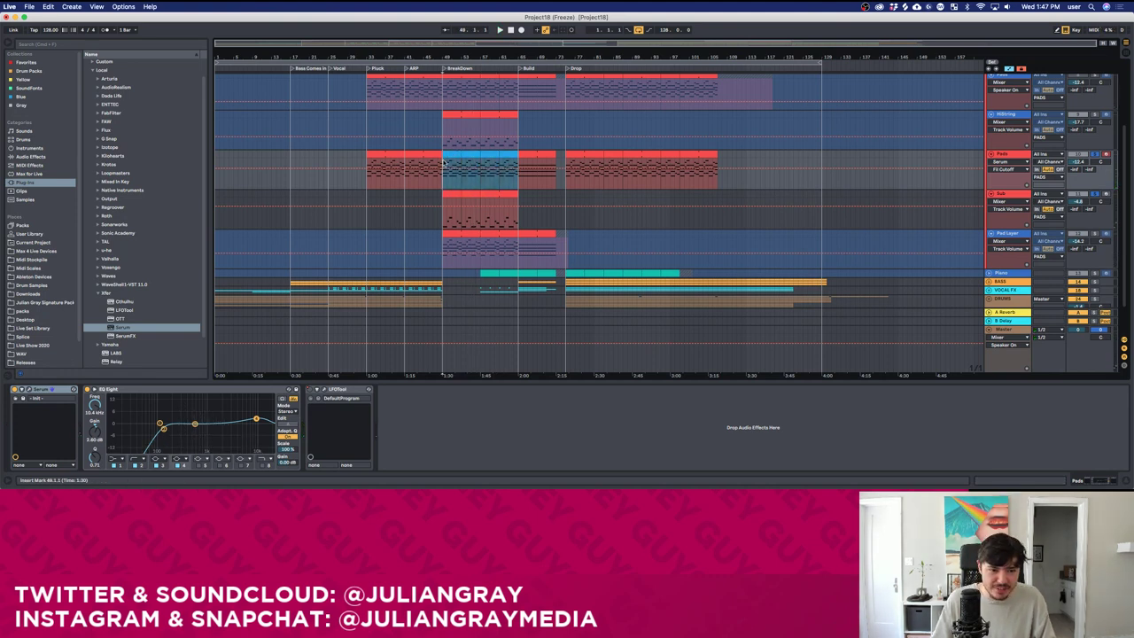
key(space)
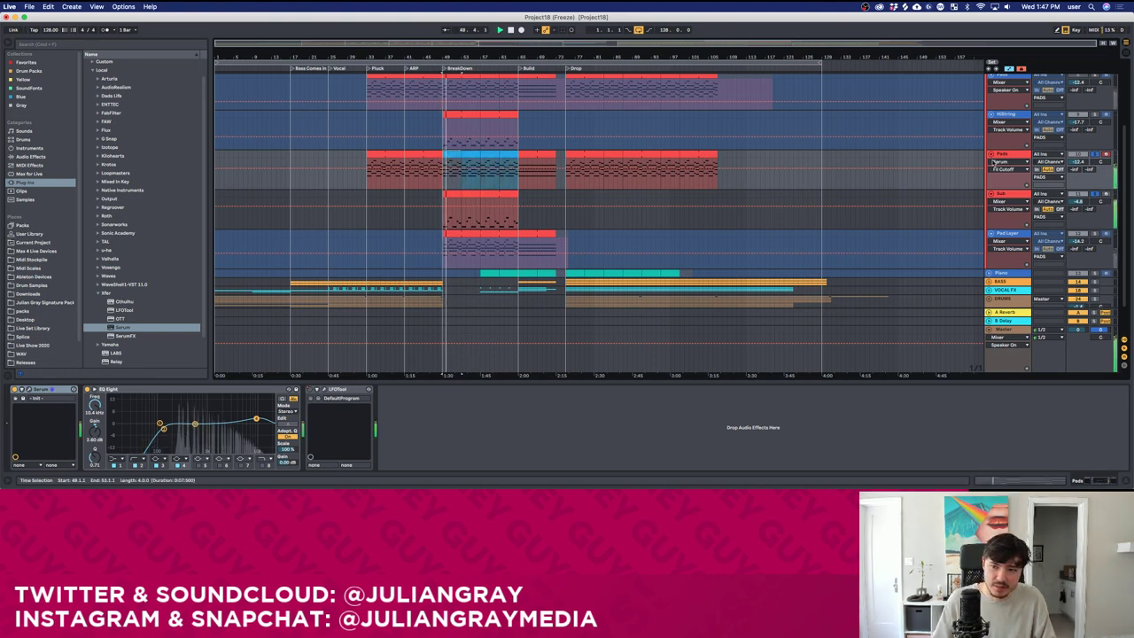
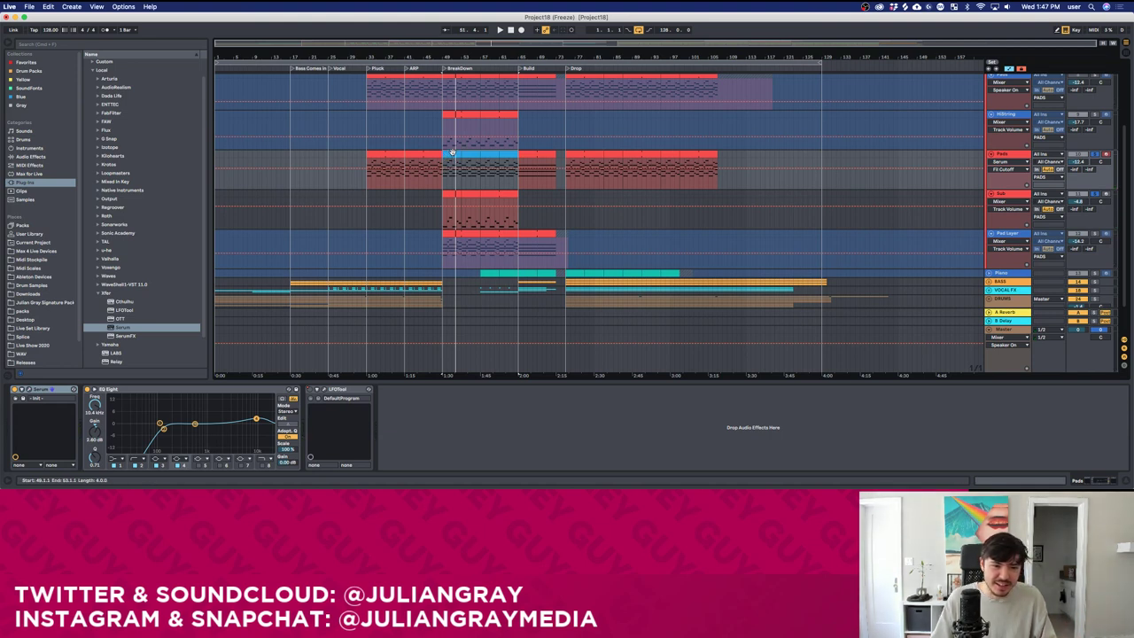
Replace the Serum pad clips at bars 33–49 and 75–107 with duplicates of the revised breakdown chords.
drag(427, 156, 609, 160)
click(587, 156)
key(super+d)
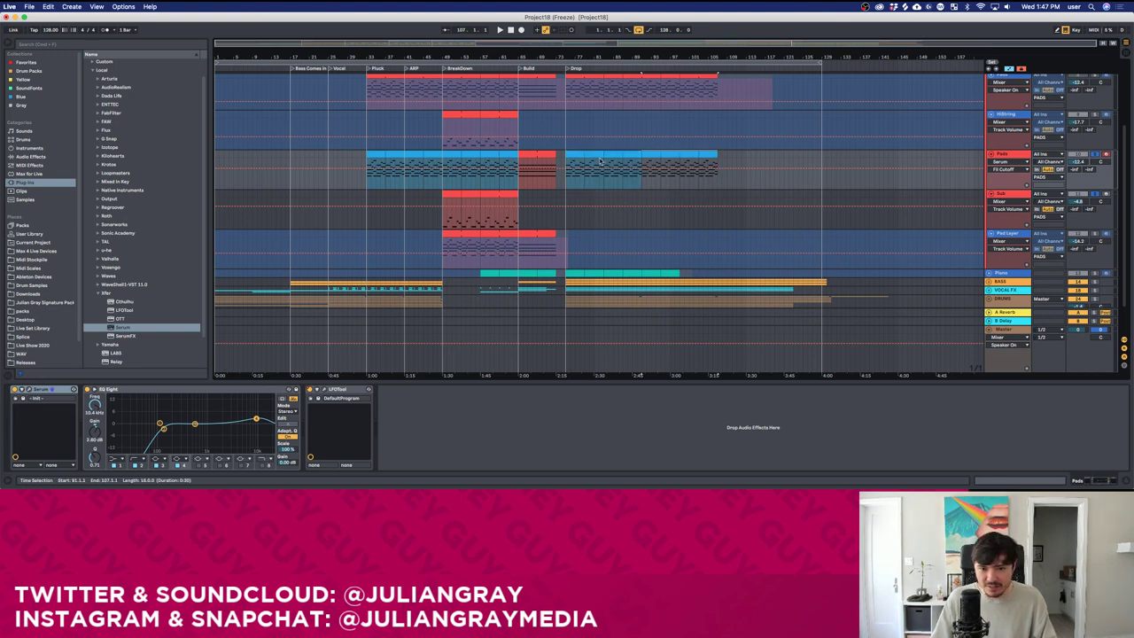
click(357, 172)
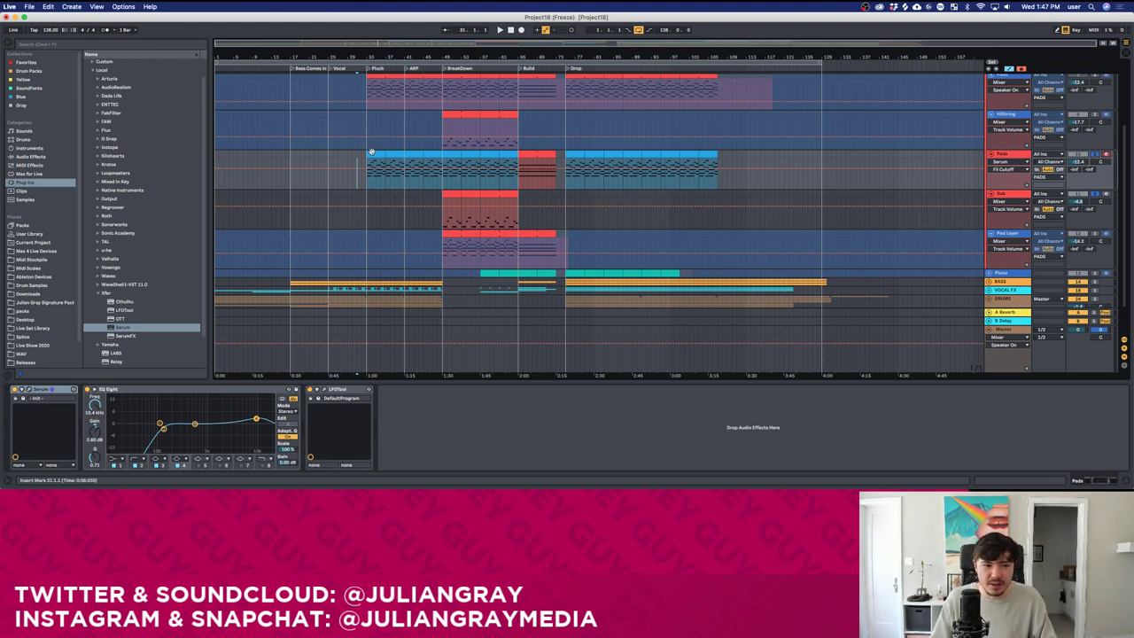
Adjust the Serum pad's filter cutoff and oscillator A unison detune while playing the Pluck section.
scroll(372, 152, up, 2)
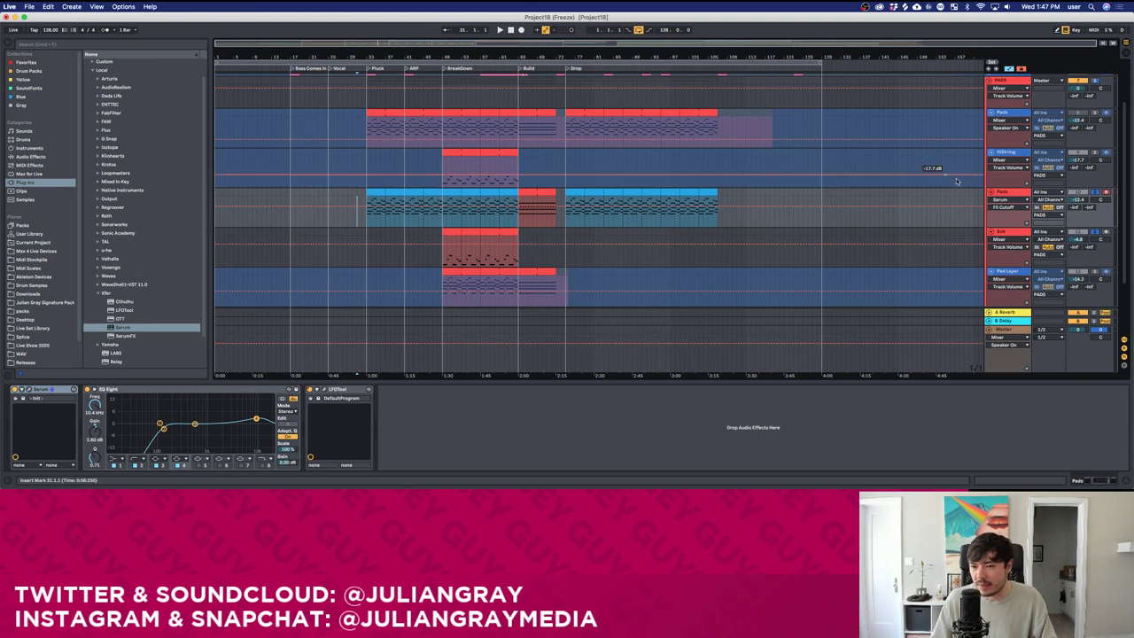
click(28, 389)
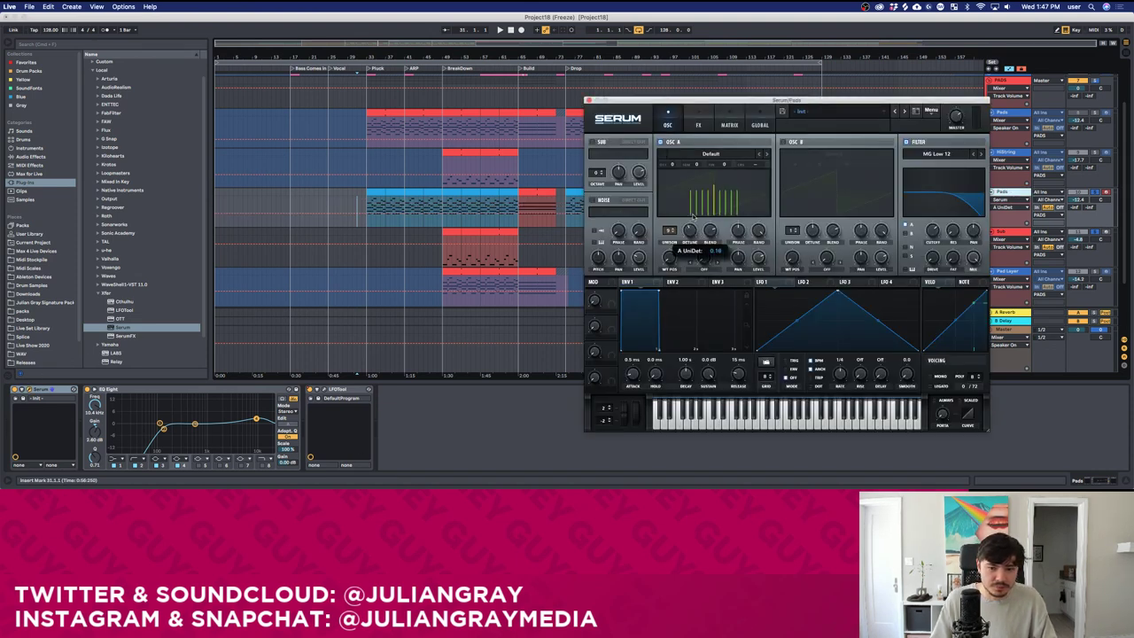
key(space)
drag(935, 232, 936, 249)
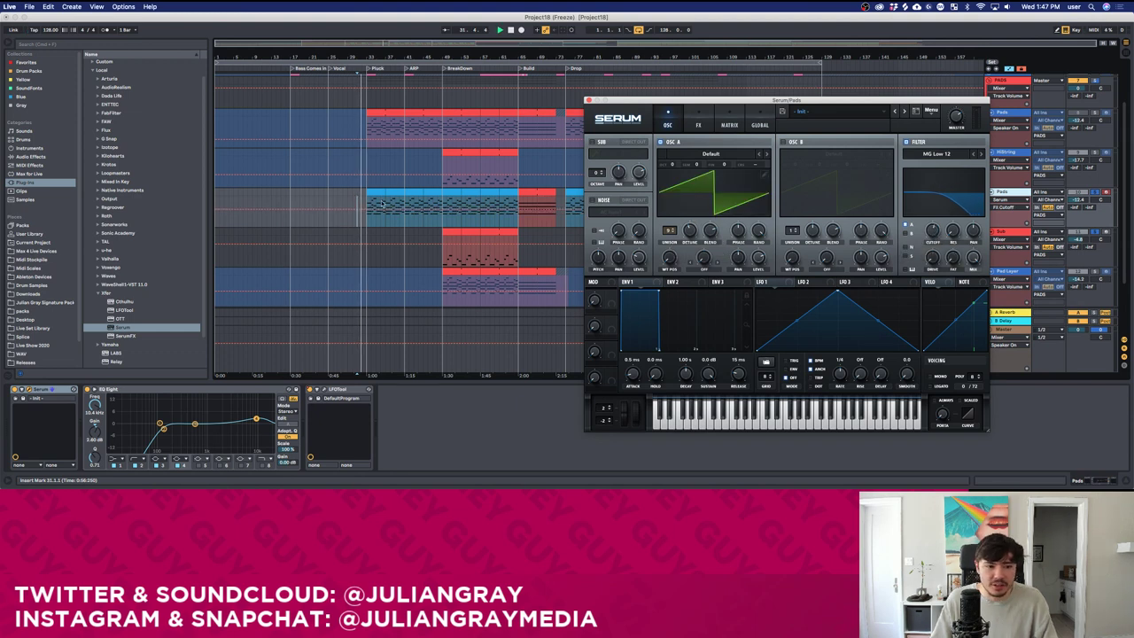
click(1096, 112)
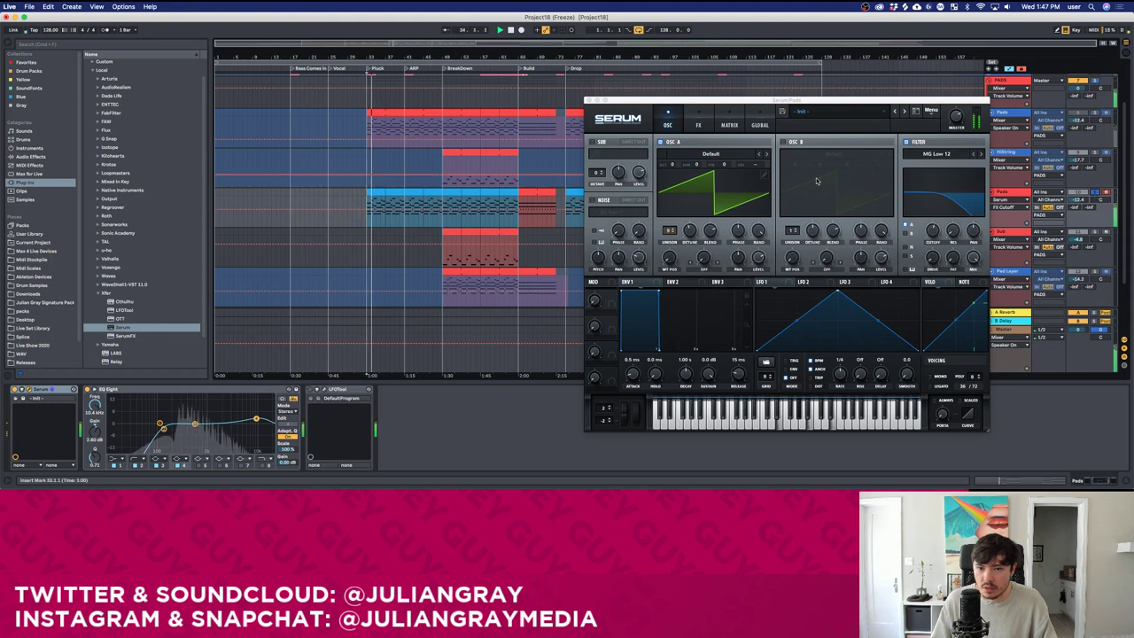
drag(689, 231, 689, 230)
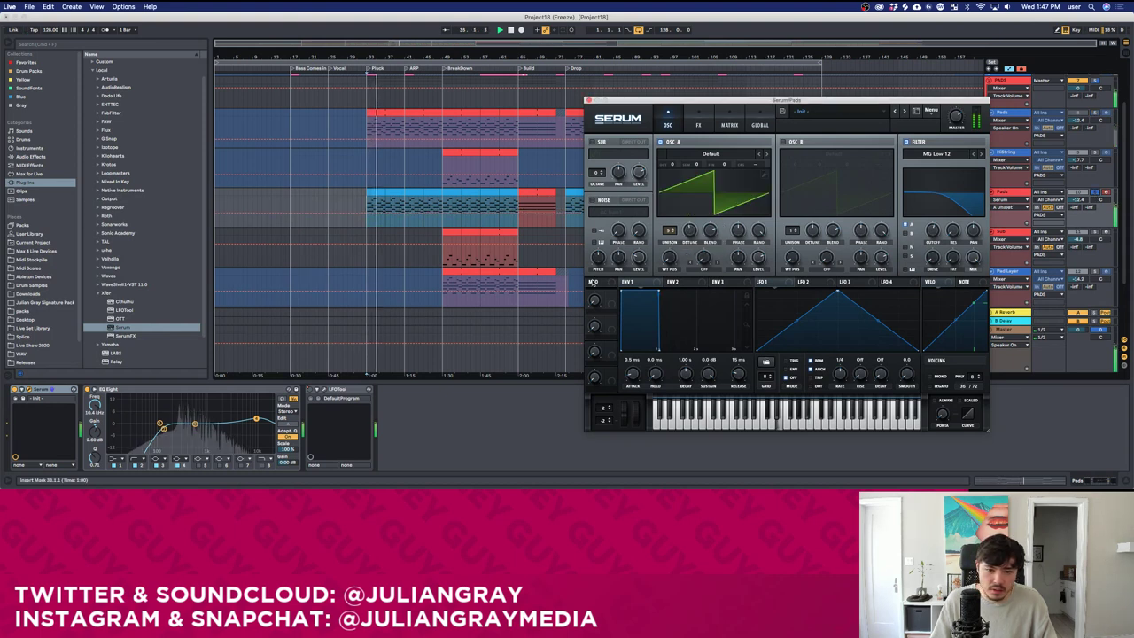
Enable Serum's noise oscillator with the BrightWhite sample and set the filter cutoff to about 1205 Hz.
click(623, 213)
mouse_move(625, 223)
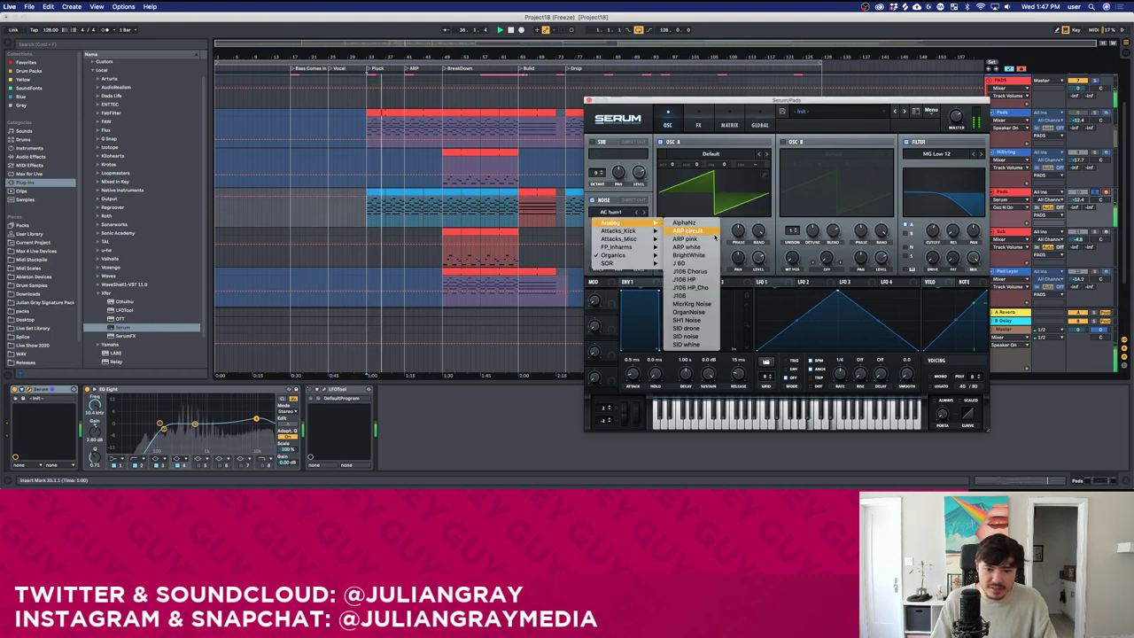
click(679, 257)
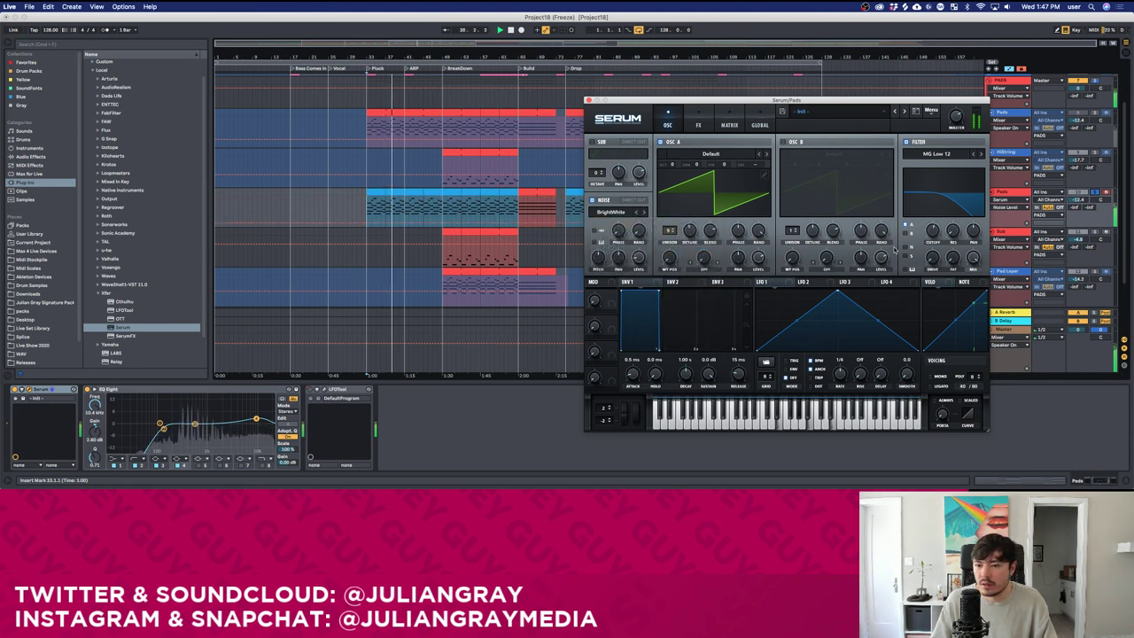
drag(933, 232, 932, 226)
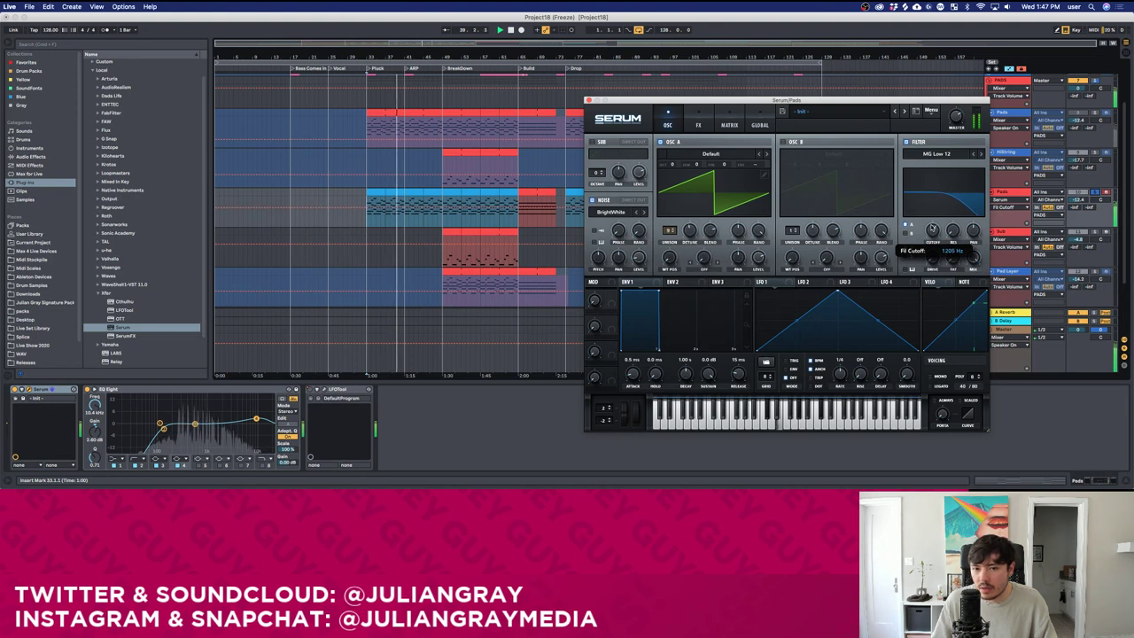
Enable a multiband compressor on the Serum pad and adjust its threshold and ratio during playback.
click(709, 123)
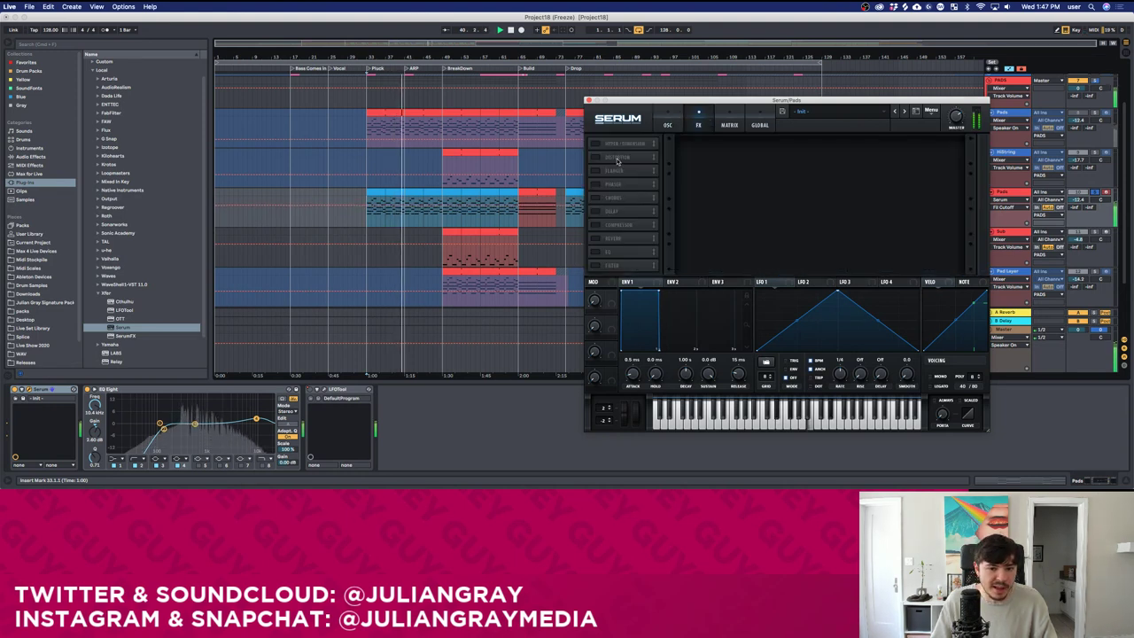
click(594, 224)
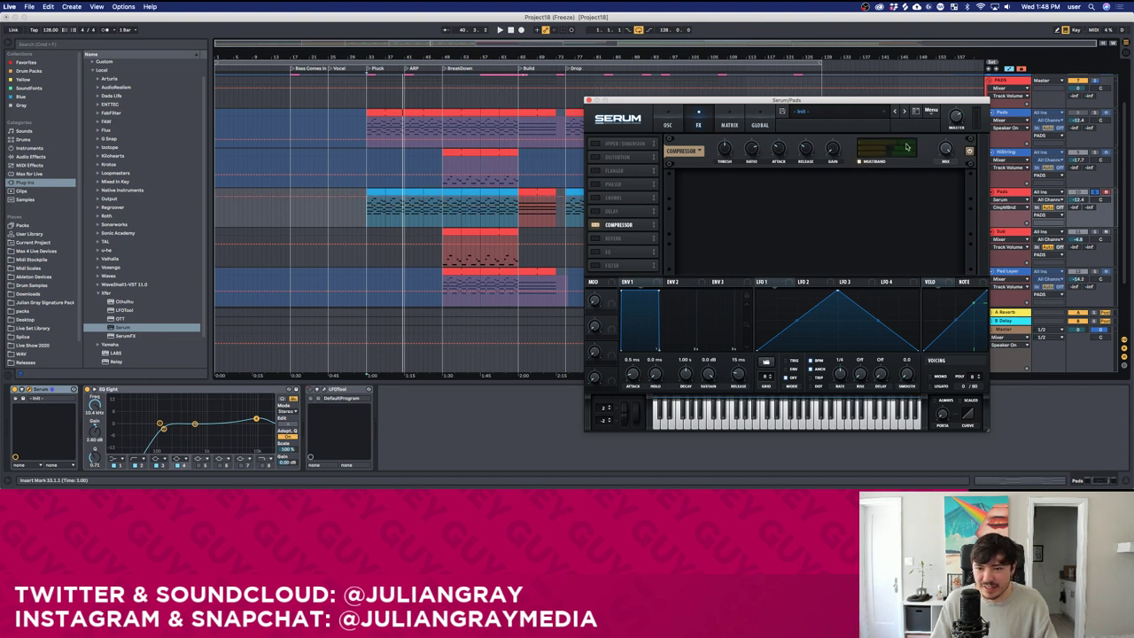
key(space)
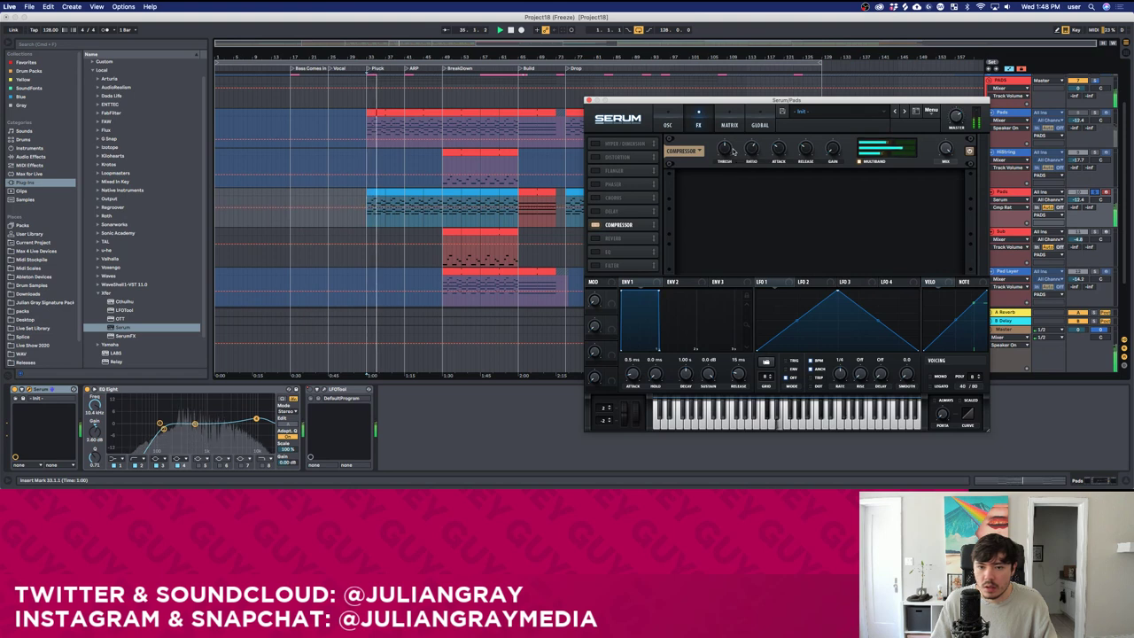
drag(718, 166, 721, 154)
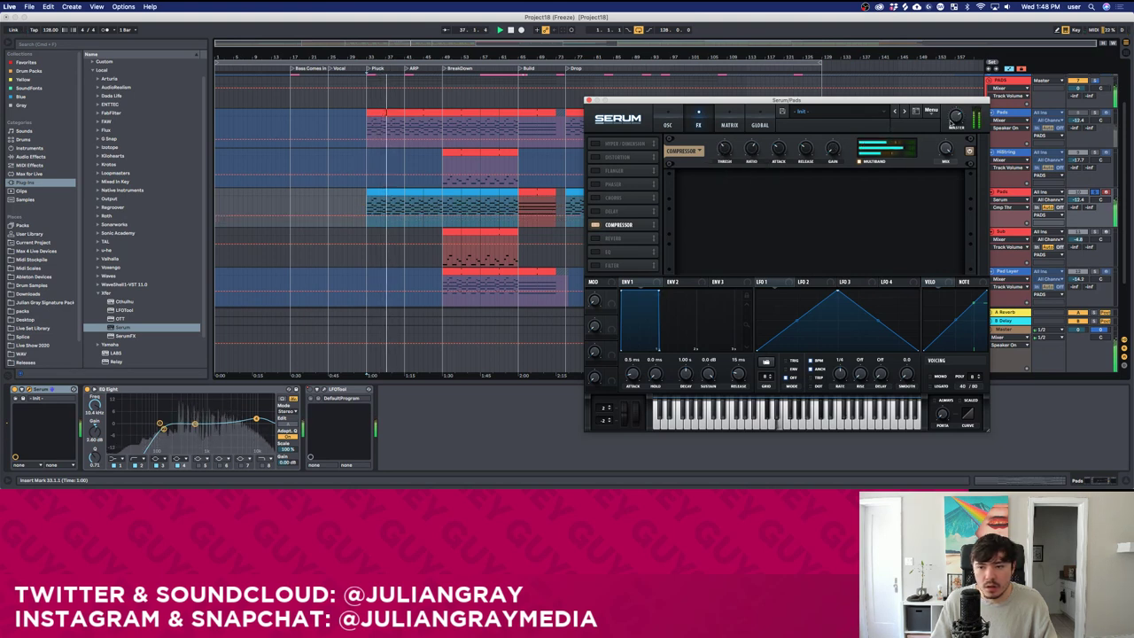
Adjust Serum's master volume and compressor gain, and reduce the compressor mix to about 66.
click(954, 122)
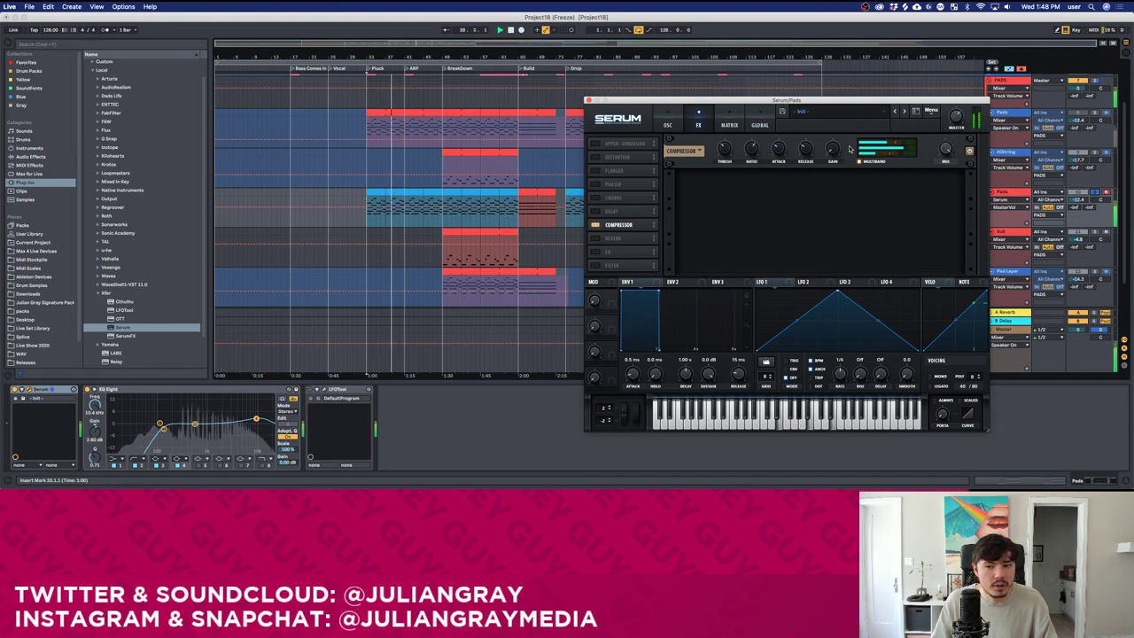
drag(945, 151, 942, 177)
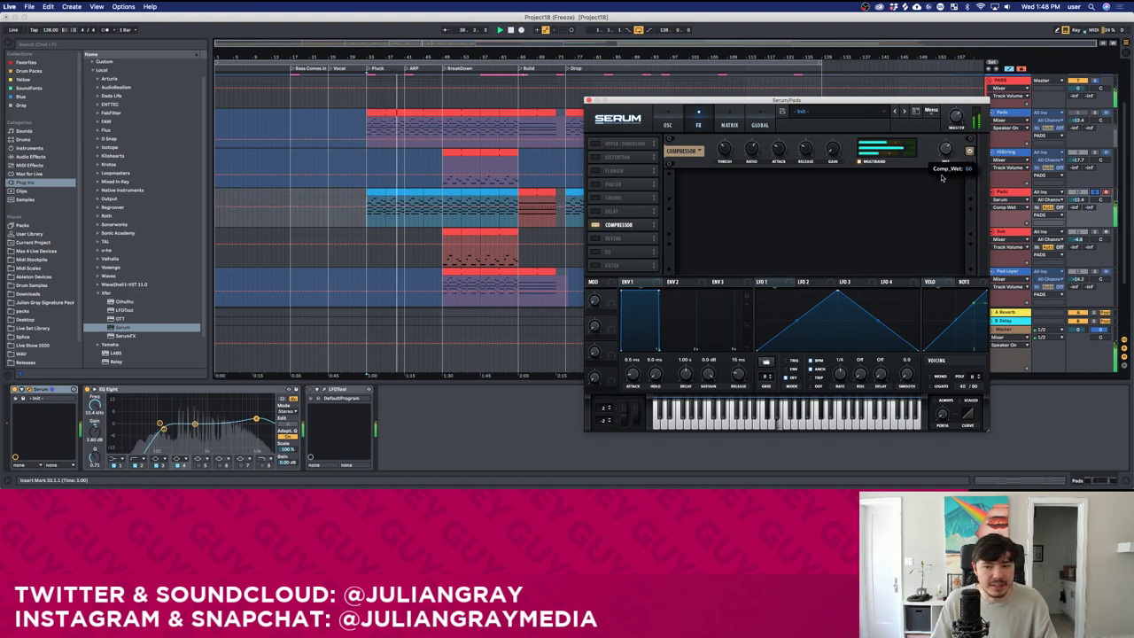
click(842, 143)
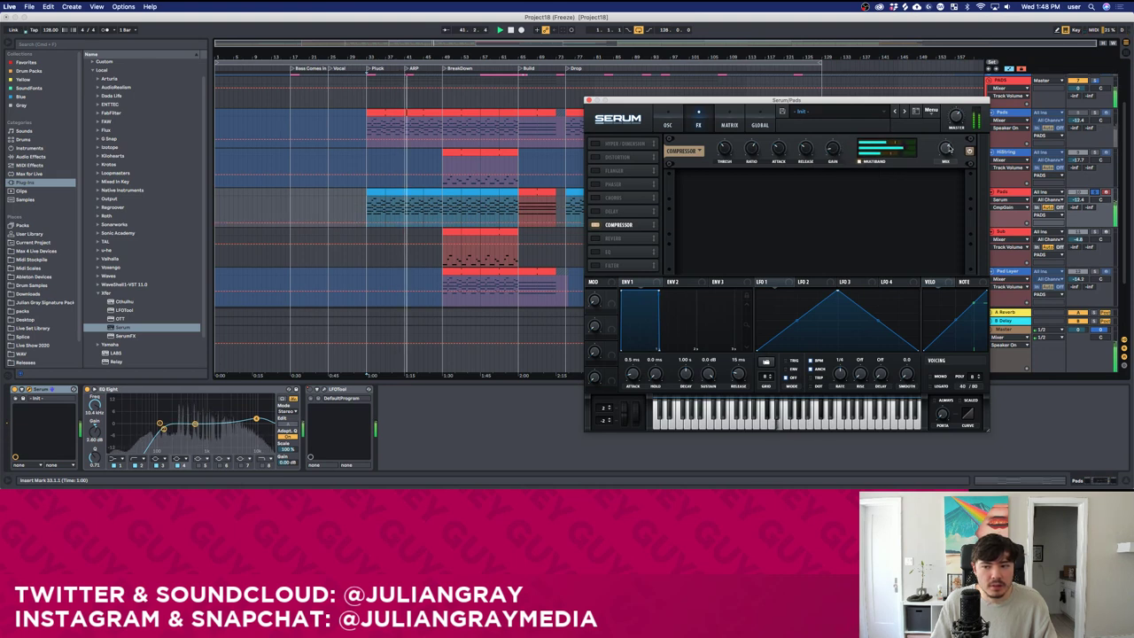
click(946, 148)
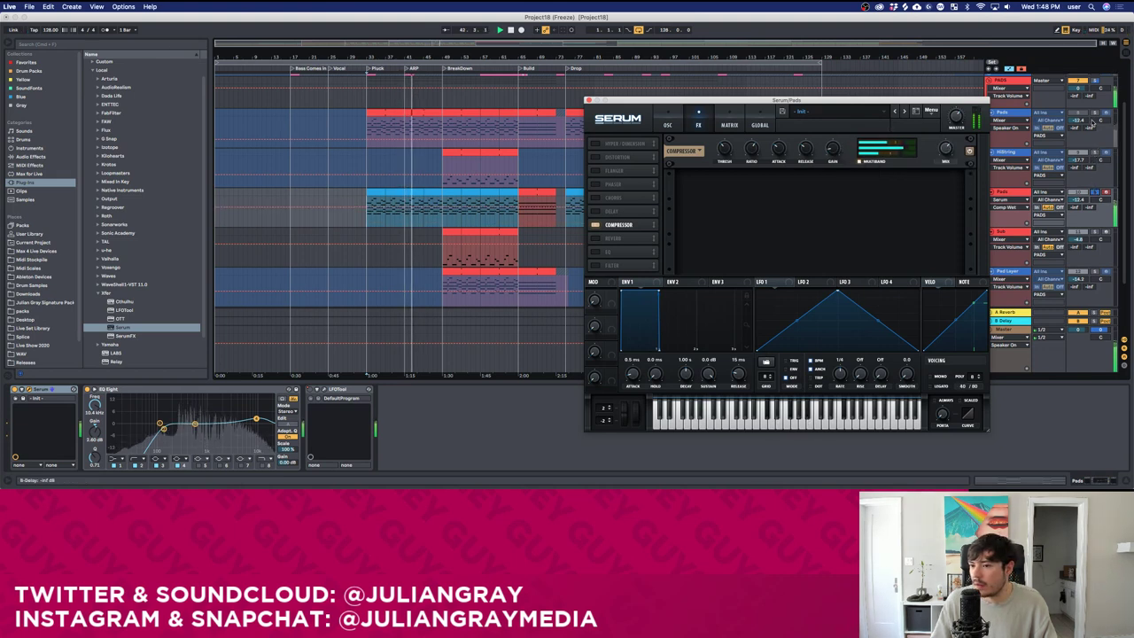
Solo the original Pads track and the Serum Pads track in turn to compare their sound.
click(1095, 113)
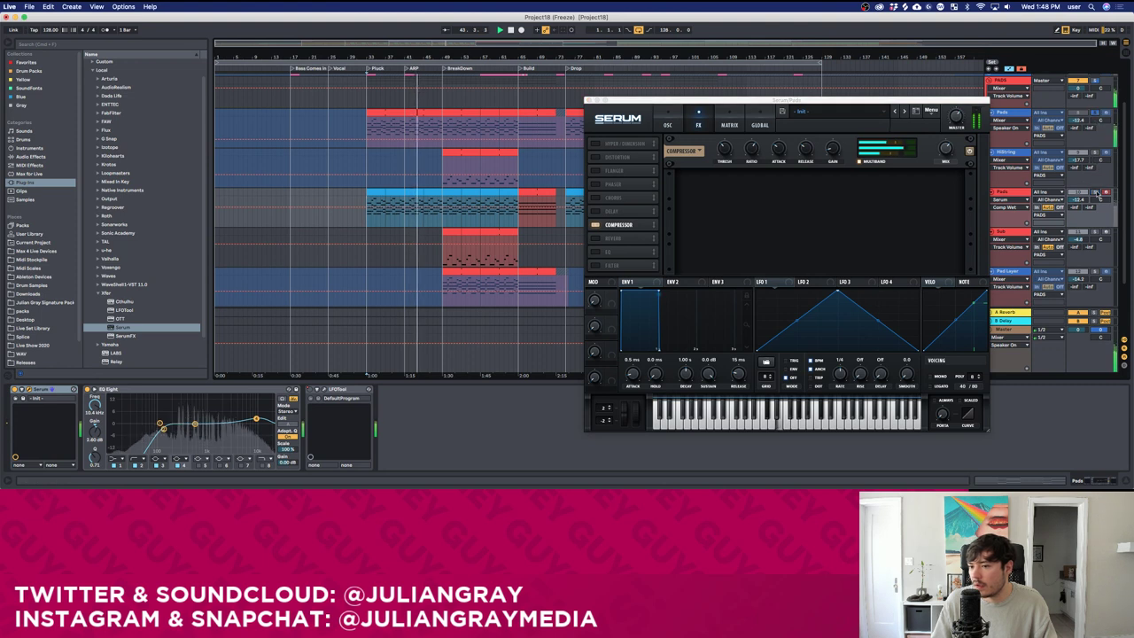
click(1097, 193)
click(1008, 192)
click(727, 225)
key(space)
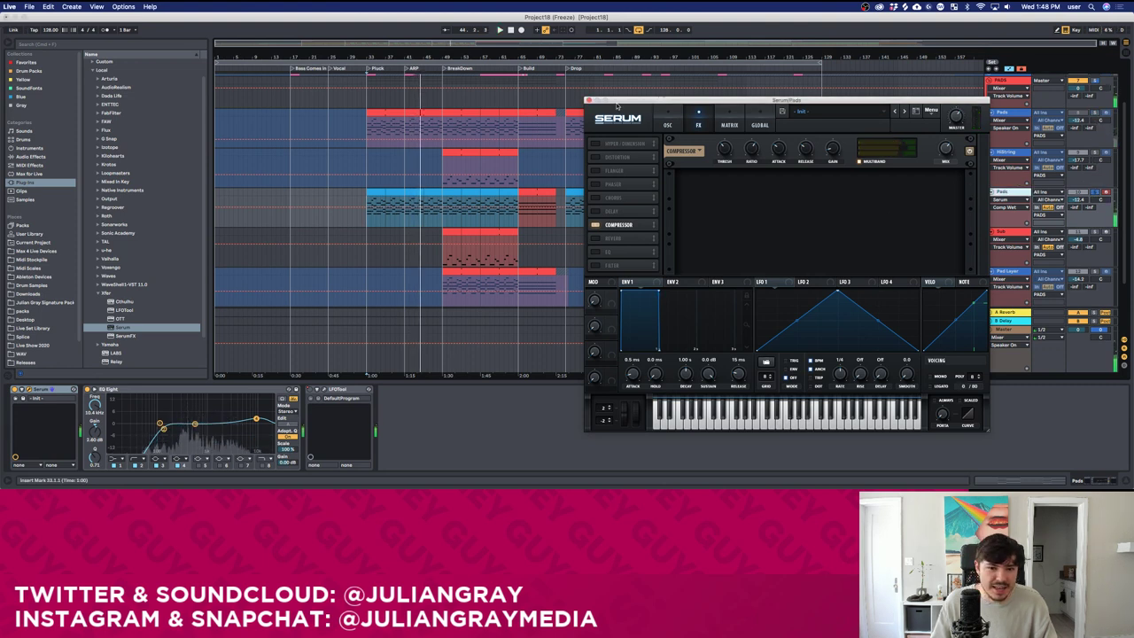
Enable a hall reverb on the Serum pad, adjust its mix, low cut and decay, and close the synth.
click(595, 239)
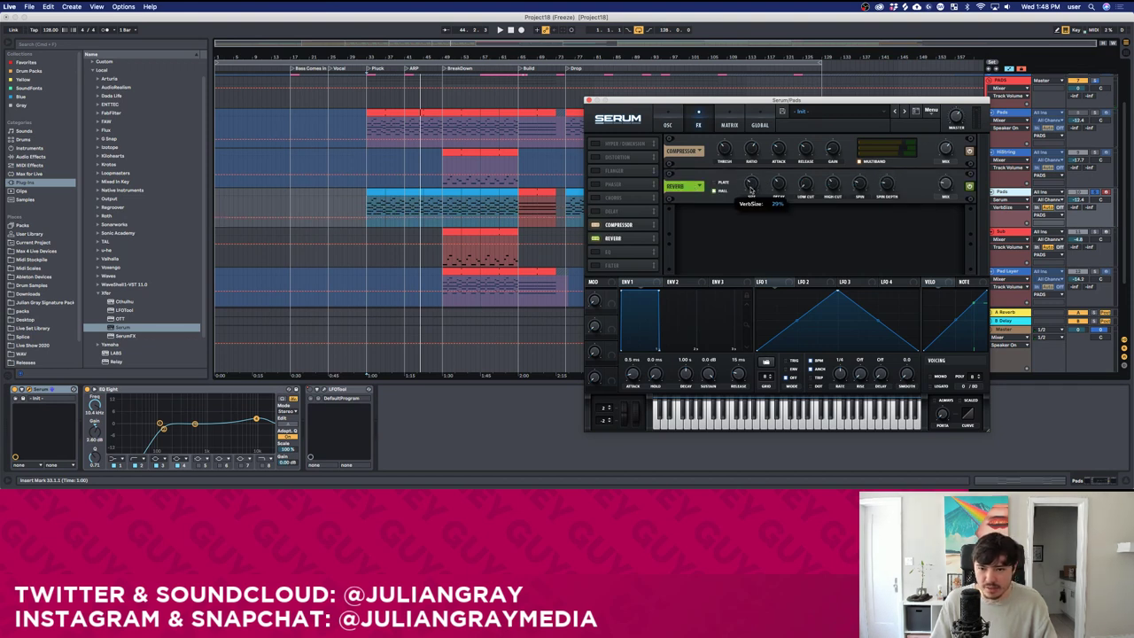
key(space)
mouse_move(945, 183)
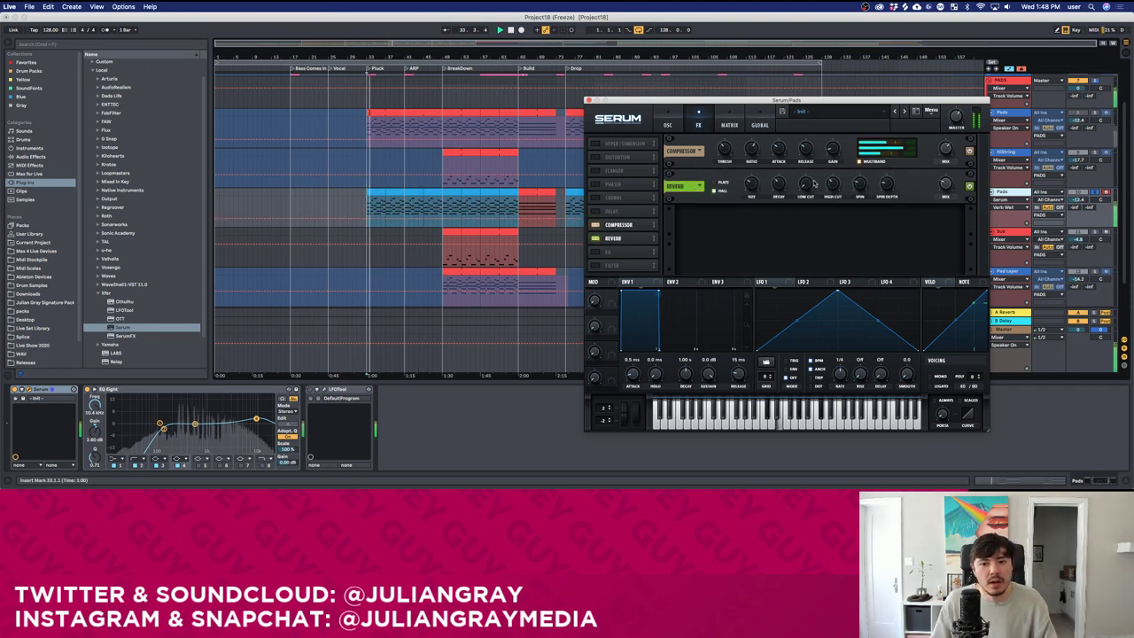
drag(833, 184, 806, 184)
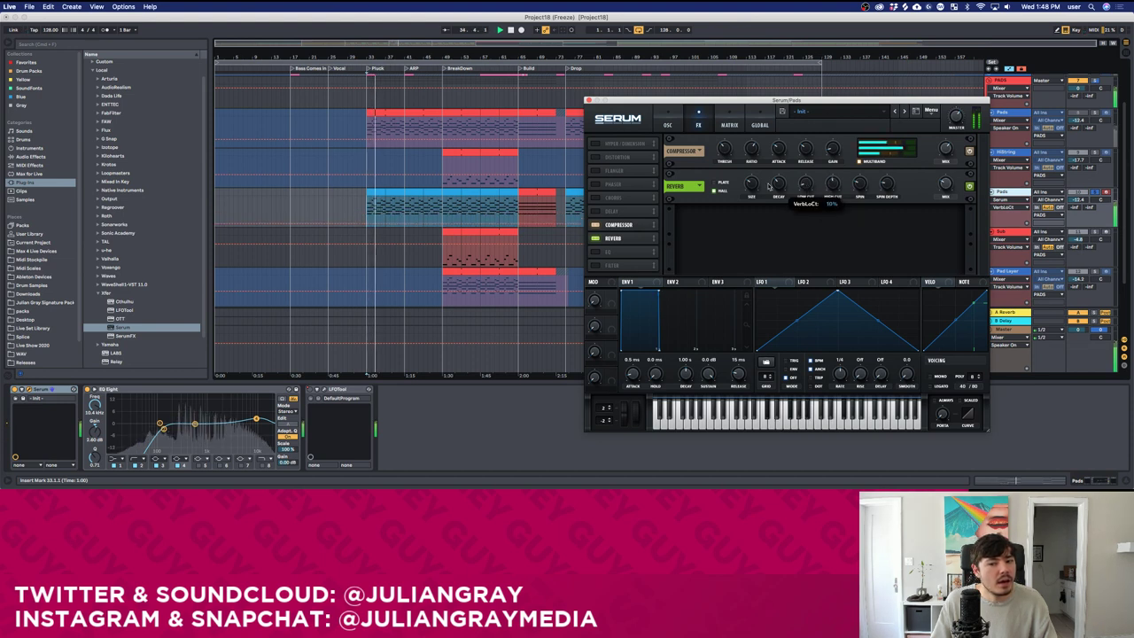
click(588, 100)
Play the full arrangement from bar 27 to hear how the Serum pads enter in the Pluck section.
click(351, 207)
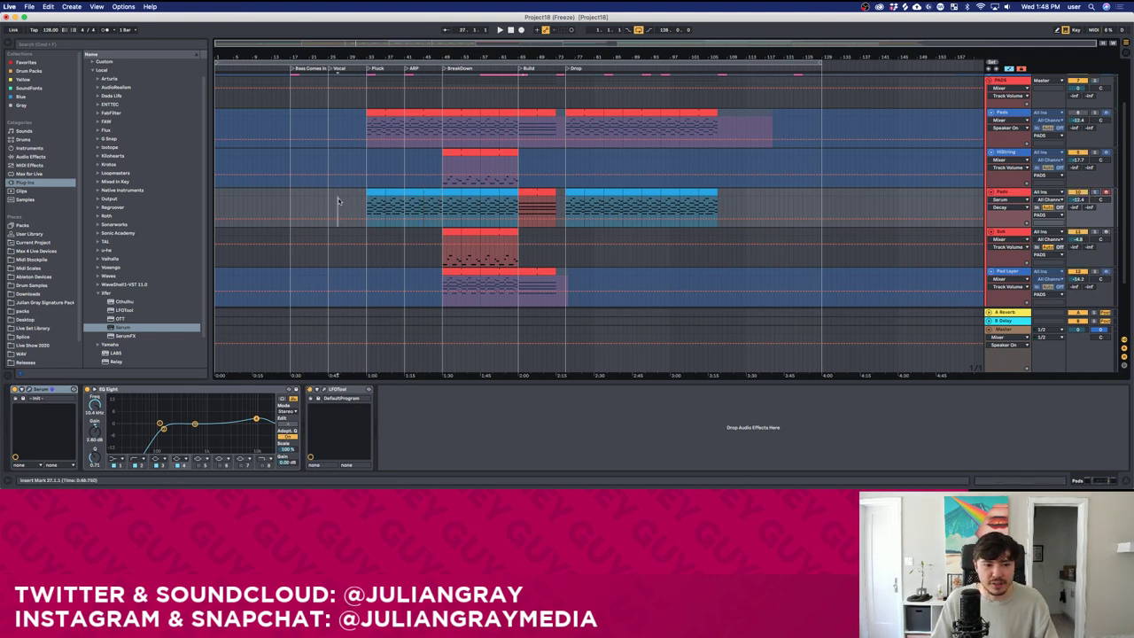
scroll(342, 202, down, 3)
key(space)
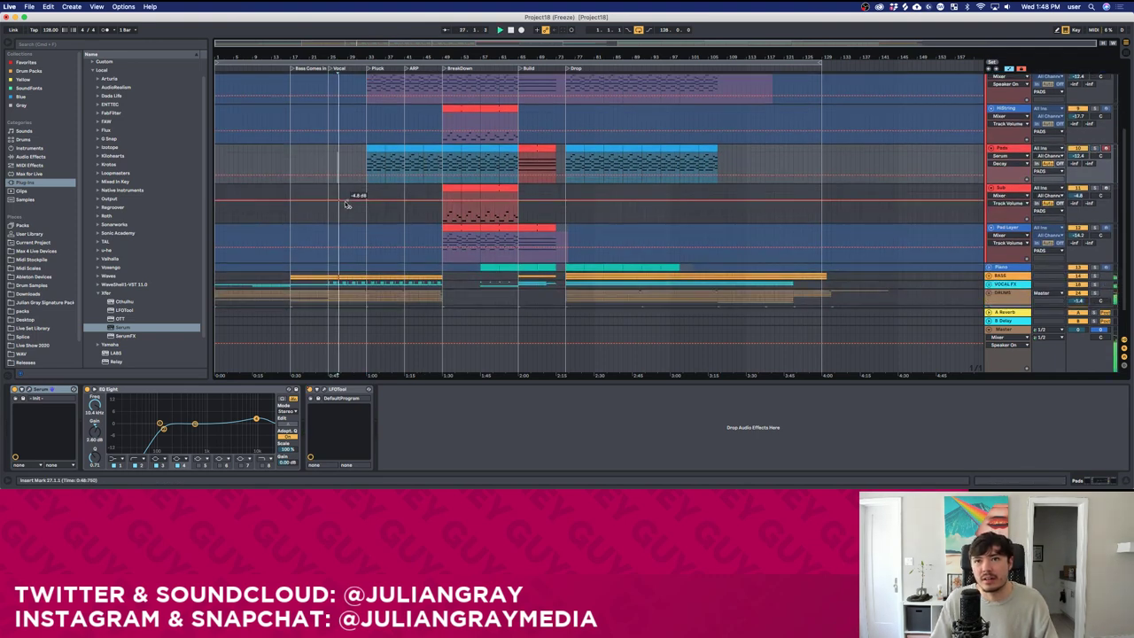
scroll(346, 205, up, 3)
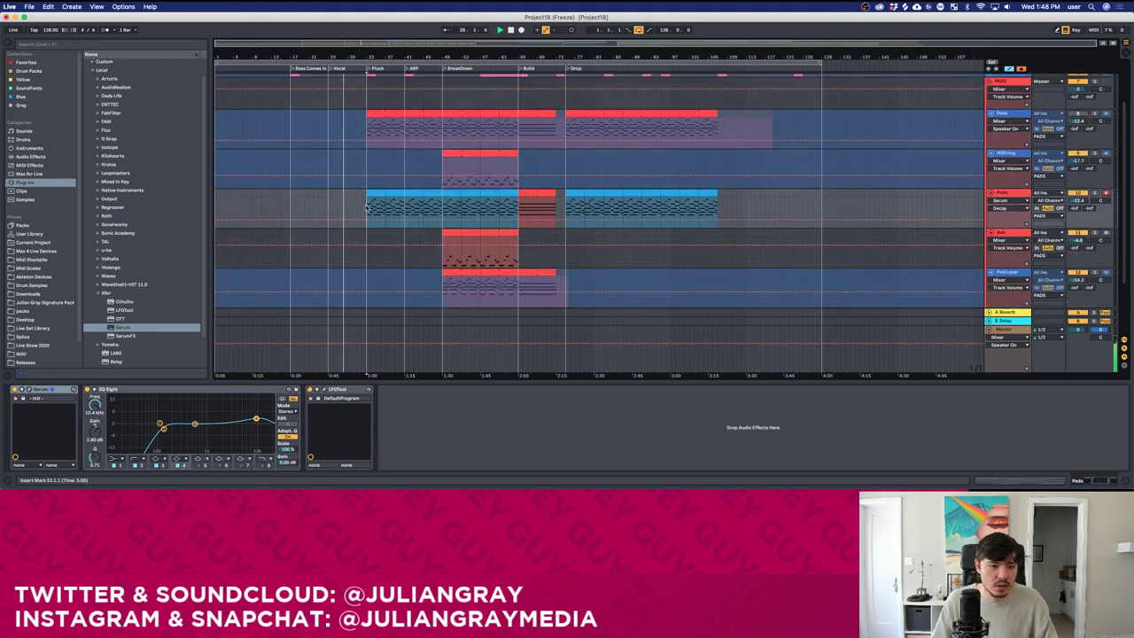
scroll(329, 266, down, 2)
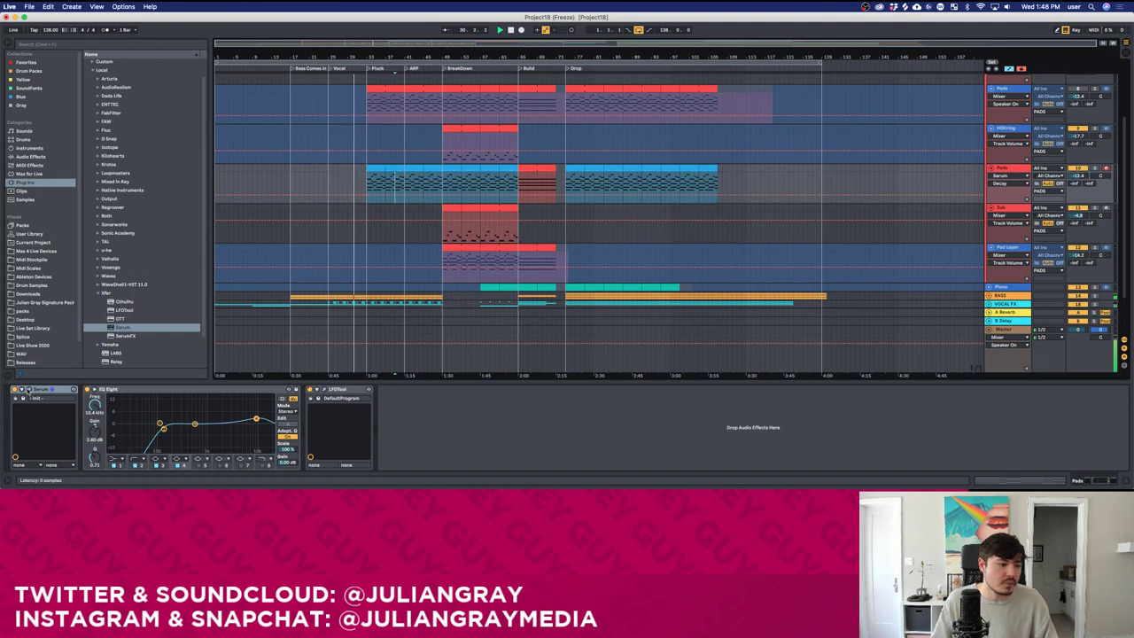
Shift the Serum Pads EQ's high boost to about 7.11 kHz, and reopen Serum to adjust its filter cutoff.
drag(255, 418, 249, 427)
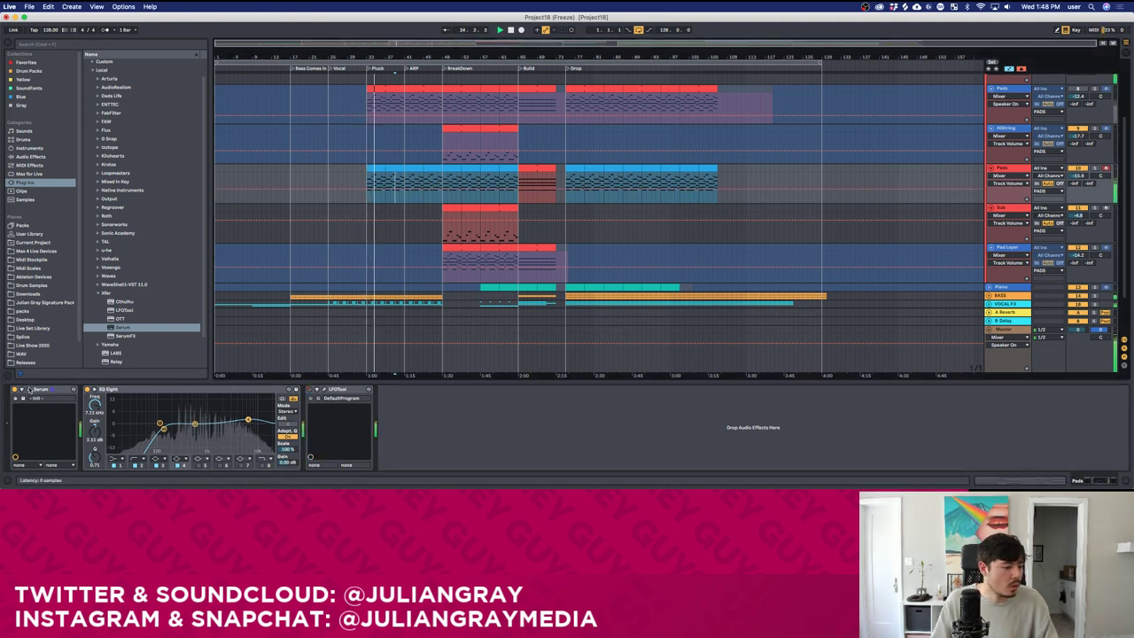
click(52, 389)
click(935, 231)
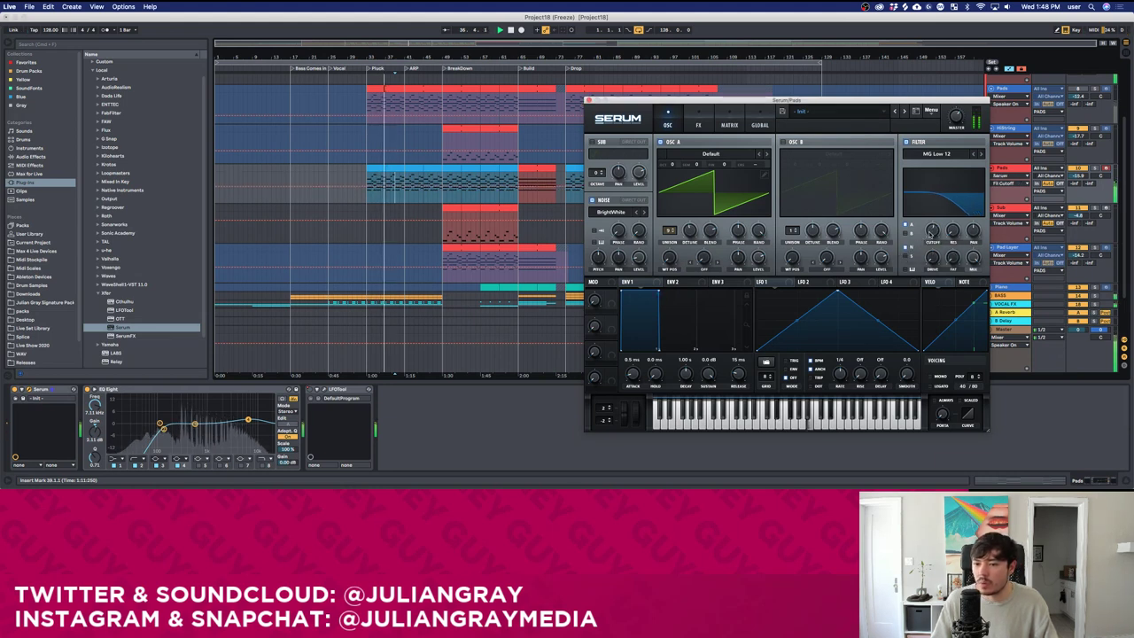
Assign Envelope 2 to Serum's filter cutoff at an amount of about 30, with a 2.02 s decay and reduced sustain.
click(673, 282)
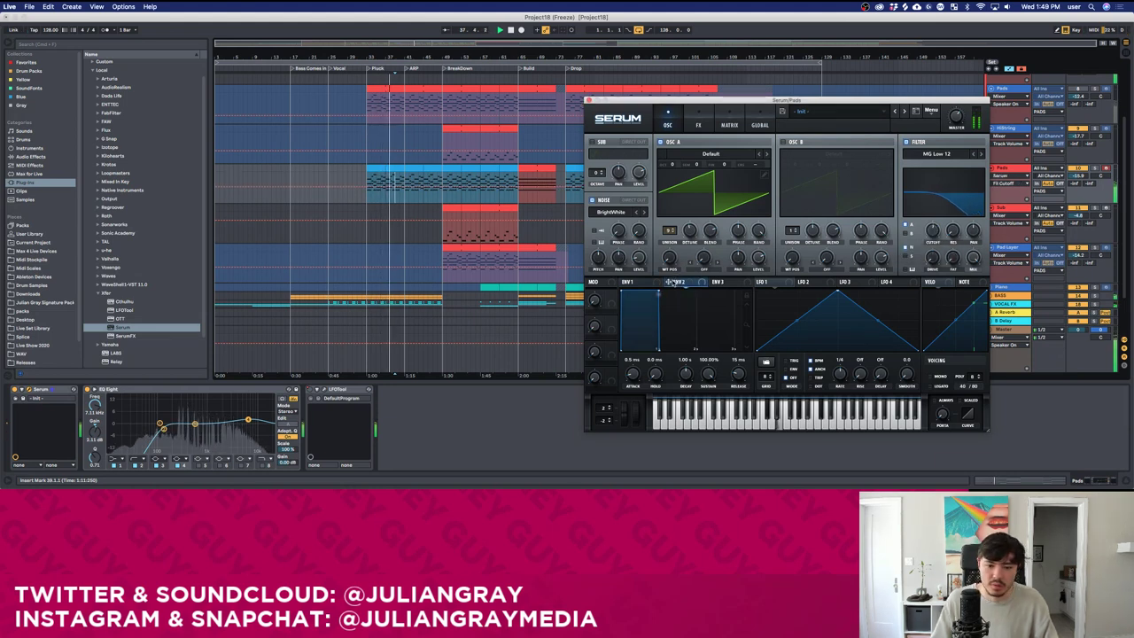
drag(672, 282, 934, 230)
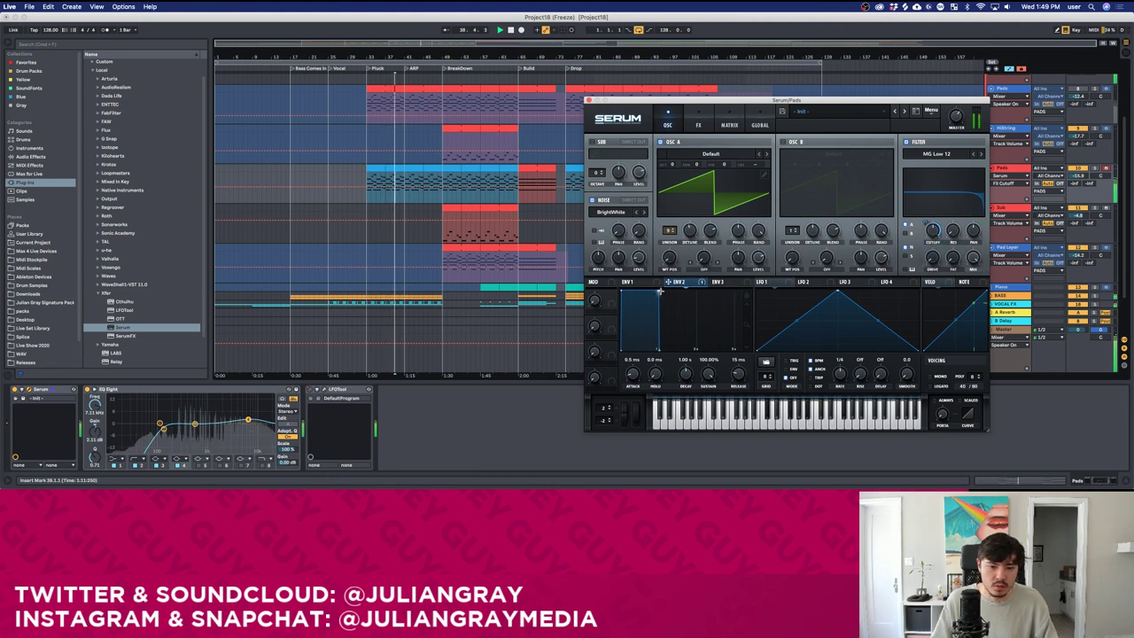
mouse_move(659, 292)
mouse_down()
mouse_move(698, 317)
mouse_move(659, 297)
mouse_up()
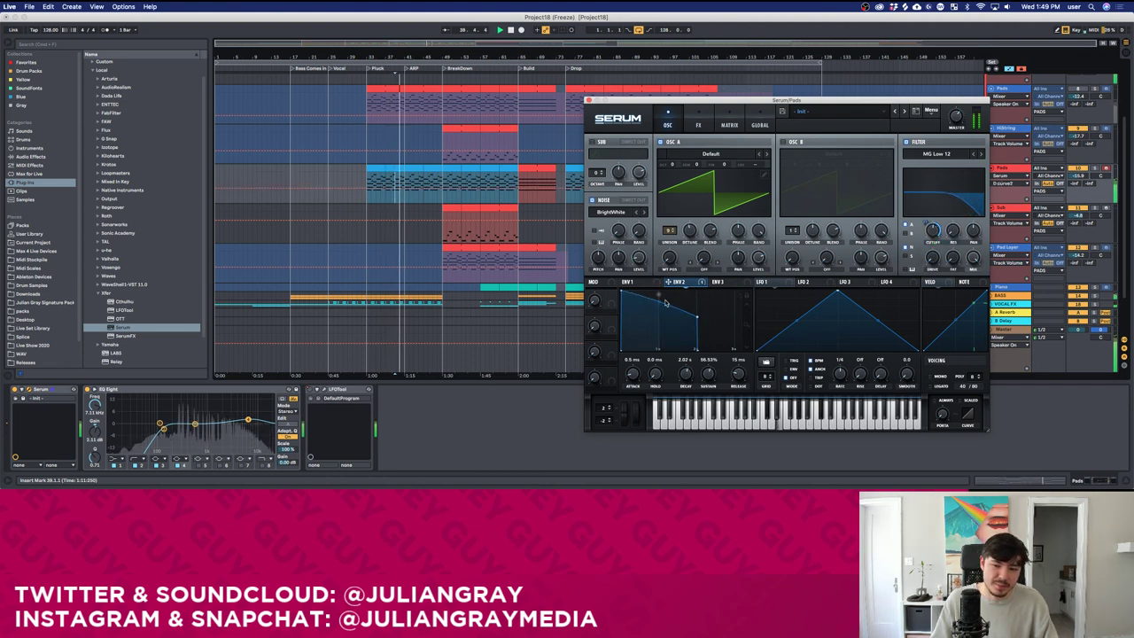
drag(926, 224, 926, 234)
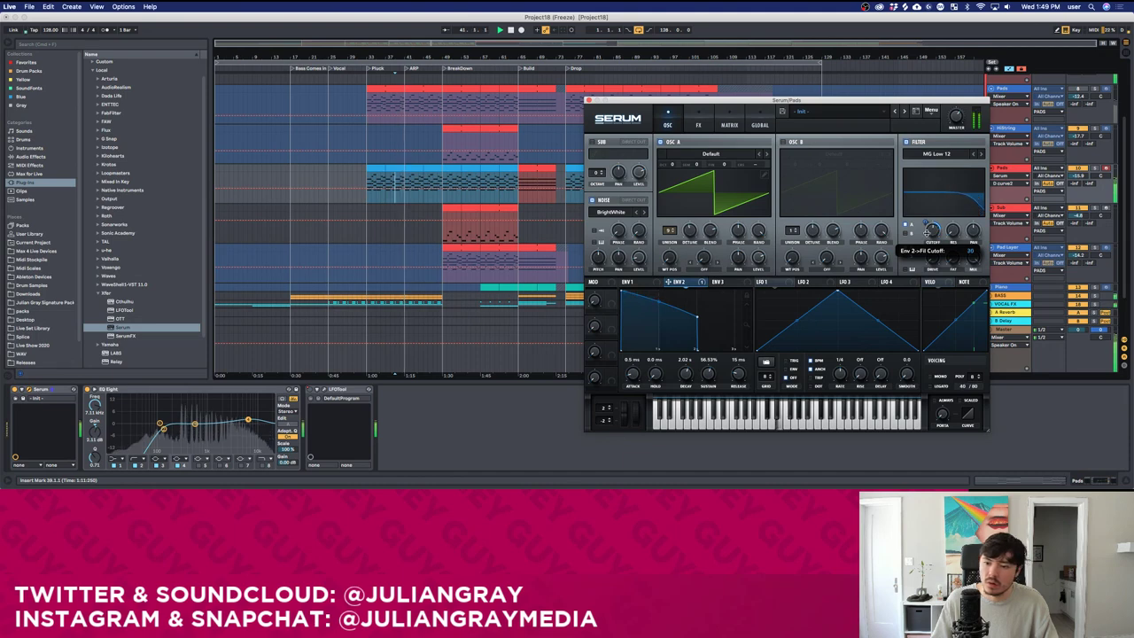
Adjust Serum's compressor mix, and set the Serum Pads track volume to about -15.7 dB.
click(700, 125)
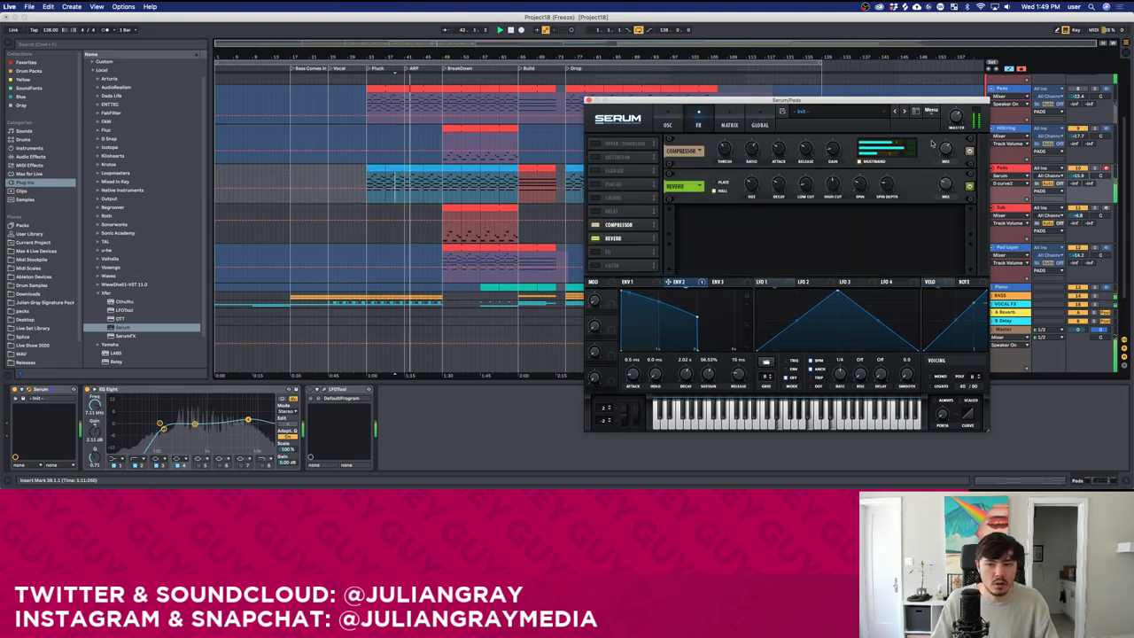
click(668, 125)
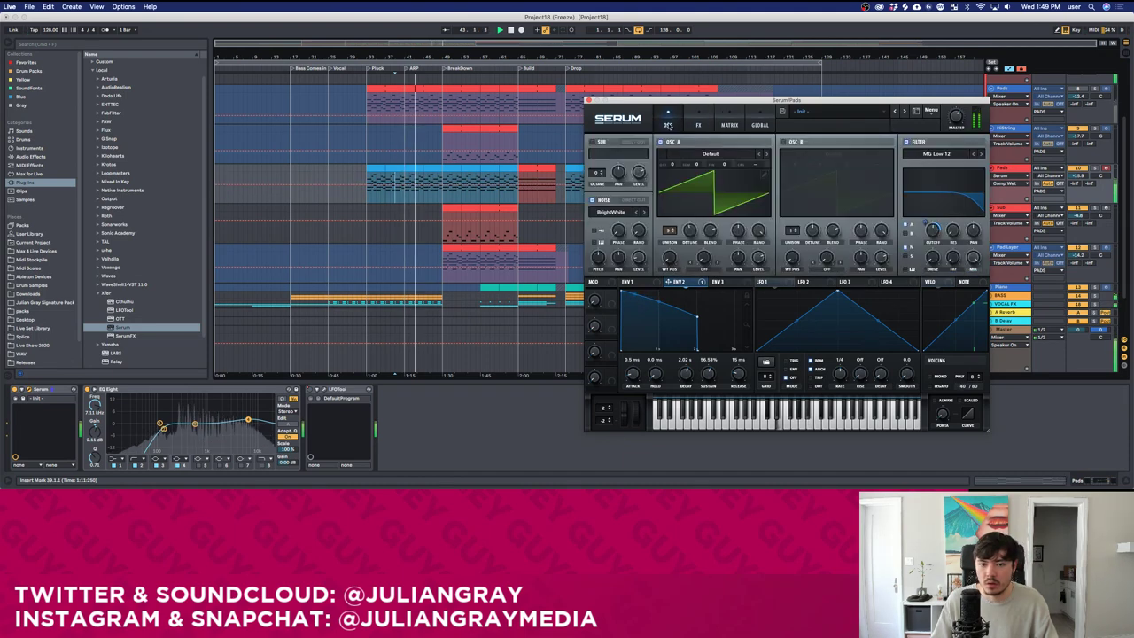
click(588, 100)
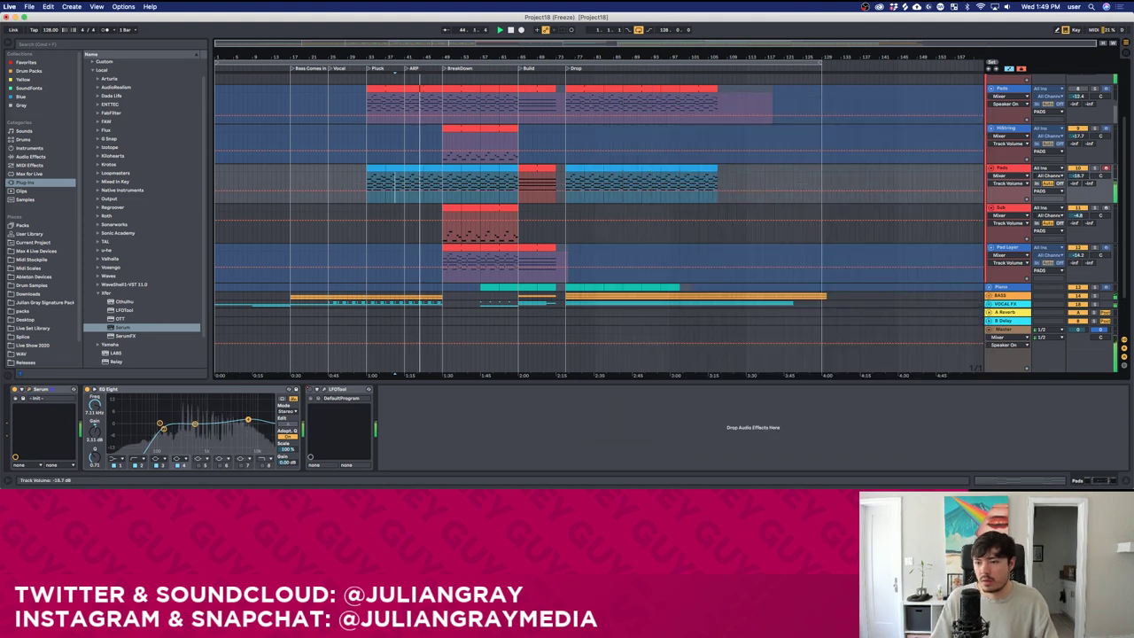
click(1026, 175)
click(1027, 175)
click(1026, 170)
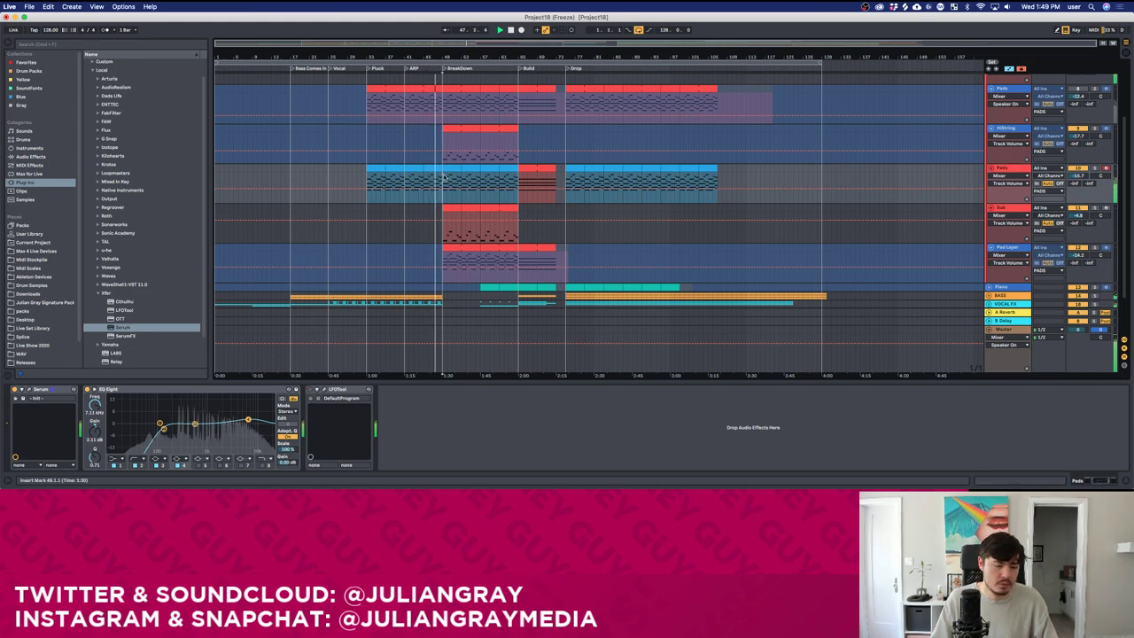
Try unfreezing the Pad Layer track to work with the pad clips in the BreakDown section.
scroll(447, 181, down, 2)
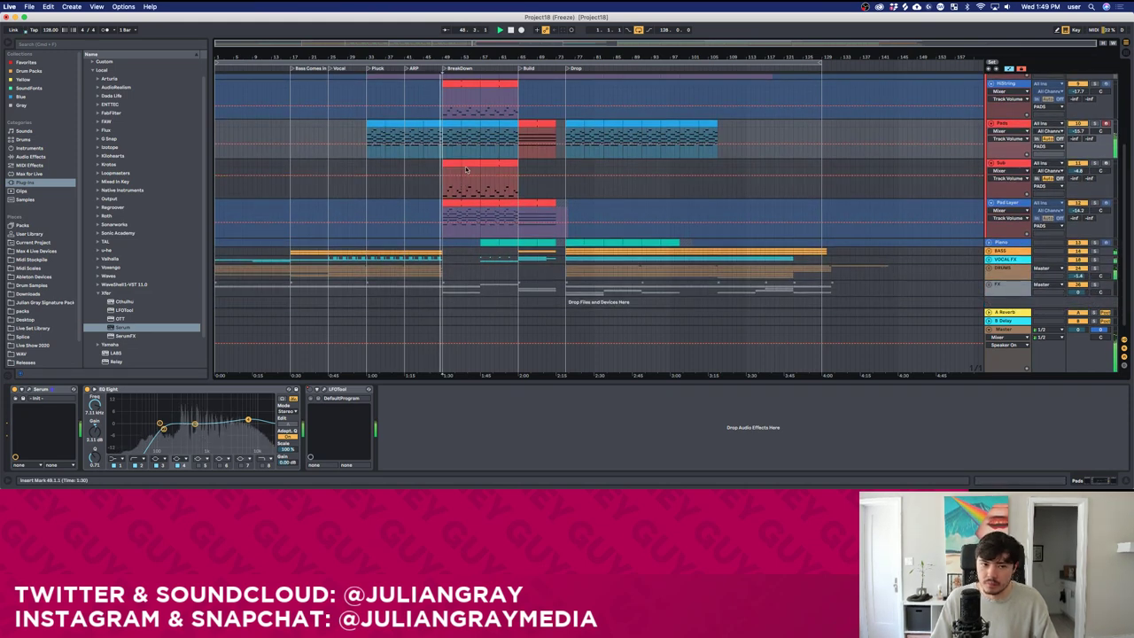
right_click(1016, 204)
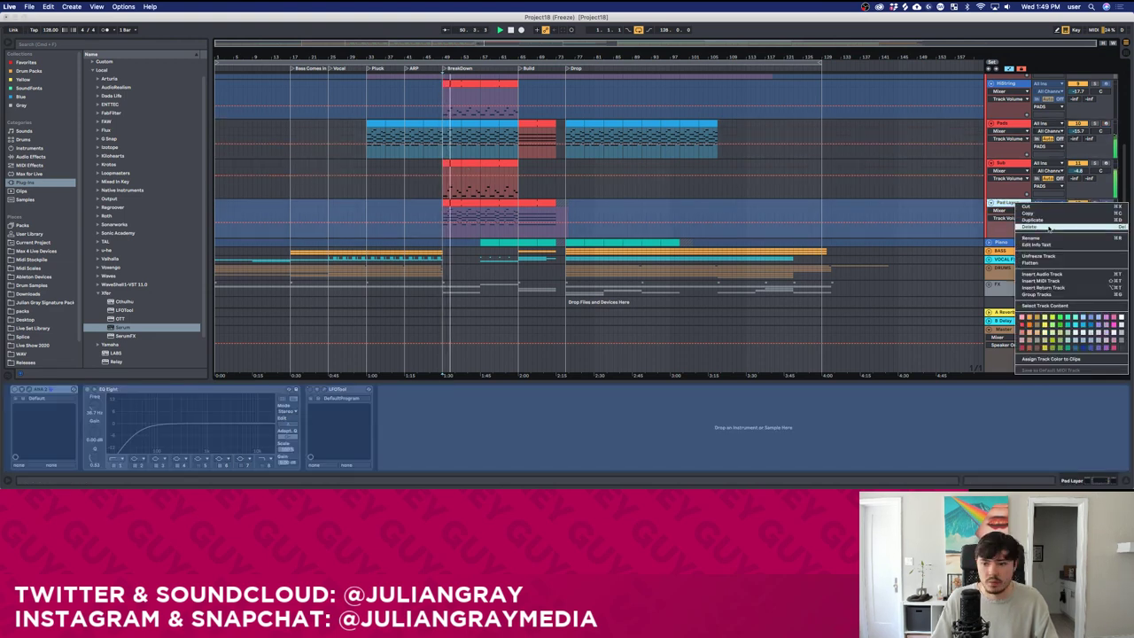
click(1042, 256)
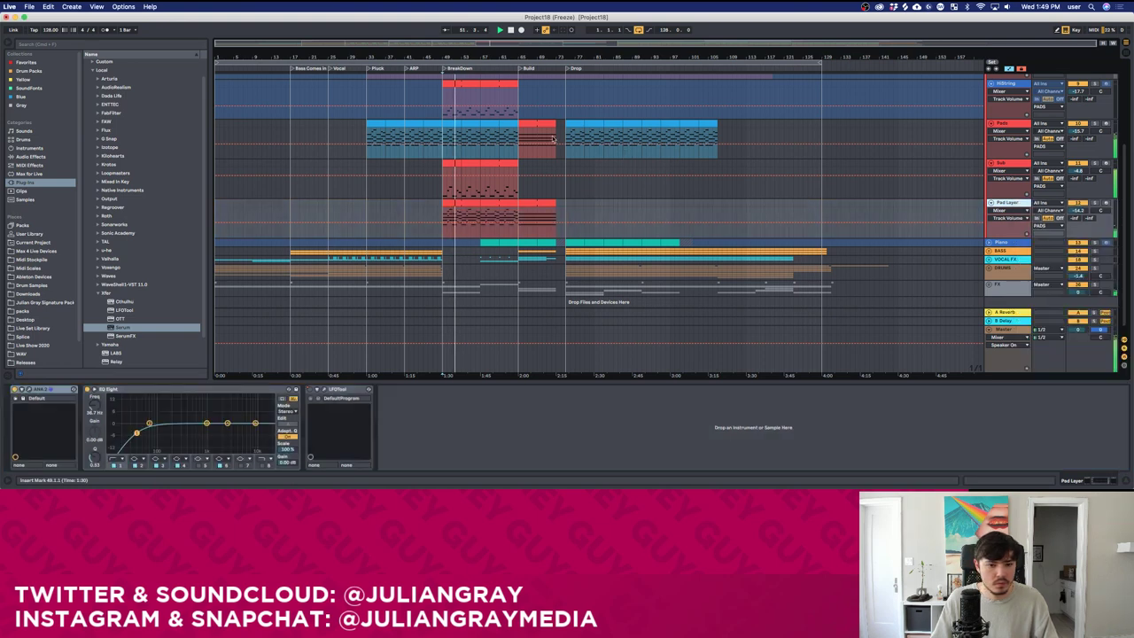
click(488, 135)
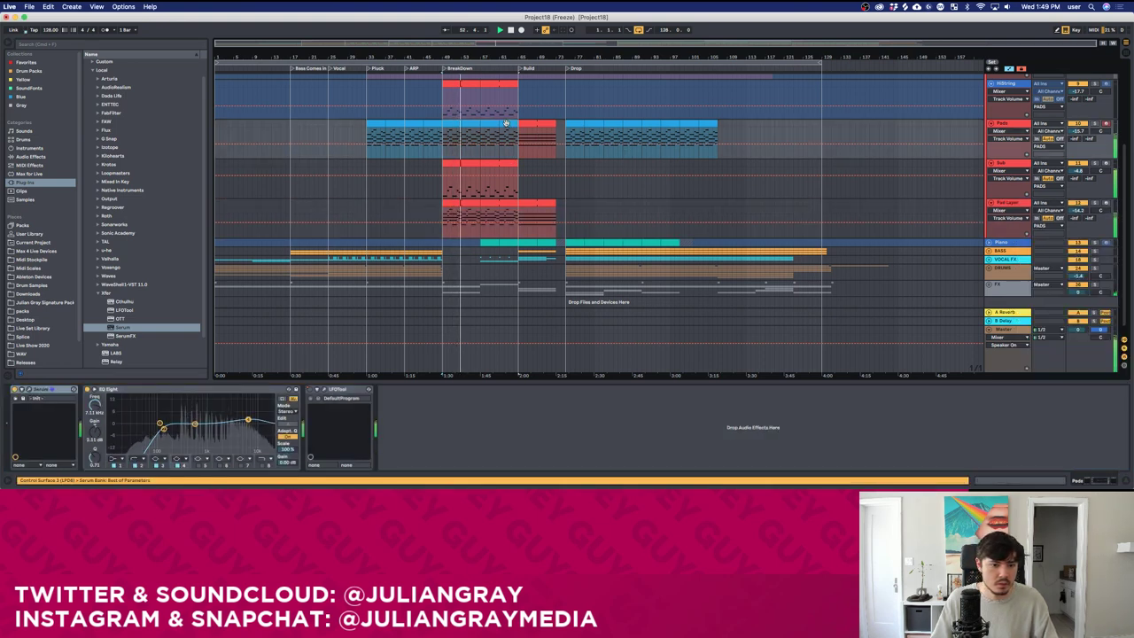
click(512, 221)
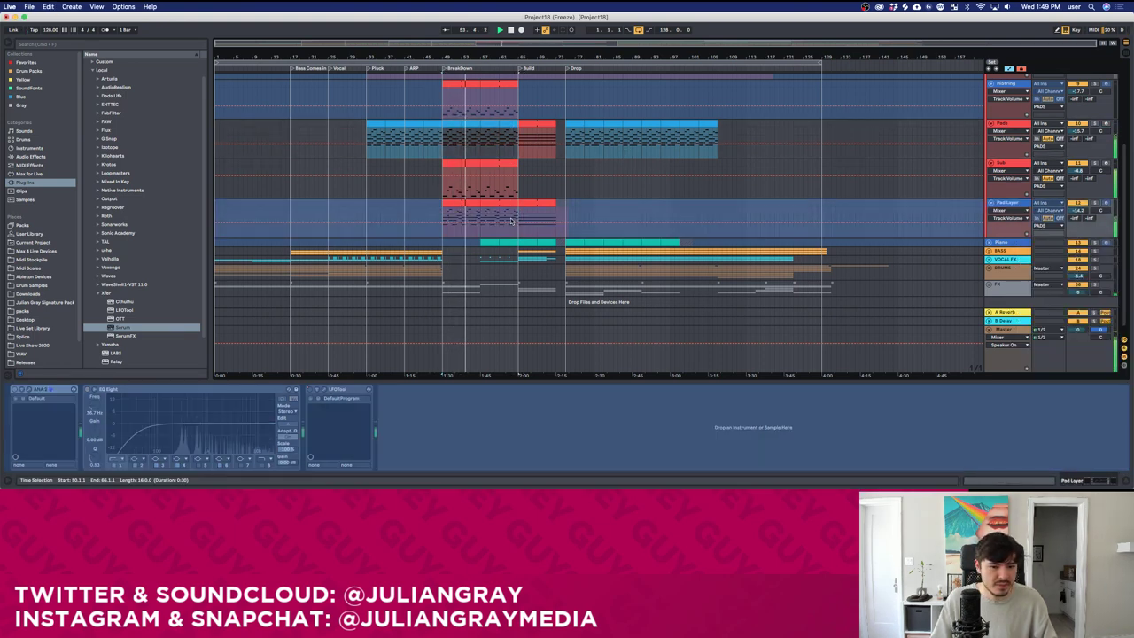
click(532, 203)
Mute the Pad Layer track and play the BreakDown section from bar 49.
key(space)
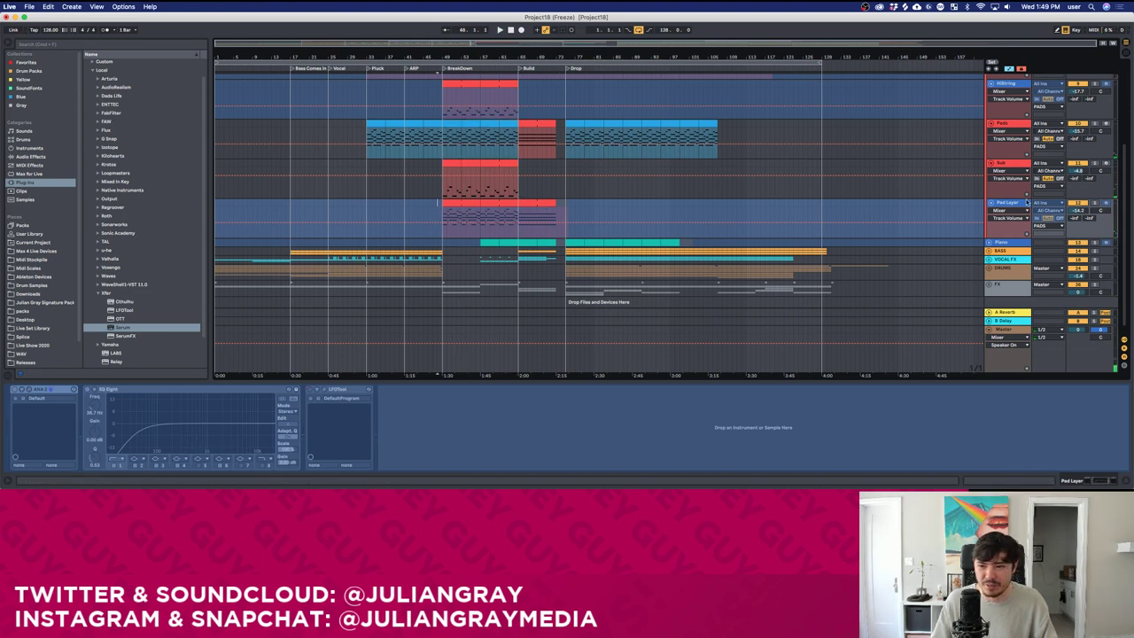
click(1075, 203)
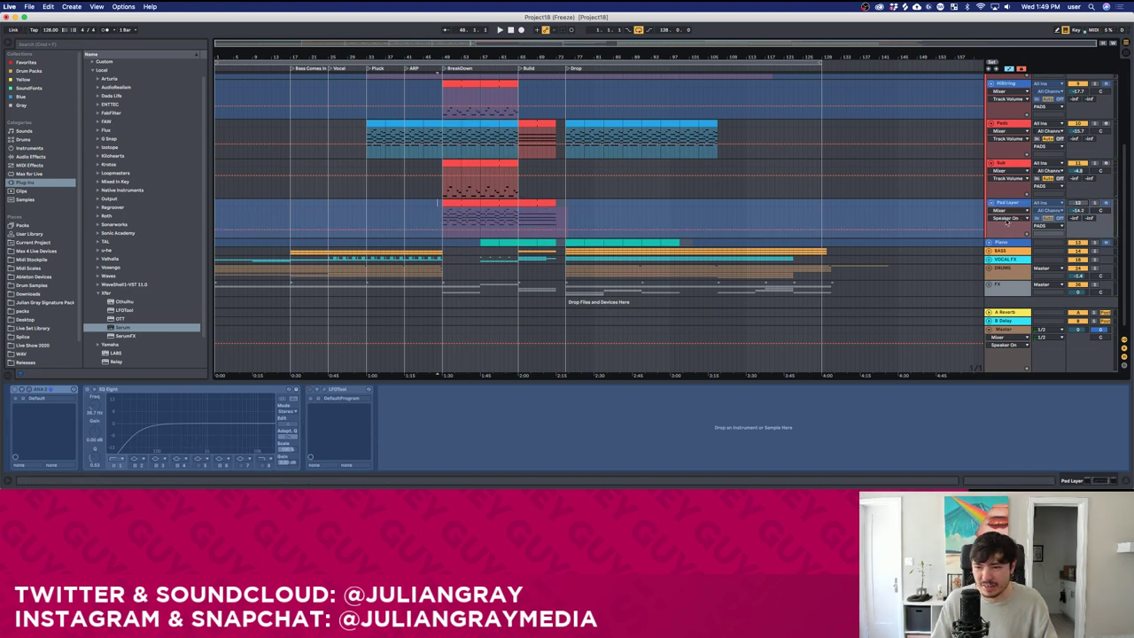
click(441, 131)
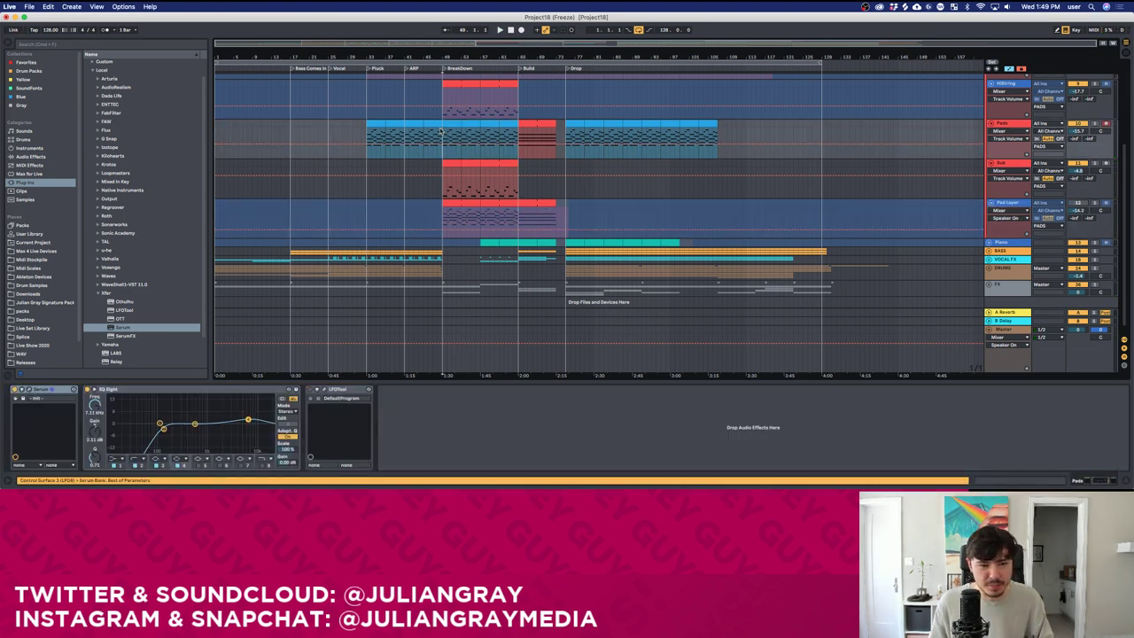
click(1022, 203)
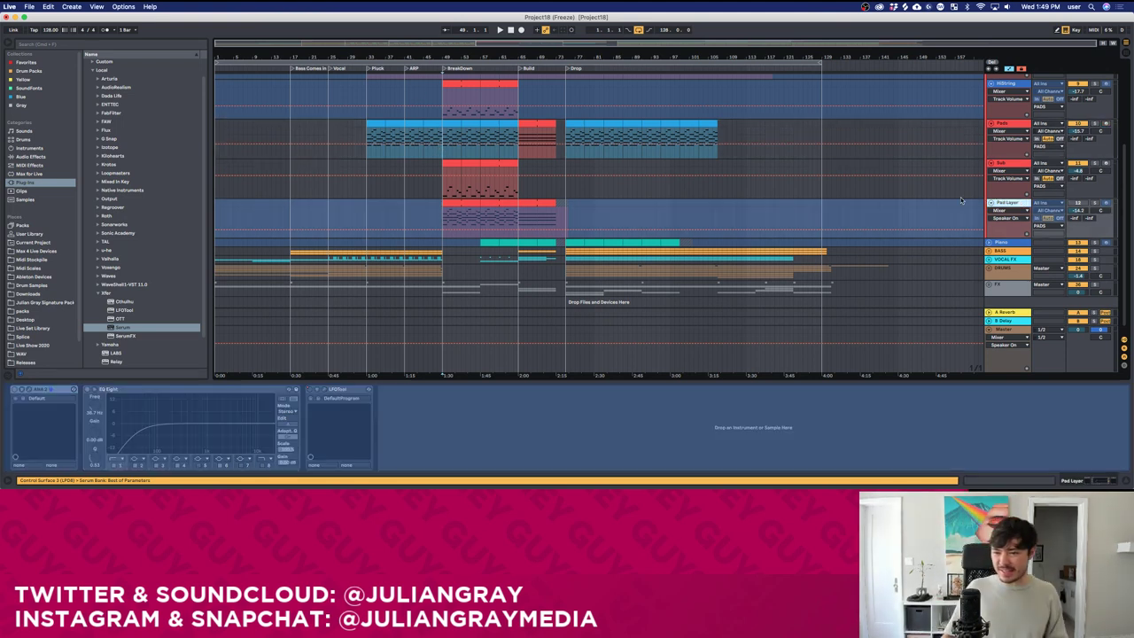
click(442, 139)
key(space)
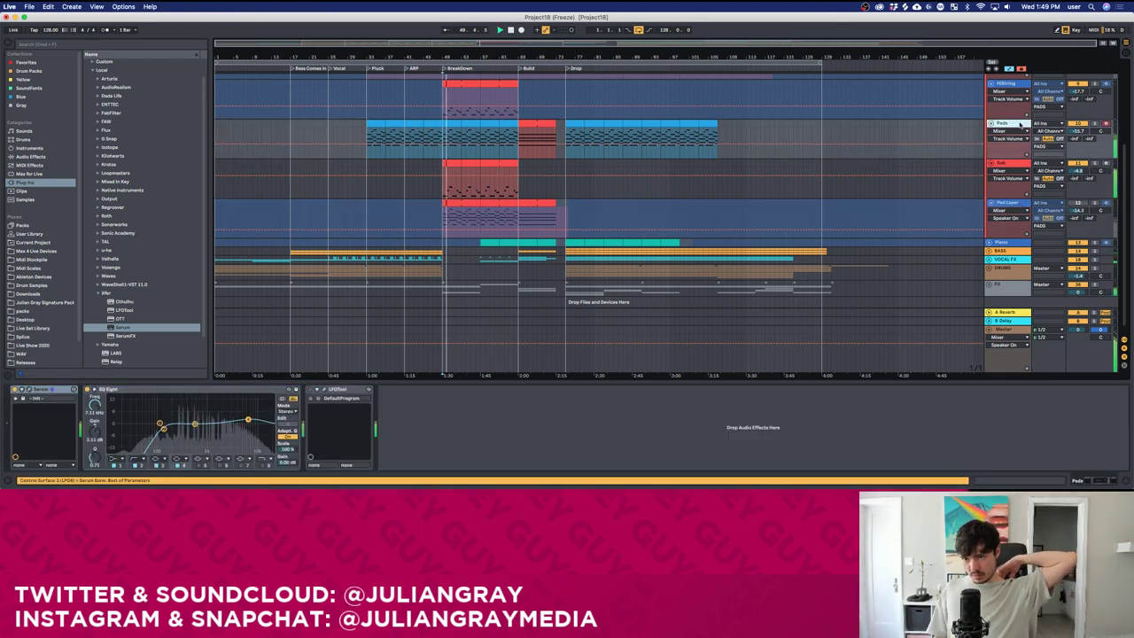
Adjust Envelope 2's modulation of Serum's filter cutoff, and refine the reverb's decay and mix.
click(27, 391)
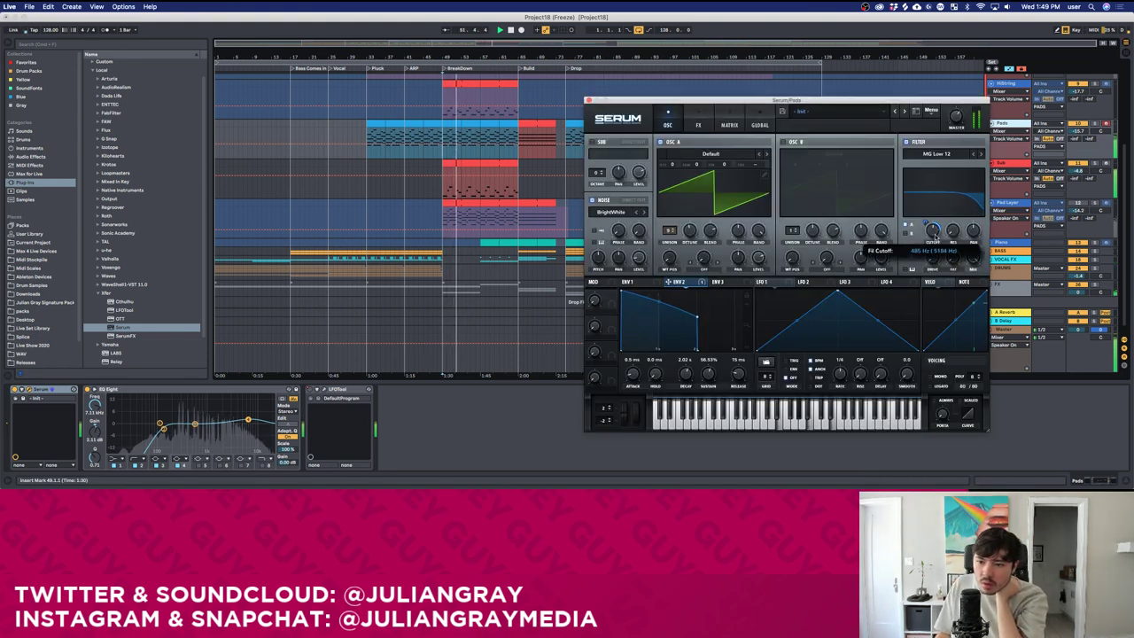
drag(924, 222, 927, 221)
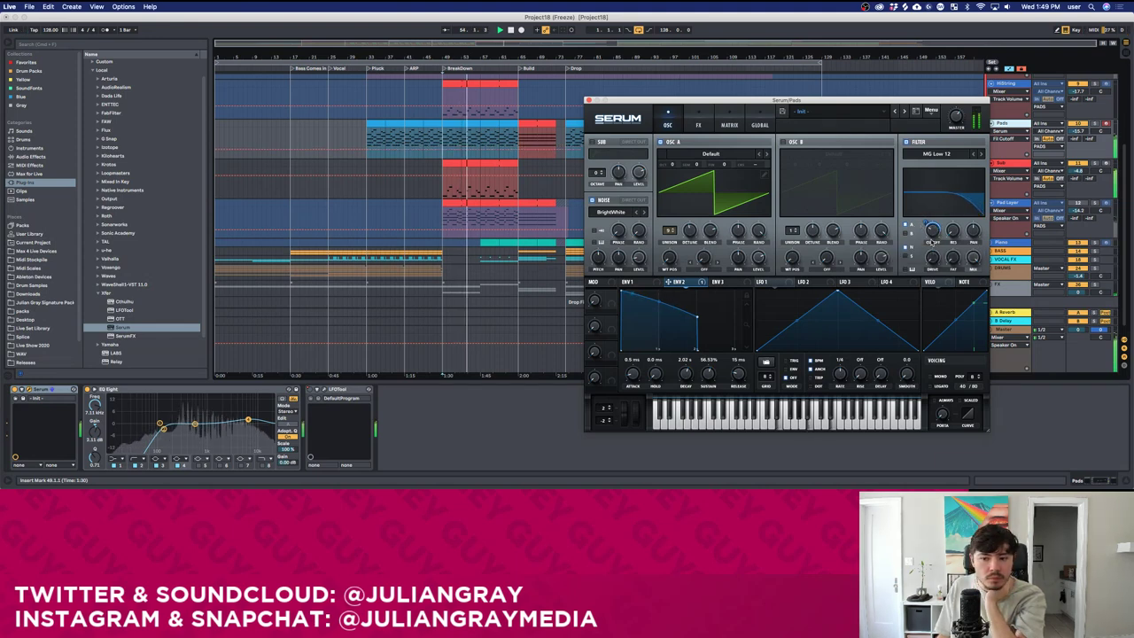
click(699, 124)
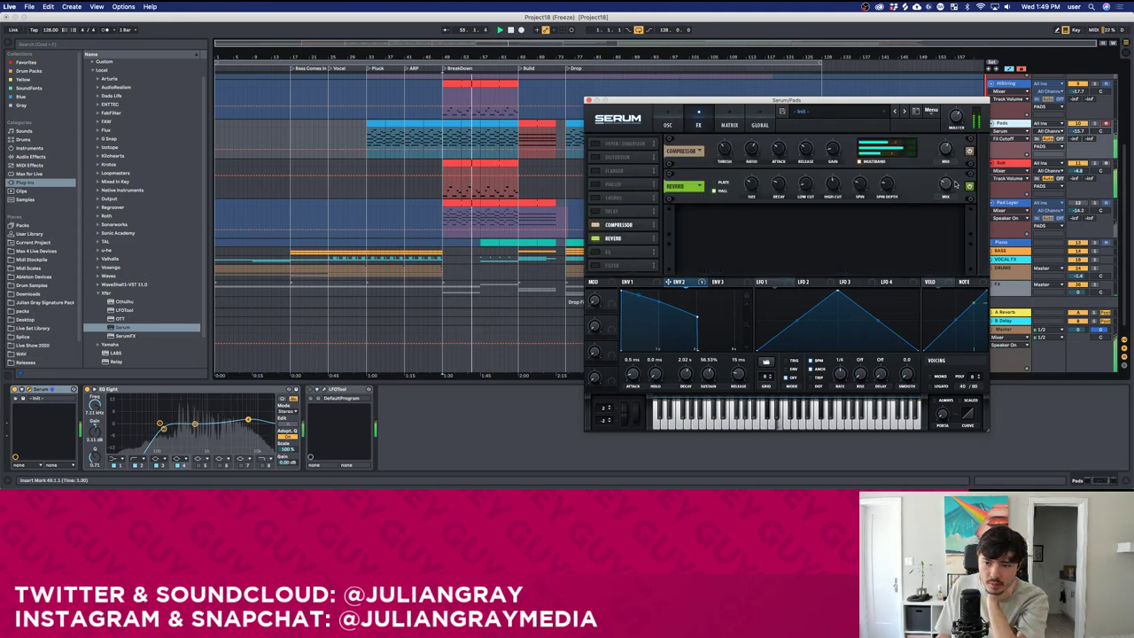
click(779, 183)
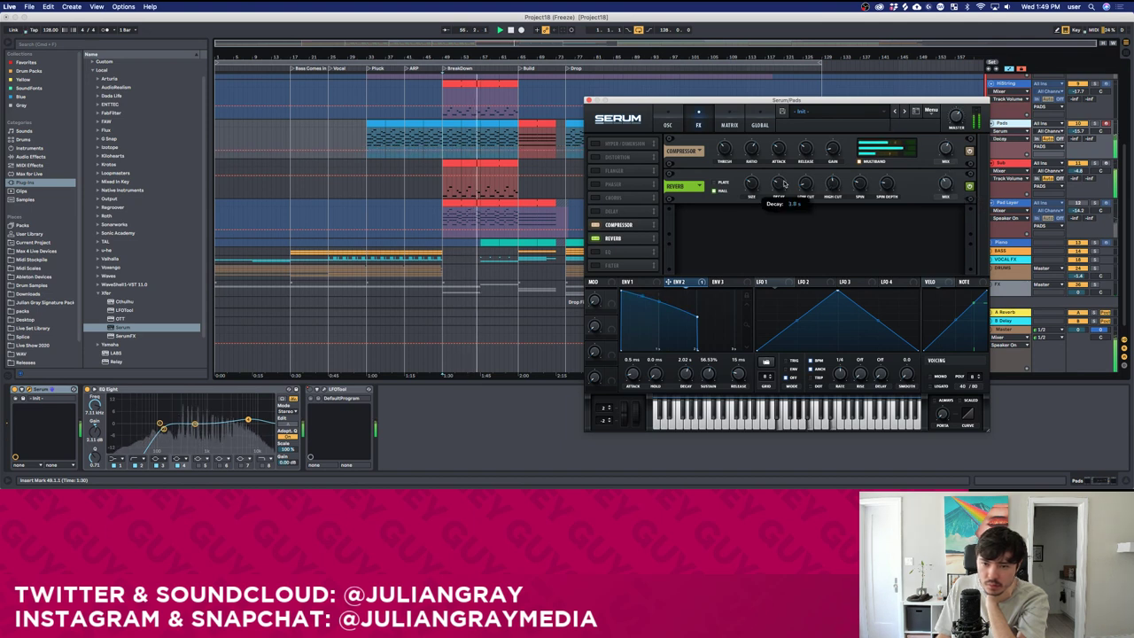
click(947, 184)
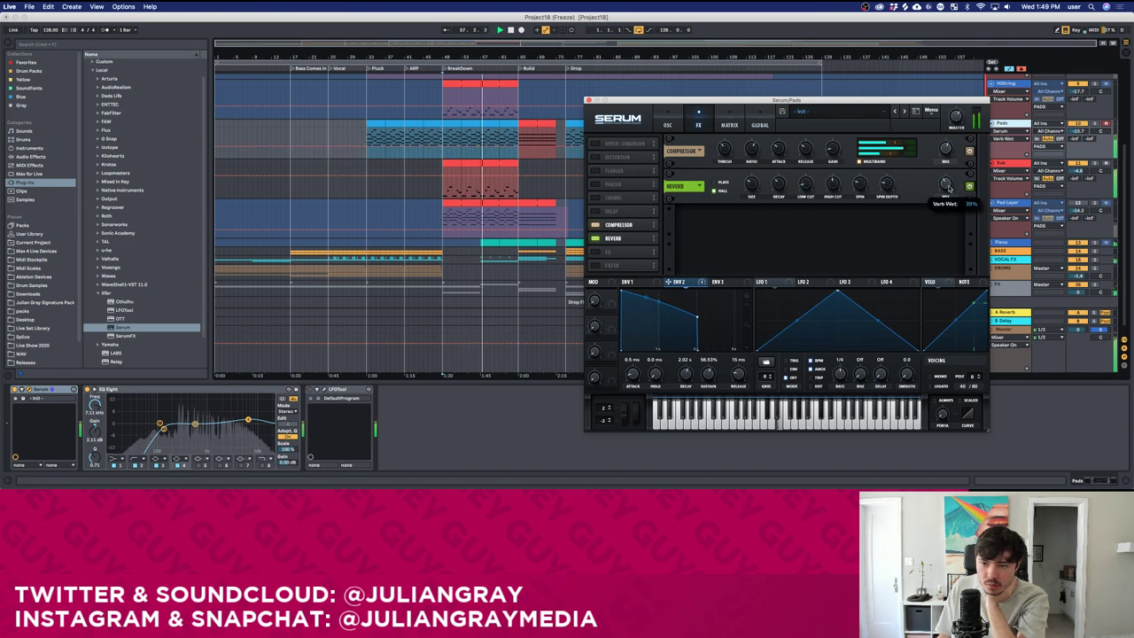
Raise the Serum Pads track volume, and set Serum's oscillator A to 13 unison voices with 0.16 detune.
click(589, 100)
drag(1083, 132, 1083, 105)
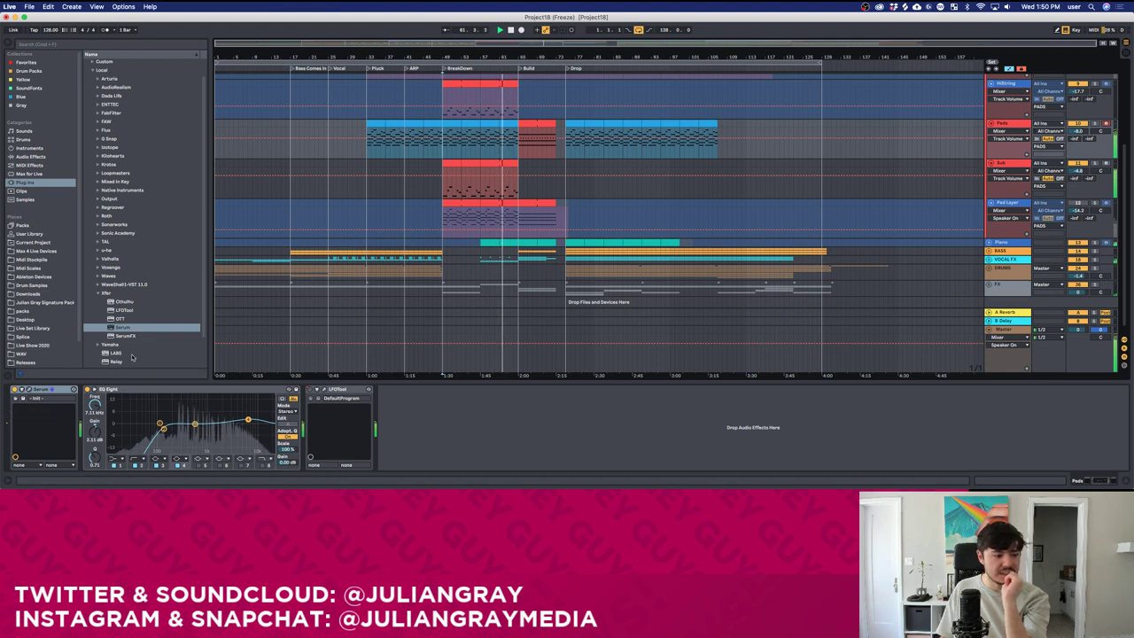
click(31, 389)
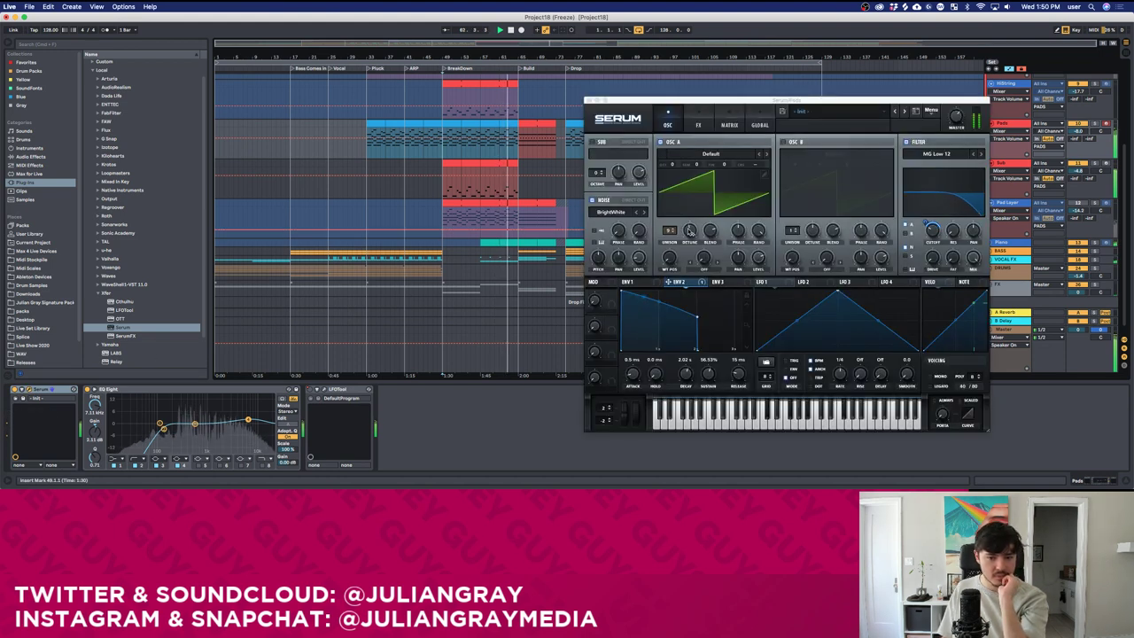
click(688, 231)
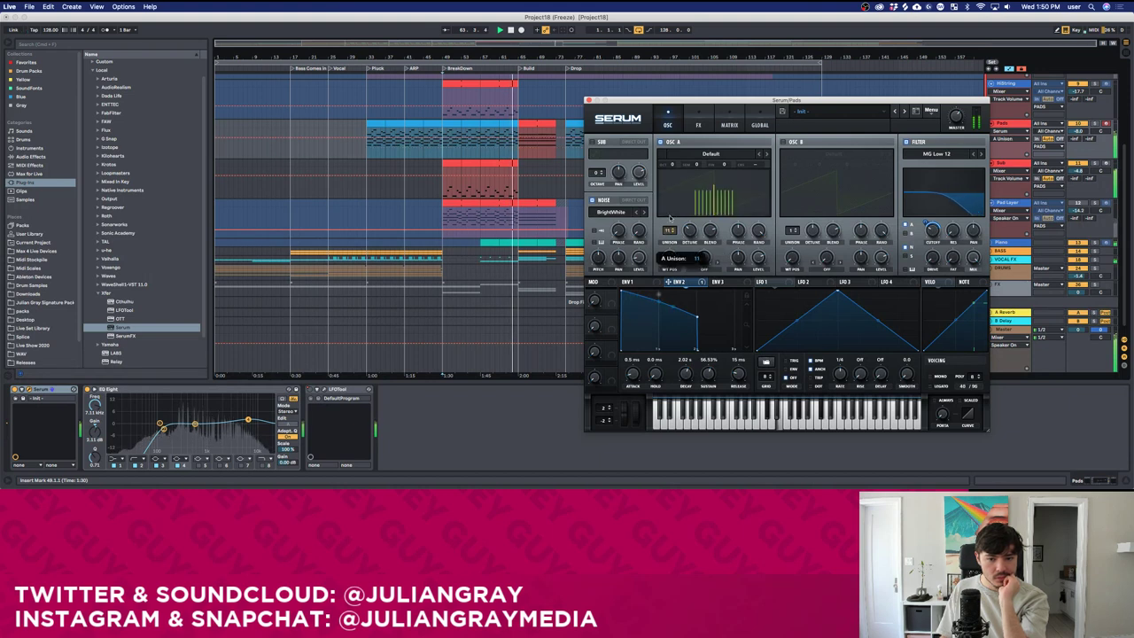
drag(690, 229, 689, 239)
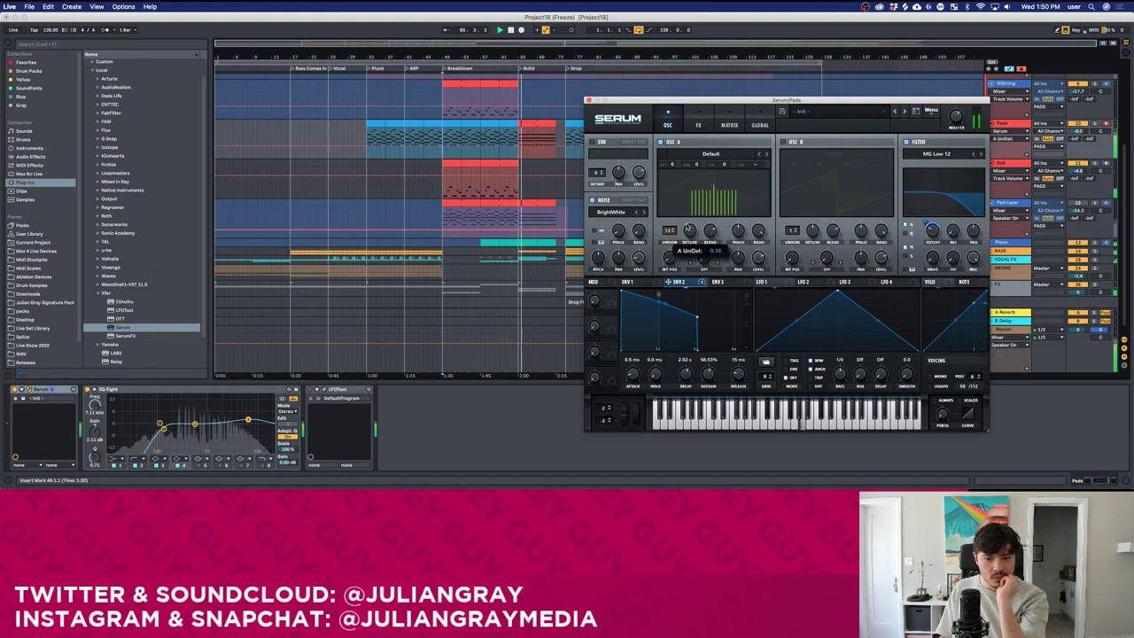
click(590, 100)
Stop playback and deactivate the Serum Pads clips in the Build section.
click(546, 121)
key(space)
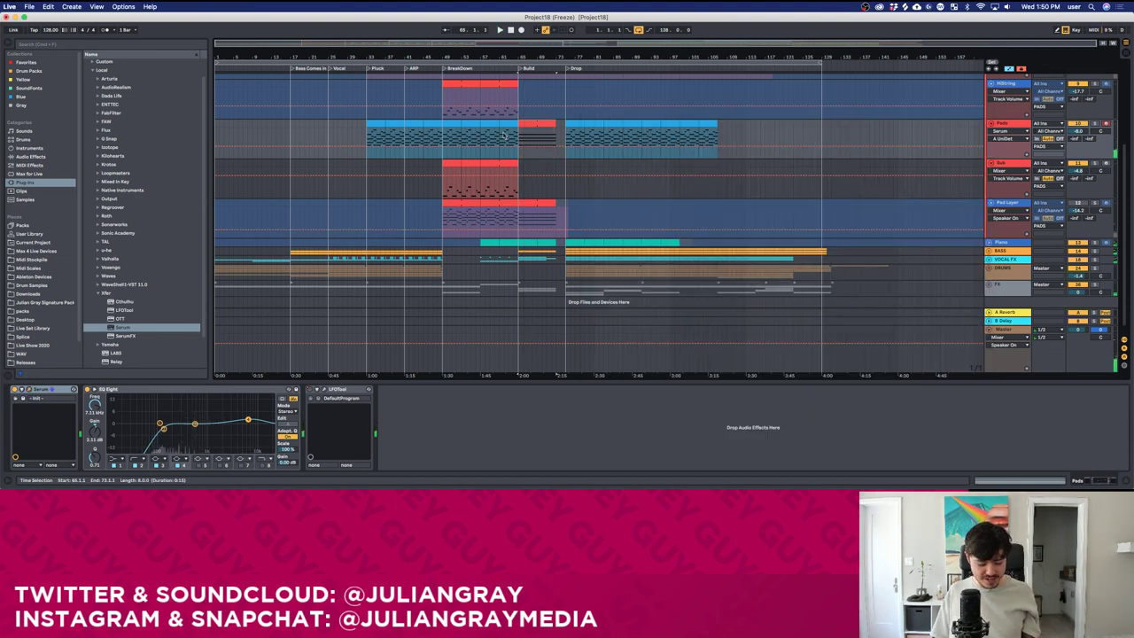
key(0)
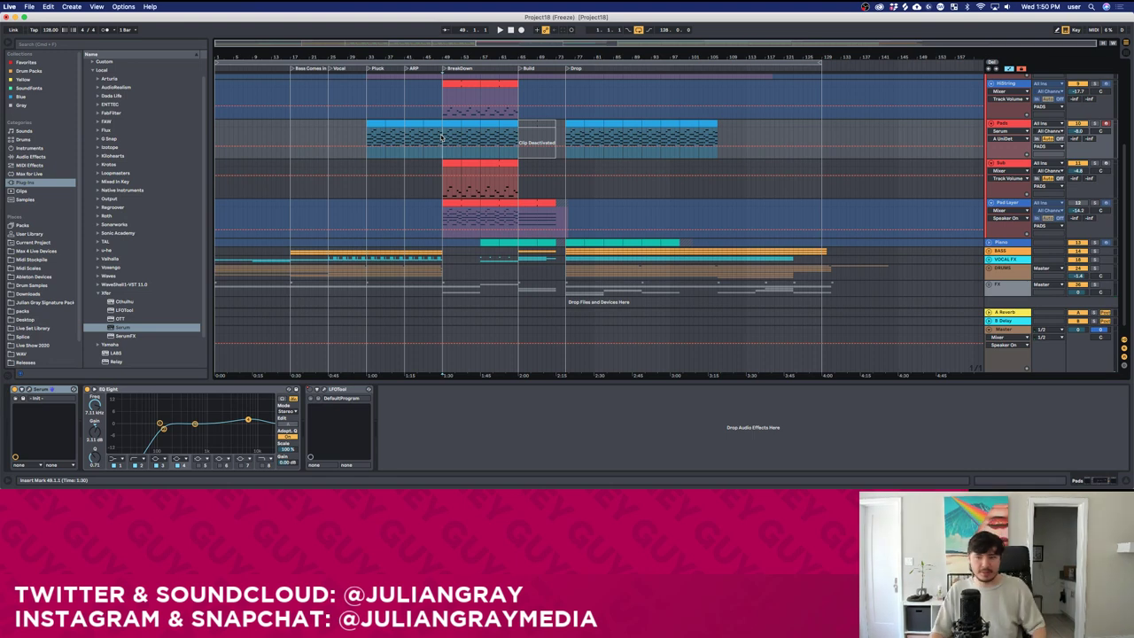
Unfold the ArpGroup and raise its group volume to about -5 dB.
scroll(441, 137, up, 5)
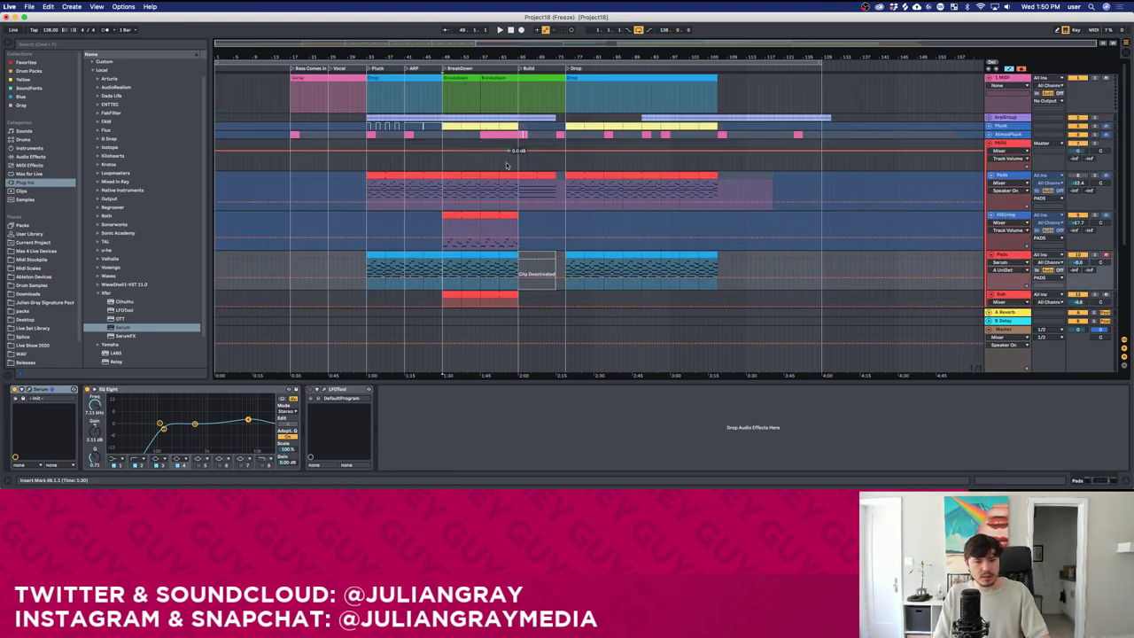
click(519, 230)
click(447, 200)
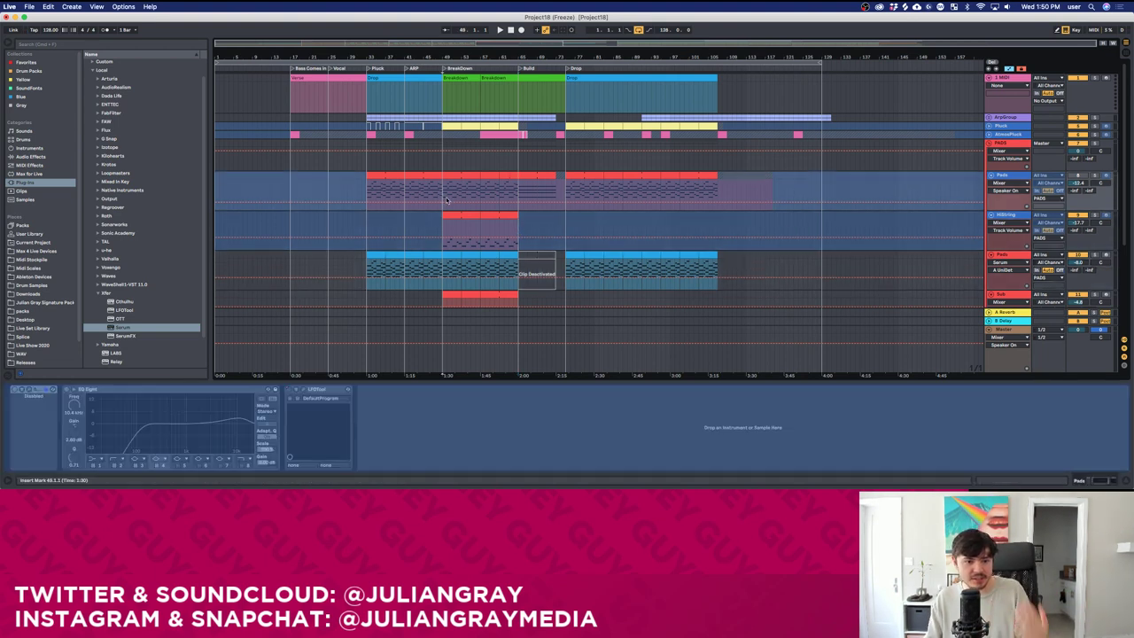
scroll(452, 197, down, 1)
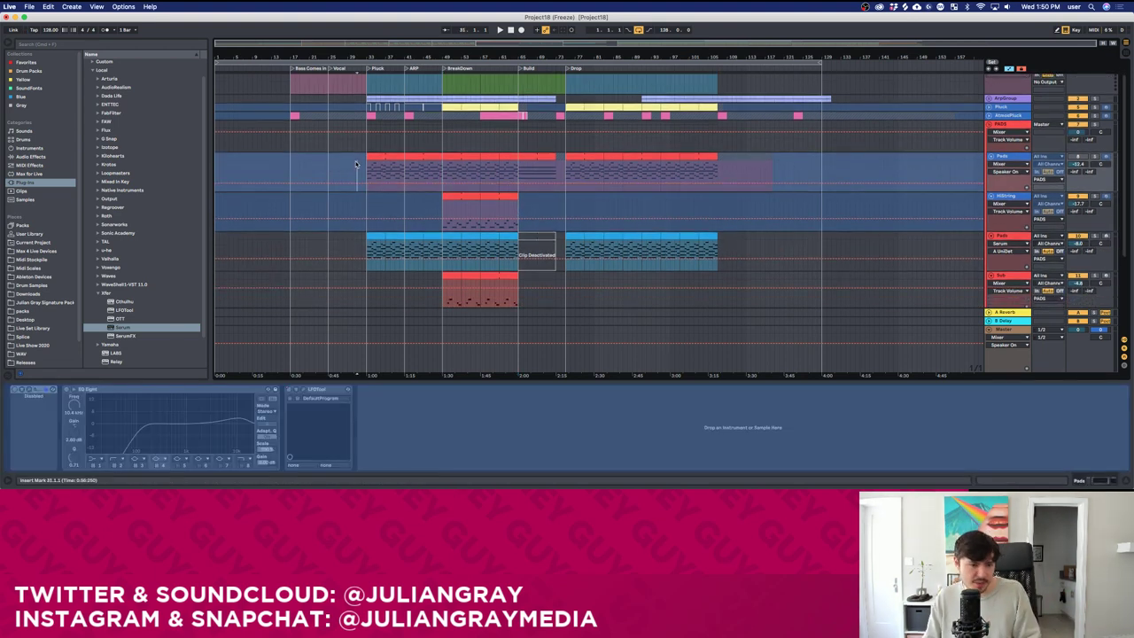
scroll(361, 158, up, 1)
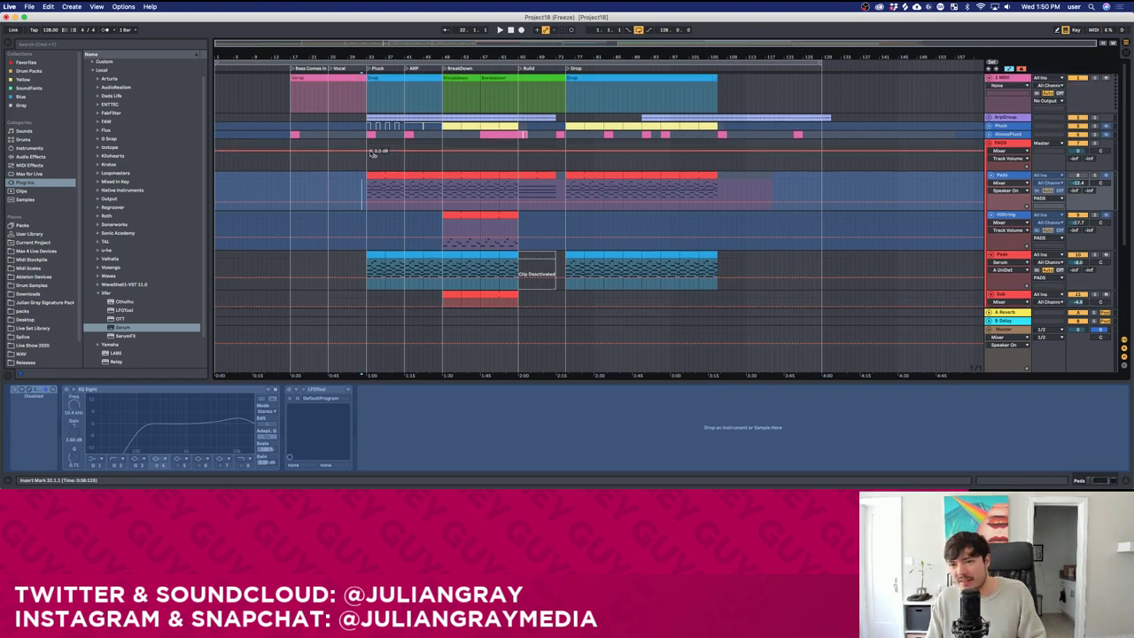
click(990, 117)
click(1004, 117)
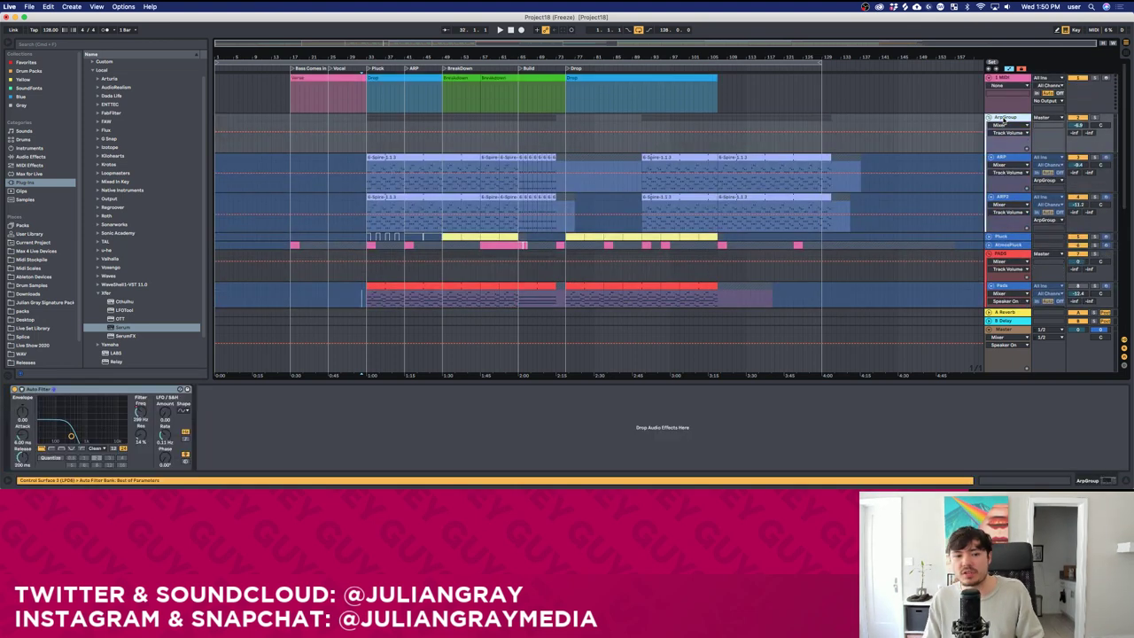
drag(1078, 125, 1078, 133)
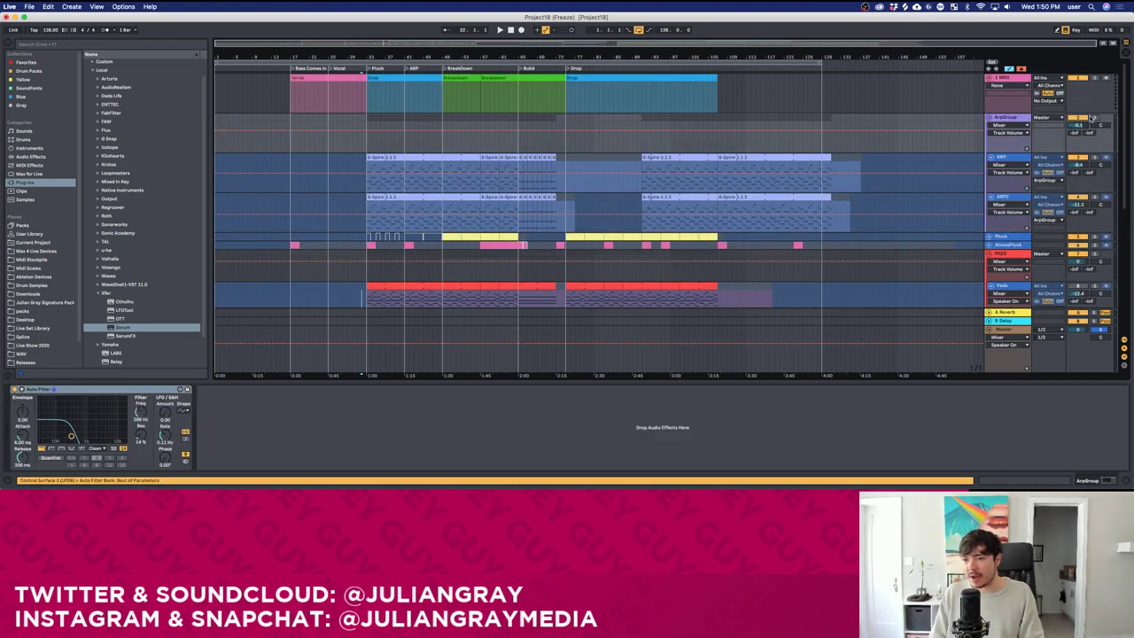
Play the Pluck section with ArpGroup and PADS soloed, and raise the ArpGroup volume to around 0 dB.
click(364, 168)
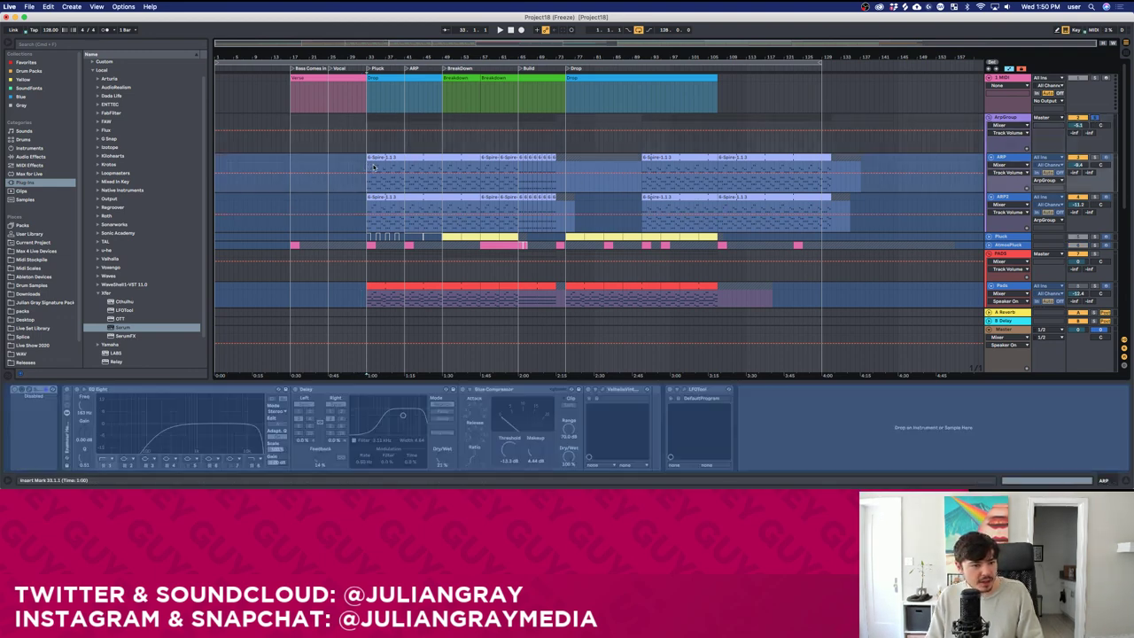
key(space)
scroll(1020, 218, down, 1)
scroll(1019, 216, down, 1)
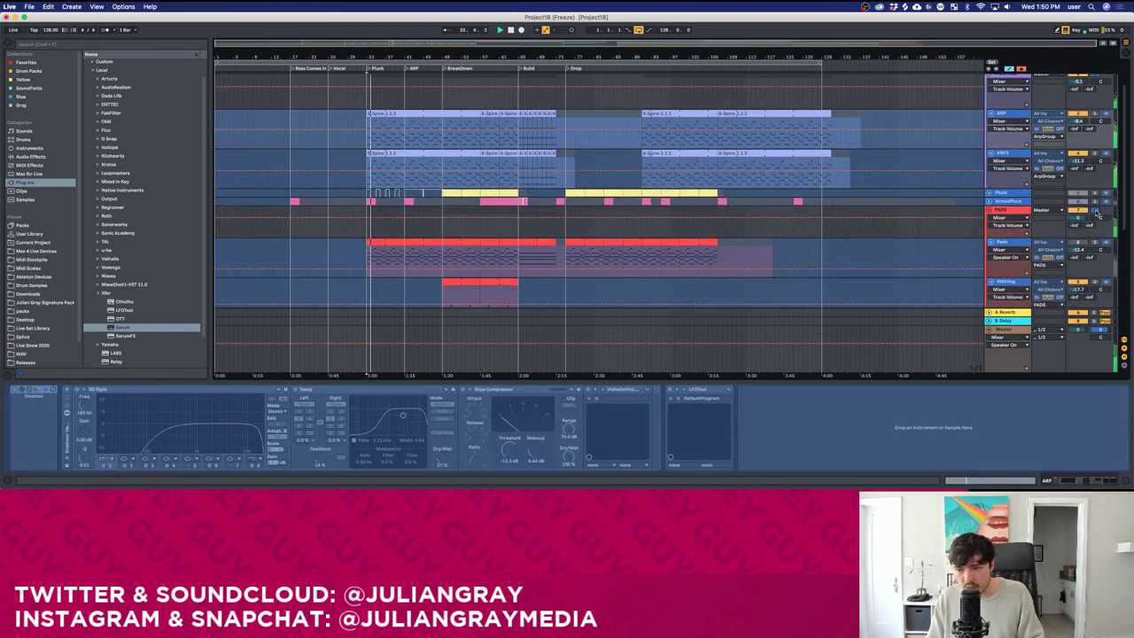
scroll(1067, 142, up, 2)
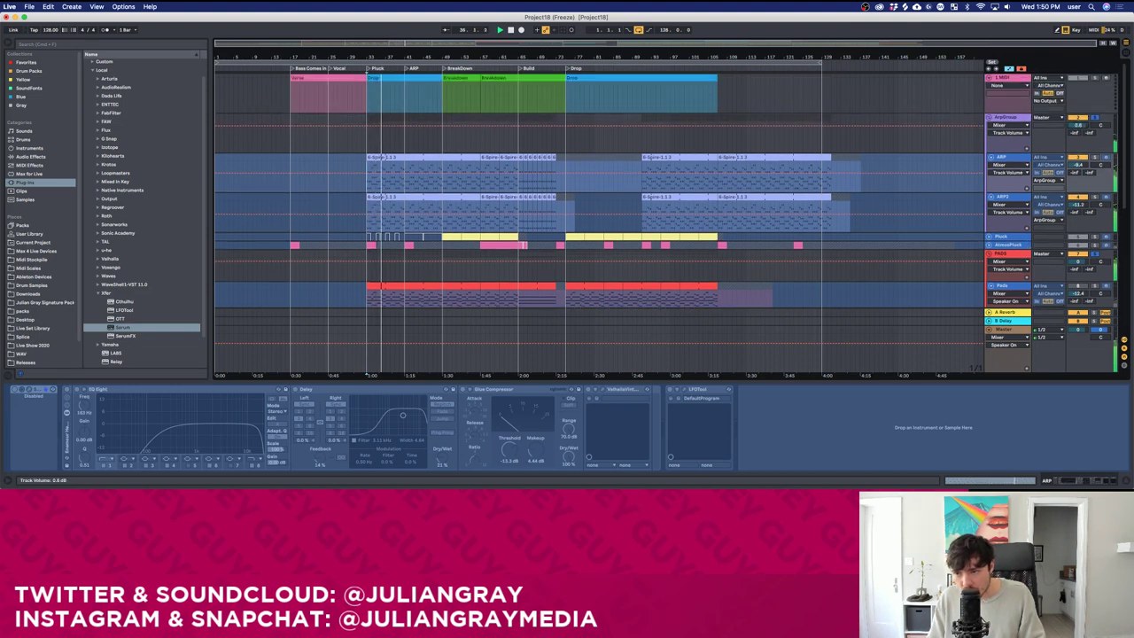
Play from the ARP marker and raise the ARP volume to about -3 dB and ARP2 to about -5 dB.
click(406, 182)
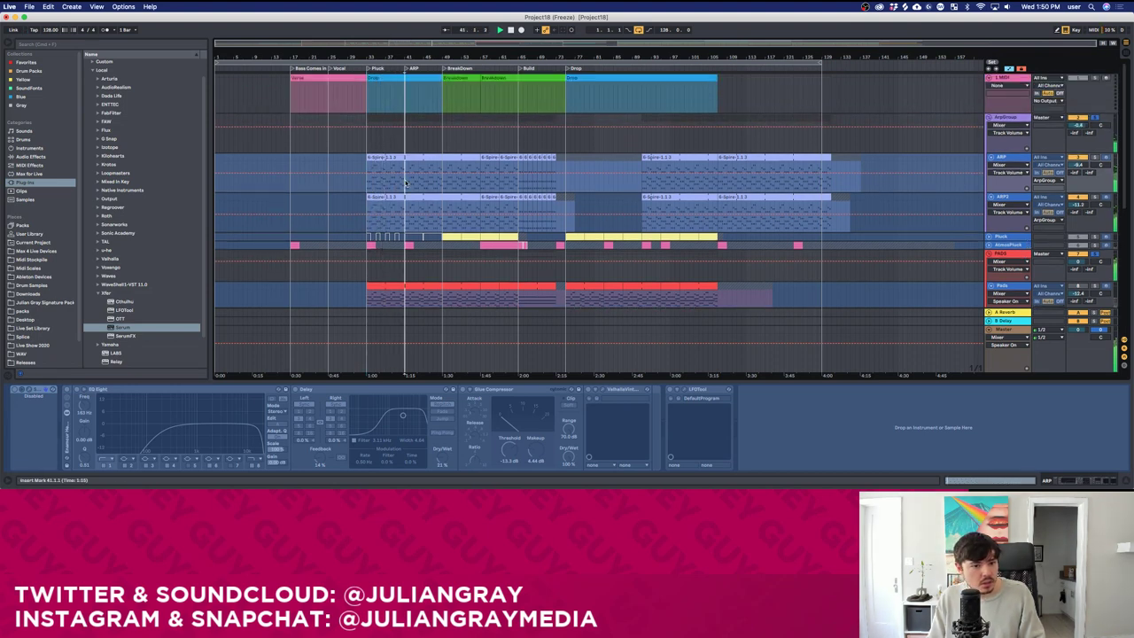
click(1007, 117)
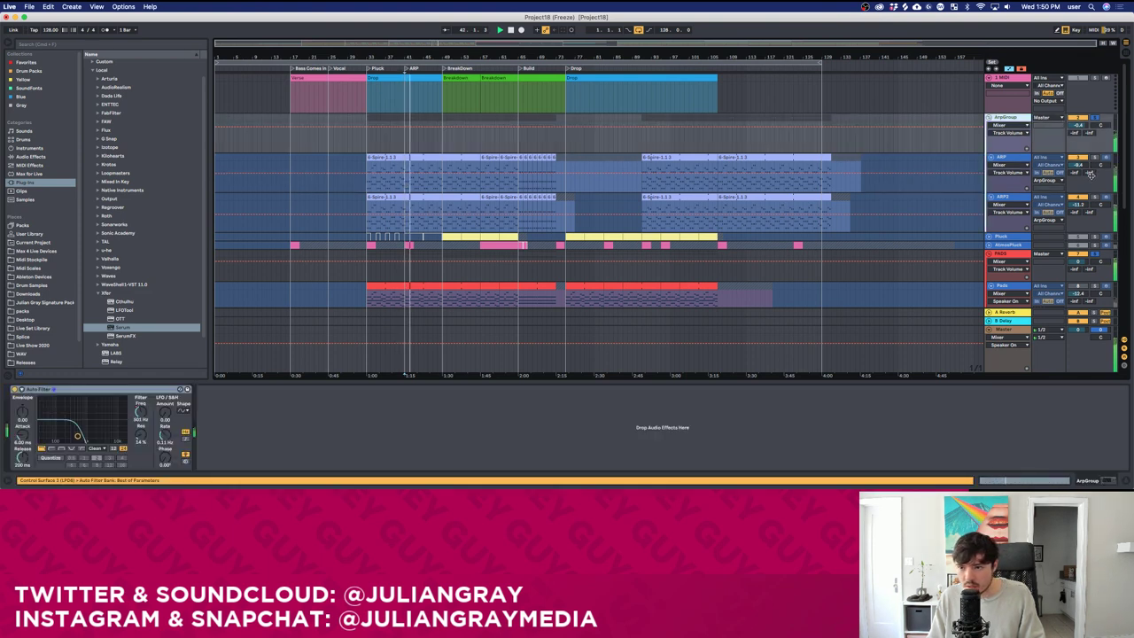
drag(1080, 205, 1081, 141)
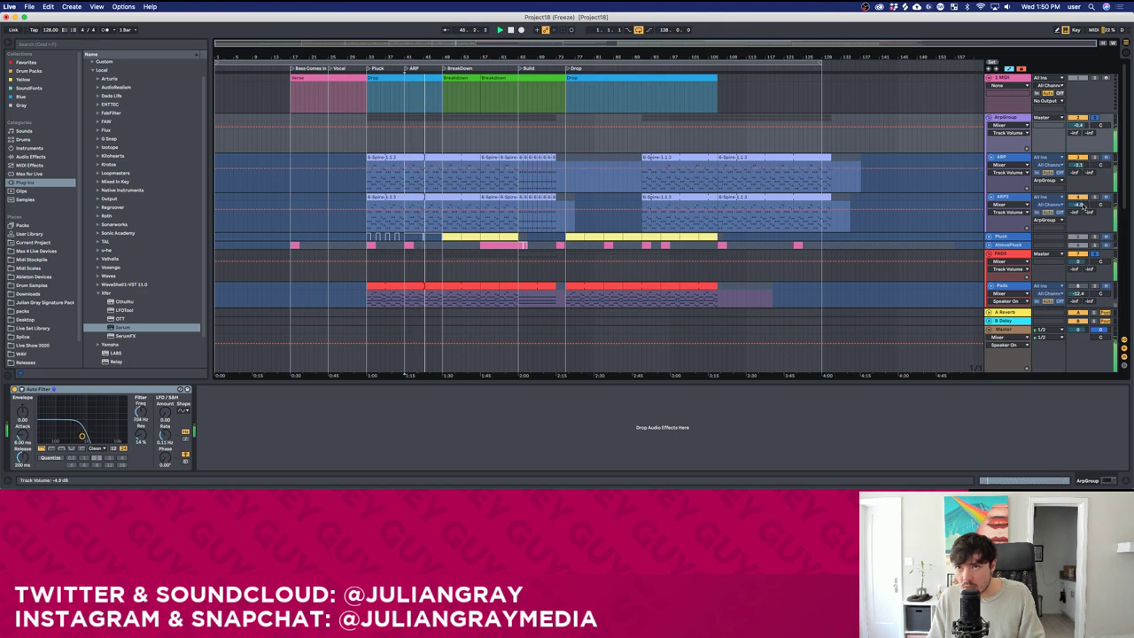
Stop playback and review the arp tracks against the pad, string, sub and Pad Layer tracks around the BreakDown.
click(1021, 157)
scroll(748, 192, down, 3)
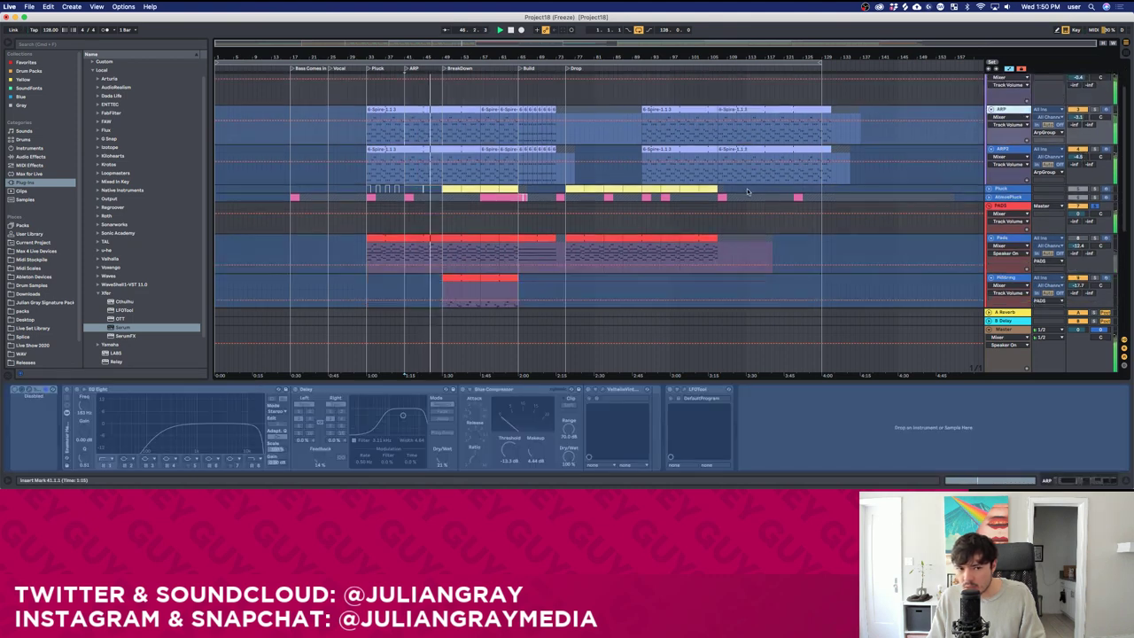
click(417, 155)
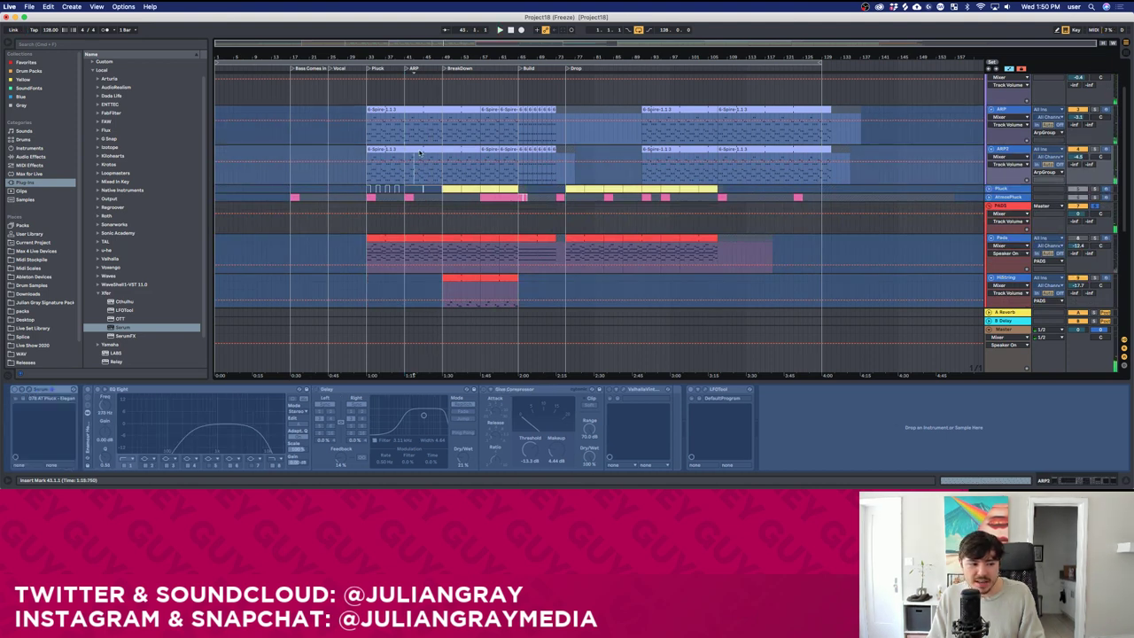
click(423, 131)
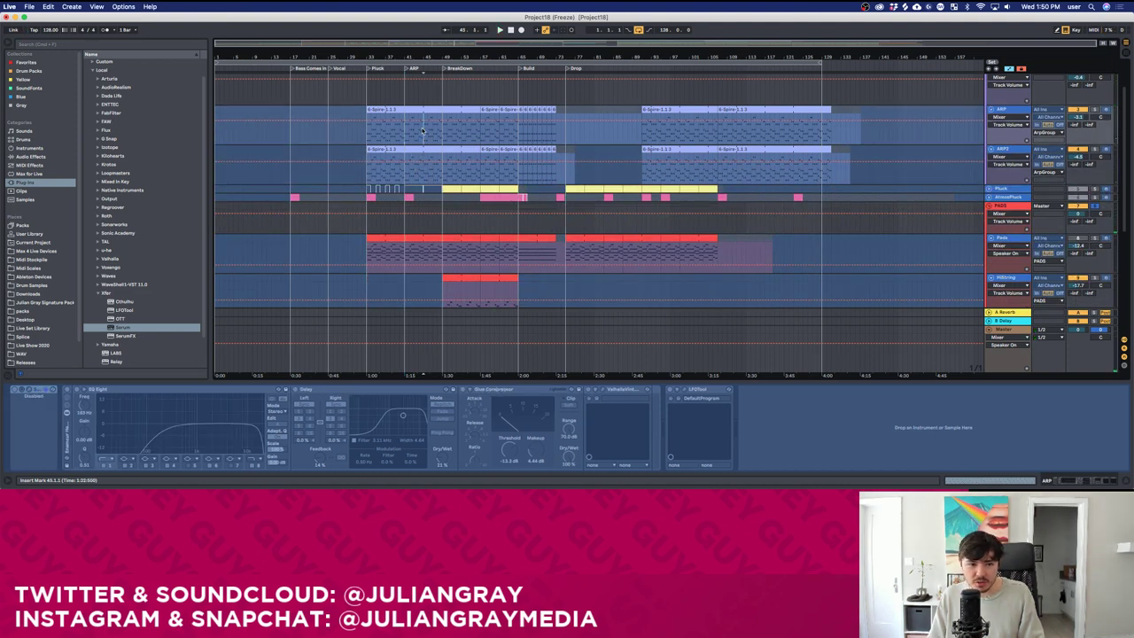
click(419, 174)
scroll(420, 175, up, 3)
scroll(421, 172, down, 5)
scroll(422, 174, up, 3)
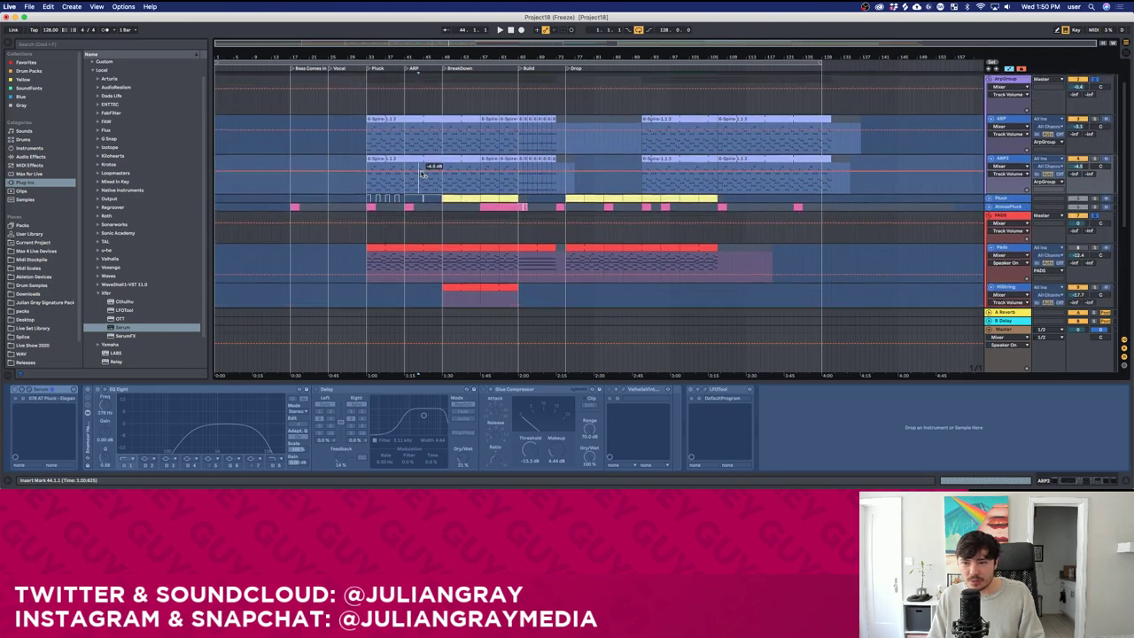
scroll(422, 174, up, 2)
scroll(428, 200, up, 3)
scroll(435, 228, down, 5)
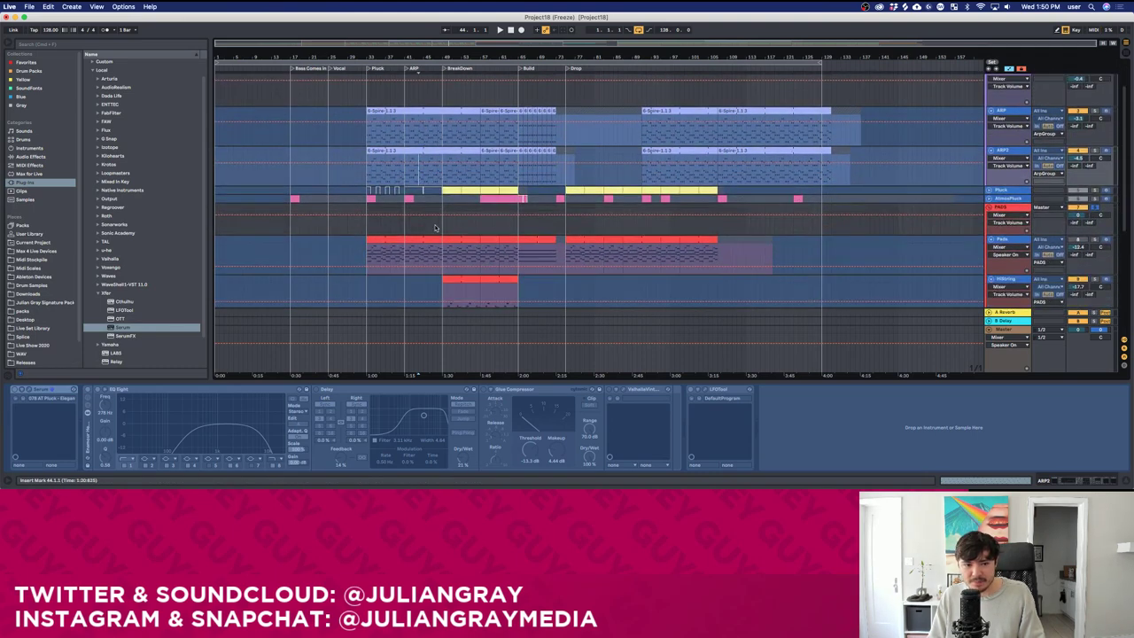
scroll(435, 228, down, 3)
click(416, 184)
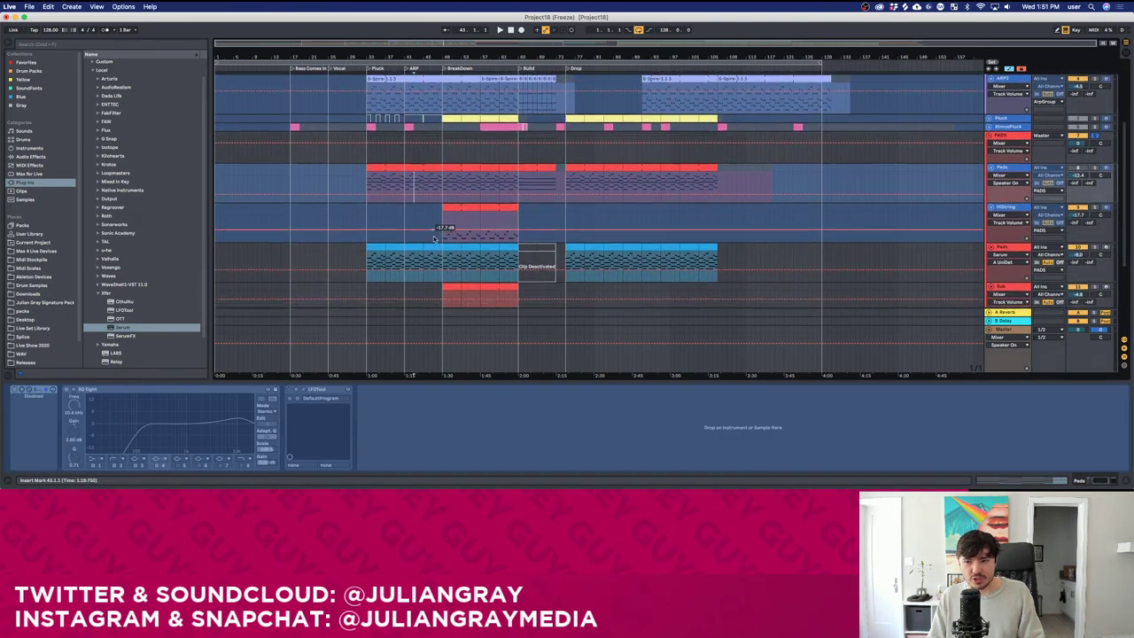
scroll(428, 226, down, 2)
click(423, 221)
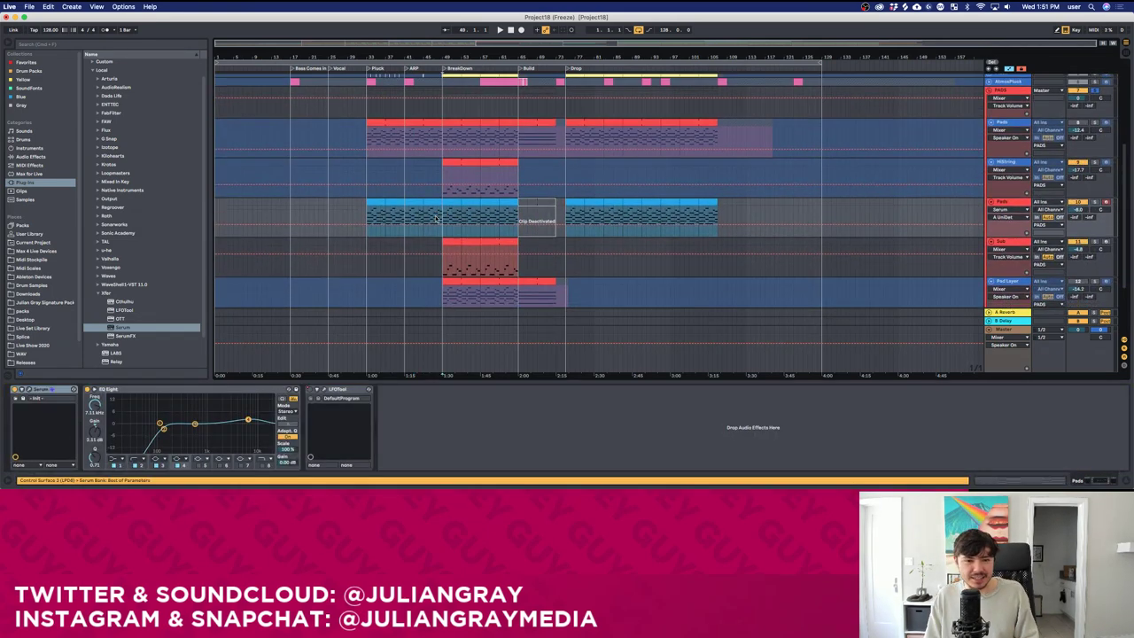
scroll(435, 219, down, 4)
click(438, 206)
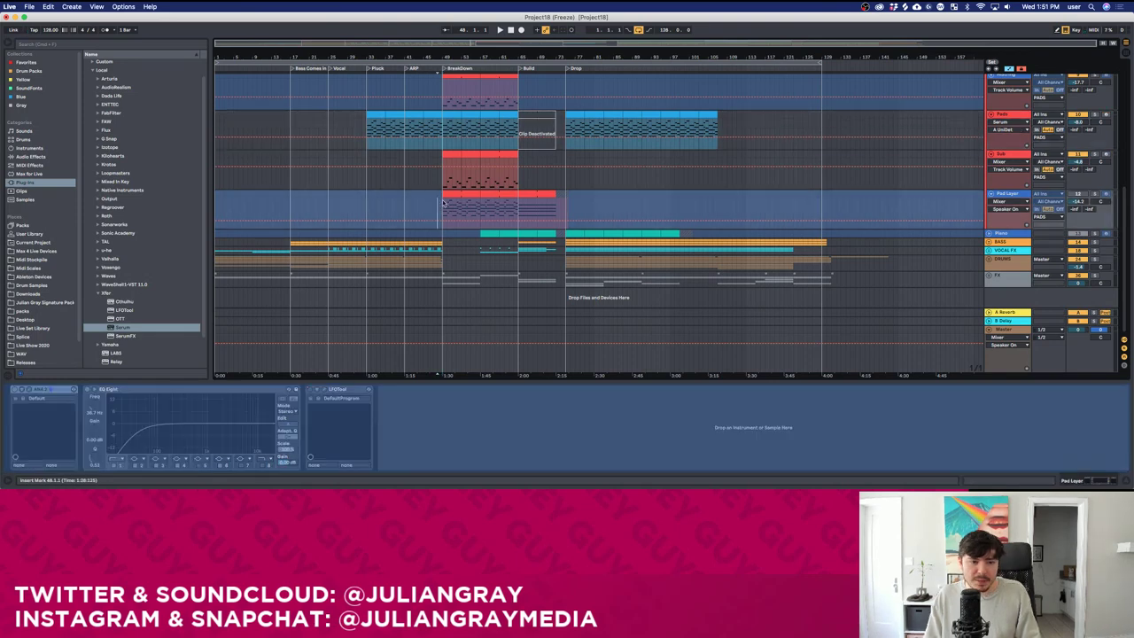
Unsolo the PADS group and ArpGroup, and collapse all groups and tracks in the arrangement.
scroll(444, 205, up, 5)
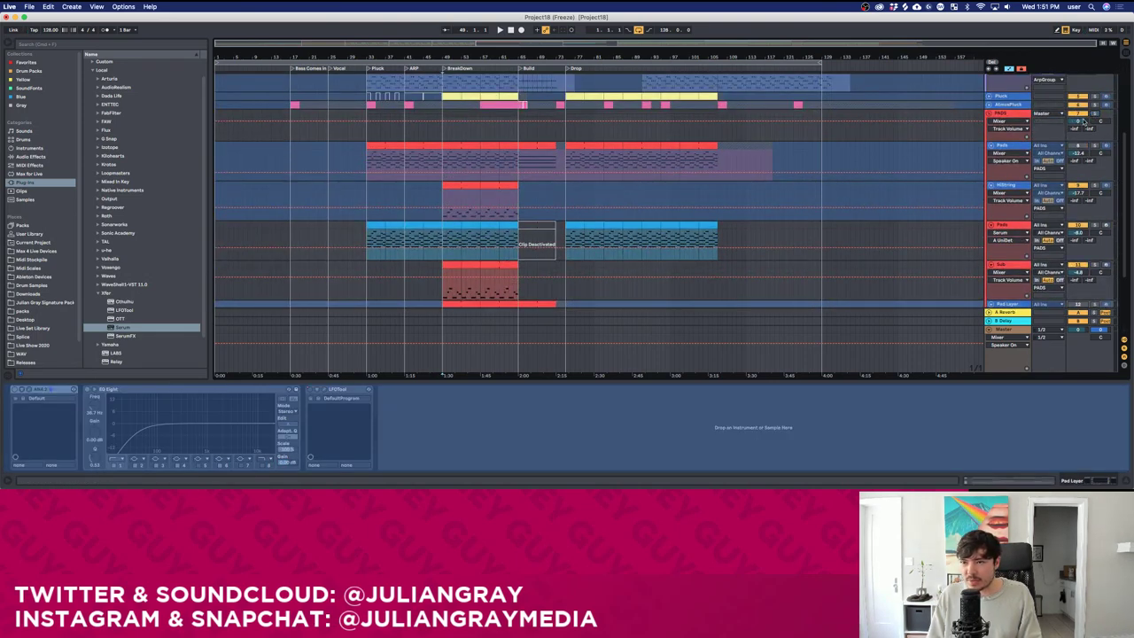
scroll(1083, 121, up, 6)
click(1004, 116)
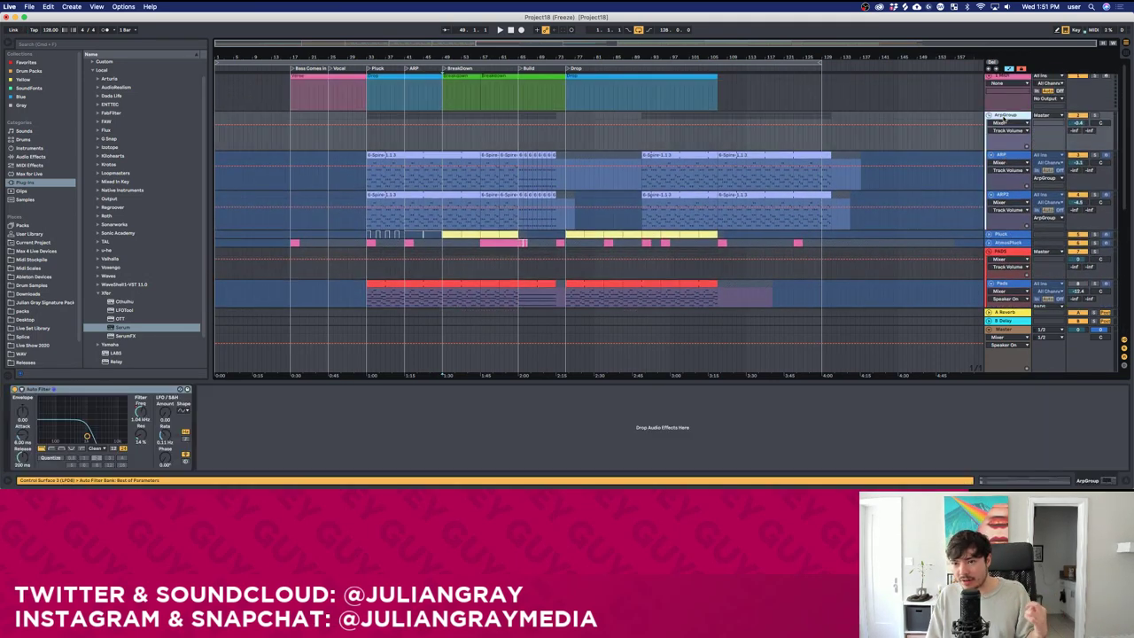
scroll(884, 165, down, 7)
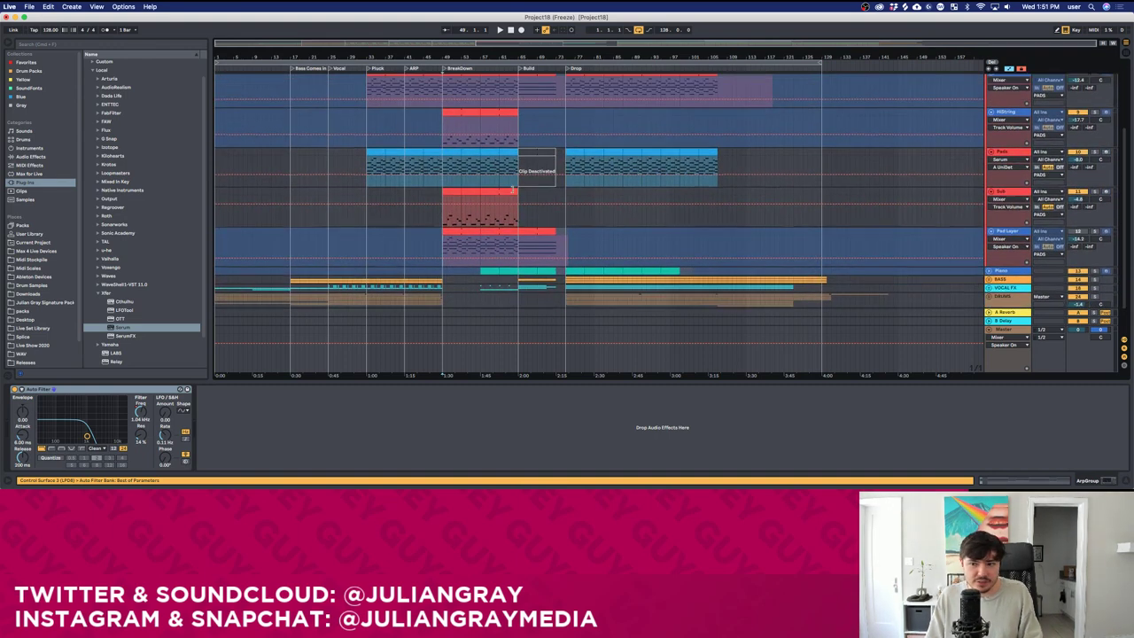
alt+click(989, 82)
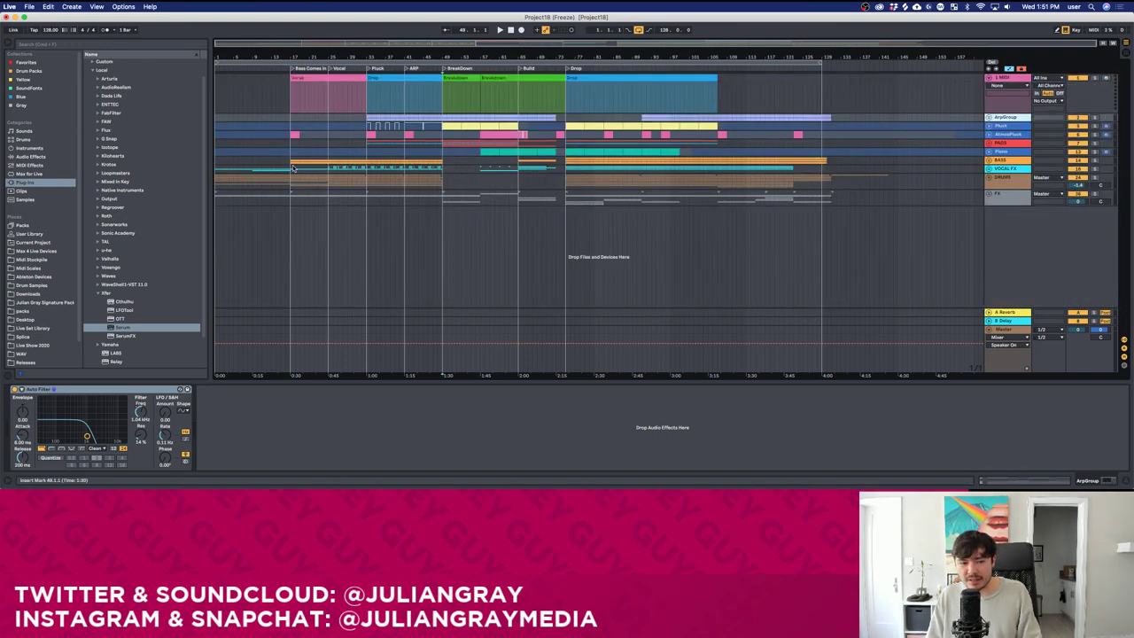
Solo the Piano track, play it from bar 57, and unfreeze it.
click(329, 117)
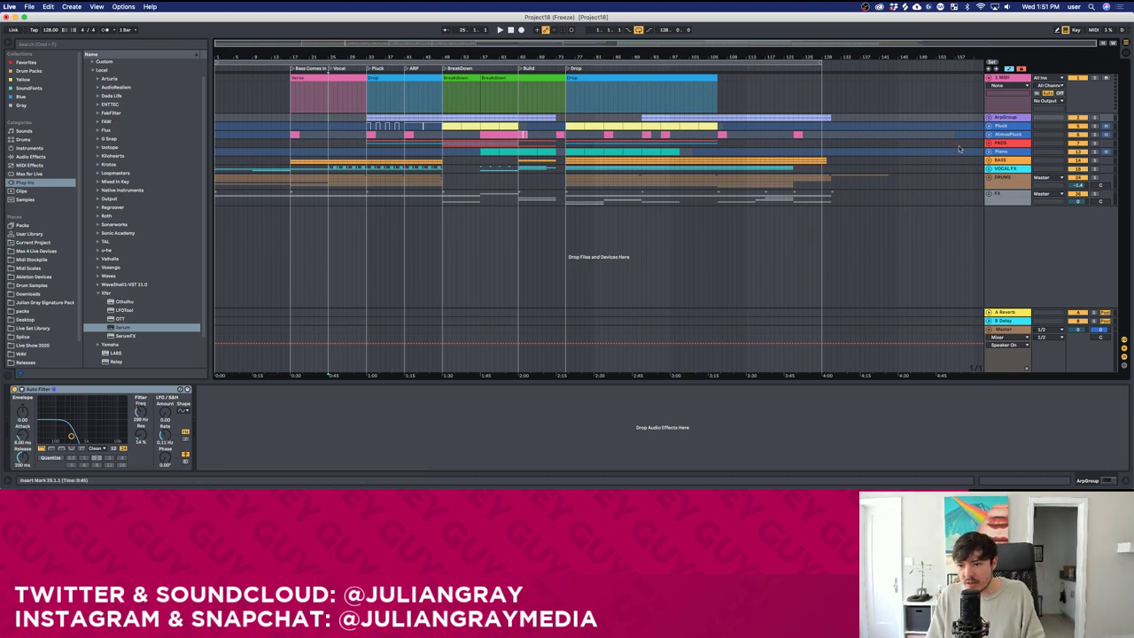
click(1020, 153)
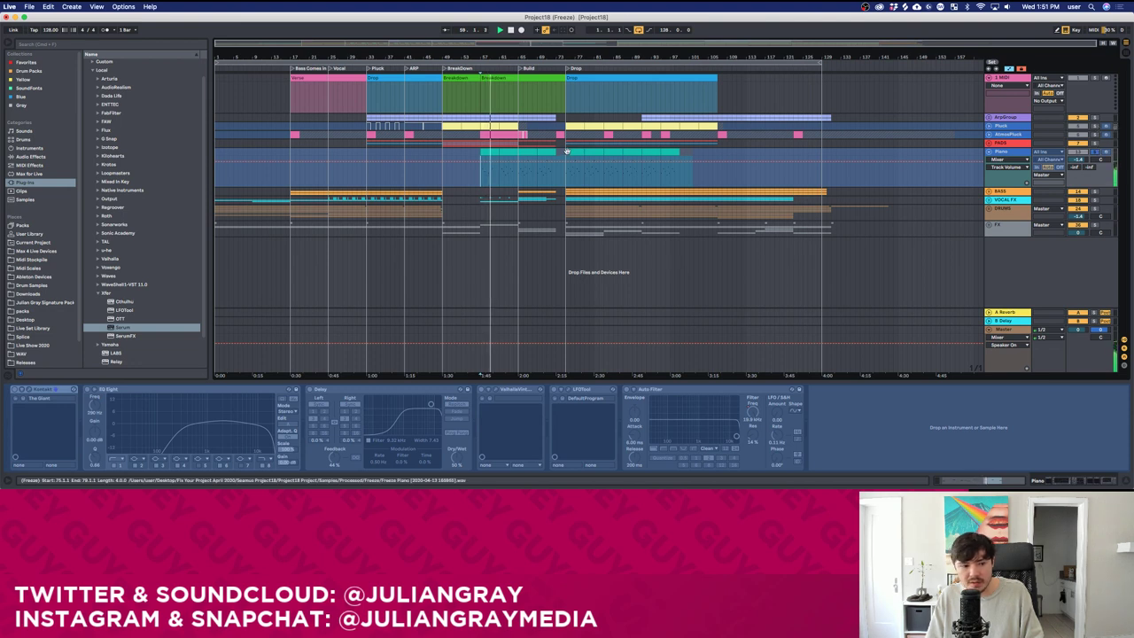
right_click(1025, 152)
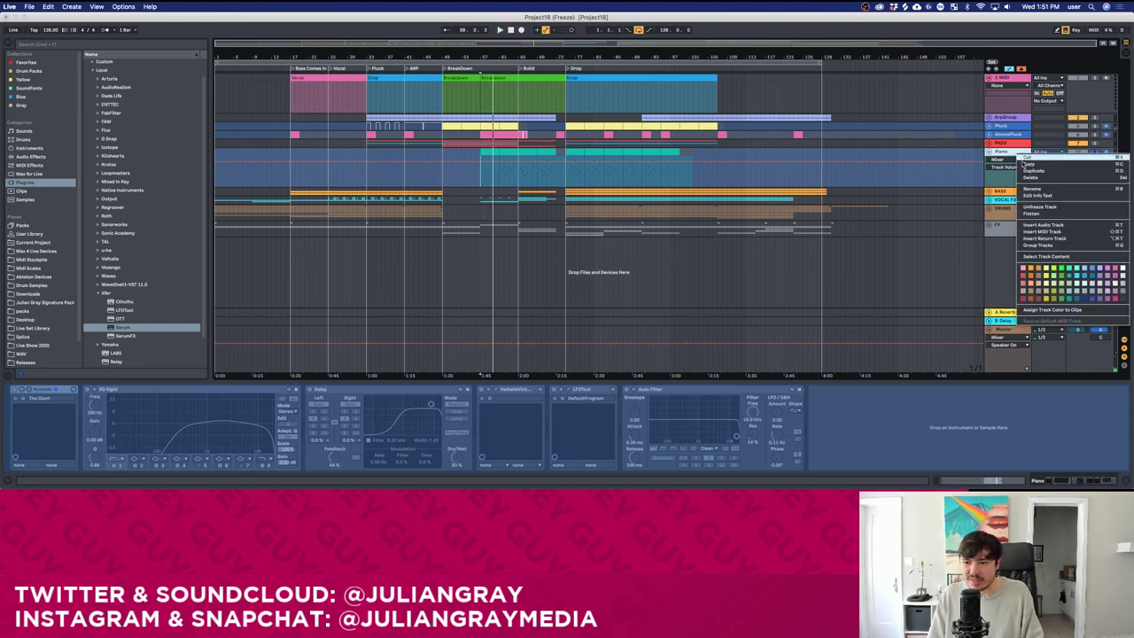
click(1050, 213)
In the first Piano clip, lower the A4 note at 2.2 to G#4 and play the melody back.
double_click(485, 151)
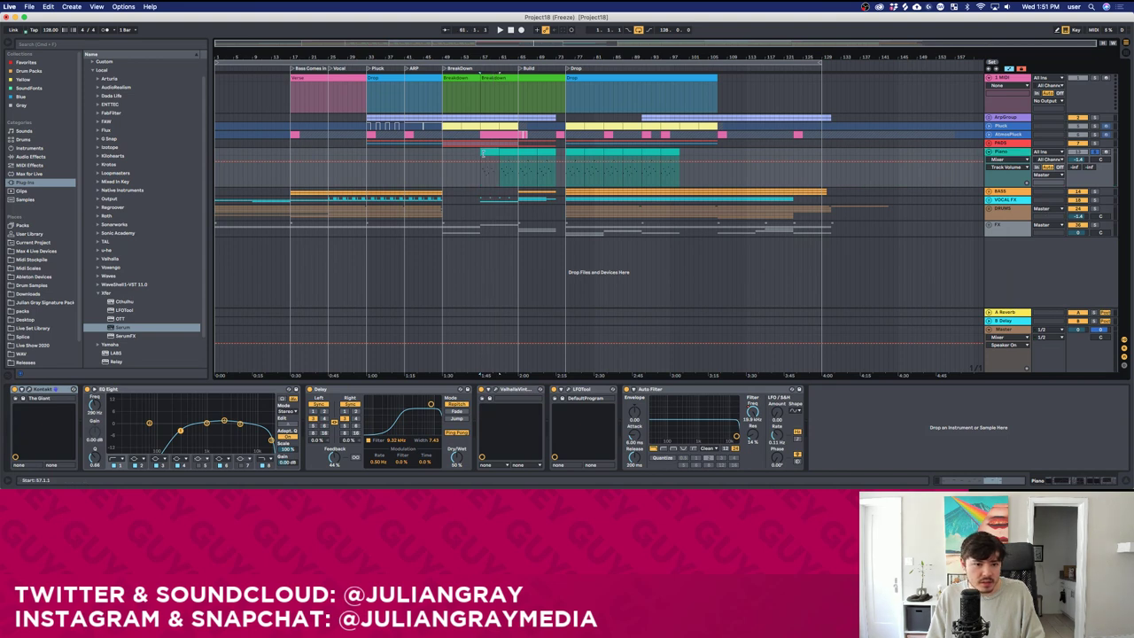
key(space)
scroll(428, 289, down, 1)
scroll(427, 290, up, 1)
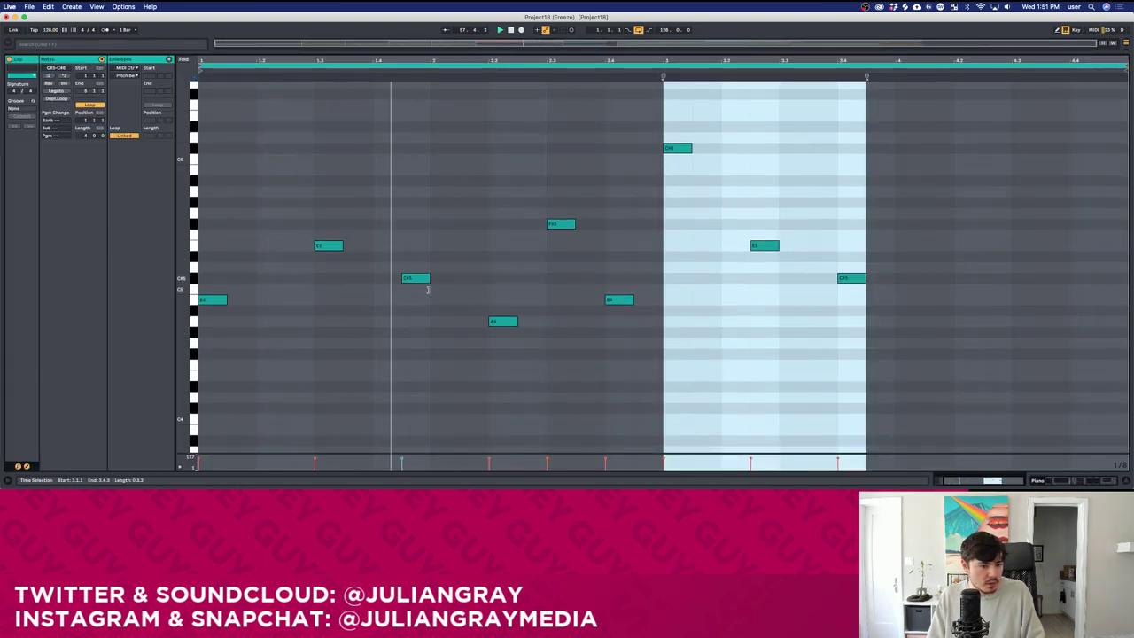
drag(493, 321, 511, 335)
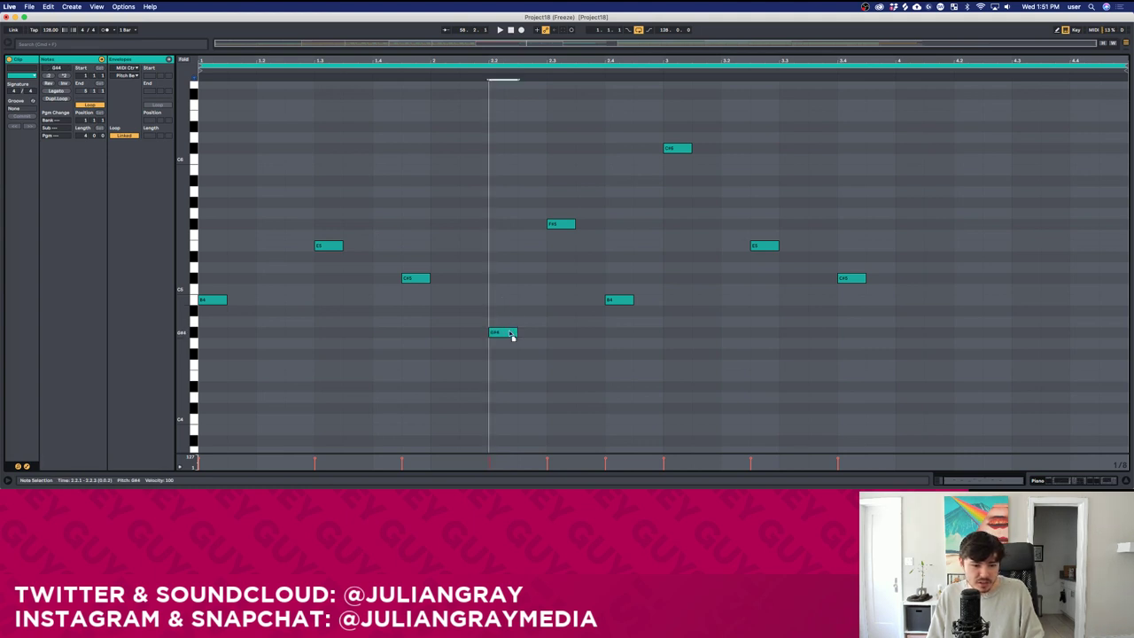
click(839, 227)
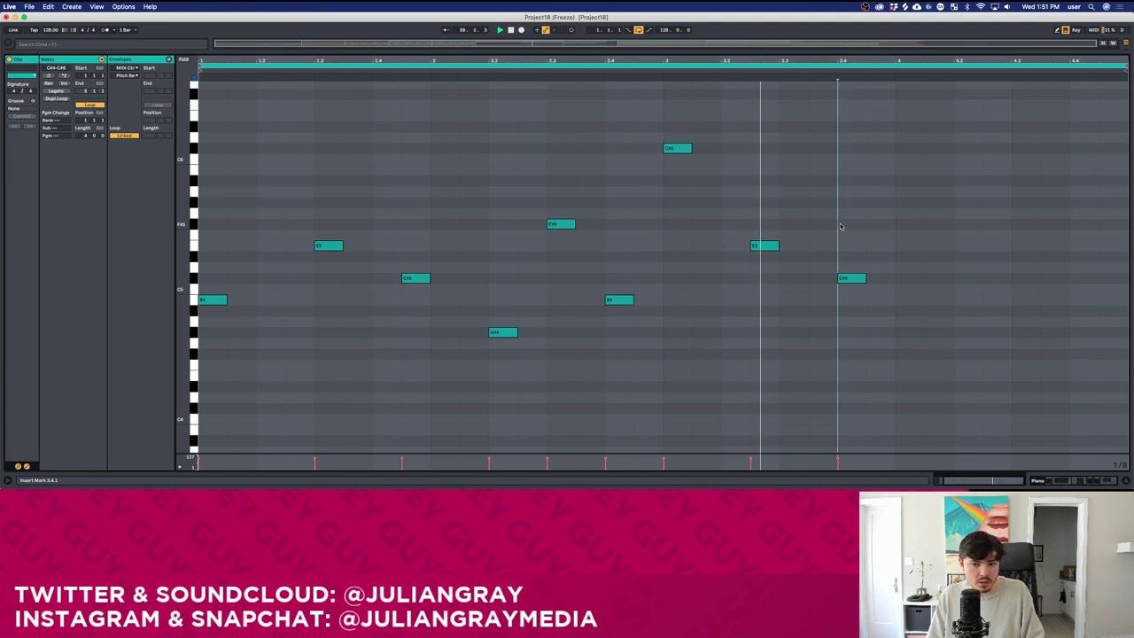
Copy the edited four-bar Piano clip over the remaining Piano clips through the Breakdown, Build and Drop.
key(shift+Tab)
key(space)
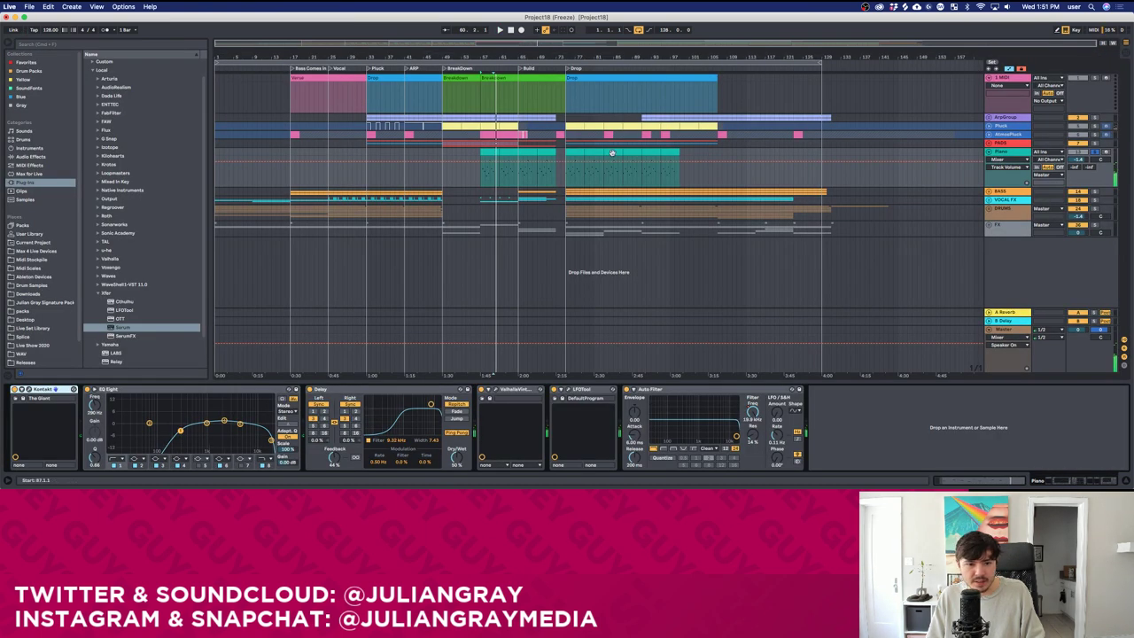
key(space)
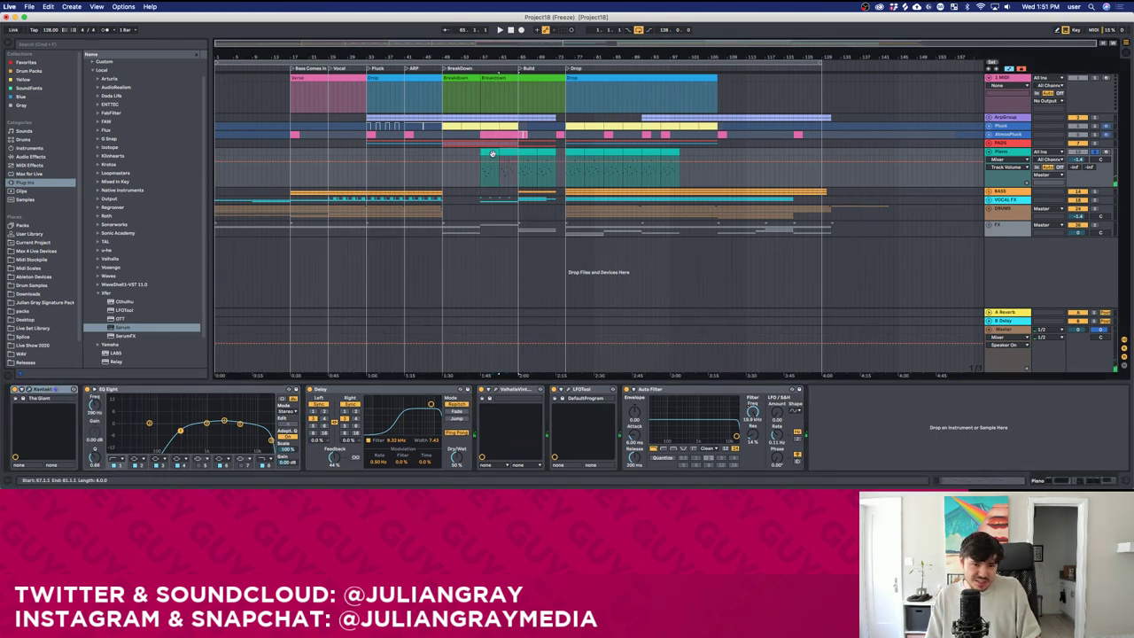
click(534, 168)
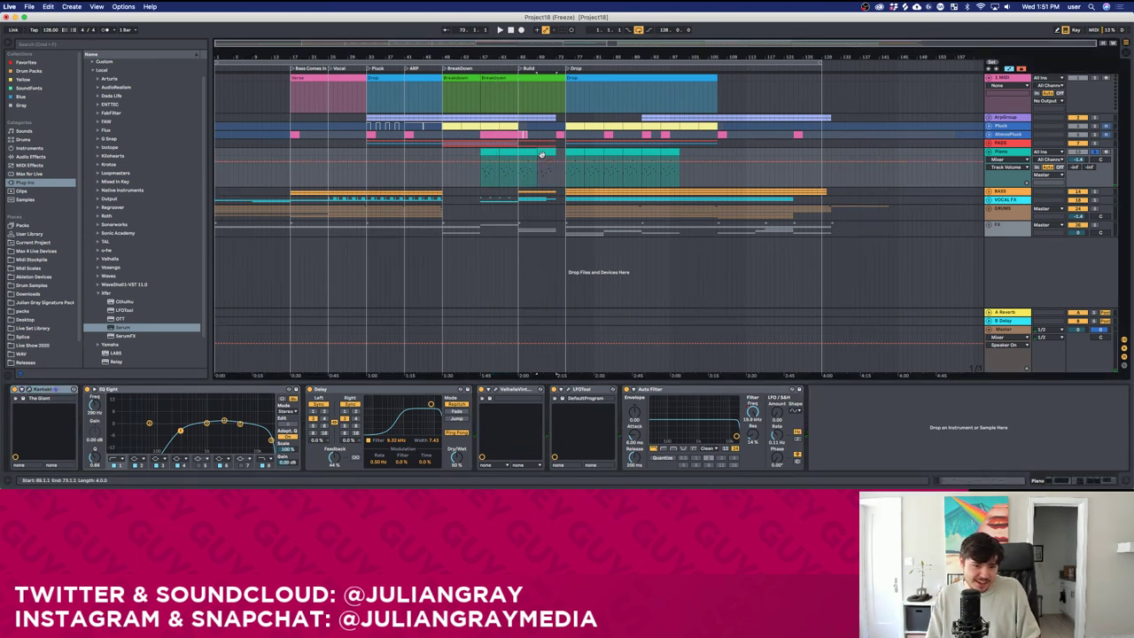
click(572, 173)
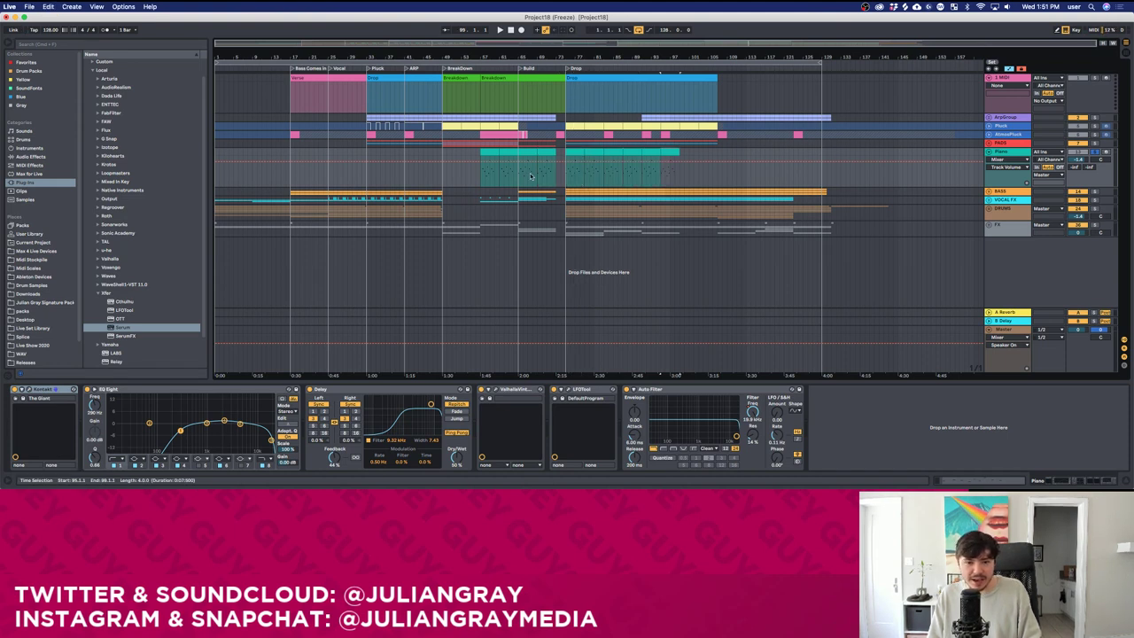
Play the Piano with the PADS group from bar 57, and unfold the PADS group to look over its tracks.
click(483, 182)
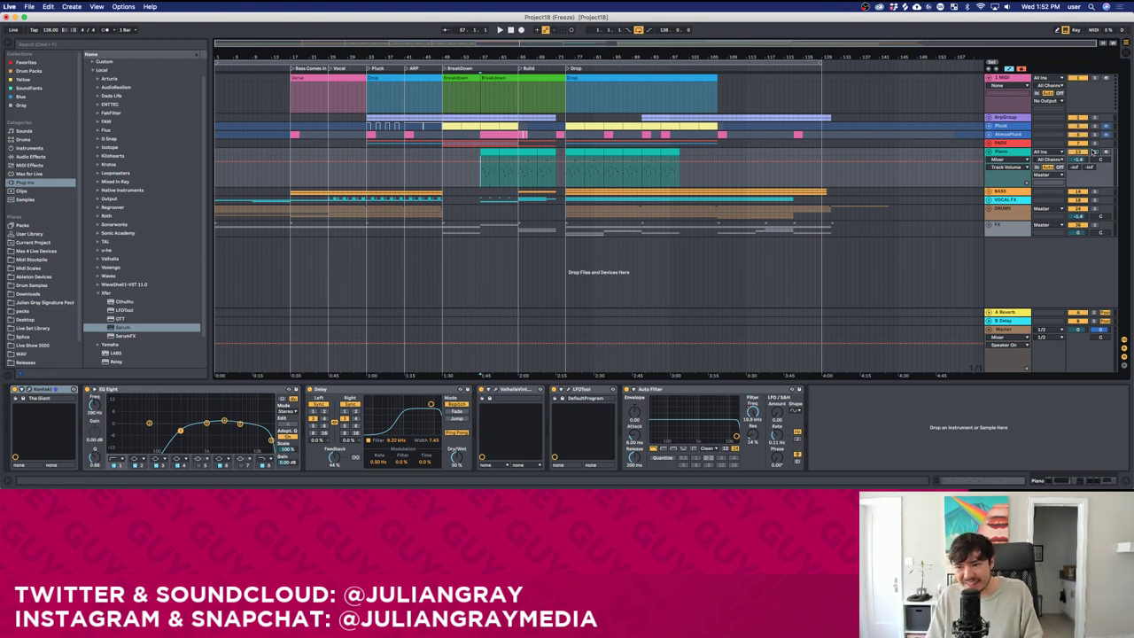
key(space)
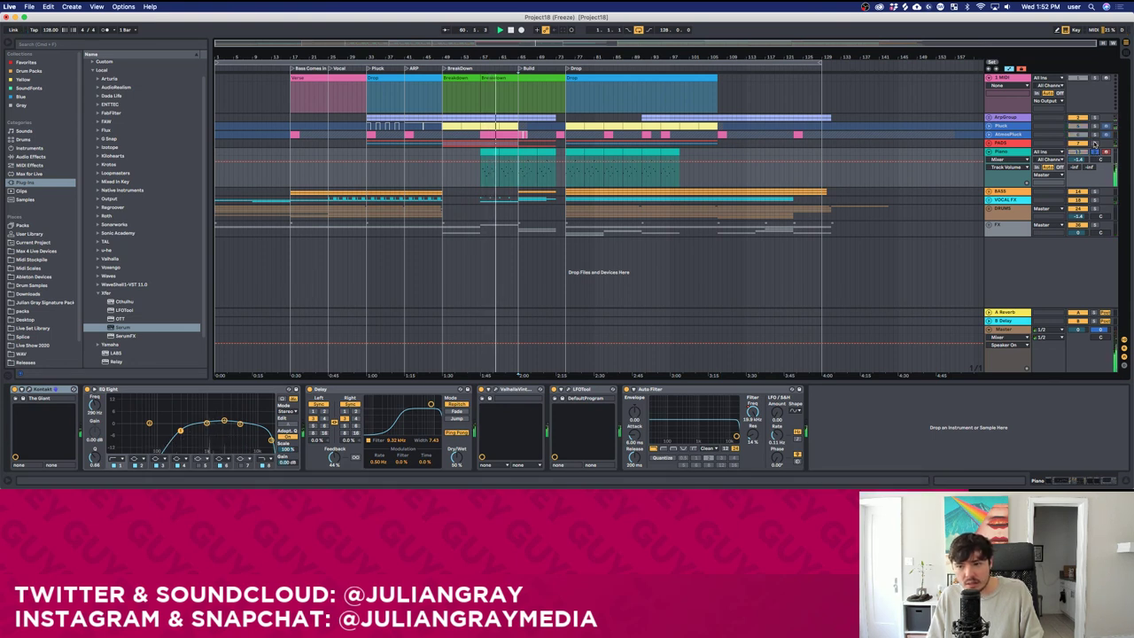
click(1004, 152)
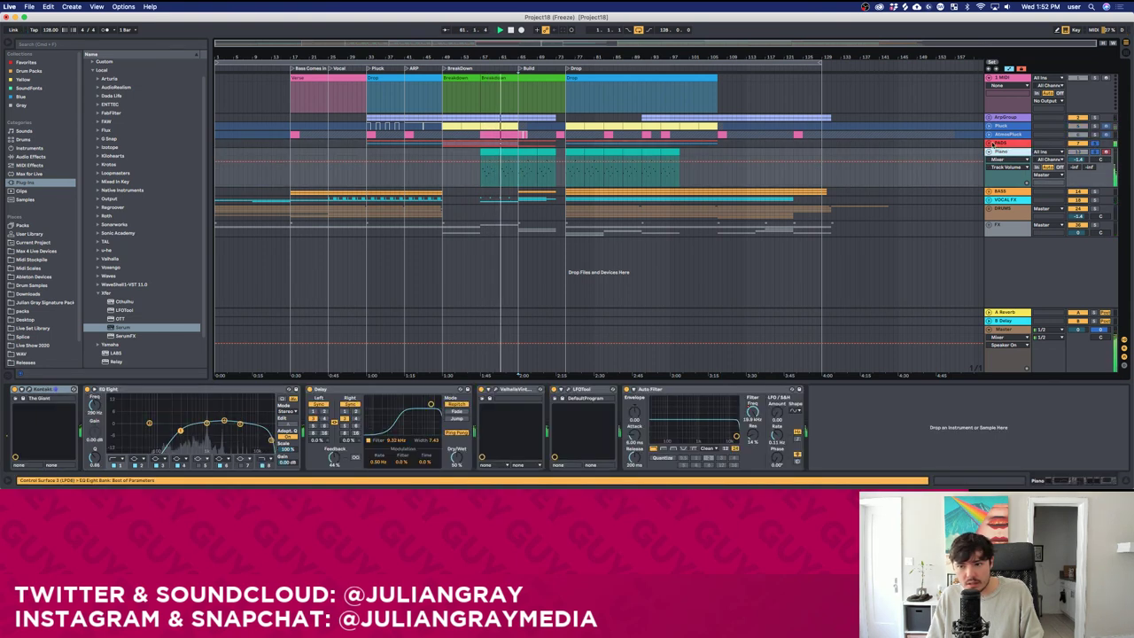
click(990, 143)
scroll(700, 205, down, 1)
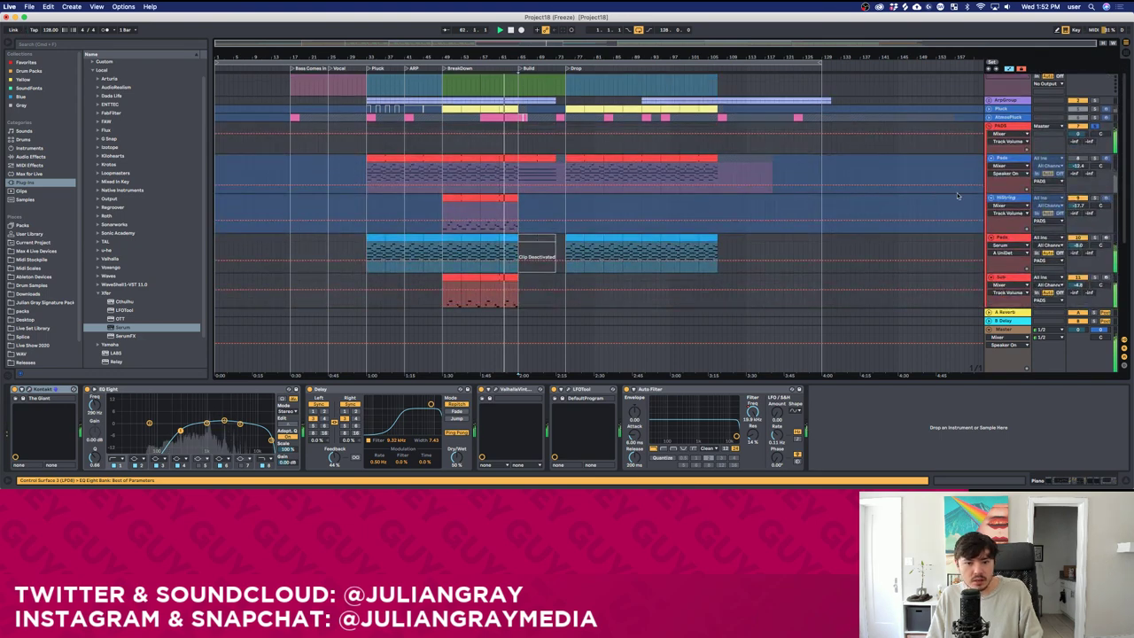
click(1003, 197)
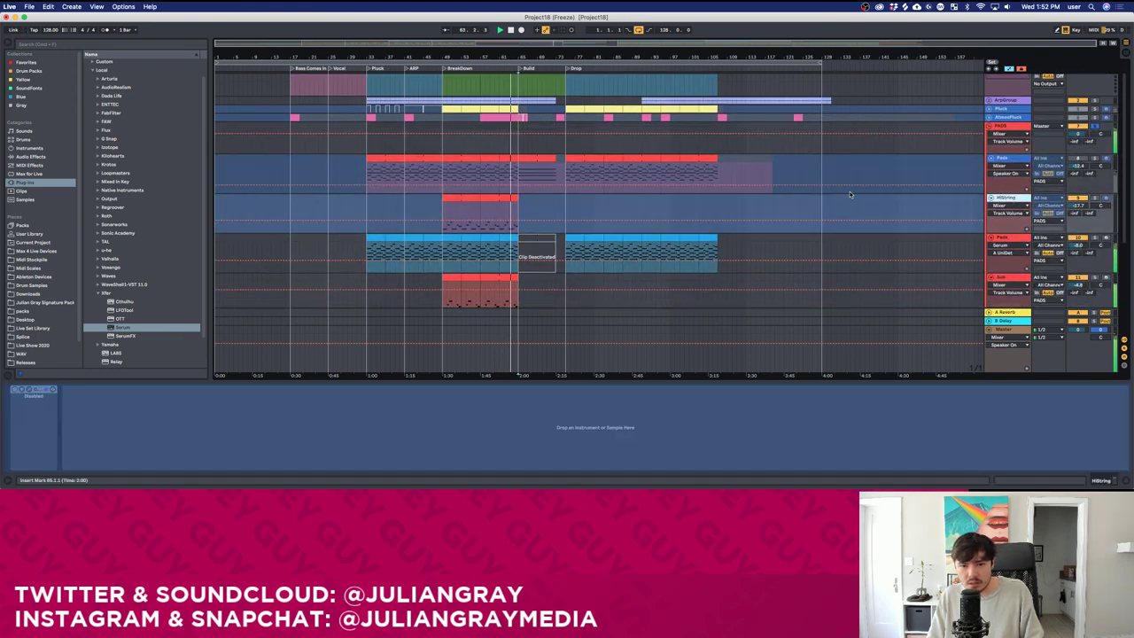
scroll(849, 193, down, 5)
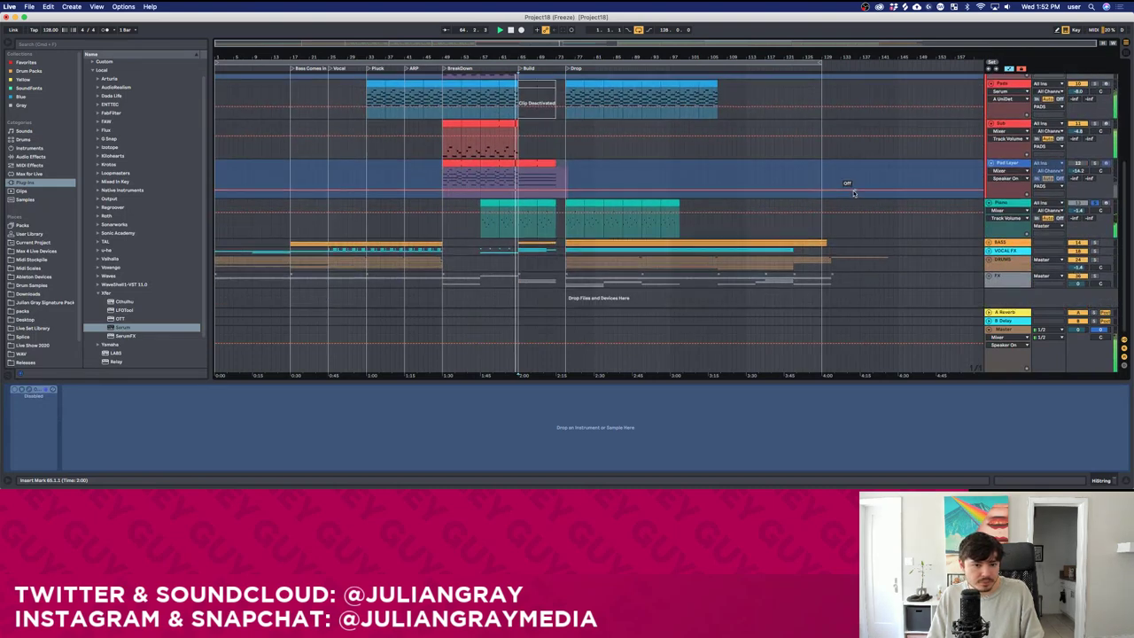
scroll(849, 188, up, 6)
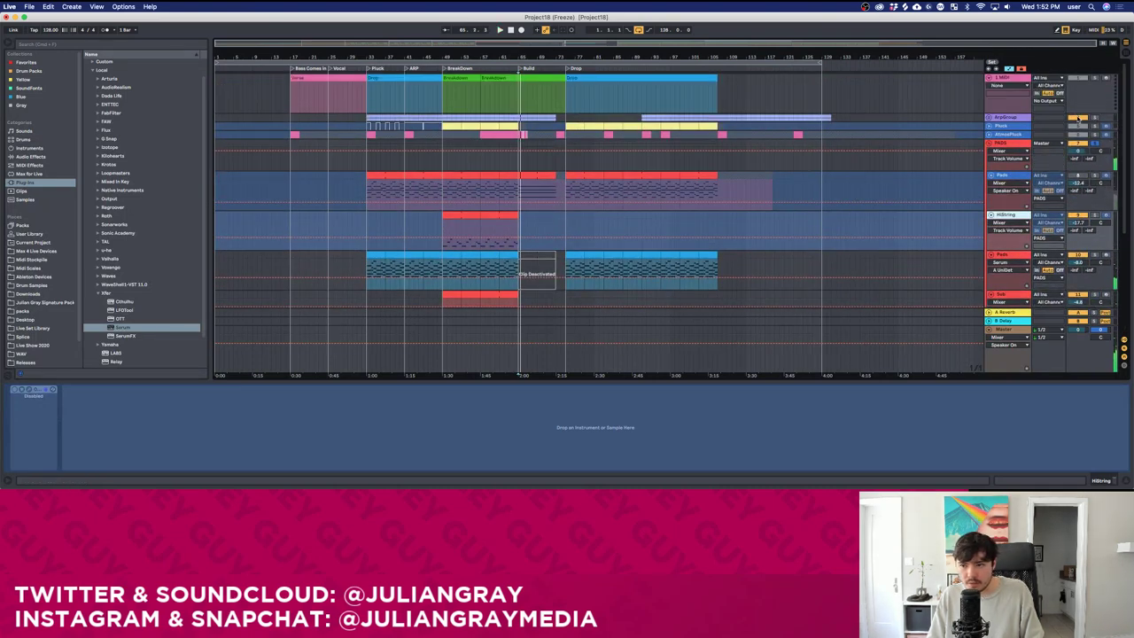
Unfold the Pluck track and play it soloed from the start of the Breakdown, adding the PADS group to the solo for comparison.
click(1021, 118)
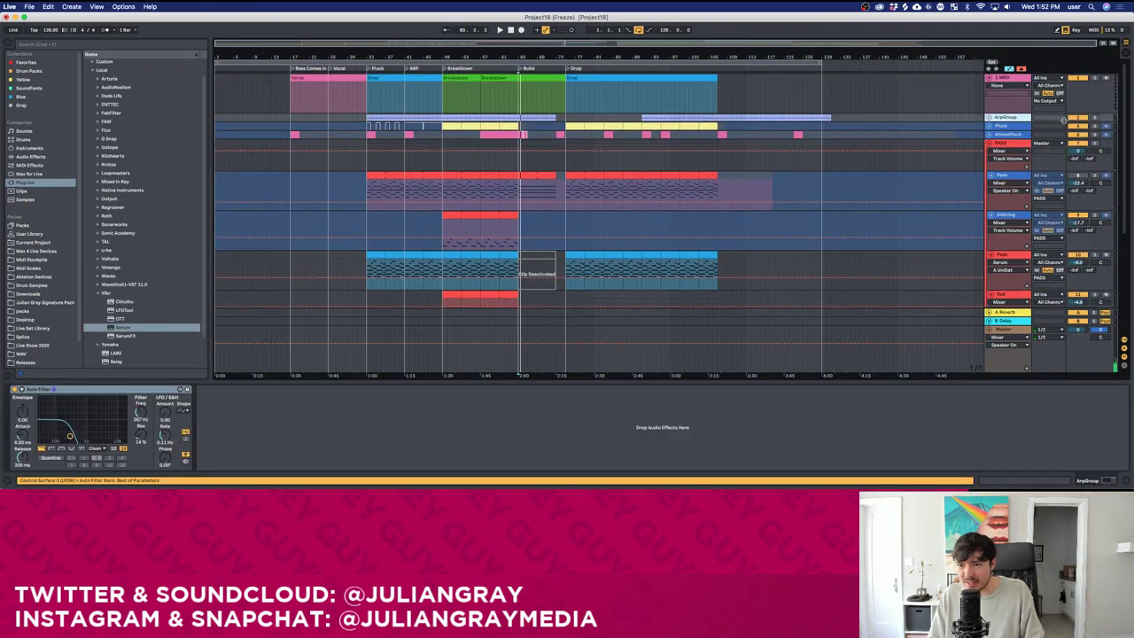
click(998, 126)
click(447, 153)
key(space)
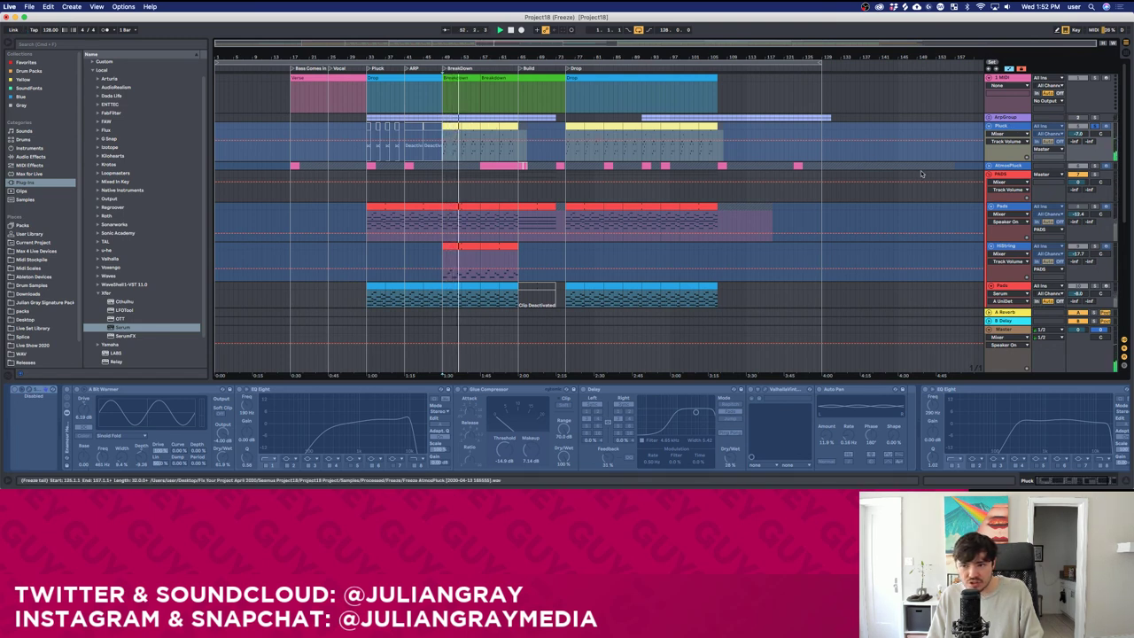
click(1000, 180)
scroll(969, 181, down, 2)
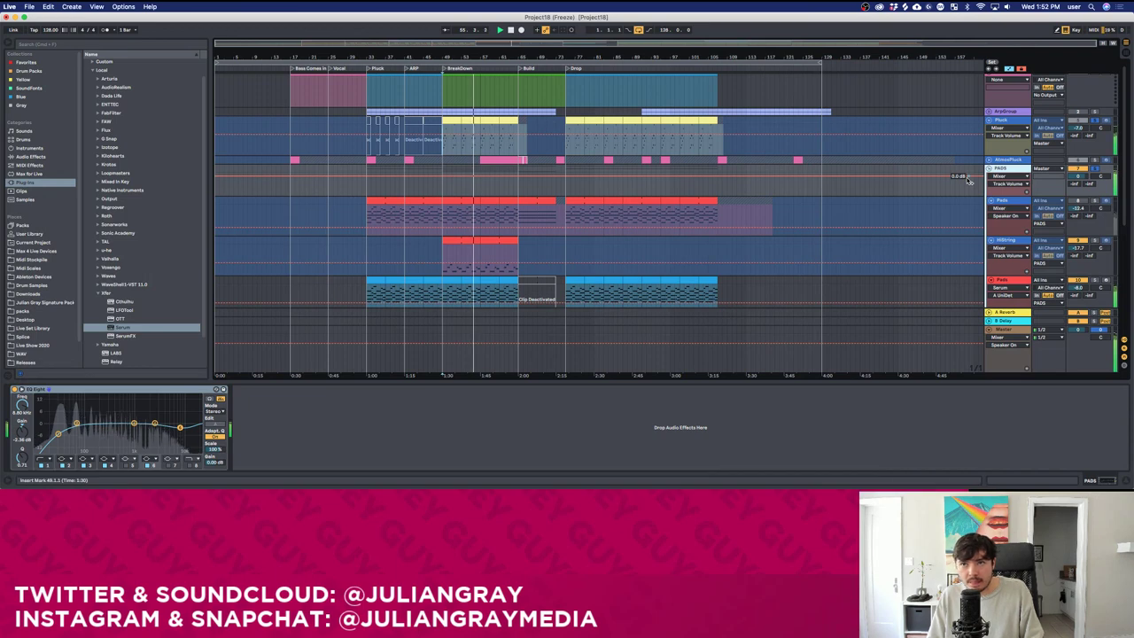
scroll(1037, 174, up, 2)
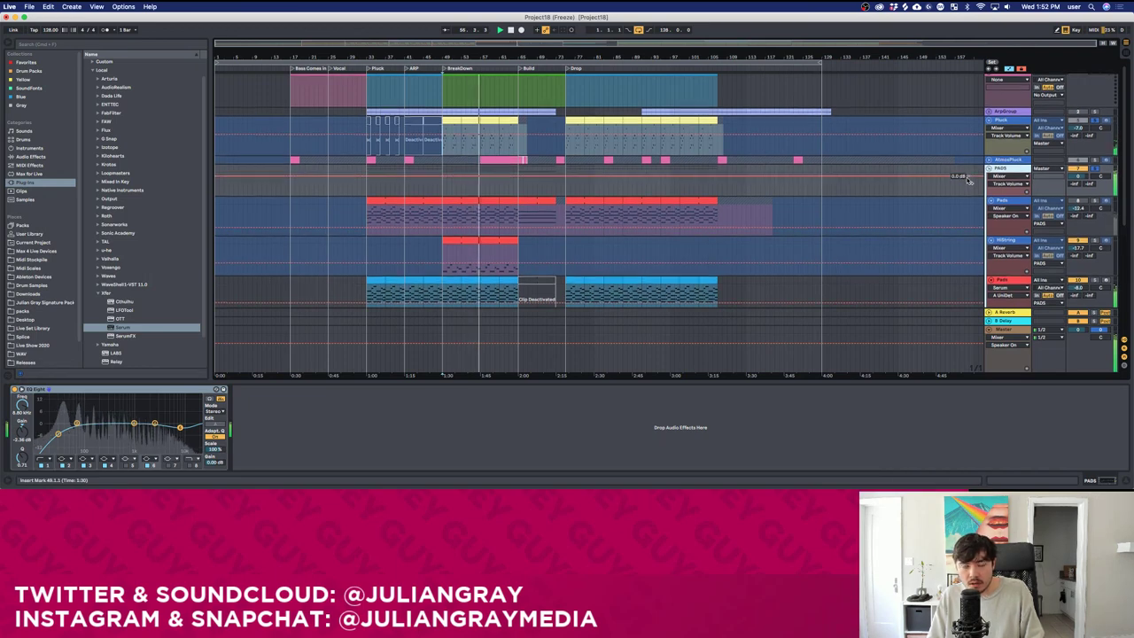
click(1006, 166)
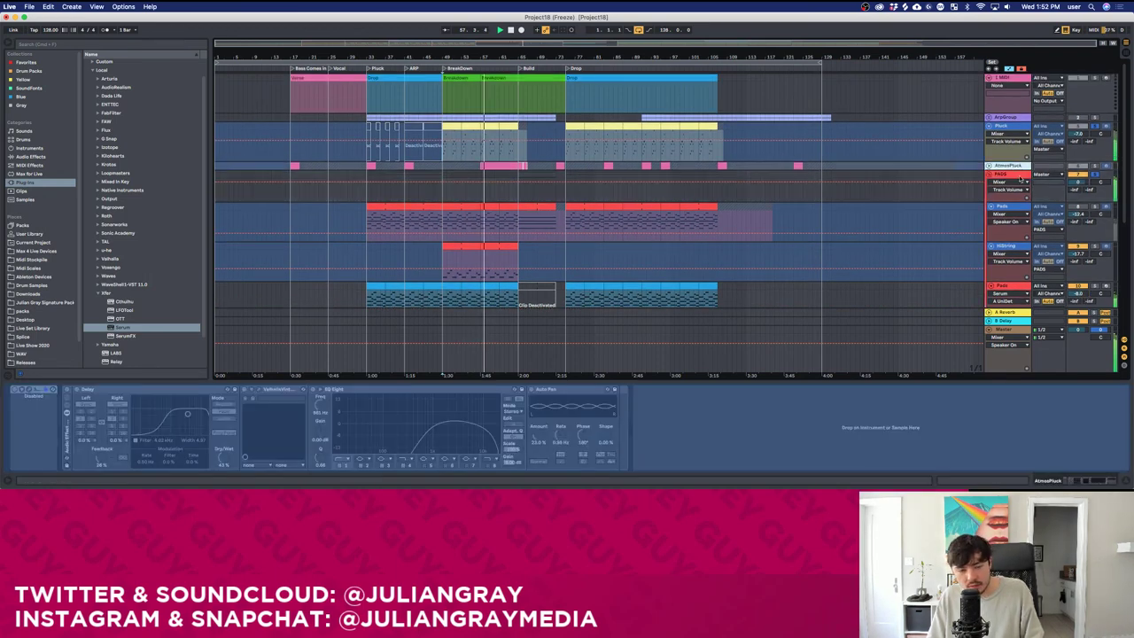
scroll(1023, 183, down, 8)
scroll(401, 205, up, 3)
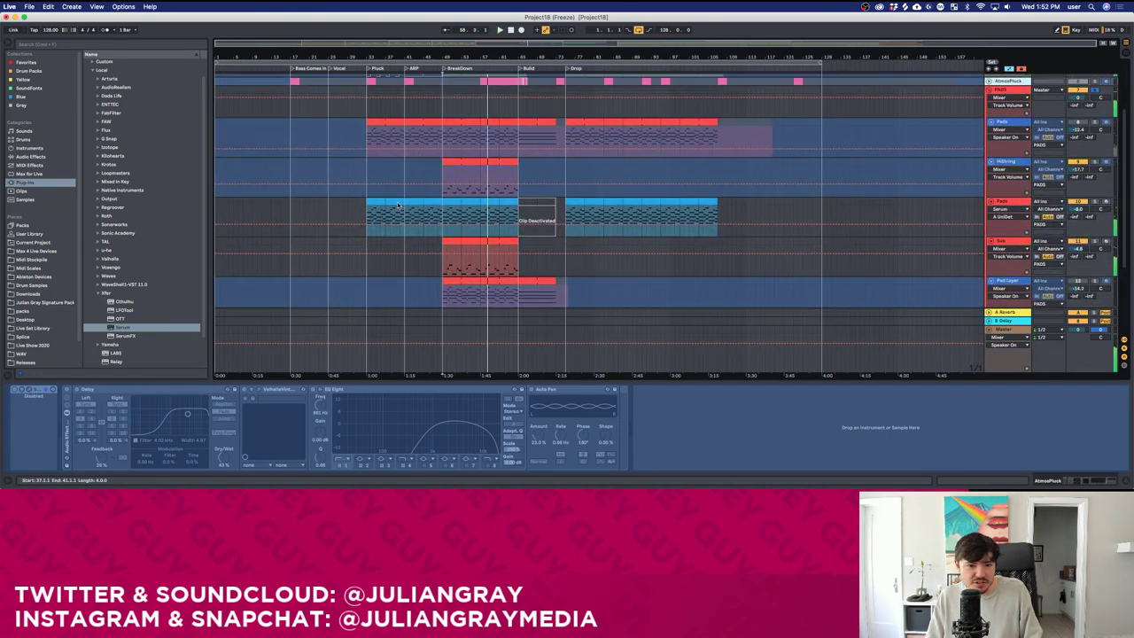
key(space)
Open the blue Pads clip at the start of the Breakdown and move all its notes one beat later, starting at 1.2.
click(449, 217)
double_click(448, 217)
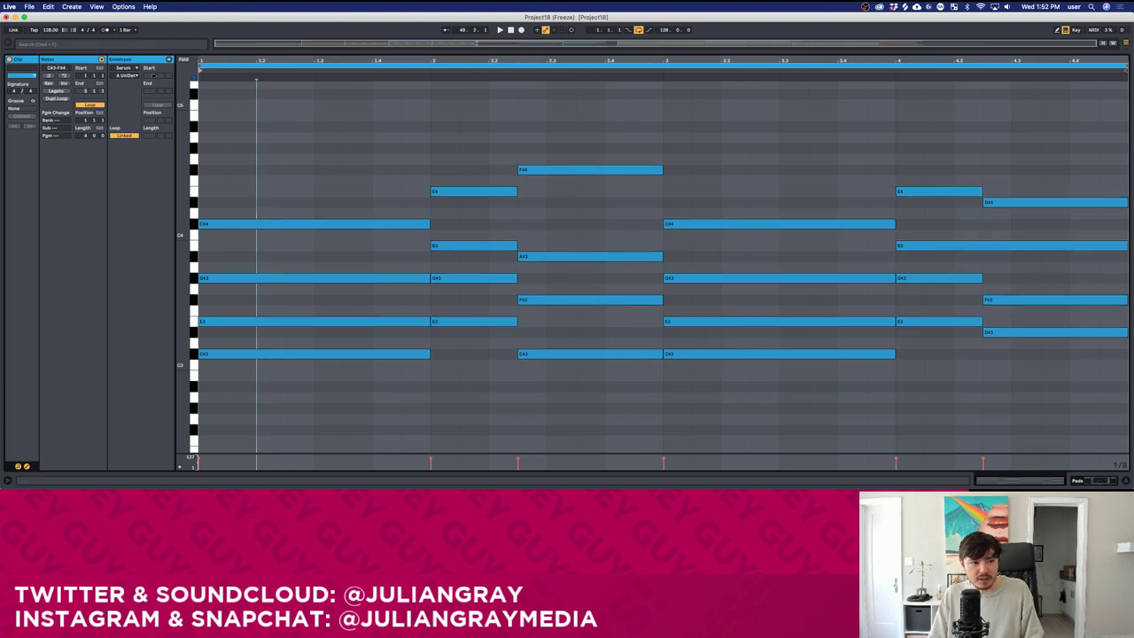
key(super+a)
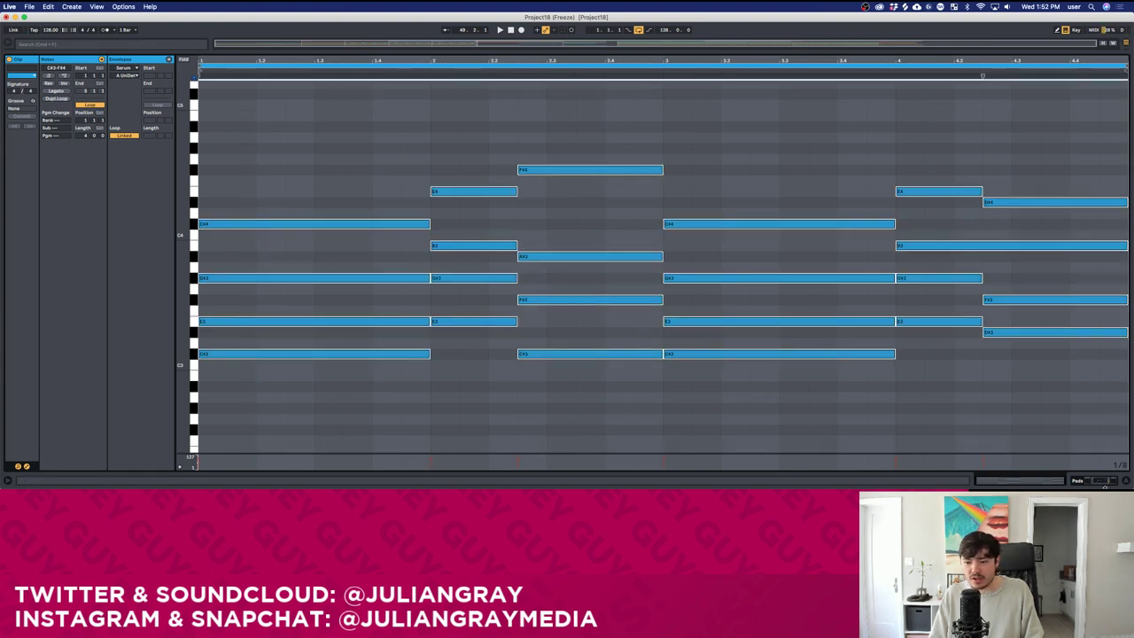
drag(292, 226, 349, 226)
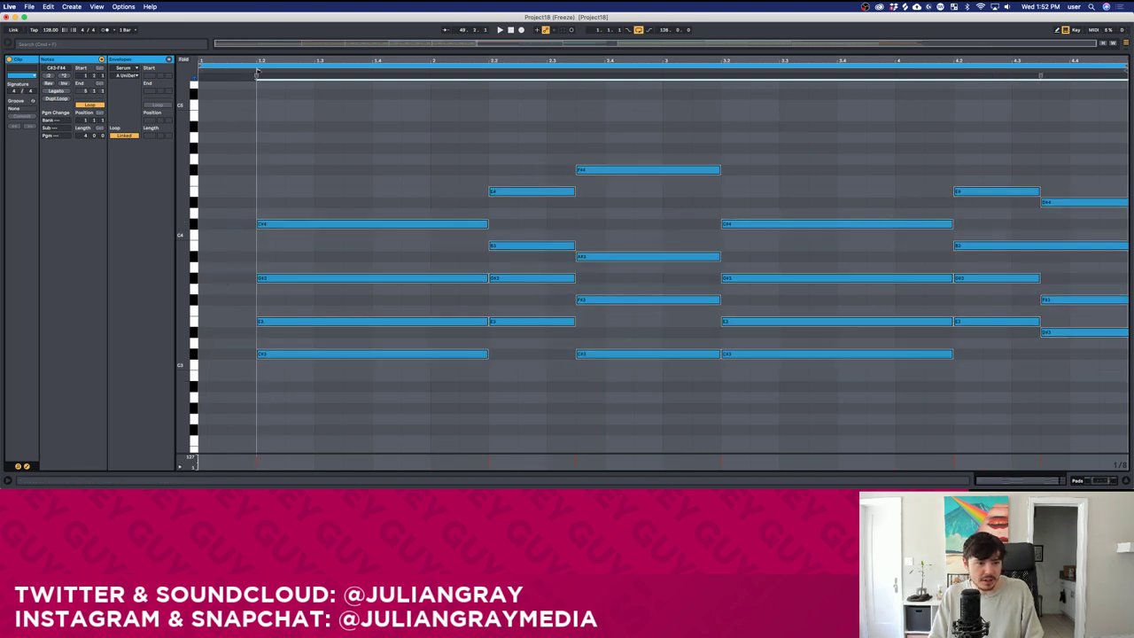
Turn off looping in the Pads clip and extend its end to 5.2 for a length of 4.1.0.
click(221, 86)
click(90, 105)
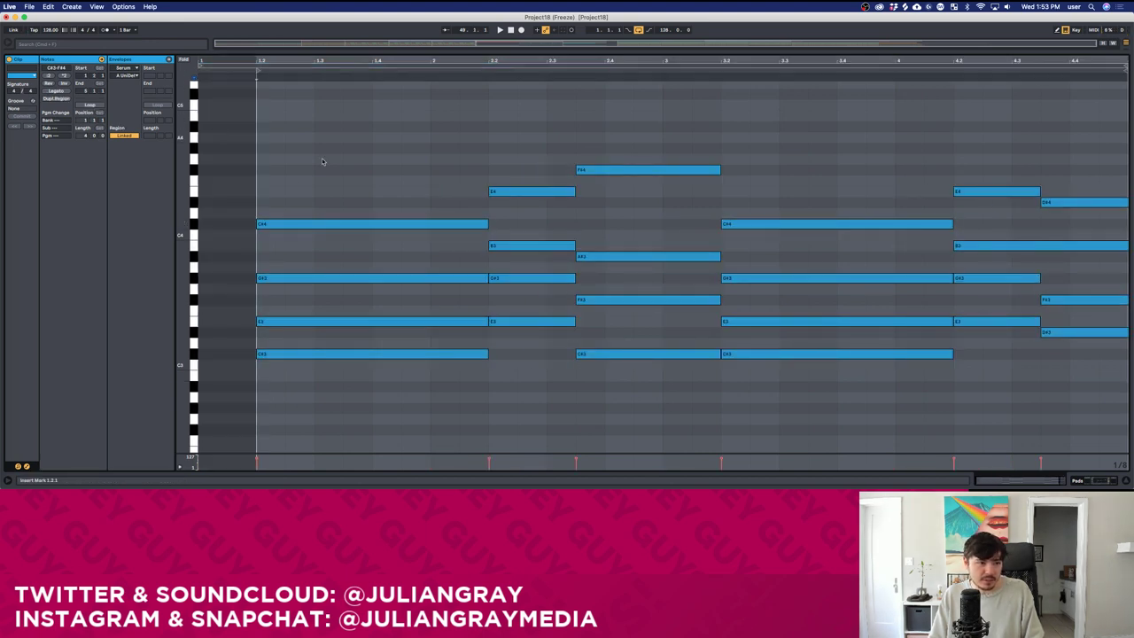
drag(1063, 484, 1057, 470)
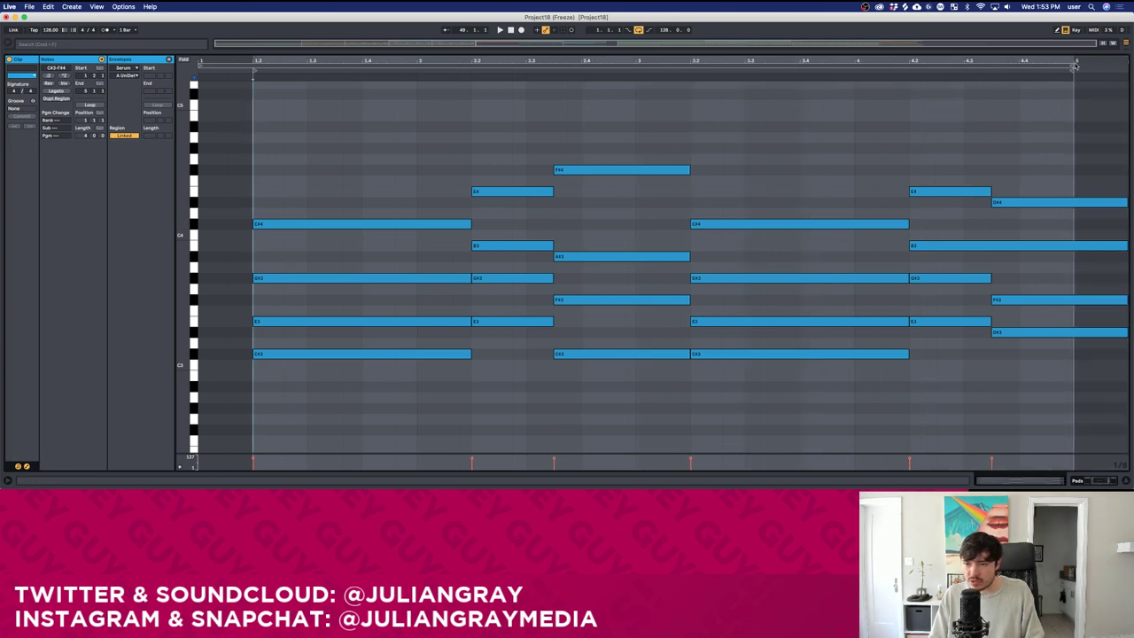
drag(1071, 64, 1126, 70)
click(536, 134)
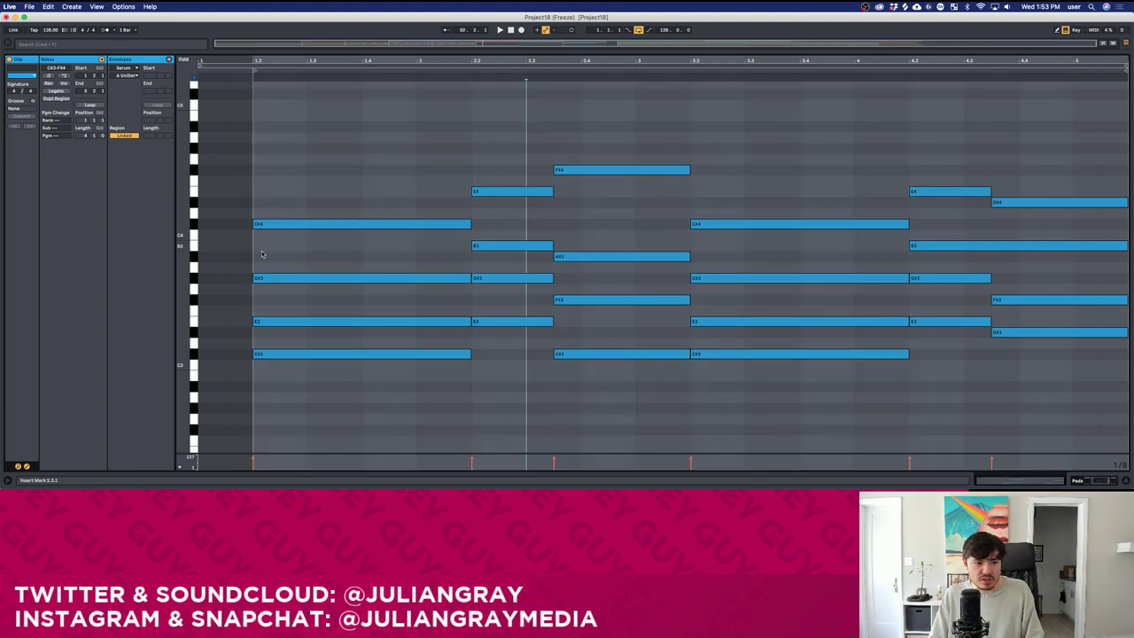
Fill the empty first beat with one-beat notes on C#4, D#4, E4, F#4, G#4, A#4, B4 and C#5.
double_click(213, 227)
drag(223, 225, 232, 94)
click(227, 224)
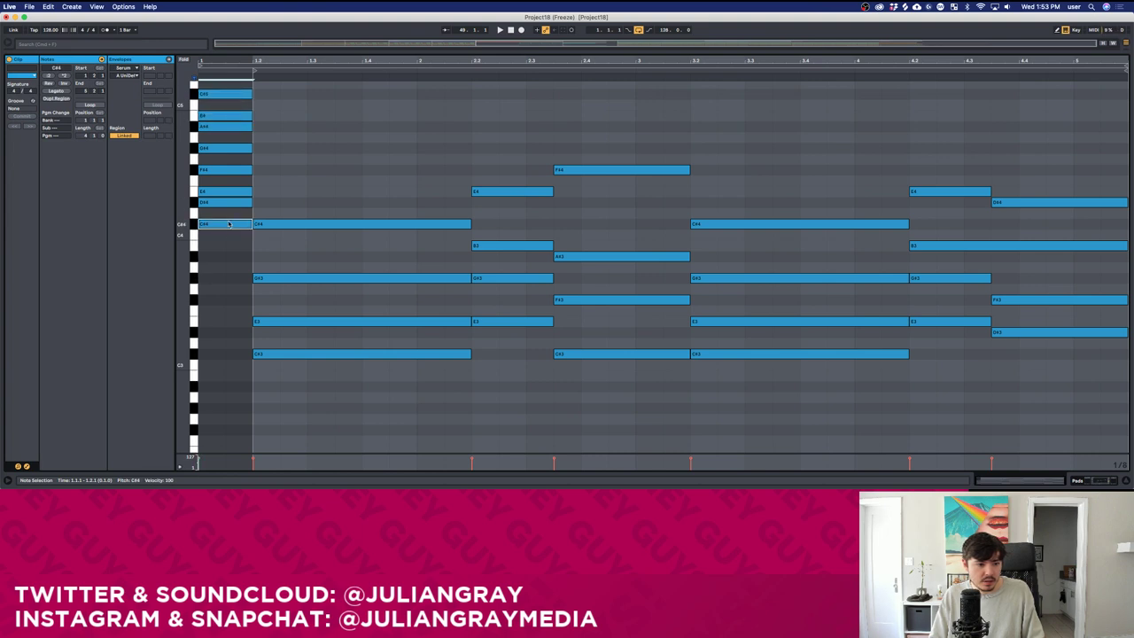
Audition the scale notes upwards from D#4 and raise the B4 note to C5.
click(229, 203)
click(228, 169)
click(231, 149)
click(231, 127)
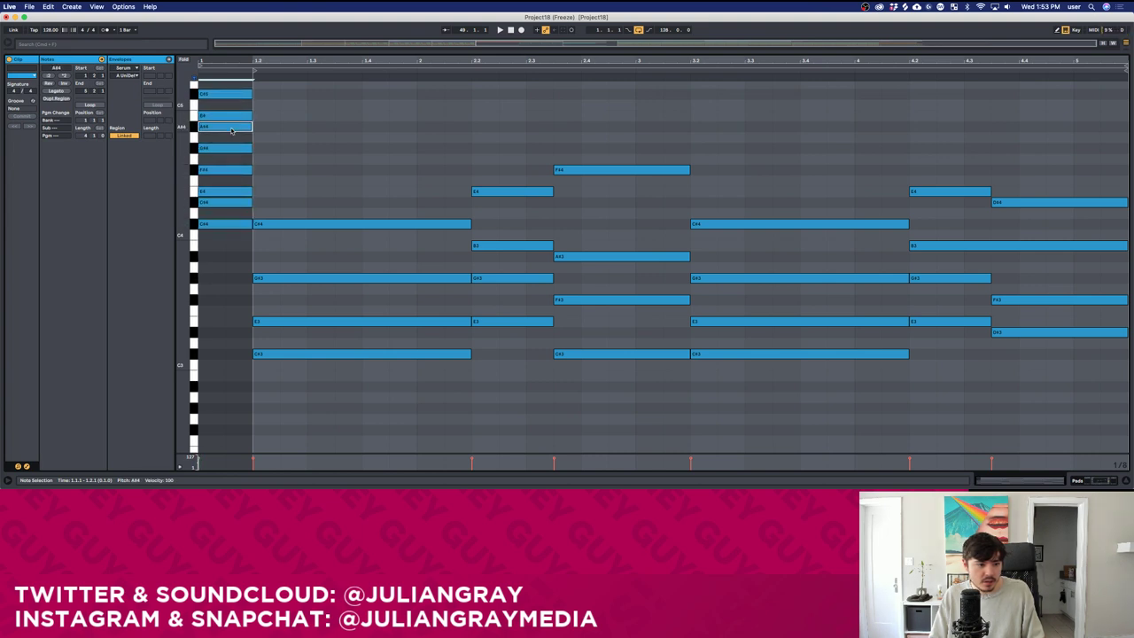
click(234, 117)
key(Up)
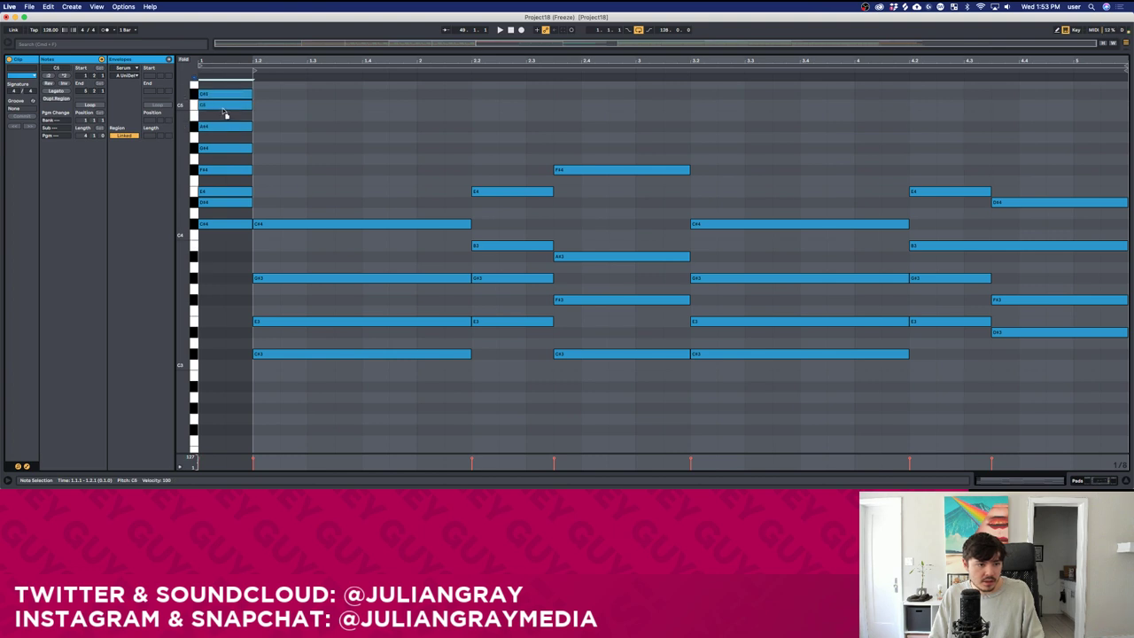
Audition C#5 and C5, and run through the scale again starting from C#4.
click(226, 96)
drag(225, 105, 223, 109)
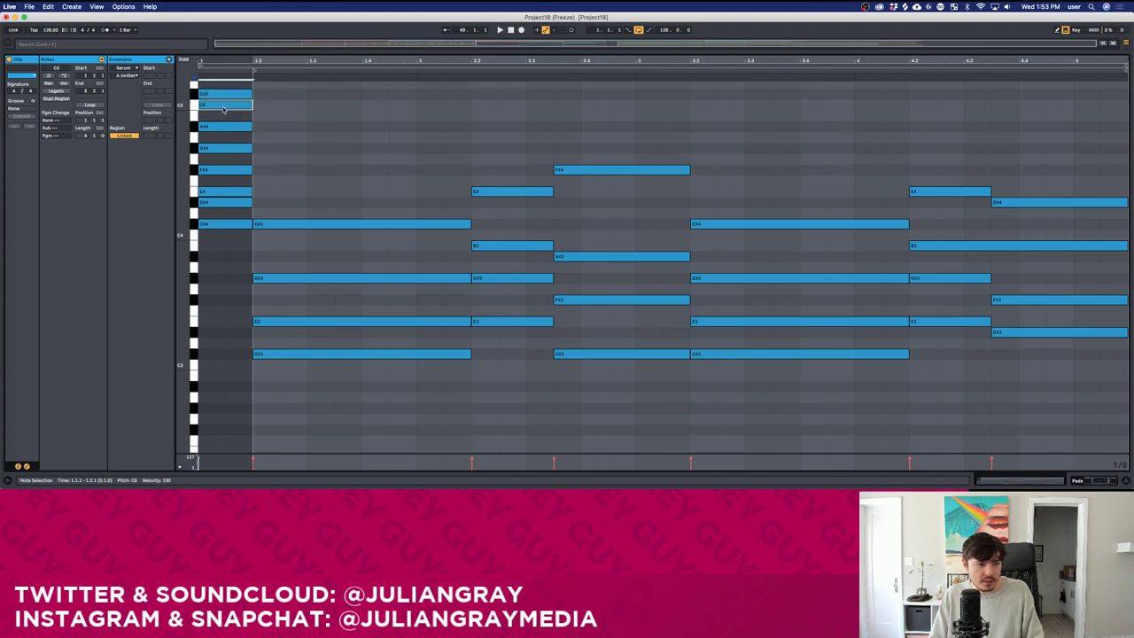
click(225, 223)
drag(225, 224, 229, 99)
Delete all the scale notes in the first beat, and undo the deletion.
drag(232, 261, 248, 92)
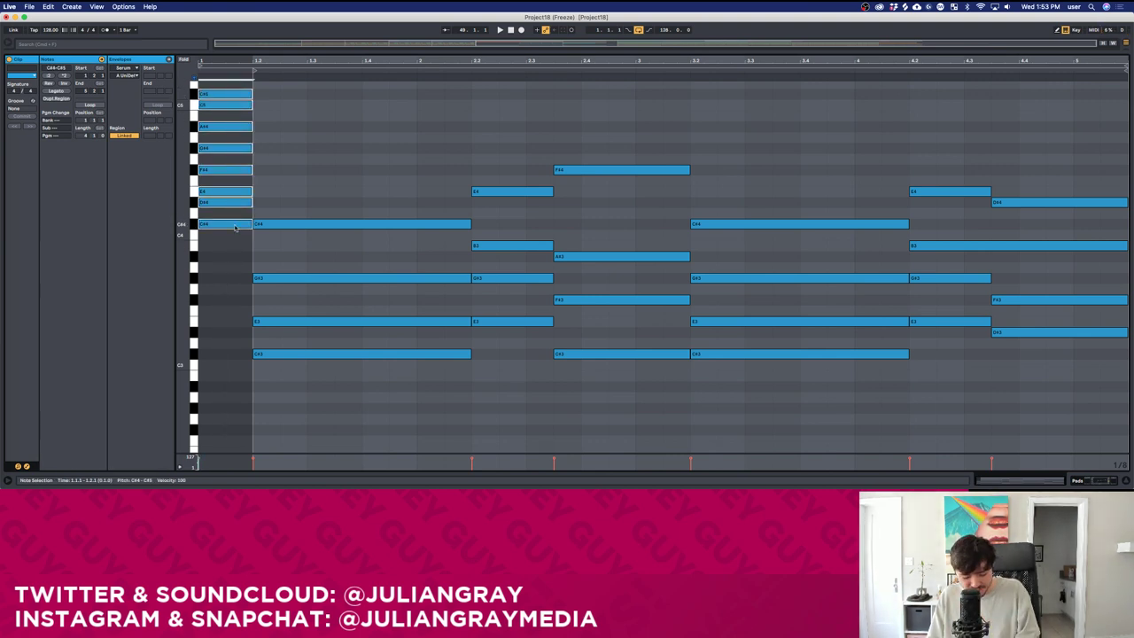
key(Delete)
click(275, 164)
key(super+z)
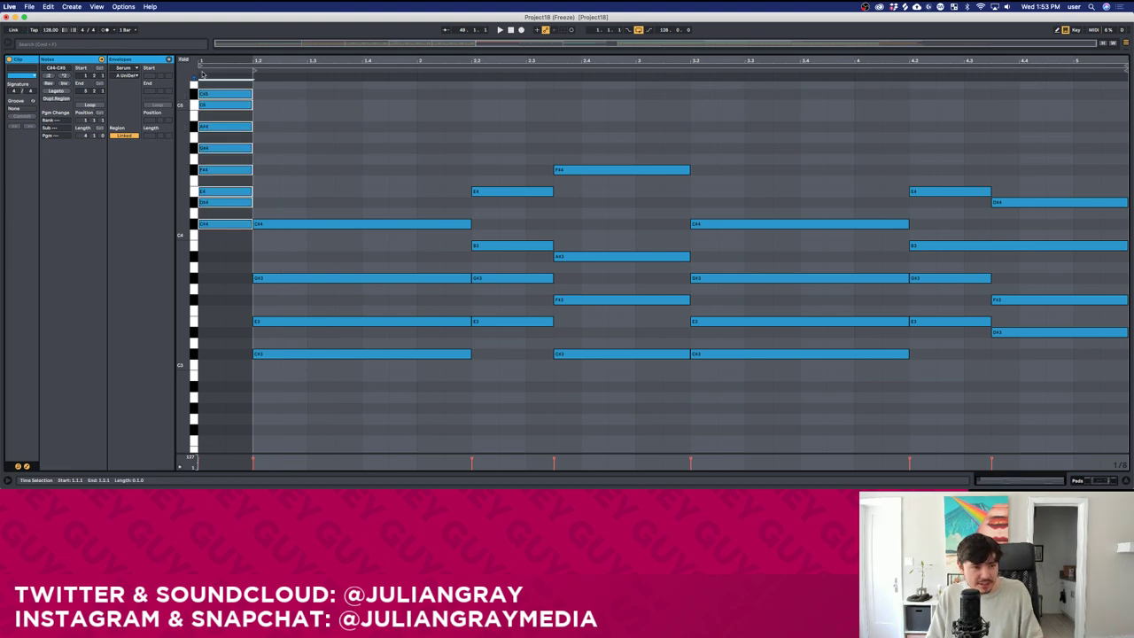
Fold the note editor to the used pitches, unfold it again, and return to the Pads track's devices.
click(183, 59)
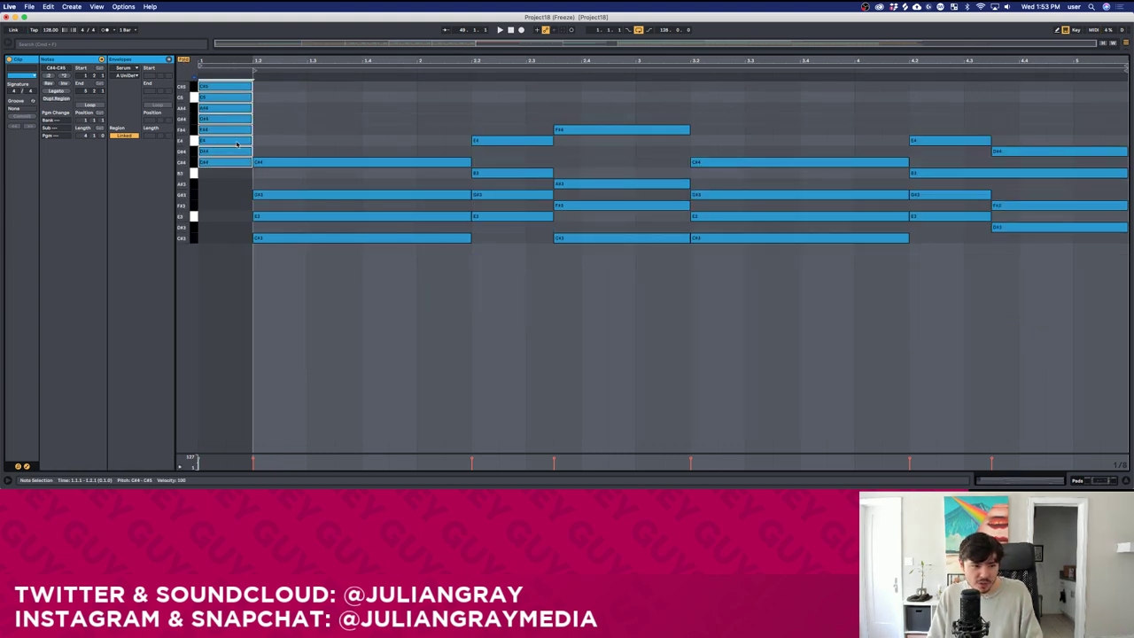
click(184, 59)
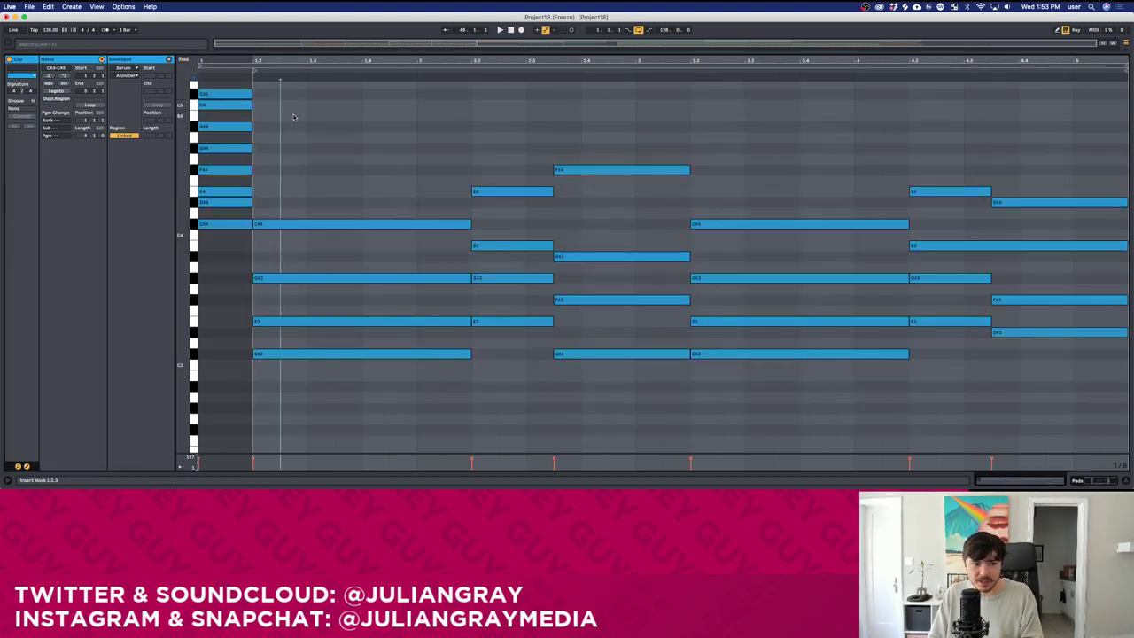
click(1106, 480)
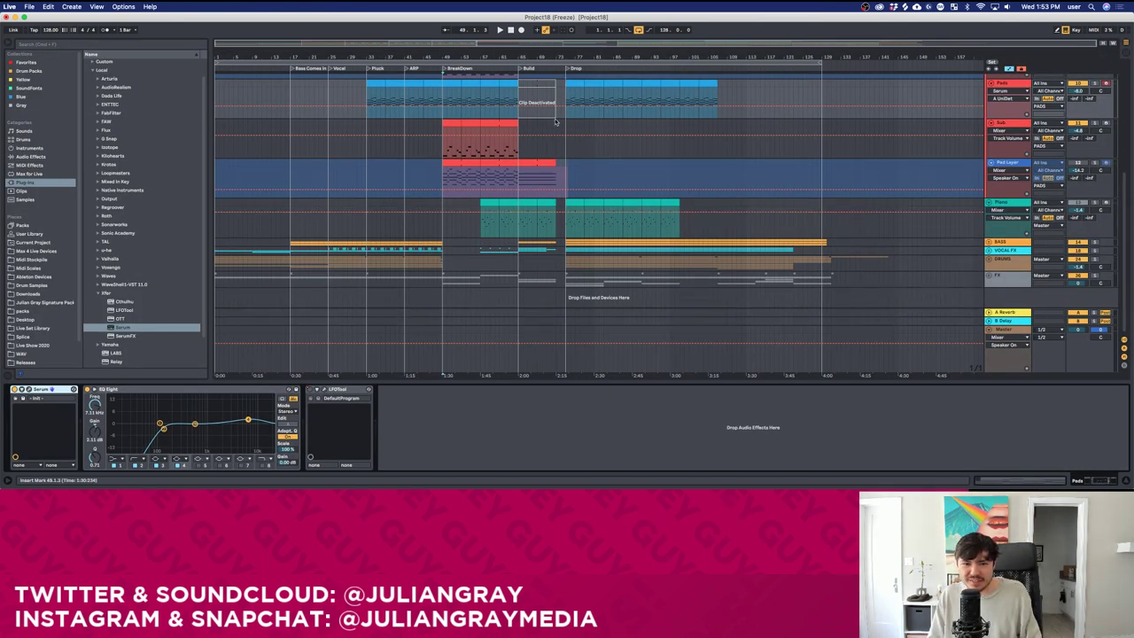
Open the Pads clip at bar 75, return to the track's devices, and play from the start of the Drop.
click(573, 82)
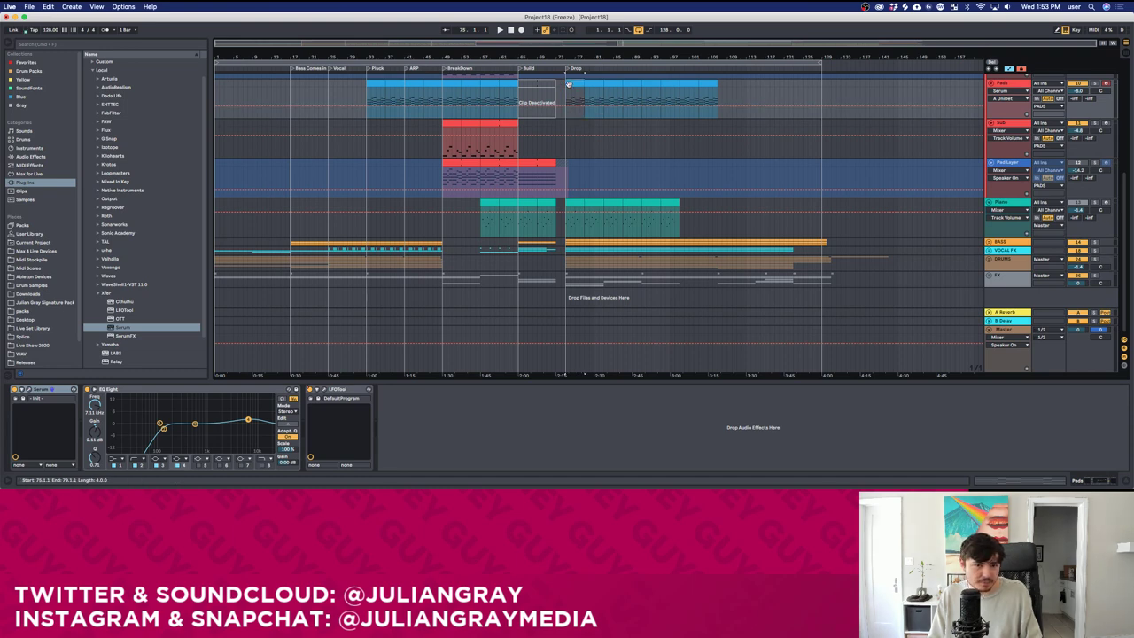
double_click(569, 83)
click(1113, 480)
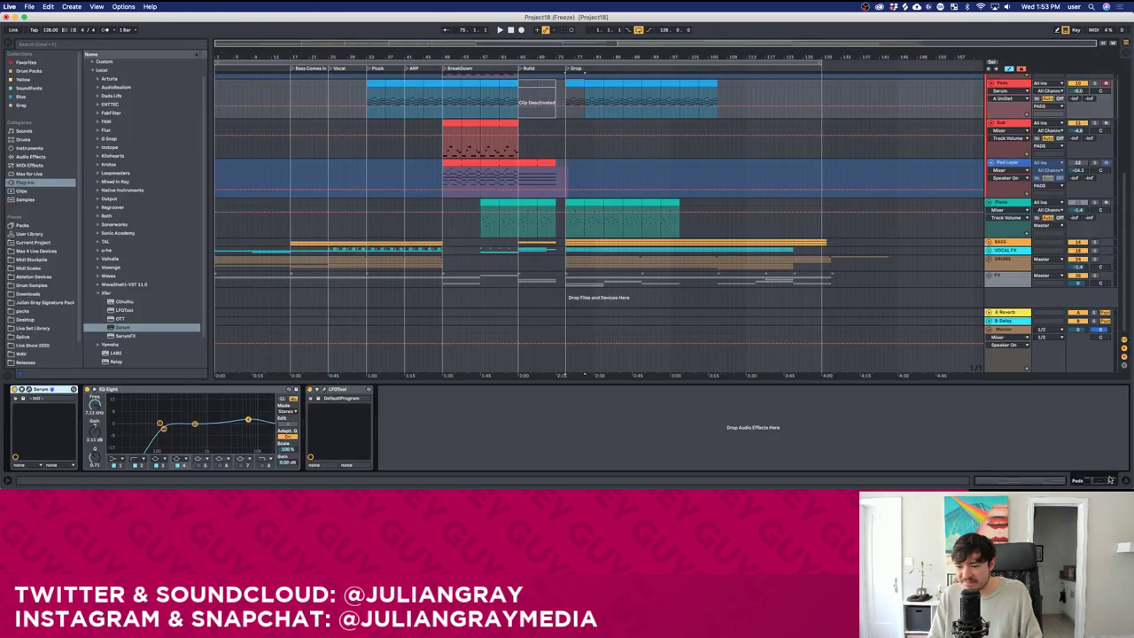
key(space)
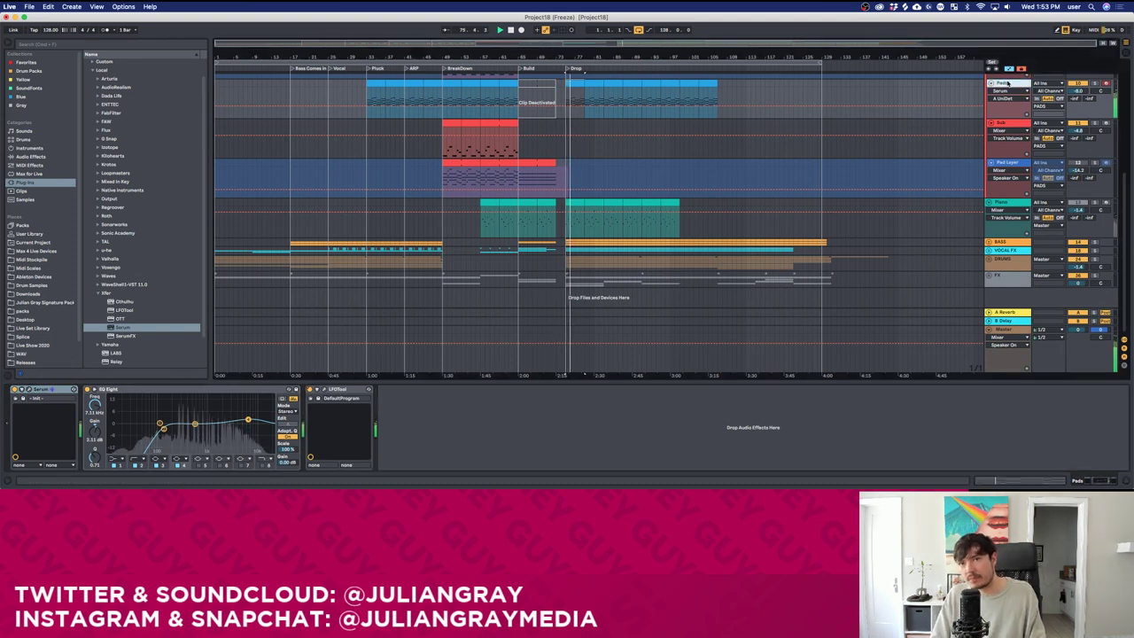
Look through the Piano and Sub tracks' devices while the Drop plays, and place the insert marker at bar 75.
scroll(889, 267, up, 1)
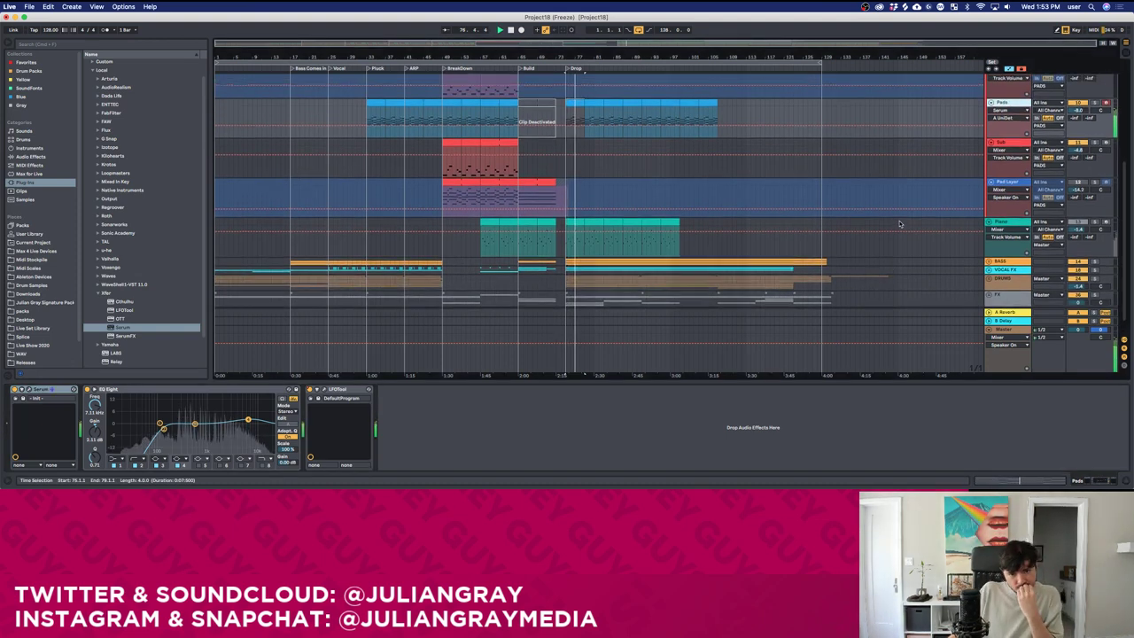
scroll(895, 230, up, 2)
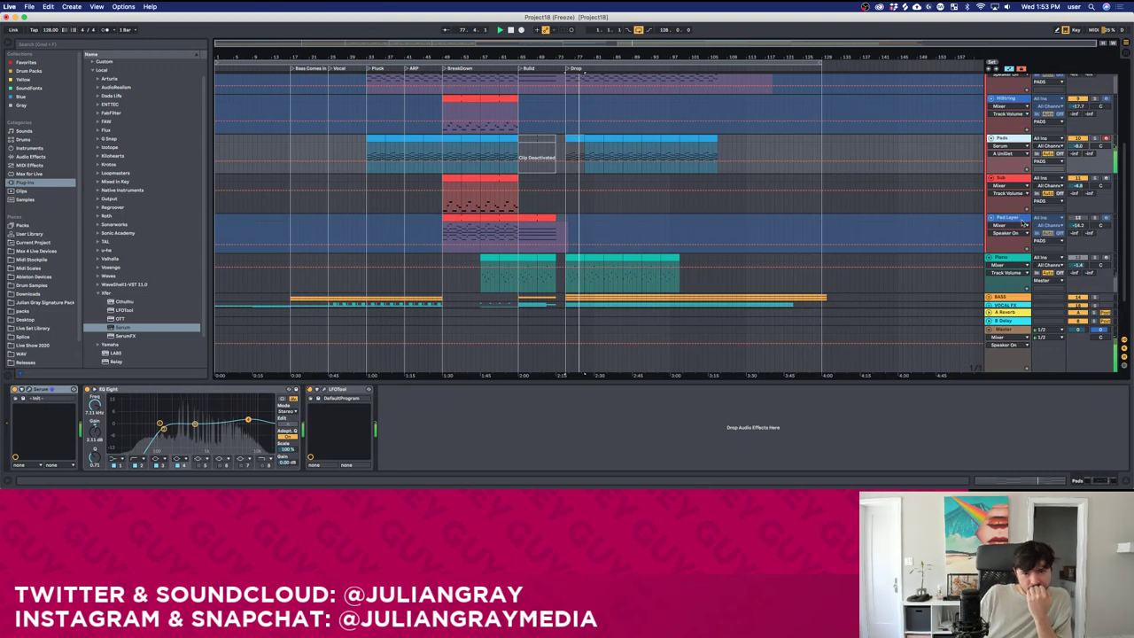
click(1019, 255)
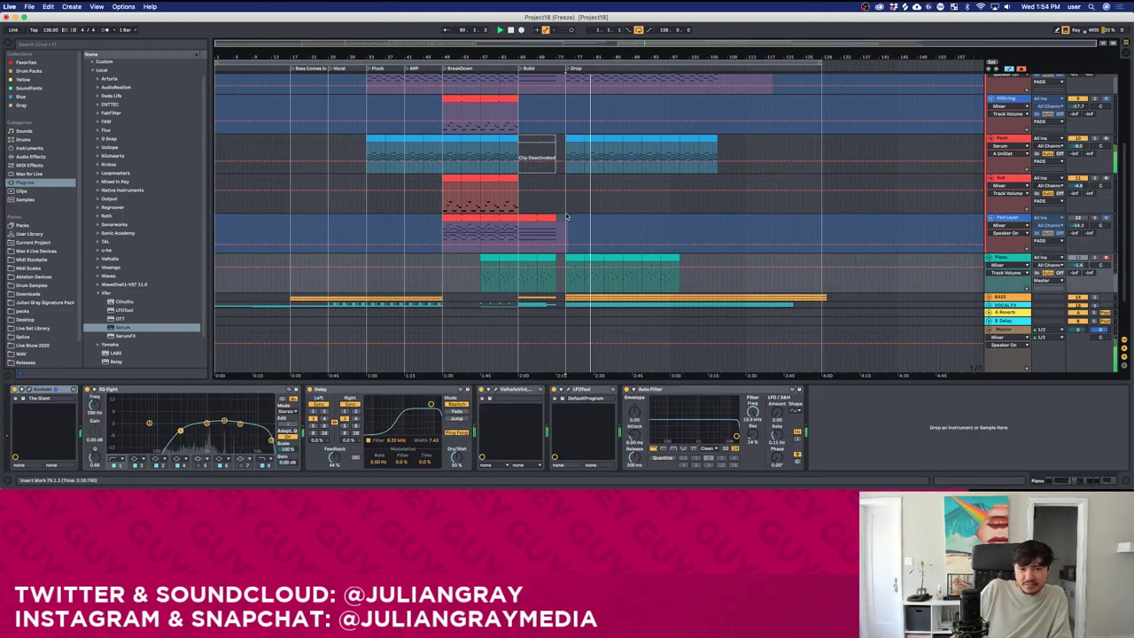
click(567, 216)
scroll(567, 195, up, 2)
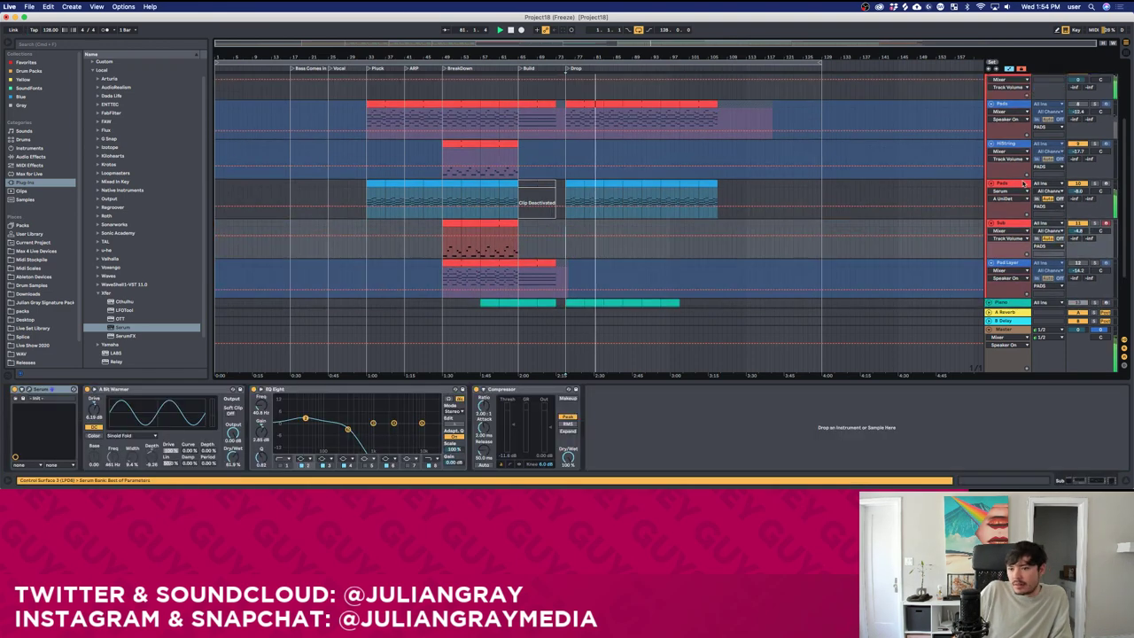
Toggle solo on the PADS group while the Drop plays, and look through the Pads, PADS group and Pluck tracks' devices.
click(1024, 184)
scroll(1063, 160, up, 3)
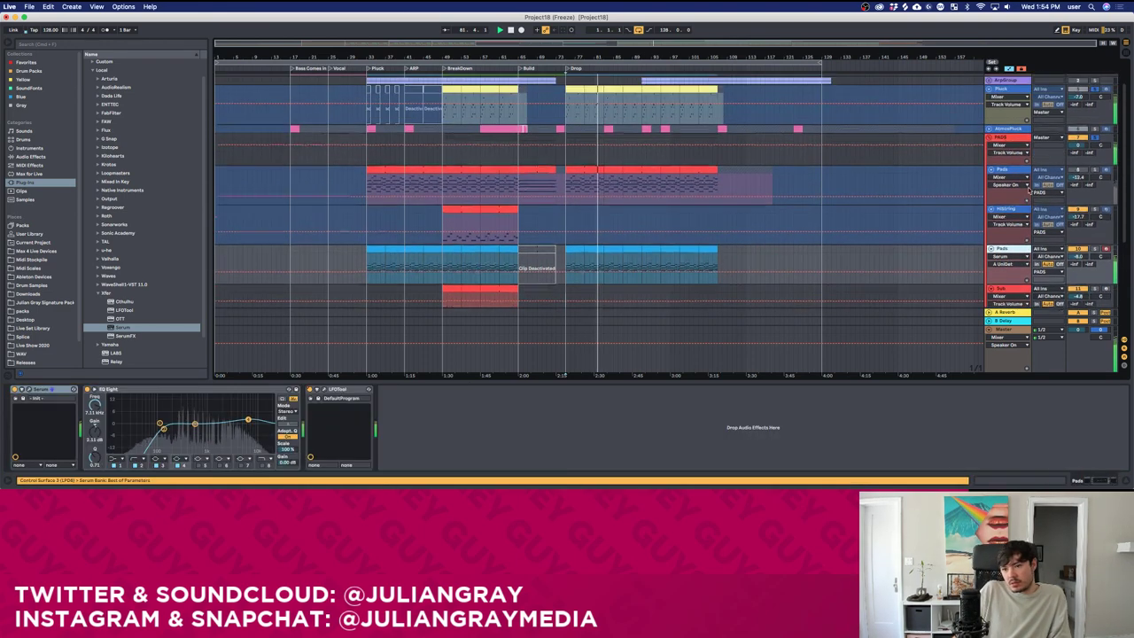
click(1094, 138)
click(1011, 139)
scroll(1011, 142, up, 2)
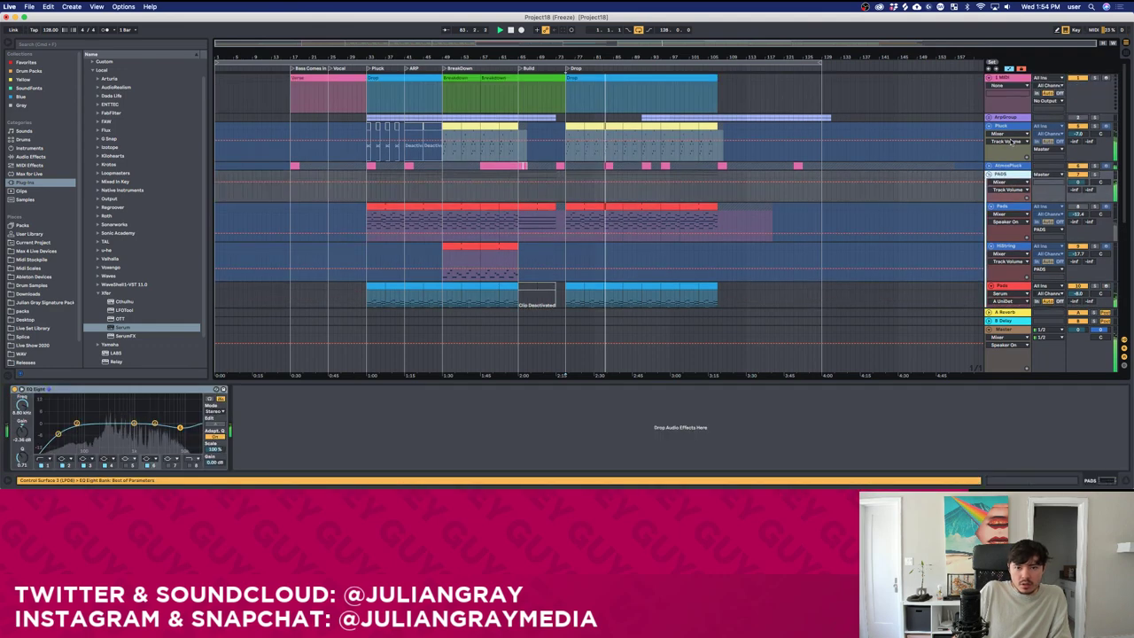
click(700, 203)
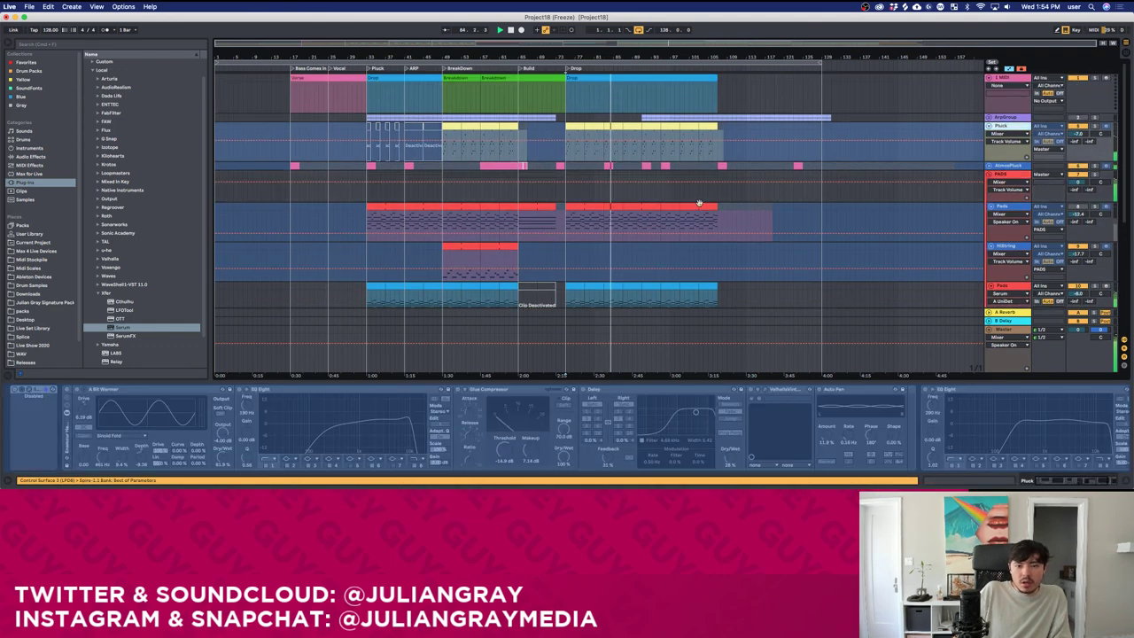
scroll(767, 207, down, 1)
Adjust oscillator A's octave in the soloed Pads track's Serum, close its window, and resume playback.
click(783, 206)
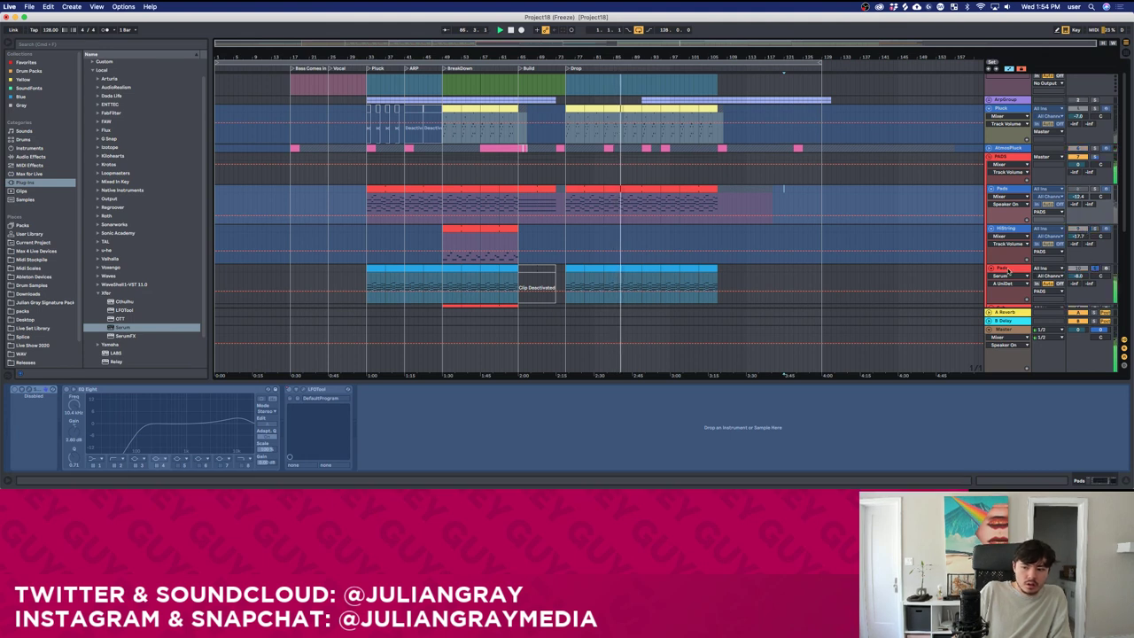
click(1009, 270)
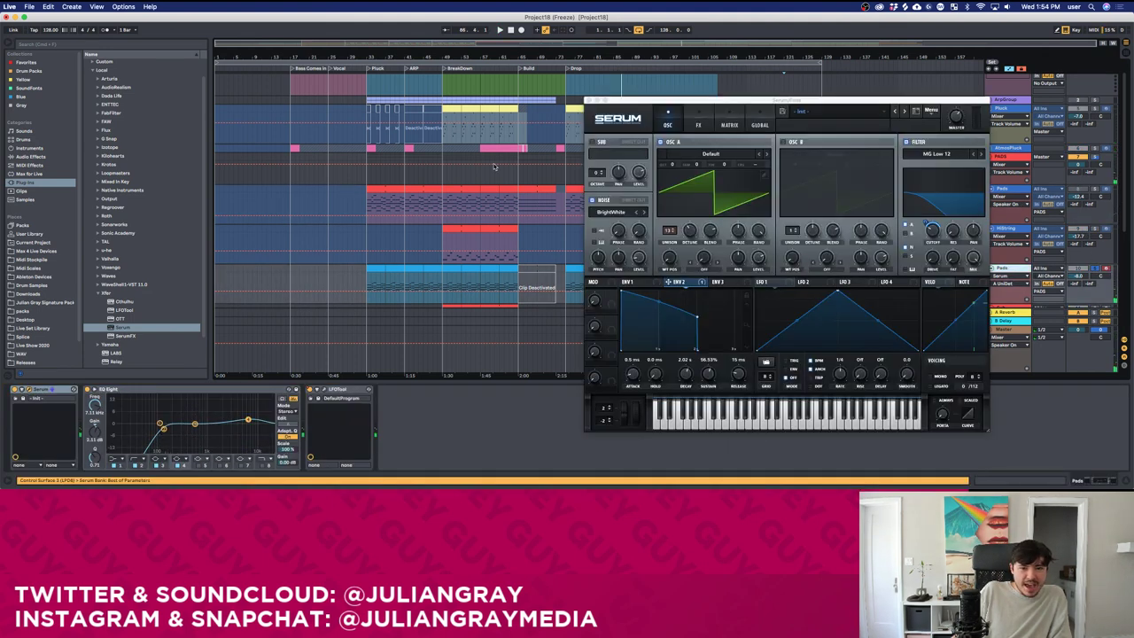
key(space)
click(589, 100)
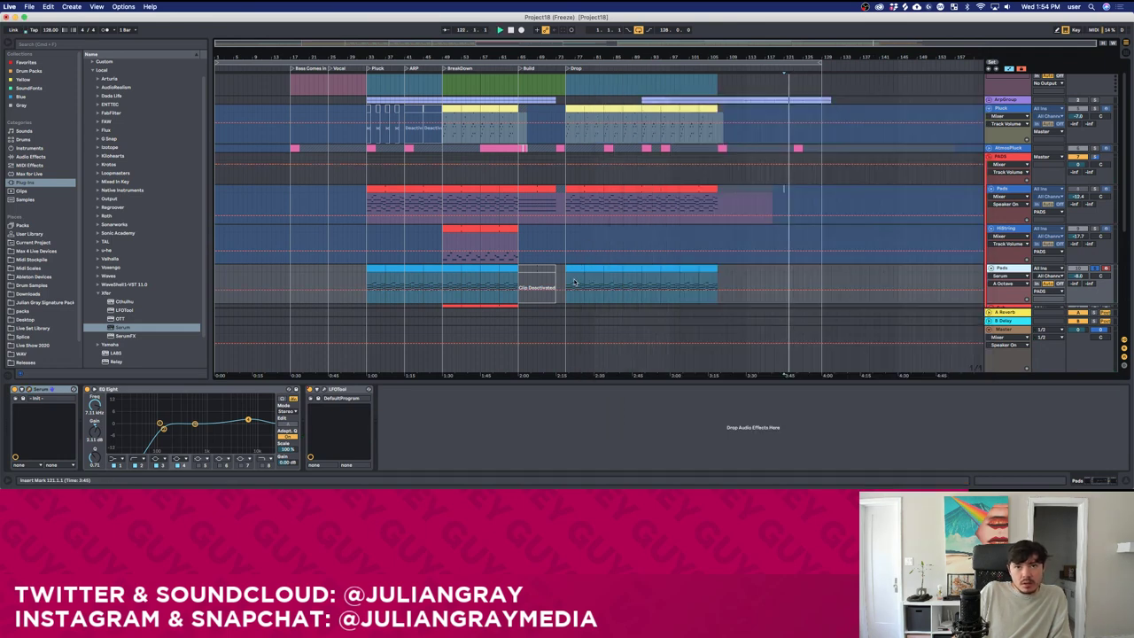
scroll(574, 282, up, 1)
scroll(574, 281, down, 1)
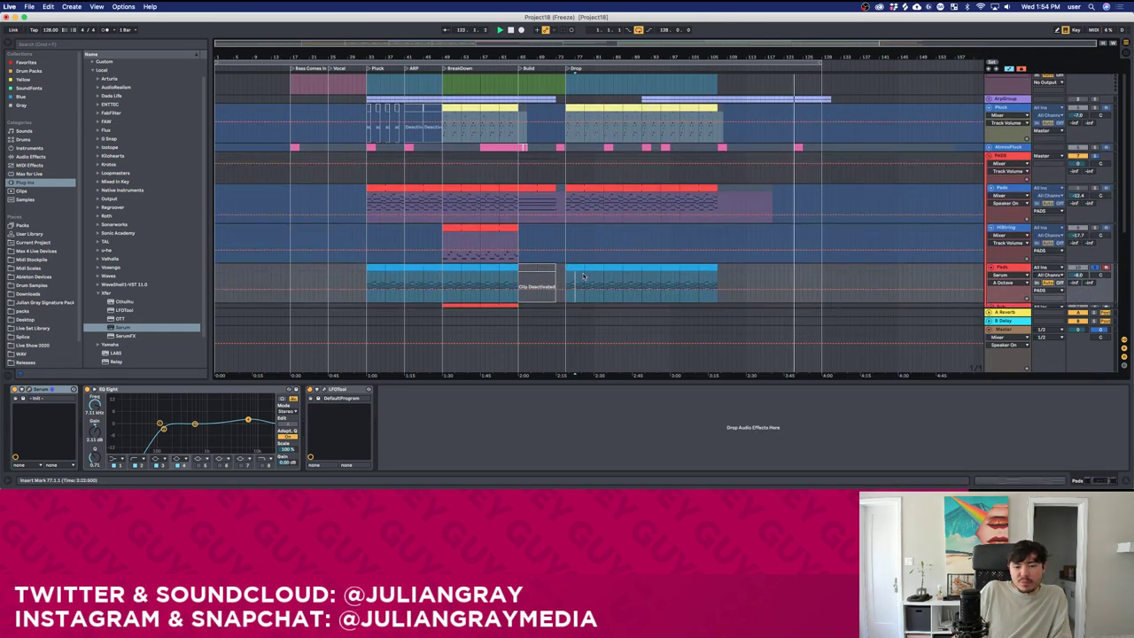
Place the insert marker at the start of the Drop and select the first four-bar clip on the blue-clip Pads track.
click(568, 204)
scroll(569, 206, down, 2)
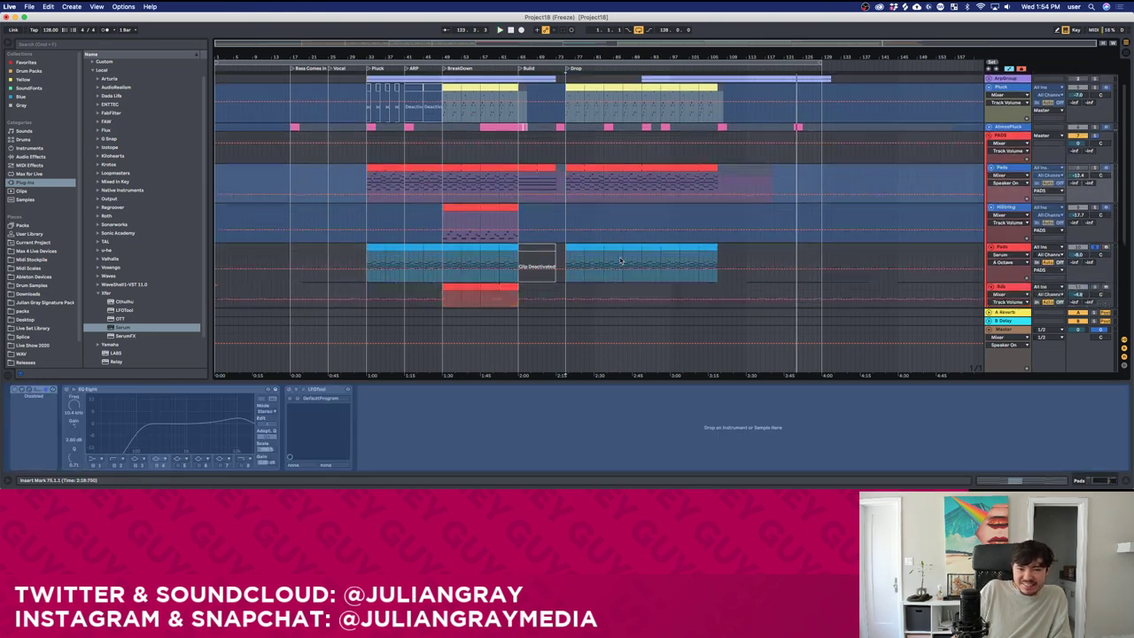
click(577, 147)
key(space)
double_click(592, 227)
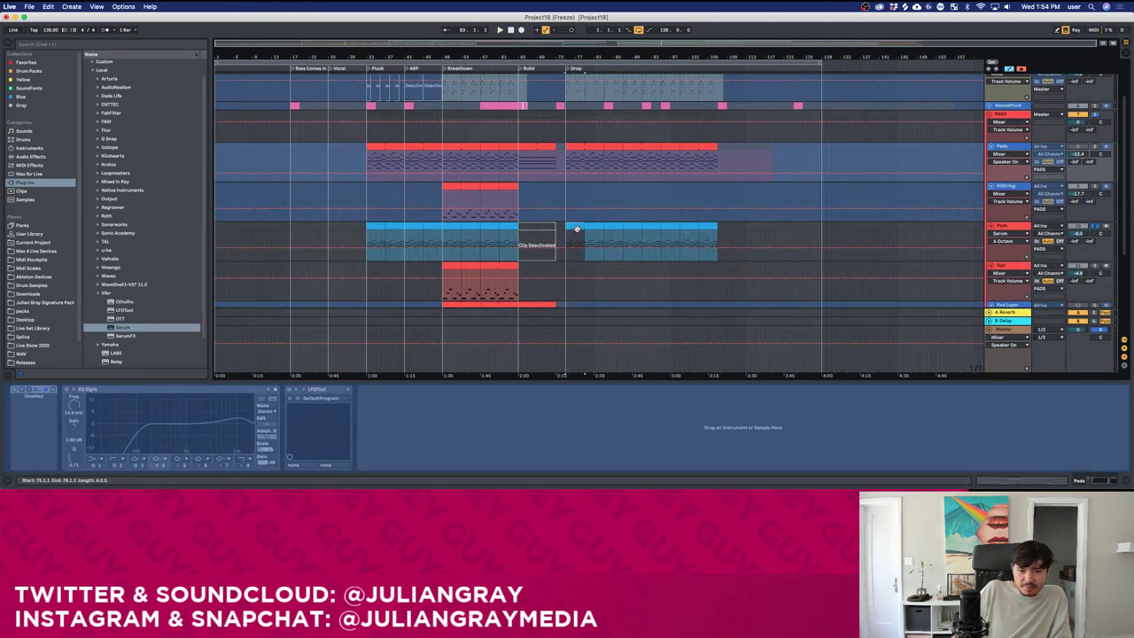
View the Pads track's devices, and place the insert marker at bar 83 on the Piano track.
click(1083, 480)
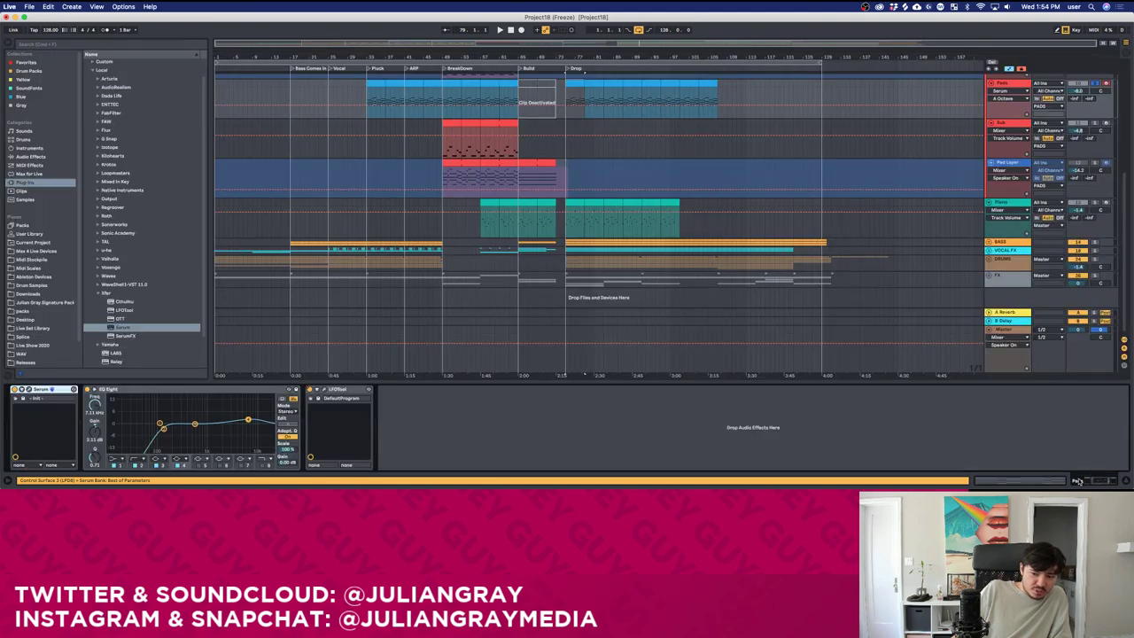
click(604, 210)
scroll(582, 224, up, 2)
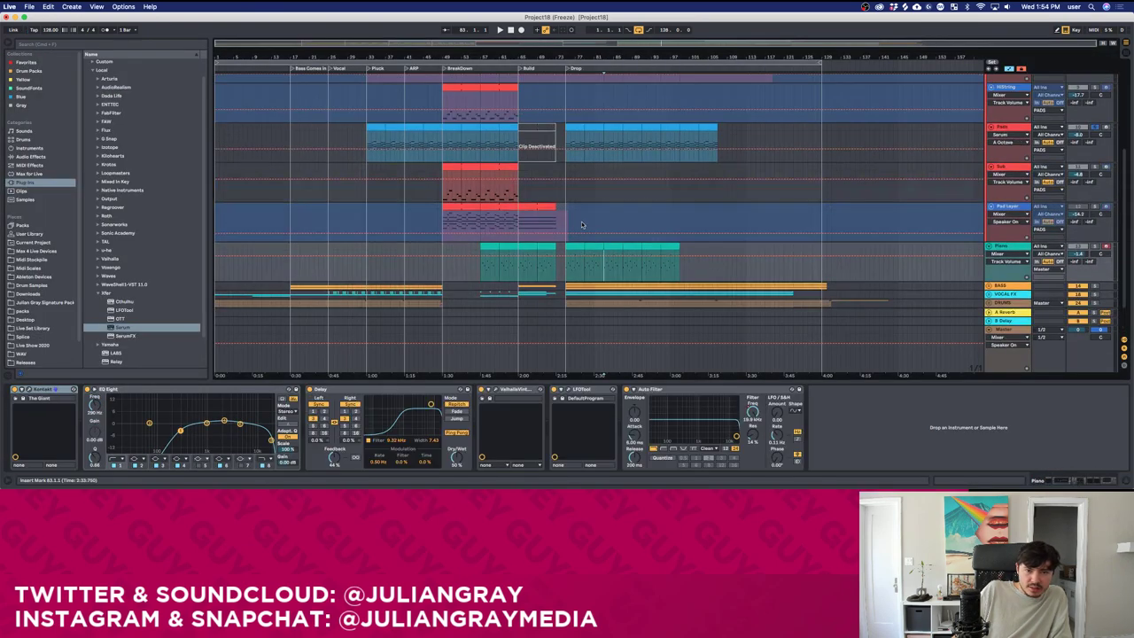
Inspect the MIDI chords of the blue Pads clip in the drop and return to the track's devices.
double_click(589, 125)
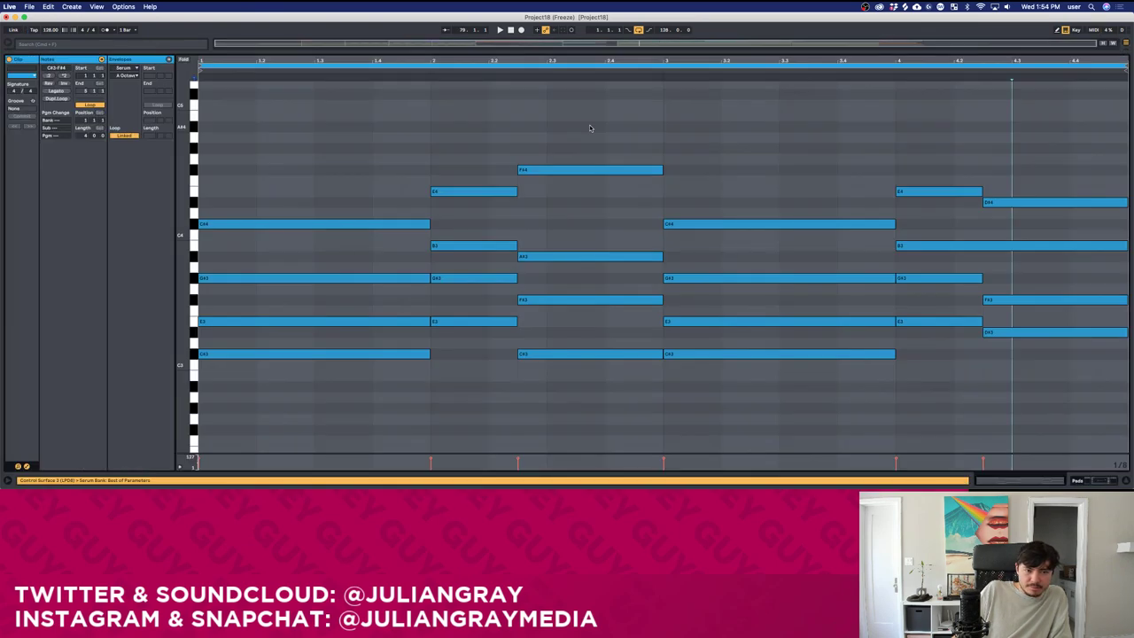
click(1093, 480)
scroll(541, 146, up, 1)
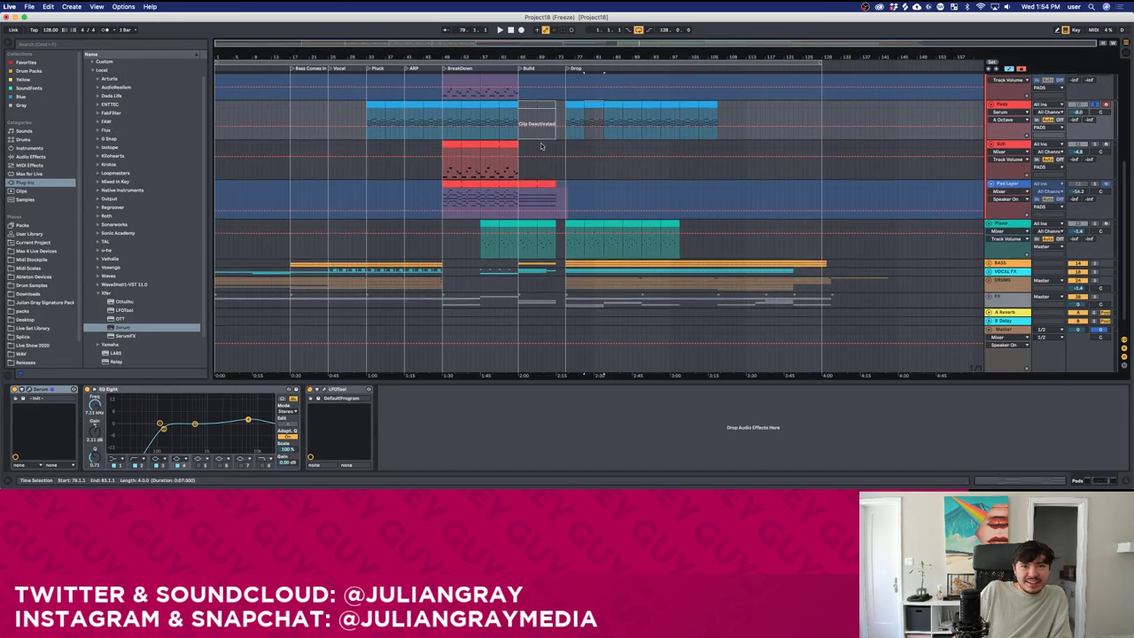
double_click(589, 124)
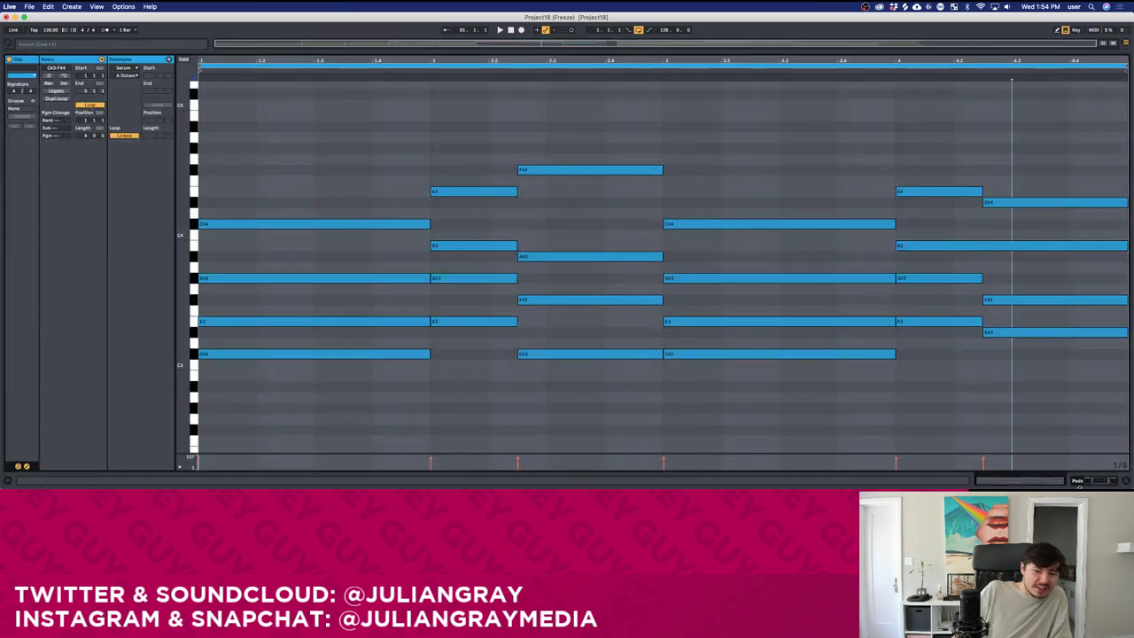
click(1077, 483)
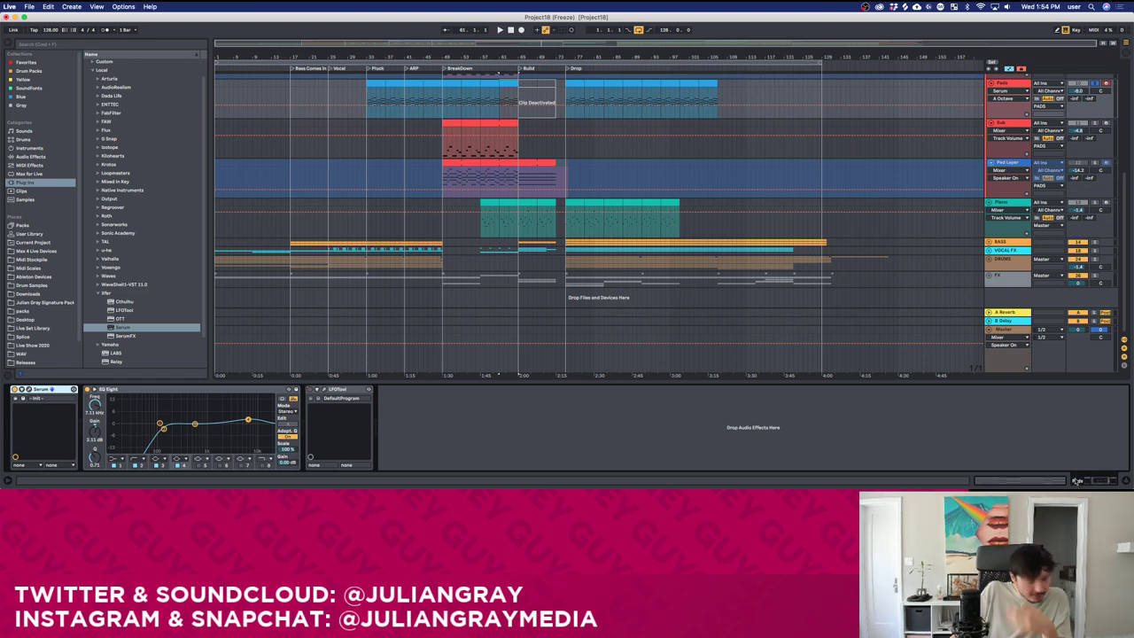
Play the arrangement from bar 73, just before the drop, to audition the soloed Pads track.
click(613, 181)
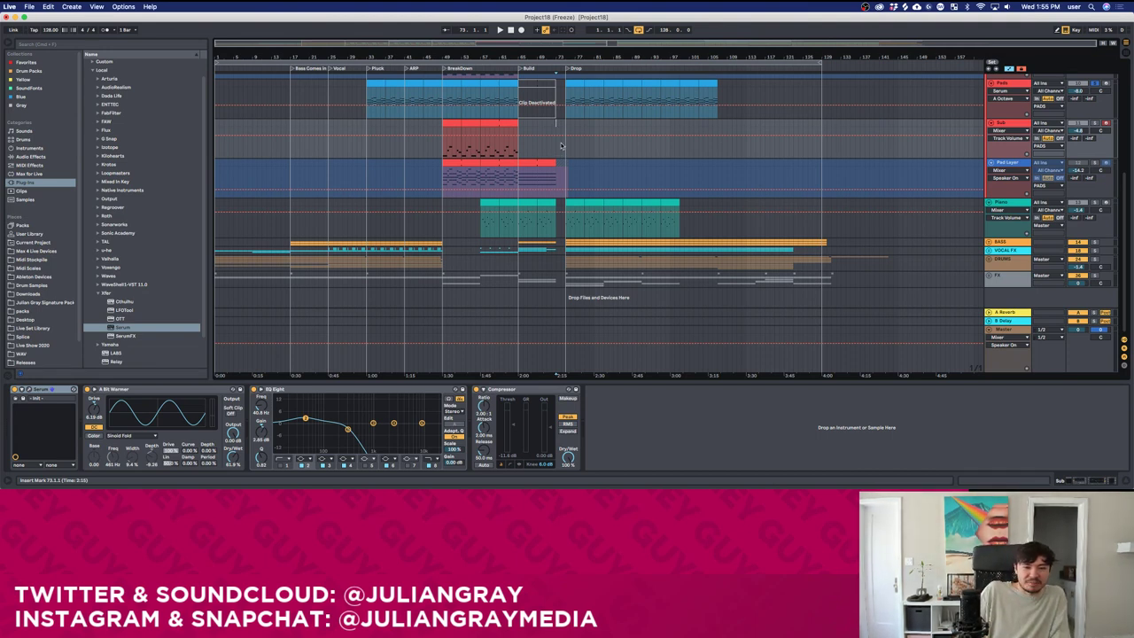
key(space)
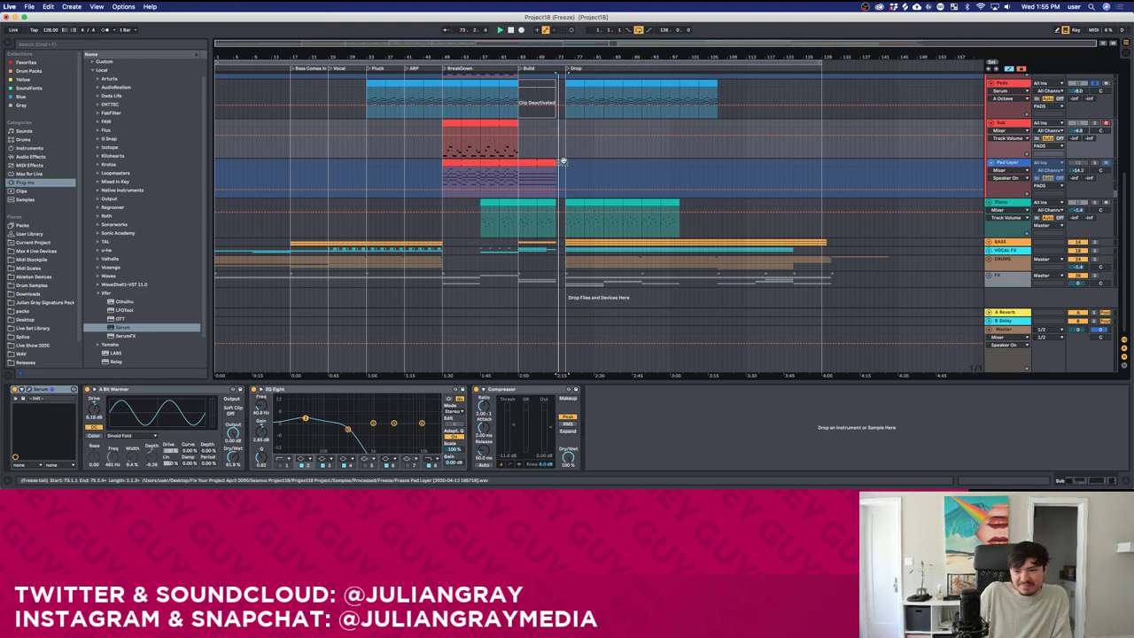
click(562, 163)
scroll(590, 201, up, 2)
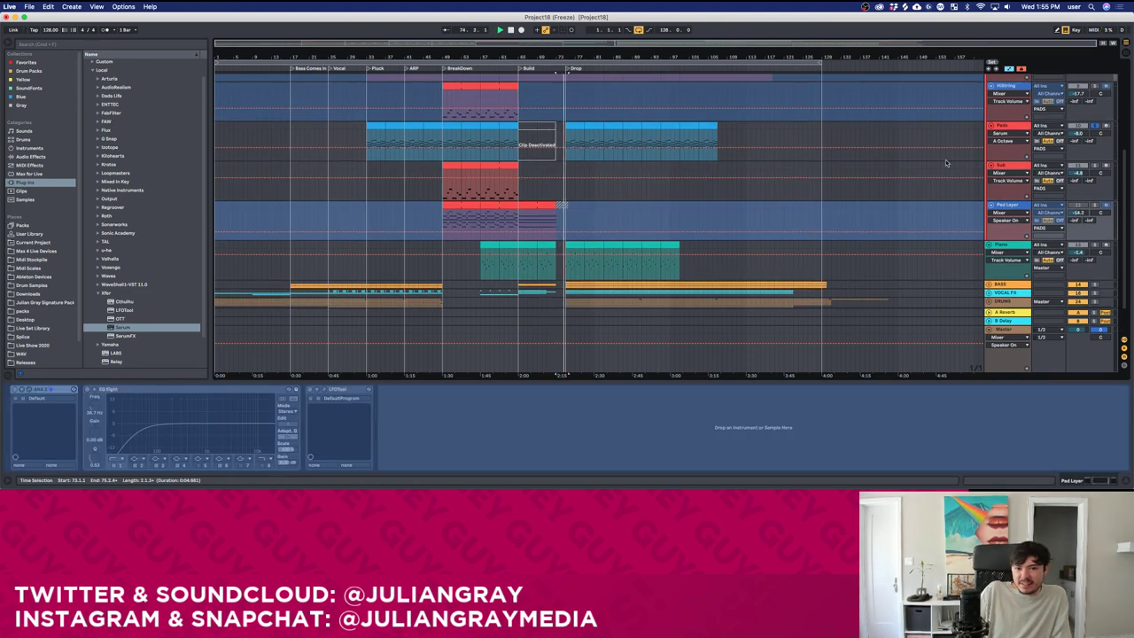
scroll(927, 203, up, 4)
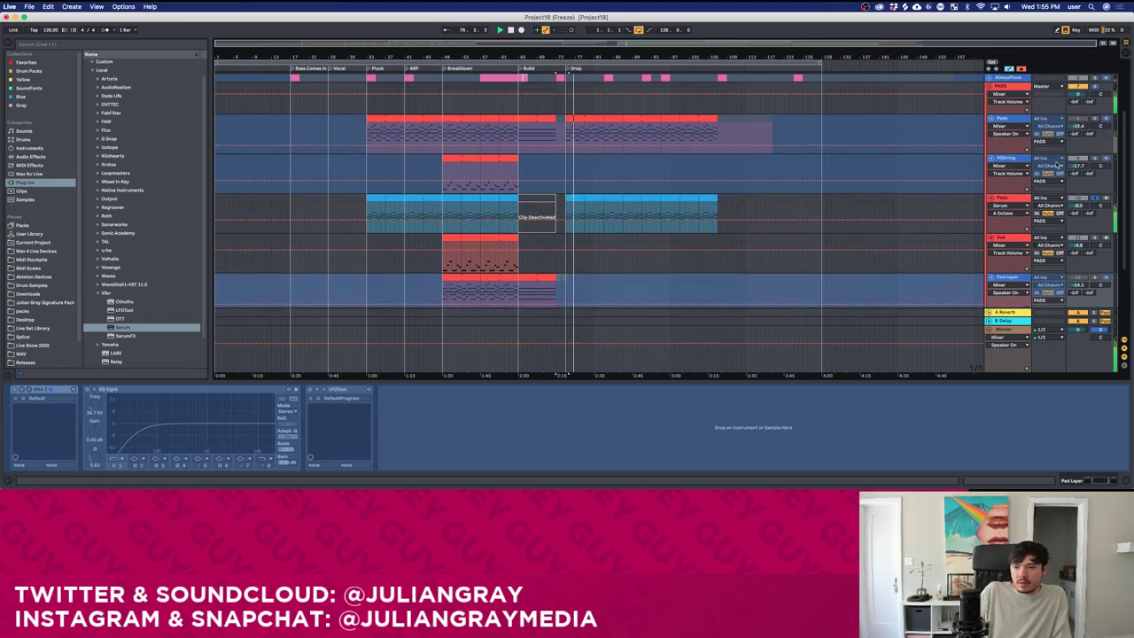
Raise the filter cutoff in the Serum synth on the blue-clip Pads track.
click(1001, 197)
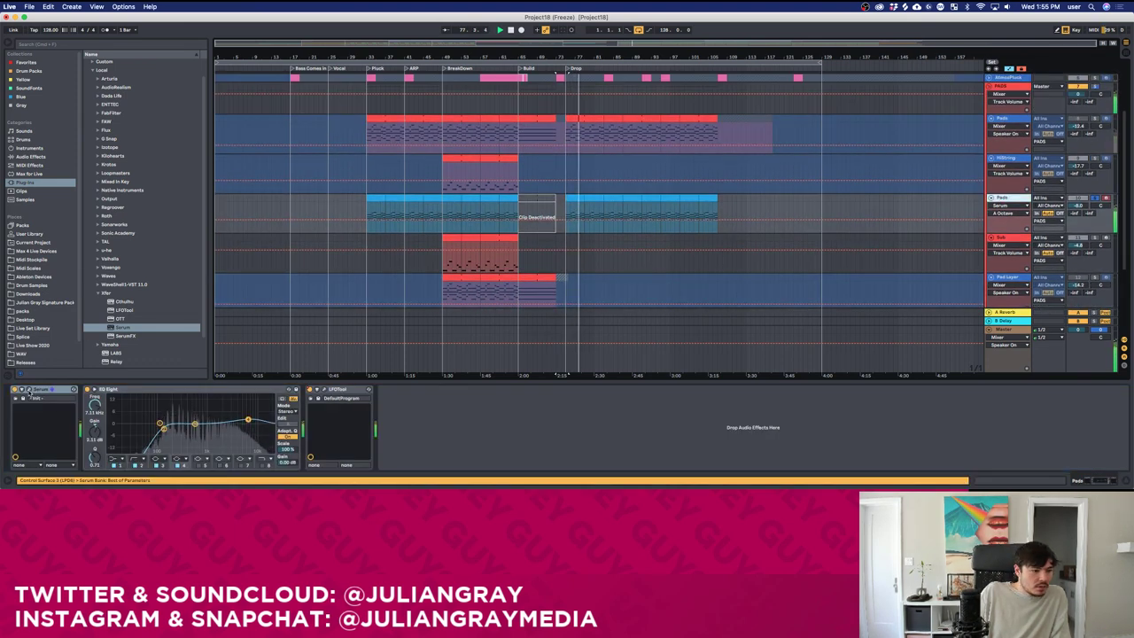
click(28, 389)
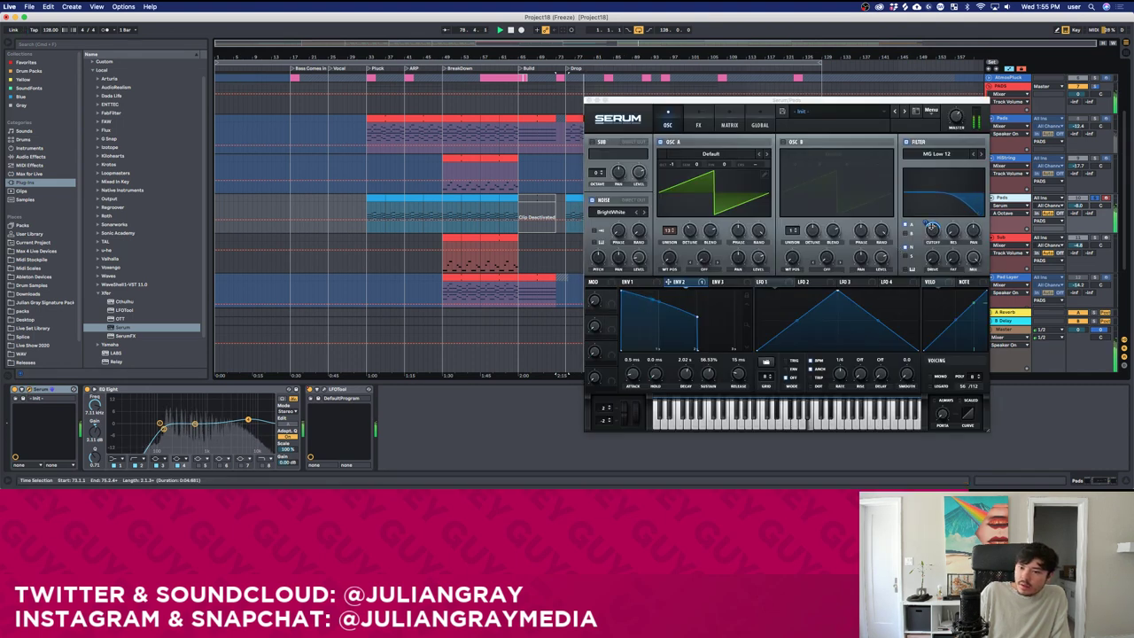
drag(927, 224, 931, 215)
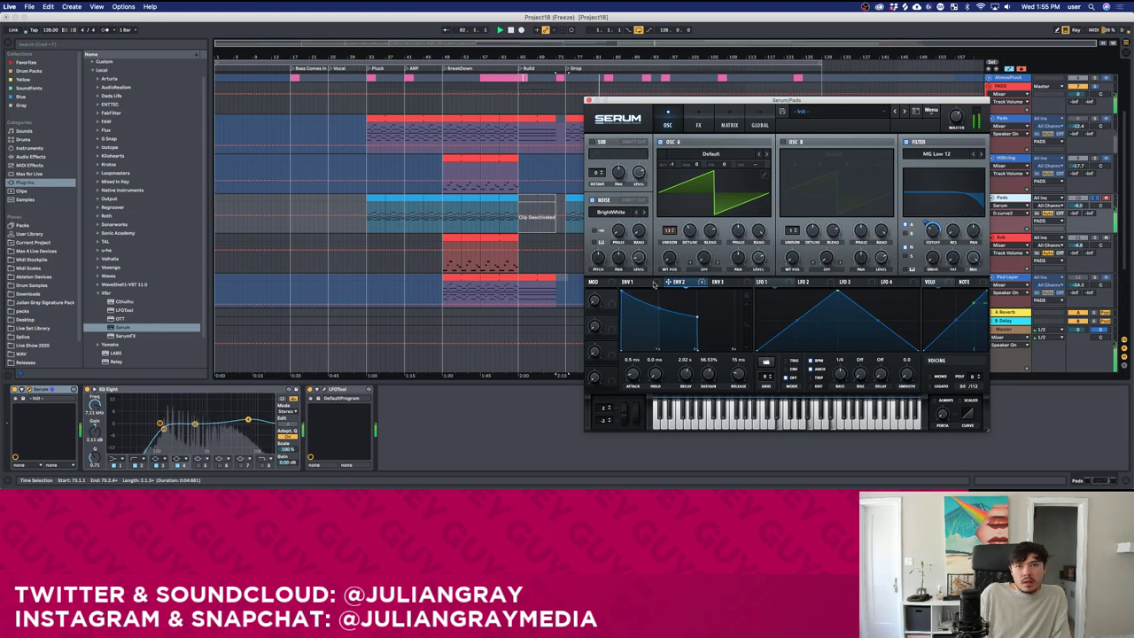
click(588, 100)
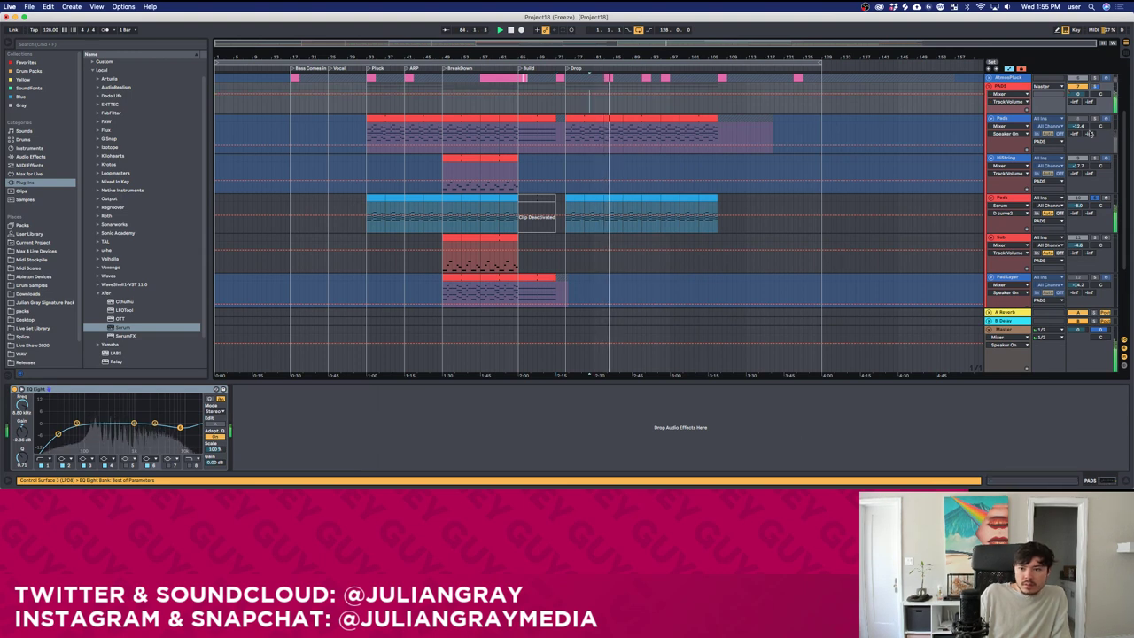
Unsolo the Pads track and enable oscillator B in its Serum synth with more unison voices.
click(1100, 203)
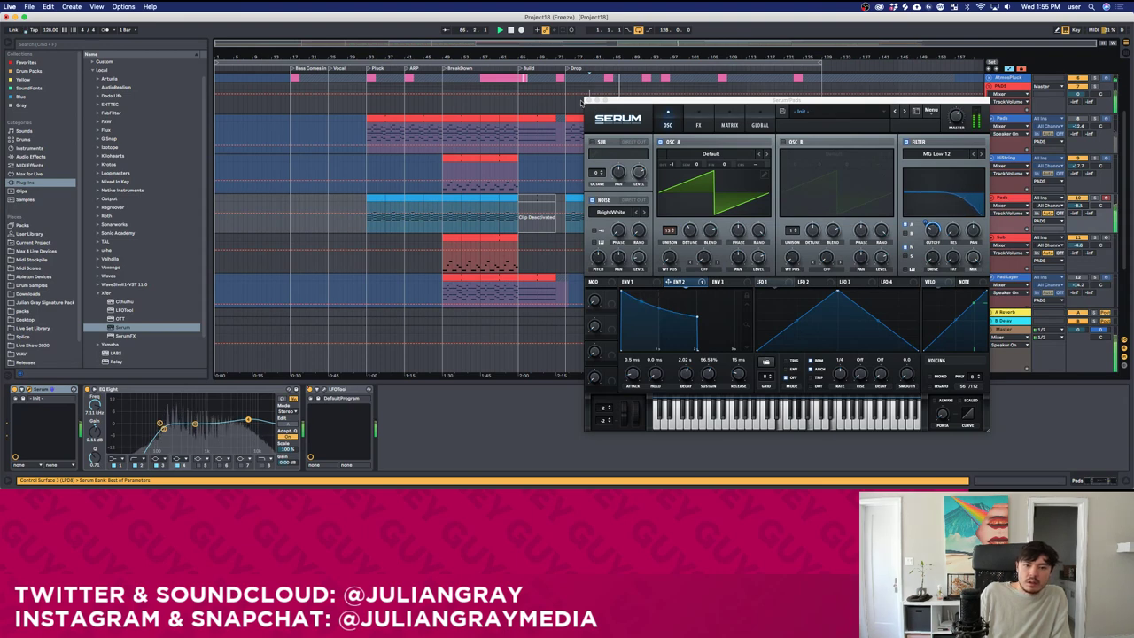
click(784, 142)
click(783, 142)
drag(793, 231, 800, 177)
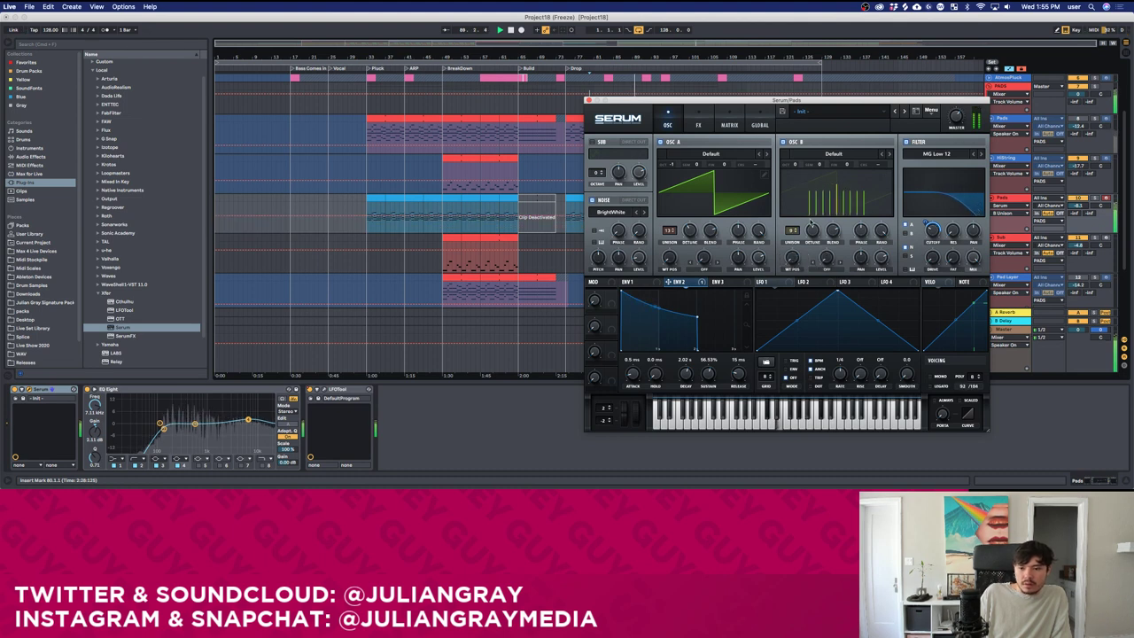
Route Serum's oscillator B through the filter and lower its unison detune.
click(908, 233)
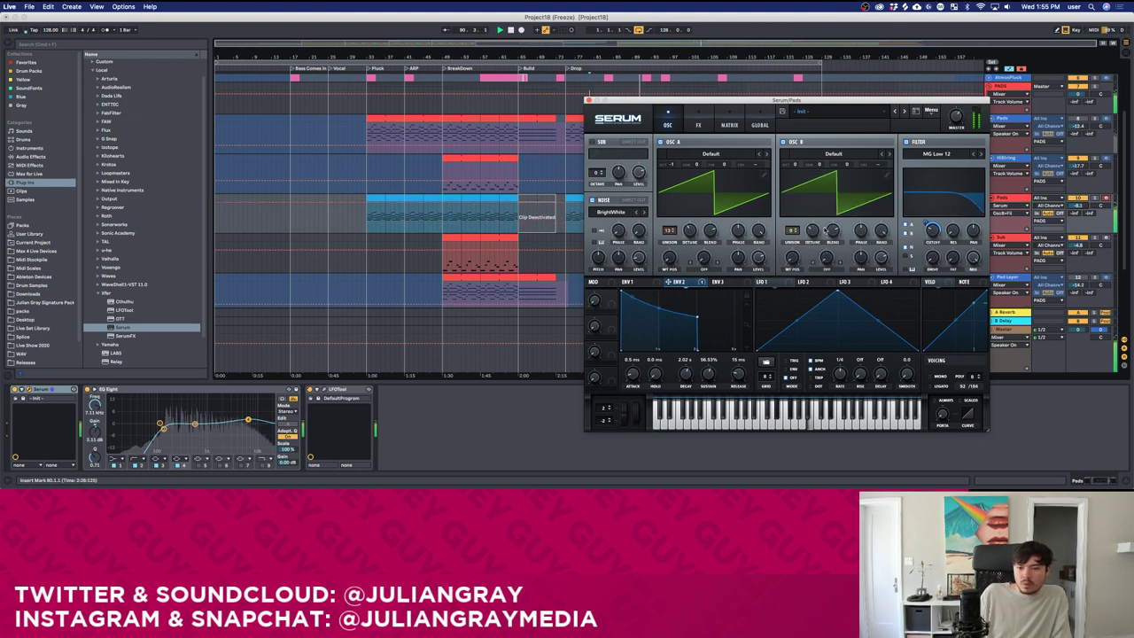
drag(813, 231, 813, 244)
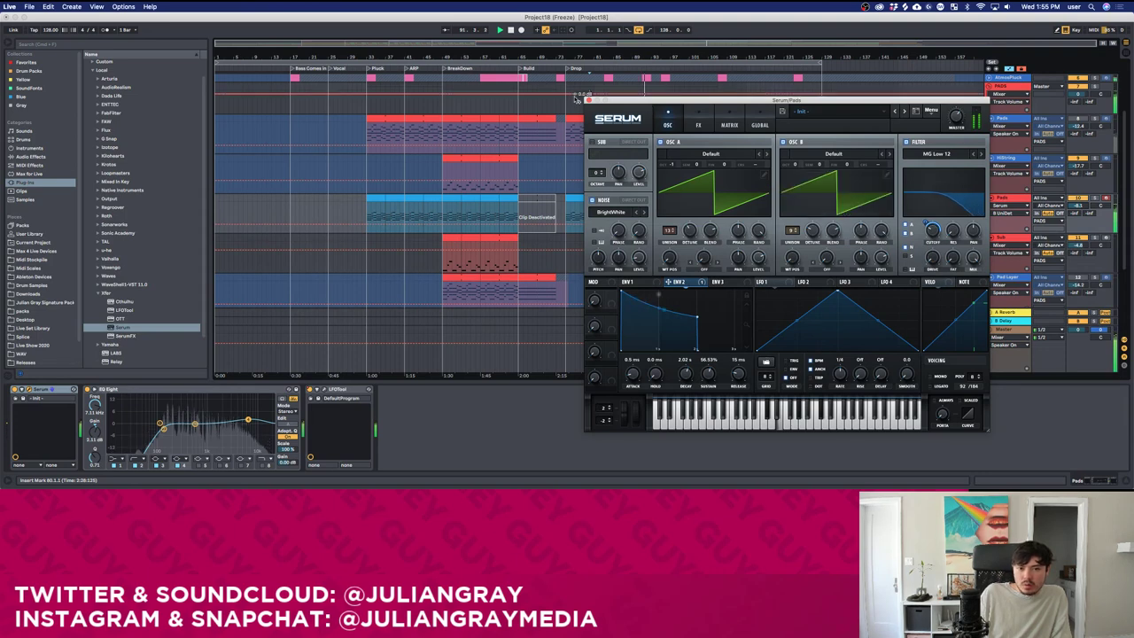
click(589, 101)
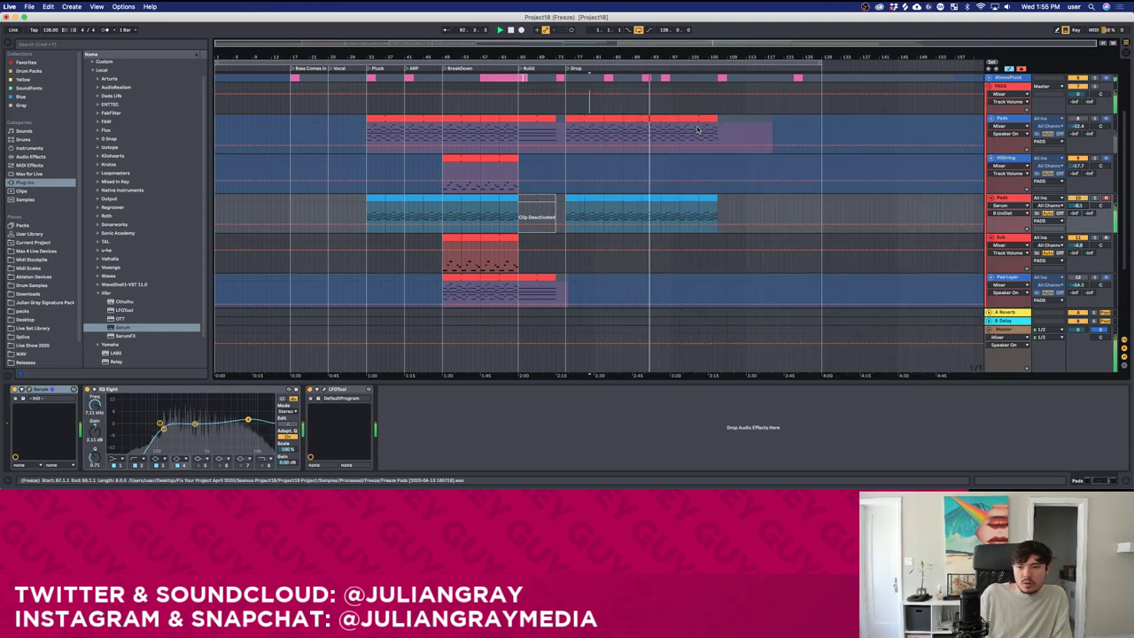
Audition the drop with the changed pads, stop playback and save the project.
scroll(719, 207, up, 3)
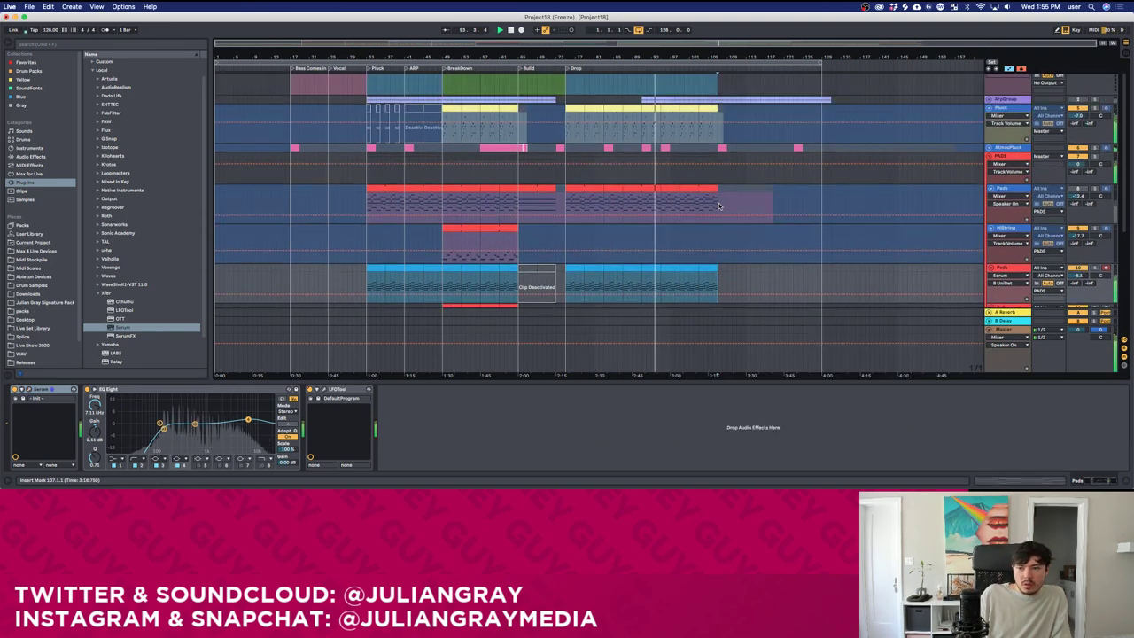
scroll(719, 204, up, 1)
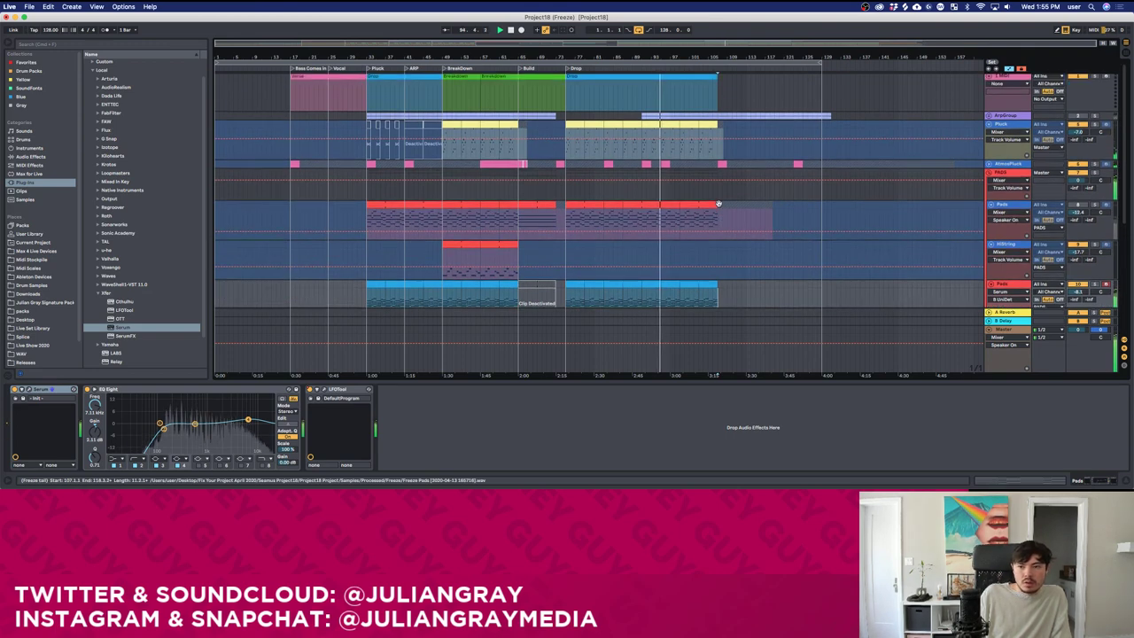
scroll(718, 206, down, 2)
scroll(719, 206, down, 5)
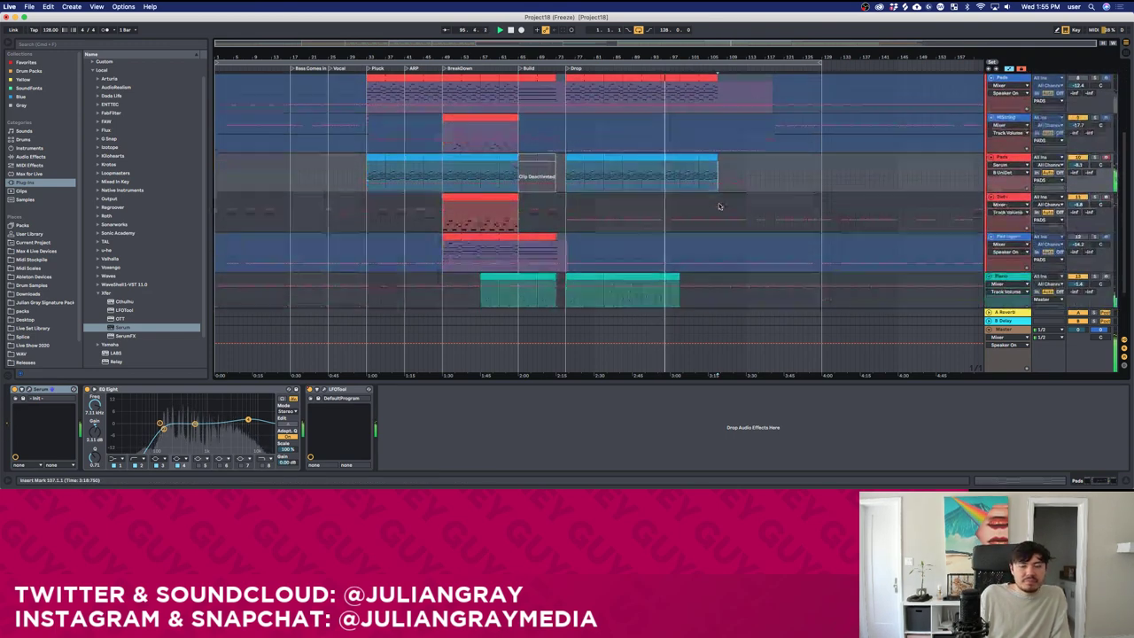
click(720, 205)
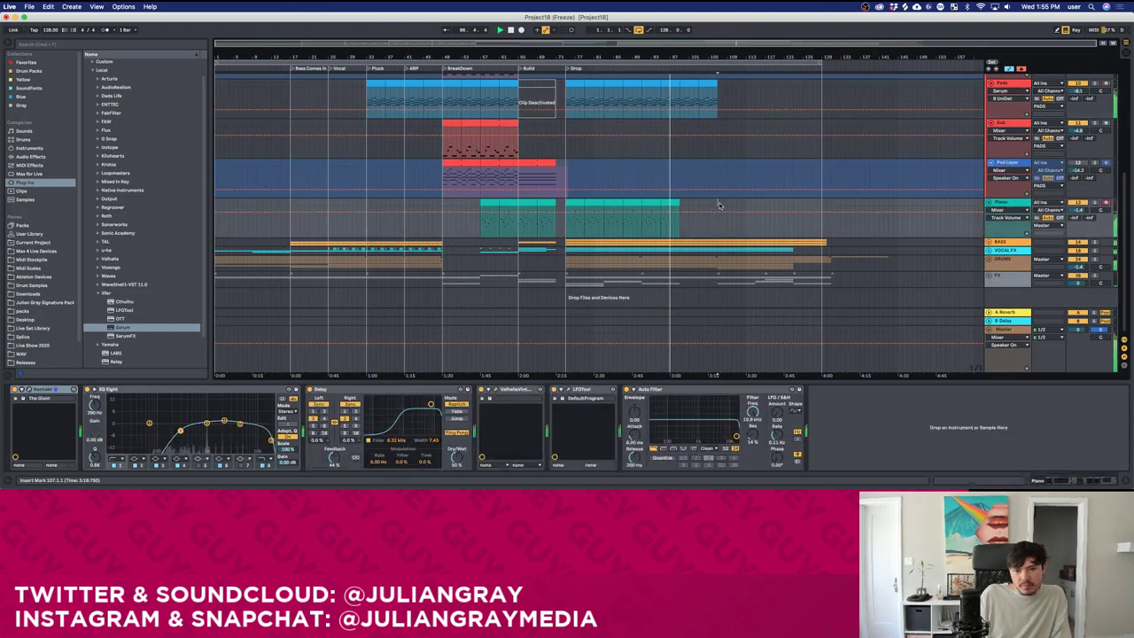
scroll(718, 203, up, 2)
key(space)
click(719, 149)
key(super+s)
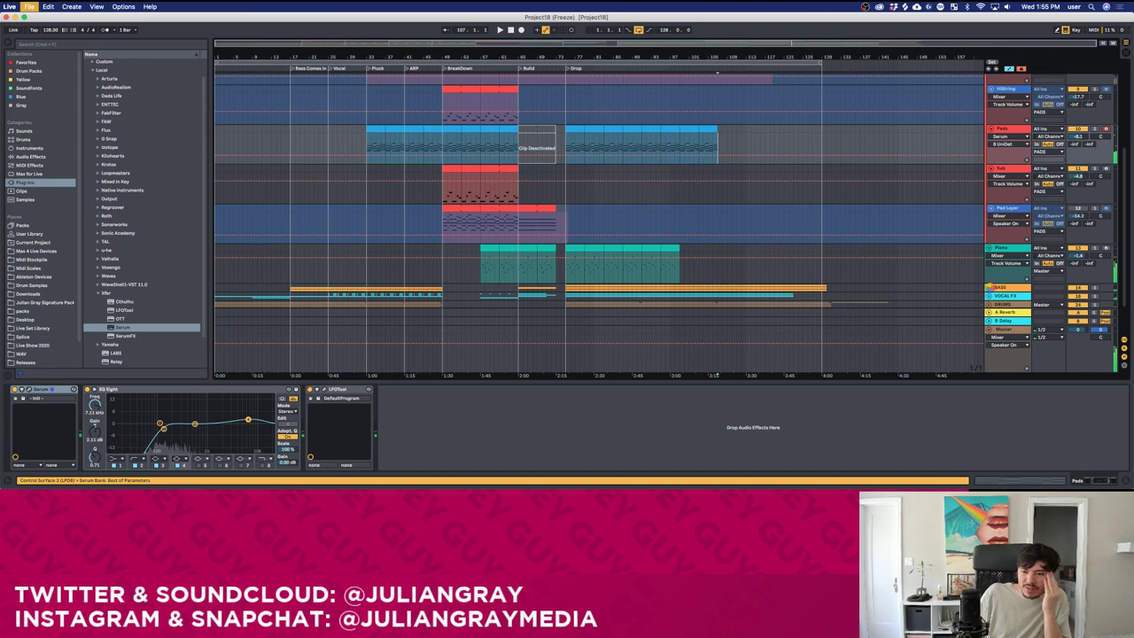
Unfold the BASS group, set playback to start at bar 82 and select the BassHigh, BassMain and BassSub tracks.
scroll(991, 289, down, 2)
click(990, 249)
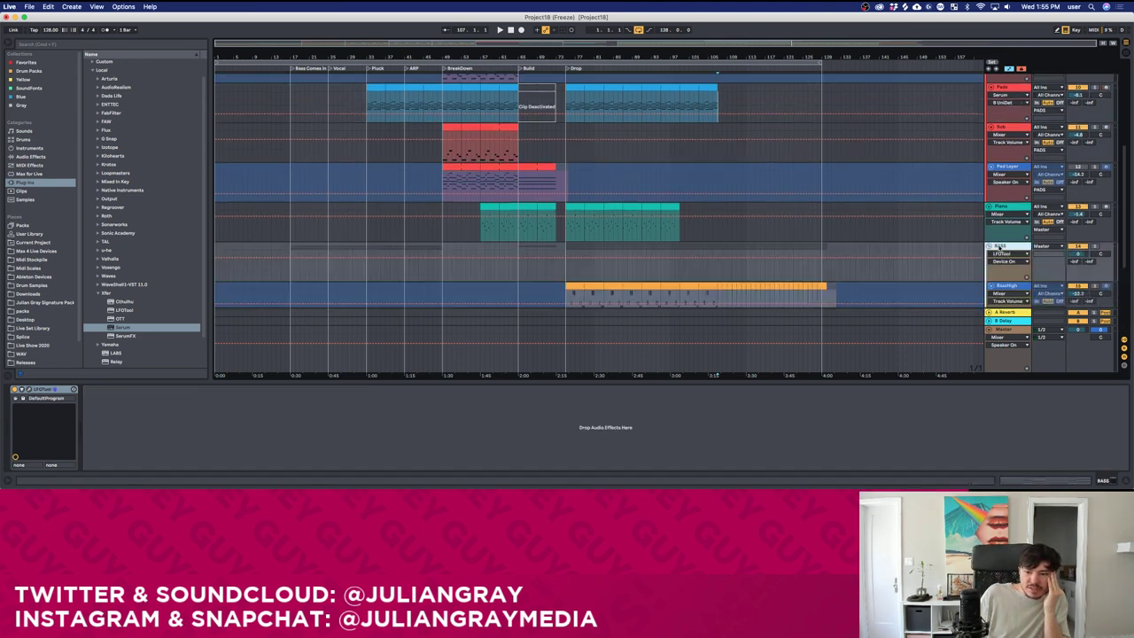
scroll(524, 250, down, 2)
click(1033, 249)
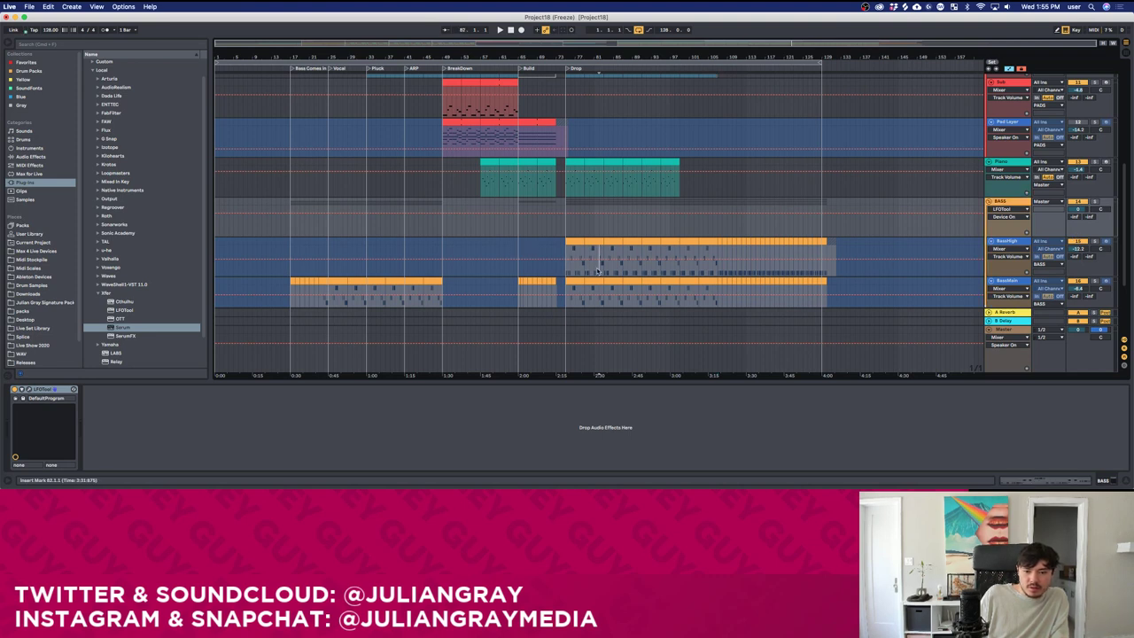
scroll(1019, 252, down, 4)
click(1016, 259)
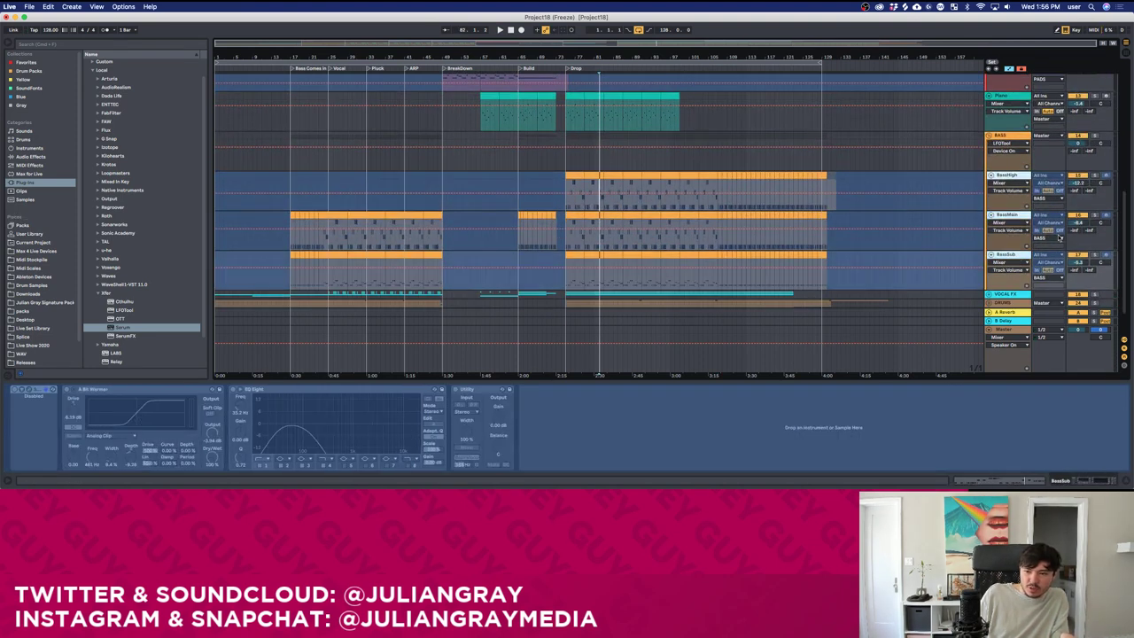
Raise the volumes of the three selected bass tracks during playback, bringing BassHigh to -4.7 dB.
key(space)
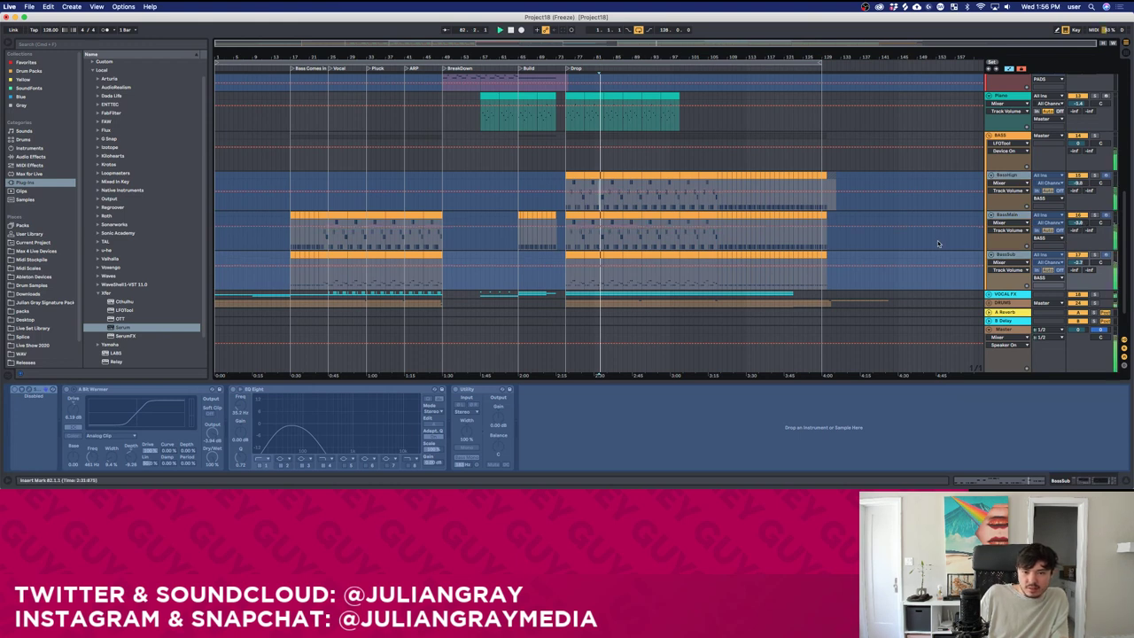
click(1082, 185)
drag(1081, 184, 1081, 174)
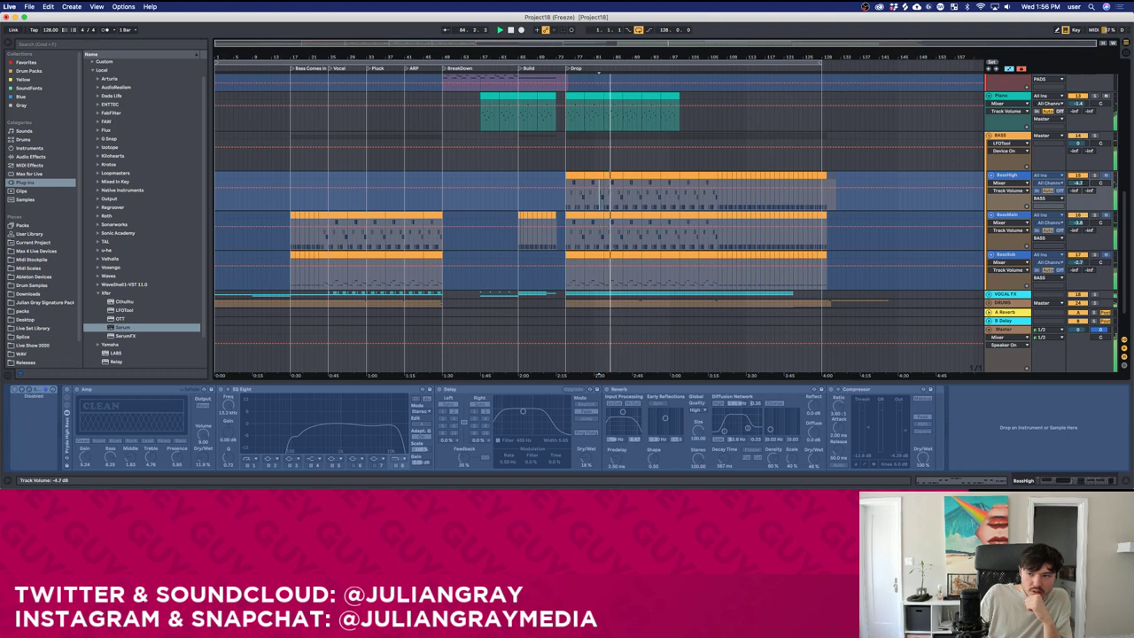
click(1019, 215)
click(1023, 176)
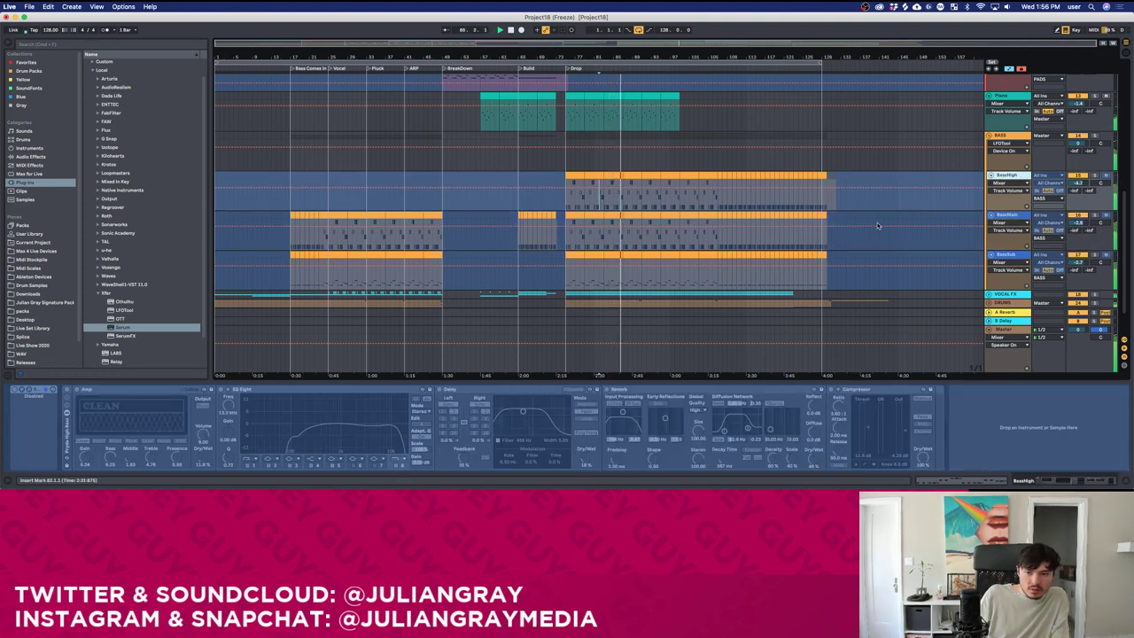
Save the project, listen to the drop with the louder bass and stop playback.
scroll(886, 204, up, 4)
scroll(877, 226, down, 3)
scroll(877, 226, down, 3)
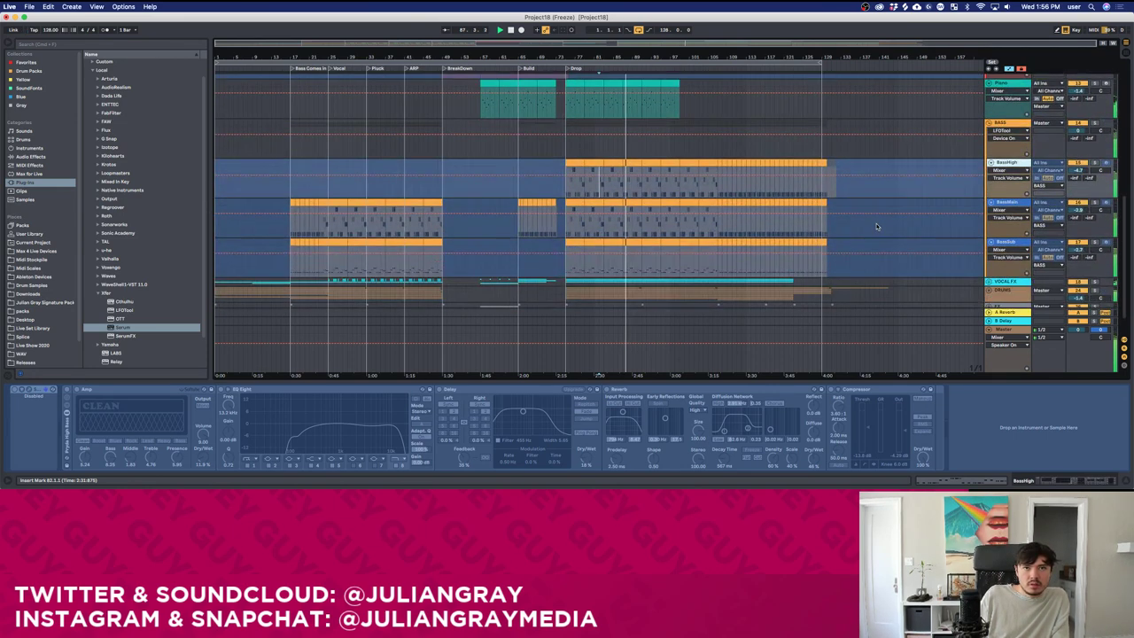
key(super+s)
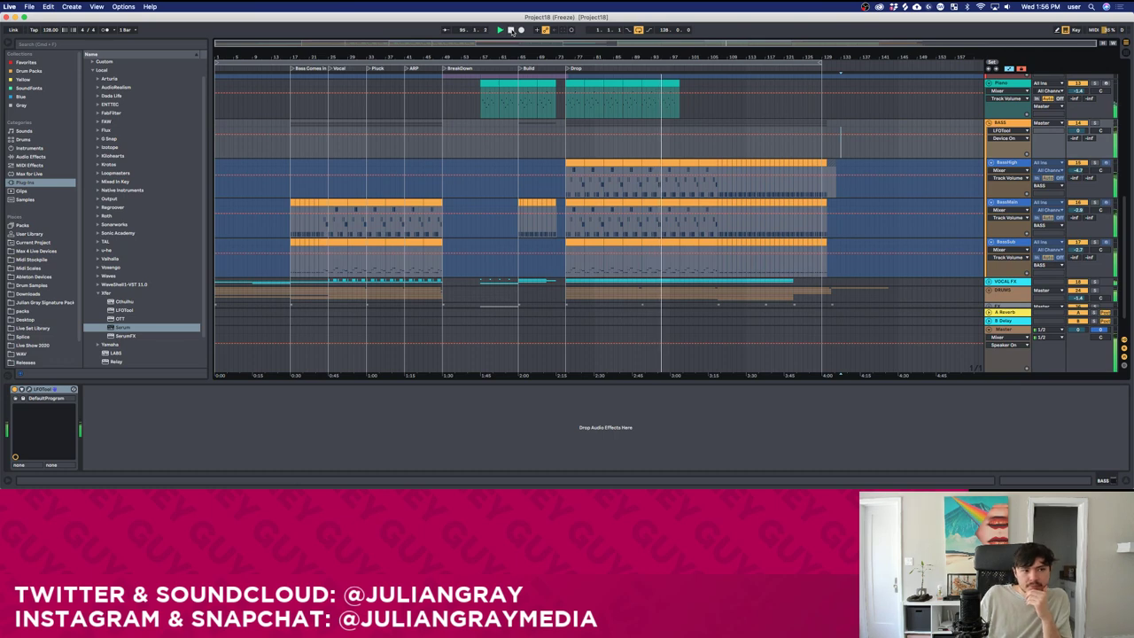
click(512, 30)
scroll(628, 205, up, 6)
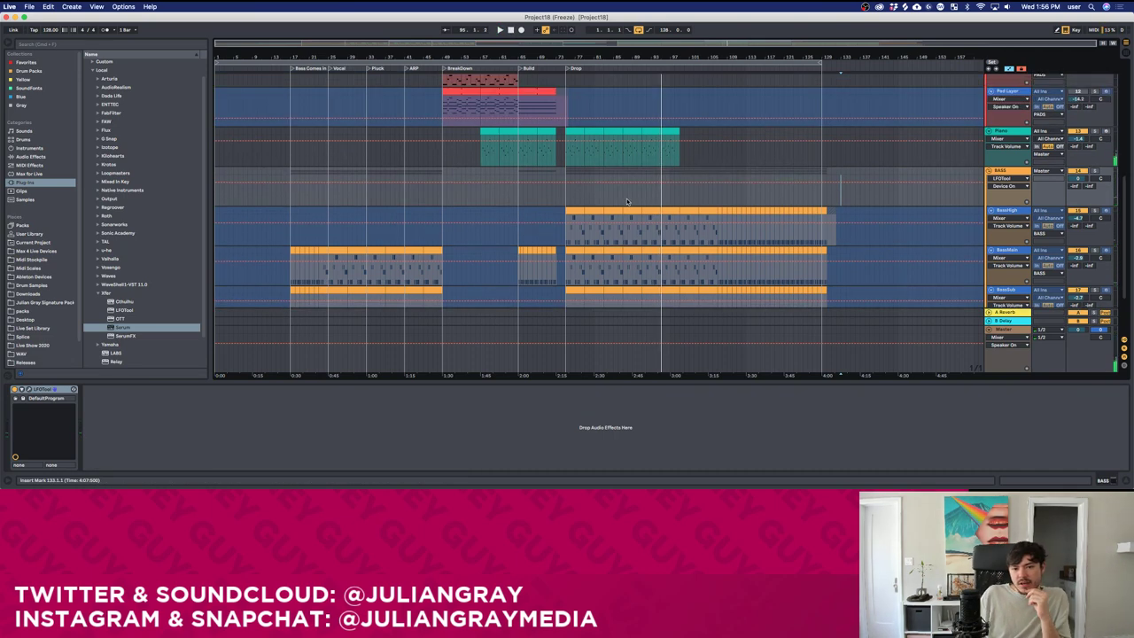
click(560, 193)
click(571, 197)
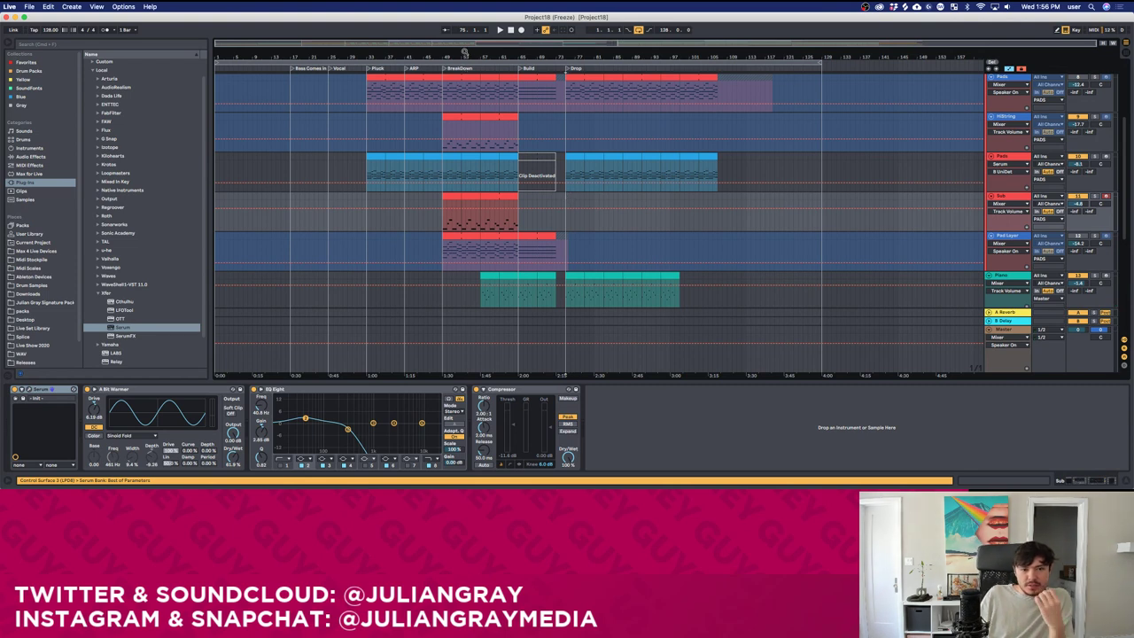
scroll(559, 206, up, 4)
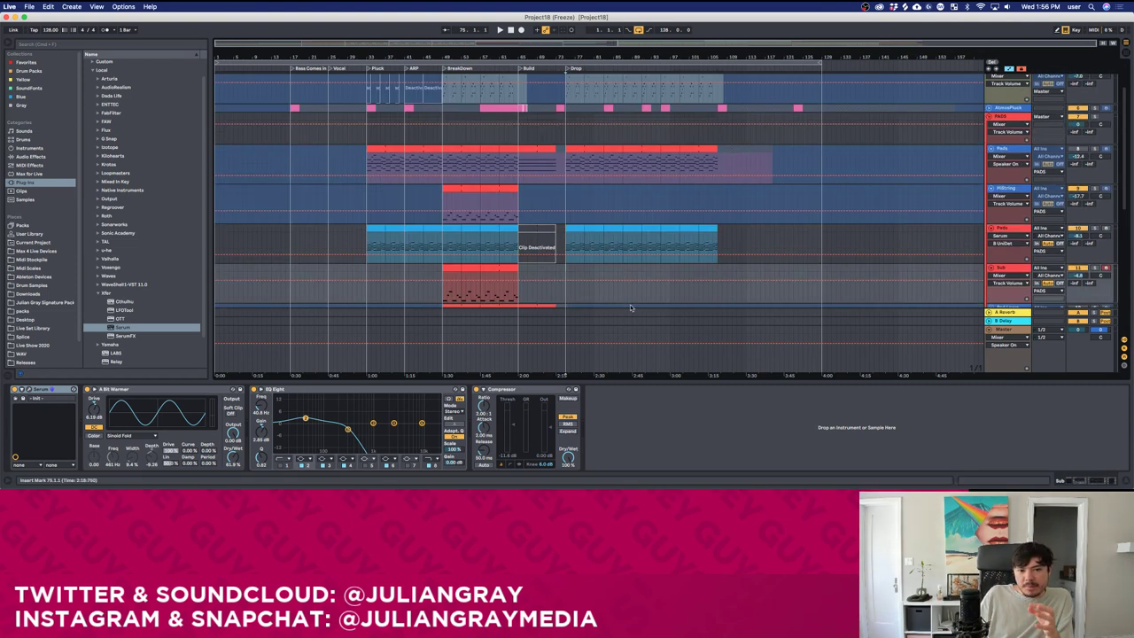
click(559, 206)
click(561, 209)
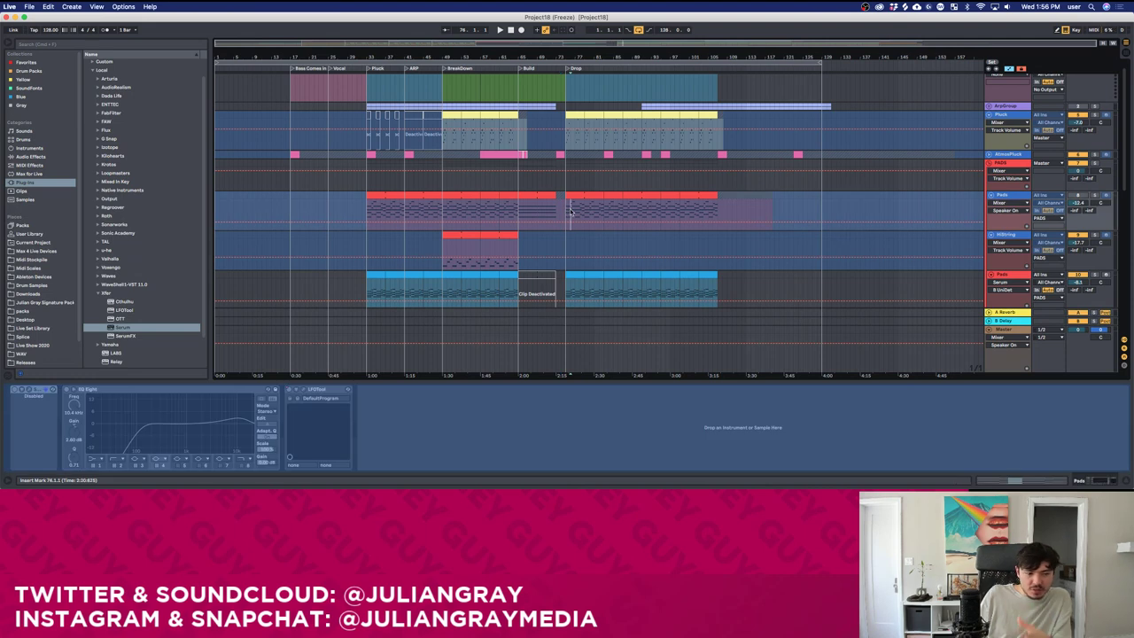
click(10, 6)
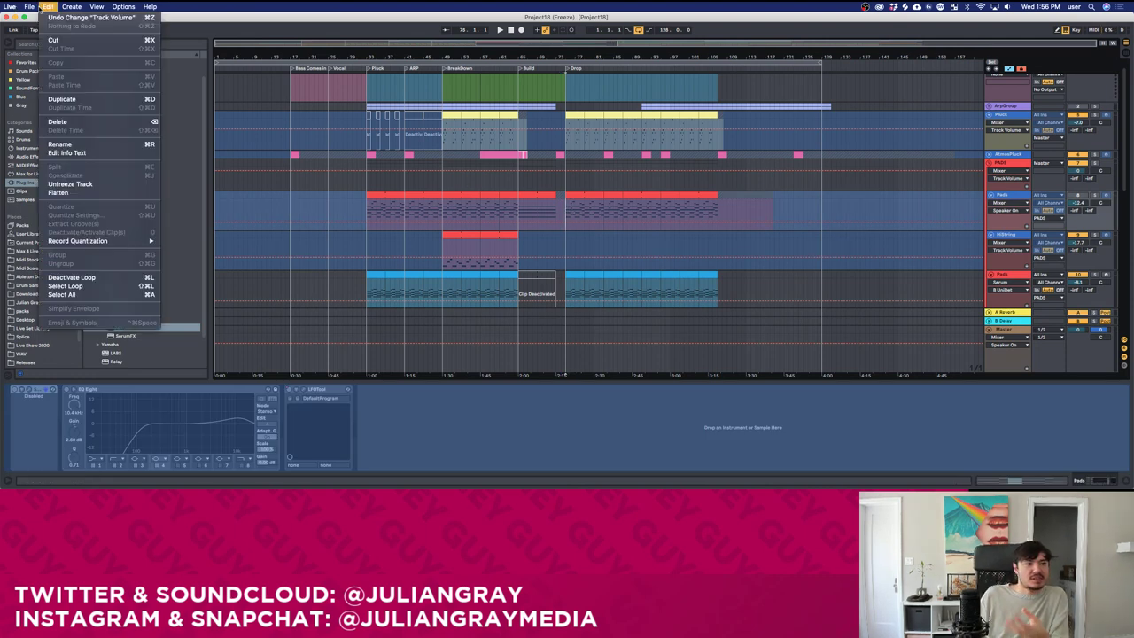
Unfold the ArpGroup and review the arrangement's tracks from the arps and pads down to the bass layers.
mouse_move(29, 6)
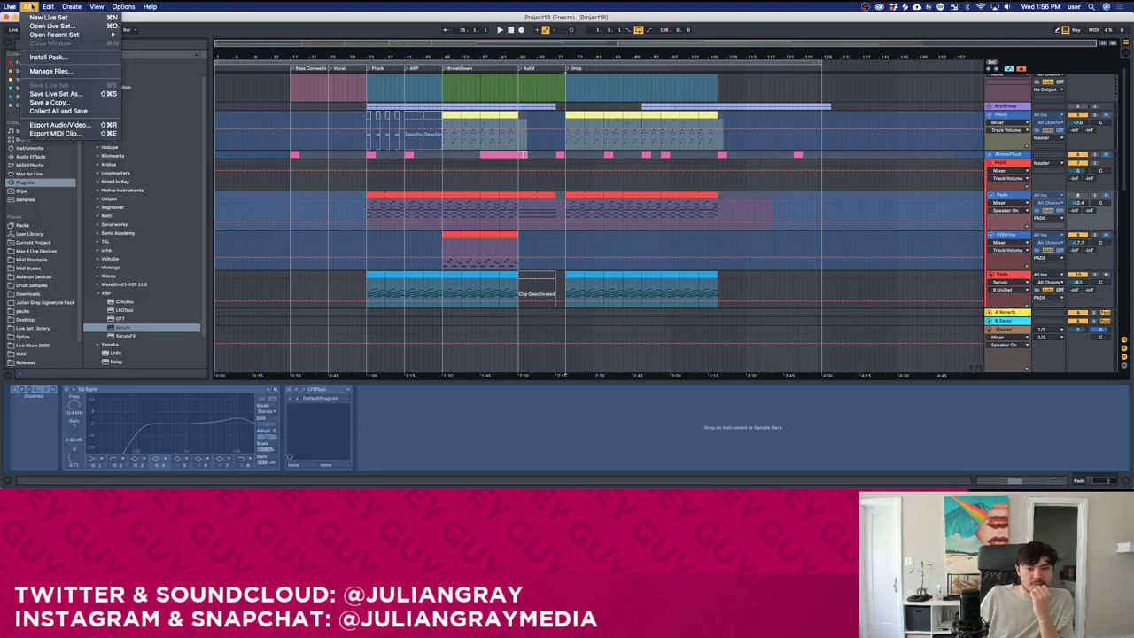
click(32, 6)
click(608, 285)
click(604, 203)
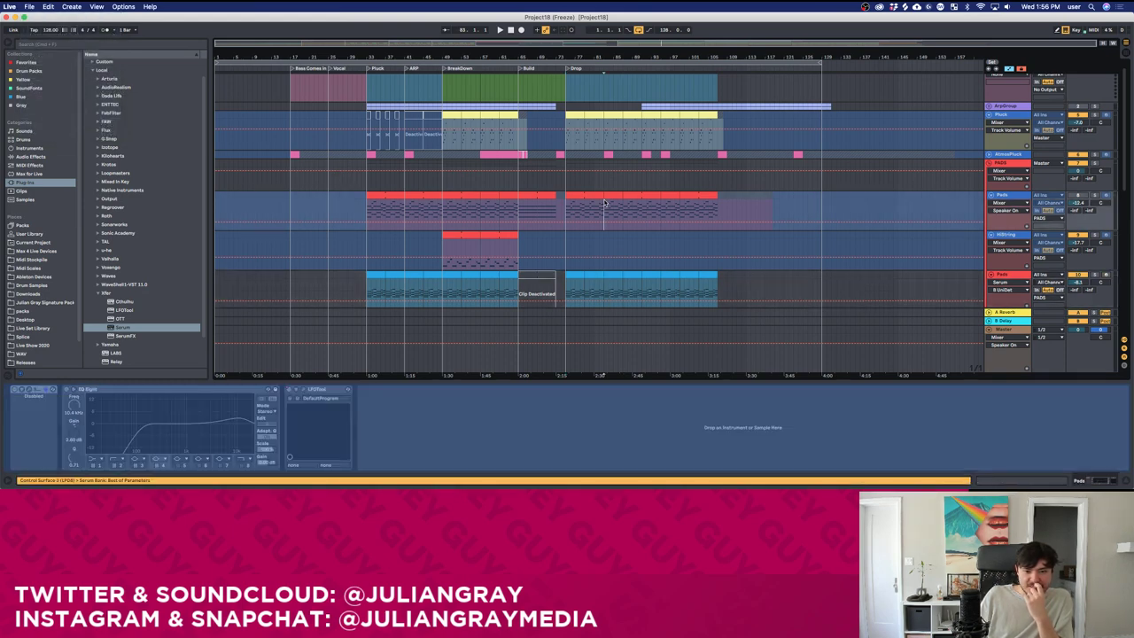
scroll(599, 220, up, 2)
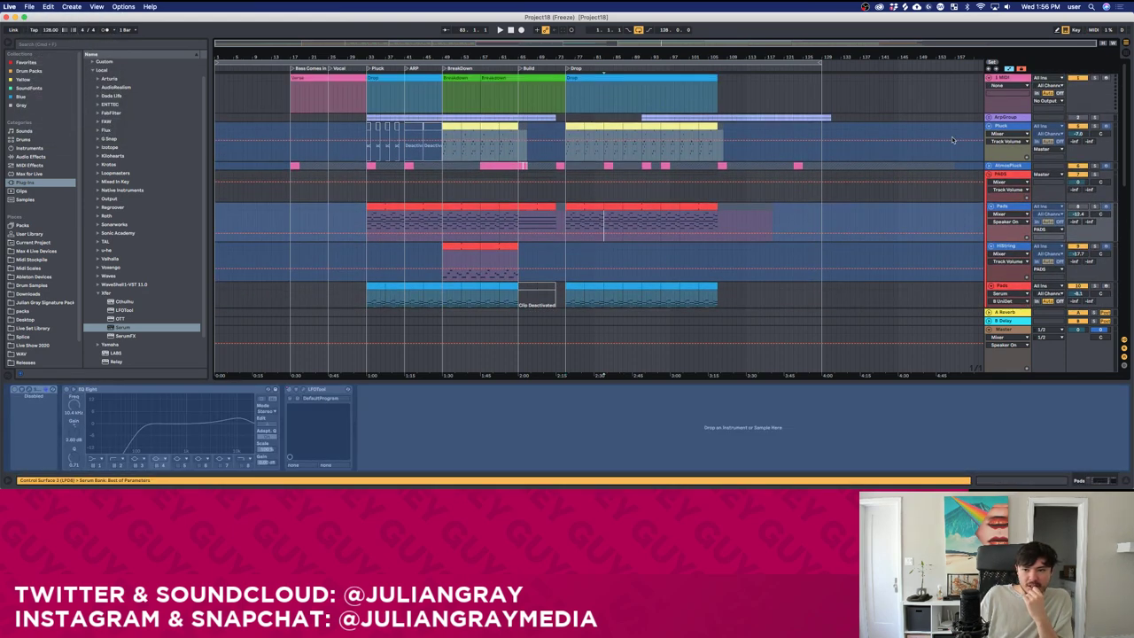
click(991, 117)
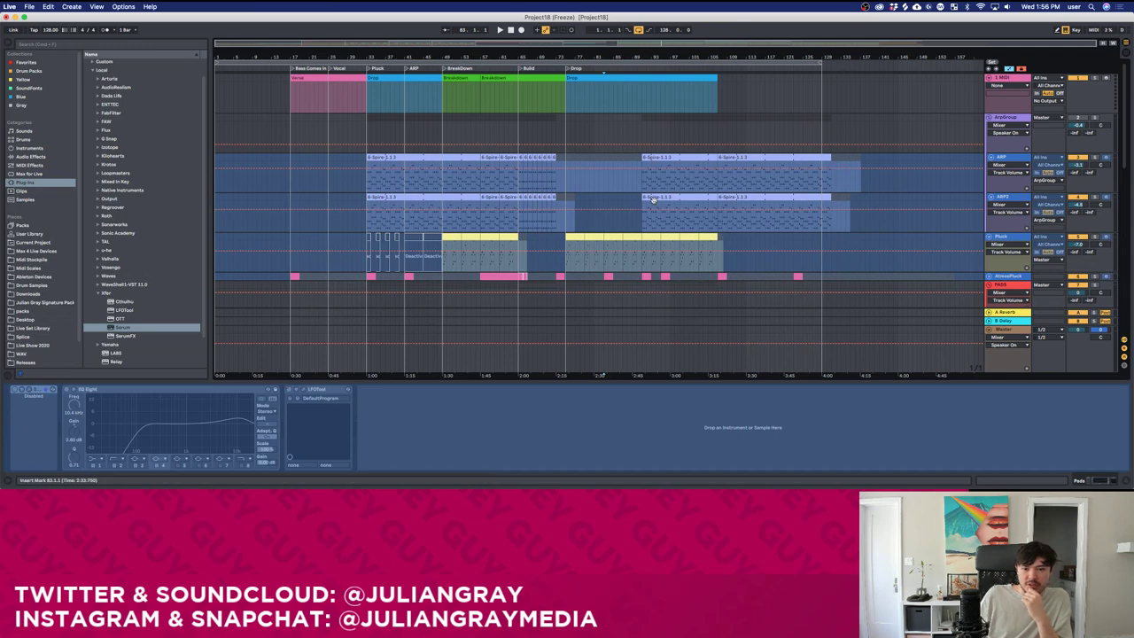
scroll(650, 205, down, 2)
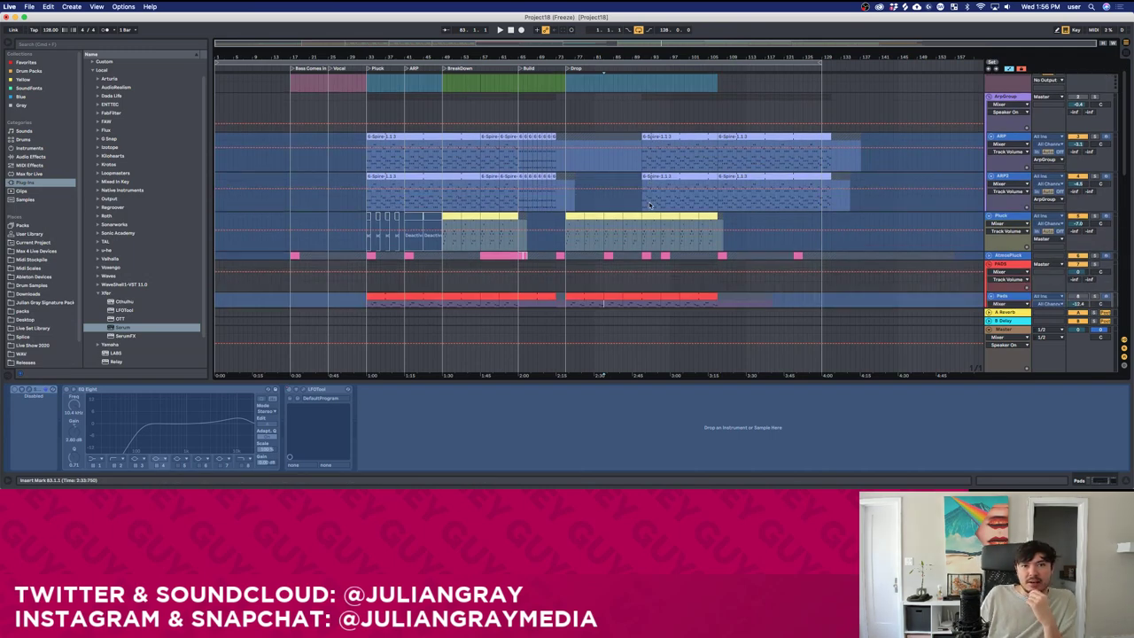
scroll(650, 204, down, 5)
scroll(649, 203, down, 15)
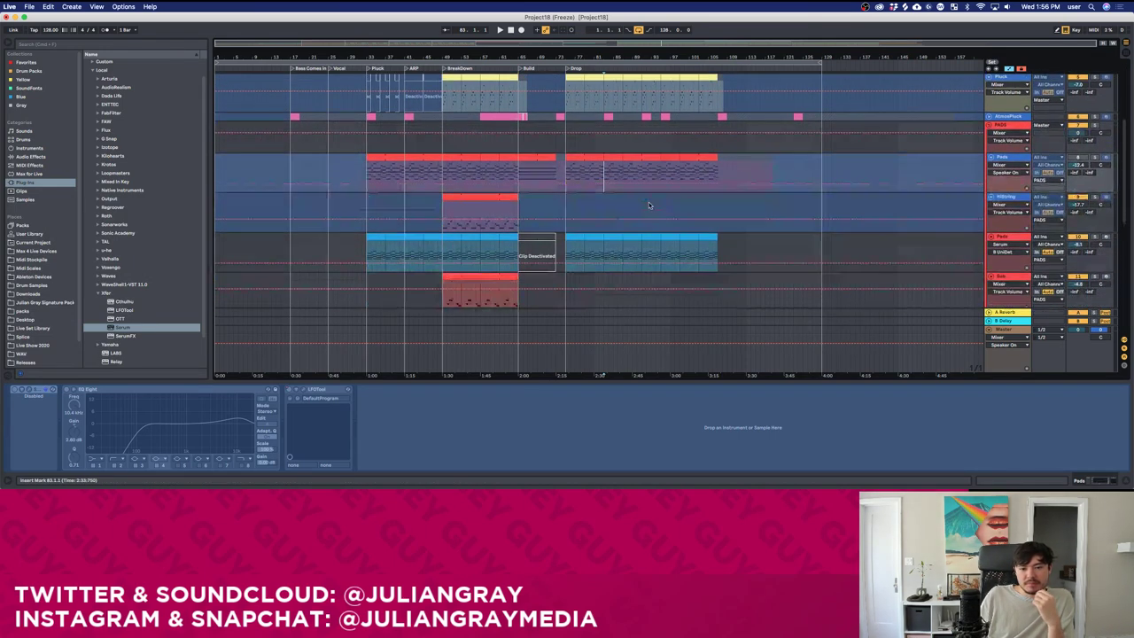
scroll(650, 204, down, 10)
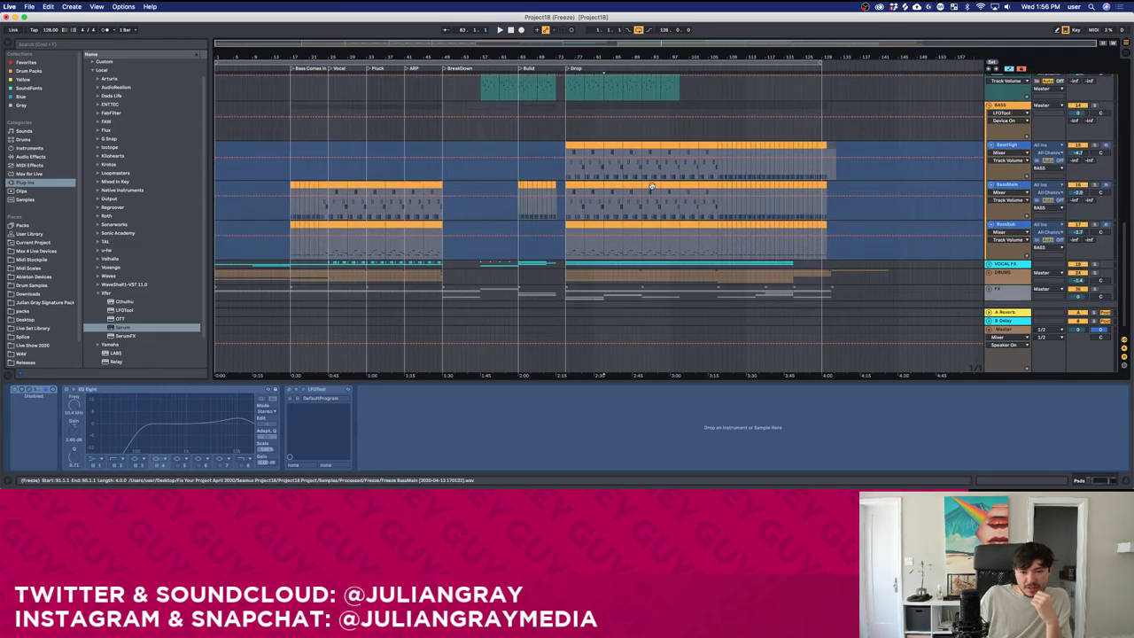
Collect all and save the project, copying in files from elsewhere, other projects and the User Library but not Factory Packs.
click(28, 6)
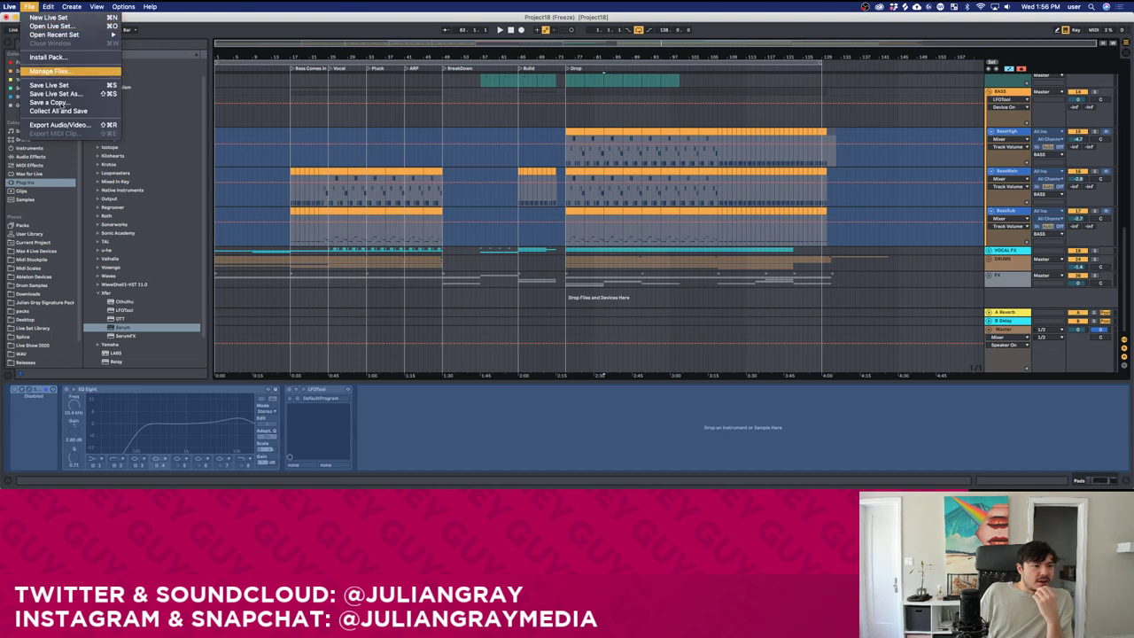
click(57, 111)
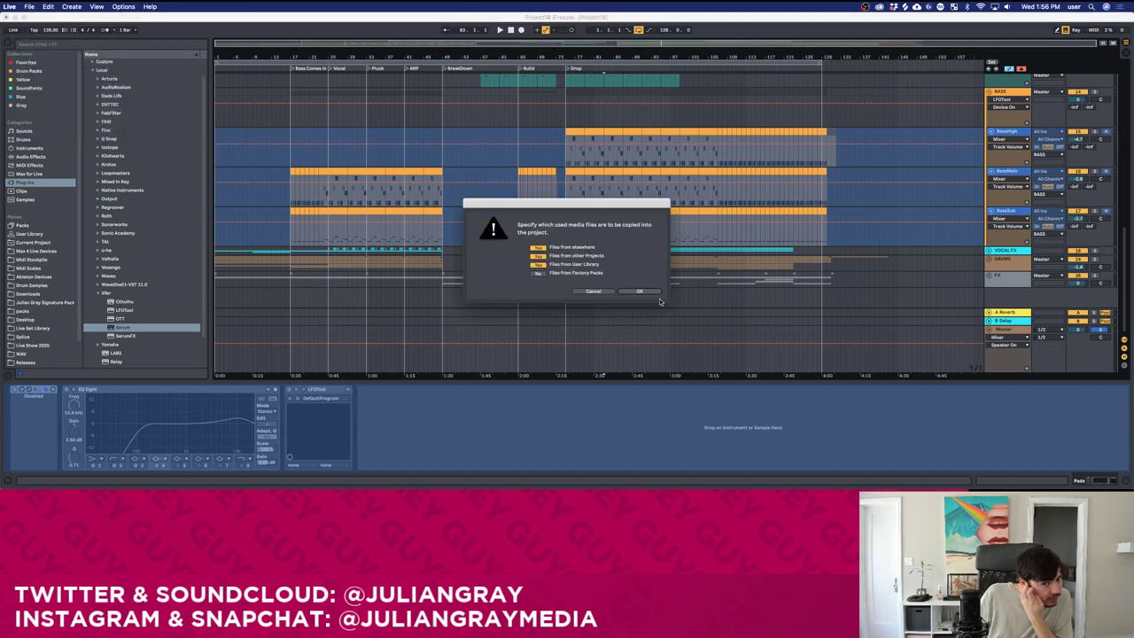
click(640, 291)
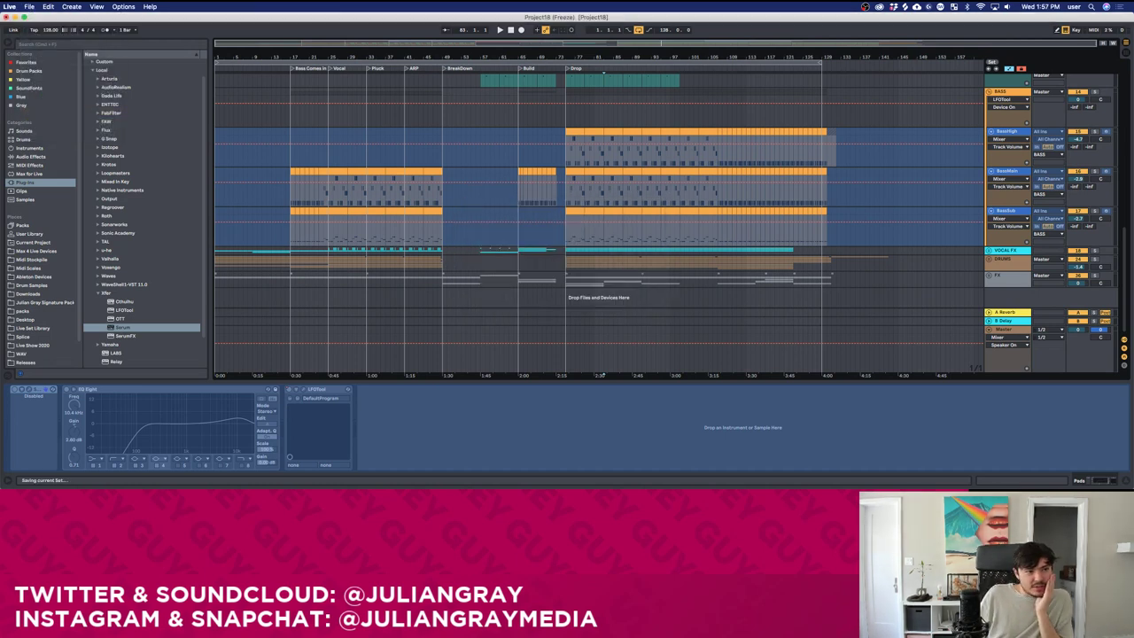
click(30, 6)
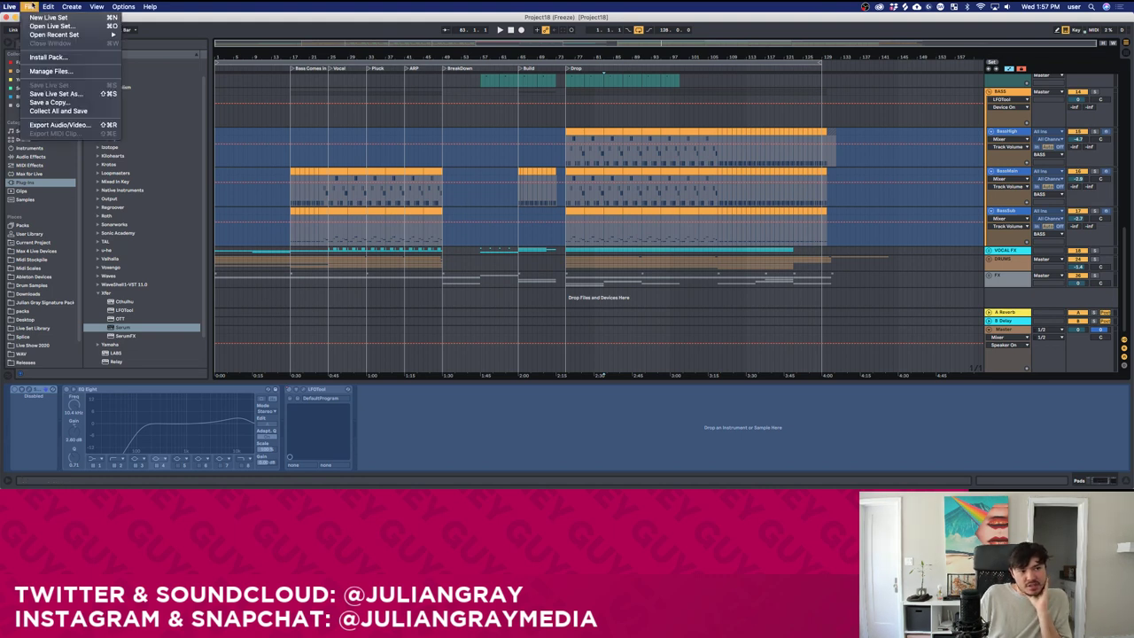
click(40, 26)
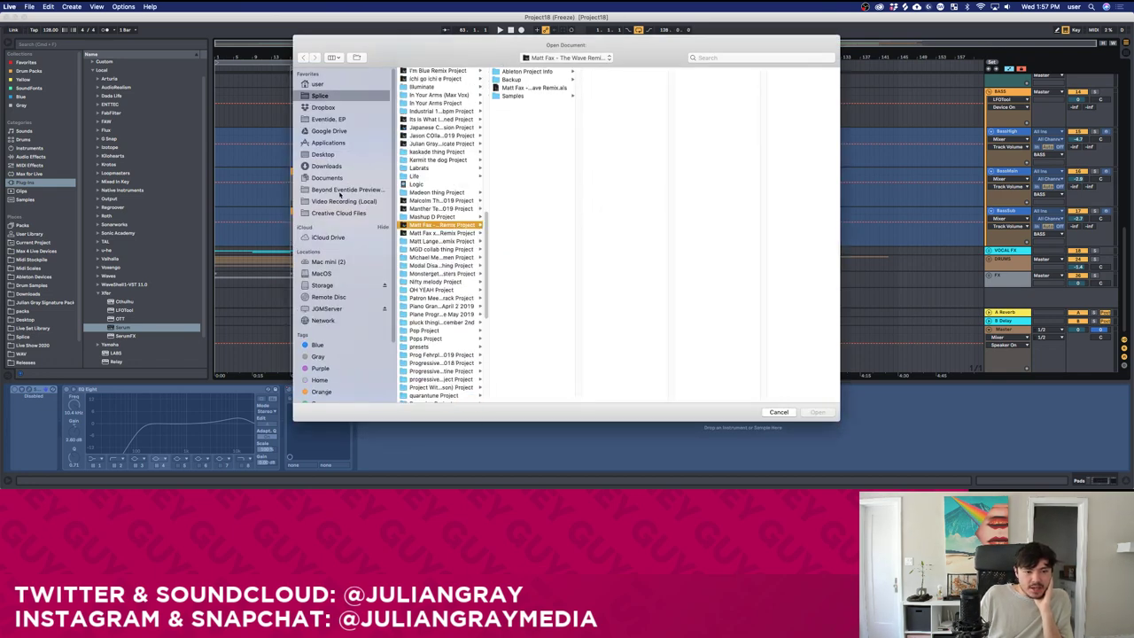
click(319, 156)
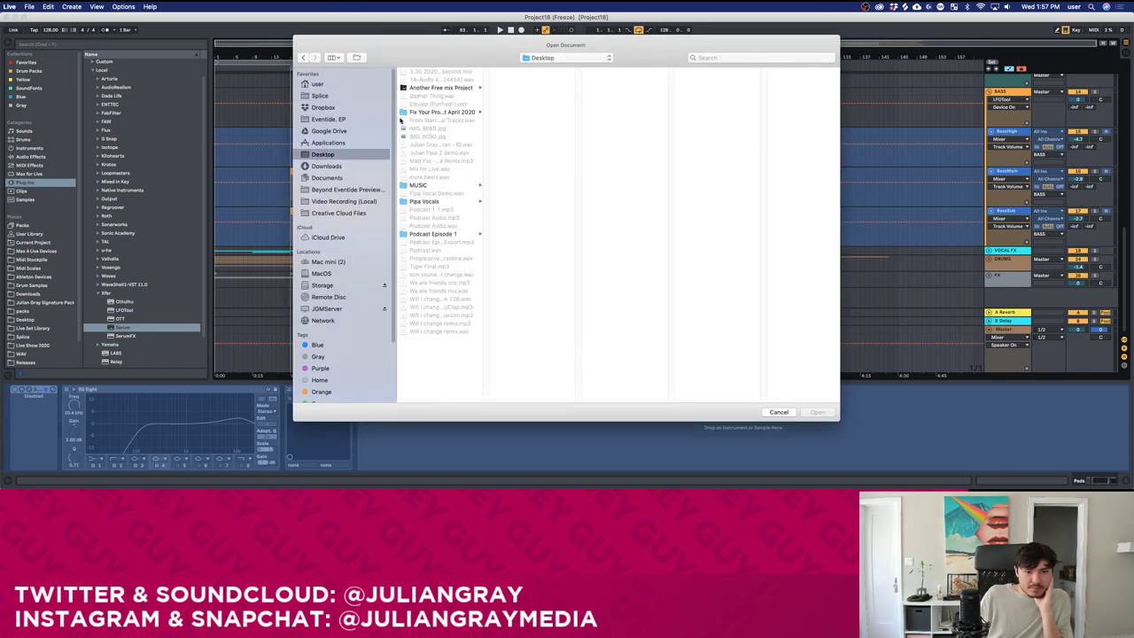
click(436, 112)
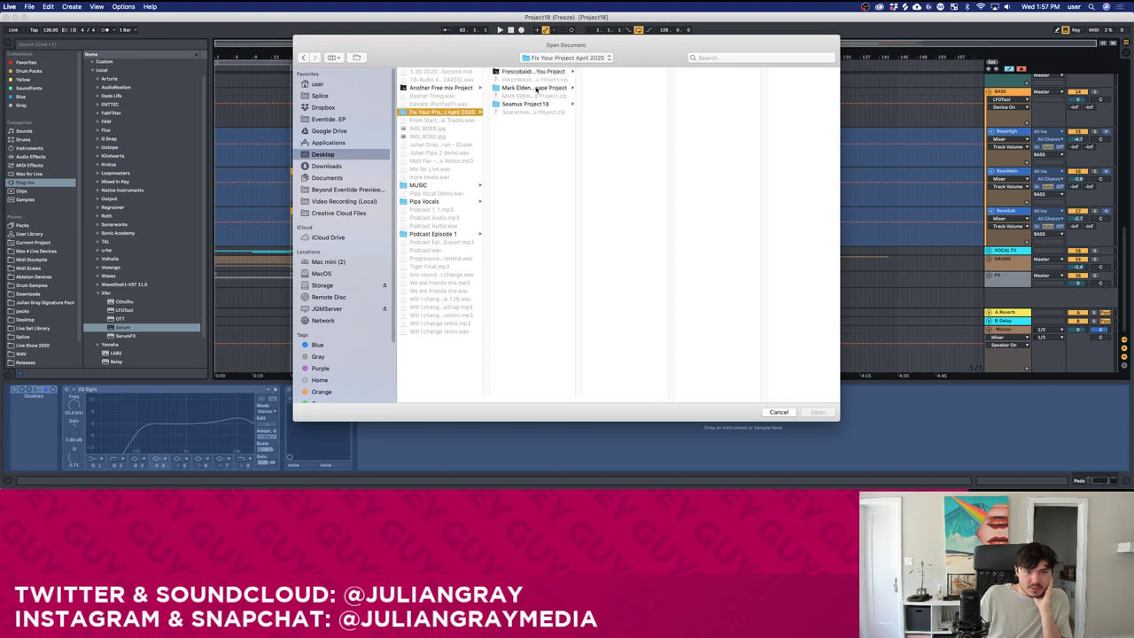
click(779, 413)
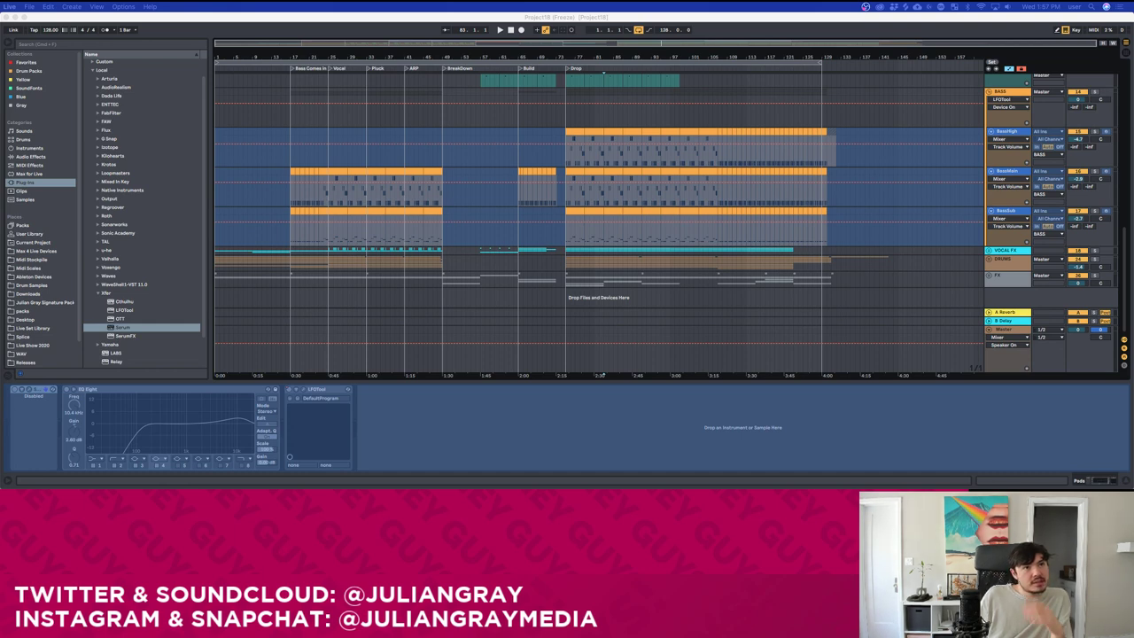
Switch to Finder, open a new window and move it away from the arrangement.
key(super+n)
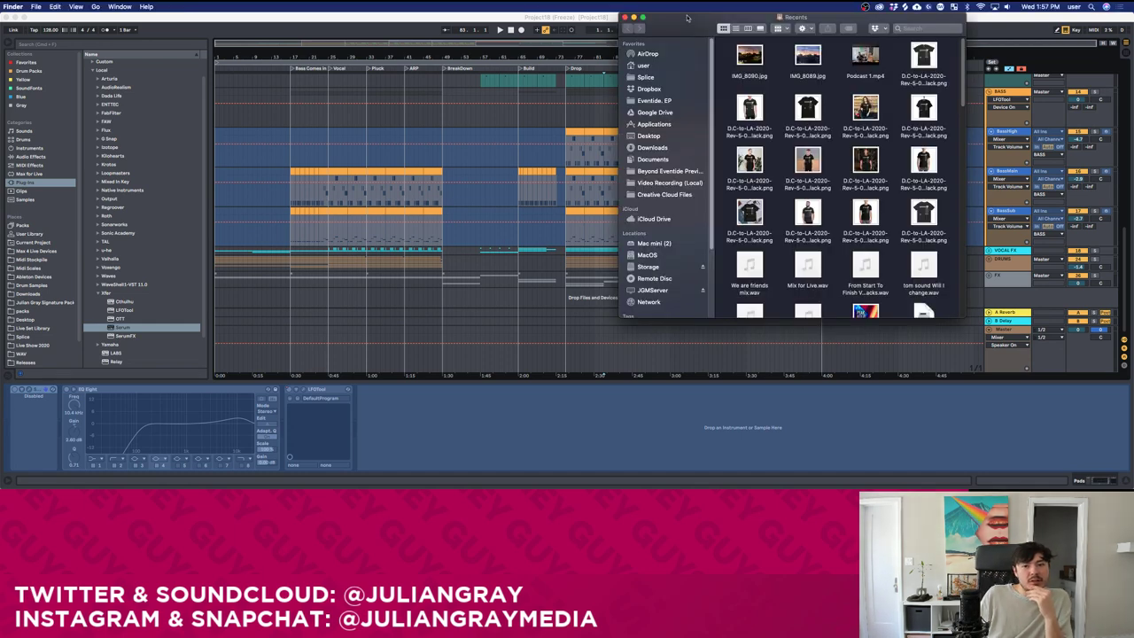
drag(687, 18, 361, 0)
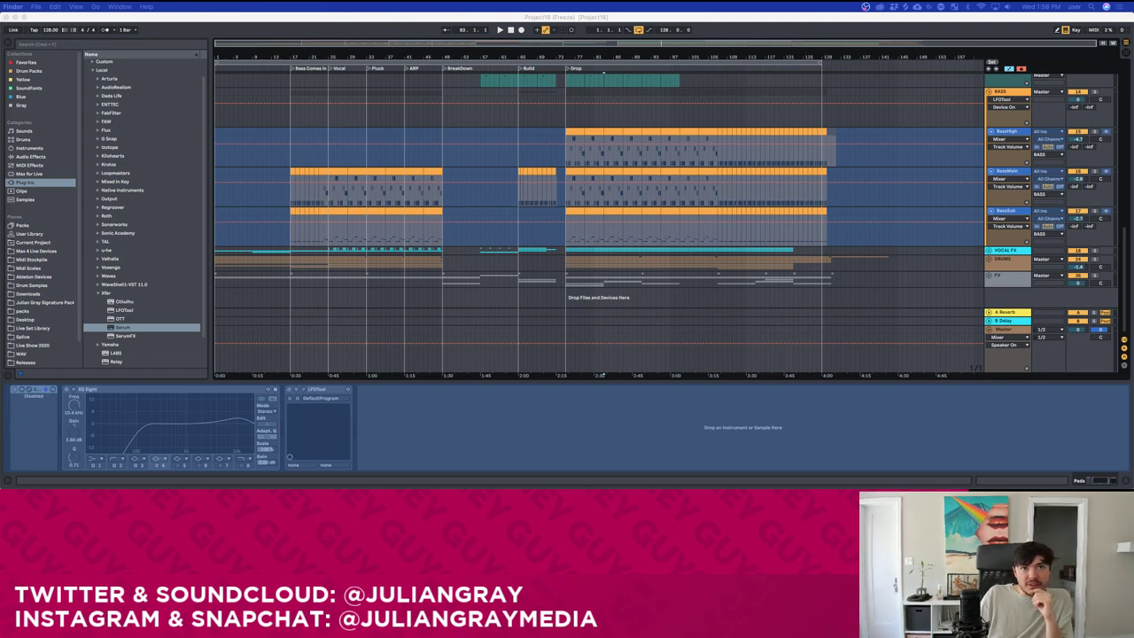
key(super+n)
key(super+w)
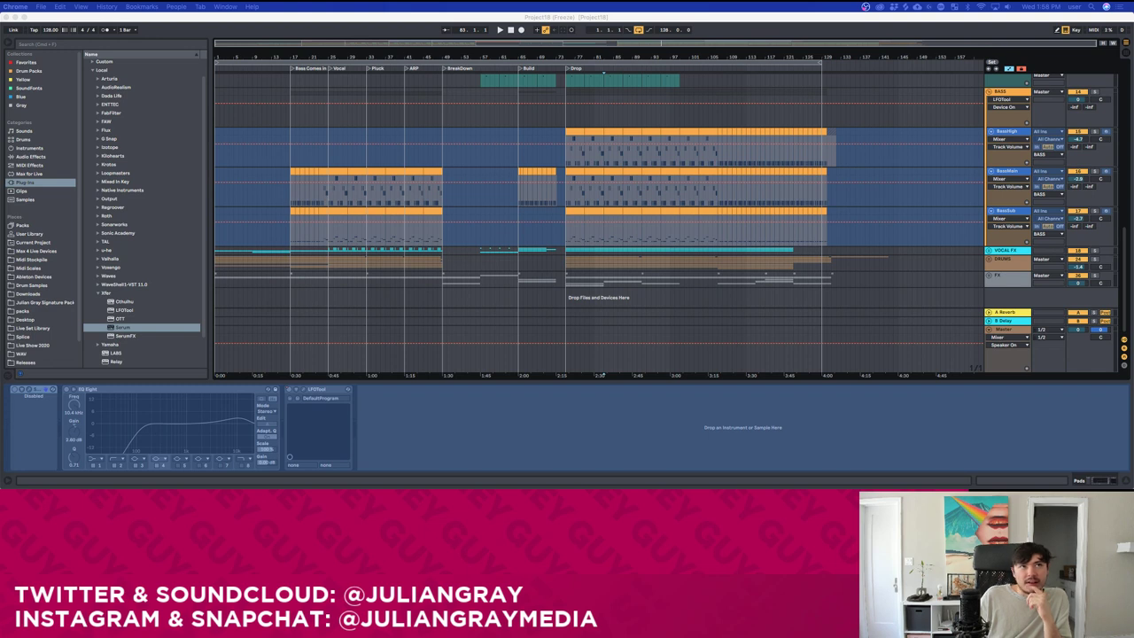
key(super+n)
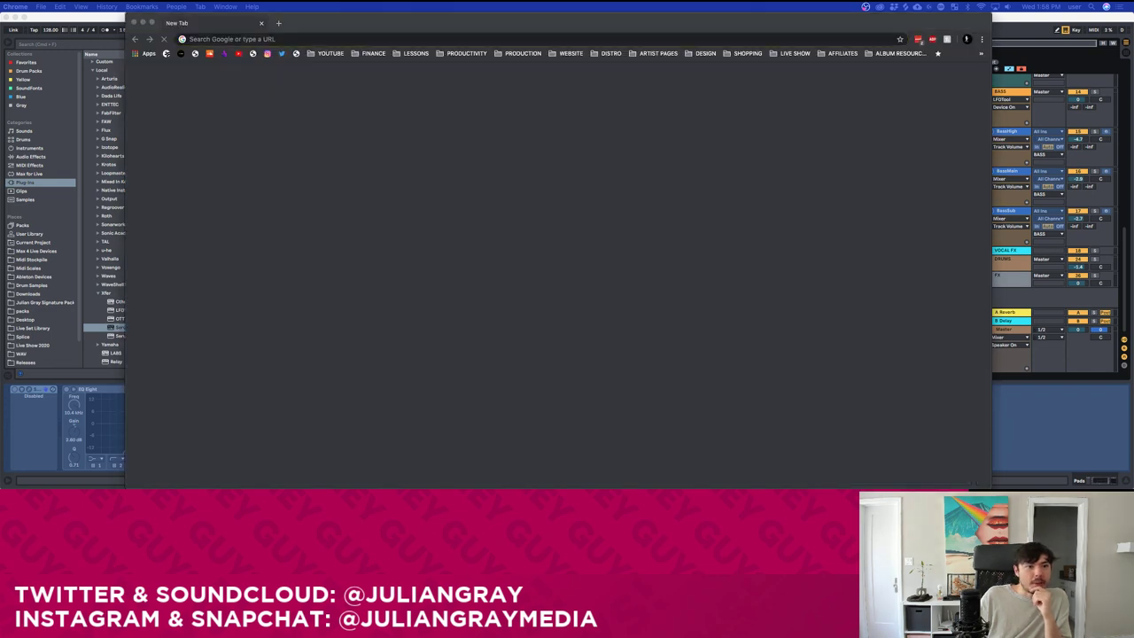
click(362, 189)
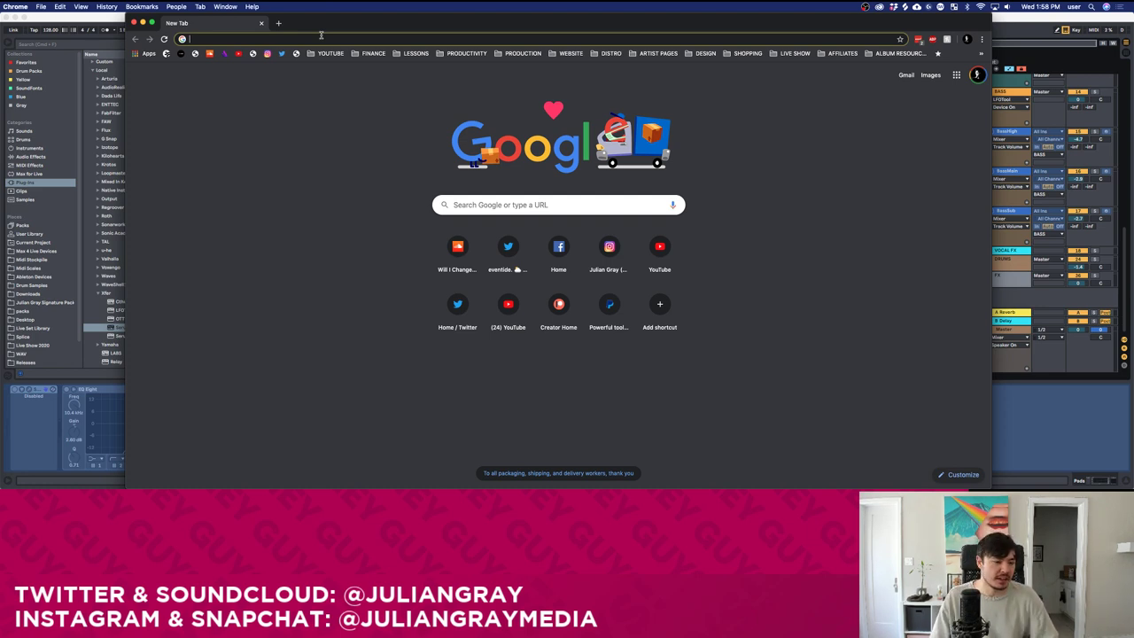
text(ju)
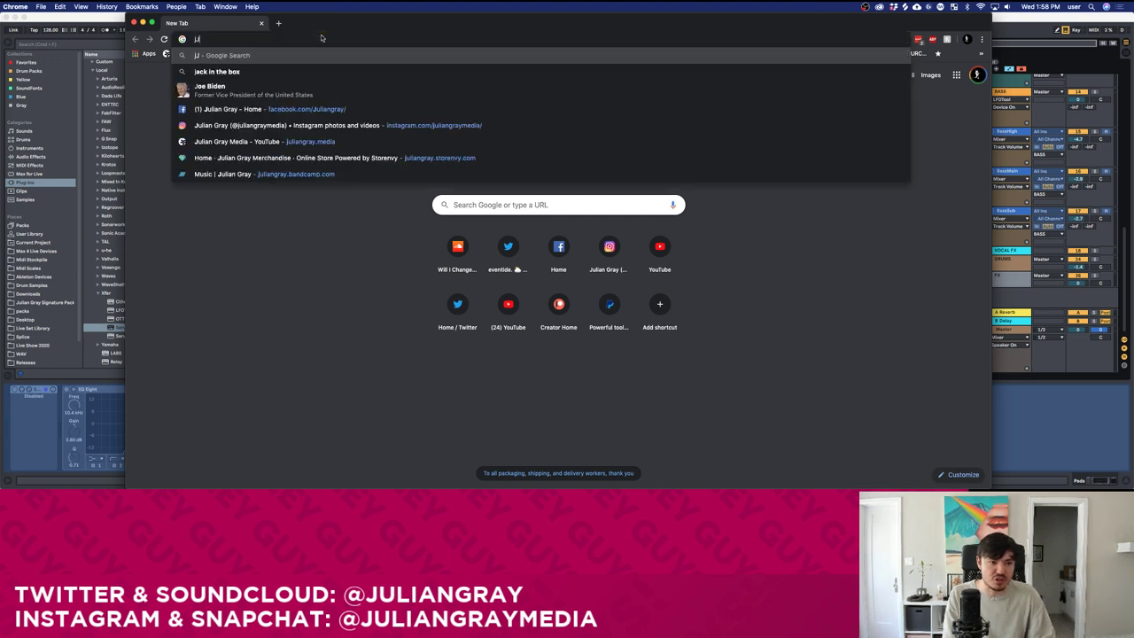
key(BackSpace)
key(BackSpace)
key(BackSpace)
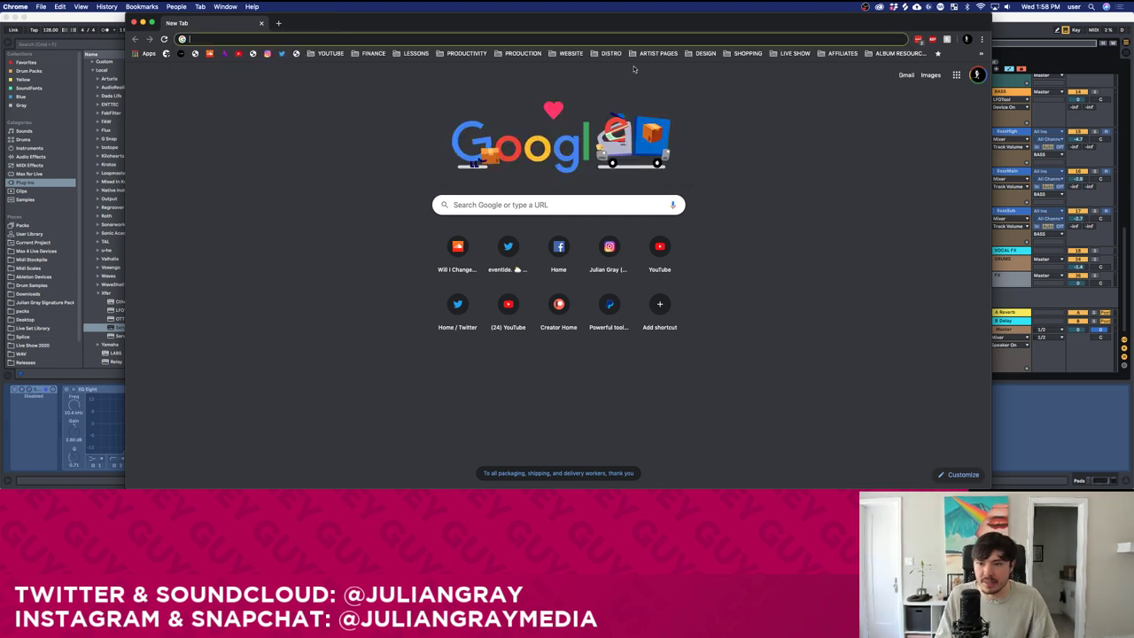
click(983, 40)
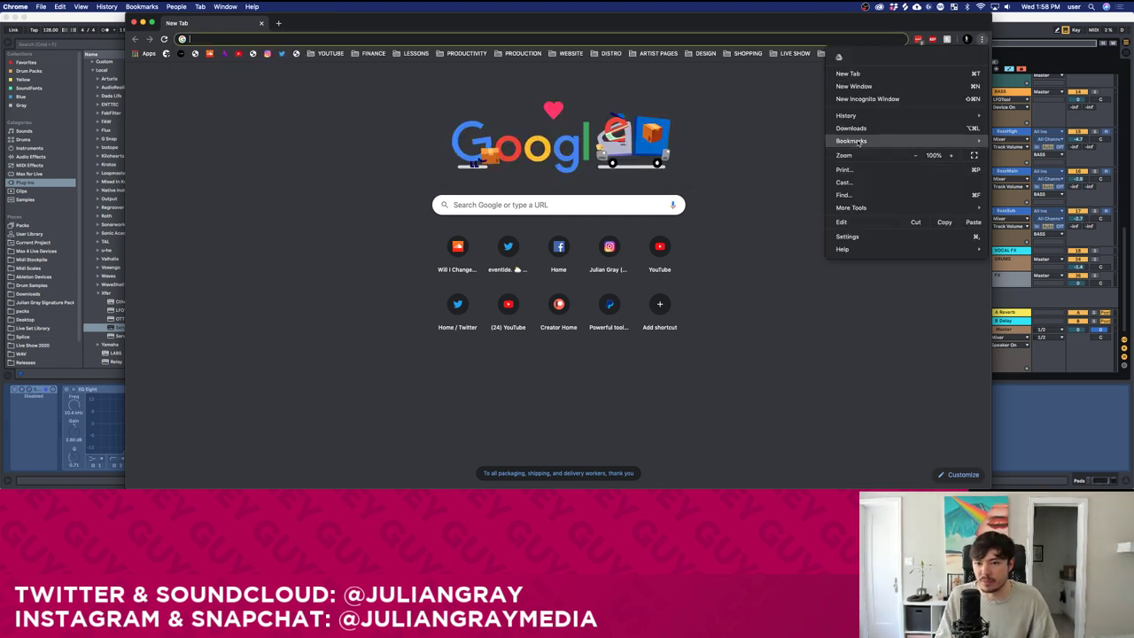
click(853, 129)
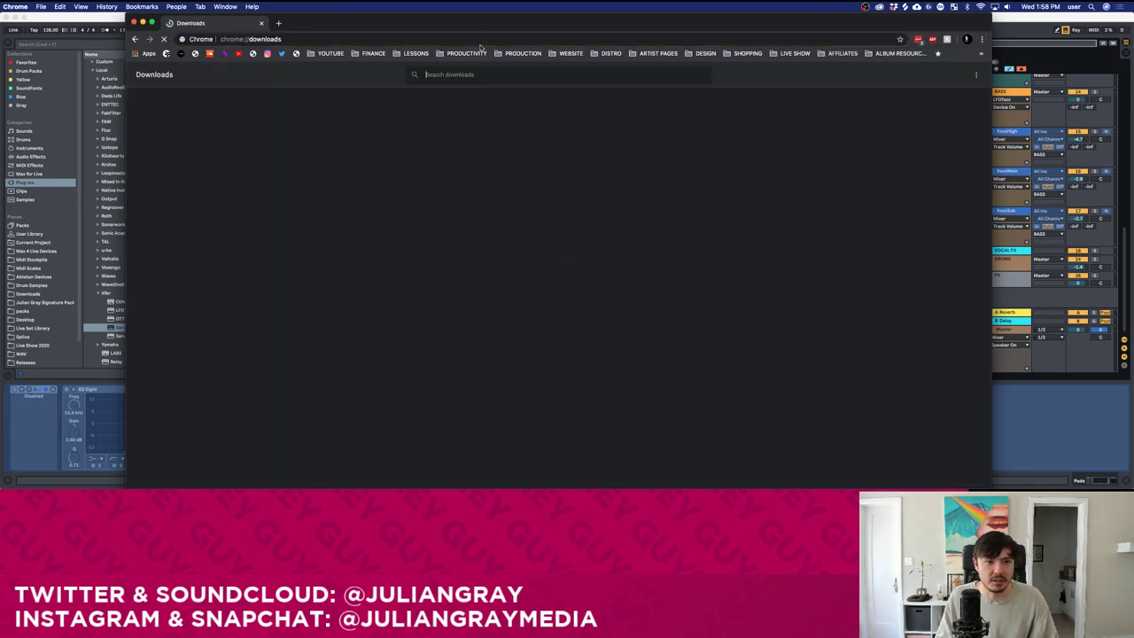
key(super+w)
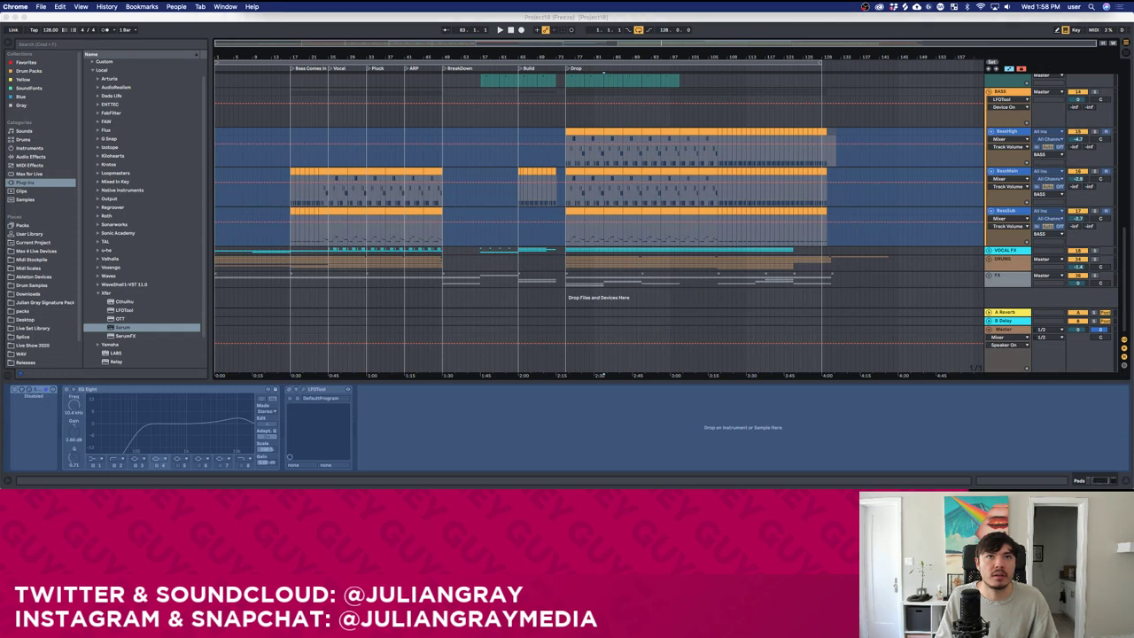
Open the Spacetime set and dismiss the notice about missing plug-ins.
click(937, 89)
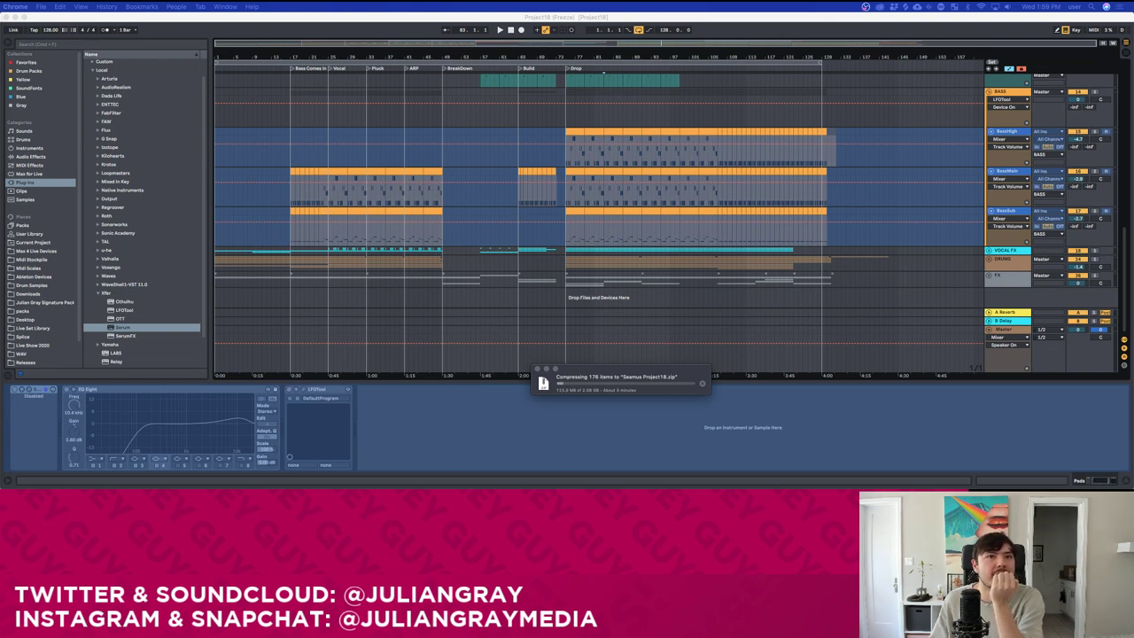
click(600, 375)
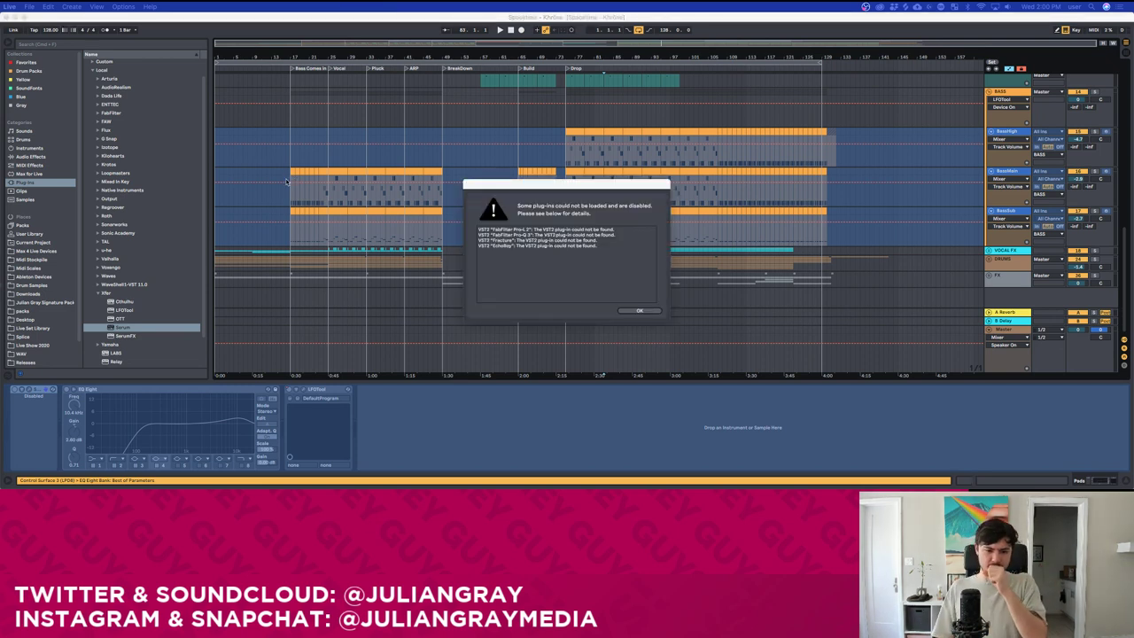
click(649, 311)
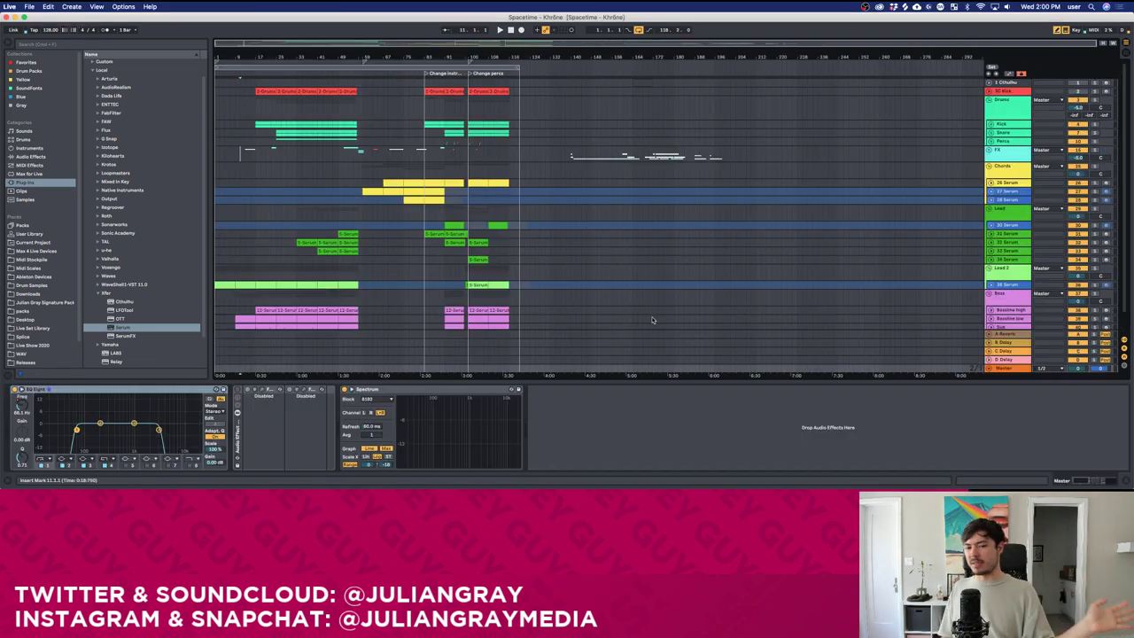
Fit the Spacetime arrangement more closely in view and play it from bar 1.
click(523, 214)
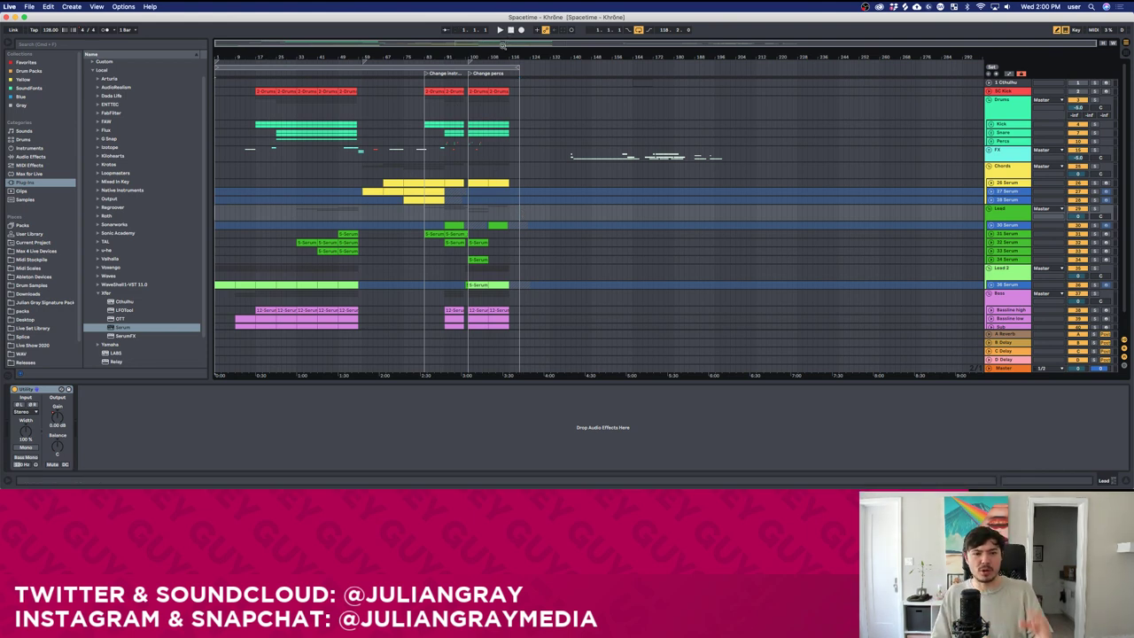
drag(503, 46, 475, 59)
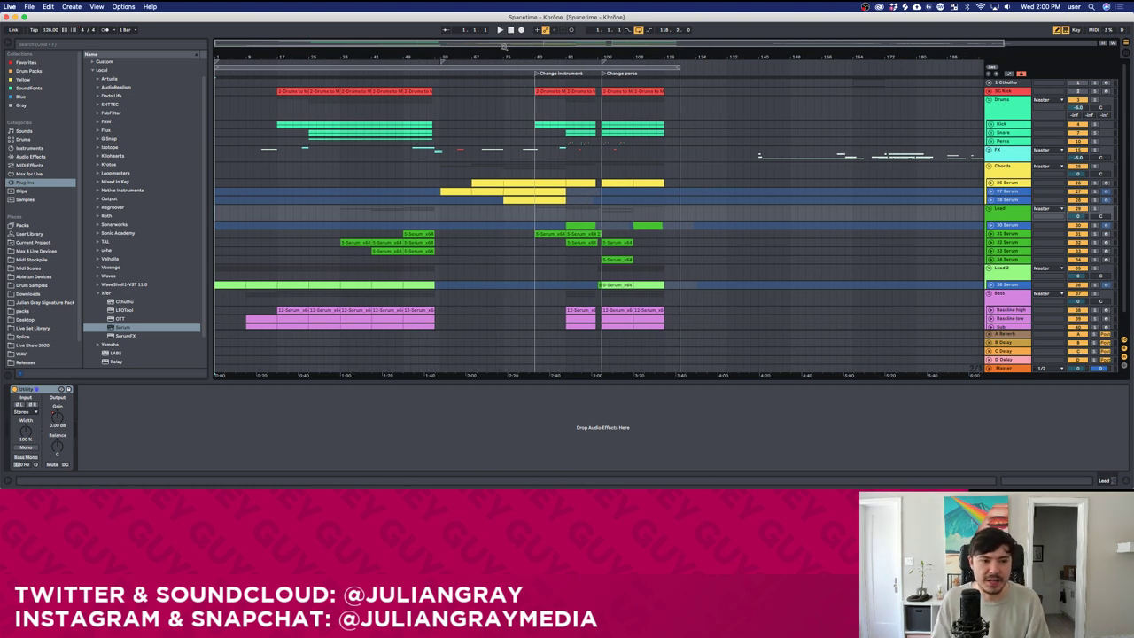
click(443, 108)
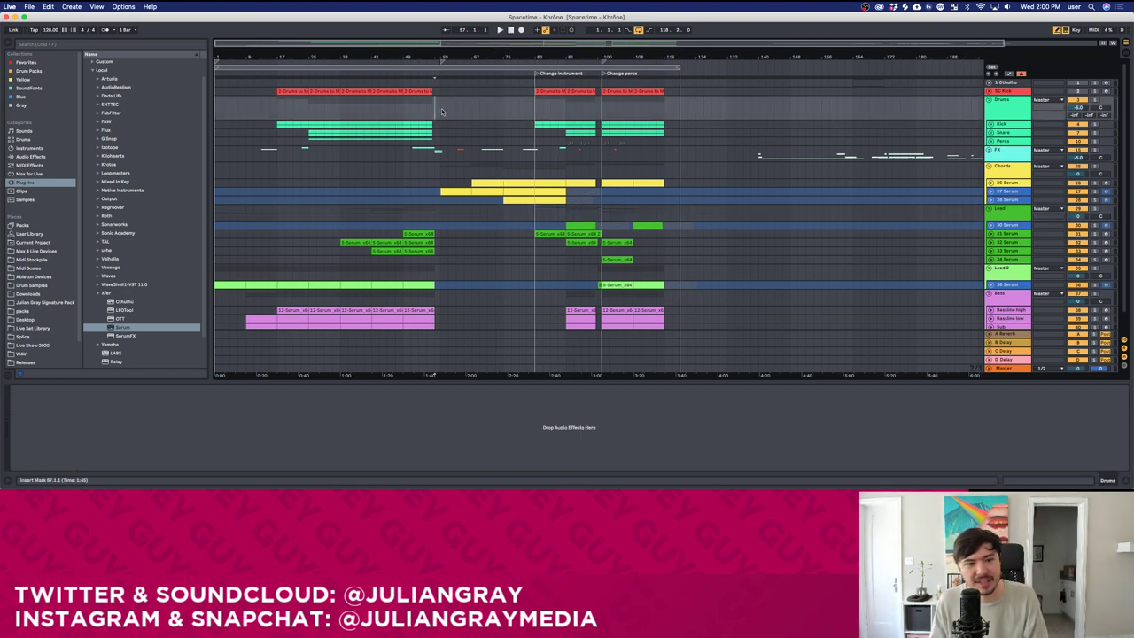
click(511, 29)
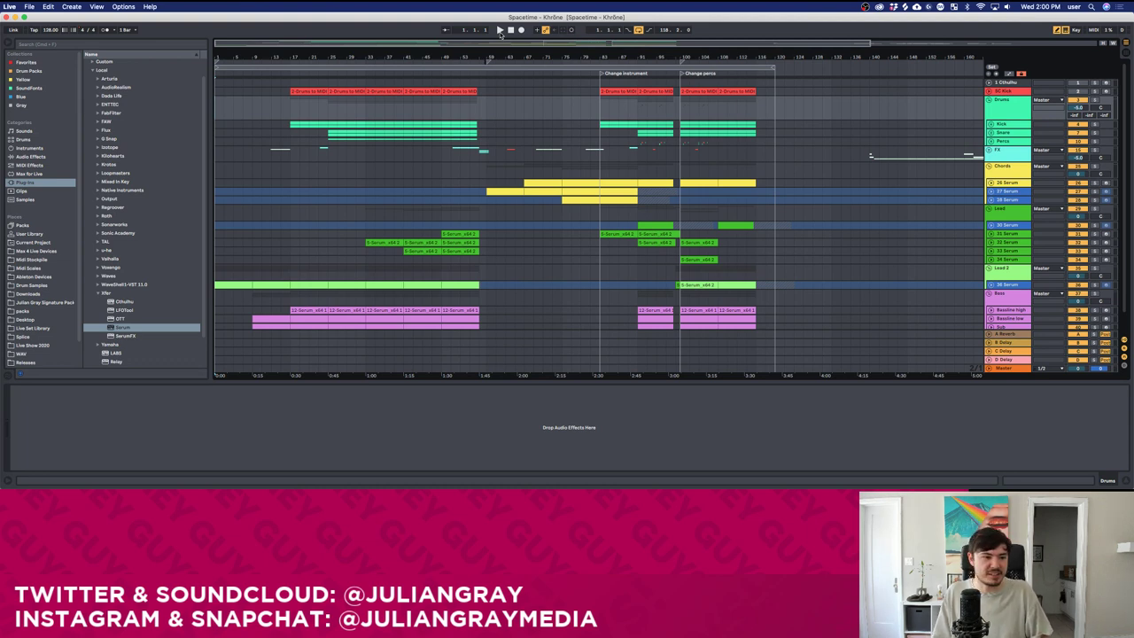
click(501, 31)
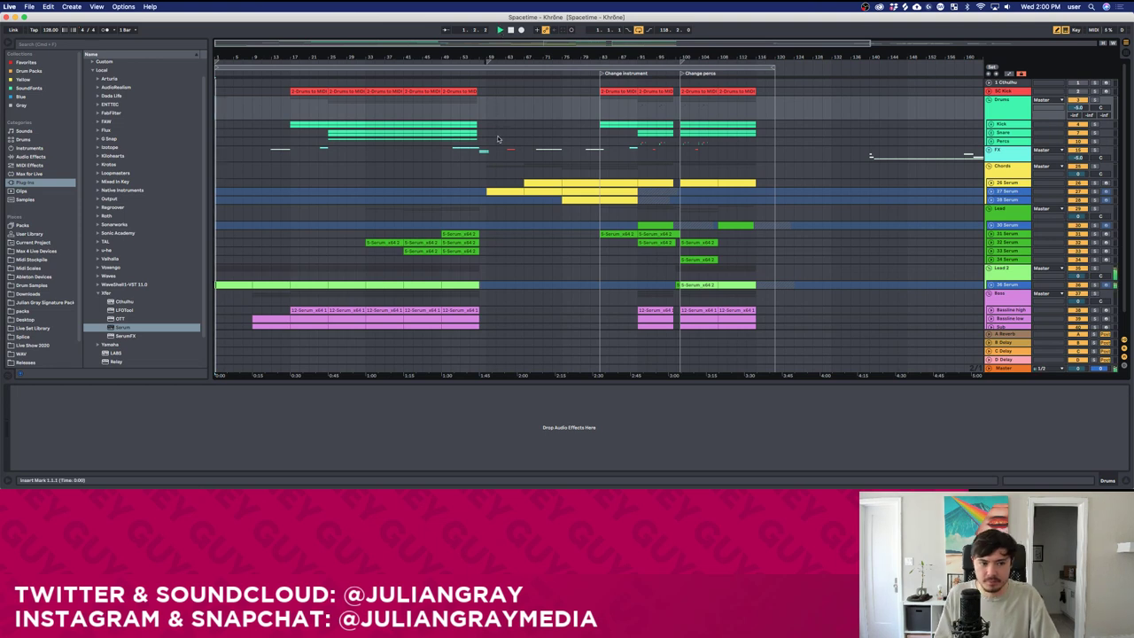
Show the devices of the 26 Serum track in the Chords group during playback and look over the lower tracks.
click(486, 175)
click(484, 184)
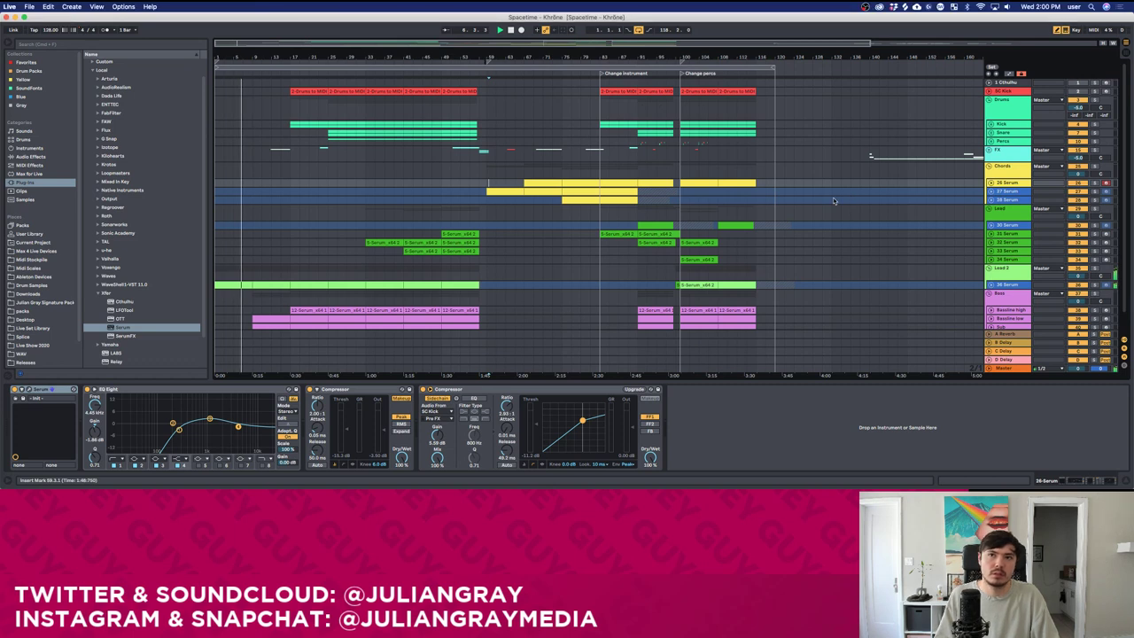
scroll(851, 195, down, 2)
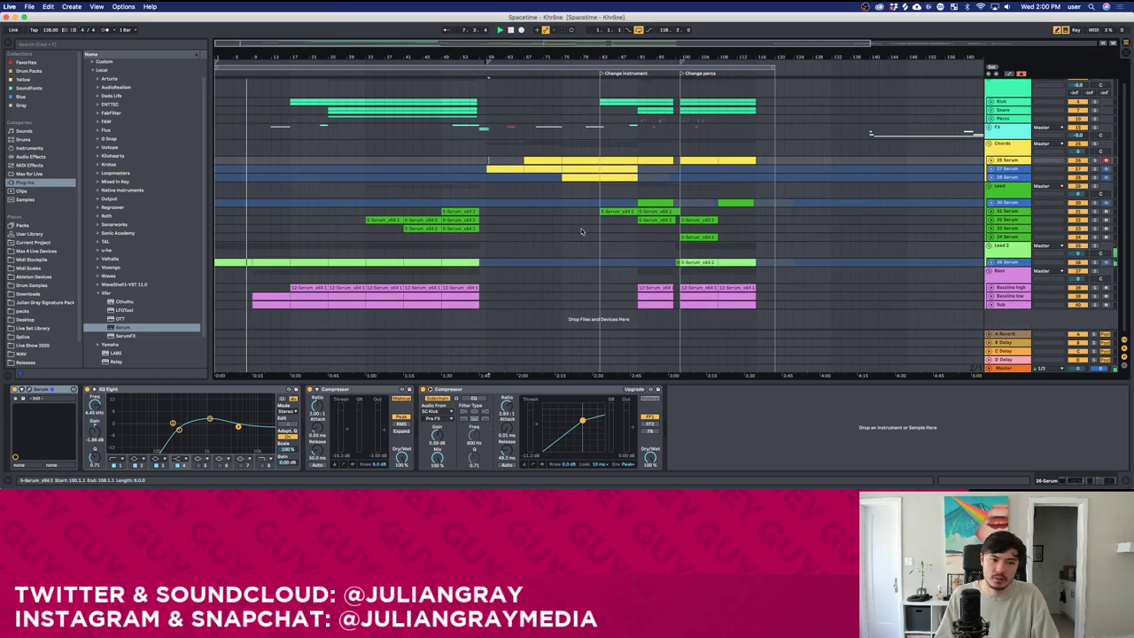
Check the devices of the 31, 32 and 33 Serum tracks in the Lead group during playback.
click(474, 220)
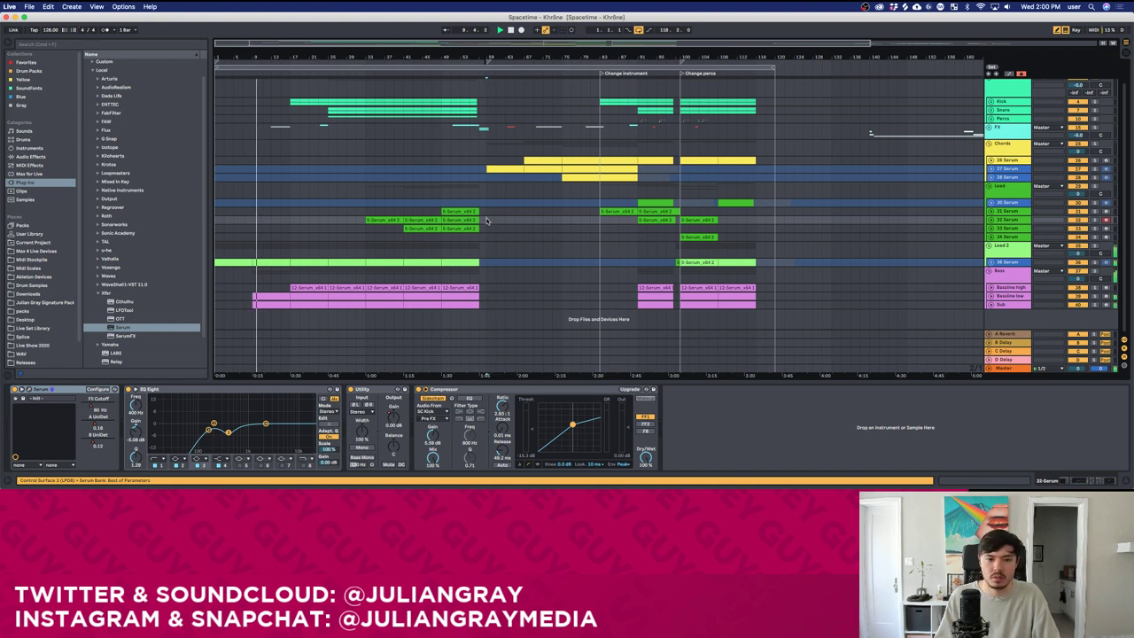
click(487, 231)
click(487, 229)
click(487, 220)
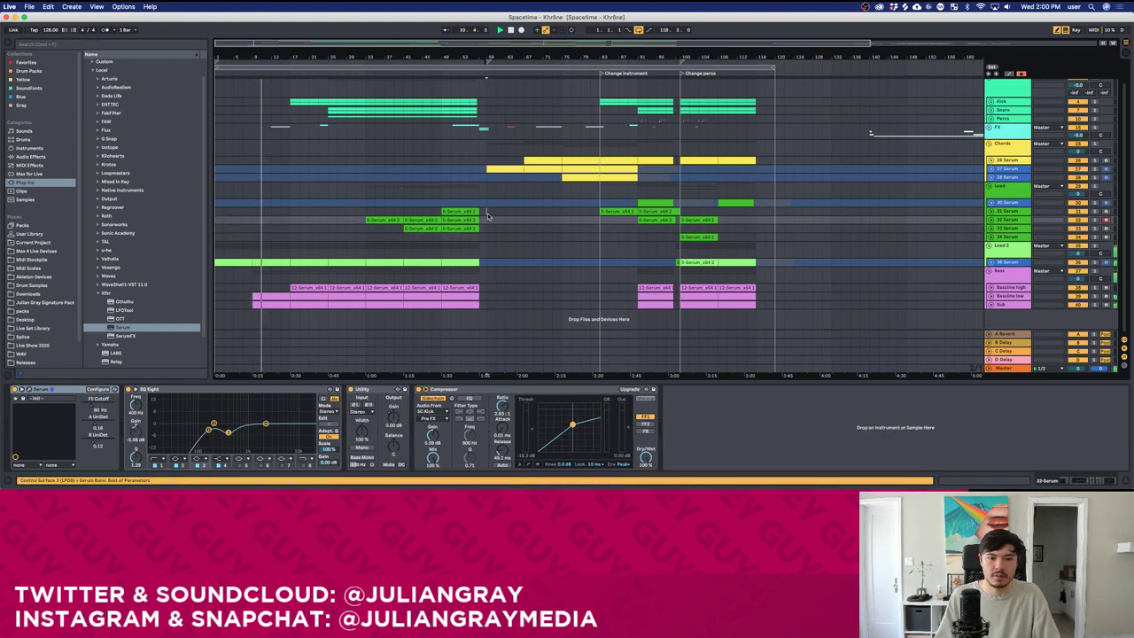
click(487, 213)
Check the devices of the Serum tracks in the Chords group, the FX group and the Kick track.
scroll(488, 214, up, 2)
click(488, 214)
click(488, 200)
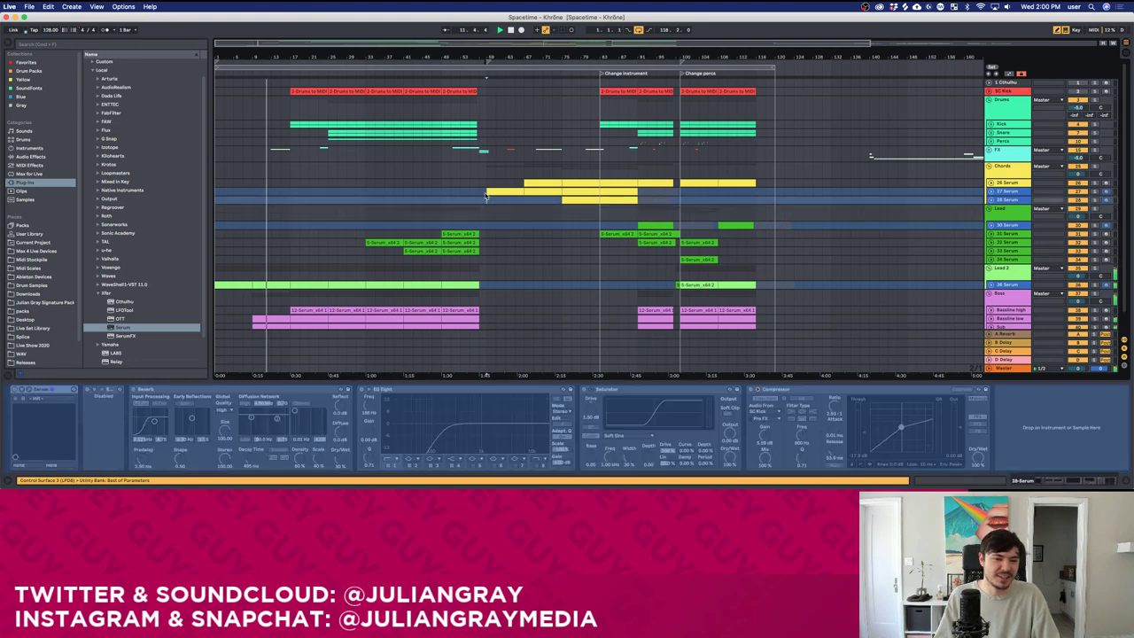
click(488, 191)
click(486, 184)
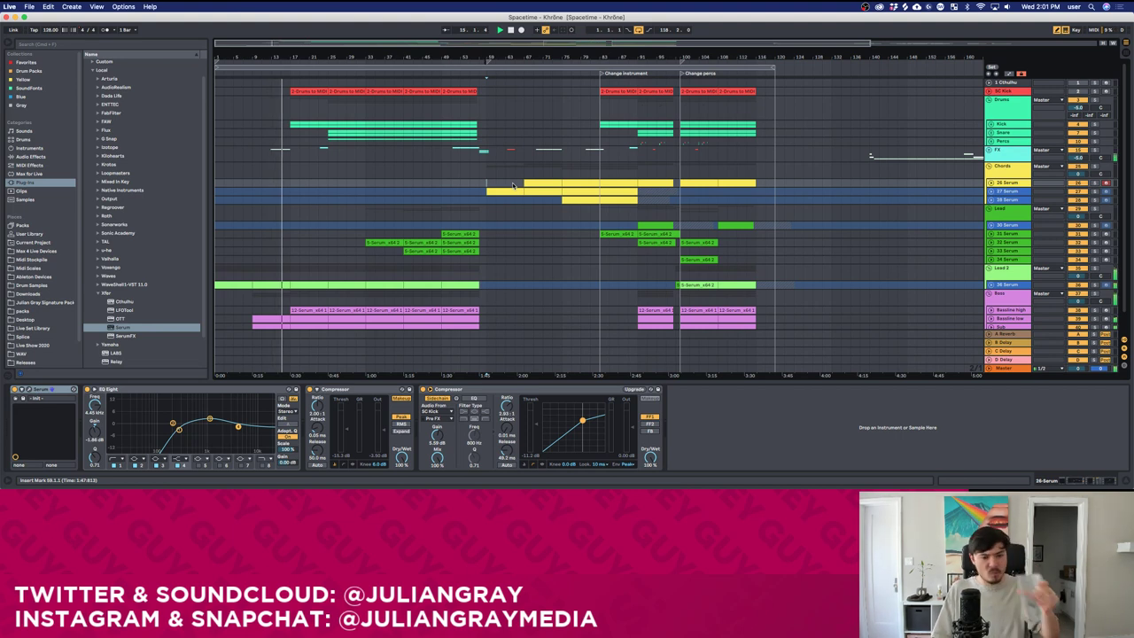
click(485, 149)
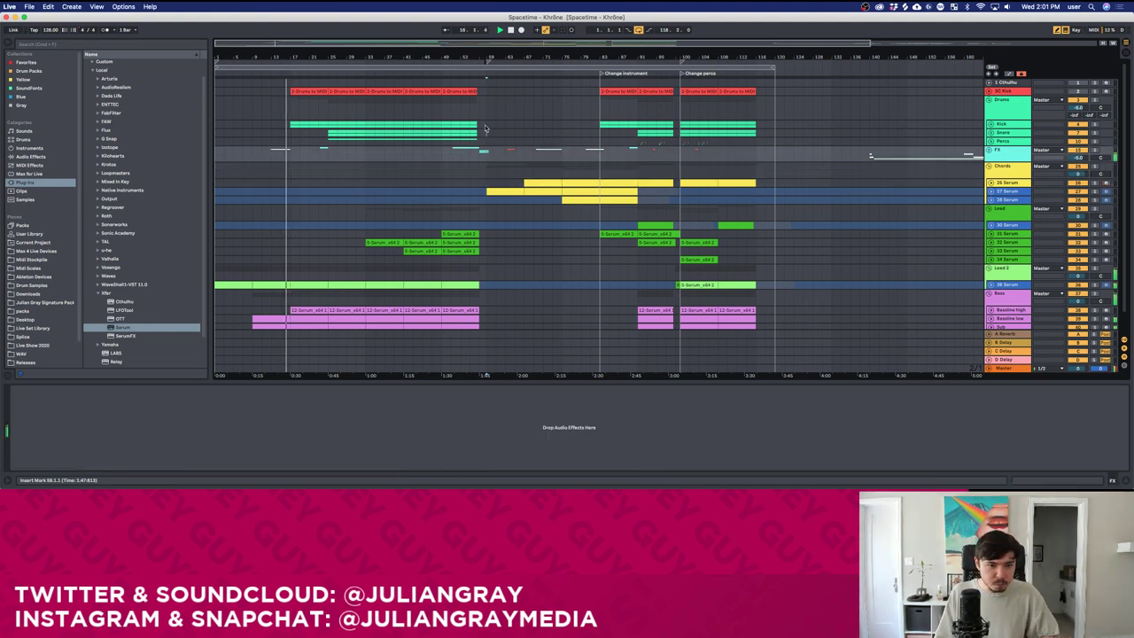
click(485, 125)
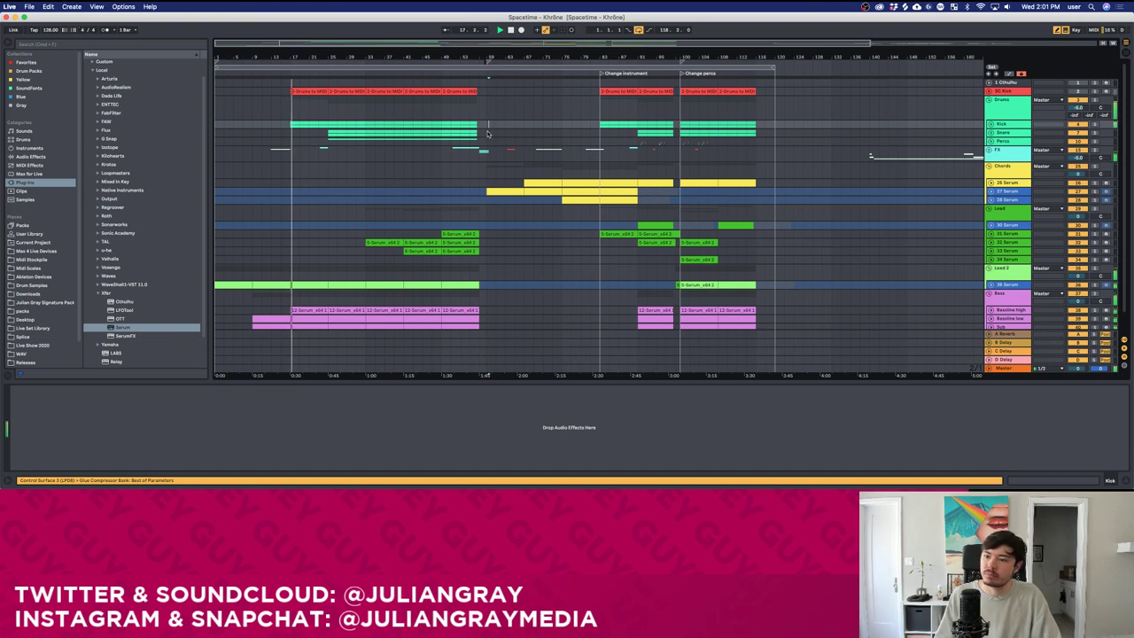
Show the devices of the 34 Serum track and unfold the 36 Serum track in the Lead 2 group.
scroll(497, 232, down, 1)
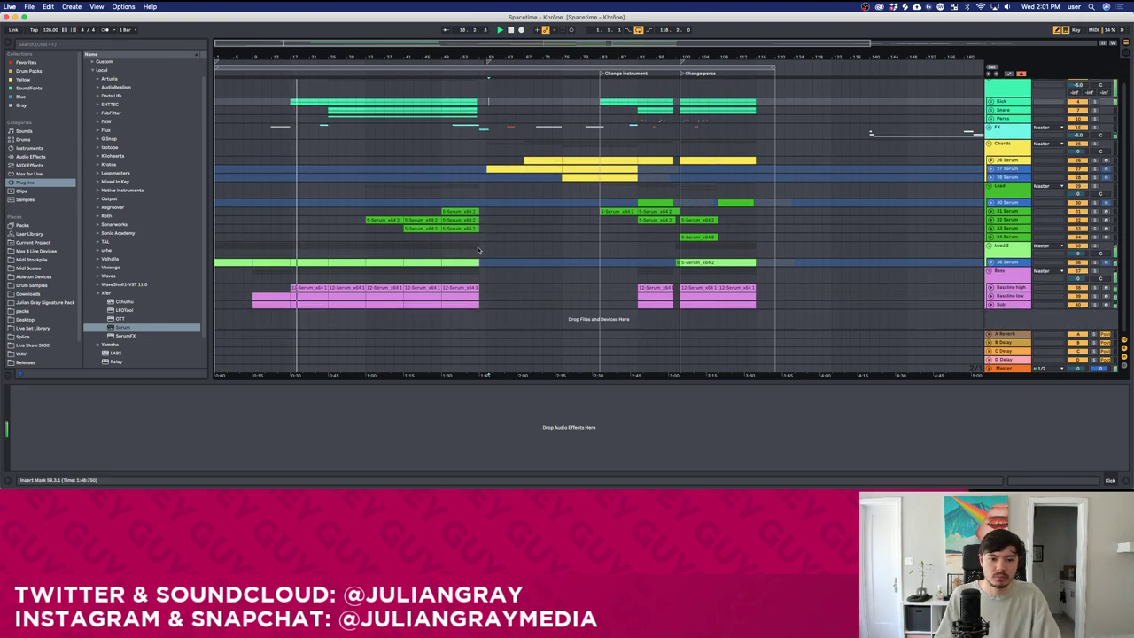
click(479, 241)
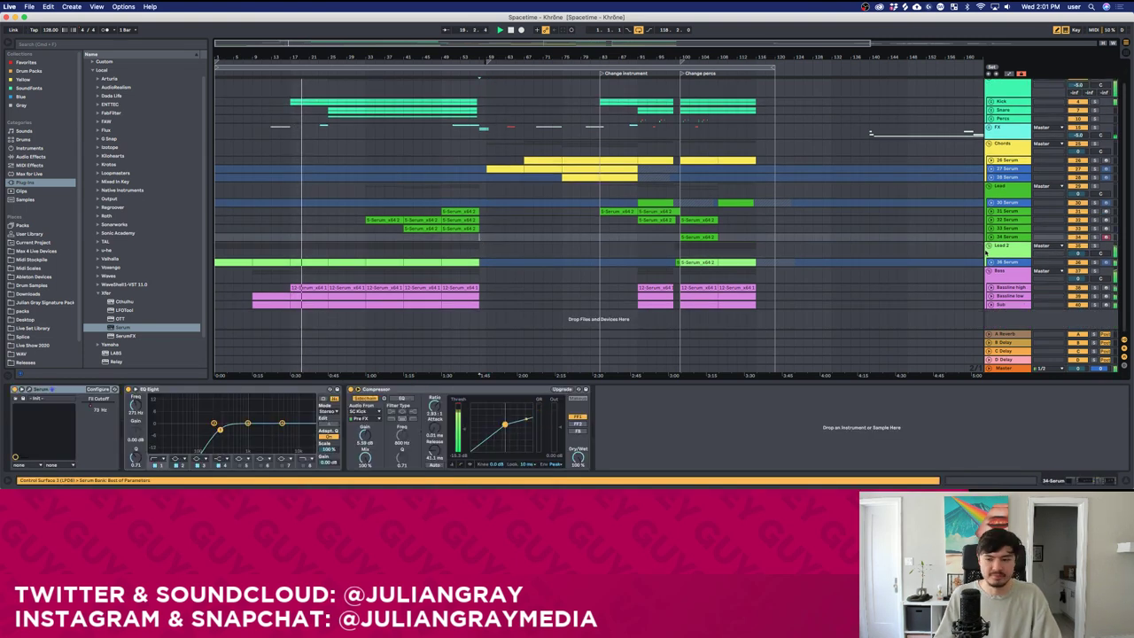
click(990, 263)
scroll(978, 313, down, 2)
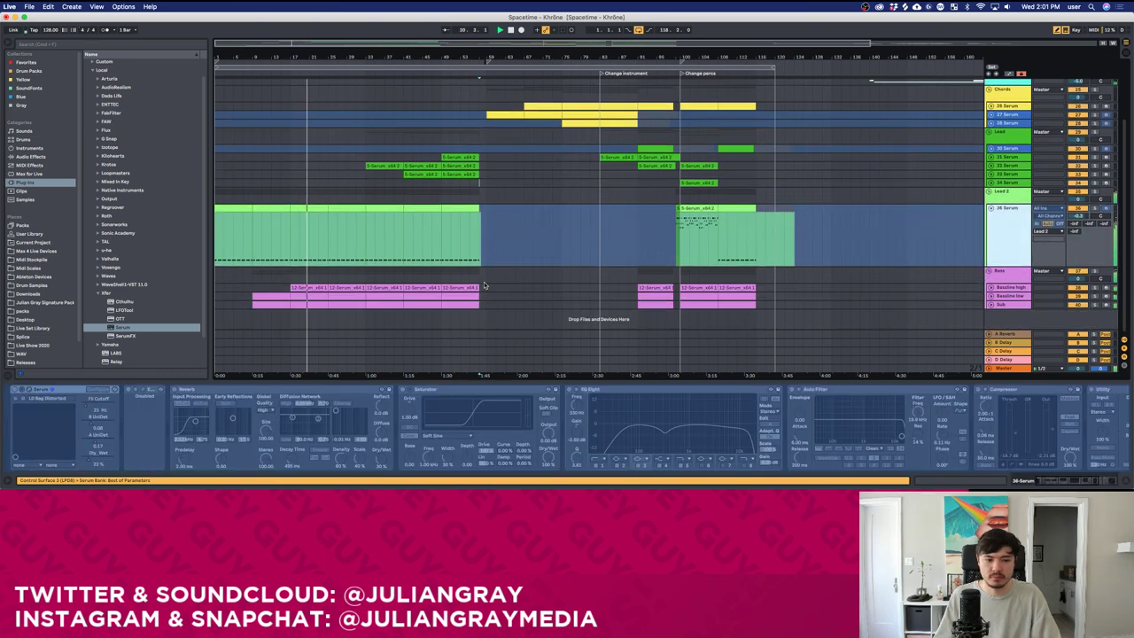
Select the Bass group and unfold its Bassline high, Bassline low and Sub tracks to show their notes.
click(994, 271)
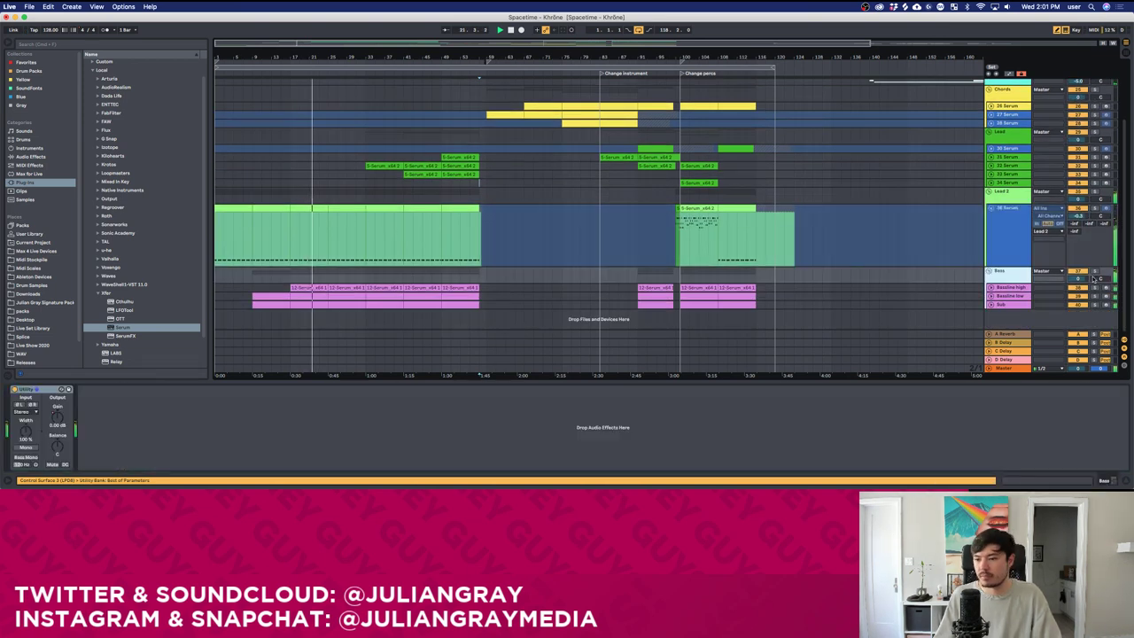
click(991, 288)
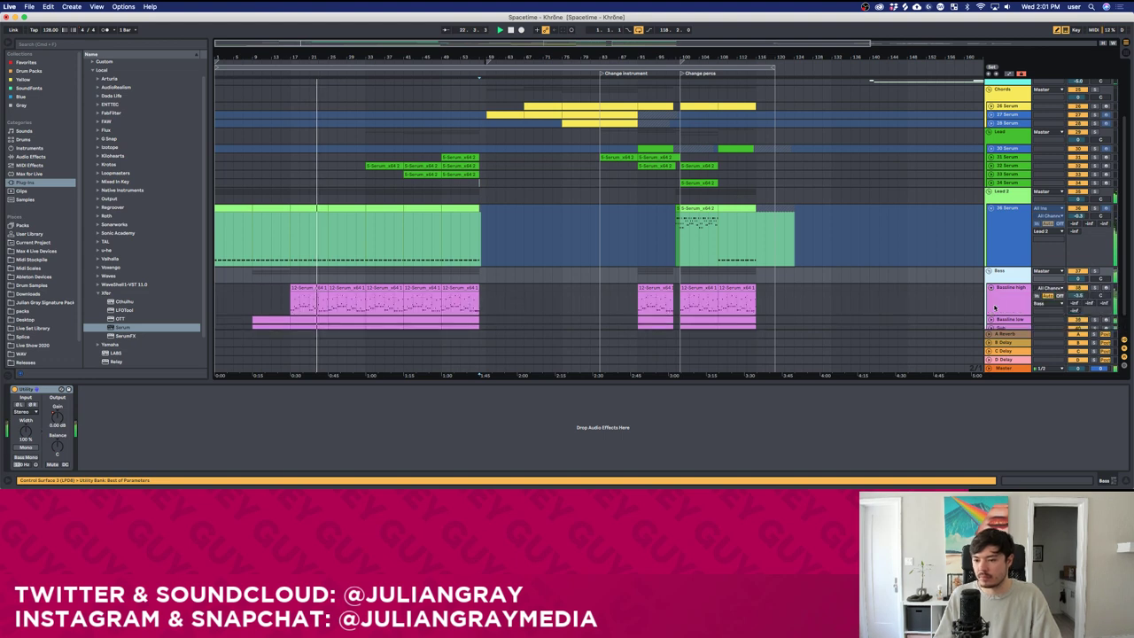
scroll(993, 307, down, 1)
click(991, 294)
scroll(991, 301, down, 2)
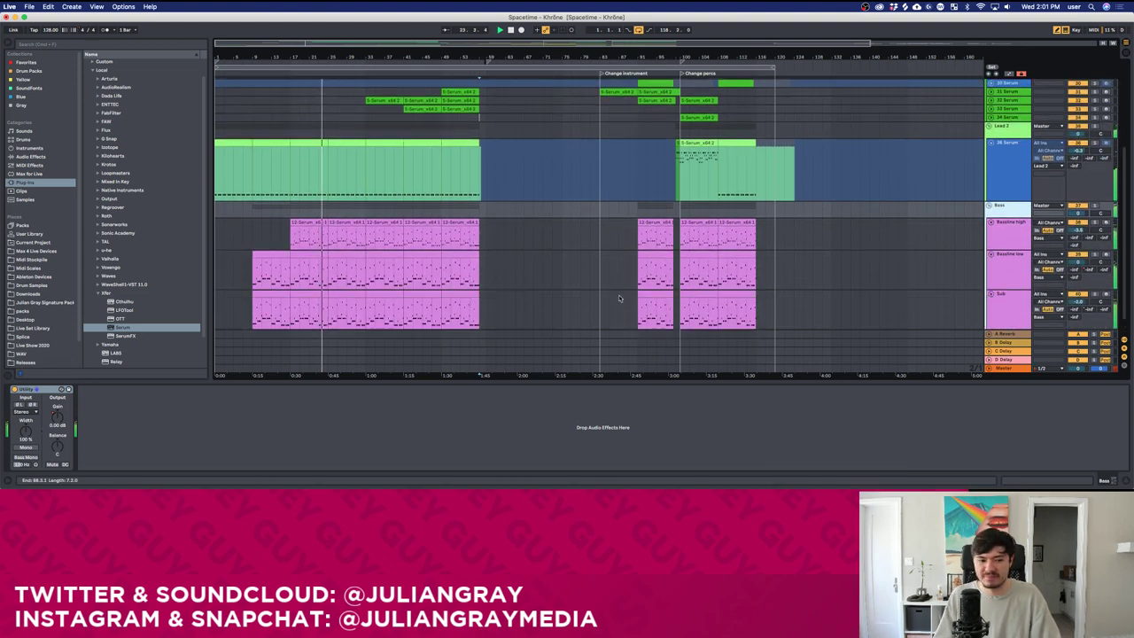
Check the devices of Bassline high, 36 Serum, the Lead and Chords tracks, and the FX group while the song plays.
click(481, 230)
scroll(481, 229, up, 3)
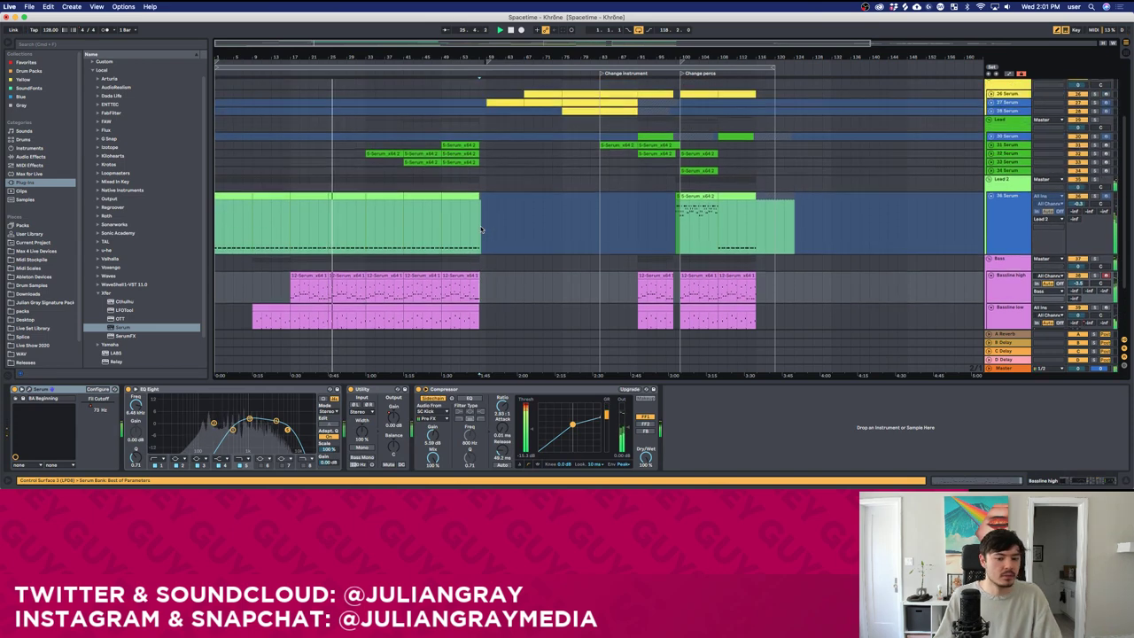
click(481, 230)
scroll(481, 217, up, 3)
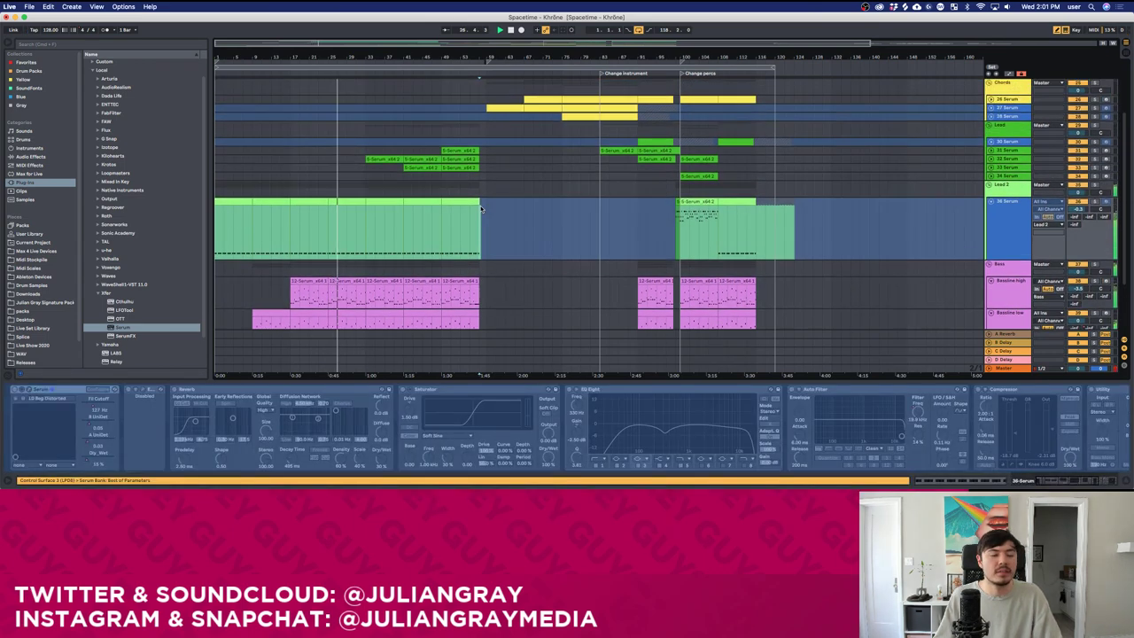
click(481, 203)
click(481, 194)
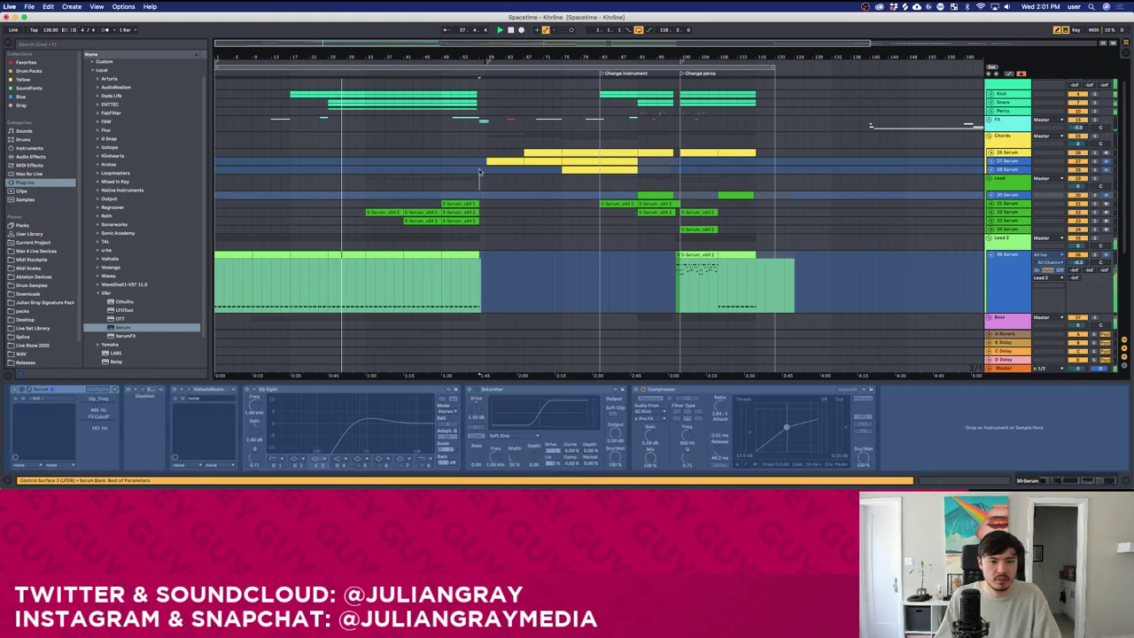
click(482, 169)
click(481, 161)
click(480, 153)
click(479, 141)
click(480, 123)
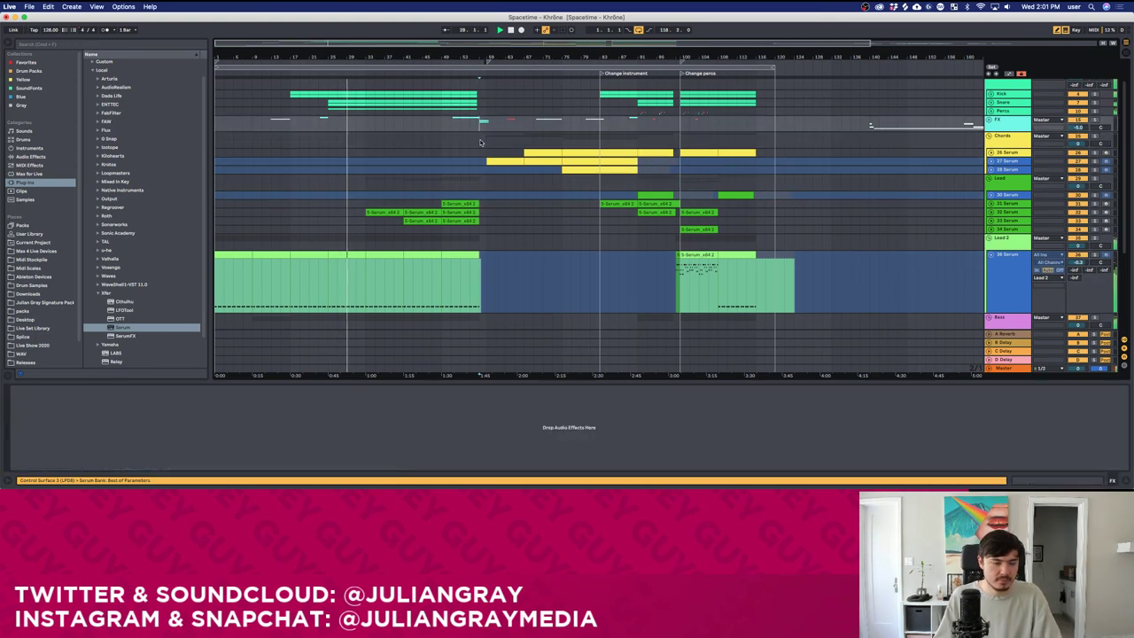
Select the Kick track and the Drums group, look over the tracks below and lower the system volume.
click(1013, 96)
scroll(1013, 97, up, 1)
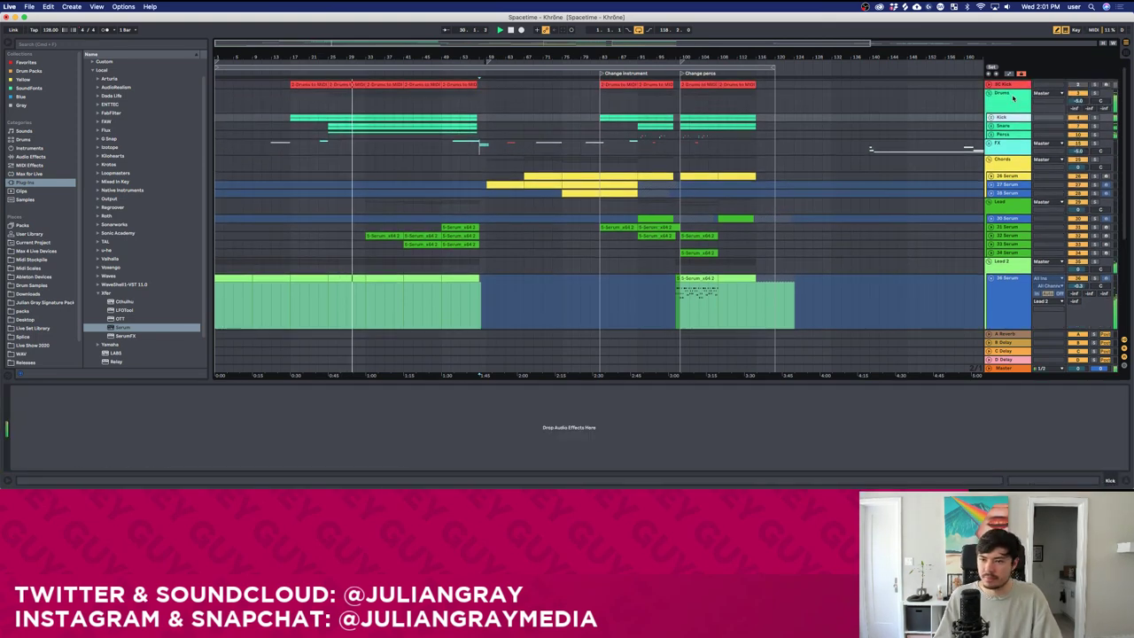
click(1013, 97)
scroll(423, 187, down, 3)
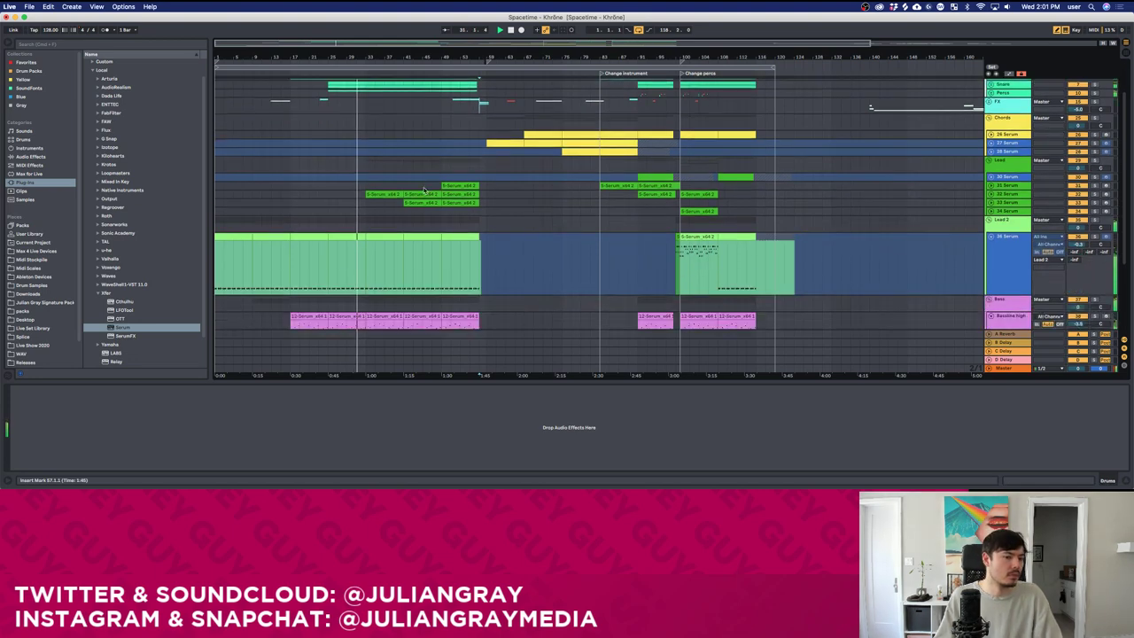
scroll(421, 184, down, 2)
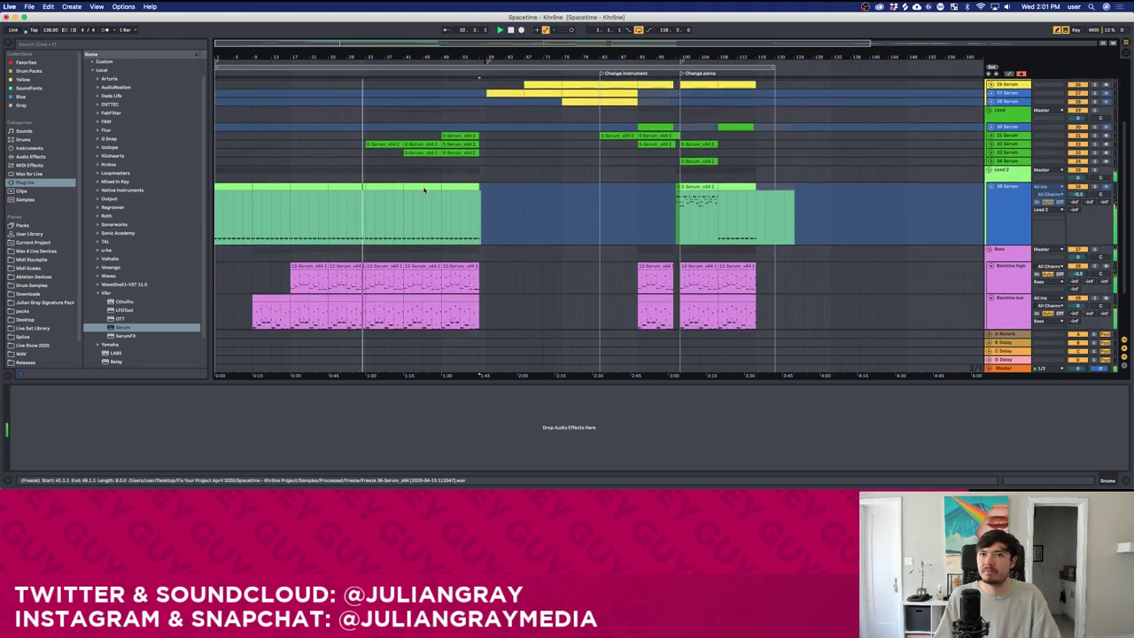
key(XF86AudioLowerVolume)
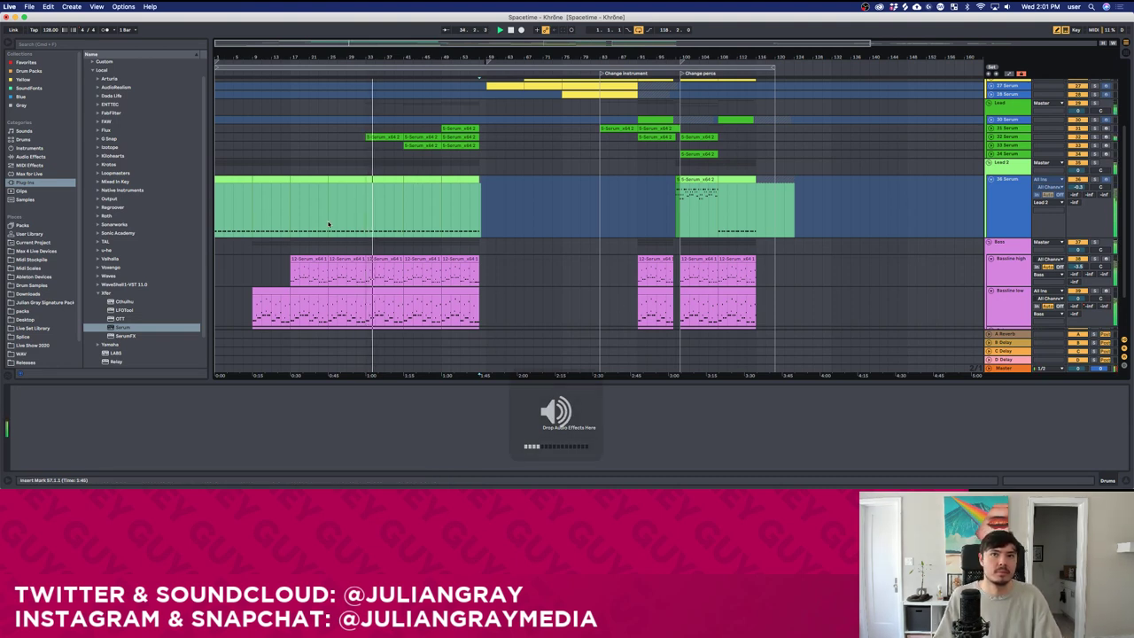
Check the devices of the 36 Serum and 34 Serum tracks around bars 33 to 41.
click(371, 211)
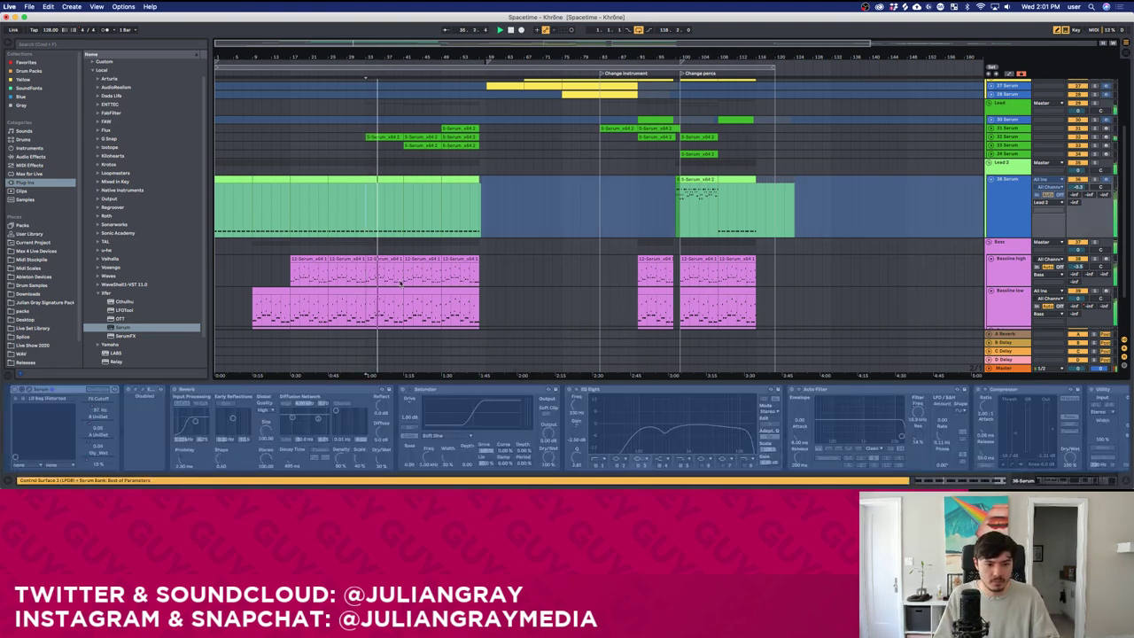
scroll(397, 277, down, 5)
scroll(397, 277, up, 5)
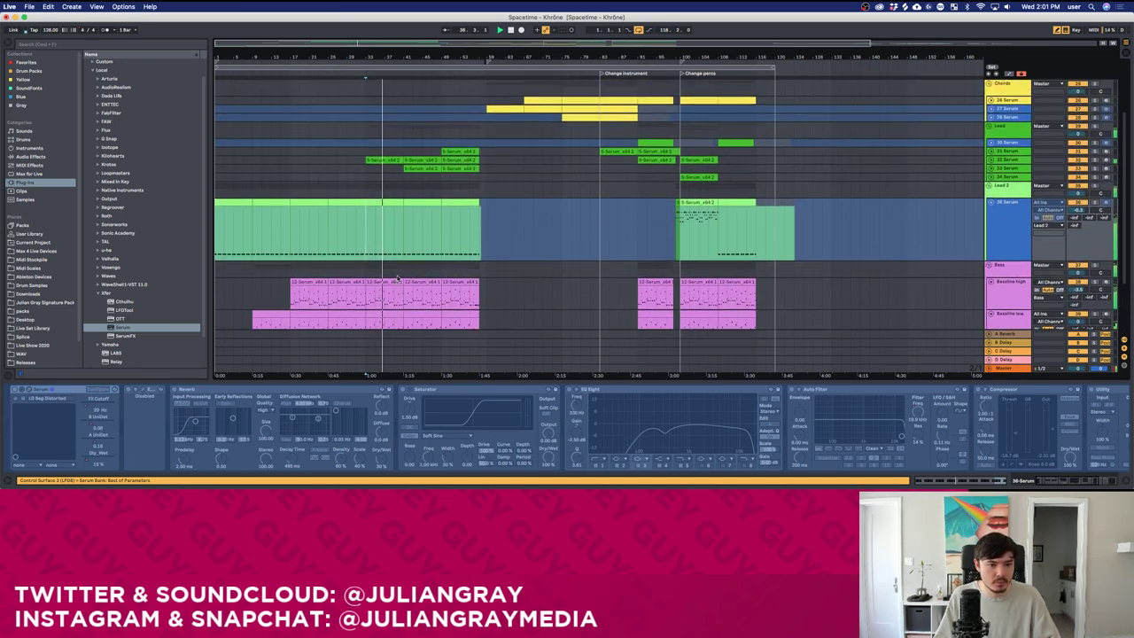
click(401, 203)
click(393, 192)
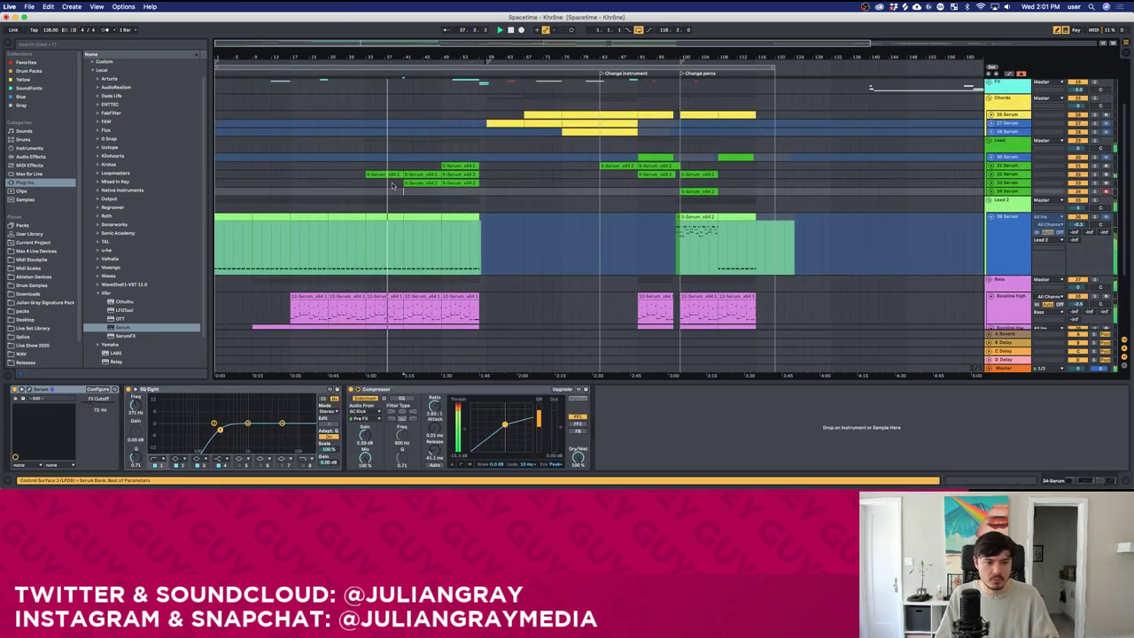
drag(391, 192, 367, 183)
click(363, 185)
double_click(363, 187)
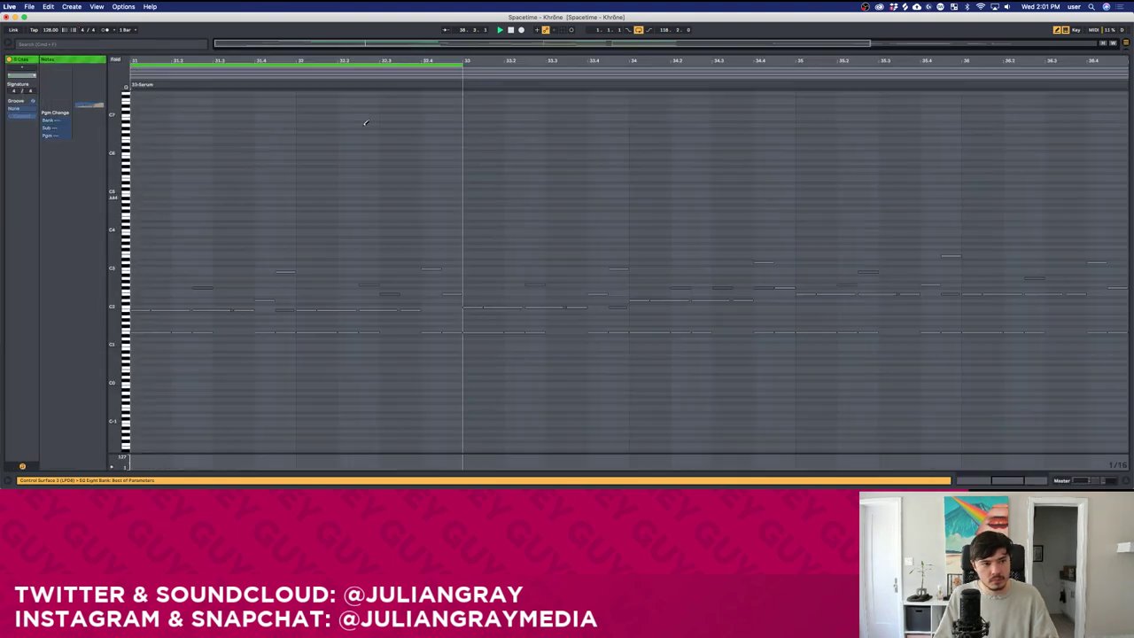
drag(375, 49, 375, 328)
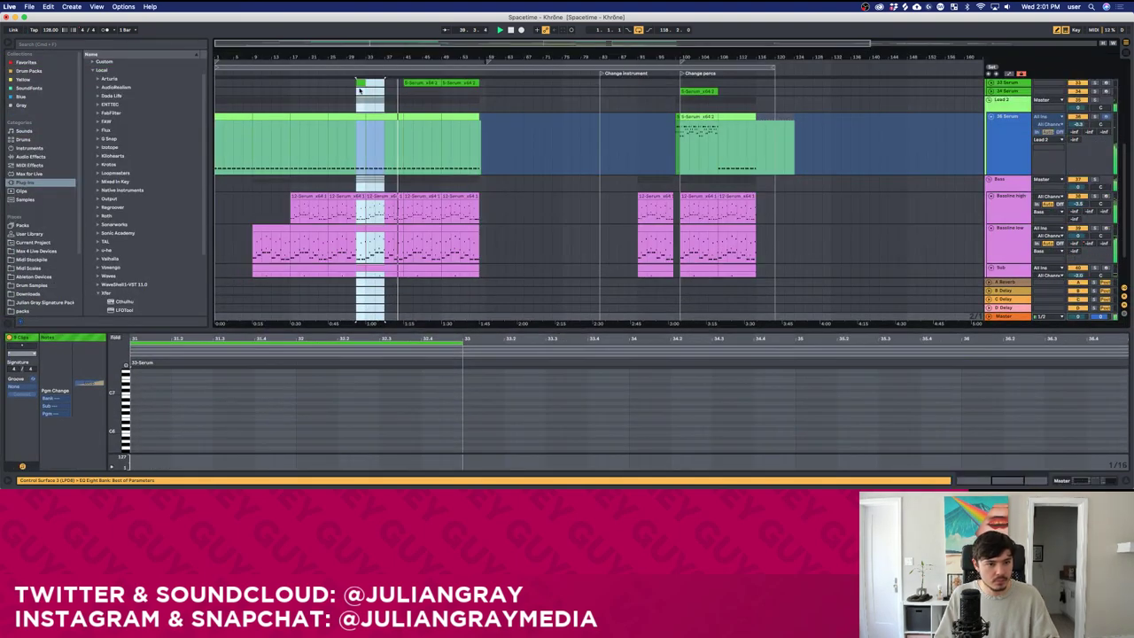
scroll(369, 121, up, 3)
click(375, 137)
click(361, 127)
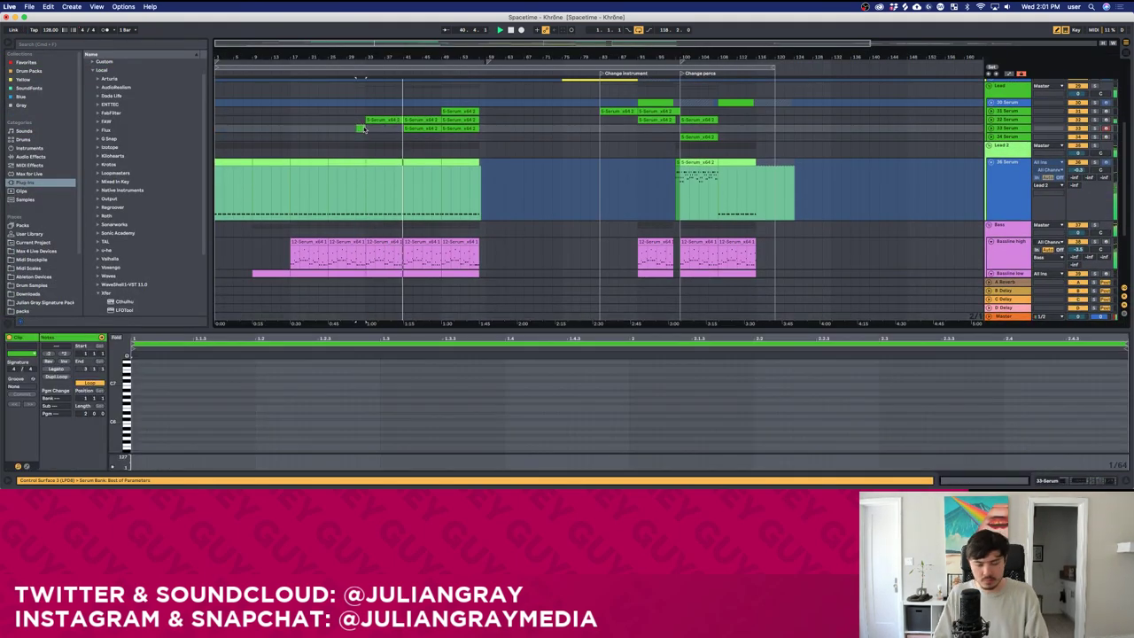
key(Delete)
click(374, 136)
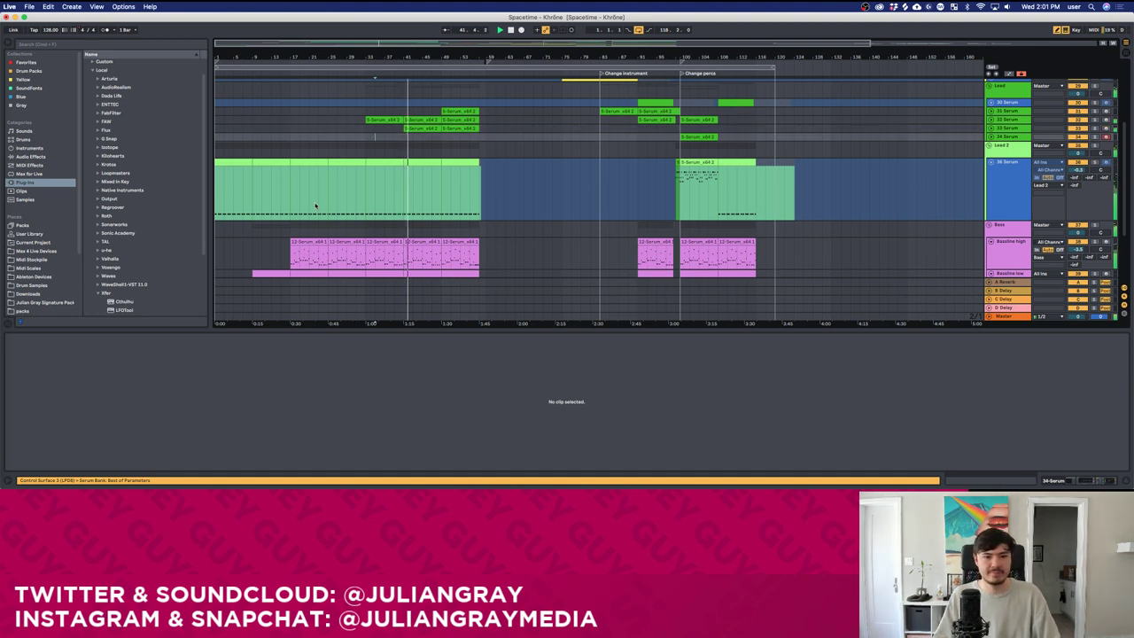
Look over the Lead and Bass tracks and place the insert marker at bar 49 on the 34 Serum track.
scroll(349, 194, up, 1)
scroll(349, 194, up, 3)
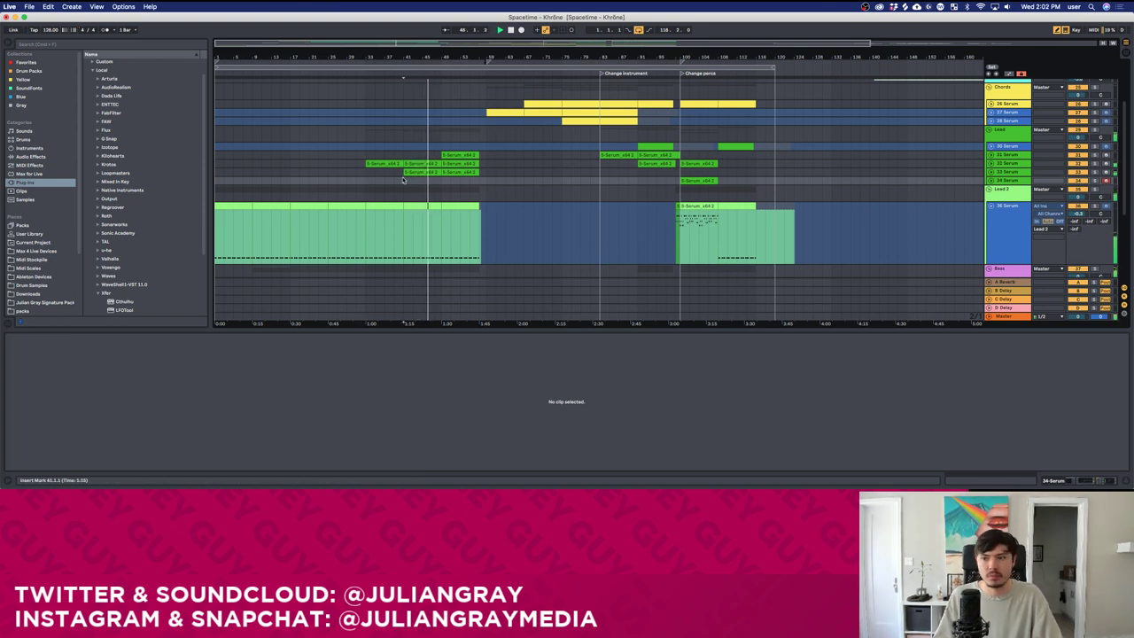
scroll(408, 180, down, 4)
scroll(416, 181, up, 2)
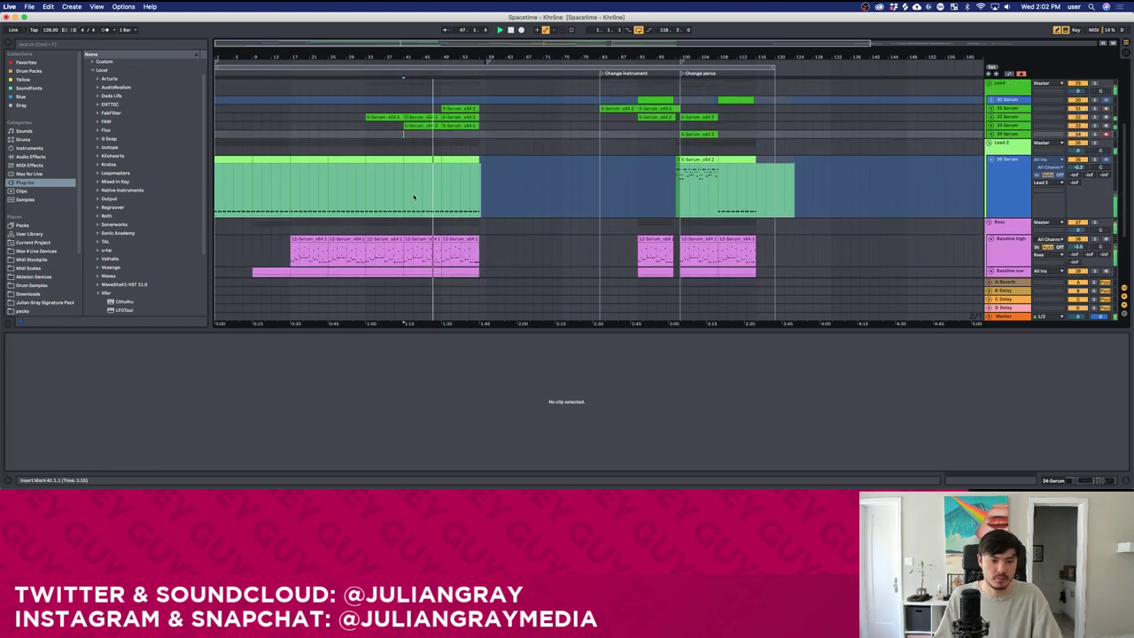
click(405, 126)
click(401, 134)
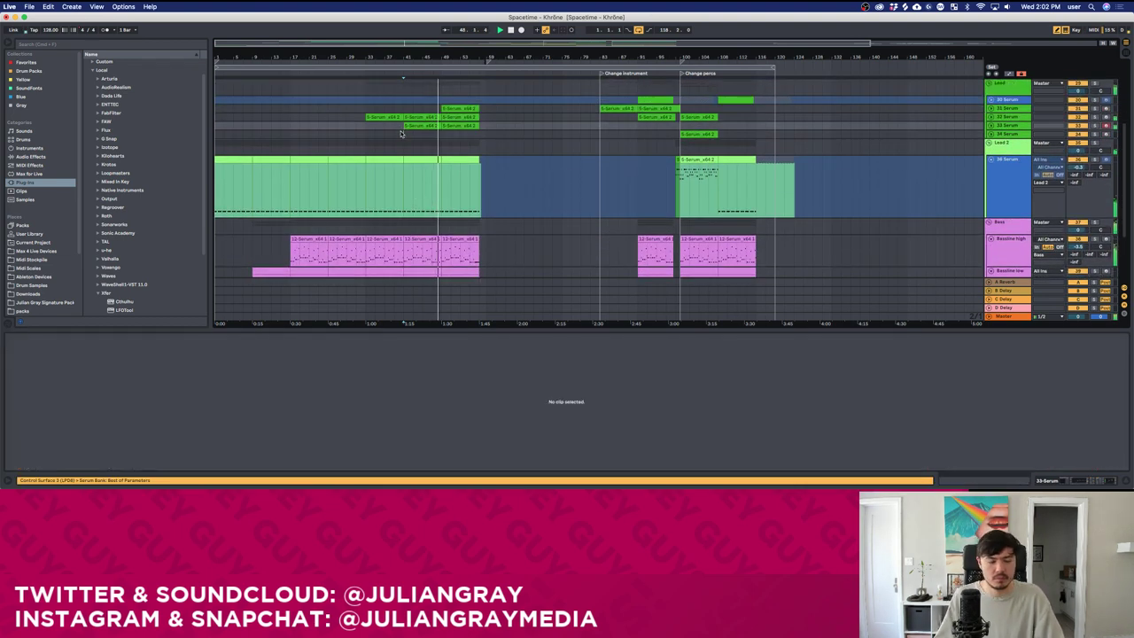
click(443, 133)
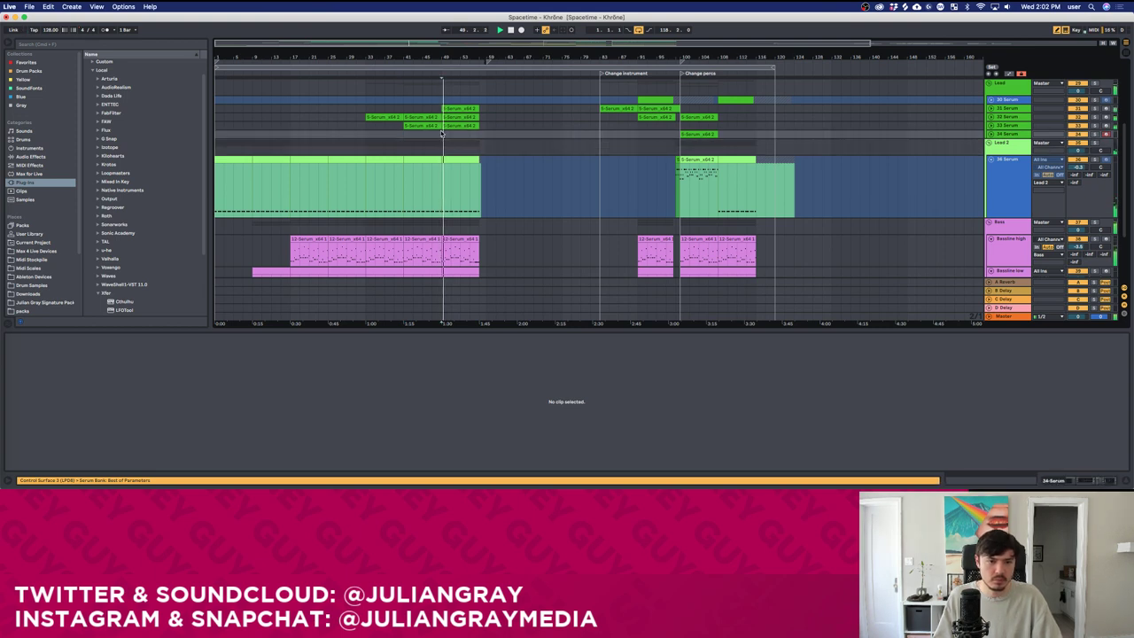
Unfold the 31, 32 and 33 Serum tracks in the Lead group and open the last 33 Serum clip's notes.
click(1001, 88)
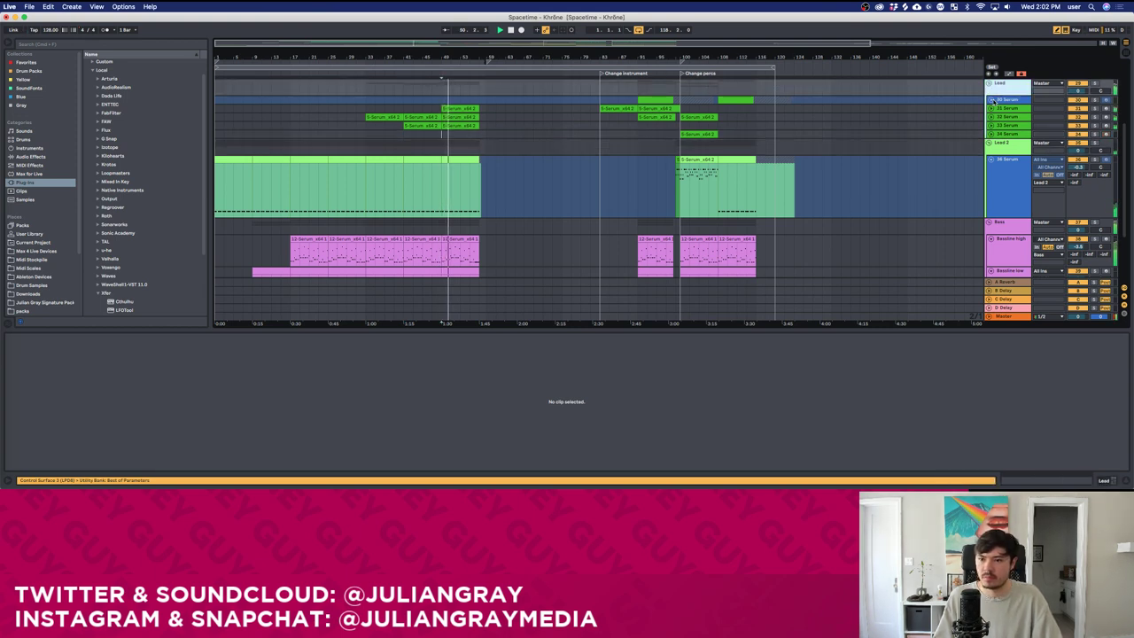
click(992, 100)
click(991, 101)
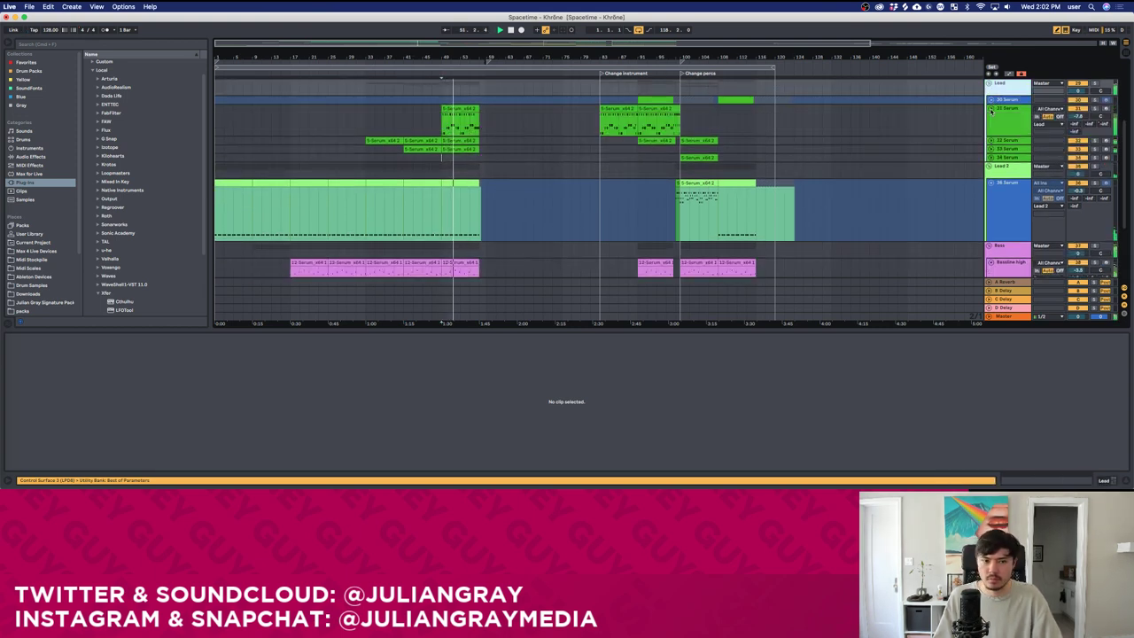
click(991, 140)
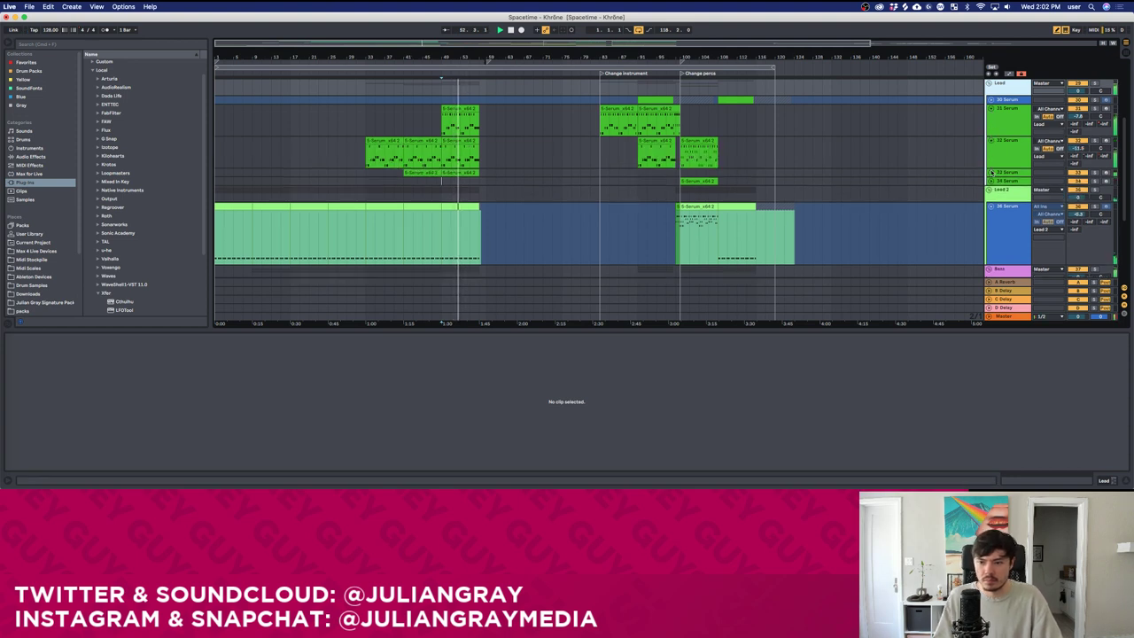
click(991, 170)
click(460, 197)
click(452, 184)
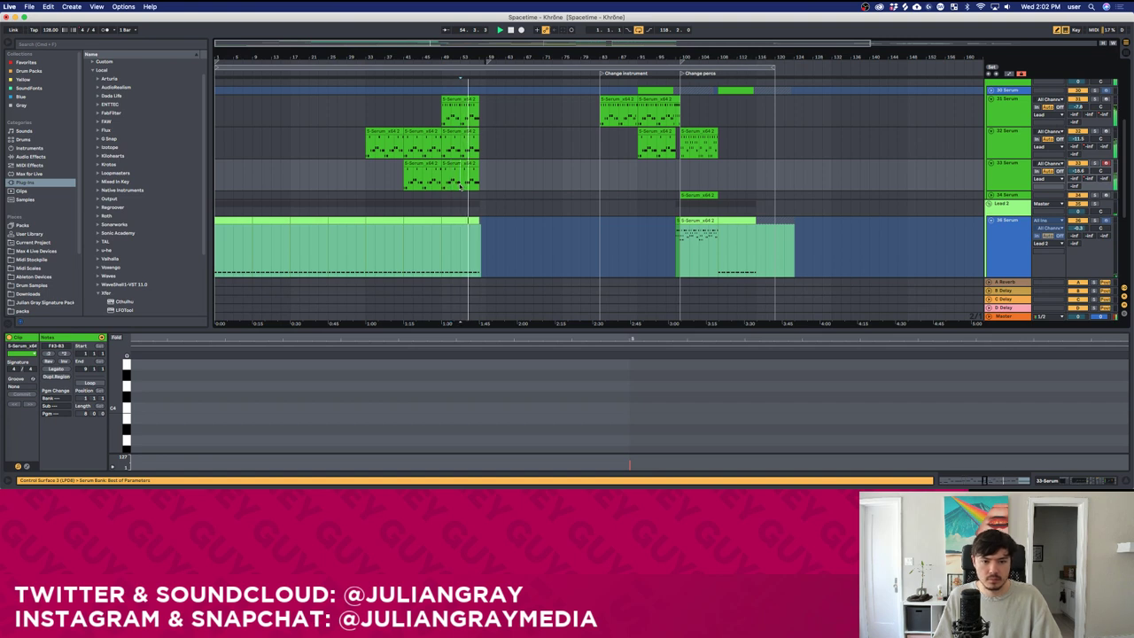
Look over the Drums, Chords and Lead tracks, place the insert marker on the 28 Serum track and lower the system volume.
scroll(459, 186, up, 5)
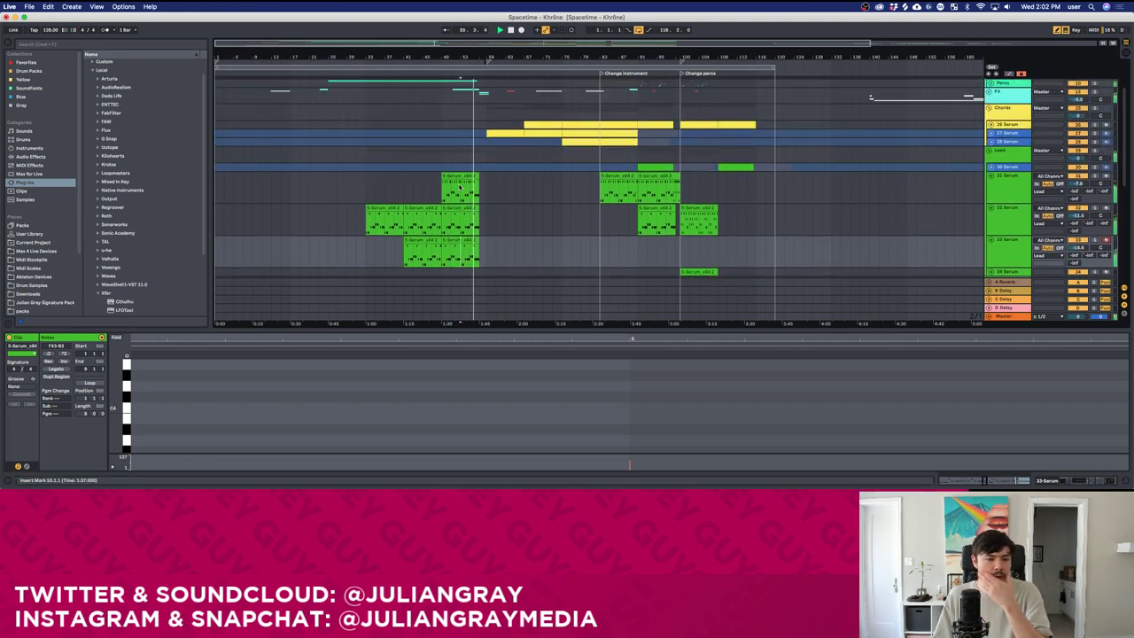
scroll(459, 187, up, 1)
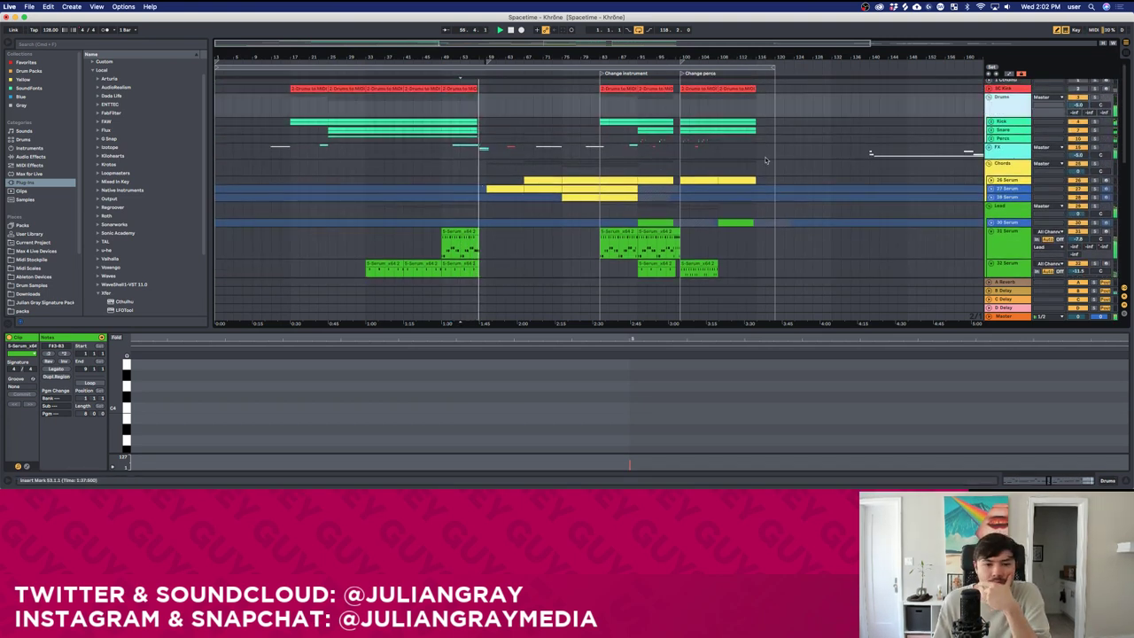
scroll(544, 207, down, 4)
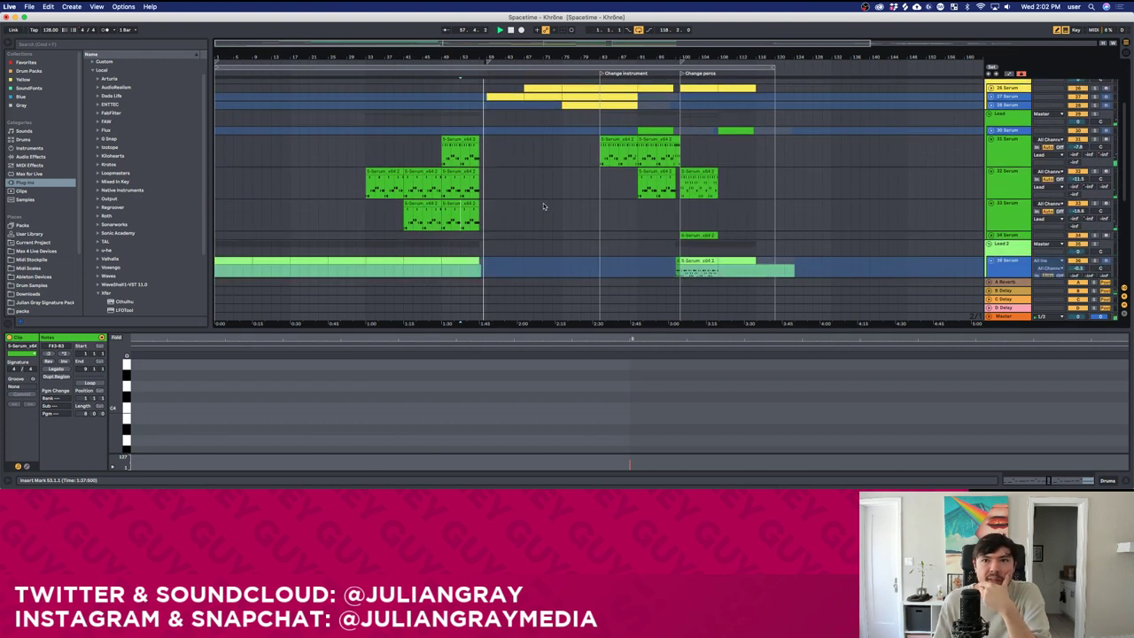
scroll(544, 207, up, 2)
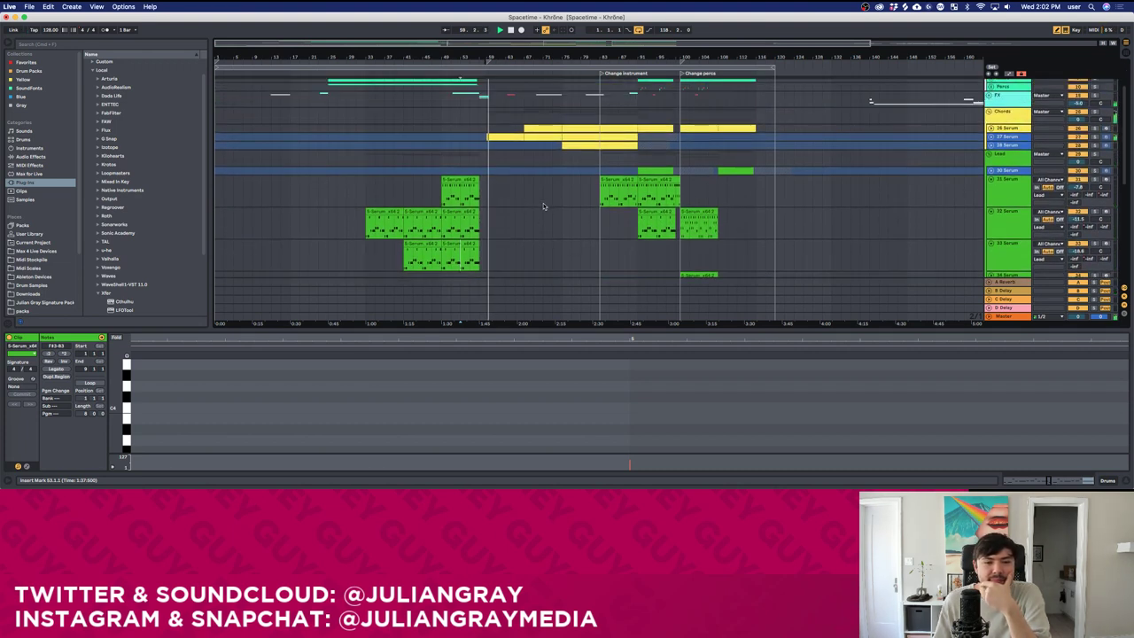
click(498, 147)
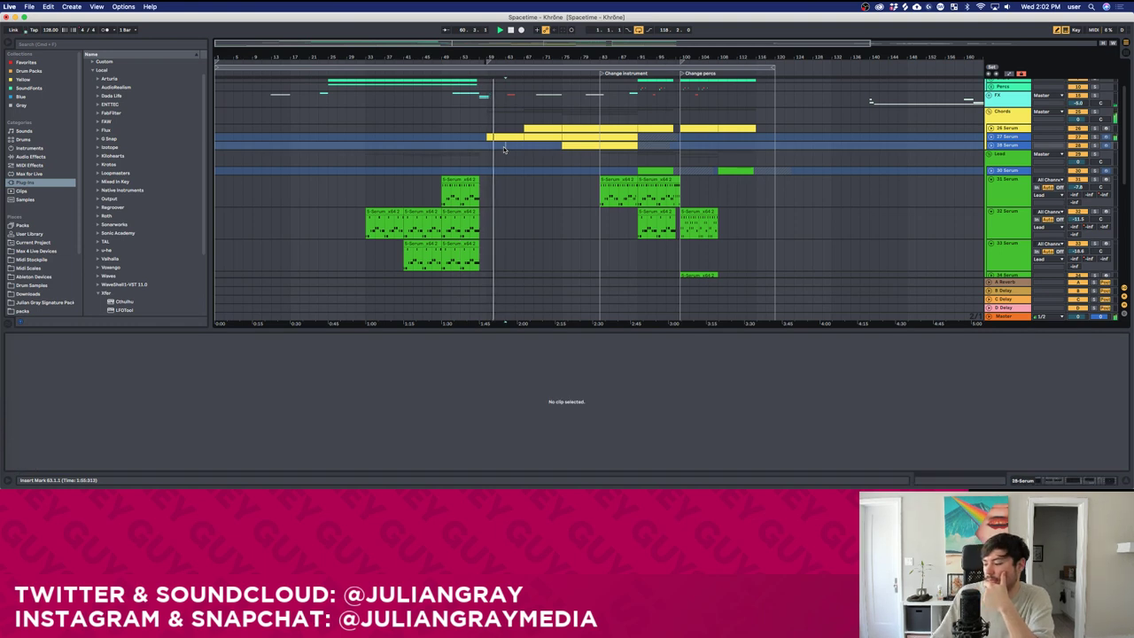
key(XF86AudioLowerVolume)
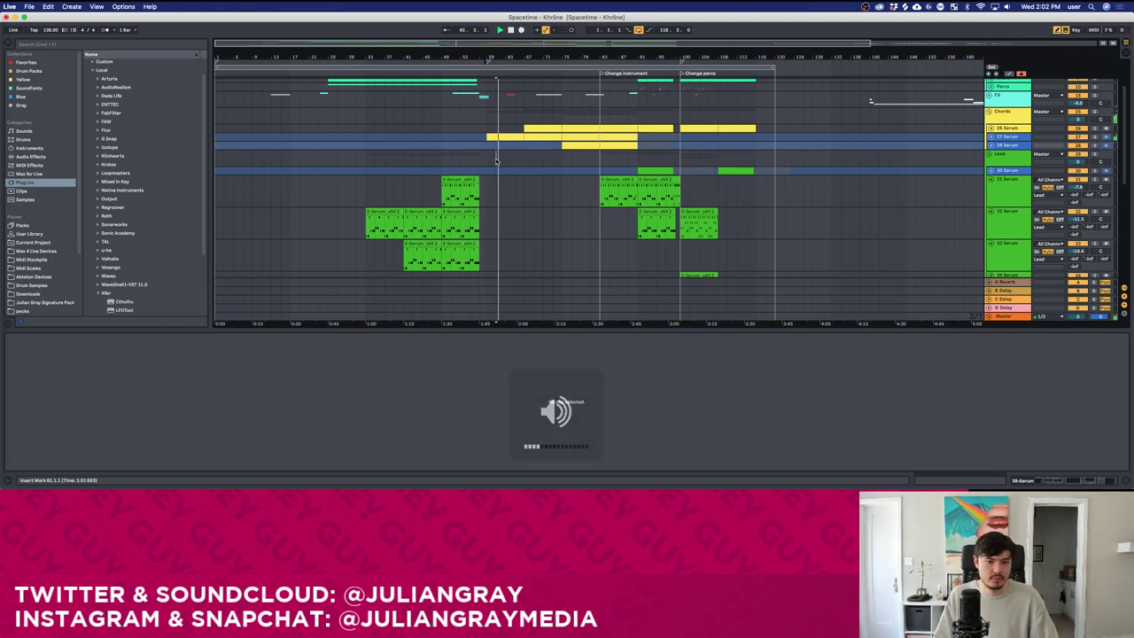
Check the Lead and Bass tracks just after their clips end near bar 57, and place the insert marker at bar 58 on the Chords group.
click(485, 192)
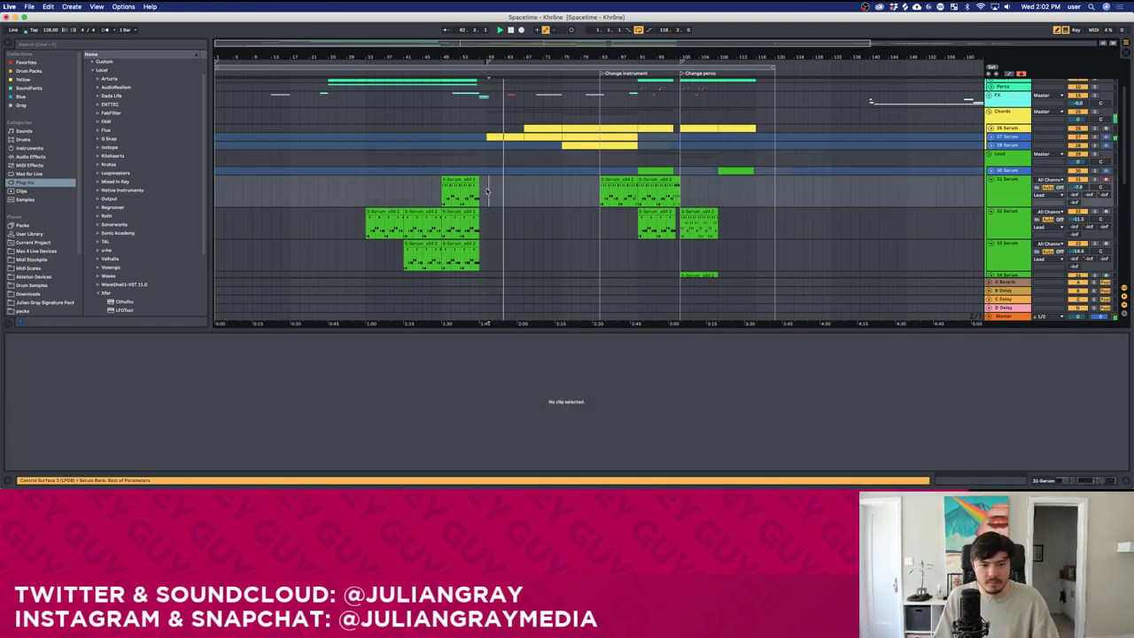
scroll(485, 187, down, 2)
scroll(485, 171, down, 2)
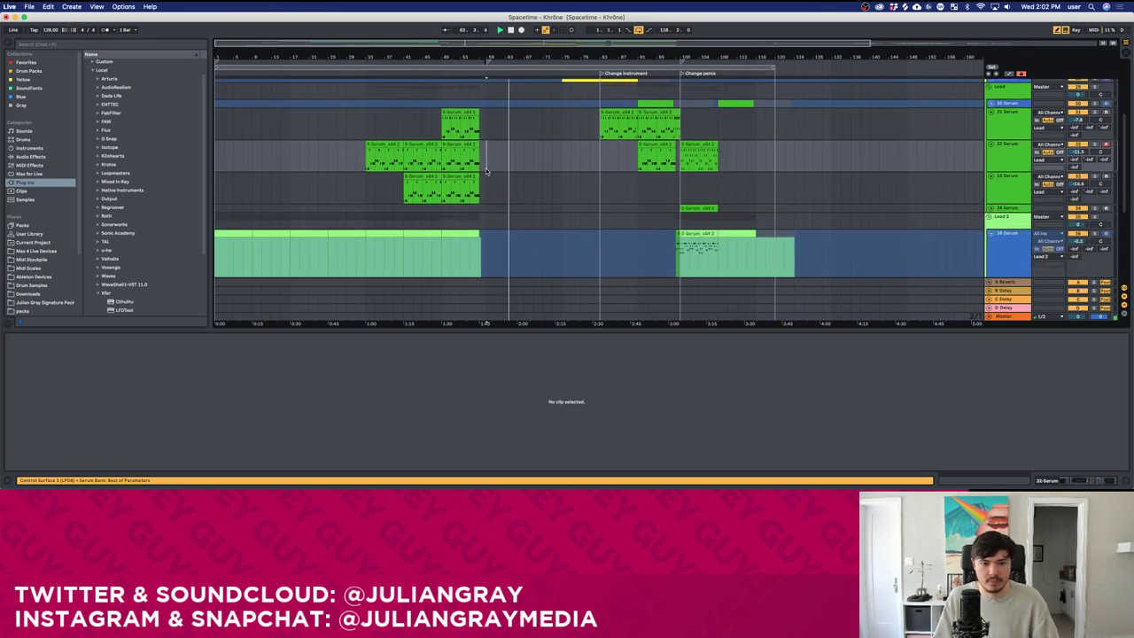
scroll(485, 182, down, 5)
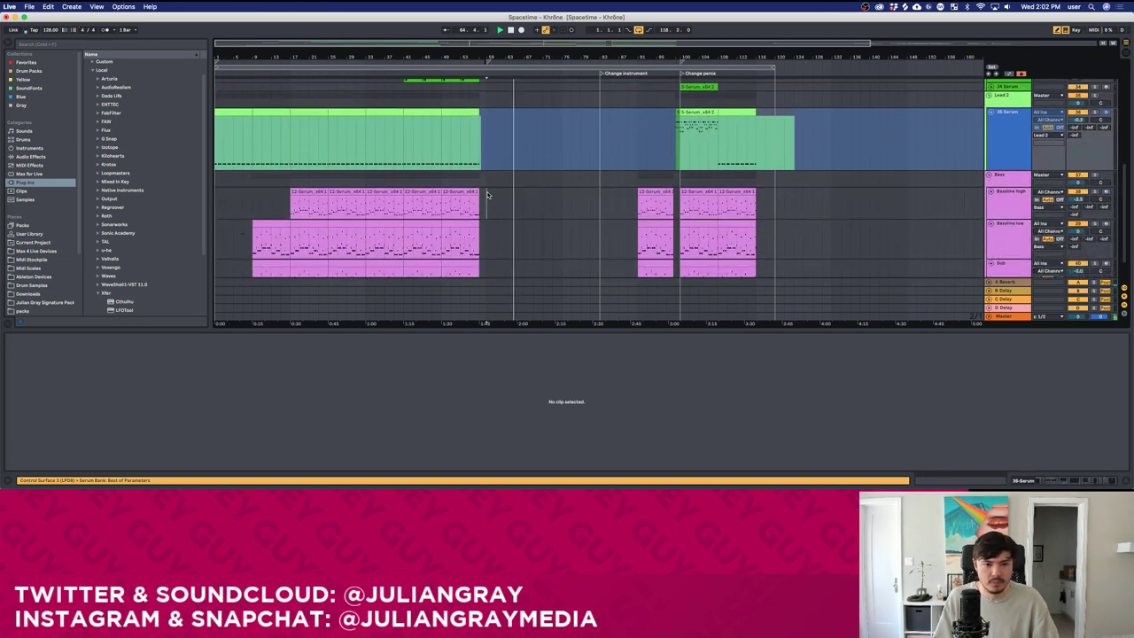
click(487, 194)
scroll(486, 195, down, 3)
click(487, 191)
click(488, 232)
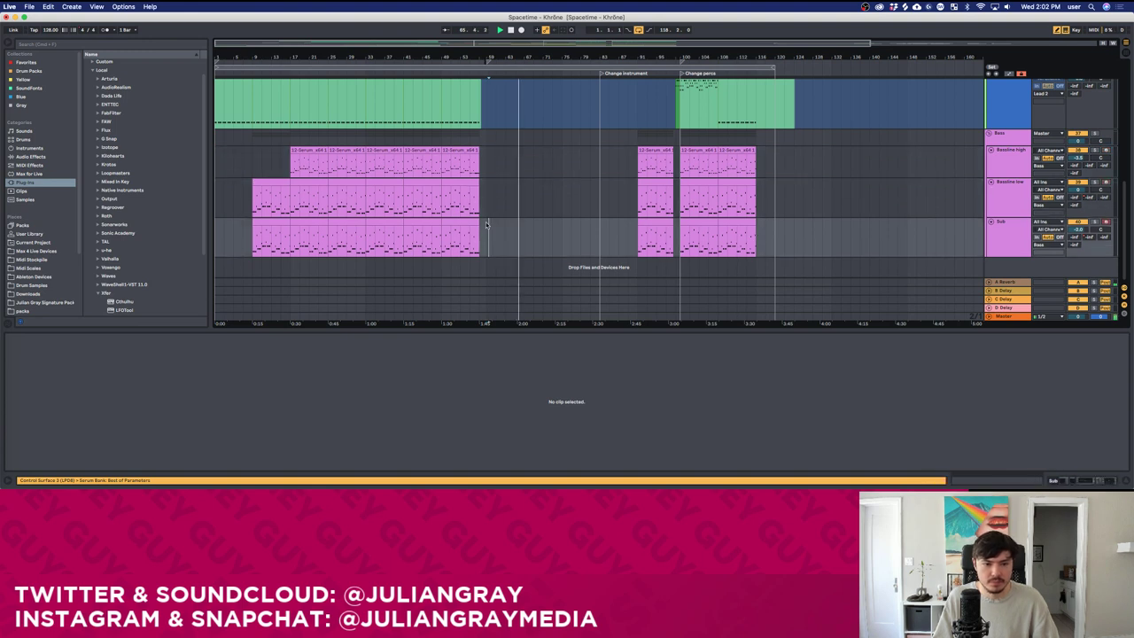
scroll(486, 225, up, 10)
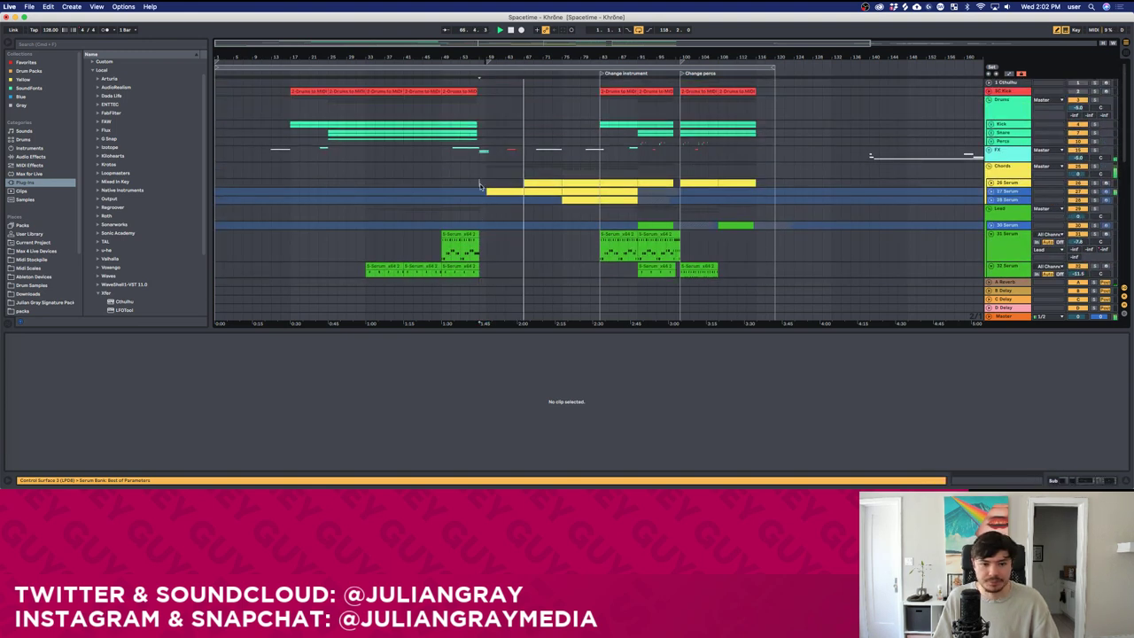
click(487, 172)
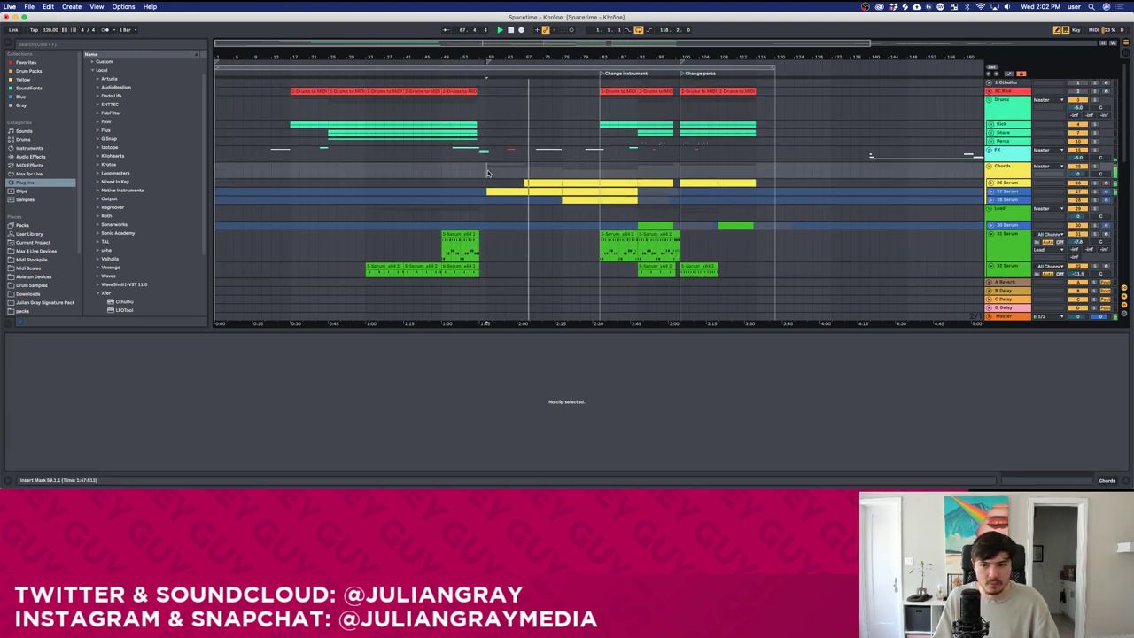
Unfold the 26 Serum track in the Chords group and rename it as Pad.
scroll(487, 172, down, 2)
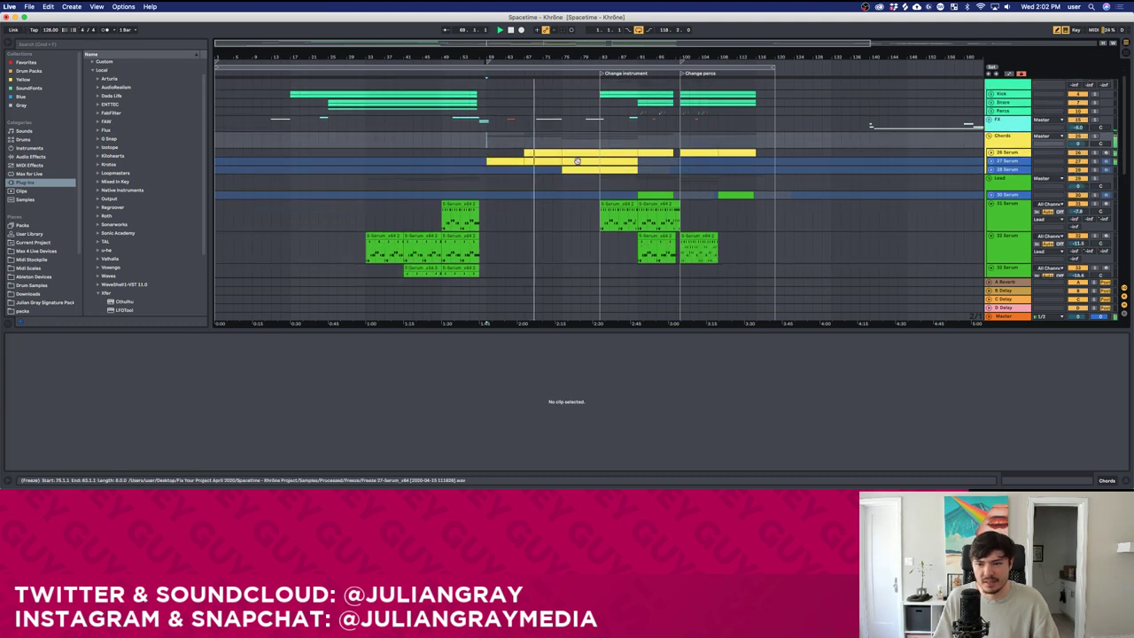
click(991, 152)
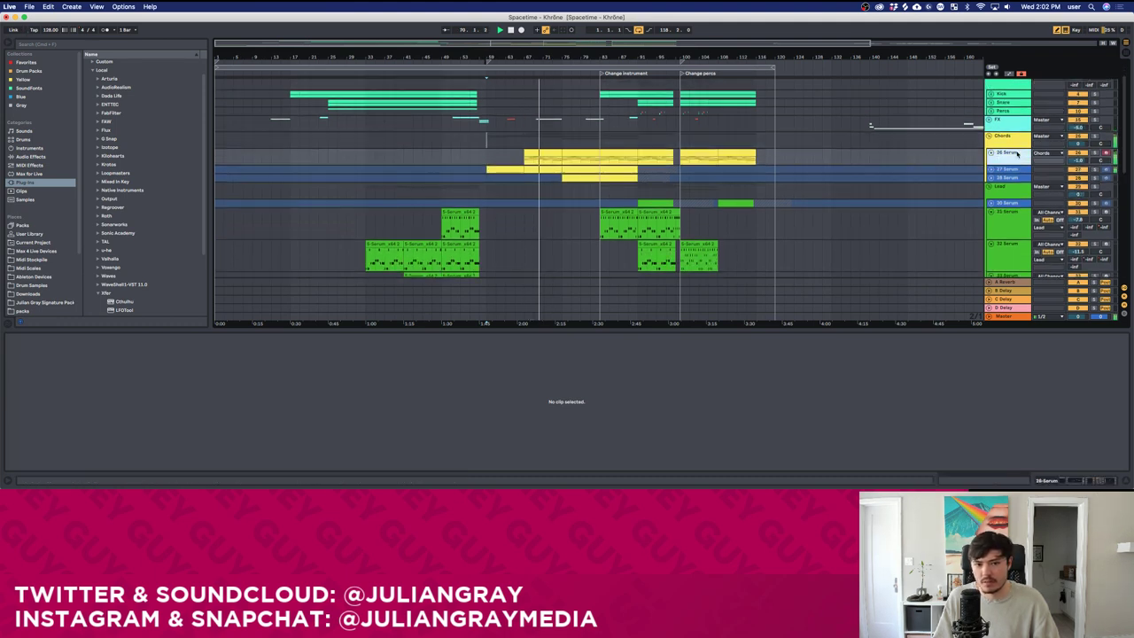
right_click(1017, 154)
click(1035, 189)
text(P)
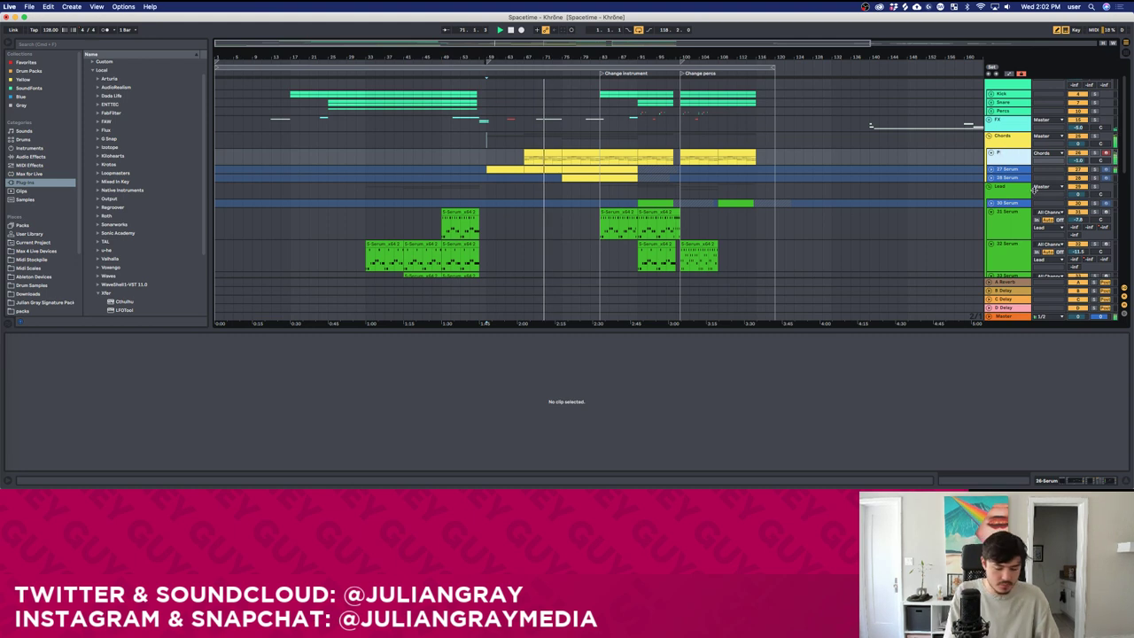
text(ad)
key(Return)
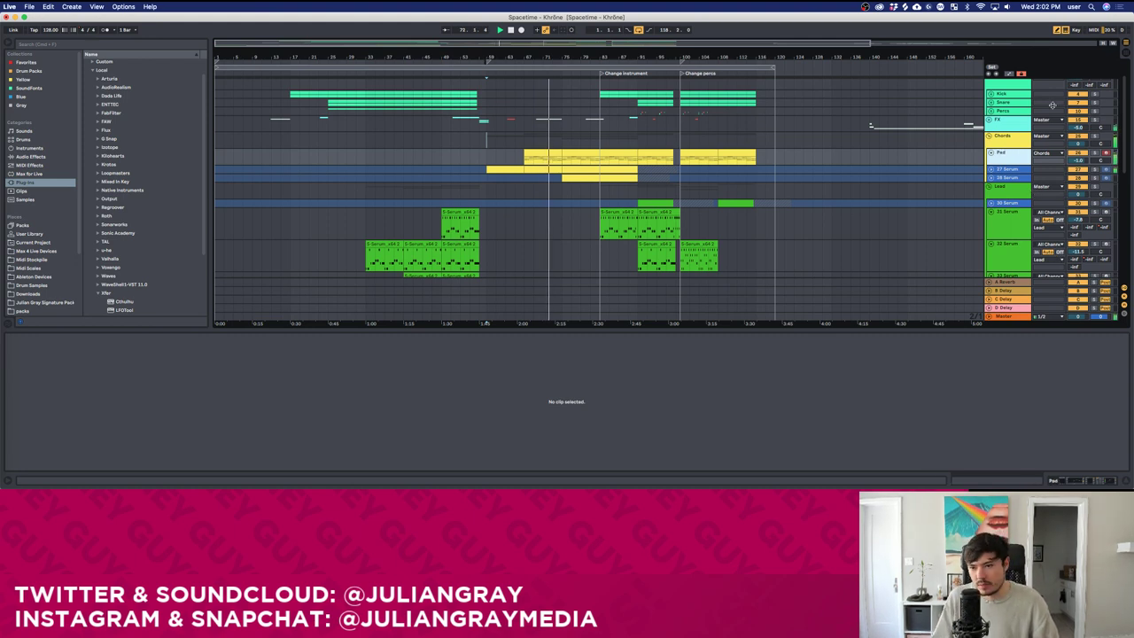
Examine the Pad clips' notes from bar 75 and briefly unfold the 27 Serum and 28 Serum tracks to view their clips.
click(572, 165)
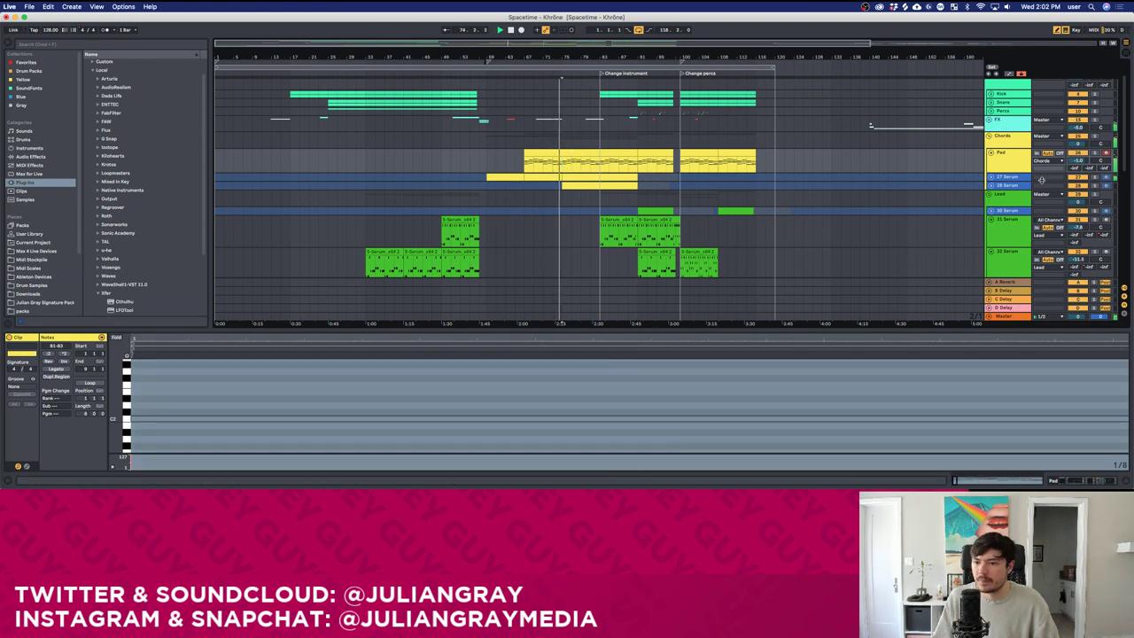
click(993, 178)
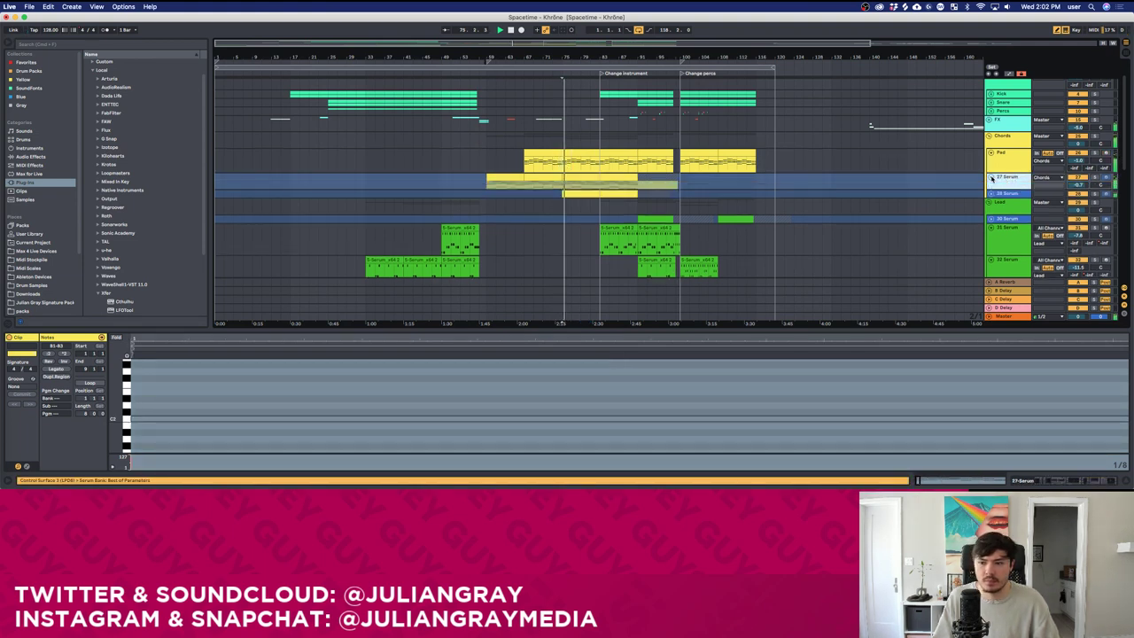
click(992, 187)
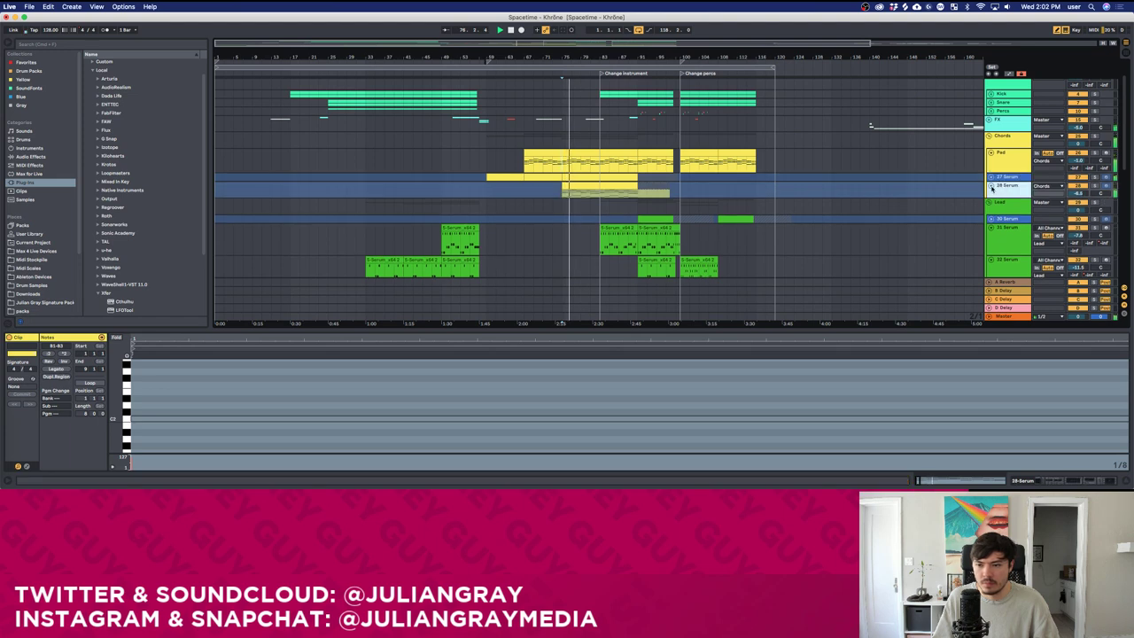
scroll(599, 148, down, 2)
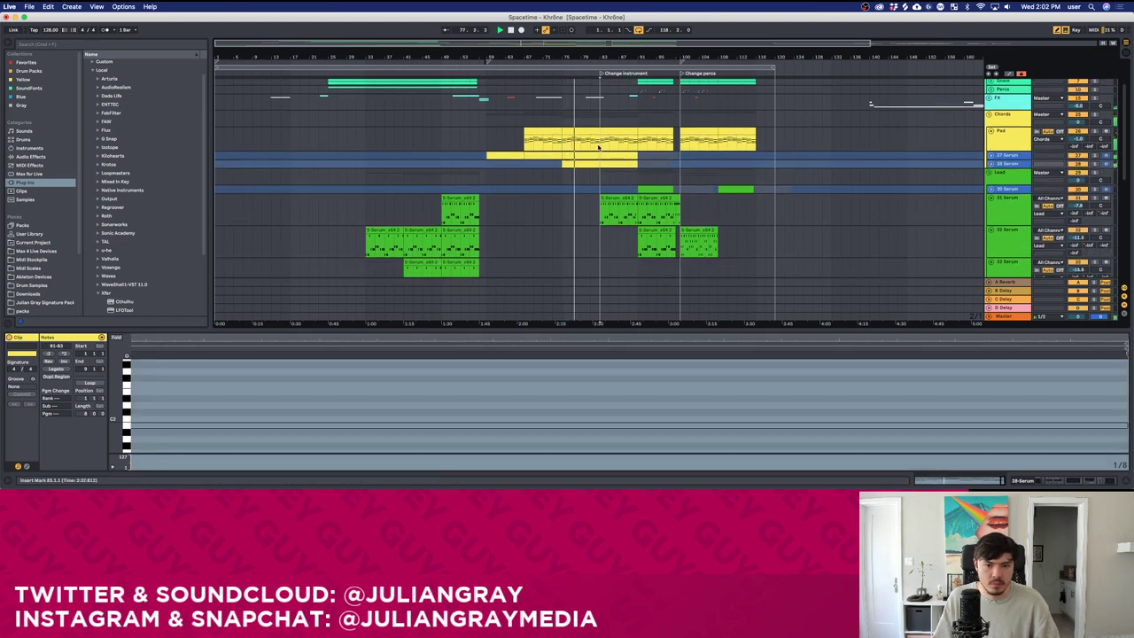
click(597, 145)
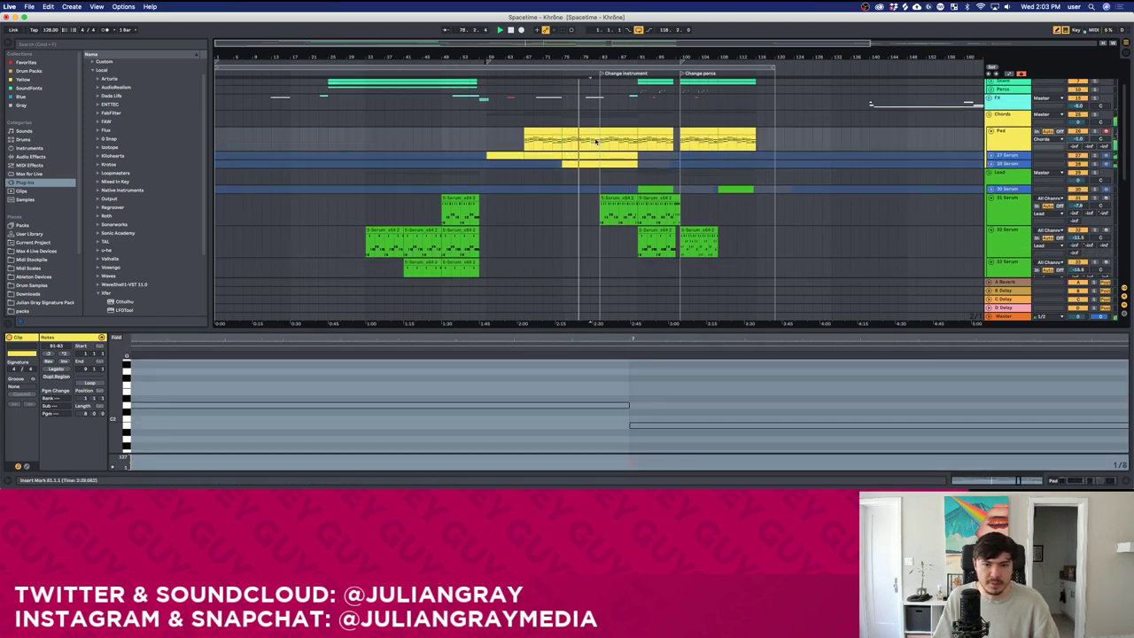
scroll(598, 143, up, 1)
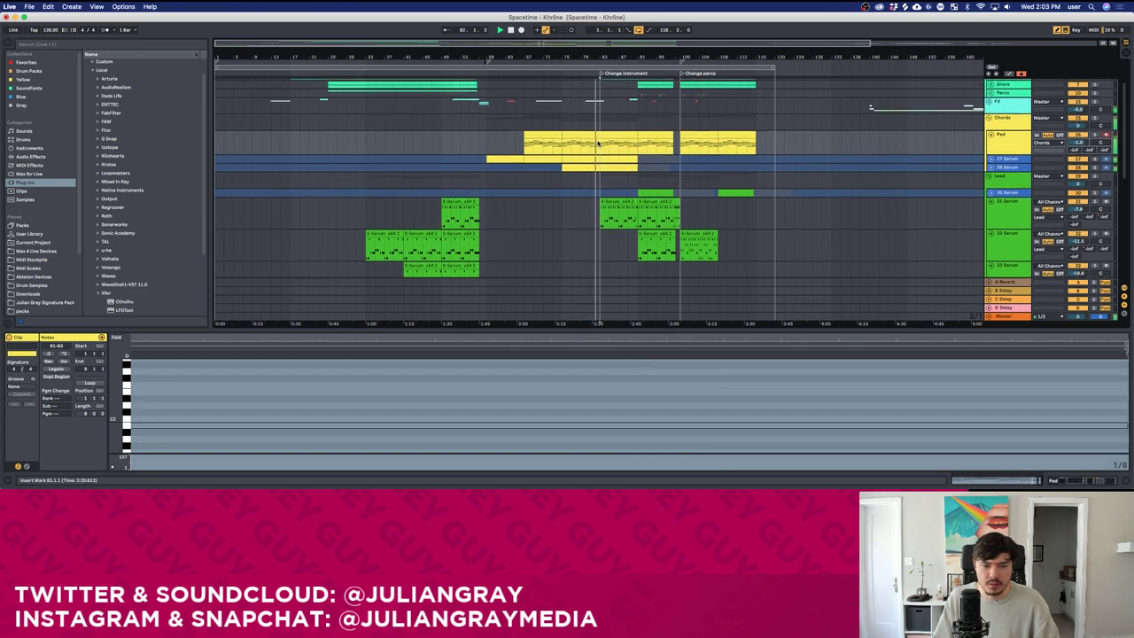
Check the 31 Serum, FX, Kick and Drums tracks at bar 83, at the Change instrument locator.
scroll(599, 159, down, 6)
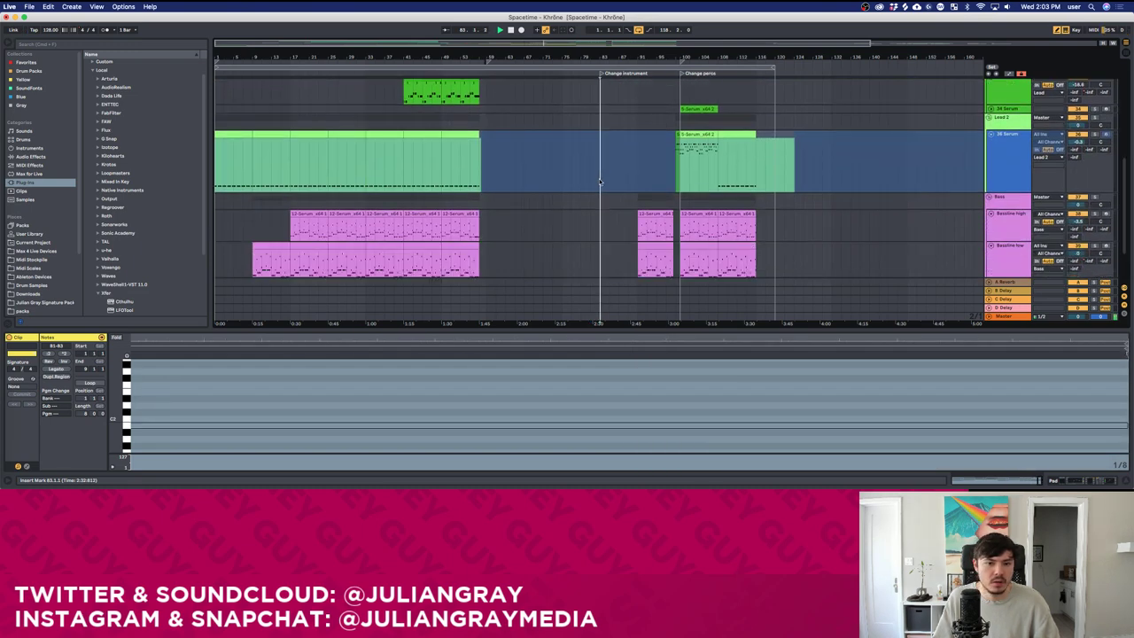
scroll(599, 179, up, 6)
click(601, 158)
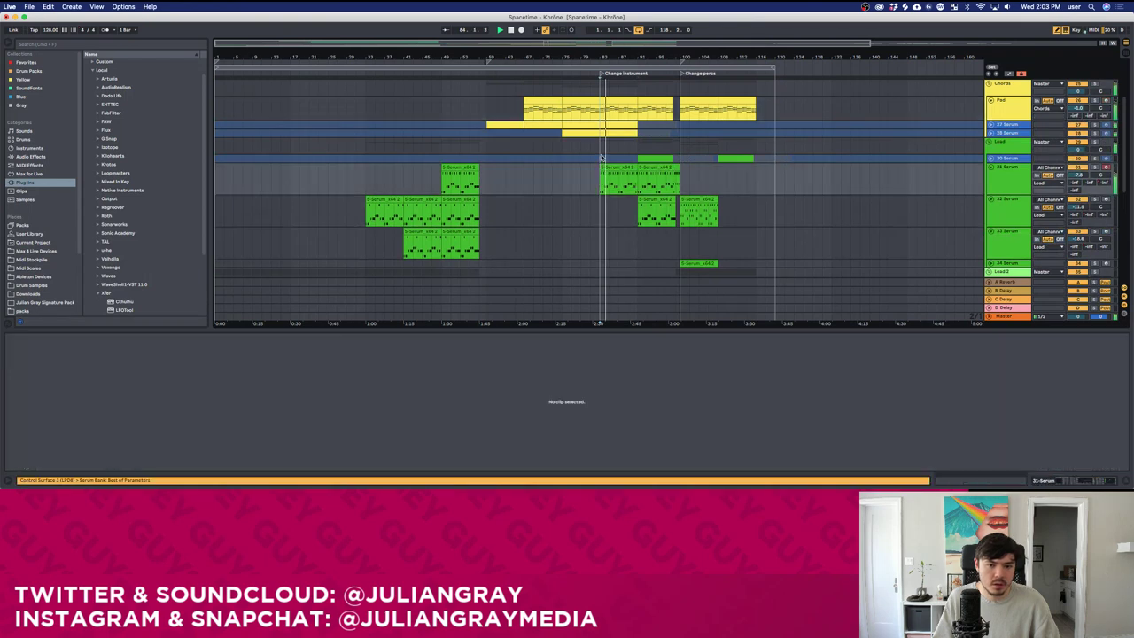
scroll(601, 151, up, 5)
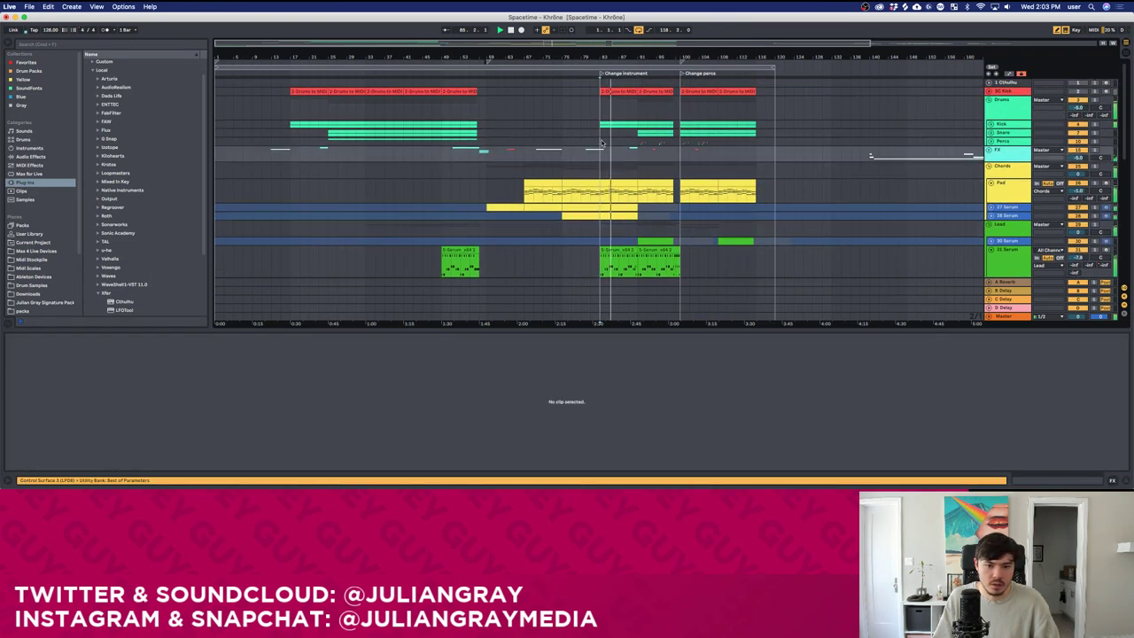
click(600, 125)
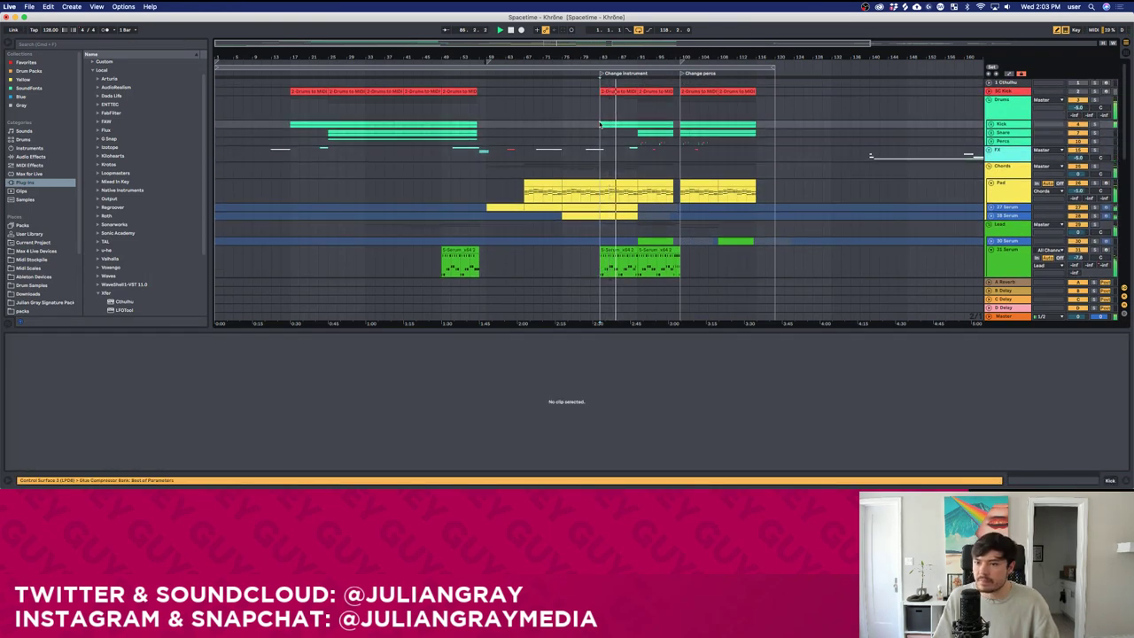
key(Up)
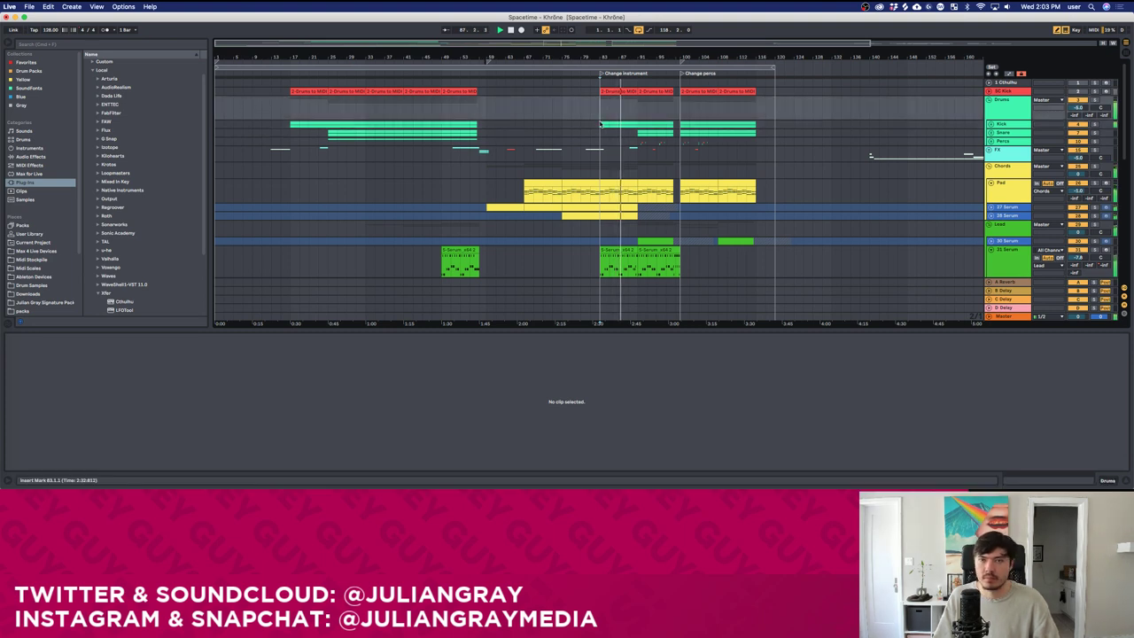
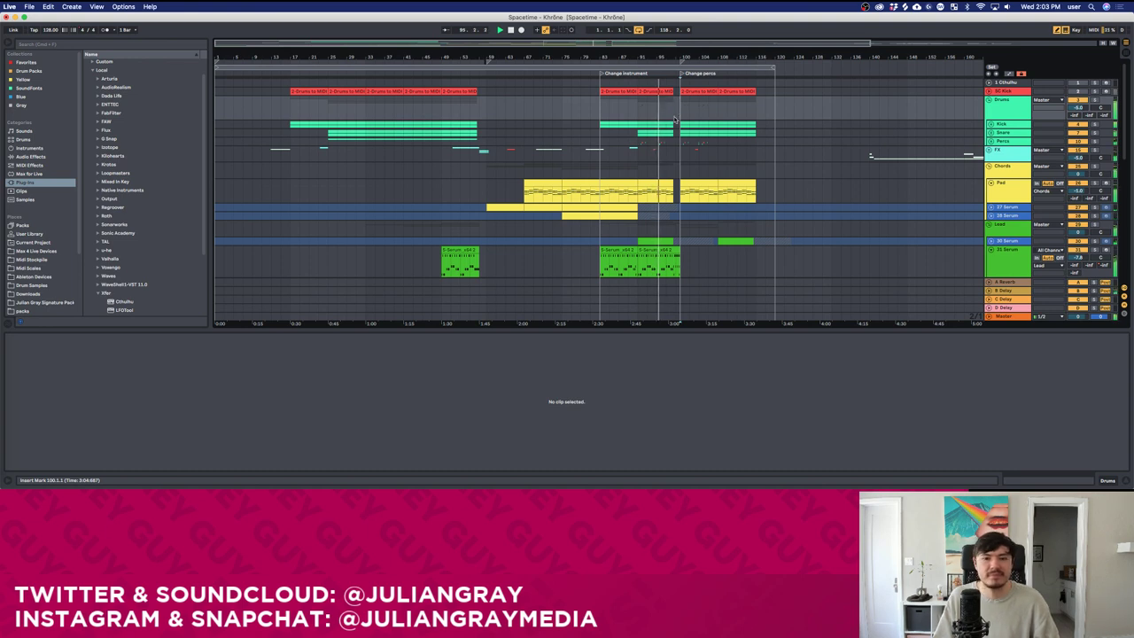
Examine the Drums and FX tracks at bar 100, at the Change percs locator, leaving the insert marker on the Drums group.
click(675, 119)
drag(663, 39, 662, 42)
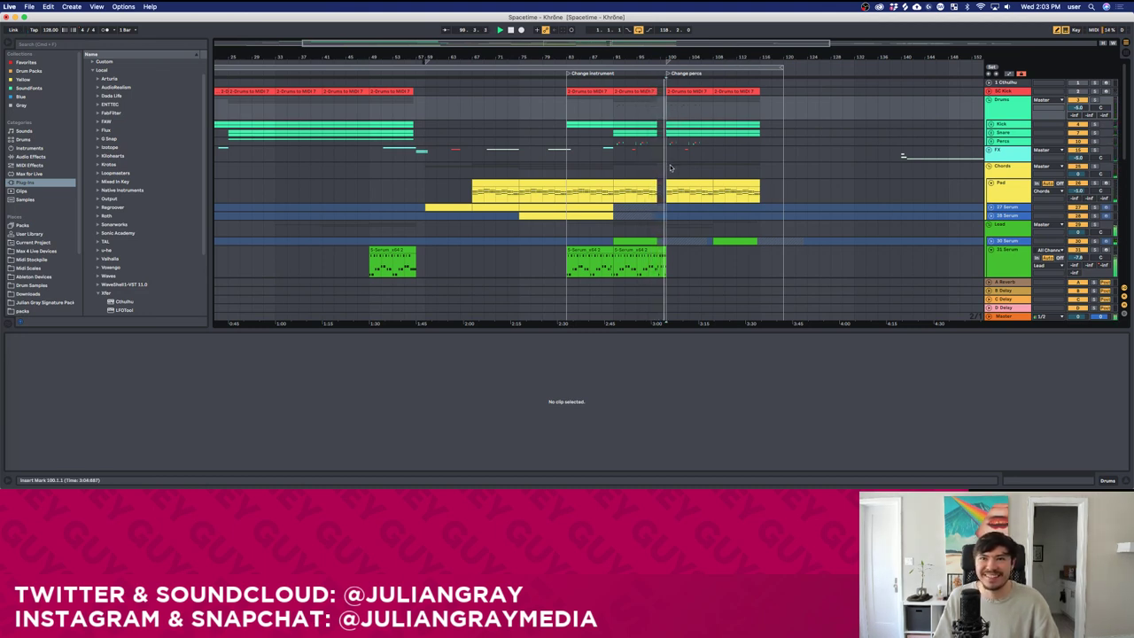
scroll(671, 167, down, 1)
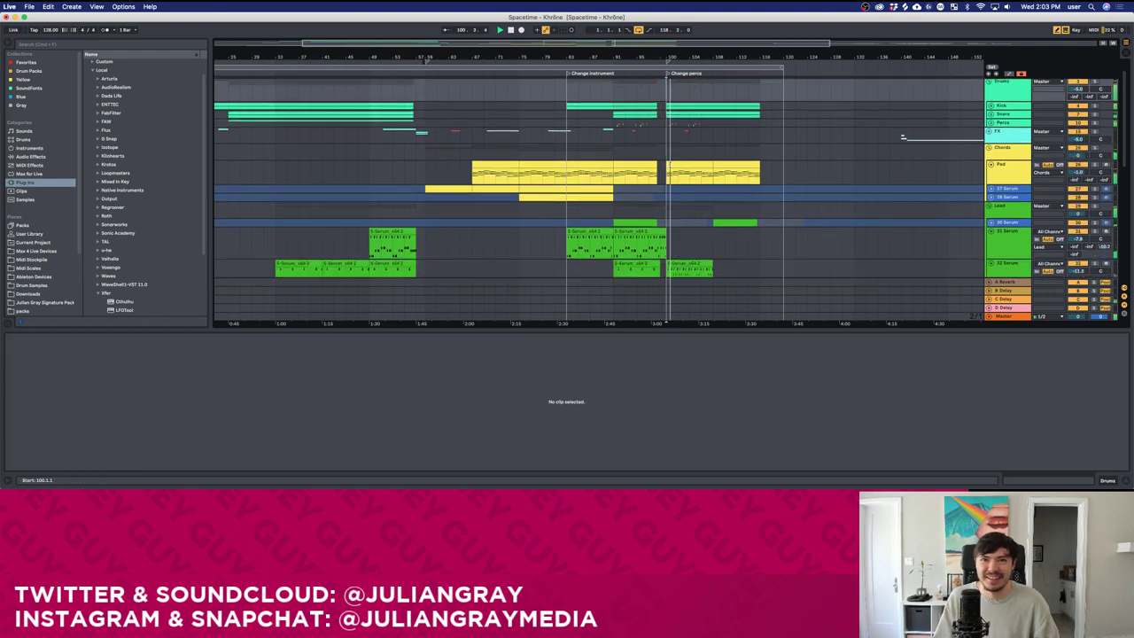
scroll(672, 163, up, 1)
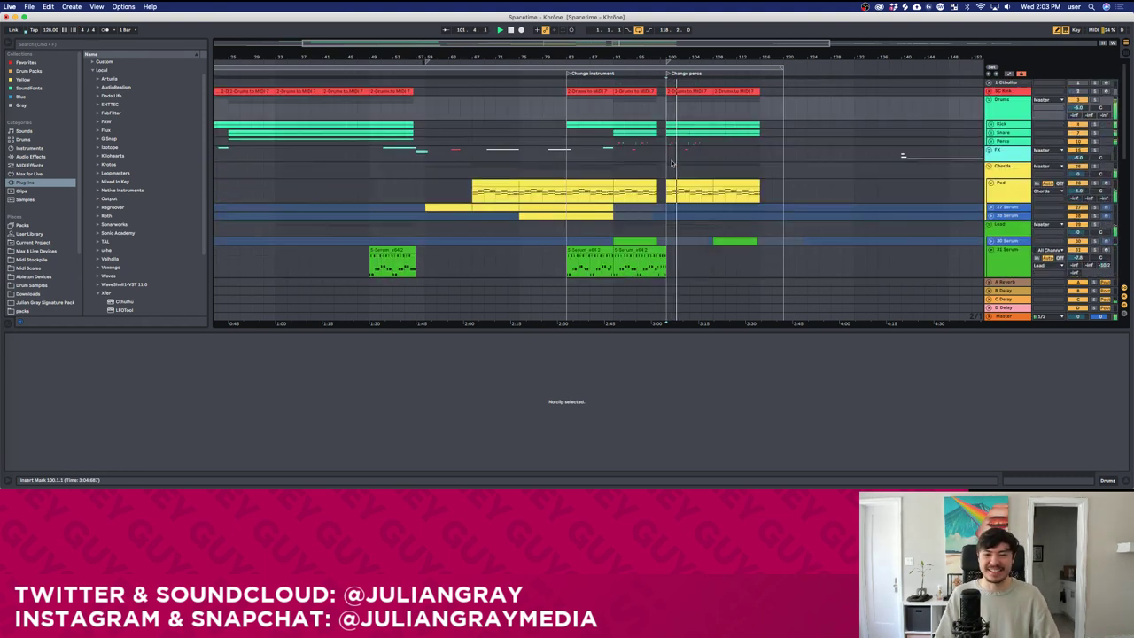
click(670, 157)
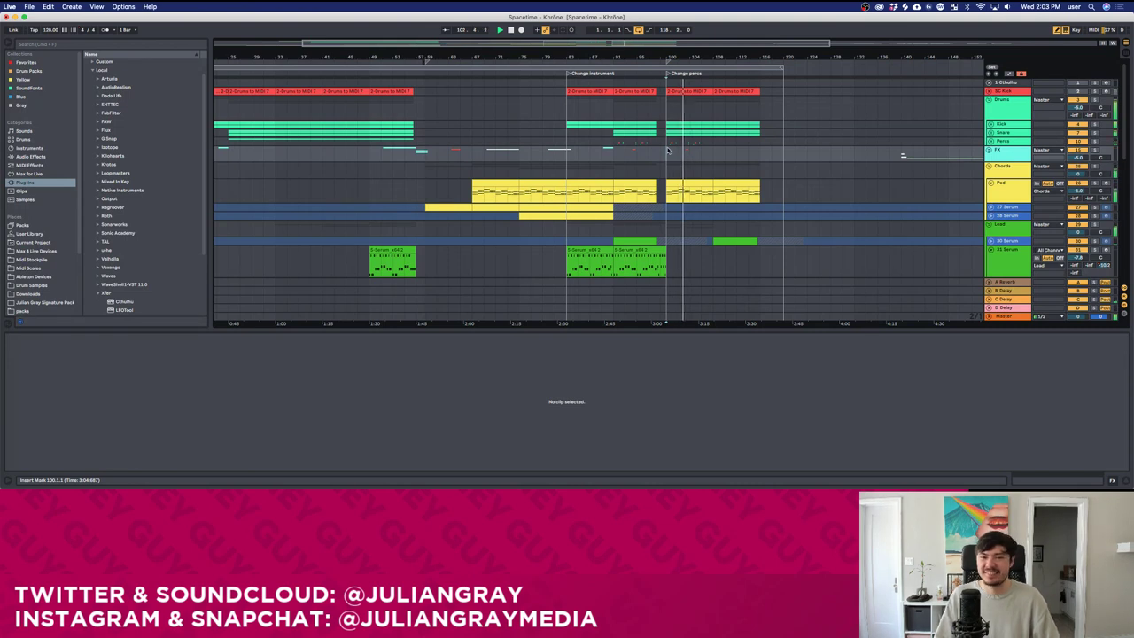
click(668, 112)
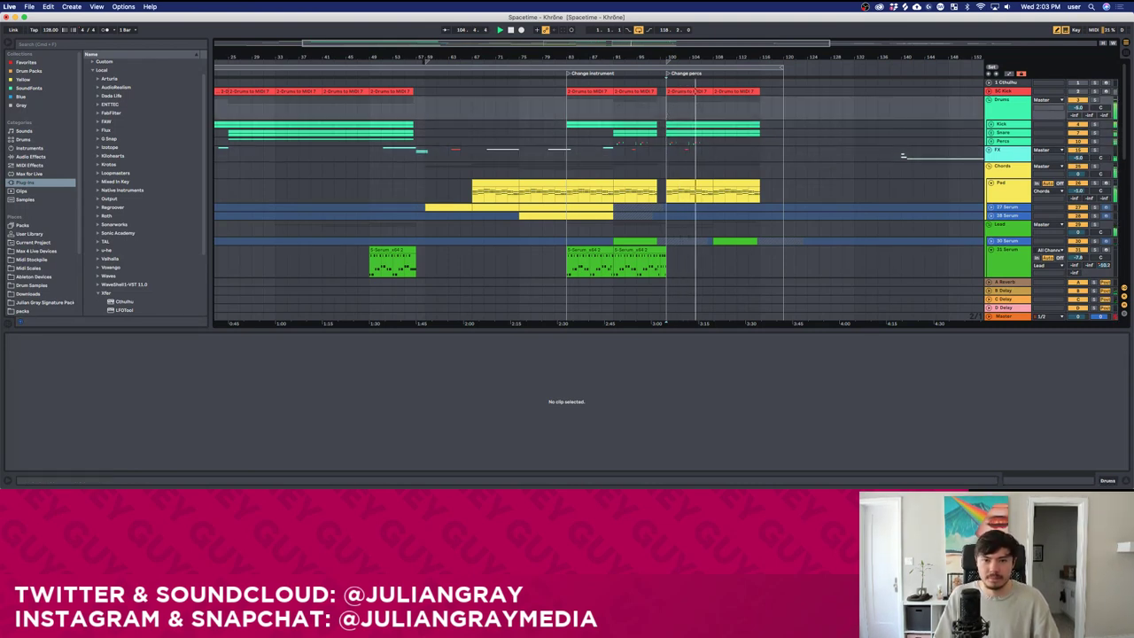
Place the insert marker at bar 108 on the Drums group and look over the tracks below it.
scroll(669, 113, left, 3)
drag(637, 60, 638, 41)
click(761, 113)
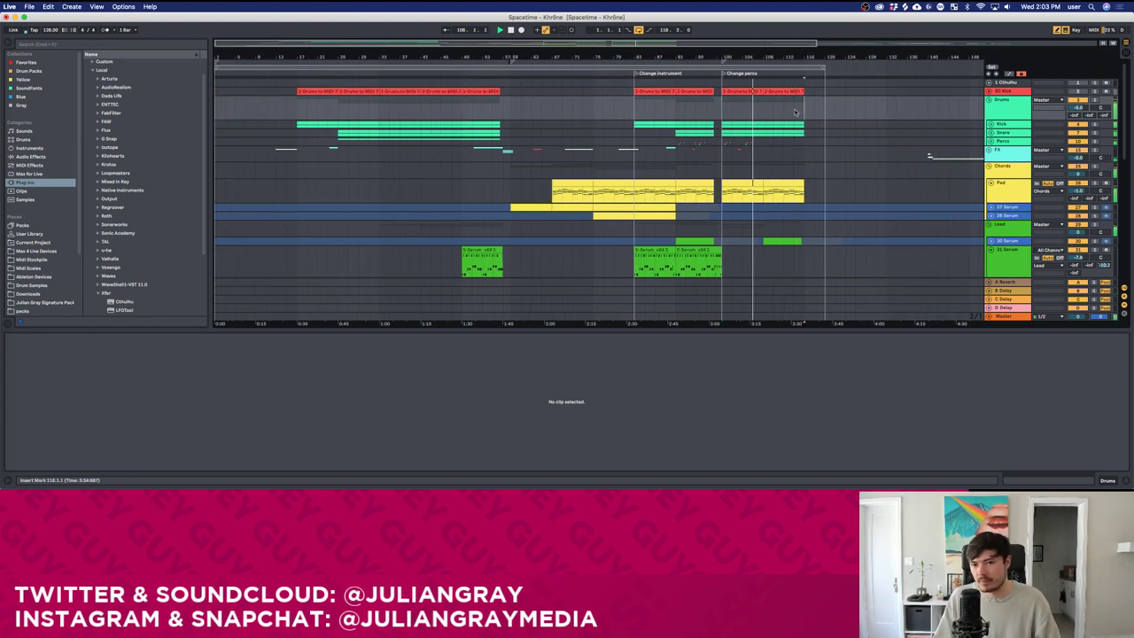
scroll(780, 178, down, 5)
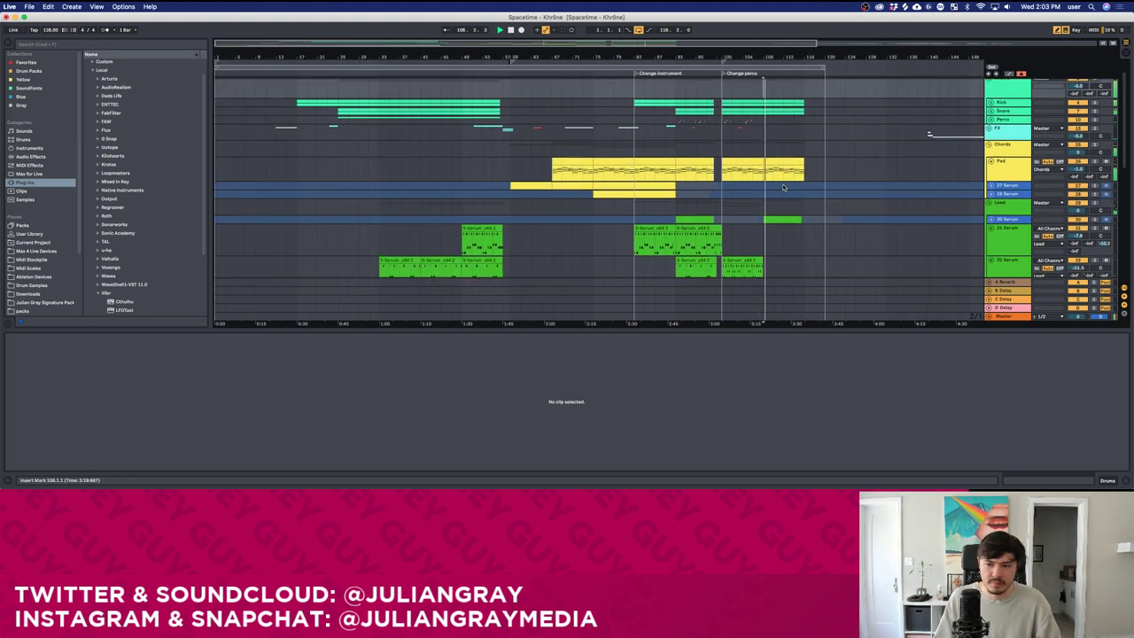
Open the 36 Serum clip near bar 112, check the track's device chain, and look over the tracks above it.
scroll(784, 187, down, 5)
double_click(783, 187)
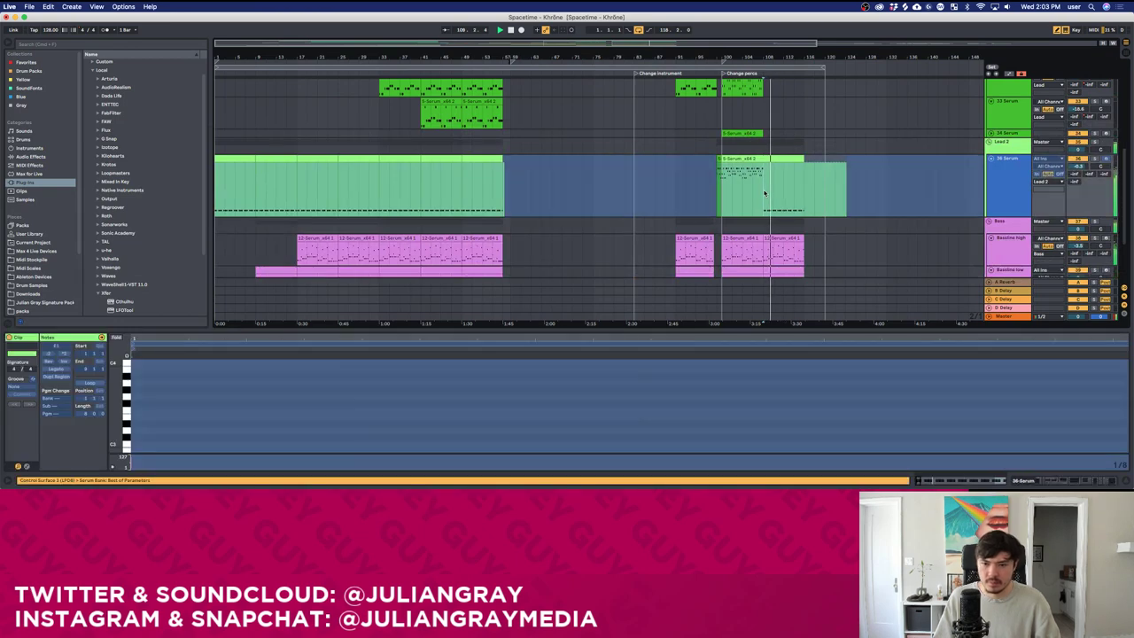
click(1106, 484)
scroll(733, 287, up, 5)
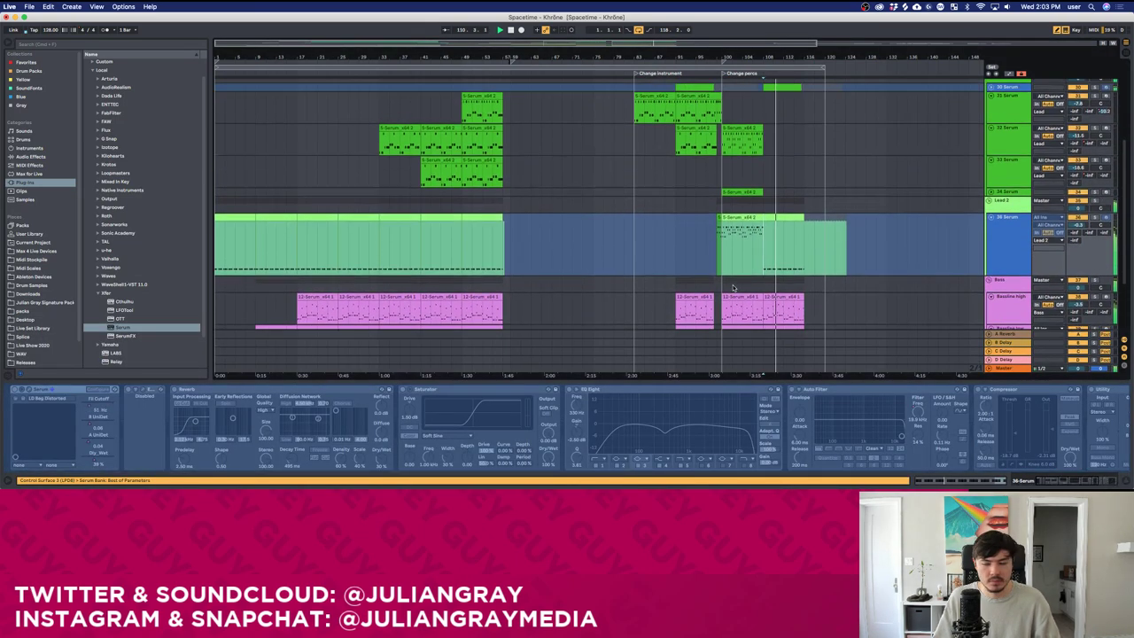
scroll(733, 287, up, 5)
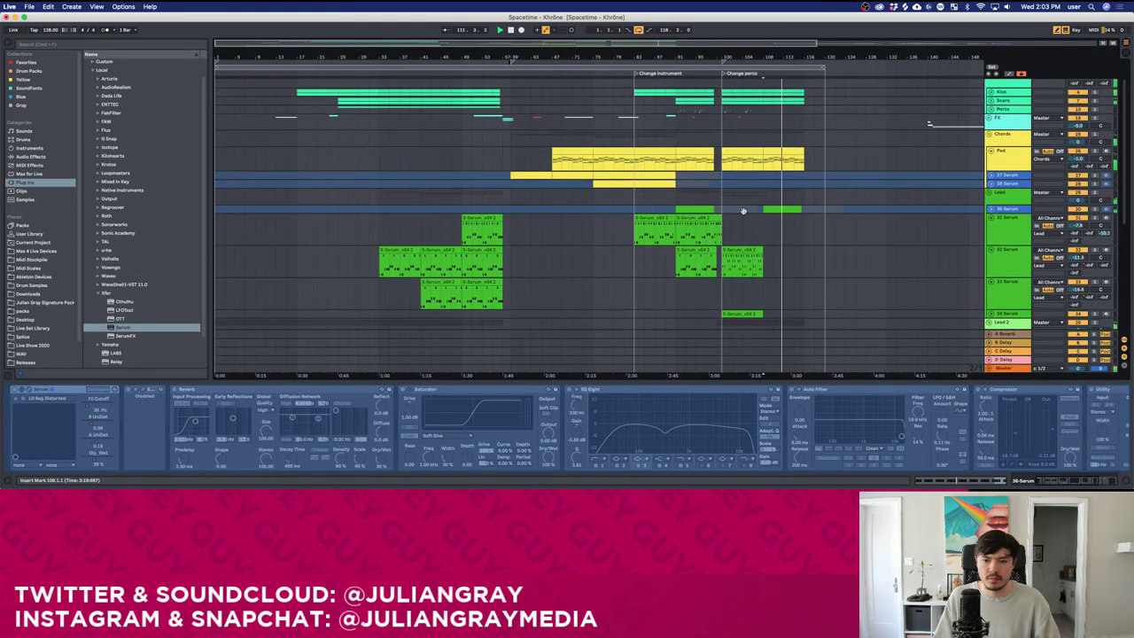
Place the insert marker at bar 116 on the Lead group and stop playback.
drag(716, 207, 759, 202)
click(759, 199)
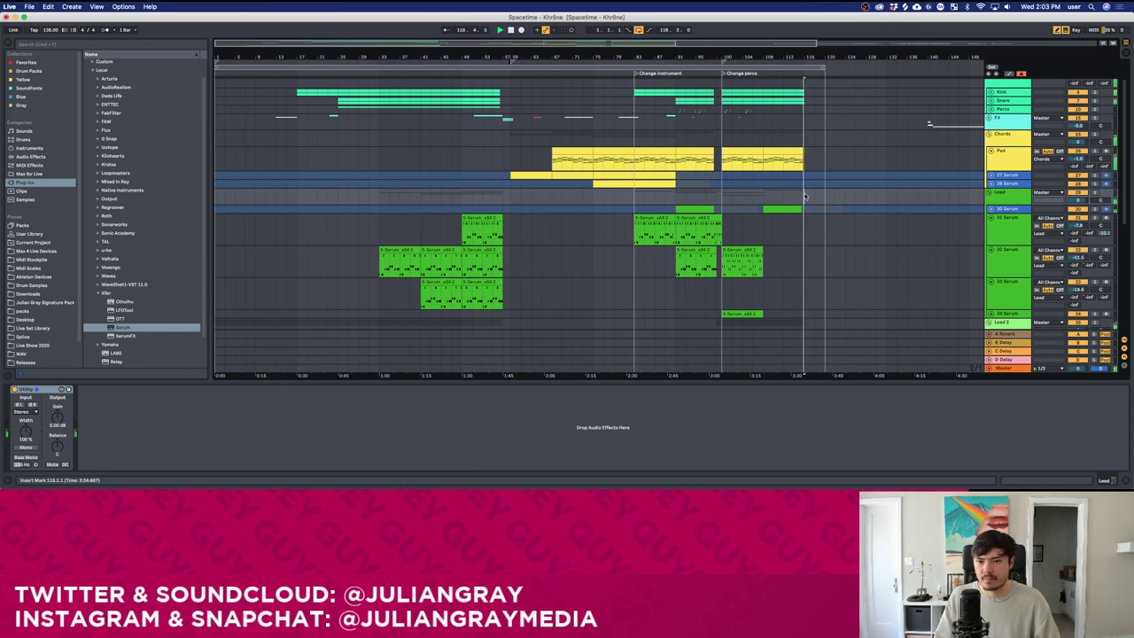
click(808, 243)
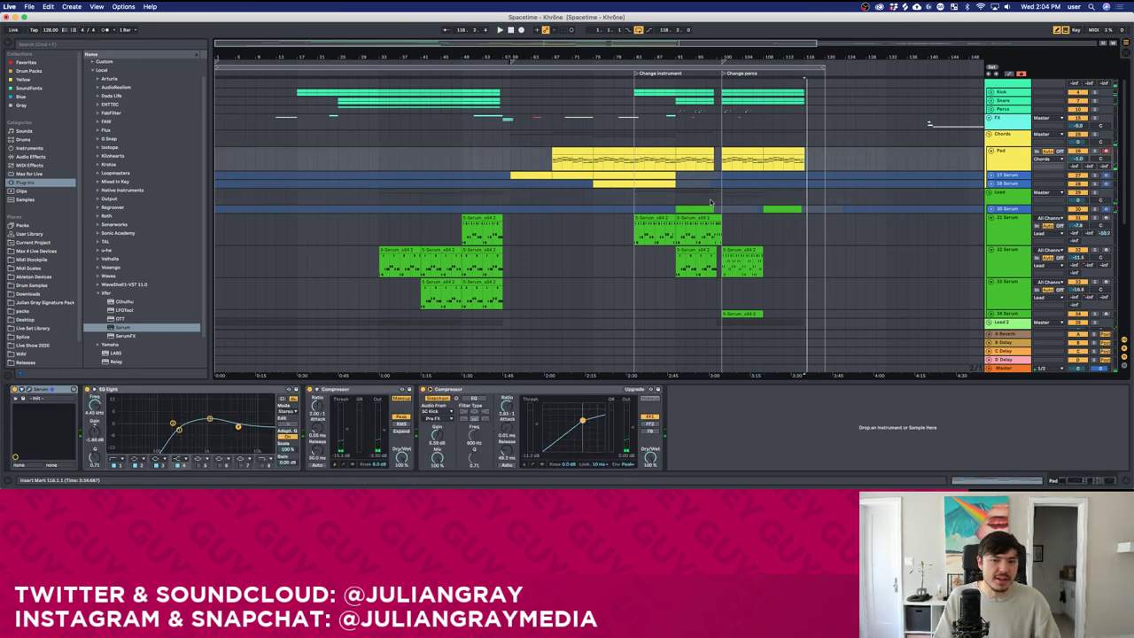
Place the insert marker at bar 33 on the Lead group and view the 32 Serum track's devices.
click(637, 197)
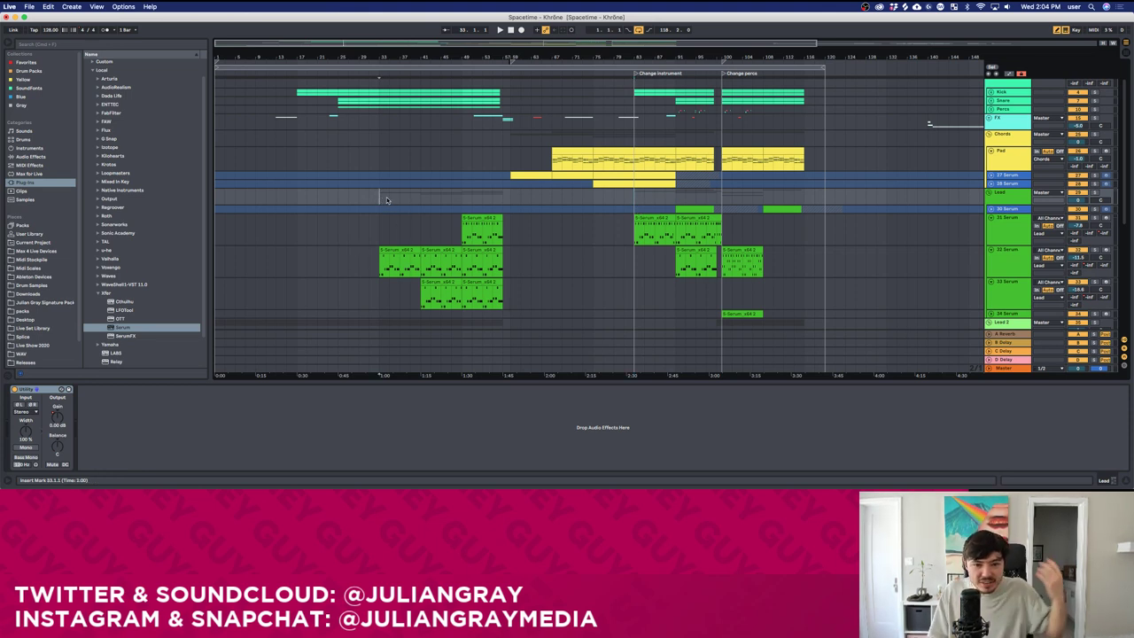
drag(420, 191, 378, 197)
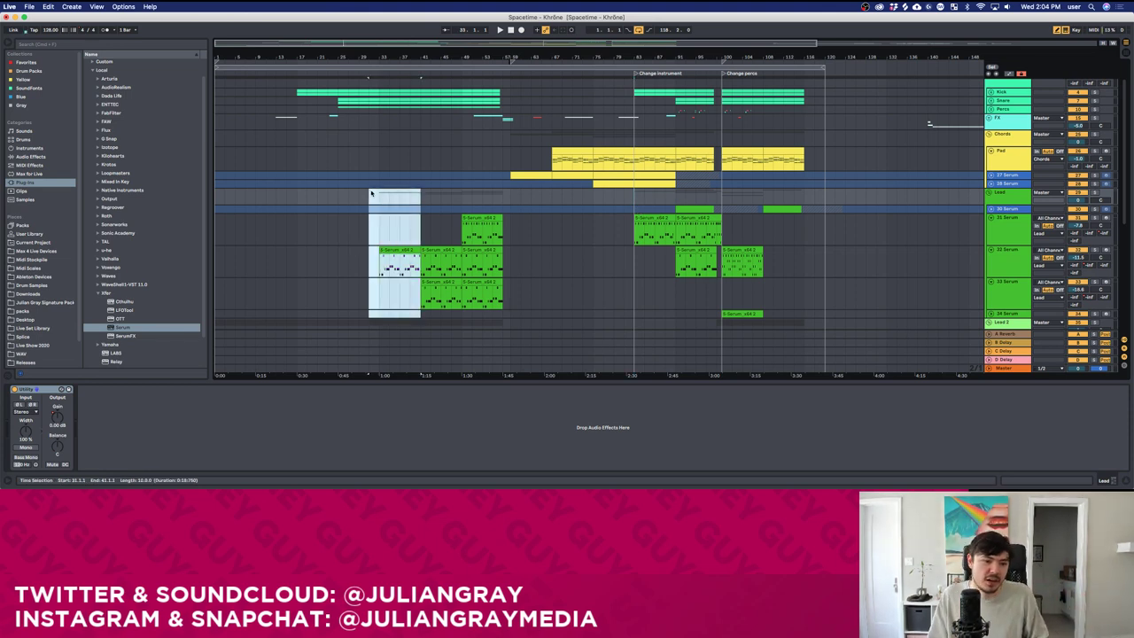
click(378, 197)
scroll(381, 202, down, 4)
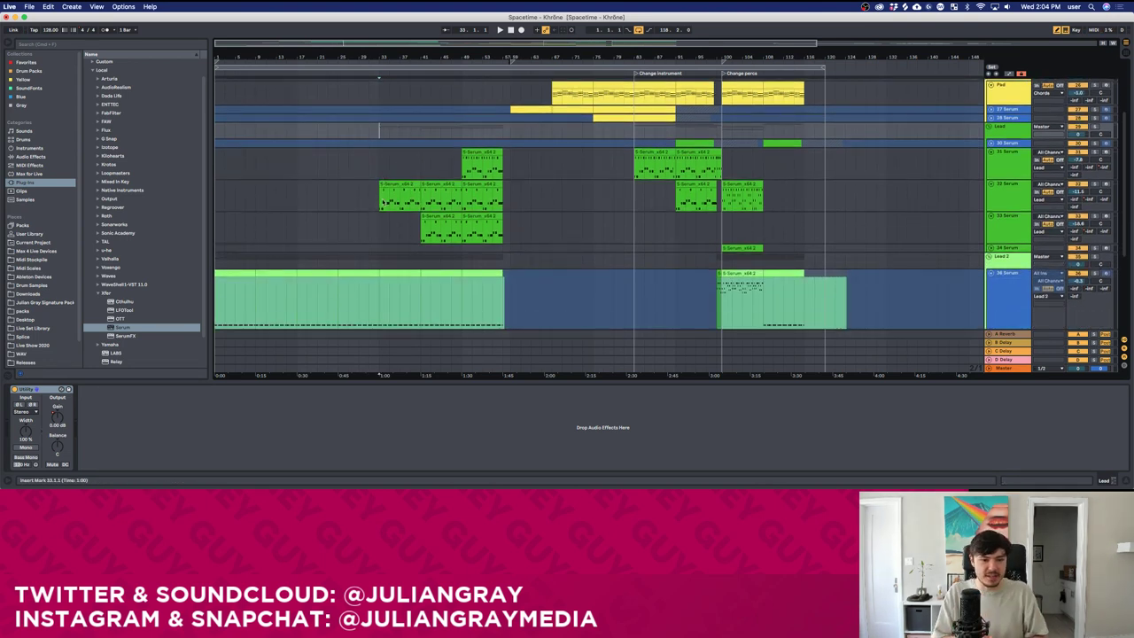
click(381, 202)
scroll(382, 205, up, 6)
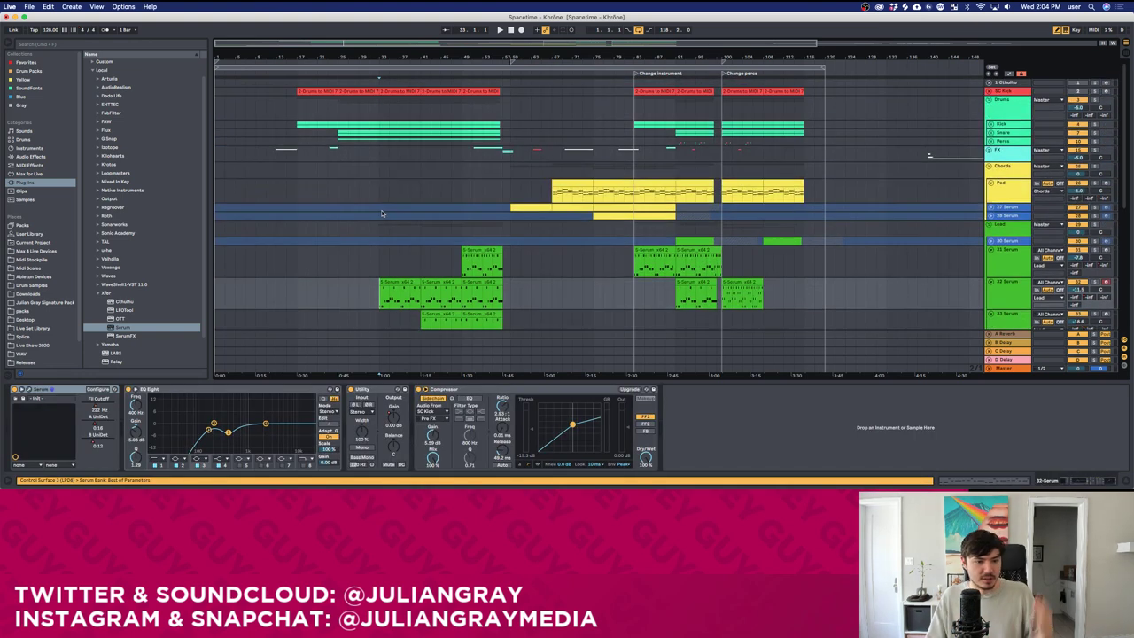
Place the insert marker at bar 33 on the Pad track and fold that track.
click(388, 196)
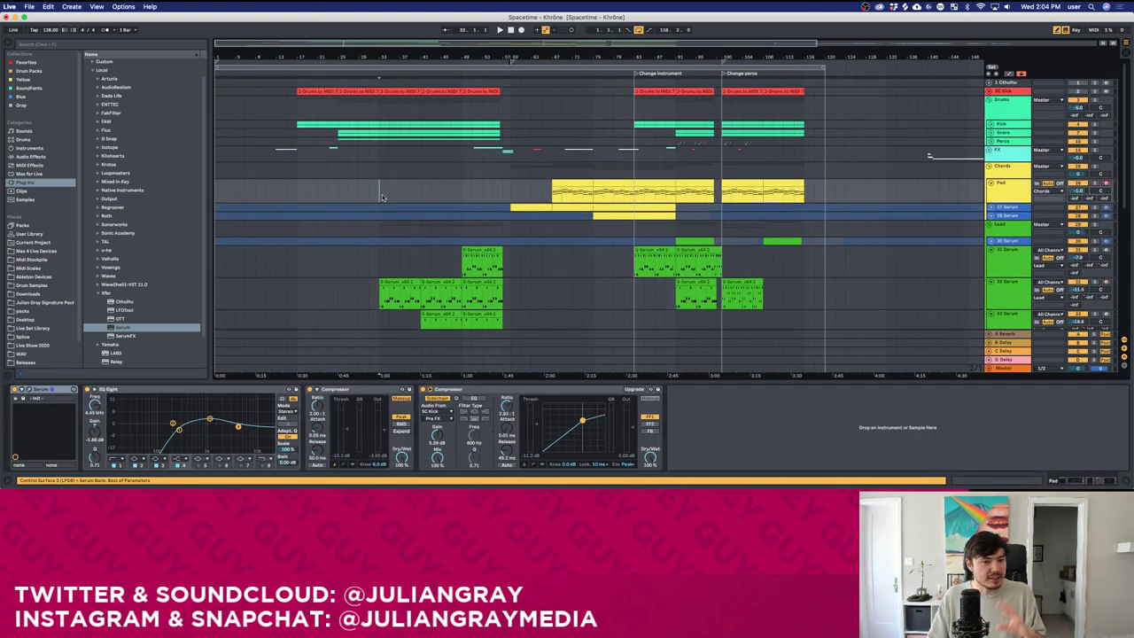
scroll(381, 197, down, 3)
scroll(381, 197, up, 3)
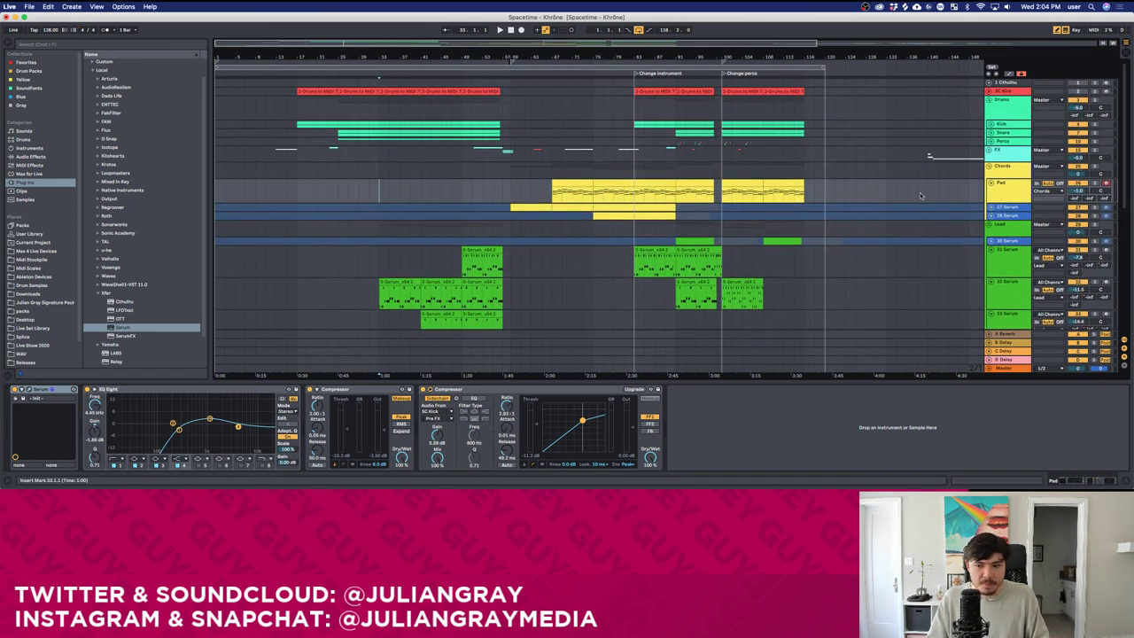
click(990, 182)
click(991, 183)
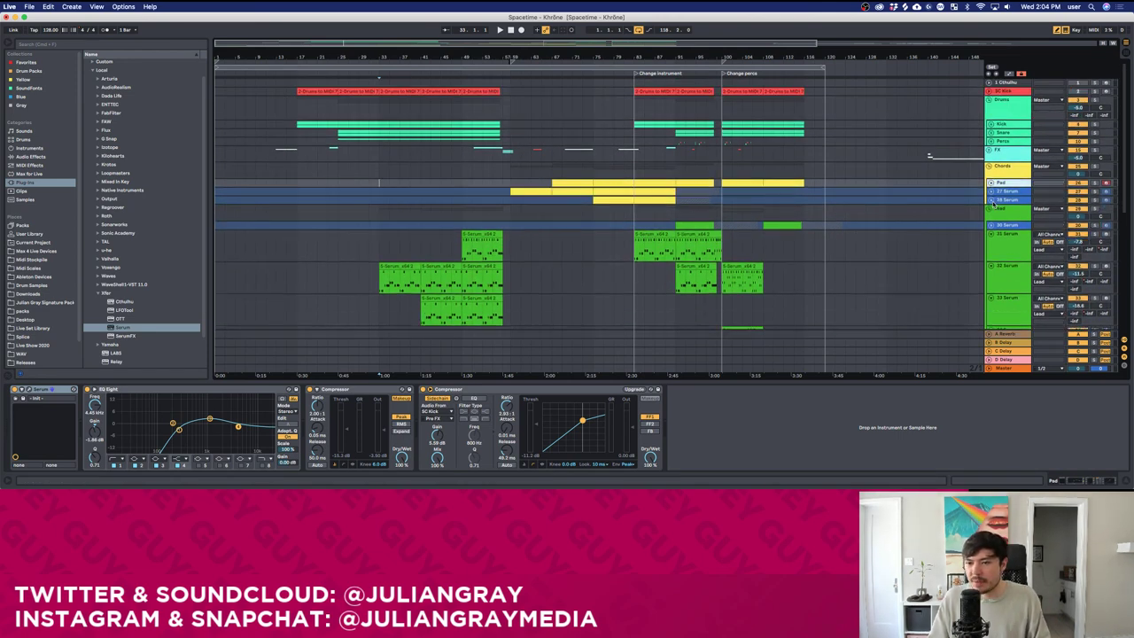
Fold the Chords and Lead groups to look over the tracks below, and unfold both groups again.
click(991, 208)
click(989, 167)
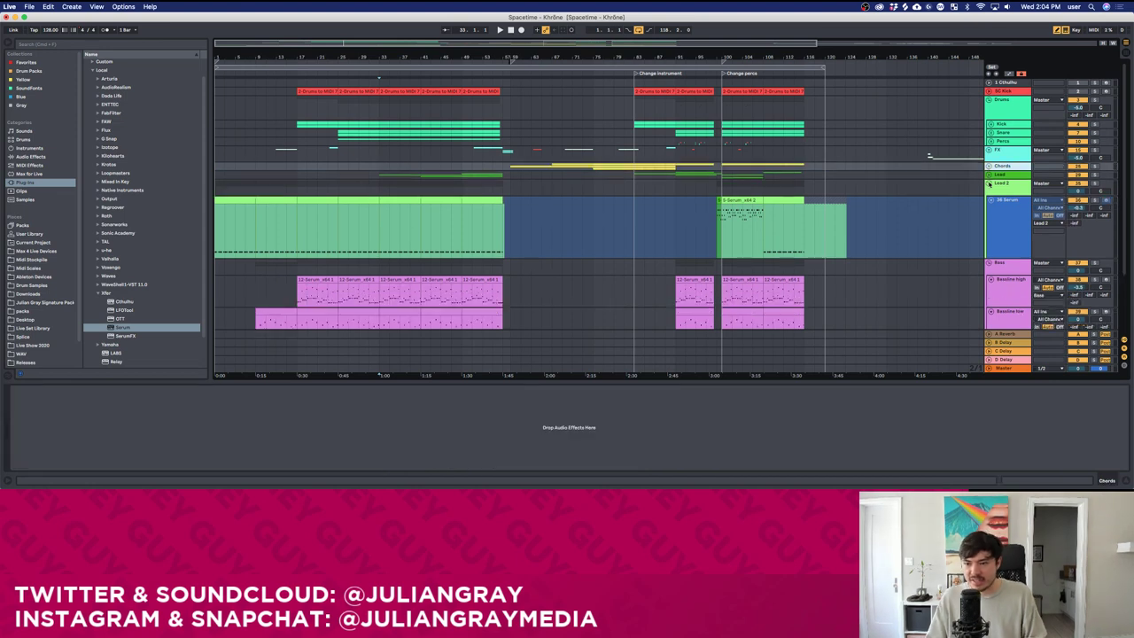
click(990, 183)
click(990, 175)
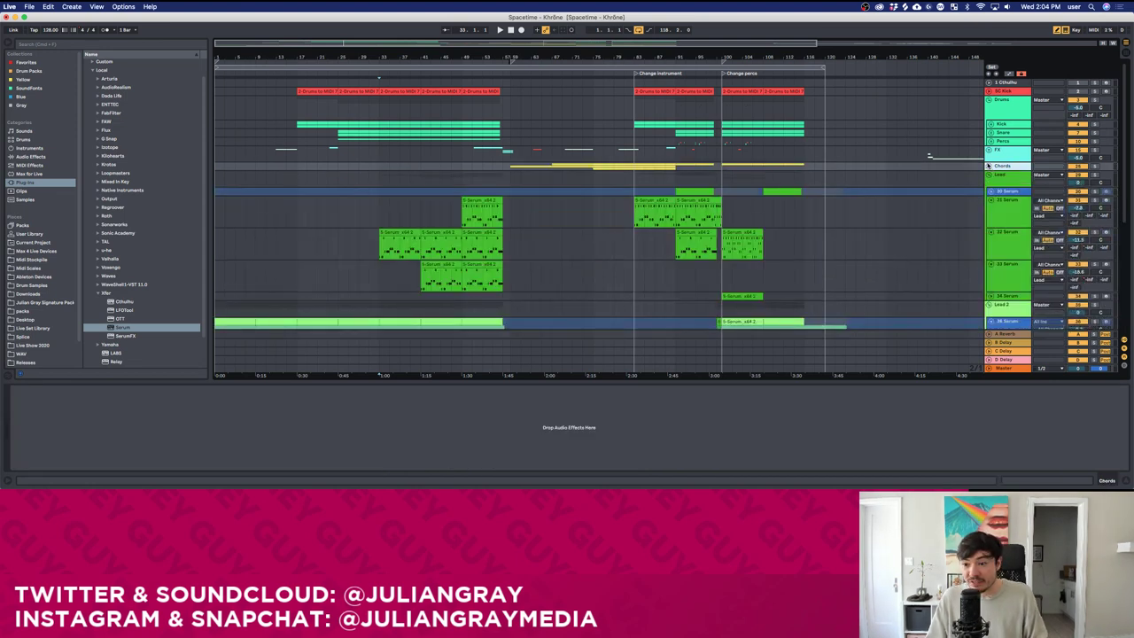
click(989, 167)
Examine the intro at bar 13 on the Chords group and bar 11 on the Snare track, including the tracks below.
scroll(719, 192, down, 2)
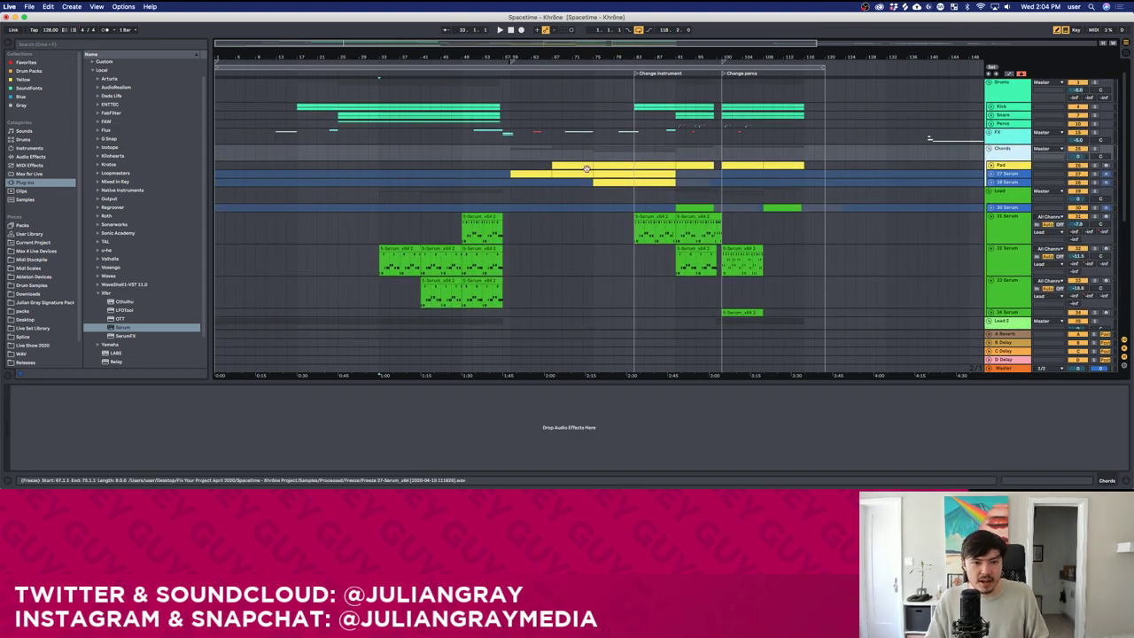
click(274, 158)
click(275, 157)
scroll(275, 157, up, 2)
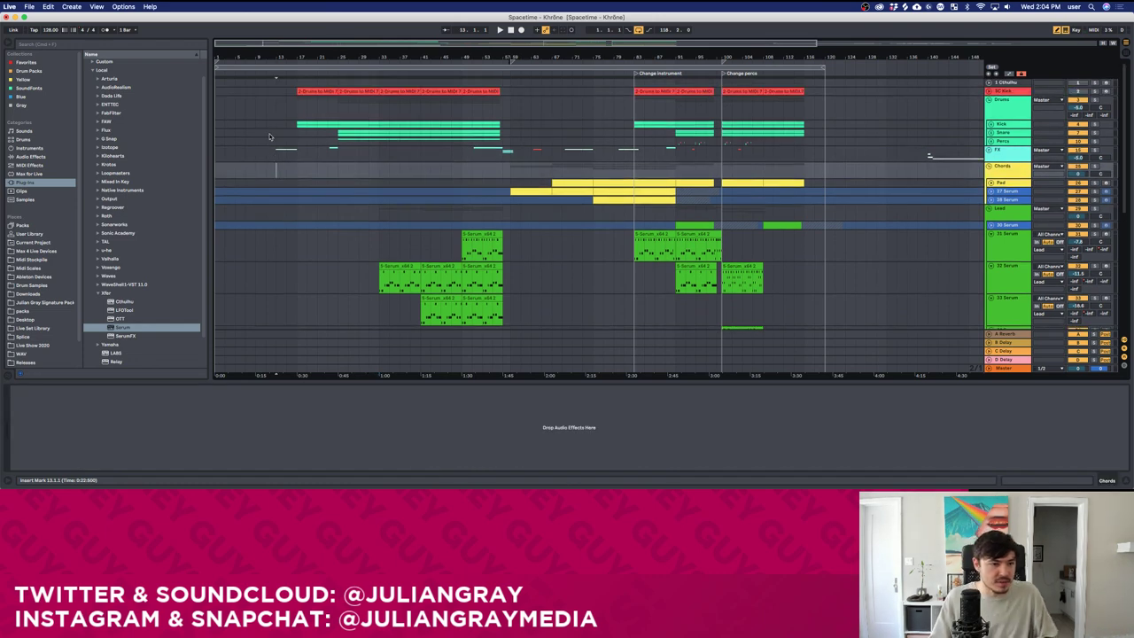
click(275, 168)
scroll(299, 164, down, 2)
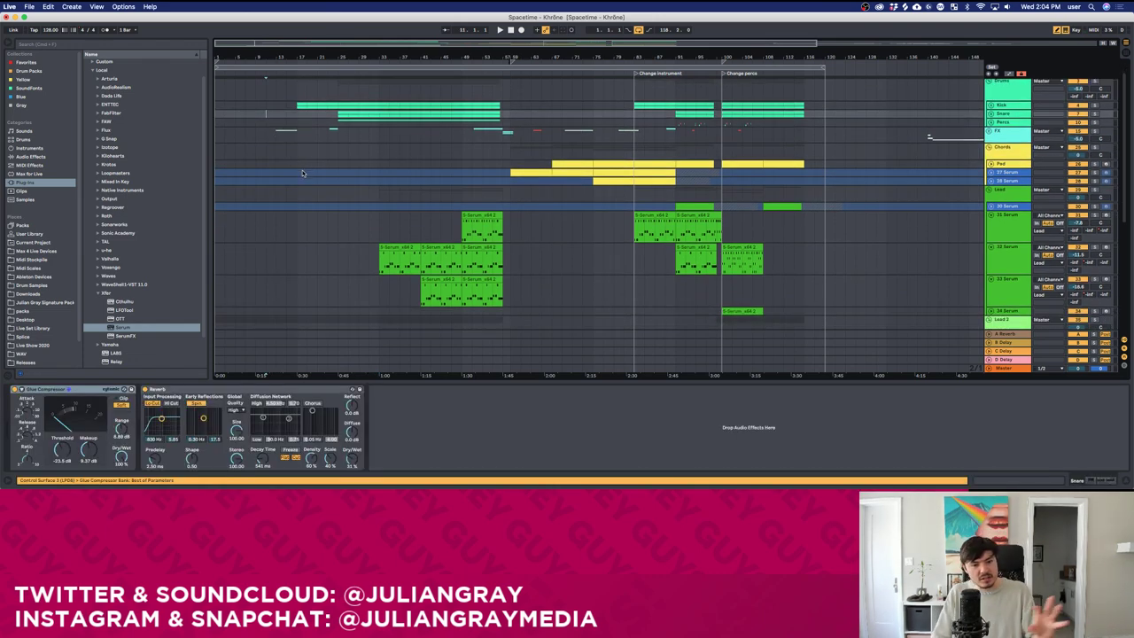
scroll(302, 170, down, 10)
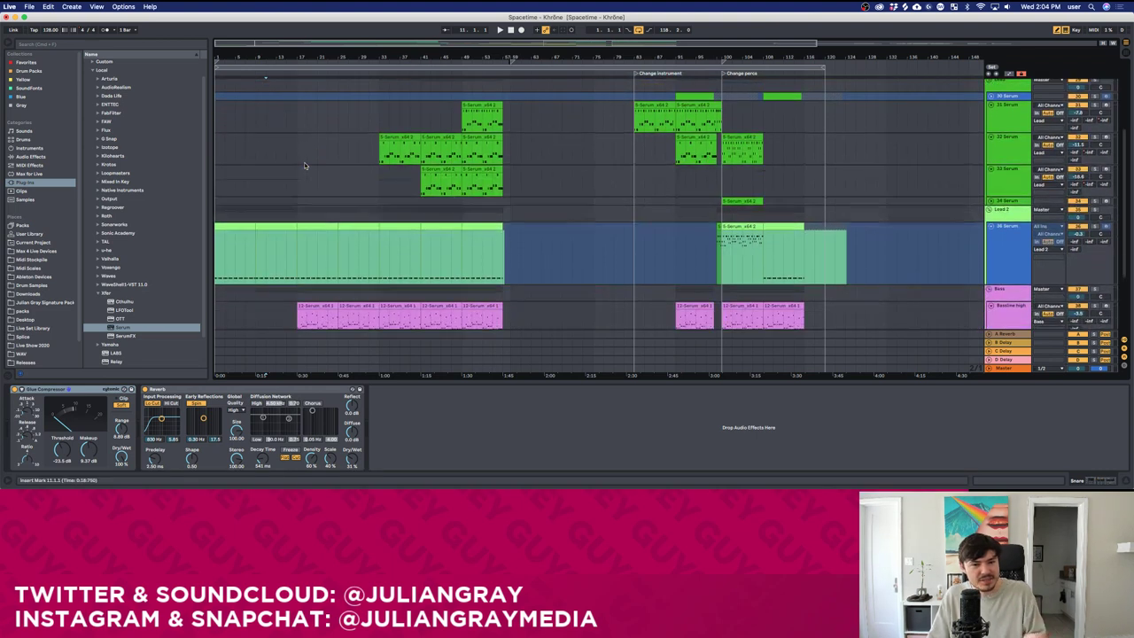
Check the 31 Serum track at bar 33 and select the Bass group to view its devices.
click(379, 122)
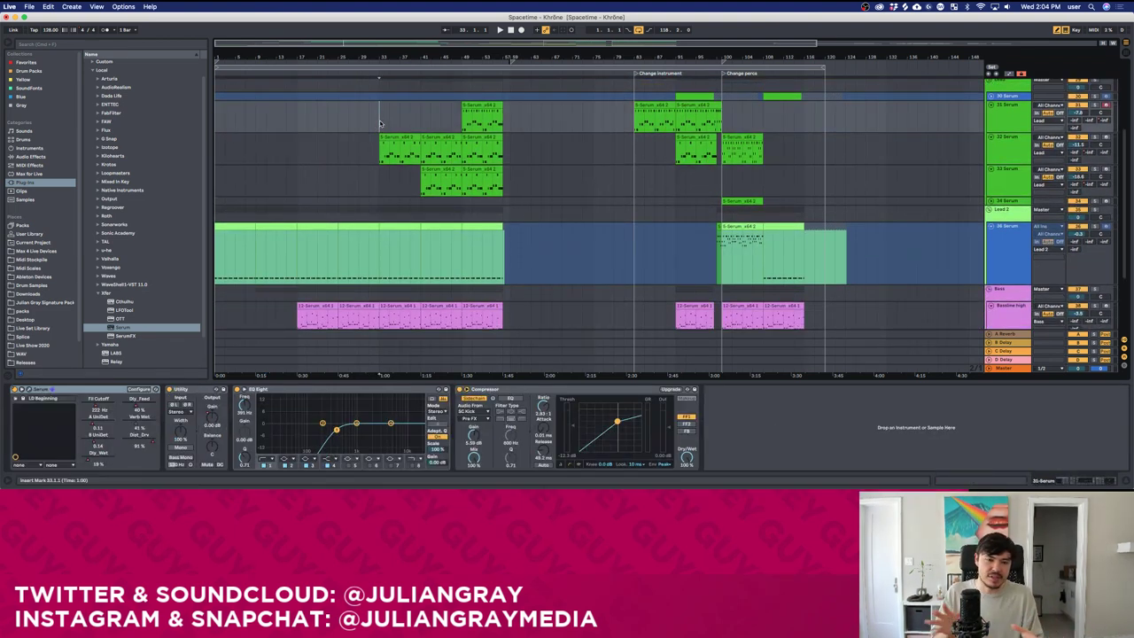
scroll(369, 124, down, 10)
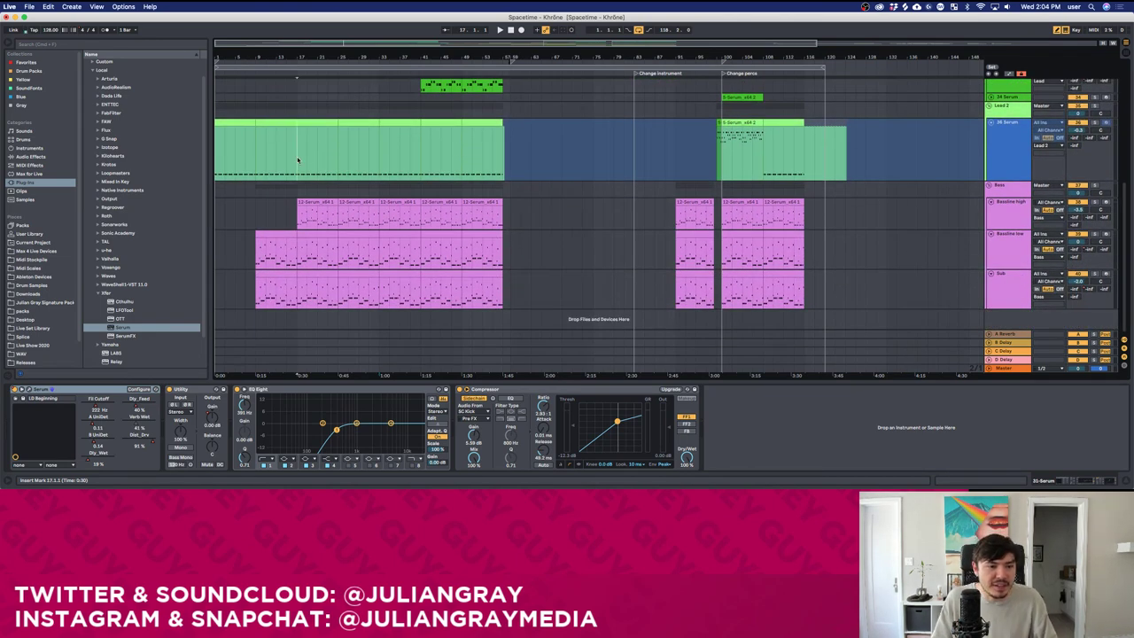
scroll(340, 144, up, 3)
scroll(341, 145, down, 3)
click(1002, 188)
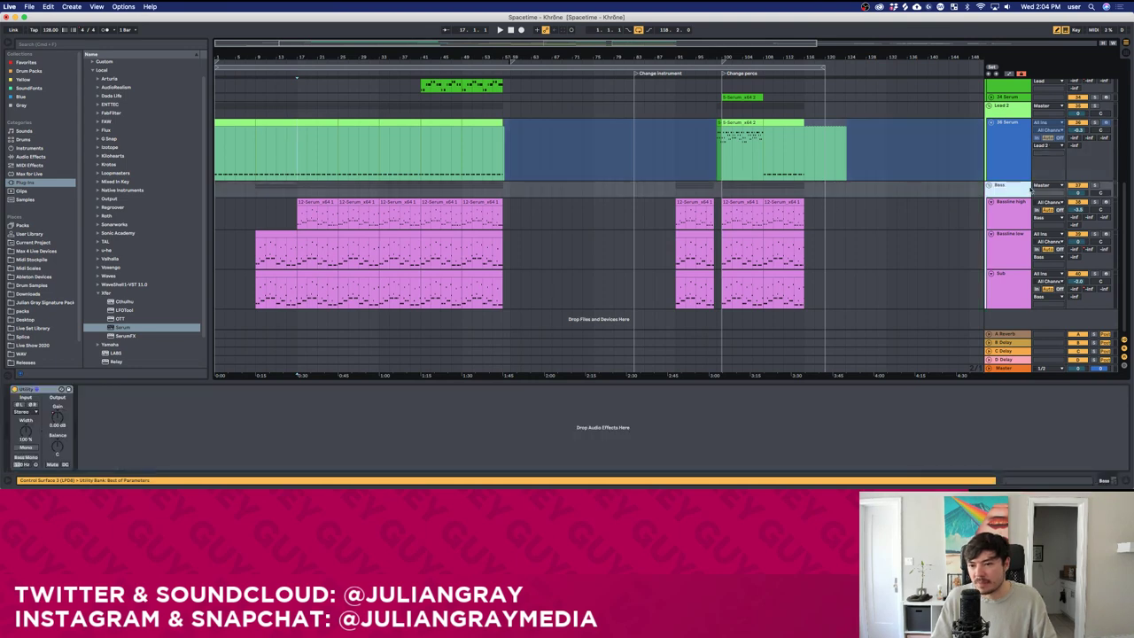
scroll(571, 166, up, 15)
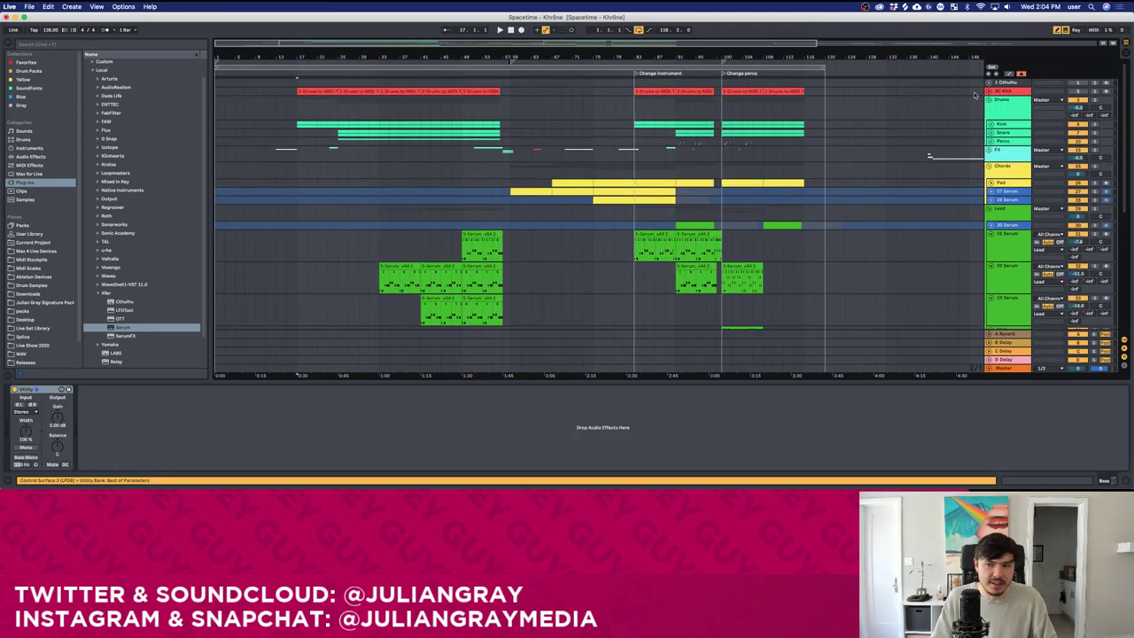
Check where the drums enter, at bar 17 on the Kick track and bar 25 on the Drums group.
click(299, 126)
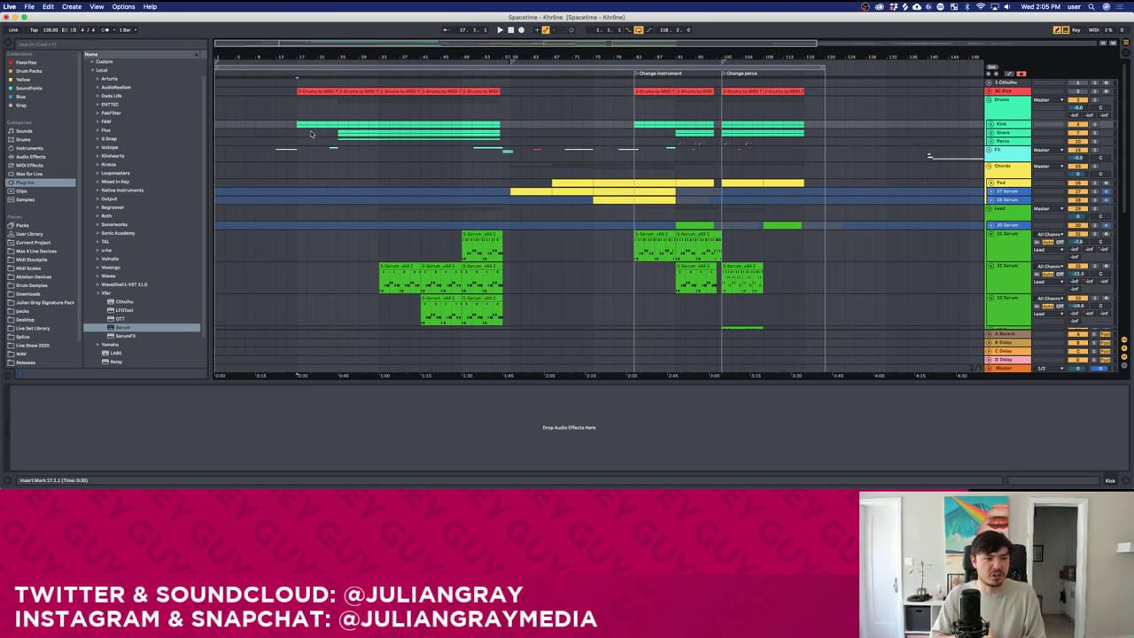
scroll(325, 135, down, 1)
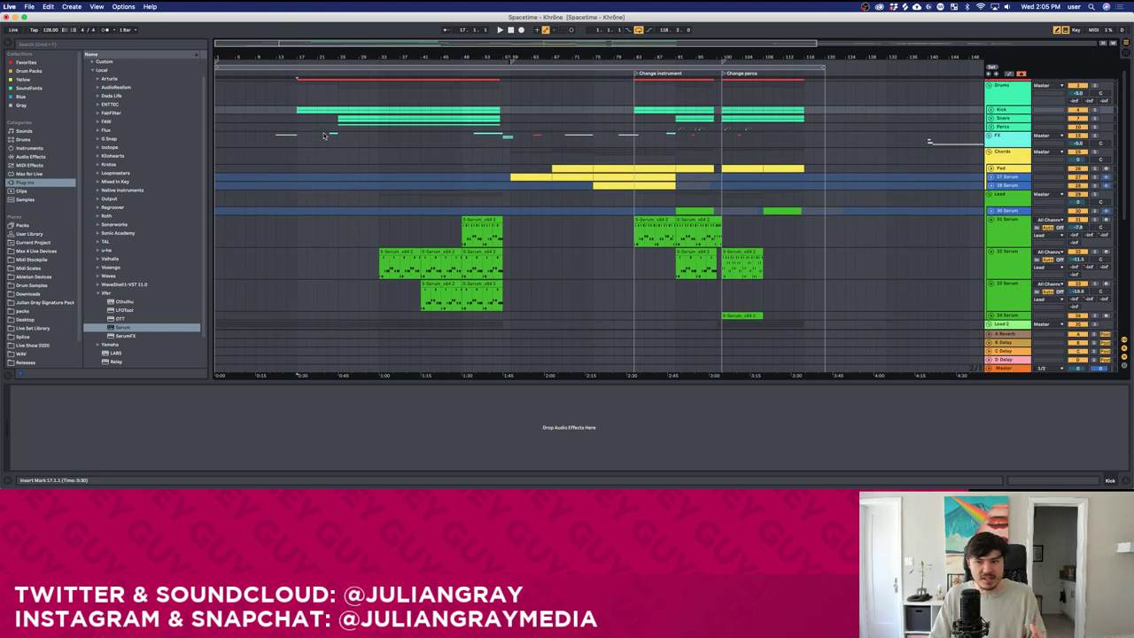
scroll(325, 135, up, 1)
click(1002, 110)
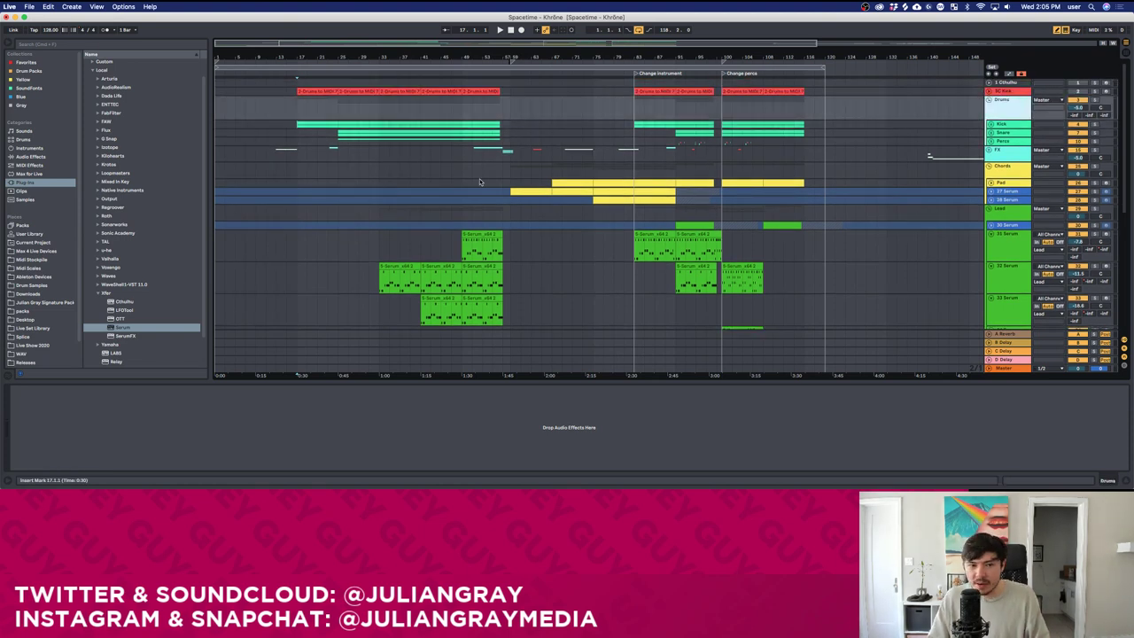
click(337, 110)
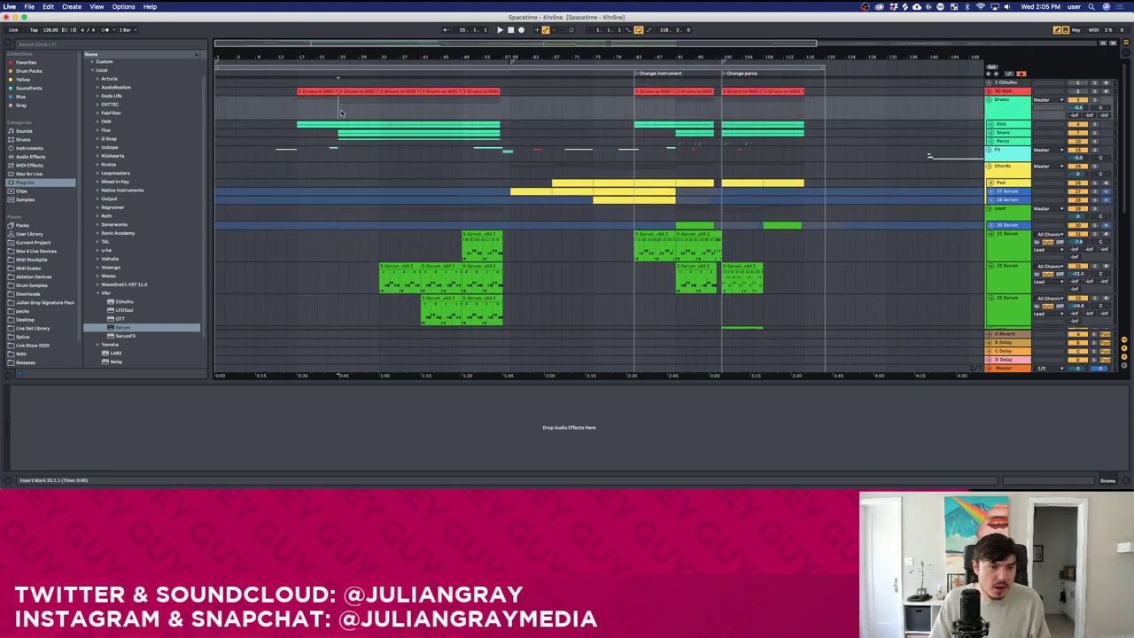
Unfold the Kick group inside Drums and select the Kick low track to view its devices.
click(1014, 112)
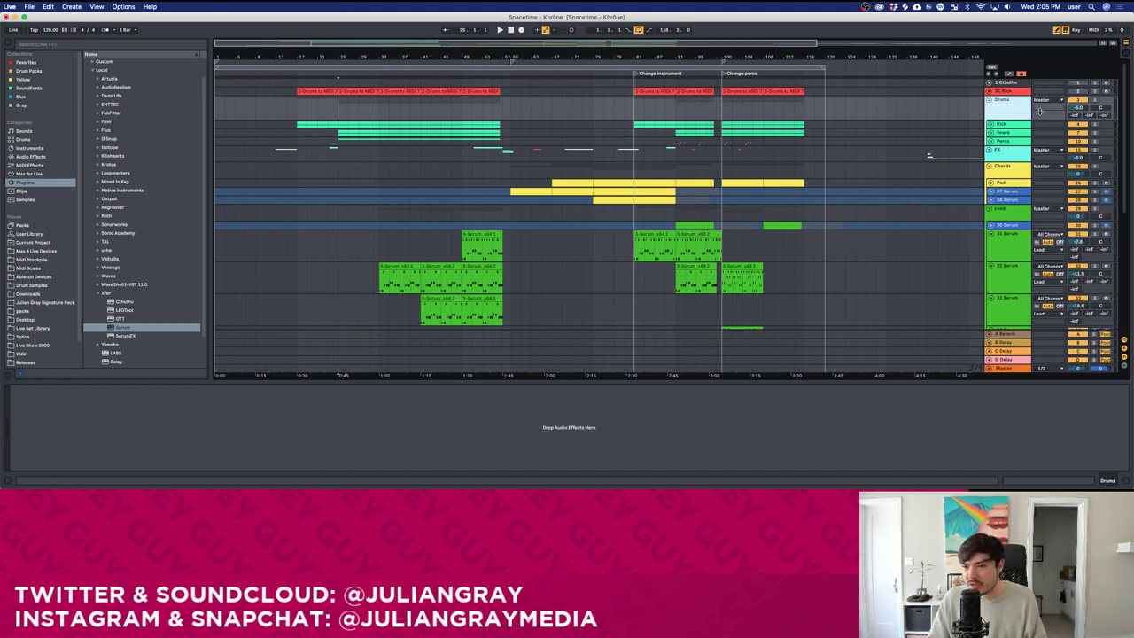
click(1000, 125)
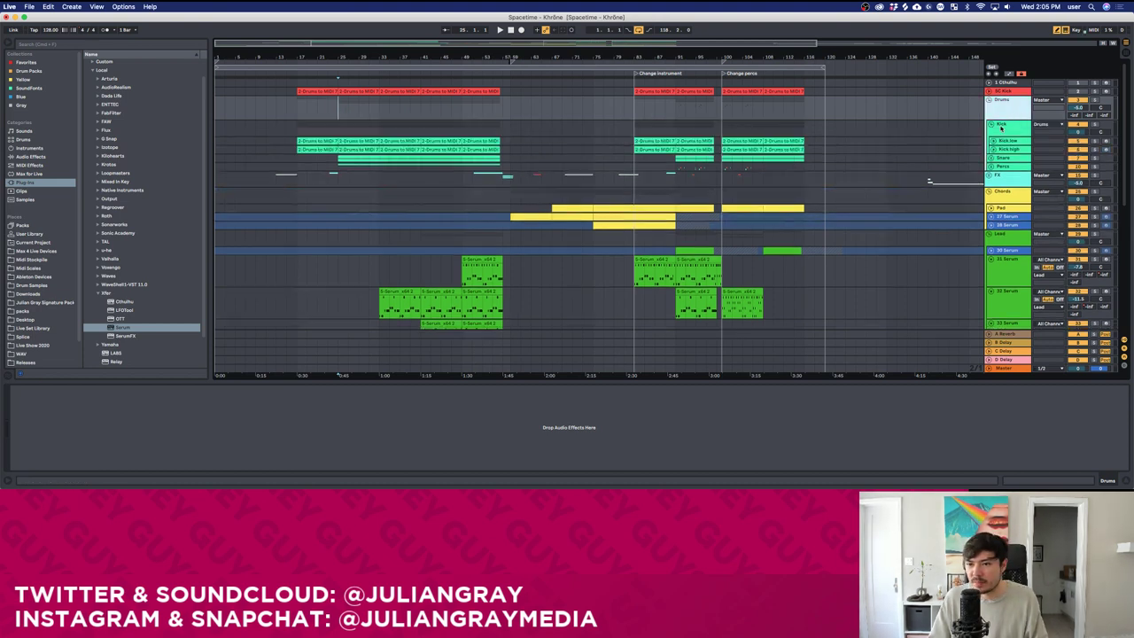
click(994, 142)
click(994, 143)
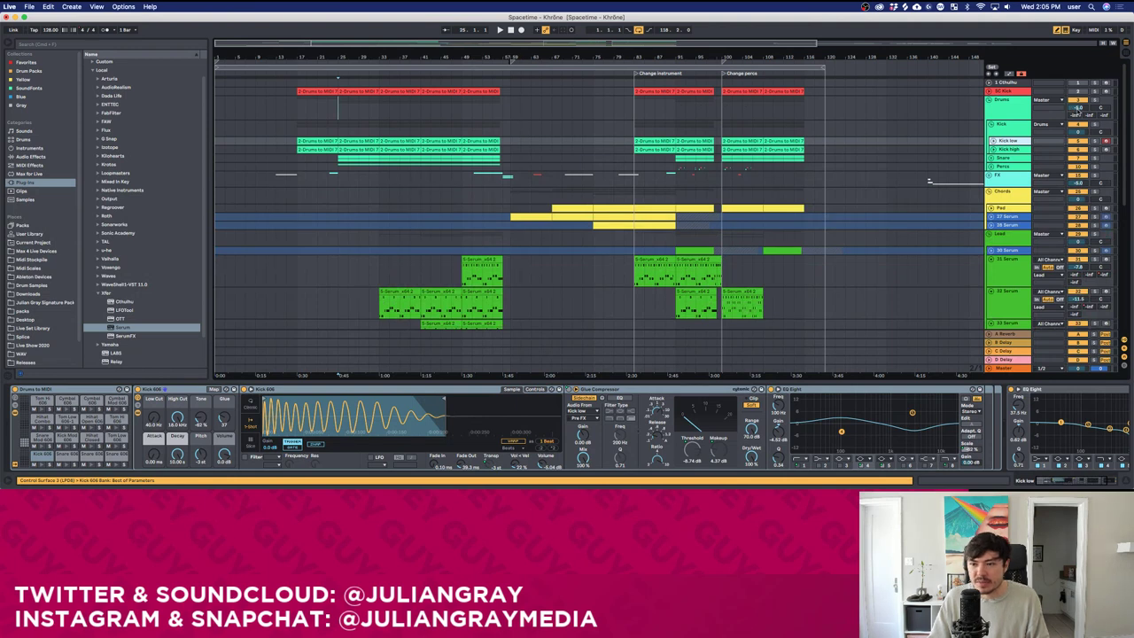
Set the Drums group's volume to -0.8 dB and place the insert marker at bar 17 on that group.
click(1078, 109)
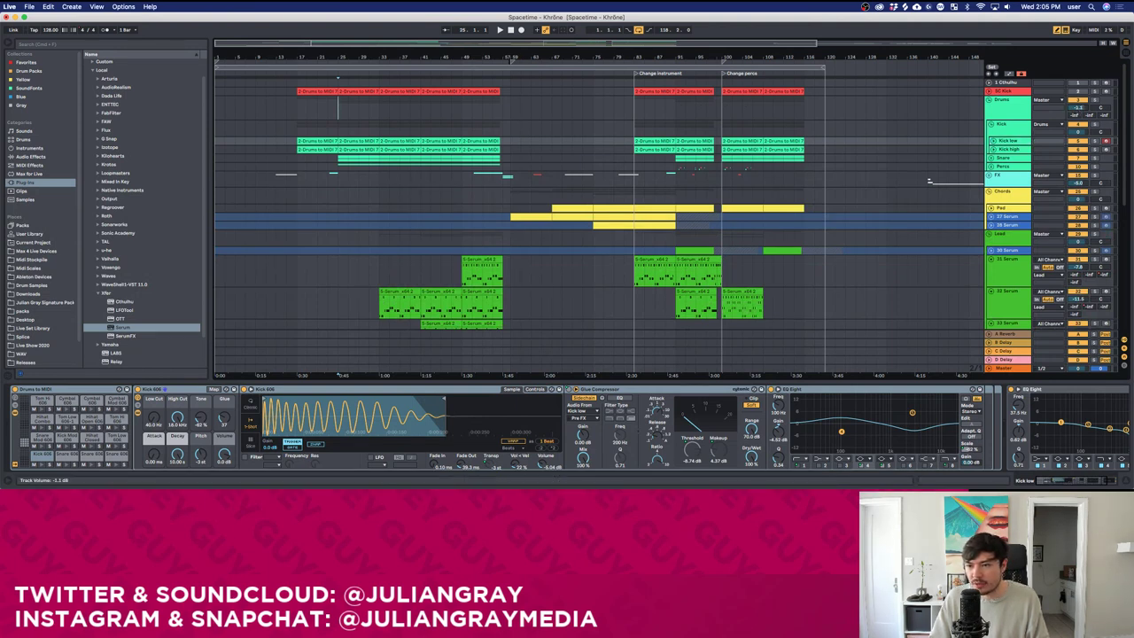
click(306, 122)
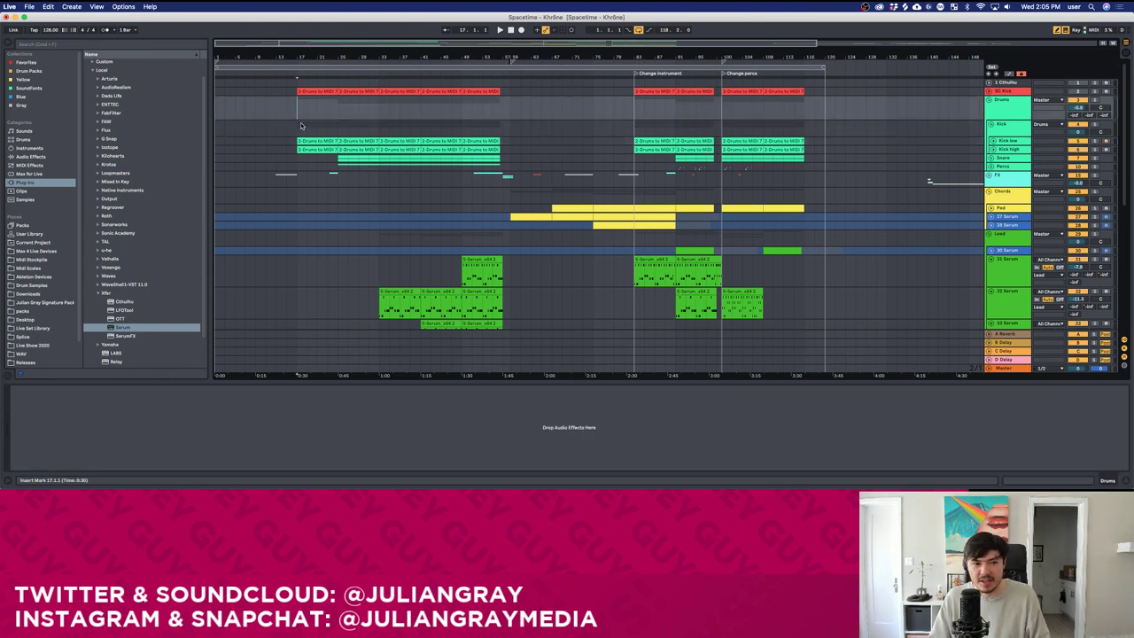
View the devices on the Kick high track and the Snare group.
click(1012, 151)
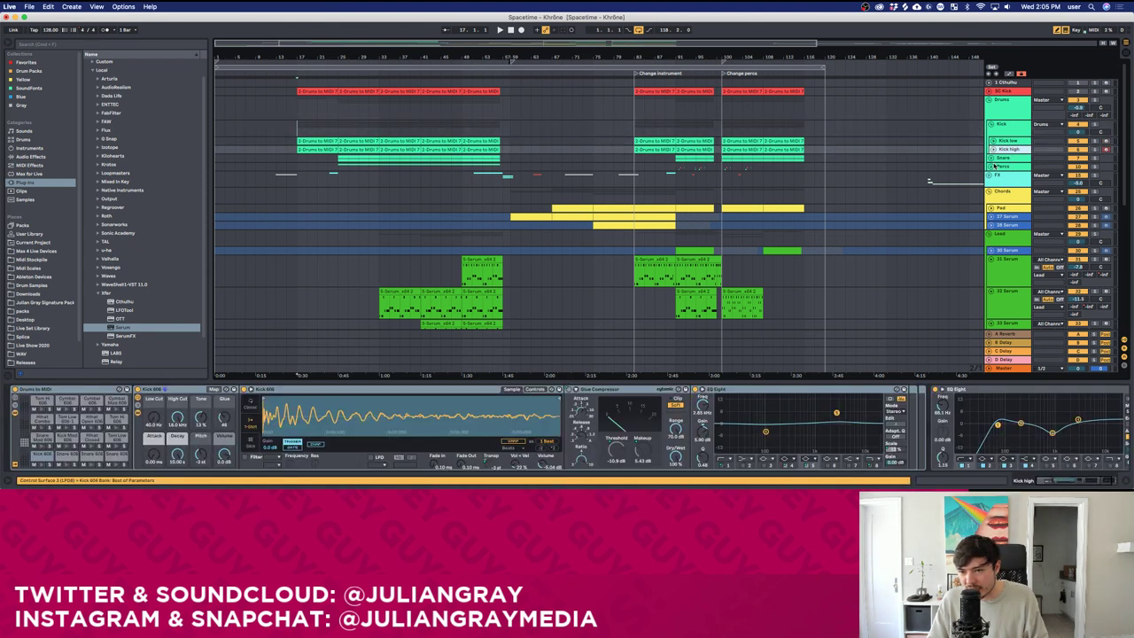
click(991, 158)
click(1005, 158)
click(990, 158)
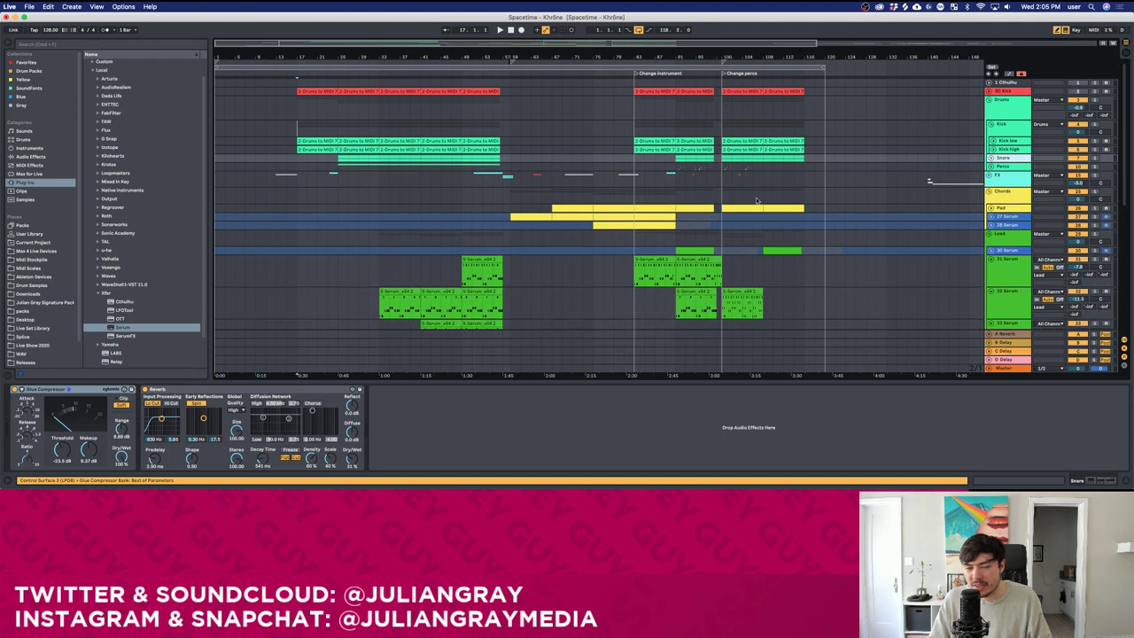
Start playback from bar 17 and unfold the Snare and Percs groups.
click(294, 130)
key(space)
click(1009, 159)
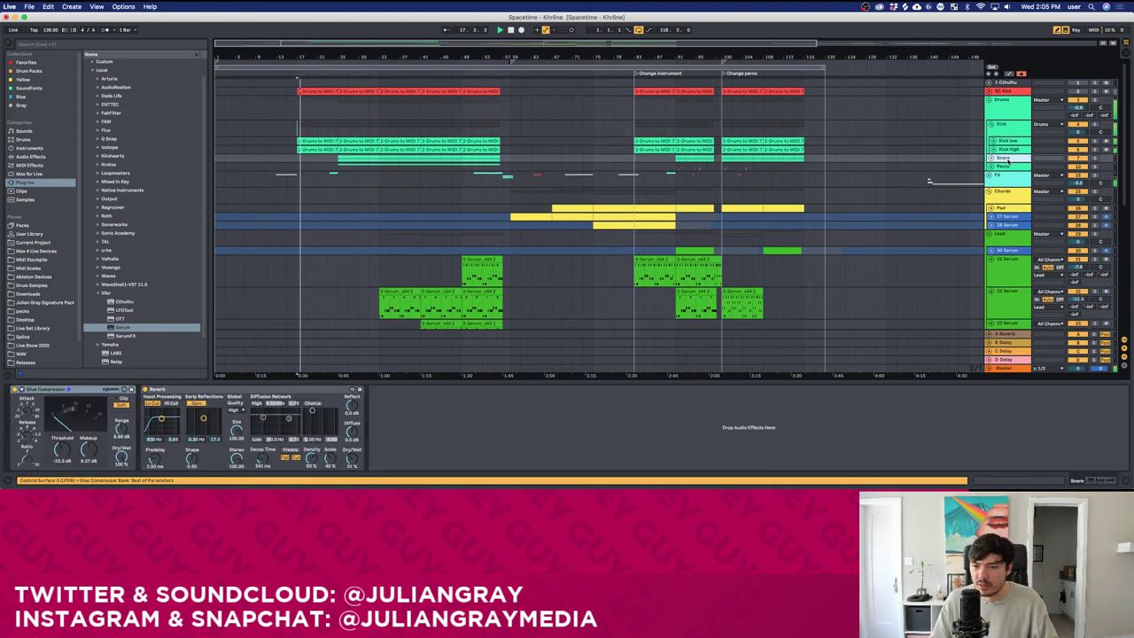
click(1003, 167)
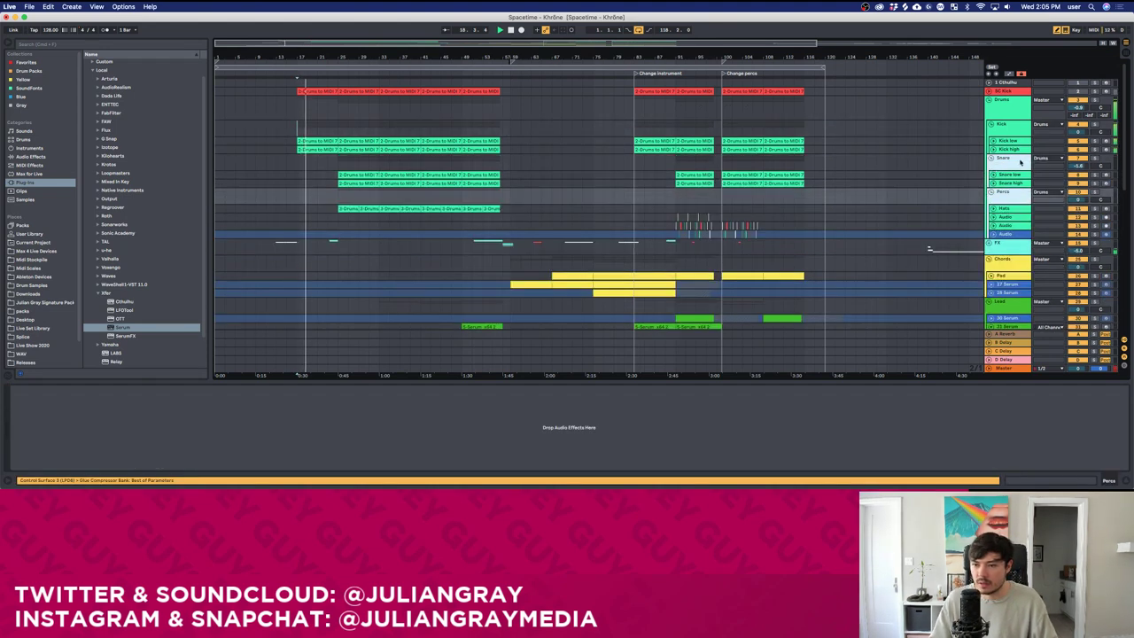
Lower the Snare group's volume to -4.5 dB and turn down the Percs group while listening from bar 25.
click(1021, 163)
click(1016, 194)
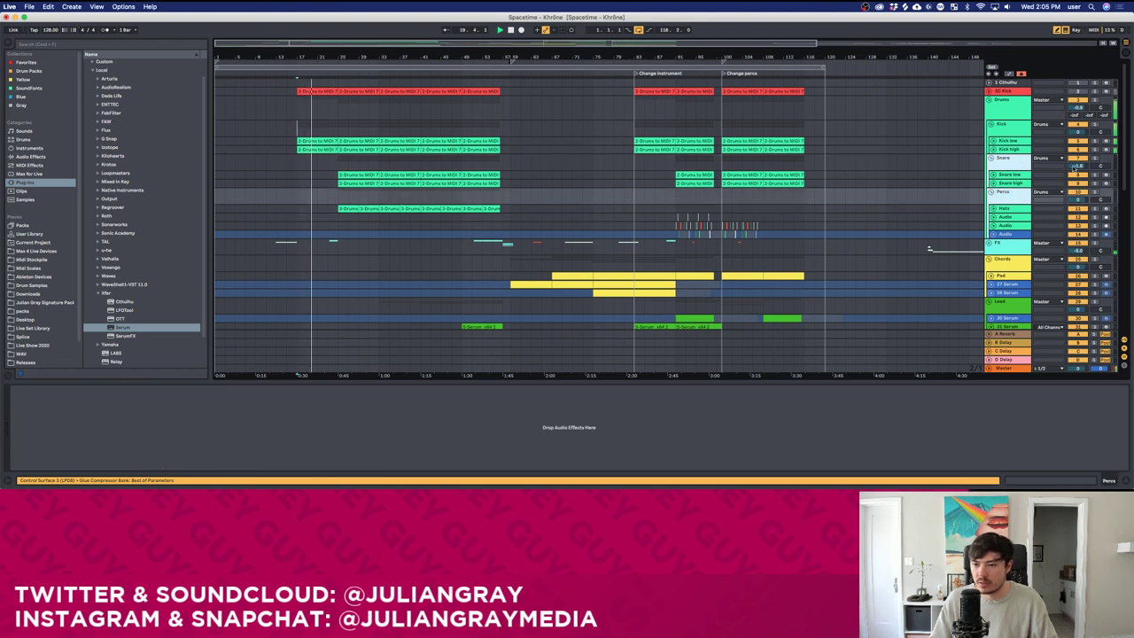
click(335, 163)
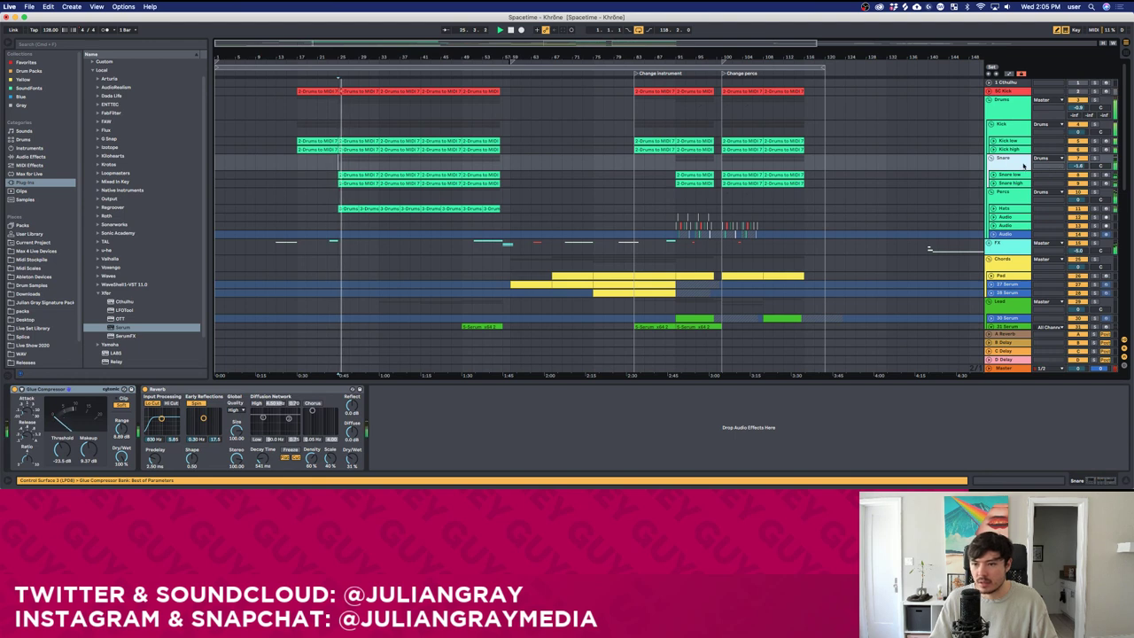
click(1010, 197)
drag(1075, 167, 1075, 171)
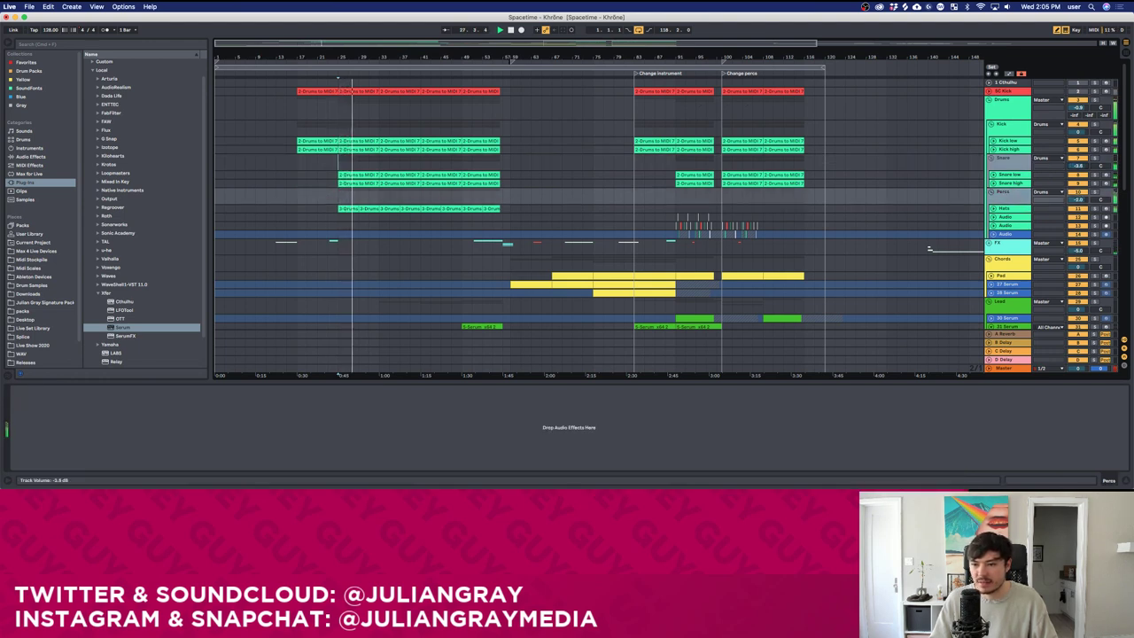
click(1020, 159)
click(1071, 201)
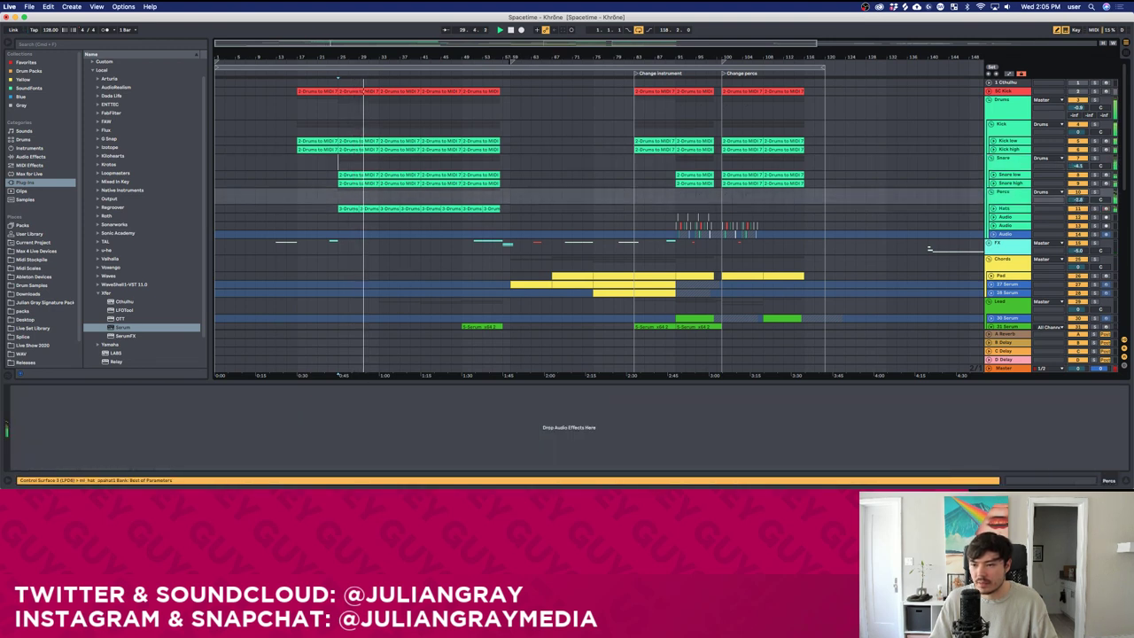
Move the playback start to bar 33, examine the lead and bass tracks, and view the devices on the Bassline low track.
click(381, 203)
scroll(390, 222, down, 6)
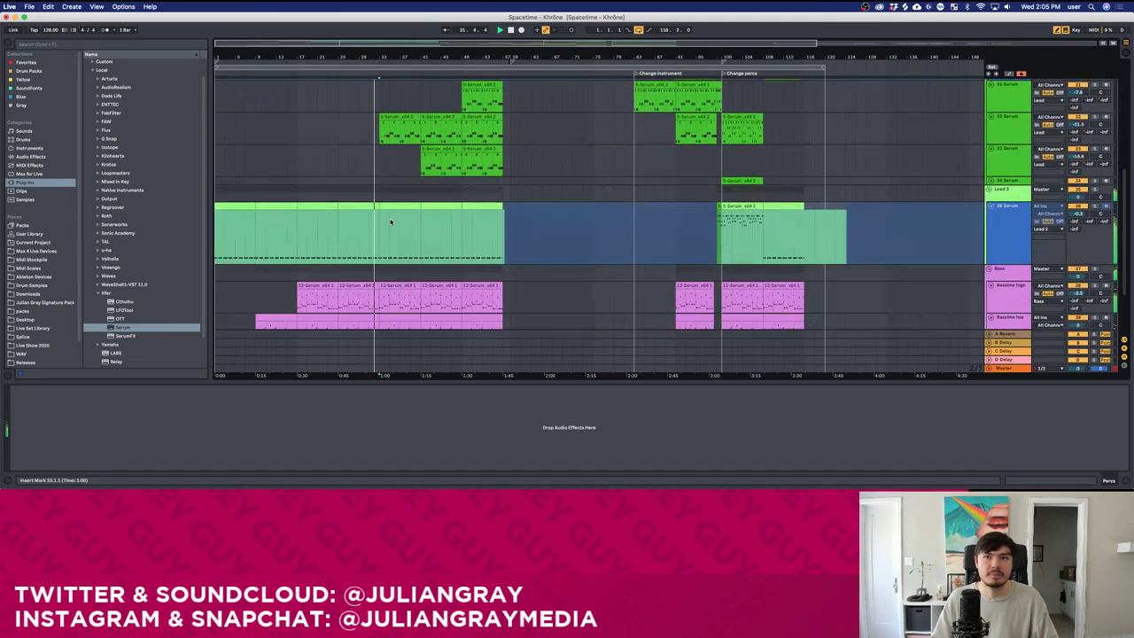
scroll(390, 222, down, 5)
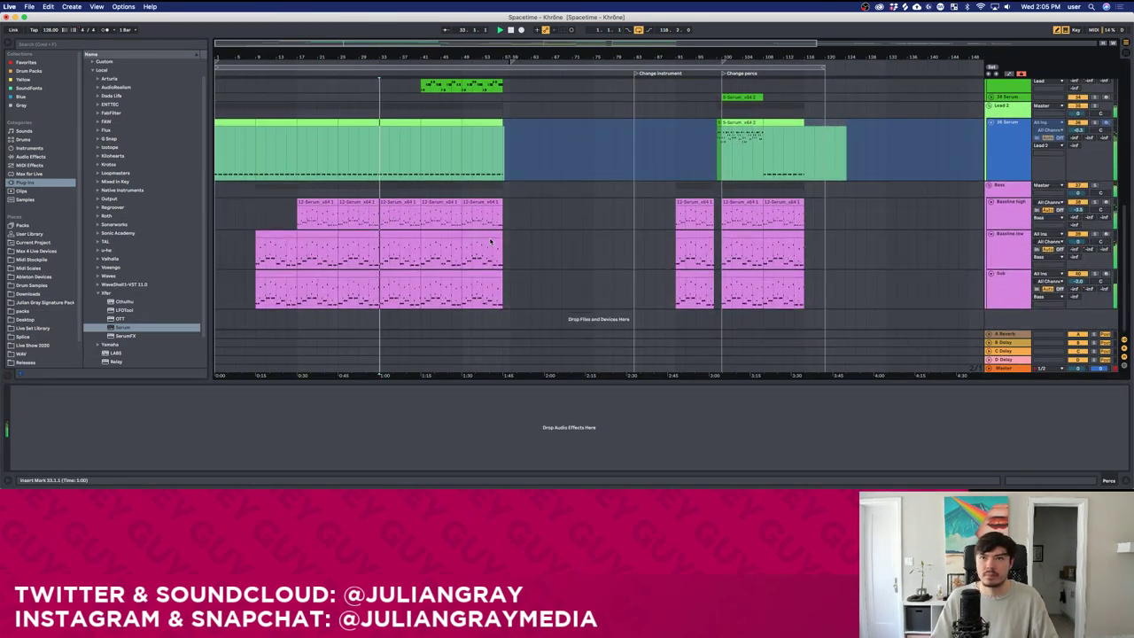
click(490, 241)
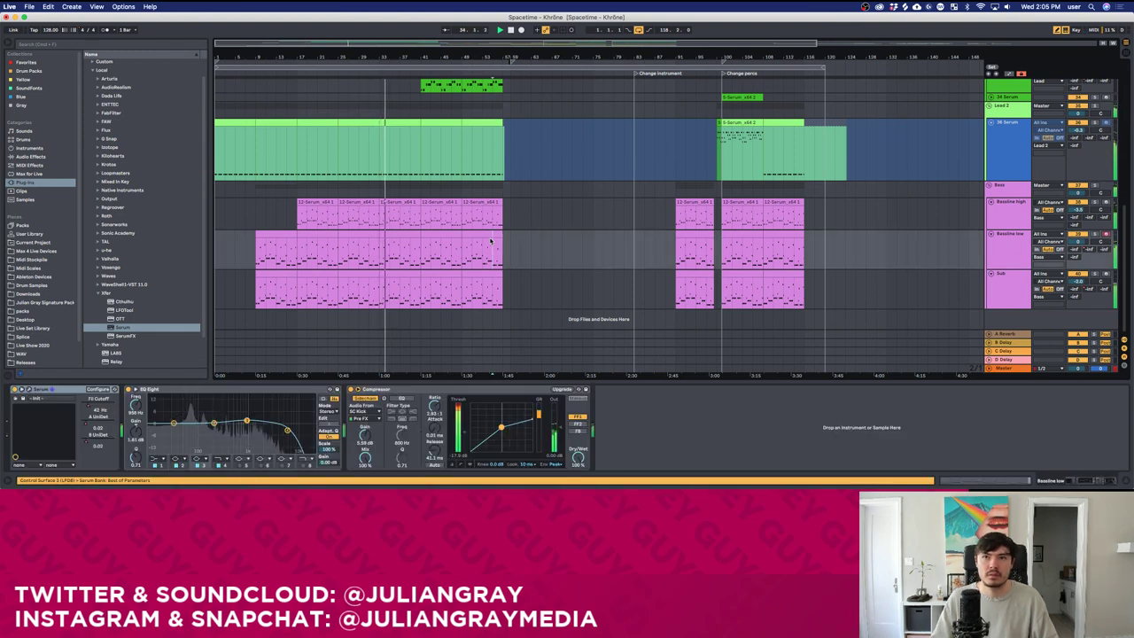
scroll(490, 241, up, 2)
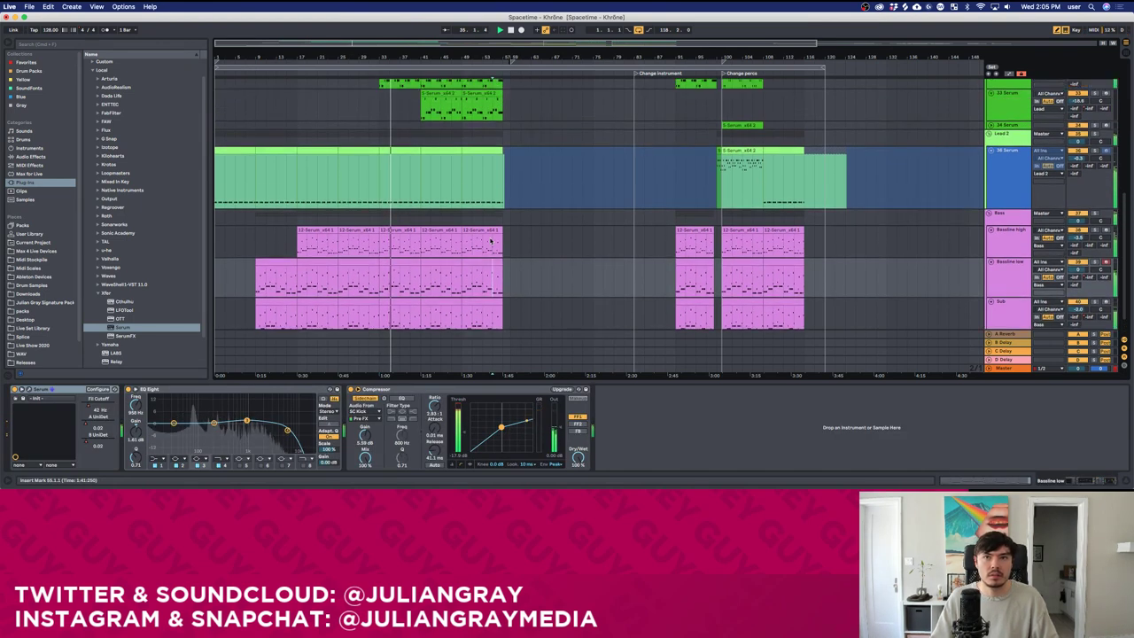
scroll(490, 241, up, 5)
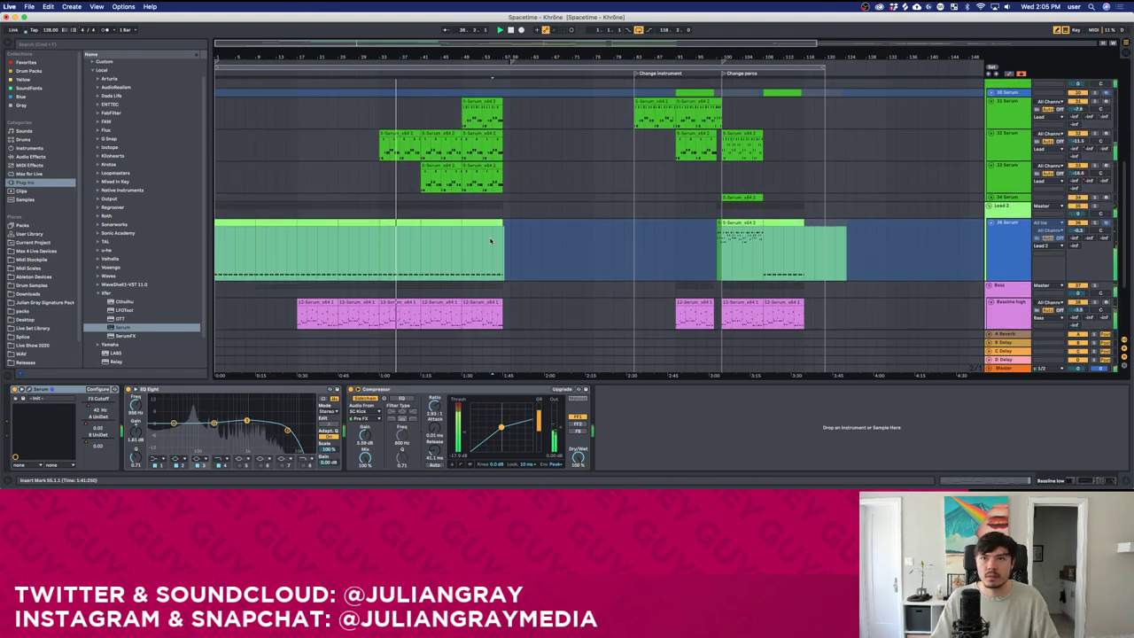
scroll(490, 241, up, 8)
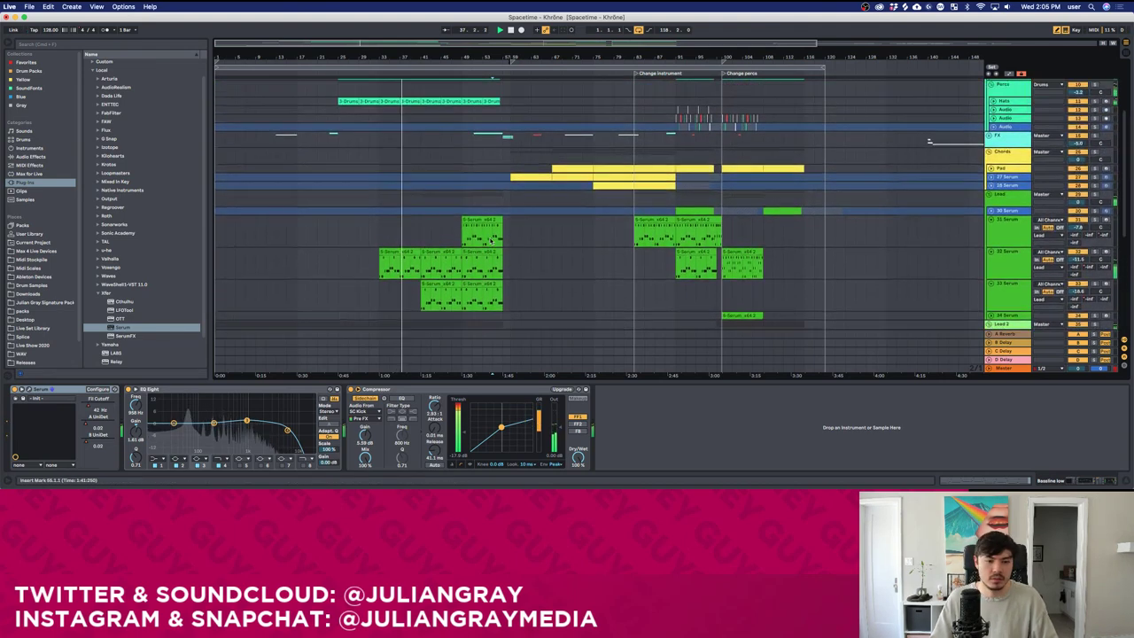
Solo the 32 Serum track, open its Serum instrument and play it from bar 33.
click(400, 235)
scroll(771, 214, down, 2)
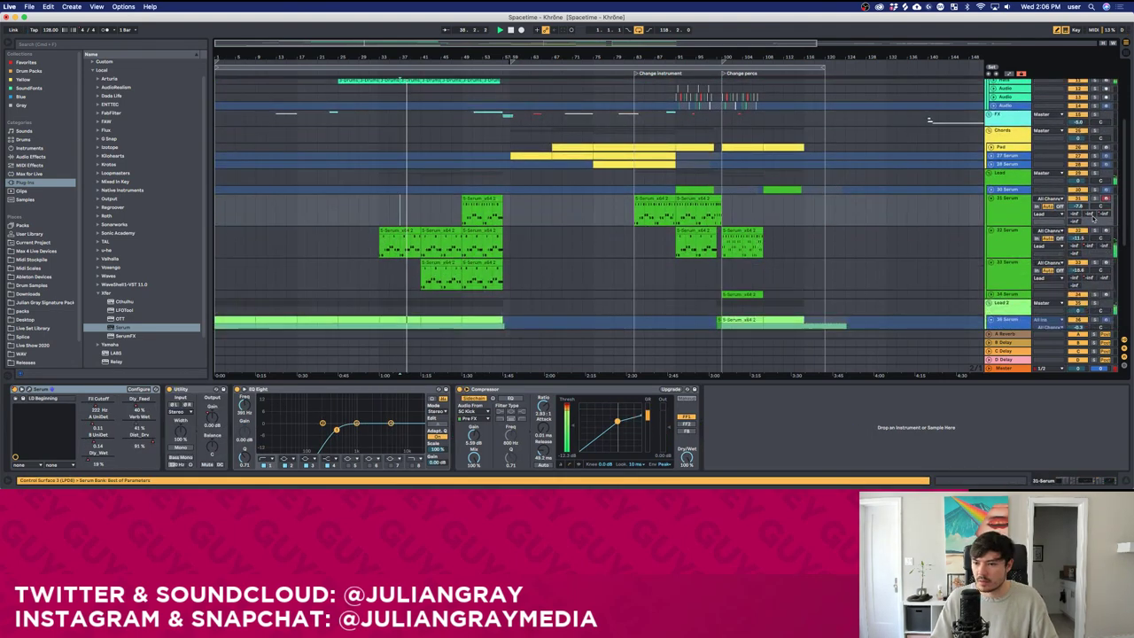
click(1018, 241)
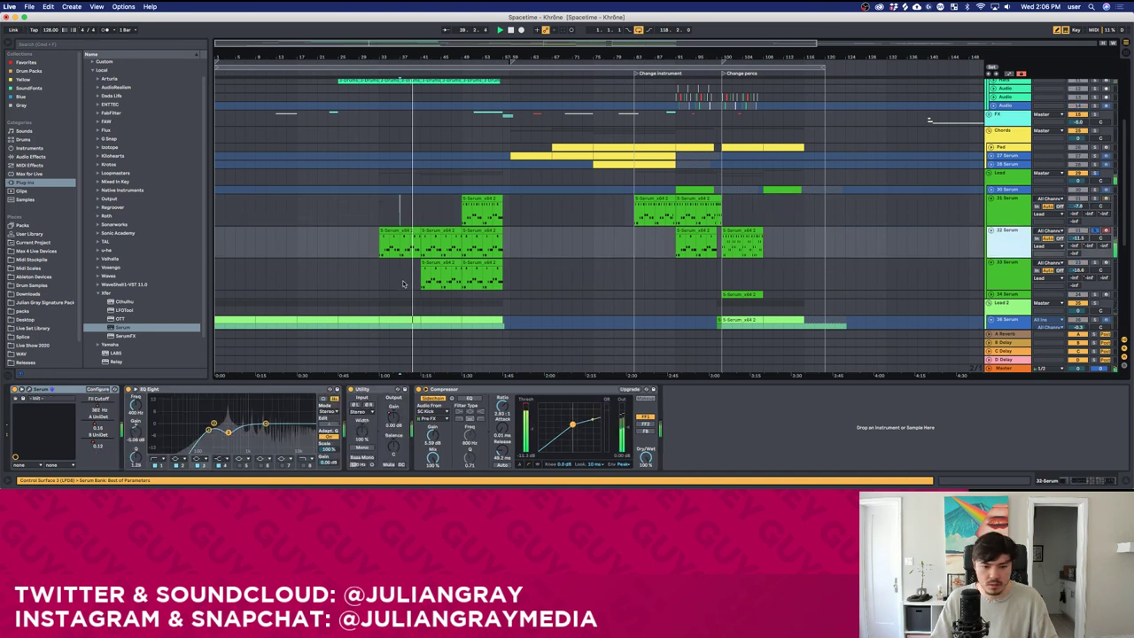
key(space)
click(369, 248)
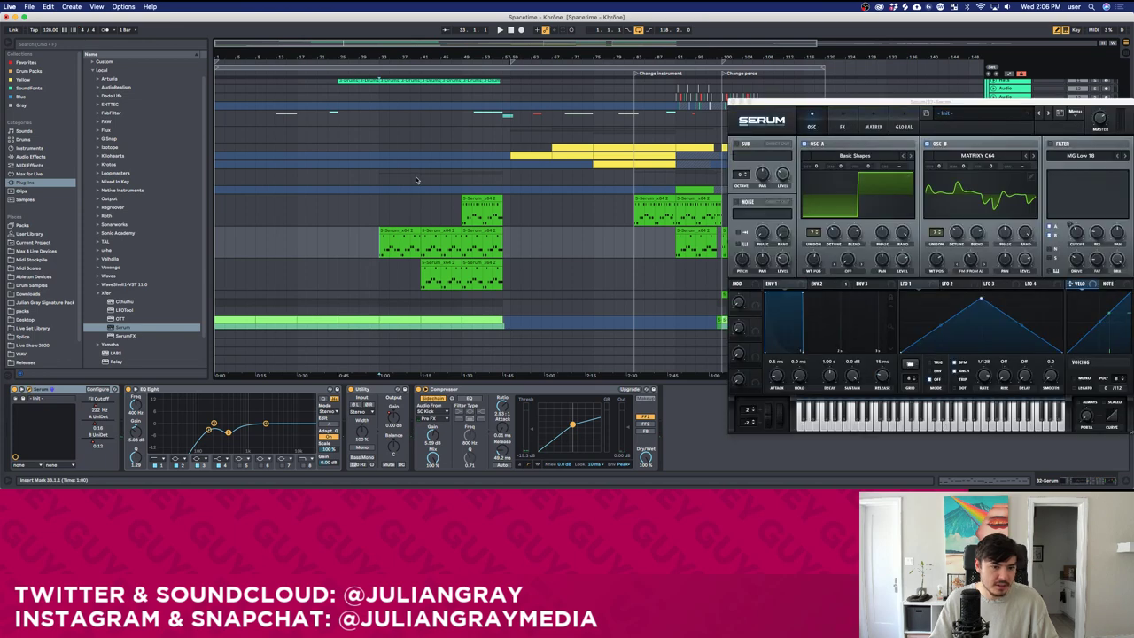
key(space)
drag(776, 110, 678, 100)
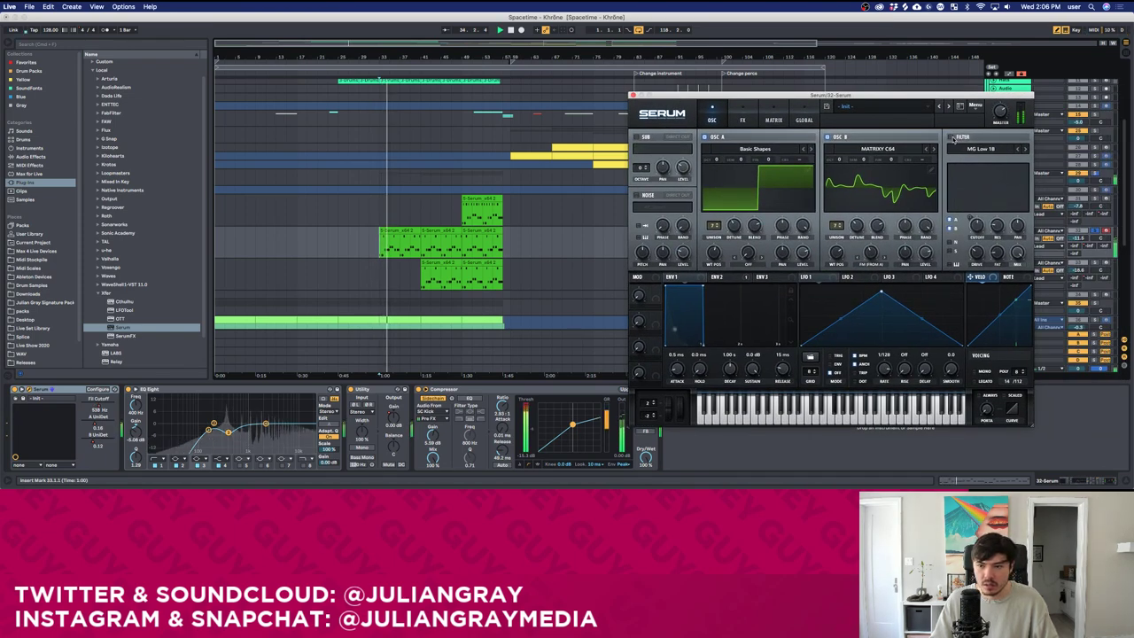
Turn on the filter in the 32 Serum instrument and re-enable the overridden automation.
click(952, 137)
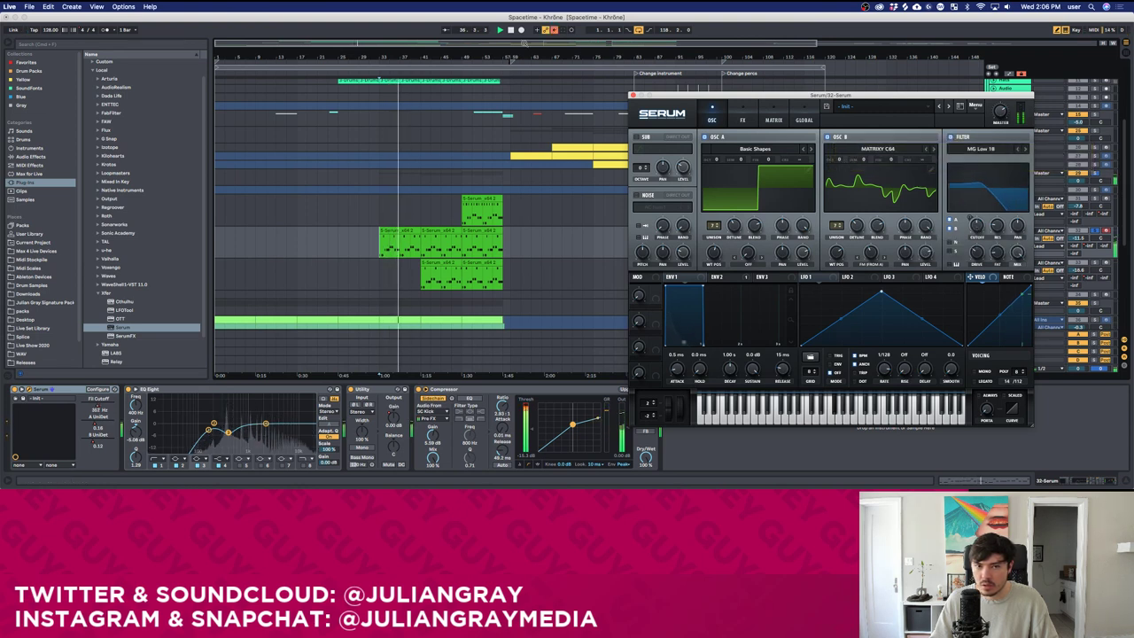
click(554, 30)
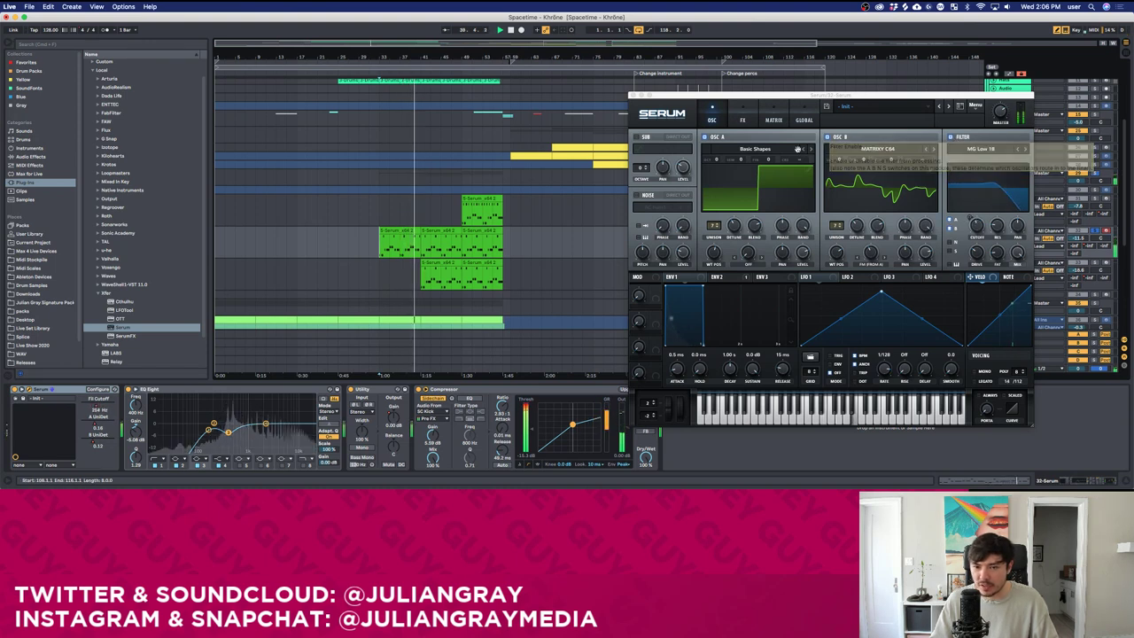
Set oscillator A's wavetable position to a sine shape and oscillator B's wavetable to Mellow But Instable.
drag(713, 252, 713, 266)
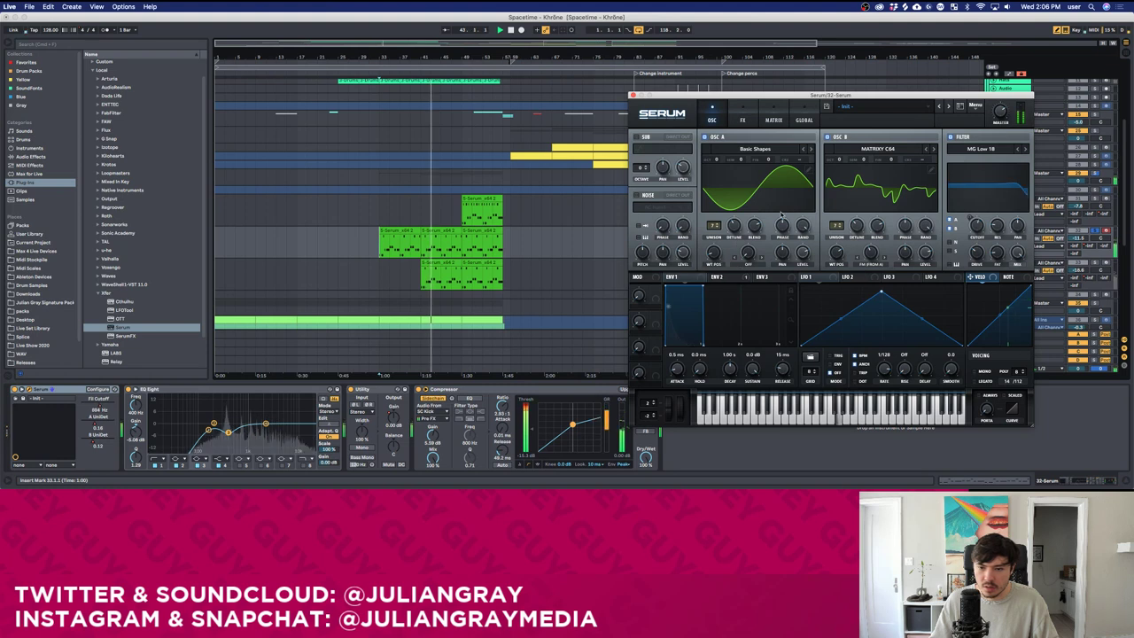
click(933, 149)
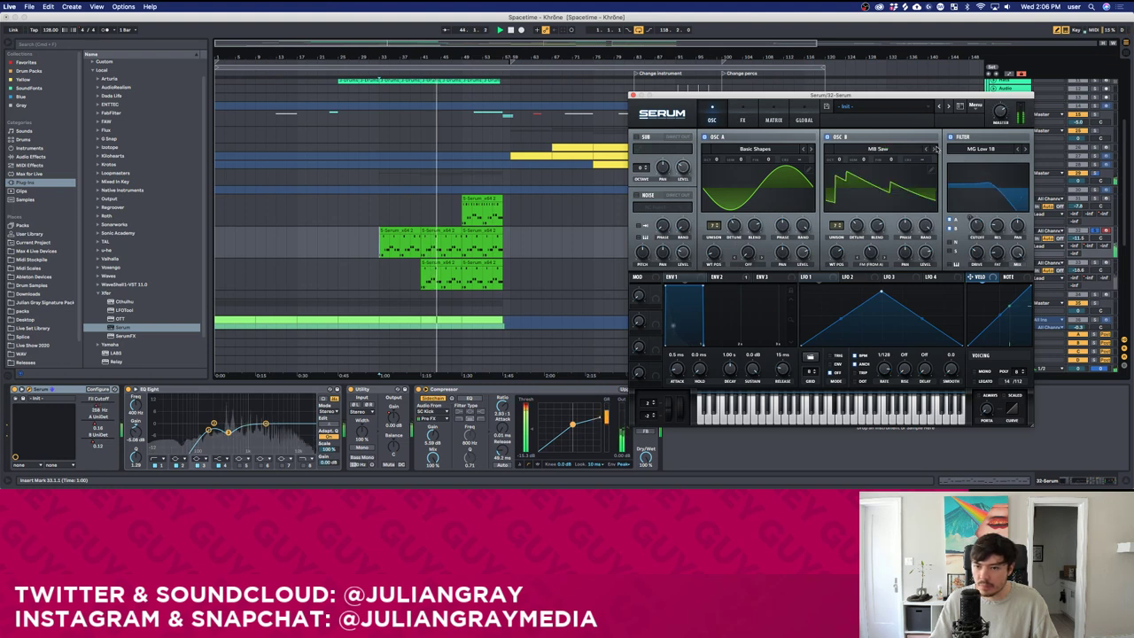
click(935, 149)
click(935, 149)
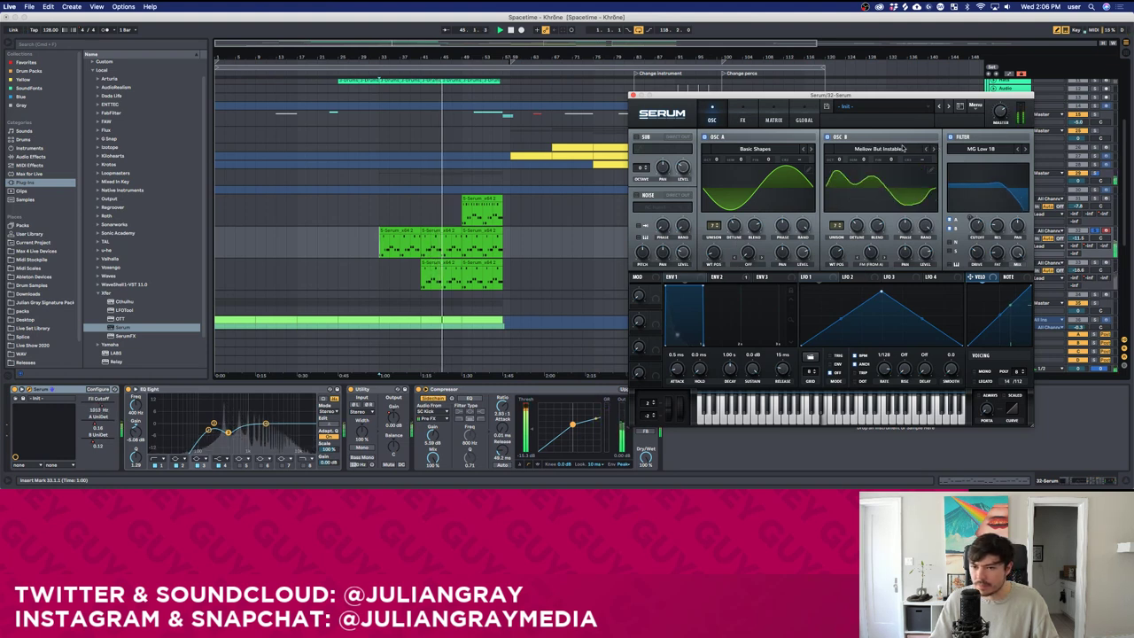
Browse oscillator B's wavetable categories, compare the sound with the filter off and on, and close Serum.
click(895, 149)
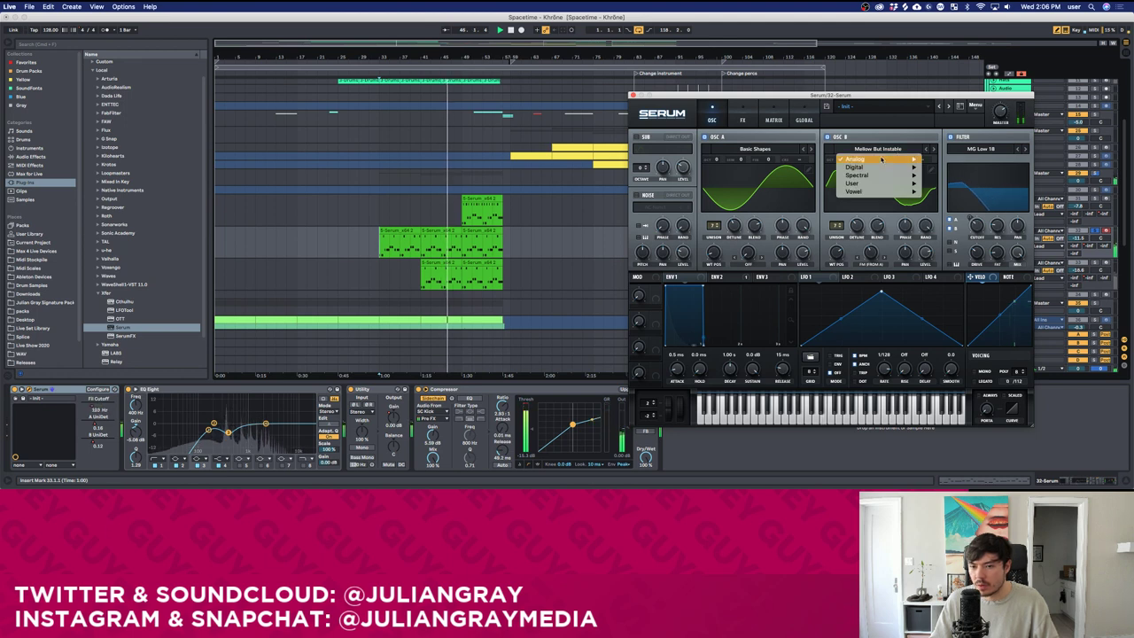
click(955, 174)
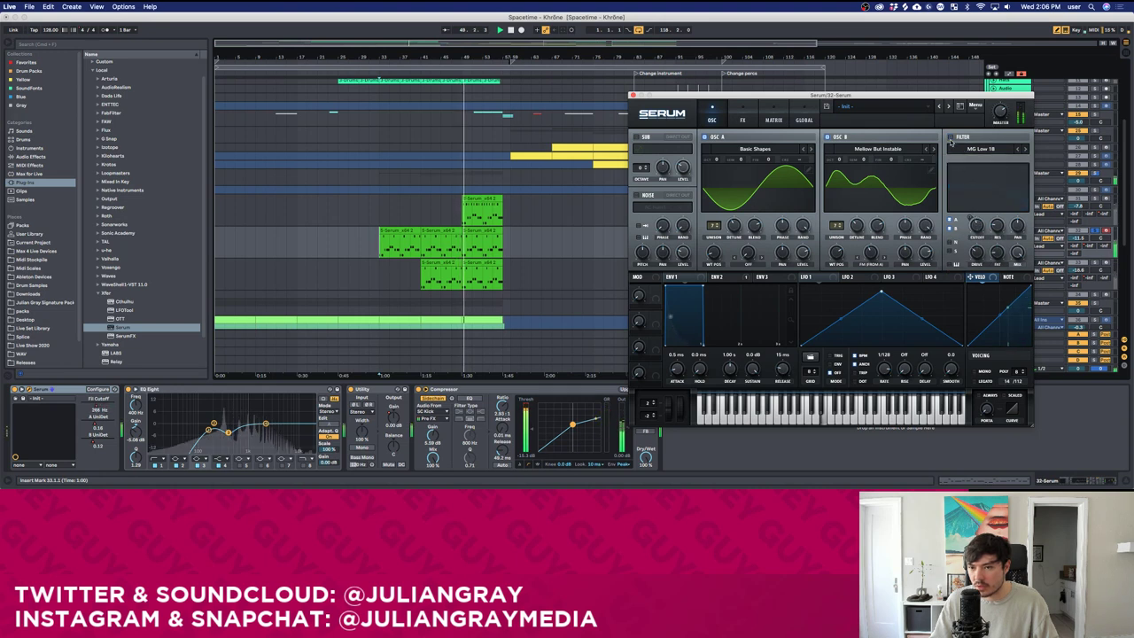
click(951, 139)
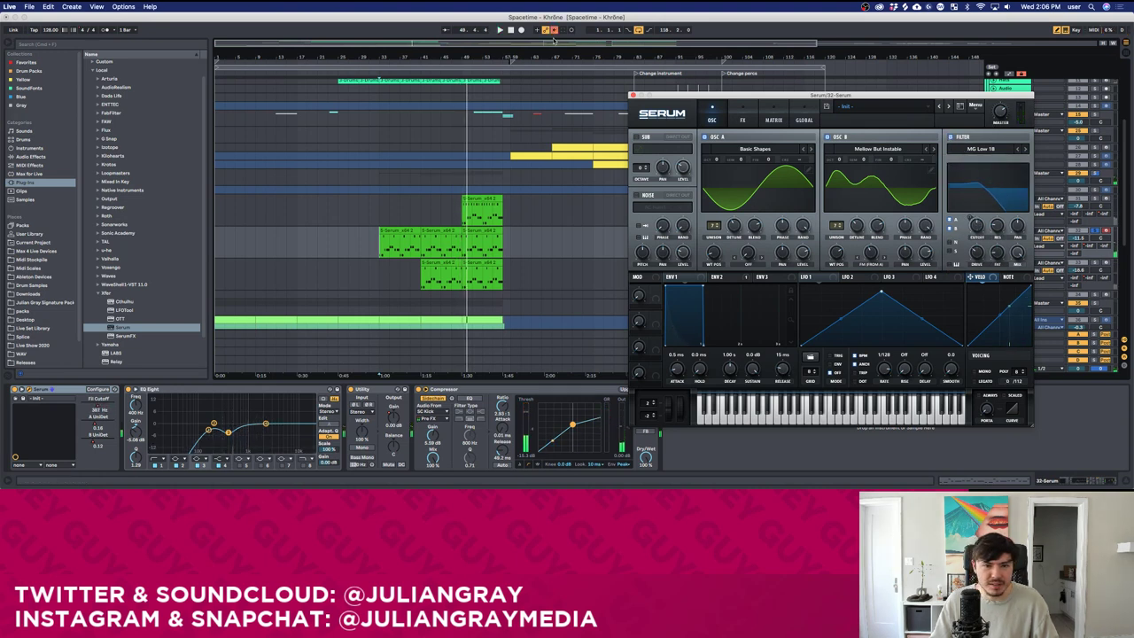
click(632, 95)
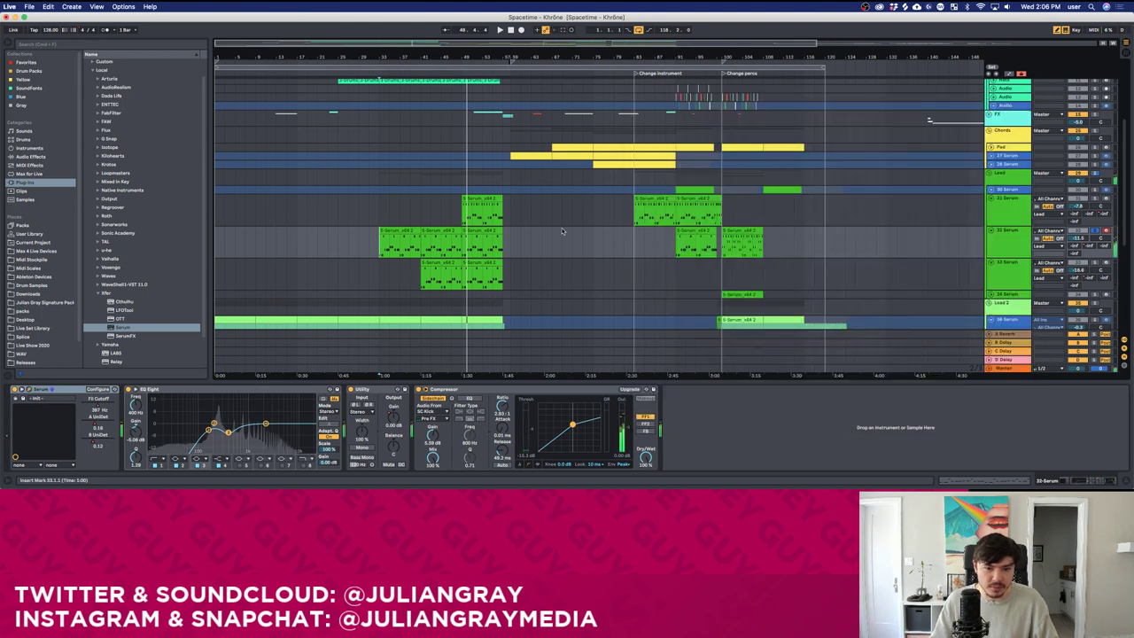
Show the automation lanes, duplicate the 32 Serum track and deactivate the duplicate.
key(a)
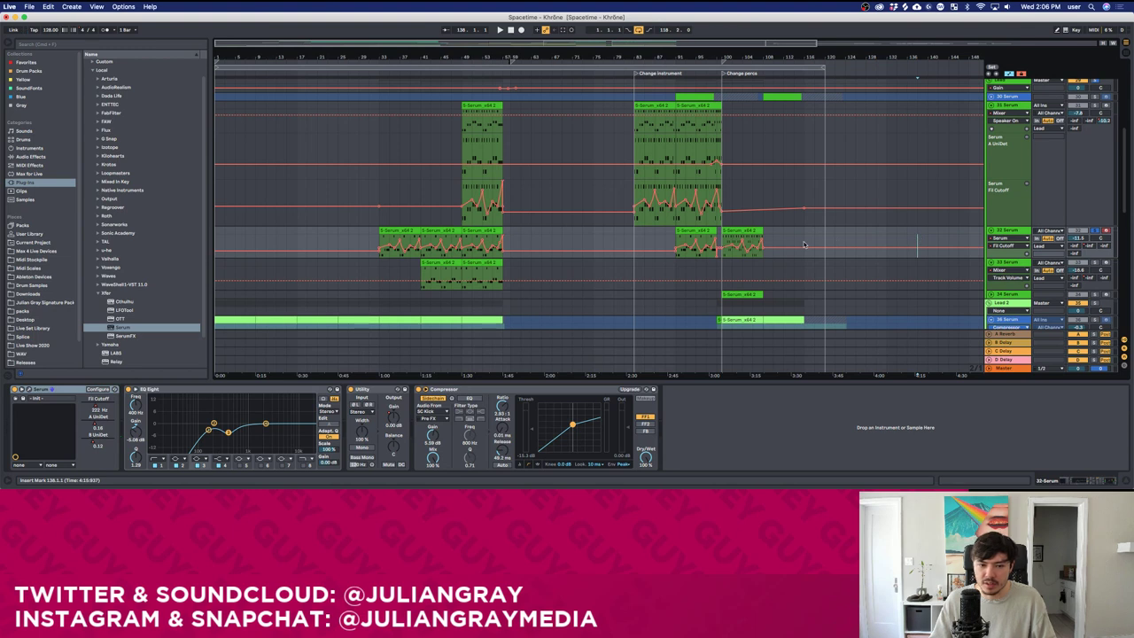
drag(805, 245, 409, 246)
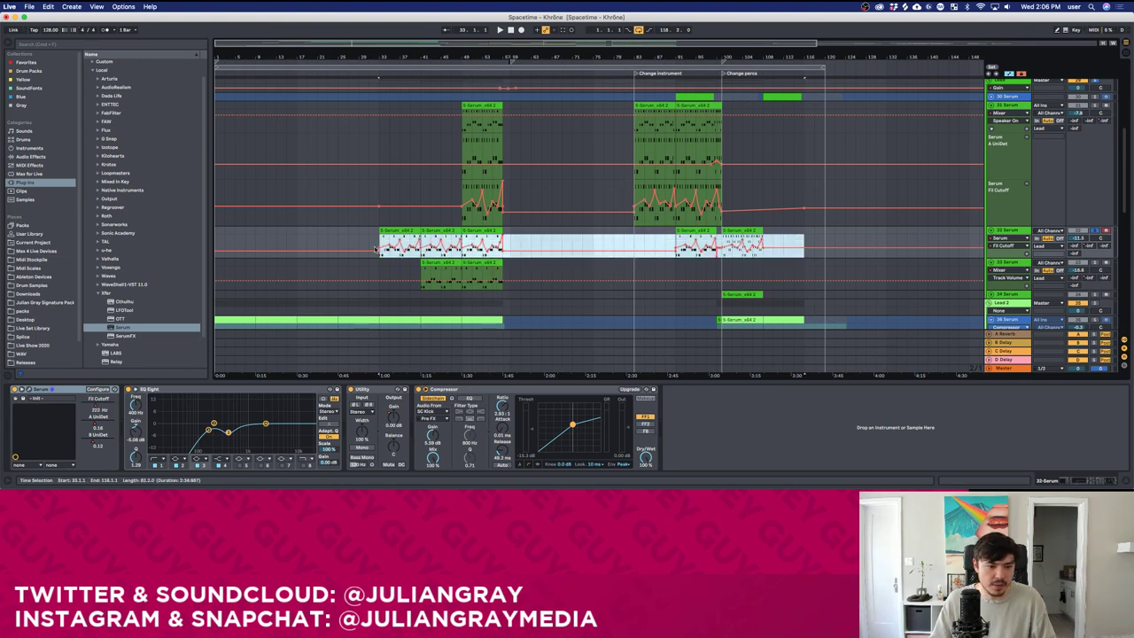
right_click(1017, 236)
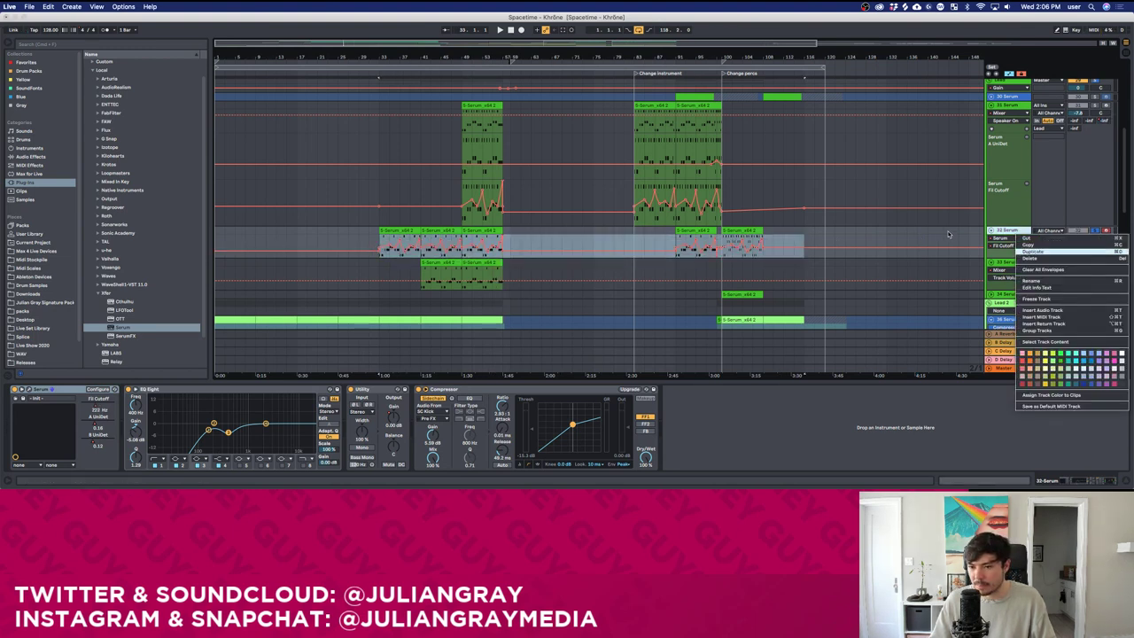
click(1030, 252)
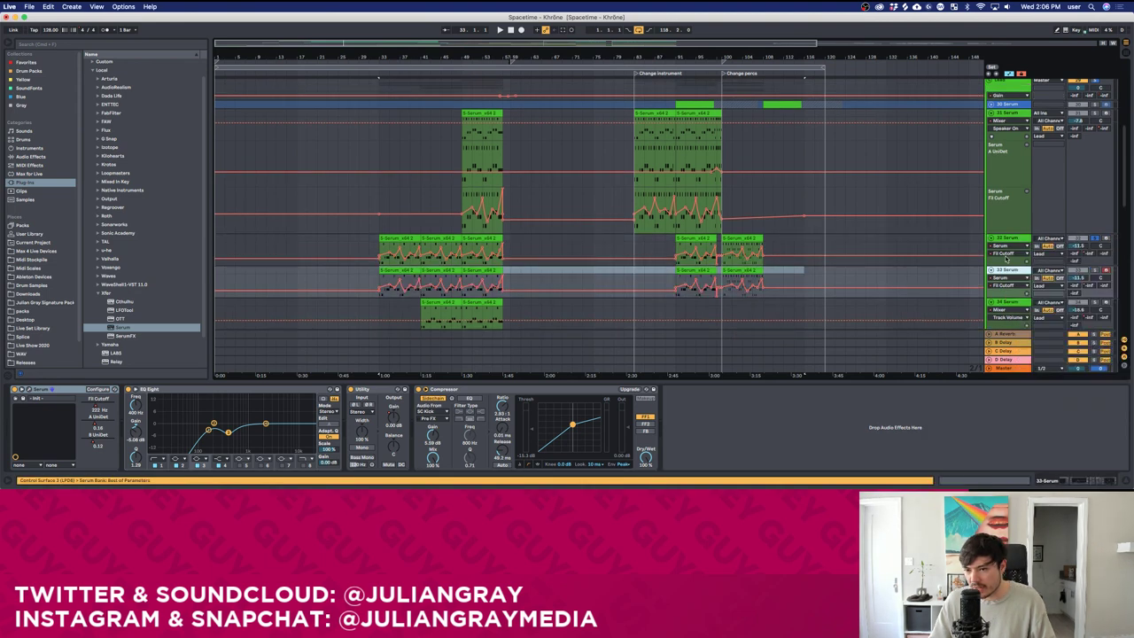
click(1078, 270)
Delete the filter cutoff automation across the clips on the original 32 Serum track.
click(564, 247)
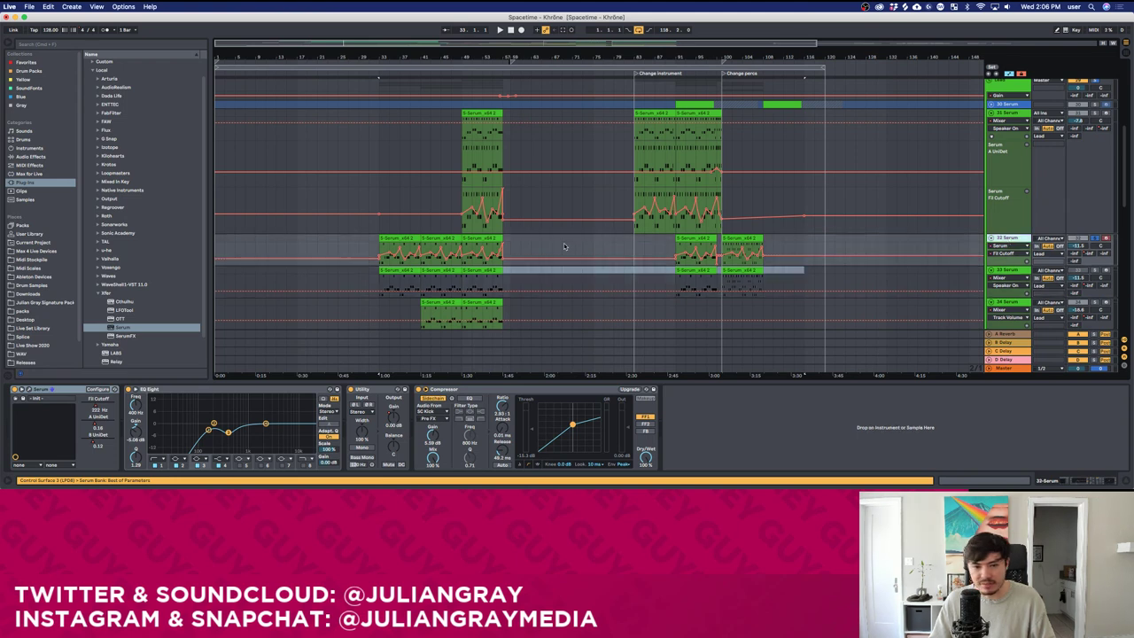
drag(769, 253, 355, 258)
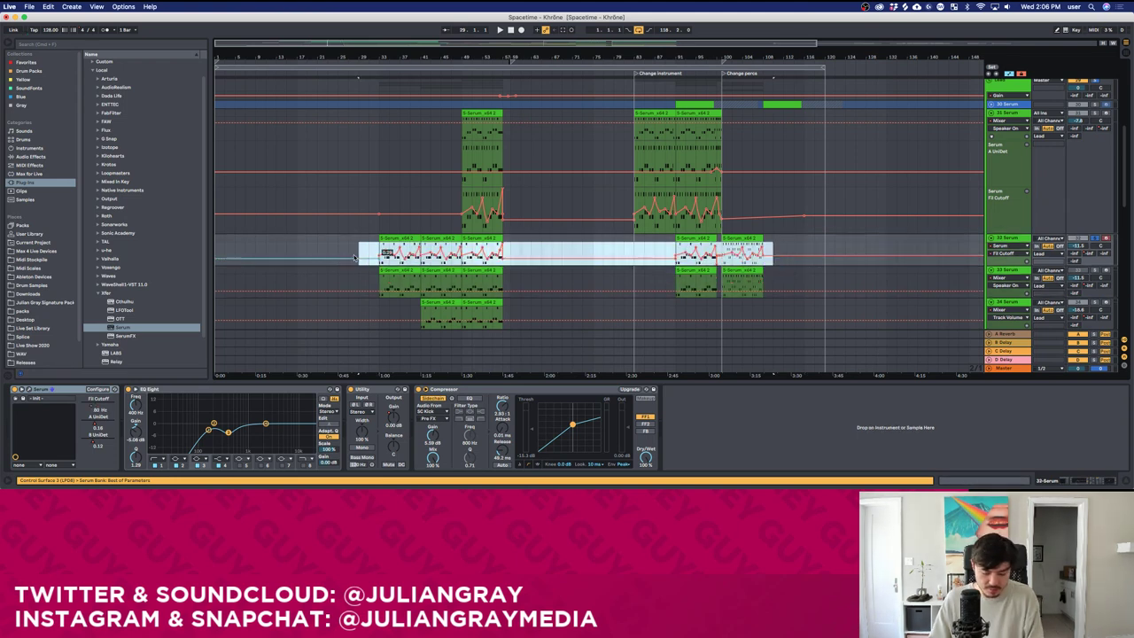
click(369, 238)
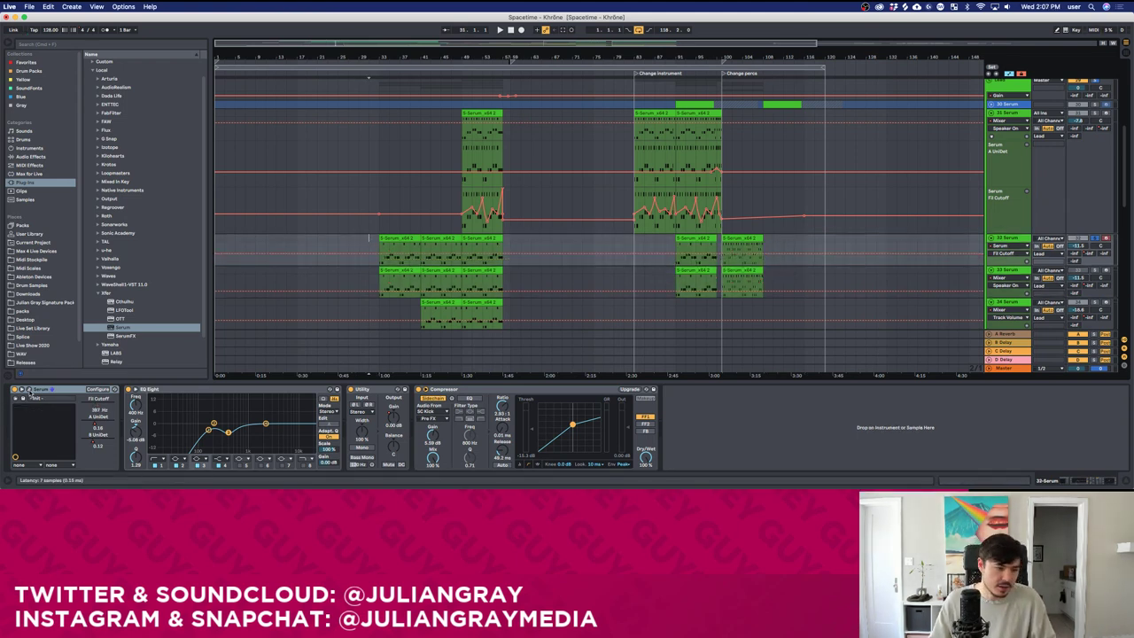
Reopen Serum on the 32 Serum track and set the filter cutoff to about 568 Hz while playing from bar 33.
click(28, 391)
click(980, 222)
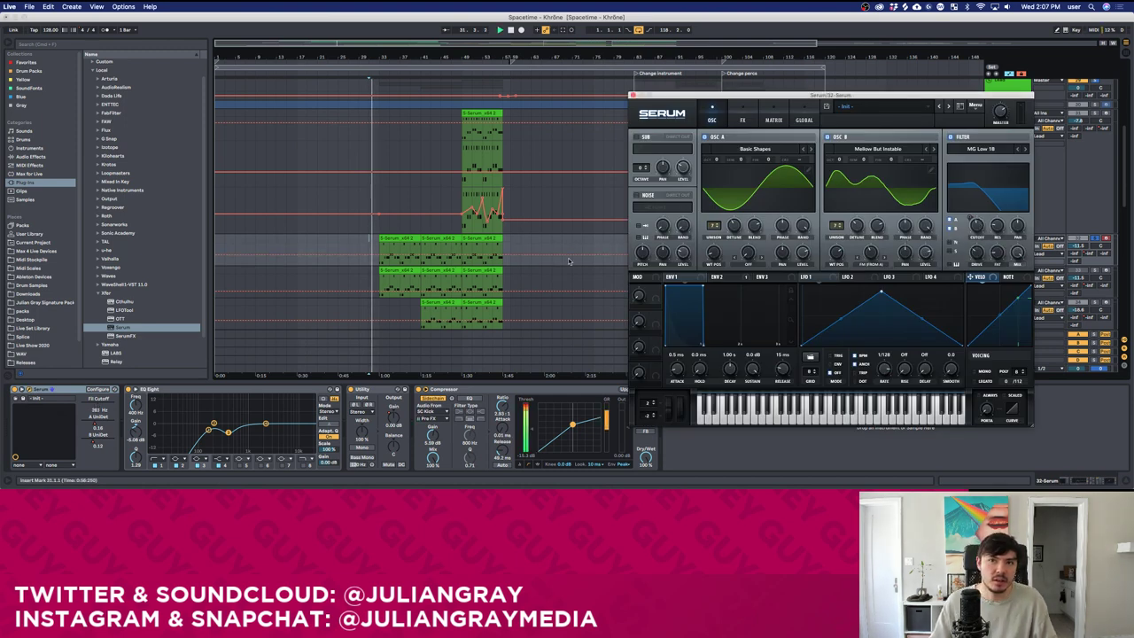
click(380, 250)
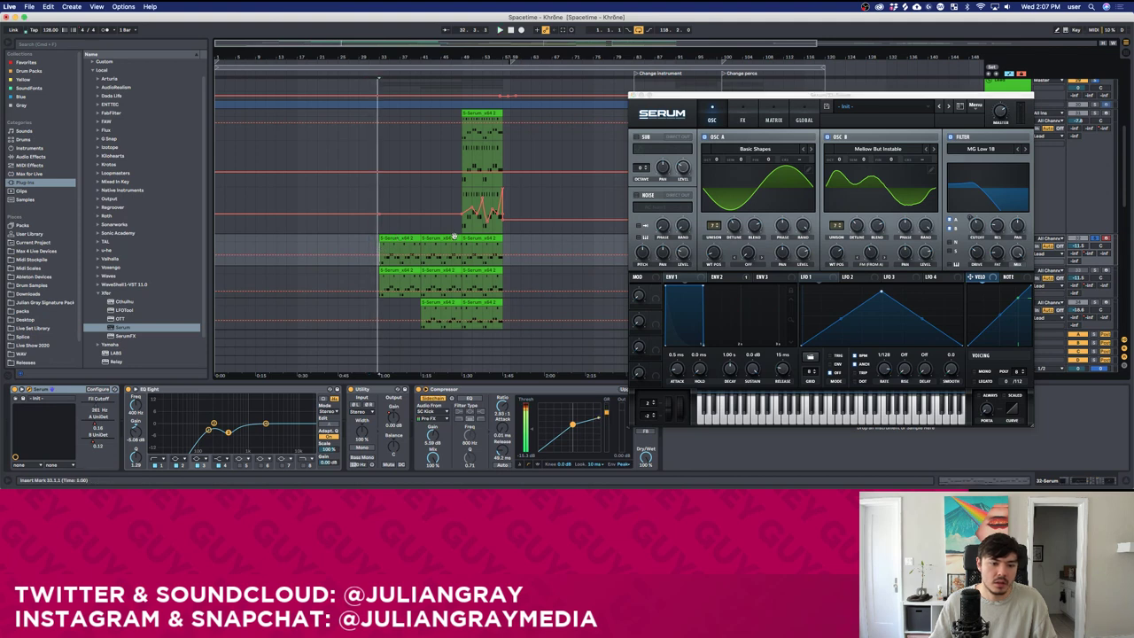
drag(976, 228, 976, 215)
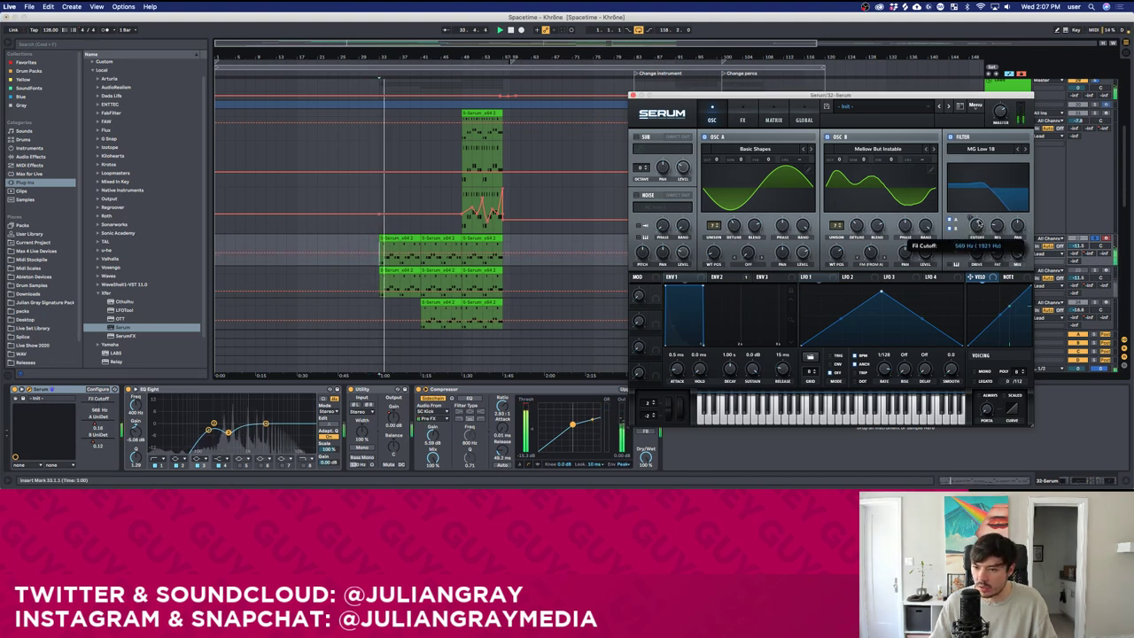
View envelope 2's settings in Serum and set the distortion effect's drive to about 63%.
click(721, 278)
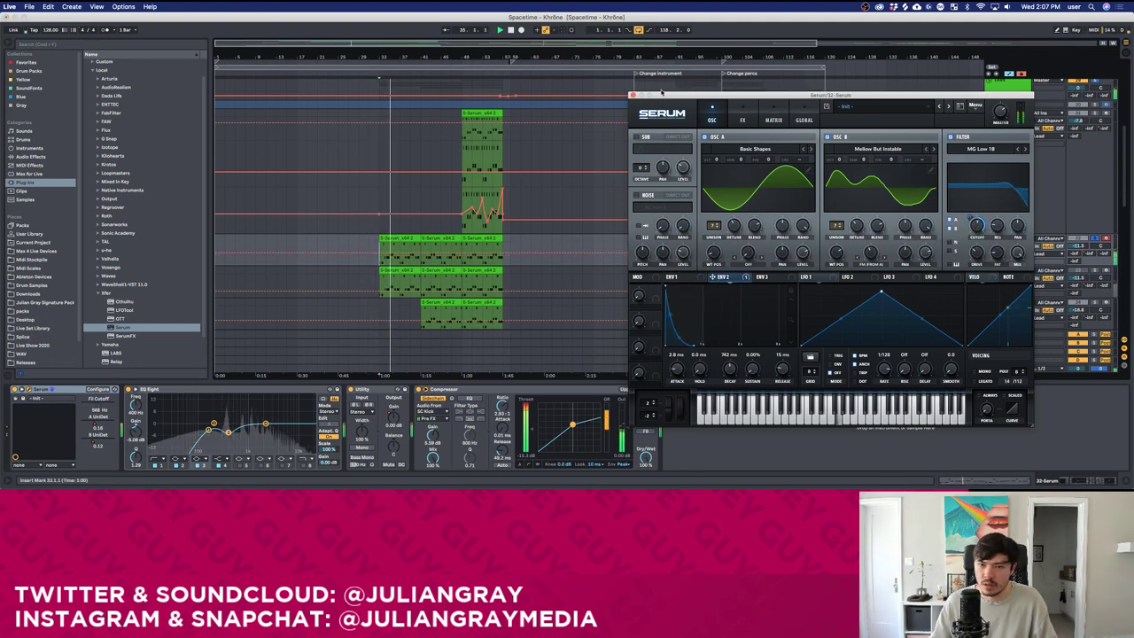
click(743, 120)
drag(927, 145, 926, 159)
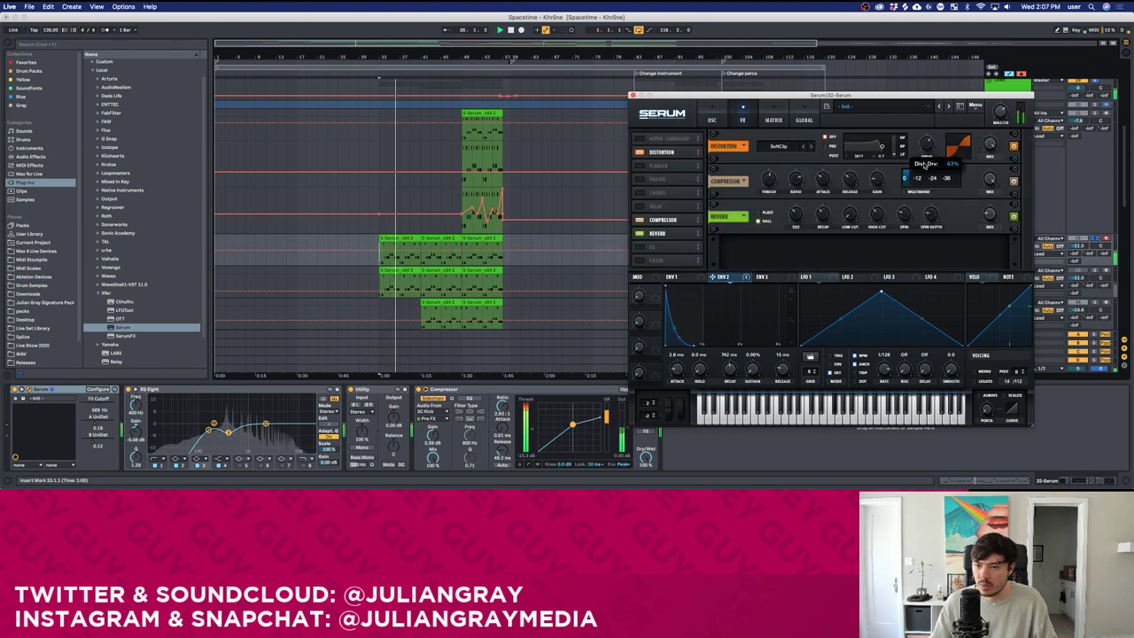
Adjust the distortion mix in Serum, raise the 32 Serum track's volume to about -4.8 dB, and close the plugin.
drag(990, 145, 992, 158)
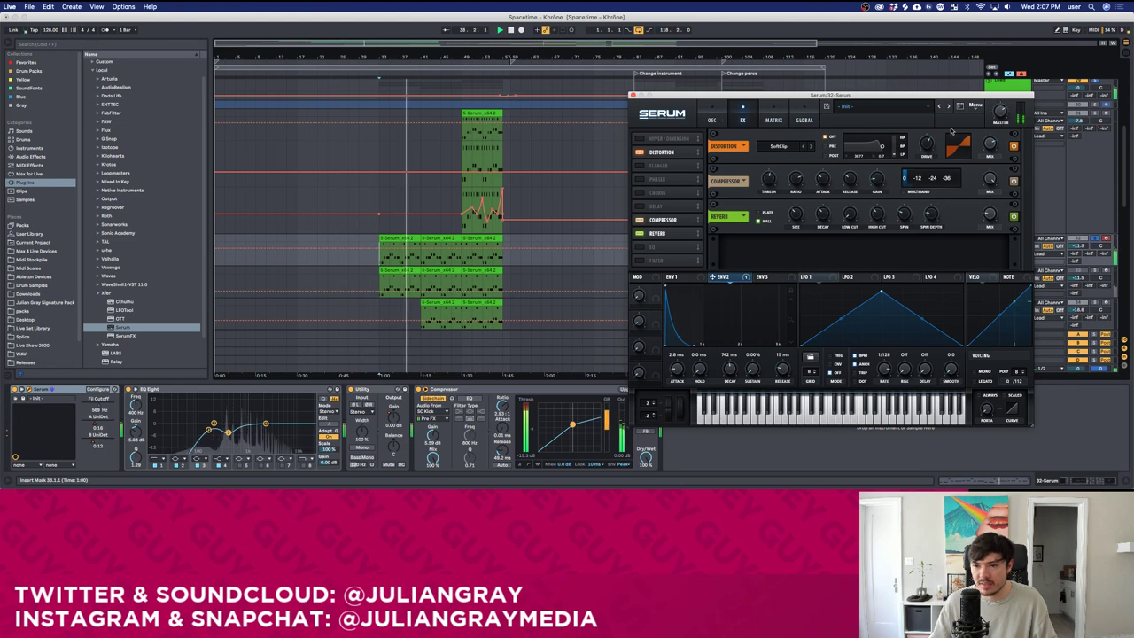
drag(1078, 245, 1078, 227)
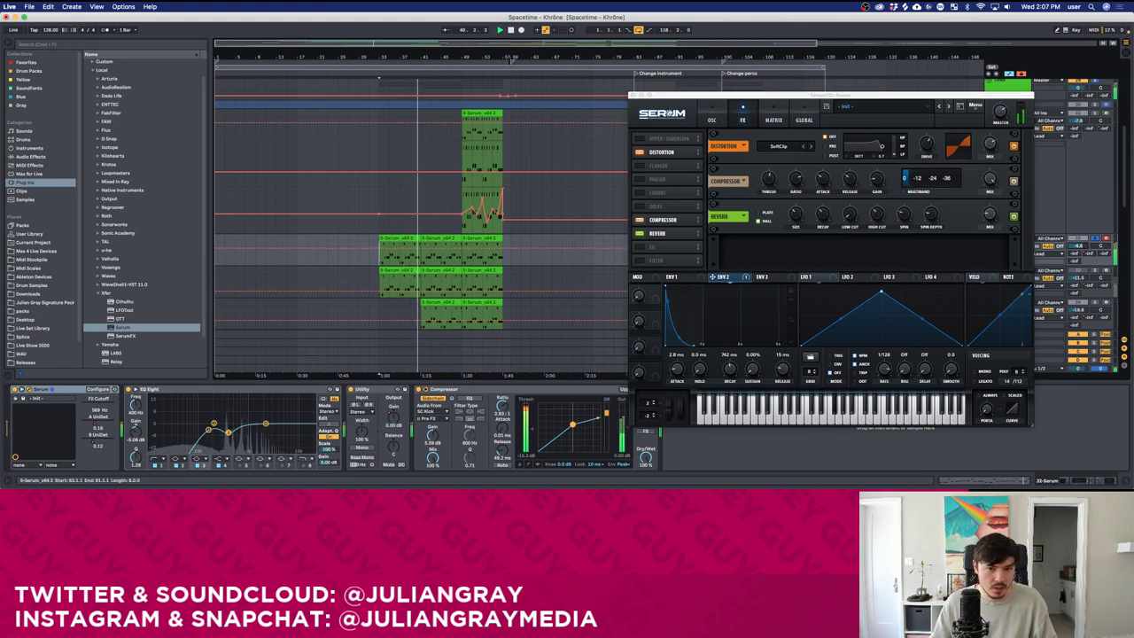
click(712, 120)
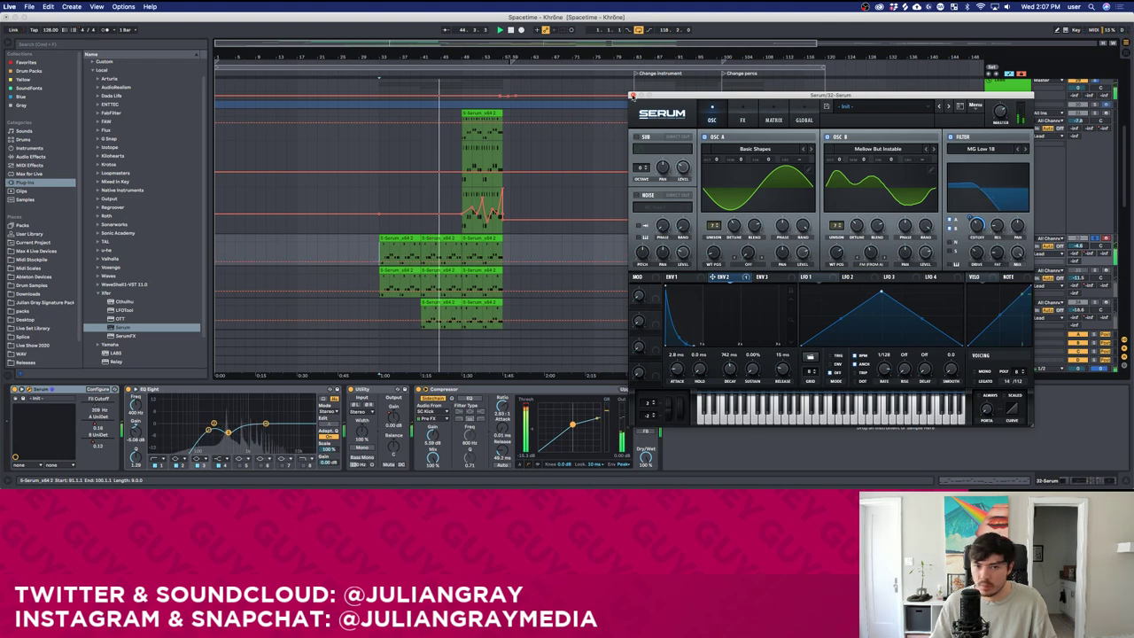
click(634, 95)
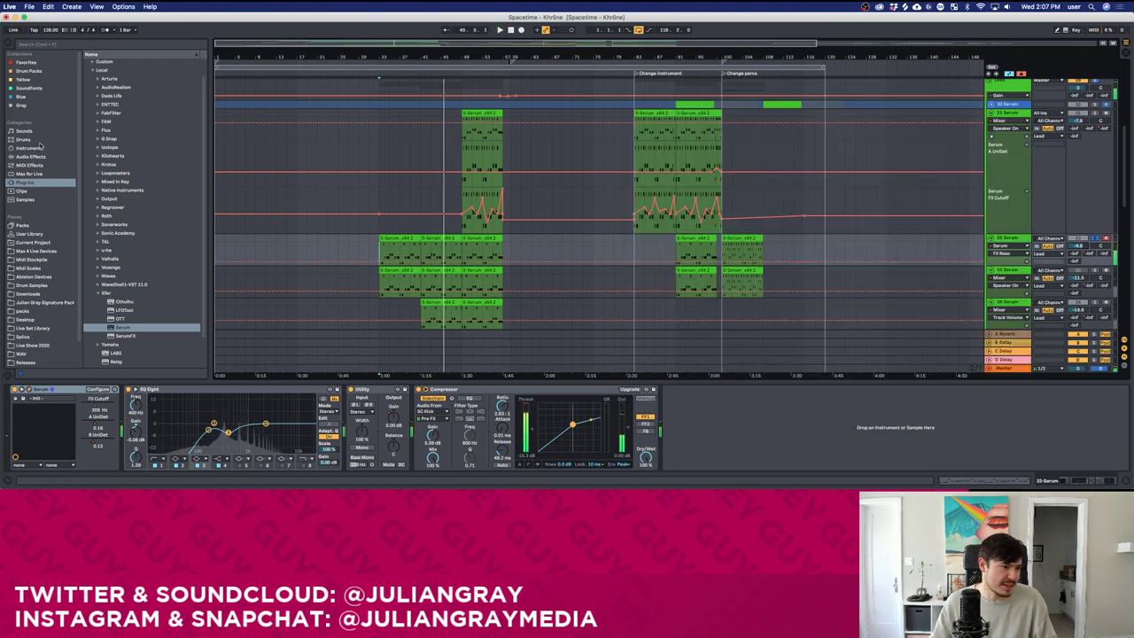
Add a Delay to the 32 Serum track with Ping Pong on, Dry/Wet about 31%, and its filter at 646 Hz, width 1.73.
click(31, 156)
click(122, 88)
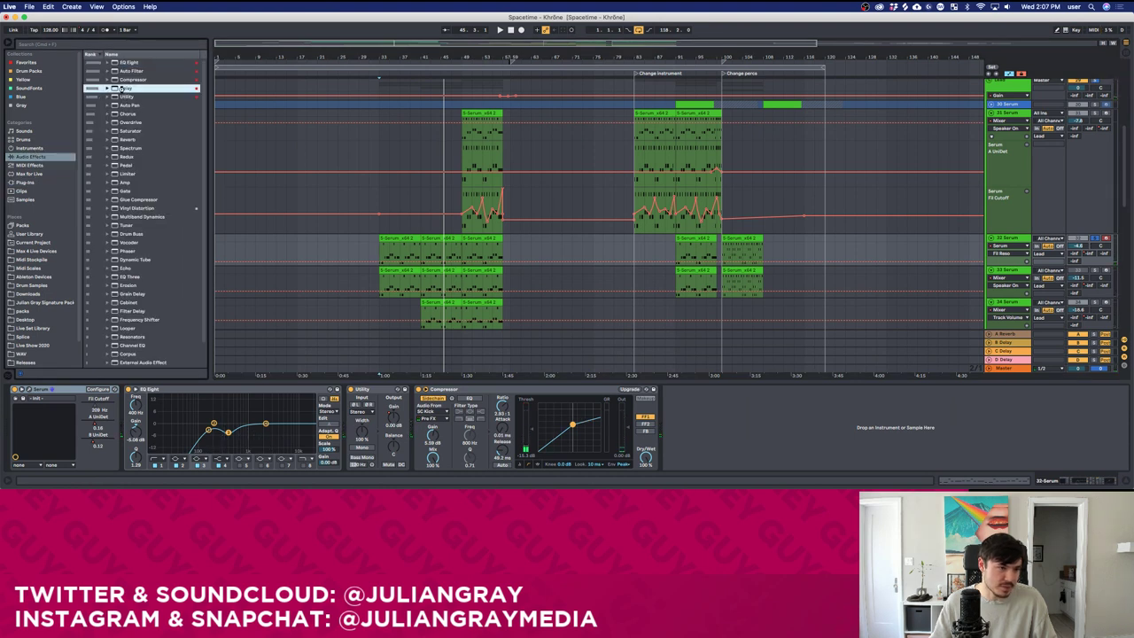
drag(712, 421, 713, 423)
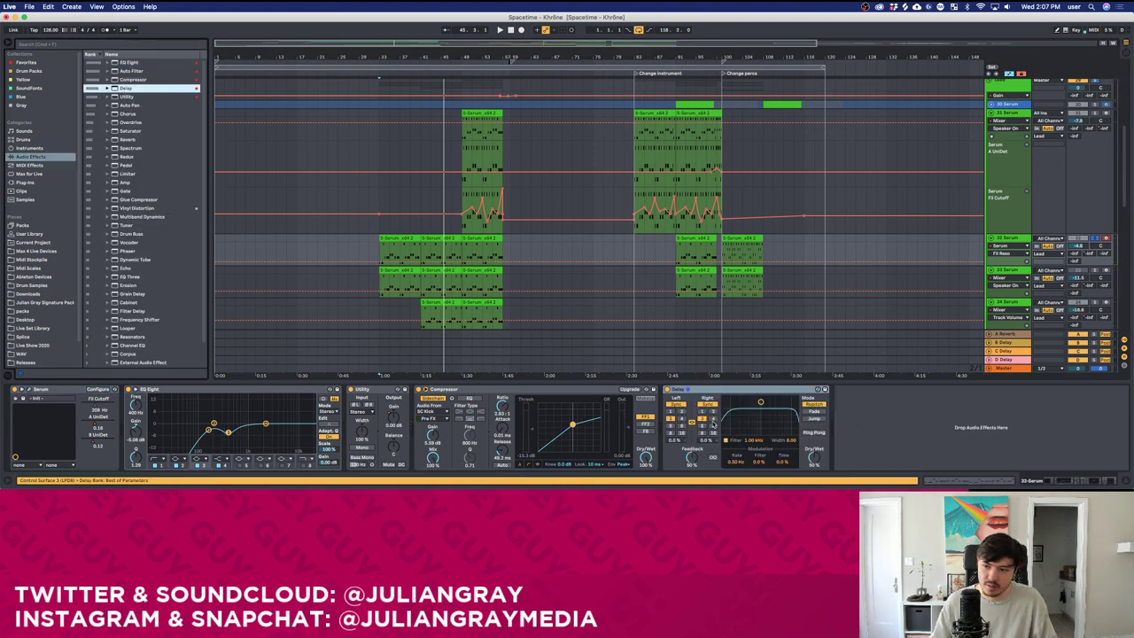
key(space)
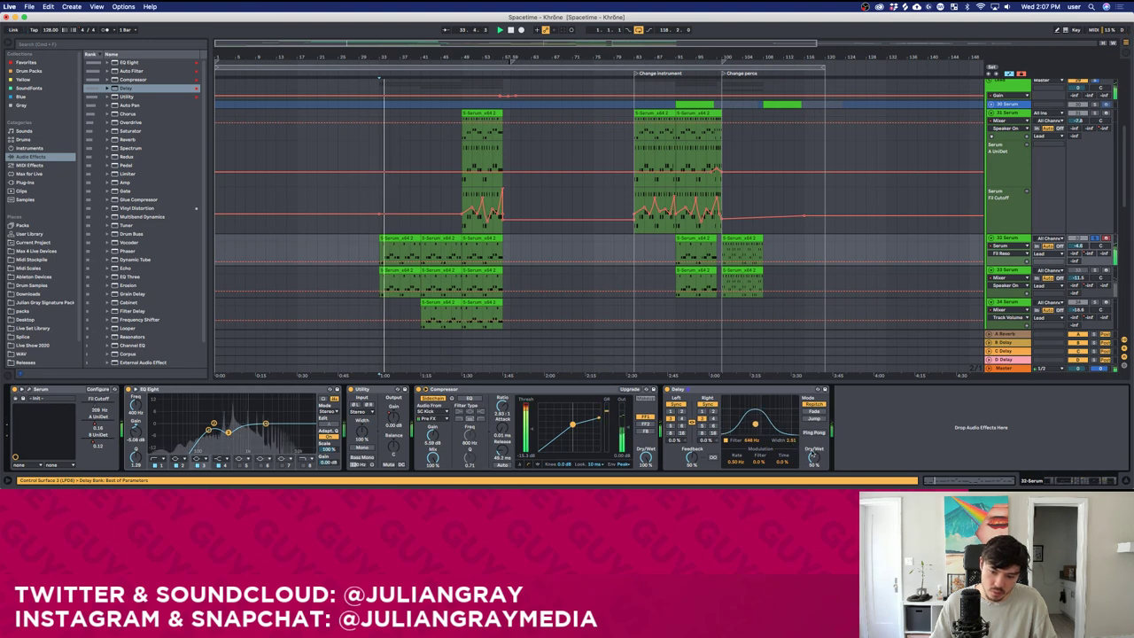
click(814, 432)
drag(813, 455, 814, 475)
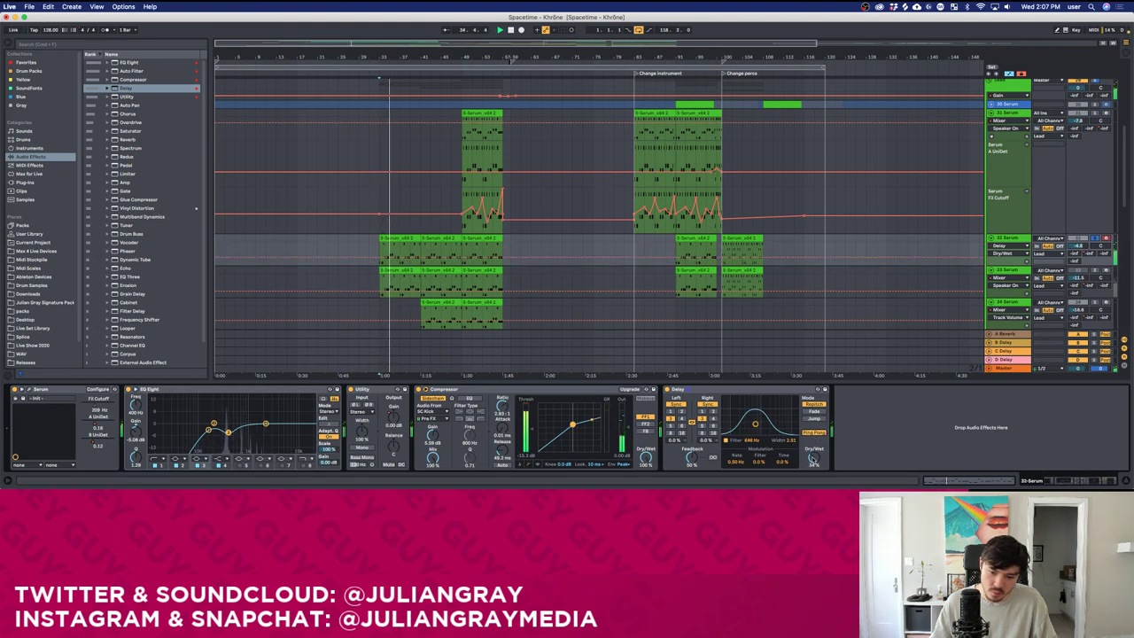
drag(755, 423, 755, 427)
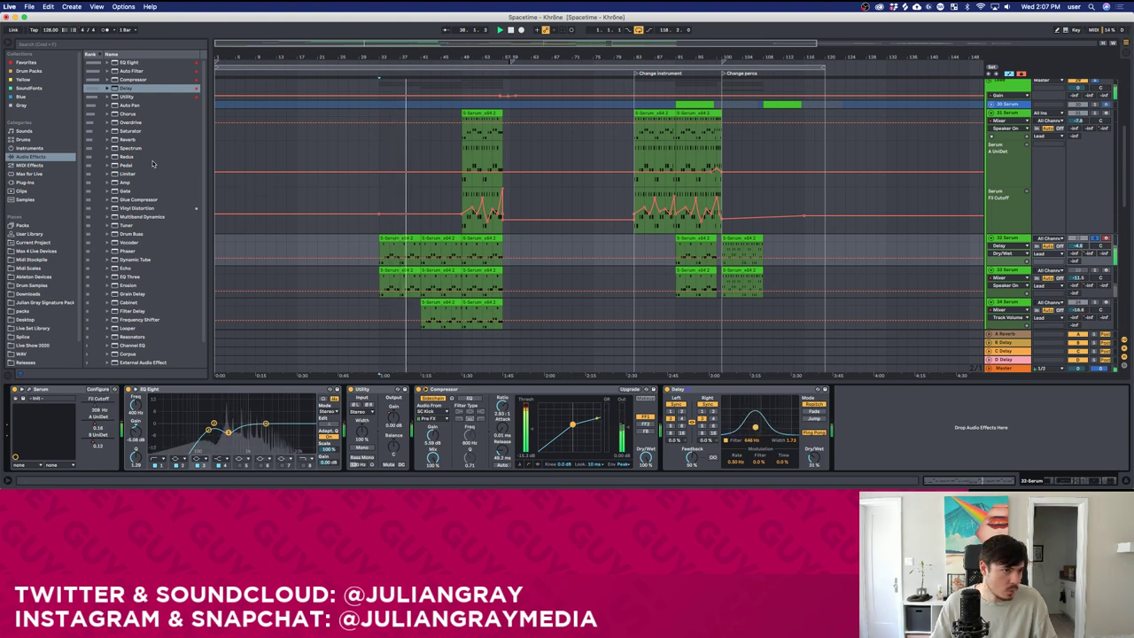
Add a ValhallaRoom reverb to the 32 Serum track with the mix at about 22% and decay about 4.49 s.
click(27, 181)
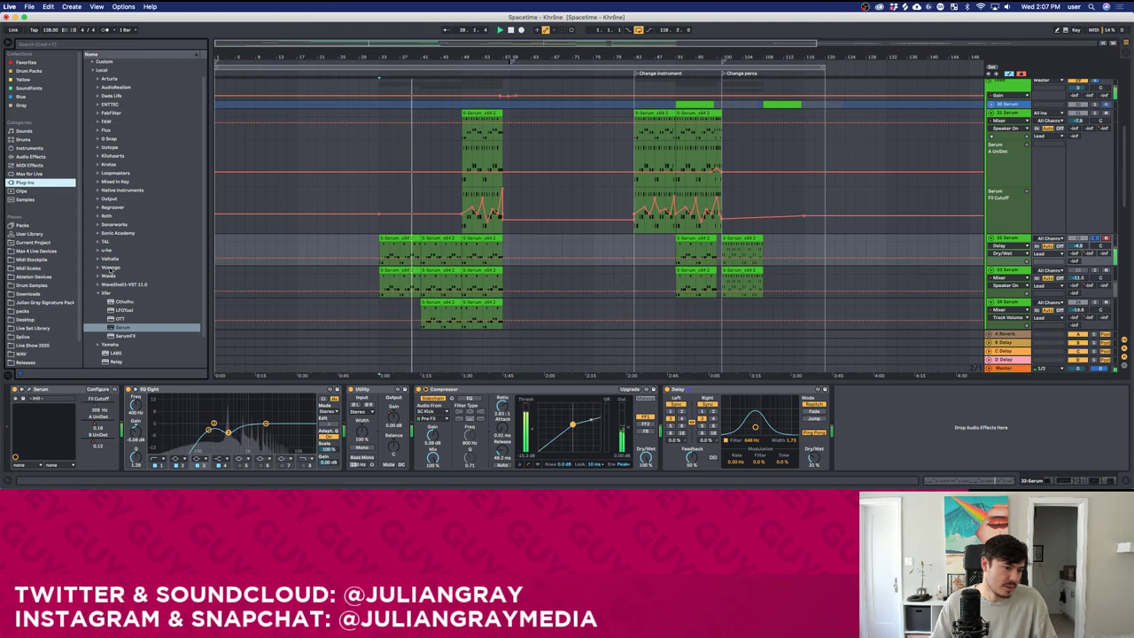
click(100, 258)
click(129, 278)
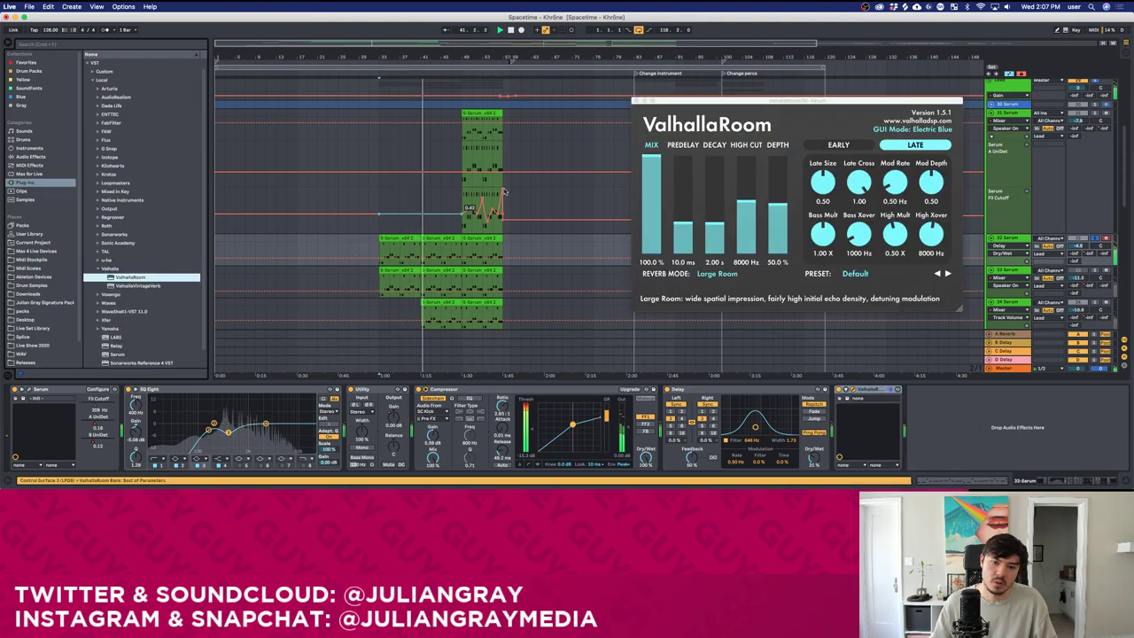
drag(651, 203, 655, 233)
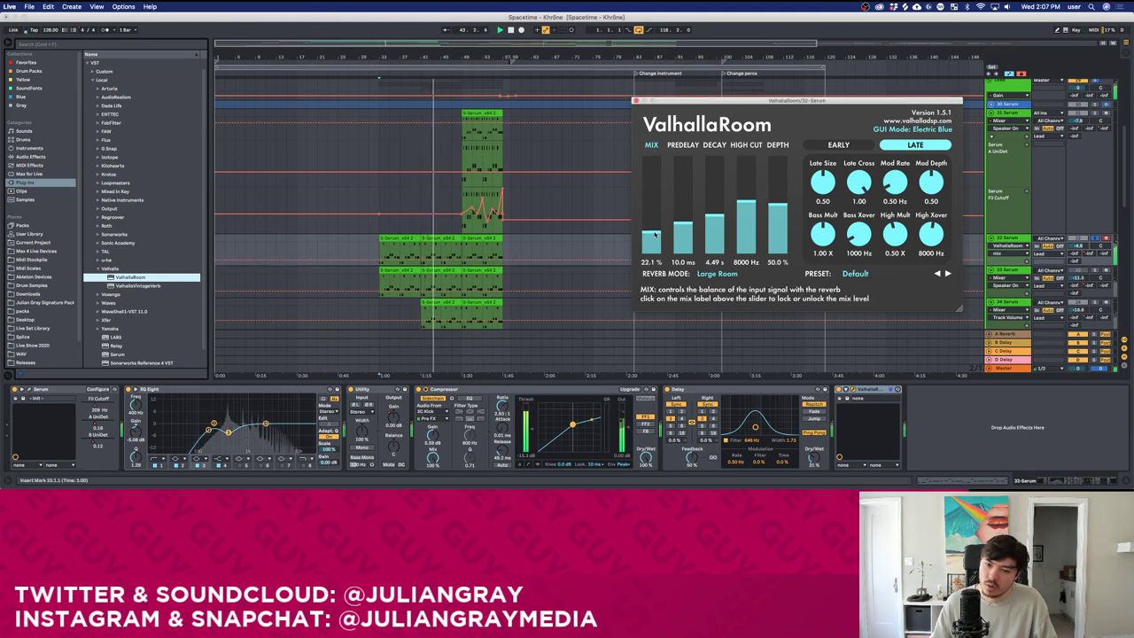
key(super+alt+p)
Change oscillator B's wavetable to MsAw in Serum on the 32 Serum track and adjust its wavetable position.
scroll(662, 239, down, 1)
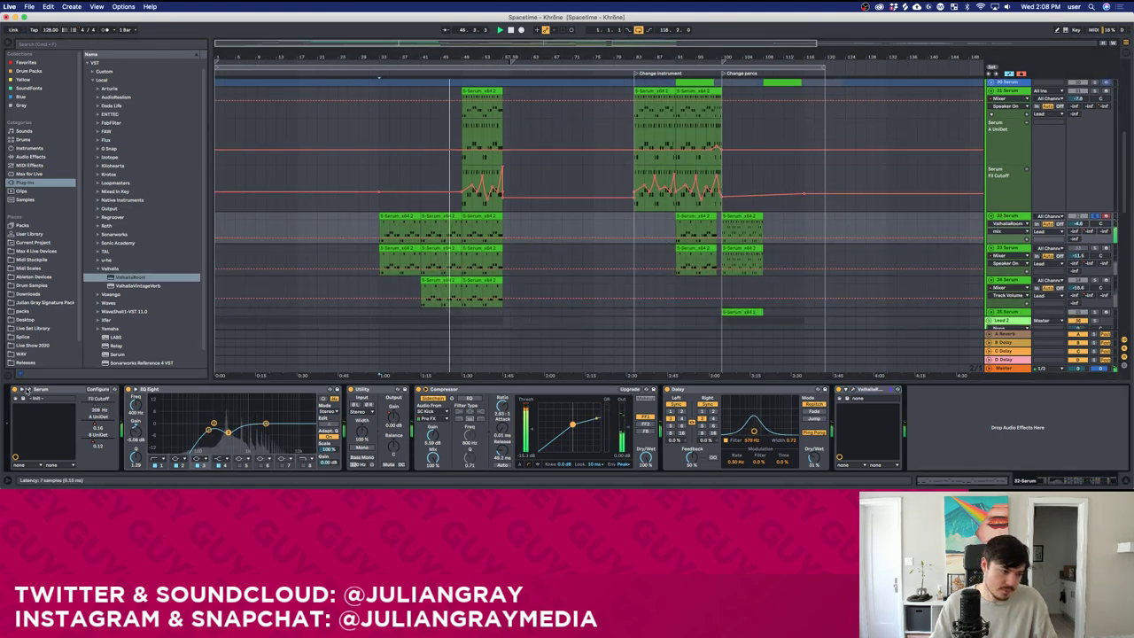
click(34, 391)
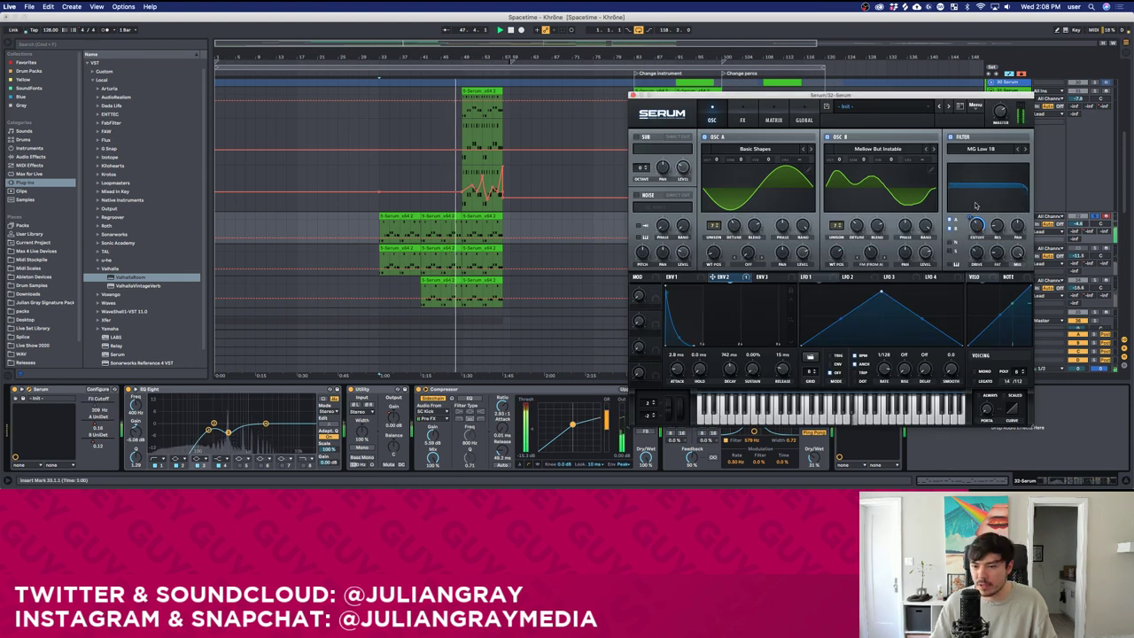
click(934, 148)
click(933, 148)
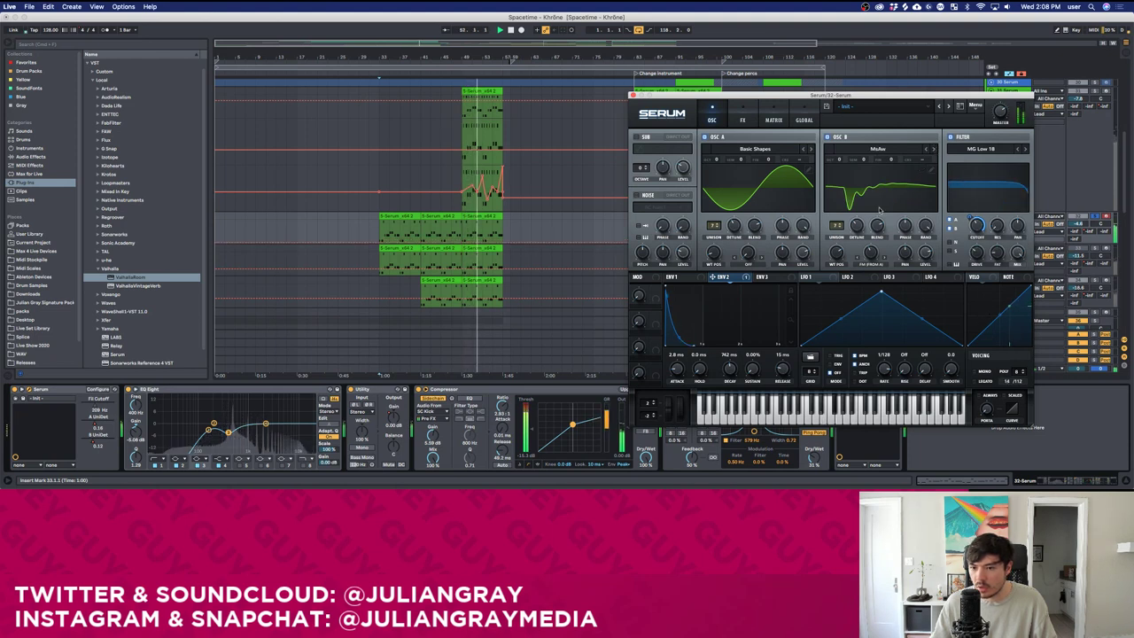
drag(837, 254, 835, 276)
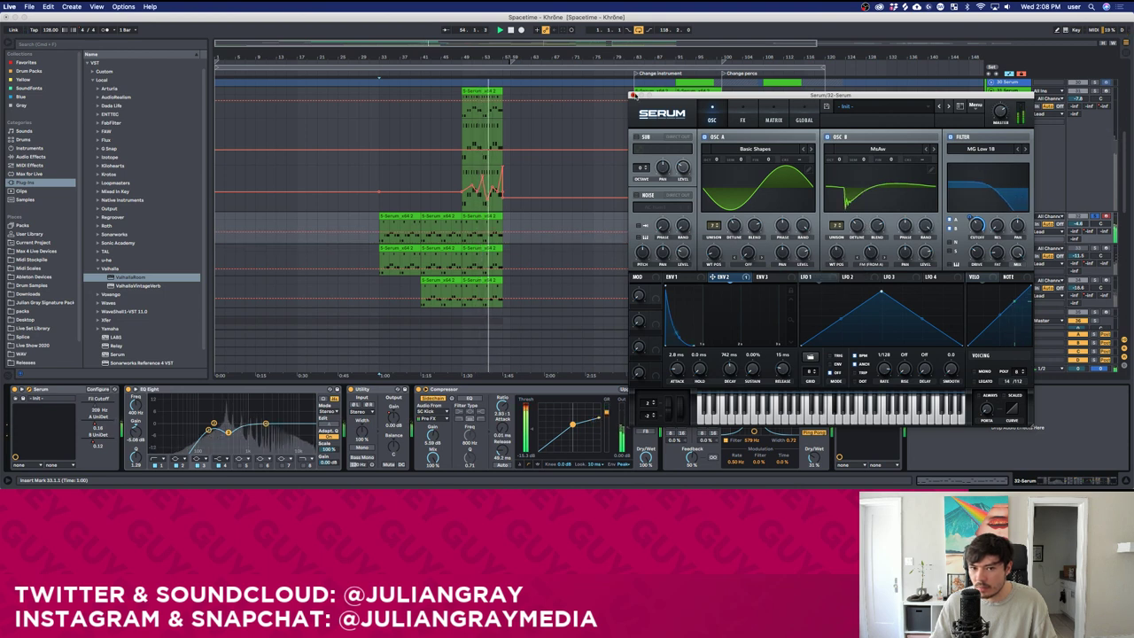
click(634, 95)
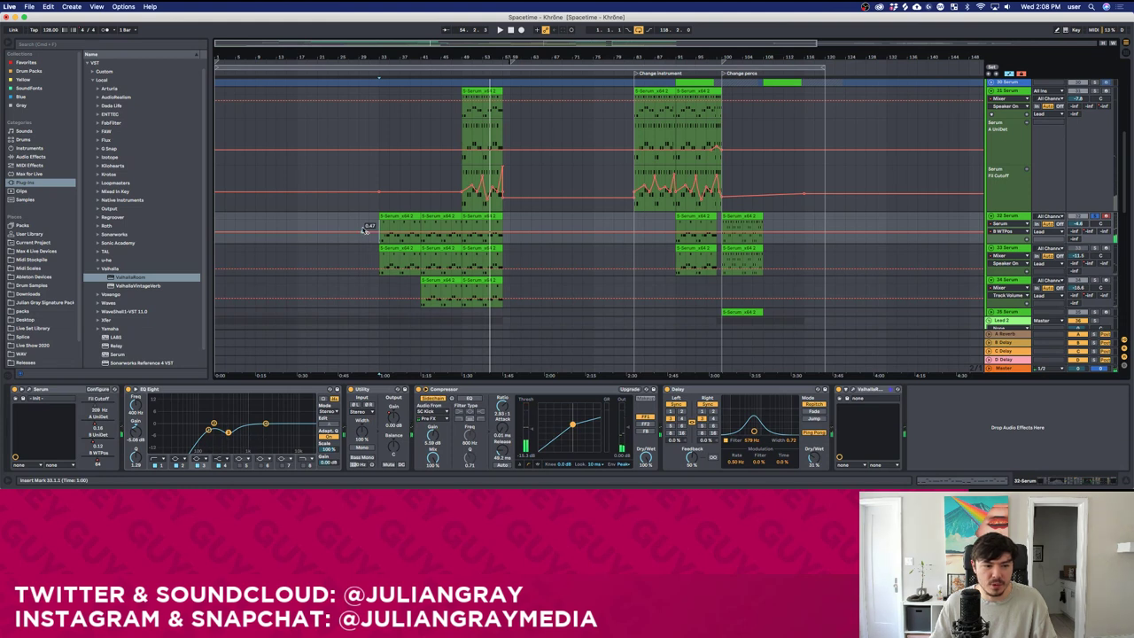
Open Serum on the 33 Serum track while playing from bar 33 and turn off its filter.
key(space)
scroll(367, 199, down, 2)
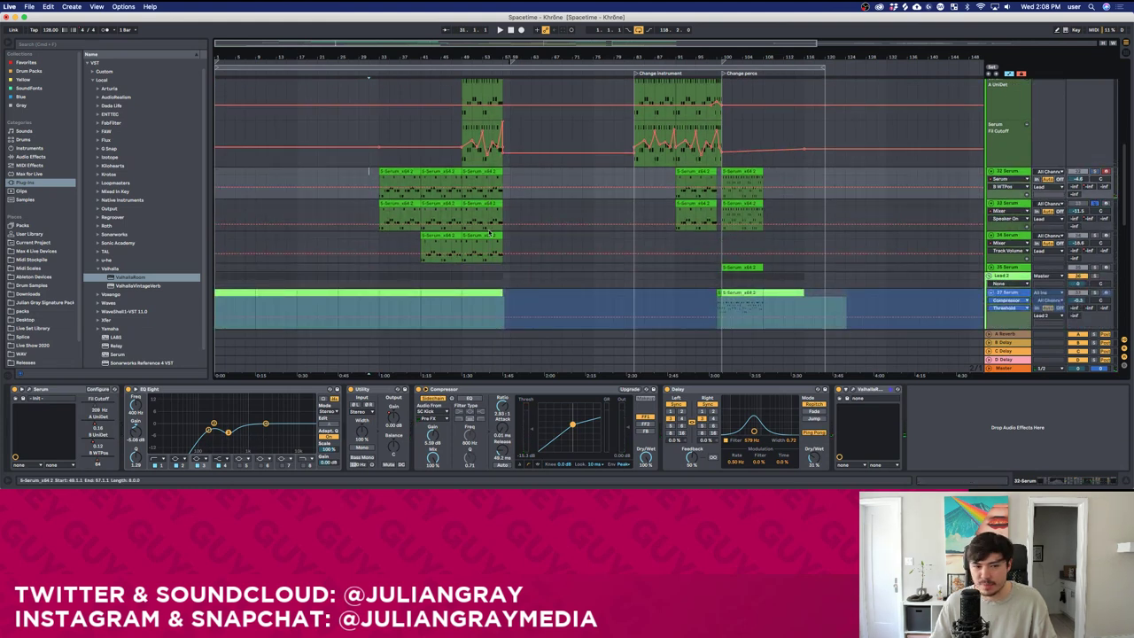
click(380, 217)
key(space)
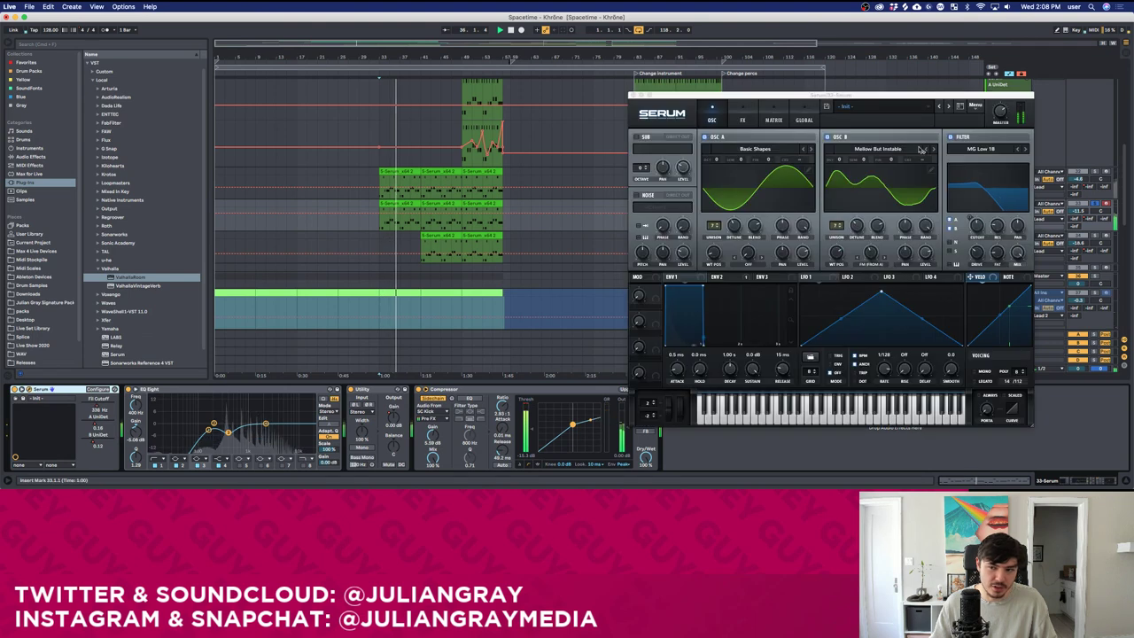
click(951, 137)
Keep oscillator A on Basic Shapes, move its wavetable position to the square wave, and close Serum.
click(788, 149)
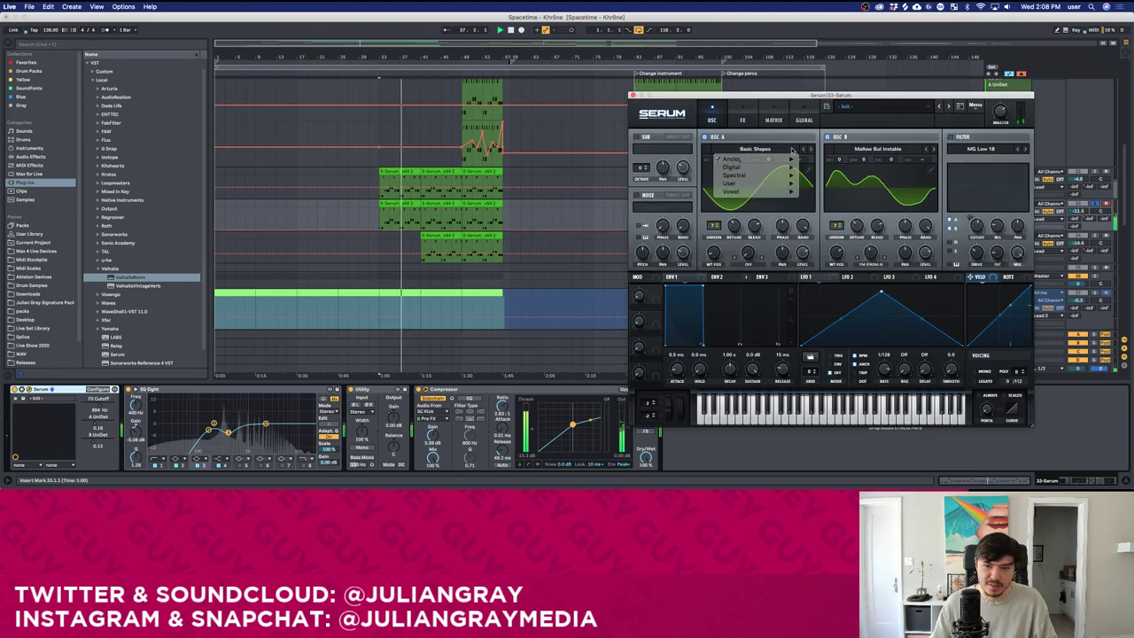
click(796, 149)
click(804, 150)
click(809, 150)
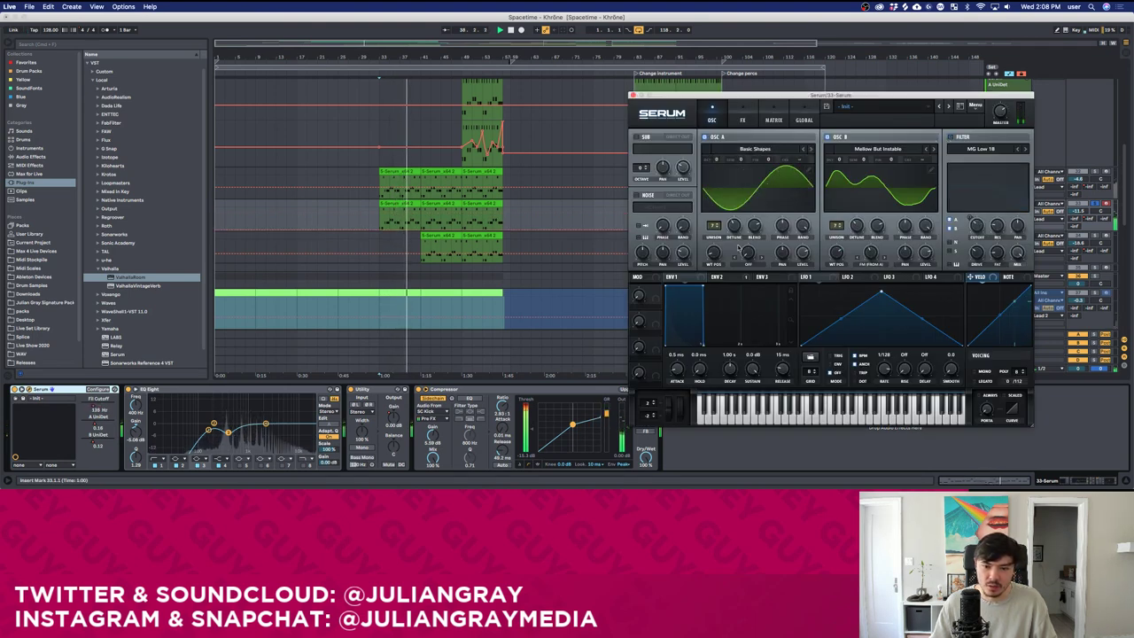
drag(714, 253, 719, 213)
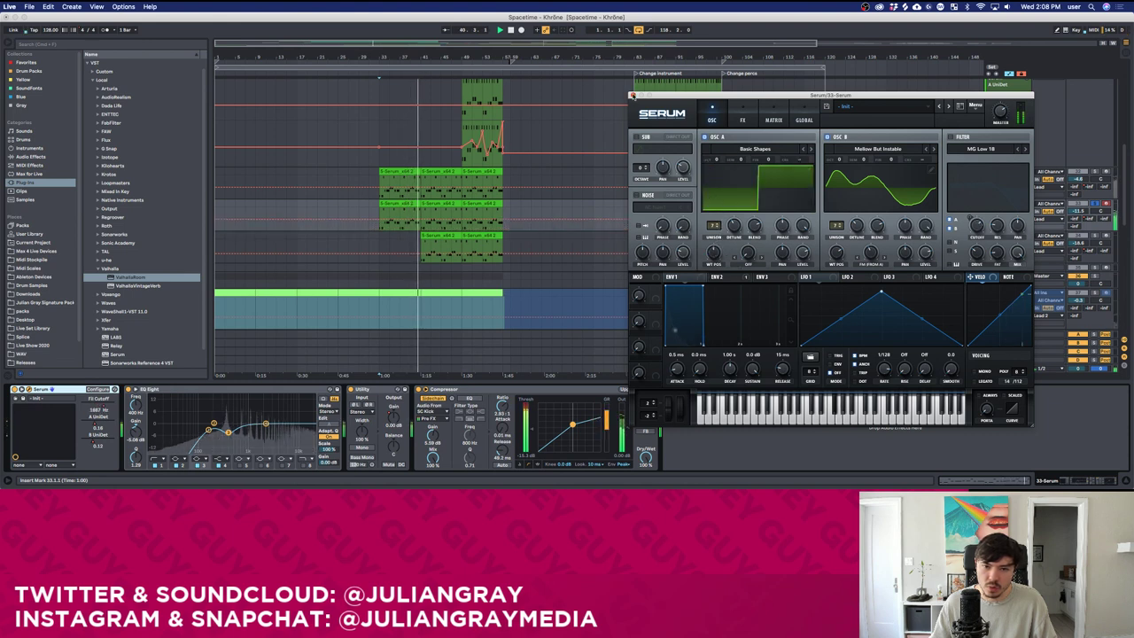
click(632, 95)
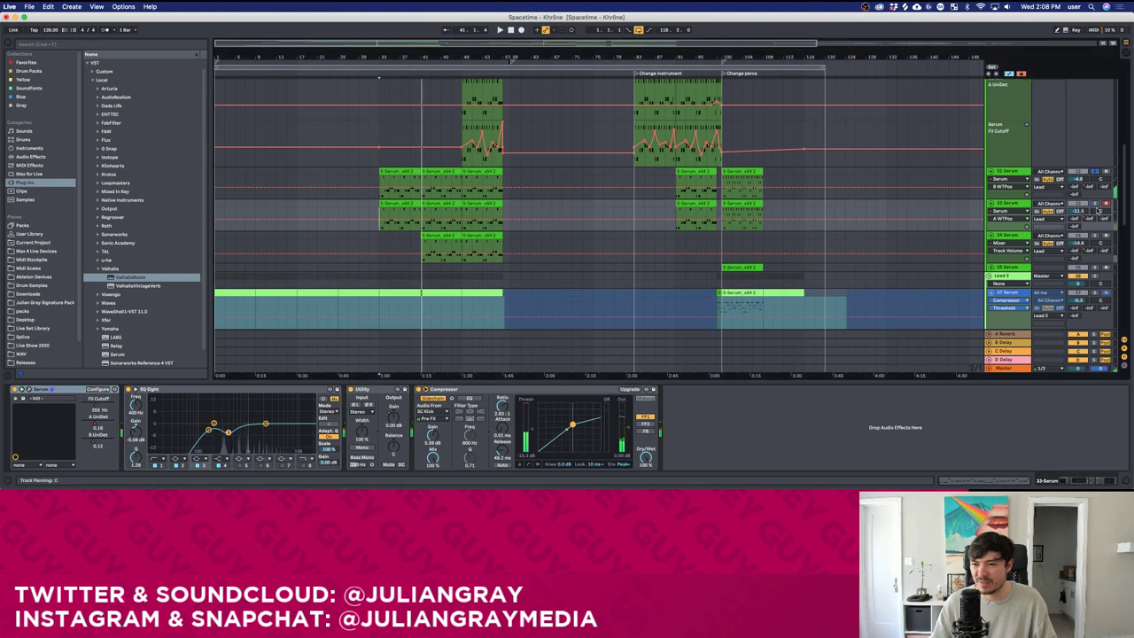
Play the soloed 32 Serum track from bar 33 to hear its reworked sound.
key(space)
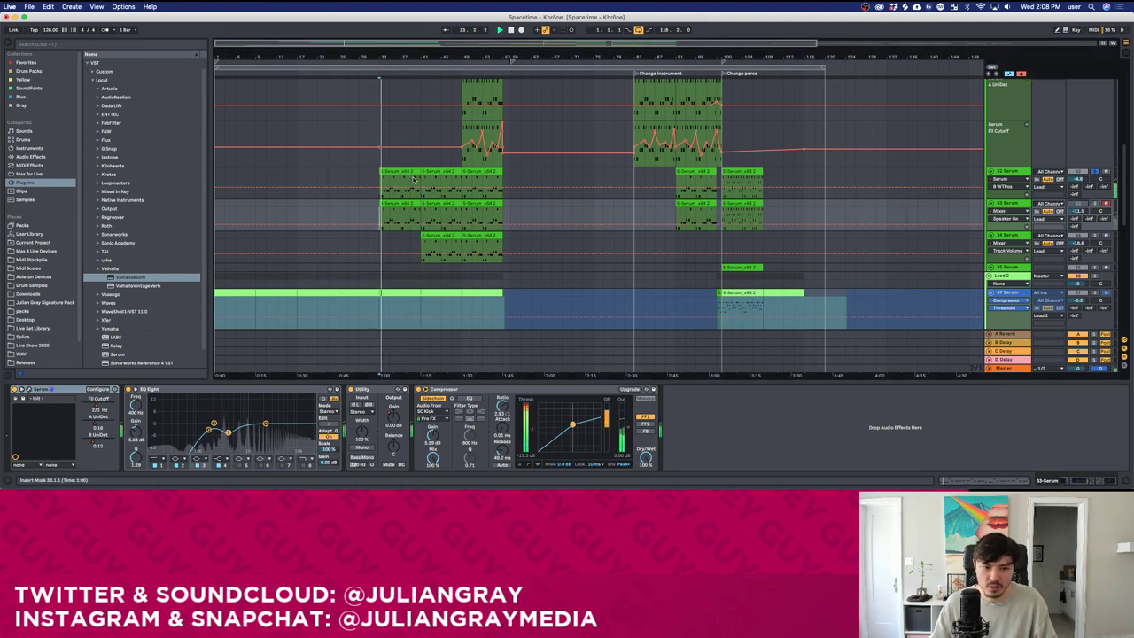
key(Up)
scroll(515, 221, up, 1)
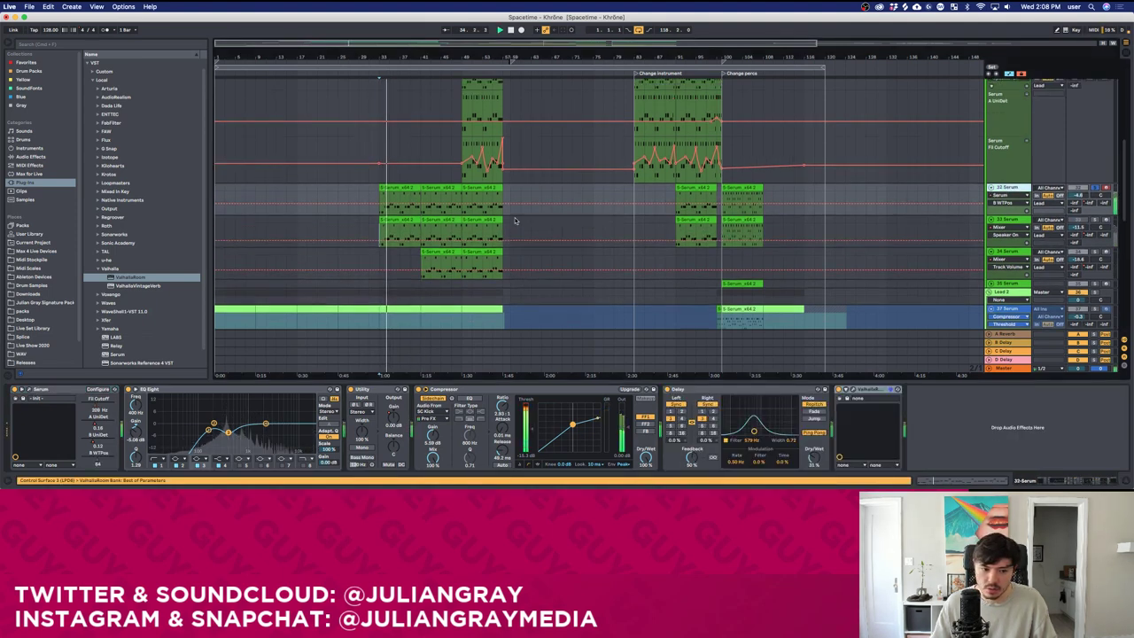
scroll(514, 220, down, 1)
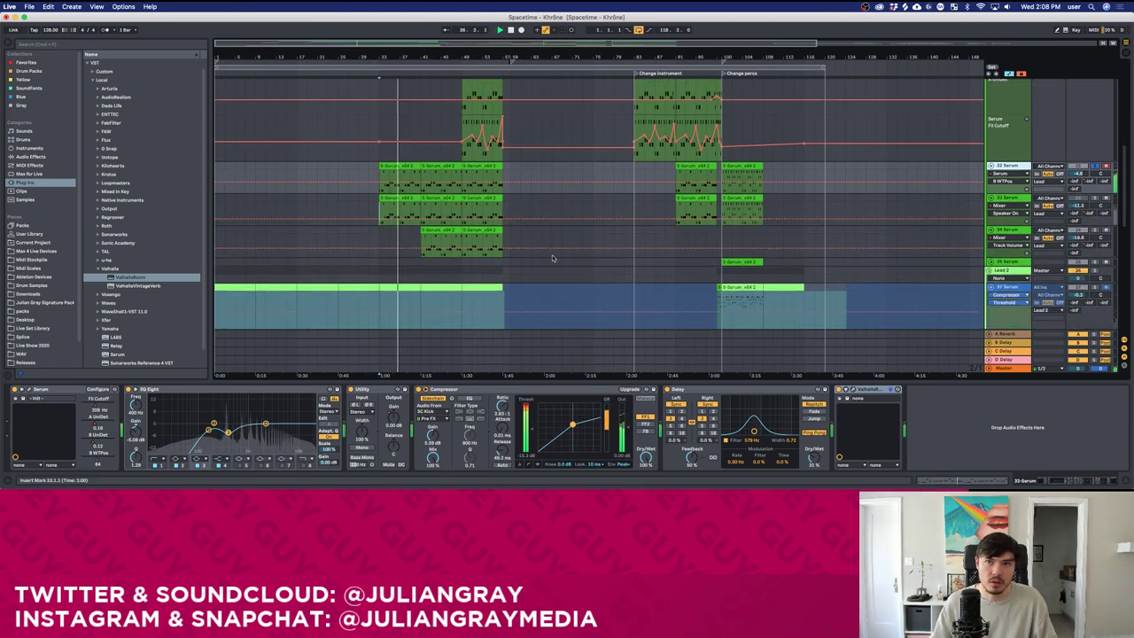
Solo the Lead 2 group and add an EQ Eight to it.
scroll(552, 258, down, 5)
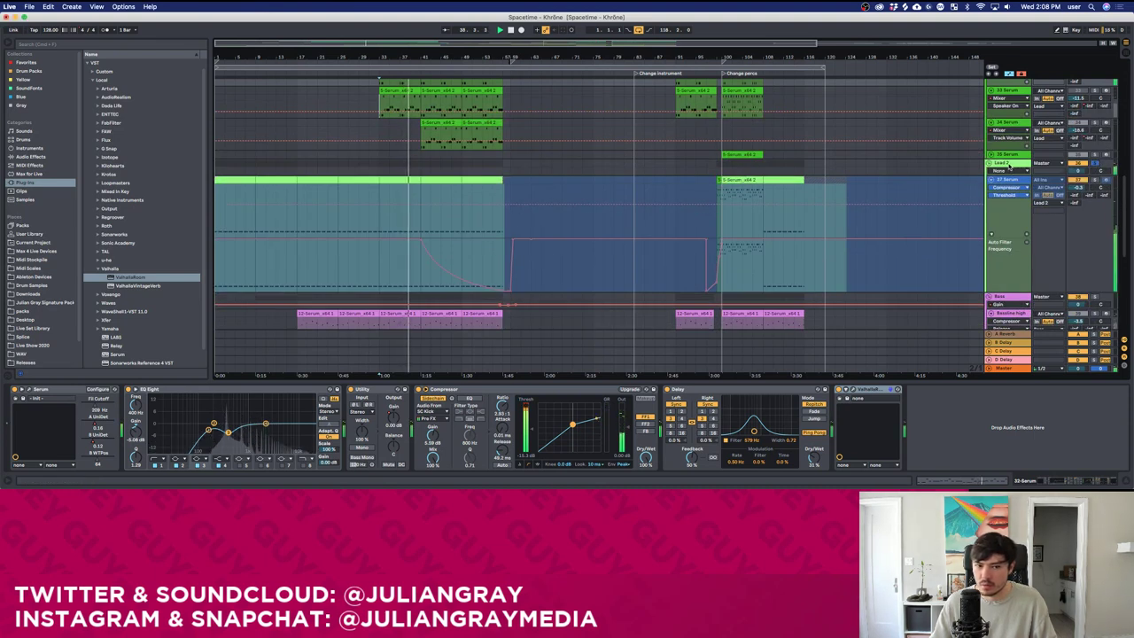
click(975, 226)
scroll(973, 210, down, 1)
scroll(567, 204, down, 1)
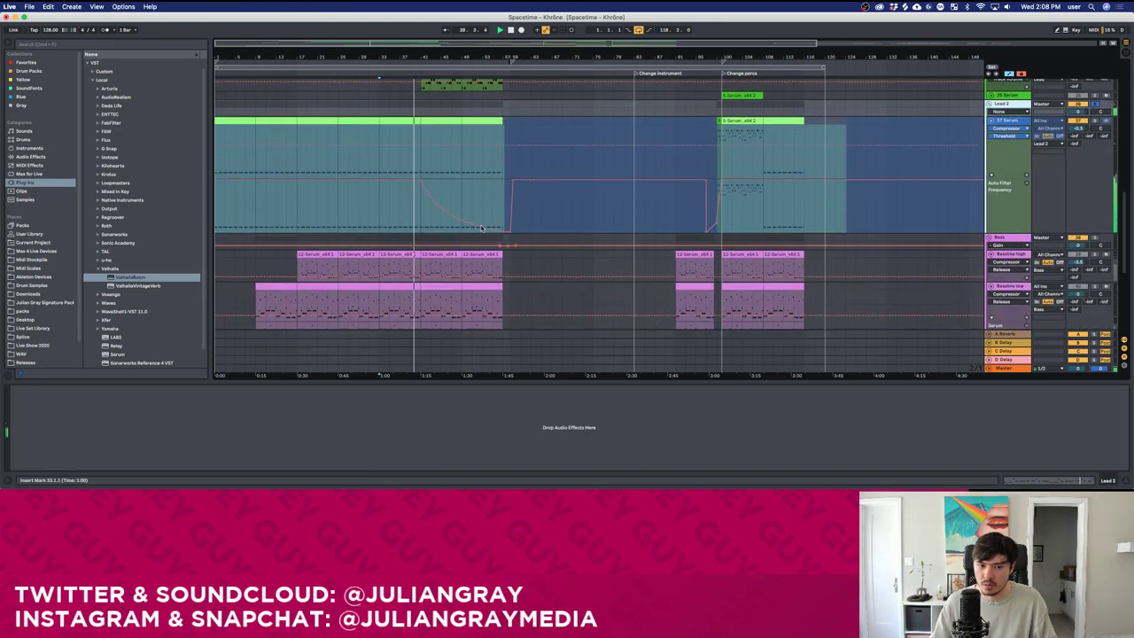
click(461, 155)
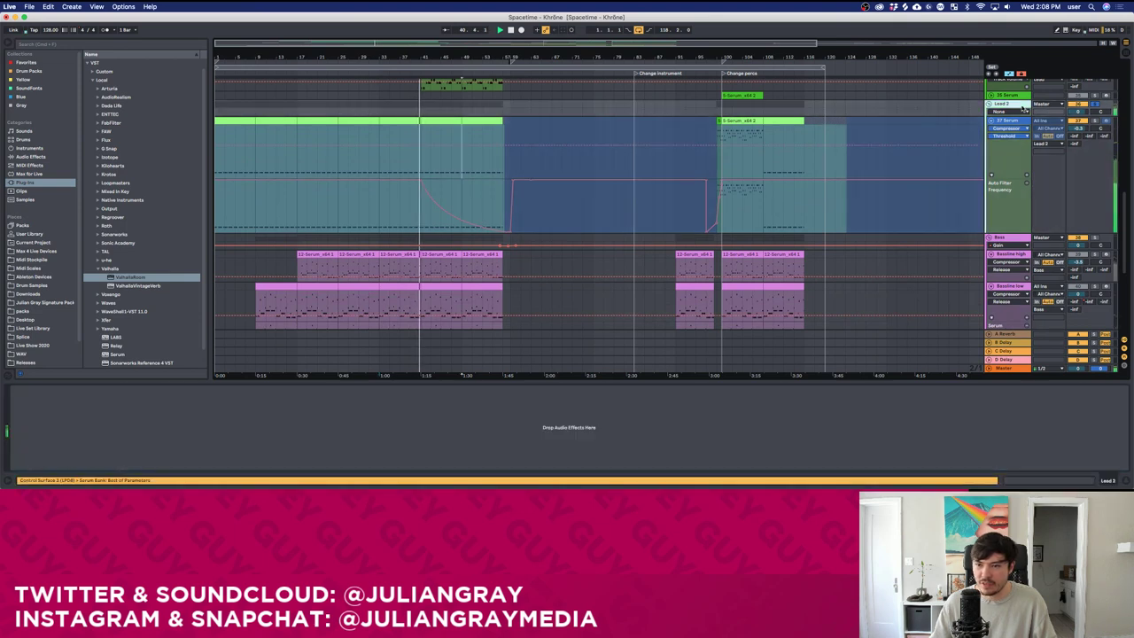
click(1017, 112)
click(41, 157)
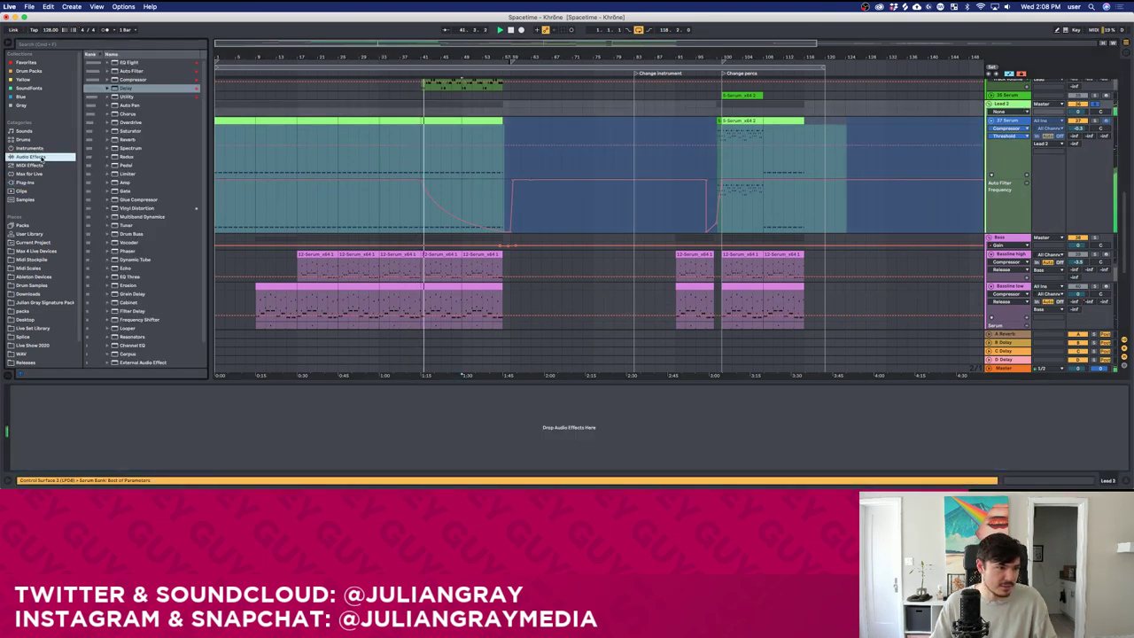
click(139, 62)
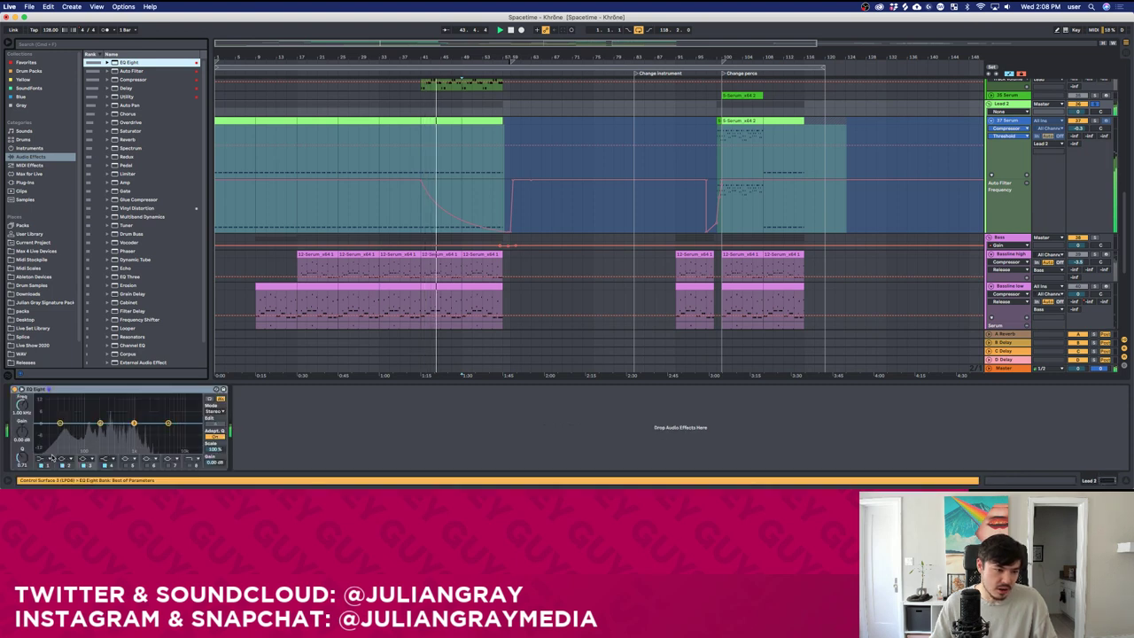
Make band 1 of Lead 2's EQ Eight a low cut at about 100 Hz.
click(44, 458)
click(44, 405)
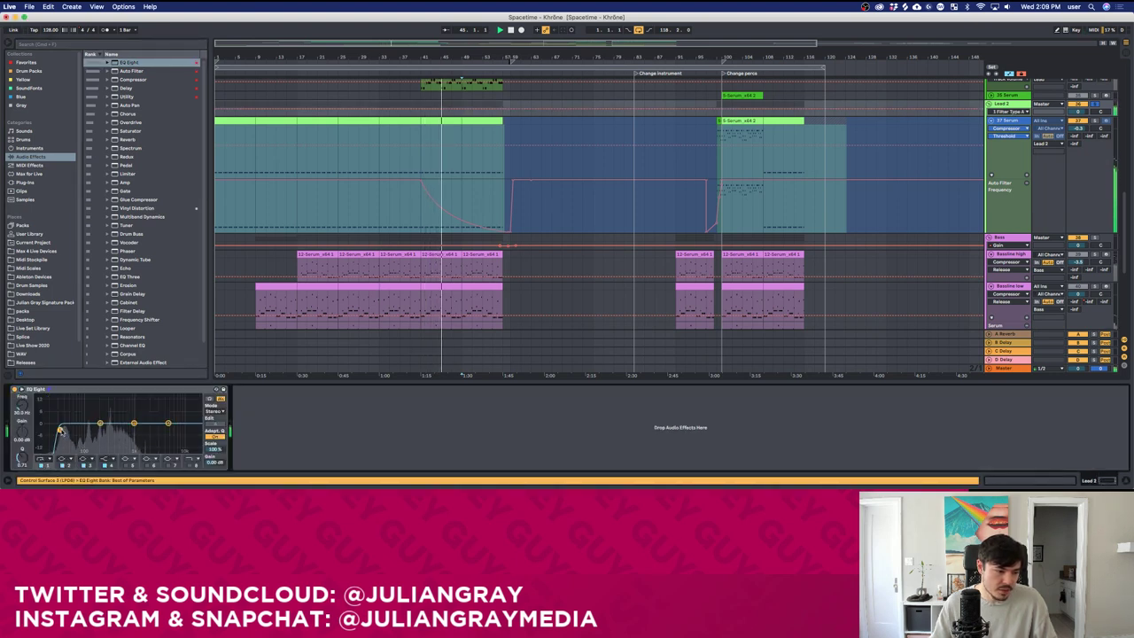
drag(60, 424, 100, 425)
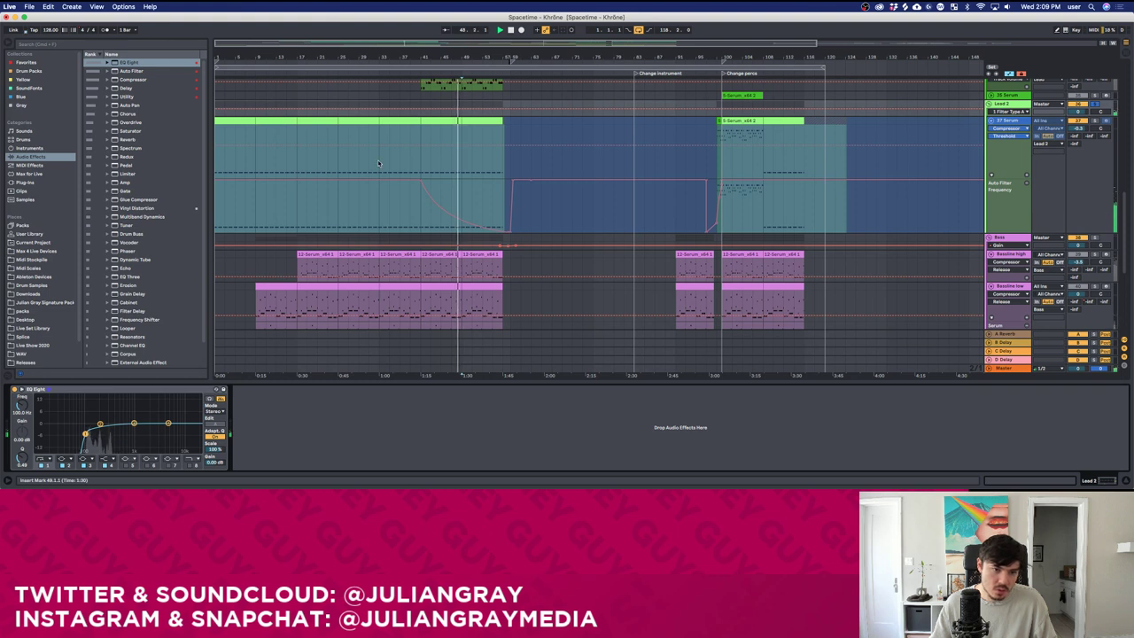
From about bar 33, raise Lead 2's low cut to about 287 Hz, boost the band 4 high shelf and dip band 3 slightly.
click(379, 205)
key(space)
key(space)
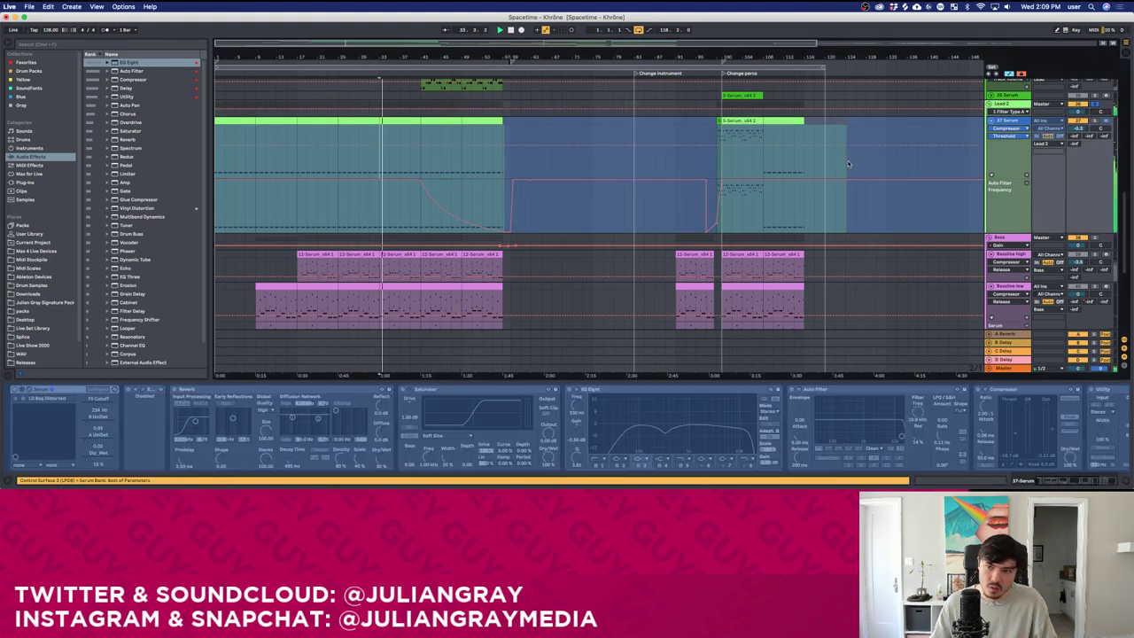
click(905, 107)
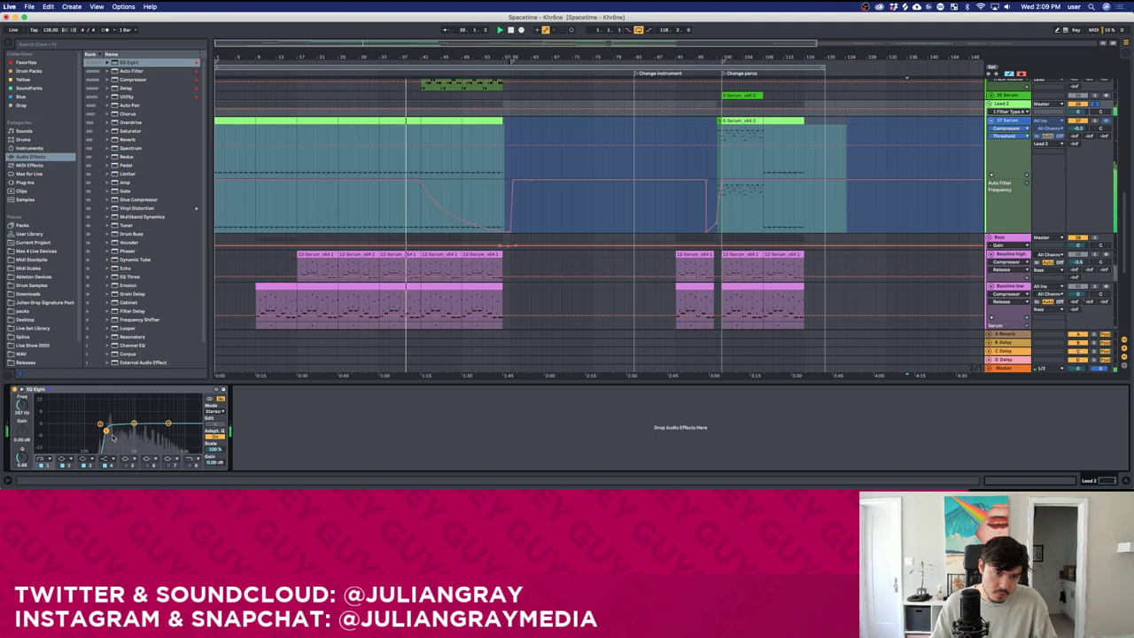
key(minus)
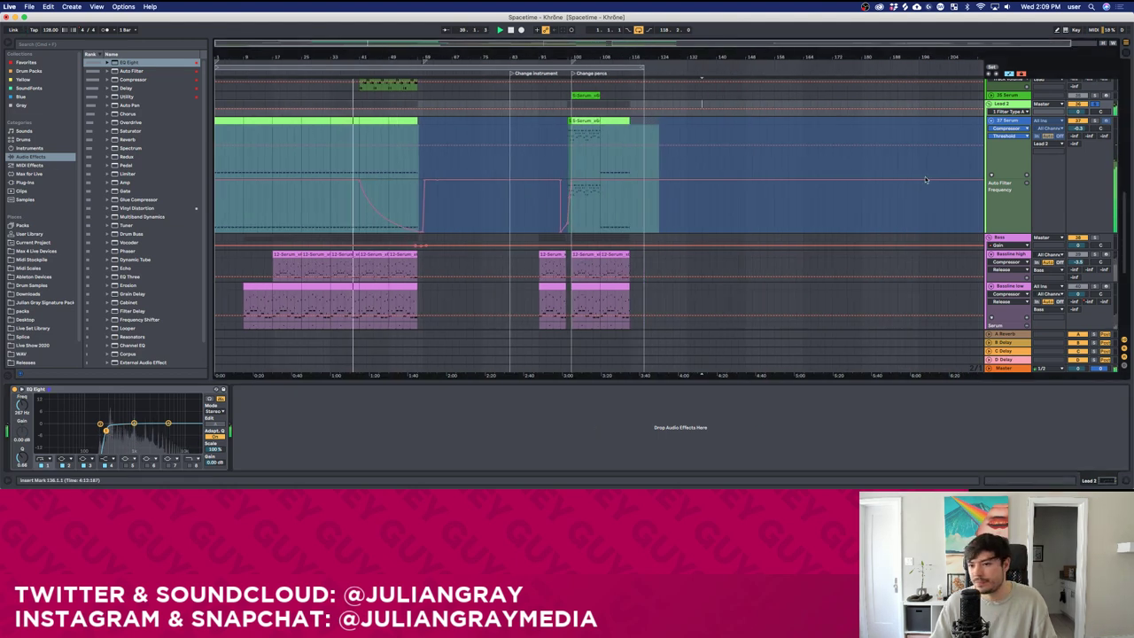
click(1012, 96)
click(1012, 104)
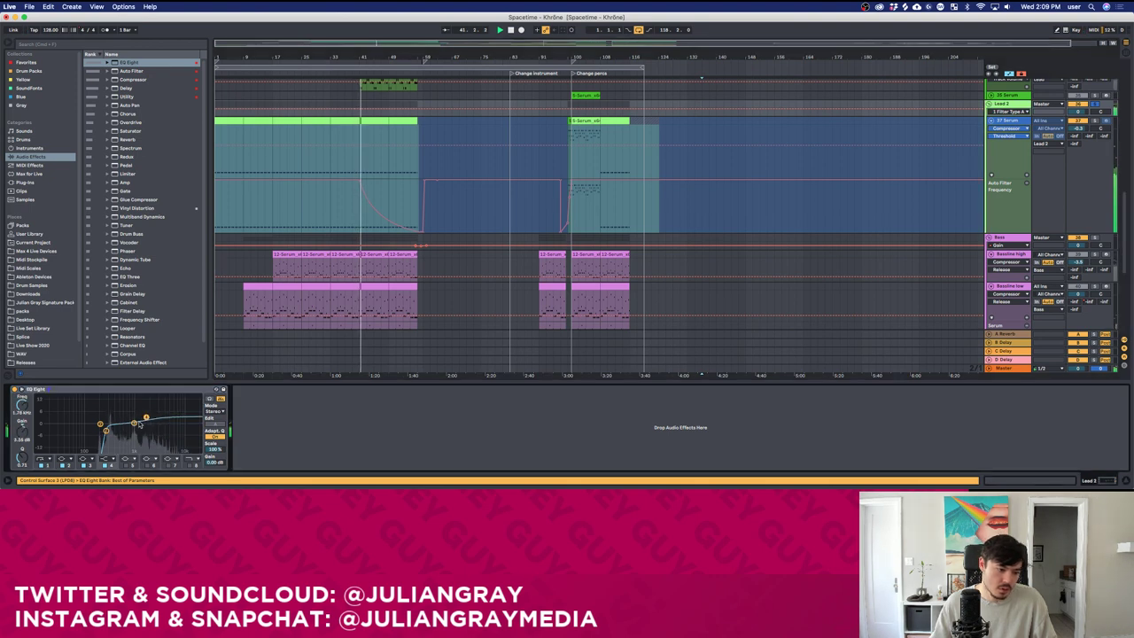
Solo the Bass group and check the device chains of its Bassline low, Bassline high and Sub tracks.
scroll(438, 241, down, 3)
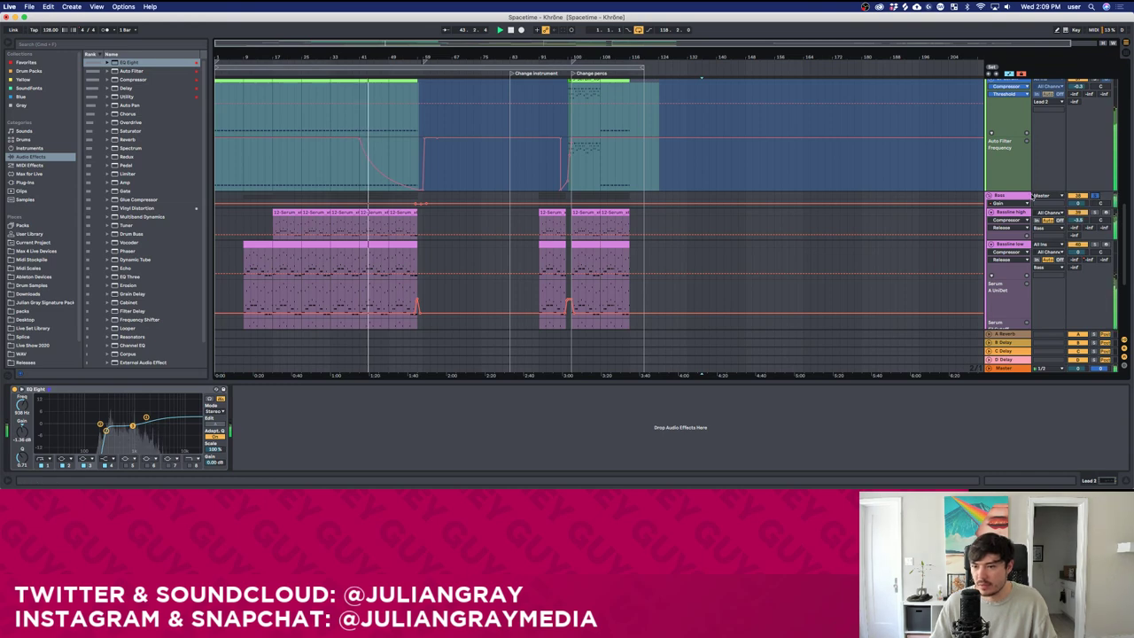
click(1023, 196)
scroll(1025, 218, down, 2)
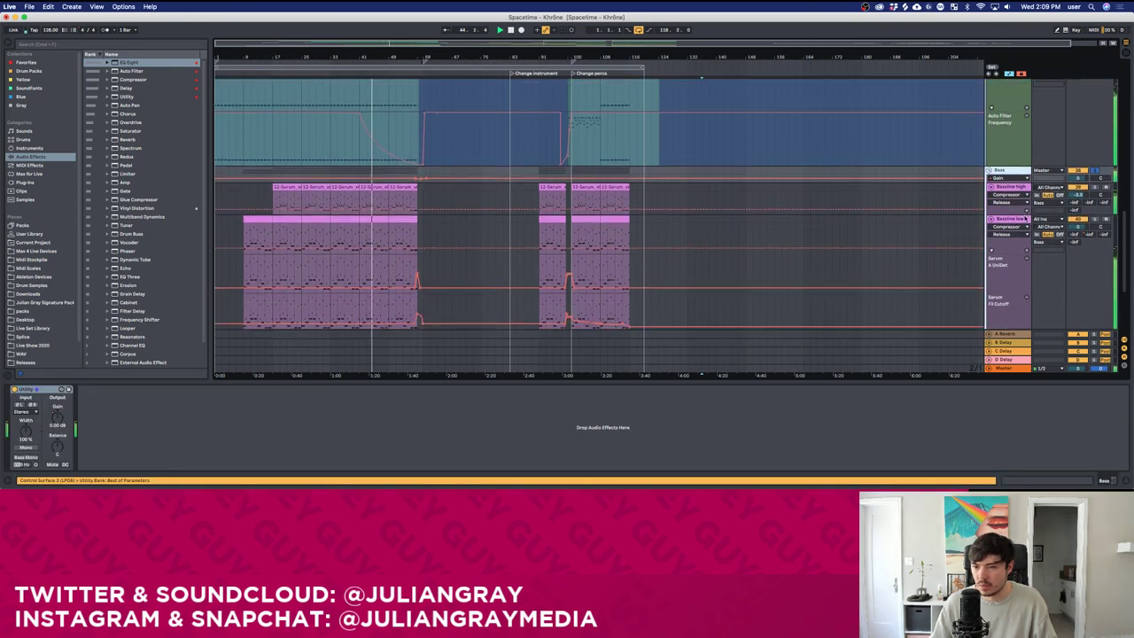
scroll(1025, 218, down, 1)
click(1020, 202)
click(1016, 171)
scroll(1021, 258, down, 3)
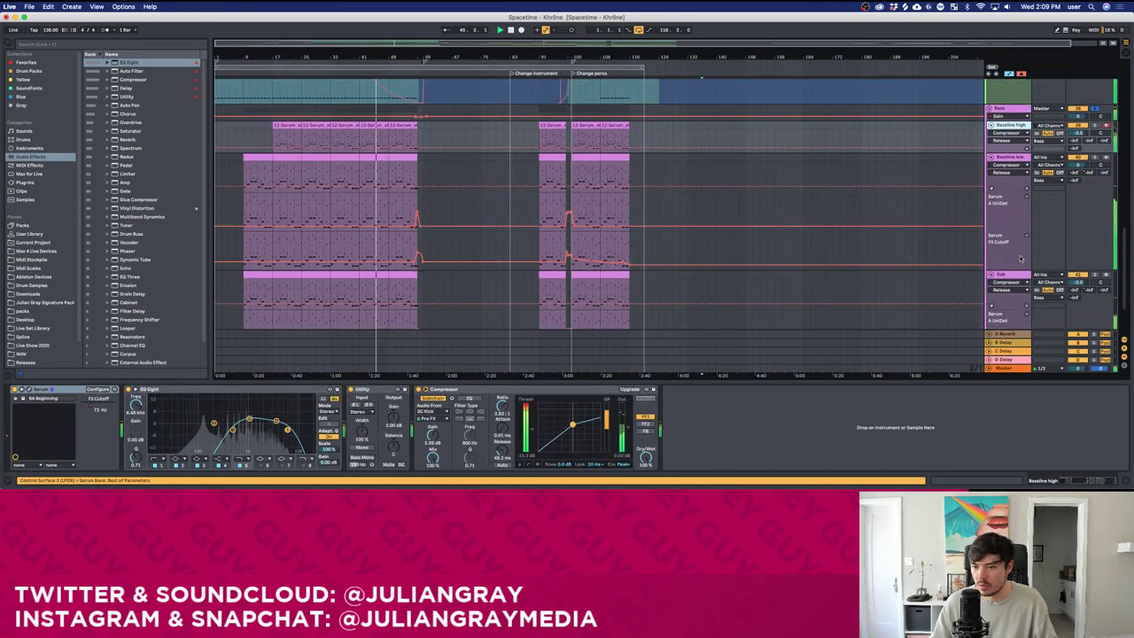
click(1016, 276)
scroll(1017, 276, down, 2)
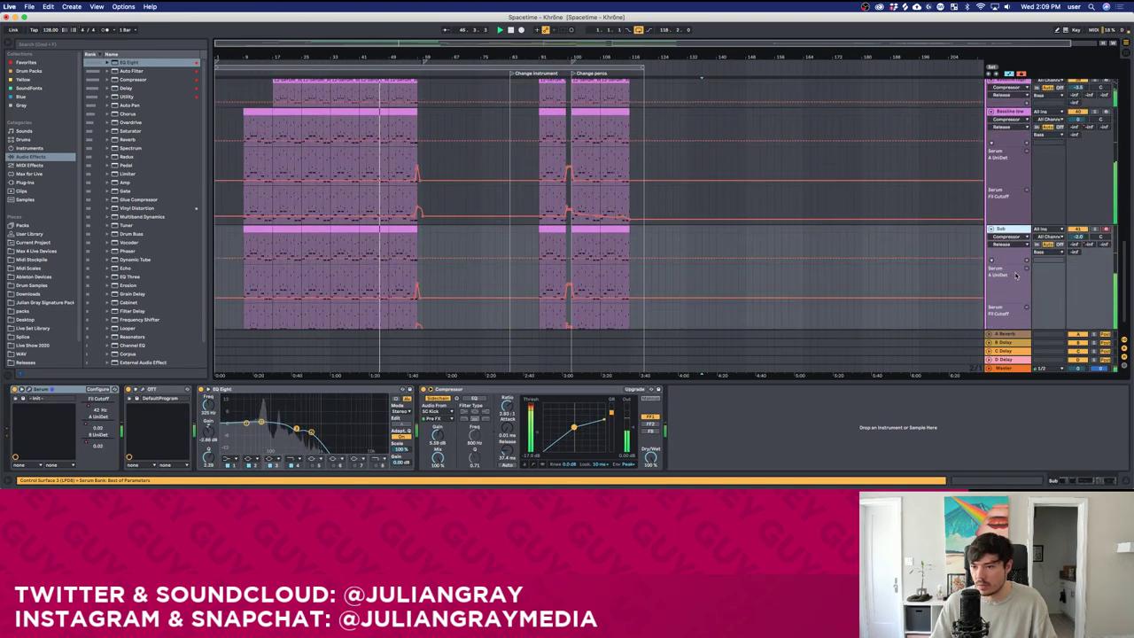
scroll(1016, 276, up, 2)
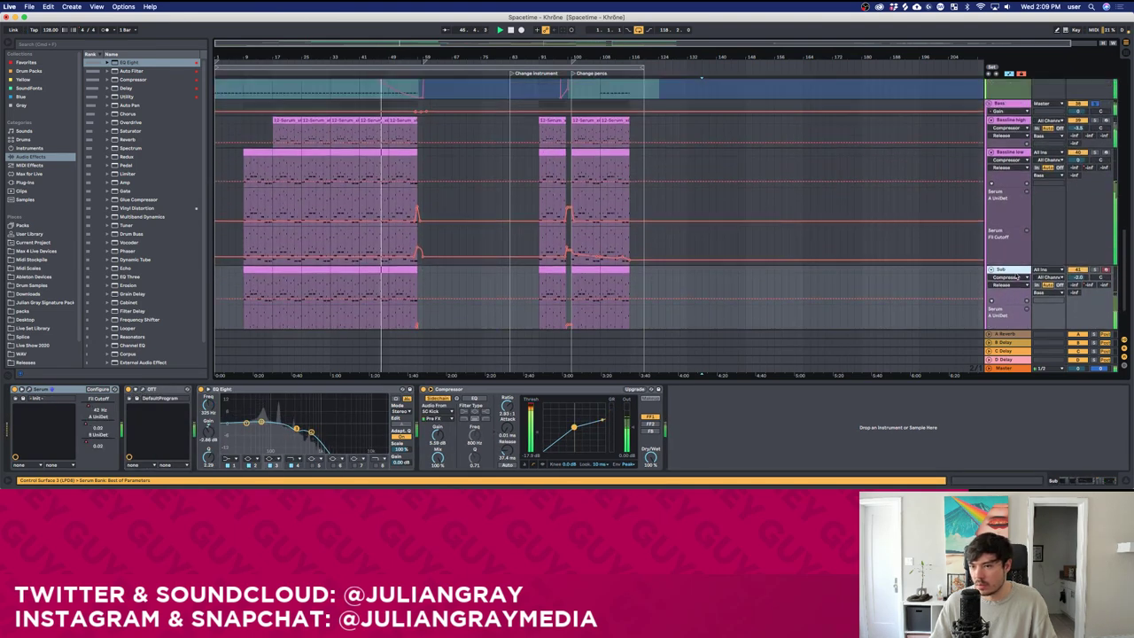
Add a Compressor ahead of the Bass group's Utility, set its threshold to about -12 dB and play from about bar 25.
click(1013, 105)
mouse_move(138, 81)
mouse_down()
mouse_move(78, 423)
mouse_move(11, 440)
mouse_move(70, 424)
mouse_up()
key(space)
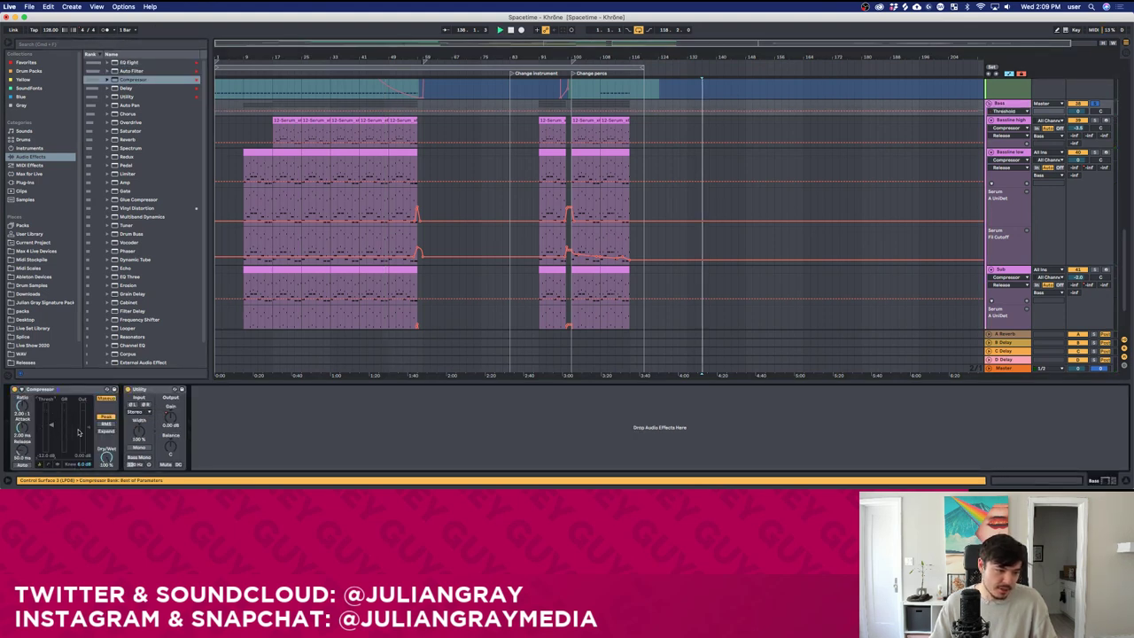
click(302, 131)
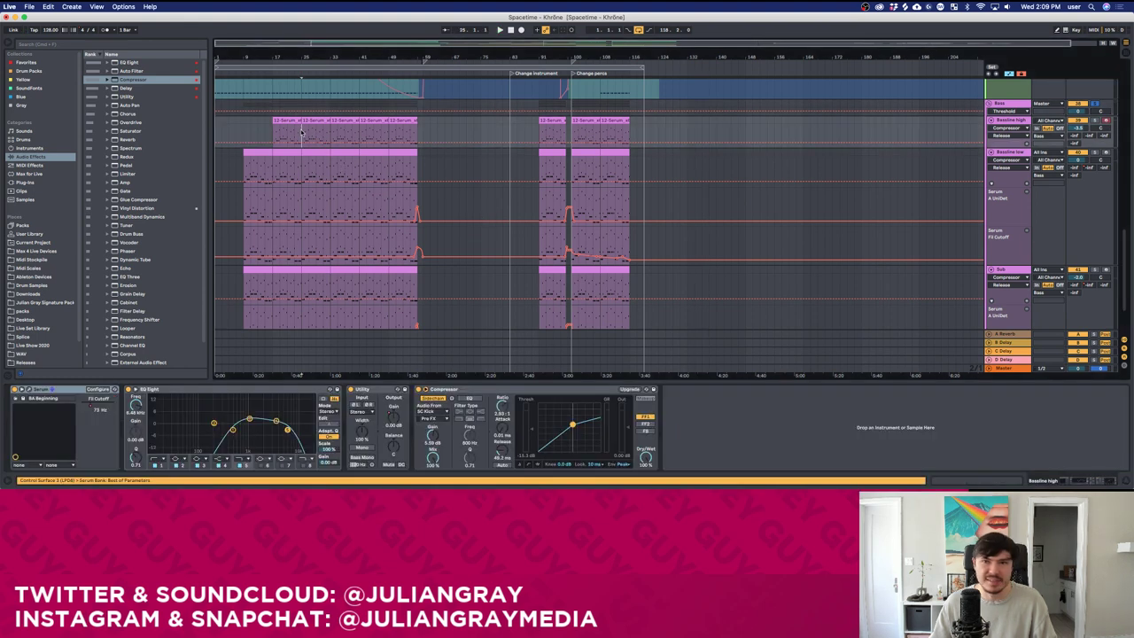
key(space)
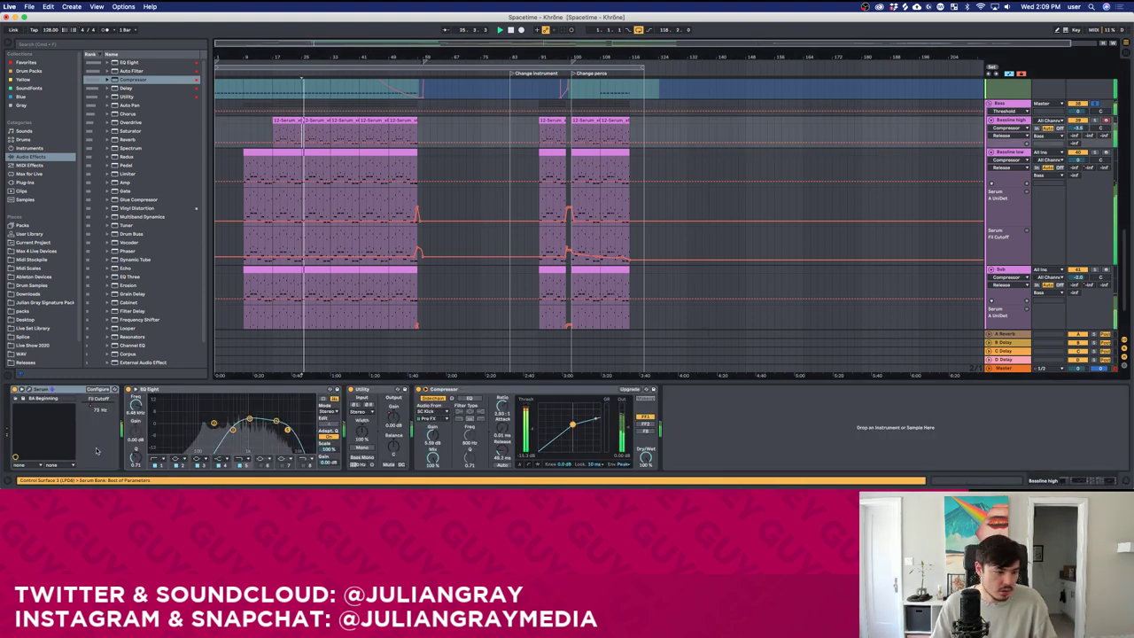
Set the Bass group Compressor's ratio to about 4:1 and lower its output gain.
click(396, 104)
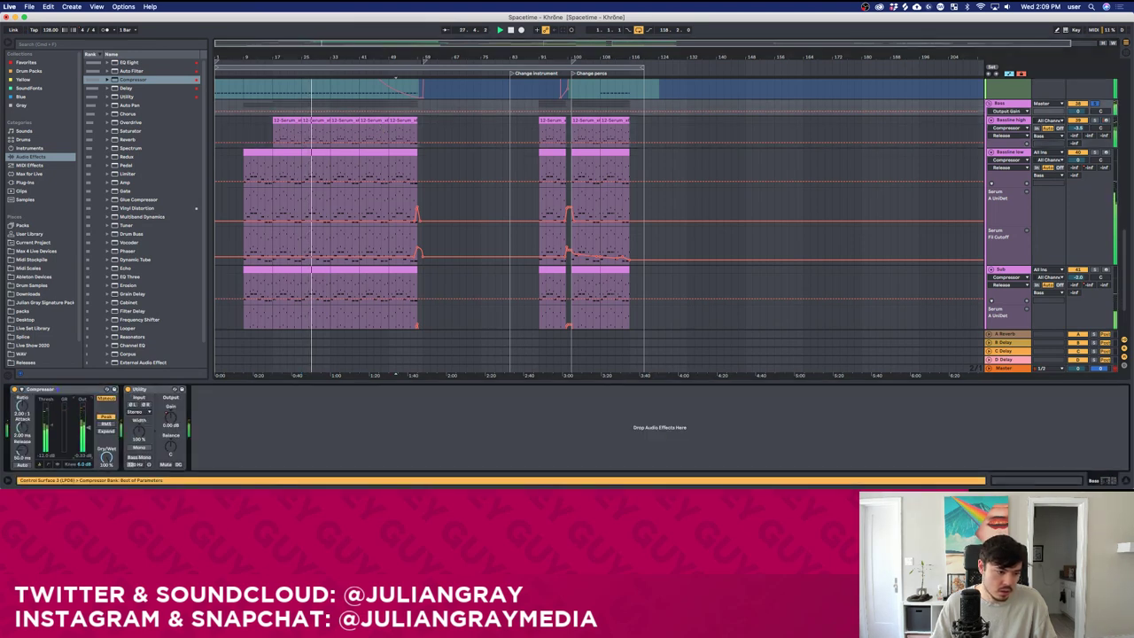
drag(22, 406, 22, 388)
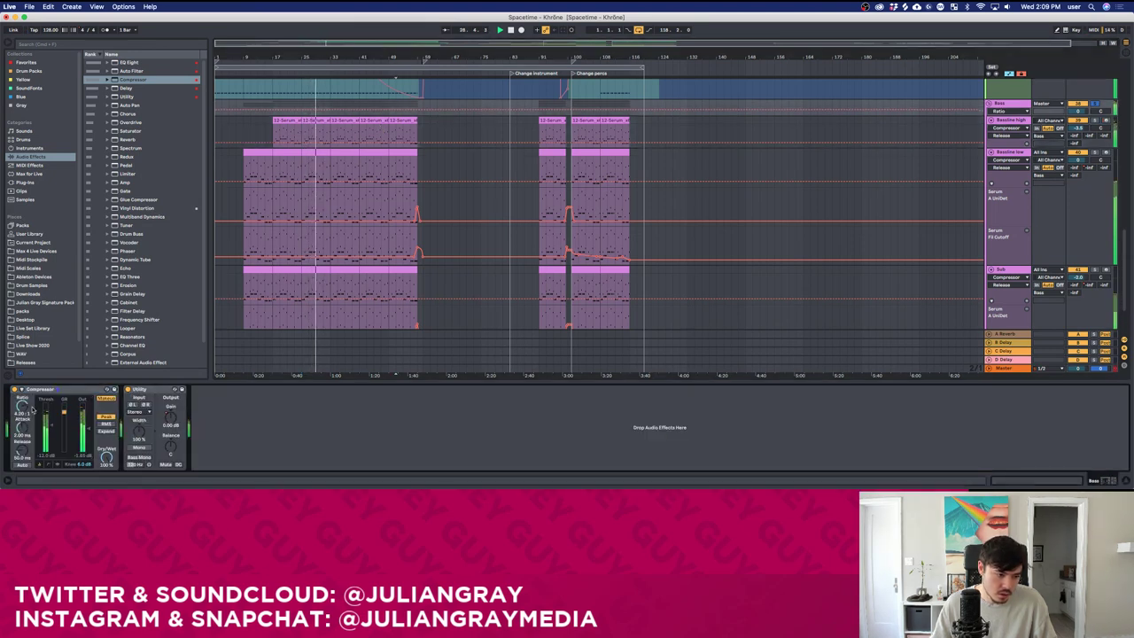
click(85, 428)
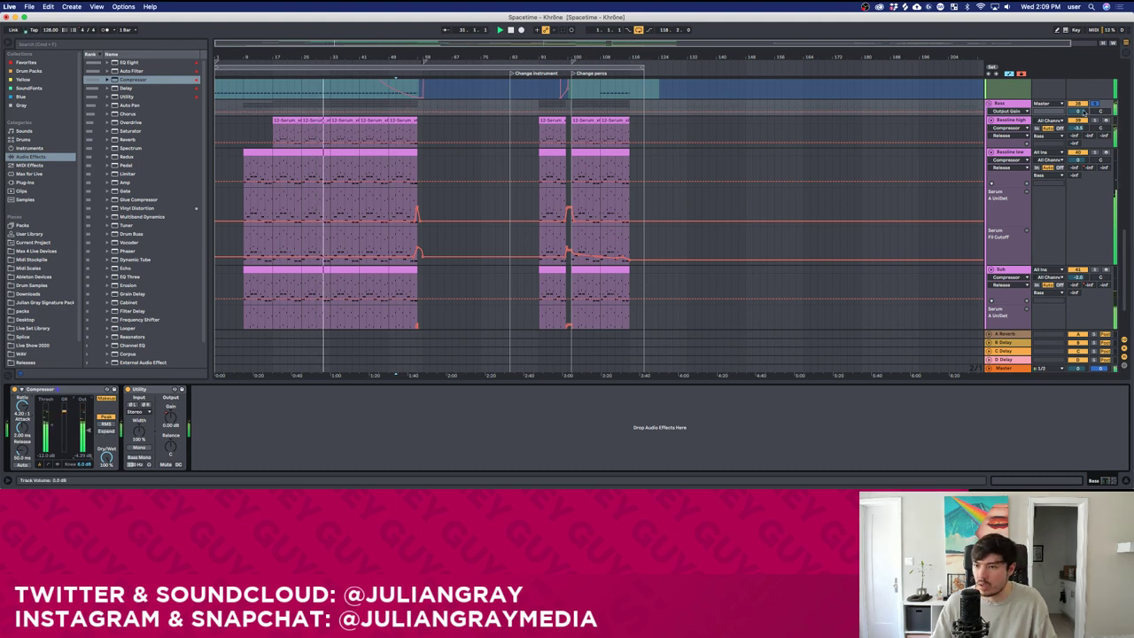
Solo the Lead group, raise the 32 Serum track's volume to about -1.8 dB and adjust its Compressor's output gain.
scroll(1011, 116, up, 5)
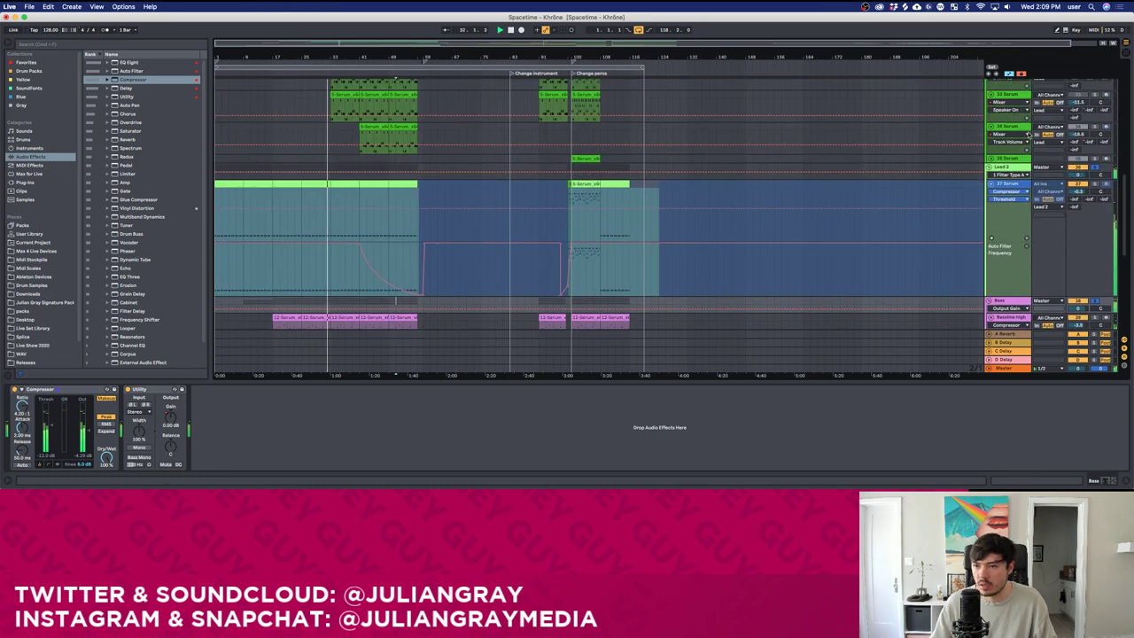
scroll(1030, 133, up, 5)
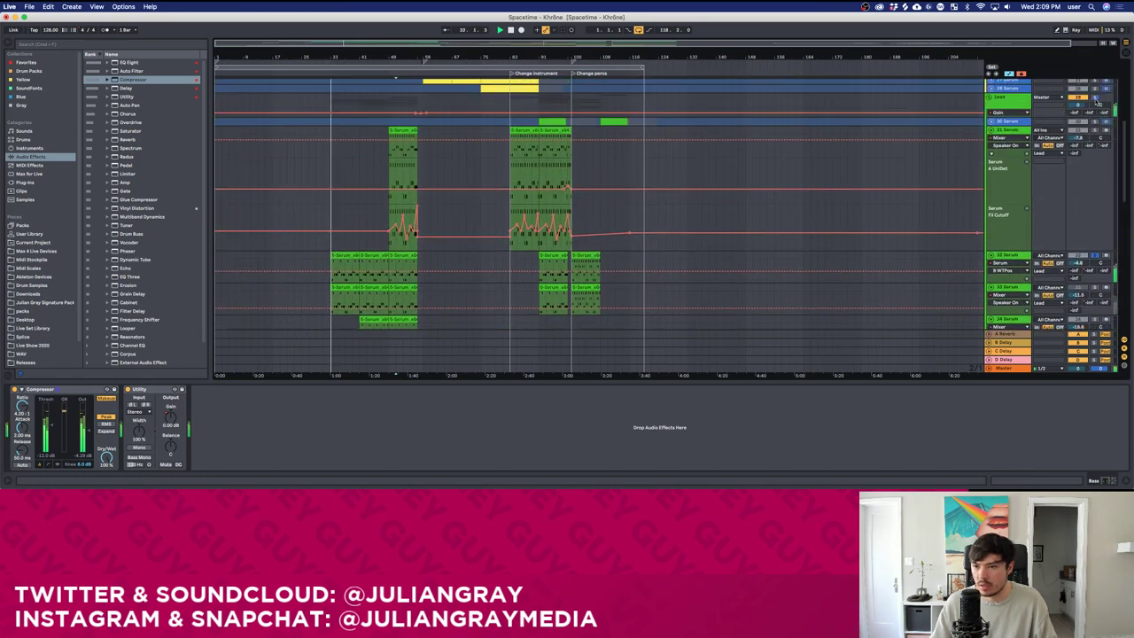
click(1003, 101)
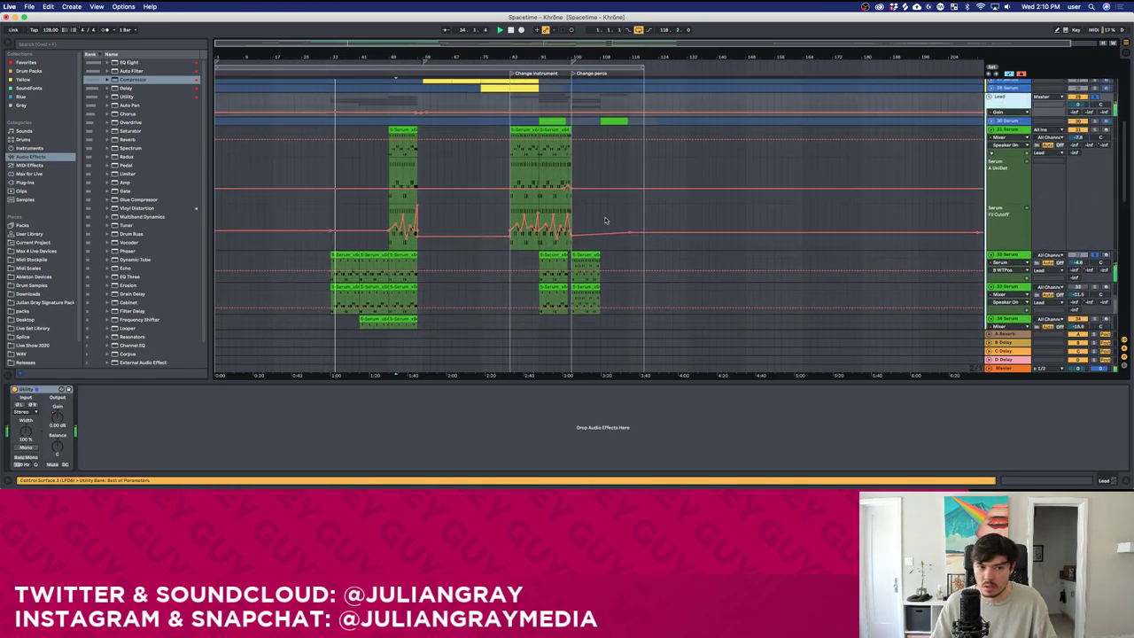
scroll(608, 220, down, 4)
click(1008, 159)
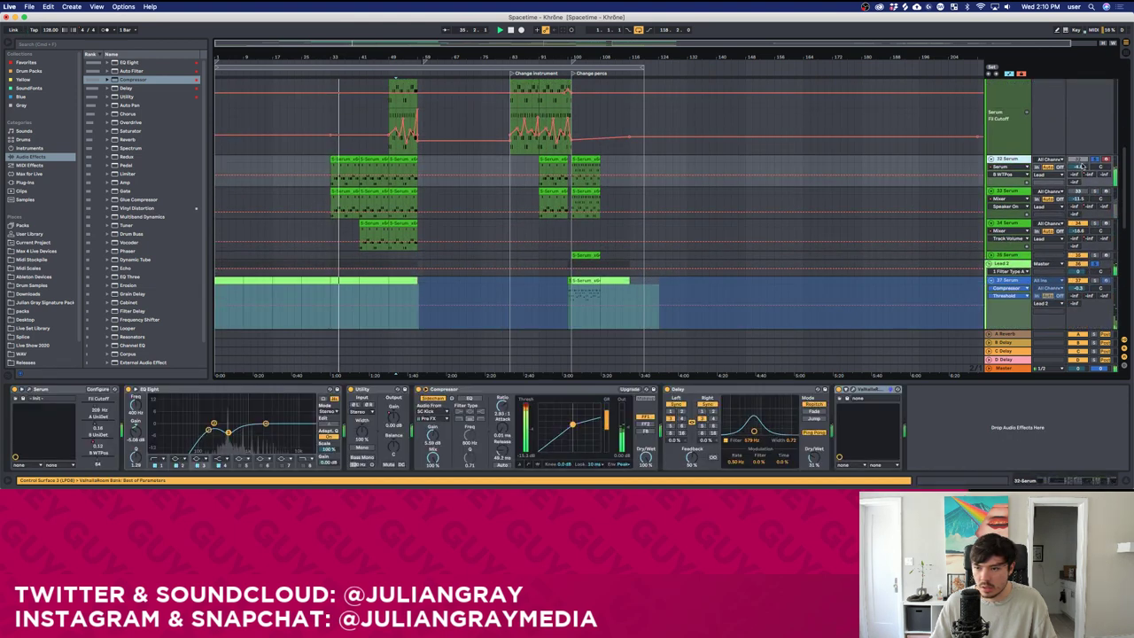
drag(1078, 166, 1078, 154)
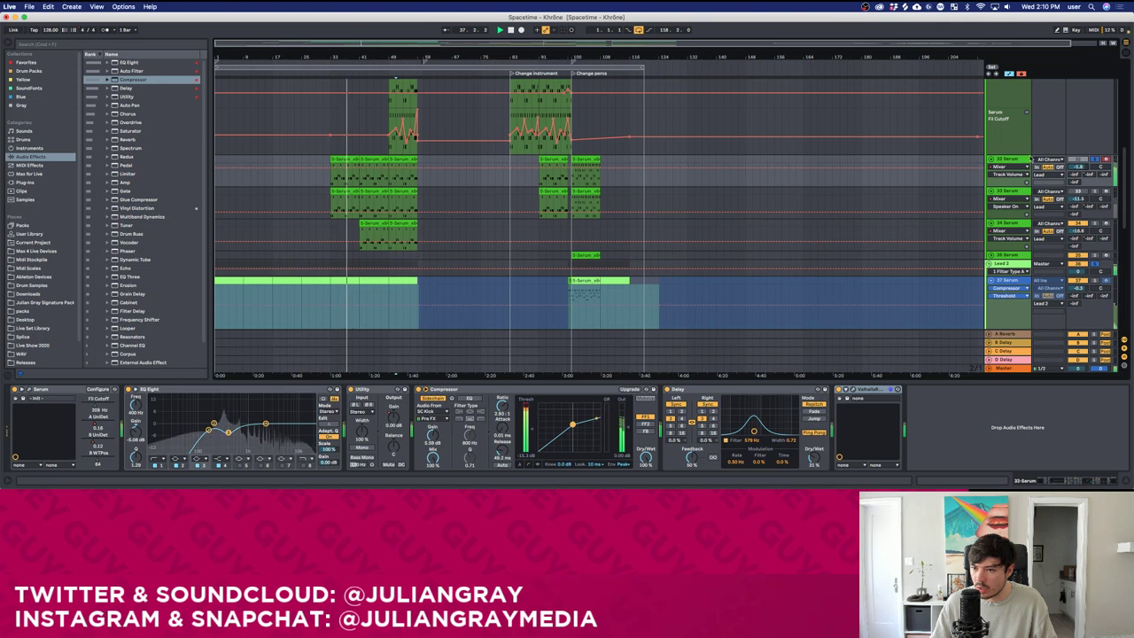
scroll(1034, 170, up, 3)
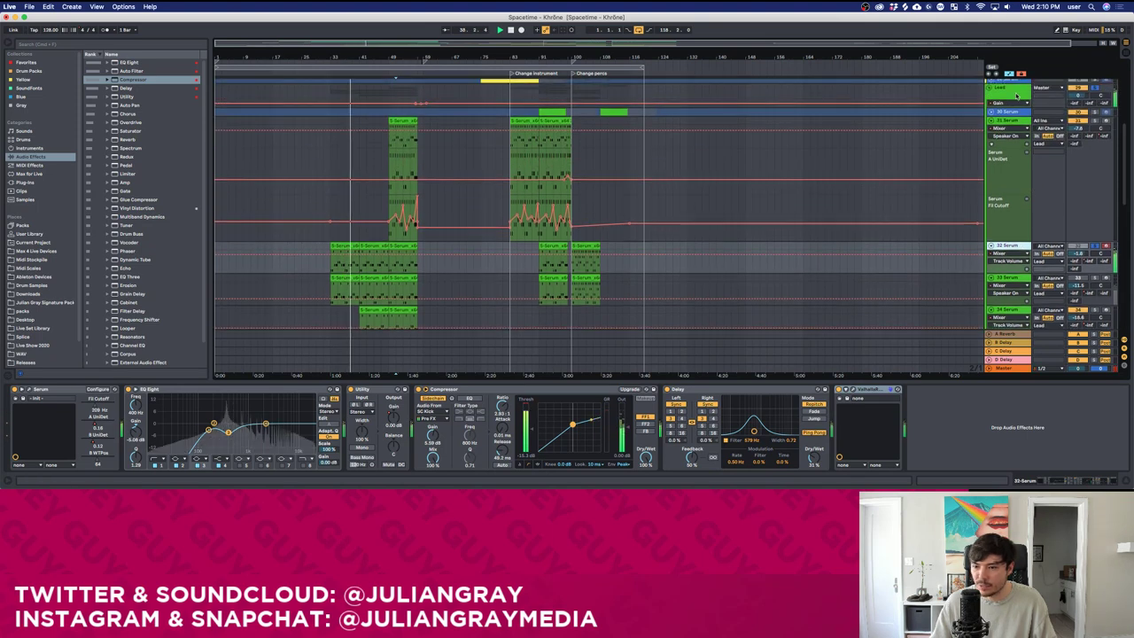
drag(626, 420, 625, 426)
Turn band 4 of Lead 2's EQ Eight into a high-shelf cut of about -7.2 dB at about 1.86 kHz.
scroll(647, 164, down, 7)
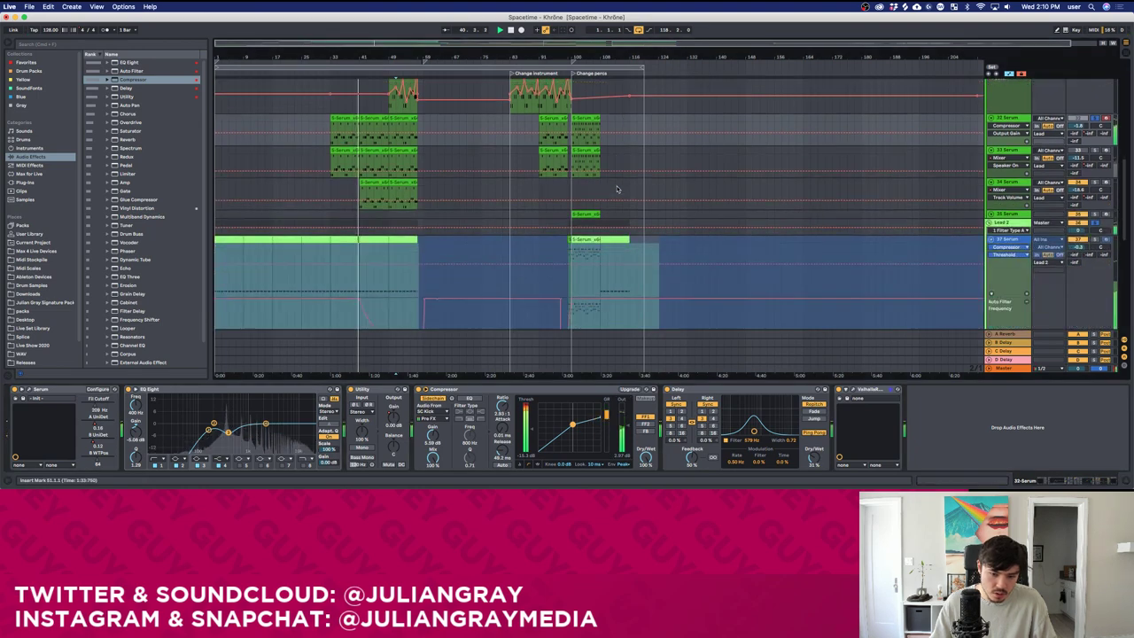
click(646, 164)
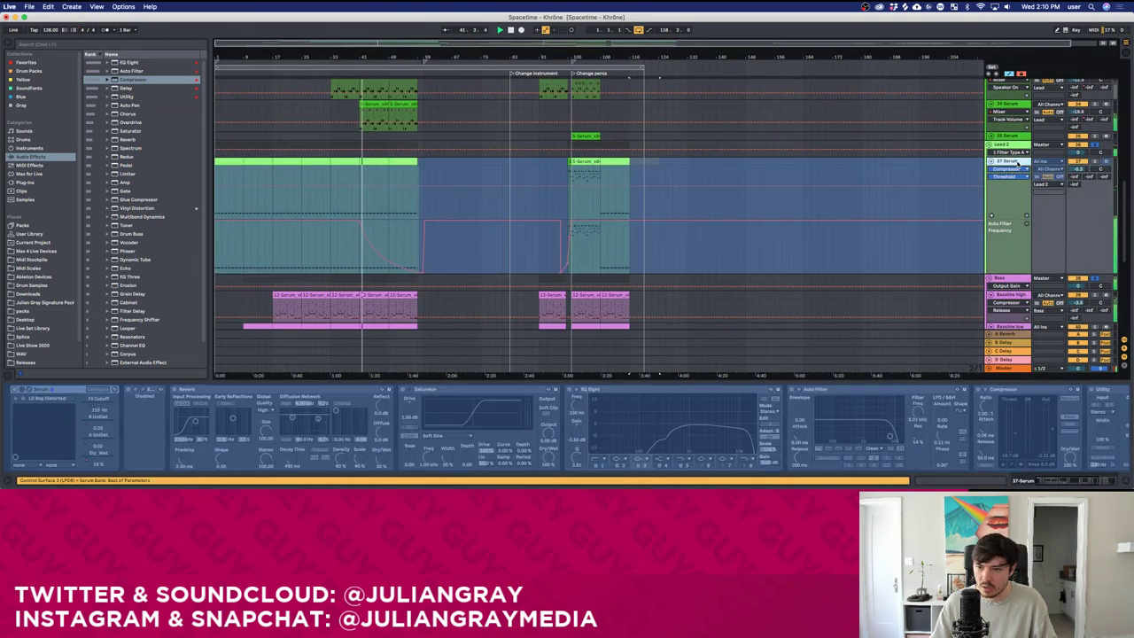
click(534, 179)
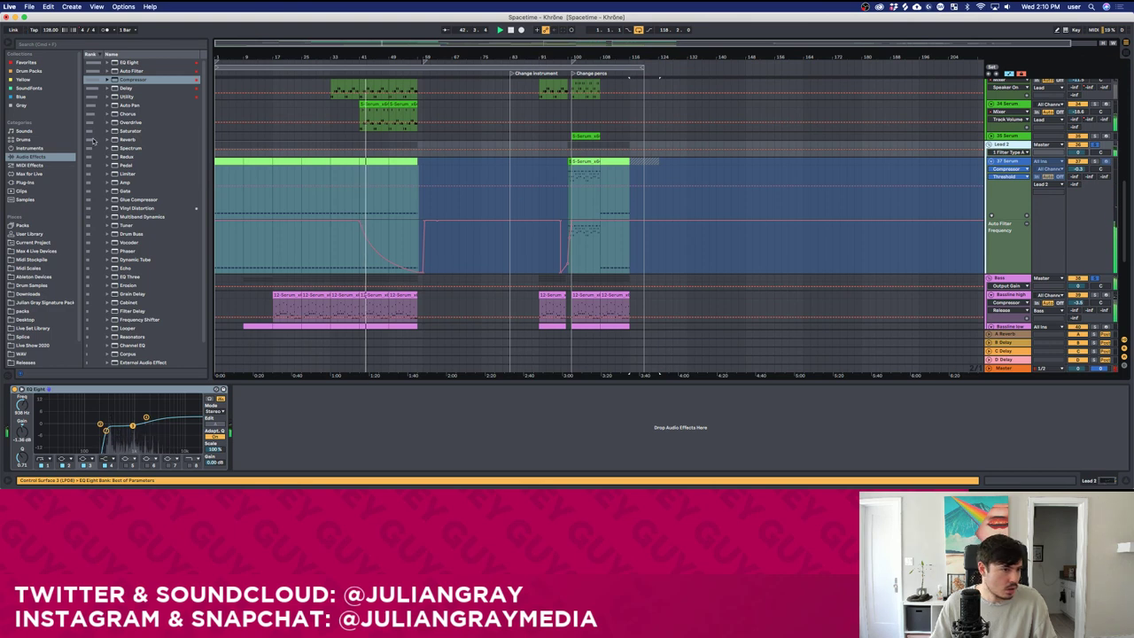
drag(146, 417, 147, 436)
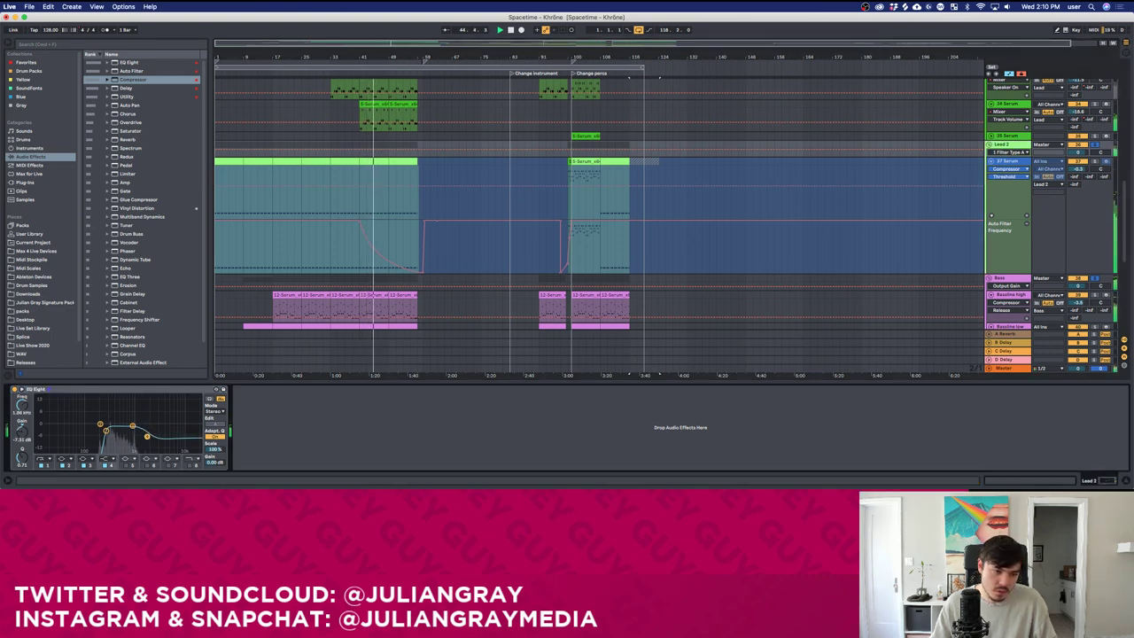
click(357, 179)
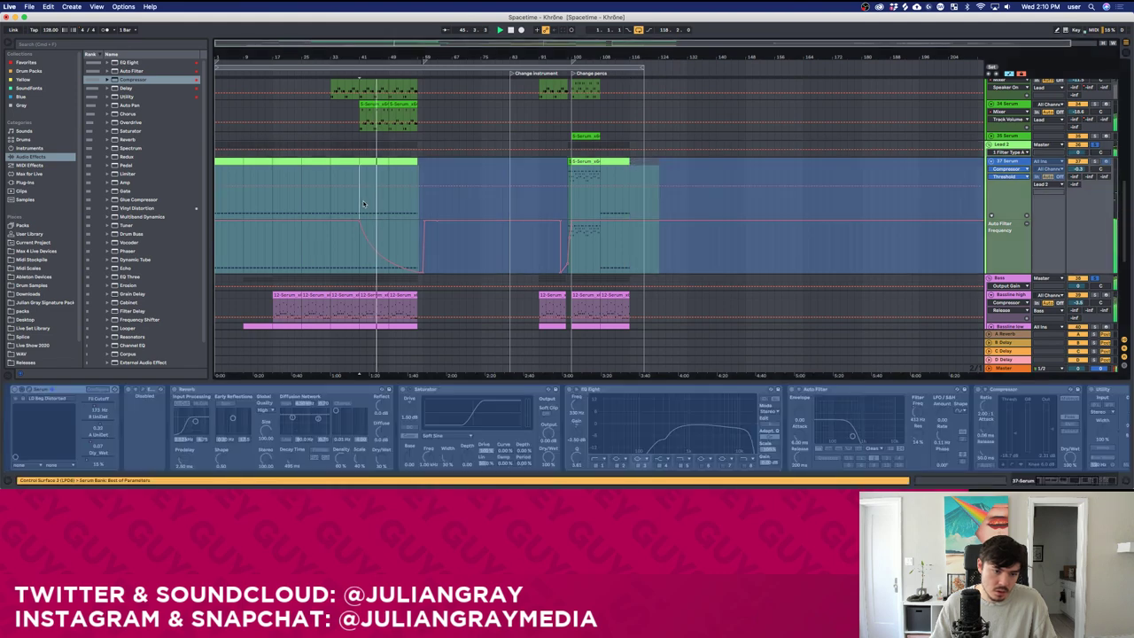
click(331, 146)
Compare the Lead group's Serum tracks and raise the 31 Serum track's volume to about -6.7 dB.
scroll(330, 147, up, 4)
click(1017, 136)
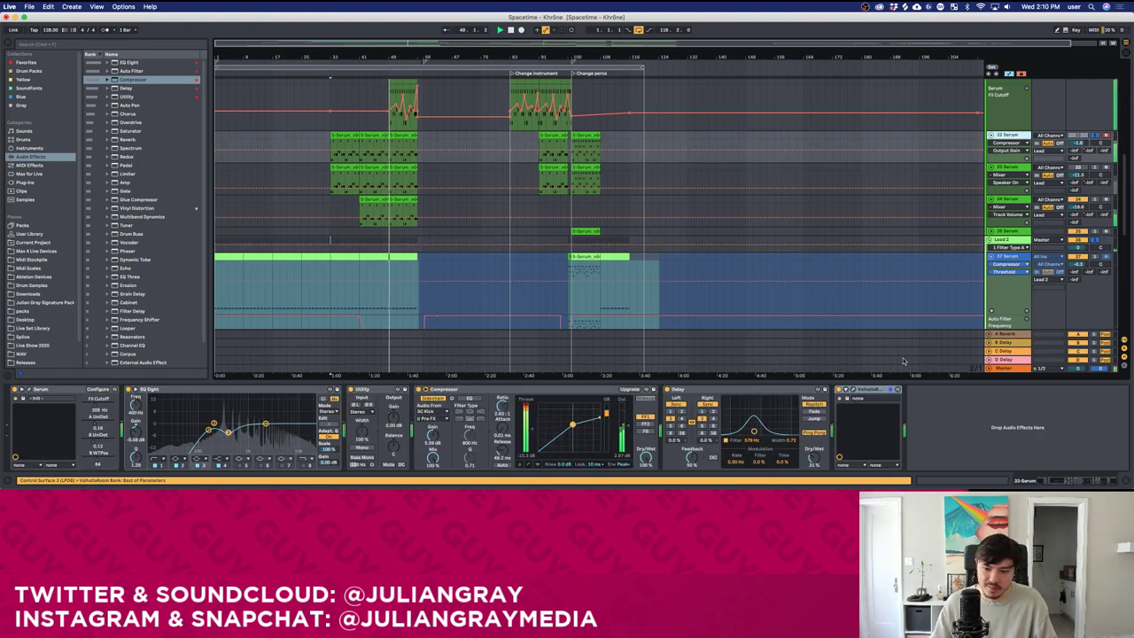
click(431, 173)
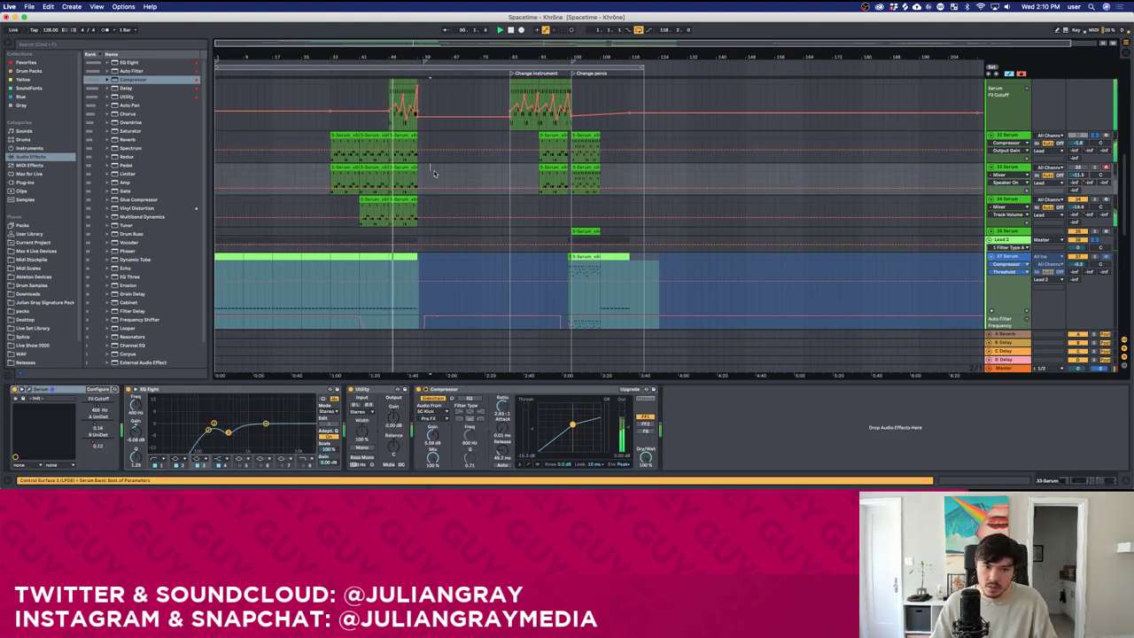
scroll(434, 174, up, 3)
click(1079, 91)
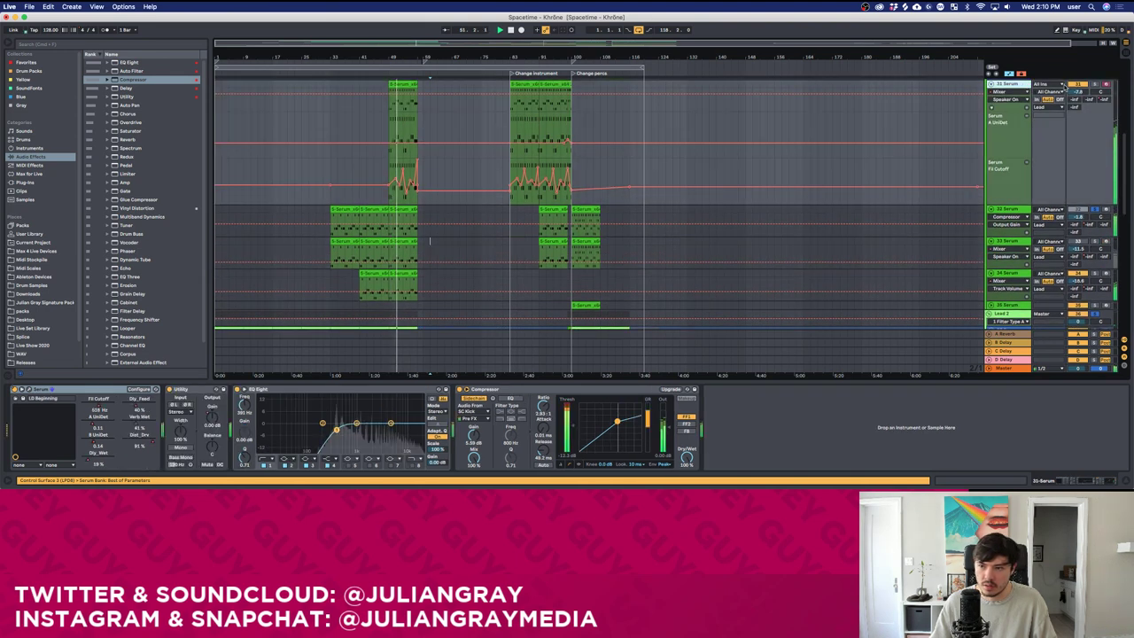
drag(1080, 92, 1080, 87)
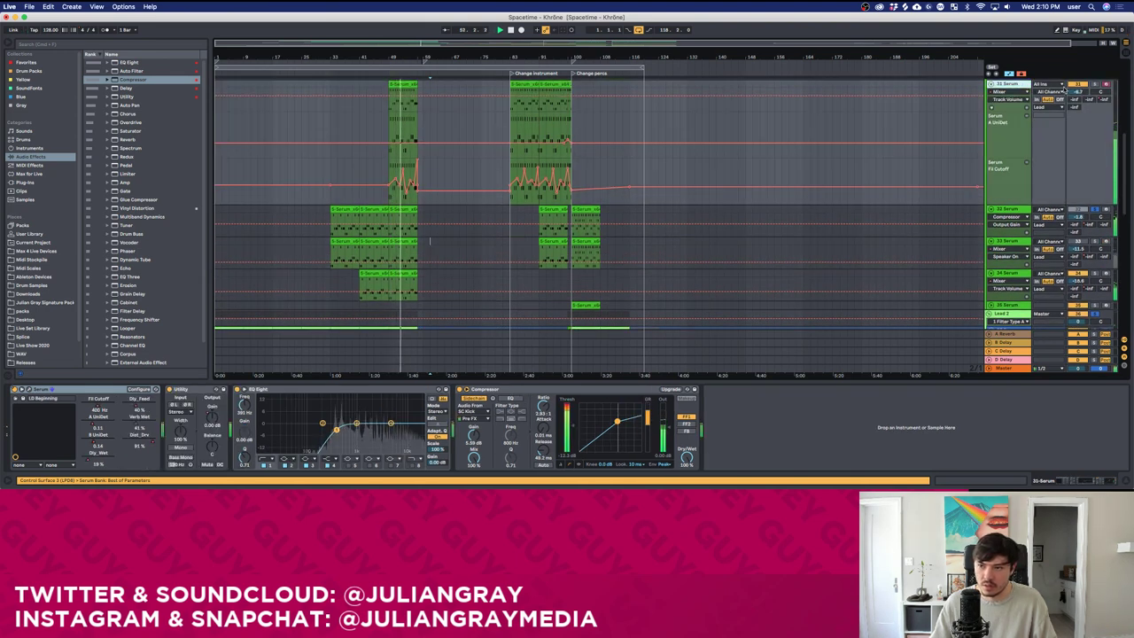
Open the Serum instrument on the 32 Serum track and assign Macro 1 to the filter cutoff.
click(1015, 241)
click(1012, 209)
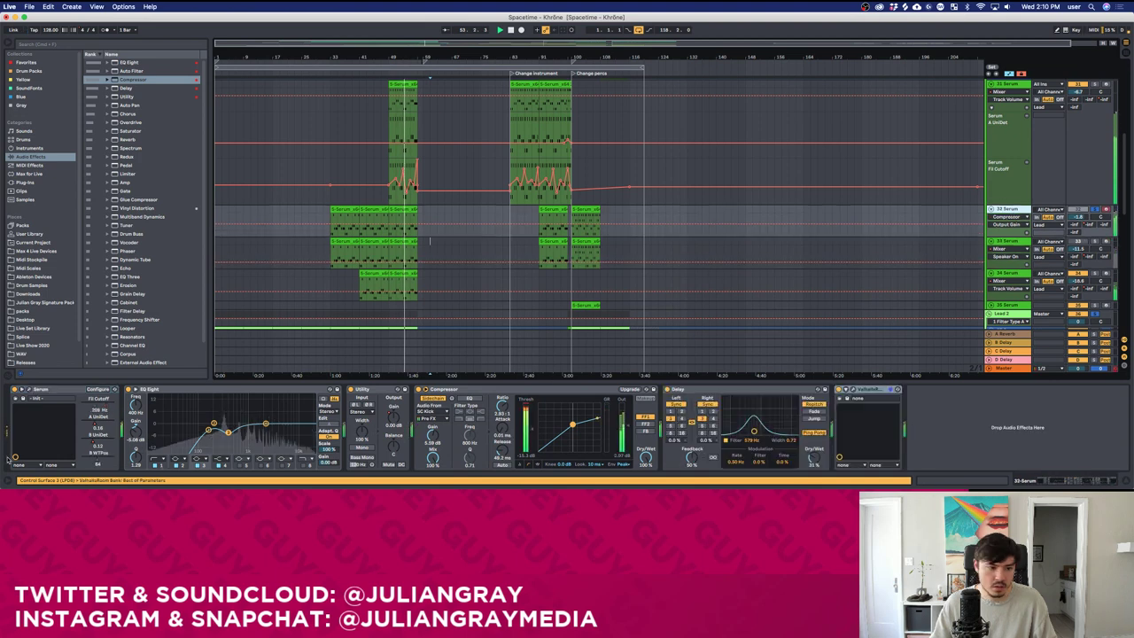
key(Down)
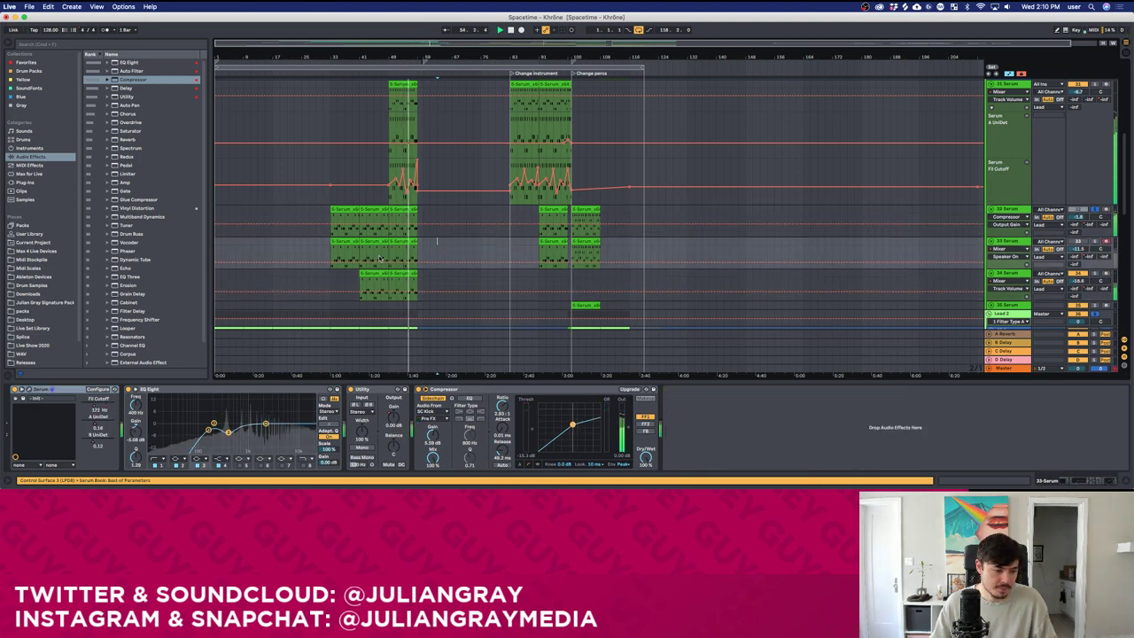
click(424, 216)
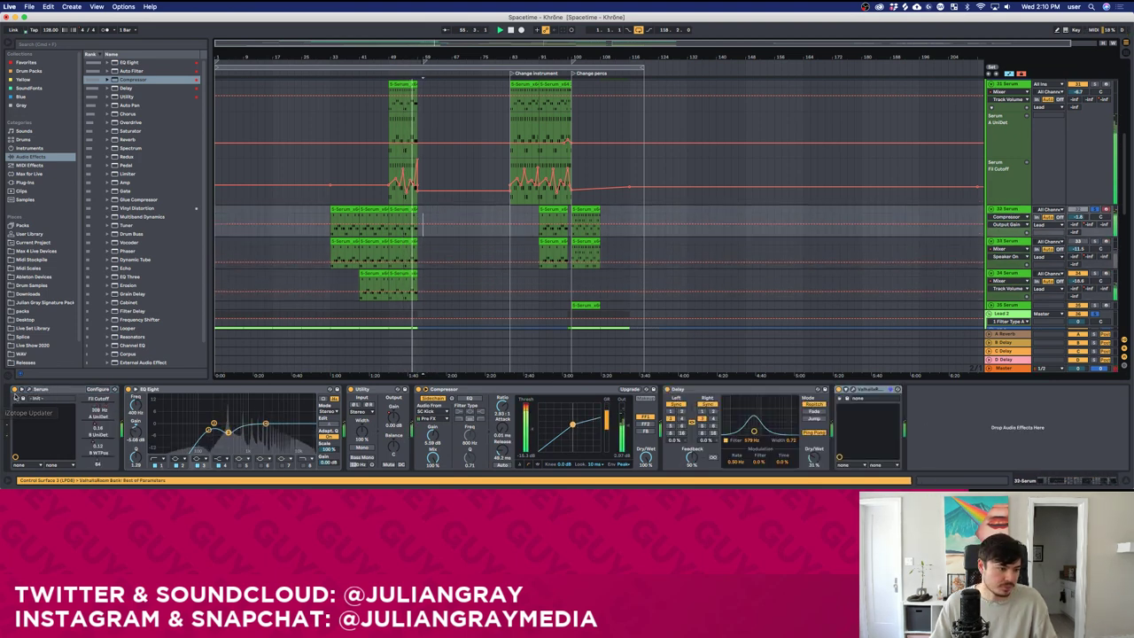
click(15, 397)
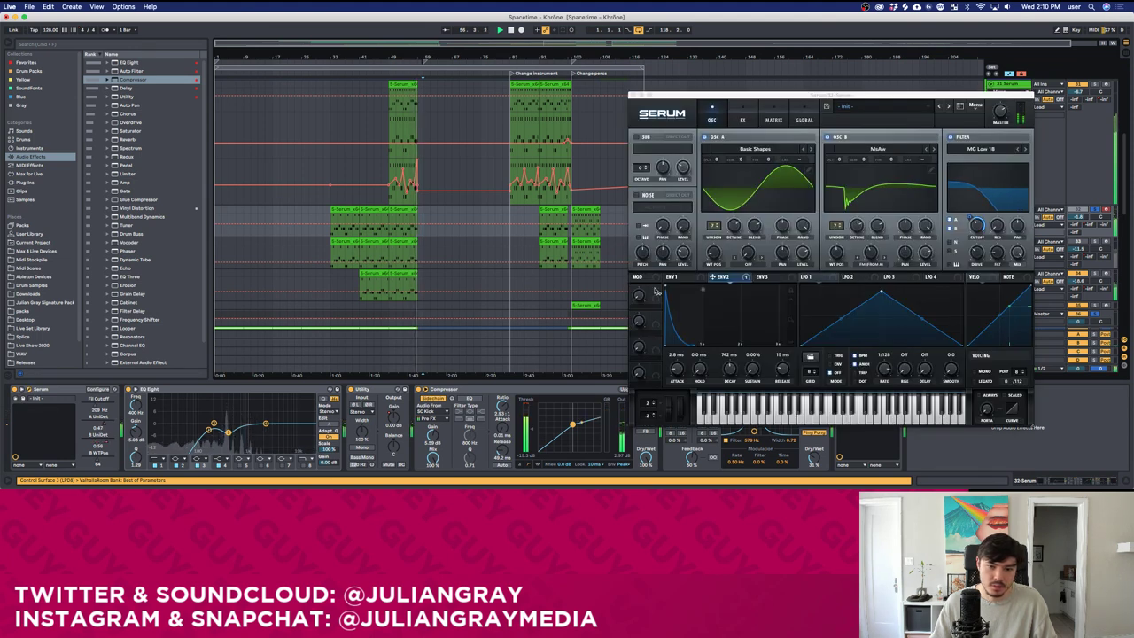
drag(657, 292, 947, 228)
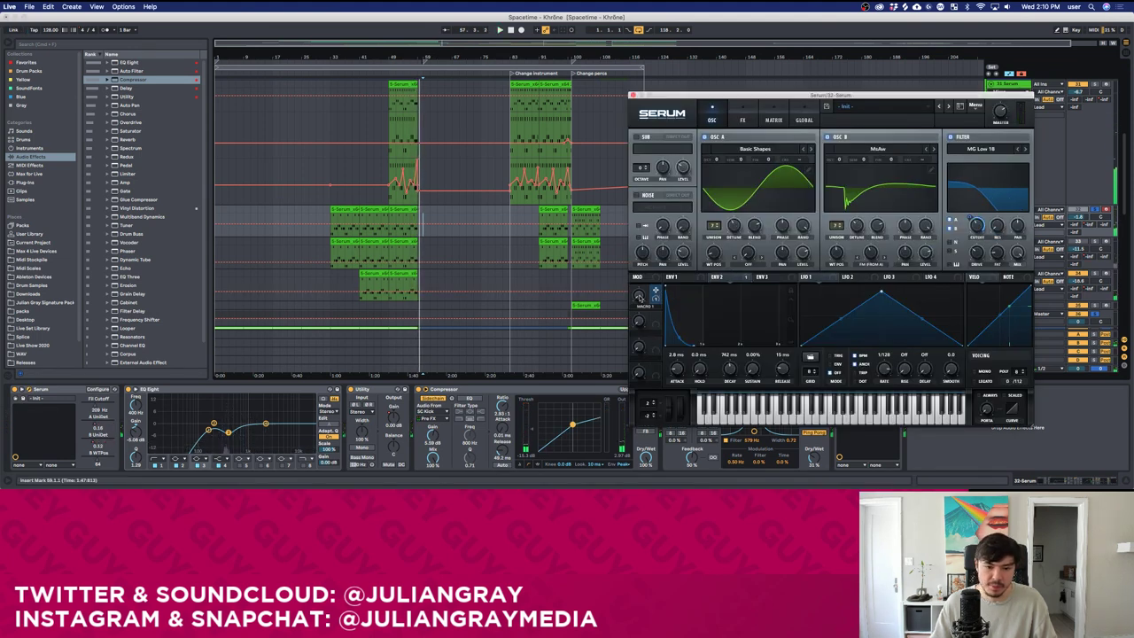
Automate Macro 1 on the 32 Serum track with a curved rise from bar 49 to 100 % at bar 57.
click(389, 236)
drag(415, 236, 420, 219)
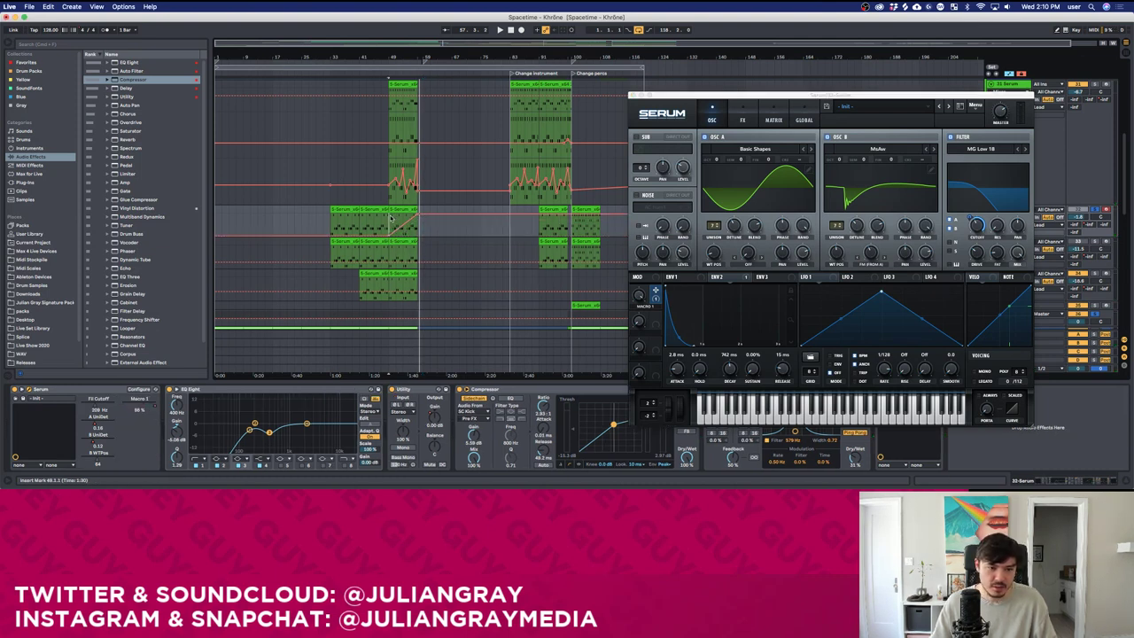
key(space)
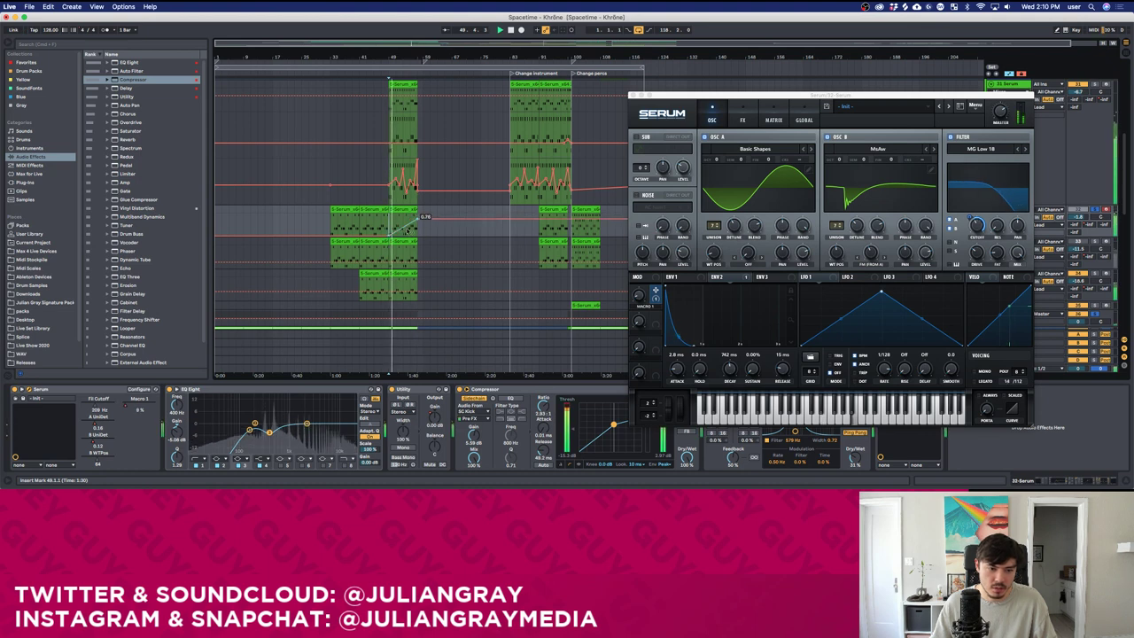
drag(407, 232, 407, 239)
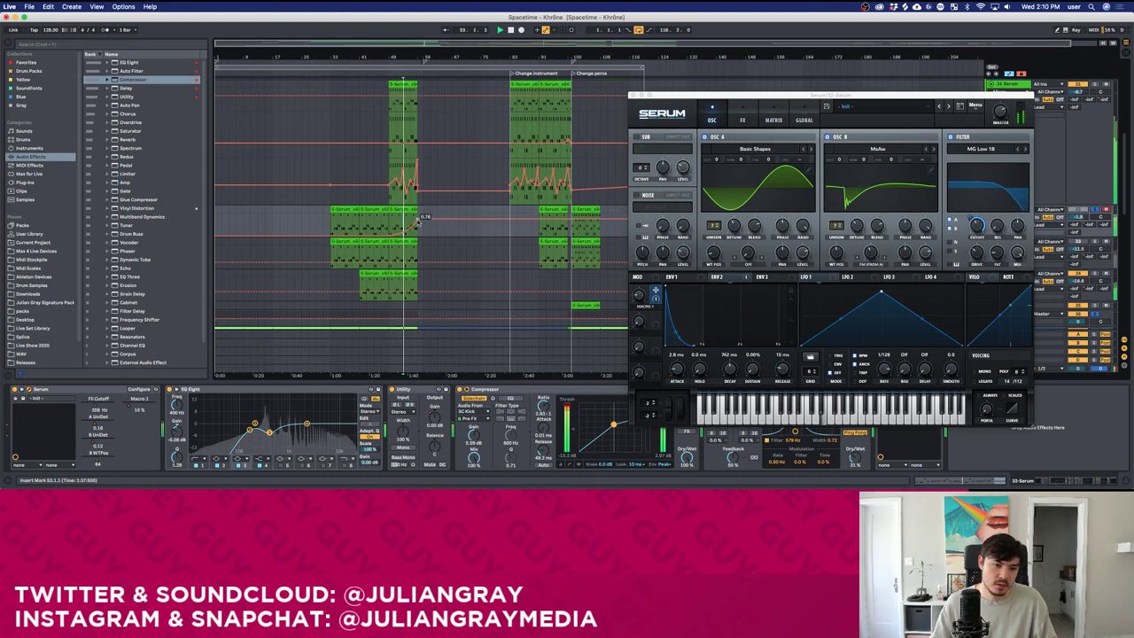
drag(418, 219, 418, 213)
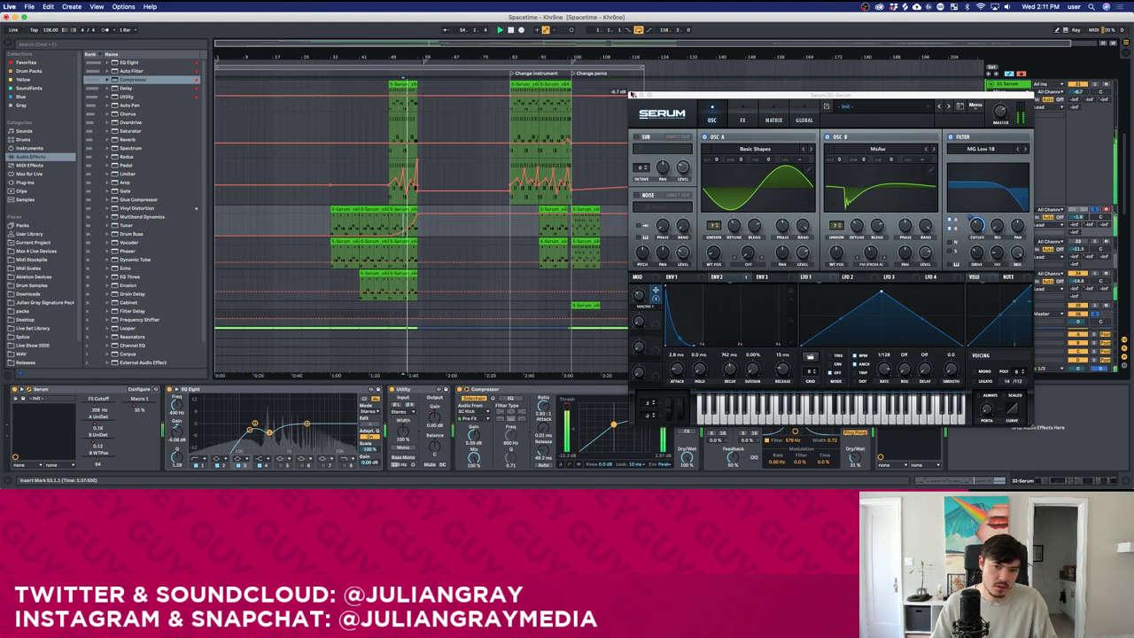
click(680, 337)
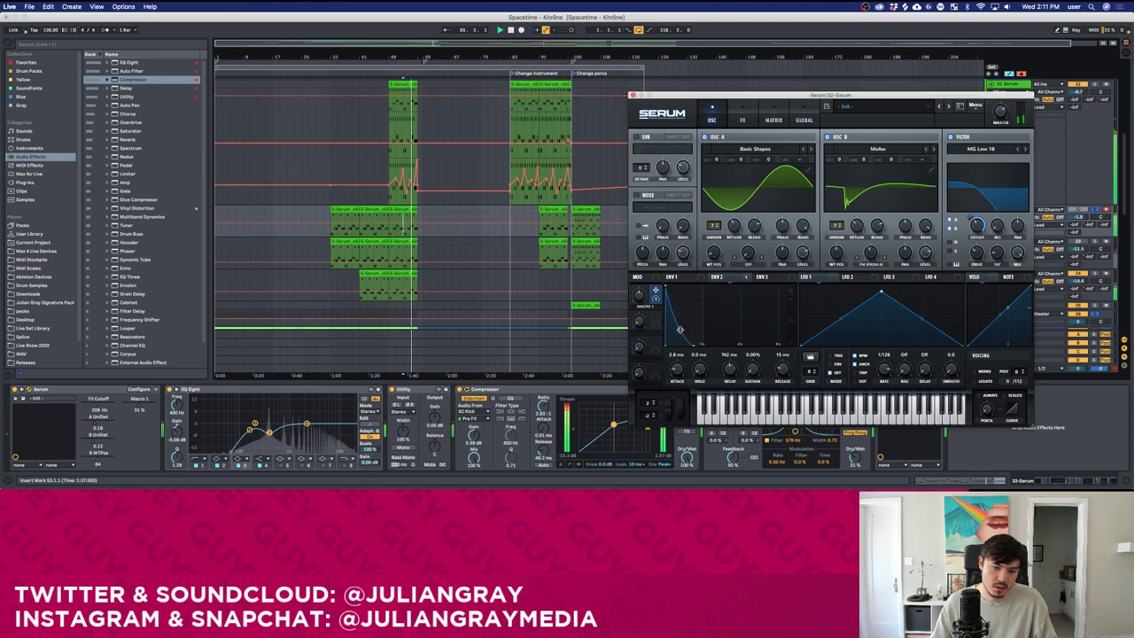
click(632, 95)
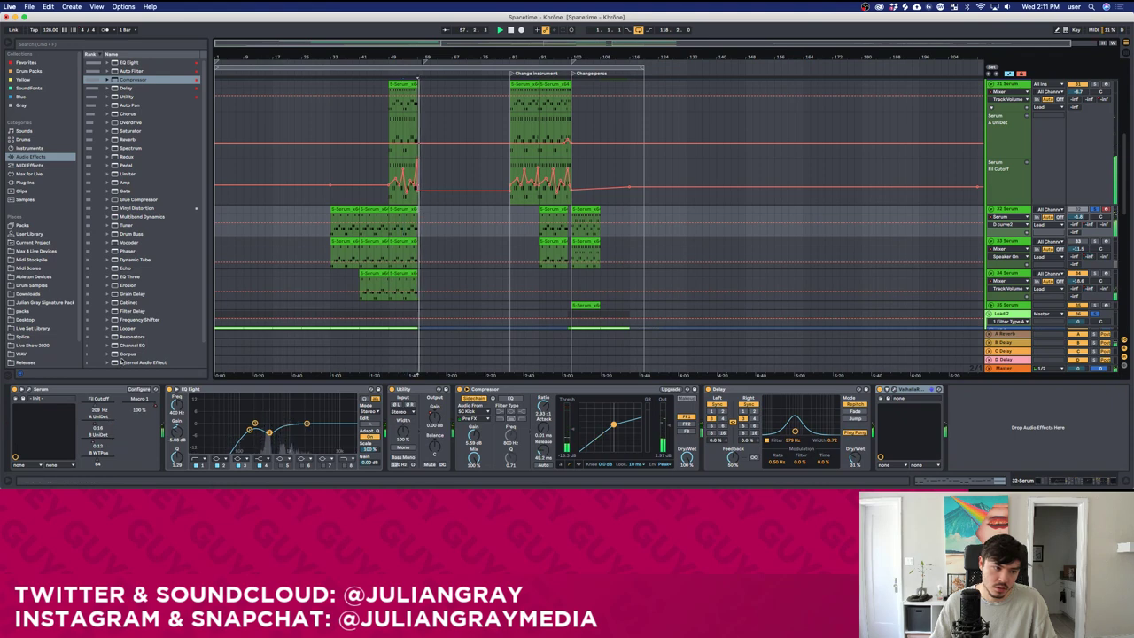
Examine the effects used in the 32 Serum track's Serum instrument.
click(29, 390)
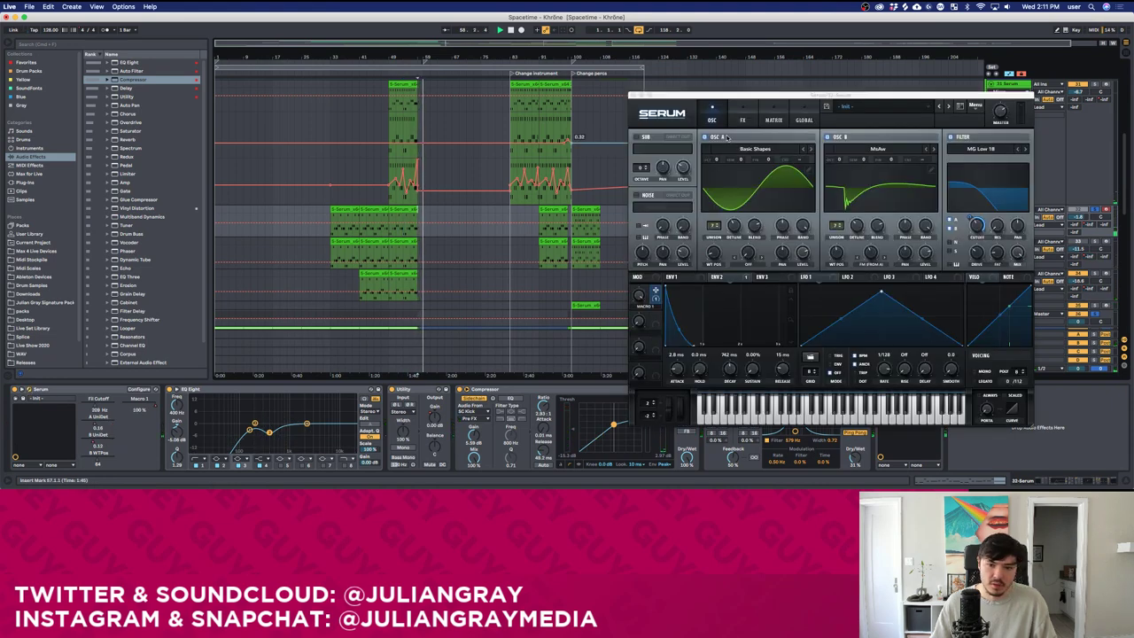
click(744, 112)
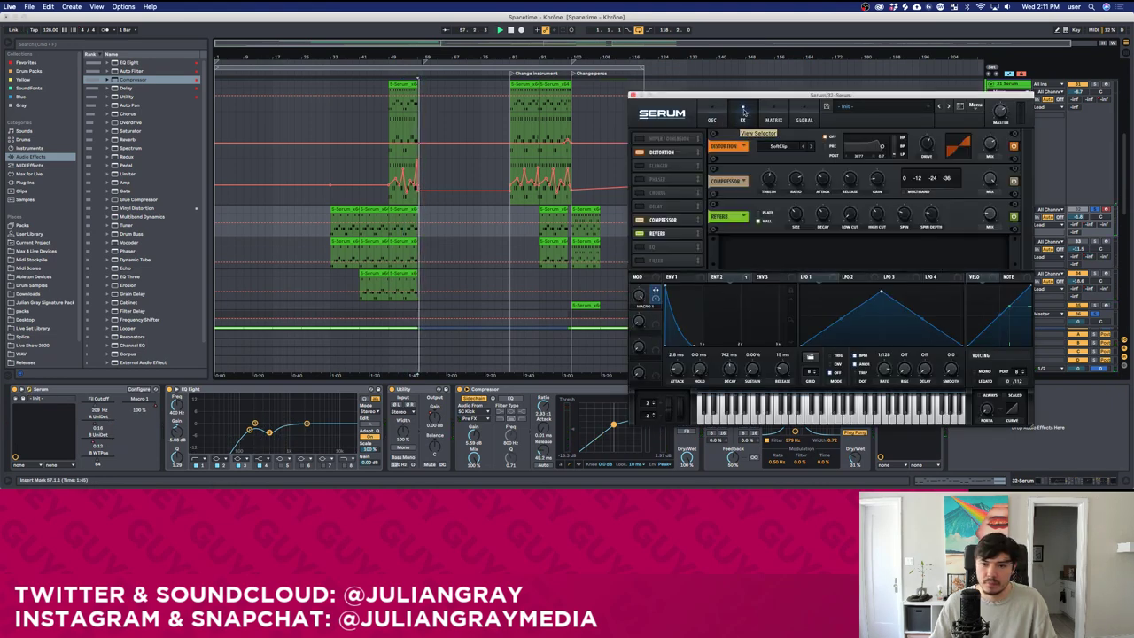
click(631, 94)
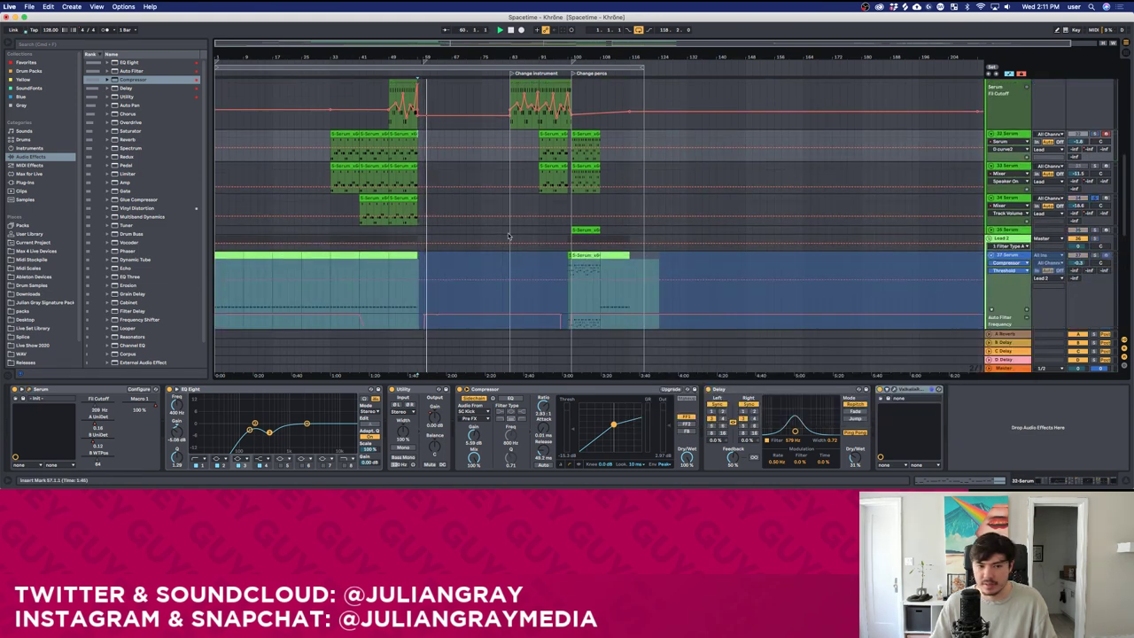
Solo the 34 Serum track, raise its volume and inspect its Serum oscillators and effects.
click(389, 207)
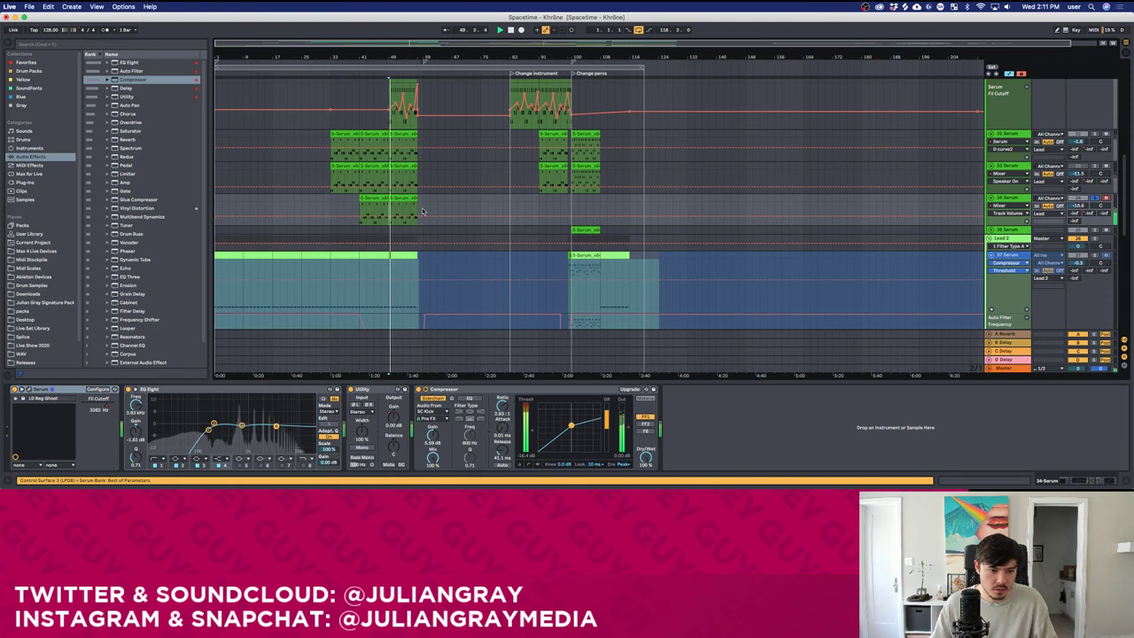
drag(1080, 206, 1080, 200)
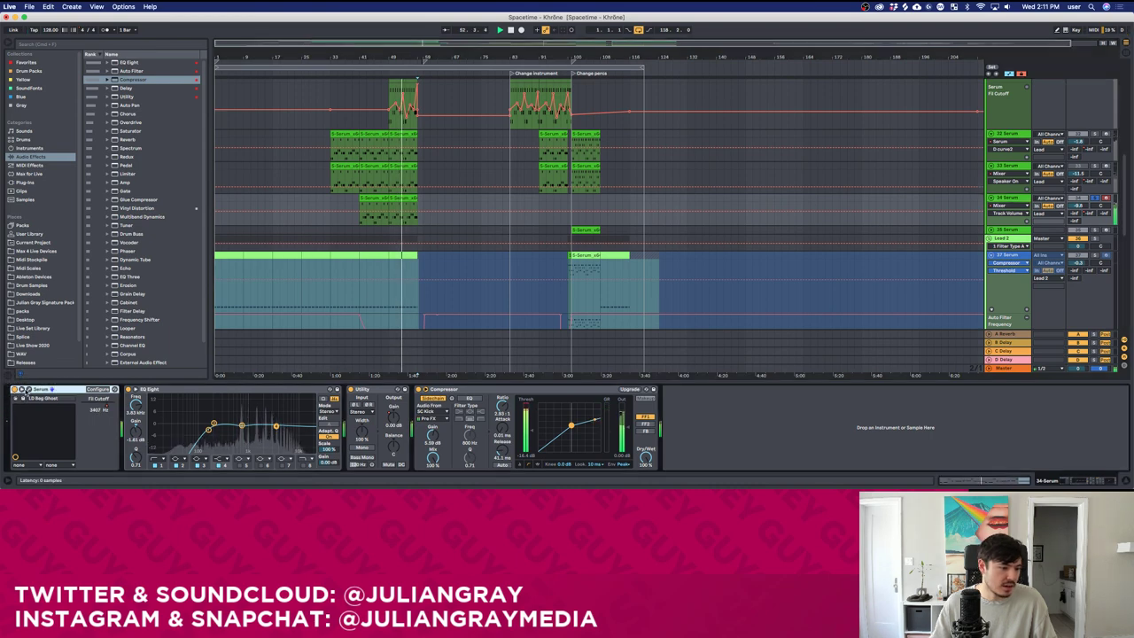
key(super+alt+p)
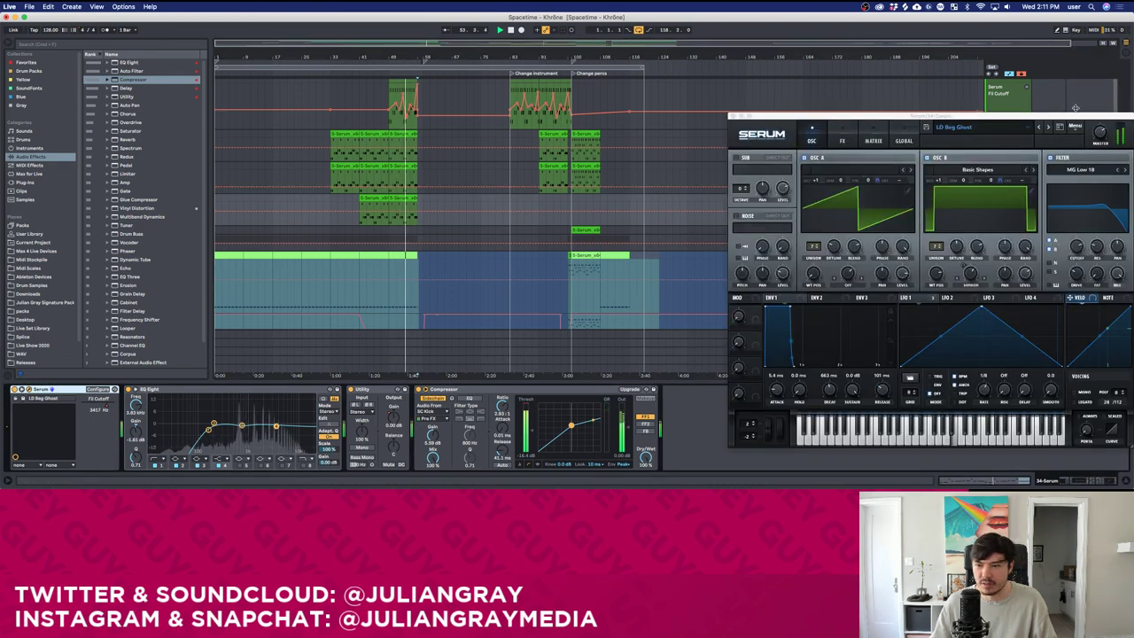
drag(1076, 115, 949, 112)
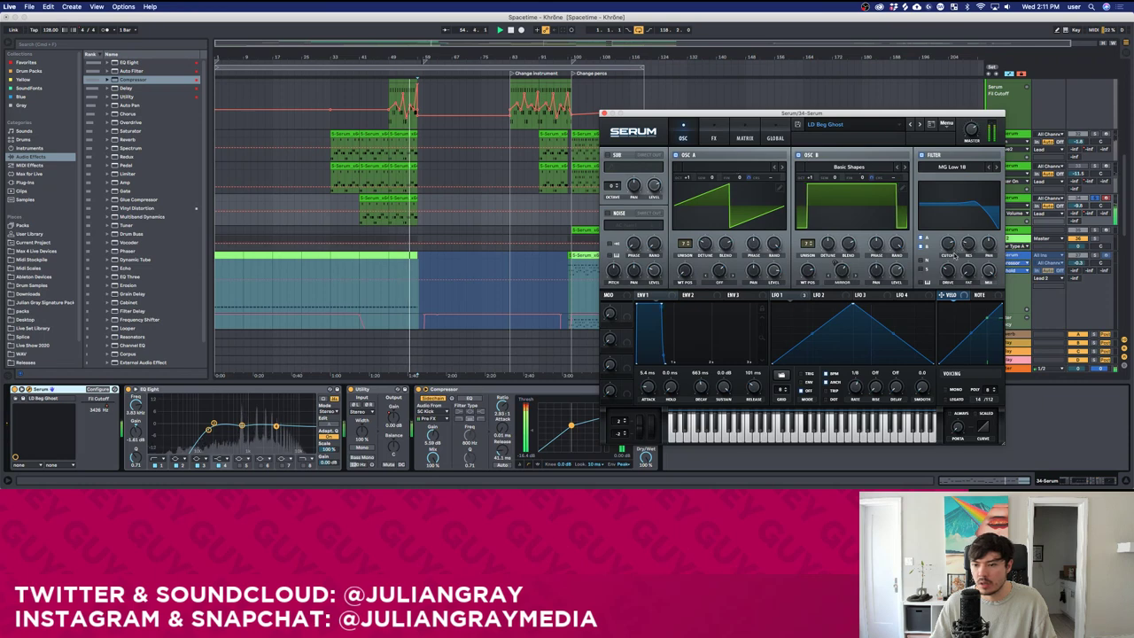
click(713, 138)
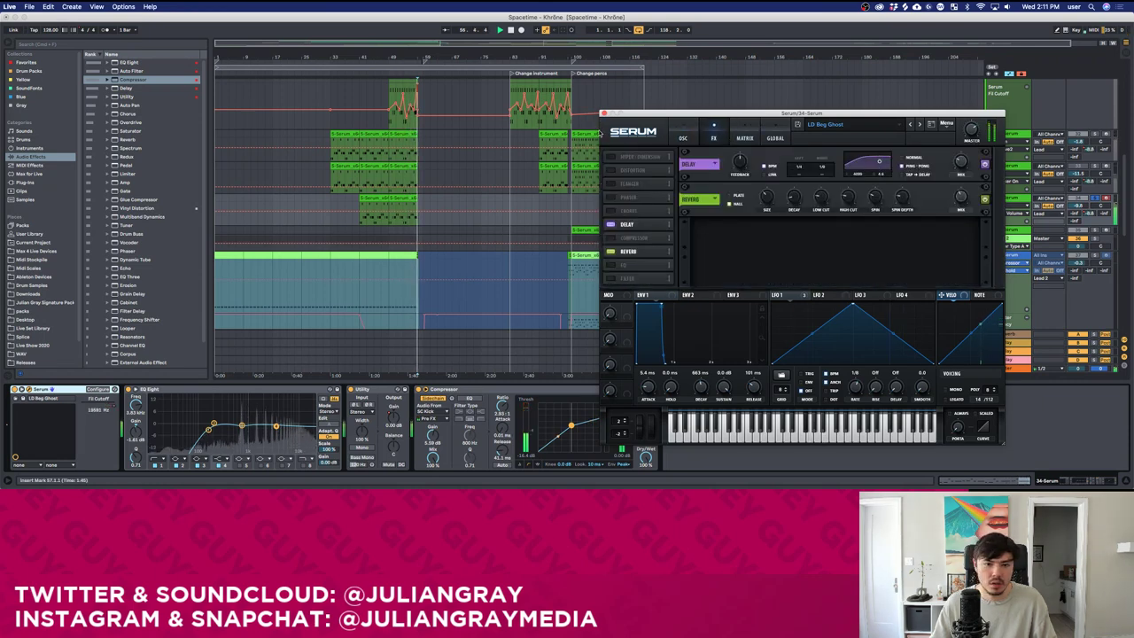
click(603, 113)
Play the 32 and 34 Serum tracks soloed together and lower 34 Serum's volume to about -12.5 dB.
click(140, 71)
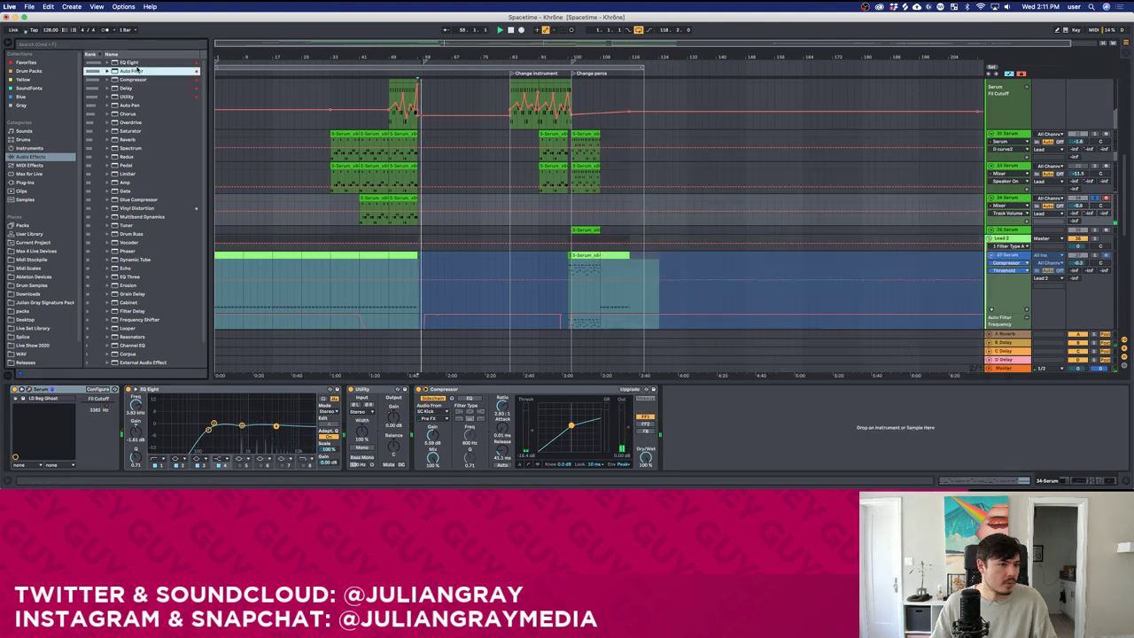
key(space)
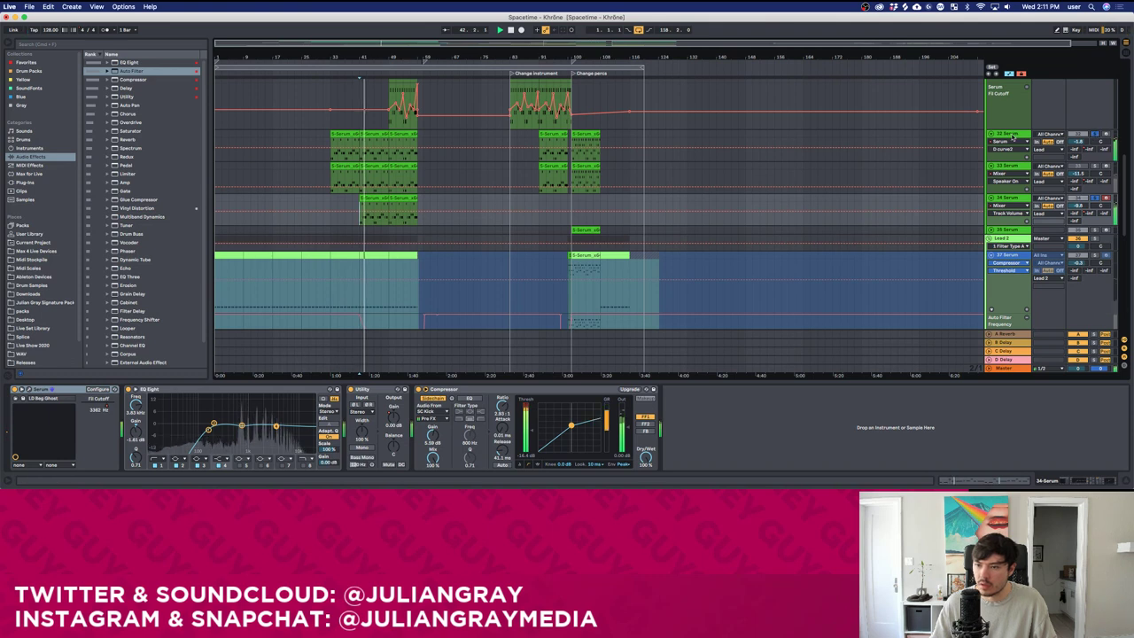
click(1079, 142)
click(1079, 205)
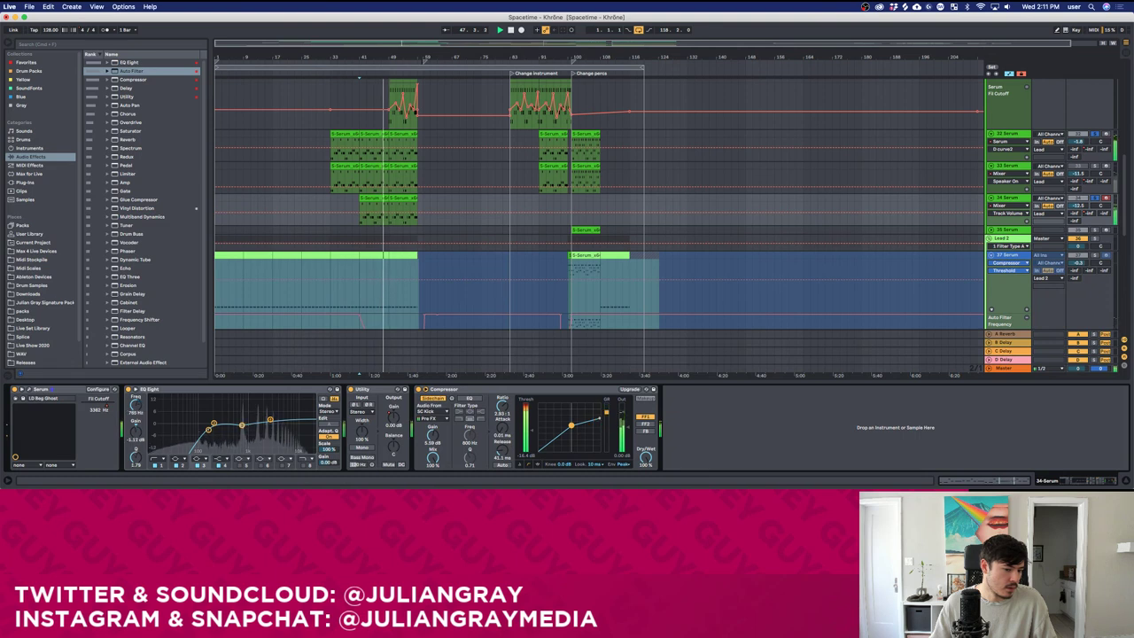
Add ValhallaRoom to the 34 Serum track with 19.4 % mix and 4.16 s decay, and trim the track's volume to about -12.9 dB.
click(30, 182)
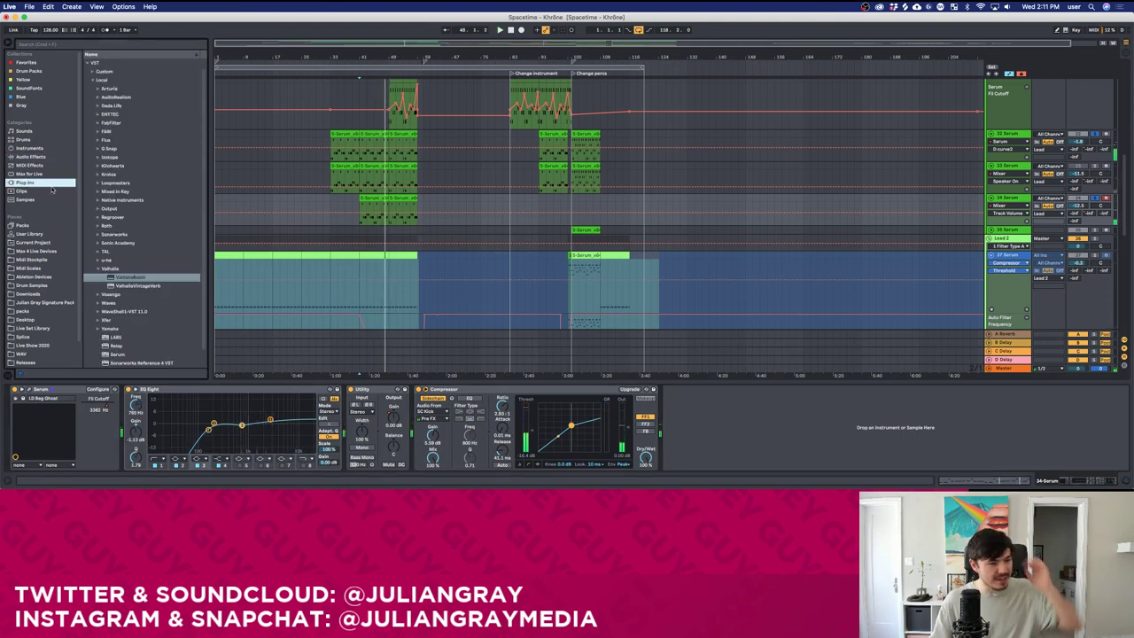
click(127, 279)
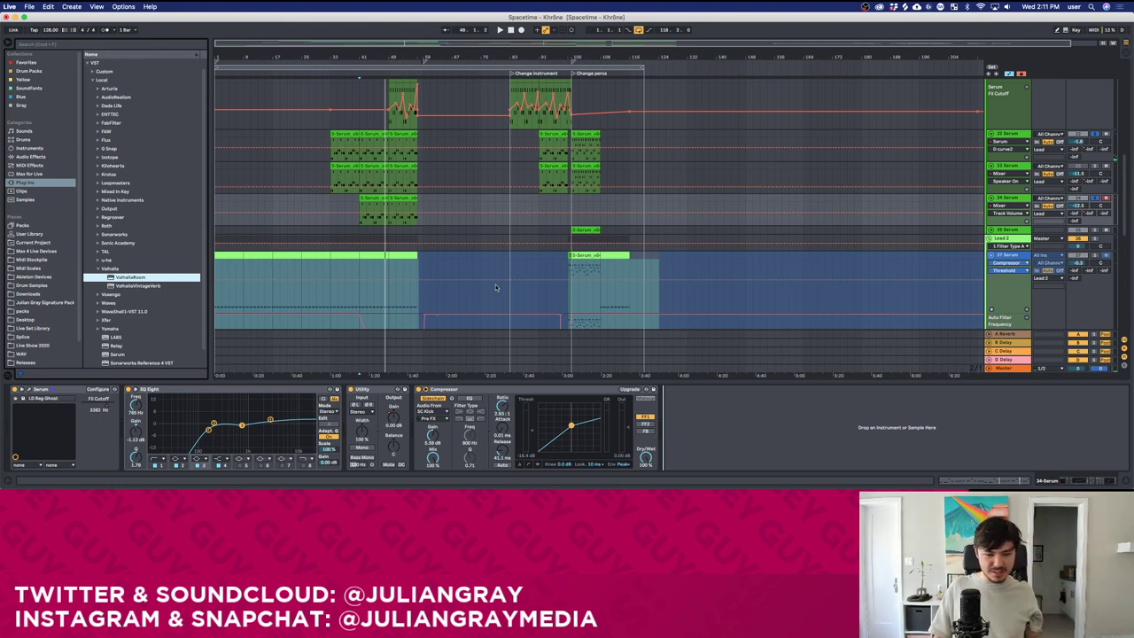
drag(505, 276, 505, 275)
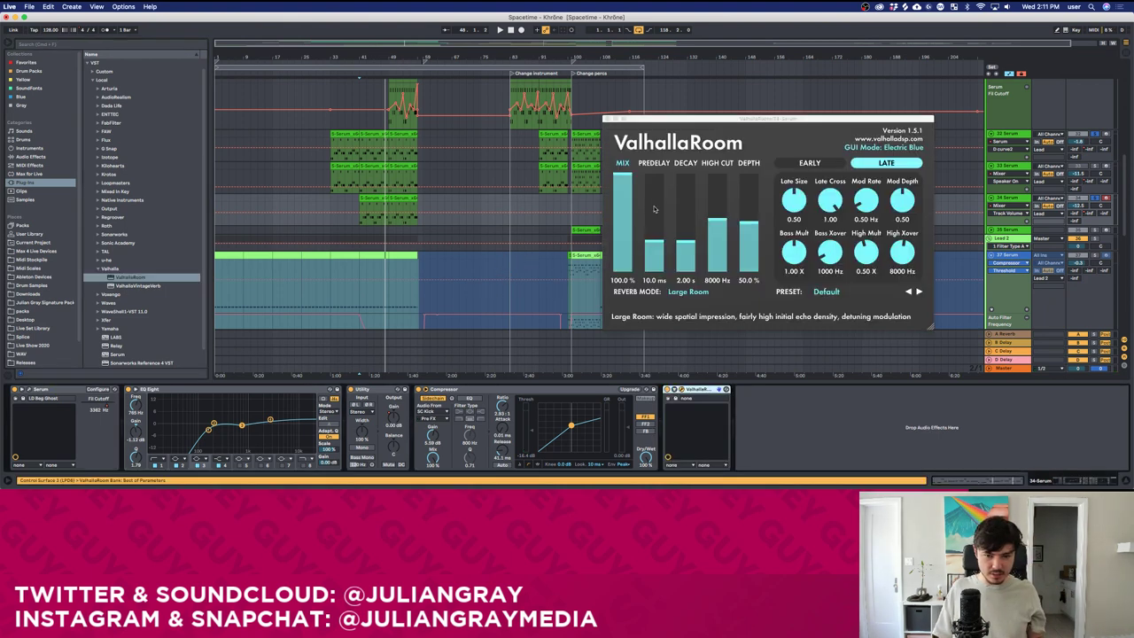
drag(623, 209, 625, 245)
key(space)
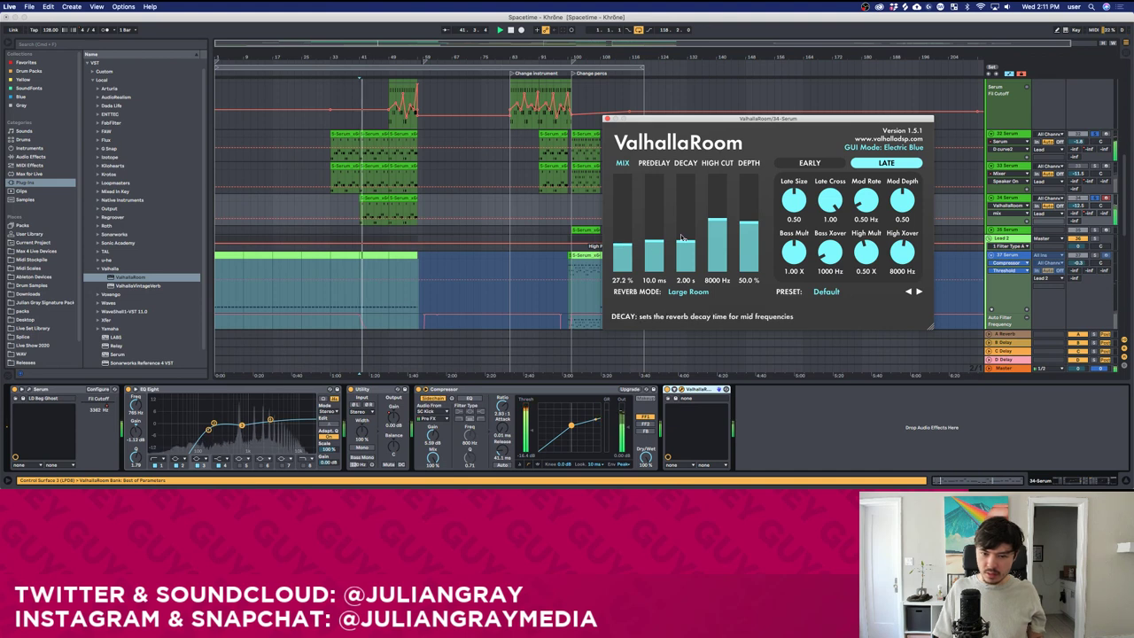
drag(627, 246, 626, 256)
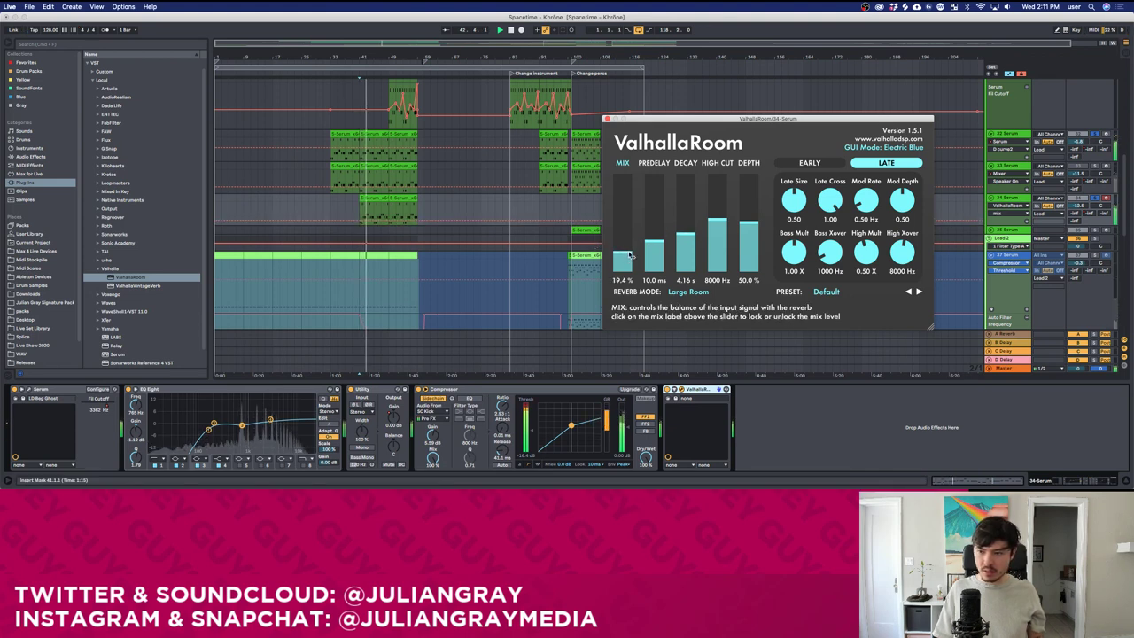
drag(1081, 206, 1082, 207)
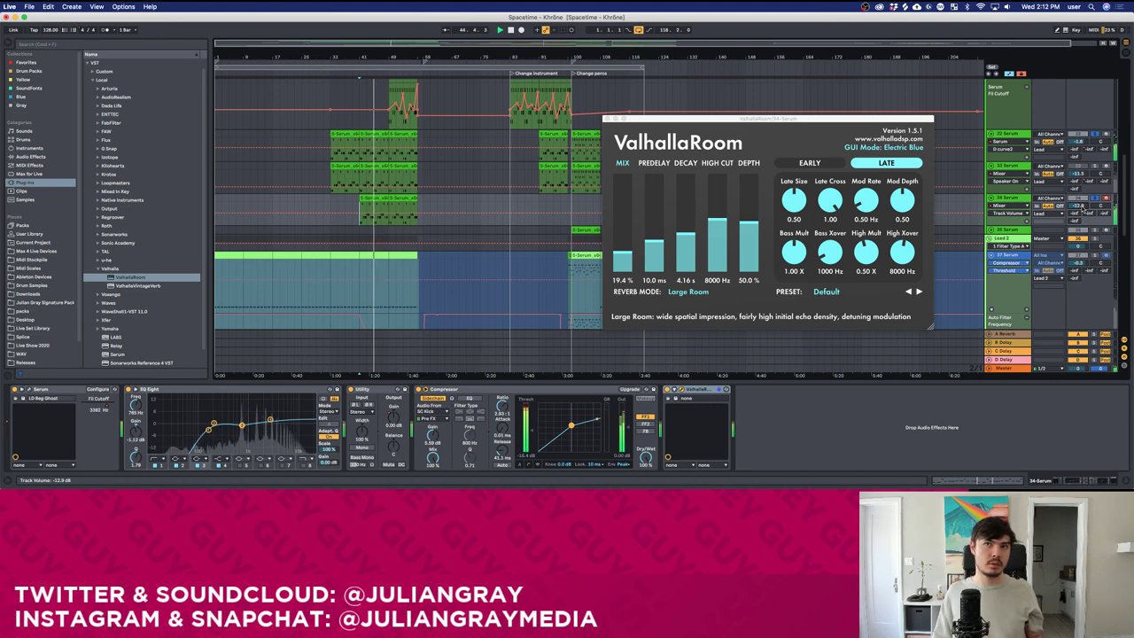
click(608, 119)
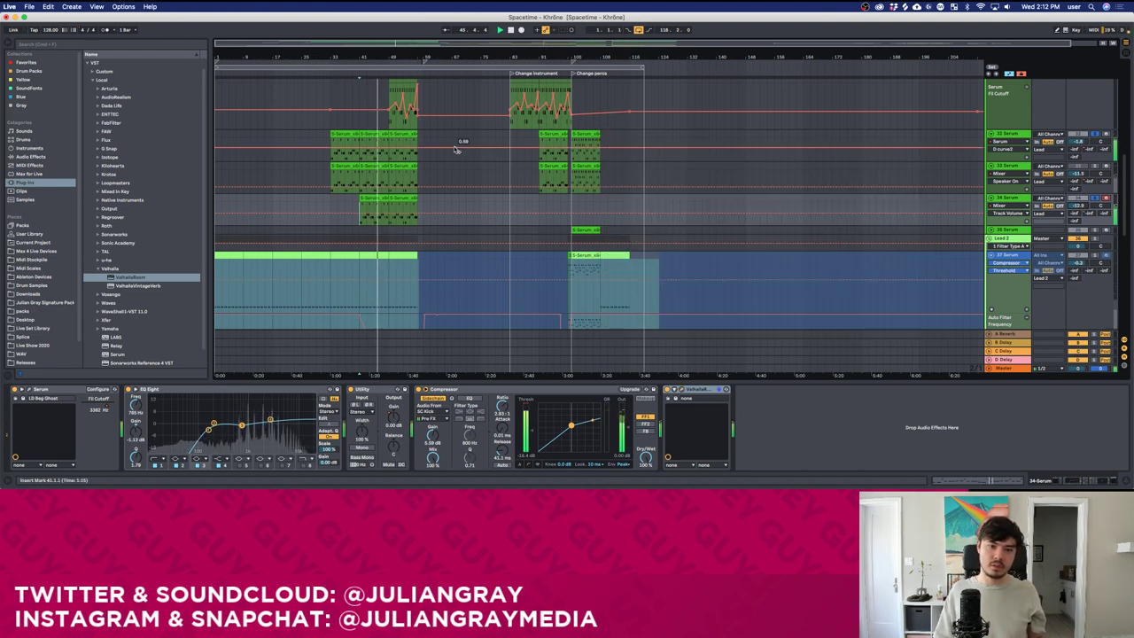
Turn off the compressor effect in the 32 Serum track's Serum and compare the sound with distortion off and on, leaving distortion on.
click(451, 149)
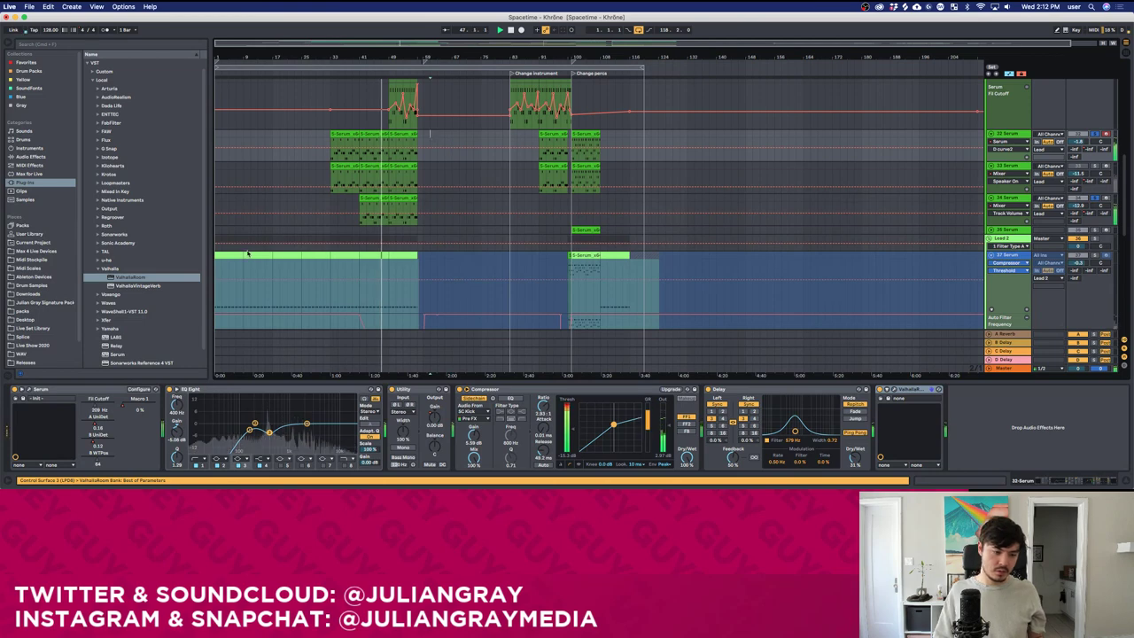
key(super+alt+p)
click(741, 112)
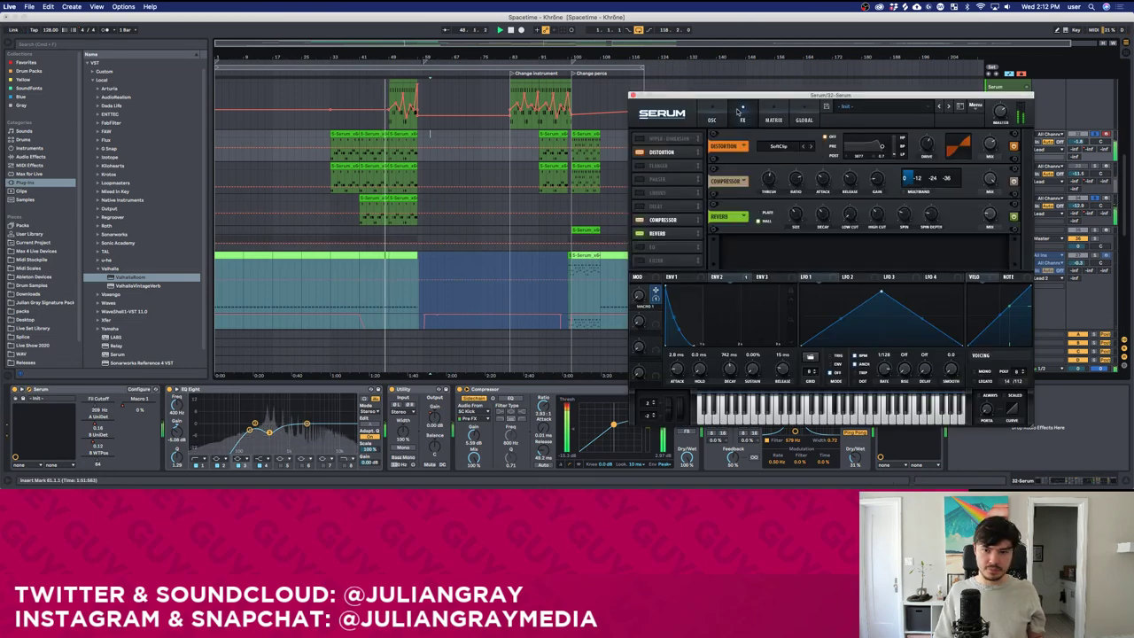
click(640, 153)
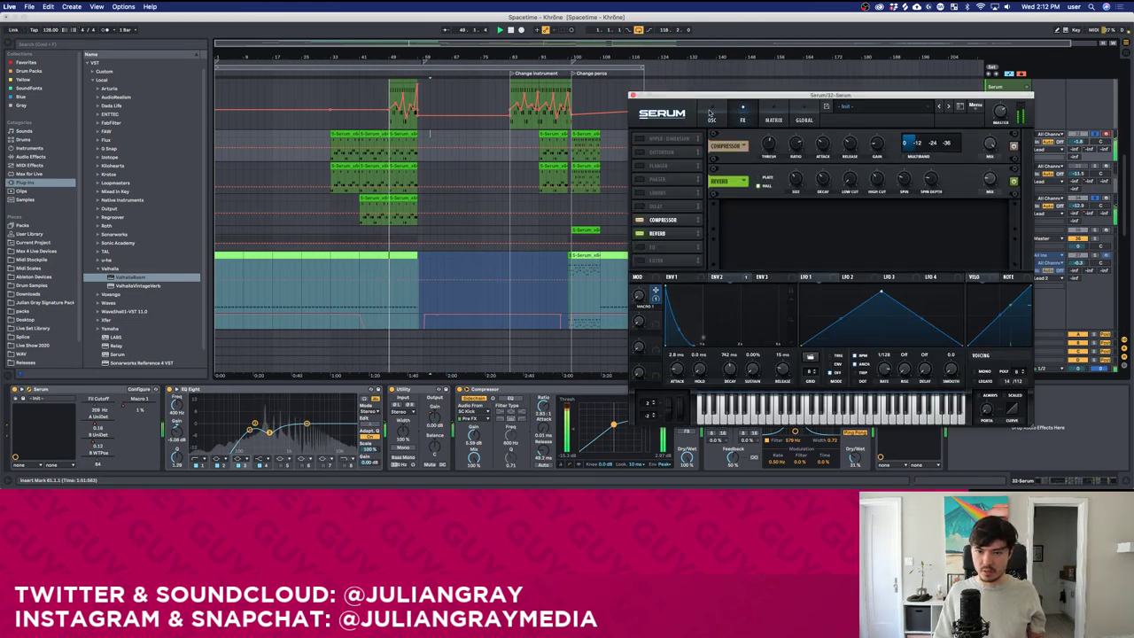
click(640, 220)
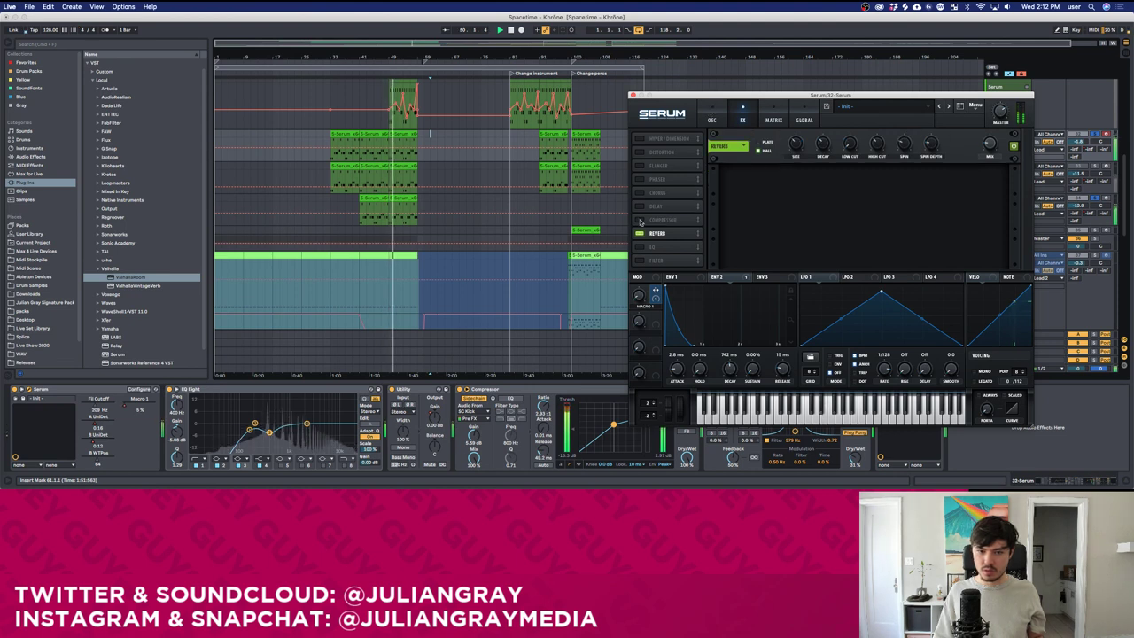
click(711, 120)
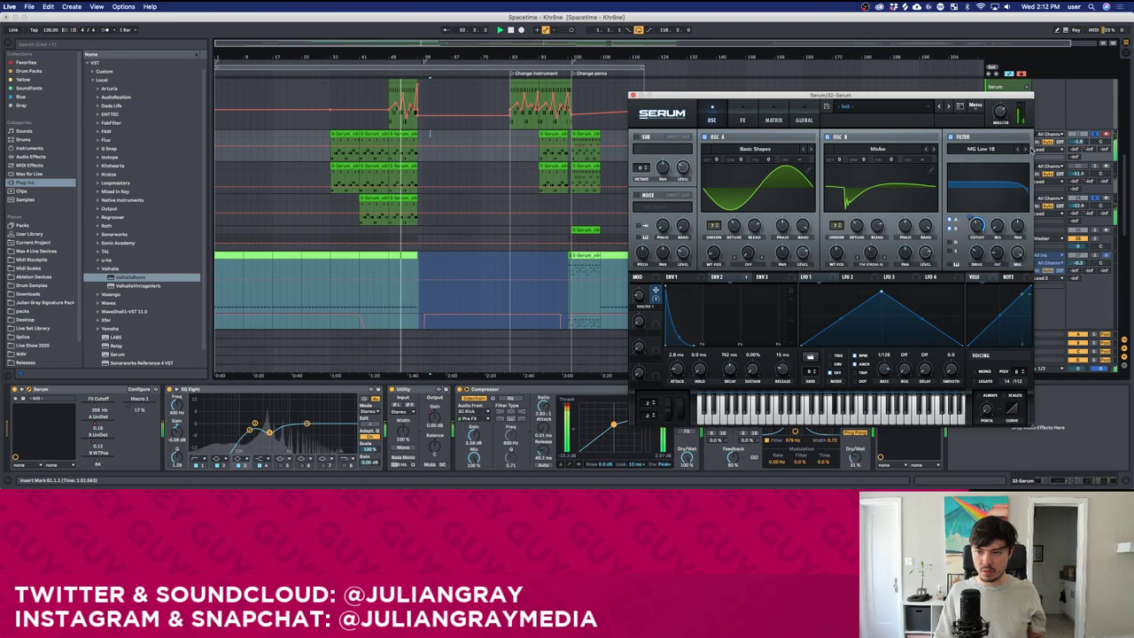
click(743, 115)
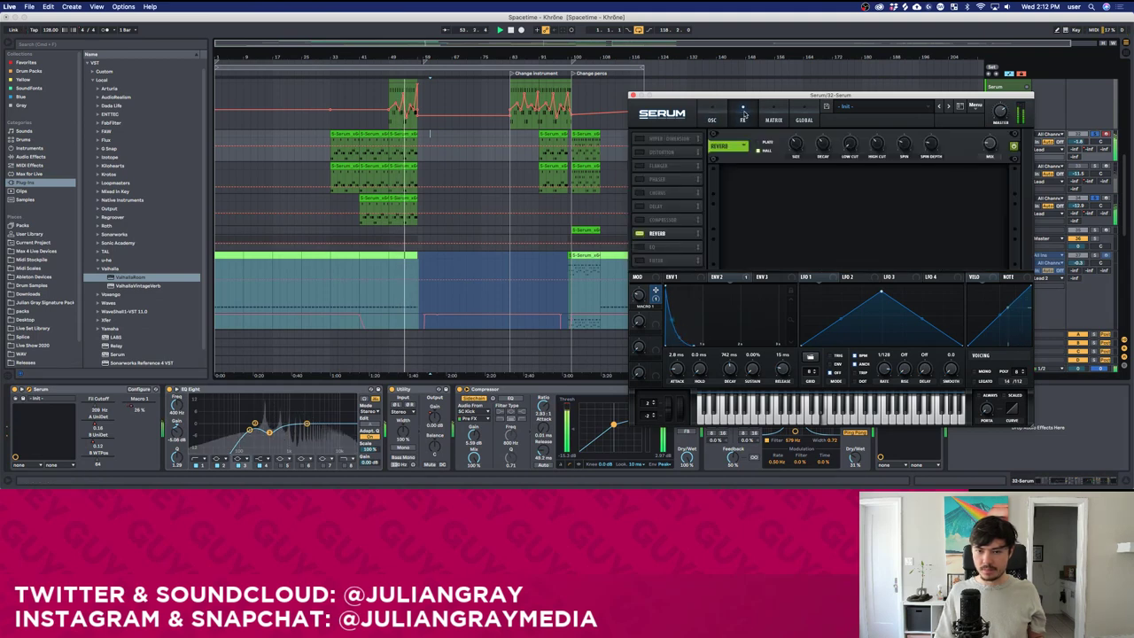
click(640, 153)
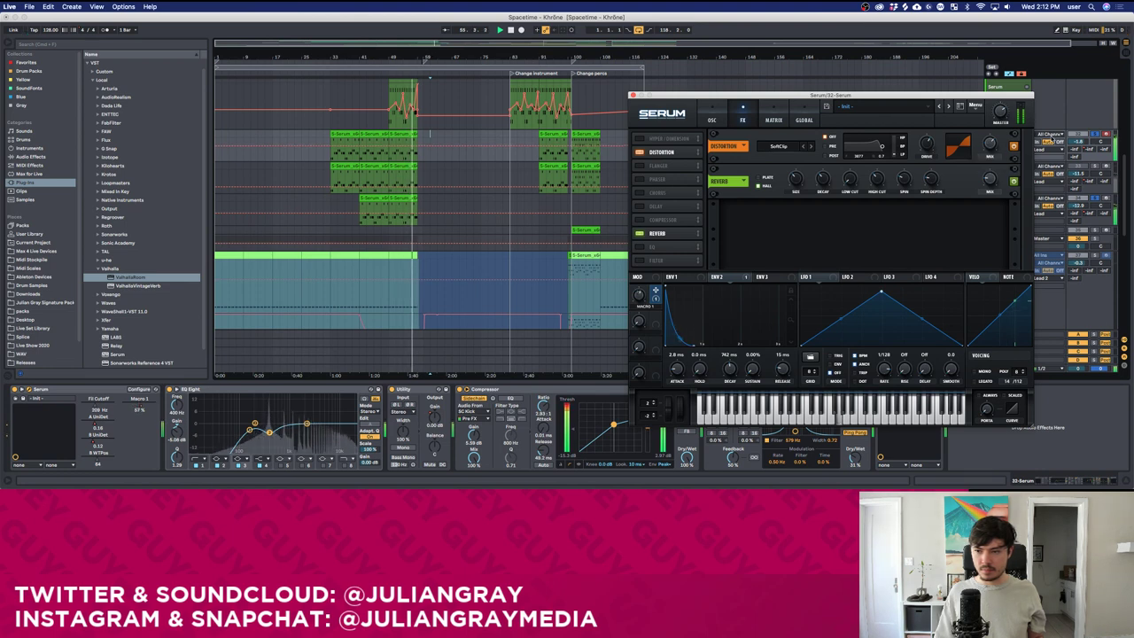
click(633, 96)
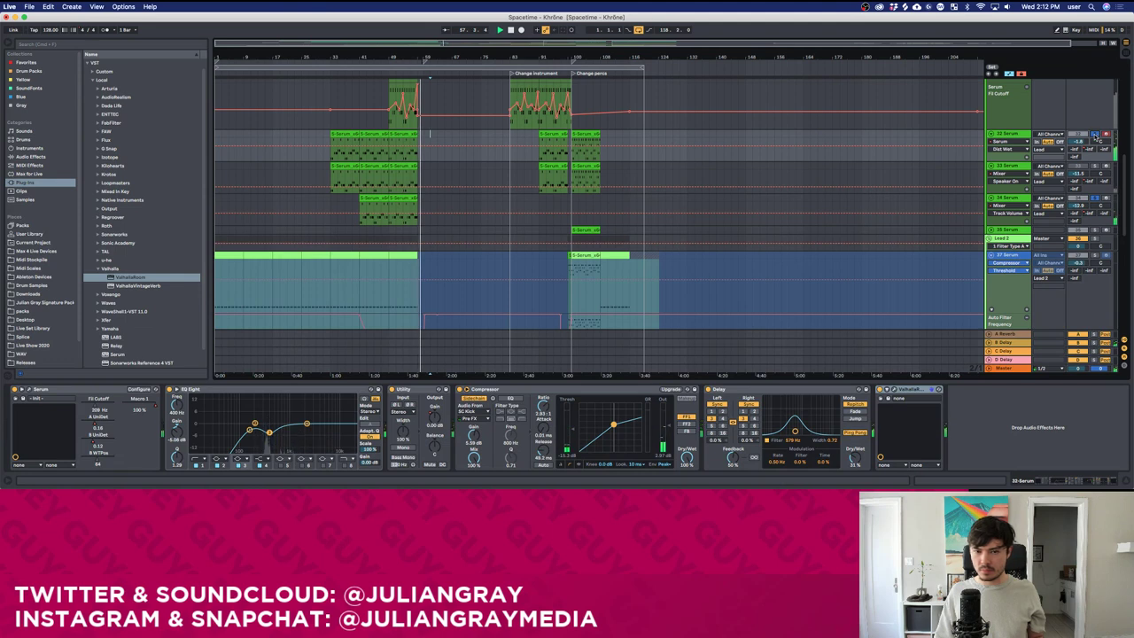
Unsolo the leads, play them in the full mix from bar 47 and select the 33 Serum track.
key(space)
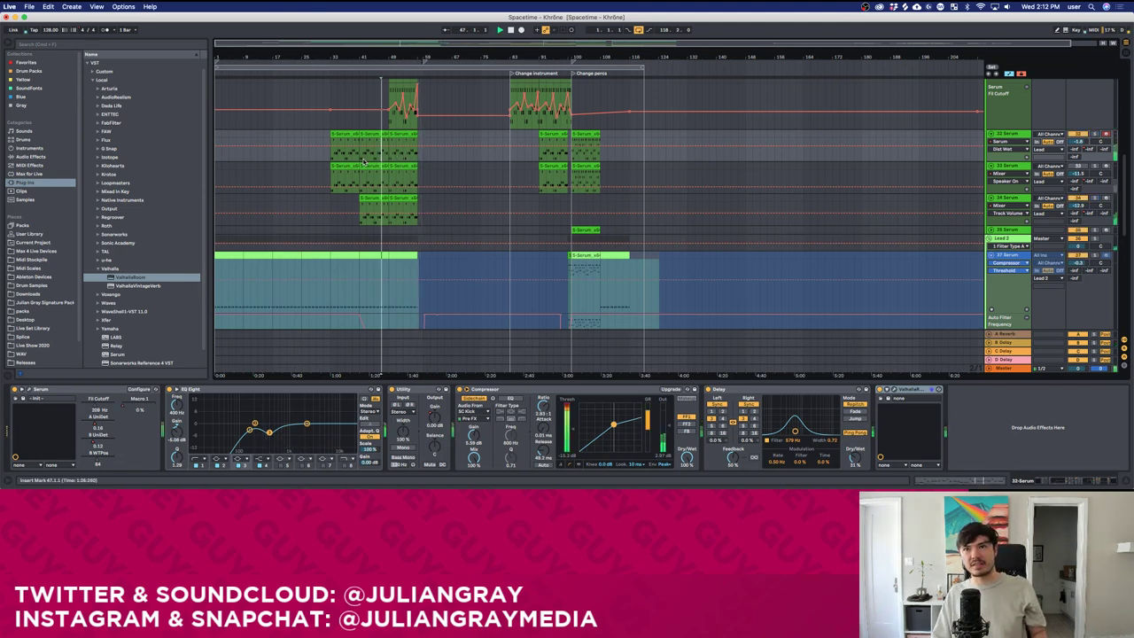
scroll(696, 175, up, 1)
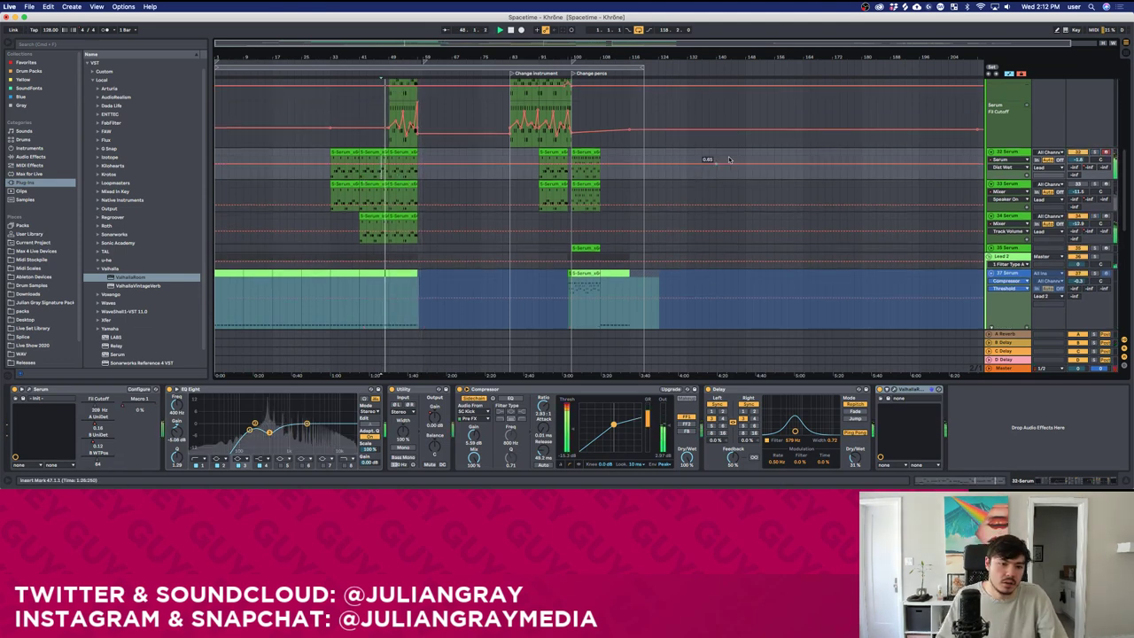
click(1008, 184)
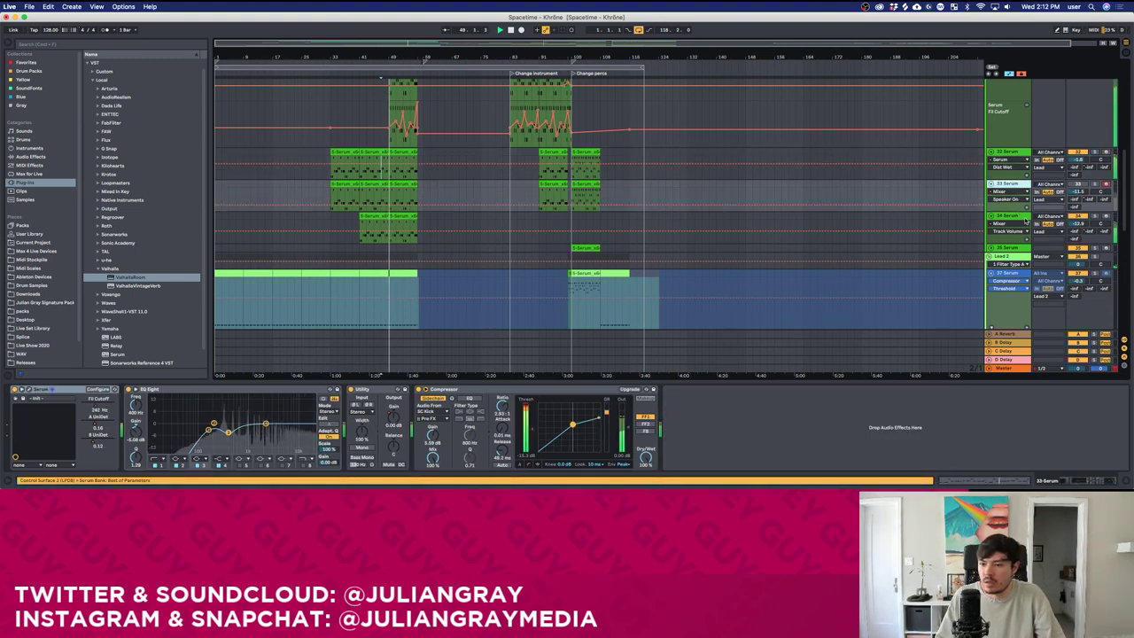
Try muting the 31 Serum clip at bar 49 while the full mix plays.
click(1027, 222)
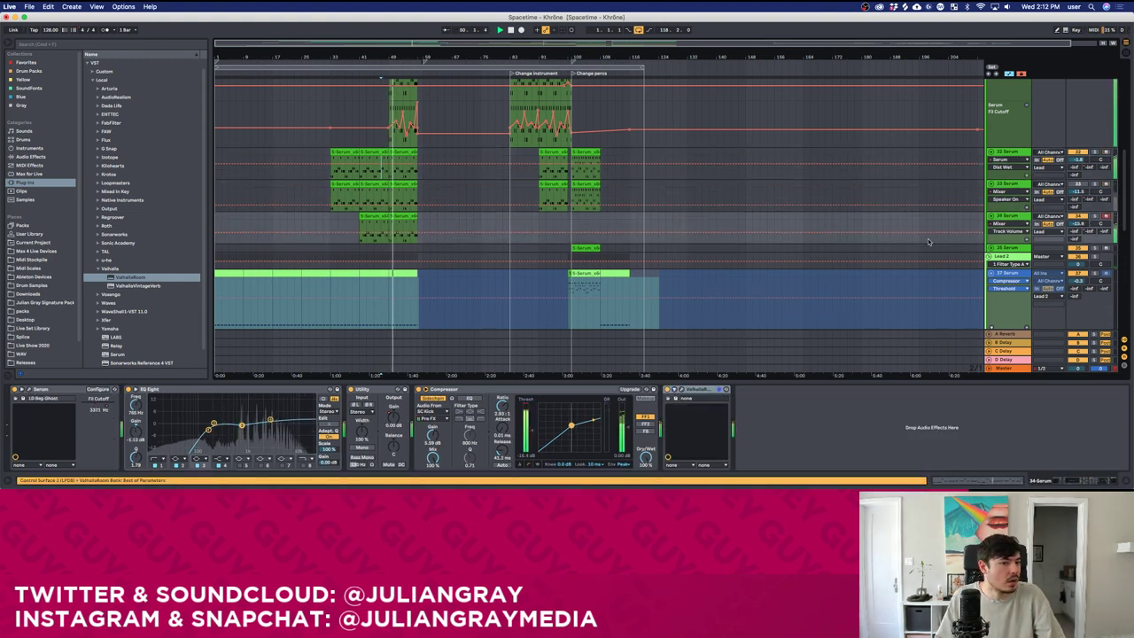
scroll(448, 214, up, 4)
click(398, 108)
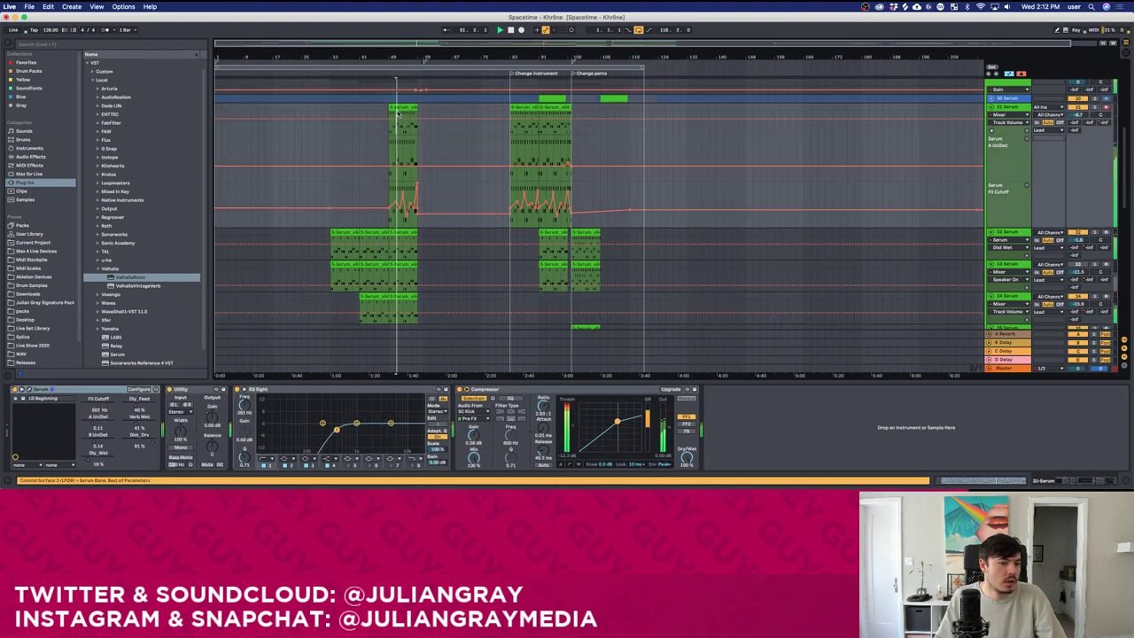
key(0)
Lower the 34 Serum track's volume to about -17.9 dB and switch the track off.
scroll(398, 113, down, 2)
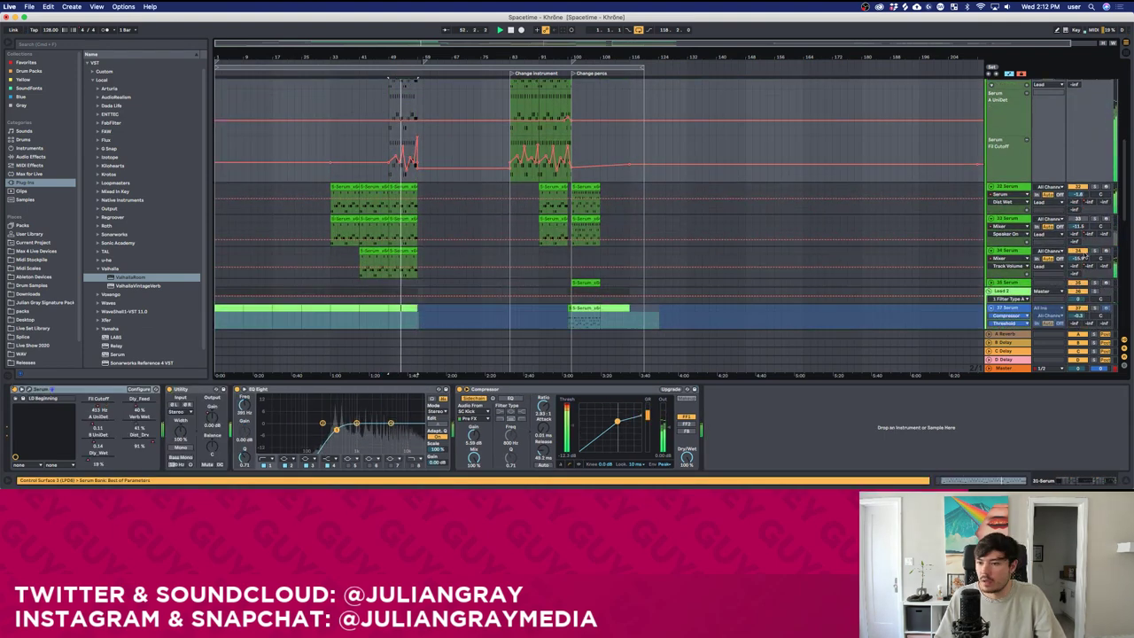
drag(1079, 258, 1078, 266)
click(1080, 252)
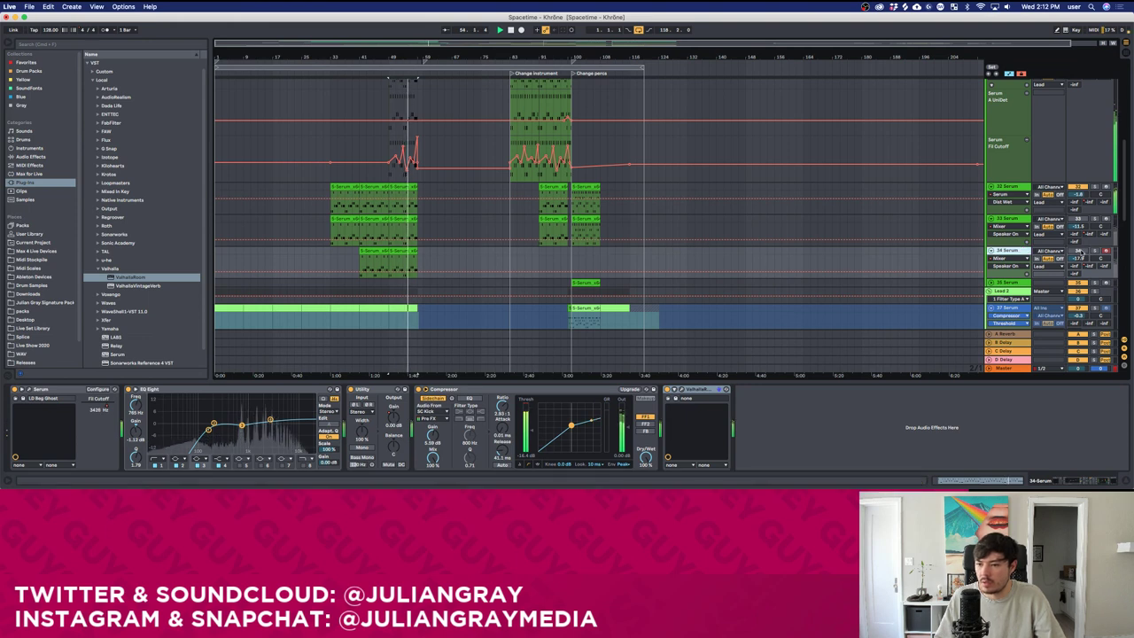
Open the Serum synth on the 32 Serum track and play that track soloed from bar 43.
click(1010, 186)
click(30, 390)
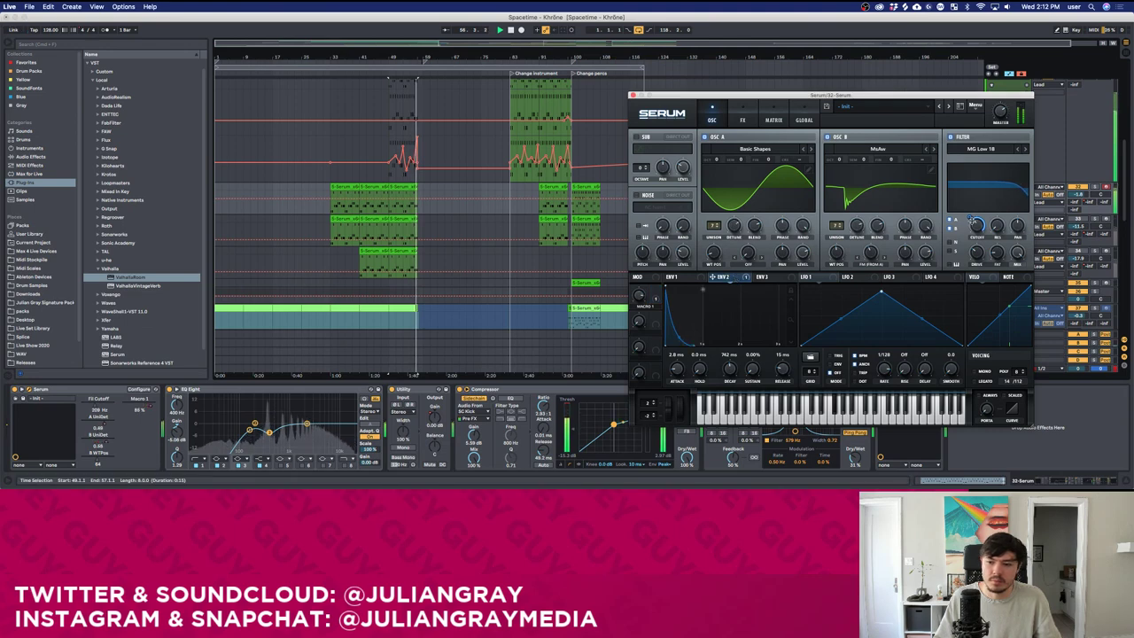
click(370, 212)
click(369, 212)
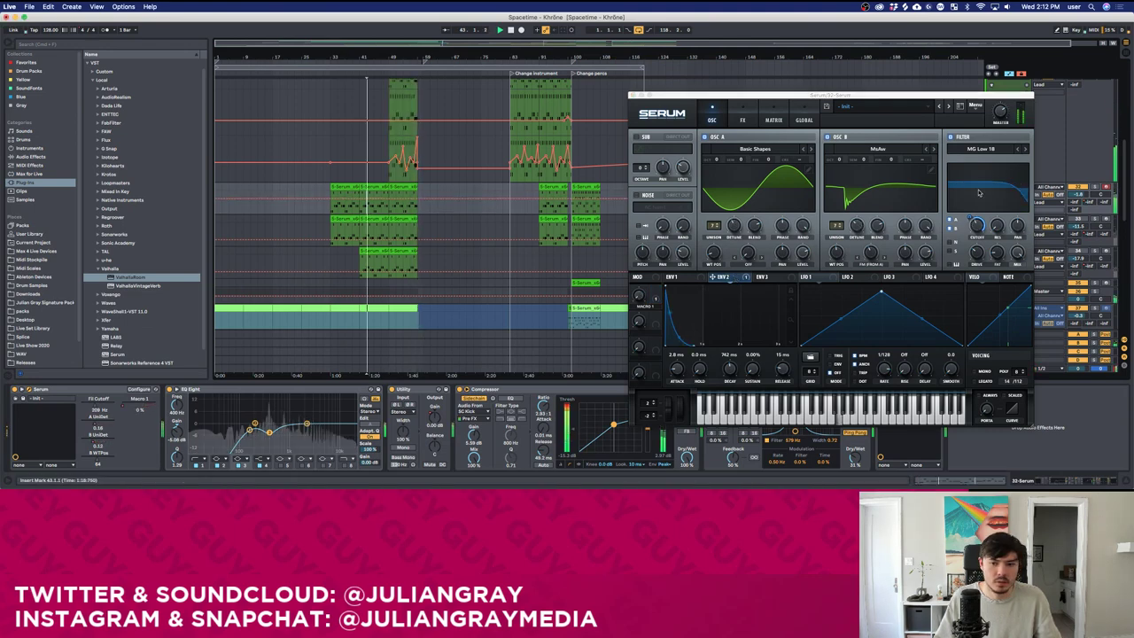
Switch OSC B in 32 Serum's synth to the PWM DS wavetable and set its wavetable position to about 47.
drag(836, 253, 829, 272)
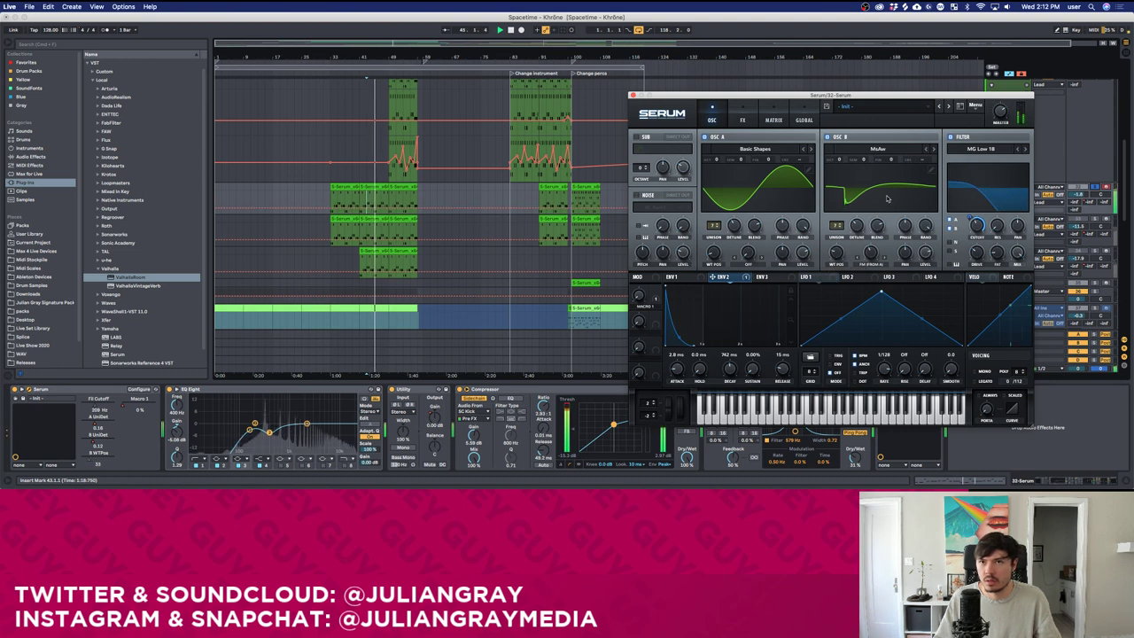
click(936, 151)
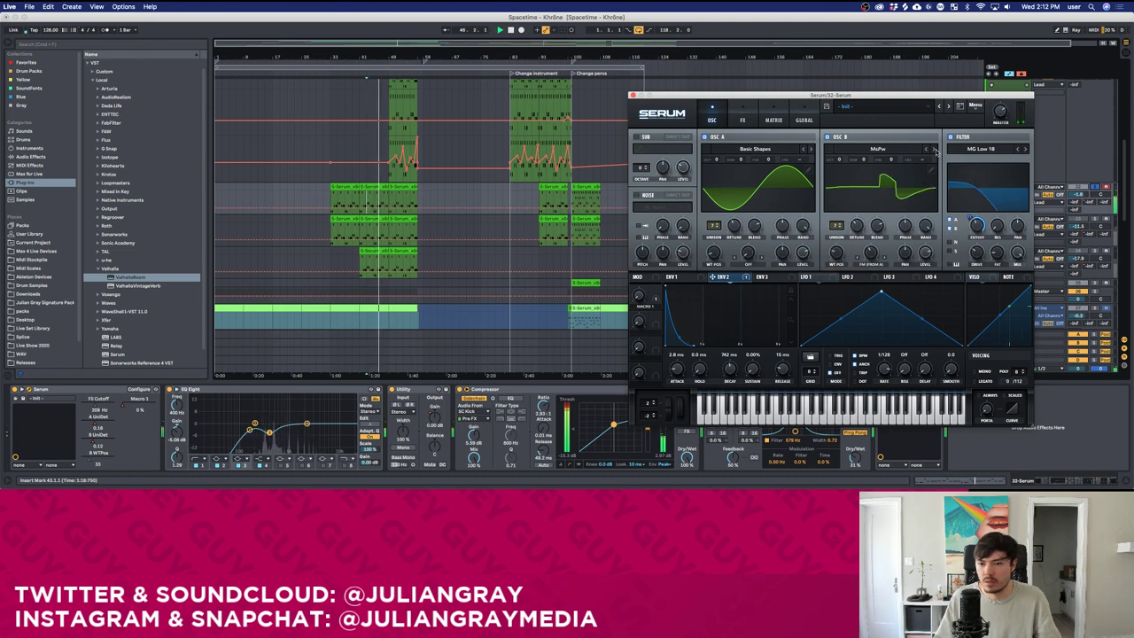
click(936, 151)
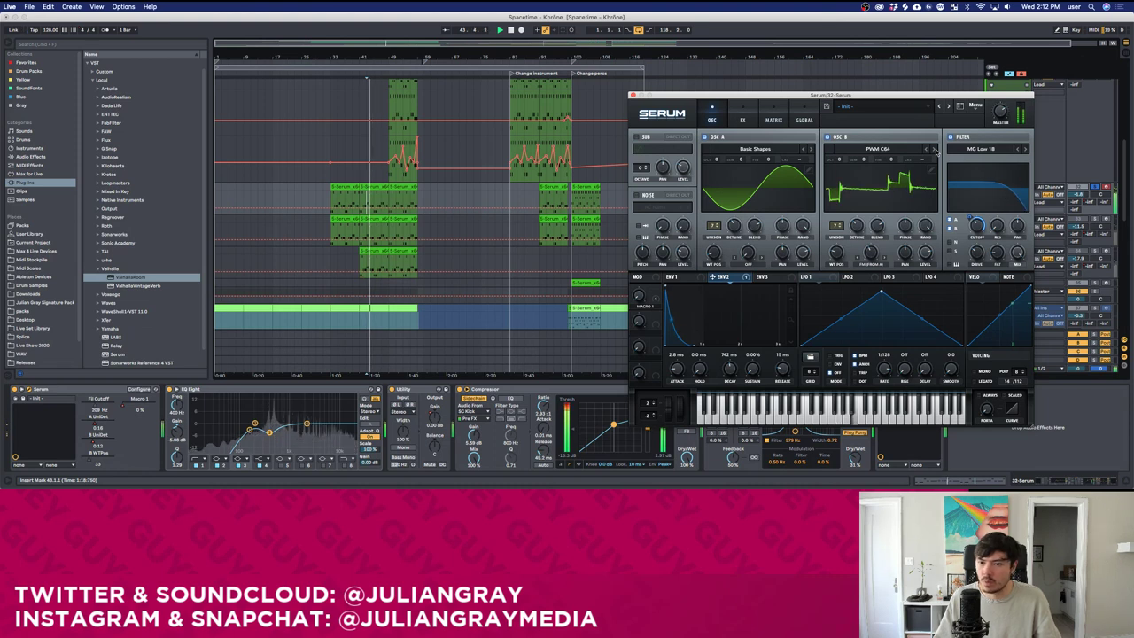
click(937, 151)
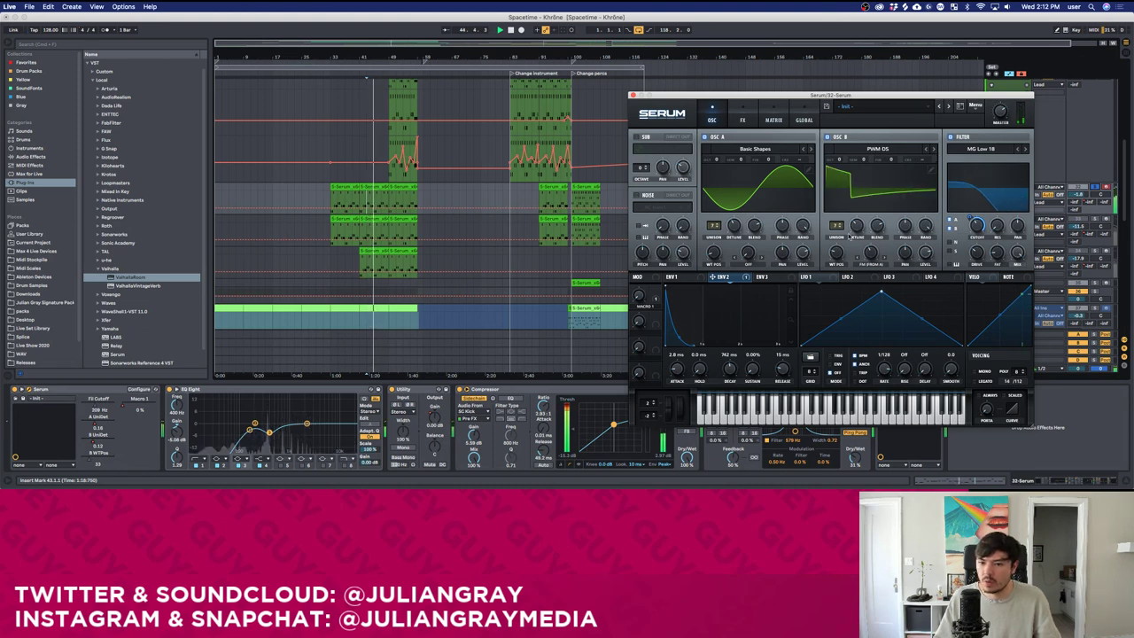
drag(837, 254, 838, 241)
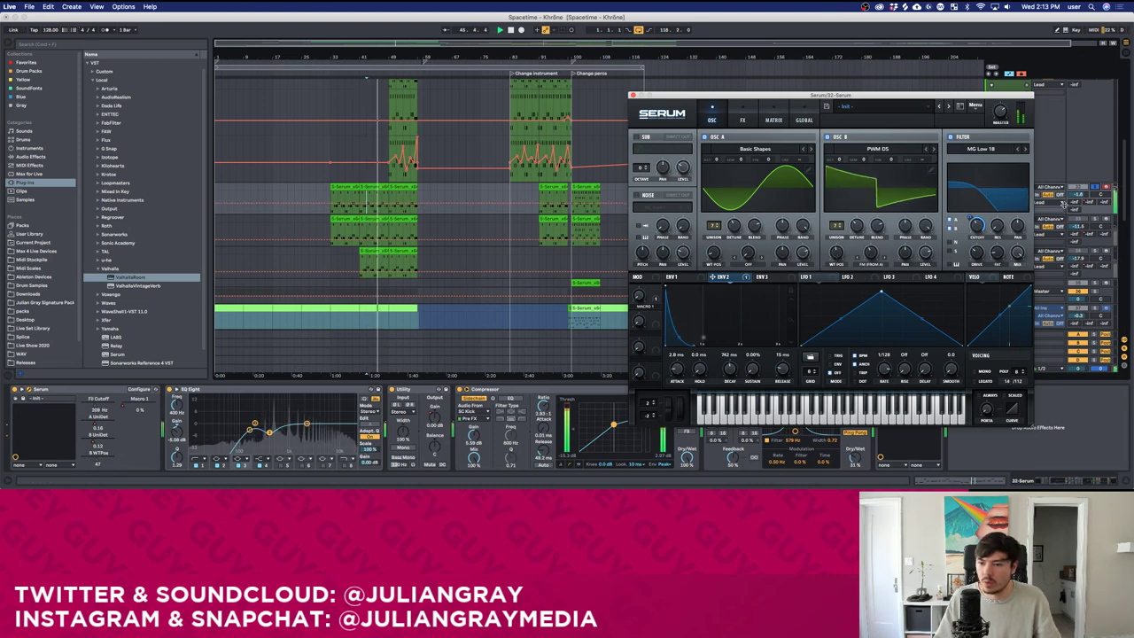
Check the effects in 32 Serum's synth, close it, and listen with the 31 Serum track soloed as well.
click(747, 119)
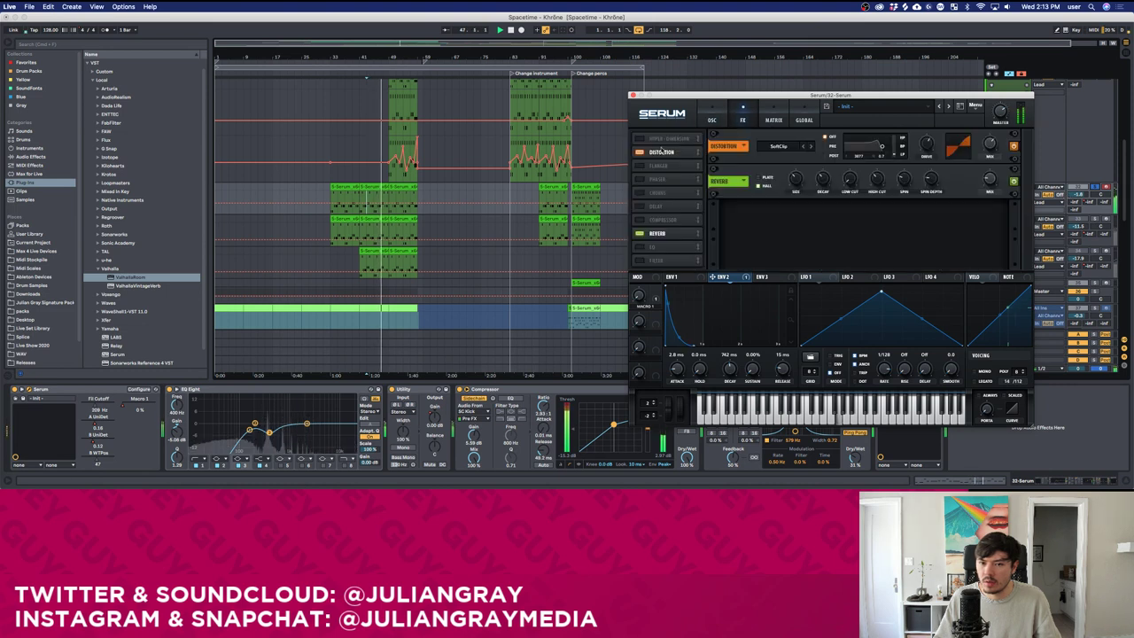
click(709, 115)
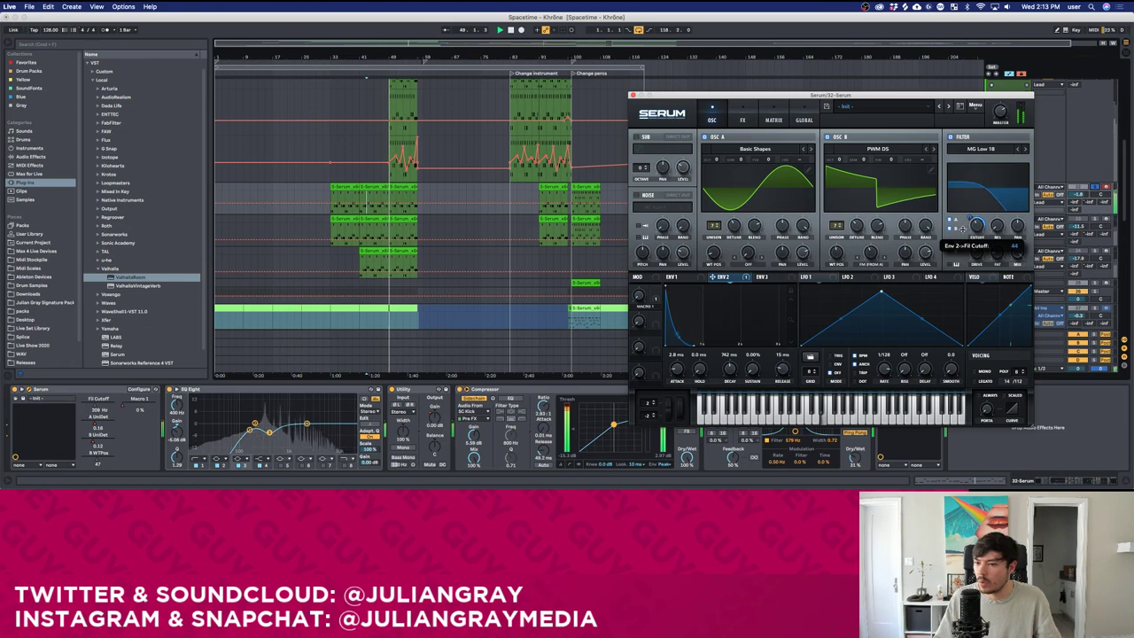
click(632, 95)
scroll(600, 160, up, 2)
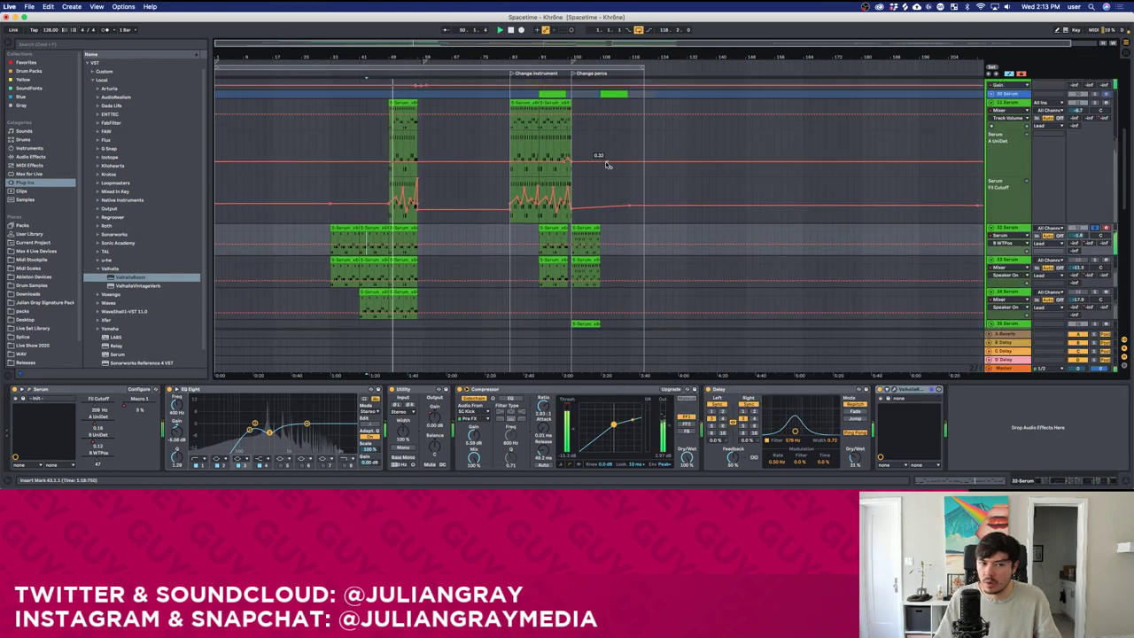
click(1094, 106)
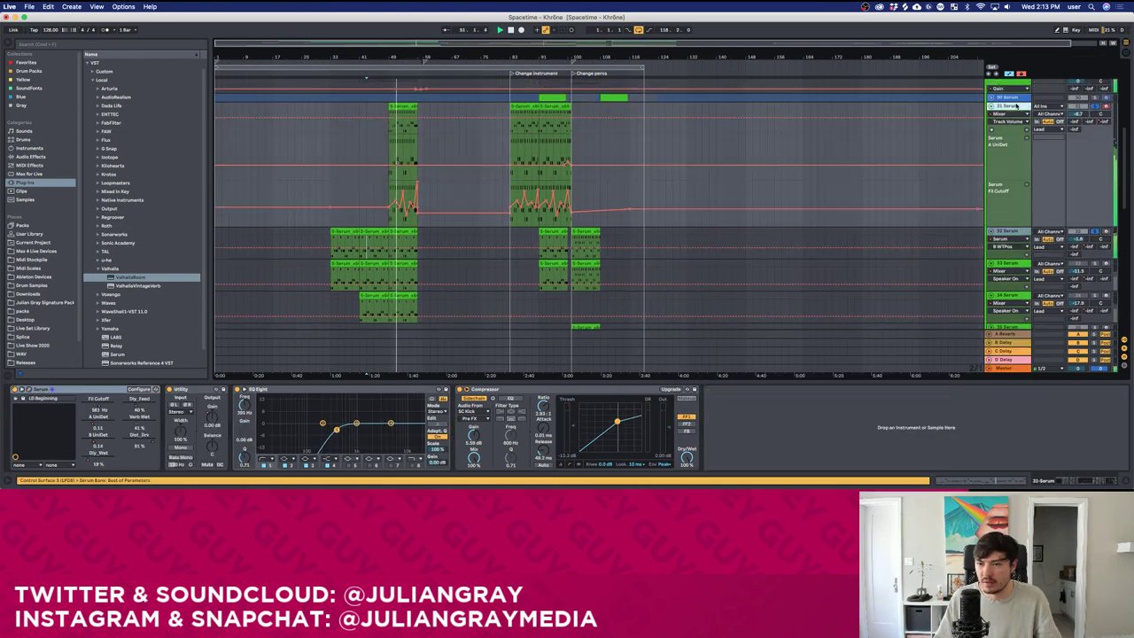
scroll(408, 266, down, 1)
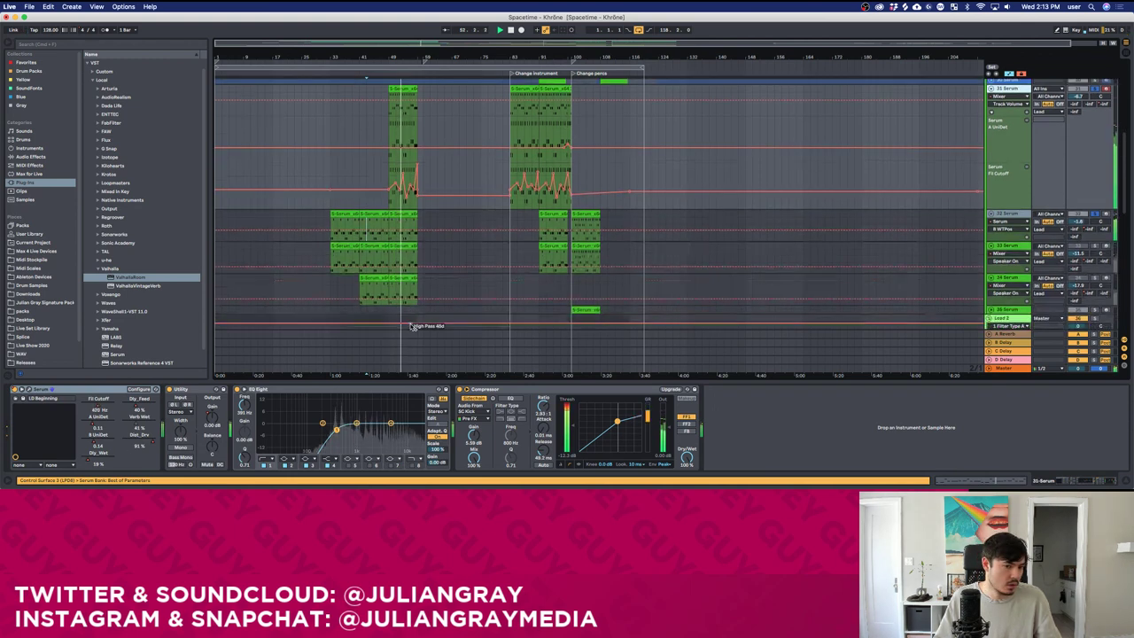
Raise the 31 Serum track's volume to about -3.2 dB and open its Serum synth during playback.
click(421, 224)
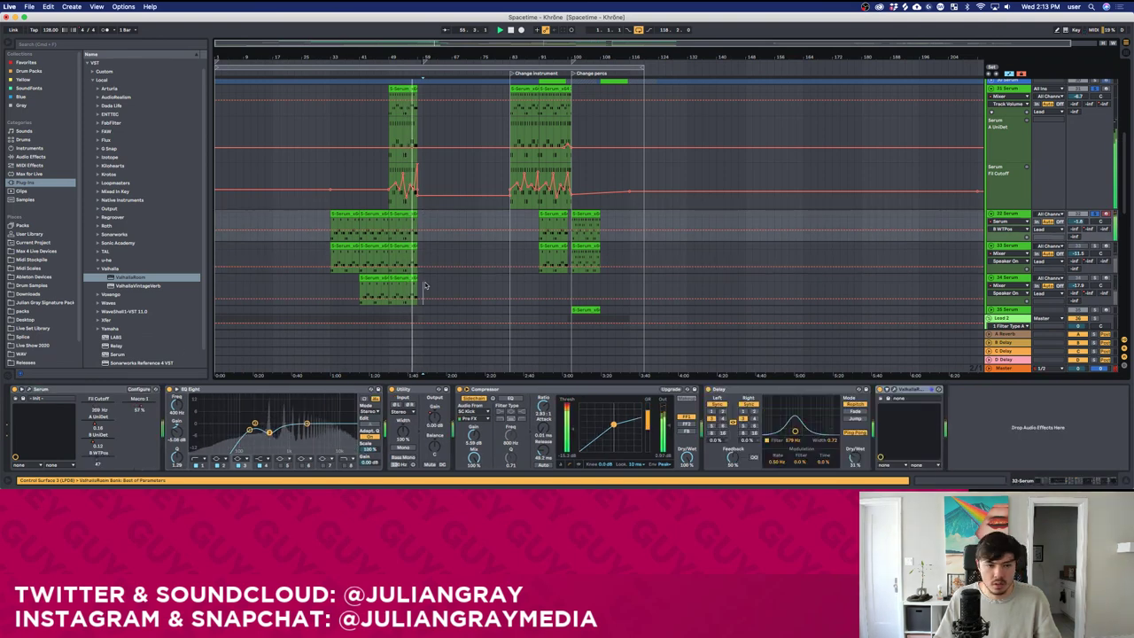
click(430, 140)
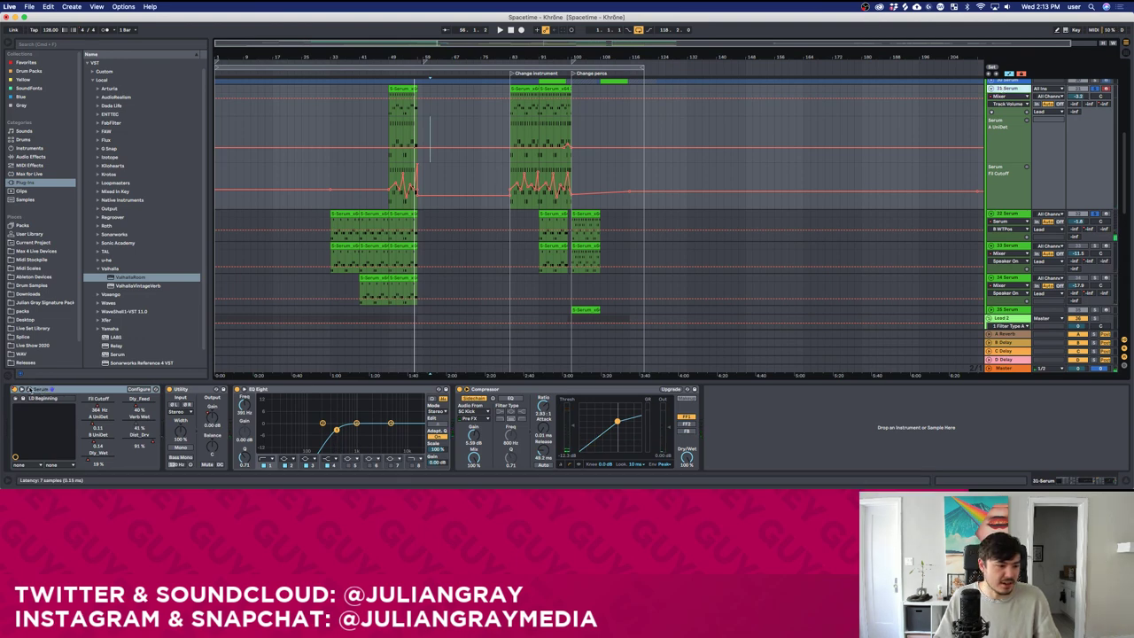
click(66, 401)
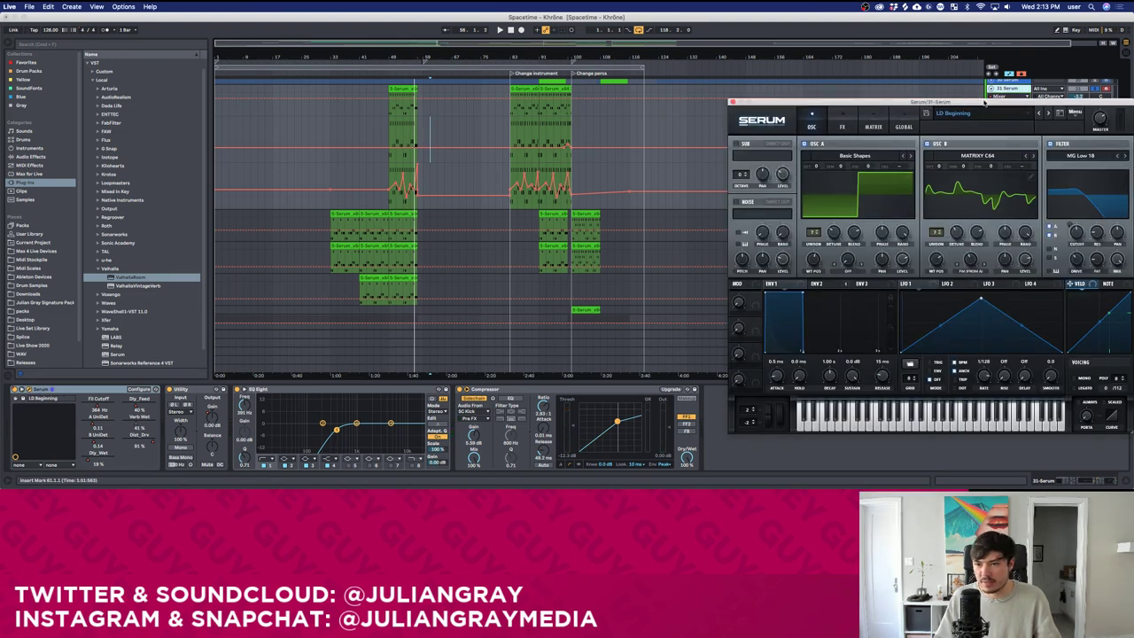
drag(975, 102, 732, 91)
key(space)
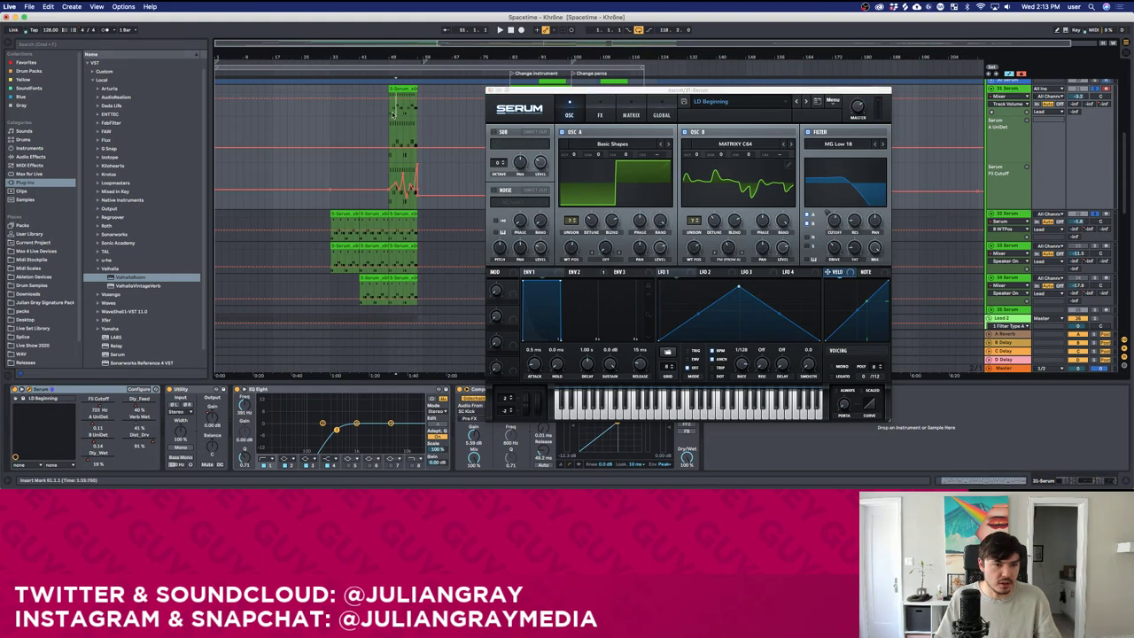
Change OSC A in 31 Serum's synth to the Basic_Mdc wavetable and raise its wavetable position to a triangle-like shape.
click(667, 145)
click(668, 145)
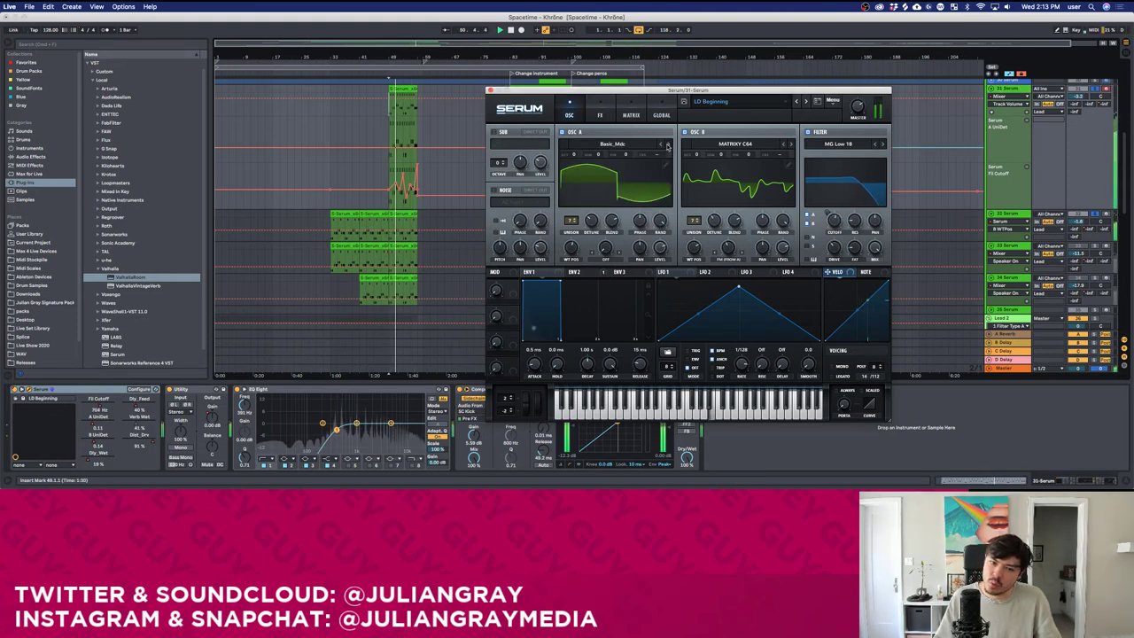
drag(572, 248, 584, 200)
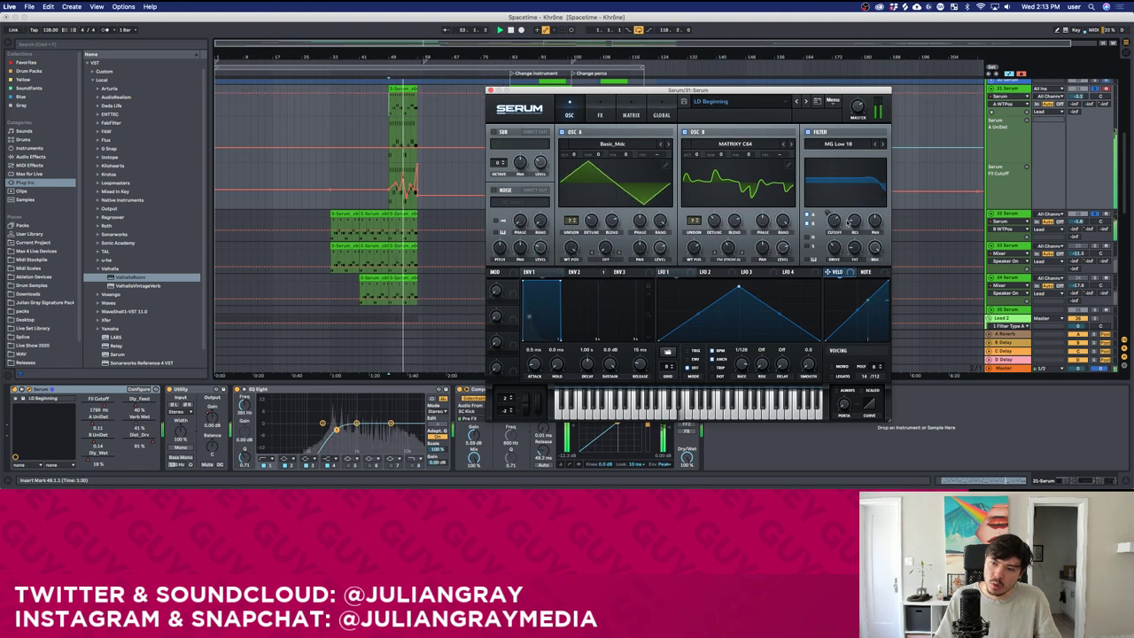
click(1074, 90)
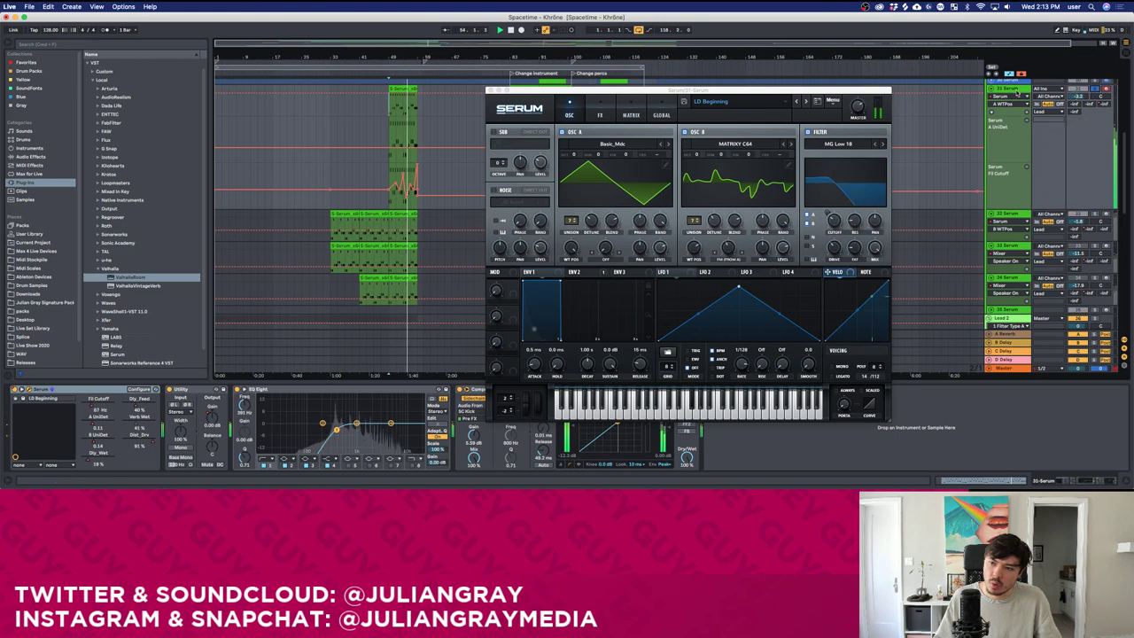
Raise both oscillators in 31 Serum's synth by one octave and switch OSC B to the Mellow But Instable wavetable.
click(697, 153)
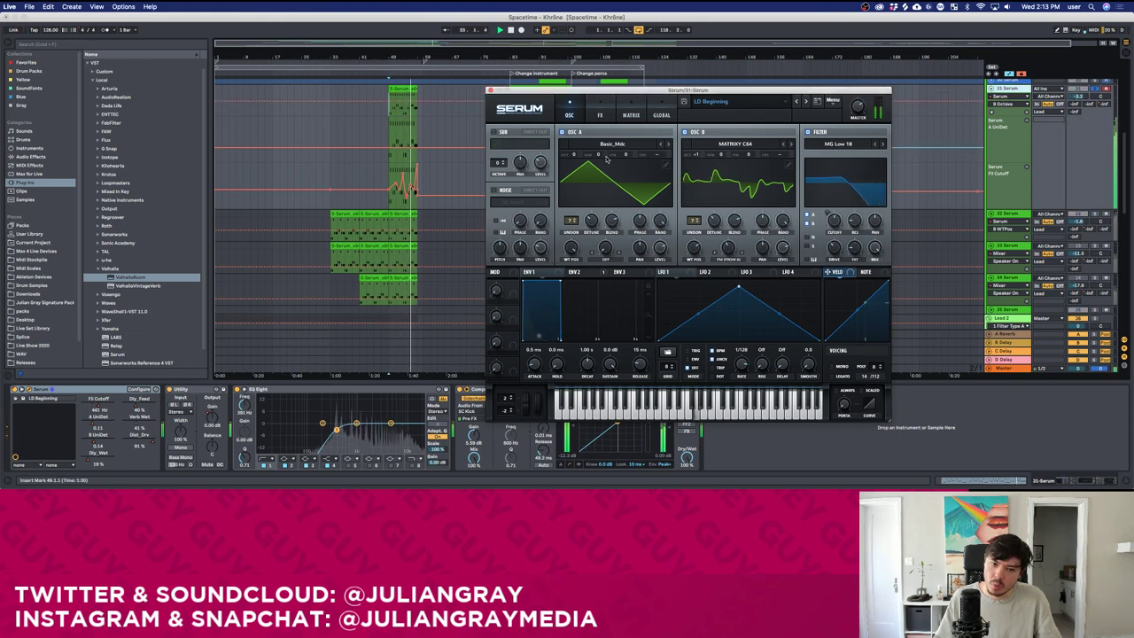
click(790, 144)
click(790, 144)
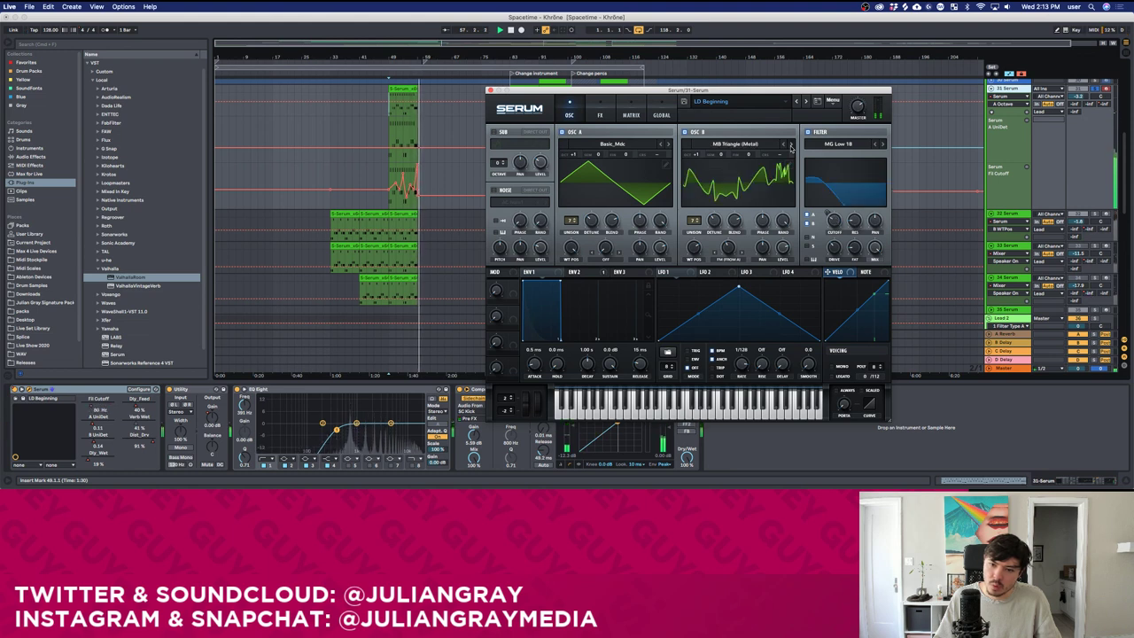
click(791, 144)
click(757, 147)
Play the part from bar 49, try a lower filter cutoff in 31 Serum's synth, and re-enable the overridden automation.
click(409, 170)
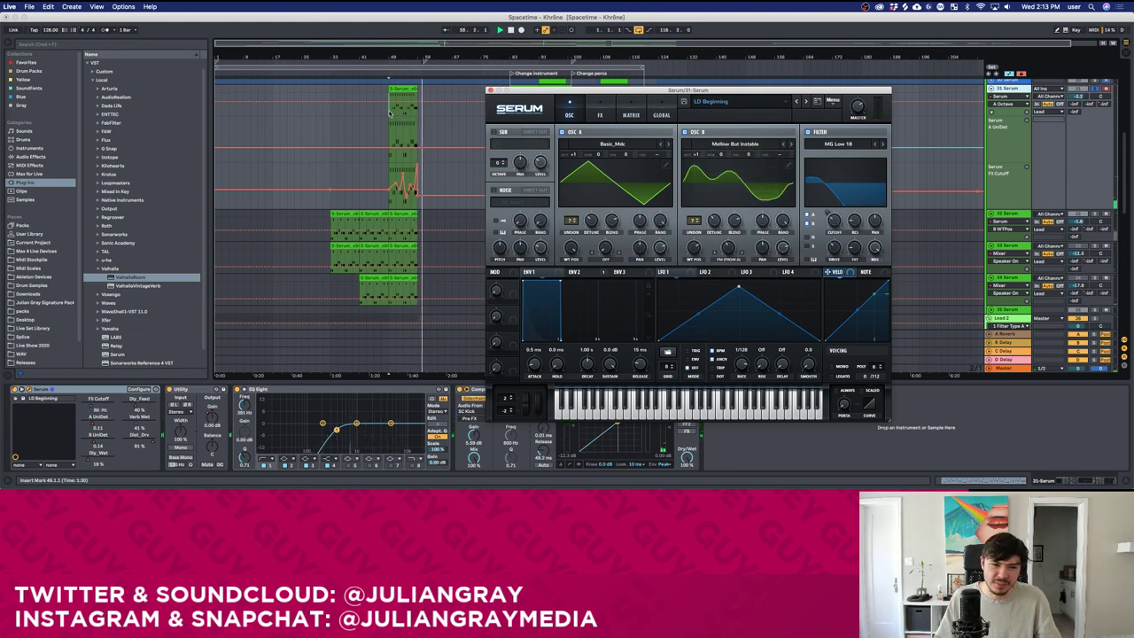
key(space)
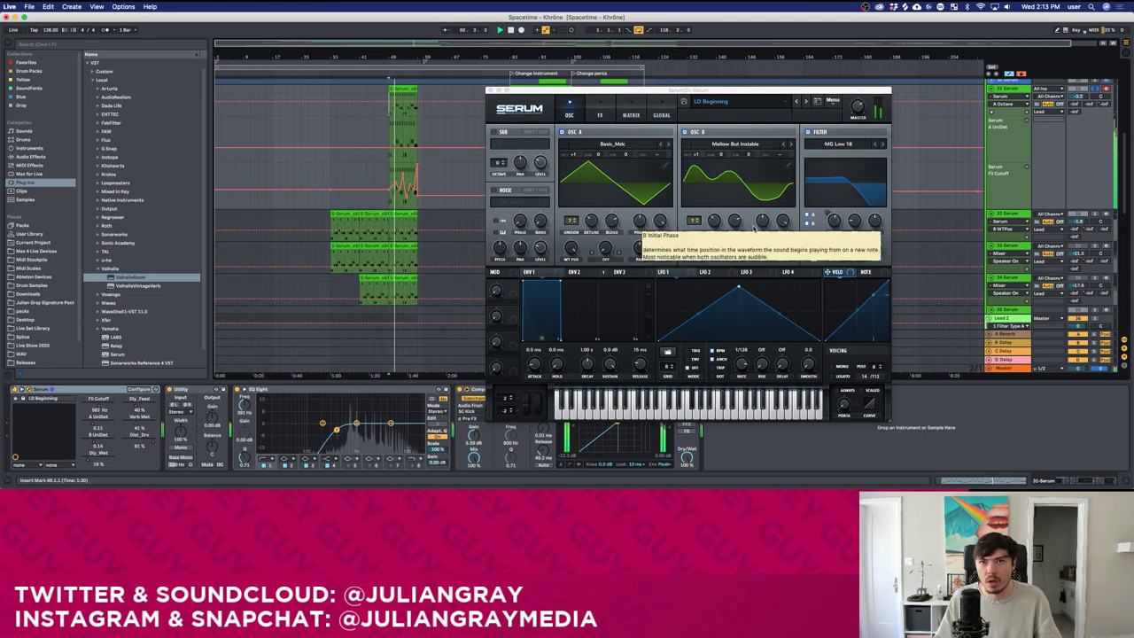
drag(833, 222, 832, 228)
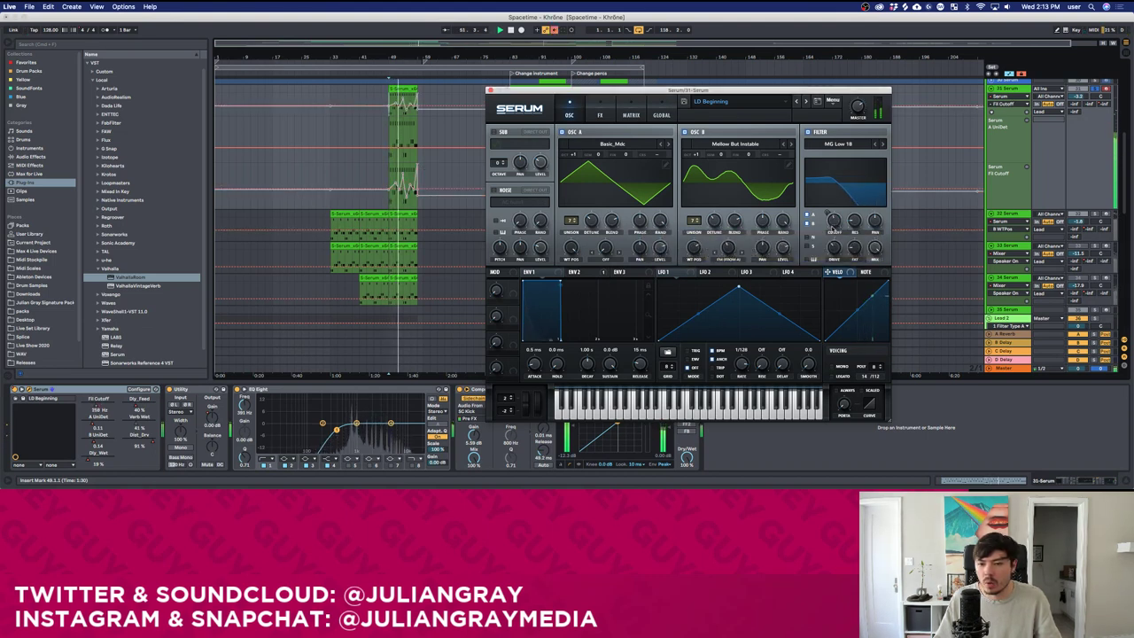
click(554, 29)
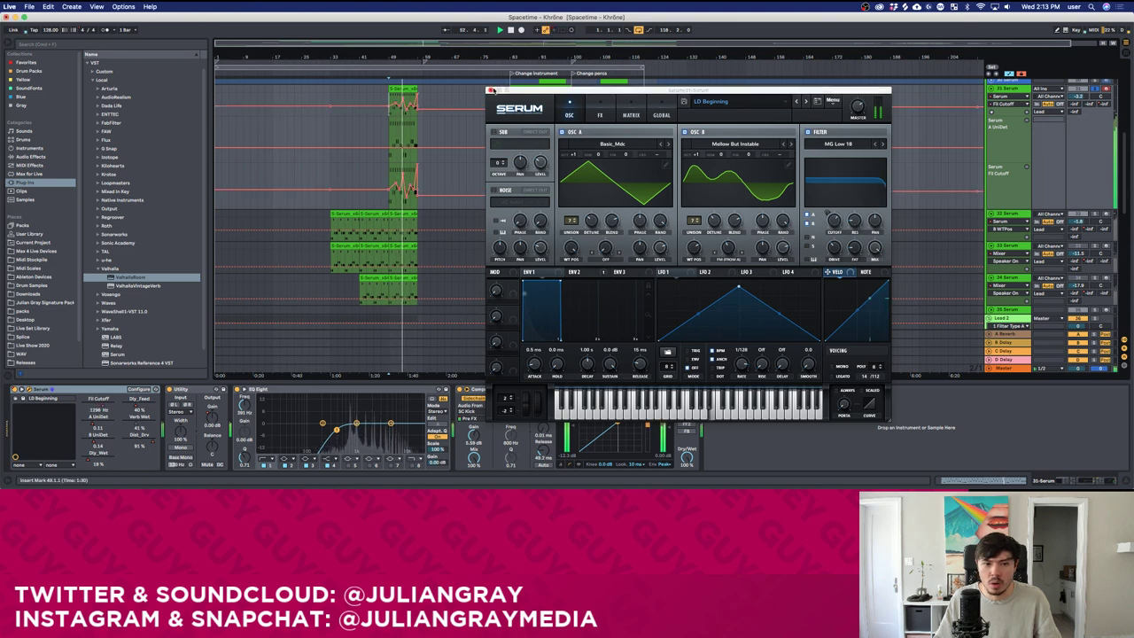
key(space)
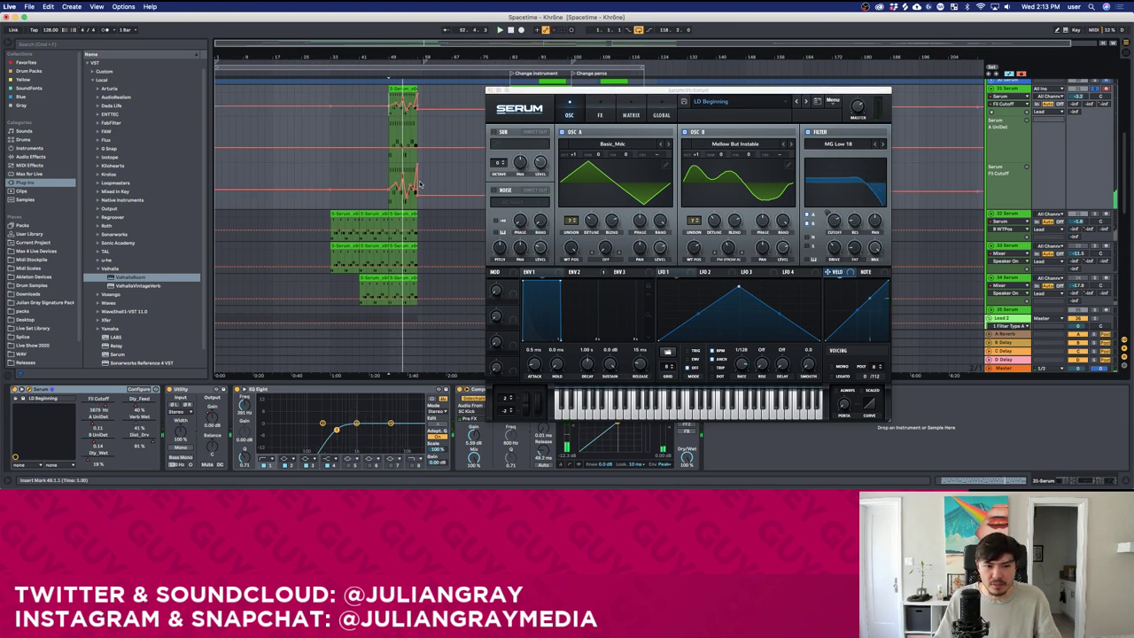
Return to bar 49, try lowering 31 Serum's filter cutoff again with playback stopped, and restore its automation.
click(422, 183)
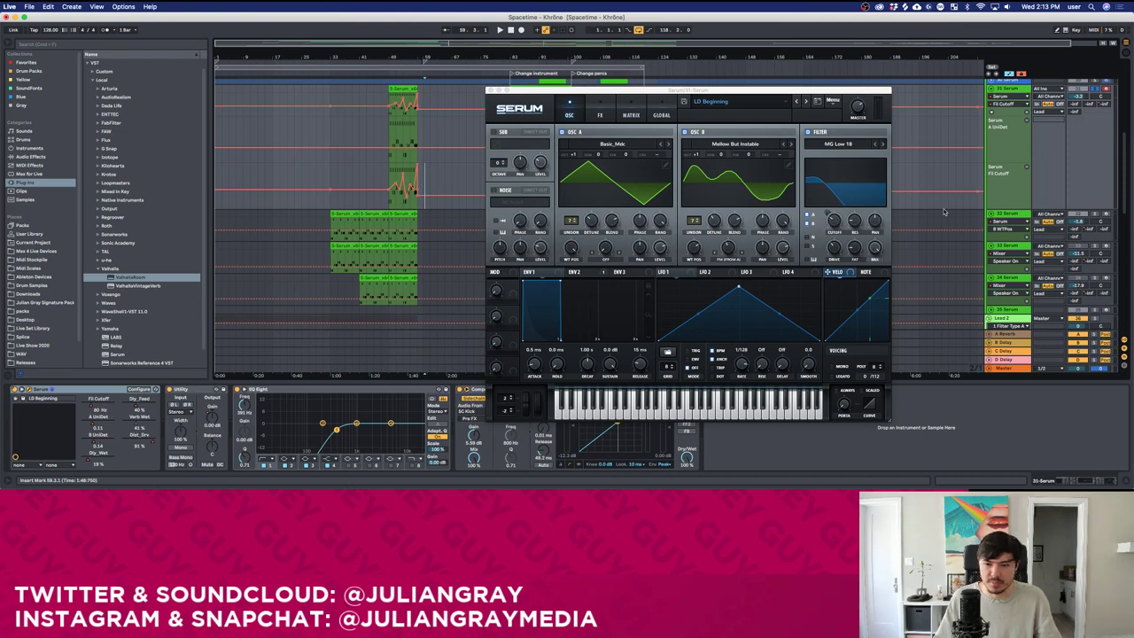
key(space)
click(387, 168)
key(space)
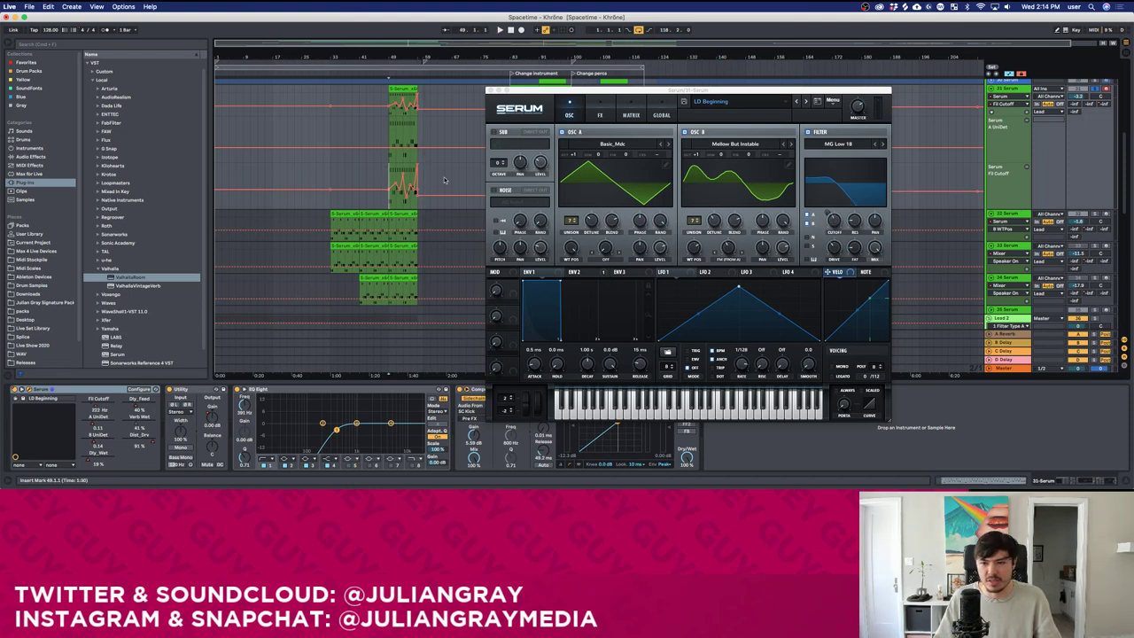
click(1084, 99)
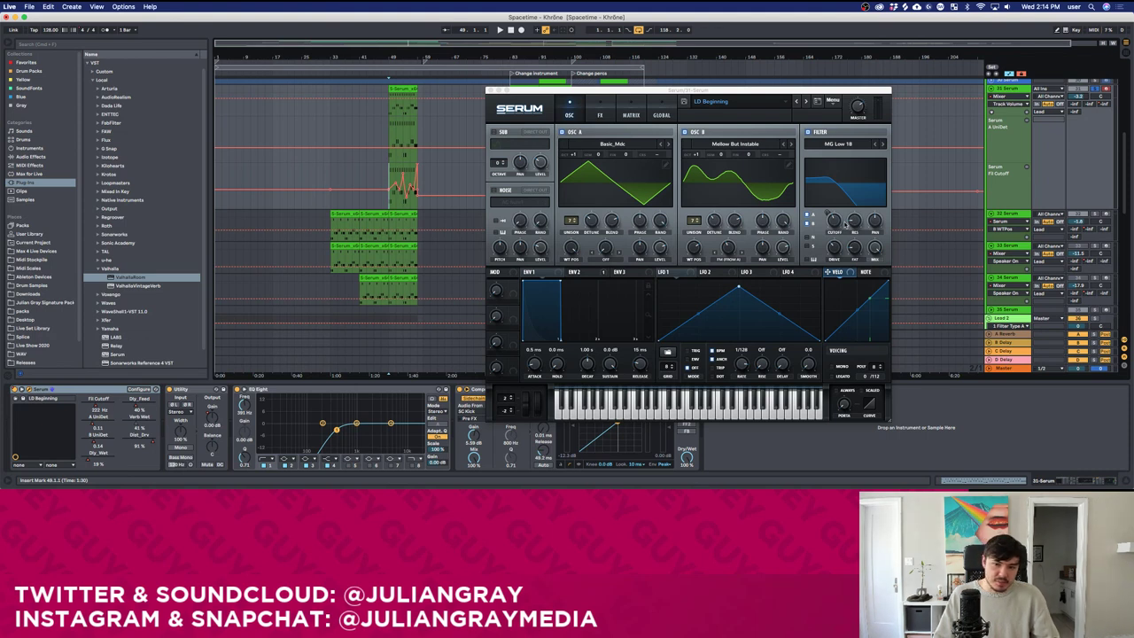
drag(836, 223, 827, 249)
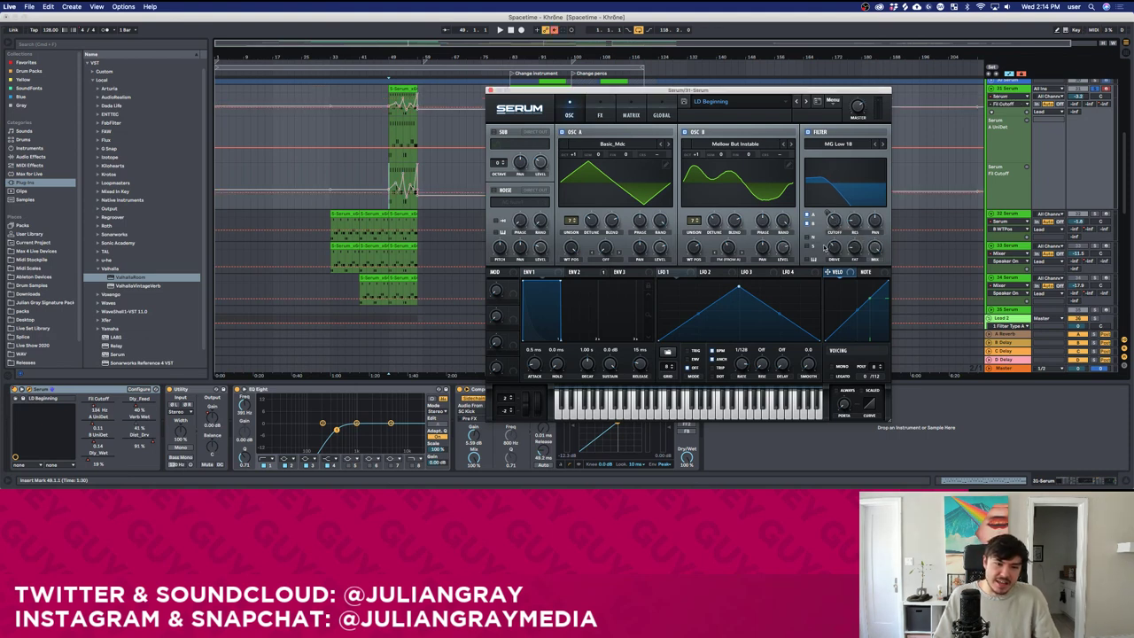
click(552, 30)
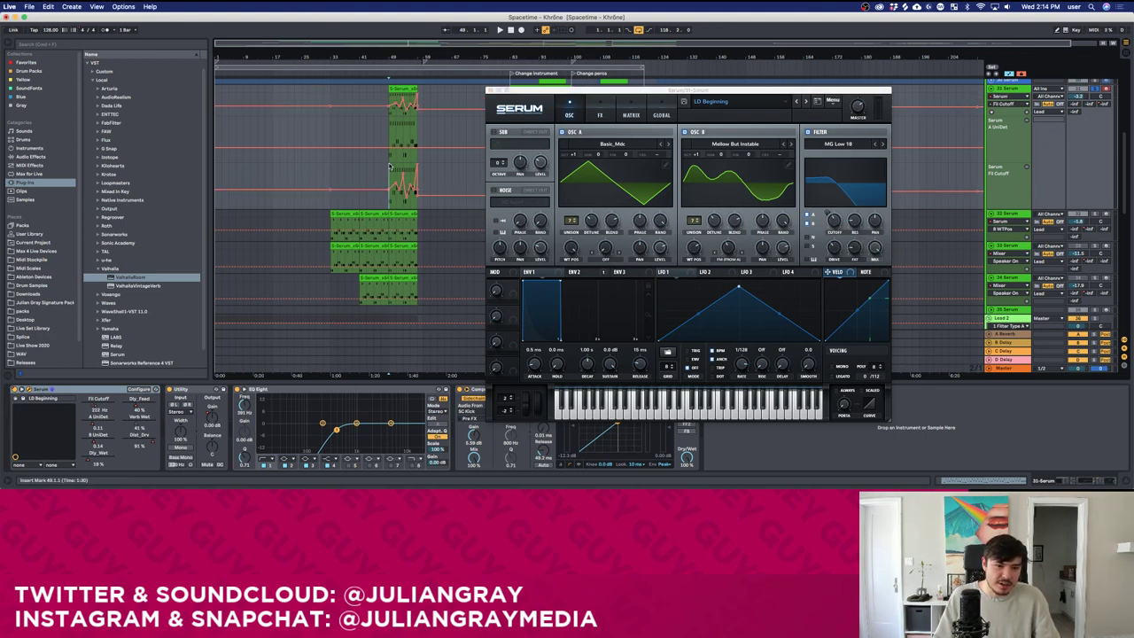
Lower 31 Serum's filter cutoff automation across the clip starting at bar 49, play from there, and close its synth window.
click(416, 168)
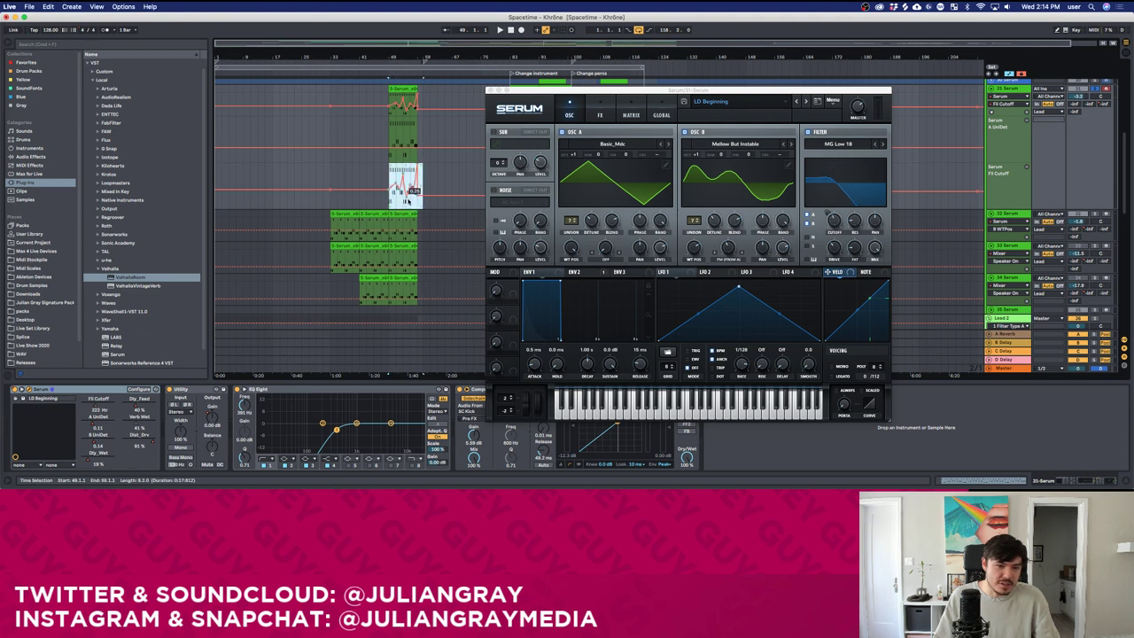
drag(407, 199, 407, 203)
click(391, 180)
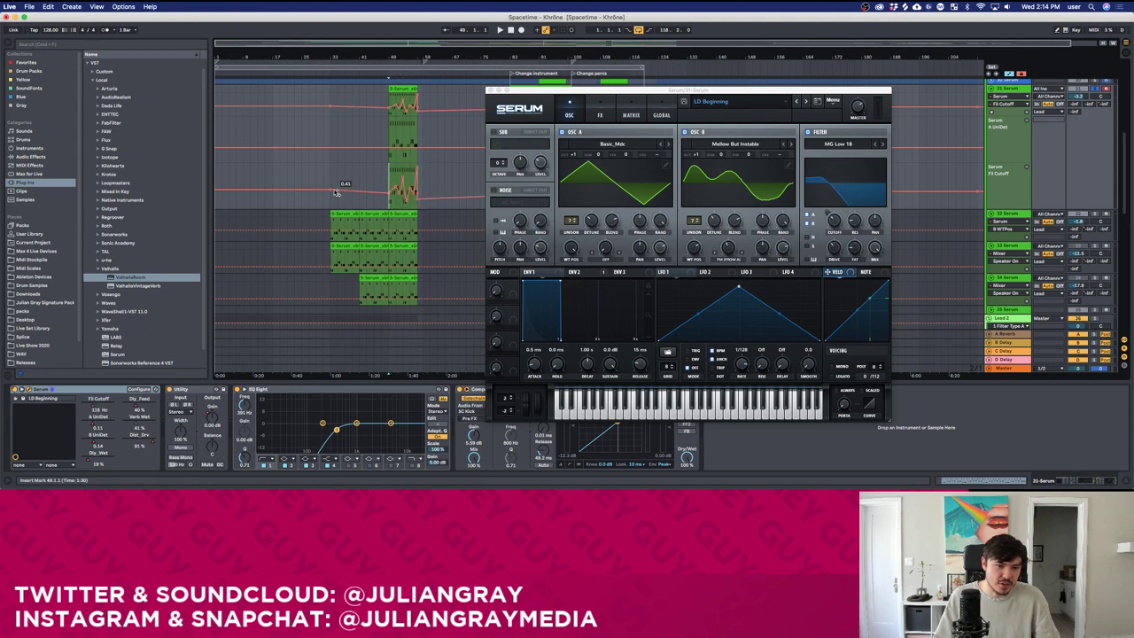
key(space)
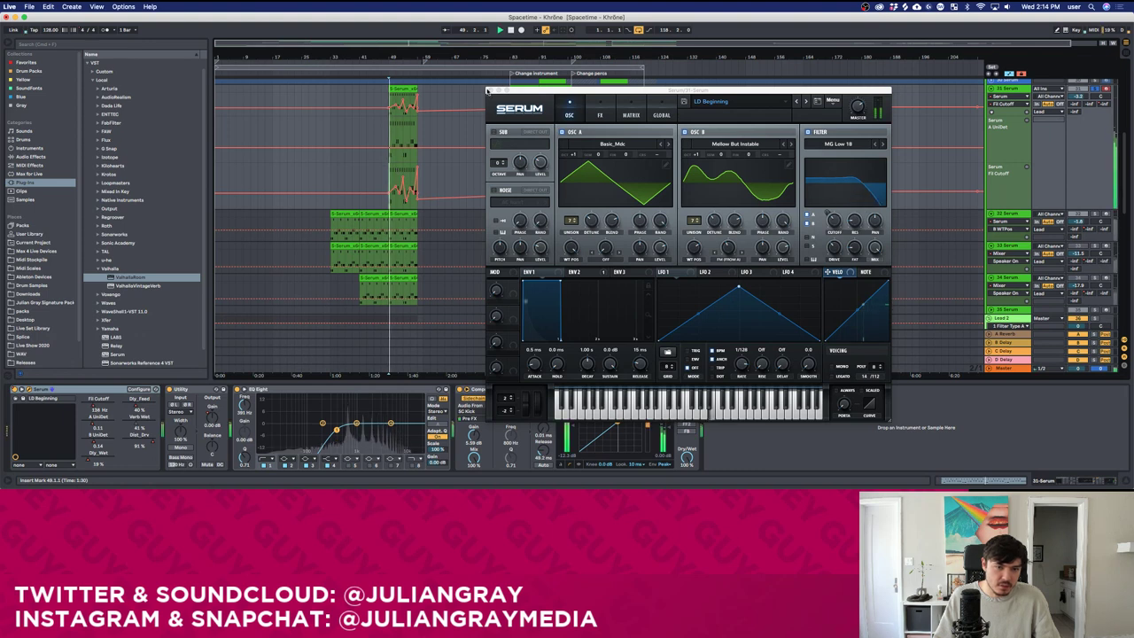
click(492, 90)
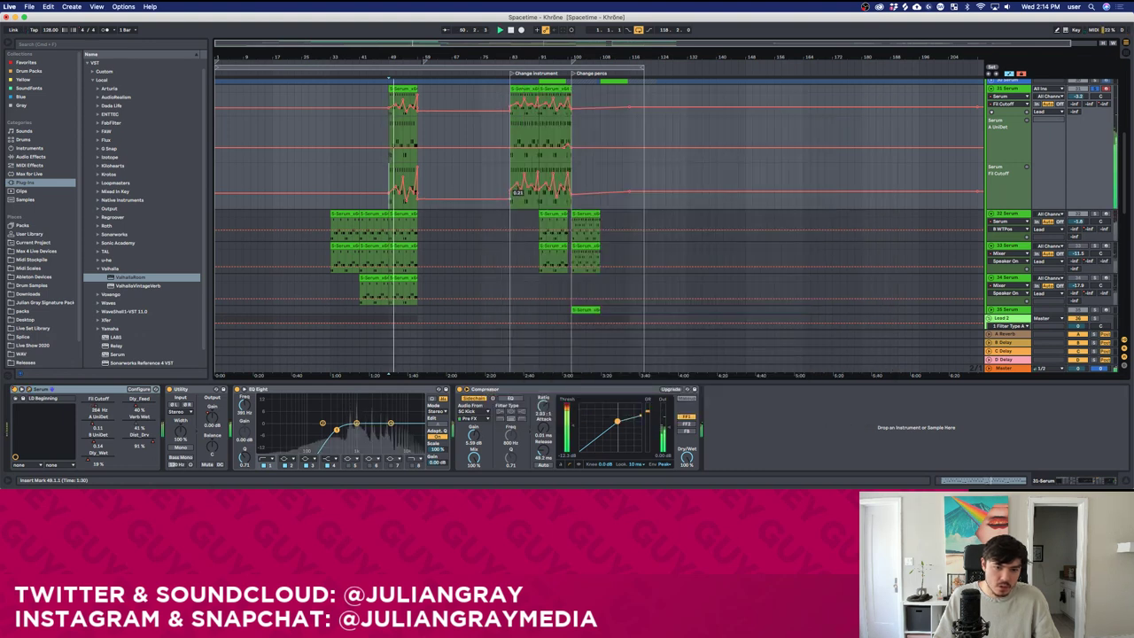
Copy 31 Serum's filter cutoff automation from the bar 49 clip and paste it over the clips starting at bars 83 and 91.
drag(418, 175, 389, 177)
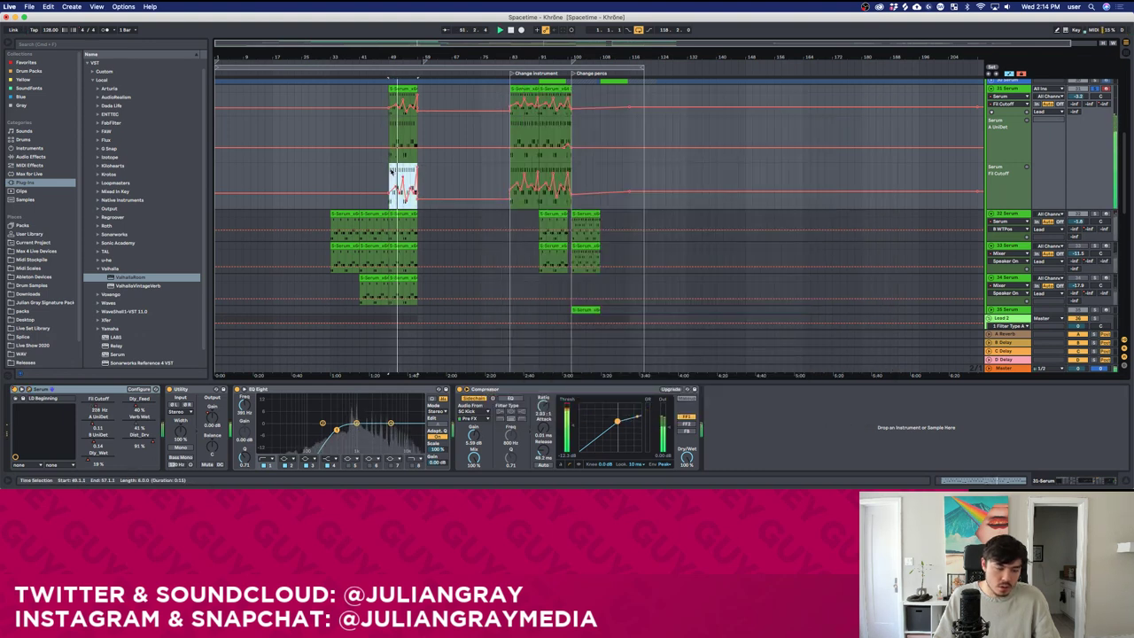
key(super+c)
click(522, 168)
key(super+v)
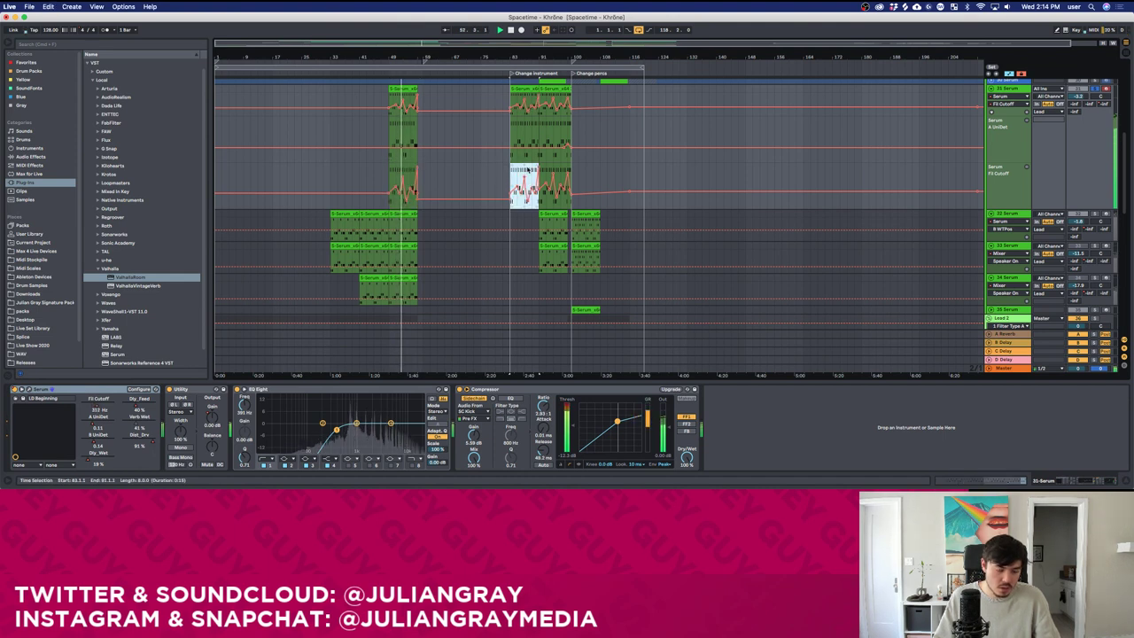
key(super+v)
click(578, 169)
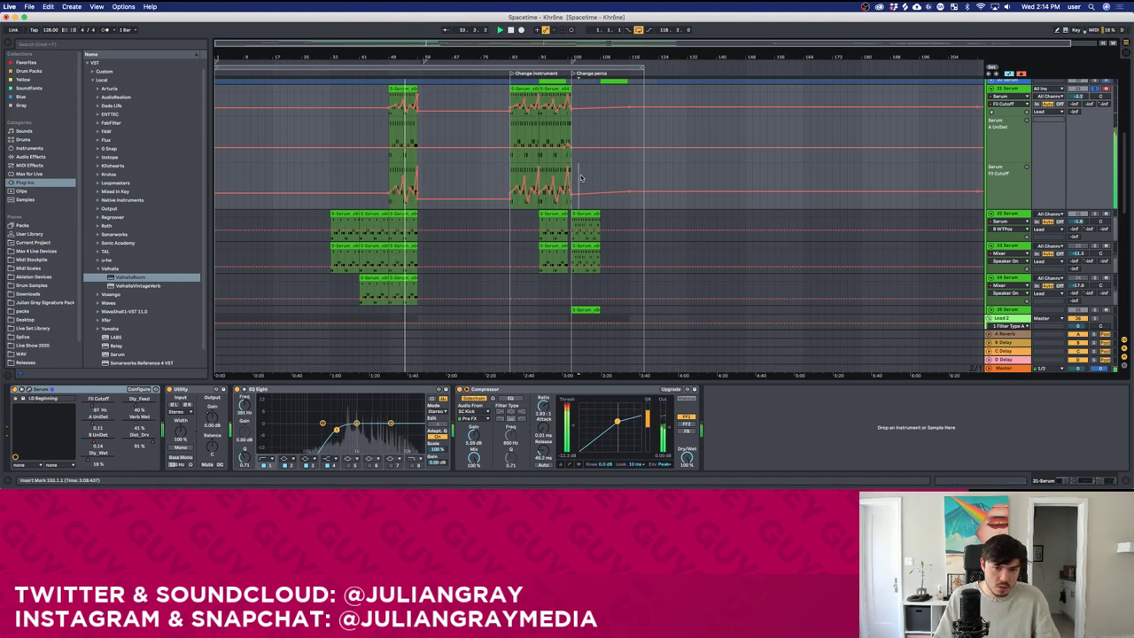
click(443, 169)
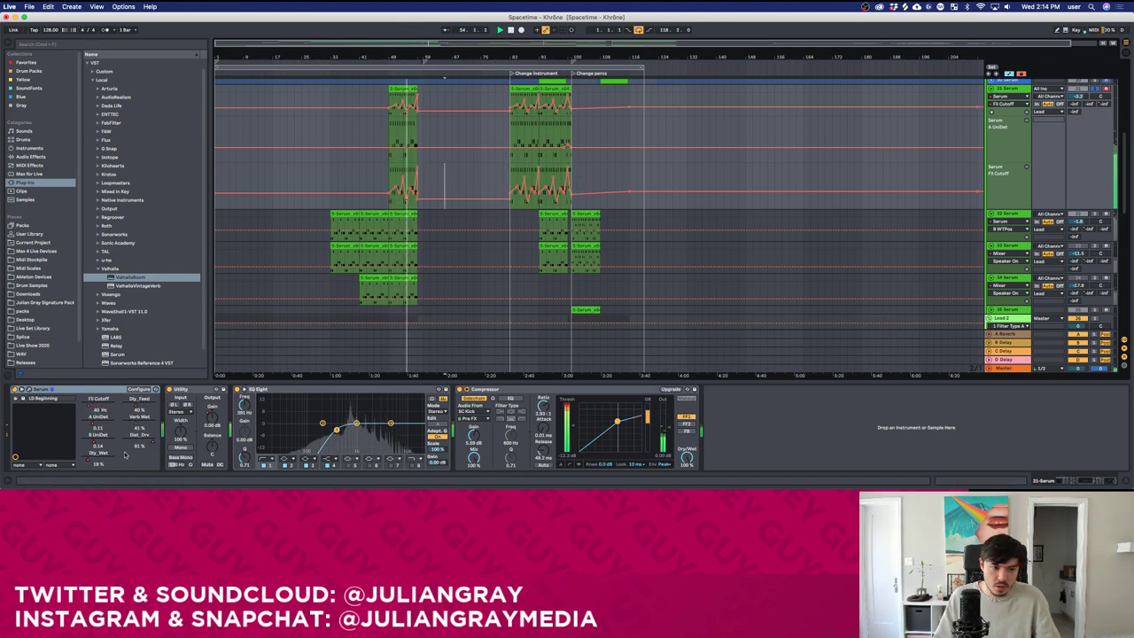
Adjust the distortion mix in 31 Serum's synth effects, try a lower distortion drive, and re-enable the overridden automation.
click(29, 390)
click(599, 111)
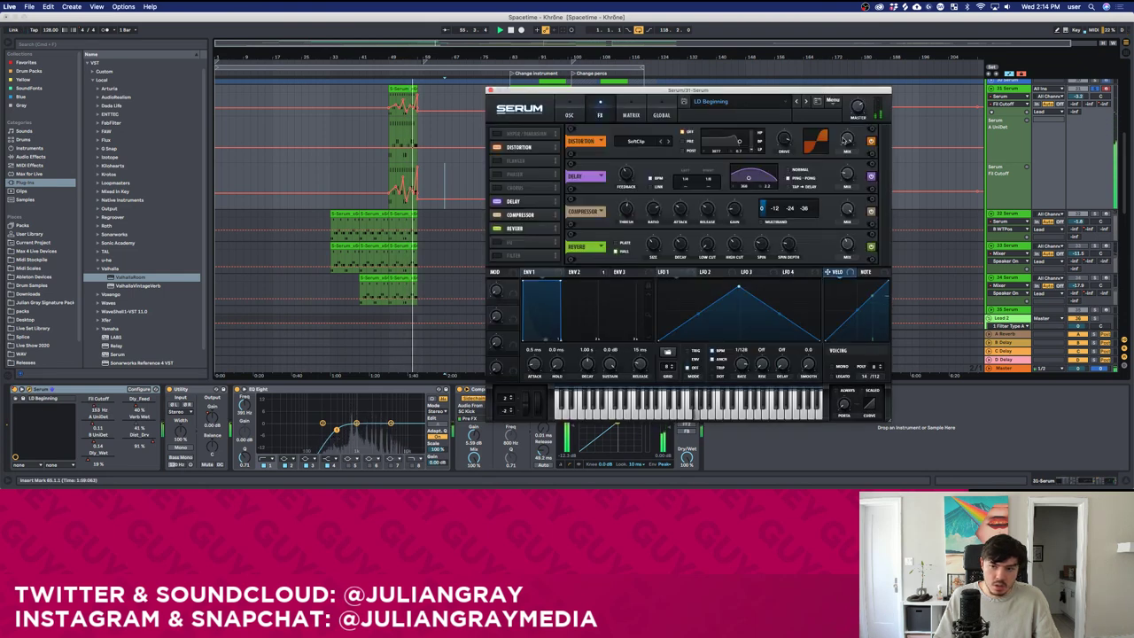
drag(847, 141, 846, 170)
drag(784, 139, 778, 159)
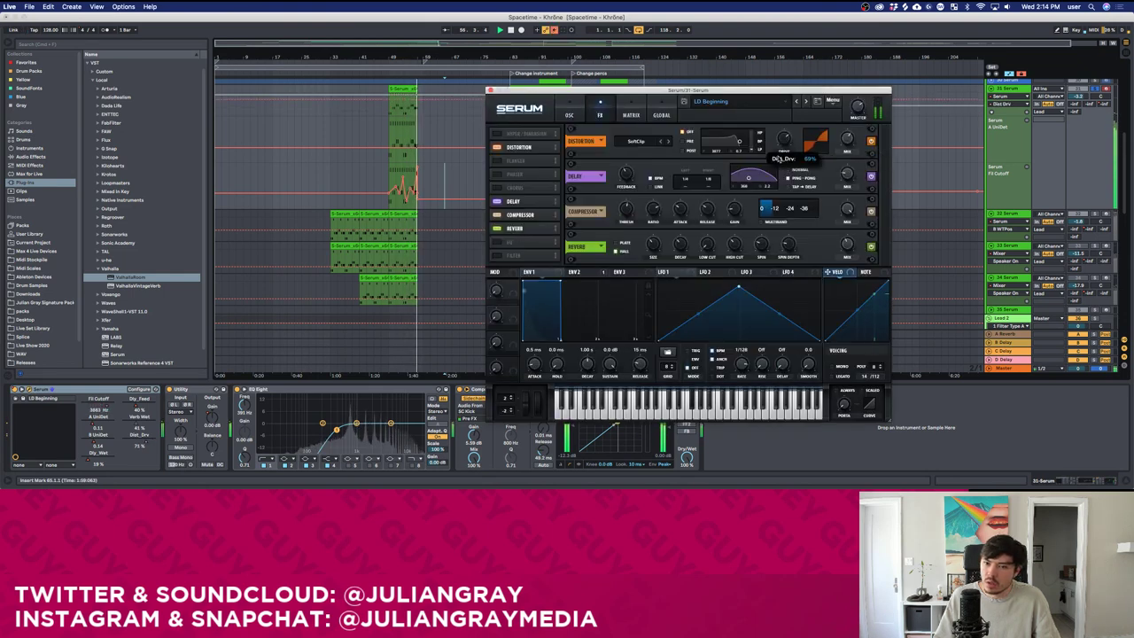
click(554, 30)
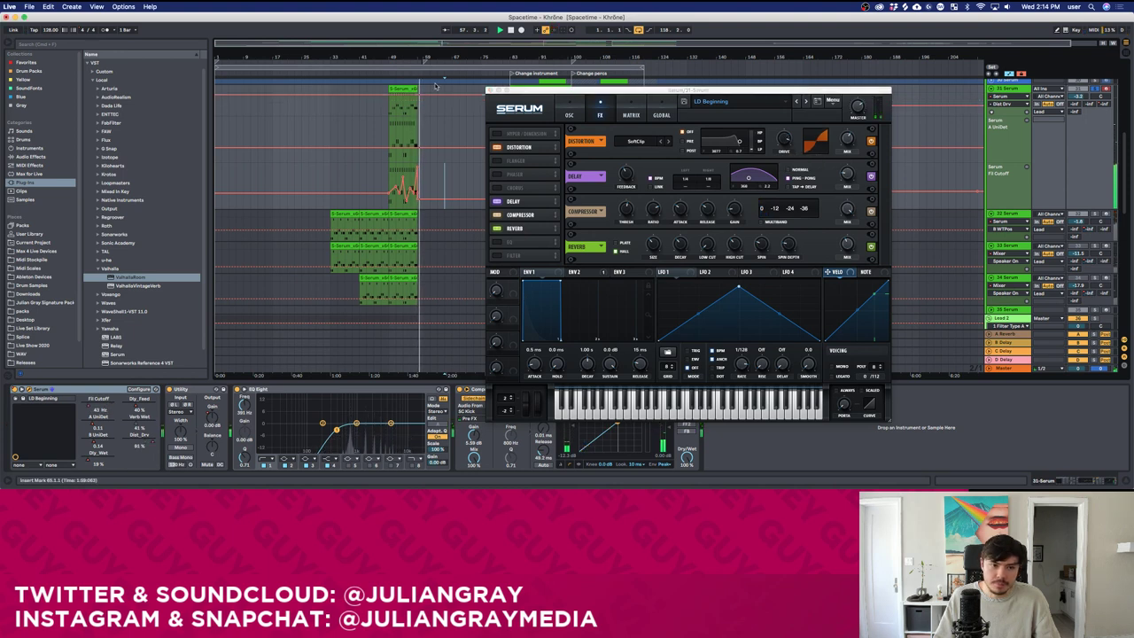
Close 31 Serum's synth, lower its distortion drive automation to about 68%, and return to bar 49.
click(490, 91)
click(564, 96)
drag(454, 94, 454, 100)
click(391, 112)
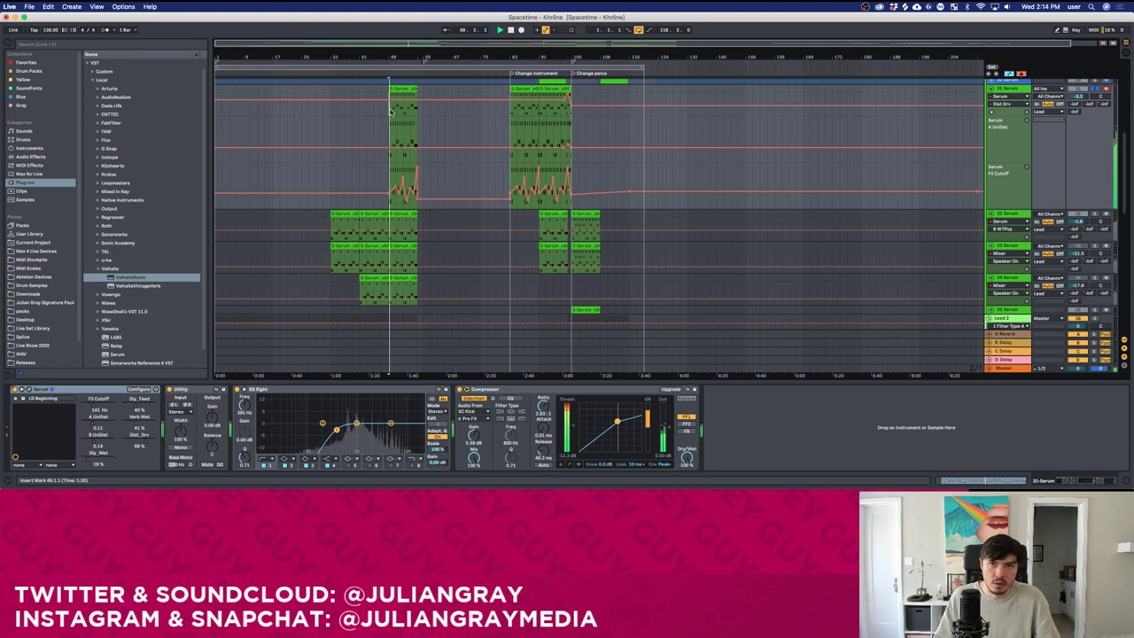
Select the 32 Serum track and open its Serum synth.
click(1010, 321)
scroll(1090, 169, down, 2)
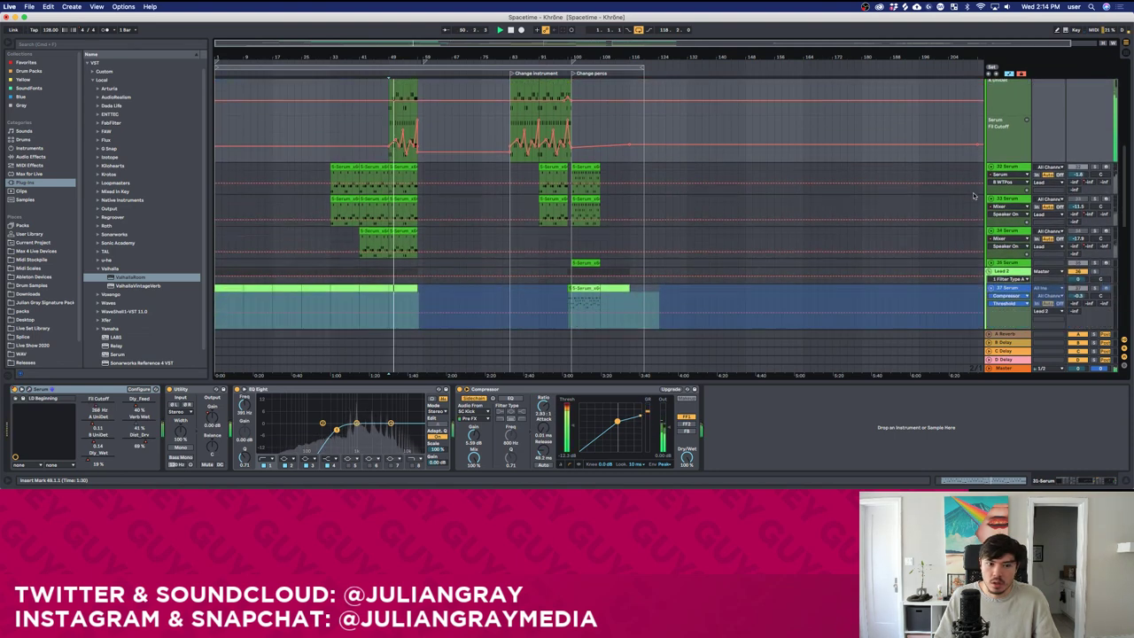
click(1025, 166)
scroll(1025, 165, up, 4)
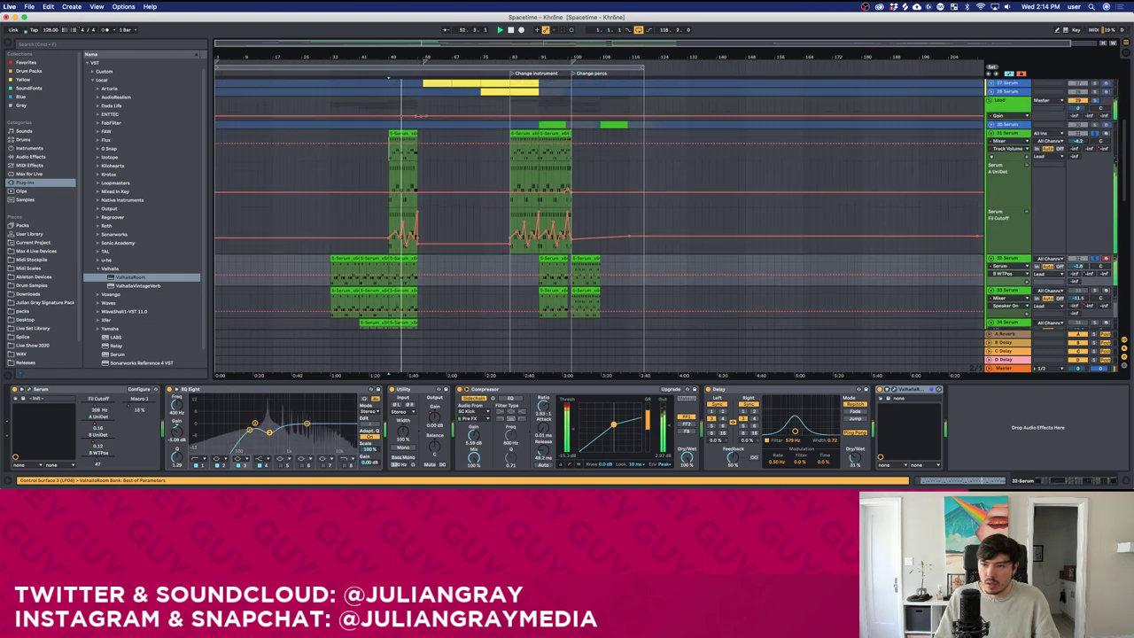
click(1007, 133)
scroll(946, 234, down, 2)
click(738, 227)
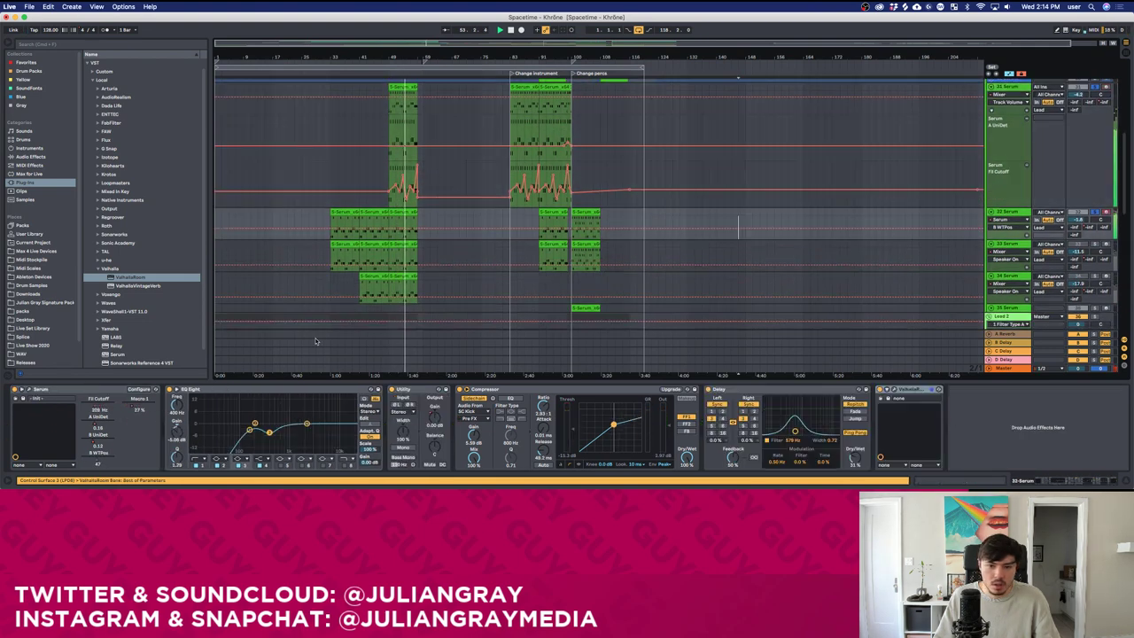
click(27, 389)
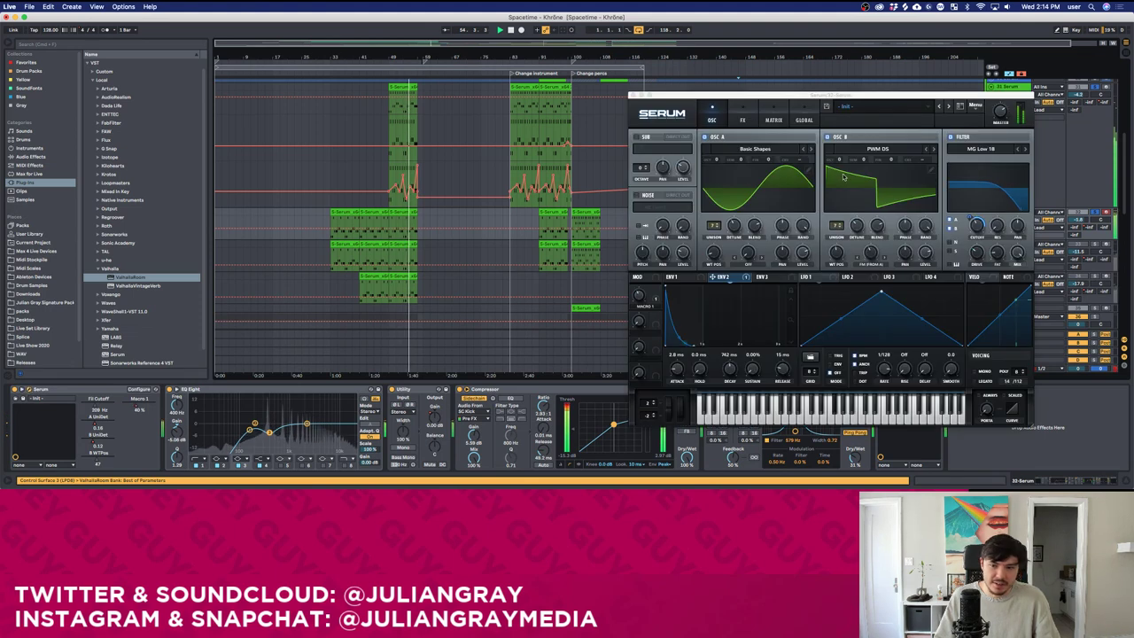
Audition OSC B wavetables from PWM Inception to PWM LPF in 32 Serum's synth, replaying from bar 47.
click(934, 149)
click(935, 149)
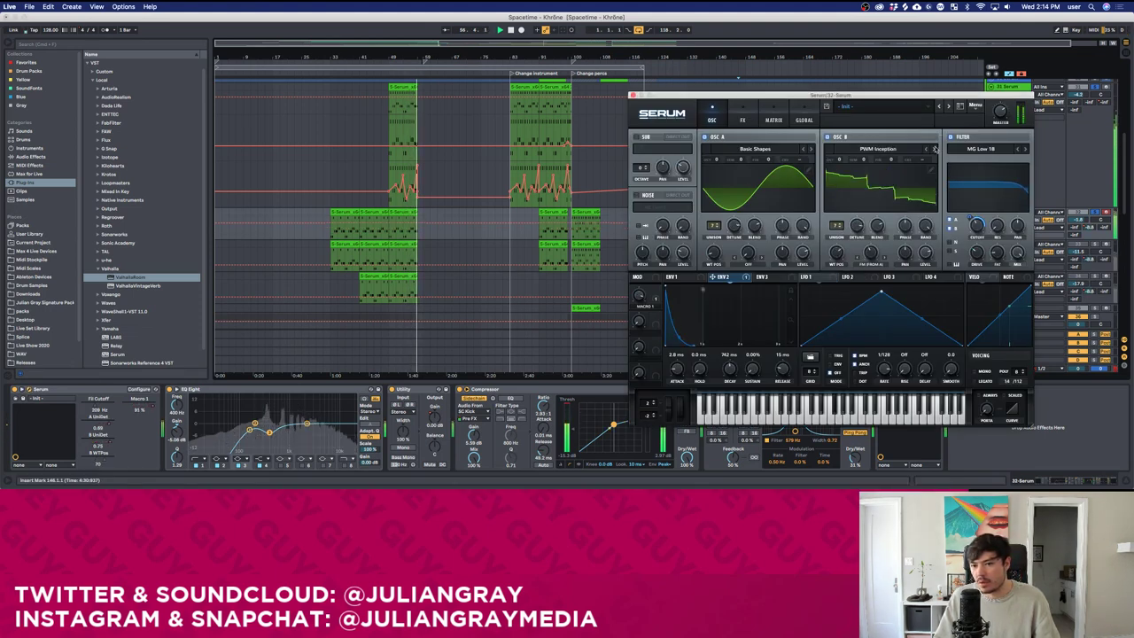
click(935, 148)
click(935, 149)
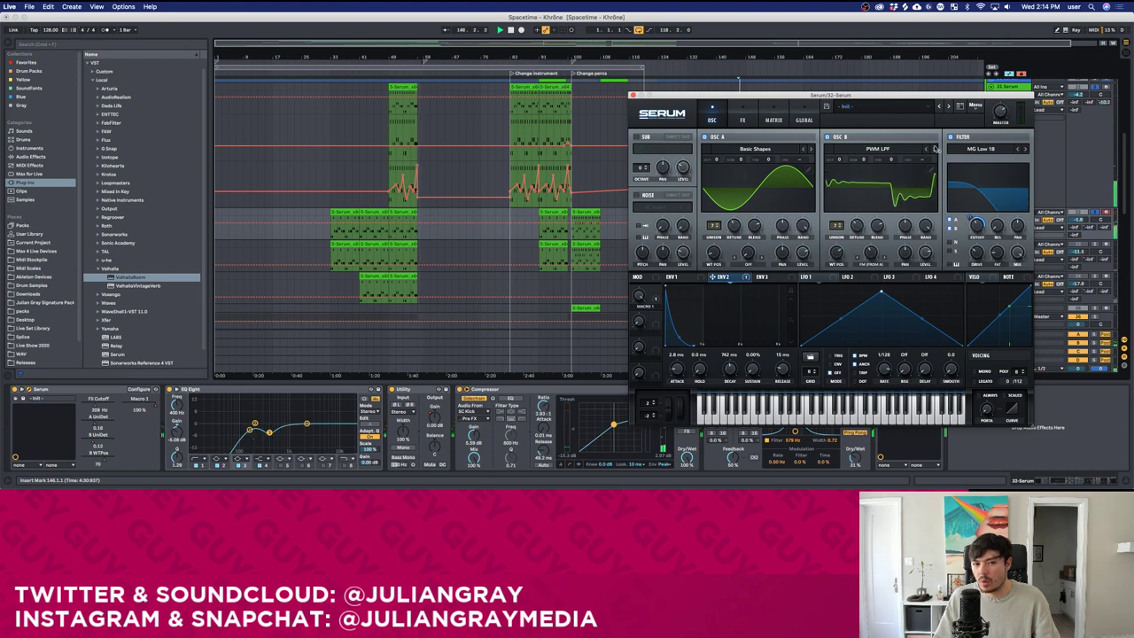
click(383, 234)
key(space)
key(space)
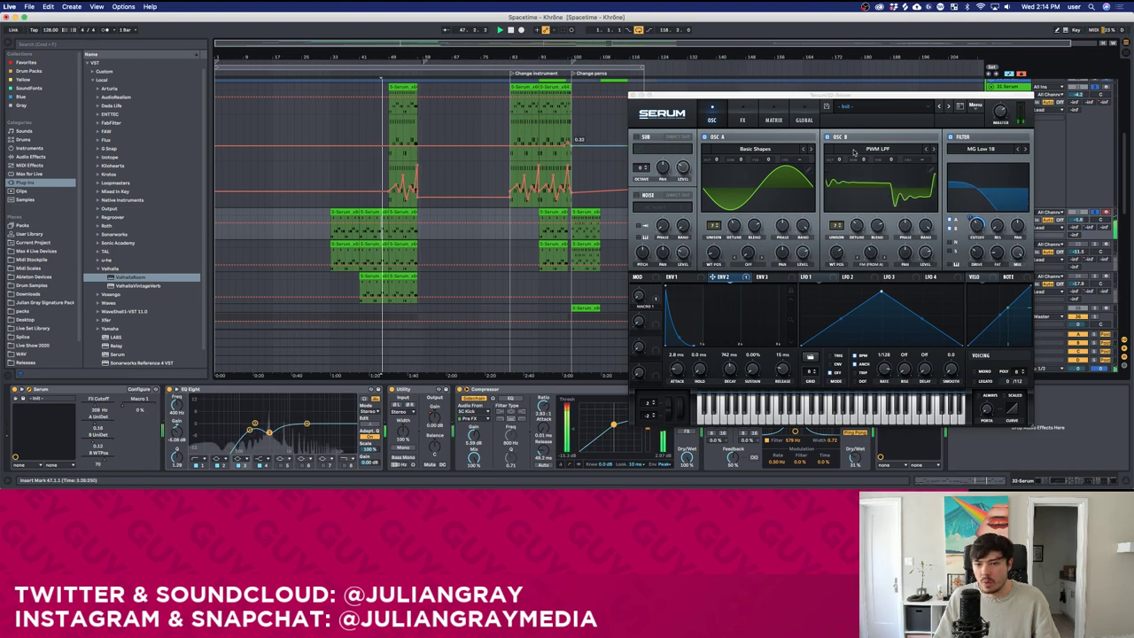
Set OSC B in 32 Serum's synth to Basic Shapes with a saw-shaped wavetable position, and adjust its unison detune.
click(855, 152)
click(946, 188)
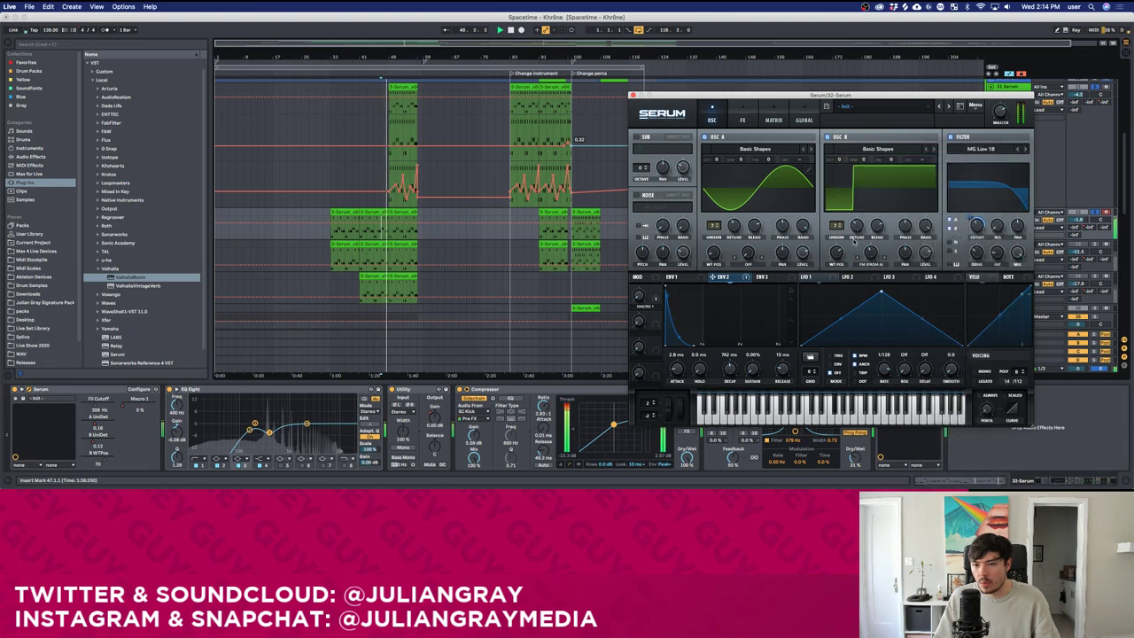
drag(835, 254, 831, 298)
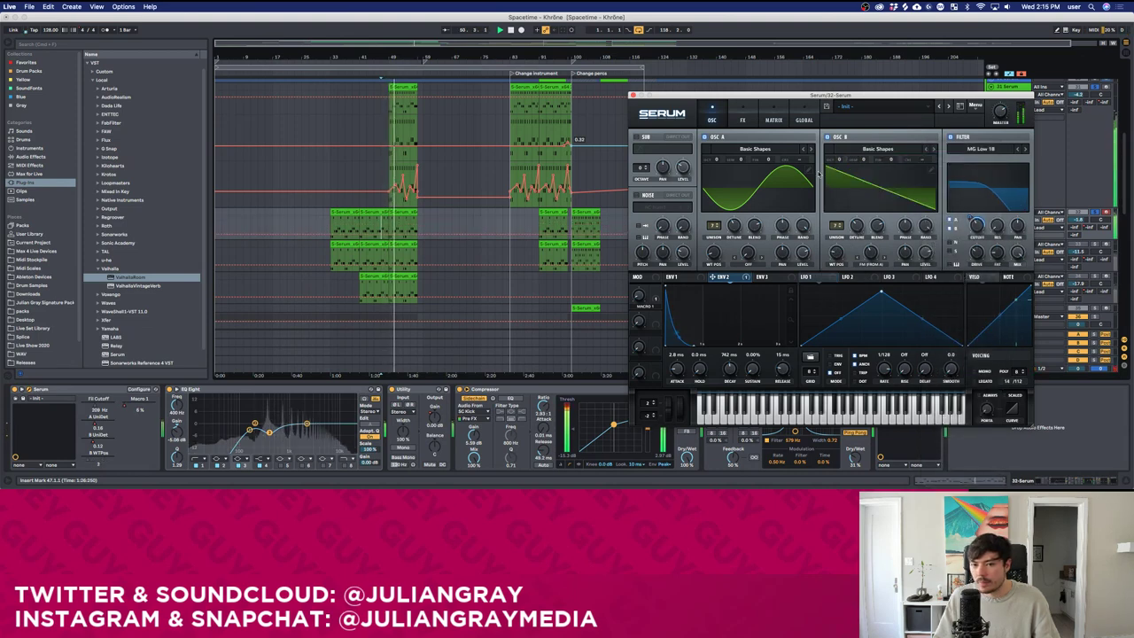
drag(856, 226, 855, 226)
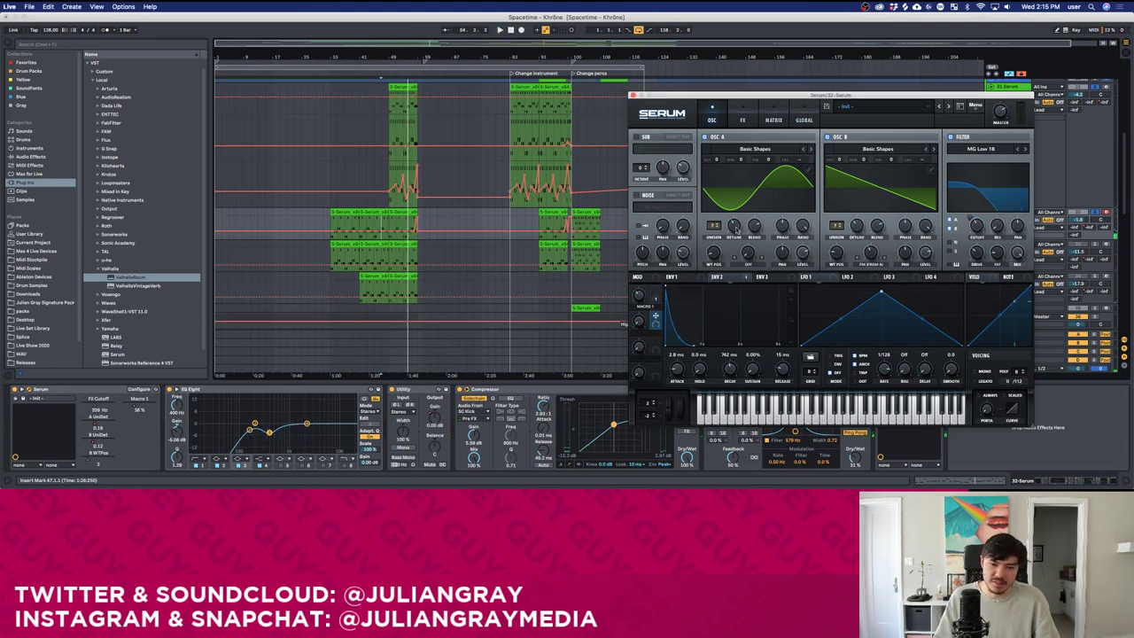
Restore 32 Serum's overridden automation and lower the flat sections of its A UniDet automation.
click(554, 30)
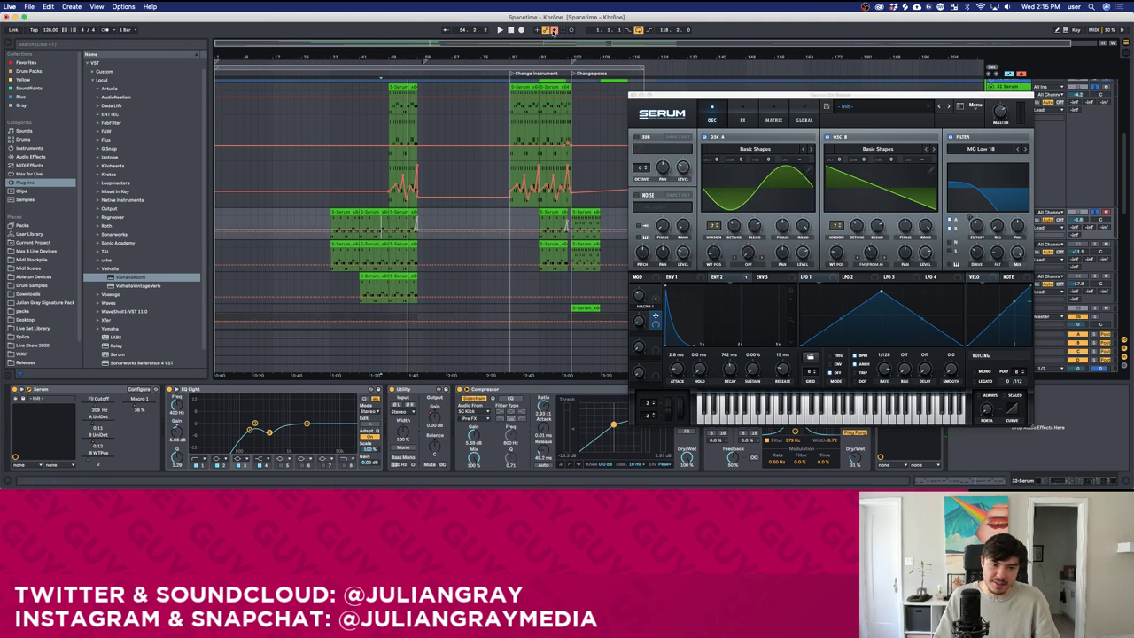
click(554, 31)
click(404, 226)
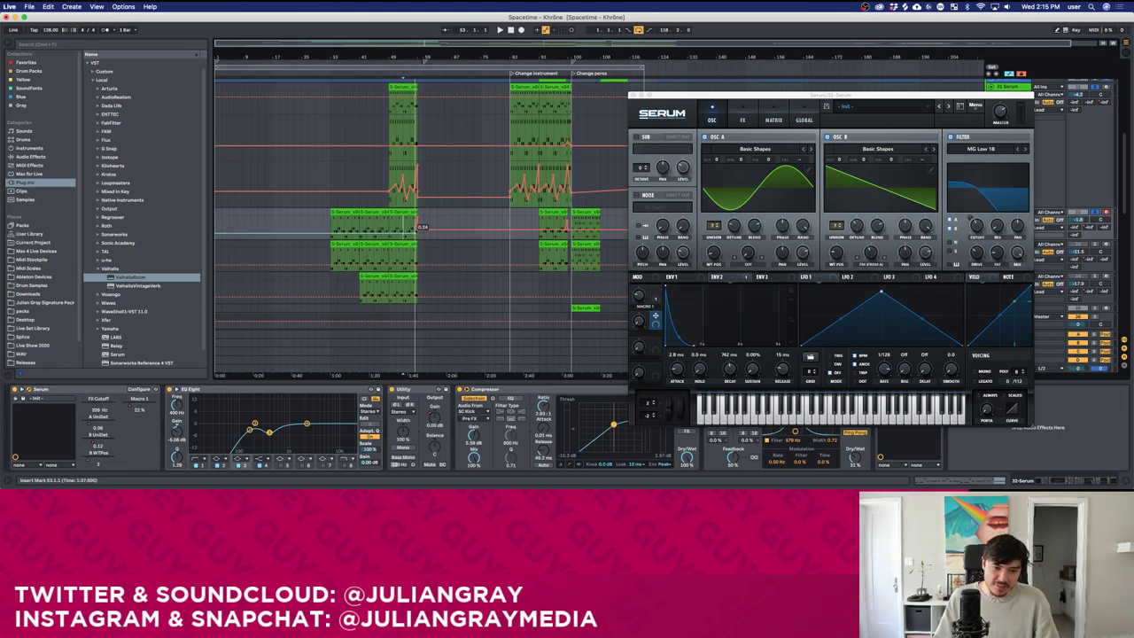
drag(442, 230, 442, 234)
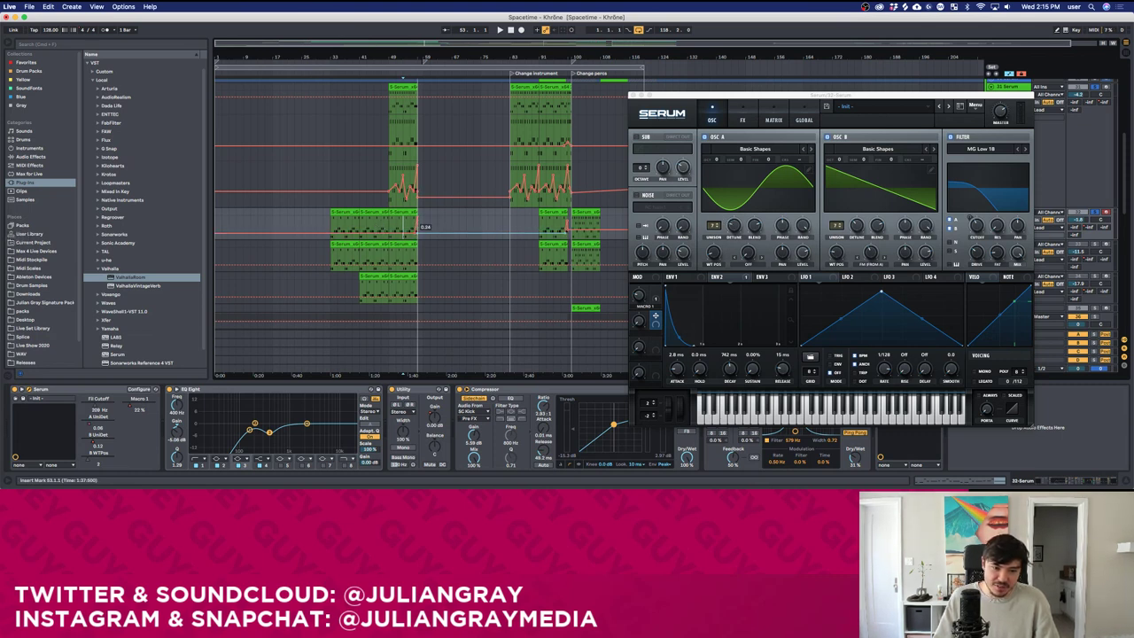
drag(585, 229, 586, 235)
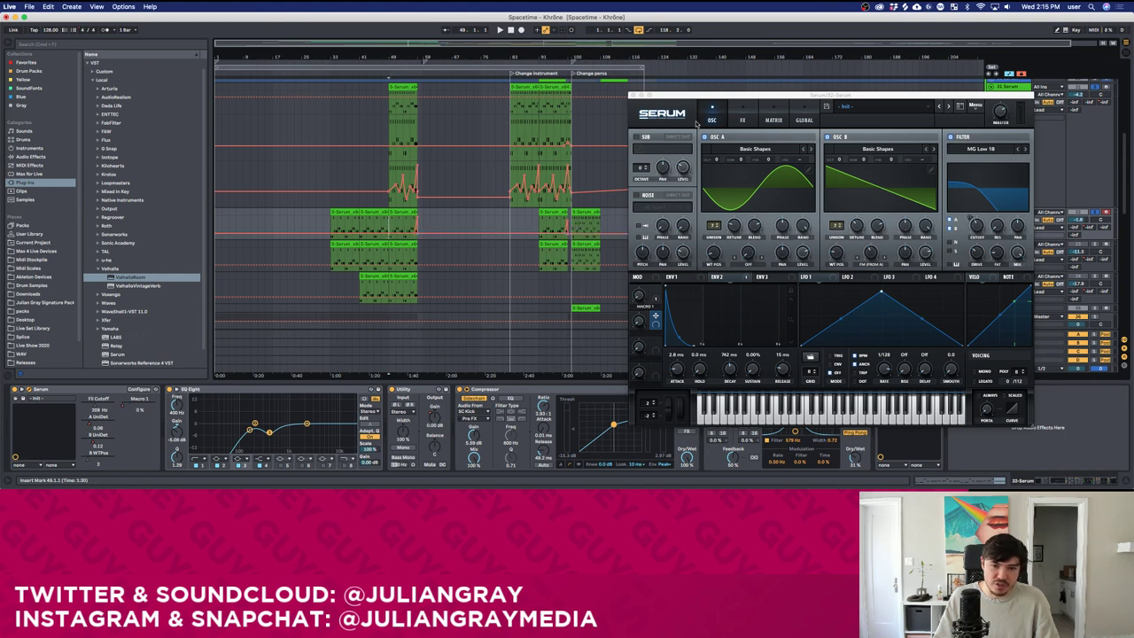
Play the part from bar 47 to hear 32 Serum, and close its synth window.
drag(688, 96, 732, 75)
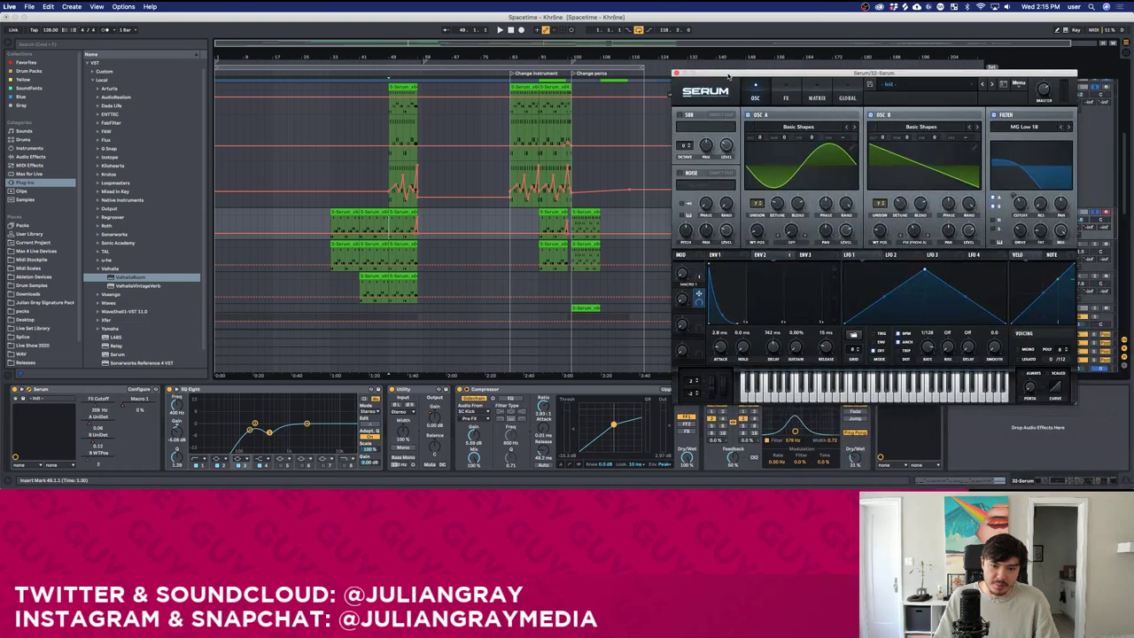
click(385, 224)
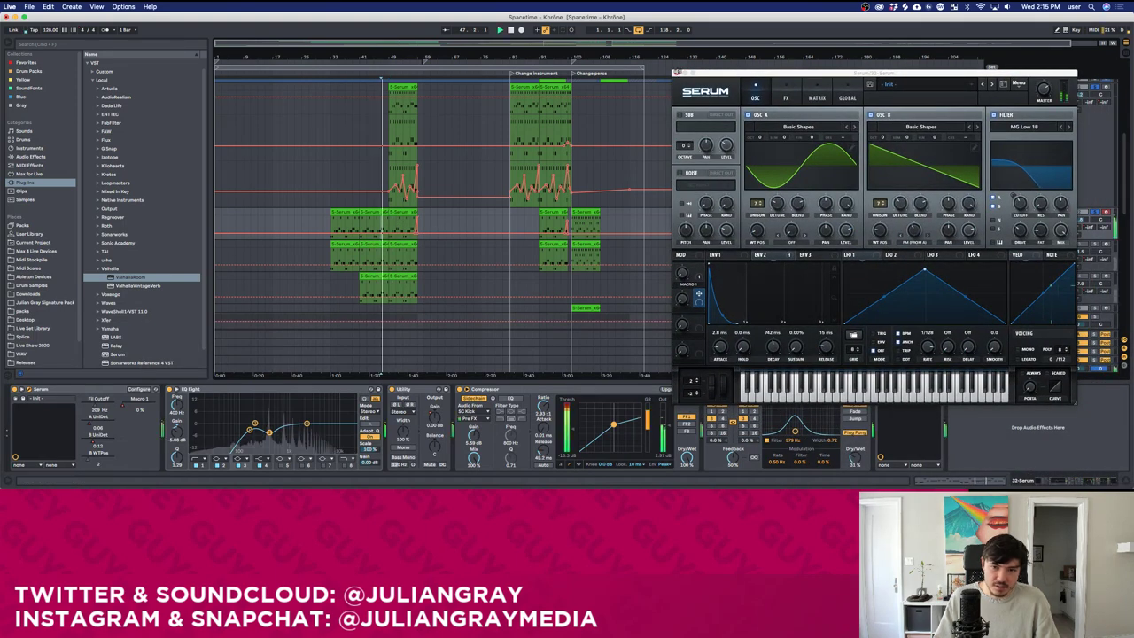
click(679, 75)
scroll(1026, 226, down, 2)
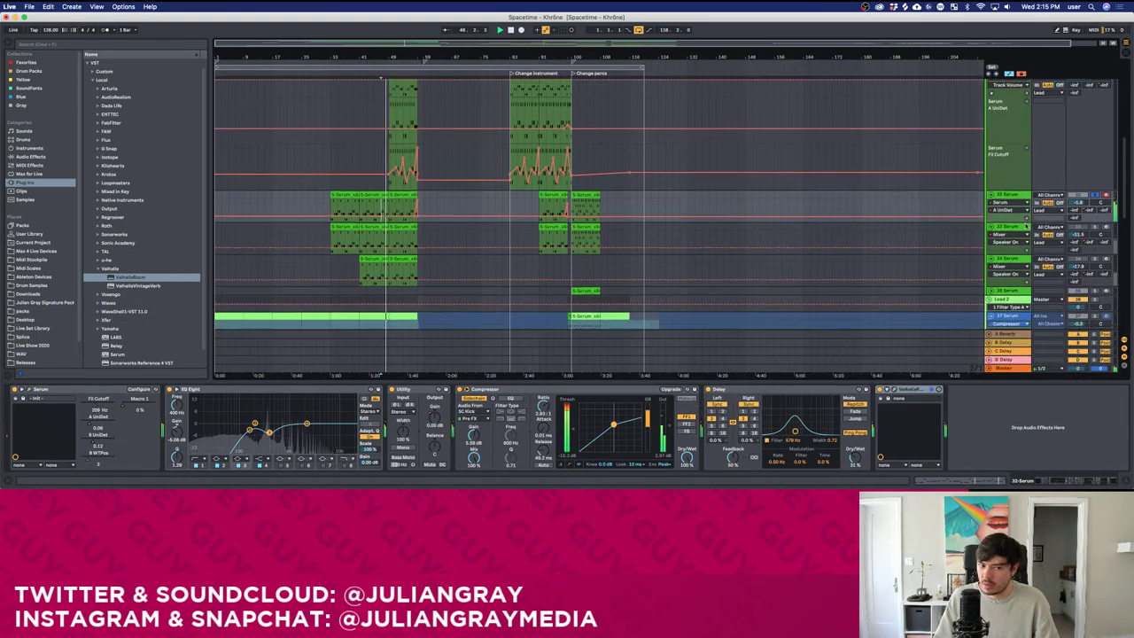
Rename the 34 Serum track as Shiny and the 31 Serum track as High.
click(1030, 229)
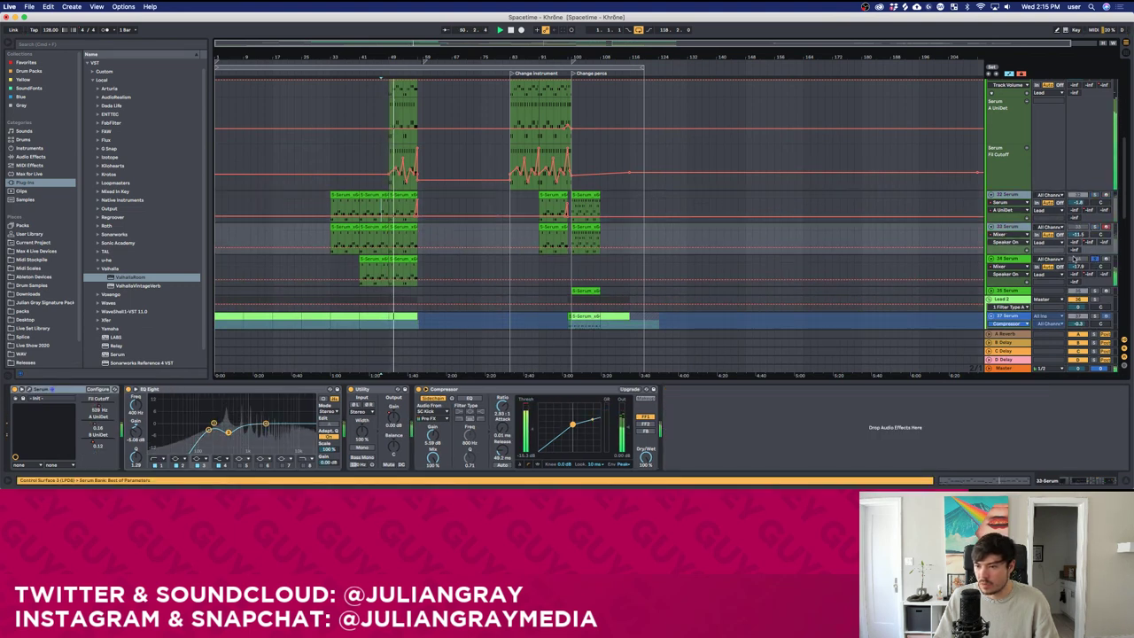
click(1016, 259)
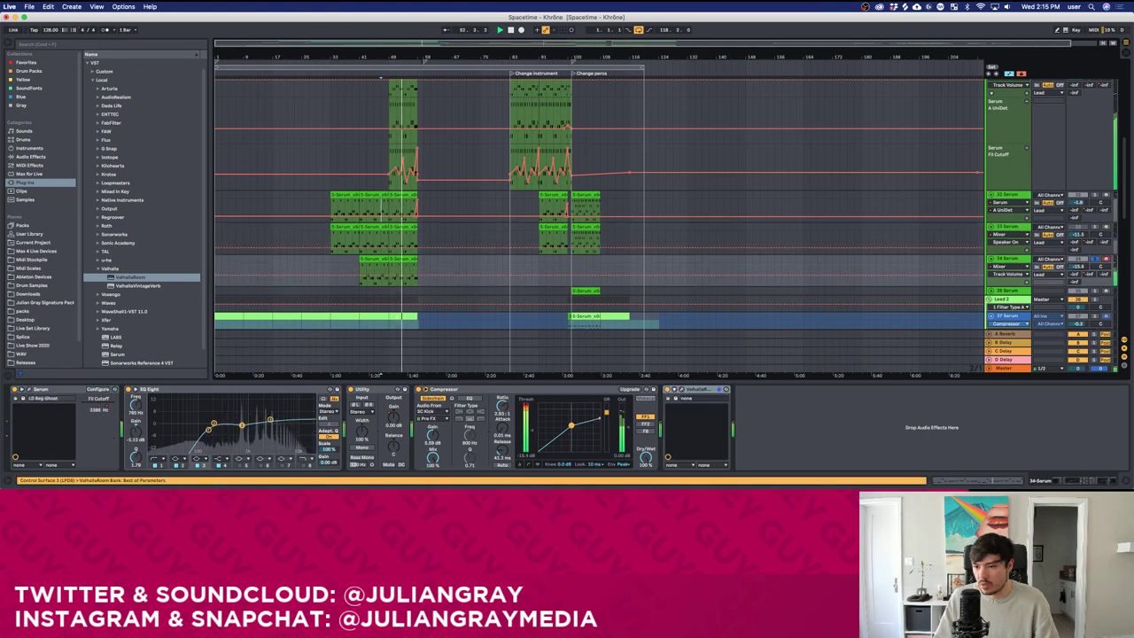
click(1025, 259)
key(super+r)
text(ASh)
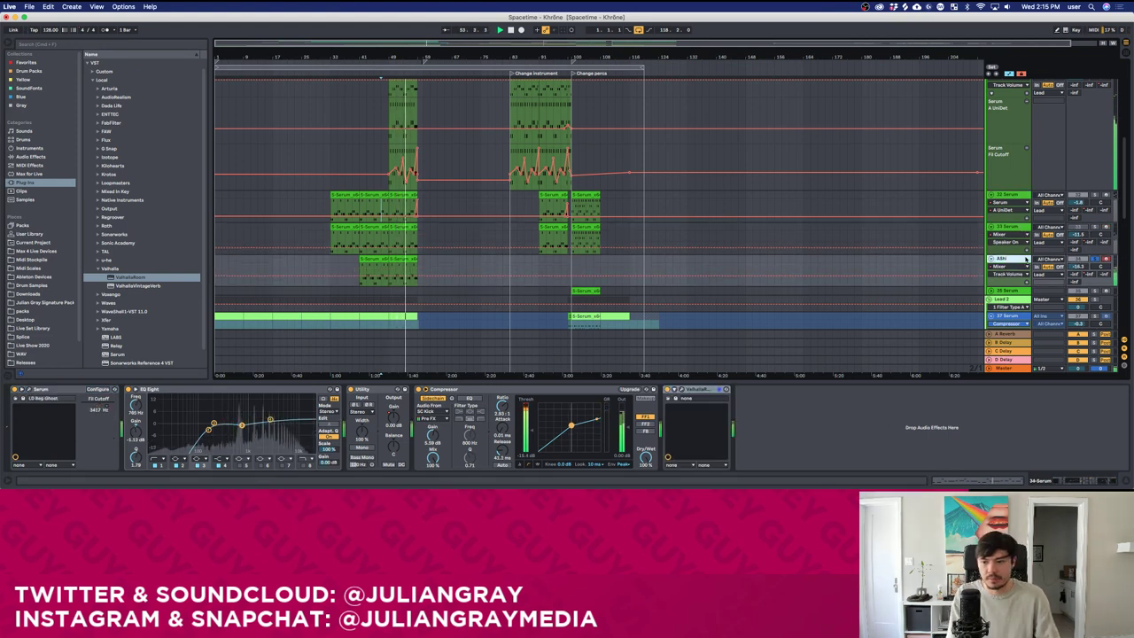
text(i)
text(Shin)
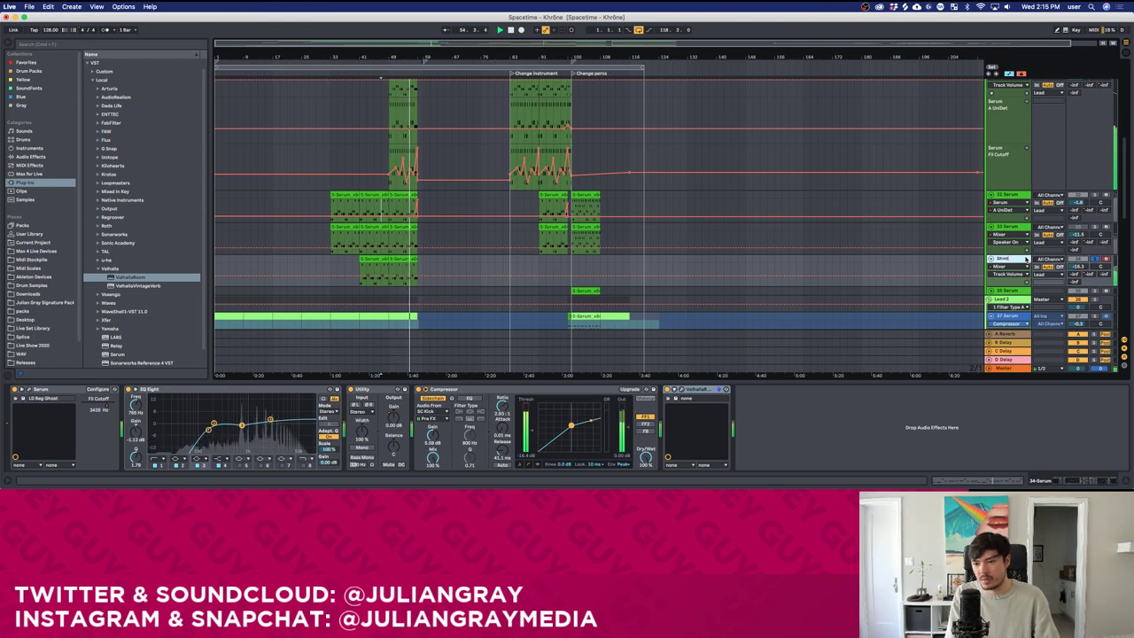
scroll(1024, 178, up, 2)
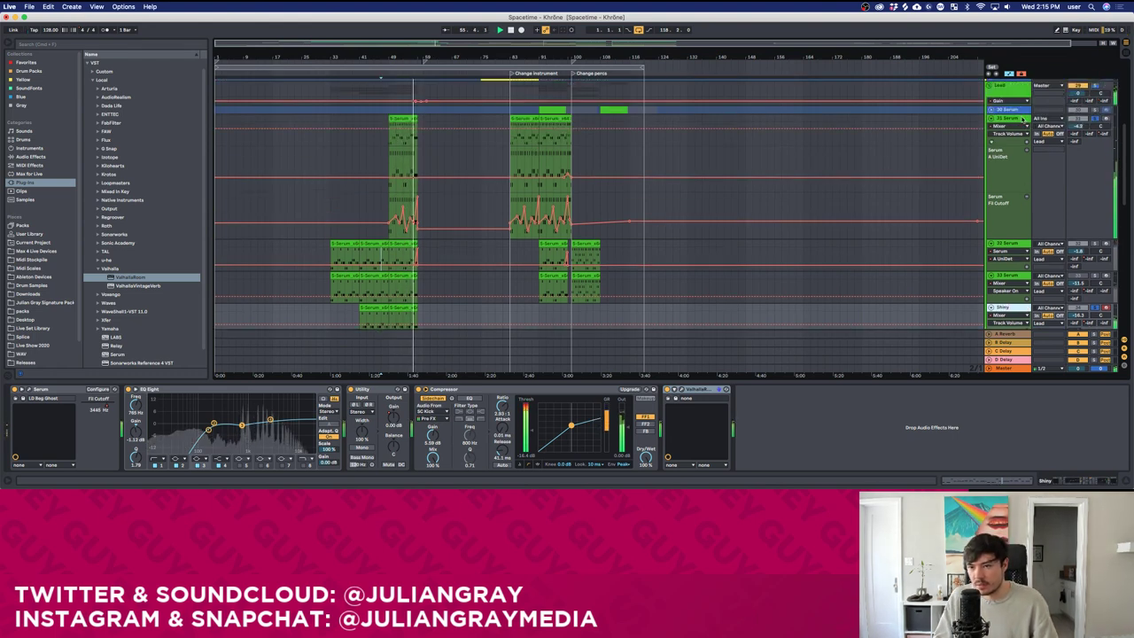
click(1021, 116)
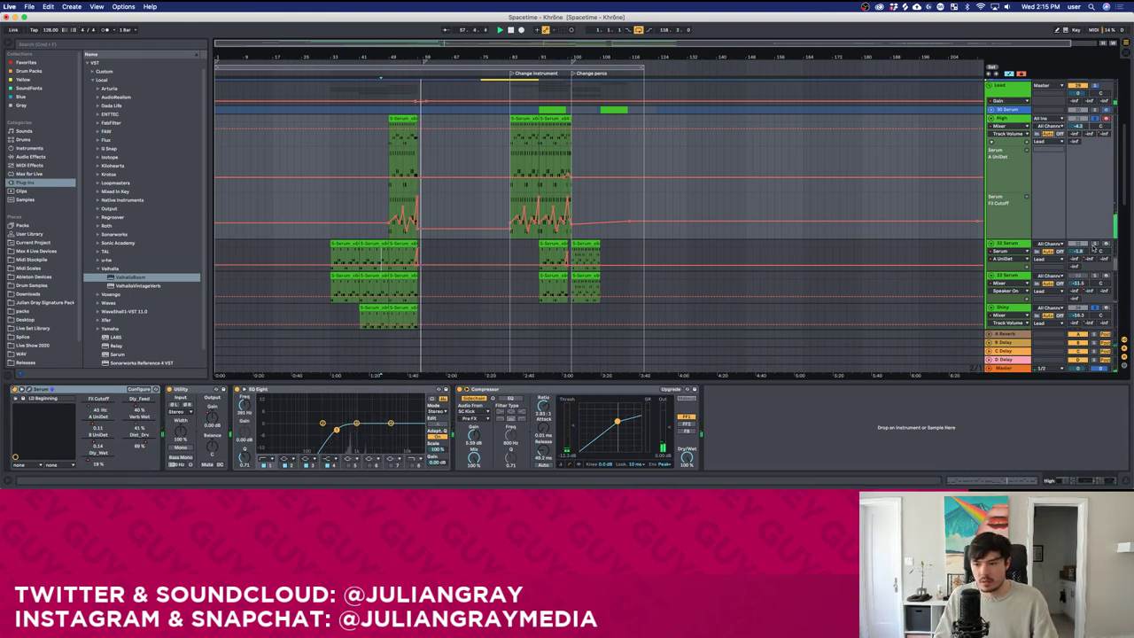
Rename the 32 Serum track as mid and play the lead parts from bar 41.
click(1027, 240)
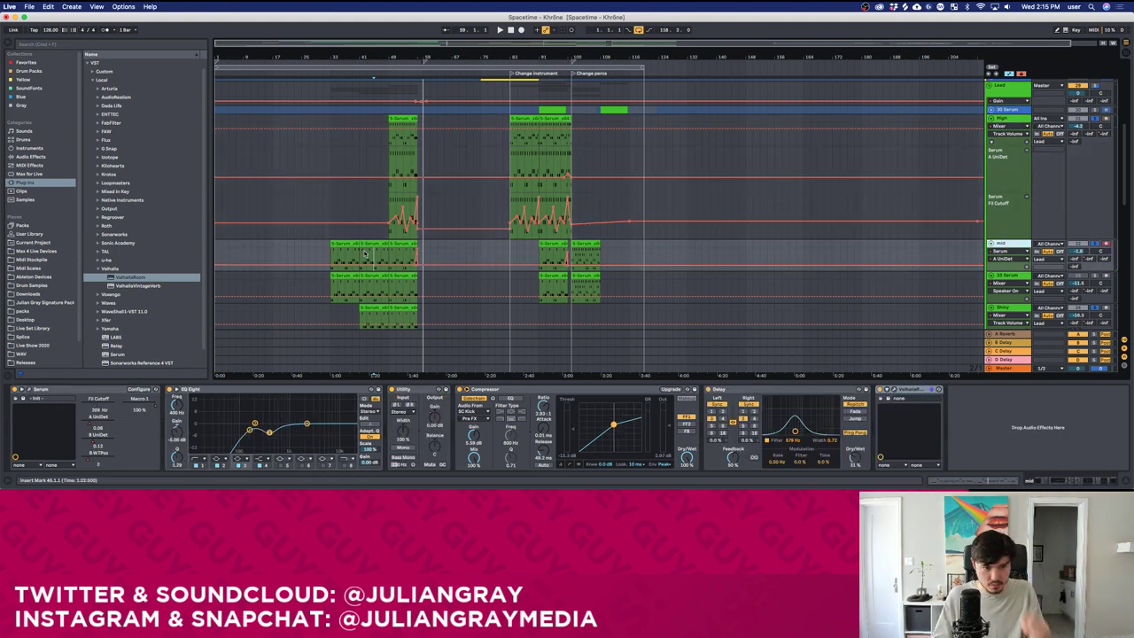
click(357, 252)
key(space)
scroll(355, 248, down, 2)
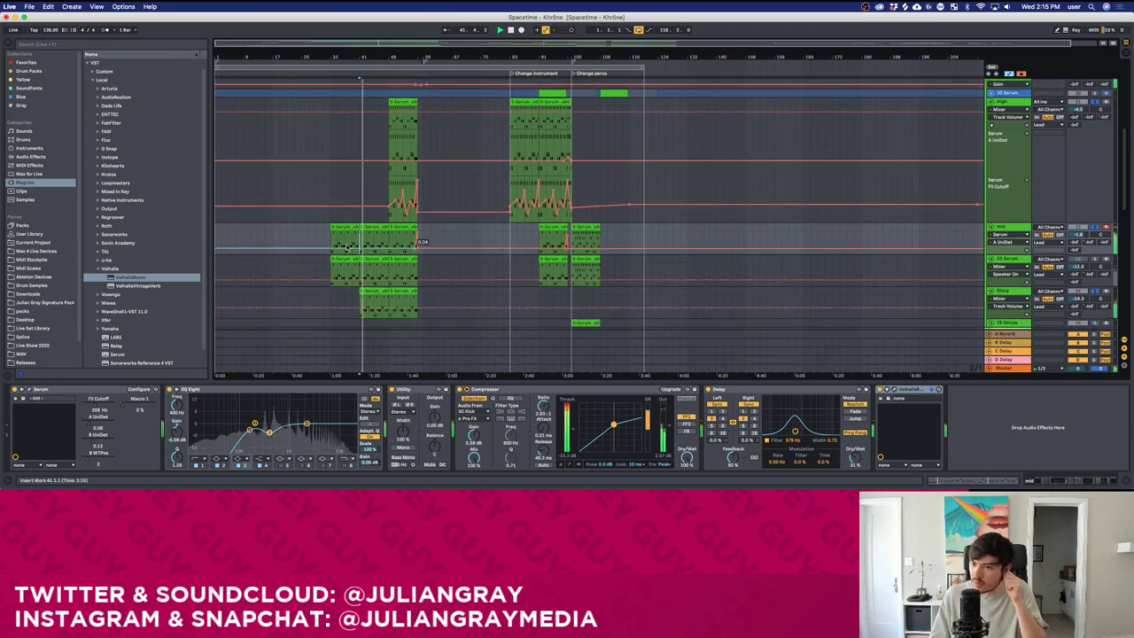
scroll(349, 241, down, 2)
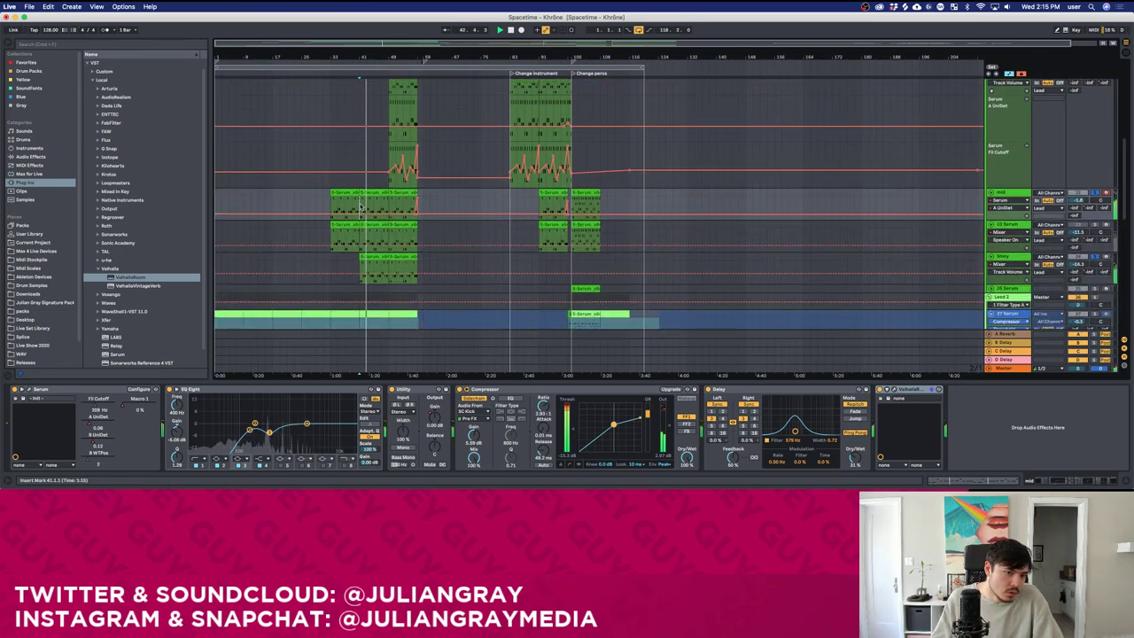
scroll(681, 211, down, 2)
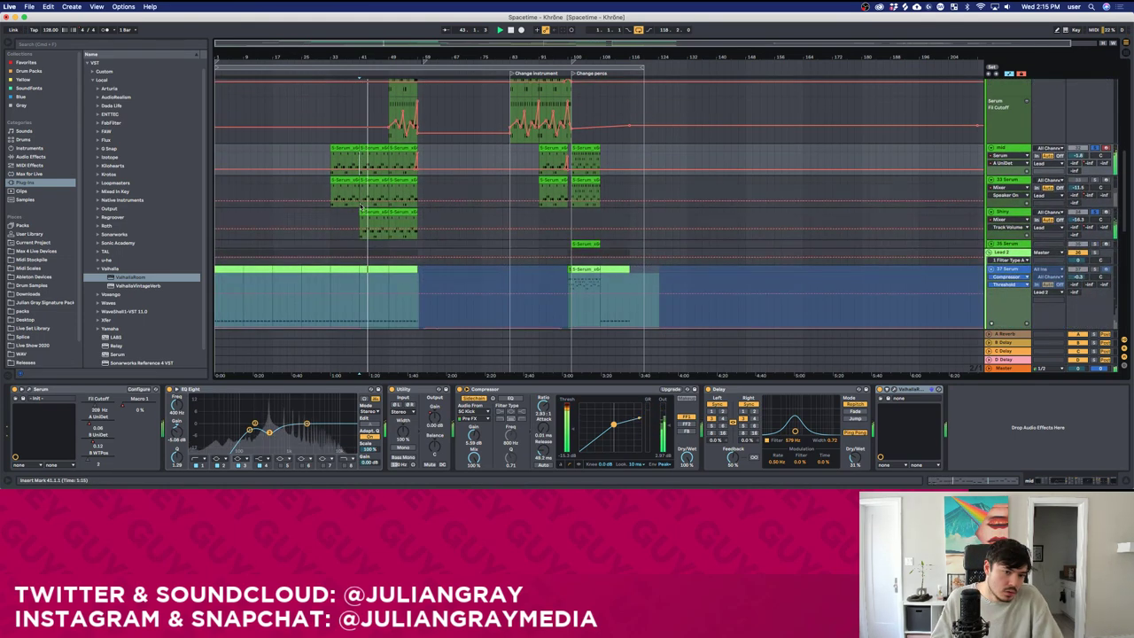
Select the Shiny track and open its Serum synth window.
click(1005, 212)
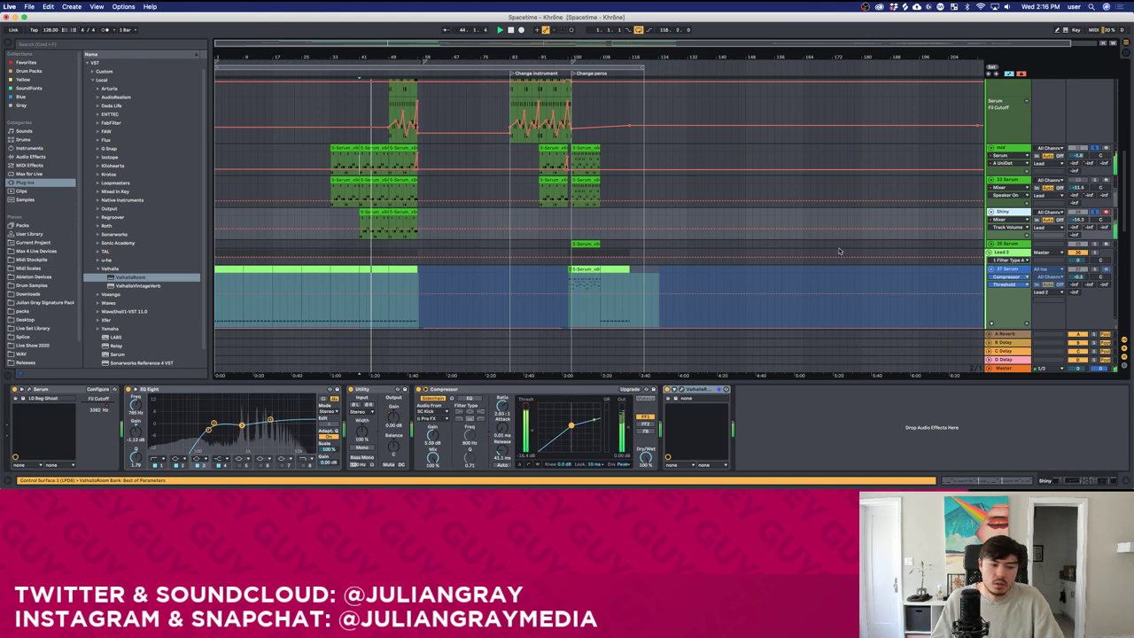
click(31, 390)
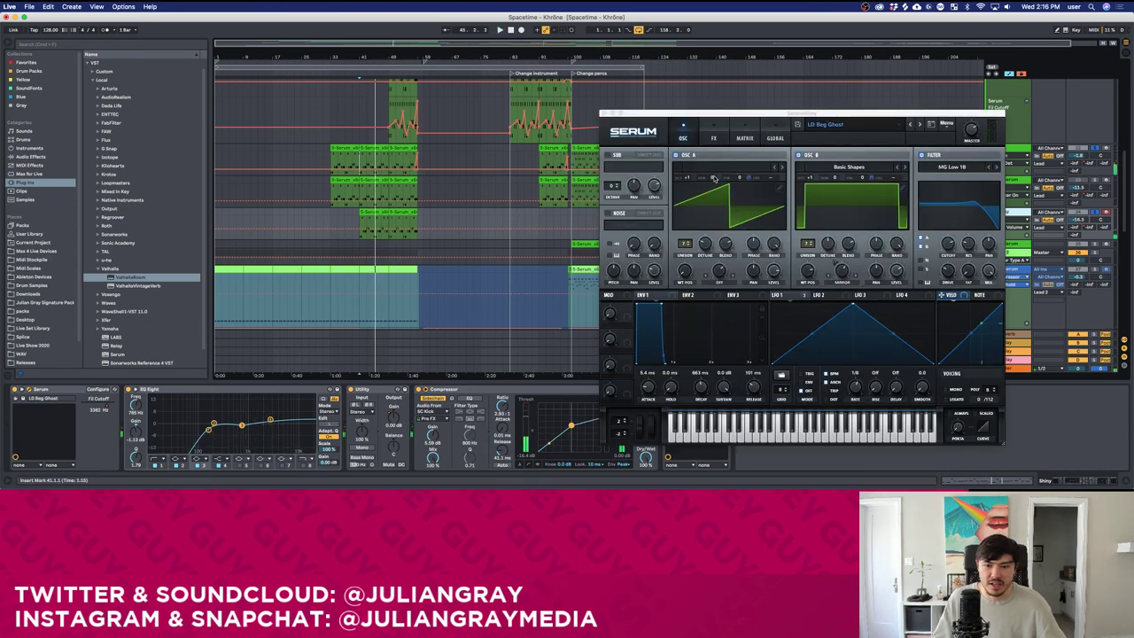
Try lowering the semitone pitch of Serum oscillators A and B on the Shiny track and audition the result.
drag(714, 179, 714, 185)
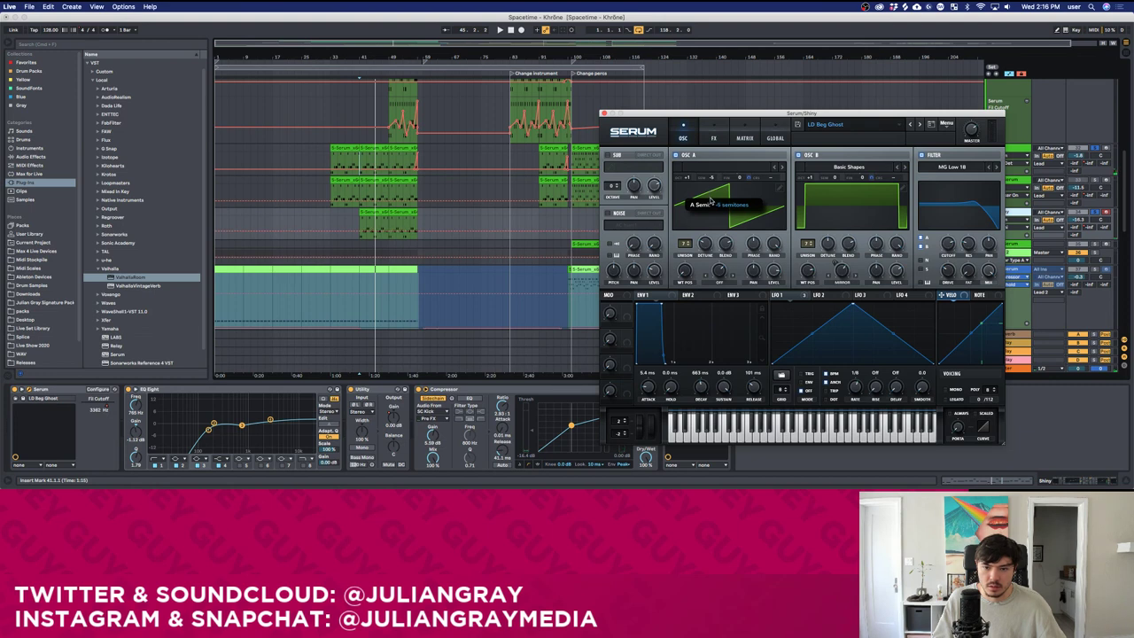
key(space)
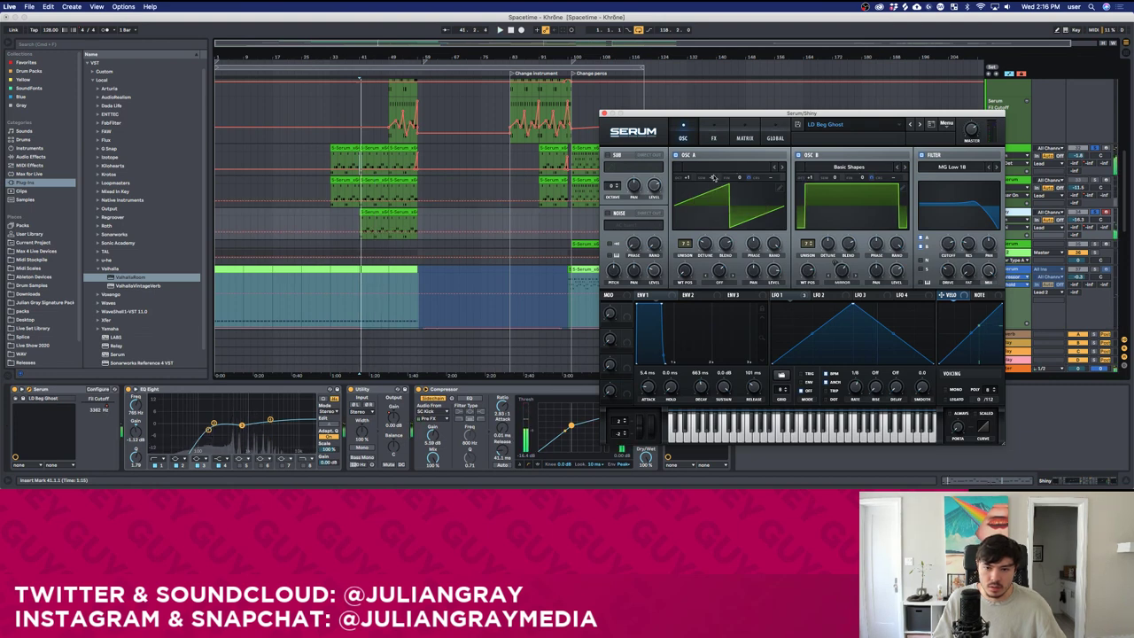
drag(713, 177, 714, 193)
drag(831, 178, 832, 199)
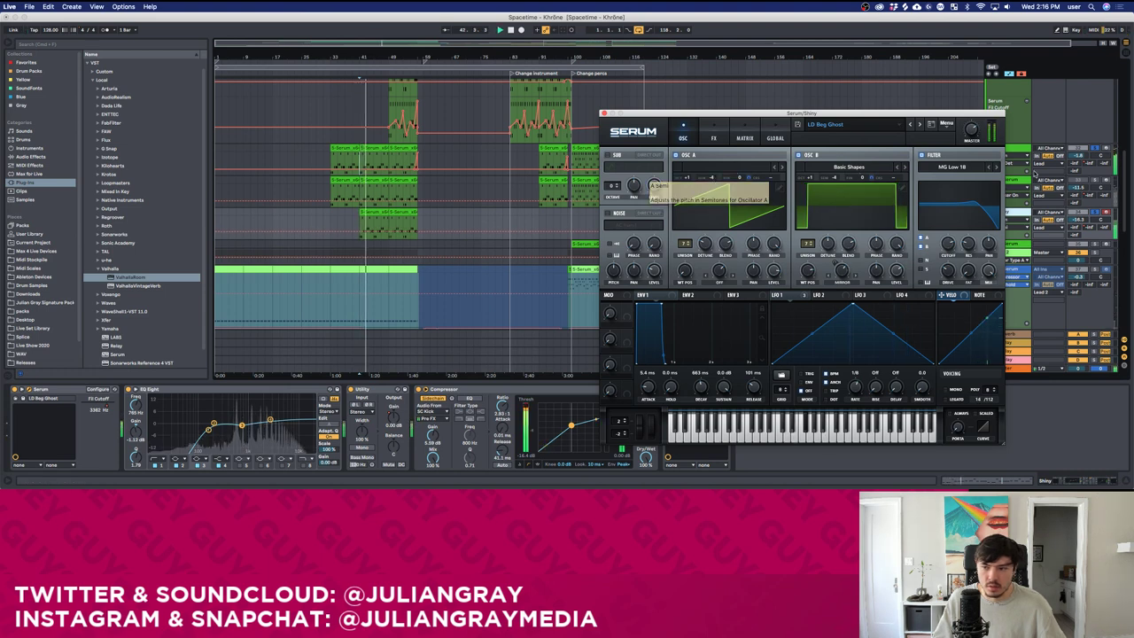
drag(833, 114, 813, 111)
key(space)
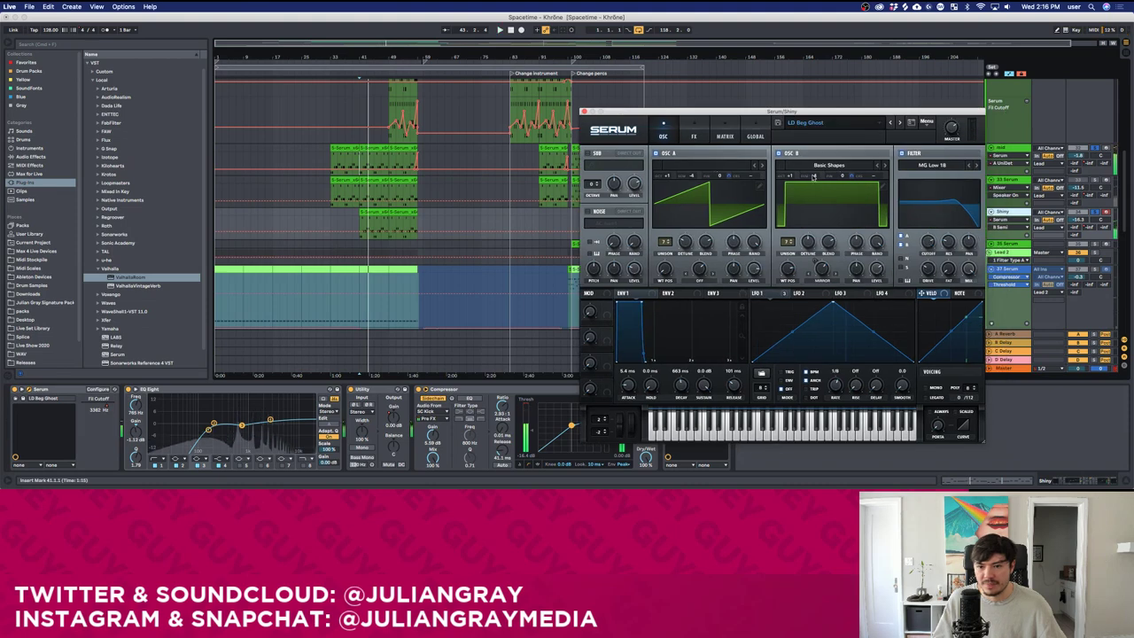
Try raising the semitone pitch of oscillators A and B to +7 semitones each and audition the result.
key(Return)
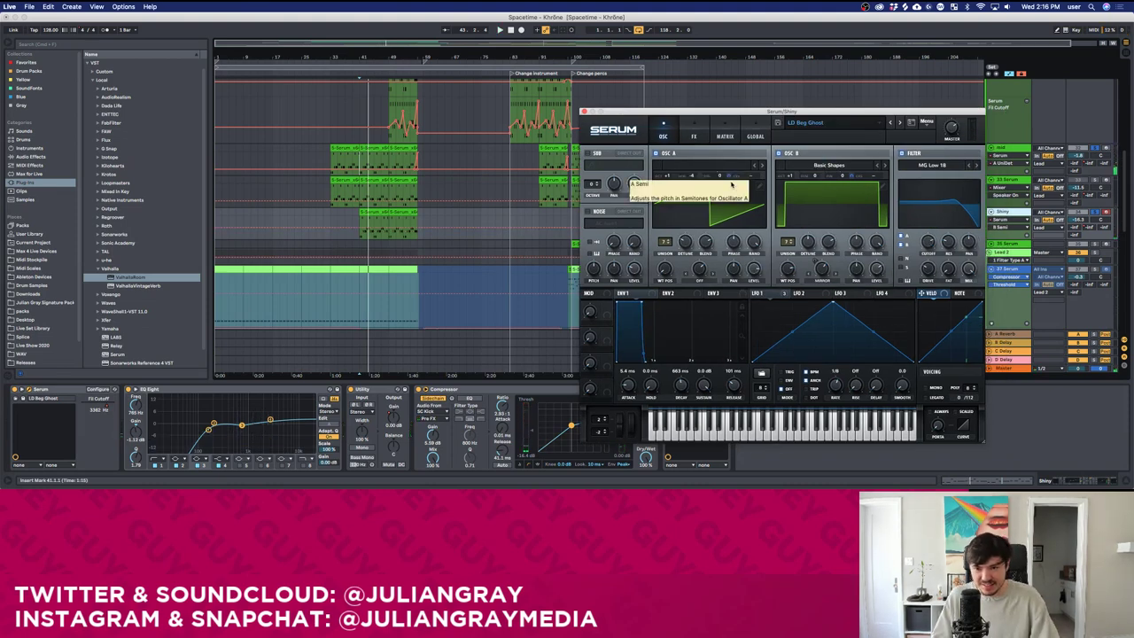
double_click(696, 175)
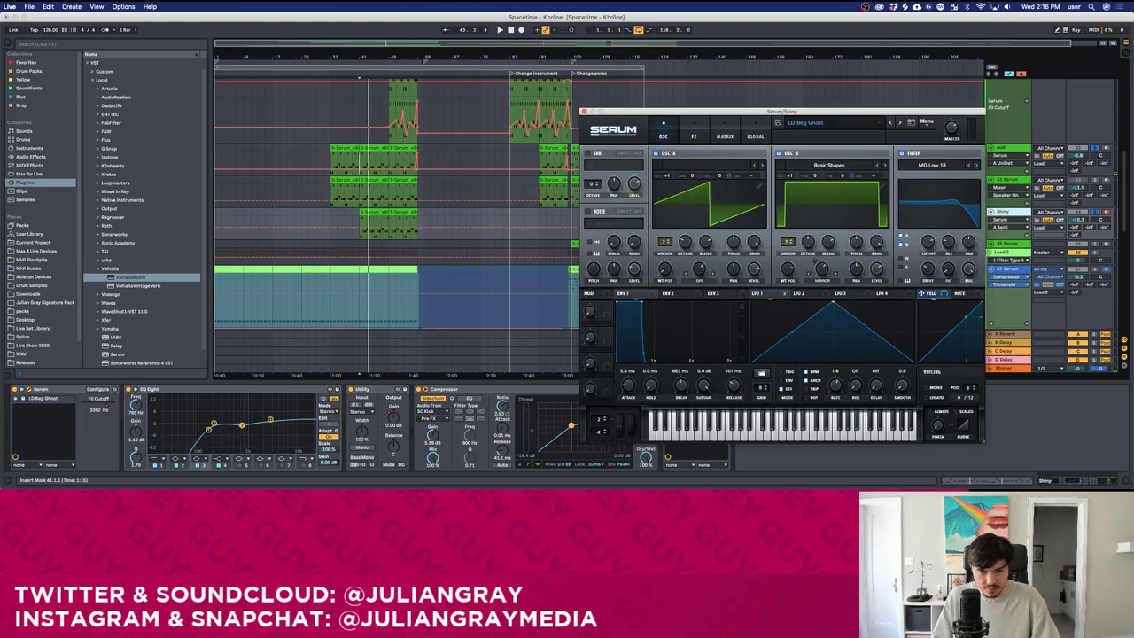
drag(699, 175, 700, 146)
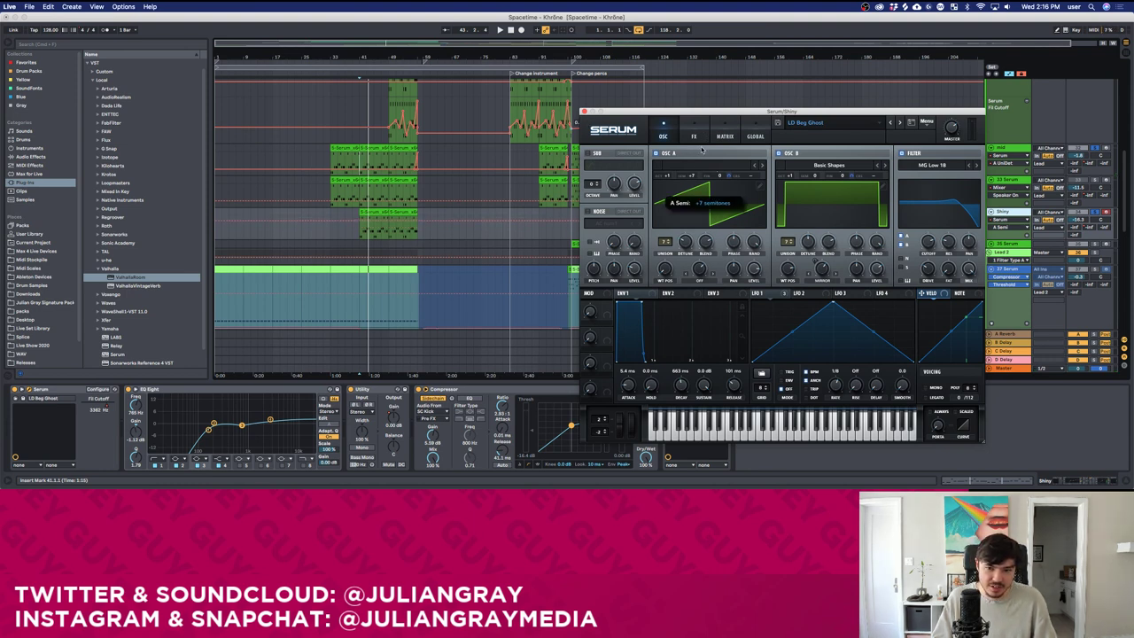
drag(813, 175, 823, 153)
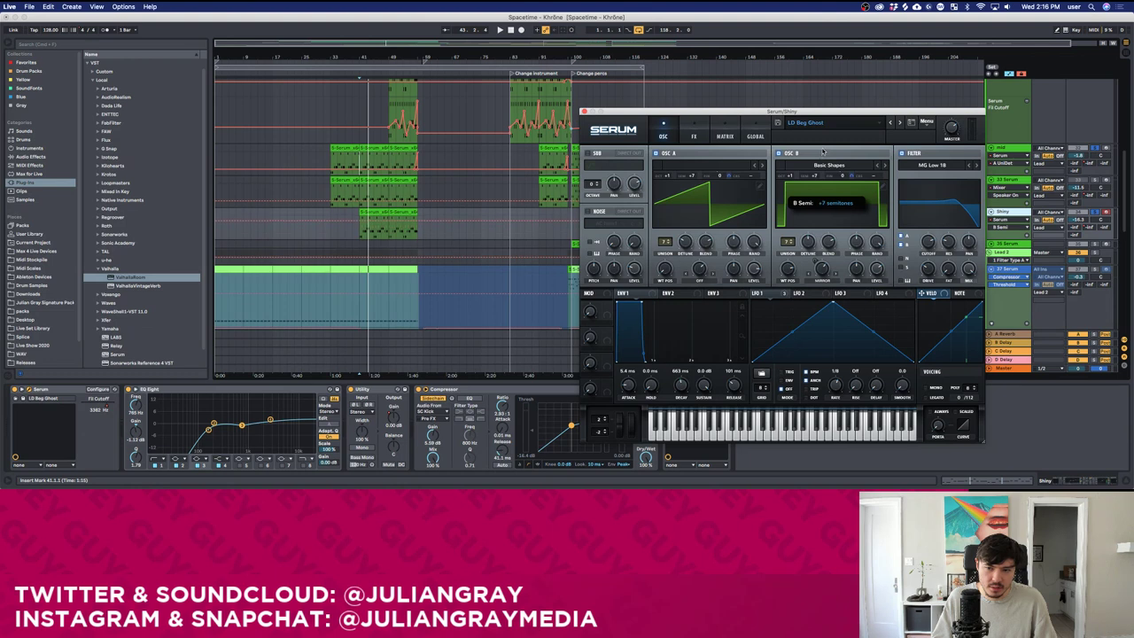
key(space)
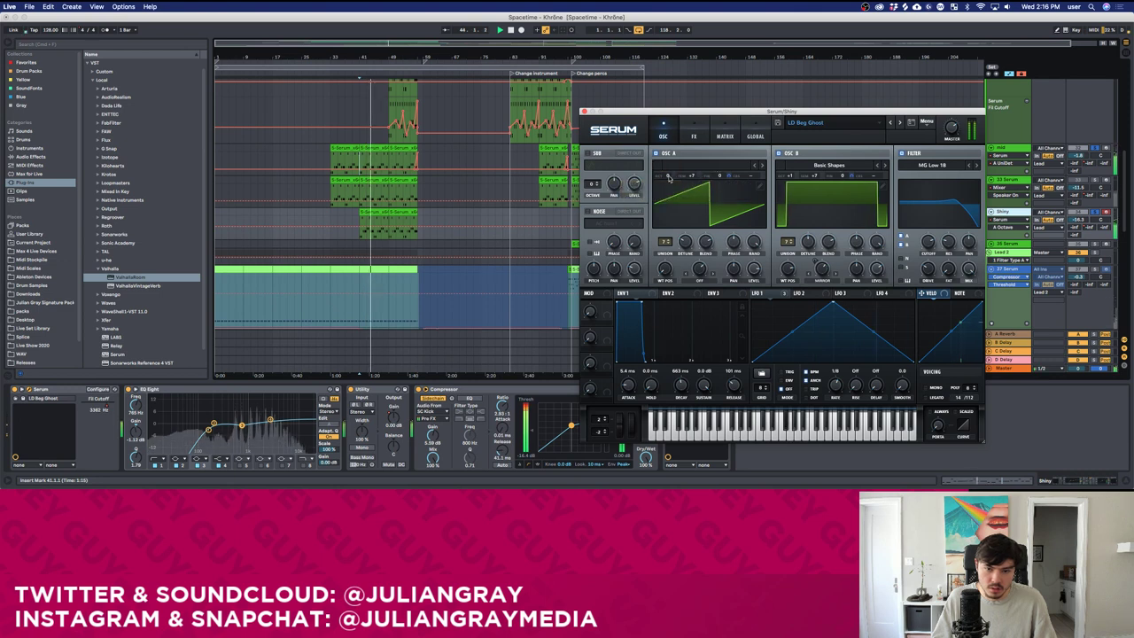
Reset the semitone pitch of oscillators A and B to 0 and close the Serum window.
drag(669, 178, 669, 170)
double_click(694, 176)
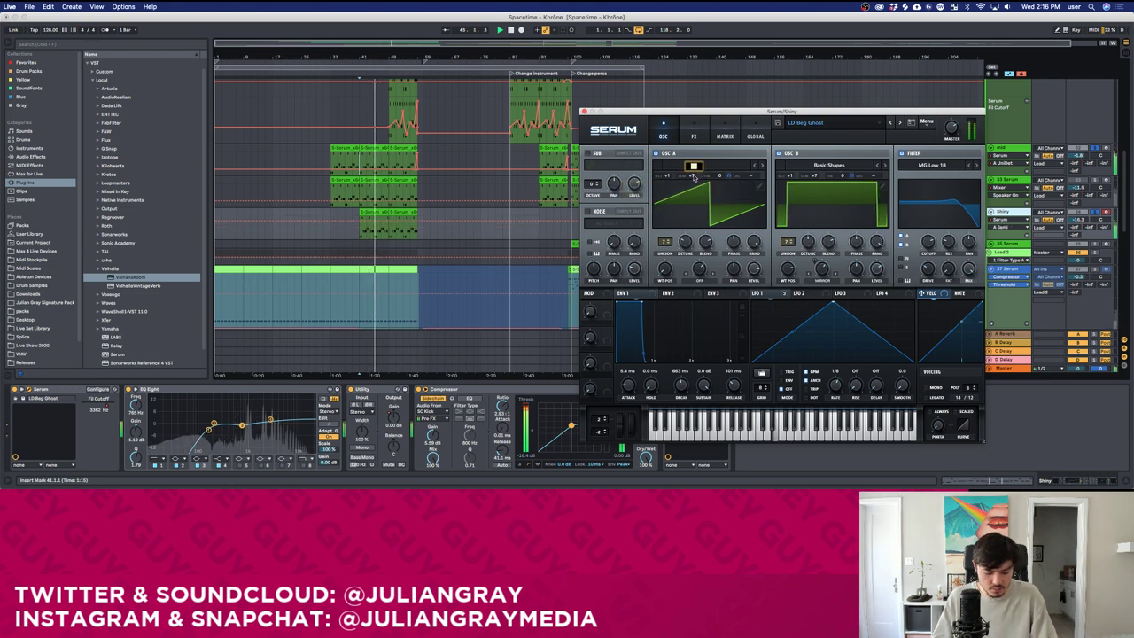
click(815, 176)
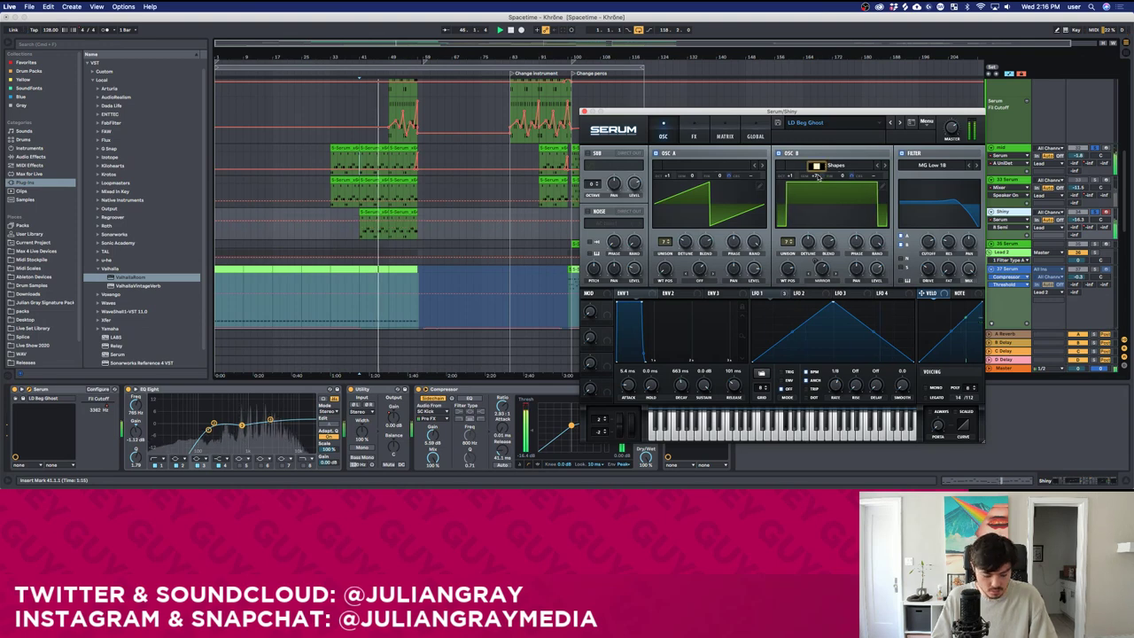
click(584, 112)
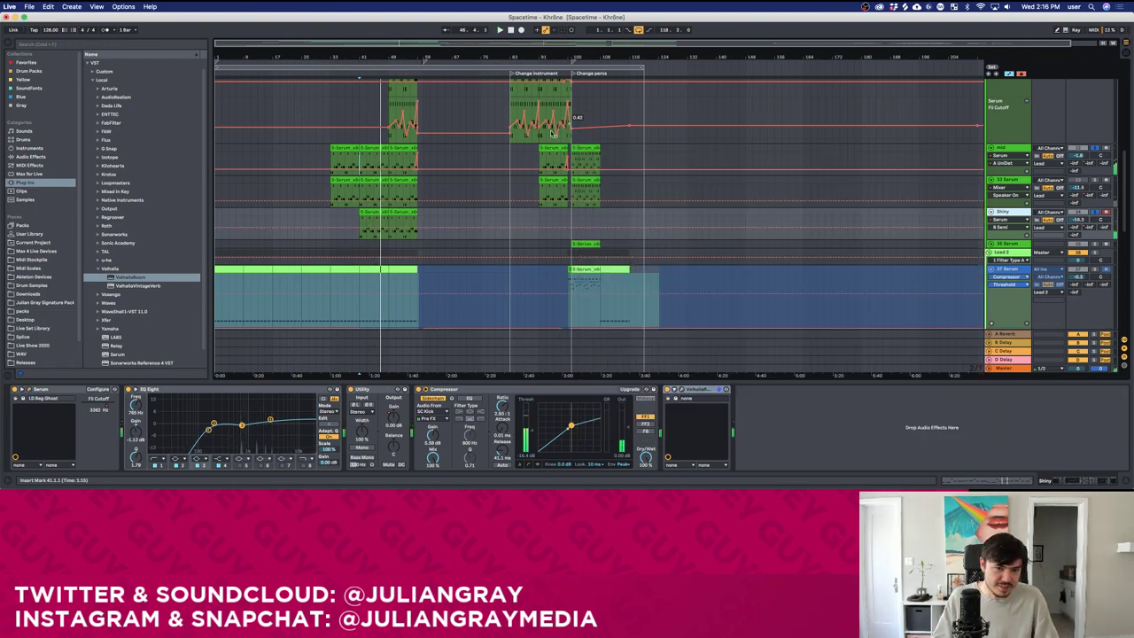
Transpose all notes of the Shiny track's MIDI clip down four semitones so it starts on C3, and play it.
double_click(408, 218)
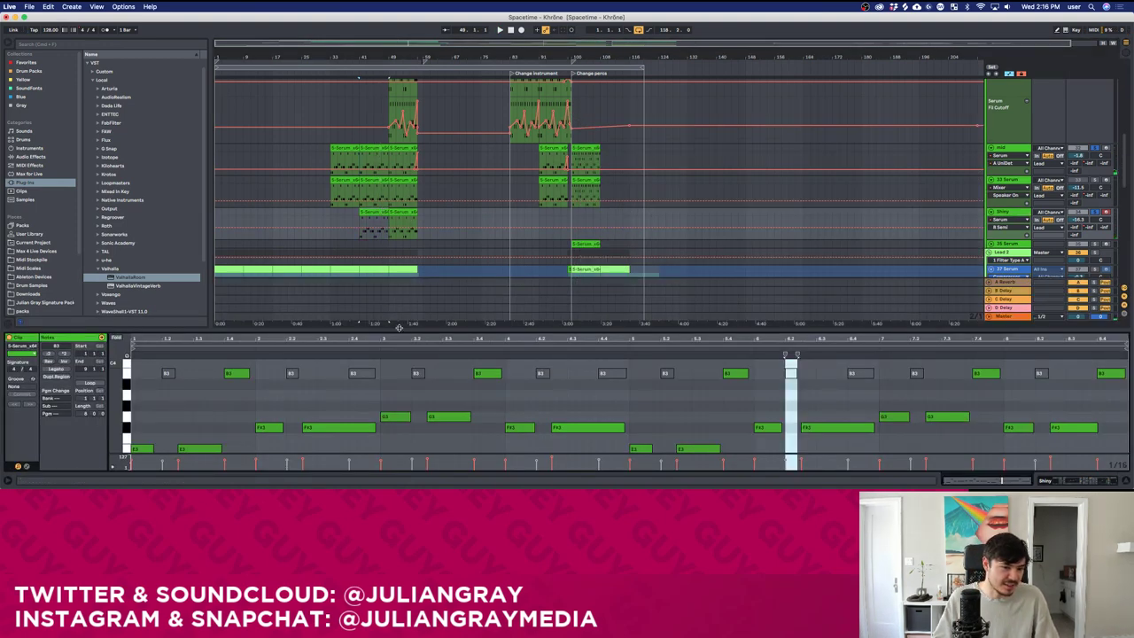
drag(398, 328, 352, 158)
drag(142, 259, 249, 311)
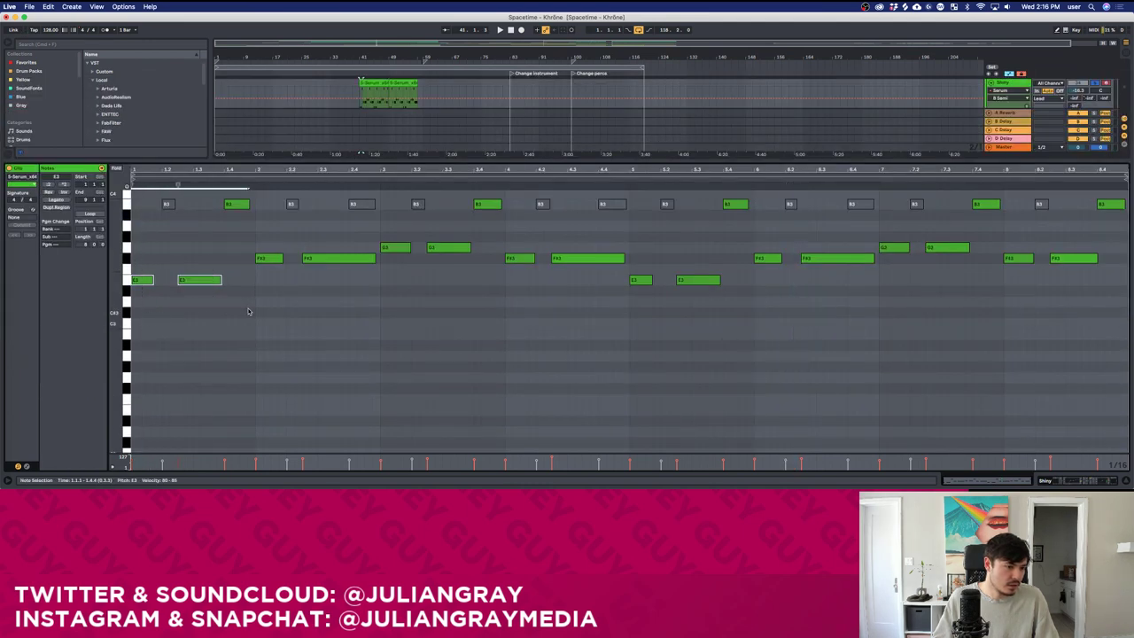
drag(123, 202, 123, 207)
scroll(177, 231, up, 5)
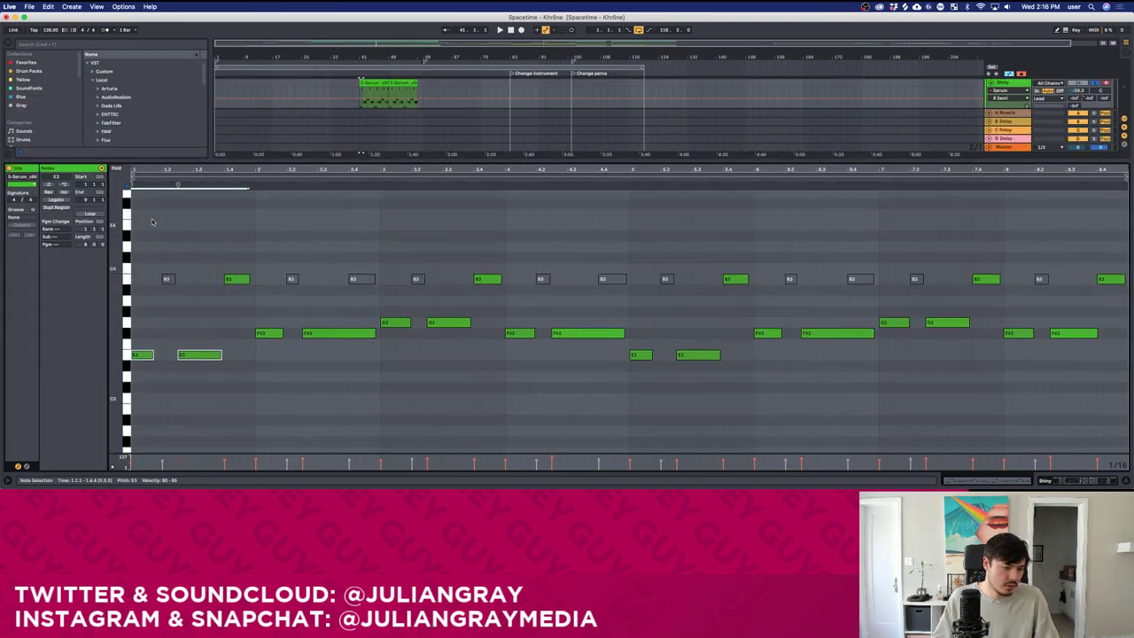
key(super+a)
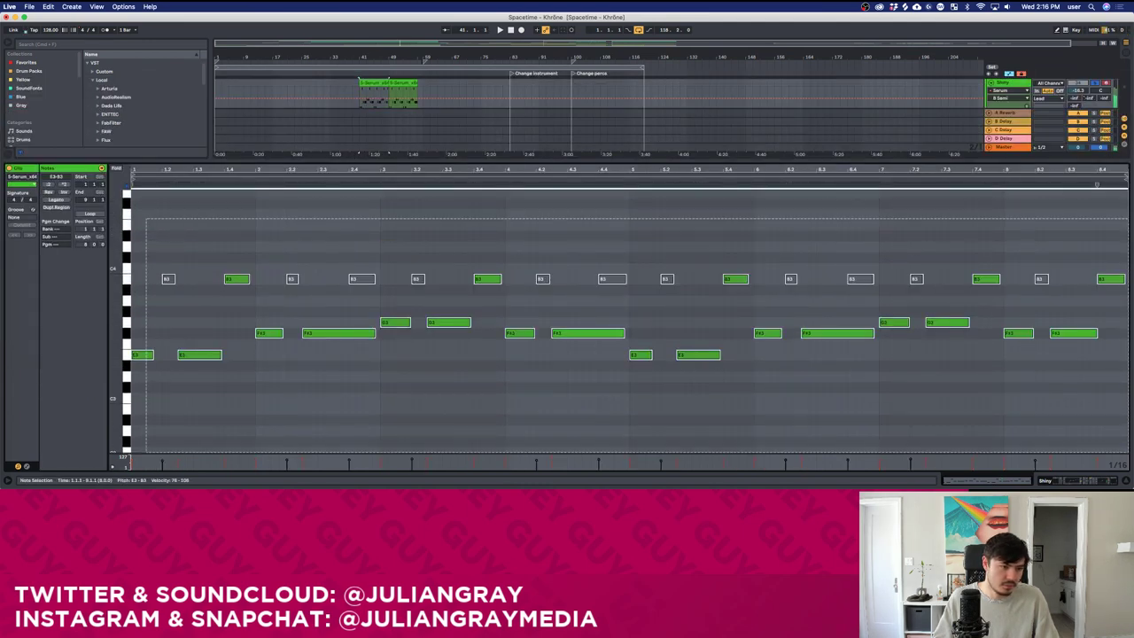
drag(146, 362, 147, 402)
click(155, 375)
key(space)
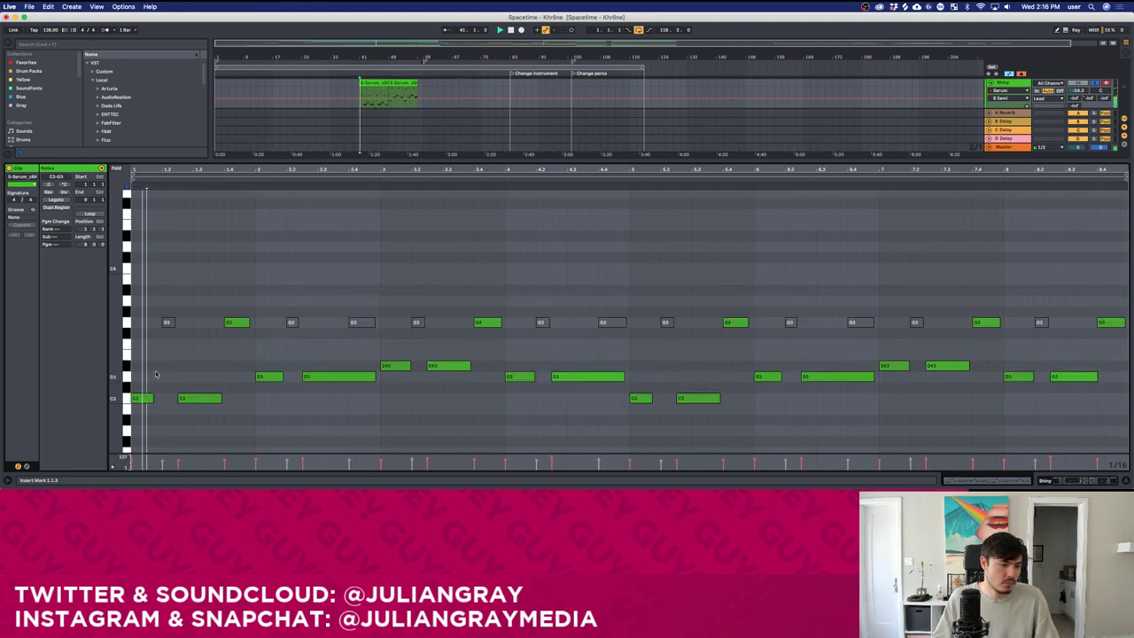
Raise bar 3's first D#3 note to G3 and its second to E3, and audition the phrase.
key(space)
mouse_move(389, 341)
mouse_down()
mouse_move(445, 351)
mouse_move(472, 376)
mouse_move(470, 319)
mouse_move(478, 380)
mouse_move(478, 366)
mouse_up()
click(428, 334)
key(space)
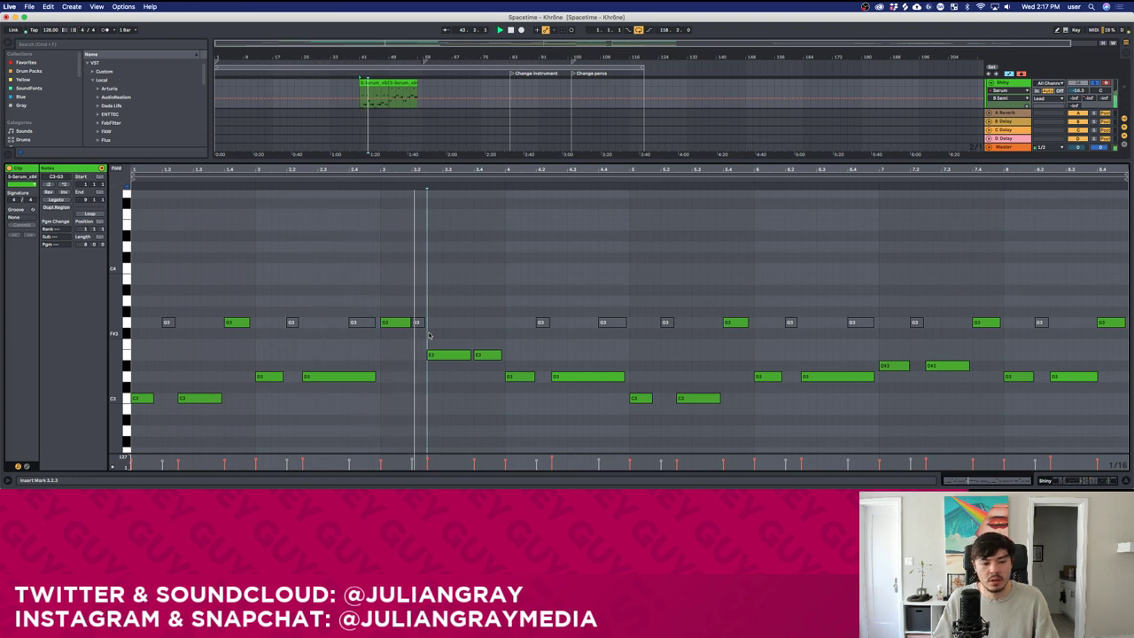
Move the G3 note at the start of bar 3 back to 2.4 and shorten the preceding D3 to end there.
mouse_move(397, 325)
mouse_down()
mouse_move(398, 342)
mouse_move(356, 325)
mouse_move(371, 322)
mouse_up()
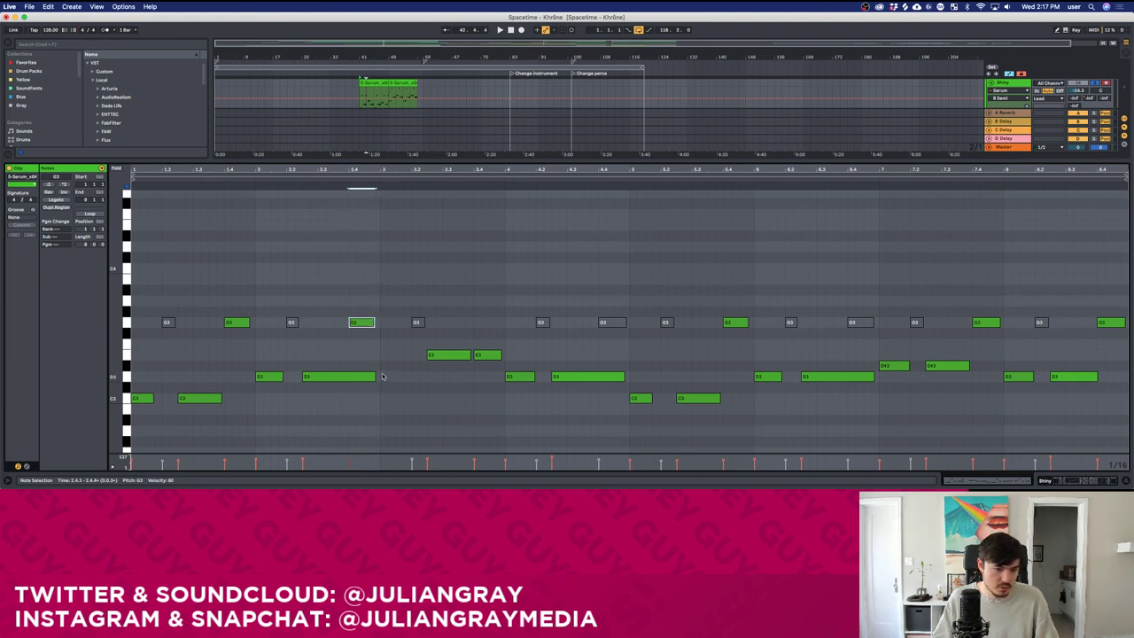
drag(374, 380, 350, 379)
click(351, 362)
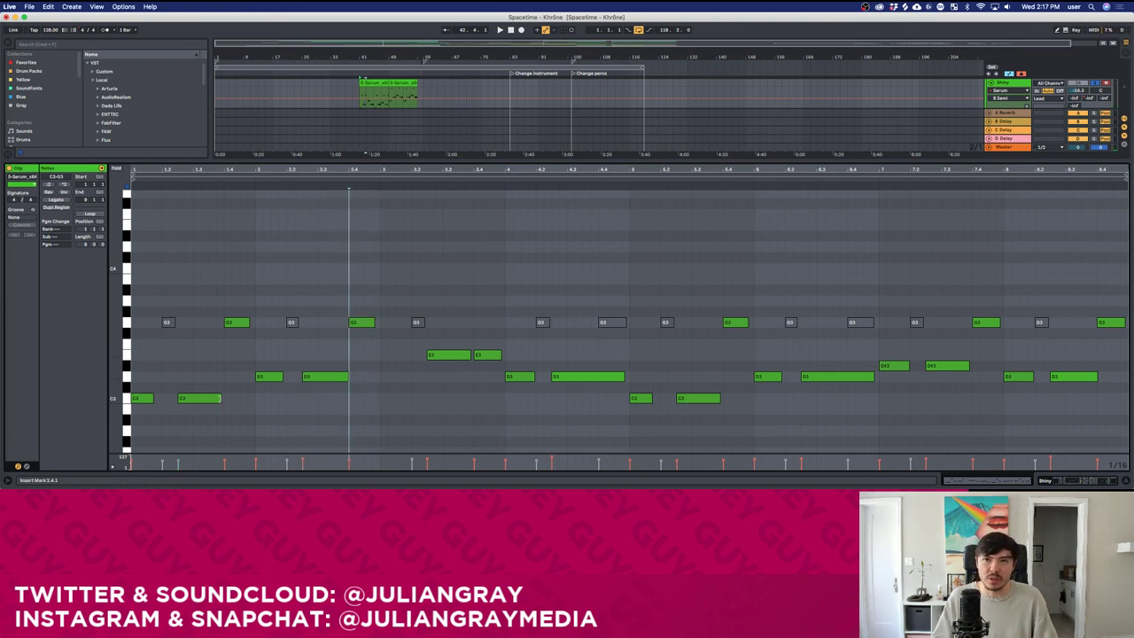
Rework bar 3 to have E3 notes at its start and at 3.2.3, followed by a G3 note at 3.4.
click(451, 316)
click(435, 295)
click(428, 282)
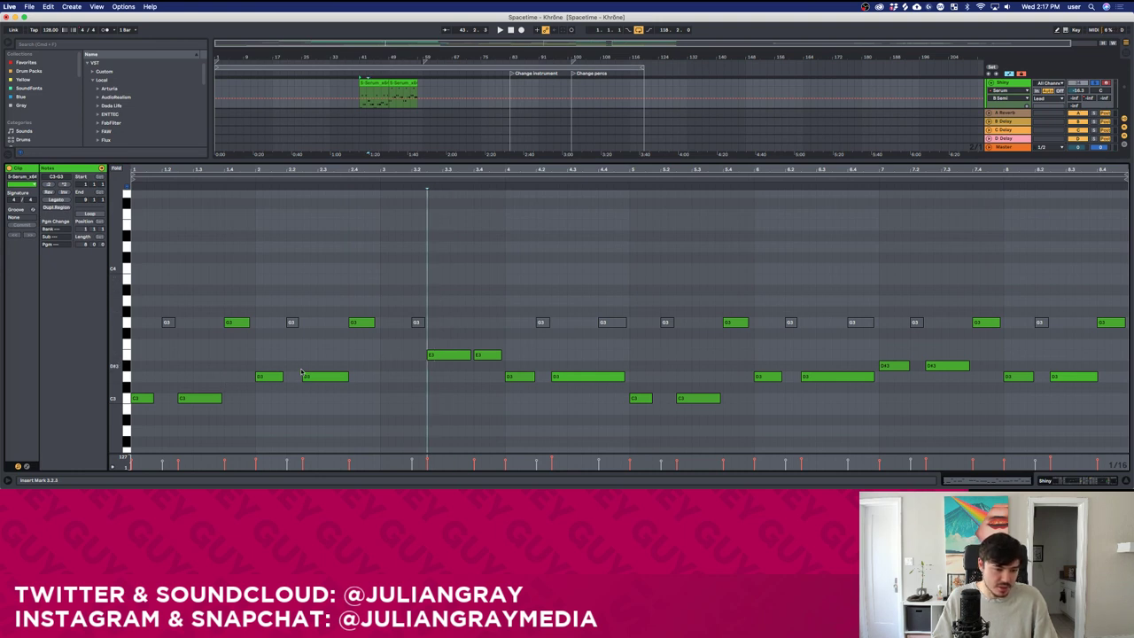
drag(274, 365, 498, 315)
click(482, 337)
click(535, 364)
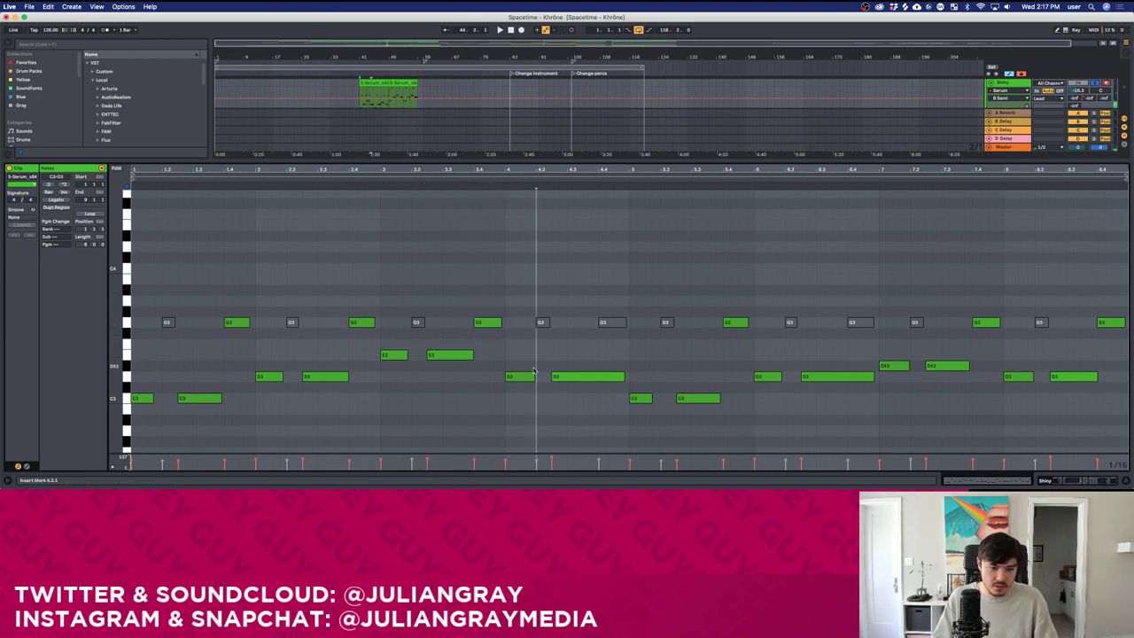
Play the edited melody and check how bars 3 to 5 sound.
click(532, 375)
click(504, 359)
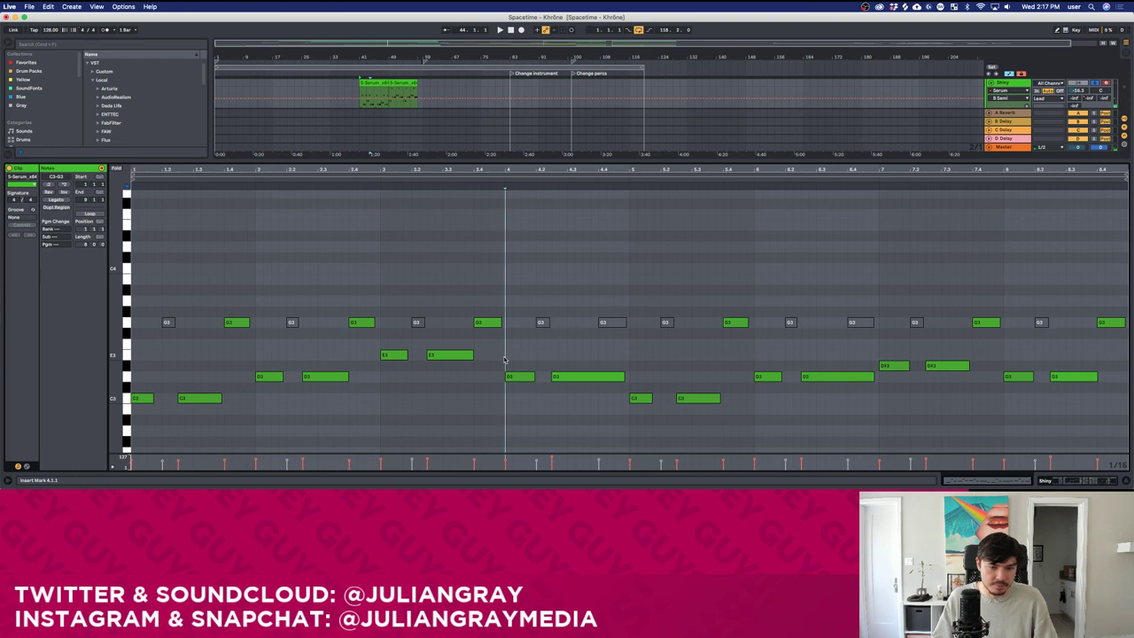
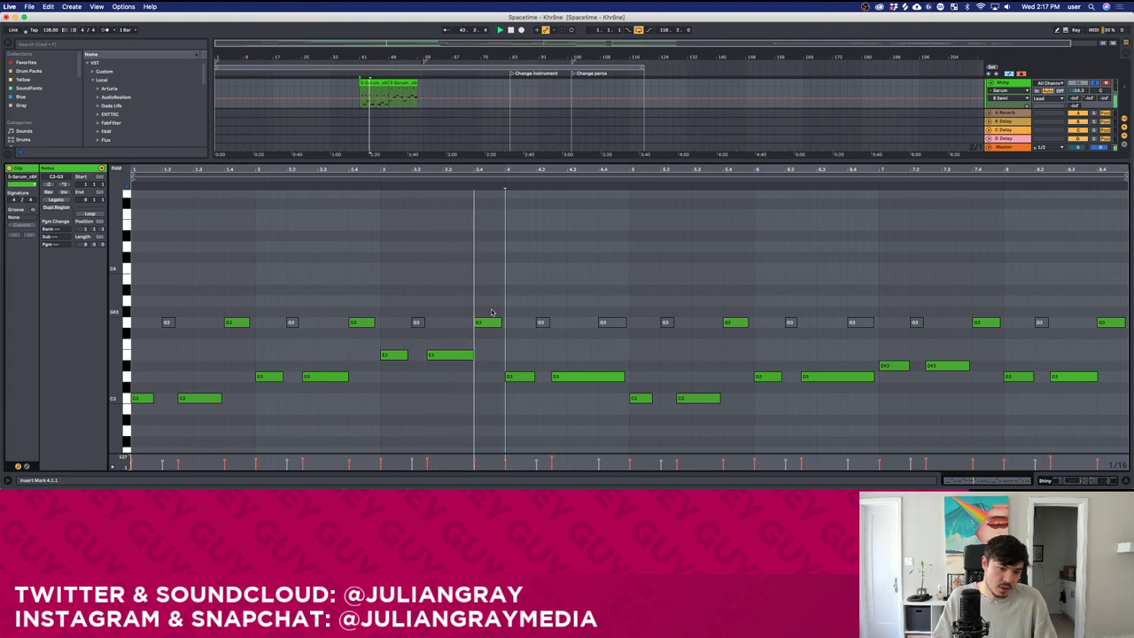
click(583, 356)
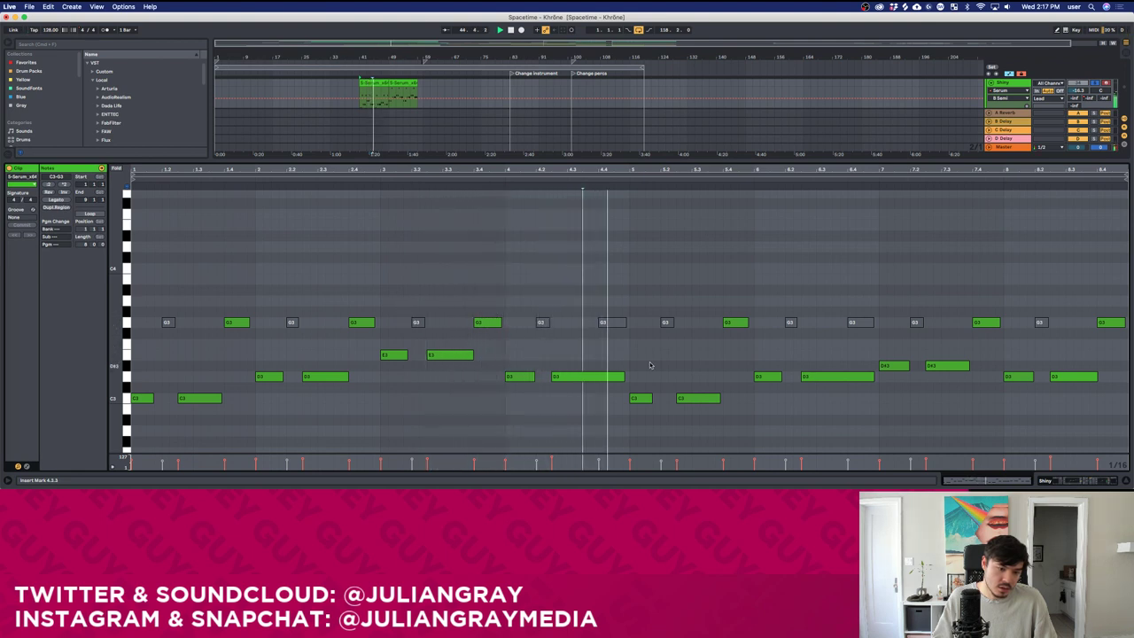
click(677, 363)
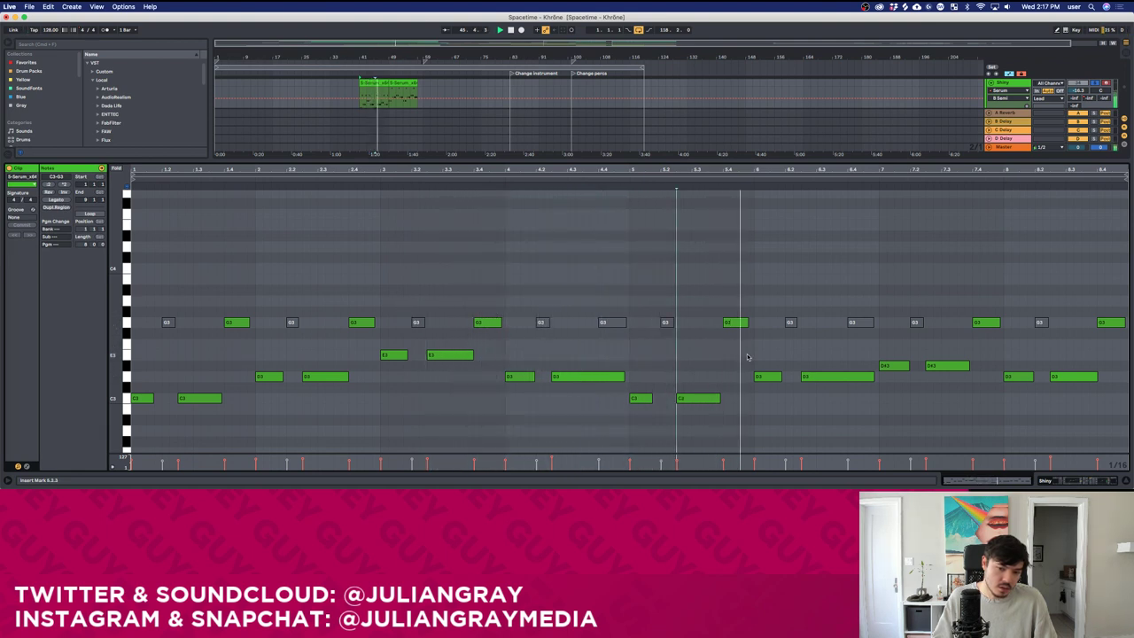
Change bar 7's two D#3 notes to E3 and shorten the long D3 note in bar 6 to end before 6.4.
drag(903, 366, 903, 324)
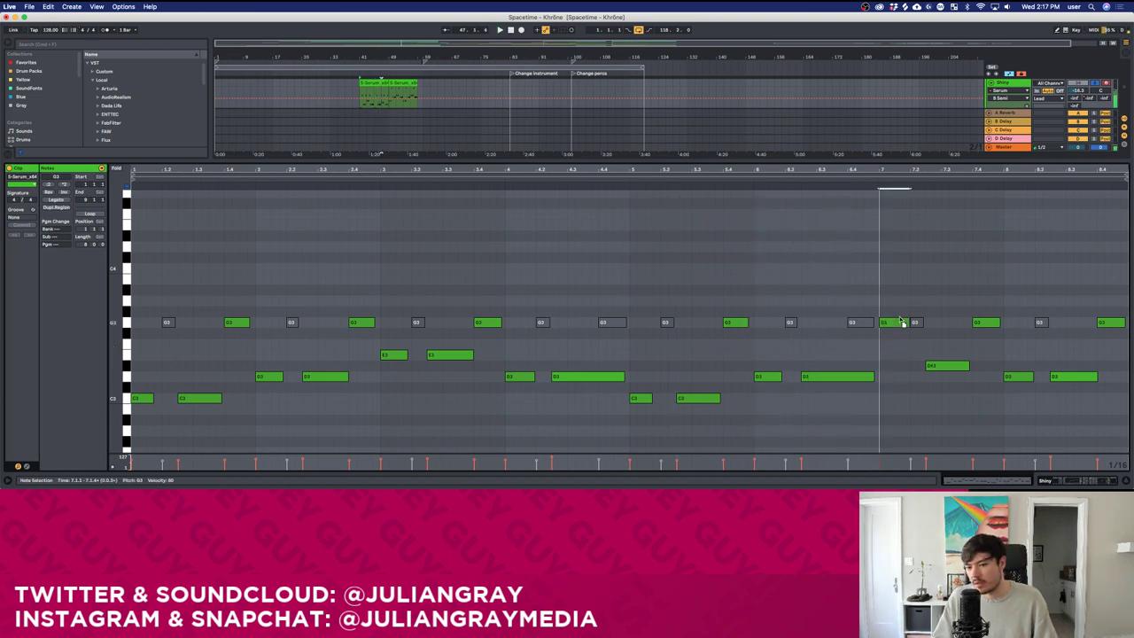
drag(953, 368, 955, 356)
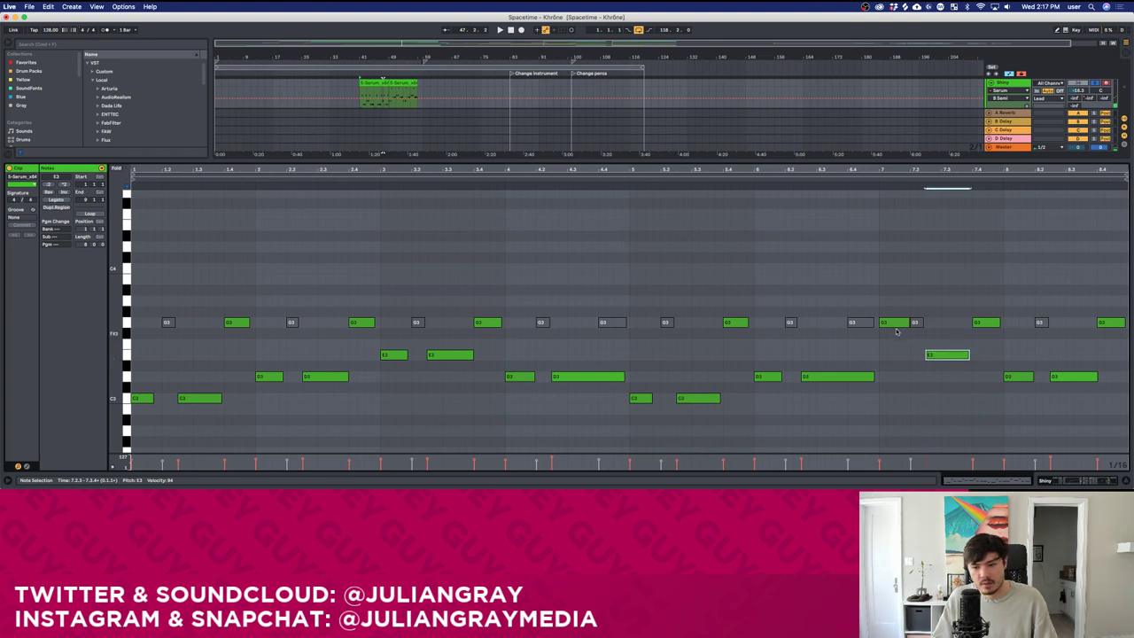
drag(896, 332, 843, 378)
click(862, 322)
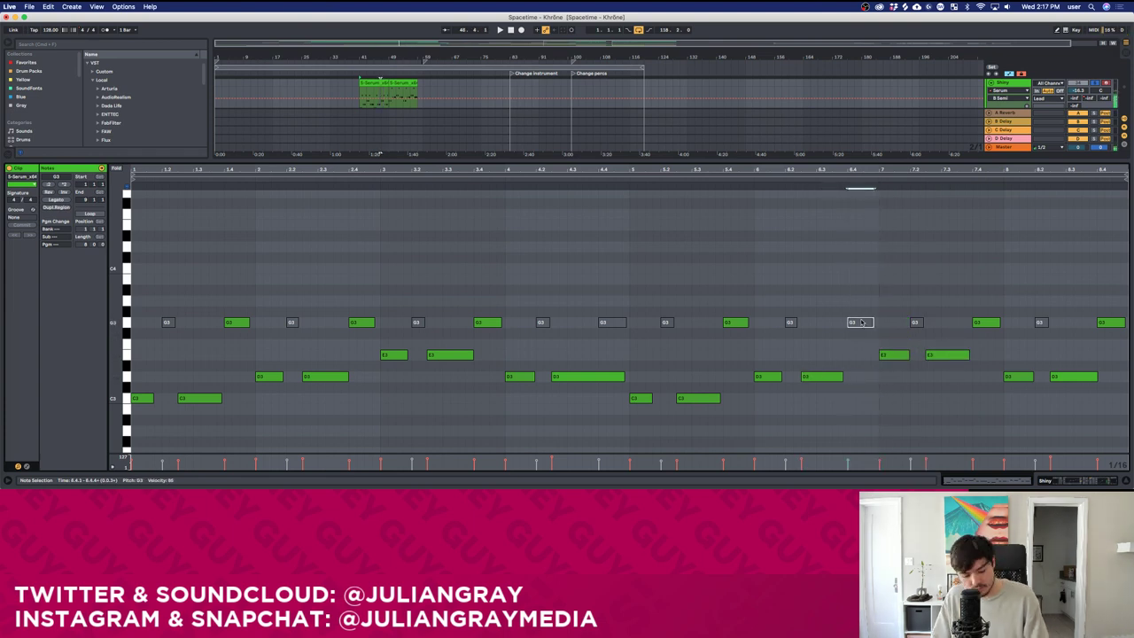
drag(903, 343, 901, 362)
drag(950, 366, 949, 349)
drag(990, 289, 1027, 383)
click(1072, 377)
drag(1098, 253, 1127, 345)
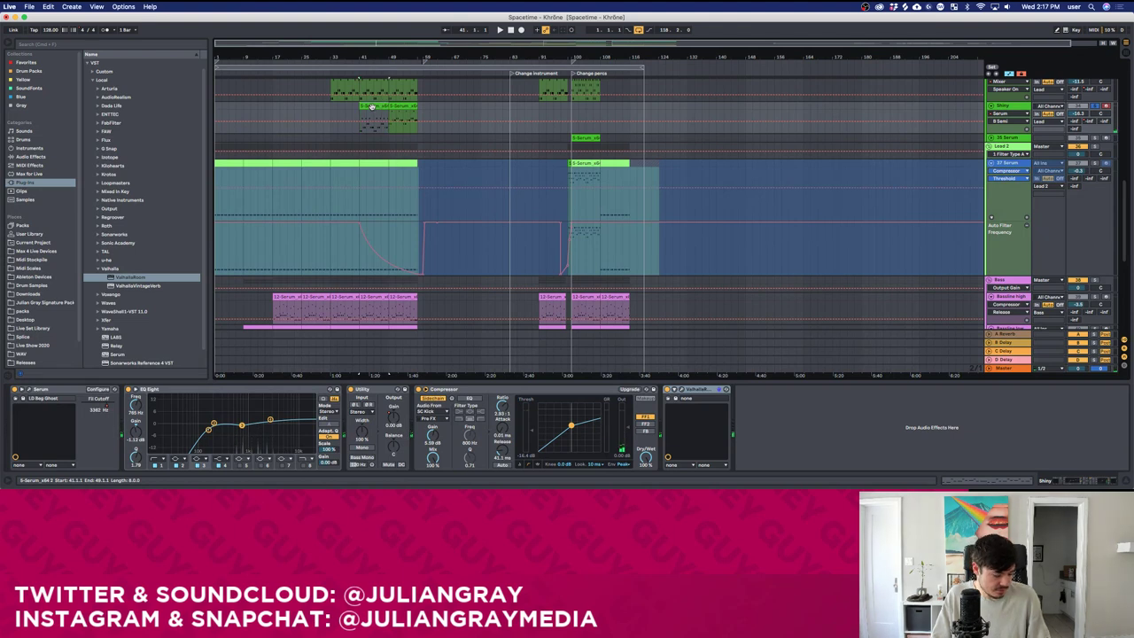
Duplicate the edited eight-bar Shiny clip over the clip that follows it in the arrangement.
key(super+d)
click(338, 120)
scroll(340, 121, up, 3)
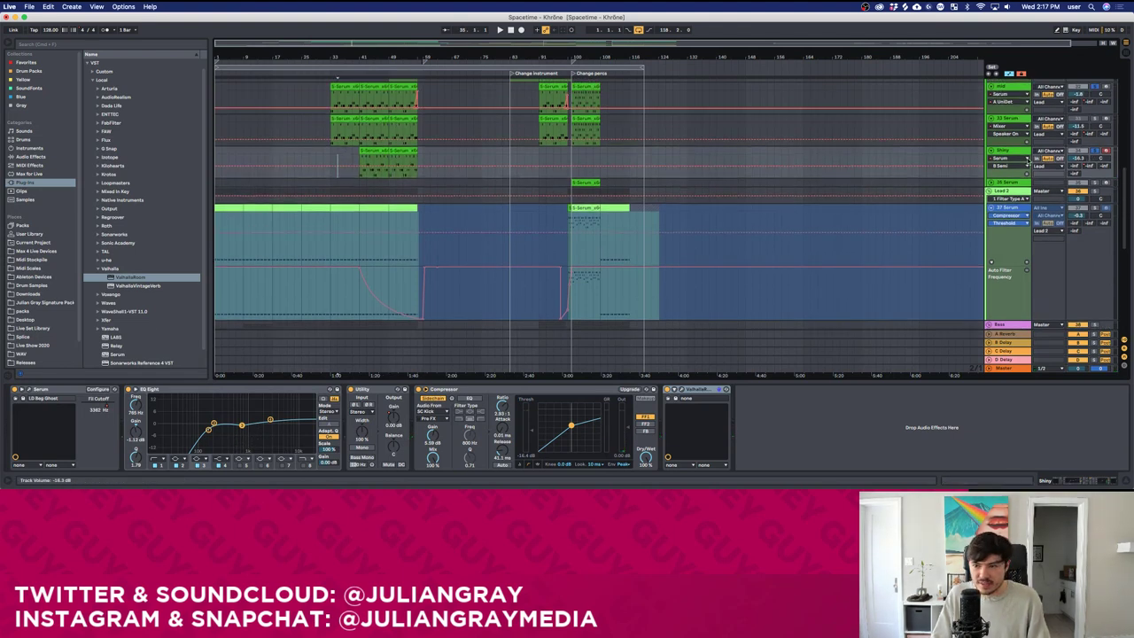
Lower the octave of oscillators A and B in the Shiny track's Serum and close its window.
click(29, 389)
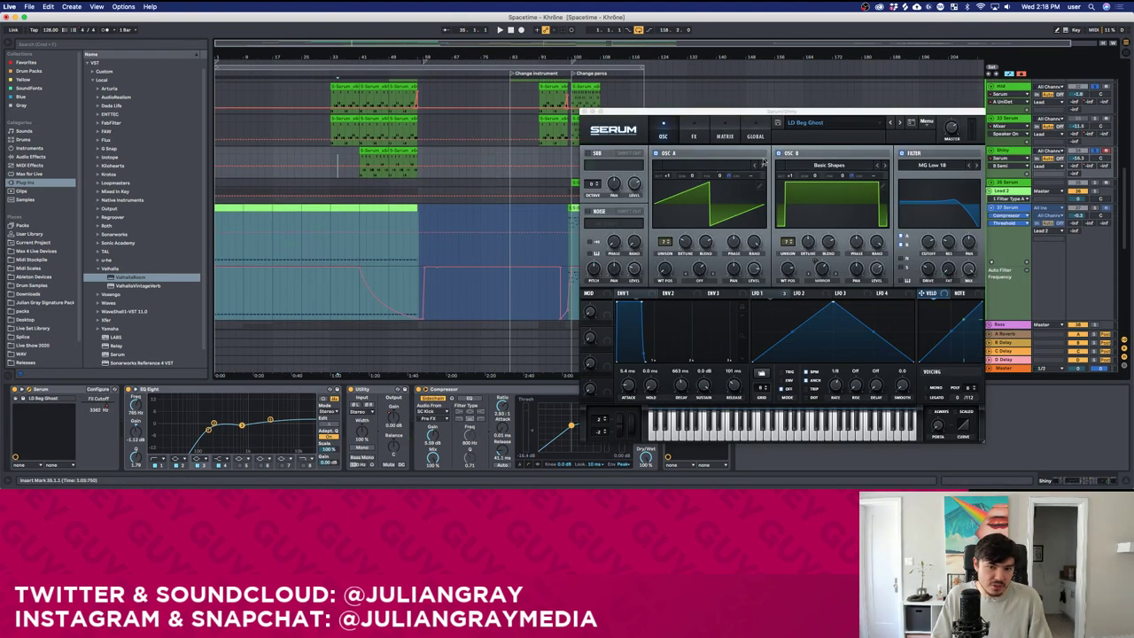
drag(670, 176, 670, 183)
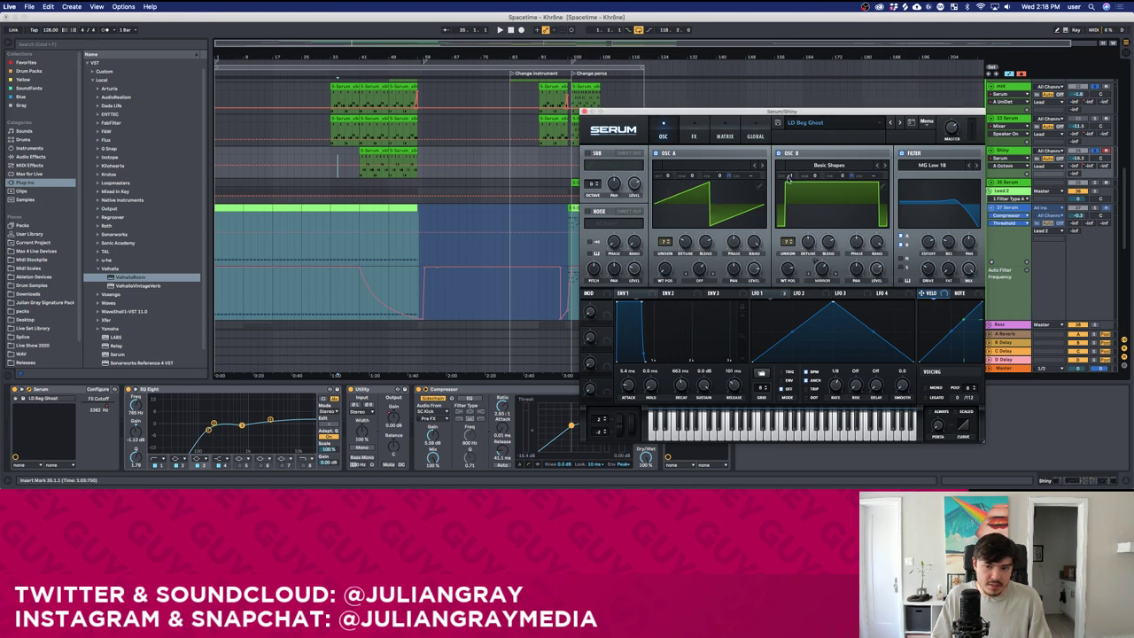
drag(788, 176, 791, 181)
click(585, 111)
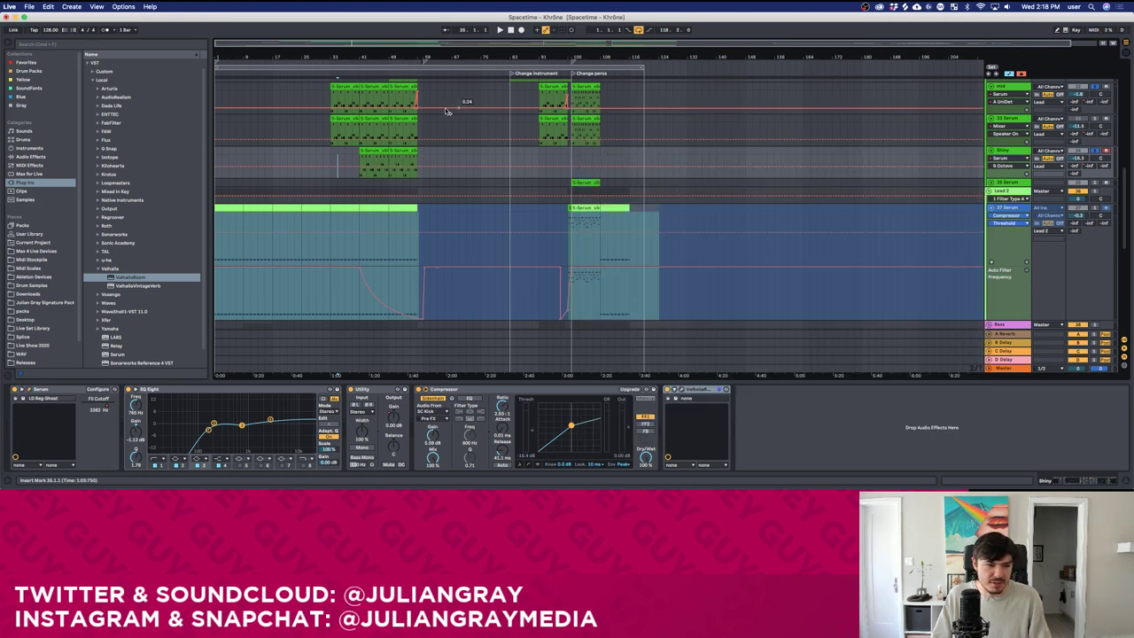
Play the arrangement from bar 33 to hear the Shiny part in context with the other lead tracks.
click(331, 131)
key(space)
scroll(638, 158, up, 4)
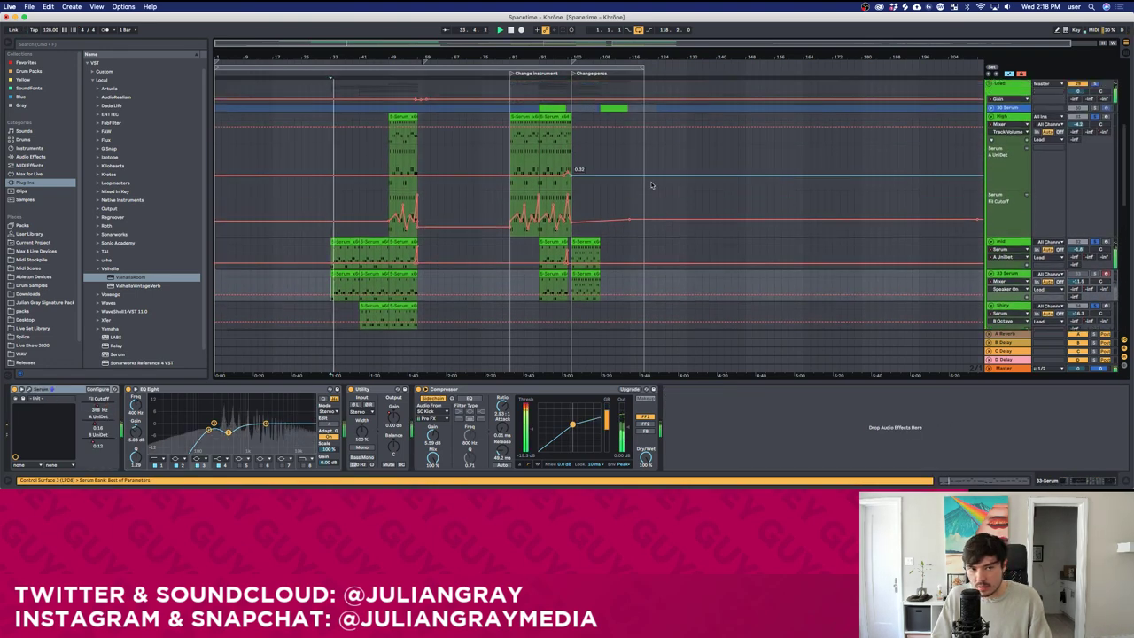
Play the arrangement from bar 41 and raise the Shiny track's volume to about -13.1 dB.
scroll(651, 184, down, 8)
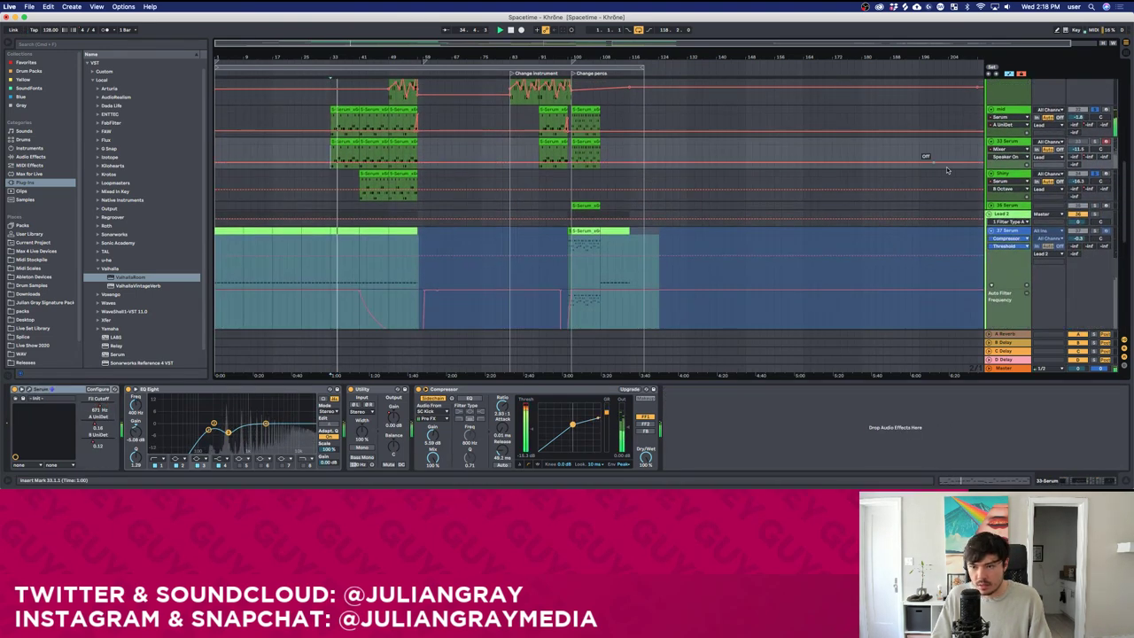
click(921, 176)
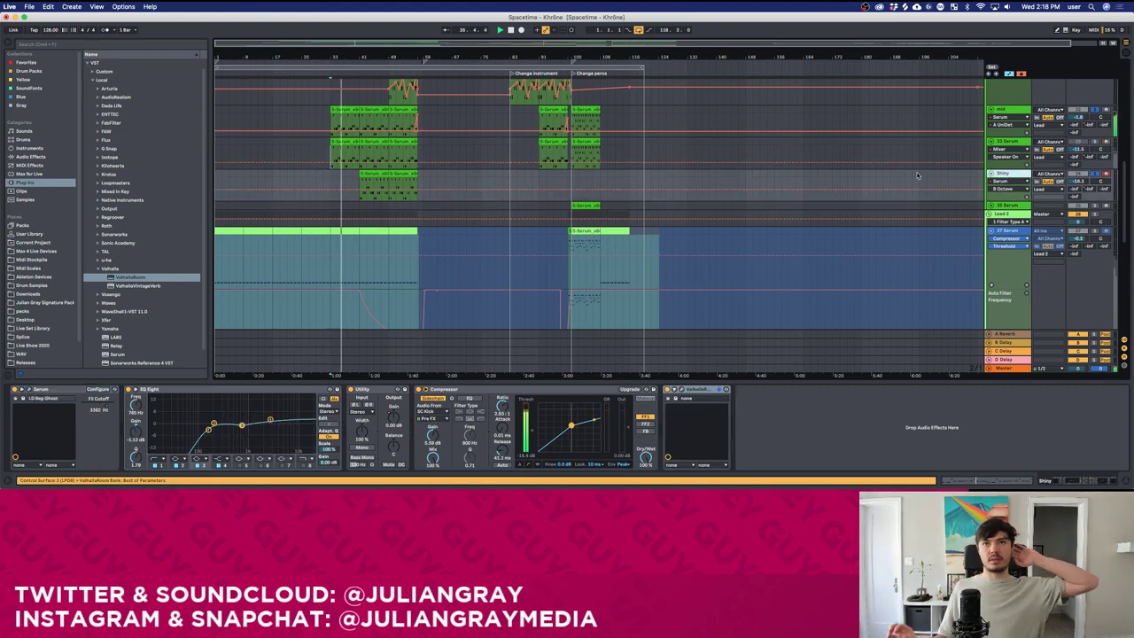
click(359, 194)
key(space)
key(space)
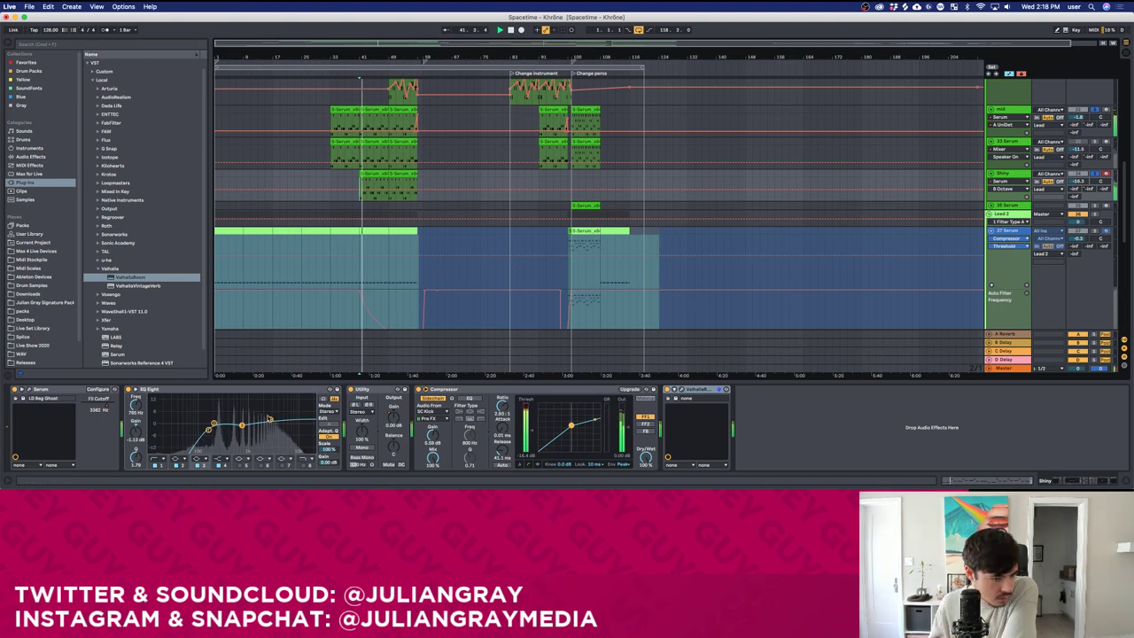
click(400, 171)
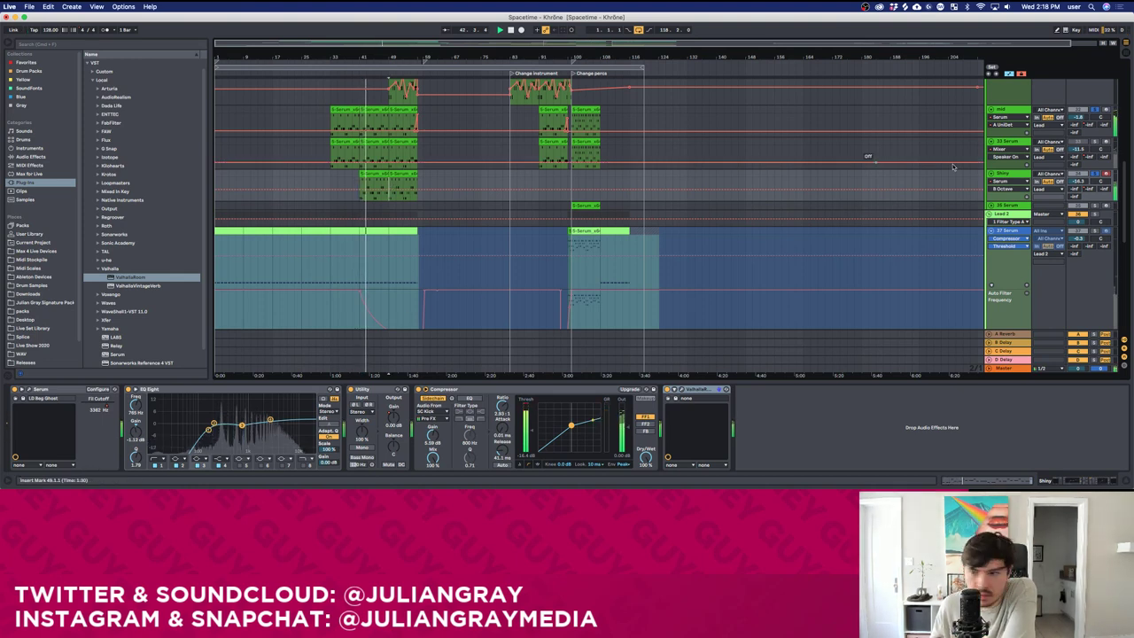
drag(1082, 181, 1082, 174)
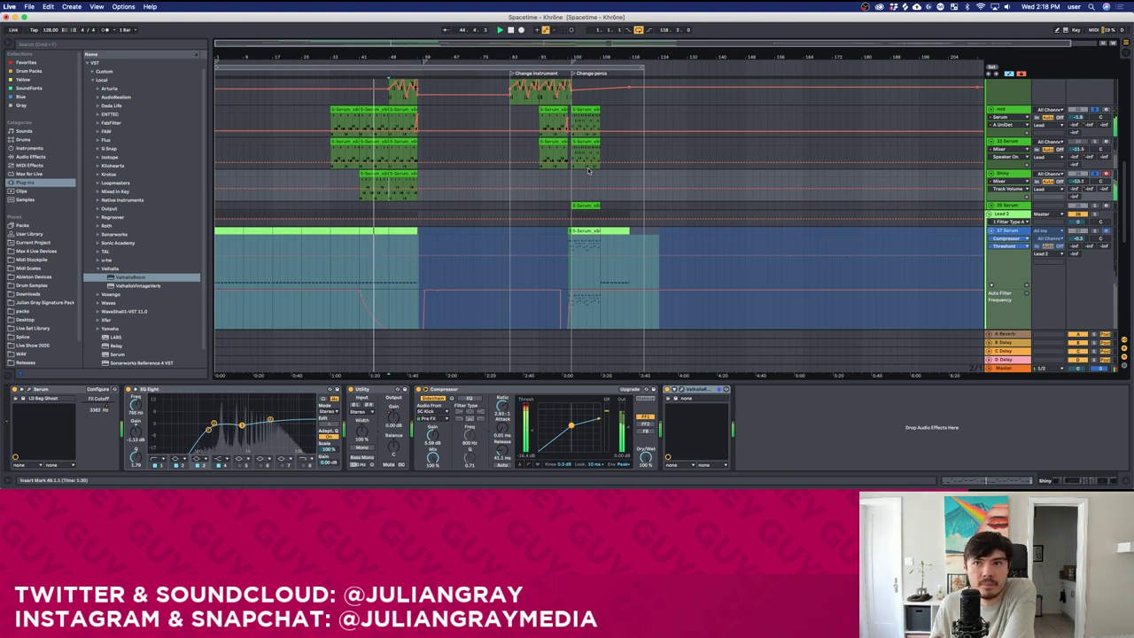
Try a higher filter cutoff in the Shiny track's Serum and re-enable the overridden automation.
click(29, 393)
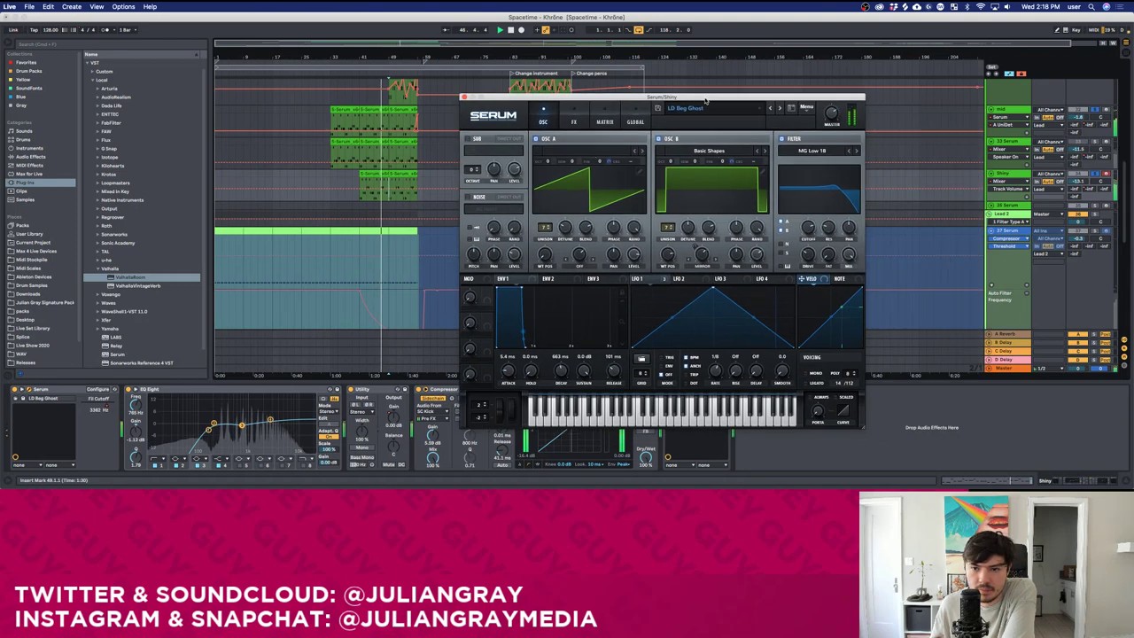
click(794, 227)
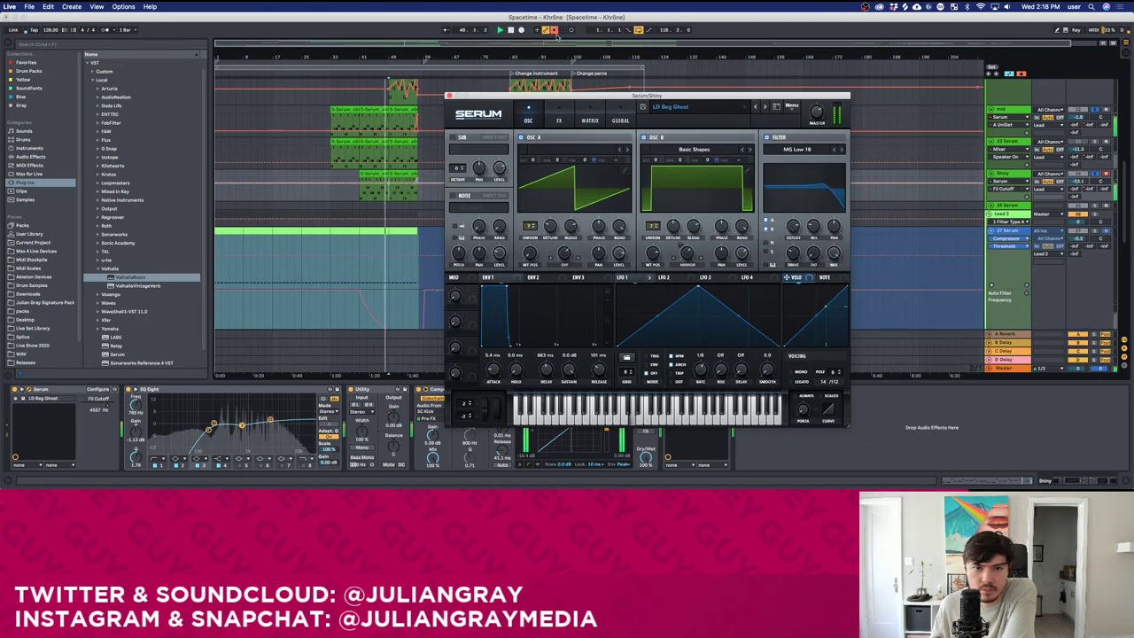
click(553, 30)
click(560, 119)
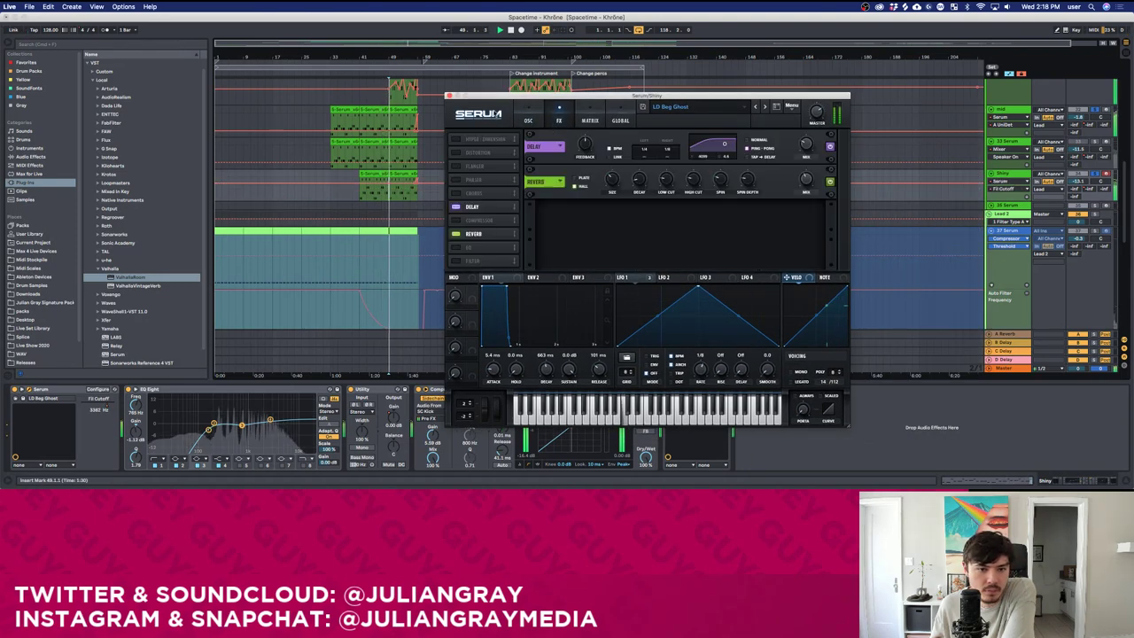
click(528, 116)
Bring the Shiny track's volume to about -9 dB, close its Serum window and cut the high band of its EQ Eight.
drag(1078, 181, 1077, 186)
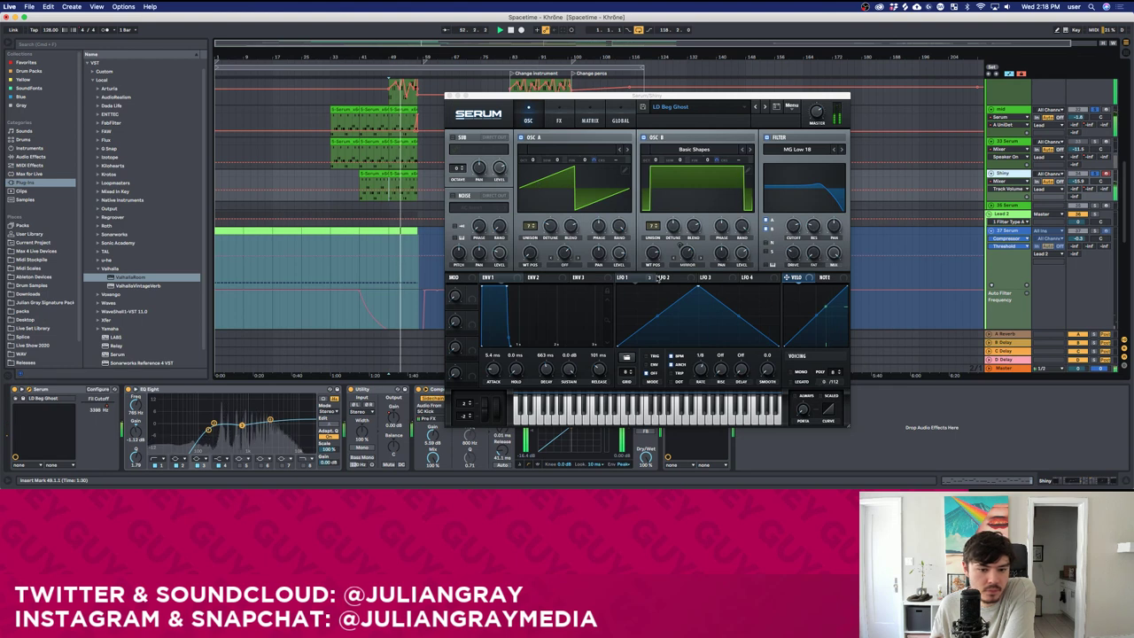
click(536, 277)
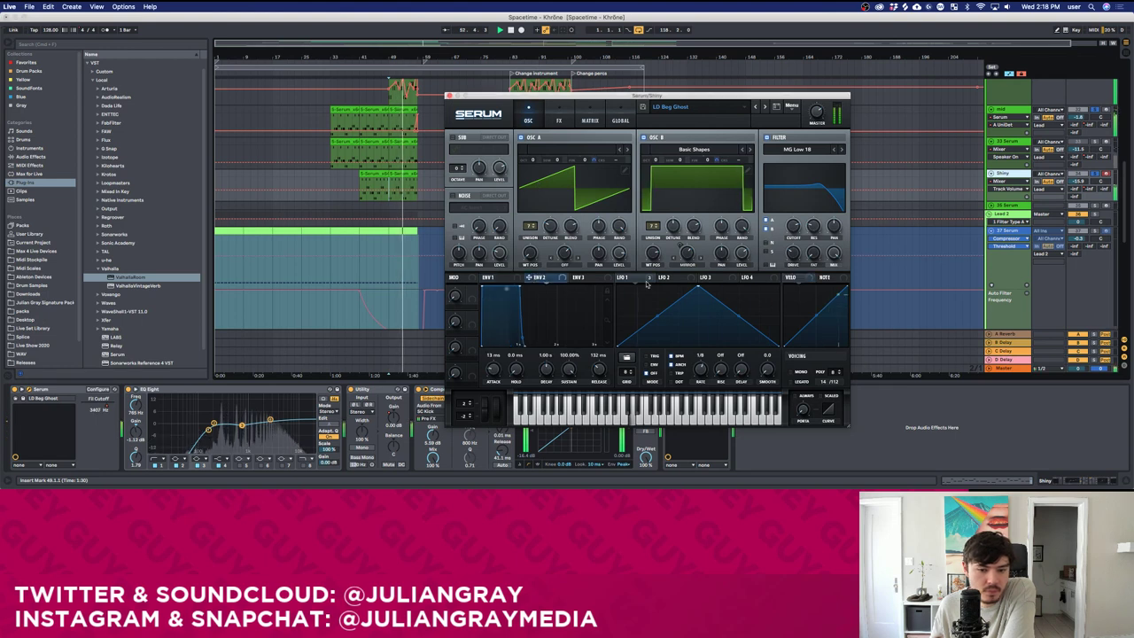
click(450, 96)
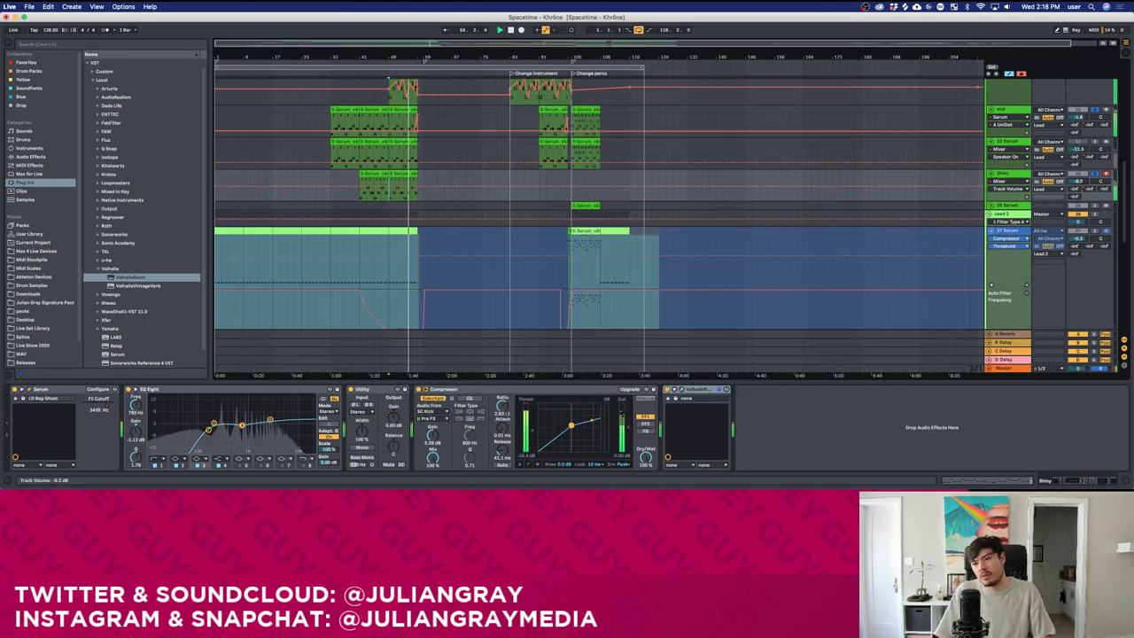
drag(271, 420, 271, 427)
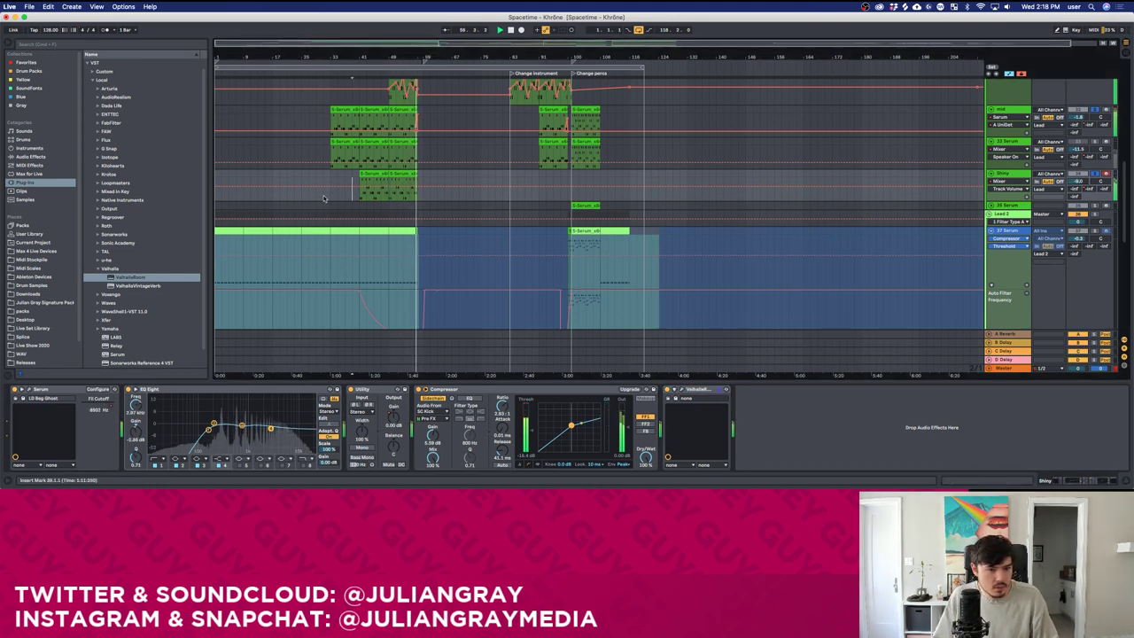
Recolour the two Shiny clips between bars 41 and 57 cyan.
scroll(443, 229, down, 1)
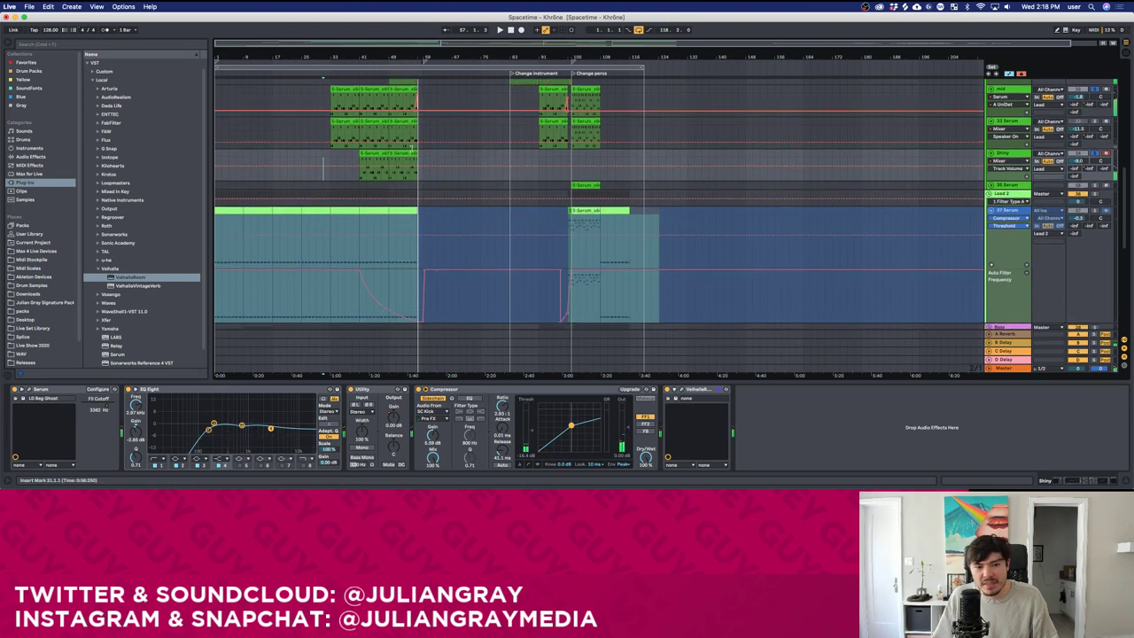
click(405, 151)
right_click(380, 154)
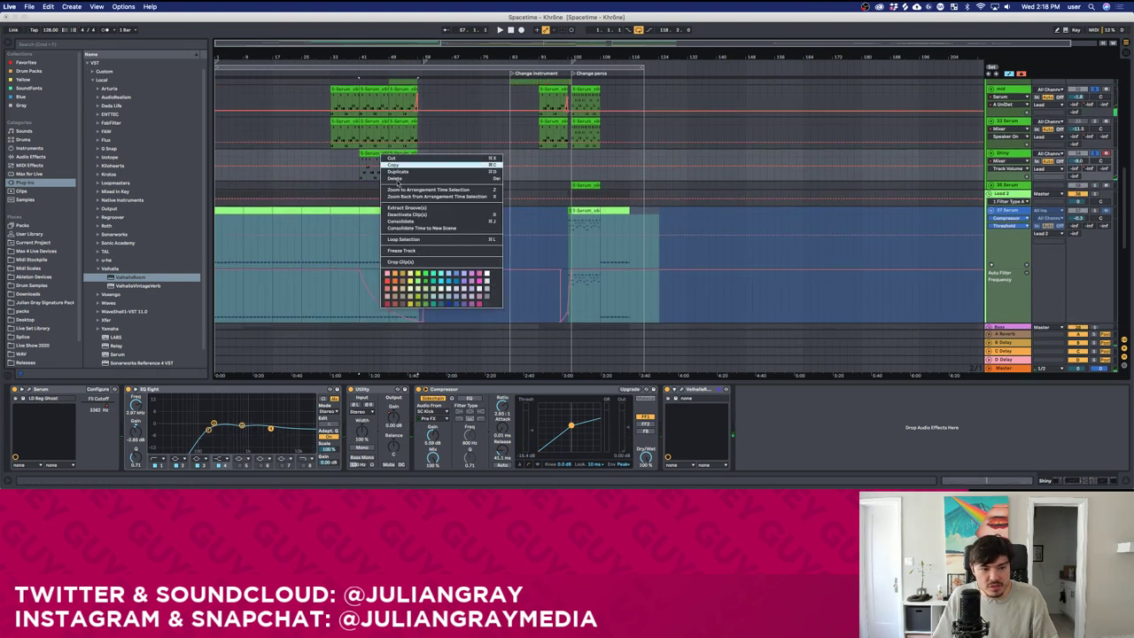
click(441, 280)
click(323, 147)
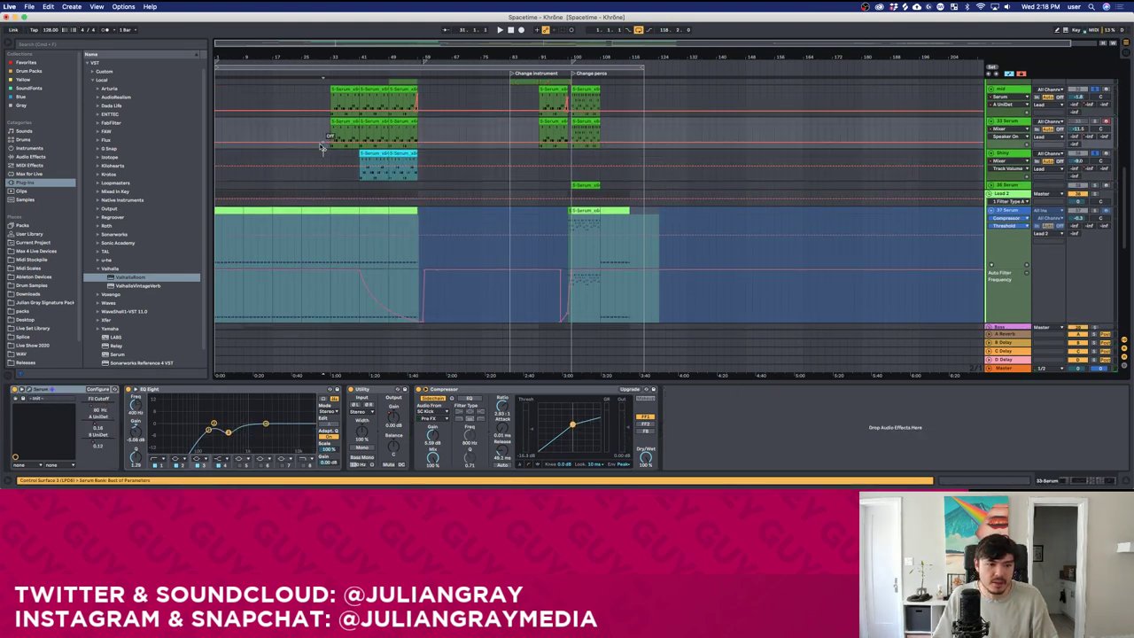
Play the arrangement from bar 17 and look over the drum, lead and bass tracks to judge the build-up.
scroll(1039, 137, down, 2)
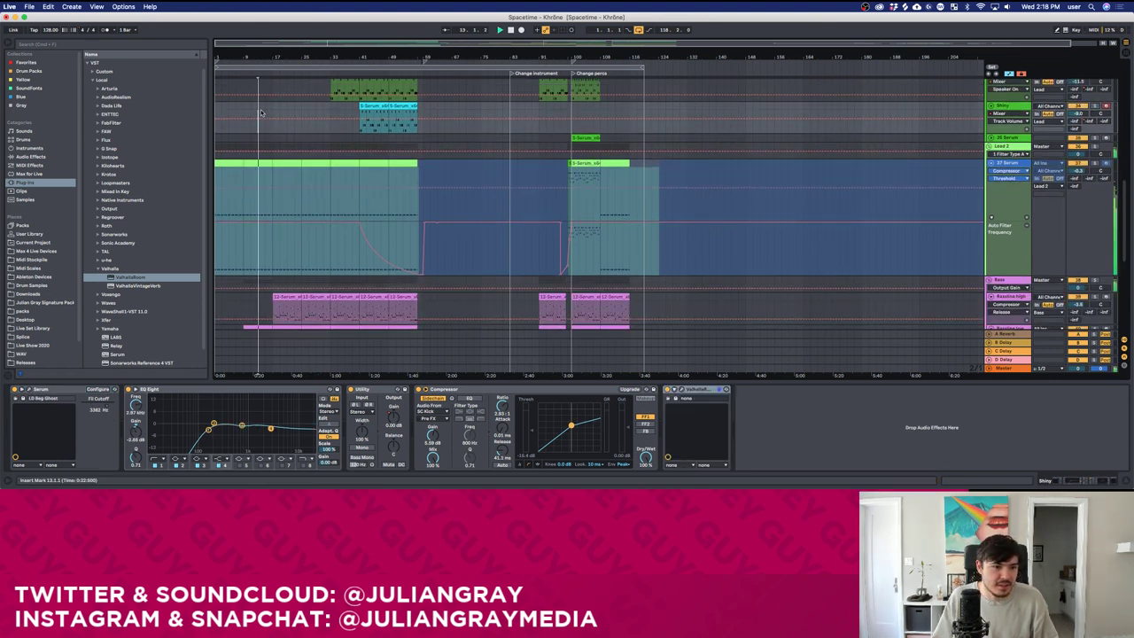
scroll(274, 115, up, 10)
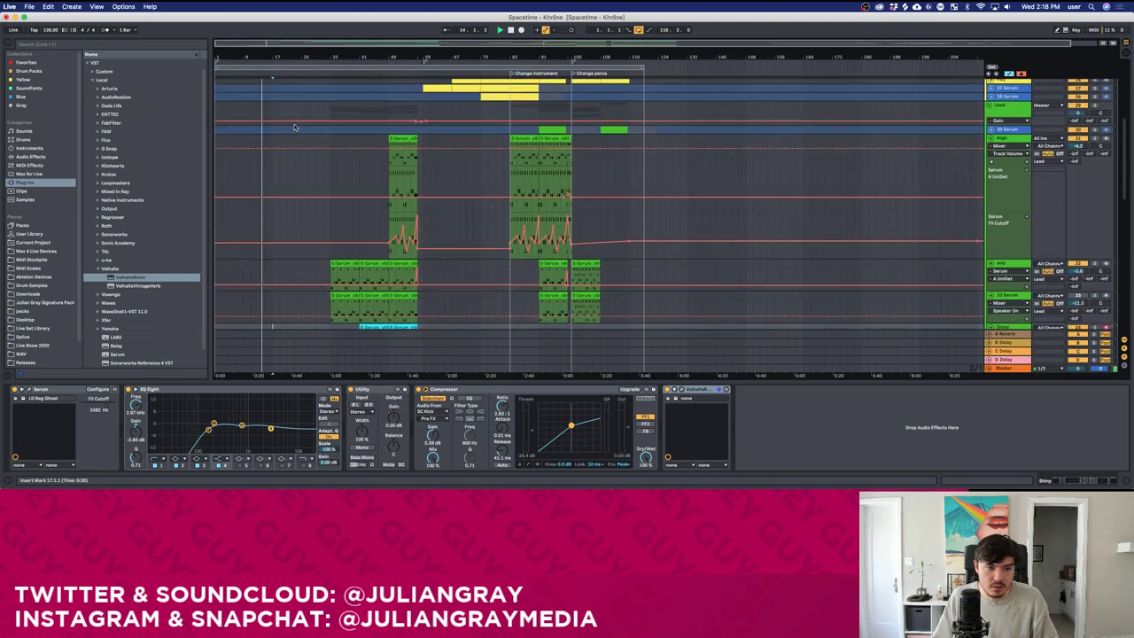
scroll(295, 124, up, 3)
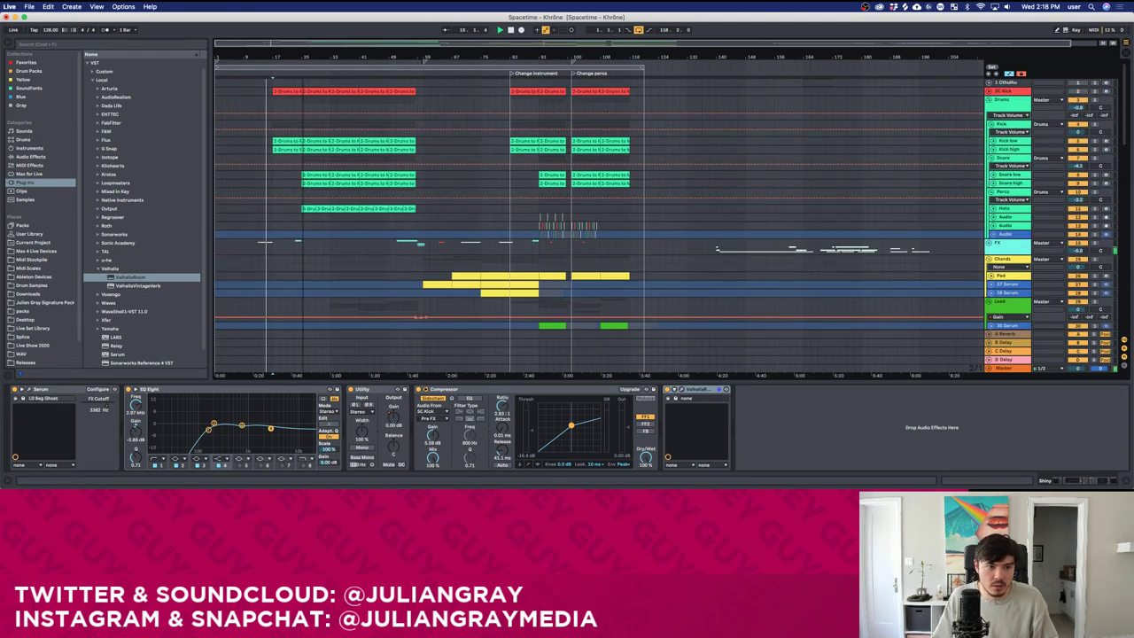
scroll(295, 124, up, 3)
click(291, 192)
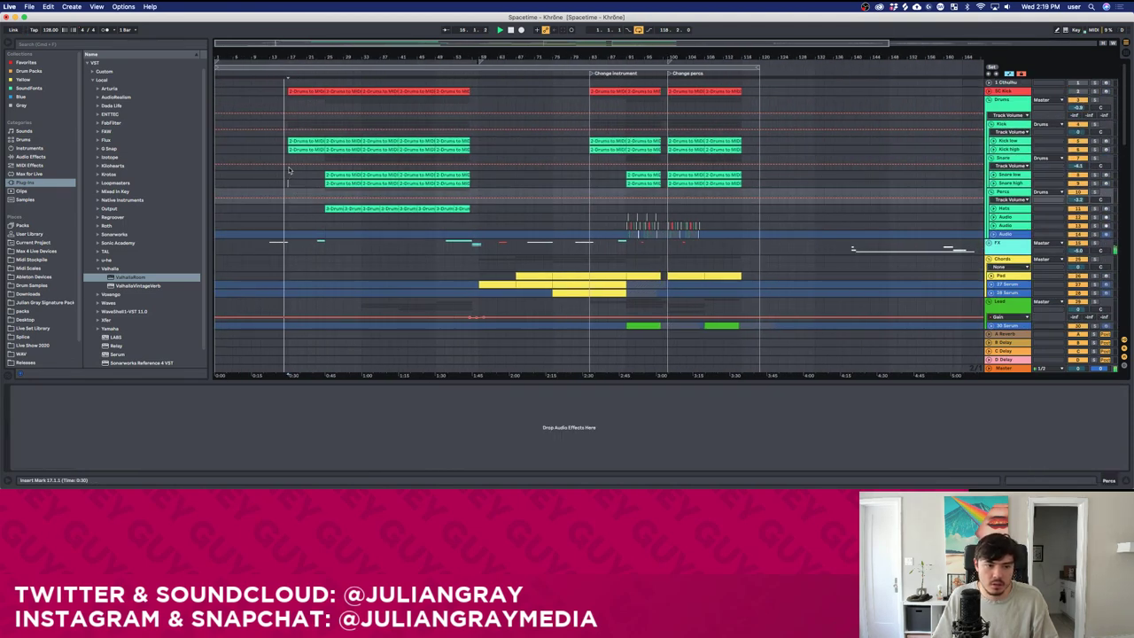
click(289, 169)
click(292, 182)
click(294, 191)
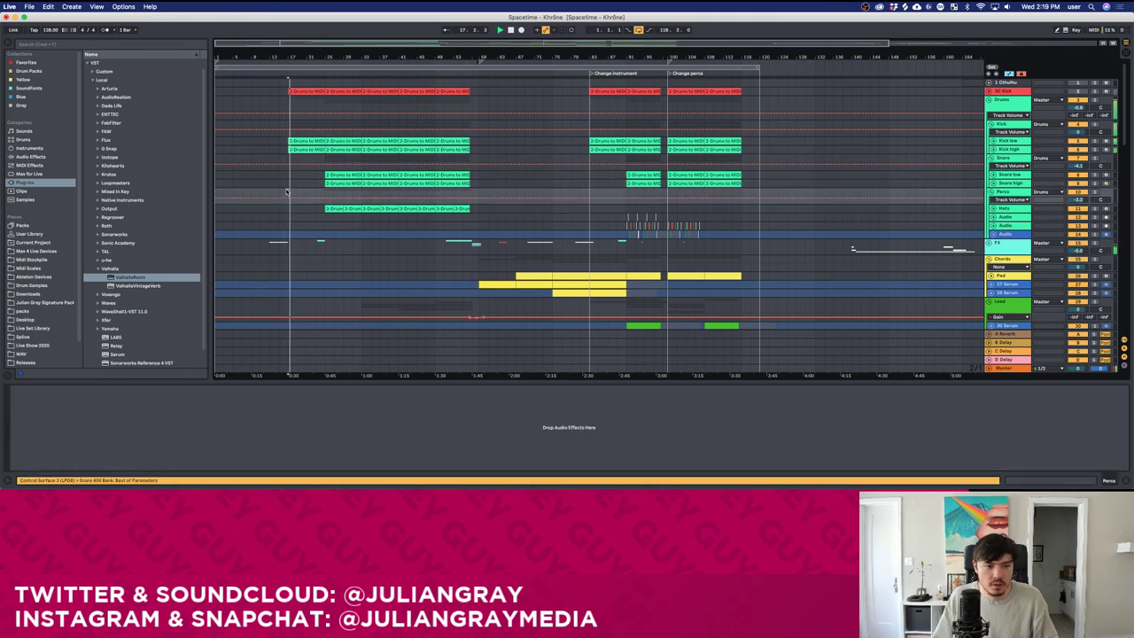
scroll(301, 204, down, 15)
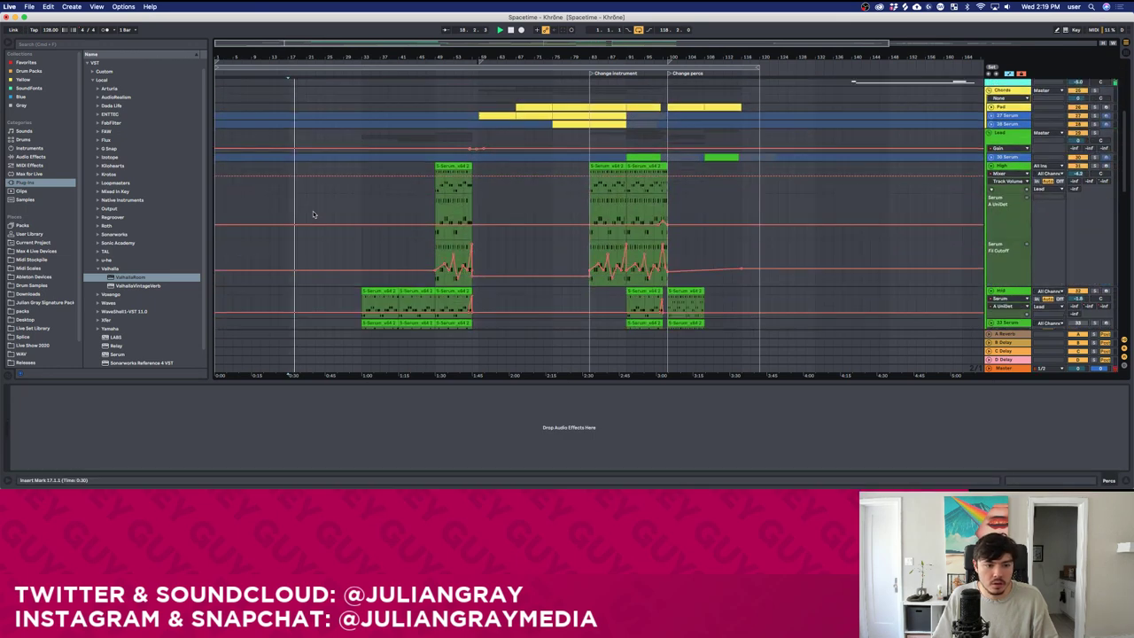
scroll(313, 215, down, 2)
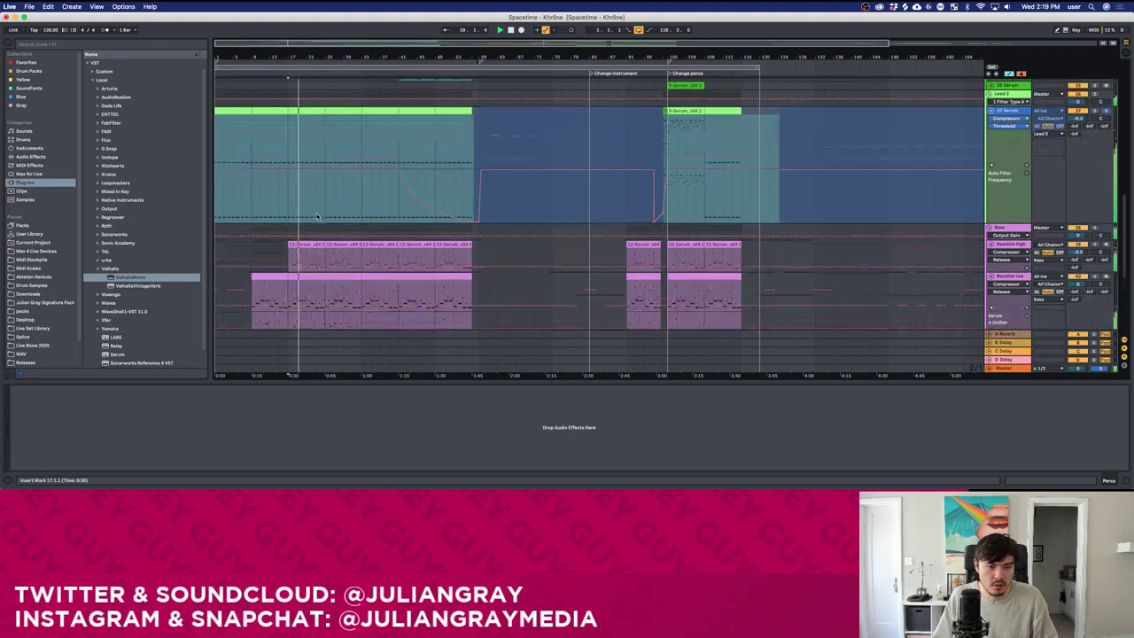
Place the insert marker at bar 25 and expand the FX group and its first audio track.
click(336, 145)
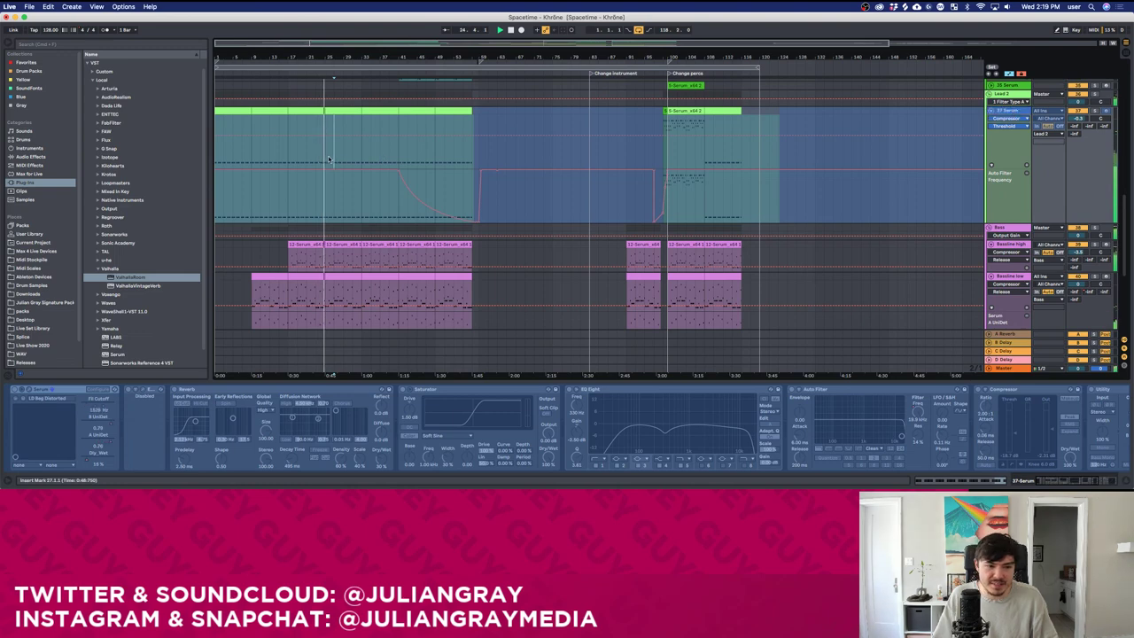
scroll(332, 149, up, 8)
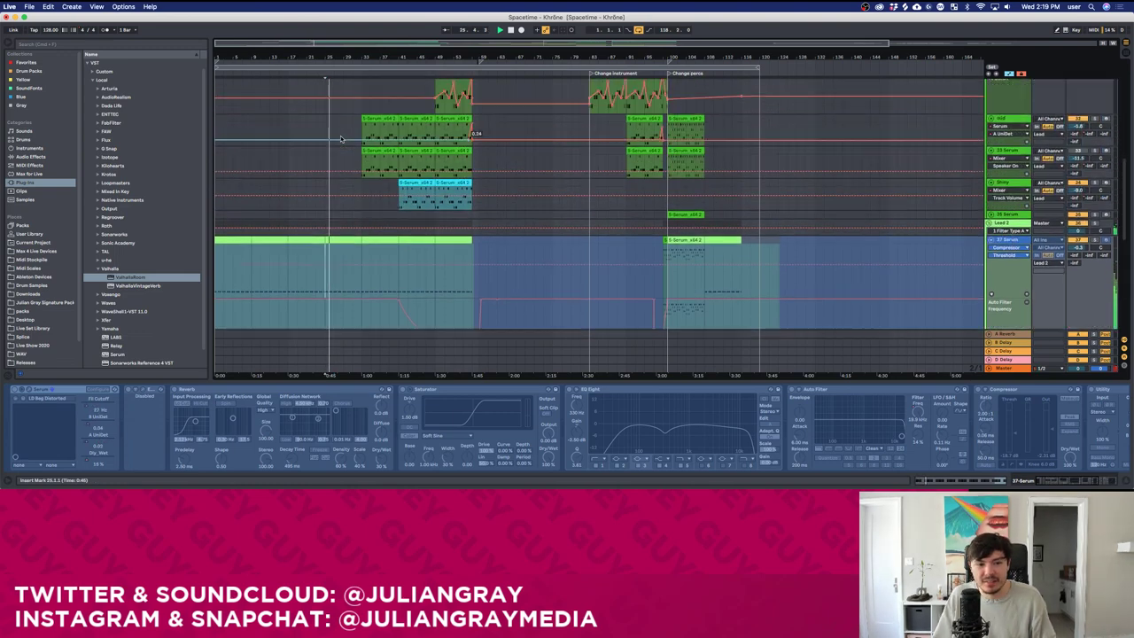
scroll(345, 147, up, 10)
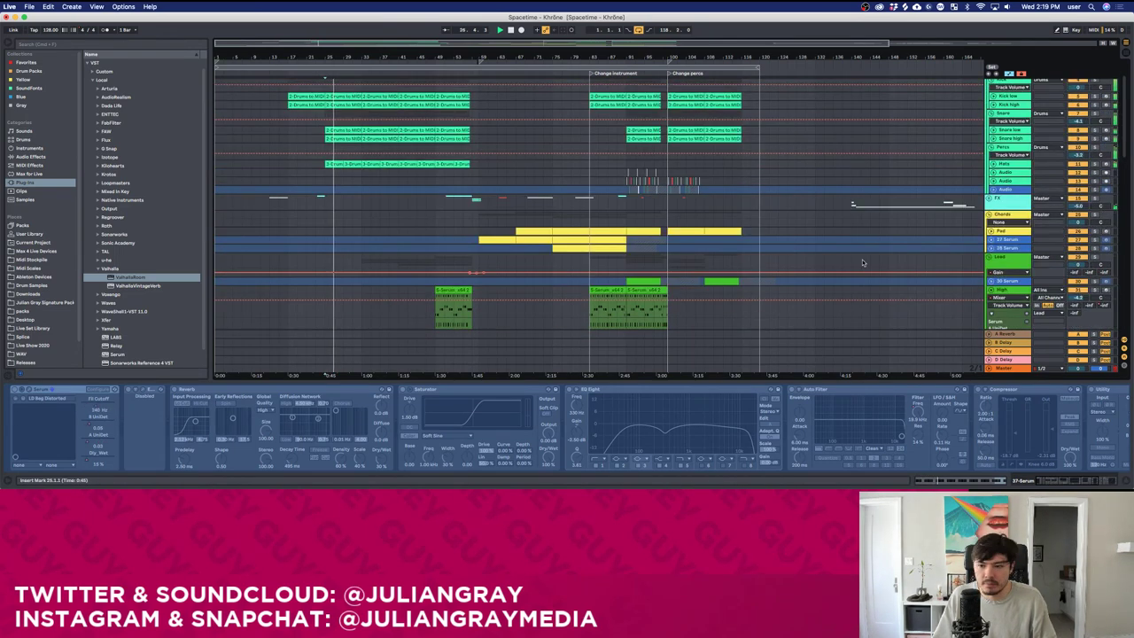
click(989, 199)
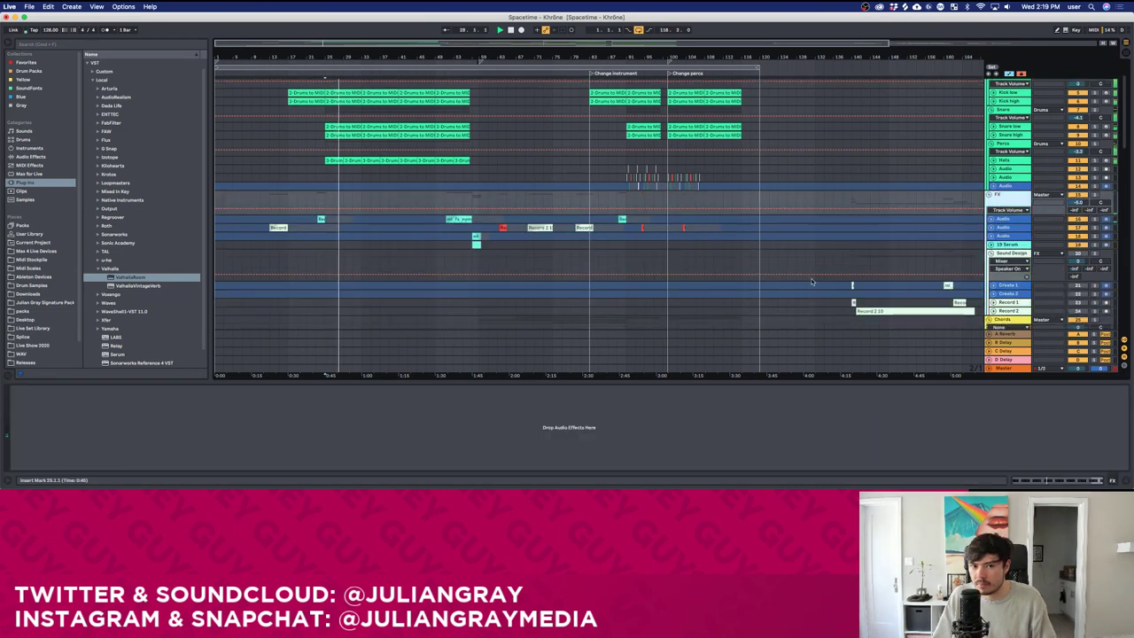
scroll(891, 232, down, 2)
click(991, 173)
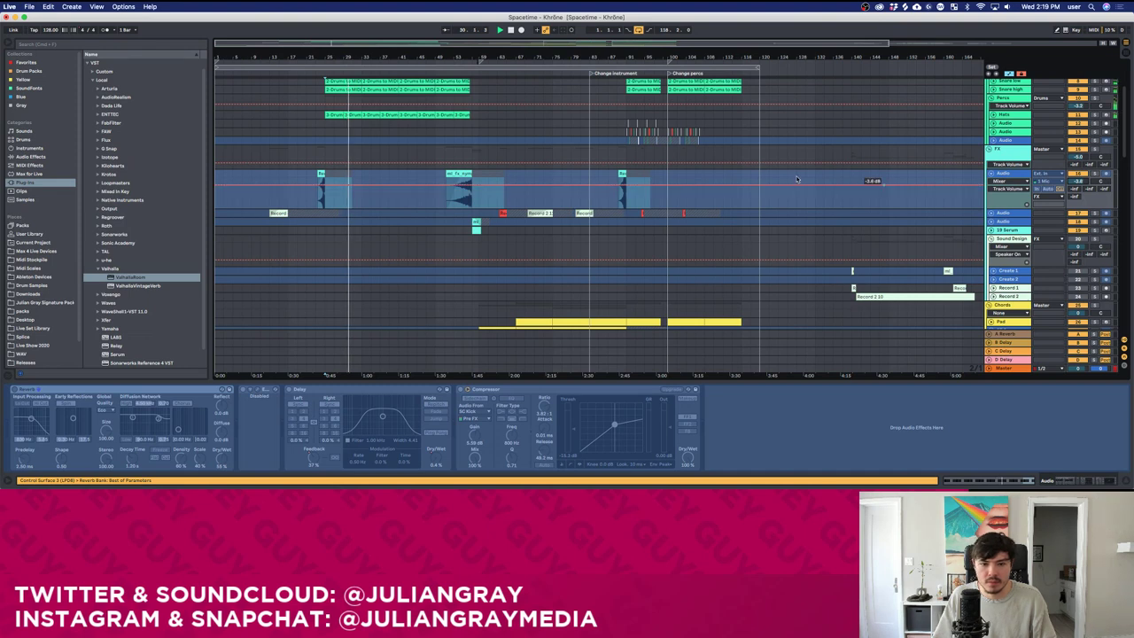
Put the first FX audio track in its own group and add an EQ Eight to that group.
right_click(999, 173)
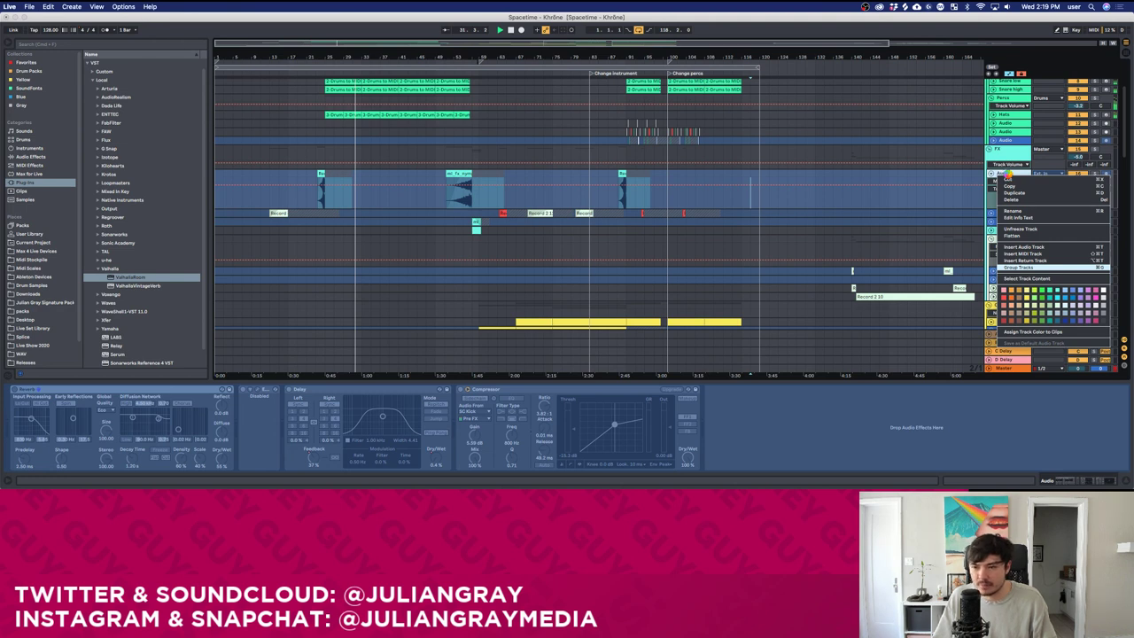
click(1019, 267)
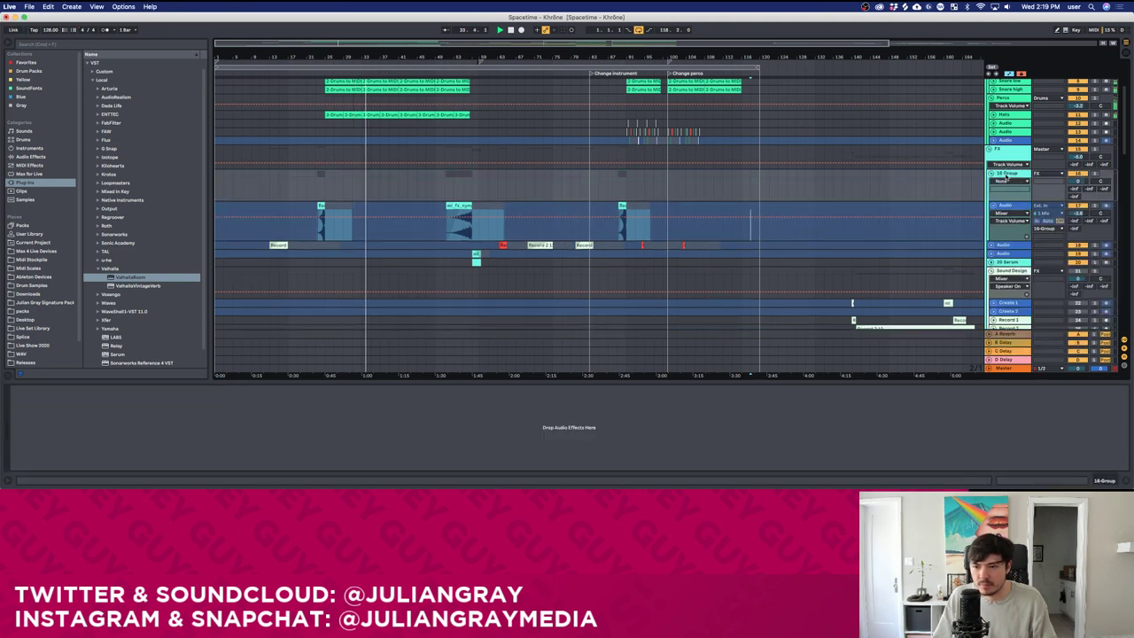
click(31, 157)
drag(127, 64, 200, 413)
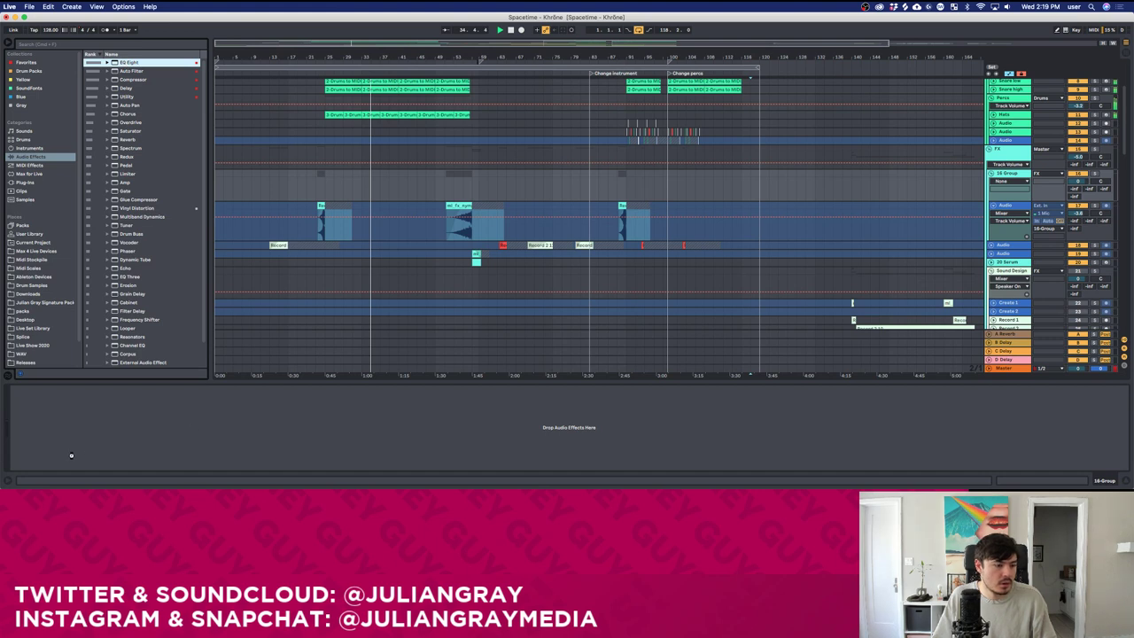
Set the group EQ's band 1 to a low cut near 318 Hz and slightly boost band 4 near 4.3 kHz.
click(42, 459)
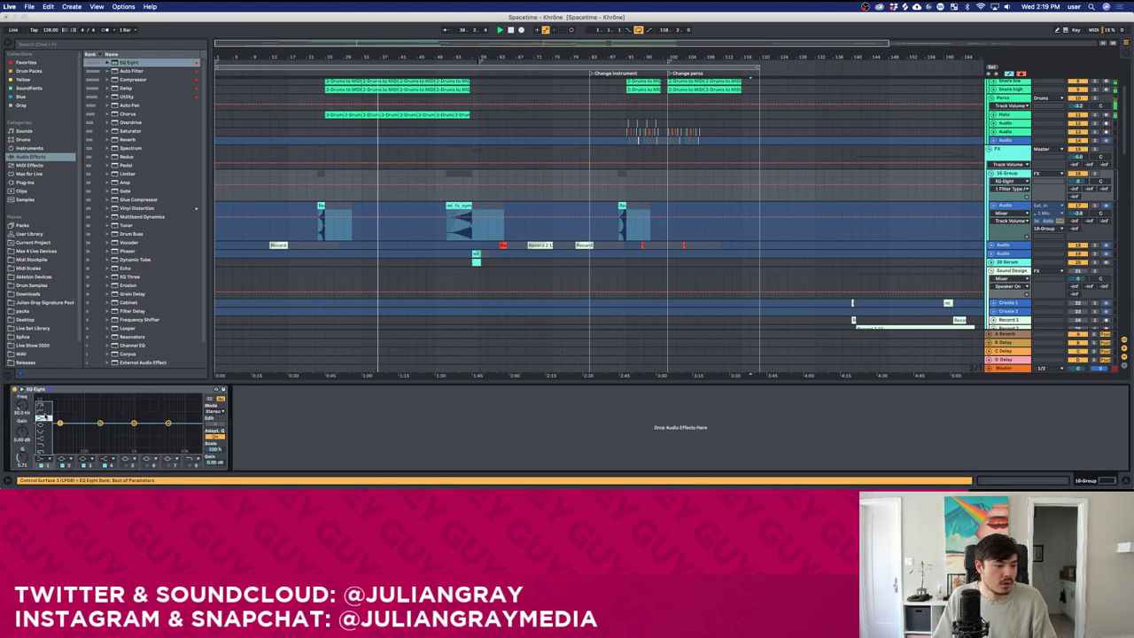
click(44, 414)
drag(58, 429, 85, 438)
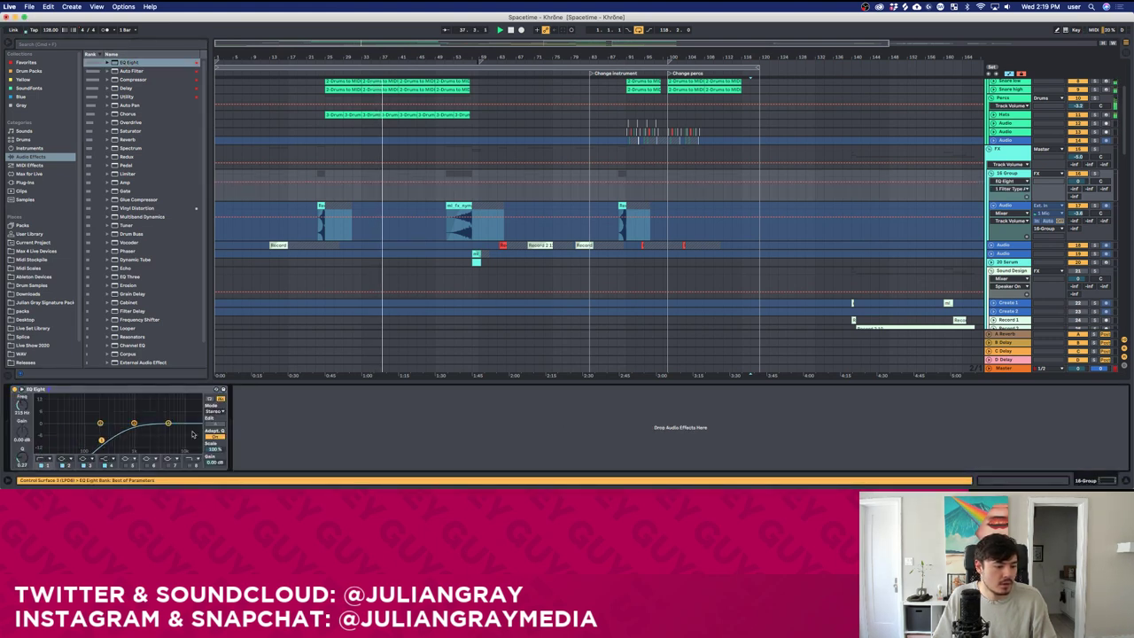
Place the insert marker at bar 25 and review the drum tracks above the FX group while the arrangement plays.
click(321, 207)
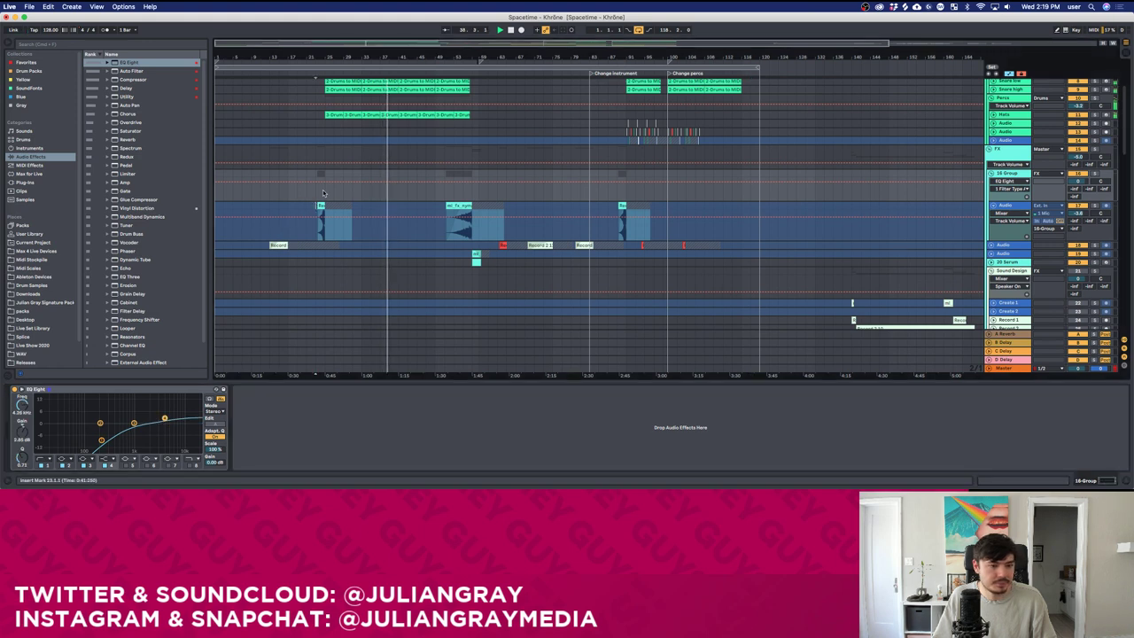
click(325, 191)
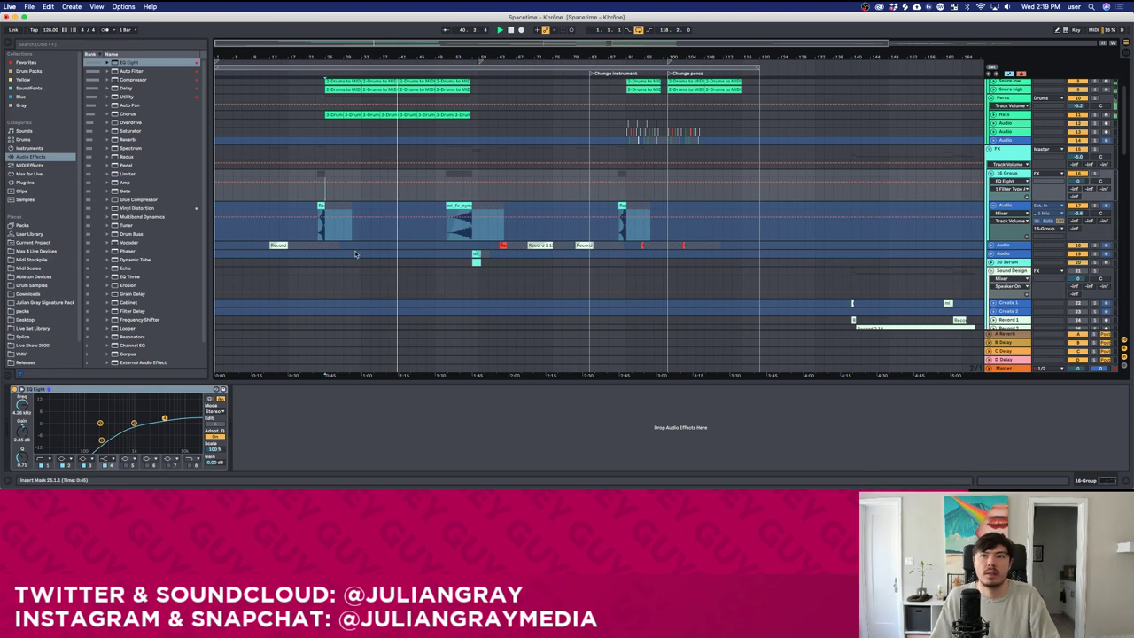
scroll(434, 199, up, 4)
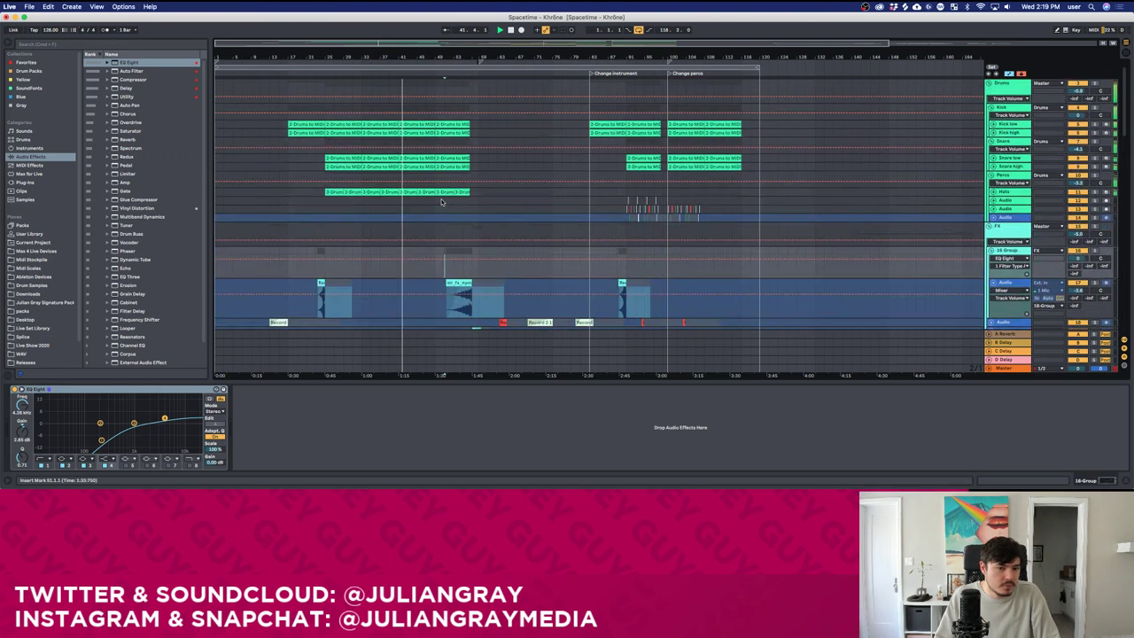
Review the tracks from drums to bass during playback and lower the mid lead track's volume.
scroll(439, 200, down, 5)
scroll(439, 197, down, 10)
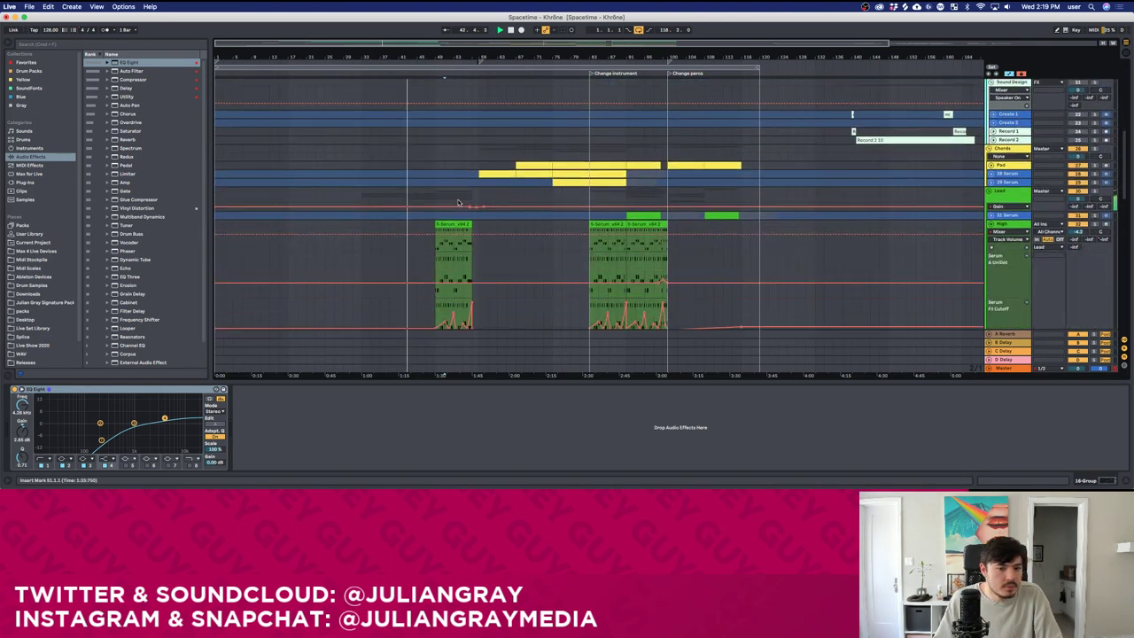
scroll(434, 190, down, 10)
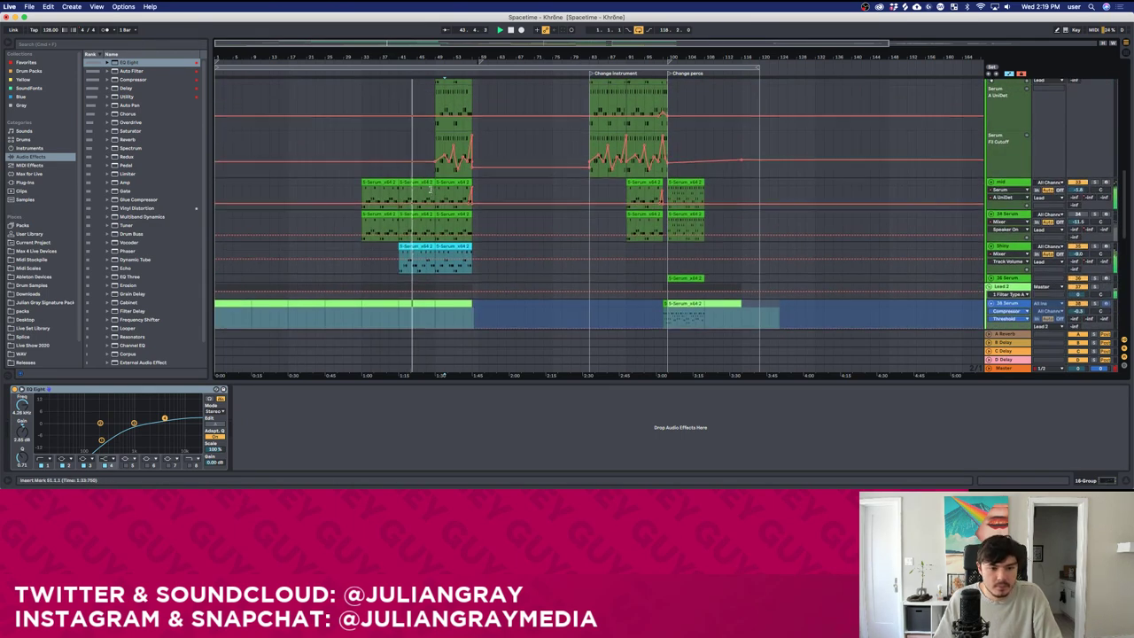
scroll(434, 191, down, 8)
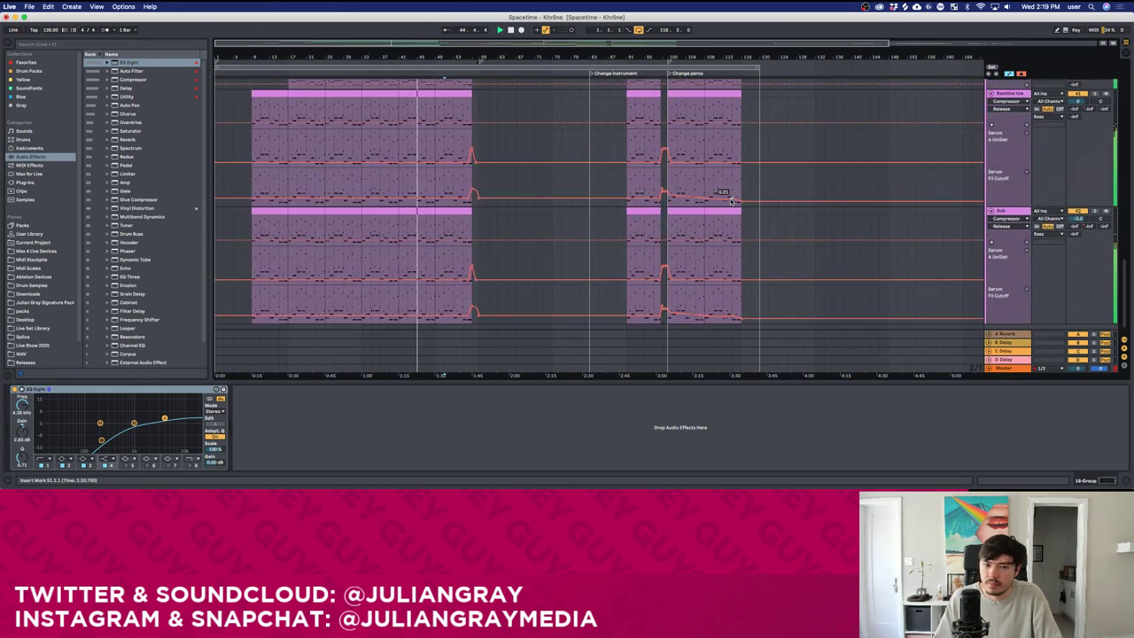
scroll(731, 202, up, 10)
scroll(731, 202, up, 5)
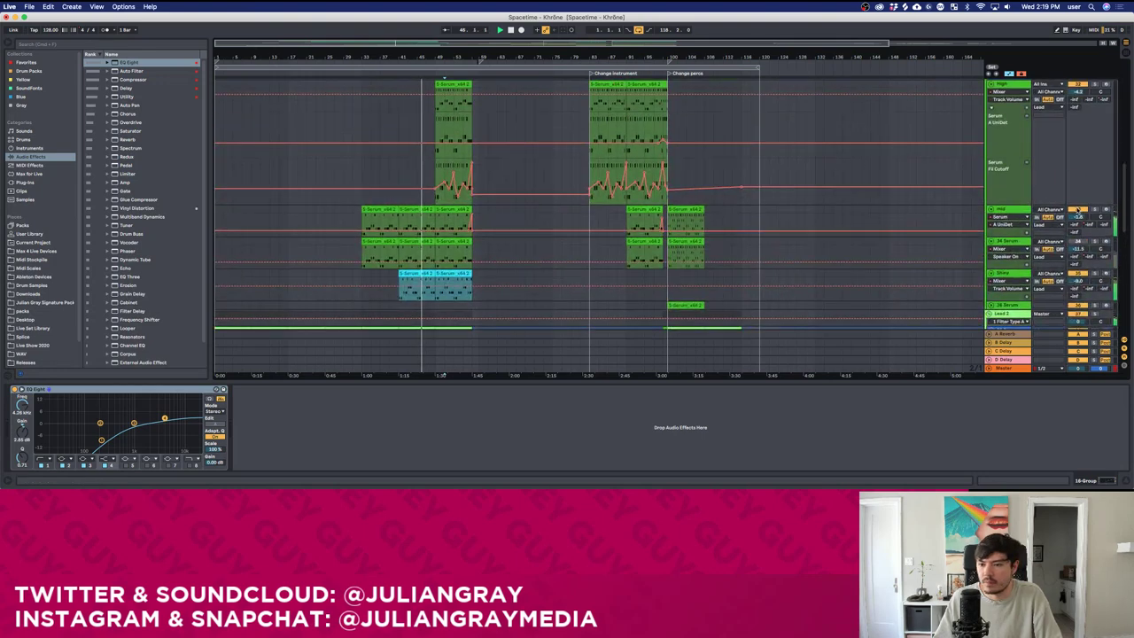
click(1022, 211)
scroll(1025, 142, up, 3)
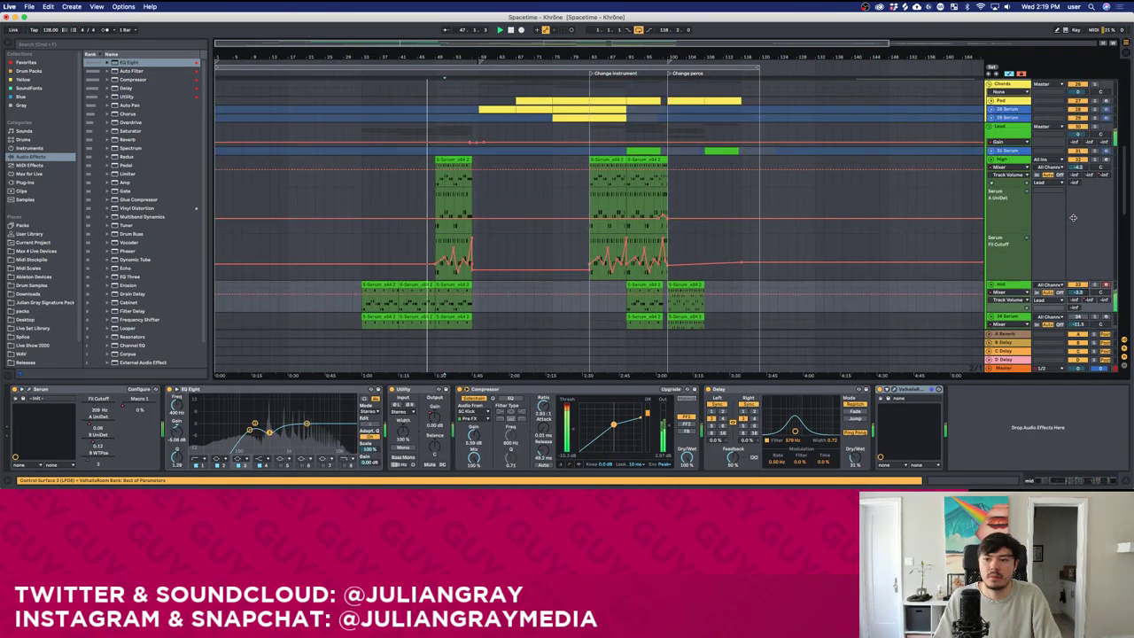
Slightly lower the Lead group's volume and fine-tune the mid lead's level against the other leads.
click(1025, 135)
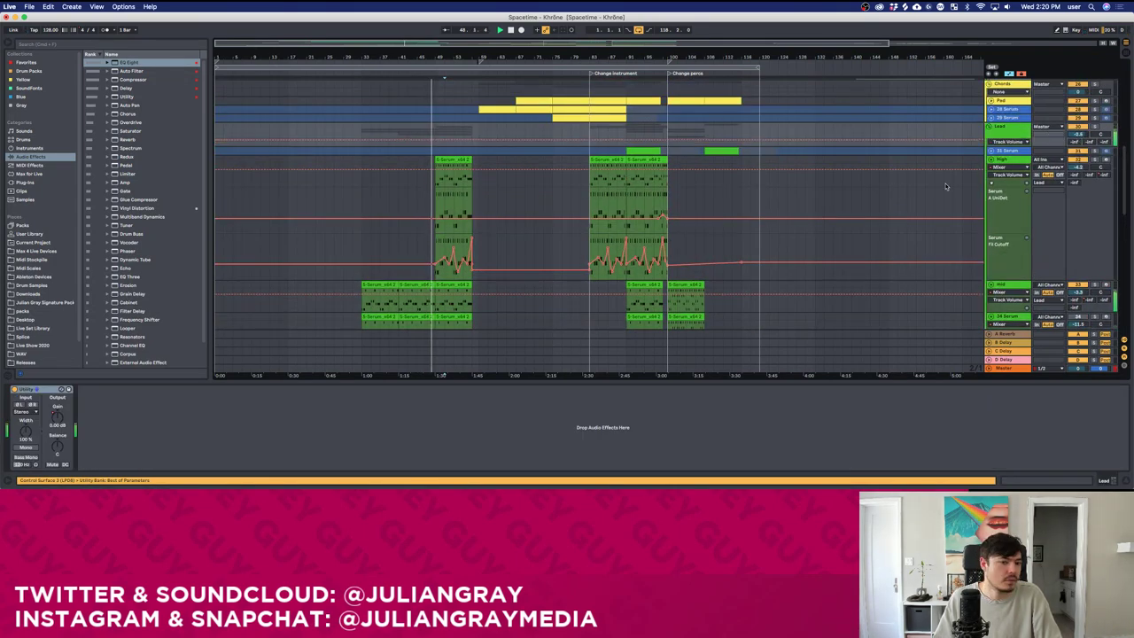
scroll(842, 226, down, 3)
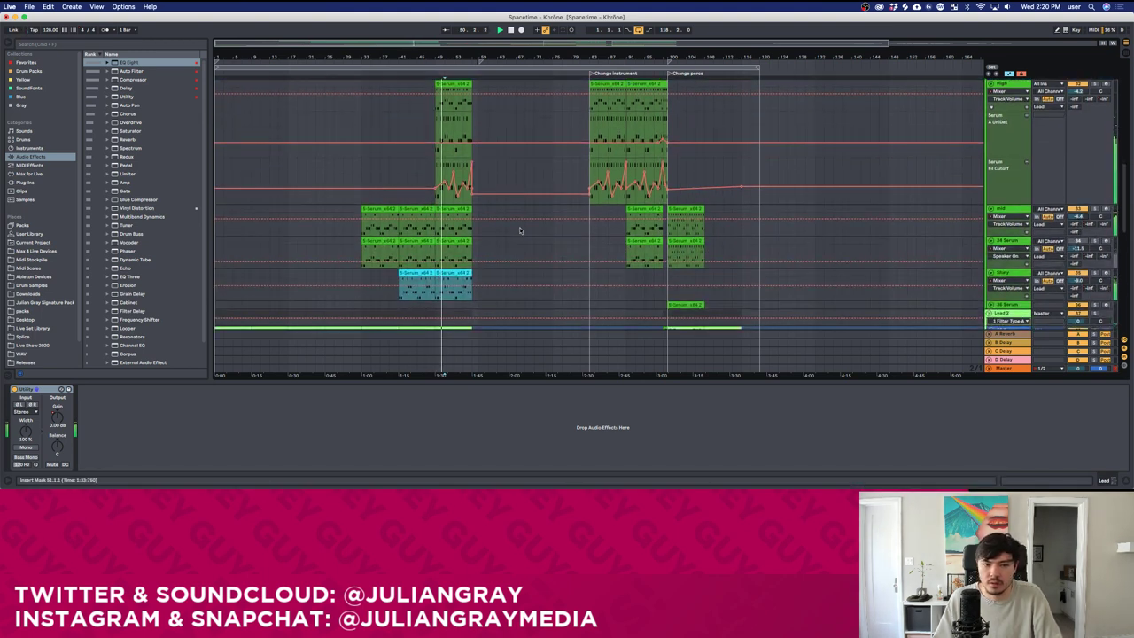
scroll(520, 227, up, 1)
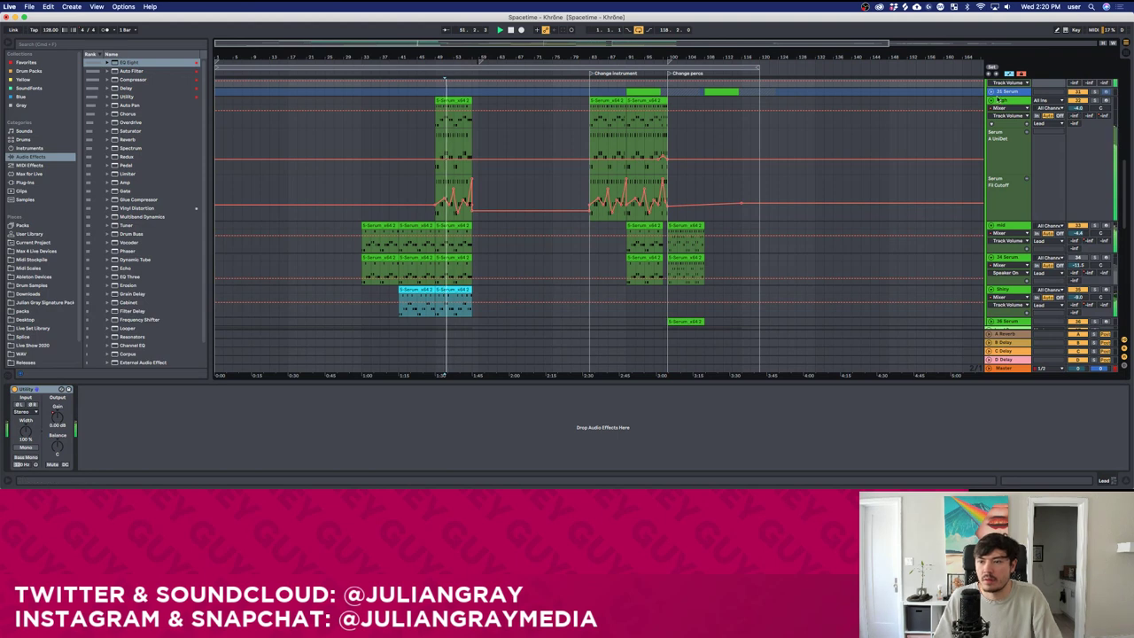
Solo the High lead, play it from bar 49 and reduce its volume to about -5.2 dB within the mix.
click(999, 100)
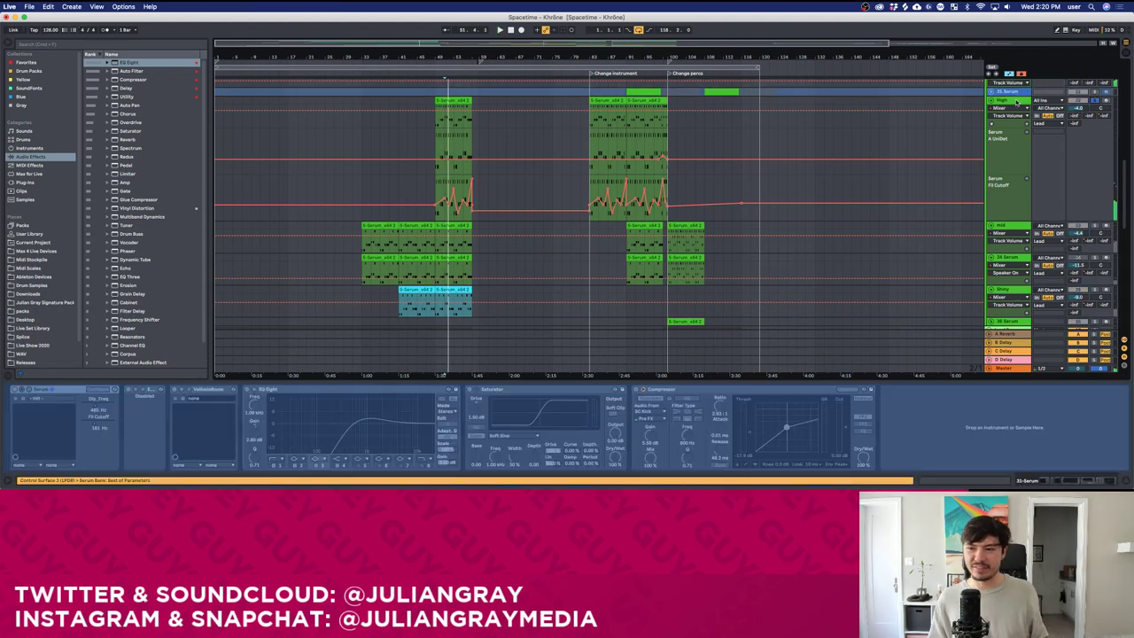
click(993, 105)
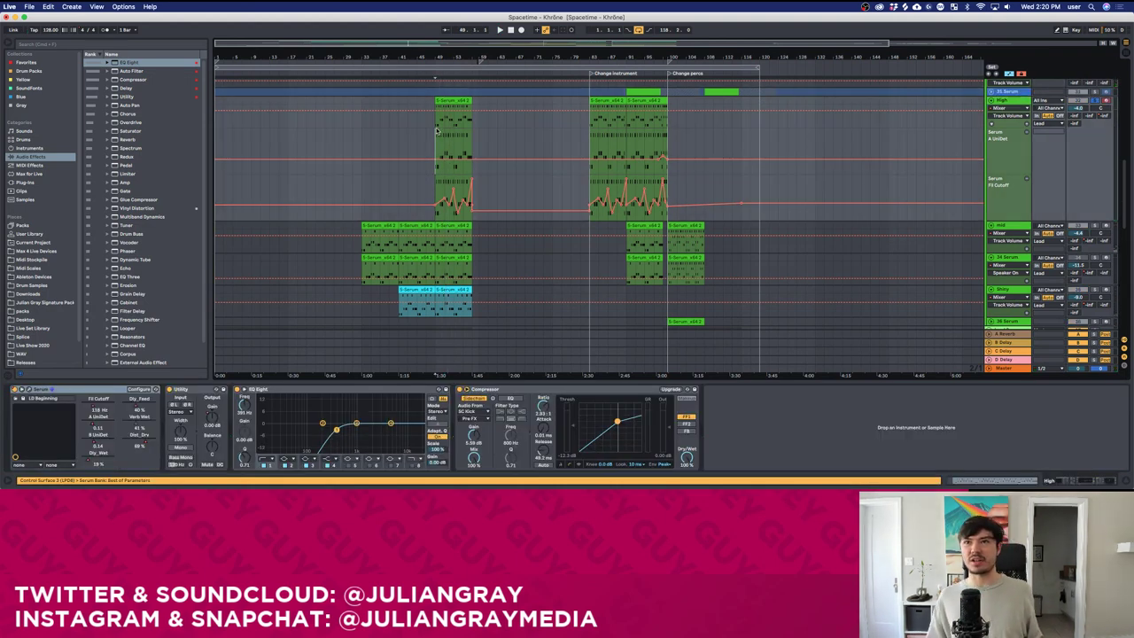
key(space)
scroll(1063, 222, up, 1)
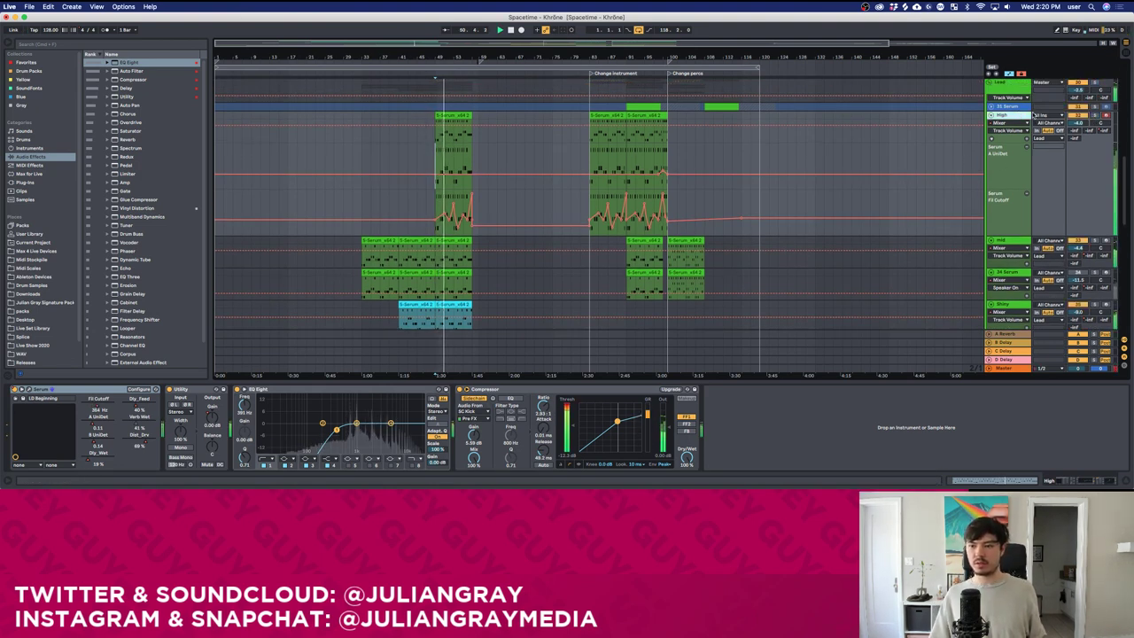
scroll(511, 149, up, 4)
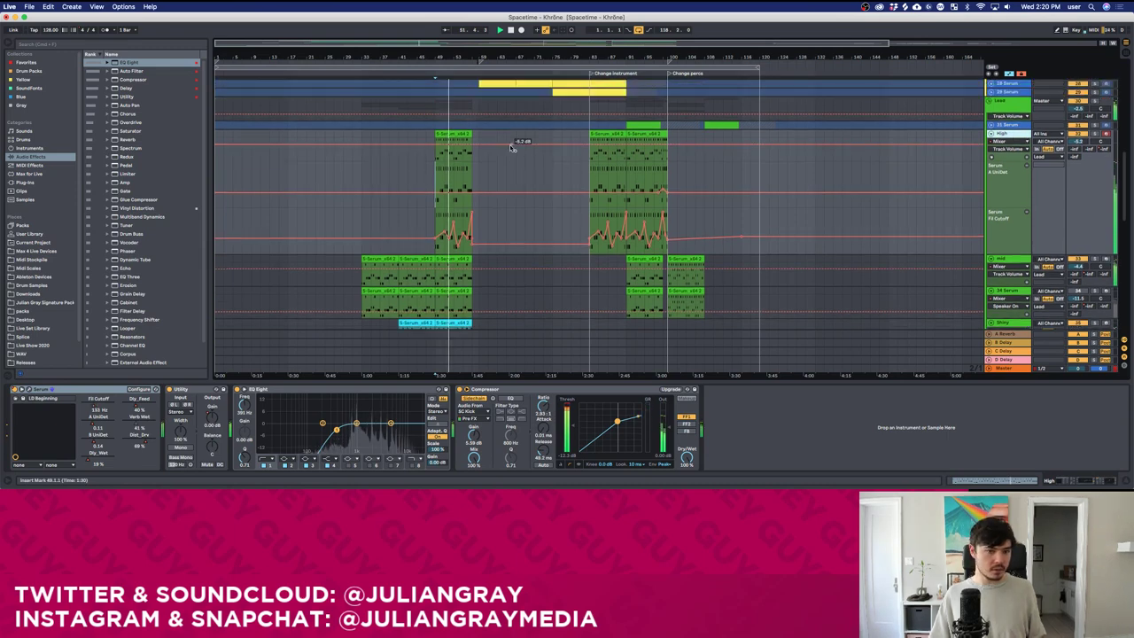
Solo the Bass group, select the Bassline low track and play the bass from bar 33.
scroll(511, 149, up, 15)
scroll(511, 148, down, 16)
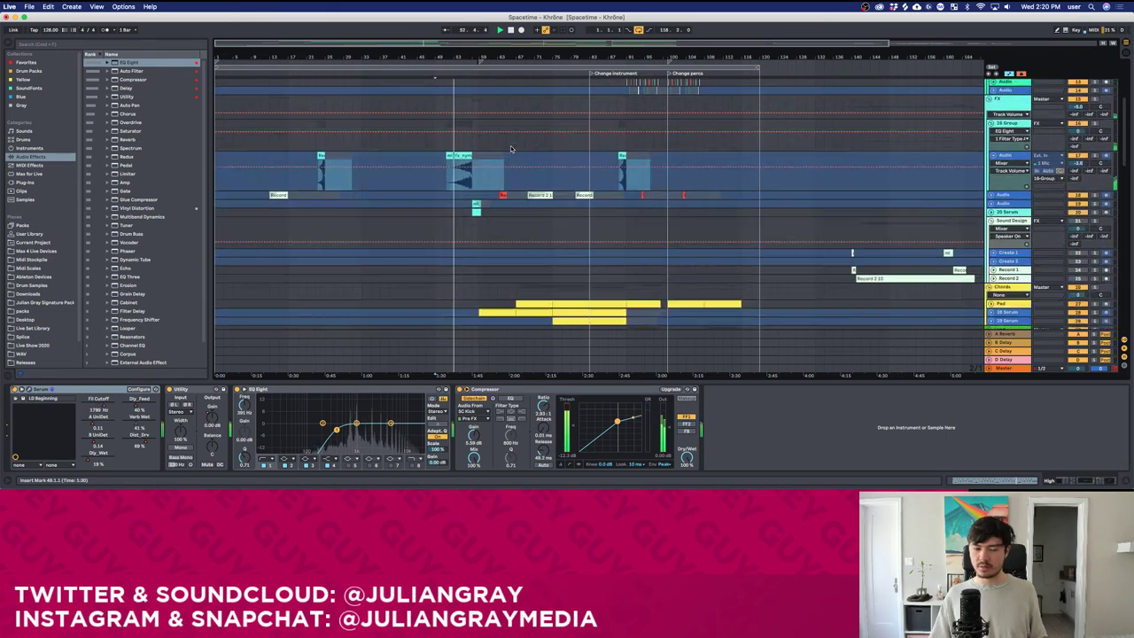
scroll(511, 149, down, 15)
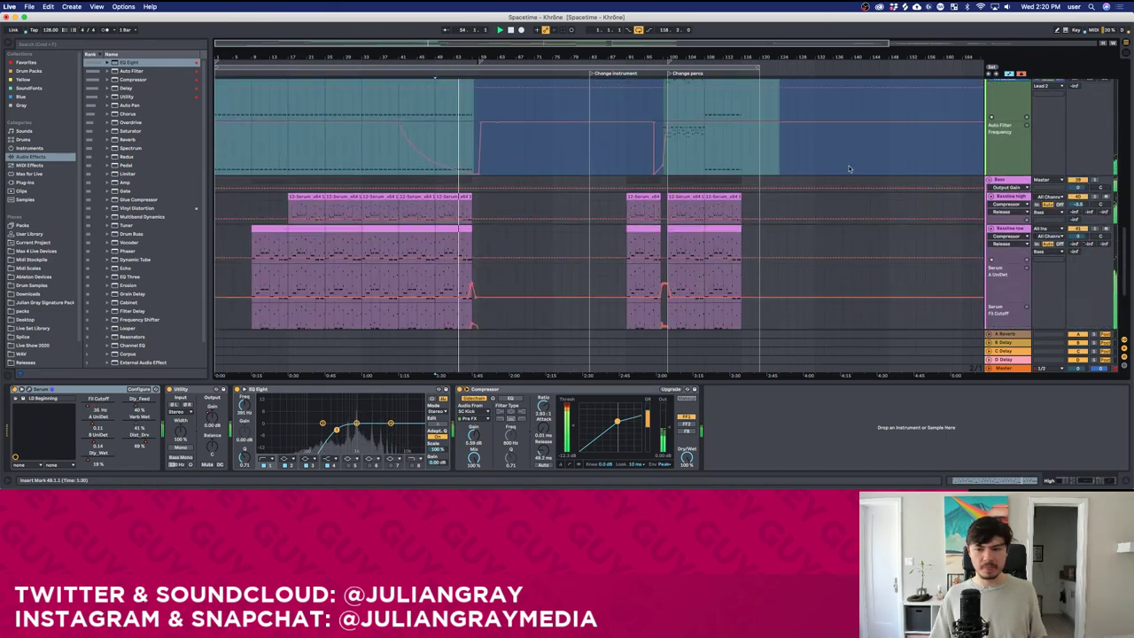
click(1008, 134)
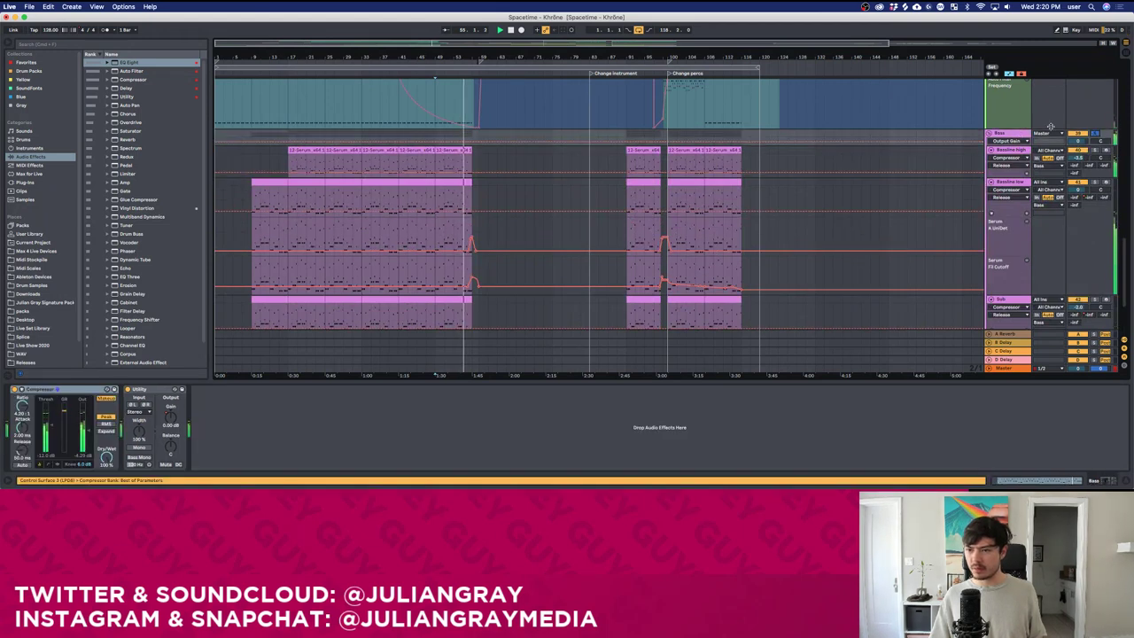
click(1022, 152)
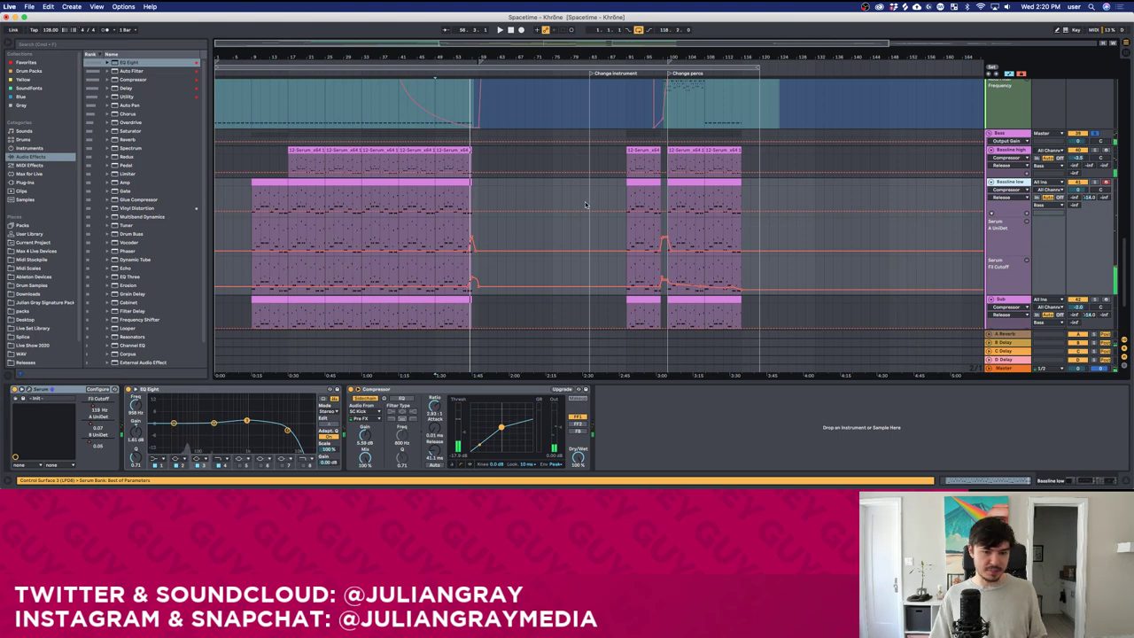
click(316, 192)
key(space)
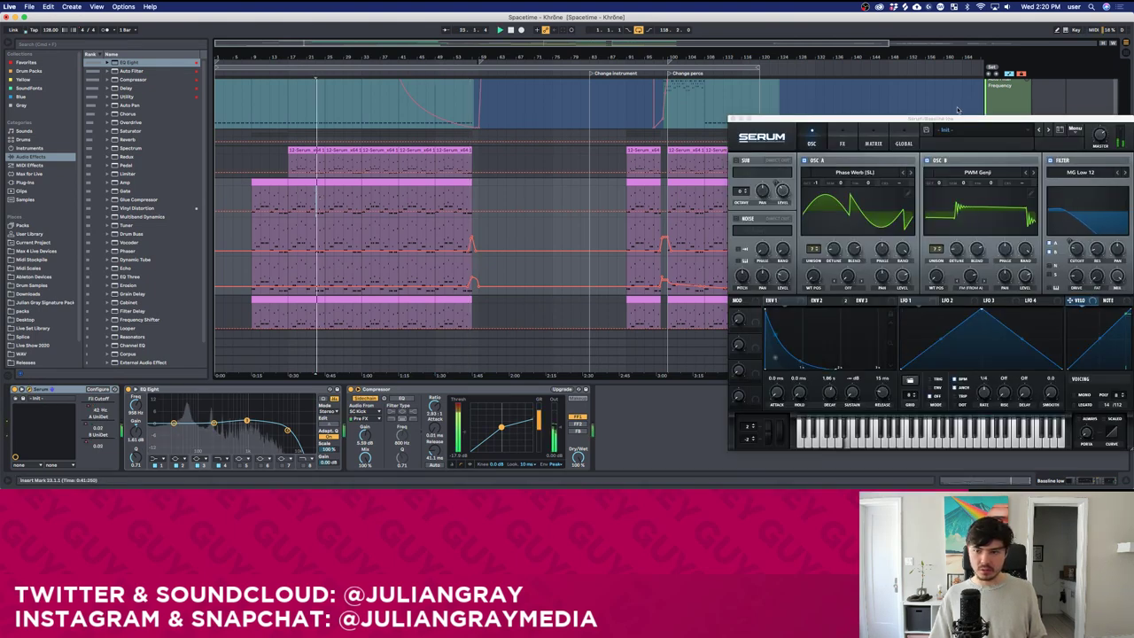
In Bassline low's Serum, adjust envelope 2's filter cutoff amount and oscillator B's octave, and close the plugin window.
drag(956, 119, 715, 100)
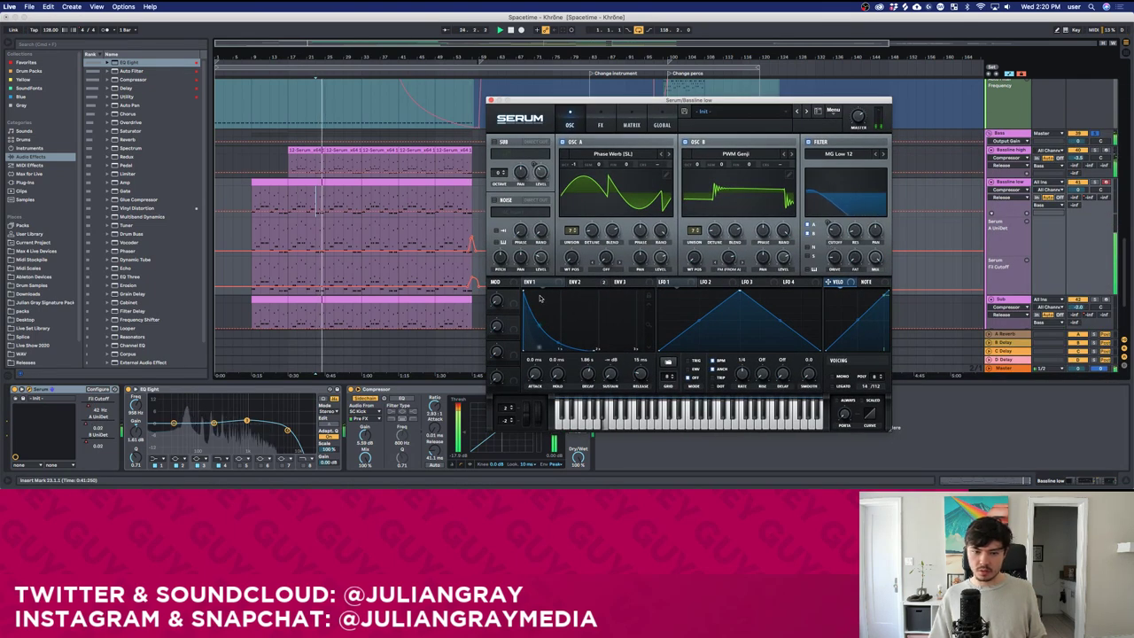
click(577, 281)
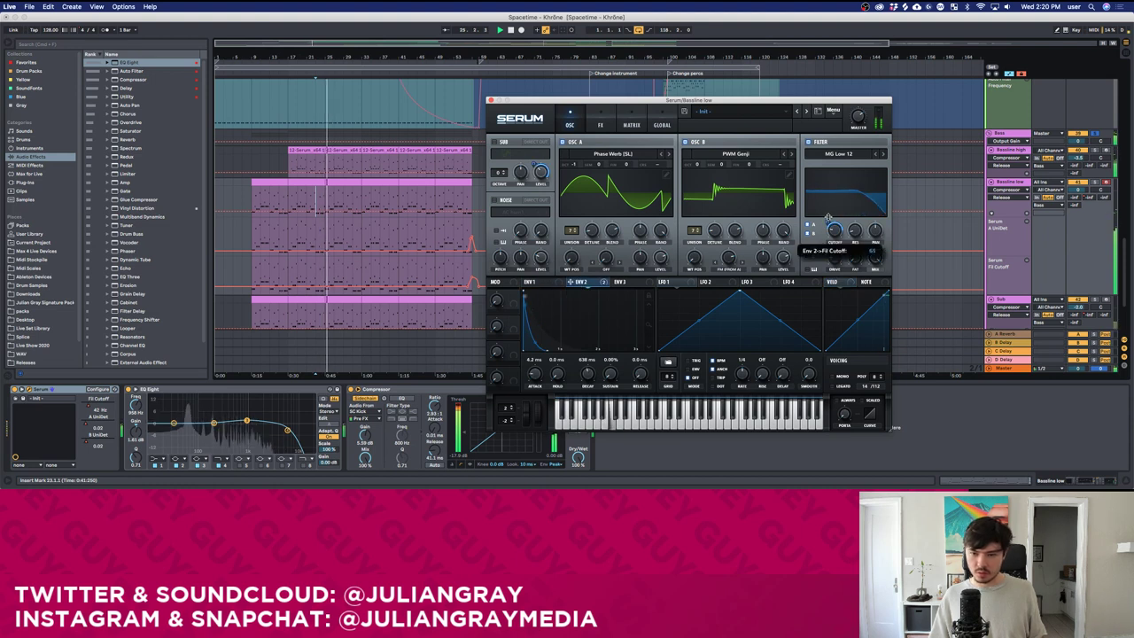
drag(829, 217, 834, 226)
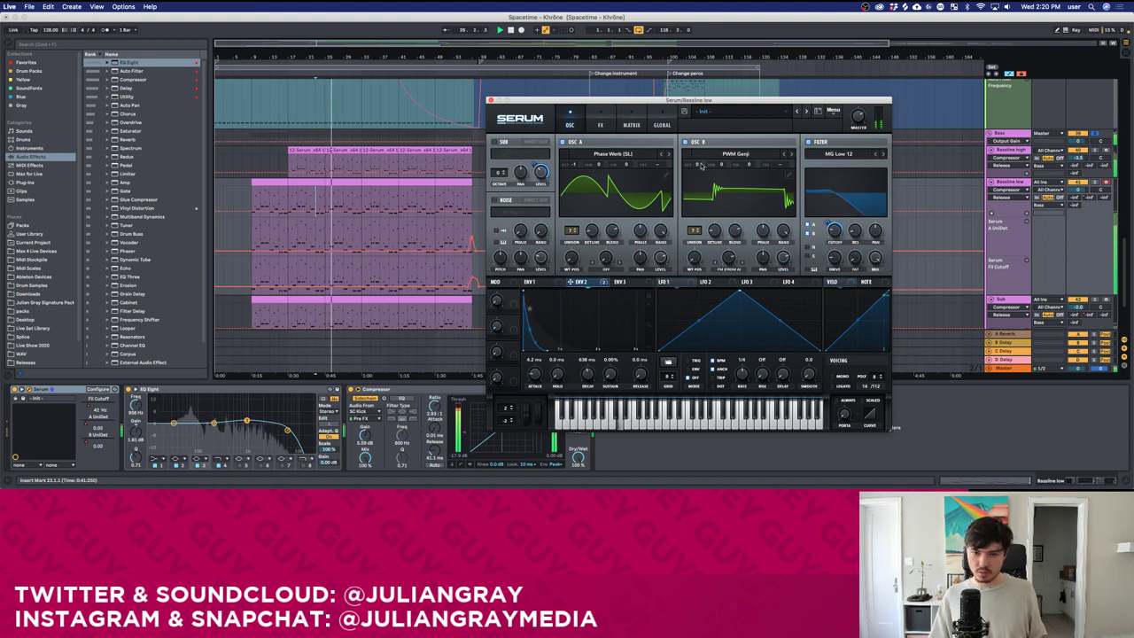
drag(701, 166, 699, 168)
click(490, 101)
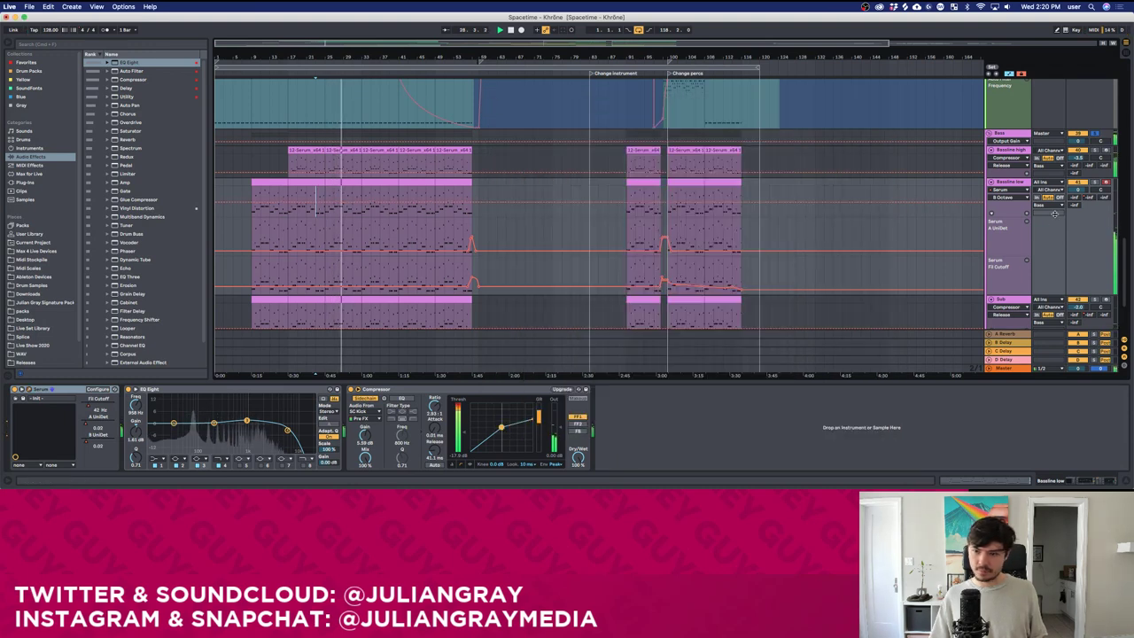
Solo the Bassline high, Bassline low and Sub tracks individually and play them together.
click(1083, 151)
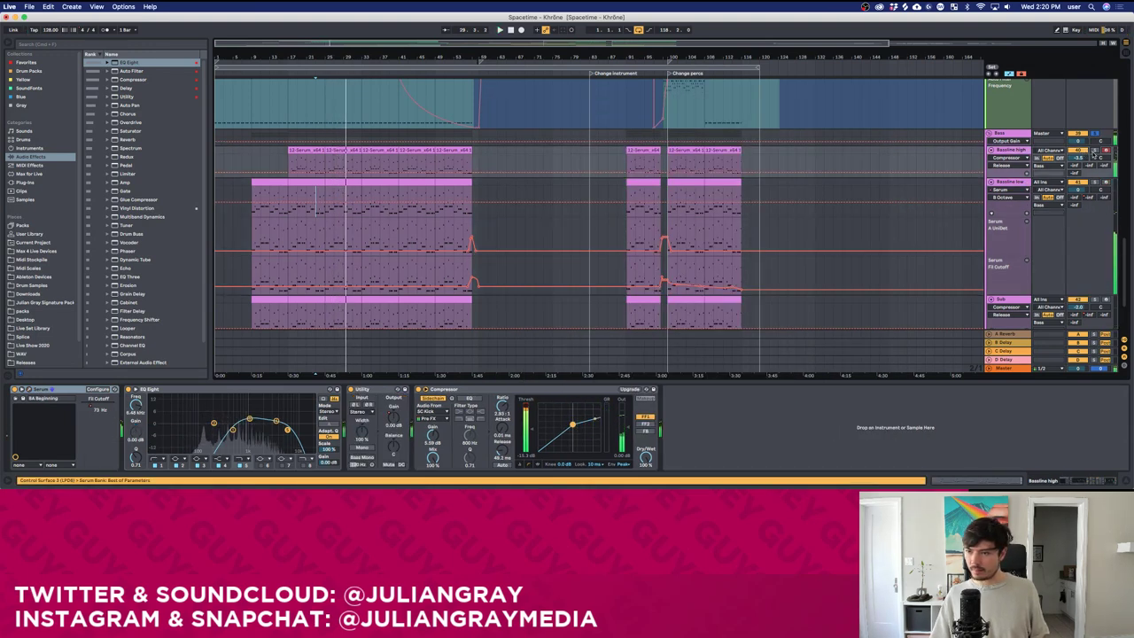
scroll(1063, 203, down, 2)
click(1097, 255)
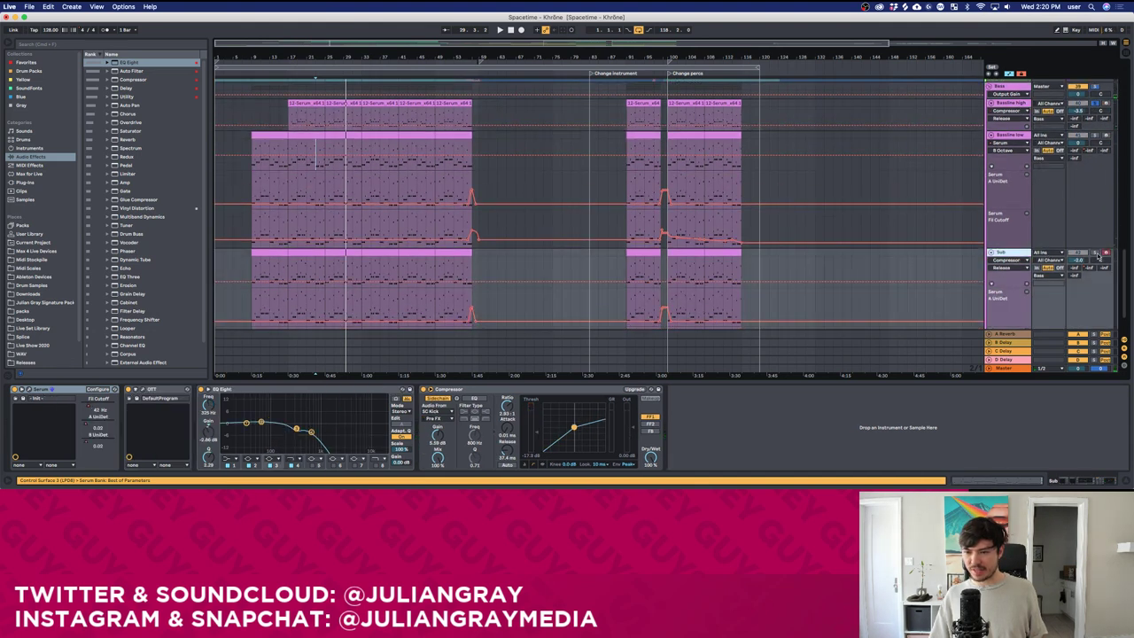
click(1027, 137)
key(space)
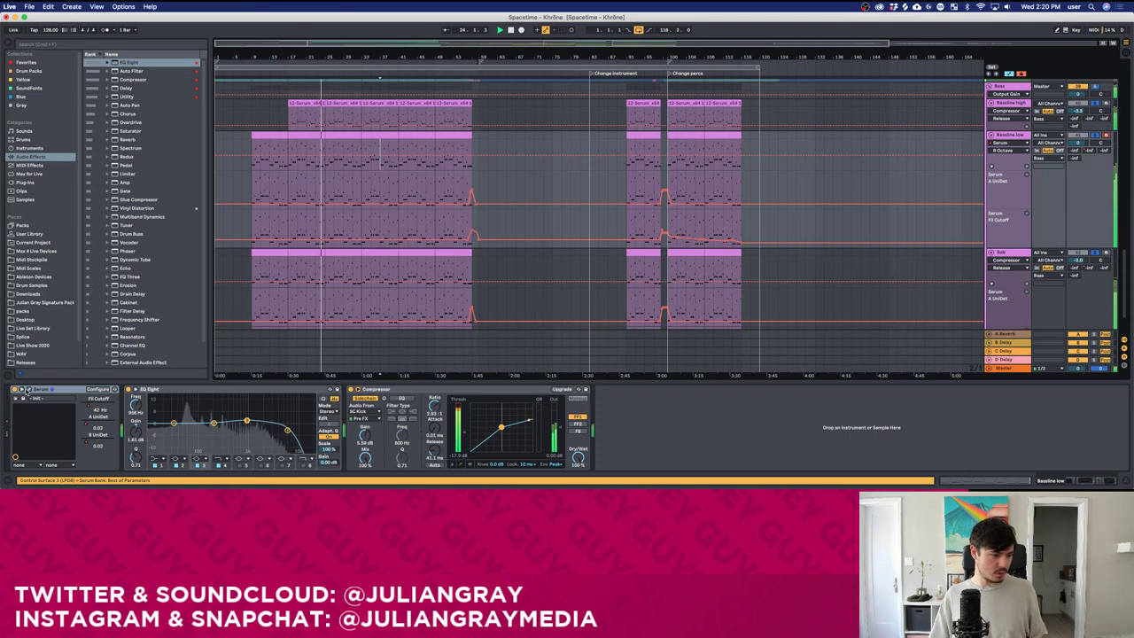
In Bassline low's Serum, load the Basic Shapes wavetable into oscillator B and set its position to the saw shape.
click(28, 391)
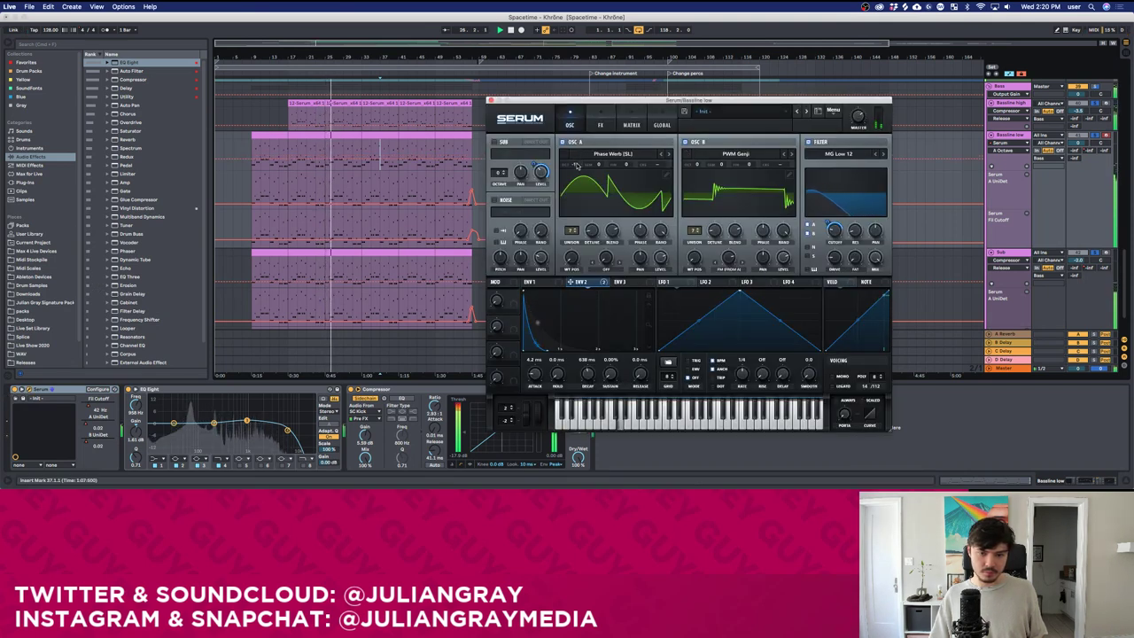
click(734, 154)
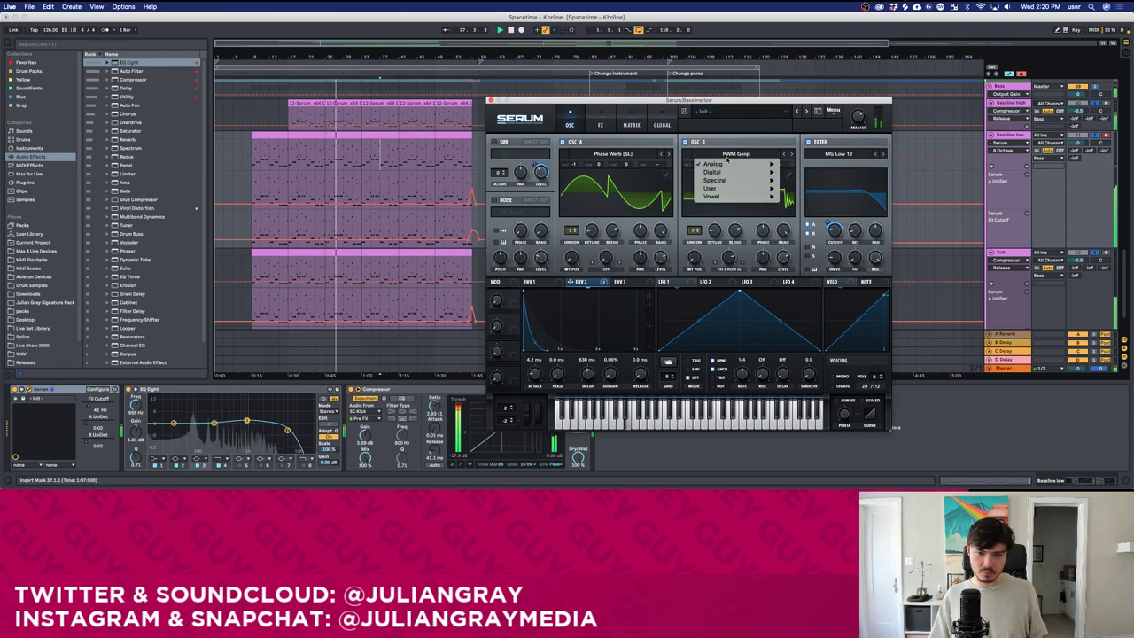
mouse_move(732, 165)
click(806, 189)
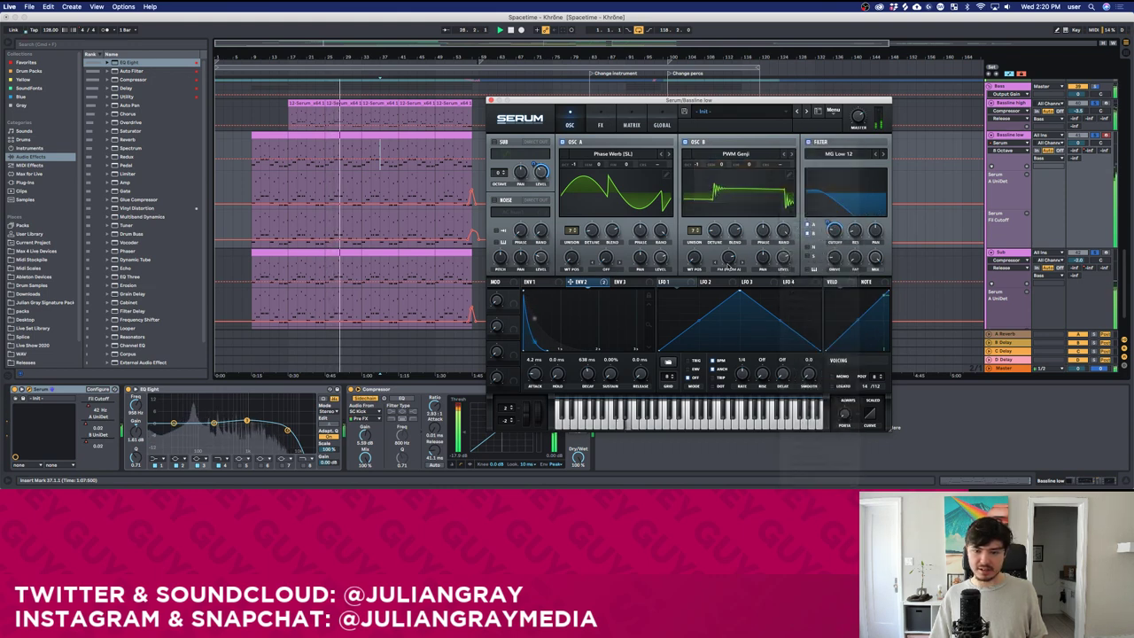
drag(697, 262, 716, 214)
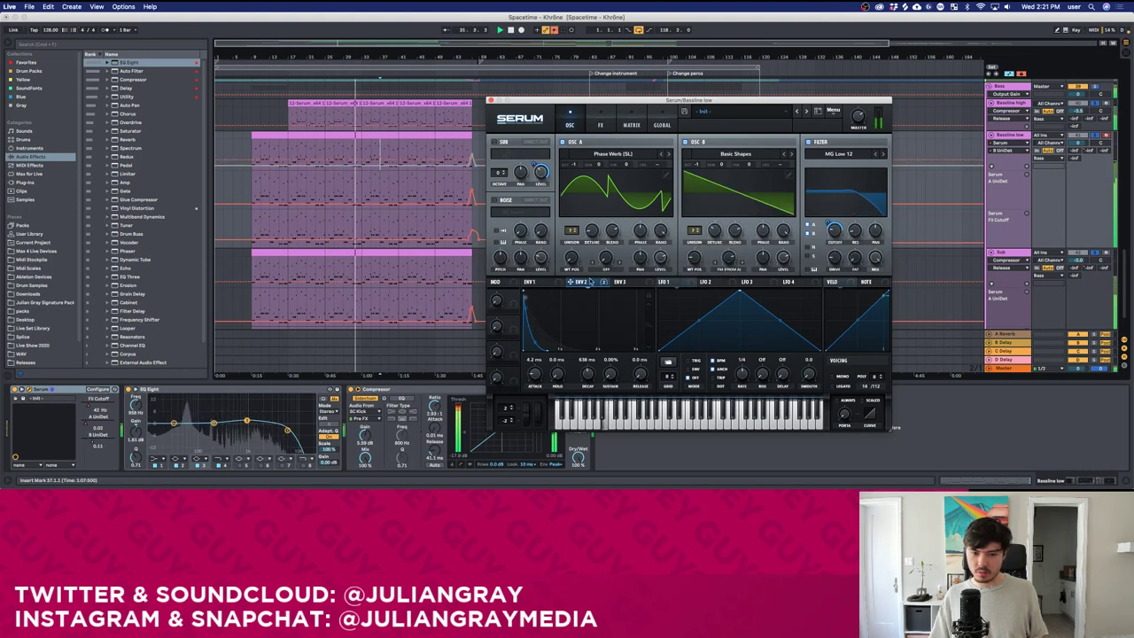
Bend envelope 1's decay curve upward into a convex shape for a fuller Bassline low sound.
click(555, 282)
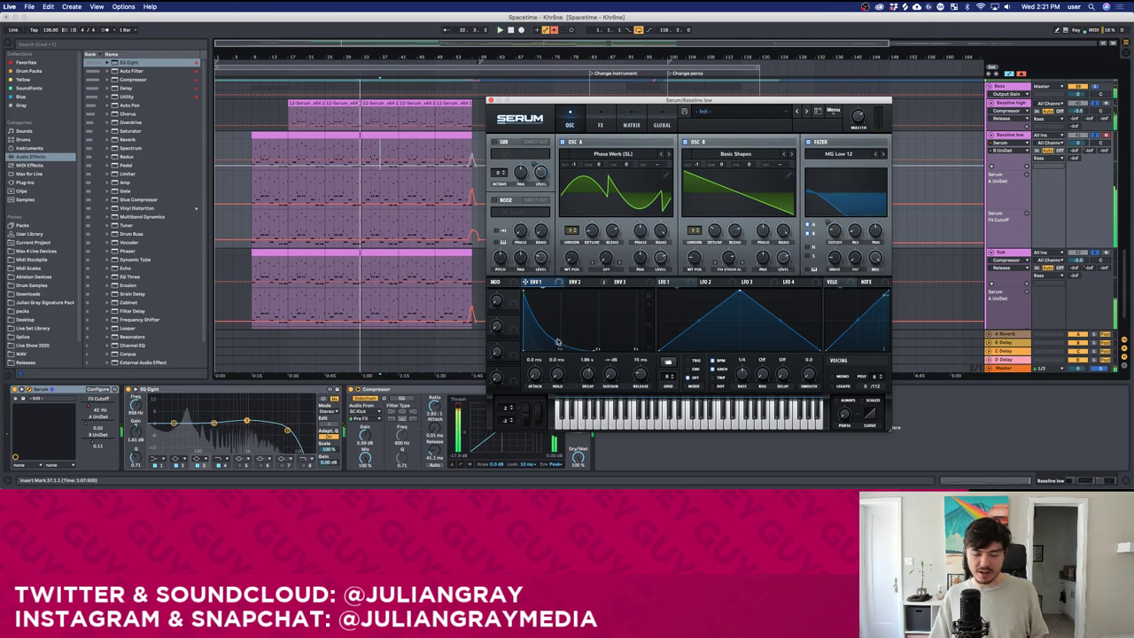
drag(557, 343, 562, 325)
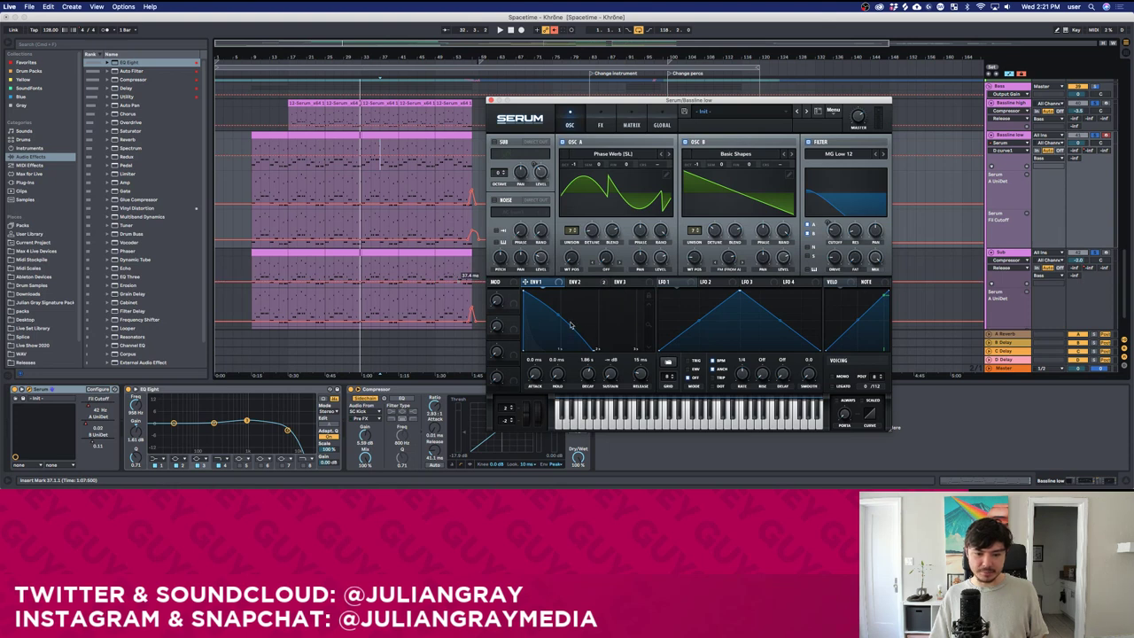
drag(557, 315, 562, 304)
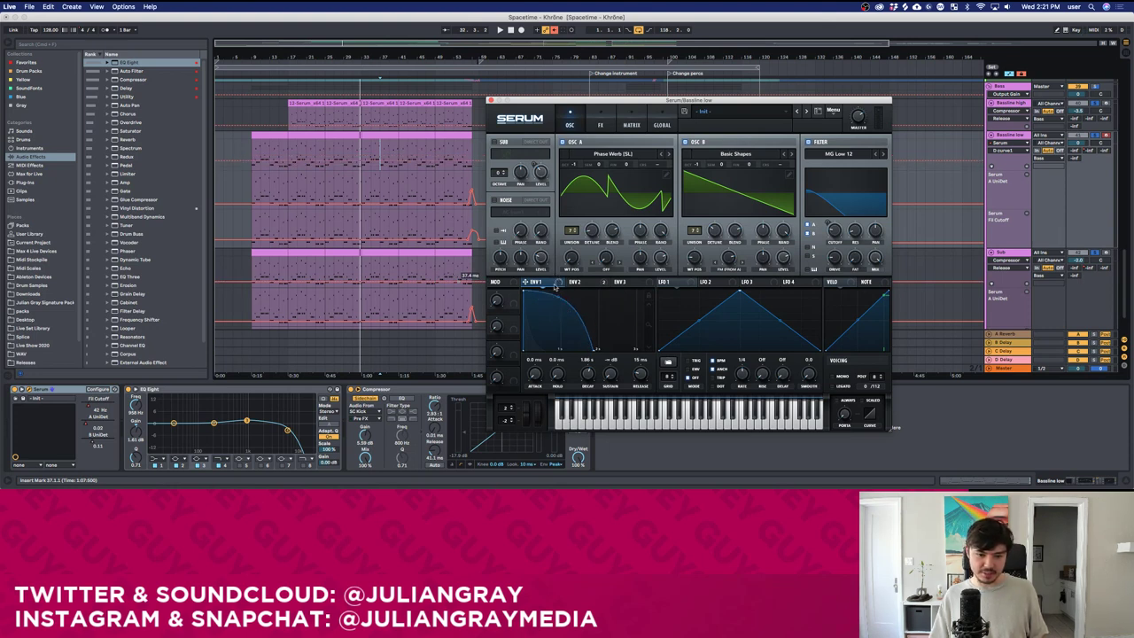
Try Bassline low's filter cutoff at 223 Hz during playback and re-enable the overridden automation.
key(space)
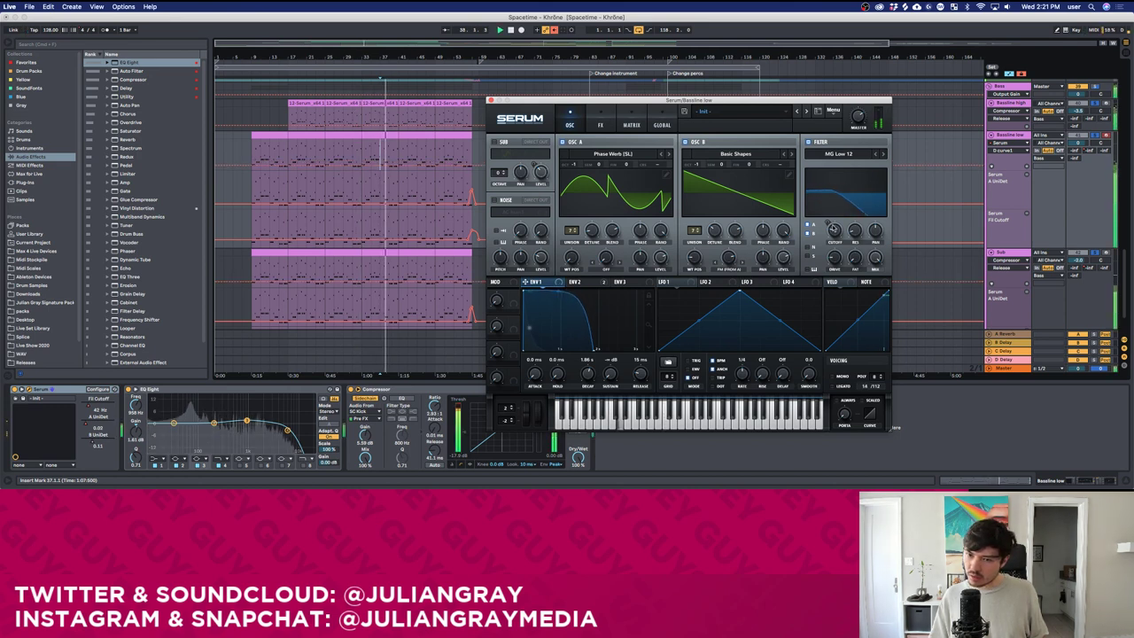
drag(835, 231, 836, 222)
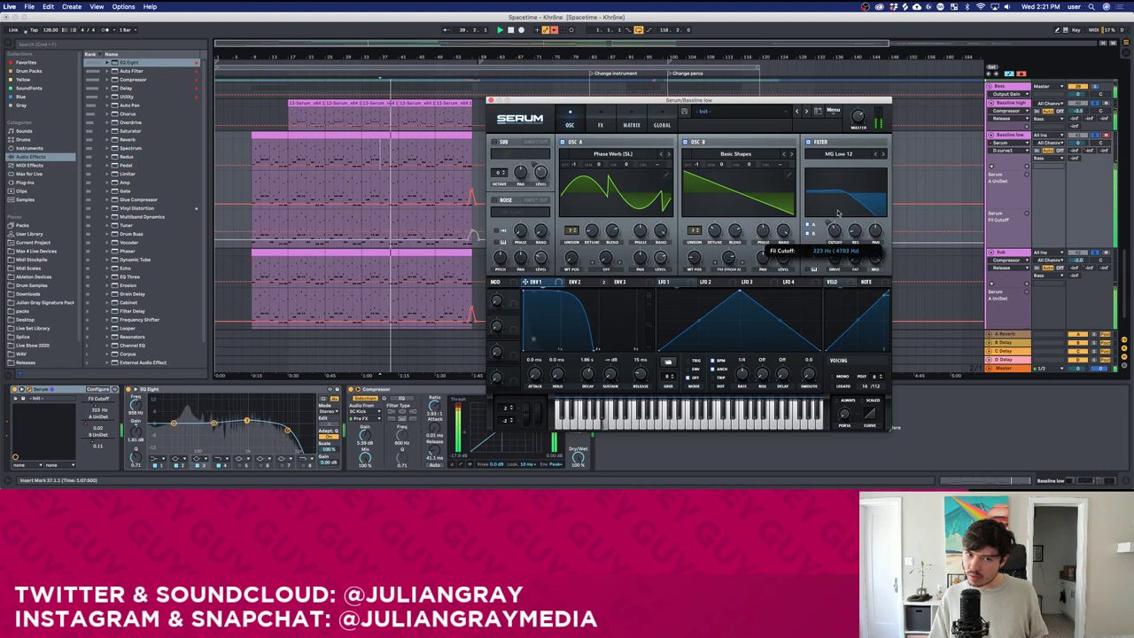
click(553, 30)
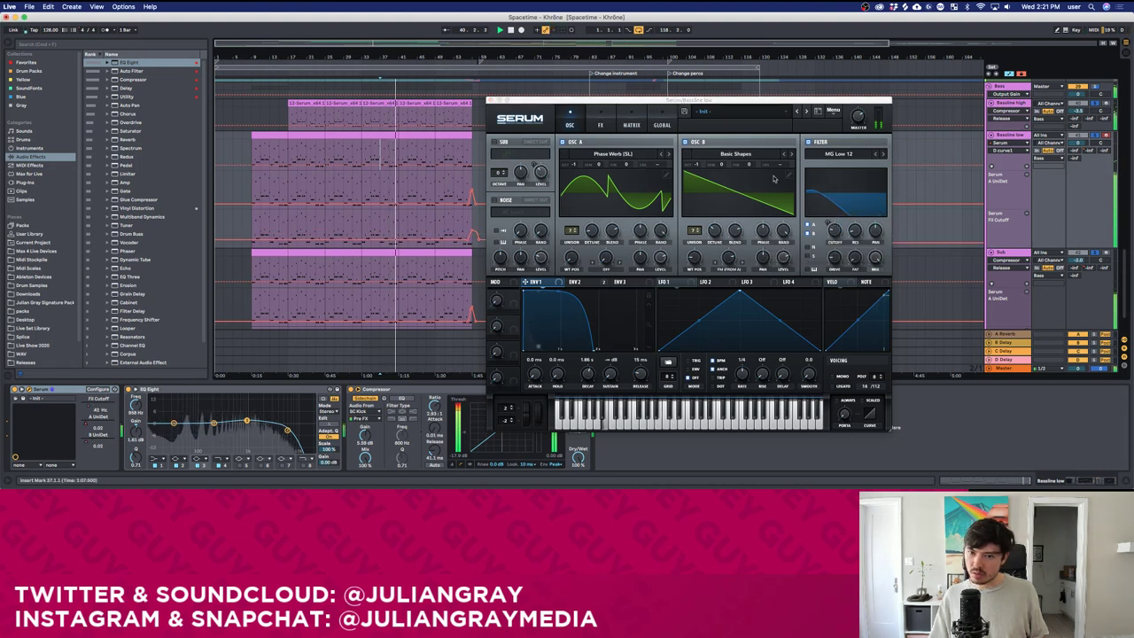
Raise oscillator A's wavetable position in Bassline low's Serum for a more complex waveform.
drag(572, 260, 573, 241)
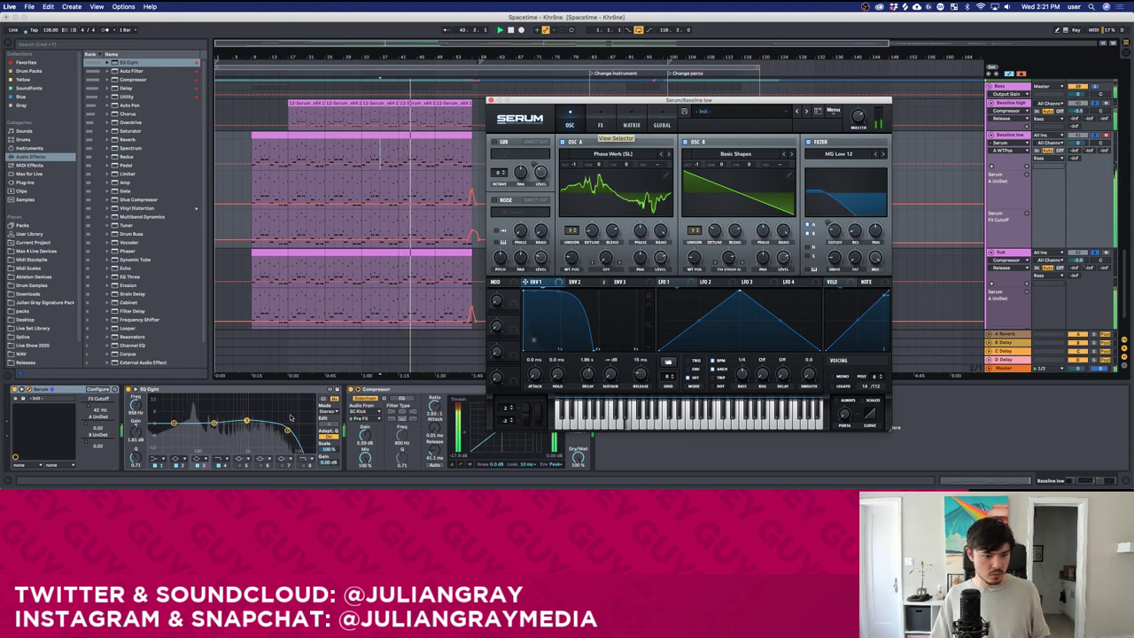
Adjust Bassline low's EQ Eight, moving the second band to about 156 Hz with a gain of about 1.1 dB.
click(246, 420)
drag(214, 423, 209, 422)
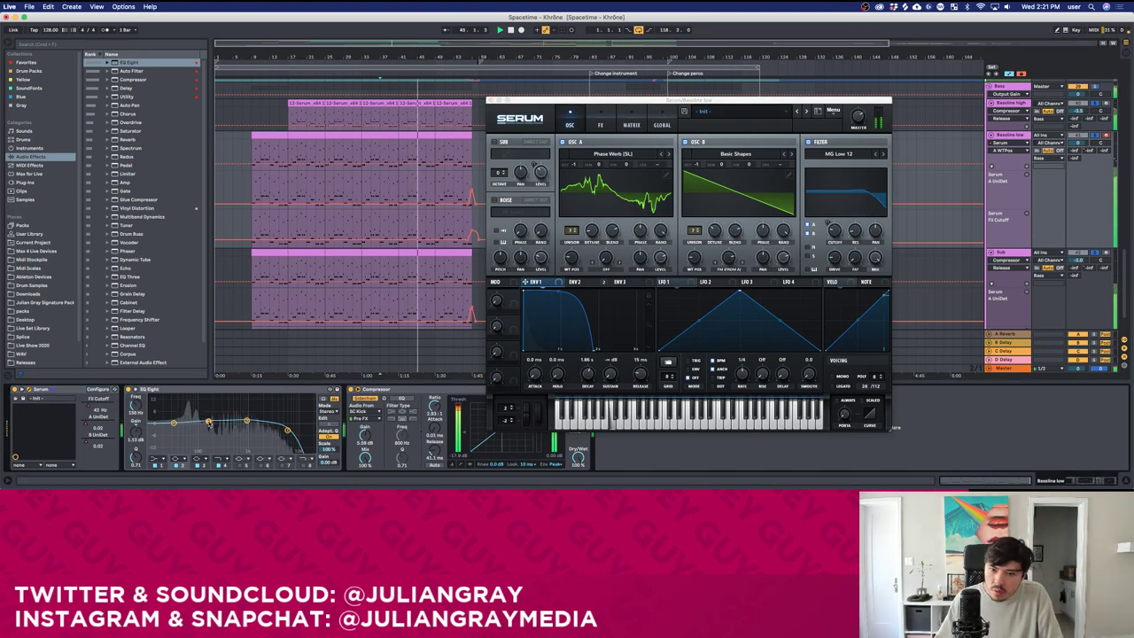
Adjust the distortion mix in Bassline low's Serum, set the filter resonance to 3%, and close the plug-in window.
click(600, 124)
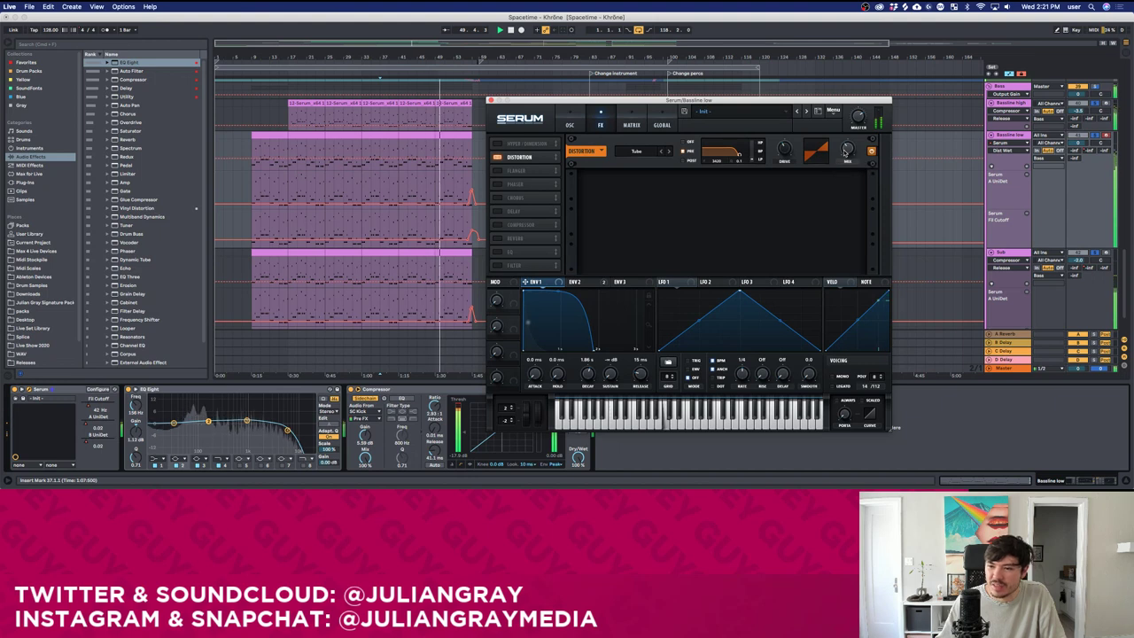
click(551, 118)
click(569, 120)
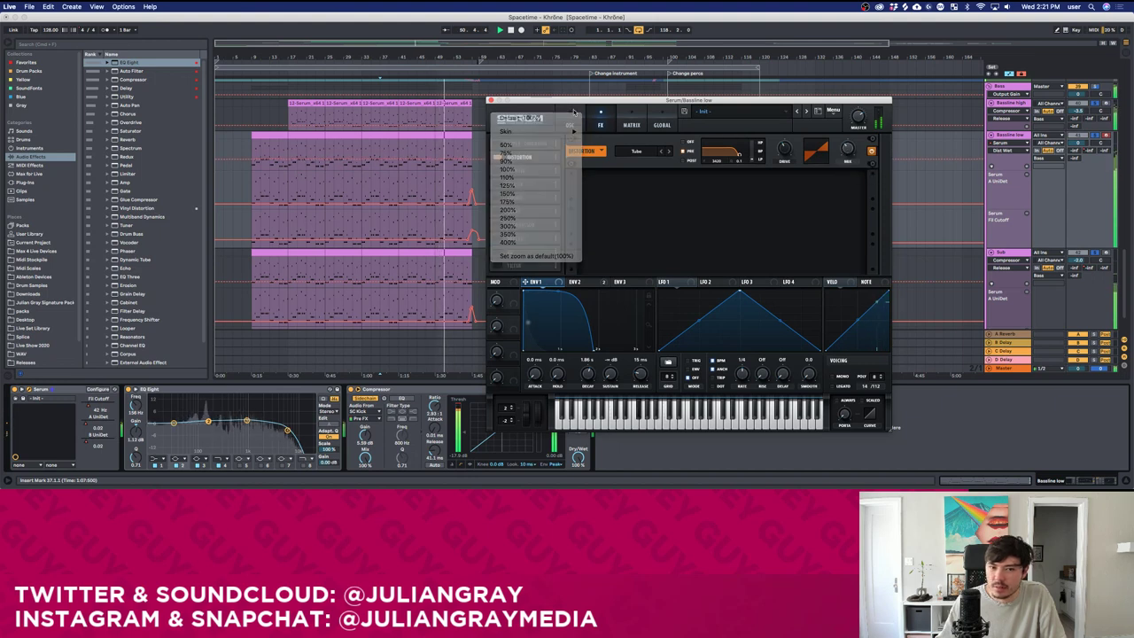
click(569, 121)
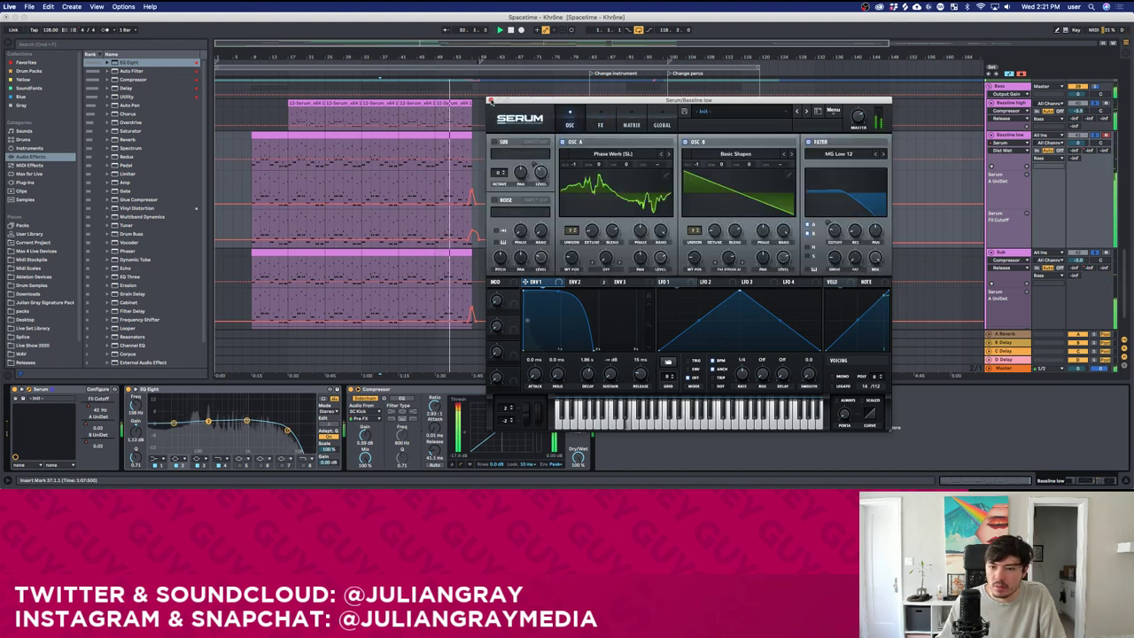
click(854, 231)
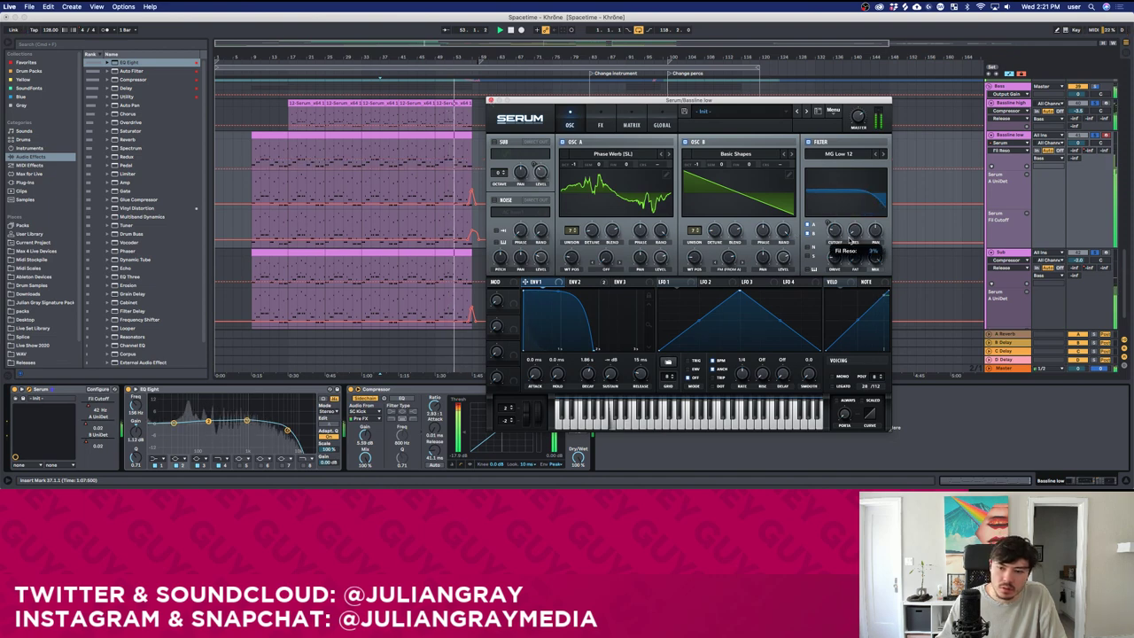
click(492, 100)
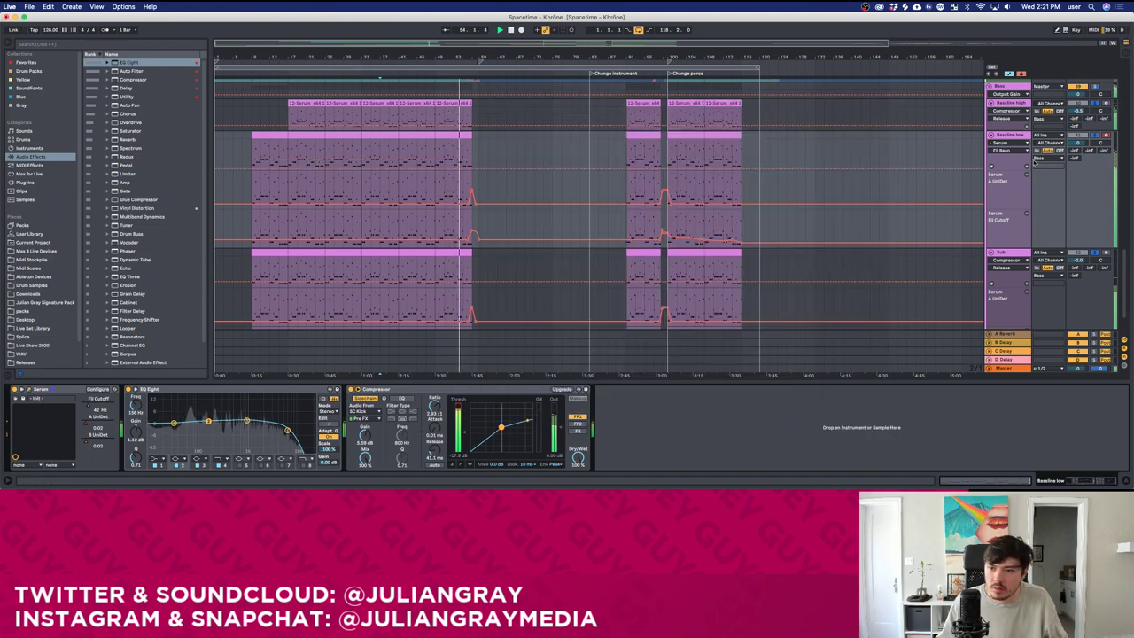
Solo the Bass group and check the device chains of Bassline high, the group and Bassline low during playback.
scroll(1016, 124, up, 1)
click(1017, 122)
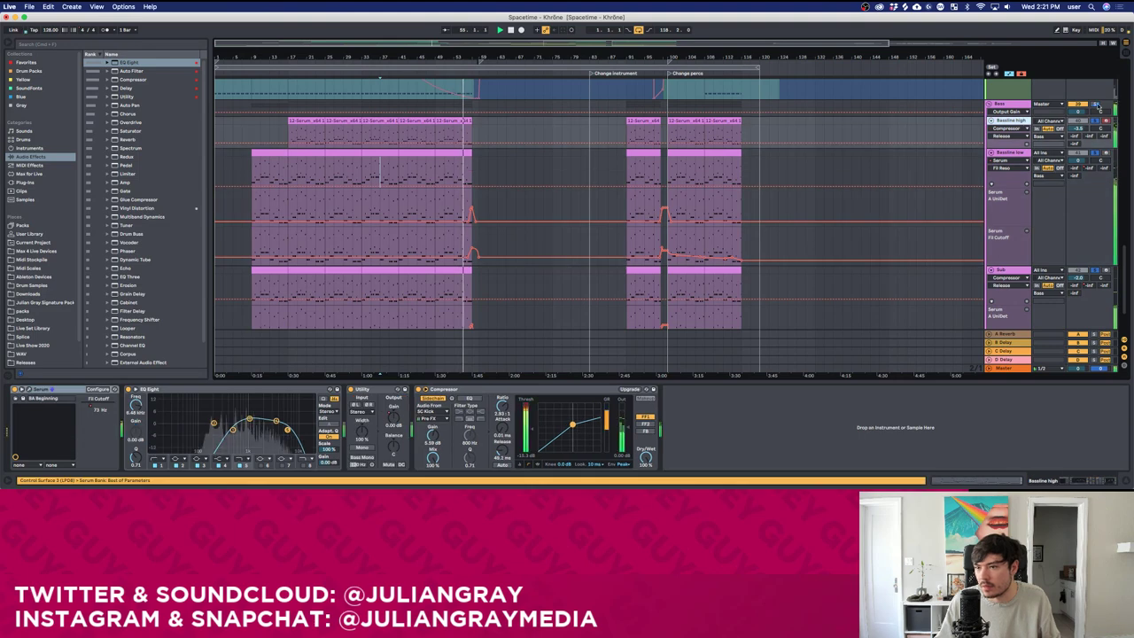
click(1011, 104)
scroll(1012, 133, down, 3)
scroll(1012, 133, up, 2)
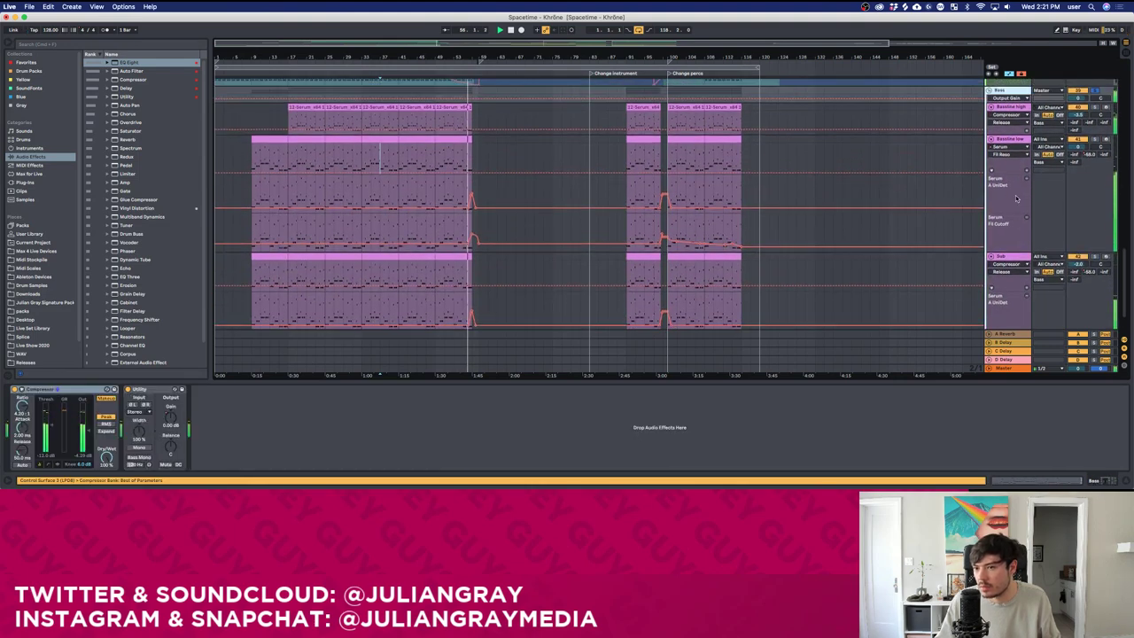
click(1011, 139)
key(space)
scroll(532, 211, up, 2)
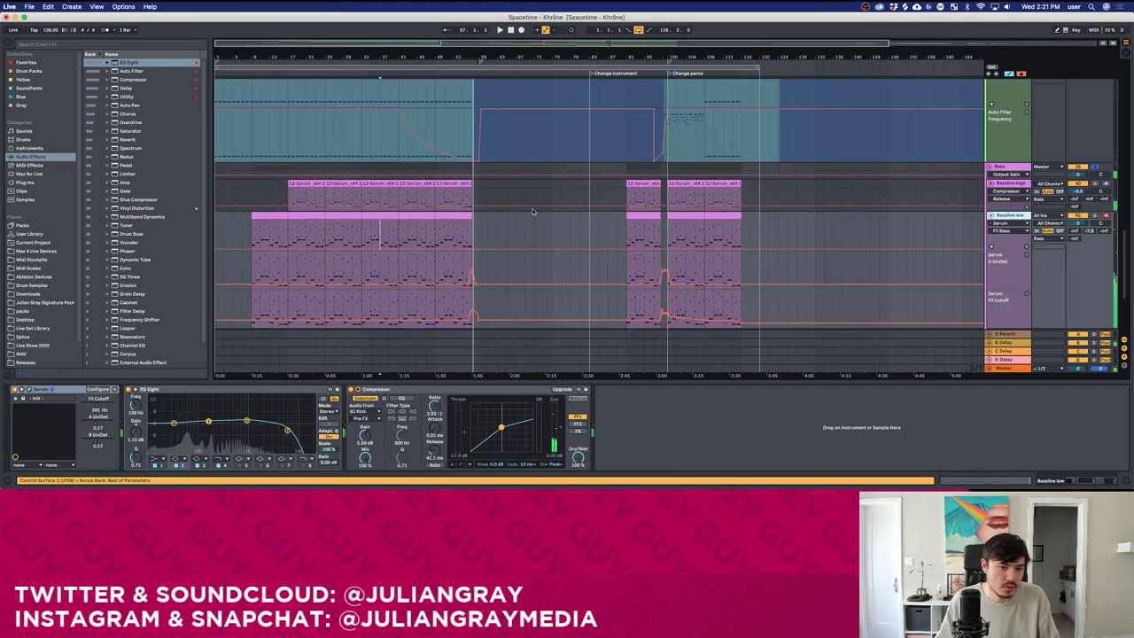
Play the arrangement from bar 25 and open the Bass group's device chain.
scroll(536, 217, up, 2)
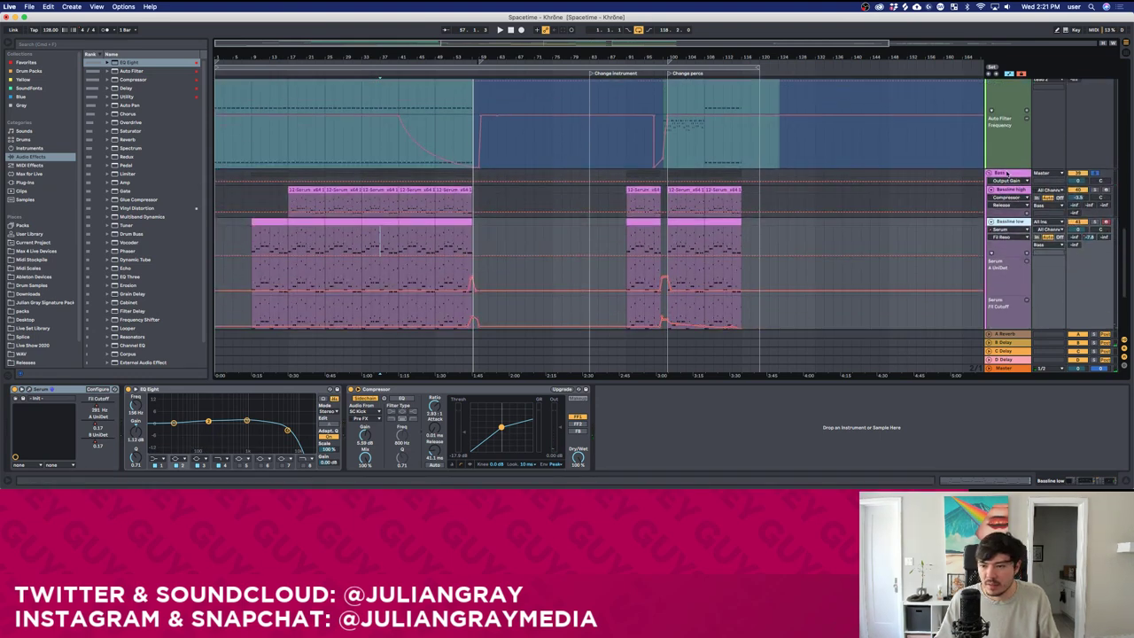
scroll(1098, 190, up, 5)
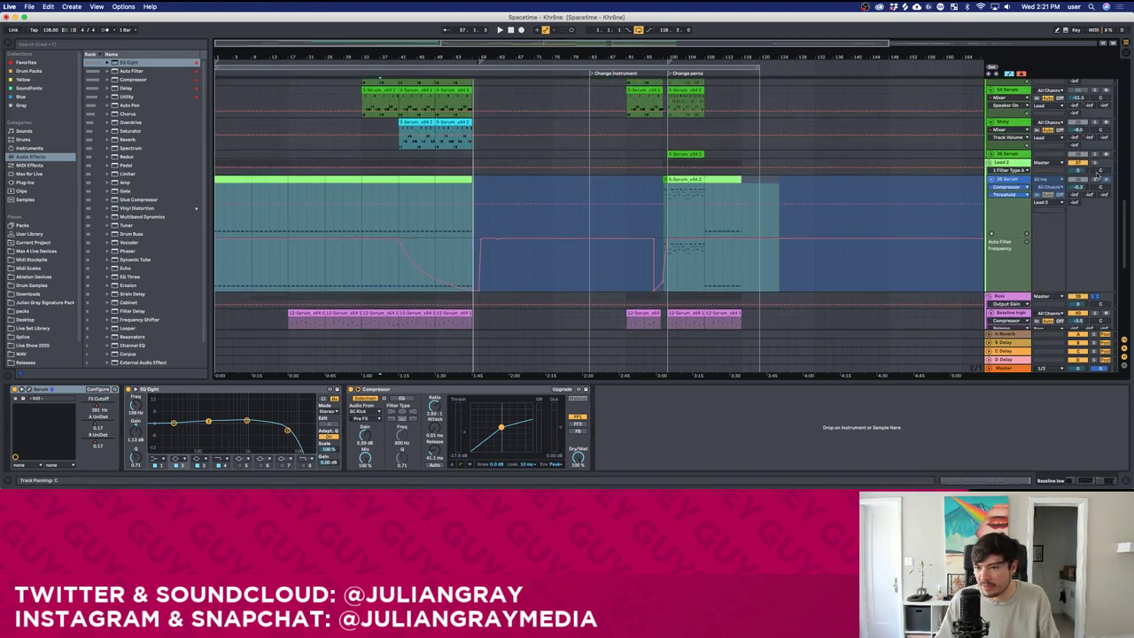
scroll(1097, 175, up, 2)
scroll(1119, 312, down, 2)
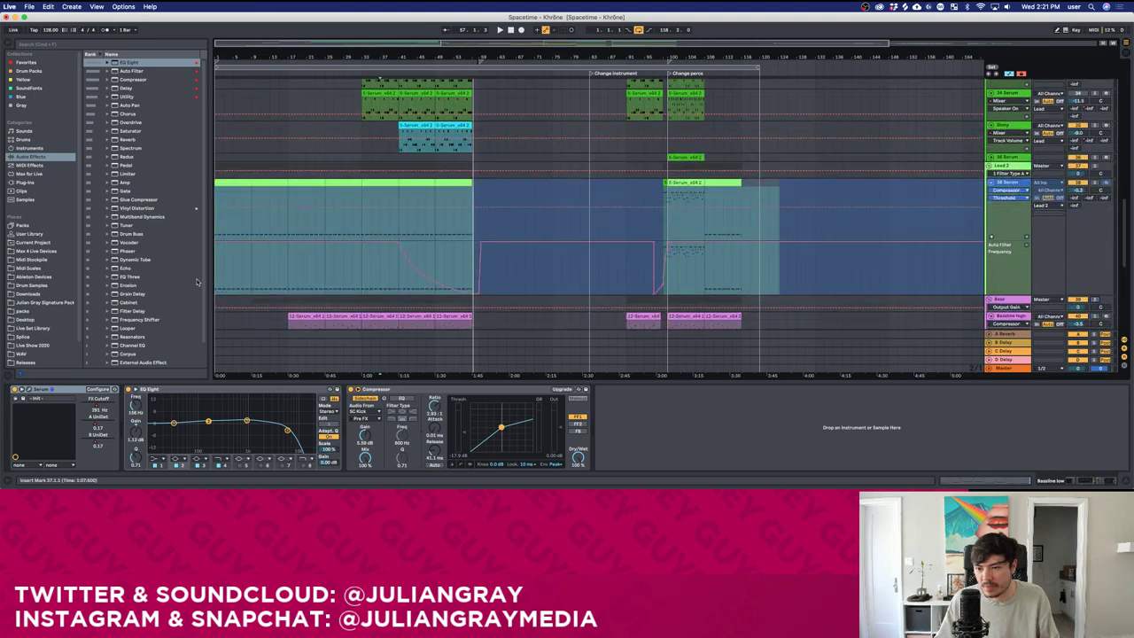
click(327, 232)
key(space)
scroll(585, 233, down, 3)
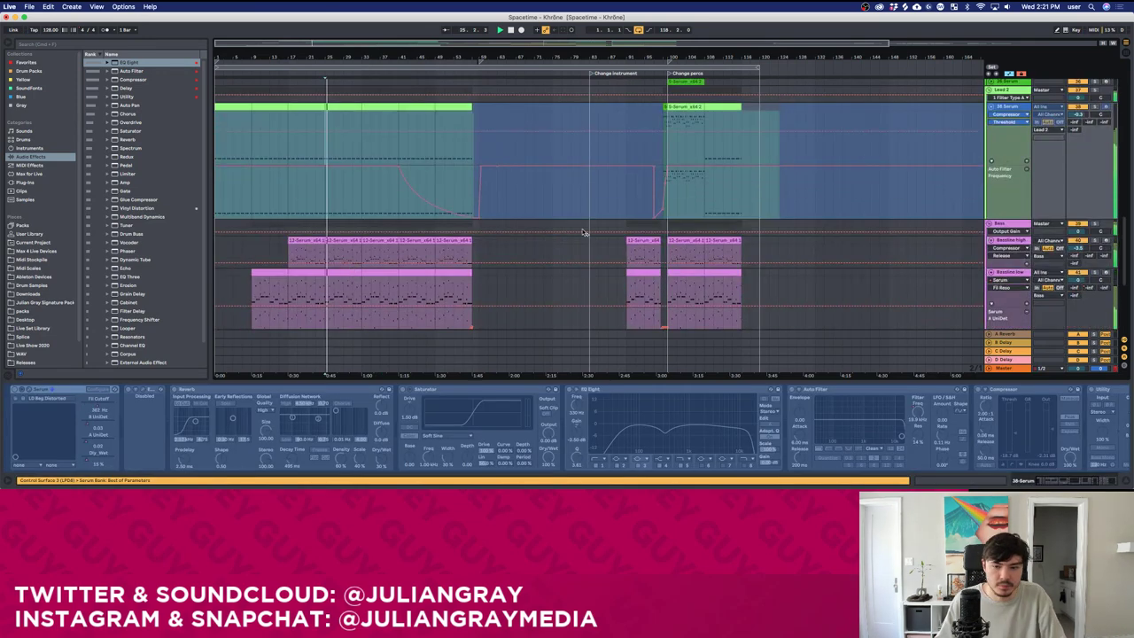
click(998, 223)
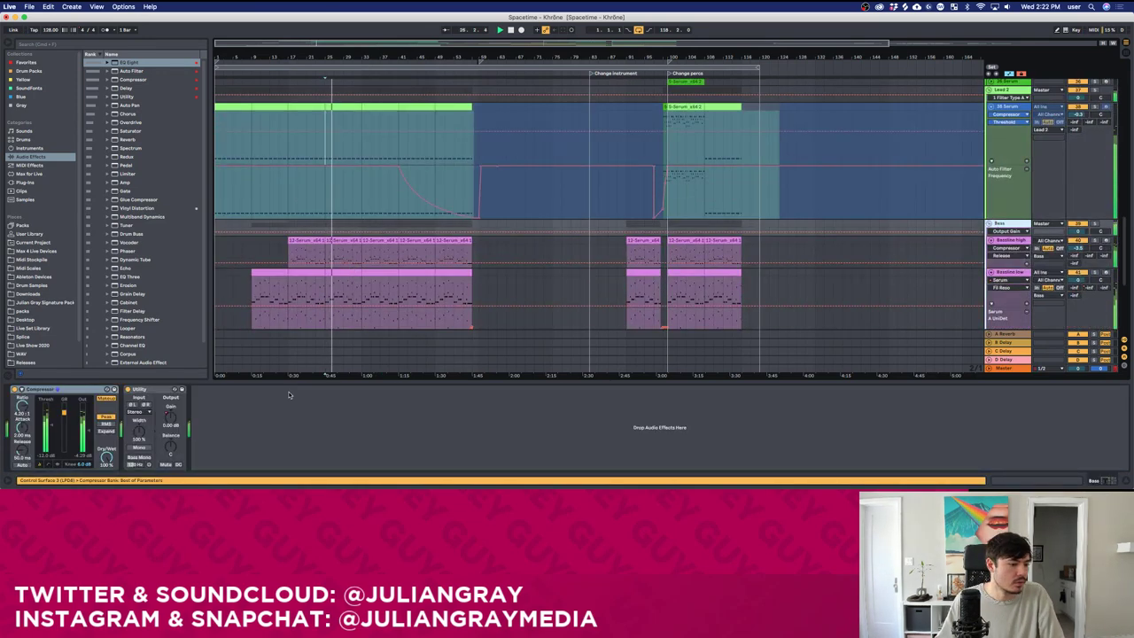
On Bassline high's Compressor, lower the threshold, enable the sidechain EQ with a high-pass filter at about 1.27 kHz, and adjust ratio and release.
click(1015, 250)
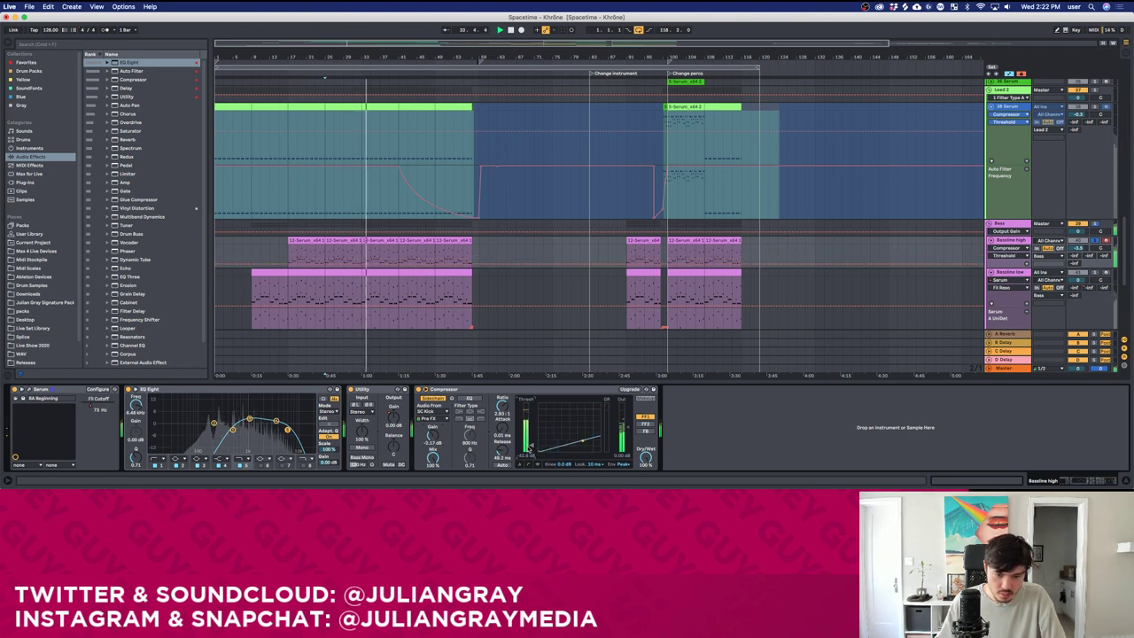
click(471, 398)
drag(469, 431, 477, 435)
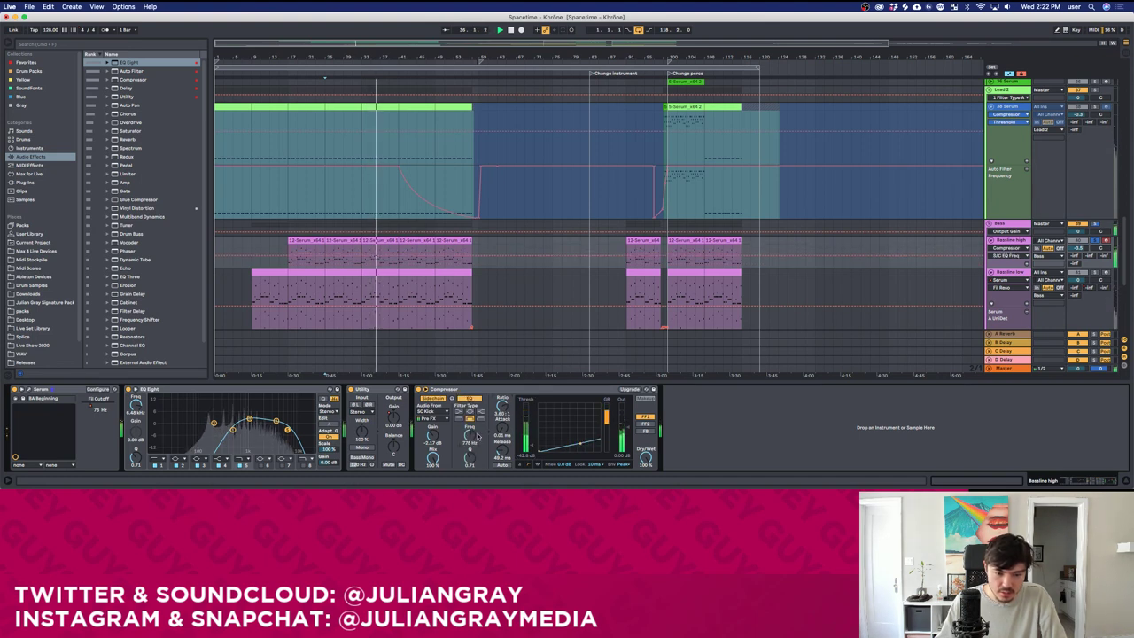
click(505, 453)
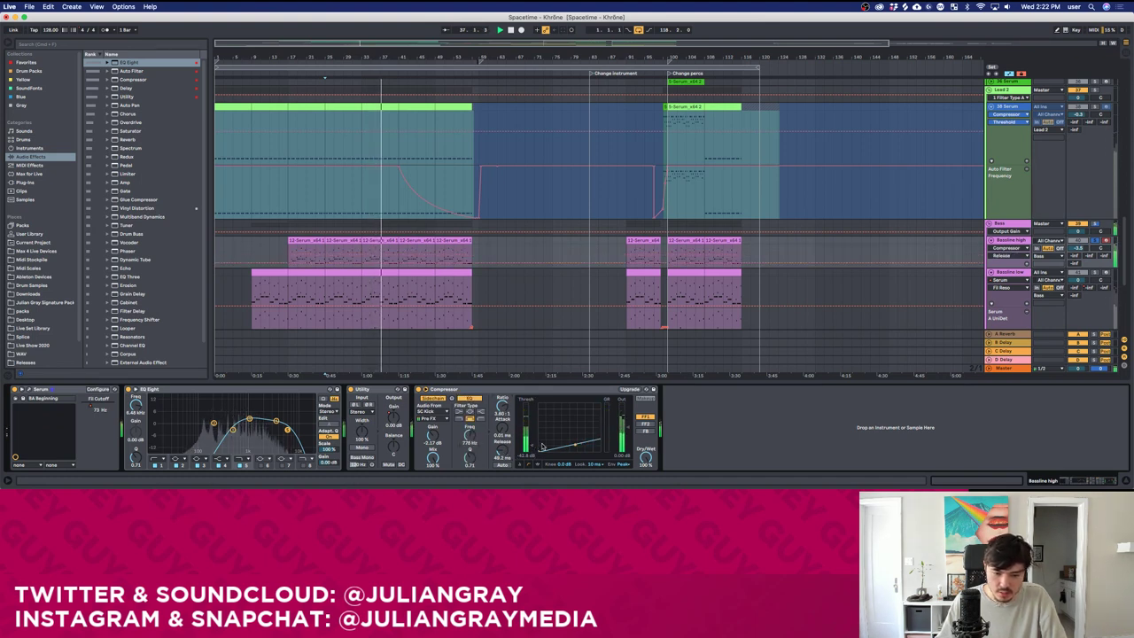
click(502, 407)
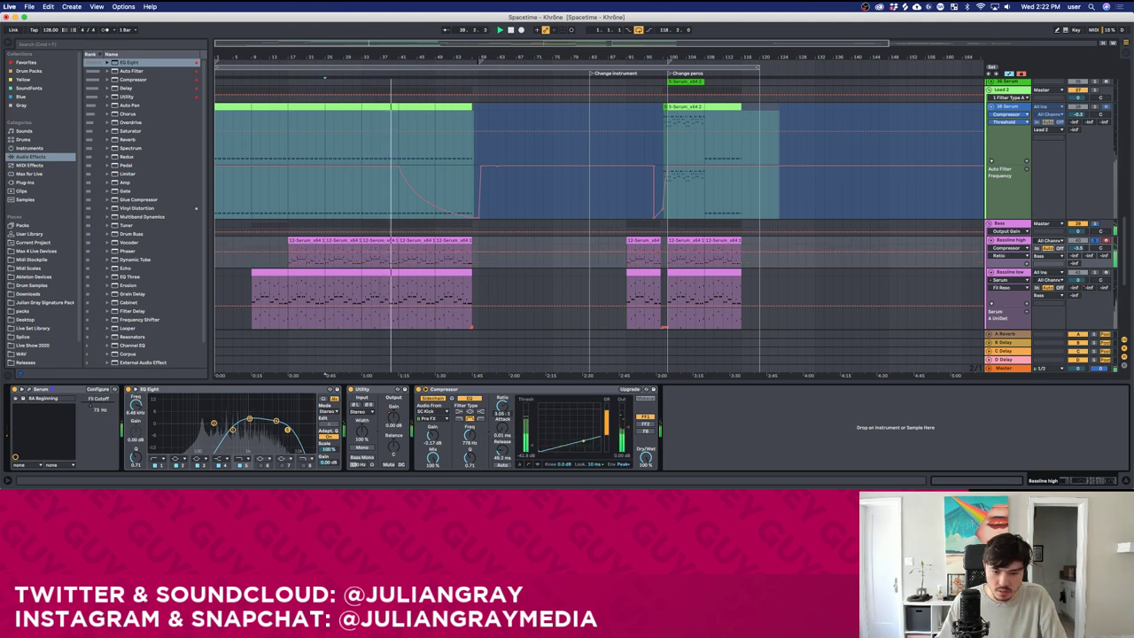
click(480, 419)
drag(471, 430, 501, 442)
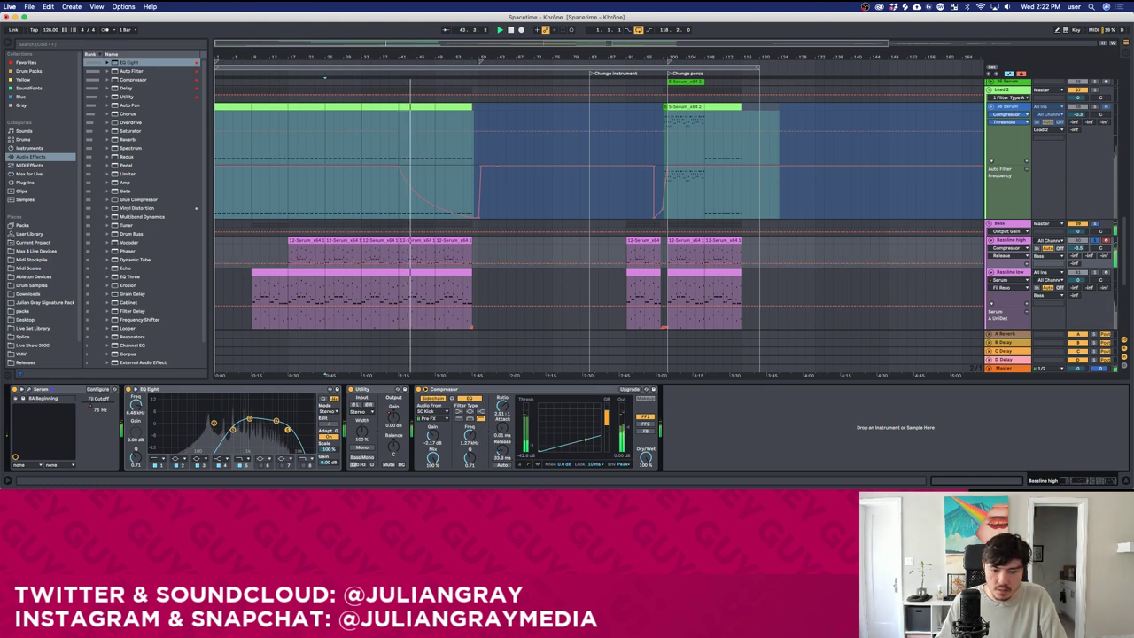
click(503, 392)
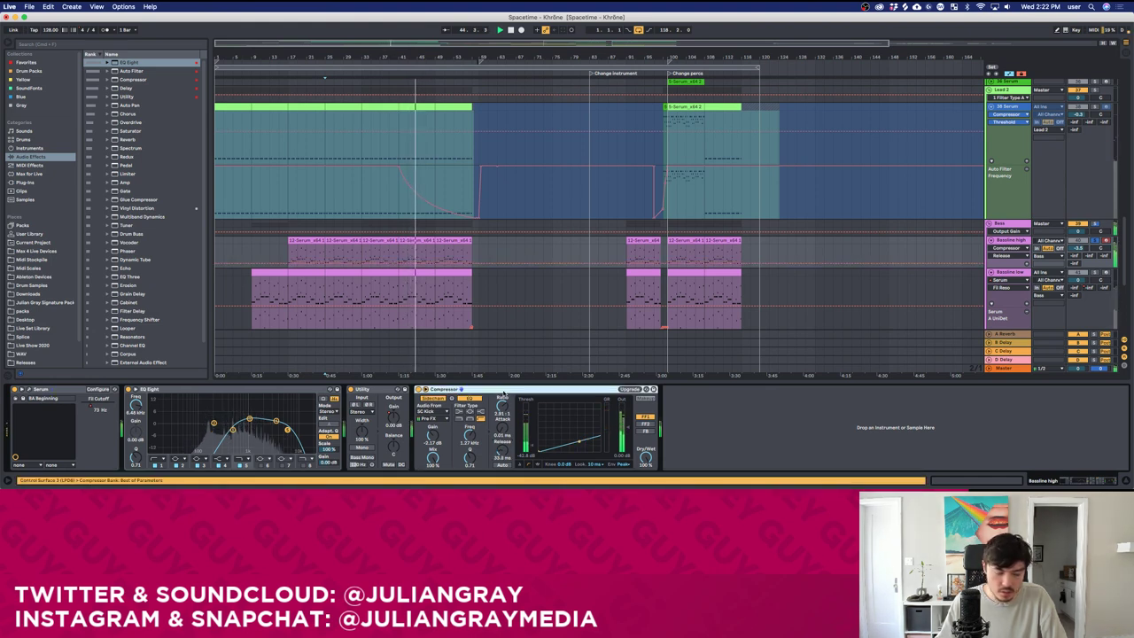
Delete the sidechain Compressors from the Bassline low and Sub tracks.
scroll(538, 313, down, 1)
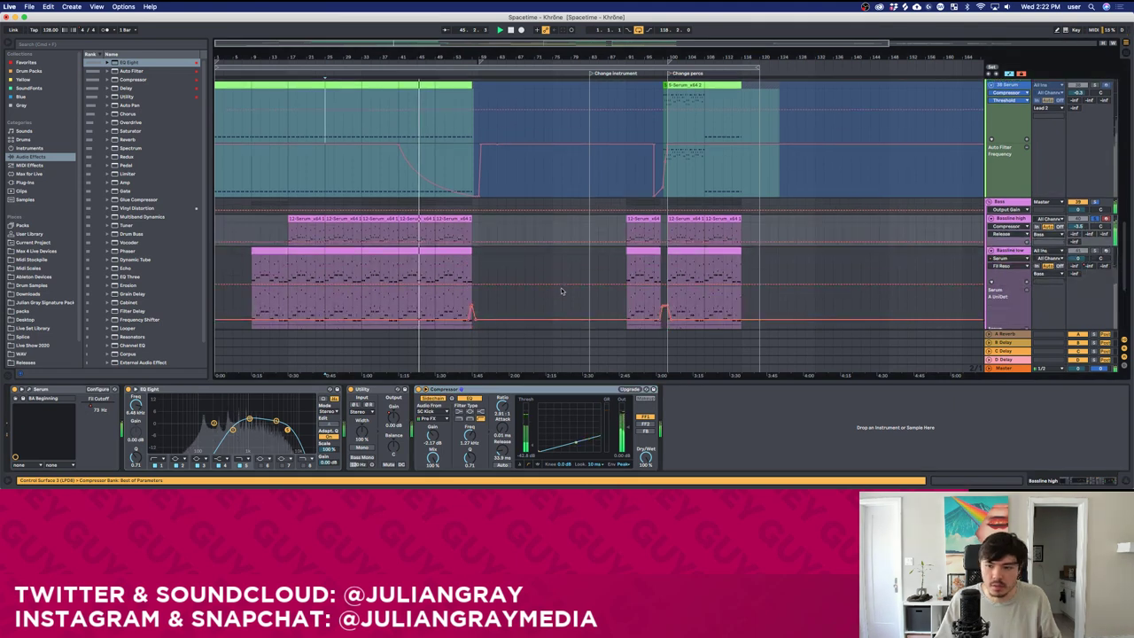
click(943, 259)
key(space)
click(494, 391)
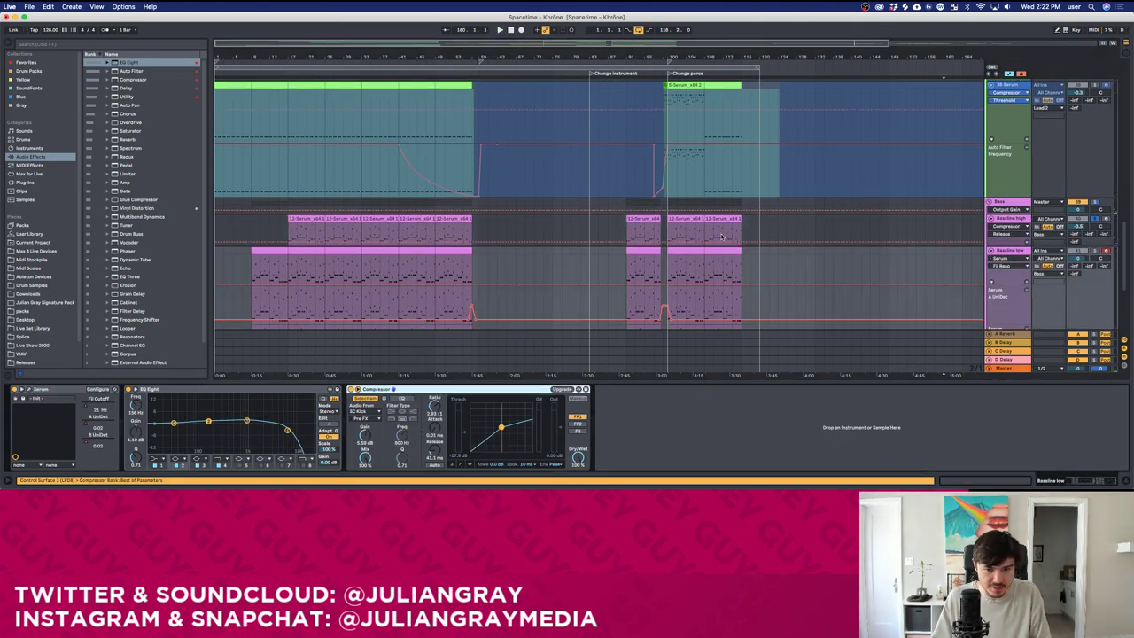
key(Delete)
scroll(716, 236, down, 4)
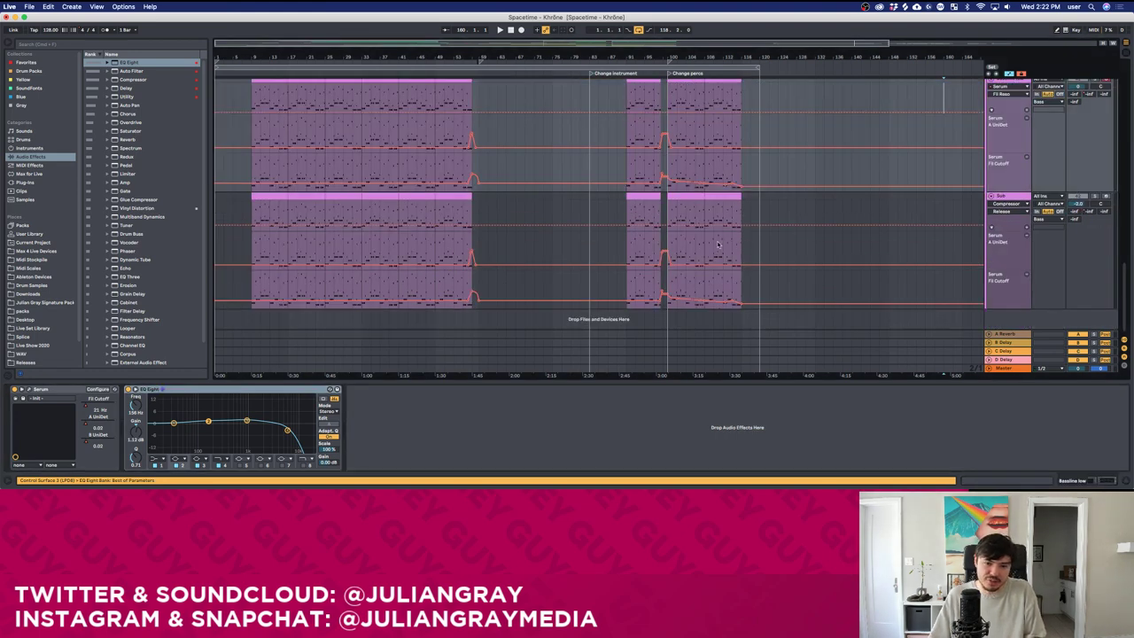
click(536, 390)
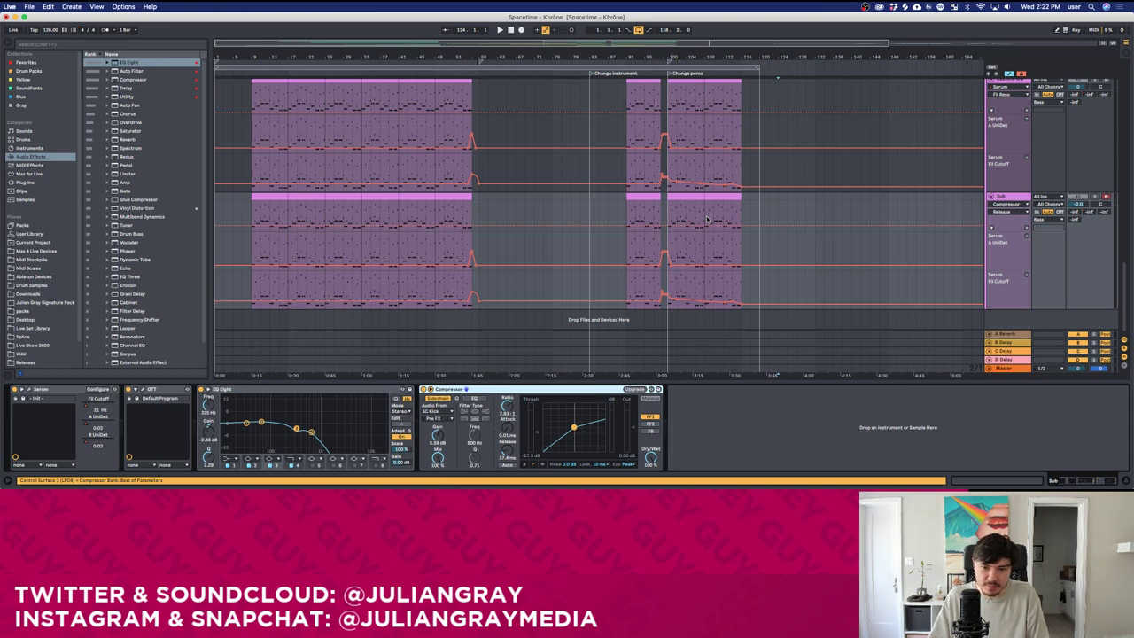
key(Delete)
Move Bassline high's sidechain Compressor to the Bass group, placing it after the Utility.
scroll(707, 219, up, 5)
click(741, 262)
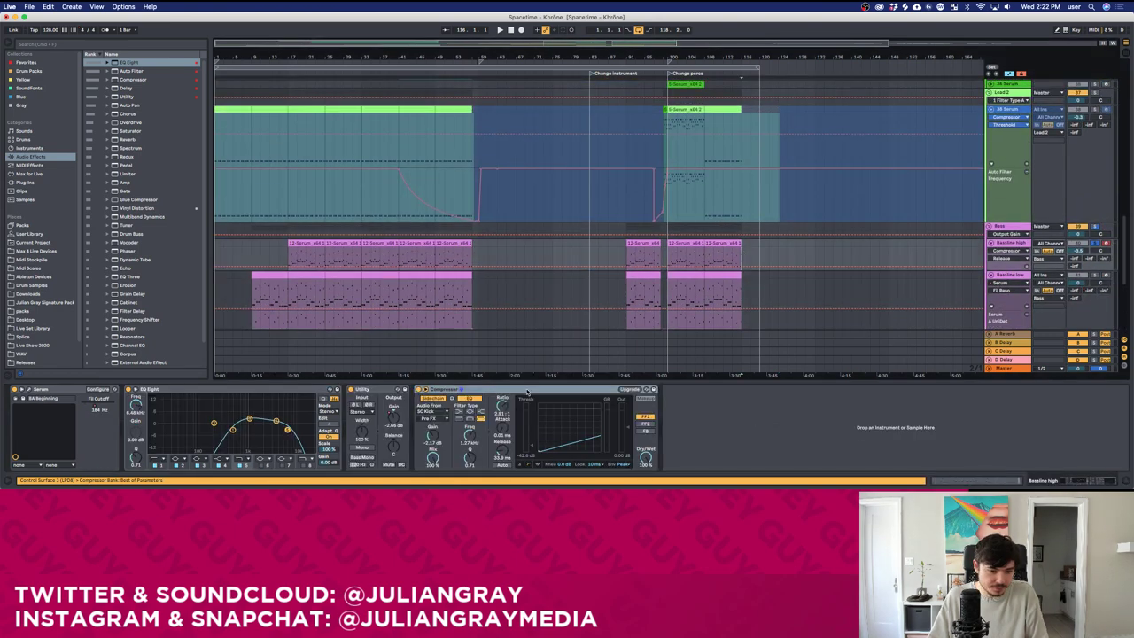
click(629, 227)
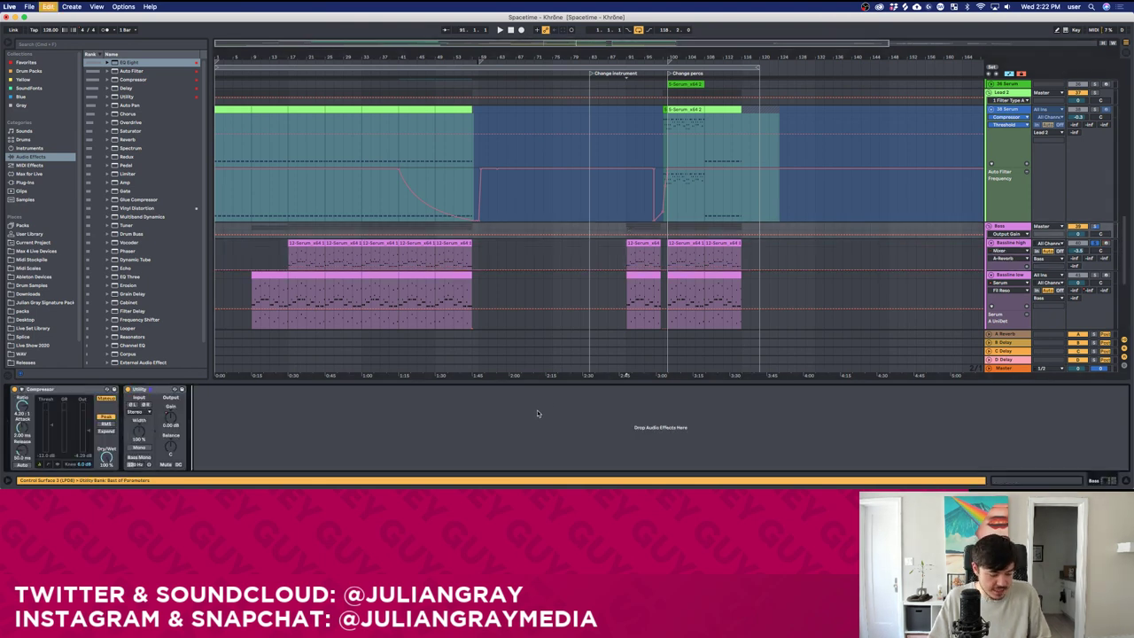
key(super+v)
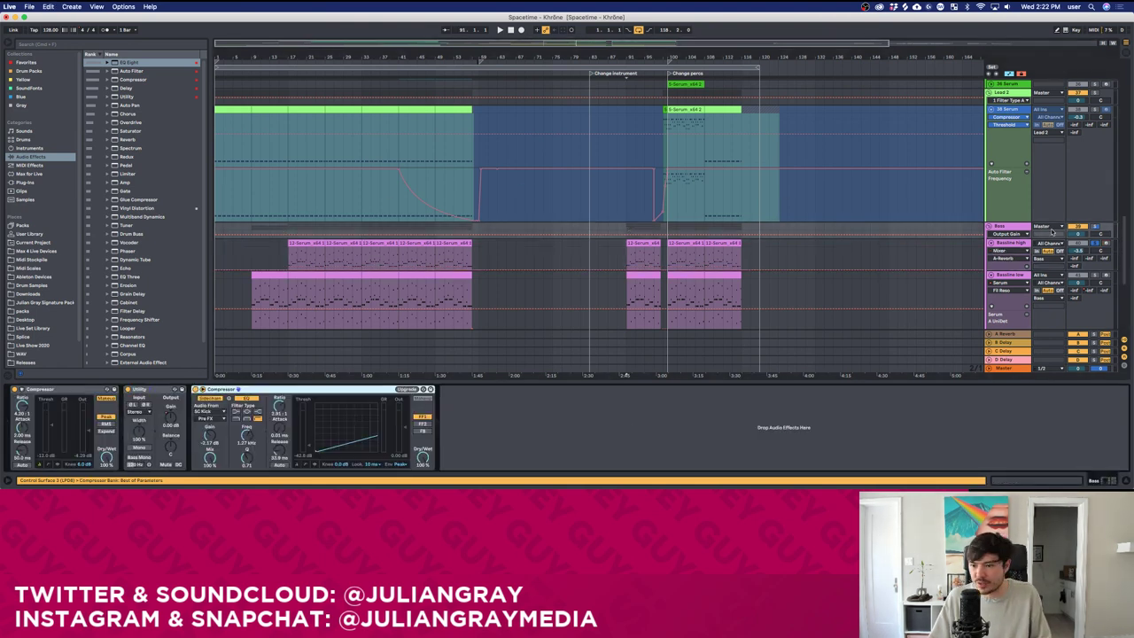
Play the soloed Bass group from bar 17 and solo the Kick group within Drums.
click(285, 227)
key(s)
key(space)
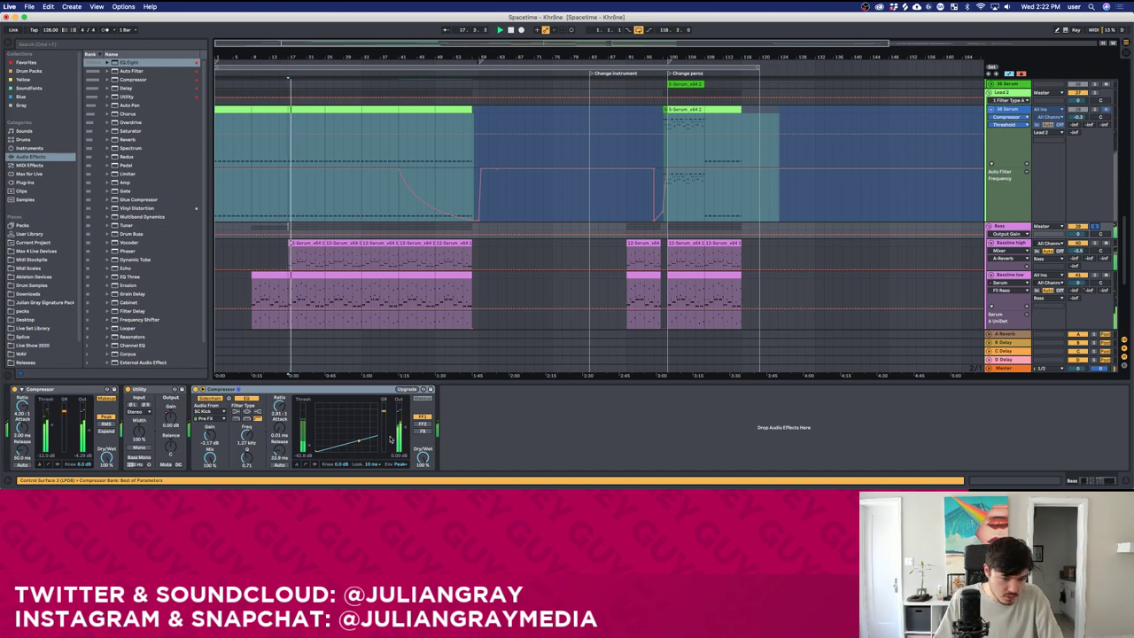
scroll(1008, 222, up, 5)
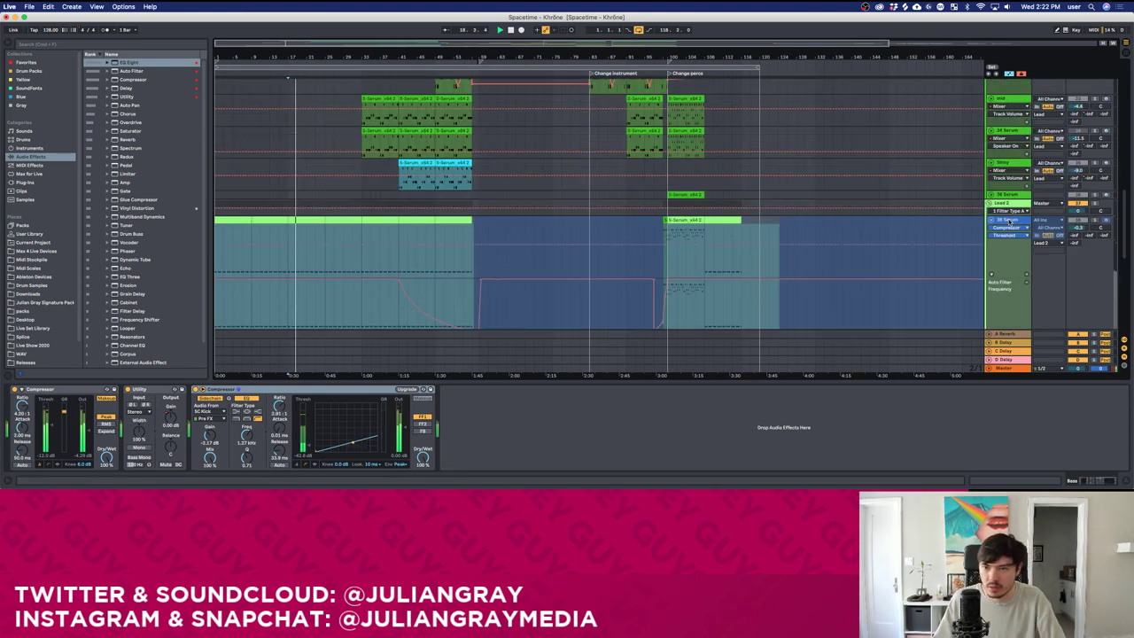
scroll(1009, 222, up, 10)
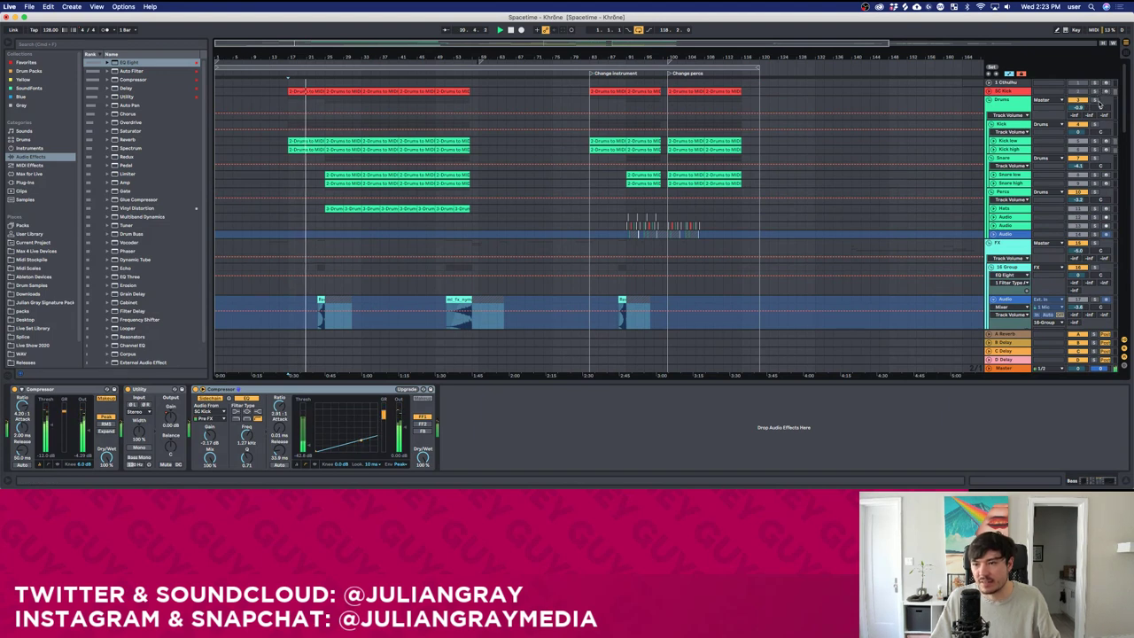
click(1019, 127)
scroll(1019, 129, down, 1)
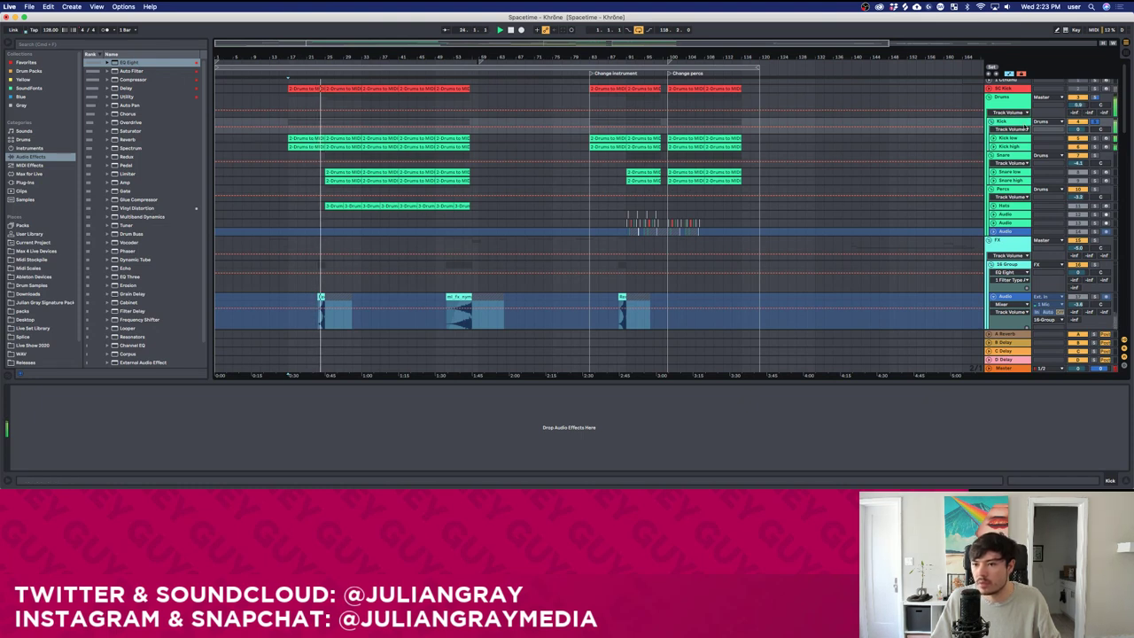
Unfold the Kick low and Kick high tracks and lower Kick high's volume.
click(994, 139)
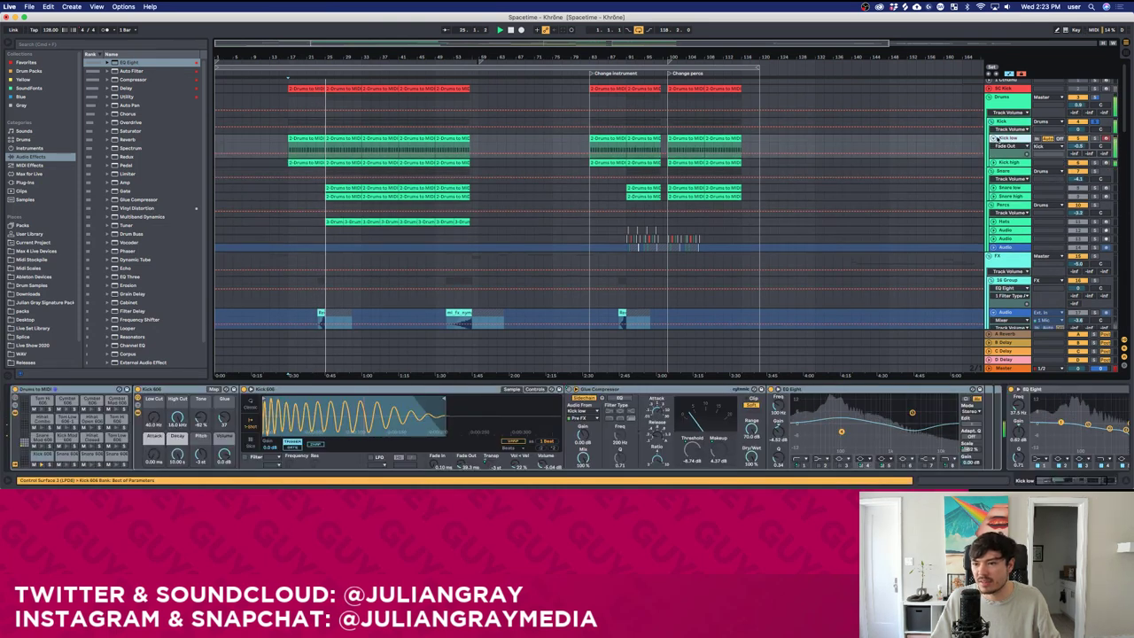
click(996, 164)
click(998, 164)
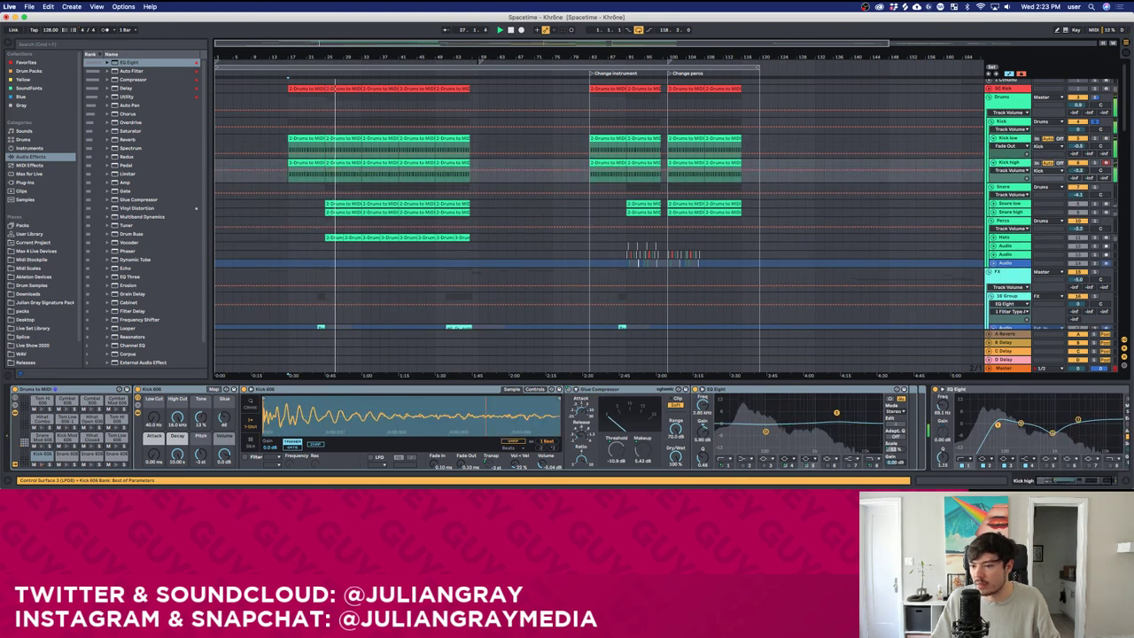
drag(1079, 170, 1079, 177)
Select the groups from FX down to Bass and lower their track volumes together.
click(1007, 96)
scroll(1023, 197, down, 10)
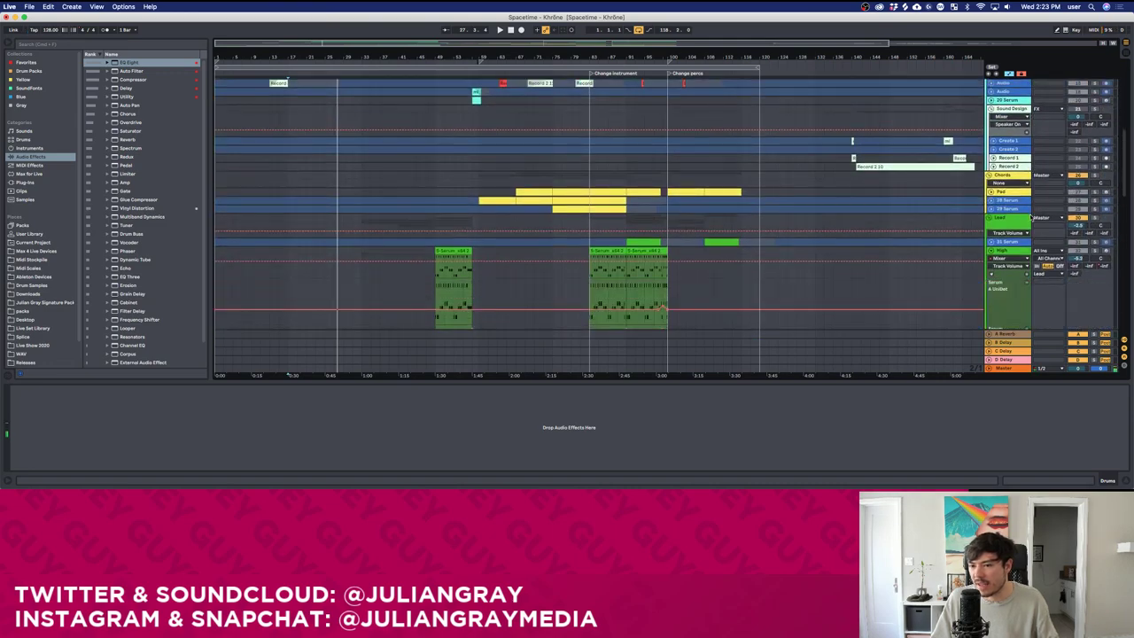
scroll(1017, 179, up, 10)
scroll(1011, 148, down, 15)
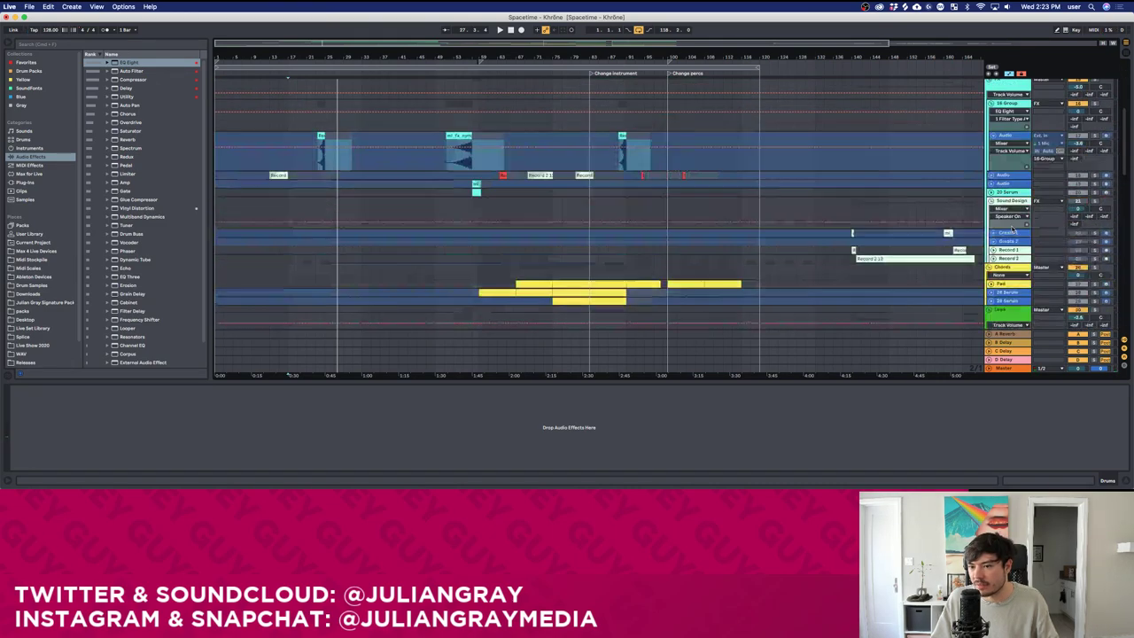
scroll(1016, 235, down, 3)
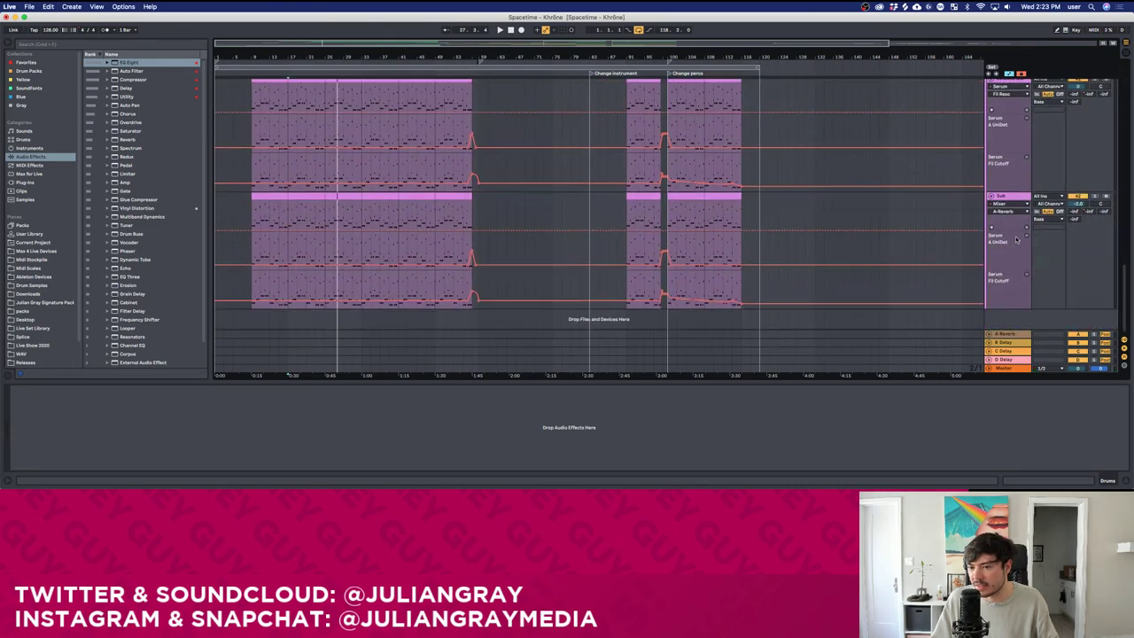
scroll(1008, 186, up, 2)
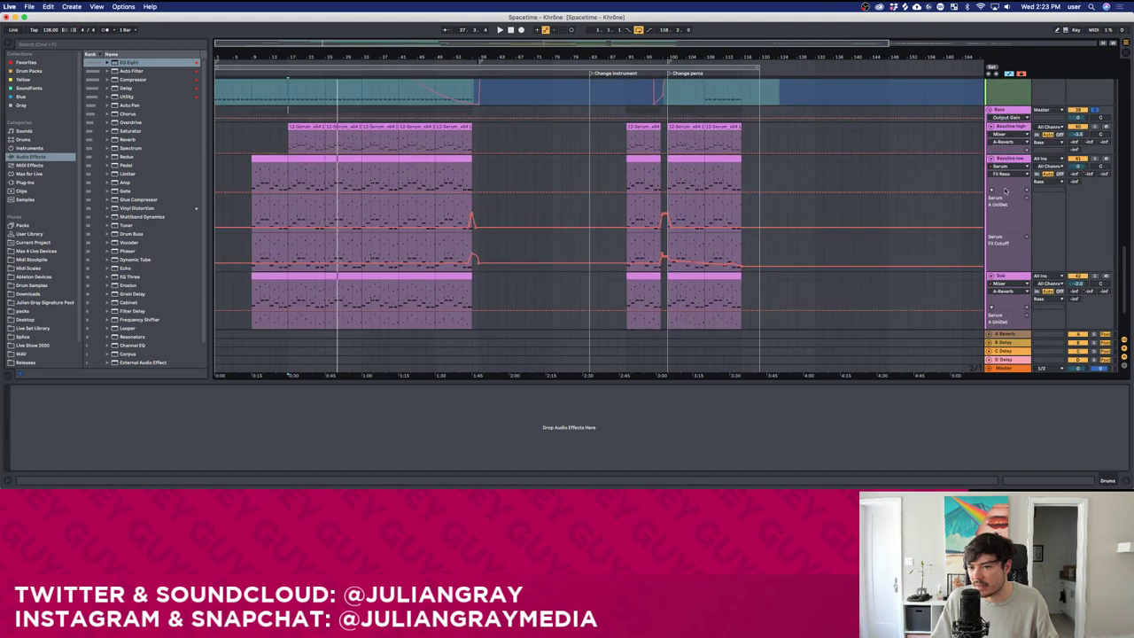
click(1009, 111)
scroll(1007, 128, up, 15)
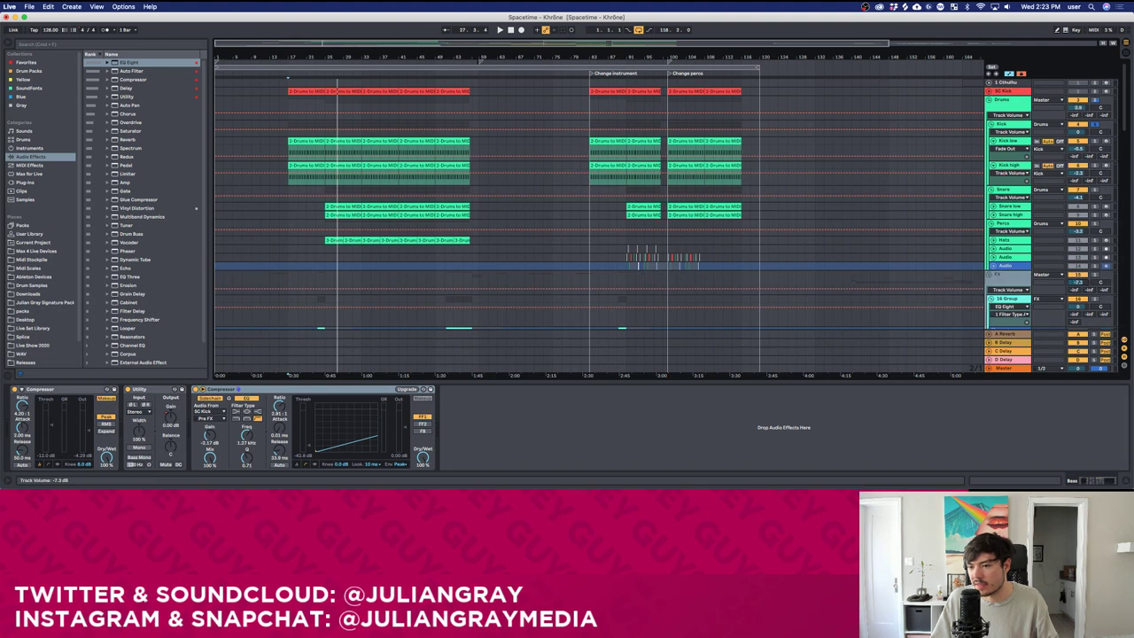
Play the mix from bar 17 and set the Drums group's volume to -1.8 dB.
click(288, 155)
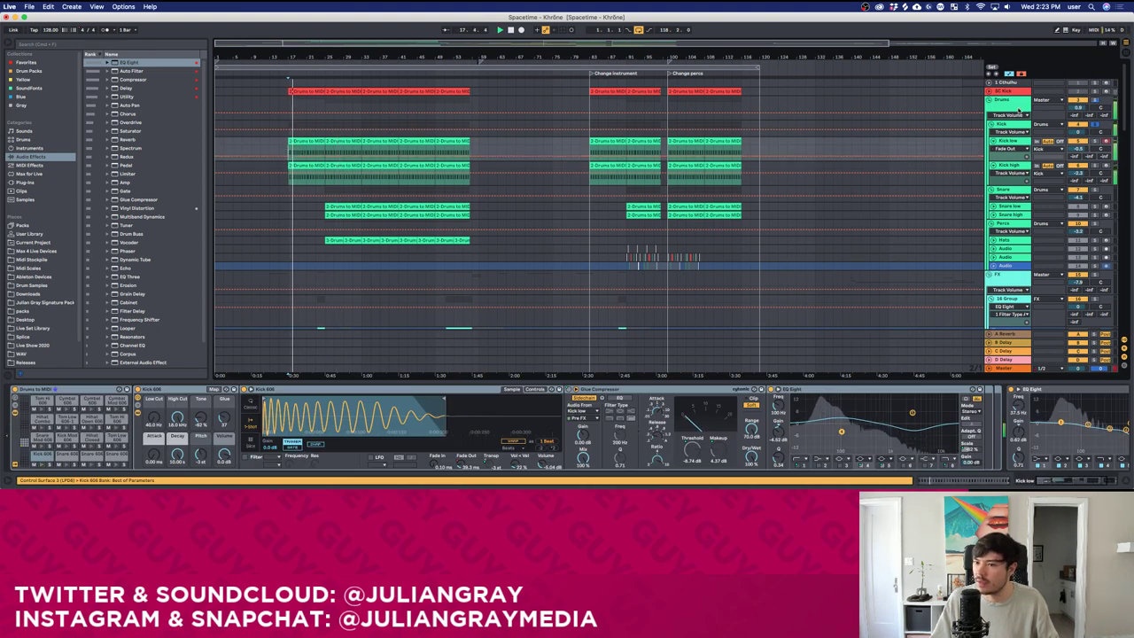
click(1019, 109)
drag(1078, 107, 1078, 111)
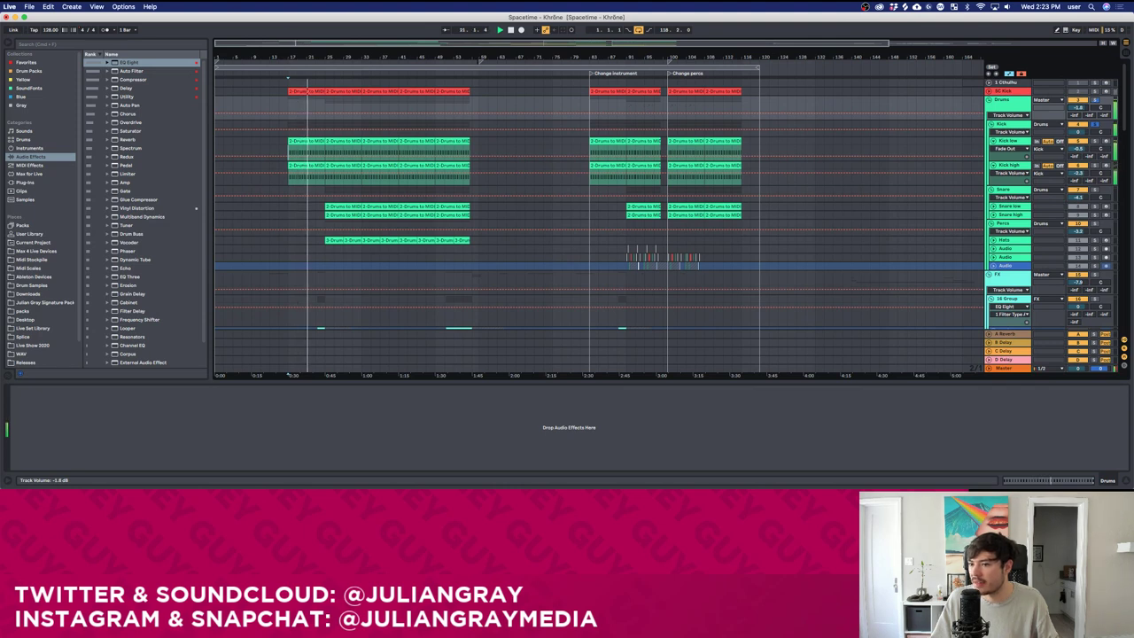
Unsolo the Kick group within Drums and select the Kick high clip spanning bars 17 to 25.
click(1094, 125)
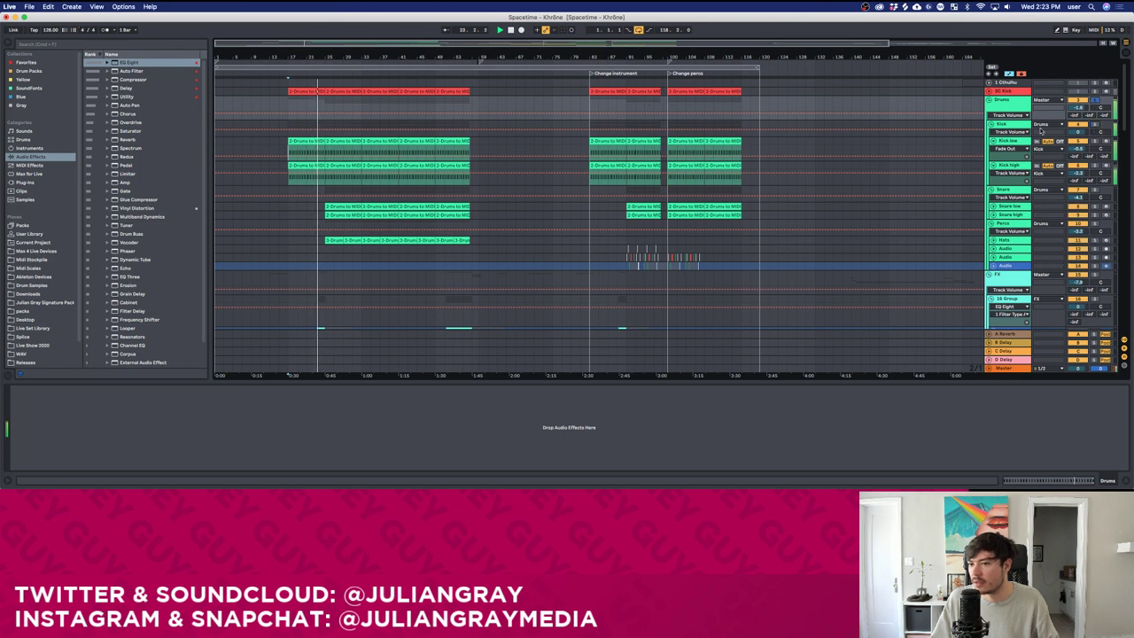
click(1021, 125)
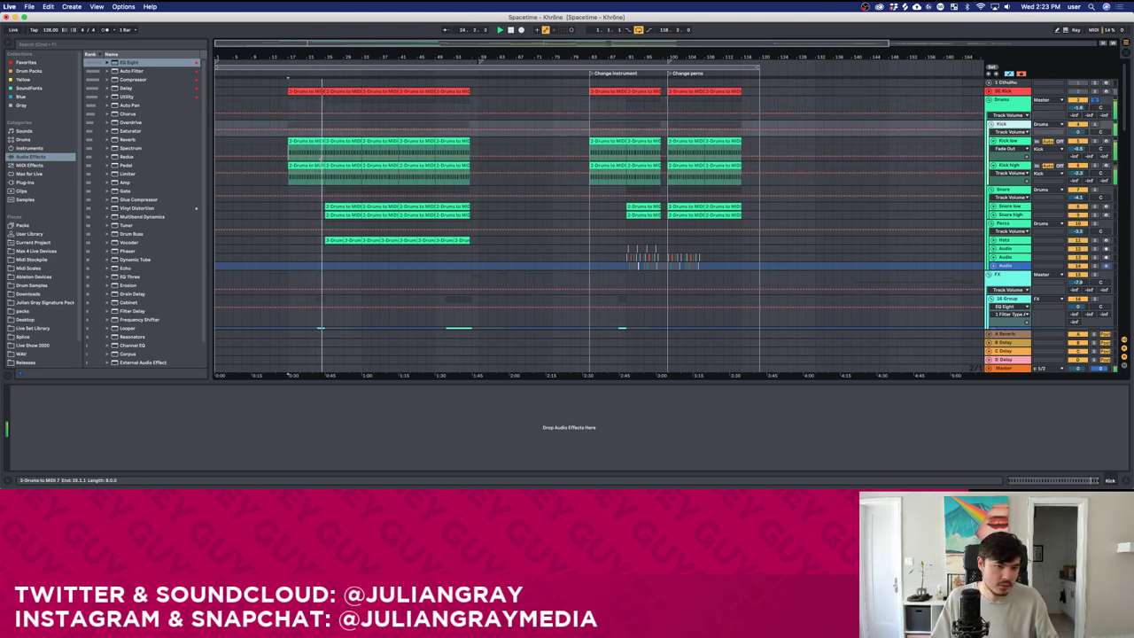
click(321, 162)
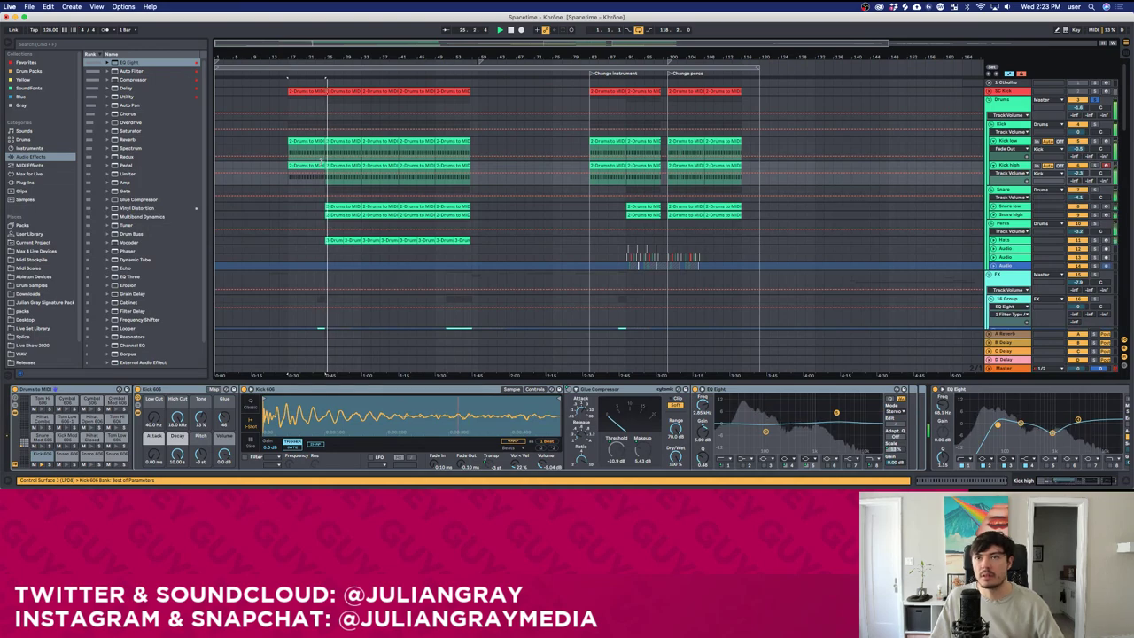
Reselect the groups from FX through Bass and reduce their track volumes a little further.
scroll(999, 203, down, 4)
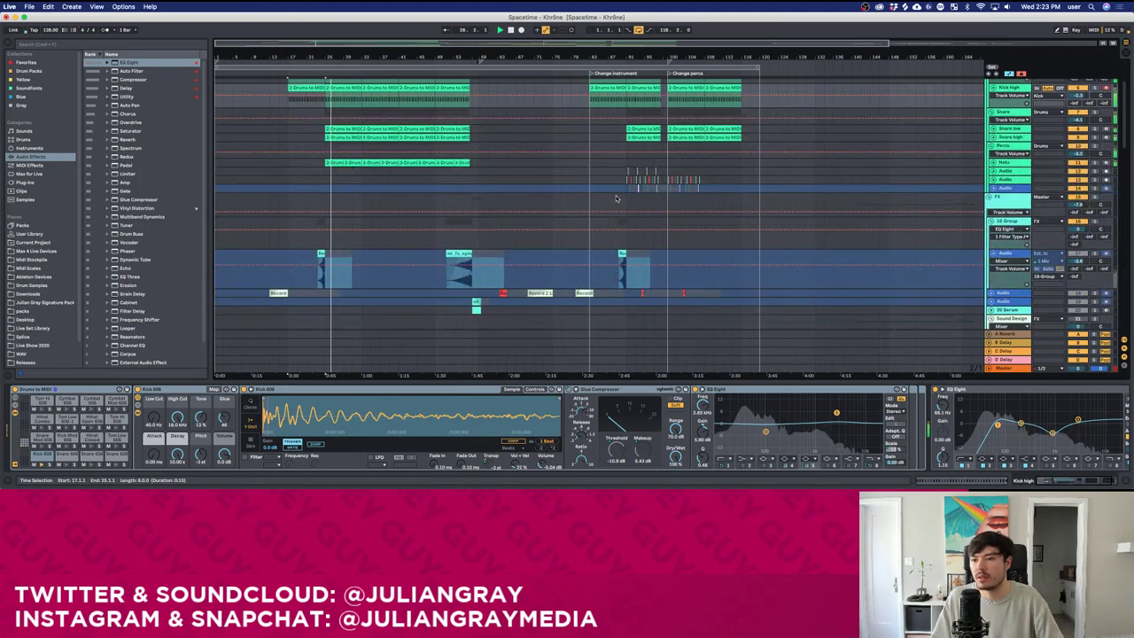
click(1011, 201)
scroll(1012, 201, down, 15)
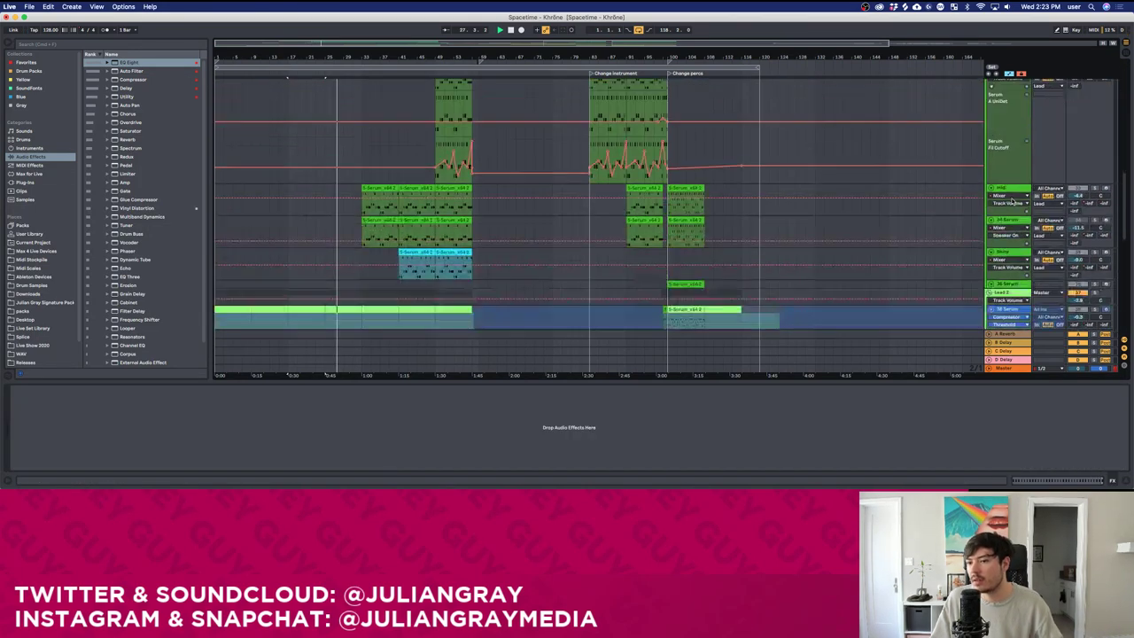
scroll(1010, 202, down, 10)
scroll(1013, 202, down, 8)
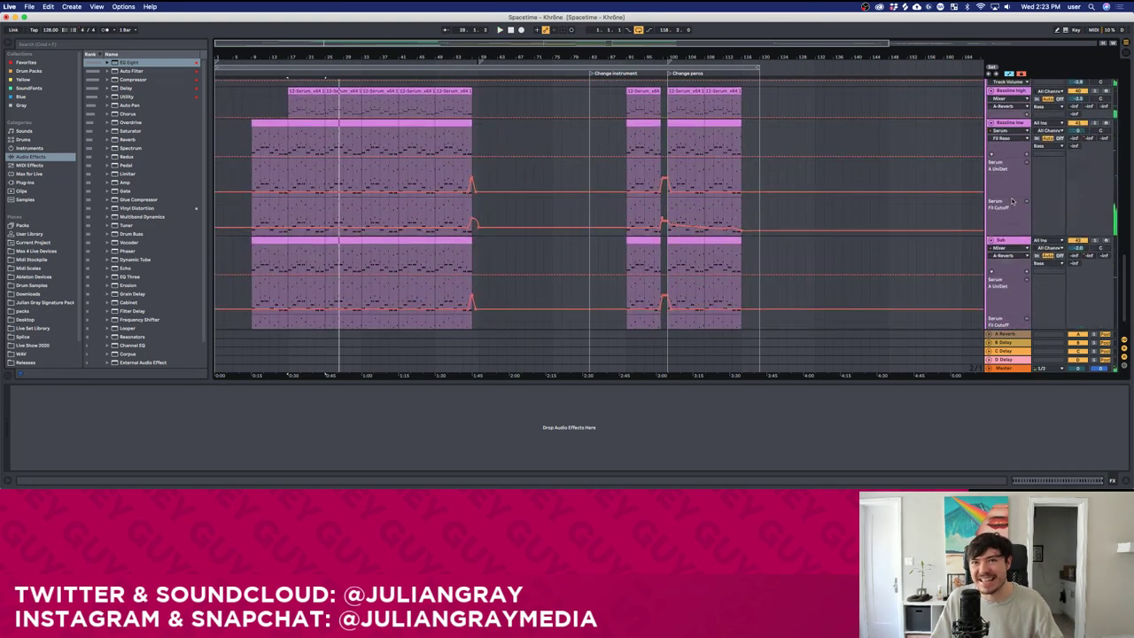
scroll(1012, 191, down, 1)
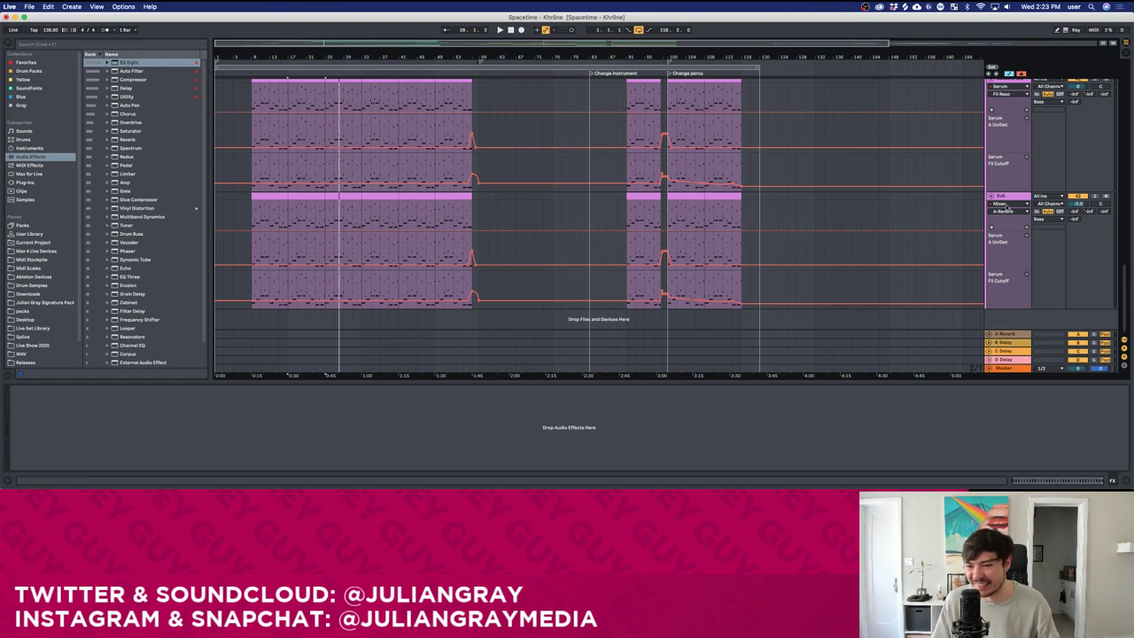
scroll(1008, 188, up, 5)
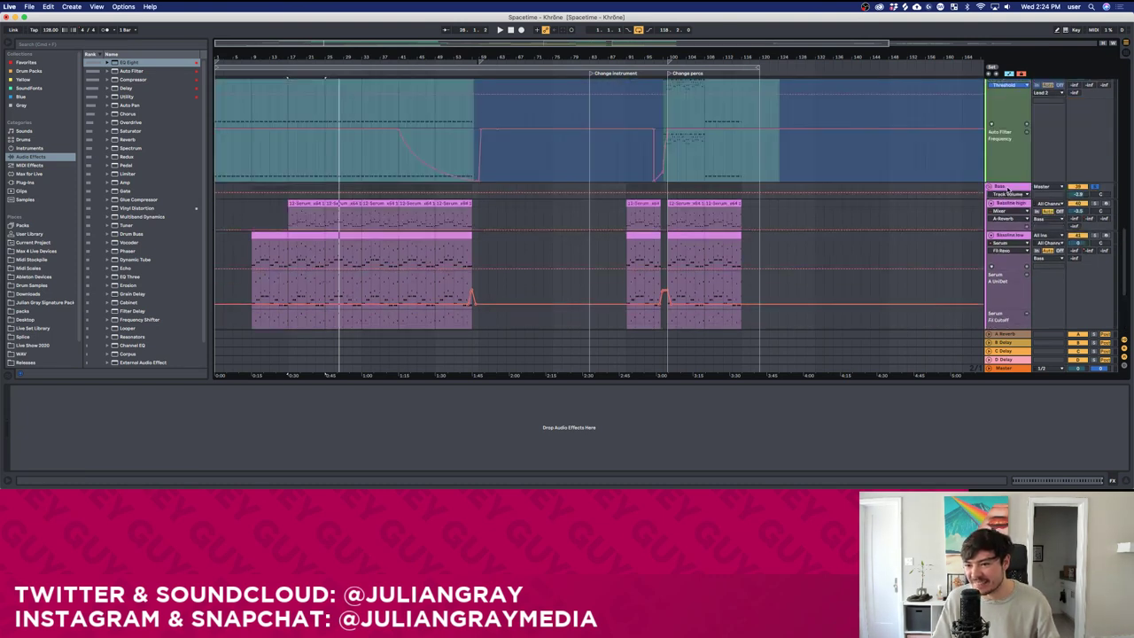
click(1008, 188)
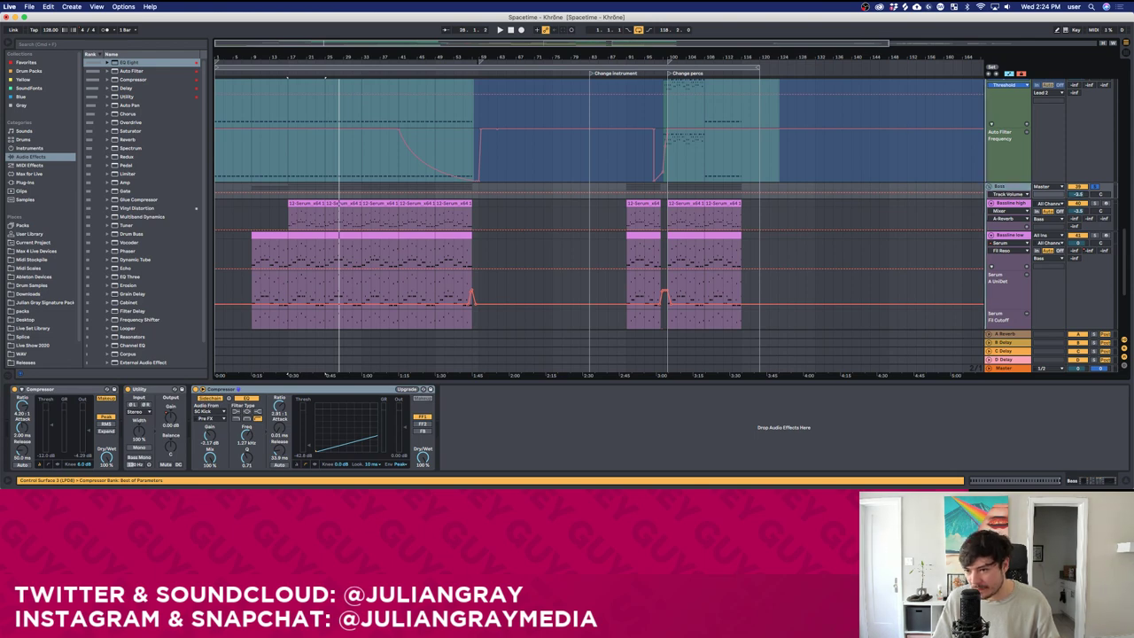
scroll(461, 152, up, 10)
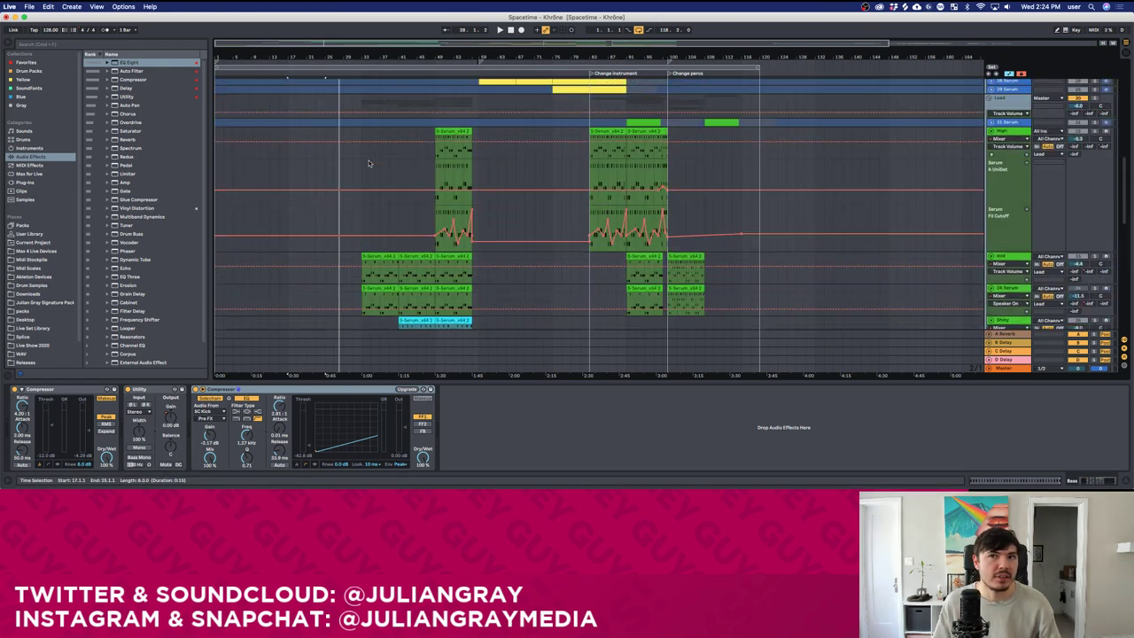
scroll(370, 164, up, 10)
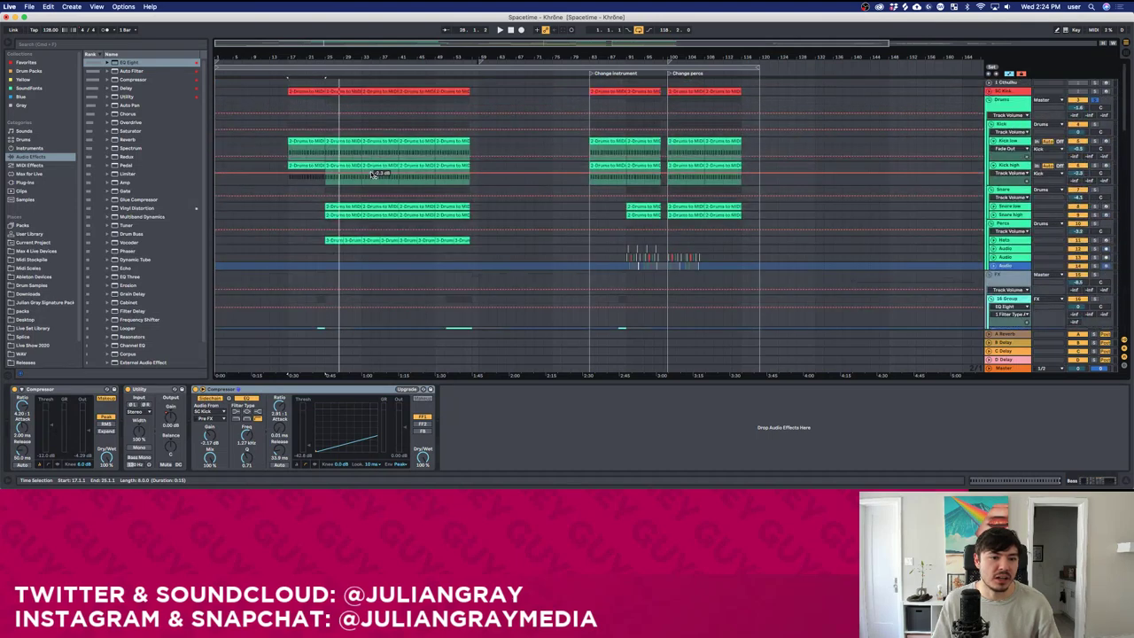
Solo the Kick high track and play it from bar 25 while checking its device chain.
click(876, 159)
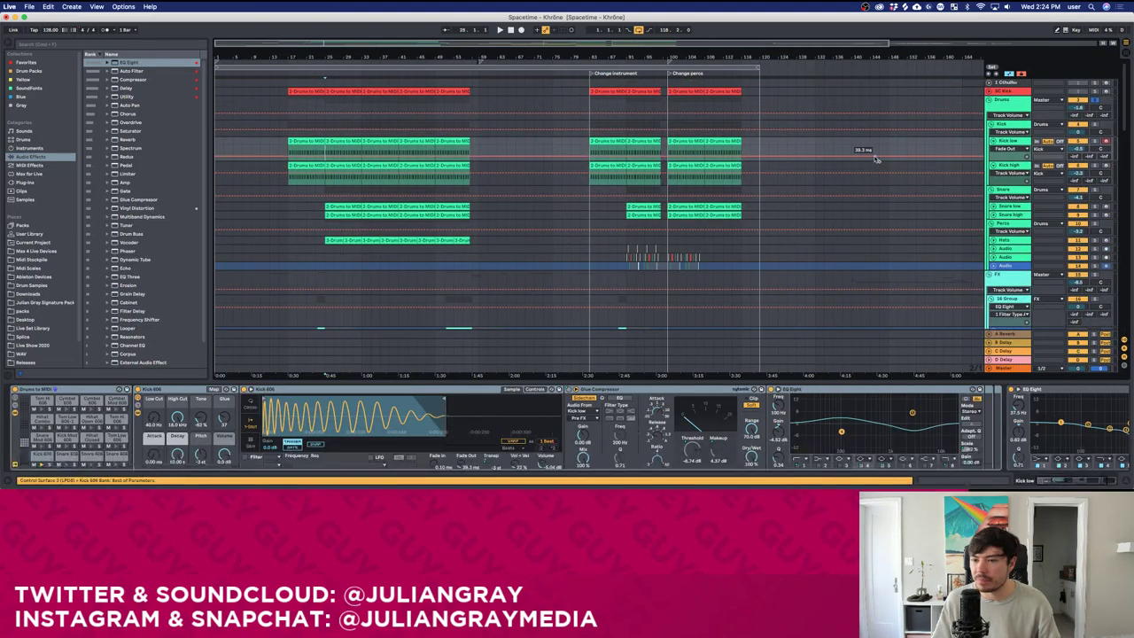
click(1072, 167)
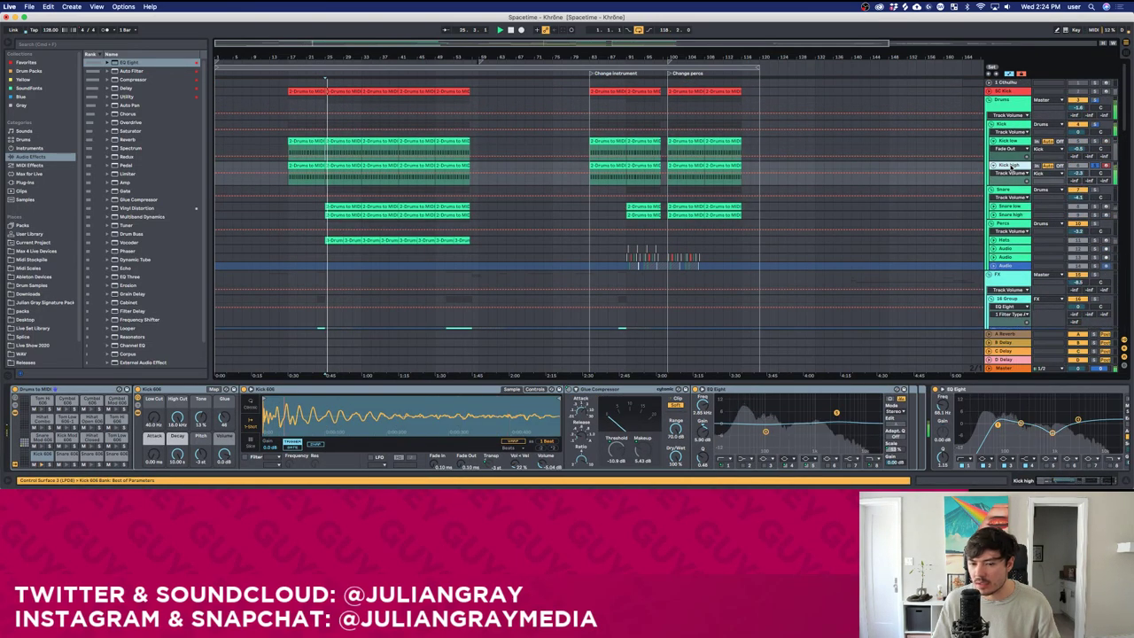
click(1053, 480)
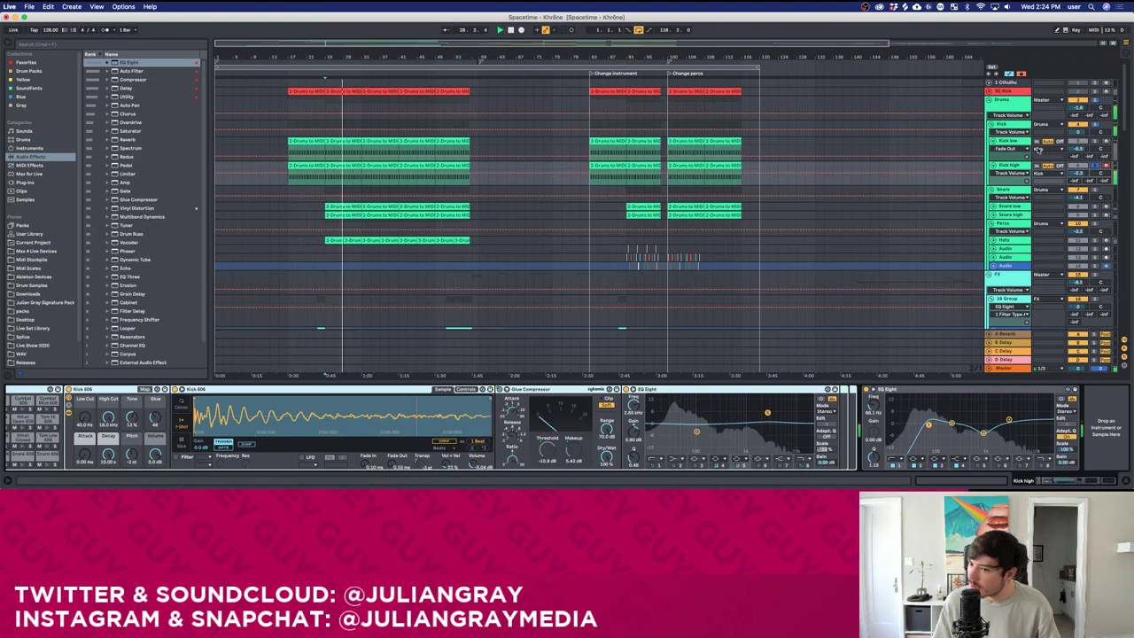
click(1026, 165)
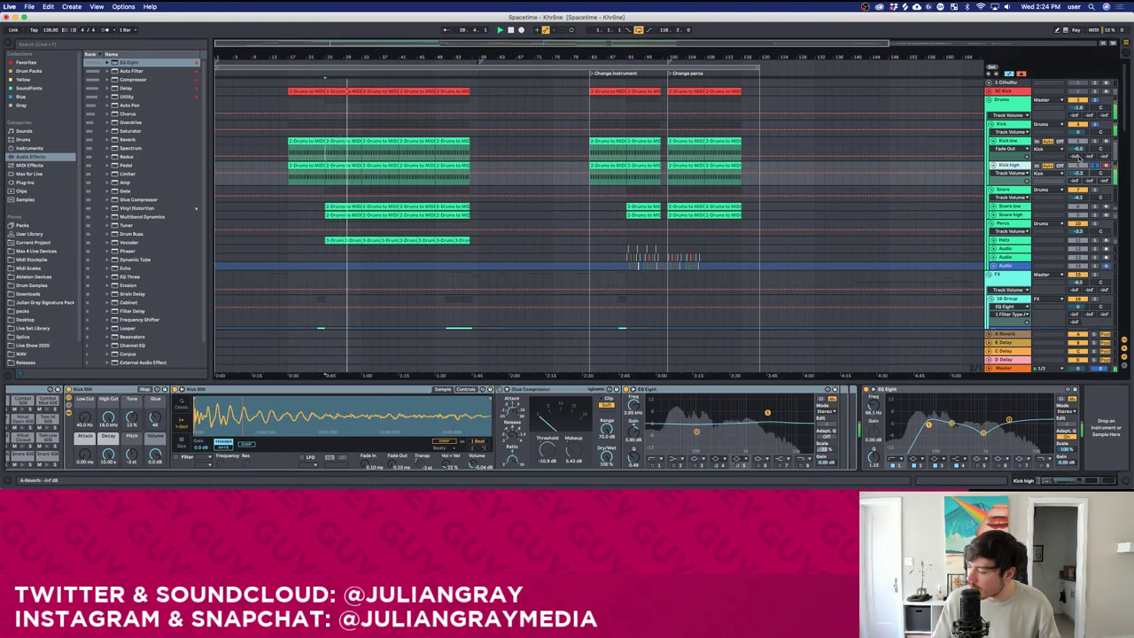
key(XF86AudioRaiseVolume)
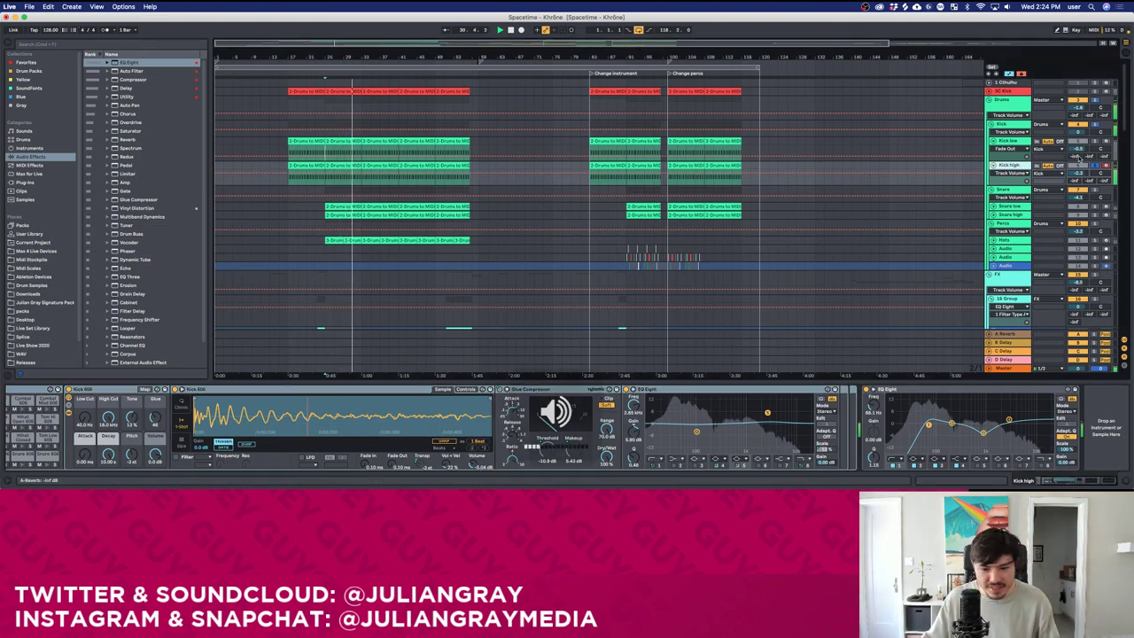
key(space)
click(1012, 165)
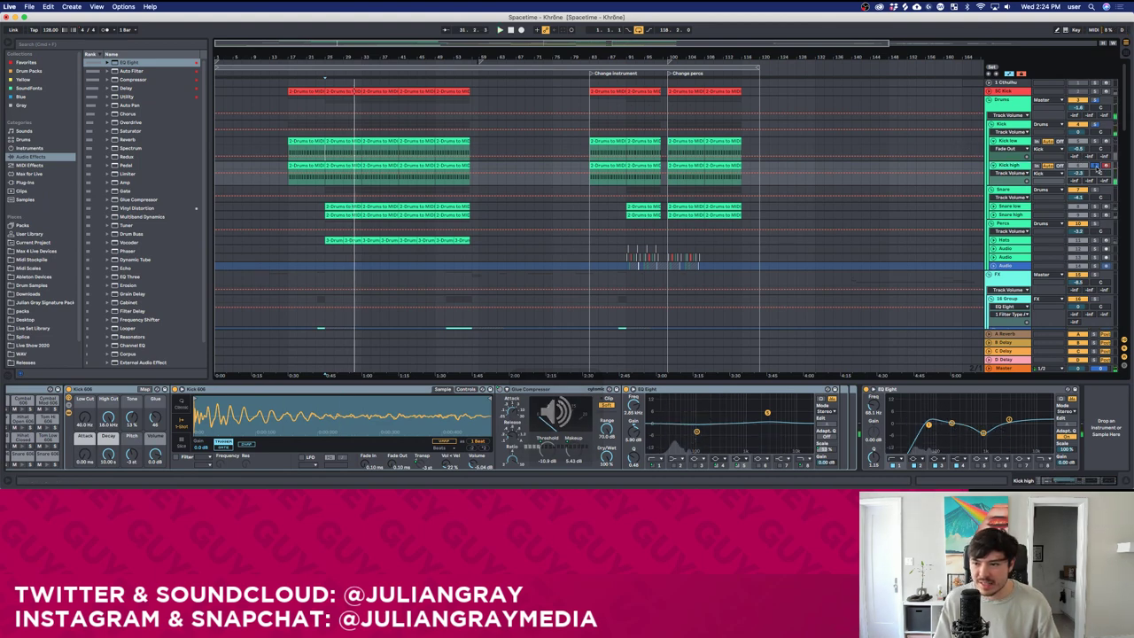
key(space)
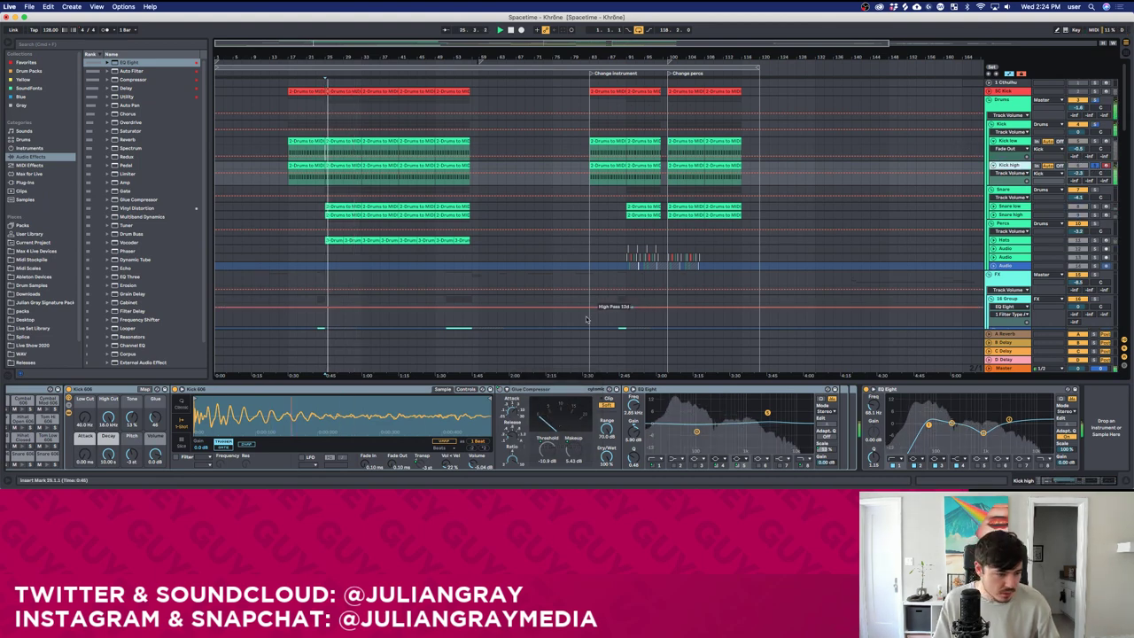
scroll(549, 426, left, 2)
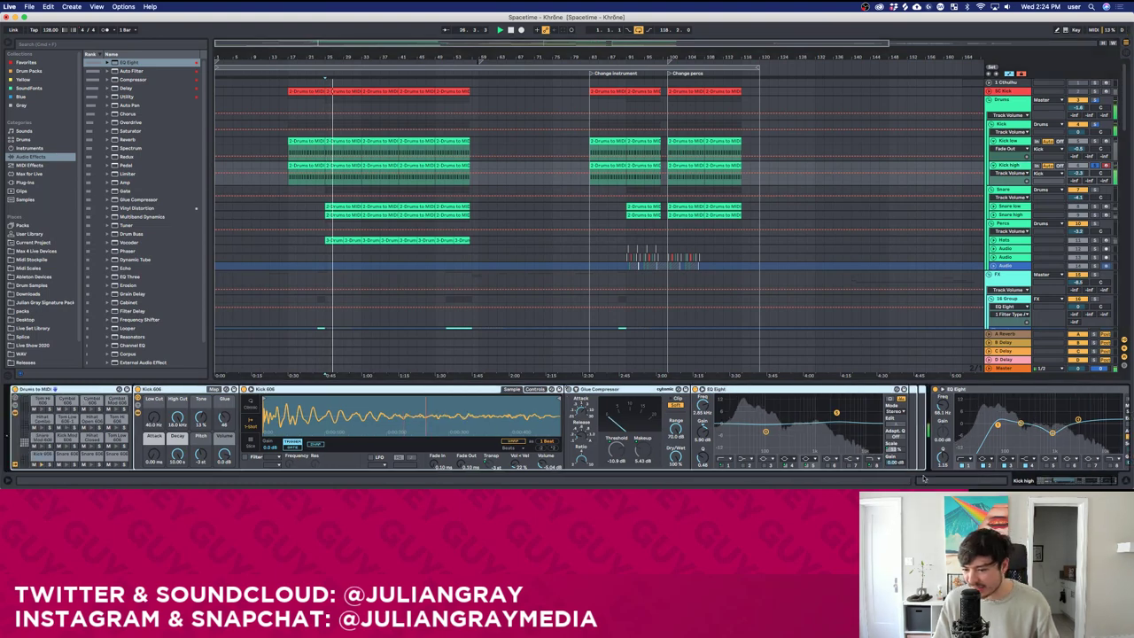
key(space)
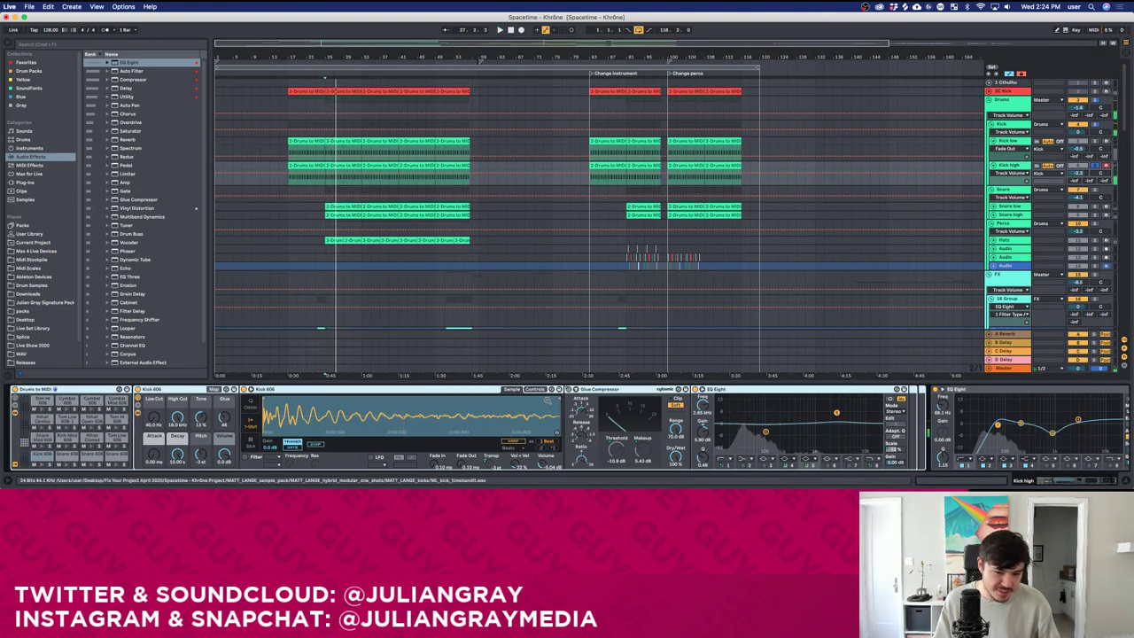
Shorten the end of Kick high's Kick 606 sample and raise the low-cut frequency in its last EQ Eight.
drag(555, 401, 397, 400)
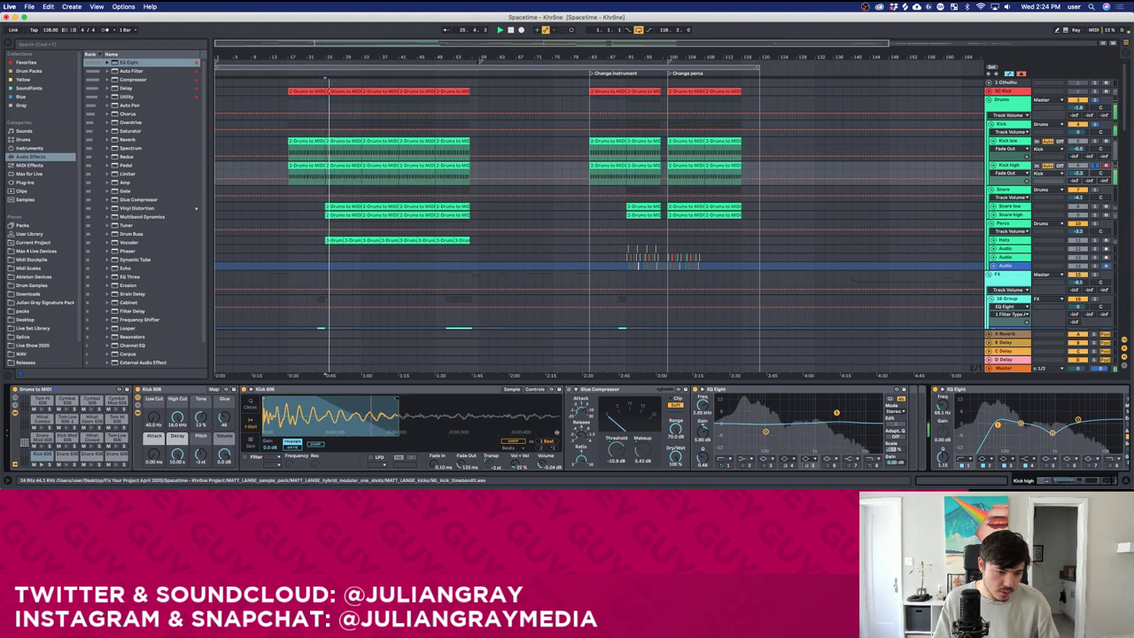
drag(397, 400, 379, 401)
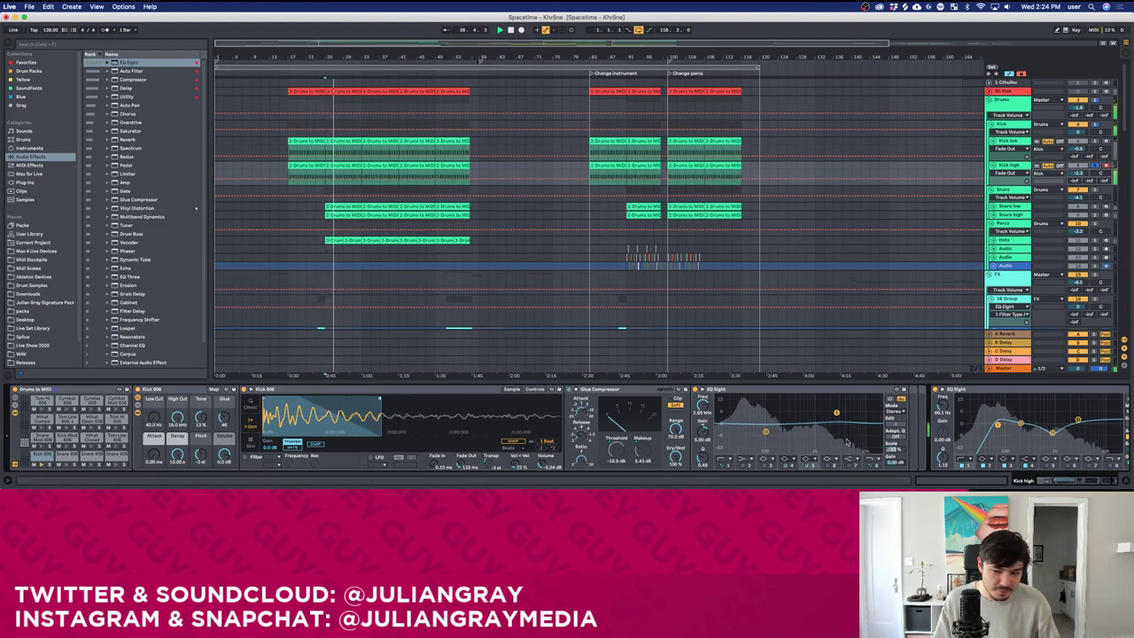
drag(997, 428, 1008, 428)
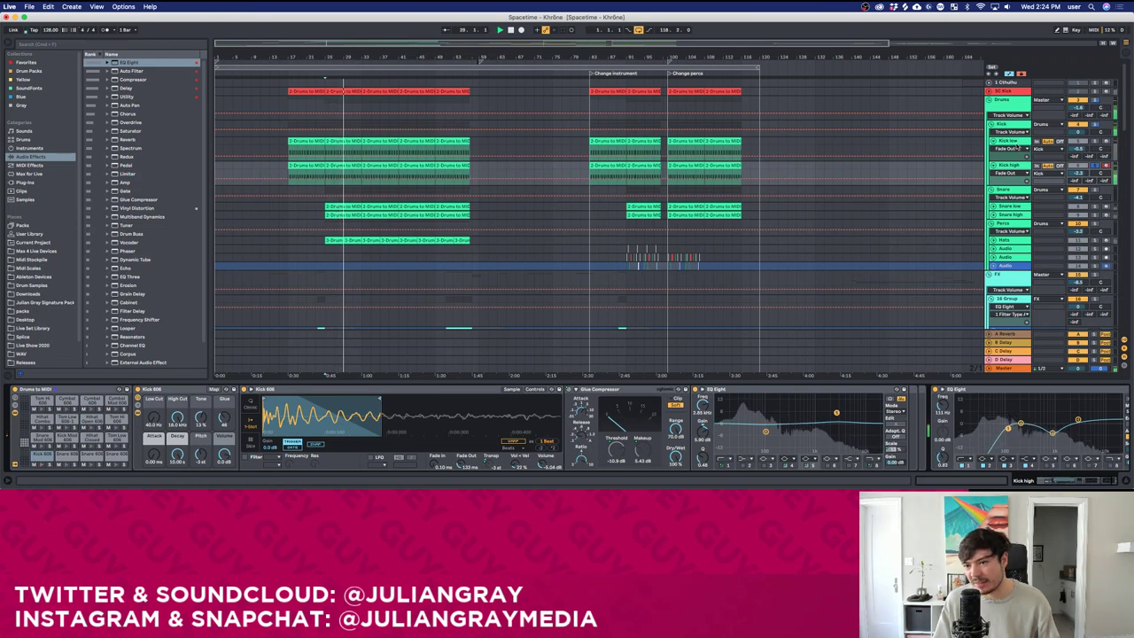
Solo Kick low together with Kick high and inspect Kick low's spectrum in the enlarged EQ Eight display.
click(1014, 141)
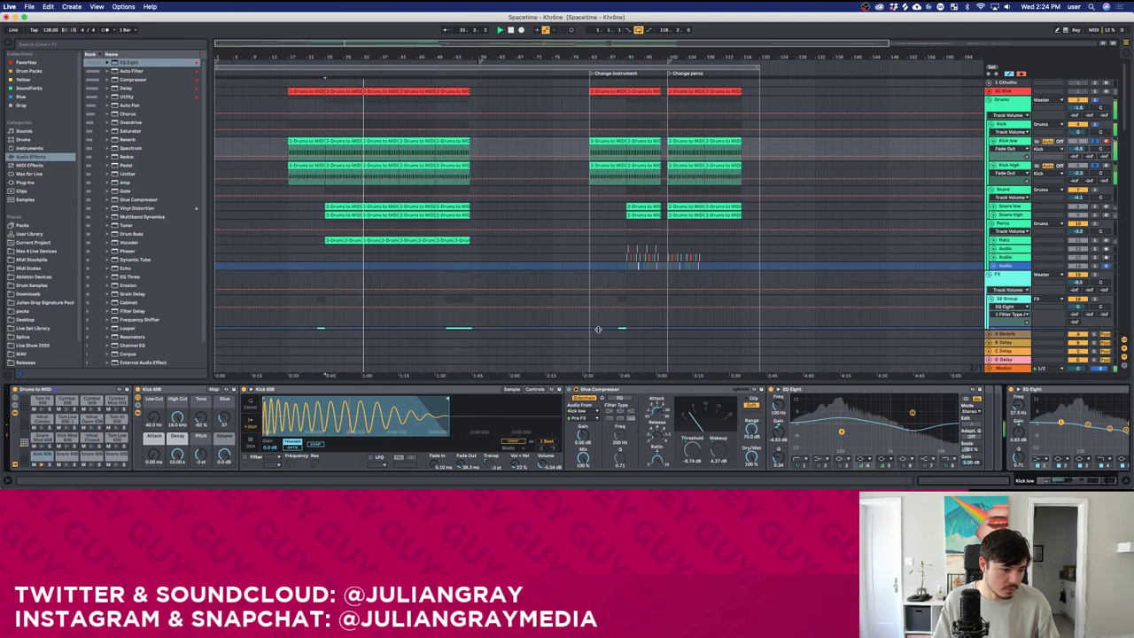
click(778, 389)
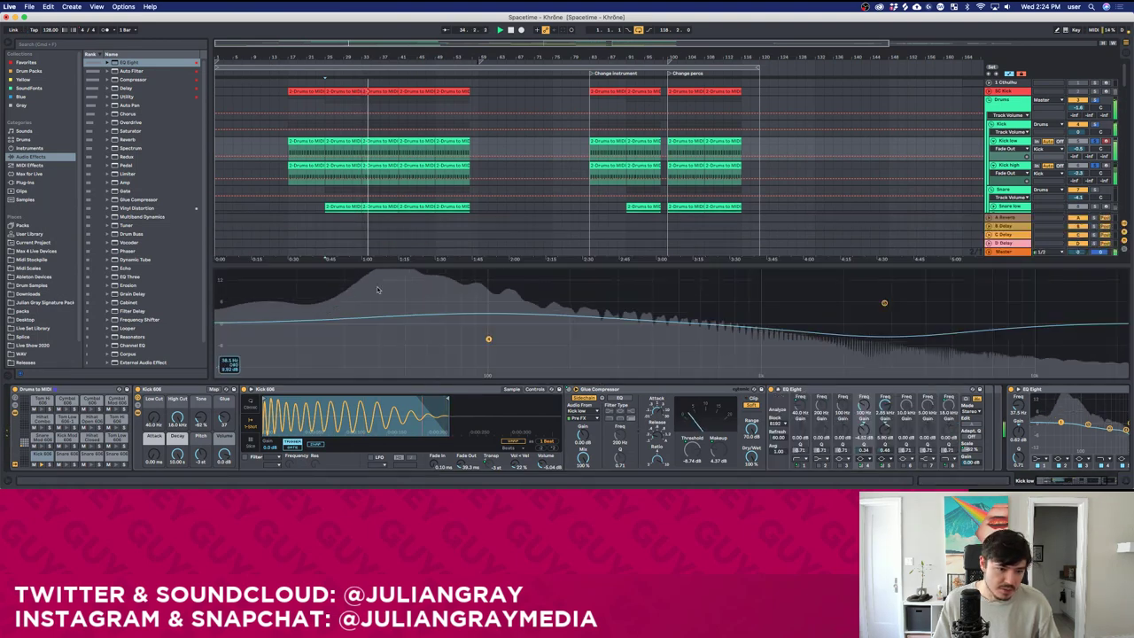
scroll(603, 194, down, 1)
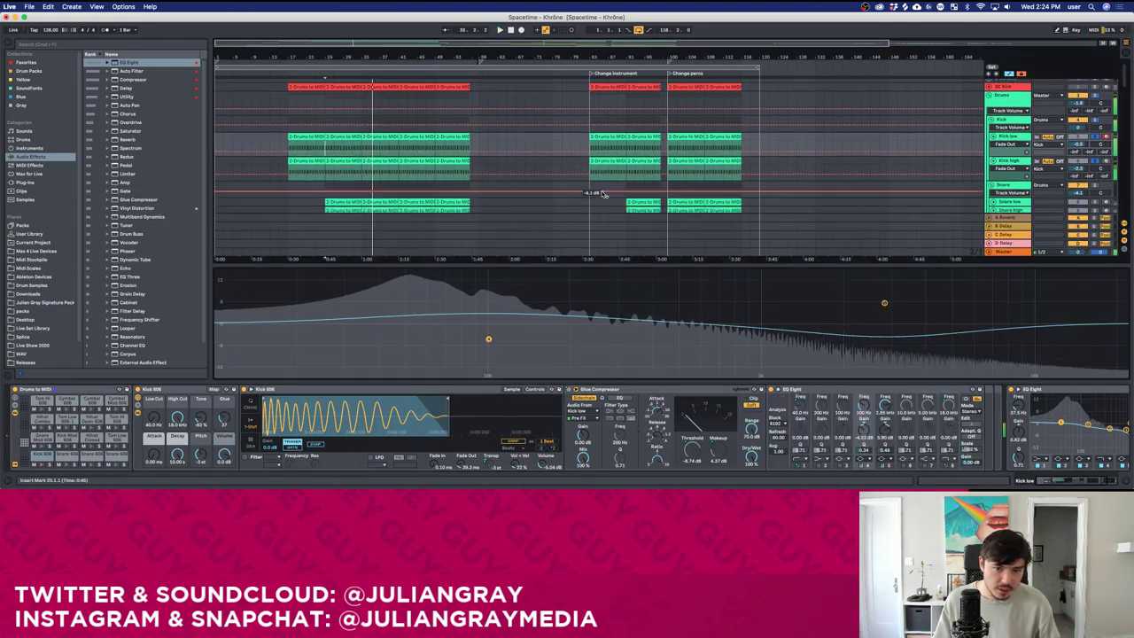
Solo the mid lead track and select its first clip at bar 33 to check the lead part.
scroll(603, 194, down, 5)
click(1012, 167)
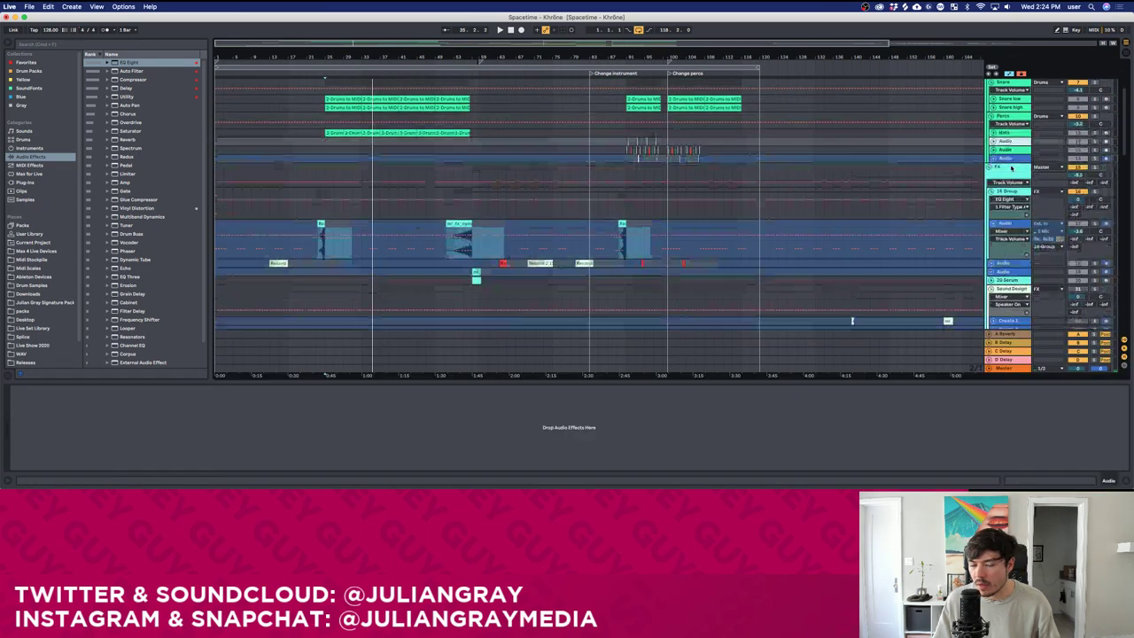
scroll(1012, 167, down, 15)
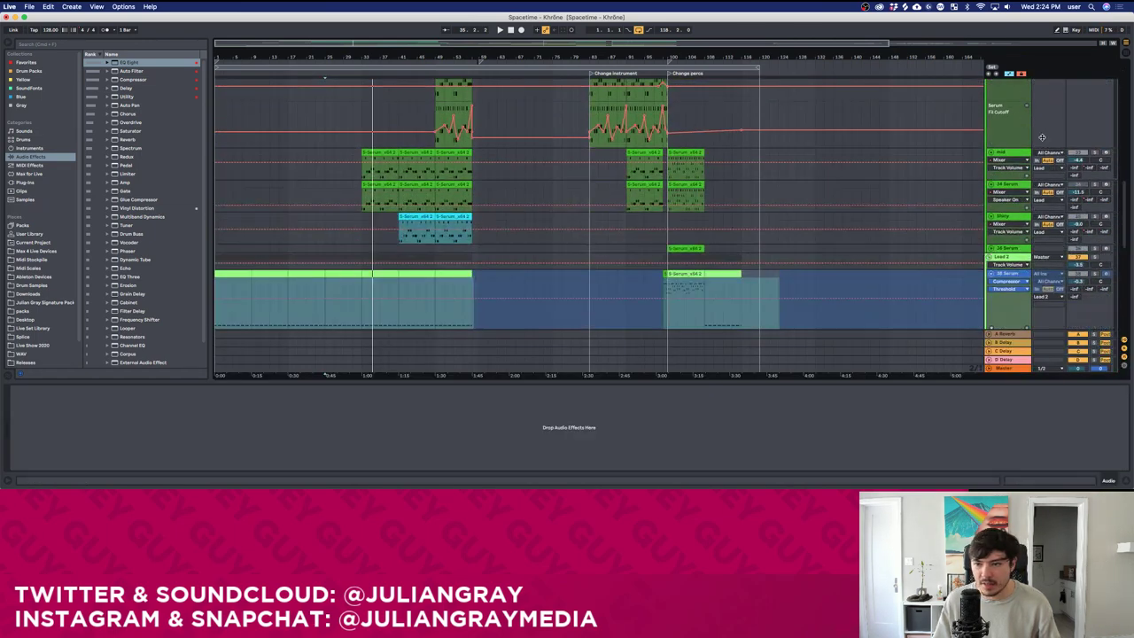
click(1092, 153)
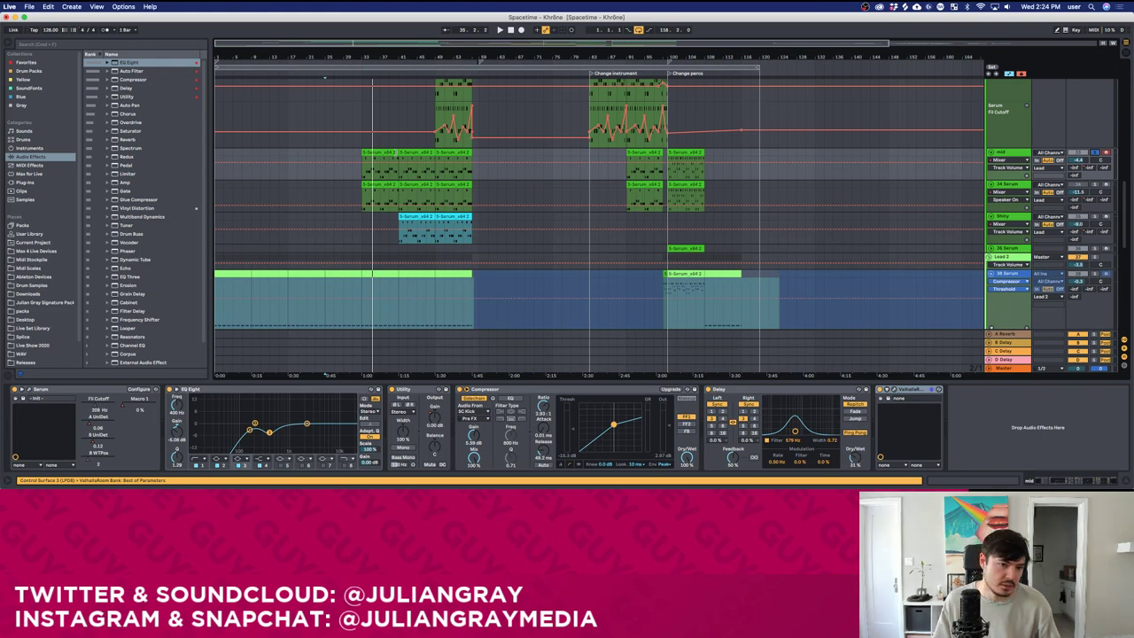
double_click(396, 153)
click(124, 281)
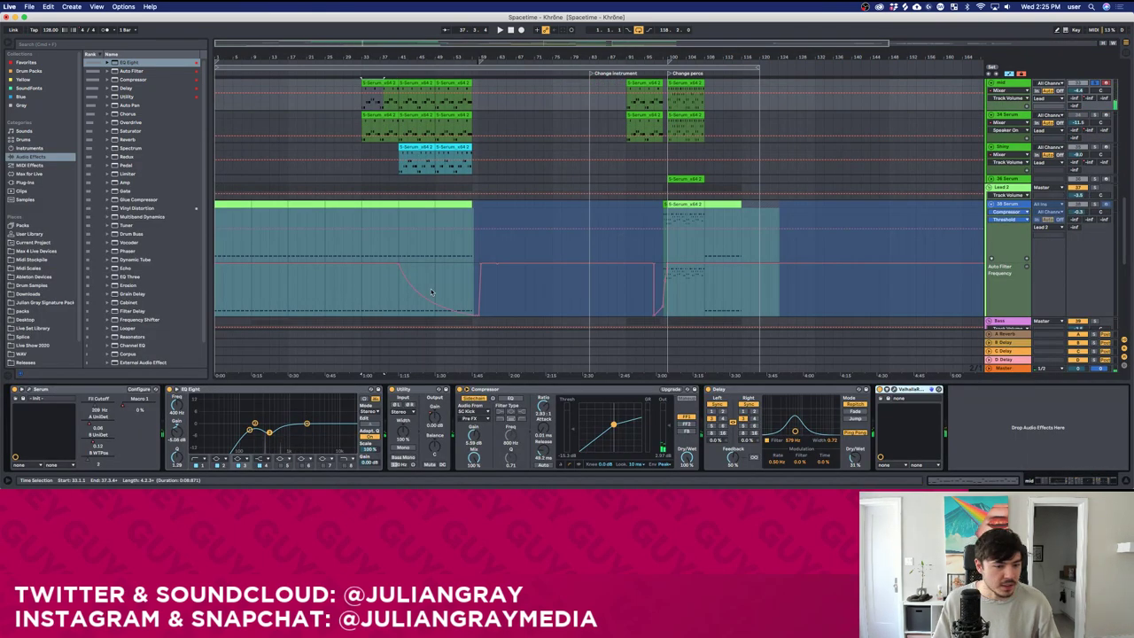
Return to Kick low and reshape the low-frequency cut in its first EQ Eight, moving the band's frequency and gain.
scroll(432, 292, up, 15)
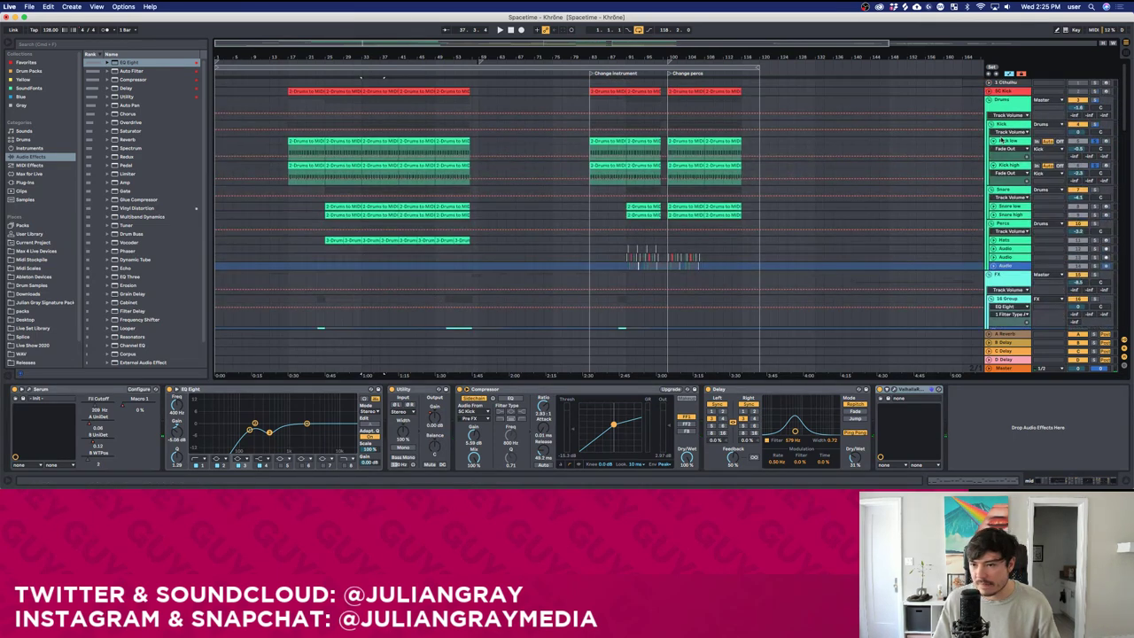
click(1003, 140)
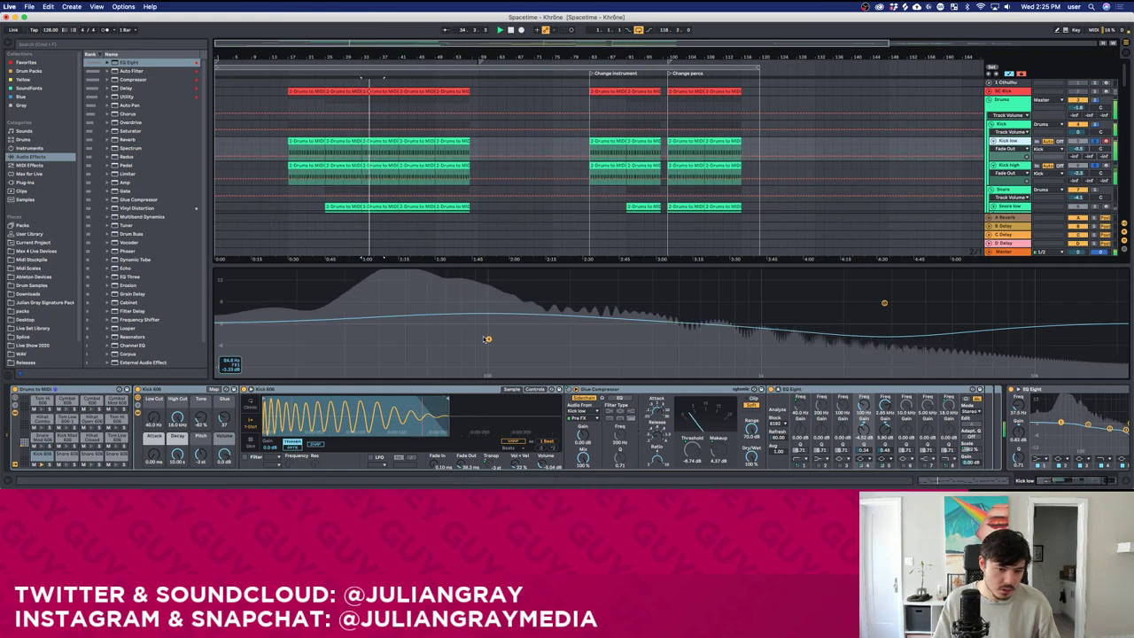
drag(486, 340, 407, 331)
key(Escape)
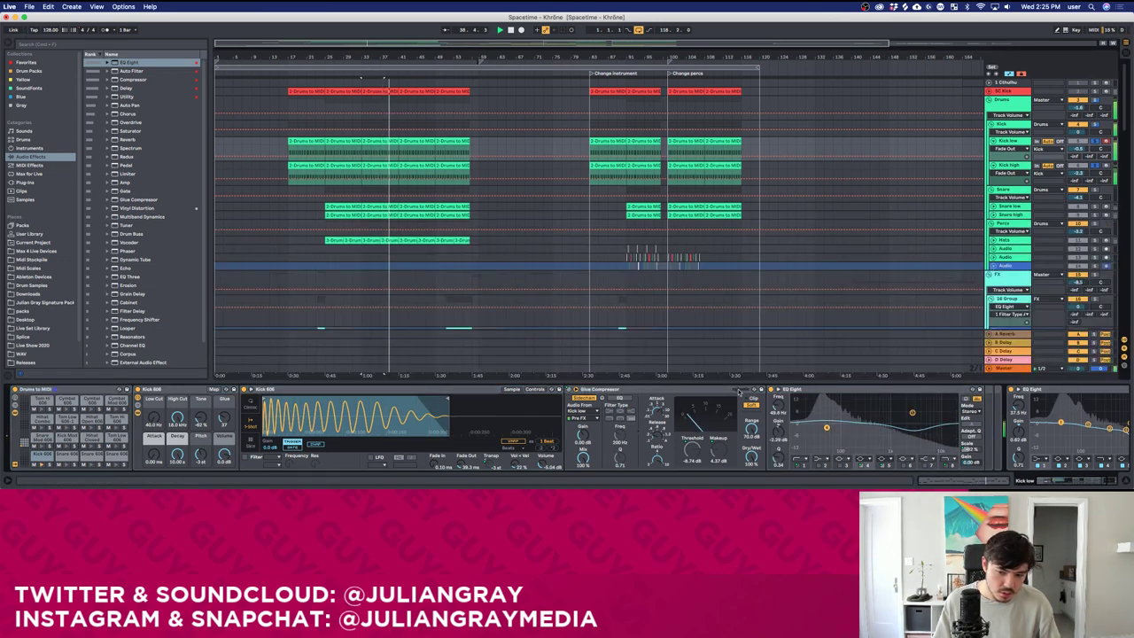
drag(1083, 481, 1126, 479)
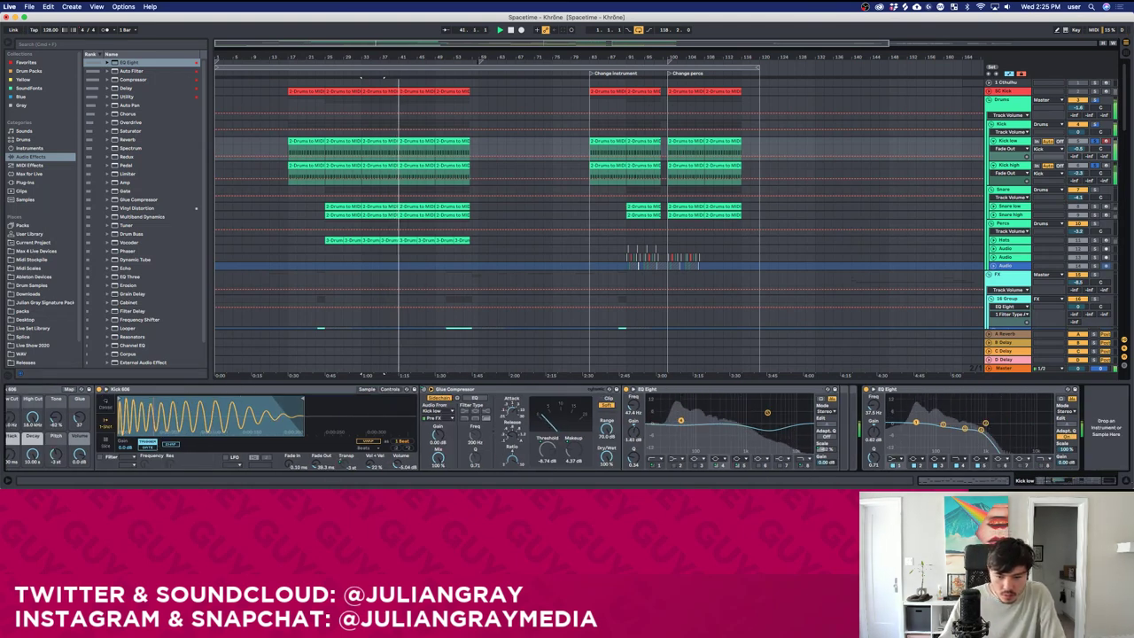
drag(681, 420, 690, 436)
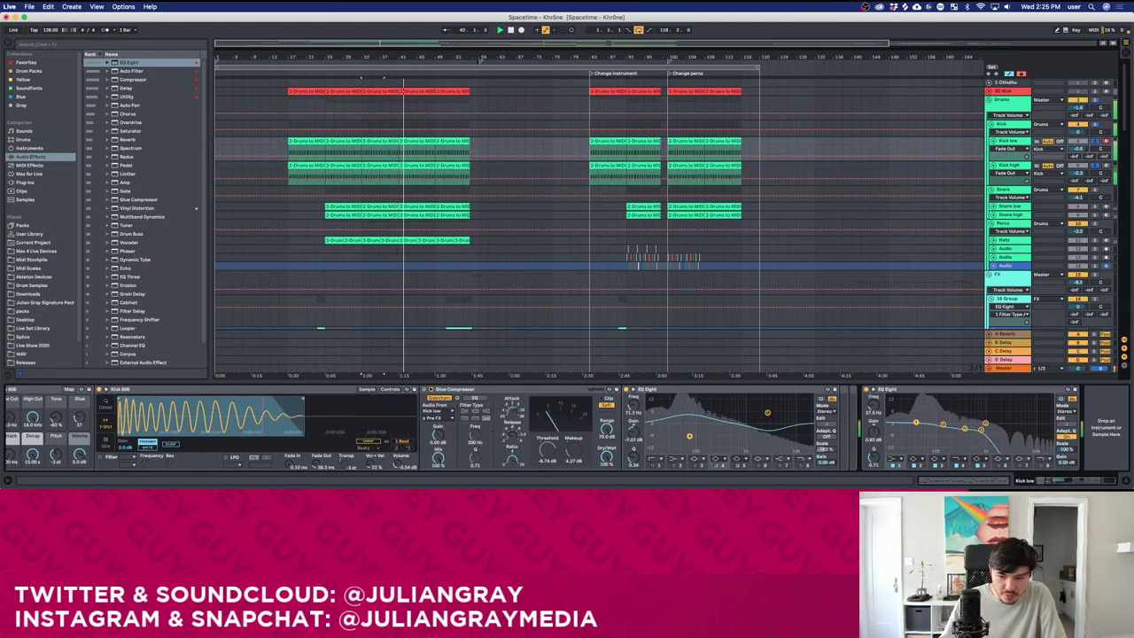
Set the Tone macro of Kick low's Kick 606 rack to about 2.4%, flattening its mapped EQ Eight.
click(826, 449)
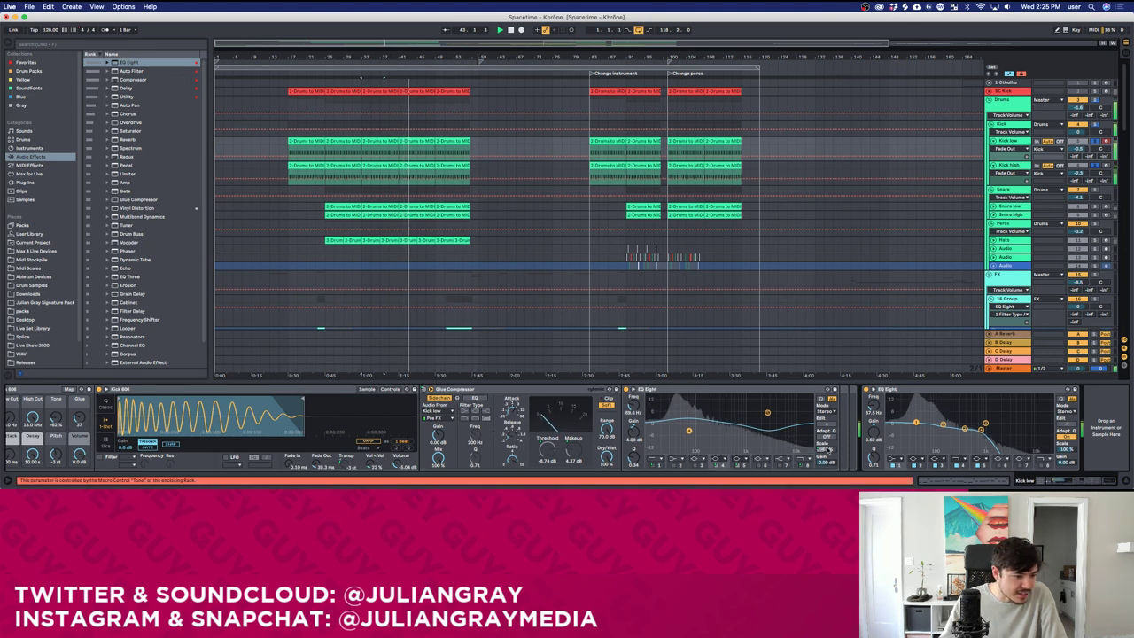
scroll(173, 474, left, 5)
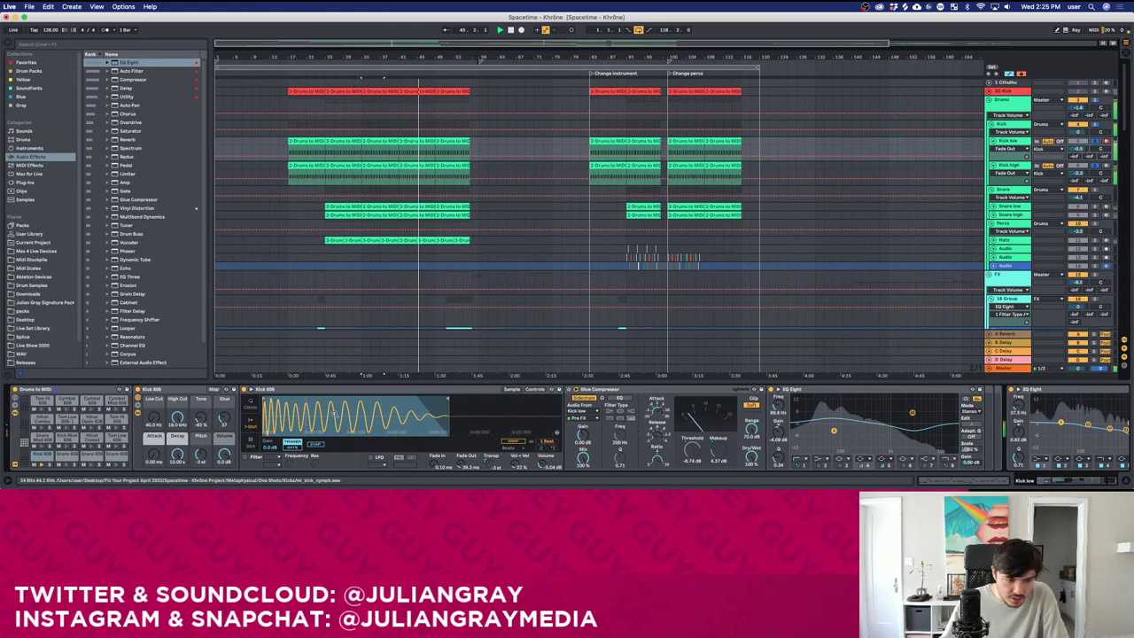
click(137, 409)
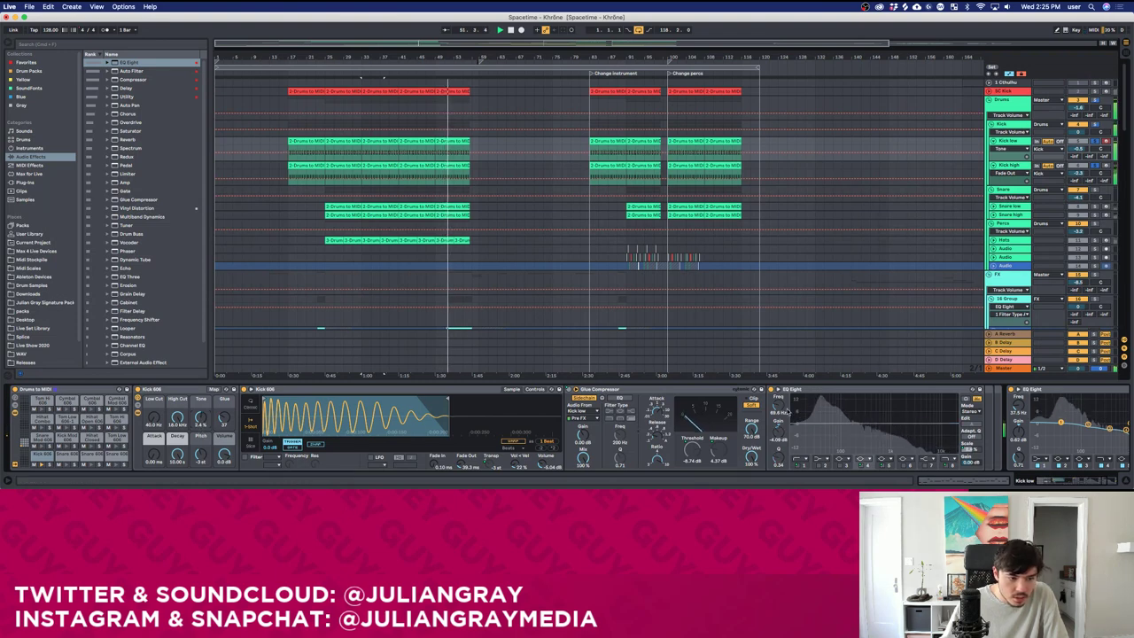
Try to insert a fresh EQ Eight after the existing one in Kick low's Kick 606 chain, and undo it.
click(814, 395)
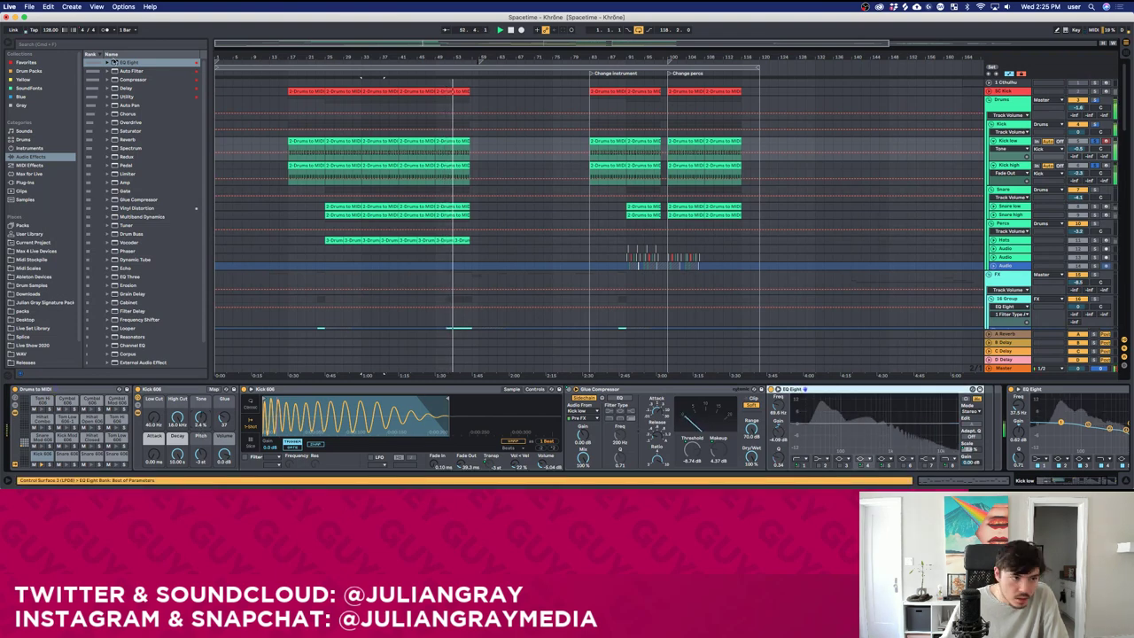
click(135, 63)
drag(135, 63, 996, 443)
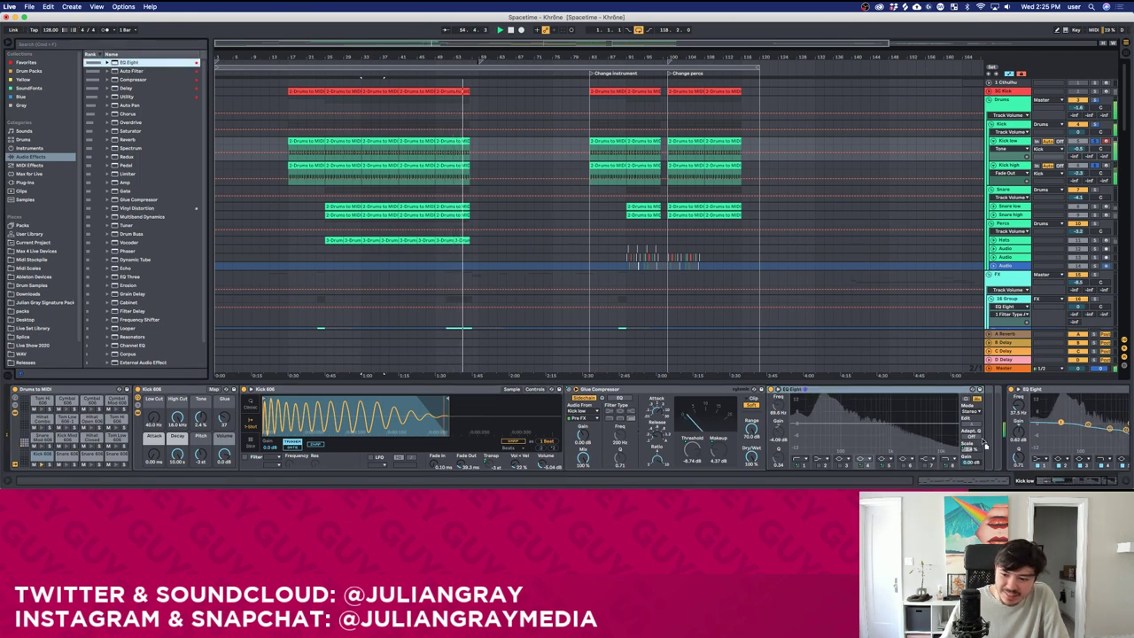
key(Return)
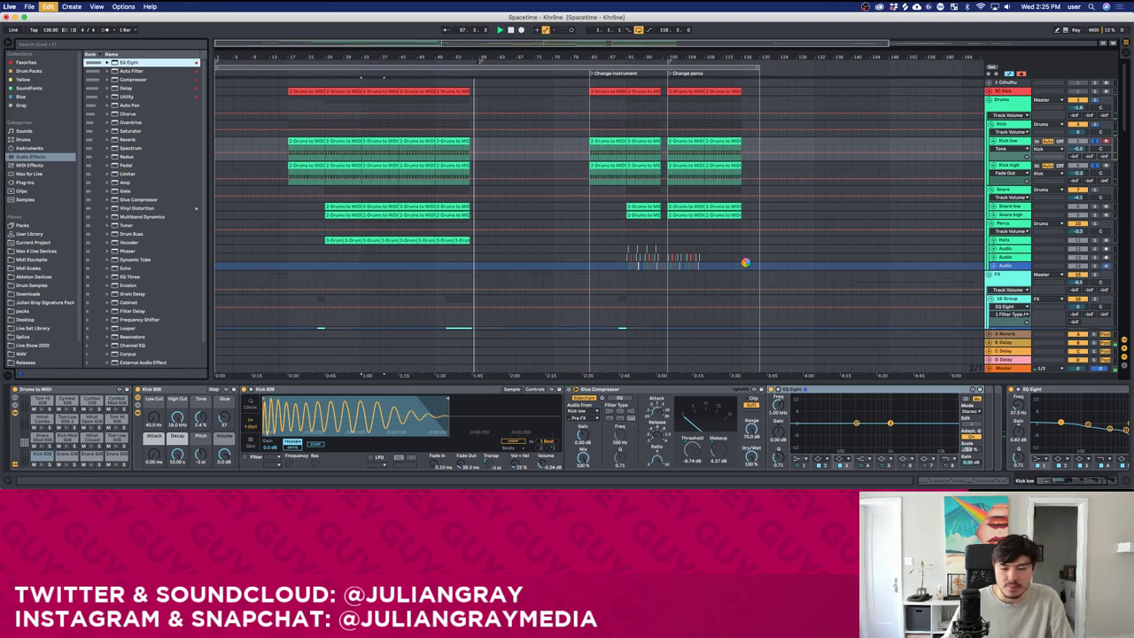
key(super+z)
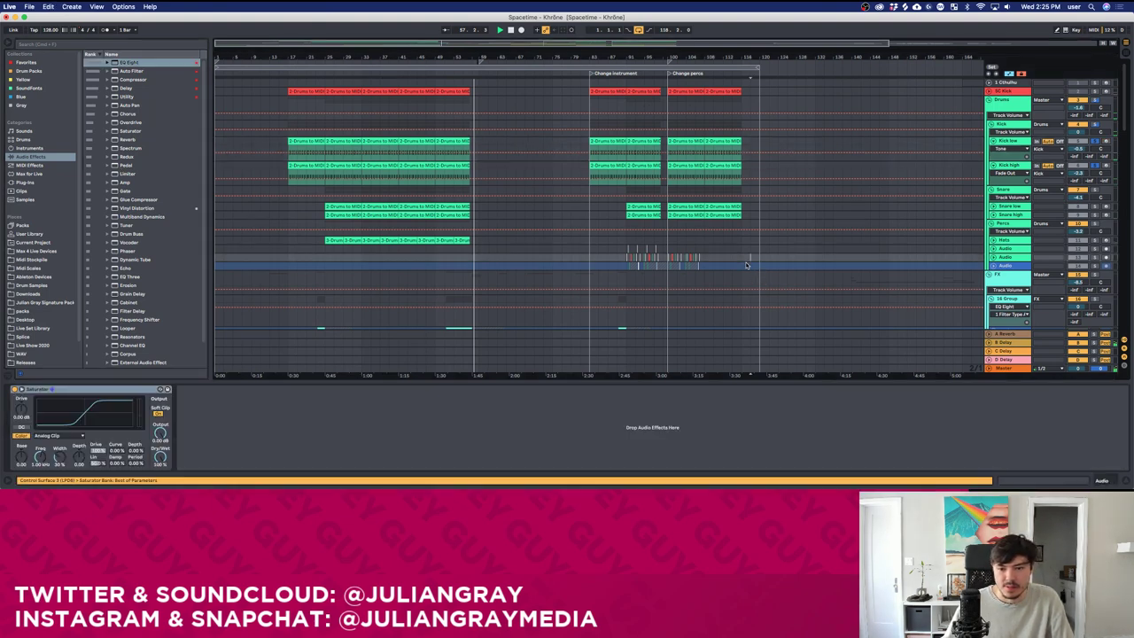
Insert a new EQ Eight after the first one on Kick low, with a low-end boost and a high-frequency cut.
click(481, 167)
click(480, 152)
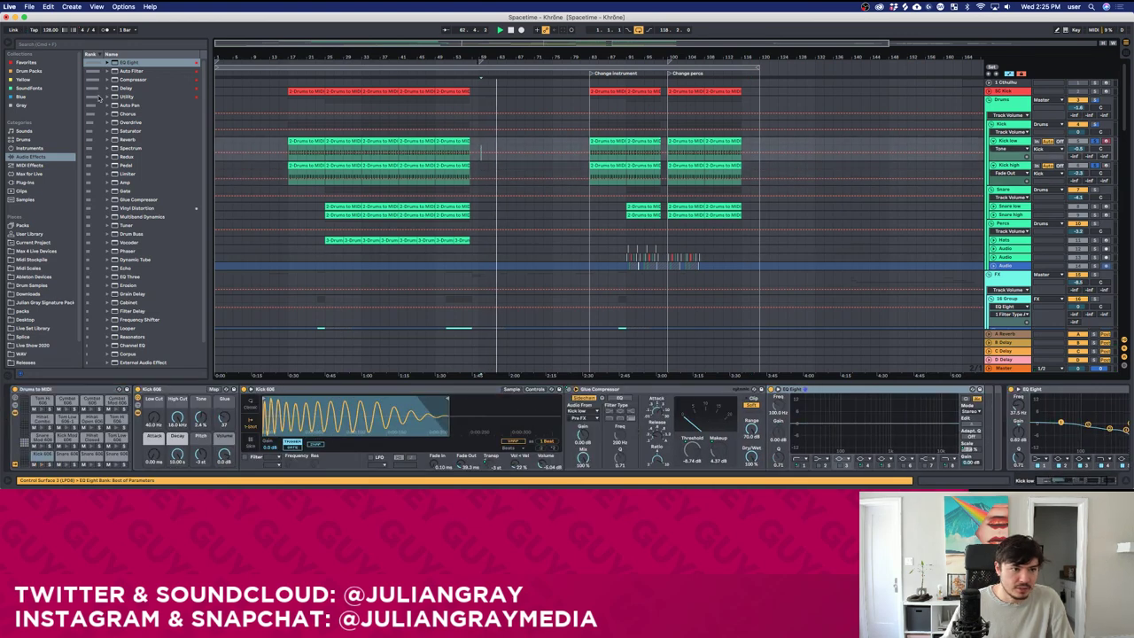
mouse_move(122, 62)
mouse_down()
mouse_move(575, 294)
mouse_move(995, 436)
mouse_move(987, 440)
mouse_move(997, 420)
mouse_up()
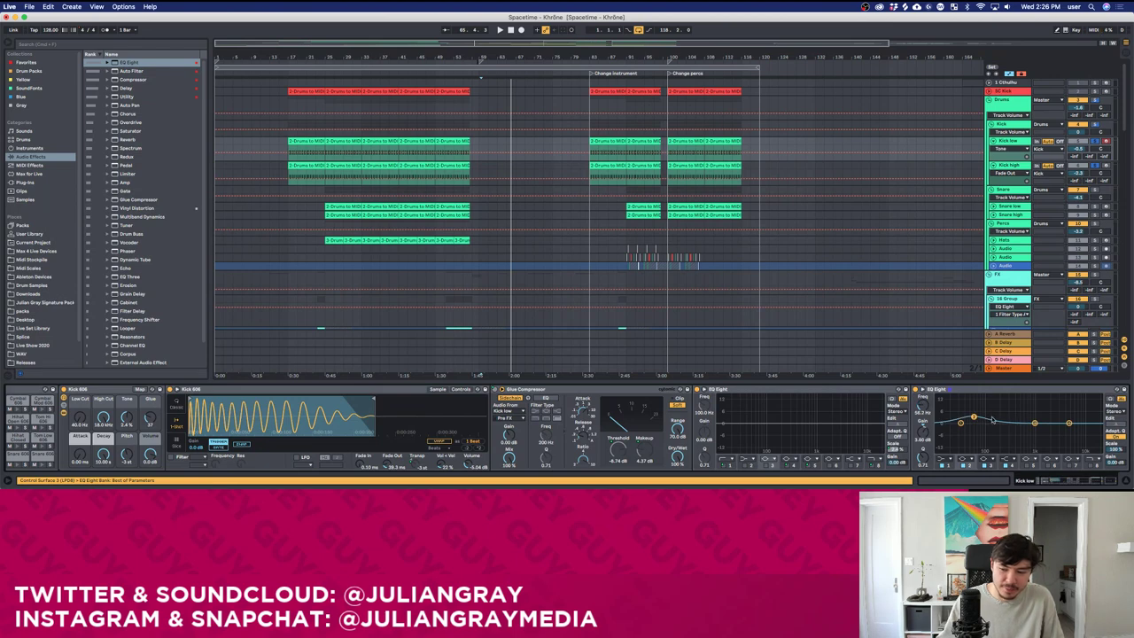
drag(1070, 423, 1050, 433)
Play both kick layers from bar 25 and check the low boost band in Kick low's new EQ Eight.
key(space)
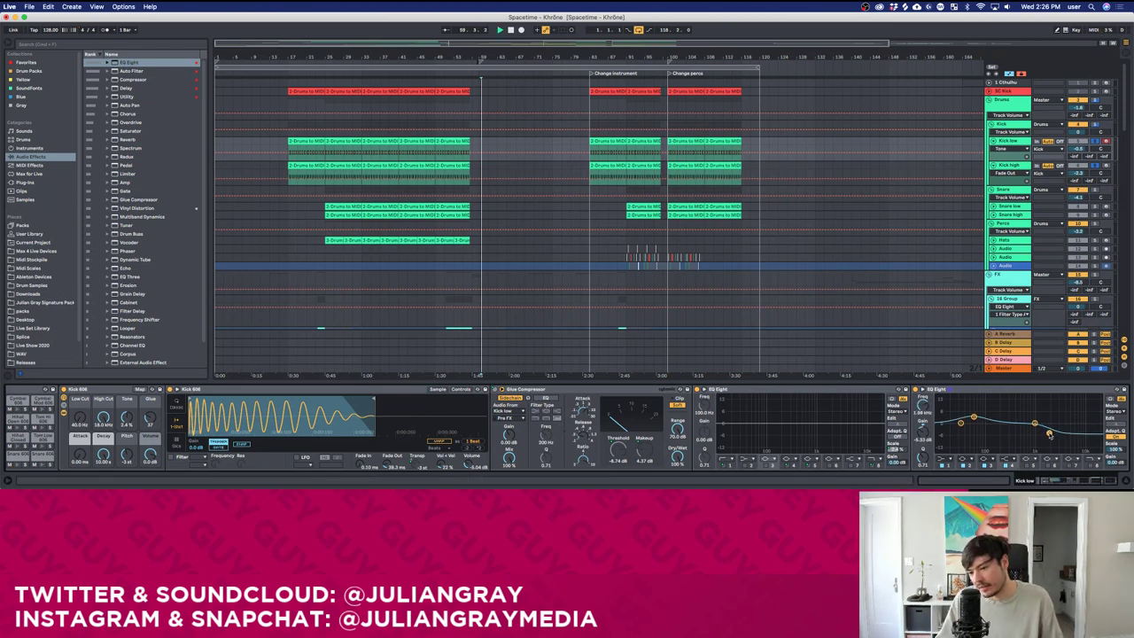
click(324, 165)
key(space)
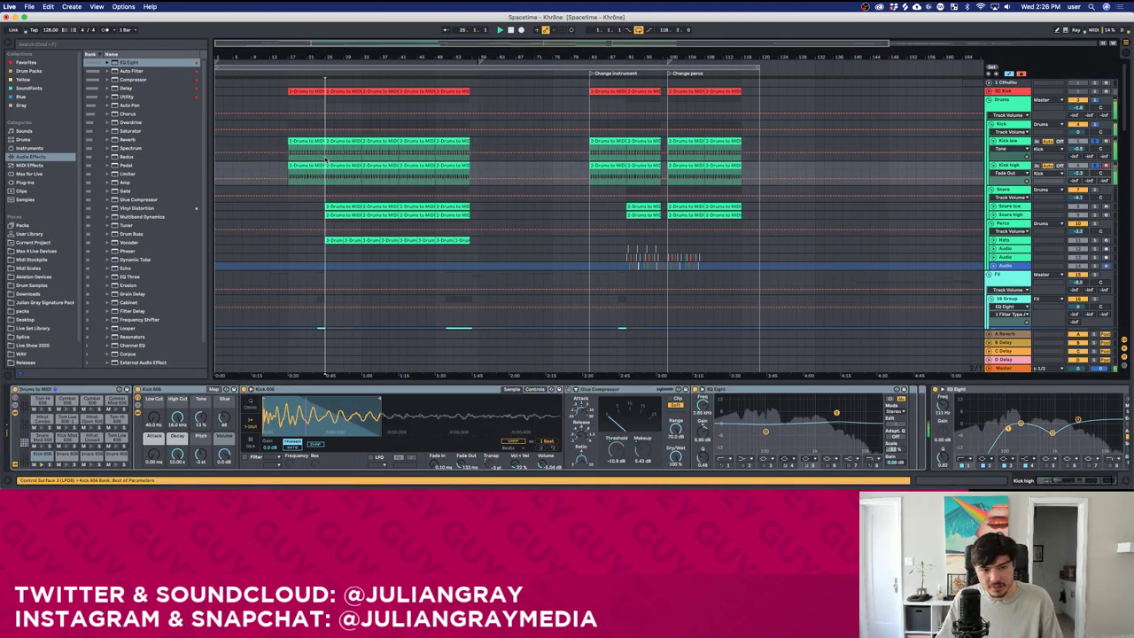
key(Up)
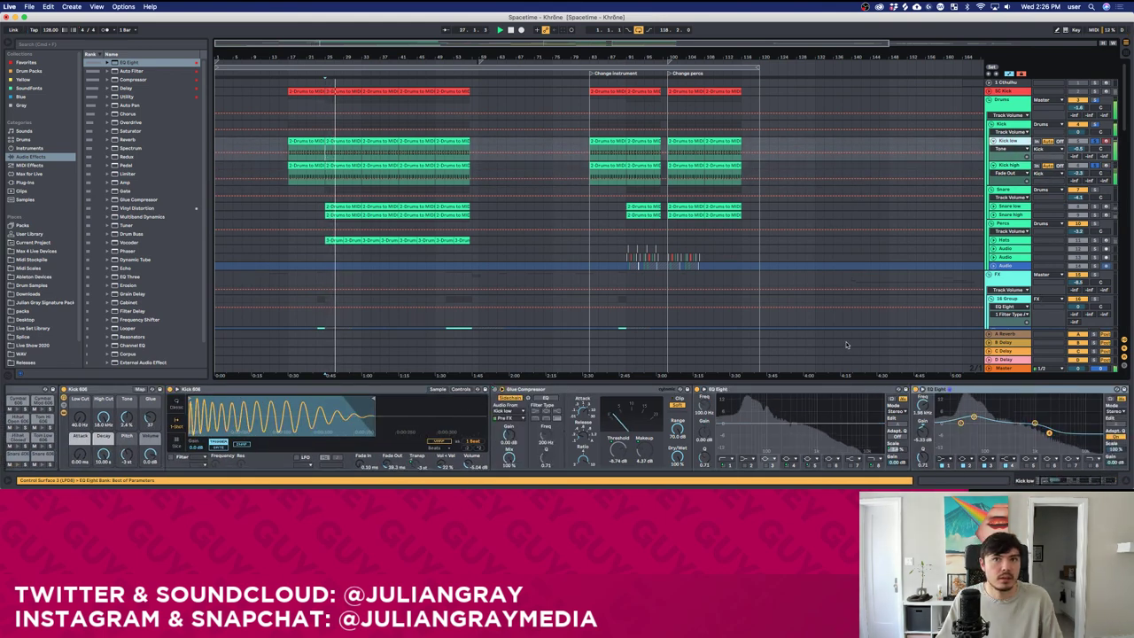
click(974, 418)
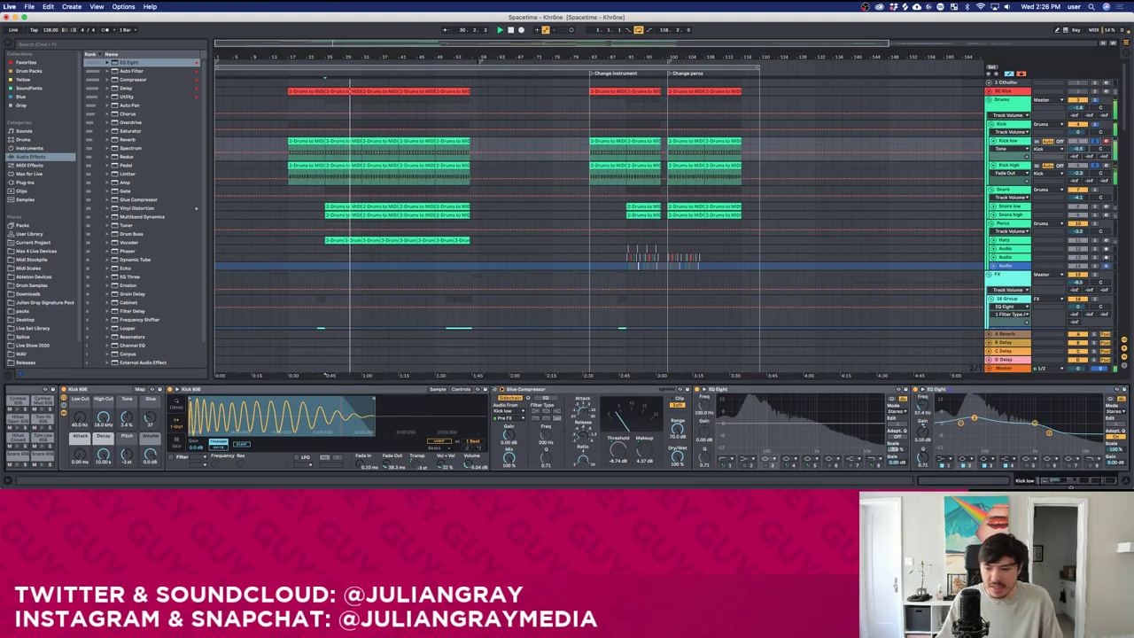
Set the Kick 606 rack's Tone macro to -80% and compare the sound with its mapped EQ Eight bypassed.
click(1033, 482)
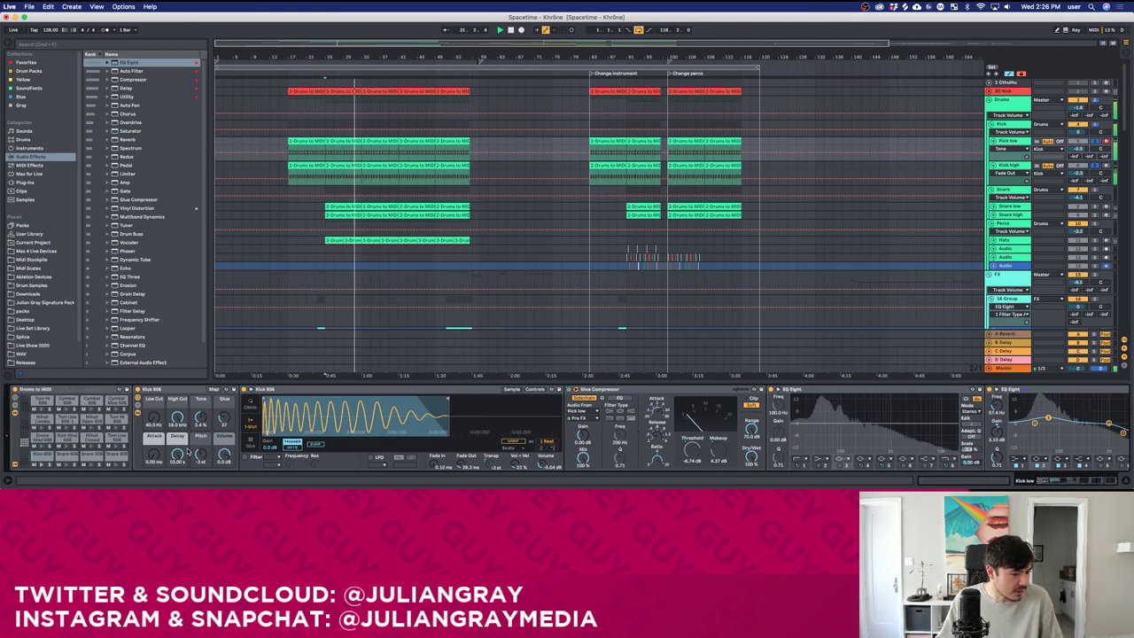
drag(968, 449, 968, 520)
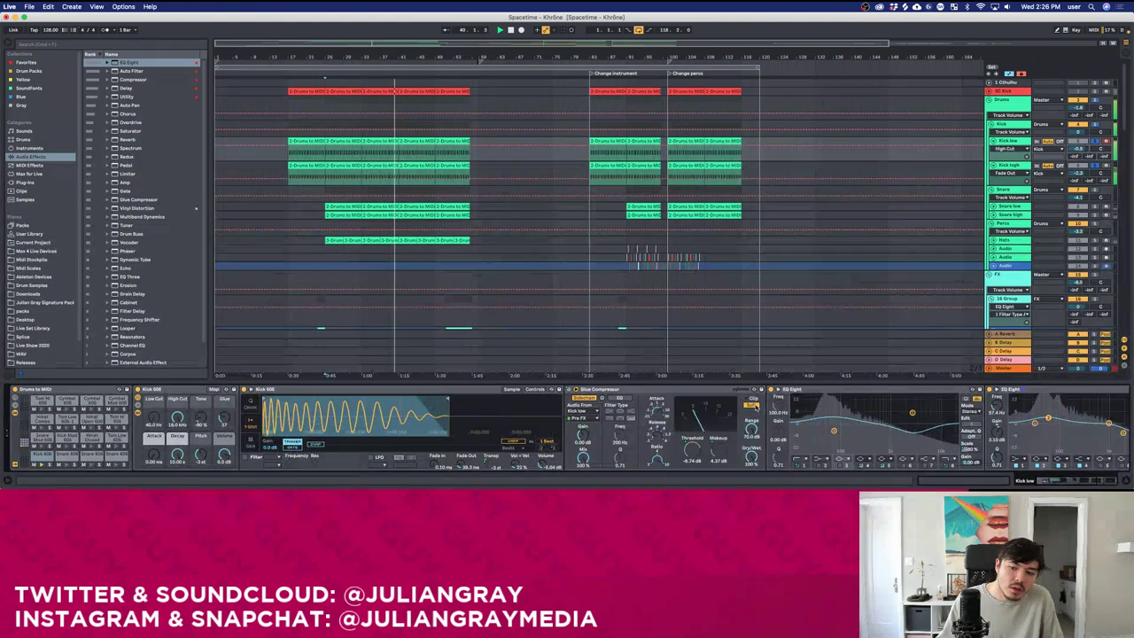
click(829, 390)
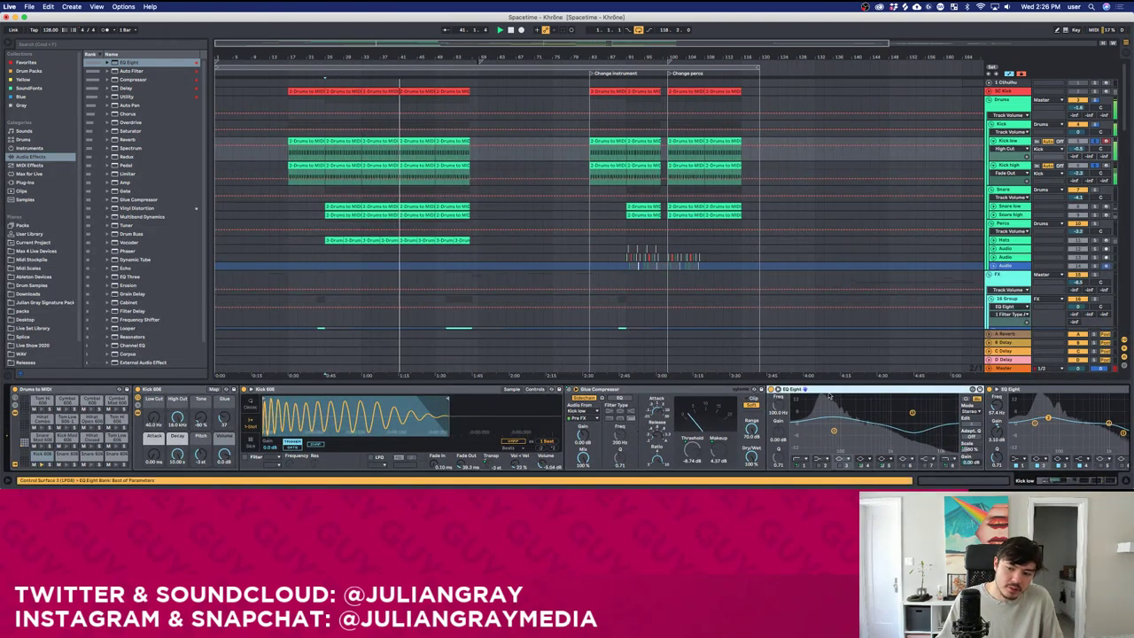
click(772, 389)
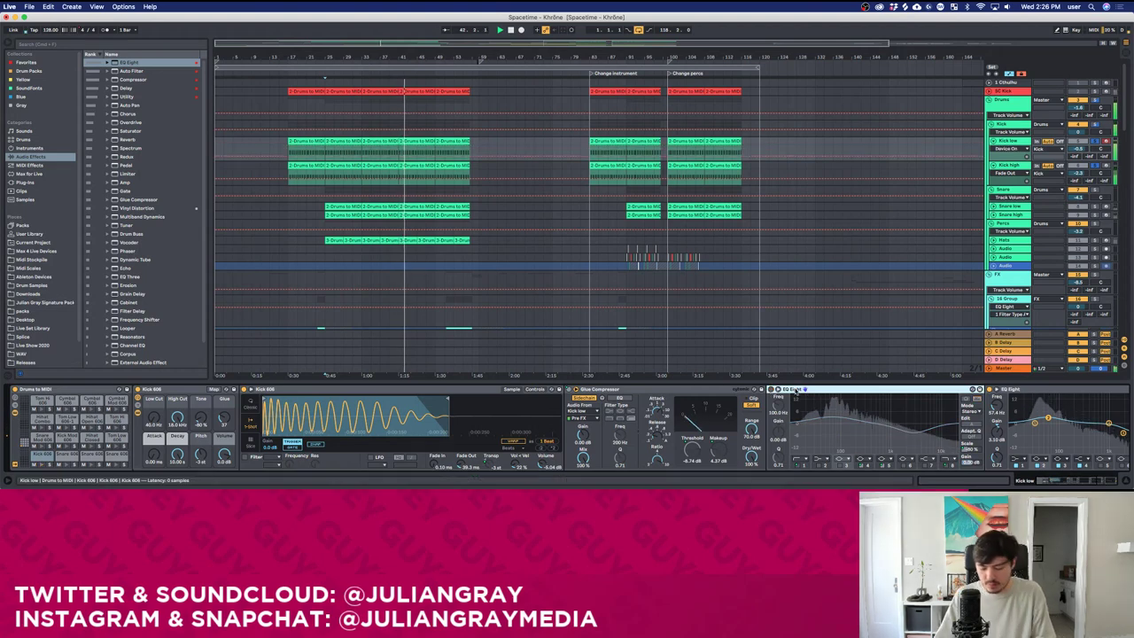
click(777, 389)
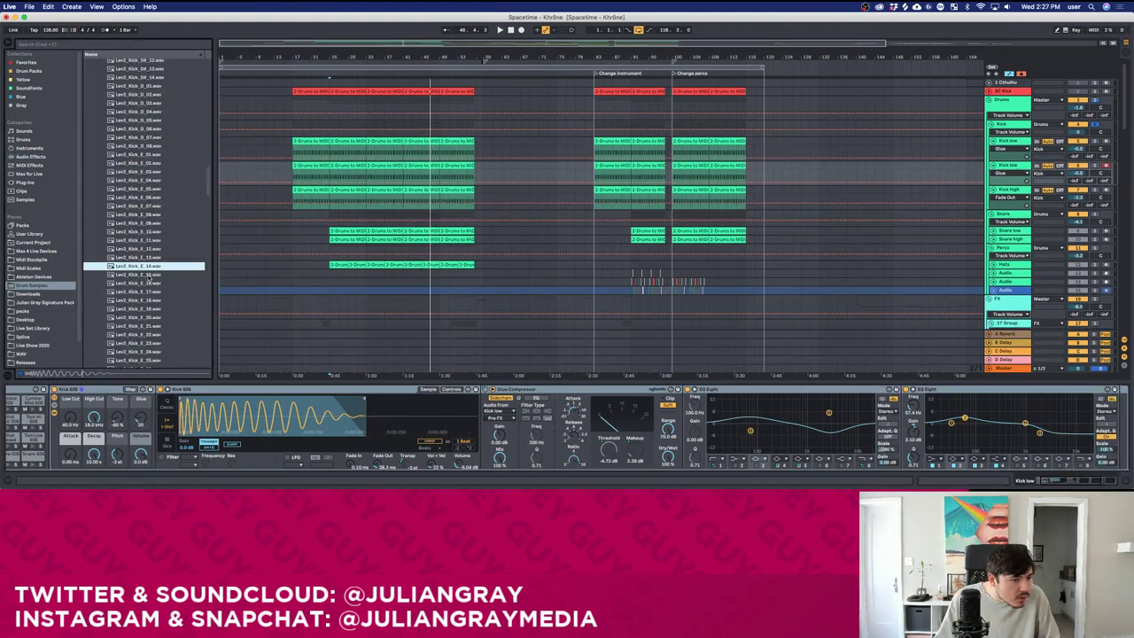
Audition the Lev2 kick samples in E and load Lev2_Kick_E_19.wav onto the Kick 606 pad of the duplicated Kick low track.
click(142, 265)
scroll(146, 275, down, 2)
click(142, 255)
click(144, 263)
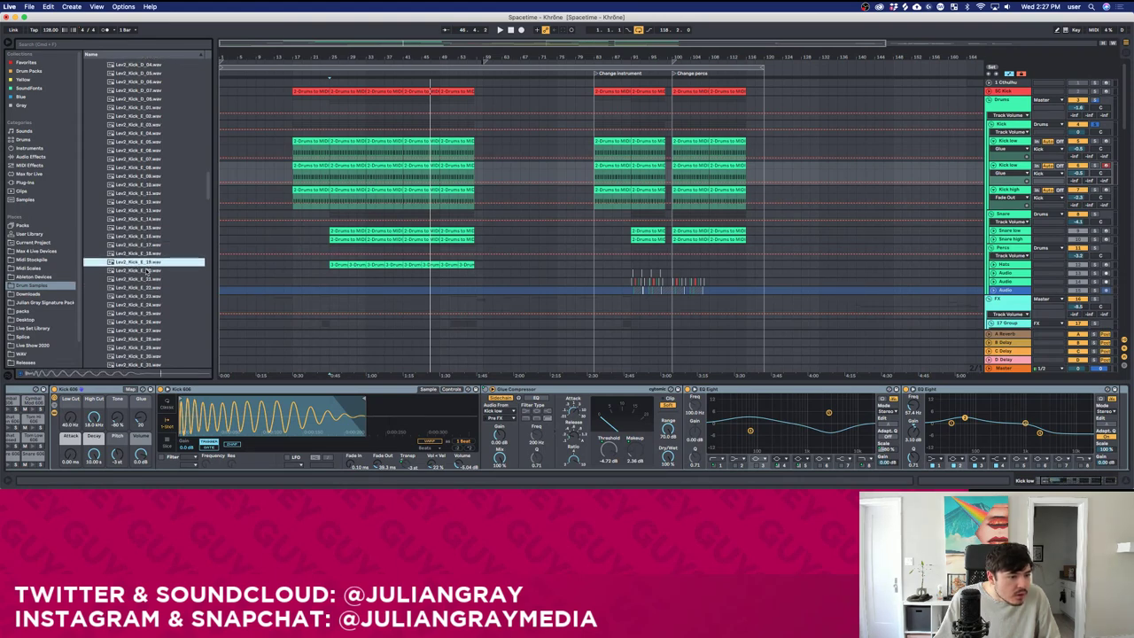
click(142, 270)
click(132, 263)
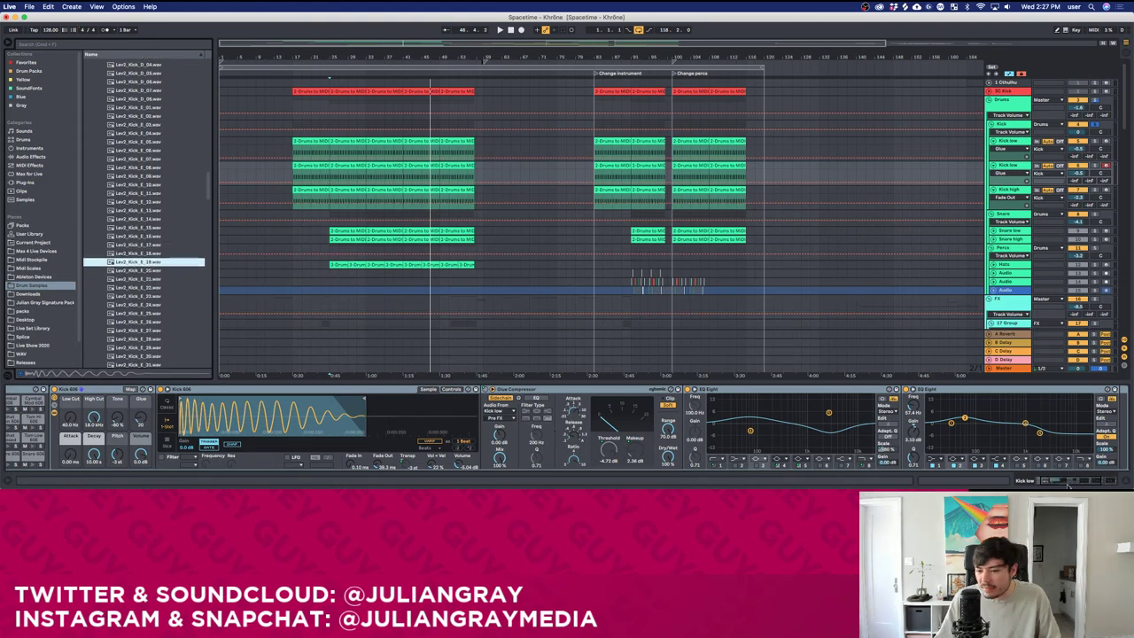
drag(1068, 485, 832, 482)
drag(145, 262, 52, 417)
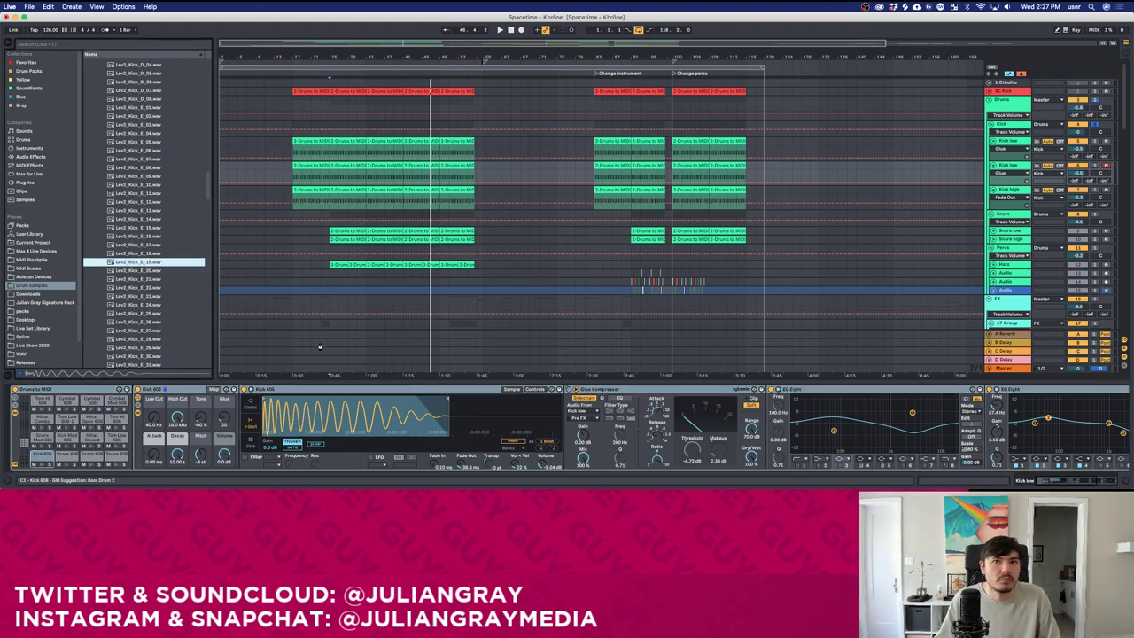
Examine the FX, Sound Design and Chords tracks below the drums around bar 51.
click(460, 175)
click(470, 176)
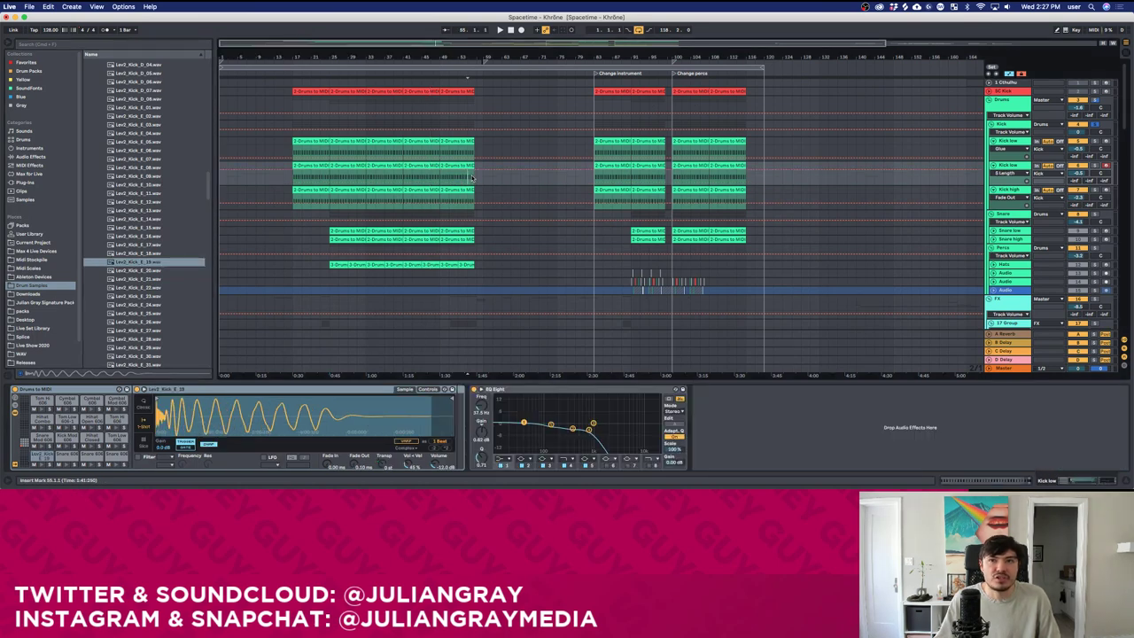
click(552, 159)
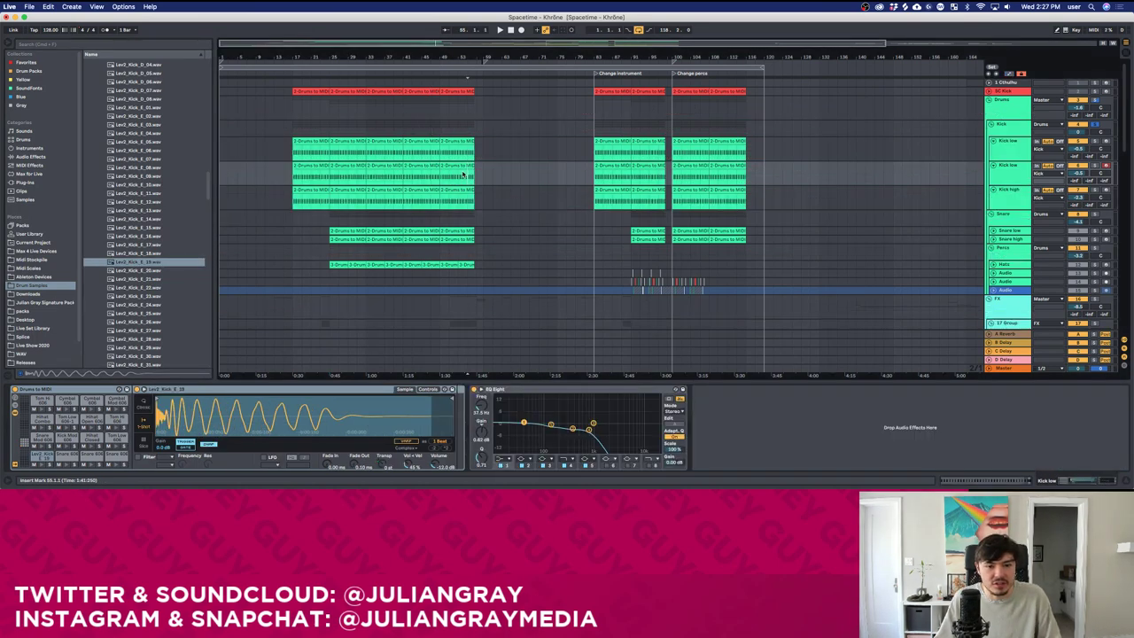
scroll(489, 129, down, 5)
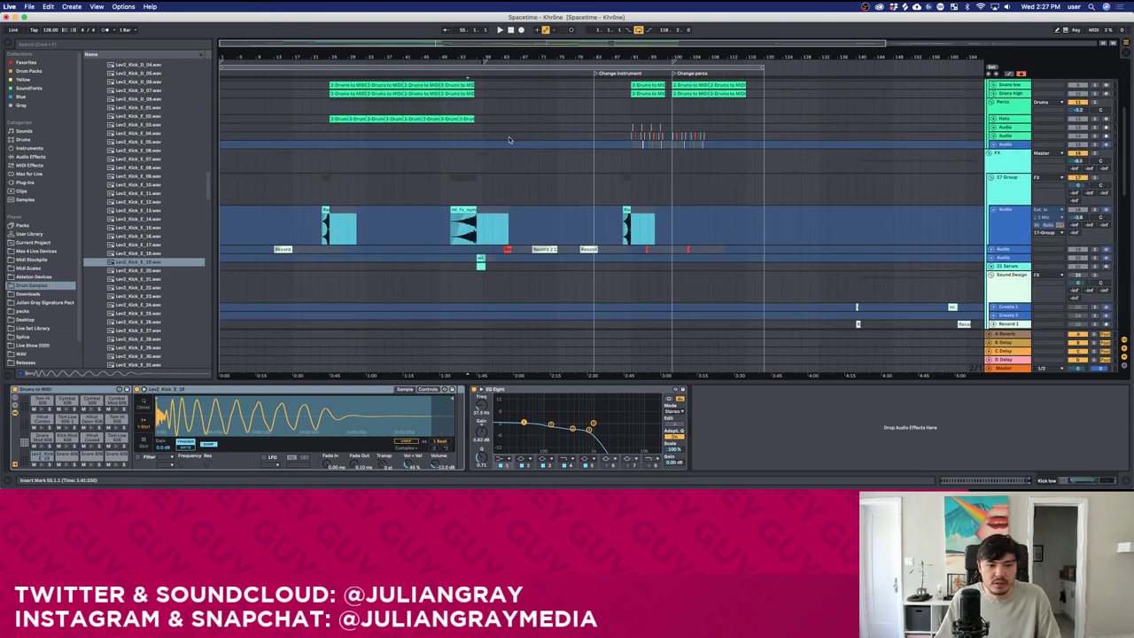
click(450, 216)
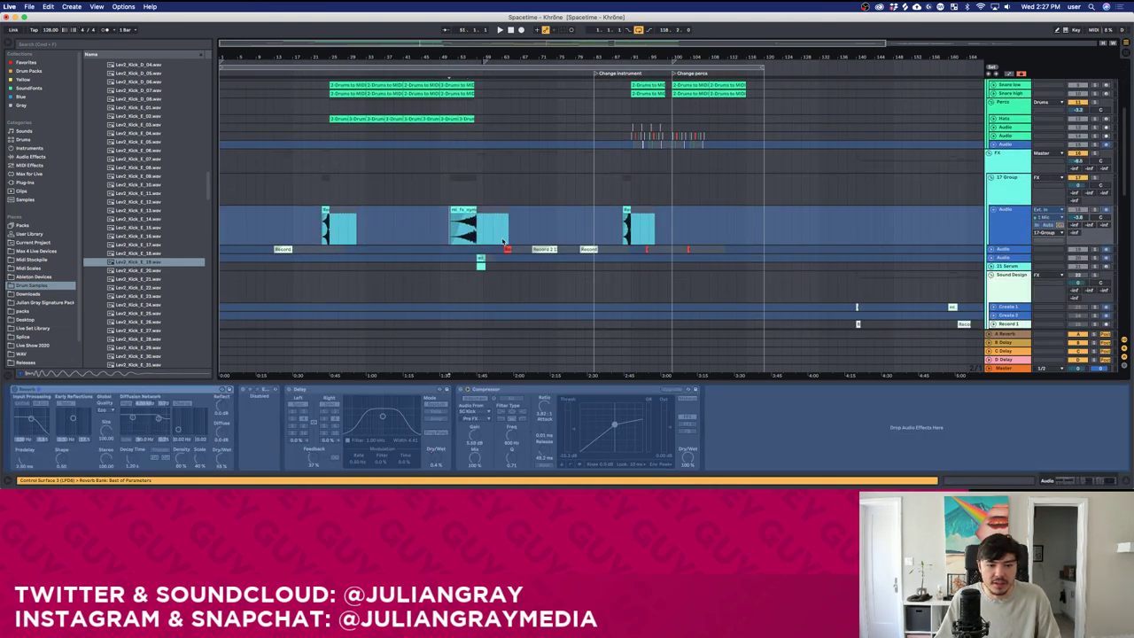
scroll(488, 235, down, 3)
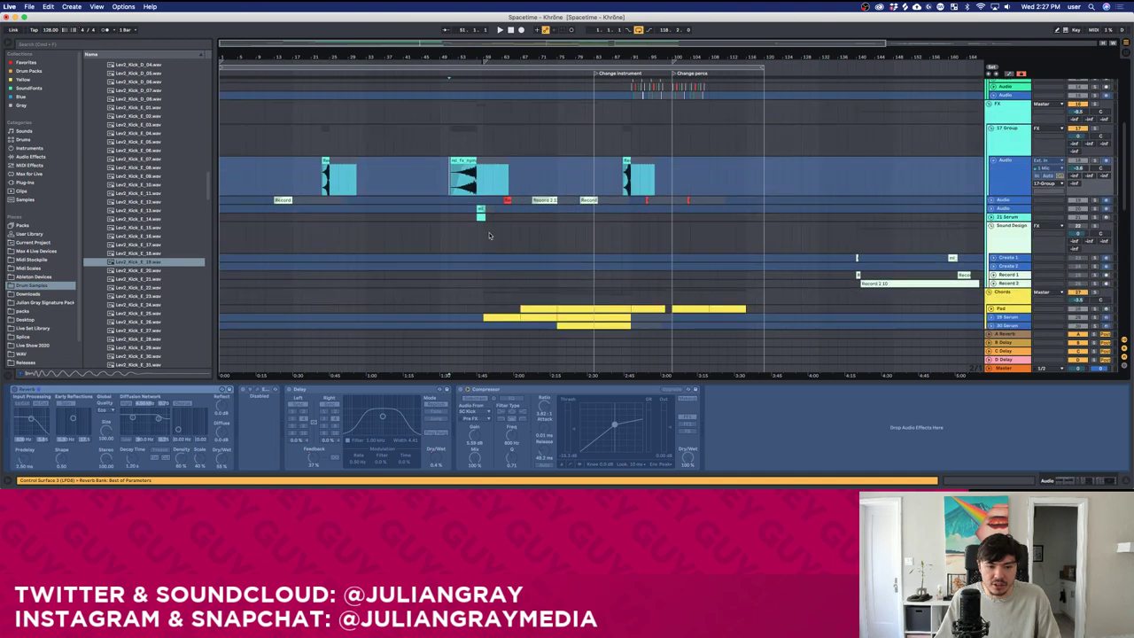
scroll(488, 235, down, 5)
scroll(488, 235, up, 5)
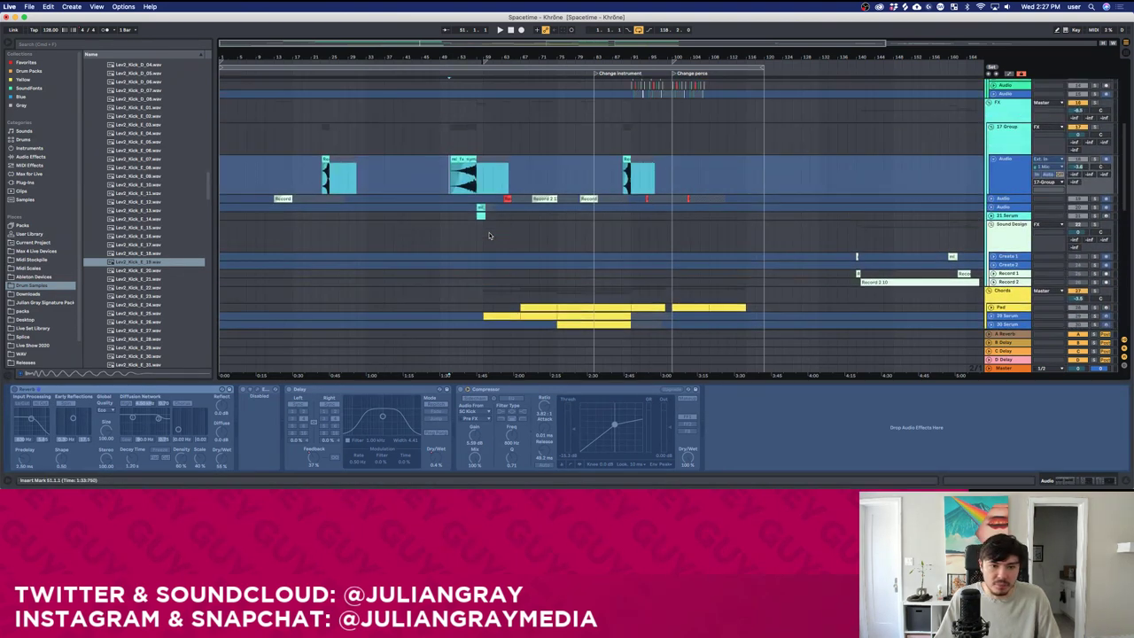
scroll(489, 235, up, 8)
Play the drums from bar 49 and solo Kick high and the two Kick low layers one at a time to compare them.
click(477, 129)
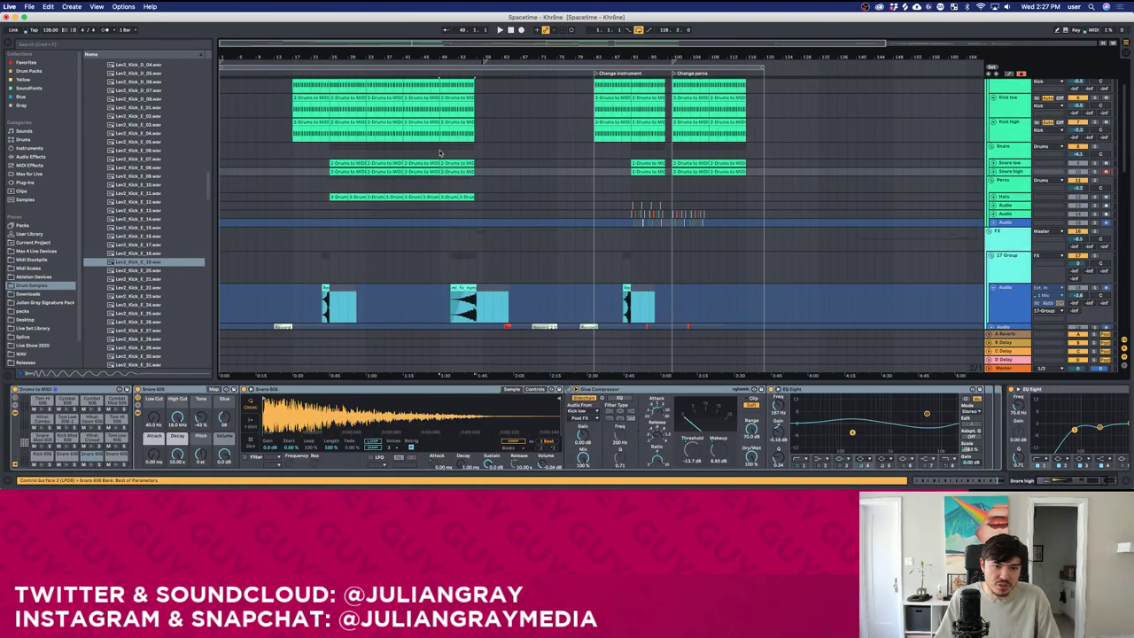
click(439, 151)
scroll(550, 203, up, 3)
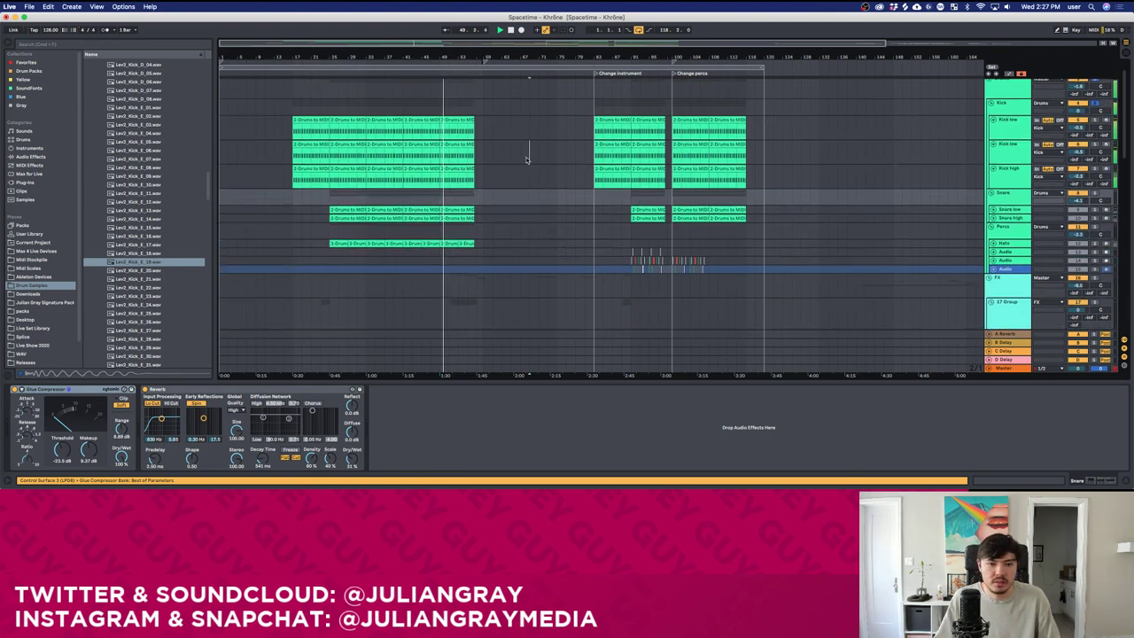
click(530, 151)
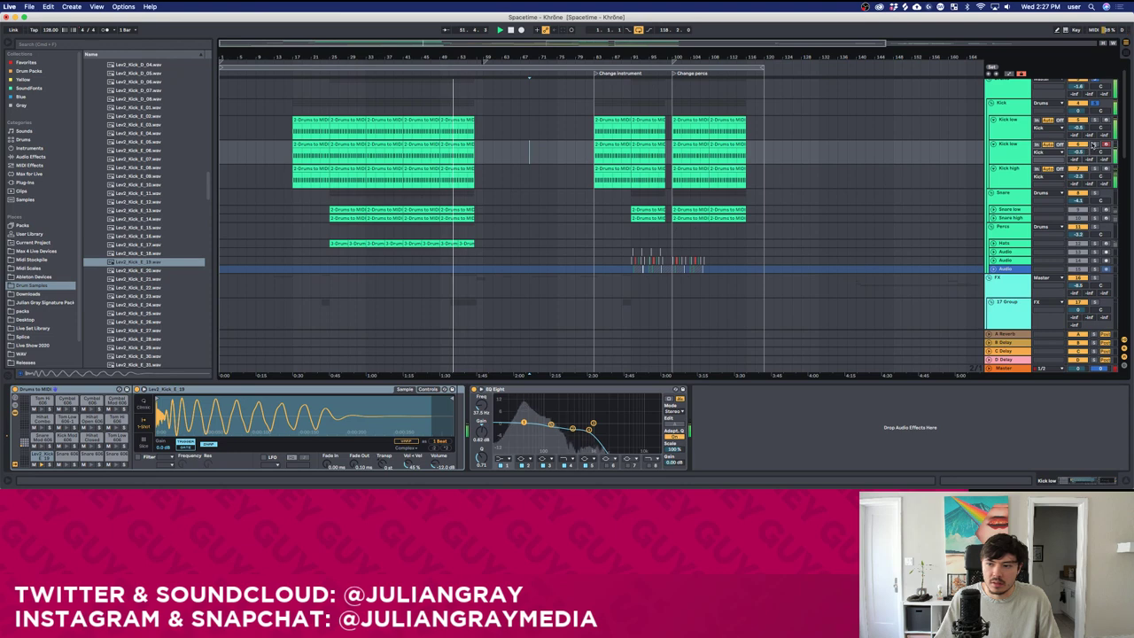
click(1010, 147)
key(s)
click(1095, 168)
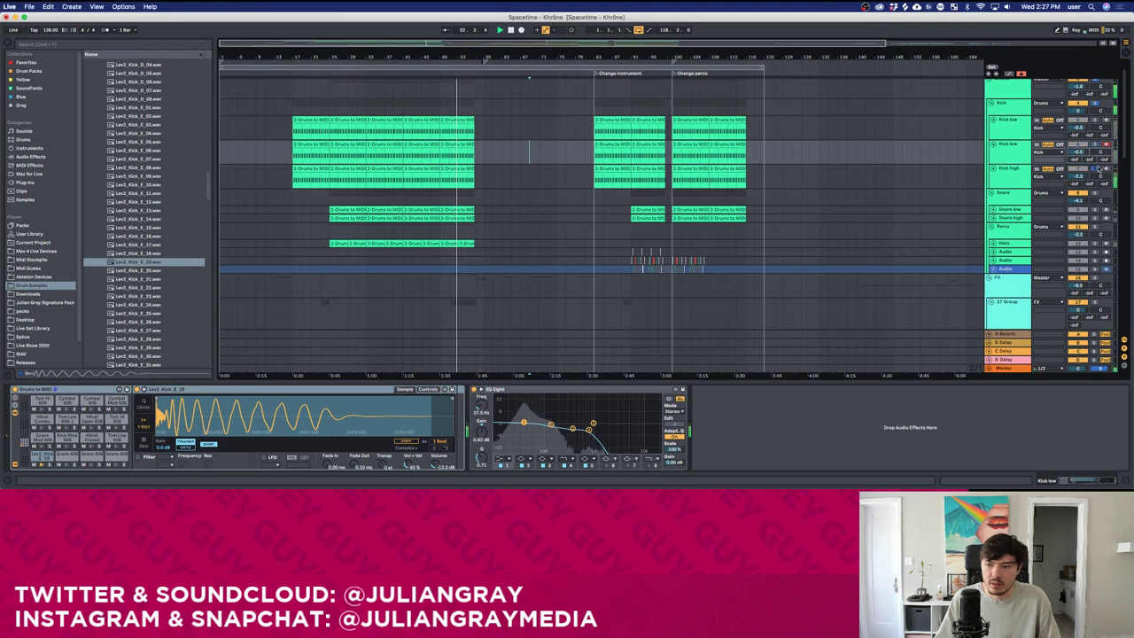
click(1022, 174)
click(1016, 151)
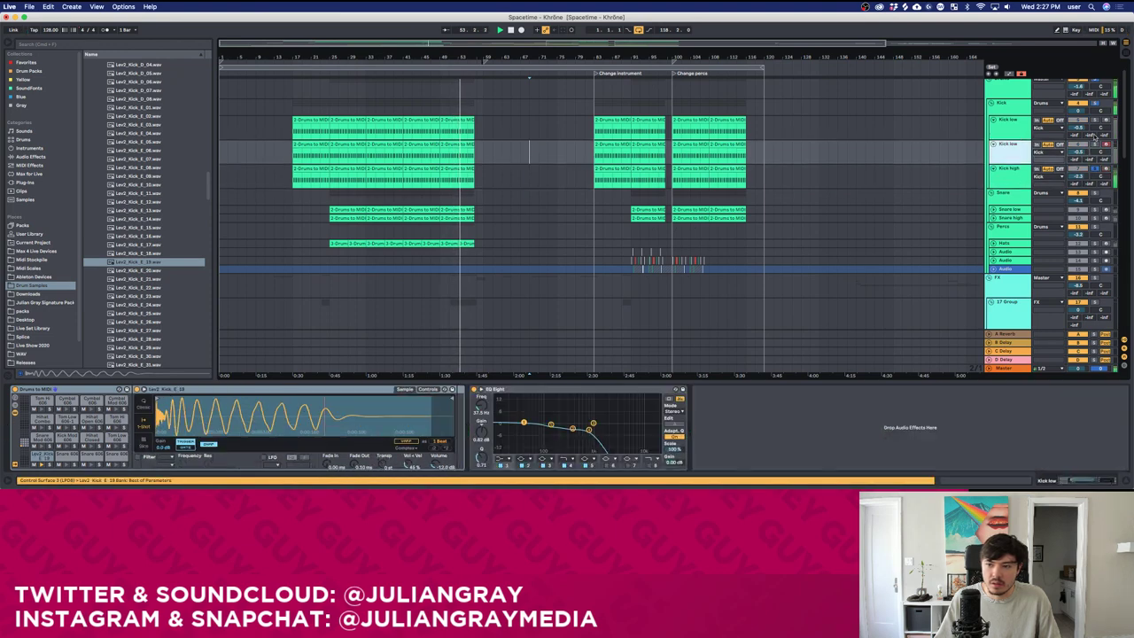
click(1013, 125)
click(1011, 148)
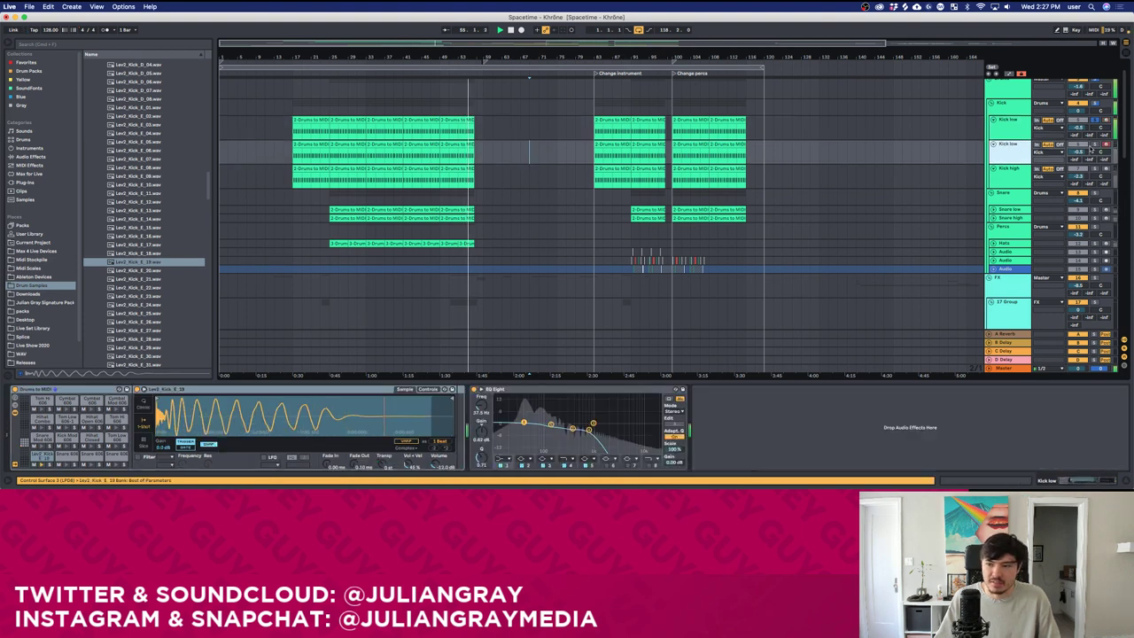
Replace the EQ Eight on the duplicated Kick low track with a fresh EQ Eight while playing from bar 29.
click(485, 391)
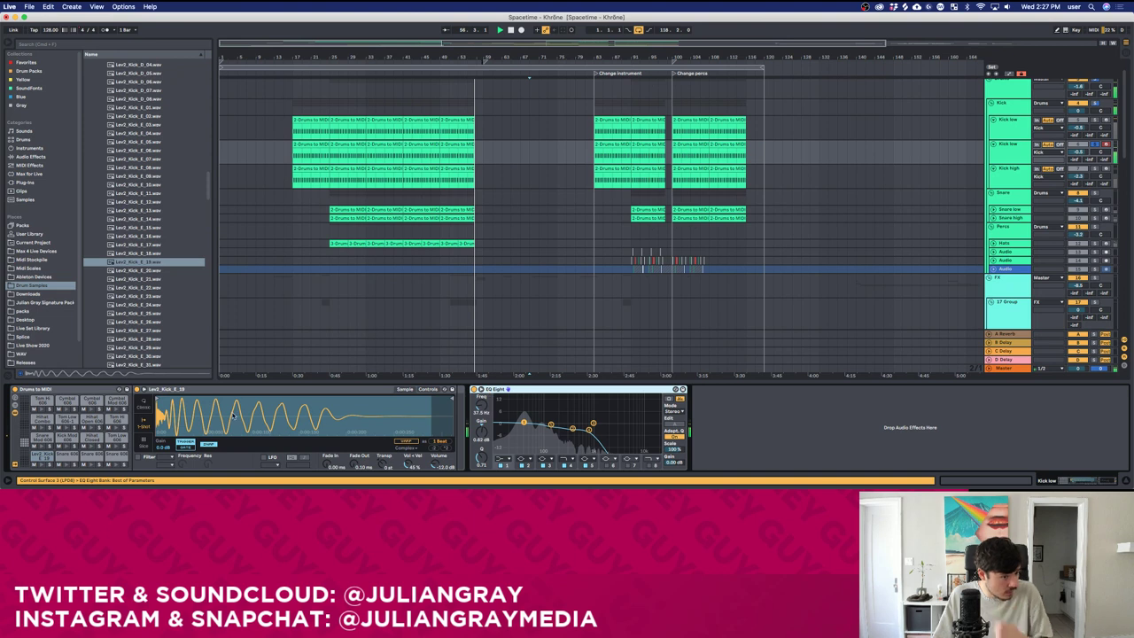
key(Delete)
key(space)
key(space)
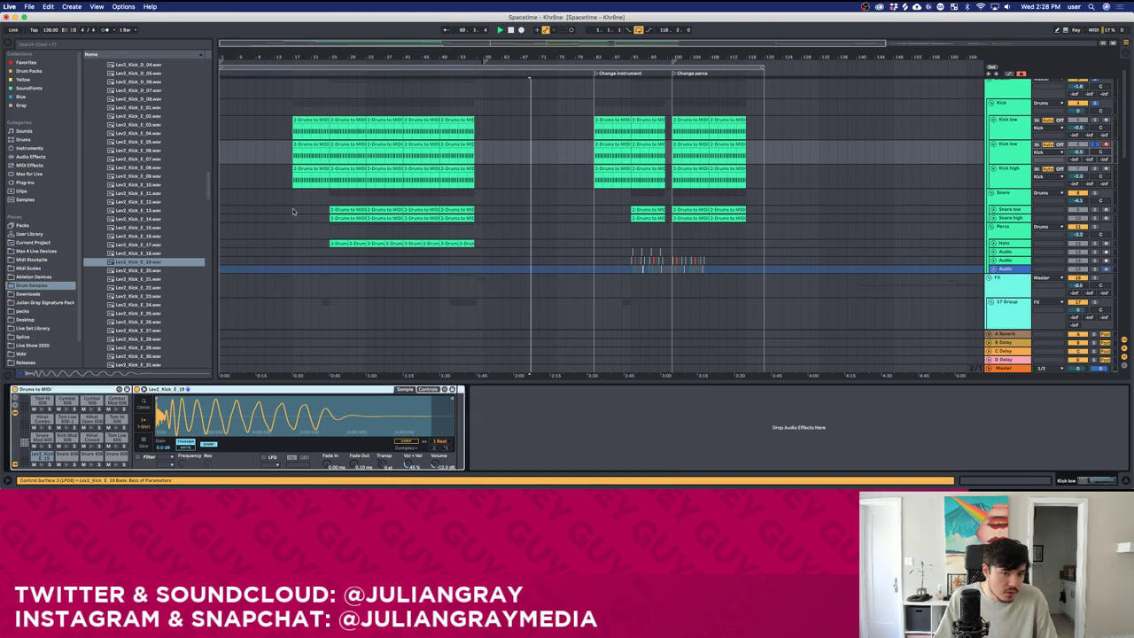
click(347, 146)
key(space)
click(31, 156)
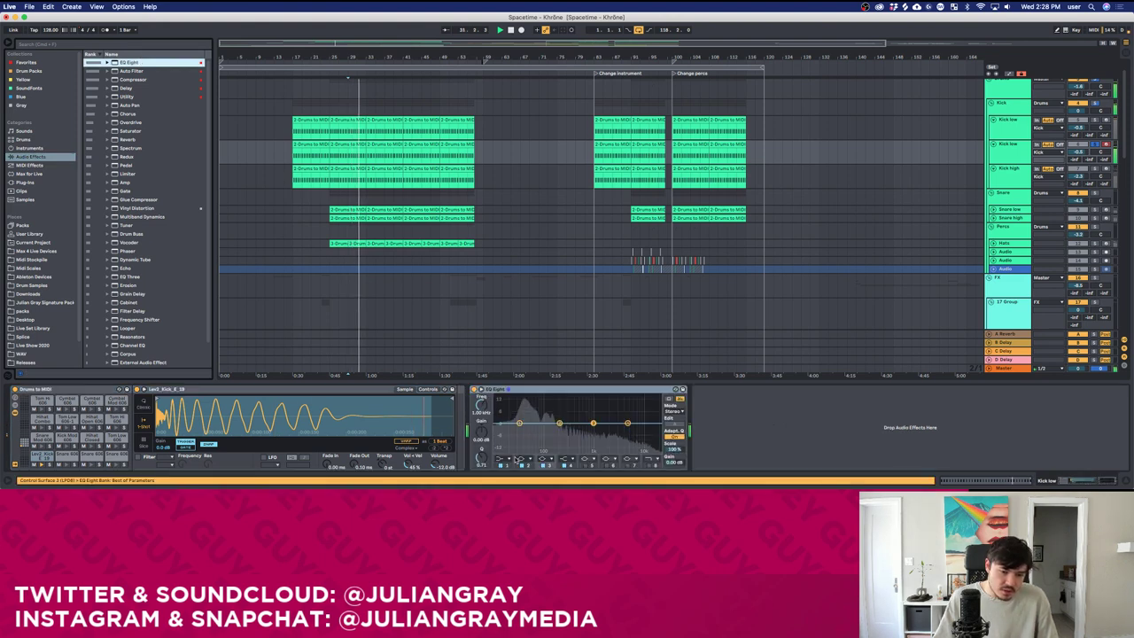
Shape the new EQ Eight with a low cut and a band 3 boost of about 3.35 dB near 430 Hz.
click(502, 409)
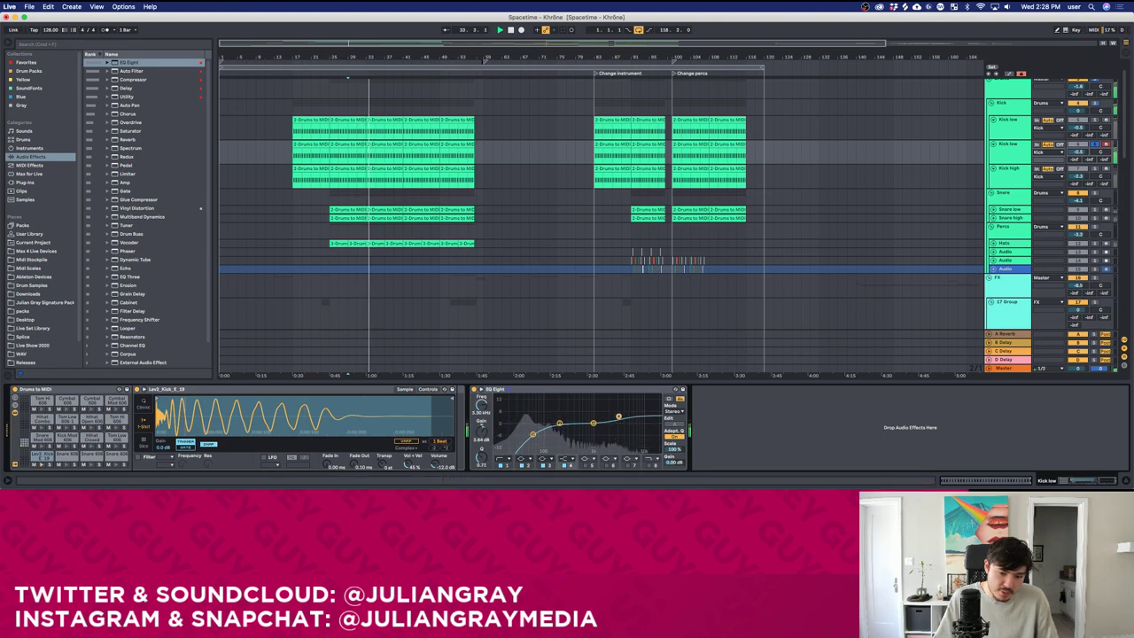
click(590, 423)
drag(594, 423, 576, 416)
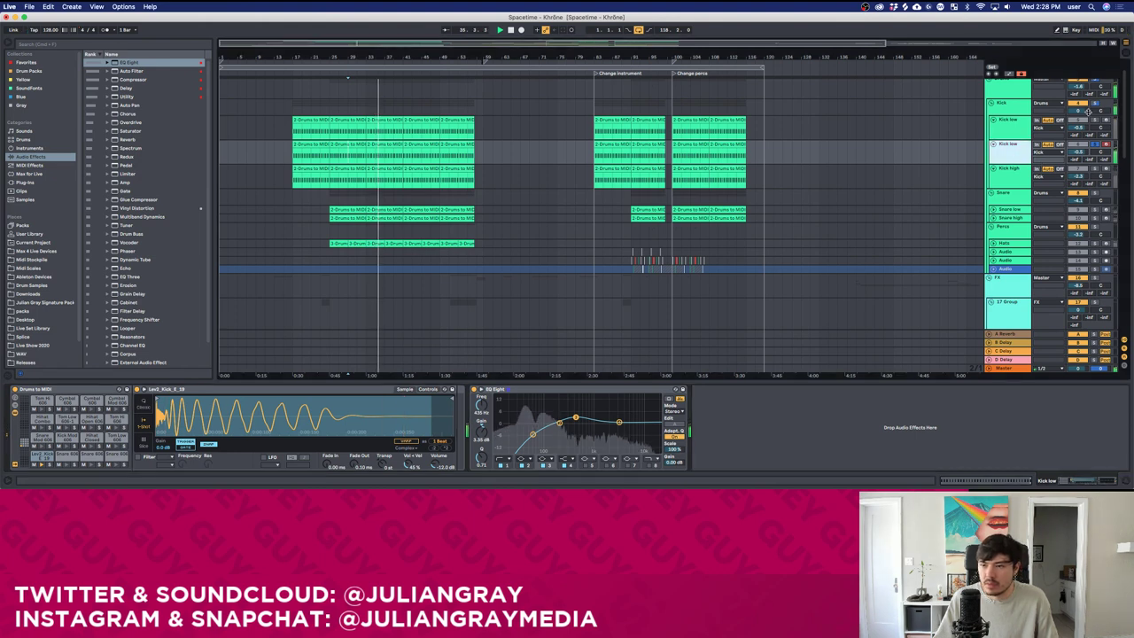
Play all the kick layers together and lower the first Kick low track's volume to about -3.3 dB.
scroll(1088, 75, up, 1)
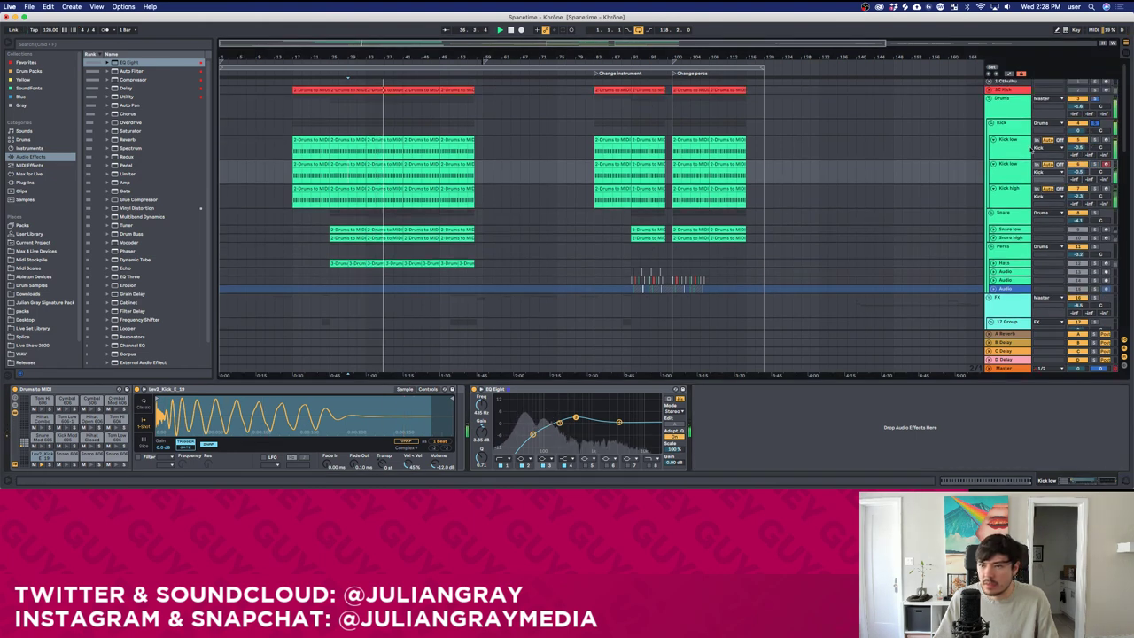
click(1052, 149)
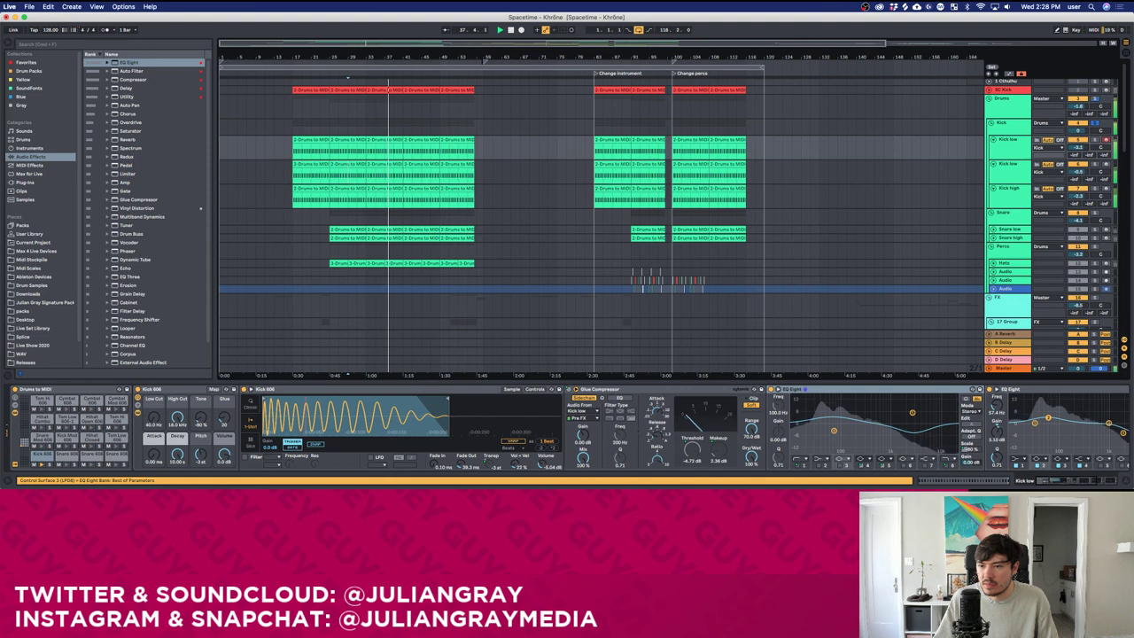
click(1083, 199)
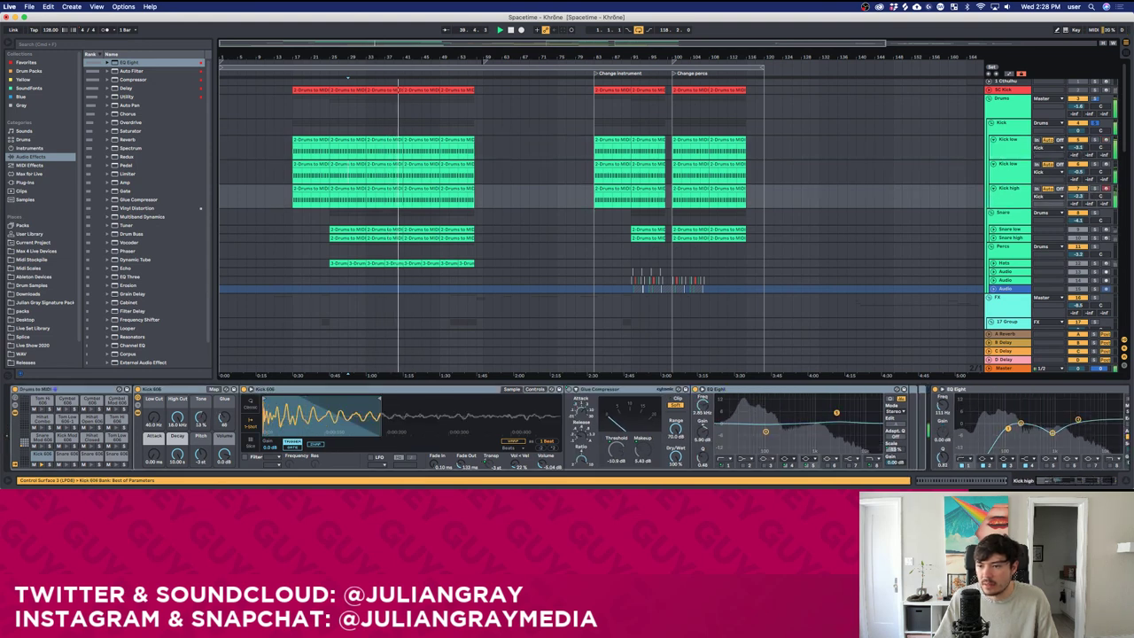
Refine the duplicated Kick low's EQ with a higher low cut and gentle upper boost, and raise its sample volume to -6.00 dB.
click(1016, 172)
drag(619, 422, 618, 421)
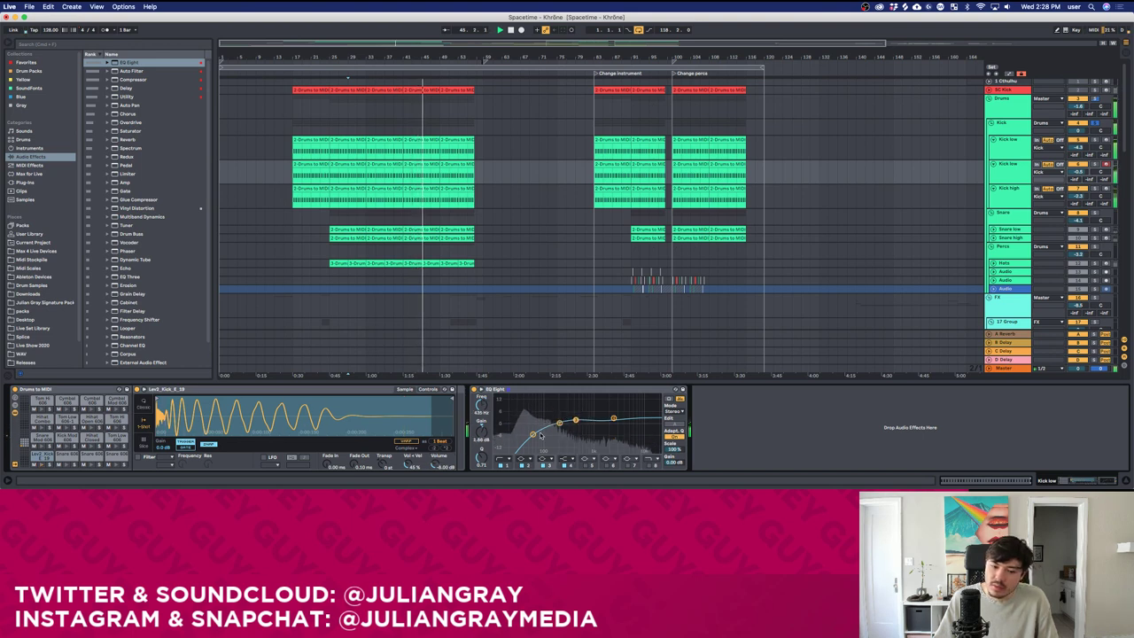
drag(542, 433, 521, 431)
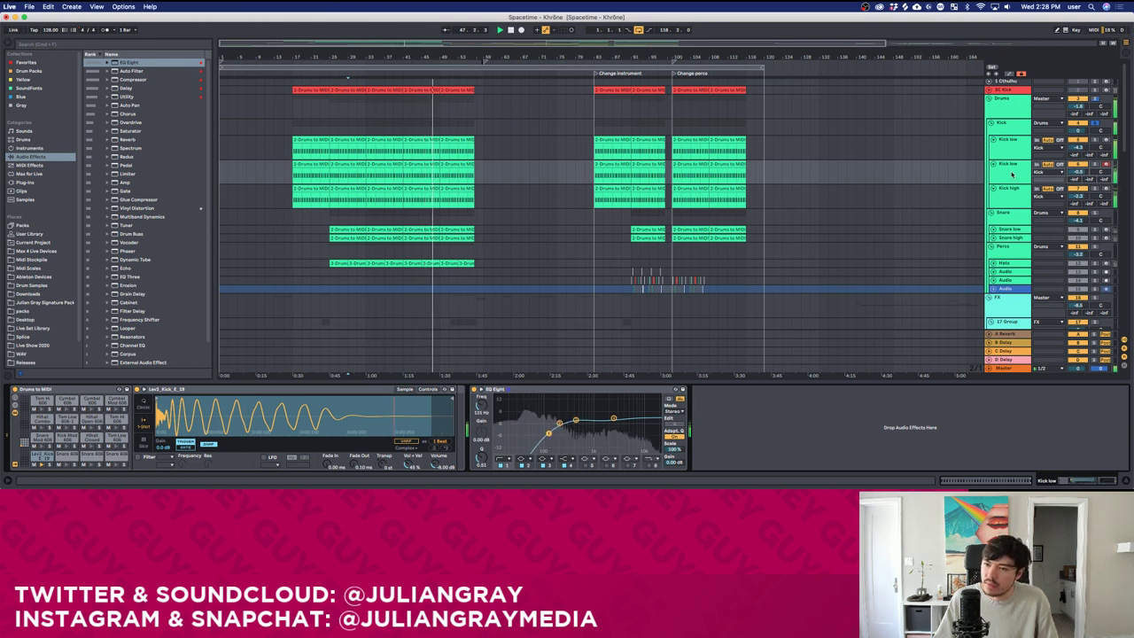
Rename the duplicated Kick low track as Mid.
click(1011, 173)
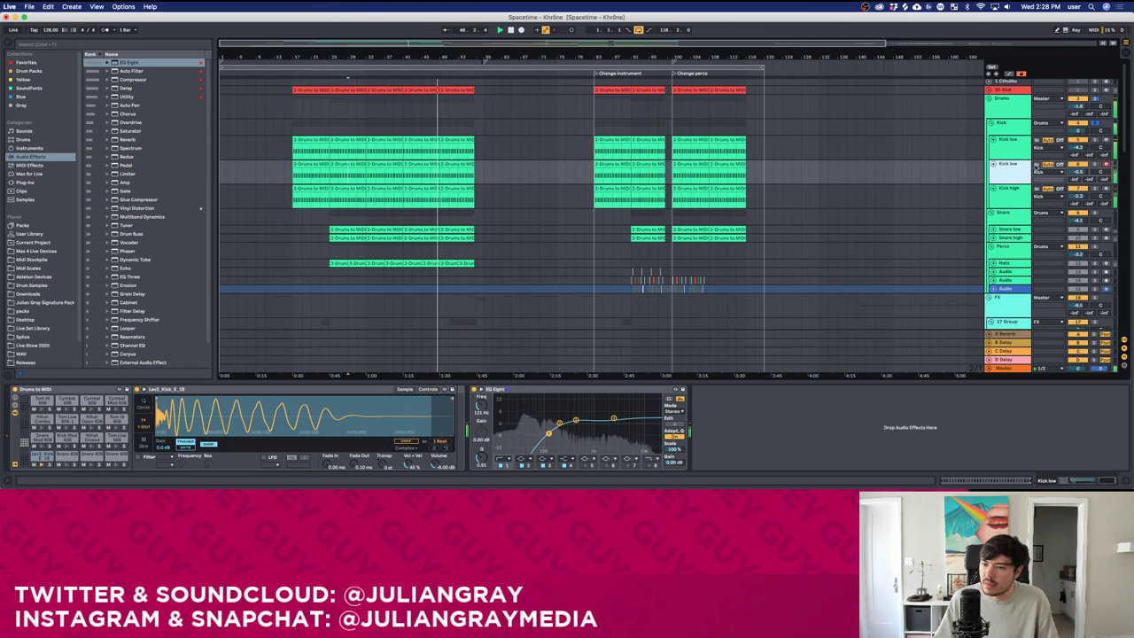
key(super+r)
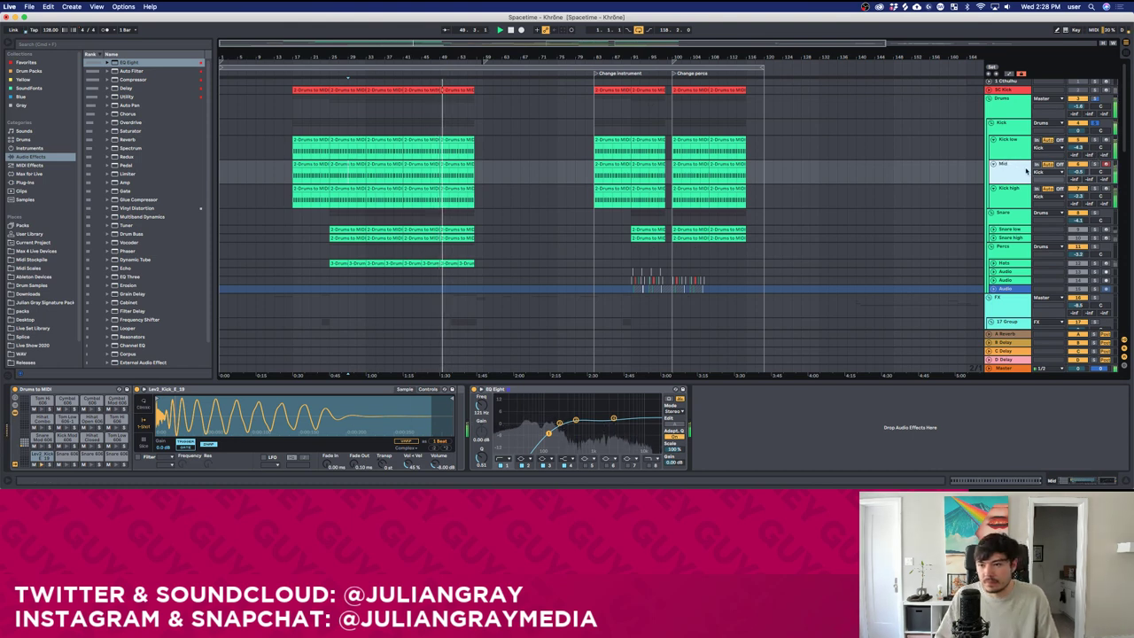
key(Return)
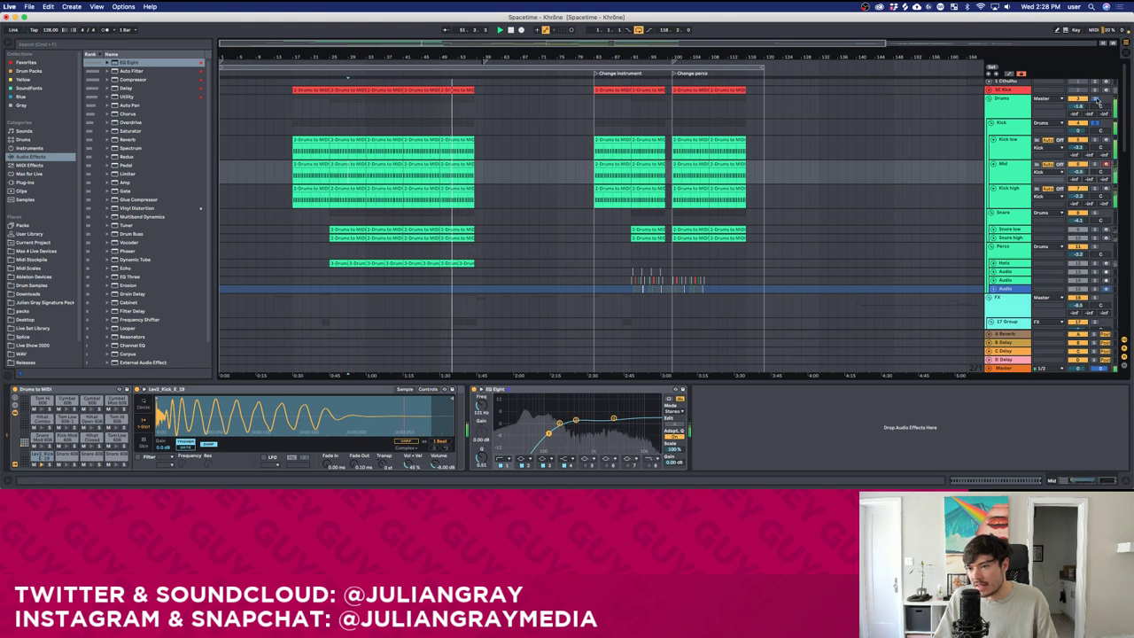
Add an EQ Eight to the Kick group with a slight low boost and a 0.67 dB cut at 1000 Hz.
click(1023, 108)
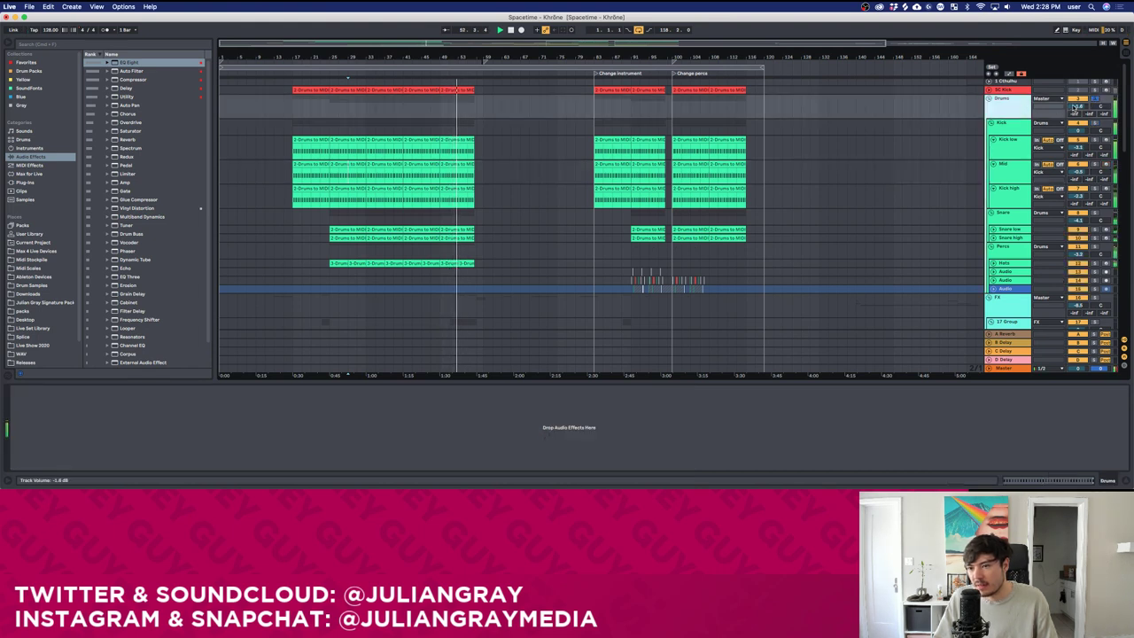
click(829, 124)
click(158, 64)
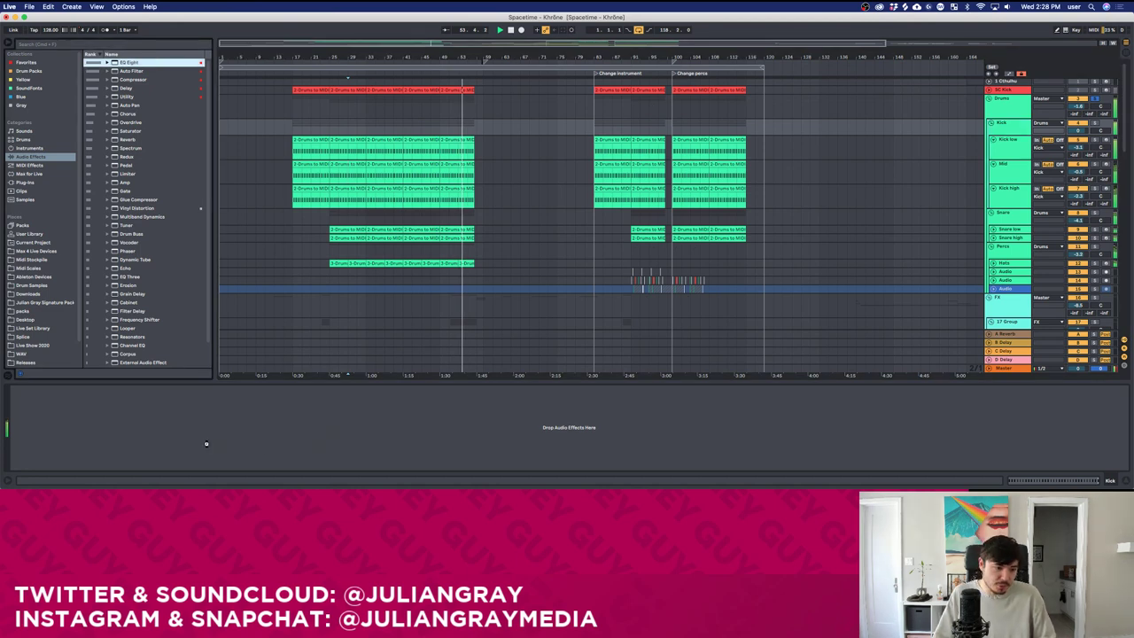
key(space)
mouse_move(167, 423)
mouse_down()
mouse_move(79, 422)
mouse_move(134, 424)
mouse_up()
key(space)
Move the Kick group out of the Drums group to just above it and solo it during playback.
click(1027, 112)
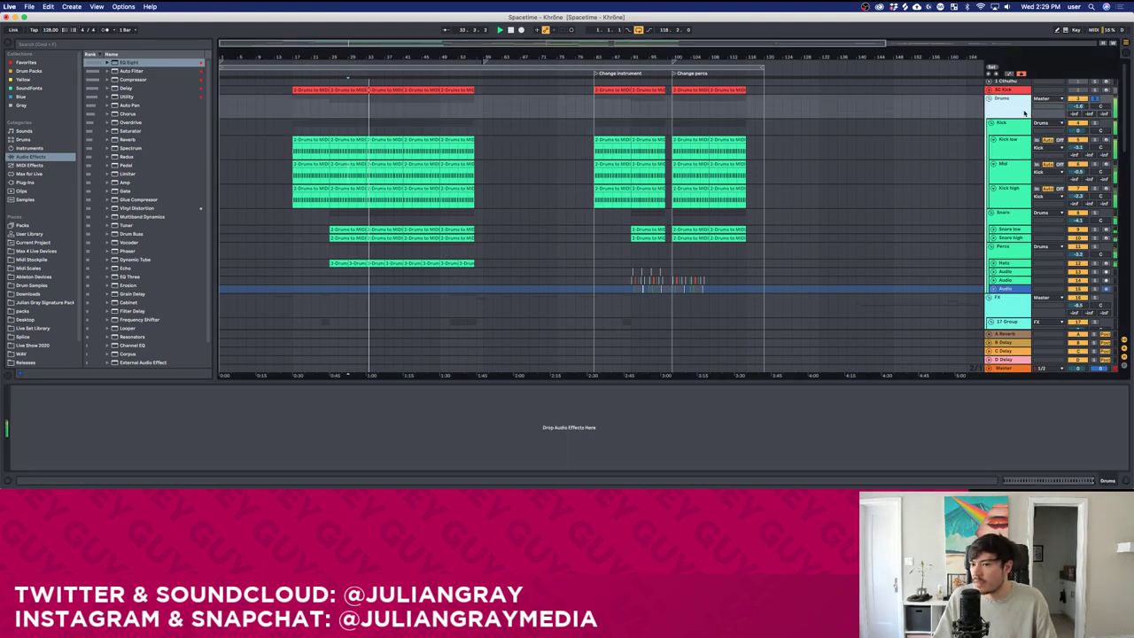
drag(1080, 106, 1080, 107)
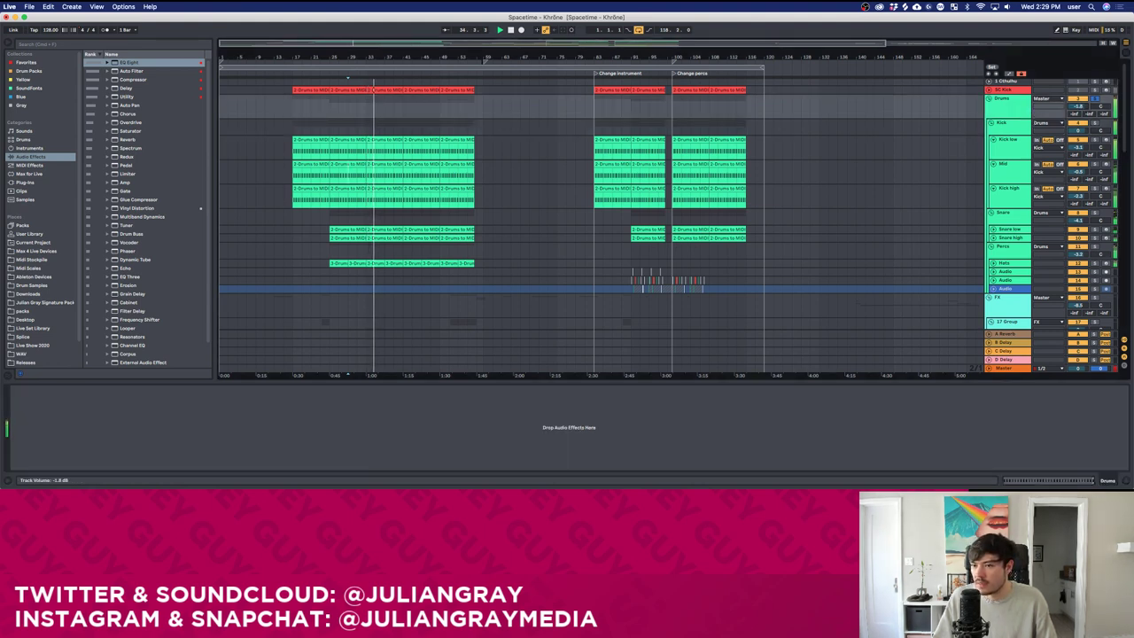
click(1013, 130)
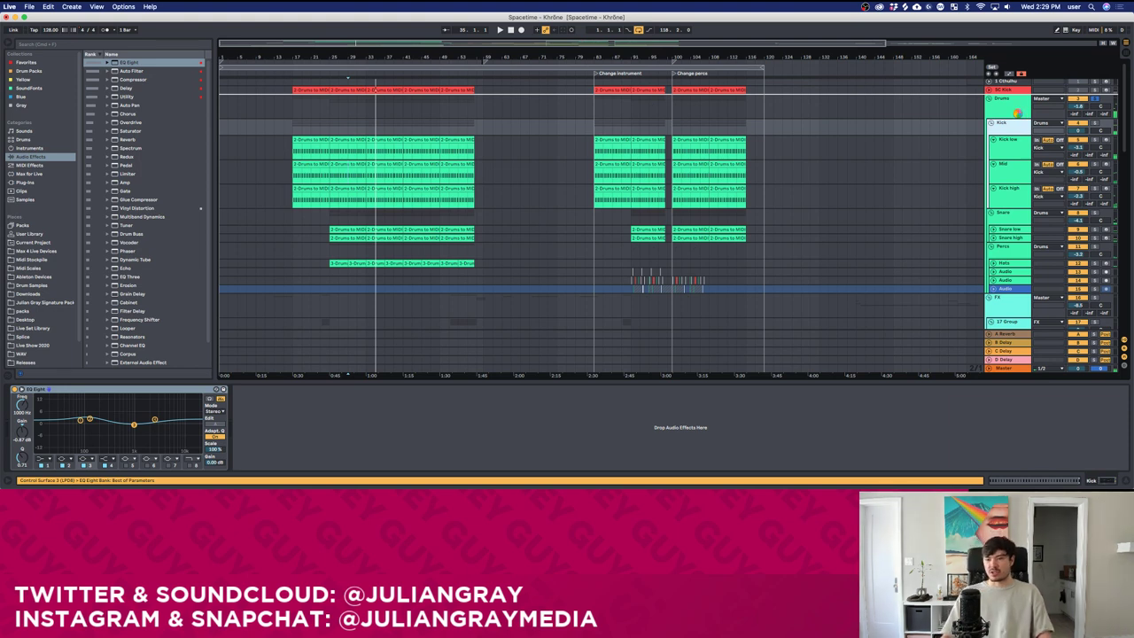
click(1018, 113)
key(space)
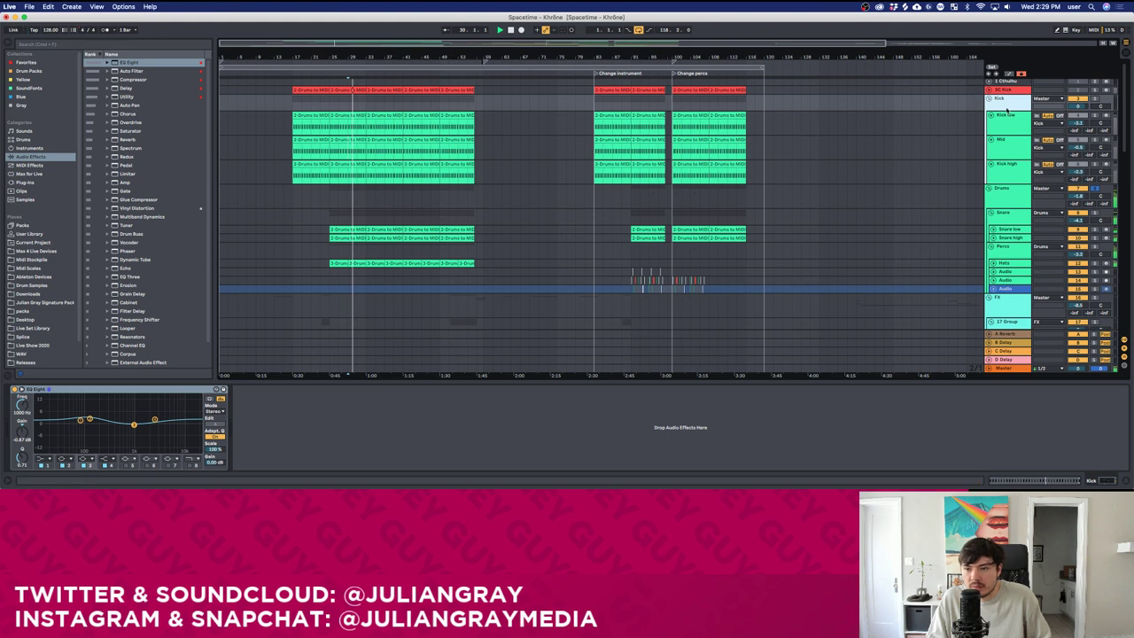
click(1096, 99)
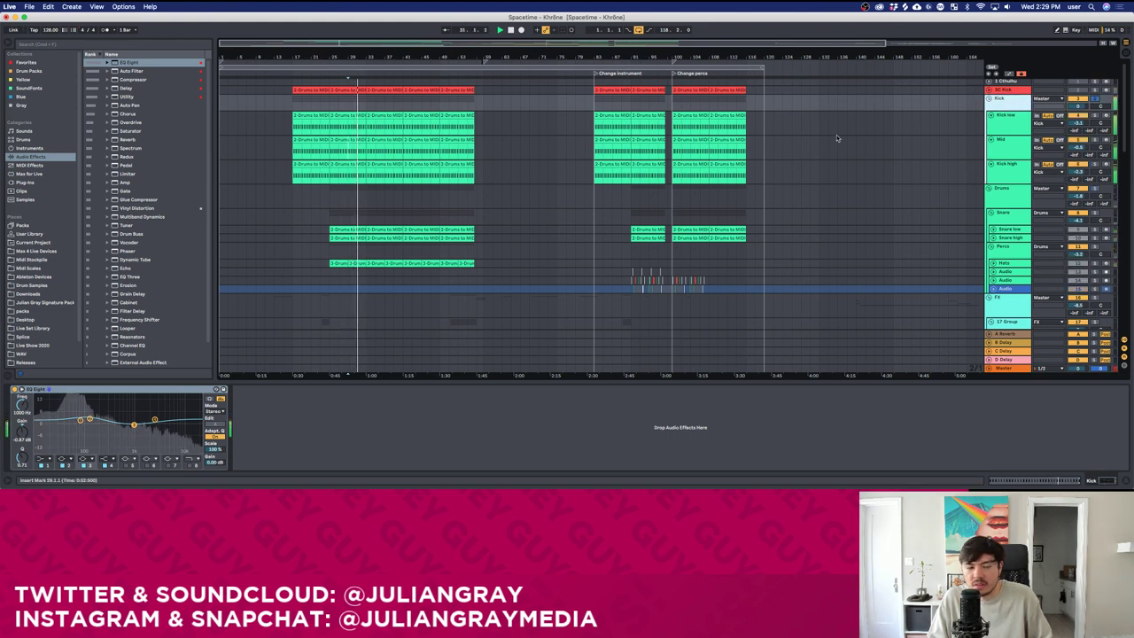
Shorten the Kick 606 sample on the Kick low track with Fade In at 0.00 ms, keeping 1-Shot mode.
click(479, 119)
click(478, 120)
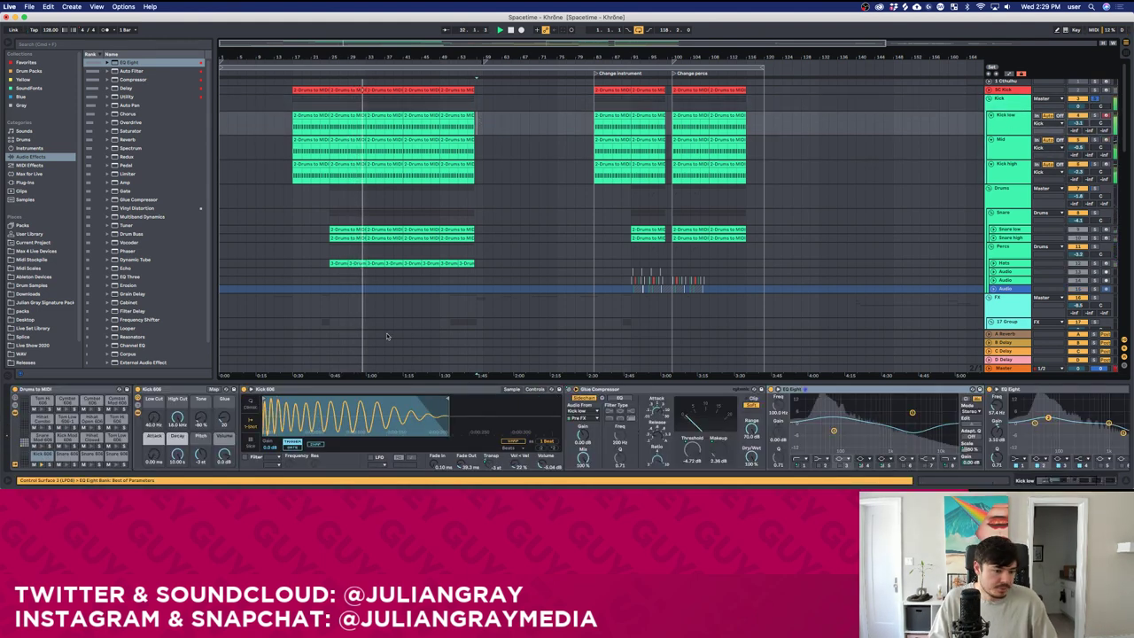
key(space)
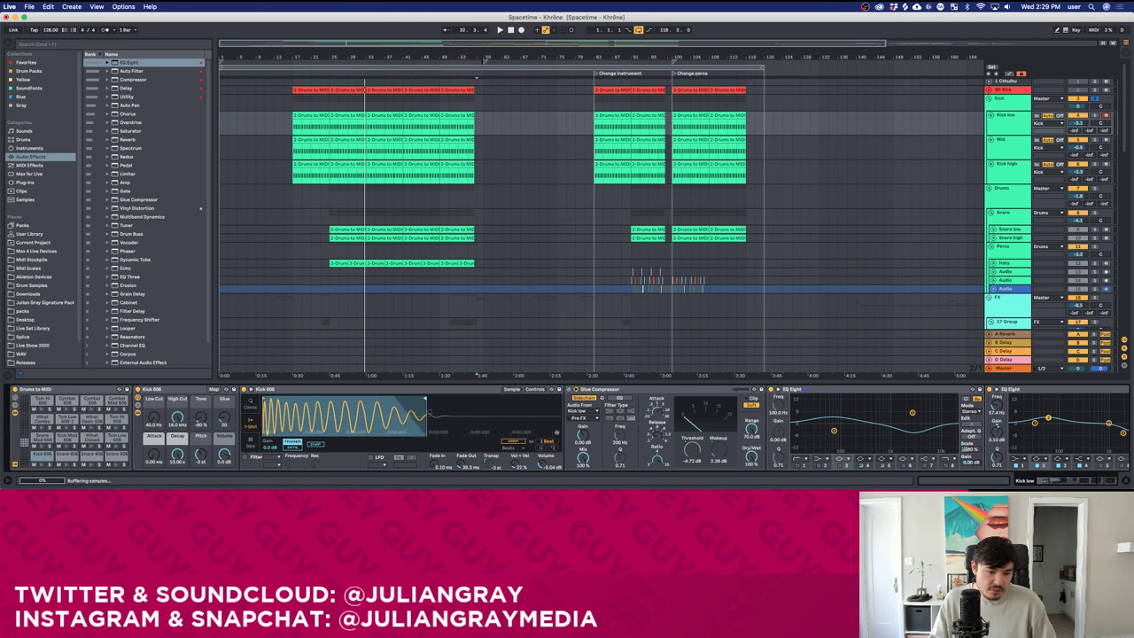
click(251, 405)
click(251, 424)
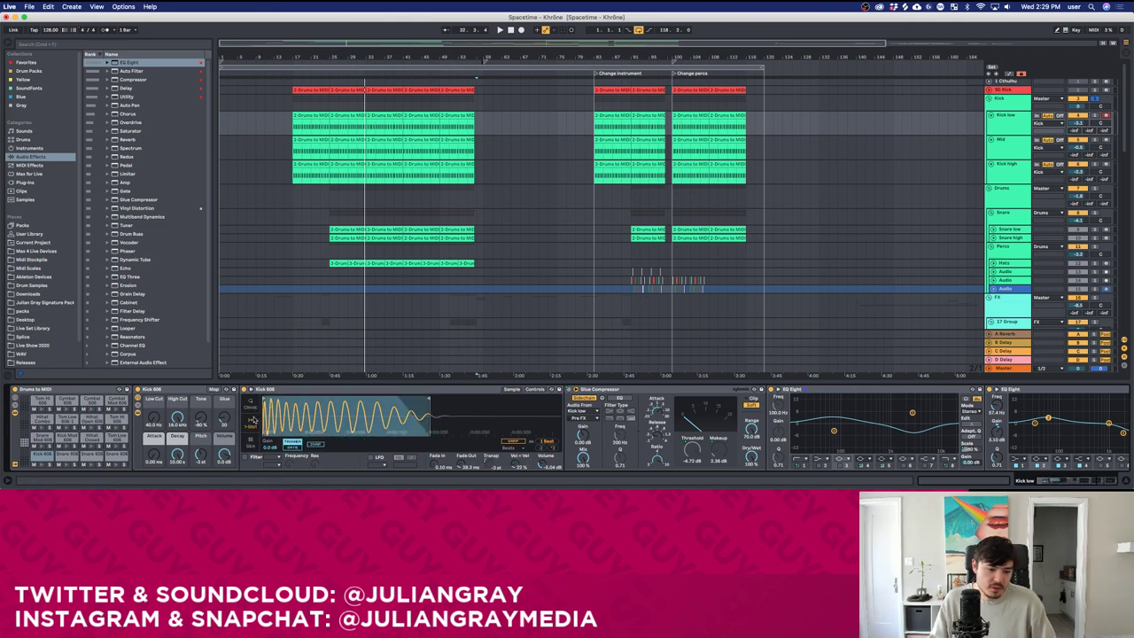
Shorten the Kick 606 sample further on the Kick low track with a 39.3 ms fade-out, auditioning it during playback.
drag(430, 401, 396, 406)
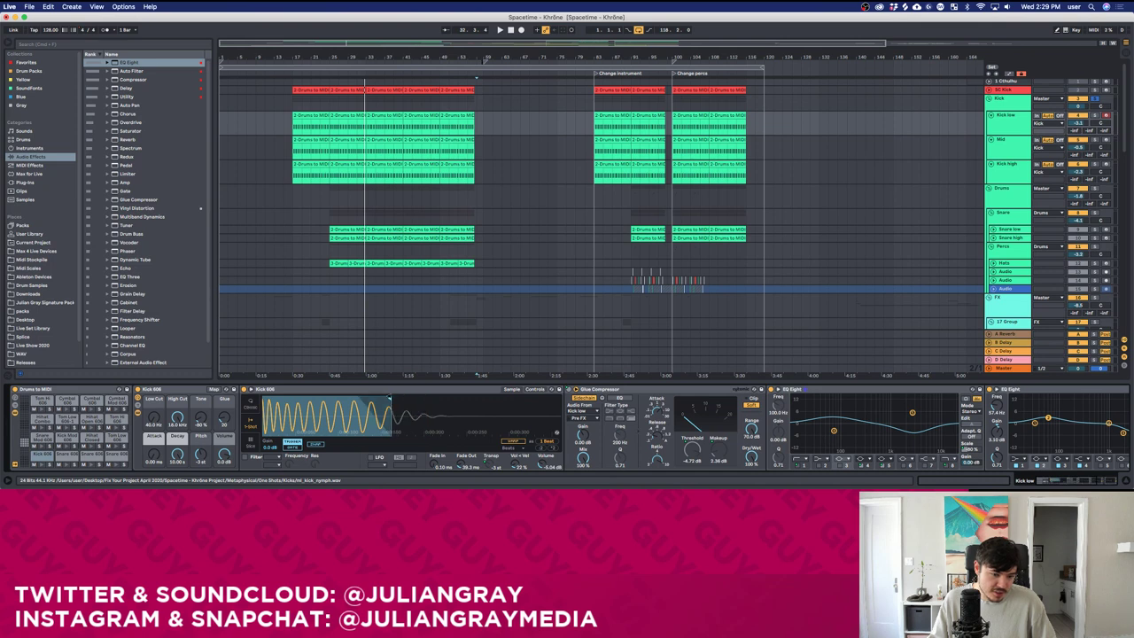
click(378, 122)
key(space)
drag(398, 409, 346, 401)
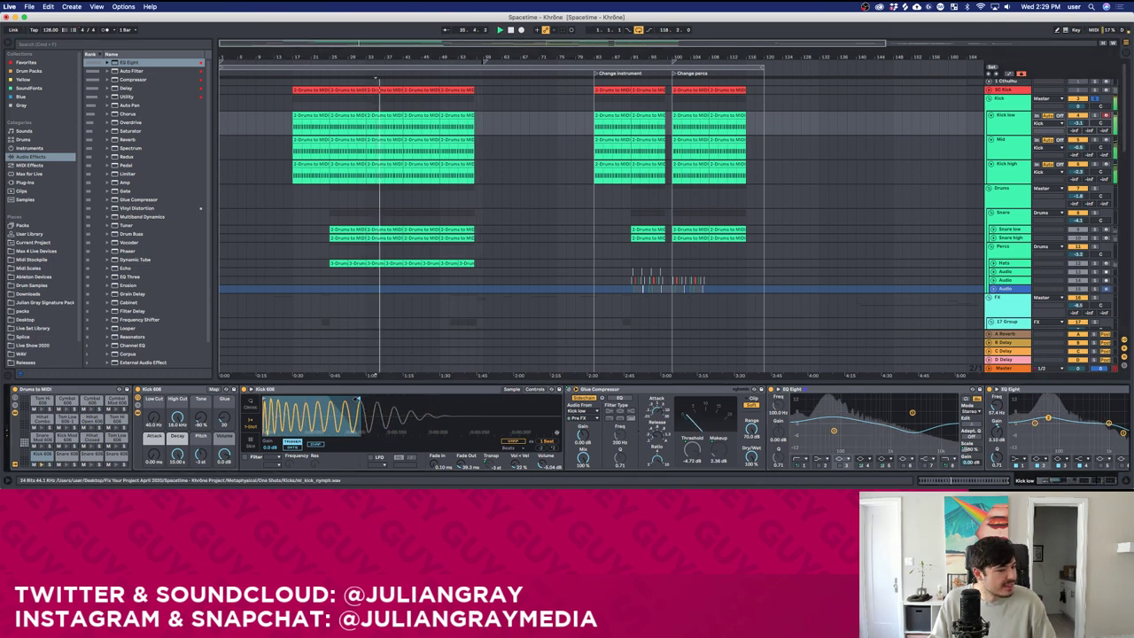
Shorten the Mid kick sample with a 74.1 ms fade-out, and in its EQ Eight raise the low cut and boost the low mids.
click(456, 150)
drag(450, 403, 356, 406)
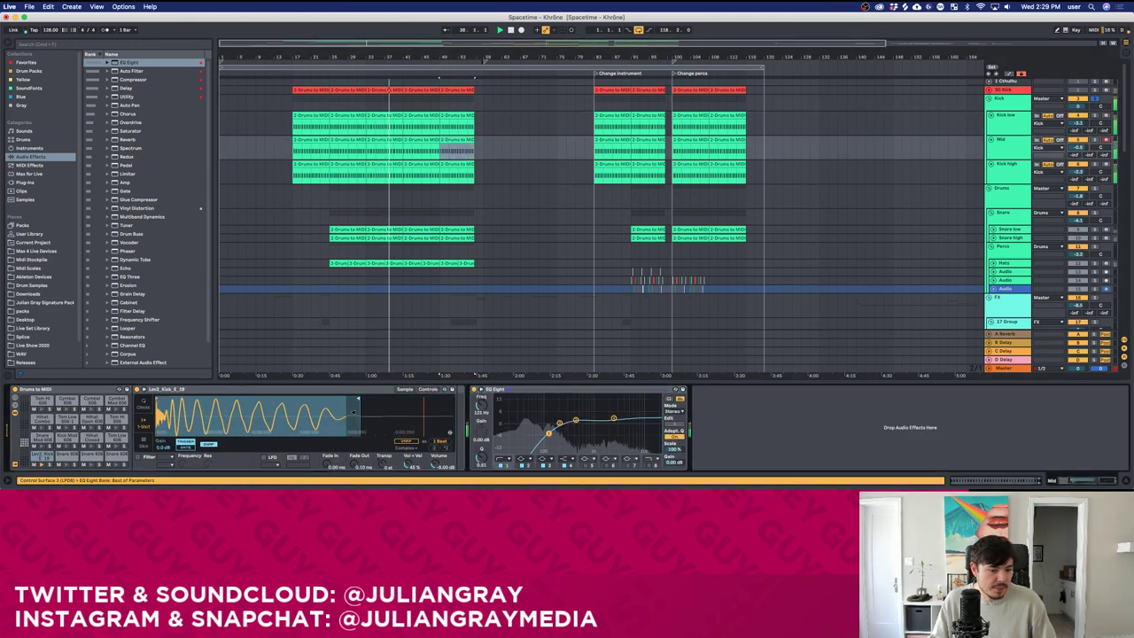
drag(353, 463, 353, 452)
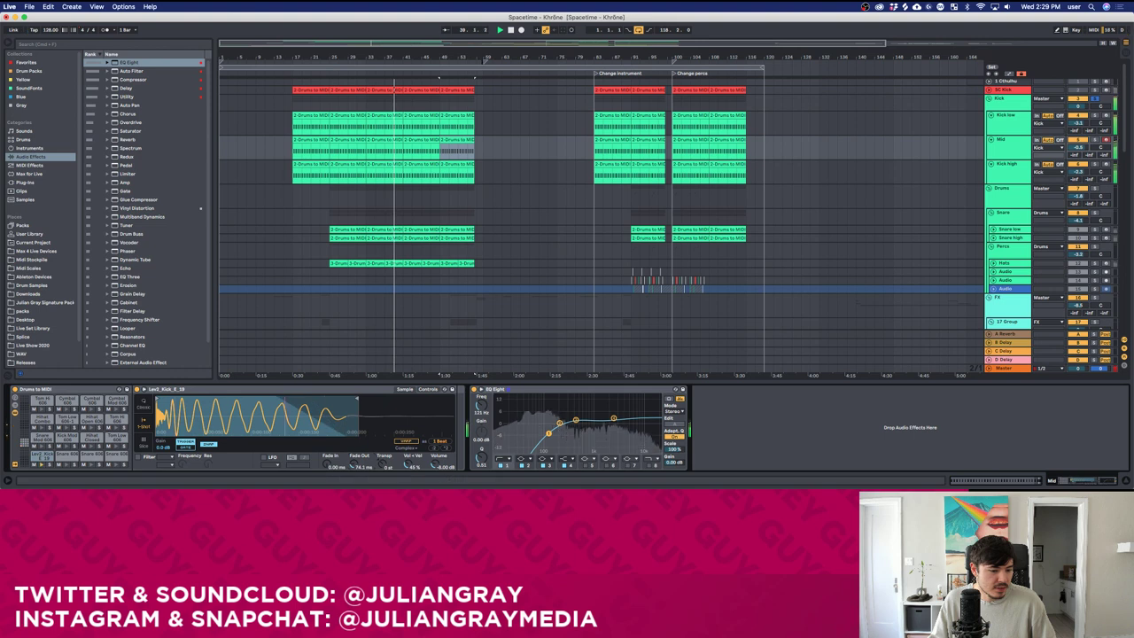
drag(359, 396, 316, 400)
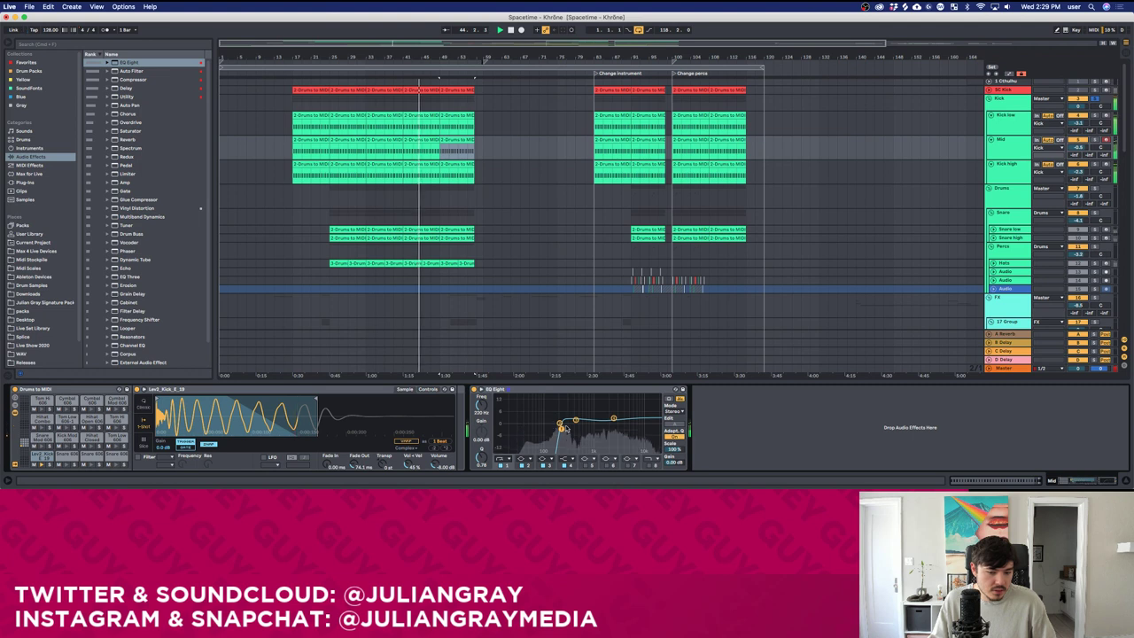
drag(559, 429, 562, 434)
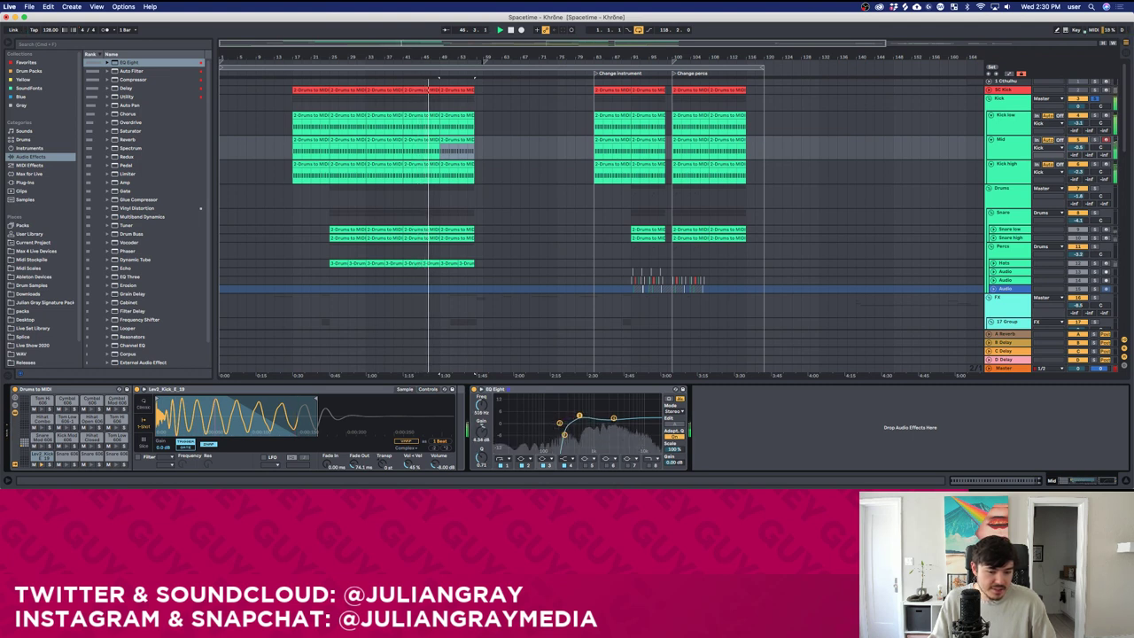
Boost the highs by 2.11 dB at 2.67 kHz in the Kick group's EQ Eight and lower its output gain slightly.
click(1059, 107)
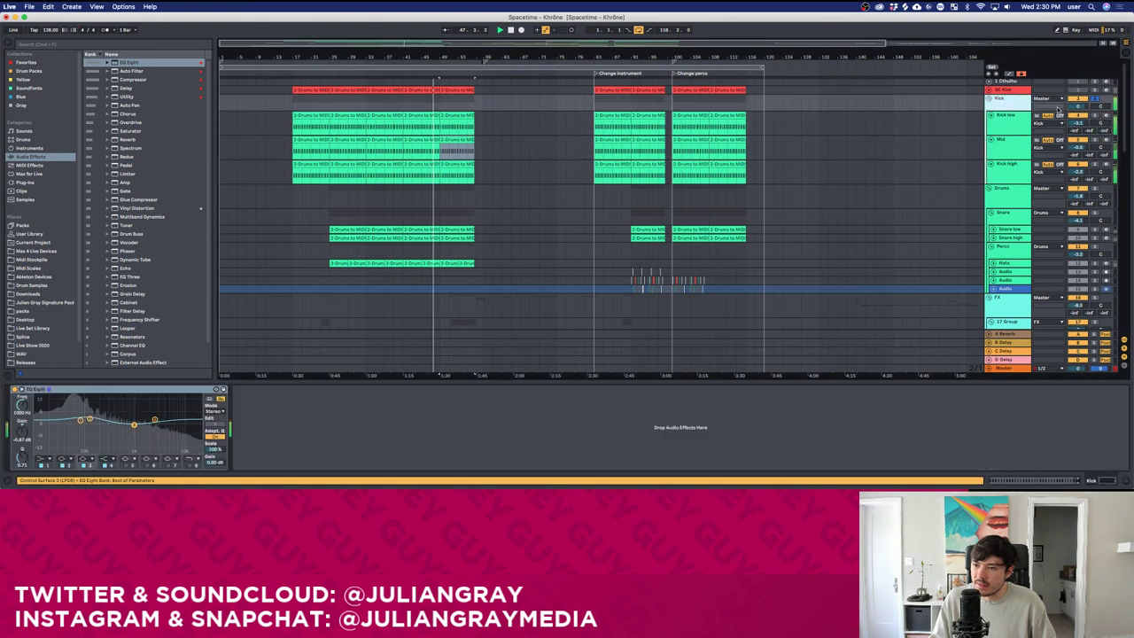
click(154, 419)
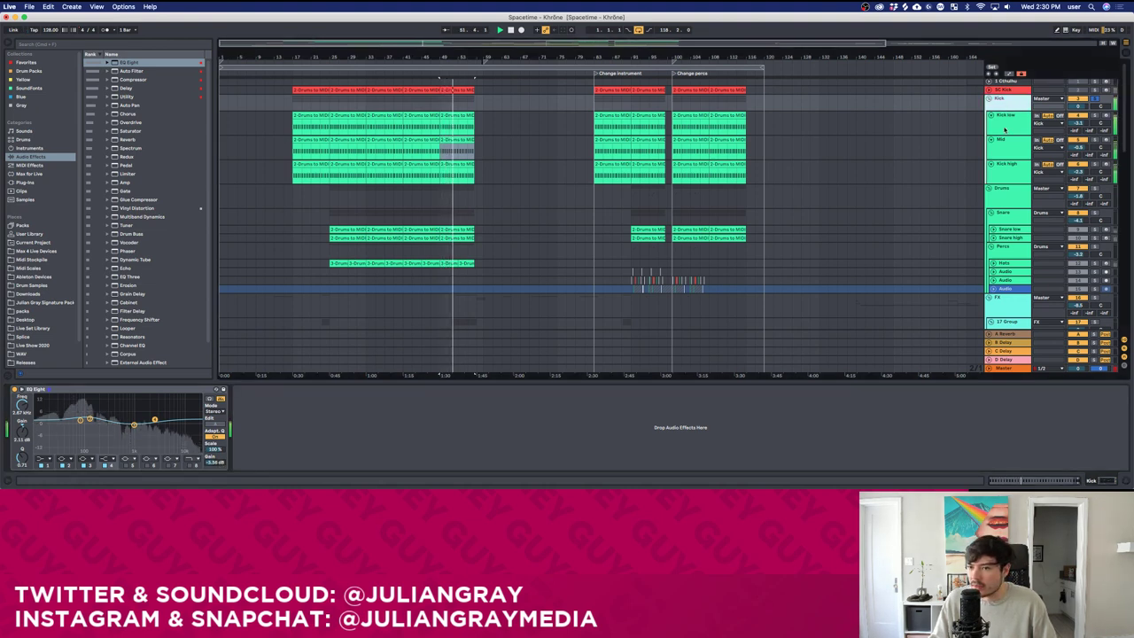
key(space)
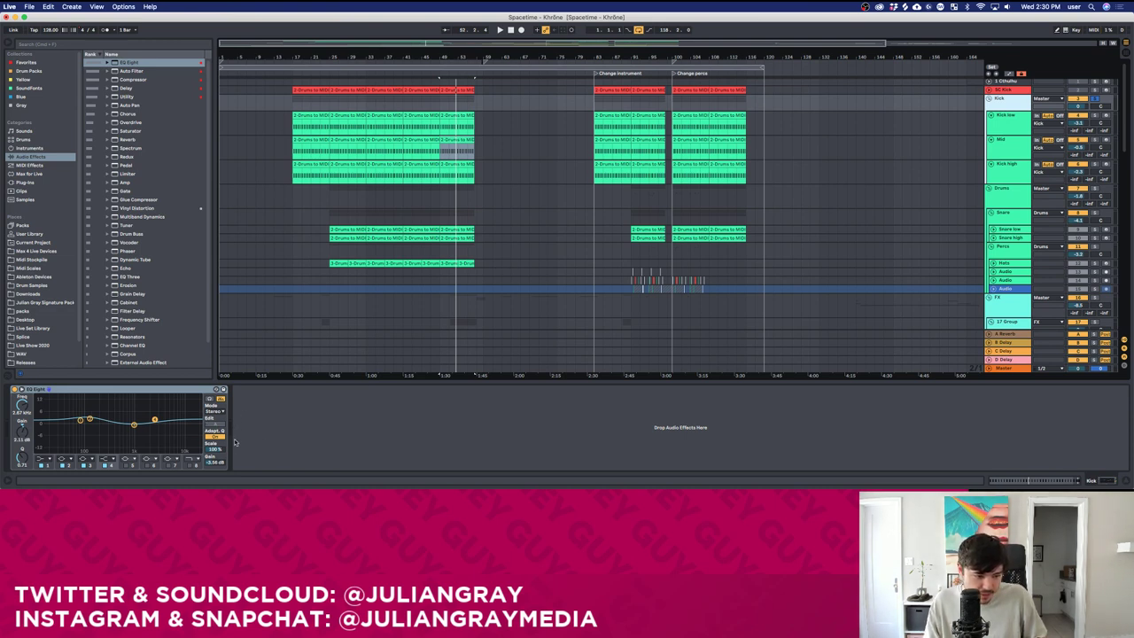
key(space)
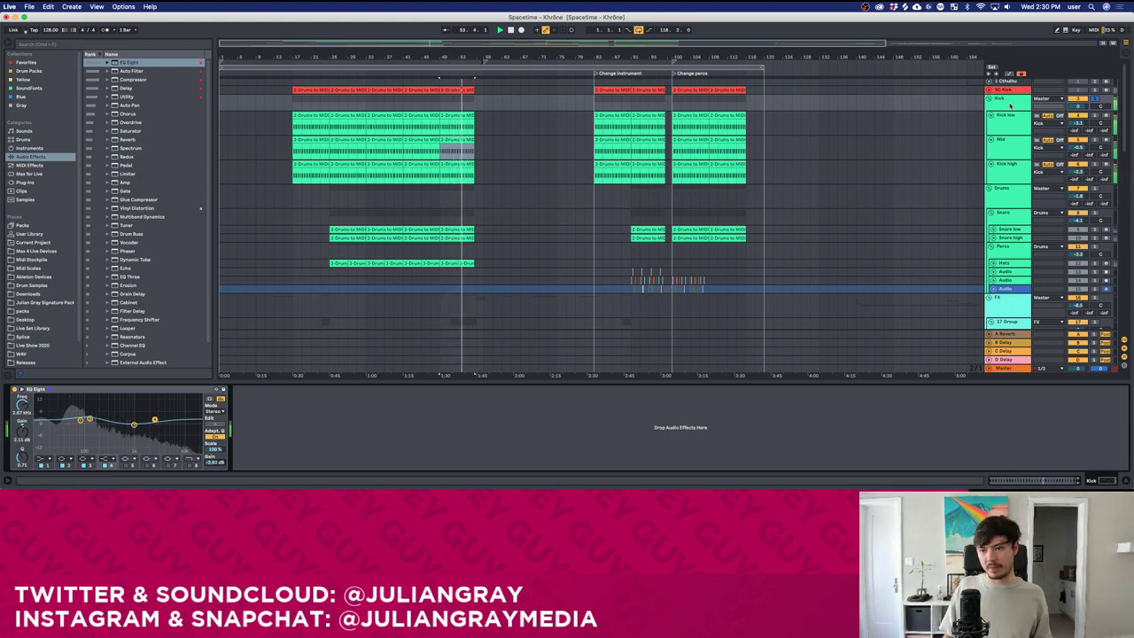
Play back the soloed Kick group from bar 41 to check the layered kick.
scroll(813, 187, down, 1)
scroll(813, 187, up, 1)
click(504, 152)
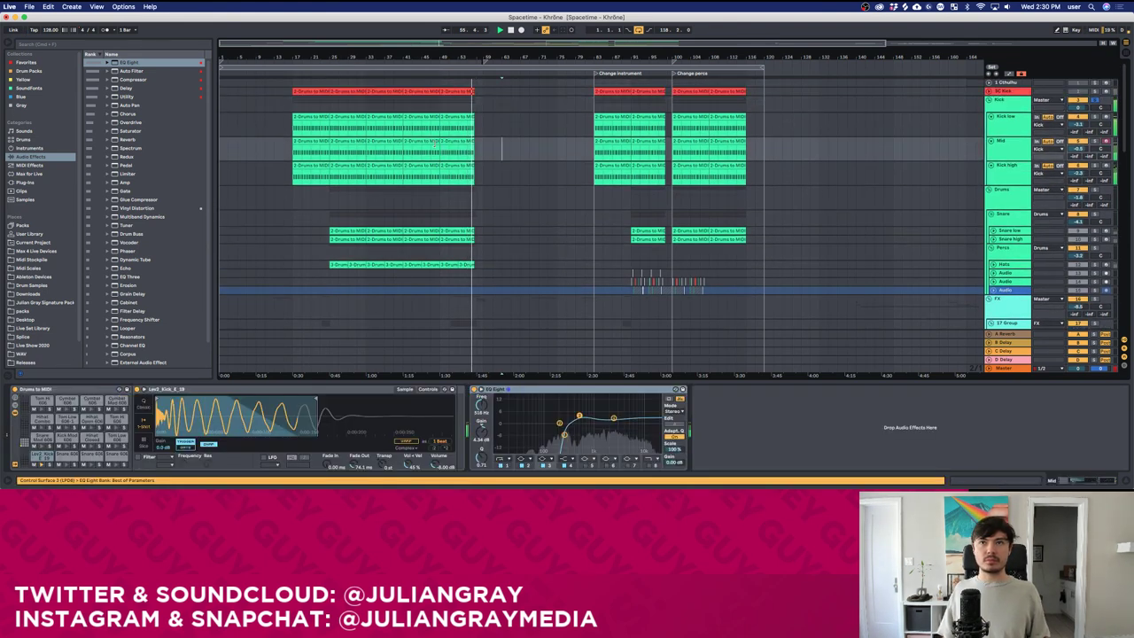
click(434, 143)
key(space)
key(space)
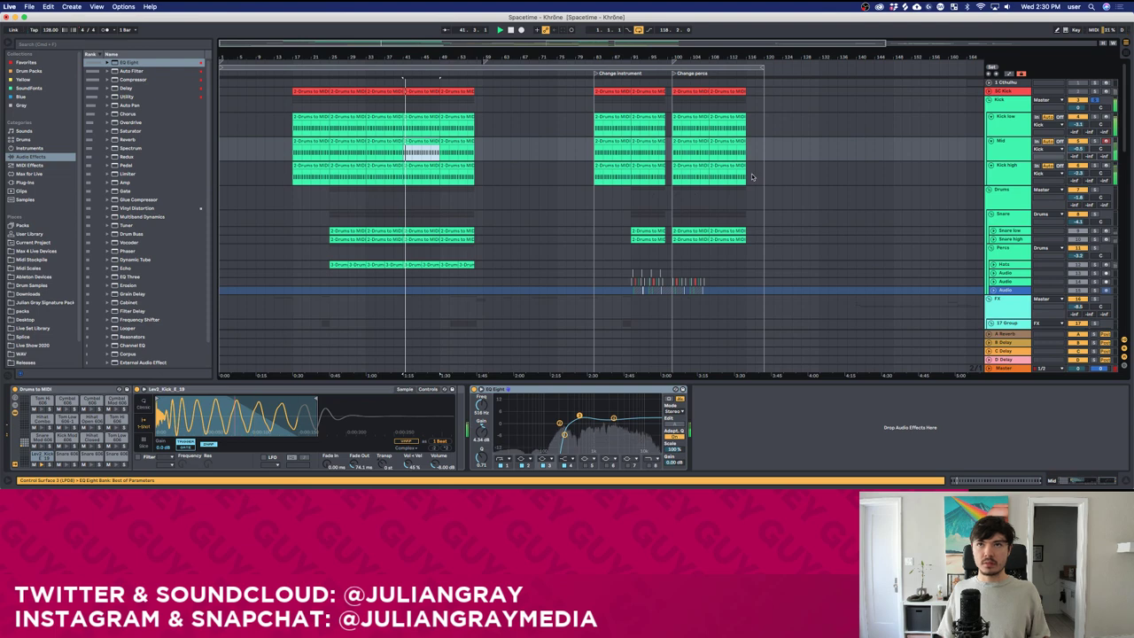
Solo the Drums group alongside the Kick group and recolour the Kick group magenta.
click(1019, 108)
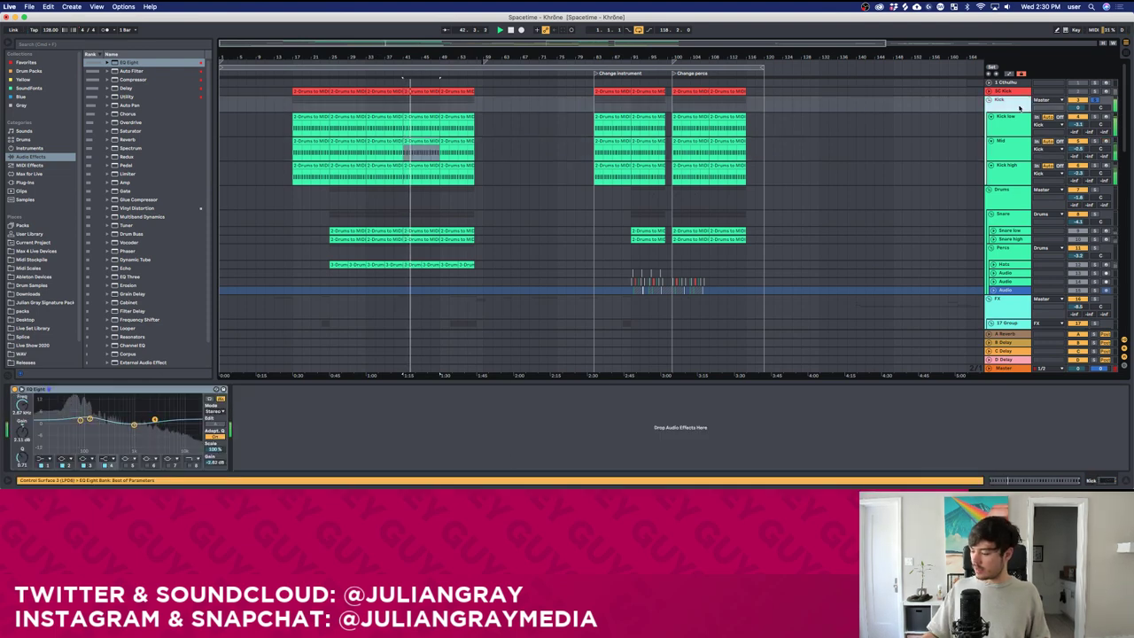
key(XF86AudioRaiseVolume)
click(1019, 133)
scroll(1033, 146, down, 3)
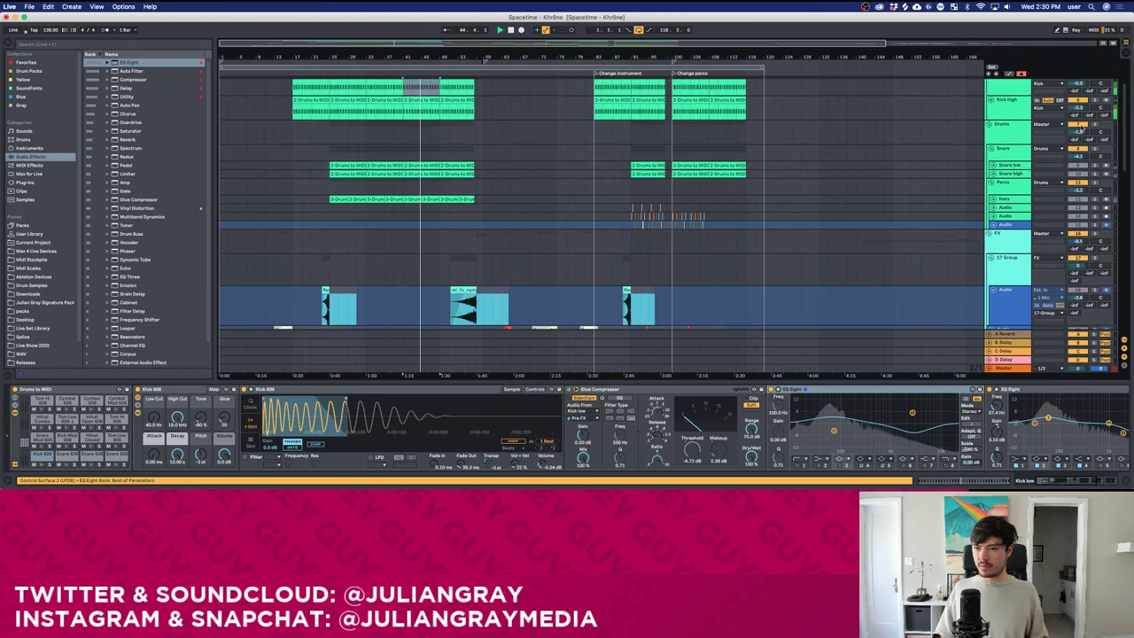
scroll(1007, 135, up, 3)
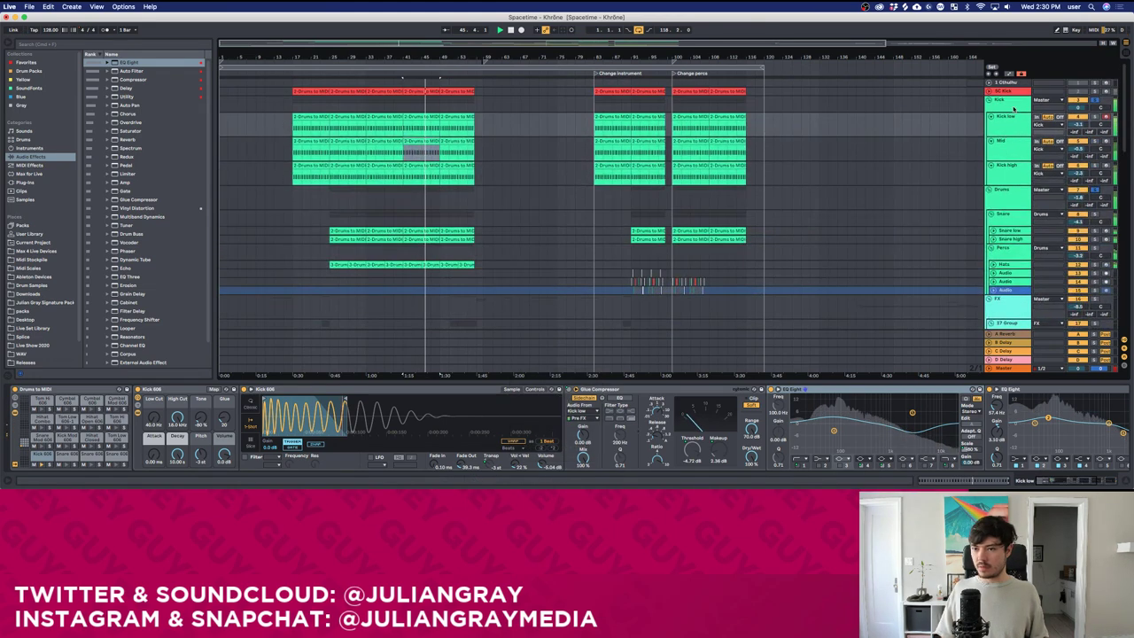
right_click(1019, 106)
click(1111, 218)
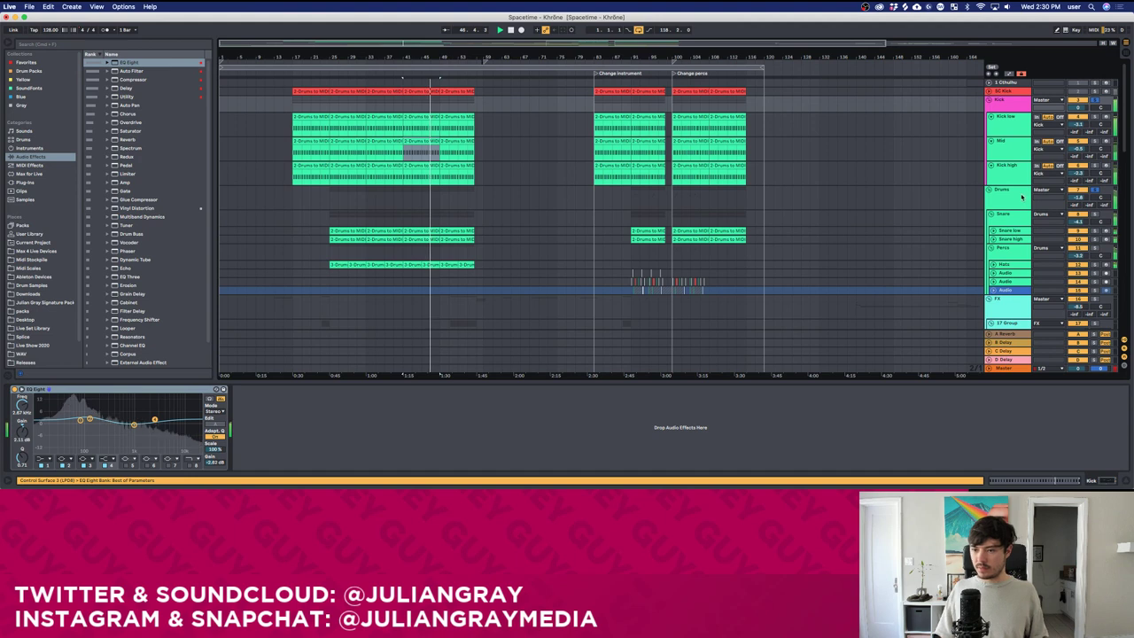
Switch the Snare 606 sample on the Snare low track to 1-Shot mode and shorten its tail with a fade-out.
click(1019, 193)
click(1016, 215)
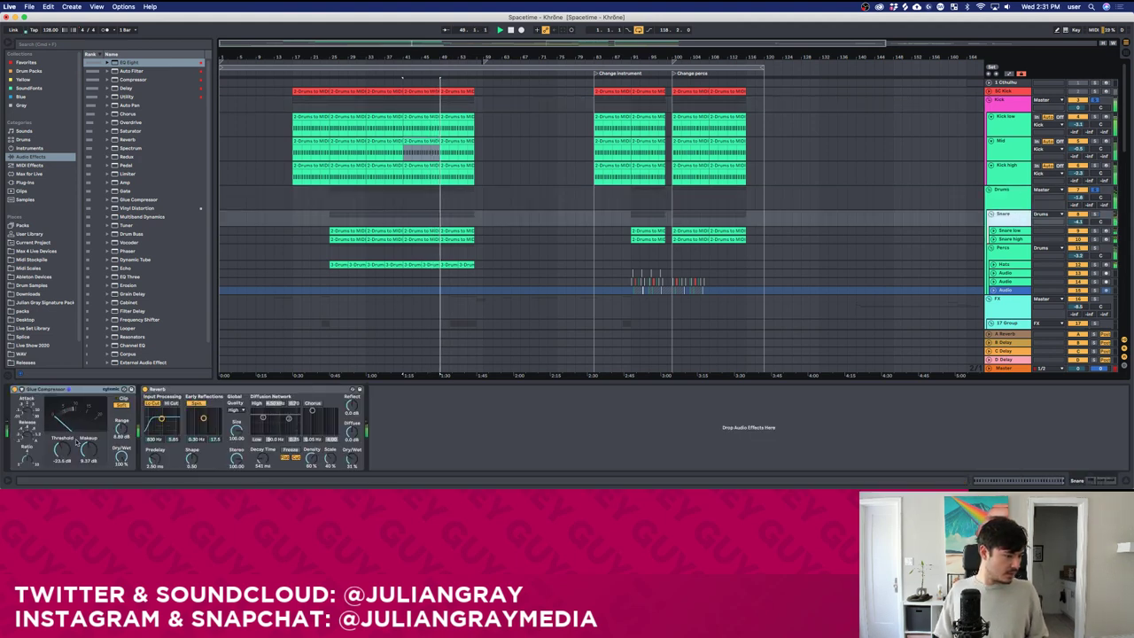
click(993, 231)
scroll(993, 232, down, 3)
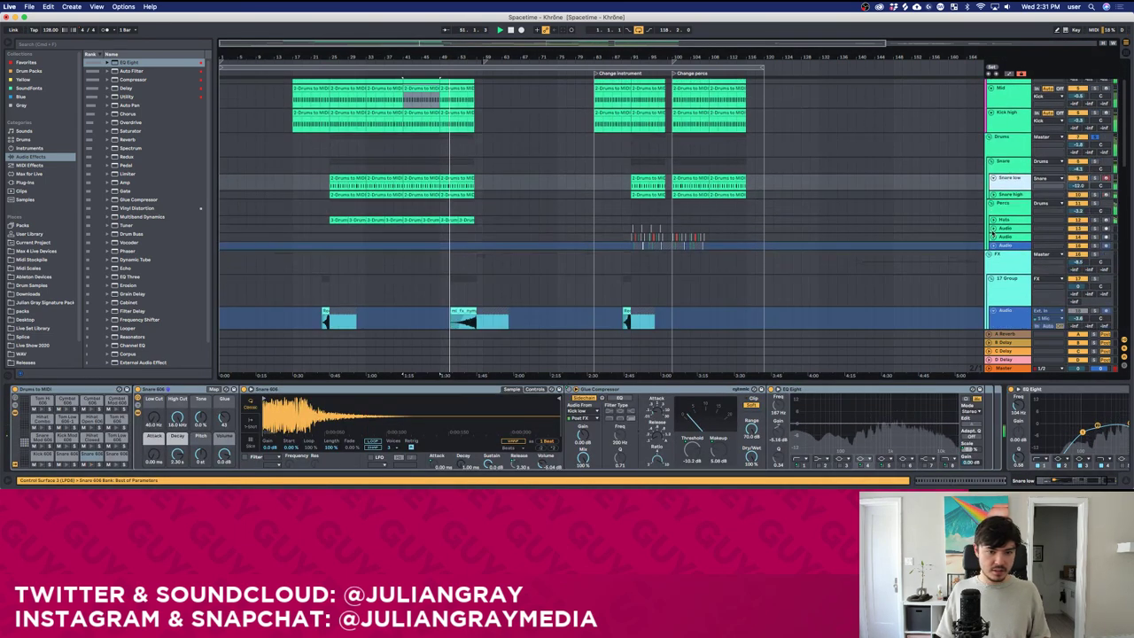
click(250, 422)
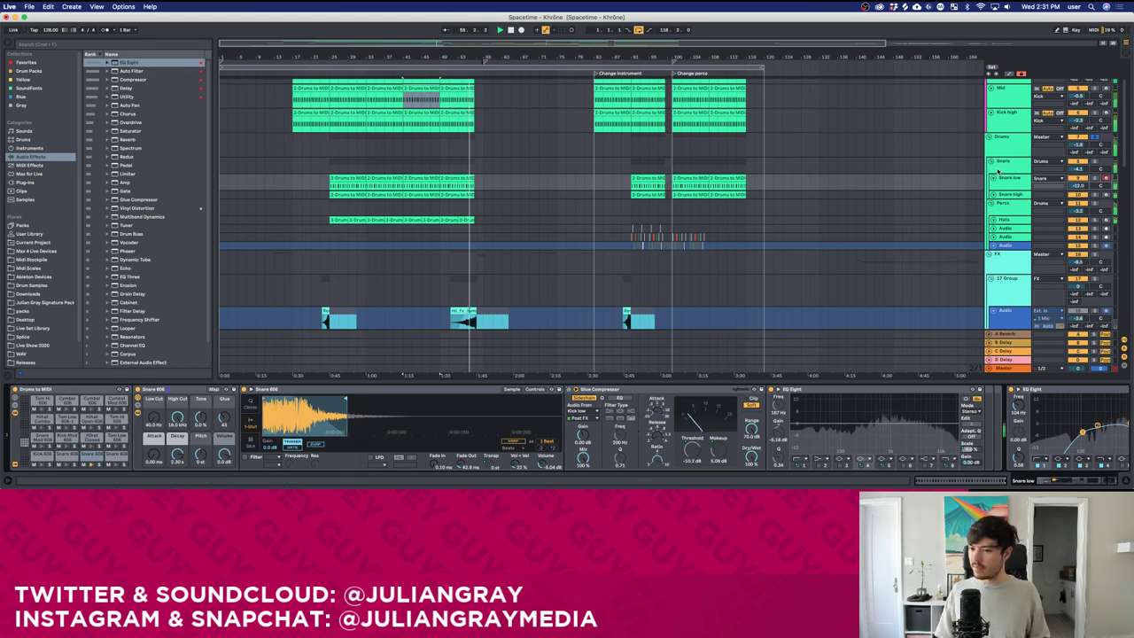
Switch the Snare 606 sample on the Snare high track to 1-Shot mode and trim its end with a fade-out.
click(1001, 195)
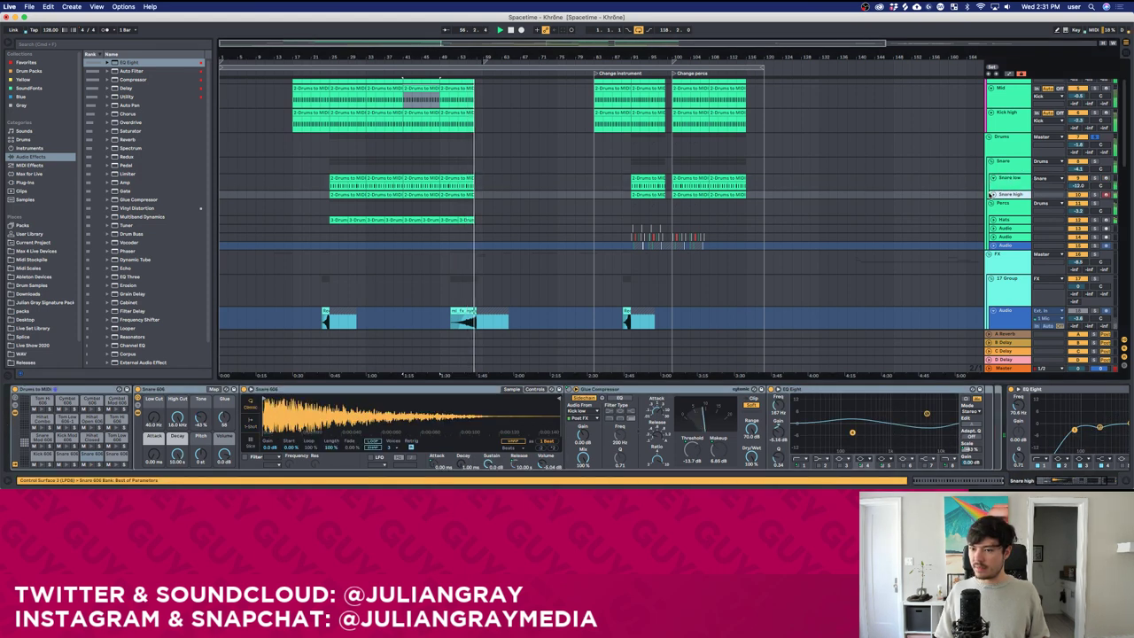
click(993, 195)
key(space)
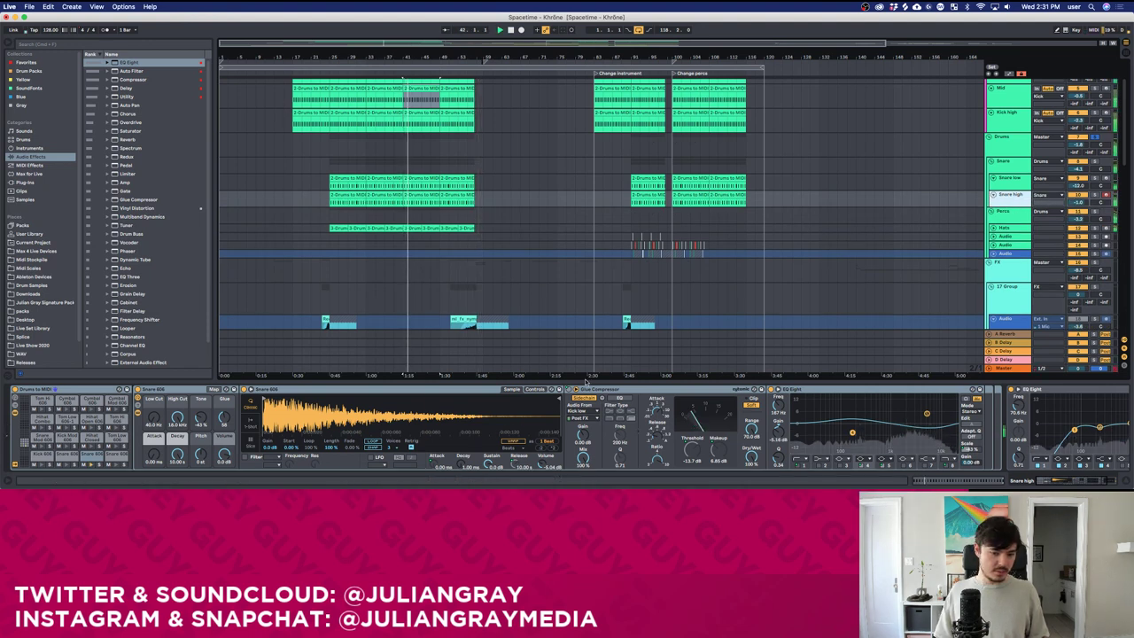
mouse_move(558, 401)
mouse_down()
mouse_move(379, 403)
mouse_move(395, 403)
mouse_up()
drag(462, 468, 462, 435)
drag(395, 404, 453, 403)
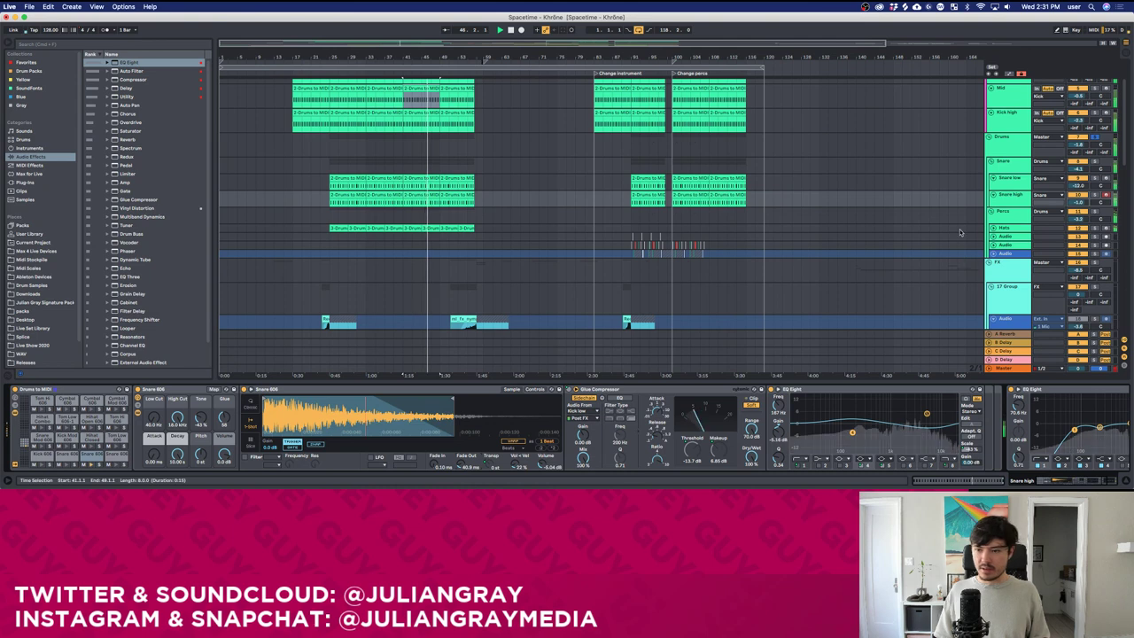
Add an EQ Eight before the Snare group's Reverb with a 3.84 dB high boost, a cut around 200 Hz and slightly reduced output gain.
click(1014, 161)
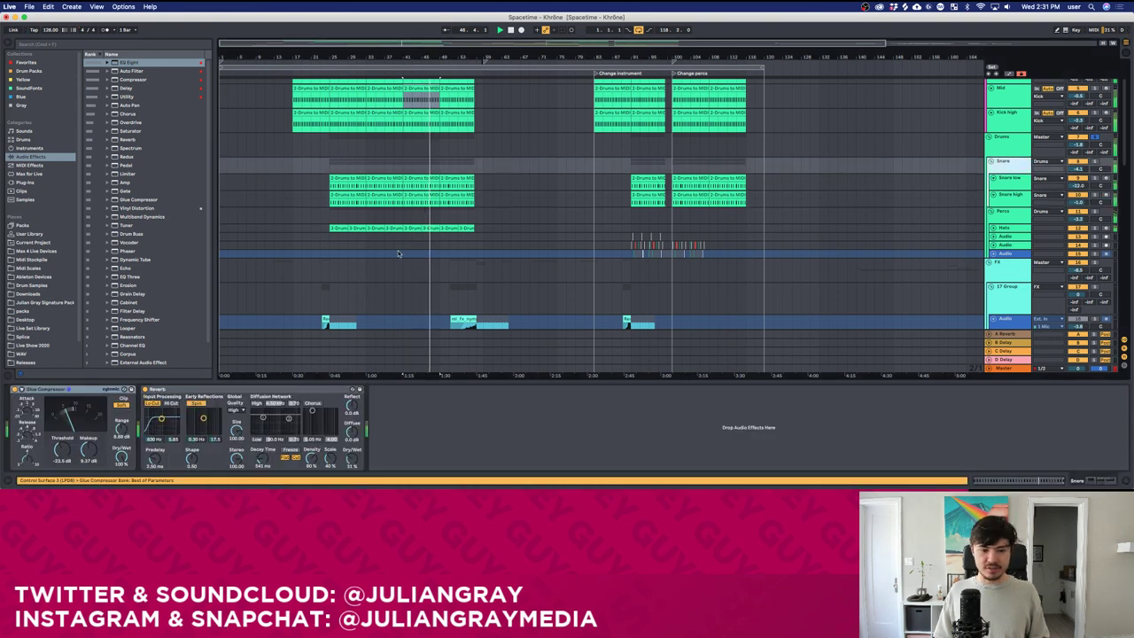
click(130, 63)
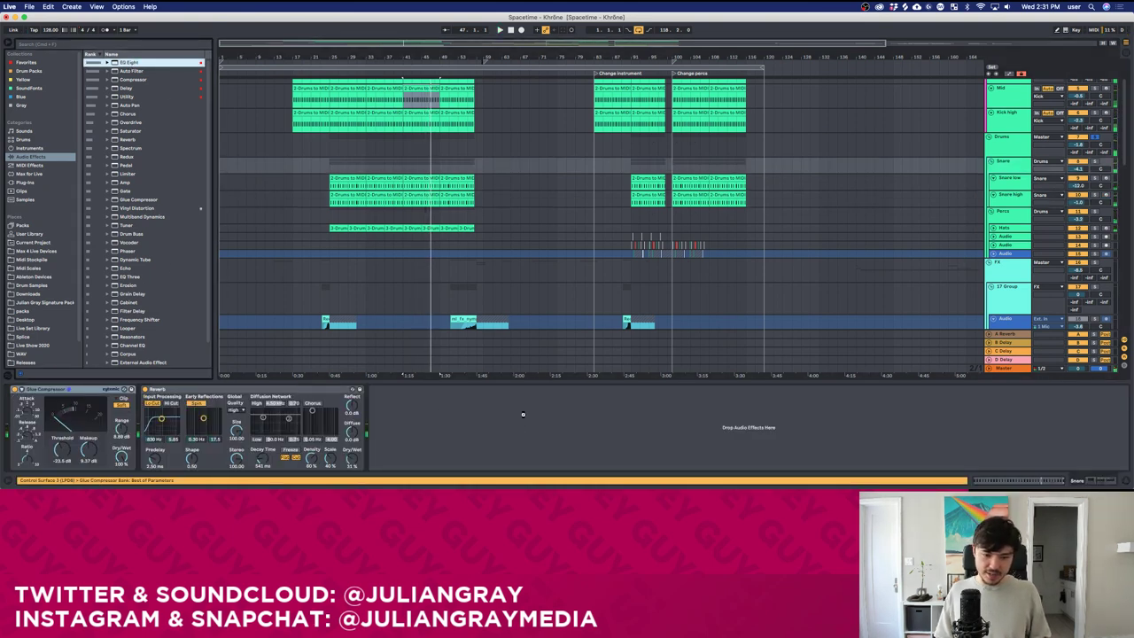
drag(527, 421, 531, 425)
key(space)
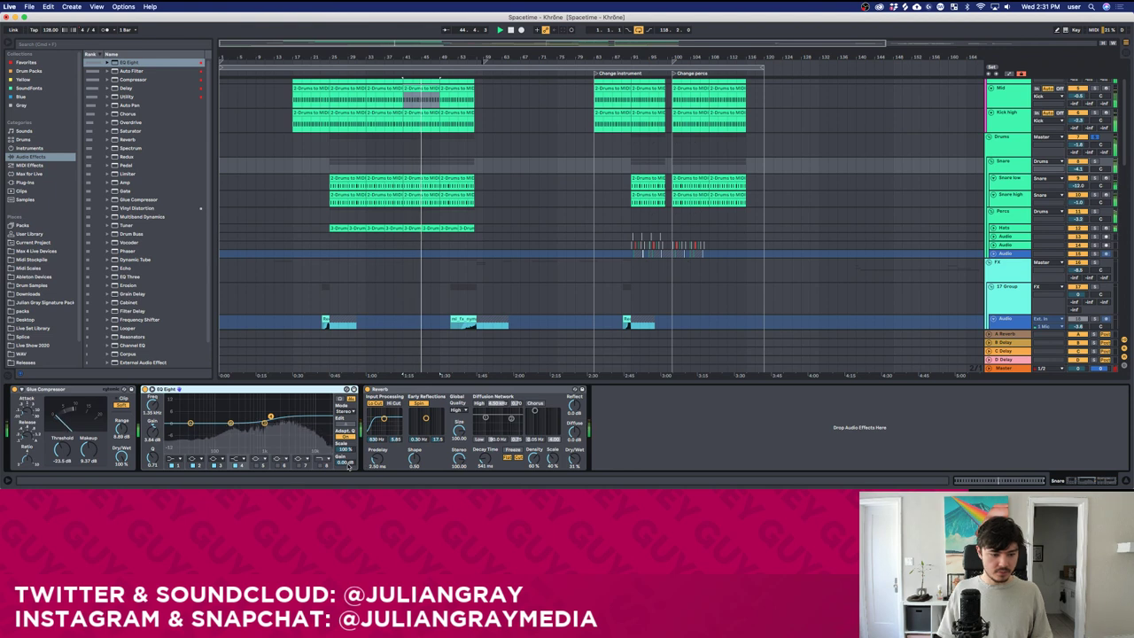
drag(346, 462, 346, 479)
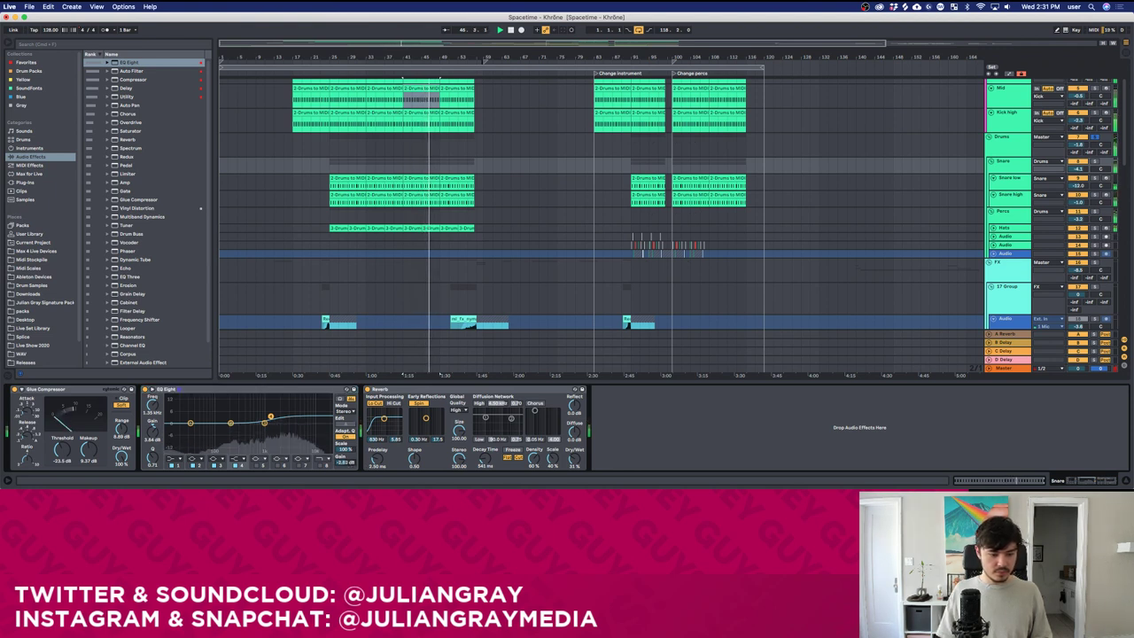
drag(230, 423, 230, 428)
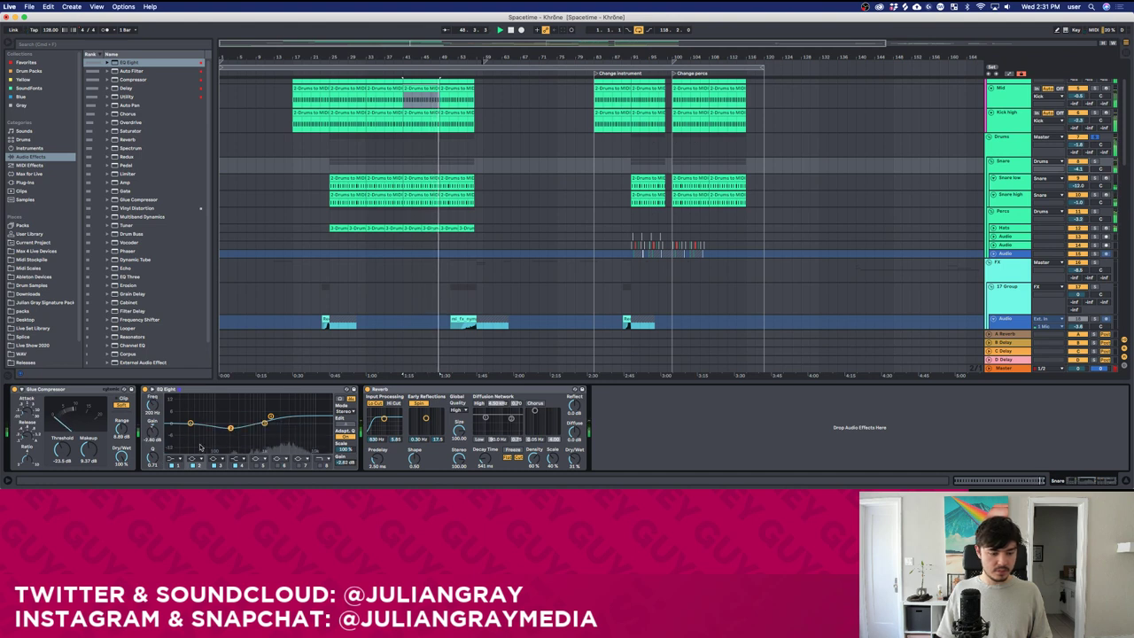
Raise the Snare group's volume to -3.0 dB against the rest of the drums.
click(1096, 139)
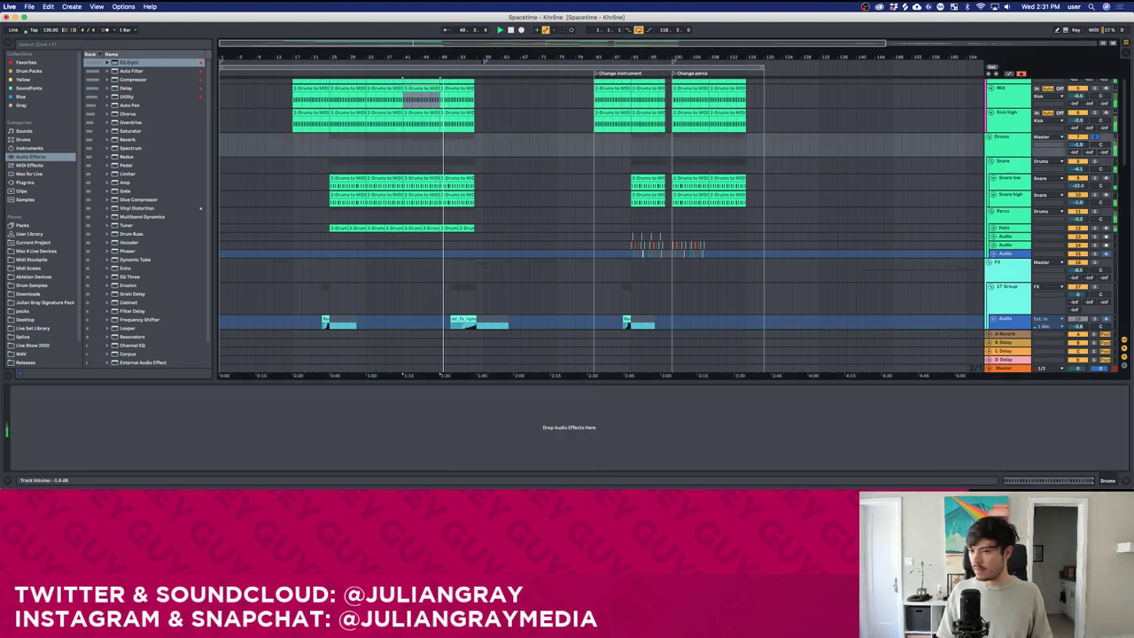
click(1010, 161)
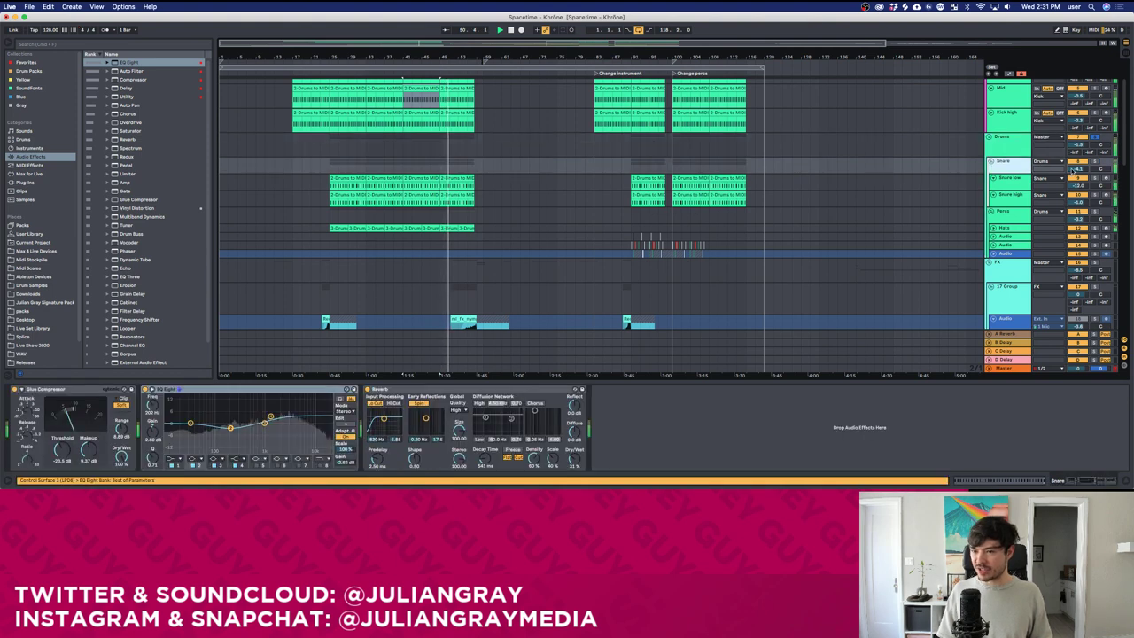
click(1013, 152)
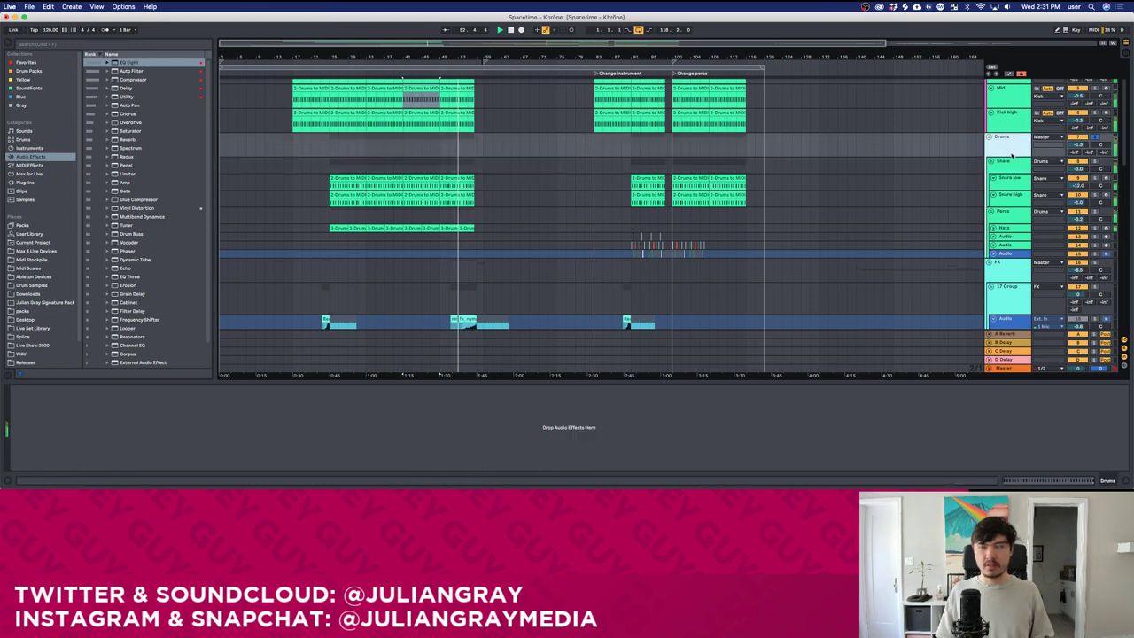
Set the Percs group's volume to -3.7 dB and add an EQ Eight with a high boost of about 2.7 dB near 4.7 kHz.
scroll(798, 168, down, 5)
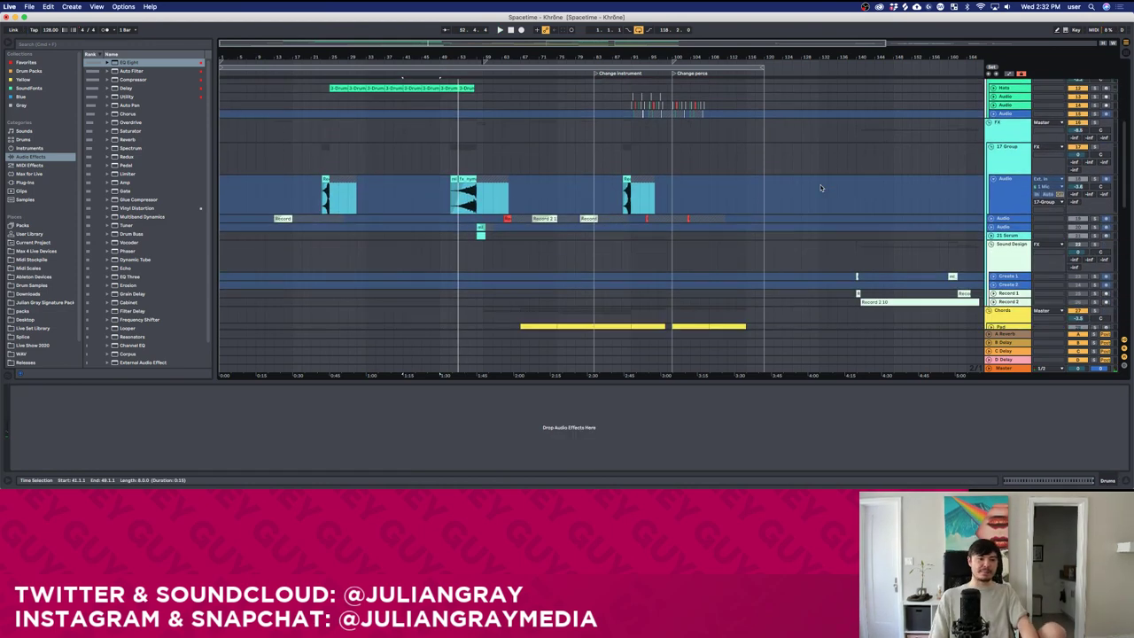
scroll(859, 169, down, 1)
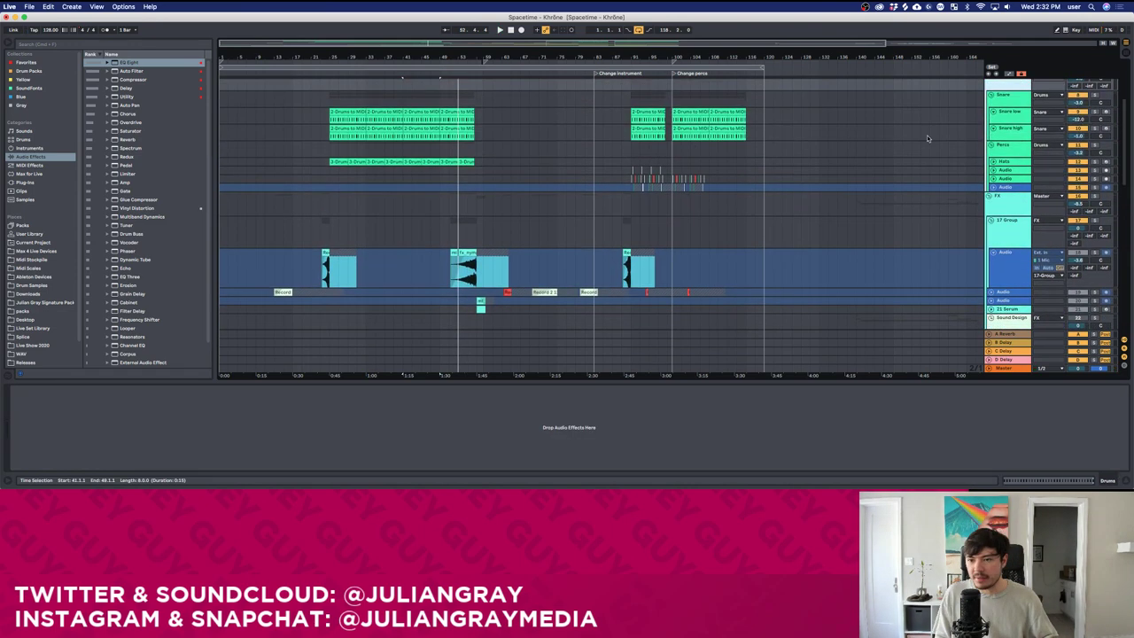
click(1008, 151)
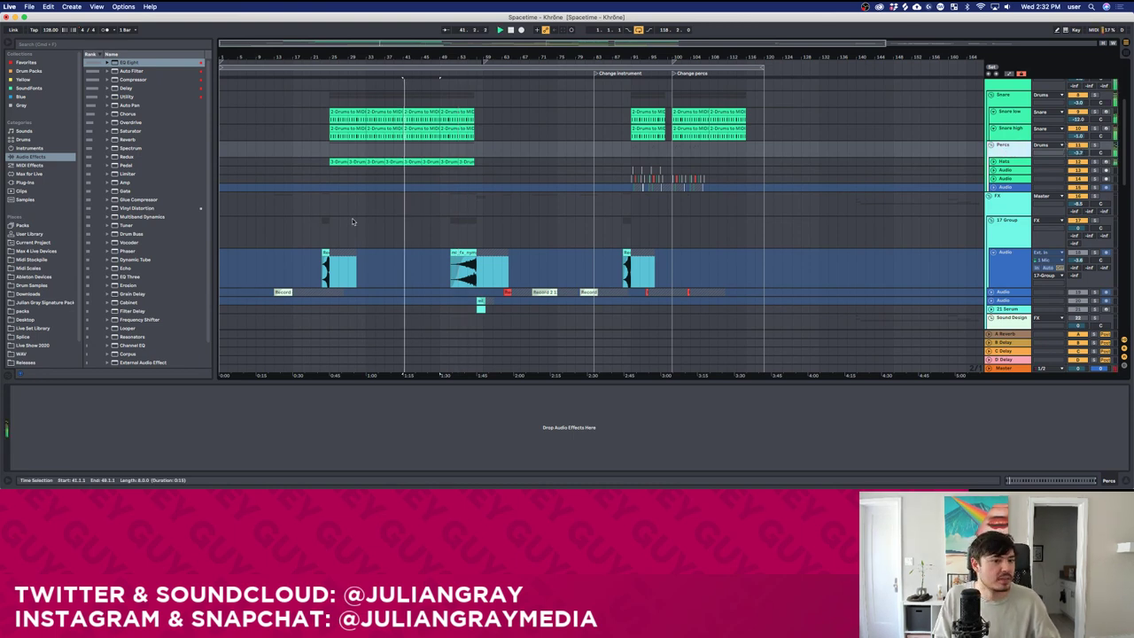
click(114, 64)
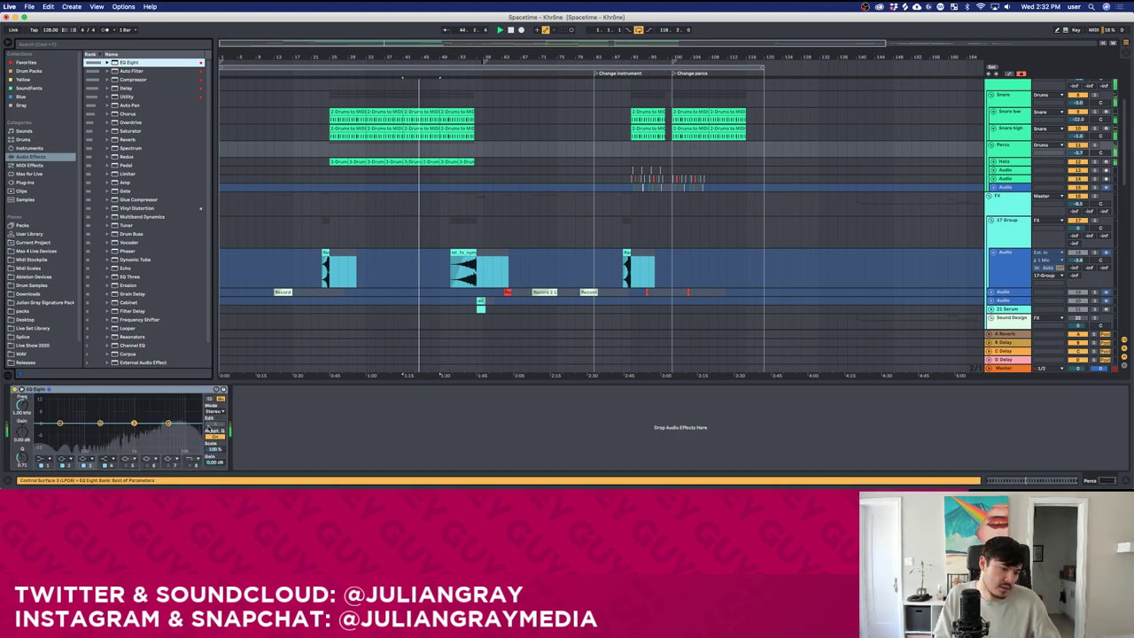
drag(167, 423, 168, 419)
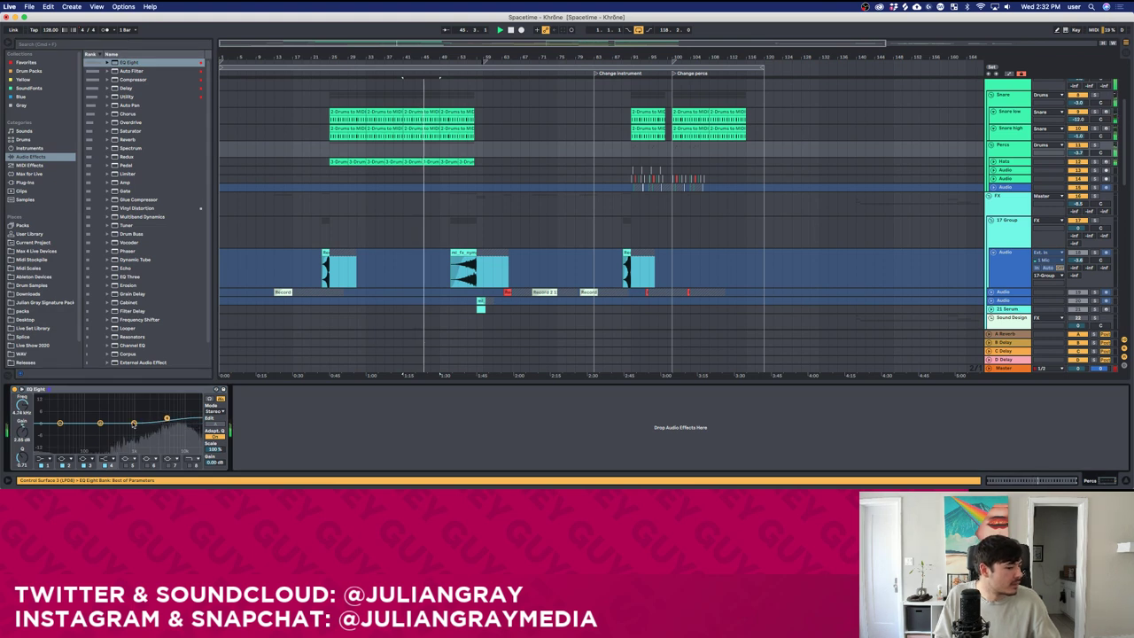
Cut the third band of the Percs group's EQ Eight by about 2.4 dB near 979 Hz.
click(991, 144)
click(990, 145)
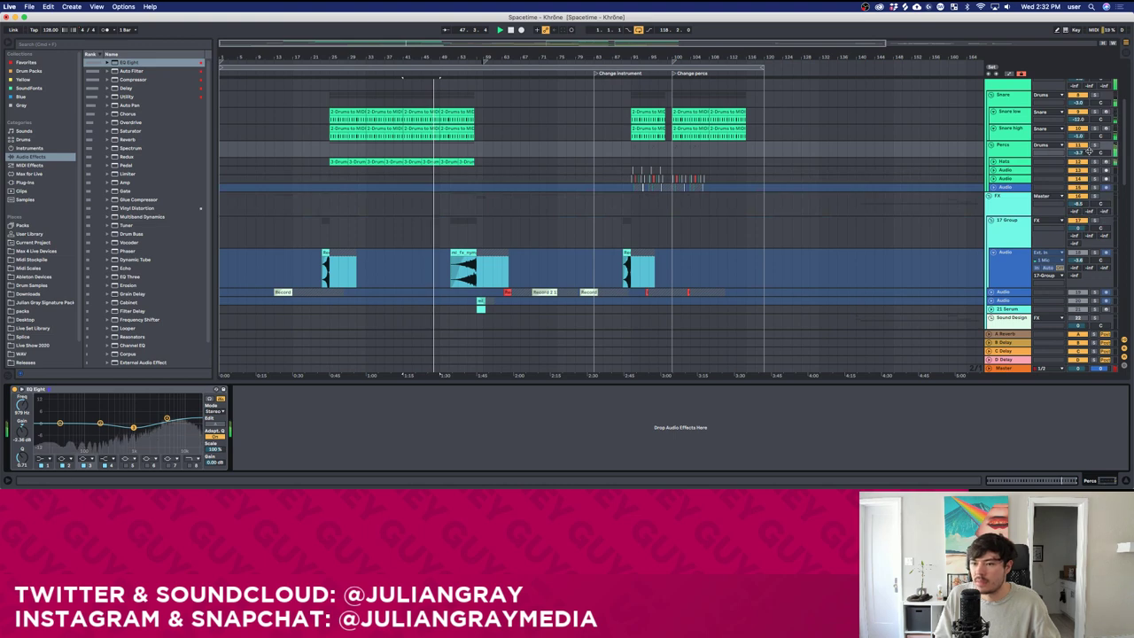
Play the arrangement from about bar 27 with the Lead 2 and Bass groups soloed to judge them together.
scroll(1051, 166, down, 2)
scroll(1052, 167, down, 10)
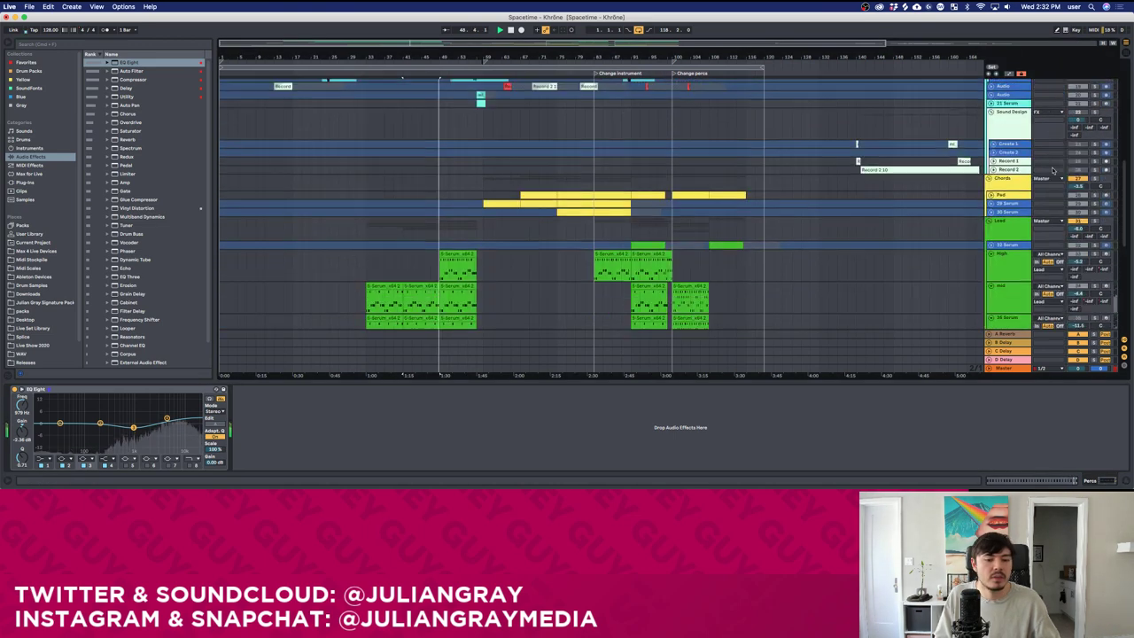
scroll(1010, 180, down, 8)
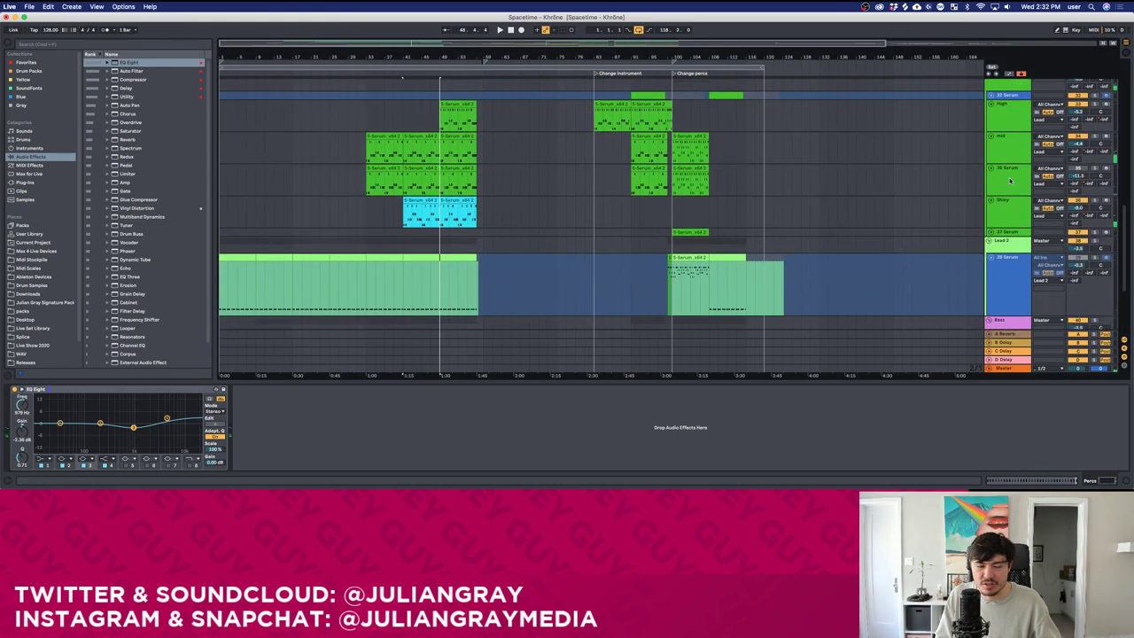
click(339, 166)
click(1036, 112)
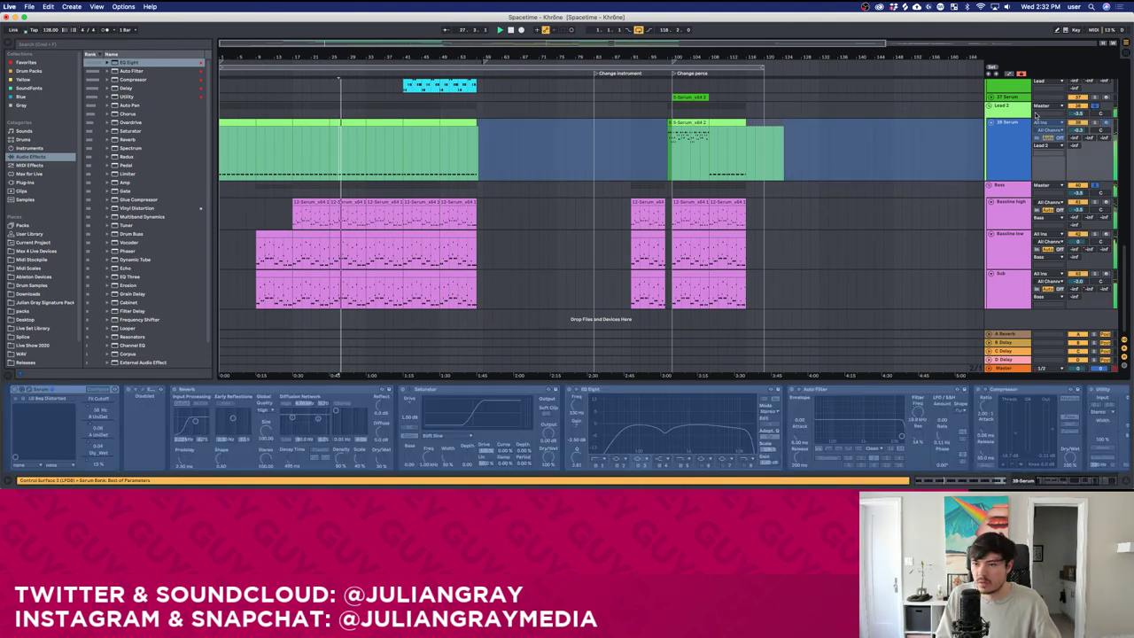
click(1019, 186)
scroll(1019, 185, up, 10)
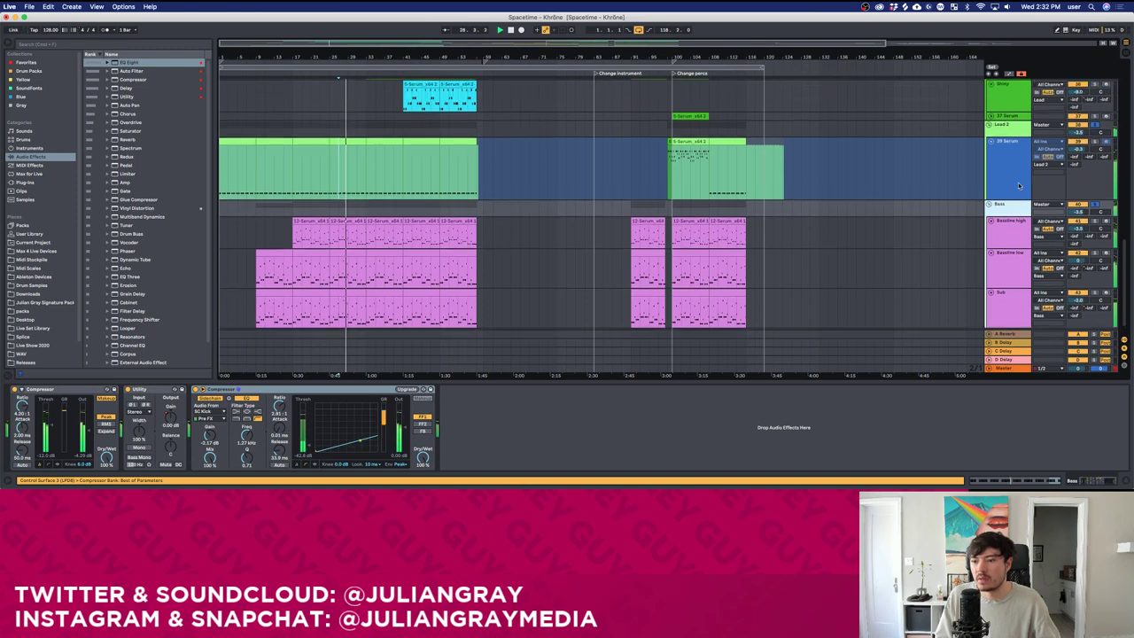
scroll(1019, 185, up, 10)
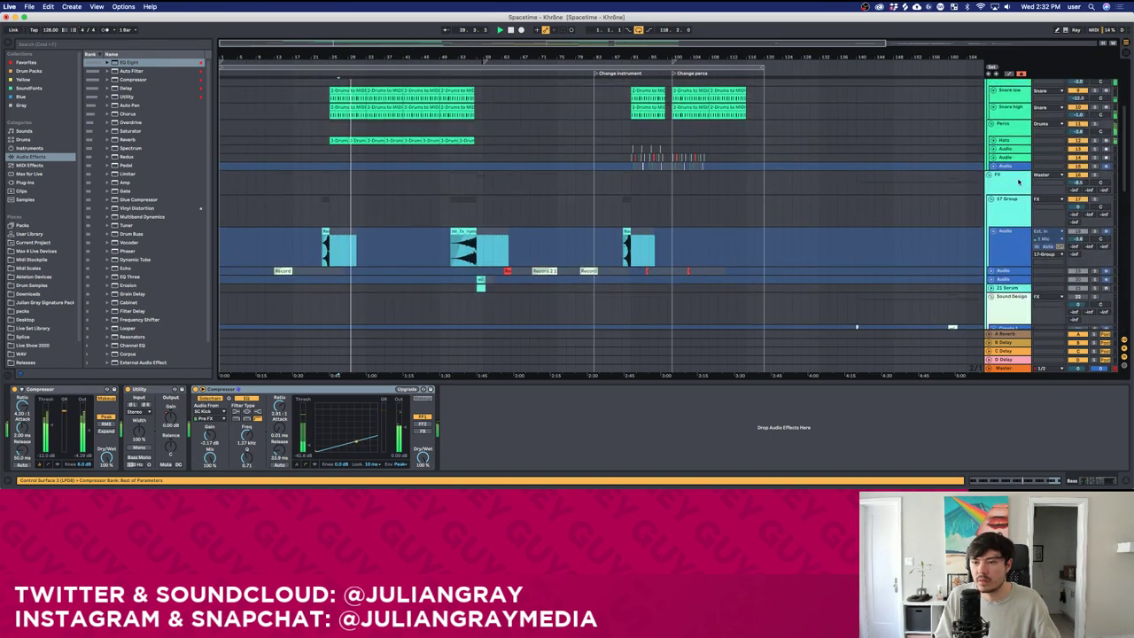
scroll(1019, 183, down, 12)
scroll(1019, 182, down, 10)
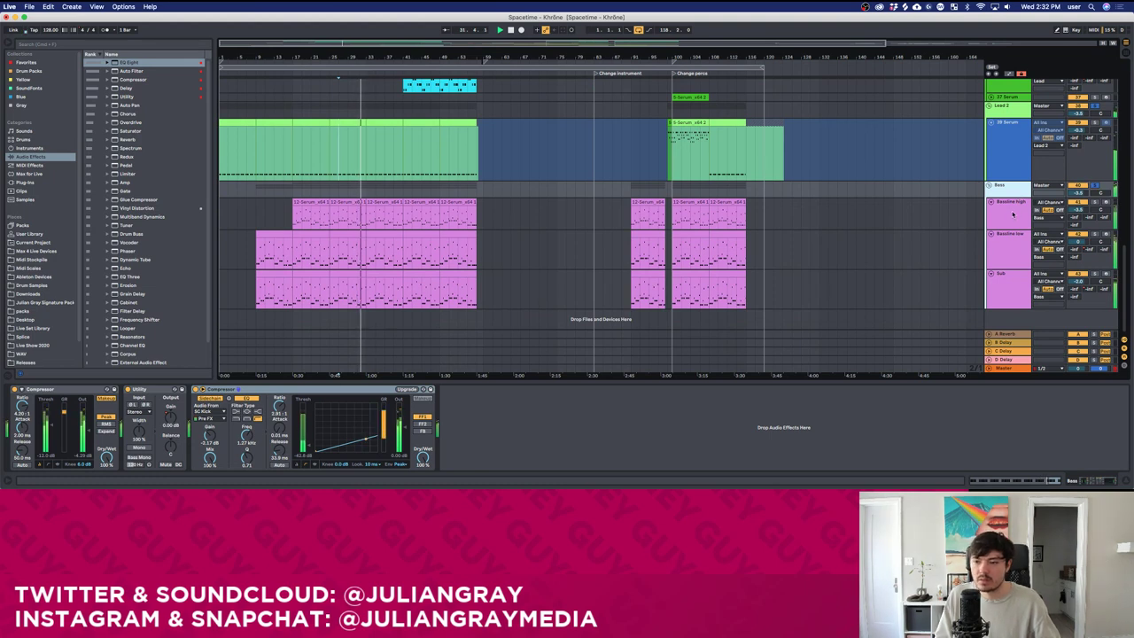
Examine the device chains of the Bassline low track and the Bass group while the song plays.
click(1028, 250)
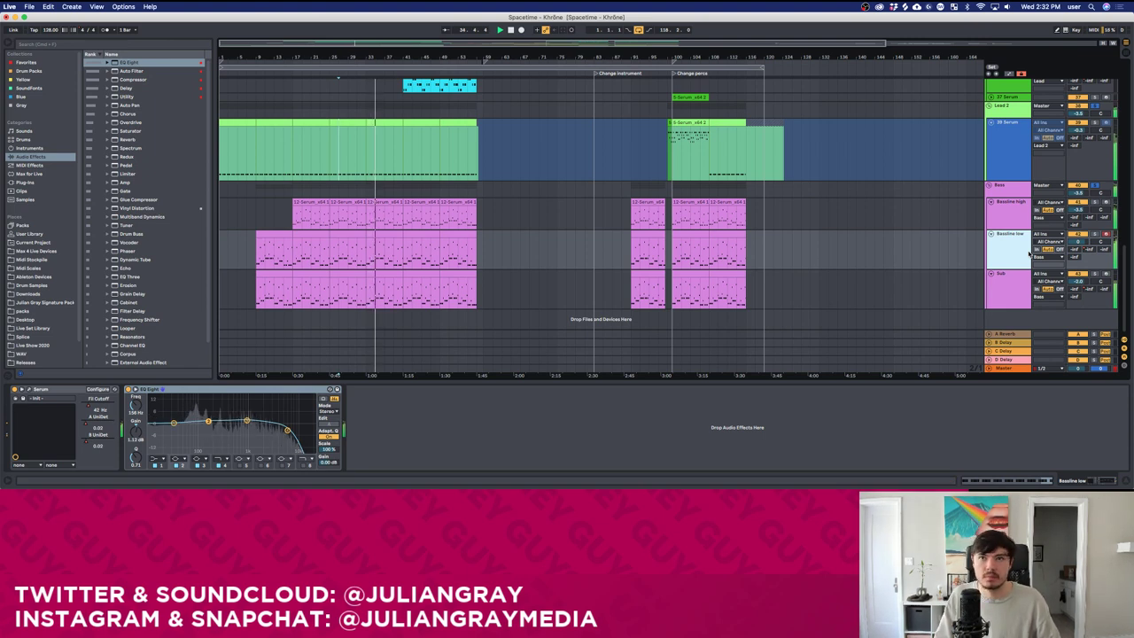
click(1096, 188)
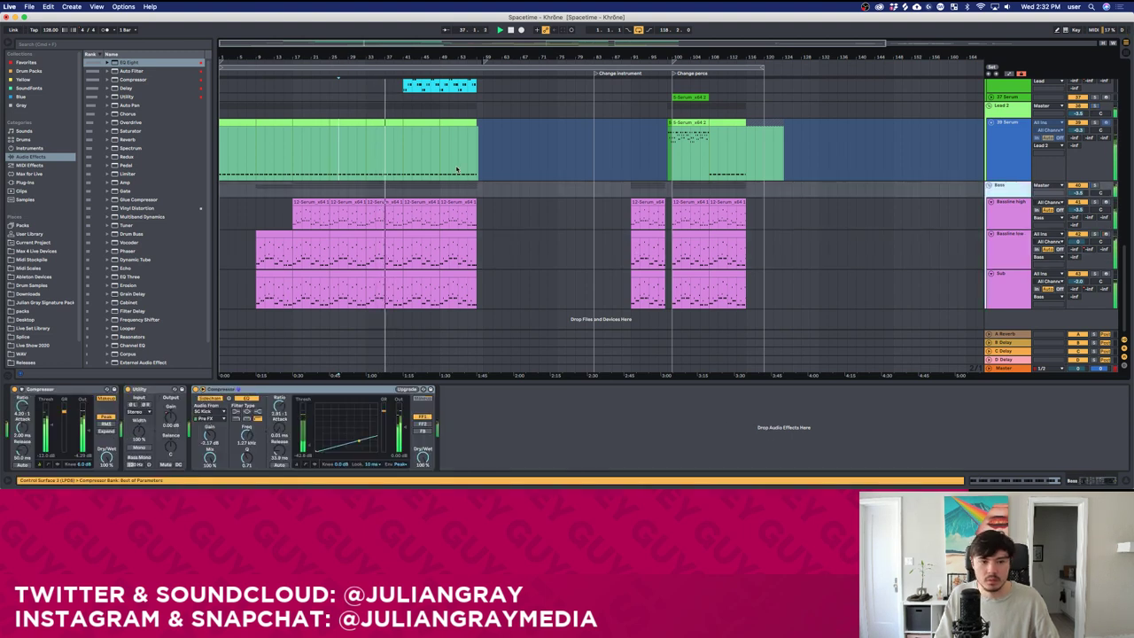
click(530, 257)
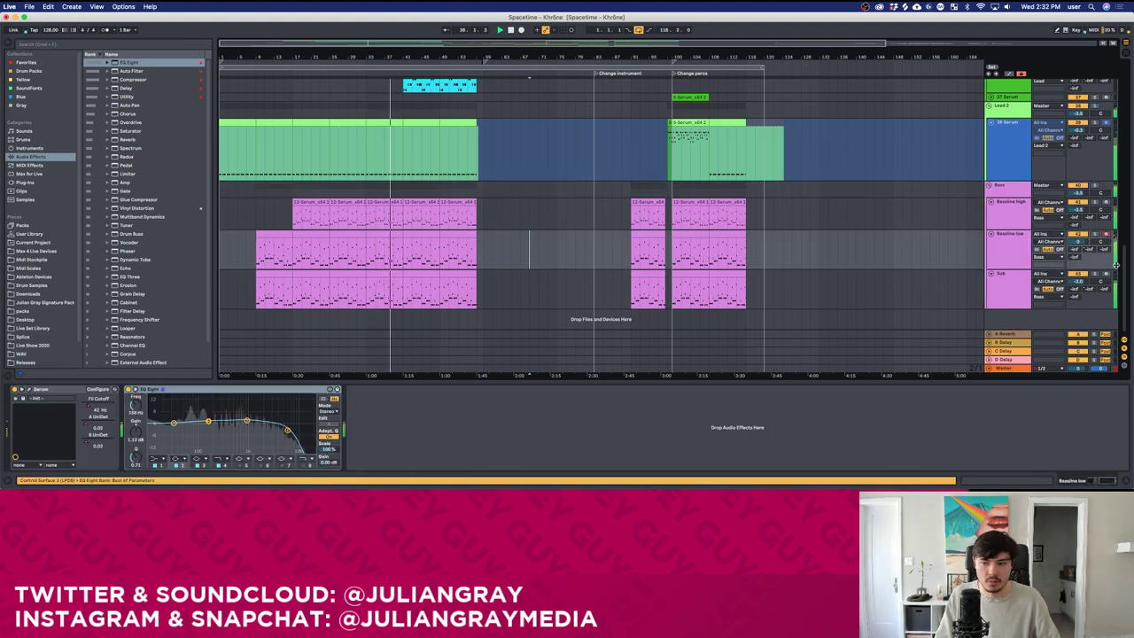
Stop playback and duplicate the Bassline low track.
right_click(1024, 256)
click(1004, 233)
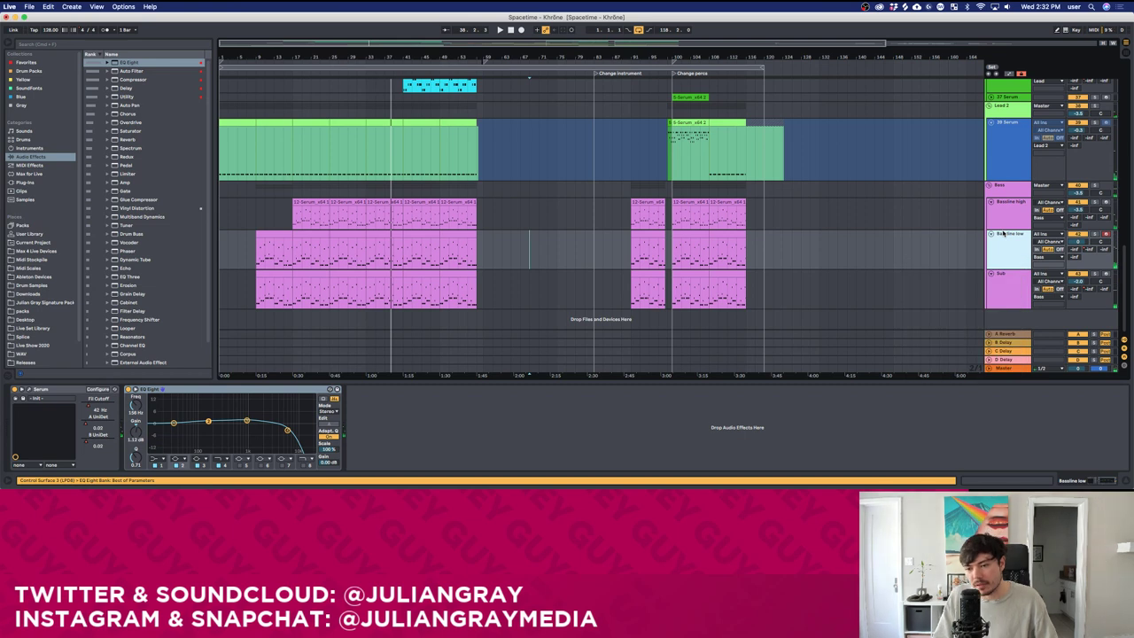
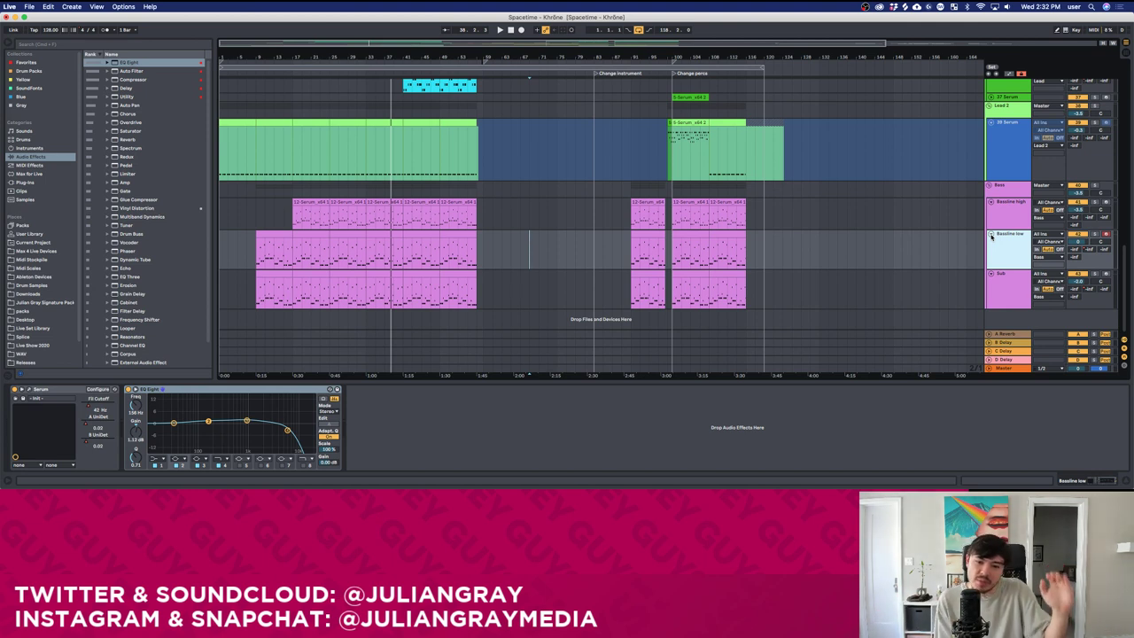
click(474, 262)
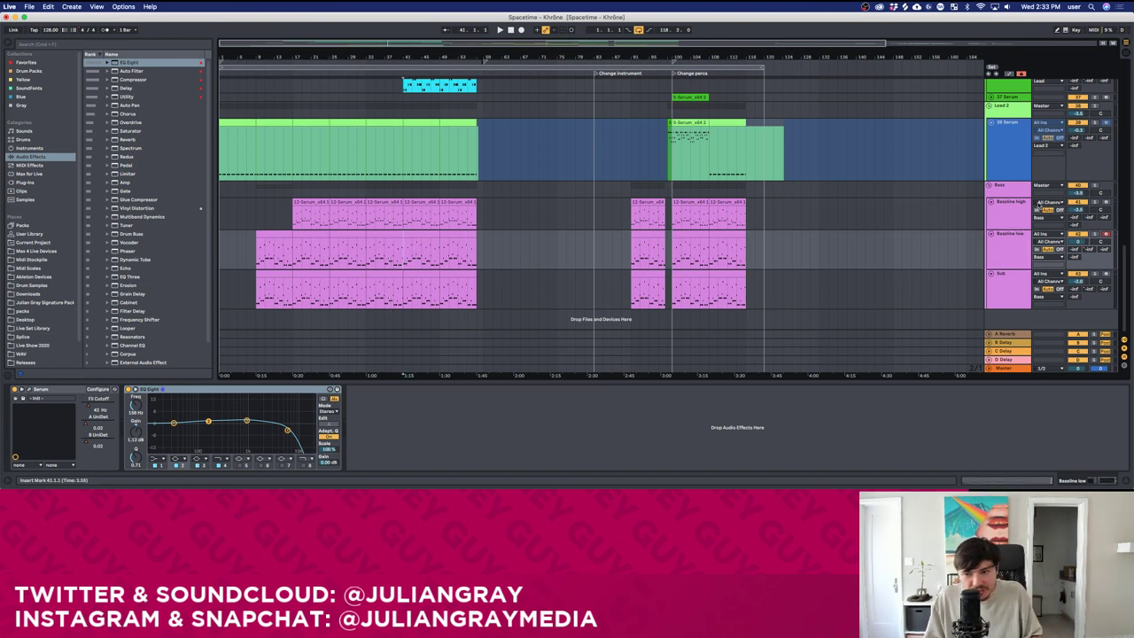
right_click(1024, 253)
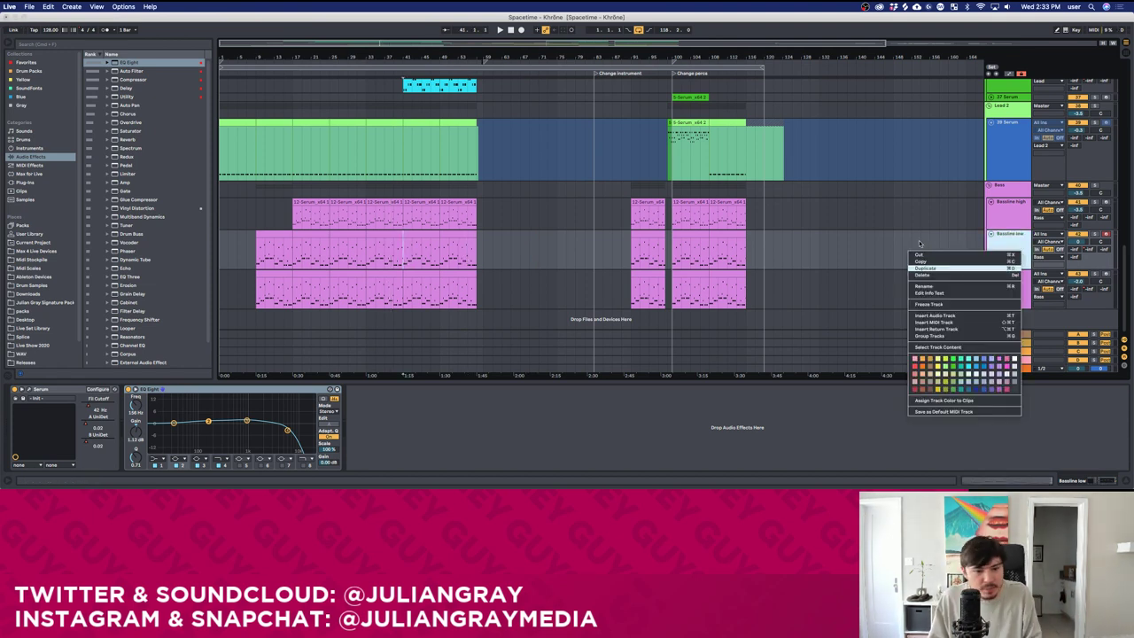
In the duplicated Bassline low track's clip at bar 41, delete the notes after the first one in every bar.
double_click(421, 276)
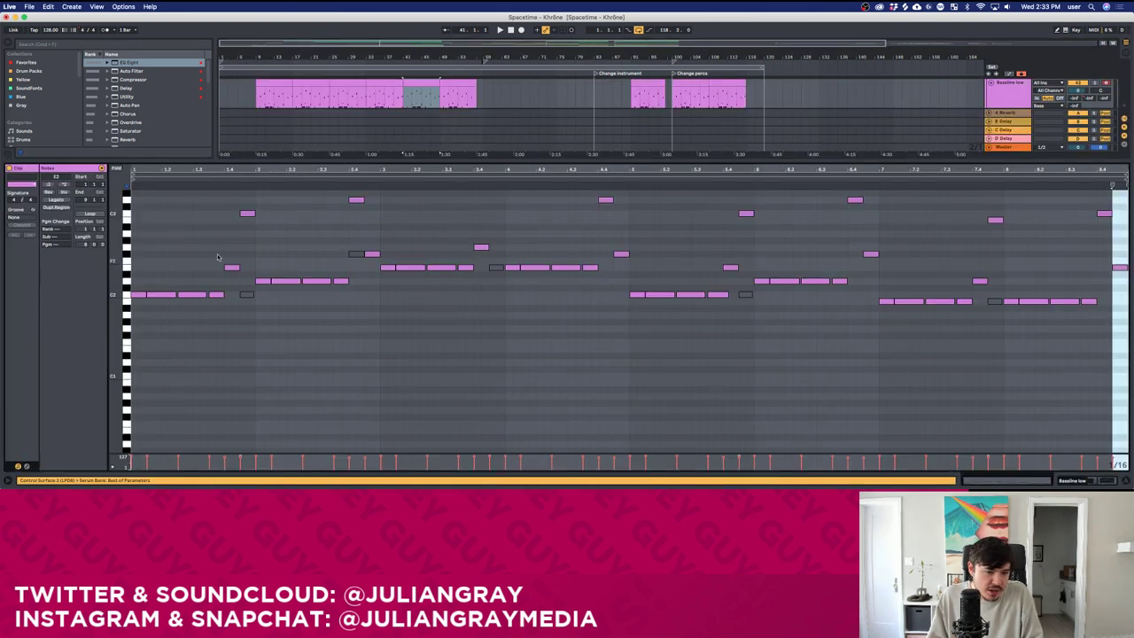
drag(235, 195, 254, 305)
key(BackSpace)
drag(358, 267, 368, 198)
key(Delete)
click(469, 185)
key(Delete)
click(610, 183)
key(Delete)
drag(675, 198, 752, 397)
key(Delete)
drag(705, 372, 671, 288)
key(Delete)
drag(606, 234, 523, 321)
key(Delete)
drag(457, 238, 399, 302)
key(Delete)
drag(347, 241, 271, 325)
key(Delete)
drag(218, 272, 160, 335)
key(Delete)
mouse_move(793, 190)
mouse_down()
mouse_move(886, 344)
mouse_move(1000, 214)
mouse_move(1127, 363)
mouse_up()
key(Delete)
key(Delete)
key(Delete)
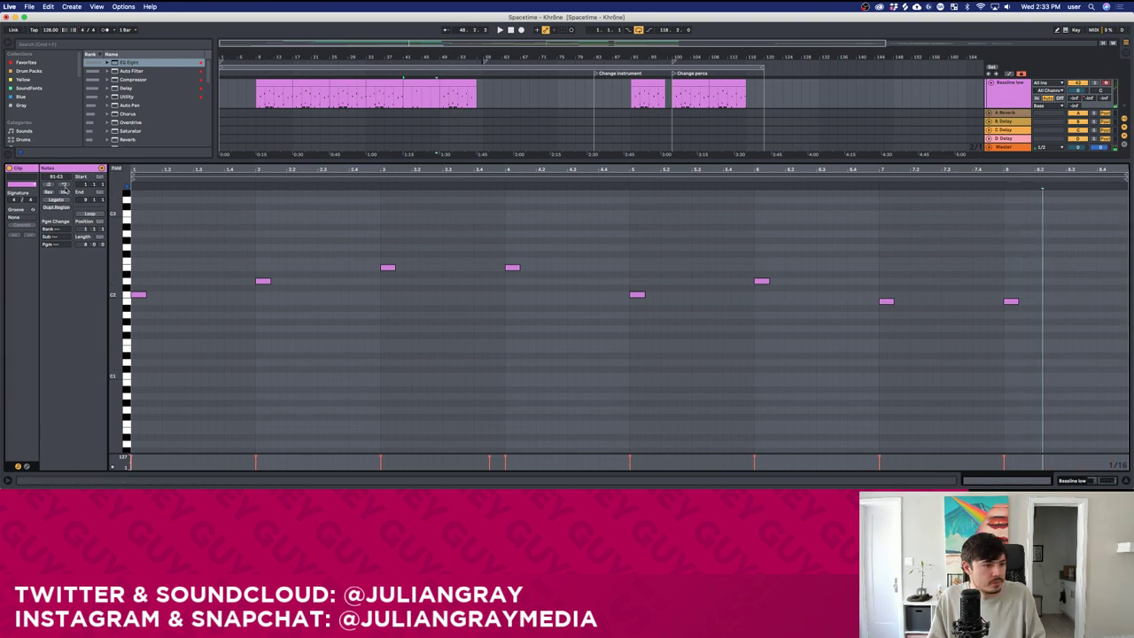
Apply Legato to the clip's remaining notes so they sustain, and return to the track's devices.
click(56, 201)
click(417, 203)
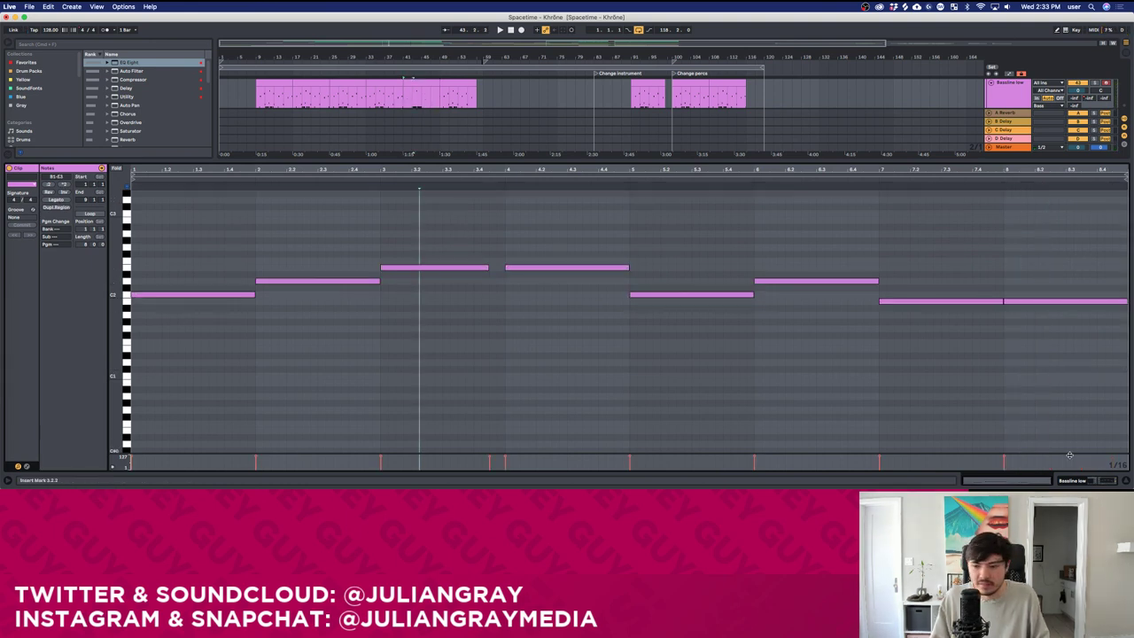
click(1078, 483)
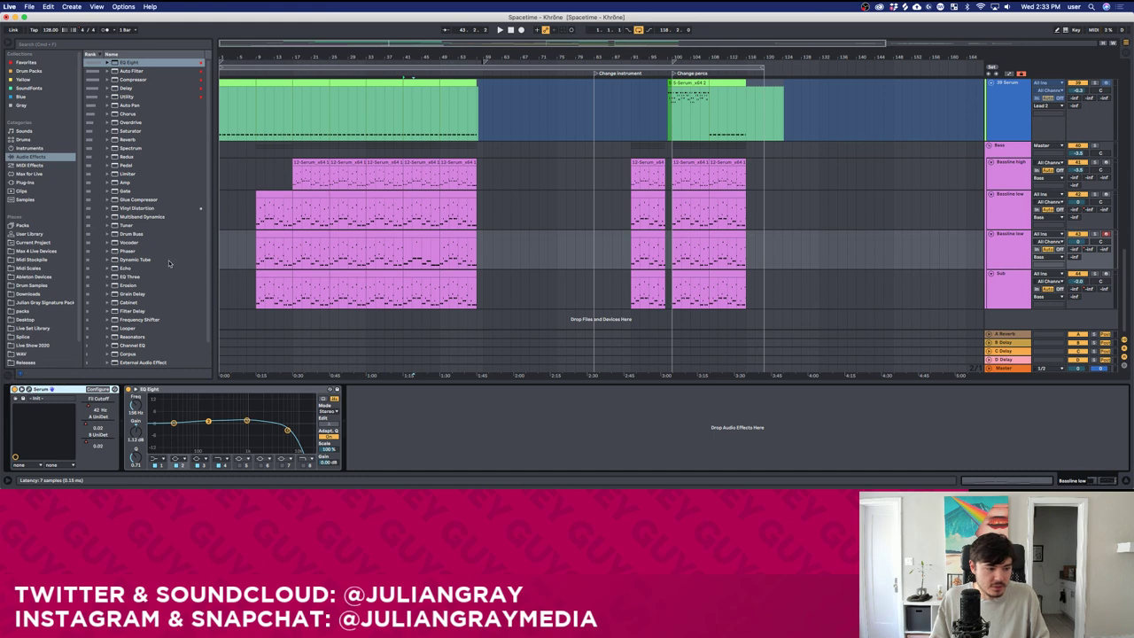
Reset Serum on the duplicated Bassline low track to its init preset and re-enable the overridden automation.
click(589, 136)
click(833, 109)
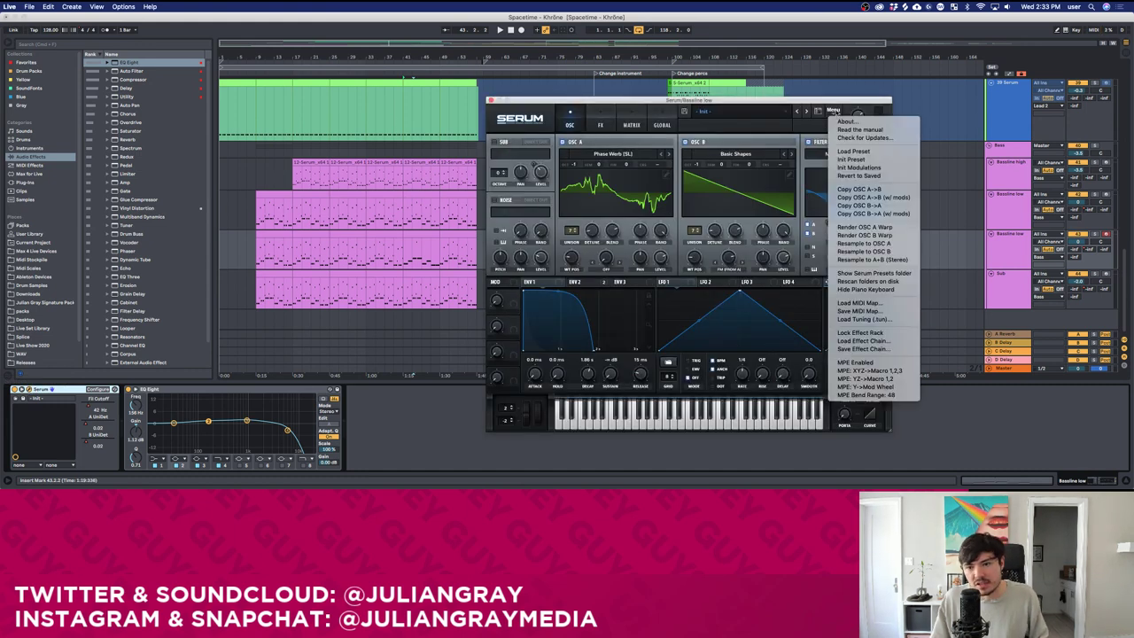
click(850, 159)
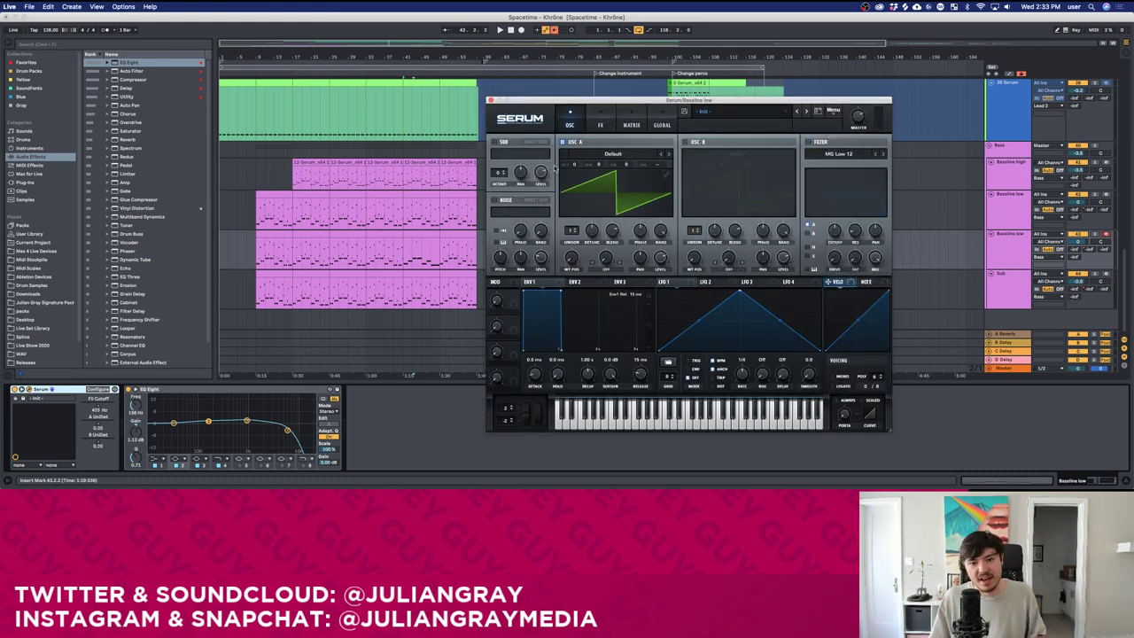
click(554, 30)
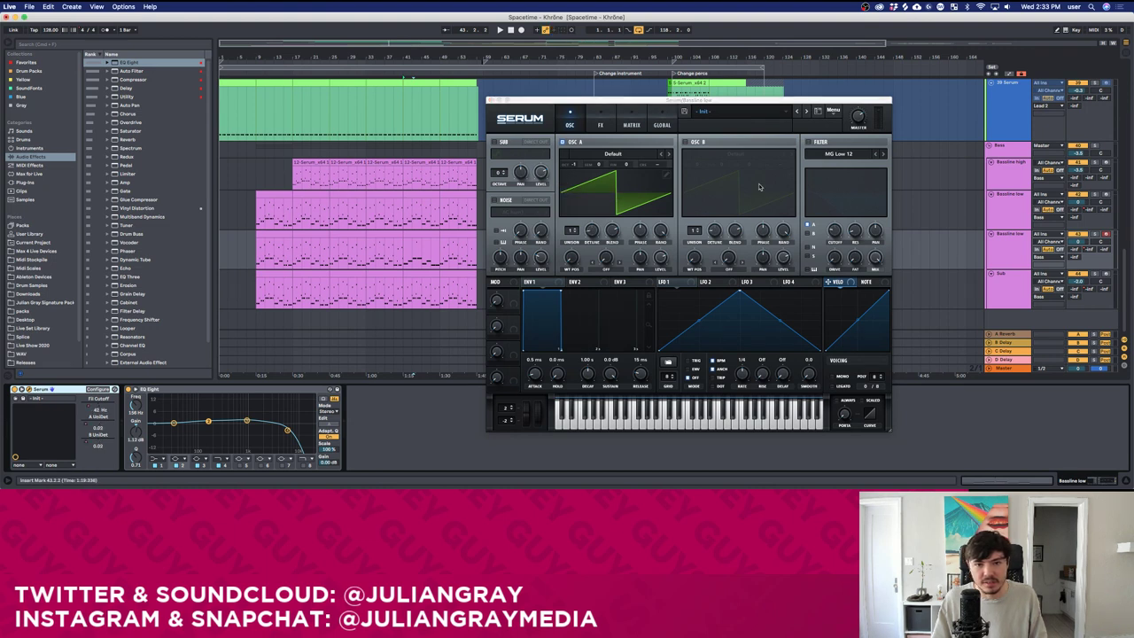
Enable Serum's MG Low 12 filter with a cutoff of 175 Hz and raise oscillator A's unison voices during playback.
click(822, 142)
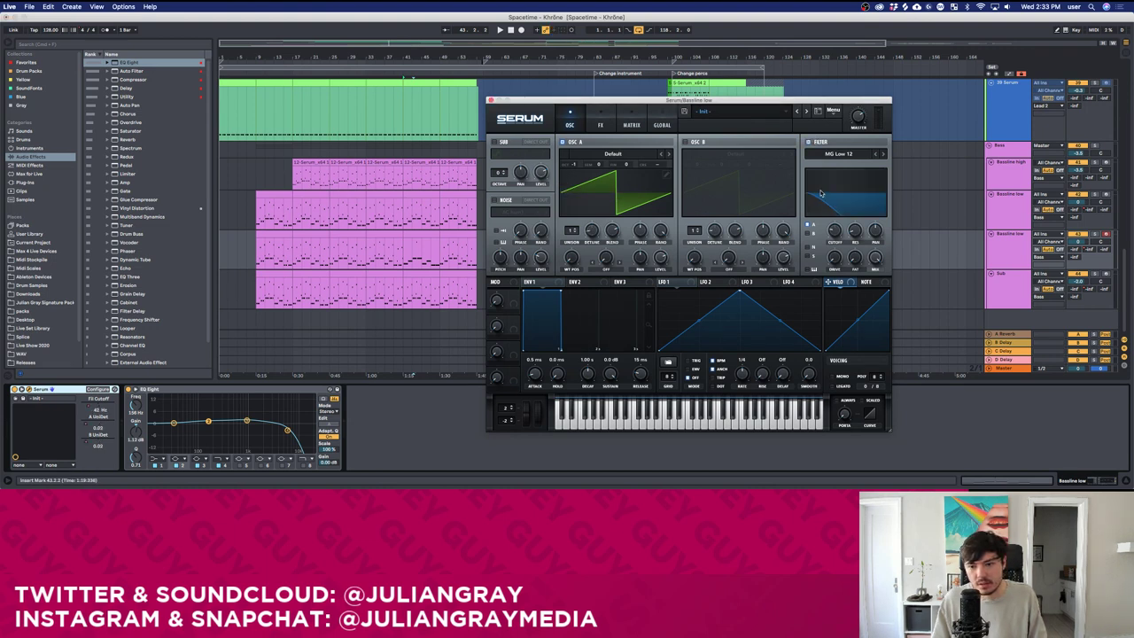
drag(835, 232, 835, 242)
key(space)
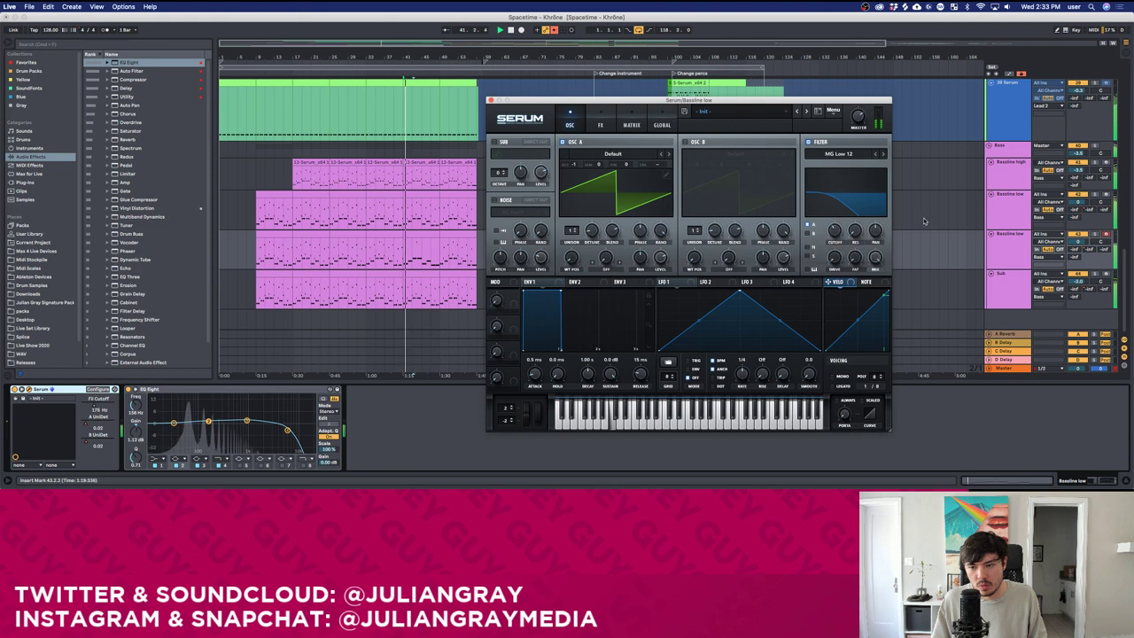
drag(572, 231, 592, 209)
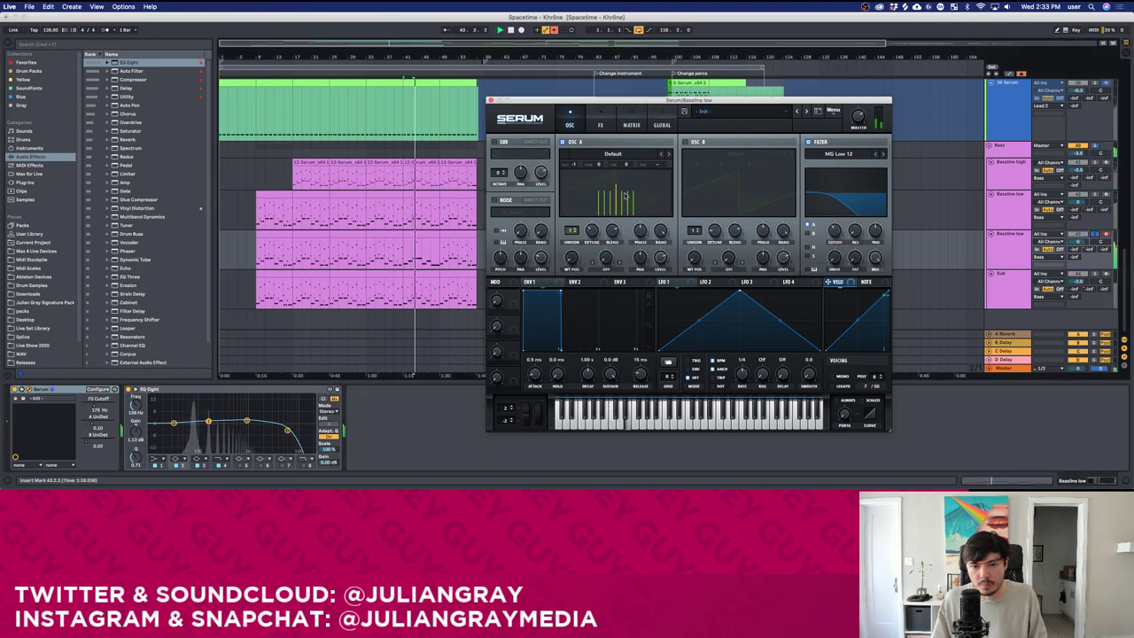
Turn on Serum's oscillator B, route it through the filter and lower the cutoff to 152 Hz.
click(685, 143)
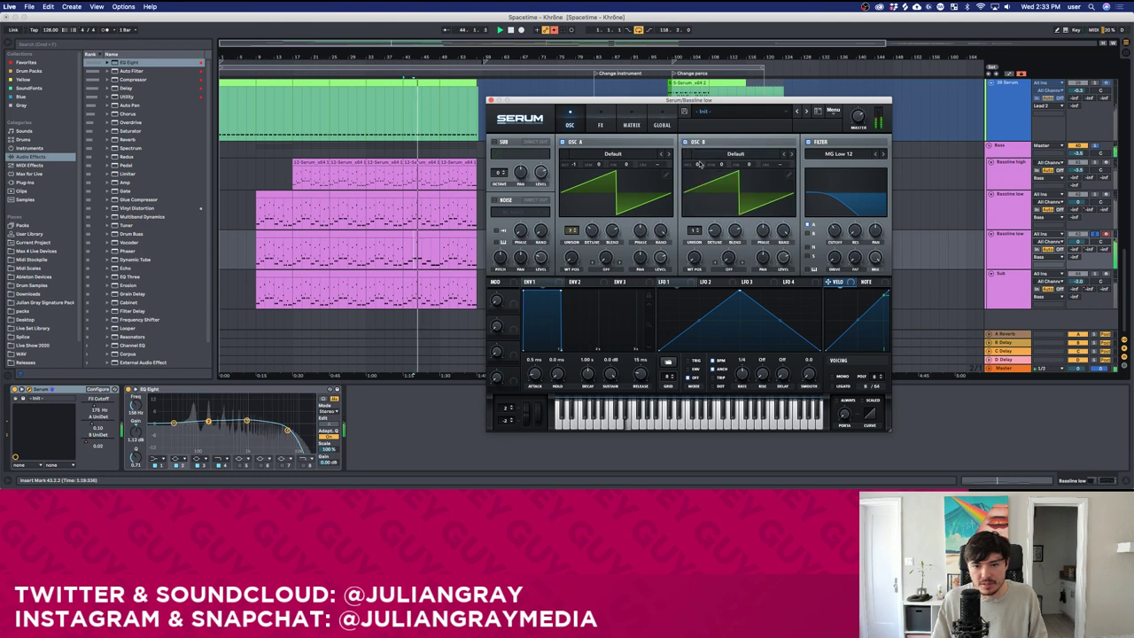
click(808, 233)
drag(834, 230, 834, 235)
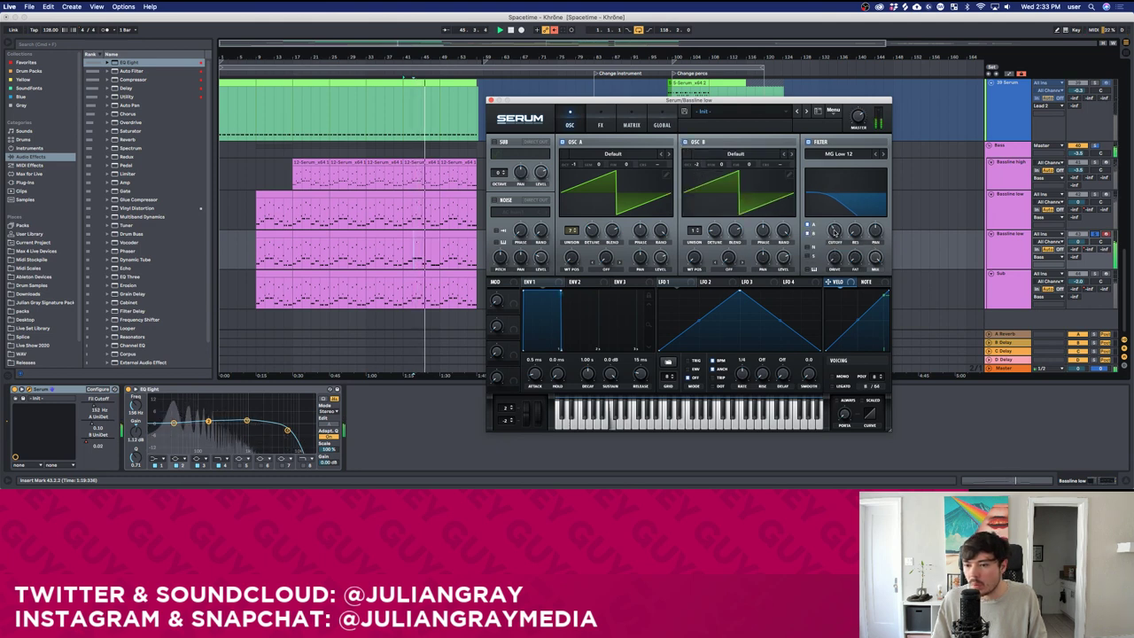
click(492, 101)
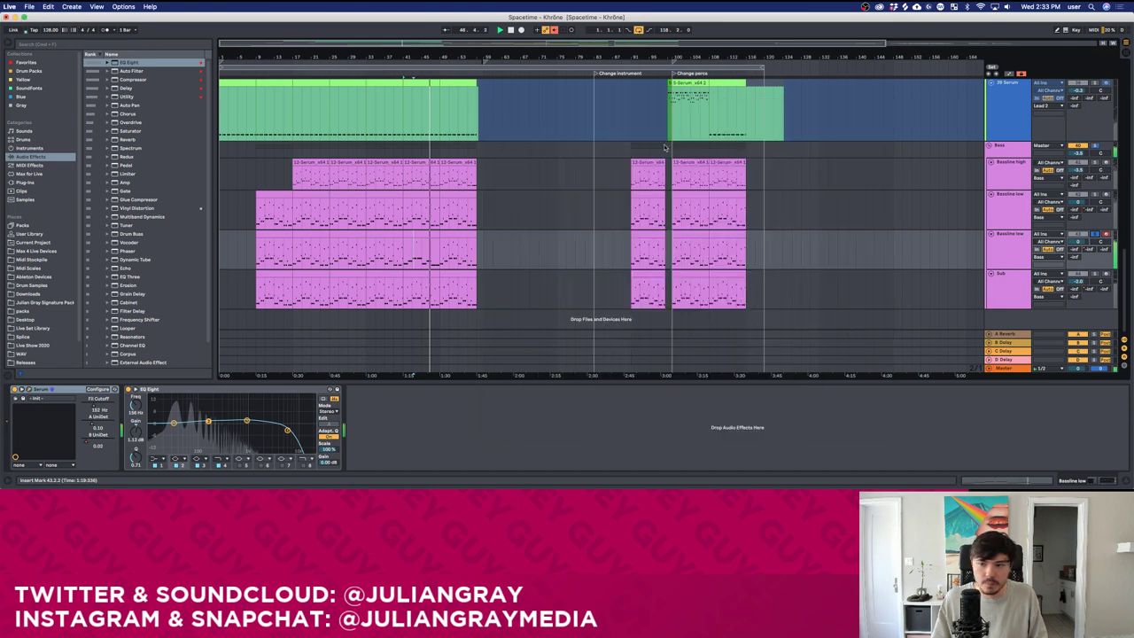
Set the duplicated Bassline low track's volume to about -1.3 dB and its EQ Eight high cut to about 710 Hz.
click(830, 151)
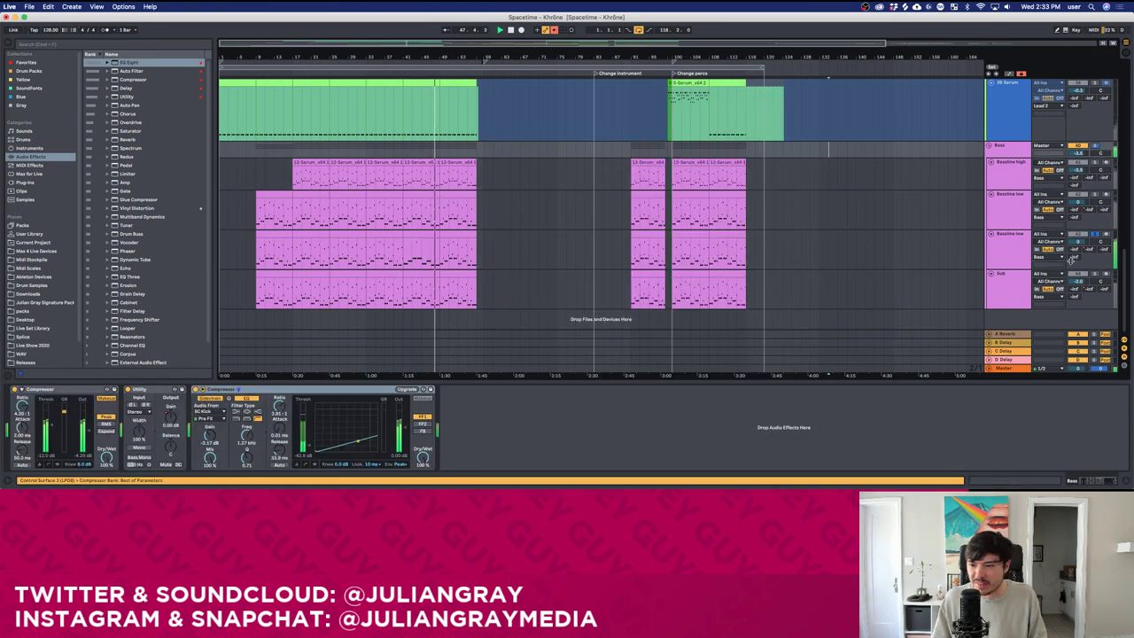
click(996, 247)
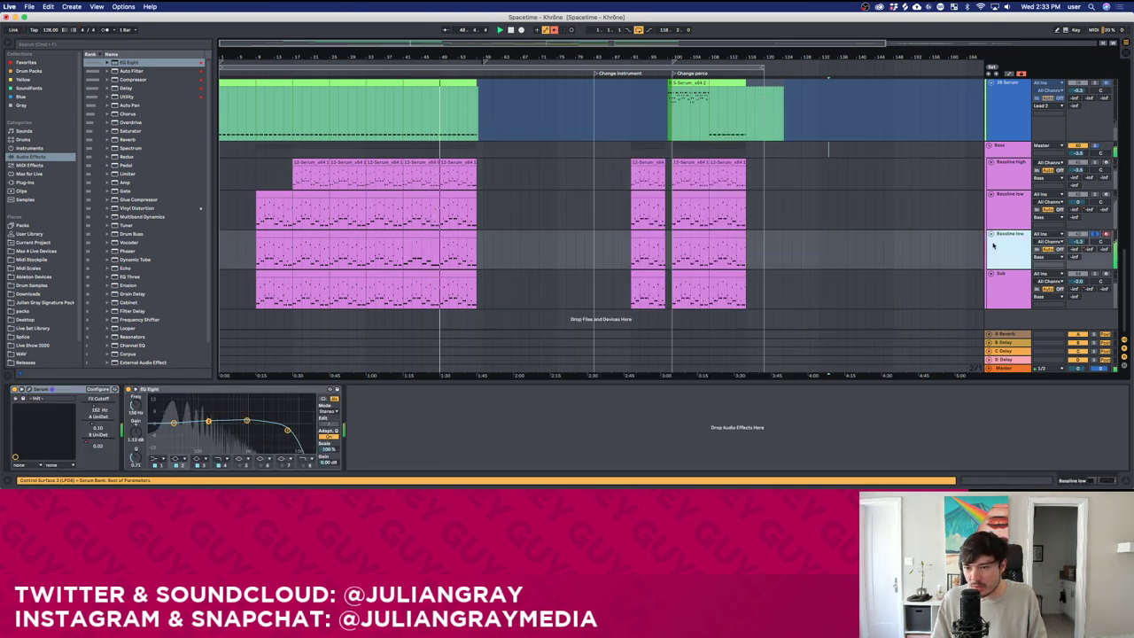
drag(287, 429, 241, 424)
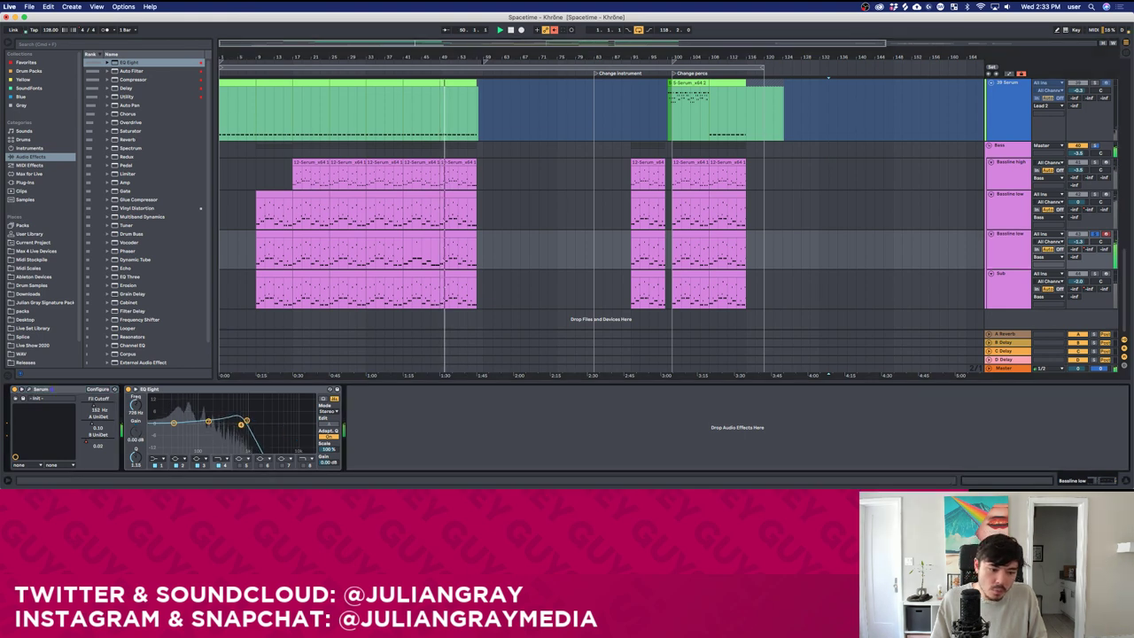
Remove the stray high note at the end of the clip's third bar and extend that bar's long note to the bar line.
click(419, 235)
double_click(426, 234)
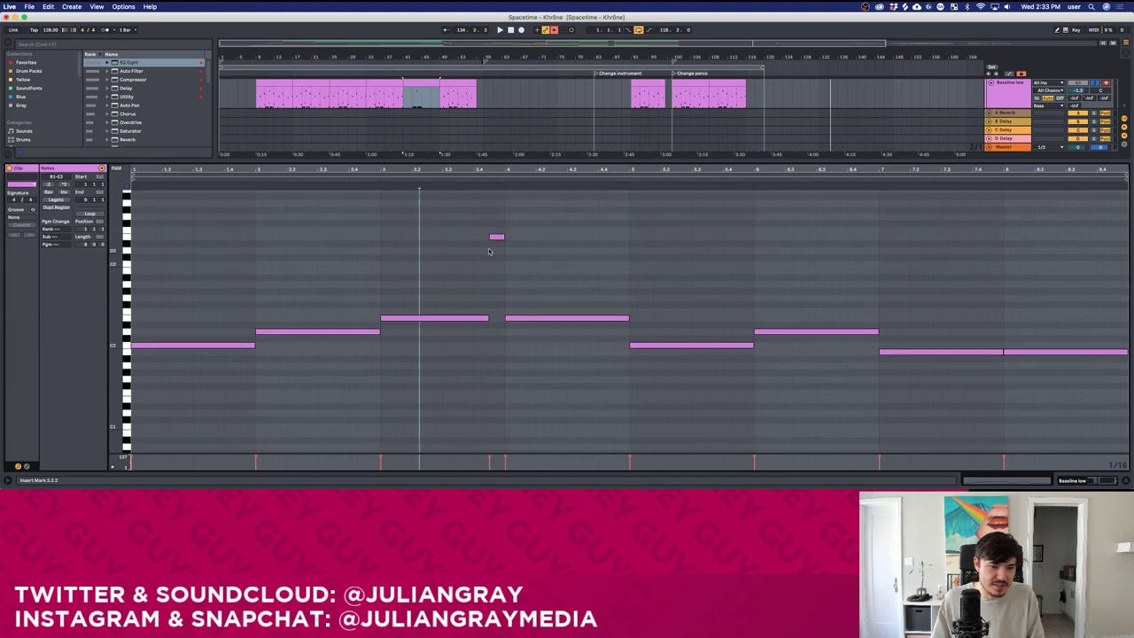
click(492, 311)
drag(488, 317, 506, 318)
click(523, 269)
click(1086, 479)
Copy the simplified clip over the duplicated track's other clips between bars 9 and 57.
scroll(608, 274, up, 3)
scroll(463, 293, down, 2)
drag(417, 265, 287, 268)
key(Left)
key(Right)
key(Right)
key(Right)
key(Right)
key(Right)
Copy the simplified clip to bars 91, 100 and 108 on the duplicated Bassline low track.
drag(449, 259, 640, 284)
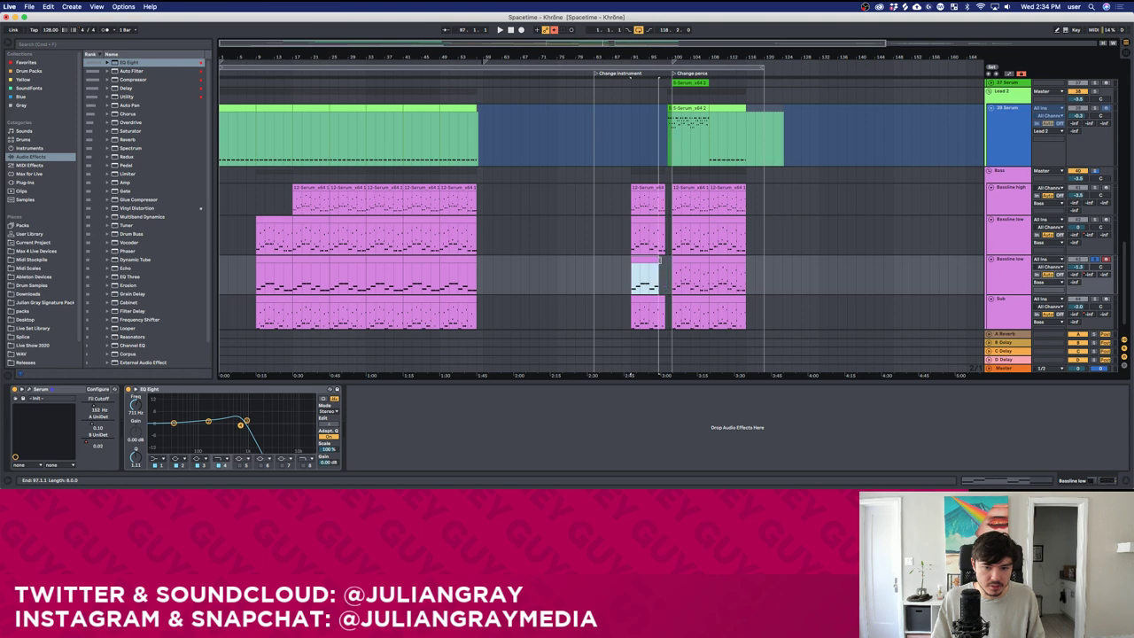
click(693, 274)
drag(692, 275, 729, 276)
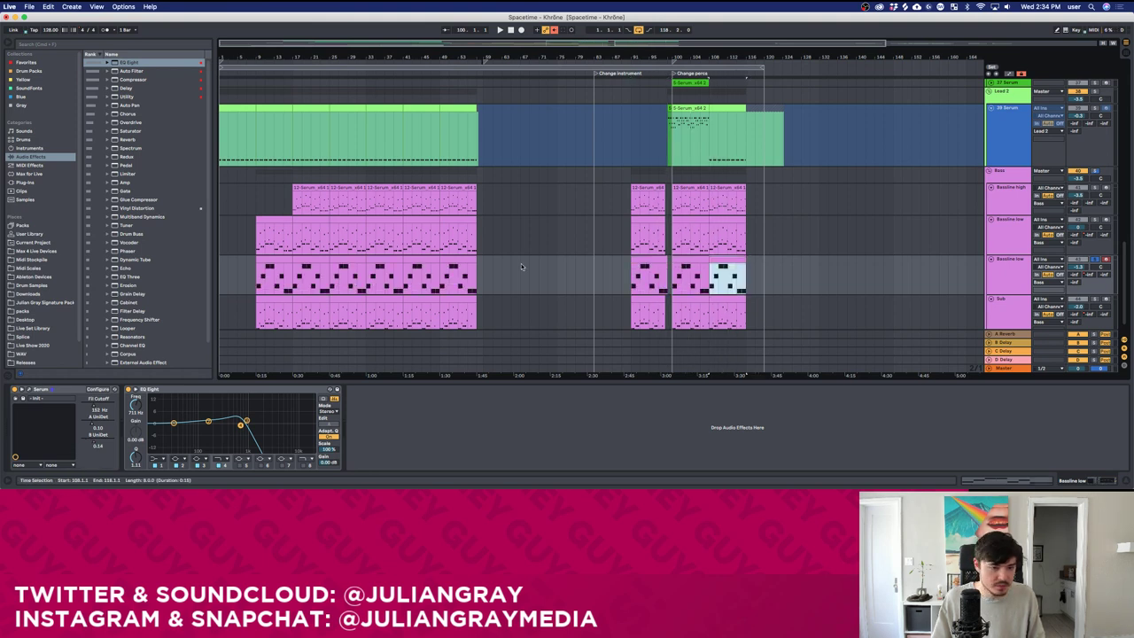
Play from the bass entry and trim the copied clip at bar 91 to end with the neighbouring bass clips.
click(251, 286)
key(space)
drag(692, 57, 692, 89)
key(plus)
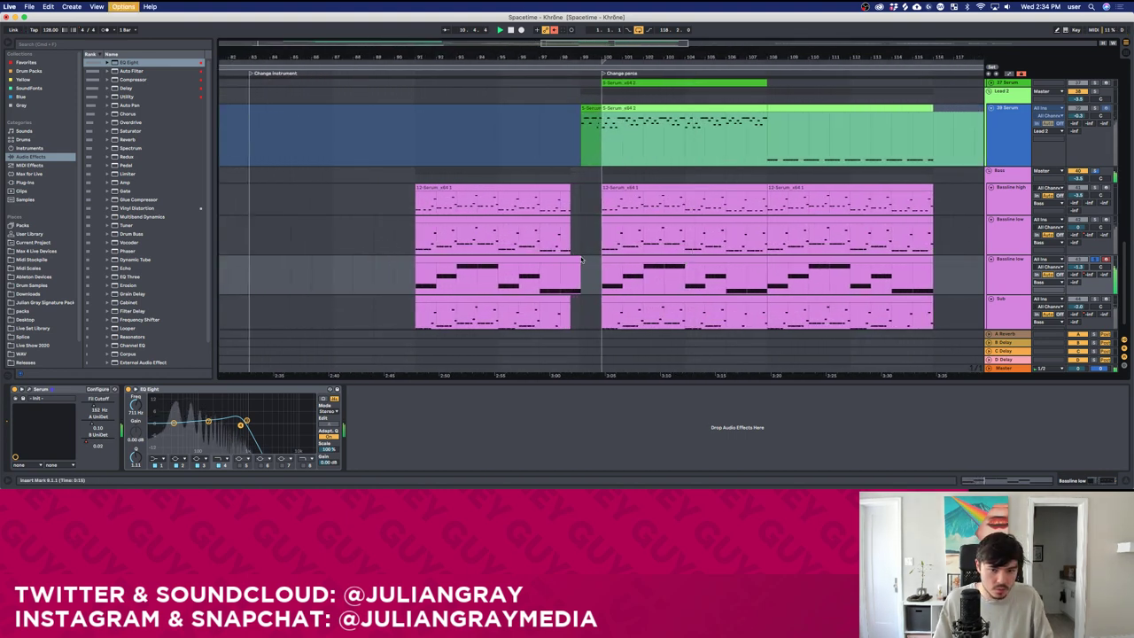
drag(580, 259, 571, 259)
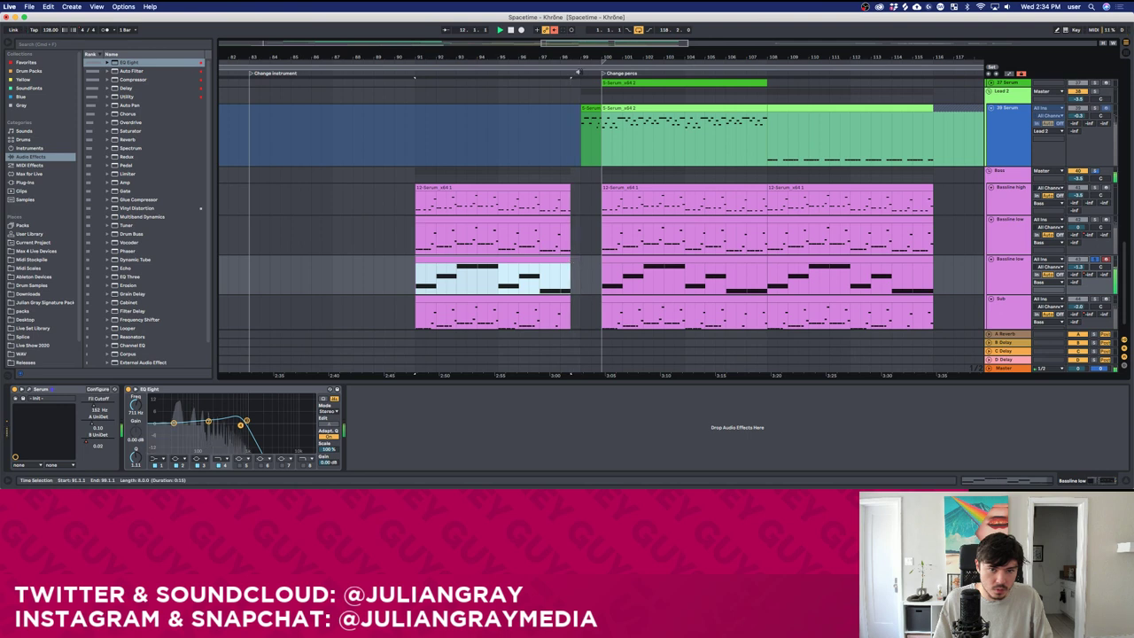
Unsolo the duplicated bass track and play the full arrangement from the bass entry at bar 9.
drag(582, 46, 322, 29)
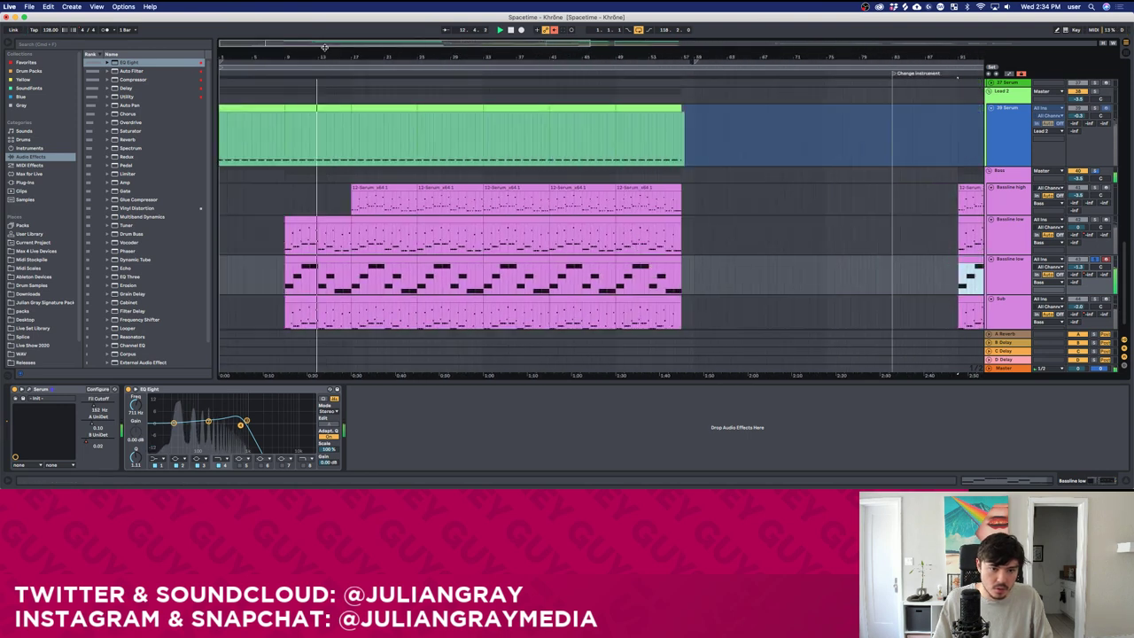
click(1095, 260)
click(1017, 277)
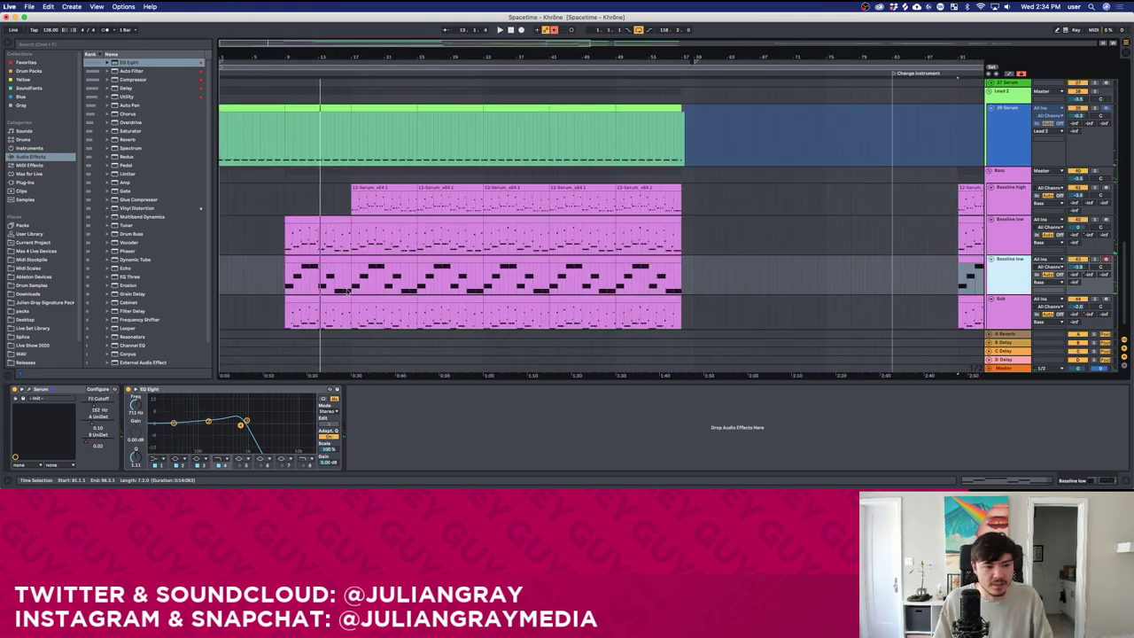
click(285, 282)
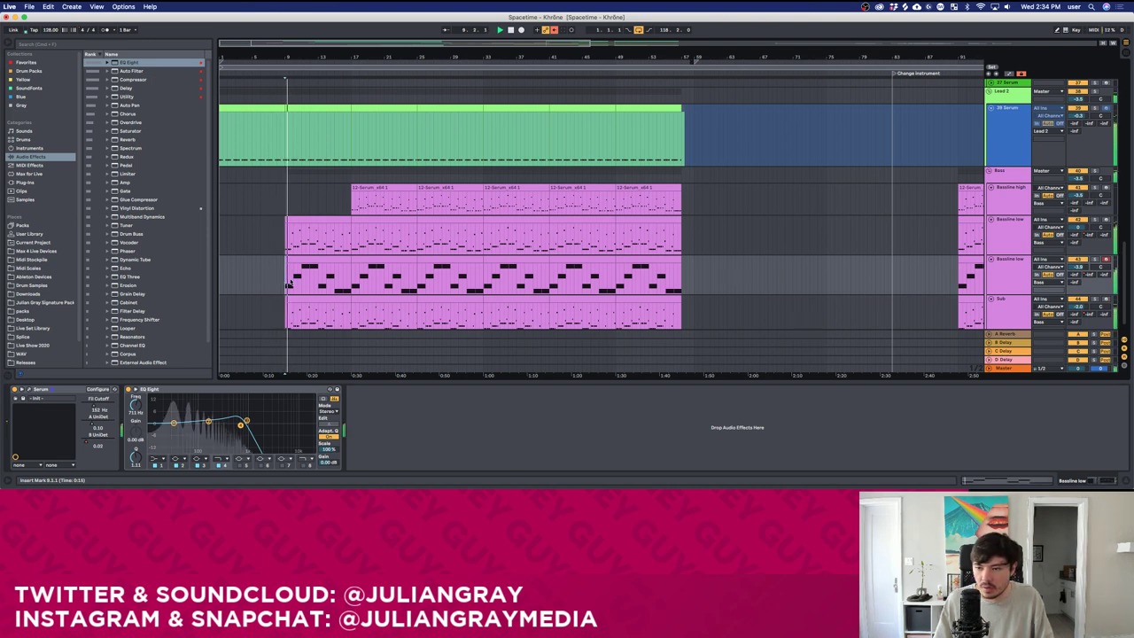
Rename the duplicated Bassline low track as Legato Bass.
click(1000, 273)
text(Legato 8)
key(Return)
text(ass)
key(Return)
Adjust the filter cutoff of the Legato Bass Serum and load the Basic Shapes wavetable into oscillator B.
click(27, 390)
drag(838, 217, 828, 204)
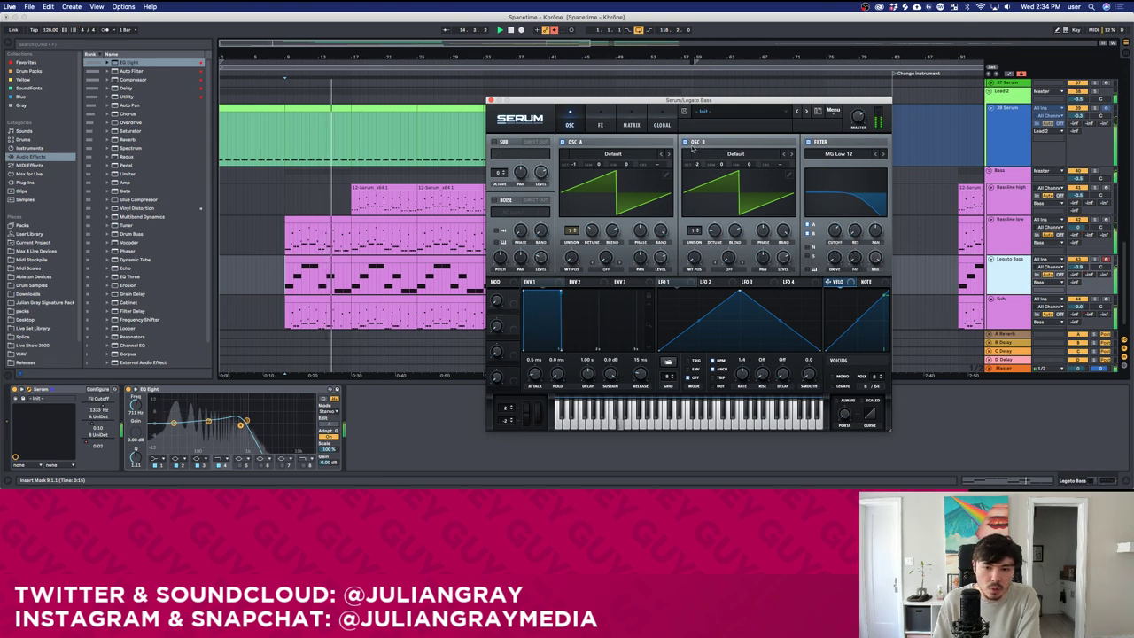
click(735, 153)
mouse_move(754, 165)
click(815, 168)
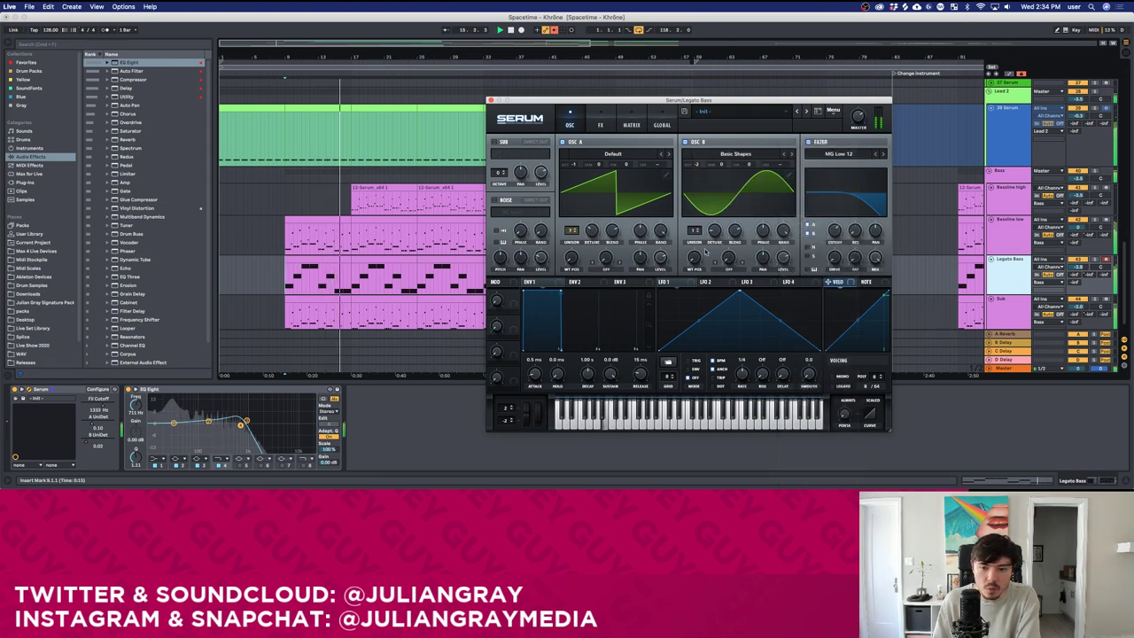
Move the EQ Eight high-cut on Legato Bass to 1.70 kHz and raise Serum's filter cutoff to about 2600 Hz.
drag(834, 243, 834, 243)
drag(240, 426, 260, 428)
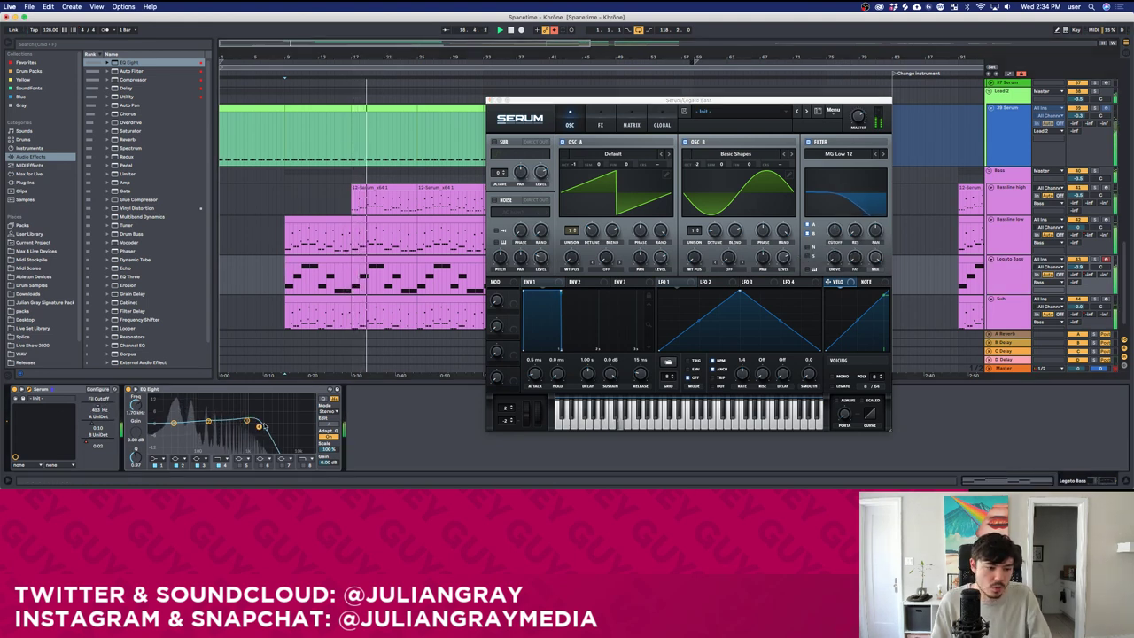
drag(835, 233, 838, 214)
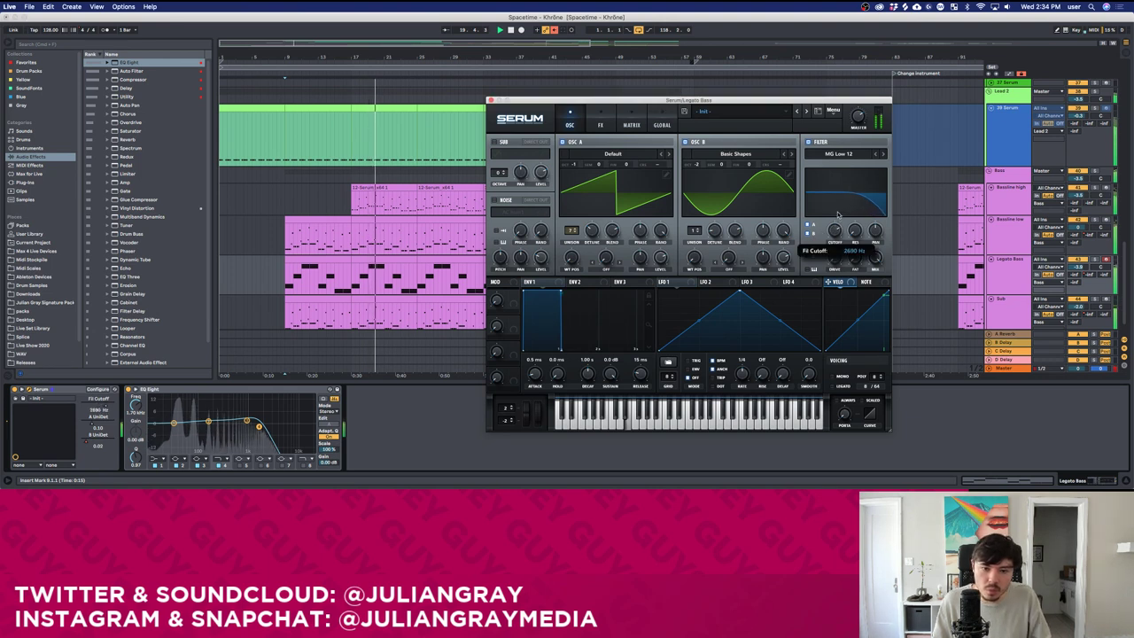
Shift oscillator B's wavetable position to a triangle shape and lower Serum's filter cutoff to about 928 Hz.
drag(694, 258, 698, 231)
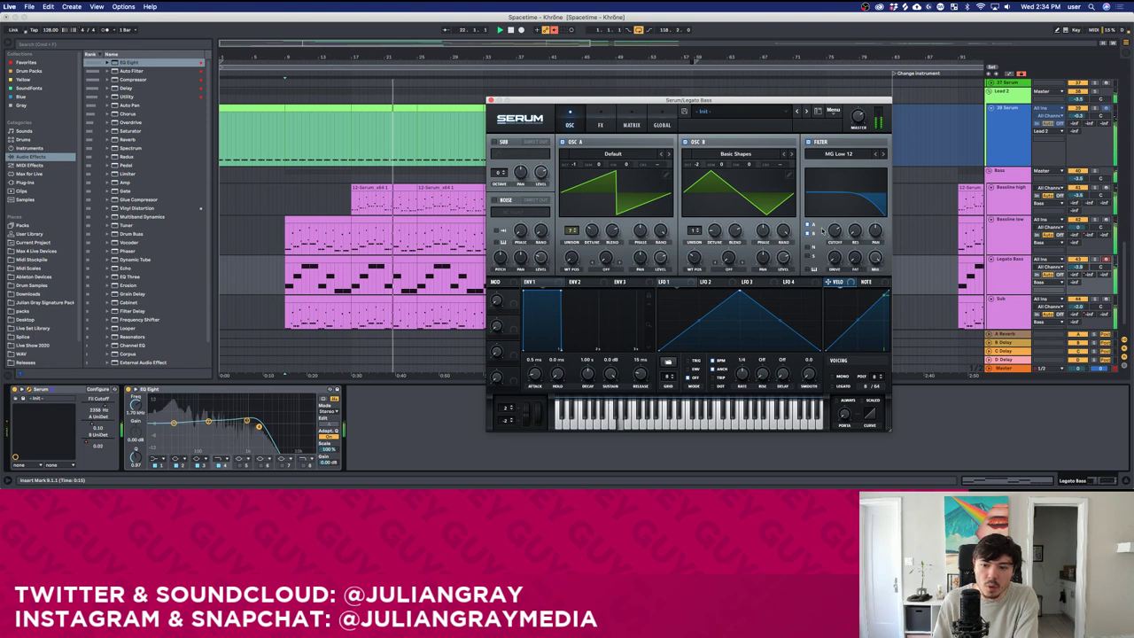
drag(835, 232, 835, 251)
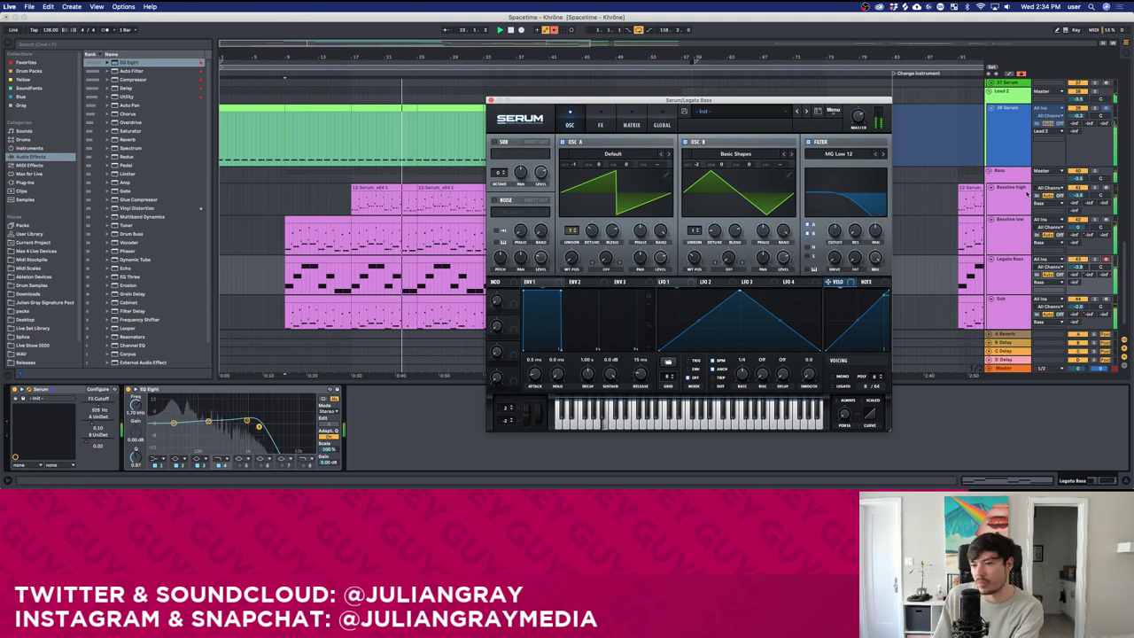
click(493, 100)
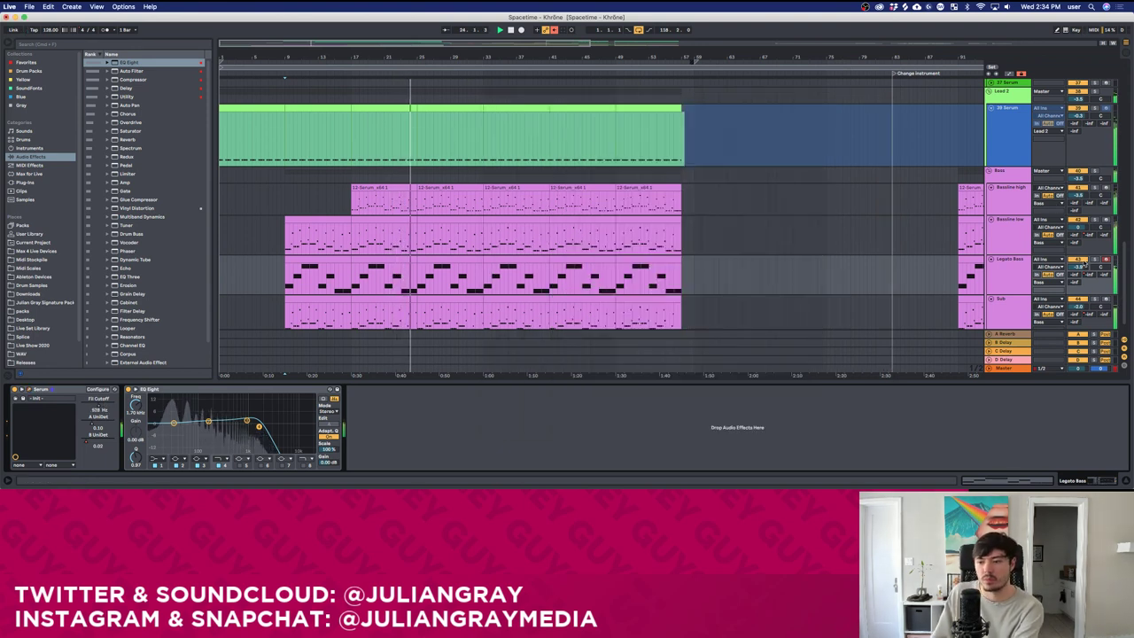
Solo Legato Bass and set Serum's oscillator B to a saw shape with the filter cutoff at about 385 Hz.
click(21, 389)
click(1095, 260)
click(859, 116)
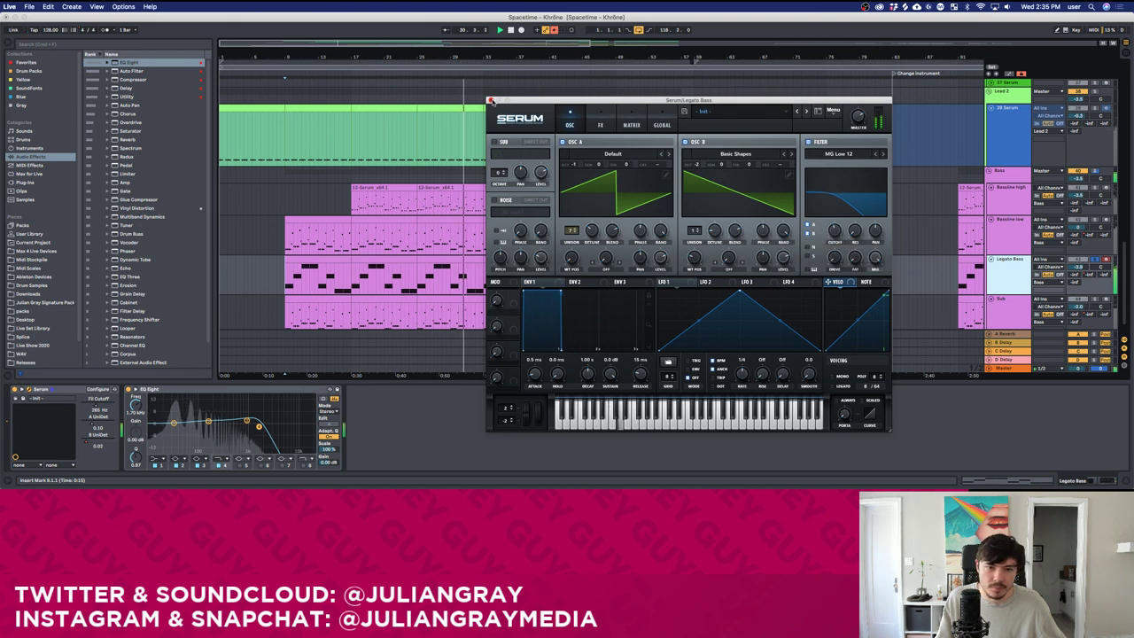
click(491, 100)
key(space)
click(533, 278)
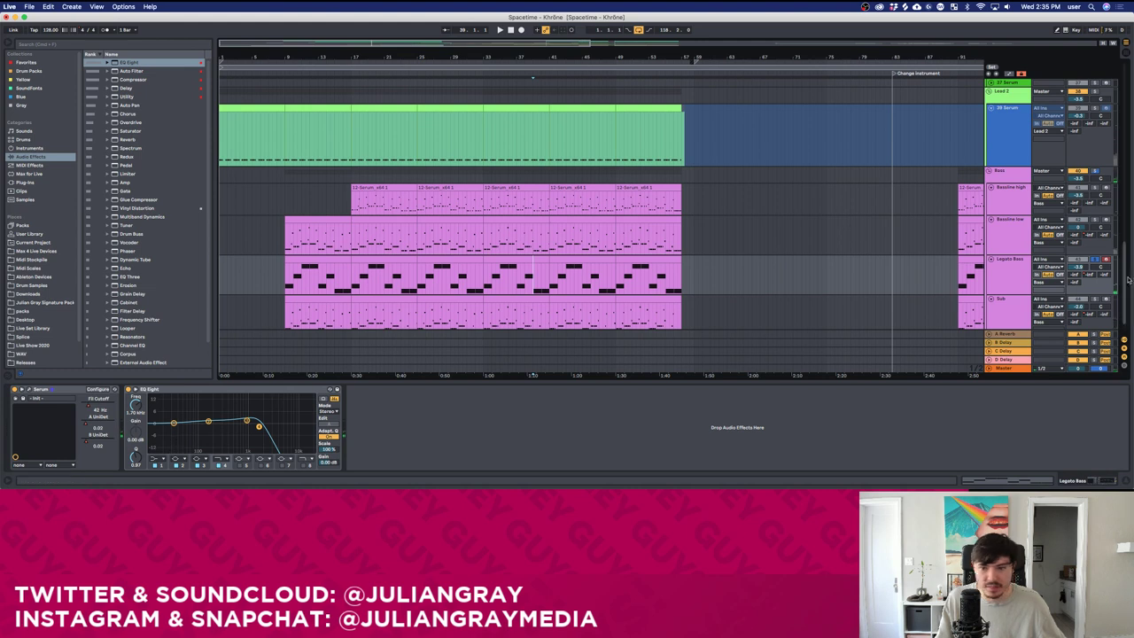
Display the automation lanes of the Legato Bass track in the arrangement.
click(30, 390)
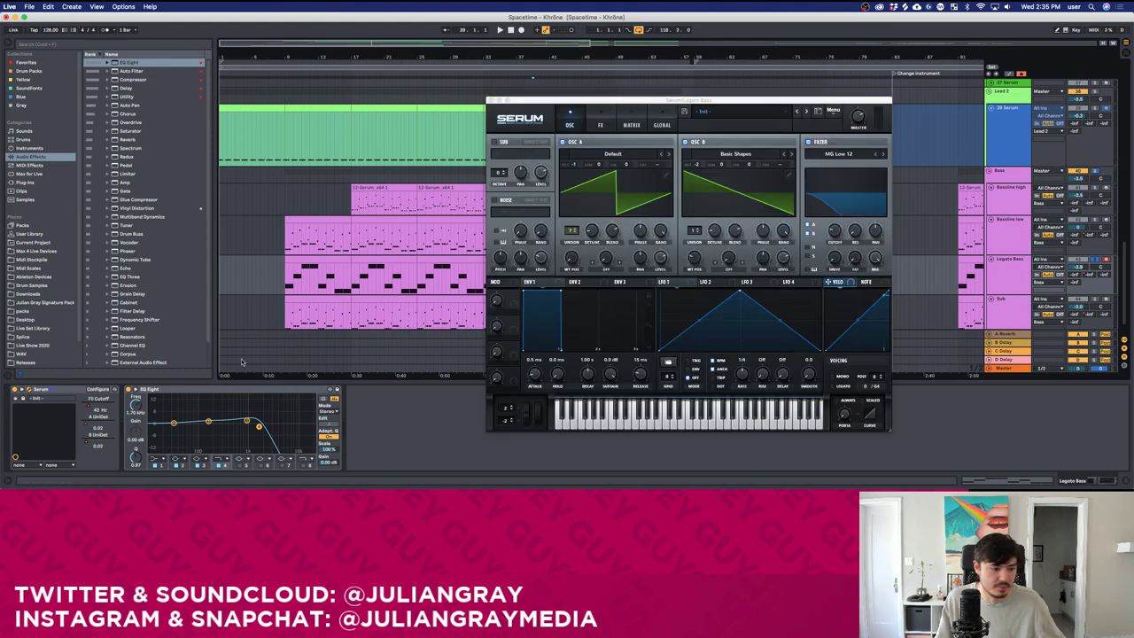
click(994, 277)
right_click(1003, 286)
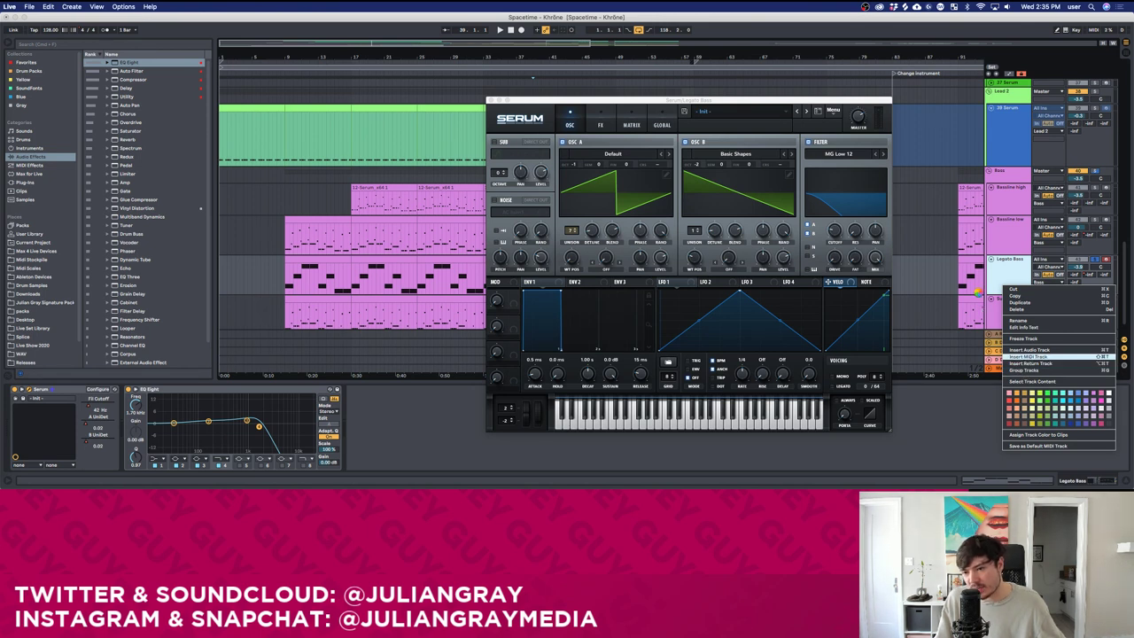
click(1027, 356)
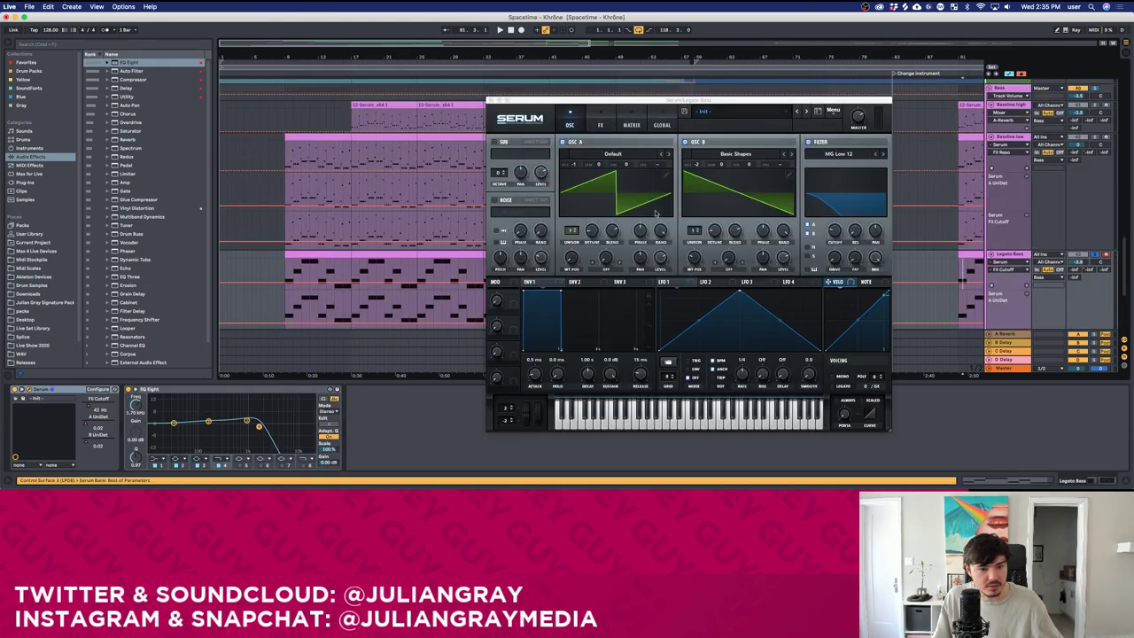
click(488, 101)
Delete the copied Serum filter cutoff and unison detune automation along the whole Legato Bass track.
click(560, 255)
click(827, 264)
scroll(937, 261, down, 3)
drag(807, 214, 178, 260)
click(710, 183)
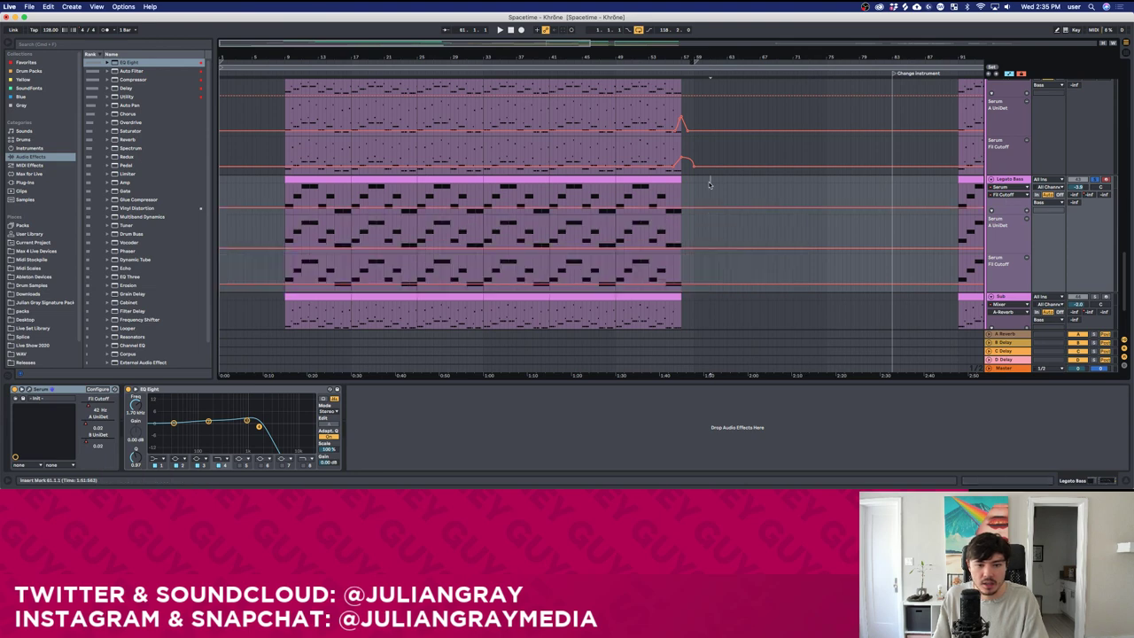
double_click(549, 46)
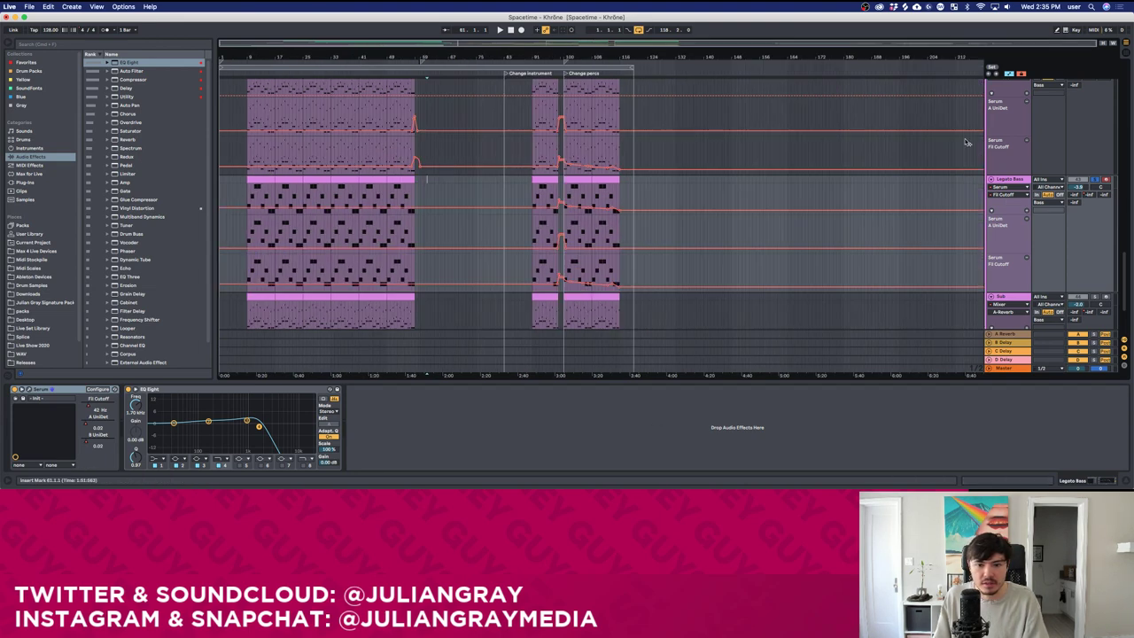
mouse_move(768, 189)
mouse_down()
mouse_move(226, 283)
mouse_move(222, 257)
mouse_up()
click(639, 221)
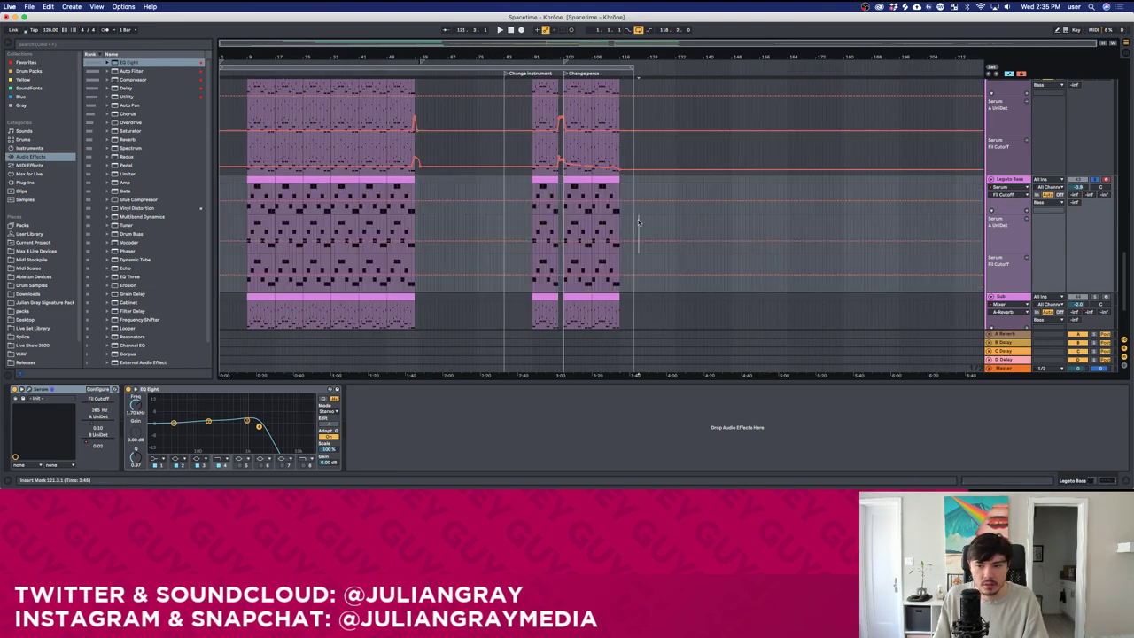
Show lanes for the remaining automated Legato Bass parameters and clear their leftover automation over the clips.
click(1011, 195)
click(1015, 225)
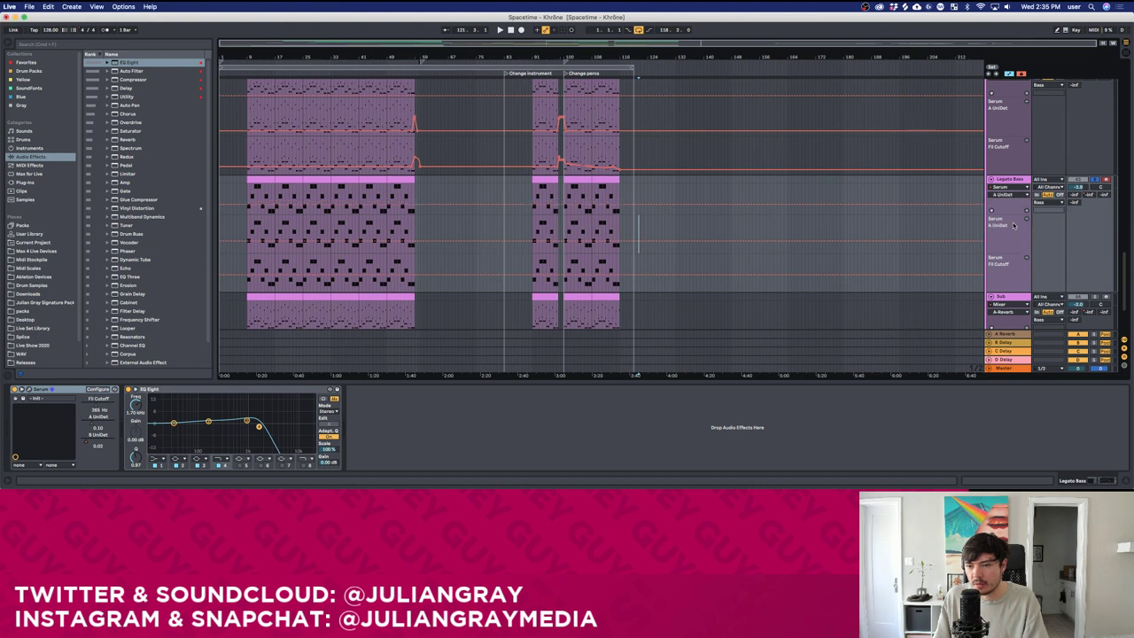
right_click(1010, 212)
click(1038, 220)
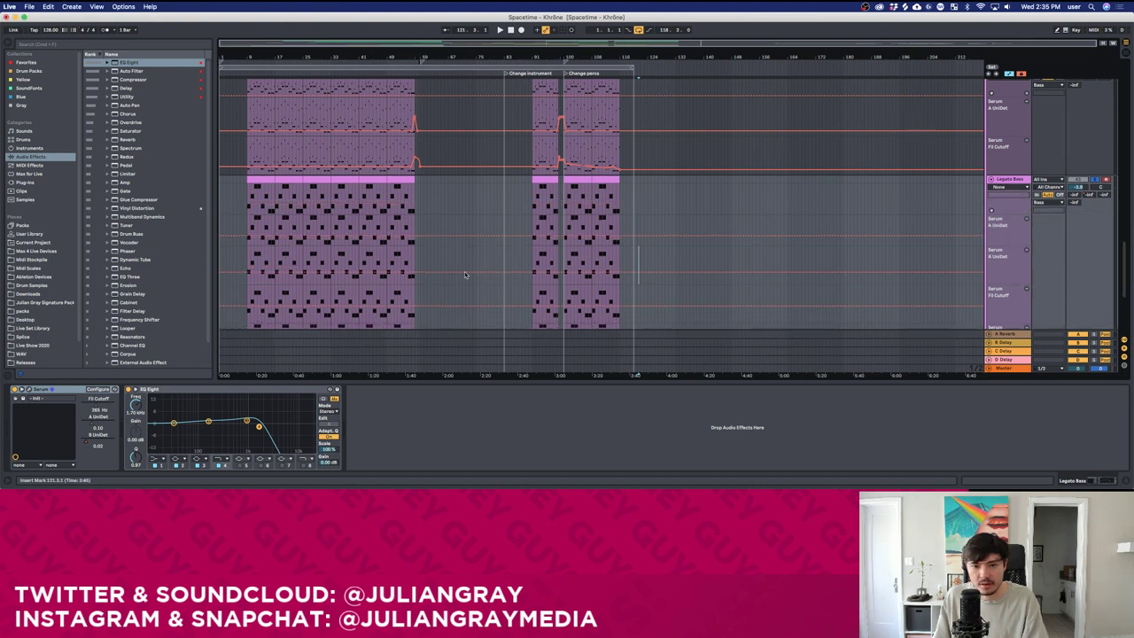
scroll(513, 262, down, 3)
drag(620, 222, 245, 241)
key(Delete)
Lower the Legato Bass EQ Eight high-cut to 344 Hz, unsolo the track and play the mix from bar 7.
key(space)
scroll(630, 210, down, 5)
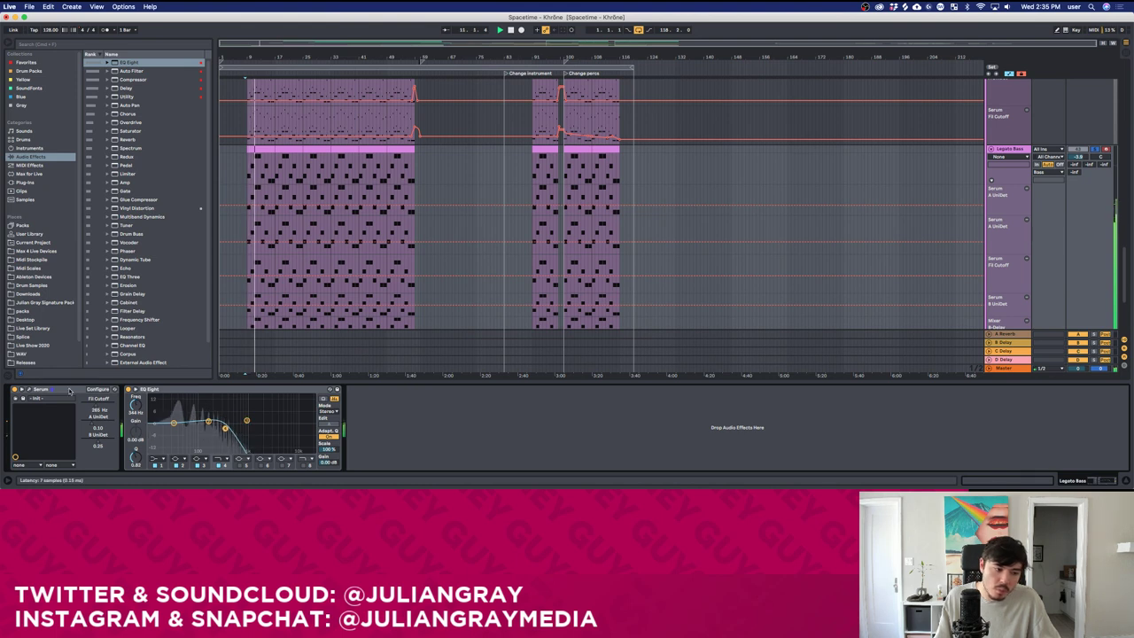
click(1096, 149)
click(240, 191)
key(space)
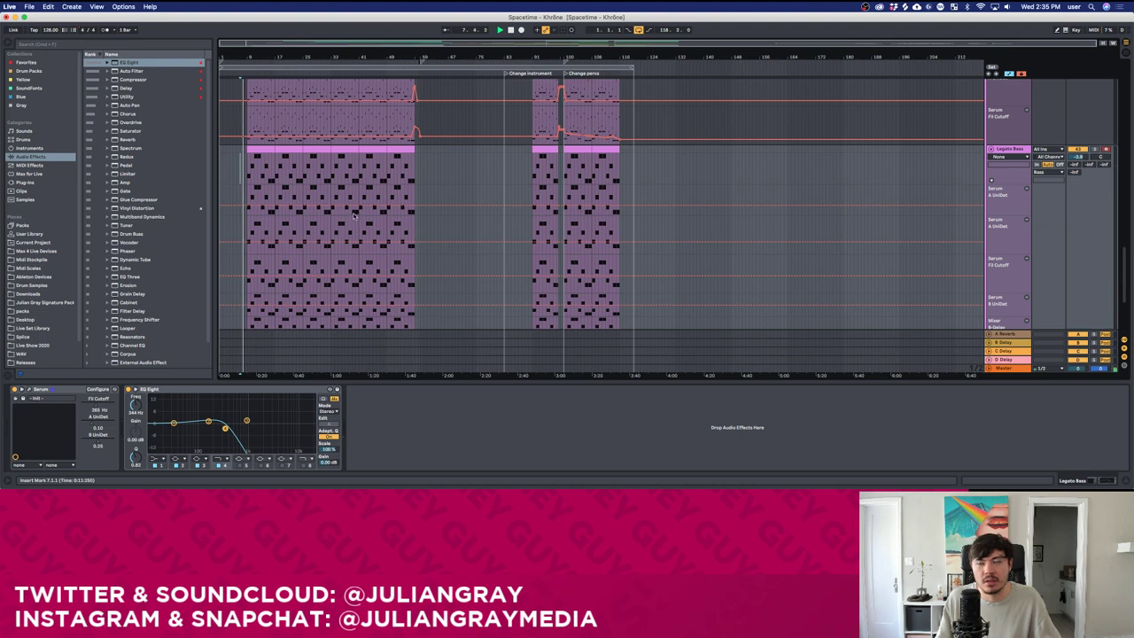
scroll(352, 215, down, 1)
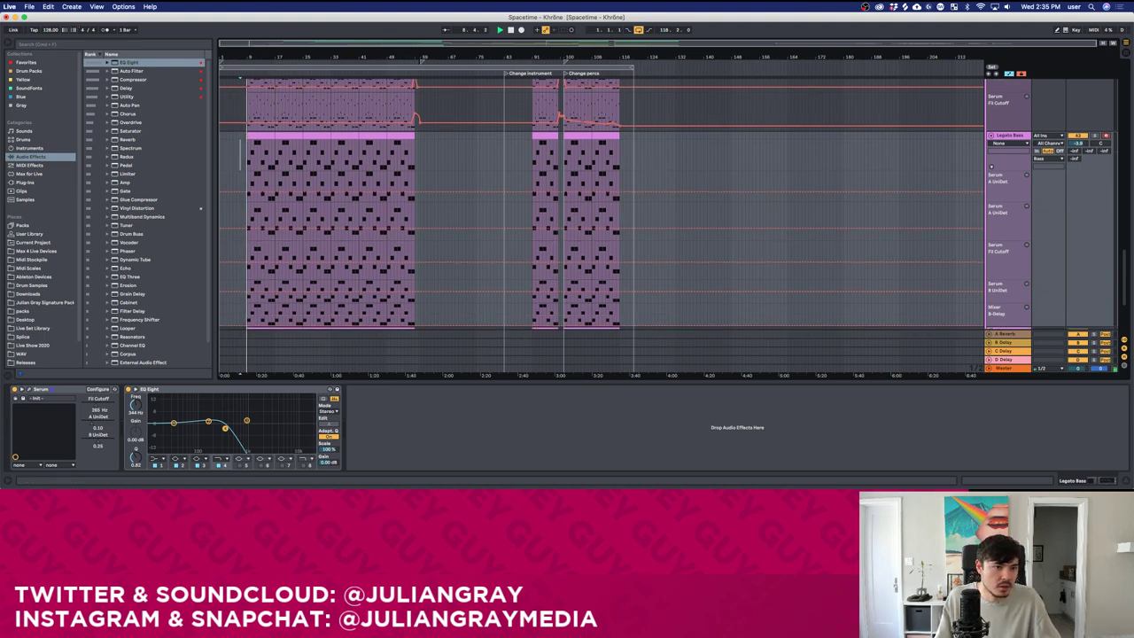
Lower the Legato Bass track's volume to balance it against the other tracks during full-mix playback.
key(plus)
key(plus)
scroll(904, 182, up, 3)
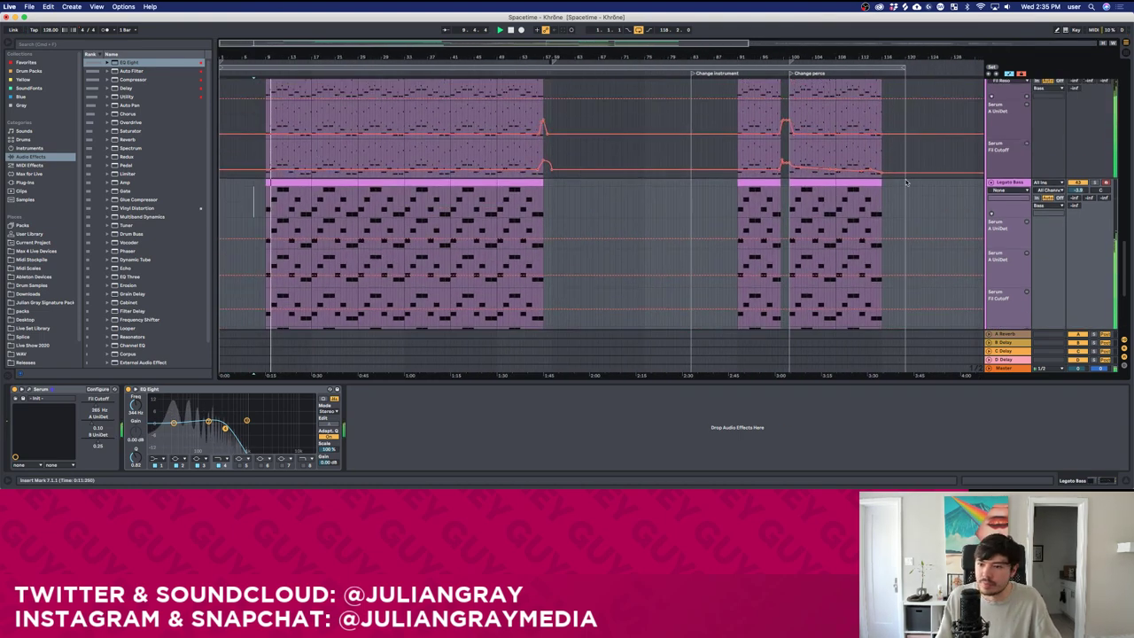
click(1079, 189)
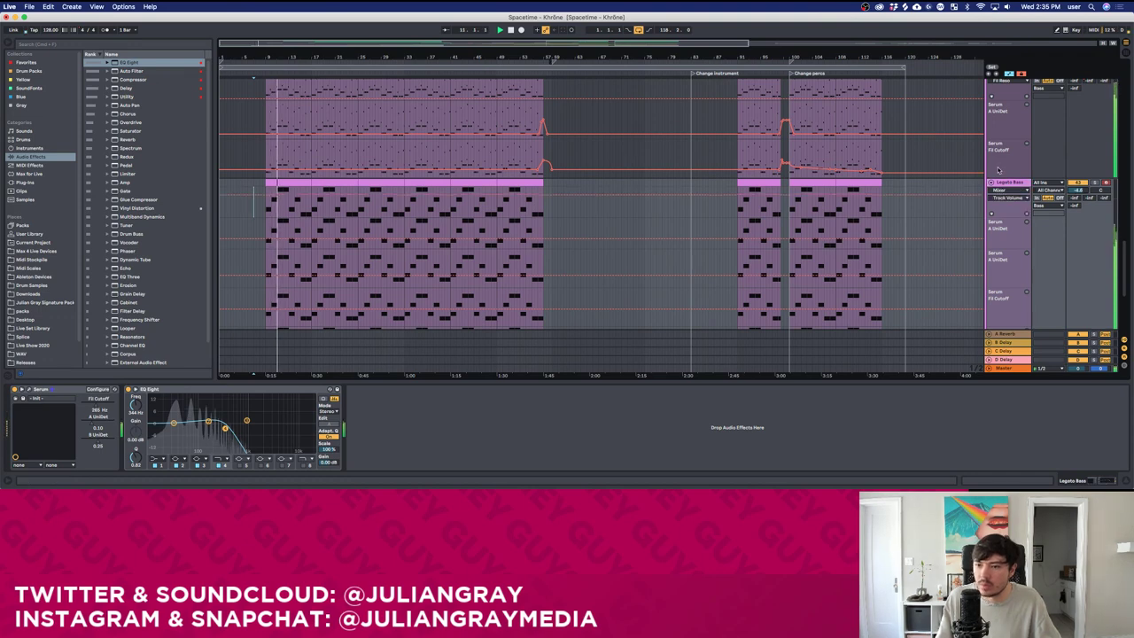
scroll(333, 183, up, 5)
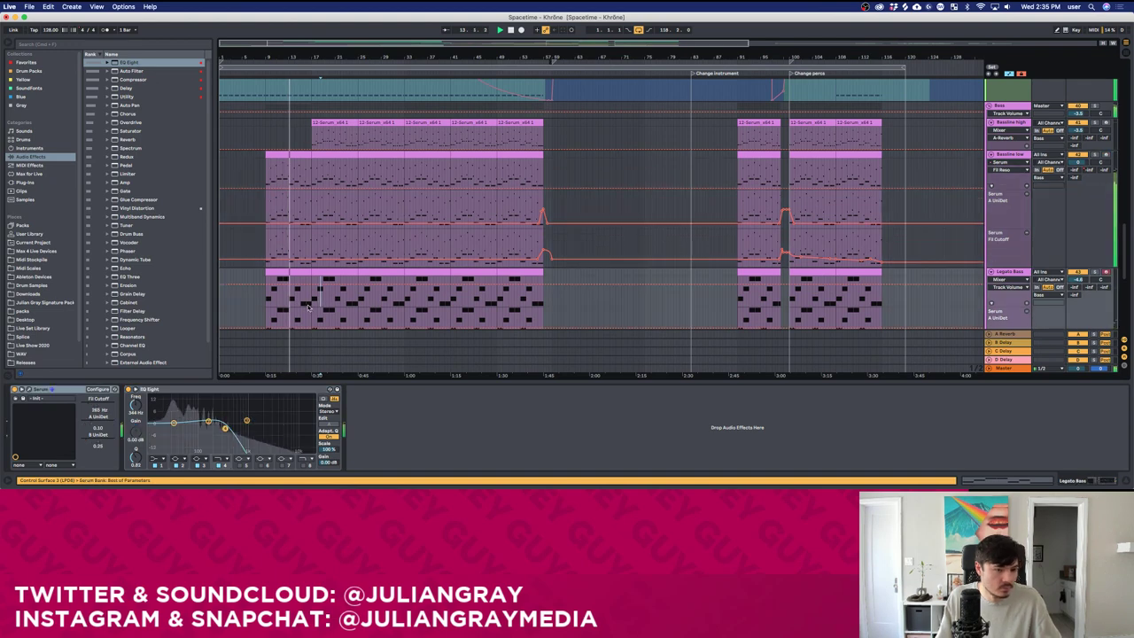
scroll(1013, 197, down, 1)
scroll(1046, 190, down, 2)
scroll(1045, 188, up, 2)
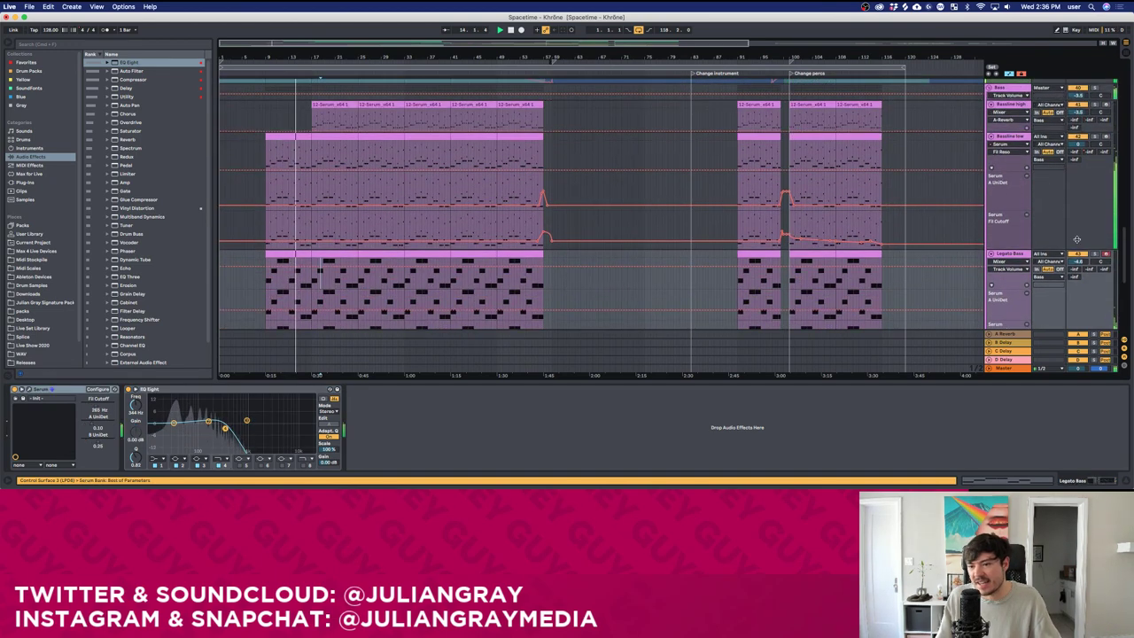
scroll(354, 130, up, 5)
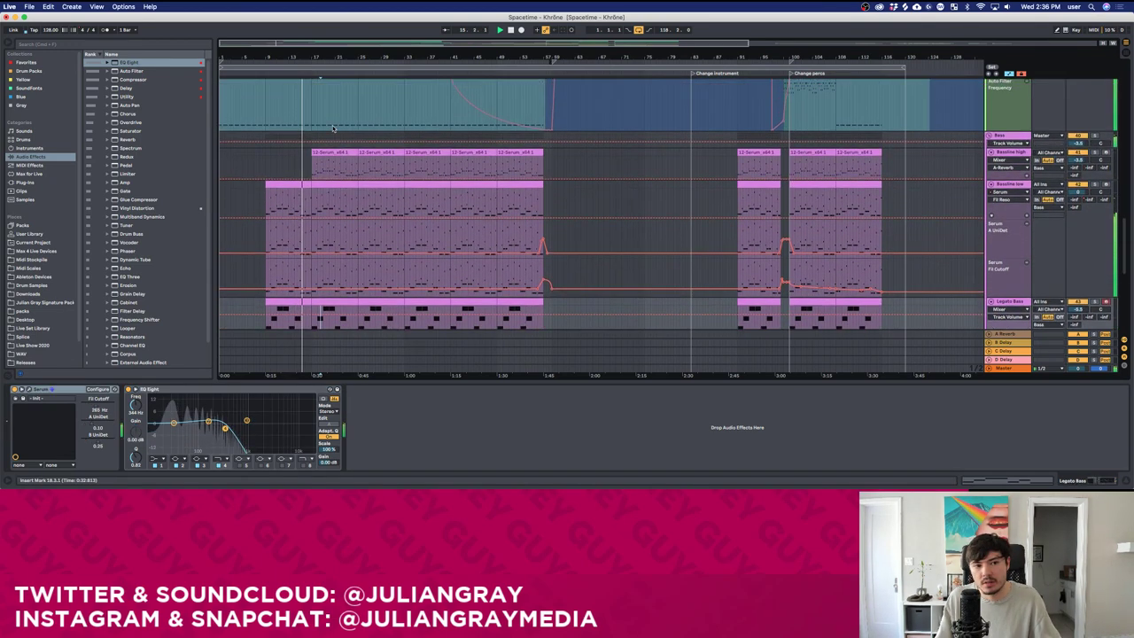
scroll(354, 130, up, 10)
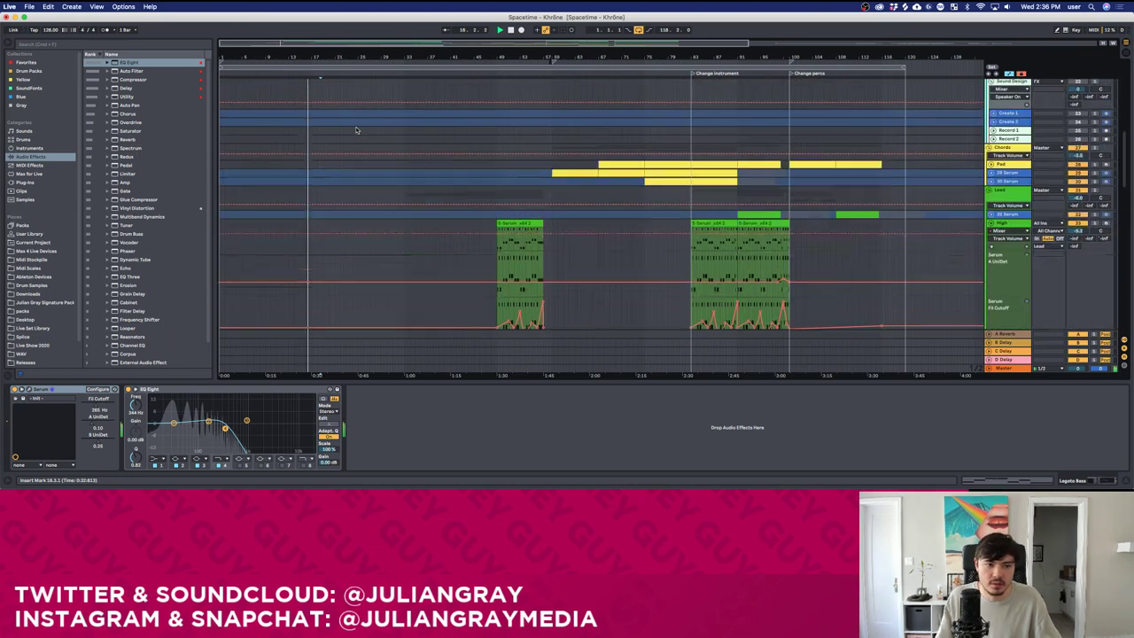
scroll(357, 130, up, 5)
scroll(359, 130, up, 6)
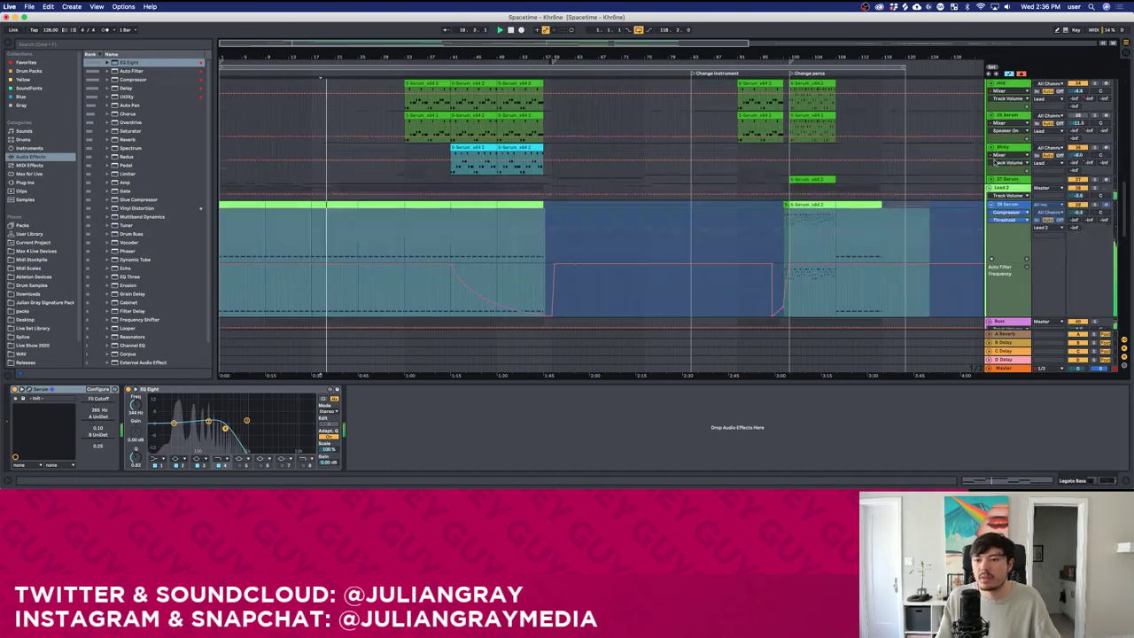
scroll(1025, 155, down, 3)
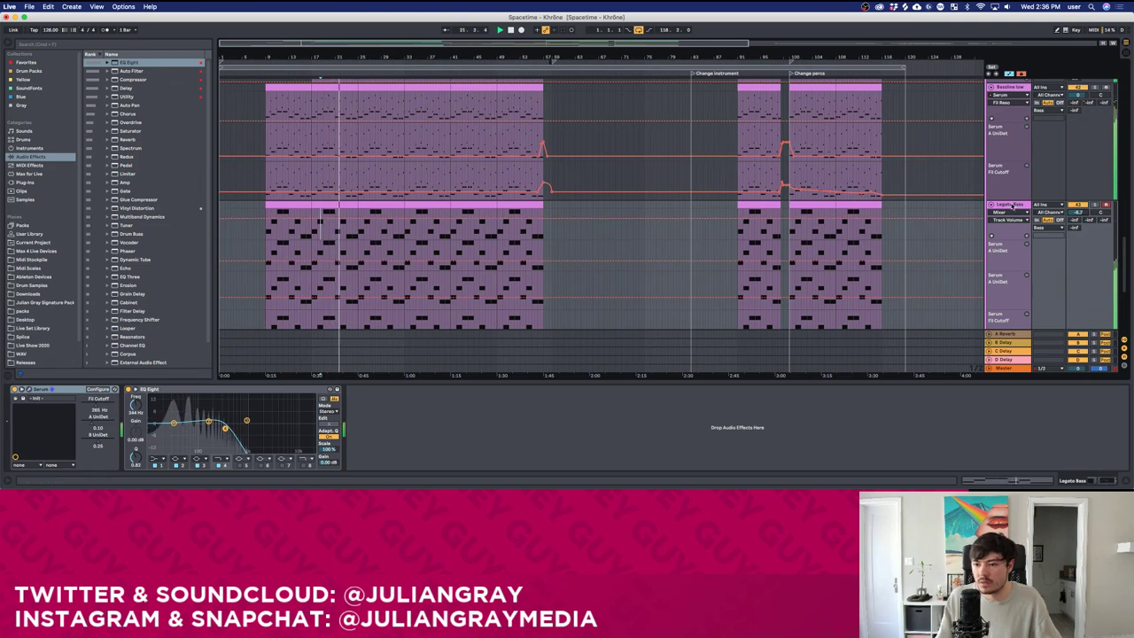
Set the playback marker at bar 25 and set the FX group's volume to -7.7 dB.
click(360, 238)
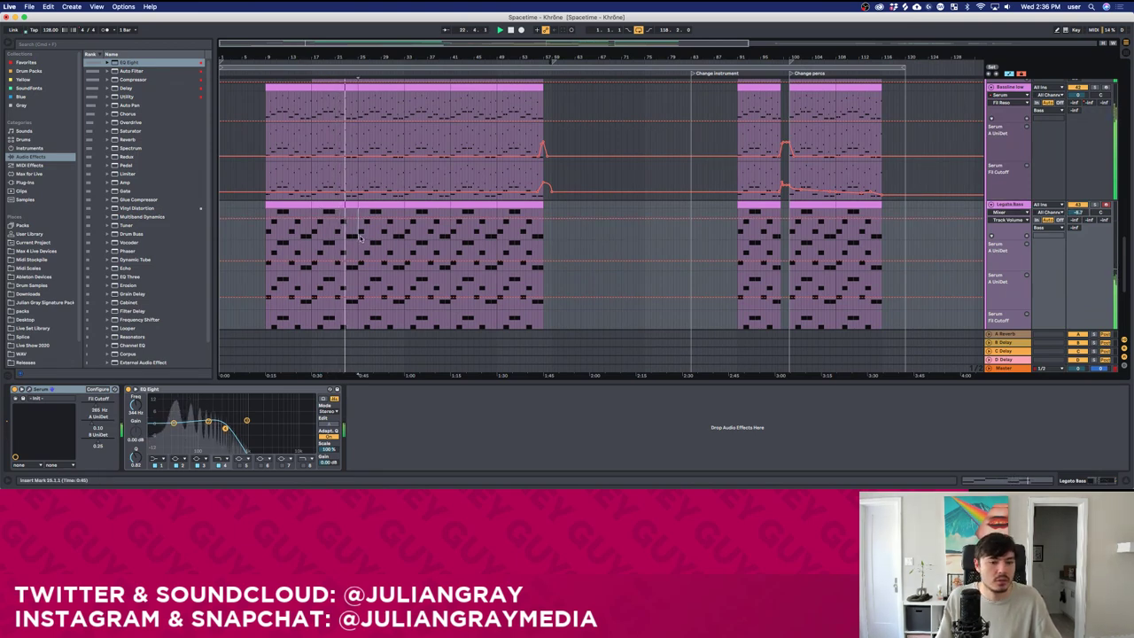
scroll(357, 237, up, 10)
scroll(354, 236, up, 10)
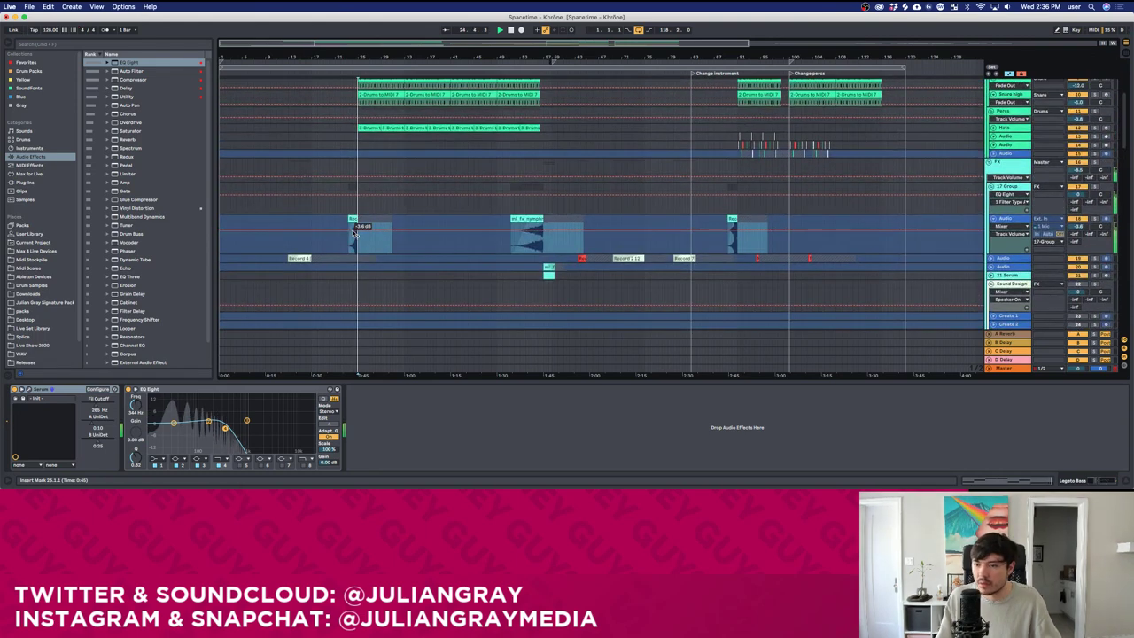
click(1008, 162)
drag(1077, 170, 1078, 163)
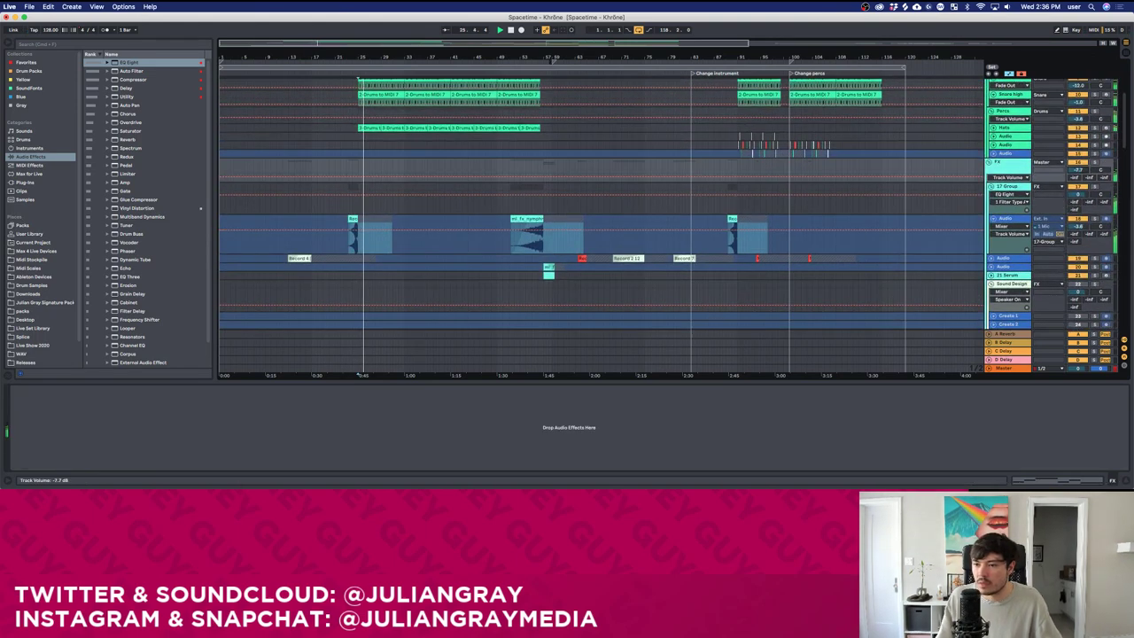
scroll(585, 181, up, 5)
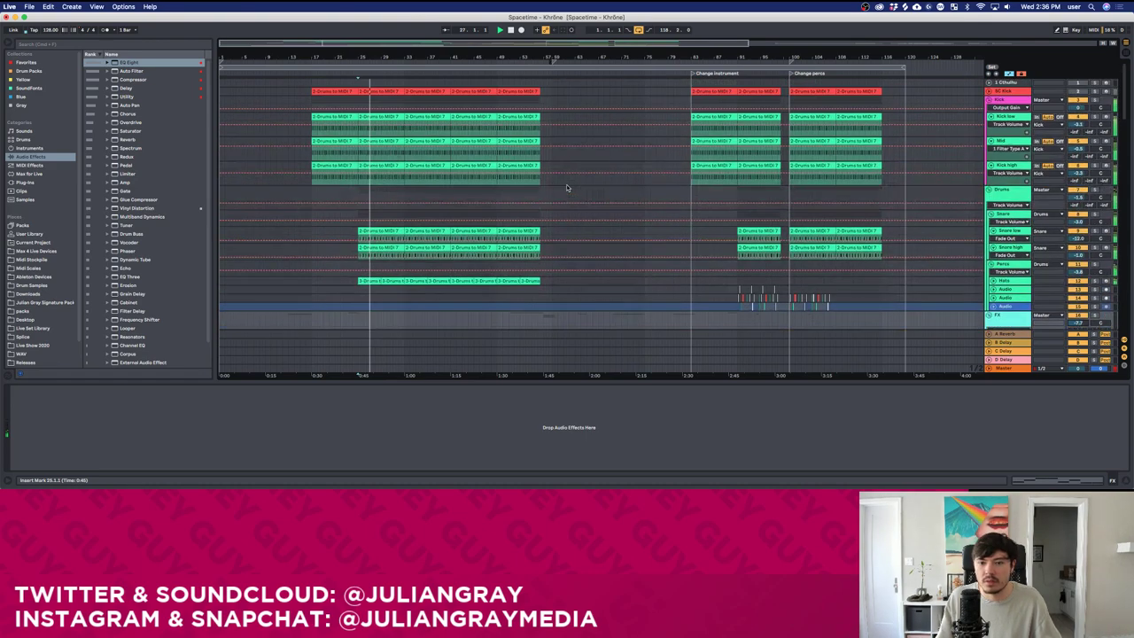
Look through the lead, bass and drum track groups during playback and inspect the Bass group's devices.
scroll(858, 225, down, 15)
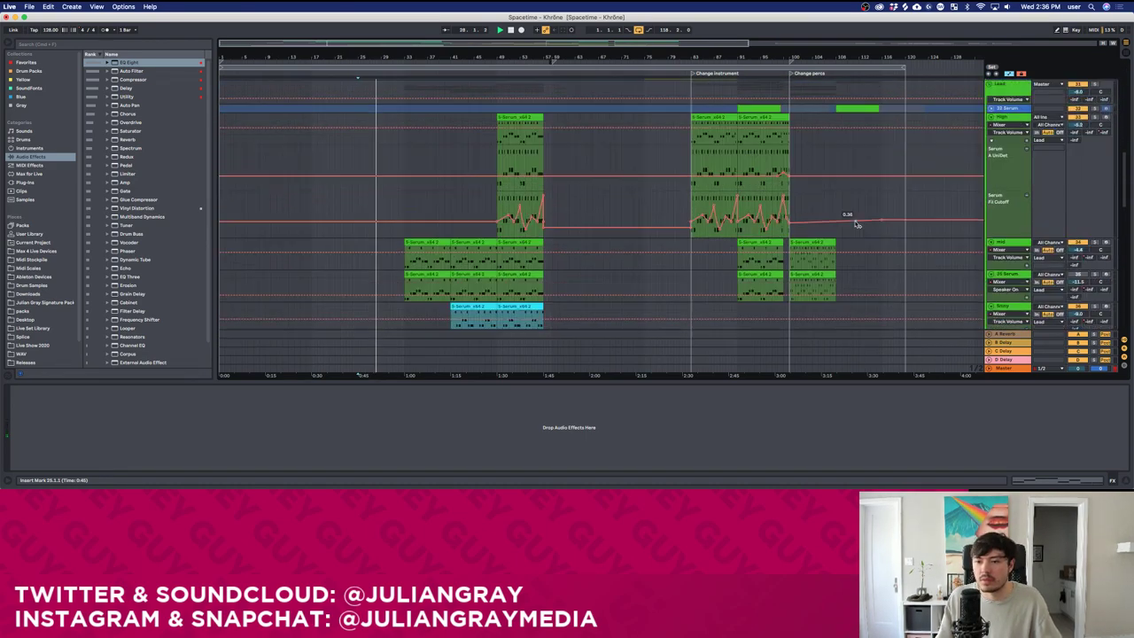
scroll(1029, 194, down, 5)
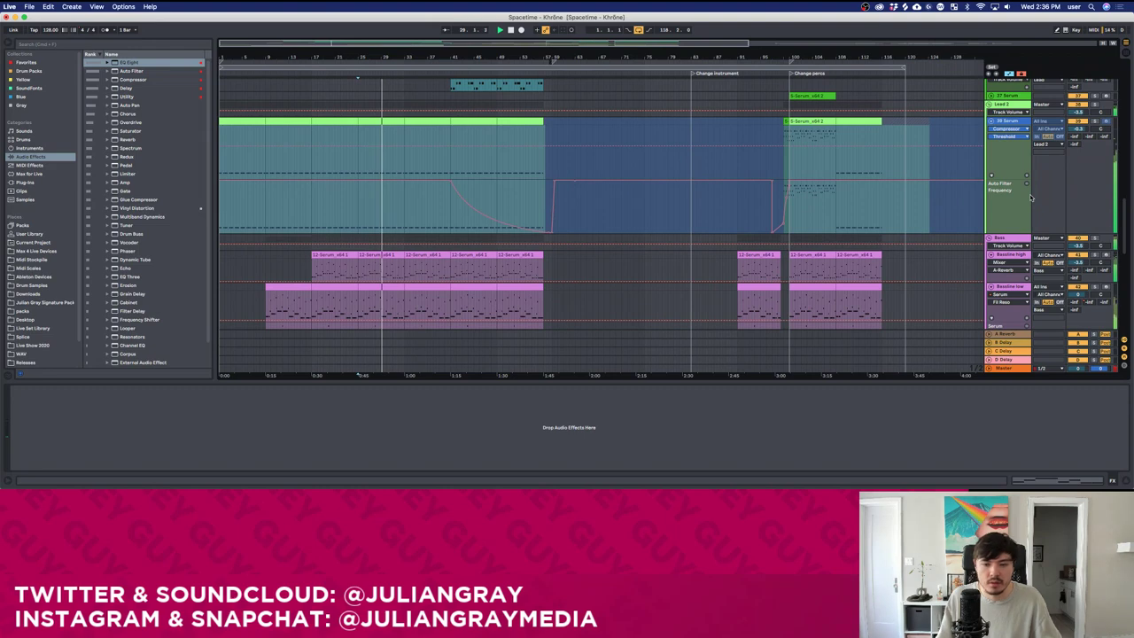
click(1000, 232)
click(1001, 237)
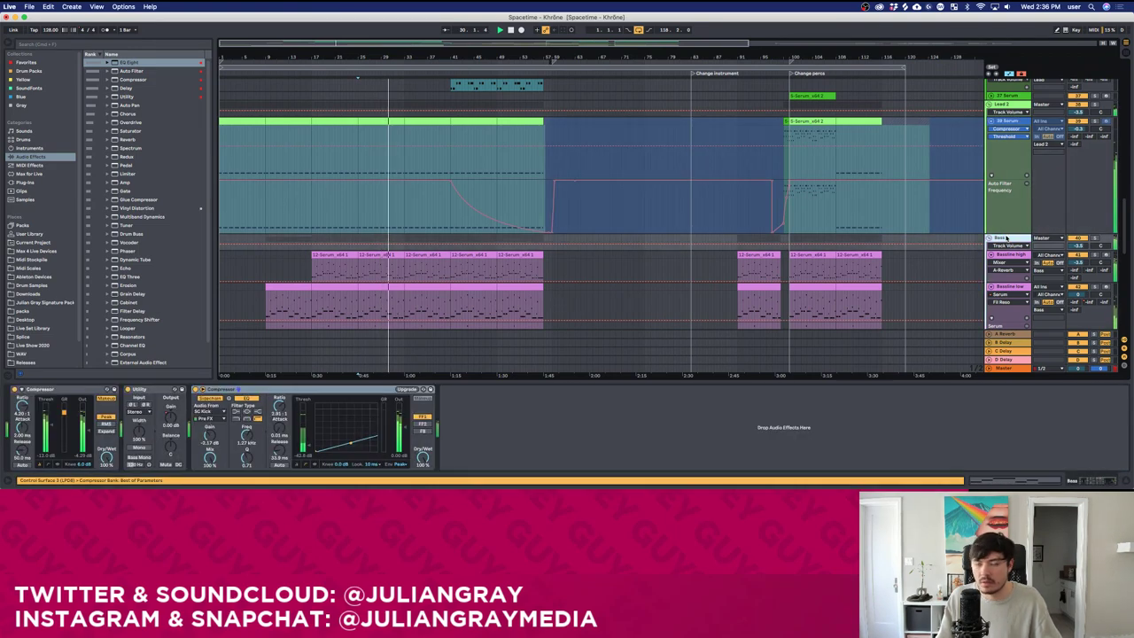
scroll(602, 141, up, 3)
scroll(600, 141, up, 10)
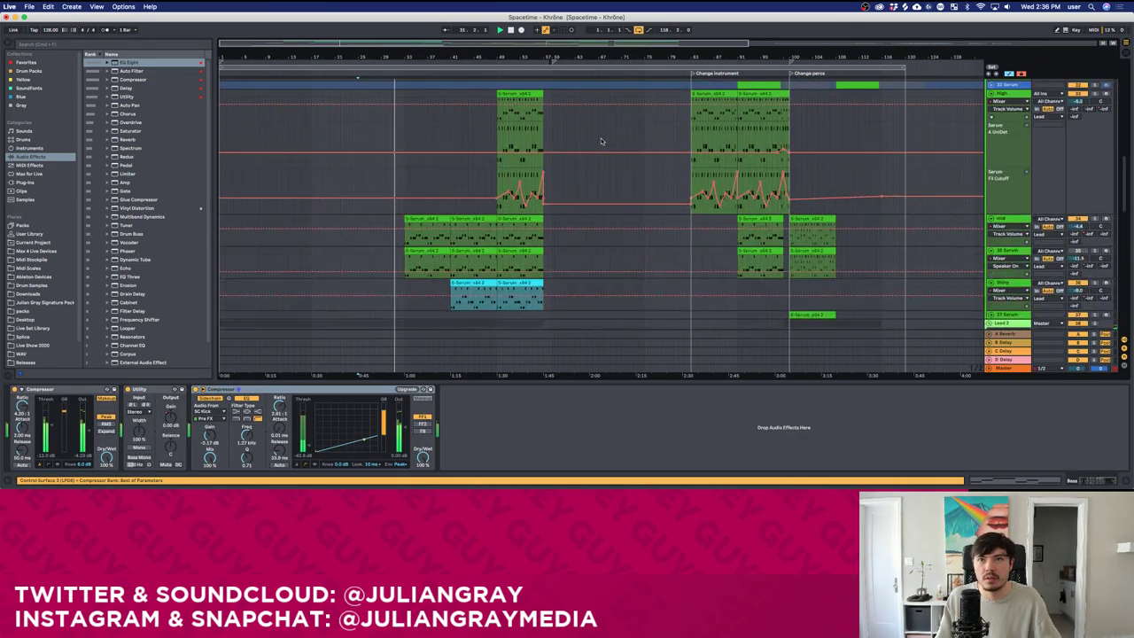
scroll(601, 140, up, 10)
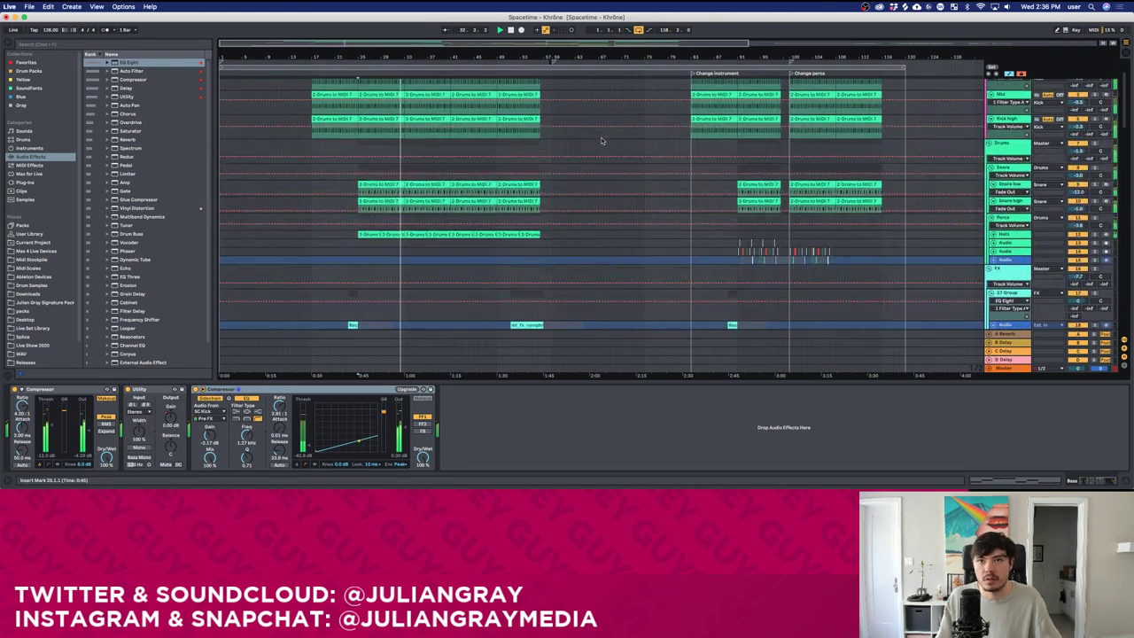
scroll(602, 140, up, 1)
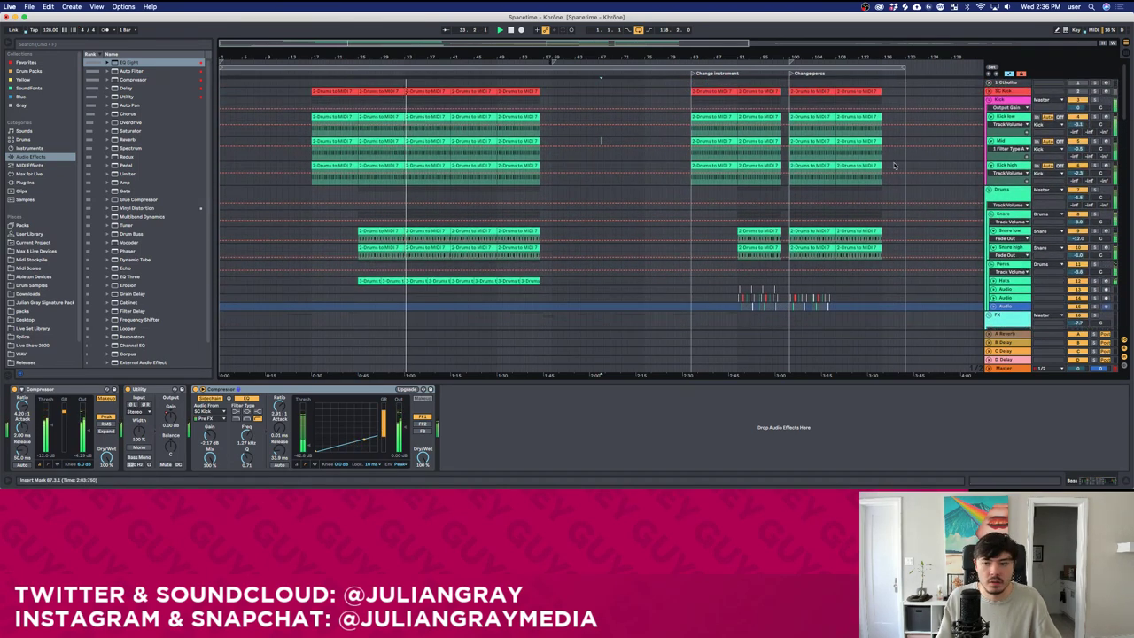
Lower the Percs group's volume to -5.9 dB.
click(602, 140)
click(1000, 185)
scroll(998, 188, down, 2)
click(1003, 193)
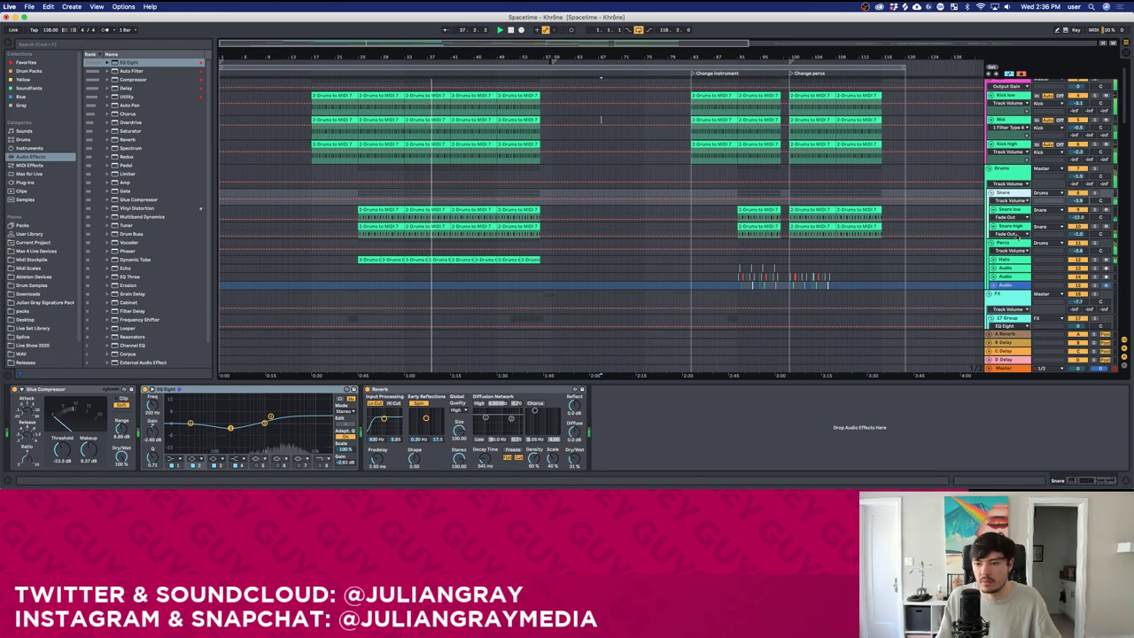
click(1080, 246)
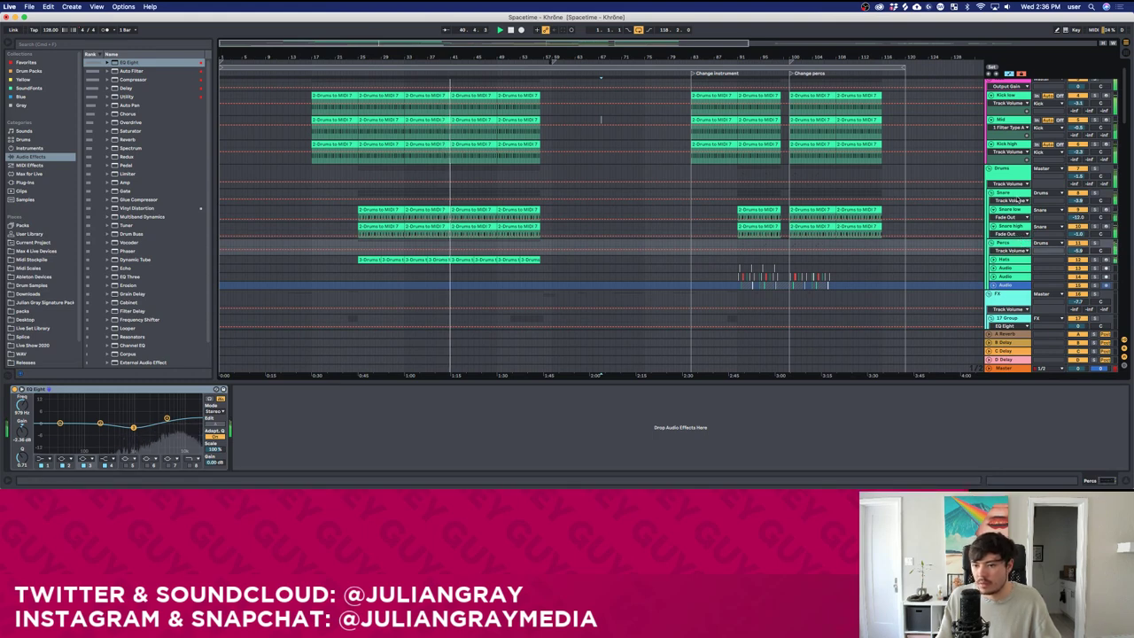
Add a Compressor after the Reverb on the Snare group.
click(1015, 235)
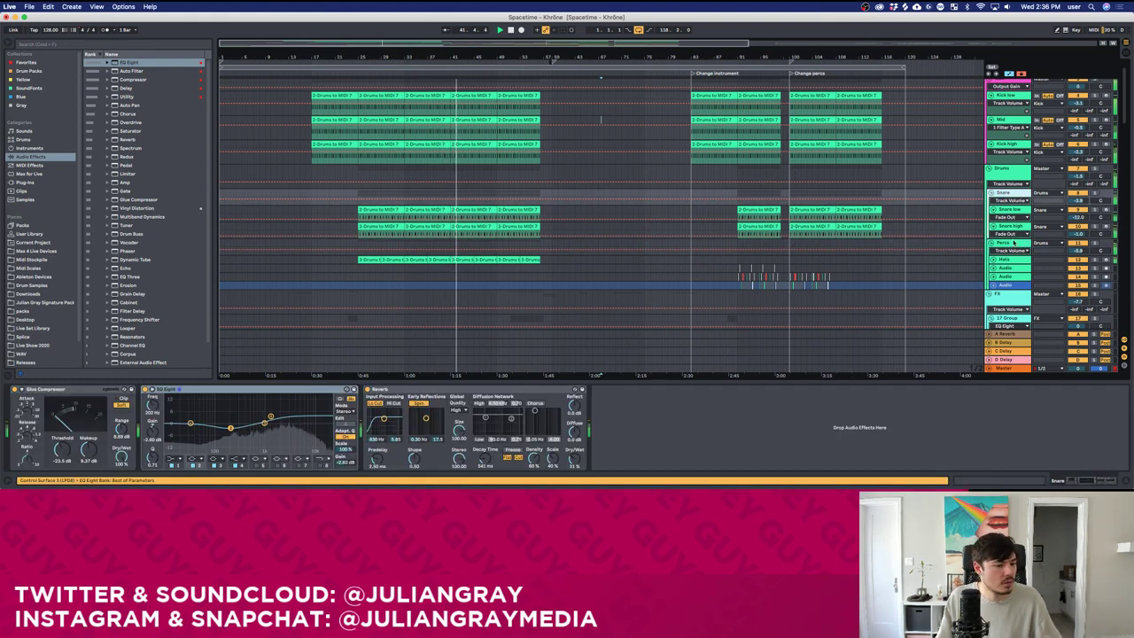
scroll(506, 177, down, 2)
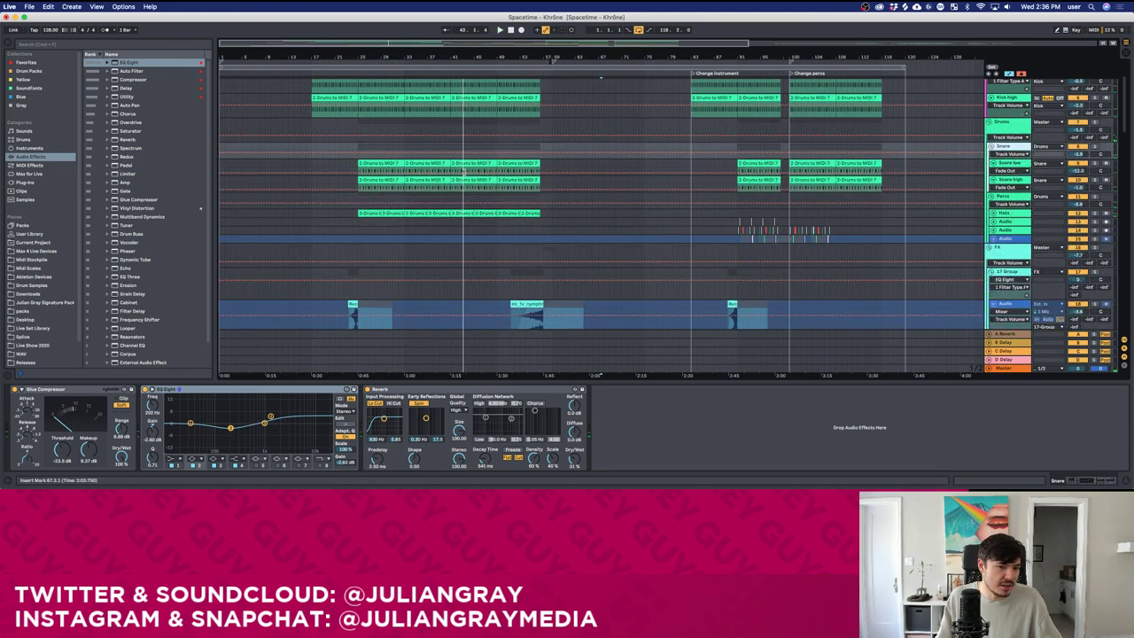
click(131, 79)
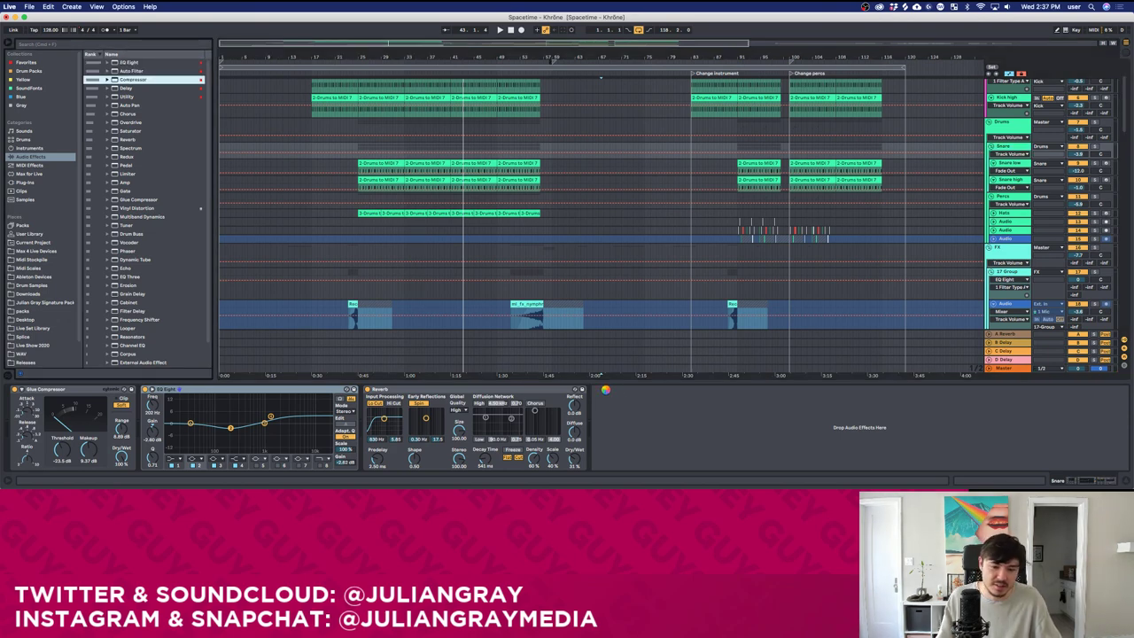
drag(605, 389, 607, 390)
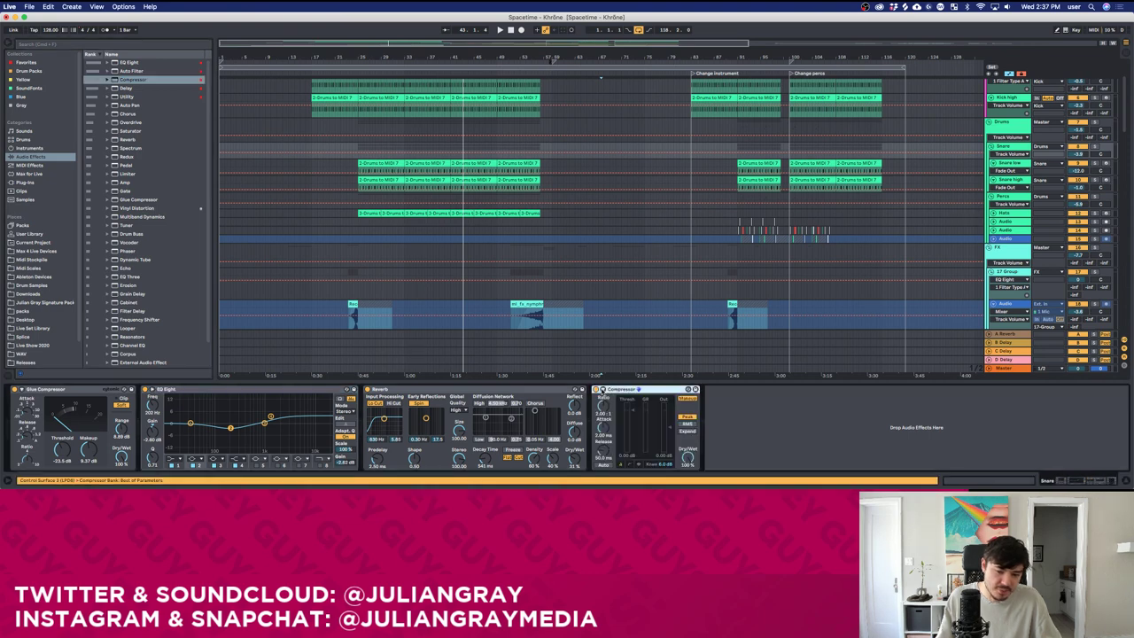
Sidechain the Snare Compressor to the Kick with sidechain EQ enabled, the threshold at -inf dB, a higher ratio and a longer attack.
click(610, 412)
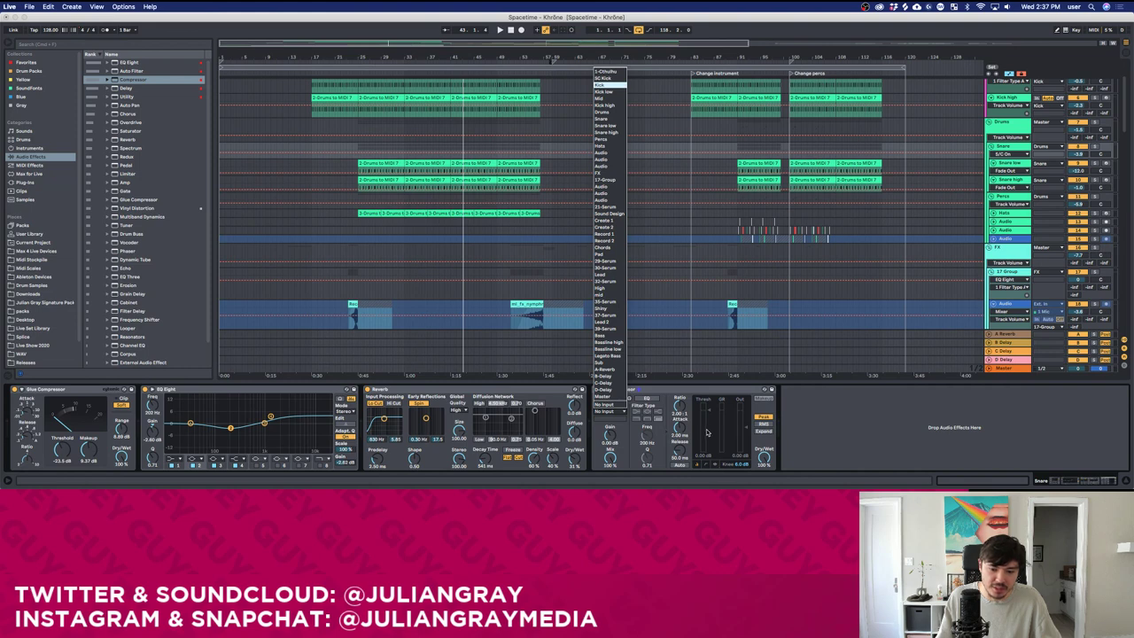
drag(708, 411, 708, 453)
drag(681, 404, 681, 386)
drag(682, 427, 682, 406)
click(653, 399)
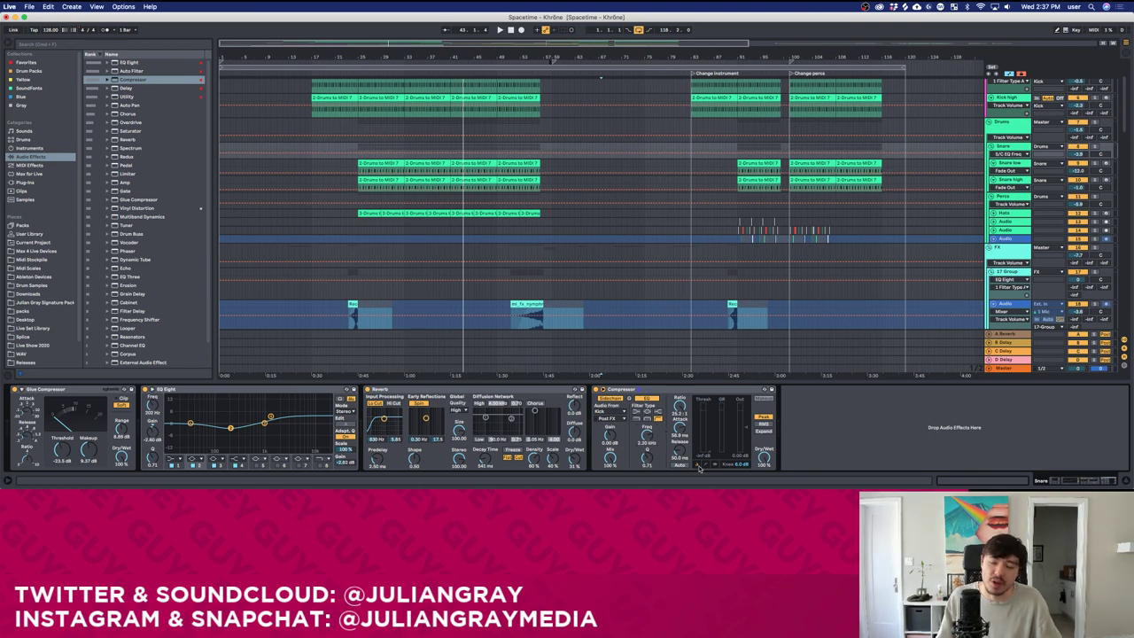
Play the mix from bar 25, raise the Snare group's volume to -1.8 dB and set its Compressor attack to 70.7 ms.
key(space)
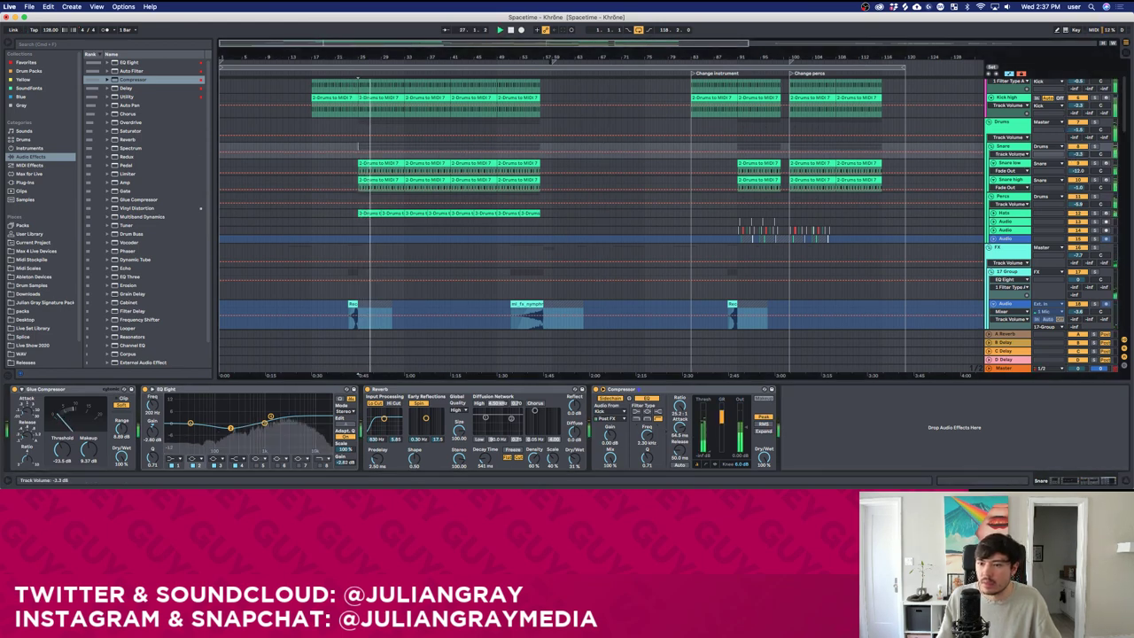
click(1017, 122)
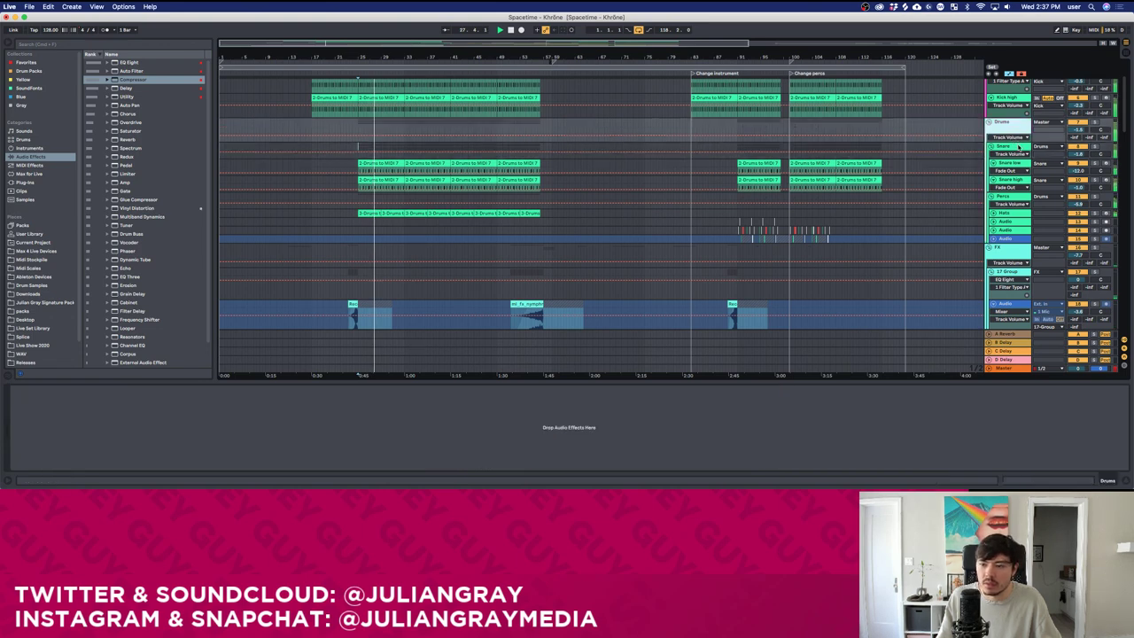
click(1025, 147)
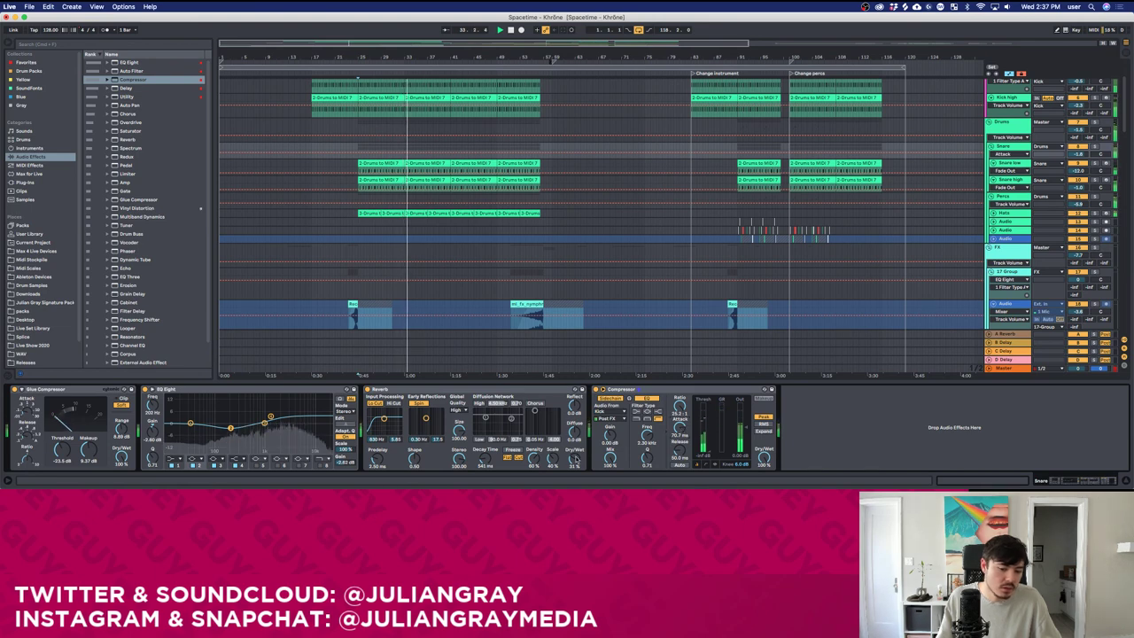
click(683, 389)
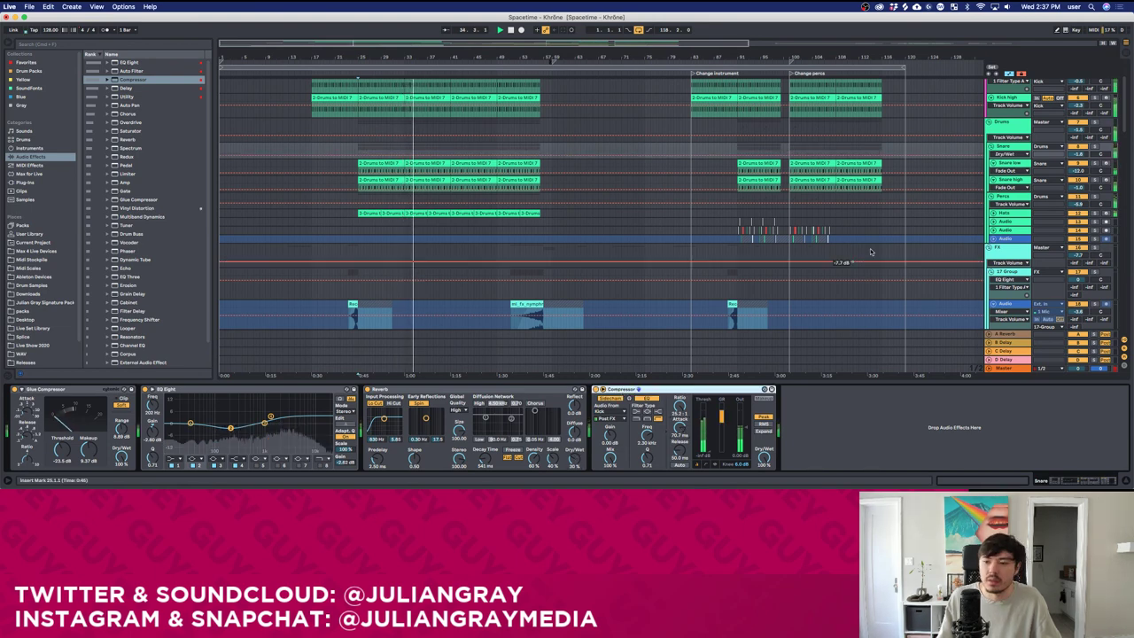
click(998, 124)
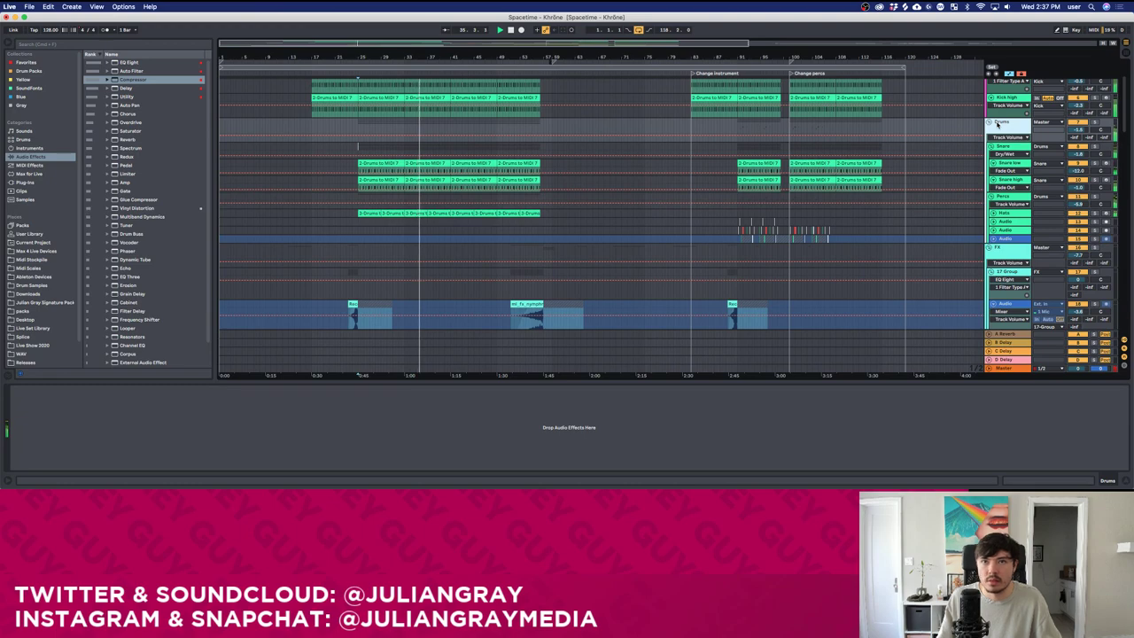
Lower the Legato Bass track's volume to -6.9 dB and save the set.
scroll(637, 194, down, 10)
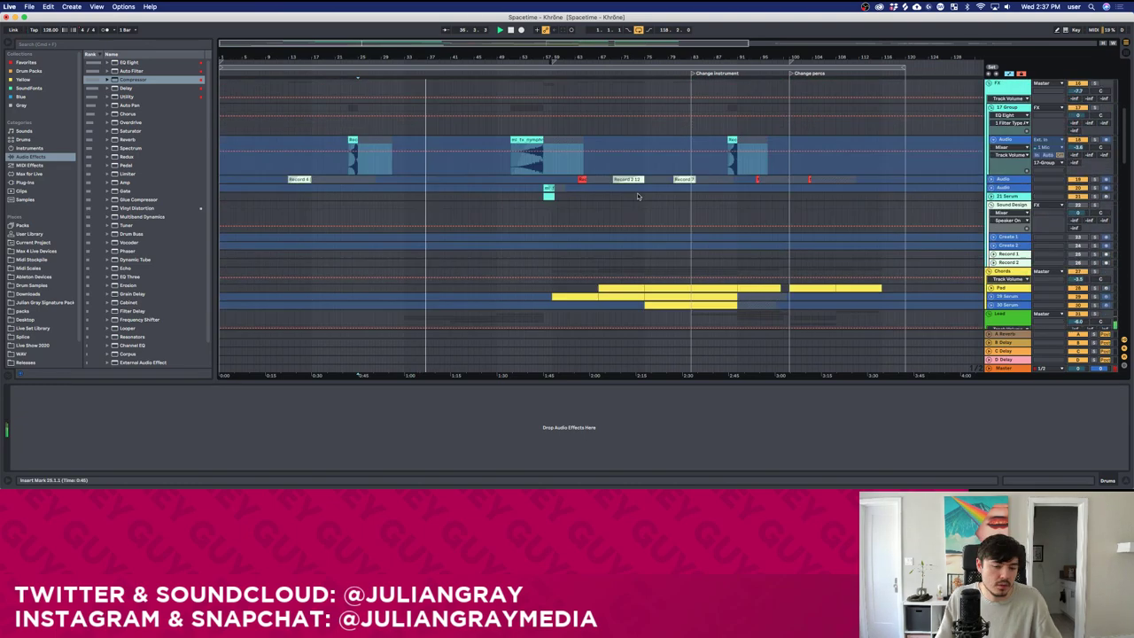
scroll(637, 193, down, 15)
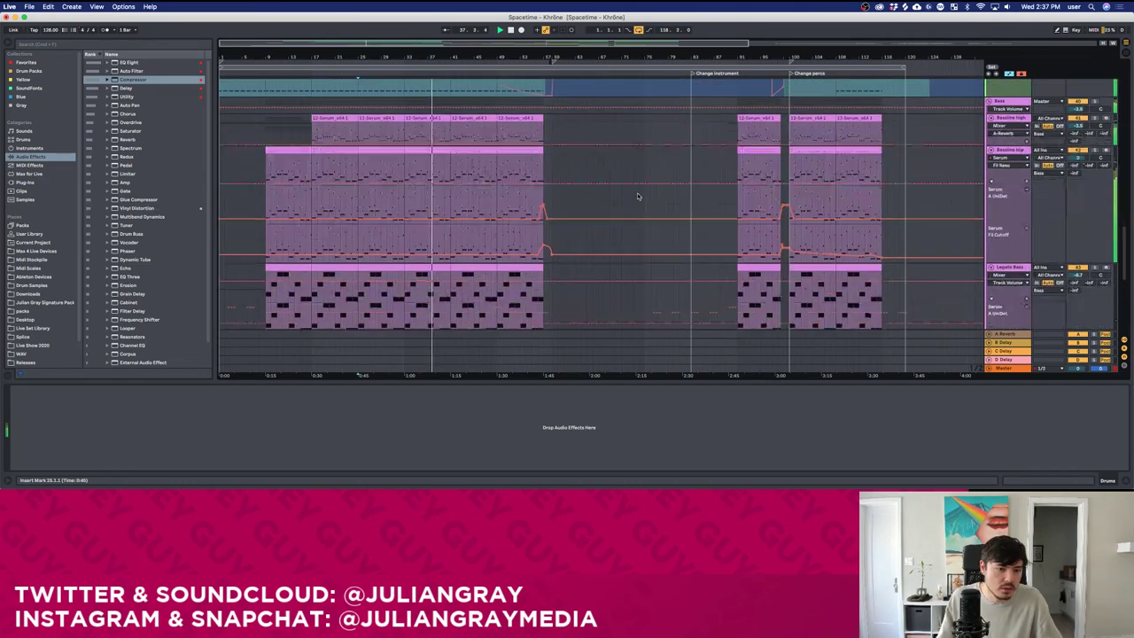
scroll(637, 196, down, 3)
click(552, 167)
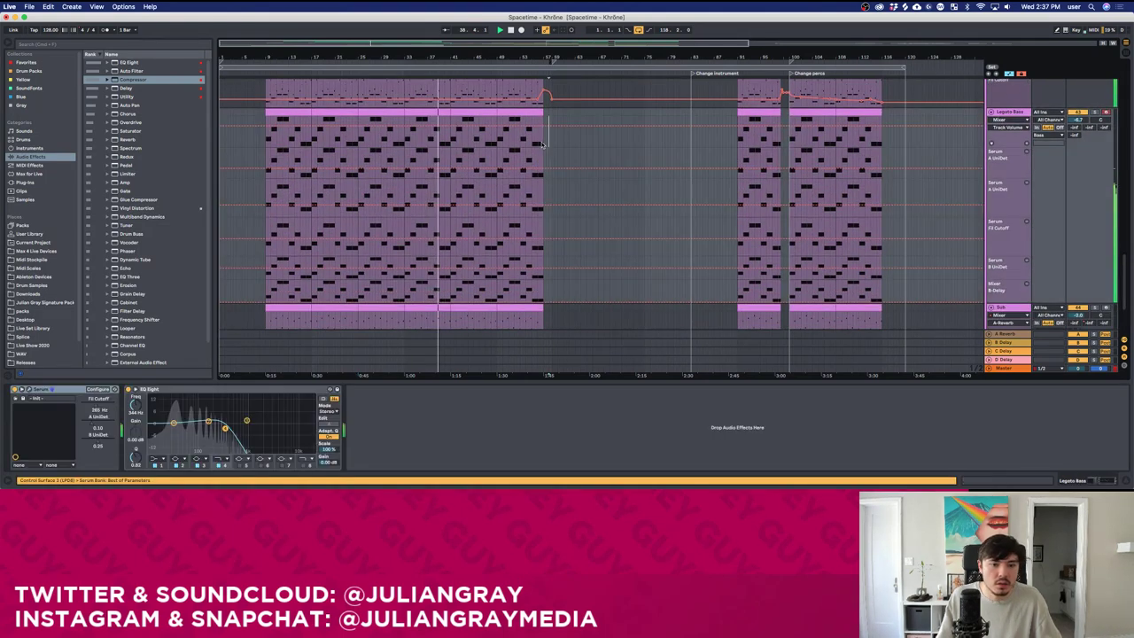
scroll(554, 172, down, 2)
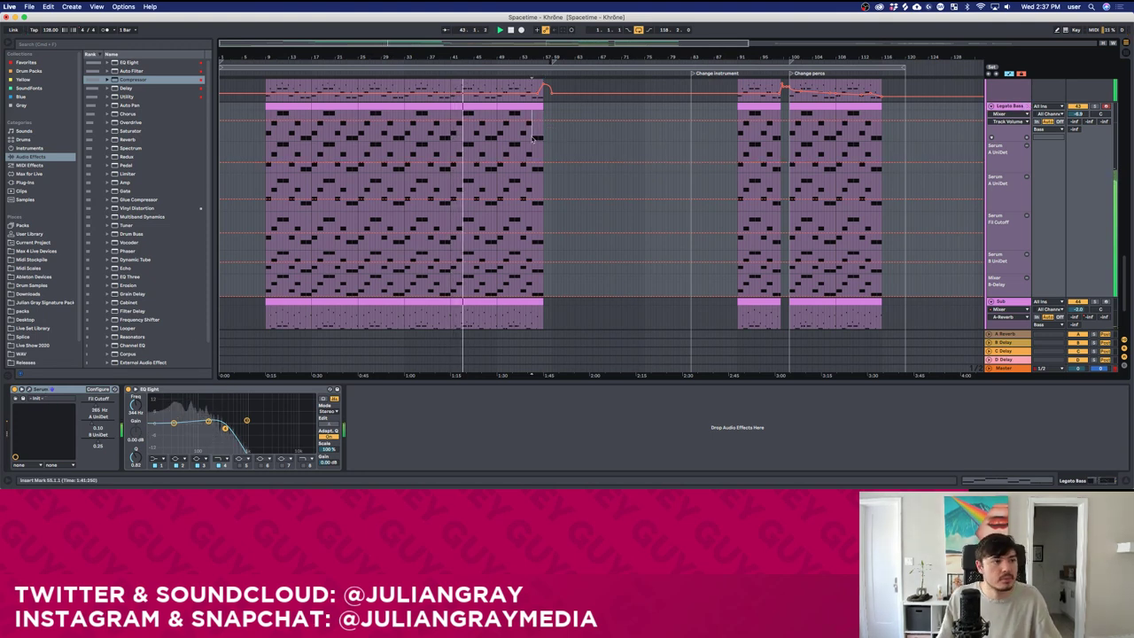
key(super+s)
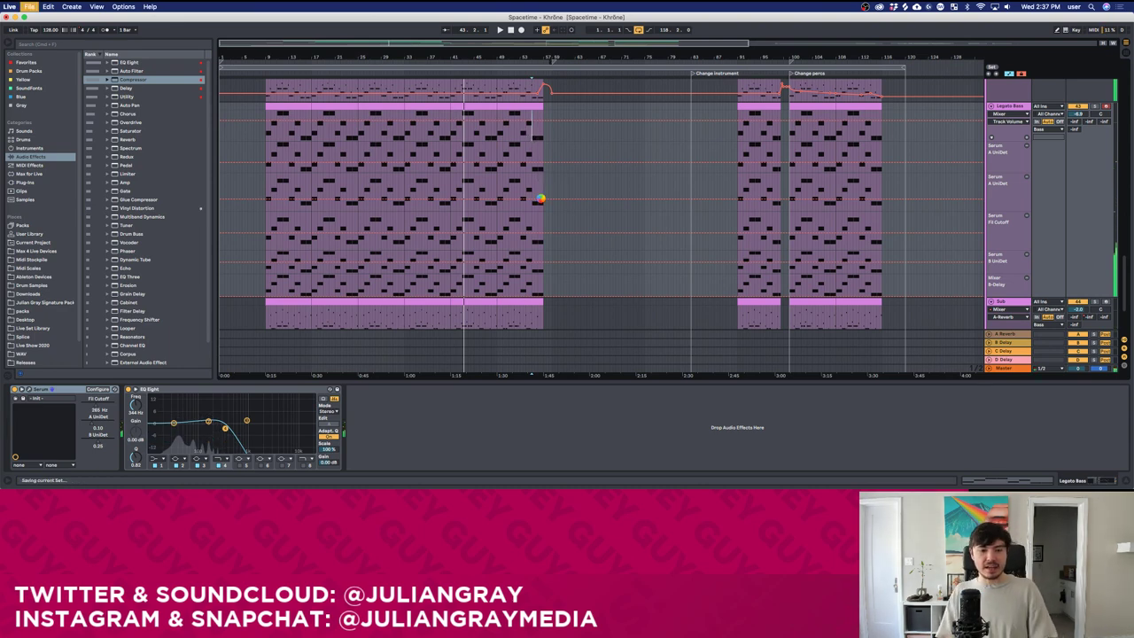
Examine the clips, automation and device chains of the mid, High, 38-Serum and Bassline high tracks.
scroll(541, 197, up, 10)
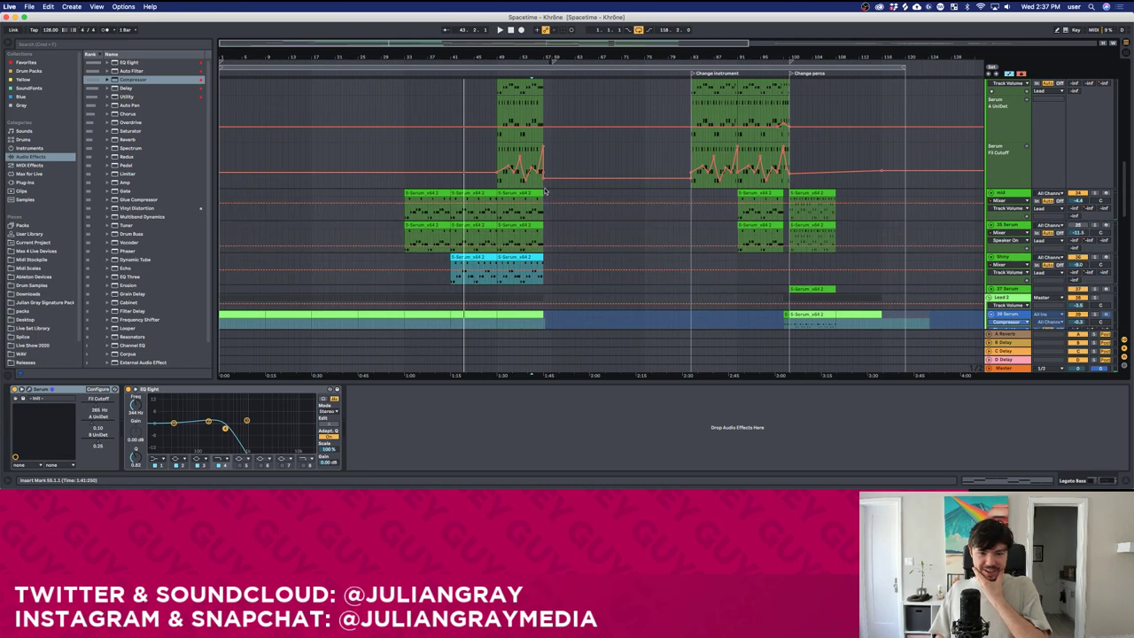
click(547, 194)
scroll(549, 197, up, 5)
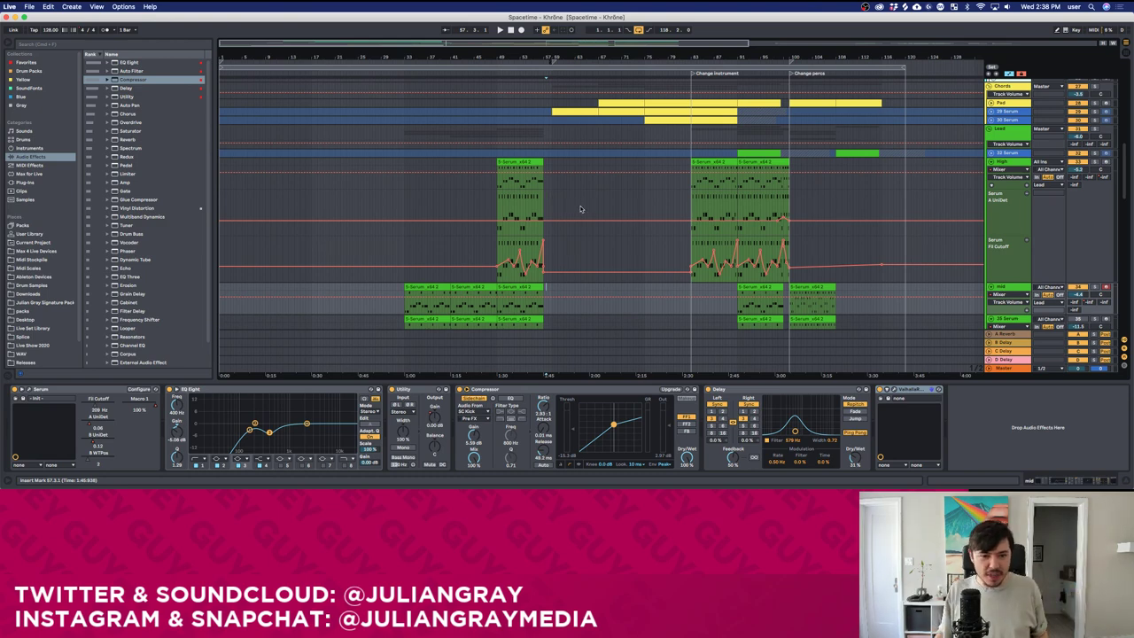
click(502, 186)
scroll(514, 195, down, 8)
scroll(520, 201, down, 1)
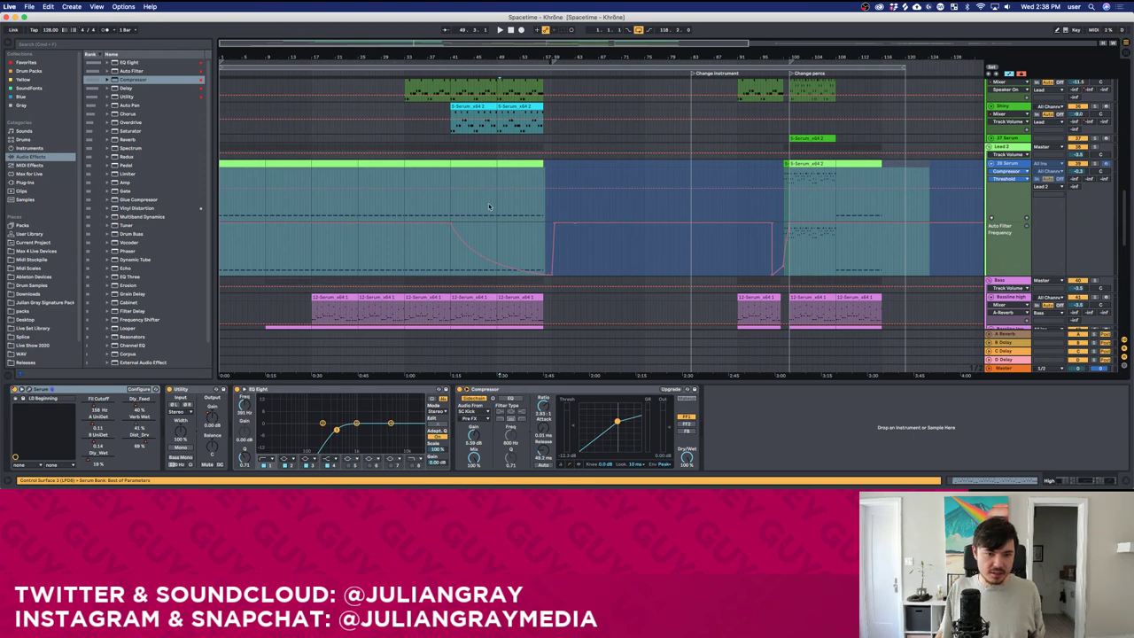
click(502, 207)
scroll(502, 207, down, 3)
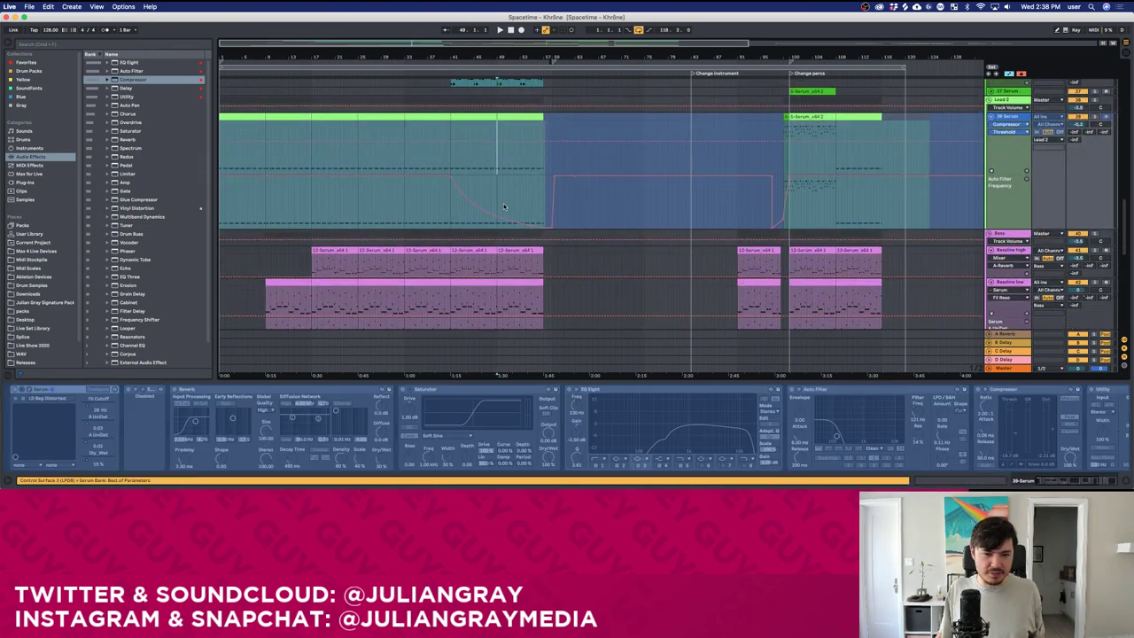
scroll(503, 207, down, 3)
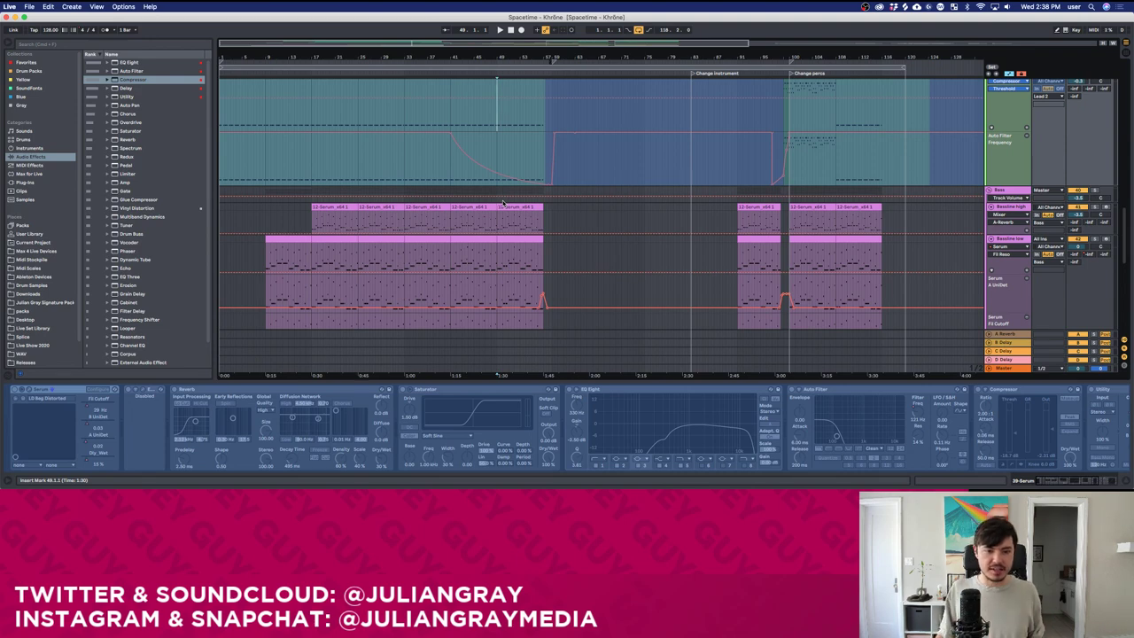
scroll(502, 197, down, 3)
click(497, 180)
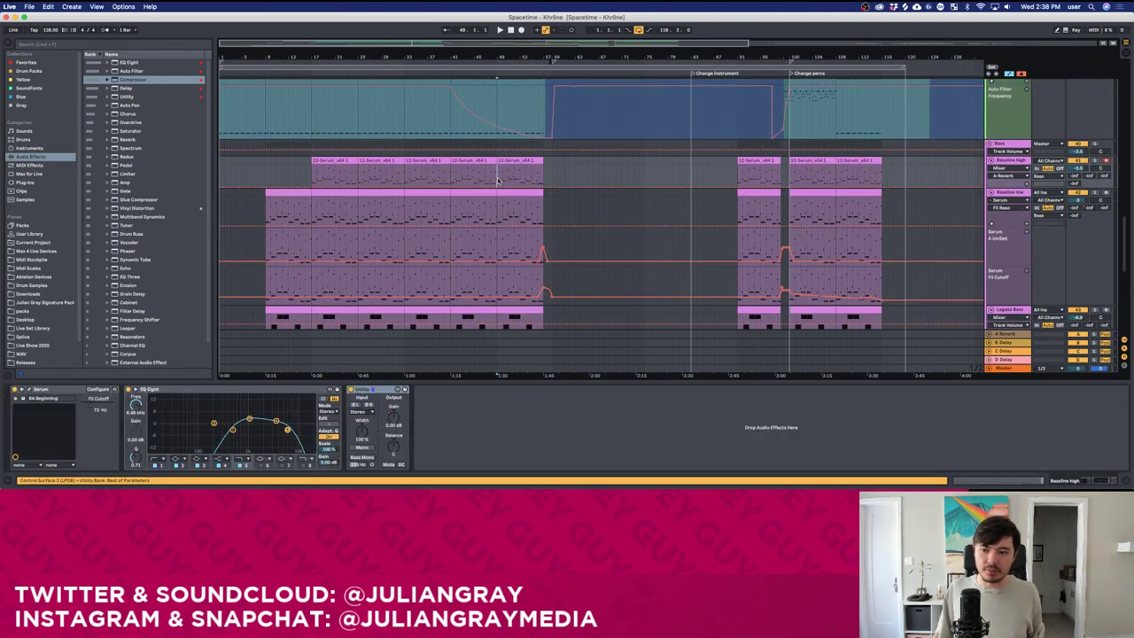
scroll(502, 179, down, 2)
scroll(505, 177, up, 10)
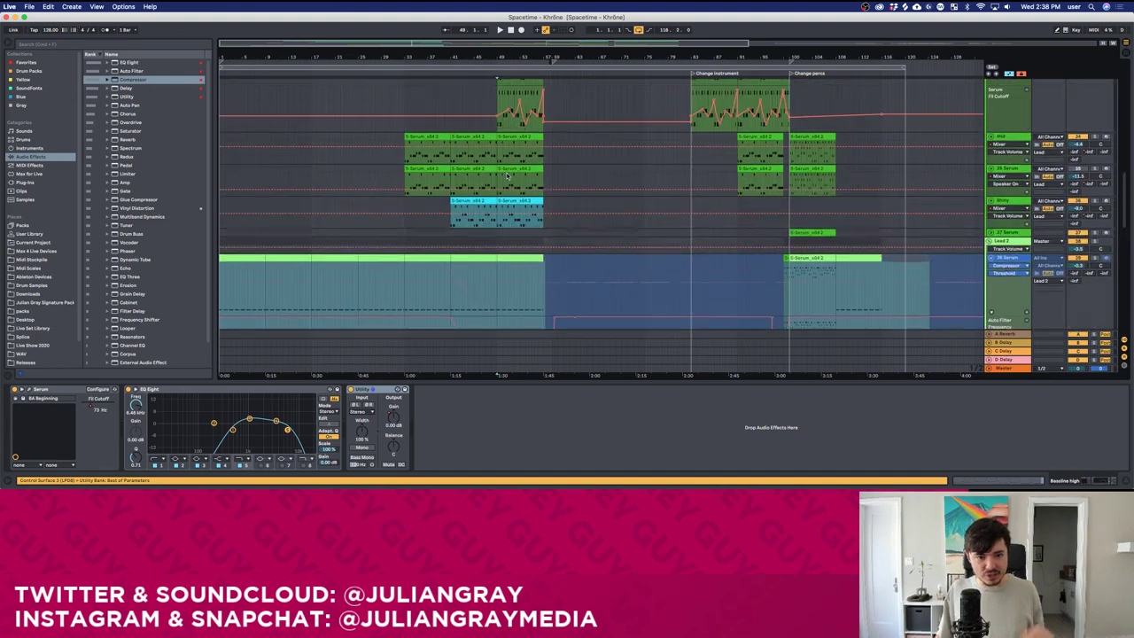
scroll(508, 176, up, 10)
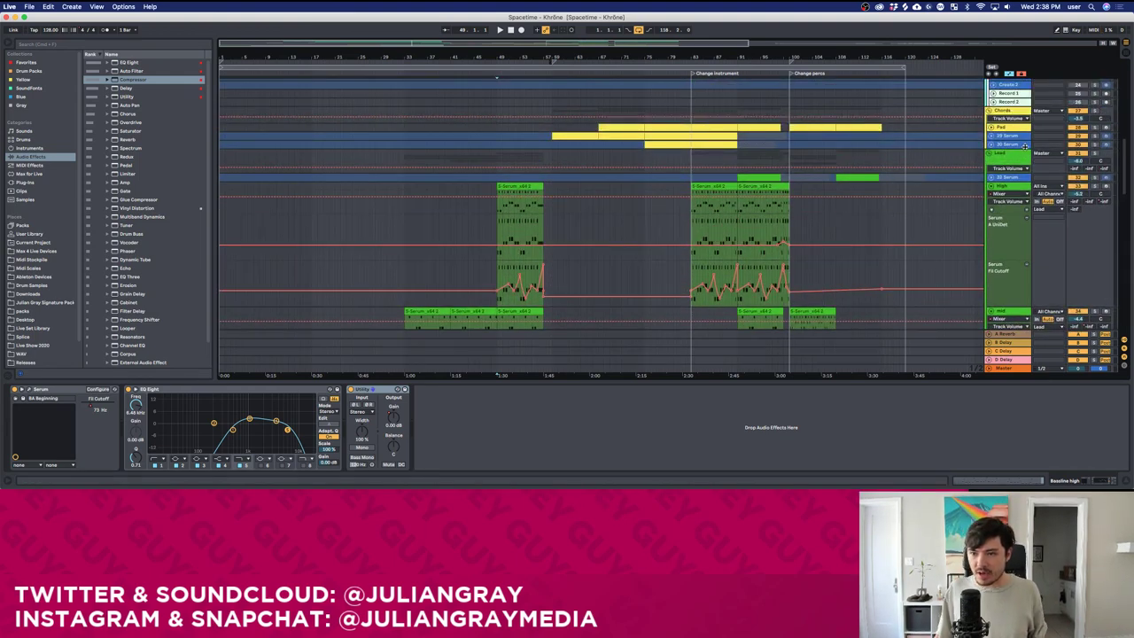
Inspect the Lead and Drums groups' device chains and play the mix from bar 41 on the Kick low track.
click(1028, 149)
scroll(1026, 152, up, 15)
scroll(1026, 153, up, 10)
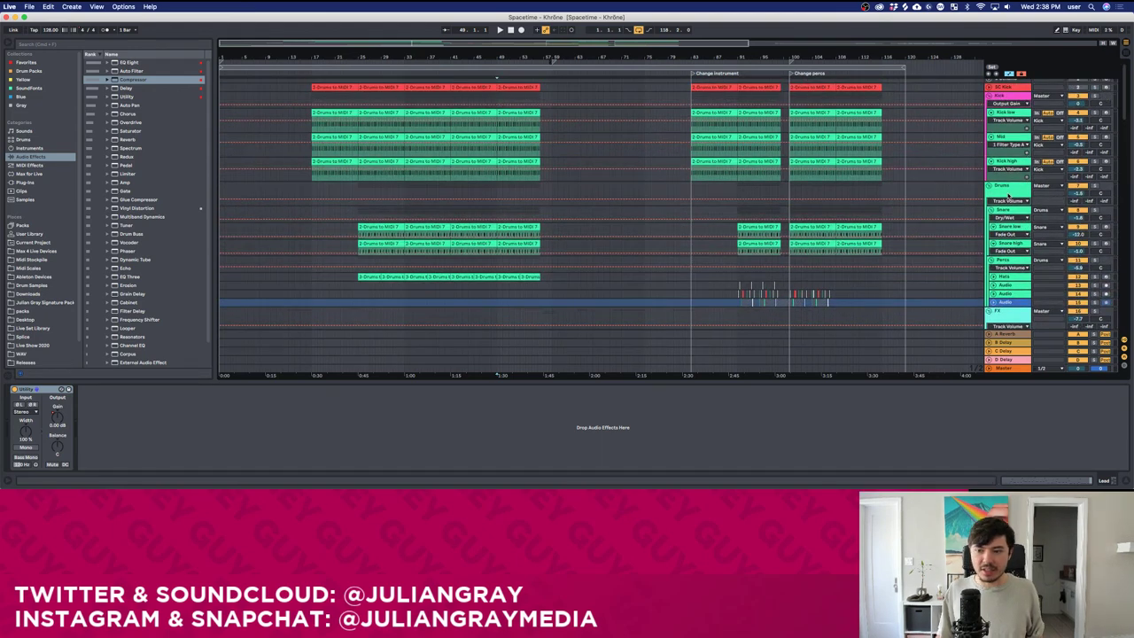
click(1008, 196)
scroll(1010, 197, up, 1)
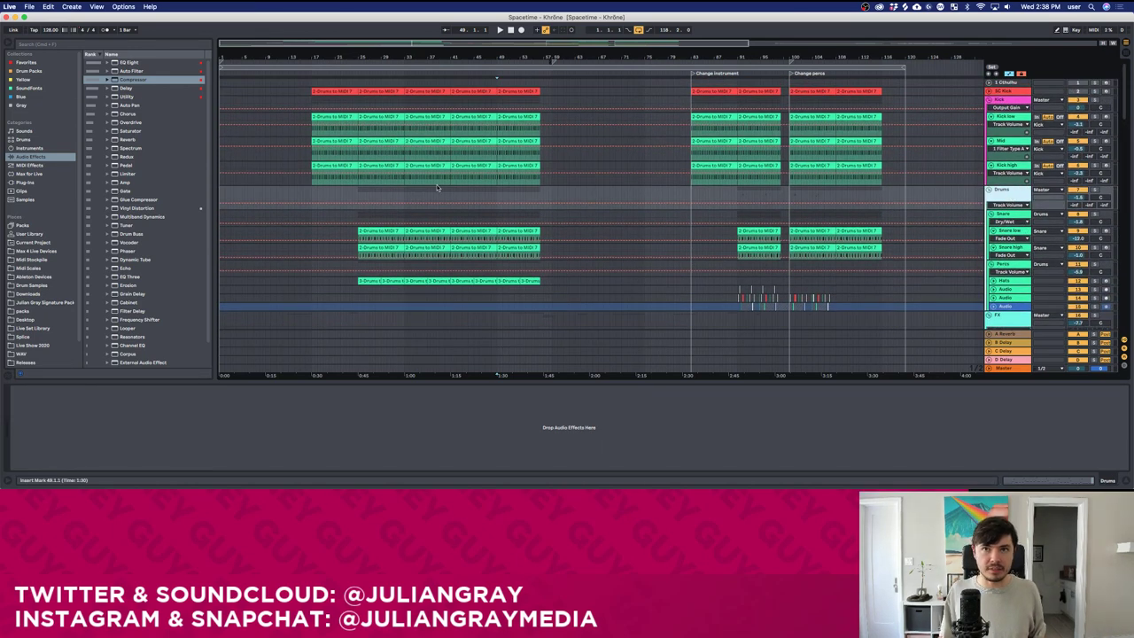
click(453, 132)
key(space)
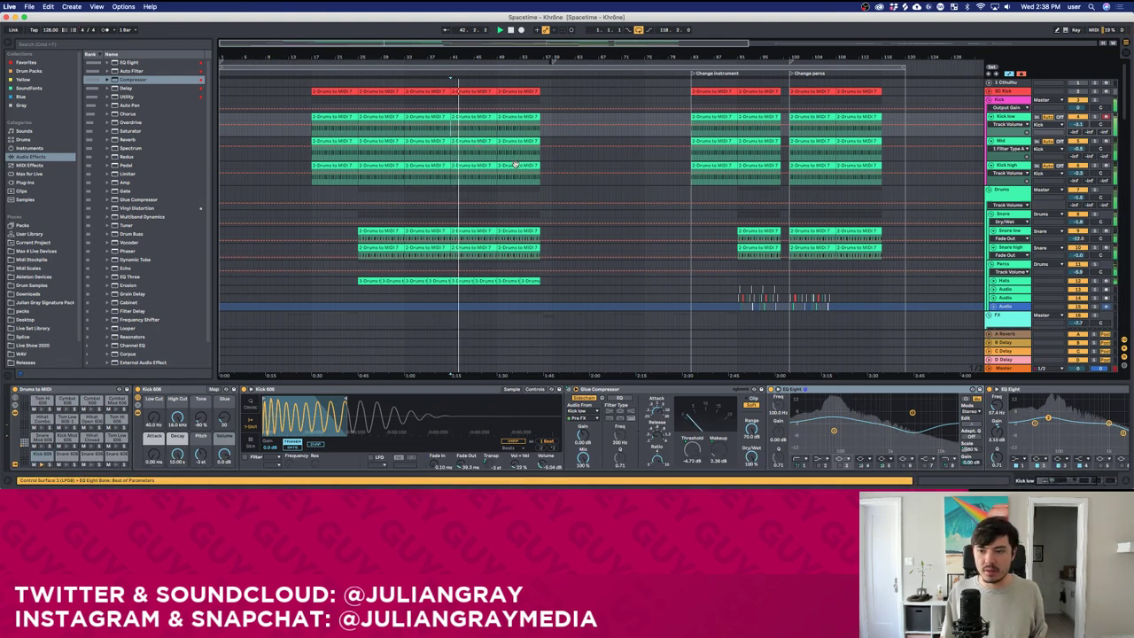
Inspect the Shiny track's clips and device chain in the Lead group, with playback stopped, and place the insert marker at bar 57.
scroll(784, 140, down, 2)
scroll(783, 140, down, 4)
scroll(785, 140, up, 5)
scroll(787, 140, down, 4)
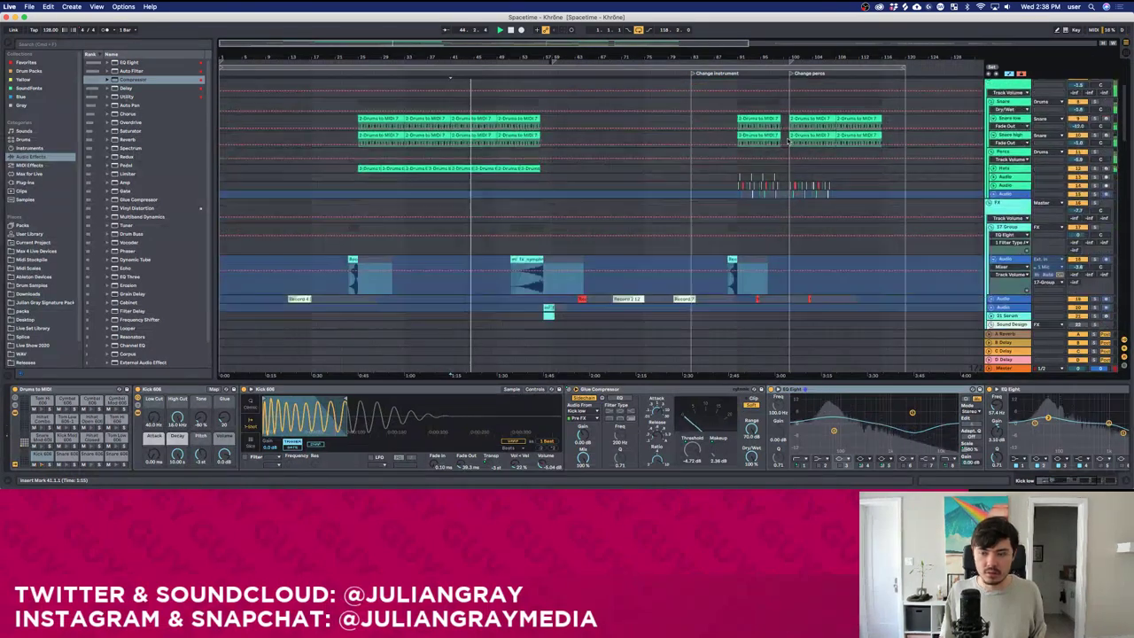
scroll(791, 147, down, 10)
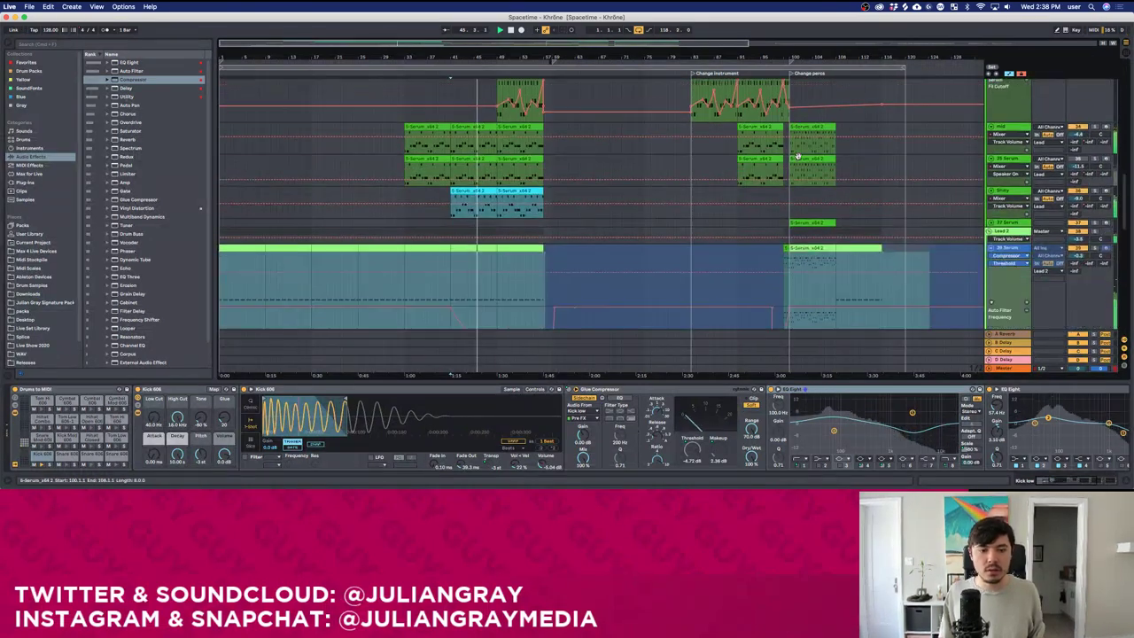
click(526, 186)
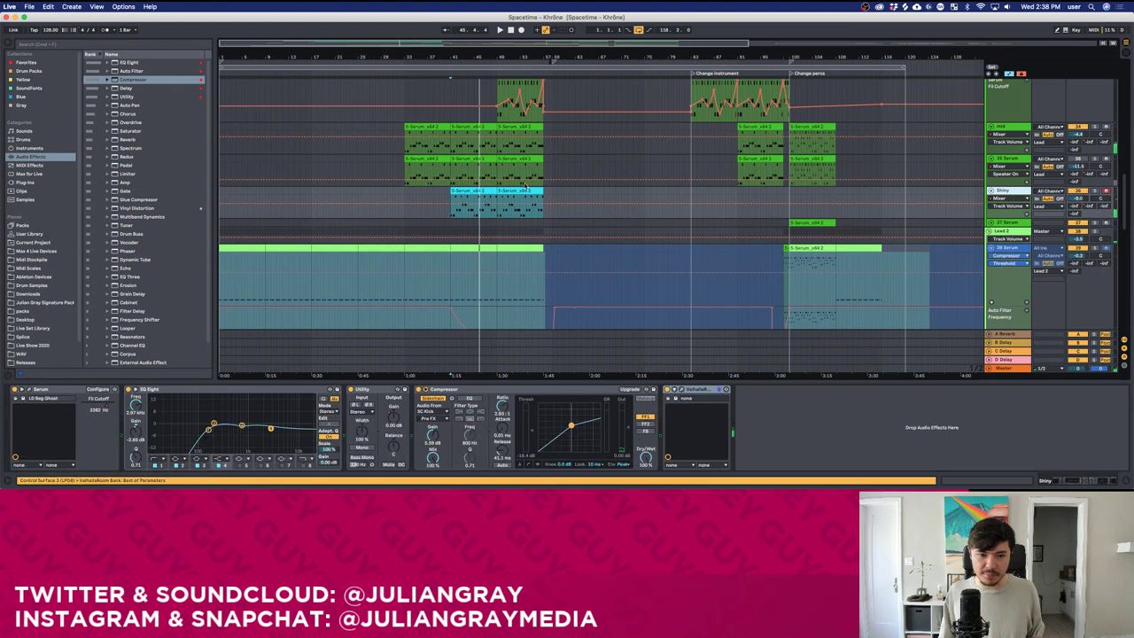
click(491, 191)
shift+click(514, 192)
click(538, 192)
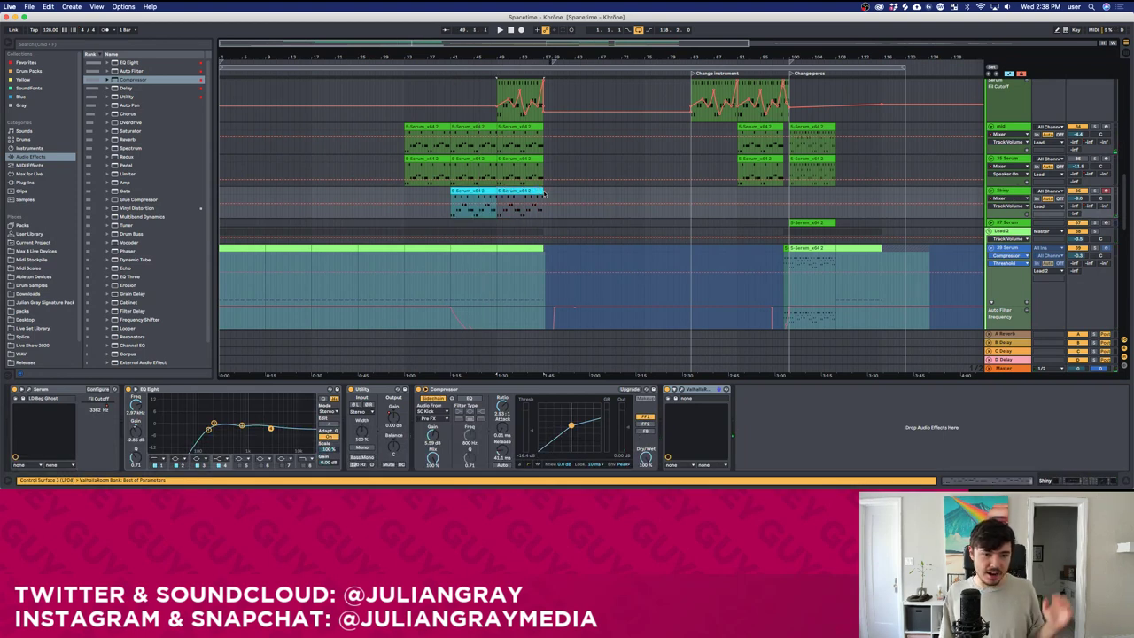
click(544, 193)
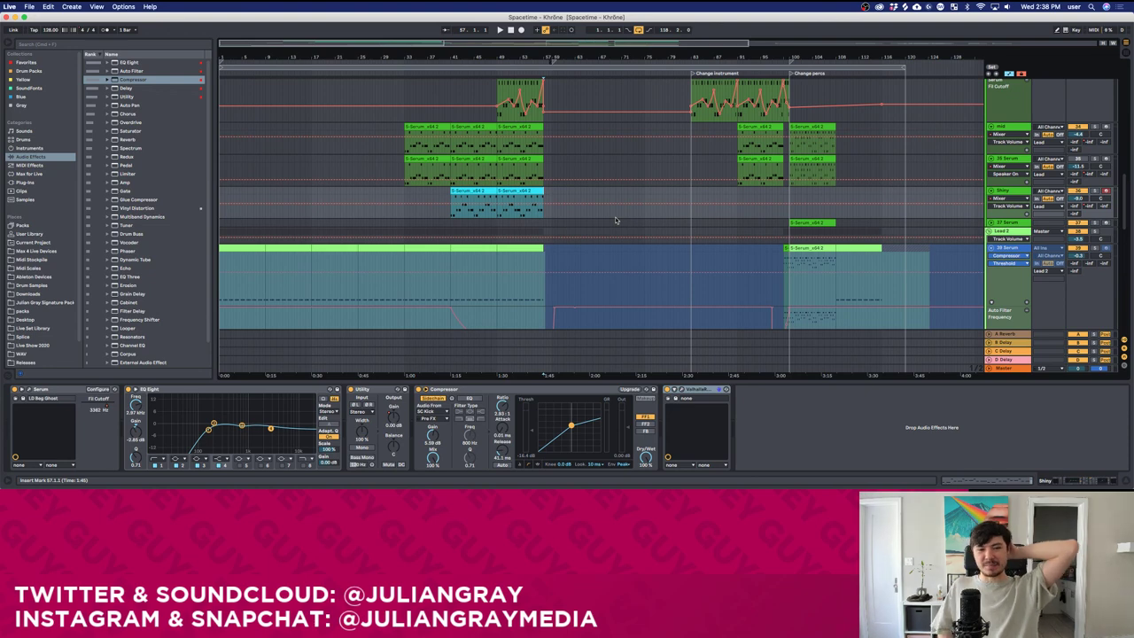
View the full arrangement from the uppermost tracks and return the playhead to 1.1.1.
scroll(613, 268, up, 3)
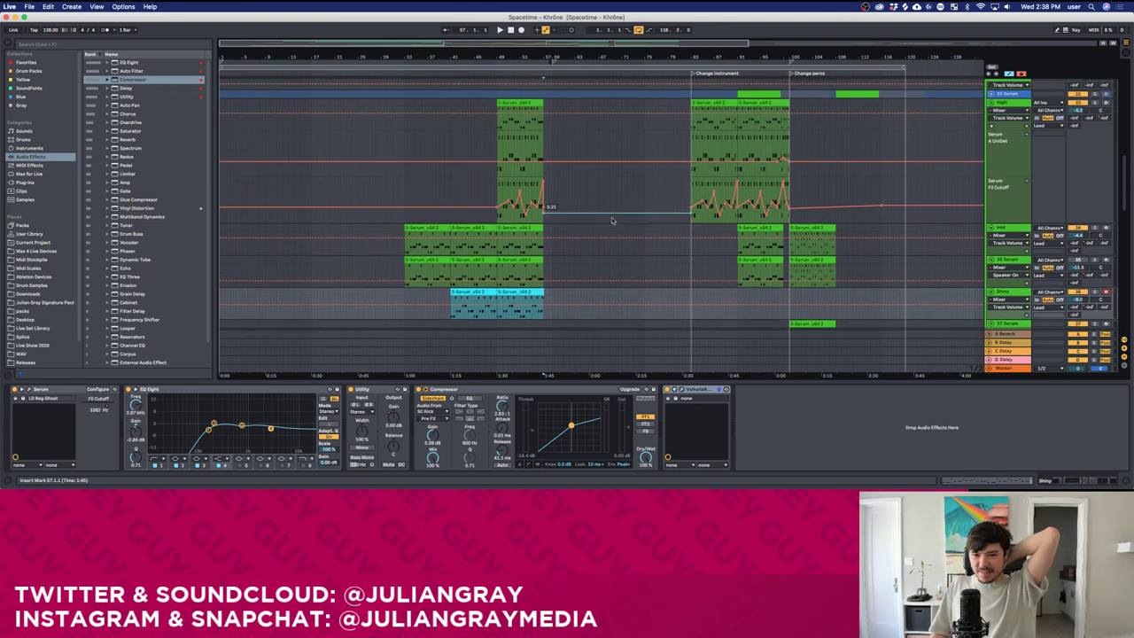
scroll(612, 217, up, 10)
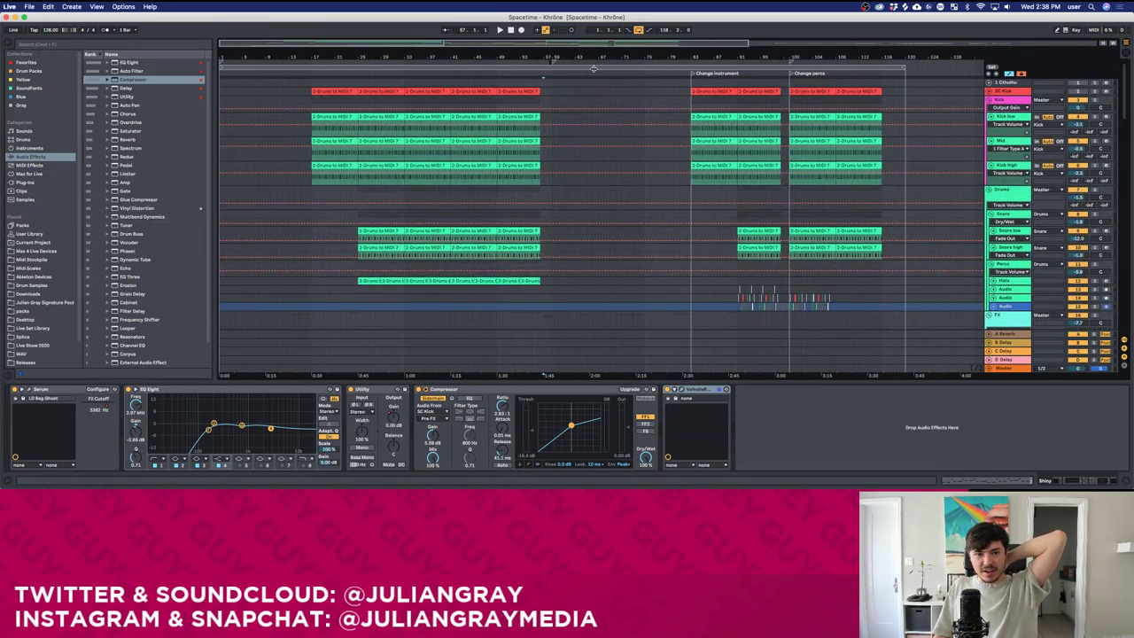
drag(593, 46, 612, 46)
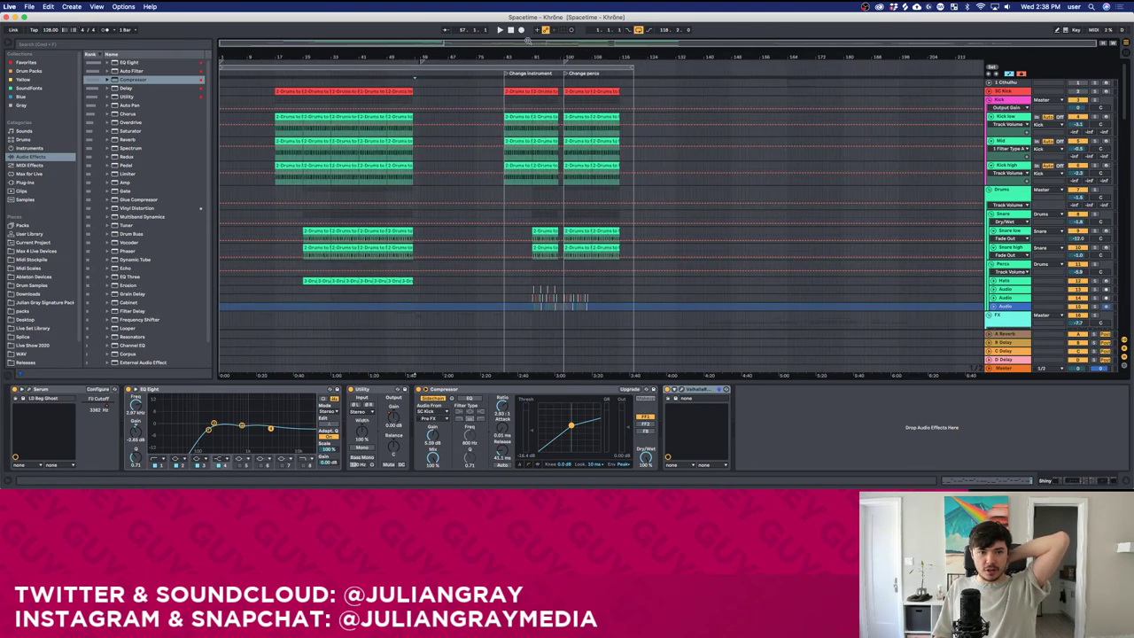
click(512, 30)
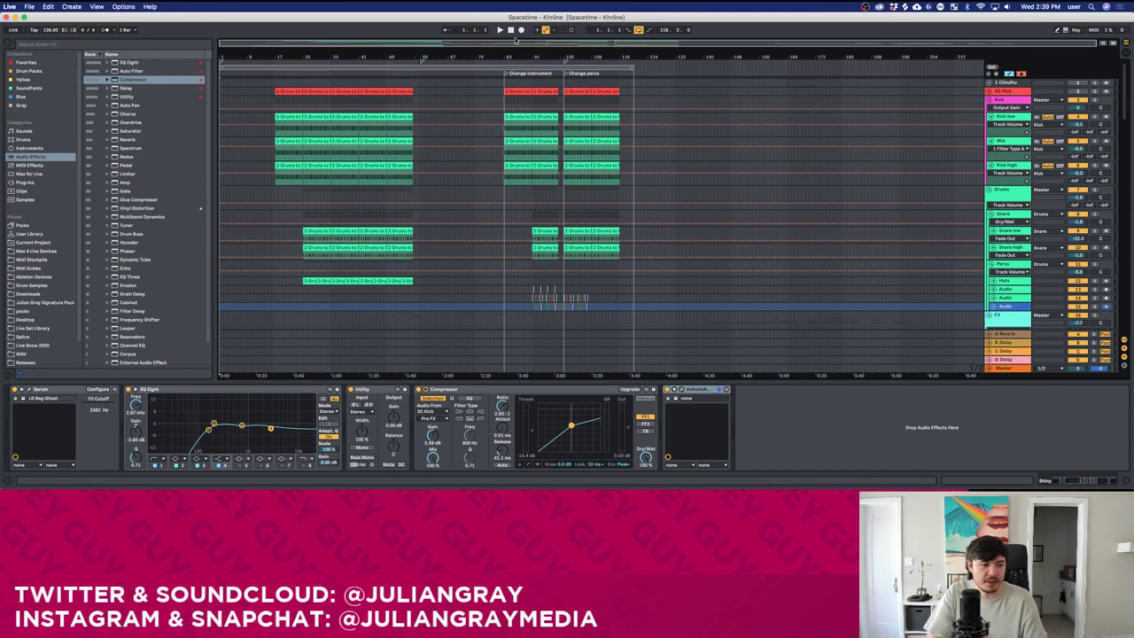
Switch to OBS, reposition its window and change the live scene to Cam Only.
click(4, 413)
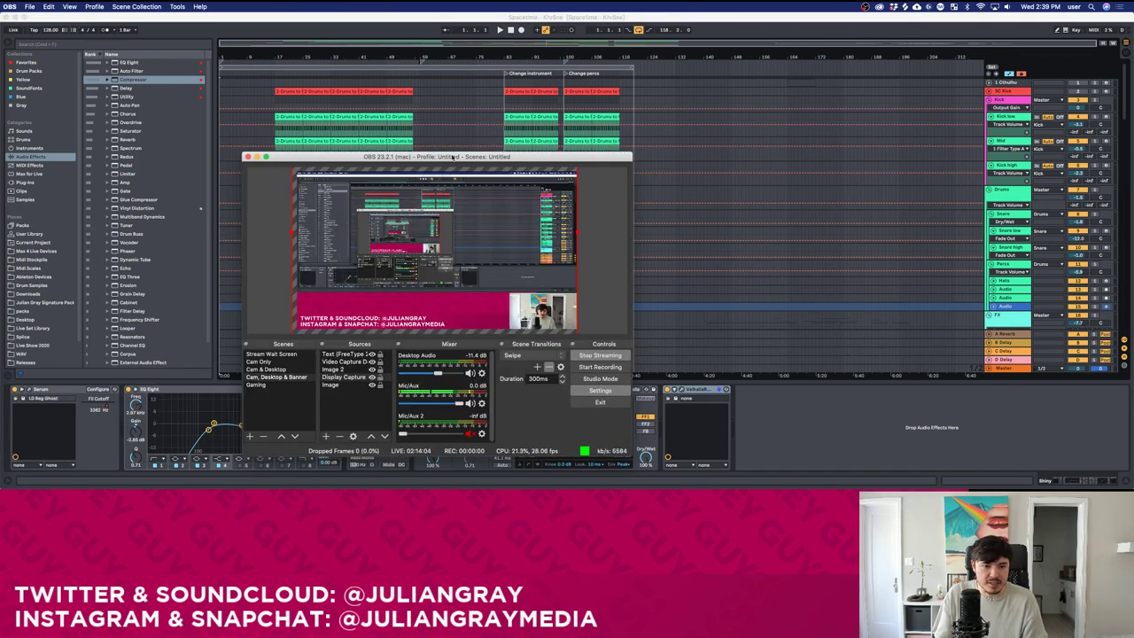
drag(452, 157, 471, 137)
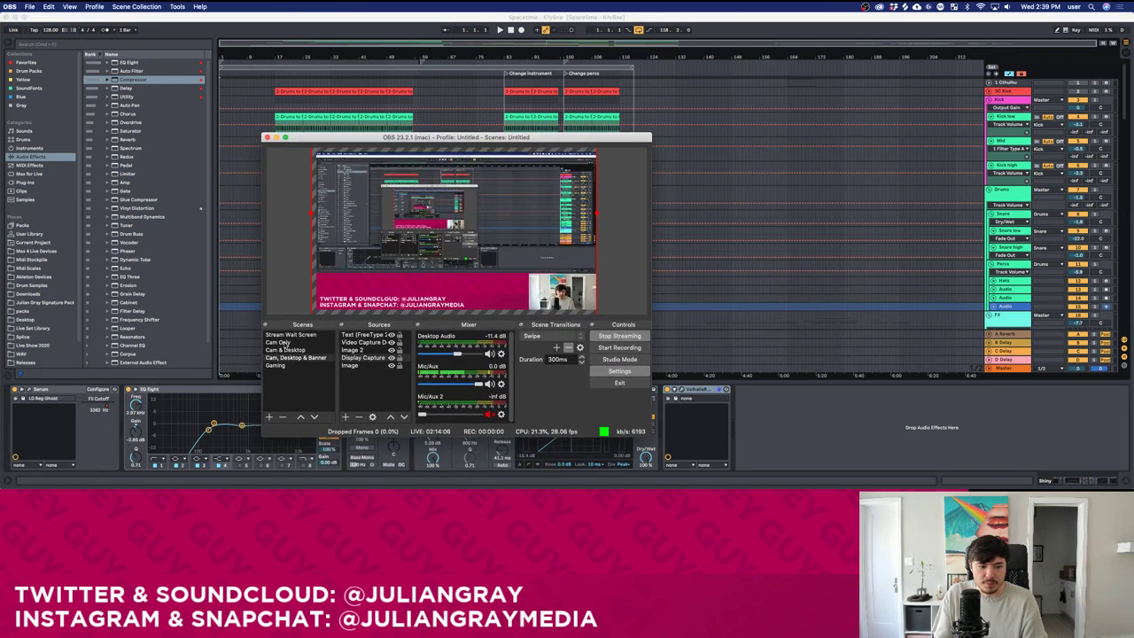
click(288, 344)
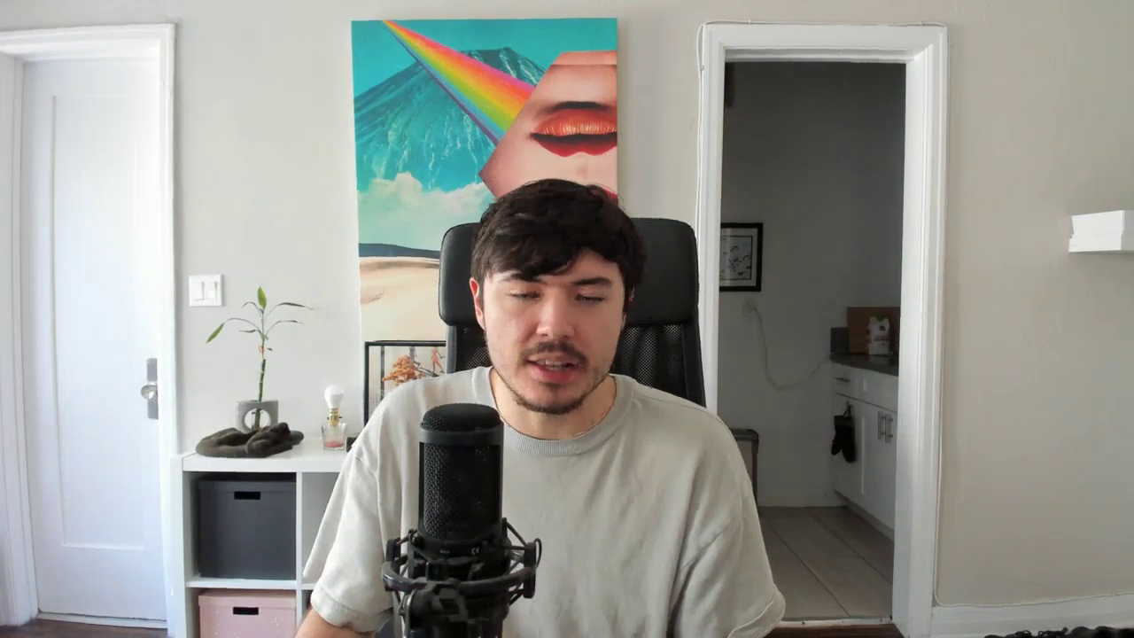